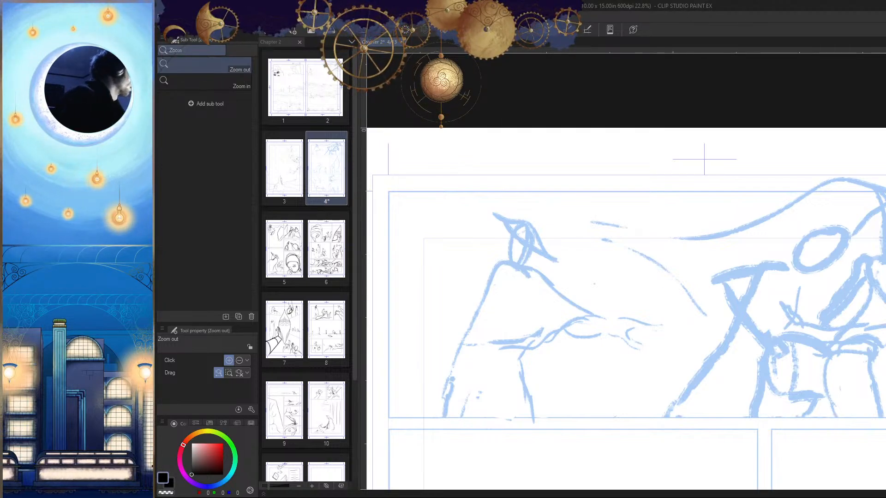
Step: Hide the side palettes to widen the canvas around the hatted figure in page 4's first panel
{"action": "left_click", "coordinate": [729, 293]}
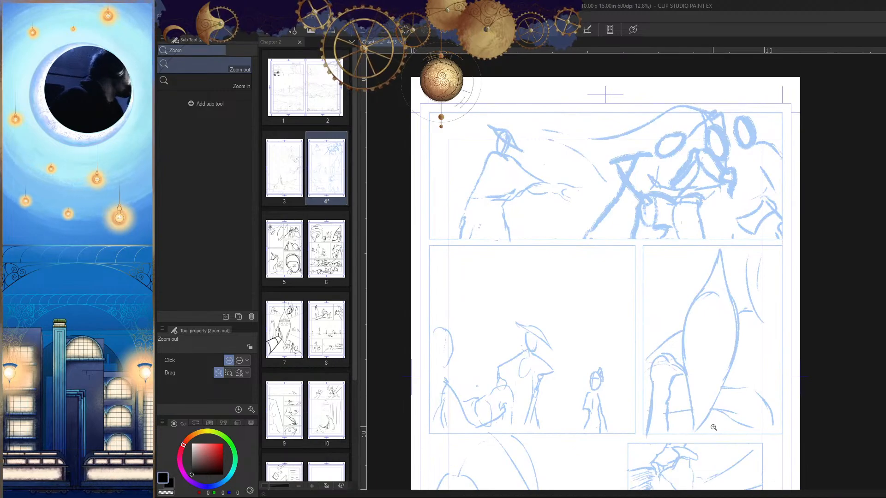
{"action": "left_click_drag", "start_coordinate": [505, 135], "coordinate": [549, 139]}
{"action": "key", "text": "h"}
{"action": "left_click_drag", "start_coordinate": [849, 166], "coordinate": [685, 258]}
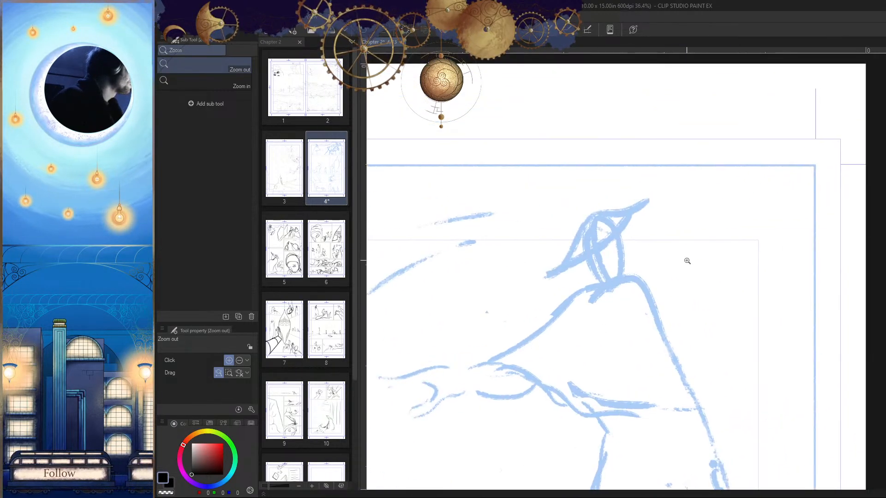
{"action": "left_click_drag", "start_coordinate": [646, 203], "coordinate": [654, 260]}
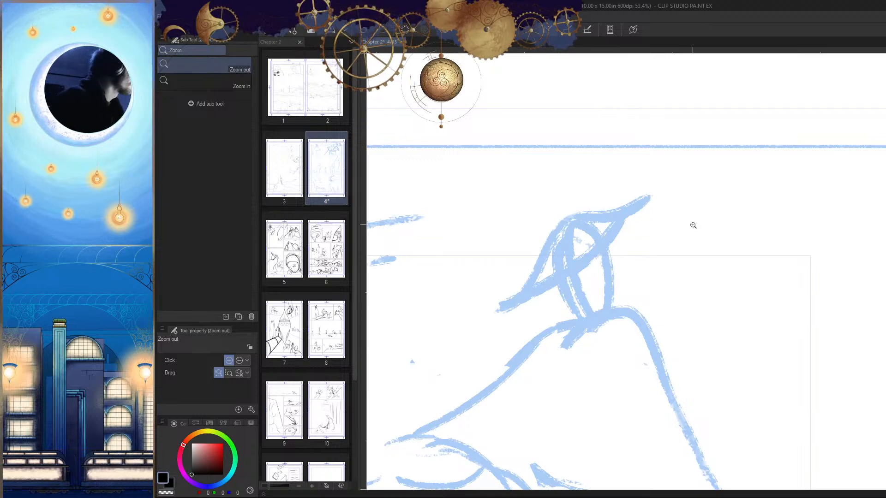
{"action": "left_click_drag", "start_coordinate": [649, 263], "coordinate": [677, 215]}
{"action": "left_click_drag", "start_coordinate": [635, 176], "coordinate": [719, 189]}
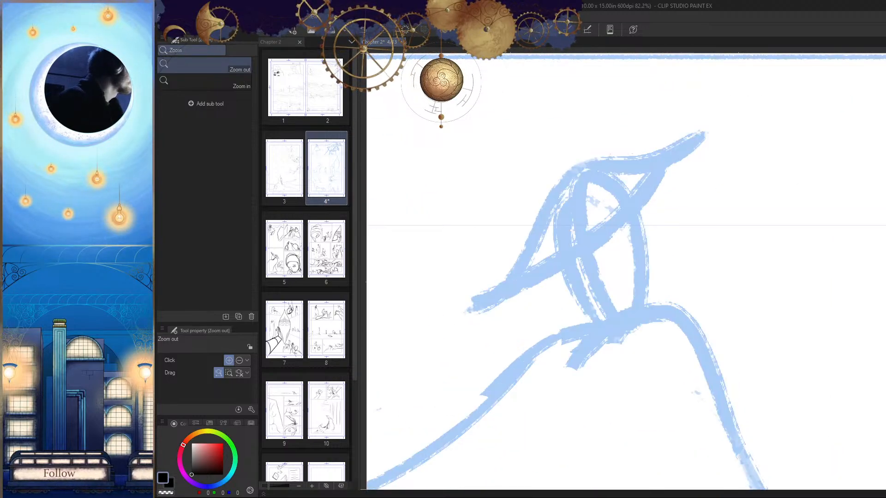
{"action": "key", "text": "Tab"}
{"action": "key", "text": "Tab"}
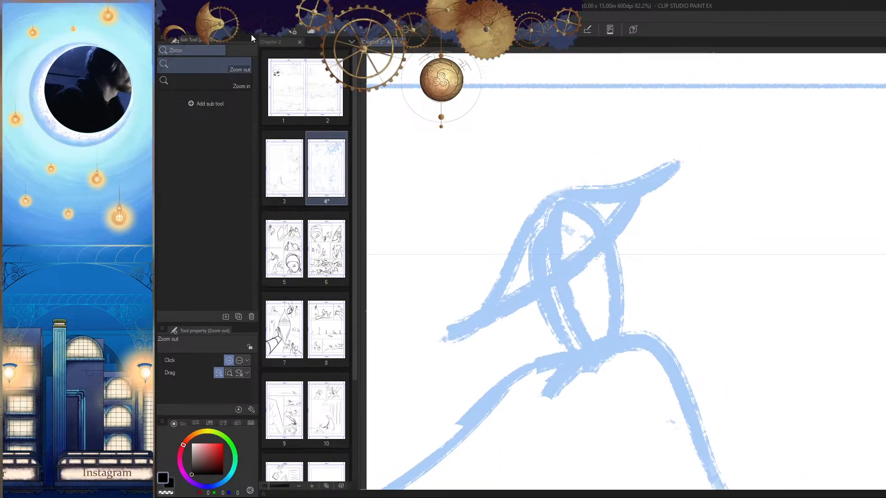
{"action": "key", "text": "Tab"}
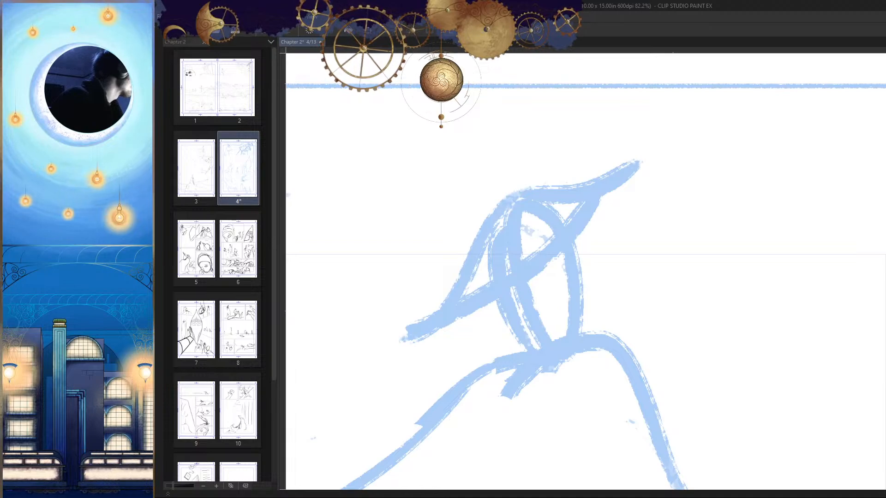
{"action": "left_click_drag", "start_coordinate": [885, 240], "coordinate": [861, 240]}
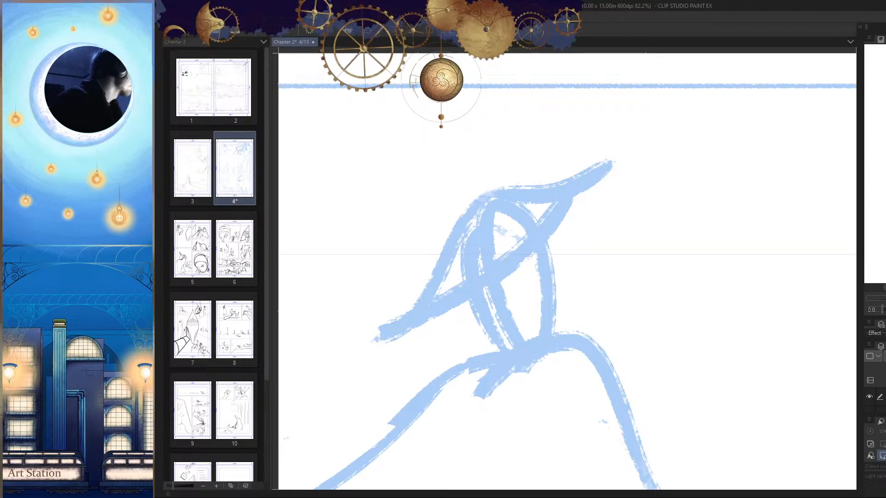
{"action": "left_click_drag", "start_coordinate": [861, 247], "coordinate": [885, 248]}
Step: Ink the two long curved edges of the figure's hat brim in black over the blue sketch
{"action": "left_click_drag", "start_coordinate": [650, 302], "coordinate": [674, 275]}
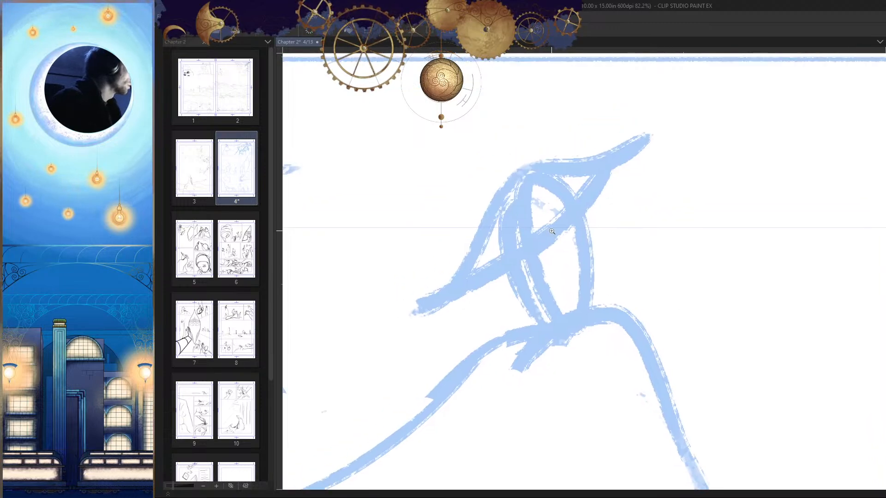
{"action": "mouse_move", "coordinate": [560, 233]}
{"action": "left_mouse_down"}
{"action": "mouse_move", "coordinate": [585, 263]}
{"action": "mouse_move", "coordinate": [626, 269]}
{"action": "left_mouse_up"}
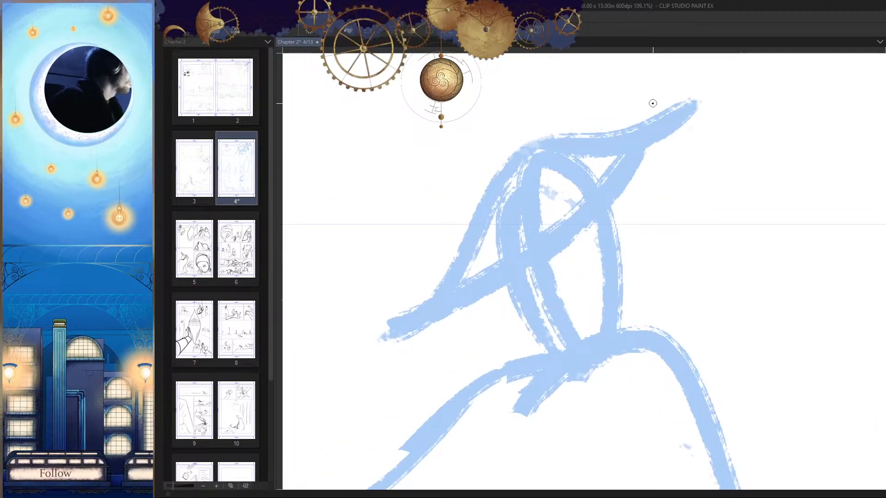
{"action": "left_click_drag", "start_coordinate": [652, 103], "coordinate": [468, 312]}
{"action": "key", "text": "ctrl+z"}
{"action": "left_click_drag", "start_coordinate": [658, 106], "coordinate": [457, 342]}
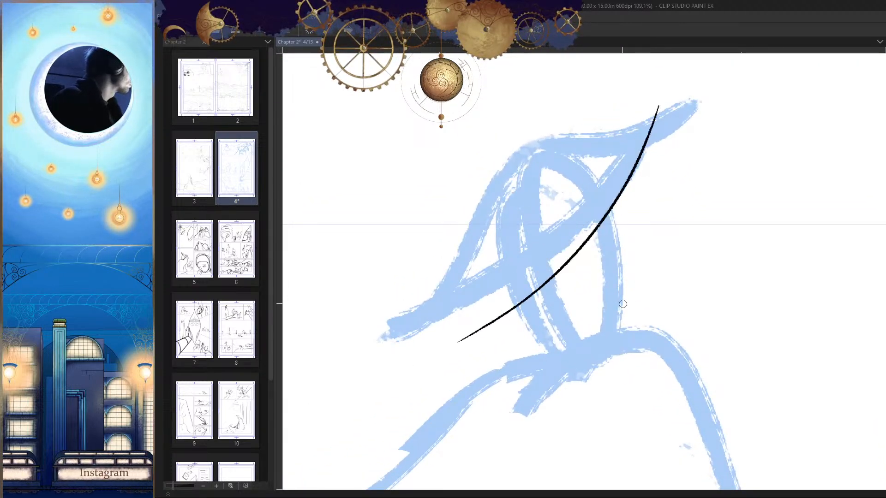
{"action": "left_click_drag", "start_coordinate": [623, 304], "coordinate": [656, 285]}
{"action": "mouse_move", "coordinate": [688, 84]}
{"action": "left_mouse_down"}
{"action": "mouse_move", "coordinate": [533, 216]}
{"action": "mouse_move", "coordinate": [475, 329]}
{"action": "left_mouse_up"}
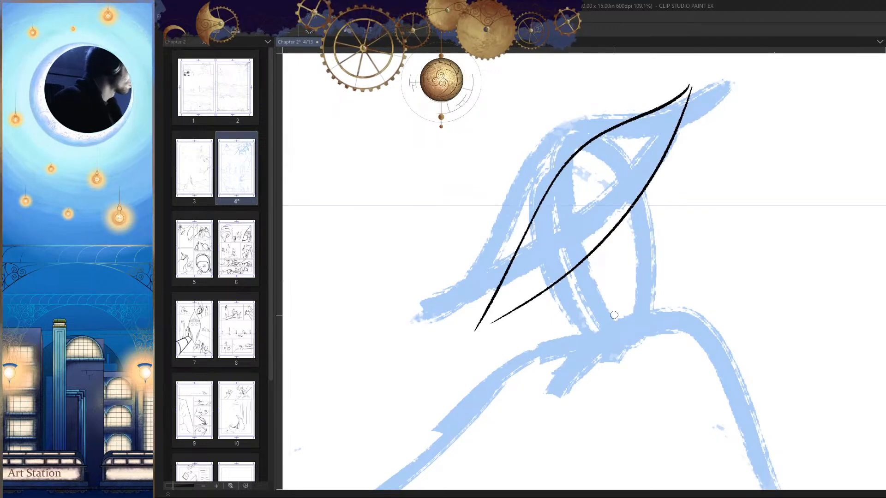
Step: Clean up the lower tip of the hat brim so its two inked edges meet in a sharp point
{"action": "left_click_drag", "start_coordinate": [656, 306], "coordinate": [620, 397]}
{"action": "key", "text": "h"}
{"action": "mouse_move", "coordinate": [525, 304]}
{"action": "left_mouse_down"}
{"action": "mouse_move", "coordinate": [691, 276]}
{"action": "mouse_move", "coordinate": [571, 326]}
{"action": "left_mouse_up"}
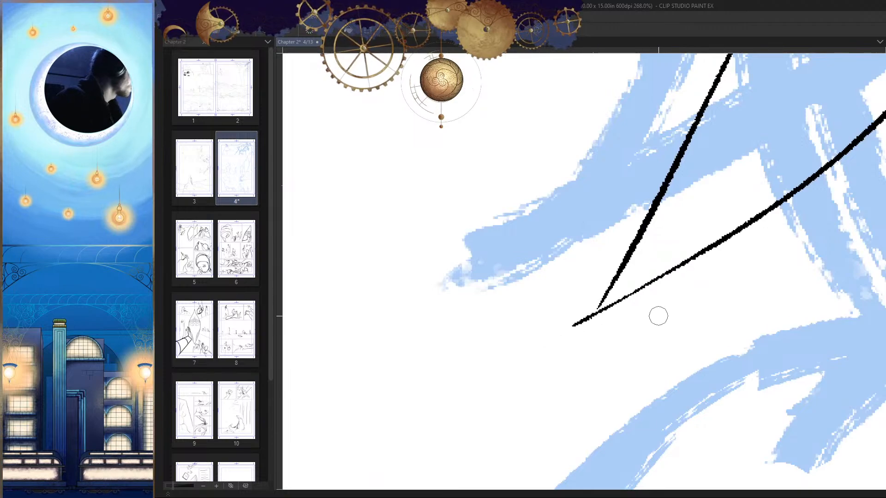
{"action": "left_click_drag", "start_coordinate": [654, 308], "coordinate": [679, 307]}
{"action": "left_click_drag", "start_coordinate": [554, 315], "coordinate": [663, 271]}
{"action": "key", "text": "ctrl+z"}
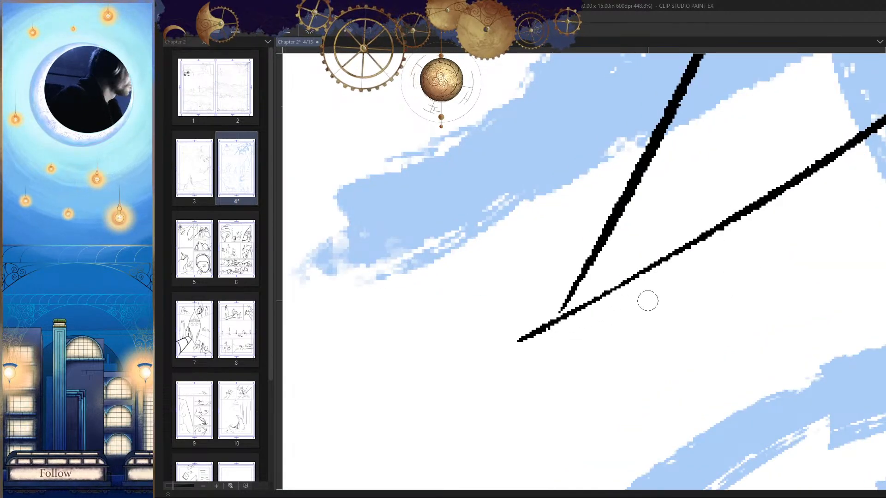
{"action": "mouse_move", "coordinate": [561, 314]}
{"action": "left_mouse_down"}
{"action": "mouse_move", "coordinate": [602, 306]}
{"action": "mouse_move", "coordinate": [562, 310]}
{"action": "mouse_move", "coordinate": [684, 243]}
{"action": "mouse_move", "coordinate": [703, 251]}
{"action": "mouse_move", "coordinate": [571, 325]}
{"action": "mouse_move", "coordinate": [553, 312]}
{"action": "mouse_move", "coordinate": [506, 349]}
{"action": "left_mouse_up"}
{"action": "key", "text": "ctrl+z"}
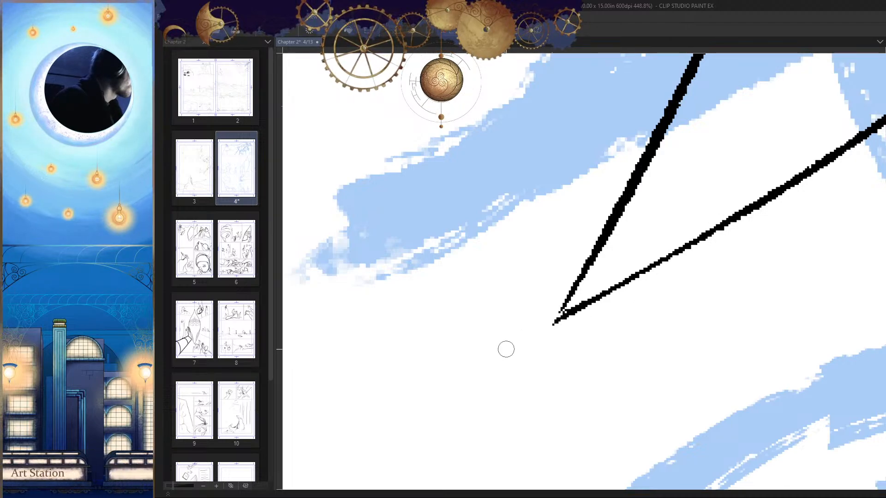
{"action": "scroll", "coordinate": [584, 292], "scroll_direction": "down", "scroll_amount": 5}
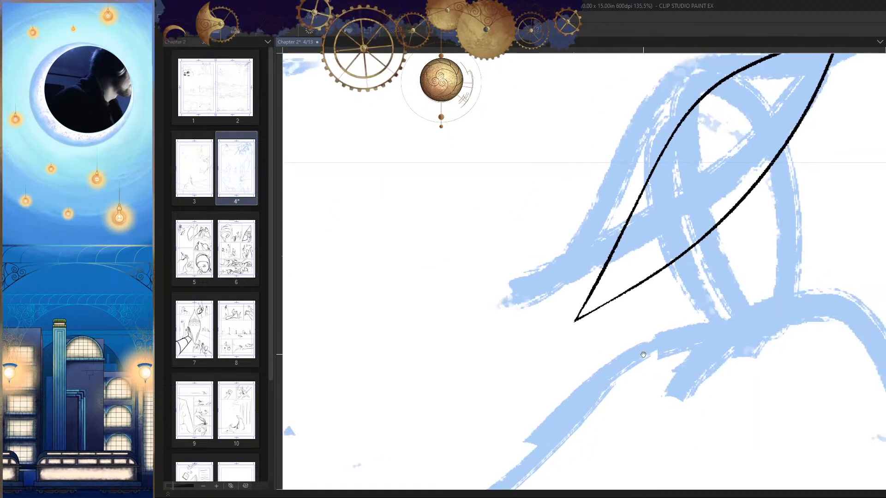
Step: Join the two inked edges of the hat brim into a point at its upper tip
{"action": "scroll", "coordinate": [634, 184], "scroll_direction": "up", "scroll_amount": 3}
{"action": "scroll", "coordinate": [645, 182], "scroll_direction": "up", "scroll_amount": 3}
{"action": "left_click_drag", "start_coordinate": [645, 183], "coordinate": [618, 254]}
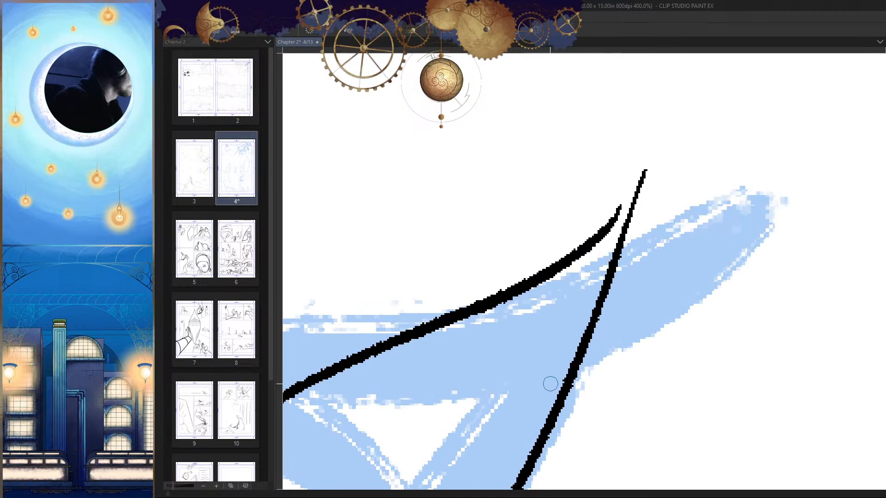
{"action": "left_click_drag", "start_coordinate": [643, 169], "coordinate": [619, 216]}
{"action": "scroll", "coordinate": [683, 396], "scroll_direction": "down", "scroll_amount": 8}
{"action": "scroll", "coordinate": [699, 396], "scroll_direction": "down", "scroll_amount": 3}
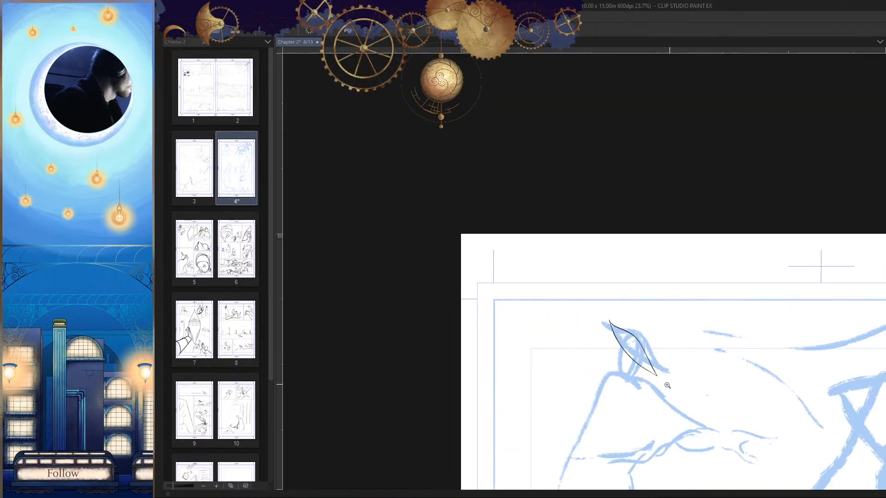
Step: Ink a curved line below the hat brim for the collar's front edge, redoing the stroke until it fits
{"action": "scroll", "coordinate": [632, 288], "scroll_direction": "up", "scroll_amount": 3}
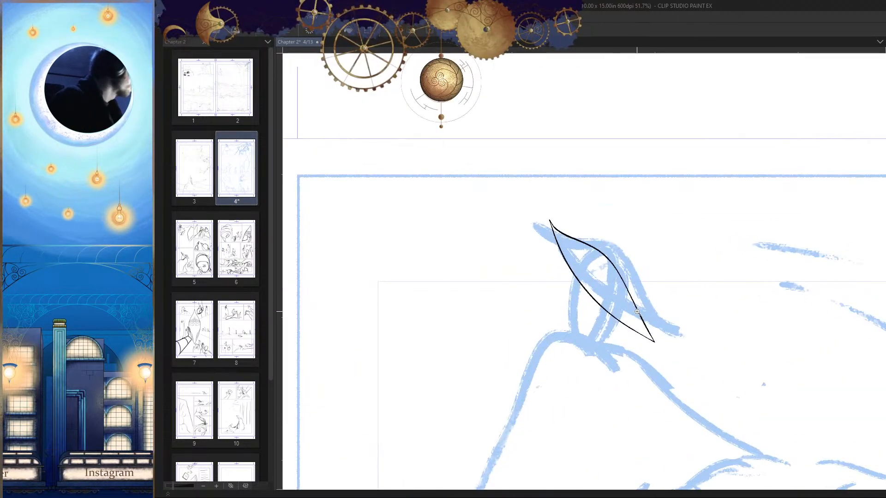
{"action": "scroll", "coordinate": [646, 358], "scroll_direction": "up", "scroll_amount": 5}
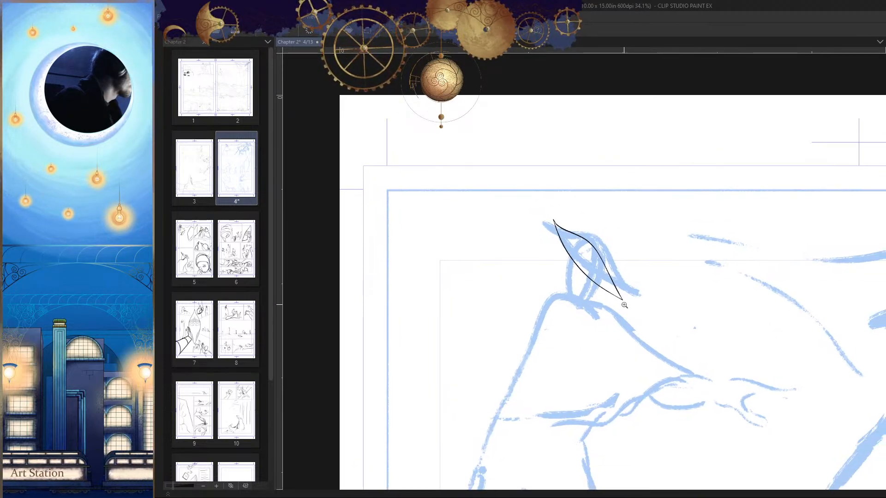
{"action": "scroll", "coordinate": [590, 339], "scroll_direction": "down", "scroll_amount": 5}
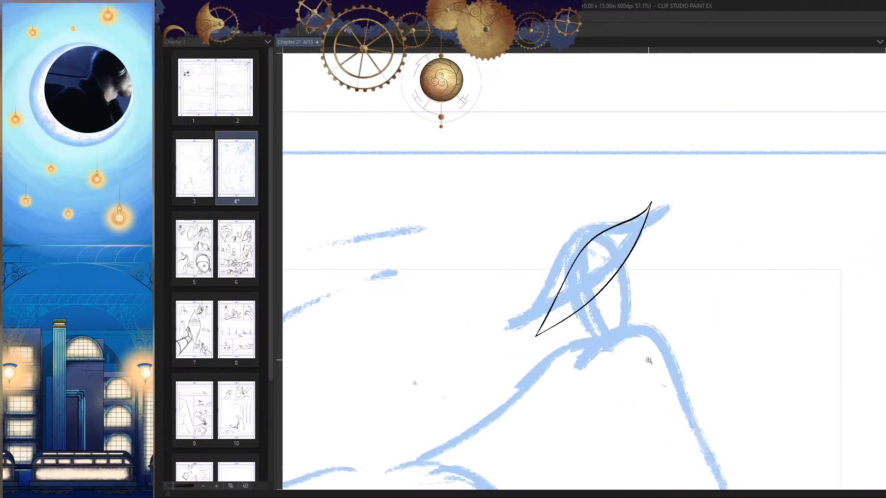
{"action": "scroll", "coordinate": [618, 339], "scroll_direction": "up", "scroll_amount": 1}
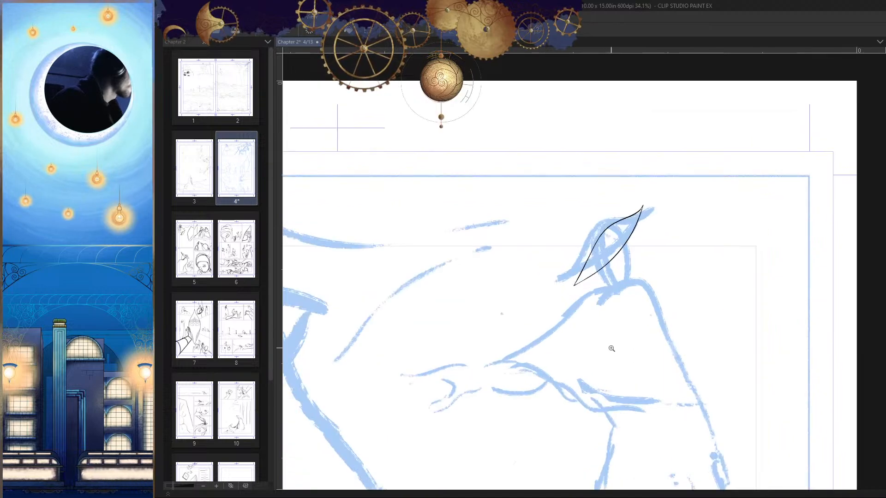
{"action": "scroll", "coordinate": [636, 352], "scroll_direction": "up", "scroll_amount": 6}
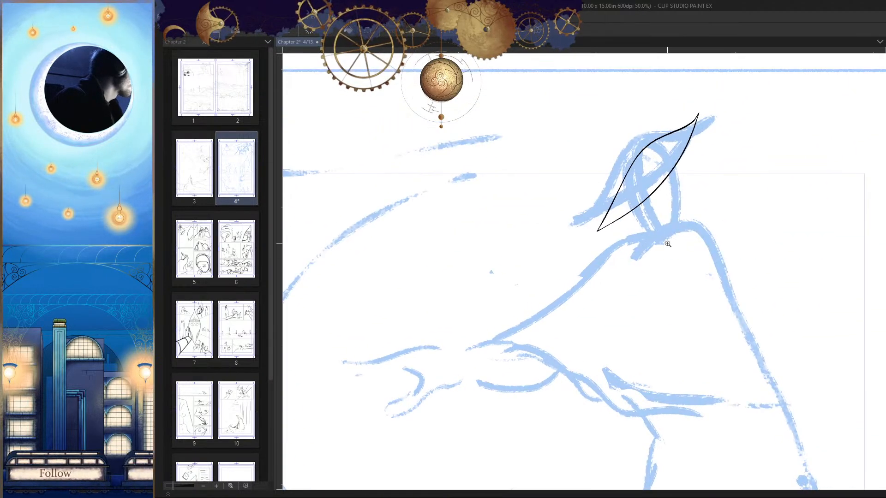
{"action": "left_click_drag", "start_coordinate": [653, 283], "coordinate": [657, 294]}
{"action": "left_click_drag", "start_coordinate": [680, 197], "coordinate": [589, 285]}
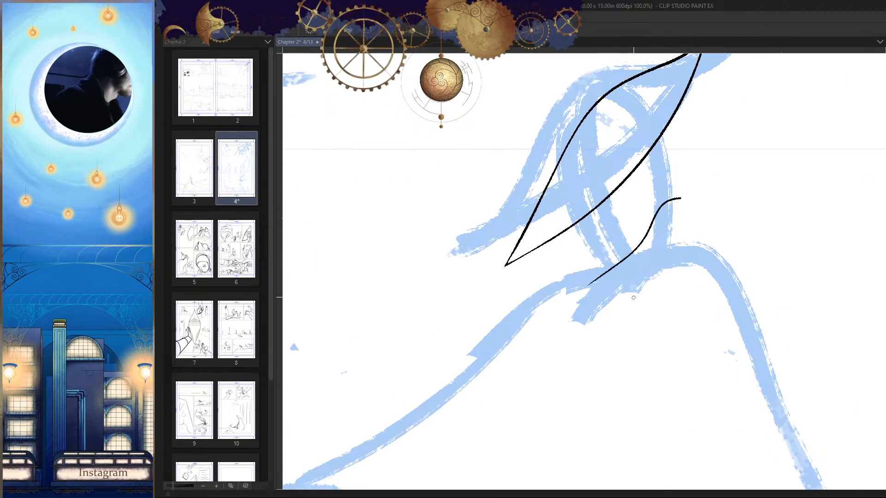
{"action": "key", "text": "ctrl+z"}
{"action": "left_click_drag", "start_coordinate": [672, 227], "coordinate": [681, 222]}
{"action": "left_click_drag", "start_coordinate": [684, 185], "coordinate": [622, 254]}
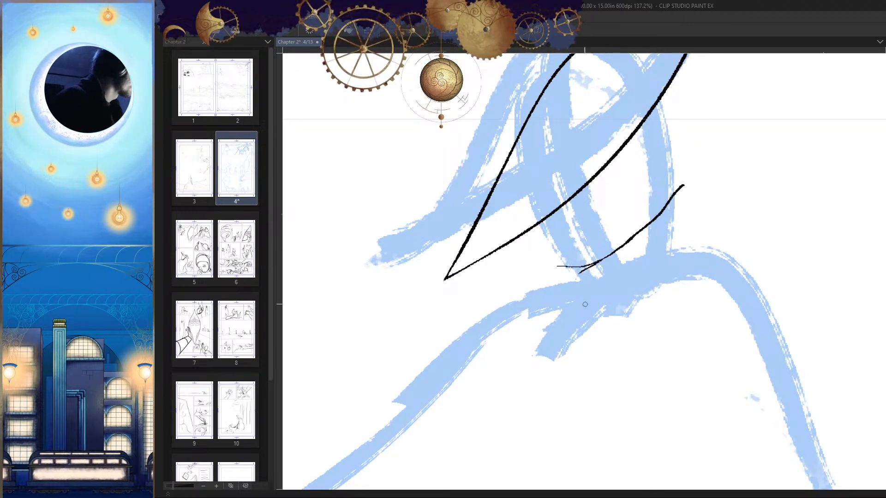
{"action": "key", "text": "h"}
Step: Ink the collar's squared top and back edge, with a second smaller step behind it
{"action": "key", "text": "h"}
{"action": "key", "text": "ctrl+z"}
{"action": "scroll", "coordinate": [642, 267], "scroll_direction": "up", "scroll_amount": 1}
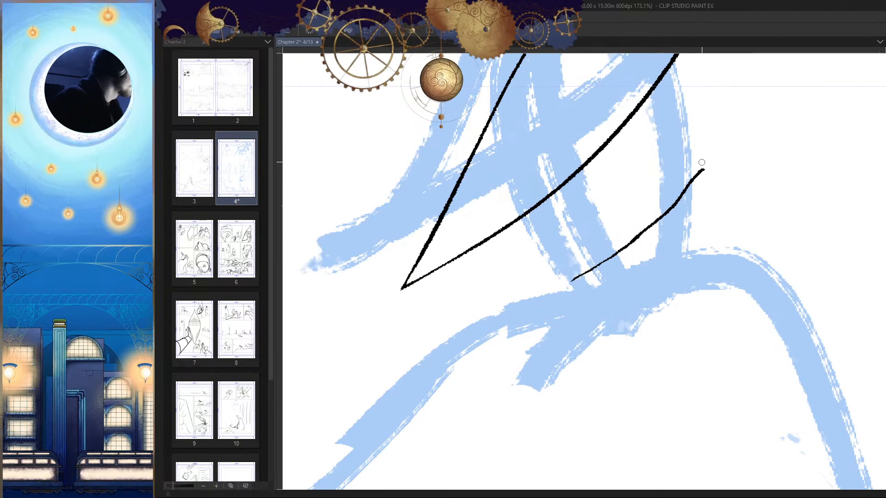
{"action": "left_click_drag", "start_coordinate": [716, 159], "coordinate": [720, 233]}
{"action": "key", "text": "h"}
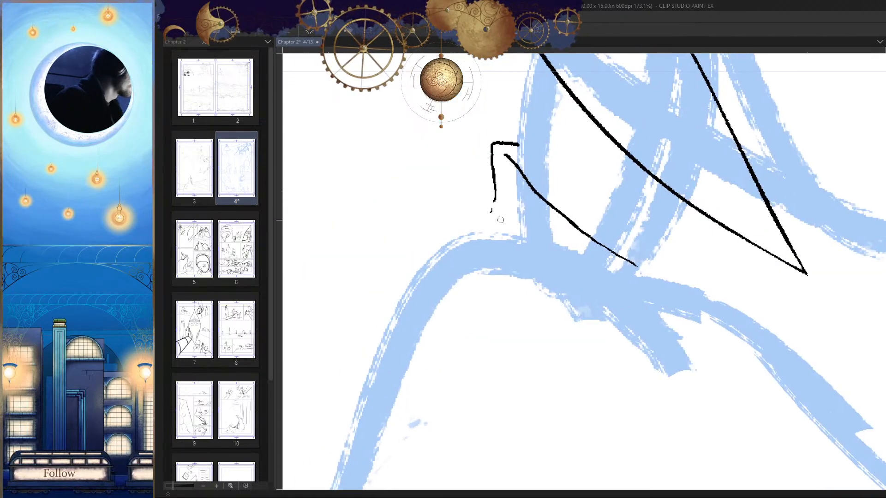
{"action": "left_click_drag", "start_coordinate": [491, 203], "coordinate": [533, 246]}
{"action": "key", "text": "h"}
{"action": "key", "text": "ctrl+z"}
{"action": "key", "text": "e"}
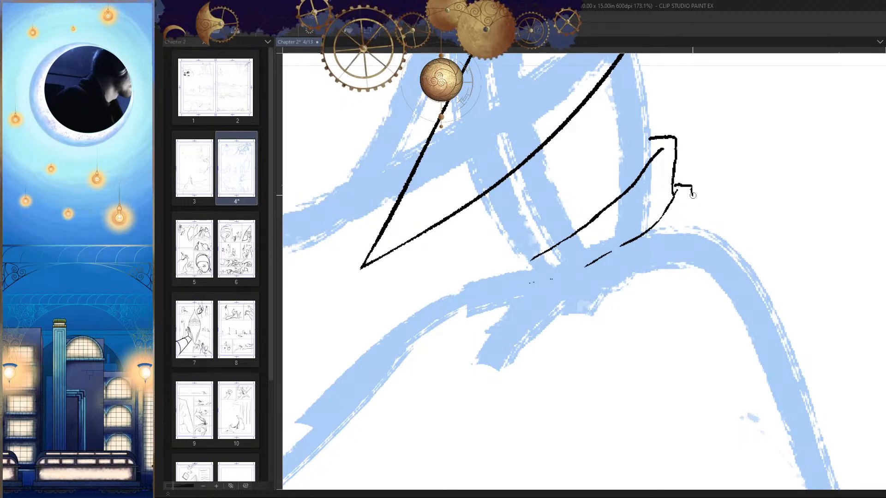
{"action": "left_click_drag", "start_coordinate": [693, 195], "coordinate": [696, 219]}
Step: Ink the rounded shoulder from the back of the collar down, ending in a broken line under the arm
{"action": "key", "text": "h"}
{"action": "left_click_drag", "start_coordinate": [693, 277], "coordinate": [632, 400]}
{"action": "key", "text": "h"}
{"action": "left_click_drag", "start_coordinate": [688, 358], "coordinate": [674, 369]}
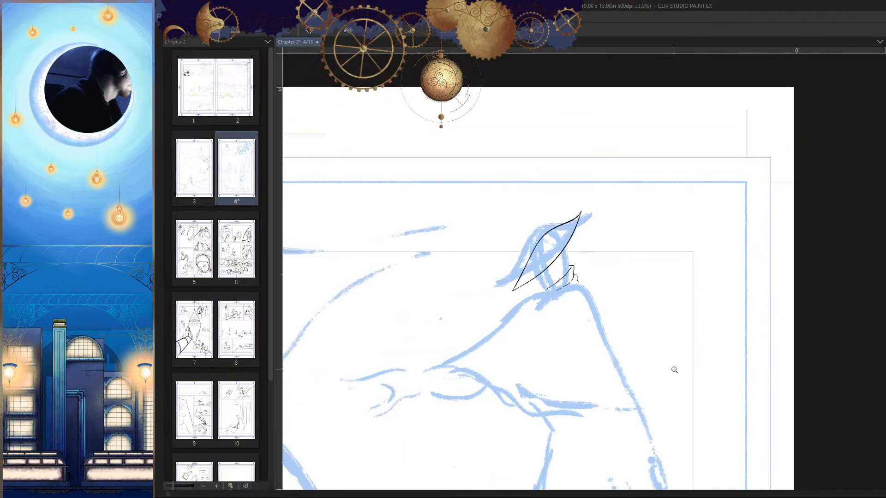
{"action": "key", "text": "h"}
{"action": "left_click_drag", "start_coordinate": [584, 285], "coordinate": [620, 280]}
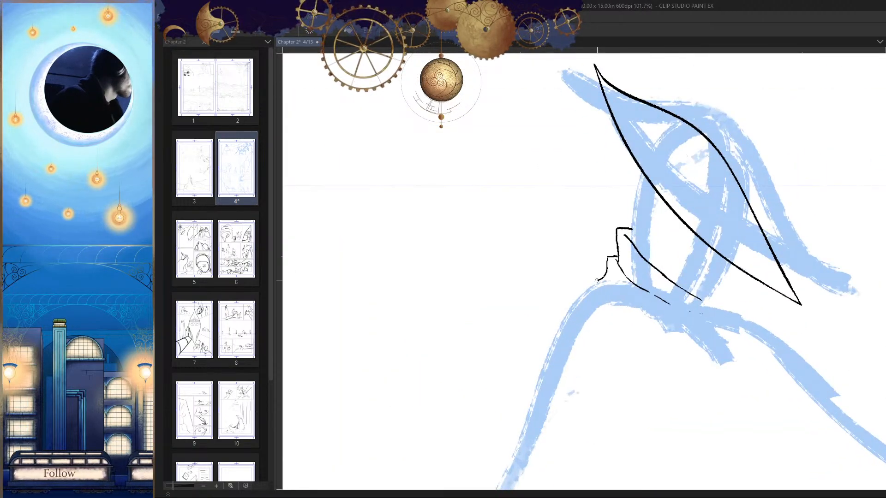
{"action": "mouse_move", "coordinate": [570, 304]}
{"action": "left_mouse_down"}
{"action": "mouse_move", "coordinate": [572, 330]}
{"action": "mouse_move", "coordinate": [599, 383]}
{"action": "left_mouse_up"}
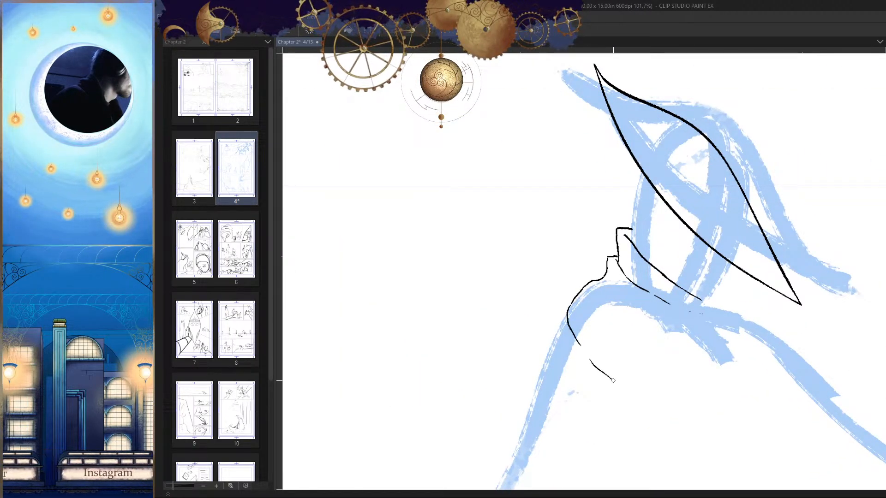
Step: Redraw the collar's inner edge as a broken line curving down from the stepped corner across the chest
{"action": "key", "text": "h"}
{"action": "left_click_drag", "start_coordinate": [682, 361], "coordinate": [656, 311]}
{"action": "left_click_drag", "start_coordinate": [617, 224], "coordinate": [568, 259]}
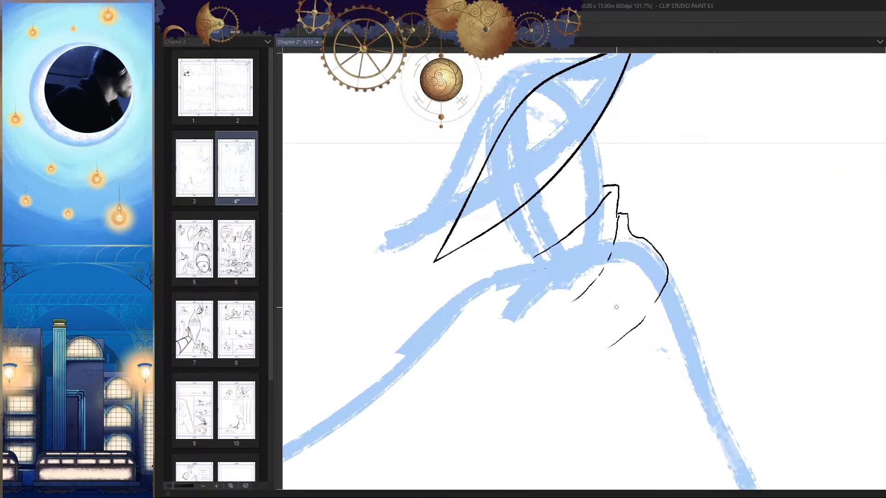
Step: Check the inked collar, shoulder and hat brim against the blue sketch in normal and mirrored view
{"action": "key", "text": "h"}
{"action": "mouse_move", "coordinate": [616, 307]}
{"action": "left_mouse_down"}
{"action": "mouse_move", "coordinate": [517, 182]}
{"action": "mouse_move", "coordinate": [516, 224]}
{"action": "mouse_move", "coordinate": [510, 196]}
{"action": "left_mouse_up"}
{"action": "key", "text": "p"}
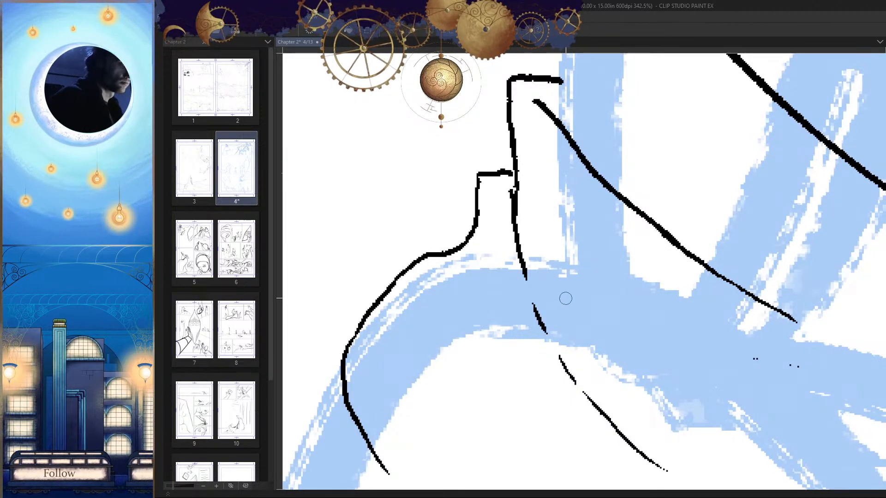
{"action": "key", "text": "h"}
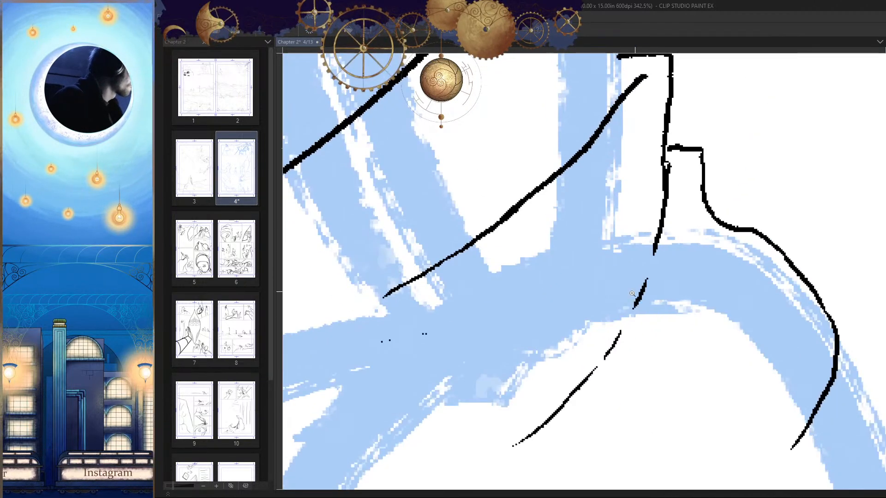
{"action": "left_click_drag", "start_coordinate": [636, 297], "coordinate": [608, 210]}
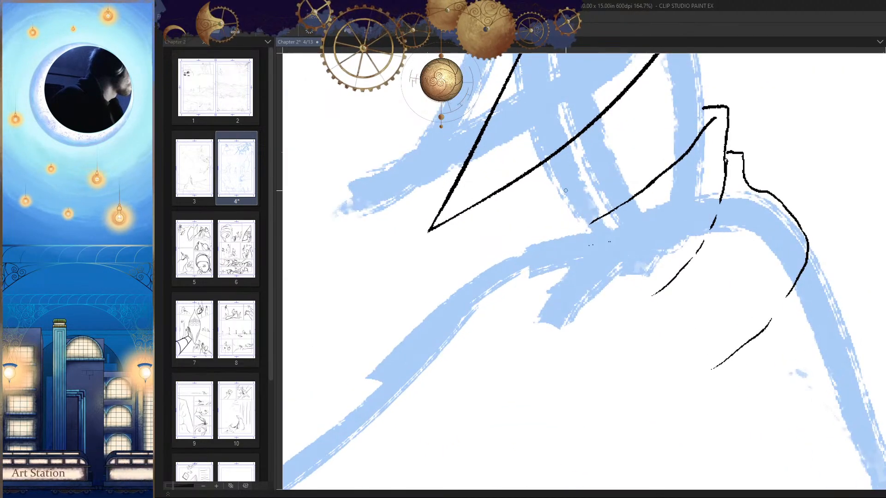
{"action": "left_click_drag", "start_coordinate": [555, 205], "coordinate": [615, 330]}
{"action": "key", "text": "h"}
{"action": "left_click_drag", "start_coordinate": [596, 270], "coordinate": [592, 322]}
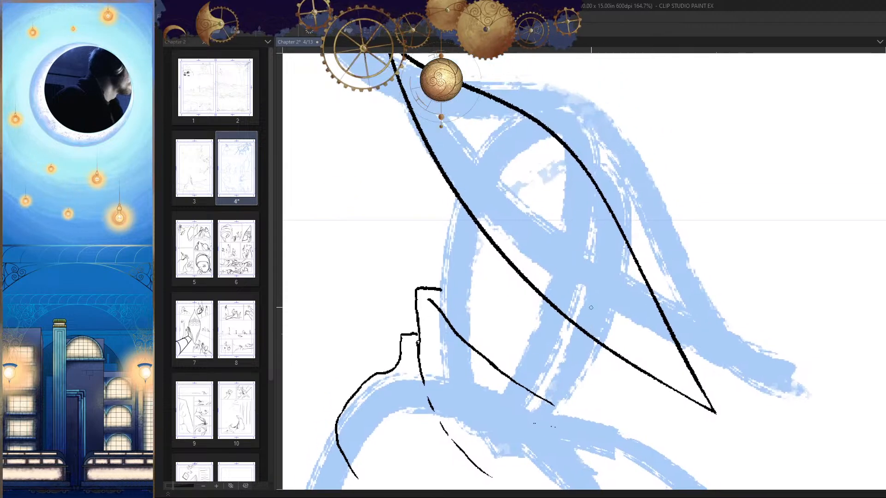
Step: Try inking the back of the head as an arc from under the hat's crown down to the collar
{"action": "left_click_drag", "start_coordinate": [549, 253], "coordinate": [587, 282]}
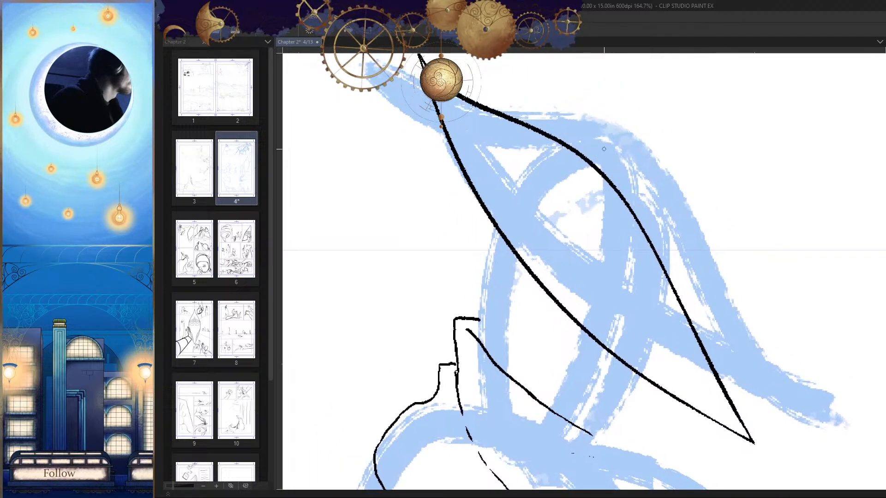
{"action": "mouse_move", "coordinate": [603, 150]}
{"action": "left_mouse_down"}
{"action": "mouse_move", "coordinate": [574, 165]}
{"action": "mouse_move", "coordinate": [519, 229]}
{"action": "left_mouse_up"}
{"action": "key", "text": "ctrl+z"}
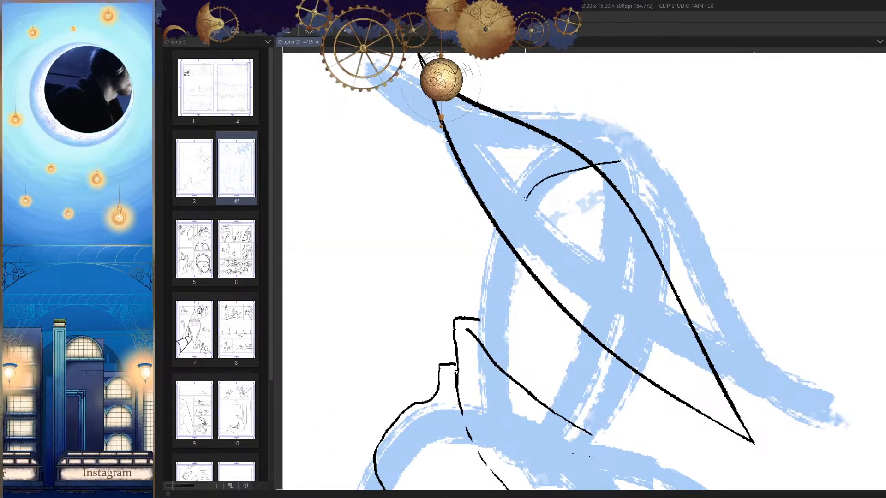
{"action": "key", "text": "ctrl+z"}
{"action": "mouse_move", "coordinate": [612, 157]}
{"action": "left_mouse_down"}
{"action": "mouse_move", "coordinate": [588, 164]}
{"action": "mouse_move", "coordinate": [482, 309]}
{"action": "left_mouse_up"}
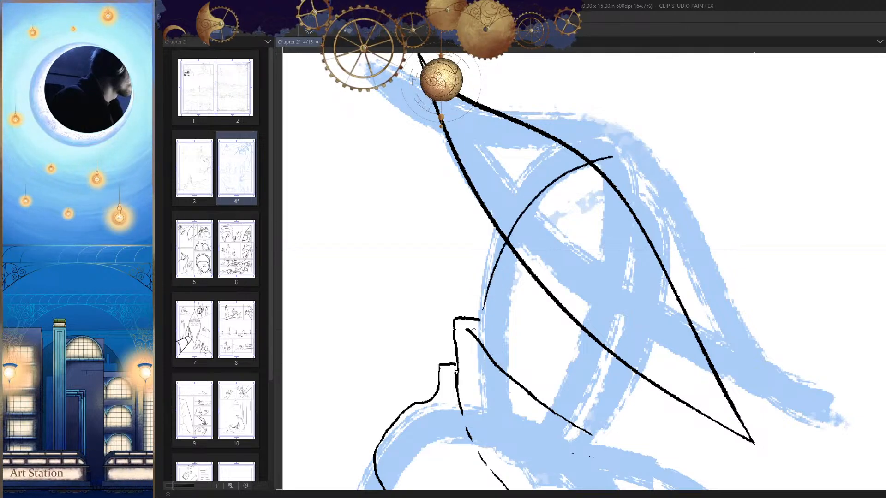
{"action": "key", "text": "h"}
{"action": "mouse_move", "coordinate": [549, 355]}
{"action": "left_mouse_down"}
{"action": "mouse_move", "coordinate": [547, 313]}
{"action": "mouse_move", "coordinate": [571, 302]}
{"action": "left_mouse_up"}
{"action": "key", "text": "ctrl+z"}
{"action": "key", "text": "h"}
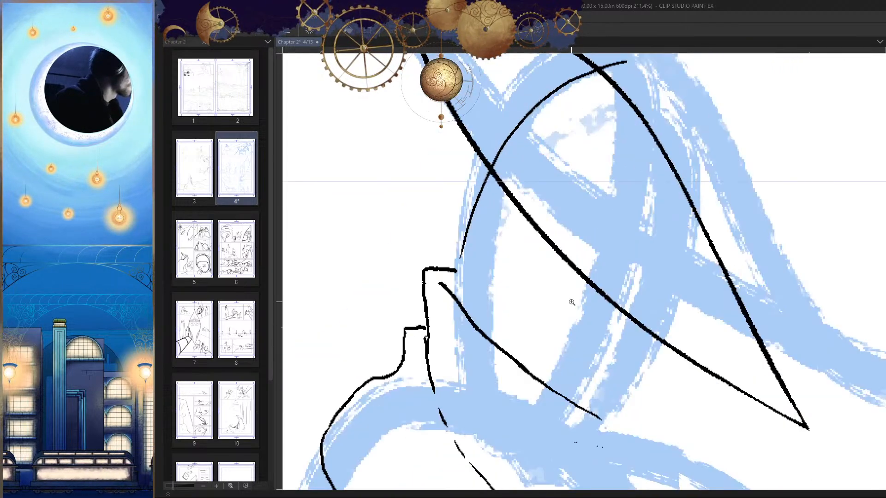
{"action": "left_click_drag", "start_coordinate": [464, 273], "coordinate": [465, 282]}
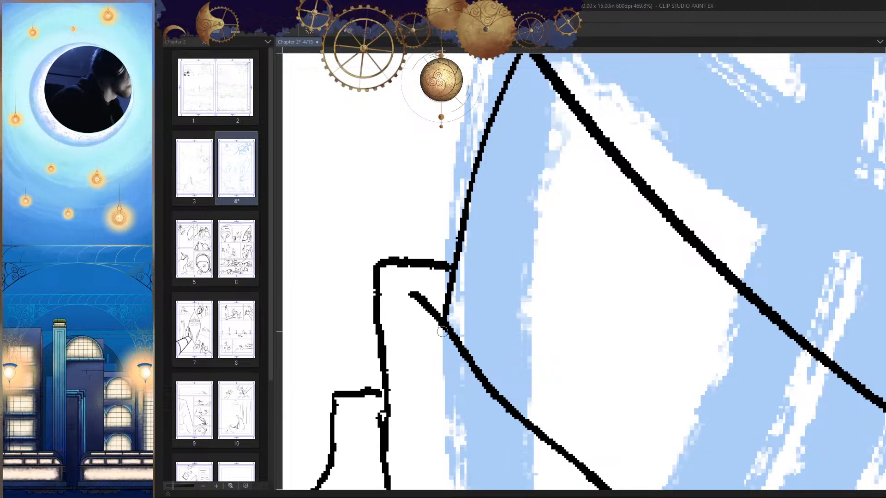
{"action": "left_click_drag", "start_coordinate": [505, 319], "coordinate": [461, 322]}
Step: Try inking the front of the head down from the crown, with a curved face edge running back to the collar
{"action": "key", "text": "h"}
{"action": "mouse_move", "coordinate": [584, 217]}
{"action": "left_mouse_down"}
{"action": "mouse_move", "coordinate": [603, 208]}
{"action": "mouse_move", "coordinate": [508, 333]}
{"action": "left_mouse_up"}
{"action": "key", "text": "ctrl+z"}
{"action": "key", "text": "ctrl+z"}
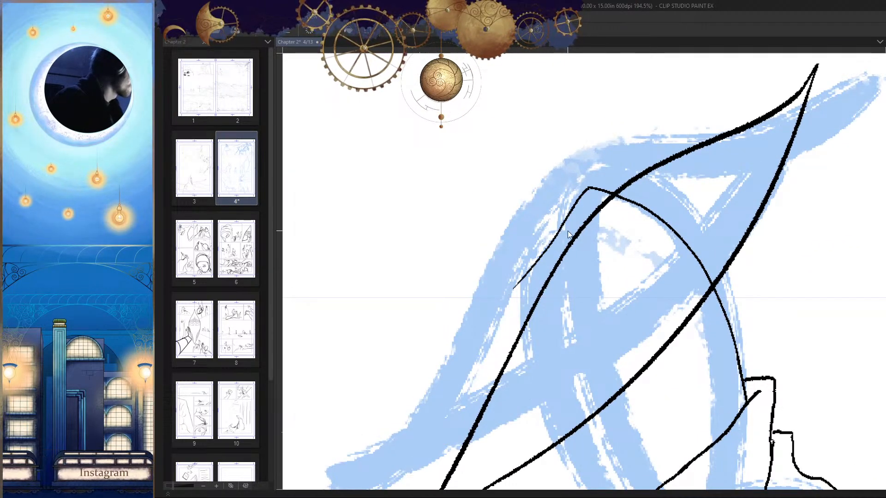
{"action": "mouse_move", "coordinate": [587, 187]}
{"action": "left_mouse_down"}
{"action": "mouse_move", "coordinate": [495, 320]}
{"action": "mouse_move", "coordinate": [633, 234]}
{"action": "mouse_move", "coordinate": [501, 365]}
{"action": "mouse_move", "coordinate": [496, 390]}
{"action": "left_mouse_up"}
{"action": "left_click_drag", "start_coordinate": [558, 410], "coordinate": [489, 410]}
{"action": "key", "text": "h"}
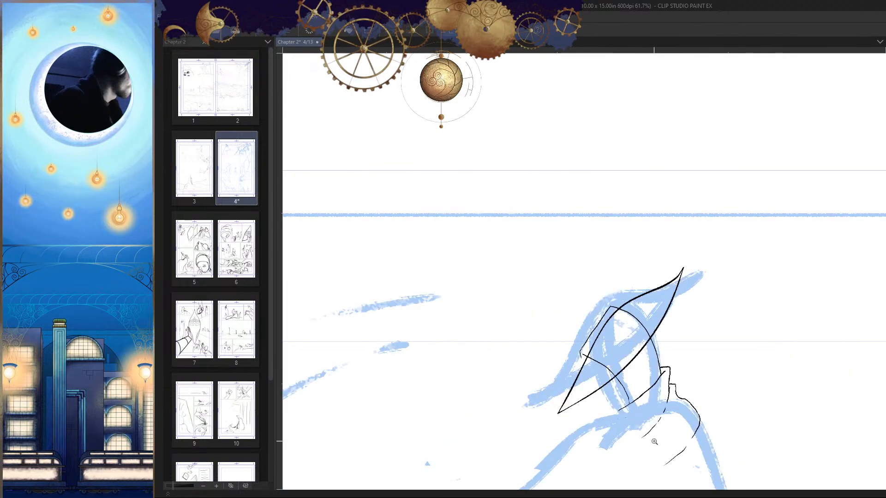
Step: Check the head's proportions in mirrored and zoomed-out view, and remove the head outline
{"action": "left_click_drag", "start_coordinate": [638, 435], "coordinate": [621, 349]}
{"action": "key", "text": "h"}
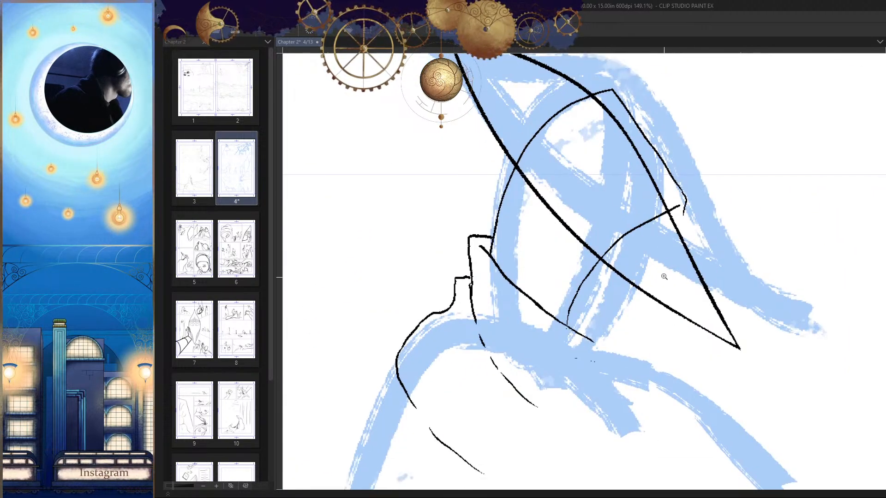
{"action": "key", "text": "h"}
{"action": "left_click_drag", "start_coordinate": [664, 299], "coordinate": [722, 365]}
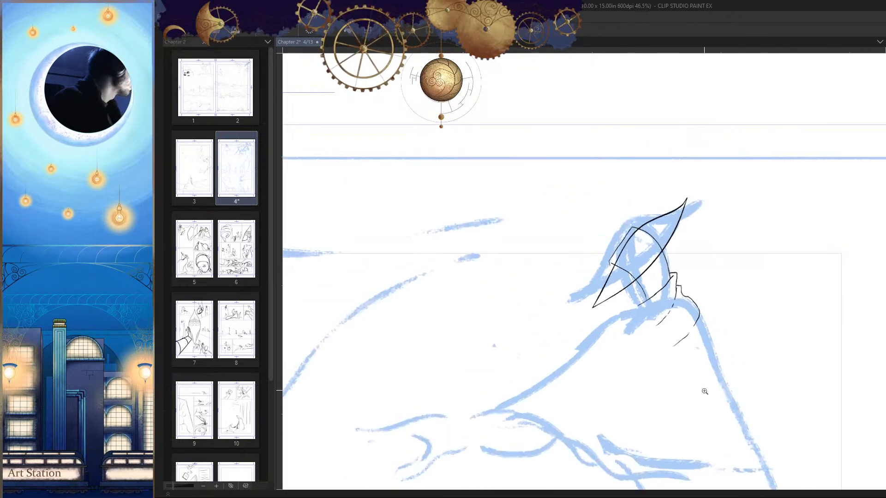
{"action": "left_click_drag", "start_coordinate": [676, 328], "coordinate": [639, 368]}
{"action": "left_click_drag", "start_coordinate": [680, 310], "coordinate": [704, 306]}
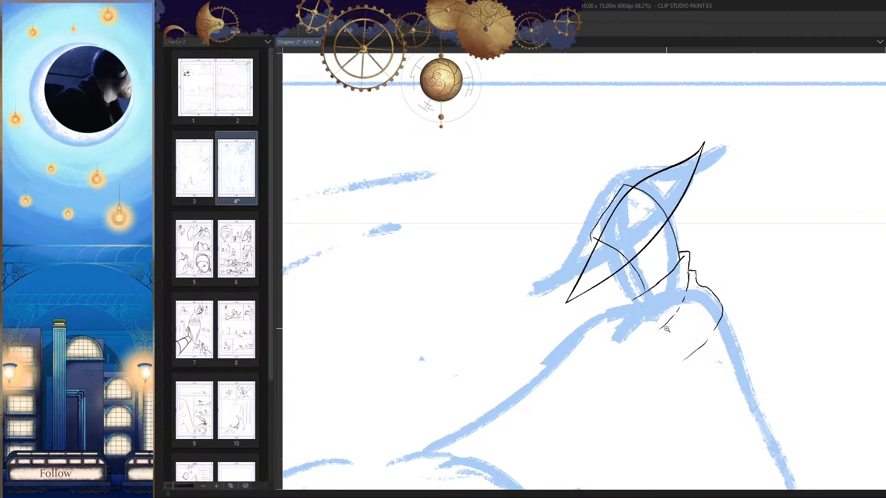
{"action": "mouse_move", "coordinate": [671, 328]}
{"action": "left_mouse_down"}
{"action": "mouse_move", "coordinate": [664, 356]}
{"action": "mouse_move", "coordinate": [687, 352]}
{"action": "mouse_move", "coordinate": [697, 312]}
{"action": "mouse_move", "coordinate": [664, 346]}
{"action": "left_mouse_up"}
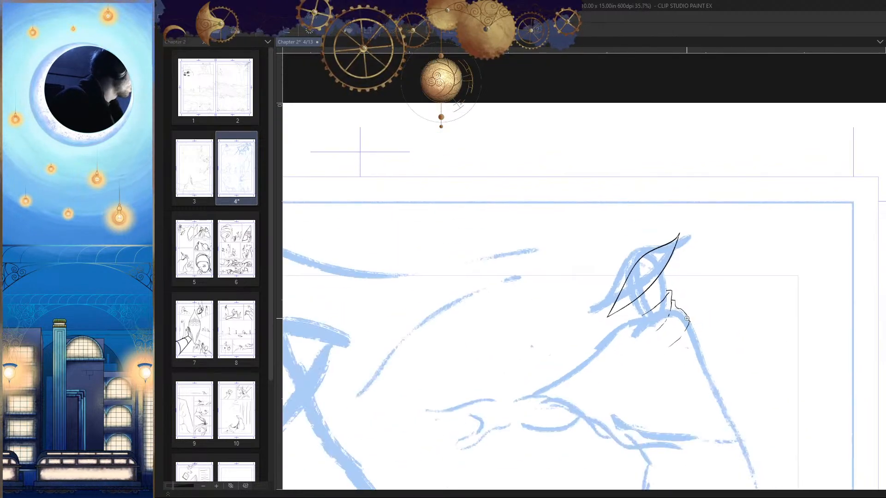
Step: Select the inked hat with a polyline selection, scale it up and reposition it over the blue sketch, then deselect
{"action": "left_click_drag", "start_coordinate": [686, 318], "coordinate": [690, 291]}
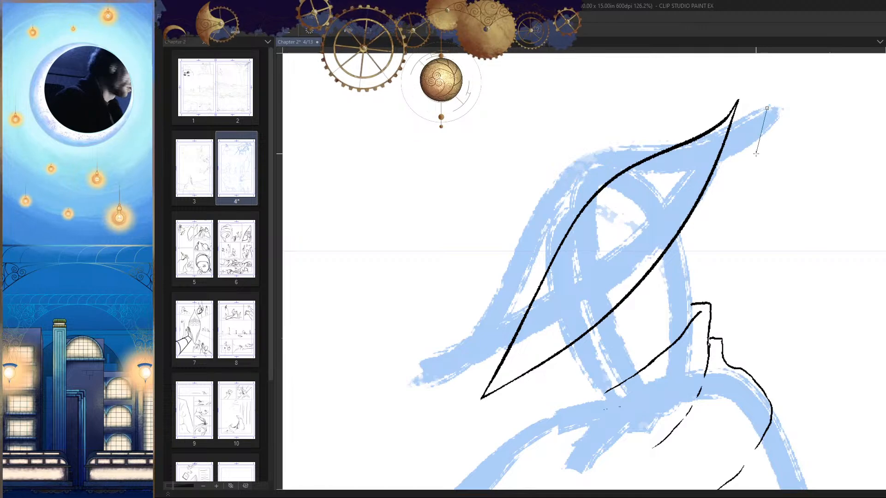
{"action": "left_click", "coordinate": [742, 183]}
{"action": "left_click", "coordinate": [660, 301]}
{"action": "left_click", "coordinate": [522, 402]}
{"action": "left_click", "coordinate": [425, 381]}
{"action": "left_click", "coordinate": [440, 229]}
{"action": "left_click", "coordinate": [571, 103]}
{"action": "left_click", "coordinate": [650, 79]}
{"action": "left_click", "coordinate": [754, 78]}
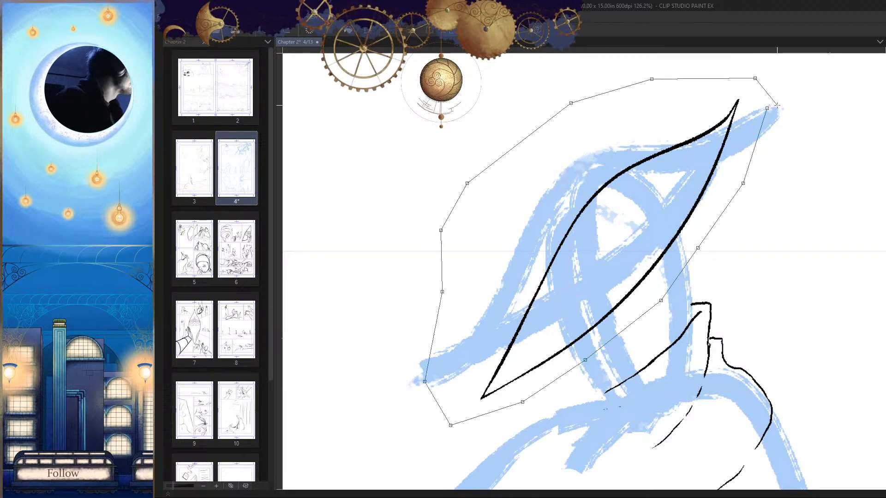
{"action": "left_click", "coordinate": [766, 108]}
{"action": "key", "text": "ctrl+t"}
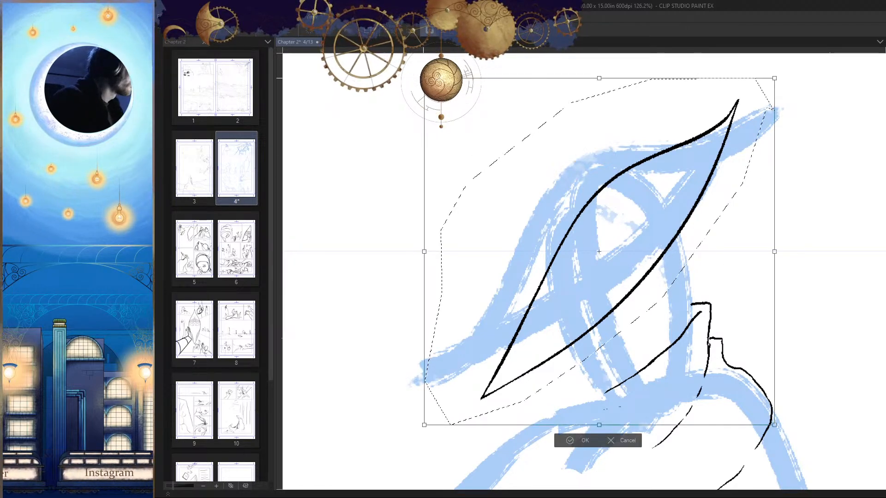
{"action": "left_click_drag", "start_coordinate": [424, 78], "coordinate": [328, 14]}
{"action": "left_click_drag", "start_coordinate": [637, 237], "coordinate": [665, 264]}
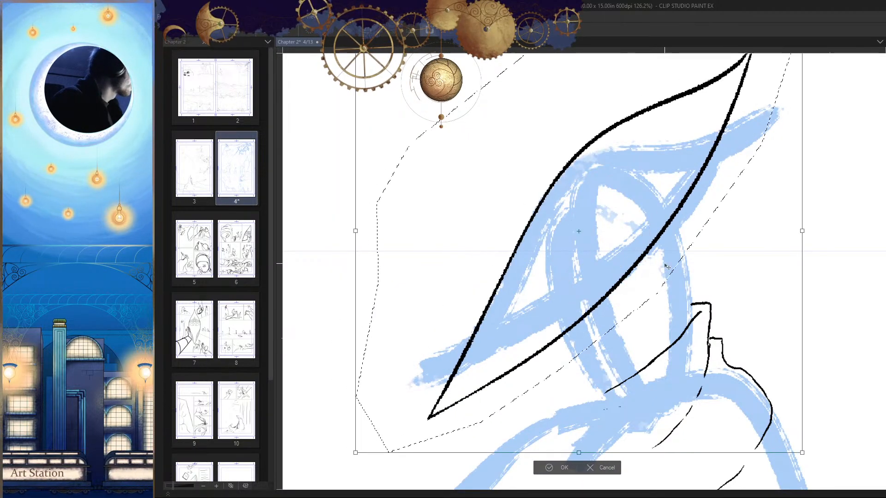
{"action": "key", "text": "Return"}
{"action": "key", "text": "ctrl+d"}
Step: Check the enlarged hat against the figure and the whole first panel in normal and mirrored view
{"action": "key", "text": "h"}
{"action": "left_click_drag", "start_coordinate": [714, 298], "coordinate": [746, 371]}
{"action": "key", "text": "h"}
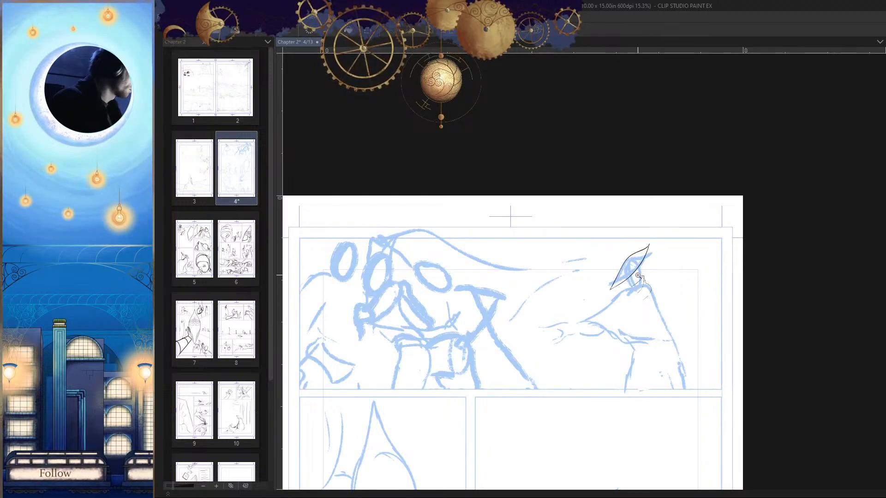
{"action": "left_click_drag", "start_coordinate": [644, 276], "coordinate": [610, 344]}
{"action": "left_click_drag", "start_coordinate": [621, 127], "coordinate": [657, 313]}
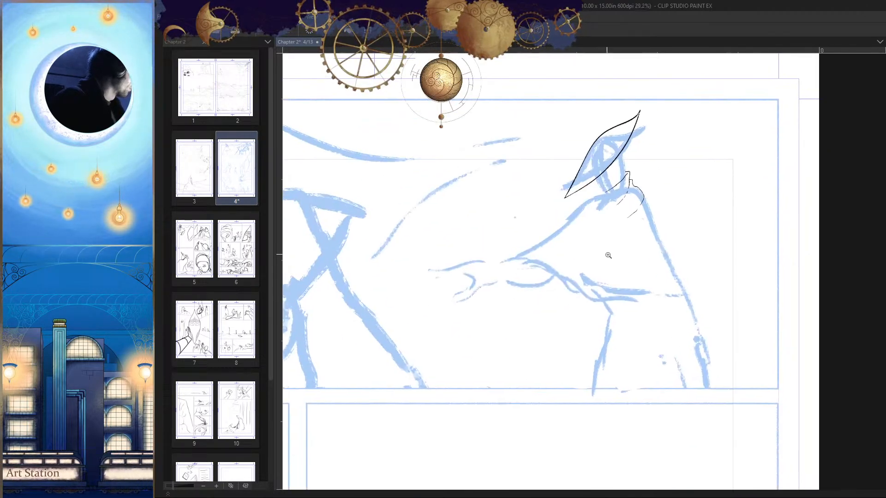
{"action": "left_click_drag", "start_coordinate": [608, 255], "coordinate": [626, 281]}
{"action": "left_click_drag", "start_coordinate": [626, 234], "coordinate": [626, 245]}
{"action": "left_click_drag", "start_coordinate": [627, 294], "coordinate": [667, 288]}
{"action": "left_click_drag", "start_coordinate": [544, 306], "coordinate": [649, 278]}
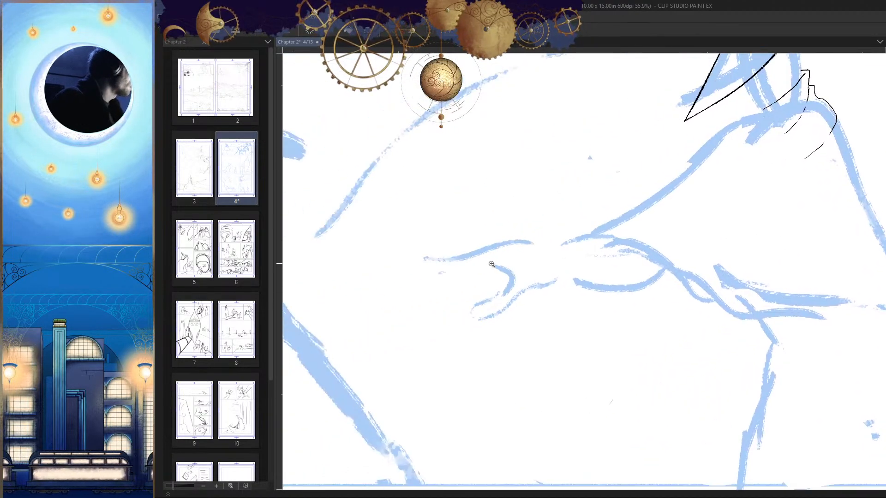
Step: Ink the outstretched hand's upper edge along the blue sketch from the wrist to the index fingertip
{"action": "left_click_drag", "start_coordinate": [491, 263], "coordinate": [664, 266]}
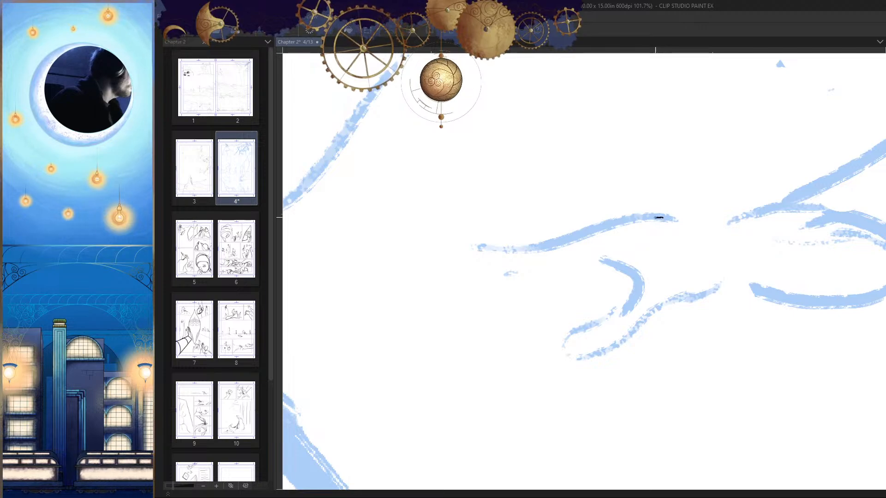
{"action": "mouse_move", "coordinate": [528, 282]}
{"action": "left_mouse_down"}
{"action": "mouse_move", "coordinate": [617, 241]}
{"action": "mouse_move", "coordinate": [640, 250]}
{"action": "left_mouse_up"}
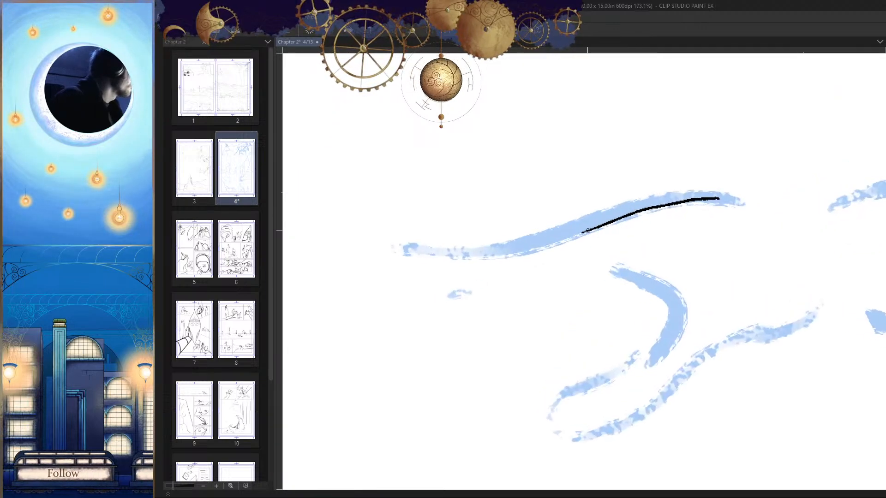
{"action": "left_click_drag", "start_coordinate": [543, 242], "coordinate": [454, 245]}
{"action": "key", "text": "h"}
{"action": "left_click_drag", "start_coordinate": [720, 250], "coordinate": [818, 250]}
{"action": "left_click_drag", "start_coordinate": [794, 281], "coordinate": [651, 263]}
{"action": "left_click_drag", "start_coordinate": [664, 230], "coordinate": [749, 231]}
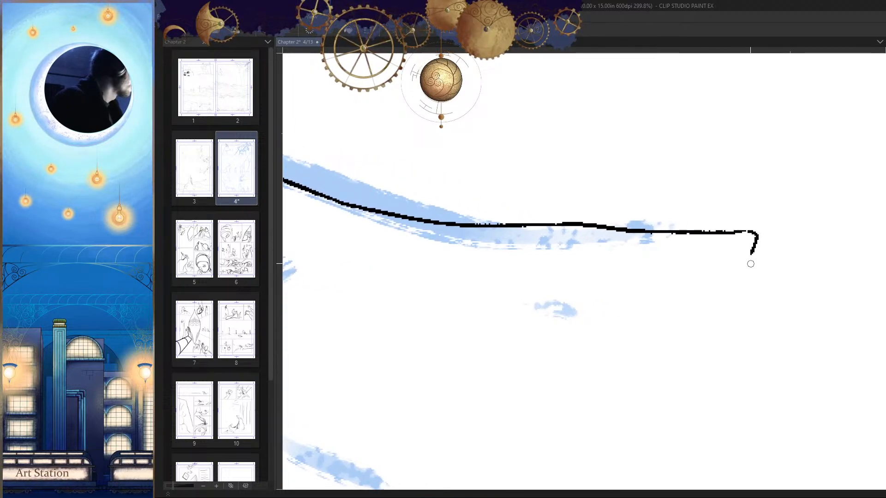
Step: Round off the index fingertip and ink the finger's underside back towards the palm with a small gap
{"action": "mouse_move", "coordinate": [750, 264]}
{"action": "left_mouse_down"}
{"action": "mouse_move", "coordinate": [745, 253]}
{"action": "mouse_move", "coordinate": [642, 251]}
{"action": "left_mouse_up"}
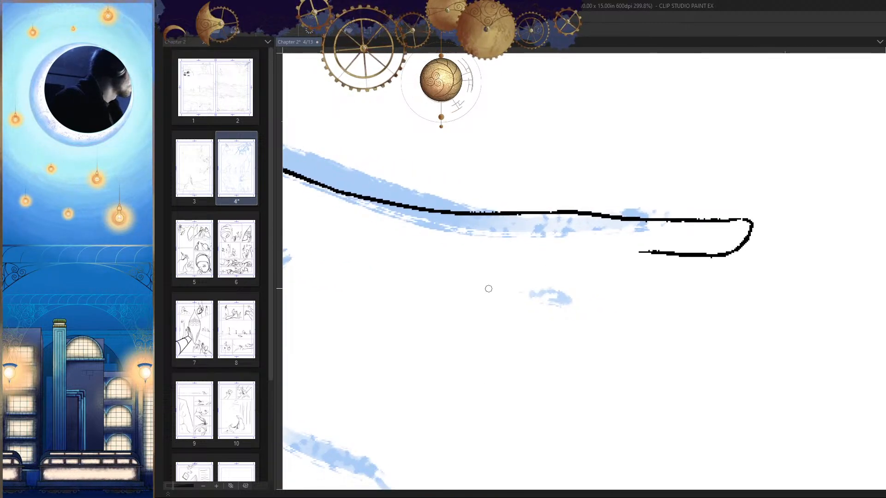
{"action": "left_click_drag", "start_coordinate": [488, 289], "coordinate": [592, 271]}
{"action": "left_click_drag", "start_coordinate": [746, 233], "coordinate": [431, 247]}
{"action": "mouse_move", "coordinate": [352, 274]}
{"action": "left_mouse_down"}
{"action": "mouse_move", "coordinate": [658, 324]}
{"action": "mouse_move", "coordinate": [646, 343]}
{"action": "left_mouse_up"}
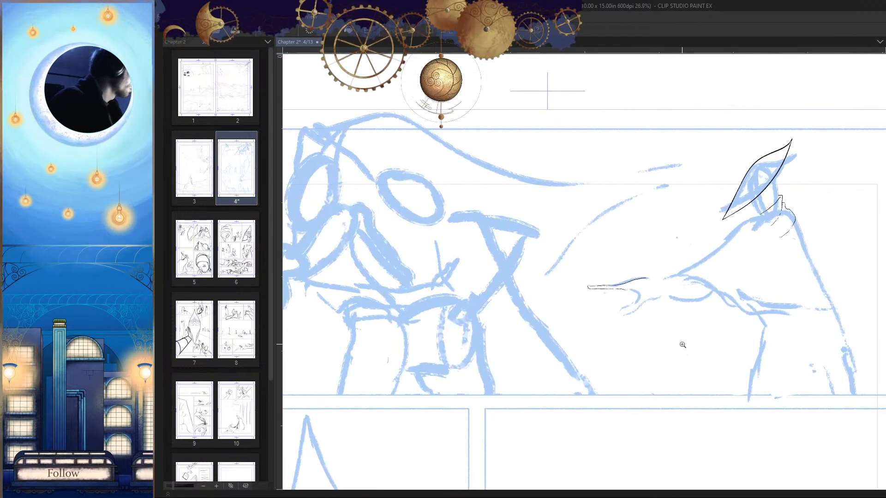
{"action": "left_click_drag", "start_coordinate": [622, 296], "coordinate": [666, 296]}
{"action": "key", "text": "h"}
Step: Ink the second finger's upper edge branching off the index finger's underside, with a short stroke below it
{"action": "key", "text": "h"}
{"action": "left_click_drag", "start_coordinate": [611, 314], "coordinate": [705, 277]}
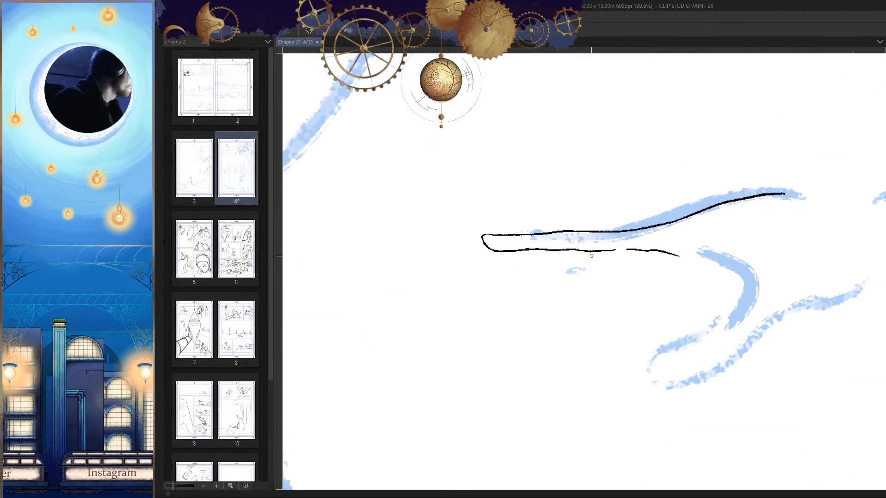
{"action": "left_click_drag", "start_coordinate": [628, 312], "coordinate": [604, 317]}
{"action": "key", "text": "h"}
Step: Redraw the index finger's underside where the second finger branches off and erase the surplus line segments beside it
{"action": "key", "text": "h"}
{"action": "left_click_drag", "start_coordinate": [635, 279], "coordinate": [660, 277]}
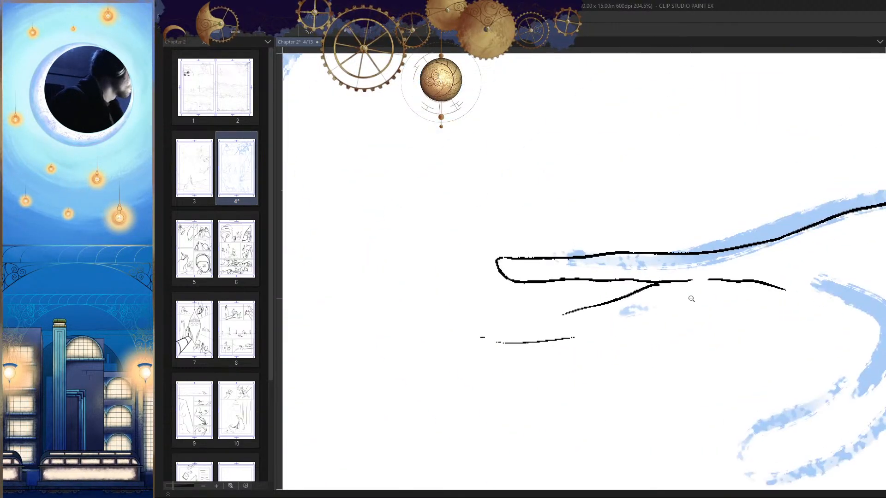
{"action": "left_click_drag", "start_coordinate": [620, 304], "coordinate": [650, 300]}
{"action": "key", "text": "ctrl+z"}
{"action": "mouse_move", "coordinate": [354, 229]}
{"action": "left_mouse_down"}
{"action": "mouse_move", "coordinate": [363, 278]}
{"action": "mouse_move", "coordinate": [406, 297]}
{"action": "left_mouse_up"}
{"action": "key", "text": "h"}
{"action": "left_click_drag", "start_coordinate": [788, 291], "coordinate": [592, 284]}
{"action": "left_click_drag", "start_coordinate": [516, 292], "coordinate": [576, 280]}
{"action": "left_click_drag", "start_coordinate": [658, 271], "coordinate": [498, 271]}
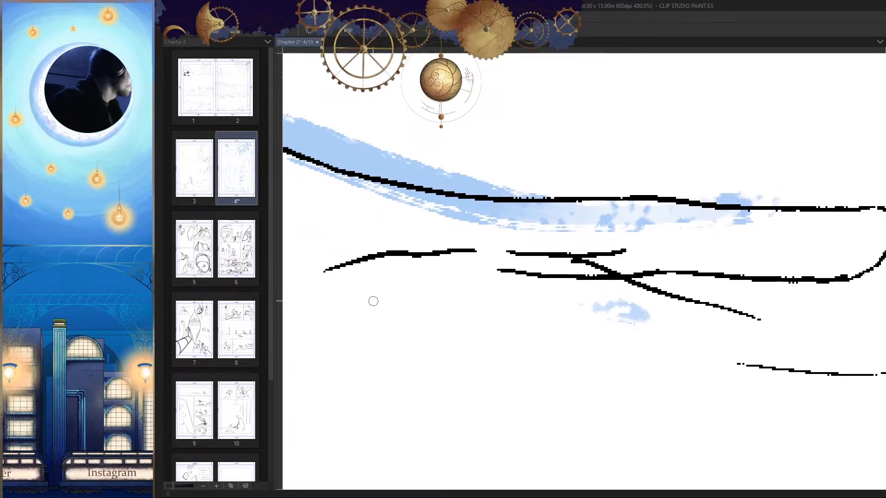
{"action": "key", "text": "e"}
{"action": "left_click_drag", "start_coordinate": [635, 253], "coordinate": [496, 251]}
{"action": "key", "text": "h"}
{"action": "mouse_move", "coordinate": [741, 277]}
{"action": "left_mouse_down"}
{"action": "mouse_move", "coordinate": [704, 277]}
{"action": "mouse_move", "coordinate": [803, 279]}
{"action": "left_mouse_up"}
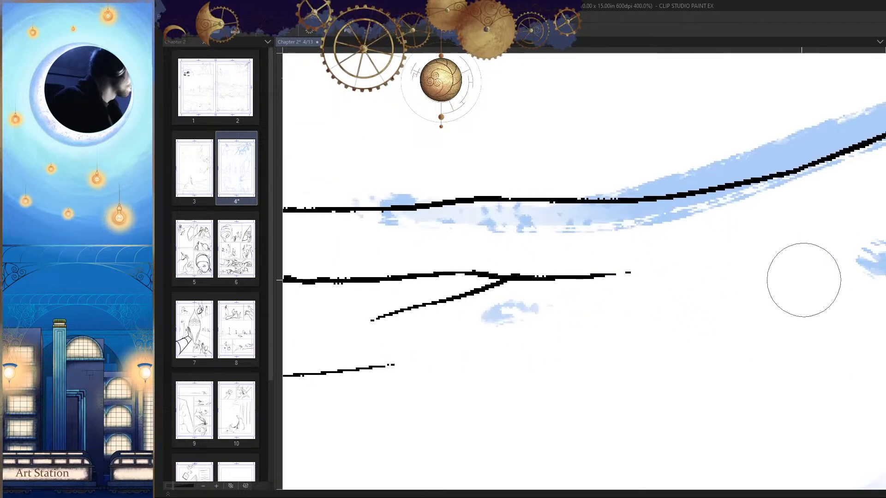
Step: Extend the index finger's underside into the palm as a broken line curving down towards the thumb
{"action": "key", "text": "p"}
{"action": "left_click_drag", "start_coordinate": [621, 273], "coordinate": [743, 287]}
{"action": "key", "text": "h"}
{"action": "left_click_drag", "start_coordinate": [549, 290], "coordinate": [728, 258]}
{"action": "left_click_drag", "start_coordinate": [640, 255], "coordinate": [506, 314]}
{"action": "key", "text": "ctrl+z"}
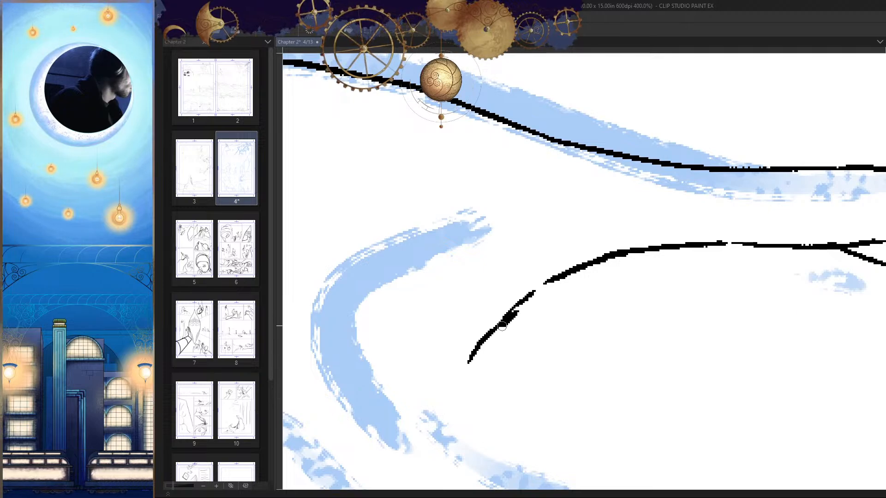
{"action": "mouse_move", "coordinate": [502, 326]}
{"action": "left_mouse_down"}
{"action": "mouse_move", "coordinate": [486, 369]}
{"action": "mouse_move", "coordinate": [500, 417]}
{"action": "left_mouse_up"}
Step: Lengthen the second finger's upper edge to a rounded tip and ink its underside as a broken line
{"action": "scroll", "coordinate": [641, 376], "scroll_direction": "down", "scroll_amount": 10}
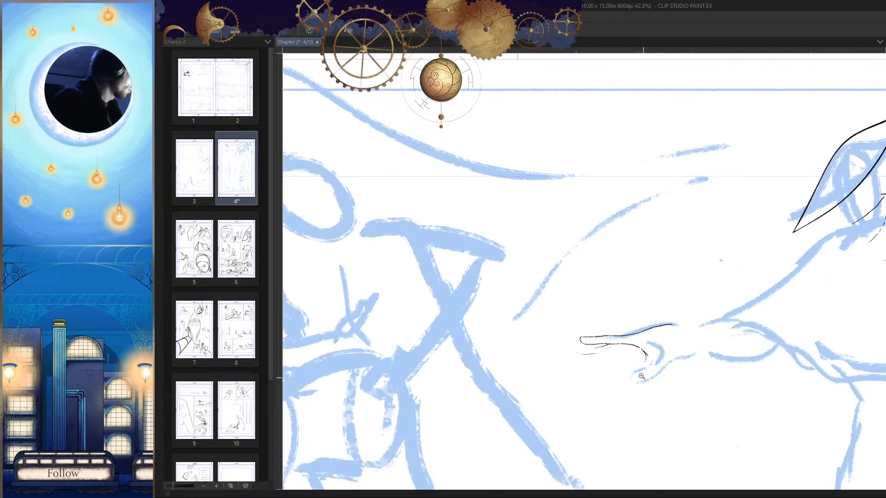
{"action": "scroll", "coordinate": [641, 376], "scroll_direction": "up", "scroll_amount": 8}
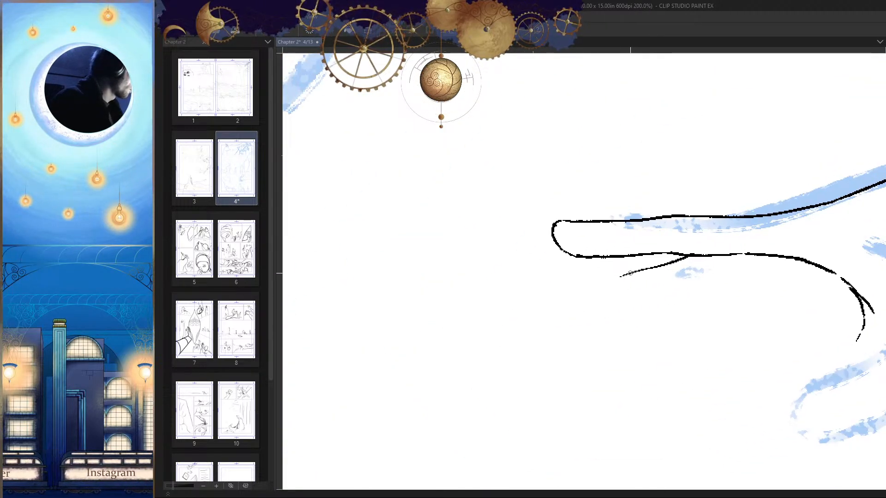
{"action": "left_click_drag", "start_coordinate": [629, 273], "coordinate": [524, 300]}
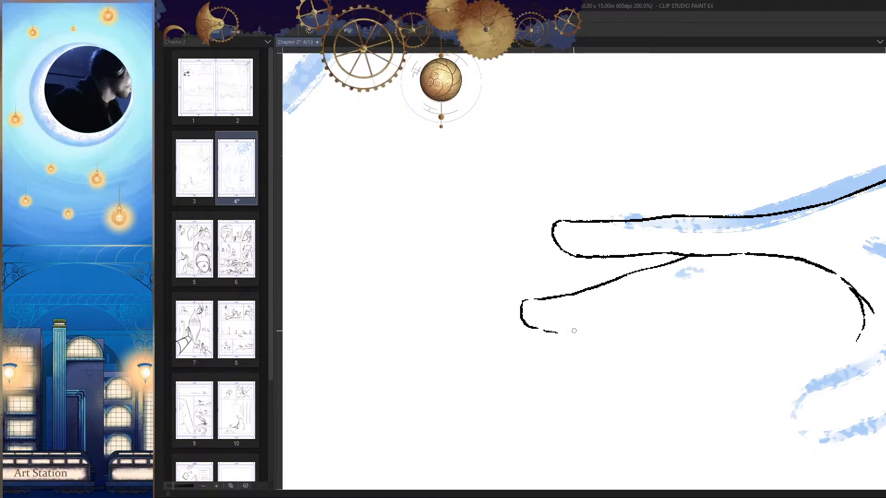
{"action": "scroll", "coordinate": [677, 302], "scroll_direction": "down", "scroll_amount": 6}
{"action": "scroll", "coordinate": [713, 310], "scroll_direction": "up", "scroll_amount": 5}
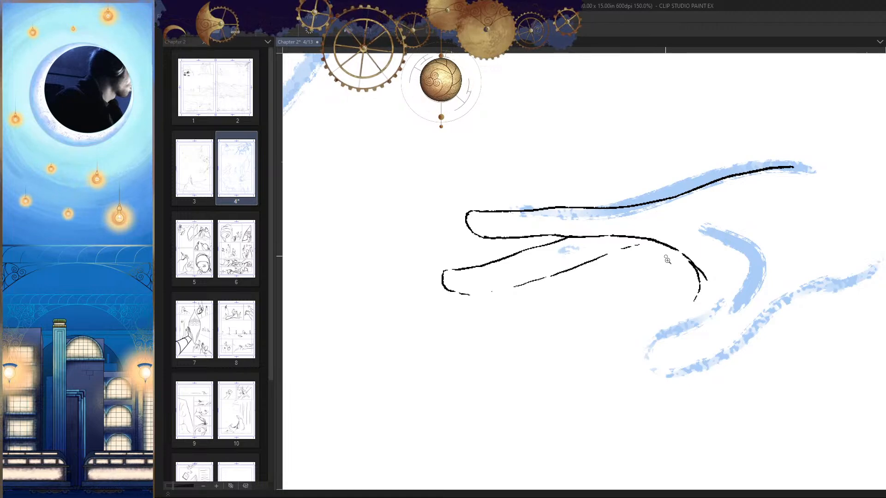
Step: Ink the third finger angling down from the second finger's underside, with both long edges and a rounded tip
{"action": "scroll", "coordinate": [667, 260], "scroll_direction": "down", "scroll_amount": 5}
{"action": "scroll", "coordinate": [560, 286], "scroll_direction": "up", "scroll_amount": 6}
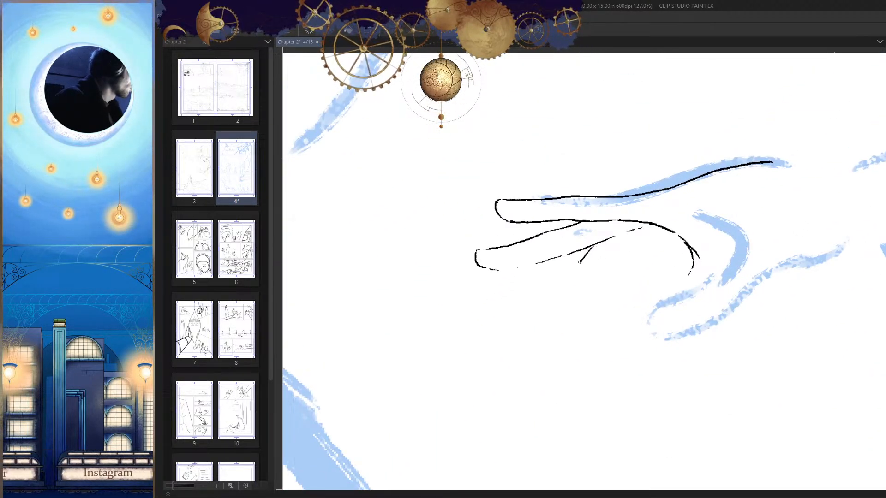
{"action": "scroll", "coordinate": [586, 303], "scroll_direction": "down", "scroll_amount": 5}
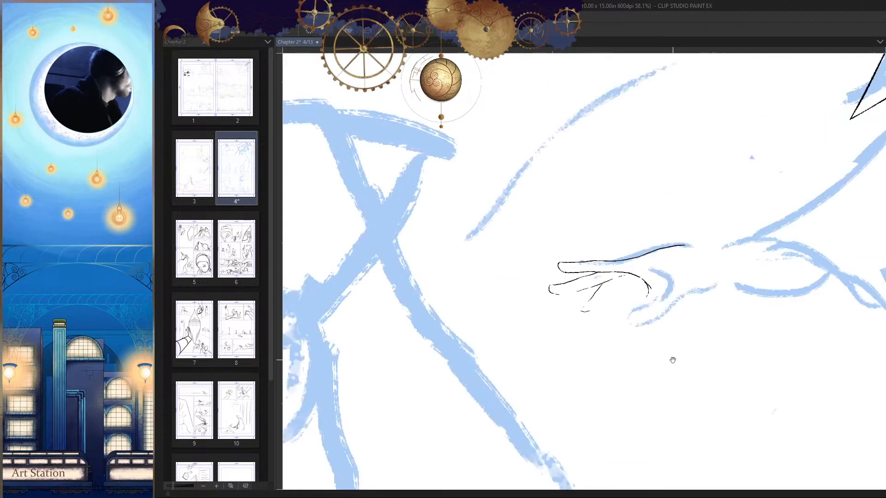
{"action": "scroll", "coordinate": [627, 290], "scroll_direction": "up", "scroll_amount": 5}
{"action": "scroll", "coordinate": [578, 308], "scroll_direction": "up", "scroll_amount": 3}
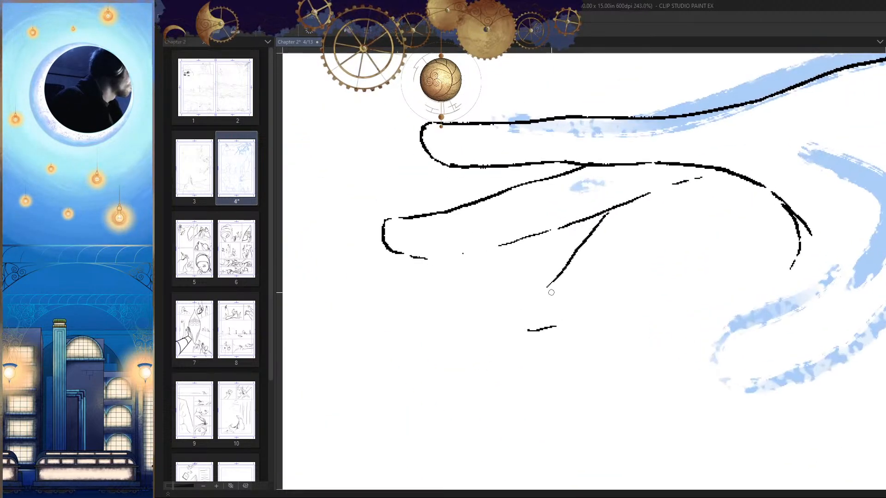
{"action": "scroll", "coordinate": [553, 325], "scroll_direction": "down", "scroll_amount": 5}
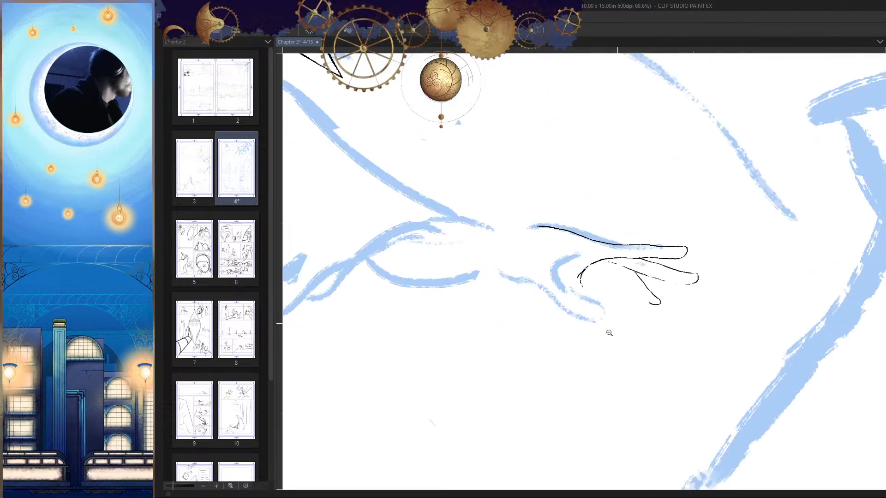
{"action": "scroll", "coordinate": [638, 311], "scroll_direction": "up", "scroll_amount": 3}
{"action": "scroll", "coordinate": [564, 276], "scroll_direction": "up", "scroll_amount": 3}
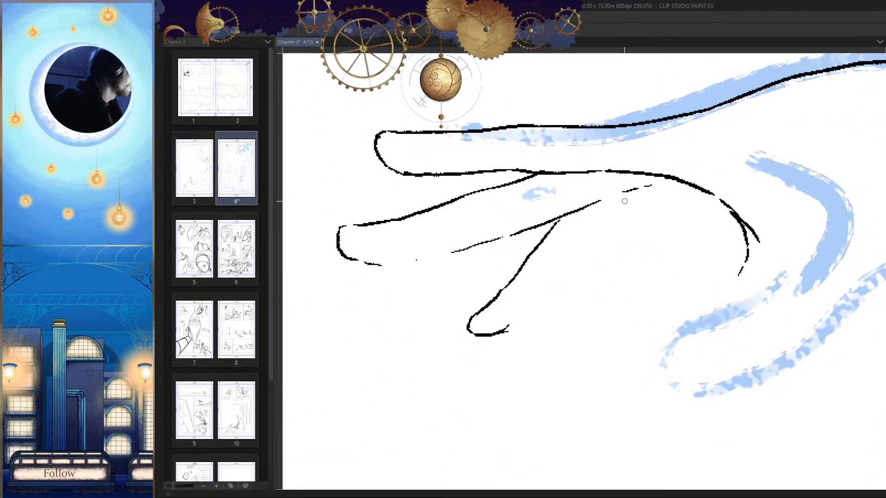
{"action": "left_click_drag", "start_coordinate": [610, 214], "coordinate": [534, 307]}
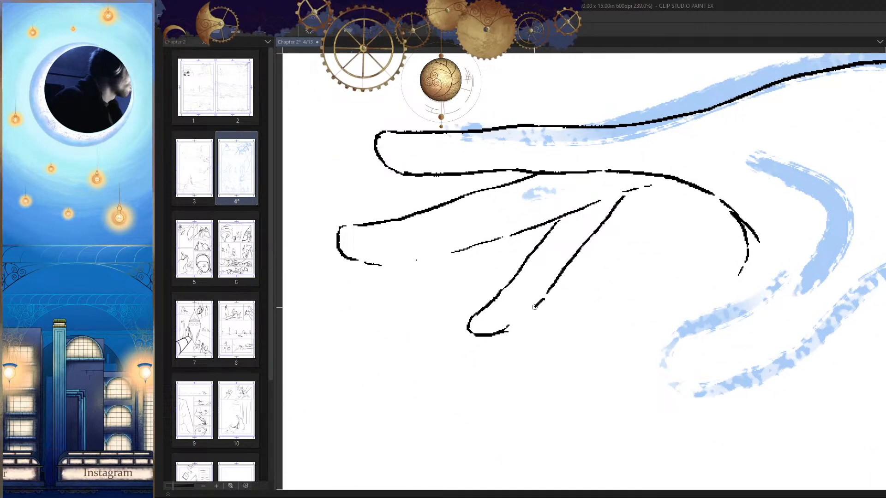
Step: Ink the short little finger branching off the third finger's inner edge, with a blunt tip and an edge running back into the palm
{"action": "scroll", "coordinate": [540, 321], "scroll_direction": "down", "scroll_amount": 6}
{"action": "key", "text": "h"}
{"action": "key", "text": "h"}
{"action": "scroll", "coordinate": [586, 290], "scroll_direction": "up", "scroll_amount": 5}
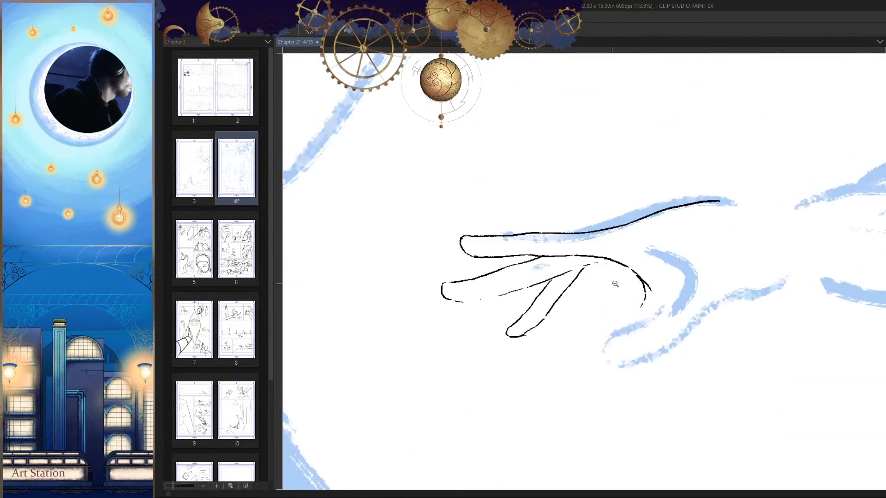
{"action": "key", "text": "h"}
{"action": "left_click_drag", "start_coordinate": [612, 275], "coordinate": [602, 317]}
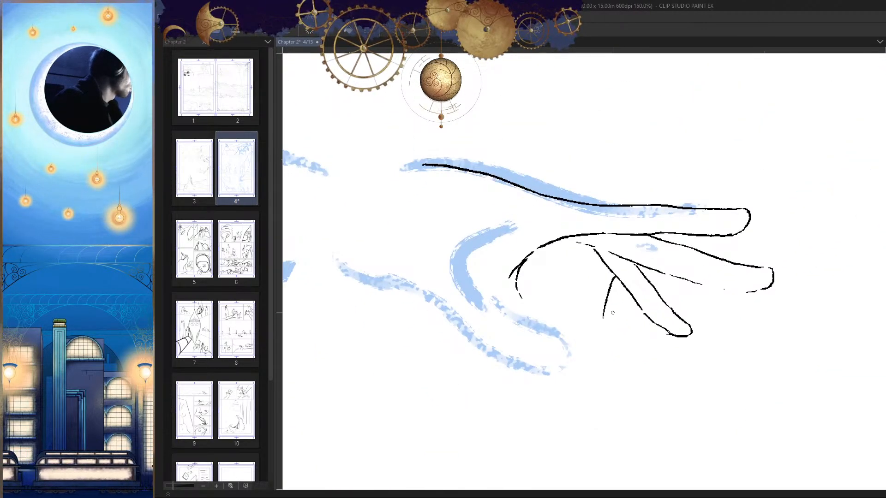
{"action": "key", "text": "h"}
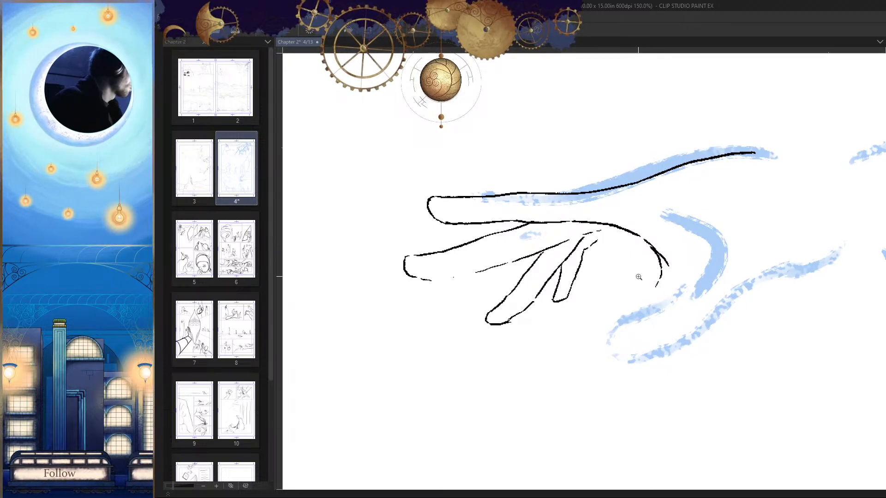
Step: Ink the thumb from the palm curve down to a rounded tip, and carry its underside back up towards the wrist
{"action": "scroll", "coordinate": [638, 277], "scroll_direction": "down", "scroll_amount": 5}
{"action": "scroll", "coordinate": [636, 280], "scroll_direction": "up", "scroll_amount": 5}
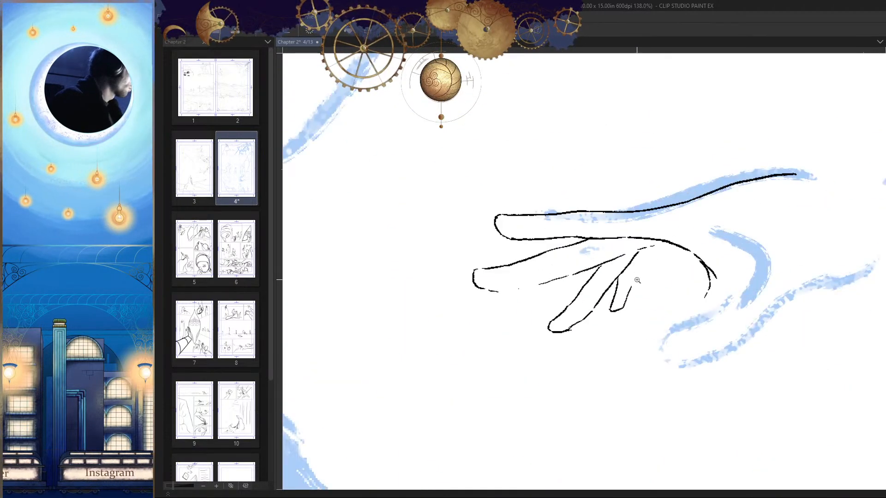
{"action": "scroll", "coordinate": [637, 280], "scroll_direction": "up", "scroll_amount": 3}
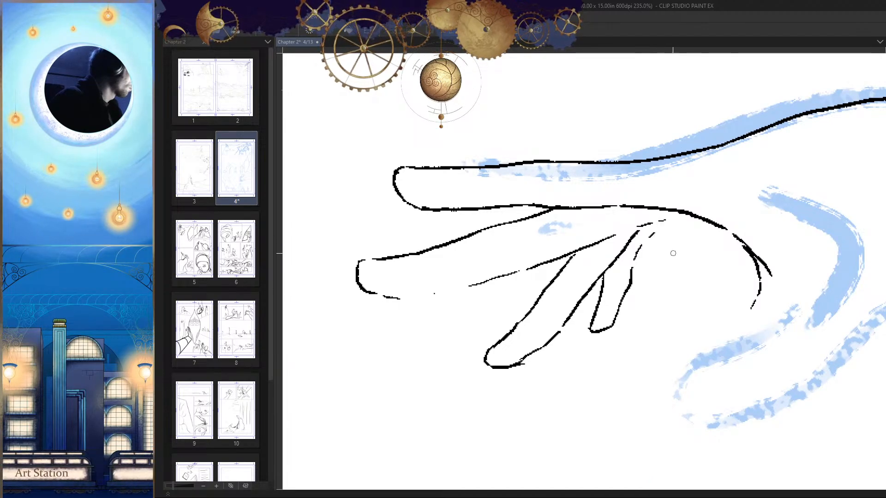
{"action": "left_click_drag", "start_coordinate": [673, 253], "coordinate": [627, 281]}
{"action": "key", "text": "h"}
{"action": "left_click_drag", "start_coordinate": [655, 346], "coordinate": [678, 318]}
{"action": "key", "text": "h"}
{"action": "mouse_move", "coordinate": [676, 252]}
{"action": "left_mouse_down"}
{"action": "mouse_move", "coordinate": [697, 272]}
{"action": "mouse_move", "coordinate": [676, 298]}
{"action": "mouse_move", "coordinate": [545, 279]}
{"action": "mouse_move", "coordinate": [643, 299]}
{"action": "mouse_move", "coordinate": [677, 271]}
{"action": "left_mouse_up"}
{"action": "key", "text": "h"}
{"action": "key", "text": "h"}
{"action": "left_click_drag", "start_coordinate": [653, 239], "coordinate": [595, 299]}
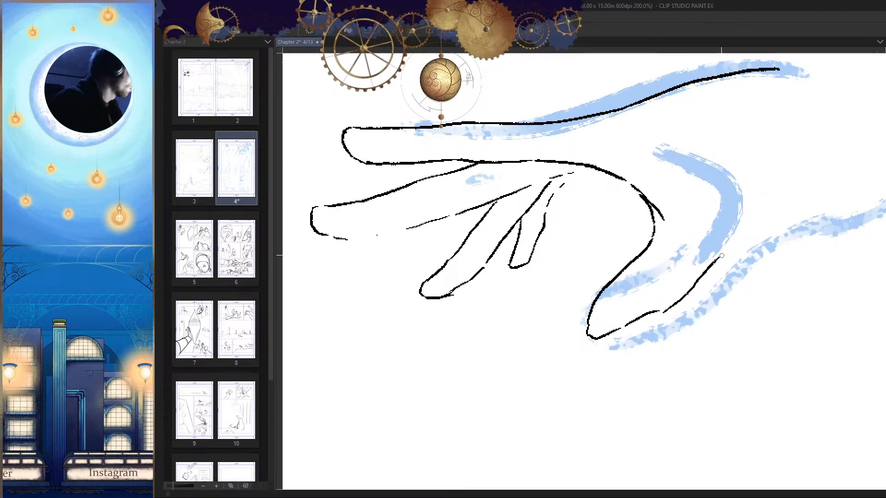
{"action": "left_click_drag", "start_coordinate": [745, 238], "coordinate": [788, 172]}
{"action": "left_click_drag", "start_coordinate": [784, 237], "coordinate": [701, 346]}
{"action": "key", "text": "h"}
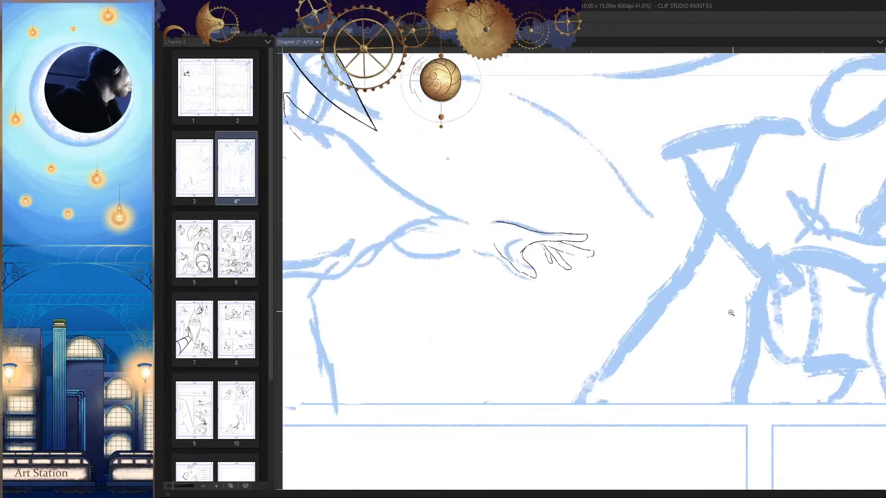
{"action": "mouse_move", "coordinate": [730, 312]}
{"action": "left_mouse_down"}
{"action": "mouse_move", "coordinate": [711, 340]}
{"action": "mouse_move", "coordinate": [716, 404]}
{"action": "left_mouse_up"}
{"action": "key", "text": "h"}
{"action": "left_click_drag", "start_coordinate": [533, 279], "coordinate": [612, 249]}
{"action": "mouse_move", "coordinate": [611, 249]}
{"action": "left_mouse_down"}
{"action": "mouse_move", "coordinate": [632, 228]}
{"action": "mouse_move", "coordinate": [692, 277]}
{"action": "left_mouse_up"}
{"action": "left_click_drag", "start_coordinate": [473, 294], "coordinate": [629, 271]}
{"action": "left_click_drag", "start_coordinate": [618, 262], "coordinate": [477, 286]}
{"action": "left_click_drag", "start_coordinate": [593, 330], "coordinate": [628, 372]}
{"action": "key", "text": "h"}
{"action": "left_click_drag", "start_coordinate": [710, 303], "coordinate": [678, 381]}
{"action": "key", "text": "h"}
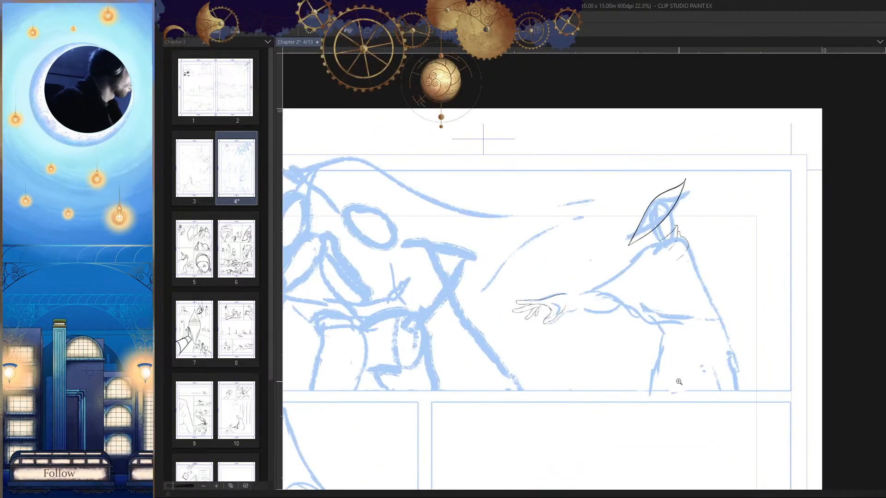
{"action": "mouse_move", "coordinate": [639, 323]}
{"action": "left_mouse_down"}
{"action": "mouse_move", "coordinate": [700, 270]}
{"action": "mouse_move", "coordinate": [631, 229]}
{"action": "left_mouse_up"}
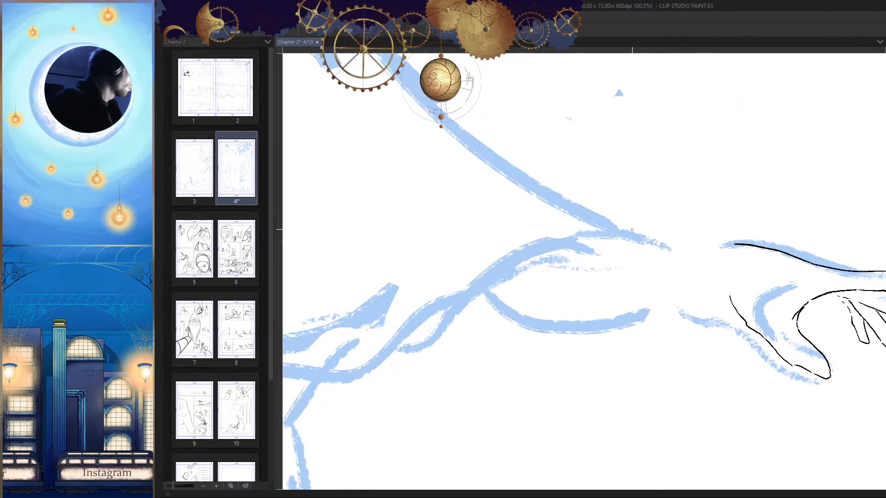
{"action": "left_click_drag", "start_coordinate": [522, 267], "coordinate": [626, 289]}
{"action": "key", "text": "h"}
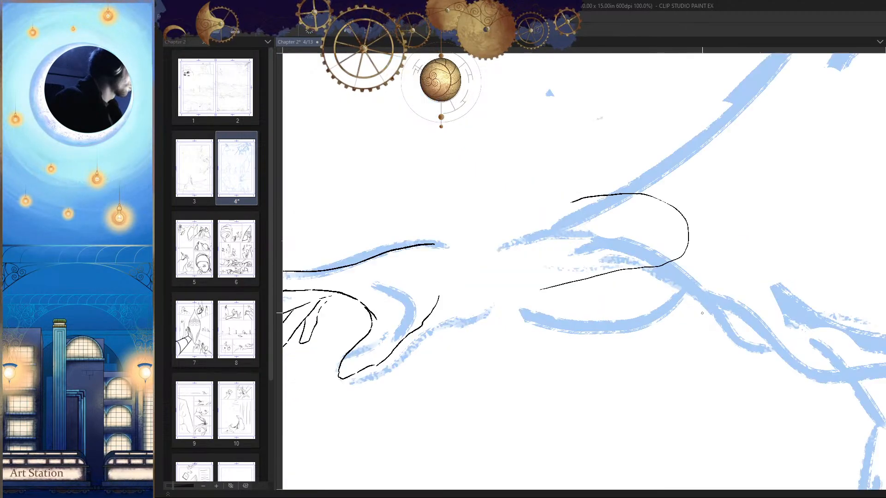
{"action": "mouse_move", "coordinate": [699, 313]}
{"action": "left_mouse_down"}
{"action": "mouse_move", "coordinate": [758, 294]}
{"action": "mouse_move", "coordinate": [695, 330]}
{"action": "left_mouse_up"}
{"action": "key", "text": "ctrl+z"}
Step: Ink the wrist as a curve from the back of the hand down to a pointed corner, returning towards the thumb's base
{"action": "key", "text": "h"}
{"action": "left_click_drag", "start_coordinate": [586, 273], "coordinate": [629, 251]}
{"action": "mouse_move", "coordinate": [552, 266]}
{"action": "left_mouse_down"}
{"action": "mouse_move", "coordinate": [540, 318]}
{"action": "mouse_move", "coordinate": [531, 336]}
{"action": "left_mouse_up"}
{"action": "key", "text": "h"}
{"action": "mouse_move", "coordinate": [641, 324]}
{"action": "left_mouse_down"}
{"action": "mouse_move", "coordinate": [675, 295]}
{"action": "mouse_move", "coordinate": [639, 308]}
{"action": "left_mouse_up"}
{"action": "key", "text": "h"}
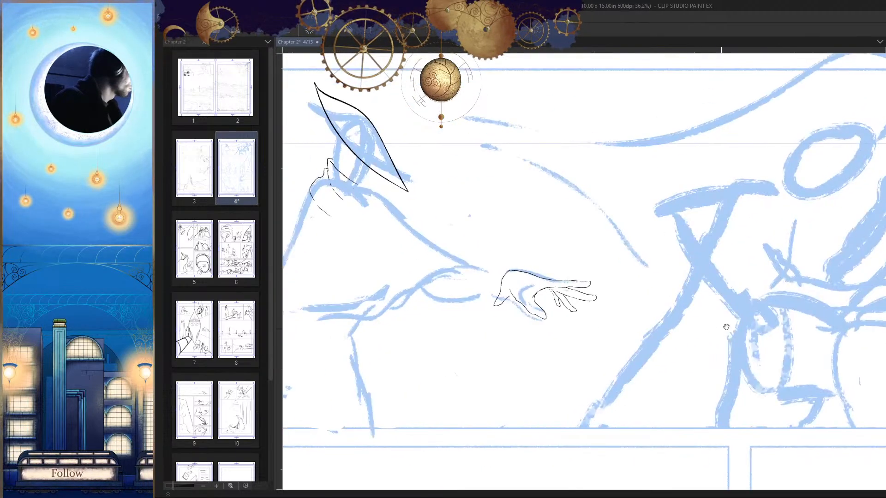
Step: Join the wrist curve to the line along the back of the hand with a short overlapping stroke
{"action": "left_click_drag", "start_coordinate": [693, 363], "coordinate": [741, 340]}
{"action": "key", "text": "h"}
{"action": "left_click_drag", "start_coordinate": [621, 279], "coordinate": [669, 260]}
{"action": "mouse_move", "coordinate": [632, 230]}
{"action": "left_mouse_down"}
{"action": "mouse_move", "coordinate": [658, 216]}
{"action": "mouse_move", "coordinate": [618, 254]}
{"action": "left_mouse_up"}
{"action": "key", "text": "ctrl+z"}
{"action": "key", "text": "h"}
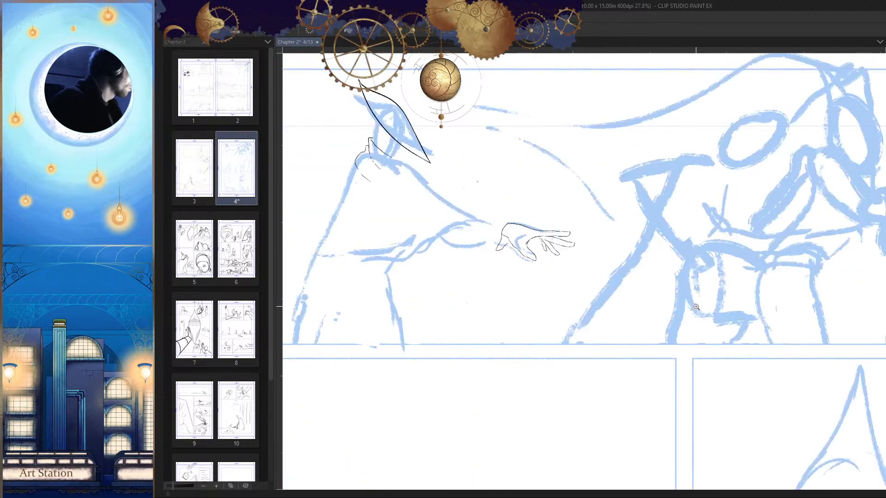
{"action": "mouse_move", "coordinate": [506, 227]}
{"action": "left_mouse_down"}
{"action": "mouse_move", "coordinate": [550, 221]}
{"action": "mouse_move", "coordinate": [531, 206]}
{"action": "left_mouse_up"}
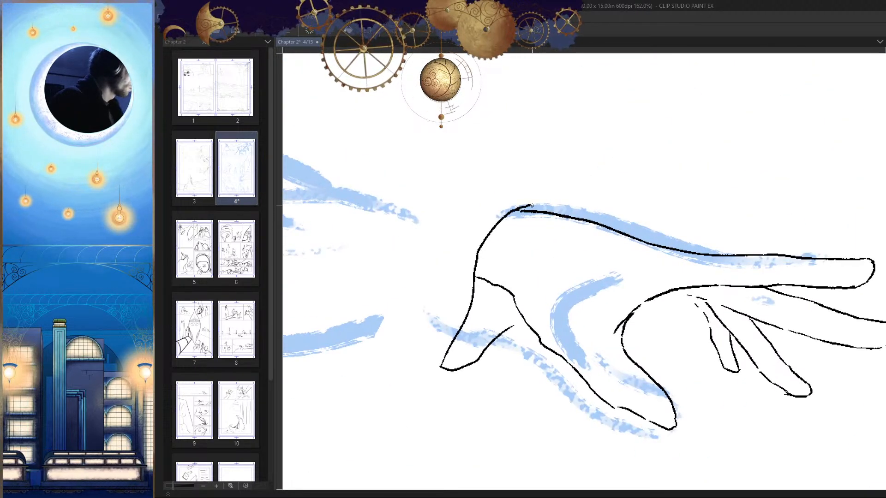
Step: Close the gap in the thumb's underside and ink the thumbnail at its tip
{"action": "left_click_drag", "start_coordinate": [599, 230], "coordinate": [716, 382]}
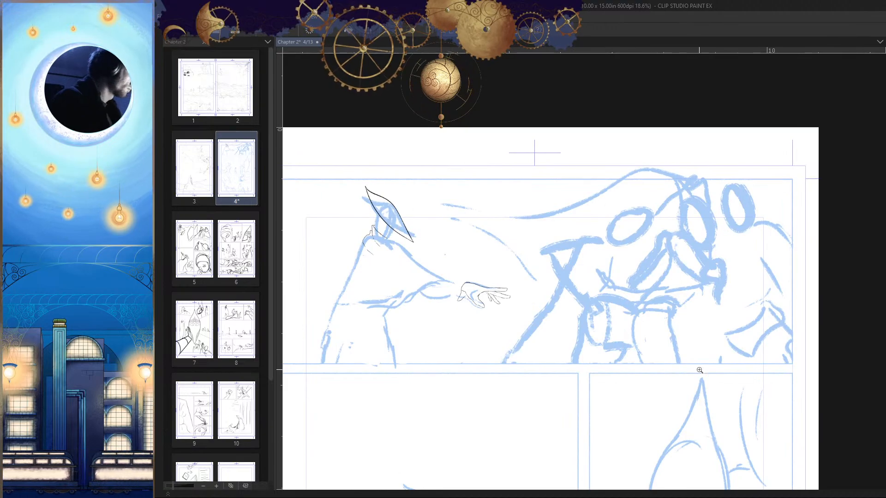
{"action": "key", "text": "h"}
{"action": "left_click_drag", "start_coordinate": [664, 283], "coordinate": [708, 300]}
{"action": "left_click_drag", "start_coordinate": [598, 357], "coordinate": [641, 350]}
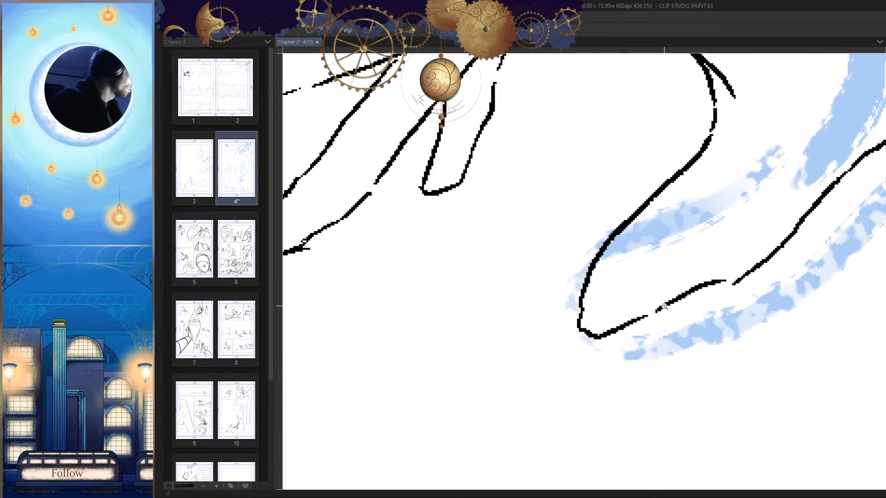
{"action": "left_click_drag", "start_coordinate": [679, 299], "coordinate": [635, 318]}
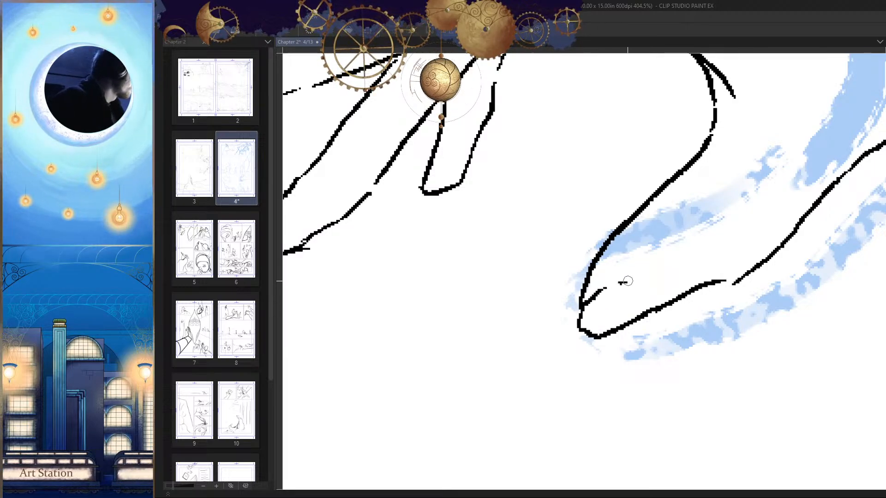
{"action": "mouse_move", "coordinate": [627, 281]}
{"action": "left_mouse_down"}
{"action": "mouse_move", "coordinate": [645, 287]}
{"action": "mouse_move", "coordinate": [648, 300]}
{"action": "left_mouse_up"}
{"action": "left_click_drag", "start_coordinate": [676, 349], "coordinate": [657, 354]}
{"action": "key", "text": "h"}
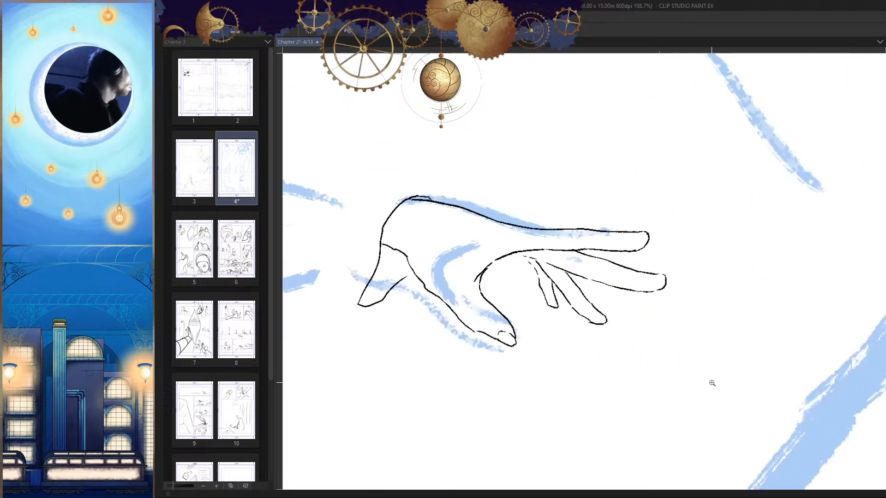
{"action": "left_click_drag", "start_coordinate": [711, 383], "coordinate": [664, 374]}
{"action": "key", "text": "h"}
{"action": "mouse_move", "coordinate": [512, 329]}
{"action": "left_mouse_down"}
{"action": "mouse_move", "coordinate": [563, 313]}
{"action": "mouse_move", "coordinate": [488, 305]}
{"action": "left_mouse_up"}
{"action": "left_click_drag", "start_coordinate": [541, 332], "coordinate": [661, 305]}
{"action": "key", "text": "h"}
{"action": "key", "text": "h"}
{"action": "left_click_drag", "start_coordinate": [603, 331], "coordinate": [658, 332]}
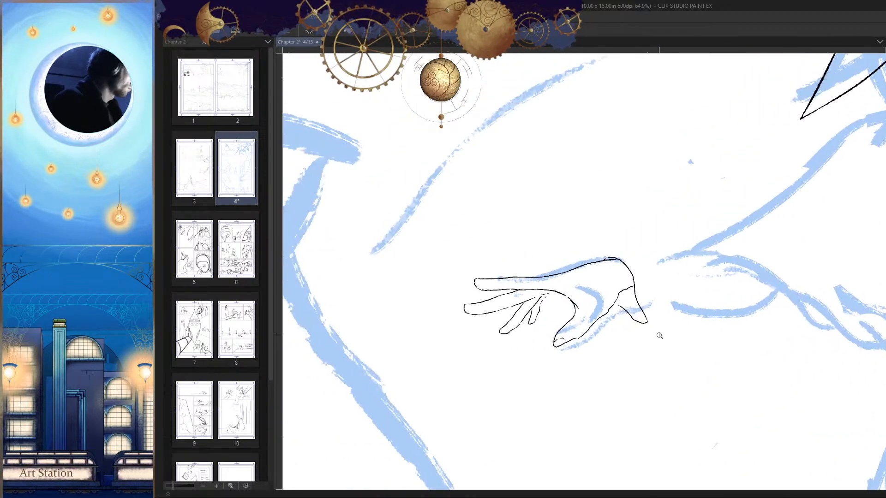
Step: Select the whole inked hand with a polygonal outline, scale it down proportionally, shift it slightly upwards and deselect it
{"action": "left_click", "coordinate": [671, 266]}
{"action": "left_click", "coordinate": [664, 253]}
{"action": "left_click", "coordinate": [582, 228]}
{"action": "left_click", "coordinate": [492, 239]}
{"action": "left_click", "coordinate": [418, 297]}
{"action": "left_click", "coordinate": [424, 364]}
{"action": "left_click", "coordinate": [643, 379]}
{"action": "left_click", "coordinate": [678, 352]}
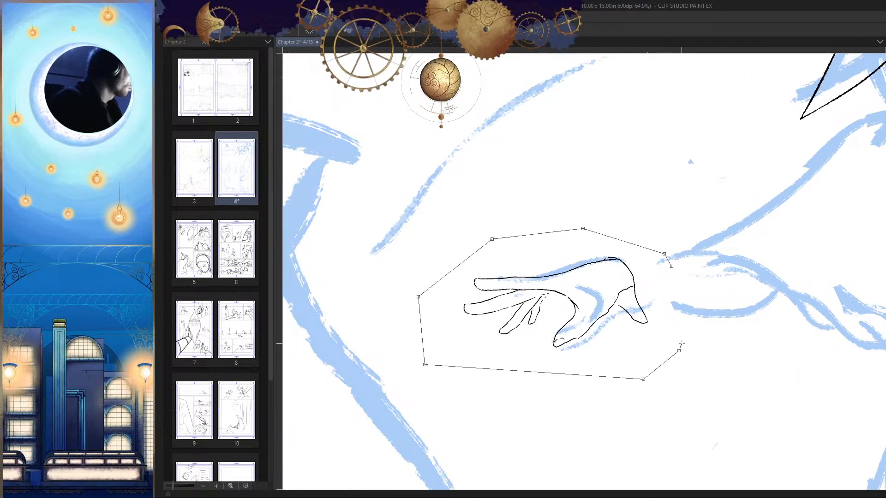
{"action": "left_click", "coordinate": [689, 323]}
{"action": "left_click", "coordinate": [671, 267]}
{"action": "key", "text": "ctrl+t"}
{"action": "left_click_drag", "start_coordinate": [553, 228], "coordinate": [553, 250]}
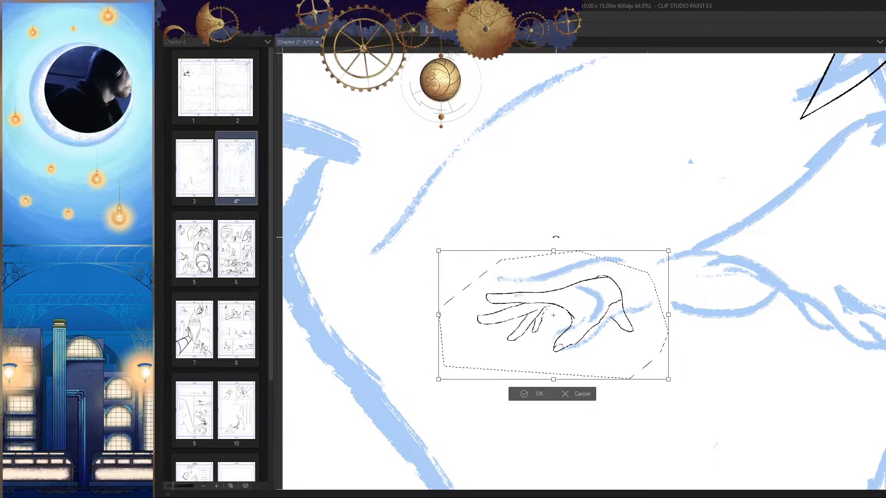
{"action": "left_click_drag", "start_coordinate": [590, 314], "coordinate": [591, 303]}
{"action": "key", "text": "Return"}
{"action": "key", "text": "ctrl+d"}
Step: Ink the forearm's upper edge from the wrist back to the elbow and round it downwards at the end
{"action": "key", "text": "h"}
{"action": "left_click_drag", "start_coordinate": [719, 296], "coordinate": [689, 380]}
{"action": "key", "text": "h"}
{"action": "scroll", "coordinate": [563, 314], "scroll_direction": "up", "scroll_amount": 8}
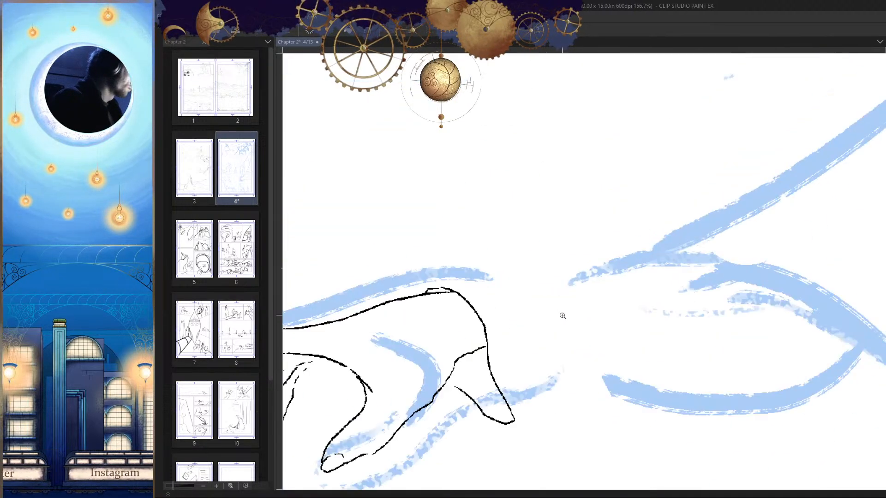
{"action": "mouse_move", "coordinate": [430, 287]}
{"action": "left_mouse_down"}
{"action": "mouse_move", "coordinate": [539, 265]}
{"action": "mouse_move", "coordinate": [670, 223]}
{"action": "left_mouse_up"}
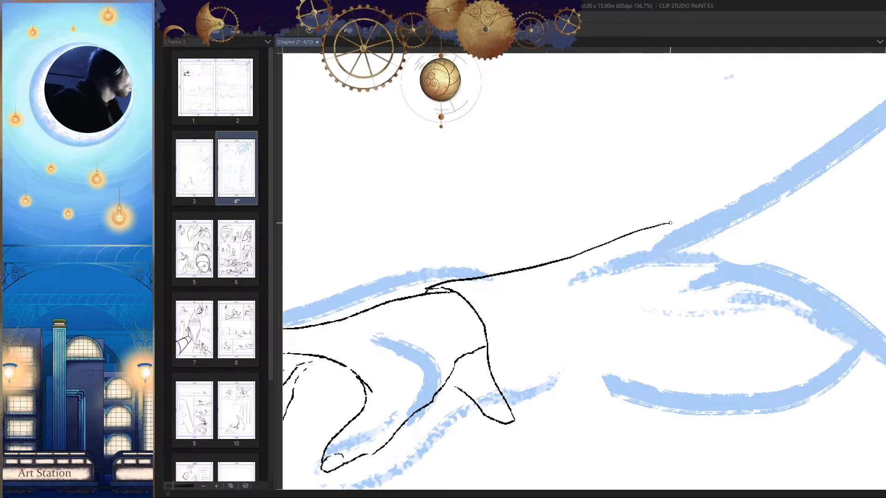
{"action": "left_click_drag", "start_coordinate": [759, 201], "coordinate": [823, 242]}
{"action": "key", "text": "h"}
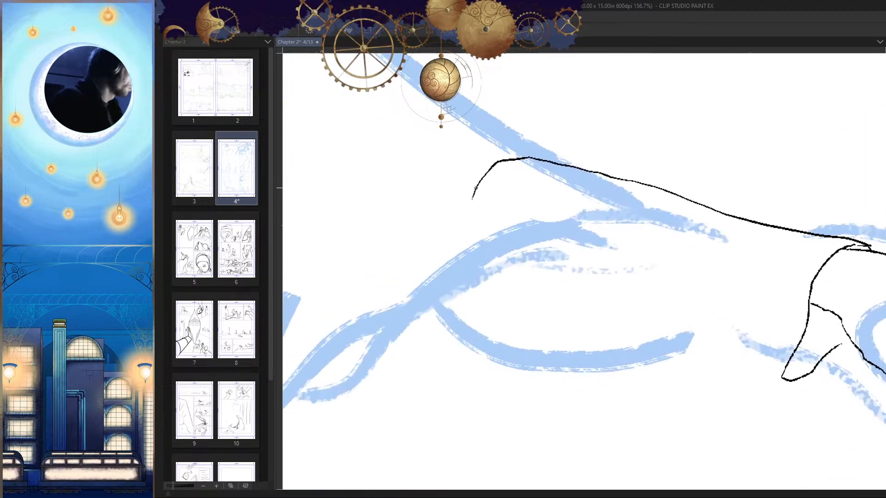
Step: Erase the lower part of the elbow curve and redraw it bending inwards beneath the forearm
{"action": "key", "text": "h"}
{"action": "left_click_drag", "start_coordinate": [620, 306], "coordinate": [597, 309]}
{"action": "key", "text": "e"}
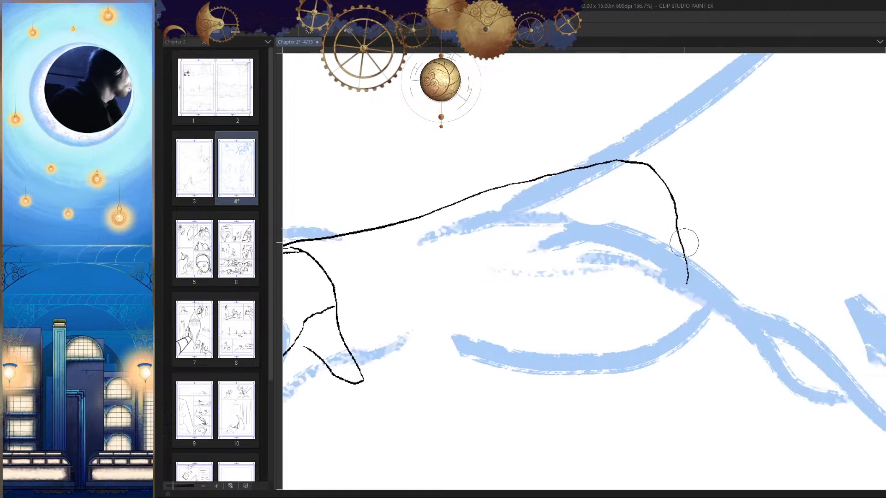
{"action": "left_click_drag", "start_coordinate": [686, 241], "coordinate": [687, 283]}
{"action": "key", "text": "p"}
{"action": "left_click_drag", "start_coordinate": [676, 218], "coordinate": [652, 276]}
Step: Ink the forearm's underside as a nearly straight, broken line from the elbow to the wrist's pointed corner
{"action": "left_click_drag", "start_coordinate": [640, 307], "coordinate": [753, 237]}
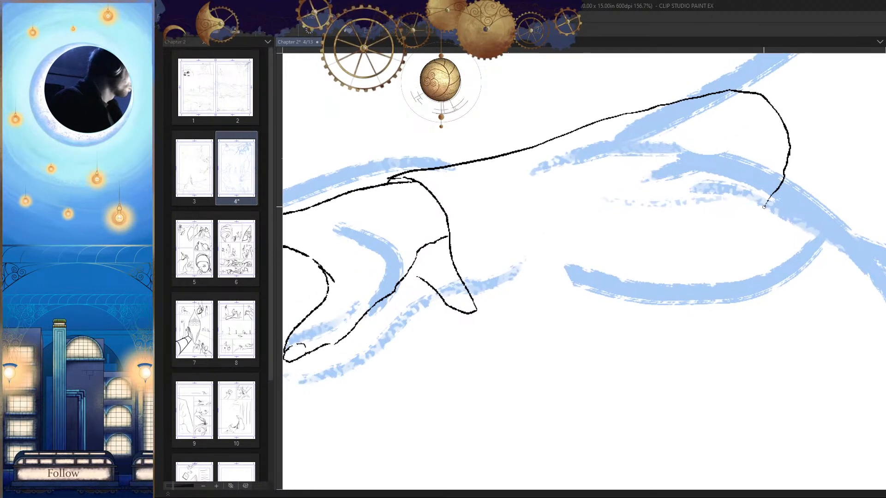
{"action": "left_click_drag", "start_coordinate": [763, 206], "coordinate": [545, 279]}
{"action": "left_click_drag", "start_coordinate": [492, 302], "coordinate": [484, 306]}
{"action": "left_click_drag", "start_coordinate": [558, 341], "coordinate": [511, 357]}
Step: Ink the sleeve's opening as a curve crossing the forearm into its lower edge, with a short bent edge above the arm
{"action": "key", "text": "h"}
{"action": "mouse_move", "coordinate": [673, 346]}
{"action": "left_mouse_down"}
{"action": "mouse_move", "coordinate": [682, 330]}
{"action": "mouse_move", "coordinate": [663, 337]}
{"action": "mouse_move", "coordinate": [678, 336]}
{"action": "left_mouse_up"}
{"action": "key", "text": "h"}
{"action": "left_click_drag", "start_coordinate": [575, 270], "coordinate": [603, 280]}
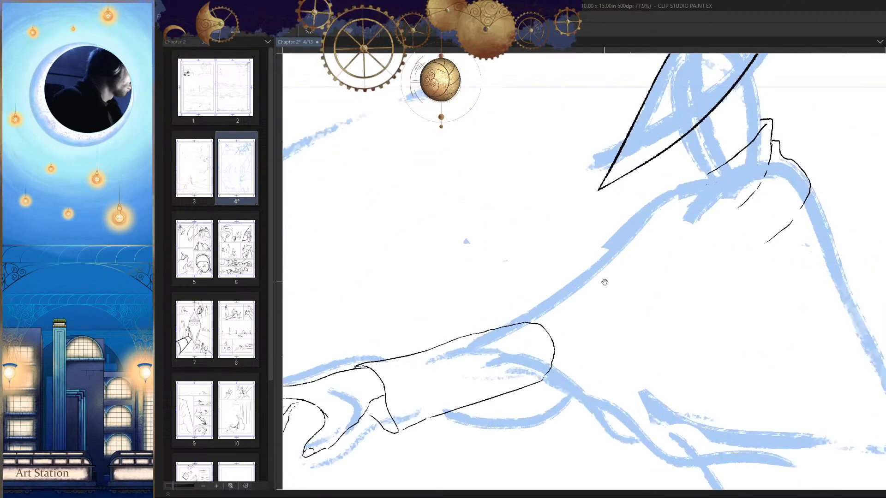
{"action": "key", "text": "h"}
{"action": "left_click_drag", "start_coordinate": [655, 359], "coordinate": [687, 245]}
{"action": "left_click_drag", "start_coordinate": [740, 252], "coordinate": [722, 243]}
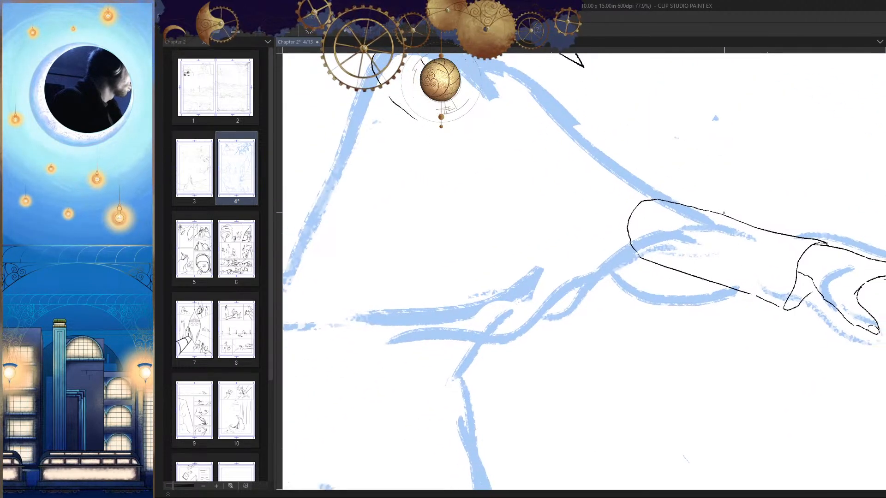
{"action": "left_click_drag", "start_coordinate": [654, 276], "coordinate": [571, 320]}
{"action": "left_click_drag", "start_coordinate": [670, 332], "coordinate": [618, 365]}
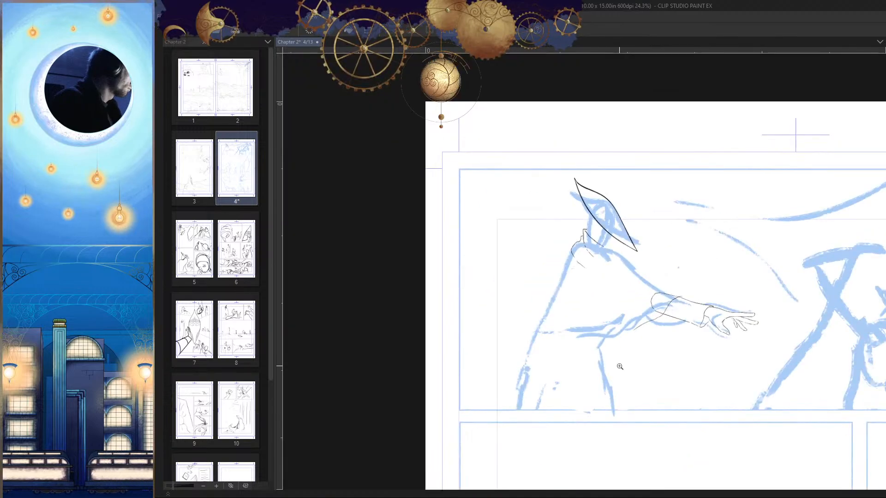
{"action": "key", "text": "h"}
{"action": "left_click_drag", "start_coordinate": [508, 285], "coordinate": [563, 282]}
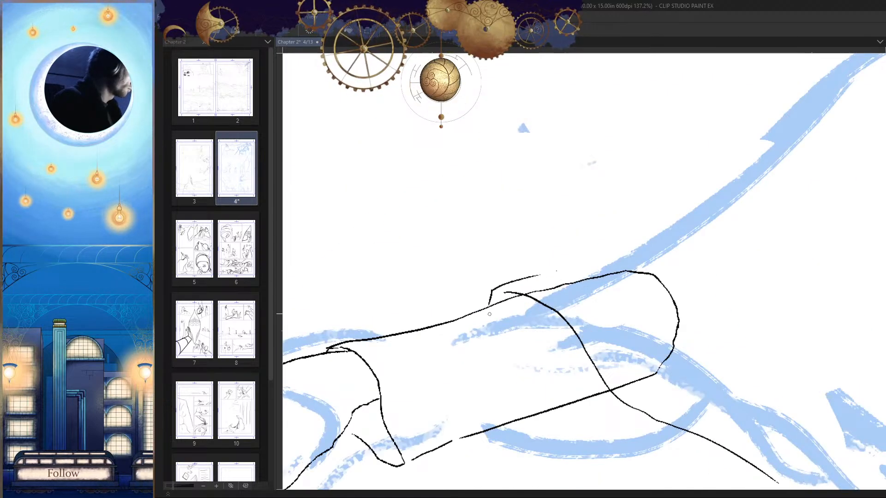
Step: Continue the sleeve's lower edge as a long, nearly horizontal line across the body to the cloak's back edge
{"action": "key", "text": "h"}
{"action": "left_click_drag", "start_coordinate": [648, 354], "coordinate": [664, 346]}
{"action": "left_click_drag", "start_coordinate": [699, 362], "coordinate": [706, 309]}
{"action": "mouse_move", "coordinate": [670, 329]}
{"action": "left_mouse_down"}
{"action": "mouse_move", "coordinate": [748, 314]}
{"action": "mouse_move", "coordinate": [788, 291]}
{"action": "mouse_move", "coordinate": [367, 314]}
{"action": "left_mouse_up"}
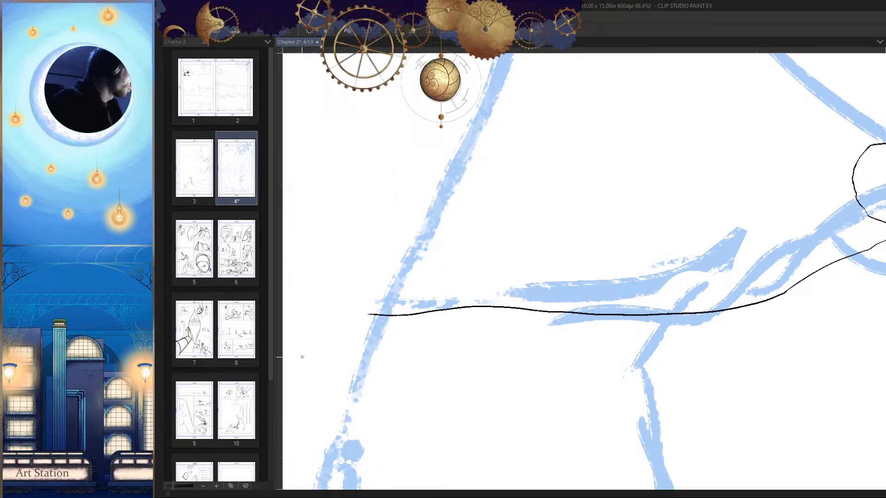
{"action": "mouse_move", "coordinate": [535, 378]}
{"action": "left_mouse_down"}
{"action": "mouse_move", "coordinate": [489, 379]}
{"action": "mouse_move", "coordinate": [689, 397]}
{"action": "left_mouse_up"}
Step: Ink the lower front edge of the cloak's collar as an S-shaped curve rising towards the front shoulder
{"action": "mouse_move", "coordinate": [597, 300]}
{"action": "left_mouse_down"}
{"action": "mouse_move", "coordinate": [614, 237]}
{"action": "mouse_move", "coordinate": [581, 298]}
{"action": "mouse_move", "coordinate": [650, 276]}
{"action": "left_mouse_up"}
{"action": "key", "text": "h"}
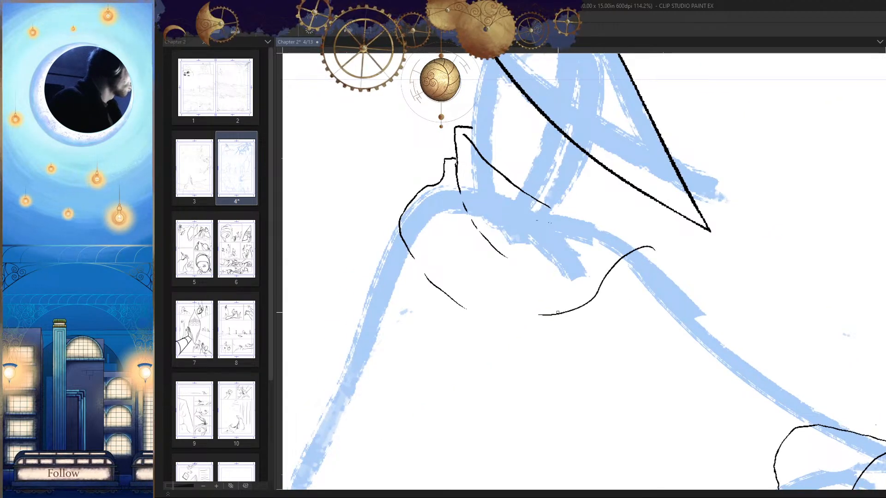
{"action": "key", "text": "h"}
{"action": "key", "text": "ctrl+z"}
{"action": "mouse_move", "coordinate": [641, 324]}
{"action": "left_mouse_down"}
{"action": "mouse_move", "coordinate": [704, 305]}
{"action": "mouse_move", "coordinate": [667, 357]}
{"action": "left_mouse_up"}
{"action": "key", "text": "h"}
{"action": "key", "text": "h"}
{"action": "left_click_drag", "start_coordinate": [585, 336], "coordinate": [615, 317]}
{"action": "left_click_drag", "start_coordinate": [601, 273], "coordinate": [562, 283]}
{"action": "mouse_move", "coordinate": [615, 291]}
{"action": "left_mouse_down"}
{"action": "mouse_move", "coordinate": [626, 278]}
{"action": "mouse_move", "coordinate": [614, 299]}
{"action": "left_mouse_up"}
Step: Ink the collar's folded front edge above that curve, sloping forward and bending down at a blunt corner
{"action": "left_click_drag", "start_coordinate": [725, 170], "coordinate": [581, 255]}
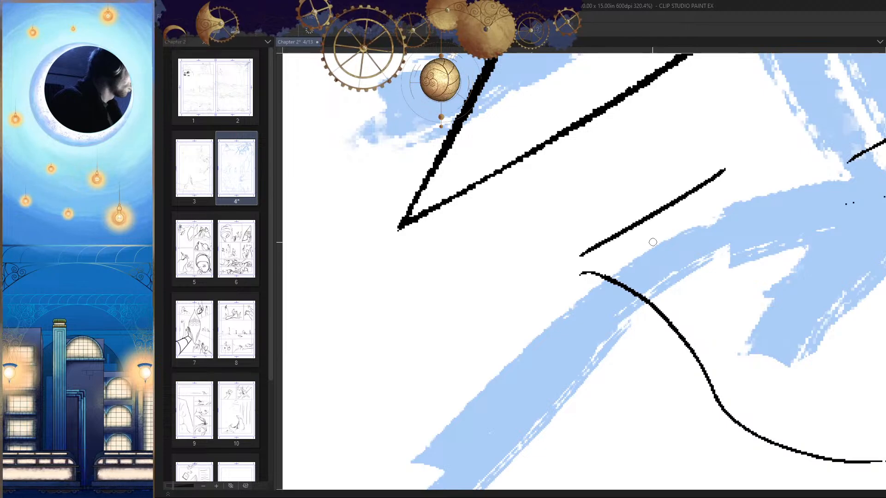
{"action": "key", "text": "ctrl+z"}
{"action": "mouse_move", "coordinate": [718, 203]}
{"action": "left_mouse_down"}
{"action": "mouse_move", "coordinate": [616, 212]}
{"action": "mouse_move", "coordinate": [554, 262]}
{"action": "mouse_move", "coordinate": [683, 205]}
{"action": "mouse_move", "coordinate": [576, 246]}
{"action": "mouse_move", "coordinate": [549, 272]}
{"action": "mouse_move", "coordinate": [563, 304]}
{"action": "left_mouse_up"}
{"action": "key", "text": "ctrl+z"}
{"action": "key", "text": "h"}
{"action": "left_click_drag", "start_coordinate": [656, 319], "coordinate": [660, 375]}
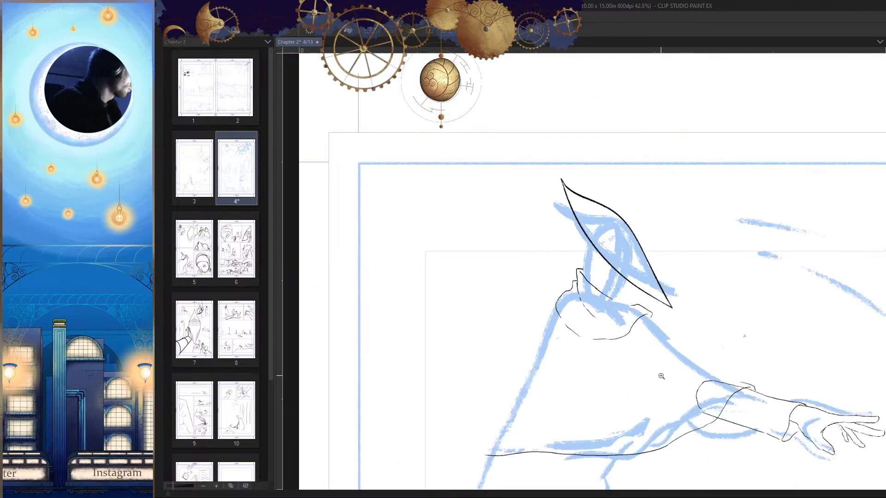
Step: Ink a small peaked fold at the collar's front with a slanting outer line and a short inner curve
{"action": "key", "text": "h"}
{"action": "mouse_move", "coordinate": [585, 279]}
{"action": "left_mouse_down"}
{"action": "mouse_move", "coordinate": [626, 275]}
{"action": "mouse_move", "coordinate": [614, 280]}
{"action": "left_mouse_up"}
{"action": "mouse_move", "coordinate": [574, 235]}
{"action": "left_mouse_down"}
{"action": "mouse_move", "coordinate": [562, 234]}
{"action": "mouse_move", "coordinate": [526, 285]}
{"action": "left_mouse_up"}
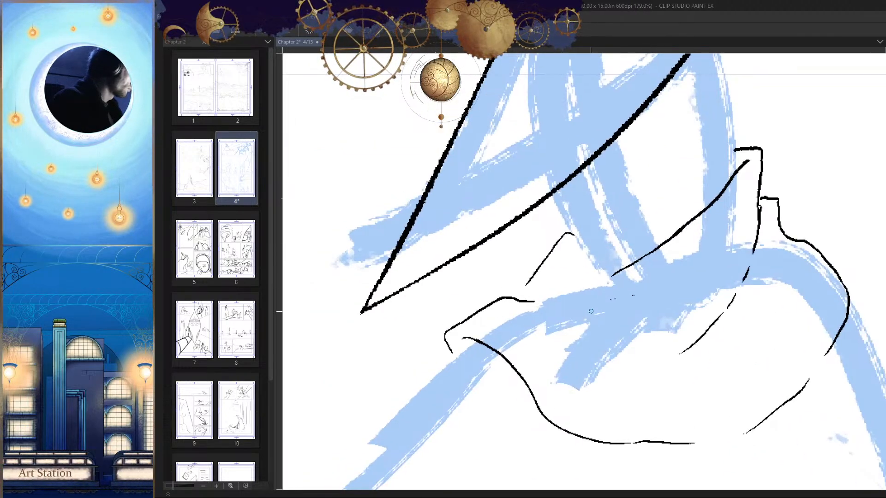
{"action": "key", "text": "h"}
{"action": "mouse_move", "coordinate": [583, 268]}
{"action": "left_mouse_down"}
{"action": "mouse_move", "coordinate": [600, 275]}
{"action": "mouse_move", "coordinate": [577, 276]}
{"action": "mouse_move", "coordinate": [560, 314]}
{"action": "left_mouse_up"}
{"action": "key", "text": "h"}
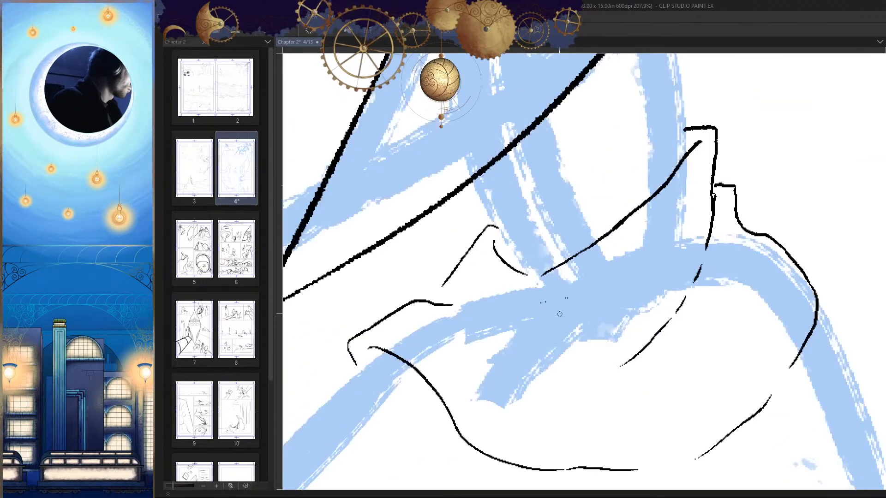
Step: Erase the stray marks beneath the collar's peak and ink a broken, curved fold line there
{"action": "key", "text": "h"}
{"action": "left_click_drag", "start_coordinate": [698, 329], "coordinate": [721, 310]}
{"action": "key", "text": "e"}
{"action": "left_click_drag", "start_coordinate": [645, 282], "coordinate": [630, 279]}
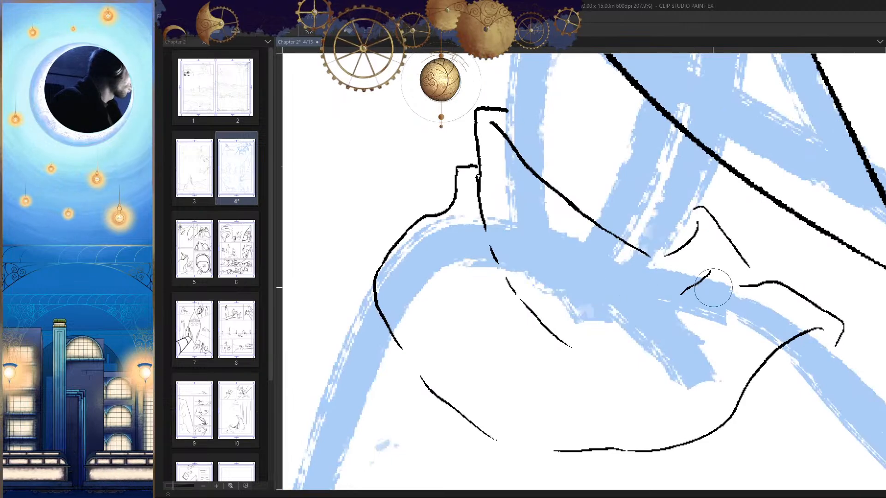
{"action": "mouse_move", "coordinate": [710, 272]}
{"action": "left_mouse_down"}
{"action": "mouse_move", "coordinate": [683, 291]}
{"action": "mouse_move", "coordinate": [703, 282]}
{"action": "mouse_move", "coordinate": [608, 308]}
{"action": "left_mouse_up"}
{"action": "key", "text": "p"}
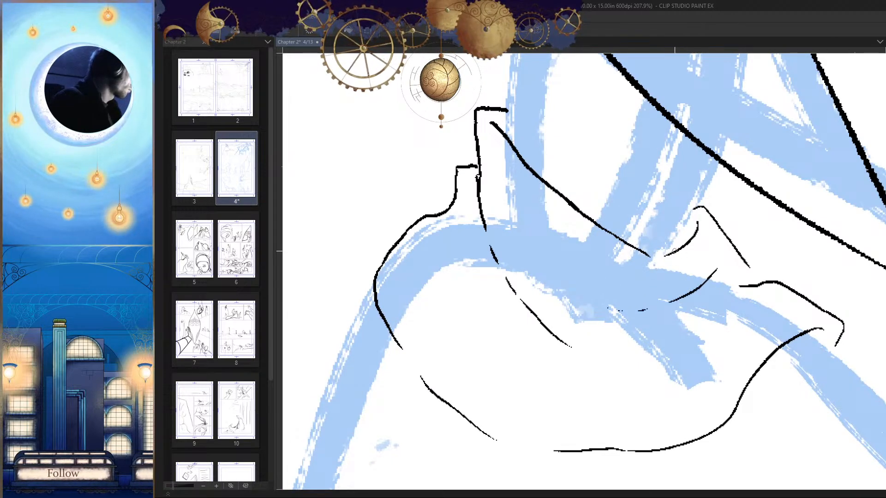
Step: Redraw the collar peak's inner curve longer so it sweeps back beneath the end of the neckline
{"action": "left_click_drag", "start_coordinate": [631, 257], "coordinate": [599, 244]}
{"action": "key", "text": "h"}
{"action": "mouse_move", "coordinate": [528, 259]}
{"action": "left_mouse_down"}
{"action": "mouse_move", "coordinate": [544, 271]}
{"action": "mouse_move", "coordinate": [572, 271]}
{"action": "mouse_move", "coordinate": [502, 268]}
{"action": "left_mouse_up"}
{"action": "key", "text": "ctrl+z"}
{"action": "key", "text": "ctrl+z"}
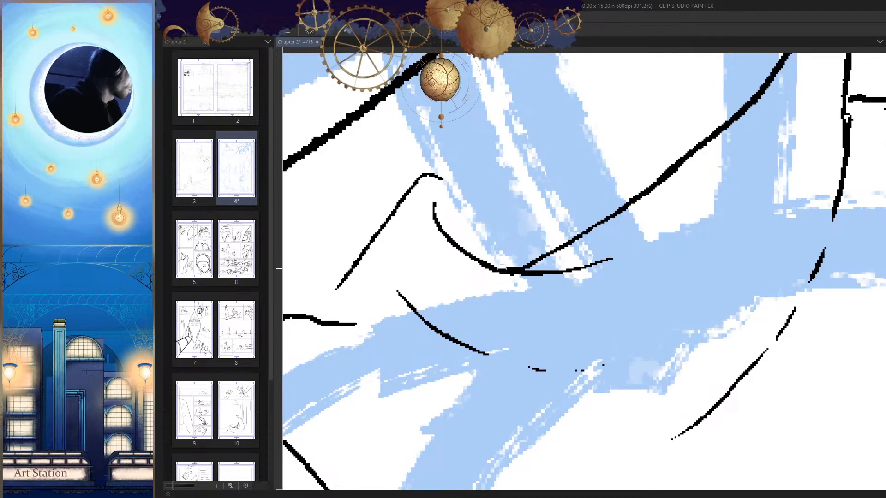
{"action": "left_click_drag", "start_coordinate": [595, 295], "coordinate": [549, 318]}
{"action": "key", "text": "h"}
{"action": "mouse_move", "coordinate": [599, 294]}
{"action": "left_mouse_down"}
{"action": "mouse_move", "coordinate": [637, 297]}
{"action": "mouse_move", "coordinate": [554, 307]}
{"action": "left_mouse_up"}
{"action": "key", "text": "h"}
{"action": "mouse_move", "coordinate": [620, 335]}
{"action": "left_mouse_down"}
{"action": "mouse_move", "coordinate": [658, 340]}
{"action": "mouse_move", "coordinate": [630, 334]}
{"action": "left_mouse_up"}
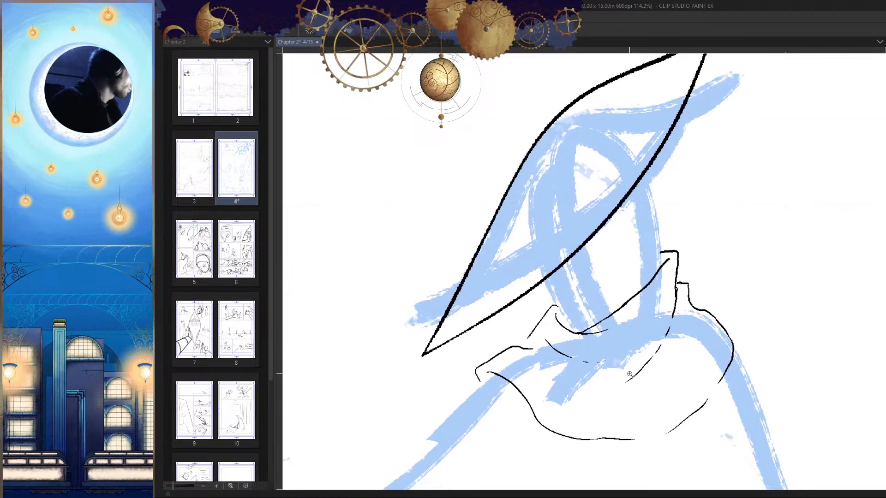
Step: Ink the back of the head as a rounded curve from the crown, across the hat shape, down to the collar
{"action": "key", "text": "h"}
{"action": "scroll", "coordinate": [591, 257], "scroll_direction": "up", "scroll_amount": 2}
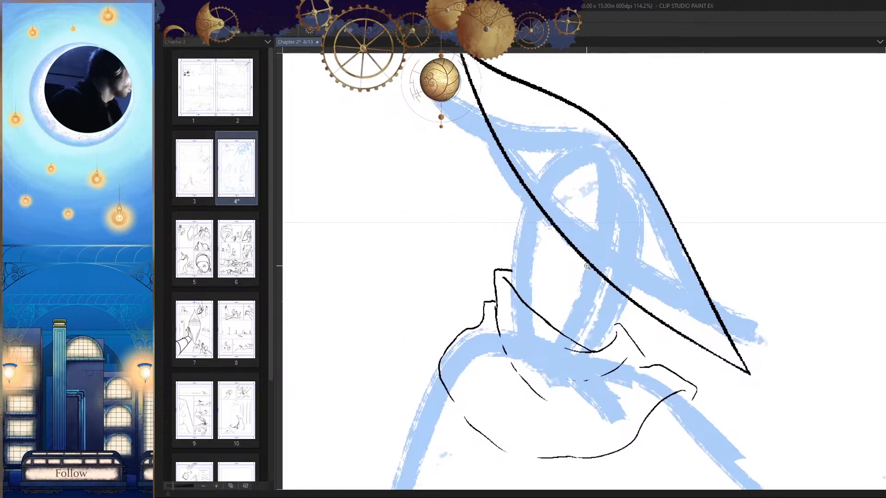
{"action": "scroll", "coordinate": [636, 150], "scroll_direction": "up", "scroll_amount": 2}
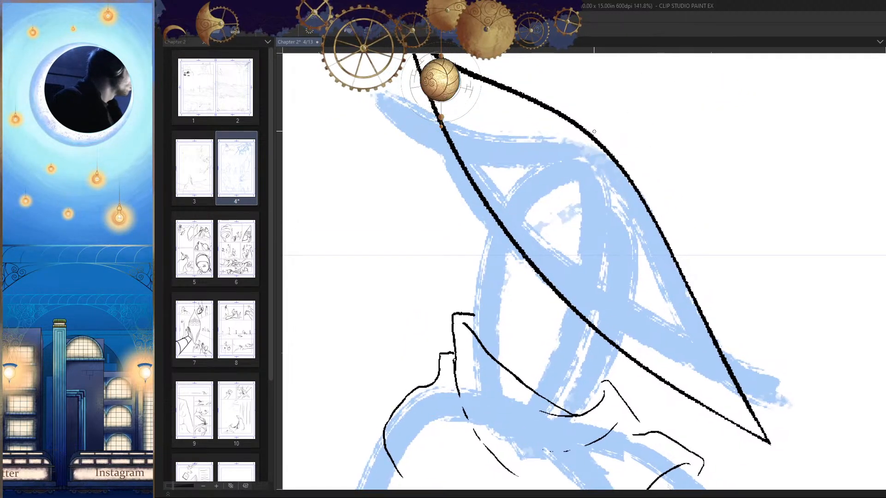
{"action": "left_click_drag", "start_coordinate": [593, 116], "coordinate": [535, 137]}
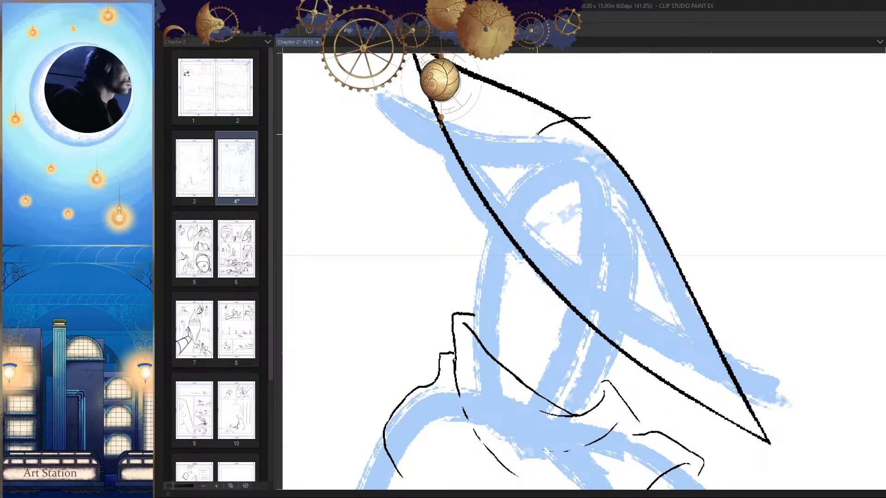
{"action": "key", "text": "ctrl+z"}
{"action": "mouse_move", "coordinate": [595, 110]}
{"action": "left_mouse_down"}
{"action": "mouse_move", "coordinate": [528, 140]}
{"action": "mouse_move", "coordinate": [487, 227]}
{"action": "left_mouse_up"}
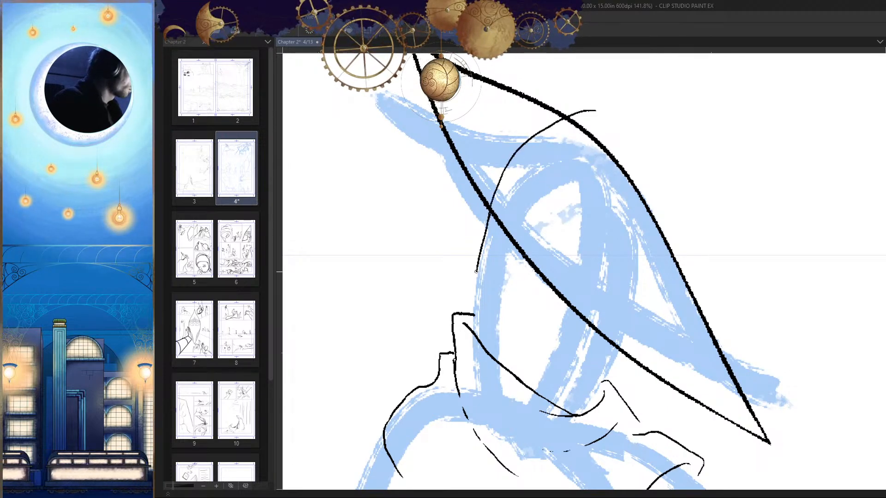
{"action": "left_click_drag", "start_coordinate": [474, 315], "coordinate": [475, 335]}
{"action": "left_click_drag", "start_coordinate": [530, 358], "coordinate": [496, 362]}
Step: Ink the front of the head from the crown along the hat's outer edge, hooking inwards at the end
{"action": "key", "text": "h"}
{"action": "mouse_move", "coordinate": [620, 302]}
{"action": "left_mouse_down"}
{"action": "mouse_move", "coordinate": [655, 277]}
{"action": "mouse_move", "coordinate": [626, 263]}
{"action": "mouse_move", "coordinate": [552, 342]}
{"action": "left_mouse_up"}
{"action": "left_click_drag", "start_coordinate": [530, 396], "coordinate": [571, 269]}
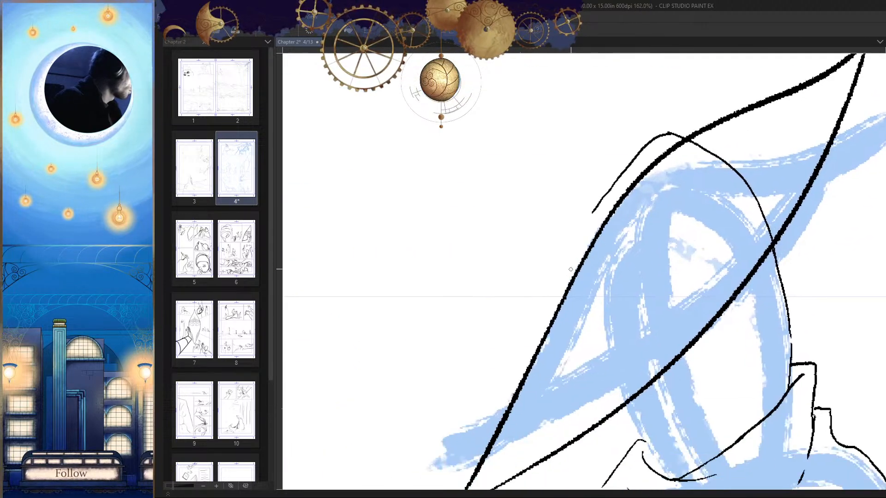
{"action": "key", "text": "h"}
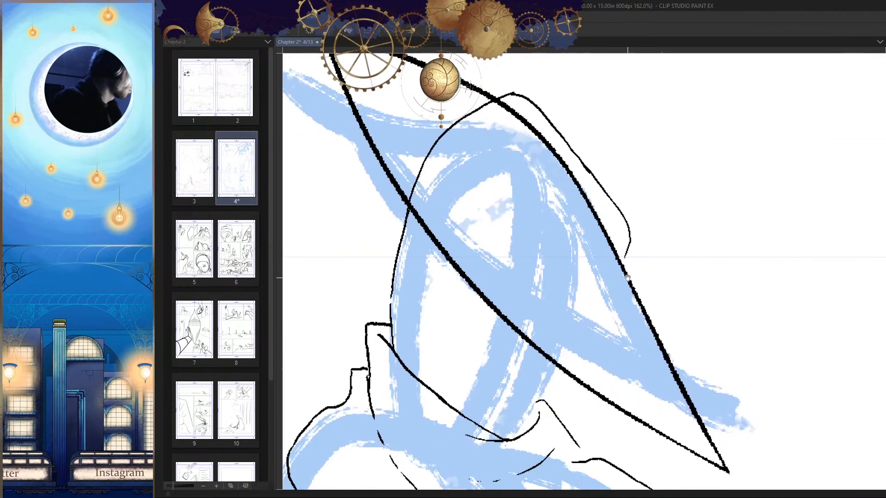
Step: Ink an arched line from the front of the head, across the hat shape, down to the collar's neckline
{"action": "left_click_drag", "start_coordinate": [627, 278], "coordinate": [643, 230]}
{"action": "left_click_drag", "start_coordinate": [591, 216], "coordinate": [539, 256]}
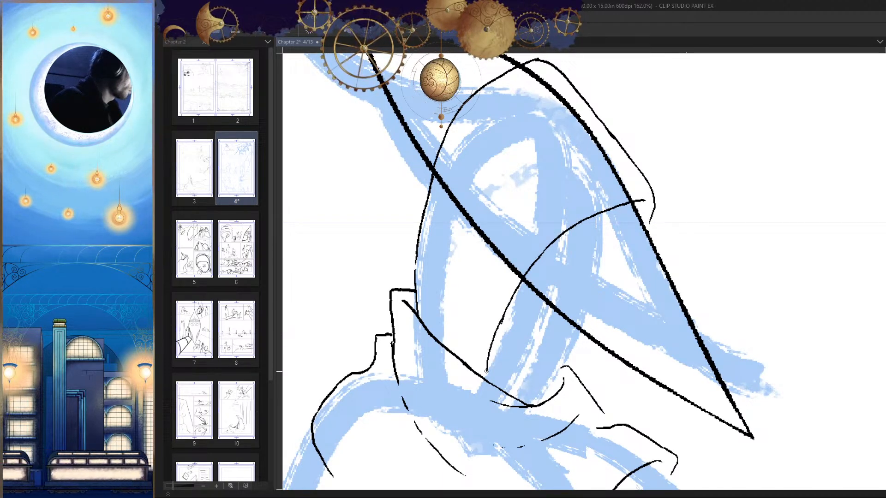
{"action": "left_click_drag", "start_coordinate": [486, 370], "coordinate": [486, 375]}
{"action": "scroll", "coordinate": [486, 371], "scroll_direction": "up", "scroll_amount": 3}
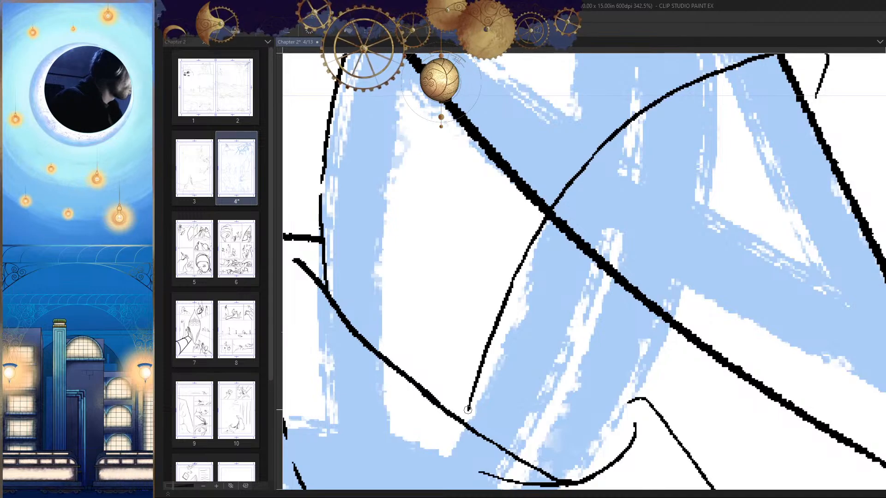
{"action": "scroll", "coordinate": [467, 409], "scroll_direction": "down", "scroll_amount": 10}
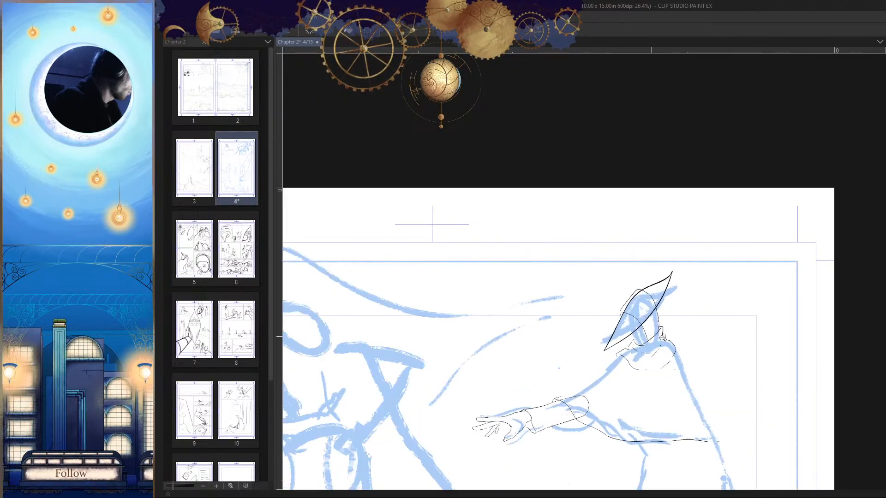
Step: Ink the jaw's underside as a short, slightly curved line just above the collar's neckline
{"action": "scroll", "coordinate": [662, 339], "scroll_direction": "up", "scroll_amount": 8}
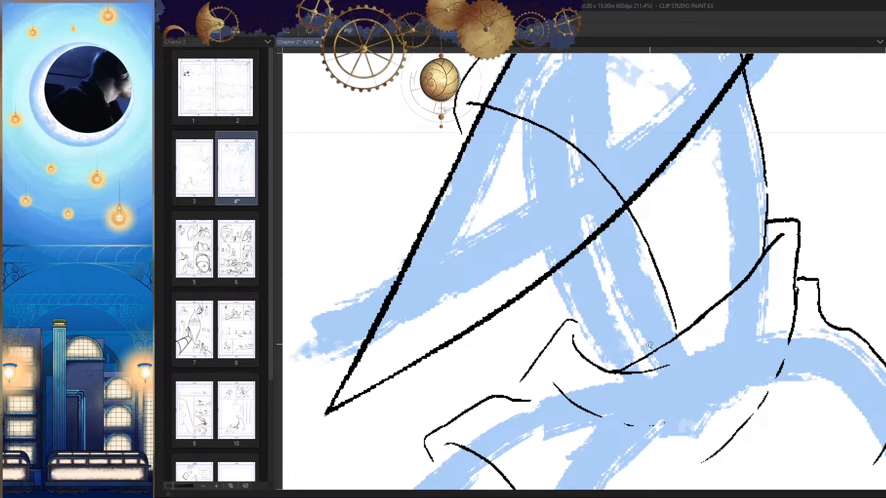
{"action": "scroll", "coordinate": [649, 345], "scroll_direction": "up", "scroll_amount": 1}
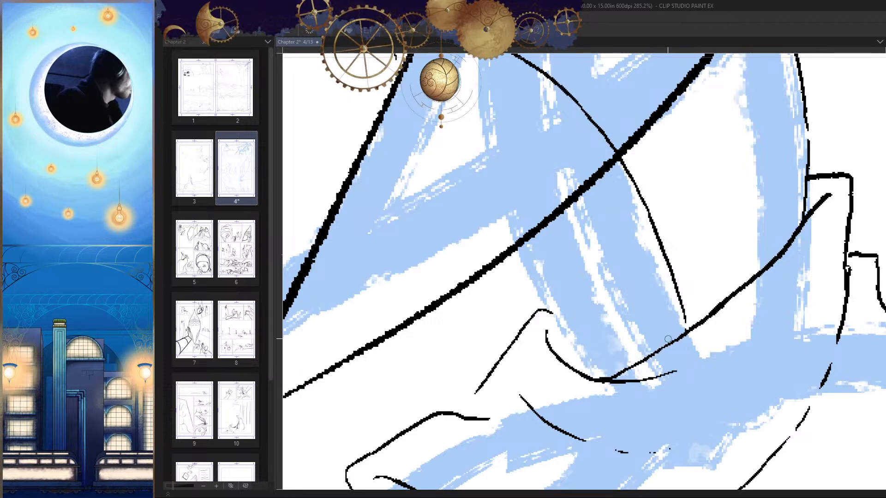
{"action": "mouse_move", "coordinate": [667, 339]}
{"action": "left_mouse_down"}
{"action": "mouse_move", "coordinate": [591, 363]}
{"action": "mouse_move", "coordinate": [614, 357]}
{"action": "left_mouse_up"}
{"action": "key", "text": "h"}
{"action": "left_click_drag", "start_coordinate": [553, 354], "coordinate": [611, 254]}
{"action": "key", "text": "ctrl+z"}
{"action": "left_click_drag", "start_coordinate": [639, 339], "coordinate": [672, 414]}
{"action": "key", "text": "h"}
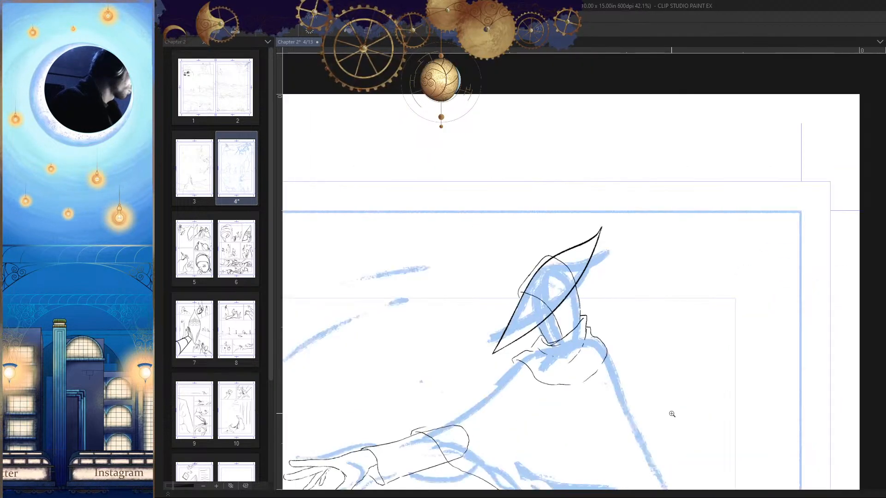
Step: Ink the front of the face from the hat's lower edge down to the end of the jaw line
{"action": "scroll", "coordinate": [595, 391], "scroll_direction": "up", "scroll_amount": 6}
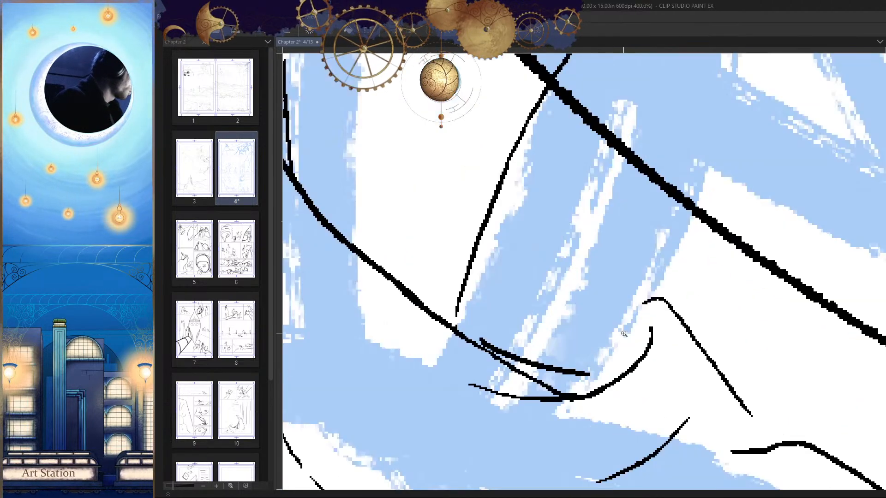
{"action": "left_click_drag", "start_coordinate": [684, 204], "coordinate": [595, 363]}
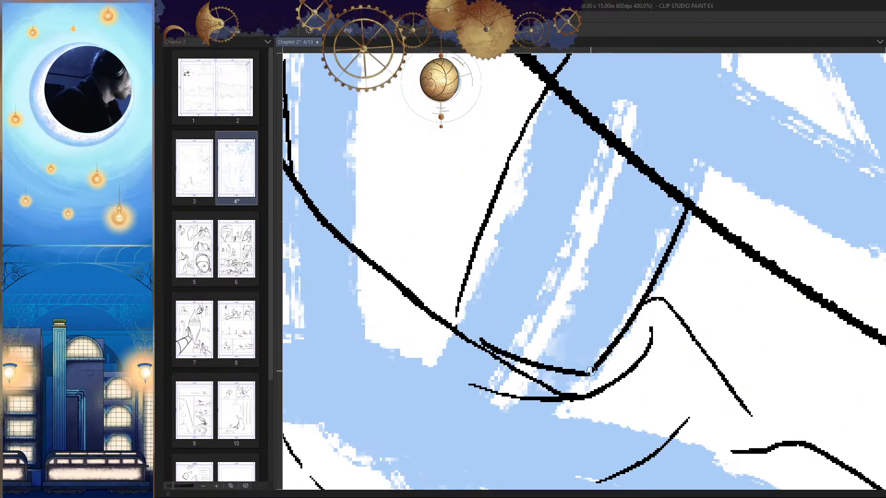
{"action": "scroll", "coordinate": [590, 371], "scroll_direction": "down", "scroll_amount": 10}
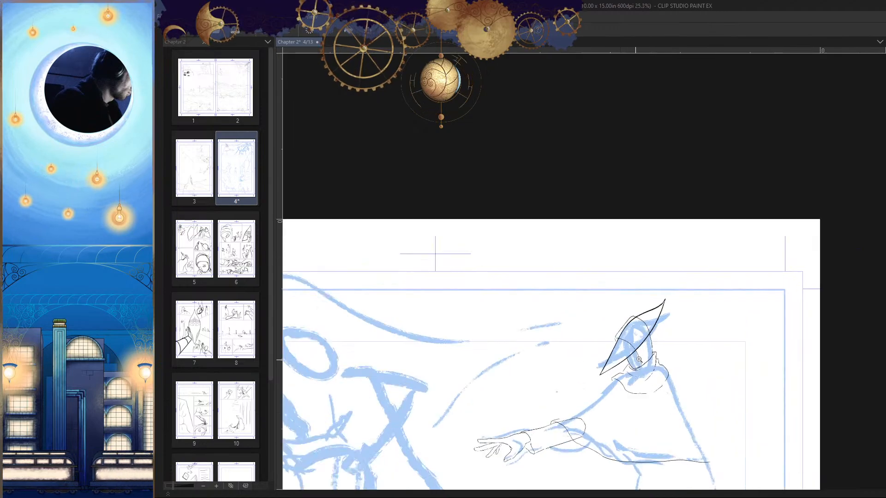
Step: Ink a nose shape projecting below the hat's edge, curl its lower line into the face and blunt its tip
{"action": "scroll", "coordinate": [639, 359], "scroll_direction": "up", "scroll_amount": 10}
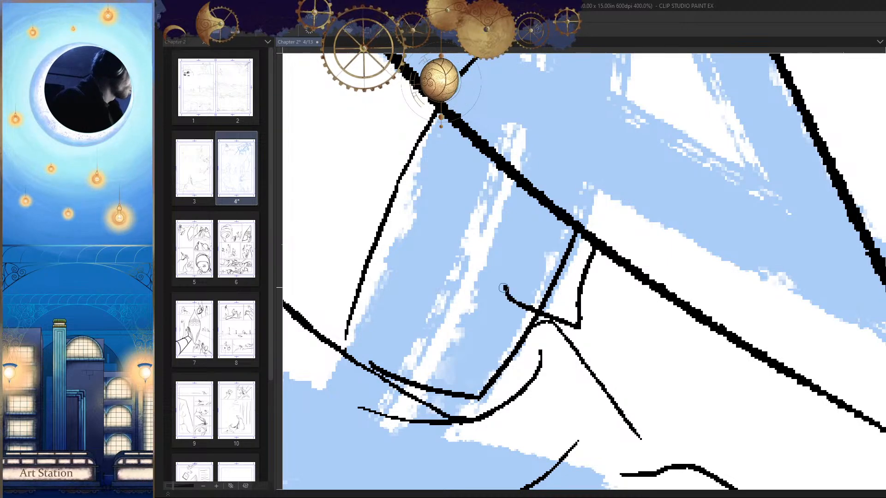
{"action": "scroll", "coordinate": [668, 388], "scroll_direction": "down", "scroll_amount": 5}
{"action": "scroll", "coordinate": [684, 319], "scroll_direction": "up", "scroll_amount": 6}
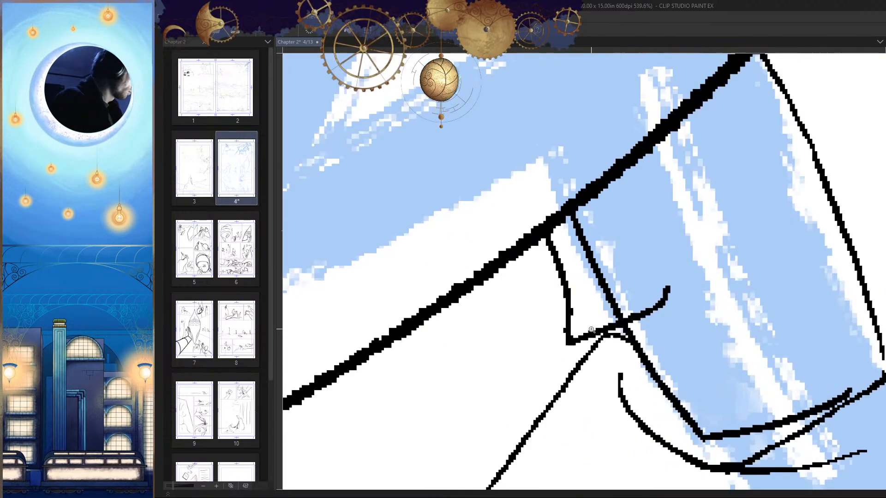
{"action": "mouse_move", "coordinate": [572, 326]}
{"action": "left_mouse_down"}
{"action": "mouse_move", "coordinate": [554, 319]}
{"action": "mouse_move", "coordinate": [567, 323]}
{"action": "left_mouse_up"}
{"action": "key", "text": "h"}
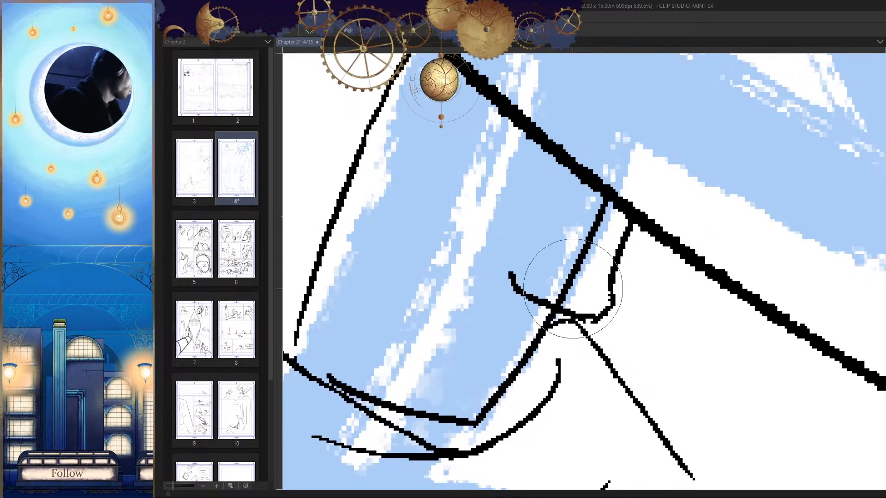
Step: Reduce the eraser size and erase the top of the collar's front peak where it touches the nose
{"action": "key", "text": "bracketleft"}
{"action": "key", "text": "bracketleft"}
{"action": "key", "text": "bracketleft"}
{"action": "key", "text": "bracketleft"}
{"action": "key", "text": "bracketleft"}
{"action": "key", "text": "bracketleft"}
{"action": "key", "text": "bracketleft"}
{"action": "key", "text": "bracketleft"}
{"action": "key", "text": "bracketleft"}
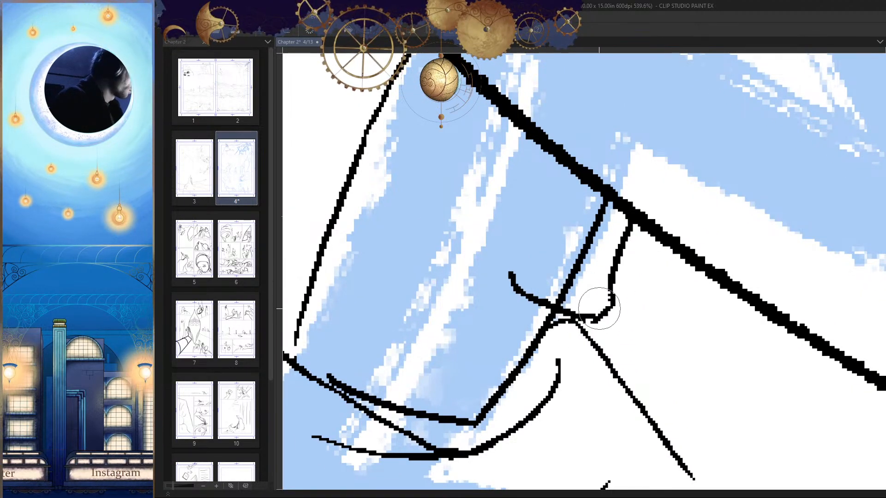
{"action": "left_click_drag", "start_coordinate": [577, 331], "coordinate": [552, 332]}
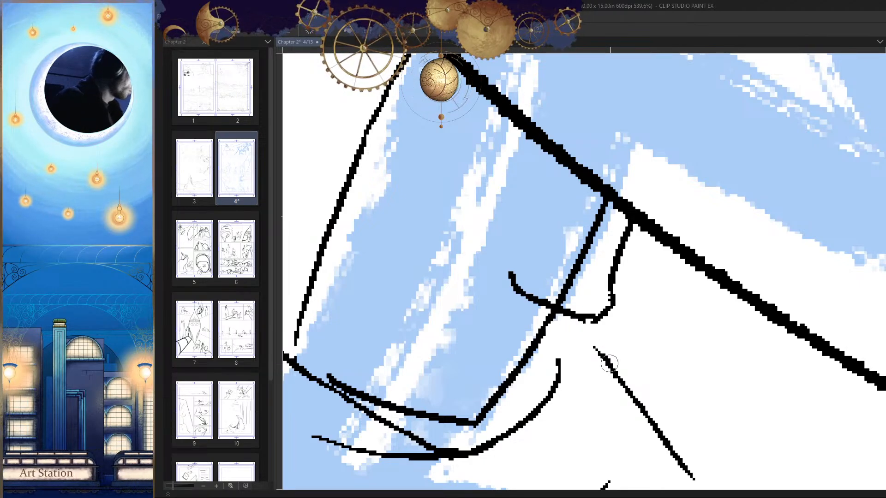
{"action": "key", "text": "h"}
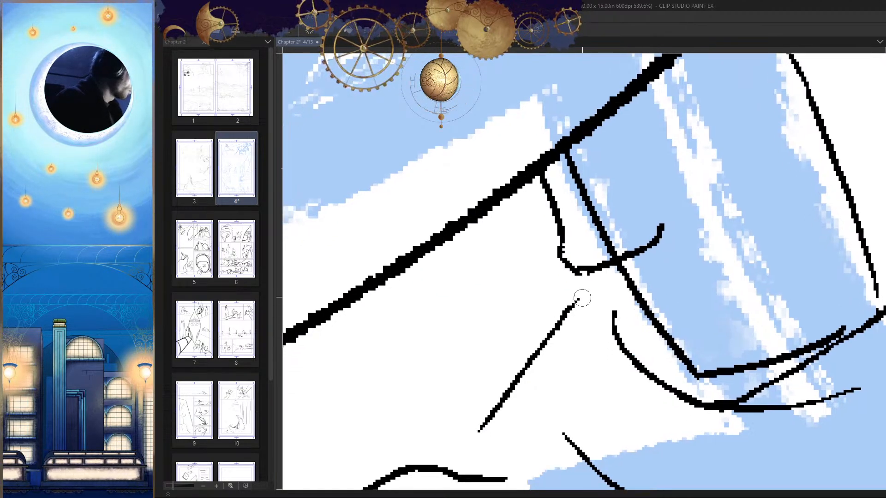
Step: Re-ink the collar's front peak as a rounded bend running back to the front of the face below the nose
{"action": "left_click_drag", "start_coordinate": [607, 303], "coordinate": [628, 352]}
{"action": "mouse_move", "coordinate": [567, 314]}
{"action": "left_mouse_down"}
{"action": "mouse_move", "coordinate": [604, 301]}
{"action": "mouse_move", "coordinate": [639, 307]}
{"action": "left_mouse_up"}
{"action": "key", "text": "h"}
{"action": "left_click_drag", "start_coordinate": [668, 337], "coordinate": [723, 267]}
{"action": "left_click_drag", "start_coordinate": [586, 302], "coordinate": [613, 286]}
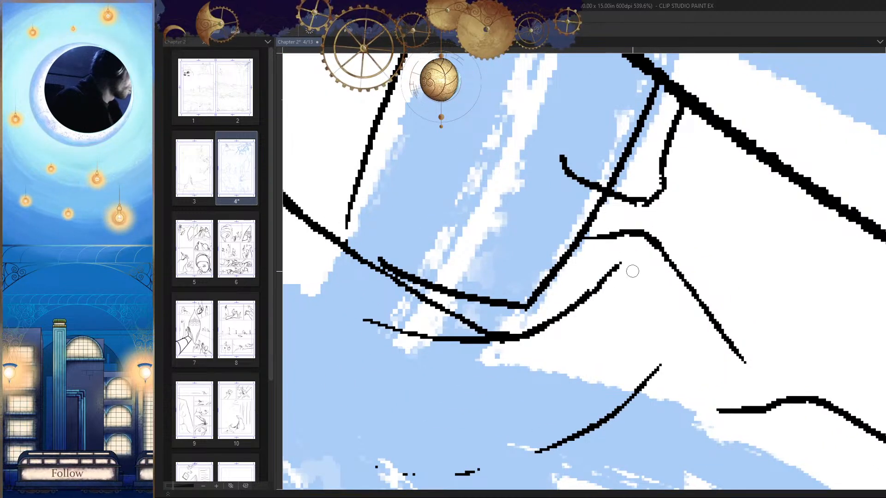
Step: Erase the section of the face's front line that runs behind the nose, from the hat's edge to the nose's underside
{"action": "scroll", "coordinate": [644, 395], "scroll_direction": "down", "scroll_amount": 10}
{"action": "scroll", "coordinate": [671, 277], "scroll_direction": "up", "scroll_amount": 8}
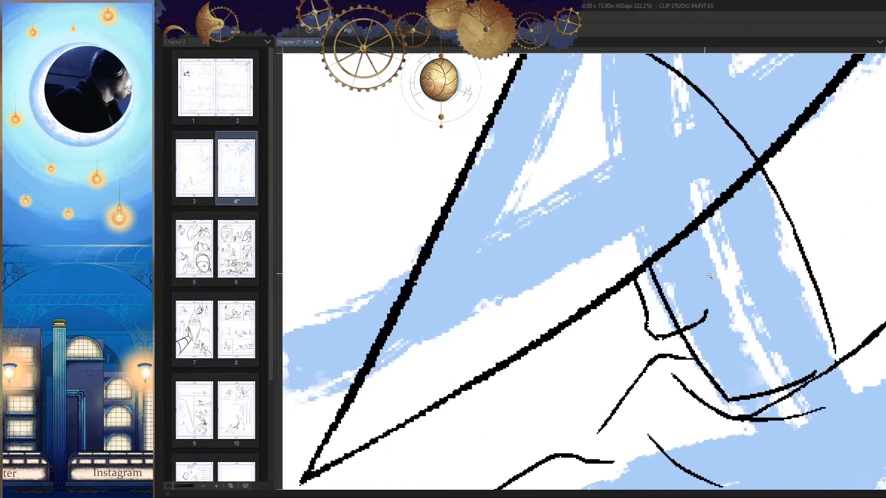
{"action": "key", "text": "h"}
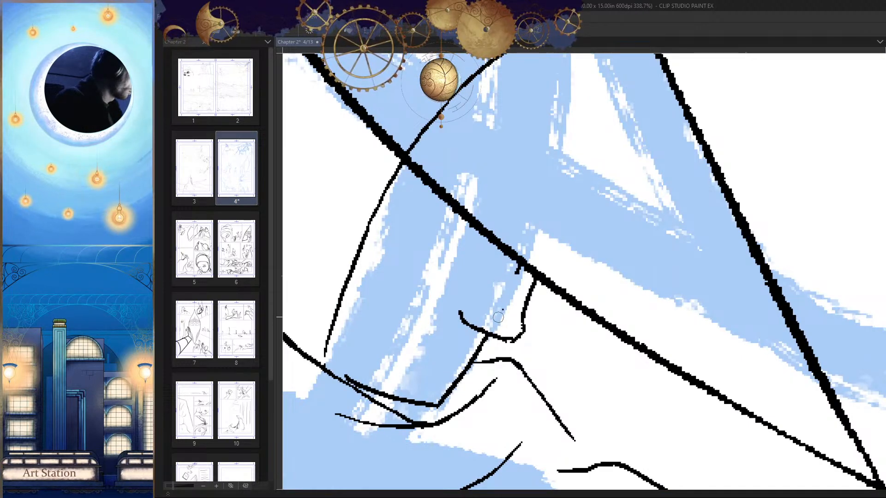
{"action": "scroll", "coordinate": [519, 272], "scroll_direction": "down", "scroll_amount": 4}
{"action": "key", "text": "h"}
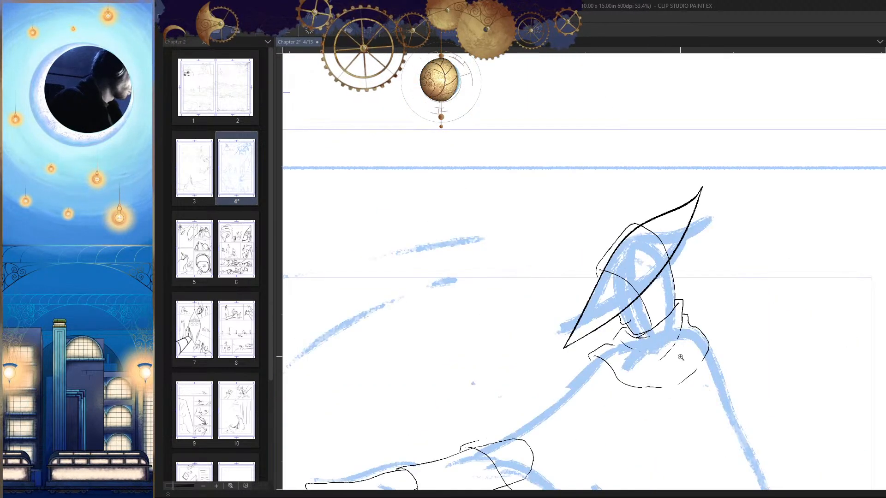
{"action": "scroll", "coordinate": [601, 350], "scroll_direction": "up", "scroll_amount": 4}
Step: Ink the mouth as two short, nearly horizontal lines running inward from the front of the face
{"action": "left_click_drag", "start_coordinate": [612, 355], "coordinate": [662, 350]}
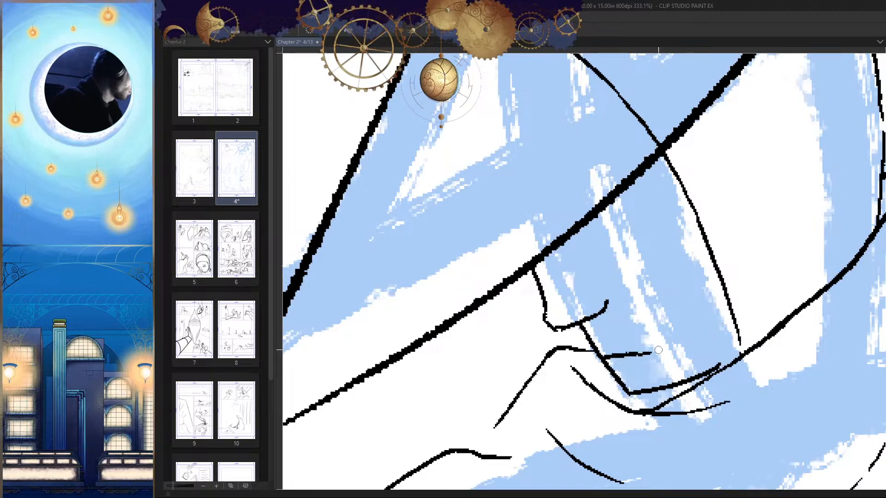
{"action": "key", "text": "ctrl+z"}
{"action": "left_click_drag", "start_coordinate": [593, 343], "coordinate": [646, 332]}
{"action": "key", "text": "ctrl+z"}
{"action": "mouse_move", "coordinate": [600, 355]}
{"action": "left_mouse_down"}
{"action": "mouse_move", "coordinate": [667, 351]}
{"action": "mouse_move", "coordinate": [618, 359]}
{"action": "left_mouse_up"}
{"action": "scroll", "coordinate": [654, 374], "scroll_direction": "down", "scroll_amount": 5}
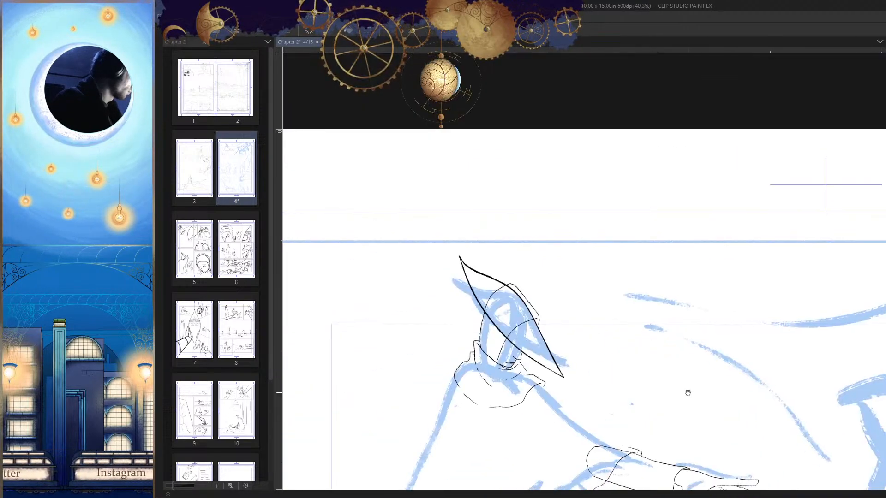
{"action": "scroll", "coordinate": [664, 330], "scroll_direction": "up", "scroll_amount": 7}
{"action": "mouse_move", "coordinate": [683, 309]}
{"action": "left_mouse_down"}
{"action": "mouse_move", "coordinate": [657, 311]}
{"action": "mouse_move", "coordinate": [672, 308]}
{"action": "left_mouse_up"}
{"action": "key", "text": "ctrl+z"}
{"action": "scroll", "coordinate": [671, 308], "scroll_direction": "down", "scroll_amount": 10}
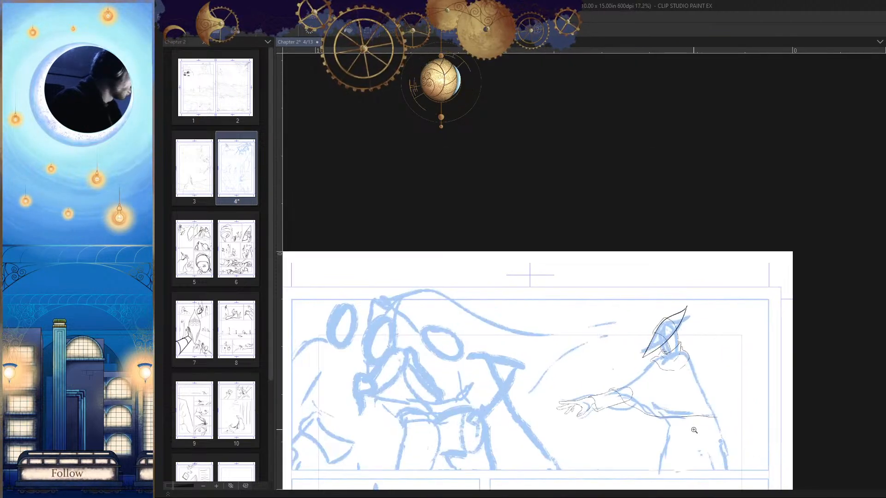
Step: Hatch the shadow under the hat's lower edge with close horizontal strokes, reaching back to the line at the side of the face
{"action": "left_click_drag", "start_coordinate": [664, 349], "coordinate": [759, 289]}
{"action": "left_click_drag", "start_coordinate": [759, 289], "coordinate": [750, 257]}
{"action": "mouse_move", "coordinate": [742, 212]}
{"action": "left_mouse_down"}
{"action": "mouse_move", "coordinate": [749, 213]}
{"action": "mouse_move", "coordinate": [679, 228]}
{"action": "mouse_move", "coordinate": [751, 225]}
{"action": "mouse_move", "coordinate": [668, 235]}
{"action": "left_mouse_up"}
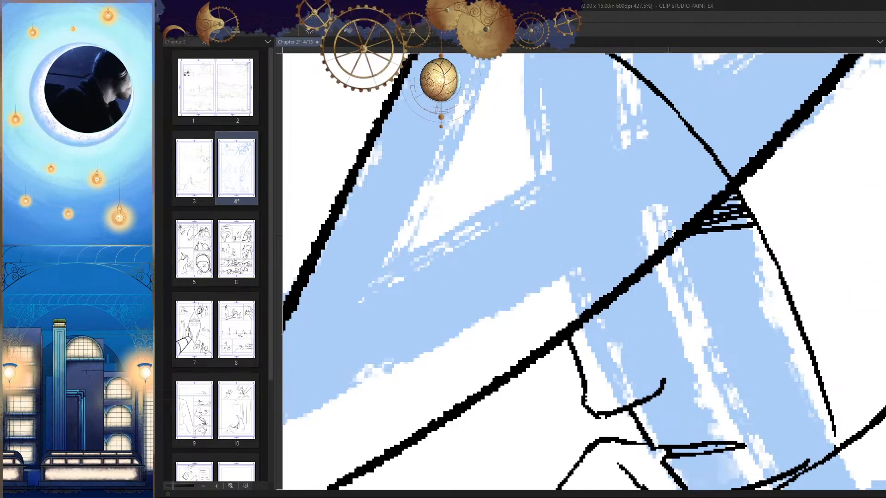
{"action": "left_click_drag", "start_coordinate": [758, 230], "coordinate": [637, 248]}
{"action": "key", "text": "ctrl+z"}
{"action": "key", "text": "ctrl+z"}
{"action": "mouse_move", "coordinate": [760, 235]}
{"action": "left_mouse_down"}
{"action": "mouse_move", "coordinate": [707, 248]}
{"action": "mouse_move", "coordinate": [764, 239]}
{"action": "mouse_move", "coordinate": [647, 254]}
{"action": "left_mouse_up"}
{"action": "key", "text": "ctrl+z"}
{"action": "left_click_drag", "start_coordinate": [760, 230], "coordinate": [706, 235]}
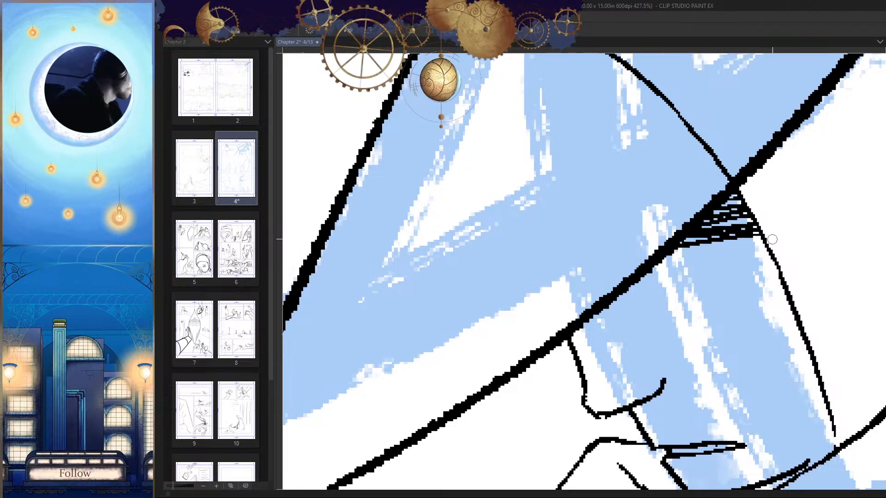
{"action": "mouse_move", "coordinate": [768, 240]}
{"action": "left_mouse_down"}
{"action": "mouse_move", "coordinate": [644, 252]}
{"action": "mouse_move", "coordinate": [762, 250]}
{"action": "mouse_move", "coordinate": [662, 258]}
{"action": "left_mouse_up"}
{"action": "left_click_drag", "start_coordinate": [761, 255], "coordinate": [656, 265]}
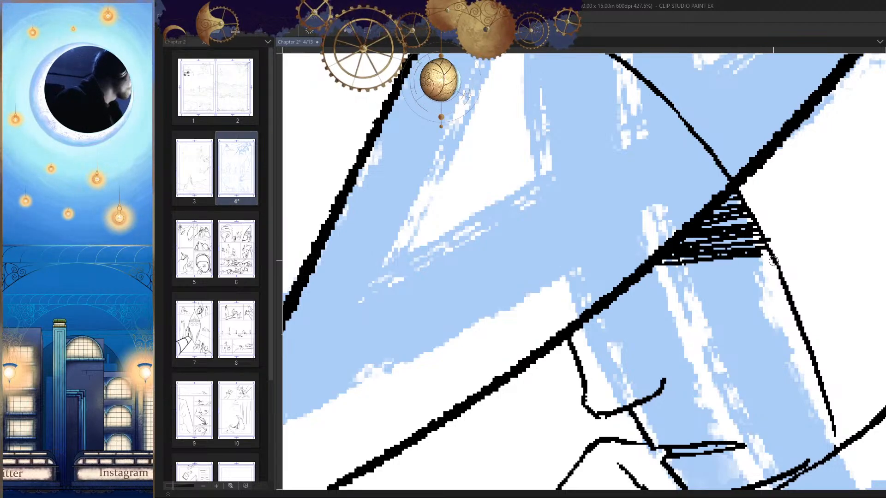
{"action": "left_click_drag", "start_coordinate": [773, 261], "coordinate": [647, 271]}
Step: Extend the face shadow downward with sparser hatching strokes that shorten toward the line at the side of the face
{"action": "left_click_drag", "start_coordinate": [748, 284], "coordinate": [763, 251]}
{"action": "mouse_move", "coordinate": [786, 239]}
{"action": "left_mouse_down"}
{"action": "mouse_move", "coordinate": [661, 245]}
{"action": "mouse_move", "coordinate": [663, 253]}
{"action": "left_mouse_up"}
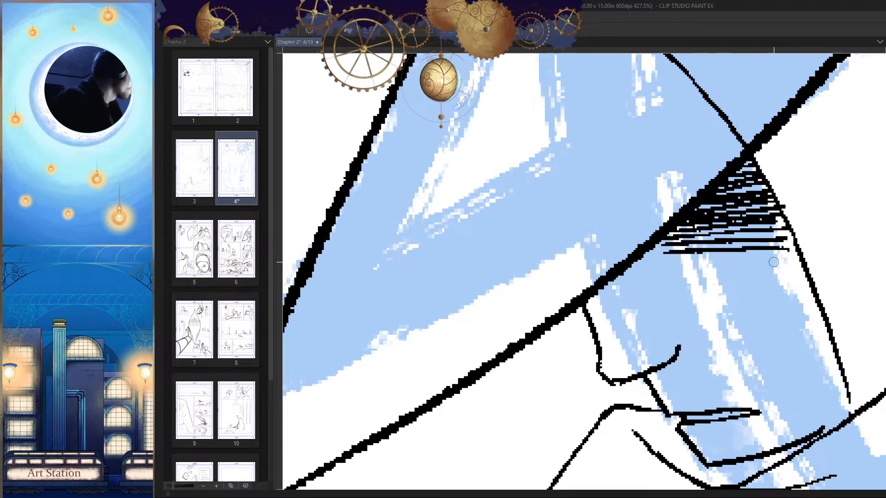
{"action": "left_click_drag", "start_coordinate": [789, 257], "coordinate": [710, 264]}
{"action": "mouse_move", "coordinate": [803, 271]}
{"action": "left_mouse_down"}
{"action": "mouse_move", "coordinate": [722, 275]}
{"action": "mouse_move", "coordinate": [748, 280]}
{"action": "left_mouse_up"}
{"action": "mouse_move", "coordinate": [791, 284]}
{"action": "left_mouse_down"}
{"action": "mouse_move", "coordinate": [755, 280]}
{"action": "mouse_move", "coordinate": [772, 306]}
{"action": "left_mouse_up"}
{"action": "left_click_drag", "start_coordinate": [809, 320], "coordinate": [799, 344]}
Step: Erase the hat's thick lower line inside the head, from the back-of-head outline to the top of the hatched shadow
{"action": "key", "text": "h"}
{"action": "mouse_move", "coordinate": [741, 366]}
{"action": "left_mouse_down"}
{"action": "mouse_move", "coordinate": [776, 318]}
{"action": "mouse_move", "coordinate": [744, 403]}
{"action": "left_mouse_up"}
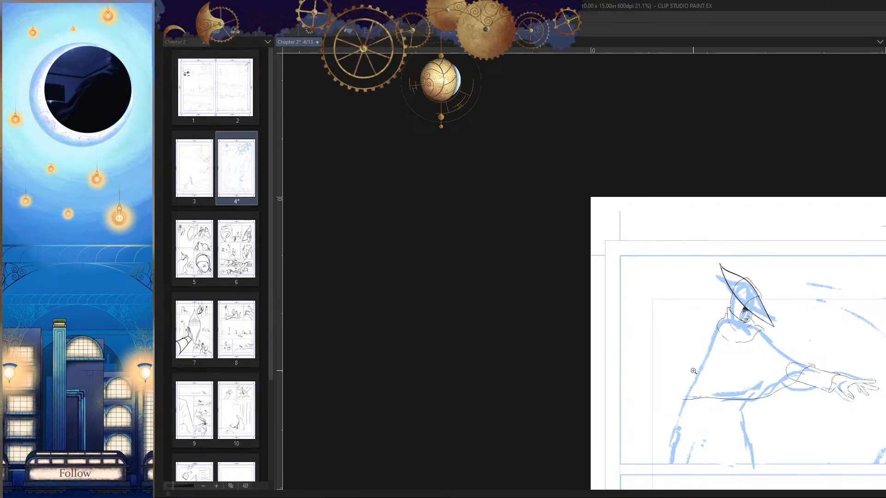
{"action": "mouse_move", "coordinate": [693, 371]}
{"action": "left_mouse_down"}
{"action": "mouse_move", "coordinate": [605, 218]}
{"action": "mouse_move", "coordinate": [601, 186]}
{"action": "mouse_move", "coordinate": [613, 216]}
{"action": "left_mouse_up"}
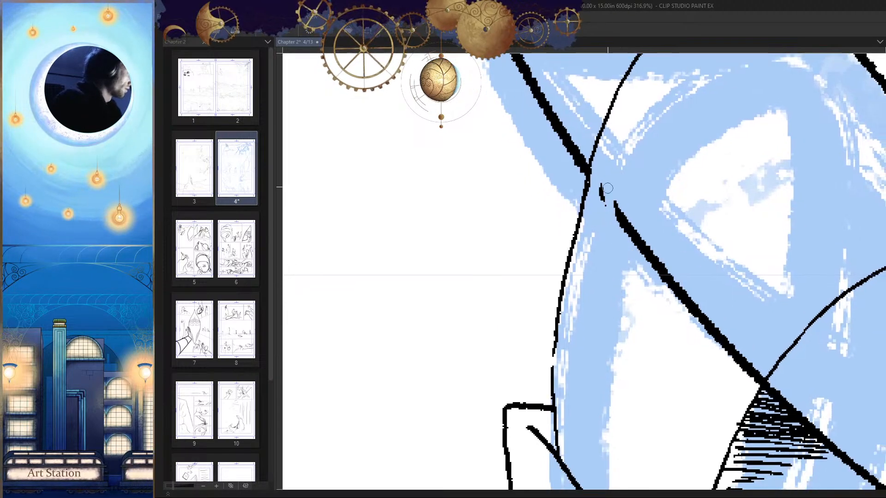
{"action": "mouse_move", "coordinate": [600, 184]}
{"action": "left_mouse_down"}
{"action": "mouse_move", "coordinate": [639, 244]}
{"action": "mouse_move", "coordinate": [623, 227]}
{"action": "left_mouse_up"}
{"action": "key", "text": "h"}
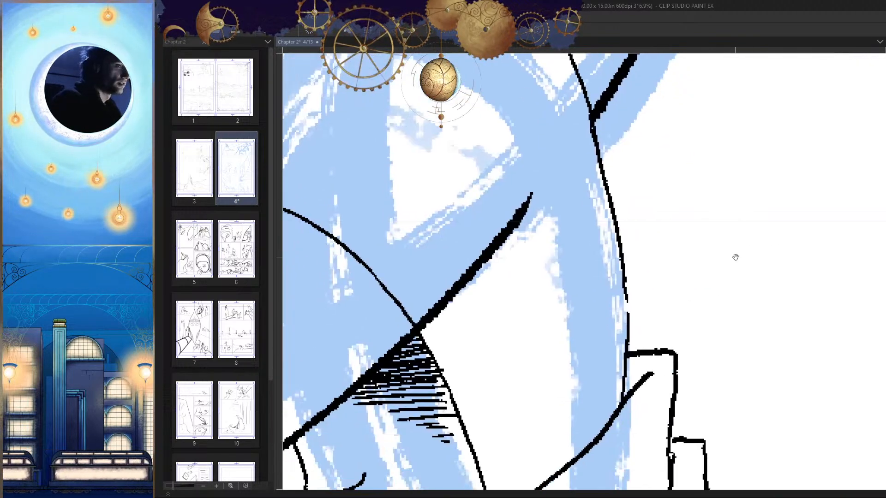
{"action": "left_click_drag", "start_coordinate": [548, 235], "coordinate": [626, 231]}
{"action": "mouse_move", "coordinate": [608, 190]}
{"action": "left_mouse_down"}
{"action": "mouse_move", "coordinate": [505, 316]}
{"action": "mouse_move", "coordinate": [510, 295]}
{"action": "left_mouse_up"}
{"action": "scroll", "coordinate": [599, 309], "scroll_direction": "up", "scroll_amount": 1}
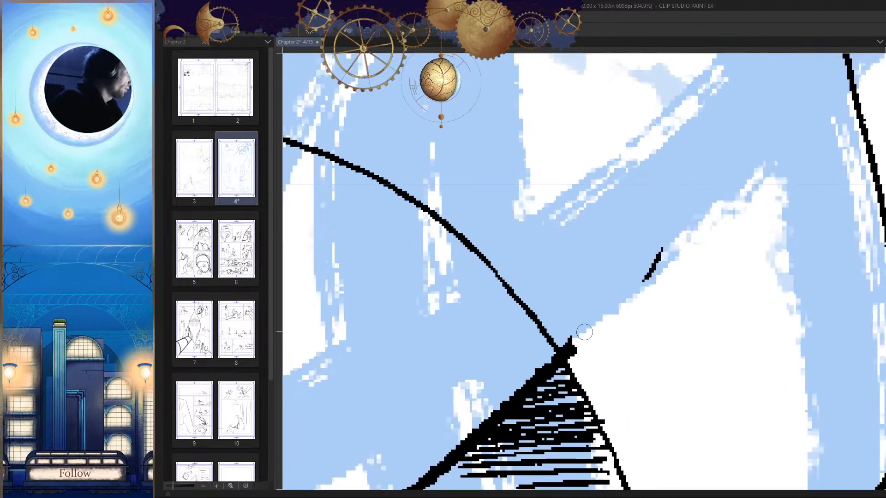
{"action": "scroll", "coordinate": [574, 344], "scroll_direction": "up", "scroll_amount": 1}
{"action": "left_click_drag", "start_coordinate": [660, 252], "coordinate": [644, 279]}
{"action": "scroll", "coordinate": [673, 296], "scroll_direction": "down", "scroll_amount": 3}
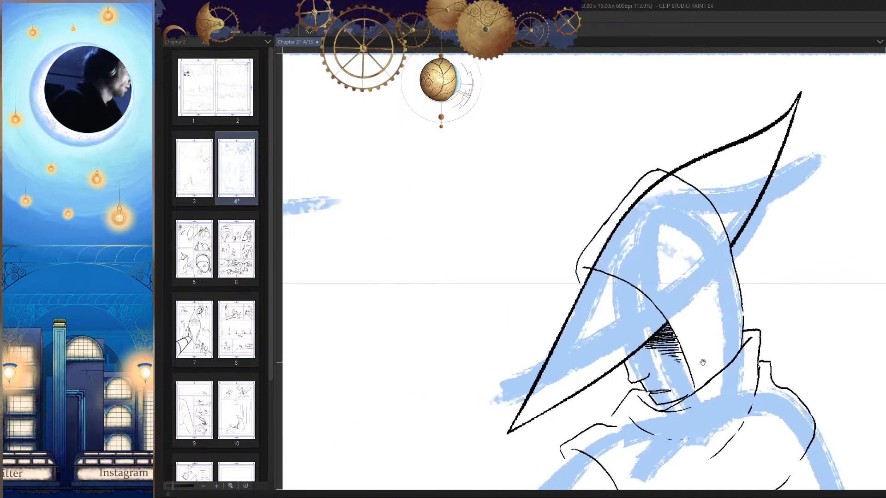
Step: Erase the lower part of the hat's thick upper line inside the head, just above the curved line over the face
{"action": "scroll", "coordinate": [673, 296], "scroll_direction": "up", "scroll_amount": 3}
{"action": "left_click_drag", "start_coordinate": [563, 422], "coordinate": [572, 373]}
{"action": "mouse_move", "coordinate": [502, 281]}
{"action": "left_mouse_down"}
{"action": "mouse_move", "coordinate": [512, 364]}
{"action": "mouse_move", "coordinate": [497, 317]}
{"action": "mouse_move", "coordinate": [502, 299]}
{"action": "mouse_move", "coordinate": [520, 374]}
{"action": "left_mouse_up"}
{"action": "mouse_move", "coordinate": [509, 258]}
{"action": "left_mouse_down"}
{"action": "mouse_move", "coordinate": [502, 276]}
{"action": "mouse_move", "coordinate": [514, 318]}
{"action": "mouse_move", "coordinate": [544, 352]}
{"action": "left_mouse_up"}
{"action": "mouse_move", "coordinate": [667, 358]}
{"action": "left_mouse_down"}
{"action": "mouse_move", "coordinate": [664, 325]}
{"action": "mouse_move", "coordinate": [669, 339]}
{"action": "left_mouse_up"}
{"action": "mouse_move", "coordinate": [603, 258]}
{"action": "left_mouse_down"}
{"action": "mouse_move", "coordinate": [590, 315]}
{"action": "mouse_move", "coordinate": [585, 271]}
{"action": "mouse_move", "coordinate": [636, 190]}
{"action": "left_mouse_up"}
{"action": "scroll", "coordinate": [568, 318], "scroll_direction": "down", "scroll_amount": 10}
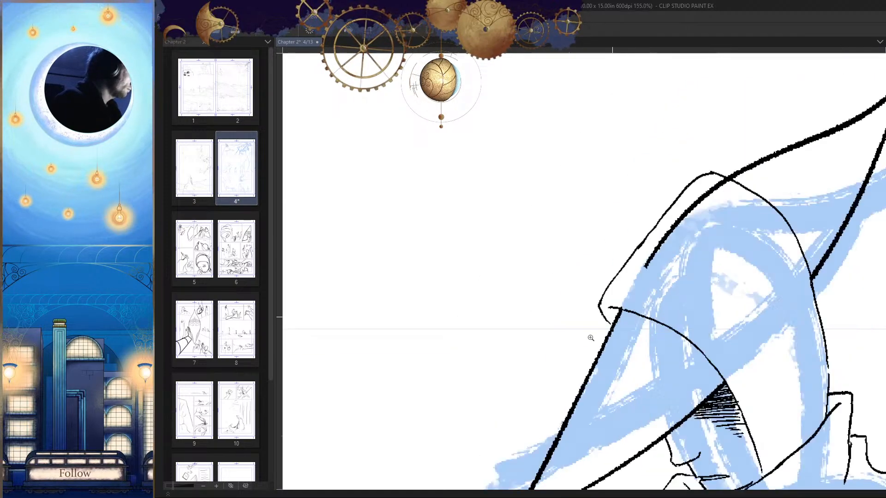
Step: Erase the rest of the thick upper hat line inside the head and thin the bump on the head's front outline
{"action": "scroll", "coordinate": [607, 225], "scroll_direction": "up", "scroll_amount": 9}
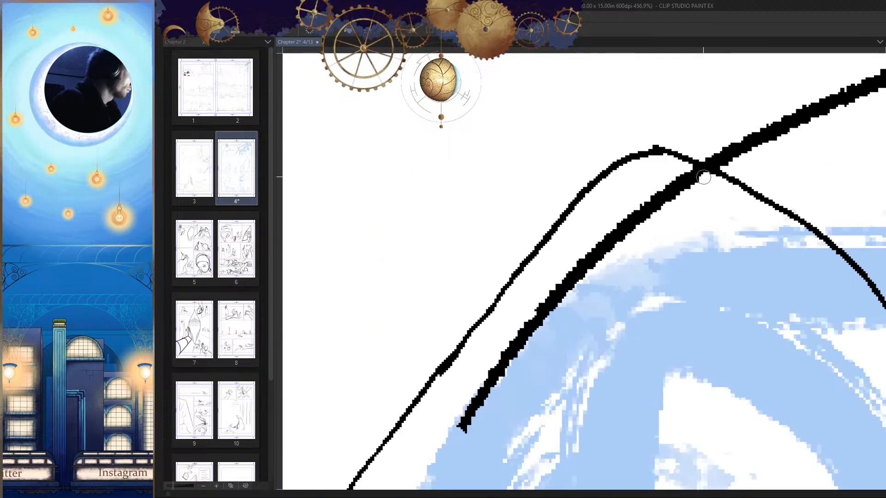
{"action": "left_click_drag", "start_coordinate": [675, 194], "coordinate": [705, 173]}
{"action": "mouse_move", "coordinate": [712, 170]}
{"action": "left_mouse_down"}
{"action": "mouse_move", "coordinate": [505, 387]}
{"action": "mouse_move", "coordinate": [600, 254]}
{"action": "mouse_move", "coordinate": [511, 369]}
{"action": "left_mouse_up"}
{"action": "left_click_drag", "start_coordinate": [666, 202], "coordinate": [464, 444]}
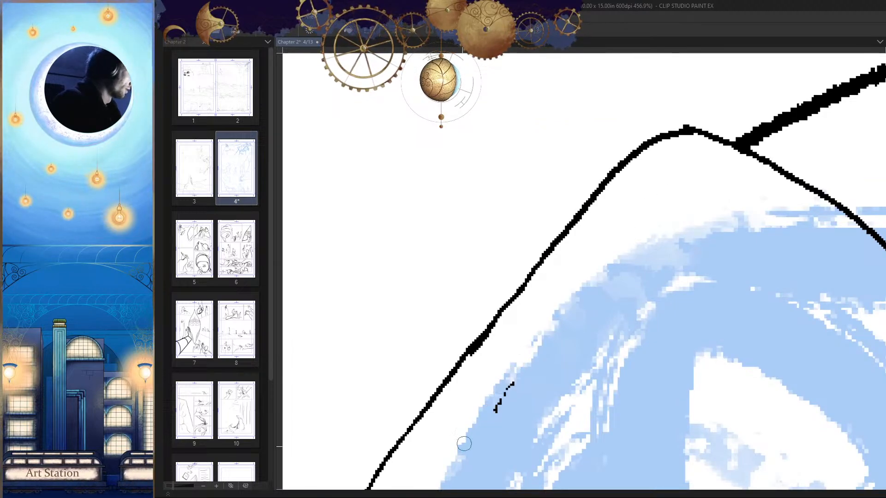
{"action": "left_click_drag", "start_coordinate": [537, 318], "coordinate": [494, 409]}
{"action": "left_click_drag", "start_coordinate": [501, 343], "coordinate": [516, 335]}
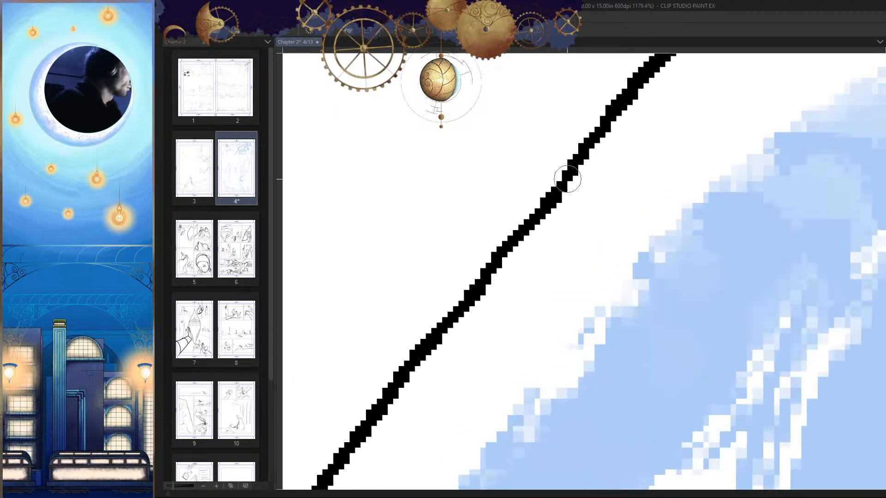
{"action": "scroll", "coordinate": [455, 400], "scroll_direction": "down", "scroll_amount": 12}
{"action": "key", "text": "h"}
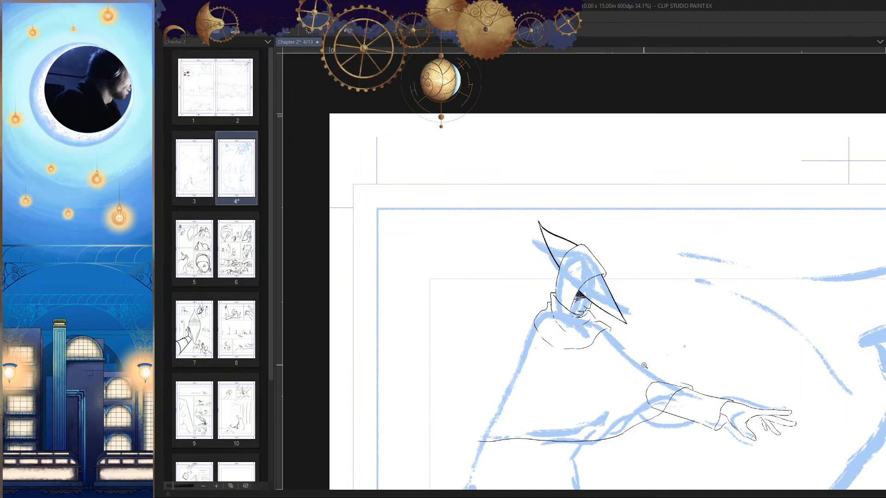
Step: Re-ink the back-of-head outline as one continuous line from the hat's rear edge down to the collar
{"action": "scroll", "coordinate": [697, 398], "scroll_direction": "up", "scroll_amount": 4}
{"action": "left_click_drag", "start_coordinate": [696, 398], "coordinate": [674, 371]}
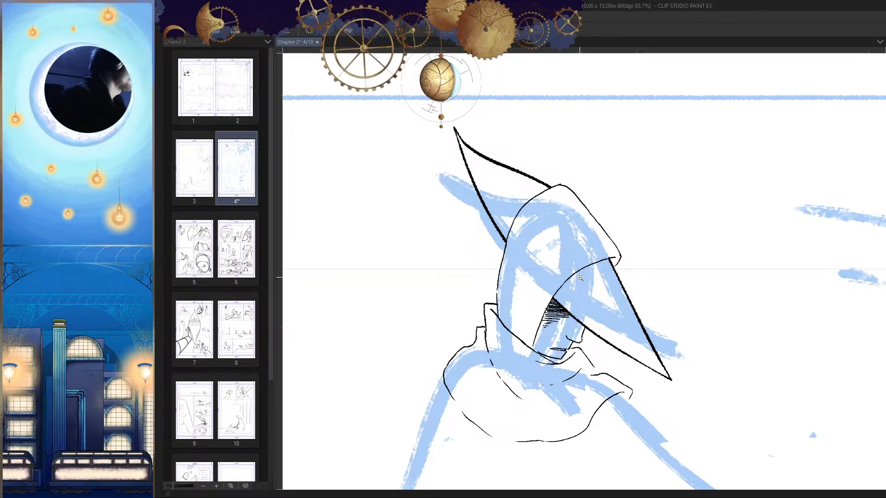
{"action": "scroll", "coordinate": [488, 271], "scroll_direction": "up", "scroll_amount": 8}
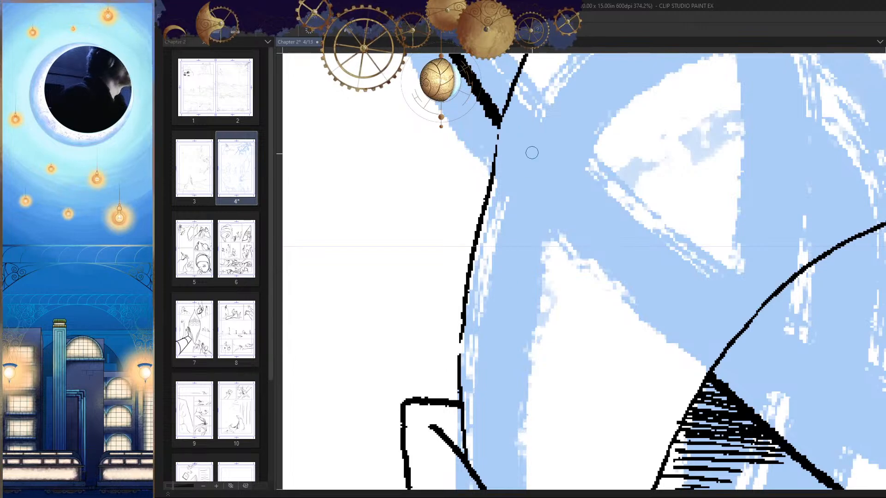
{"action": "mouse_move", "coordinate": [498, 134]}
{"action": "left_mouse_down"}
{"action": "mouse_move", "coordinate": [494, 168]}
{"action": "mouse_move", "coordinate": [552, 144]}
{"action": "left_mouse_up"}
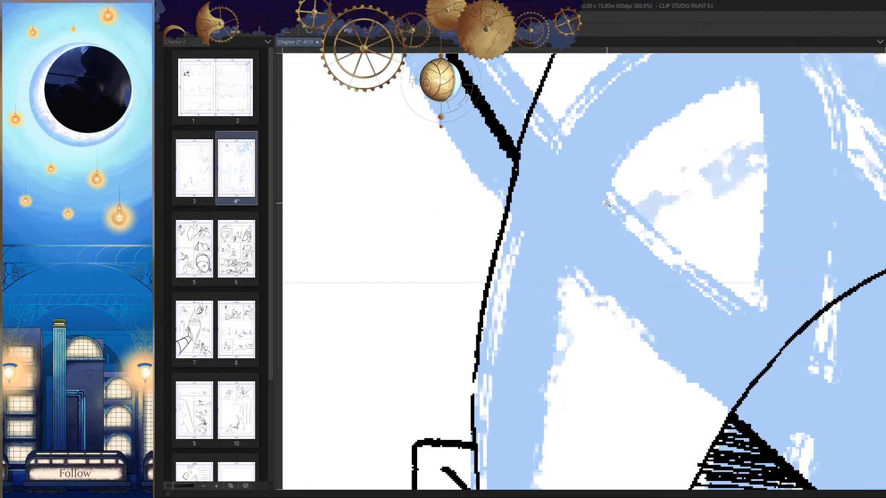
{"action": "key", "text": "ctrl+z"}
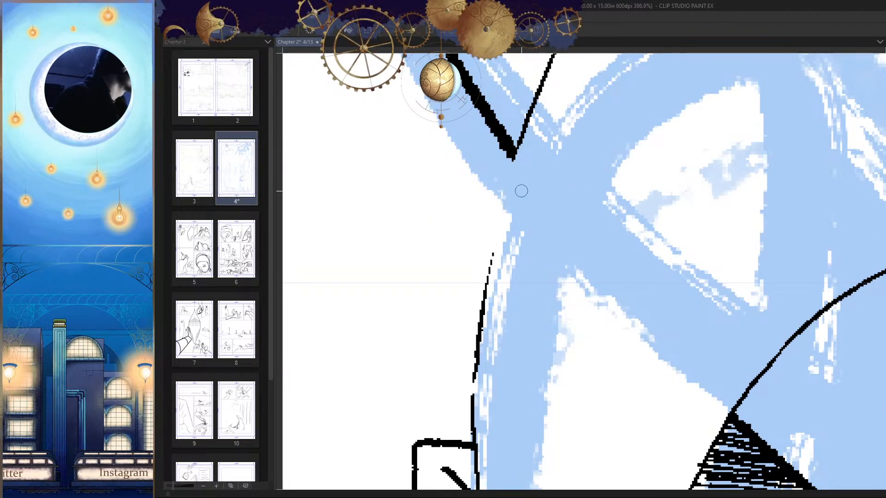
{"action": "left_click_drag", "start_coordinate": [520, 192], "coordinate": [528, 138]}
{"action": "mouse_move", "coordinate": [525, 93]}
{"action": "left_mouse_down"}
{"action": "mouse_move", "coordinate": [482, 279]}
{"action": "mouse_move", "coordinate": [481, 381]}
{"action": "left_mouse_up"}
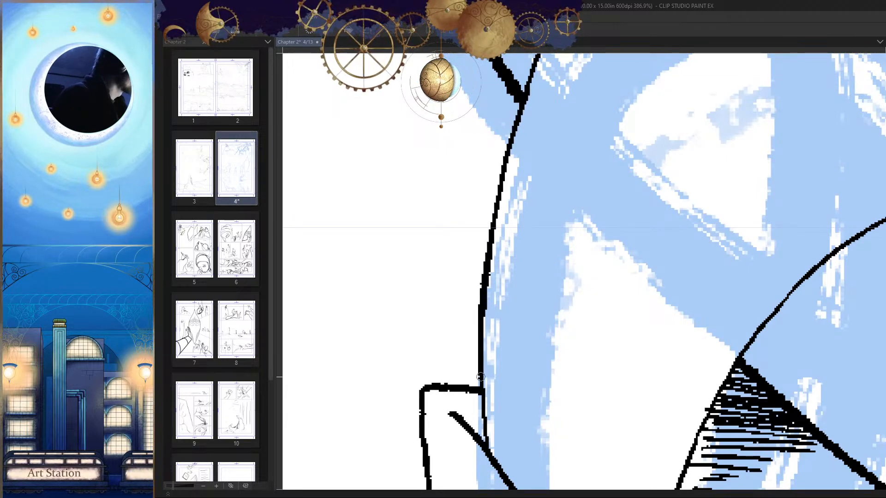
Step: Hatch the small triangular shadow between the back of the head and the collar's inner edge
{"action": "mouse_move", "coordinate": [482, 282]}
{"action": "left_mouse_down"}
{"action": "mouse_move", "coordinate": [487, 192]}
{"action": "mouse_move", "coordinate": [492, 355]}
{"action": "mouse_move", "coordinate": [506, 329]}
{"action": "mouse_move", "coordinate": [492, 362]}
{"action": "left_mouse_up"}
{"action": "key", "text": "ctrl+z"}
{"action": "left_click_drag", "start_coordinate": [474, 306], "coordinate": [476, 360]}
{"action": "mouse_move", "coordinate": [454, 310]}
{"action": "left_mouse_down"}
{"action": "mouse_move", "coordinate": [472, 354]}
{"action": "mouse_move", "coordinate": [457, 340]}
{"action": "left_mouse_up"}
{"action": "left_click_drag", "start_coordinate": [585, 323], "coordinate": [568, 319]}
{"action": "scroll", "coordinate": [567, 319], "scroll_direction": "down", "scroll_amount": 8}
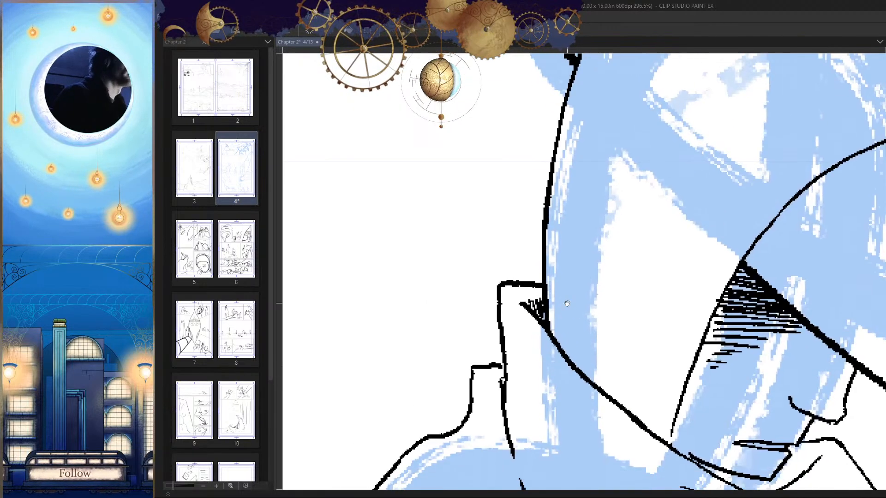
Step: Extend the line at the side of the face down to meet the collar's neckline
{"action": "scroll", "coordinate": [624, 231], "scroll_direction": "up", "scroll_amount": 8}
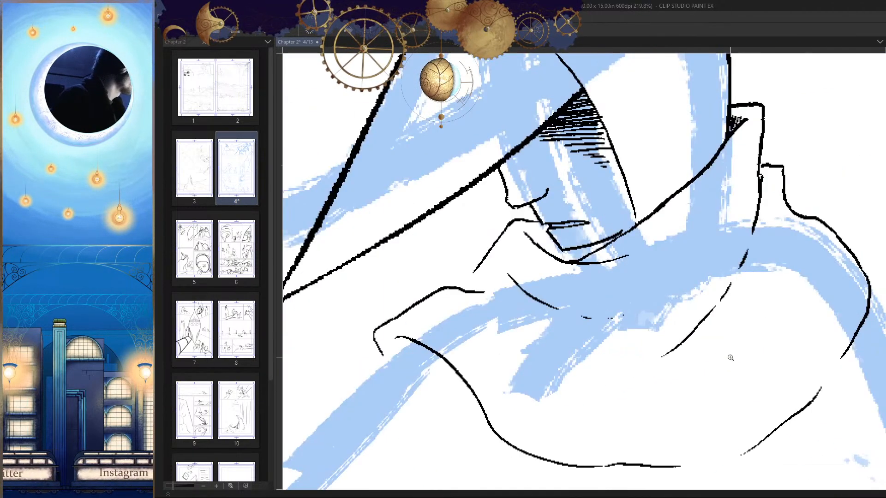
{"action": "mouse_move", "coordinate": [595, 247]}
{"action": "left_mouse_down"}
{"action": "mouse_move", "coordinate": [556, 255]}
{"action": "mouse_move", "coordinate": [601, 253]}
{"action": "mouse_move", "coordinate": [636, 285]}
{"action": "left_mouse_up"}
{"action": "scroll", "coordinate": [629, 261], "scroll_direction": "down", "scroll_amount": 6}
{"action": "scroll", "coordinate": [639, 247], "scroll_direction": "up", "scroll_amount": 6}
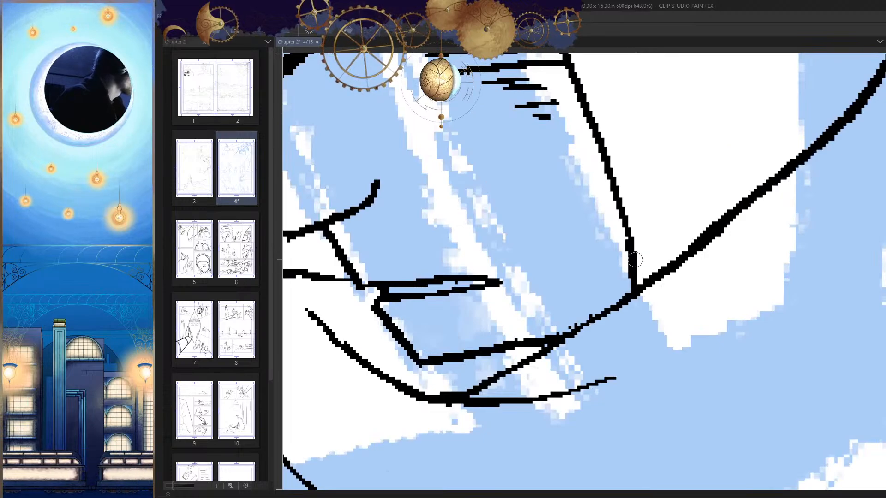
{"action": "scroll", "coordinate": [674, 305], "scroll_direction": "down", "scroll_amount": 6}
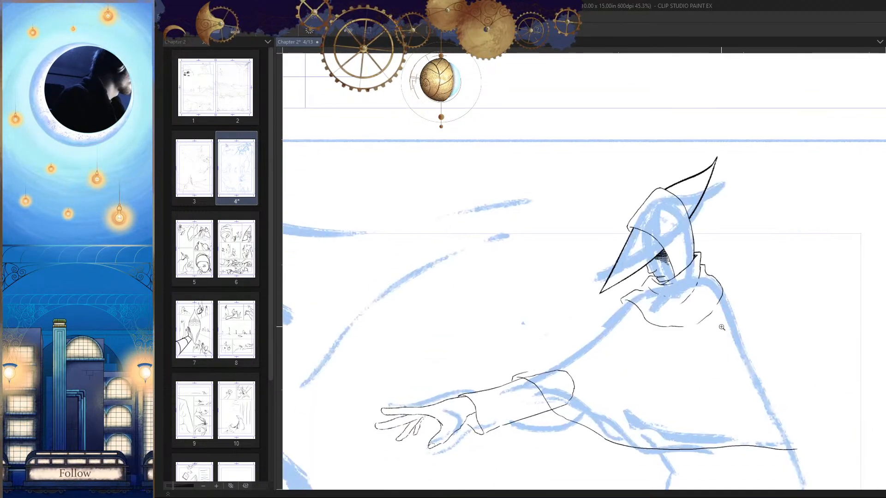
Step: Ink the collar's inner fold as a curve dipping below the neck and rising to the collar's front edge
{"action": "scroll", "coordinate": [624, 297], "scroll_direction": "down", "scroll_amount": 3}
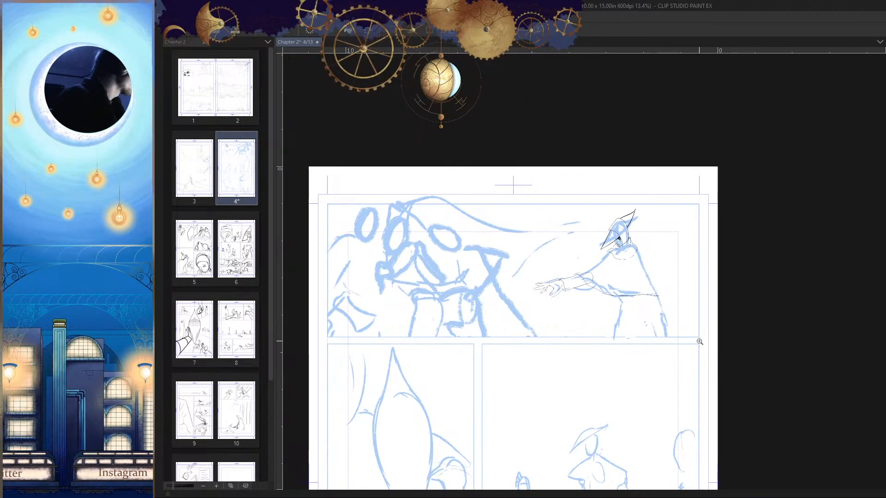
{"action": "left_click_drag", "start_coordinate": [647, 257], "coordinate": [694, 232]}
{"action": "left_click_drag", "start_coordinate": [668, 326], "coordinate": [562, 267]}
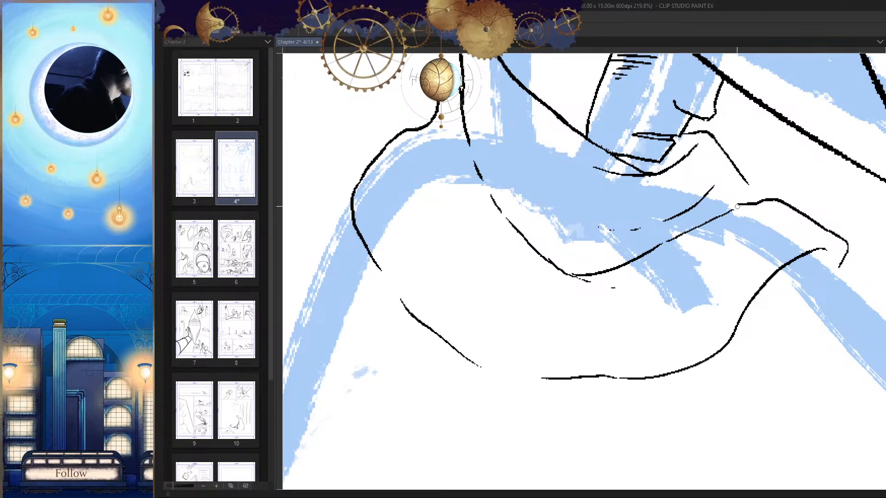
Step: Ink the cloak's front shoulder line from the collar's front tip down to the upper edge of the sleeve
{"action": "left_click_drag", "start_coordinate": [735, 224], "coordinate": [725, 445]}
{"action": "left_click_drag", "start_coordinate": [545, 270], "coordinate": [669, 252]}
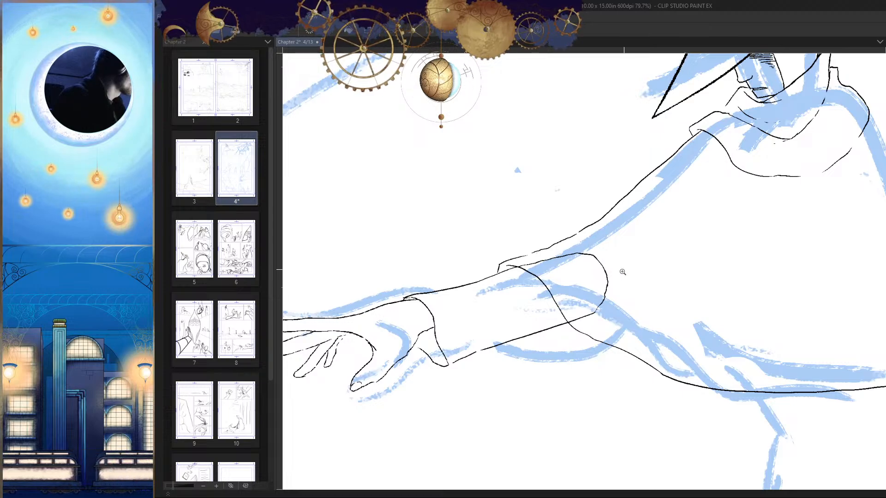
Step: Ink the cloak's back edge from the collar down to the rear corner of its hem
{"action": "left_click_drag", "start_coordinate": [623, 272], "coordinate": [686, 231]}
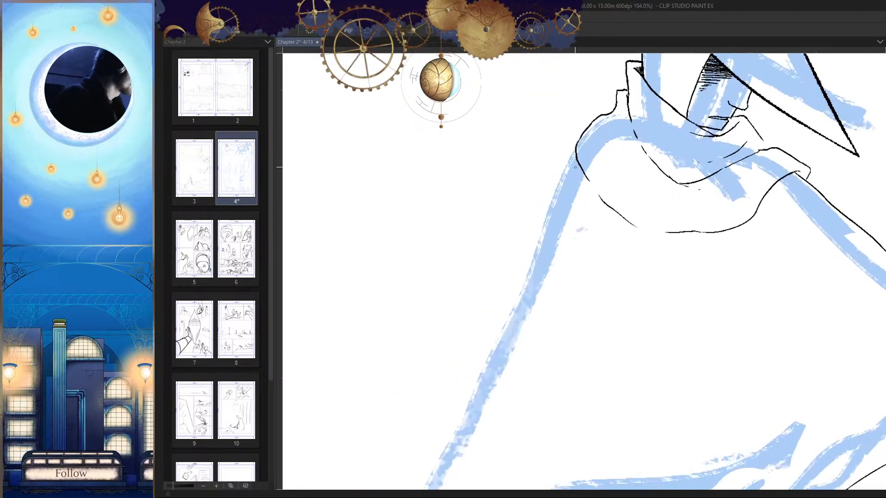
{"action": "left_click_drag", "start_coordinate": [574, 162], "coordinate": [497, 355]}
{"action": "left_click_drag", "start_coordinate": [497, 355], "coordinate": [603, 185]}
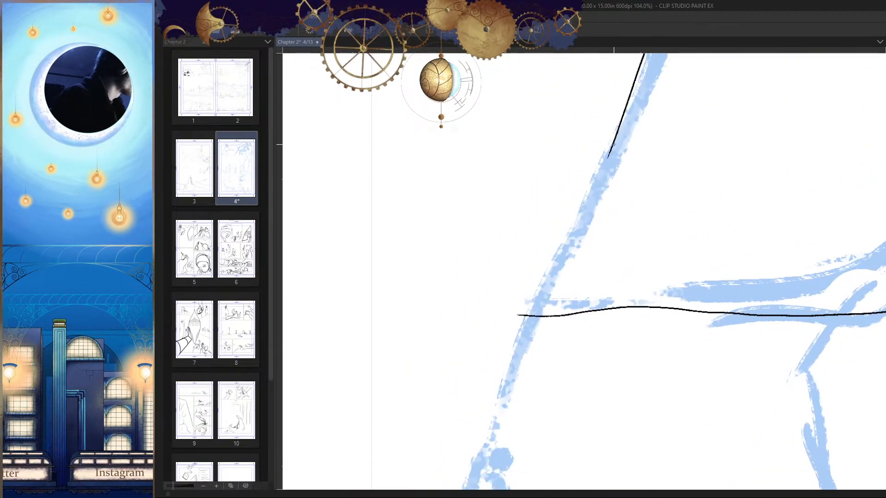
{"action": "left_click_drag", "start_coordinate": [613, 144], "coordinate": [558, 256]}
{"action": "key", "text": "ctrl+z"}
{"action": "left_click_drag", "start_coordinate": [612, 151], "coordinate": [523, 303]}
{"action": "left_click_drag", "start_coordinate": [595, 365], "coordinate": [560, 417]}
{"action": "key", "text": "h"}
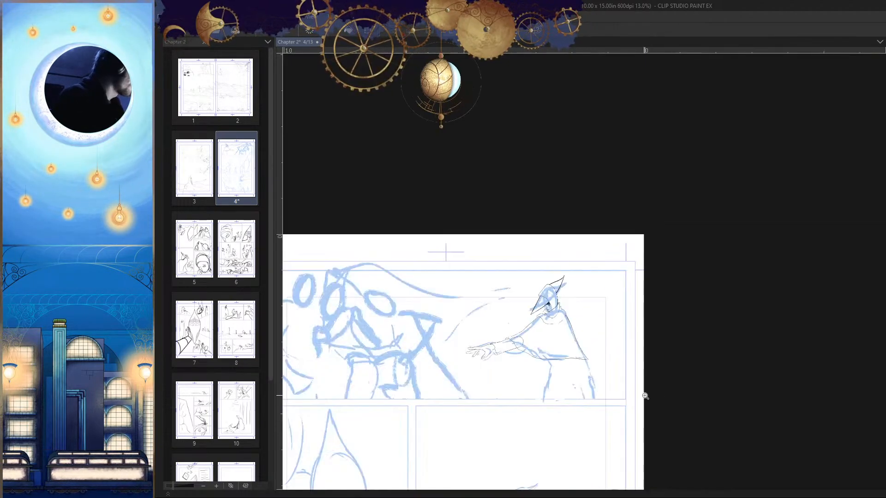
{"action": "left_click_drag", "start_coordinate": [638, 369], "coordinate": [663, 317]}
{"action": "key", "text": "h"}
Step: Ink the front edge of the garment below the cloak, with a small outward fold at its lower end
{"action": "left_click_drag", "start_coordinate": [592, 322], "coordinate": [644, 368]}
{"action": "left_click_drag", "start_coordinate": [649, 421], "coordinate": [656, 378]}
{"action": "left_click_drag", "start_coordinate": [595, 293], "coordinate": [657, 259]}
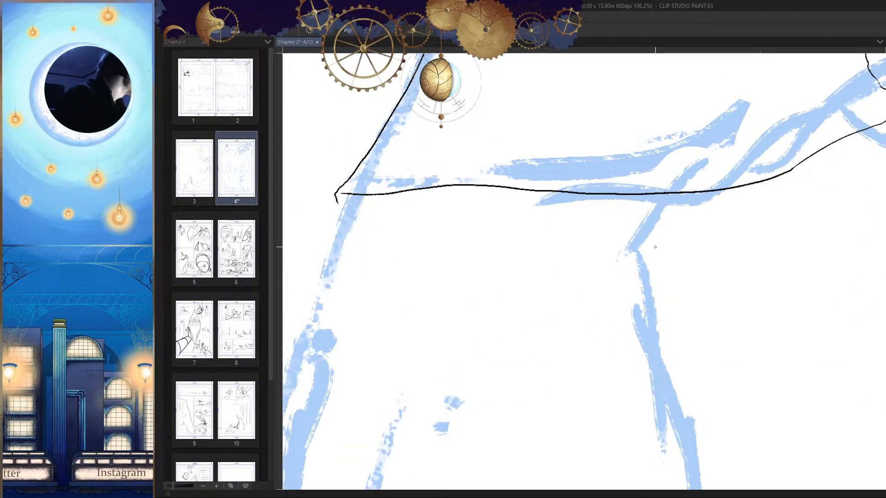
{"action": "left_click_drag", "start_coordinate": [648, 282], "coordinate": [669, 393]}
{"action": "key", "text": "h"}
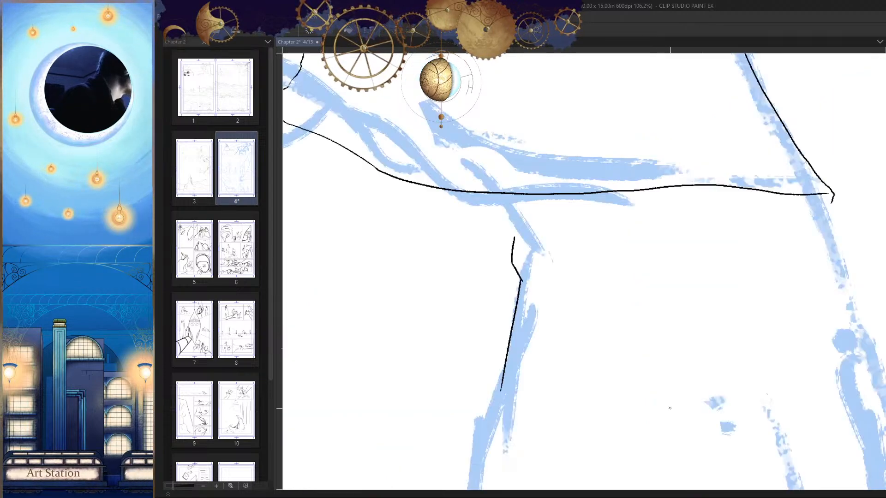
{"action": "left_click_drag", "start_coordinate": [536, 298], "coordinate": [570, 227]}
{"action": "key", "text": "ctrl+z"}
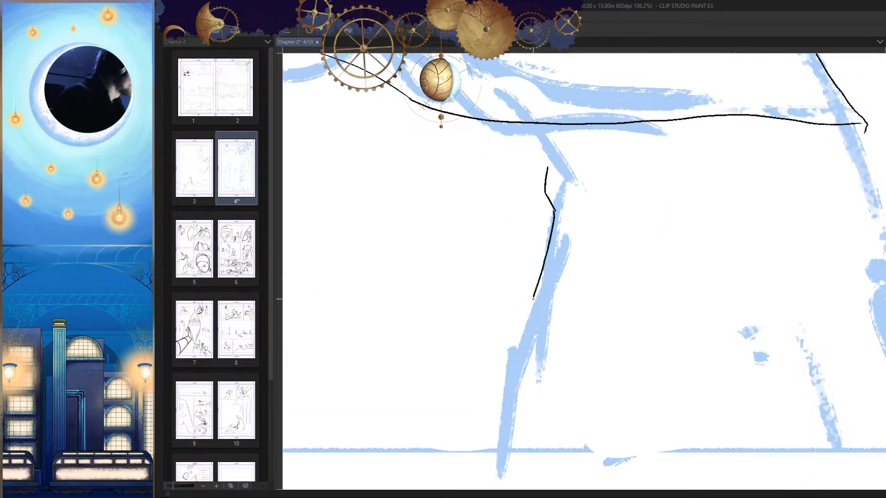
{"action": "left_click_drag", "start_coordinate": [539, 311], "coordinate": [530, 305]}
{"action": "left_click_drag", "start_coordinate": [517, 309], "coordinate": [496, 361]}
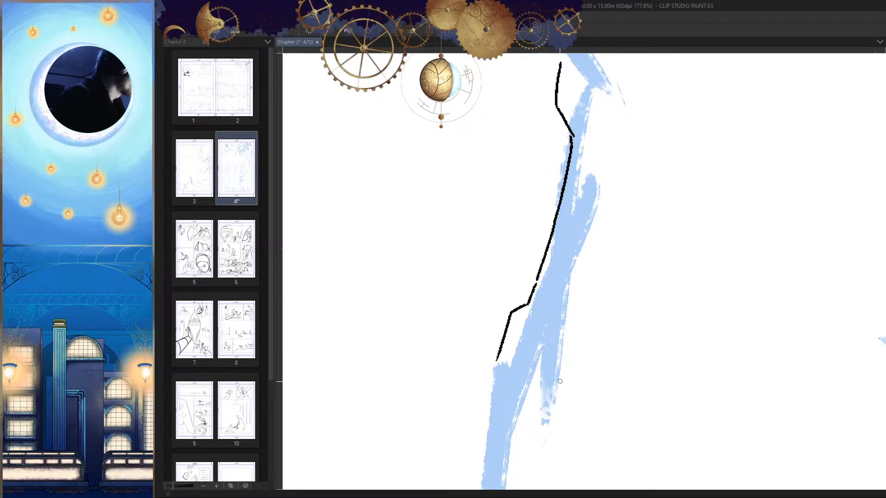
Step: Ink a gently curved waistline beneath the cloak's hem, running from the lower garment's front edge toward the back
{"action": "scroll", "coordinate": [567, 374], "scroll_direction": "down", "scroll_amount": 6}
{"action": "key", "text": "h"}
{"action": "scroll", "coordinate": [607, 291], "scroll_direction": "up", "scroll_amount": 4}
{"action": "mouse_move", "coordinate": [622, 275]}
{"action": "left_mouse_down"}
{"action": "mouse_move", "coordinate": [721, 268]}
{"action": "mouse_move", "coordinate": [409, 257]}
{"action": "left_mouse_up"}
{"action": "key", "text": "ctrl+z"}
{"action": "scroll", "coordinate": [537, 371], "scroll_direction": "down", "scroll_amount": 8}
{"action": "scroll", "coordinate": [537, 371], "scroll_direction": "up", "scroll_amount": 6}
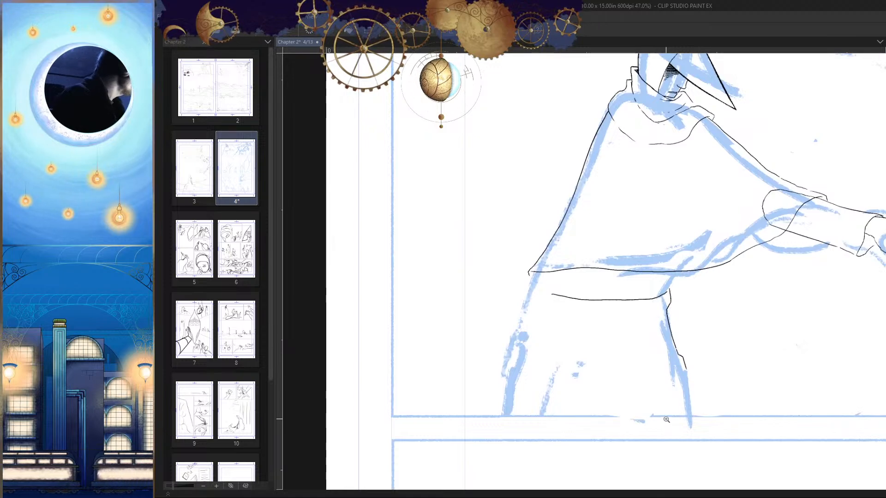
Step: Ink the diagonal line joining the cloak's hem to the front of the waistline, and connect the lower garment's front edge to it
{"action": "scroll", "coordinate": [674, 293], "scroll_direction": "up", "scroll_amount": 6}
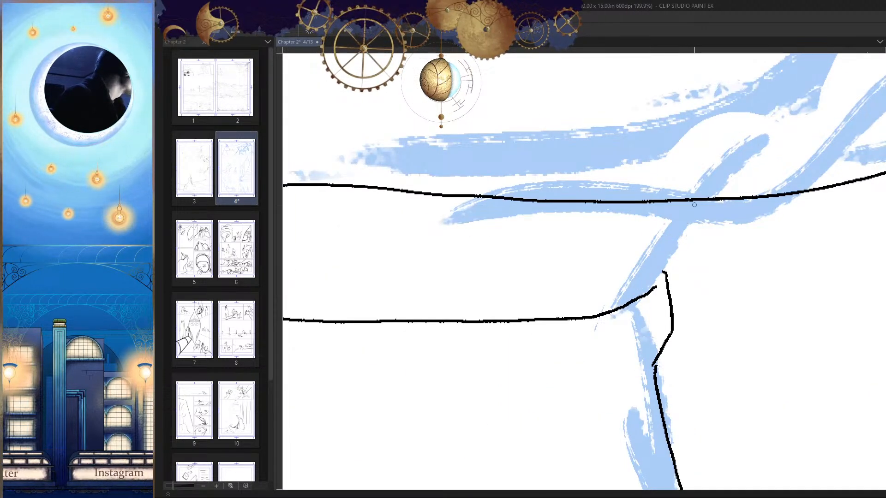
{"action": "left_click_drag", "start_coordinate": [677, 228], "coordinate": [630, 301]}
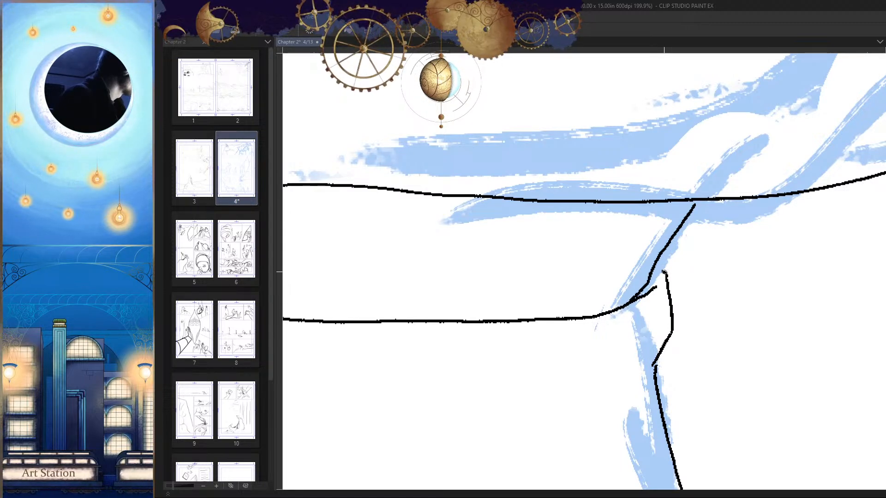
{"action": "scroll", "coordinate": [670, 269], "scroll_direction": "up", "scroll_amount": 1}
{"action": "scroll", "coordinate": [593, 287], "scroll_direction": "up", "scroll_amount": 2}
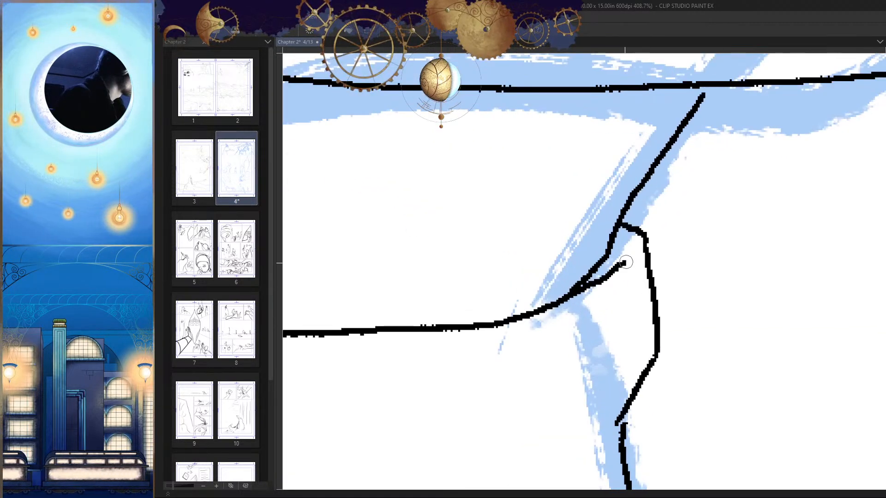
{"action": "scroll", "coordinate": [646, 320], "scroll_direction": "down", "scroll_amount": 6}
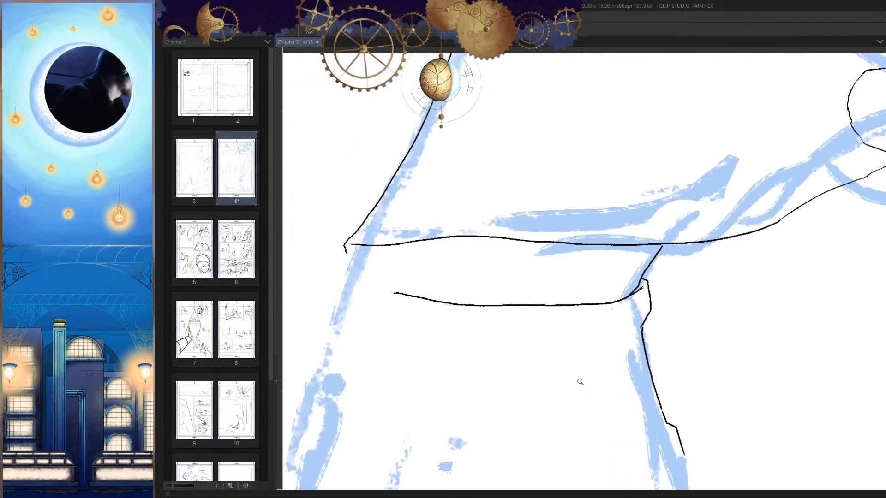
{"action": "key", "text": "h"}
{"action": "left_click_drag", "start_coordinate": [657, 249], "coordinate": [718, 278]}
{"action": "left_click_drag", "start_coordinate": [673, 240], "coordinate": [684, 226]}
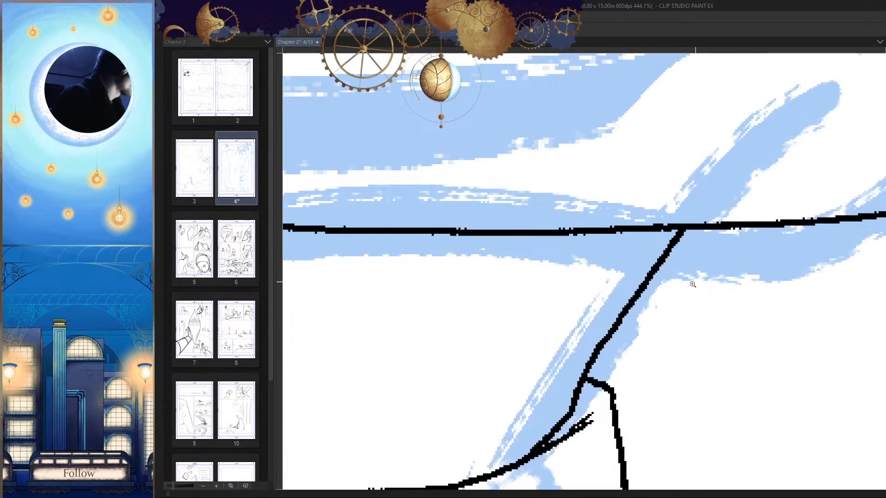
{"action": "left_click_drag", "start_coordinate": [692, 284], "coordinate": [695, 364]}
{"action": "key", "text": "h"}
{"action": "scroll", "coordinate": [531, 286], "scroll_direction": "up", "scroll_amount": 10}
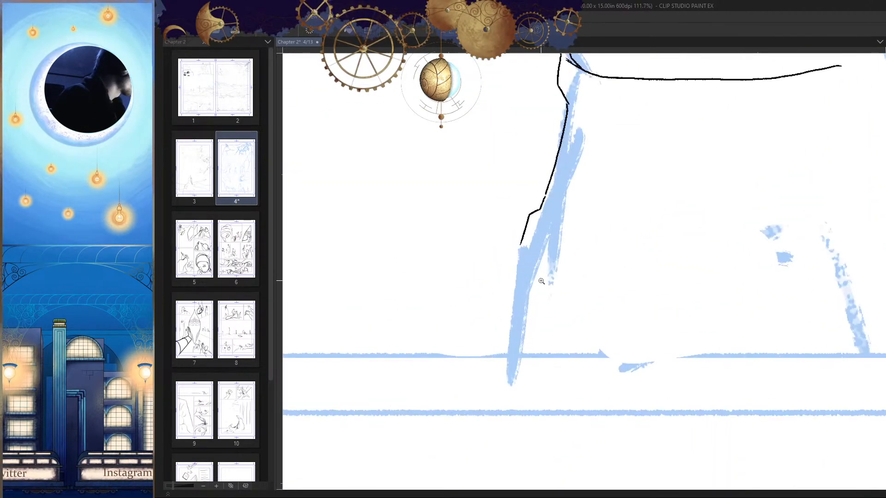
{"action": "scroll", "coordinate": [532, 286], "scroll_direction": "up", "scroll_amount": 3}
{"action": "left_click_drag", "start_coordinate": [583, 269], "coordinate": [528, 304]}
{"action": "scroll", "coordinate": [549, 323], "scroll_direction": "down", "scroll_amount": 4}
{"action": "left_click_drag", "start_coordinate": [610, 351], "coordinate": [593, 361]}
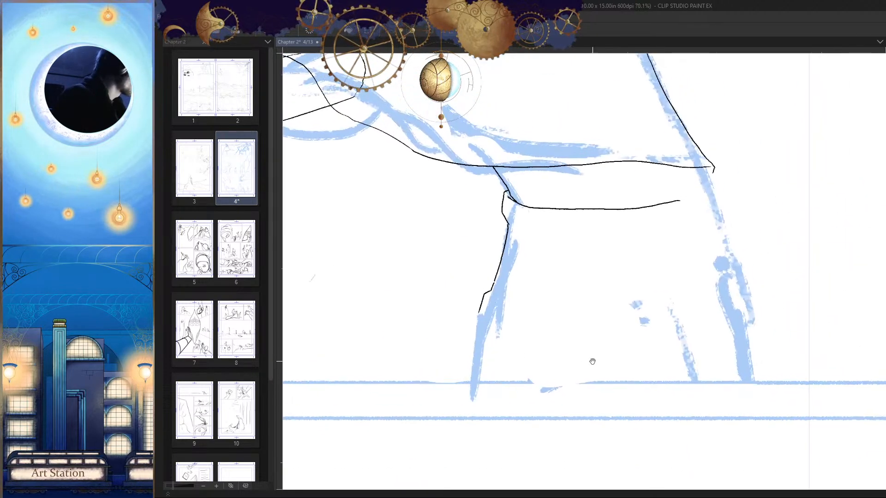
{"action": "mouse_move", "coordinate": [508, 323]}
{"action": "left_mouse_down"}
{"action": "mouse_move", "coordinate": [646, 339]}
{"action": "mouse_move", "coordinate": [704, 321]}
{"action": "left_mouse_up"}
{"action": "scroll", "coordinate": [725, 384], "scroll_direction": "down", "scroll_amount": 4}
{"action": "scroll", "coordinate": [571, 237], "scroll_direction": "up", "scroll_amount": 8}
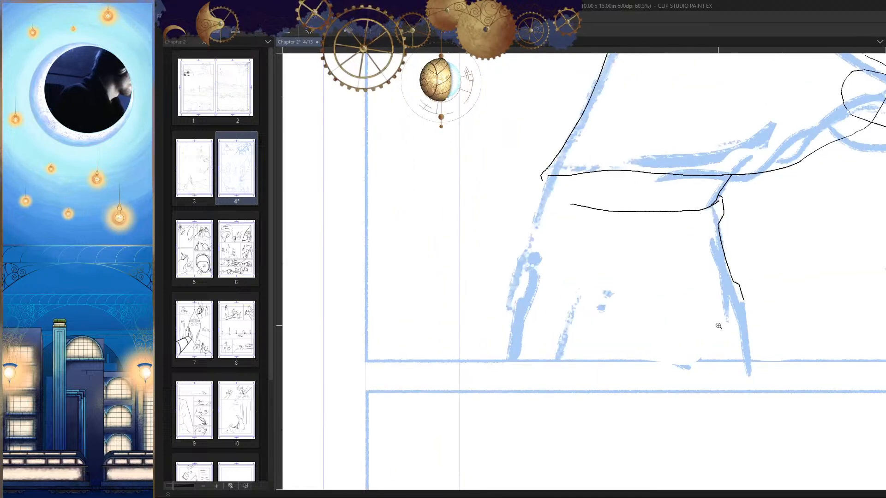
Step: Ink the lower garment's back edge from the waistline's rear end downward, with a small inward kink near the top
{"action": "scroll", "coordinate": [545, 245], "scroll_direction": "up", "scroll_amount": 3}
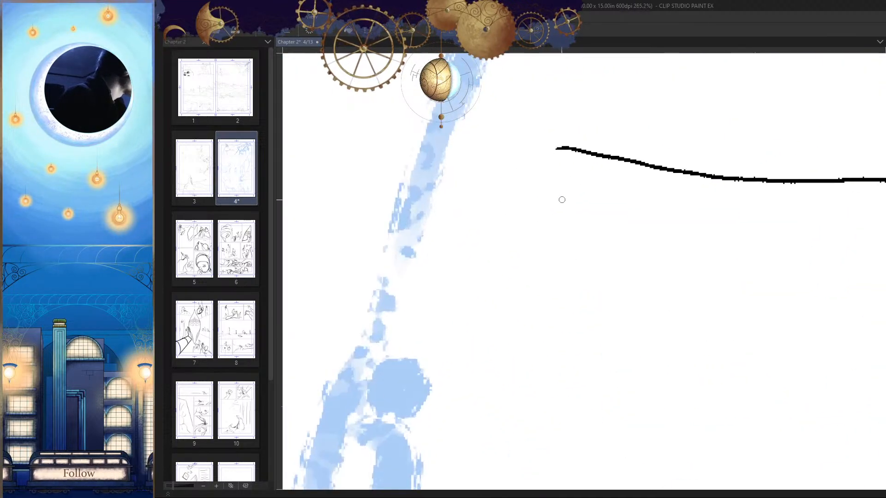
{"action": "left_click_drag", "start_coordinate": [557, 149], "coordinate": [571, 203]}
{"action": "key", "text": "ctrl+z"}
{"action": "left_click_drag", "start_coordinate": [557, 148], "coordinate": [571, 212]}
{"action": "left_click_drag", "start_coordinate": [612, 282], "coordinate": [607, 160]}
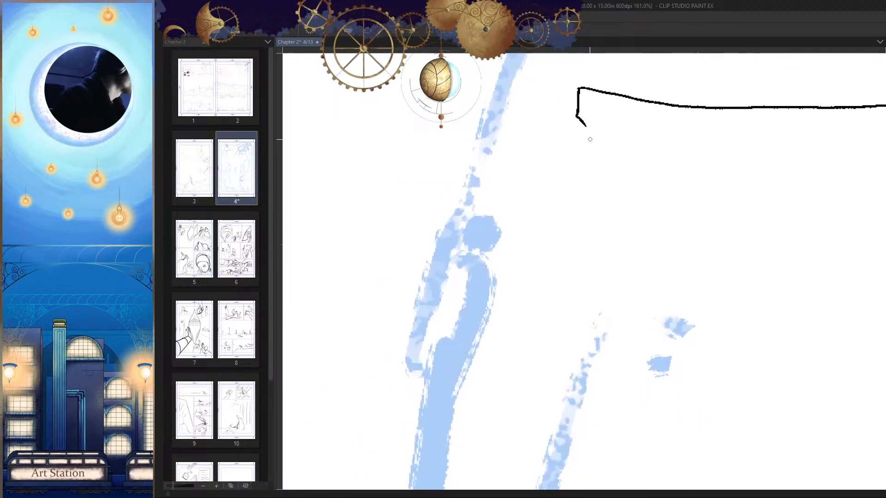
{"action": "left_click_drag", "start_coordinate": [586, 132], "coordinate": [567, 312]}
{"action": "left_click_drag", "start_coordinate": [590, 362], "coordinate": [549, 388]}
Step: Ink the short vertical body line at the back, from the cloak's hem down to the waistline
{"action": "key", "text": "h"}
{"action": "left_click_drag", "start_coordinate": [699, 405], "coordinate": [700, 379]}
{"action": "left_click_drag", "start_coordinate": [563, 325], "coordinate": [588, 317]}
{"action": "key", "text": "h"}
{"action": "left_click_drag", "start_coordinate": [644, 271], "coordinate": [569, 356]}
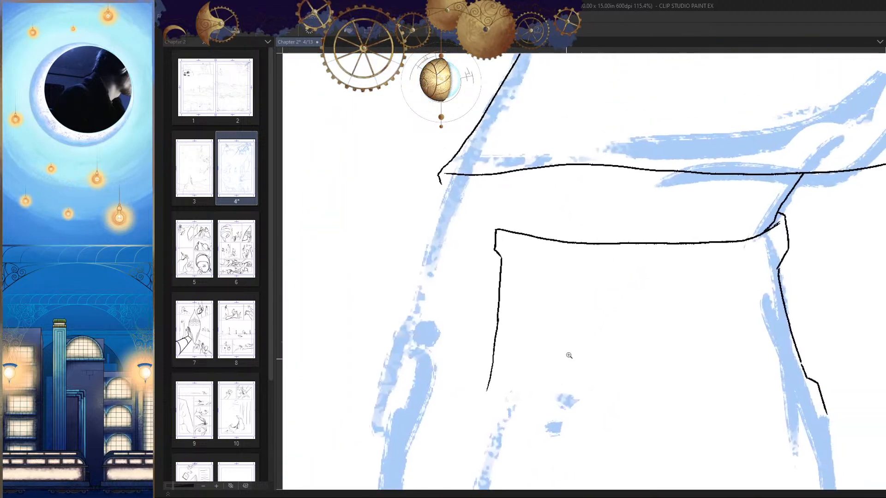
{"action": "left_click_drag", "start_coordinate": [520, 204], "coordinate": [535, 198]}
{"action": "left_click_drag", "start_coordinate": [509, 149], "coordinate": [503, 196]}
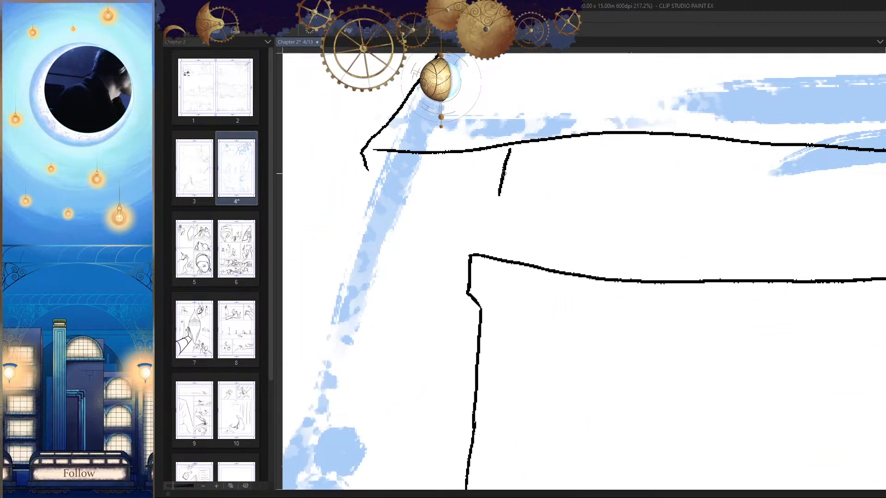
{"action": "key", "text": "ctrl+z"}
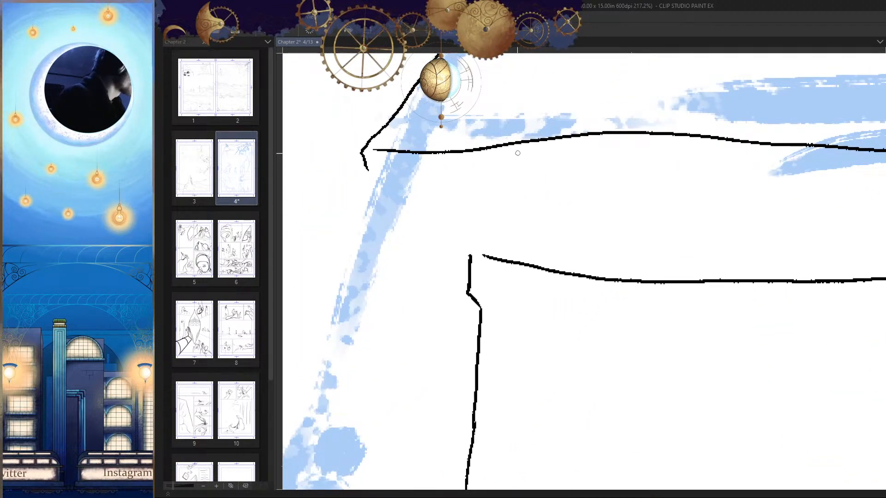
{"action": "mouse_move", "coordinate": [505, 148]}
{"action": "left_mouse_down"}
{"action": "mouse_move", "coordinate": [499, 235]}
{"action": "mouse_move", "coordinate": [510, 260]}
{"action": "left_mouse_up"}
{"action": "left_click_drag", "start_coordinate": [590, 334], "coordinate": [525, 344]}
{"action": "key", "text": "h"}
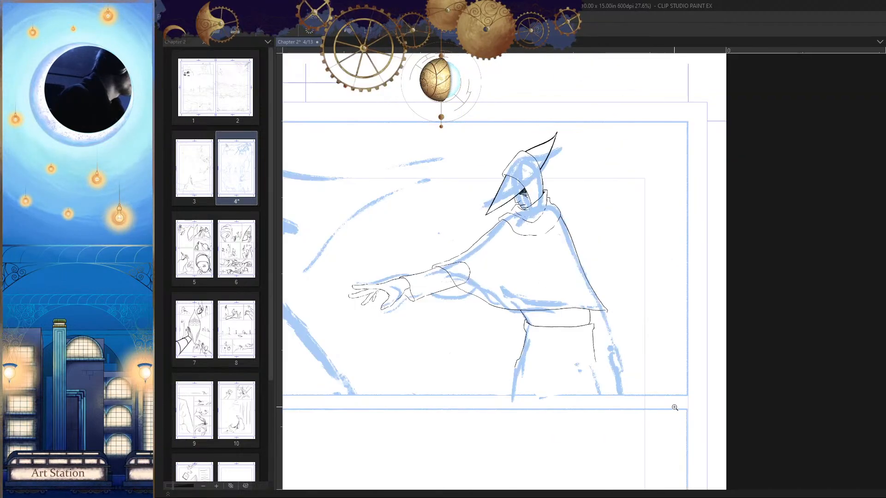
Step: Refine the rear waist corner where the vertical body line meets the lower garment
{"action": "key", "text": "h"}
{"action": "left_click_drag", "start_coordinate": [576, 316], "coordinate": [639, 318]}
{"action": "mouse_move", "coordinate": [584, 344]}
{"action": "left_mouse_down"}
{"action": "mouse_move", "coordinate": [617, 313]}
{"action": "mouse_move", "coordinate": [592, 335]}
{"action": "left_mouse_up"}
{"action": "key", "text": "ctrl+z"}
{"action": "left_click_drag", "start_coordinate": [634, 370], "coordinate": [575, 374]}
{"action": "key", "text": "h"}
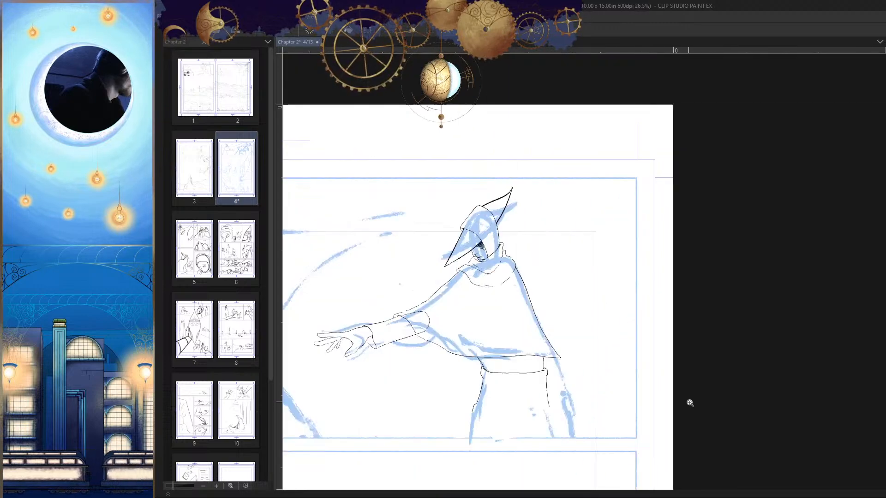
Step: Erase the long stroke of the lower garment's back edge below the waist kink
{"action": "key", "text": "h"}
{"action": "left_click_drag", "start_coordinate": [639, 369], "coordinate": [657, 370]}
{"action": "left_click_drag", "start_coordinate": [673, 379], "coordinate": [628, 252]}
{"action": "left_click_drag", "start_coordinate": [593, 275], "coordinate": [619, 277]}
{"action": "left_click_drag", "start_coordinate": [609, 282], "coordinate": [598, 256]}
{"action": "left_click_drag", "start_coordinate": [589, 217], "coordinate": [559, 307]}
{"action": "left_click_drag", "start_coordinate": [568, 154], "coordinate": [546, 317]}
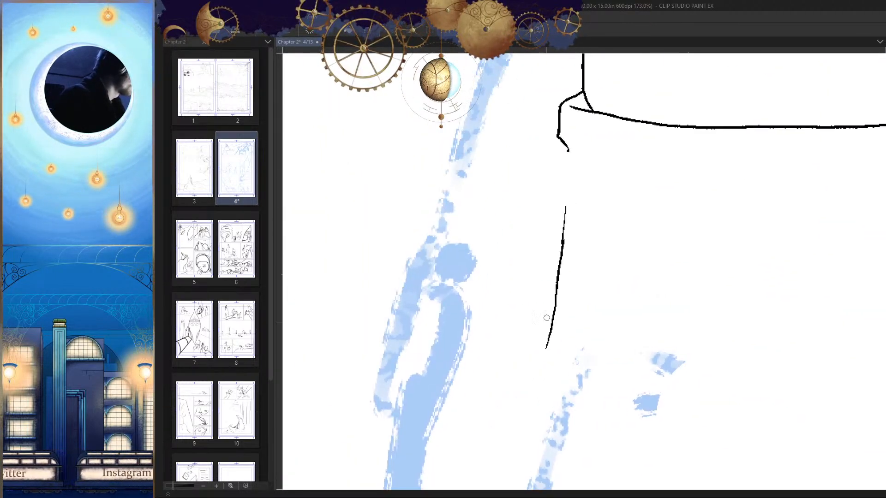
{"action": "mouse_move", "coordinate": [566, 213]}
{"action": "left_mouse_down"}
{"action": "mouse_move", "coordinate": [550, 273]}
{"action": "mouse_move", "coordinate": [553, 323]}
{"action": "left_mouse_up"}
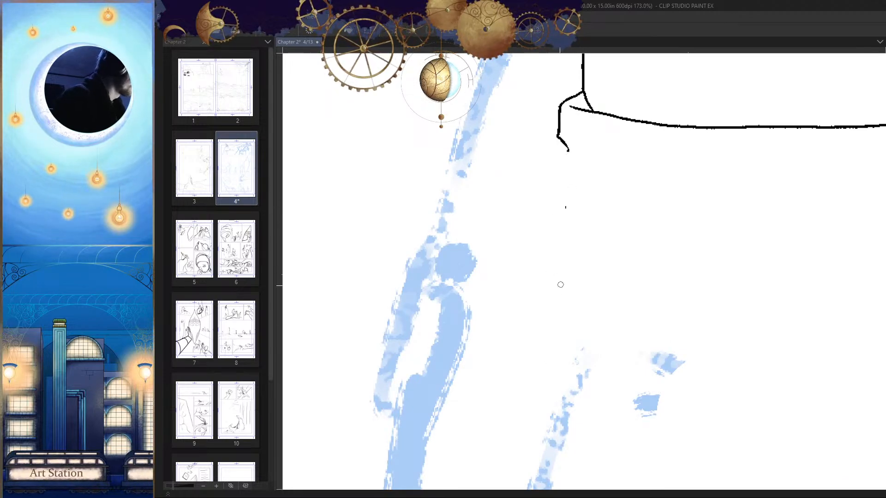
Step: Lengthen the kink below the rear waist corner and redraw the garment's back edge downward from it
{"action": "key", "text": "h"}
{"action": "mouse_move", "coordinate": [591, 147]}
{"action": "left_mouse_down"}
{"action": "mouse_move", "coordinate": [630, 157]}
{"action": "mouse_move", "coordinate": [626, 165]}
{"action": "mouse_move", "coordinate": [621, 158]}
{"action": "left_mouse_up"}
{"action": "mouse_move", "coordinate": [651, 117]}
{"action": "left_mouse_down"}
{"action": "mouse_move", "coordinate": [571, 207]}
{"action": "mouse_move", "coordinate": [590, 188]}
{"action": "left_mouse_up"}
{"action": "key", "text": "ctrl+z"}
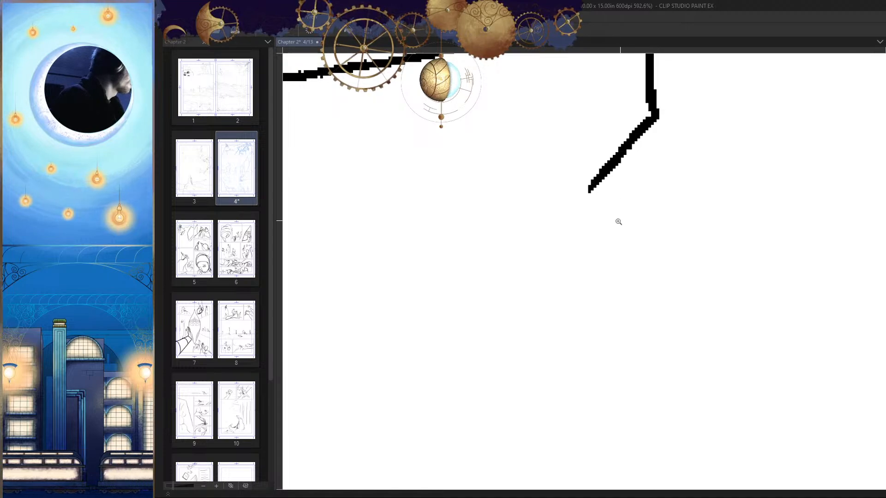
{"action": "left_click_drag", "start_coordinate": [616, 221], "coordinate": [563, 222]}
{"action": "key", "text": "h"}
{"action": "mouse_move", "coordinate": [552, 178]}
{"action": "left_mouse_down"}
{"action": "mouse_move", "coordinate": [545, 145]}
{"action": "mouse_move", "coordinate": [528, 235]}
{"action": "left_mouse_up"}
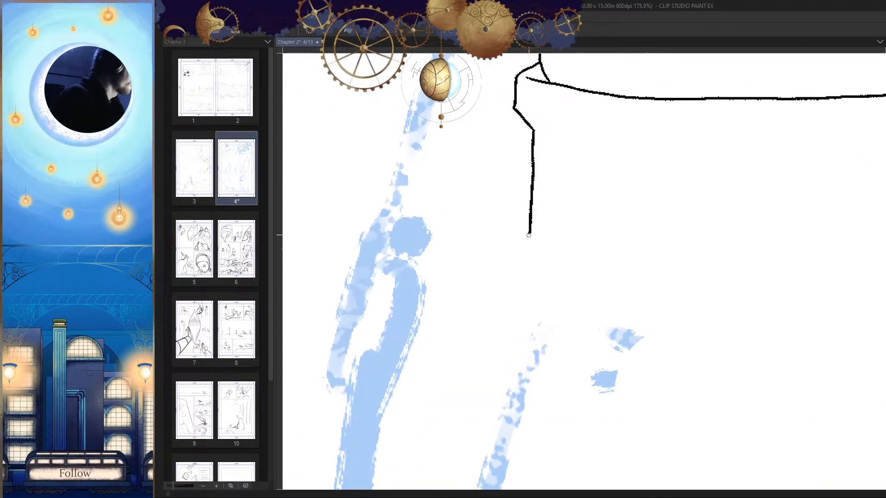
{"action": "left_click_drag", "start_coordinate": [524, 283], "coordinate": [519, 319]}
Step: Ink the outward flare at the lower end of the garment's back edge
{"action": "left_click_drag", "start_coordinate": [525, 371], "coordinate": [572, 274]}
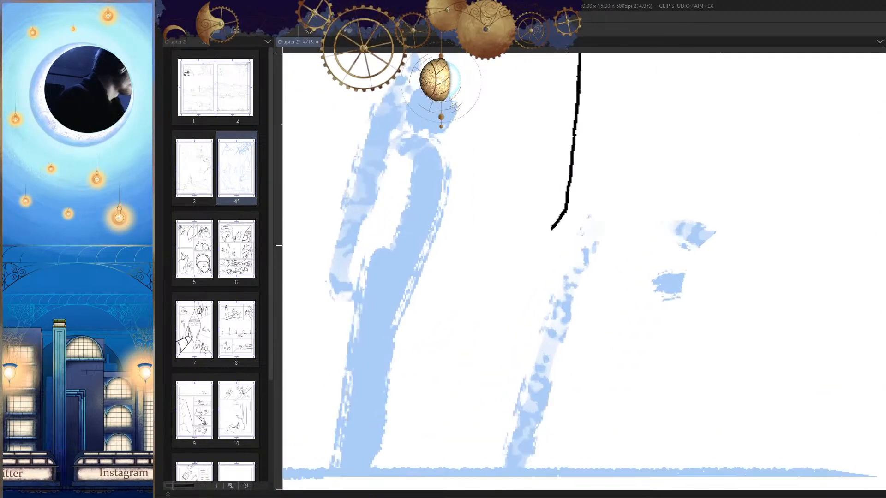
{"action": "left_click_drag", "start_coordinate": [552, 227], "coordinate": [546, 266]}
{"action": "key", "text": "ctrl+z"}
{"action": "key", "text": "ctrl+z"}
{"action": "mouse_move", "coordinate": [574, 137]}
{"action": "left_mouse_down"}
{"action": "mouse_move", "coordinate": [537, 279]}
{"action": "mouse_move", "coordinate": [728, 301]}
{"action": "mouse_move", "coordinate": [672, 339]}
{"action": "mouse_move", "coordinate": [697, 340]}
{"action": "left_mouse_up"}
{"action": "key", "text": "h"}
Step: Ink the garment's bottom hem as a shallow downward curve from the back edge toward the front edge
{"action": "key", "text": "ctrl+z"}
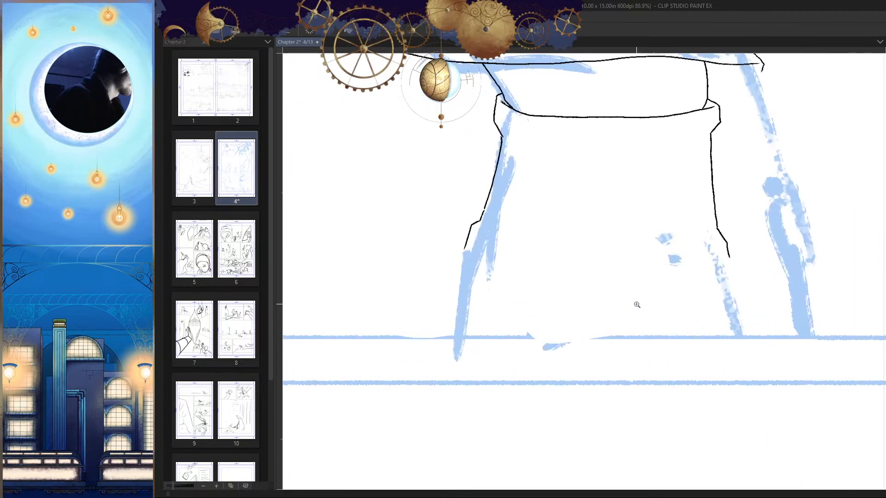
{"action": "left_click_drag", "start_coordinate": [637, 304], "coordinate": [664, 305]}
{"action": "mouse_move", "coordinate": [350, 209]}
{"action": "left_mouse_down"}
{"action": "mouse_move", "coordinate": [415, 226]}
{"action": "mouse_move", "coordinate": [796, 222]}
{"action": "mouse_move", "coordinate": [528, 244]}
{"action": "mouse_move", "coordinate": [374, 213]}
{"action": "left_mouse_up"}
{"action": "key", "text": "ctrl+z"}
{"action": "key", "text": "h"}
{"action": "left_click_drag", "start_coordinate": [737, 303], "coordinate": [721, 323]}
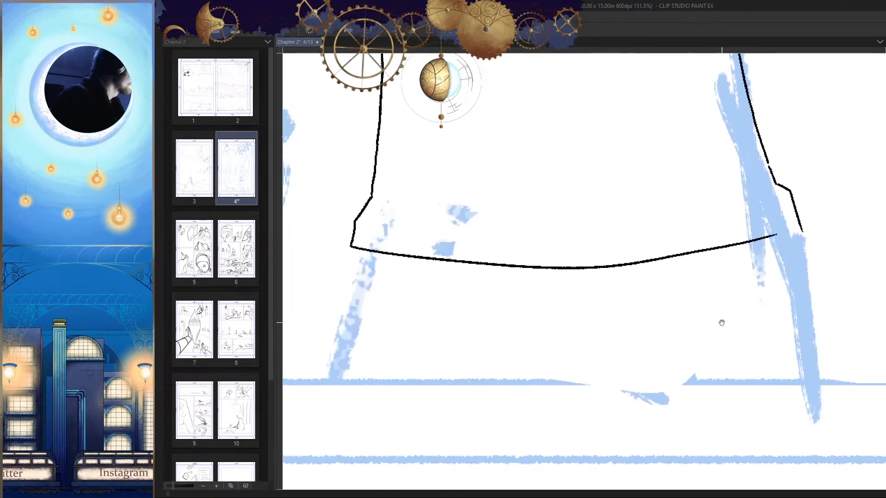
Step: Extend the bottom hem to meet the lower end of the garment's front edge
{"action": "mouse_move", "coordinate": [795, 237]}
{"action": "left_mouse_down"}
{"action": "mouse_move", "coordinate": [816, 239]}
{"action": "mouse_move", "coordinate": [754, 227]}
{"action": "left_mouse_up"}
{"action": "key", "text": "ctrl+z"}
{"action": "left_click_drag", "start_coordinate": [812, 209], "coordinate": [738, 234]}
{"action": "key", "text": "ctrl+z"}
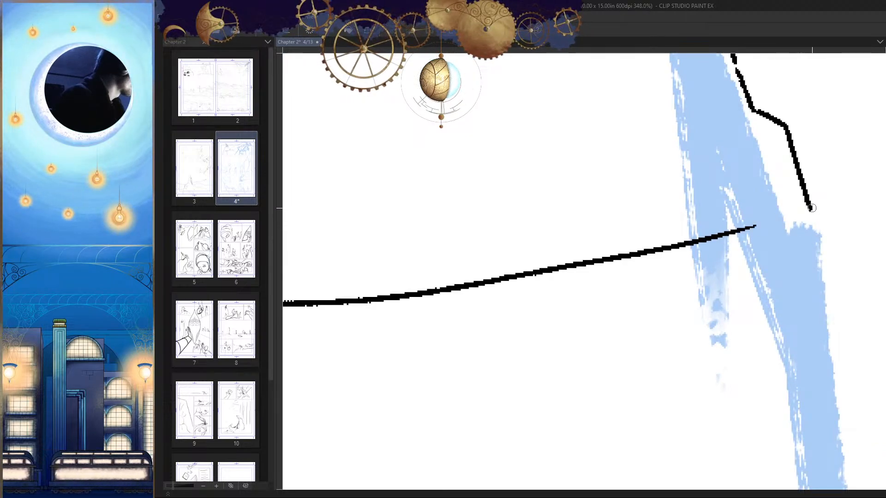
{"action": "left_click_drag", "start_coordinate": [811, 210], "coordinate": [738, 232]}
{"action": "left_click_drag", "start_coordinate": [749, 267], "coordinate": [699, 296]}
{"action": "key", "text": "h"}
{"action": "left_click_drag", "start_coordinate": [753, 325], "coordinate": [703, 361]}
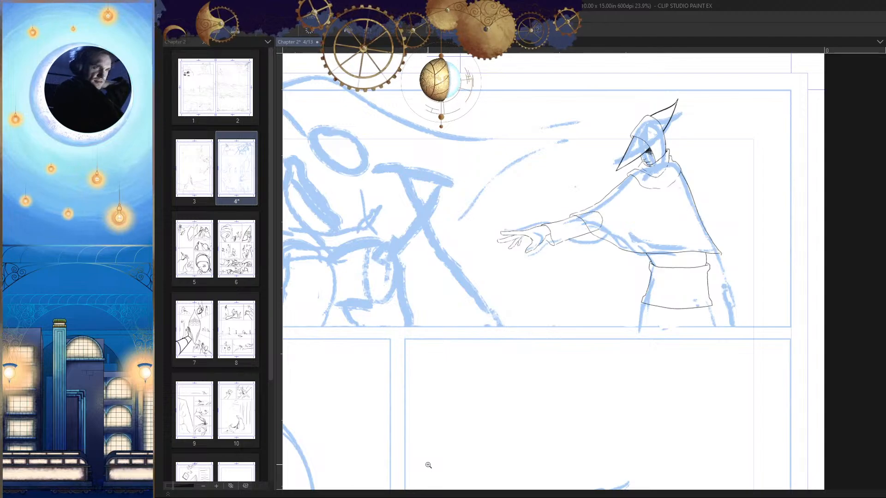
Step: Erase the sharp tip at the hem's front corner and redraw it as a smooth rounded corner
{"action": "left_click", "coordinate": [714, 318]}
{"action": "left_click", "coordinate": [595, 226]}
{"action": "left_click", "coordinate": [553, 201]}
{"action": "key", "text": "h"}
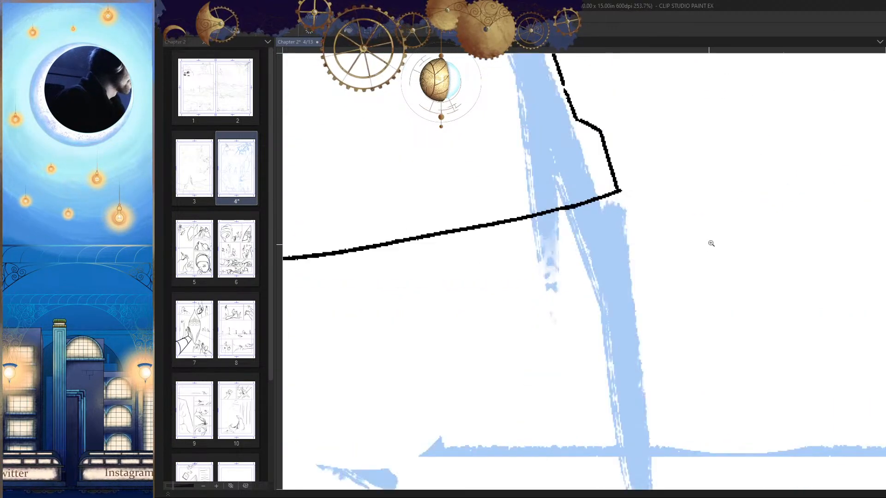
{"action": "left_click", "coordinate": [619, 192]}
{"action": "key", "text": "e"}
{"action": "mouse_move", "coordinate": [628, 186]}
{"action": "left_mouse_down"}
{"action": "mouse_move", "coordinate": [600, 215]}
{"action": "mouse_move", "coordinate": [613, 212]}
{"action": "mouse_move", "coordinate": [612, 176]}
{"action": "mouse_move", "coordinate": [600, 197]}
{"action": "left_mouse_up"}
{"action": "key", "text": "p"}
{"action": "key", "text": "h"}
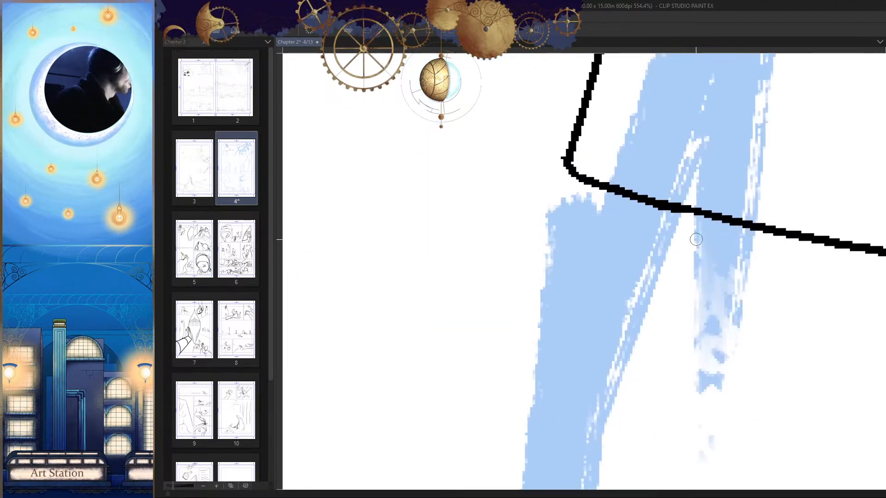
{"action": "left_click_drag", "start_coordinate": [569, 168], "coordinate": [595, 156]}
{"action": "left_click_drag", "start_coordinate": [566, 166], "coordinate": [588, 190]}
{"action": "mouse_move", "coordinate": [701, 248]}
{"action": "left_mouse_down"}
{"action": "mouse_move", "coordinate": [723, 340]}
{"action": "mouse_move", "coordinate": [443, 326]}
{"action": "left_mouse_up"}
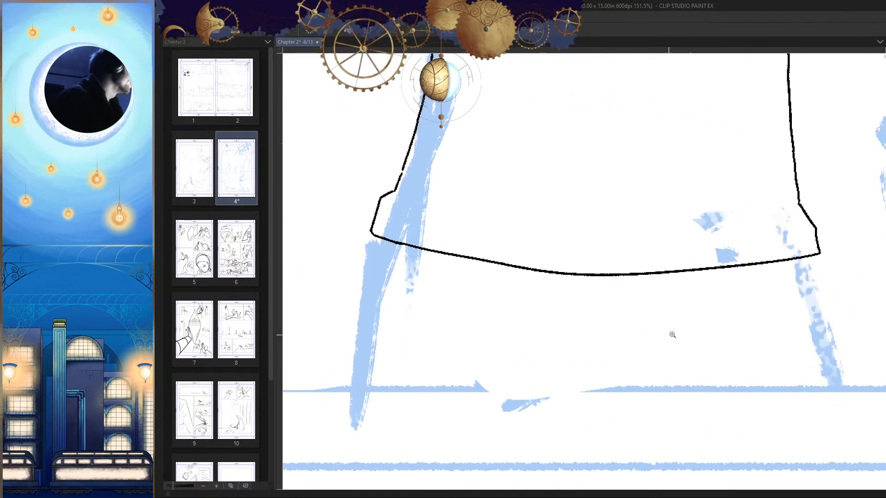
Step: Ink the front leg line from the garment's bottom hem down to the panel border, following the blue sketch
{"action": "left_click_drag", "start_coordinate": [672, 334], "coordinate": [819, 378]}
{"action": "left_click_drag", "start_coordinate": [507, 302], "coordinate": [569, 249]}
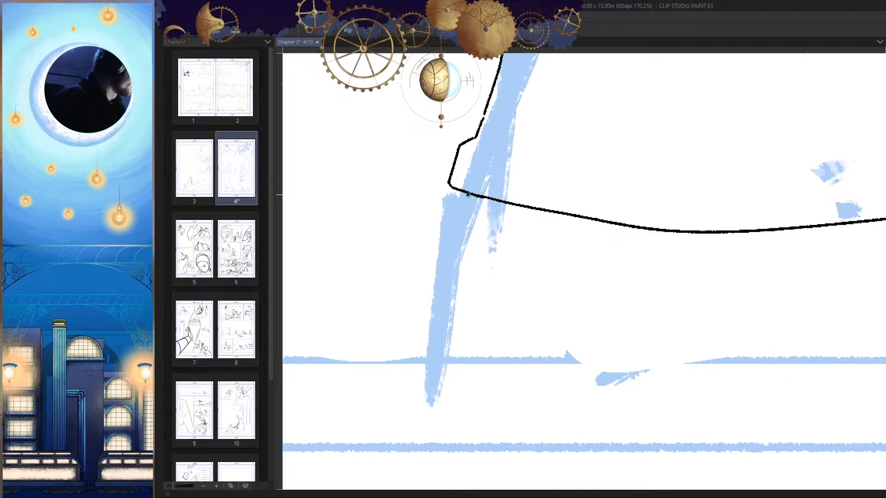
{"action": "left_click_drag", "start_coordinate": [451, 192], "coordinate": [440, 355]}
{"action": "left_click_drag", "start_coordinate": [457, 232], "coordinate": [438, 363]}
{"action": "left_click_drag", "start_coordinate": [457, 366], "coordinate": [447, 366]}
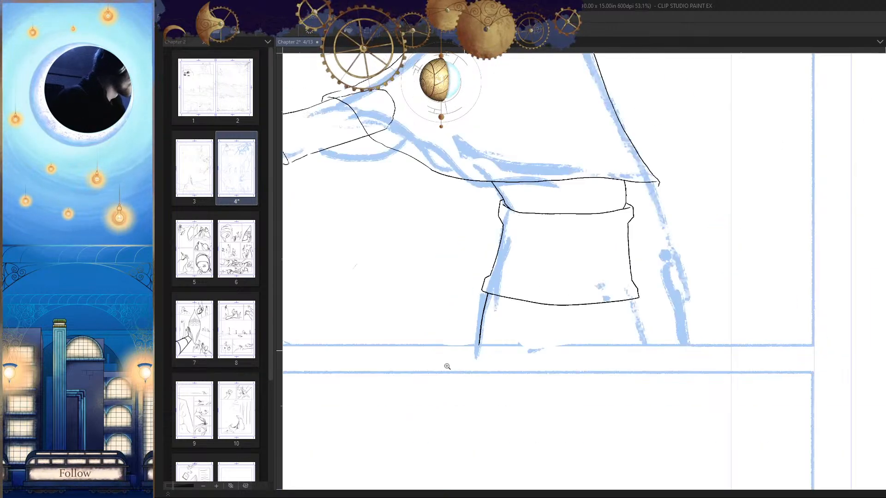
{"action": "scroll", "coordinate": [718, 408], "scroll_direction": "down", "scroll_amount": 3}
{"action": "left_click_drag", "start_coordinate": [740, 362], "coordinate": [694, 371]}
{"action": "left_click_drag", "start_coordinate": [615, 340], "coordinate": [540, 361]}
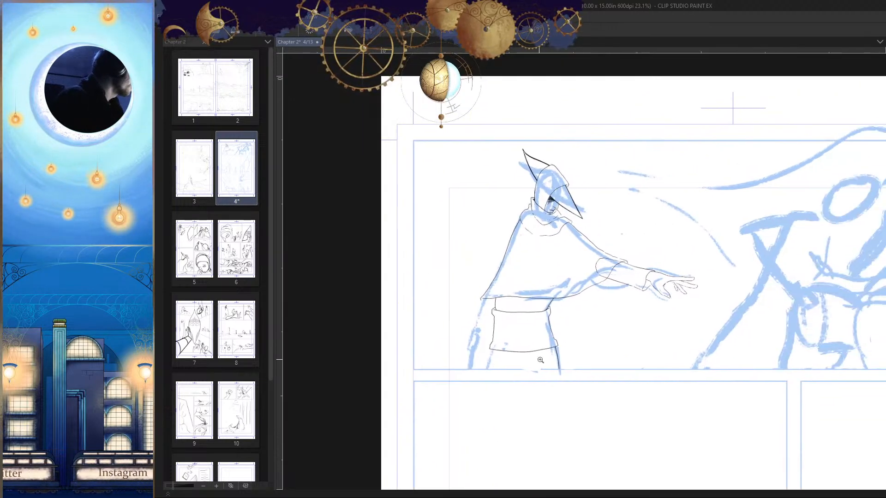
{"action": "scroll", "coordinate": [666, 404], "scroll_direction": "up", "scroll_amount": 3}
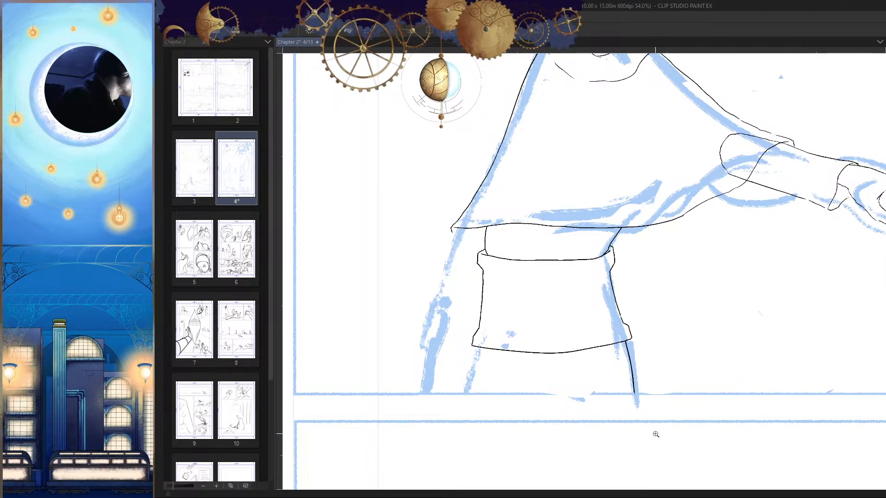
Step: Undo the front leg line, the garment's bottom hem and its back edge
{"action": "scroll", "coordinate": [656, 437], "scroll_direction": "down", "scroll_amount": 3}
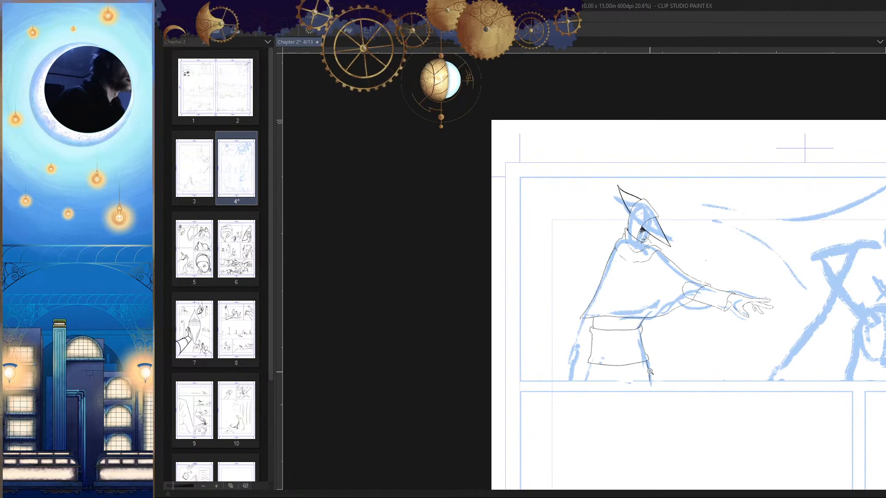
{"action": "scroll", "coordinate": [650, 371], "scroll_direction": "up", "scroll_amount": 4}
{"action": "scroll", "coordinate": [671, 374], "scroll_direction": "down", "scroll_amount": 1}
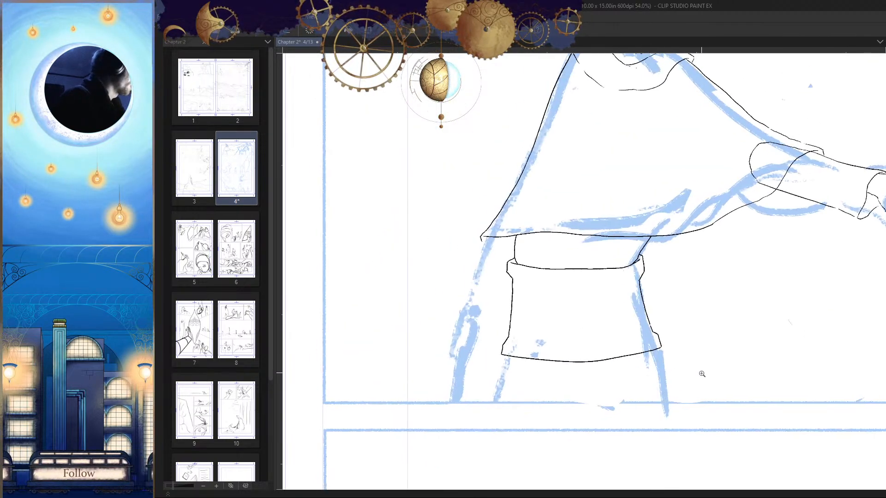
{"action": "key", "text": "ctrl+z"}
{"action": "key", "text": "ctrl+z"}
{"action": "key", "text": "ctrl+z"}
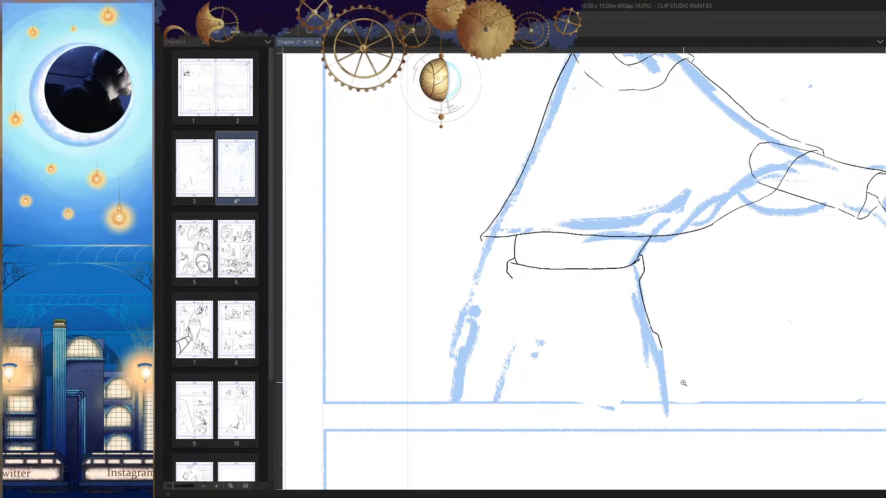
Step: Ink the back leg line just outside the blue sketch stroke, slanting down to the panel's lower border
{"action": "scroll", "coordinate": [541, 286], "scroll_direction": "up", "scroll_amount": 2}
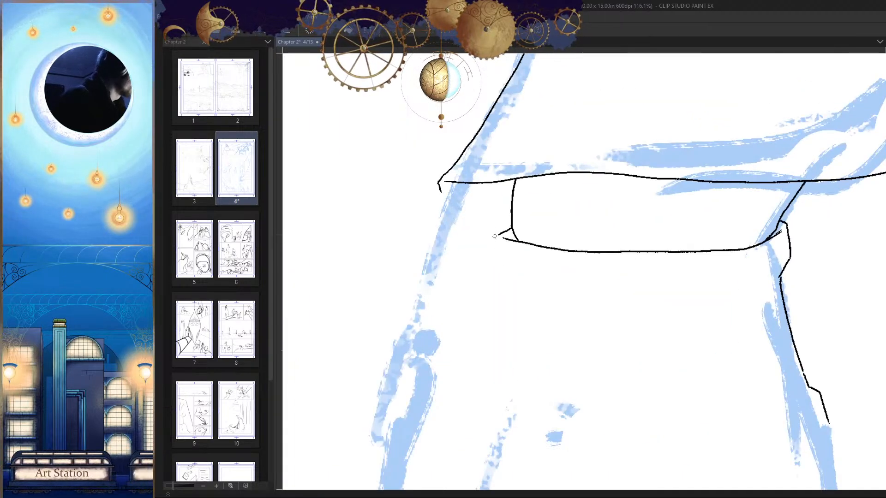
{"action": "left_click_drag", "start_coordinate": [504, 234], "coordinate": [523, 81]}
{"action": "left_click_drag", "start_coordinate": [512, 261], "coordinate": [487, 377]}
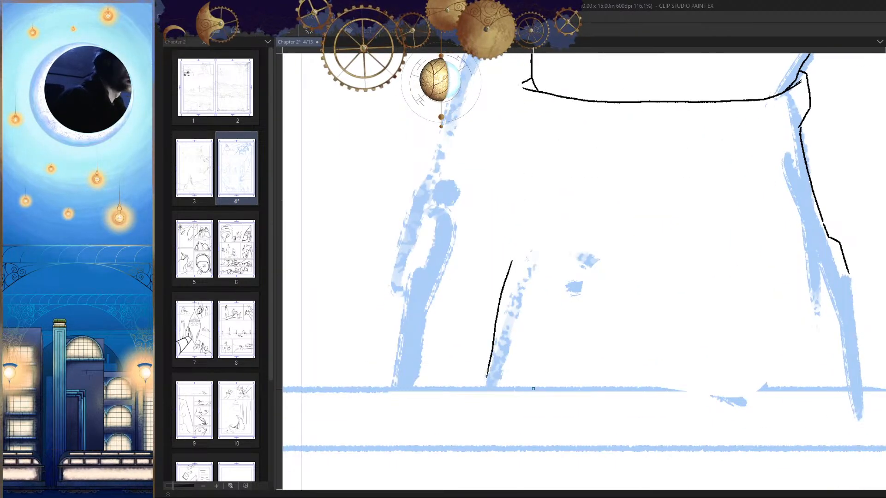
{"action": "left_click_drag", "start_coordinate": [546, 372], "coordinate": [549, 352]}
{"action": "key", "text": "ctrl+z"}
{"action": "scroll", "coordinate": [504, 290], "scroll_direction": "up", "scroll_amount": 1}
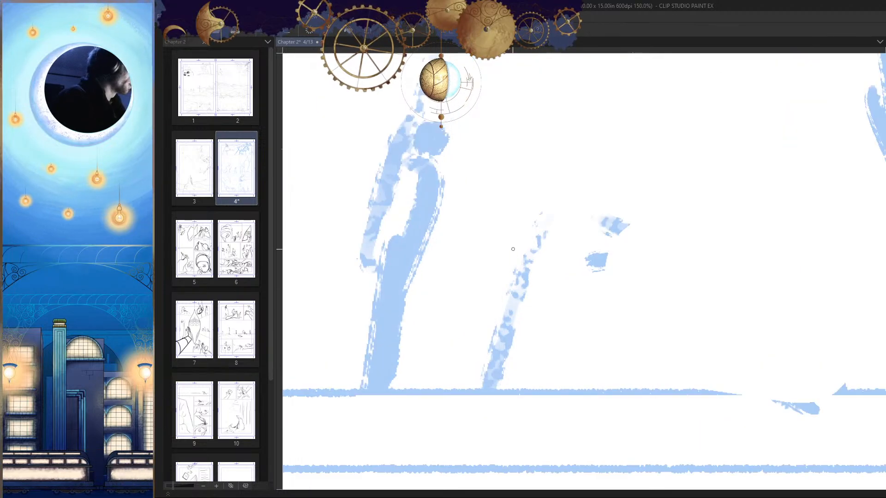
{"action": "left_click_drag", "start_coordinate": [506, 242], "coordinate": [480, 391]}
{"action": "key", "text": "ctrl+z"}
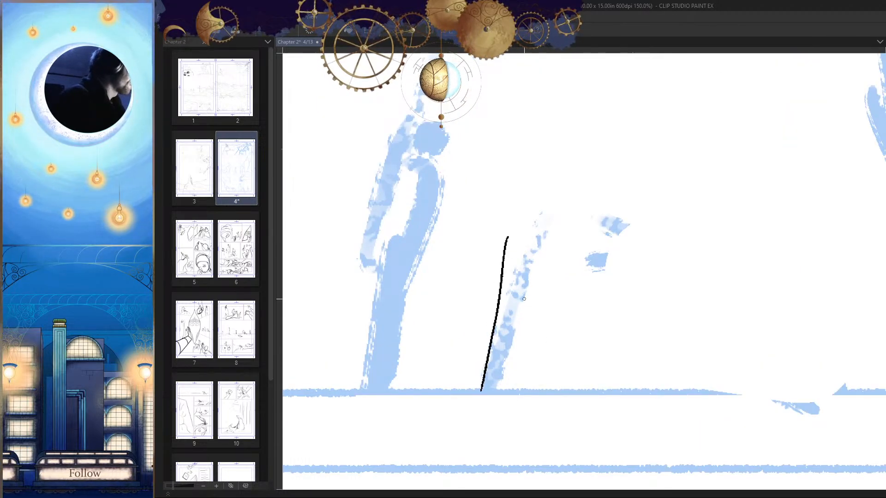
{"action": "key", "text": "ctrl+z"}
{"action": "left_click_drag", "start_coordinate": [507, 238], "coordinate": [483, 389]}
{"action": "scroll", "coordinate": [642, 338], "scroll_direction": "down", "scroll_amount": 3}
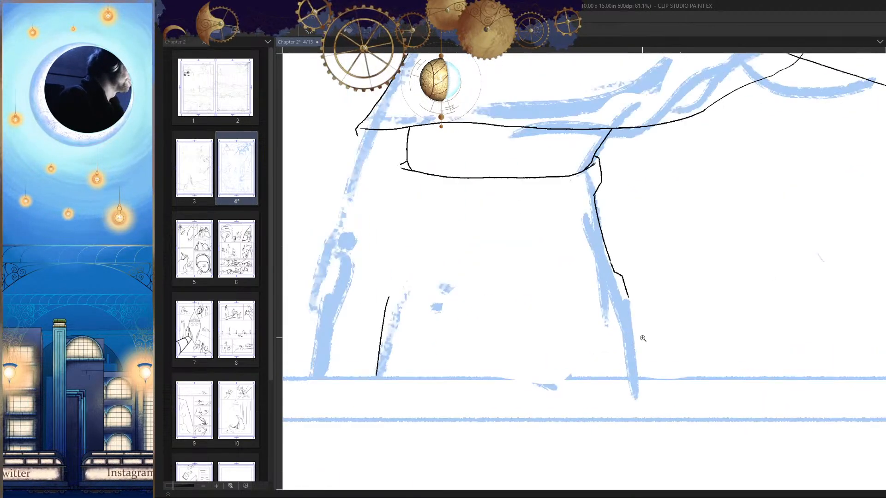
Step: Ink the front leg line slightly below the garment's front edge, curving down toward the panel border
{"action": "scroll", "coordinate": [530, 351], "scroll_direction": "up", "scroll_amount": 3}
{"action": "mouse_move", "coordinate": [545, 255]}
{"action": "left_mouse_down"}
{"action": "mouse_move", "coordinate": [516, 401]}
{"action": "mouse_move", "coordinate": [540, 265]}
{"action": "mouse_move", "coordinate": [514, 384]}
{"action": "left_mouse_up"}
{"action": "key", "text": "ctrl+z"}
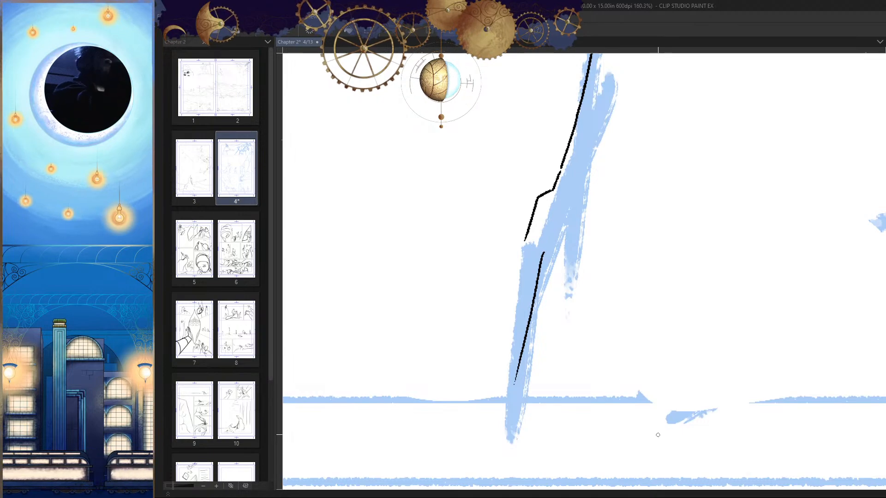
{"action": "key", "text": "ctrl+z"}
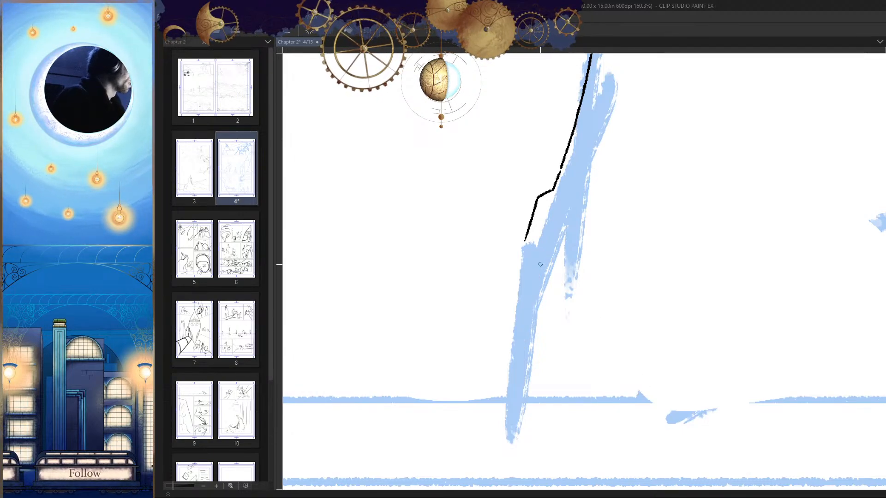
{"action": "left_click_drag", "start_coordinate": [540, 265], "coordinate": [515, 409]}
{"action": "left_click_drag", "start_coordinate": [588, 315], "coordinate": [696, 427]}
{"action": "key", "text": "h"}
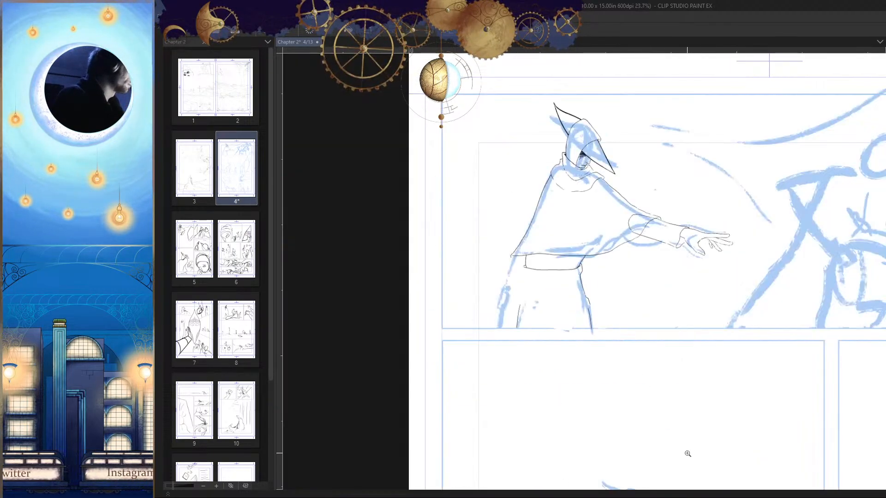
Step: Ink a short wavy vertical seam between the leg lines and cross it with four small horizontal stitches
{"action": "left_click_drag", "start_coordinate": [524, 263], "coordinate": [600, 231]}
{"action": "mouse_move", "coordinate": [726, 352]}
{"action": "left_mouse_down"}
{"action": "mouse_move", "coordinate": [625, 335]}
{"action": "mouse_move", "coordinate": [655, 356]}
{"action": "mouse_move", "coordinate": [619, 382]}
{"action": "mouse_move", "coordinate": [576, 298]}
{"action": "mouse_move", "coordinate": [572, 356]}
{"action": "mouse_move", "coordinate": [629, 296]}
{"action": "mouse_move", "coordinate": [618, 279]}
{"action": "mouse_move", "coordinate": [635, 257]}
{"action": "left_mouse_up"}
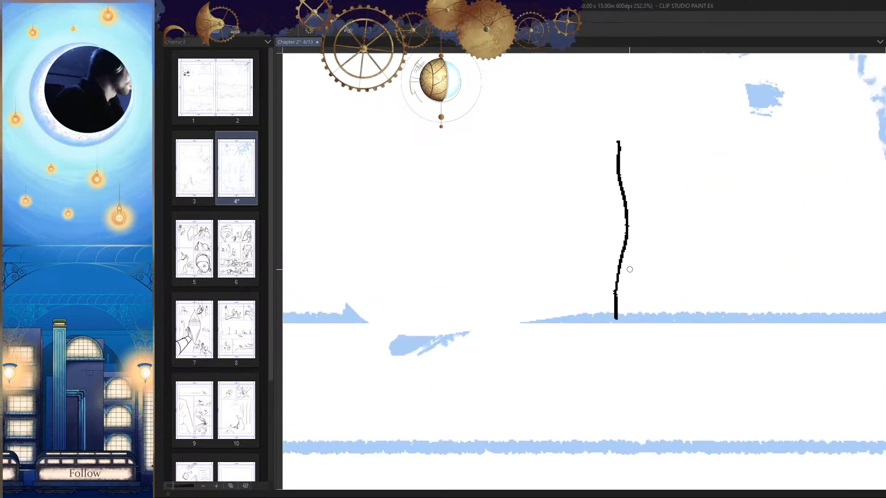
{"action": "left_click_drag", "start_coordinate": [600, 282], "coordinate": [629, 280]}
{"action": "left_click_drag", "start_coordinate": [605, 193], "coordinate": [639, 196]}
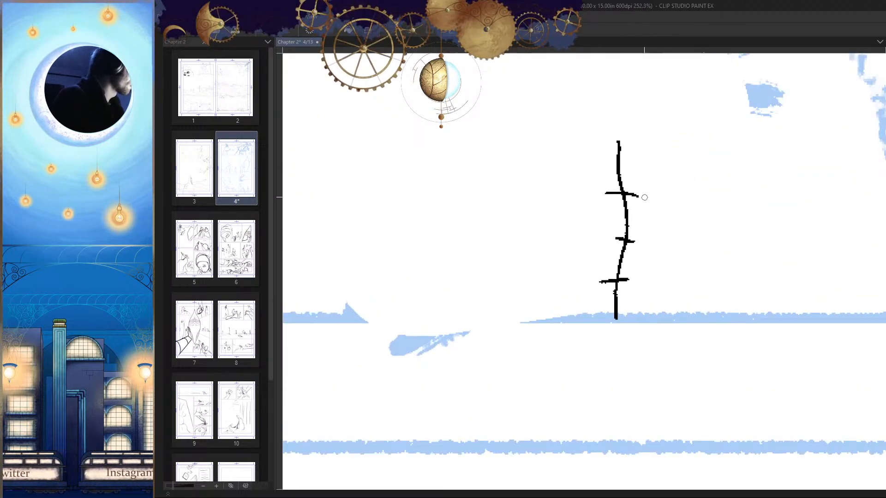
{"action": "left_click_drag", "start_coordinate": [622, 159], "coordinate": [590, 161]}
{"action": "mouse_move", "coordinate": [655, 280]}
{"action": "left_mouse_down"}
{"action": "mouse_move", "coordinate": [617, 300]}
{"action": "mouse_move", "coordinate": [554, 309]}
{"action": "left_mouse_up"}
{"action": "mouse_move", "coordinate": [553, 309]}
{"action": "left_mouse_down"}
{"action": "mouse_move", "coordinate": [668, 338]}
{"action": "mouse_move", "coordinate": [645, 341]}
{"action": "mouse_move", "coordinate": [668, 362]}
{"action": "left_mouse_up"}
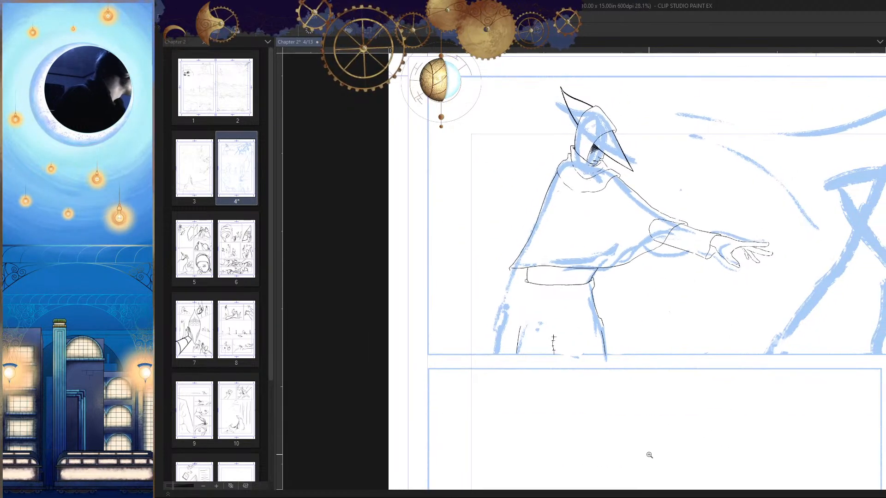
Step: Erase the flare at the lower end of the garment's front edge and redraw it smaller
{"action": "left_click_drag", "start_coordinate": [573, 330], "coordinate": [693, 308]}
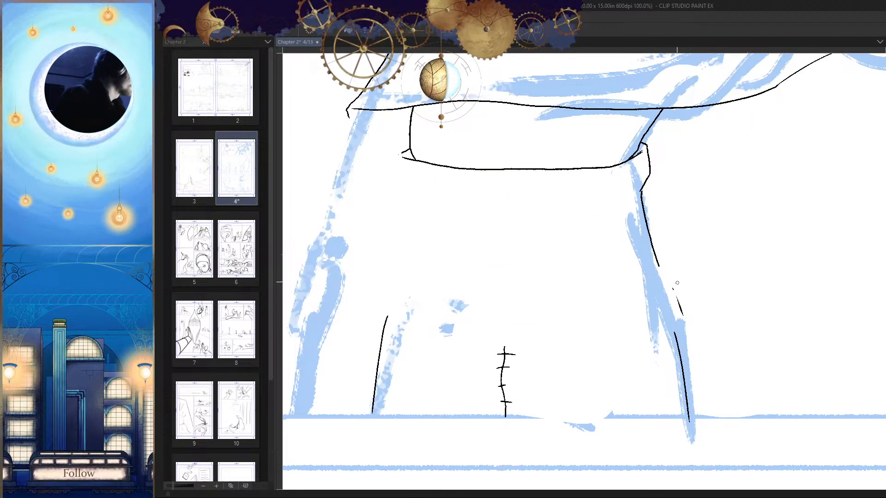
{"action": "key", "text": "h"}
{"action": "left_click_drag", "start_coordinate": [508, 257], "coordinate": [590, 254]}
{"action": "mouse_move", "coordinate": [511, 278]}
{"action": "left_mouse_down"}
{"action": "mouse_move", "coordinate": [485, 321]}
{"action": "mouse_move", "coordinate": [488, 352]}
{"action": "left_mouse_up"}
{"action": "key", "text": "h"}
{"action": "left_click_drag", "start_coordinate": [649, 355], "coordinate": [675, 323]}
{"action": "left_click_drag", "start_coordinate": [766, 286], "coordinate": [730, 326]}
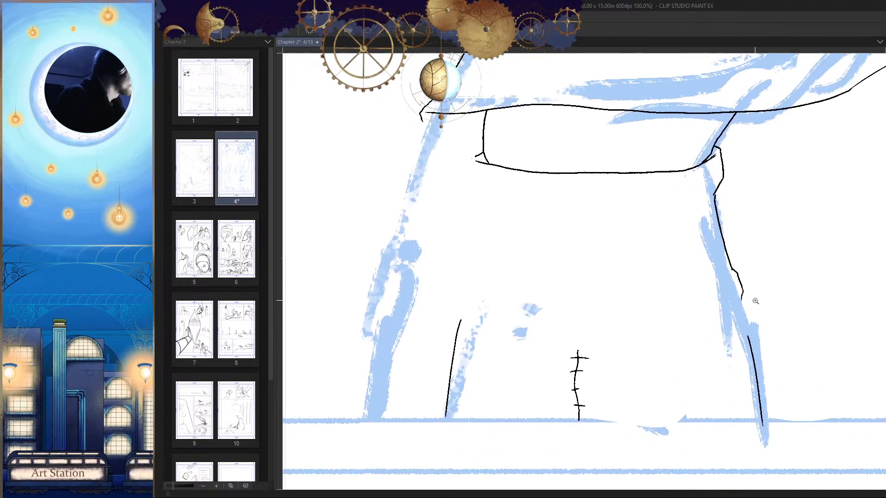
Step: Ink the garment's bottom hem as a shallow downward curve from the front flare across to the back side
{"action": "key", "text": "ctrl+plus"}
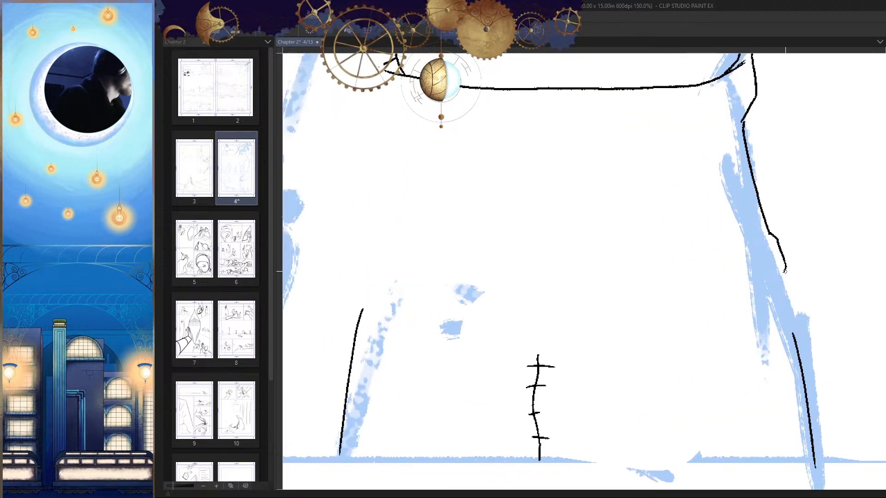
{"action": "mouse_move", "coordinate": [784, 271]}
{"action": "left_mouse_down"}
{"action": "mouse_move", "coordinate": [730, 280]}
{"action": "mouse_move", "coordinate": [594, 269]}
{"action": "mouse_move", "coordinate": [374, 280]}
{"action": "left_mouse_up"}
{"action": "left_click_drag", "start_coordinate": [603, 341], "coordinate": [584, 346]}
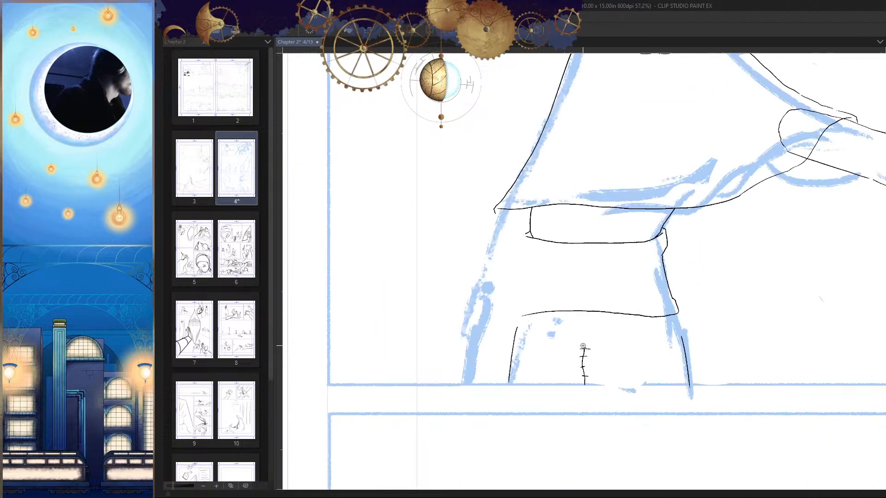
{"action": "left_click_drag", "start_coordinate": [653, 323], "coordinate": [795, 318]}
{"action": "key", "text": "ctrl+z"}
{"action": "mouse_move", "coordinate": [805, 268]}
{"action": "left_mouse_down"}
{"action": "mouse_move", "coordinate": [549, 295]}
{"action": "mouse_move", "coordinate": [361, 286]}
{"action": "left_mouse_up"}
{"action": "key", "text": "ctrl+minus"}
{"action": "key", "text": "ctrl+minus"}
Step: Extend the front leg line upward to meet the underside of the garment's hem
{"action": "key", "text": "h"}
{"action": "left_click_drag", "start_coordinate": [558, 335], "coordinate": [612, 339]}
{"action": "left_click_drag", "start_coordinate": [571, 360], "coordinate": [587, 342]}
{"action": "left_click_drag", "start_coordinate": [558, 261], "coordinate": [548, 292]}
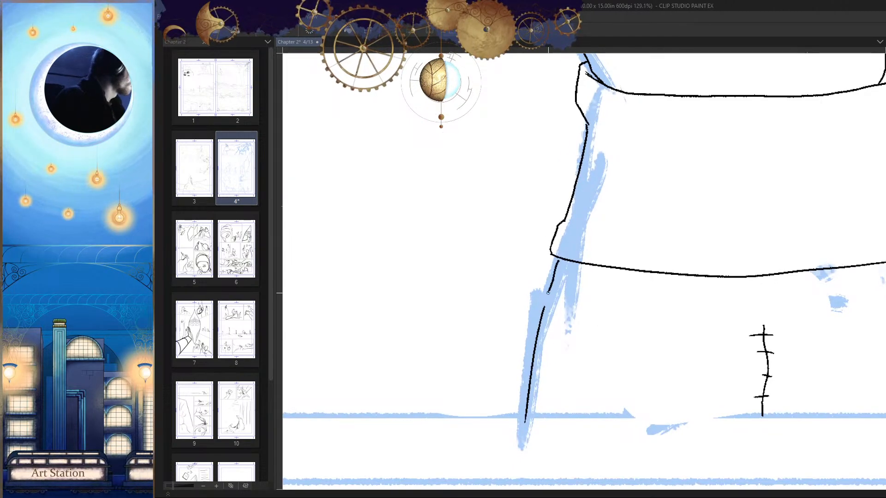
{"action": "scroll", "coordinate": [557, 286], "scroll_direction": "up", "scroll_amount": 3}
{"action": "mouse_move", "coordinate": [561, 224]}
{"action": "left_mouse_down"}
{"action": "mouse_move", "coordinate": [521, 356]}
{"action": "mouse_move", "coordinate": [517, 388]}
{"action": "mouse_move", "coordinate": [528, 397]}
{"action": "left_mouse_up"}
{"action": "key", "text": "ctrl+z"}
{"action": "scroll", "coordinate": [562, 223], "scroll_direction": "down", "scroll_amount": 8}
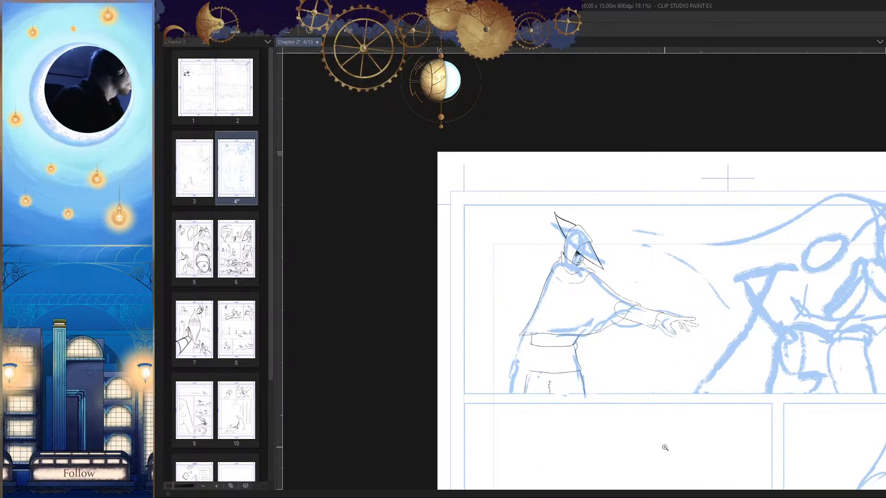
{"action": "left_click_drag", "start_coordinate": [667, 415], "coordinate": [691, 372]}
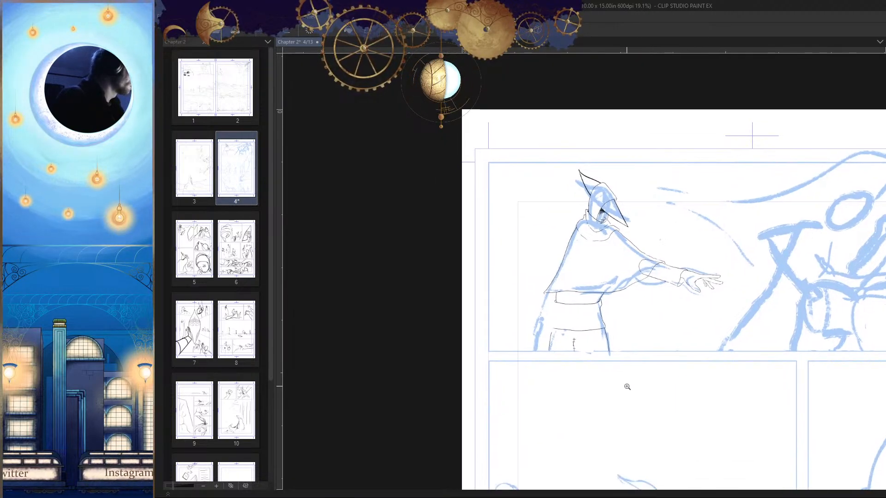
Step: Curl the hem's back end slightly upward and extend the back leg line up to join it
{"action": "scroll", "coordinate": [627, 386], "scroll_direction": "up", "scroll_amount": 10}
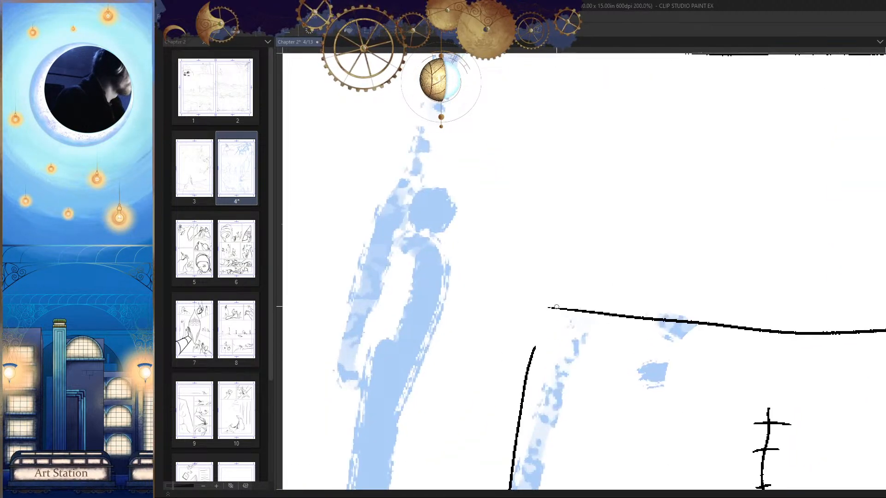
{"action": "mouse_move", "coordinate": [556, 307]}
{"action": "left_mouse_down"}
{"action": "mouse_move", "coordinate": [519, 299]}
{"action": "mouse_move", "coordinate": [526, 386]}
{"action": "left_mouse_up"}
{"action": "key", "text": "ctrl+z"}
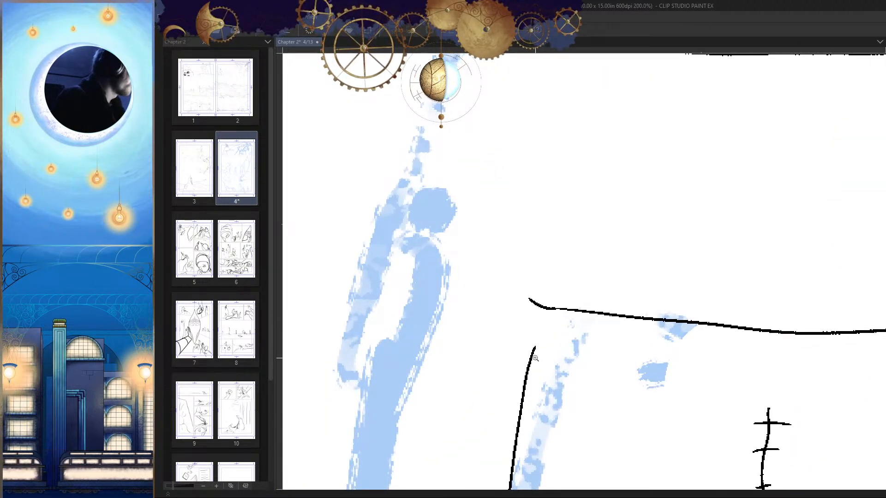
{"action": "scroll", "coordinate": [551, 318], "scroll_direction": "up", "scroll_amount": 4}
{"action": "left_click_drag", "start_coordinate": [548, 226], "coordinate": [517, 383]}
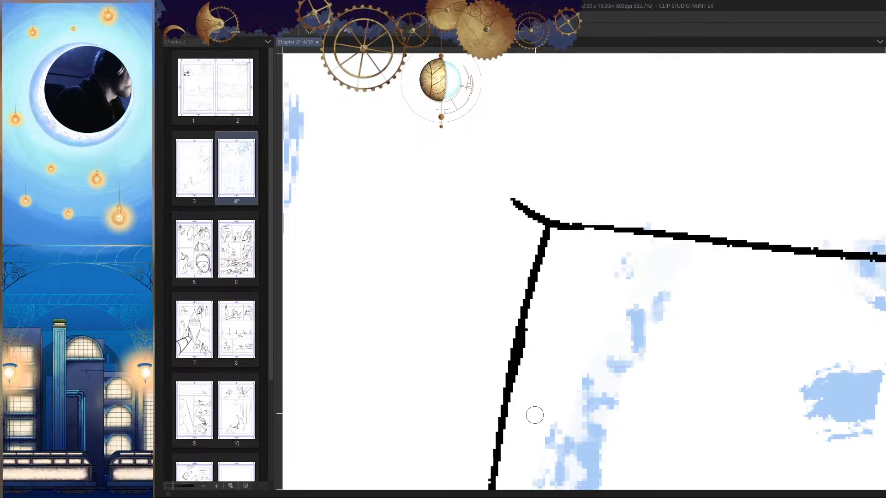
{"action": "scroll", "coordinate": [533, 415], "scroll_direction": "down", "scroll_amount": 4}
{"action": "left_click_drag", "start_coordinate": [569, 292], "coordinate": [568, 372]}
{"action": "scroll", "coordinate": [577, 323], "scroll_direction": "down", "scroll_amount": 3}
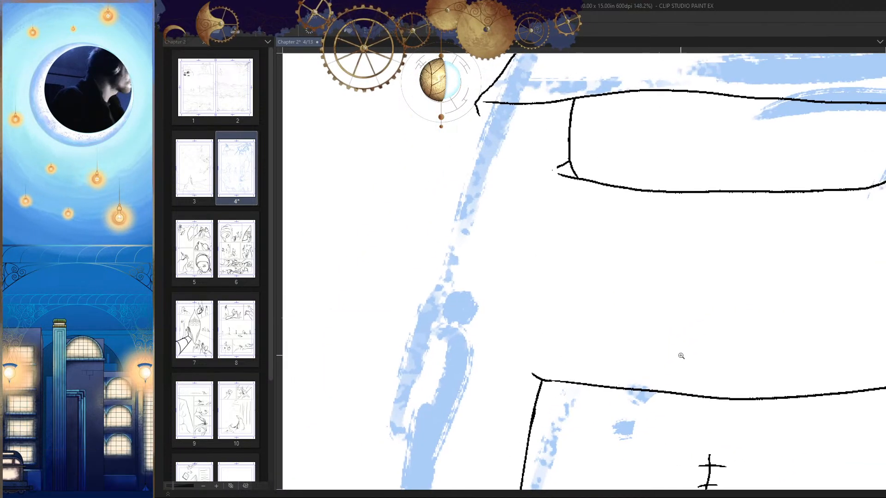
Step: Ink the garment's back edge from the waistband's corner down to the hem, with a slight outward flare near the bottom
{"action": "scroll", "coordinate": [584, 267], "scroll_direction": "up", "scroll_amount": 1}
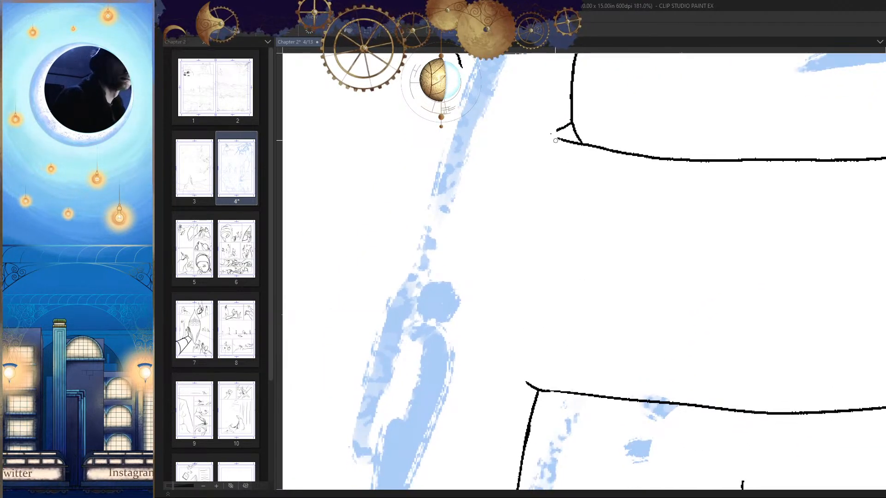
{"action": "scroll", "coordinate": [555, 141], "scroll_direction": "up", "scroll_amount": 2}
{"action": "mouse_move", "coordinate": [564, 98]}
{"action": "left_mouse_down"}
{"action": "mouse_move", "coordinate": [545, 110]}
{"action": "mouse_move", "coordinate": [542, 155]}
{"action": "mouse_move", "coordinate": [567, 110]}
{"action": "mouse_move", "coordinate": [566, 156]}
{"action": "mouse_move", "coordinate": [523, 360]}
{"action": "left_mouse_up"}
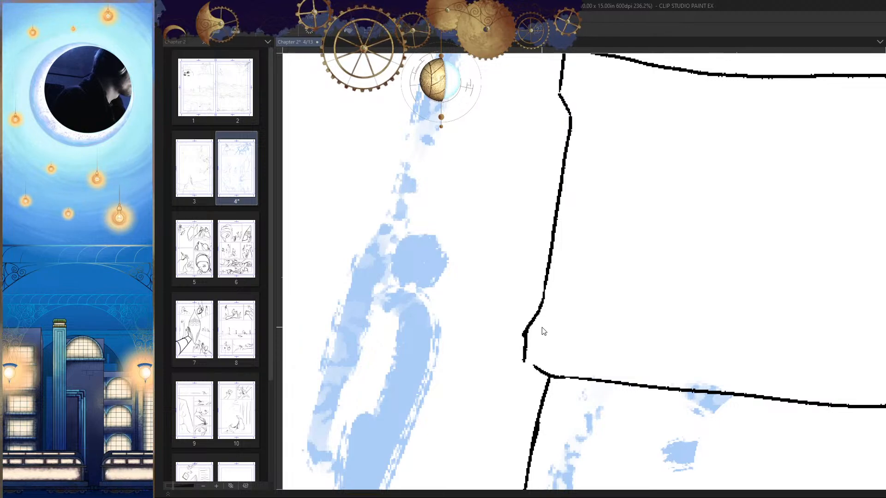
{"action": "key", "text": "ctrl+z"}
{"action": "mouse_move", "coordinate": [544, 293]}
{"action": "left_mouse_down"}
{"action": "mouse_move", "coordinate": [523, 362]}
{"action": "mouse_move", "coordinate": [540, 374]}
{"action": "mouse_move", "coordinate": [602, 369]}
{"action": "left_mouse_up"}
{"action": "key", "text": "ctrl+minus"}
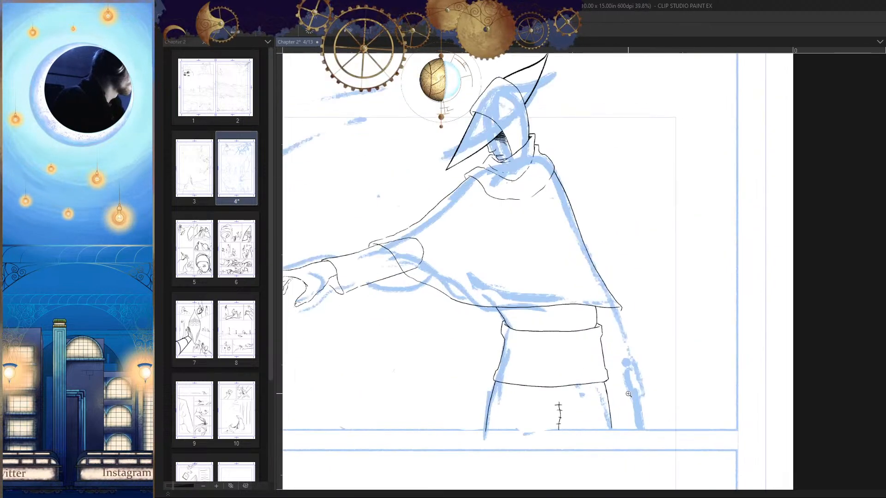
{"action": "key", "text": "h"}
{"action": "left_click_drag", "start_coordinate": [711, 470], "coordinate": [666, 409]}
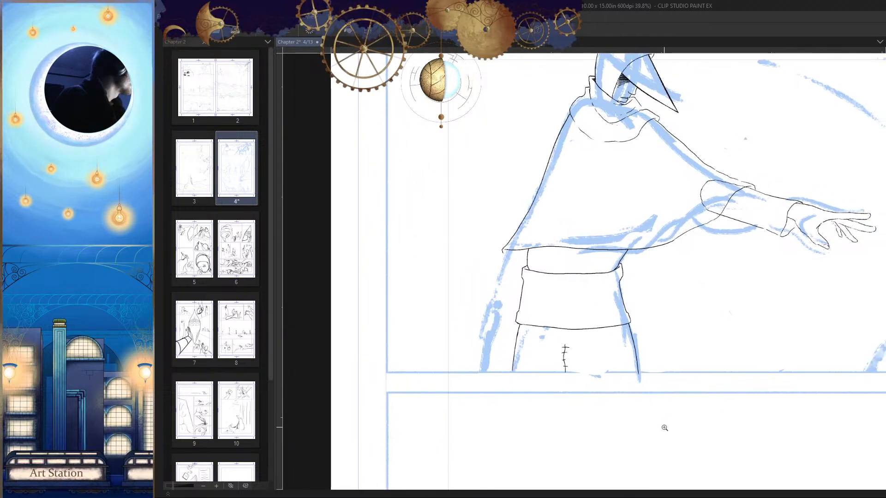
Step: Join the curved lower edge of the band beneath the cloak to the garment's back corner, closing the gap
{"action": "left_click_drag", "start_coordinate": [568, 301], "coordinate": [588, 314]}
{"action": "left_click_drag", "start_coordinate": [588, 314], "coordinate": [592, 344]}
{"action": "left_click_drag", "start_coordinate": [448, 232], "coordinate": [478, 226]}
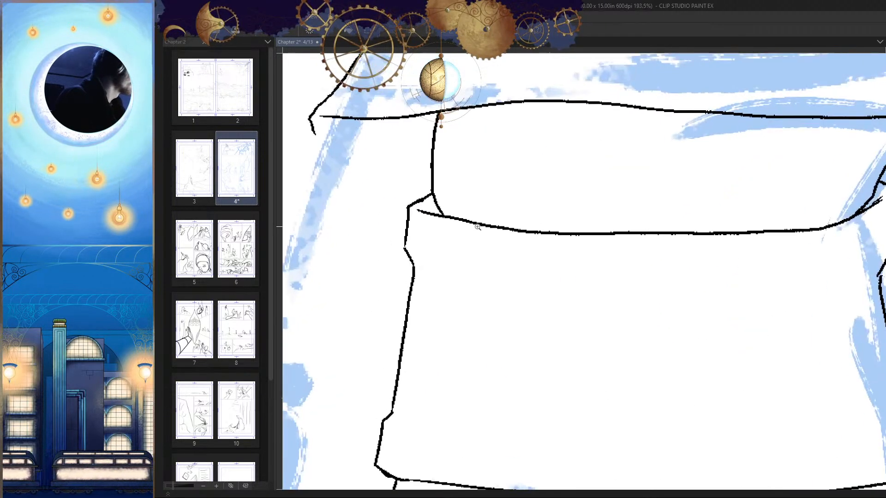
{"action": "left_click_drag", "start_coordinate": [421, 214], "coordinate": [482, 229]}
{"action": "key", "text": "ctrl+z"}
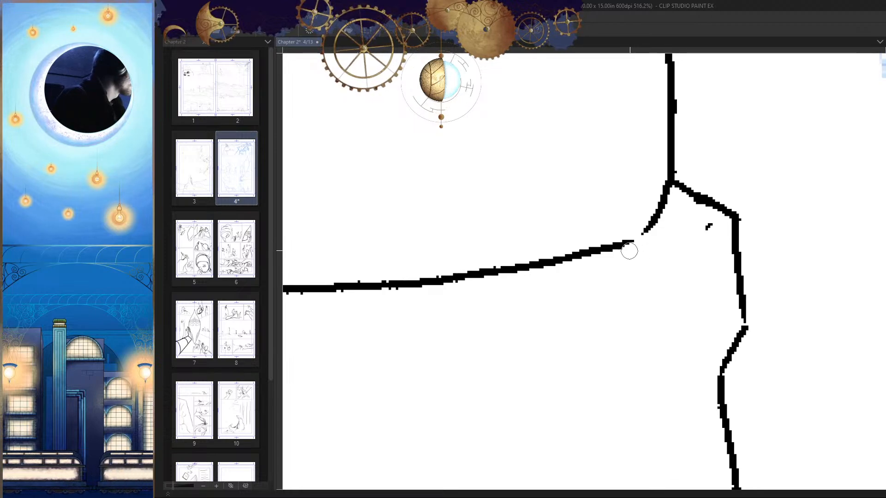
{"action": "left_click_drag", "start_coordinate": [622, 244], "coordinate": [667, 219]}
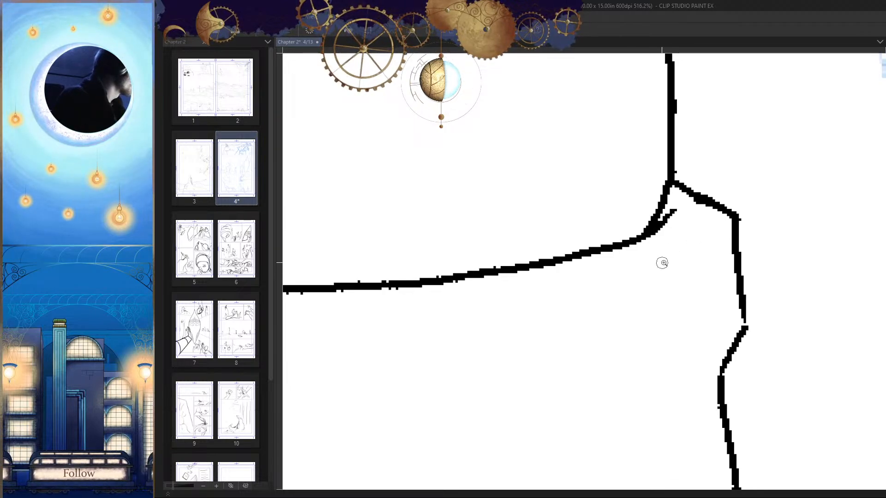
{"action": "mouse_move", "coordinate": [662, 259]}
{"action": "left_mouse_down"}
{"action": "mouse_move", "coordinate": [625, 302]}
{"action": "mouse_move", "coordinate": [532, 220]}
{"action": "left_mouse_up"}
Step: Ink a row of short vertical gather ticks hanging below the garment's curved upper edge, spaced from back to front
{"action": "mouse_move", "coordinate": [529, 309]}
{"action": "left_mouse_down"}
{"action": "mouse_move", "coordinate": [504, 309]}
{"action": "mouse_move", "coordinate": [519, 297]}
{"action": "left_mouse_up"}
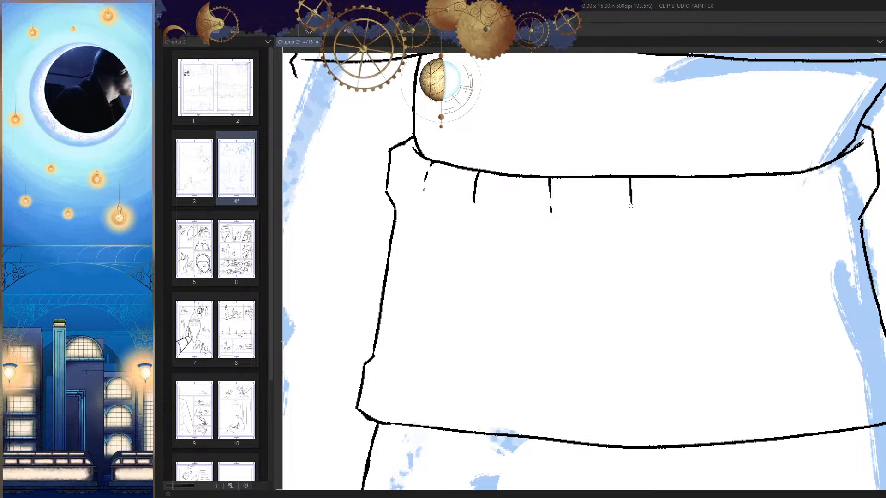
{"action": "left_click_drag", "start_coordinate": [771, 211], "coordinate": [689, 252]}
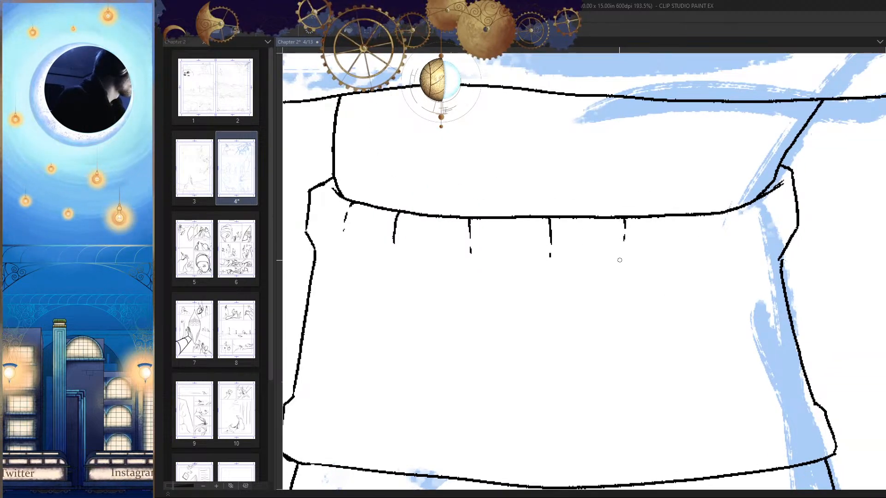
{"action": "left_click_drag", "start_coordinate": [680, 220], "coordinate": [683, 241]}
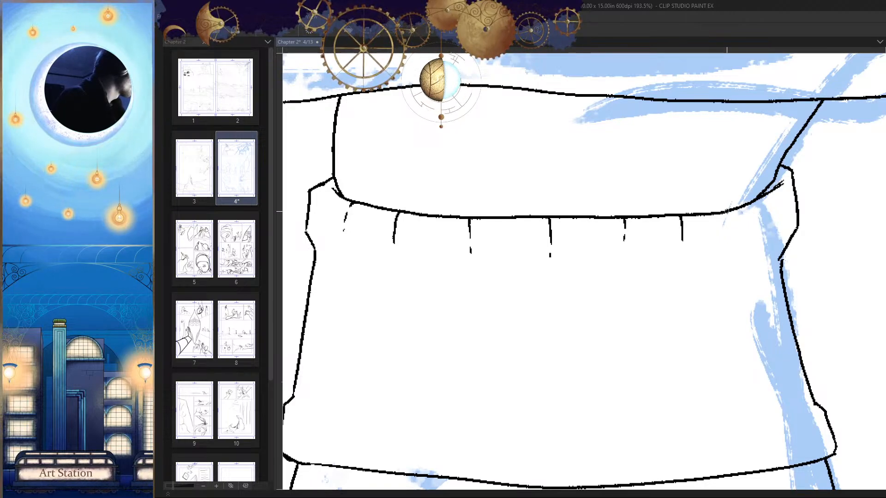
{"action": "left_click_drag", "start_coordinate": [732, 211], "coordinate": [738, 227]}
{"action": "left_click_drag", "start_coordinate": [762, 194], "coordinate": [776, 223]}
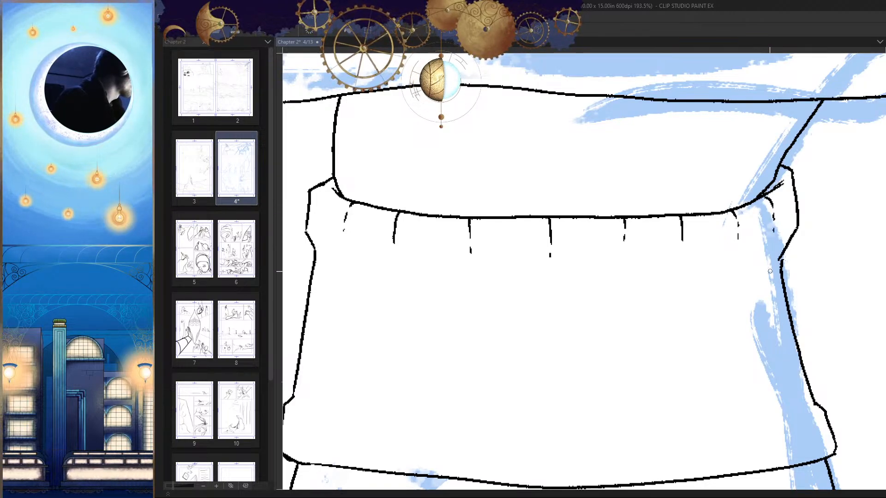
Step: Thicken the mouth line on the face beneath the hat with short ink strokes
{"action": "mouse_move", "coordinate": [767, 311]}
{"action": "left_mouse_down"}
{"action": "mouse_move", "coordinate": [775, 391]}
{"action": "mouse_move", "coordinate": [736, 395]}
{"action": "left_mouse_up"}
{"action": "key", "text": "h"}
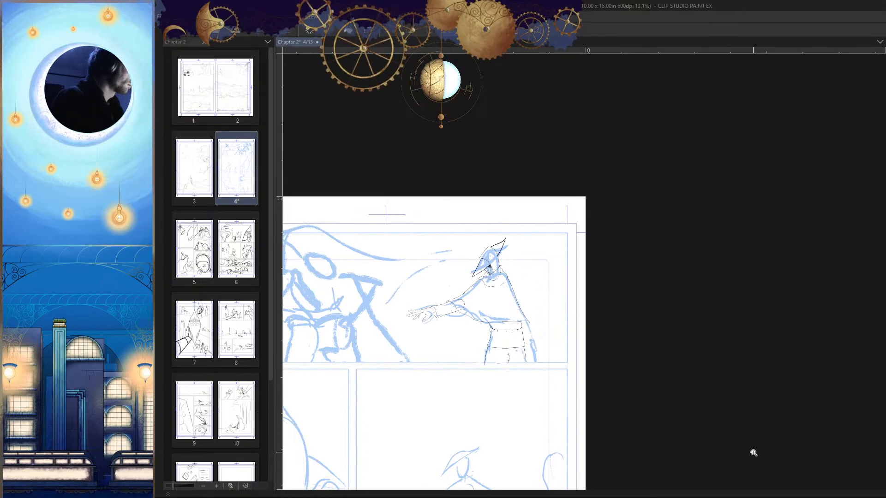
{"action": "key", "text": "h"}
{"action": "left_click_drag", "start_coordinate": [795, 382], "coordinate": [718, 284]}
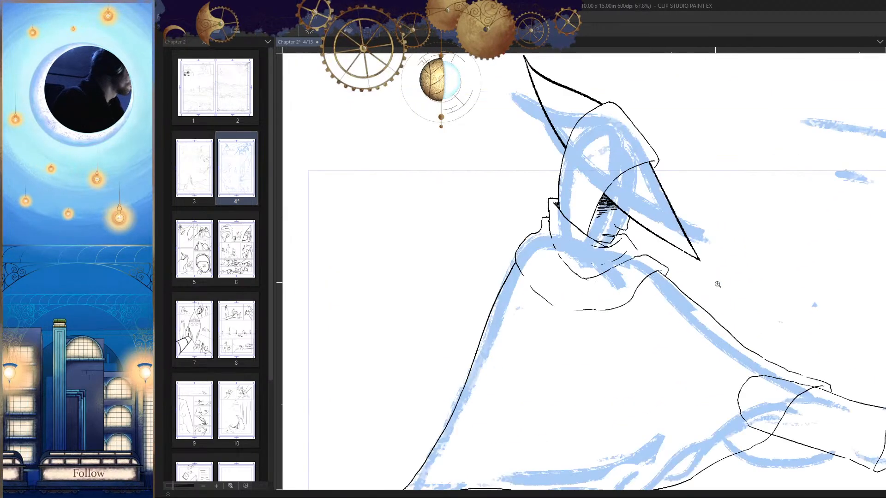
{"action": "key", "text": "h"}
{"action": "left_click_drag", "start_coordinate": [722, 358], "coordinate": [613, 366]}
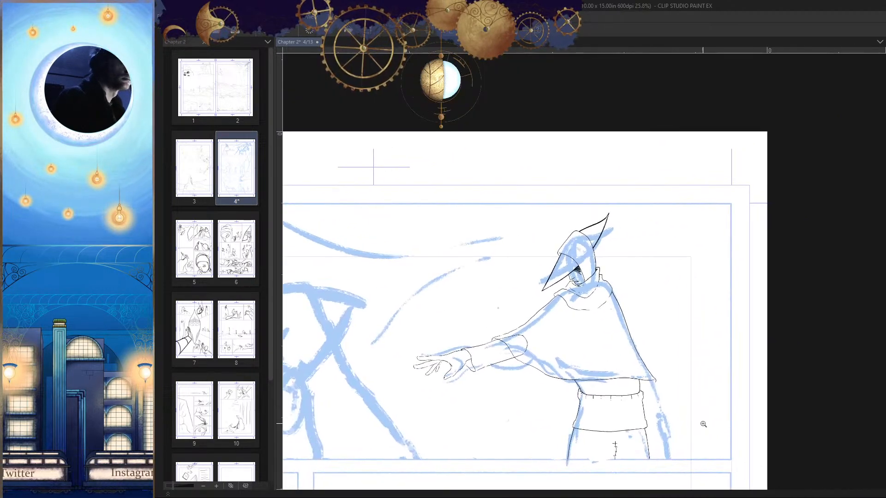
{"action": "left_click_drag", "start_coordinate": [585, 277], "coordinate": [738, 279]}
{"action": "left_click_drag", "start_coordinate": [551, 302], "coordinate": [748, 302]}
{"action": "mouse_move", "coordinate": [519, 272]}
{"action": "left_mouse_down"}
{"action": "mouse_move", "coordinate": [507, 275]}
{"action": "mouse_move", "coordinate": [581, 269]}
{"action": "left_mouse_up"}
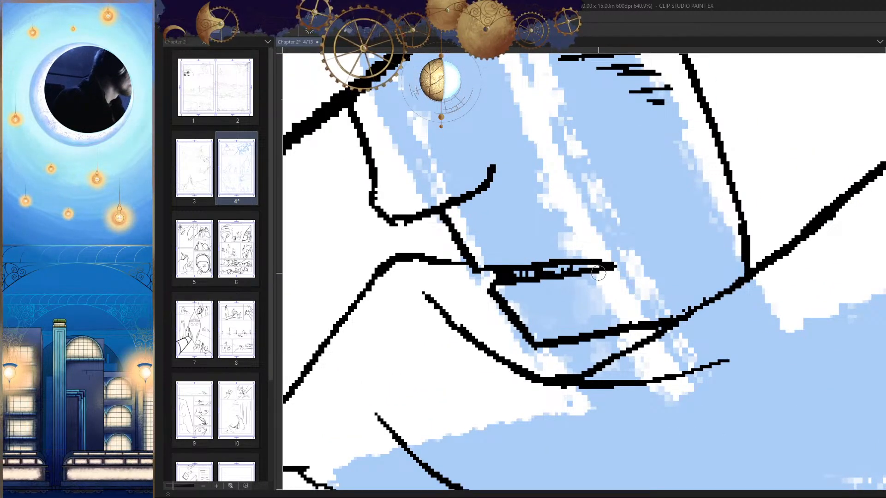
{"action": "mouse_move", "coordinate": [628, 337]}
{"action": "left_mouse_down"}
{"action": "mouse_move", "coordinate": [576, 407]}
{"action": "mouse_move", "coordinate": [526, 422]}
{"action": "left_mouse_up"}
{"action": "left_click_drag", "start_coordinate": [701, 458], "coordinate": [664, 314]}
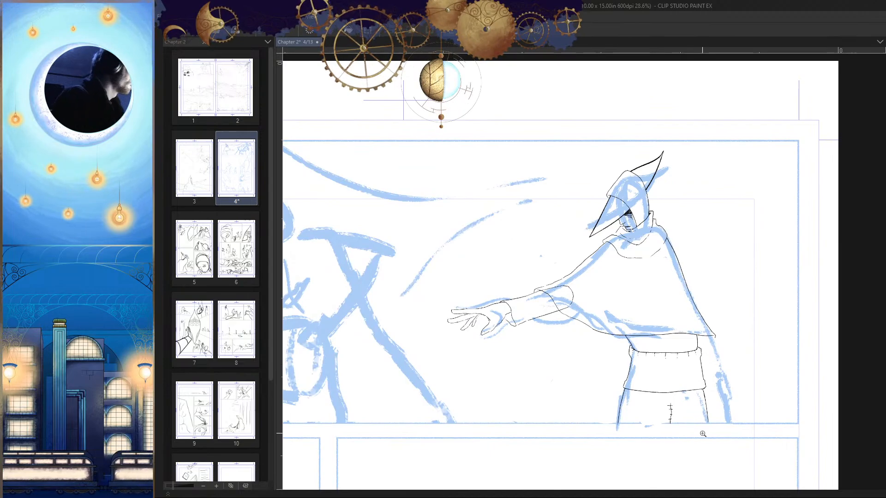
{"action": "mouse_move", "coordinate": [701, 391]}
{"action": "left_mouse_down"}
{"action": "mouse_move", "coordinate": [715, 395]}
{"action": "mouse_move", "coordinate": [702, 401]}
{"action": "left_mouse_up"}
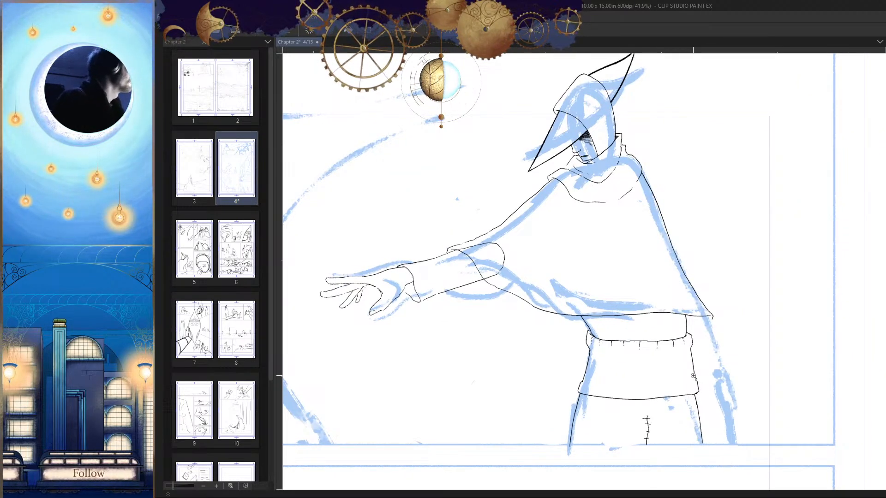
Step: Erase the lower part of the rounded elbow curve where the outstretched sleeve overlaps the cloak
{"action": "left_click_drag", "start_coordinate": [497, 275], "coordinate": [541, 268]}
{"action": "key", "text": "h"}
{"action": "mouse_move", "coordinate": [688, 273]}
{"action": "left_mouse_down"}
{"action": "mouse_move", "coordinate": [742, 316]}
{"action": "mouse_move", "coordinate": [724, 318]}
{"action": "mouse_move", "coordinate": [530, 225]}
{"action": "left_mouse_up"}
{"action": "left_click_drag", "start_coordinate": [616, 245], "coordinate": [576, 258]}
{"action": "key", "text": "h"}
{"action": "left_click_drag", "start_coordinate": [654, 277], "coordinate": [645, 321]}
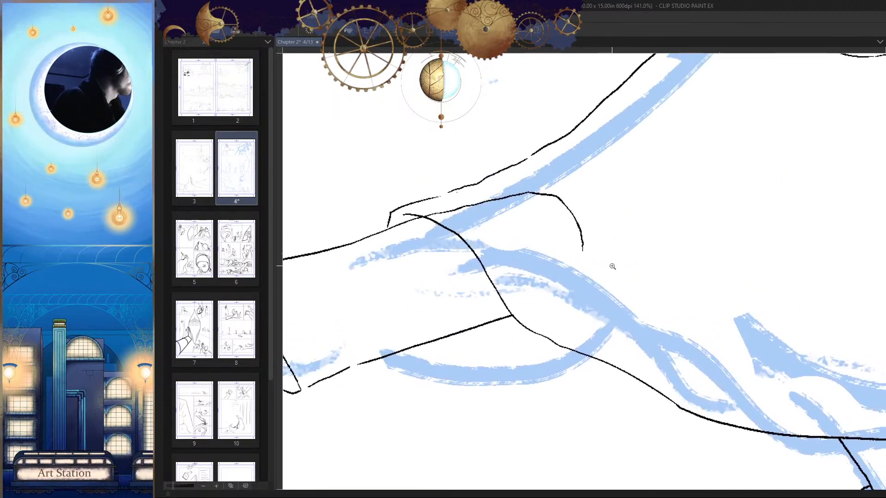
Step: Ink thin, roughly parallel diagonal fold lines on the cloak, running from the elbow up toward the shoulder
{"action": "left_click_drag", "start_coordinate": [602, 263], "coordinate": [754, 138]}
{"action": "key", "text": "h"}
{"action": "mouse_move", "coordinate": [721, 259]}
{"action": "left_mouse_down"}
{"action": "mouse_move", "coordinate": [743, 247]}
{"action": "mouse_move", "coordinate": [710, 286]}
{"action": "left_mouse_up"}
{"action": "key", "text": "h"}
{"action": "left_click_drag", "start_coordinate": [711, 299], "coordinate": [748, 307]}
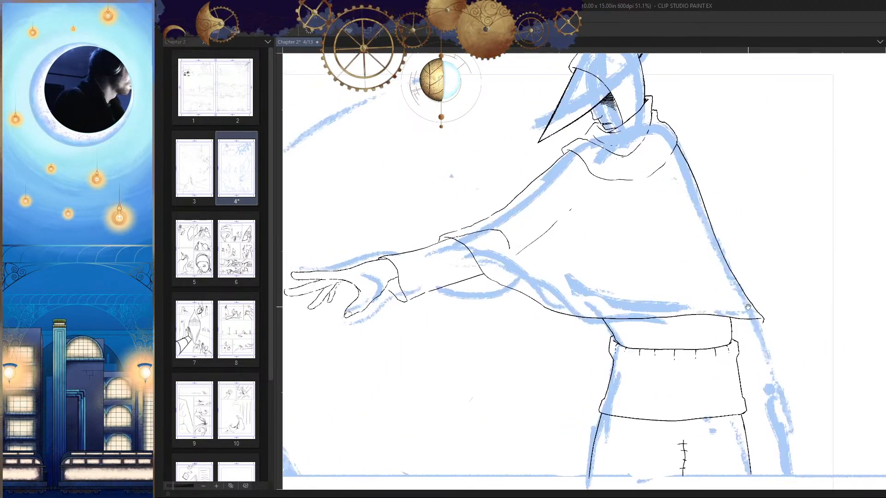
{"action": "left_click_drag", "start_coordinate": [545, 244], "coordinate": [578, 256]}
{"action": "left_click_drag", "start_coordinate": [504, 276], "coordinate": [636, 175]}
{"action": "mouse_move", "coordinate": [881, 201]}
{"action": "left_mouse_down"}
{"action": "mouse_move", "coordinate": [757, 256]}
{"action": "mouse_move", "coordinate": [767, 215]}
{"action": "left_mouse_up"}
Step: Ink a long curved fold from the cloak's back edge down toward its middle, plus short shallow folds above the hem
{"action": "left_click_drag", "start_coordinate": [810, 170], "coordinate": [584, 311]}
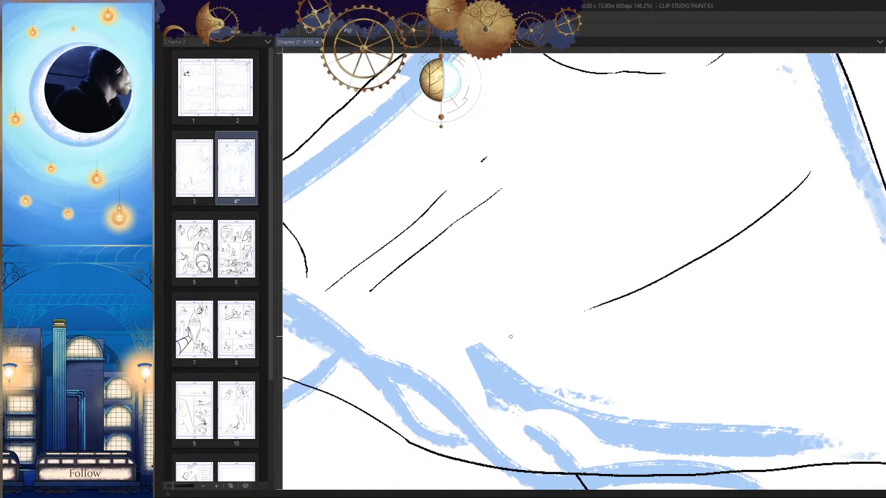
{"action": "left_click_drag", "start_coordinate": [593, 341], "coordinate": [826, 347]}
{"action": "key", "text": "h"}
{"action": "mouse_move", "coordinate": [716, 374]}
{"action": "left_mouse_down"}
{"action": "mouse_move", "coordinate": [761, 314]}
{"action": "mouse_move", "coordinate": [705, 341]}
{"action": "left_mouse_up"}
{"action": "key", "text": "ctrl+z"}
{"action": "mouse_move", "coordinate": [699, 340]}
{"action": "left_mouse_down"}
{"action": "mouse_move", "coordinate": [729, 336]}
{"action": "mouse_move", "coordinate": [730, 312]}
{"action": "mouse_move", "coordinate": [698, 333]}
{"action": "left_mouse_up"}
{"action": "key", "text": "h"}
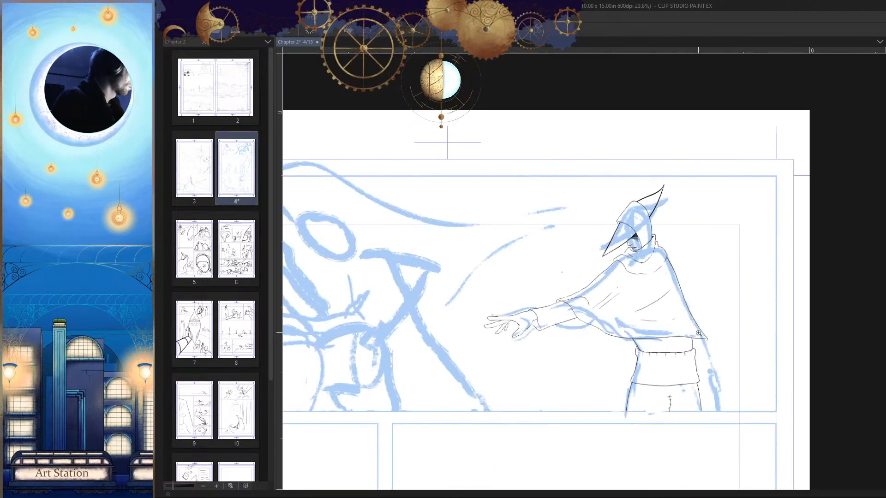
{"action": "key", "text": "h"}
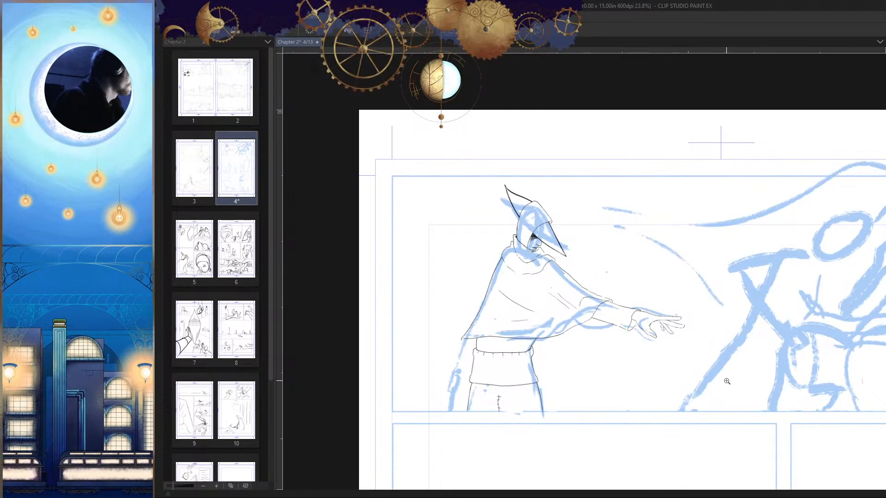
Step: Ink the lowered arm's cuff edge as a curve from the sleeve's outer corner down toward the garment's back edge
{"action": "left_click_drag", "start_coordinate": [708, 378], "coordinate": [707, 392]}
{"action": "left_click_drag", "start_coordinate": [547, 250], "coordinate": [616, 281]}
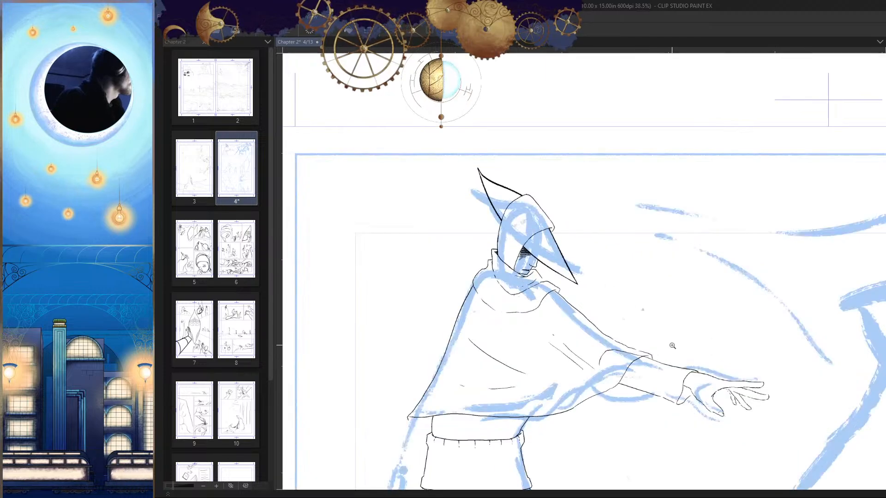
{"action": "left_click_drag", "start_coordinate": [671, 345], "coordinate": [646, 355]}
{"action": "left_click_drag", "start_coordinate": [665, 360], "coordinate": [664, 341]}
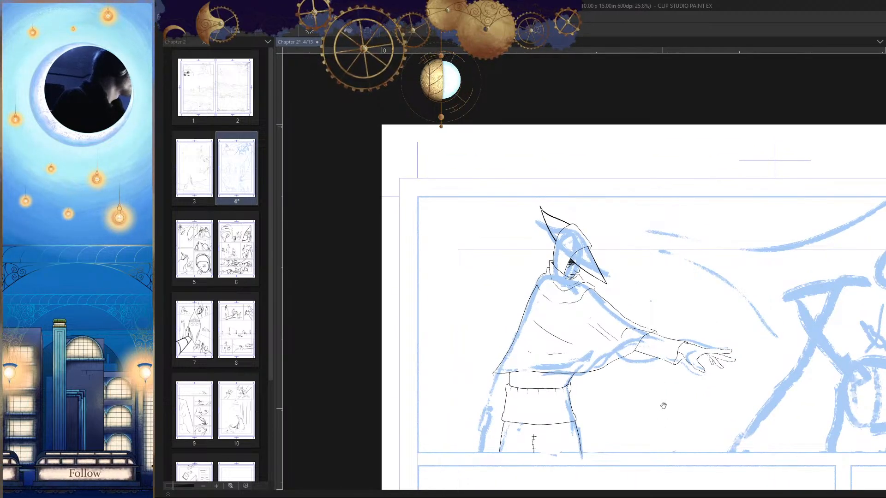
{"action": "left_click_drag", "start_coordinate": [663, 406], "coordinate": [687, 355]}
{"action": "mouse_move", "coordinate": [508, 377]}
{"action": "left_mouse_down"}
{"action": "mouse_move", "coordinate": [559, 293]}
{"action": "mouse_move", "coordinate": [558, 317]}
{"action": "left_mouse_up"}
{"action": "key", "text": "h"}
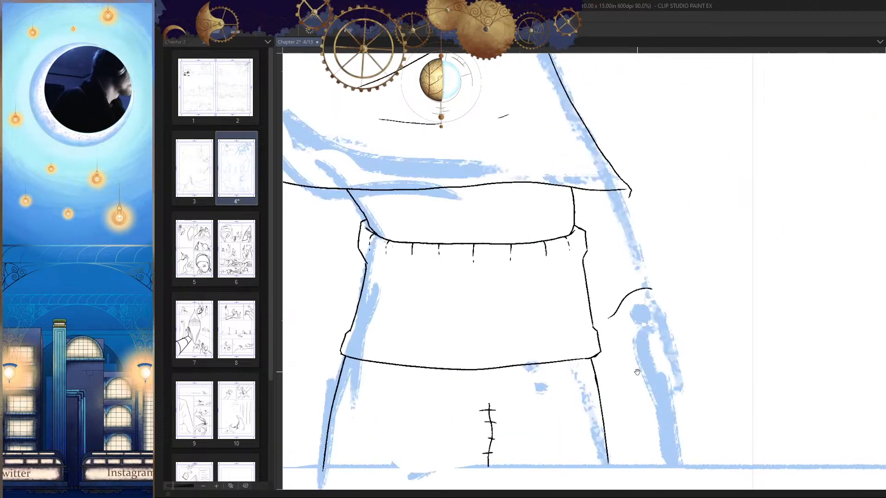
{"action": "key", "text": "ctrl+z"}
{"action": "mouse_move", "coordinate": [644, 303]}
{"action": "left_mouse_down"}
{"action": "mouse_move", "coordinate": [644, 283]}
{"action": "mouse_move", "coordinate": [612, 309]}
{"action": "left_mouse_up"}
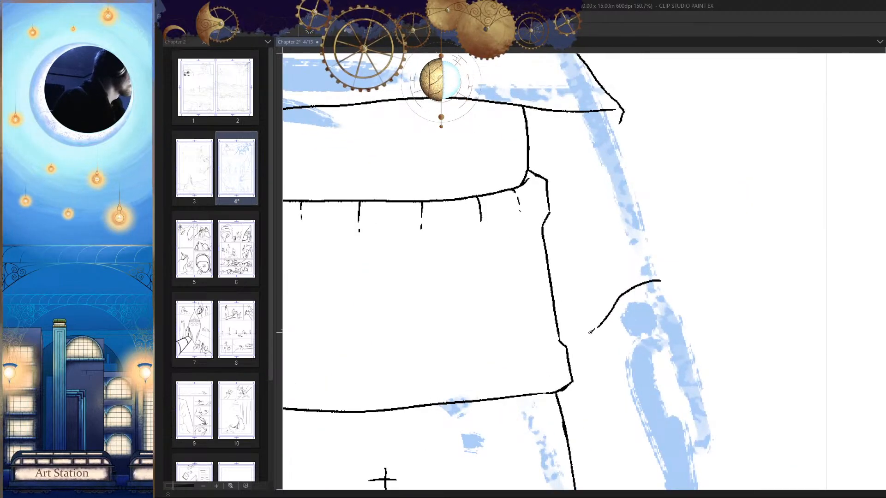
{"action": "left_click_drag", "start_coordinate": [596, 368], "coordinate": [572, 382]}
{"action": "key", "text": "h"}
{"action": "left_click_drag", "start_coordinate": [576, 304], "coordinate": [590, 275]}
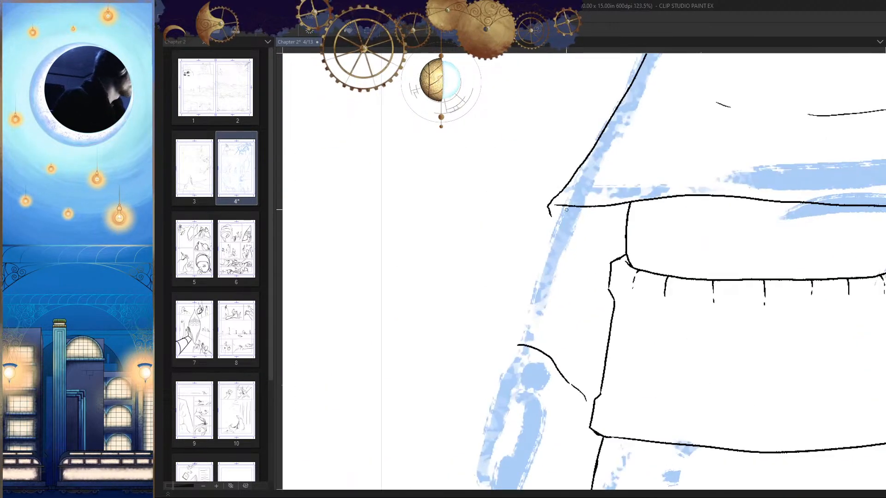
Step: Ink the lowered sleeve's outer edge from the cloak hem to the cuff, and close its inner corner against the garment
{"action": "left_click_drag", "start_coordinate": [566, 210], "coordinate": [540, 292]}
{"action": "left_click_drag", "start_coordinate": [591, 374], "coordinate": [553, 398]}
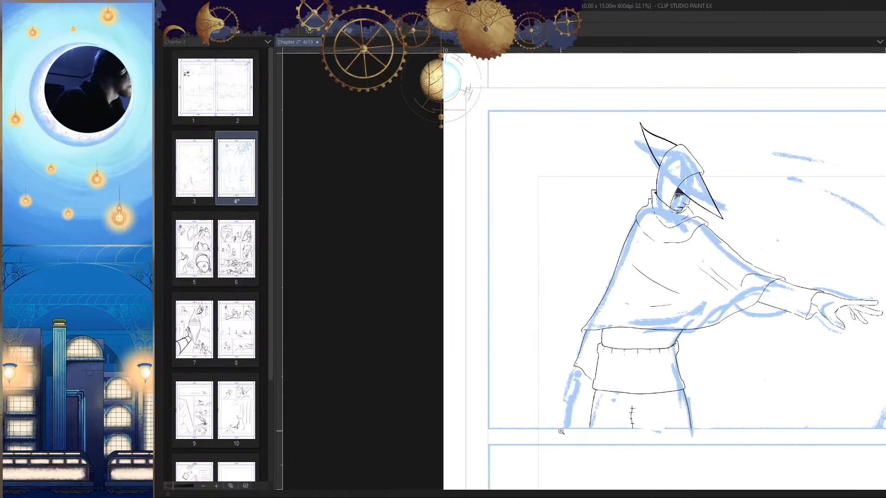
{"action": "key", "text": "h"}
{"action": "key", "text": "h"}
{"action": "left_click_drag", "start_coordinate": [694, 479], "coordinate": [683, 444]}
{"action": "mouse_move", "coordinate": [593, 351]}
{"action": "left_mouse_down"}
{"action": "mouse_move", "coordinate": [567, 354]}
{"action": "mouse_move", "coordinate": [584, 310]}
{"action": "left_mouse_up"}
{"action": "scroll", "coordinate": [569, 276], "scroll_direction": "down", "scroll_amount": 3}
{"action": "scroll", "coordinate": [568, 241], "scroll_direction": "up", "scroll_amount": 3}
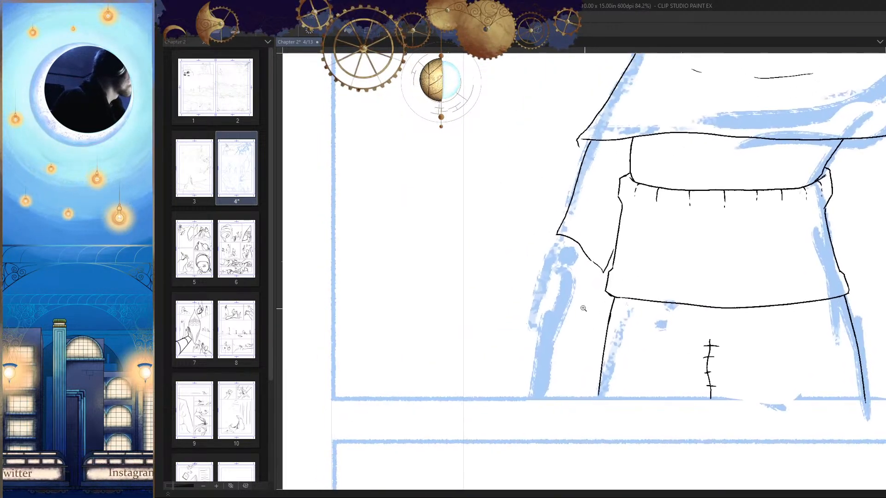
Step: Ink the outer outline of the lowered hand, slanting down from below the cuff and rounding inward at the knuckles
{"action": "left_click_drag", "start_coordinate": [542, 242], "coordinate": [514, 353]}
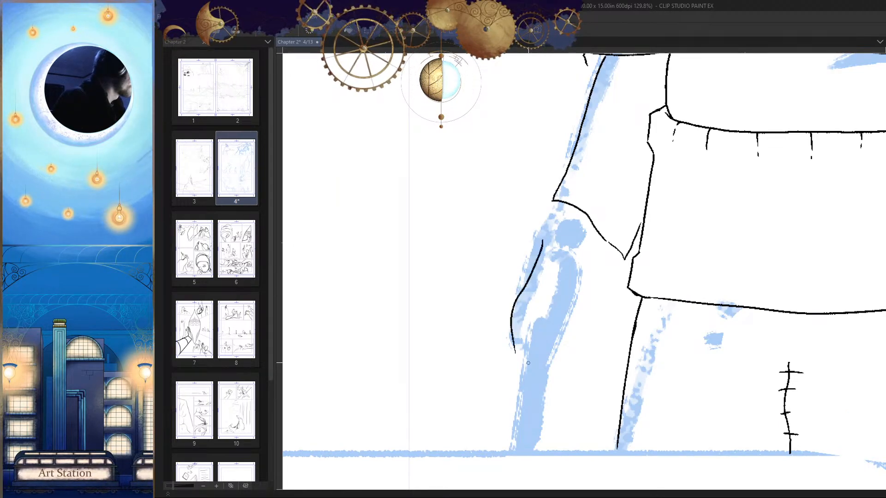
{"action": "key", "text": "ctrl+z"}
{"action": "scroll", "coordinate": [524, 303], "scroll_direction": "up", "scroll_amount": 2}
{"action": "left_click_drag", "start_coordinate": [544, 221], "coordinate": [504, 330]}
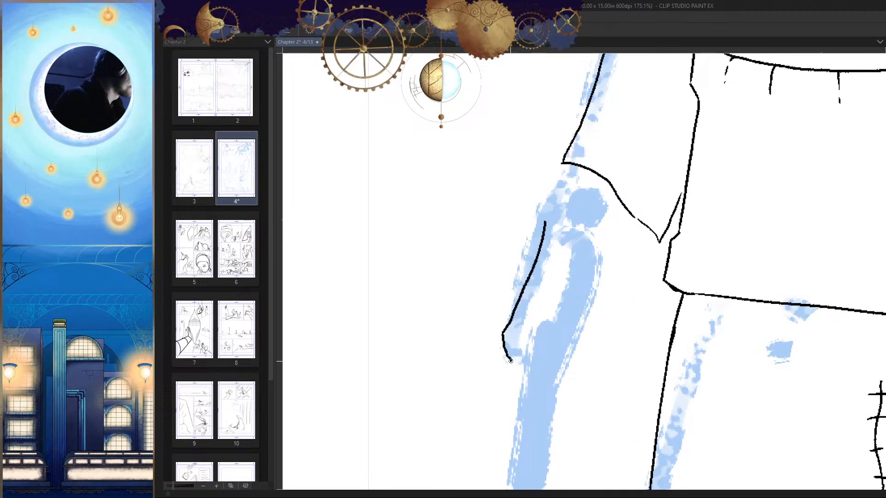
{"action": "left_click_drag", "start_coordinate": [510, 361], "coordinate": [519, 371]}
{"action": "key", "text": "h"}
Step: Ink a small arched curve inside the lowered hand for its curled grip
{"action": "key", "text": "h"}
{"action": "left_click_drag", "start_coordinate": [641, 378], "coordinate": [649, 369]}
{"action": "left_click_drag", "start_coordinate": [591, 347], "coordinate": [598, 335]}
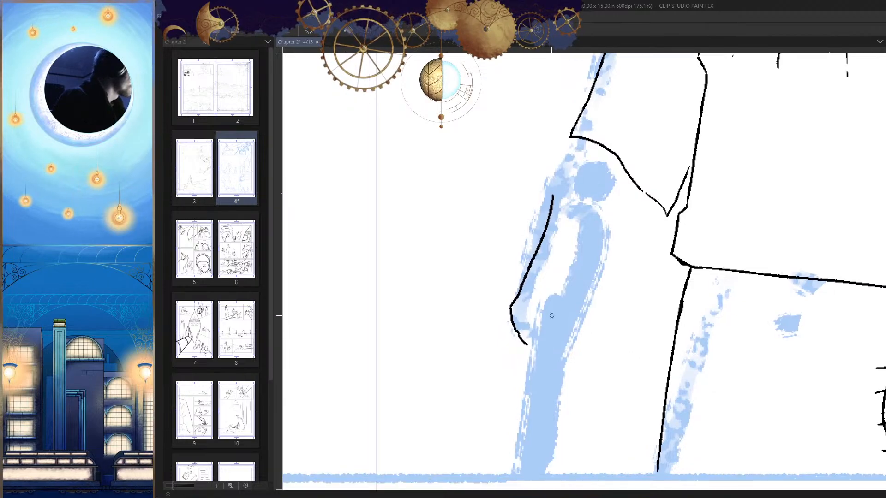
{"action": "mouse_move", "coordinate": [545, 302]}
{"action": "left_mouse_down"}
{"action": "mouse_move", "coordinate": [576, 318]}
{"action": "mouse_move", "coordinate": [574, 329]}
{"action": "mouse_move", "coordinate": [598, 306]}
{"action": "mouse_move", "coordinate": [572, 354]}
{"action": "left_mouse_up"}
{"action": "key", "text": "h"}
{"action": "left_click_drag", "start_coordinate": [643, 337], "coordinate": [609, 342]}
{"action": "key", "text": "h"}
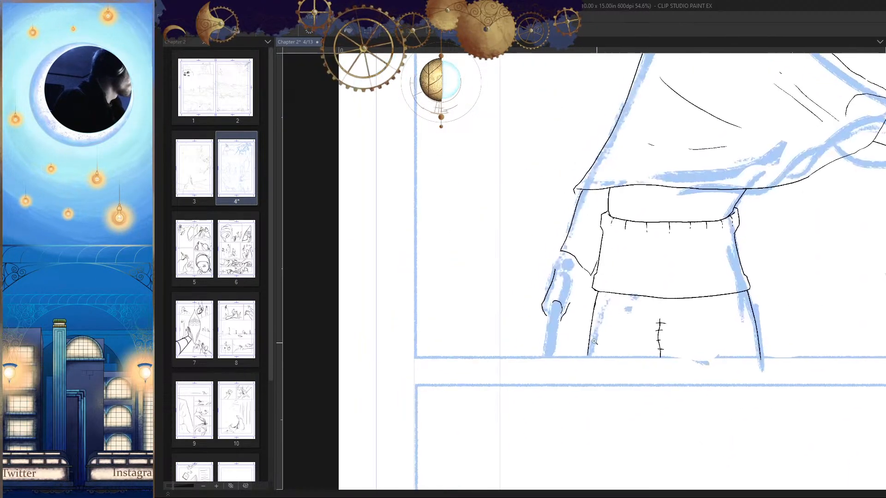
Step: Ink the inner outline of the lowered hand as a wavy line with a small hook at its upper end
{"action": "mouse_move", "coordinate": [560, 314]}
{"action": "left_mouse_down"}
{"action": "mouse_move", "coordinate": [587, 312]}
{"action": "mouse_move", "coordinate": [521, 355]}
{"action": "mouse_move", "coordinate": [565, 333]}
{"action": "mouse_move", "coordinate": [596, 301]}
{"action": "mouse_move", "coordinate": [595, 186]}
{"action": "left_mouse_up"}
{"action": "key", "text": "ctrl+z"}
{"action": "key", "text": "ctrl+z"}
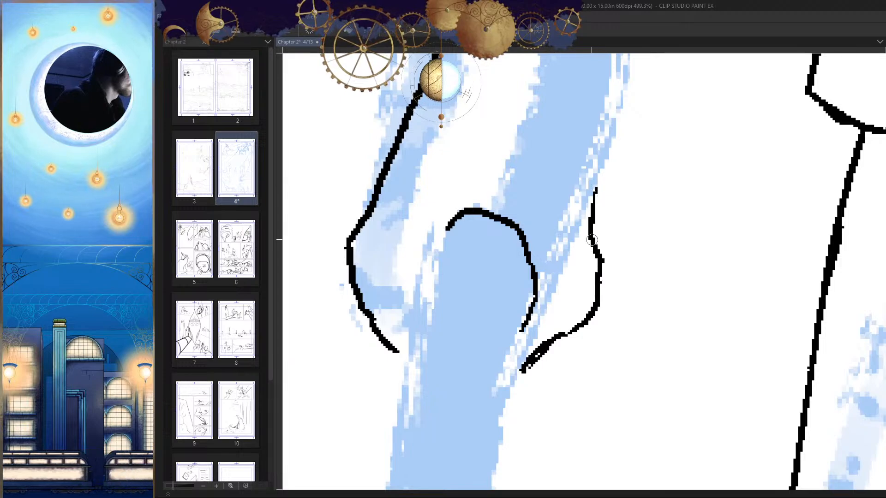
{"action": "left_click_drag", "start_coordinate": [592, 239], "coordinate": [620, 156]}
{"action": "key", "text": "h"}
{"action": "key", "text": "h"}
{"action": "scroll", "coordinate": [643, 308], "scroll_direction": "down", "scroll_amount": 8}
{"action": "scroll", "coordinate": [587, 255], "scroll_direction": "up", "scroll_amount": 6}
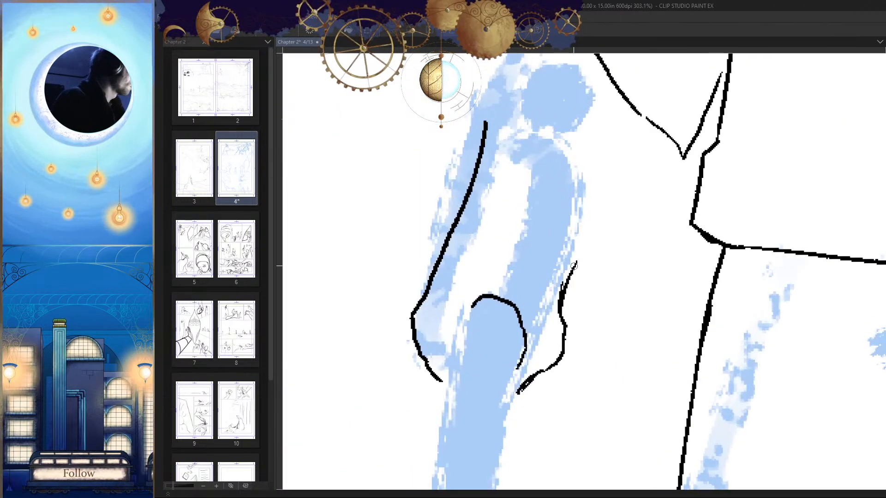
{"action": "key", "text": "h"}
{"action": "key", "text": "h"}
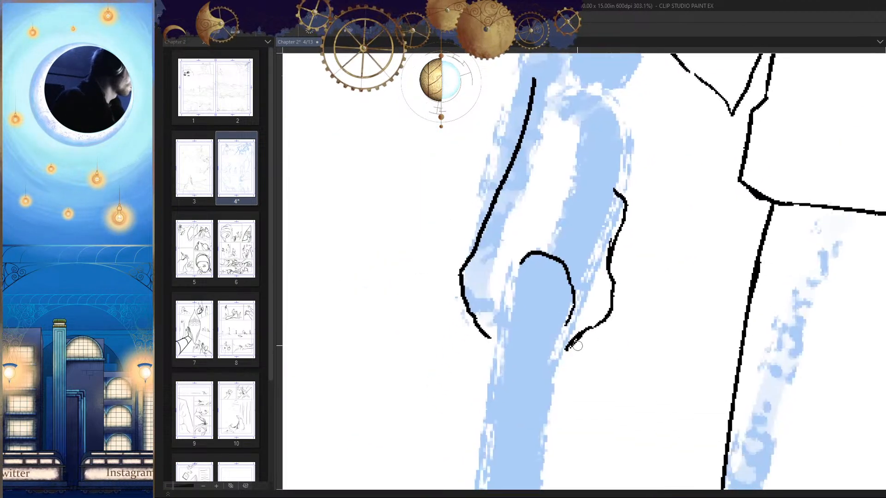
{"action": "key", "text": "ctrl+z"}
{"action": "scroll", "coordinate": [584, 379], "scroll_direction": "down", "scroll_amount": 5}
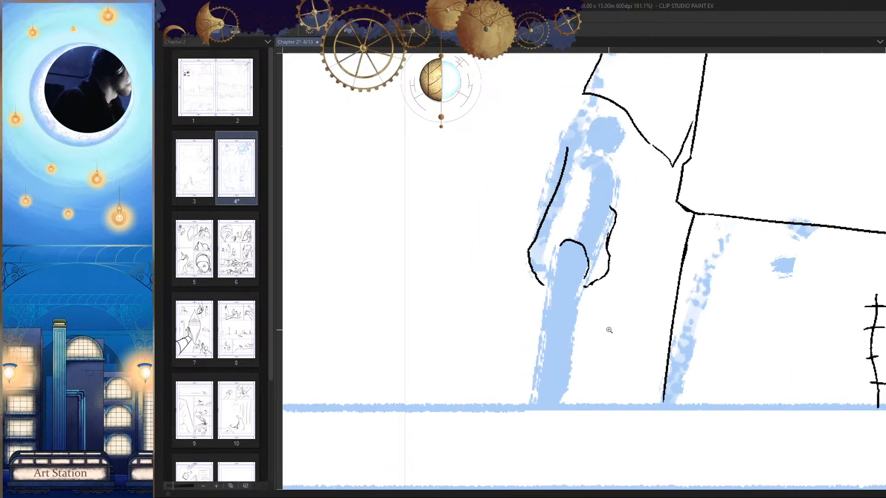
Step: Extend the top of the hand's outer outline with a short angled stroke up toward the wrist
{"action": "key", "text": "h"}
{"action": "scroll", "coordinate": [595, 267], "scroll_direction": "up", "scroll_amount": 5}
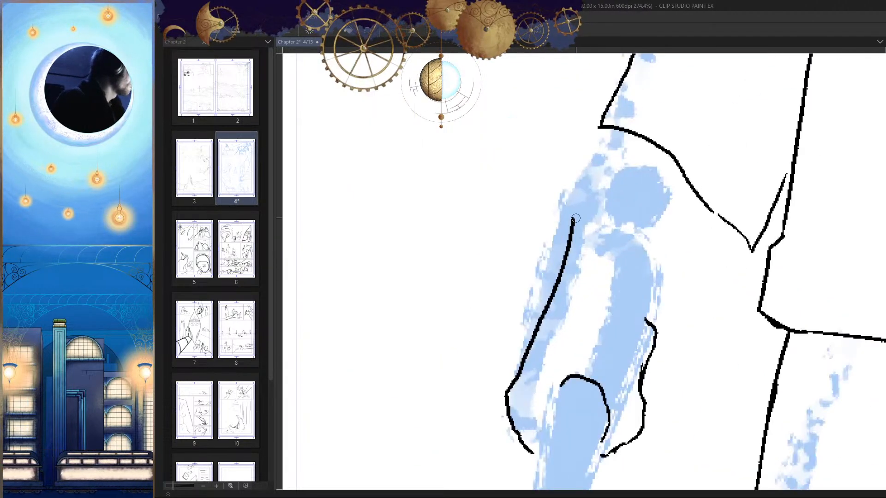
{"action": "left_click_drag", "start_coordinate": [557, 281], "coordinate": [591, 221]}
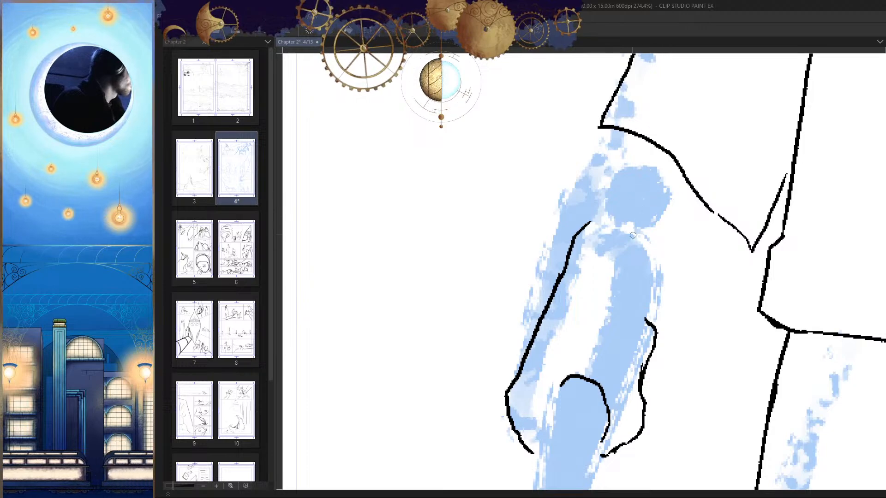
Step: Ink the inner wrist line from the sleeve cuff's lower edge slanting down to the top of the hand's inner outline
{"action": "left_click_drag", "start_coordinate": [693, 201], "coordinate": [641, 316]}
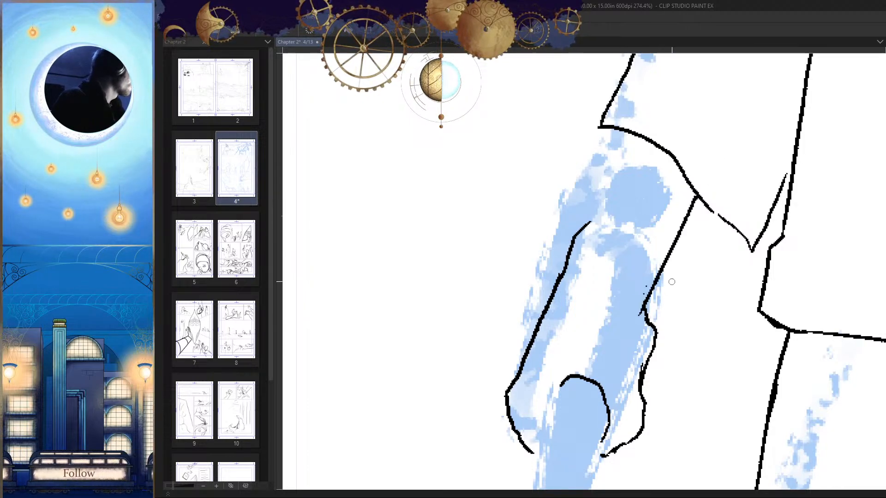
{"action": "key", "text": "ctrl+z"}
{"action": "left_click_drag", "start_coordinate": [702, 199], "coordinate": [645, 310]}
{"action": "key", "text": "ctrl+z"}
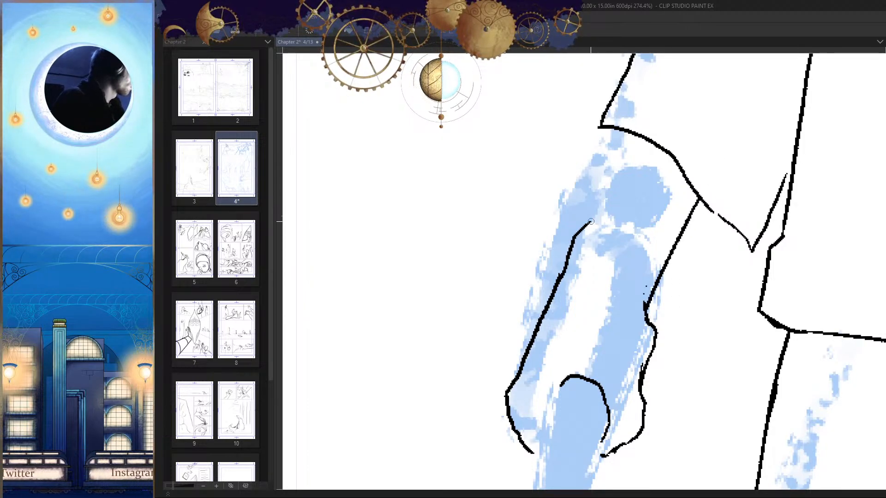
Step: Ink the outer wrist line from the cuff's outer corner down to the top of the hand's outer outline
{"action": "left_click_drag", "start_coordinate": [590, 222], "coordinate": [610, 129]}
{"action": "key", "text": "ctrl+z"}
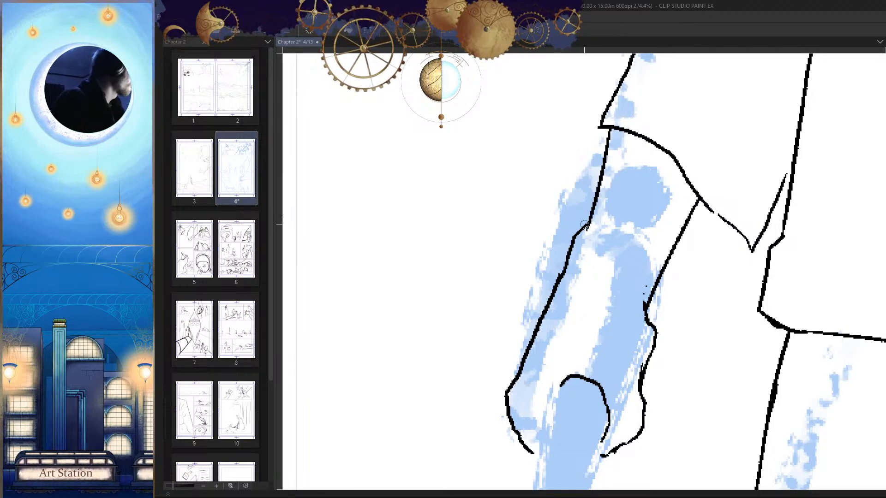
{"action": "key", "text": "ctrl+z"}
{"action": "left_click_drag", "start_coordinate": [587, 226], "coordinate": [554, 296]}
Step: Close the small gap in the lowered sleeve's cuff line just past the inner wrist
{"action": "key", "text": "ctrl+0"}
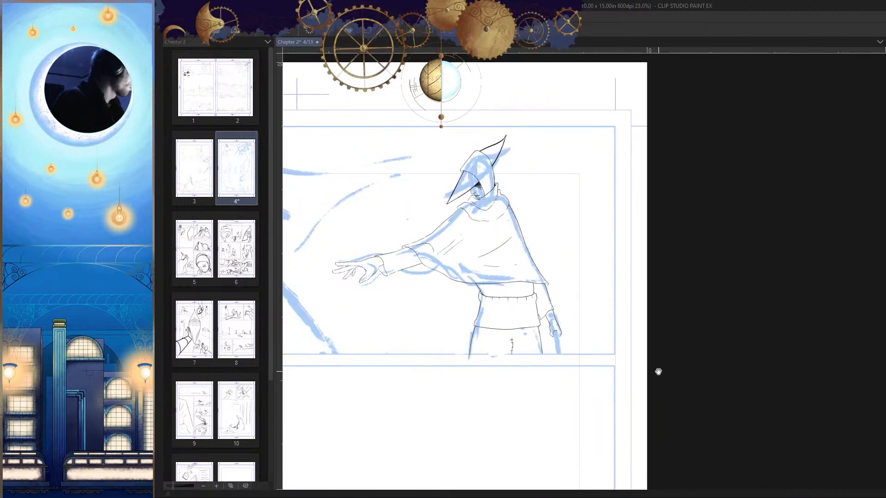
{"action": "left_click_drag", "start_coordinate": [658, 371], "coordinate": [663, 360]}
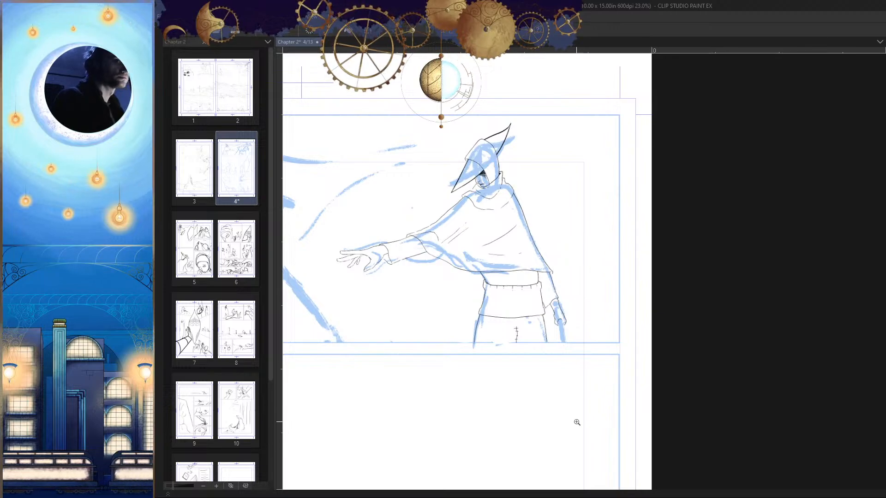
{"action": "left_click", "coordinate": [628, 328]}
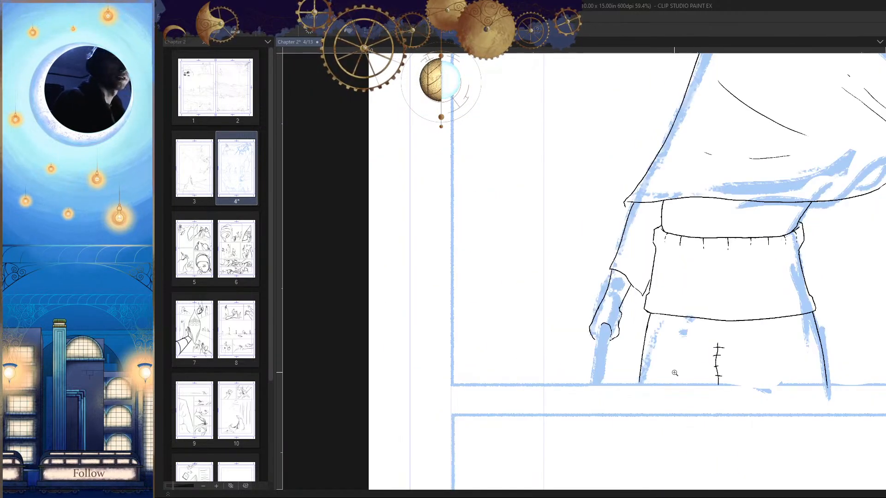
{"action": "left_click", "coordinate": [626, 311]}
{"action": "left_click", "coordinate": [676, 249]}
{"action": "left_click_drag", "start_coordinate": [671, 215], "coordinate": [678, 221]}
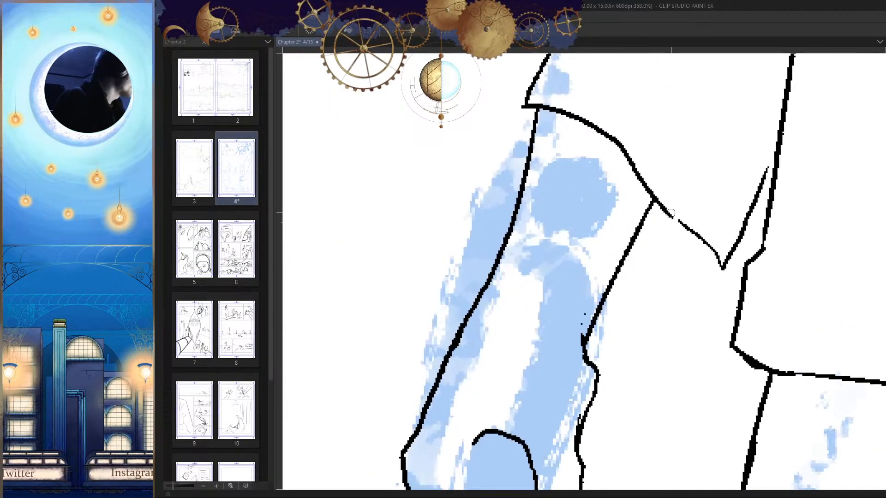
Step: Examine the lowered arm and the whole figure in normal and mirrored canvas views
{"action": "key", "text": "h"}
{"action": "left_click_drag", "start_coordinate": [577, 240], "coordinate": [660, 231]}
{"action": "left_click_drag", "start_coordinate": [528, 260], "coordinate": [576, 248]}
{"action": "left_click_drag", "start_coordinate": [677, 255], "coordinate": [652, 358]}
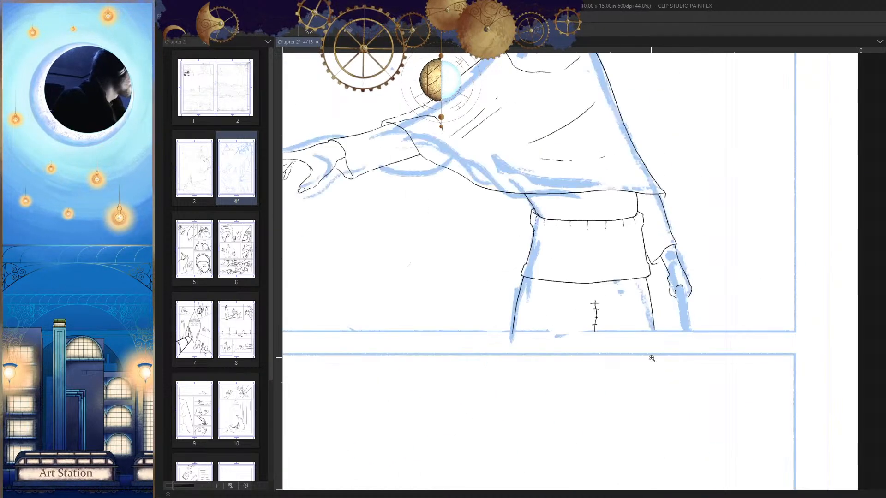
{"action": "key", "text": "h"}
{"action": "left_click_drag", "start_coordinate": [692, 308], "coordinate": [697, 335]}
{"action": "left_click_drag", "start_coordinate": [699, 344], "coordinate": [648, 368]}
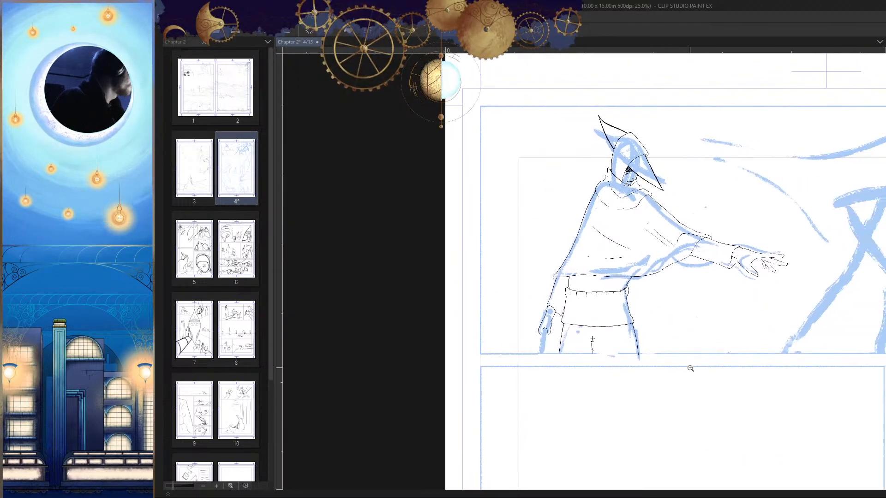
{"action": "key", "text": "h"}
{"action": "left_click_drag", "start_coordinate": [625, 317], "coordinate": [608, 294]}
Step: Rework the inner end of the cuff line so it runs straight into the waistband's side, removing the pointed spike
{"action": "key", "text": "h"}
{"action": "left_click", "coordinate": [608, 294]}
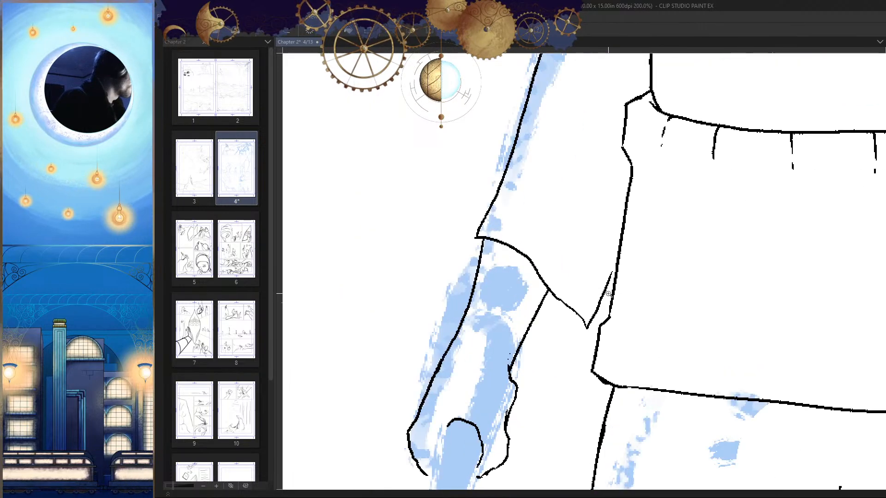
{"action": "left_click", "coordinate": [609, 294]}
{"action": "mouse_move", "coordinate": [613, 256]}
{"action": "left_mouse_down"}
{"action": "mouse_move", "coordinate": [577, 336]}
{"action": "mouse_move", "coordinate": [614, 257]}
{"action": "left_mouse_up"}
{"action": "key", "text": "h"}
{"action": "mouse_move", "coordinate": [628, 365]}
{"action": "left_mouse_down"}
{"action": "mouse_move", "coordinate": [623, 309]}
{"action": "mouse_move", "coordinate": [576, 330]}
{"action": "left_mouse_up"}
{"action": "left_click_drag", "start_coordinate": [644, 341], "coordinate": [647, 363]}
{"action": "key", "text": "h"}
{"action": "left_click_drag", "start_coordinate": [612, 389], "coordinate": [624, 368]}
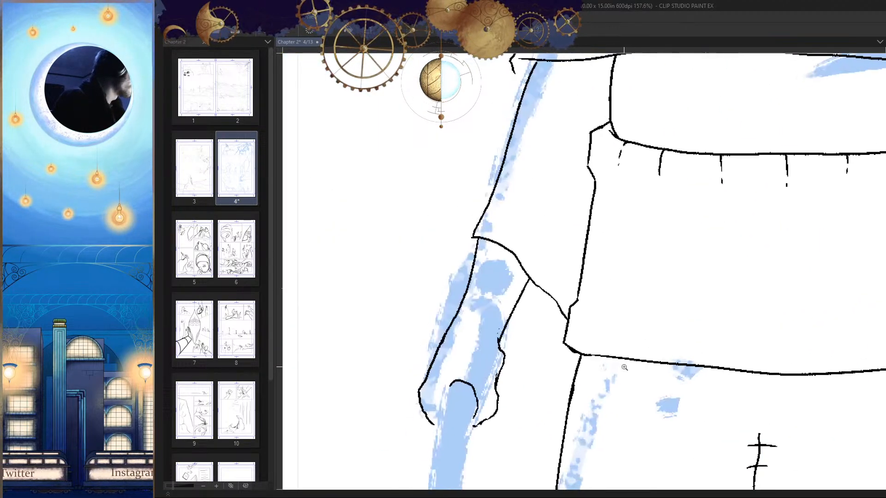
Step: Ink a second curve below the cuff, from beside the inner wrist to the waistband, for the sleeve opening's far edge
{"action": "key", "text": "h"}
{"action": "left_click_drag", "start_coordinate": [531, 313], "coordinate": [658, 380]}
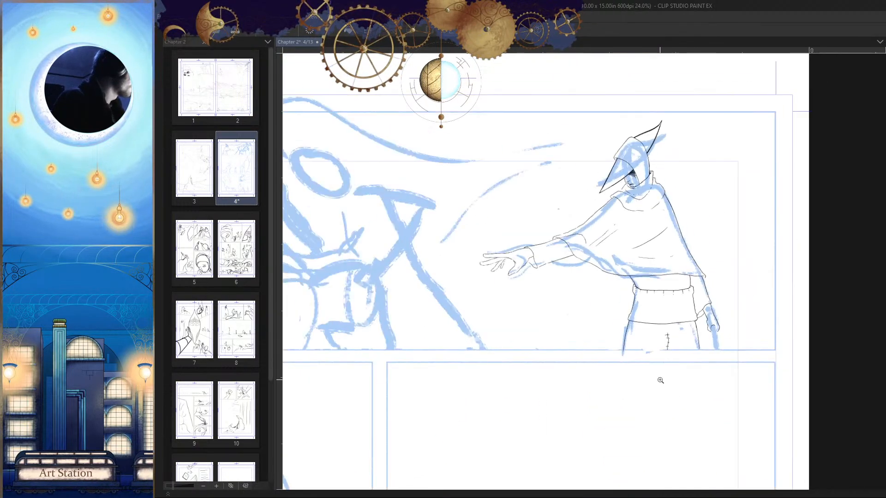
{"action": "key", "text": "h"}
{"action": "left_click_drag", "start_coordinate": [700, 429], "coordinate": [596, 300]}
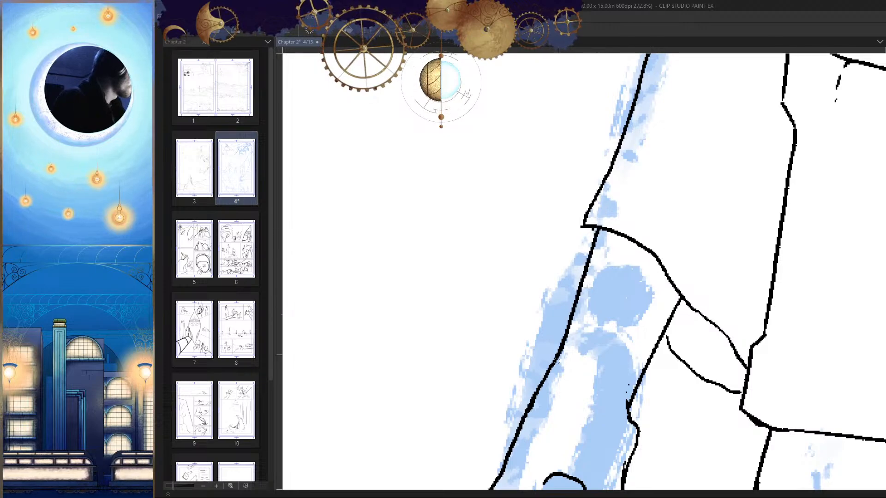
Step: Extend the stitched center seam of the lower garment upward to just below the waistband's lower hem
{"action": "left_click_drag", "start_coordinate": [591, 232], "coordinate": [693, 434]}
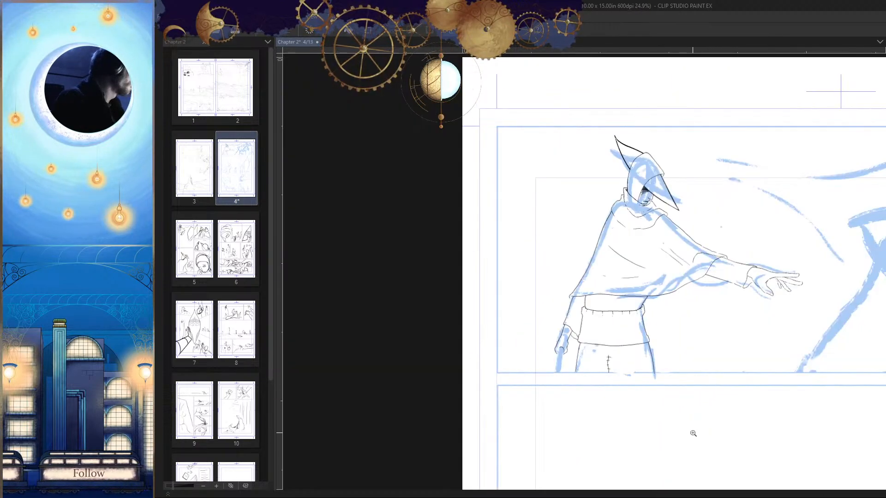
{"action": "left_click_drag", "start_coordinate": [763, 375], "coordinate": [756, 370]}
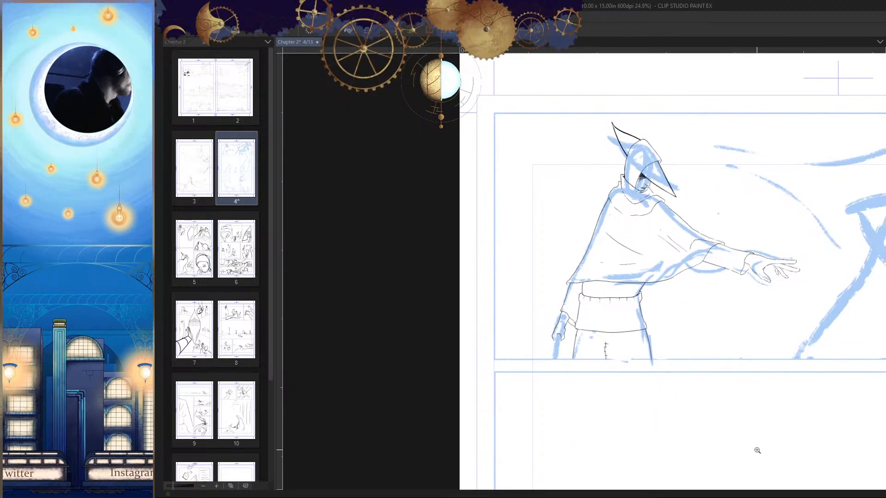
{"action": "left_click_drag", "start_coordinate": [705, 398], "coordinate": [569, 342]}
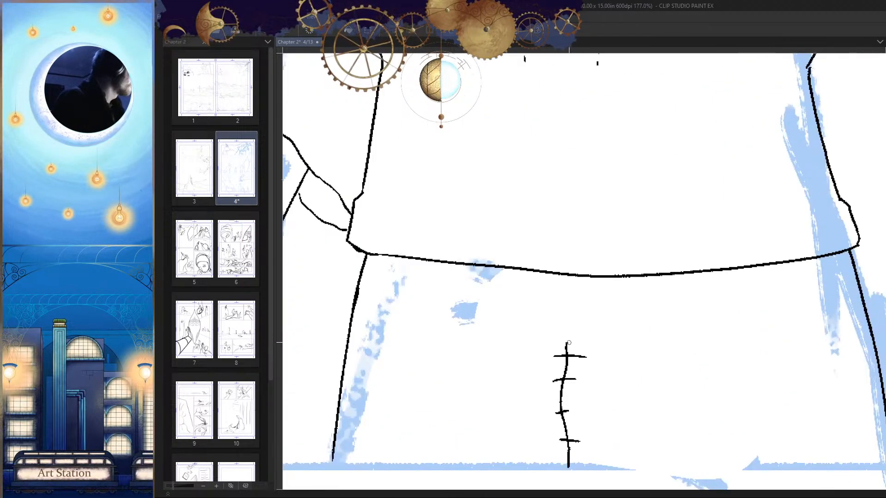
{"action": "left_click_drag", "start_coordinate": [653, 336], "coordinate": [670, 428]}
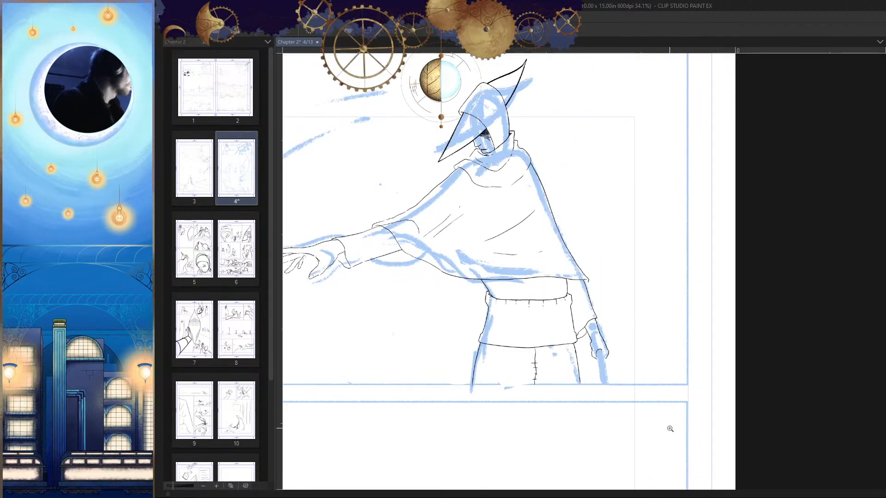
Step: Review the inked figure within the panel, in mirrored view and with the blue rough sketch hidden
{"action": "left_click_drag", "start_coordinate": [616, 362], "coordinate": [691, 367]}
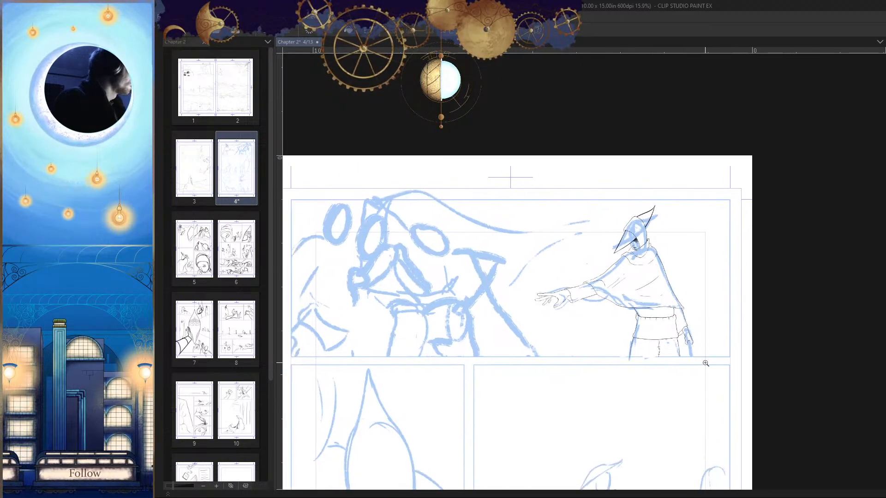
{"action": "key", "text": "h"}
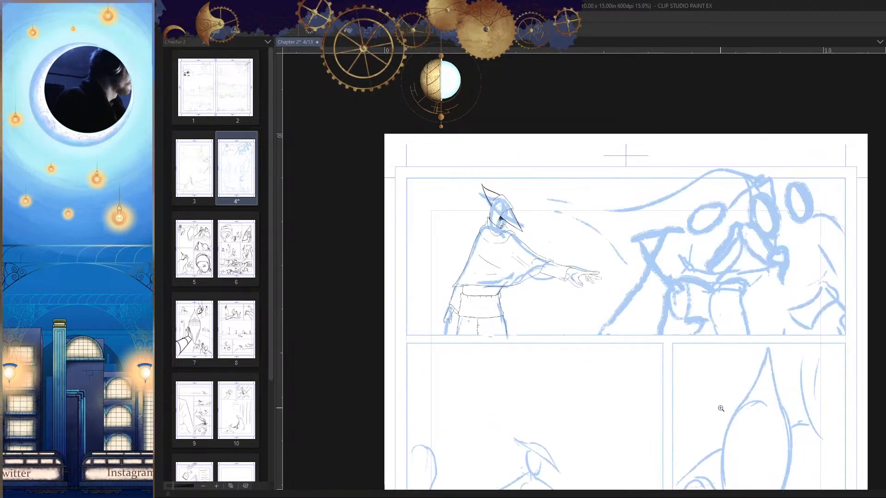
{"action": "left_click_drag", "start_coordinate": [619, 315], "coordinate": [649, 357]}
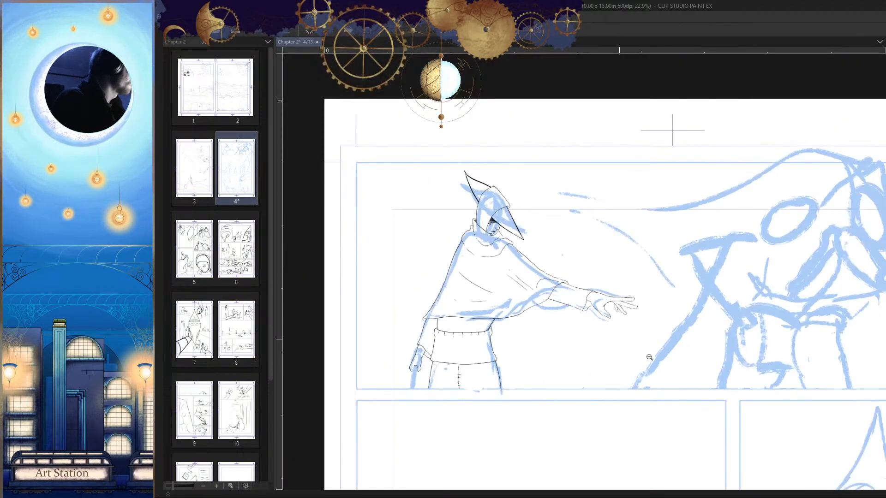
{"action": "key", "text": "h"}
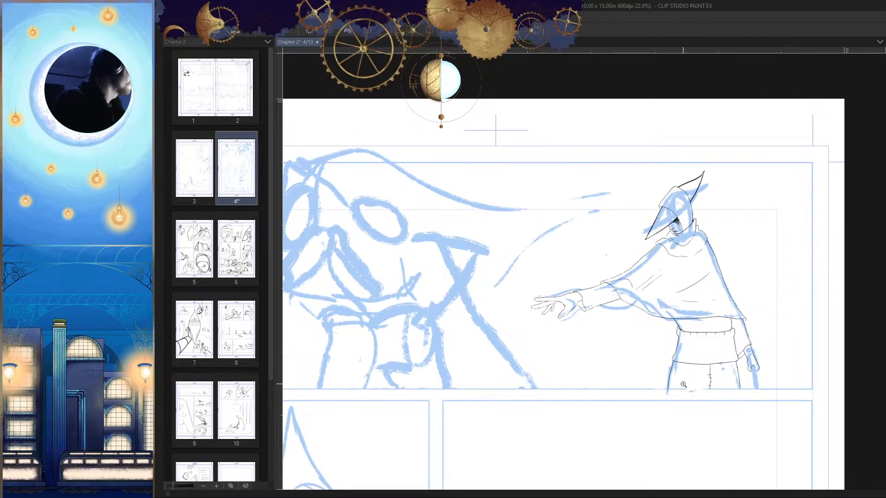
{"action": "left_click_drag", "start_coordinate": [626, 333], "coordinate": [621, 373]}
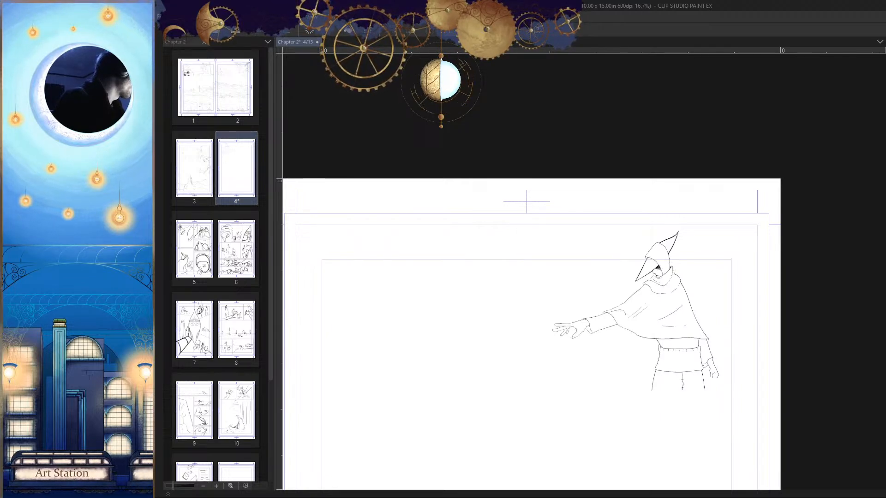
{"action": "mouse_move", "coordinate": [684, 377]}
{"action": "left_mouse_down"}
{"action": "mouse_move", "coordinate": [695, 316]}
{"action": "mouse_move", "coordinate": [697, 326]}
{"action": "mouse_move", "coordinate": [602, 321]}
{"action": "left_mouse_up"}
{"action": "left_click_drag", "start_coordinate": [586, 309], "coordinate": [604, 321]}
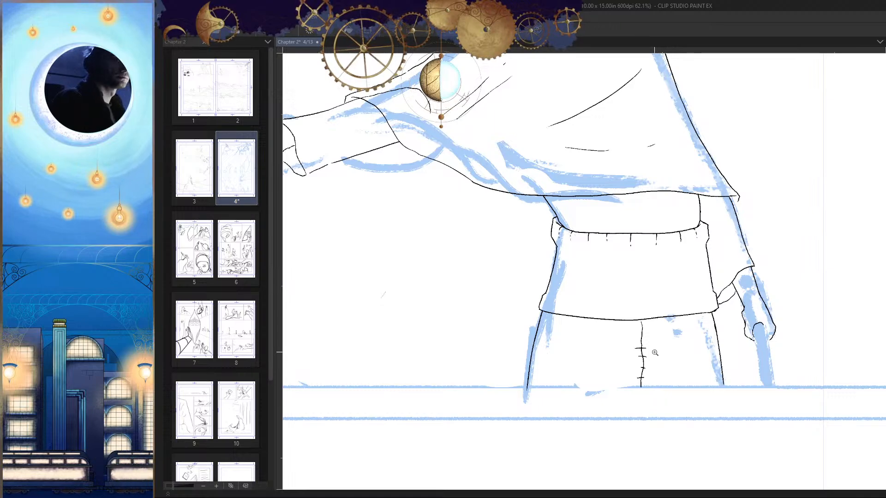
Step: Ink short upright gather lines along the waistband's lower hem, from its left side toward the center seam
{"action": "left_click_drag", "start_coordinate": [655, 352], "coordinate": [701, 399]}
{"action": "left_click_drag", "start_coordinate": [578, 373], "coordinate": [538, 349]}
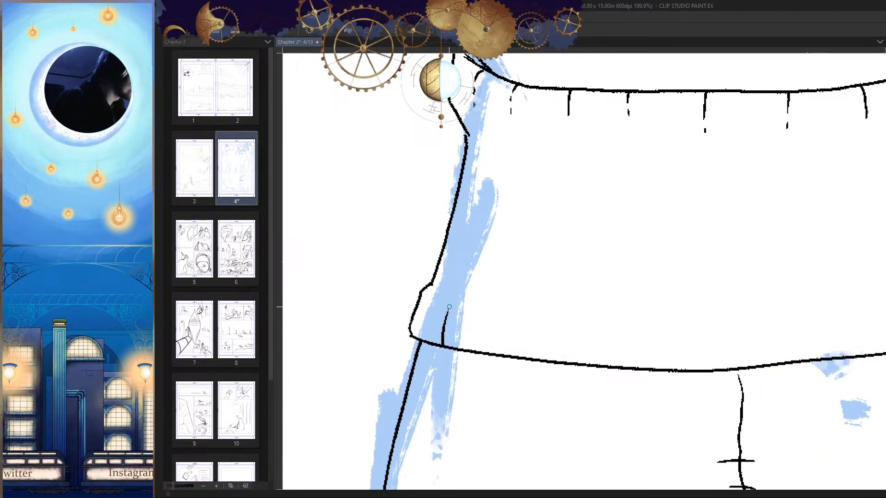
{"action": "scroll", "coordinate": [526, 281], "scroll_direction": "down", "scroll_amount": 2}
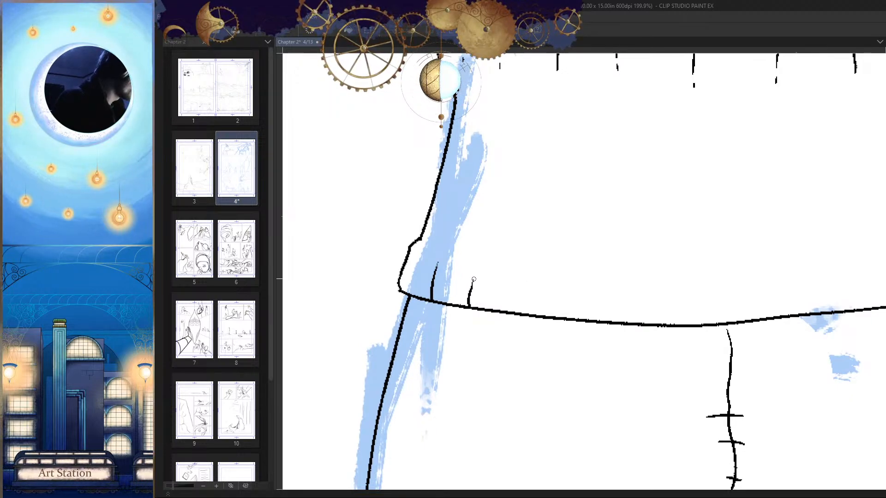
{"action": "scroll", "coordinate": [511, 263], "scroll_direction": "down", "scroll_amount": 1}
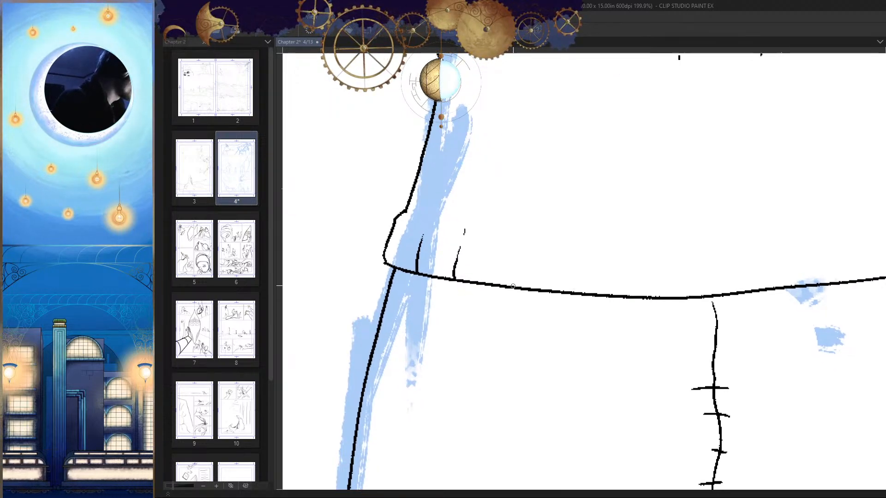
{"action": "left_click_drag", "start_coordinate": [512, 287], "coordinate": [511, 272]}
{"action": "scroll", "coordinate": [516, 252], "scroll_direction": "right", "scroll_amount": 3}
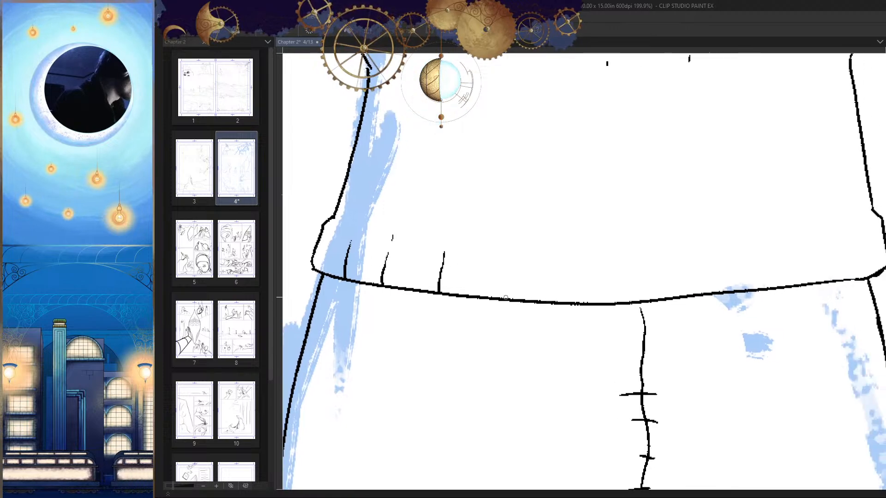
{"action": "left_click_drag", "start_coordinate": [506, 268], "coordinate": [507, 263]}
{"action": "scroll", "coordinate": [478, 310], "scroll_direction": "right", "scroll_amount": 3}
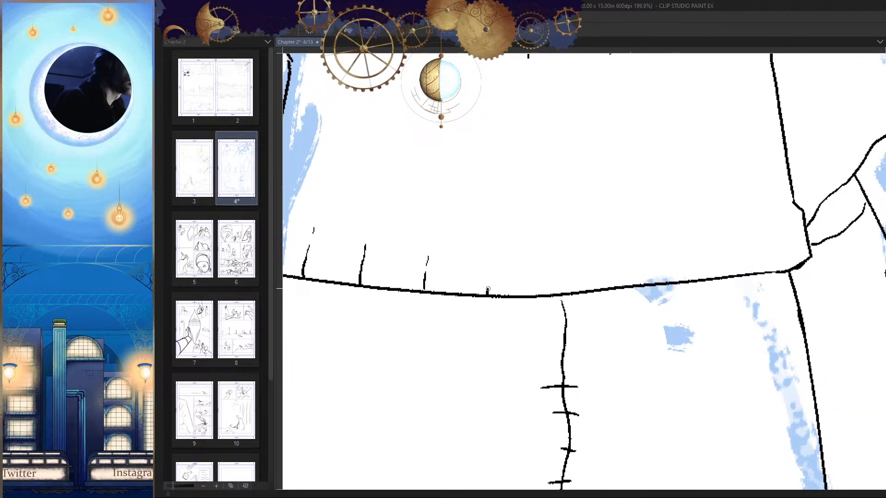
{"action": "left_click_drag", "start_coordinate": [487, 289], "coordinate": [489, 273]}
{"action": "left_click_drag", "start_coordinate": [607, 322], "coordinate": [617, 284]}
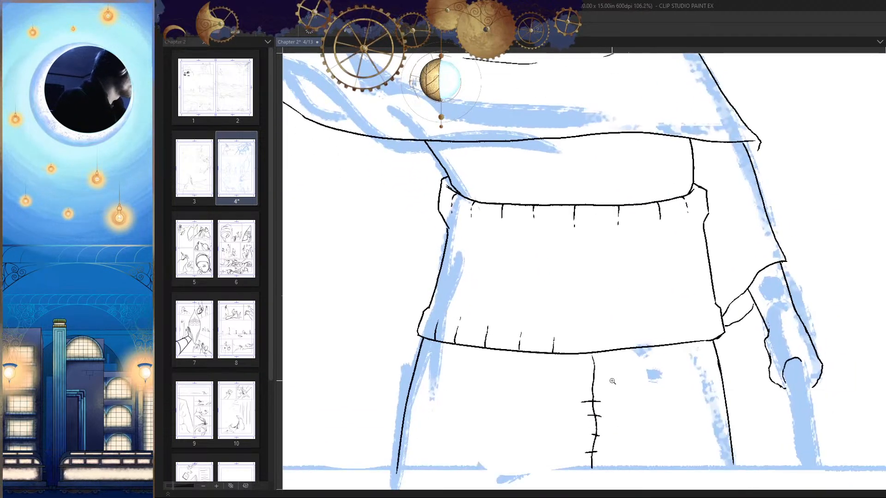
{"action": "left_click_drag", "start_coordinate": [608, 342], "coordinate": [635, 350]}
{"action": "scroll", "coordinate": [585, 354], "scroll_direction": "up", "scroll_amount": 3}
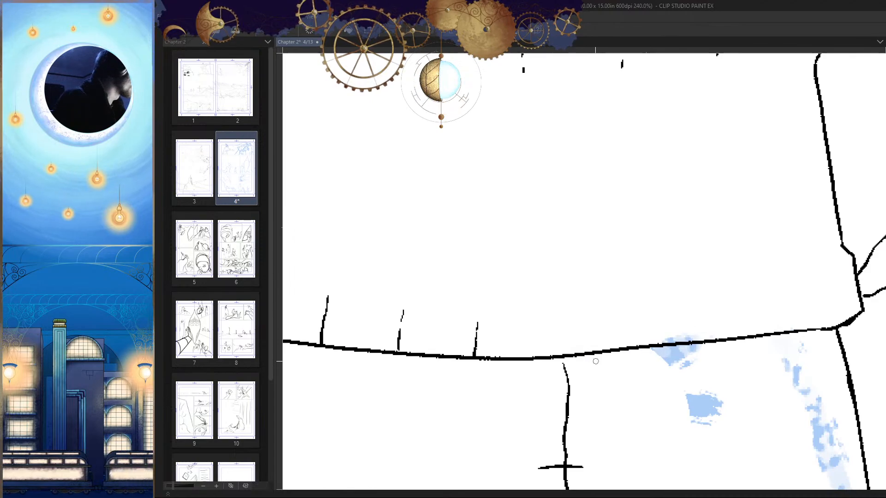
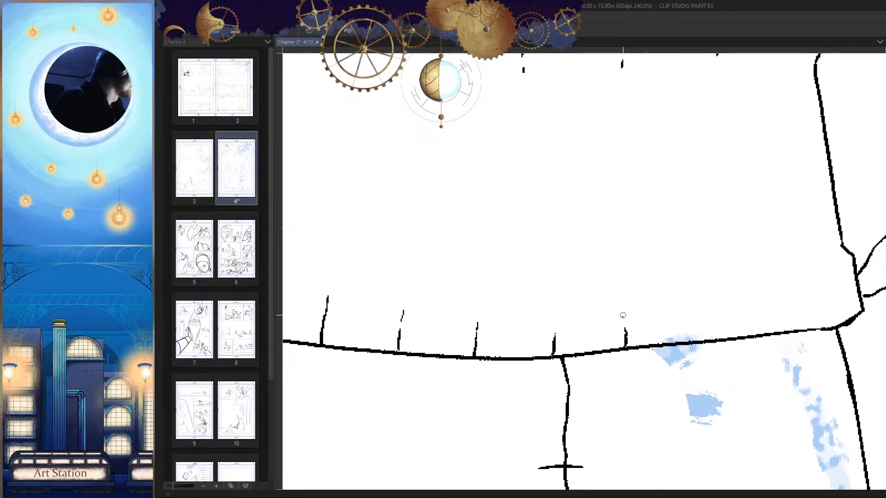
Step: Ink short upright gather lines along the waistband's lower hem, from the center seam to the lowered hand's side
{"action": "left_click_drag", "start_coordinate": [623, 301], "coordinate": [622, 317]}
{"action": "scroll", "coordinate": [646, 319], "scroll_direction": "down", "scroll_amount": 2}
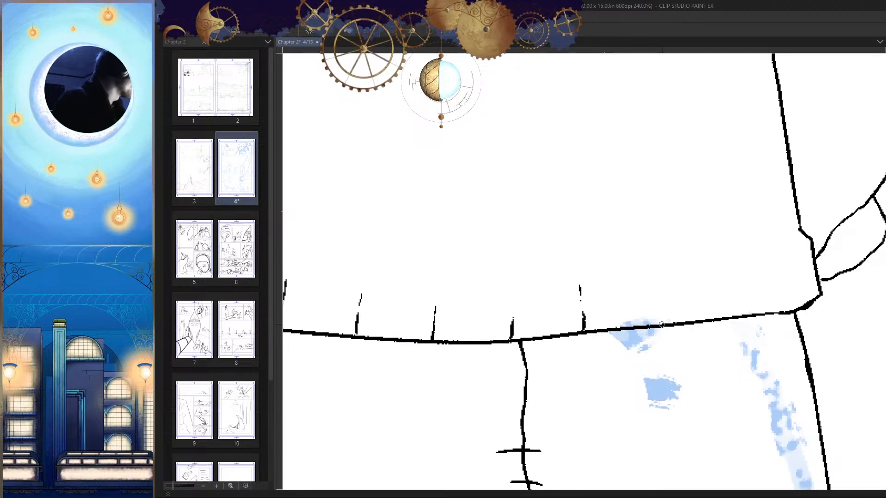
{"action": "left_click_drag", "start_coordinate": [662, 323], "coordinate": [661, 278]}
{"action": "mouse_move", "coordinate": [705, 333]}
{"action": "left_mouse_down"}
{"action": "mouse_move", "coordinate": [650, 344]}
{"action": "mouse_move", "coordinate": [699, 292]}
{"action": "mouse_move", "coordinate": [601, 429]}
{"action": "left_mouse_up"}
{"action": "mouse_move", "coordinate": [714, 374]}
{"action": "left_mouse_down"}
{"action": "mouse_move", "coordinate": [704, 356]}
{"action": "mouse_move", "coordinate": [719, 404]}
{"action": "left_mouse_up"}
{"action": "mouse_move", "coordinate": [706, 333]}
{"action": "left_mouse_down"}
{"action": "mouse_move", "coordinate": [626, 330]}
{"action": "mouse_move", "coordinate": [660, 339]}
{"action": "left_mouse_up"}
Step: Ink three thin curved fold lines across the waistband between its side edges, and save the page
{"action": "mouse_move", "coordinate": [351, 257]}
{"action": "left_mouse_down"}
{"action": "mouse_move", "coordinate": [461, 272]}
{"action": "mouse_move", "coordinate": [600, 270]}
{"action": "left_mouse_up"}
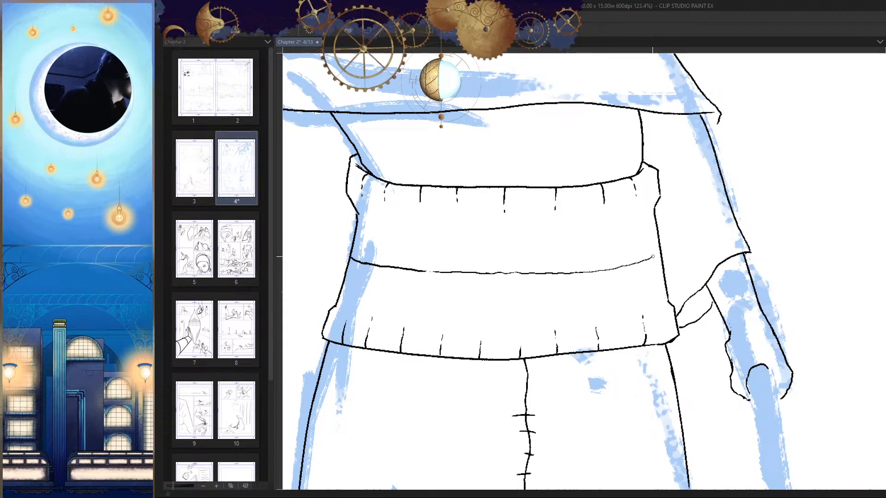
{"action": "scroll", "coordinate": [364, 228], "scroll_direction": "up", "scroll_amount": 3}
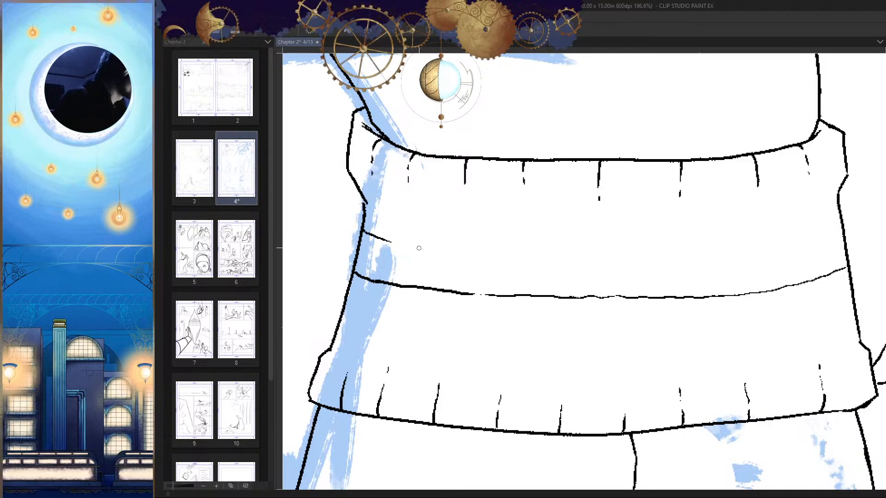
{"action": "mouse_move", "coordinate": [443, 251]}
{"action": "left_mouse_down"}
{"action": "mouse_move", "coordinate": [680, 254]}
{"action": "mouse_move", "coordinate": [835, 231]}
{"action": "left_mouse_up"}
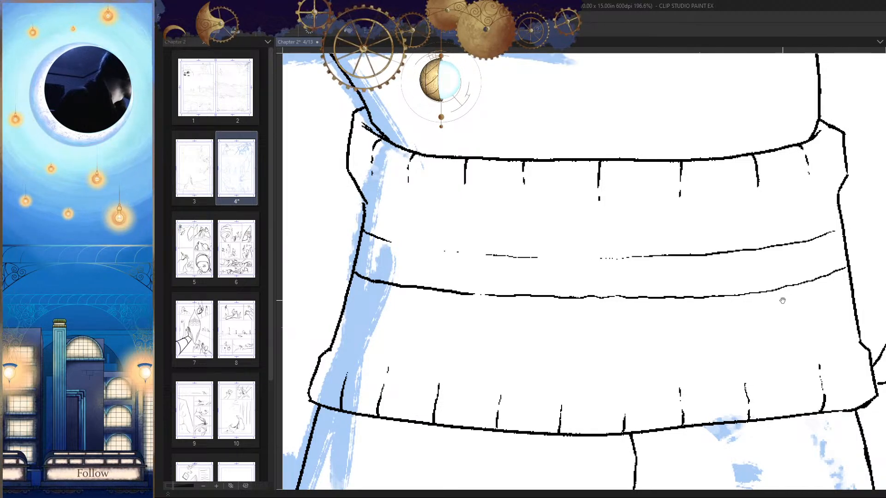
{"action": "left_click_drag", "start_coordinate": [783, 301], "coordinate": [819, 246]}
{"action": "mouse_move", "coordinate": [377, 270]}
{"action": "left_mouse_down"}
{"action": "mouse_move", "coordinate": [558, 308]}
{"action": "mouse_move", "coordinate": [722, 305]}
{"action": "mouse_move", "coordinate": [872, 272]}
{"action": "left_mouse_up"}
{"action": "scroll", "coordinate": [715, 422], "scroll_direction": "down", "scroll_amount": 10}
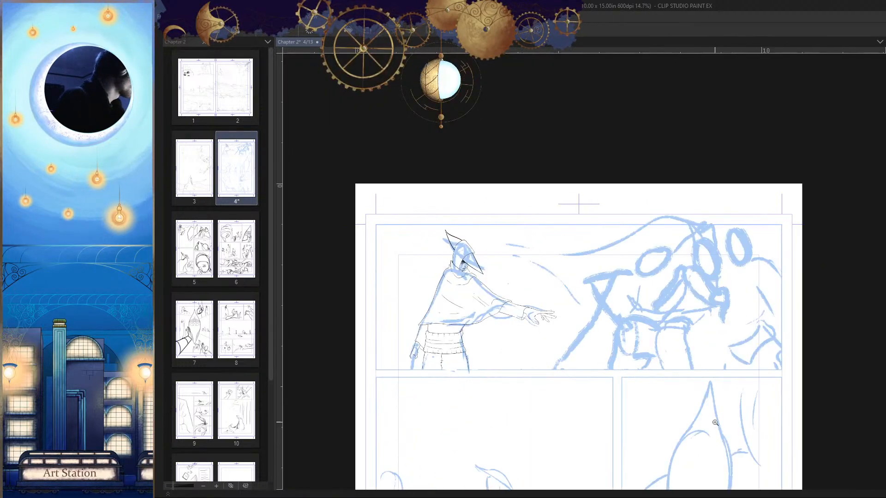
{"action": "key", "text": "ctrl+s"}
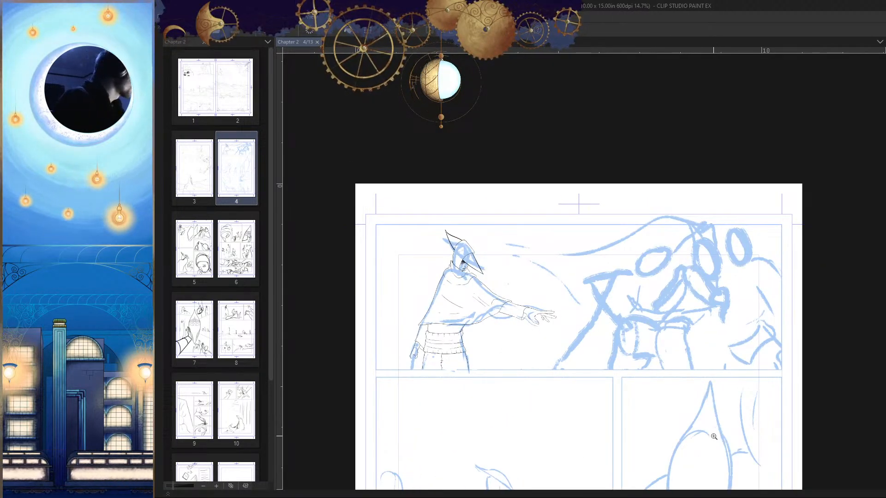
Step: Examine the inked figure and the rough figures beside it across the panel in mirrored view
{"action": "left_click_drag", "start_coordinate": [674, 405], "coordinate": [687, 381]}
{"action": "key", "text": "h"}
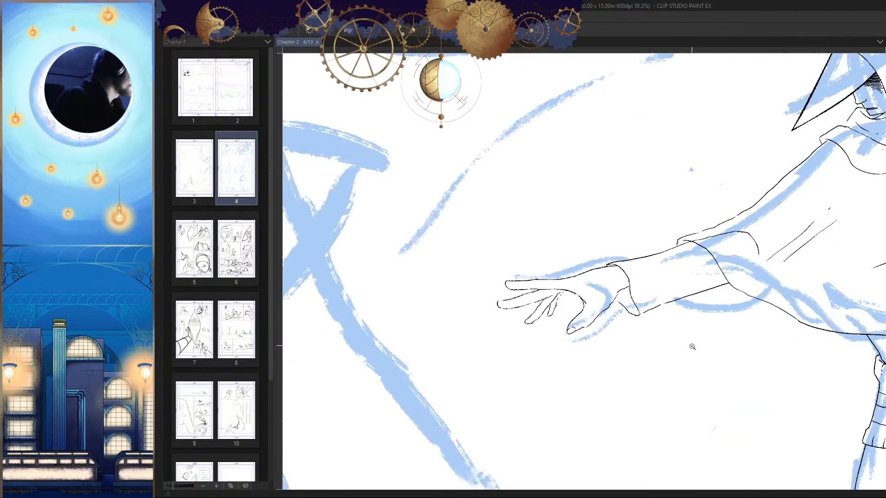
{"action": "left_click_drag", "start_coordinate": [701, 337], "coordinate": [642, 375]}
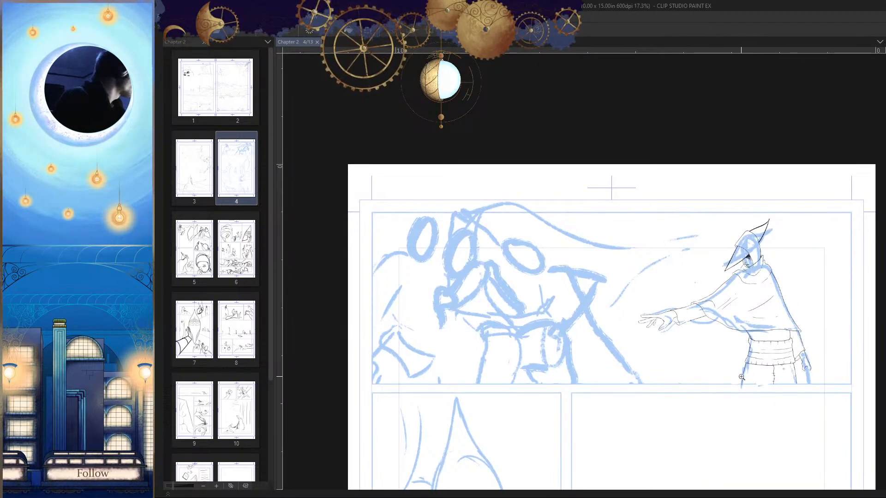
{"action": "left_click_drag", "start_coordinate": [741, 377], "coordinate": [717, 376]}
{"action": "left_click_drag", "start_coordinate": [688, 344], "coordinate": [664, 364]}
{"action": "left_click_drag", "start_coordinate": [655, 358], "coordinate": [701, 368]}
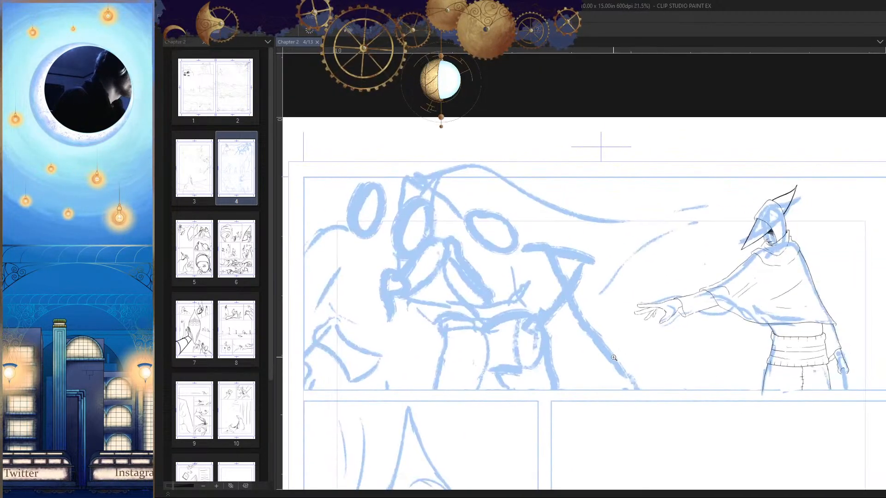
{"action": "left_click_drag", "start_coordinate": [423, 212], "coordinate": [521, 285]}
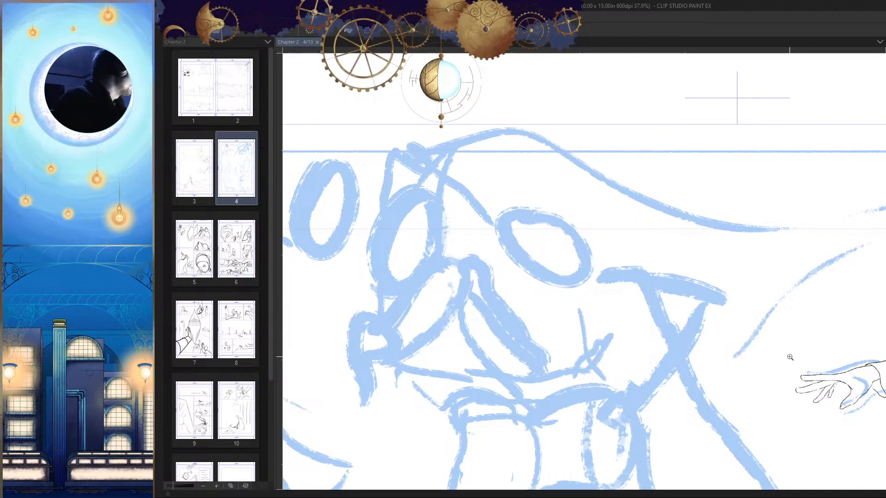
{"action": "left_click_drag", "start_coordinate": [708, 346], "coordinate": [649, 378]}
{"action": "left_click_drag", "start_coordinate": [667, 341], "coordinate": [625, 345]}
{"action": "left_click_drag", "start_coordinate": [735, 433], "coordinate": [721, 420]}
{"action": "left_click_drag", "start_coordinate": [760, 368], "coordinate": [742, 306]}
Step: Thicken the lower garment's side outline under the outstretched arm, from the waistband down to the panel border
{"action": "left_click_drag", "start_coordinate": [613, 262], "coordinate": [572, 417]}
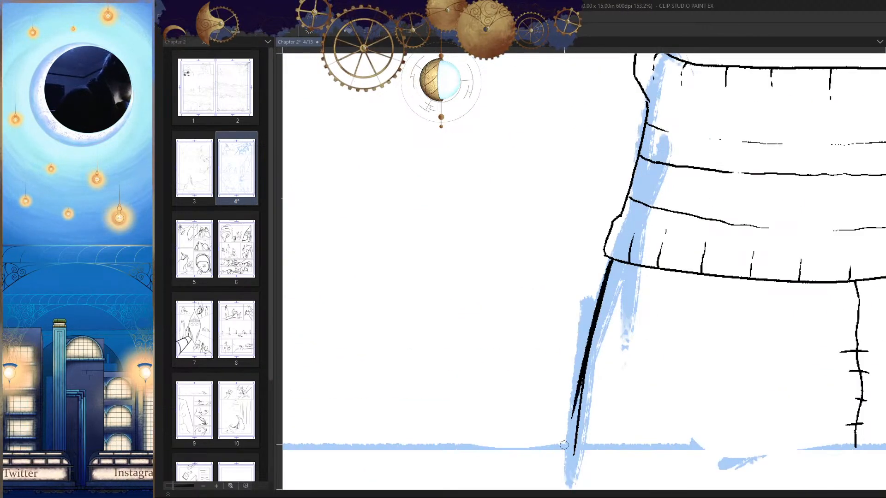
{"action": "left_click_drag", "start_coordinate": [590, 376], "coordinate": [604, 296]}
{"action": "left_click_drag", "start_coordinate": [610, 294], "coordinate": [618, 291]}
{"action": "key", "text": "ctrl+z"}
{"action": "mouse_move", "coordinate": [631, 140]}
{"action": "left_mouse_down"}
{"action": "mouse_move", "coordinate": [592, 316]}
{"action": "mouse_move", "coordinate": [602, 353]}
{"action": "mouse_move", "coordinate": [593, 332]}
{"action": "mouse_move", "coordinate": [584, 374]}
{"action": "left_mouse_up"}
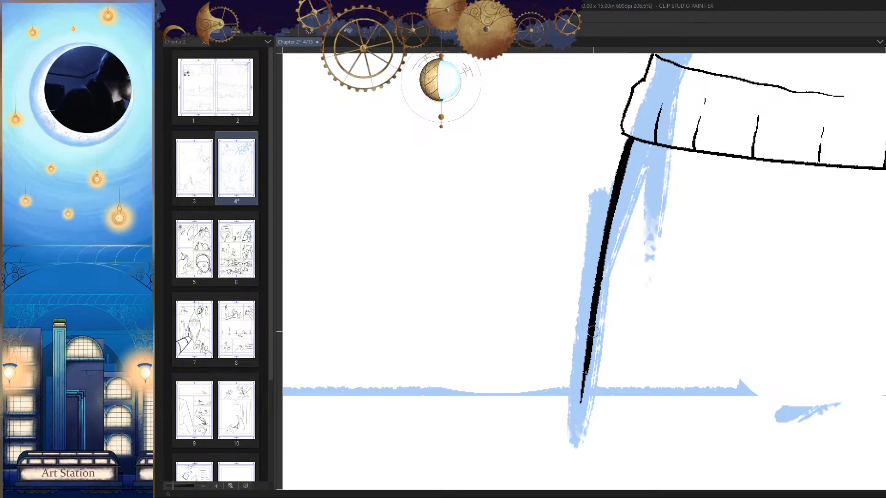
Step: Thicken the lower garment's opposite outline, beside the lowered hand, from the waistband down to the panel border
{"action": "key", "text": "h"}
{"action": "left_click_drag", "start_coordinate": [670, 329], "coordinate": [737, 358]}
{"action": "left_click_drag", "start_coordinate": [574, 295], "coordinate": [590, 217]}
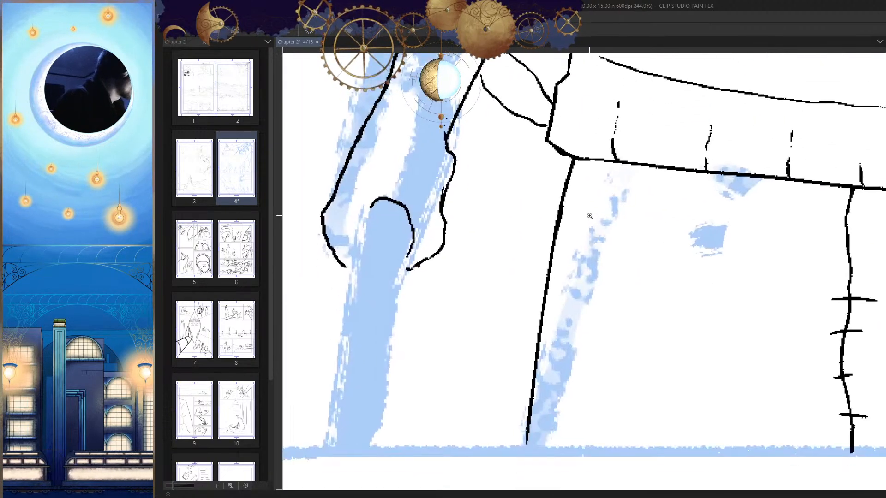
{"action": "left_click_drag", "start_coordinate": [573, 161], "coordinate": [531, 396]}
{"action": "left_click_drag", "start_coordinate": [539, 335], "coordinate": [527, 441]}
{"action": "left_click_drag", "start_coordinate": [576, 371], "coordinate": [549, 366]}
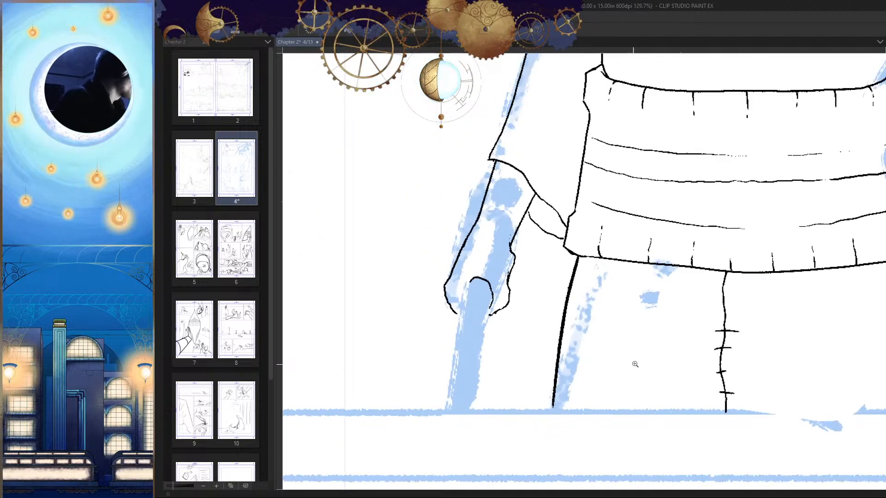
Step: Thicken the waistband's lower hem line from the center seam toward the lowered hand's side
{"action": "key", "text": "h"}
{"action": "mouse_move", "coordinate": [544, 262]}
{"action": "left_mouse_down"}
{"action": "mouse_move", "coordinate": [587, 263]}
{"action": "mouse_move", "coordinate": [679, 243]}
{"action": "left_mouse_up"}
{"action": "left_click_drag", "start_coordinate": [753, 220], "coordinate": [341, 272]}
{"action": "left_click_drag", "start_coordinate": [392, 272], "coordinate": [643, 257]}
{"action": "left_click_drag", "start_coordinate": [674, 251], "coordinate": [738, 272]}
{"action": "key", "text": "ctrl+z"}
{"action": "mouse_move", "coordinate": [807, 254]}
{"action": "left_mouse_down"}
{"action": "mouse_move", "coordinate": [853, 244]}
{"action": "mouse_move", "coordinate": [633, 239]}
{"action": "mouse_move", "coordinate": [473, 254]}
{"action": "left_mouse_up"}
{"action": "left_click_drag", "start_coordinate": [392, 264], "coordinate": [636, 224]}
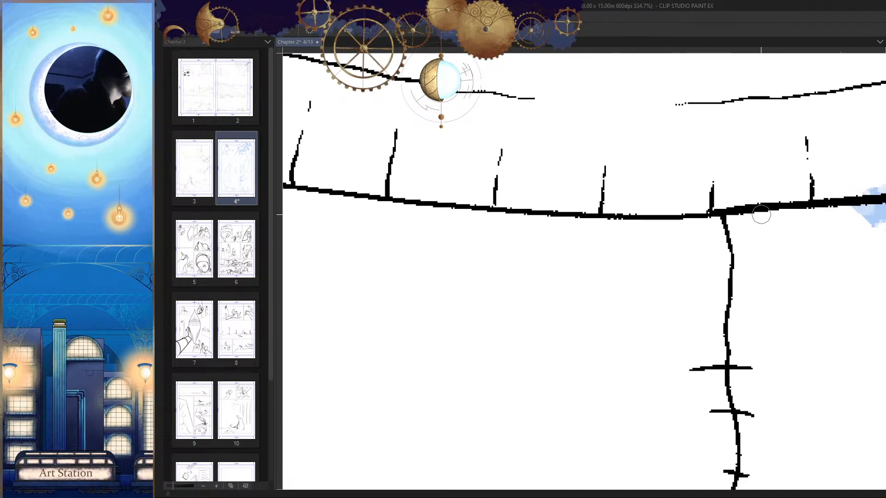
Step: Continue thickening the waistband's lower hem line between the center seam and the outstretched arm's side
{"action": "left_click_drag", "start_coordinate": [715, 213], "coordinate": [449, 214]}
{"action": "left_click_drag", "start_coordinate": [425, 257], "coordinate": [630, 283]}
{"action": "key", "text": "ctrl+z"}
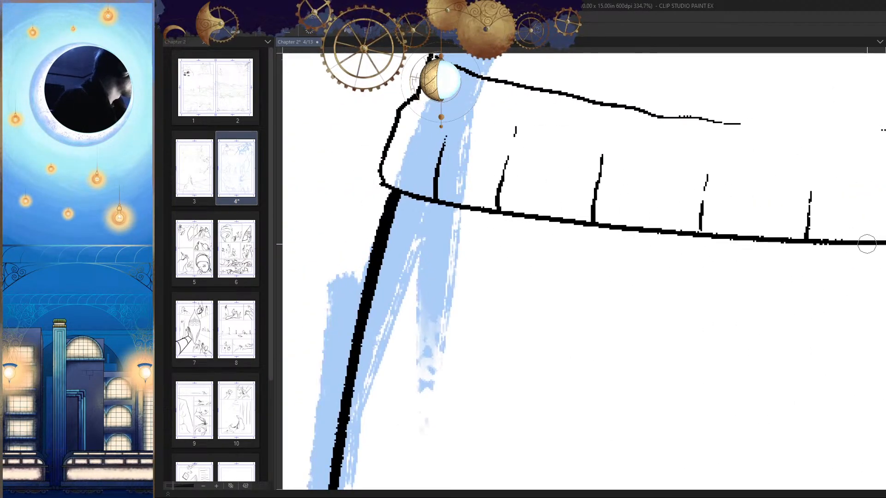
{"action": "left_click_drag", "start_coordinate": [872, 252], "coordinate": [752, 278]}
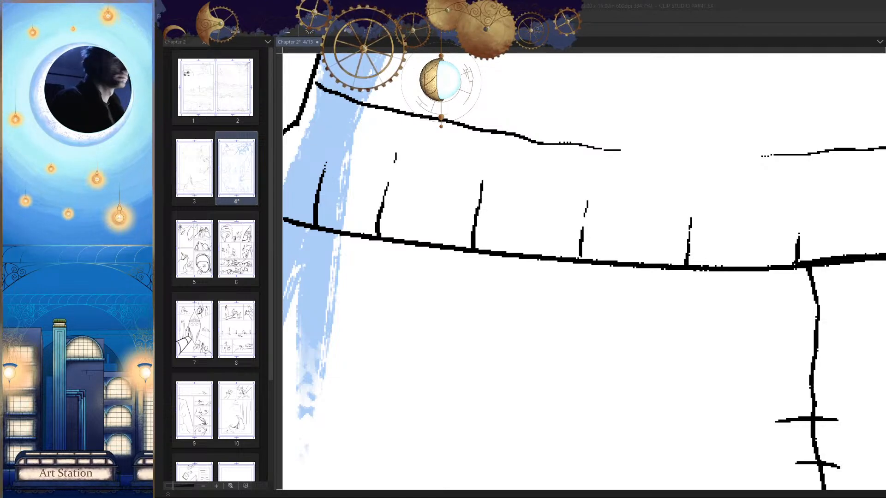
{"action": "left_click_drag", "start_coordinate": [729, 257], "coordinate": [773, 248]}
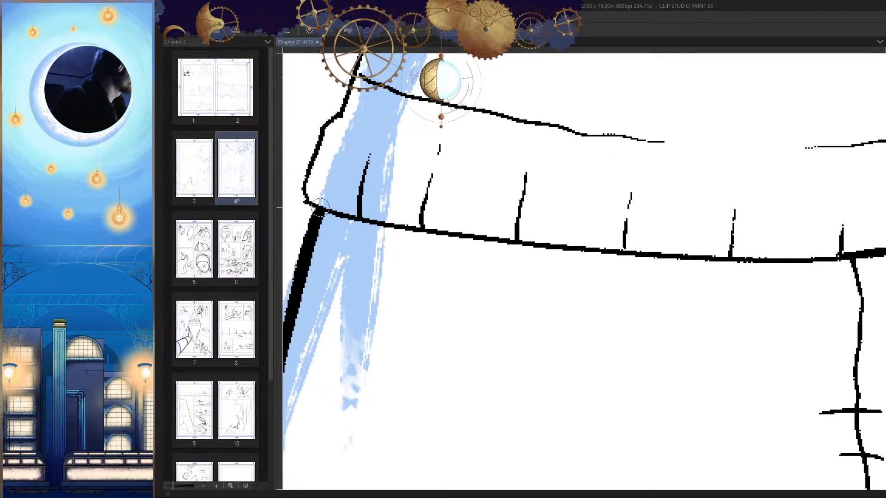
{"action": "mouse_move", "coordinate": [323, 210]}
{"action": "left_mouse_down"}
{"action": "mouse_move", "coordinate": [538, 247]}
{"action": "mouse_move", "coordinate": [853, 254]}
{"action": "mouse_move", "coordinate": [484, 256]}
{"action": "left_mouse_up"}
{"action": "left_click_drag", "start_coordinate": [706, 311], "coordinate": [638, 361], "text": "ctrl"}
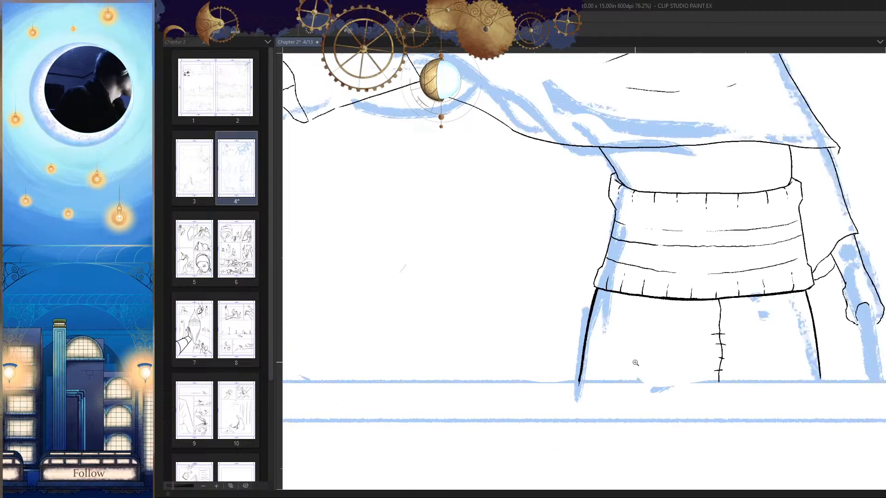
Step: Add more weight to the middle of the waistband's lower hem and even out its transition toward the side
{"action": "key", "text": "h"}
{"action": "left_click_drag", "start_coordinate": [486, 298], "coordinate": [564, 318], "text": "ctrl"}
{"action": "left_click_drag", "start_coordinate": [474, 327], "coordinate": [609, 293]}
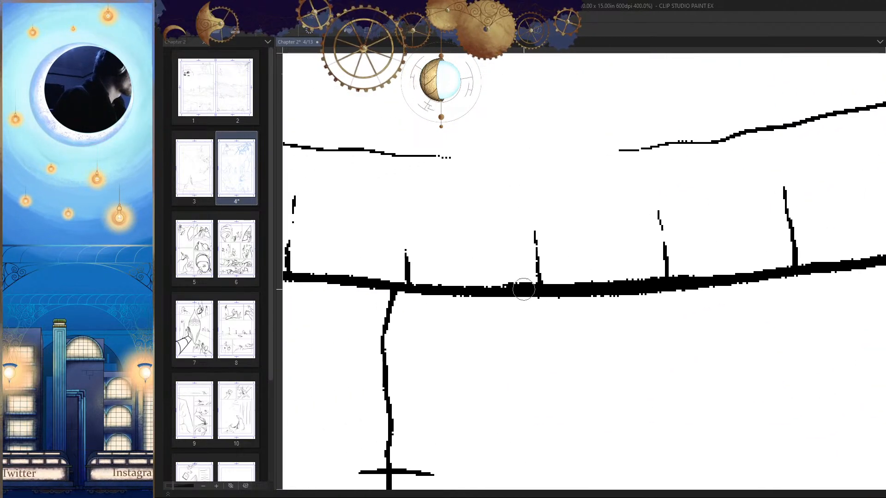
{"action": "left_click_drag", "start_coordinate": [515, 282], "coordinate": [535, 282]}
{"action": "key", "text": "h"}
{"action": "left_click_drag", "start_coordinate": [693, 287], "coordinate": [799, 267]}
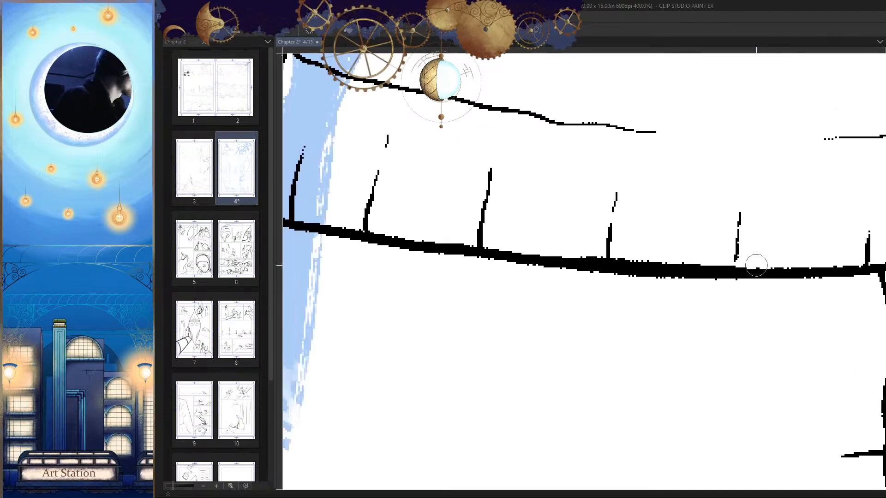
{"action": "left_click_drag", "start_coordinate": [742, 262], "coordinate": [582, 255]}
{"action": "left_click_drag", "start_coordinate": [654, 314], "coordinate": [588, 352], "text": "ctrl"}
{"action": "mouse_move", "coordinate": [698, 359]}
{"action": "left_mouse_down", "text": "ctrl"}
{"action": "mouse_move", "coordinate": [650, 385]}
{"action": "mouse_move", "coordinate": [704, 346]}
{"action": "mouse_move", "coordinate": [731, 340]}
{"action": "left_mouse_up", "text": "ctrl"}
{"action": "left_click_drag", "start_coordinate": [609, 270], "coordinate": [604, 276]}
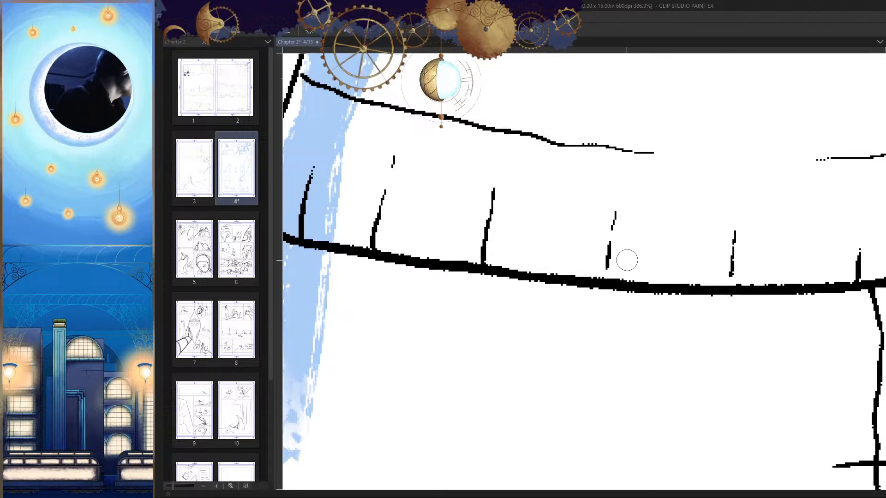
{"action": "left_click_drag", "start_coordinate": [741, 313], "coordinate": [740, 396], "text": "ctrl"}
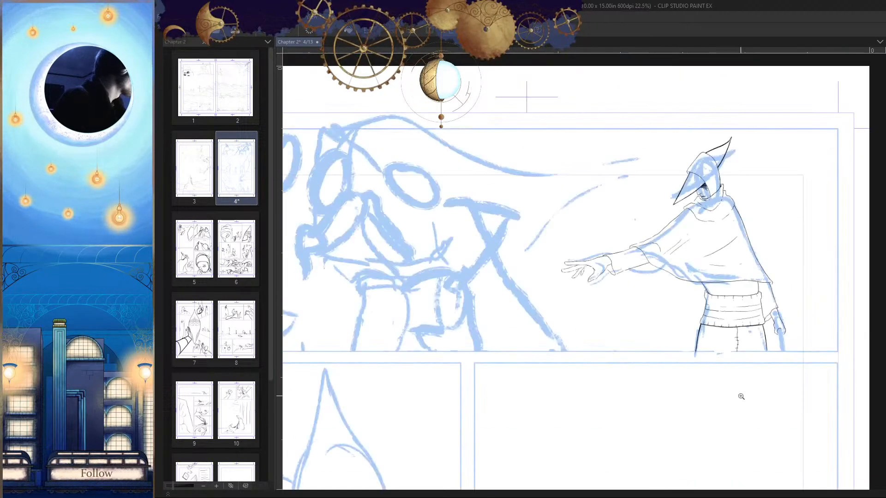
Step: Thicken the waistband's upper edge from the corner on the lowered arm's side toward the middle
{"action": "left_click_drag", "start_coordinate": [740, 290], "coordinate": [786, 300], "text": "ctrl"}
{"action": "key", "text": "h"}
{"action": "left_click_drag", "start_coordinate": [671, 345], "coordinate": [794, 278]}
{"action": "left_click_drag", "start_coordinate": [511, 245], "coordinate": [551, 238], "text": "ctrl"}
{"action": "mouse_move", "coordinate": [429, 193]}
{"action": "left_mouse_down"}
{"action": "mouse_move", "coordinate": [436, 254]}
{"action": "mouse_move", "coordinate": [469, 275]}
{"action": "mouse_move", "coordinate": [585, 290]}
{"action": "left_mouse_up"}
{"action": "key", "text": "ctrl+z"}
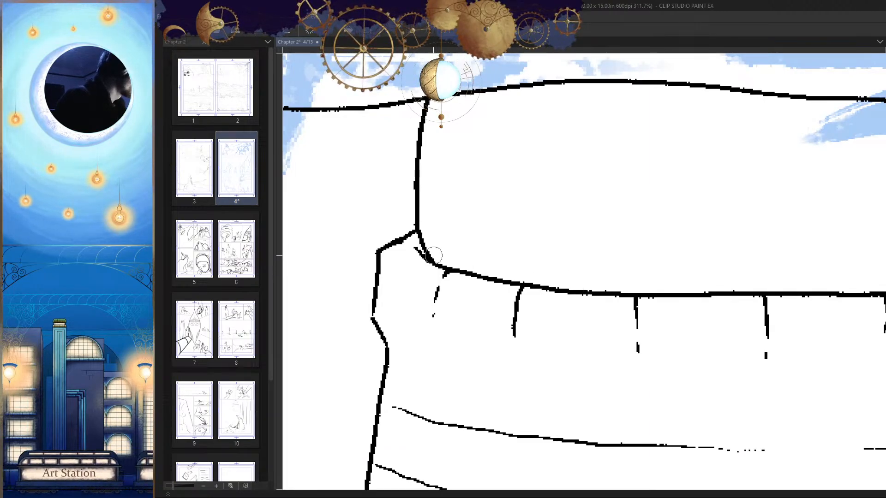
{"action": "mouse_move", "coordinate": [425, 249]}
{"action": "left_mouse_down"}
{"action": "mouse_move", "coordinate": [474, 273]}
{"action": "mouse_move", "coordinate": [598, 292]}
{"action": "left_mouse_up"}
{"action": "mouse_move", "coordinate": [644, 295]}
{"action": "left_mouse_down"}
{"action": "mouse_move", "coordinate": [723, 299]}
{"action": "mouse_move", "coordinate": [658, 356]}
{"action": "left_mouse_up"}
{"action": "key", "text": "h"}
{"action": "left_click_drag", "start_coordinate": [713, 349], "coordinate": [646, 323], "text": "ctrl"}
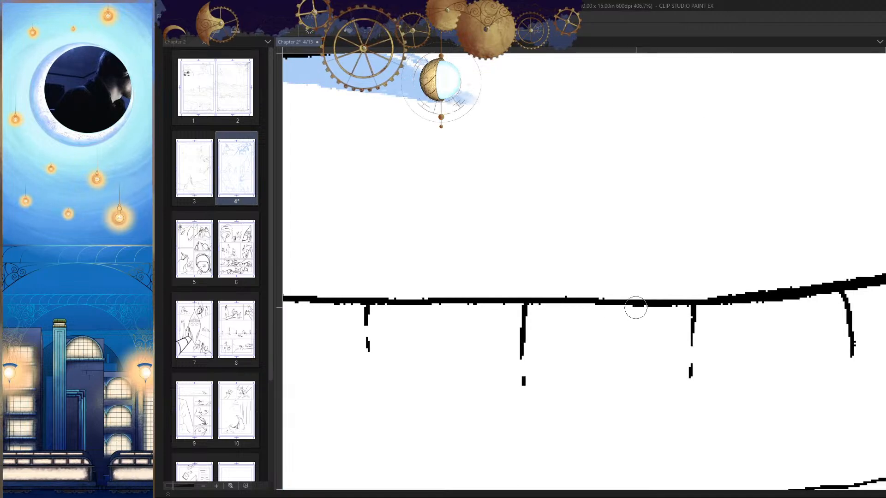
Step: Build up heavy line weight at the waistband's opposite upper corner, tapering along the upper edge
{"action": "left_click_drag", "start_coordinate": [747, 312], "coordinate": [644, 429], "text": "ctrl"}
{"action": "key", "text": "h"}
{"action": "mouse_move", "coordinate": [489, 326]}
{"action": "left_mouse_down", "text": "ctrl"}
{"action": "mouse_move", "coordinate": [572, 290]}
{"action": "mouse_move", "coordinate": [607, 250]}
{"action": "mouse_move", "coordinate": [600, 239]}
{"action": "mouse_move", "coordinate": [609, 217]}
{"action": "mouse_move", "coordinate": [604, 243]}
{"action": "mouse_move", "coordinate": [554, 274]}
{"action": "left_mouse_up", "text": "ctrl"}
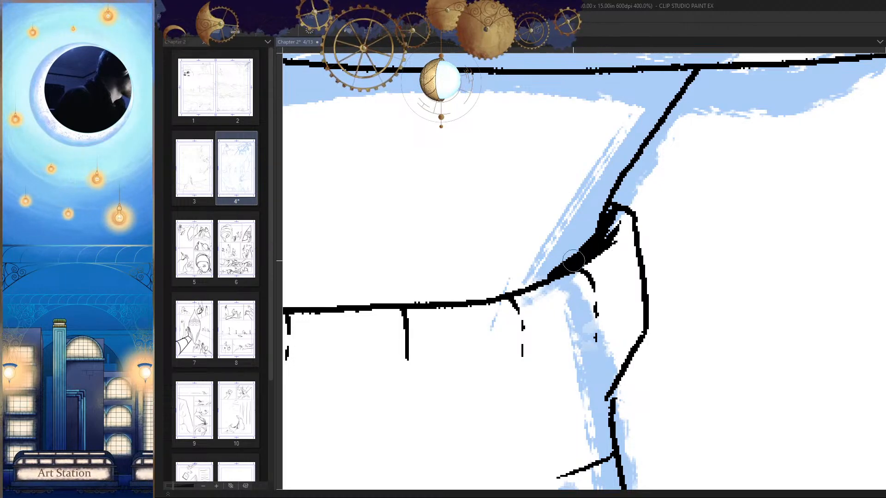
{"action": "left_click_drag", "start_coordinate": [595, 239], "coordinate": [512, 288]}
{"action": "left_click_drag", "start_coordinate": [565, 318], "coordinate": [723, 450], "text": "ctrl"}
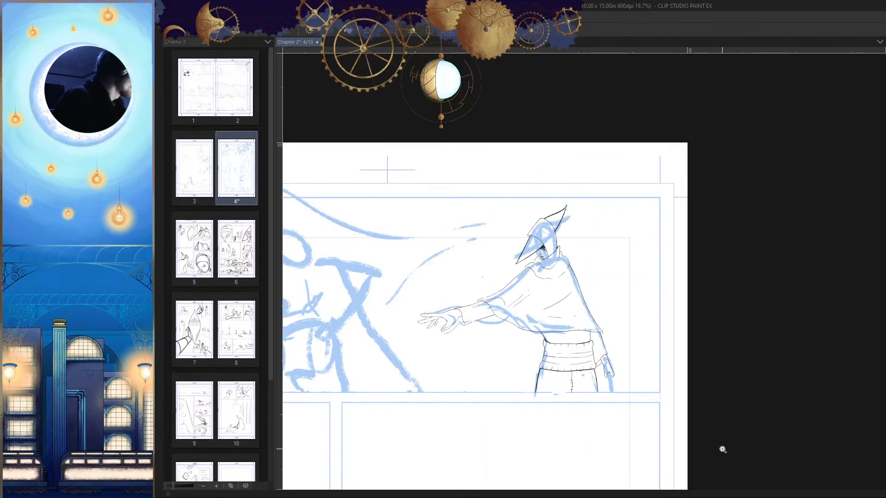
{"action": "left_click_drag", "start_coordinate": [650, 373], "coordinate": [664, 304], "text": "ctrl"}
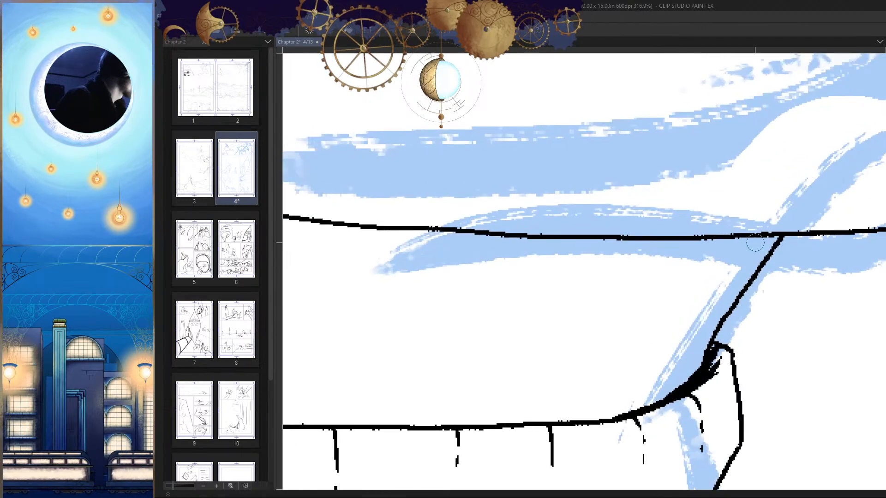
{"action": "left_click_drag", "start_coordinate": [768, 231], "coordinate": [709, 272]}
{"action": "mouse_move", "coordinate": [740, 238]}
{"action": "left_mouse_down"}
{"action": "mouse_move", "coordinate": [686, 277]}
{"action": "mouse_move", "coordinate": [663, 273]}
{"action": "left_mouse_up"}
{"action": "key", "text": "ctrl+z"}
{"action": "key", "text": "ctrl+z"}
{"action": "key", "text": "ctrl+z"}
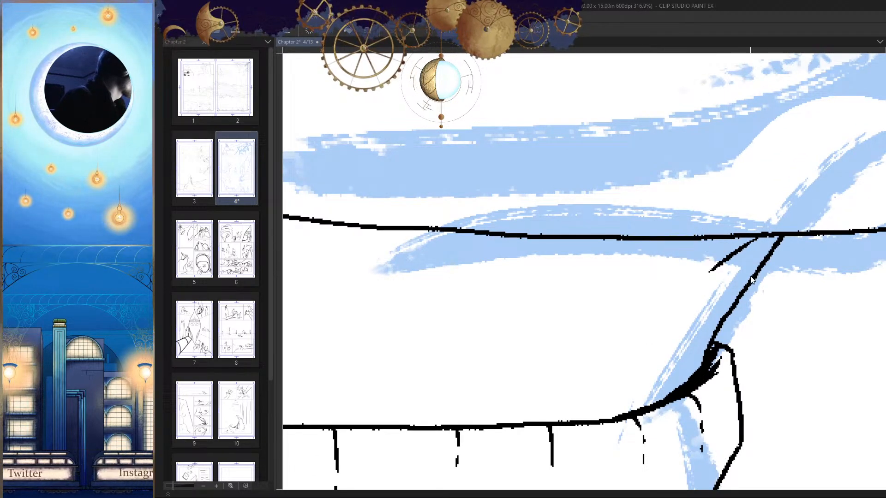
{"action": "scroll", "coordinate": [741, 277], "scroll_direction": "down", "scroll_amount": 2}
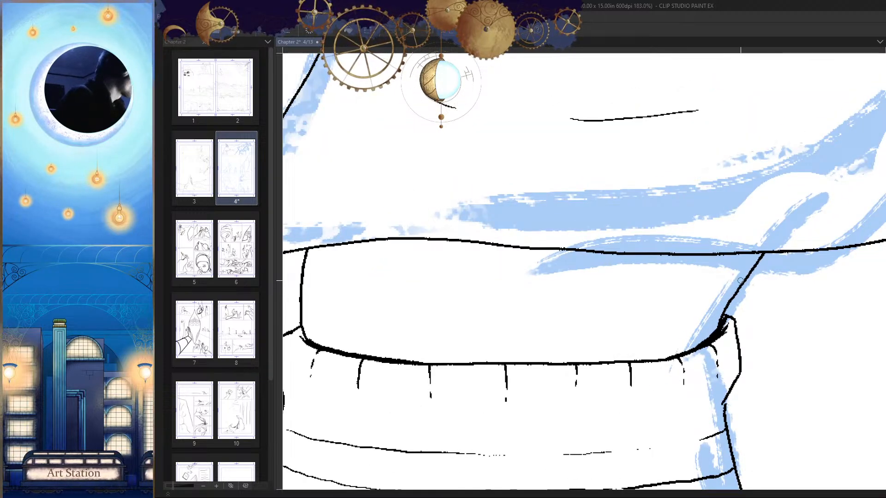
Step: Hatch a diagonal shadow in the corner where the torso's front edge meets the cloak's lower hem
{"action": "key", "text": "h"}
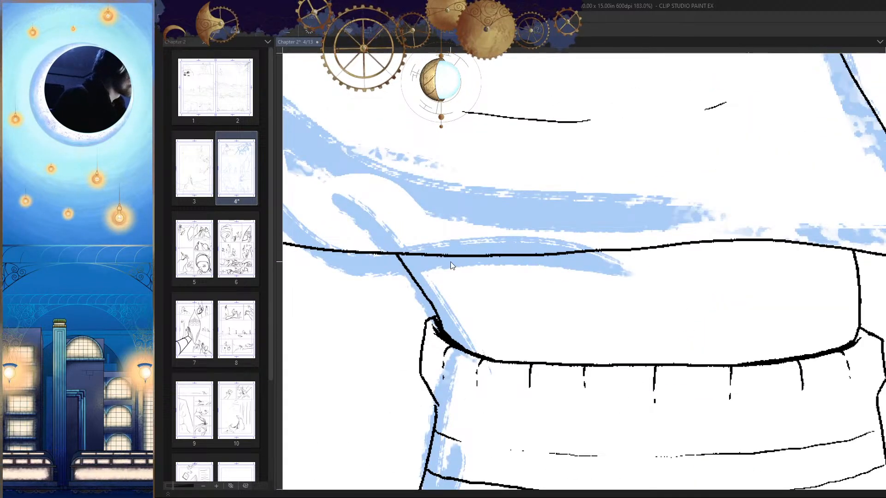
{"action": "scroll", "coordinate": [417, 262], "scroll_direction": "up", "scroll_amount": 4}
{"action": "mouse_move", "coordinate": [386, 279]}
{"action": "left_mouse_down"}
{"action": "mouse_move", "coordinate": [418, 223]}
{"action": "mouse_move", "coordinate": [401, 222]}
{"action": "left_mouse_up"}
{"action": "mouse_move", "coordinate": [367, 259]}
{"action": "left_mouse_down"}
{"action": "mouse_move", "coordinate": [376, 220]}
{"action": "mouse_move", "coordinate": [350, 243]}
{"action": "left_mouse_up"}
{"action": "mouse_move", "coordinate": [436, 222]}
{"action": "left_mouse_down"}
{"action": "mouse_move", "coordinate": [392, 298]}
{"action": "mouse_move", "coordinate": [399, 305]}
{"action": "mouse_move", "coordinate": [411, 285]}
{"action": "left_mouse_up"}
{"action": "mouse_move", "coordinate": [472, 219]}
{"action": "left_mouse_down"}
{"action": "mouse_move", "coordinate": [415, 300]}
{"action": "mouse_move", "coordinate": [417, 323]}
{"action": "mouse_move", "coordinate": [447, 300]}
{"action": "left_mouse_up"}
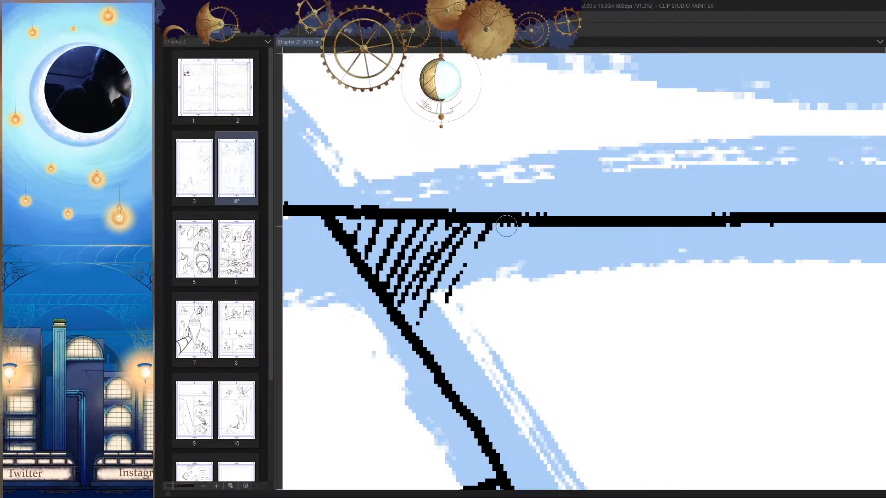
Step: Extend the hatching along the cloak hem's underside with progressively shorter diagonal strokes away from the corner
{"action": "left_click_drag", "start_coordinate": [508, 224], "coordinate": [466, 300]}
{"action": "mouse_move", "coordinate": [528, 222]}
{"action": "left_mouse_down"}
{"action": "mouse_move", "coordinate": [489, 290]}
{"action": "mouse_move", "coordinate": [510, 286]}
{"action": "left_mouse_up"}
{"action": "mouse_move", "coordinate": [574, 217]}
{"action": "left_mouse_down"}
{"action": "mouse_move", "coordinate": [538, 275]}
{"action": "mouse_move", "coordinate": [553, 271]}
{"action": "left_mouse_up"}
{"action": "mouse_move", "coordinate": [618, 224]}
{"action": "left_mouse_down"}
{"action": "mouse_move", "coordinate": [588, 270]}
{"action": "mouse_move", "coordinate": [621, 258]}
{"action": "left_mouse_up"}
{"action": "left_click_drag", "start_coordinate": [656, 226], "coordinate": [640, 258]}
{"action": "left_click_drag", "start_coordinate": [690, 228], "coordinate": [674, 258]}
{"action": "left_click", "coordinate": [713, 243]}
{"action": "left_click_drag", "start_coordinate": [754, 224], "coordinate": [738, 248]}
{"action": "mouse_move", "coordinate": [773, 224]}
{"action": "left_mouse_down"}
{"action": "mouse_move", "coordinate": [763, 236]}
{"action": "mouse_move", "coordinate": [713, 242]}
{"action": "left_mouse_up"}
{"action": "left_click_drag", "start_coordinate": [712, 226], "coordinate": [699, 249]}
{"action": "left_click_drag", "start_coordinate": [729, 297], "coordinate": [633, 364]}
{"action": "left_click_drag", "start_coordinate": [707, 352], "coordinate": [682, 357]}
{"action": "key", "text": "h"}
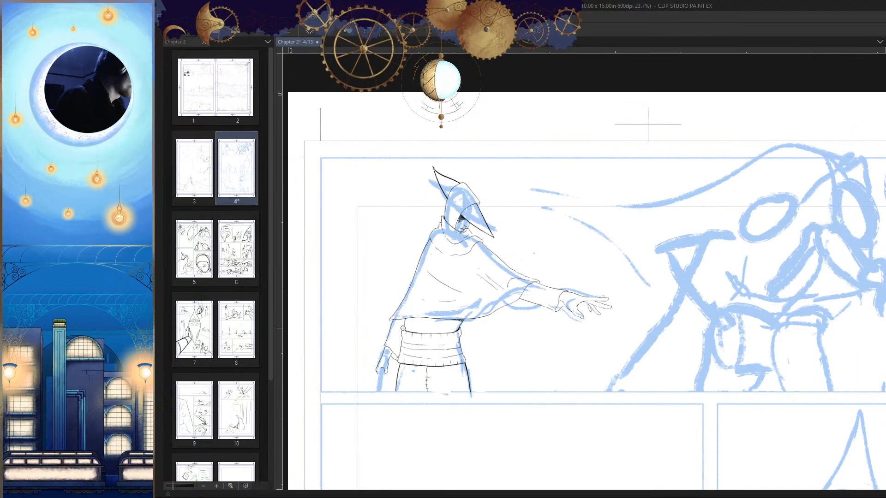
Step: Redraw the cloak's rear corner with a clean line slanting down from its tip to the lowered arm's outline
{"action": "left_click_drag", "start_coordinate": [403, 327], "coordinate": [675, 316]}
{"action": "key", "text": "h"}
{"action": "key", "text": "h"}
{"action": "mouse_move", "coordinate": [765, 272]}
{"action": "left_mouse_down"}
{"action": "mouse_move", "coordinate": [783, 290]}
{"action": "mouse_move", "coordinate": [691, 343]}
{"action": "mouse_move", "coordinate": [705, 311]}
{"action": "left_mouse_up"}
{"action": "scroll", "coordinate": [530, 258], "scroll_direction": "up", "scroll_amount": 5}
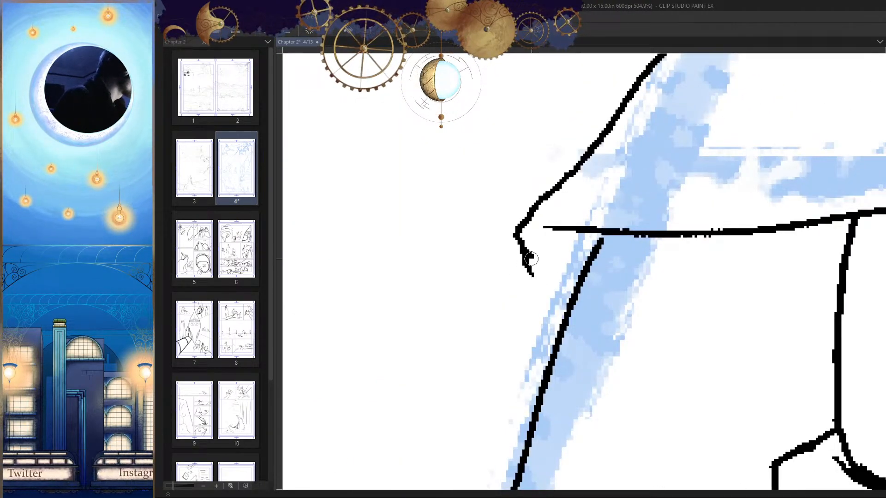
{"action": "left_click_drag", "start_coordinate": [526, 252], "coordinate": [560, 299]}
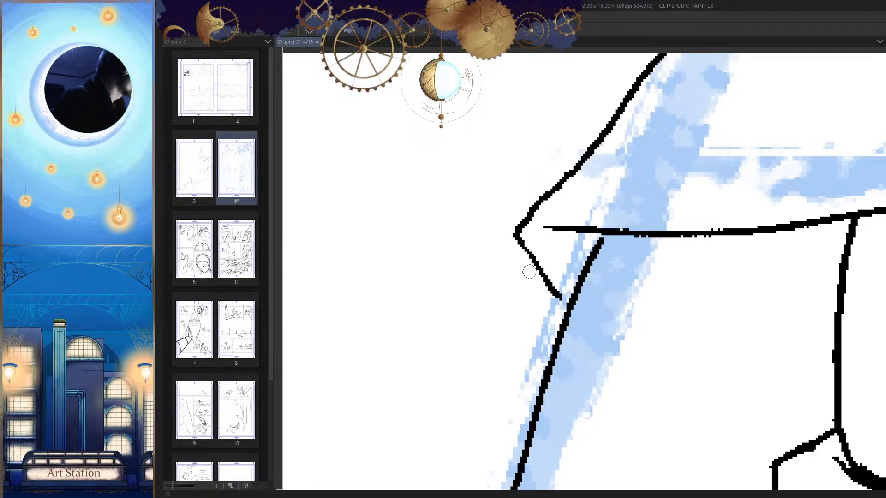
Step: Thicken the outline of the cloak's folded rear corner down to the lowered arm and weight the adjoining end of the hem
{"action": "left_click_drag", "start_coordinate": [515, 231], "coordinate": [567, 308]}
{"action": "left_click_drag", "start_coordinate": [609, 233], "coordinate": [546, 229]}
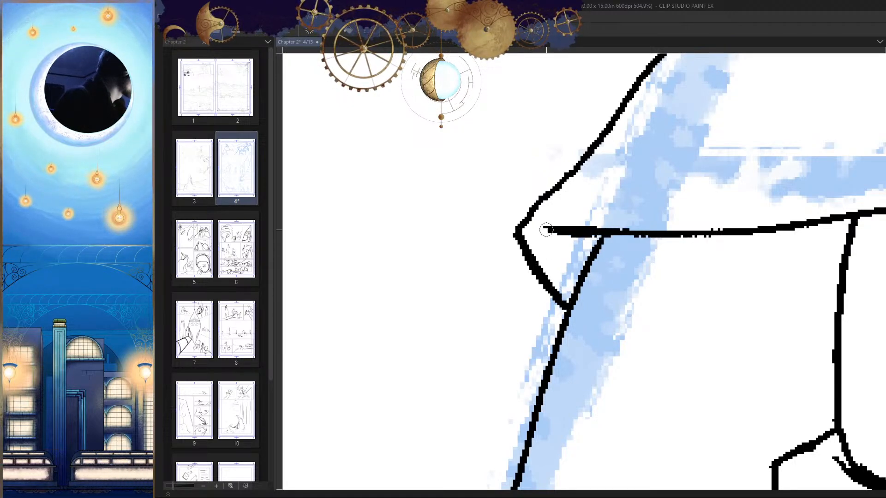
{"action": "mouse_move", "coordinate": [604, 237]}
{"action": "left_mouse_down"}
{"action": "mouse_move", "coordinate": [553, 261]}
{"action": "mouse_move", "coordinate": [571, 295]}
{"action": "mouse_move", "coordinate": [563, 318]}
{"action": "left_mouse_up"}
{"action": "key", "text": "h"}
{"action": "left_click_drag", "start_coordinate": [659, 313], "coordinate": [632, 364]}
{"action": "key", "text": "h"}
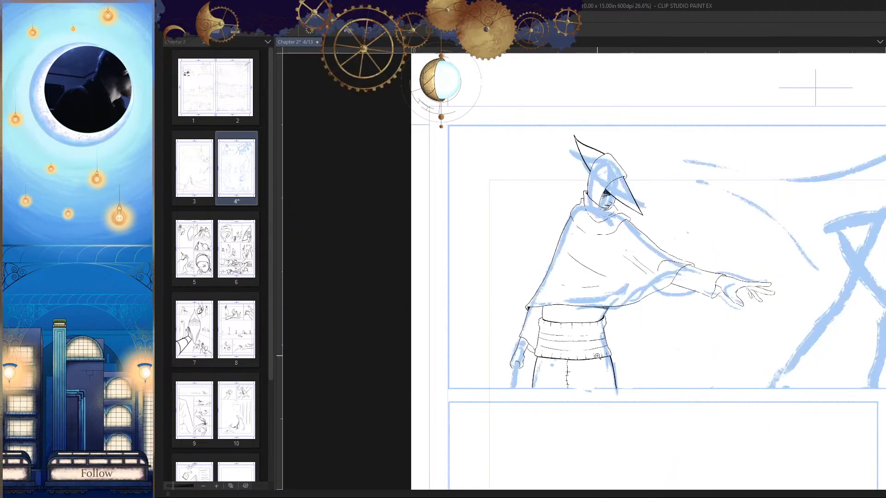
Step: Shade the inside of the cloak's rear corner fold with short, dense diagonal hatching strokes
{"action": "left_click_drag", "start_coordinate": [530, 314], "coordinate": [582, 333]}
{"action": "key", "text": "ctrl+z"}
{"action": "left_click_drag", "start_coordinate": [536, 256], "coordinate": [572, 258]}
{"action": "mouse_move", "coordinate": [562, 245]}
{"action": "left_mouse_down"}
{"action": "mouse_move", "coordinate": [496, 224]}
{"action": "mouse_move", "coordinate": [523, 263]}
{"action": "left_mouse_up"}
{"action": "left_click_drag", "start_coordinate": [583, 233], "coordinate": [519, 288]}
{"action": "left_click_drag", "start_coordinate": [576, 253], "coordinate": [530, 297]}
{"action": "left_click_drag", "start_coordinate": [599, 294], "coordinate": [540, 356]}
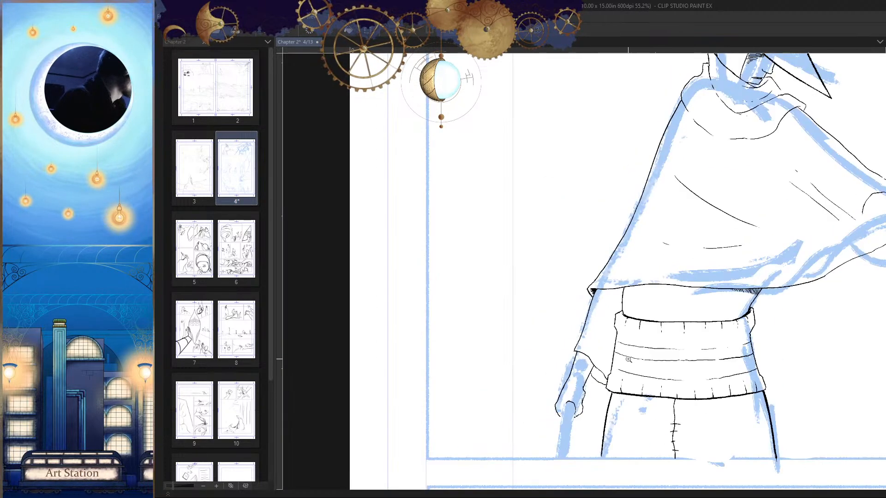
{"action": "key", "text": "h"}
{"action": "left_click_drag", "start_coordinate": [655, 317], "coordinate": [620, 350]}
{"action": "key", "text": "h"}
{"action": "left_click_drag", "start_coordinate": [696, 285], "coordinate": [741, 281]}
{"action": "key", "text": "h"}
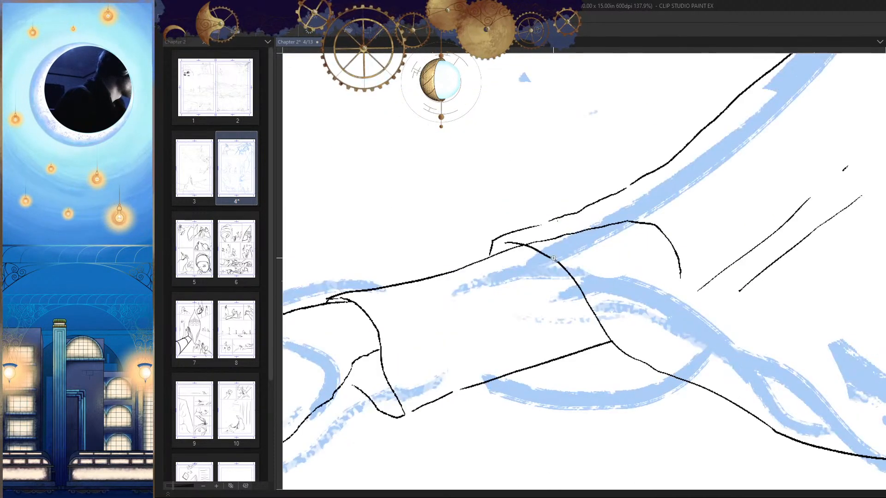
{"action": "left_click_drag", "start_coordinate": [532, 250], "coordinate": [626, 257]}
{"action": "left_click_drag", "start_coordinate": [711, 262], "coordinate": [669, 293]}
{"action": "left_click_drag", "start_coordinate": [743, 284], "coordinate": [772, 286]}
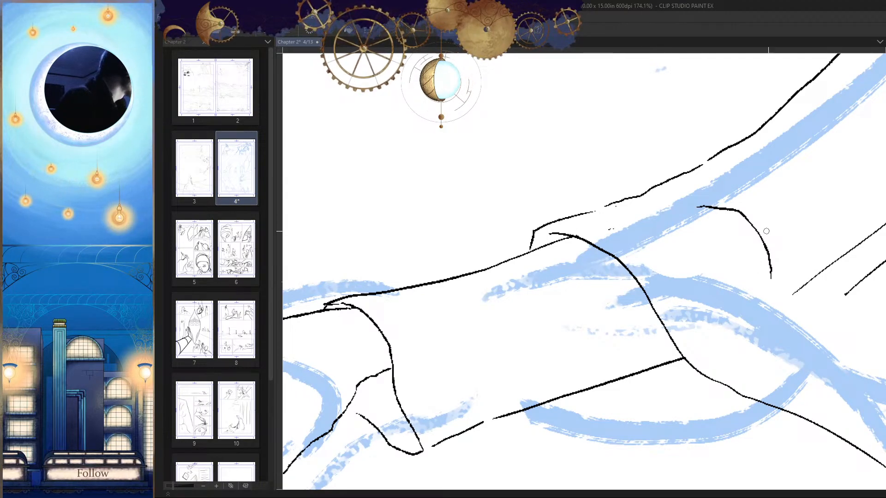
{"action": "key", "text": "h"}
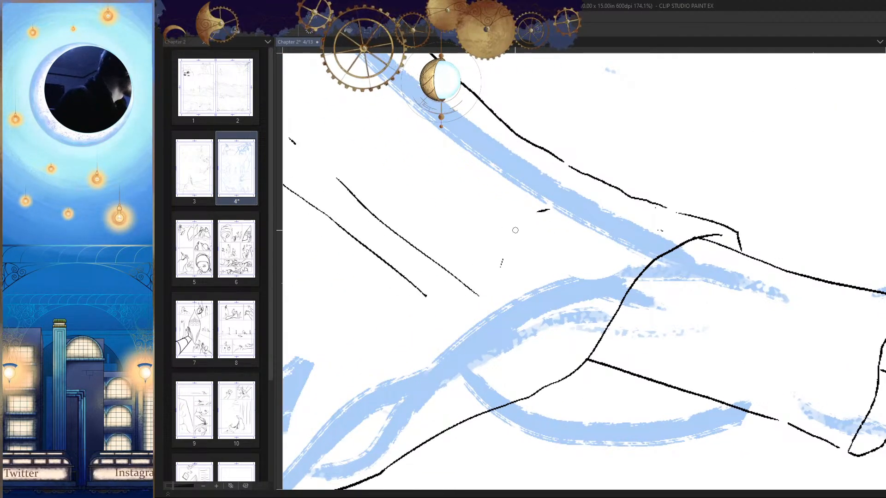
{"action": "left_click_drag", "start_coordinate": [556, 277], "coordinate": [488, 297]}
{"action": "key", "text": "h"}
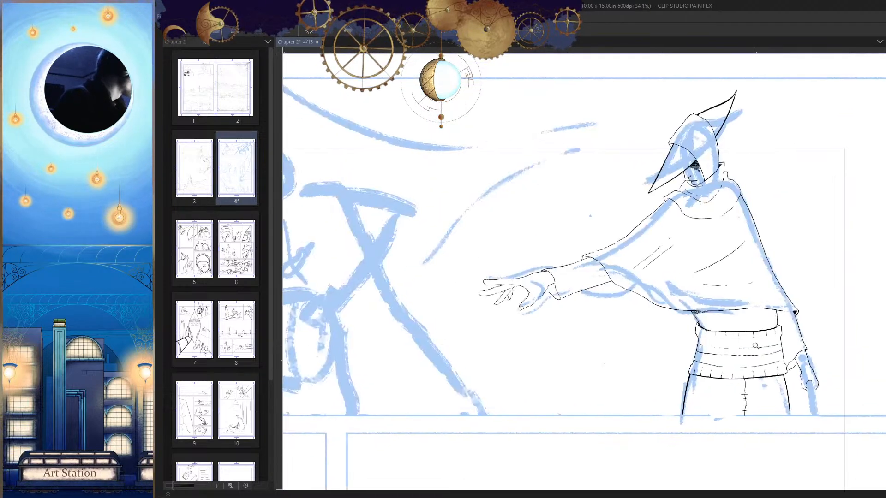
{"action": "left_click_drag", "start_coordinate": [675, 286], "coordinate": [698, 292]}
{"action": "key", "text": "h"}
Step: Build up heavy line weight on the cloak edge crossing the outstretched forearm, tapering to the corner where it meets the sleeve's underside
{"action": "mouse_move", "coordinate": [587, 273]}
{"action": "left_mouse_down"}
{"action": "mouse_move", "coordinate": [608, 268]}
{"action": "mouse_move", "coordinate": [615, 286]}
{"action": "mouse_move", "coordinate": [733, 258]}
{"action": "left_mouse_up"}
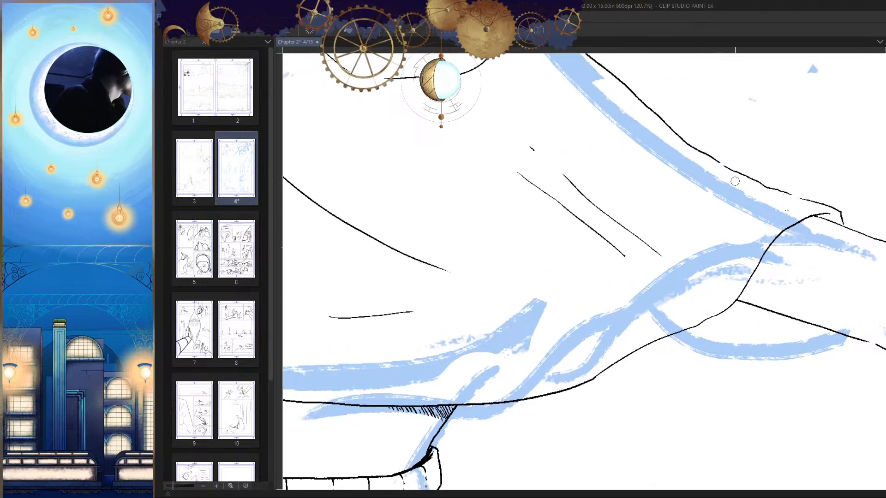
{"action": "mouse_move", "coordinate": [723, 167]}
{"action": "left_mouse_down"}
{"action": "mouse_move", "coordinate": [752, 170]}
{"action": "mouse_move", "coordinate": [683, 224]}
{"action": "left_mouse_up"}
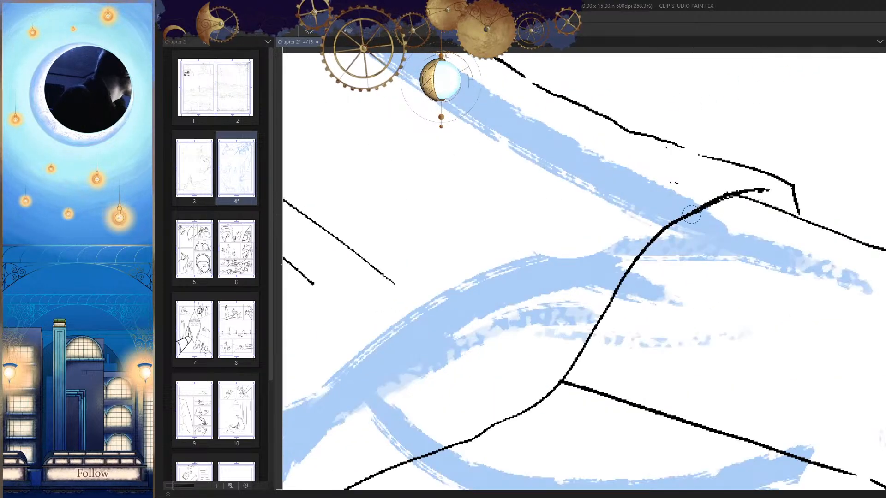
{"action": "left_click_drag", "start_coordinate": [734, 196], "coordinate": [636, 268]}
{"action": "key", "text": "ctrl+z"}
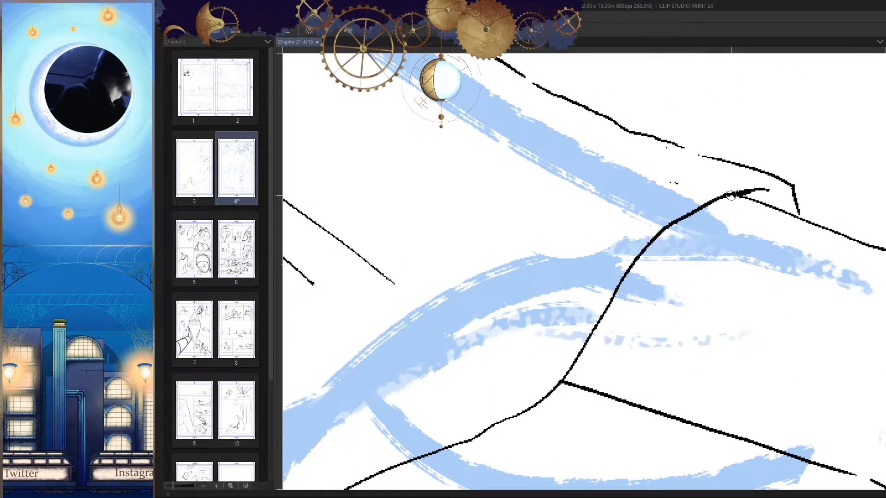
{"action": "left_click_drag", "start_coordinate": [733, 196], "coordinate": [631, 271]}
{"action": "key", "text": "ctrl+z"}
{"action": "mouse_move", "coordinate": [665, 234]}
{"action": "left_mouse_down"}
{"action": "mouse_move", "coordinate": [627, 276]}
{"action": "mouse_move", "coordinate": [605, 322]}
{"action": "left_mouse_up"}
{"action": "left_click_drag", "start_coordinate": [624, 297], "coordinate": [667, 223]}
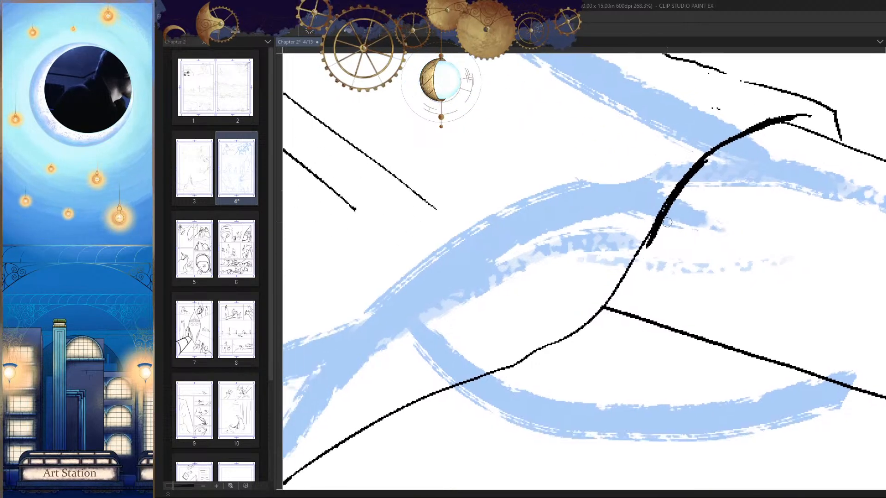
{"action": "key", "text": "ctrl+z"}
{"action": "left_click_drag", "start_coordinate": [683, 174], "coordinate": [613, 301]}
{"action": "left_click_drag", "start_coordinate": [636, 264], "coordinate": [595, 313]}
{"action": "key", "text": "ctrl+z"}
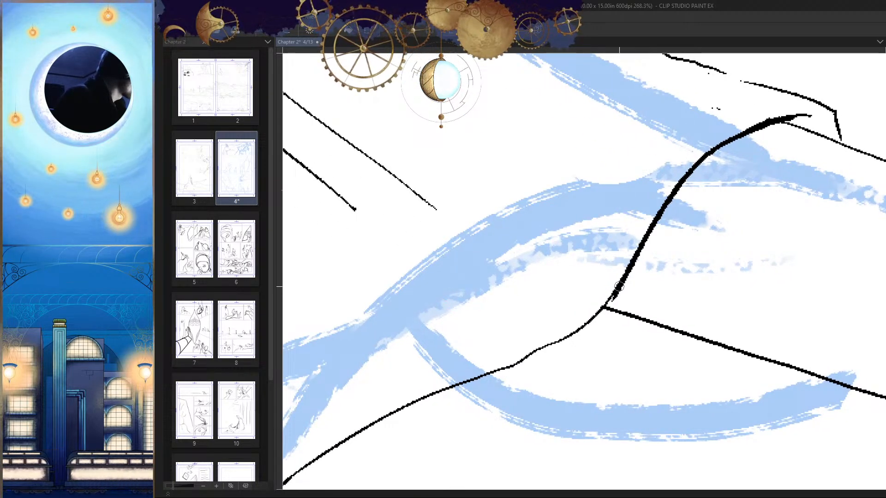
{"action": "scroll", "coordinate": [616, 332], "scroll_direction": "down", "scroll_amount": 8}
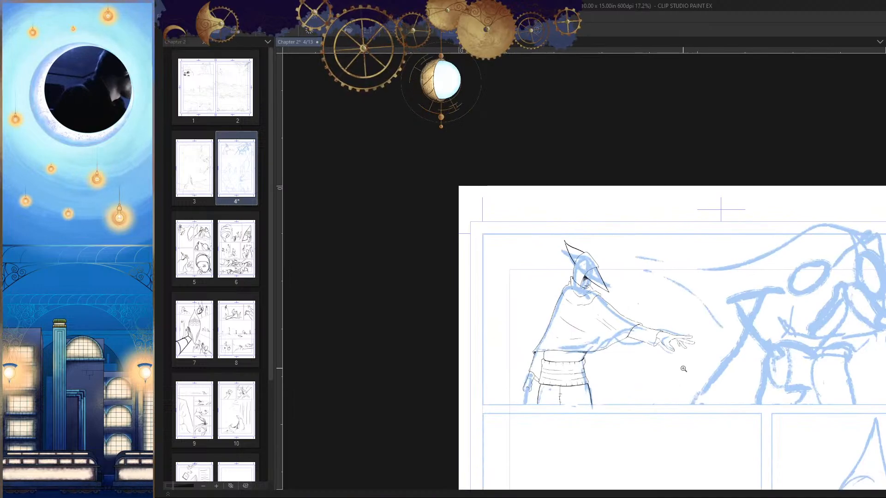
Step: Ink a long curved line across the cloak from the front arm's upper edge through the chest folds toward the rear edge
{"action": "scroll", "coordinate": [683, 369], "scroll_direction": "up", "scroll_amount": 6}
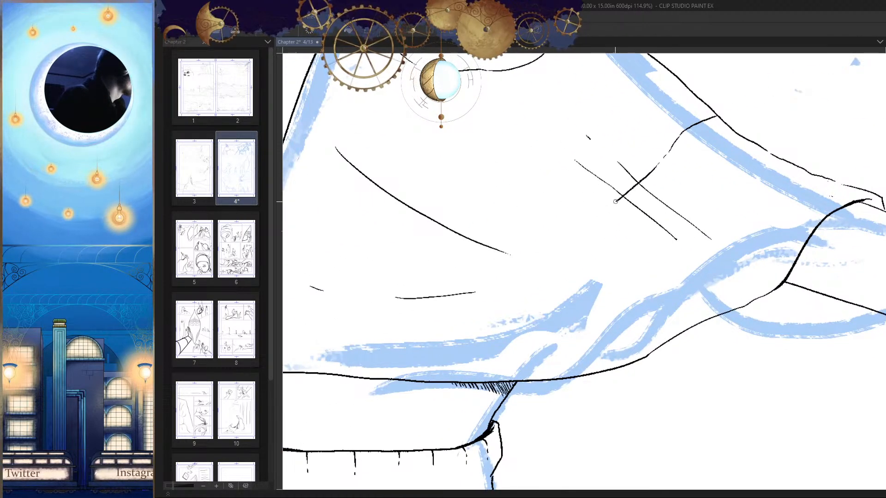
{"action": "left_click_drag", "start_coordinate": [528, 264], "coordinate": [708, 204]}
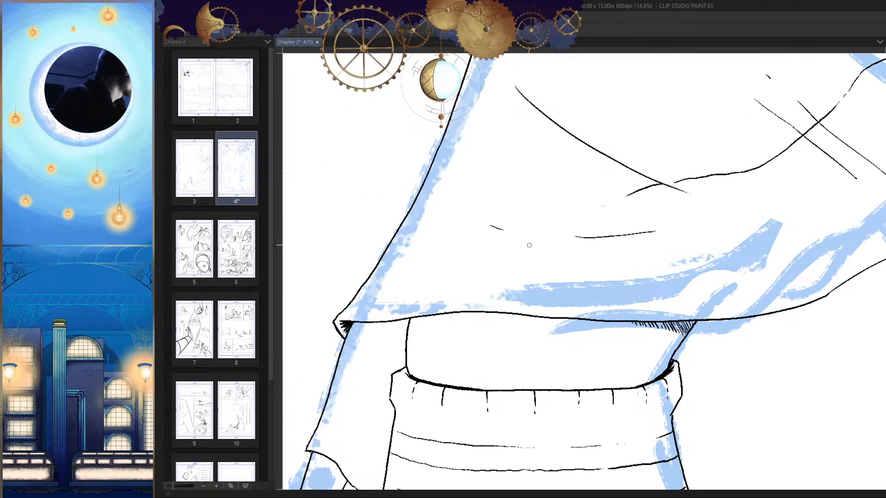
{"action": "left_click_drag", "start_coordinate": [529, 245], "coordinate": [636, 235]}
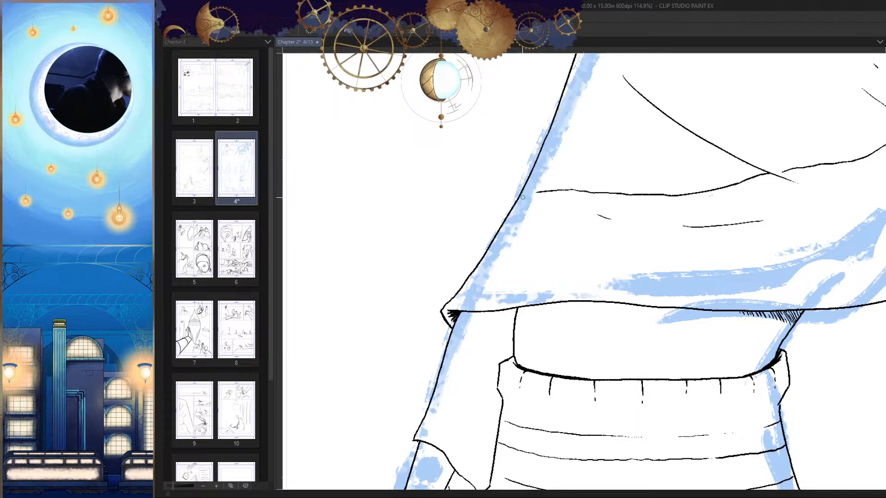
{"action": "left_click_drag", "start_coordinate": [609, 265], "coordinate": [539, 300]}
{"action": "key", "text": "h"}
{"action": "key", "text": "h"}
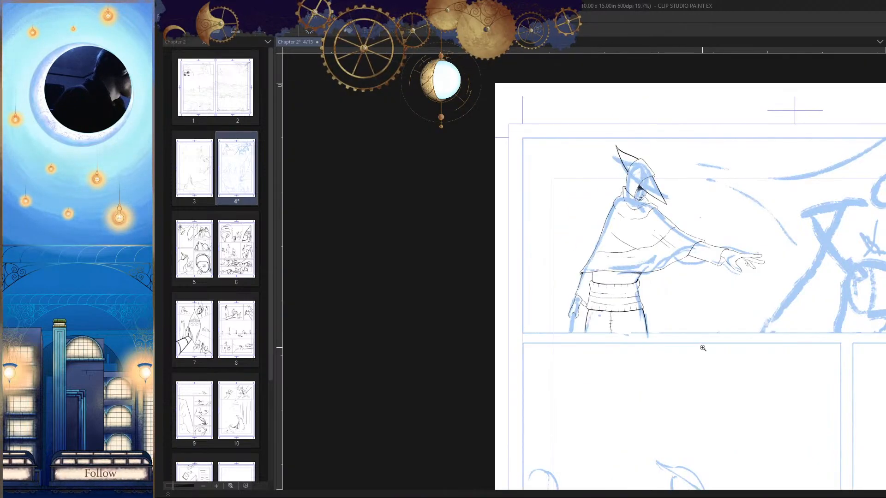
Step: Extend the long line across the cloak until it joins the rear outline
{"action": "scroll", "coordinate": [654, 245], "scroll_direction": "up", "scroll_amount": 10}
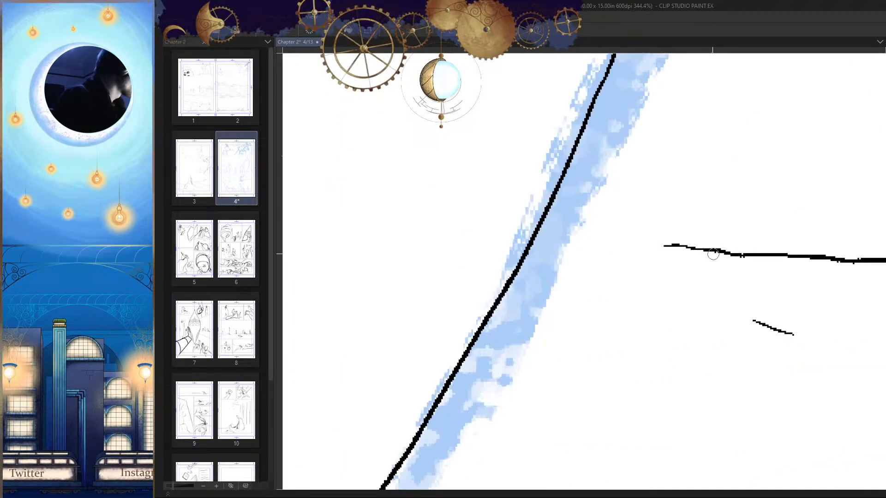
{"action": "left_click_drag", "start_coordinate": [665, 245], "coordinate": [573, 217]}
{"action": "key", "text": "h"}
{"action": "key", "text": "ctrl+z"}
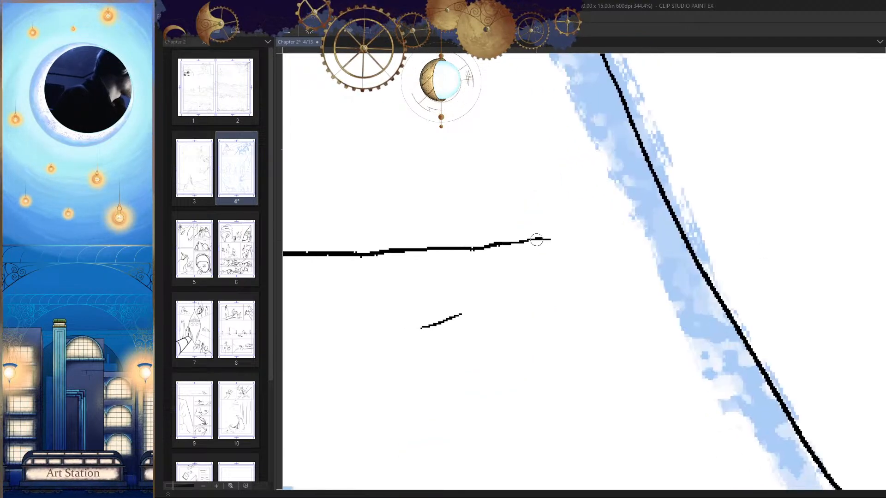
{"action": "left_click_drag", "start_coordinate": [536, 240], "coordinate": [590, 233]}
{"action": "scroll", "coordinate": [662, 184], "scroll_direction": "down", "scroll_amount": 8}
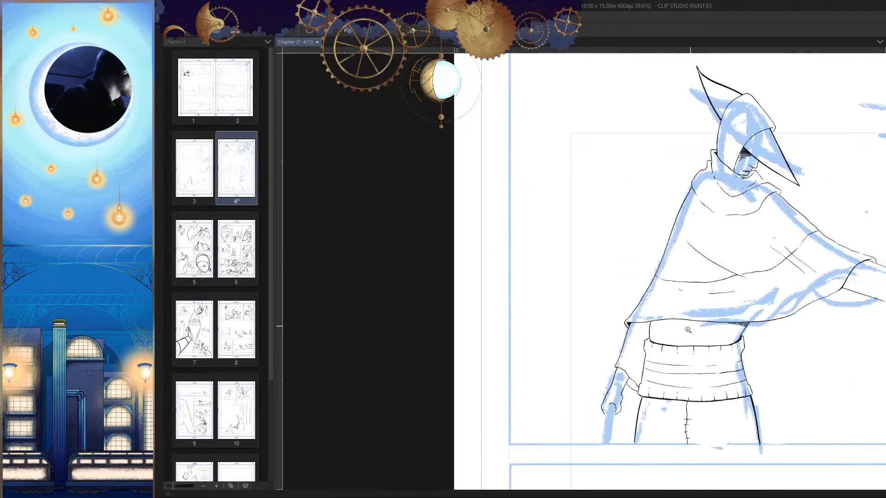
{"action": "scroll", "coordinate": [659, 257], "scroll_direction": "up", "scroll_amount": 4}
{"action": "scroll", "coordinate": [658, 257], "scroll_direction": "up", "scroll_amount": 3}
{"action": "left_click_drag", "start_coordinate": [664, 232], "coordinate": [510, 224]}
{"action": "scroll", "coordinate": [644, 361], "scroll_direction": "down", "scroll_amount": 5}
{"action": "scroll", "coordinate": [668, 312], "scroll_direction": "up", "scroll_amount": 4}
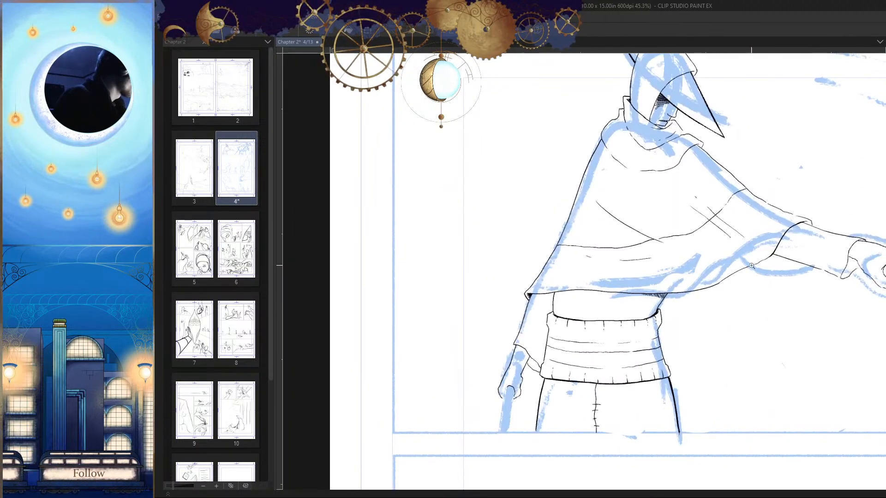
Step: Ink a second, lighter broken line below the first, curving from the arm's upper edge across the cloak toward the rear outline
{"action": "scroll", "coordinate": [728, 212], "scroll_direction": "down", "scroll_amount": 1}
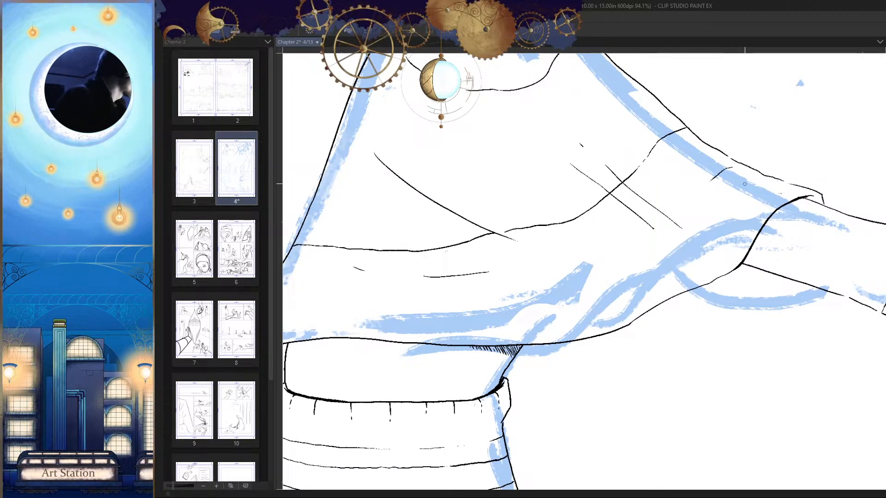
{"action": "scroll", "coordinate": [740, 171], "scroll_direction": "left", "scroll_amount": 3}
{"action": "scroll", "coordinate": [740, 171], "scroll_direction": "down", "scroll_amount": 2}
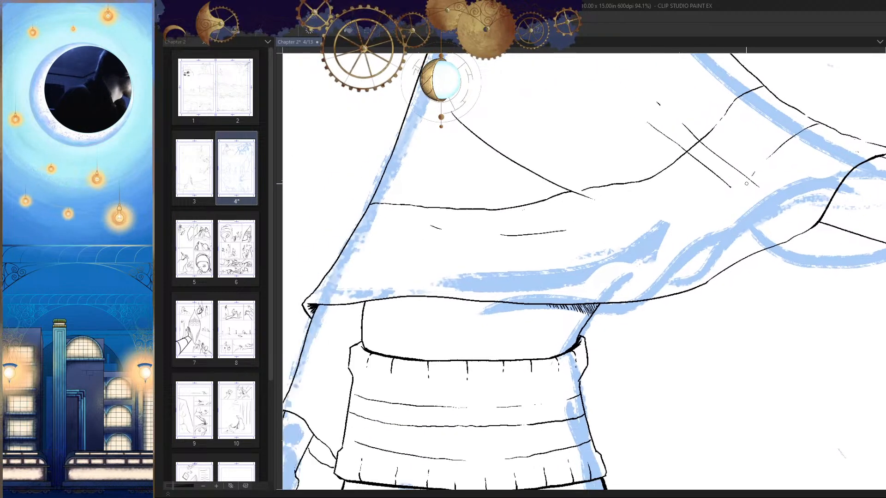
{"action": "scroll", "coordinate": [741, 183], "scroll_direction": "left", "scroll_amount": 2}
{"action": "scroll", "coordinate": [781, 188], "scroll_direction": "down", "scroll_amount": 1}
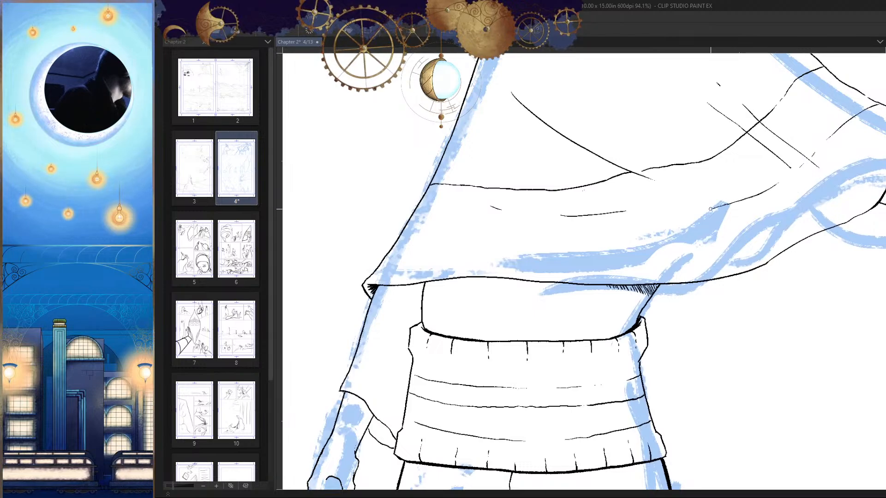
{"action": "scroll", "coordinate": [766, 196], "scroll_direction": "left", "scroll_amount": 3}
{"action": "scroll", "coordinate": [775, 200], "scroll_direction": "down", "scroll_amount": 1}
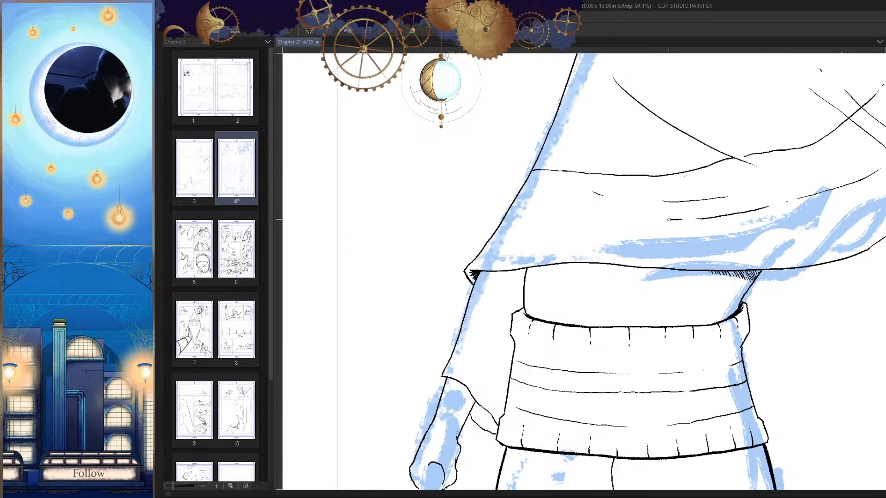
{"action": "left_click_drag", "start_coordinate": [611, 270], "coordinate": [672, 270]}
{"action": "key", "text": "h"}
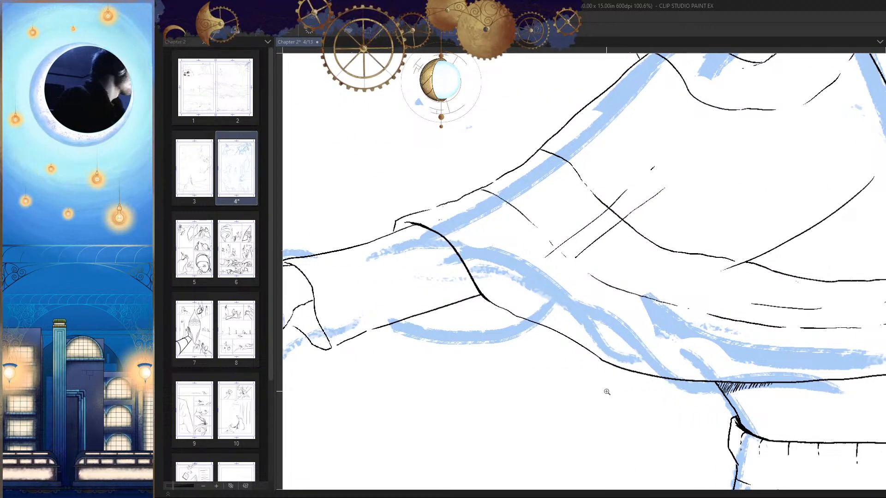
Step: Ink cross lines at the cloak's arm end, one dropping from the upper line's start and one joining the lower line to the sleeve opening
{"action": "left_click_drag", "start_coordinate": [515, 170], "coordinate": [601, 177]}
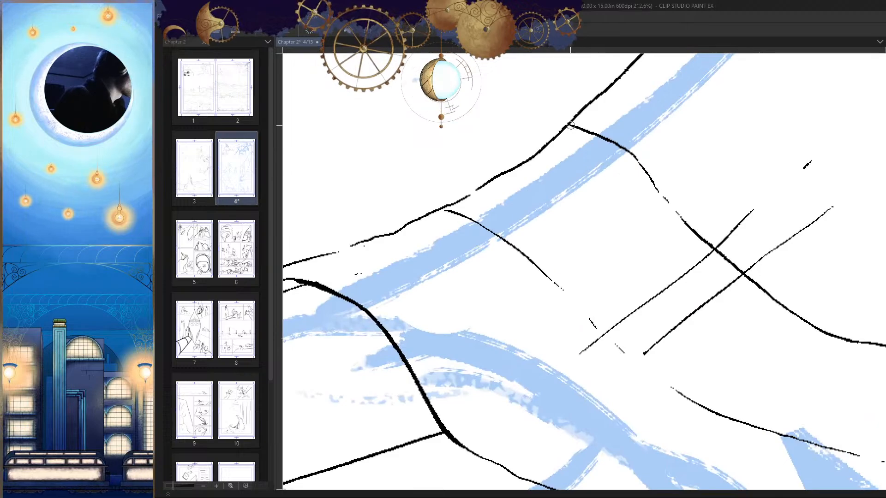
{"action": "left_click_drag", "start_coordinate": [571, 125], "coordinate": [567, 254]}
{"action": "mouse_move", "coordinate": [583, 289]}
{"action": "left_mouse_down"}
{"action": "mouse_move", "coordinate": [615, 209]}
{"action": "mouse_move", "coordinate": [423, 208]}
{"action": "left_mouse_up"}
{"action": "key", "text": "h"}
{"action": "mouse_move", "coordinate": [721, 286]}
{"action": "left_mouse_down"}
{"action": "mouse_move", "coordinate": [730, 245]}
{"action": "mouse_move", "coordinate": [681, 220]}
{"action": "left_mouse_up"}
{"action": "key", "text": "h"}
{"action": "left_click_drag", "start_coordinate": [620, 270], "coordinate": [602, 252]}
{"action": "key", "text": "ctrl+z"}
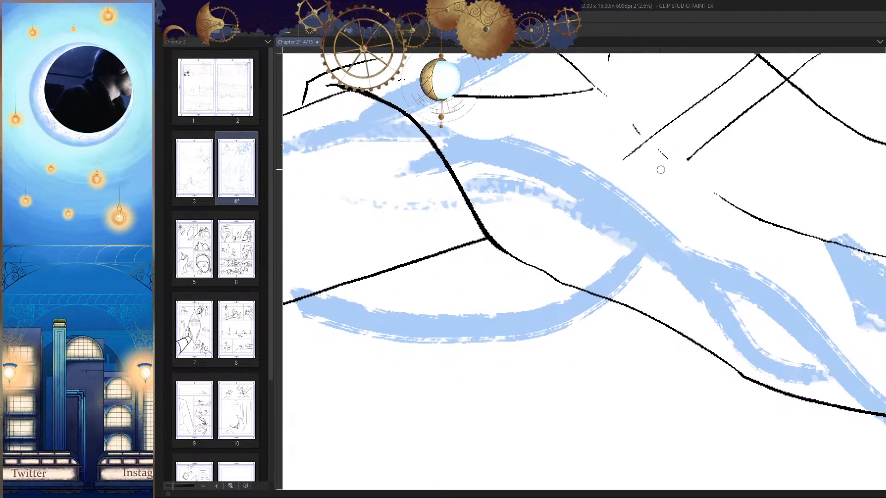
Step: Ink a curved cross line from the lower line toward the corner where the cloak edge meets the sleeve's underside
{"action": "left_click_drag", "start_coordinate": [665, 164], "coordinate": [513, 230]}
{"action": "left_click_drag", "start_coordinate": [732, 219], "coordinate": [729, 322]}
{"action": "key", "text": "h"}
{"action": "left_click_drag", "start_coordinate": [568, 321], "coordinate": [686, 289]}
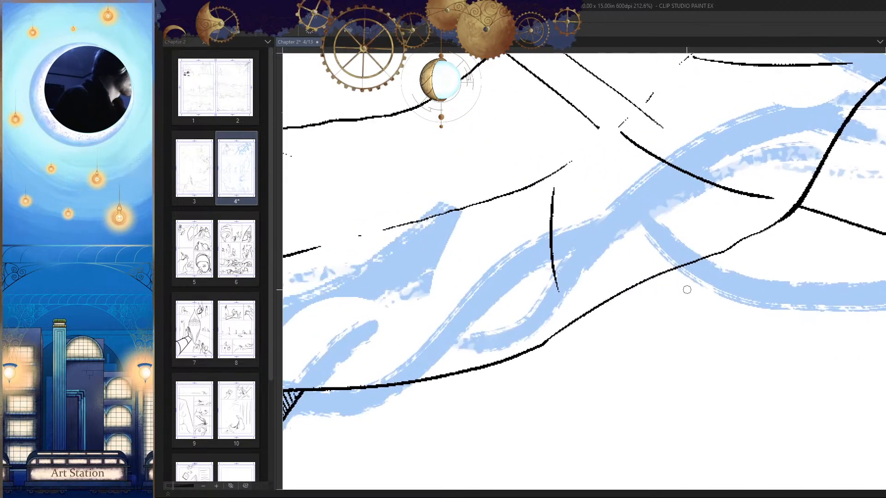
Step: Rework the next curved cross line between the cloak's lower line and hem until it slants down toward the arm
{"action": "left_click_drag", "start_coordinate": [557, 252], "coordinate": [580, 237]}
{"action": "key", "text": "ctrl+z"}
{"action": "left_click_drag", "start_coordinate": [546, 179], "coordinate": [634, 289]}
{"action": "left_click_drag", "start_coordinate": [612, 260], "coordinate": [709, 227]}
{"action": "key", "text": "ctrl+z"}
{"action": "left_click_drag", "start_coordinate": [653, 160], "coordinate": [761, 218]}
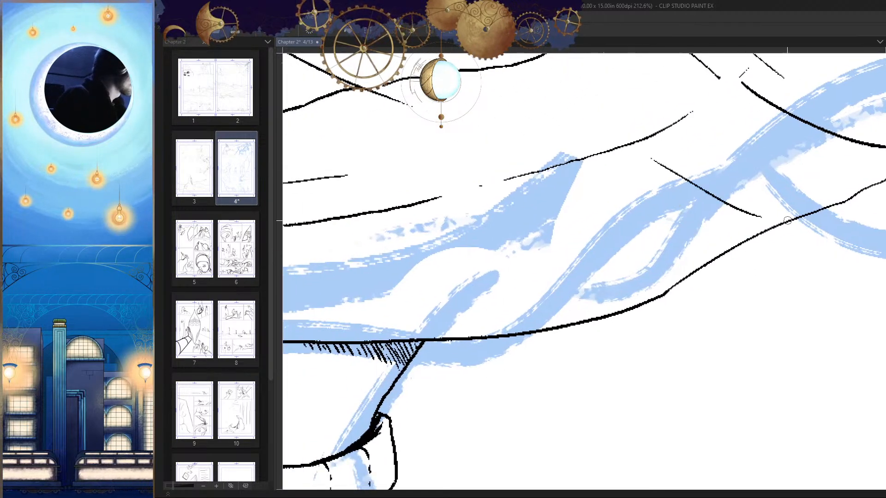
{"action": "key", "text": "ctrl+z"}
{"action": "left_click_drag", "start_coordinate": [628, 166], "coordinate": [759, 236]}
{"action": "key", "text": "ctrl+z"}
{"action": "mouse_move", "coordinate": [617, 150]}
{"action": "left_mouse_down"}
{"action": "mouse_move", "coordinate": [719, 233]}
{"action": "mouse_move", "coordinate": [735, 231]}
{"action": "left_mouse_up"}
{"action": "key", "text": "ctrl+z"}
{"action": "left_click_drag", "start_coordinate": [698, 259], "coordinate": [806, 244]}
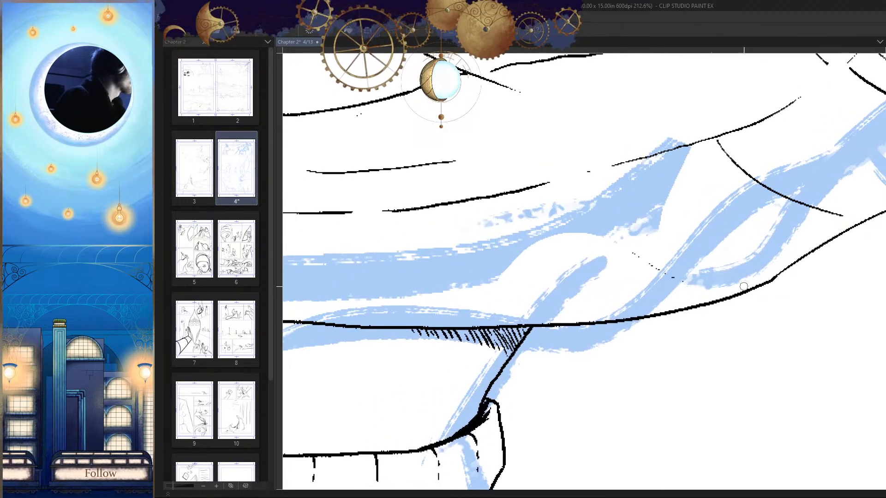
Step: Ink another slanting cross line above the hatched torso corner, redrawing it as a clean curve from the lower line toward the hem
{"action": "left_click_drag", "start_coordinate": [621, 243], "coordinate": [696, 275]}
{"action": "key", "text": "ctrl+z"}
{"action": "left_click_drag", "start_coordinate": [559, 179], "coordinate": [712, 291]}
{"action": "left_click_drag", "start_coordinate": [471, 237], "coordinate": [606, 229]}
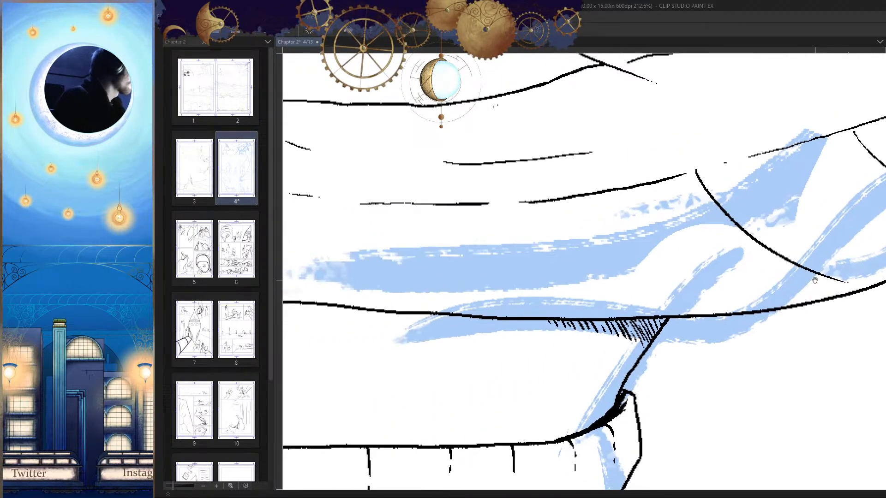
{"action": "key", "text": "ctrl+z"}
{"action": "left_click_drag", "start_coordinate": [690, 191], "coordinate": [798, 269]}
{"action": "left_click_drag", "start_coordinate": [676, 258], "coordinate": [746, 242]}
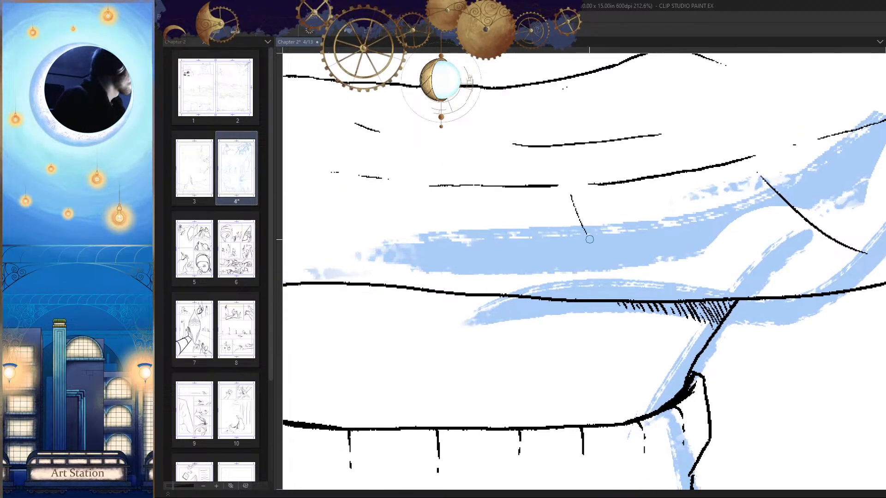
Step: Continue the slanting cross lines between the lower line and hem, spacing them along the cloak toward its rear edge
{"action": "left_click_drag", "start_coordinate": [590, 239], "coordinate": [601, 254]}
{"action": "left_click_drag", "start_coordinate": [649, 285], "coordinate": [707, 278]}
{"action": "mouse_move", "coordinate": [630, 210]}
{"action": "left_mouse_down"}
{"action": "mouse_move", "coordinate": [703, 288]}
{"action": "mouse_move", "coordinate": [787, 302]}
{"action": "left_mouse_up"}
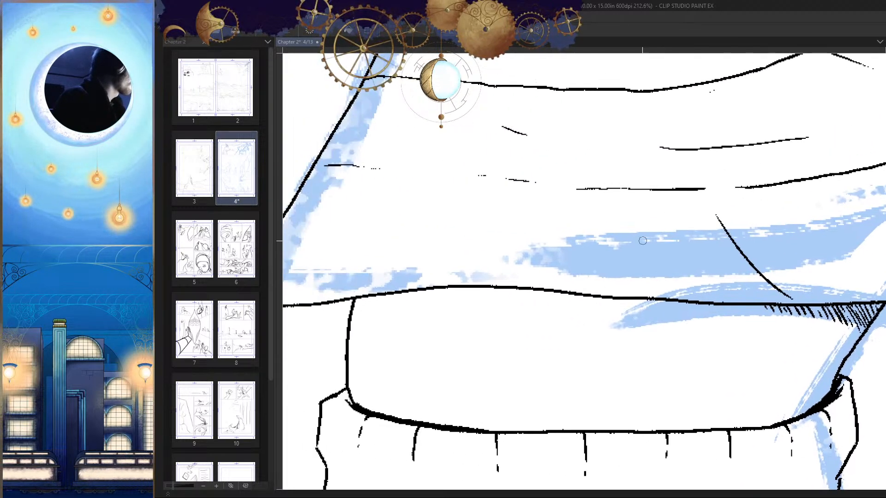
{"action": "mouse_move", "coordinate": [549, 189]}
{"action": "left_mouse_down"}
{"action": "mouse_move", "coordinate": [595, 279]}
{"action": "mouse_move", "coordinate": [709, 283]}
{"action": "left_mouse_up"}
{"action": "left_click_drag", "start_coordinate": [478, 189], "coordinate": [512, 293]}
{"action": "left_click_drag", "start_coordinate": [602, 324], "coordinate": [546, 325]}
{"action": "mouse_move", "coordinate": [489, 285]}
{"action": "left_mouse_down"}
{"action": "mouse_move", "coordinate": [540, 269]}
{"action": "mouse_move", "coordinate": [526, 240]}
{"action": "left_mouse_up"}
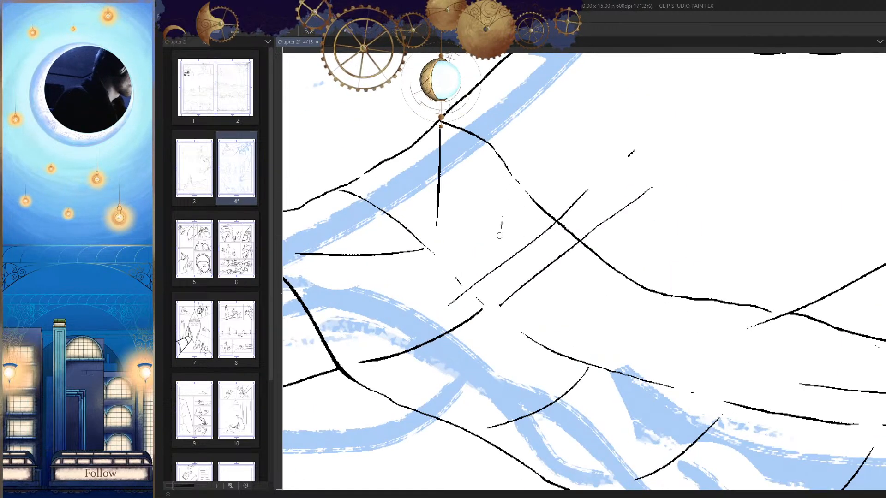
Step: Ink spaced, curved cross lines in the cloak's upper band, running from its upper line down to its lower line
{"action": "left_click_drag", "start_coordinate": [502, 171], "coordinate": [487, 291]}
{"action": "left_click_drag", "start_coordinate": [592, 276], "coordinate": [601, 358]}
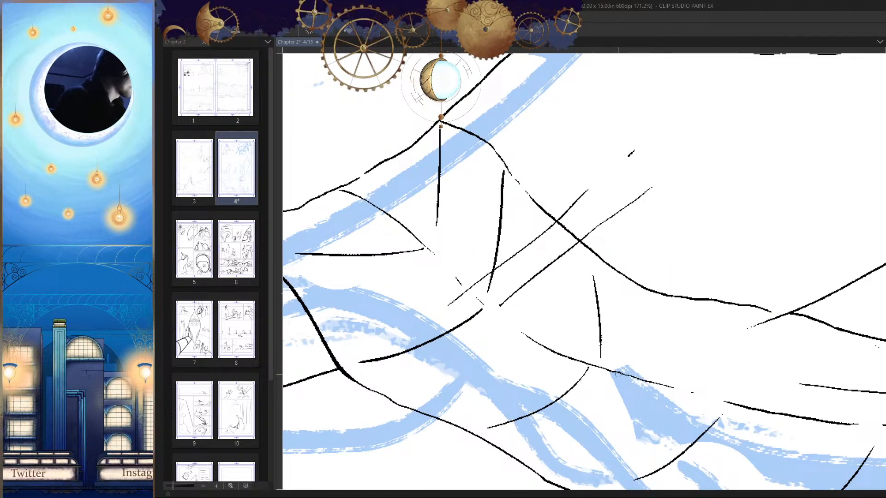
{"action": "key", "text": "h"}
{"action": "key", "text": "ctrl+z"}
{"action": "mouse_move", "coordinate": [606, 179]}
{"action": "left_mouse_down"}
{"action": "mouse_move", "coordinate": [596, 282]}
{"action": "mouse_move", "coordinate": [690, 243]}
{"action": "left_mouse_up"}
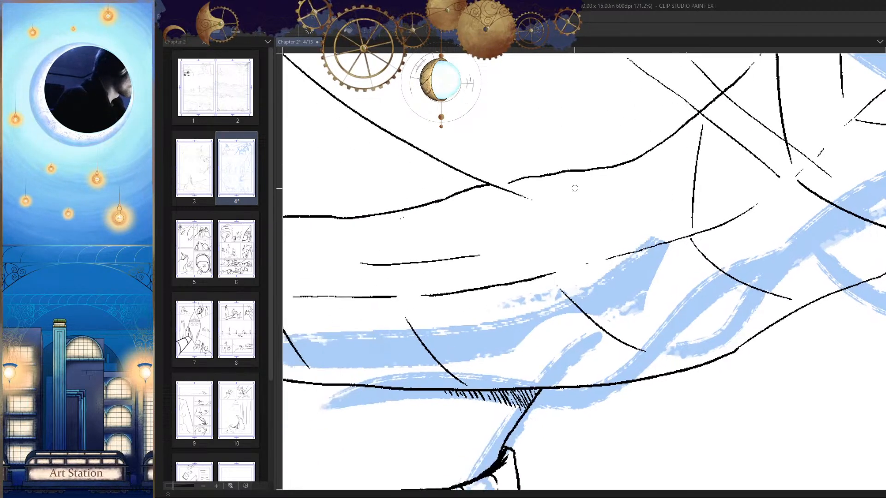
{"action": "mouse_move", "coordinate": [576, 176]}
{"action": "left_mouse_down"}
{"action": "mouse_move", "coordinate": [551, 267]}
{"action": "mouse_move", "coordinate": [740, 225]}
{"action": "left_mouse_up"}
{"action": "mouse_move", "coordinate": [569, 166]}
{"action": "left_mouse_down"}
{"action": "mouse_move", "coordinate": [528, 261]}
{"action": "mouse_move", "coordinate": [576, 270]}
{"action": "left_mouse_up"}
{"action": "key", "text": "ctrl+z"}
{"action": "left_click_drag", "start_coordinate": [606, 160], "coordinate": [557, 258]}
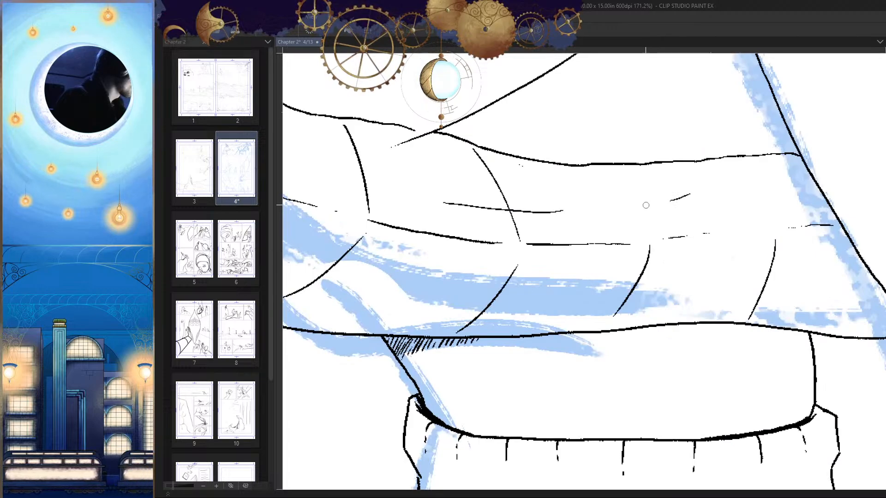
Step: Continue the upper band's slanting cross lines toward the cloak's rear edge, down to the dashed lower line
{"action": "key", "text": "h"}
{"action": "left_click_drag", "start_coordinate": [644, 236], "coordinate": [690, 236]}
{"action": "left_click_drag", "start_coordinate": [630, 166], "coordinate": [569, 232]}
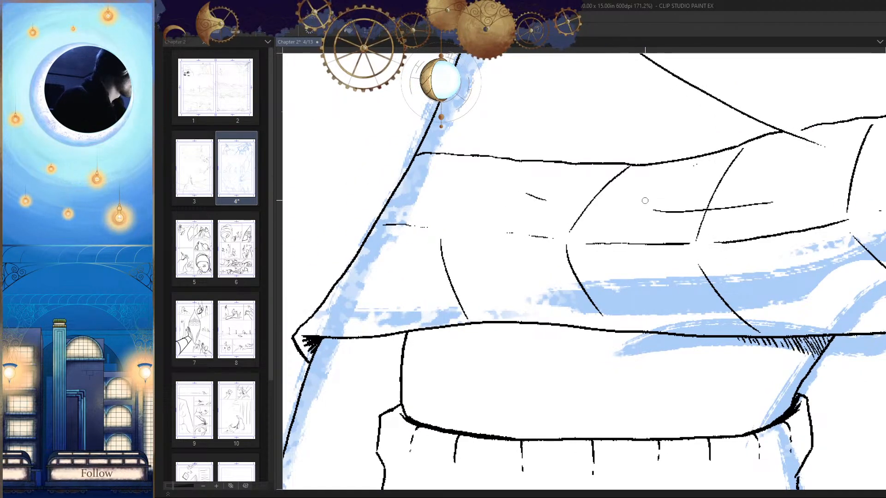
{"action": "left_click_drag", "start_coordinate": [644, 201], "coordinate": [708, 202]}
{"action": "left_click_drag", "start_coordinate": [574, 165], "coordinate": [507, 225]}
{"action": "left_click_drag", "start_coordinate": [645, 224], "coordinate": [684, 354]}
Step: Review the whole inked figure with the blue sketch hidden, in both mirrored and normal orientation
{"action": "key", "text": "h"}
{"action": "left_click", "coordinate": [542, 252]}
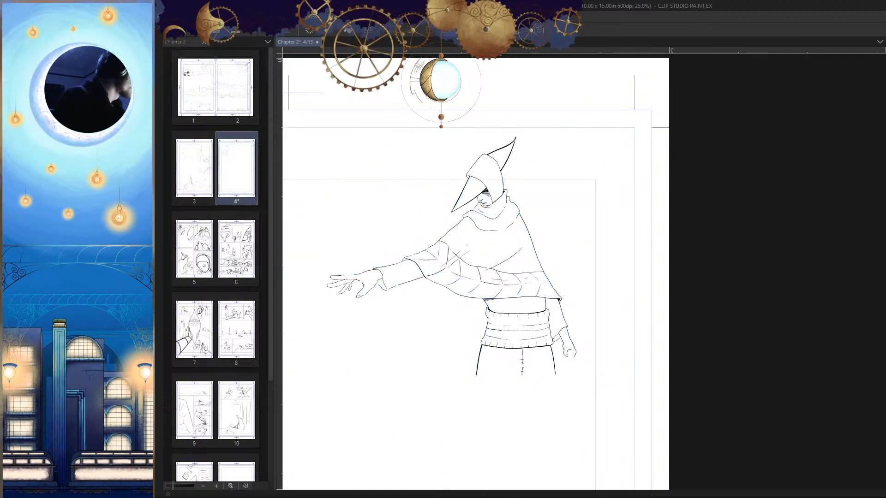
{"action": "key", "text": "h"}
{"action": "left_click_drag", "start_coordinate": [721, 322], "coordinate": [694, 332]}
{"action": "left_click_drag", "start_coordinate": [708, 387], "coordinate": [577, 388]}
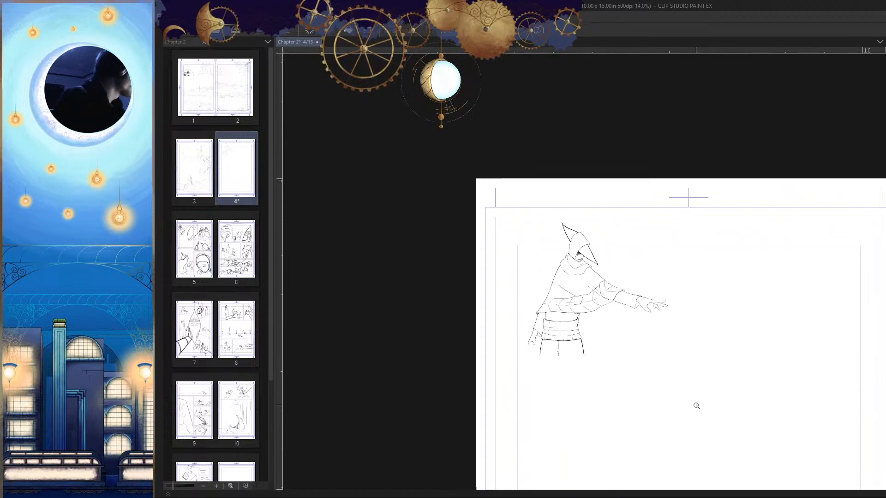
{"action": "left_click_drag", "start_coordinate": [589, 246], "coordinate": [834, 407]}
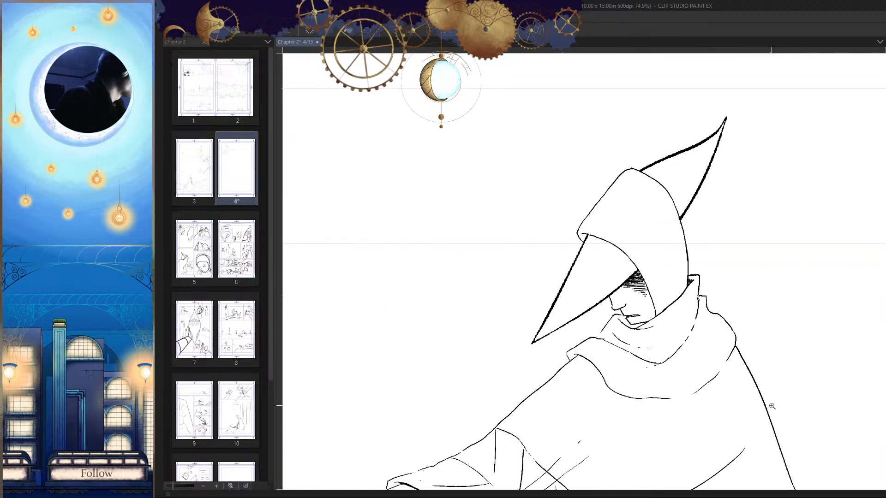
{"action": "left_click_drag", "start_coordinate": [771, 406], "coordinate": [788, 372]}
{"action": "left_click_drag", "start_coordinate": [683, 323], "coordinate": [728, 332]}
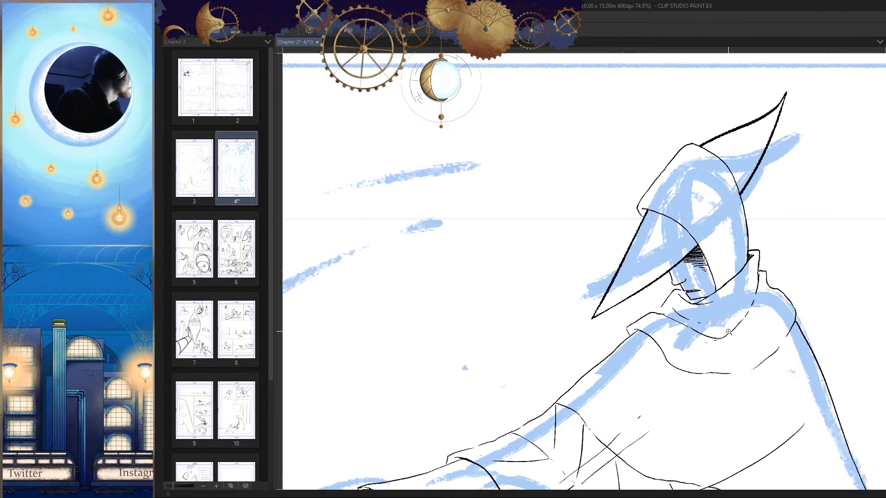
{"action": "left_click_drag", "start_coordinate": [637, 270], "coordinate": [677, 259]}
Step: Ink three tapering fold lines inside the pointed hat brim, fanning from near the hood edge toward the brim's point
{"action": "left_click_drag", "start_coordinate": [726, 172], "coordinate": [638, 276]}
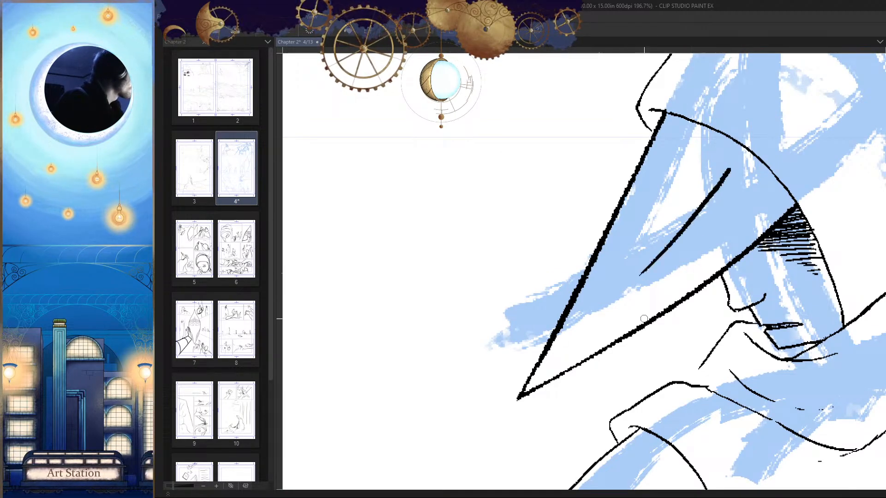
{"action": "scroll", "coordinate": [697, 243], "scroll_direction": "up", "scroll_amount": 2}
{"action": "left_click_drag", "start_coordinate": [662, 242], "coordinate": [595, 305]}
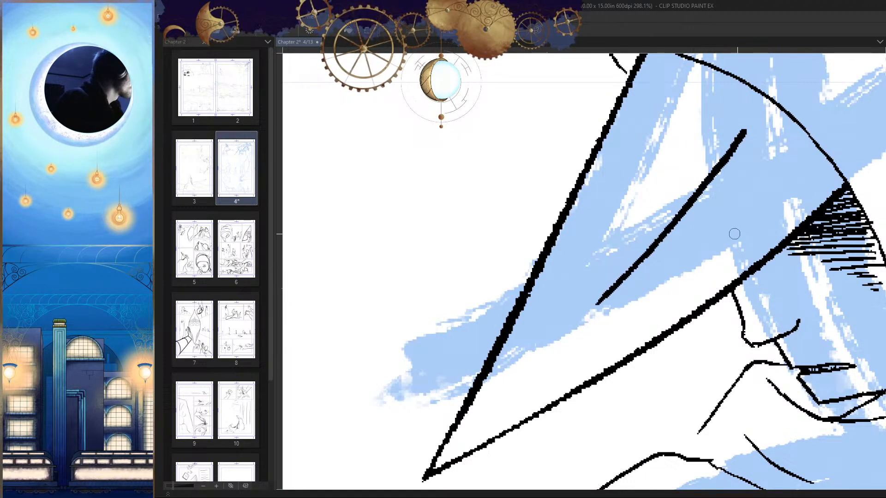
{"action": "left_click_drag", "start_coordinate": [792, 183], "coordinate": [637, 314]}
{"action": "left_click_drag", "start_coordinate": [672, 255], "coordinate": [705, 292]}
{"action": "left_click_drag", "start_coordinate": [704, 130], "coordinate": [595, 299]}
{"action": "key", "text": "ctrl+z"}
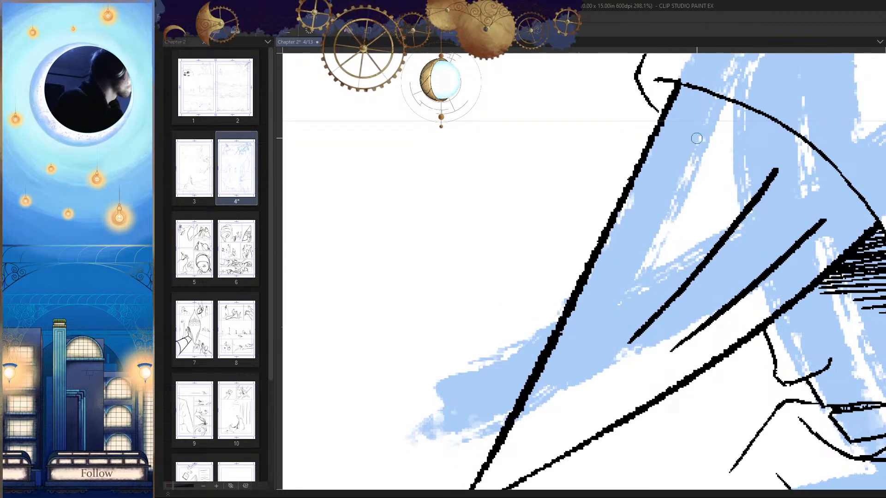
{"action": "left_click_drag", "start_coordinate": [699, 128], "coordinate": [597, 327]}
Step: Ink a short slanting line beneath the upper edge of the hat's rear point
{"action": "left_click_drag", "start_coordinate": [696, 328], "coordinate": [653, 330]}
{"action": "key", "text": "h"}
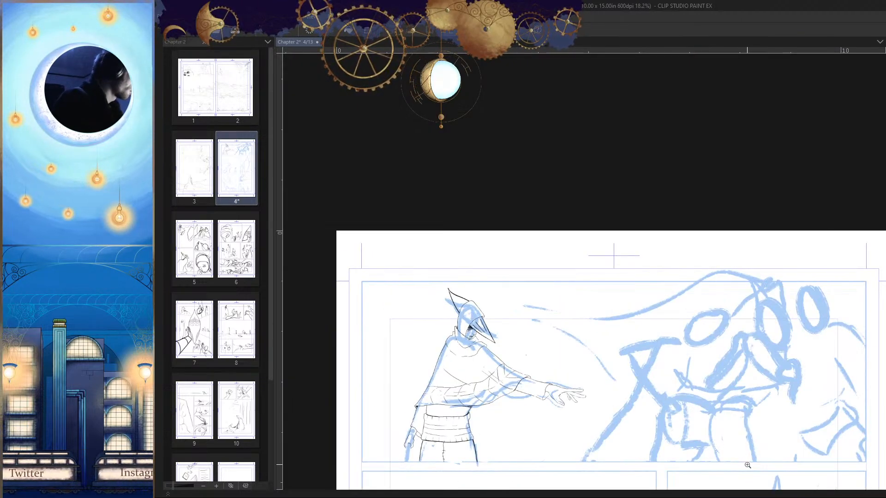
{"action": "key", "text": "h"}
{"action": "left_click_drag", "start_coordinate": [713, 314], "coordinate": [730, 279]}
{"action": "left_click_drag", "start_coordinate": [715, 278], "coordinate": [710, 314]}
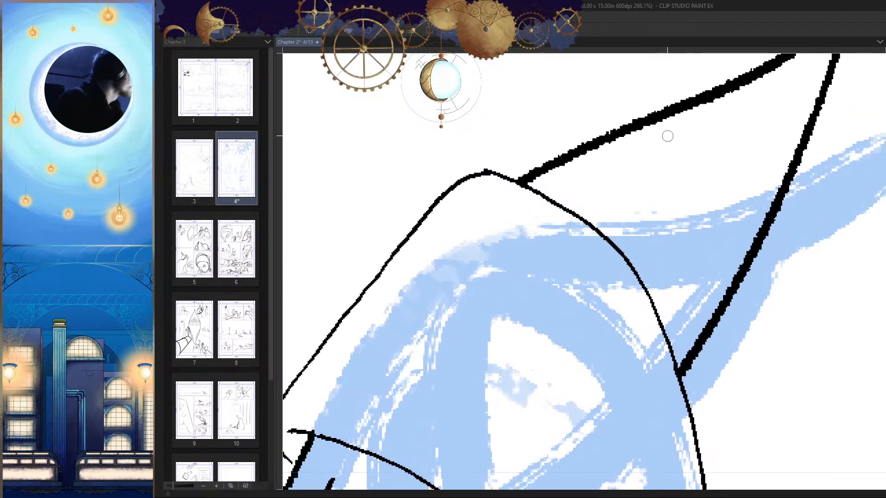
{"action": "left_click_drag", "start_coordinate": [674, 117], "coordinate": [586, 186]}
{"action": "left_click_drag", "start_coordinate": [684, 184], "coordinate": [714, 345]}
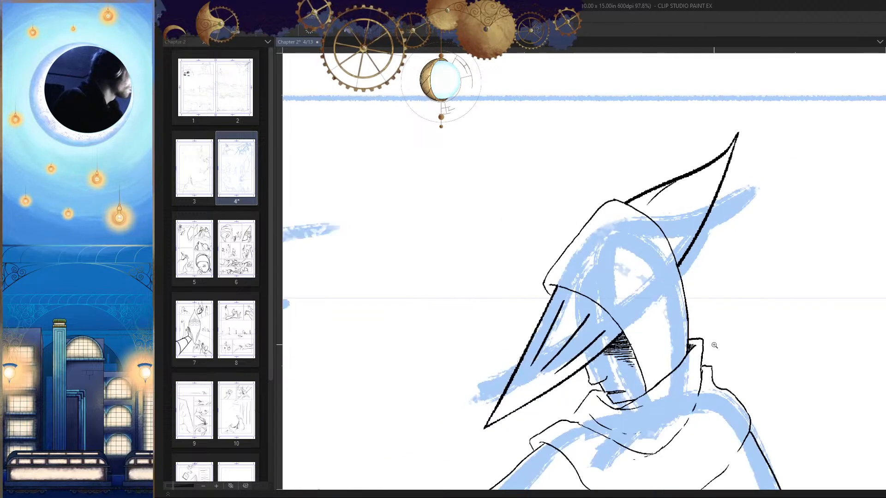
Step: Ink two curved strokes from the short slanting line on the rear point down to the hood outline
{"action": "left_click_drag", "start_coordinate": [650, 284], "coordinate": [661, 286]}
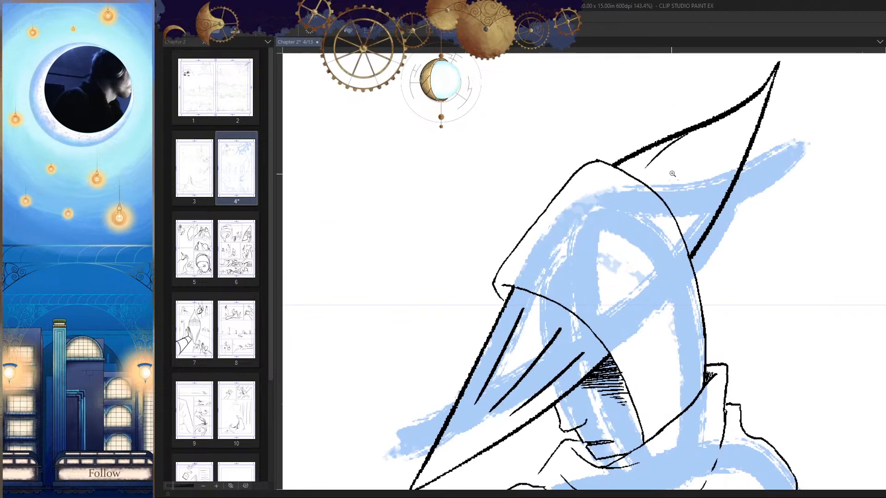
{"action": "left_click_drag", "start_coordinate": [672, 173], "coordinate": [680, 173]}
{"action": "mouse_move", "coordinate": [671, 130]}
{"action": "left_mouse_down"}
{"action": "mouse_move", "coordinate": [655, 199]}
{"action": "mouse_move", "coordinate": [665, 255]}
{"action": "left_mouse_up"}
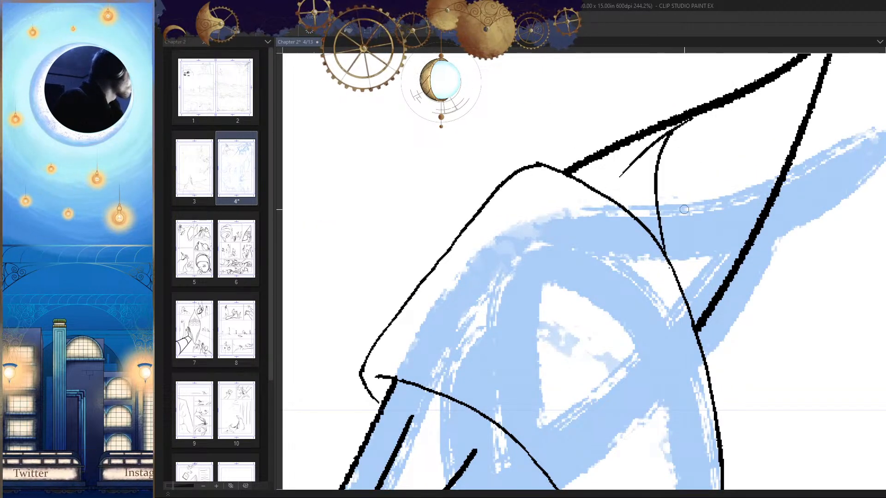
{"action": "left_click_drag", "start_coordinate": [664, 136], "coordinate": [648, 233]}
{"action": "key", "text": "ctrl+z"}
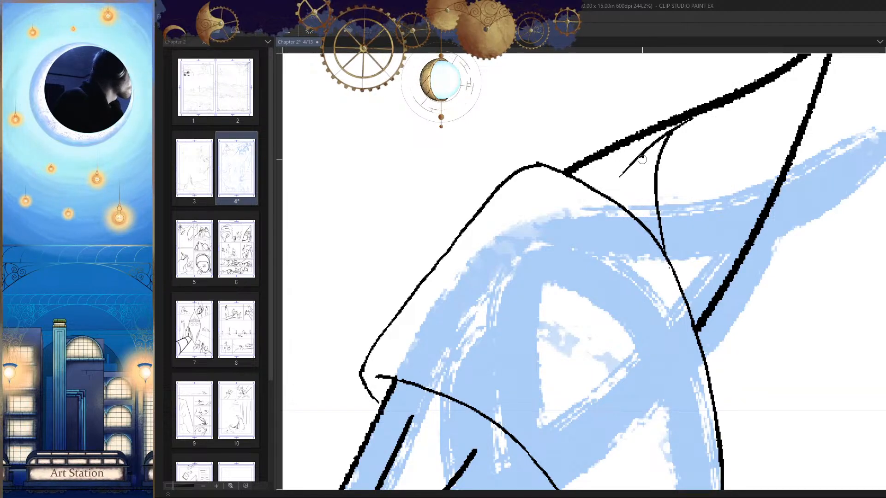
{"action": "mouse_move", "coordinate": [642, 155]}
{"action": "left_mouse_down"}
{"action": "mouse_move", "coordinate": [645, 226]}
{"action": "mouse_move", "coordinate": [627, 190]}
{"action": "mouse_move", "coordinate": [628, 210]}
{"action": "left_mouse_up"}
{"action": "key", "text": "ctrl+z"}
Step: Draw a third curved stroke beside them, redoing it until it runs cleanly from the slanting line to the hood outline
{"action": "left_click_drag", "start_coordinate": [624, 172], "coordinate": [627, 204]}
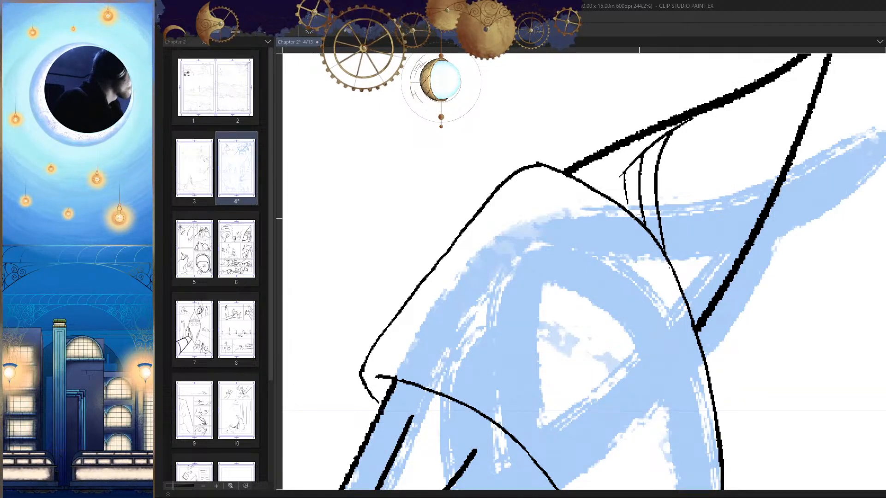
{"action": "key", "text": "ctrl+z"}
{"action": "scroll", "coordinate": [631, 187], "scroll_direction": "up", "scroll_amount": 3}
{"action": "left_click_drag", "start_coordinate": [625, 166], "coordinate": [630, 219]}
{"action": "key", "text": "ctrl+z"}
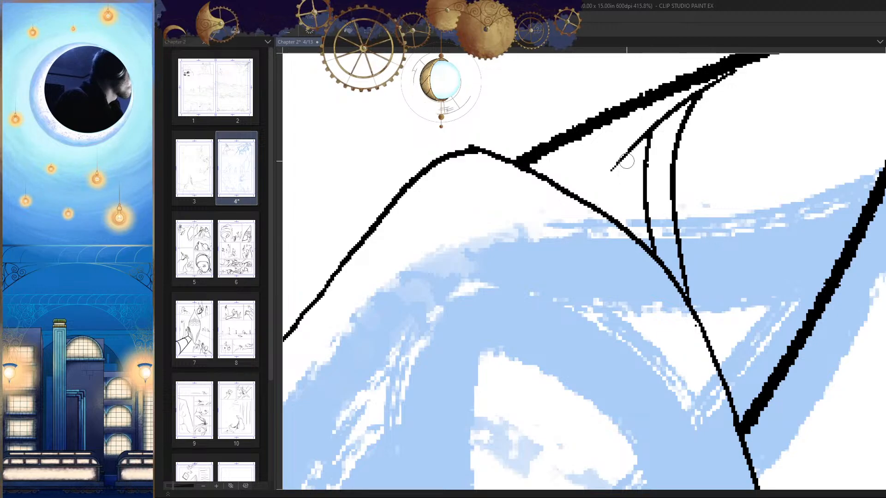
{"action": "left_click_drag", "start_coordinate": [623, 160], "coordinate": [630, 231]}
Step: Ink a small curve at the lower corner where the hat's rear point meets the hood
{"action": "key", "text": "h"}
{"action": "left_click_drag", "start_coordinate": [712, 347], "coordinate": [835, 263]}
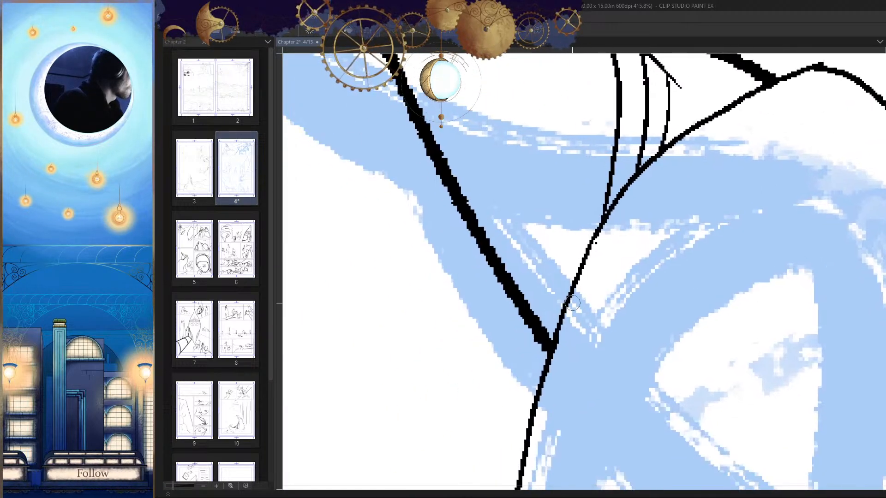
{"action": "mouse_move", "coordinate": [575, 278]}
{"action": "left_mouse_down"}
{"action": "mouse_move", "coordinate": [537, 313]}
{"action": "mouse_move", "coordinate": [552, 324]}
{"action": "left_mouse_up"}
{"action": "left_click_drag", "start_coordinate": [602, 344], "coordinate": [521, 345]}
{"action": "key", "text": "h"}
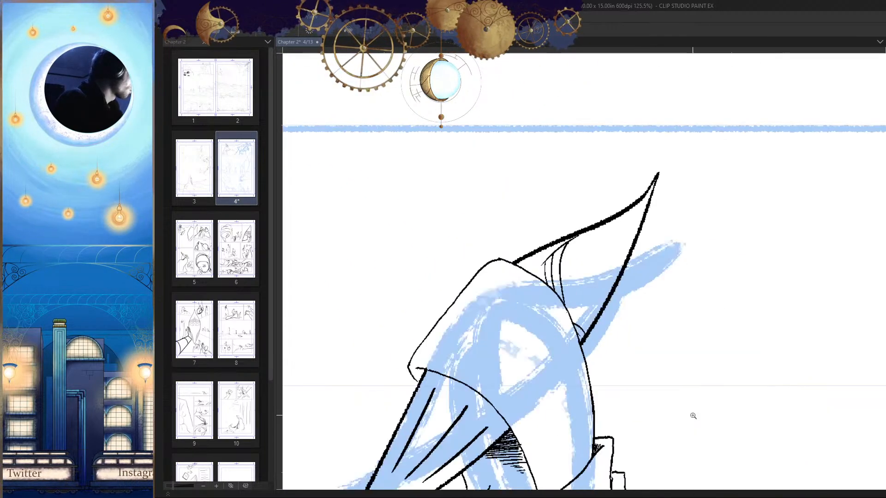
Step: Add a short fourth stroke rising from the hood outline in front of the three curves, reworking its shape
{"action": "mouse_move", "coordinate": [548, 267]}
{"action": "left_mouse_down"}
{"action": "mouse_move", "coordinate": [618, 265]}
{"action": "mouse_move", "coordinate": [553, 305]}
{"action": "left_mouse_up"}
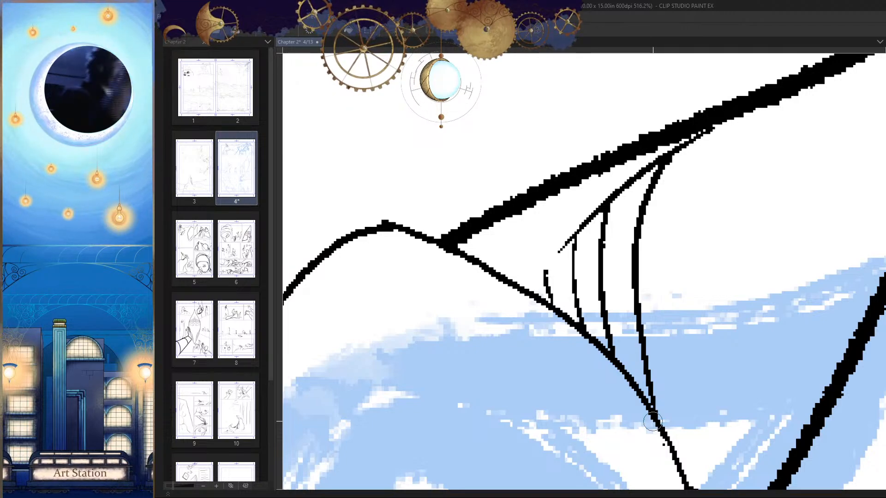
{"action": "key", "text": "ctrl+plus"}
{"action": "key", "text": "ctrl+plus"}
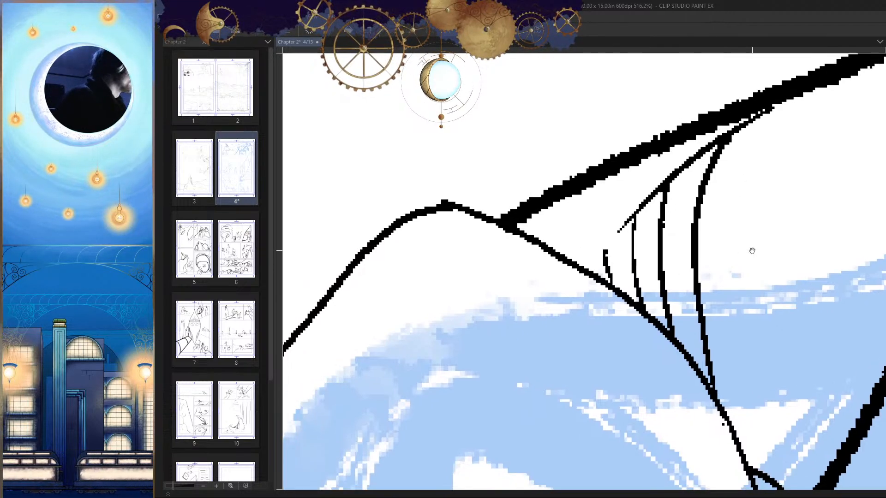
{"action": "mouse_move", "coordinate": [621, 252]}
{"action": "left_mouse_down"}
{"action": "mouse_move", "coordinate": [621, 281]}
{"action": "mouse_move", "coordinate": [592, 271]}
{"action": "mouse_move", "coordinate": [620, 287]}
{"action": "mouse_move", "coordinate": [590, 265]}
{"action": "mouse_move", "coordinate": [631, 293]}
{"action": "left_mouse_up"}
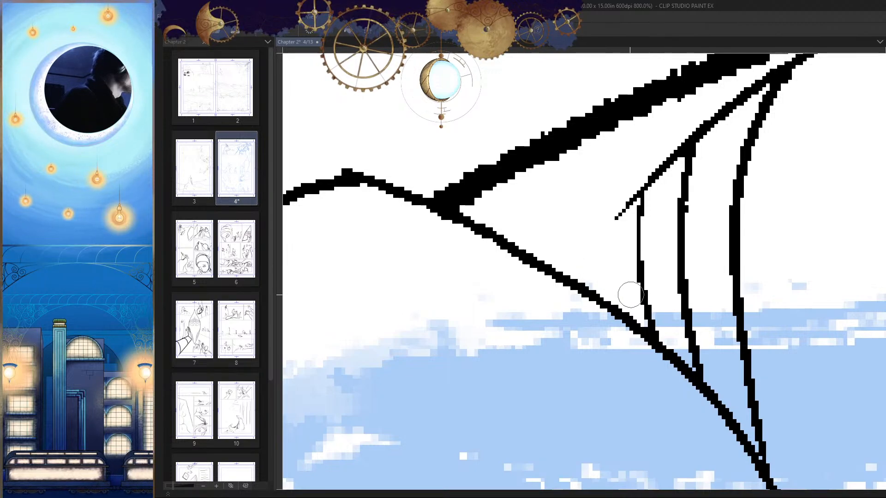
{"action": "left_click_drag", "start_coordinate": [601, 240], "coordinate": [599, 287]}
{"action": "key", "text": "ctrl+z"}
{"action": "key", "text": "ctrl+z"}
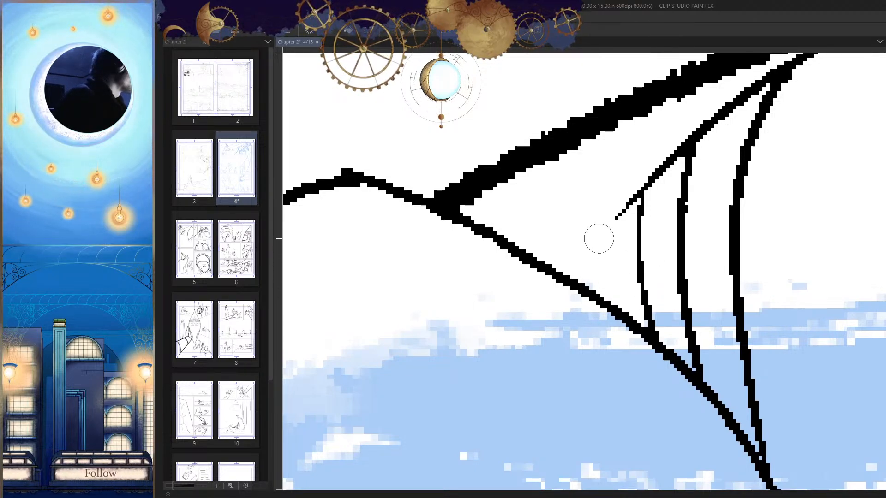
{"action": "left_click_drag", "start_coordinate": [596, 243], "coordinate": [598, 295]}
{"action": "key", "text": "ctrl+z"}
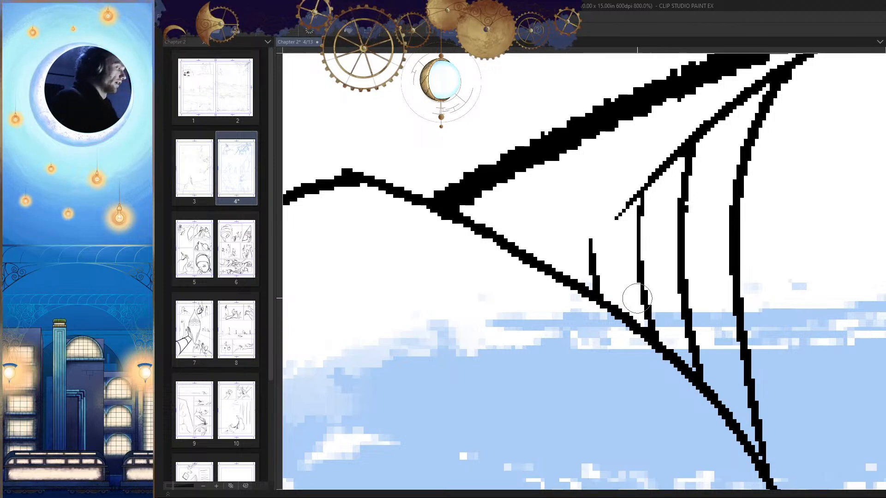
Step: Erase the slanting line joining the curved strokes' upper ends, cleaning its remnants off the rear point's thick edge
{"action": "left_click_drag", "start_coordinate": [619, 261], "coordinate": [631, 293]}
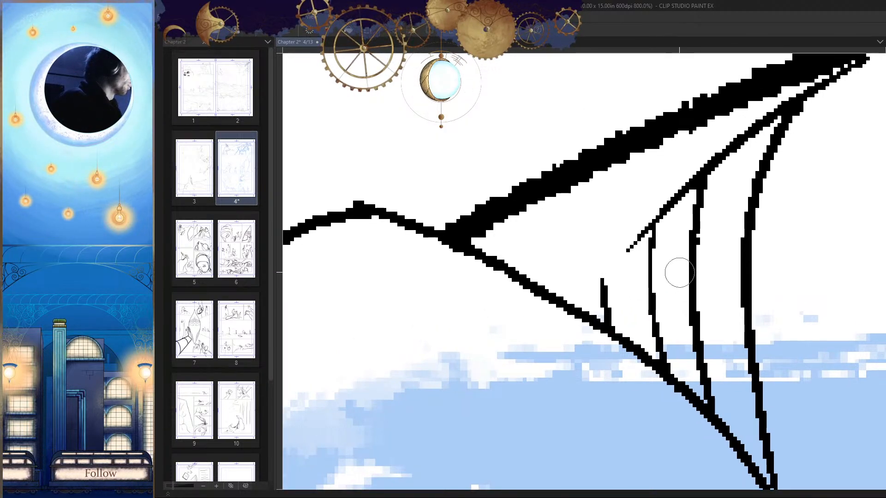
{"action": "mouse_move", "coordinate": [627, 249]}
{"action": "left_mouse_down"}
{"action": "mouse_move", "coordinate": [659, 210]}
{"action": "mouse_move", "coordinate": [677, 210]}
{"action": "mouse_move", "coordinate": [629, 276]}
{"action": "left_mouse_up"}
{"action": "key", "text": "ctrl+z"}
{"action": "mouse_move", "coordinate": [625, 278]}
{"action": "left_mouse_down"}
{"action": "mouse_move", "coordinate": [658, 230]}
{"action": "mouse_move", "coordinate": [751, 162]}
{"action": "left_mouse_up"}
{"action": "left_click_drag", "start_coordinate": [826, 150], "coordinate": [751, 201]}
{"action": "left_click_drag", "start_coordinate": [635, 249], "coordinate": [554, 316]}
{"action": "mouse_move", "coordinate": [685, 198]}
{"action": "left_mouse_down"}
{"action": "mouse_move", "coordinate": [784, 152]}
{"action": "mouse_move", "coordinate": [675, 203]}
{"action": "left_mouse_up"}
{"action": "key", "text": "ctrl+z"}
{"action": "left_click_drag", "start_coordinate": [784, 155], "coordinate": [675, 230]}
{"action": "key", "text": "ctrl+z"}
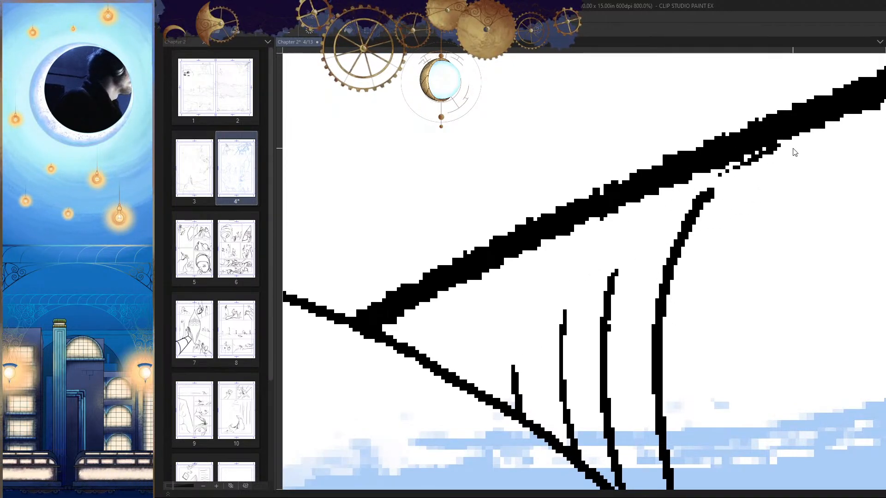
{"action": "mouse_move", "coordinate": [782, 156]}
{"action": "left_mouse_down"}
{"action": "mouse_move", "coordinate": [761, 160]}
{"action": "mouse_move", "coordinate": [674, 222]}
{"action": "left_mouse_up"}
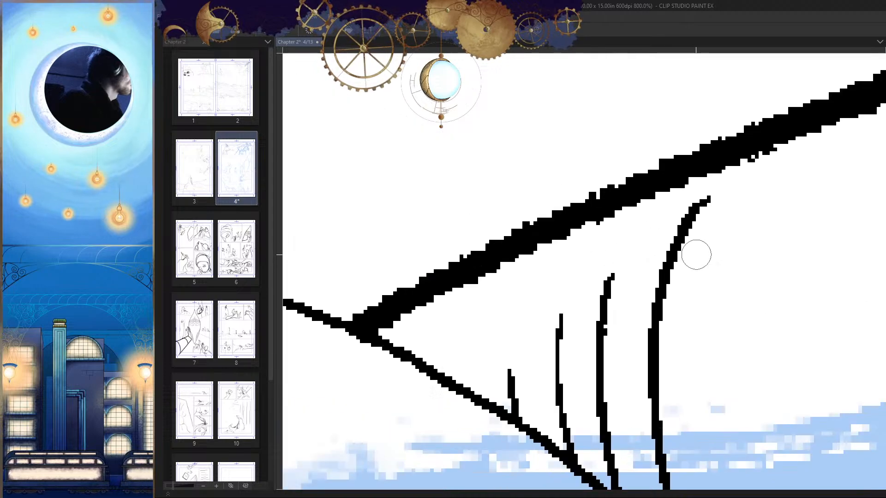
Step: Ink roughly horizontal lines from the three longer strokes' upper ends toward the rear point's thick edge, redrawing the lowest one
{"action": "left_click_drag", "start_coordinate": [708, 197], "coordinate": [642, 202]}
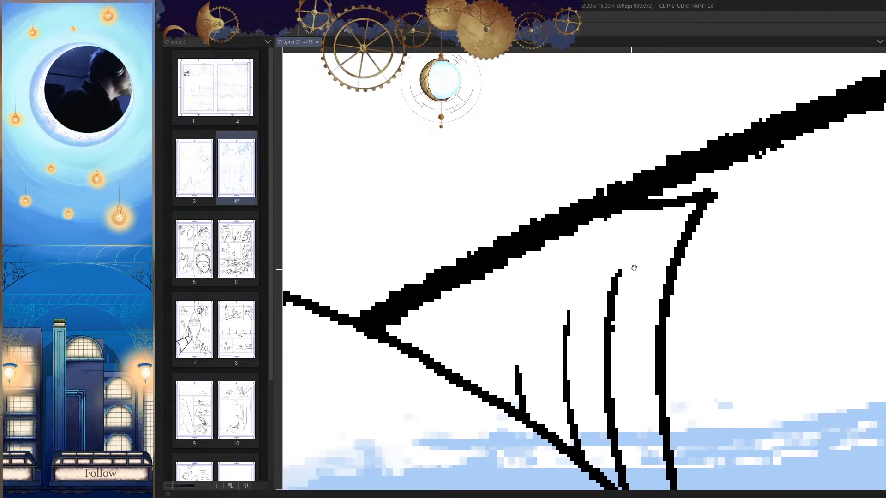
{"action": "left_click_drag", "start_coordinate": [646, 249], "coordinate": [537, 254]}
{"action": "left_click_drag", "start_coordinate": [599, 293], "coordinate": [443, 287]}
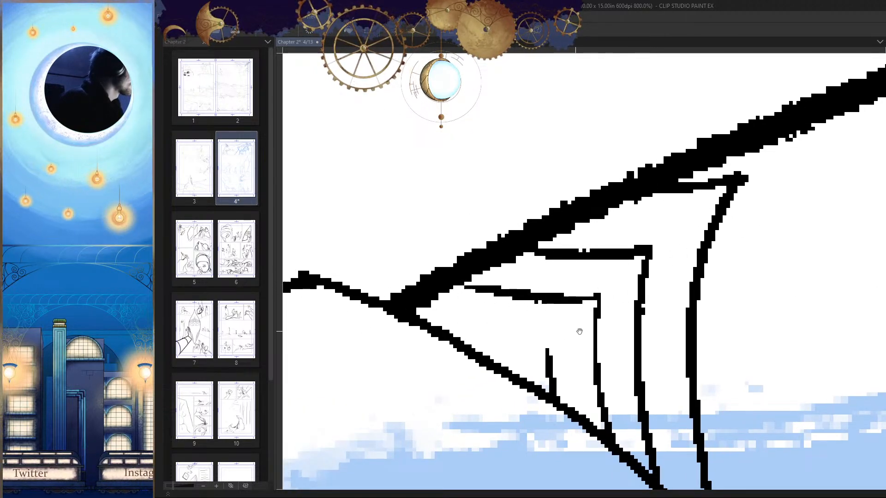
{"action": "key", "text": "ctrl+z"}
{"action": "left_click_drag", "start_coordinate": [608, 274], "coordinate": [501, 269]}
{"action": "key", "text": "ctrl+z"}
{"action": "left_click_drag", "start_coordinate": [609, 272], "coordinate": [514, 272]}
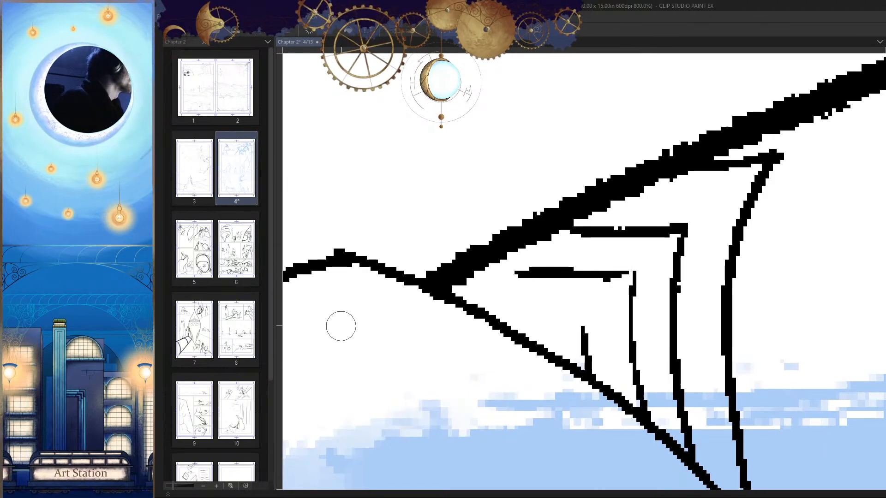
{"action": "key", "text": "ctrl+z"}
{"action": "left_click_drag", "start_coordinate": [610, 274], "coordinate": [475, 272]}
{"action": "scroll", "coordinate": [414, 333], "scroll_direction": "down", "scroll_amount": 8}
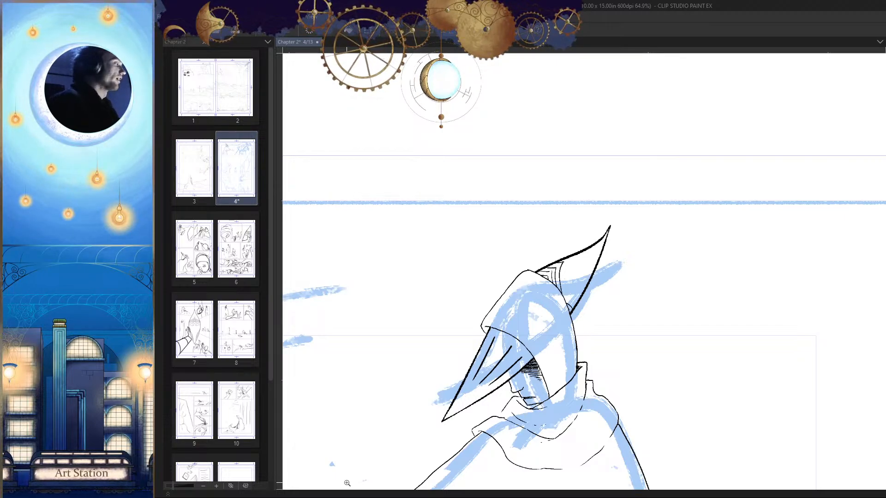
{"action": "mouse_move", "coordinate": [649, 353]}
{"action": "left_mouse_down"}
{"action": "mouse_move", "coordinate": [646, 346]}
{"action": "mouse_move", "coordinate": [770, 300]}
{"action": "mouse_move", "coordinate": [616, 307]}
{"action": "mouse_move", "coordinate": [689, 310]}
{"action": "left_mouse_up"}
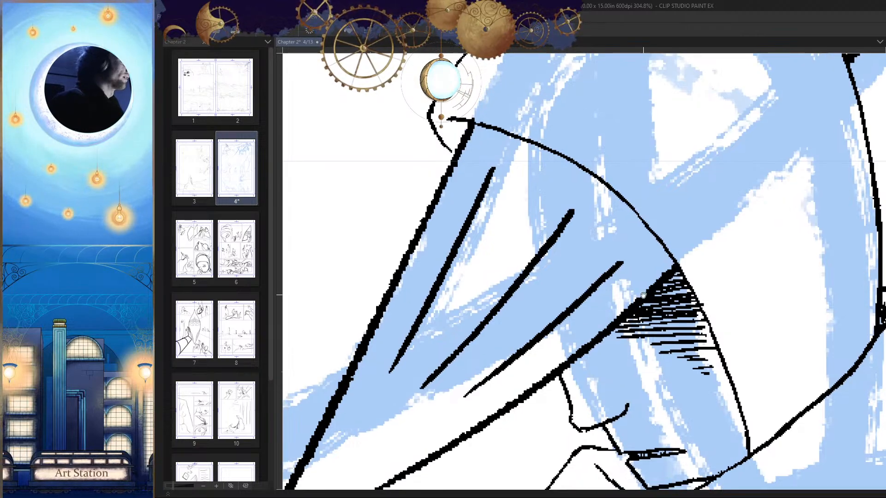
{"action": "scroll", "coordinate": [586, 171], "scroll_direction": "down", "scroll_amount": 2}
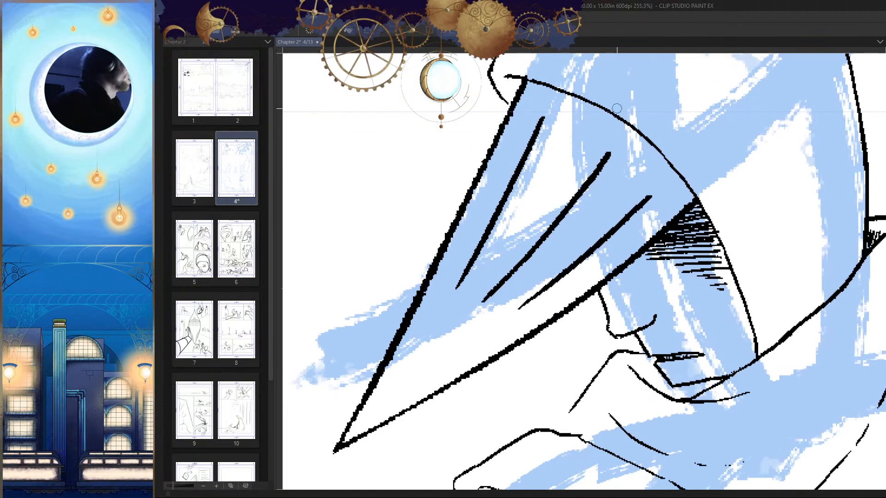
{"action": "left_click_drag", "start_coordinate": [612, 109], "coordinate": [518, 305]}
{"action": "key", "text": "ctrl+z"}
{"action": "mouse_move", "coordinate": [572, 137]}
{"action": "left_mouse_down"}
{"action": "mouse_move", "coordinate": [490, 310]}
{"action": "mouse_move", "coordinate": [480, 363]}
{"action": "left_mouse_up"}
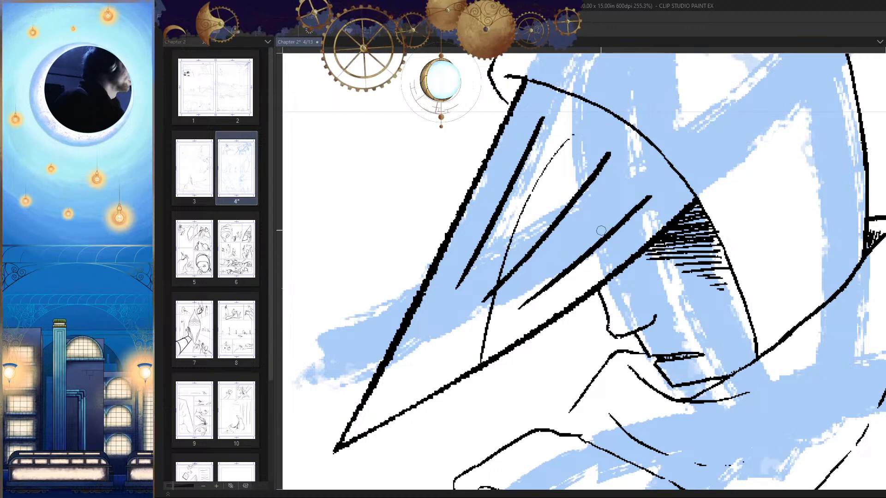
{"action": "key", "text": "ctrl+z"}
{"action": "key", "text": "ctrl+z"}
{"action": "mouse_move", "coordinate": [625, 117]}
{"action": "left_mouse_down"}
{"action": "mouse_move", "coordinate": [579, 152]}
{"action": "mouse_move", "coordinate": [493, 339]}
{"action": "mouse_move", "coordinate": [523, 258]}
{"action": "mouse_move", "coordinate": [500, 330]}
{"action": "left_mouse_up"}
{"action": "key", "text": "ctrl+z"}
Step: Ink two thin curved cross lines over the hat's front point, running from the hood opening's edge toward the point's lower edge
{"action": "key", "text": "ctrl+z"}
{"action": "left_click_drag", "start_coordinate": [629, 122], "coordinate": [496, 347]}
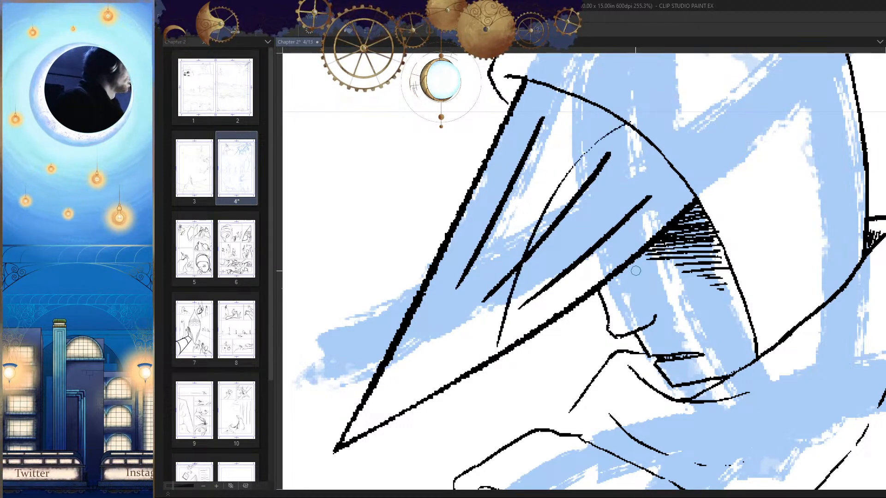
{"action": "left_click_drag", "start_coordinate": [637, 147], "coordinate": [554, 298]}
{"action": "key", "text": "ctrl+z"}
{"action": "left_click_drag", "start_coordinate": [657, 148], "coordinate": [535, 343]}
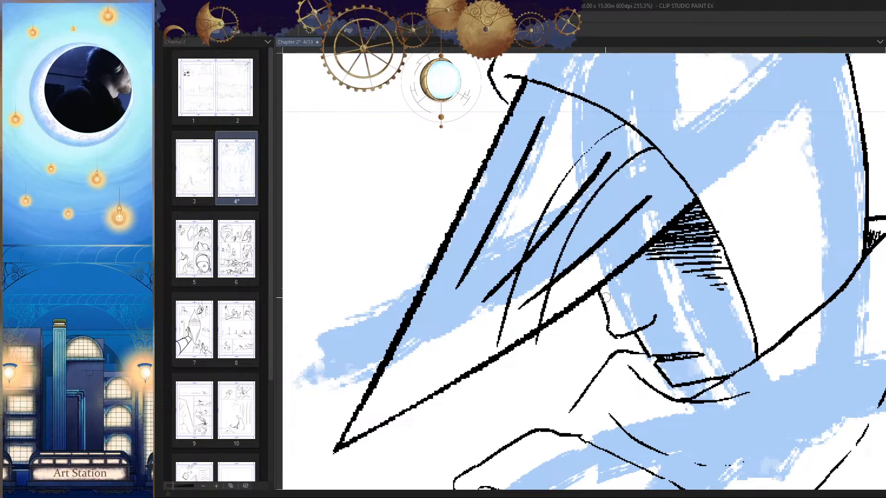
Step: Extend the first cross curve down to the front point's lower edge and add a broken third curve nearer the face
{"action": "scroll", "coordinate": [695, 438], "scroll_direction": "down", "scroll_amount": 10}
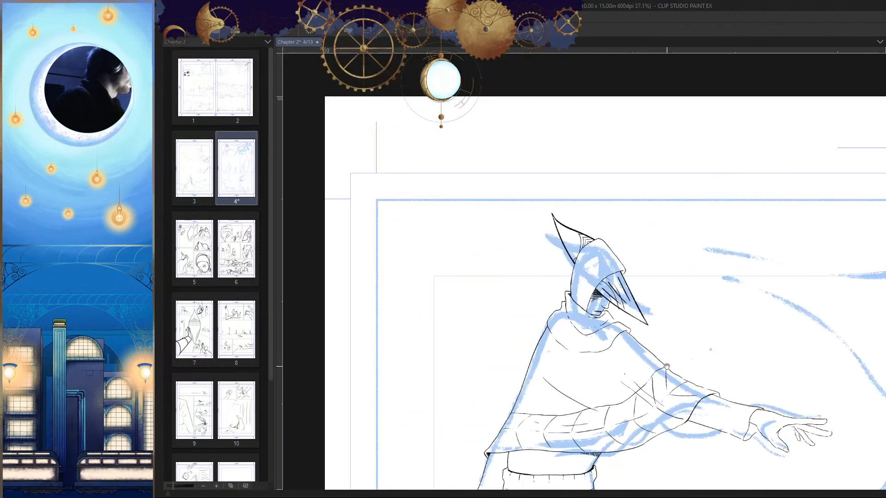
{"action": "scroll", "coordinate": [541, 261], "scroll_direction": "up", "scroll_amount": 11}
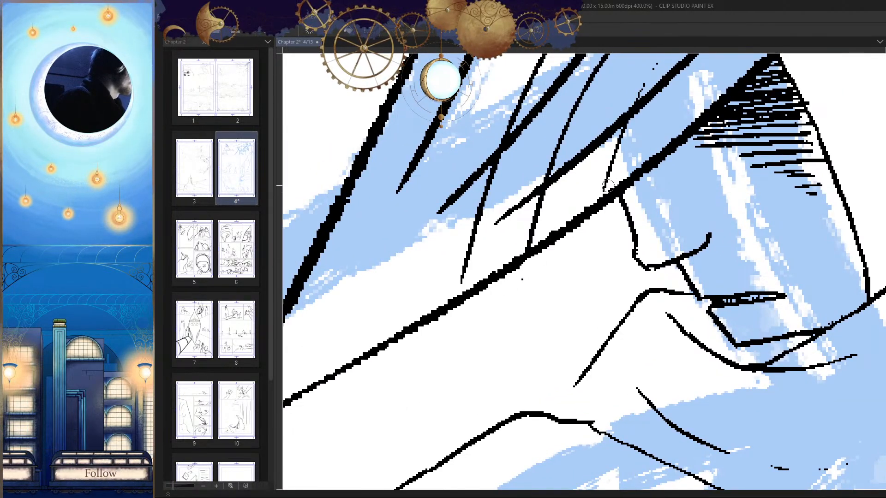
{"action": "scroll", "coordinate": [525, 270], "scroll_direction": "up", "scroll_amount": 3}
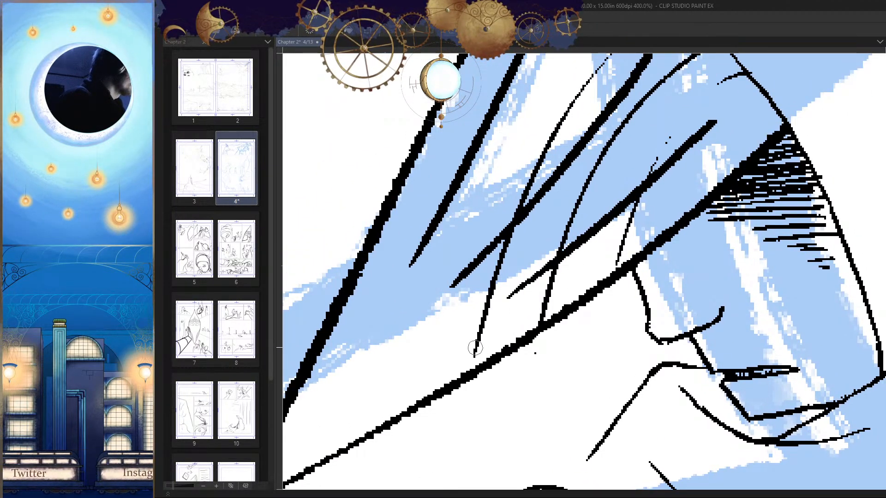
{"action": "left_click_drag", "start_coordinate": [476, 351], "coordinate": [472, 370]}
{"action": "scroll", "coordinate": [478, 357], "scroll_direction": "down", "scroll_amount": 14}
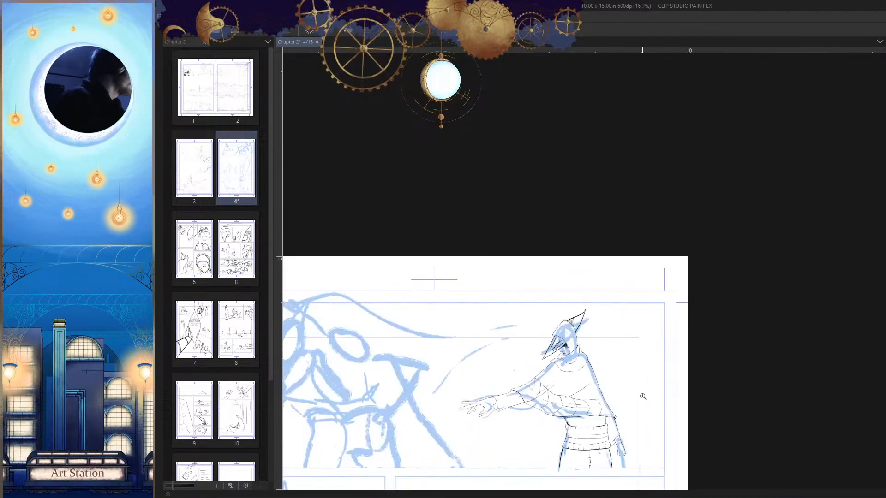
{"action": "left_click_drag", "start_coordinate": [651, 427], "coordinate": [675, 401]}
{"action": "scroll", "coordinate": [577, 299], "scroll_direction": "up", "scroll_amount": 12}
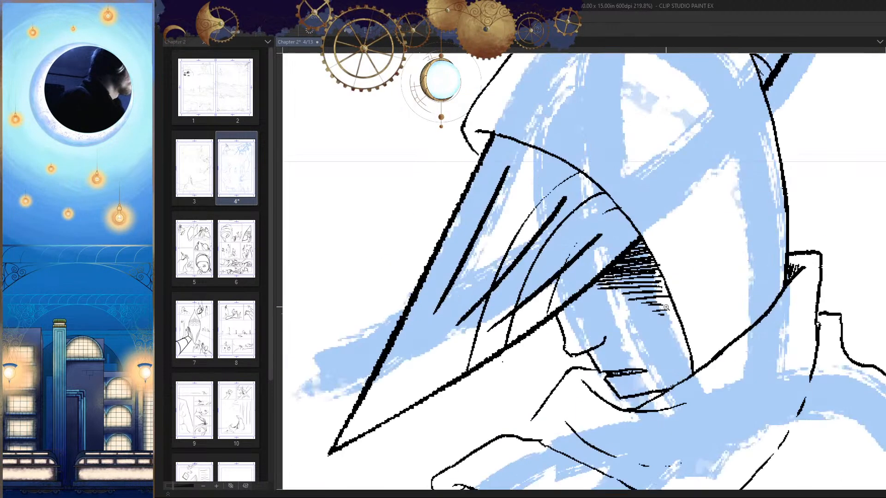
{"action": "scroll", "coordinate": [661, 255], "scroll_direction": "down", "scroll_amount": 5}
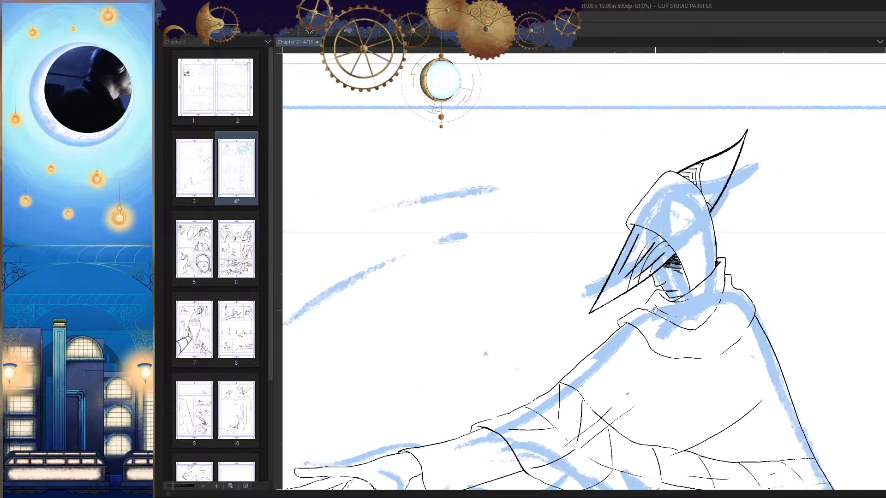
Step: Rework the middle cross curve on the hat's front point and clear its existing line between the two neighbouring curves
{"action": "scroll", "coordinate": [661, 255], "scroll_direction": "up", "scroll_amount": 9}
{"action": "mouse_move", "coordinate": [709, 132]}
{"action": "left_mouse_down"}
{"action": "mouse_move", "coordinate": [610, 192]}
{"action": "mouse_move", "coordinate": [519, 316]}
{"action": "left_mouse_up"}
{"action": "left_click_drag", "start_coordinate": [531, 294], "coordinate": [573, 223]}
{"action": "left_click_drag", "start_coordinate": [549, 251], "coordinate": [503, 368]}
{"action": "left_click_drag", "start_coordinate": [490, 395], "coordinate": [540, 305]}
{"action": "mouse_move", "coordinate": [565, 267]}
{"action": "left_mouse_down"}
{"action": "mouse_move", "coordinate": [537, 294]}
{"action": "mouse_move", "coordinate": [502, 366]}
{"action": "left_mouse_up"}
{"action": "left_click_drag", "start_coordinate": [550, 328], "coordinate": [525, 380]}
{"action": "left_click_drag", "start_coordinate": [525, 380], "coordinate": [564, 301]}
{"action": "left_click_drag", "start_coordinate": [578, 294], "coordinate": [516, 339]}
{"action": "scroll", "coordinate": [612, 347], "scroll_direction": "down", "scroll_amount": 5}
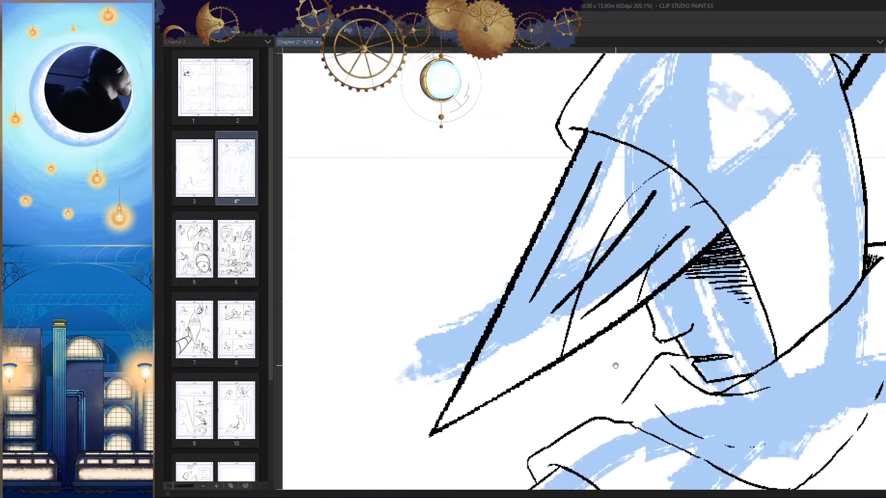
{"action": "scroll", "coordinate": [646, 271], "scroll_direction": "up", "scroll_amount": 1}
{"action": "key", "text": "ctrl+z"}
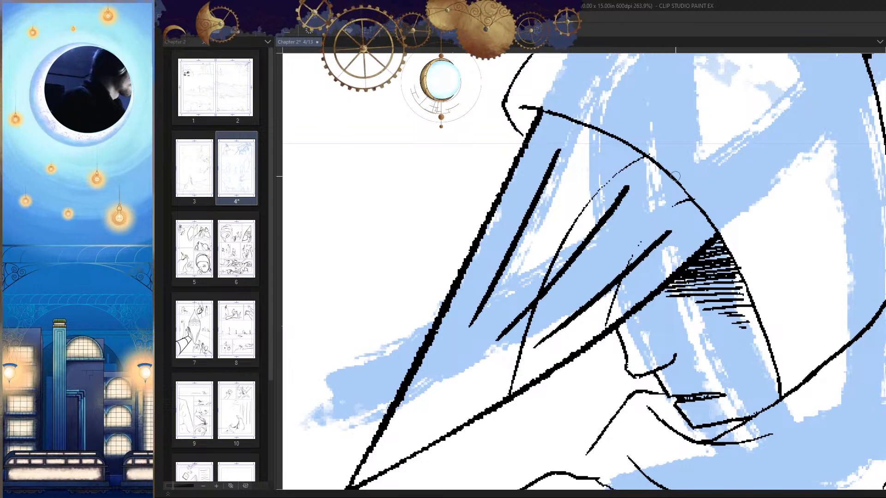
Step: Redraw the middle cross curve down to the front point's lower edge and save the file
{"action": "left_click_drag", "start_coordinate": [634, 202], "coordinate": [559, 364]}
{"action": "left_click_drag", "start_coordinate": [663, 306], "coordinate": [673, 409]}
{"action": "key", "text": "h"}
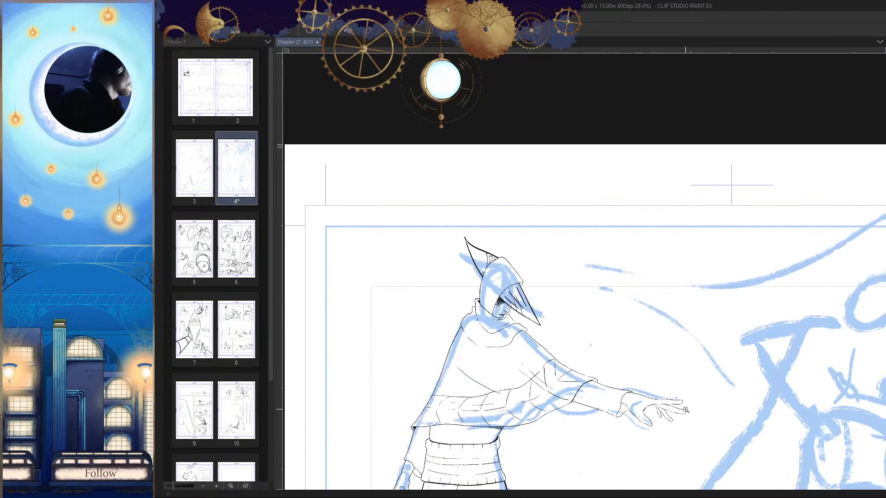
{"action": "key", "text": "ctrl+s"}
Step: Check the inked figure's proportions and placement within the first panel in both normal and mirrored views
{"action": "key", "text": "h"}
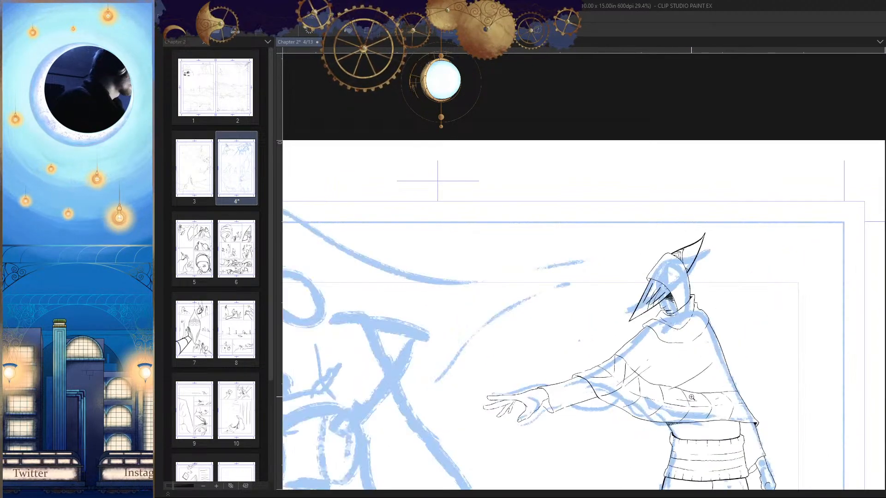
{"action": "left_click_drag", "start_coordinate": [698, 374], "coordinate": [755, 359]}
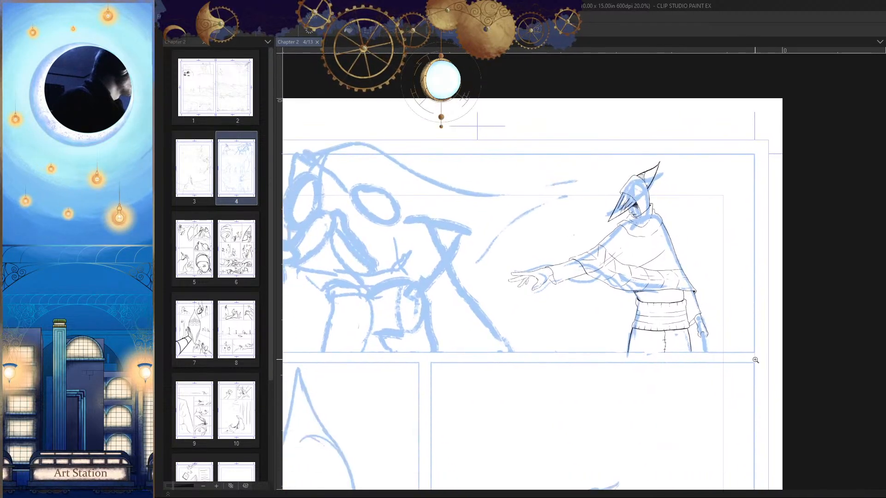
{"action": "key", "text": "h"}
{"action": "mouse_move", "coordinate": [603, 289]}
{"action": "left_mouse_down"}
{"action": "mouse_move", "coordinate": [685, 308]}
{"action": "mouse_move", "coordinate": [683, 229]}
{"action": "mouse_move", "coordinate": [516, 293]}
{"action": "left_mouse_up"}
{"action": "left_click_drag", "start_coordinate": [691, 401], "coordinate": [718, 387]}
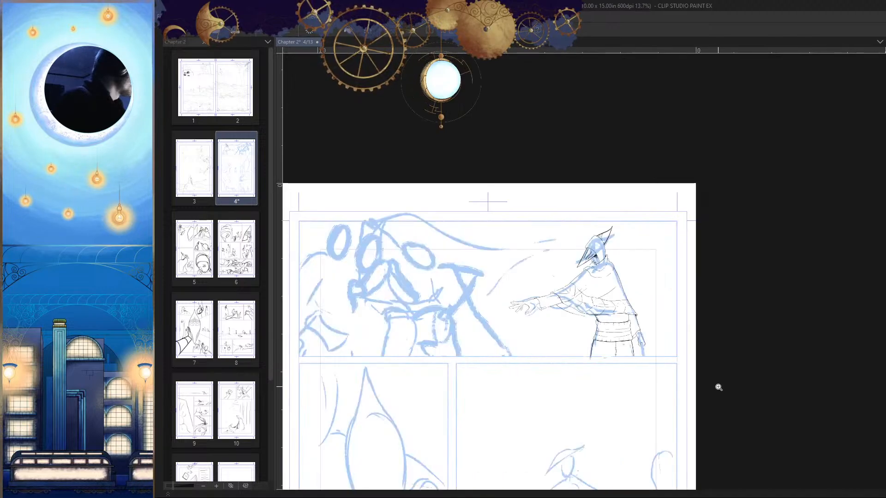
{"action": "mouse_move", "coordinate": [595, 320]}
{"action": "left_mouse_down"}
{"action": "mouse_move", "coordinate": [719, 313]}
{"action": "mouse_move", "coordinate": [654, 323]}
{"action": "left_mouse_up"}
{"action": "key", "text": "h"}
{"action": "left_click_drag", "start_coordinate": [685, 272], "coordinate": [502, 282]}
Step: Ink diagonal hatching strokes in the strip beneath the cloak's hem, starting at the corner beside the torso edge
{"action": "scroll", "coordinate": [535, 276], "scroll_direction": "up", "scroll_amount": 2}
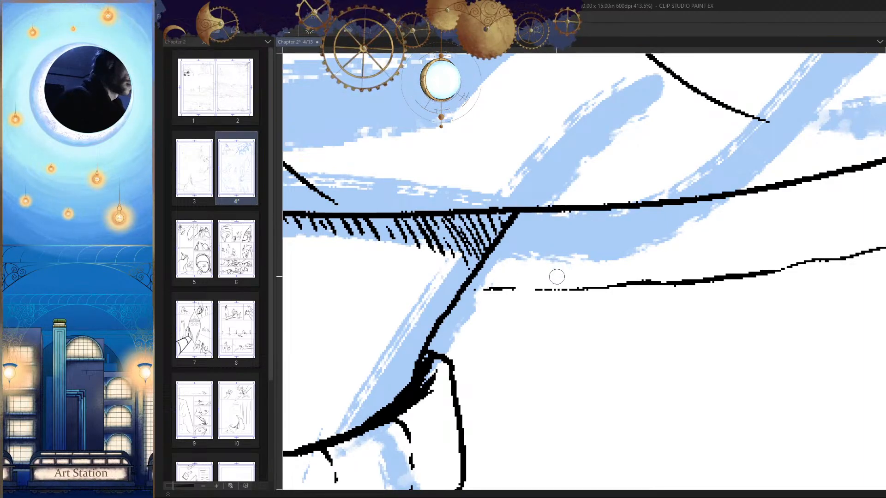
{"action": "left_click_drag", "start_coordinate": [545, 238], "coordinate": [494, 287]}
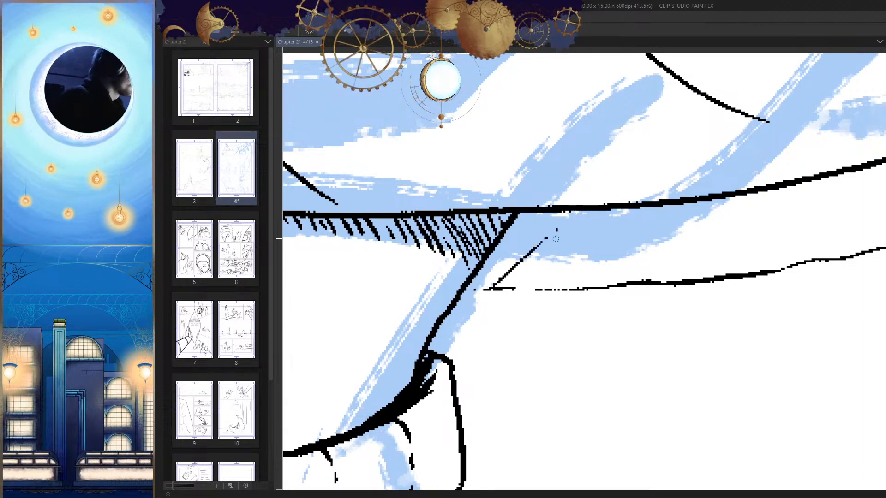
{"action": "mouse_move", "coordinate": [570, 210]}
{"action": "left_mouse_down"}
{"action": "mouse_move", "coordinate": [521, 250]}
{"action": "mouse_move", "coordinate": [547, 213]}
{"action": "mouse_move", "coordinate": [497, 255]}
{"action": "mouse_move", "coordinate": [532, 216]}
{"action": "mouse_move", "coordinate": [493, 263]}
{"action": "left_mouse_up"}
{"action": "left_click_drag", "start_coordinate": [531, 218], "coordinate": [495, 254]}
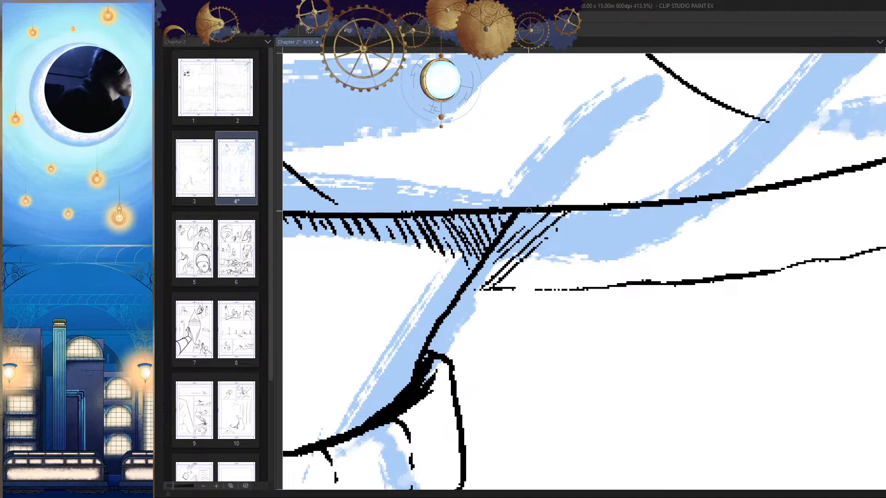
{"action": "left_click_drag", "start_coordinate": [586, 210], "coordinate": [499, 292]}
{"action": "left_click_drag", "start_coordinate": [584, 232], "coordinate": [526, 285]}
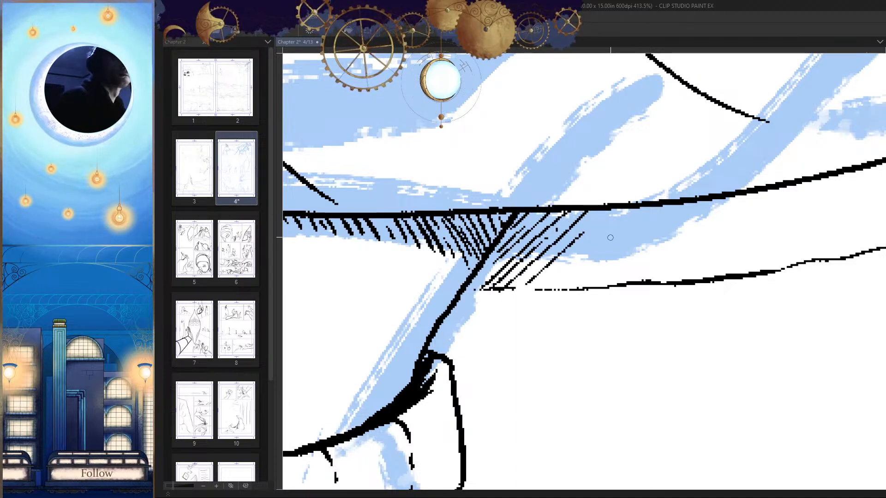
Step: Extend the diagonal hatching outward from the torso, filling the strip between the cloak's hem and its inner edge line
{"action": "left_click_drag", "start_coordinate": [611, 257], "coordinate": [569, 270]}
{"action": "left_click_drag", "start_coordinate": [572, 219], "coordinate": [510, 294]}
{"action": "mouse_move", "coordinate": [592, 229]}
{"action": "left_mouse_down"}
{"action": "mouse_move", "coordinate": [580, 256]}
{"action": "mouse_move", "coordinate": [609, 224]}
{"action": "mouse_move", "coordinate": [548, 291]}
{"action": "left_mouse_up"}
{"action": "mouse_move", "coordinate": [627, 220]}
{"action": "left_mouse_down"}
{"action": "mouse_move", "coordinate": [540, 312]}
{"action": "mouse_move", "coordinate": [641, 222]}
{"action": "mouse_move", "coordinate": [581, 293]}
{"action": "left_mouse_up"}
{"action": "mouse_move", "coordinate": [660, 213]}
{"action": "left_mouse_down"}
{"action": "mouse_move", "coordinate": [602, 293]}
{"action": "mouse_move", "coordinate": [627, 282]}
{"action": "left_mouse_up"}
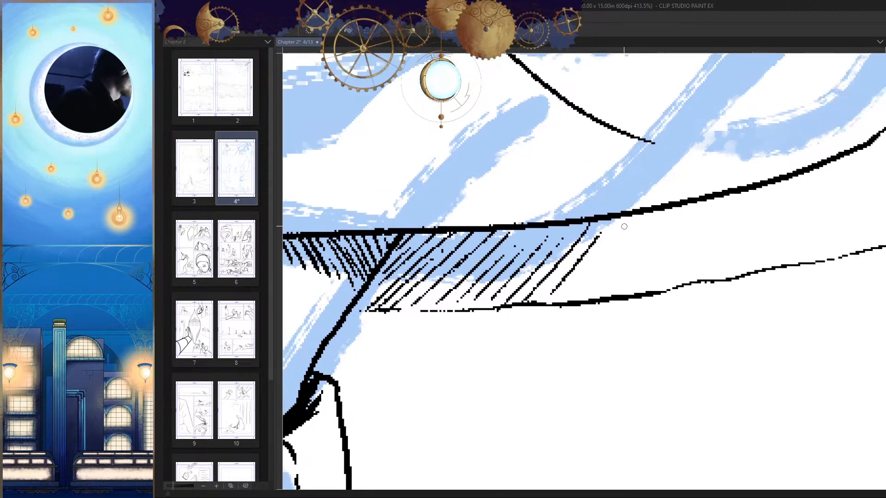
Step: Add more widely spaced hatching strokes toward the outstretched arm, undo the last one, and check the shading in the whole figure
{"action": "mouse_move", "coordinate": [631, 215]}
{"action": "left_mouse_down"}
{"action": "mouse_move", "coordinate": [567, 301]}
{"action": "mouse_move", "coordinate": [591, 297]}
{"action": "left_mouse_up"}
{"action": "mouse_move", "coordinate": [674, 211]}
{"action": "left_mouse_down"}
{"action": "mouse_move", "coordinate": [602, 296]}
{"action": "mouse_move", "coordinate": [612, 296]}
{"action": "left_mouse_up"}
{"action": "key", "text": "ctrl+z"}
{"action": "left_click_drag", "start_coordinate": [666, 294], "coordinate": [676, 366]}
{"action": "key", "text": "h"}
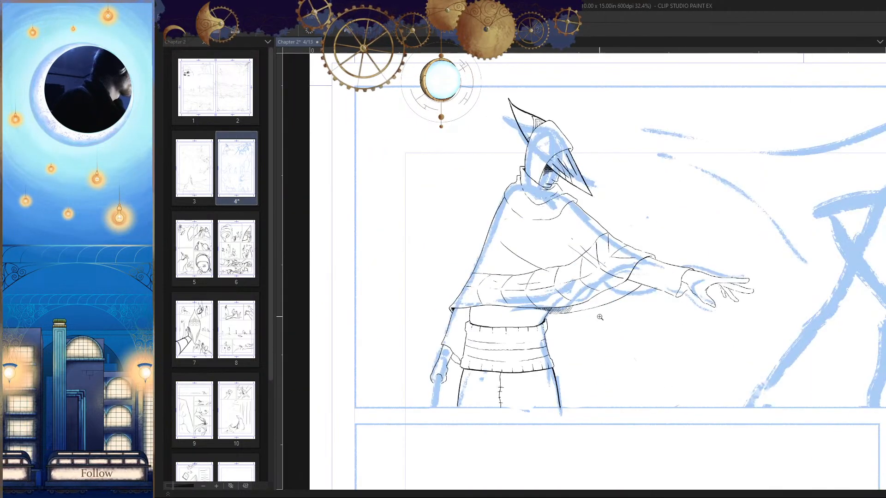
{"action": "key", "text": "h"}
{"action": "mouse_move", "coordinate": [599, 317]}
{"action": "left_mouse_down"}
{"action": "mouse_move", "coordinate": [595, 276]}
{"action": "mouse_move", "coordinate": [524, 327]}
{"action": "mouse_move", "coordinate": [511, 350]}
{"action": "left_mouse_up"}
Step: Ink finer strokes between the existing hatching lines under the cloak's hem, close to the torso corner
{"action": "left_click_drag", "start_coordinate": [530, 304], "coordinate": [605, 241]}
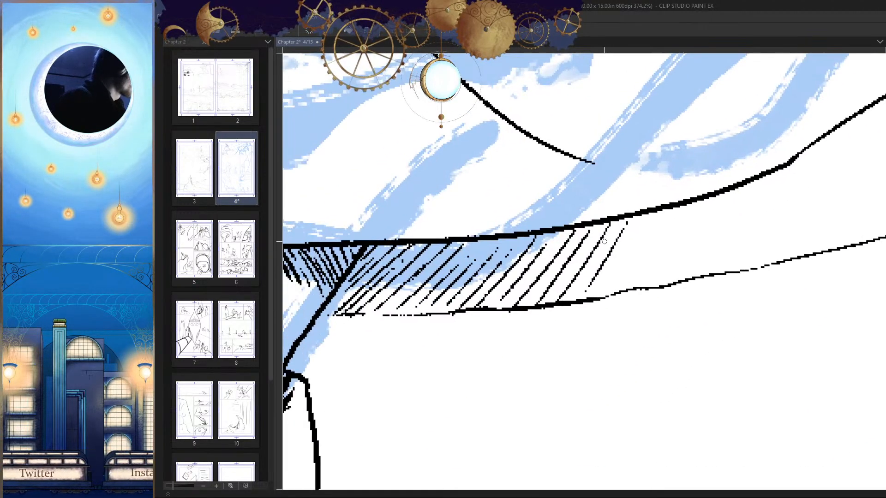
{"action": "mouse_move", "coordinate": [356, 271]}
{"action": "left_mouse_down"}
{"action": "mouse_move", "coordinate": [516, 233]}
{"action": "mouse_move", "coordinate": [518, 217]}
{"action": "mouse_move", "coordinate": [526, 231]}
{"action": "mouse_move", "coordinate": [500, 279]}
{"action": "left_mouse_up"}
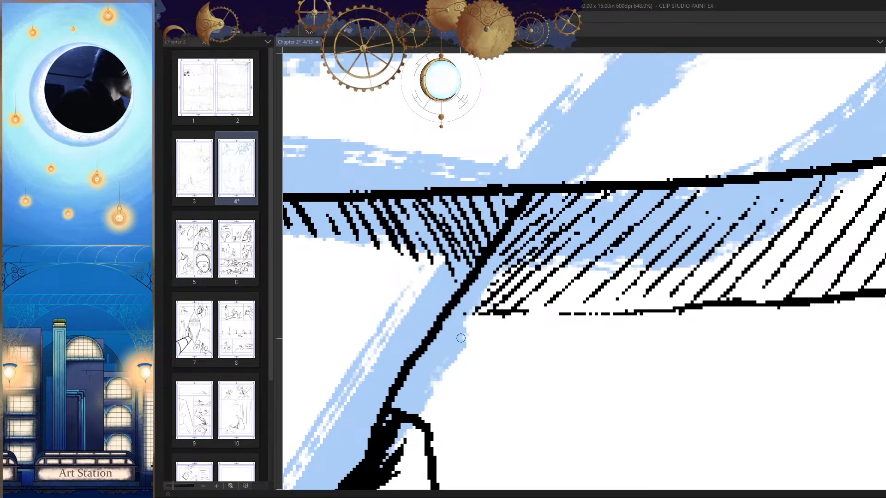
{"action": "left_click_drag", "start_coordinate": [620, 190], "coordinate": [510, 307]}
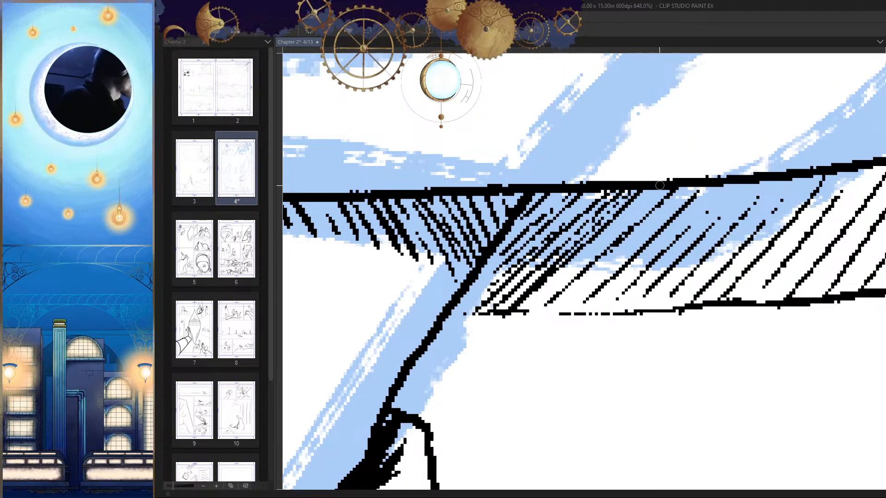
{"action": "left_click_drag", "start_coordinate": [659, 190], "coordinate": [533, 305]}
{"action": "left_click_drag", "start_coordinate": [669, 211], "coordinate": [556, 314]}
{"action": "left_click_drag", "start_coordinate": [596, 320], "coordinate": [542, 323]}
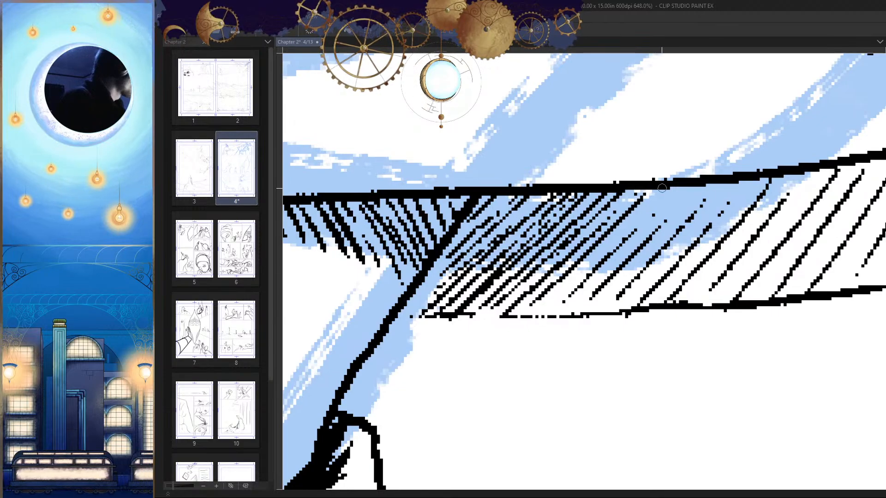
Step: Continue the in-between strokes outward to densify the hatching's middle section, undoing and redrawing the unsatisfactory ones
{"action": "left_click_drag", "start_coordinate": [662, 188], "coordinate": [545, 318]}
{"action": "left_click_drag", "start_coordinate": [700, 186], "coordinate": [595, 300]}
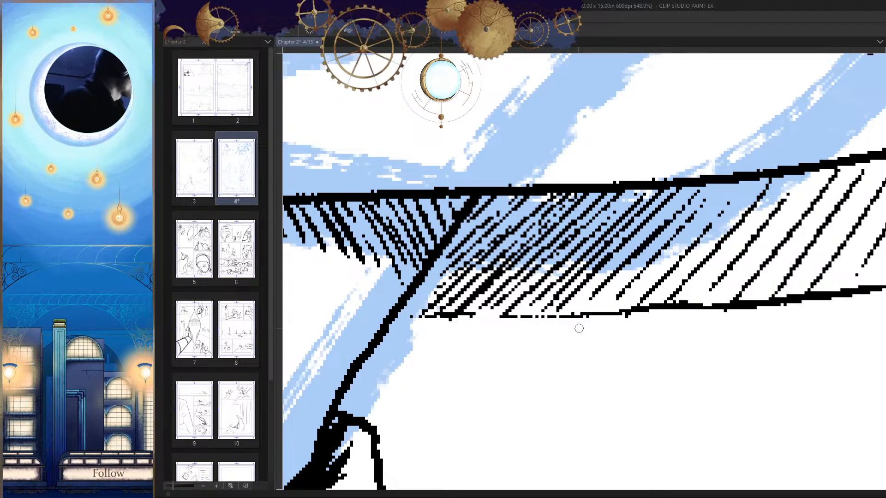
{"action": "key", "text": "ctrl+z"}
{"action": "left_click_drag", "start_coordinate": [697, 189], "coordinate": [664, 224]}
{"action": "mouse_move", "coordinate": [731, 207]}
{"action": "left_mouse_down"}
{"action": "mouse_move", "coordinate": [677, 198]}
{"action": "mouse_move", "coordinate": [644, 210]}
{"action": "mouse_move", "coordinate": [566, 303]}
{"action": "left_mouse_up"}
{"action": "left_click_drag", "start_coordinate": [656, 175], "coordinate": [547, 295]}
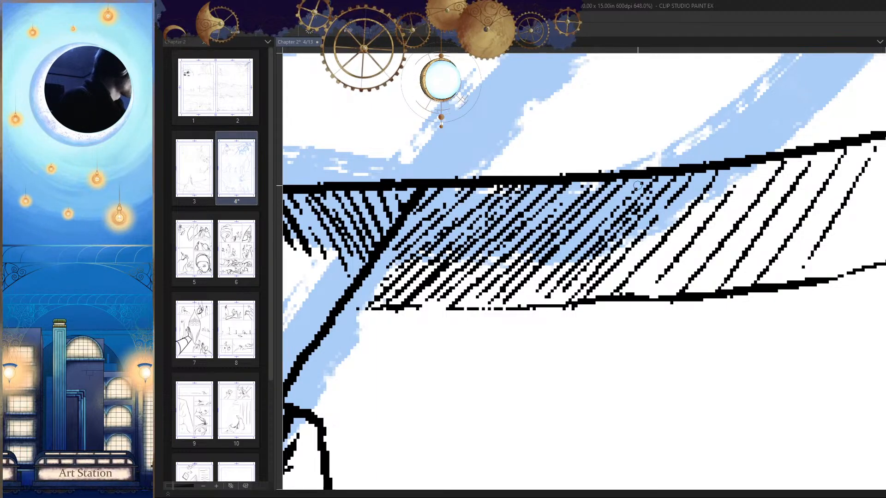
{"action": "left_click_drag", "start_coordinate": [637, 186], "coordinate": [521, 298]}
{"action": "key", "text": "ctrl+z"}
{"action": "left_click_drag", "start_coordinate": [643, 175], "coordinate": [525, 294]}
Step: Darken the corner where the cloak's hem meets the torso edge with closely packed diagonal strokes
{"action": "mouse_move", "coordinate": [654, 250]}
{"action": "left_mouse_down"}
{"action": "mouse_move", "coordinate": [648, 243]}
{"action": "mouse_move", "coordinate": [752, 234]}
{"action": "left_mouse_up"}
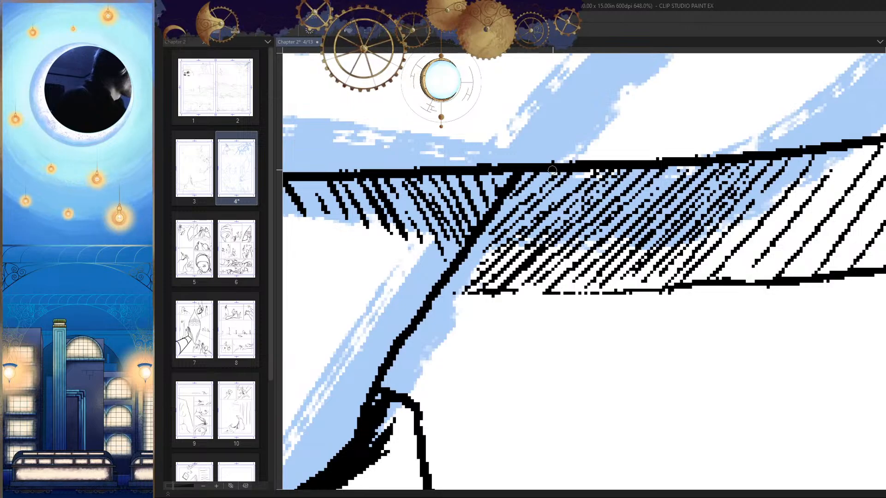
{"action": "left_click_drag", "start_coordinate": [530, 173], "coordinate": [479, 233]}
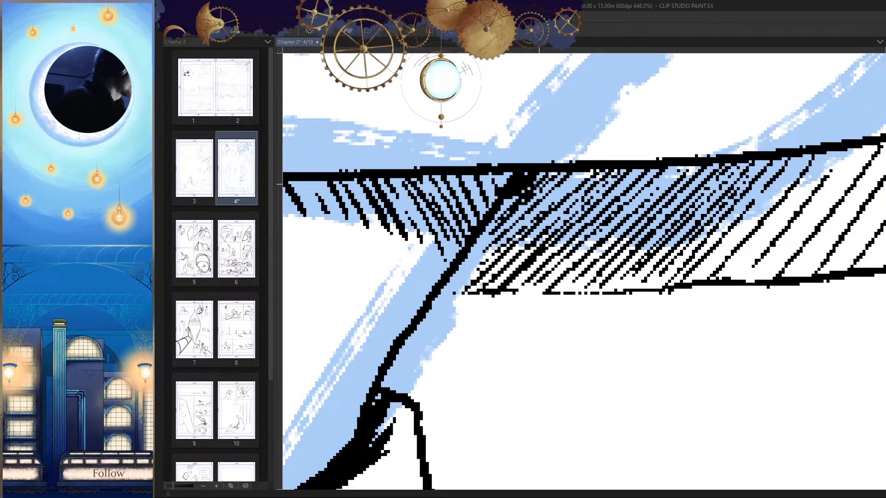
{"action": "left_click_drag", "start_coordinate": [564, 177], "coordinate": [485, 254]}
{"action": "left_click_drag", "start_coordinate": [590, 164], "coordinate": [478, 262]}
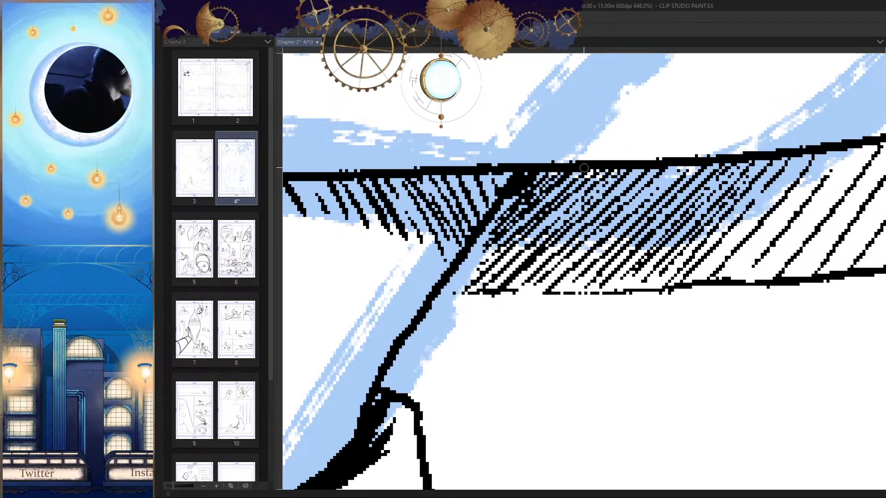
{"action": "left_click_drag", "start_coordinate": [584, 167], "coordinate": [466, 274]}
{"action": "left_click_drag", "start_coordinate": [624, 165], "coordinate": [549, 232]}
{"action": "left_click_drag", "start_coordinate": [611, 198], "coordinate": [590, 194]}
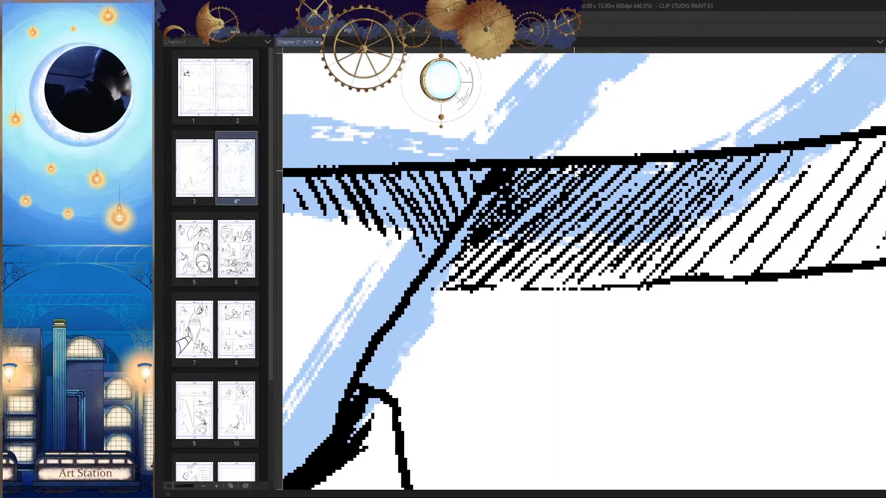
Step: Undo the last dark stroke and ink replacement strokes that spread the dense shading outward from the torso corner
{"action": "key", "text": "ctrl+z"}
{"action": "left_click_drag", "start_coordinate": [579, 163], "coordinate": [518, 228]}
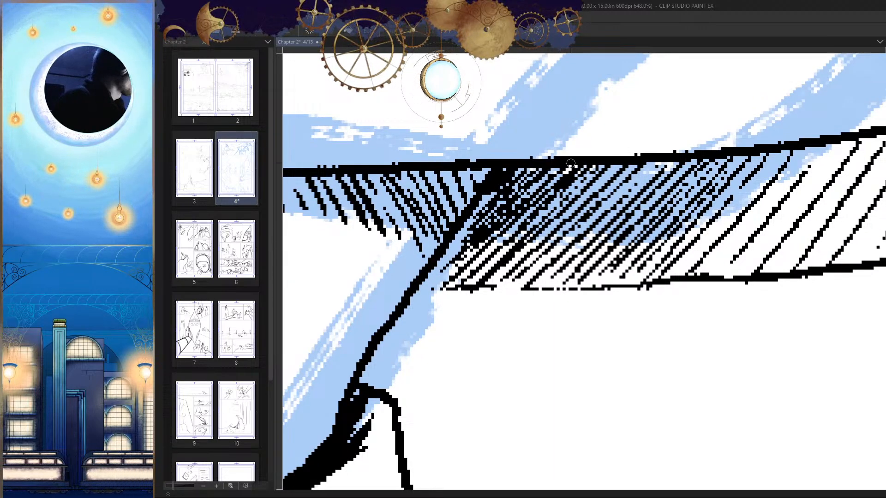
{"action": "left_click_drag", "start_coordinate": [616, 182], "coordinate": [523, 248]}
{"action": "left_click_drag", "start_coordinate": [657, 151], "coordinate": [574, 229]}
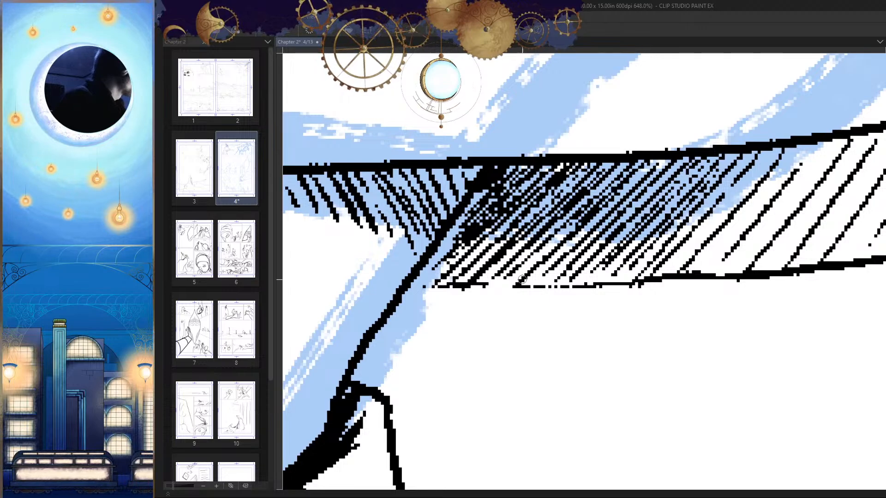
Step: Ink finer diagonal strokes between the hatching lines under the cloak's hem, continuing outward past the dense middle section
{"action": "left_click_drag", "start_coordinate": [646, 248], "coordinate": [591, 249]}
{"action": "left_click_drag", "start_coordinate": [720, 144], "coordinate": [598, 276]}
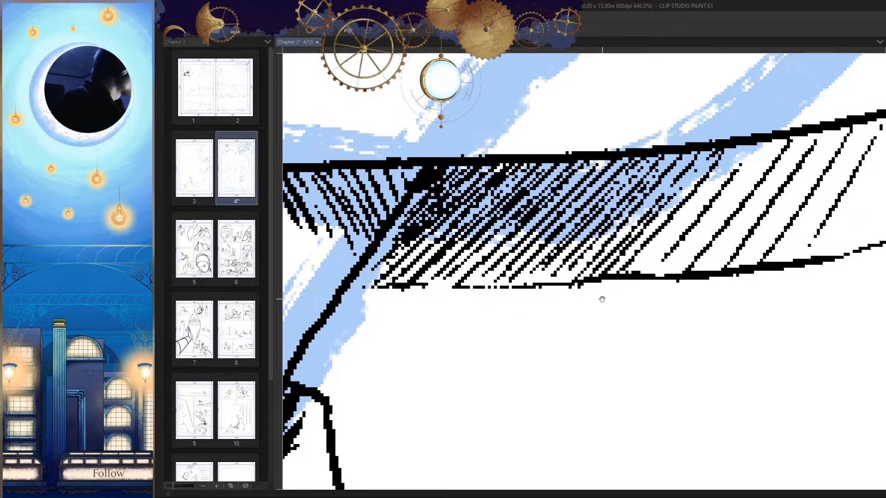
{"action": "left_click_drag", "start_coordinate": [720, 191], "coordinate": [630, 219]}
{"action": "left_click_drag", "start_coordinate": [656, 172], "coordinate": [552, 295]}
{"action": "left_click_drag", "start_coordinate": [679, 176], "coordinate": [579, 292]}
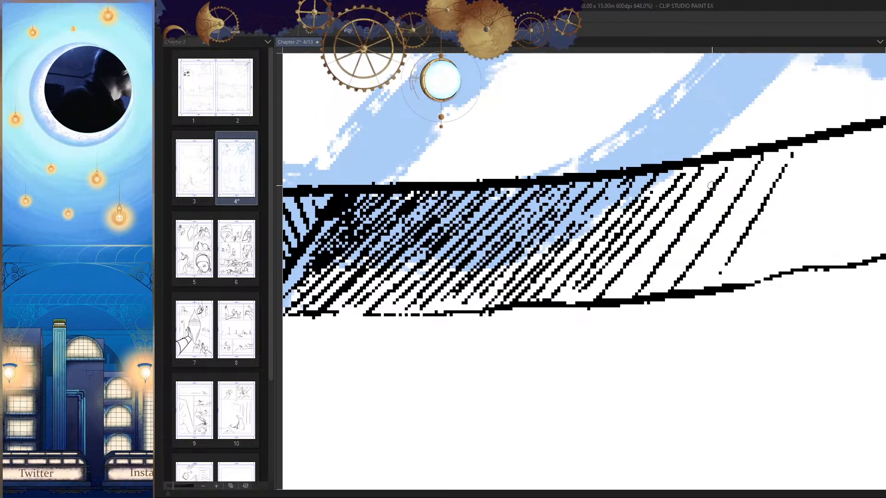
Step: Fill the outer end of the under-hem hatching with in-between strokes tapering toward the arm, undoing the unwanted last one
{"action": "left_click_drag", "start_coordinate": [715, 178], "coordinate": [618, 291]}
{"action": "left_click_drag", "start_coordinate": [769, 168], "coordinate": [674, 300]}
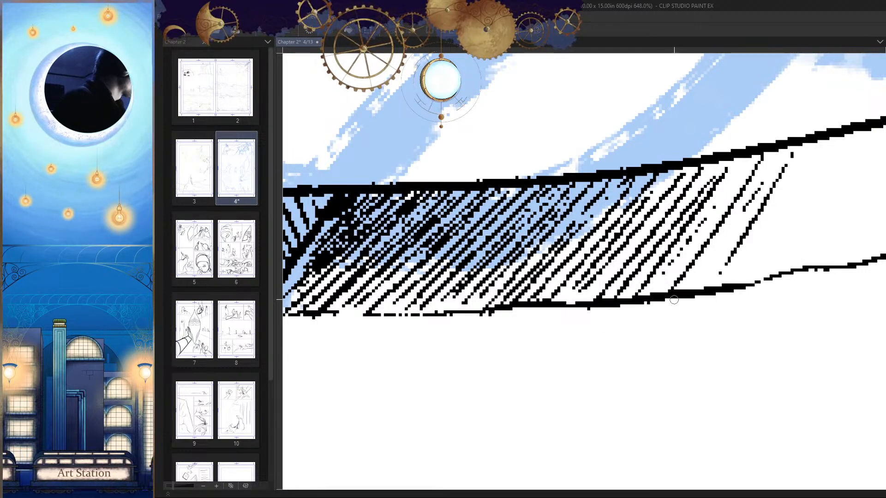
{"action": "left_click_drag", "start_coordinate": [790, 187], "coordinate": [728, 301]}
{"action": "left_click_drag", "start_coordinate": [737, 293], "coordinate": [648, 313]}
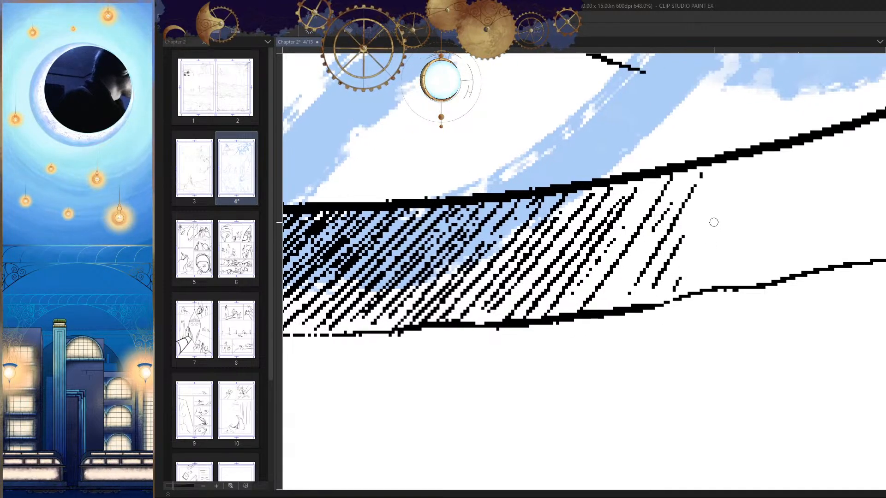
{"action": "left_click_drag", "start_coordinate": [748, 161], "coordinate": [723, 224]}
{"action": "key", "text": "ctrl+z"}
{"action": "mouse_move", "coordinate": [785, 142]}
{"action": "left_mouse_down"}
{"action": "mouse_move", "coordinate": [741, 210]}
{"action": "mouse_move", "coordinate": [793, 169]}
{"action": "mouse_move", "coordinate": [752, 417]}
{"action": "left_mouse_up"}
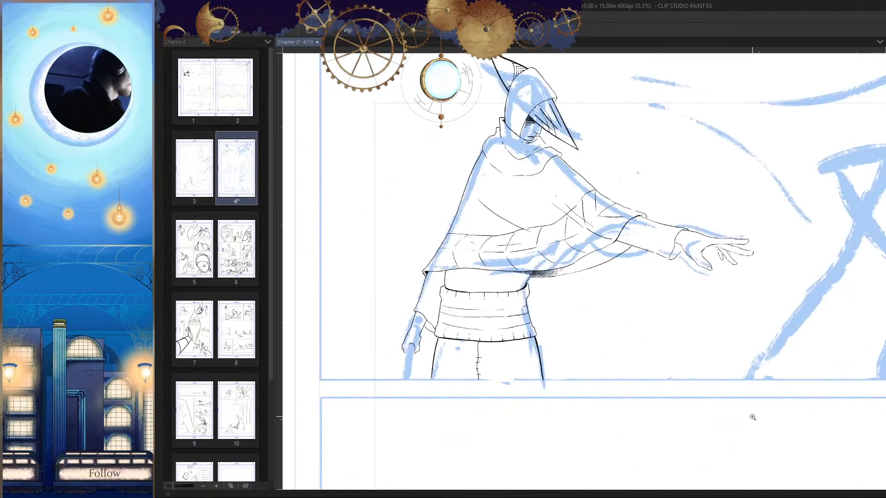
Step: Ink short shadow strokes in the corner where the cloak's edge meets the underside of the outstretched sleeve
{"action": "left_click_drag", "start_coordinate": [632, 249], "coordinate": [704, 292]}
{"action": "key", "text": "h"}
{"action": "mouse_move", "coordinate": [558, 240]}
{"action": "left_mouse_down"}
{"action": "mouse_move", "coordinate": [632, 230]}
{"action": "mouse_move", "coordinate": [680, 209]}
{"action": "mouse_move", "coordinate": [549, 228]}
{"action": "left_mouse_up"}
{"action": "key", "text": "ctrl+z"}
{"action": "left_click_drag", "start_coordinate": [681, 196], "coordinate": [605, 221]}
{"action": "key", "text": "h"}
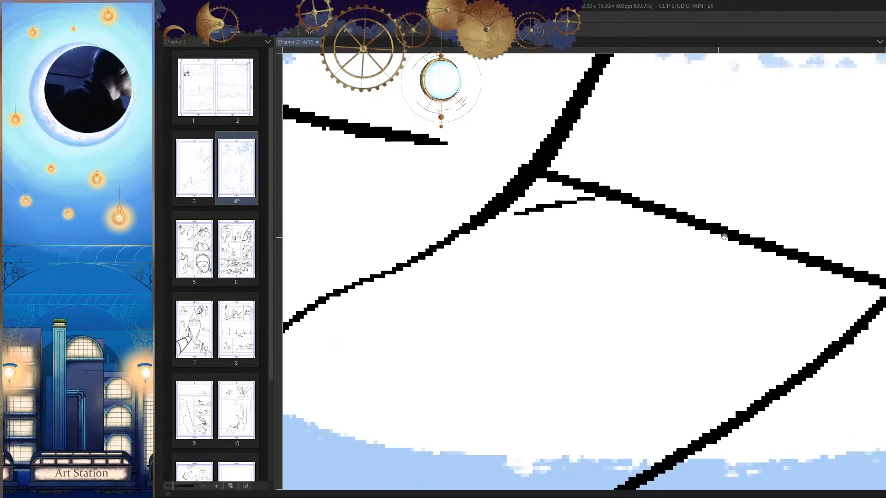
{"action": "mouse_move", "coordinate": [660, 179]}
{"action": "left_mouse_down"}
{"action": "mouse_move", "coordinate": [526, 228]}
{"action": "mouse_move", "coordinate": [590, 190]}
{"action": "left_mouse_up"}
{"action": "left_click_drag", "start_coordinate": [605, 182], "coordinate": [566, 203]}
{"action": "left_click_drag", "start_coordinate": [626, 168], "coordinate": [560, 189]}
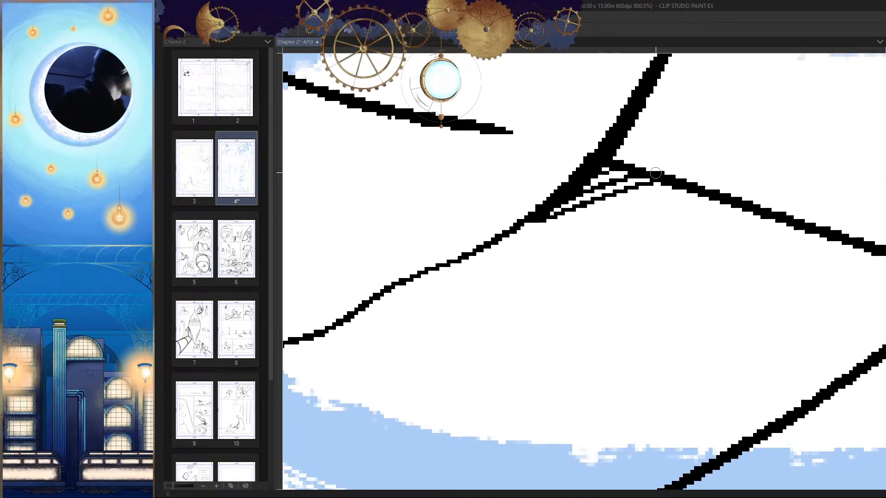
Step: Extend the corner hatching outward along the sleeve's underside, undoing and redrawing the unsatisfactory strokes
{"action": "left_click_drag", "start_coordinate": [667, 175], "coordinate": [525, 238]}
{"action": "left_click_drag", "start_coordinate": [683, 189], "coordinate": [616, 216]}
{"action": "key", "text": "ctrl+z"}
{"action": "key", "text": "ctrl+z"}
{"action": "mouse_move", "coordinate": [682, 181]}
{"action": "left_mouse_down"}
{"action": "mouse_move", "coordinate": [531, 245]}
{"action": "mouse_move", "coordinate": [603, 217]}
{"action": "left_mouse_up"}
{"action": "key", "text": "ctrl+z"}
{"action": "left_click_drag", "start_coordinate": [717, 199], "coordinate": [646, 224]}
{"action": "mouse_move", "coordinate": [768, 209]}
{"action": "left_mouse_down"}
{"action": "mouse_move", "coordinate": [705, 226]}
{"action": "mouse_move", "coordinate": [760, 227]}
{"action": "left_mouse_up"}
{"action": "scroll", "coordinate": [750, 268], "scroll_direction": "down", "scroll_amount": 3}
{"action": "scroll", "coordinate": [750, 268], "scroll_direction": "down", "scroll_amount": 10}
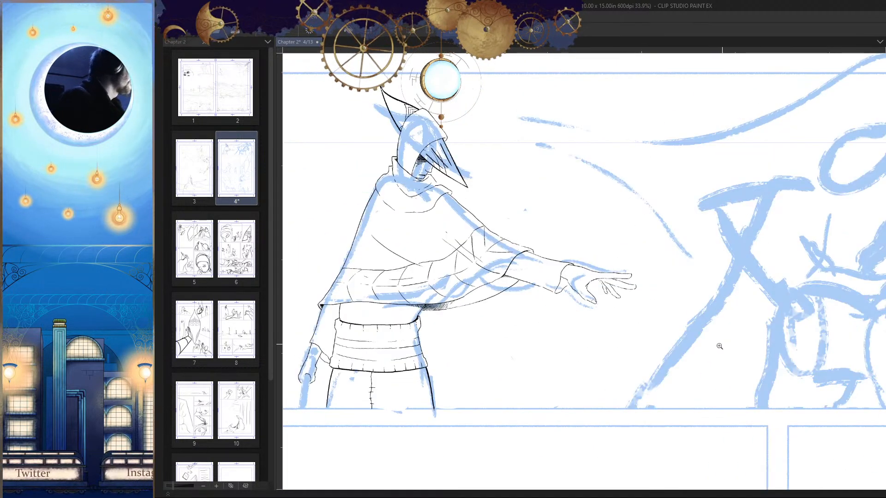
Step: Hatch the upper part of the outstretched arm's cuff opening with parallel diagonal strokes and finer lines between them
{"action": "scroll", "coordinate": [651, 338], "scroll_direction": "up", "scroll_amount": 13}
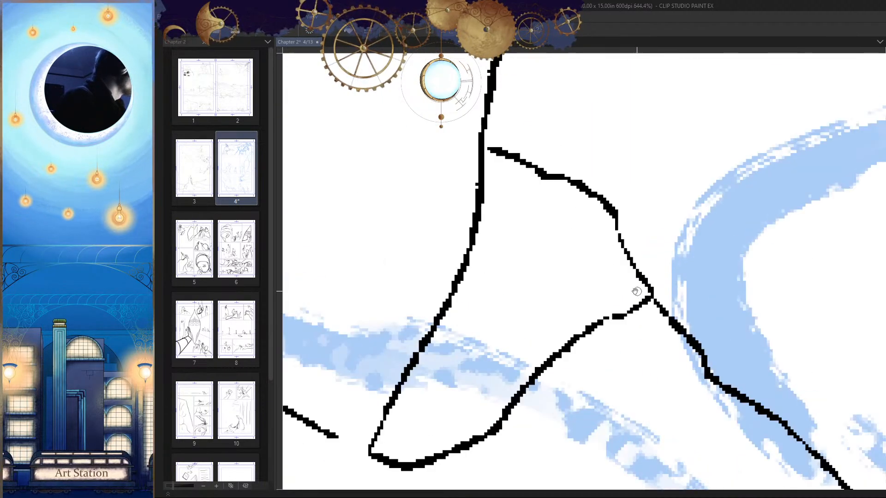
{"action": "left_click_drag", "start_coordinate": [544, 201], "coordinate": [513, 216]}
{"action": "mouse_move", "coordinate": [535, 185]}
{"action": "left_mouse_down"}
{"action": "mouse_move", "coordinate": [515, 197]}
{"action": "mouse_move", "coordinate": [510, 217]}
{"action": "left_mouse_up"}
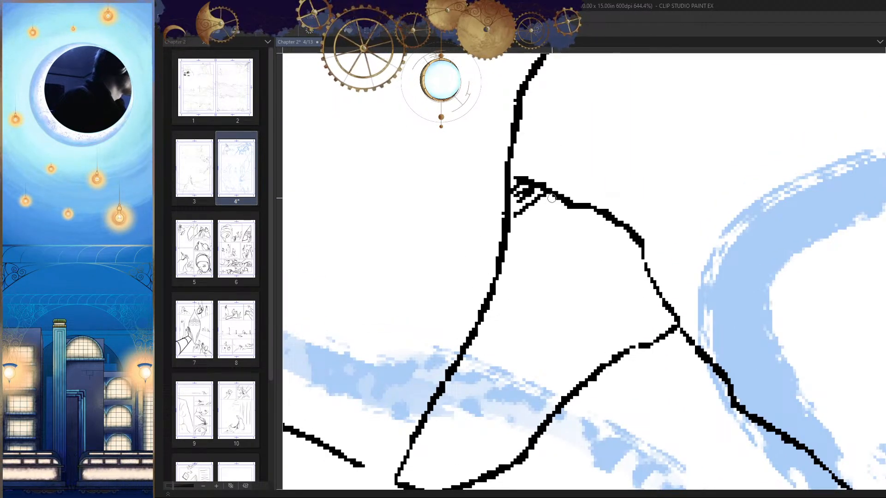
{"action": "mouse_move", "coordinate": [565, 205]}
{"action": "left_mouse_down"}
{"action": "mouse_move", "coordinate": [505, 248]}
{"action": "mouse_move", "coordinate": [505, 258]}
{"action": "left_mouse_up"}
{"action": "mouse_move", "coordinate": [588, 219]}
{"action": "left_mouse_down"}
{"action": "mouse_move", "coordinate": [501, 279]}
{"action": "mouse_move", "coordinate": [500, 300]}
{"action": "left_mouse_up"}
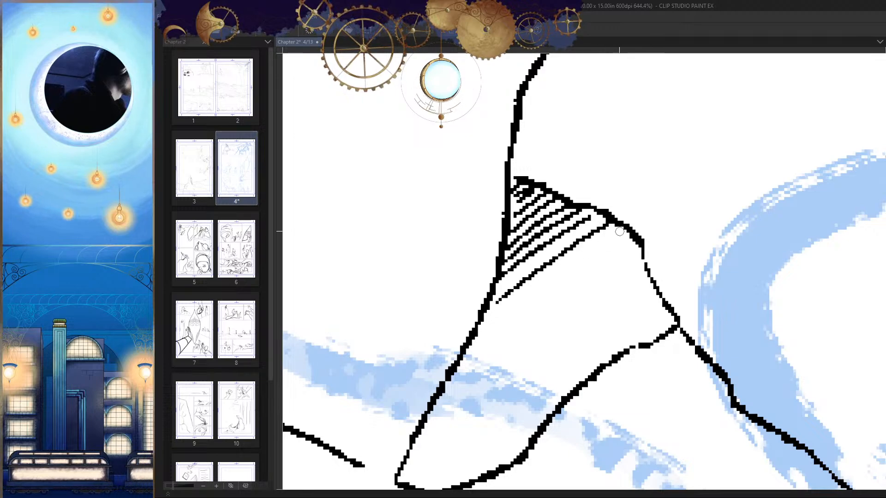
{"action": "left_click_drag", "start_coordinate": [620, 232], "coordinate": [468, 346]}
{"action": "mouse_move", "coordinate": [613, 223]}
{"action": "left_mouse_down"}
{"action": "mouse_move", "coordinate": [496, 315]}
{"action": "mouse_move", "coordinate": [494, 297]}
{"action": "left_mouse_up"}
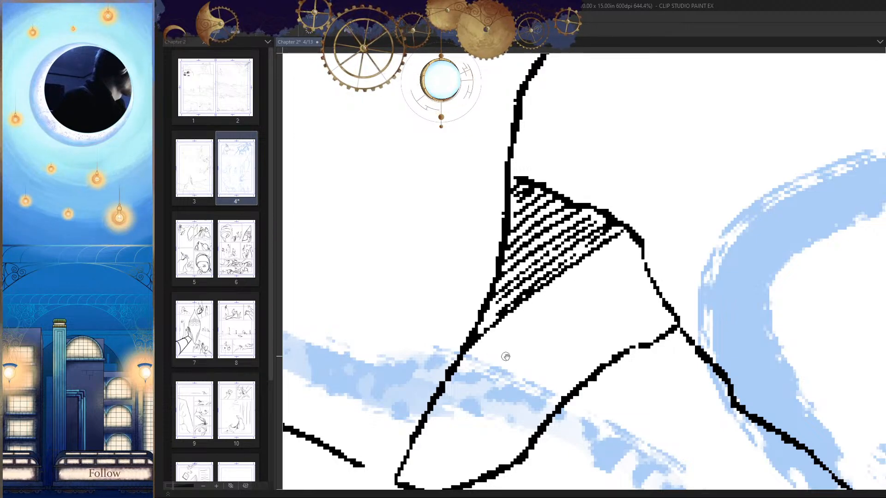
Step: Continue the diagonal hatching down the outstretched arm's cuff opening, check it in mirrored view and save the page
{"action": "left_click_drag", "start_coordinate": [506, 356], "coordinate": [550, 281]}
{"action": "mouse_move", "coordinate": [669, 175]}
{"action": "left_mouse_down"}
{"action": "mouse_move", "coordinate": [501, 294]}
{"action": "mouse_move", "coordinate": [512, 302]}
{"action": "left_mouse_up"}
{"action": "mouse_move", "coordinate": [670, 205]}
{"action": "left_mouse_down"}
{"action": "mouse_move", "coordinate": [521, 307]}
{"action": "mouse_move", "coordinate": [662, 226]}
{"action": "mouse_move", "coordinate": [537, 318]}
{"action": "left_mouse_up"}
{"action": "left_click_drag", "start_coordinate": [701, 228], "coordinate": [595, 293]}
{"action": "mouse_move", "coordinate": [697, 245]}
{"action": "left_mouse_down"}
{"action": "mouse_move", "coordinate": [652, 280]}
{"action": "mouse_move", "coordinate": [638, 366]}
{"action": "left_mouse_up"}
{"action": "left_click_drag", "start_coordinate": [668, 277], "coordinate": [626, 274]}
{"action": "left_click_drag", "start_coordinate": [648, 326], "coordinate": [588, 382], "text": "ctrl"}
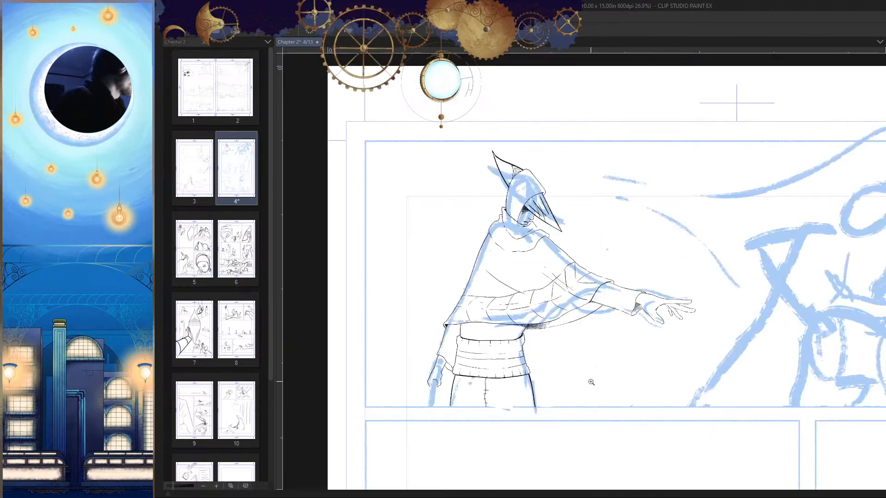
{"action": "key", "text": "h"}
{"action": "left_click_drag", "start_coordinate": [685, 402], "coordinate": [711, 332]}
{"action": "key", "text": "h"}
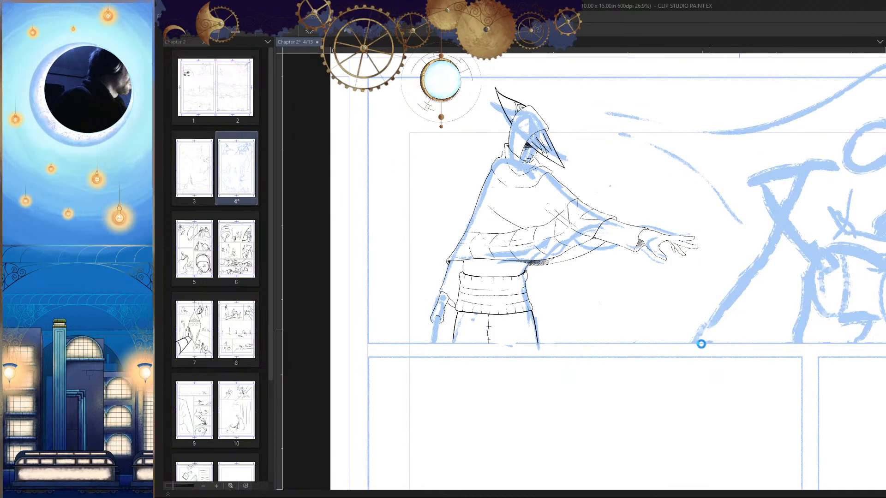
{"action": "key", "text": "ctrl+s"}
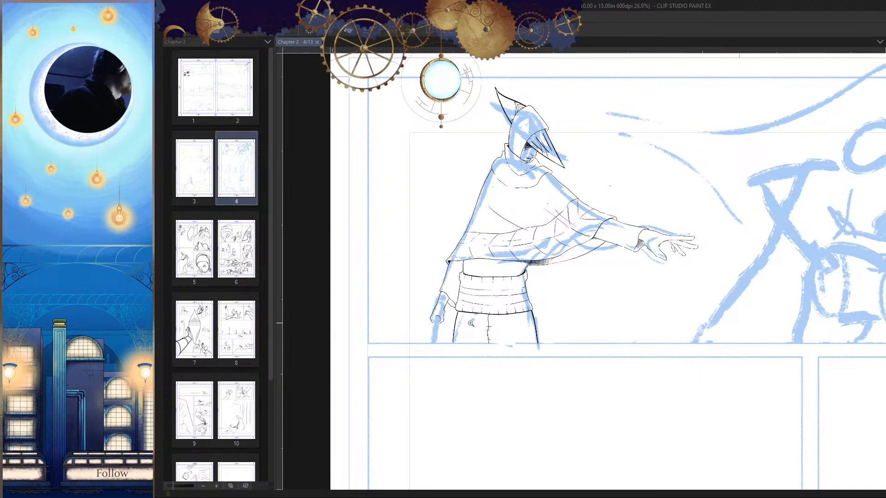
Step: Hatch the shadow inside the lowered arm's cuff opening with short diagonal strokes and save the page
{"action": "mouse_move", "coordinate": [692, 374]}
{"action": "left_mouse_down", "text": "ctrl"}
{"action": "mouse_move", "coordinate": [458, 254]}
{"action": "mouse_move", "coordinate": [428, 266]}
{"action": "mouse_move", "coordinate": [414, 285]}
{"action": "mouse_move", "coordinate": [471, 263]}
{"action": "mouse_move", "coordinate": [484, 272]}
{"action": "mouse_move", "coordinate": [425, 309]}
{"action": "mouse_move", "coordinate": [496, 282]}
{"action": "mouse_move", "coordinate": [454, 317]}
{"action": "left_mouse_up", "text": "ctrl"}
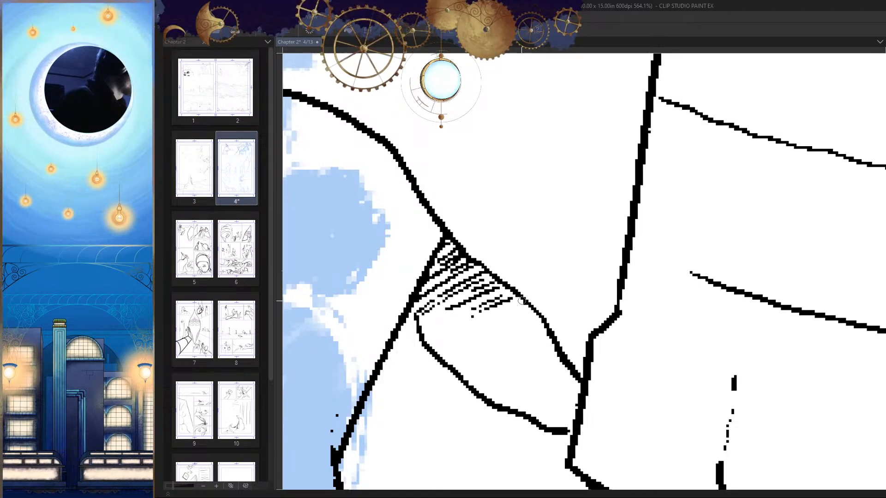
{"action": "left_click_drag", "start_coordinate": [530, 316], "coordinate": [502, 326]}
{"action": "left_click_drag", "start_coordinate": [577, 362], "coordinate": [526, 369], "text": "ctrl"}
{"action": "key", "text": "h"}
{"action": "mouse_move", "coordinate": [641, 372]}
{"action": "left_mouse_down"}
{"action": "mouse_move", "coordinate": [651, 333]}
{"action": "mouse_move", "coordinate": [669, 377]}
{"action": "left_mouse_up"}
{"action": "key", "text": "h"}
{"action": "key", "text": "ctrl+s"}
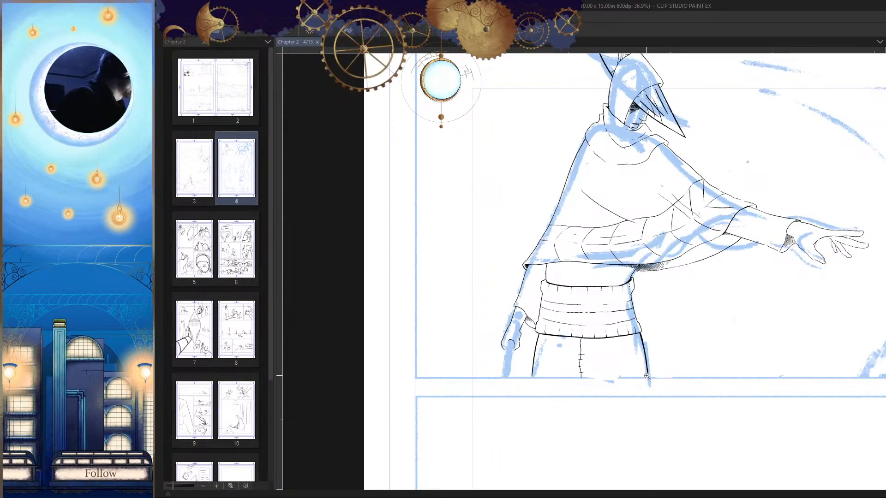
Step: Ink diagonal hatching in the corner beneath the cloak's hem, beside the torso edge nearest the lowered arm
{"action": "scroll", "coordinate": [542, 263], "scroll_direction": "up", "scroll_amount": 10}
{"action": "left_click_drag", "start_coordinate": [600, 240], "coordinate": [571, 280]}
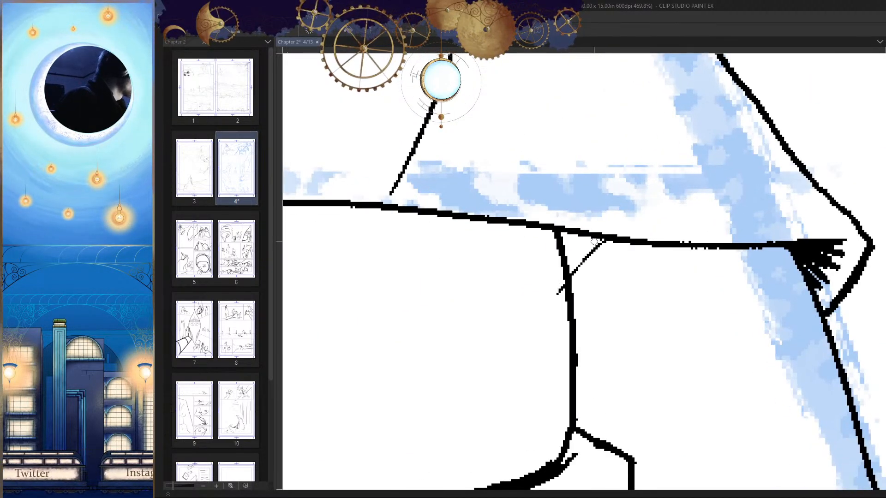
{"action": "mouse_move", "coordinate": [594, 239]}
{"action": "left_mouse_down"}
{"action": "mouse_move", "coordinate": [568, 275]}
{"action": "mouse_move", "coordinate": [563, 268]}
{"action": "left_mouse_up"}
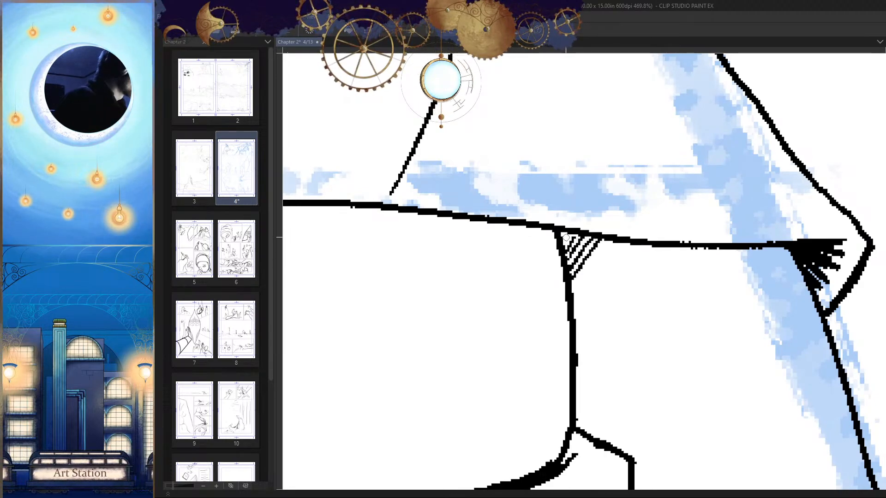
{"action": "mouse_move", "coordinate": [610, 237]}
{"action": "left_mouse_down"}
{"action": "mouse_move", "coordinate": [581, 267]}
{"action": "mouse_move", "coordinate": [573, 295]}
{"action": "left_mouse_up"}
{"action": "mouse_move", "coordinate": [619, 242]}
{"action": "left_mouse_down"}
{"action": "mouse_move", "coordinate": [570, 307]}
{"action": "mouse_move", "coordinate": [577, 326]}
{"action": "left_mouse_up"}
{"action": "key", "text": "ctrl+z"}
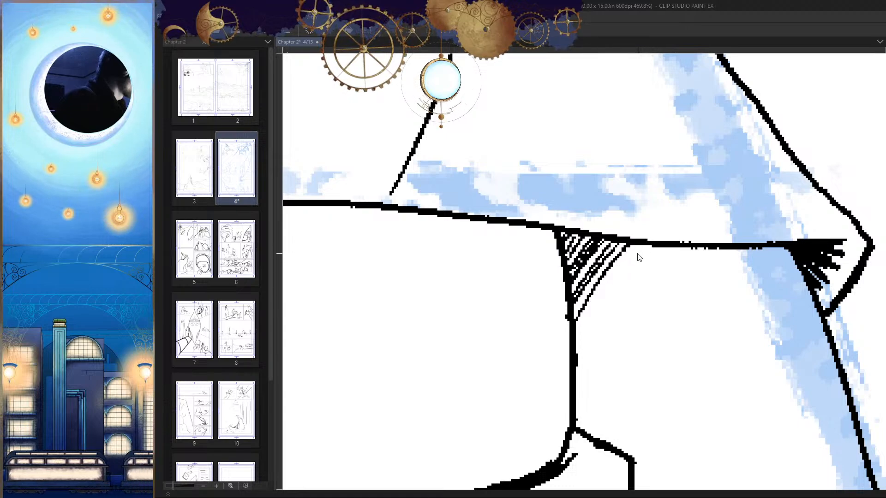
Step: Redo the outer strokes of the lowered-arm-side hatching and add finer lines between them
{"action": "mouse_move", "coordinate": [630, 244]}
{"action": "left_mouse_down"}
{"action": "mouse_move", "coordinate": [574, 316]}
{"action": "mouse_move", "coordinate": [560, 361]}
{"action": "mouse_move", "coordinate": [570, 320]}
{"action": "left_mouse_up"}
{"action": "key", "text": "ctrl+z"}
{"action": "key", "text": "ctrl+z"}
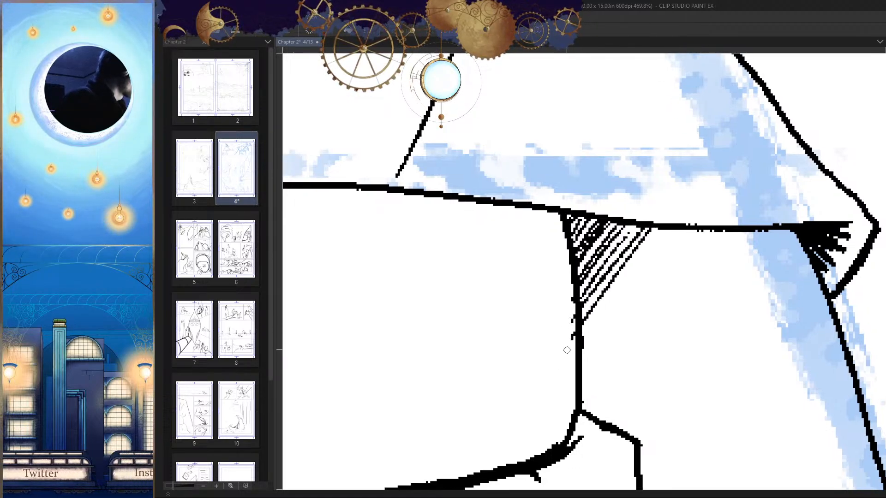
{"action": "left_click_drag", "start_coordinate": [645, 229], "coordinate": [584, 308]}
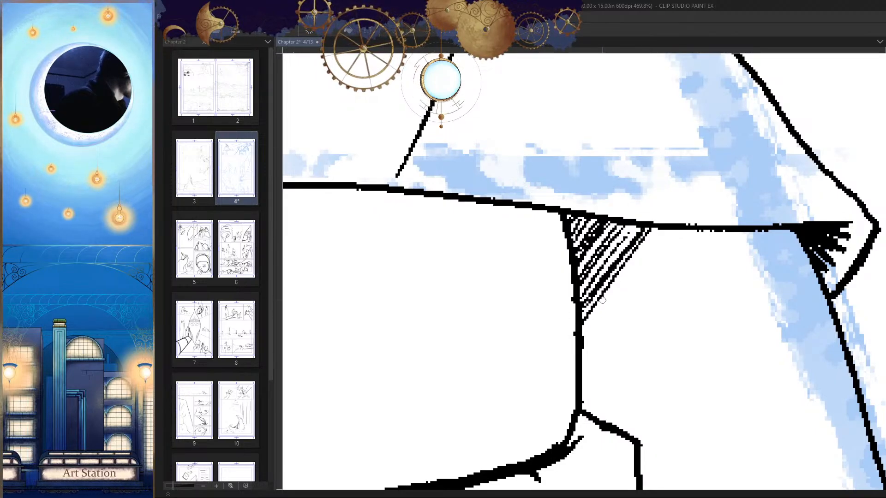
{"action": "key", "text": "ctrl+z"}
{"action": "left_click_drag", "start_coordinate": [648, 226], "coordinate": [602, 288]}
{"action": "left_click_drag", "start_coordinate": [632, 244], "coordinate": [582, 316]}
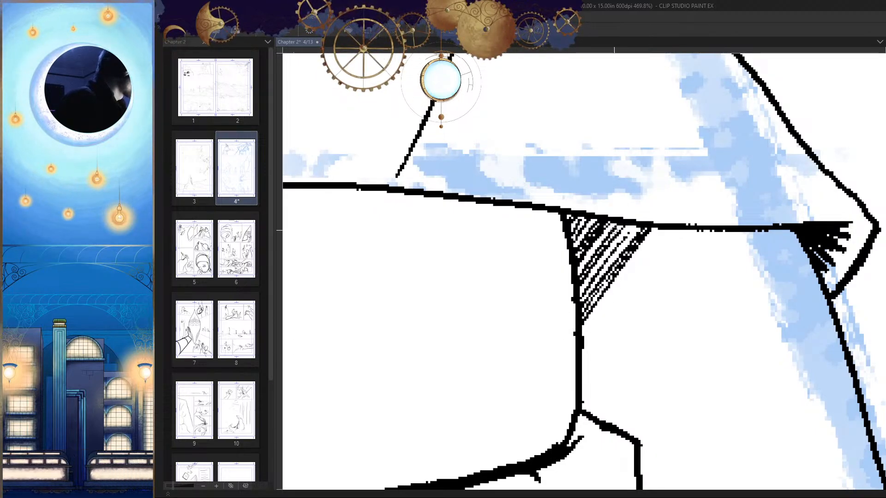
Step: Darken the hatching beside the torso with closely packed strokes and redraw its long outer edge stroke
{"action": "mouse_move", "coordinate": [616, 222]}
{"action": "left_mouse_down"}
{"action": "mouse_move", "coordinate": [578, 271]}
{"action": "mouse_move", "coordinate": [575, 246]}
{"action": "mouse_move", "coordinate": [580, 295]}
{"action": "left_mouse_up"}
{"action": "left_click_drag", "start_coordinate": [646, 221], "coordinate": [581, 310]}
{"action": "left_click_drag", "start_coordinate": [663, 229], "coordinate": [581, 337]}
{"action": "key", "text": "ctrl+z"}
{"action": "key", "text": "ctrl+z"}
{"action": "left_click_drag", "start_coordinate": [657, 228], "coordinate": [583, 340]}
{"action": "left_click_drag", "start_coordinate": [624, 263], "coordinate": [582, 331]}
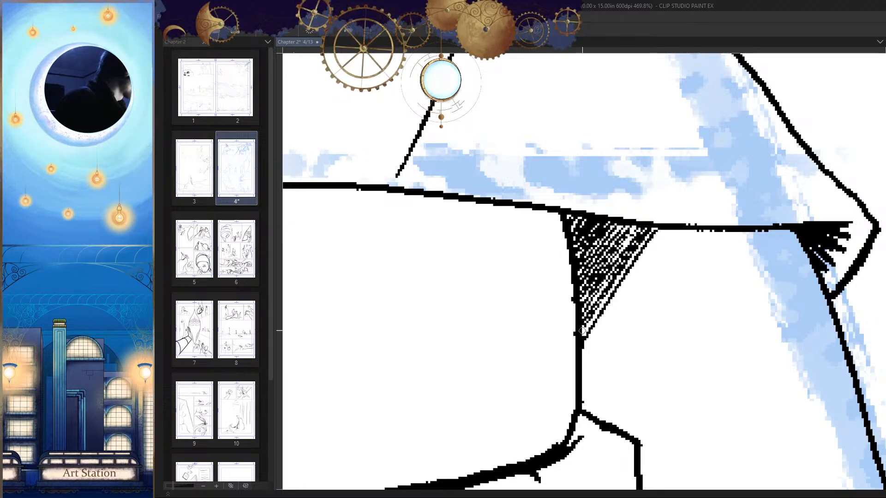
Step: Extend the corner hatching along the hem with progressively shorter strokes toward the lowered arm, and save the page
{"action": "left_click_drag", "start_coordinate": [661, 228], "coordinate": [620, 290]}
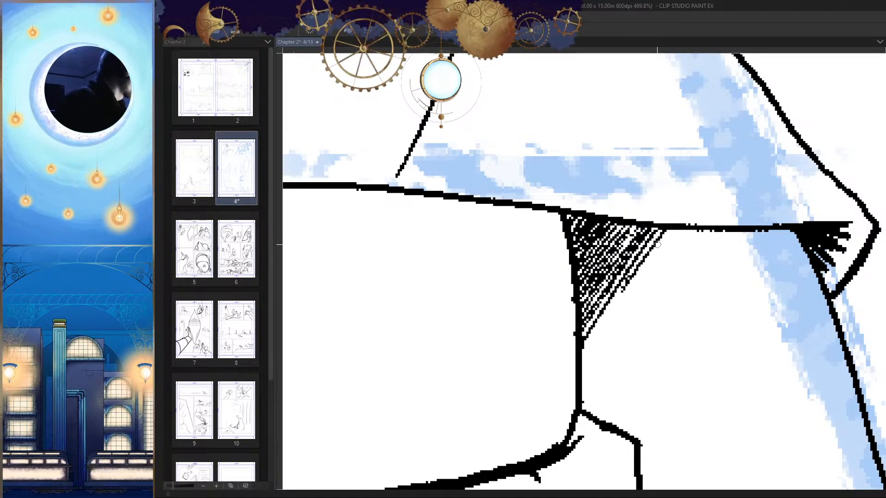
{"action": "mouse_move", "coordinate": [663, 228]}
{"action": "left_mouse_down"}
{"action": "mouse_move", "coordinate": [627, 281]}
{"action": "mouse_move", "coordinate": [638, 285]}
{"action": "mouse_move", "coordinate": [690, 233]}
{"action": "left_mouse_up"}
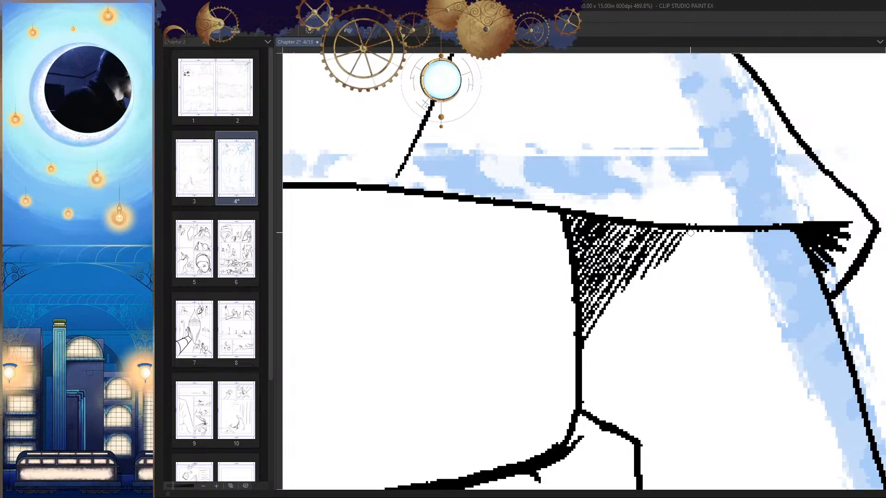
{"action": "key", "text": "h"}
{"action": "left_click_drag", "start_coordinate": [711, 293], "coordinate": [682, 376]}
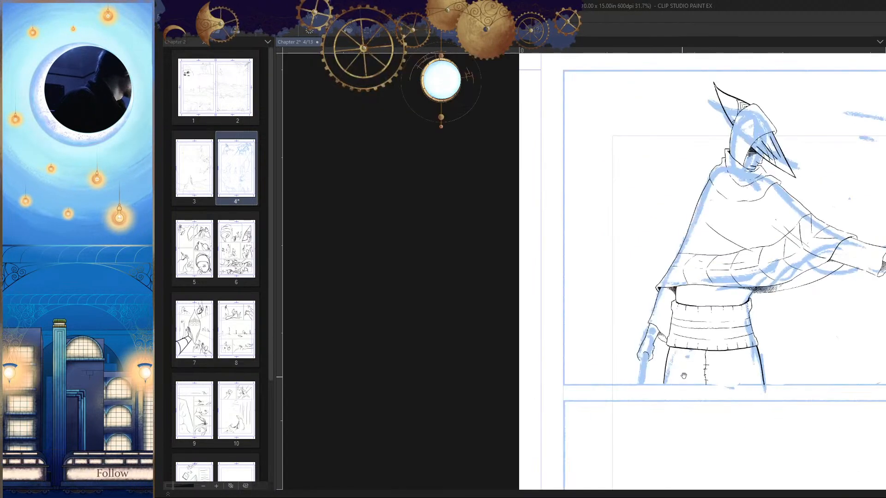
{"action": "key", "text": "h"}
{"action": "key", "text": "ctrl+s"}
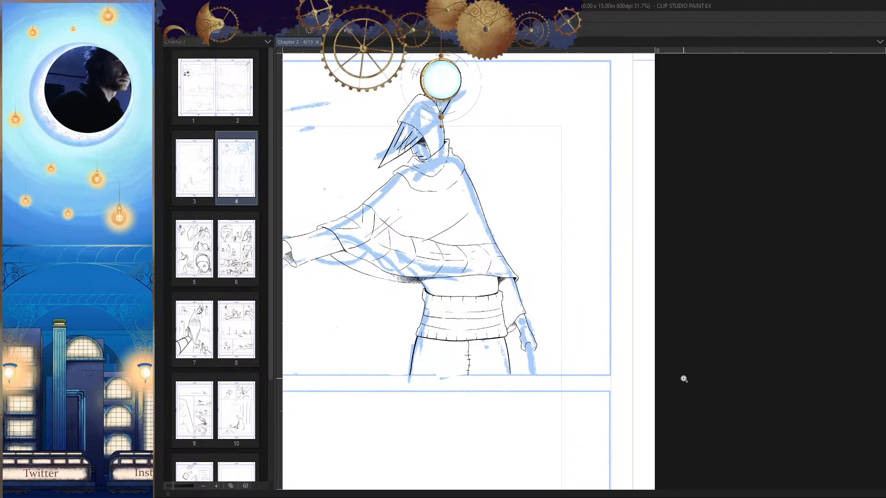
Step: Examine the figure's inked lines and shading in mirrored and normal views, both close up and across the page
{"action": "scroll", "coordinate": [600, 380], "scroll_direction": "up", "scroll_amount": 5}
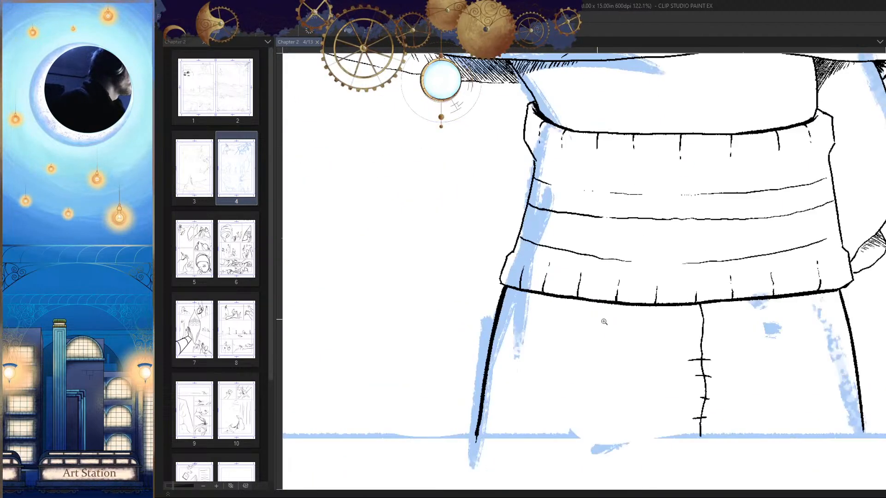
{"action": "left_click_drag", "start_coordinate": [637, 359], "coordinate": [616, 469]}
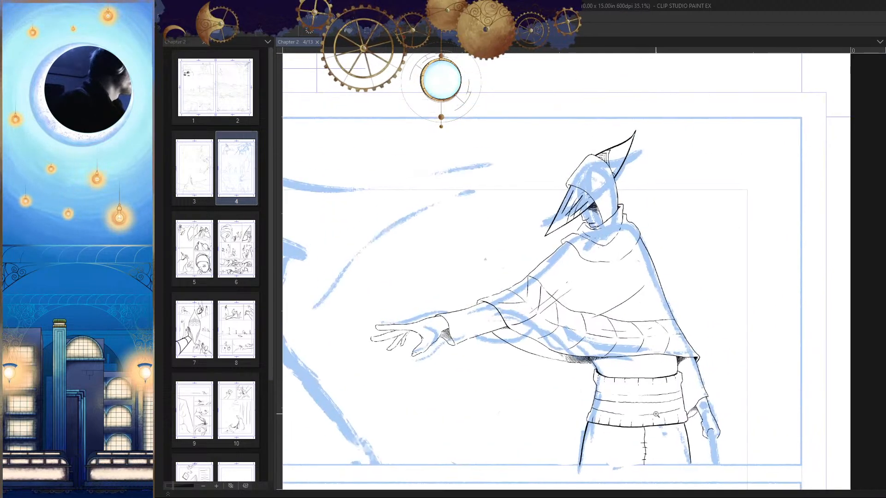
{"action": "key", "text": "h"}
{"action": "key", "text": "h"}
{"action": "scroll", "coordinate": [666, 336], "scroll_direction": "down", "scroll_amount": 4}
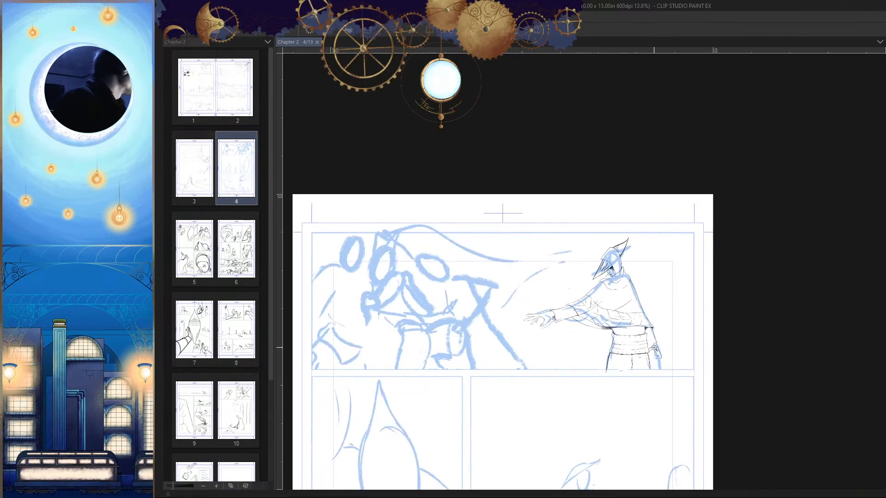
{"action": "scroll", "coordinate": [660, 372], "scroll_direction": "up", "scroll_amount": 4}
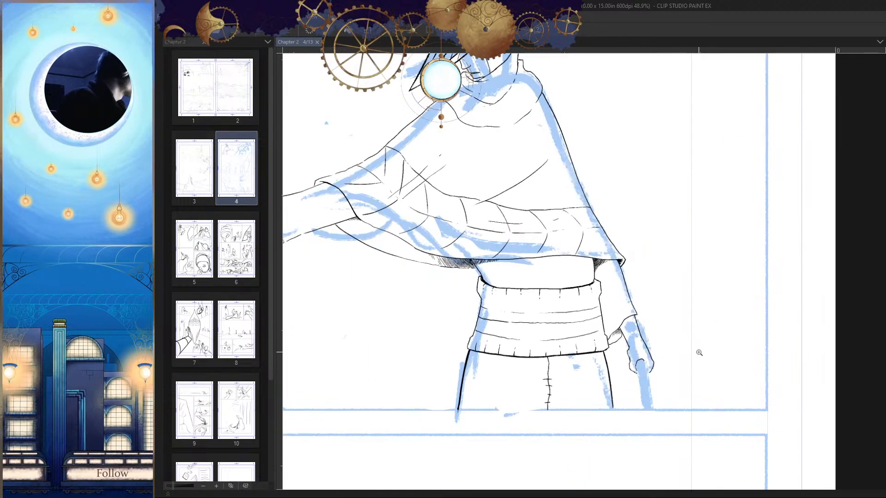
{"action": "key", "text": "h"}
{"action": "scroll", "coordinate": [697, 367], "scroll_direction": "down", "scroll_amount": 2}
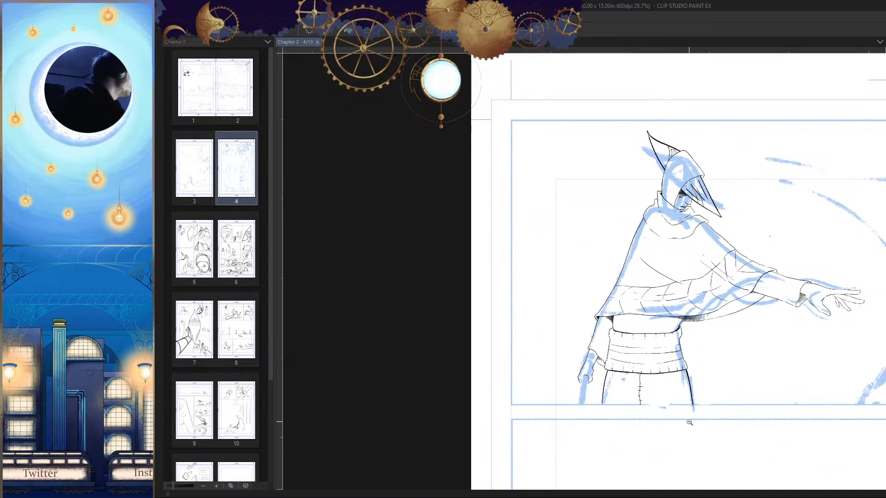
{"action": "scroll", "coordinate": [722, 361], "scroll_direction": "up", "scroll_amount": 2}
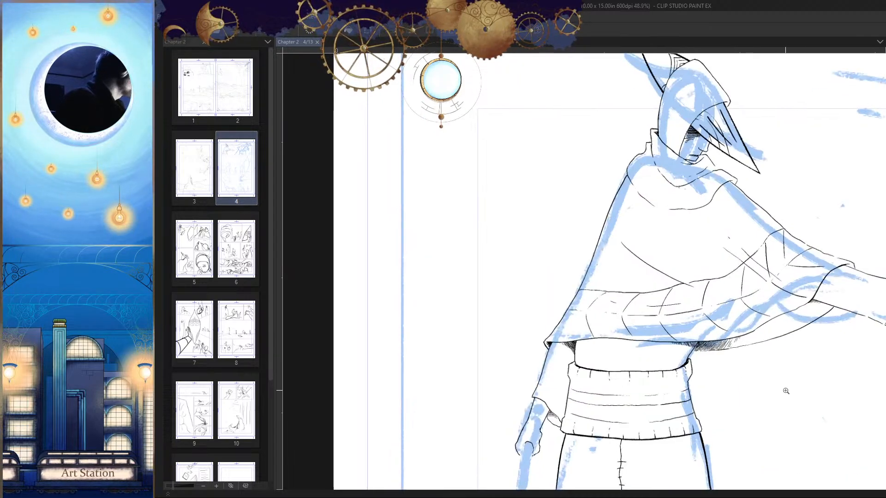
{"action": "left_click_drag", "start_coordinate": [785, 393], "coordinate": [728, 394]}
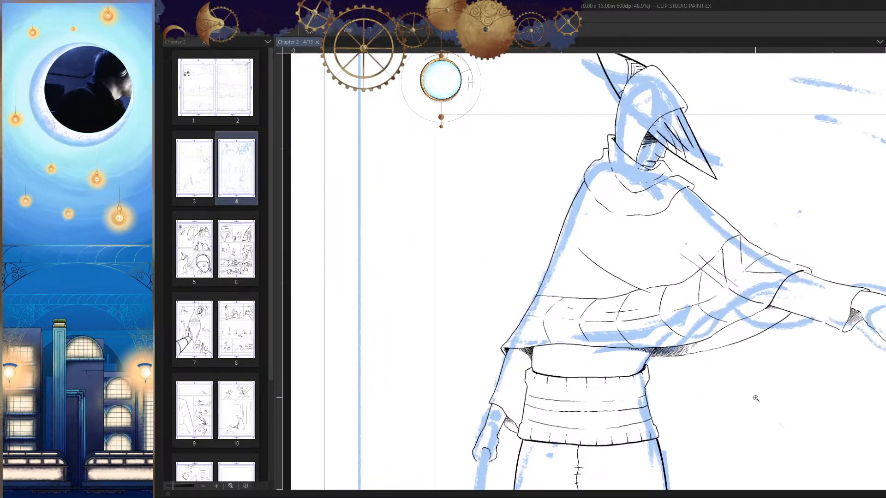
Step: Close the gaps in the curved fold line below the collar, from the chest up toward the shoulder
{"action": "scroll", "coordinate": [605, 205], "scroll_direction": "up", "scroll_amount": 7}
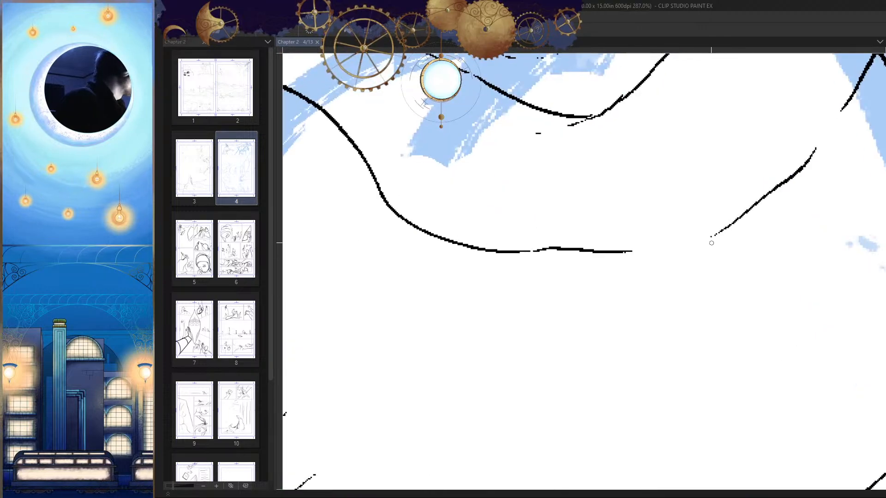
{"action": "left_click_drag", "start_coordinate": [736, 229], "coordinate": [643, 251]}
{"action": "key", "text": "h"}
{"action": "left_click_drag", "start_coordinate": [435, 185], "coordinate": [604, 286]}
{"action": "left_click_drag", "start_coordinate": [478, 204], "coordinate": [512, 254]}
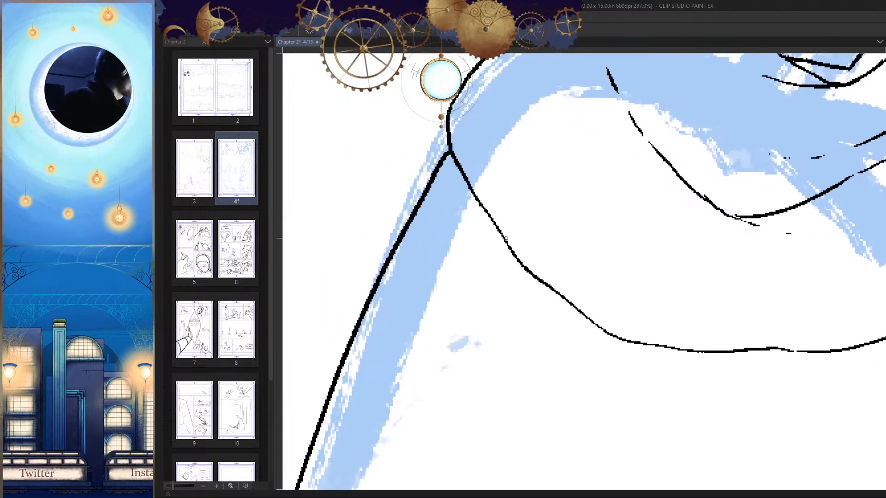
Step: Join the broken segments of the collar's inner line into one continuous curve running down to the chest
{"action": "scroll", "coordinate": [530, 264], "scroll_direction": "down", "scroll_amount": 6}
{"action": "key", "text": "h"}
{"action": "scroll", "coordinate": [607, 279], "scroll_direction": "up", "scroll_amount": 4}
{"action": "scroll", "coordinate": [608, 280], "scroll_direction": "up", "scroll_amount": 4}
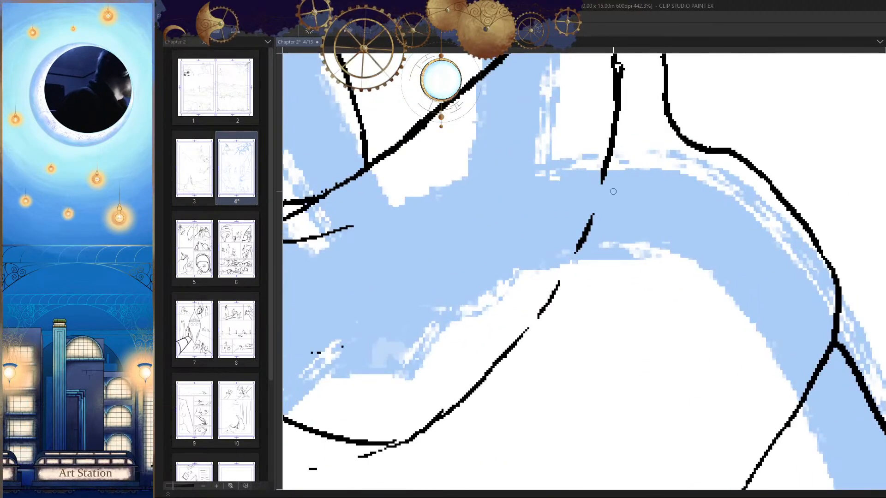
{"action": "left_click_drag", "start_coordinate": [604, 182], "coordinate": [566, 271]}
{"action": "scroll", "coordinate": [572, 264], "scroll_direction": "down", "scroll_amount": 3}
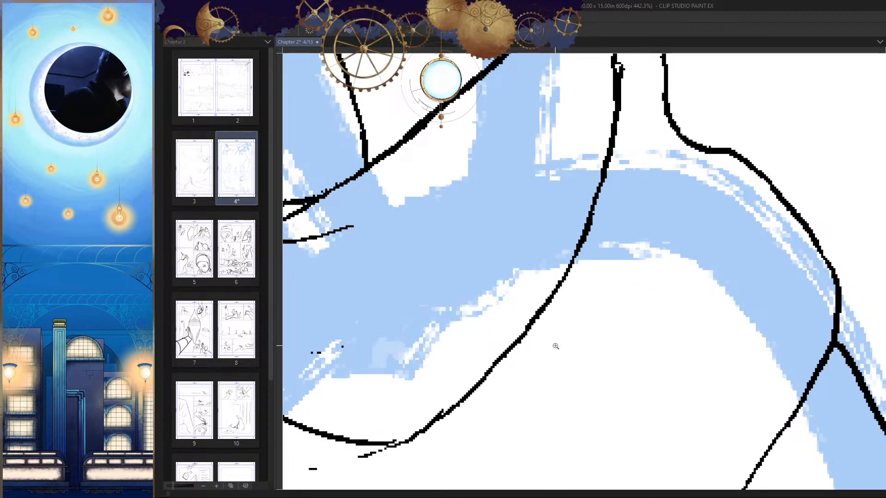
Step: Extend the collar's front edge down to the cloak's shoulder fold and close the small gap in the adjoining line
{"action": "scroll", "coordinate": [748, 362], "scroll_direction": "down", "scroll_amount": 4}
{"action": "scroll", "coordinate": [537, 302], "scroll_direction": "up", "scroll_amount": 6}
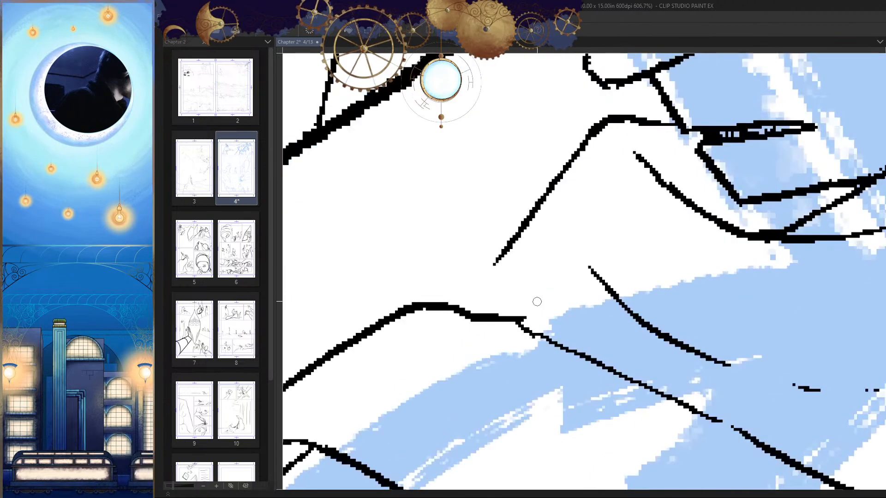
{"action": "left_click_drag", "start_coordinate": [510, 256], "coordinate": [456, 319]}
{"action": "scroll", "coordinate": [457, 318], "scroll_direction": "down", "scroll_amount": 6}
{"action": "scroll", "coordinate": [619, 296], "scroll_direction": "up", "scroll_amount": 5}
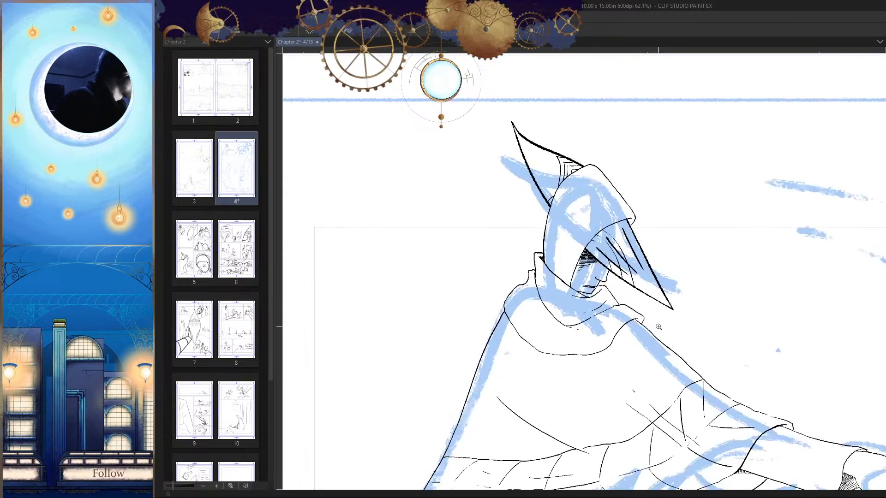
{"action": "left_click_drag", "start_coordinate": [619, 296], "coordinate": [621, 302]}
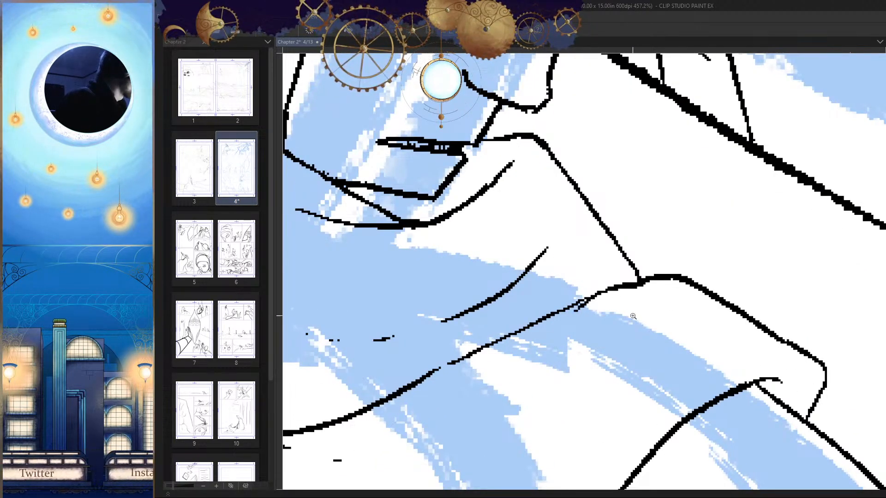
Step: Examine the collar, cloak and waist line work in mirrored and normal views and against the whole first panel
{"action": "scroll", "coordinate": [602, 291], "scroll_direction": "down", "scroll_amount": 8}
{"action": "scroll", "coordinate": [608, 366], "scroll_direction": "up", "scroll_amount": 3}
{"action": "left_click_drag", "start_coordinate": [609, 364], "coordinate": [617, 338]}
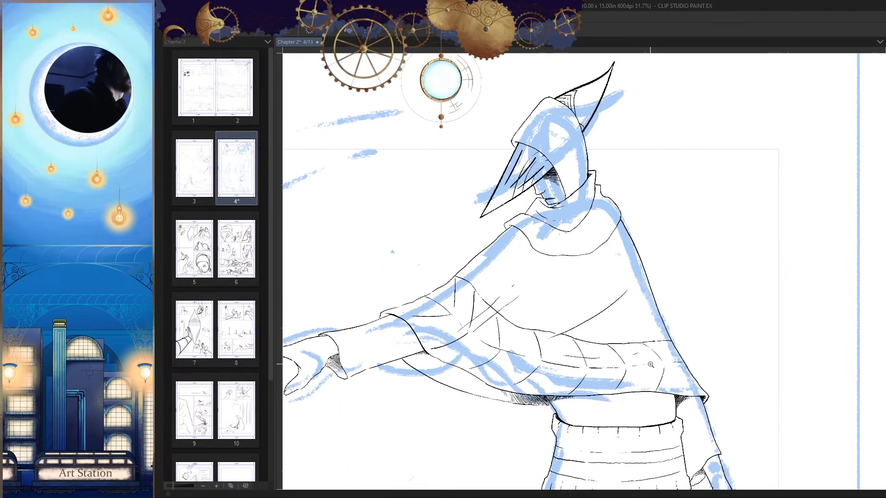
{"action": "scroll", "coordinate": [694, 342], "scroll_direction": "down", "scroll_amount": 2}
{"action": "scroll", "coordinate": [690, 352], "scroll_direction": "down", "scroll_amount": 1}
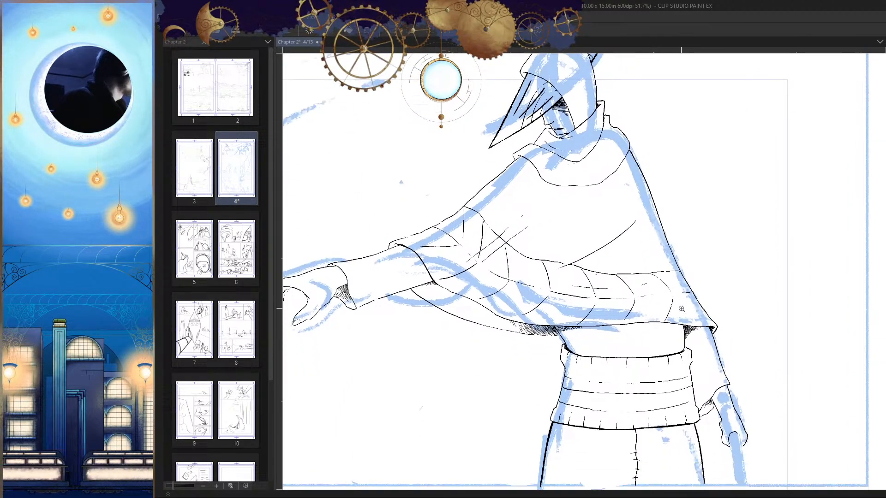
{"action": "key", "text": "h"}
{"action": "left_click_drag", "start_coordinate": [684, 343], "coordinate": [698, 339]}
{"action": "scroll", "coordinate": [577, 198], "scroll_direction": "up", "scroll_amount": 1}
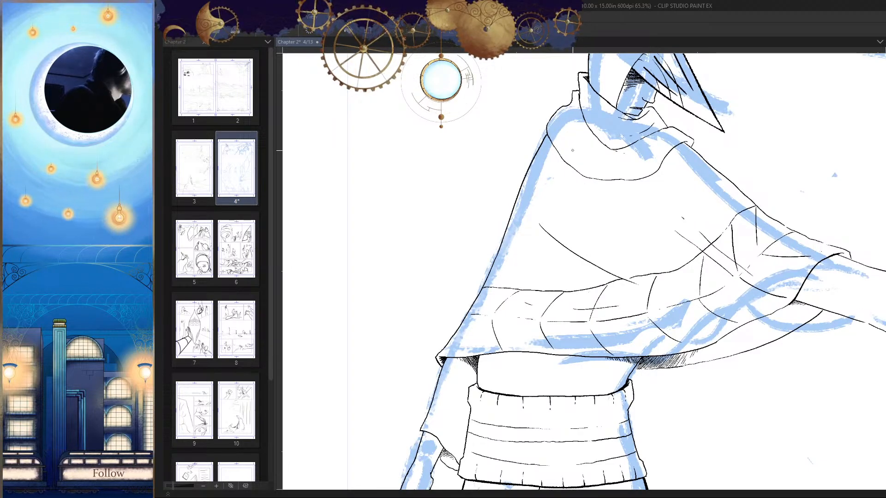
{"action": "left_click_drag", "start_coordinate": [578, 266], "coordinate": [609, 269]}
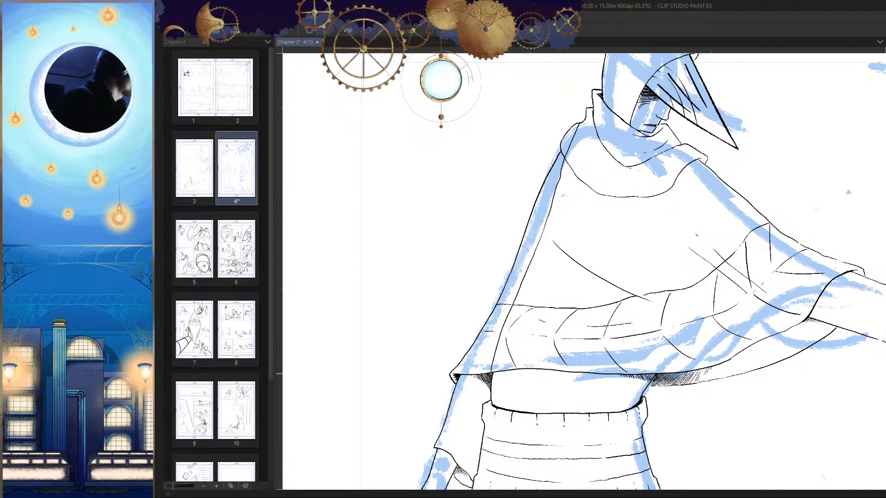
{"action": "left_click_drag", "start_coordinate": [518, 392], "coordinate": [457, 393]}
{"action": "key", "text": "h"}
{"action": "left_click_drag", "start_coordinate": [719, 353], "coordinate": [717, 330]}
{"action": "key", "text": "h"}
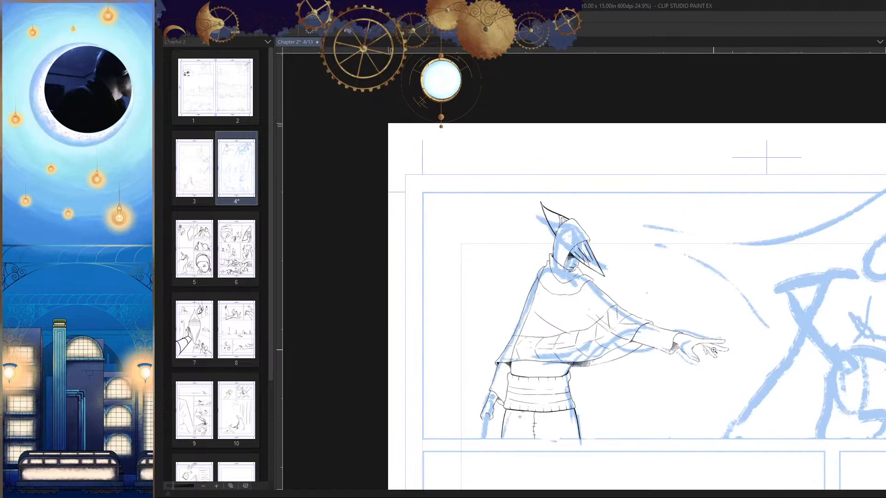
{"action": "left_click_drag", "start_coordinate": [612, 331], "coordinate": [688, 320]}
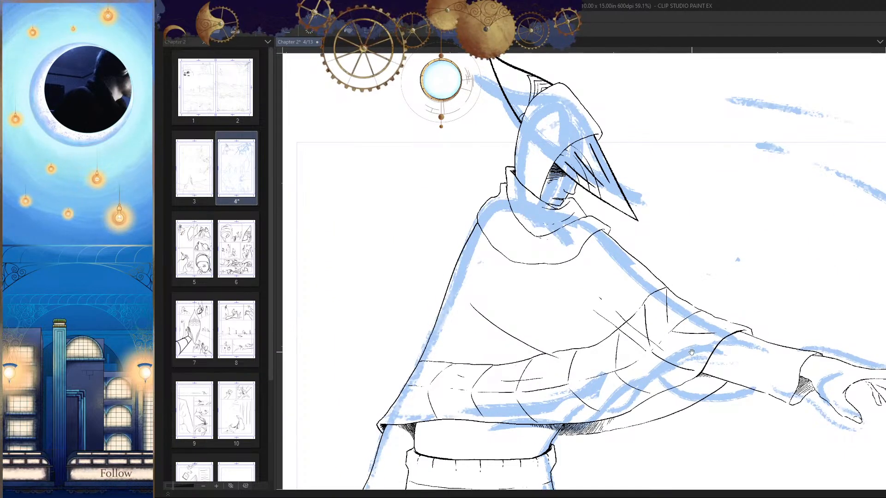
{"action": "left_click_drag", "start_coordinate": [692, 352], "coordinate": [699, 346]}
{"action": "scroll", "coordinate": [697, 354], "scroll_direction": "down", "scroll_amount": 3}
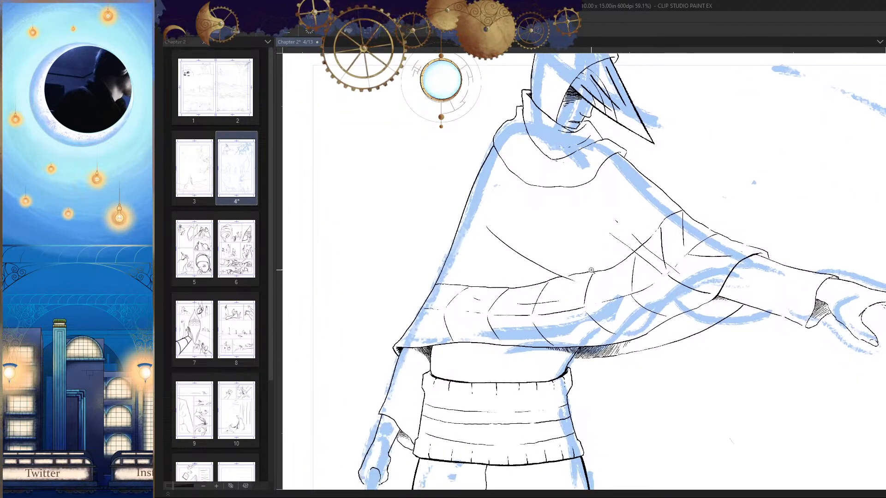
{"action": "scroll", "coordinate": [597, 351], "scroll_direction": "up", "scroll_amount": 2}
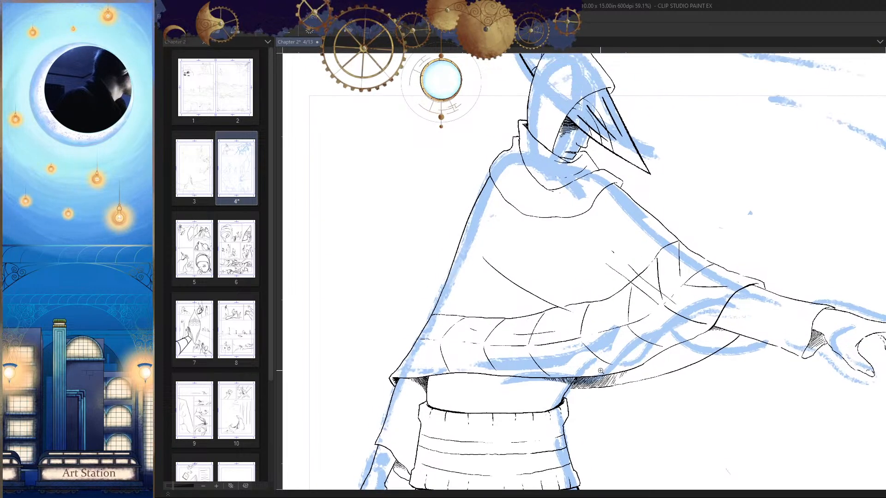
{"action": "left_click_drag", "start_coordinate": [625, 334], "coordinate": [639, 298]}
{"action": "left_click_drag", "start_coordinate": [640, 297], "coordinate": [598, 356]}
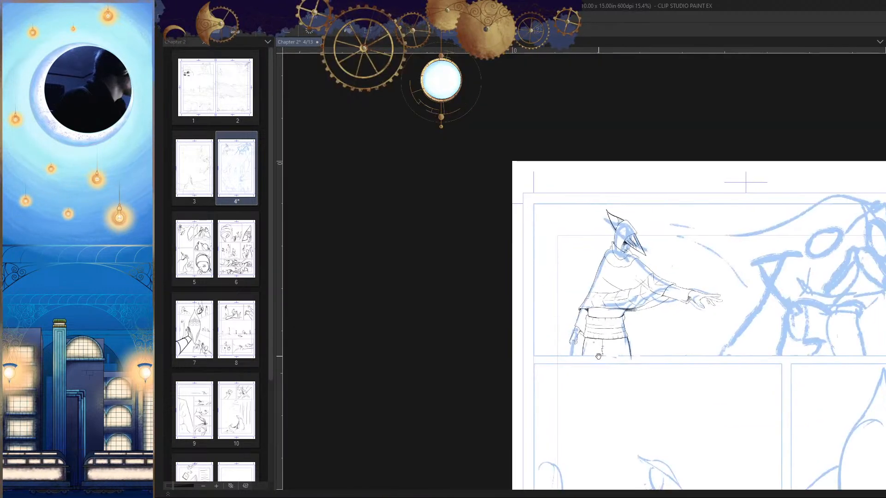
{"action": "scroll", "coordinate": [617, 336], "scroll_direction": "up", "scroll_amount": 5}
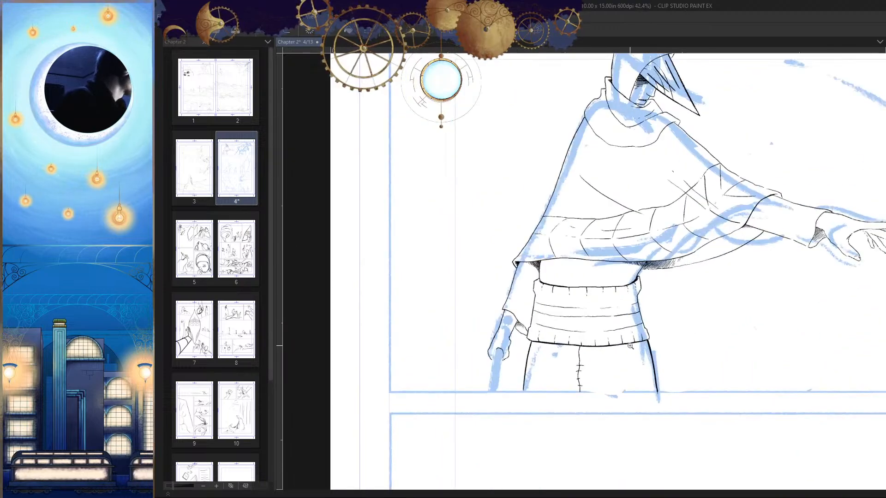
Step: Ink a straight diagonal line from the hatching under the hem up past the cloak's back edge, retrying until it fits
{"action": "left_click_drag", "start_coordinate": [515, 214], "coordinate": [559, 247]}
{"action": "key", "text": "h"}
{"action": "left_click_drag", "start_coordinate": [678, 279], "coordinate": [698, 227]}
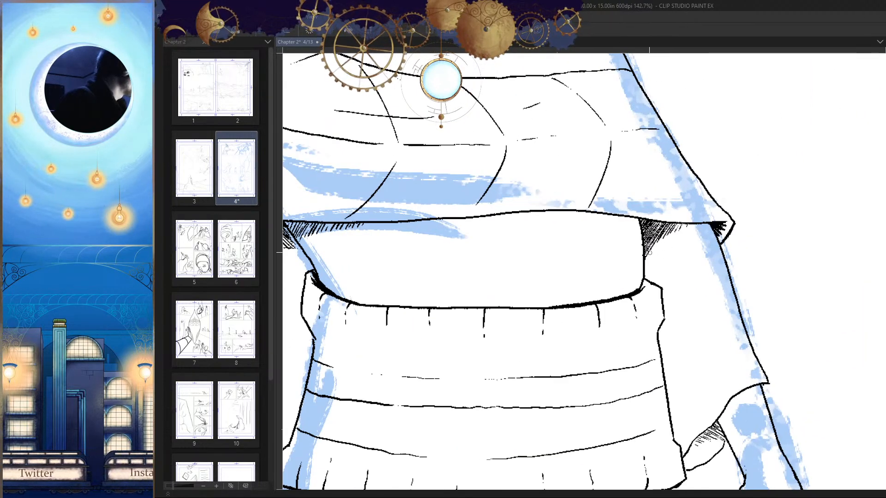
{"action": "mouse_move", "coordinate": [646, 252]}
{"action": "left_mouse_down"}
{"action": "mouse_move", "coordinate": [750, 152]}
{"action": "mouse_move", "coordinate": [644, 249]}
{"action": "left_mouse_up"}
{"action": "key", "text": "ctrl+z"}
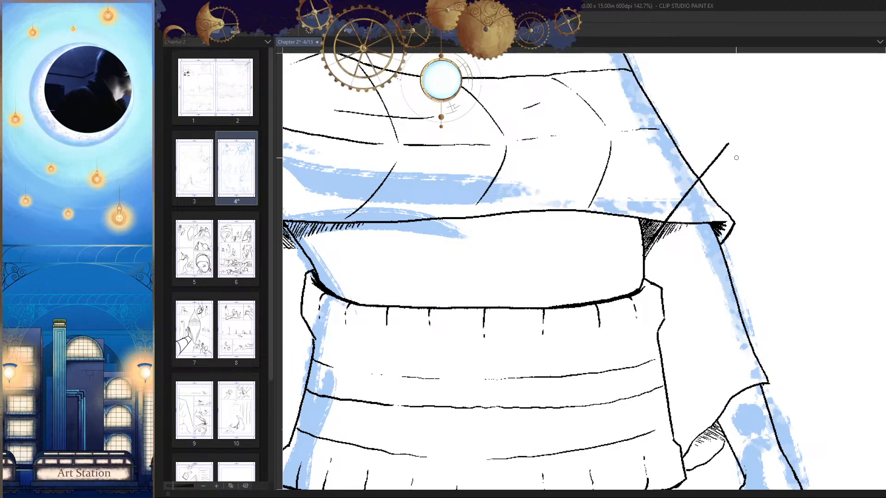
{"action": "key", "text": "ctrl+z"}
{"action": "key", "text": "ctrl+y"}
{"action": "key", "text": "ctrl+z"}
{"action": "mouse_move", "coordinate": [719, 142]}
{"action": "left_mouse_down"}
{"action": "mouse_move", "coordinate": [646, 231]}
{"action": "mouse_move", "coordinate": [654, 220]}
{"action": "left_mouse_up"}
{"action": "key", "text": "ctrl+z"}
{"action": "scroll", "coordinate": [520, 123], "scroll_direction": "up", "scroll_amount": 3}
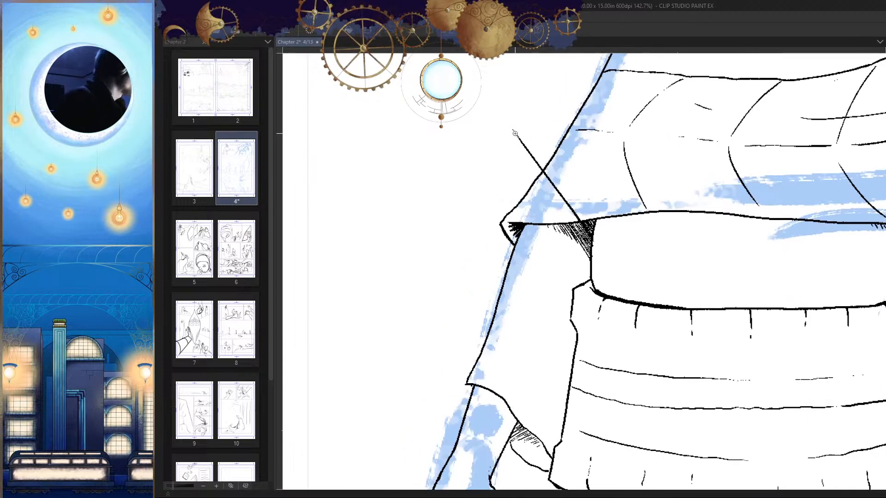
Step: Draw the narrow slanted end of the scabbard-like shape at the tip of the diagonal line
{"action": "left_click_drag", "start_coordinate": [494, 160], "coordinate": [487, 189]}
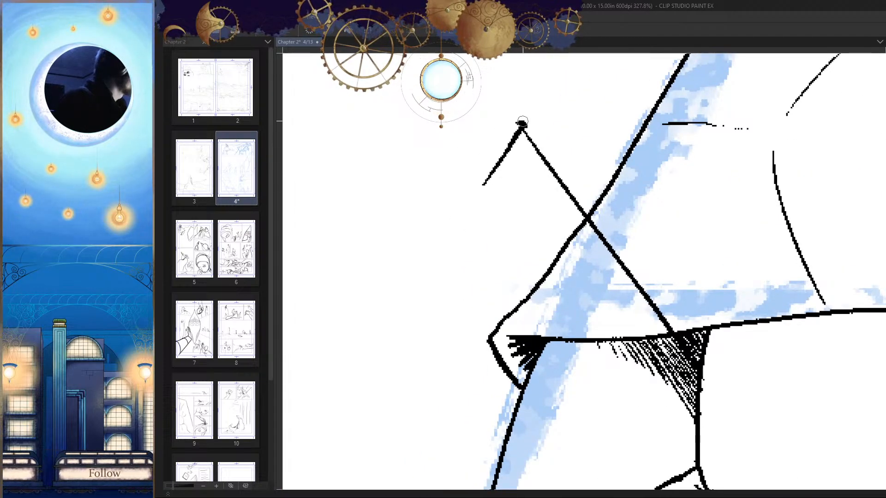
{"action": "mouse_move", "coordinate": [522, 122]}
{"action": "left_mouse_down"}
{"action": "mouse_move", "coordinate": [468, 204]}
{"action": "mouse_move", "coordinate": [505, 128]}
{"action": "mouse_move", "coordinate": [462, 192]}
{"action": "mouse_move", "coordinate": [509, 133]}
{"action": "mouse_move", "coordinate": [469, 187]}
{"action": "mouse_move", "coordinate": [488, 184]}
{"action": "left_mouse_up"}
{"action": "scroll", "coordinate": [521, 212], "scroll_direction": "down", "scroll_amount": 8}
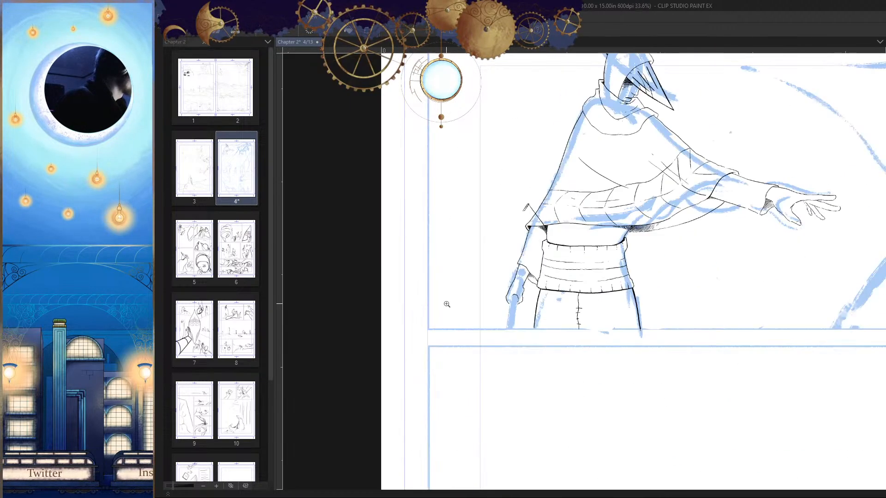
{"action": "key", "text": "h"}
{"action": "scroll", "coordinate": [643, 221], "scroll_direction": "up", "scroll_amount": 6}
{"action": "left_click_drag", "start_coordinate": [658, 233], "coordinate": [673, 215]}
Step: Ink the scabbard's second long edge from its narrow end down to the waistband and thicken it with a repeated stroke
{"action": "left_click_drag", "start_coordinate": [672, 148], "coordinate": [549, 305]}
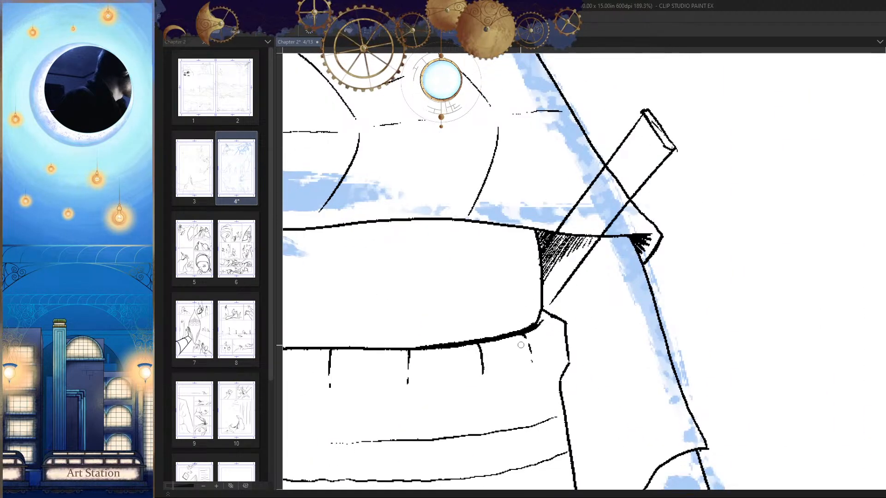
{"action": "key", "text": "ctrl+z"}
{"action": "left_click_drag", "start_coordinate": [677, 149], "coordinate": [544, 309]}
{"action": "mouse_move", "coordinate": [673, 153]}
{"action": "left_mouse_down"}
{"action": "mouse_move", "coordinate": [549, 328]}
{"action": "mouse_move", "coordinate": [582, 268]}
{"action": "mouse_move", "coordinate": [534, 327]}
{"action": "left_mouse_up"}
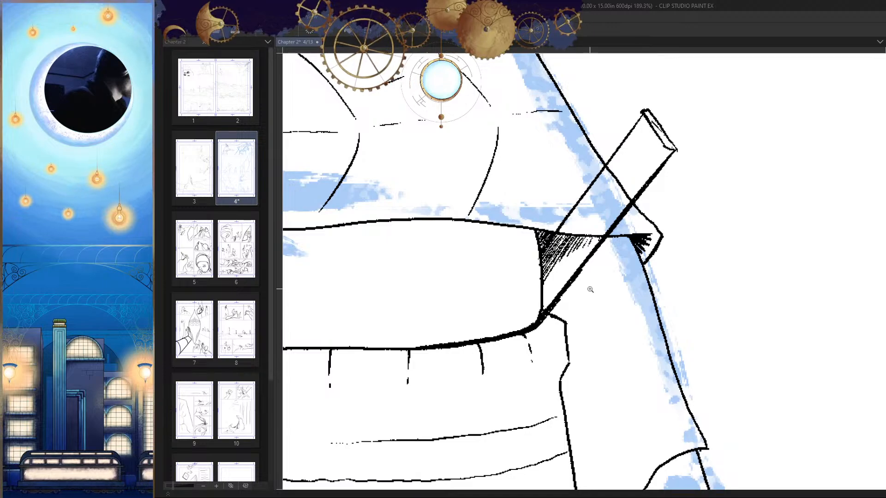
{"action": "scroll", "coordinate": [590, 289], "scroll_direction": "down", "scroll_amount": 8}
Step: Erase the lower part of the scabbard end's inner edge and redraw it as a heavier line meeting the corner
{"action": "key", "text": "h"}
{"action": "scroll", "coordinate": [598, 322], "scroll_direction": "up", "scroll_amount": 10}
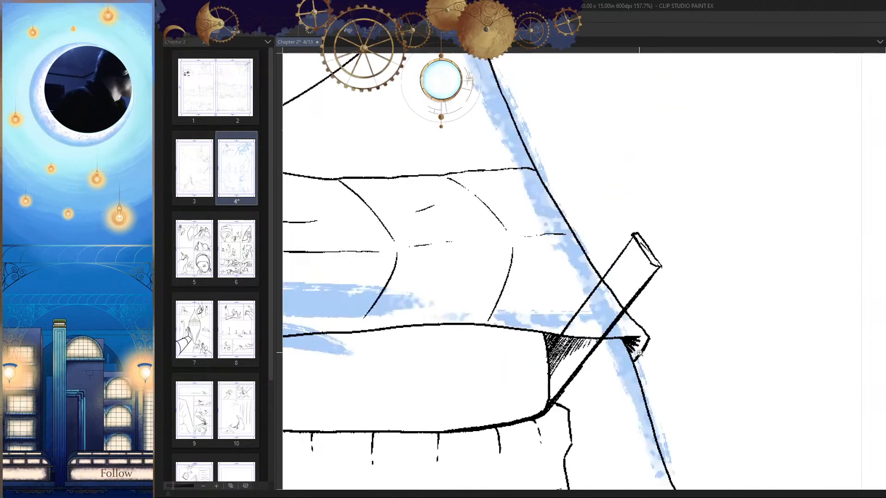
{"action": "key", "text": "h"}
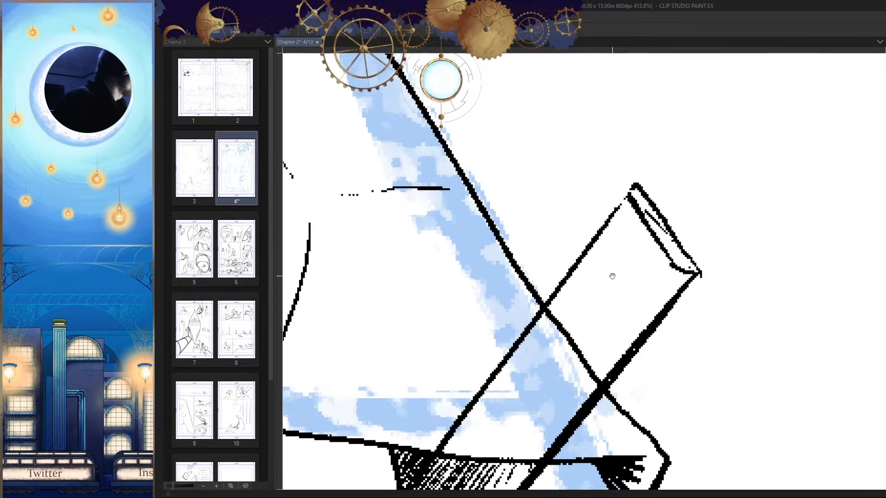
{"action": "scroll", "coordinate": [584, 224], "scroll_direction": "up", "scroll_amount": 2}
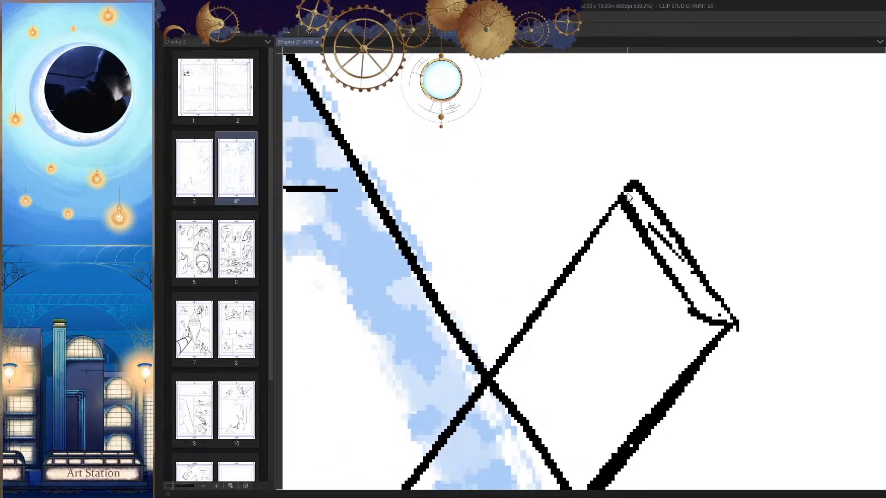
{"action": "key", "text": "h"}
{"action": "key", "text": "h"}
{"action": "key", "text": "h"}
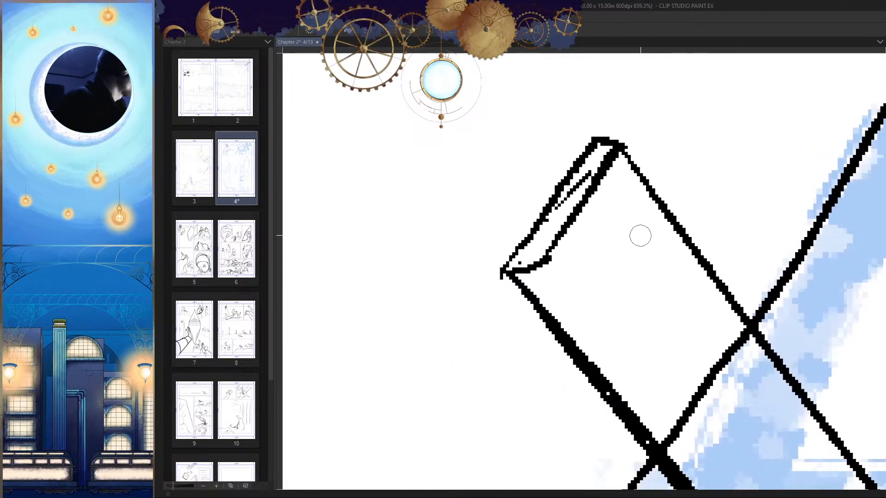
{"action": "left_click_drag", "start_coordinate": [635, 257], "coordinate": [657, 252]}
{"action": "left_click_drag", "start_coordinate": [564, 246], "coordinate": [558, 255]}
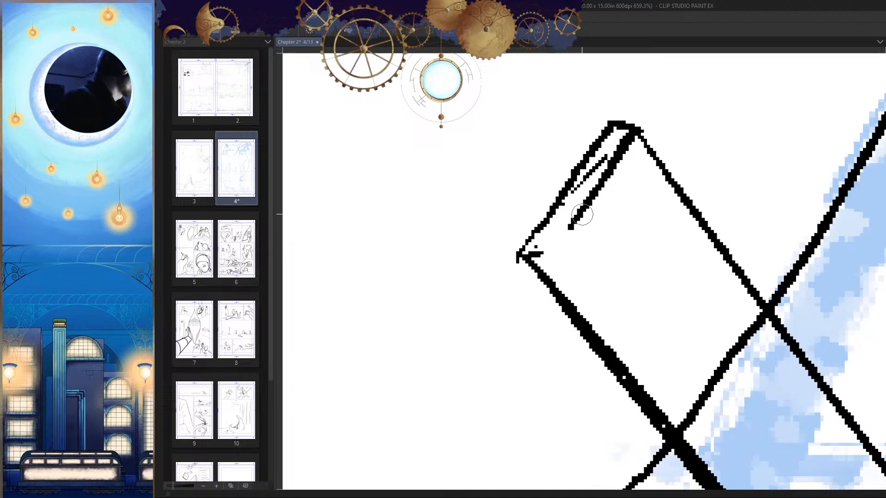
{"action": "left_click_drag", "start_coordinate": [582, 214], "coordinate": [566, 231]}
{"action": "mouse_move", "coordinate": [593, 194]}
{"action": "left_mouse_down"}
{"action": "mouse_move", "coordinate": [553, 253]}
{"action": "mouse_move", "coordinate": [539, 256]}
{"action": "left_mouse_up"}
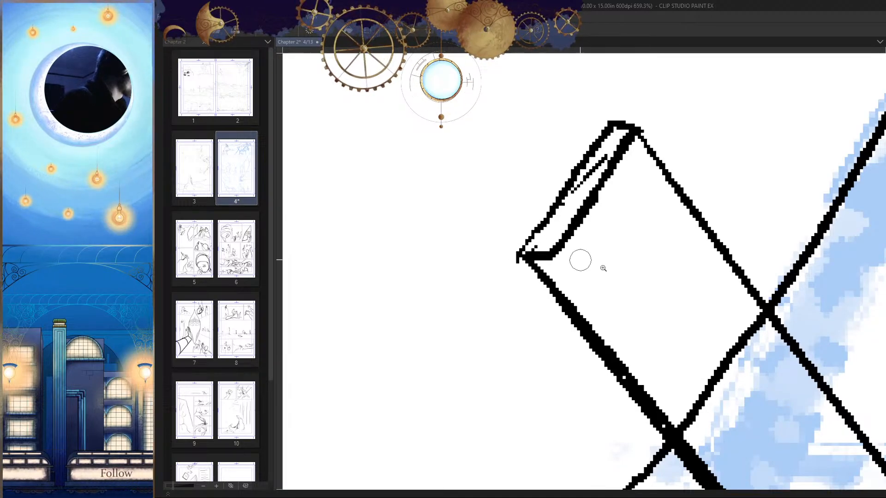
Step: Clear the stray stroke inside the scabbard's narrow end face and fill the face with short hatching strokes
{"action": "key", "text": "h"}
{"action": "mouse_move", "coordinate": [594, 283]}
{"action": "left_mouse_down"}
{"action": "mouse_move", "coordinate": [531, 295]}
{"action": "mouse_move", "coordinate": [643, 291]}
{"action": "mouse_move", "coordinate": [612, 244]}
{"action": "mouse_move", "coordinate": [664, 253]}
{"action": "left_mouse_up"}
{"action": "key", "text": "h"}
Step: Erase the section of the cloak's back edge that crosses between the scabbard's two long edges
{"action": "key", "text": "h"}
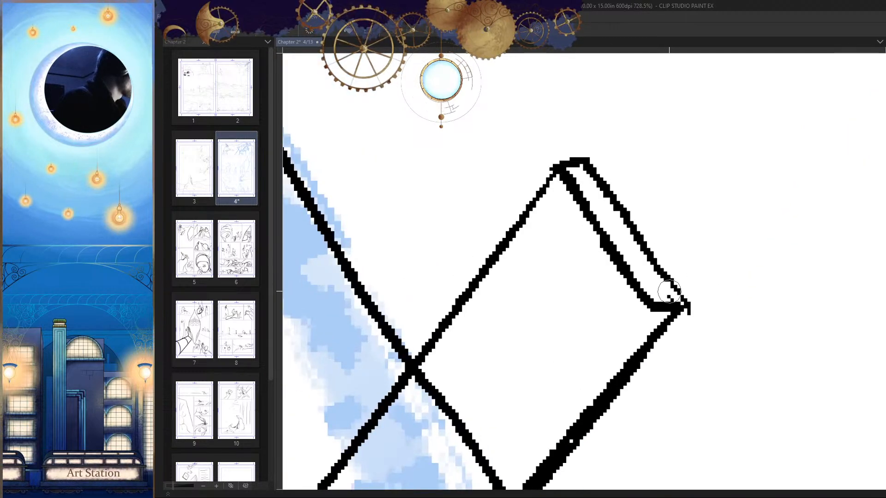
{"action": "mouse_move", "coordinate": [672, 292]}
{"action": "left_mouse_down"}
{"action": "mouse_move", "coordinate": [647, 295]}
{"action": "mouse_move", "coordinate": [643, 288]}
{"action": "left_mouse_up"}
{"action": "mouse_move", "coordinate": [667, 280]}
{"action": "left_mouse_down"}
{"action": "mouse_move", "coordinate": [642, 281]}
{"action": "mouse_move", "coordinate": [626, 266]}
{"action": "left_mouse_up"}
{"action": "left_click_drag", "start_coordinate": [639, 257], "coordinate": [615, 250]}
{"action": "left_click_drag", "start_coordinate": [632, 240], "coordinate": [603, 236]}
{"action": "left_click_drag", "start_coordinate": [615, 226], "coordinate": [594, 201]}
{"action": "left_click_drag", "start_coordinate": [598, 199], "coordinate": [581, 187]}
{"action": "left_click_drag", "start_coordinate": [591, 176], "coordinate": [577, 173]}
{"action": "mouse_move", "coordinate": [655, 226]}
{"action": "left_mouse_down"}
{"action": "mouse_move", "coordinate": [573, 280]}
{"action": "mouse_move", "coordinate": [634, 326]}
{"action": "mouse_move", "coordinate": [663, 318]}
{"action": "left_mouse_up"}
{"action": "key", "text": "h"}
{"action": "key", "text": "h"}
{"action": "mouse_move", "coordinate": [683, 70]}
{"action": "left_mouse_down"}
{"action": "mouse_move", "coordinate": [618, 176]}
{"action": "mouse_move", "coordinate": [619, 158]}
{"action": "mouse_move", "coordinate": [638, 157]}
{"action": "mouse_move", "coordinate": [630, 174]}
{"action": "mouse_move", "coordinate": [646, 185]}
{"action": "mouse_move", "coordinate": [660, 224]}
{"action": "left_mouse_up"}
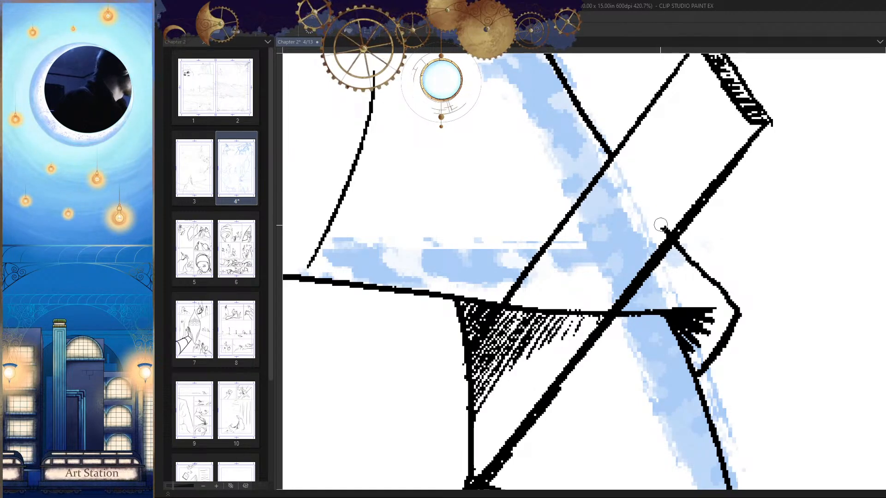
Step: Erase the cloak's lower hem line and the dark hatching where they cross between the scabbard's two long edges
{"action": "left_click_drag", "start_coordinate": [613, 302], "coordinate": [660, 234]}
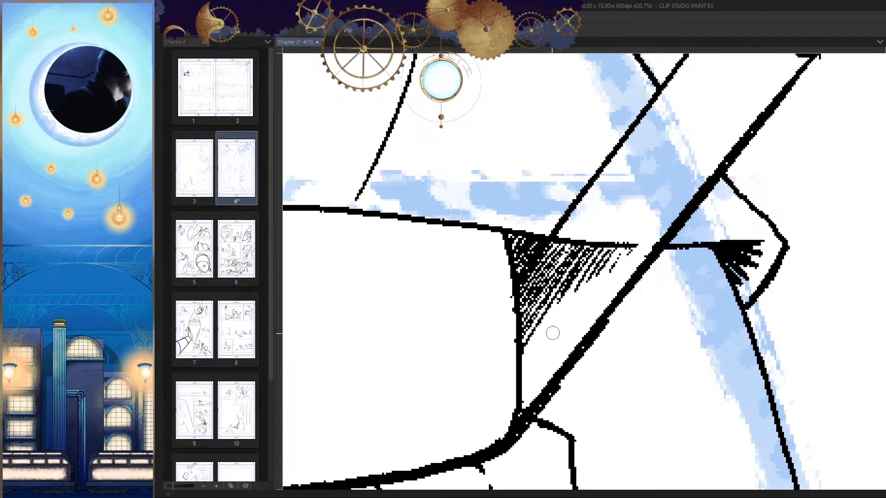
{"action": "mouse_move", "coordinate": [625, 270]}
{"action": "left_mouse_down"}
{"action": "mouse_move", "coordinate": [577, 281]}
{"action": "mouse_move", "coordinate": [566, 255]}
{"action": "mouse_move", "coordinate": [539, 265]}
{"action": "mouse_move", "coordinate": [531, 282]}
{"action": "mouse_move", "coordinate": [542, 322]}
{"action": "left_mouse_up"}
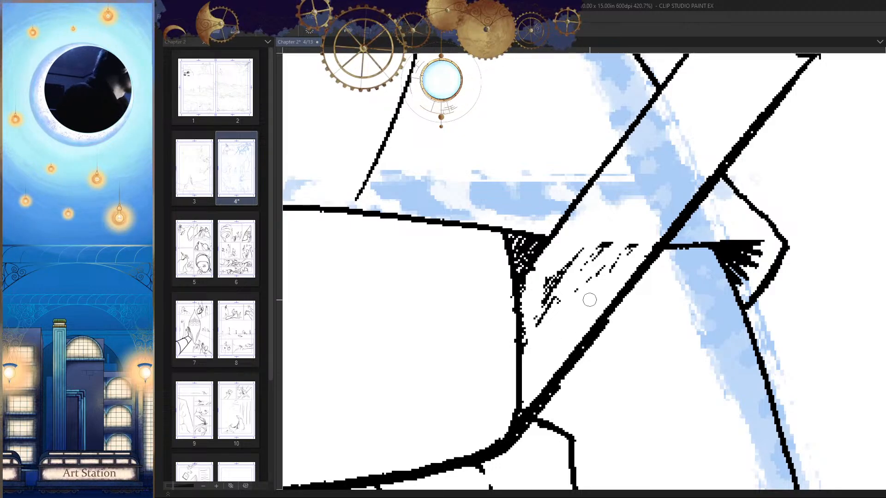
{"action": "mouse_move", "coordinate": [591, 247]}
{"action": "left_mouse_down"}
{"action": "mouse_move", "coordinate": [545, 303]}
{"action": "mouse_move", "coordinate": [546, 269]}
{"action": "left_mouse_up"}
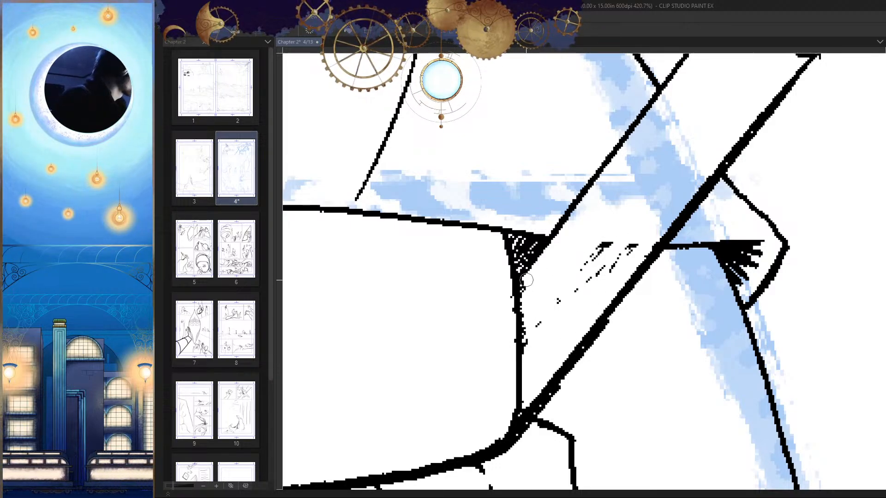
{"action": "mouse_move", "coordinate": [528, 311]}
{"action": "left_mouse_down"}
{"action": "mouse_move", "coordinate": [537, 335]}
{"action": "mouse_move", "coordinate": [584, 272]}
{"action": "mouse_move", "coordinate": [628, 236]}
{"action": "left_mouse_up"}
{"action": "scroll", "coordinate": [629, 253], "scroll_direction": "down", "scroll_amount": 5}
{"action": "scroll", "coordinate": [656, 205], "scroll_direction": "up", "scroll_amount": 3}
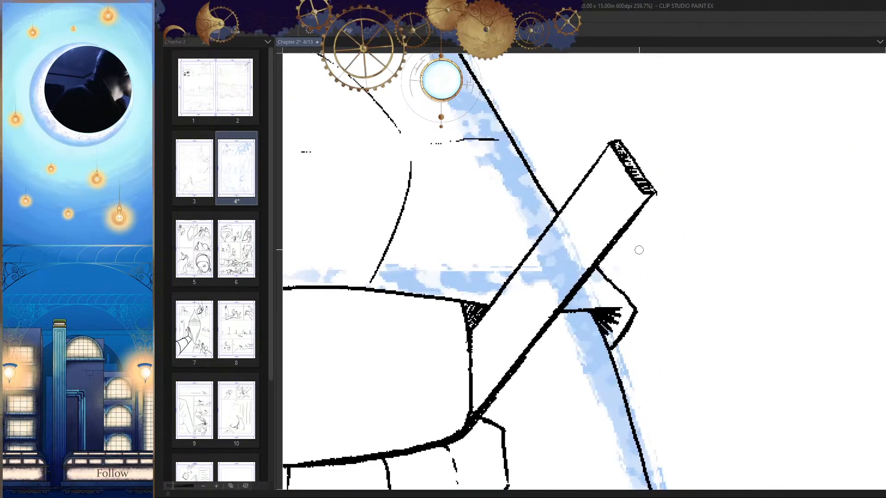
Step: Ink a thin line just inside the scabbard's lower long edge, running parallel to it toward the waistband
{"action": "left_click_drag", "start_coordinate": [667, 161], "coordinate": [553, 290]}
{"action": "key", "text": "ctrl+z"}
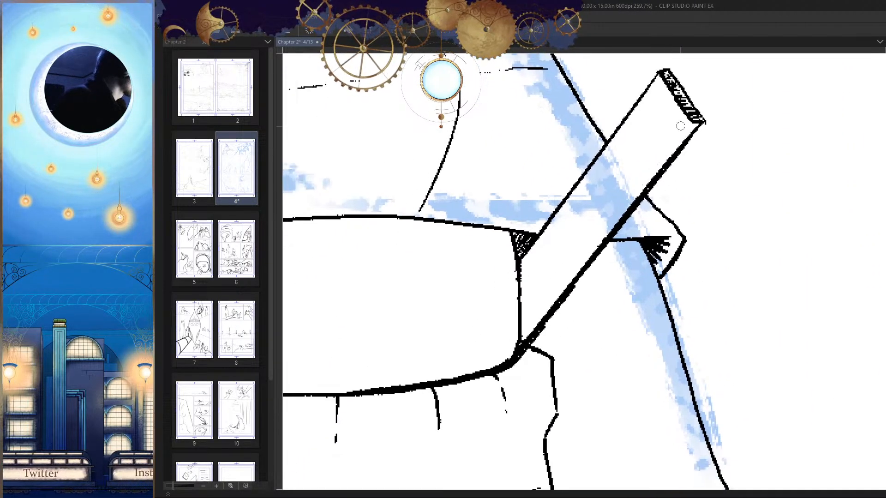
{"action": "left_click_drag", "start_coordinate": [652, 168], "coordinate": [567, 275]}
{"action": "key", "text": "ctrl+z"}
{"action": "left_click_drag", "start_coordinate": [634, 195], "coordinate": [564, 278]}
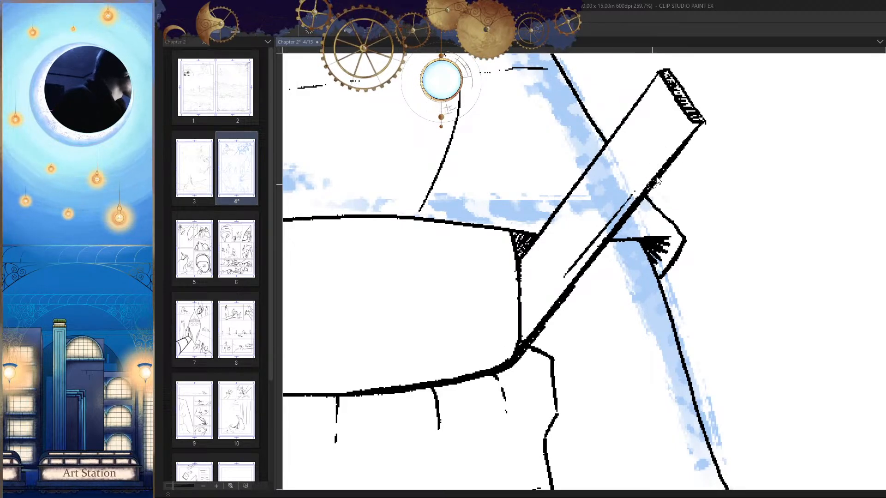
{"action": "key", "text": "ctrl+z"}
{"action": "left_click_drag", "start_coordinate": [683, 130], "coordinate": [564, 278]}
Step: Check the inked figure's proportions in mirrored and normal view, including the scabbard and the lowered fist
{"action": "scroll", "coordinate": [678, 335], "scroll_direction": "down", "scroll_amount": 6}
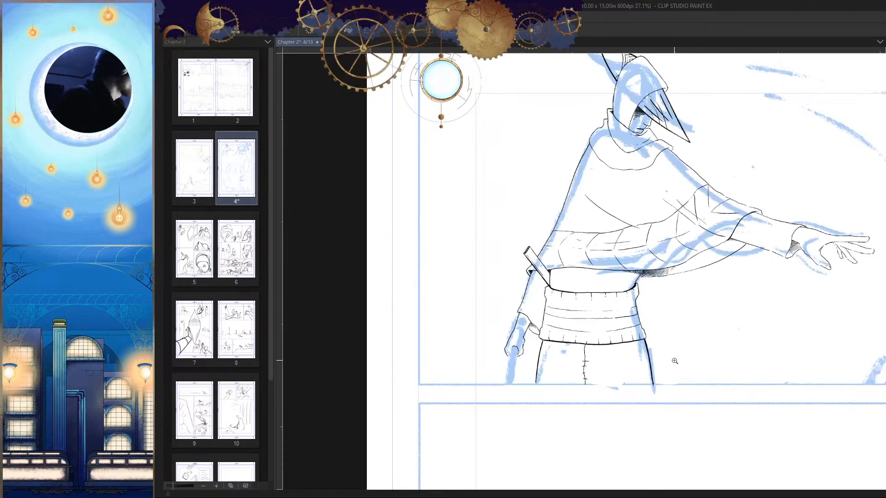
{"action": "scroll", "coordinate": [675, 360], "scroll_direction": "down", "scroll_amount": 2}
{"action": "key", "text": "h"}
{"action": "key", "text": "h"}
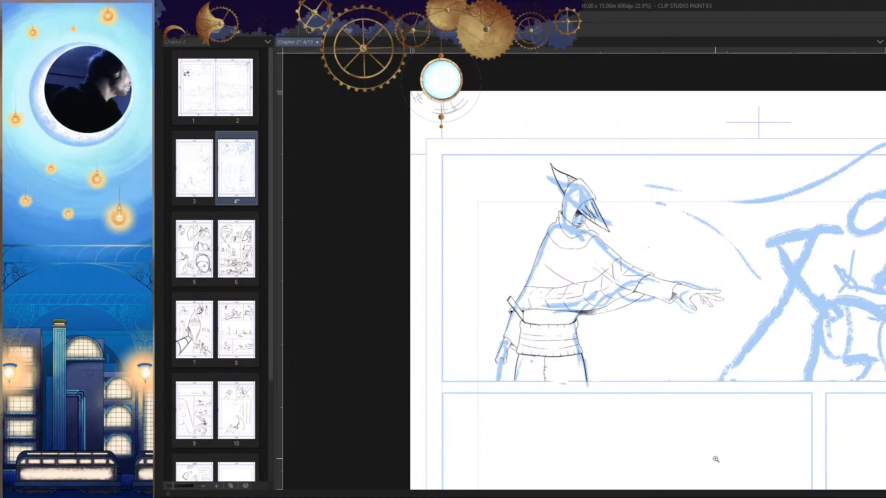
{"action": "scroll", "coordinate": [607, 299], "scroll_direction": "up", "scroll_amount": 6}
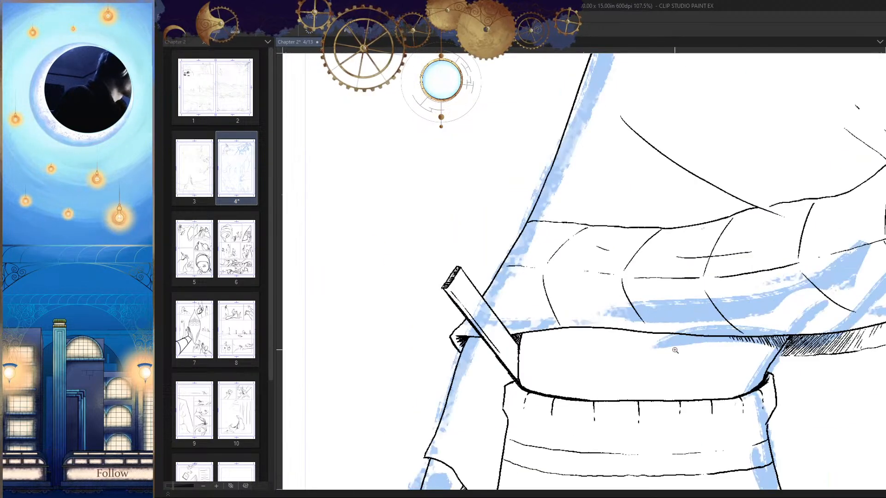
{"action": "key", "text": "h"}
{"action": "key", "text": "h"}
{"action": "scroll", "coordinate": [736, 414], "scroll_direction": "down", "scroll_amount": 6}
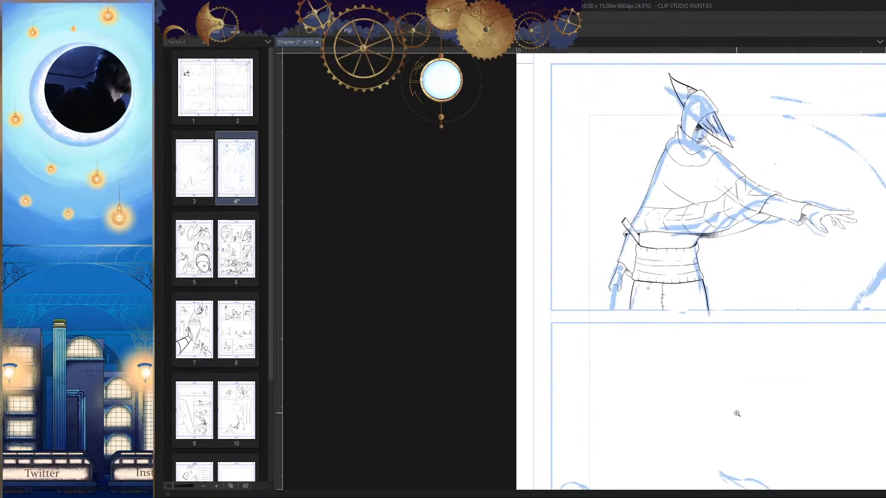
{"action": "scroll", "coordinate": [618, 268], "scroll_direction": "up", "scroll_amount": 8}
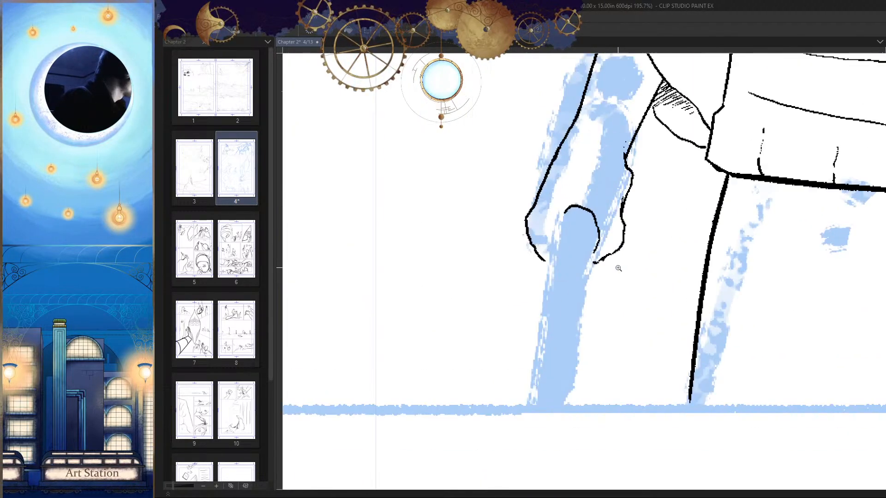
{"action": "scroll", "coordinate": [618, 268], "scroll_direction": "down", "scroll_amount": 8}
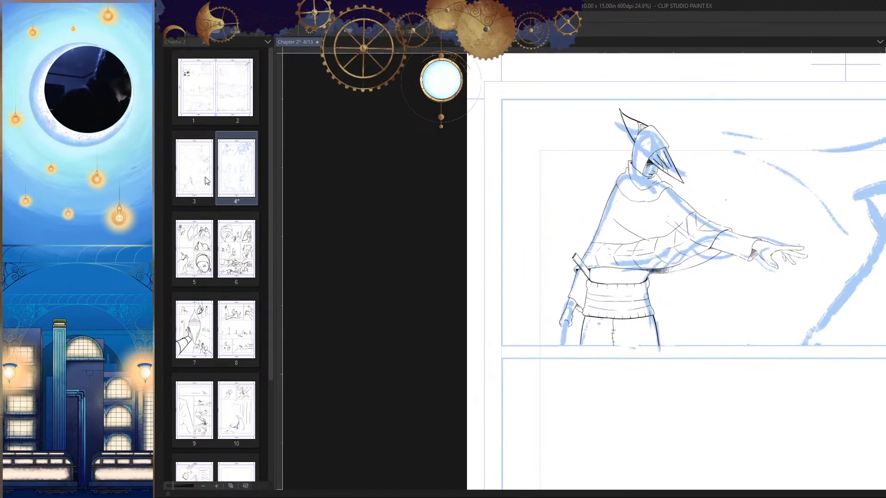
Step: Open page 3 and examine how the hand-held sword is drawn in its lower action panel
{"action": "double_click", "coordinate": [206, 180]}
{"action": "left_click_drag", "start_coordinate": [662, 395], "coordinate": [707, 279]}
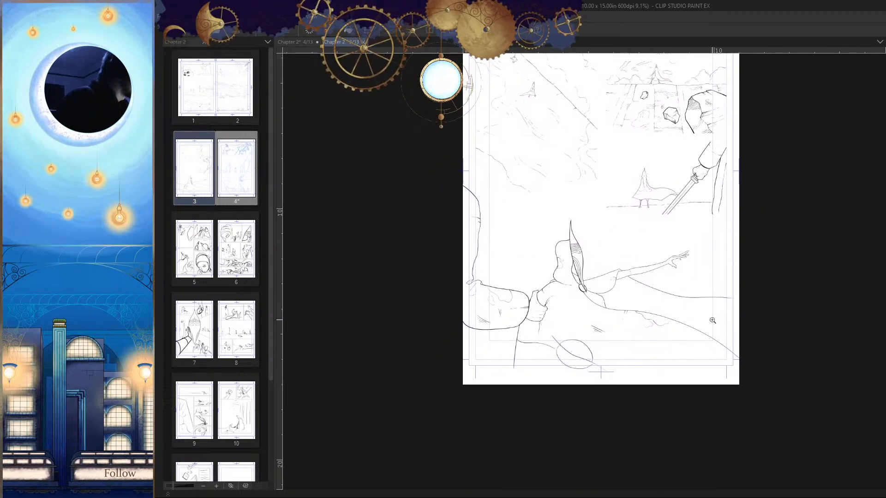
{"action": "left_click_drag", "start_coordinate": [701, 191], "coordinate": [713, 235]}
{"action": "left_click_drag", "start_coordinate": [698, 250], "coordinate": [678, 315]}
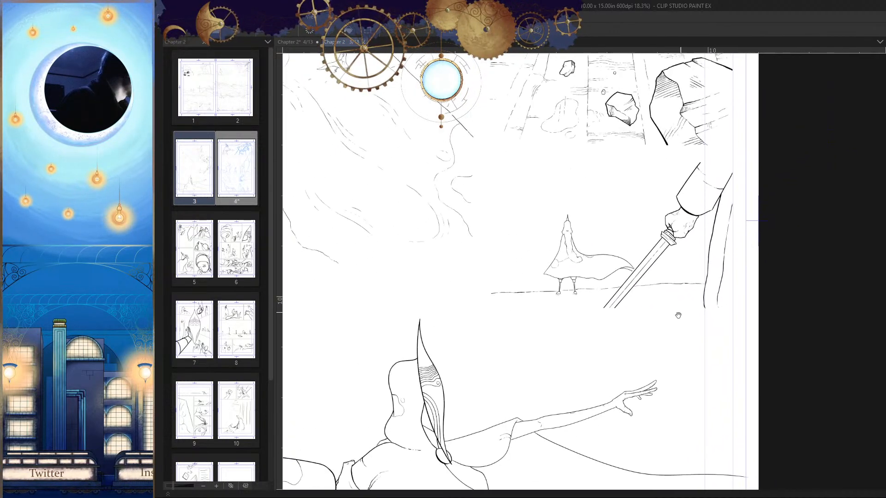
{"action": "left_click_drag", "start_coordinate": [687, 265], "coordinate": [636, 296]}
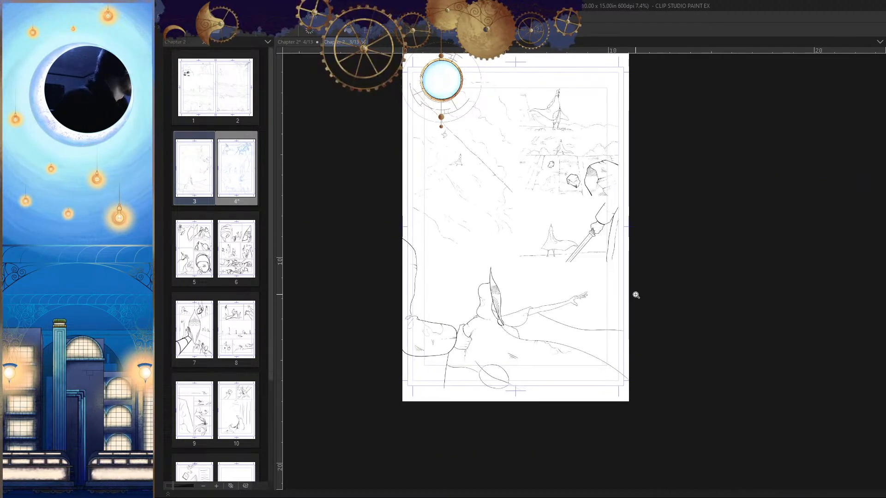
Step: Return to page 4 and replace the arc in the lowered fist with a circular sword guard
{"action": "left_click", "coordinate": [297, 41]}
{"action": "left_click_drag", "start_coordinate": [471, 301], "coordinate": [536, 321]}
{"action": "mouse_move", "coordinate": [440, 360]}
{"action": "left_mouse_down"}
{"action": "mouse_move", "coordinate": [490, 263]}
{"action": "mouse_move", "coordinate": [530, 263]}
{"action": "left_mouse_up"}
{"action": "left_click_drag", "start_coordinate": [494, 239], "coordinate": [528, 258]}
{"action": "mouse_move", "coordinate": [534, 222]}
{"action": "left_mouse_down"}
{"action": "mouse_move", "coordinate": [485, 202]}
{"action": "mouse_move", "coordinate": [471, 289]}
{"action": "mouse_move", "coordinate": [494, 297]}
{"action": "mouse_move", "coordinate": [504, 210]}
{"action": "mouse_move", "coordinate": [479, 216]}
{"action": "mouse_move", "coordinate": [530, 245]}
{"action": "mouse_move", "coordinate": [527, 285]}
{"action": "mouse_move", "coordinate": [519, 266]}
{"action": "left_mouse_up"}
{"action": "key", "text": "ctrl+z"}
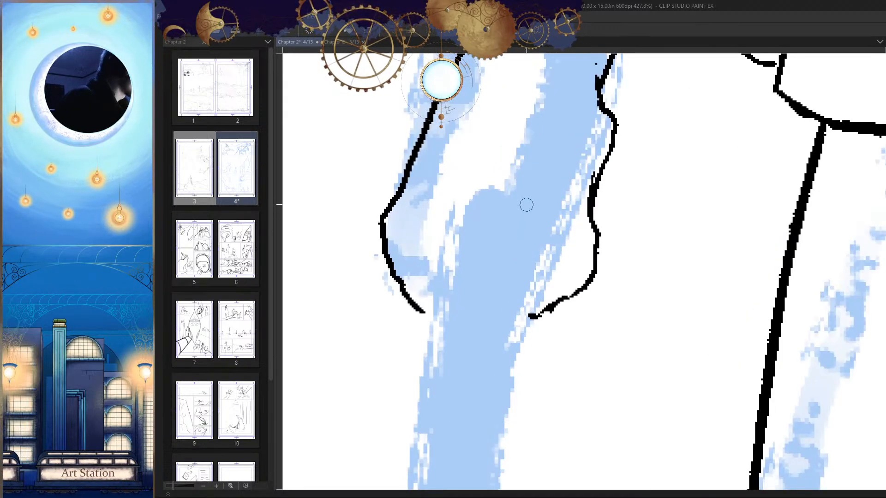
{"action": "mouse_move", "coordinate": [526, 204]}
{"action": "left_mouse_down"}
{"action": "mouse_move", "coordinate": [425, 270]}
{"action": "mouse_move", "coordinate": [505, 318]}
{"action": "mouse_move", "coordinate": [539, 230]}
{"action": "mouse_move", "coordinate": [532, 210]}
{"action": "left_mouse_up"}
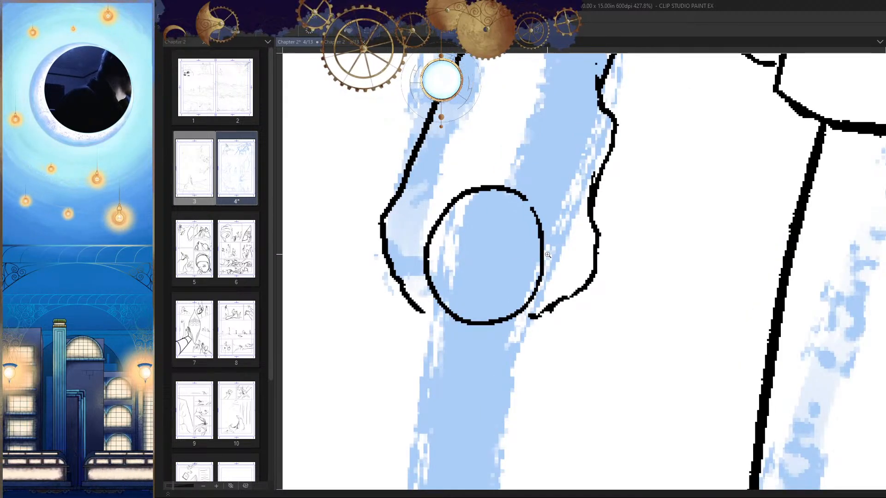
Step: Ink the sword blade's outer edge as a thin straight line from inside the guard down toward the panel border
{"action": "scroll", "coordinate": [547, 254], "scroll_direction": "down", "scroll_amount": 4}
{"action": "scroll", "coordinate": [517, 194], "scroll_direction": "up", "scroll_amount": 2}
{"action": "left_click_drag", "start_coordinate": [515, 171], "coordinate": [462, 427]}
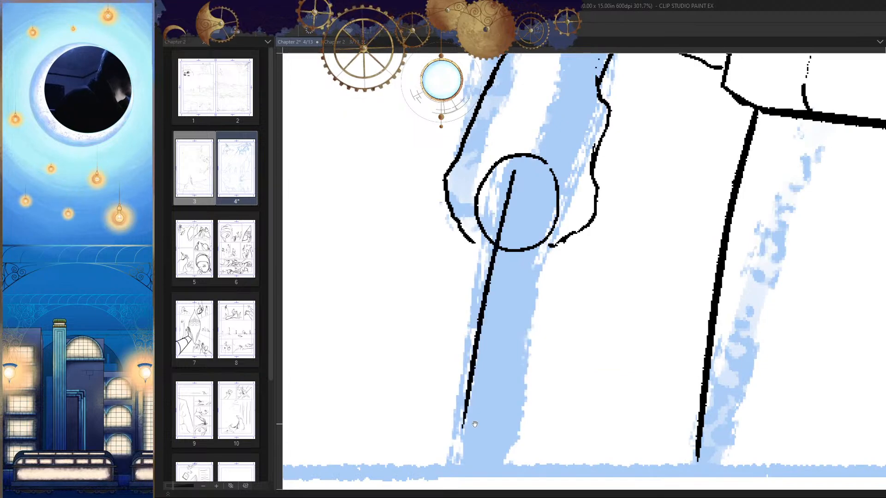
{"action": "scroll", "coordinate": [474, 424], "scroll_direction": "down", "scroll_amount": 3}
{"action": "scroll", "coordinate": [501, 341], "scroll_direction": "up", "scroll_amount": 2}
{"action": "key", "text": "ctrl+z"}
{"action": "left_click_drag", "start_coordinate": [503, 297], "coordinate": [502, 264]}
{"action": "left_click_drag", "start_coordinate": [518, 122], "coordinate": [476, 352]}
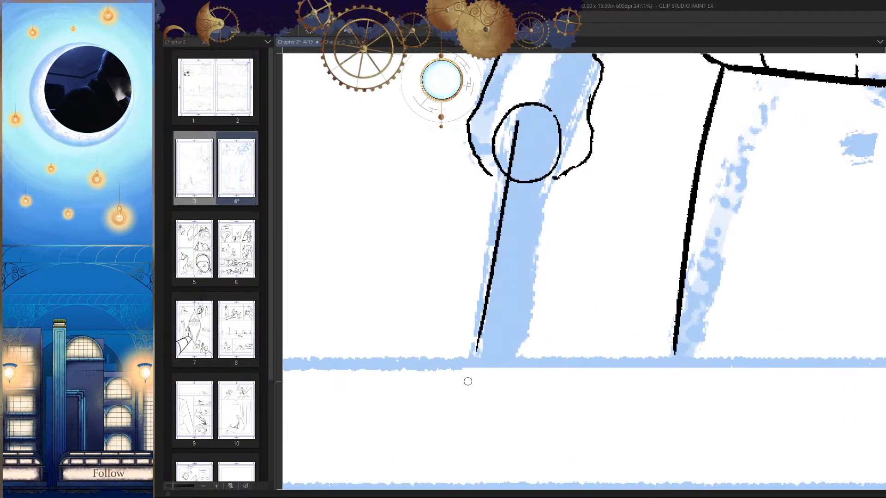
{"action": "key", "text": "ctrl+z"}
{"action": "left_click_drag", "start_coordinate": [518, 123], "coordinate": [486, 364]}
{"action": "key", "text": "ctrl+z"}
{"action": "left_click_drag", "start_coordinate": [519, 125], "coordinate": [486, 343]}
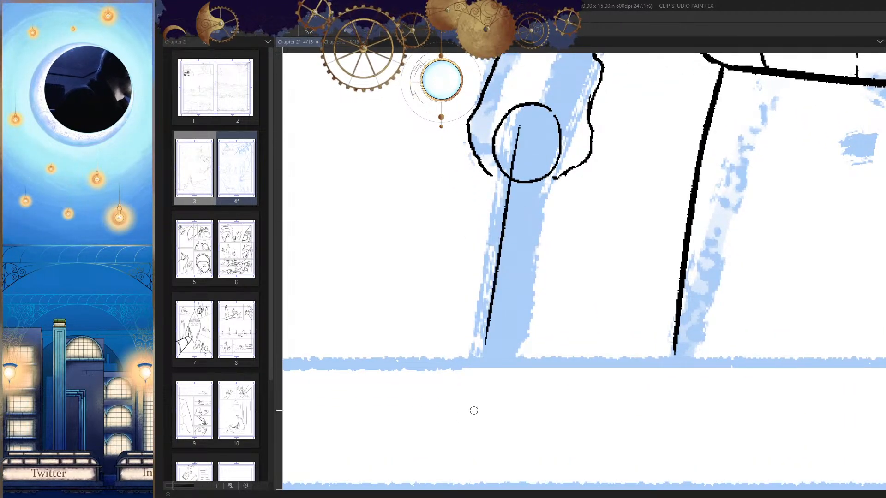
Step: Ink the blade's second long edge, closer to the leg, from inside the guard down to the panel border
{"action": "left_click_drag", "start_coordinate": [541, 158], "coordinate": [510, 370]}
{"action": "key", "text": "ctrl+z"}
{"action": "left_click_drag", "start_coordinate": [543, 152], "coordinate": [514, 376]}
{"action": "key", "text": "ctrl+z"}
{"action": "key", "text": "ctrl+z"}
{"action": "left_click_drag", "start_coordinate": [537, 160], "coordinate": [519, 369]}
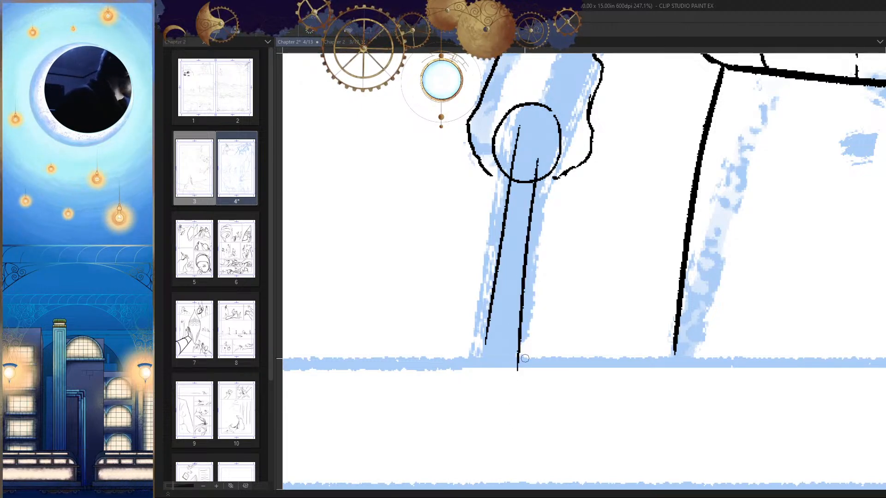
{"action": "key", "text": "ctrl+z"}
{"action": "left_click_drag", "start_coordinate": [536, 153], "coordinate": [518, 360]}
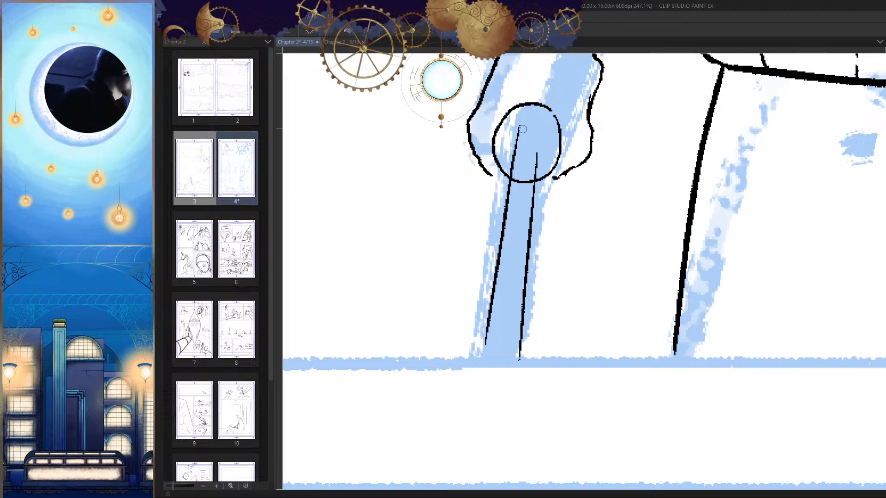
Step: Join the blade's two edges with a heavy slanted stroke and ink a curved line beside it inside the guard
{"action": "key", "text": "h"}
{"action": "scroll", "coordinate": [632, 166], "scroll_direction": "up", "scroll_amount": 4}
{"action": "left_click_drag", "start_coordinate": [650, 134], "coordinate": [613, 207]}
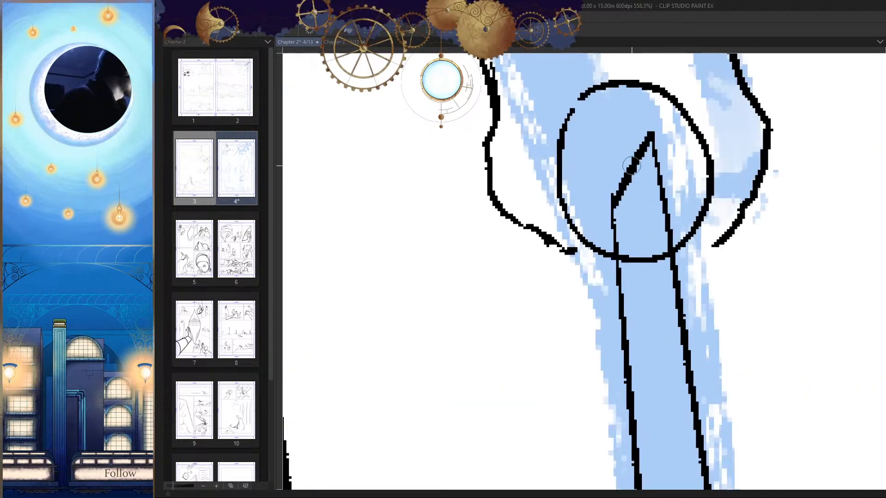
{"action": "left_click_drag", "start_coordinate": [631, 165], "coordinate": [631, 212]}
{"action": "mouse_move", "coordinate": [627, 168]}
{"action": "left_mouse_down"}
{"action": "mouse_move", "coordinate": [560, 251]}
{"action": "mouse_move", "coordinate": [602, 292]}
{"action": "left_mouse_up"}
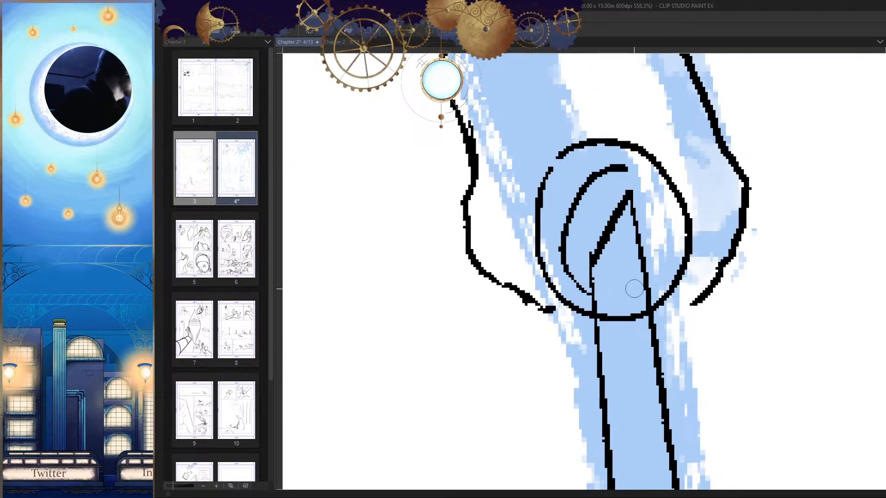
Step: Rework the outer side of the circular guard and complete the inner ring around the blade's slanted end
{"action": "key", "text": "h"}
{"action": "left_click_drag", "start_coordinate": [549, 171], "coordinate": [526, 225]}
{"action": "key", "text": "ctrl+z"}
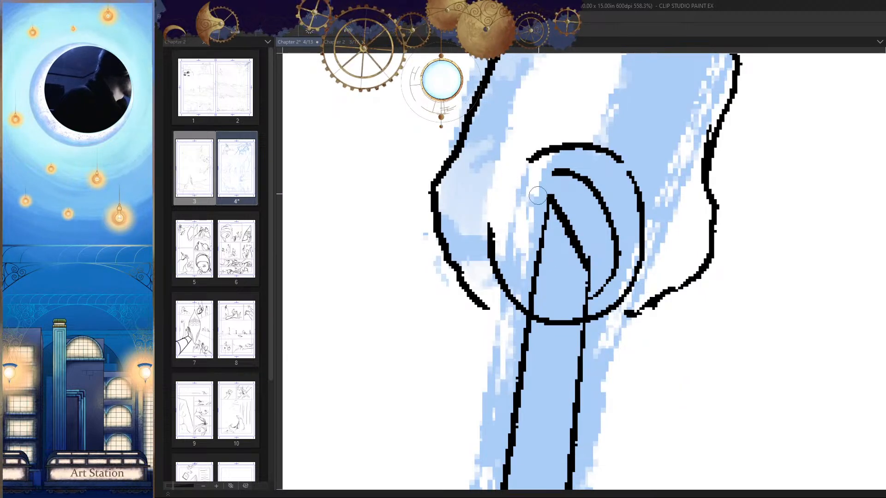
{"action": "left_click_drag", "start_coordinate": [562, 174], "coordinate": [533, 272]}
{"action": "key", "text": "ctrl+z"}
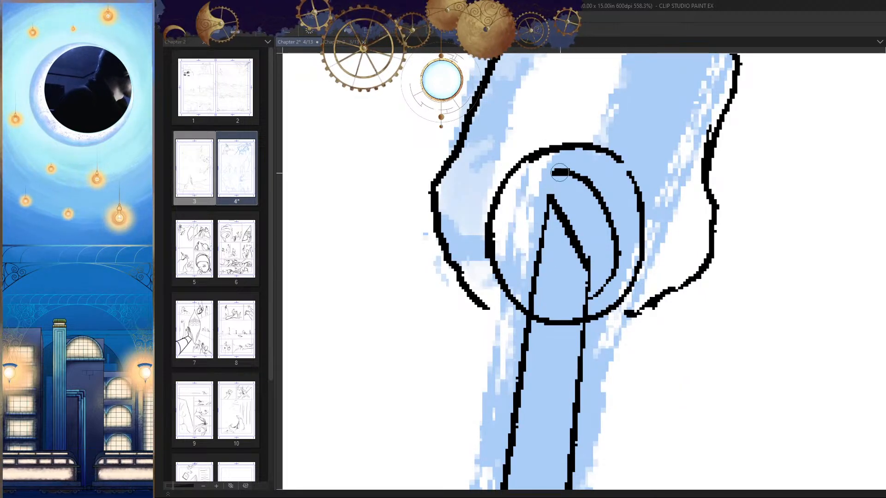
{"action": "left_click_drag", "start_coordinate": [559, 173], "coordinate": [532, 289]}
{"action": "left_click_drag", "start_coordinate": [598, 259], "coordinate": [538, 401]}
Step: Erase the section of the guard's outline that crosses between the blade's two edges
{"action": "key", "text": "h"}
{"action": "left_click_drag", "start_coordinate": [619, 365], "coordinate": [615, 346]}
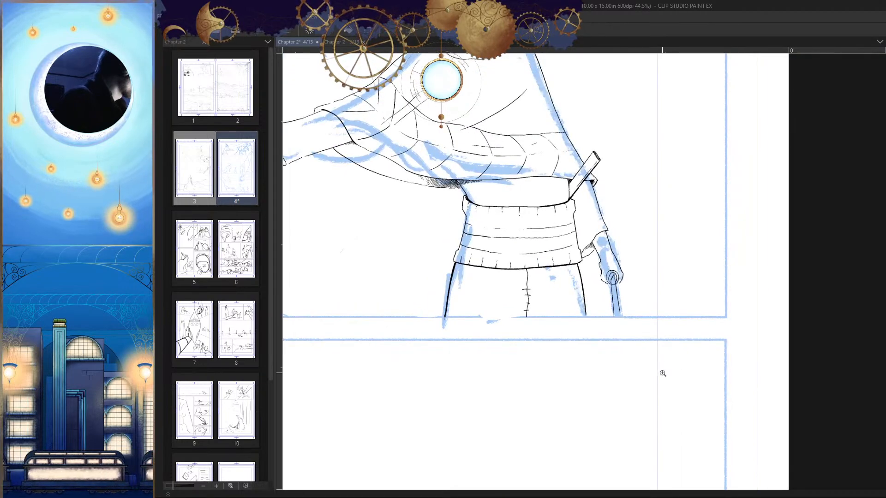
{"action": "left_click_drag", "start_coordinate": [611, 295], "coordinate": [665, 307]}
{"action": "left_click_drag", "start_coordinate": [612, 231], "coordinate": [634, 229]}
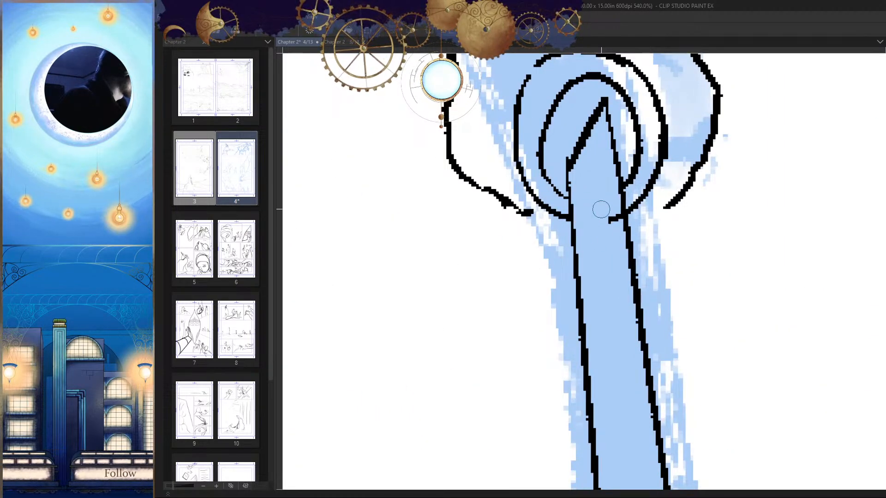
{"action": "scroll", "coordinate": [611, 216], "scroll_direction": "down", "scroll_amount": 4}
{"action": "scroll", "coordinate": [564, 209], "scroll_direction": "up", "scroll_amount": 3}
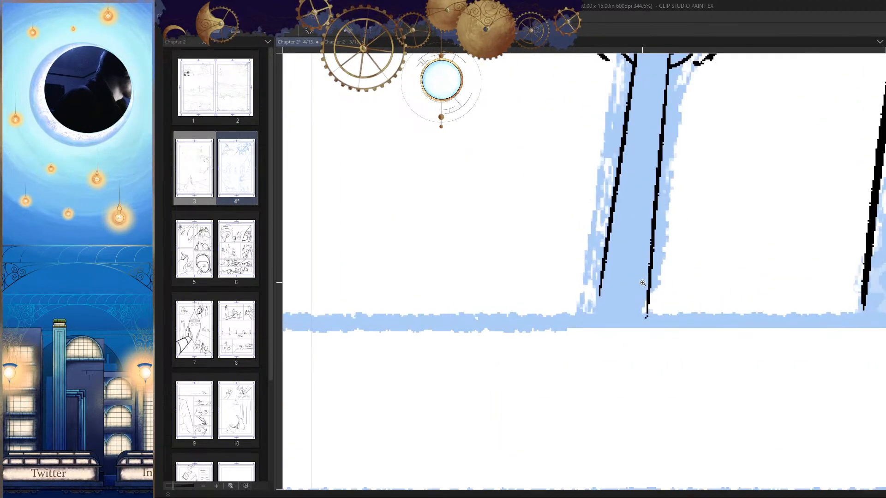
Step: Extend the blade's outer edge down to the panel's lower border
{"action": "left_click_drag", "start_coordinate": [563, 209], "coordinate": [546, 311]}
{"action": "key", "text": "ctrl+z"}
{"action": "left_click_drag", "start_coordinate": [560, 206], "coordinate": [546, 312]}
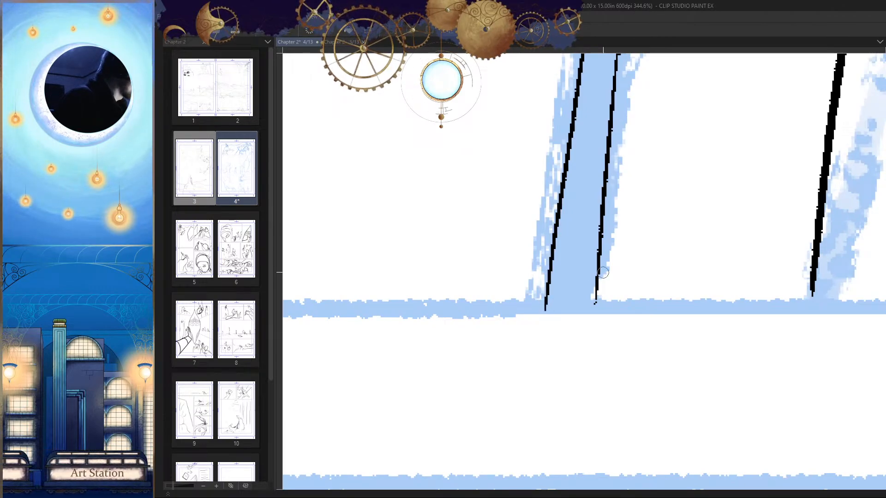
{"action": "scroll", "coordinate": [593, 311], "scroll_direction": "down", "scroll_amount": 5}
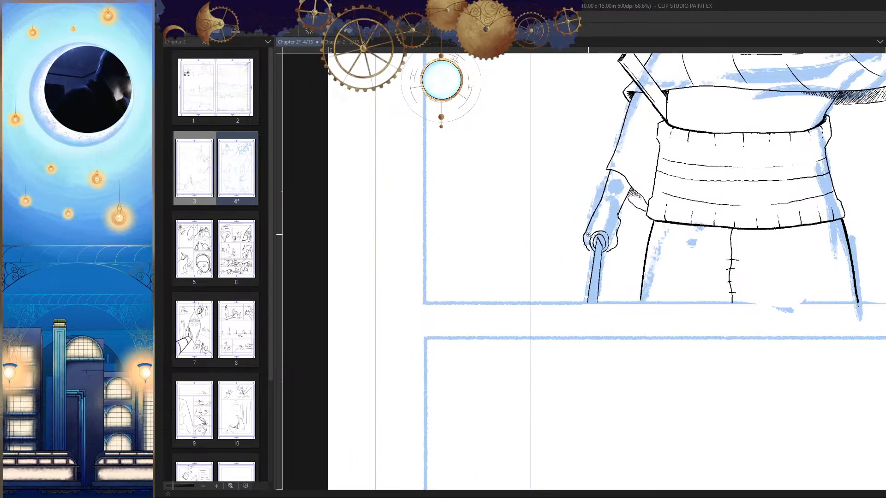
Step: Join the fist's outer contour to the guard and redraw the lower contour on the leg side
{"action": "scroll", "coordinate": [618, 245], "scroll_direction": "up", "scroll_amount": 7}
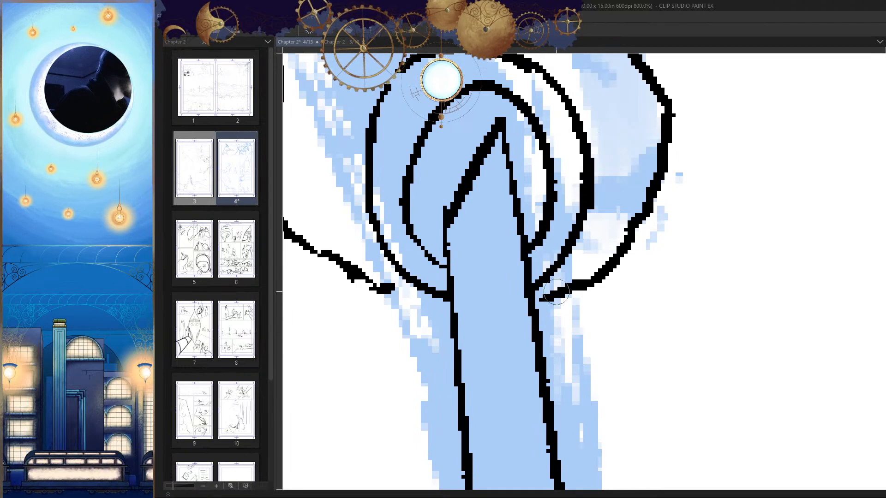
{"action": "scroll", "coordinate": [664, 337], "scroll_direction": "down", "scroll_amount": 5}
{"action": "scroll", "coordinate": [630, 308], "scroll_direction": "up", "scroll_amount": 3}
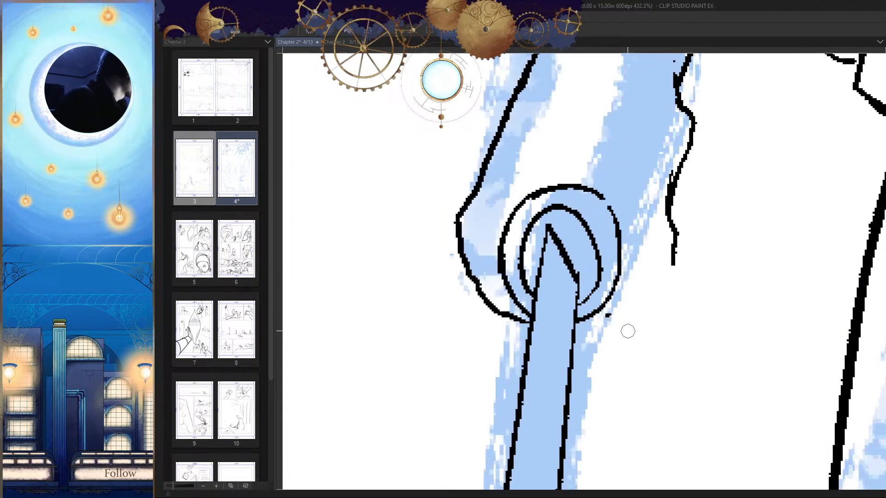
{"action": "scroll", "coordinate": [676, 305], "scroll_direction": "down", "scroll_amount": 8}
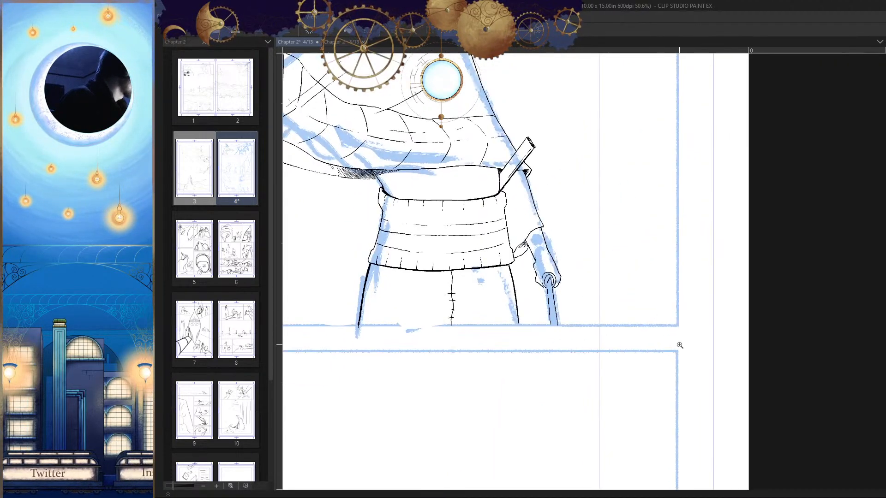
{"action": "scroll", "coordinate": [540, 271], "scroll_direction": "up", "scroll_amount": 6}
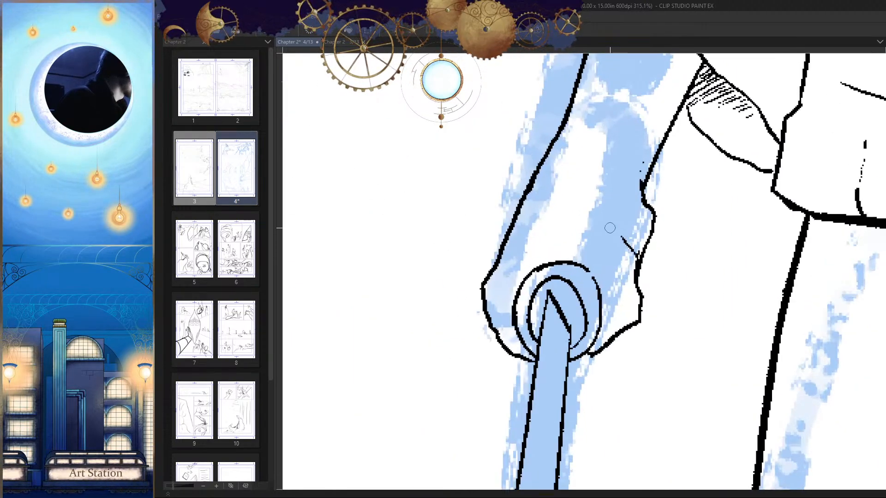
Step: Examine the lowered arm, fist and sword against the whole figure in both mirrored and normal orientation
{"action": "key", "text": "h"}
{"action": "left_click_drag", "start_coordinate": [652, 287], "coordinate": [660, 271]}
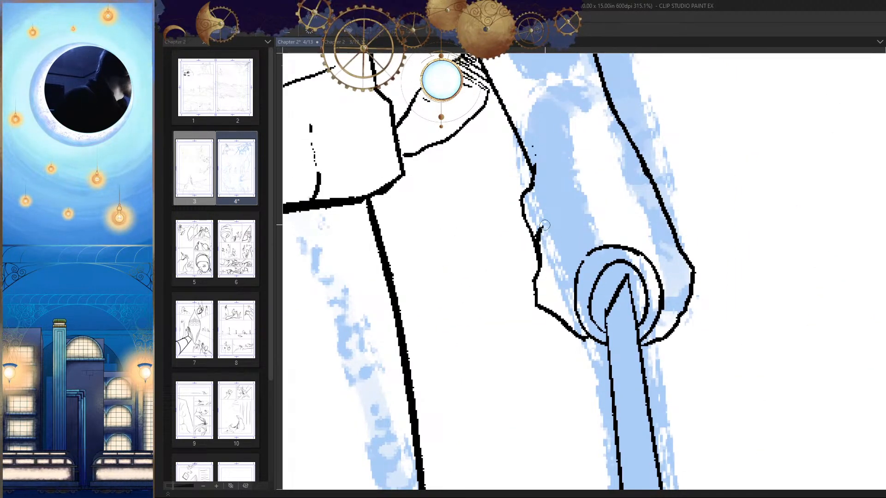
{"action": "scroll", "coordinate": [651, 272], "scroll_direction": "down", "scroll_amount": 7}
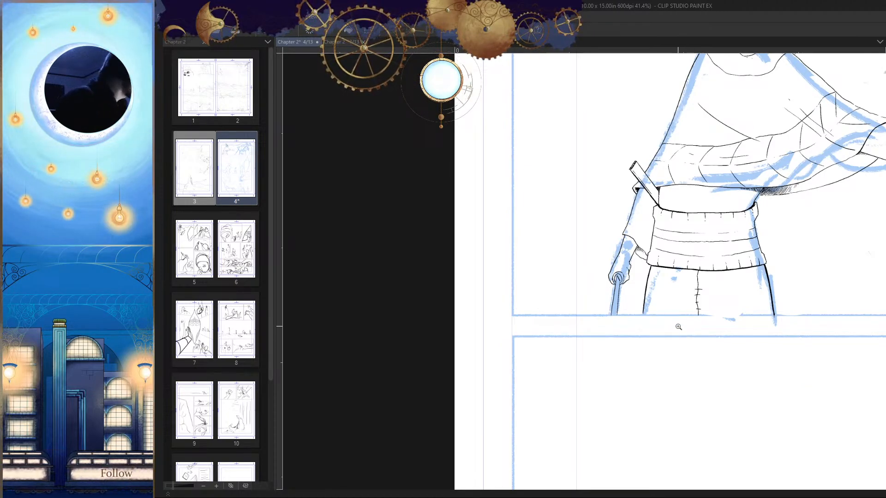
{"action": "scroll", "coordinate": [678, 326], "scroll_direction": "up", "scroll_amount": 5}
{"action": "scroll", "coordinate": [645, 267], "scroll_direction": "down", "scroll_amount": 7}
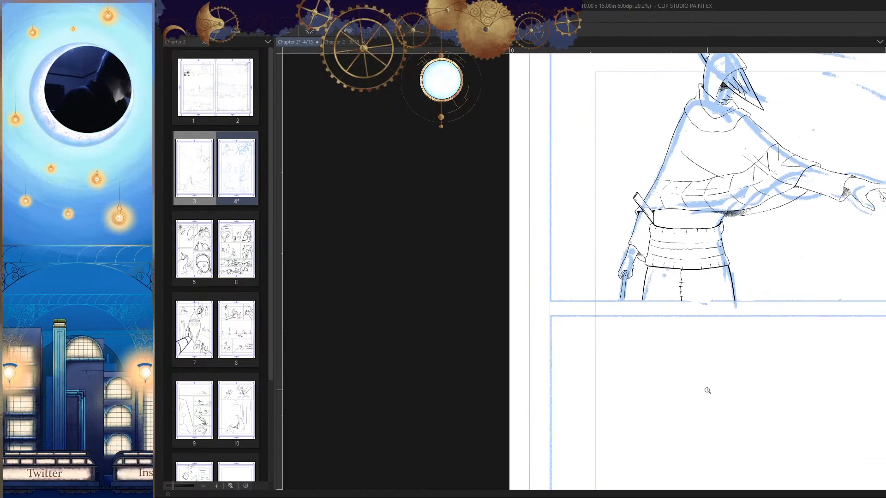
{"action": "key", "text": "h"}
{"action": "key", "text": "h"}
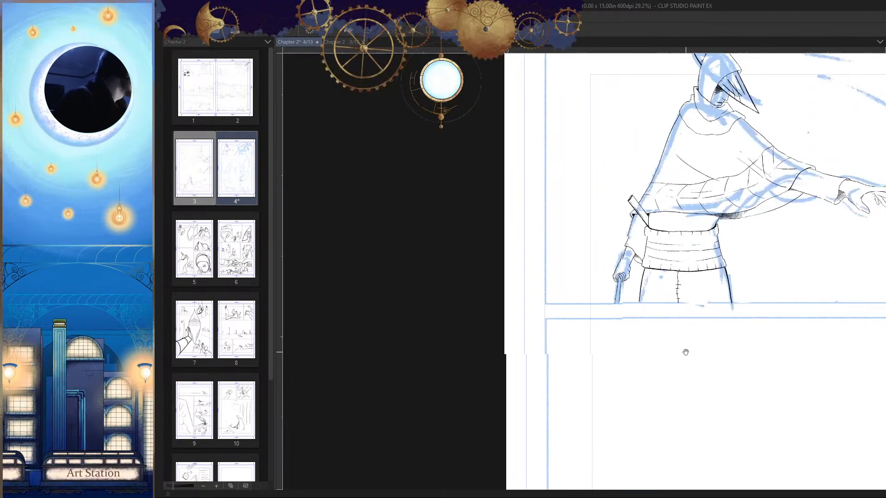
{"action": "scroll", "coordinate": [686, 351], "scroll_direction": "up", "scroll_amount": 8}
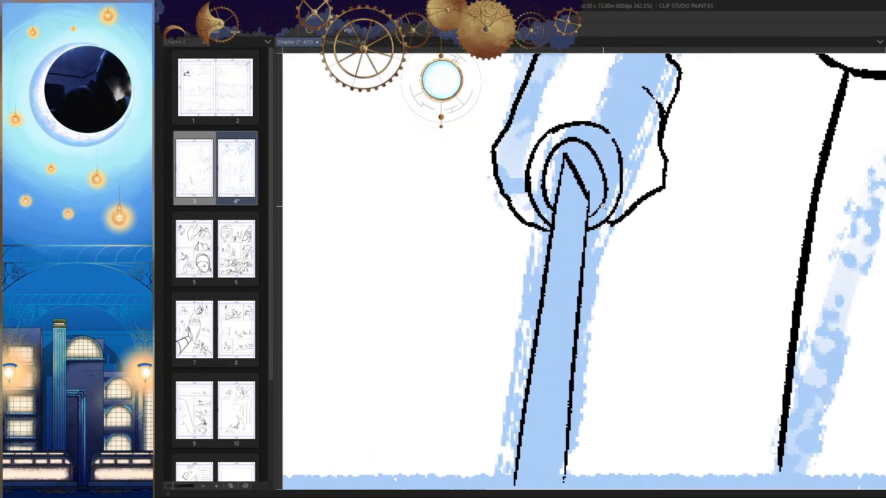
Step: Redraw the blade's slanted end line inside the guard and remove the blade's two long edges
{"action": "left_click_drag", "start_coordinate": [603, 230], "coordinate": [580, 216]}
{"action": "scroll", "coordinate": [603, 282], "scroll_direction": "up", "scroll_amount": 1}
{"action": "key", "text": "h"}
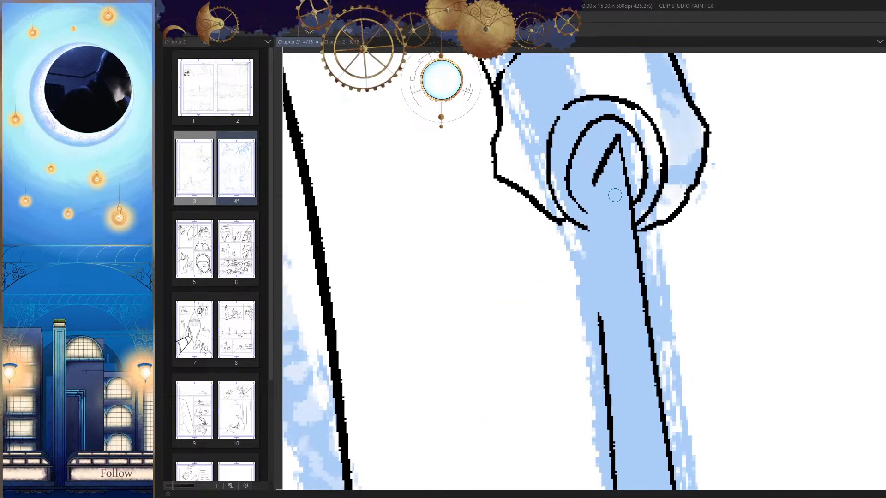
{"action": "scroll", "coordinate": [631, 127], "scroll_direction": "up", "scroll_amount": 1}
{"action": "left_click_drag", "start_coordinate": [632, 127], "coordinate": [580, 225]}
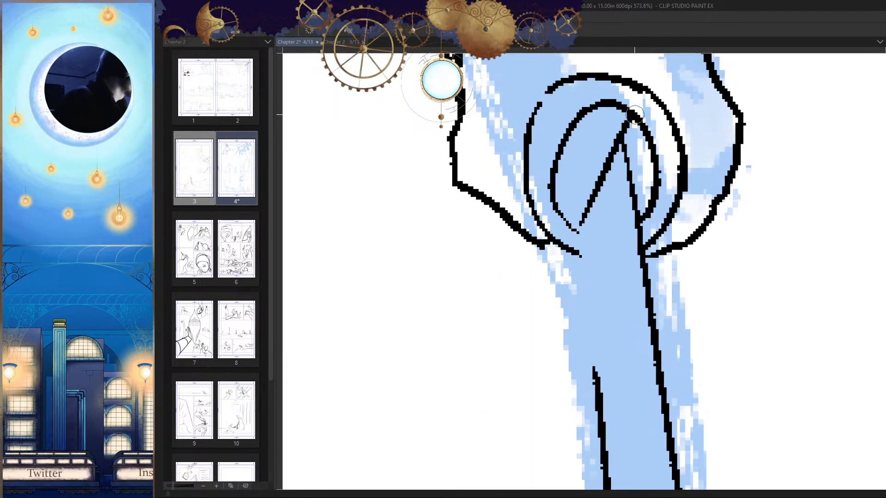
{"action": "key", "text": "h"}
{"action": "key", "text": "ctrl+z"}
{"action": "scroll", "coordinate": [548, 65], "scroll_direction": "down", "scroll_amount": 2}
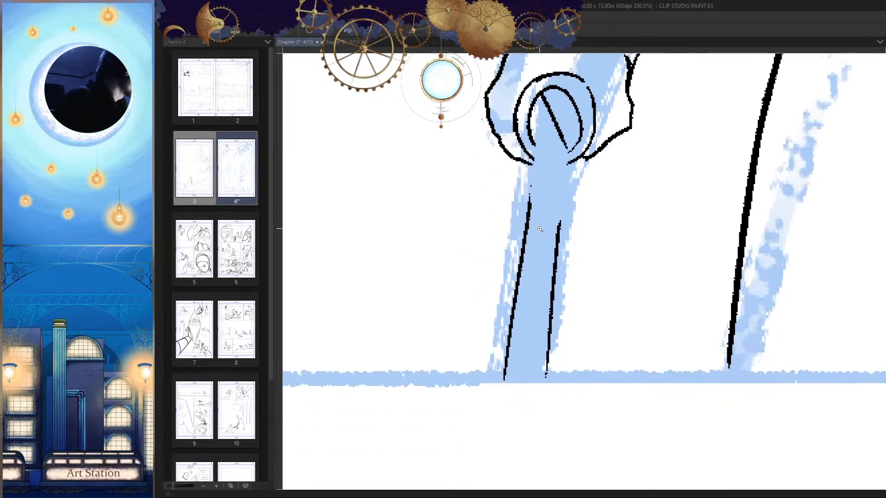
{"action": "key", "text": "ctrl+z"}
{"action": "key", "text": "ctrl+z"}
{"action": "key", "text": "ctrl+z"}
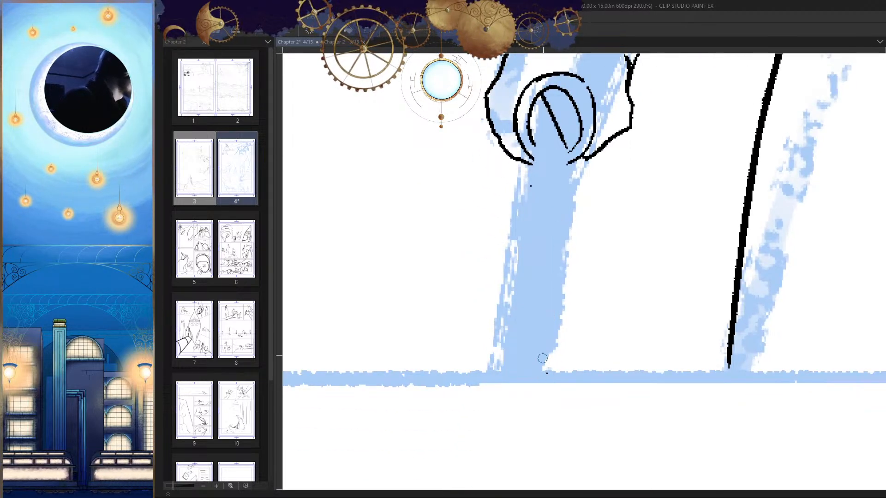
Step: Redraw the blade's outer and leg-side edges from the slanted end down to the panel's lower border
{"action": "left_click_drag", "start_coordinate": [533, 120], "coordinate": [496, 348]}
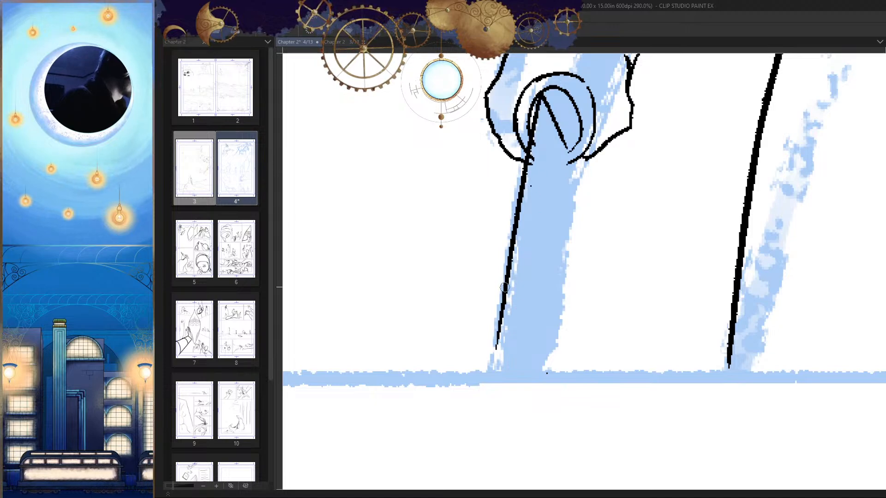
{"action": "left_click_drag", "start_coordinate": [503, 292], "coordinate": [487, 394]}
{"action": "mouse_move", "coordinate": [566, 147]}
{"action": "left_mouse_down"}
{"action": "mouse_move", "coordinate": [537, 392]}
{"action": "mouse_move", "coordinate": [546, 324]}
{"action": "mouse_move", "coordinate": [542, 383]}
{"action": "left_mouse_up"}
{"action": "key", "text": "ctrl+z"}
{"action": "left_click_drag", "start_coordinate": [555, 123], "coordinate": [515, 388]}
Step: Replace the blade's outer edge below the guard with a line flaring farther outward, and thicken the leg-side edge
{"action": "scroll", "coordinate": [665, 395], "scroll_direction": "down", "scroll_amount": 5}
{"action": "scroll", "coordinate": [666, 396], "scroll_direction": "up", "scroll_amount": 5}
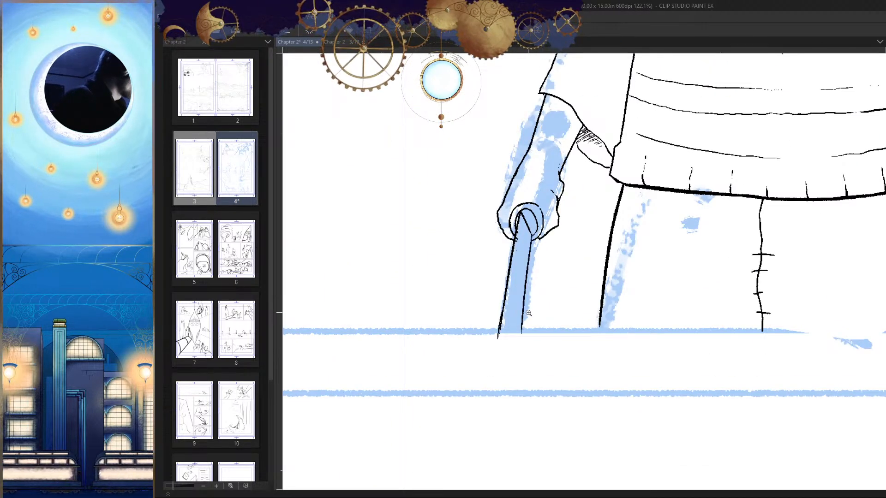
{"action": "scroll", "coordinate": [541, 316], "scroll_direction": "up", "scroll_amount": 4}
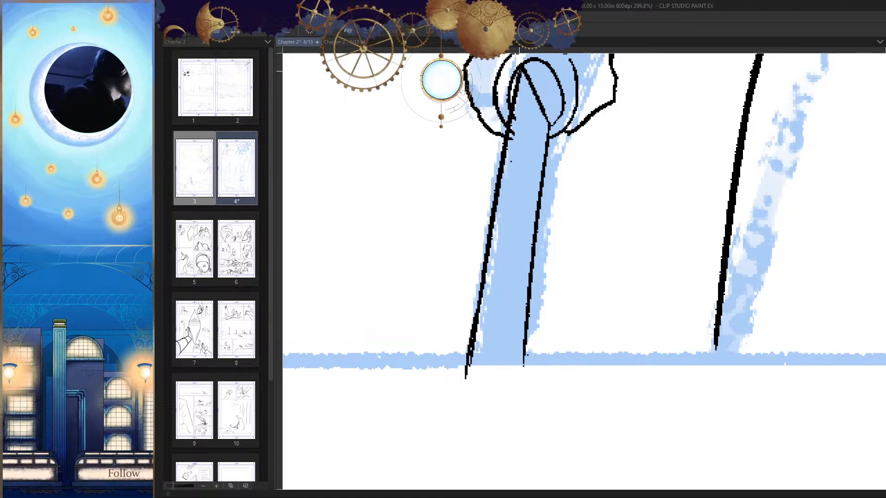
{"action": "key", "text": "ctrl+z"}
{"action": "left_click_drag", "start_coordinate": [507, 133], "coordinate": [460, 369]}
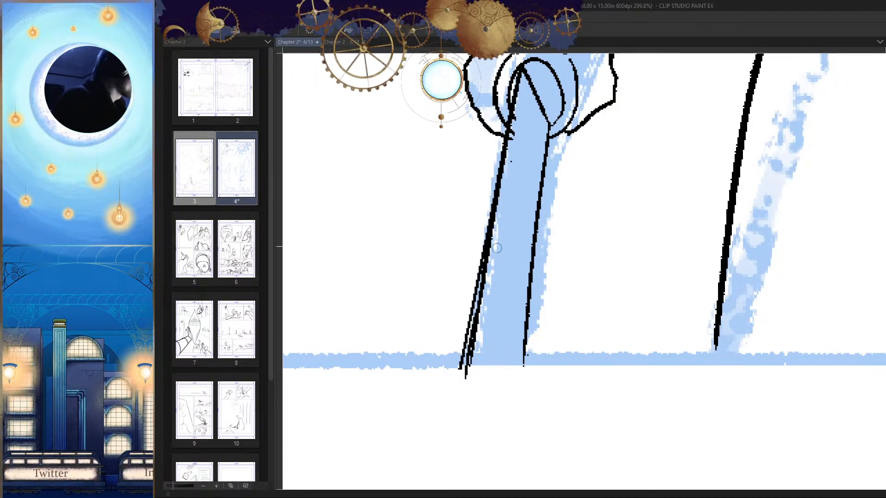
{"action": "key", "text": "ctrl+z"}
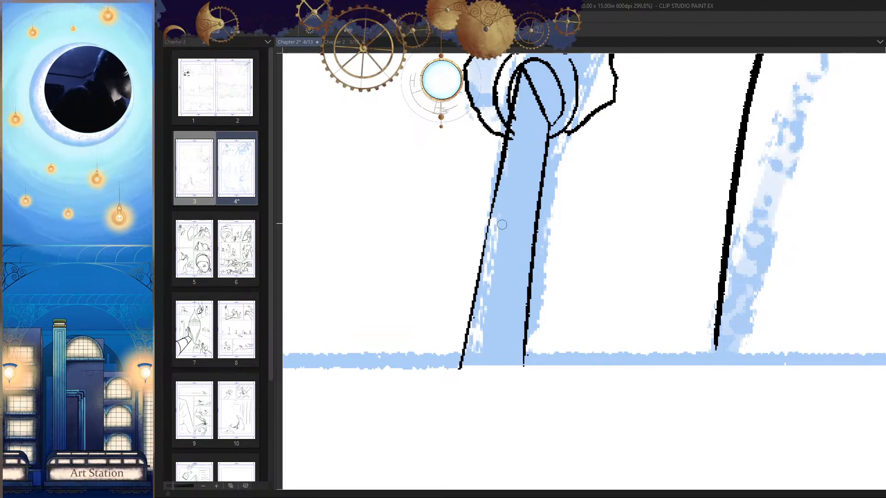
{"action": "left_click_drag", "start_coordinate": [506, 132], "coordinate": [459, 367]}
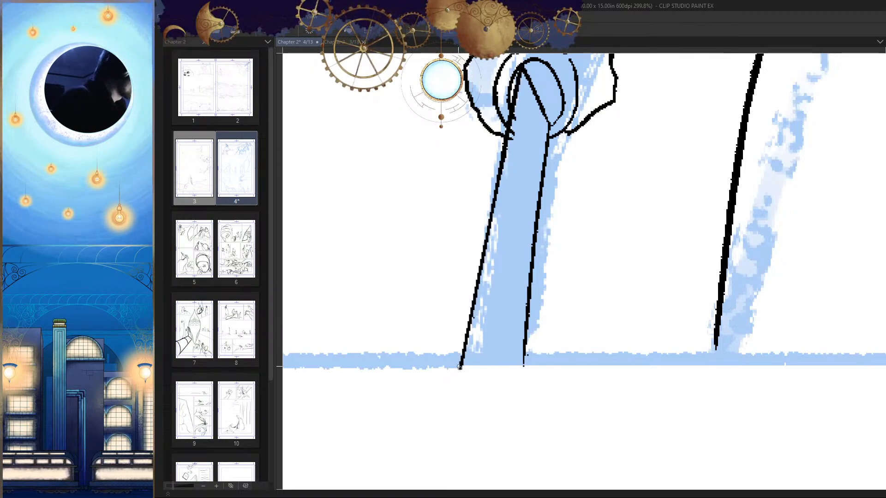
{"action": "left_click_drag", "start_coordinate": [550, 128], "coordinate": [523, 367]}
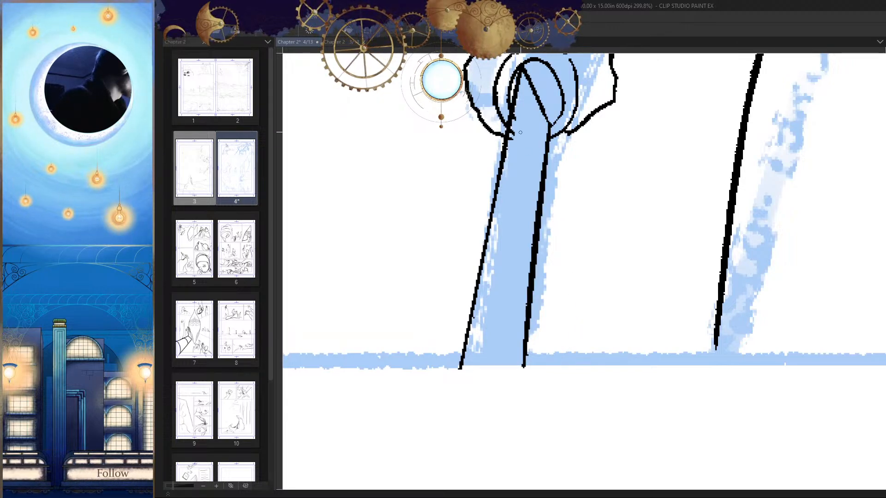
Step: Add a thin centre line along the blade, starting just below its slanted end
{"action": "left_click_drag", "start_coordinate": [539, 179], "coordinate": [535, 222]}
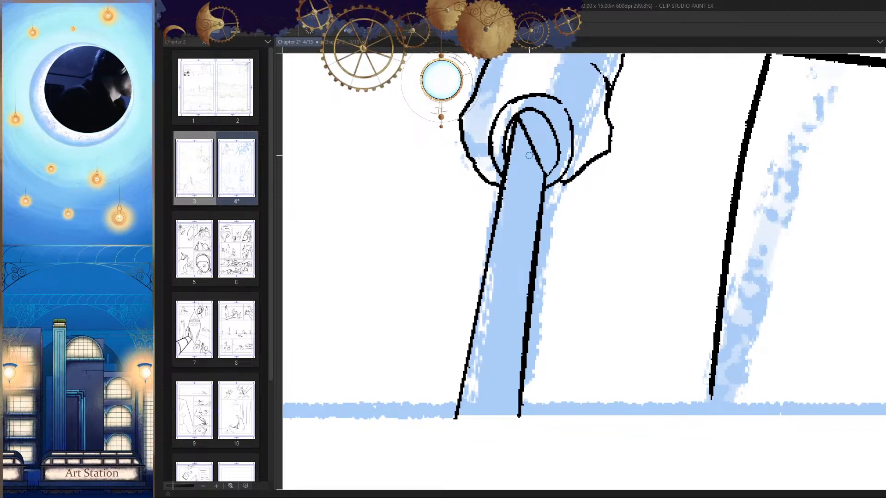
{"action": "mouse_move", "coordinate": [529, 156]}
{"action": "left_mouse_down"}
{"action": "mouse_move", "coordinate": [529, 100]}
{"action": "mouse_move", "coordinate": [507, 270]}
{"action": "left_mouse_up"}
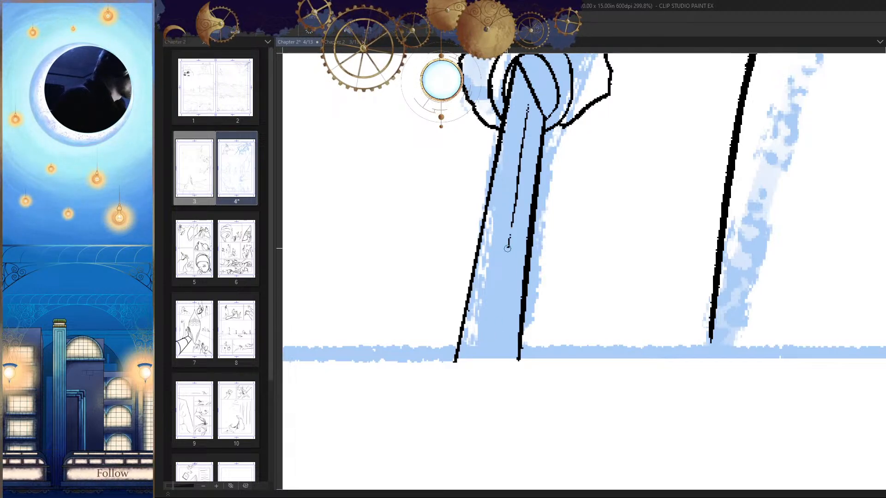
{"action": "left_click_drag", "start_coordinate": [529, 345], "coordinate": [485, 351]}
Step: Erase the upper leg-side arc of the guard's outer ring and thicken the inner ring's upper arc
{"action": "key", "text": "h"}
{"action": "left_click_drag", "start_coordinate": [682, 344], "coordinate": [666, 366]}
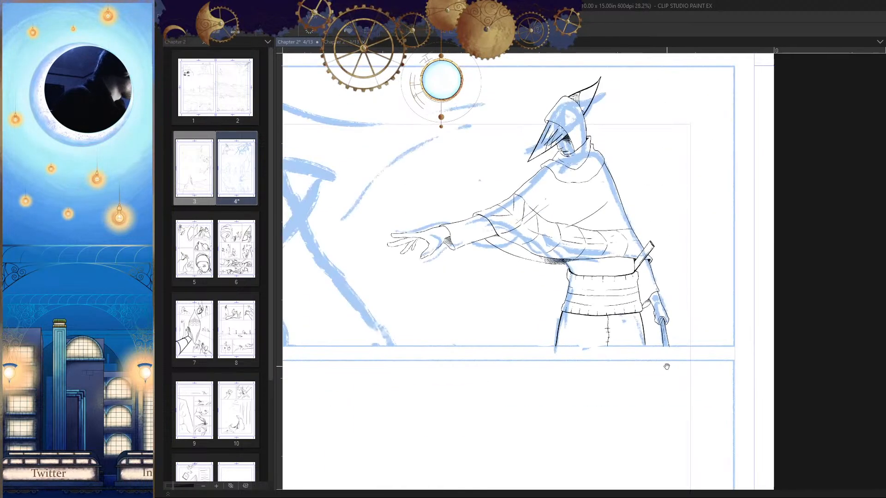
{"action": "key", "text": "h"}
{"action": "key", "text": "h"}
{"action": "mouse_move", "coordinate": [645, 325]}
{"action": "left_mouse_down"}
{"action": "mouse_move", "coordinate": [660, 346]}
{"action": "mouse_move", "coordinate": [687, 343]}
{"action": "left_mouse_up"}
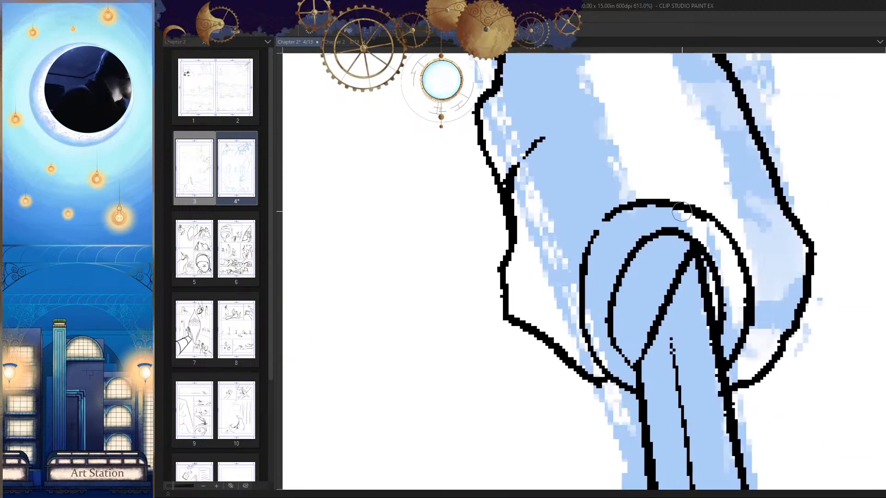
{"action": "key", "text": "ctrl+z"}
{"action": "left_click_drag", "start_coordinate": [693, 248], "coordinate": [610, 299]}
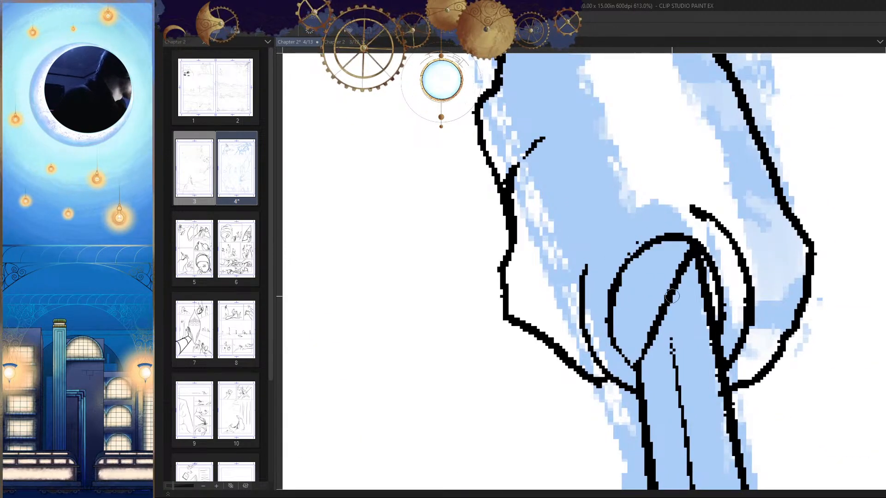
{"action": "left_click_drag", "start_coordinate": [665, 274], "coordinate": [672, 275]}
{"action": "left_click_drag", "start_coordinate": [650, 230], "coordinate": [619, 252]}
Step: Redraw the upper arc of the guard's outer ring as one smooth curve joining its two sides
{"action": "left_click_drag", "start_coordinate": [722, 208], "coordinate": [625, 200]}
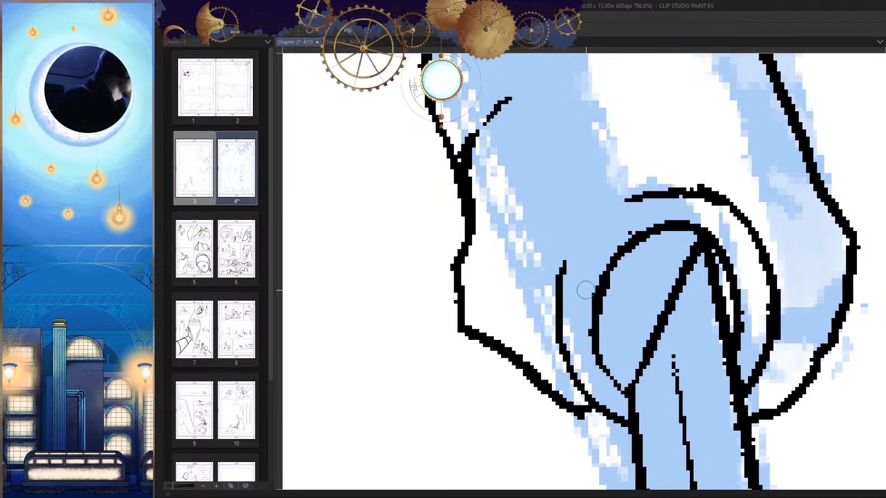
{"action": "key", "text": "ctrl+z"}
{"action": "mouse_move", "coordinate": [703, 189]}
{"action": "left_mouse_down"}
{"action": "mouse_move", "coordinate": [563, 262]}
{"action": "mouse_move", "coordinate": [561, 276]}
{"action": "left_mouse_up"}
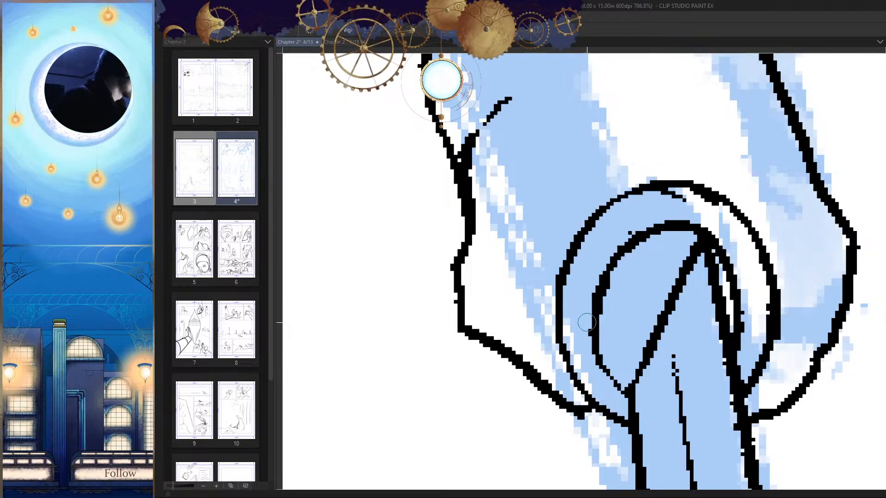
{"action": "left_click_drag", "start_coordinate": [648, 302], "coordinate": [674, 366]}
Step: Draw two curved seams across the side of the hood, one above the brow and one at cheek height
{"action": "scroll", "coordinate": [673, 367], "scroll_direction": "down", "scroll_amount": 3}
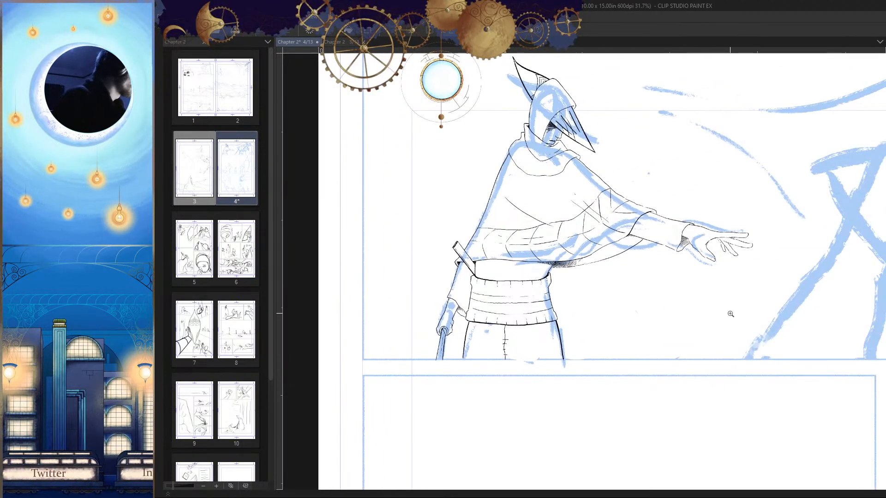
{"action": "scroll", "coordinate": [719, 377], "scroll_direction": "down", "scroll_amount": 2}
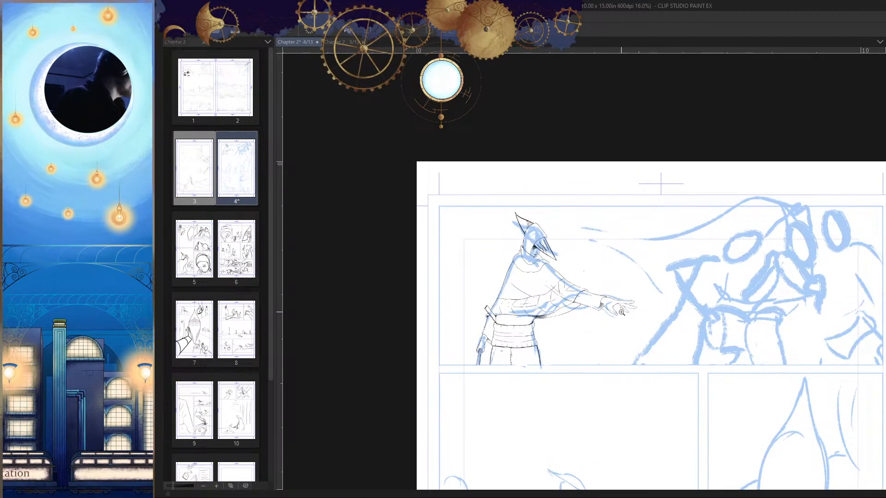
{"action": "left_click_drag", "start_coordinate": [621, 311], "coordinate": [657, 281]}
{"action": "left_click_drag", "start_coordinate": [720, 333], "coordinate": [646, 326]}
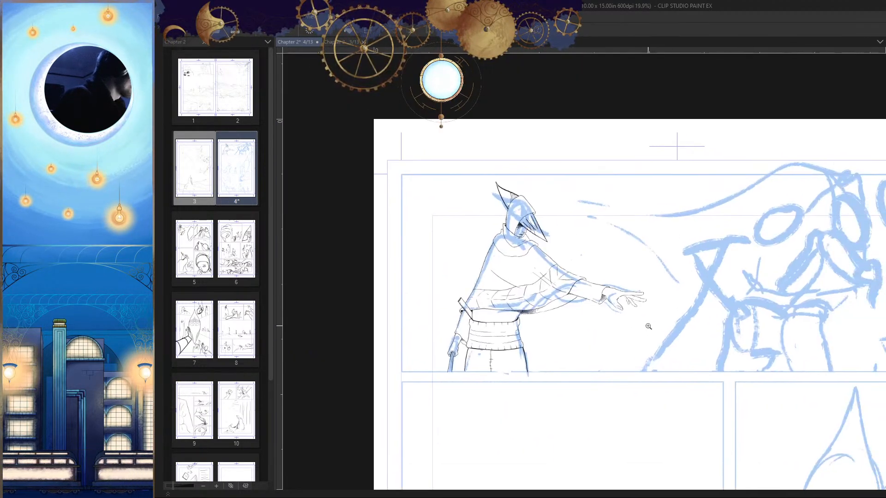
{"action": "key", "text": "h"}
{"action": "left_click_drag", "start_coordinate": [734, 348], "coordinate": [691, 358]}
{"action": "scroll", "coordinate": [706, 195], "scroll_direction": "up", "scroll_amount": 6}
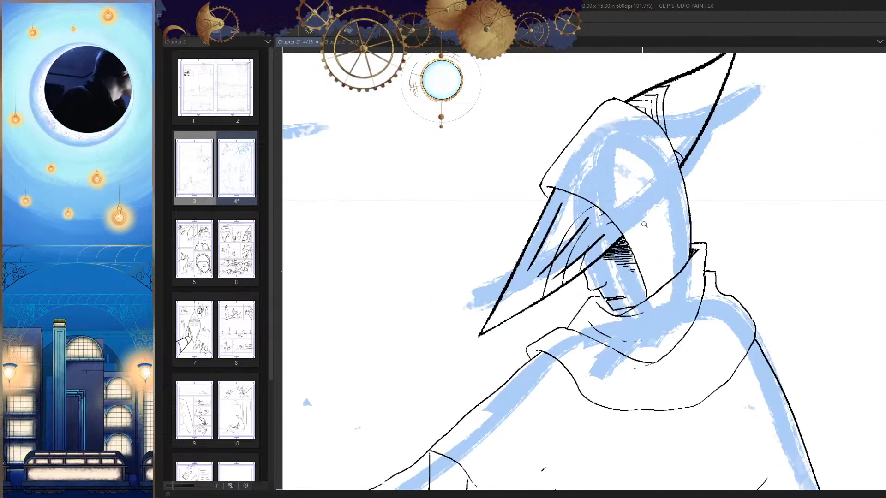
{"action": "left_click_drag", "start_coordinate": [706, 195], "coordinate": [706, 212]}
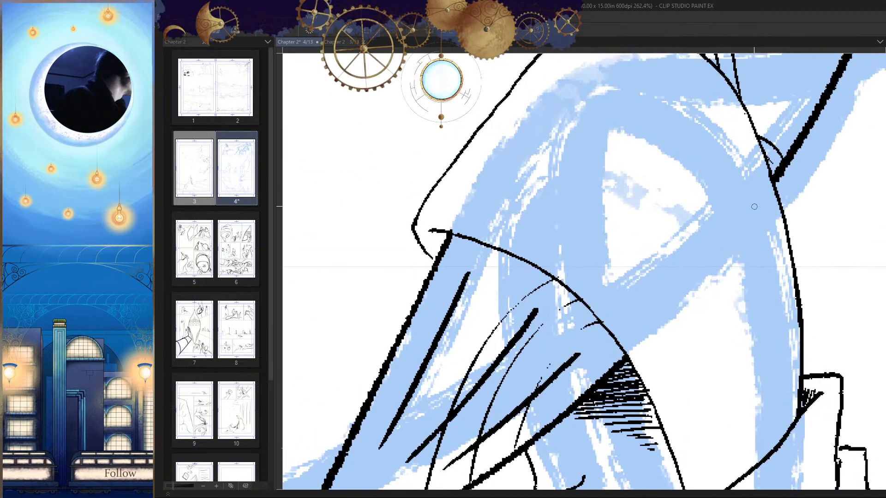
{"action": "mouse_move", "coordinate": [766, 190]}
{"action": "left_mouse_down"}
{"action": "mouse_move", "coordinate": [588, 218]}
{"action": "mouse_move", "coordinate": [502, 245]}
{"action": "left_mouse_up"}
{"action": "mouse_move", "coordinate": [815, 285]}
{"action": "left_mouse_down"}
{"action": "mouse_move", "coordinate": [774, 220]}
{"action": "mouse_move", "coordinate": [592, 324]}
{"action": "left_mouse_up"}
{"action": "key", "text": "ctrl+z"}
{"action": "mouse_move", "coordinate": [739, 270]}
{"action": "left_mouse_down"}
{"action": "mouse_move", "coordinate": [713, 226]}
{"action": "mouse_move", "coordinate": [673, 277]}
{"action": "mouse_move", "coordinate": [595, 319]}
{"action": "left_mouse_up"}
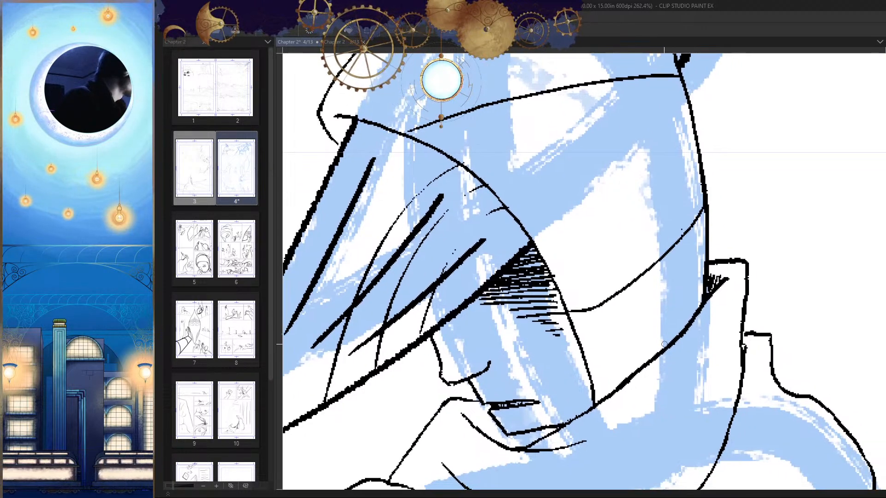
Step: Trim the front end of the hood's upper seam and curve it down to the edge of the face opening
{"action": "left_click_drag", "start_coordinate": [650, 311], "coordinate": [733, 381]}
{"action": "key", "text": "ctrl+z"}
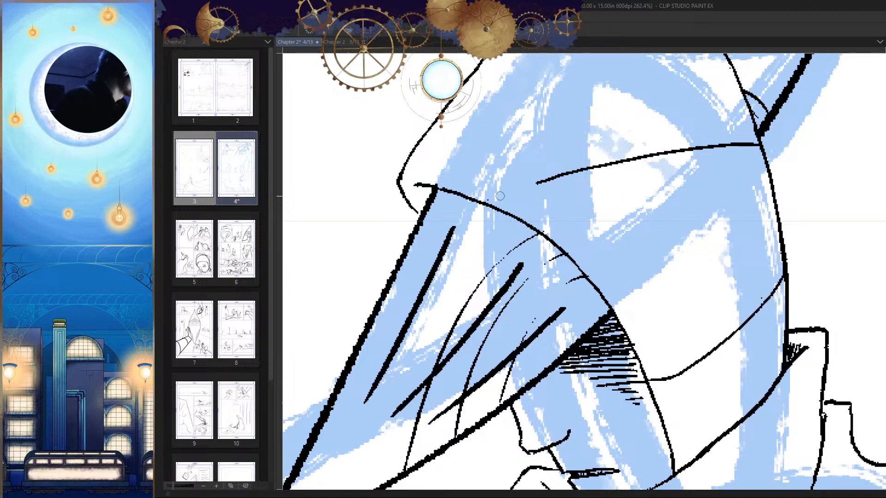
{"action": "left_click", "coordinate": [516, 200]}
{"action": "left_click_drag", "start_coordinate": [556, 165], "coordinate": [477, 214]}
{"action": "key", "text": "ctrl+z"}
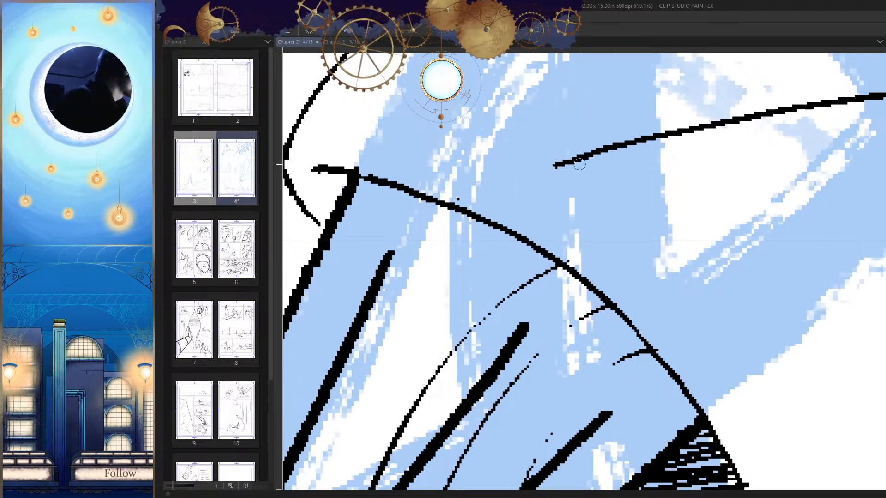
{"action": "mouse_move", "coordinate": [556, 164]}
{"action": "left_mouse_down"}
{"action": "mouse_move", "coordinate": [493, 192]}
{"action": "mouse_move", "coordinate": [479, 214]}
{"action": "left_mouse_up"}
Step: Draw a fold line down the front of the wide collar, from the neck wrap to the collar's lower edge
{"action": "left_click_drag", "start_coordinate": [578, 248], "coordinate": [687, 377]}
{"action": "key", "text": "h"}
{"action": "key", "text": "h"}
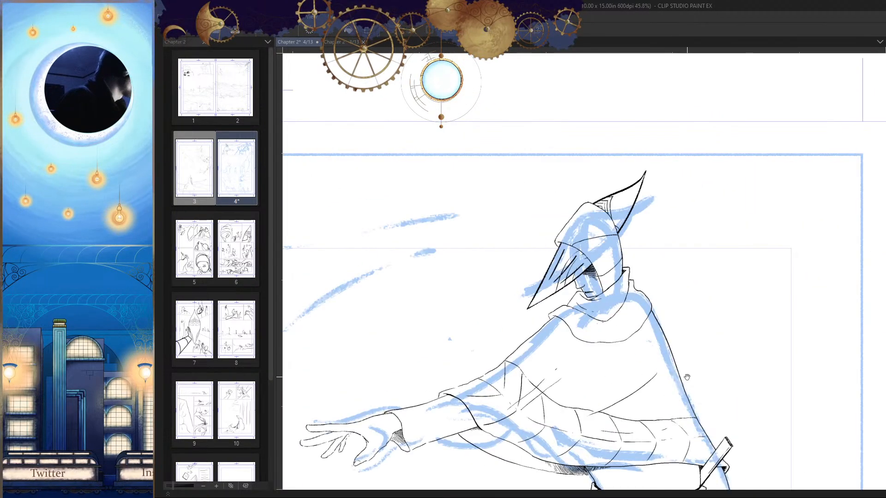
{"action": "mouse_move", "coordinate": [601, 292]}
{"action": "left_mouse_down"}
{"action": "mouse_move", "coordinate": [592, 269]}
{"action": "mouse_move", "coordinate": [646, 284]}
{"action": "left_mouse_up"}
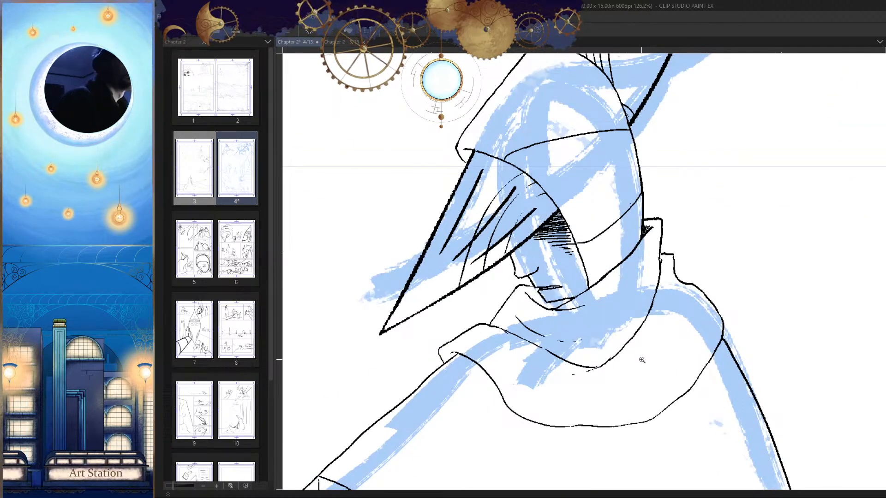
{"action": "left_click_drag", "start_coordinate": [642, 360], "coordinate": [616, 352]}
{"action": "left_click_drag", "start_coordinate": [658, 325], "coordinate": [671, 214]}
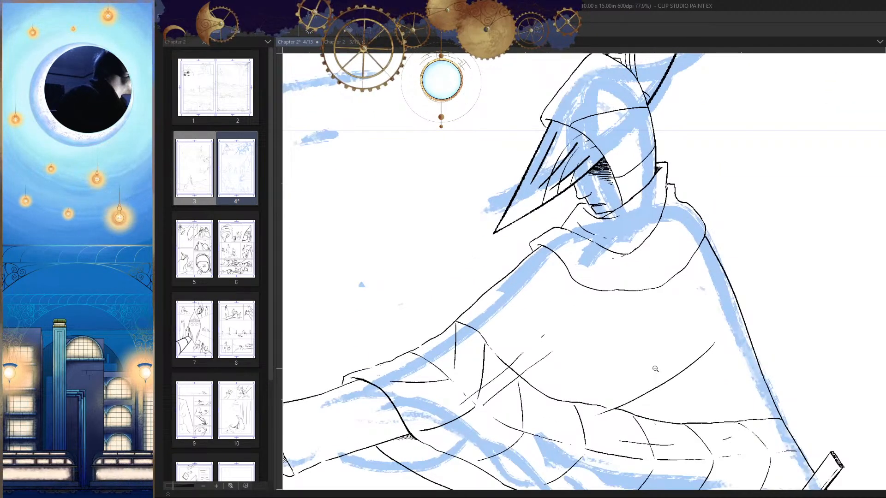
{"action": "mouse_move", "coordinate": [586, 250]}
{"action": "left_mouse_down"}
{"action": "mouse_move", "coordinate": [606, 267]}
{"action": "mouse_move", "coordinate": [629, 227]}
{"action": "mouse_move", "coordinate": [529, 353]}
{"action": "left_mouse_up"}
{"action": "left_click_drag", "start_coordinate": [661, 263], "coordinate": [653, 289]}
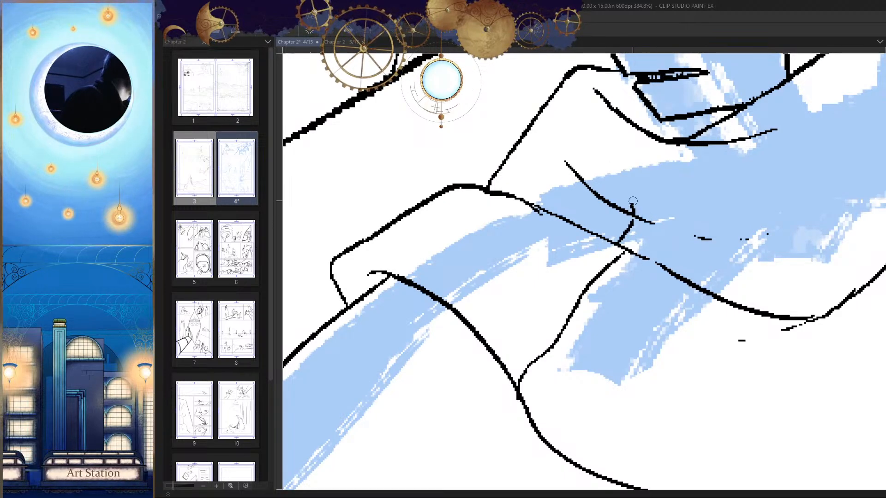
Step: Extend the fold line at the front of the collar upward to just below the chin
{"action": "left_click_drag", "start_coordinate": [633, 201], "coordinate": [657, 145]}
{"action": "left_click_drag", "start_coordinate": [659, 230], "coordinate": [624, 354]}
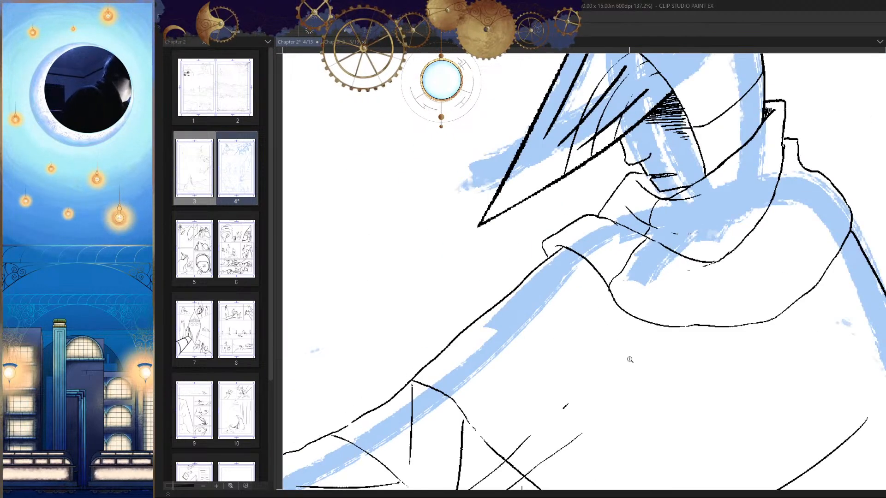
{"action": "left_click_drag", "start_coordinate": [655, 320], "coordinate": [649, 325]}
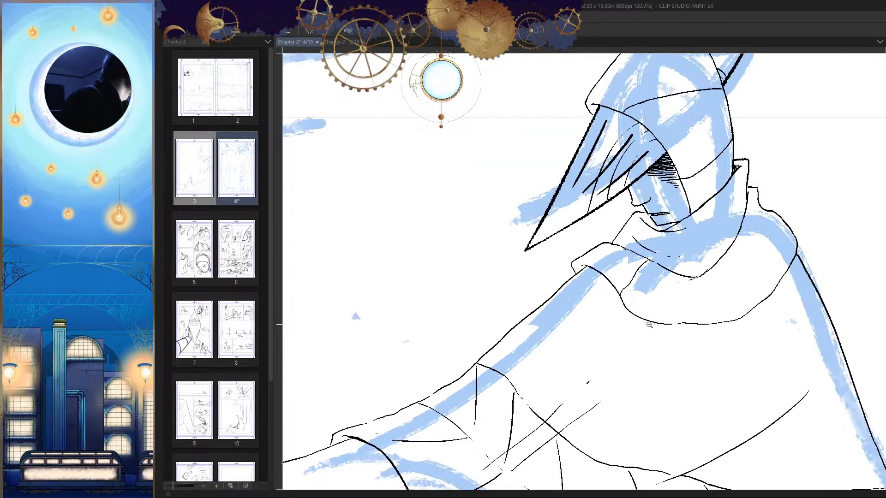
Step: Examine the inked figure's hood, collar and overall silhouette up close and at page scale, in normal and mirrored view
{"action": "left_click_drag", "start_coordinate": [657, 265], "coordinate": [620, 308]}
{"action": "left_click_drag", "start_coordinate": [661, 193], "coordinate": [659, 291]}
{"action": "key", "text": "h"}
{"action": "key", "text": "h"}
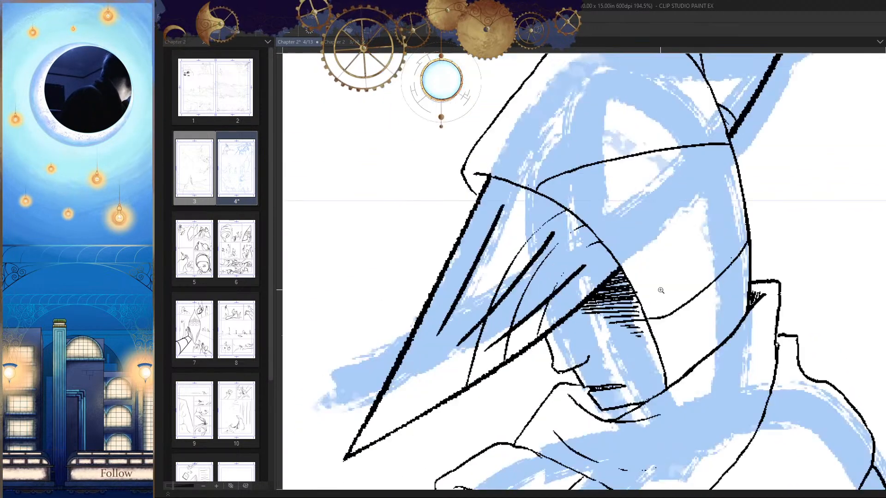
{"action": "left_click_drag", "start_coordinate": [692, 217], "coordinate": [634, 277]}
{"action": "left_click_drag", "start_coordinate": [723, 330], "coordinate": [656, 330]}
{"action": "key", "text": "h"}
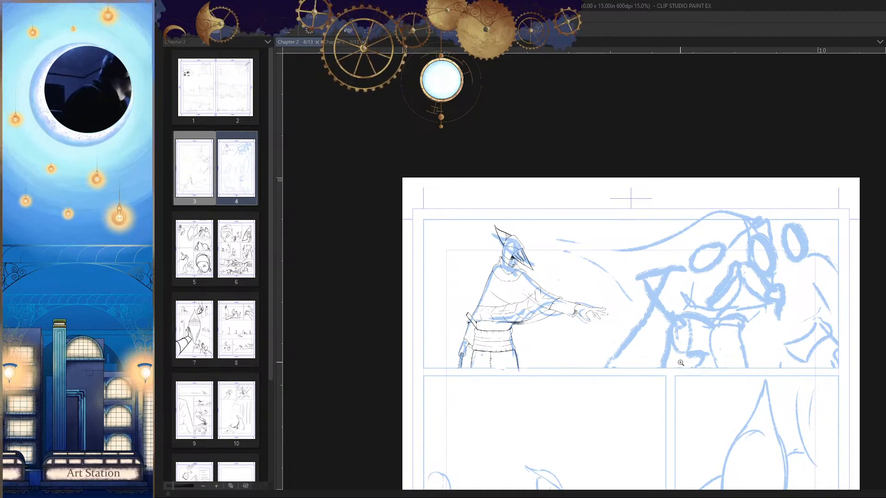
{"action": "left_click_drag", "start_coordinate": [645, 351], "coordinate": [636, 352]}
{"action": "left_click_drag", "start_coordinate": [636, 352], "coordinate": [641, 338]}
{"action": "left_click_drag", "start_coordinate": [556, 291], "coordinate": [585, 287]}
{"action": "key", "text": "h"}
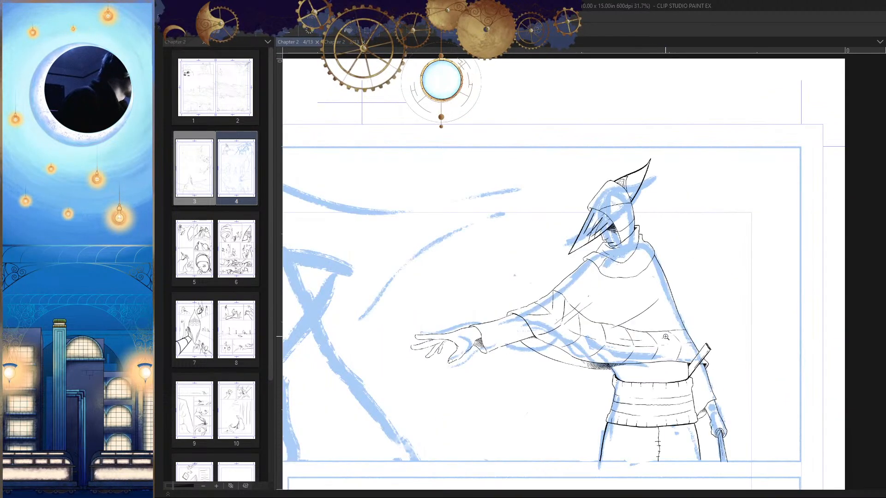
{"action": "mouse_move", "coordinate": [641, 264]}
{"action": "left_mouse_down"}
{"action": "mouse_move", "coordinate": [684, 251]}
{"action": "mouse_move", "coordinate": [665, 261]}
{"action": "left_mouse_up"}
{"action": "mouse_move", "coordinate": [647, 285]}
{"action": "left_mouse_down"}
{"action": "mouse_move", "coordinate": [611, 308]}
{"action": "mouse_move", "coordinate": [658, 339]}
{"action": "mouse_move", "coordinate": [651, 363]}
{"action": "left_mouse_up"}
{"action": "key", "text": "h"}
Step: Save the comic page and check the first panel's composition with the canvas mirrored
{"action": "key", "text": "h"}
{"action": "key", "text": "ctrl+s"}
{"action": "left_click_drag", "start_coordinate": [664, 406], "coordinate": [706, 320]}
{"action": "key", "text": "h"}
{"action": "key", "text": "h"}
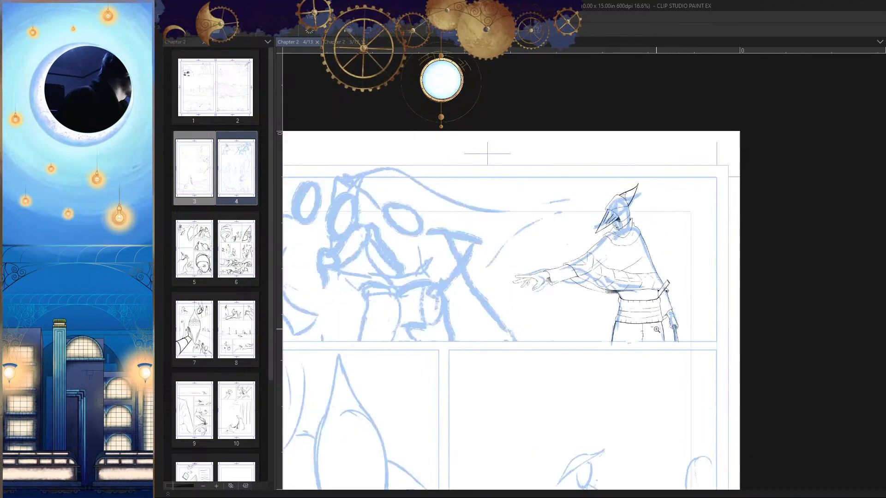
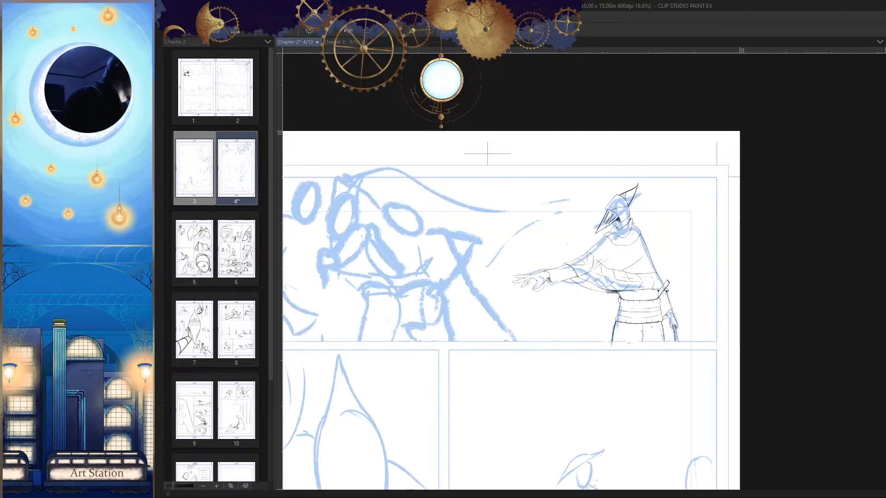
Step: Outline the cloaked figure's outstretched hand with a polyline selection from wrist to fingertips, scale it down slightly toward the wrist, and deselect
{"action": "mouse_move", "coordinate": [473, 300]}
{"action": "left_mouse_down"}
{"action": "mouse_move", "coordinate": [533, 287]}
{"action": "mouse_move", "coordinate": [551, 297]}
{"action": "left_mouse_up"}
{"action": "left_click", "coordinate": [552, 296], "text": "ctrl"}
{"action": "left_click_drag", "start_coordinate": [695, 325], "coordinate": [676, 331]}
{"action": "left_click_drag", "start_coordinate": [664, 279], "coordinate": [689, 309]}
{"action": "key", "text": "h"}
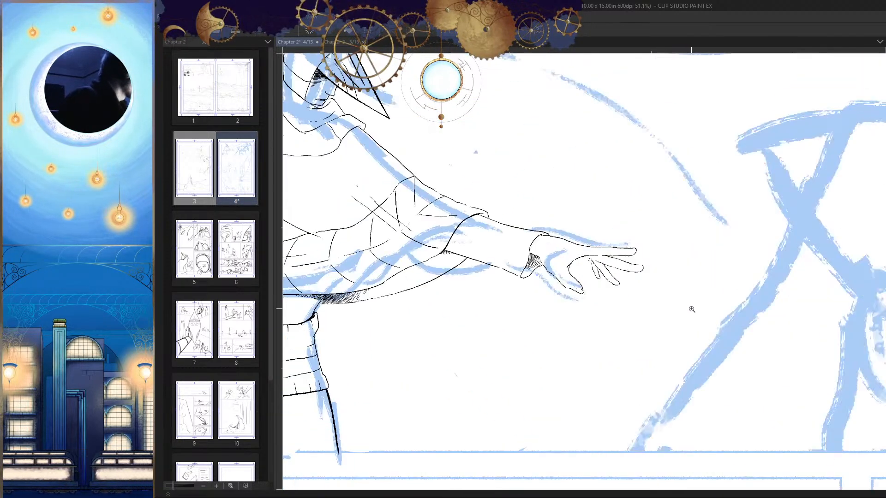
{"action": "left_click_drag", "start_coordinate": [551, 261], "coordinate": [604, 271]}
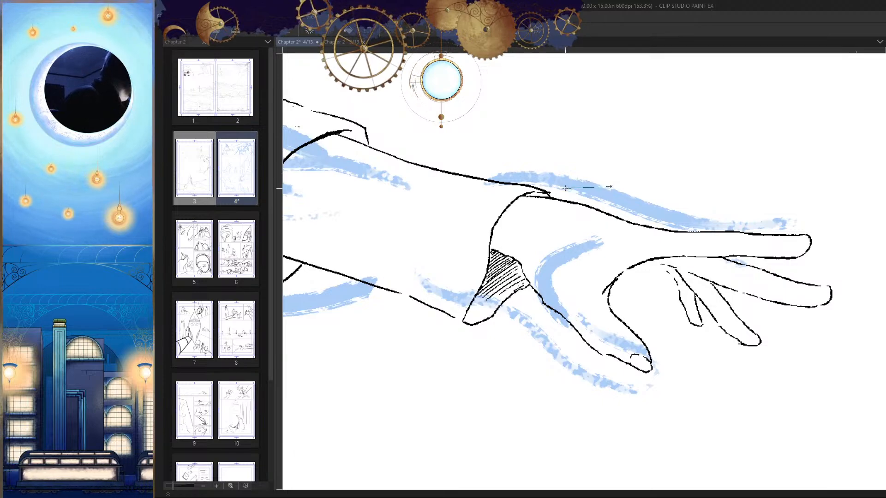
{"action": "left_click", "coordinate": [520, 267]}
{"action": "left_click", "coordinate": [531, 294]}
{"action": "left_click", "coordinate": [541, 321]}
{"action": "left_click", "coordinate": [548, 370]}
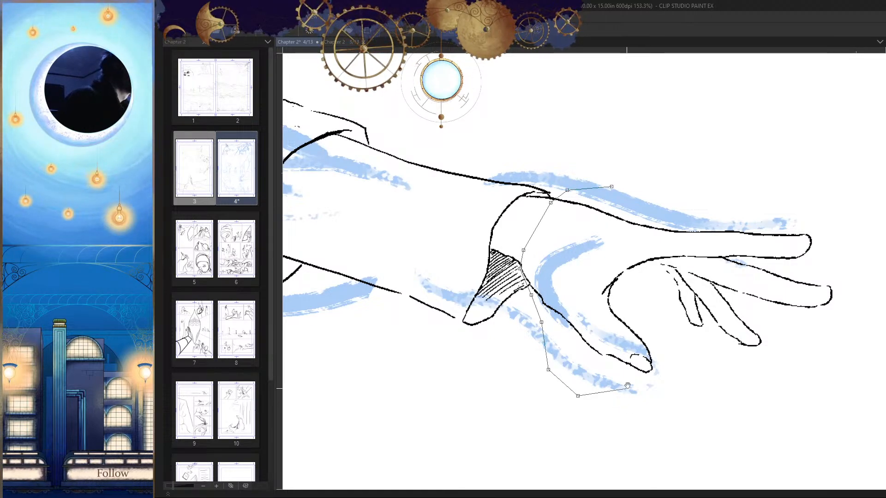
{"action": "left_click_drag", "start_coordinate": [627, 386], "coordinate": [590, 374]}
{"action": "left_click", "coordinate": [670, 378]}
{"action": "left_click_drag", "start_coordinate": [819, 312], "coordinate": [797, 357]}
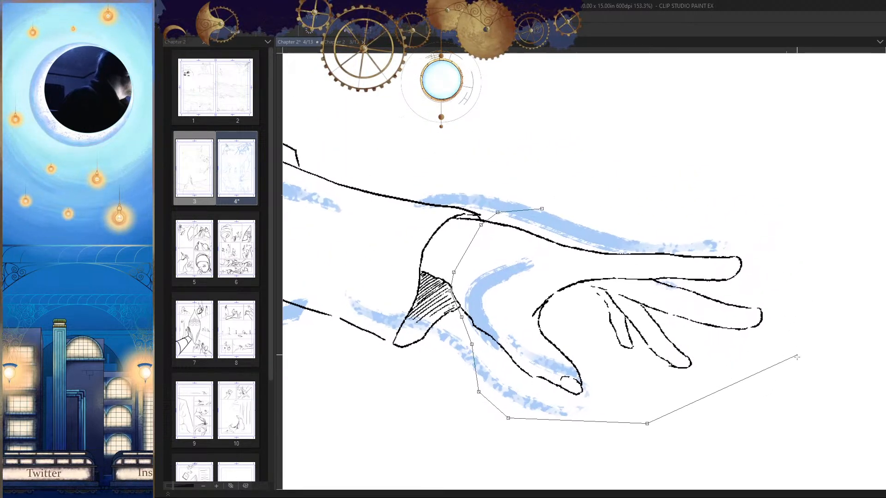
{"action": "left_click", "coordinate": [810, 356]}
{"action": "left_click", "coordinate": [824, 286]}
{"action": "left_click", "coordinate": [805, 235]}
{"action": "left_click", "coordinate": [768, 210]}
{"action": "left_click", "coordinate": [647, 195]}
{"action": "left_click", "coordinate": [497, 211]}
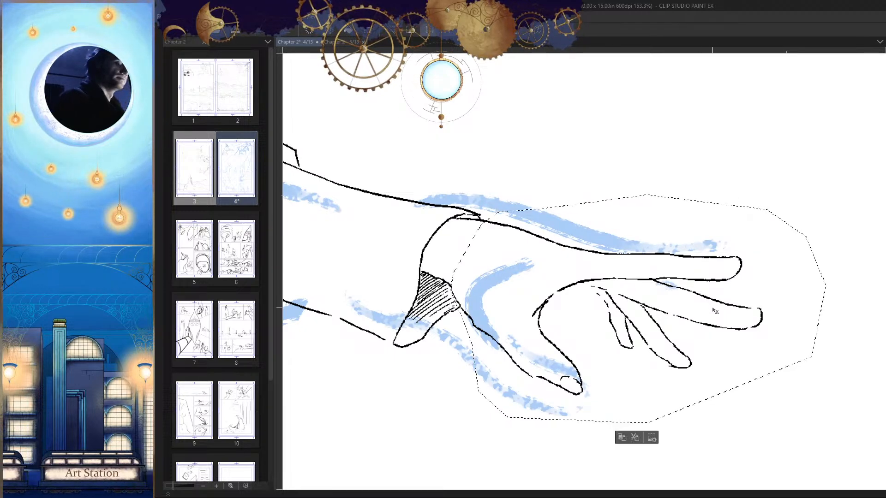
{"action": "key", "text": "ctrl+t"}
{"action": "left_click_drag", "start_coordinate": [854, 316], "coordinate": [716, 329]}
{"action": "key", "text": "Return"}
{"action": "key", "text": "ctrl+d"}
{"action": "key", "text": "h"}
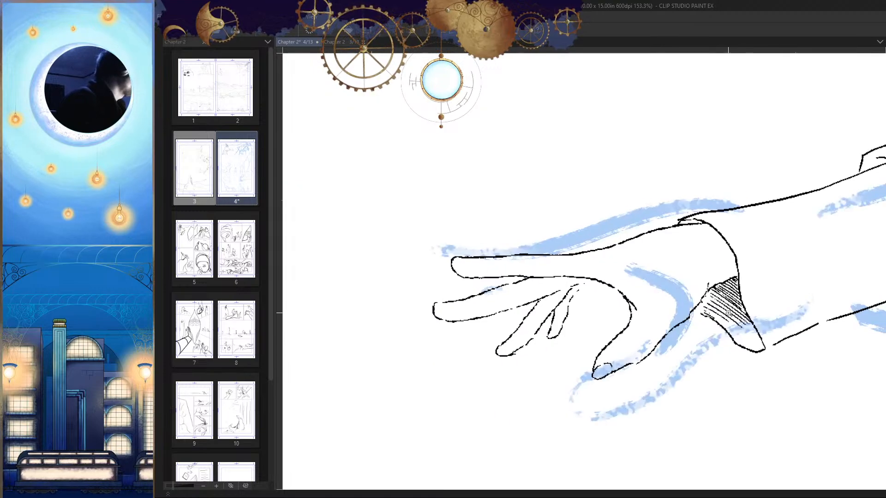
Step: Clean up the linework where the resized hand meets the hatched inside of the cuff
{"action": "scroll", "coordinate": [727, 313], "scroll_direction": "up", "scroll_amount": 5}
{"action": "key", "text": "h"}
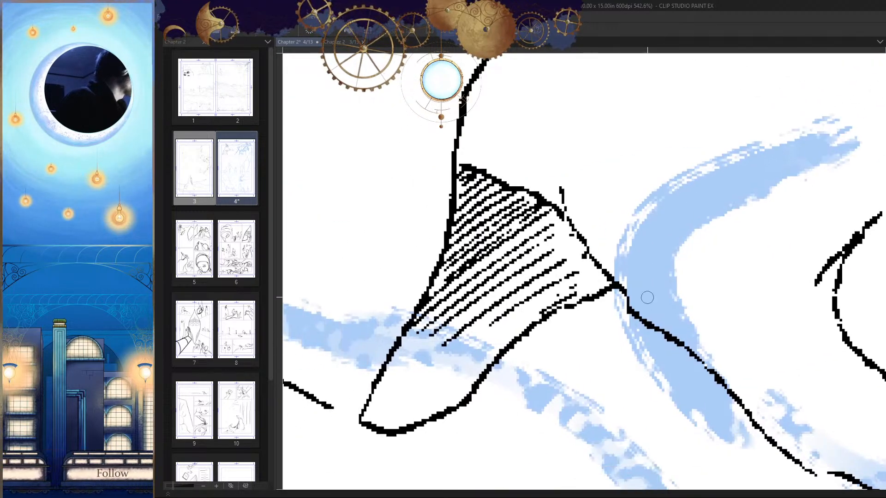
{"action": "left_click_drag", "start_coordinate": [574, 294], "coordinate": [600, 289]}
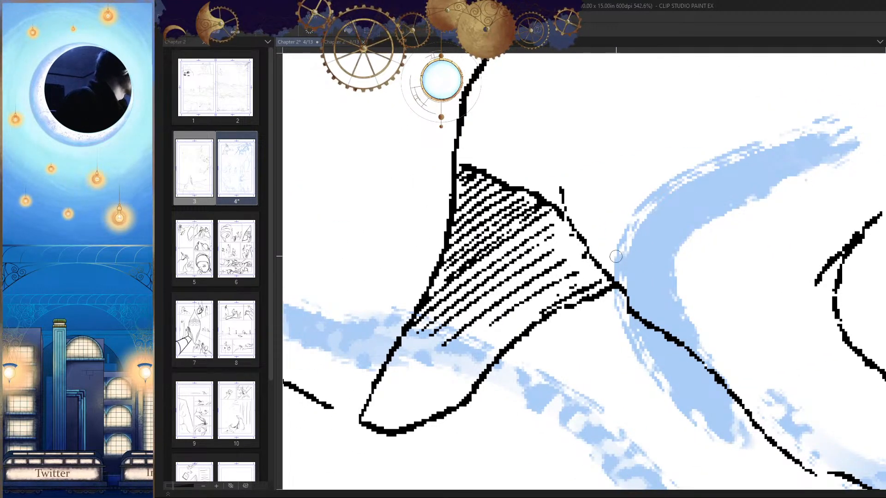
{"action": "scroll", "coordinate": [589, 272], "scroll_direction": "up", "scroll_amount": 2}
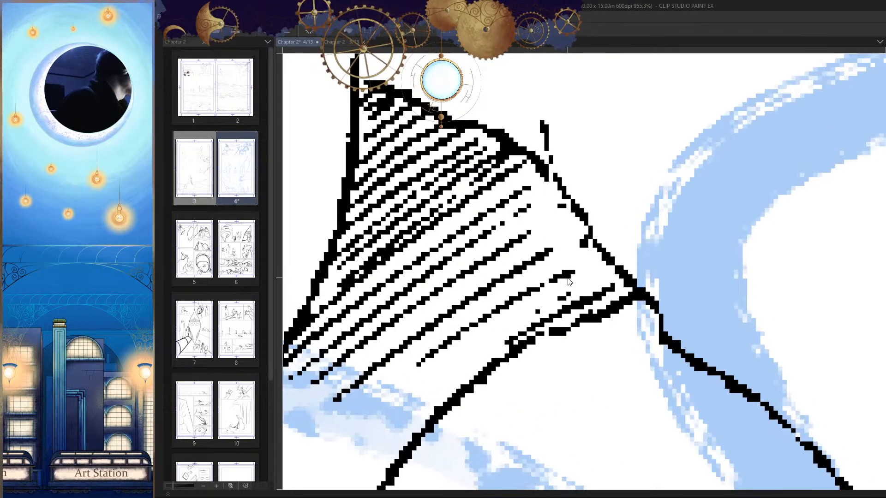
{"action": "mouse_move", "coordinate": [547, 252]}
{"action": "left_mouse_down"}
{"action": "mouse_move", "coordinate": [603, 216]}
{"action": "mouse_move", "coordinate": [535, 246]}
{"action": "mouse_move", "coordinate": [538, 227]}
{"action": "mouse_move", "coordinate": [576, 207]}
{"action": "left_mouse_up"}
{"action": "mouse_move", "coordinate": [522, 216]}
{"action": "left_mouse_down"}
{"action": "mouse_move", "coordinate": [559, 186]}
{"action": "mouse_move", "coordinate": [553, 180]}
{"action": "left_mouse_up"}
{"action": "left_click_drag", "start_coordinate": [549, 226], "coordinate": [457, 328]}
{"action": "scroll", "coordinate": [625, 317], "scroll_direction": "down", "scroll_amount": 5}
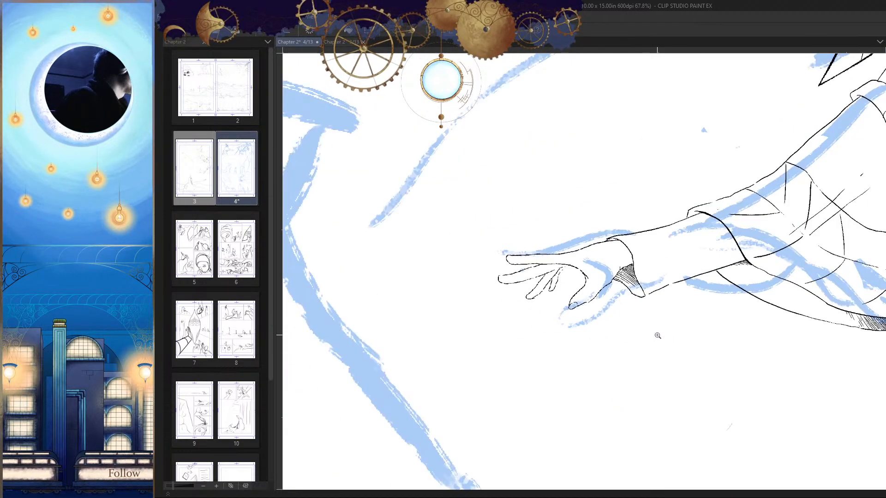
Step: Examine the resized hand against the whole cloaked figure at page scale, in normal and mirrored view
{"action": "left_click_drag", "start_coordinate": [653, 367], "coordinate": [642, 366]}
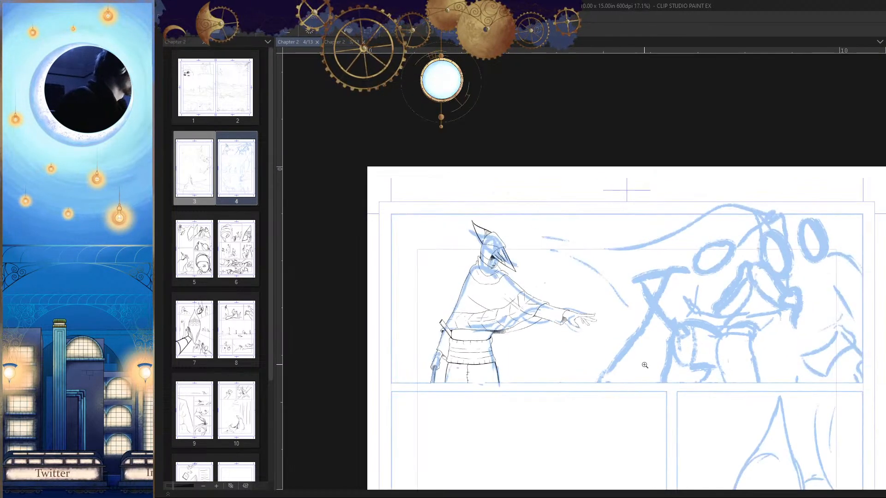
{"action": "key", "text": "h"}
{"action": "mouse_move", "coordinate": [592, 326]}
{"action": "left_mouse_down"}
{"action": "mouse_move", "coordinate": [656, 337]}
{"action": "mouse_move", "coordinate": [635, 403]}
{"action": "left_mouse_up"}
{"action": "left_click_drag", "start_coordinate": [624, 321], "coordinate": [678, 286]}
{"action": "left_click_drag", "start_coordinate": [594, 272], "coordinate": [783, 210]}
{"action": "left_click_drag", "start_coordinate": [701, 249], "coordinate": [733, 222]}
{"action": "left_click_drag", "start_coordinate": [710, 288], "coordinate": [643, 364]}
{"action": "key", "text": "h"}
{"action": "mouse_move", "coordinate": [706, 346]}
{"action": "left_mouse_down"}
{"action": "mouse_move", "coordinate": [714, 329]}
{"action": "mouse_move", "coordinate": [708, 356]}
{"action": "left_mouse_up"}
{"action": "key", "text": "h"}
Step: Extend the little finger's outline up toward the palm and check the hand in both normal and mirrored view
{"action": "left_click_drag", "start_coordinate": [575, 304], "coordinate": [628, 259]}
{"action": "left_click_drag", "start_coordinate": [588, 281], "coordinate": [630, 228]}
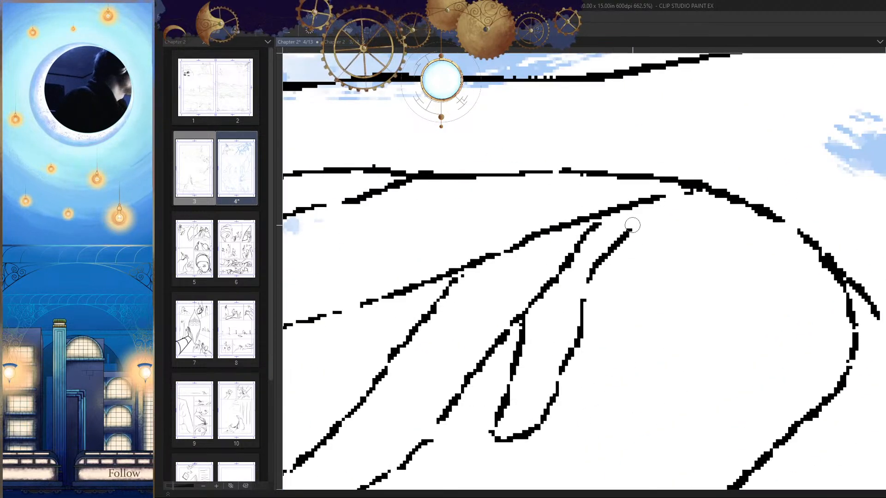
{"action": "left_click_drag", "start_coordinate": [606, 296], "coordinate": [637, 256]}
{"action": "left_click_drag", "start_coordinate": [631, 286], "coordinate": [629, 353]}
{"action": "key", "text": "h"}
{"action": "left_click_drag", "start_coordinate": [677, 334], "coordinate": [703, 294]}
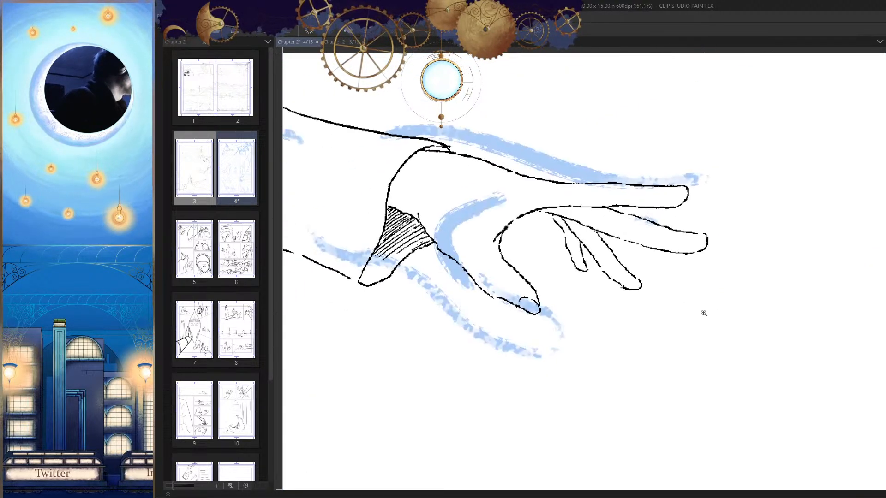
{"action": "key", "text": "h"}
Step: Close the broken line along the ring finger's underside near its tip, and save the page
{"action": "mouse_move", "coordinate": [550, 277]}
{"action": "left_mouse_down"}
{"action": "mouse_move", "coordinate": [603, 255]}
{"action": "mouse_move", "coordinate": [535, 313]}
{"action": "left_mouse_up"}
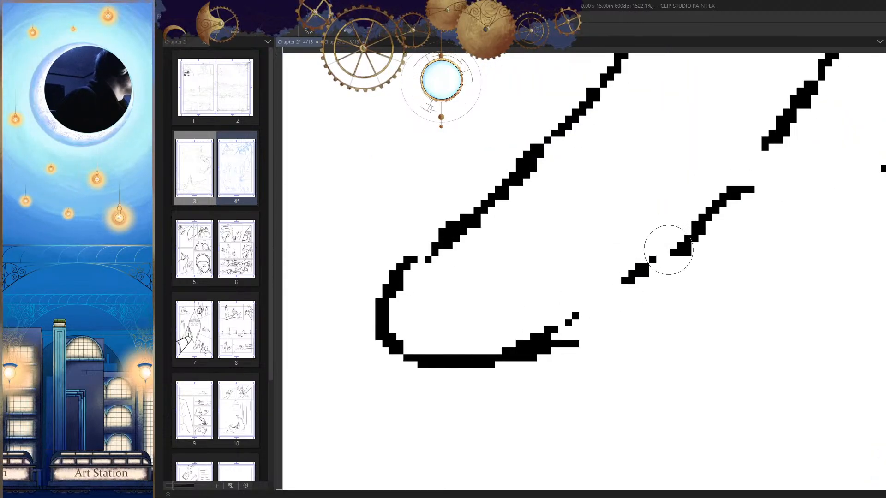
{"action": "left_click_drag", "start_coordinate": [651, 266], "coordinate": [523, 321]}
{"action": "left_click_drag", "start_coordinate": [686, 252], "coordinate": [463, 357]}
{"action": "left_click_drag", "start_coordinate": [645, 341], "coordinate": [582, 389]}
{"action": "left_click_drag", "start_coordinate": [647, 364], "coordinate": [668, 318]}
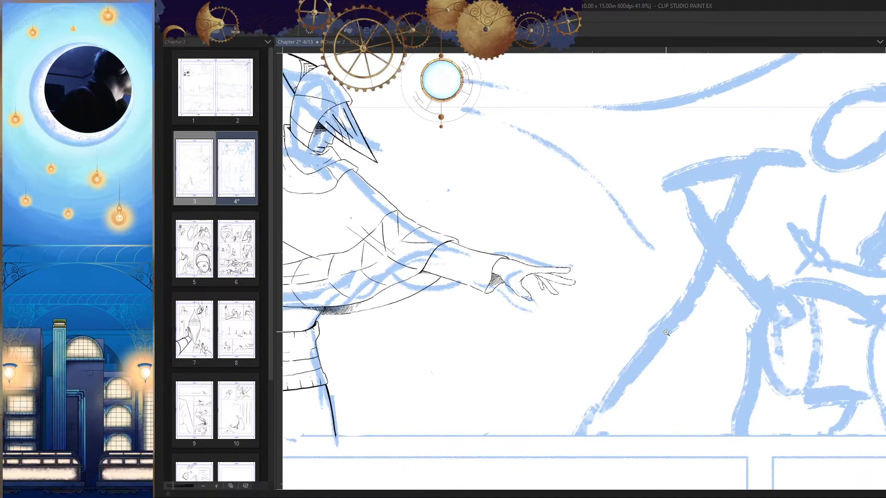
{"action": "key", "text": "ctrl+s"}
{"action": "key", "text": "h"}
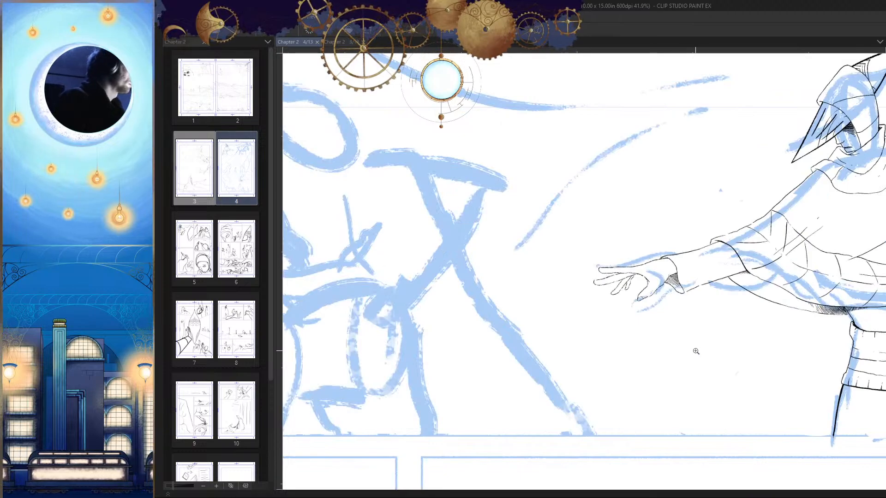
Step: Join the forearm sleeve's broken lower line to the pointed tip of the cuff
{"action": "left_click_drag", "start_coordinate": [691, 352], "coordinate": [526, 405]}
{"action": "left_click_drag", "start_coordinate": [552, 316], "coordinate": [622, 280]}
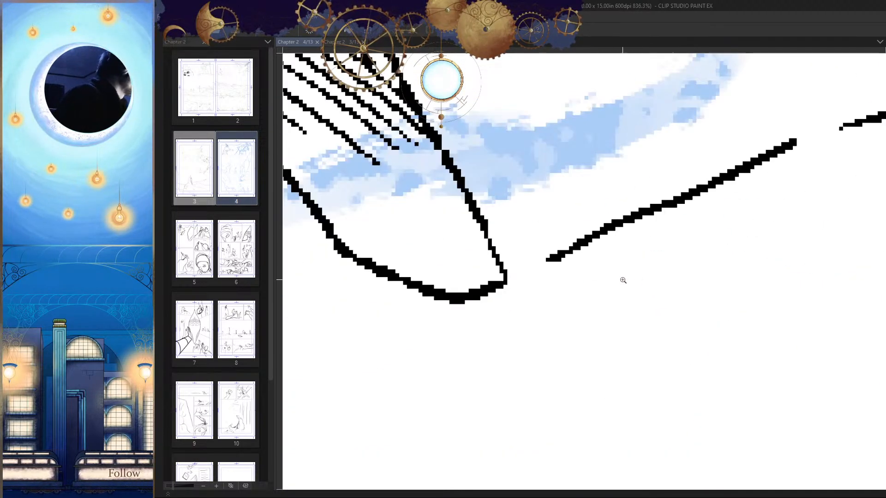
{"action": "left_click_drag", "start_coordinate": [507, 280], "coordinate": [711, 193]}
{"action": "left_click_drag", "start_coordinate": [778, 220], "coordinate": [634, 298]}
{"action": "key", "text": "ctrl+z"}
{"action": "left_click_drag", "start_coordinate": [648, 220], "coordinate": [719, 196]}
{"action": "left_click_drag", "start_coordinate": [723, 239], "coordinate": [472, 369]}
{"action": "left_click_drag", "start_coordinate": [708, 353], "coordinate": [786, 323]}
Step: Examine the inked cloaked figure in normal and mirrored view, and the blue sketch of the group at the panel's other end
{"action": "key", "text": "h"}
{"action": "left_click_drag", "start_coordinate": [759, 295], "coordinate": [665, 341]}
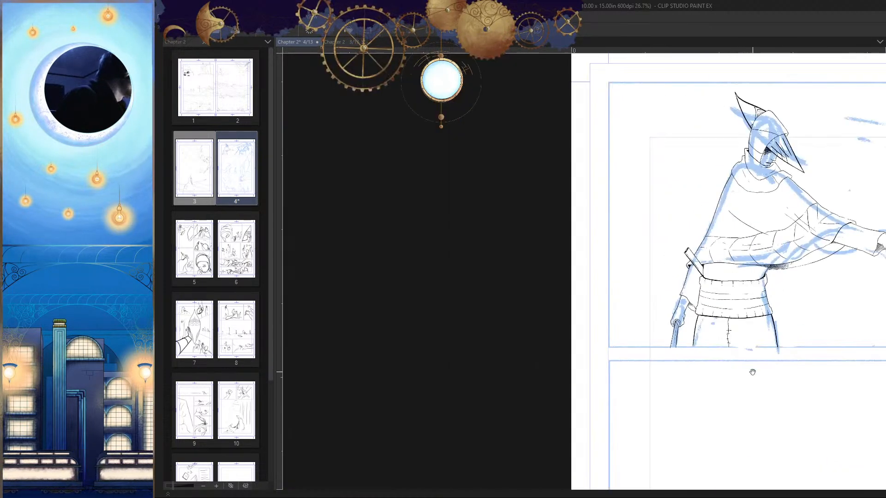
{"action": "left_click_drag", "start_coordinate": [751, 372], "coordinate": [608, 376]}
{"action": "left_click_drag", "start_coordinate": [737, 385], "coordinate": [737, 356]}
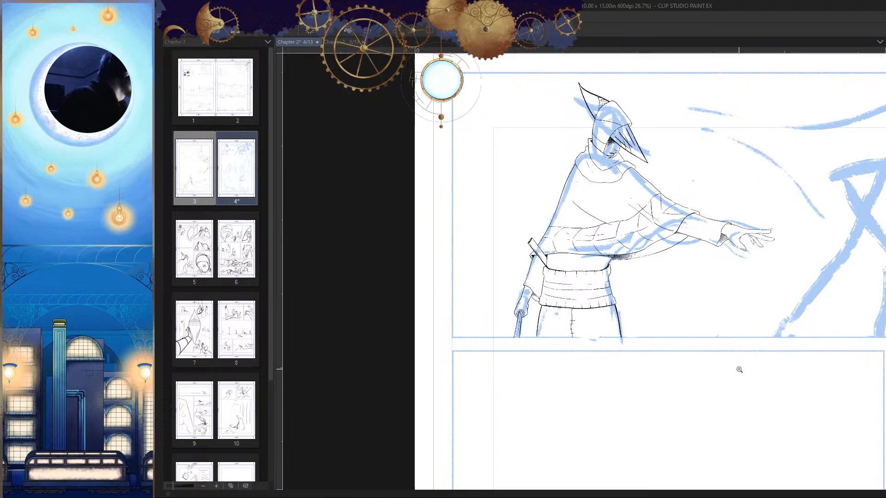
{"action": "left_click_drag", "start_coordinate": [524, 318], "coordinate": [563, 375]}
{"action": "key", "text": "h"}
{"action": "mouse_move", "coordinate": [625, 353]}
{"action": "left_mouse_down"}
{"action": "mouse_move", "coordinate": [619, 361]}
{"action": "mouse_move", "coordinate": [489, 212]}
{"action": "mouse_move", "coordinate": [487, 262]}
{"action": "left_mouse_up"}
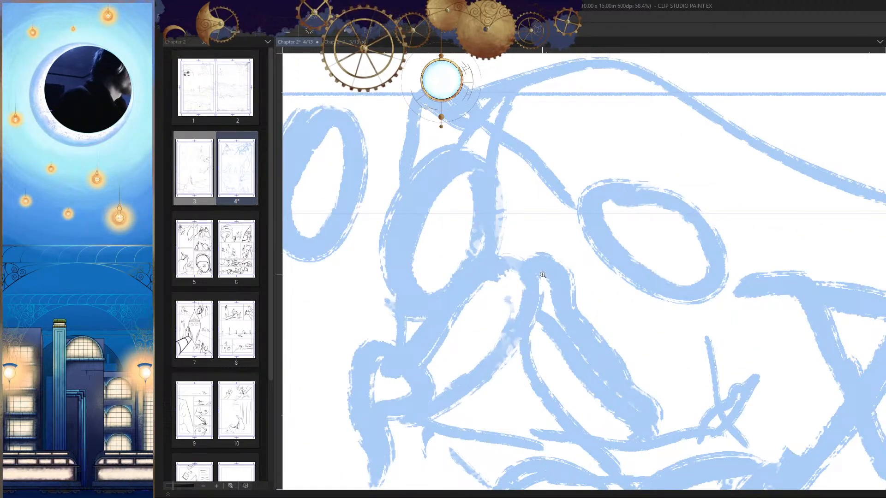
{"action": "left_click_drag", "start_coordinate": [542, 275], "coordinate": [622, 389]}
{"action": "left_click_drag", "start_coordinate": [623, 390], "coordinate": [650, 277]}
{"action": "left_click_drag", "start_coordinate": [599, 254], "coordinate": [620, 222]}
Step: Try to ink the long curved edges of the tall pointed head over the sketched group's middle figure
{"action": "mouse_move", "coordinate": [563, 111]}
{"action": "left_mouse_down"}
{"action": "mouse_move", "coordinate": [510, 192]}
{"action": "mouse_move", "coordinate": [480, 369]}
{"action": "left_mouse_up"}
{"action": "left_click_drag", "start_coordinate": [481, 369], "coordinate": [485, 339]}
{"action": "key", "text": "ctrl+z"}
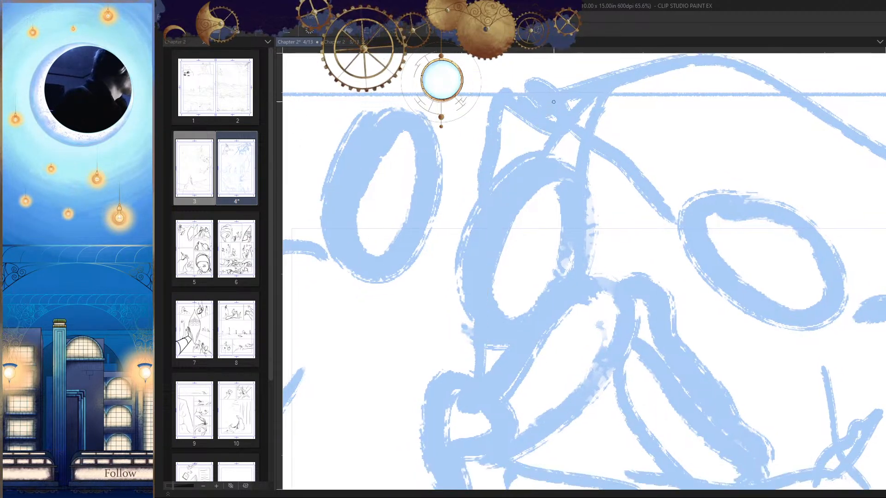
{"action": "left_click_drag", "start_coordinate": [554, 101], "coordinate": [478, 364]}
{"action": "key", "text": "ctrl+z"}
{"action": "left_click_drag", "start_coordinate": [549, 81], "coordinate": [478, 355]}
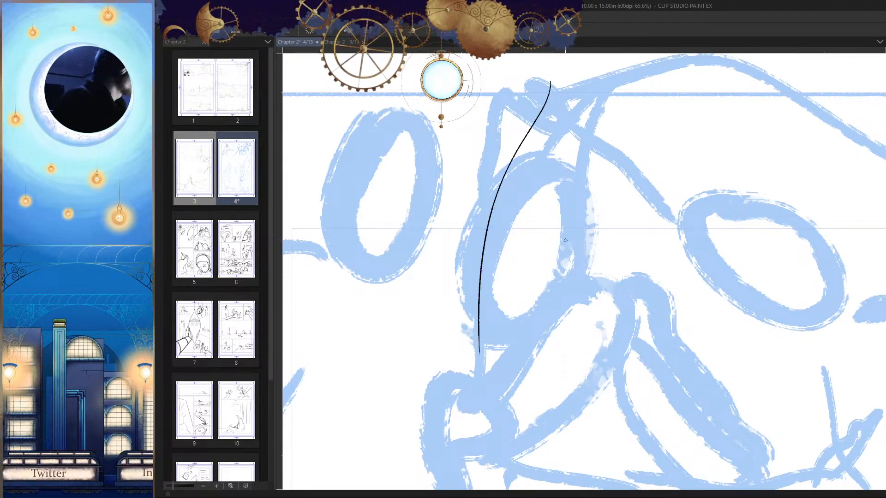
{"action": "key", "text": "ctrl+z"}
{"action": "left_click_drag", "start_coordinate": [550, 94], "coordinate": [477, 344]}
{"action": "key", "text": "ctrl+z"}
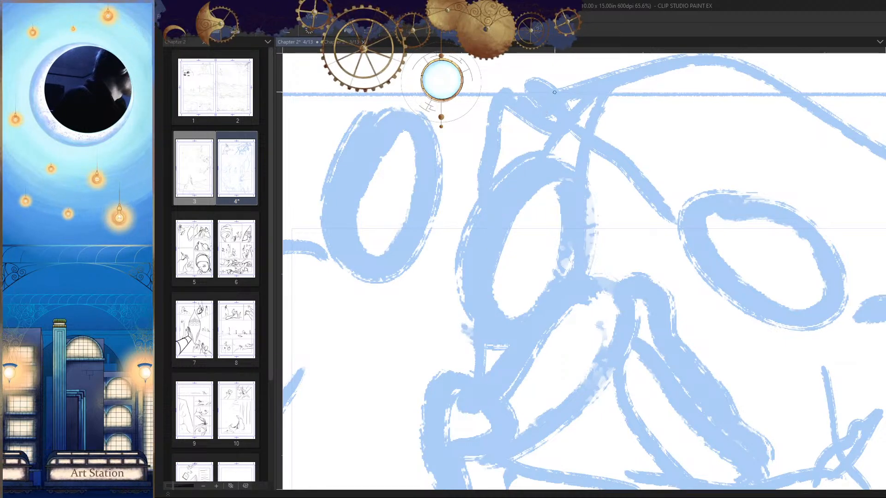
{"action": "left_click_drag", "start_coordinate": [553, 98], "coordinate": [467, 346]}
{"action": "left_click_drag", "start_coordinate": [553, 100], "coordinate": [525, 343]}
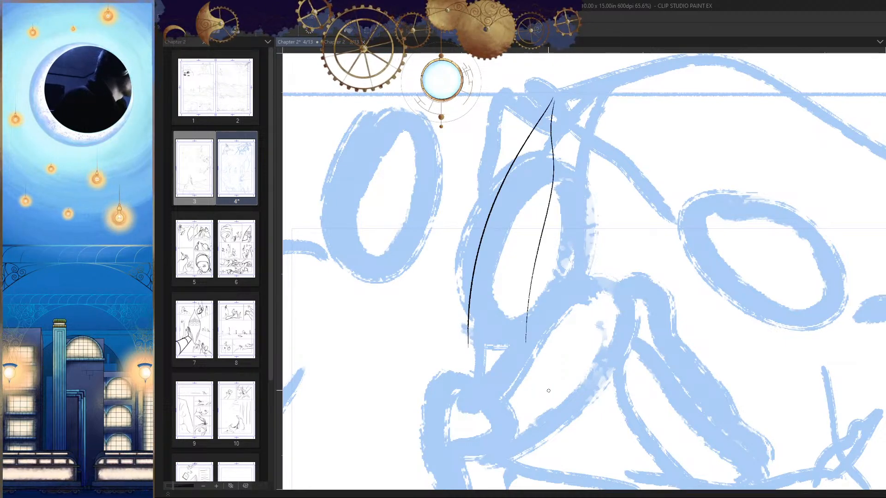
{"action": "key", "text": "ctrl+z"}
{"action": "scroll", "coordinate": [580, 185], "scroll_direction": "down", "scroll_amount": 3}
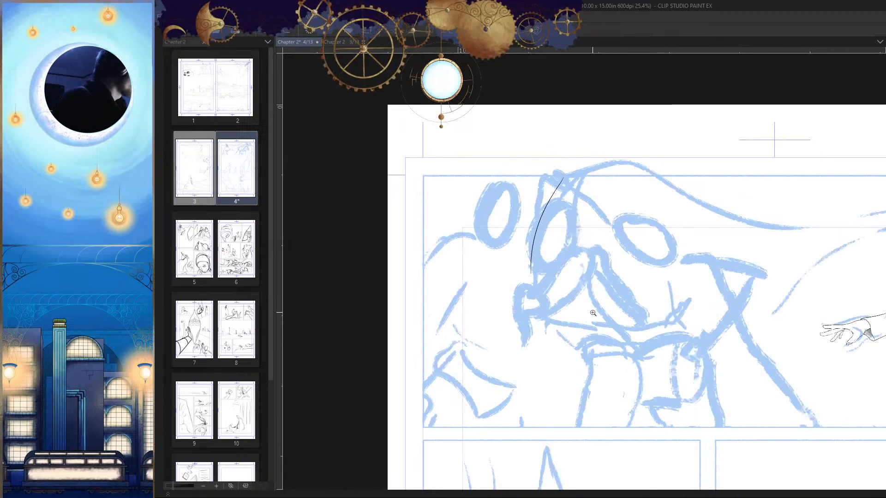
{"action": "scroll", "coordinate": [592, 312], "scroll_direction": "up", "scroll_amount": 4}
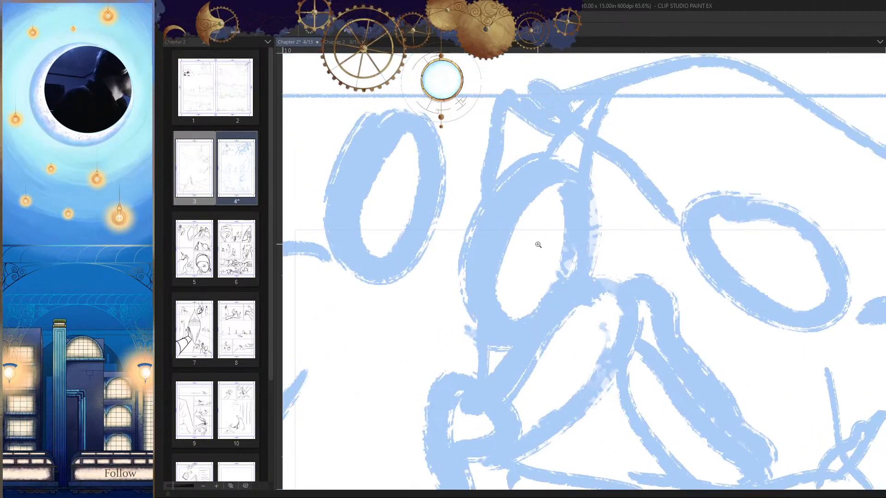
{"action": "scroll", "coordinate": [555, 190], "scroll_direction": "up", "scroll_amount": 1}
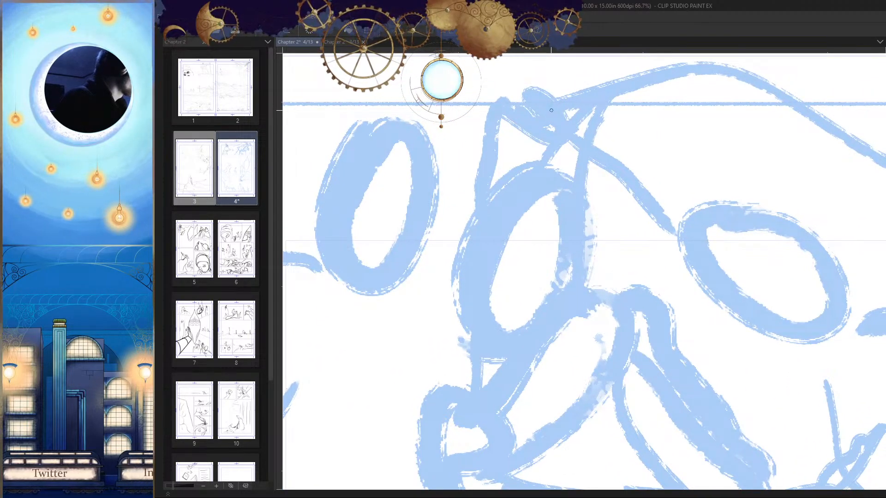
Step: Ink the pointed head's long curved edge on the side facing away from the cloaked figure, redrawing it until the curve fits
{"action": "left_click_drag", "start_coordinate": [551, 111], "coordinate": [487, 336]}
{"action": "key", "text": "ctrl+z"}
{"action": "left_click_drag", "start_coordinate": [549, 102], "coordinate": [491, 376]}
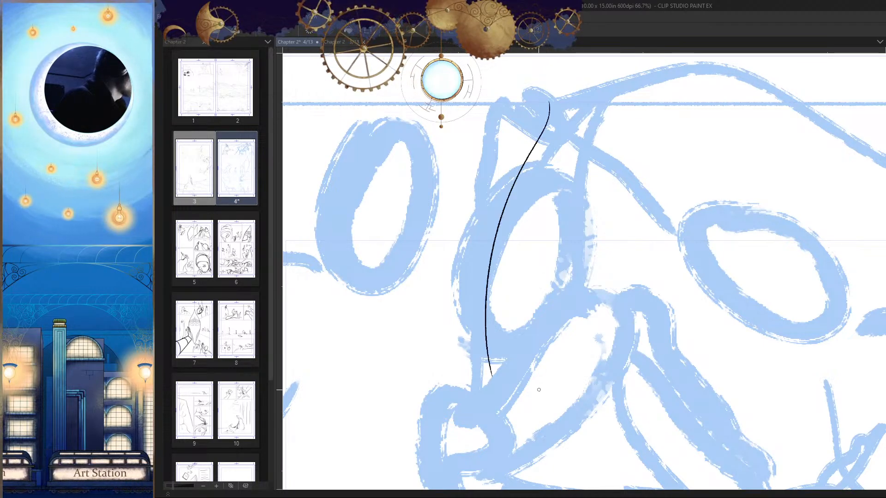
{"action": "key", "text": "ctrl+z"}
{"action": "left_click_drag", "start_coordinate": [553, 104], "coordinate": [480, 375]}
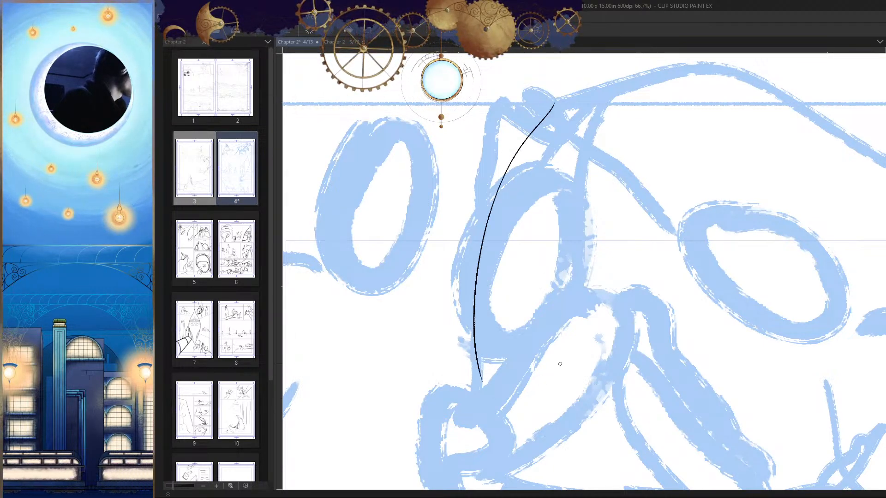
{"action": "key", "text": "ctrl+z"}
{"action": "left_click_drag", "start_coordinate": [543, 99], "coordinate": [482, 396]}
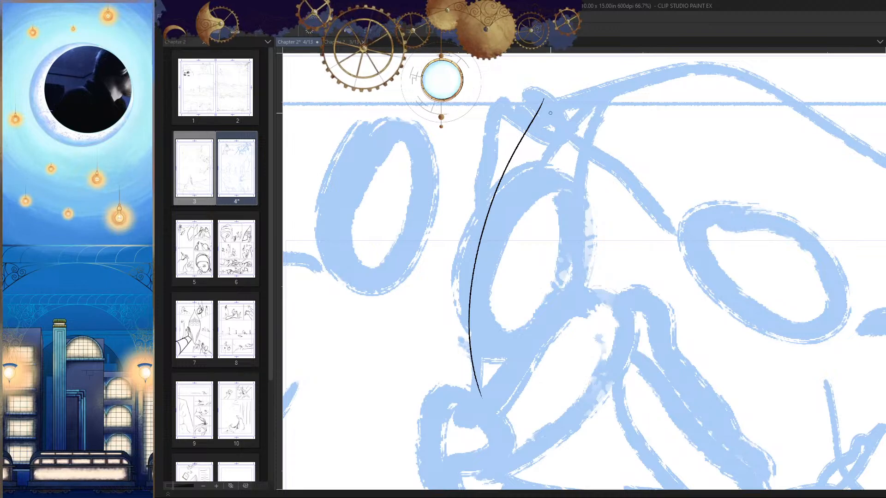
Step: Ink the pointed head's opposite edge from its peak, curving down on the side facing the cloaked figure
{"action": "left_click_drag", "start_coordinate": [544, 100], "coordinate": [526, 304]}
{"action": "key", "text": "h"}
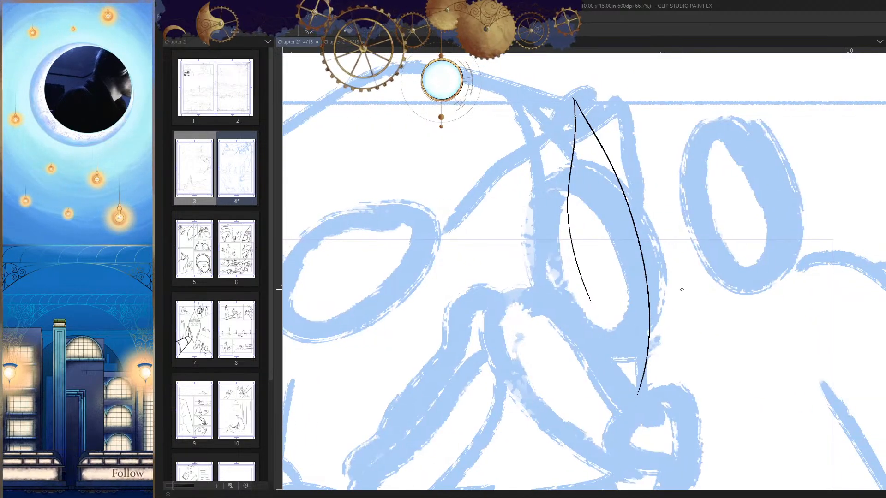
{"action": "scroll", "coordinate": [681, 289], "scroll_direction": "up", "scroll_amount": 3}
{"action": "key", "text": "ctrl+z"}
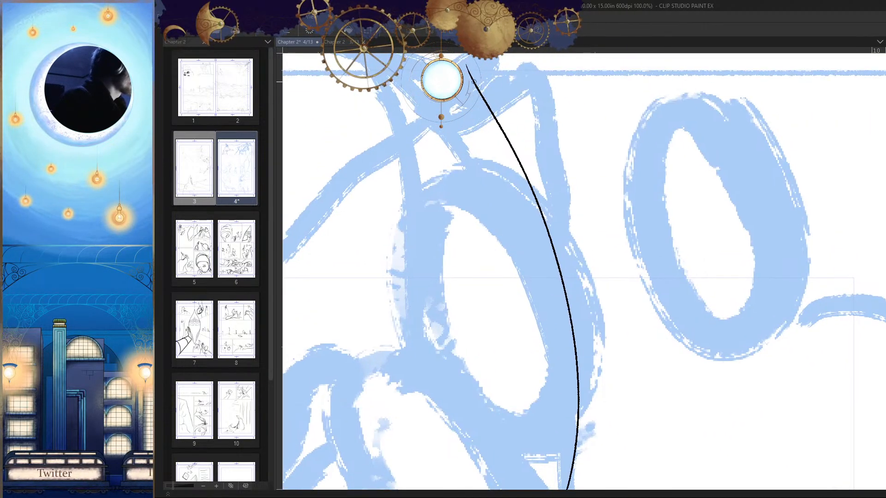
{"action": "left_click_drag", "start_coordinate": [467, 81], "coordinate": [481, 389]}
Step: Extend the second edge down to meet the first at the pointed chin, and check the head shape at page scale
{"action": "key", "text": "h"}
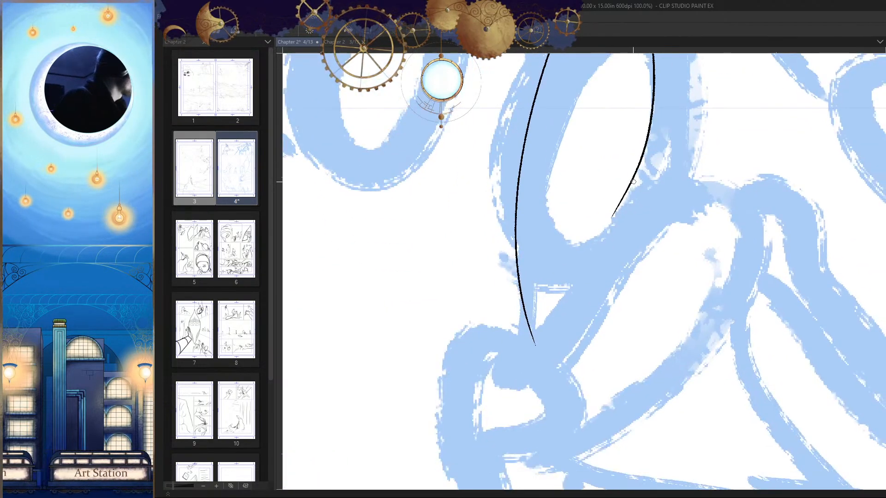
{"action": "left_click_drag", "start_coordinate": [628, 190], "coordinate": [547, 339]}
{"action": "key", "text": "ctrl+z"}
{"action": "left_click_drag", "start_coordinate": [618, 212], "coordinate": [544, 334]}
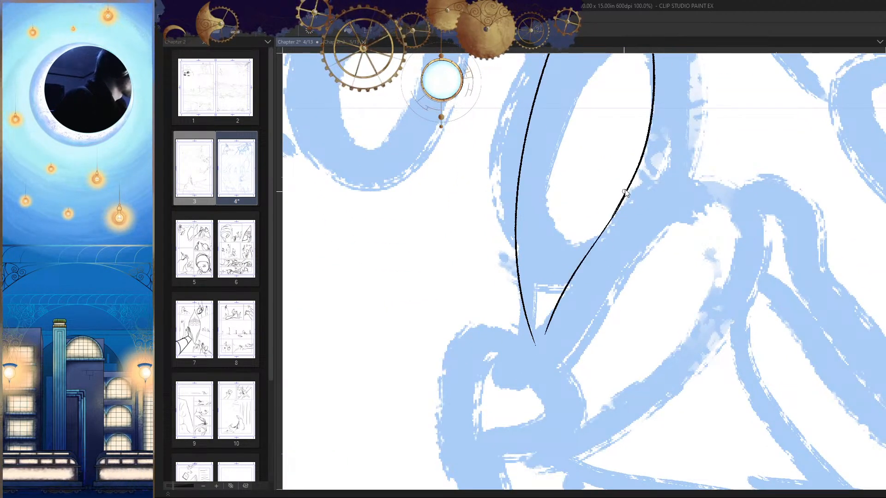
{"action": "key", "text": "ctrl+z"}
{"action": "left_click_drag", "start_coordinate": [626, 193], "coordinate": [541, 342]}
{"action": "left_click_drag", "start_coordinate": [628, 293], "coordinate": [651, 360], "text": "ctrl"}
{"action": "key", "text": "h"}
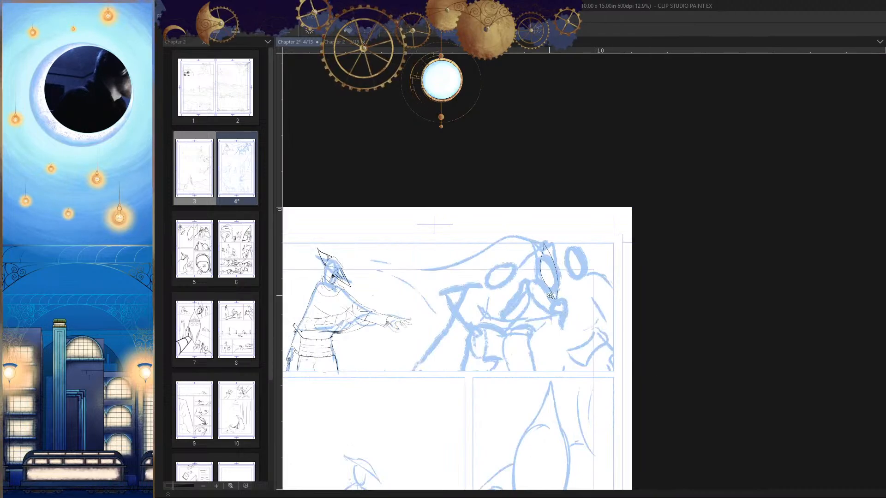
Step: Undo the inked outline of the pointed head and return to the bare sketch of the middle figure
{"action": "key", "text": "h"}
{"action": "mouse_move", "coordinate": [548, 293]}
{"action": "left_mouse_down", "text": "ctrl"}
{"action": "mouse_move", "coordinate": [600, 302]}
{"action": "mouse_move", "coordinate": [593, 245]}
{"action": "mouse_move", "coordinate": [529, 353]}
{"action": "left_mouse_up", "text": "ctrl"}
{"action": "key", "text": "ctrl+z"}
{"action": "key", "text": "ctrl+z"}
{"action": "mouse_move", "coordinate": [608, 278]}
{"action": "left_mouse_down", "text": "ctrl"}
{"action": "mouse_move", "coordinate": [609, 309]}
{"action": "mouse_move", "coordinate": [597, 260]}
{"action": "left_mouse_up", "text": "ctrl"}
{"action": "key", "text": "ctrl+z"}
{"action": "left_click_drag", "start_coordinate": [561, 327], "coordinate": [540, 373]}
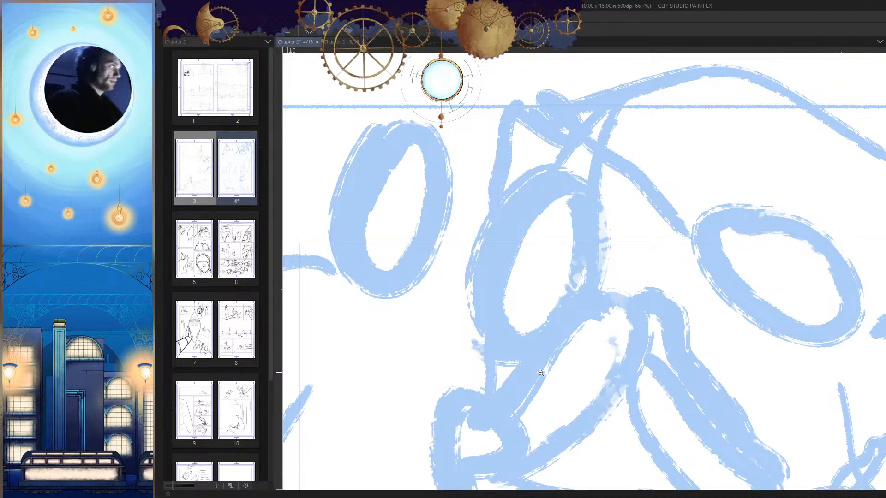
{"action": "mouse_move", "coordinate": [638, 200]}
{"action": "left_mouse_down"}
{"action": "mouse_move", "coordinate": [638, 286]}
{"action": "mouse_move", "coordinate": [612, 241]}
{"action": "mouse_move", "coordinate": [614, 188]}
{"action": "mouse_move", "coordinate": [605, 220]}
{"action": "left_mouse_up"}
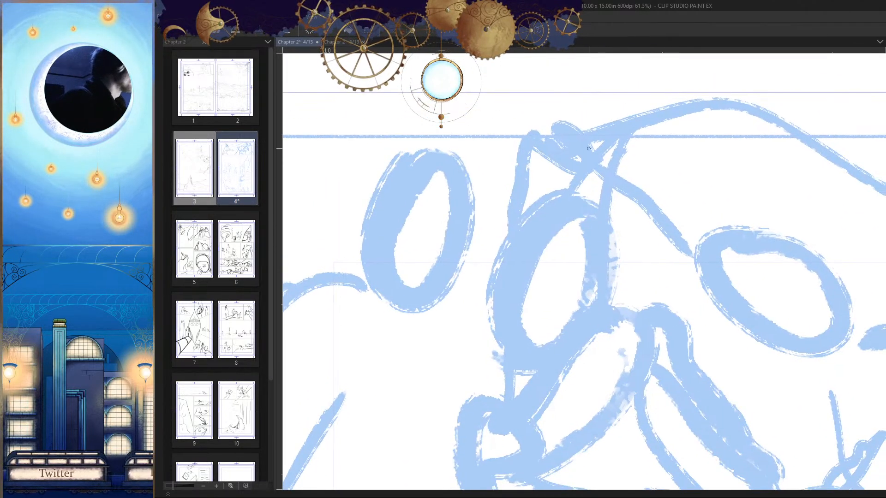
Step: Try to ink a slanted centre line down the middle figure's sketched oval head, redrawing it several times
{"action": "left_click_drag", "start_coordinate": [589, 149], "coordinate": [518, 381]}
{"action": "key", "text": "ctrl+z"}
{"action": "left_click_drag", "start_coordinate": [589, 162], "coordinate": [530, 332]}
{"action": "key", "text": "ctrl+z"}
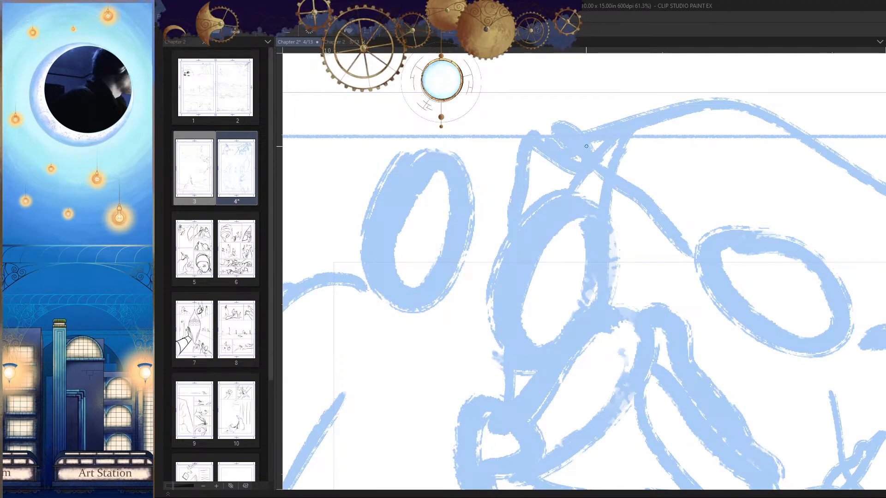
{"action": "left_click_drag", "start_coordinate": [586, 148], "coordinate": [530, 364]}
{"action": "key", "text": "ctrl+z"}
{"action": "left_click_drag", "start_coordinate": [585, 148], "coordinate": [532, 368]}
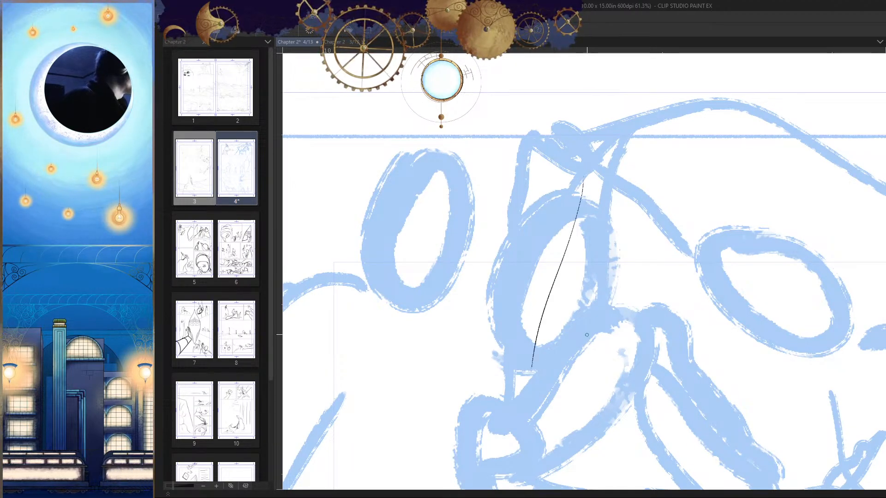
{"action": "key", "text": "ctrl+z"}
{"action": "left_click_drag", "start_coordinate": [576, 205], "coordinate": [538, 345]}
{"action": "key", "text": "ctrl+z"}
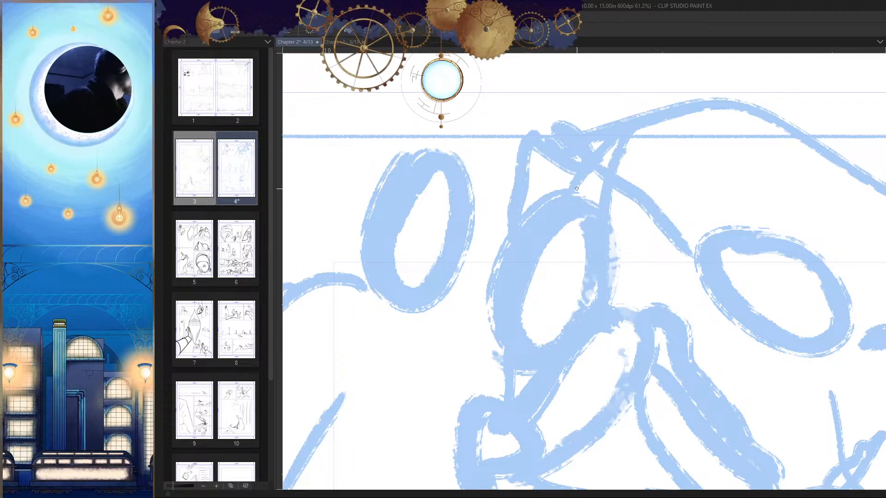
{"action": "key", "text": "ctrl+z"}
{"action": "key", "text": "ctrl+y"}
{"action": "scroll", "coordinate": [593, 238], "scroll_direction": "down", "scroll_amount": 3}
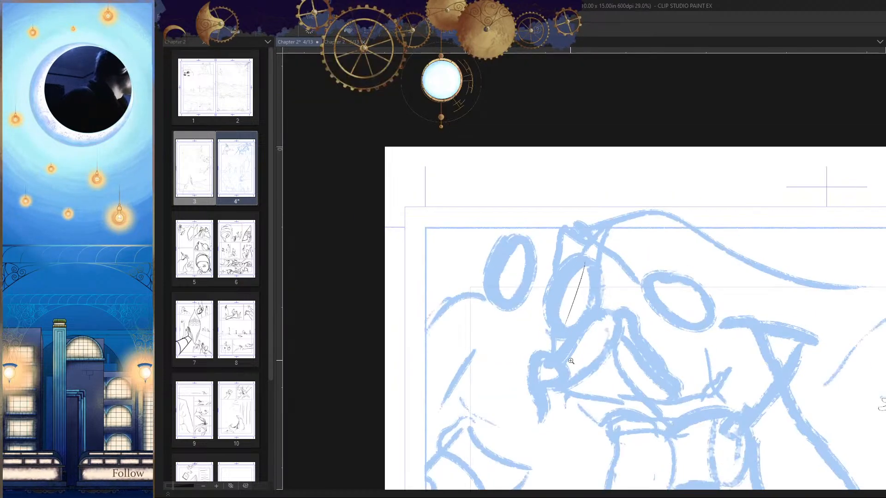
Step: Try to ink the head's upper edge from the peak on the side facing away from the cloaked figure
{"action": "scroll", "coordinate": [593, 238], "scroll_direction": "up", "scroll_amount": 3}
{"action": "left_click_drag", "start_coordinate": [594, 120], "coordinate": [497, 341]}
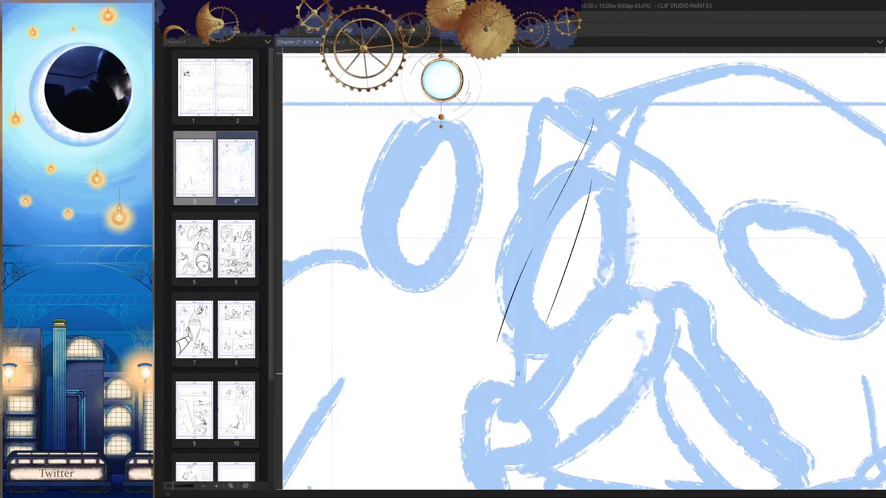
{"action": "key", "text": "ctrl+z"}
{"action": "mouse_move", "coordinate": [589, 124]}
{"action": "left_mouse_down"}
{"action": "mouse_move", "coordinate": [512, 260]}
{"action": "mouse_move", "coordinate": [494, 353]}
{"action": "left_mouse_up"}
{"action": "key", "text": "ctrl+z"}
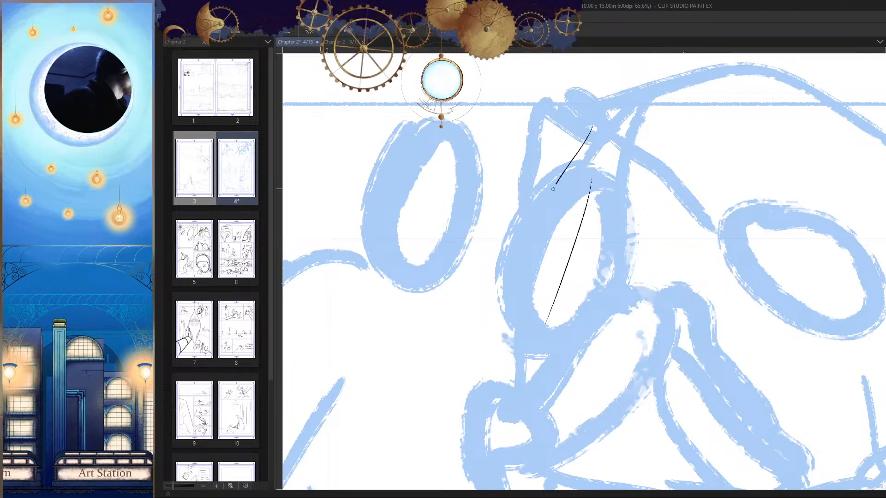
{"action": "left_click_drag", "start_coordinate": [553, 189], "coordinate": [521, 332]}
{"action": "scroll", "coordinate": [545, 276], "scroll_direction": "up", "scroll_amount": 3}
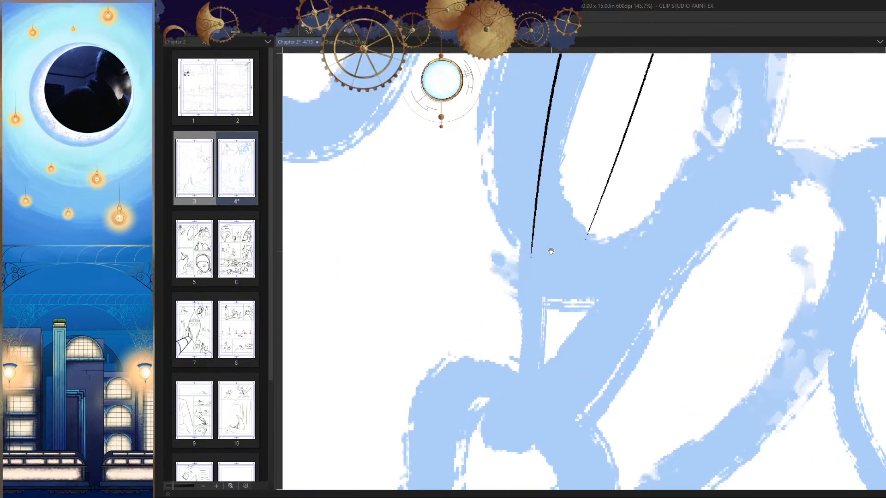
Step: Try to extend the head's far edge down to the sketched chin, redrawing its lower stretch and checking the curve in mirrored view
{"action": "left_click_drag", "start_coordinate": [551, 252], "coordinate": [553, 227]}
{"action": "left_click_drag", "start_coordinate": [544, 146], "coordinate": [520, 346]}
{"action": "key", "text": "ctrl+z"}
{"action": "left_click_drag", "start_coordinate": [545, 132], "coordinate": [524, 337]}
{"action": "mouse_move", "coordinate": [542, 248]}
{"action": "left_mouse_down"}
{"action": "mouse_move", "coordinate": [542, 300]}
{"action": "mouse_move", "coordinate": [540, 192]}
{"action": "mouse_move", "coordinate": [518, 411]}
{"action": "left_mouse_up"}
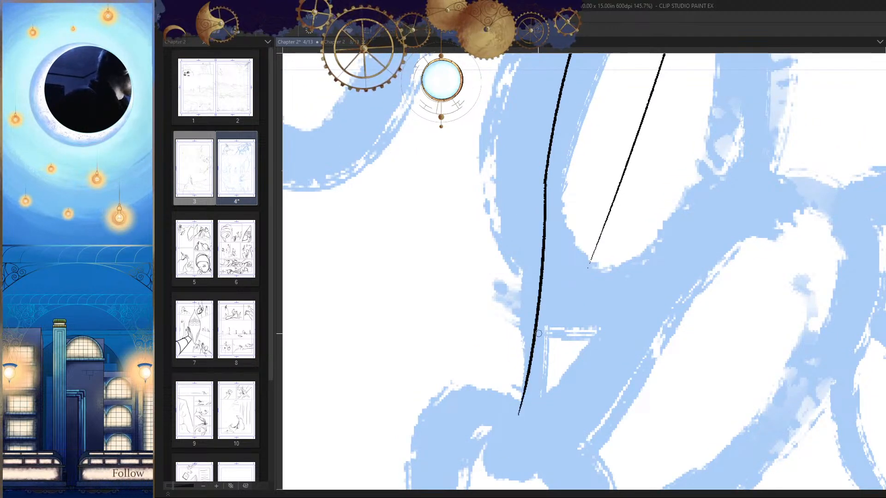
{"action": "key", "text": "ctrl+z"}
{"action": "left_click_drag", "start_coordinate": [547, 169], "coordinate": [529, 373]}
{"action": "key", "text": "ctrl+z"}
{"action": "left_click_drag", "start_coordinate": [546, 164], "coordinate": [535, 390]}
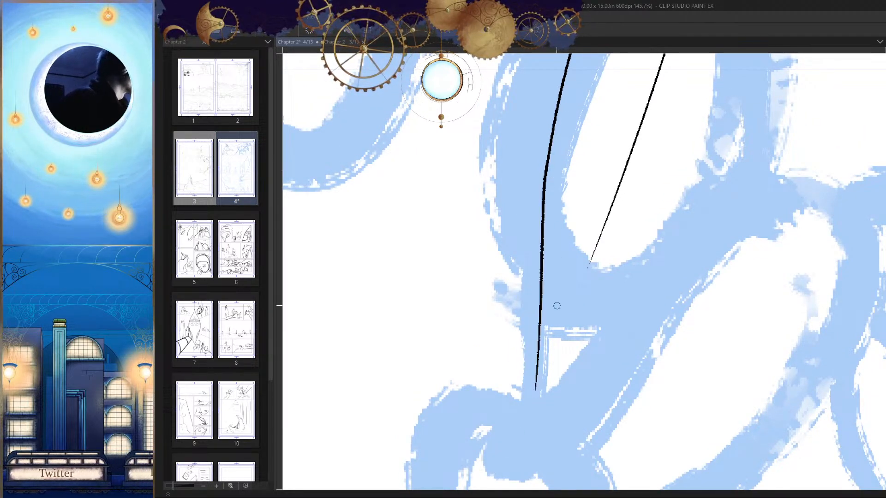
{"action": "key", "text": "ctrl+z"}
{"action": "mouse_move", "coordinate": [544, 183]}
{"action": "left_mouse_down"}
{"action": "mouse_move", "coordinate": [548, 143]}
{"action": "mouse_move", "coordinate": [534, 408]}
{"action": "left_mouse_up"}
{"action": "key", "text": "ctrl+z"}
{"action": "left_click_drag", "start_coordinate": [551, 139], "coordinate": [551, 402]}
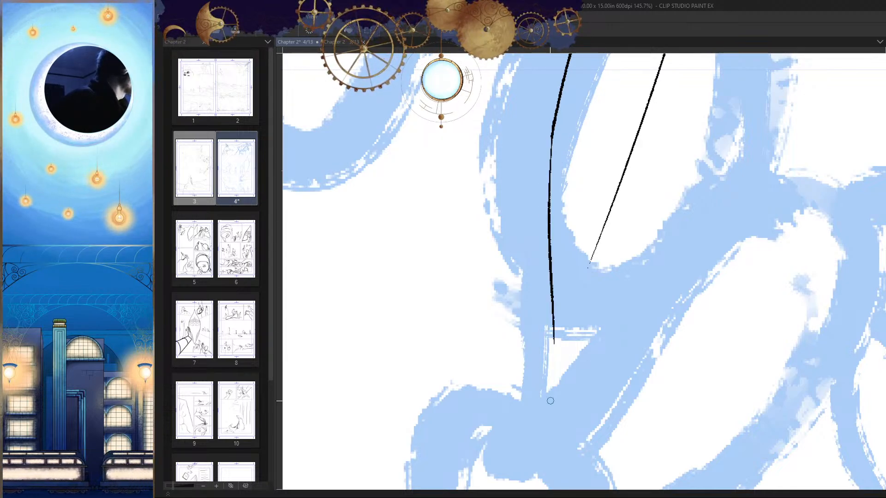
{"action": "key", "text": "ctrl+z"}
{"action": "left_click_drag", "start_coordinate": [559, 101], "coordinate": [532, 406]}
{"action": "scroll", "coordinate": [625, 294], "scroll_direction": "down", "scroll_amount": 5}
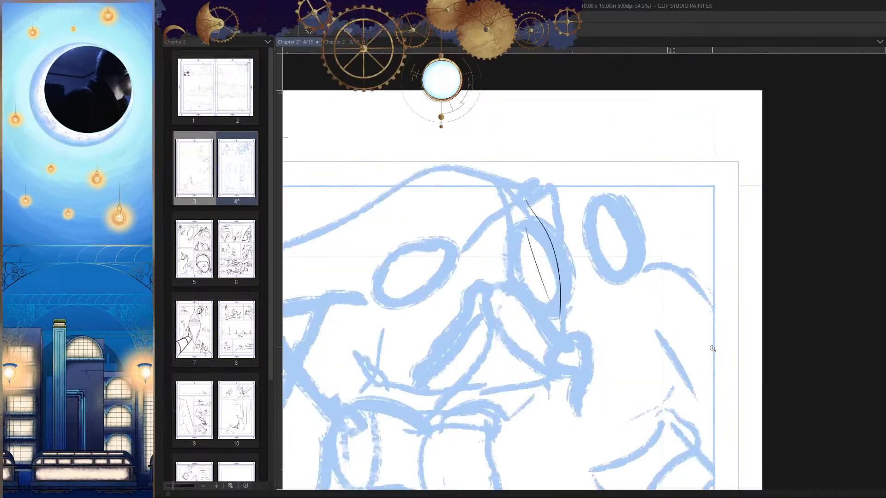
{"action": "scroll", "coordinate": [606, 331], "scroll_direction": "up", "scroll_amount": 3}
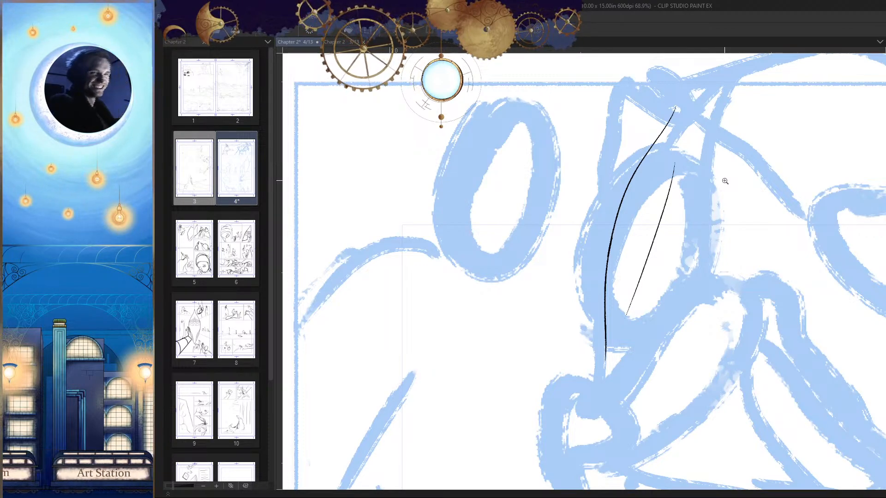
Step: Try to ink the head's opposite edge from the peak down the side facing the cloaked figure, redrawing the curve repeatedly
{"action": "left_click_drag", "start_coordinate": [708, 272], "coordinate": [709, 322]}
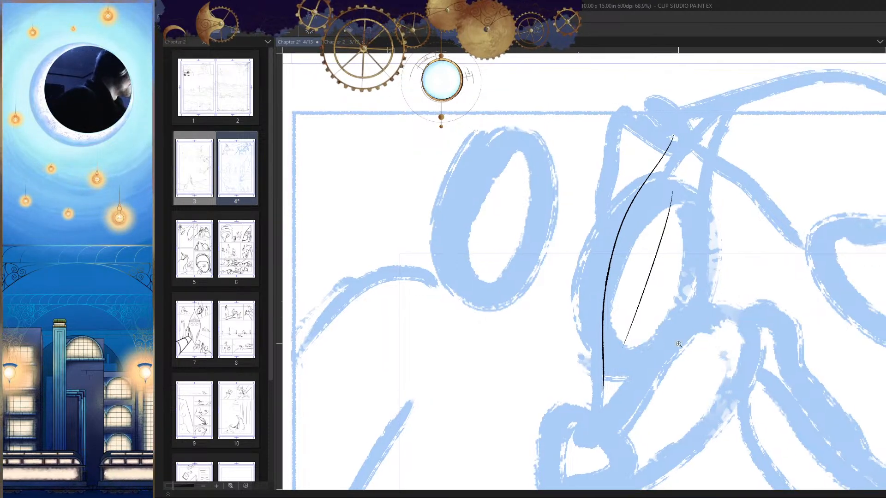
{"action": "left_click_drag", "start_coordinate": [654, 302], "coordinate": [636, 261]}
{"action": "key", "text": "h"}
{"action": "mouse_move", "coordinate": [523, 110]}
{"action": "left_mouse_down"}
{"action": "mouse_move", "coordinate": [527, 100]}
{"action": "mouse_move", "coordinate": [558, 316]}
{"action": "left_mouse_up"}
{"action": "key", "text": "ctrl+z"}
{"action": "mouse_move", "coordinate": [516, 84]}
{"action": "left_mouse_down"}
{"action": "mouse_move", "coordinate": [516, 261]}
{"action": "mouse_move", "coordinate": [548, 321]}
{"action": "left_mouse_up"}
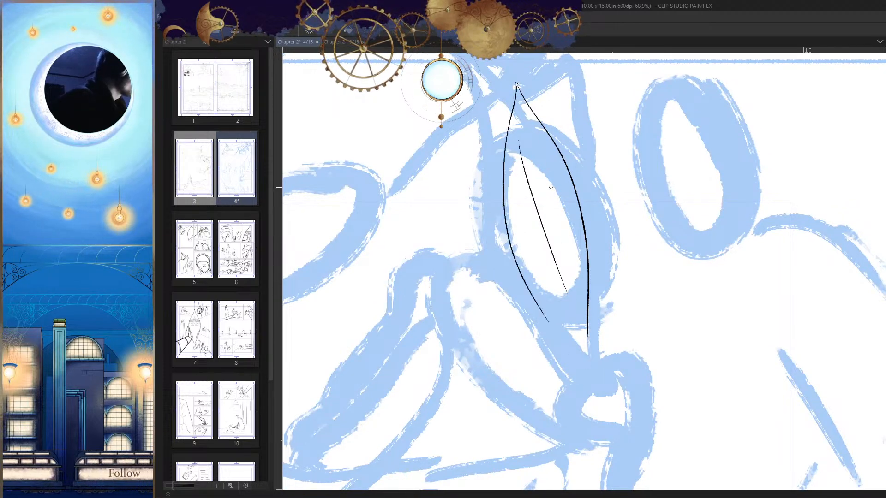
{"action": "key", "text": "ctrl+z"}
{"action": "left_click_drag", "start_coordinate": [516, 84], "coordinate": [553, 318]}
{"action": "key", "text": "ctrl+z"}
{"action": "mouse_move", "coordinate": [516, 84]}
{"action": "left_mouse_down"}
{"action": "mouse_move", "coordinate": [512, 246]}
{"action": "mouse_move", "coordinate": [566, 342]}
{"action": "left_mouse_up"}
{"action": "key", "text": "ctrl+z"}
{"action": "left_click_drag", "start_coordinate": [516, 85], "coordinate": [571, 350]}
{"action": "key", "text": "h"}
{"action": "left_click_drag", "start_coordinate": [642, 340], "coordinate": [667, 292]}
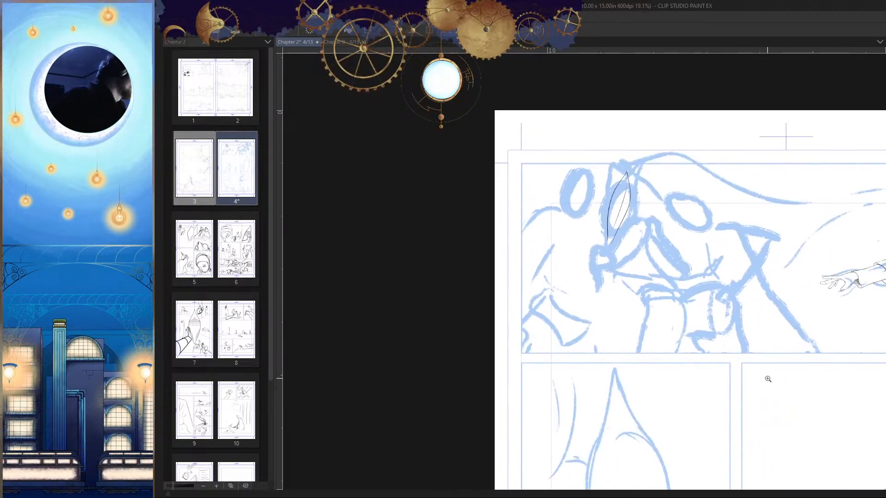
Step: Undo the new centre line and both curved edges of the pointed head
{"action": "left_click_drag", "start_coordinate": [743, 337], "coordinate": [676, 269]}
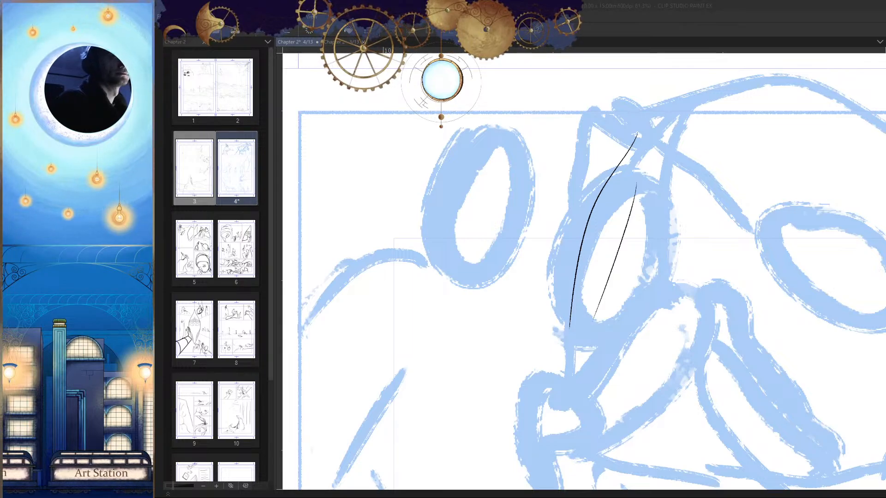
{"action": "key", "text": "ctrl+z"}
{"action": "key", "text": "ctrl+z"}
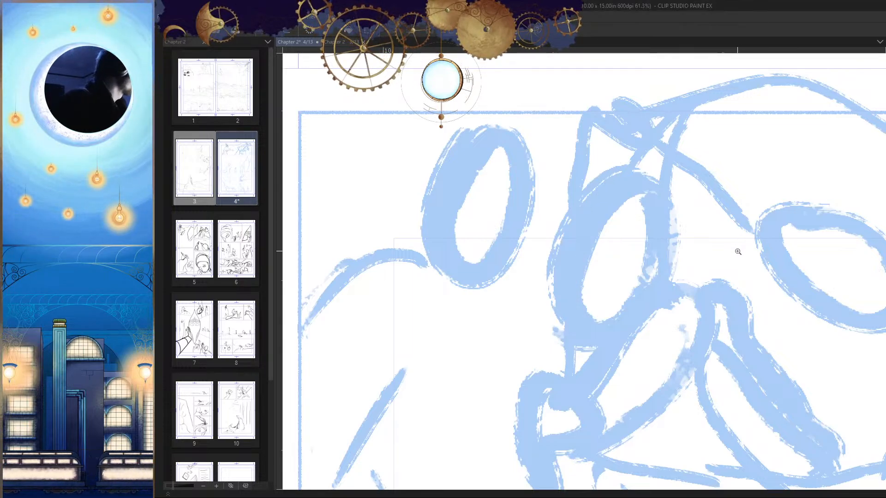
Step: Try to ink a tilted ellipse over the middle figure's sketched oval head as the base shape
{"action": "mouse_move", "coordinate": [708, 267]}
{"action": "left_mouse_down"}
{"action": "mouse_move", "coordinate": [691, 341]}
{"action": "mouse_move", "coordinate": [612, 268]}
{"action": "left_mouse_up"}
{"action": "left_click", "coordinate": [619, 227]}
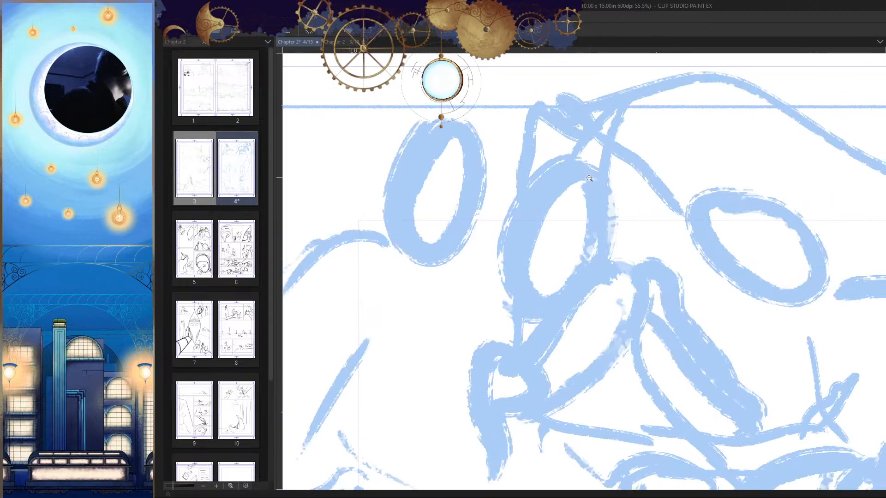
{"action": "left_click", "coordinate": [622, 229]}
{"action": "left_click", "coordinate": [623, 229]}
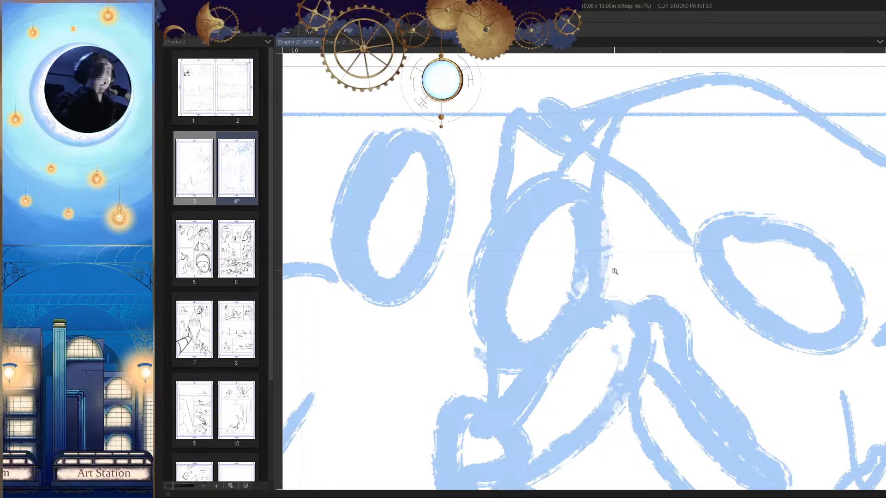
{"action": "mouse_move", "coordinate": [615, 271]}
{"action": "left_mouse_down"}
{"action": "mouse_move", "coordinate": [599, 230]}
{"action": "mouse_move", "coordinate": [642, 278]}
{"action": "left_mouse_up"}
{"action": "left_click", "coordinate": [591, 172]}
{"action": "mouse_move", "coordinate": [585, 224]}
{"action": "left_mouse_down"}
{"action": "mouse_move", "coordinate": [601, 138]}
{"action": "mouse_move", "coordinate": [612, 289]}
{"action": "mouse_move", "coordinate": [599, 115]}
{"action": "left_mouse_up"}
{"action": "key", "text": "ctrl+z"}
{"action": "mouse_move", "coordinate": [487, 166]}
{"action": "left_mouse_down"}
{"action": "mouse_move", "coordinate": [577, 341]}
{"action": "mouse_move", "coordinate": [567, 149]}
{"action": "mouse_move", "coordinate": [458, 366]}
{"action": "mouse_move", "coordinate": [577, 134]}
{"action": "mouse_move", "coordinate": [464, 352]}
{"action": "mouse_move", "coordinate": [593, 143]}
{"action": "mouse_move", "coordinate": [459, 234]}
{"action": "mouse_move", "coordinate": [594, 143]}
{"action": "mouse_move", "coordinate": [458, 248]}
{"action": "mouse_move", "coordinate": [598, 148]}
{"action": "left_mouse_up"}
{"action": "key", "text": "ctrl+z"}
{"action": "key", "text": "ctrl+z"}
{"action": "key", "text": "ctrl+z"}
Step: Replace the head's base ellipse with a narrower tilted one and check it in mirrored view
{"action": "key", "text": "ctrl+z"}
{"action": "left_click_drag", "start_coordinate": [646, 245], "coordinate": [590, 347]}
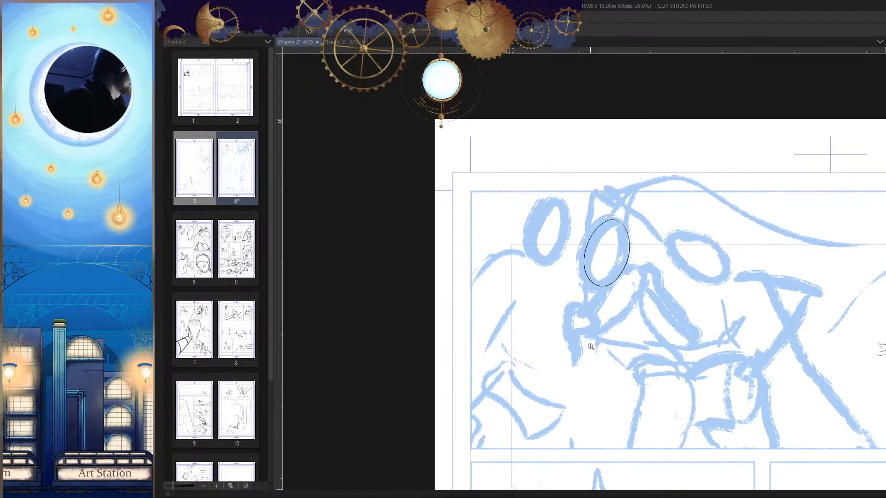
{"action": "left_click_drag", "start_coordinate": [696, 325], "coordinate": [685, 344]}
{"action": "key", "text": "ctrl+z"}
{"action": "left_click_drag", "start_coordinate": [643, 289], "coordinate": [638, 261]}
{"action": "left_click_drag", "start_coordinate": [633, 154], "coordinate": [592, 147]}
{"action": "key", "text": "ctrl+z"}
{"action": "left_click_drag", "start_coordinate": [673, 229], "coordinate": [646, 258]}
{"action": "key", "text": "h"}
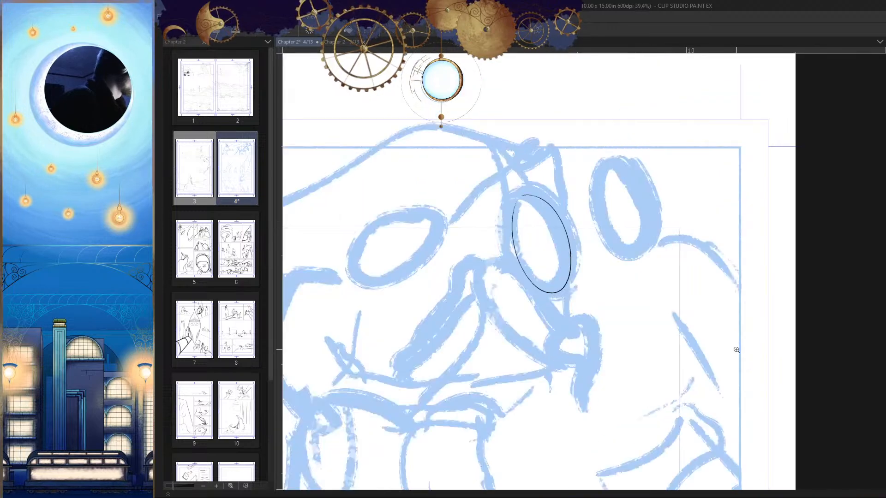
Step: Try to ink a curve from the pointed peak down into the side of the head ellipse
{"action": "key", "text": "h"}
{"action": "left_click_drag", "start_coordinate": [703, 357], "coordinate": [692, 370]}
{"action": "mouse_move", "coordinate": [649, 230]}
{"action": "left_mouse_down"}
{"action": "mouse_move", "coordinate": [678, 217]}
{"action": "mouse_move", "coordinate": [653, 165]}
{"action": "left_mouse_up"}
{"action": "left_click_drag", "start_coordinate": [671, 89], "coordinate": [651, 272]}
{"action": "key", "text": "h"}
{"action": "left_click_drag", "start_coordinate": [595, 250], "coordinate": [578, 247]}
{"action": "key", "text": "ctrl+z"}
Step: Ink the curve from the peak into the ellipse's side facing the cloaked figure, redrawing it until it blends smoothly
{"action": "scroll", "coordinate": [477, 141], "scroll_direction": "up", "scroll_amount": 1}
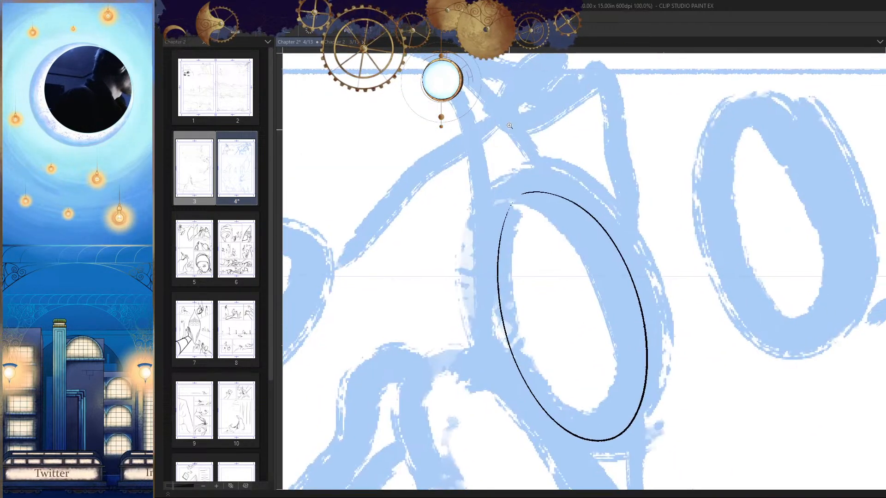
{"action": "left_click_drag", "start_coordinate": [478, 89], "coordinate": [498, 272]}
{"action": "key", "text": "ctrl+z"}
{"action": "left_click_drag", "start_coordinate": [479, 91], "coordinate": [496, 264]}
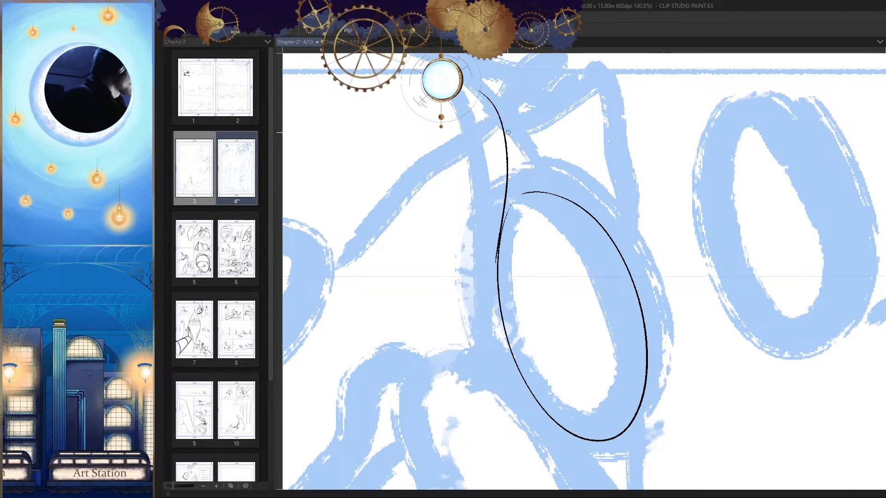
{"action": "key", "text": "ctrl+z"}
{"action": "left_click_drag", "start_coordinate": [479, 92], "coordinate": [496, 265]}
{"action": "key", "text": "ctrl+z"}
{"action": "left_click_drag", "start_coordinate": [488, 105], "coordinate": [498, 277]}
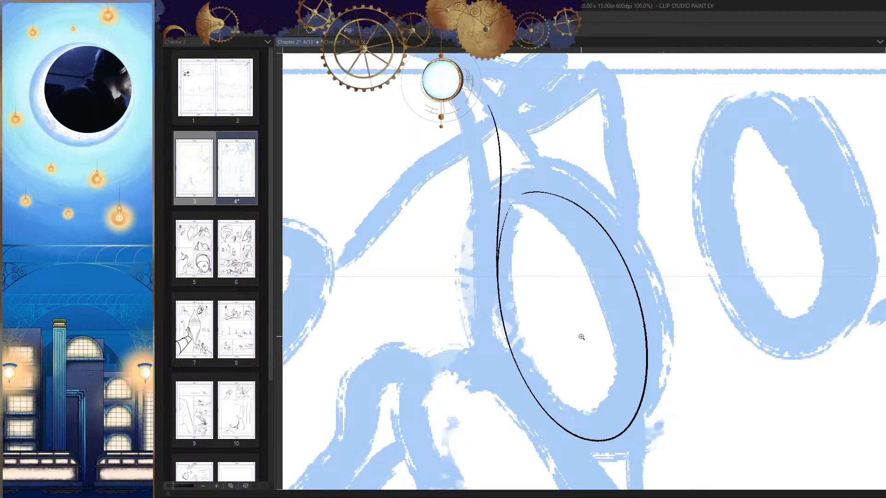
Step: Ink the opposite curve from the peak into the ellipse's far side, redrawing it until both curves form a pointed top
{"action": "left_click_drag", "start_coordinate": [581, 337], "coordinate": [562, 339]}
{"action": "key", "text": "h"}
{"action": "mouse_move", "coordinate": [641, 244]}
{"action": "left_mouse_down"}
{"action": "mouse_move", "coordinate": [663, 251]}
{"action": "mouse_move", "coordinate": [736, 141]}
{"action": "left_mouse_up"}
{"action": "left_click_drag", "start_coordinate": [713, 93], "coordinate": [500, 328]}
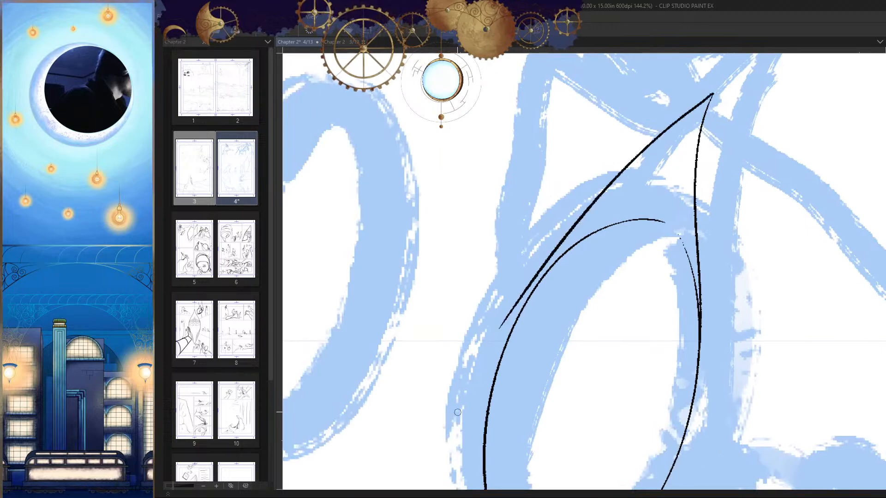
{"action": "scroll", "coordinate": [457, 412], "scroll_direction": "down", "scroll_amount": 1}
{"action": "scroll", "coordinate": [522, 456], "scroll_direction": "up", "scroll_amount": 1}
{"action": "key", "text": "ctrl+z"}
{"action": "left_click_drag", "start_coordinate": [682, 70], "coordinate": [465, 331]}
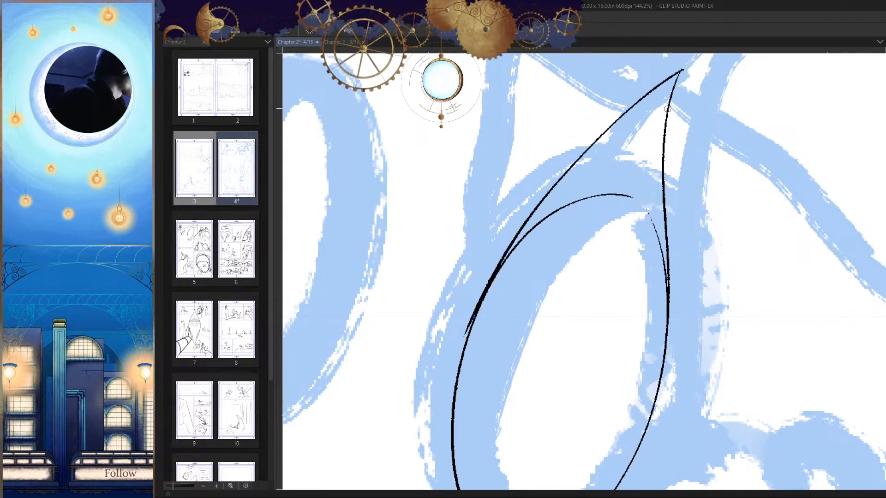
{"action": "key", "text": "ctrl+z"}
{"action": "left_click_drag", "start_coordinate": [683, 69], "coordinate": [469, 322]}
{"action": "mouse_move", "coordinate": [575, 323]}
{"action": "left_mouse_down"}
{"action": "mouse_move", "coordinate": [549, 327]}
{"action": "mouse_move", "coordinate": [552, 275]}
{"action": "left_mouse_up"}
{"action": "key", "text": "h"}
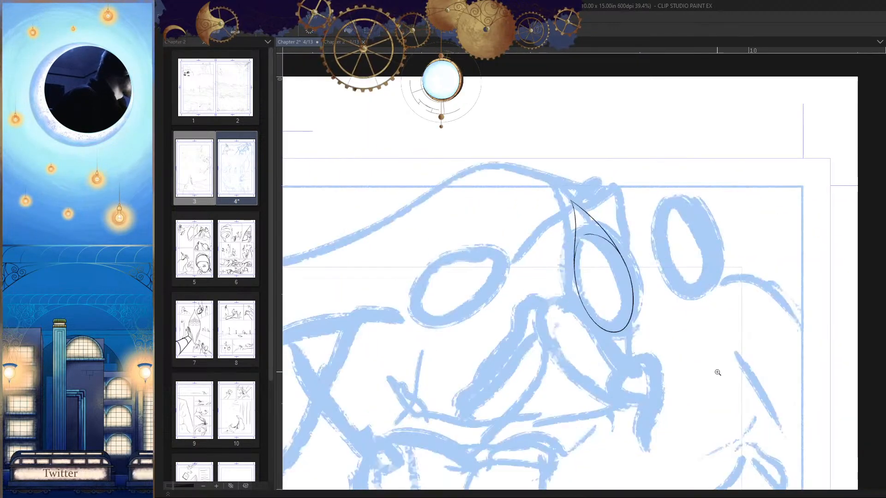
Step: Try to ink a line from the ellipse's far side down past its base towards the pointed chin
{"action": "scroll", "coordinate": [718, 372], "scroll_direction": "up", "scroll_amount": 4}
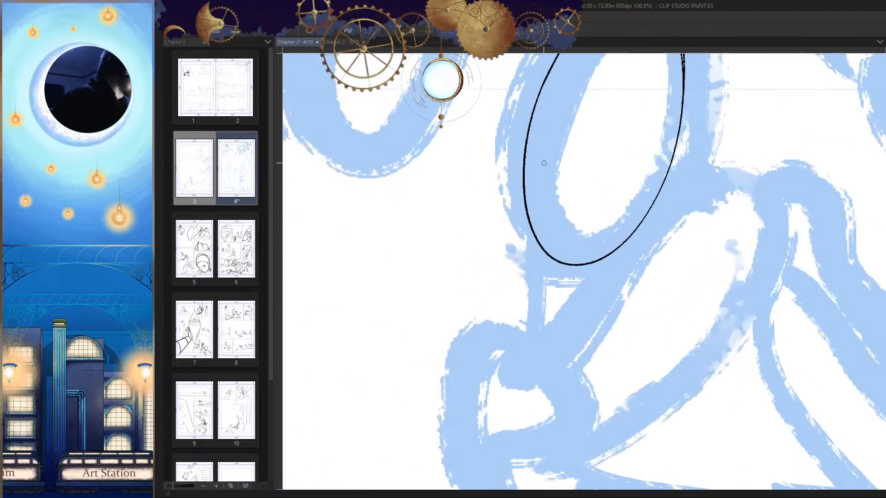
{"action": "left_click_drag", "start_coordinate": [536, 102], "coordinate": [530, 323]}
{"action": "key", "text": "ctrl+z"}
{"action": "left_click_drag", "start_coordinate": [529, 146], "coordinate": [549, 339]}
{"action": "key", "text": "ctrl+z"}
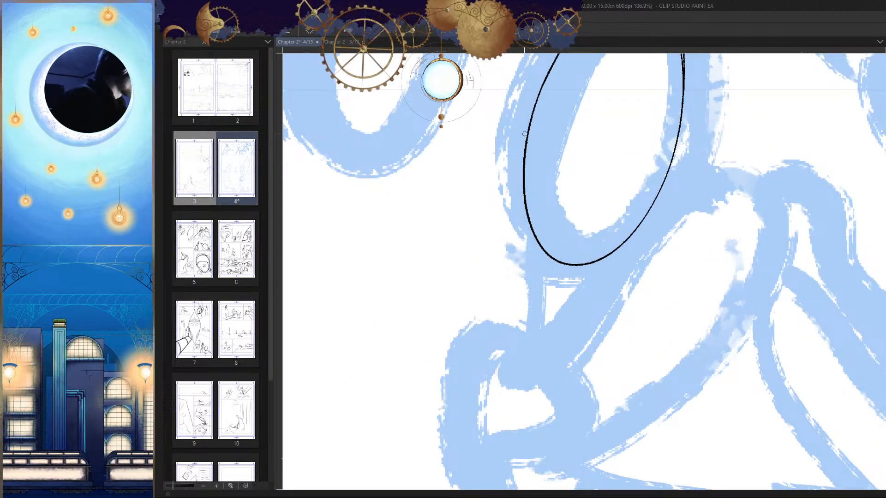
{"action": "left_click_drag", "start_coordinate": [524, 134], "coordinate": [548, 328]}
{"action": "scroll", "coordinate": [644, 272], "scroll_direction": "down", "scroll_amount": 2}
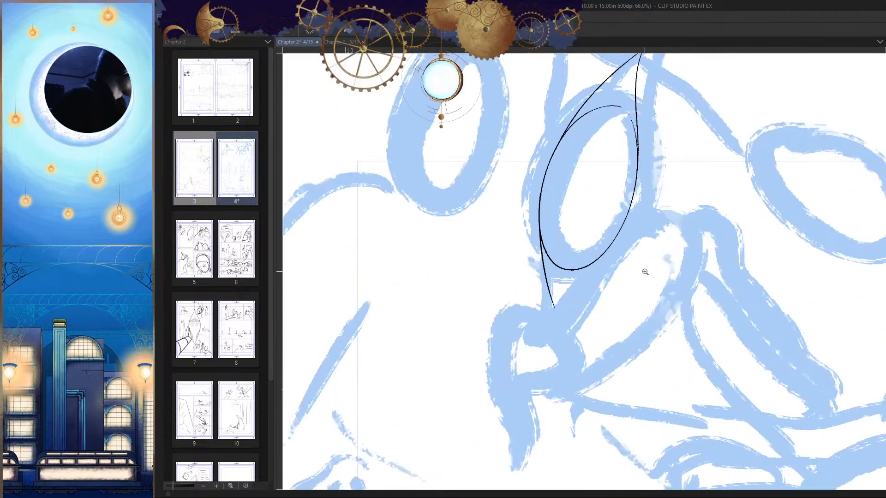
{"action": "key", "text": "ctrl+z"}
{"action": "scroll", "coordinate": [640, 285], "scroll_direction": "down", "scroll_amount": 2}
{"action": "scroll", "coordinate": [641, 284], "scroll_direction": "up", "scroll_amount": 2}
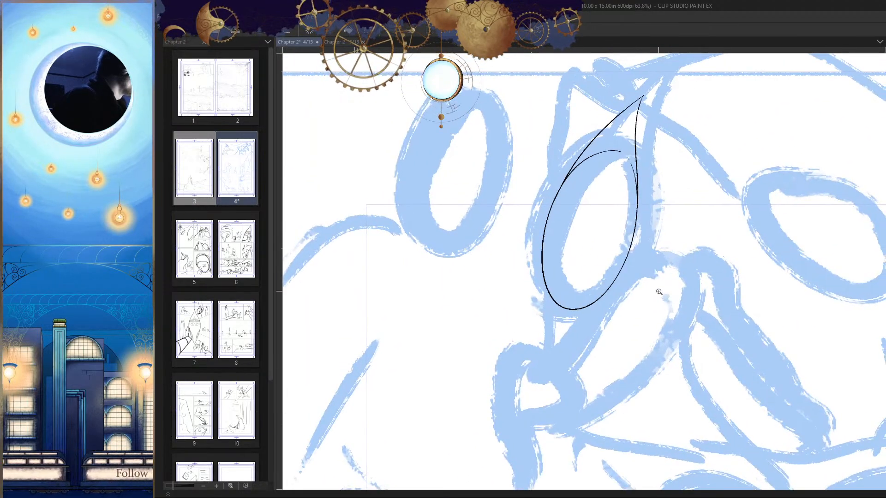
Step: Try several curves from the ellipse's far side down past its base, discarding each one
{"action": "scroll", "coordinate": [642, 282], "scroll_direction": "up", "scroll_amount": 1}
{"action": "scroll", "coordinate": [642, 283], "scroll_direction": "up", "scroll_amount": 2}
{"action": "left_click_drag", "start_coordinate": [592, 260], "coordinate": [636, 186]}
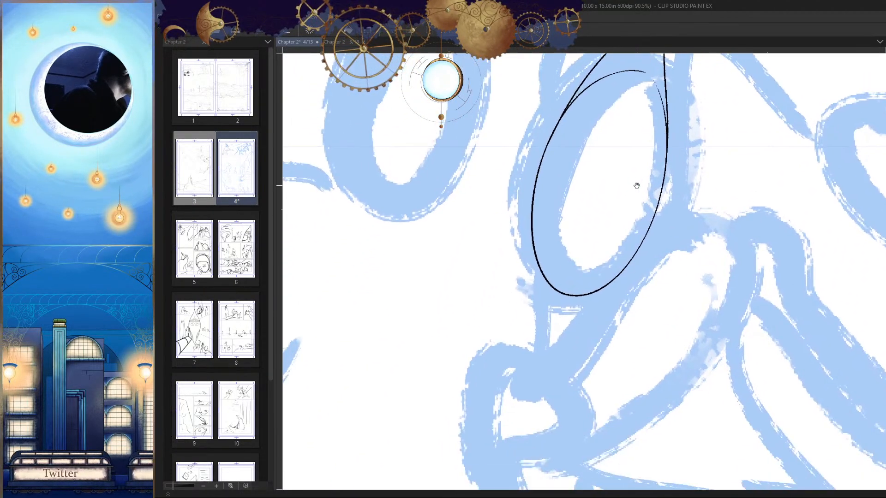
{"action": "left_click_drag", "start_coordinate": [572, 97], "coordinate": [534, 353]}
{"action": "key", "text": "ctrl+z"}
{"action": "mouse_move", "coordinate": [570, 98]}
{"action": "left_mouse_down"}
{"action": "mouse_move", "coordinate": [535, 178]}
{"action": "mouse_move", "coordinate": [541, 345]}
{"action": "mouse_move", "coordinate": [532, 284]}
{"action": "mouse_move", "coordinate": [540, 327]}
{"action": "left_mouse_up"}
{"action": "key", "text": "ctrl+z"}
{"action": "key", "text": "ctrl+z"}
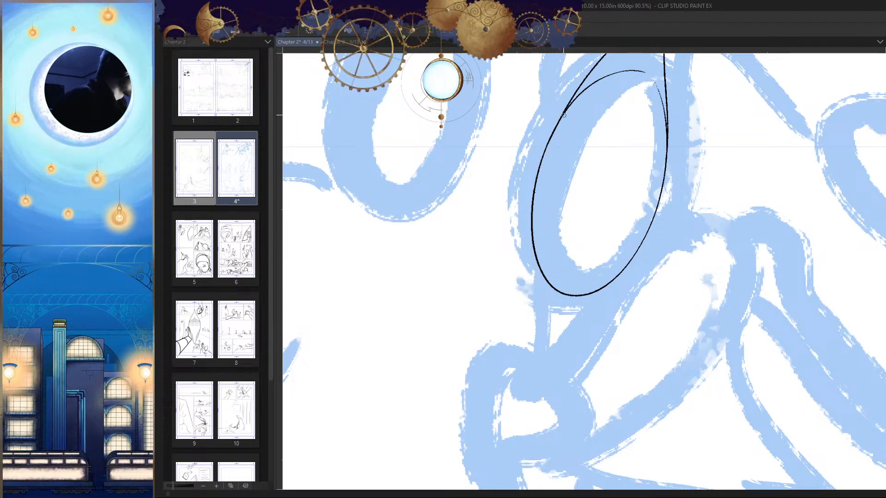
{"action": "left_click_drag", "start_coordinate": [565, 112], "coordinate": [549, 360]}
{"action": "key", "text": "ctrl+z"}
{"action": "left_click_drag", "start_coordinate": [561, 112], "coordinate": [533, 326]}
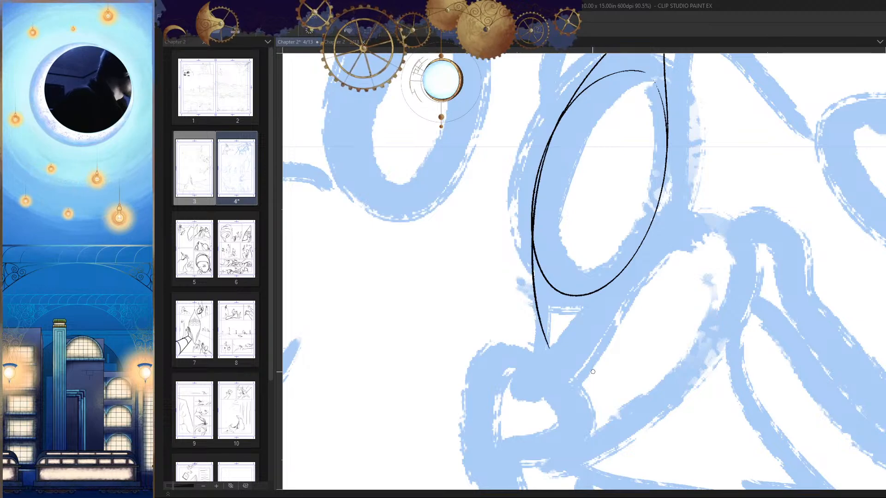
{"action": "key", "text": "ctrl+z"}
{"action": "scroll", "coordinate": [581, 218], "scroll_direction": "up", "scroll_amount": 2}
{"action": "mouse_move", "coordinate": [563, 109]}
{"action": "left_mouse_down"}
{"action": "mouse_move", "coordinate": [531, 183]}
{"action": "mouse_move", "coordinate": [531, 372]}
{"action": "left_mouse_up"}
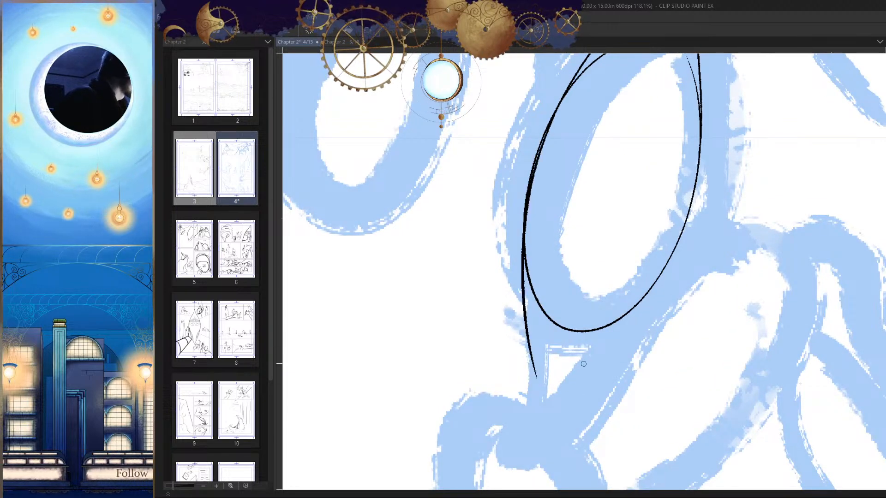
{"action": "scroll", "coordinate": [684, 369], "scroll_direction": "down", "scroll_amount": 6}
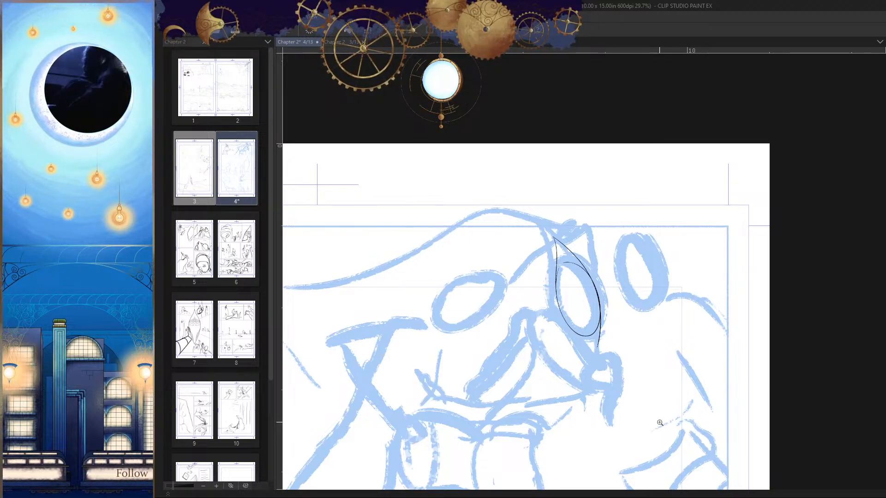
{"action": "scroll", "coordinate": [674, 290], "scroll_direction": "down", "scroll_amount": 2}
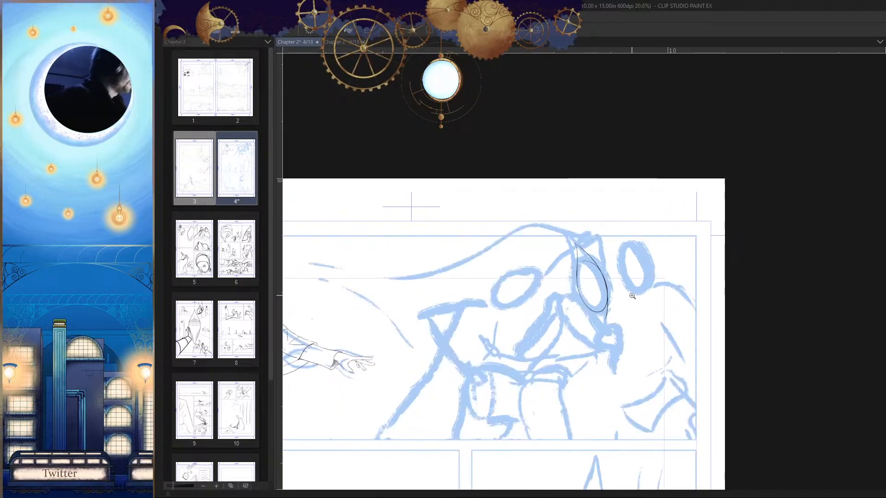
{"action": "scroll", "coordinate": [668, 293], "scroll_direction": "up", "scroll_amount": 6}
{"action": "scroll", "coordinate": [573, 285], "scroll_direction": "up", "scroll_amount": 2}
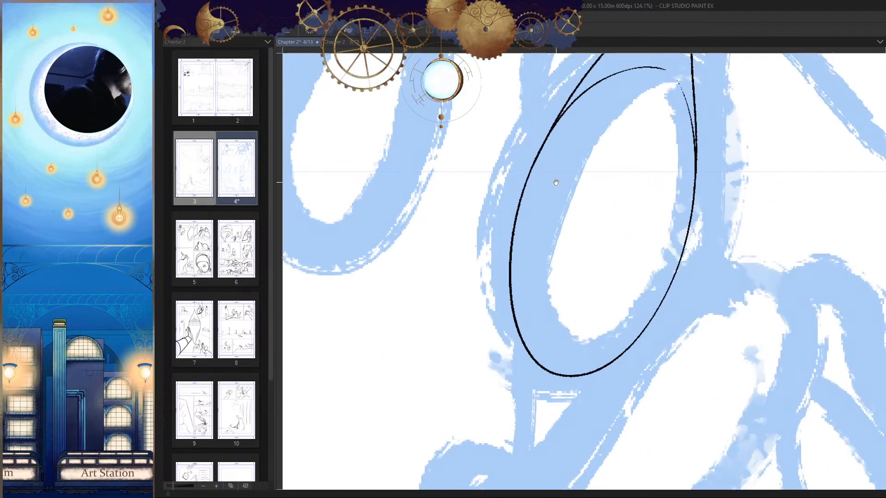
Step: Try to ink a jaw line from the ellipse's side facing the cloaked figure down across its base
{"action": "scroll", "coordinate": [589, 221], "scroll_direction": "down", "scroll_amount": 3}
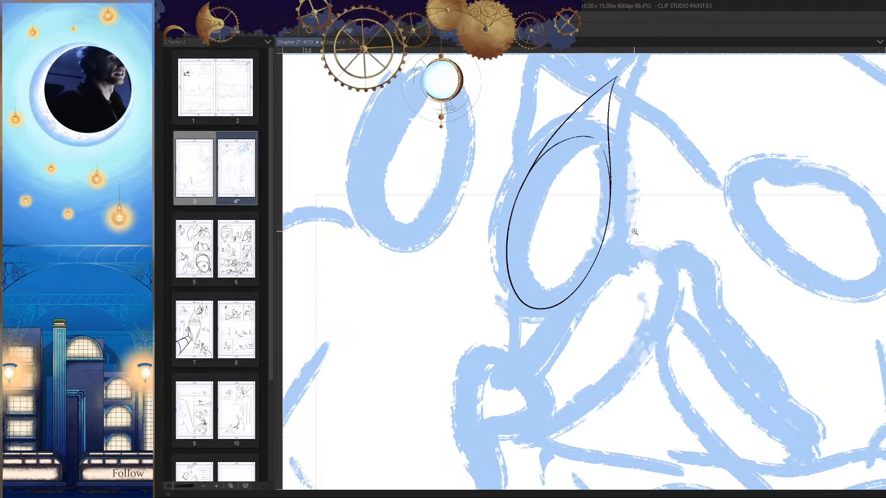
{"action": "left_click_drag", "start_coordinate": [635, 232], "coordinate": [619, 260]}
{"action": "scroll", "coordinate": [645, 344], "scroll_direction": "up", "scroll_amount": 2}
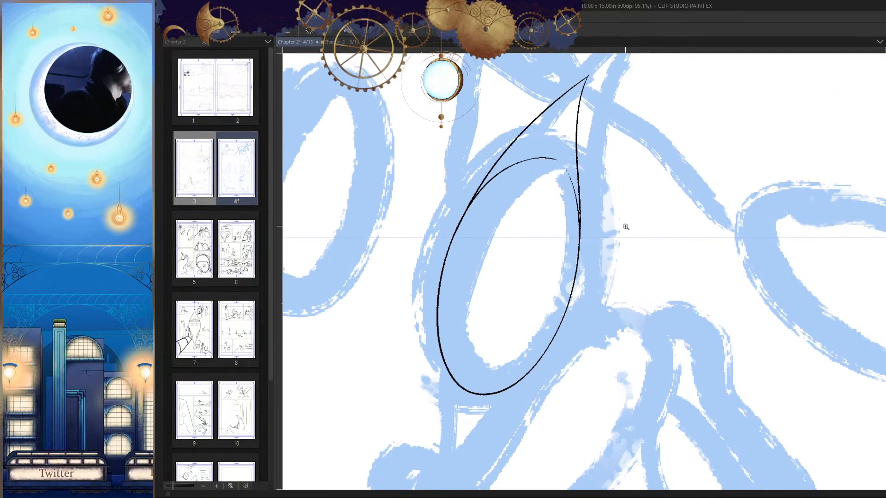
{"action": "scroll", "coordinate": [625, 227], "scroll_direction": "down", "scroll_amount": 3}
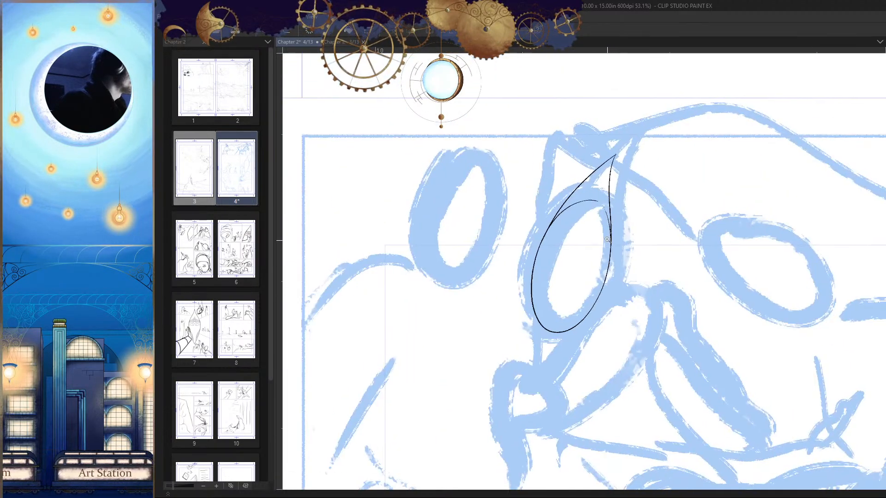
{"action": "scroll", "coordinate": [607, 240], "scroll_direction": "up", "scroll_amount": 3}
{"action": "scroll", "coordinate": [655, 158], "scroll_direction": "up", "scroll_amount": 1}
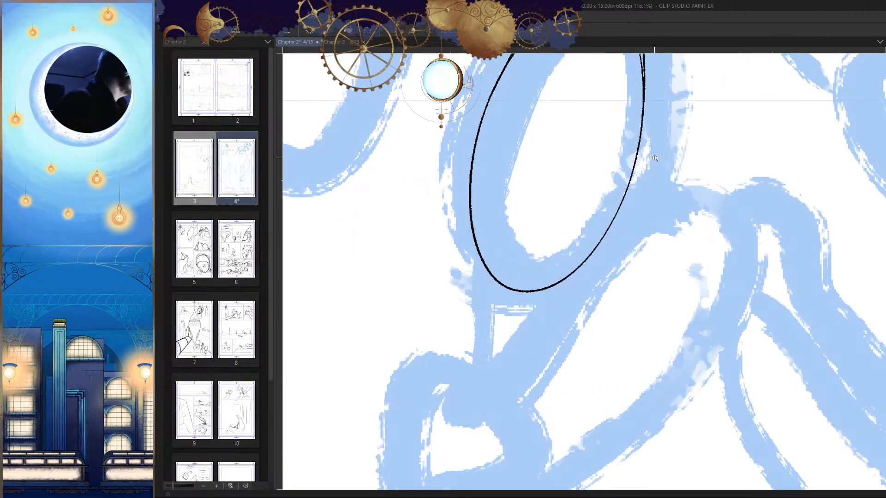
{"action": "mouse_move", "coordinate": [646, 105]}
{"action": "left_mouse_down"}
{"action": "mouse_move", "coordinate": [567, 302]}
{"action": "mouse_move", "coordinate": [620, 175]}
{"action": "mouse_move", "coordinate": [510, 342]}
{"action": "left_mouse_up"}
{"action": "key", "text": "ctrl+z"}
{"action": "key", "text": "ctrl+z"}
{"action": "left_click_drag", "start_coordinate": [642, 113], "coordinate": [511, 338]}
{"action": "key", "text": "ctrl+z"}
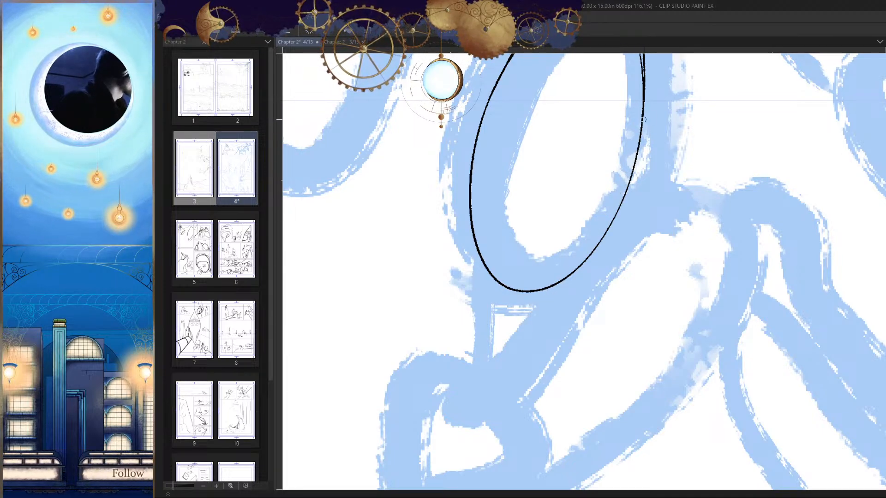
{"action": "left_click_drag", "start_coordinate": [643, 115], "coordinate": [486, 371]}
{"action": "scroll", "coordinate": [489, 407], "scroll_direction": "down", "scroll_amount": 5}
{"action": "scroll", "coordinate": [625, 281], "scroll_direction": "up", "scroll_amount": 6}
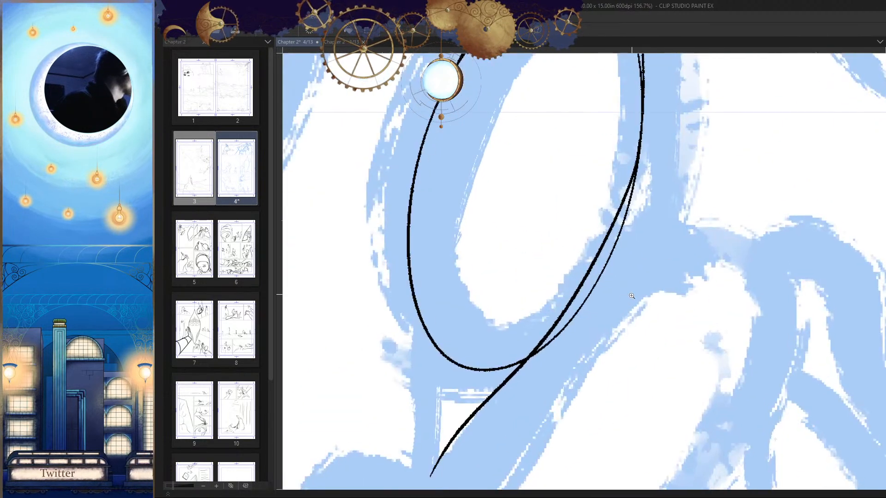
{"action": "key", "text": "ctrl+z"}
Step: Ink the jaw line from the side facing the cloaked figure to the chin, redrawing it until it curves smoothly
{"action": "scroll", "coordinate": [624, 281], "scroll_direction": "down", "scroll_amount": 3}
{"action": "scroll", "coordinate": [651, 140], "scroll_direction": "up", "scroll_amount": 3}
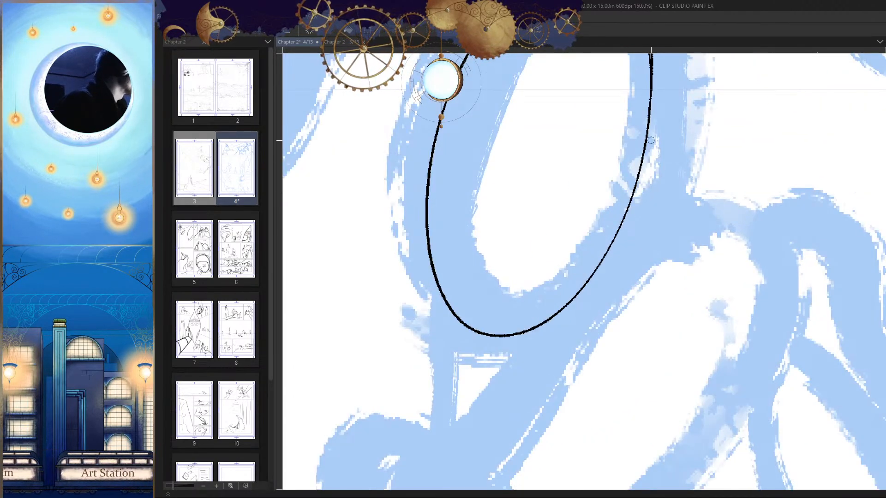
{"action": "left_click_drag", "start_coordinate": [649, 95], "coordinate": [481, 387]}
{"action": "key", "text": "ctrl+z"}
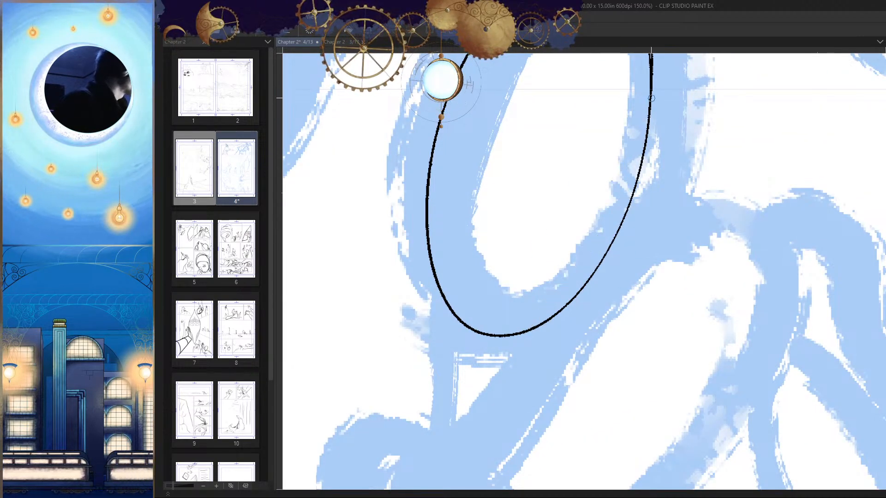
{"action": "left_click_drag", "start_coordinate": [651, 104], "coordinate": [443, 459]}
{"action": "scroll", "coordinate": [711, 355], "scroll_direction": "down", "scroll_amount": 5}
{"action": "scroll", "coordinate": [712, 356], "scroll_direction": "up", "scroll_amount": 5}
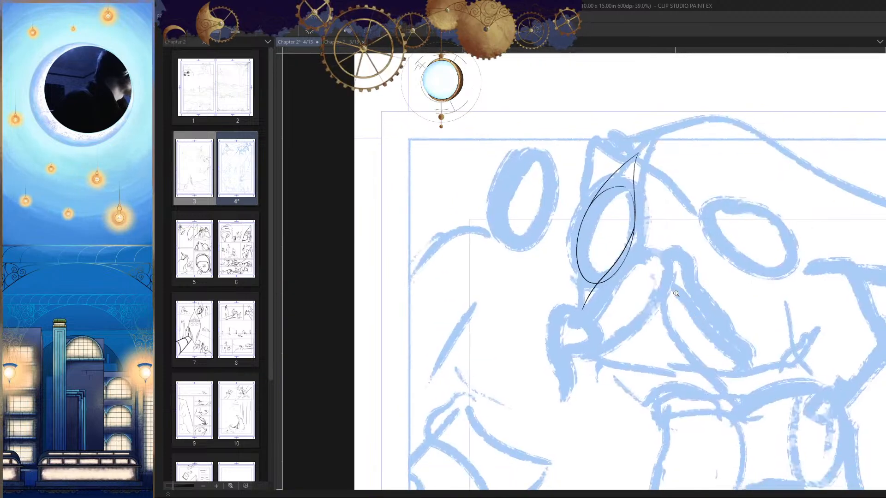
{"action": "left_click_drag", "start_coordinate": [638, 142], "coordinate": [491, 376]}
{"action": "key", "text": "ctrl+z"}
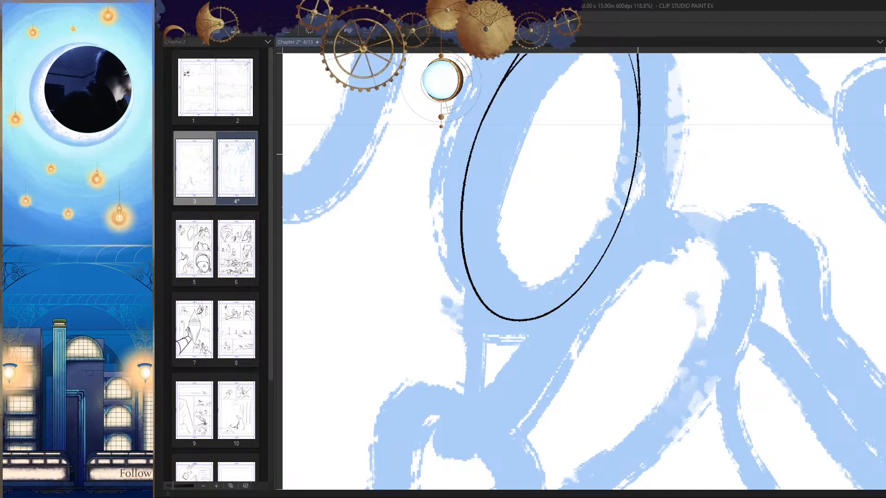
{"action": "mouse_move", "coordinate": [638, 142]}
{"action": "left_mouse_down"}
{"action": "mouse_move", "coordinate": [633, 178]}
{"action": "mouse_move", "coordinate": [481, 366]}
{"action": "left_mouse_up"}
{"action": "key", "text": "ctrl+z"}
{"action": "left_click_drag", "start_coordinate": [637, 147], "coordinate": [493, 382]}
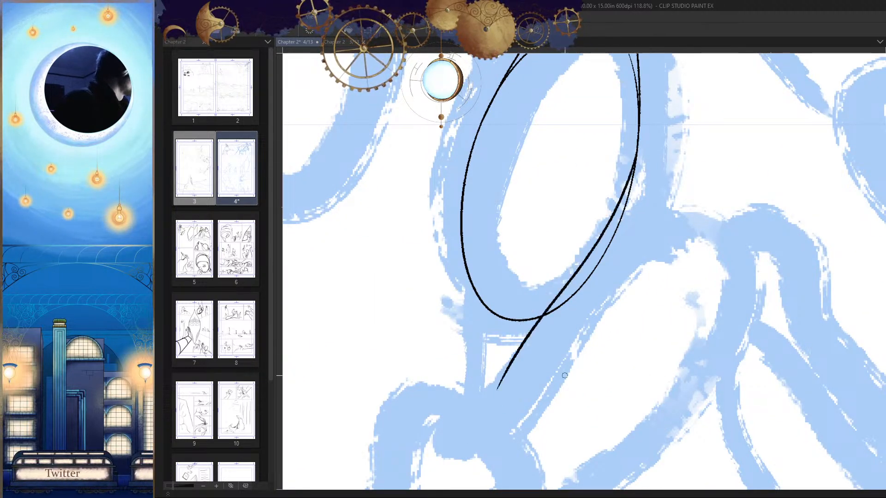
{"action": "scroll", "coordinate": [545, 298], "scroll_direction": "down", "scroll_amount": 6}
{"action": "scroll", "coordinate": [546, 298], "scroll_direction": "up", "scroll_amount": 5}
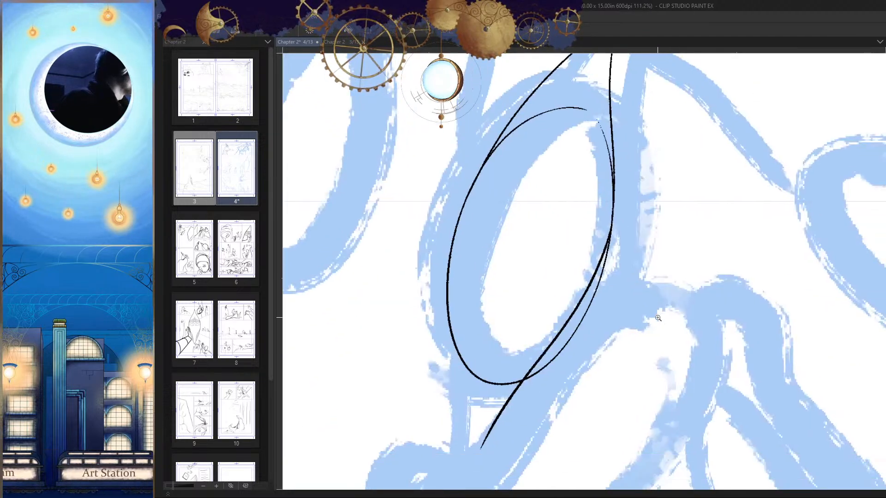
{"action": "mouse_move", "coordinate": [658, 318]}
{"action": "left_mouse_down"}
{"action": "mouse_move", "coordinate": [669, 243]}
{"action": "mouse_move", "coordinate": [644, 240]}
{"action": "left_mouse_up"}
{"action": "key", "text": "ctrl+z"}
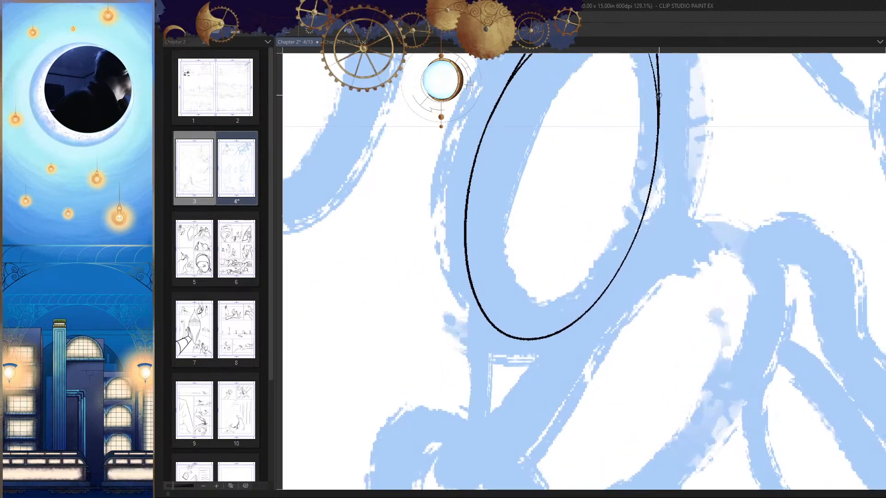
{"action": "left_click_drag", "start_coordinate": [658, 95], "coordinate": [489, 421]}
{"action": "scroll", "coordinate": [677, 277], "scroll_direction": "down", "scroll_amount": 5}
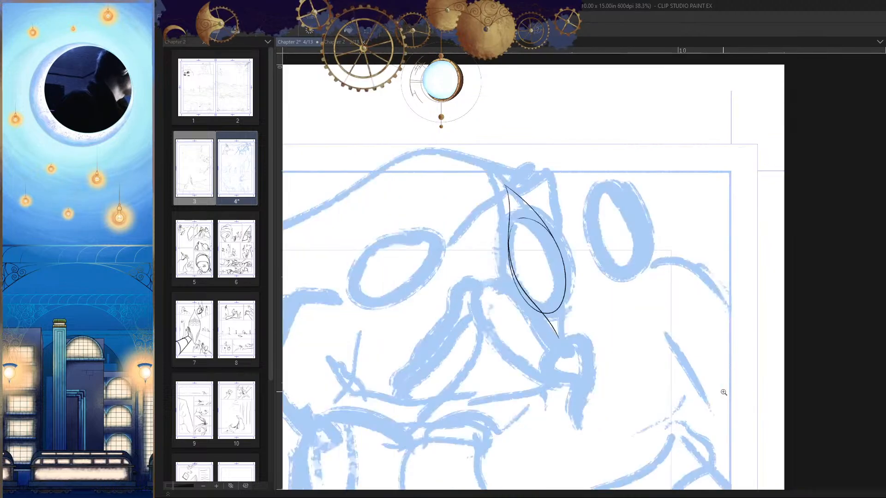
Step: Ink the opposite jaw line from the ellipse's far side down towards the chin, redrawing it until it tapers inward
{"action": "key", "text": "h"}
{"action": "left_click_drag", "start_coordinate": [627, 334], "coordinate": [611, 316]}
{"action": "mouse_move", "coordinate": [629, 233]}
{"action": "left_mouse_down"}
{"action": "mouse_move", "coordinate": [635, 265]}
{"action": "mouse_move", "coordinate": [625, 237]}
{"action": "left_mouse_up"}
{"action": "left_click_drag", "start_coordinate": [689, 304], "coordinate": [586, 284]}
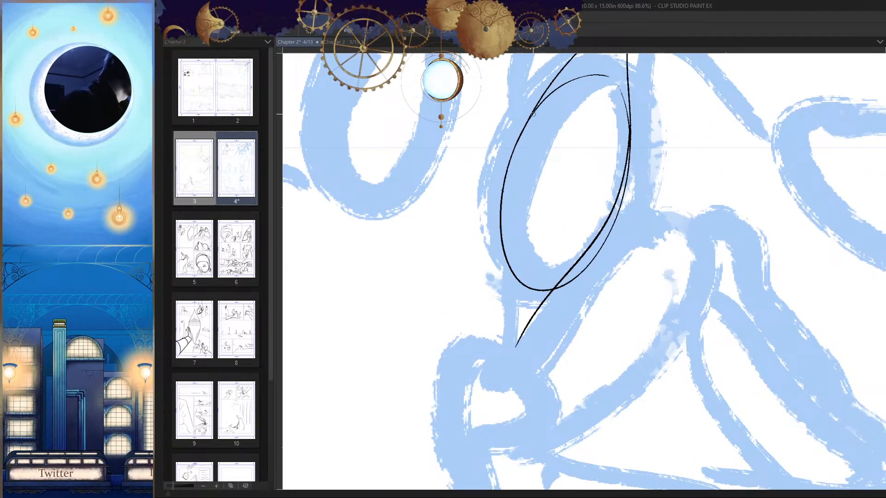
{"action": "left_click", "coordinate": [538, 172]}
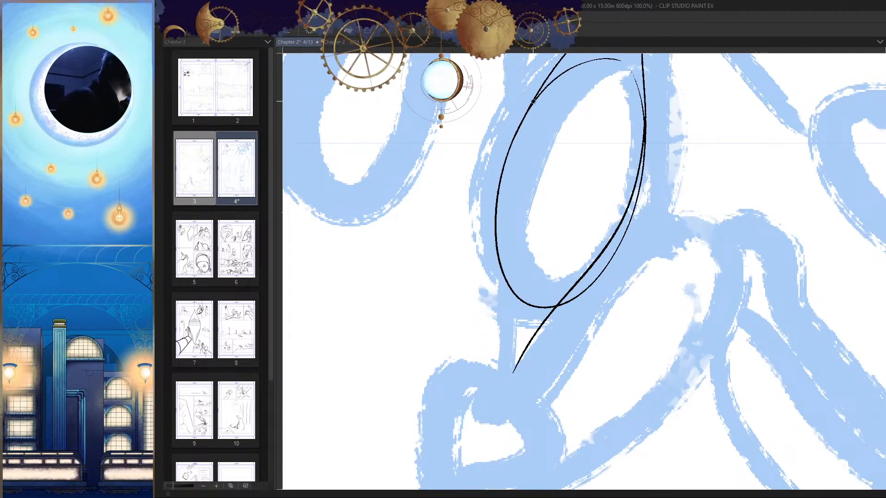
{"action": "mouse_move", "coordinate": [533, 104]}
{"action": "left_mouse_down"}
{"action": "mouse_move", "coordinate": [503, 258]}
{"action": "mouse_move", "coordinate": [511, 334]}
{"action": "left_mouse_up"}
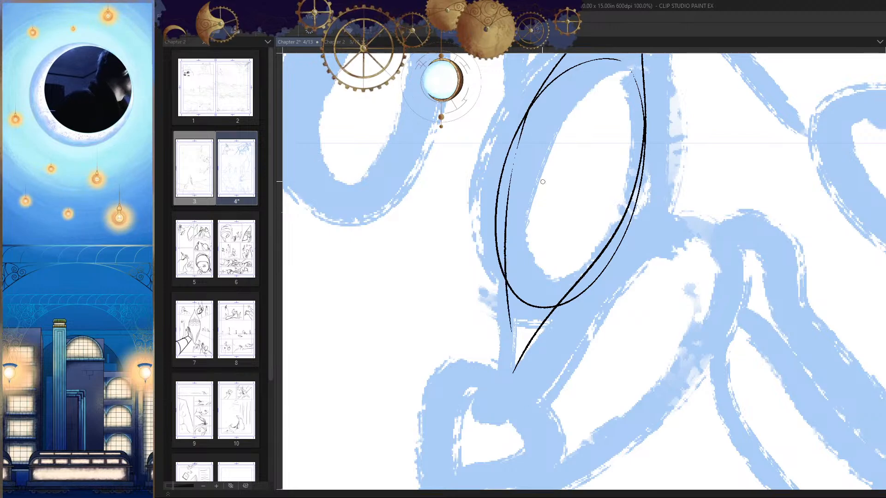
{"action": "key", "text": "ctrl+z"}
{"action": "left_click_drag", "start_coordinate": [531, 104], "coordinate": [511, 344]}
{"action": "key", "text": "ctrl+z"}
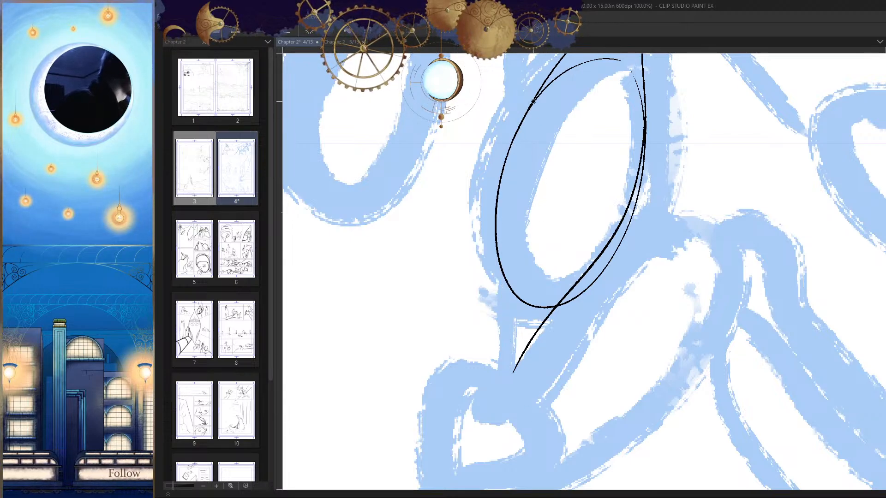
{"action": "left_click_drag", "start_coordinate": [532, 102], "coordinate": [513, 355]}
Step: Extend the far-side jaw line until both jaw lines meet in a sharp chin, checking the shape in a flipped view
{"action": "mouse_move", "coordinate": [610, 330]}
{"action": "left_mouse_down"}
{"action": "mouse_move", "coordinate": [538, 337]}
{"action": "mouse_move", "coordinate": [671, 400]}
{"action": "left_mouse_up"}
{"action": "key", "text": "h"}
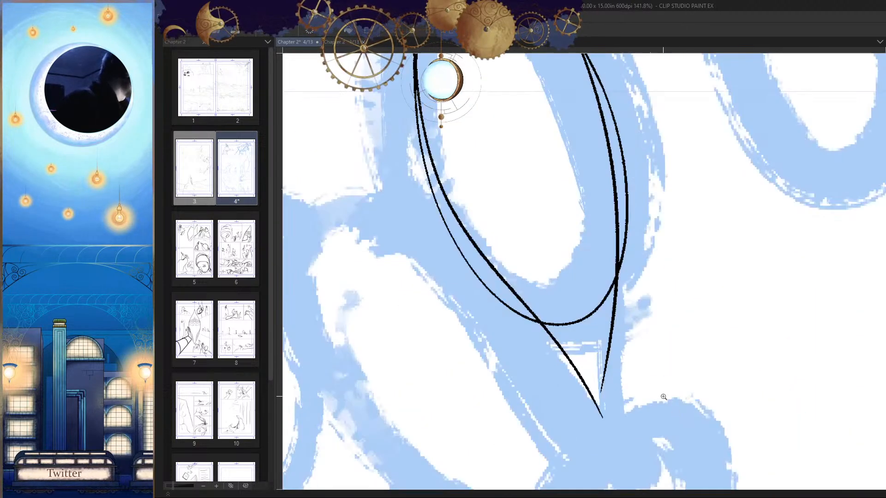
{"action": "key", "text": "h"}
{"action": "mouse_move", "coordinate": [594, 397]}
{"action": "left_mouse_down"}
{"action": "mouse_move", "coordinate": [587, 309]}
{"action": "mouse_move", "coordinate": [673, 318]}
{"action": "left_mouse_up"}
{"action": "mouse_move", "coordinate": [542, 256]}
{"action": "left_mouse_down"}
{"action": "mouse_move", "coordinate": [554, 354]}
{"action": "mouse_move", "coordinate": [701, 383]}
{"action": "mouse_move", "coordinate": [690, 360]}
{"action": "left_mouse_up"}
{"action": "left_click_drag", "start_coordinate": [606, 347], "coordinate": [593, 288]}
{"action": "key", "text": "h"}
{"action": "left_click_drag", "start_coordinate": [592, 289], "coordinate": [568, 377]}
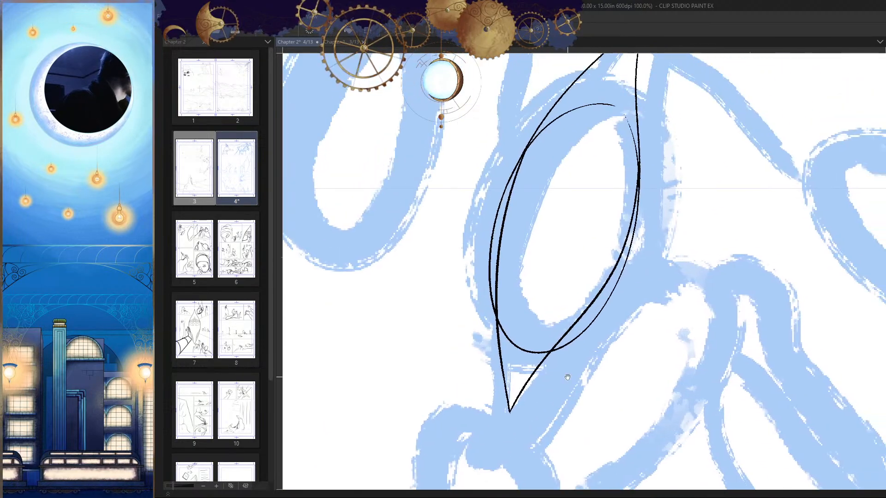
Step: Erase the ellipse outline outside the far-side jaw line, from their upper junction down along the head
{"action": "left_click_drag", "start_coordinate": [548, 159], "coordinate": [597, 142]}
{"action": "left_click_drag", "start_coordinate": [547, 135], "coordinate": [604, 130]}
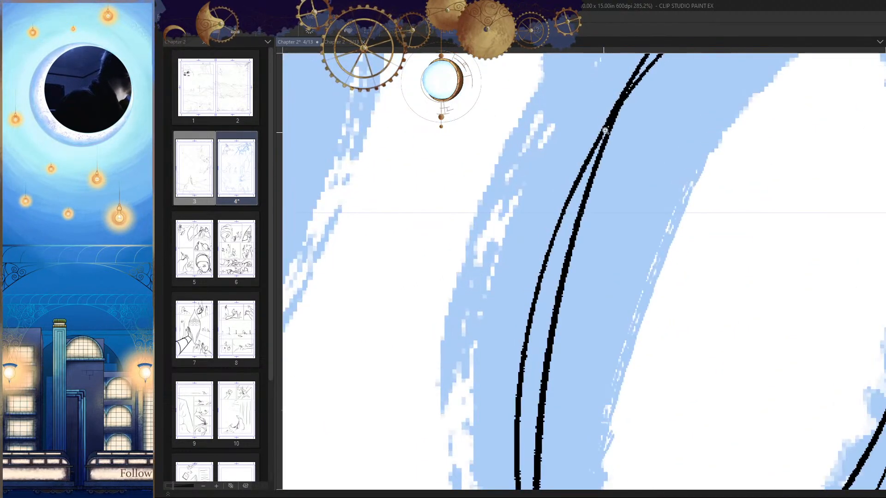
{"action": "left_click_drag", "start_coordinate": [614, 100], "coordinate": [578, 189]}
{"action": "left_click_drag", "start_coordinate": [597, 143], "coordinate": [533, 357]}
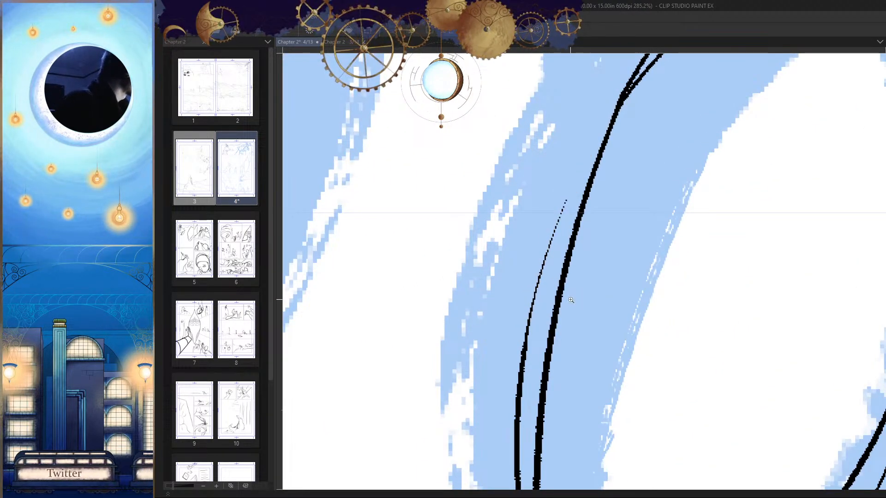
{"action": "left_click_drag", "start_coordinate": [571, 300], "coordinate": [560, 172]}
{"action": "left_click_drag", "start_coordinate": [590, 177], "coordinate": [559, 184]}
{"action": "left_click_drag", "start_coordinate": [549, 118], "coordinate": [527, 266]}
{"action": "left_click_drag", "start_coordinate": [532, 230], "coordinate": [556, 228]}
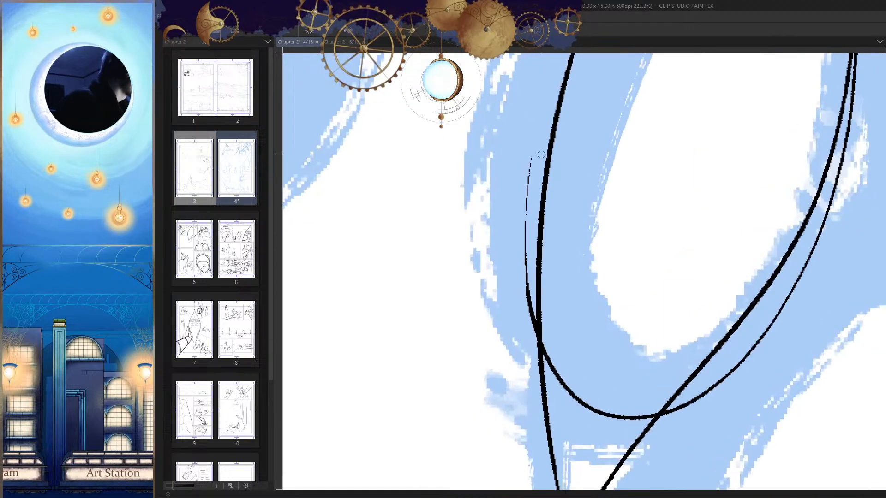
Step: Erase the leftover ellipse stub beside the lower far-side jaw line and check the head in a flipped view
{"action": "mouse_move", "coordinate": [527, 161]}
{"action": "left_mouse_down"}
{"action": "mouse_move", "coordinate": [539, 332]}
{"action": "mouse_move", "coordinate": [569, 335]}
{"action": "left_mouse_up"}
{"action": "left_click_drag", "start_coordinate": [529, 274], "coordinate": [539, 427]}
{"action": "key", "text": "ctrl+z"}
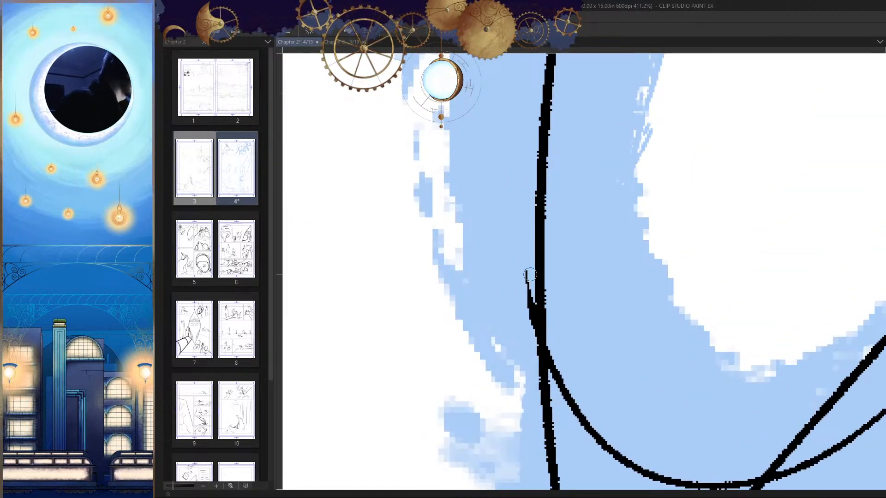
{"action": "mouse_move", "coordinate": [529, 274]}
{"action": "left_mouse_down"}
{"action": "mouse_move", "coordinate": [534, 401]}
{"action": "mouse_move", "coordinate": [532, 337]}
{"action": "mouse_move", "coordinate": [520, 405]}
{"action": "left_mouse_up"}
{"action": "key", "text": "ctrl+z"}
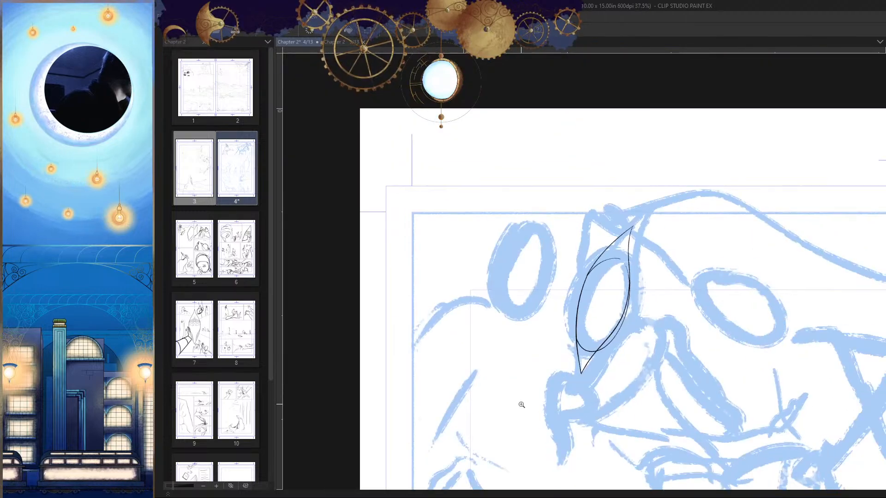
{"action": "key", "text": "h"}
{"action": "key", "text": "h"}
{"action": "left_click_drag", "start_coordinate": [713, 381], "coordinate": [564, 336]}
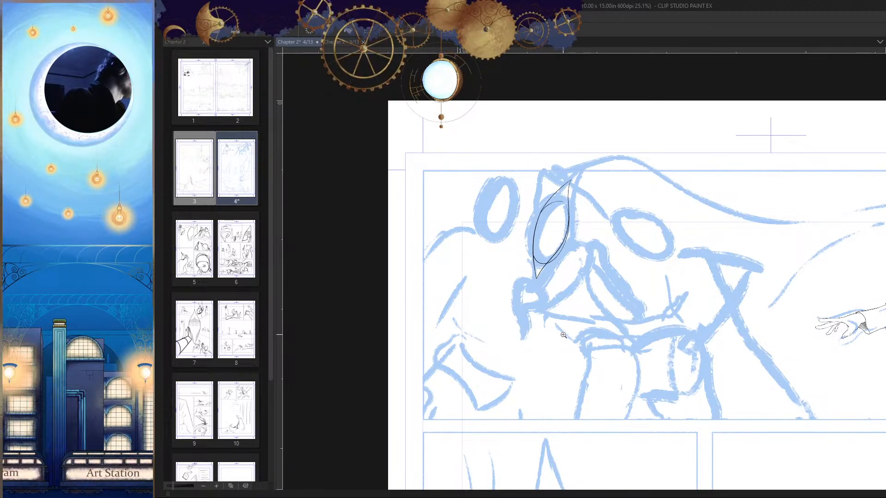
Step: Retrace the curve from the peak down the head's far side with a heavier line that blends into the jaw
{"action": "left_click_drag", "start_coordinate": [575, 202], "coordinate": [595, 202]}
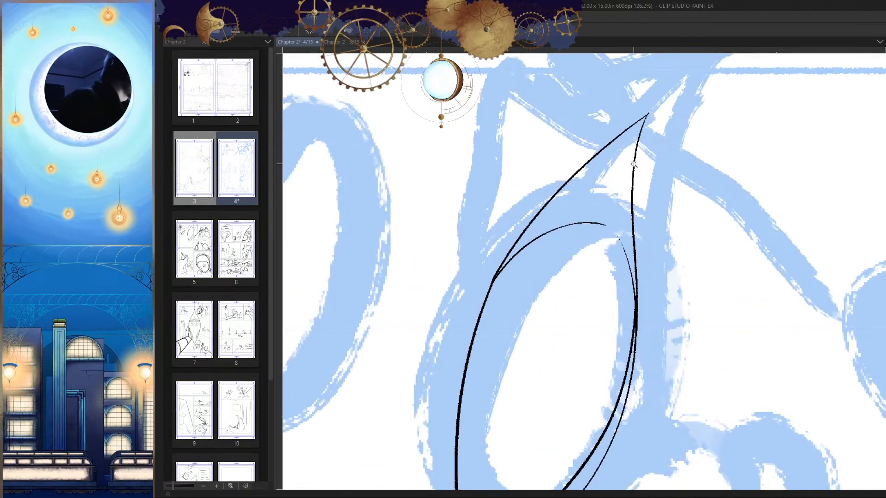
{"action": "left_click_drag", "start_coordinate": [648, 113], "coordinate": [511, 356]}
{"action": "key", "text": "ctrl+z"}
{"action": "left_click_drag", "start_coordinate": [649, 114], "coordinate": [467, 355]}
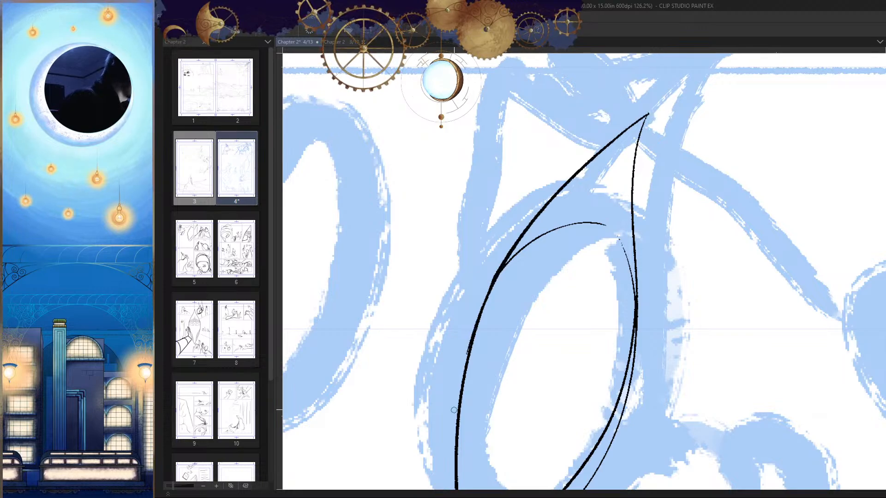
Step: Retrace the head's near-side edge from the peak down past the ellipse junction with a heavier, smoother line
{"action": "key", "text": "ctrl+z"}
{"action": "left_click_drag", "start_coordinate": [649, 114], "coordinate": [481, 345]}
{"action": "key", "text": "ctrl+z"}
{"action": "mouse_move", "coordinate": [648, 114]}
{"action": "left_mouse_down"}
{"action": "mouse_move", "coordinate": [592, 158]}
{"action": "mouse_move", "coordinate": [473, 357]}
{"action": "left_mouse_up"}
{"action": "key", "text": "ctrl+z"}
{"action": "left_click_drag", "start_coordinate": [647, 119], "coordinate": [460, 373]}
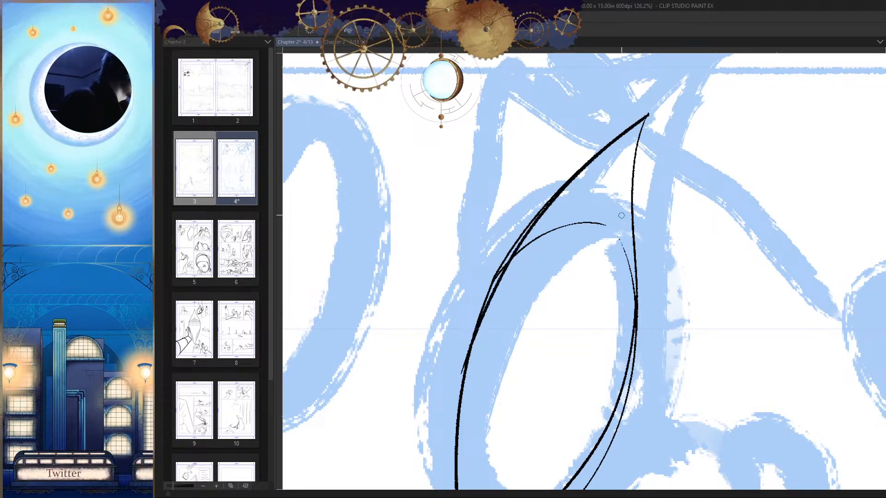
{"action": "key", "text": "ctrl+z"}
{"action": "left_click_drag", "start_coordinate": [648, 115], "coordinate": [464, 376]}
{"action": "scroll", "coordinate": [622, 300], "scroll_direction": "down", "scroll_amount": 2}
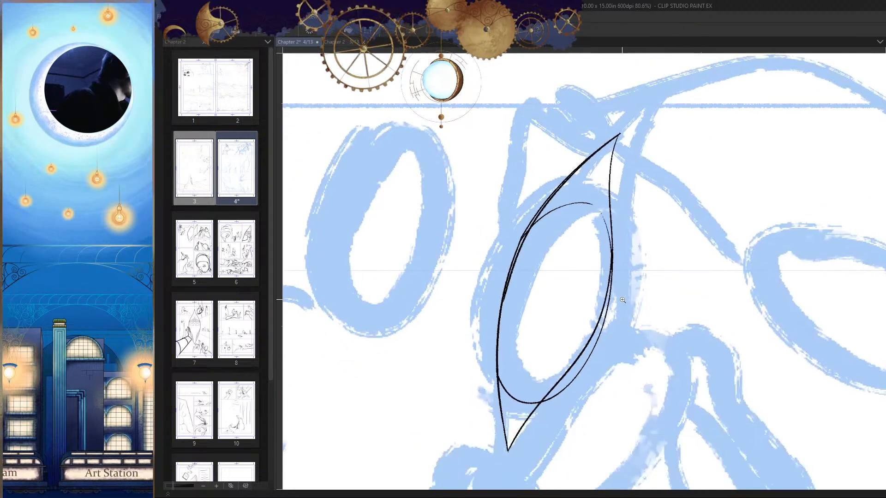
{"action": "key", "text": "ctrl+z"}
{"action": "left_click_drag", "start_coordinate": [574, 207], "coordinate": [614, 170]}
{"action": "mouse_move", "coordinate": [654, 71]}
{"action": "left_mouse_down"}
{"action": "mouse_move", "coordinate": [644, 100]}
{"action": "mouse_move", "coordinate": [410, 404]}
{"action": "left_mouse_up"}
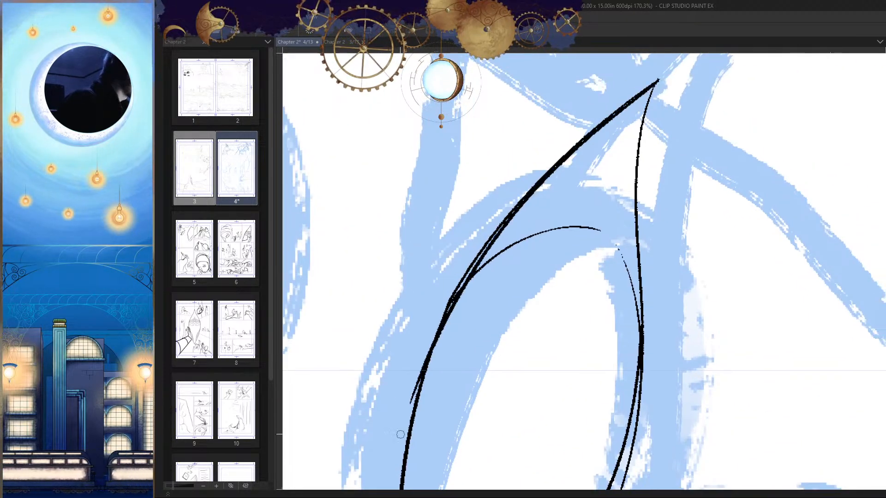
Step: Erase the stray line tail beside the near-side edge so the retraced line merges into the lower curve
{"action": "scroll", "coordinate": [554, 282], "scroll_direction": "up", "scroll_amount": 4}
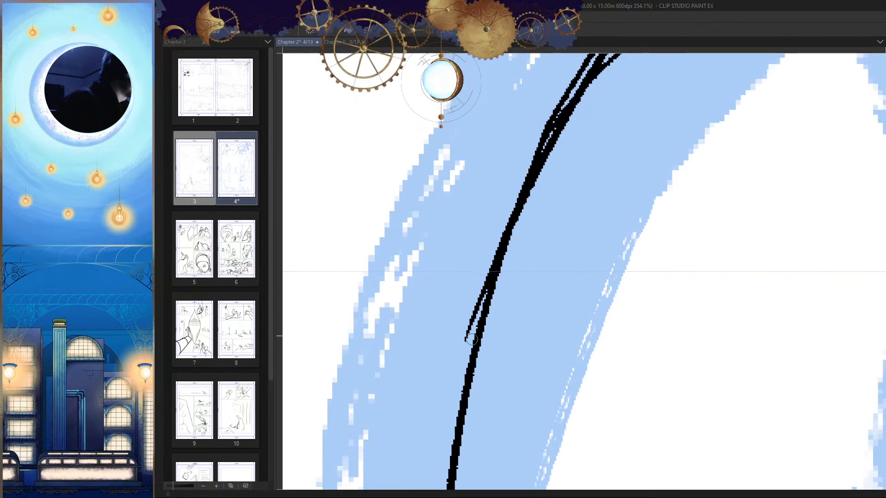
{"action": "mouse_move", "coordinate": [504, 221]}
{"action": "left_mouse_down"}
{"action": "mouse_move", "coordinate": [446, 392]}
{"action": "mouse_move", "coordinate": [471, 329]}
{"action": "left_mouse_up"}
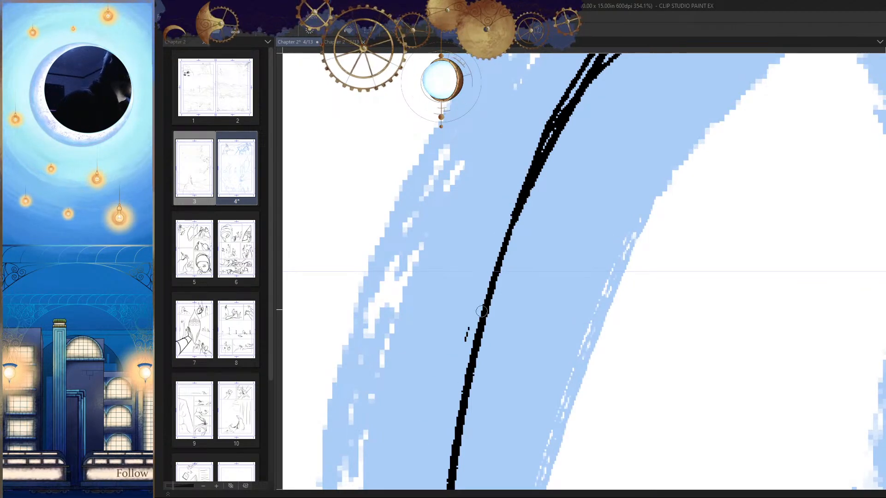
{"action": "key", "text": "ctrl+z"}
{"action": "left_click_drag", "start_coordinate": [514, 199], "coordinate": [427, 449]}
{"action": "left_click_drag", "start_coordinate": [499, 258], "coordinate": [430, 410]}
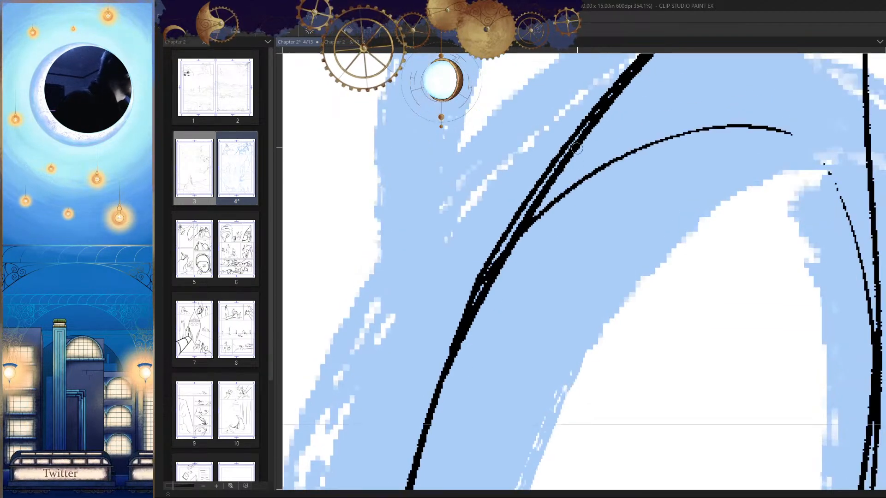
Step: Erase the doubled outer strand of the near-side edge around the upper ellipse junction, leaving one clean line
{"action": "left_click_drag", "start_coordinate": [573, 135], "coordinate": [440, 394]}
{"action": "key", "text": "ctrl+z"}
{"action": "left_click_drag", "start_coordinate": [570, 137], "coordinate": [442, 384]}
{"action": "left_click_drag", "start_coordinate": [512, 232], "coordinate": [432, 403]}
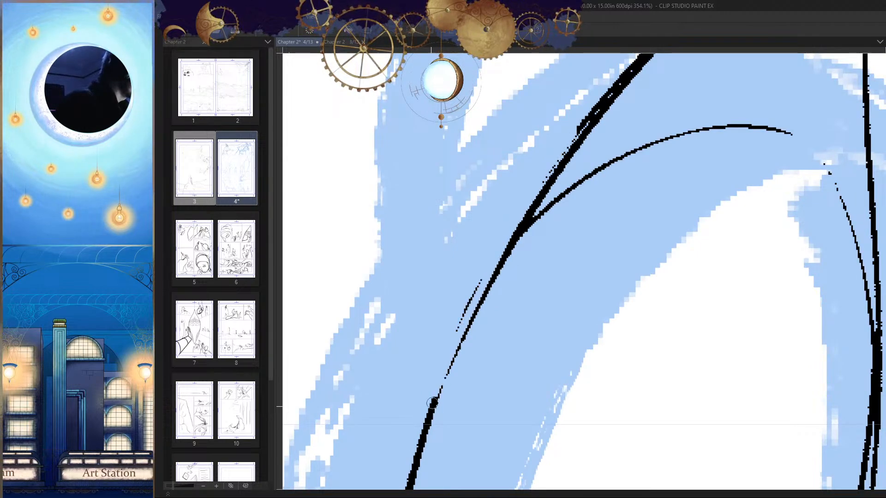
{"action": "key", "text": "ctrl+z"}
{"action": "left_click_drag", "start_coordinate": [500, 240], "coordinate": [455, 400]}
{"action": "key", "text": "ctrl+z"}
{"action": "left_click_drag", "start_coordinate": [502, 243], "coordinate": [428, 417]}
Step: Trim the outer side of the near-side edge just below the ellipse junction to soften its kink
{"action": "left_click_drag", "start_coordinate": [433, 434], "coordinate": [467, 344]}
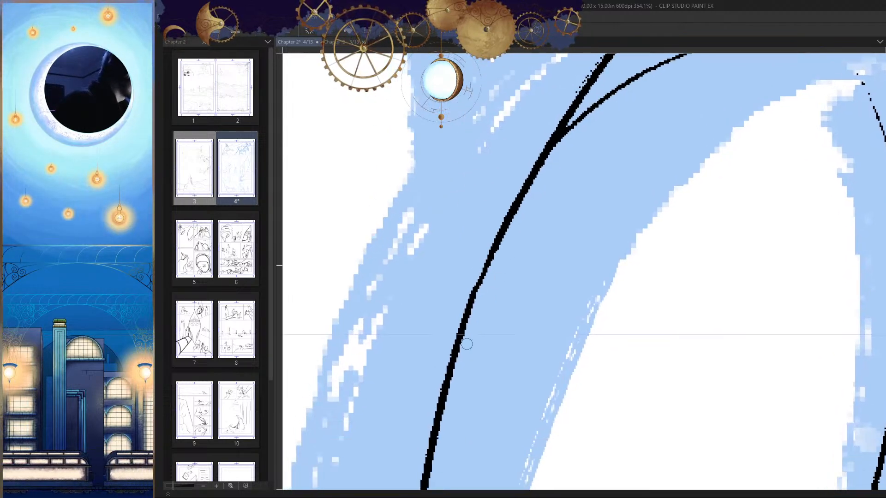
{"action": "left_click_drag", "start_coordinate": [485, 249], "coordinate": [444, 384]}
{"action": "left_click_drag", "start_coordinate": [434, 480], "coordinate": [451, 372]}
{"action": "key", "text": "ctrl+z"}
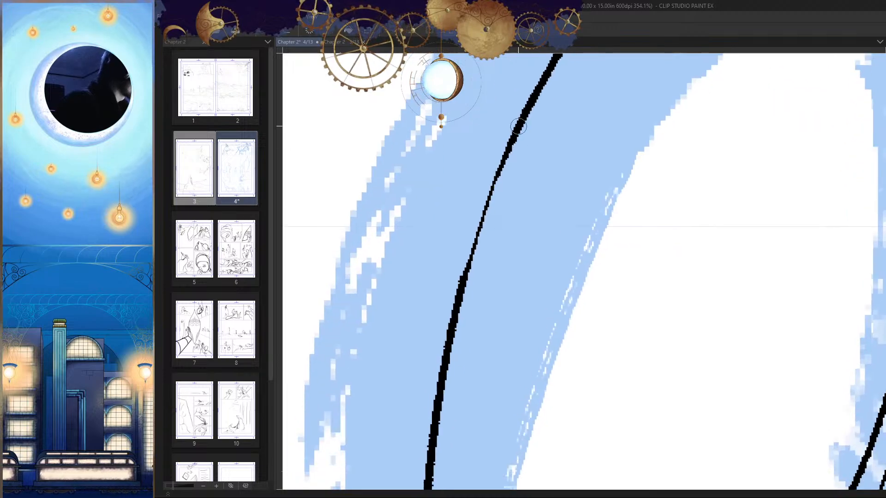
Step: Retrace the thinned stretch of the near-side edge with a smooth stroke and check the head in a flipped view
{"action": "left_click_drag", "start_coordinate": [523, 121], "coordinate": [428, 417]}
{"action": "key", "text": "ctrl+z"}
{"action": "mouse_move", "coordinate": [525, 114]}
{"action": "left_mouse_down"}
{"action": "mouse_move", "coordinate": [474, 227]}
{"action": "mouse_move", "coordinate": [456, 342]}
{"action": "left_mouse_up"}
{"action": "key", "text": "ctrl+z"}
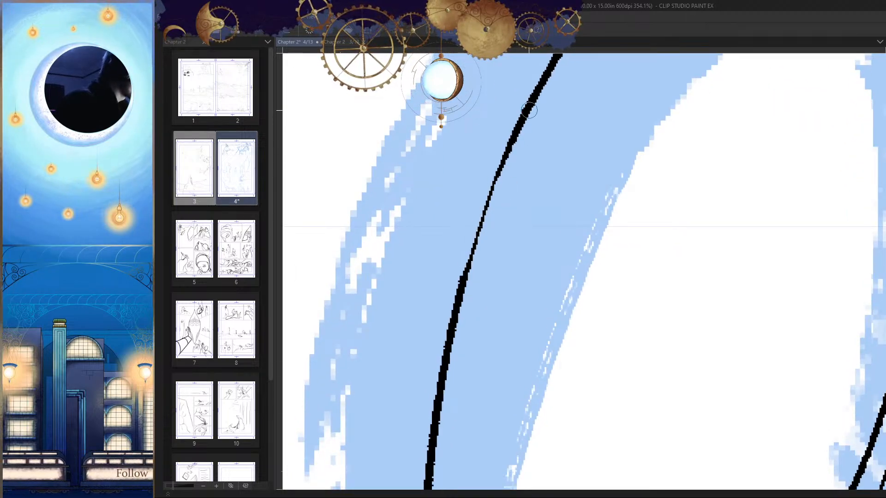
{"action": "left_click_drag", "start_coordinate": [525, 115], "coordinate": [443, 398]}
{"action": "left_click_drag", "start_coordinate": [526, 262], "coordinate": [583, 369]}
{"action": "key", "text": "h"}
{"action": "key", "text": "h"}
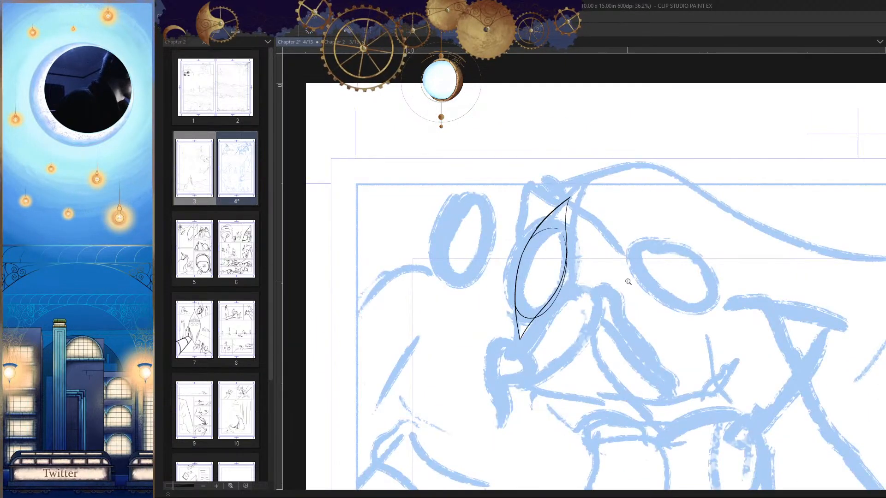
Step: Slim the near-side edge between the peak and the ellipse junction, and compare the head in normal and flipped views
{"action": "left_click_drag", "start_coordinate": [548, 222], "coordinate": [588, 177]}
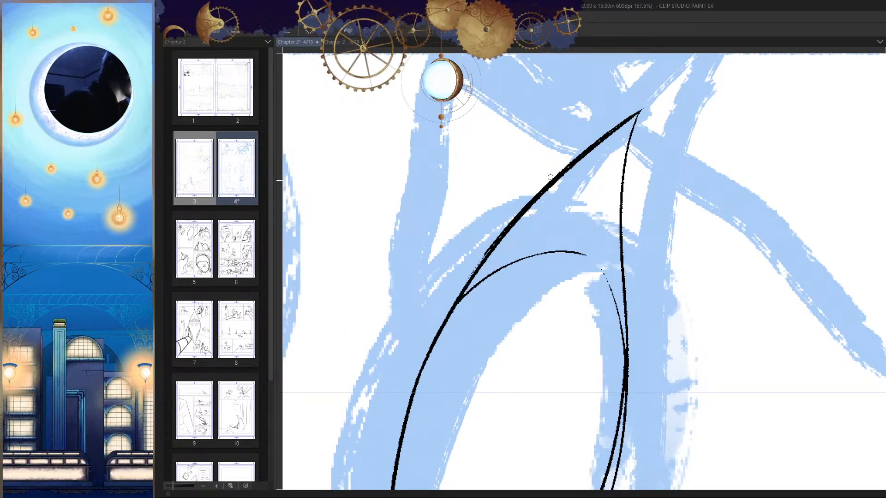
{"action": "key", "text": "ctrl+z"}
{"action": "left_click_drag", "start_coordinate": [583, 186], "coordinate": [595, 175]}
{"action": "left_click_drag", "start_coordinate": [665, 77], "coordinate": [401, 370]}
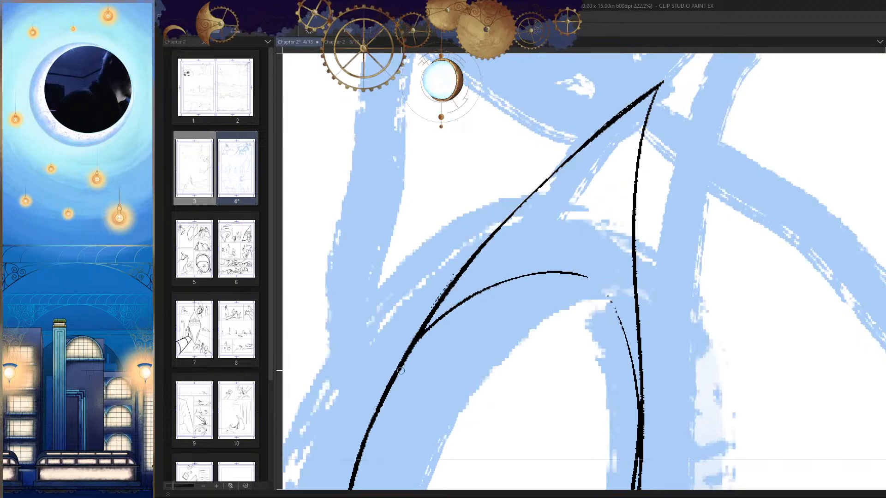
{"action": "mouse_move", "coordinate": [541, 278]}
{"action": "left_mouse_down"}
{"action": "mouse_move", "coordinate": [502, 325]}
{"action": "mouse_move", "coordinate": [634, 231]}
{"action": "left_mouse_up"}
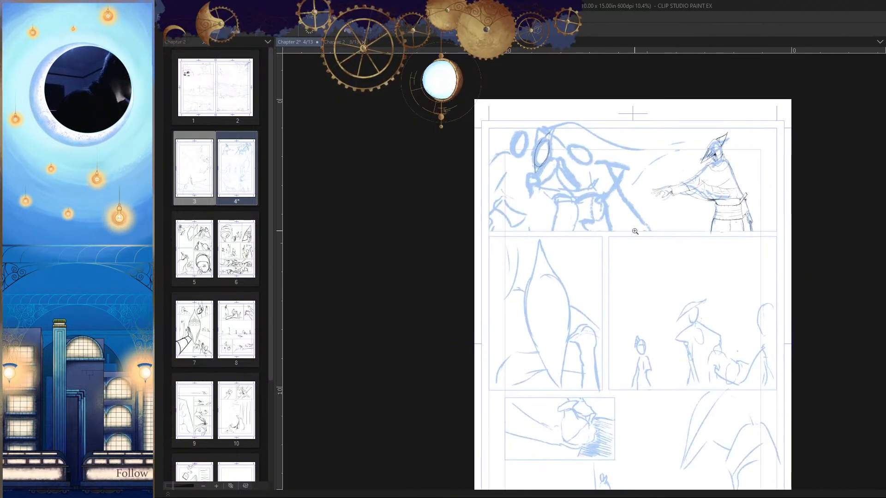
{"action": "key", "text": "h"}
{"action": "left_click_drag", "start_coordinate": [626, 160], "coordinate": [706, 176]}
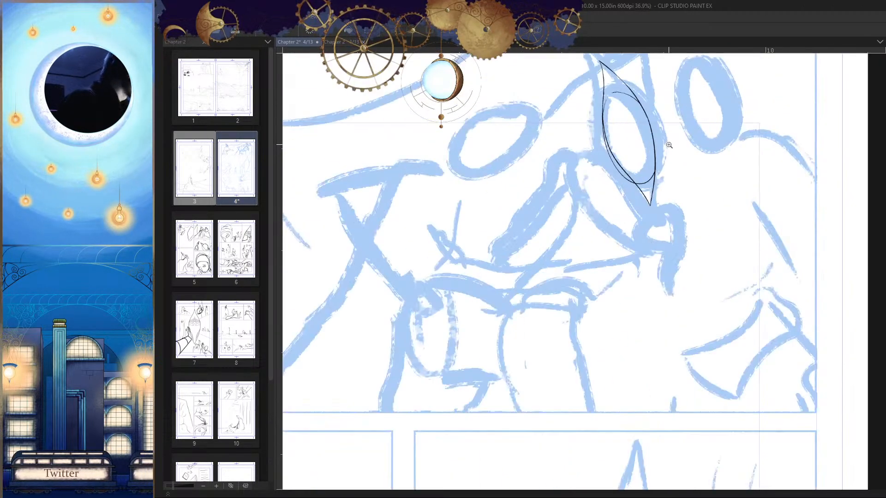
{"action": "key", "text": "h"}
{"action": "left_click_drag", "start_coordinate": [572, 97], "coordinate": [568, 187]}
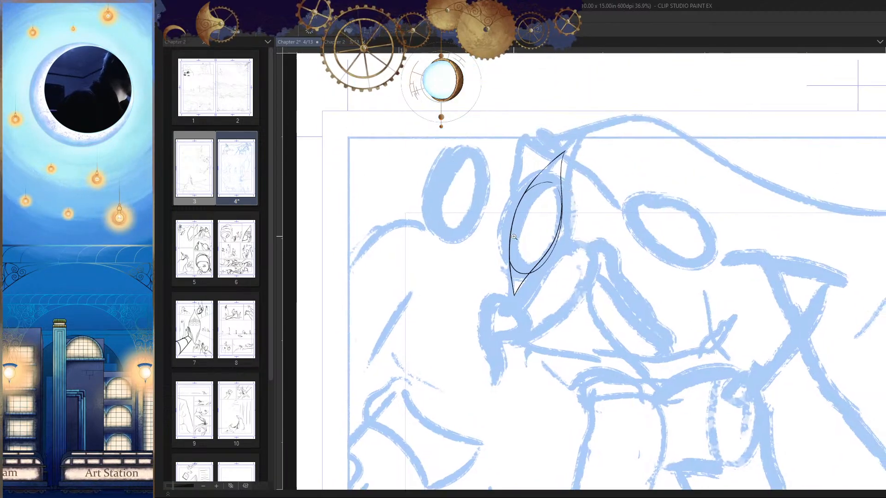
Step: Erase the ellipse's bottom arc between the two jaw lines, starting from the near-side jaw line
{"action": "left_click_drag", "start_coordinate": [509, 266], "coordinate": [555, 249]}
{"action": "left_click_drag", "start_coordinate": [512, 221], "coordinate": [525, 302]}
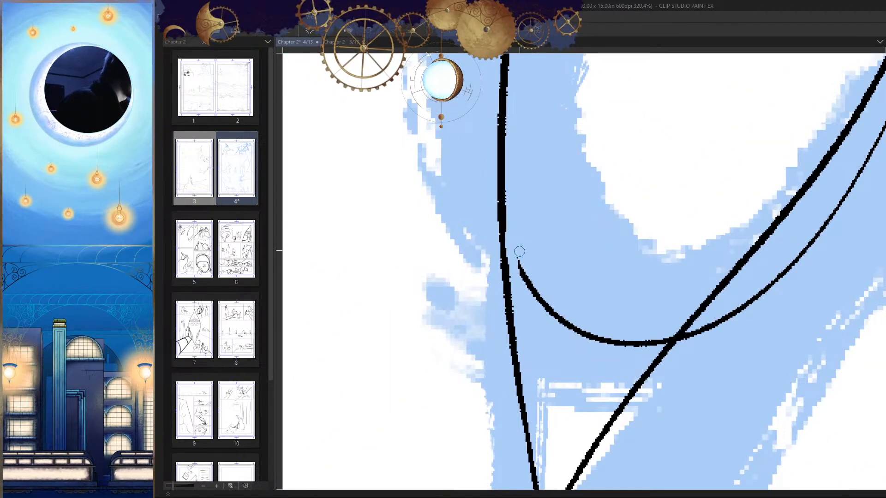
{"action": "key", "text": "h"}
{"action": "mouse_move", "coordinate": [635, 335]}
{"action": "left_mouse_down"}
{"action": "mouse_move", "coordinate": [637, 258]}
{"action": "mouse_move", "coordinate": [625, 258]}
{"action": "left_mouse_up"}
{"action": "mouse_move", "coordinate": [618, 236]}
{"action": "left_mouse_down"}
{"action": "mouse_move", "coordinate": [605, 231]}
{"action": "mouse_move", "coordinate": [577, 255]}
{"action": "mouse_move", "coordinate": [465, 267]}
{"action": "left_mouse_up"}
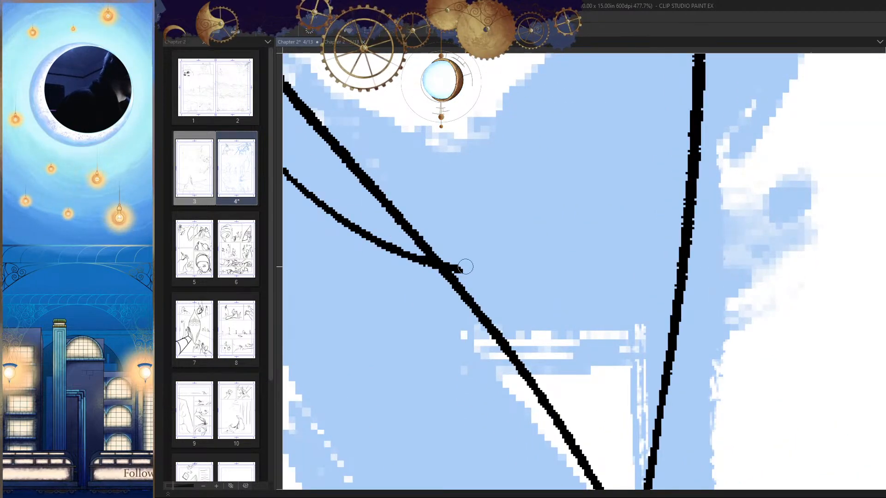
Step: Trim the leftover ellipse stub where it crosses the far-side jaw line
{"action": "key", "text": "h"}
{"action": "scroll", "coordinate": [650, 259], "scroll_direction": "up", "scroll_amount": 2}
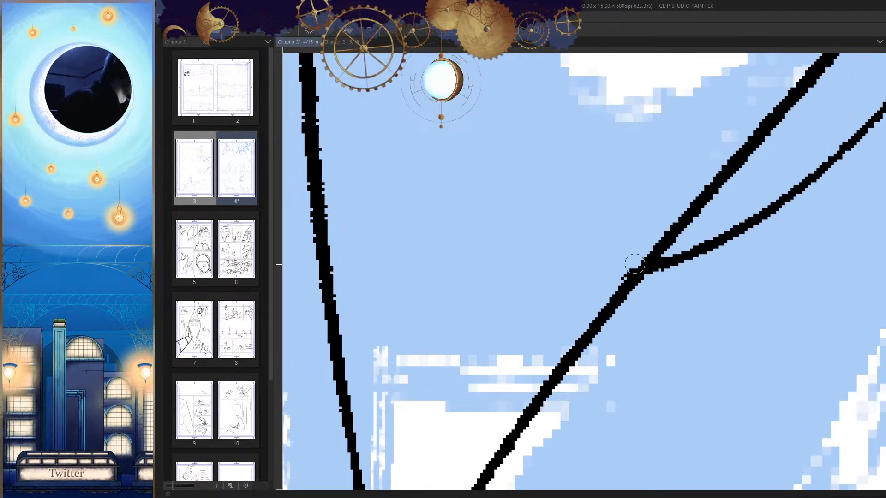
{"action": "left_click_drag", "start_coordinate": [635, 264], "coordinate": [624, 278]}
{"action": "left_click_drag", "start_coordinate": [630, 292], "coordinate": [572, 300]}
{"action": "mouse_move", "coordinate": [693, 210]}
{"action": "left_mouse_down"}
{"action": "mouse_move", "coordinate": [582, 251]}
{"action": "mouse_move", "coordinate": [582, 275]}
{"action": "mouse_move", "coordinate": [598, 194]}
{"action": "mouse_move", "coordinate": [629, 191]}
{"action": "mouse_move", "coordinate": [557, 340]}
{"action": "left_mouse_up"}
{"action": "key", "text": "ctrl+z"}
Step: Erase the remaining ellipse arc outside the far-side jaw line, down to the last stray specks near the chin
{"action": "left_click_drag", "start_coordinate": [587, 169], "coordinate": [566, 391]}
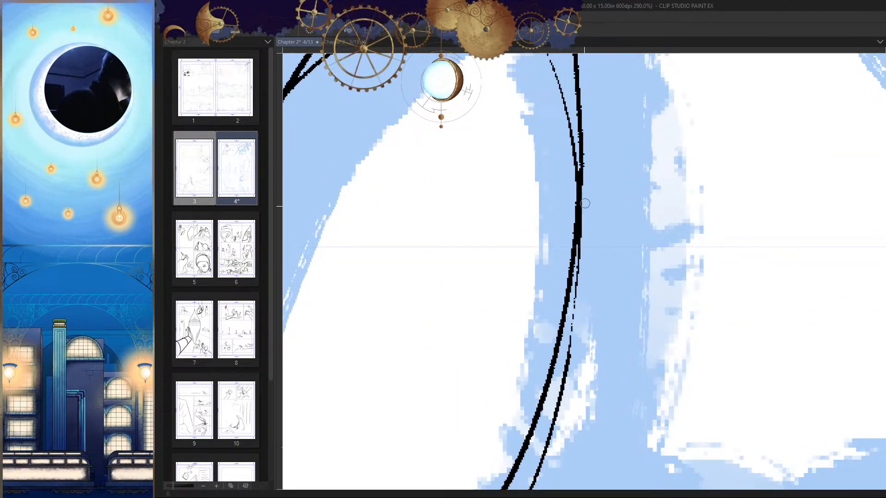
{"action": "left_click_drag", "start_coordinate": [585, 203], "coordinate": [574, 322]}
{"action": "left_click_drag", "start_coordinate": [572, 408], "coordinate": [627, 239]}
{"action": "left_click_drag", "start_coordinate": [629, 161], "coordinate": [572, 347]}
{"action": "left_click_drag", "start_coordinate": [593, 269], "coordinate": [627, 203]}
{"action": "left_click_drag", "start_coordinate": [660, 101], "coordinate": [596, 287]}
{"action": "left_click_drag", "start_coordinate": [591, 337], "coordinate": [677, 191]}
{"action": "left_click_drag", "start_coordinate": [684, 138], "coordinate": [530, 325]}
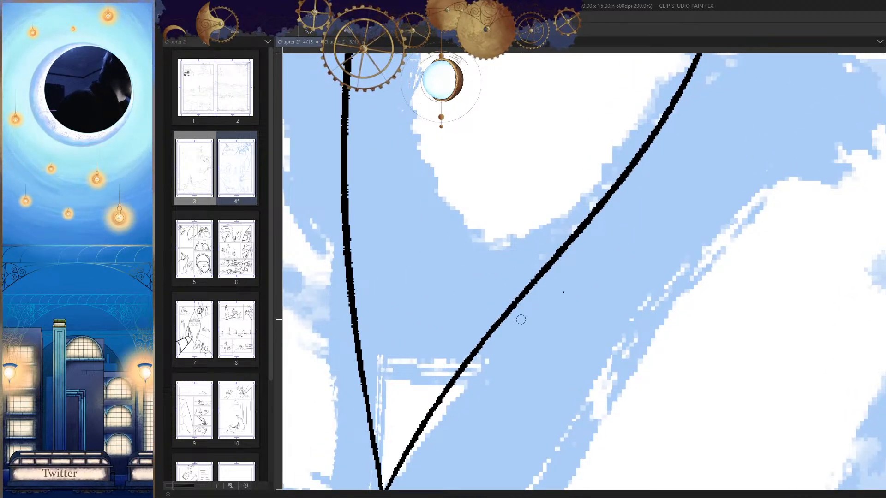
{"action": "left_click_drag", "start_coordinate": [602, 292], "coordinate": [540, 306]}
Step: Erase the thin ellipse remnant just inside the upper far-side edge, working in a flipped view
{"action": "key", "text": "h"}
{"action": "left_click_drag", "start_coordinate": [570, 233], "coordinate": [617, 235]}
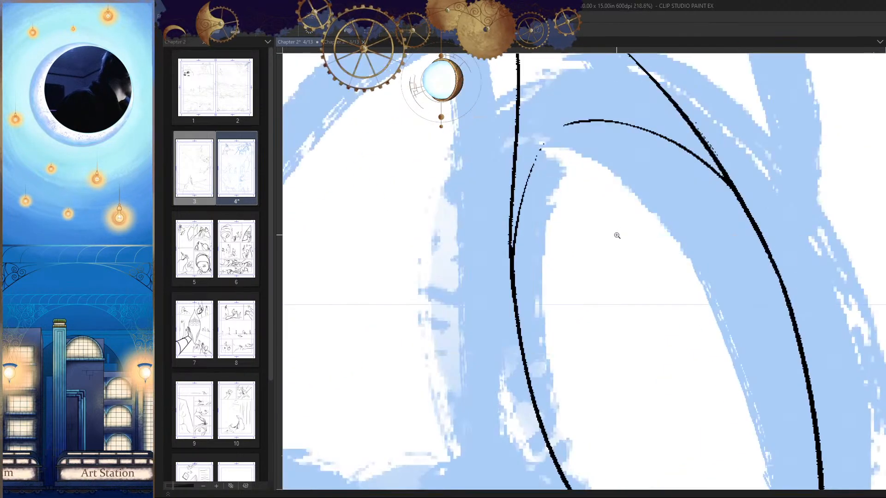
{"action": "left_click_drag", "start_coordinate": [548, 164], "coordinate": [534, 337]}
{"action": "key", "text": "ctrl+z"}
{"action": "left_click_drag", "start_coordinate": [529, 202], "coordinate": [543, 194]}
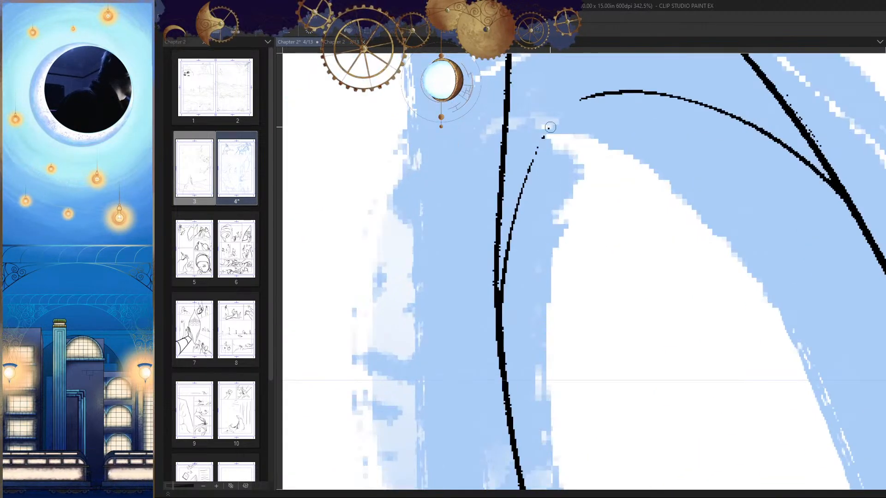
{"action": "left_click_drag", "start_coordinate": [544, 143], "coordinate": [505, 346]}
{"action": "key", "text": "ctrl+z"}
{"action": "left_click_drag", "start_coordinate": [553, 121], "coordinate": [507, 287]}
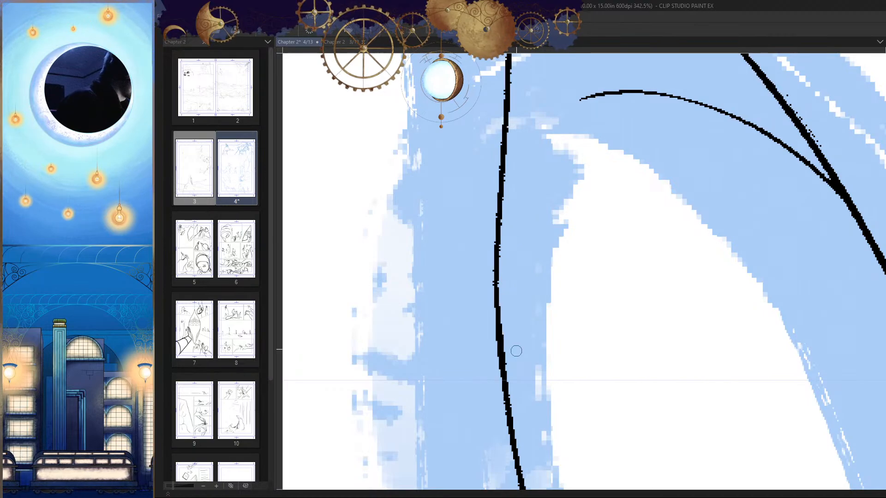
Step: Erase the ellipse's top arc inside the head up to where it joins the near-side edge
{"action": "key", "text": "h"}
{"action": "mouse_move", "coordinate": [599, 113]}
{"action": "left_mouse_down"}
{"action": "mouse_move", "coordinate": [630, 197]}
{"action": "mouse_move", "coordinate": [553, 178]}
{"action": "mouse_move", "coordinate": [406, 242]}
{"action": "left_mouse_up"}
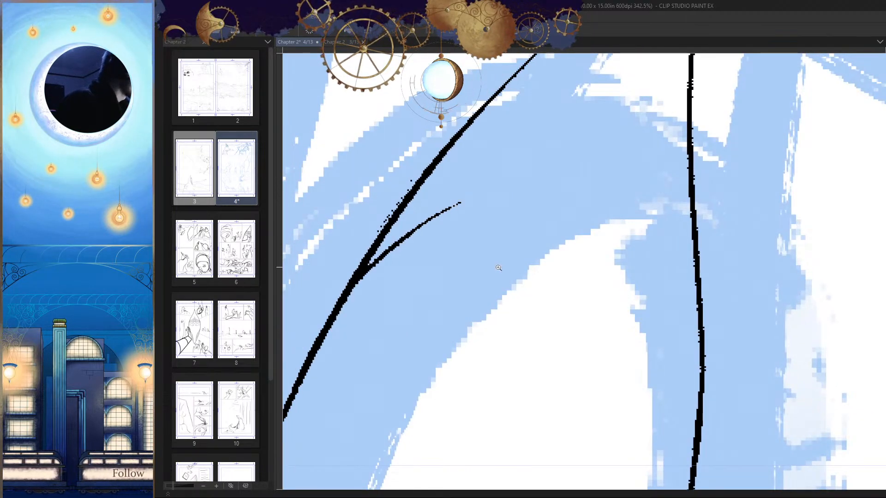
{"action": "mouse_move", "coordinate": [575, 250]}
{"action": "left_mouse_down"}
{"action": "mouse_move", "coordinate": [526, 243]}
{"action": "mouse_move", "coordinate": [574, 240]}
{"action": "left_mouse_up"}
{"action": "mouse_move", "coordinate": [600, 206]}
{"action": "left_mouse_down"}
{"action": "mouse_move", "coordinate": [570, 219]}
{"action": "mouse_move", "coordinate": [512, 300]}
{"action": "left_mouse_up"}
{"action": "left_click_drag", "start_coordinate": [525, 251], "coordinate": [502, 288]}
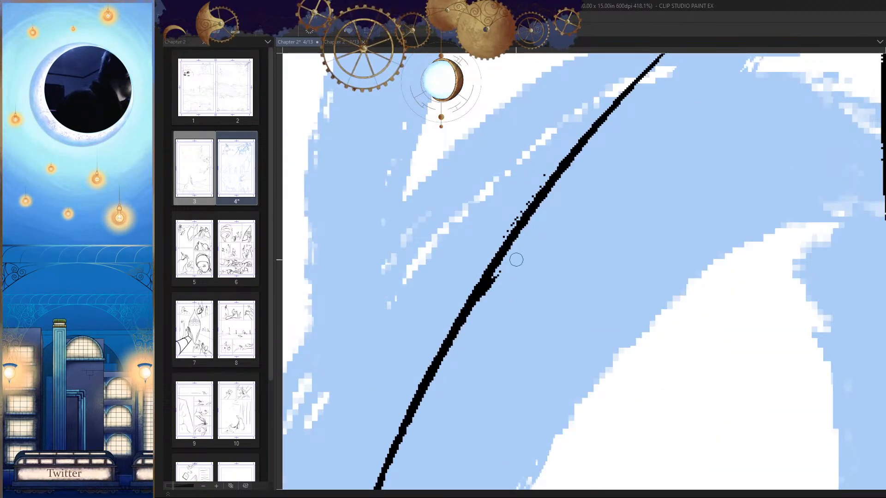
{"action": "left_click_drag", "start_coordinate": [536, 331], "coordinate": [470, 335]}
{"action": "left_click_drag", "start_coordinate": [622, 374], "coordinate": [620, 299]}
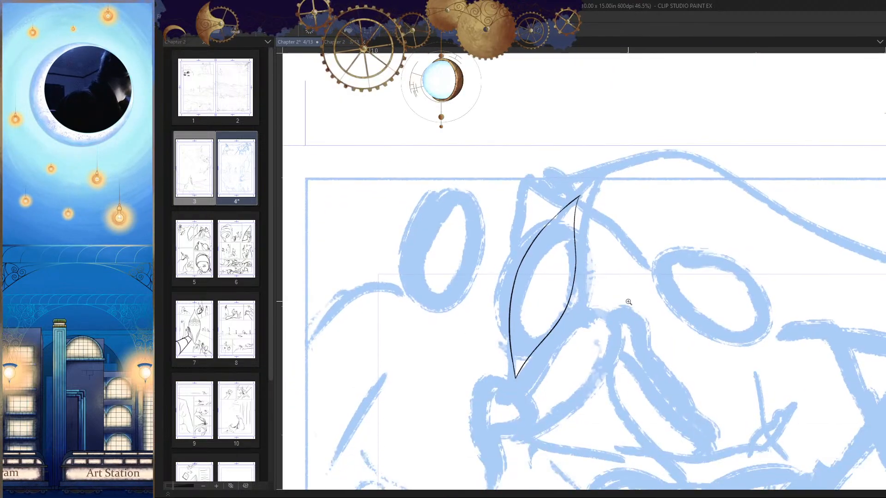
Step: Try several heavier strokes down the far-side edge from the peak
{"action": "left_click_drag", "start_coordinate": [569, 214], "coordinate": [622, 222]}
{"action": "mouse_move", "coordinate": [599, 102]}
{"action": "left_mouse_down"}
{"action": "mouse_move", "coordinate": [549, 238]}
{"action": "mouse_move", "coordinate": [544, 440]}
{"action": "left_mouse_up"}
{"action": "key", "text": "ctrl+z"}
{"action": "left_click_drag", "start_coordinate": [603, 139], "coordinate": [534, 374]}
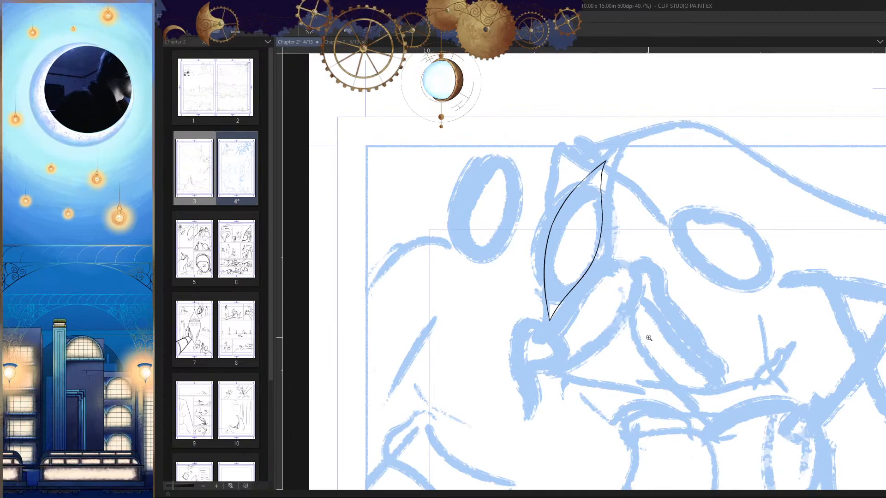
{"action": "left_click_drag", "start_coordinate": [603, 183], "coordinate": [648, 180]}
{"action": "mouse_move", "coordinate": [611, 146]}
{"action": "left_mouse_down"}
{"action": "mouse_move", "coordinate": [565, 188]}
{"action": "mouse_move", "coordinate": [588, 169]}
{"action": "left_mouse_up"}
{"action": "left_click_drag", "start_coordinate": [572, 105], "coordinate": [519, 393]}
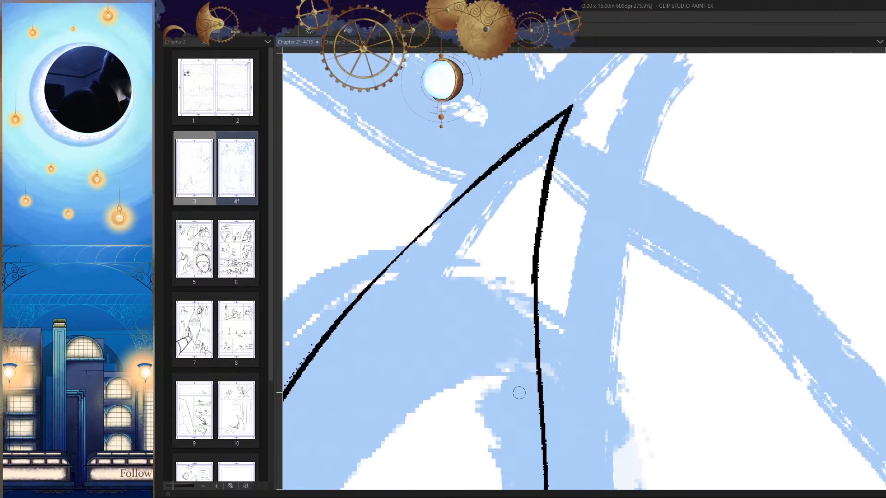
{"action": "key", "text": "ctrl+z"}
{"action": "left_click_drag", "start_coordinate": [562, 143], "coordinate": [582, 141]}
{"action": "left_click_drag", "start_coordinate": [579, 76], "coordinate": [513, 339]}
{"action": "key", "text": "ctrl+z"}
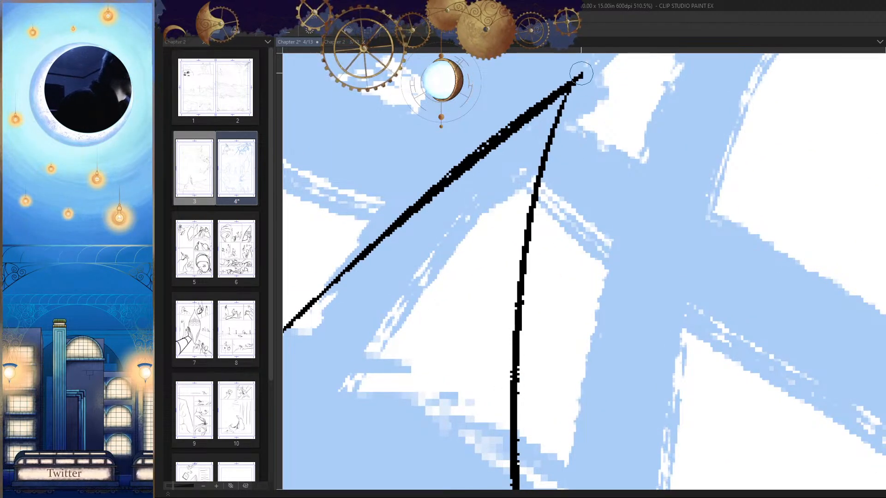
Step: Thicken the far-side edge just below the peak so both edges meet in a solid point, and check it flipped
{"action": "mouse_move", "coordinate": [581, 74]}
{"action": "left_mouse_down"}
{"action": "mouse_move", "coordinate": [543, 175]}
{"action": "mouse_move", "coordinate": [552, 382]}
{"action": "left_mouse_up"}
{"action": "key", "text": "ctrl+z"}
{"action": "left_click_drag", "start_coordinate": [580, 73], "coordinate": [539, 404]}
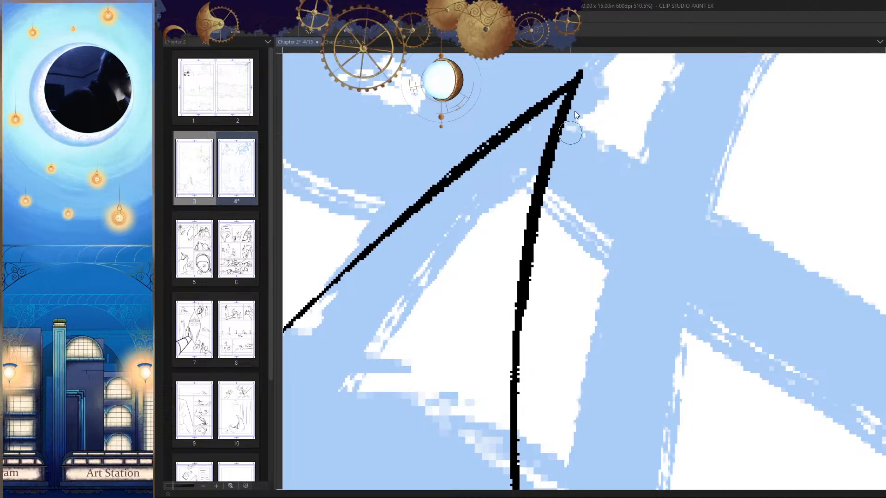
{"action": "key", "text": "ctrl+z"}
{"action": "mouse_move", "coordinate": [580, 77]}
{"action": "left_mouse_down"}
{"action": "mouse_move", "coordinate": [561, 119]}
{"action": "mouse_move", "coordinate": [526, 410]}
{"action": "left_mouse_up"}
{"action": "left_click_drag", "start_coordinate": [569, 326], "coordinate": [492, 326]}
{"action": "left_click_drag", "start_coordinate": [617, 411], "coordinate": [610, 320]}
{"action": "key", "text": "h"}
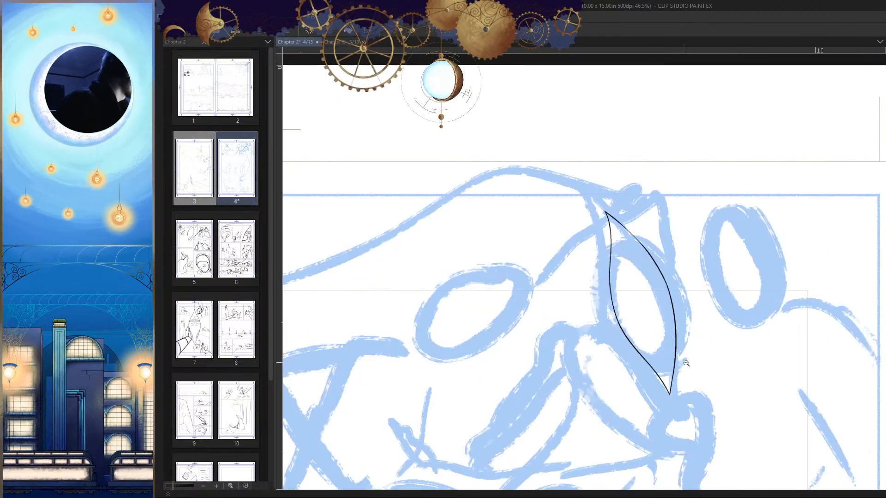
Step: Draw a wavy line from the near-side edge across the face and curl its end into an inward spiral
{"action": "left_click_drag", "start_coordinate": [677, 328], "coordinate": [697, 327]}
{"action": "left_click_drag", "start_coordinate": [669, 296], "coordinate": [672, 263]}
{"action": "mouse_move", "coordinate": [662, 261]}
{"action": "left_mouse_down"}
{"action": "mouse_move", "coordinate": [673, 253]}
{"action": "mouse_move", "coordinate": [667, 227]}
{"action": "mouse_move", "coordinate": [507, 246]}
{"action": "mouse_move", "coordinate": [559, 274]}
{"action": "left_mouse_up"}
{"action": "mouse_move", "coordinate": [514, 238]}
{"action": "left_mouse_down"}
{"action": "mouse_move", "coordinate": [502, 275]}
{"action": "mouse_move", "coordinate": [502, 233]}
{"action": "left_mouse_up"}
{"action": "key", "text": "h"}
{"action": "left_click_drag", "start_coordinate": [668, 256], "coordinate": [692, 241]}
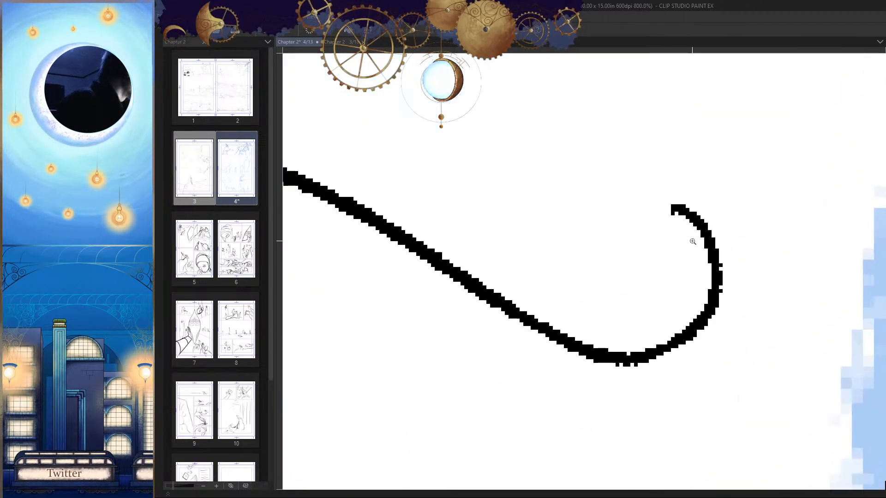
{"action": "mouse_move", "coordinate": [674, 206]}
{"action": "left_mouse_down"}
{"action": "mouse_move", "coordinate": [584, 294]}
{"action": "mouse_move", "coordinate": [646, 300]}
{"action": "mouse_move", "coordinate": [634, 264]}
{"action": "left_mouse_up"}
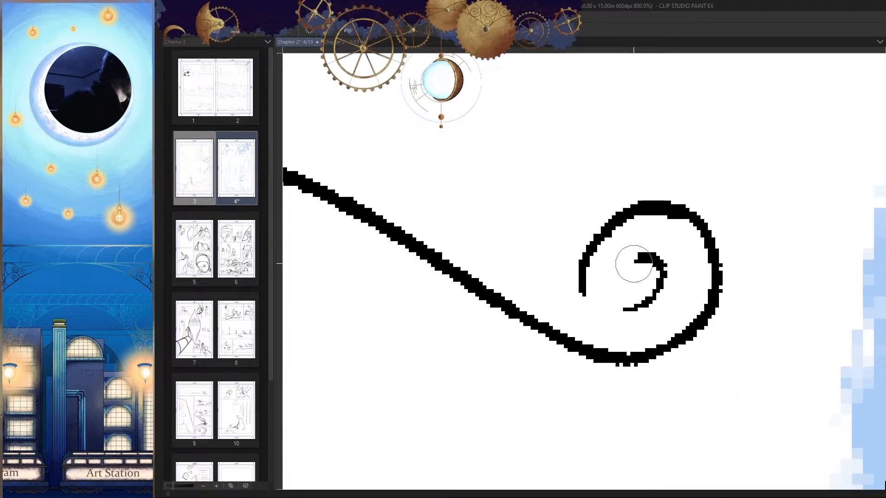
{"action": "left_click_drag", "start_coordinate": [649, 307], "coordinate": [666, 376]}
Step: Draw a small hooked curl inward from the far-side edge, facing the spiral, and check the face in both view directions
{"action": "key", "text": "h"}
{"action": "mouse_move", "coordinate": [591, 325]}
{"action": "left_mouse_down"}
{"action": "mouse_move", "coordinate": [592, 268]}
{"action": "mouse_move", "coordinate": [657, 298]}
{"action": "mouse_move", "coordinate": [691, 253]}
{"action": "mouse_move", "coordinate": [644, 260]}
{"action": "mouse_move", "coordinate": [651, 220]}
{"action": "left_mouse_up"}
{"action": "key", "text": "h"}
Step: Replace the hooked curl on the far-side edge with a fuller inward spiral, and check the face in both view directions
{"action": "key", "text": "h"}
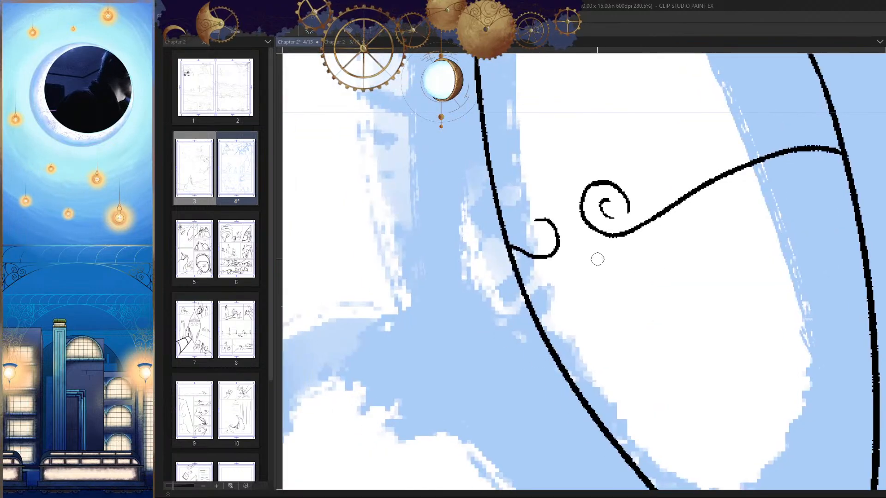
{"action": "left_click_drag", "start_coordinate": [687, 261], "coordinate": [718, 260]}
{"action": "key", "text": "h"}
{"action": "key", "text": "ctrl+z"}
{"action": "left_click_drag", "start_coordinate": [688, 303], "coordinate": [719, 302]}
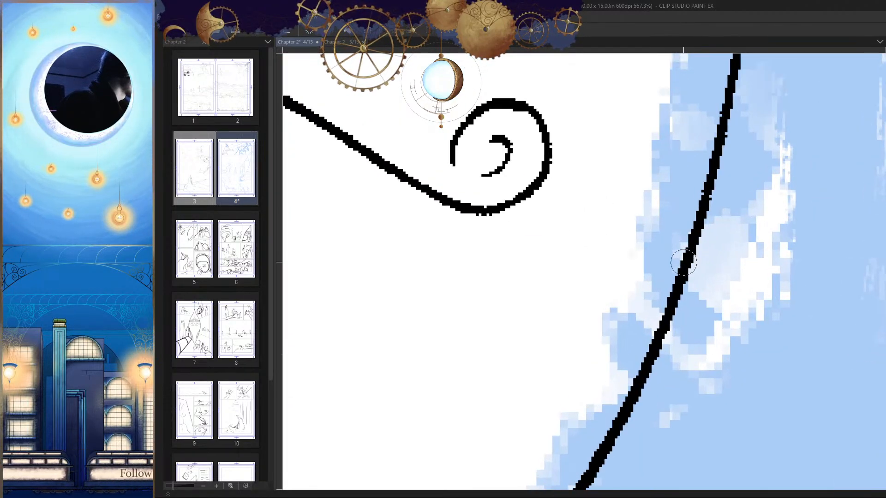
{"action": "mouse_move", "coordinate": [684, 264]}
{"action": "left_mouse_down"}
{"action": "mouse_move", "coordinate": [612, 228]}
{"action": "mouse_move", "coordinate": [655, 159]}
{"action": "mouse_move", "coordinate": [690, 185]}
{"action": "mouse_move", "coordinate": [636, 221]}
{"action": "left_mouse_up"}
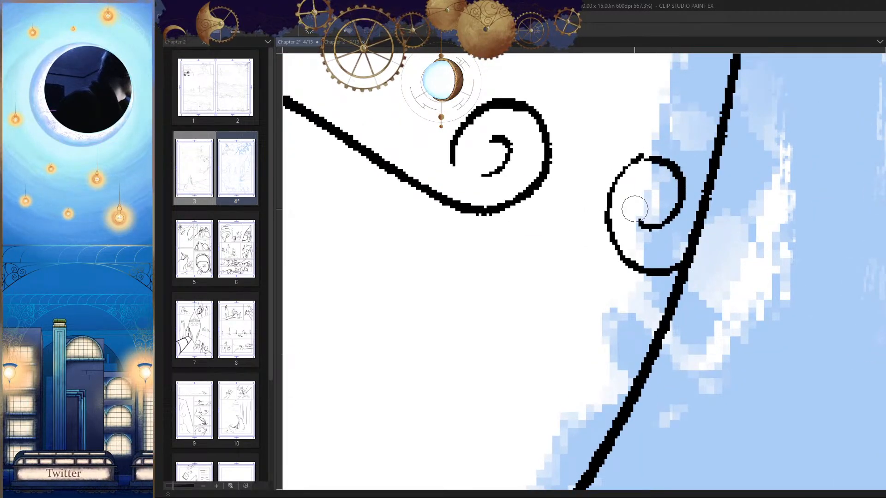
{"action": "key", "text": "h"}
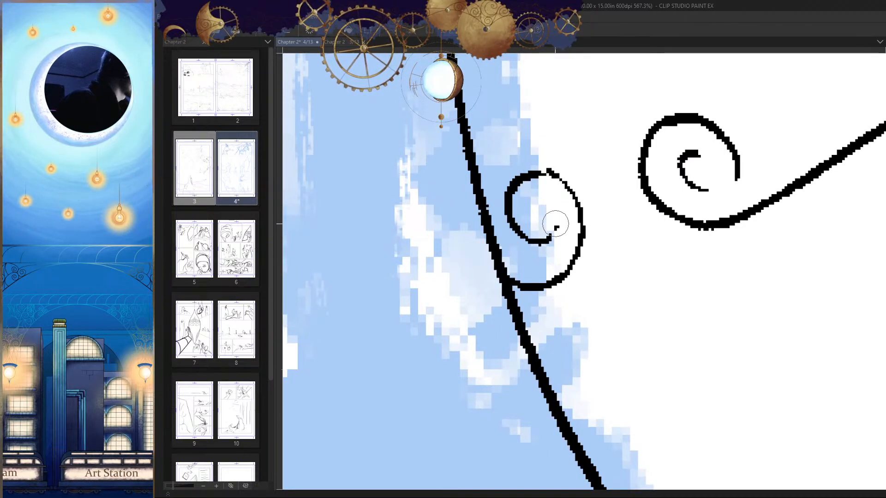
{"action": "scroll", "coordinate": [581, 237], "scroll_direction": "down", "scroll_amount": 10}
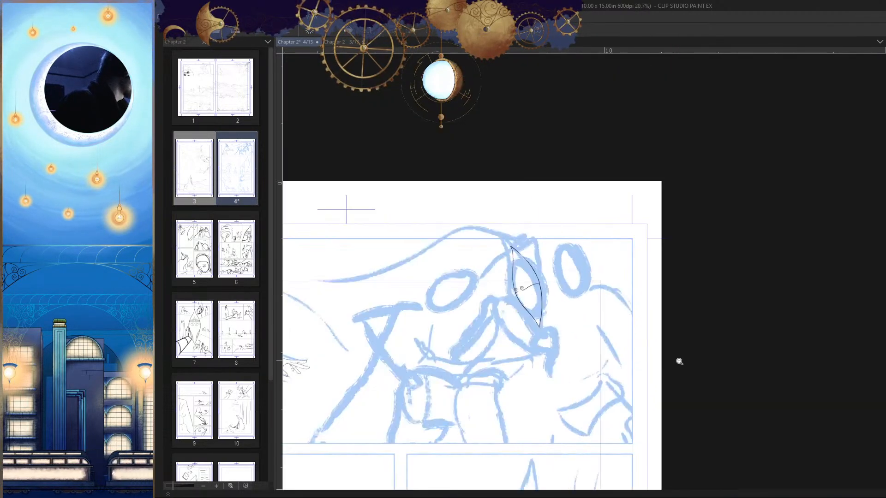
{"action": "scroll", "coordinate": [629, 333], "scroll_direction": "up", "scroll_amount": 3}
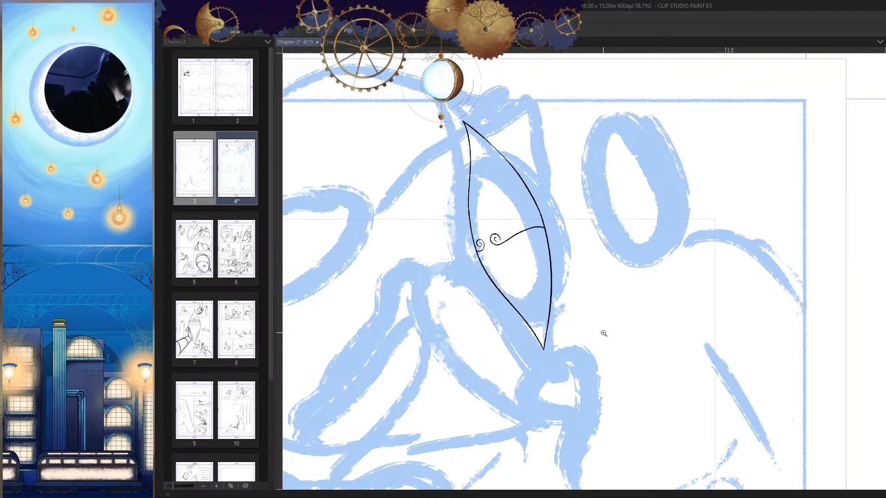
{"action": "key", "text": "h"}
{"action": "left_click_drag", "start_coordinate": [635, 317], "coordinate": [634, 332]}
{"action": "left_click_drag", "start_coordinate": [641, 286], "coordinate": [672, 267]}
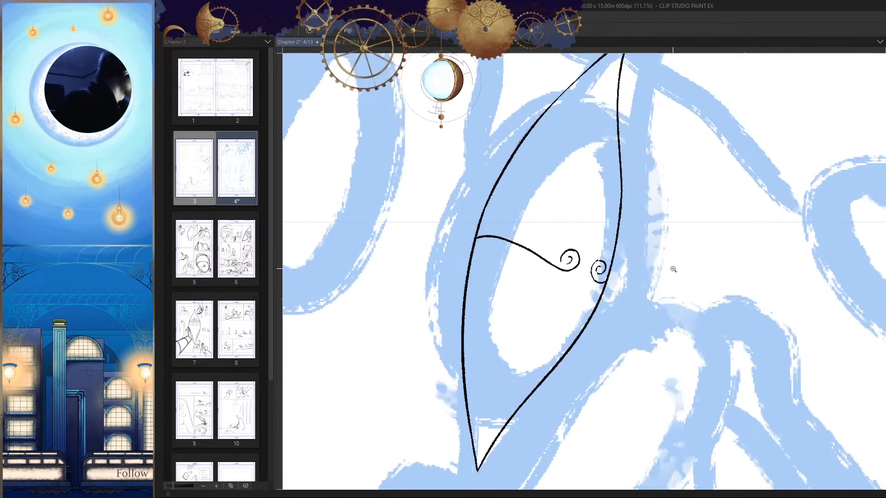
{"action": "mouse_move", "coordinate": [654, 309]}
{"action": "left_mouse_down"}
{"action": "mouse_move", "coordinate": [654, 293]}
{"action": "mouse_move", "coordinate": [644, 300]}
{"action": "left_mouse_up"}
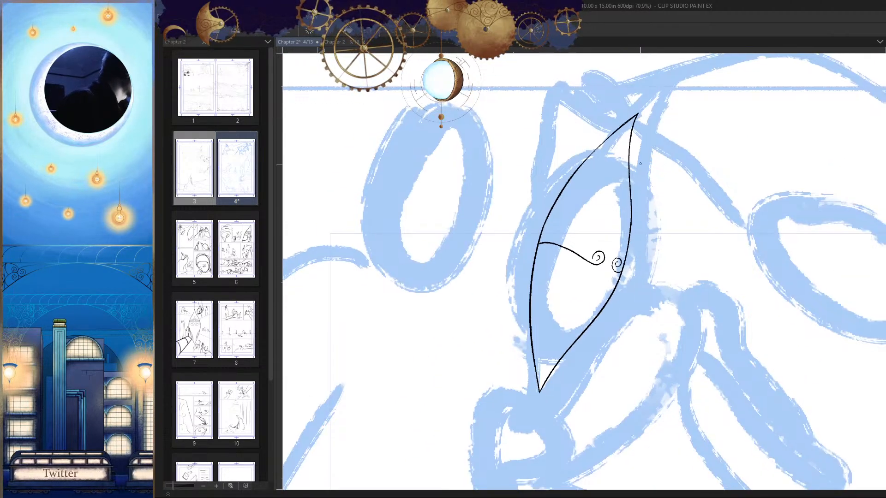
Step: Enlarge the eraser and remove the far-side edge from mid-height nearly to the lower tip, together with its small spiral
{"action": "key", "text": "bracketright"}
{"action": "key", "text": "bracketright"}
{"action": "key", "text": "bracketright"}
{"action": "left_click_drag", "start_coordinate": [628, 254], "coordinate": [591, 326]}
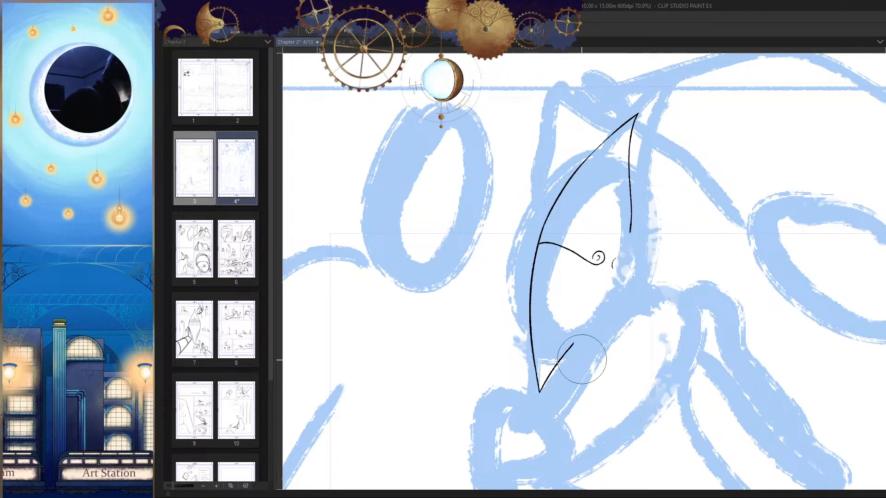
{"action": "left_click_drag", "start_coordinate": [619, 283], "coordinate": [620, 263]}
{"action": "left_click_drag", "start_coordinate": [631, 222], "coordinate": [623, 267]}
{"action": "mouse_move", "coordinate": [606, 312]}
{"action": "left_mouse_down"}
{"action": "mouse_move", "coordinate": [627, 267]}
{"action": "mouse_move", "coordinate": [603, 363]}
{"action": "left_mouse_up"}
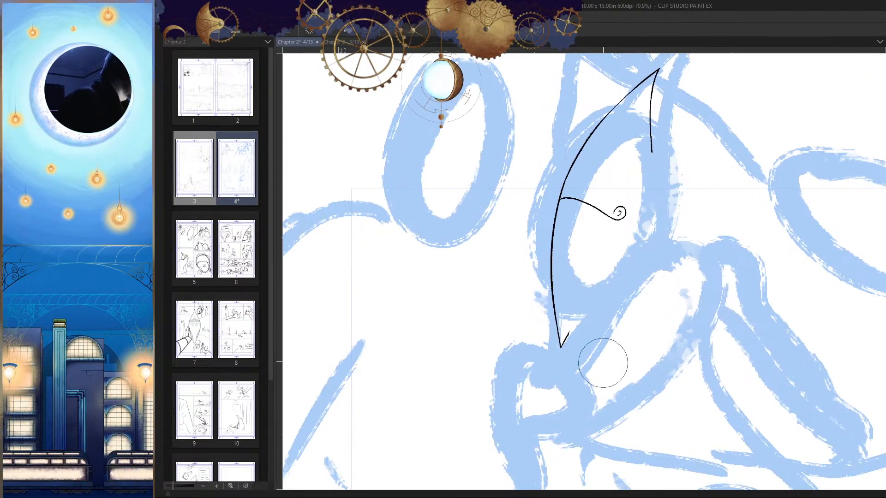
Step: Redraw the far-side edge as one smooth outward curve from the upper stub towards the lower tip, comparing attempts
{"action": "key", "text": "p"}
{"action": "left_click_drag", "start_coordinate": [653, 205], "coordinate": [652, 157]}
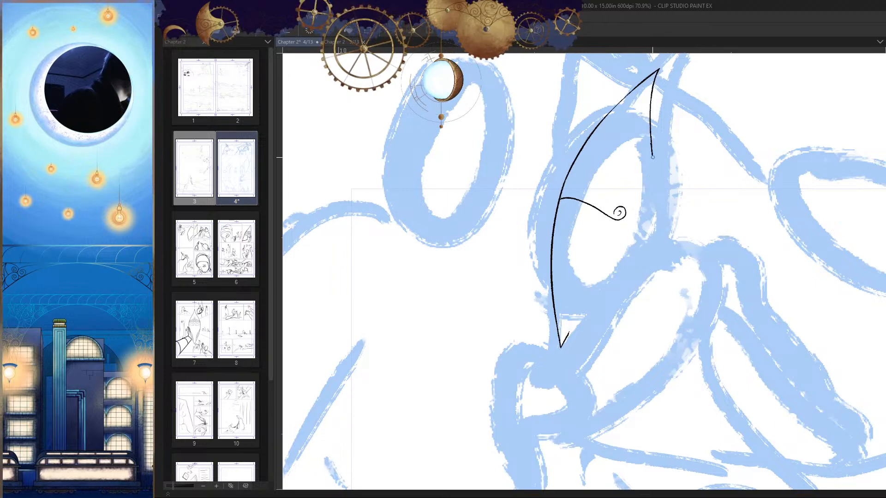
{"action": "left_click_drag", "start_coordinate": [632, 305], "coordinate": [651, 145]}
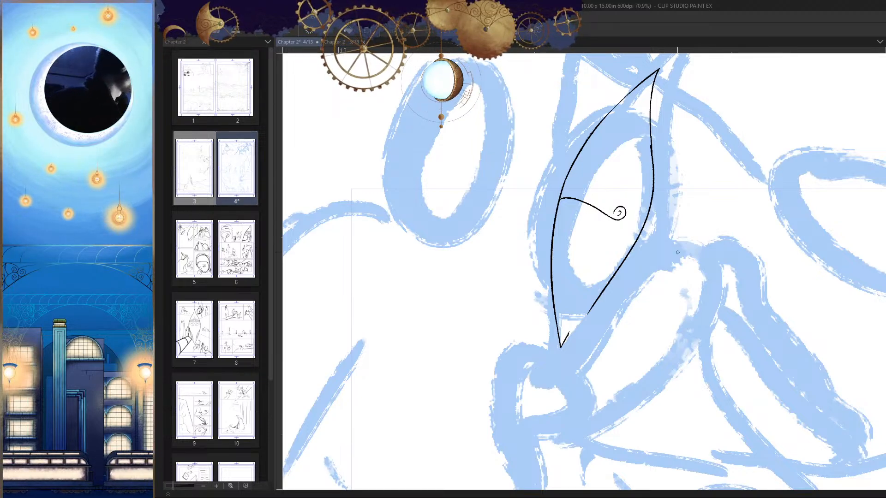
{"action": "key", "text": "ctrl+y"}
{"action": "scroll", "coordinate": [658, 138], "scroll_direction": "up", "scroll_amount": 3}
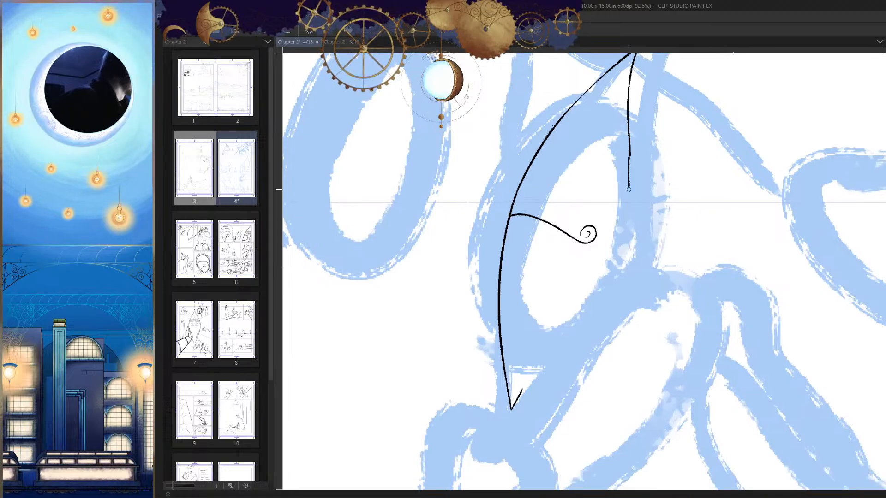
{"action": "key", "text": "ctrl+y"}
{"action": "scroll", "coordinate": [629, 189], "scroll_direction": "down", "scroll_amount": 2}
{"action": "key", "text": "ctrl+z"}
{"action": "key", "text": "ctrl+y"}
{"action": "key", "text": "ctrl+z"}
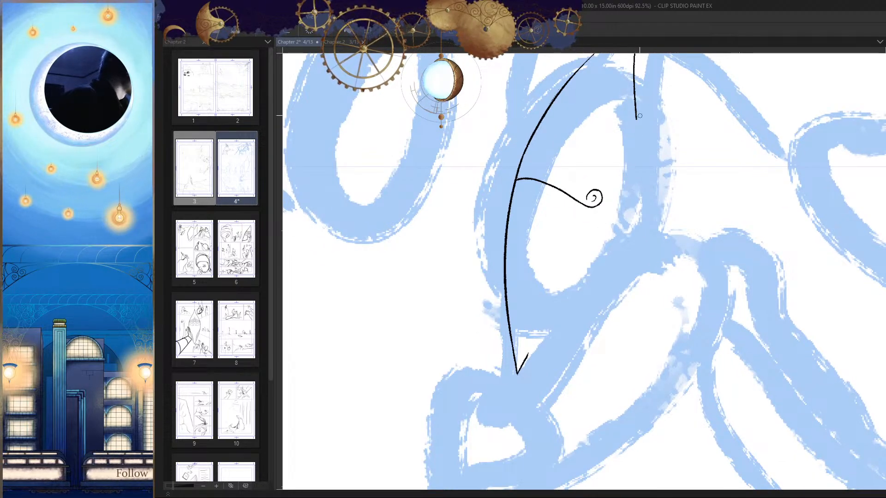
{"action": "key", "text": "ctrl+y"}
{"action": "scroll", "coordinate": [633, 151], "scroll_direction": "down", "scroll_amount": 3}
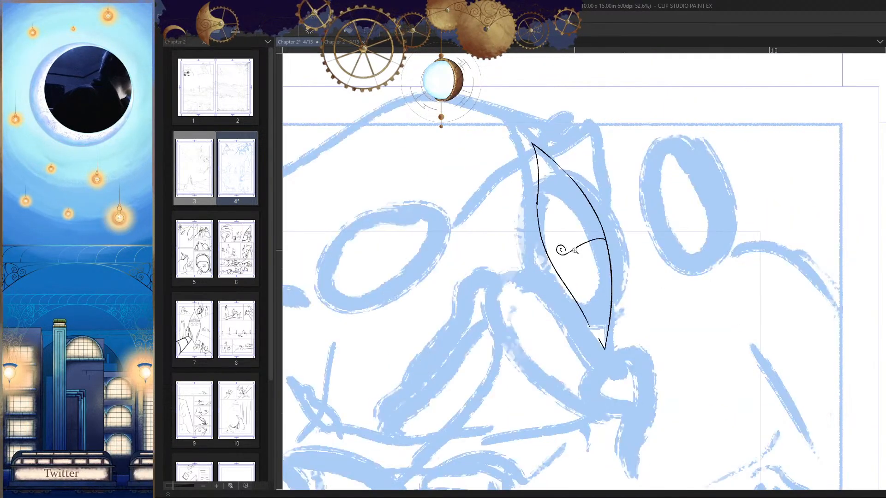
Step: Thin out the bulge where the new far-side edge overlaps the upper stub so the line runs evenly
{"action": "scroll", "coordinate": [557, 207], "scroll_direction": "up", "scroll_amount": 5}
{"action": "scroll", "coordinate": [557, 207], "scroll_direction": "up", "scroll_amount": 4}
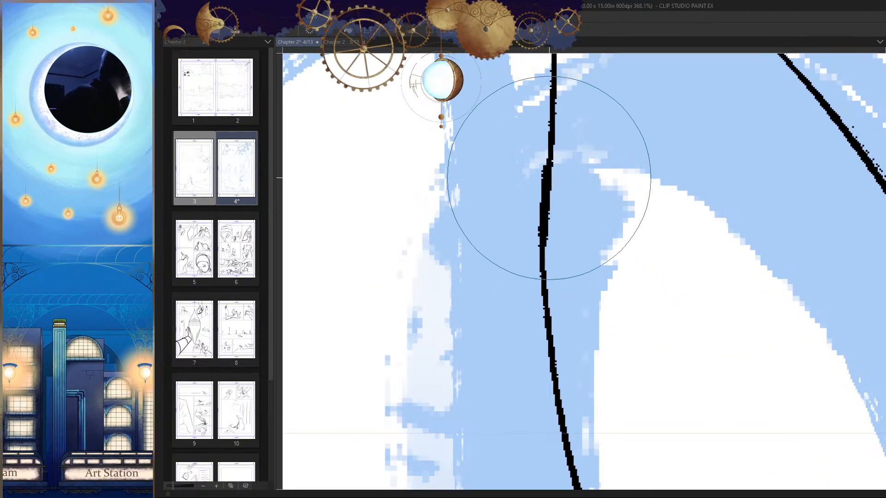
{"action": "left_click_drag", "start_coordinate": [545, 160], "coordinate": [542, 330]}
{"action": "left_click_drag", "start_coordinate": [554, 127], "coordinate": [554, 257]}
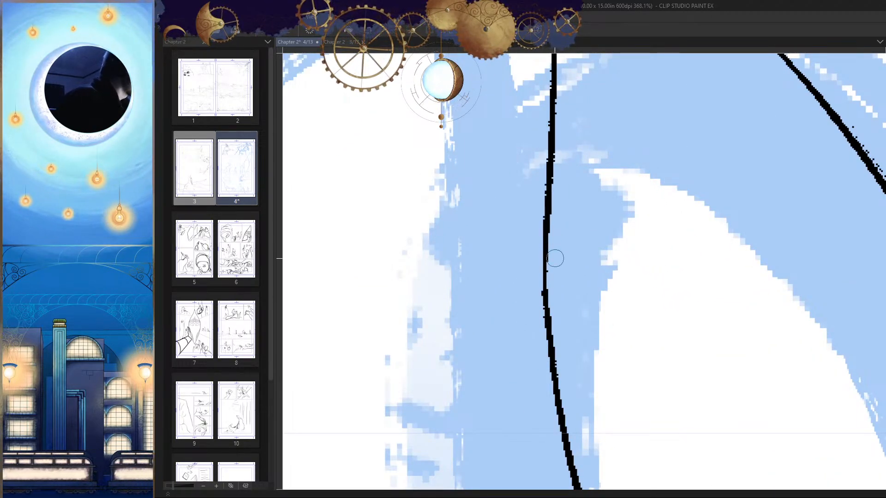
{"action": "scroll", "coordinate": [568, 382], "scroll_direction": "down", "scroll_amount": 3}
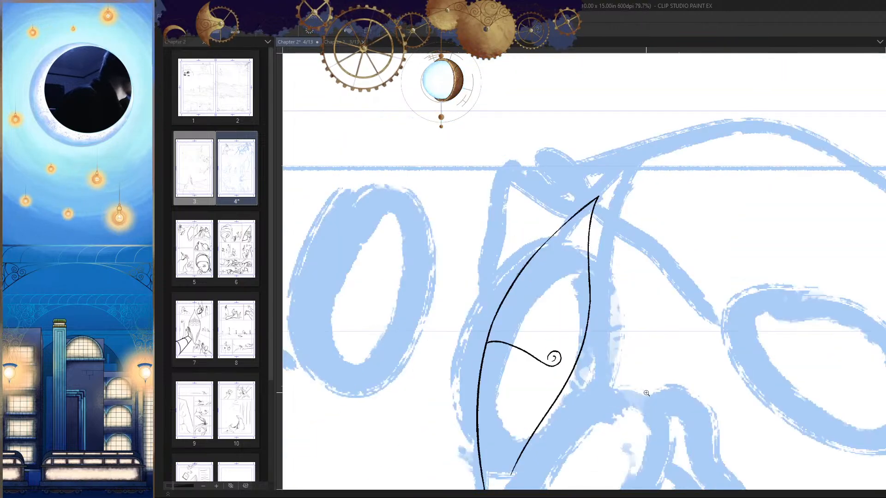
Step: Erase the uneven join on the upper far-side edge, redraw it as a continuous line, and check it in both view directions
{"action": "scroll", "coordinate": [589, 145], "scroll_direction": "up", "scroll_amount": 4}
{"action": "left_click_drag", "start_coordinate": [593, 184], "coordinate": [595, 263]}
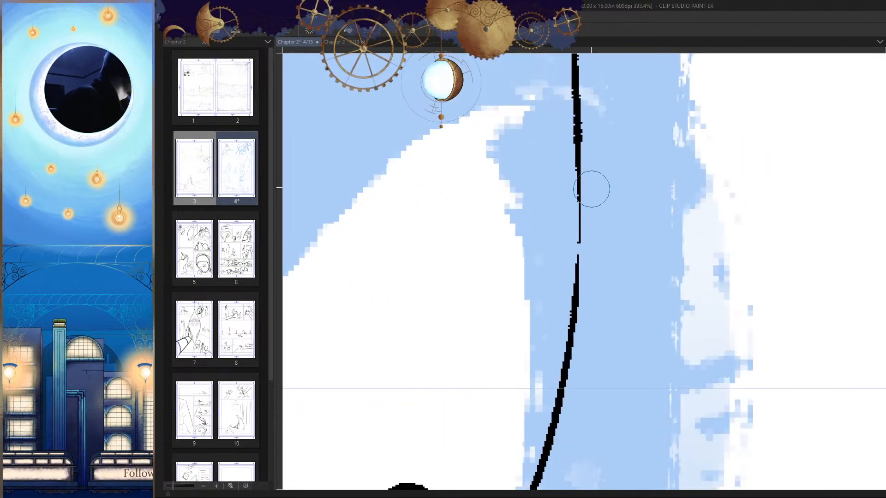
{"action": "key", "text": "p"}
{"action": "left_click_drag", "start_coordinate": [576, 124], "coordinate": [577, 291]}
{"action": "key", "text": "h"}
{"action": "left_click_drag", "start_coordinate": [641, 238], "coordinate": [608, 252]}
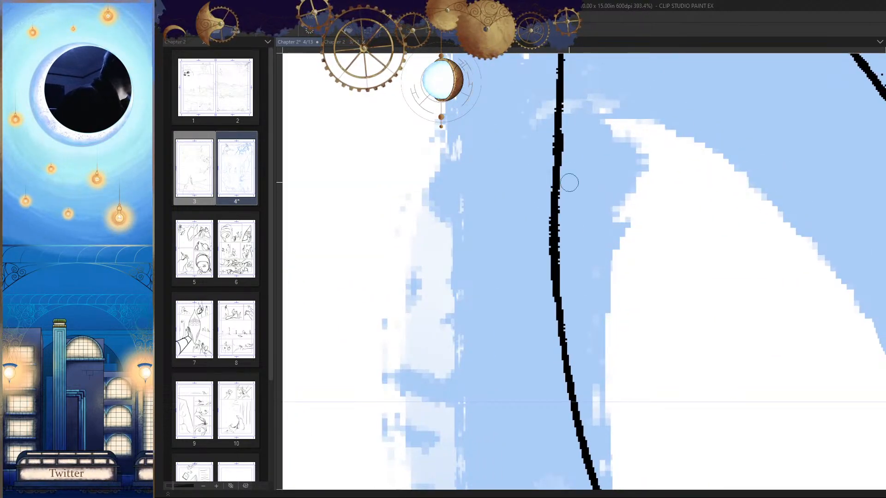
{"action": "scroll", "coordinate": [567, 231], "scroll_direction": "down", "scroll_amount": 5}
{"action": "scroll", "coordinate": [654, 217], "scroll_direction": "up", "scroll_amount": 6}
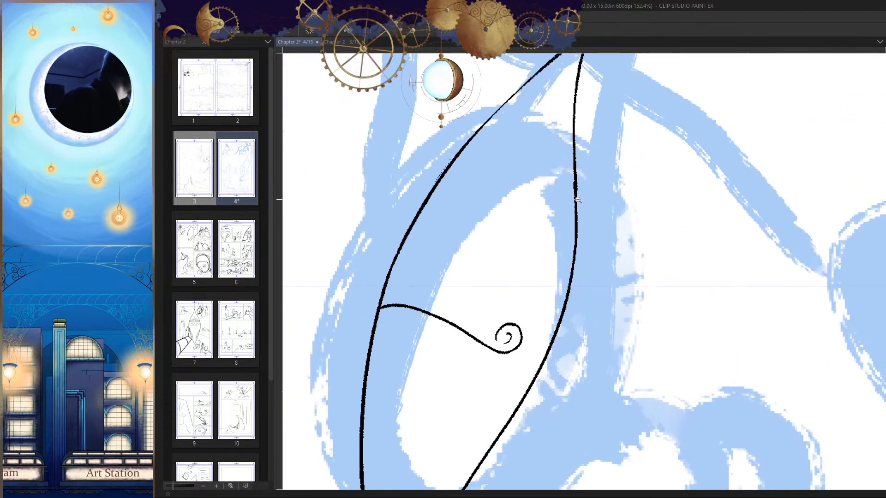
{"action": "scroll", "coordinate": [637, 254], "scroll_direction": "down", "scroll_amount": 5}
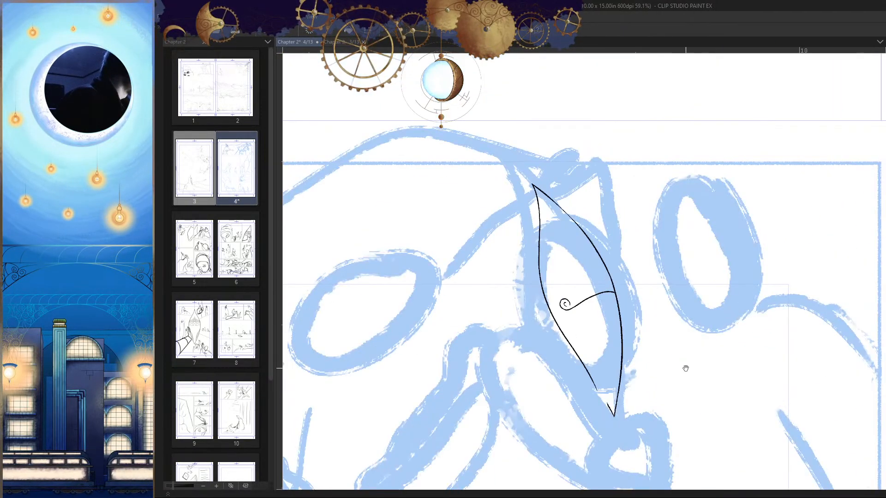
{"action": "left_click_drag", "start_coordinate": [658, 332], "coordinate": [729, 245]}
Step: Try strokes joining the far-side edge to the head's lower tip, and clear the short leftover stub at that tip
{"action": "scroll", "coordinate": [613, 155], "scroll_direction": "up", "scroll_amount": 3}
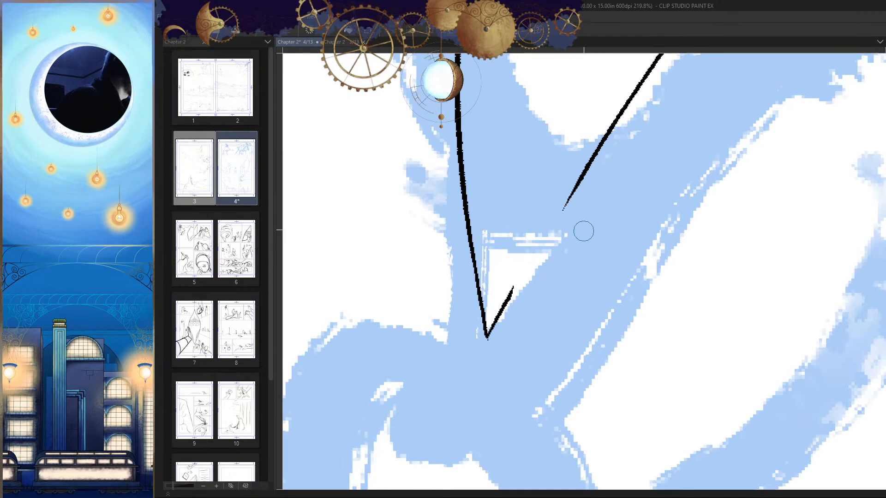
{"action": "left_click_drag", "start_coordinate": [599, 153], "coordinate": [491, 333]}
{"action": "left_click_drag", "start_coordinate": [470, 378], "coordinate": [484, 346]}
{"action": "key", "text": "ctrl+z"}
{"action": "left_click_drag", "start_coordinate": [614, 116], "coordinate": [505, 301]}
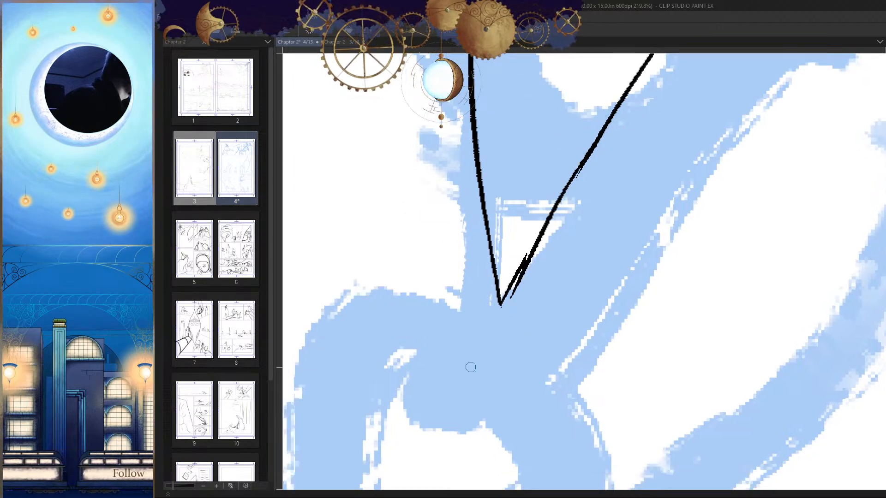
{"action": "key", "text": "ctrl+z"}
{"action": "scroll", "coordinate": [555, 247], "scroll_direction": "up", "scroll_amount": 2}
{"action": "key", "text": "ctrl+z"}
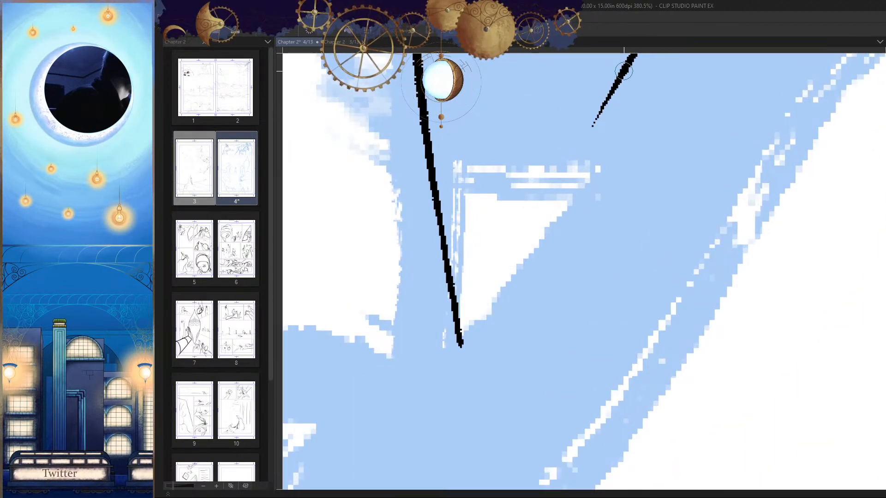
Step: Try several longer strokes extending the far-side edge down to and past the lower tip
{"action": "left_click_drag", "start_coordinate": [623, 72], "coordinate": [460, 340]}
{"action": "key", "text": "ctrl+z"}
{"action": "left_click_drag", "start_coordinate": [627, 67], "coordinate": [461, 367]}
{"action": "key", "text": "ctrl+z"}
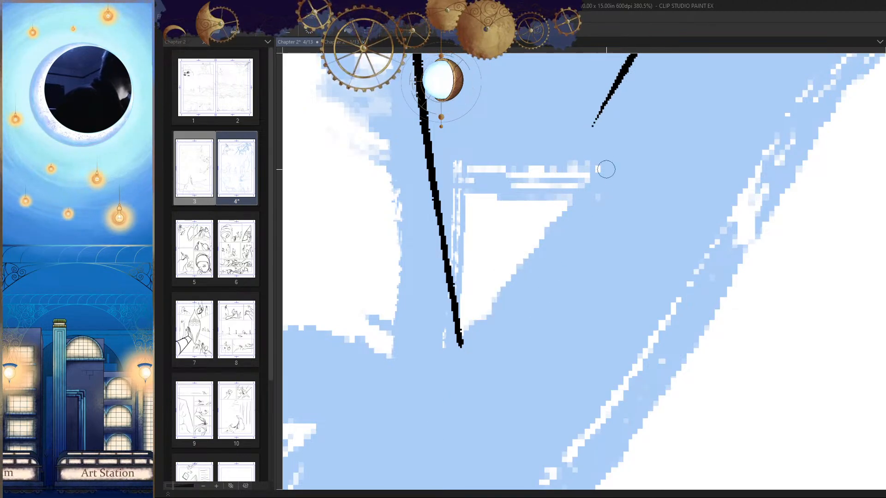
{"action": "left_click_drag", "start_coordinate": [607, 162], "coordinate": [546, 273]}
{"action": "key", "text": "e"}
{"action": "left_click_drag", "start_coordinate": [473, 386], "coordinate": [510, 312]}
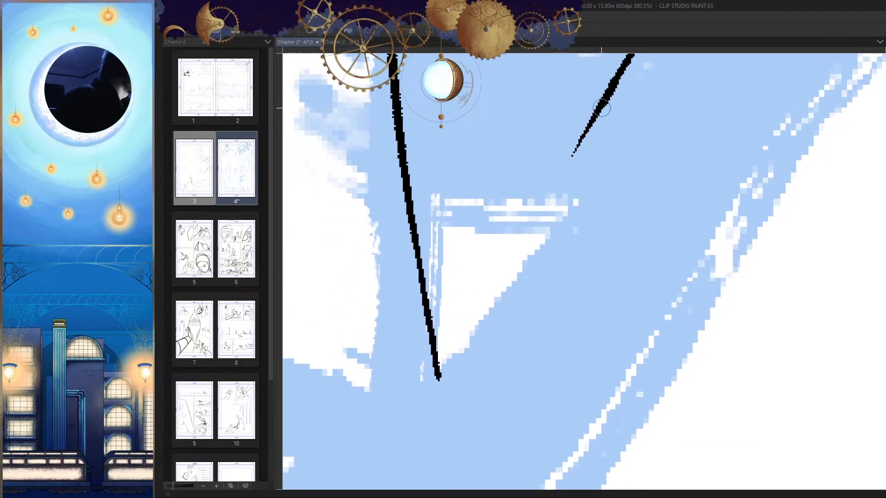
{"action": "left_click_drag", "start_coordinate": [626, 69], "coordinate": [451, 381]}
{"action": "key", "text": "ctrl+z"}
{"action": "left_click_drag", "start_coordinate": [625, 70], "coordinate": [443, 445]}
{"action": "left_click_drag", "start_coordinate": [532, 300], "coordinate": [535, 285]}
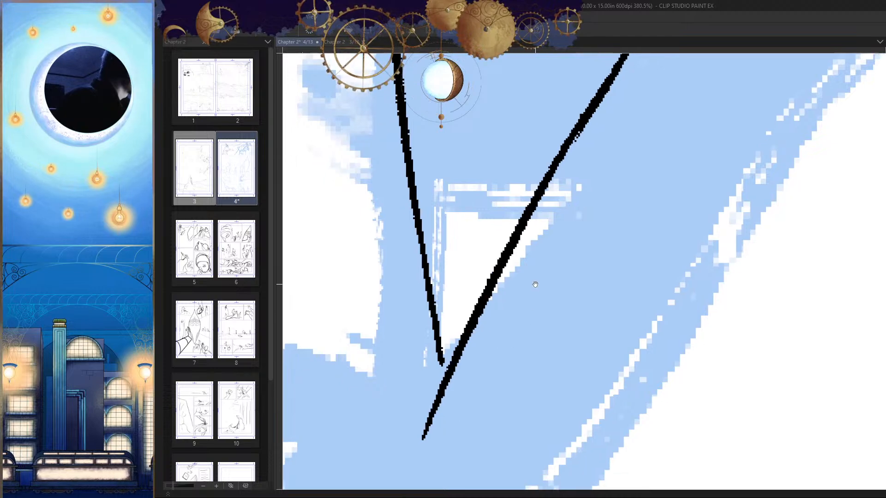
{"action": "key", "text": "ctrl+z"}
Step: Extend the far-side edge down to the lower tip, trim the overshoot to a sharp point, and check it flipped
{"action": "mouse_move", "coordinate": [625, 57]}
{"action": "left_mouse_down"}
{"action": "mouse_move", "coordinate": [575, 138]}
{"action": "mouse_move", "coordinate": [421, 480]}
{"action": "mouse_move", "coordinate": [575, 138]}
{"action": "mouse_move", "coordinate": [434, 416]}
{"action": "left_mouse_up"}
{"action": "key", "text": "ctrl+z"}
{"action": "left_click_drag", "start_coordinate": [435, 328], "coordinate": [458, 273]}
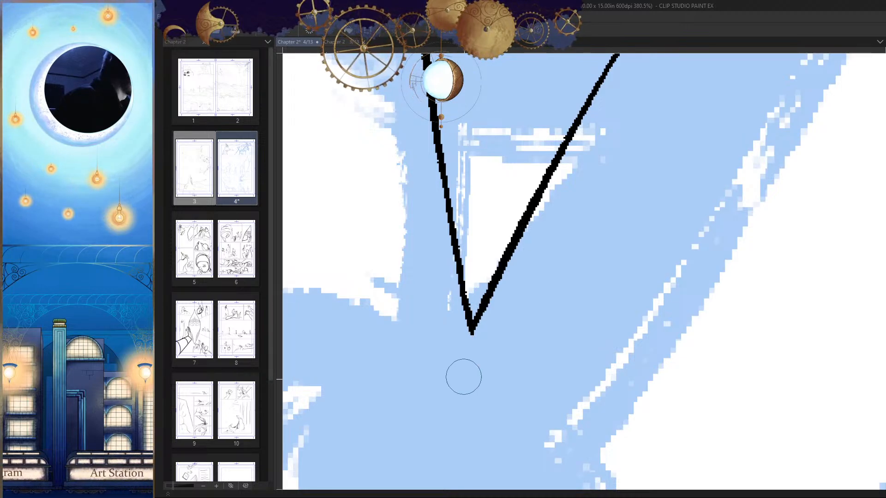
{"action": "left_click_drag", "start_coordinate": [536, 343], "coordinate": [443, 364]}
{"action": "key", "text": "h"}
{"action": "left_click_drag", "start_coordinate": [640, 302], "coordinate": [691, 321]}
{"action": "key", "text": "h"}
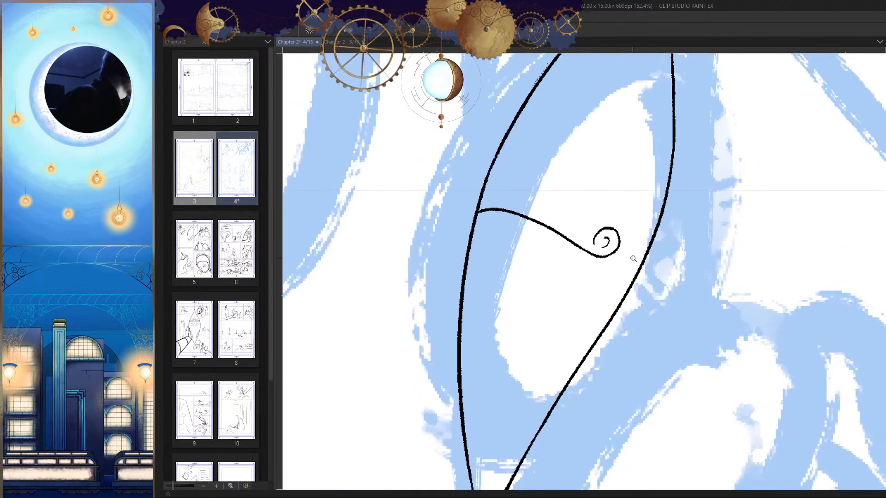
Step: Review the whole head in both view directions and erase the wavy line and spiral, leaving a short stub at the near-side edge
{"action": "left_click_drag", "start_coordinate": [633, 259], "coordinate": [661, 252]}
{"action": "left_click_drag", "start_coordinate": [681, 286], "coordinate": [627, 340]}
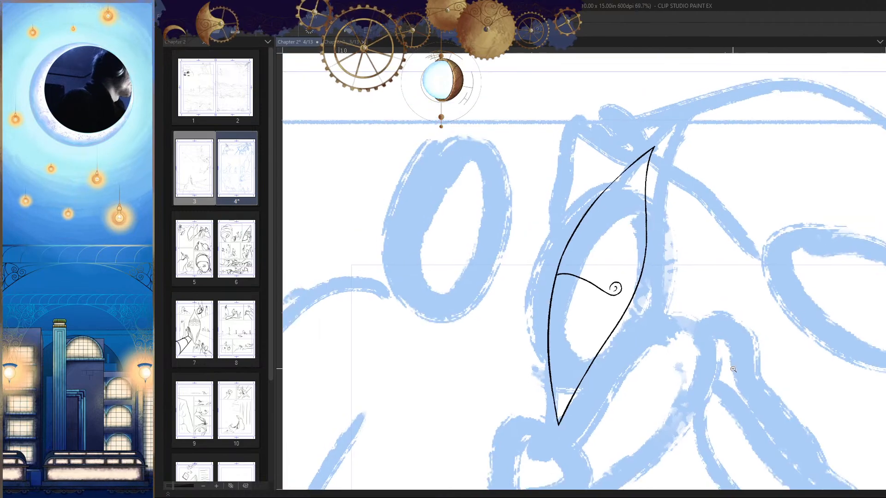
{"action": "mouse_move", "coordinate": [621, 302]}
{"action": "left_mouse_down"}
{"action": "mouse_move", "coordinate": [676, 294]}
{"action": "mouse_move", "coordinate": [651, 297]}
{"action": "left_mouse_up"}
{"action": "key", "text": "h"}
{"action": "mouse_move", "coordinate": [557, 230]}
{"action": "left_mouse_down"}
{"action": "mouse_move", "coordinate": [526, 257]}
{"action": "mouse_move", "coordinate": [610, 263]}
{"action": "mouse_move", "coordinate": [747, 212]}
{"action": "mouse_move", "coordinate": [733, 190]}
{"action": "left_mouse_up"}
{"action": "key", "text": "h"}
{"action": "key", "text": "h"}
Step: Try several small curls growing inward from the far-side edge, checking them in flipped view
{"action": "key", "text": "h"}
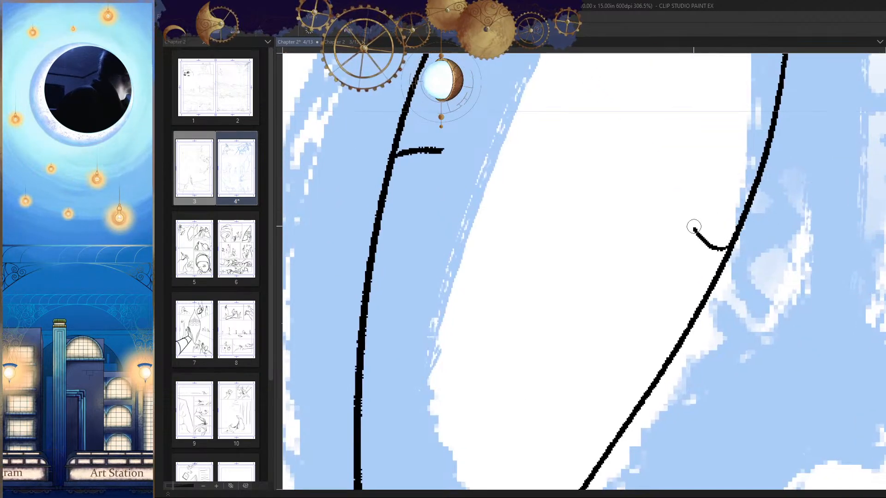
{"action": "left_click_drag", "start_coordinate": [694, 227], "coordinate": [699, 179]}
{"action": "key", "text": "h"}
{"action": "left_click_drag", "start_coordinate": [721, 217], "coordinate": [735, 229]}
{"action": "key", "text": "h"}
{"action": "key", "text": "ctrl+z"}
{"action": "left_click_drag", "start_coordinate": [715, 259], "coordinate": [667, 199]}
{"action": "key", "text": "h"}
{"action": "key", "text": "ctrl+z"}
{"action": "scroll", "coordinate": [540, 217], "scroll_direction": "up", "scroll_amount": 2}
{"action": "mouse_move", "coordinate": [528, 200]}
{"action": "left_mouse_down"}
{"action": "mouse_move", "coordinate": [540, 165]}
{"action": "mouse_move", "coordinate": [527, 246]}
{"action": "left_mouse_up"}
{"action": "key", "text": "ctrl+z"}
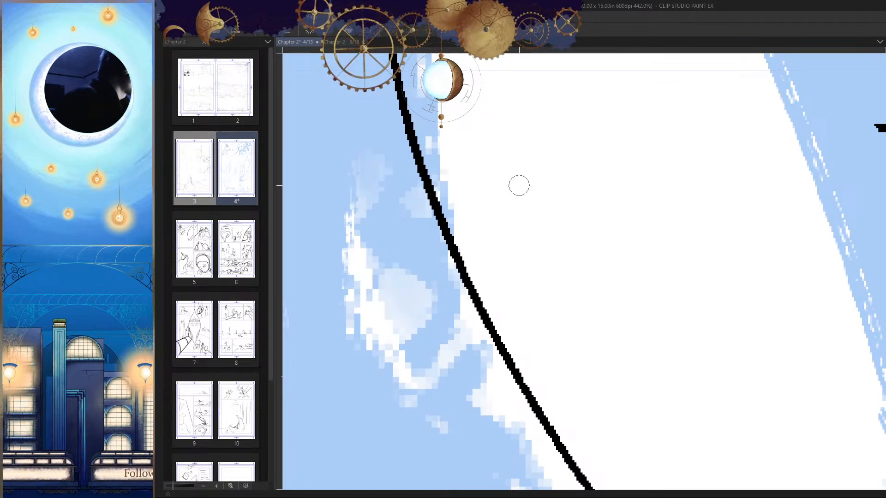
Step: Draw a spiral from its centre outward beside the far-side edge, then connect its tail to the edge and check it zoomed out
{"action": "mouse_move", "coordinate": [521, 186]}
{"action": "left_mouse_down"}
{"action": "mouse_move", "coordinate": [498, 212]}
{"action": "mouse_move", "coordinate": [559, 174]}
{"action": "mouse_move", "coordinate": [539, 245]}
{"action": "mouse_move", "coordinate": [491, 256]}
{"action": "left_mouse_up"}
{"action": "key", "text": "ctrl+z"}
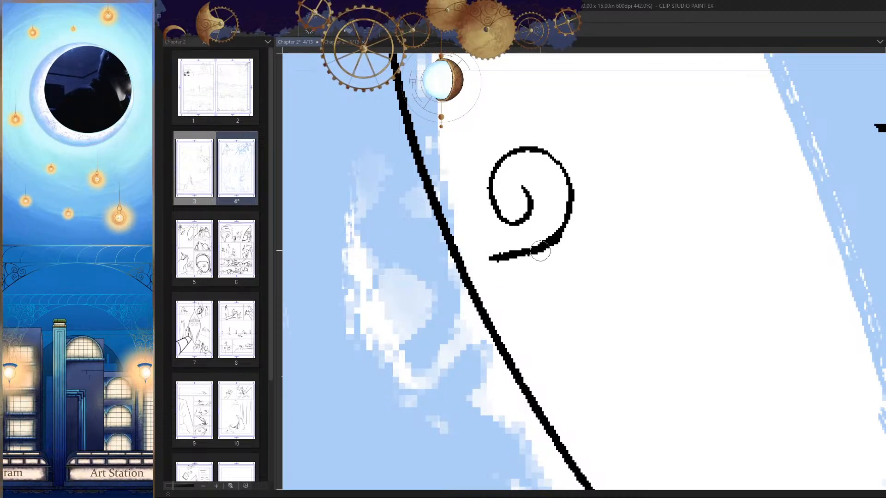
{"action": "scroll", "coordinate": [687, 237], "scroll_direction": "down", "scroll_amount": 5}
{"action": "scroll", "coordinate": [512, 249], "scroll_direction": "up", "scroll_amount": 10}
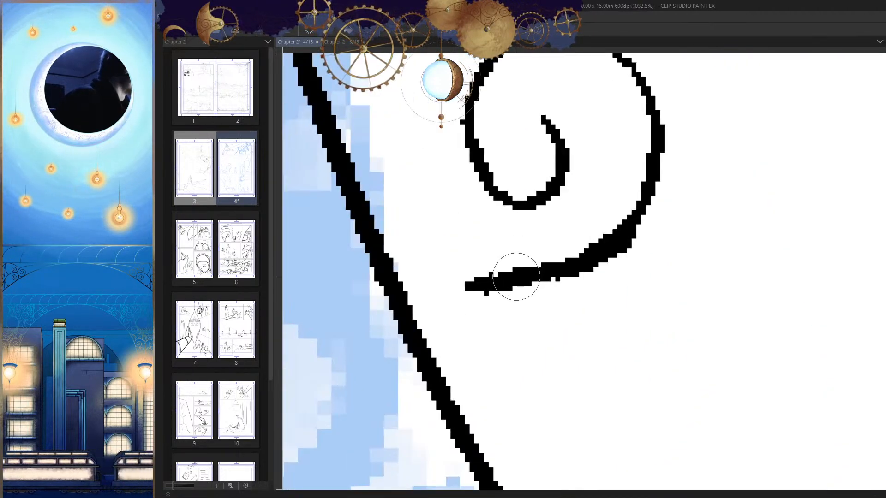
{"action": "left_click_drag", "start_coordinate": [471, 284], "coordinate": [406, 295]}
{"action": "key", "text": "ctrl+z"}
{"action": "left_click_drag", "start_coordinate": [494, 286], "coordinate": [411, 295]}
{"action": "scroll", "coordinate": [546, 318], "scroll_direction": "down", "scroll_amount": 9}
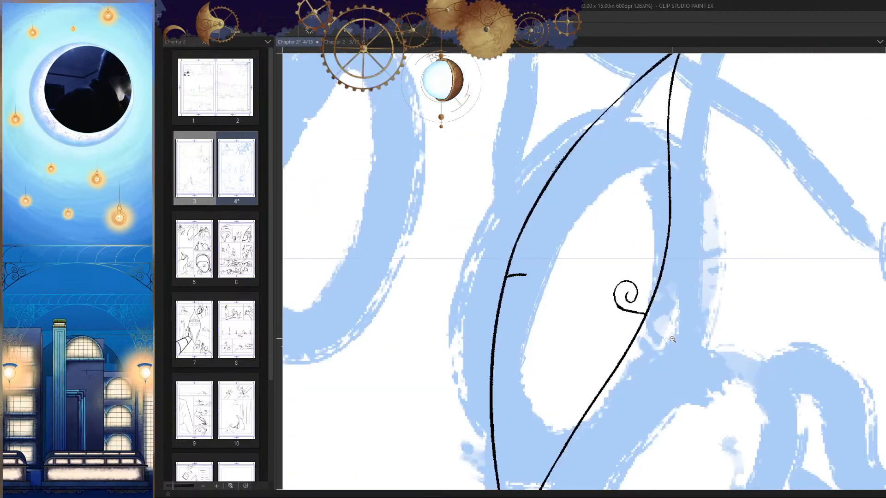
Step: Extend the far-side spiral's inner end by another half turn and check it in flipped view
{"action": "scroll", "coordinate": [651, 300], "scroll_direction": "up", "scroll_amount": 8}
{"action": "left_click", "coordinate": [604, 266]}
{"action": "key", "text": "p"}
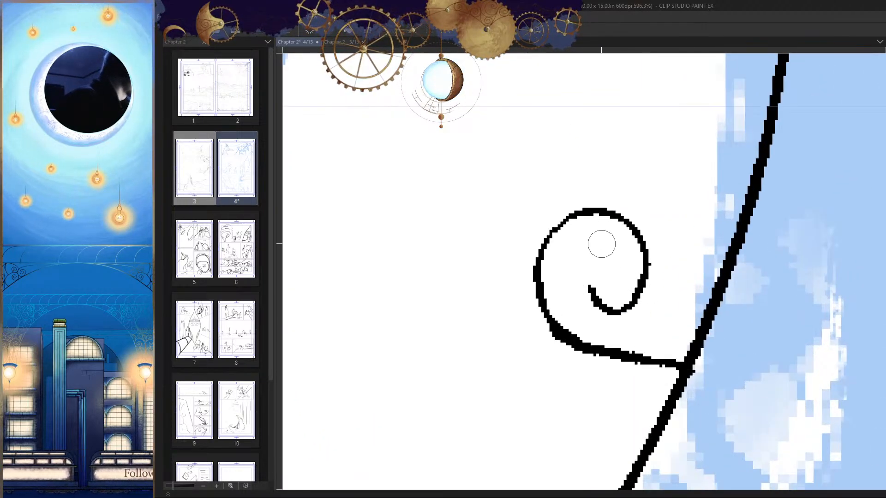
{"action": "left_click_drag", "start_coordinate": [600, 244], "coordinate": [603, 306]}
{"action": "key", "text": "ctrl+z"}
{"action": "key", "text": "h"}
{"action": "left_click_drag", "start_coordinate": [687, 206], "coordinate": [639, 279]}
{"action": "scroll", "coordinate": [640, 278], "scroll_direction": "down", "scroll_amount": 5}
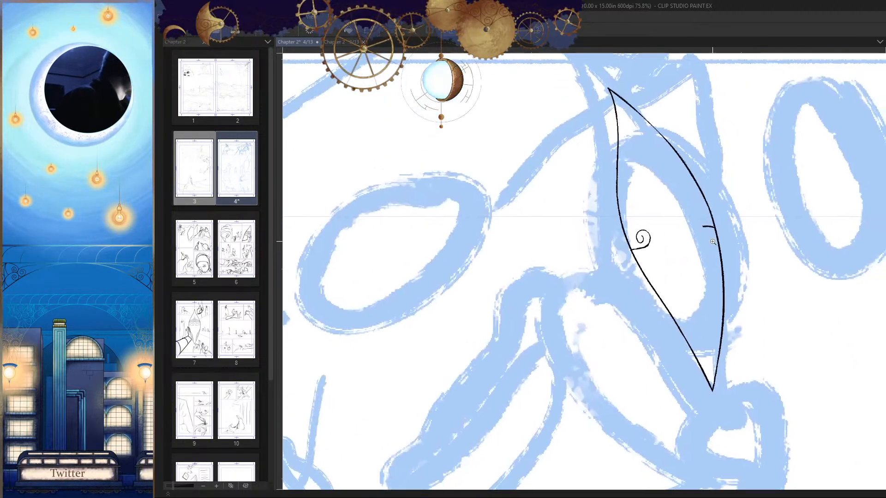
Step: Draw a wavy line inward from the near-side stub toward the spiral, ending in an upturned hook; redo it with a fuller curve
{"action": "scroll", "coordinate": [613, 254], "scroll_direction": "up", "scroll_amount": 8}
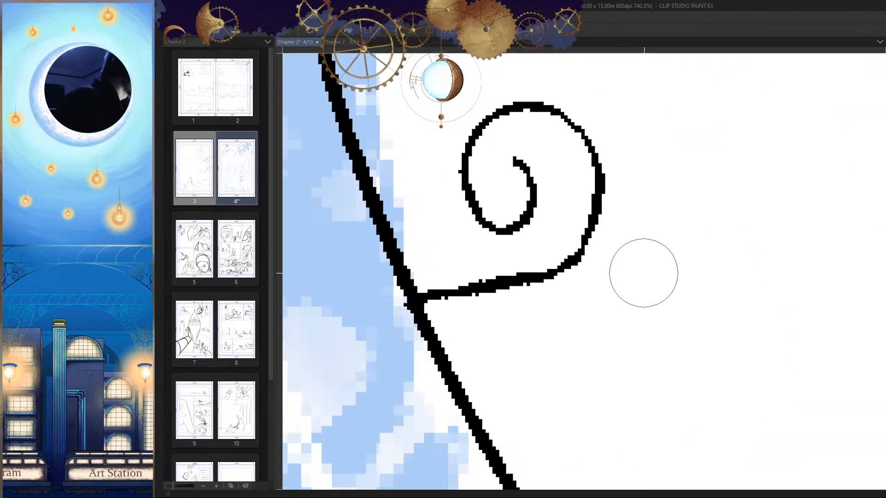
{"action": "scroll", "coordinate": [636, 286], "scroll_direction": "down", "scroll_amount": 7}
{"action": "scroll", "coordinate": [674, 213], "scroll_direction": "up", "scroll_amount": 4}
{"action": "mouse_move", "coordinate": [673, 187]}
{"action": "left_mouse_down"}
{"action": "mouse_move", "coordinate": [592, 203]}
{"action": "mouse_move", "coordinate": [474, 180]}
{"action": "left_mouse_up"}
{"action": "scroll", "coordinate": [651, 212], "scroll_direction": "left", "scroll_amount": 3}
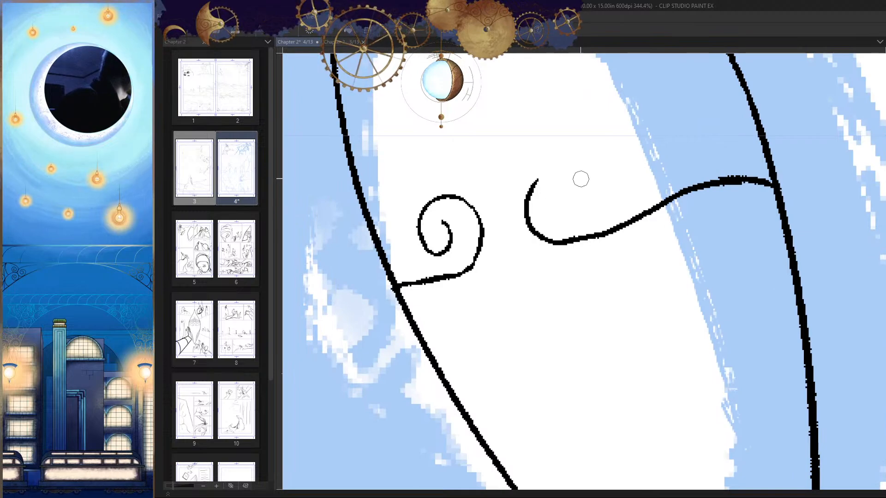
{"action": "key", "text": "ctrl+z"}
{"action": "mouse_move", "coordinate": [684, 183]}
{"action": "left_mouse_down"}
{"action": "mouse_move", "coordinate": [530, 248]}
{"action": "mouse_move", "coordinate": [552, 172]}
{"action": "left_mouse_up"}
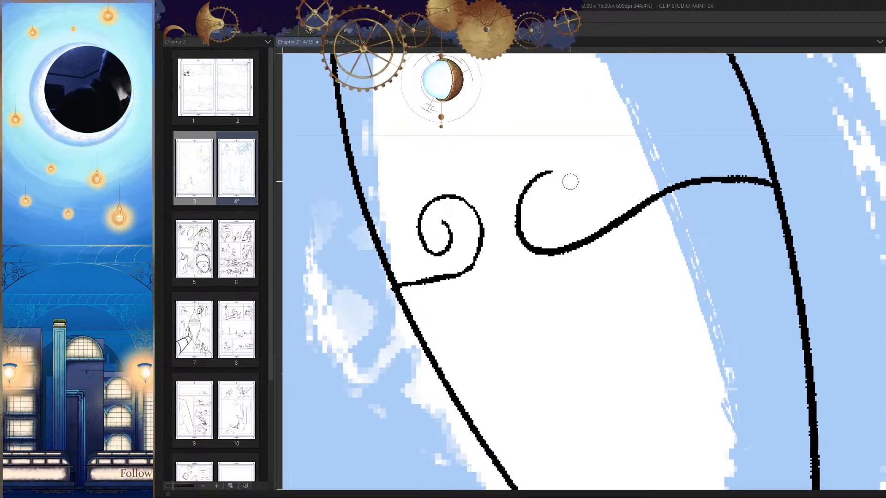
Step: Erase most of the wavy line's upturned hook and compare its shortened end in both view directions
{"action": "scroll", "coordinate": [548, 186], "scroll_direction": "up", "scroll_amount": 2}
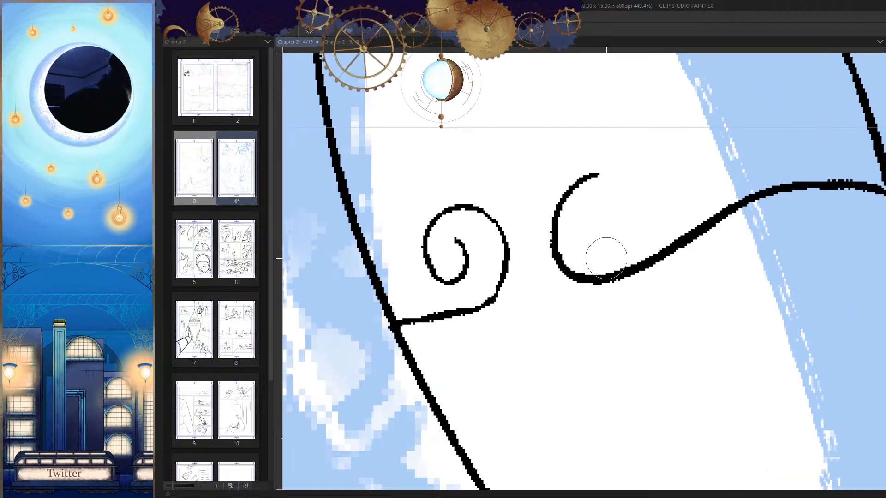
{"action": "left_click_drag", "start_coordinate": [591, 218], "coordinate": [559, 236]}
{"action": "key", "text": "h"}
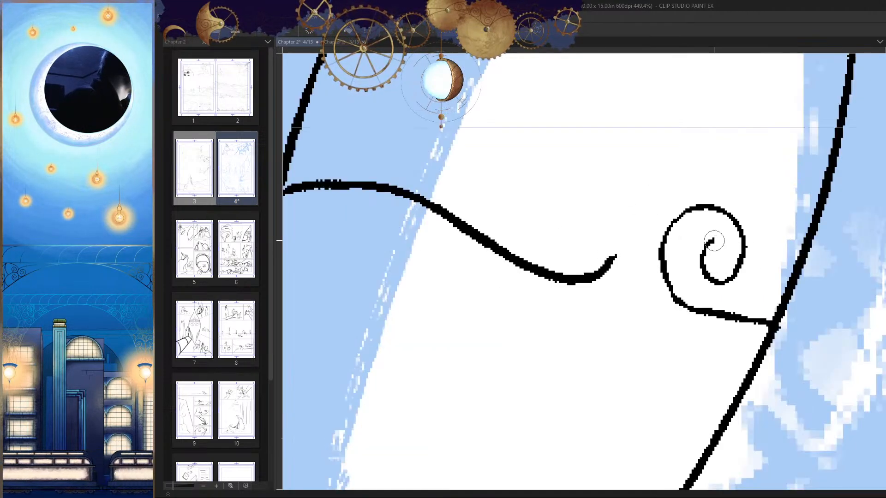
{"action": "key", "text": "h"}
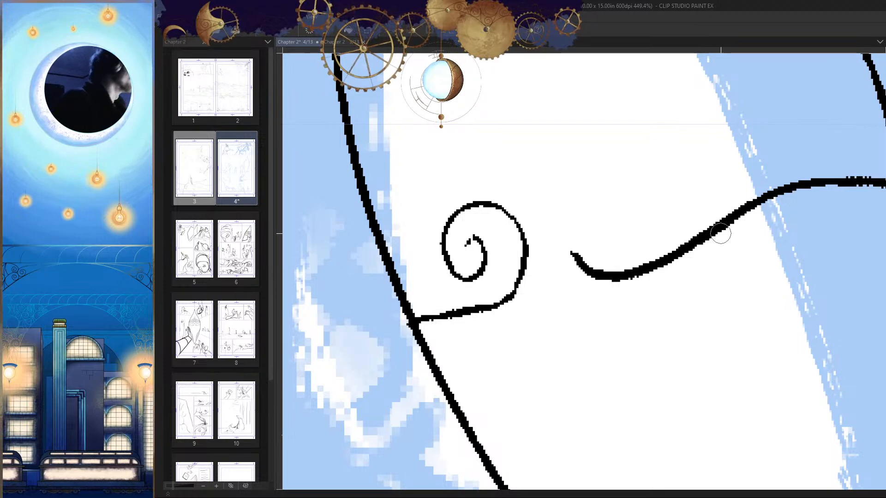
{"action": "key", "text": "h"}
Step: Redraw the wavy line's free end as a rounded arc that sweeps up and back over, retrying until smooth
{"action": "left_click_drag", "start_coordinate": [737, 274], "coordinate": [756, 216]}
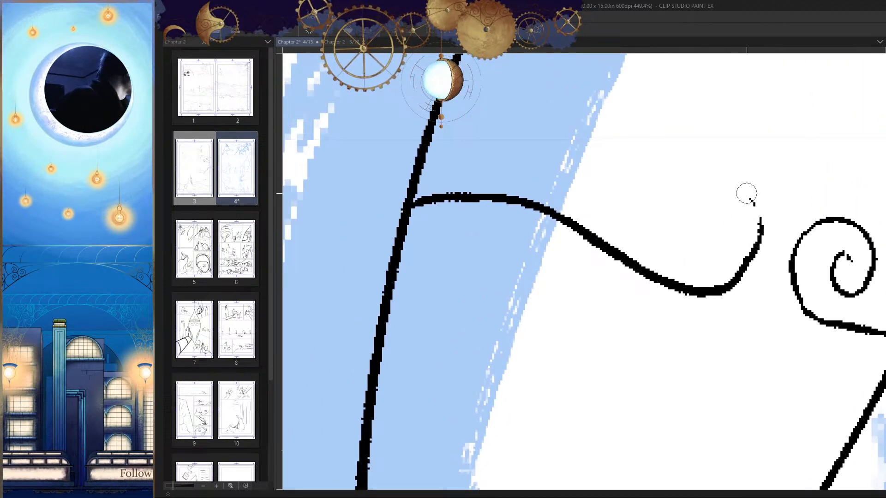
{"action": "key", "text": "ctrl+z"}
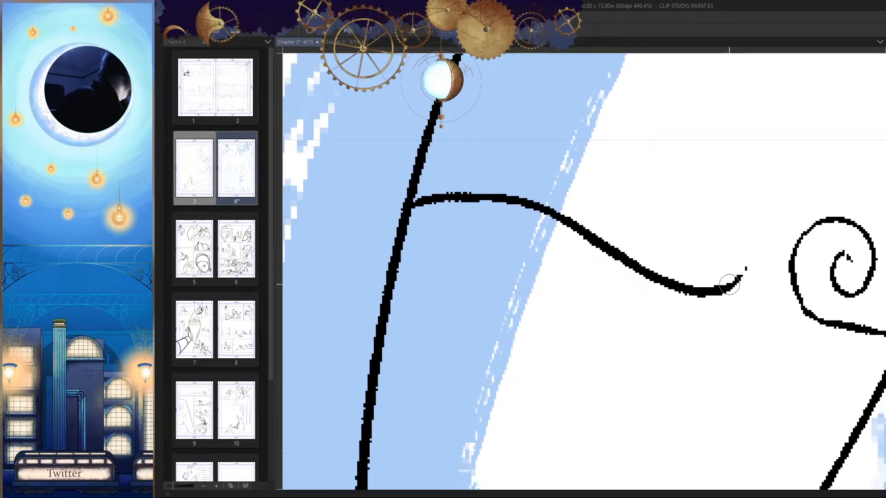
{"action": "left_click_drag", "start_coordinate": [736, 273], "coordinate": [767, 227]}
{"action": "key", "text": "ctrl+z"}
{"action": "mouse_move", "coordinate": [738, 276]}
{"action": "left_mouse_down"}
{"action": "mouse_move", "coordinate": [767, 210]}
{"action": "mouse_move", "coordinate": [722, 189]}
{"action": "left_mouse_up"}
{"action": "key", "text": "ctrl+z"}
{"action": "mouse_move", "coordinate": [765, 231]}
{"action": "left_mouse_down"}
{"action": "mouse_move", "coordinate": [698, 194]}
{"action": "mouse_move", "coordinate": [729, 249]}
{"action": "left_mouse_up"}
{"action": "key", "text": "ctrl+z"}
Step: Continue the arc inward as the spiral's inner turn, retrying until it winds tightly toward the centre
{"action": "left_click_drag", "start_coordinate": [710, 189], "coordinate": [731, 249]}
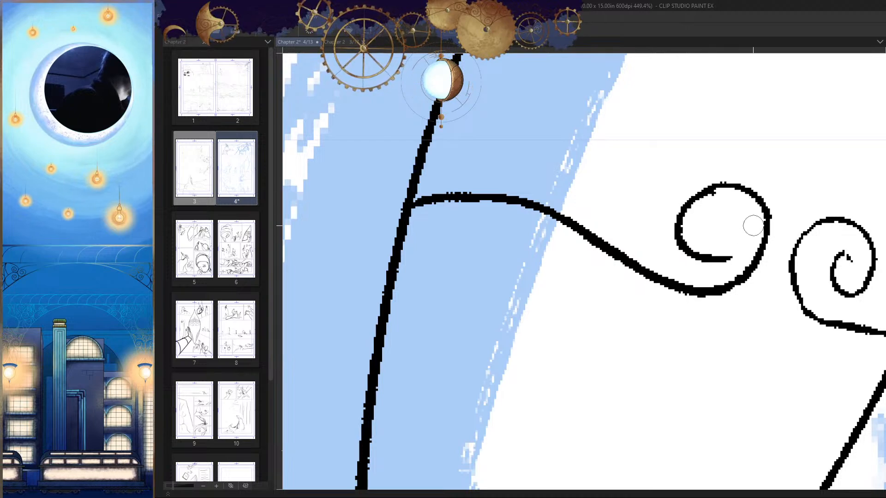
{"action": "key", "text": "ctrl+z"}
{"action": "left_click_drag", "start_coordinate": [701, 194], "coordinate": [712, 258]}
{"action": "key", "text": "ctrl+z"}
{"action": "mouse_move", "coordinate": [701, 194]}
{"action": "left_mouse_down"}
{"action": "mouse_move", "coordinate": [713, 258]}
{"action": "mouse_move", "coordinate": [736, 216]}
{"action": "left_mouse_up"}
{"action": "key", "text": "ctrl+z"}
{"action": "key", "text": "ctrl+z"}
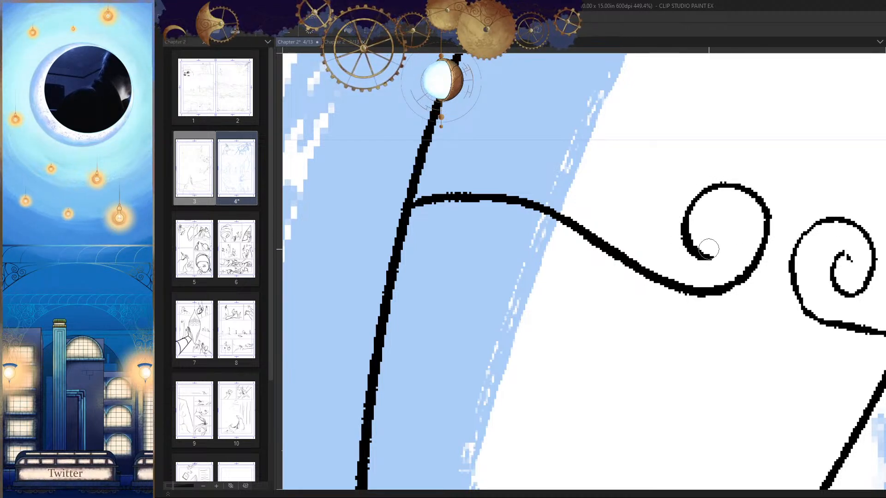
{"action": "left_click_drag", "start_coordinate": [706, 257], "coordinate": [763, 224]}
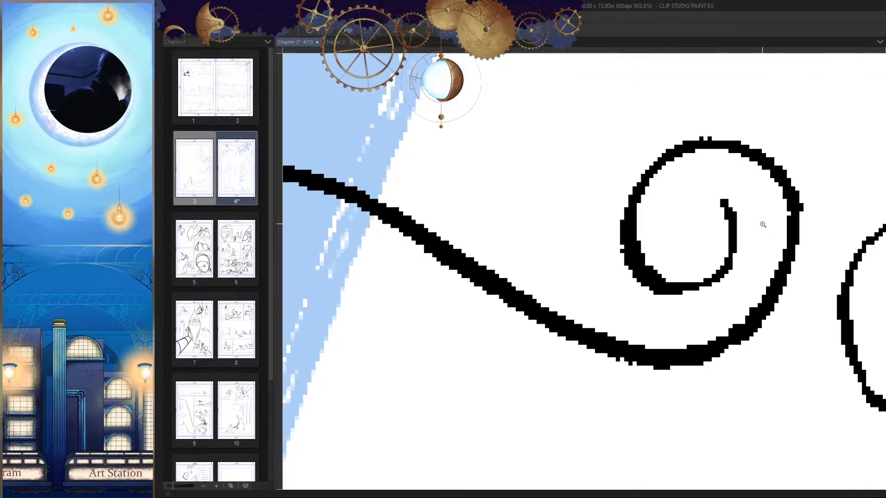
Step: Finish the near-side spiral with a small hook at its centre and check both spirals flipped and zoomed out
{"action": "key", "text": "p"}
{"action": "mouse_move", "coordinate": [722, 203]}
{"action": "left_mouse_down"}
{"action": "mouse_move", "coordinate": [732, 219]}
{"action": "mouse_move", "coordinate": [697, 208]}
{"action": "left_mouse_up"}
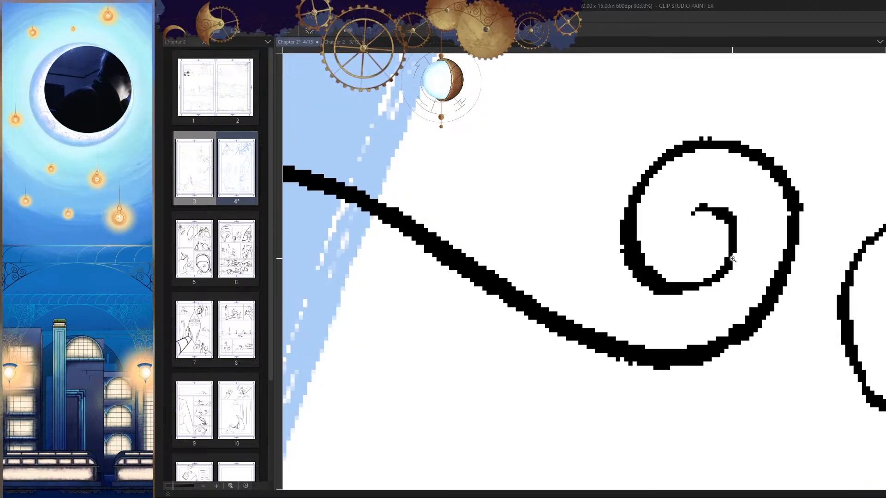
{"action": "left_click_drag", "start_coordinate": [732, 258], "coordinate": [669, 265]}
{"action": "key", "text": "h"}
{"action": "left_click_drag", "start_coordinate": [731, 286], "coordinate": [714, 307]}
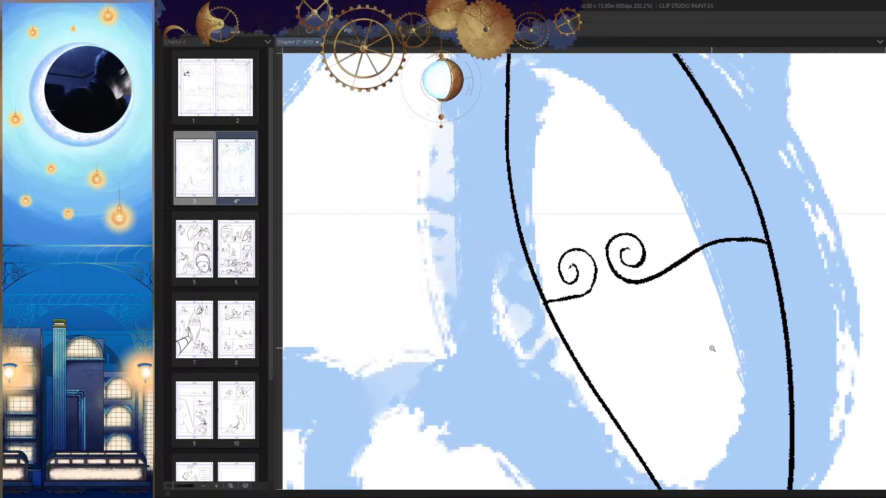
{"action": "scroll", "coordinate": [711, 349], "scroll_direction": "down", "scroll_amount": 4}
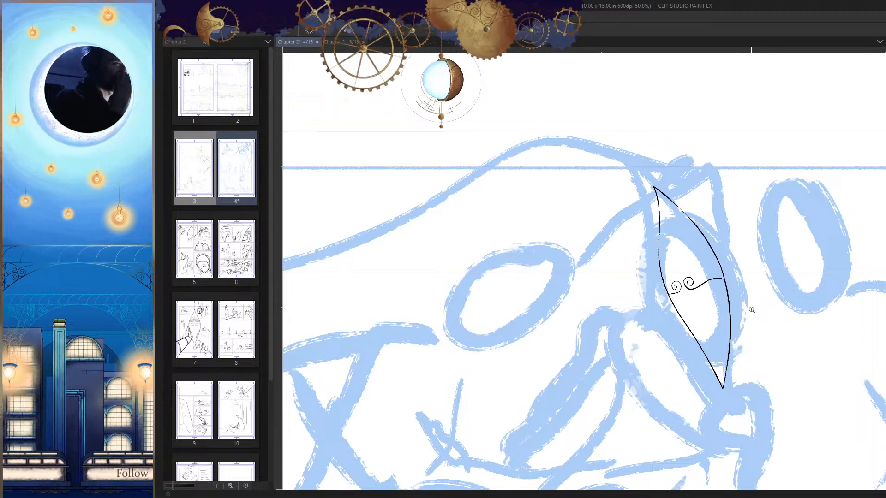
{"action": "scroll", "coordinate": [751, 310], "scroll_direction": "up", "scroll_amount": 12}
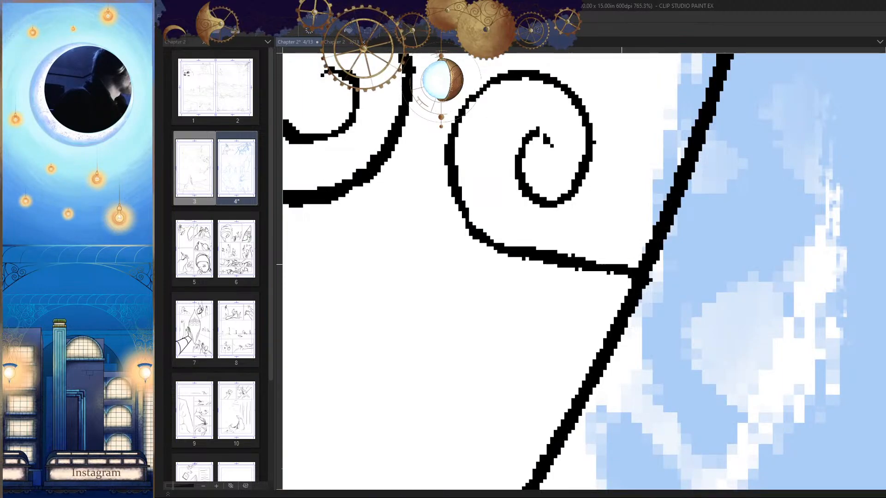
Step: Redraw the far-side spiral's tail as a smoother curve running toward the far-side edge
{"action": "left_click_drag", "start_coordinate": [623, 270], "coordinate": [539, 250]}
{"action": "key", "text": "h"}
{"action": "left_click_drag", "start_coordinate": [706, 266], "coordinate": [736, 255]}
{"action": "key", "text": "p"}
{"action": "left_click_drag", "start_coordinate": [718, 226], "coordinate": [563, 258]}
{"action": "key", "text": "ctrl+z"}
{"action": "mouse_move", "coordinate": [711, 224]}
{"action": "left_mouse_down"}
{"action": "mouse_move", "coordinate": [576, 251]}
{"action": "mouse_move", "coordinate": [552, 241]}
{"action": "mouse_move", "coordinate": [561, 251]}
{"action": "left_mouse_up"}
{"action": "key", "text": "ctrl+z"}
{"action": "left_click_drag", "start_coordinate": [701, 262], "coordinate": [574, 272]}
{"action": "key", "text": "h"}
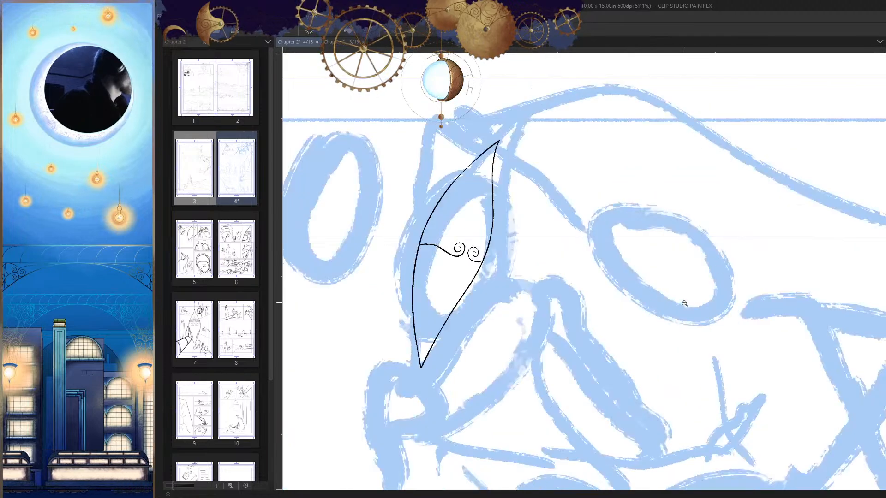
Step: Clean up the far-side spiral's tail end with the eraser, reconnect it to the edge, and check the head flipped
{"action": "left_click_drag", "start_coordinate": [691, 306], "coordinate": [661, 314]}
{"action": "key", "text": "h"}
{"action": "left_click_drag", "start_coordinate": [588, 288], "coordinate": [681, 292]}
{"action": "left_click_drag", "start_coordinate": [575, 255], "coordinate": [659, 259]}
{"action": "key", "text": "e"}
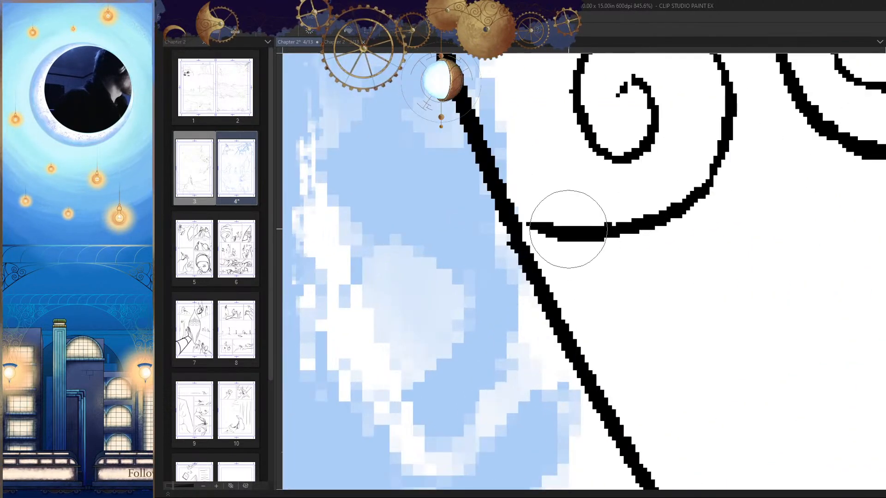
{"action": "mouse_move", "coordinate": [567, 229]}
{"action": "left_mouse_down"}
{"action": "mouse_move", "coordinate": [543, 215]}
{"action": "mouse_move", "coordinate": [533, 237]}
{"action": "mouse_move", "coordinate": [518, 233]}
{"action": "mouse_move", "coordinate": [520, 244]}
{"action": "left_mouse_up"}
{"action": "key", "text": "p"}
{"action": "left_click_drag", "start_coordinate": [651, 287], "coordinate": [528, 296]}
{"action": "key", "text": "h"}
{"action": "left_click_drag", "start_coordinate": [682, 336], "coordinate": [688, 300]}
{"action": "left_click_drag", "start_coordinate": [689, 300], "coordinate": [656, 302]}
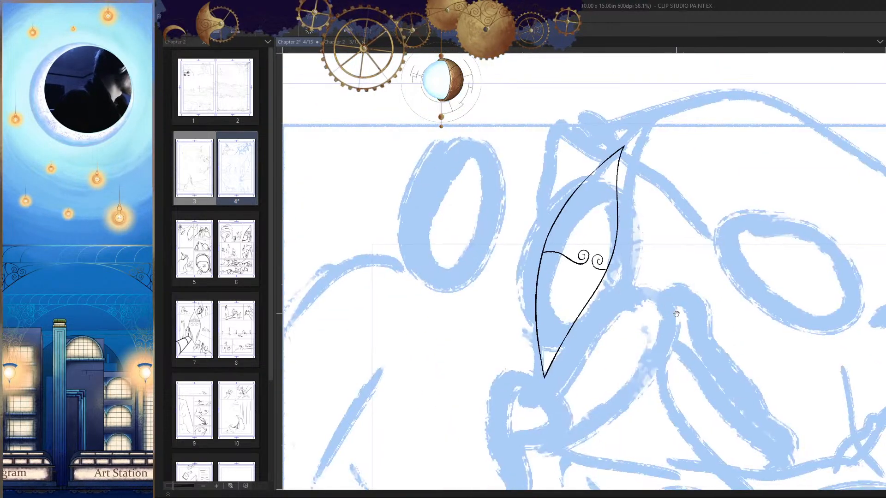
Step: Try drawing a long bowed line inside the near-side edge, from below the wavy line toward the lower tip
{"action": "left_click_drag", "start_coordinate": [601, 269], "coordinate": [717, 318]}
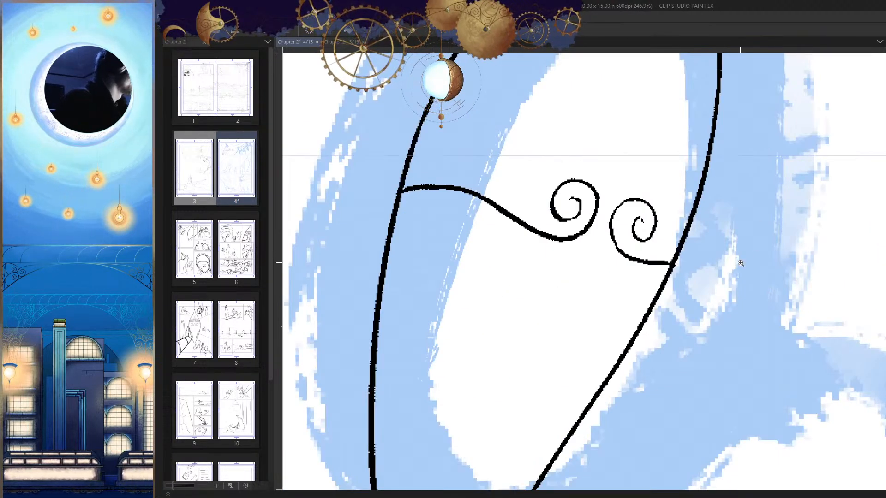
{"action": "left_click_drag", "start_coordinate": [740, 263], "coordinate": [708, 330]}
{"action": "key", "text": "h"}
{"action": "mouse_move", "coordinate": [551, 282]}
{"action": "left_mouse_down"}
{"action": "mouse_move", "coordinate": [586, 203]}
{"action": "mouse_move", "coordinate": [577, 174]}
{"action": "mouse_move", "coordinate": [569, 382]}
{"action": "left_mouse_up"}
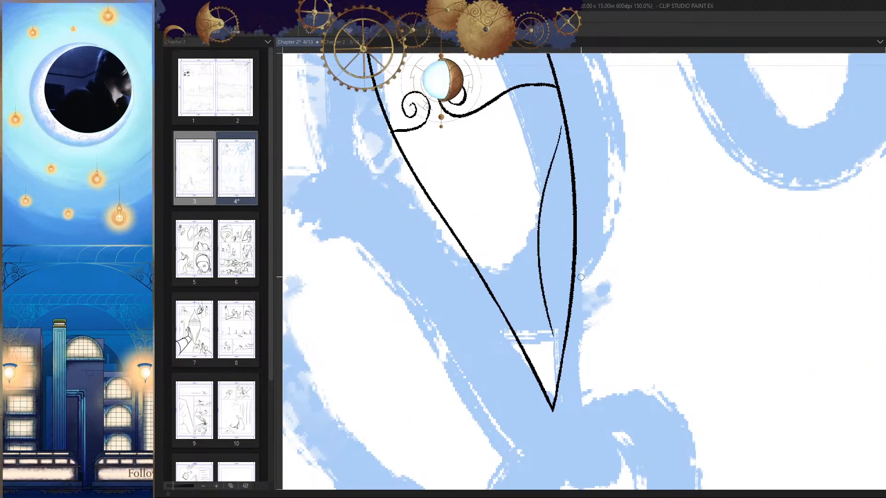
{"action": "key", "text": "ctrl+z"}
{"action": "left_click_drag", "start_coordinate": [560, 124], "coordinate": [578, 418]}
{"action": "key", "text": "ctrl+z"}
{"action": "mouse_move", "coordinate": [560, 121]}
{"action": "left_mouse_down"}
{"action": "mouse_move", "coordinate": [544, 219]}
{"action": "mouse_move", "coordinate": [562, 402]}
{"action": "left_mouse_up"}
Step: Try adding a shorter bowed line between the first inner line and the near-side edge
{"action": "mouse_move", "coordinate": [562, 214]}
{"action": "left_mouse_down"}
{"action": "mouse_move", "coordinate": [562, 278]}
{"action": "mouse_move", "coordinate": [584, 198]}
{"action": "mouse_move", "coordinate": [586, 238]}
{"action": "left_mouse_up"}
{"action": "key", "text": "ctrl+z"}
{"action": "left_click_drag", "start_coordinate": [564, 90], "coordinate": [552, 366]}
{"action": "key", "text": "ctrl+z"}
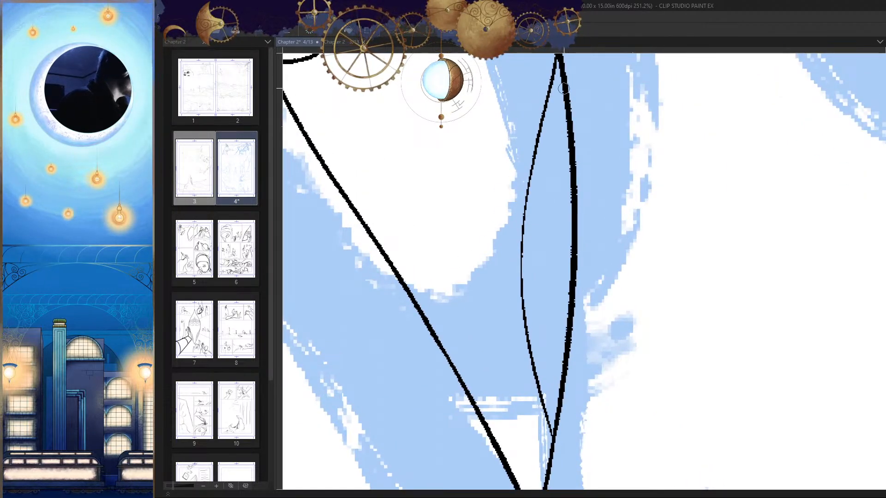
{"action": "left_click_drag", "start_coordinate": [560, 129], "coordinate": [552, 364]}
{"action": "key", "text": "ctrl+z"}
{"action": "left_click_drag", "start_coordinate": [563, 90], "coordinate": [555, 367]}
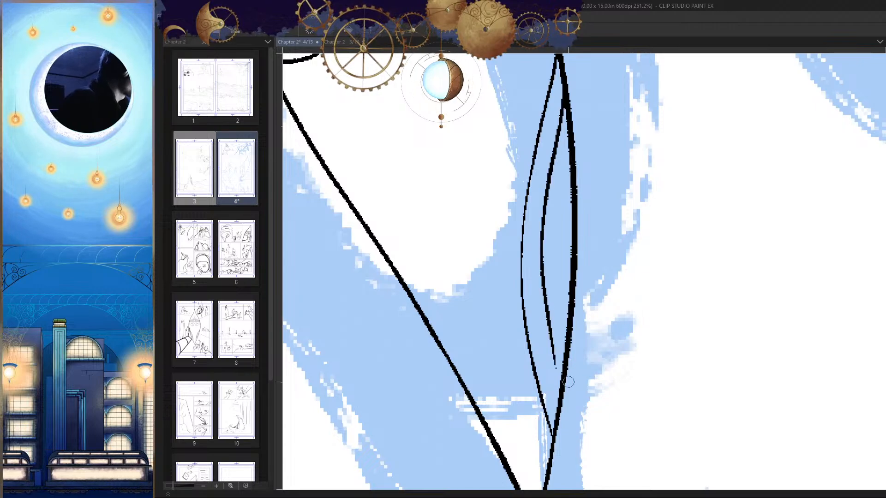
Step: Try a third, shorter line beside the near-side edge, compare both view directions, and undo the latest inner strokes
{"action": "left_click_drag", "start_coordinate": [571, 161], "coordinate": [564, 309]}
{"action": "key", "text": "ctrl+z"}
{"action": "left_click_drag", "start_coordinate": [603, 353], "coordinate": [549, 376]}
{"action": "key", "text": "h"}
{"action": "key", "text": "h"}
{"action": "mouse_move", "coordinate": [578, 323]}
{"action": "left_mouse_down"}
{"action": "mouse_move", "coordinate": [660, 325]}
{"action": "mouse_move", "coordinate": [673, 283]}
{"action": "mouse_move", "coordinate": [664, 294]}
{"action": "left_mouse_up"}
{"action": "key", "text": "ctrl+z"}
{"action": "key", "text": "ctrl+z"}
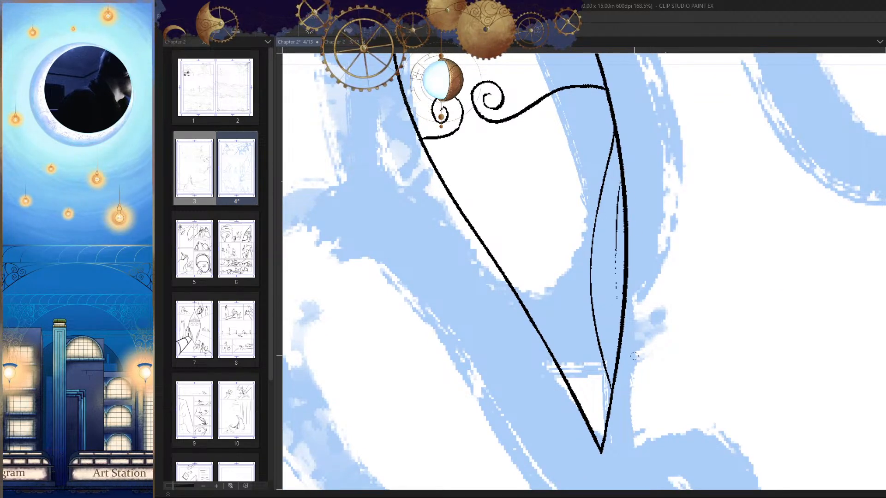
Step: Try the second bowed line again with a different curve, then undo all the lines inside the near-side edge
{"action": "left_click_drag", "start_coordinate": [616, 166], "coordinate": [605, 321]}
{"action": "key", "text": "ctrl+z"}
{"action": "left_click_drag", "start_coordinate": [618, 166], "coordinate": [605, 298]}
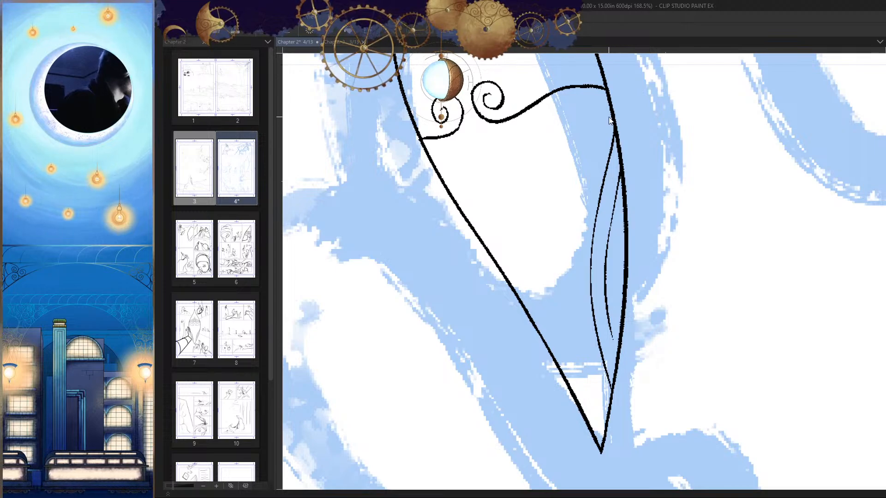
{"action": "mouse_move", "coordinate": [603, 135]}
{"action": "left_mouse_down"}
{"action": "mouse_move", "coordinate": [579, 272]}
{"action": "mouse_move", "coordinate": [591, 369]}
{"action": "left_mouse_up"}
{"action": "key", "text": "ctrl+z"}
{"action": "key", "text": "ctrl+z"}
{"action": "key", "text": "ctrl+z"}
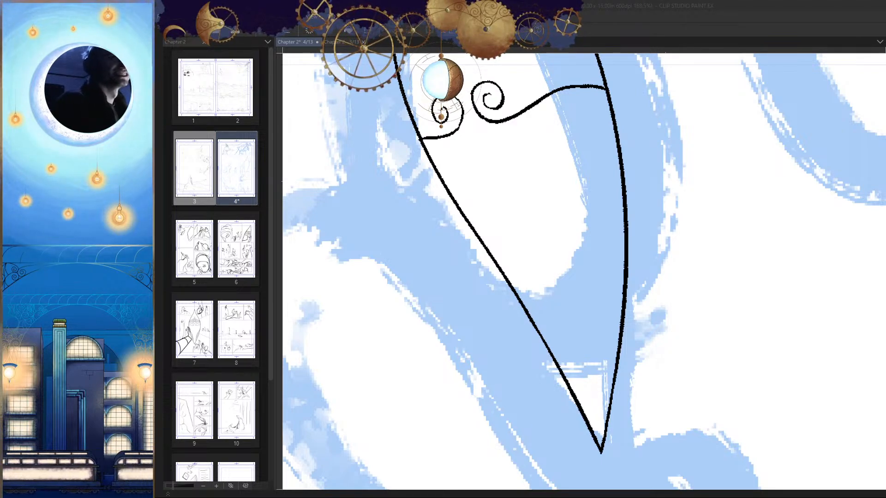
Step: Draw one bowed line inside the near-side edge from just below the wavy line to just above the lower tip, retrying until clean
{"action": "left_click_drag", "start_coordinate": [623, 162], "coordinate": [632, 147]}
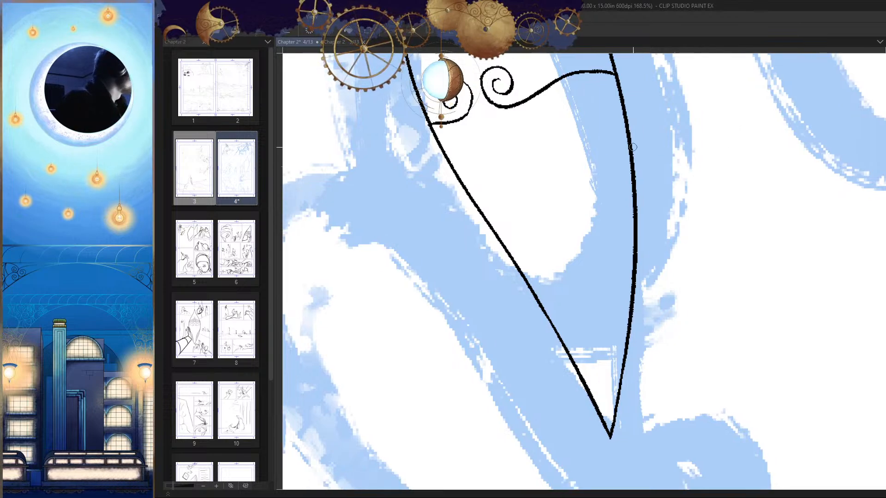
{"action": "left_click_drag", "start_coordinate": [621, 108], "coordinate": [620, 403]}
{"action": "key", "text": "ctrl+z"}
{"action": "left_click_drag", "start_coordinate": [623, 109], "coordinate": [619, 405]}
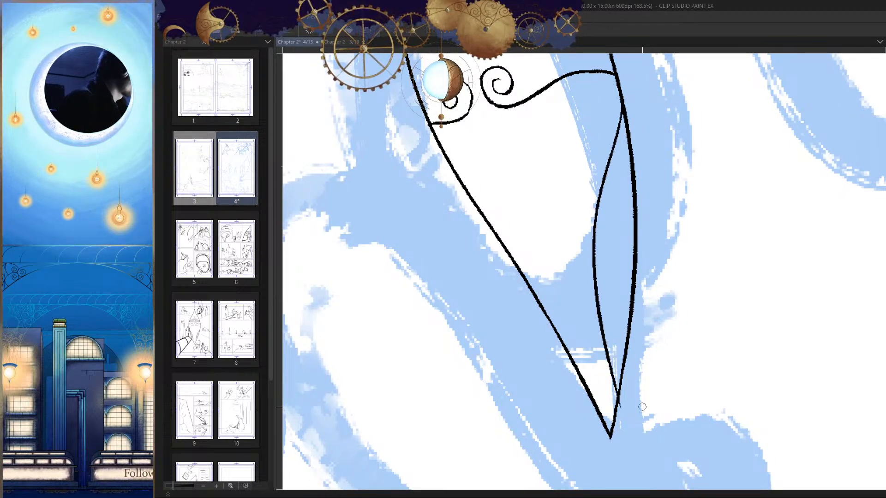
{"action": "key", "text": "ctrl+z"}
{"action": "left_click_drag", "start_coordinate": [621, 107], "coordinate": [616, 401]}
{"action": "key", "text": "ctrl+z"}
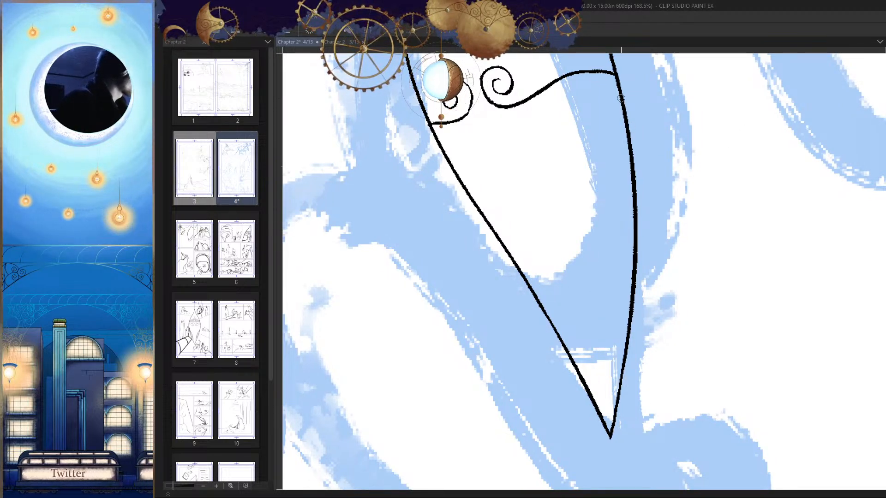
{"action": "left_click_drag", "start_coordinate": [620, 104], "coordinate": [614, 413]}
Step: Add two progressively shorter bowed lines between the long inner line and the near-side edge, then check the head
{"action": "left_click_drag", "start_coordinate": [610, 208], "coordinate": [615, 364]}
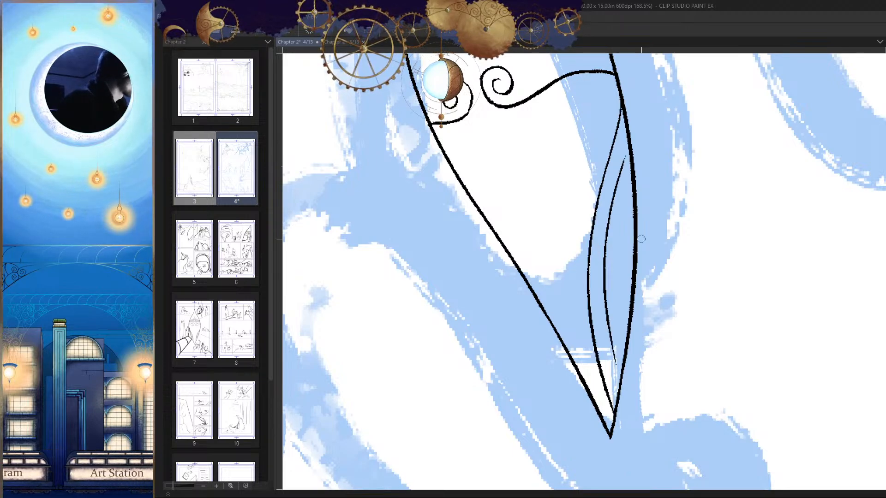
{"action": "key", "text": "ctrl+z"}
{"action": "mouse_move", "coordinate": [633, 181]}
{"action": "left_mouse_down"}
{"action": "mouse_move", "coordinate": [623, 230]}
{"action": "mouse_move", "coordinate": [626, 333]}
{"action": "mouse_move", "coordinate": [577, 351]}
{"action": "left_mouse_up"}
{"action": "key", "text": "h"}
{"action": "scroll", "coordinate": [562, 342], "scroll_direction": "up", "scroll_amount": 10}
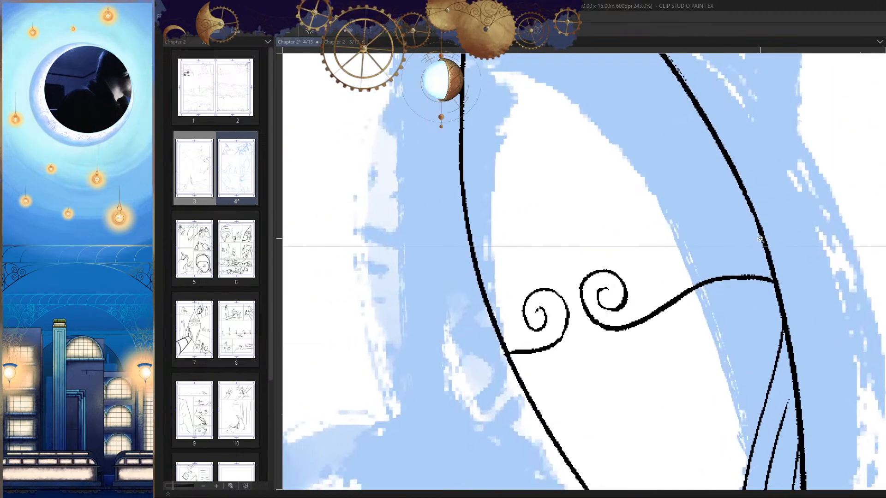
Step: Draw a thinner wavy line above the first, arch it over both spirals to the far-side edge, and check it flipped
{"action": "mouse_move", "coordinate": [757, 229]}
{"action": "left_mouse_down"}
{"action": "mouse_move", "coordinate": [600, 249]}
{"action": "mouse_move", "coordinate": [759, 238]}
{"action": "mouse_move", "coordinate": [580, 258]}
{"action": "left_mouse_up"}
{"action": "key", "text": "ctrl+z"}
{"action": "left_click_drag", "start_coordinate": [733, 241], "coordinate": [772, 228]}
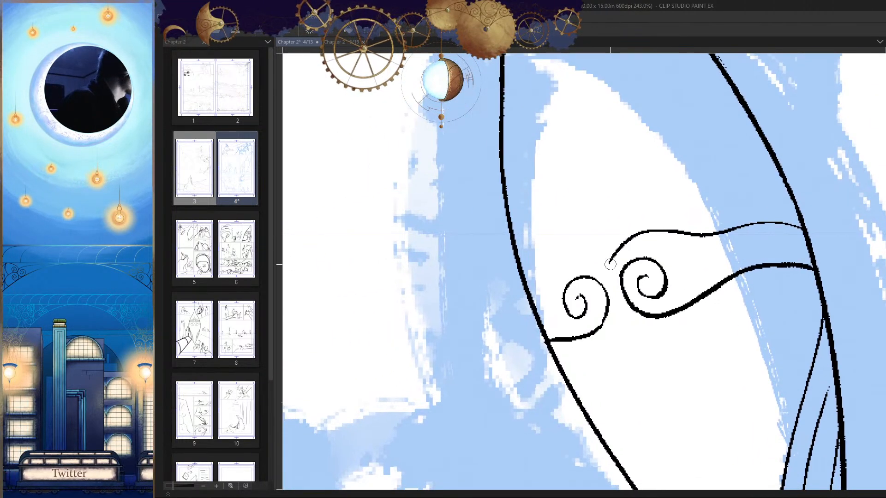
{"action": "left_click_drag", "start_coordinate": [610, 264], "coordinate": [533, 292]}
{"action": "key", "text": "h"}
Step: Draw another wavy line above the arched one, from the near-side edge inward to a small upturned end, retrying once
{"action": "key", "text": "h"}
{"action": "left_click_drag", "start_coordinate": [648, 310], "coordinate": [609, 359]}
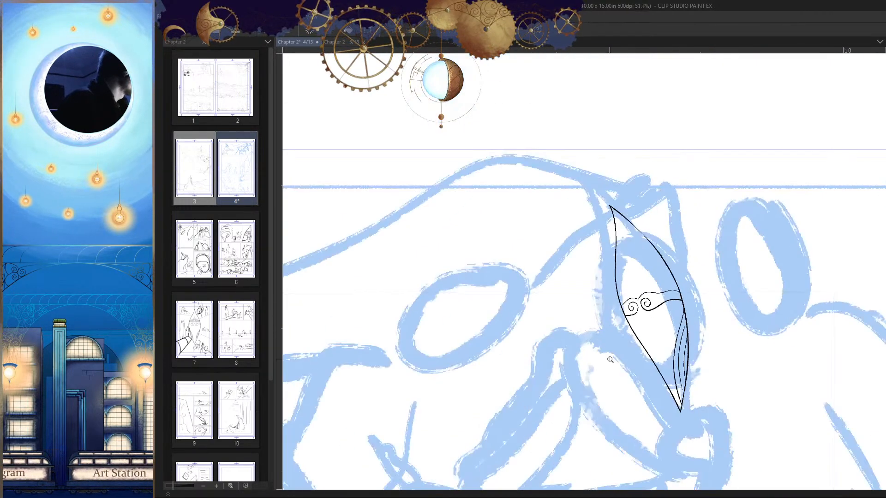
{"action": "left_click_drag", "start_coordinate": [731, 332], "coordinate": [673, 323]}
{"action": "mouse_move", "coordinate": [659, 261]}
{"action": "left_mouse_down"}
{"action": "mouse_move", "coordinate": [742, 264]}
{"action": "mouse_move", "coordinate": [679, 301]}
{"action": "left_mouse_up"}
{"action": "mouse_move", "coordinate": [542, 241]}
{"action": "left_mouse_down"}
{"action": "mouse_move", "coordinate": [585, 265]}
{"action": "mouse_move", "coordinate": [640, 267]}
{"action": "left_mouse_up"}
{"action": "key", "text": "h"}
{"action": "left_click_drag", "start_coordinate": [750, 279], "coordinate": [798, 252]}
{"action": "key", "text": "ctrl+z"}
{"action": "mouse_move", "coordinate": [687, 220]}
{"action": "left_mouse_down"}
{"action": "mouse_move", "coordinate": [603, 230]}
{"action": "mouse_move", "coordinate": [456, 226]}
{"action": "left_mouse_up"}
Step: Erase the stray overshoot of the uppermost wavy line at the far-side edge and redraw its end to meet the edge cleanly
{"action": "key", "text": "h"}
{"action": "left_click_drag", "start_coordinate": [673, 267], "coordinate": [688, 246]}
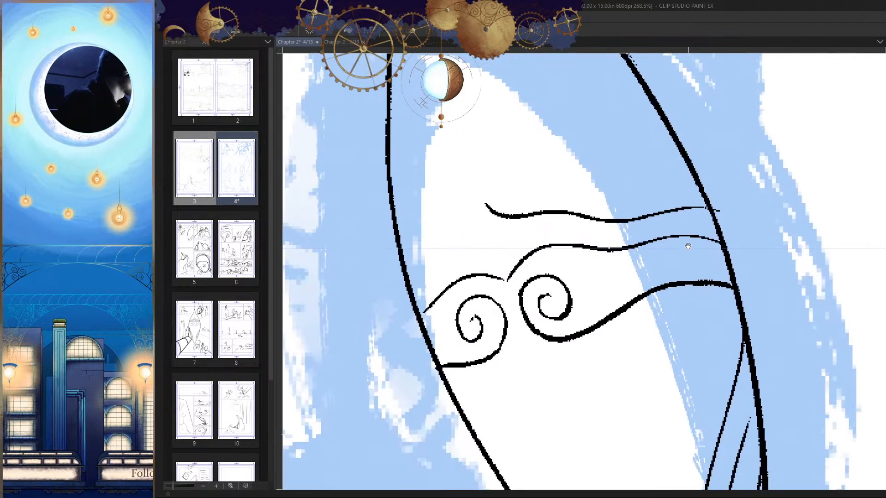
{"action": "key", "text": "h"}
{"action": "key", "text": "e"}
{"action": "mouse_move", "coordinate": [485, 211]}
{"action": "left_mouse_down"}
{"action": "mouse_move", "coordinate": [519, 209]}
{"action": "mouse_move", "coordinate": [472, 227]}
{"action": "left_mouse_up"}
{"action": "key", "text": "p"}
{"action": "key", "text": "h"}
{"action": "left_click_drag", "start_coordinate": [669, 283], "coordinate": [663, 264]}
{"action": "key", "text": "e"}
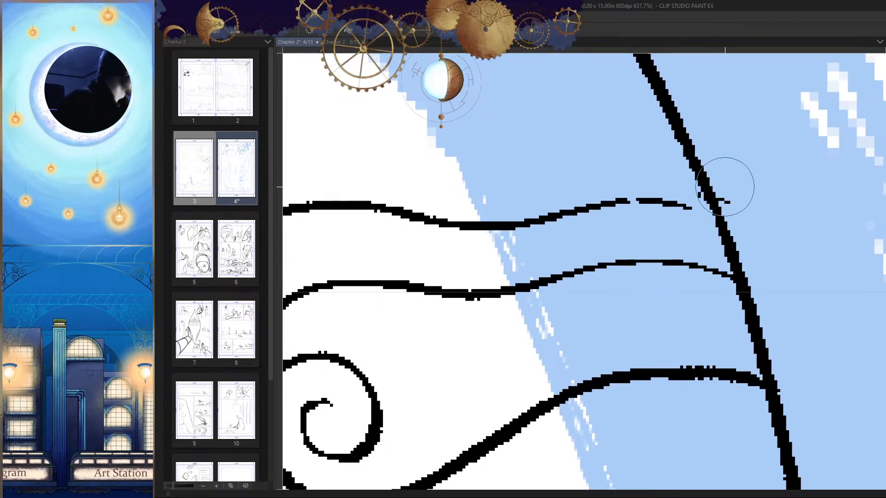
{"action": "mouse_move", "coordinate": [724, 186]}
{"action": "left_mouse_down"}
{"action": "mouse_move", "coordinate": [729, 197]}
{"action": "mouse_move", "coordinate": [692, 203]}
{"action": "mouse_move", "coordinate": [767, 208]}
{"action": "left_mouse_up"}
{"action": "key", "text": "p"}
{"action": "key", "text": "ctrl+z"}
{"action": "key", "text": "h"}
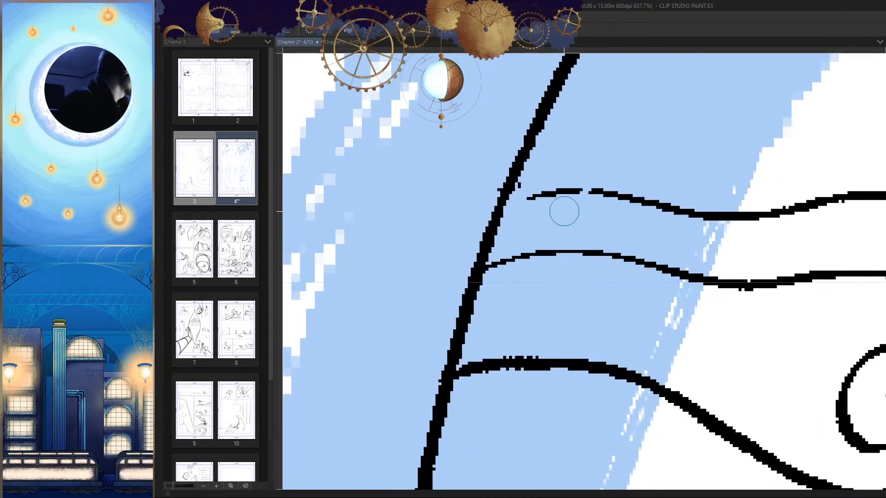
{"action": "left_click_drag", "start_coordinate": [548, 194], "coordinate": [504, 210]}
{"action": "scroll", "coordinate": [601, 241], "scroll_direction": "down", "scroll_amount": 4}
{"action": "key", "text": "h"}
{"action": "left_click_drag", "start_coordinate": [454, 274], "coordinate": [601, 233]}
{"action": "scroll", "coordinate": [601, 232], "scroll_direction": "down", "scroll_amount": 2}
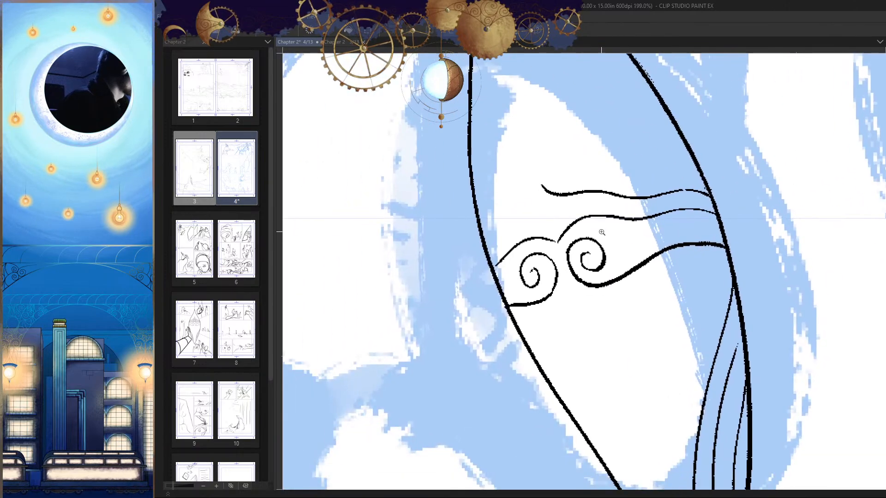
Step: Draw a curved line from the uppermost wavy line's upturned end down toward the near-side edge, retrying once
{"action": "scroll", "coordinate": [538, 206], "scroll_direction": "up", "scroll_amount": 4}
{"action": "left_click_drag", "start_coordinate": [548, 170], "coordinate": [434, 350]}
{"action": "key", "text": "ctrl+z"}
{"action": "mouse_move", "coordinate": [552, 164]}
{"action": "left_mouse_down"}
{"action": "mouse_move", "coordinate": [550, 189]}
{"action": "mouse_move", "coordinate": [449, 313]}
{"action": "left_mouse_up"}
Step: Draw a parallel curve outside the previous one, down to the near-side edge, and check it in the flipped view
{"action": "left_click_drag", "start_coordinate": [600, 178], "coordinate": [646, 241]}
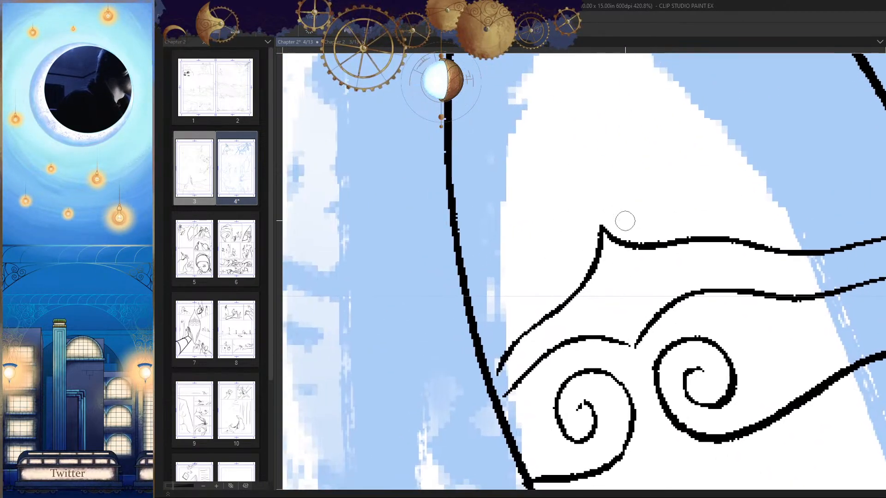
{"action": "left_click_drag", "start_coordinate": [582, 200], "coordinate": [482, 350]}
{"action": "key", "text": "h"}
{"action": "left_click_drag", "start_coordinate": [606, 244], "coordinate": [663, 246]}
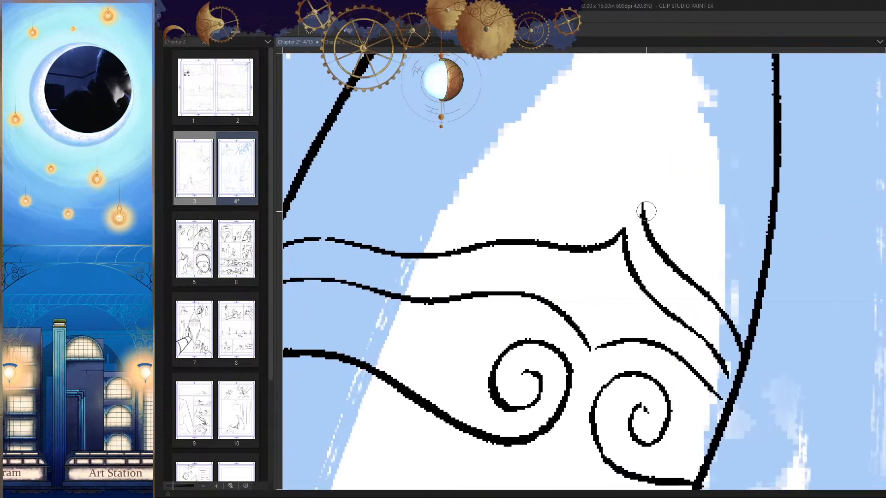
{"action": "left_click_drag", "start_coordinate": [644, 212], "coordinate": [651, 234]}
{"action": "key", "text": "h"}
{"action": "left_click_drag", "start_coordinate": [598, 258], "coordinate": [605, 258]}
{"action": "left_click_drag", "start_coordinate": [533, 202], "coordinate": [515, 248]}
{"action": "key", "text": "h"}
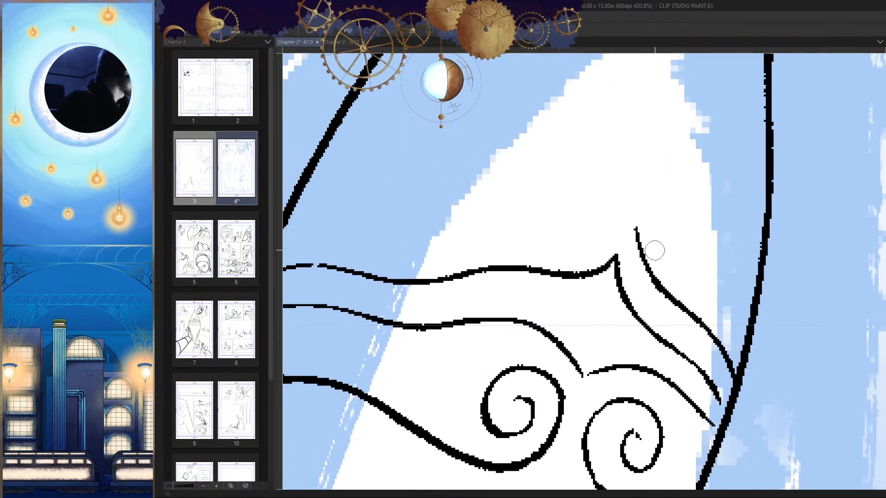
Step: Extend the outer curve's top to a point and draw a wavy line from it toward the far-side edge
{"action": "left_click_drag", "start_coordinate": [635, 225], "coordinate": [412, 256]}
{"action": "left_click_drag", "start_coordinate": [406, 339], "coordinate": [539, 326]}
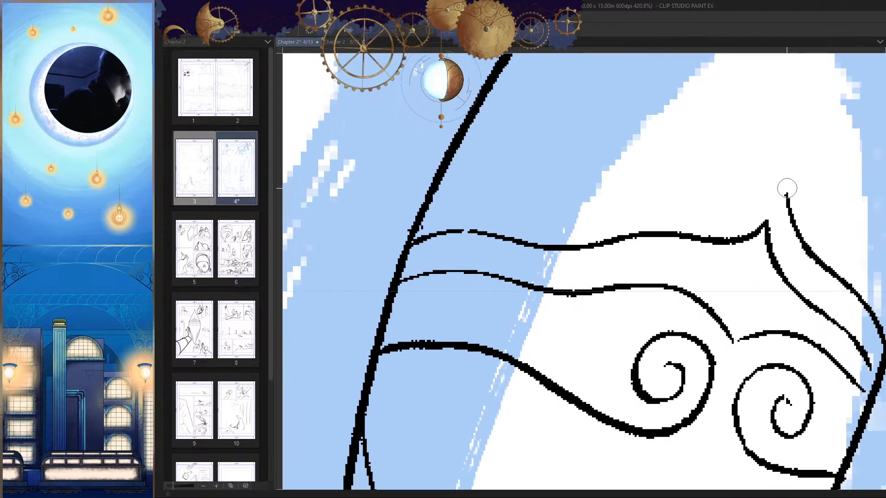
{"action": "left_click_drag", "start_coordinate": [784, 175], "coordinate": [797, 226]}
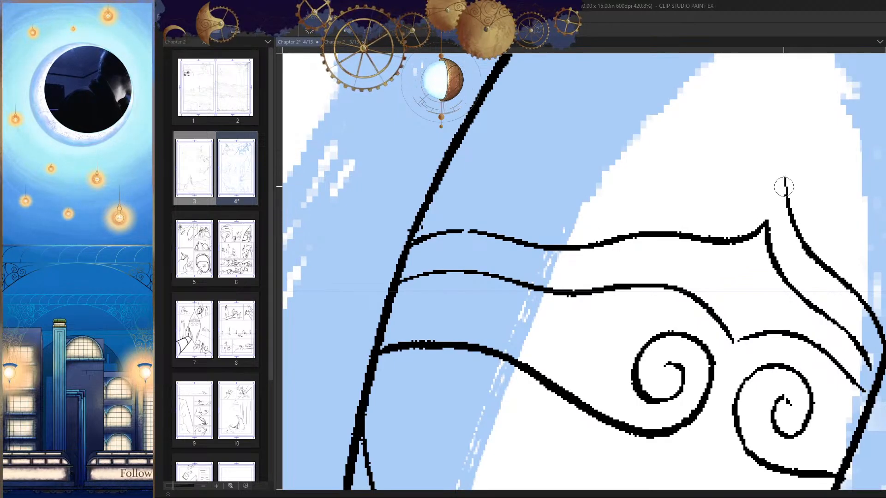
{"action": "left_click_drag", "start_coordinate": [784, 182], "coordinate": [455, 201]}
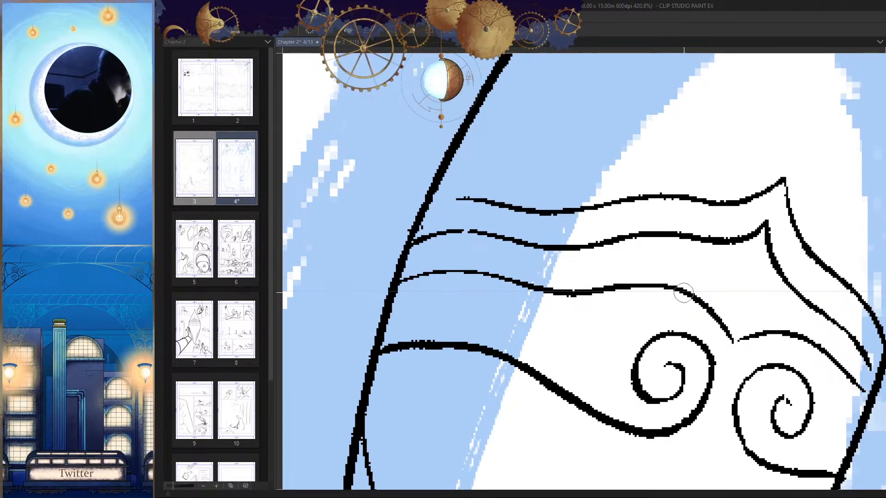
Step: Continue the new wavy line's thin end until it joins the far-side edge, then check the whole head
{"action": "key", "text": "h"}
{"action": "left_click_drag", "start_coordinate": [715, 159], "coordinate": [758, 165]}
{"action": "key", "text": "h"}
{"action": "key", "text": "ctrl+z"}
{"action": "scroll", "coordinate": [535, 180], "scroll_direction": "up", "scroll_amount": 4}
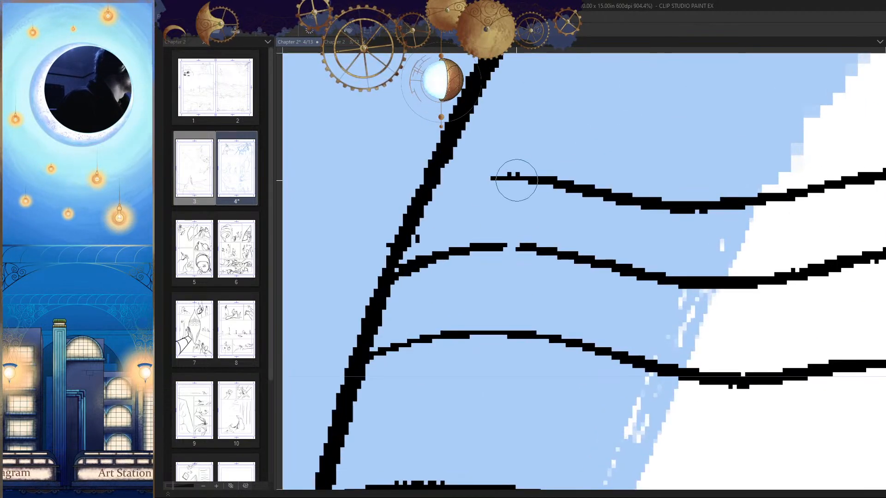
{"action": "left_click_drag", "start_coordinate": [516, 180], "coordinate": [437, 191]}
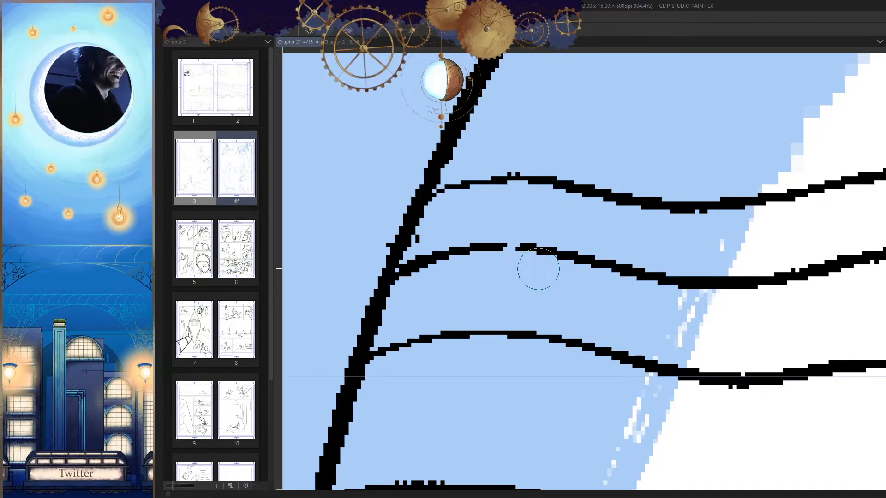
{"action": "left_click_drag", "start_coordinate": [537, 269], "coordinate": [738, 337]}
{"action": "scroll", "coordinate": [737, 338], "scroll_direction": "down", "scroll_amount": 10}
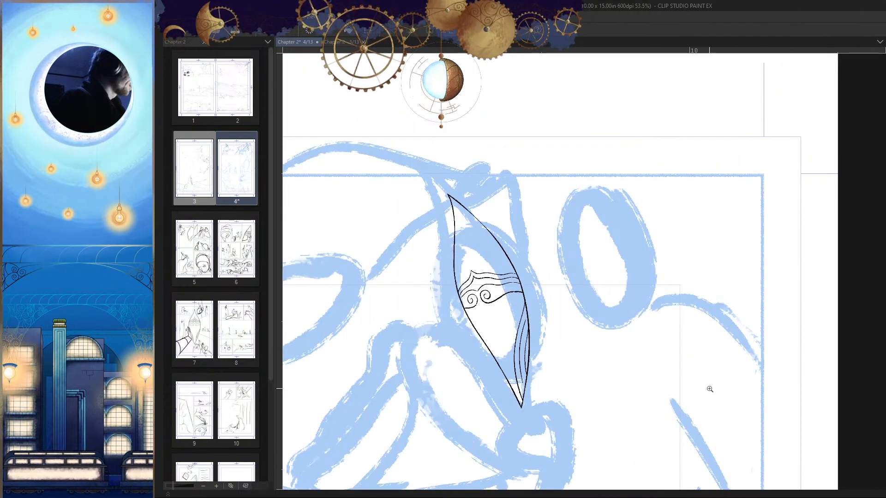
Step: Add a third peaked line above, with a curve to the near-side edge and a wavy line to the far side, retrying the curve
{"action": "scroll", "coordinate": [508, 291], "scroll_direction": "up", "scroll_amount": 10}
{"action": "left_click_drag", "start_coordinate": [580, 188], "coordinate": [553, 248]}
{"action": "left_click_drag", "start_coordinate": [532, 268], "coordinate": [496, 310]}
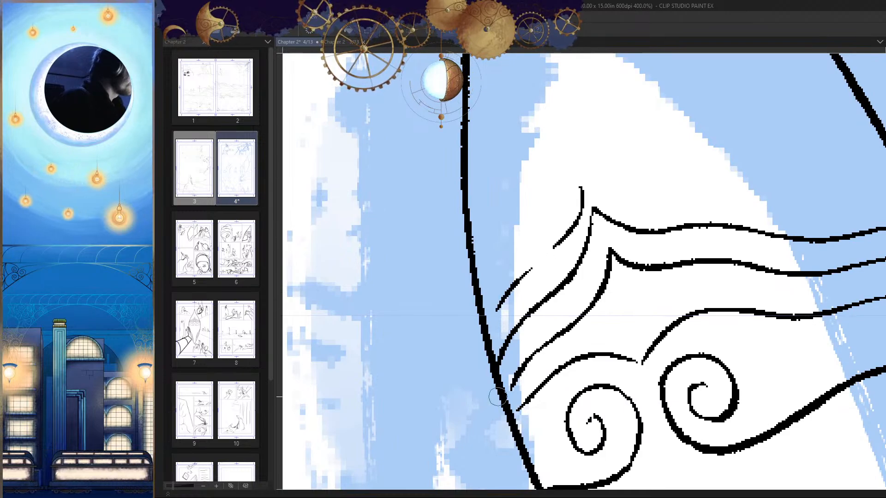
{"action": "key", "text": "ctrl+z"}
{"action": "key", "text": "ctrl+z"}
{"action": "left_click_drag", "start_coordinate": [579, 177], "coordinate": [490, 339]}
{"action": "key", "text": "h"}
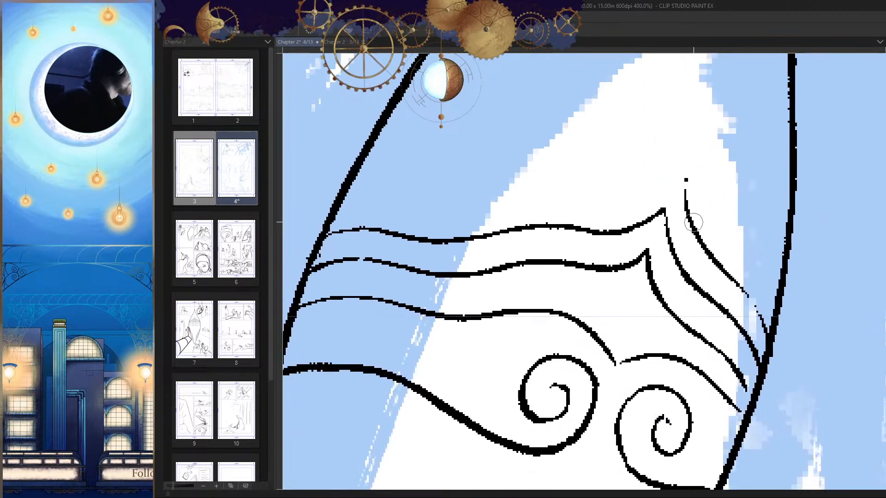
{"action": "mouse_move", "coordinate": [683, 174]}
{"action": "left_mouse_down"}
{"action": "mouse_move", "coordinate": [594, 194]}
{"action": "mouse_move", "coordinate": [346, 203]}
{"action": "left_mouse_up"}
{"action": "key", "text": "h"}
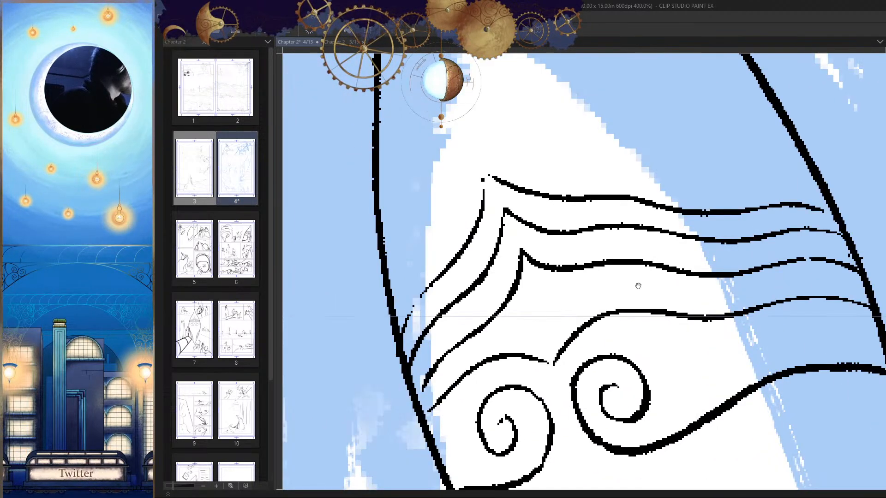
Step: Draw a fourth curve outside the others down toward the near-side edge, retrying until its spacing and shape look right
{"action": "left_click_drag", "start_coordinate": [637, 282], "coordinate": [692, 310]}
{"action": "left_click_drag", "start_coordinate": [549, 213], "coordinate": [460, 359]}
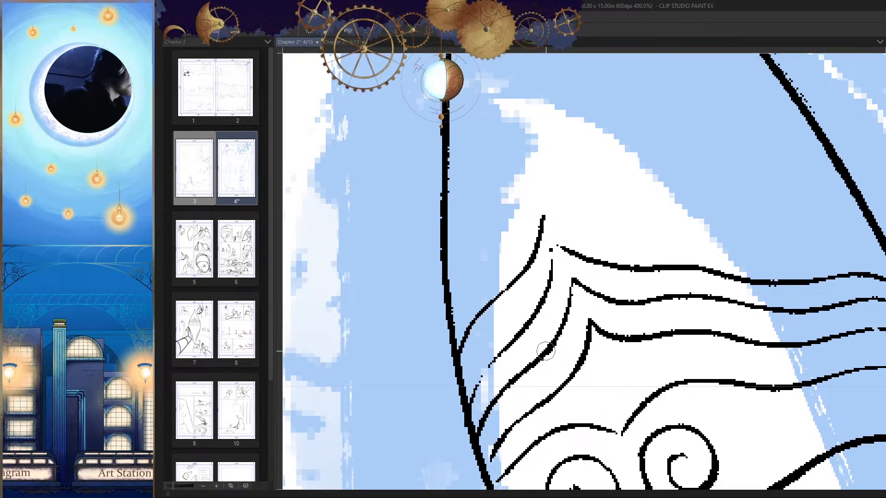
{"action": "key", "text": "ctrl+z"}
{"action": "left_click_drag", "start_coordinate": [536, 212], "coordinate": [461, 364]}
{"action": "key", "text": "h"}
{"action": "mouse_move", "coordinate": [695, 288]}
{"action": "left_mouse_down"}
{"action": "mouse_move", "coordinate": [738, 253]}
{"action": "mouse_move", "coordinate": [809, 277]}
{"action": "left_mouse_up"}
{"action": "key", "text": "h"}
{"action": "key", "text": "ctrl+z"}
{"action": "left_click_drag", "start_coordinate": [549, 210], "coordinate": [482, 351]}
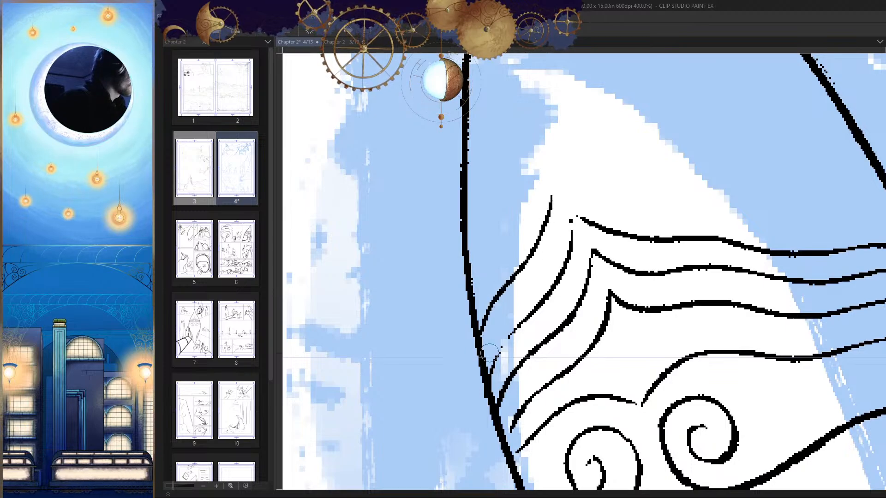
{"action": "key", "text": "ctrl+z"}
{"action": "left_click_drag", "start_coordinate": [557, 184], "coordinate": [486, 330]}
Step: Draw a wavy line from the fourth curve's top to the far-side edge and another wavy line above it
{"action": "key", "text": "h"}
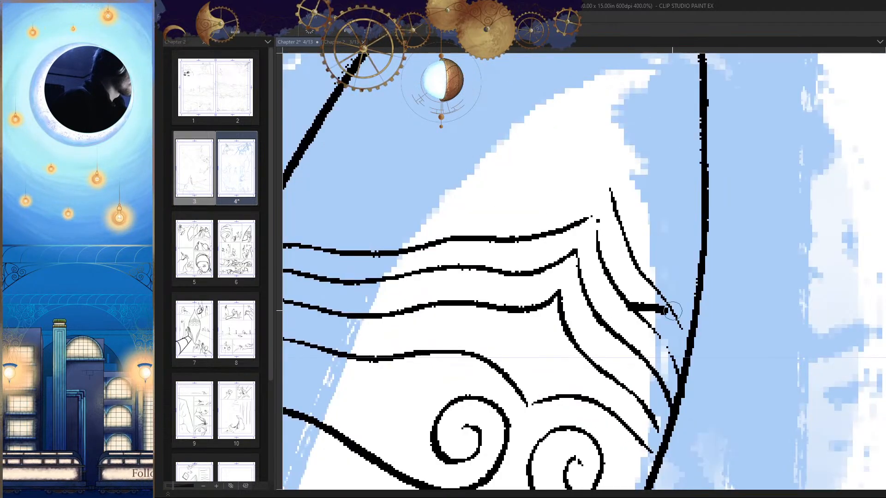
{"action": "left_click_drag", "start_coordinate": [655, 300], "coordinate": [738, 325]}
{"action": "key", "text": "ctrl+z"}
{"action": "left_click_drag", "start_coordinate": [651, 226], "coordinate": [805, 246]}
{"action": "mouse_move", "coordinate": [758, 204]}
{"action": "left_mouse_down"}
{"action": "mouse_move", "coordinate": [664, 223]}
{"action": "mouse_move", "coordinate": [415, 240]}
{"action": "mouse_move", "coordinate": [744, 202]}
{"action": "mouse_move", "coordinate": [712, 242]}
{"action": "mouse_move", "coordinate": [690, 223]}
{"action": "mouse_move", "coordinate": [399, 255]}
{"action": "left_mouse_up"}
{"action": "key", "text": "h"}
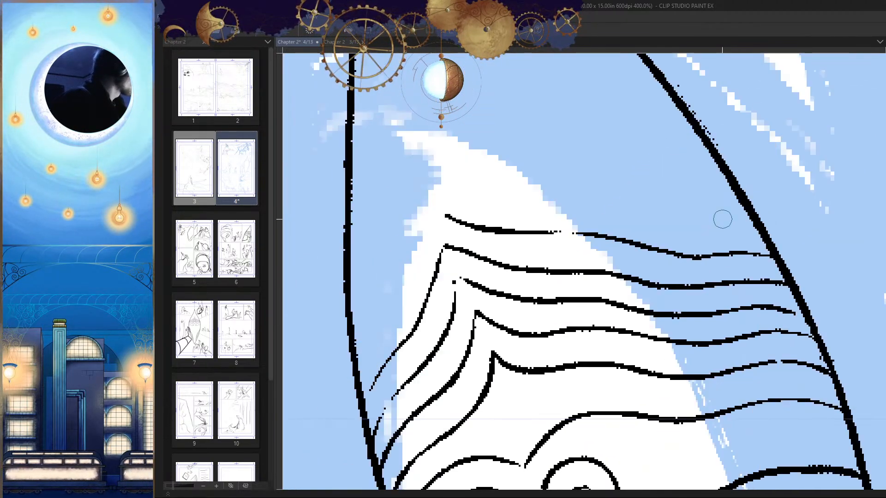
Step: Erase and redraw the flawed stretch of the topmost wavy line, comparing it in the flipped view
{"action": "mouse_move", "coordinate": [552, 240]}
{"action": "left_mouse_down"}
{"action": "mouse_move", "coordinate": [677, 208]}
{"action": "mouse_move", "coordinate": [719, 230]}
{"action": "left_mouse_up"}
{"action": "key", "text": "h"}
{"action": "key", "text": "e"}
{"action": "mouse_move", "coordinate": [588, 208]}
{"action": "left_mouse_down"}
{"action": "mouse_move", "coordinate": [670, 170]}
{"action": "mouse_move", "coordinate": [563, 199]}
{"action": "left_mouse_up"}
{"action": "key", "text": "p"}
{"action": "key", "text": "h"}
{"action": "left_click_drag", "start_coordinate": [655, 202], "coordinate": [707, 197]}
{"action": "key", "text": "h"}
{"action": "key", "text": "ctrl+z"}
{"action": "left_click_drag", "start_coordinate": [661, 171], "coordinate": [577, 197]}
{"action": "key", "text": "h"}
Step: Draw the outermost curve from the topmost wavy line's end down to the near-side edge, then check the head against the whole panel
{"action": "left_click_drag", "start_coordinate": [661, 194], "coordinate": [720, 189]}
{"action": "left_click_drag", "start_coordinate": [565, 167], "coordinate": [478, 327]}
{"action": "key", "text": "ctrl+z"}
{"action": "mouse_move", "coordinate": [586, 331]}
{"action": "left_mouse_down"}
{"action": "mouse_move", "coordinate": [529, 402]}
{"action": "mouse_move", "coordinate": [505, 408]}
{"action": "mouse_move", "coordinate": [542, 375]}
{"action": "left_mouse_up"}
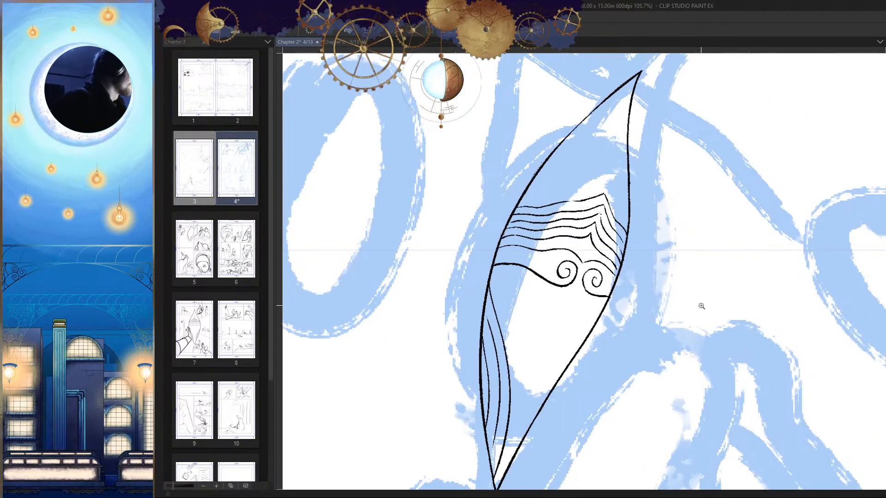
{"action": "scroll", "coordinate": [664, 302], "scroll_direction": "down", "scroll_amount": 3}
{"action": "scroll", "coordinate": [632, 365], "scroll_direction": "down", "scroll_amount": 2}
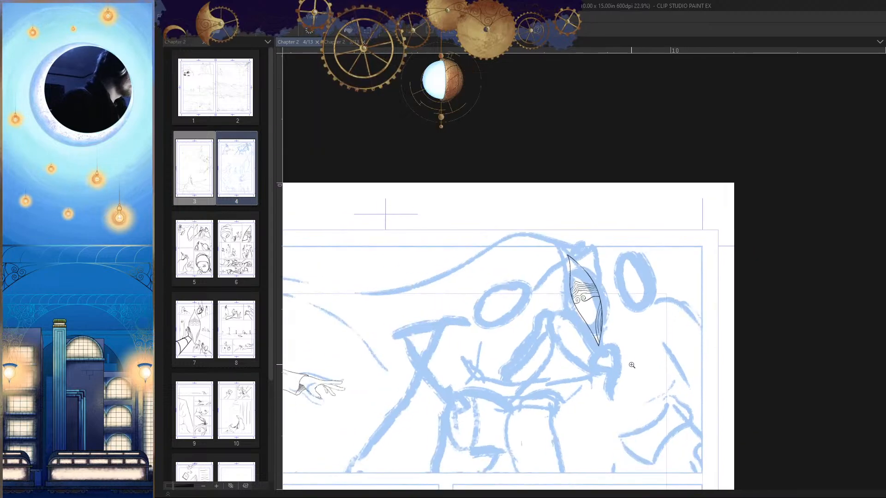
{"action": "scroll", "coordinate": [632, 365], "scroll_direction": "down", "scroll_amount": 2}
{"action": "mouse_move", "coordinate": [609, 253]}
{"action": "left_mouse_down"}
{"action": "mouse_move", "coordinate": [660, 247]}
{"action": "mouse_move", "coordinate": [668, 295]}
{"action": "left_mouse_up"}
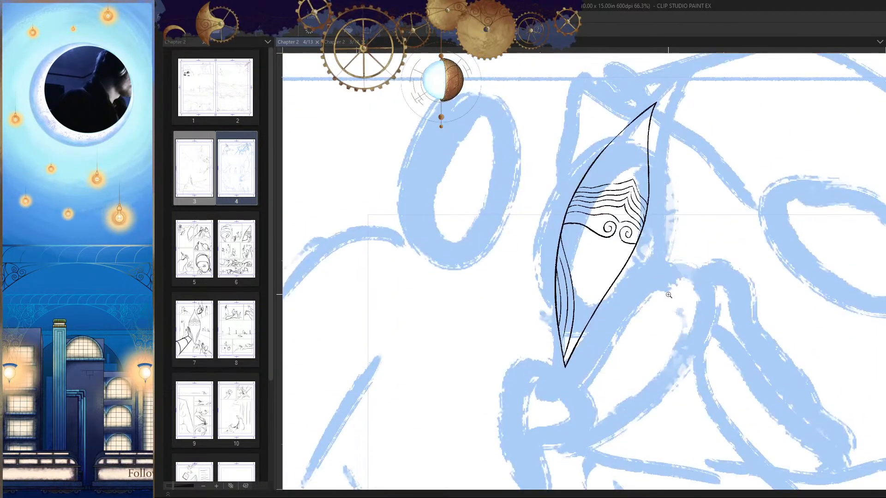
Step: Select the whole decorated head with a polyline outline, move it slightly down toward its near side, and deselect
{"action": "left_click", "coordinate": [681, 96]}
{"action": "left_click", "coordinate": [650, 78]}
{"action": "left_click", "coordinate": [602, 97]}
{"action": "left_click", "coordinate": [536, 176]}
{"action": "left_click", "coordinate": [511, 297]}
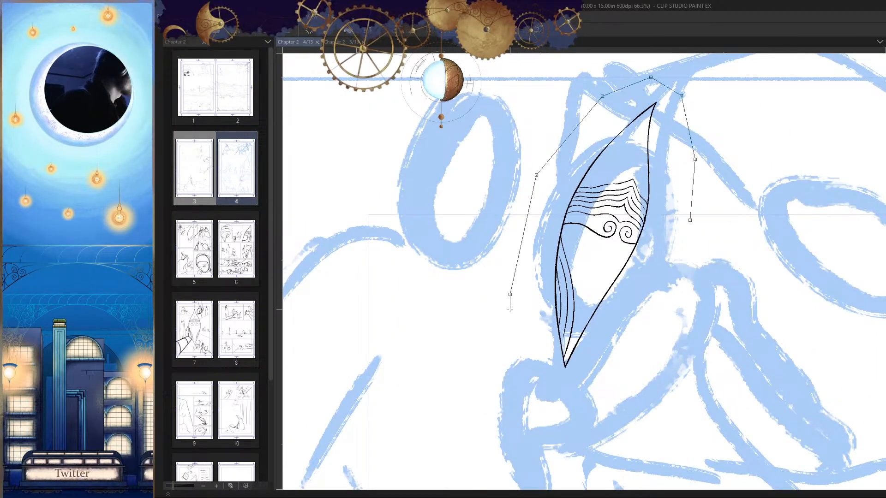
{"action": "left_click", "coordinate": [579, 395]}
{"action": "left_click", "coordinate": [659, 341]}
{"action": "left_click", "coordinate": [689, 220]}
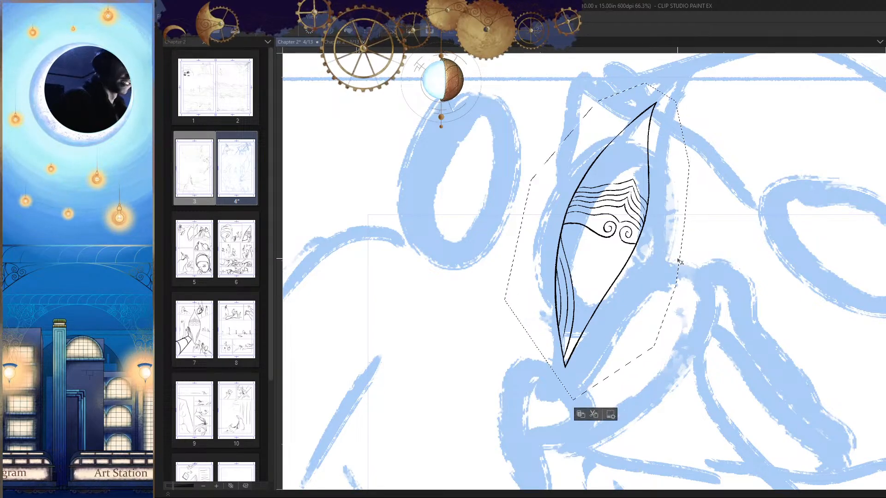
{"action": "key", "text": "ctrl+t"}
{"action": "left_click_drag", "start_coordinate": [645, 283], "coordinate": [662, 289]}
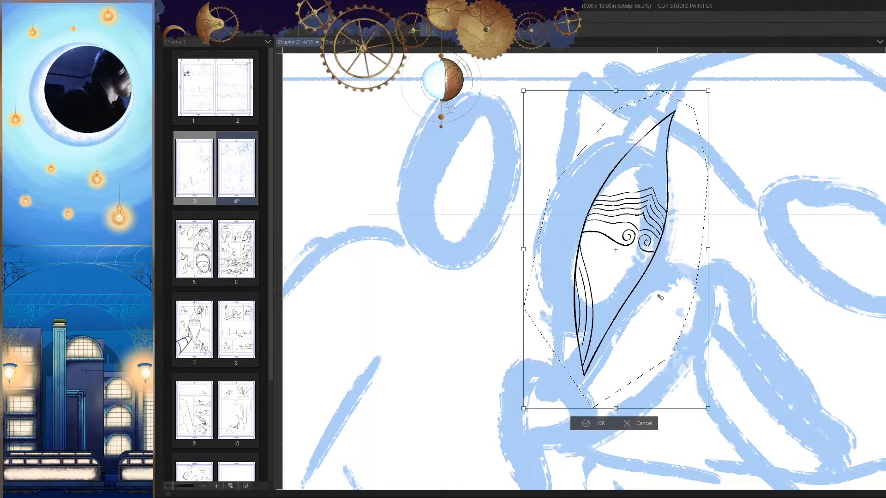
{"action": "key", "text": "Return"}
{"action": "key", "text": "ctrl+d"}
Step: Draw the shoulder's upper contour as a long arch crossing the head's lower tip and rounding over the sketched loop
{"action": "left_click_drag", "start_coordinate": [700, 325], "coordinate": [671, 286]}
{"action": "mouse_move", "coordinate": [739, 282]}
{"action": "left_mouse_down"}
{"action": "mouse_move", "coordinate": [703, 266]}
{"action": "mouse_move", "coordinate": [746, 281]}
{"action": "left_mouse_up"}
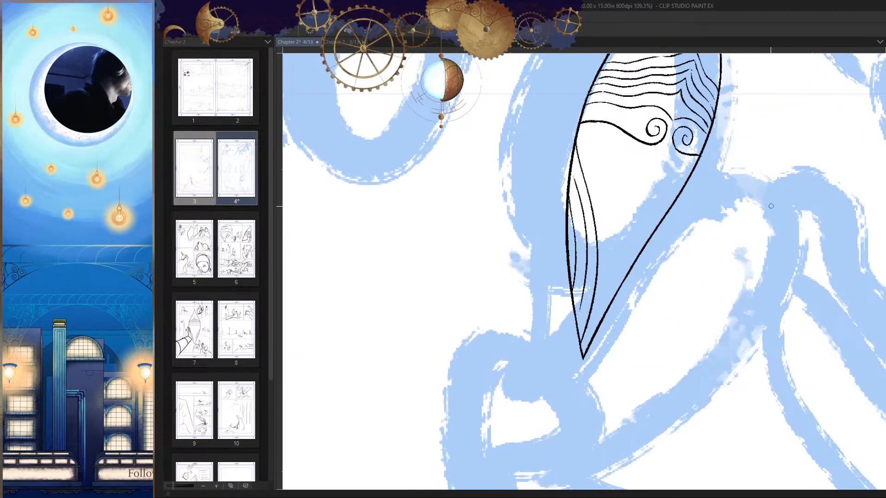
{"action": "mouse_move", "coordinate": [770, 206]}
{"action": "left_mouse_down"}
{"action": "mouse_move", "coordinate": [641, 231]}
{"action": "mouse_move", "coordinate": [528, 323]}
{"action": "left_mouse_up"}
{"action": "left_click_drag", "start_coordinate": [777, 244], "coordinate": [712, 307]}
{"action": "key", "text": "h"}
{"action": "mouse_move", "coordinate": [588, 232]}
{"action": "left_mouse_down"}
{"action": "mouse_move", "coordinate": [601, 218]}
{"action": "mouse_move", "coordinate": [544, 274]}
{"action": "mouse_move", "coordinate": [549, 303]}
{"action": "left_mouse_up"}
{"action": "key", "text": "ctrl+z"}
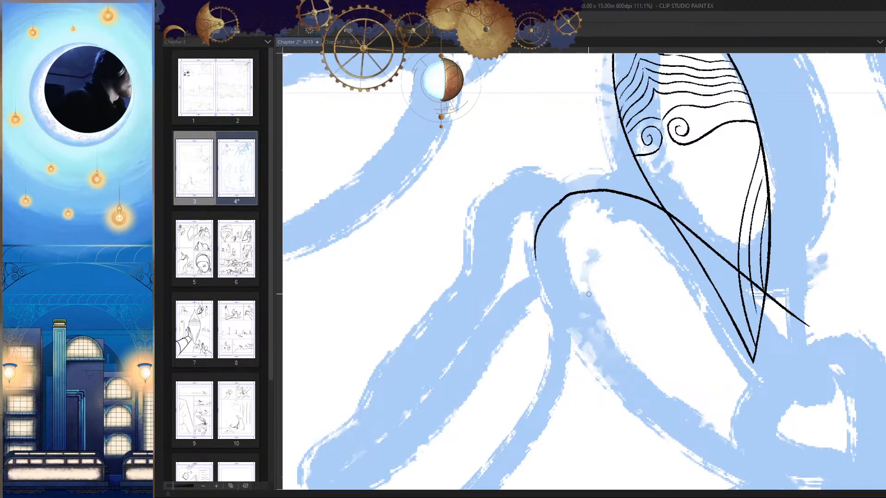
Step: Draw the shoulder loop's lower contour from the arch's end back below the head's tip, retrying once, and check the panel flipped
{"action": "key", "text": "h"}
{"action": "left_click_drag", "start_coordinate": [645, 338], "coordinate": [705, 245]}
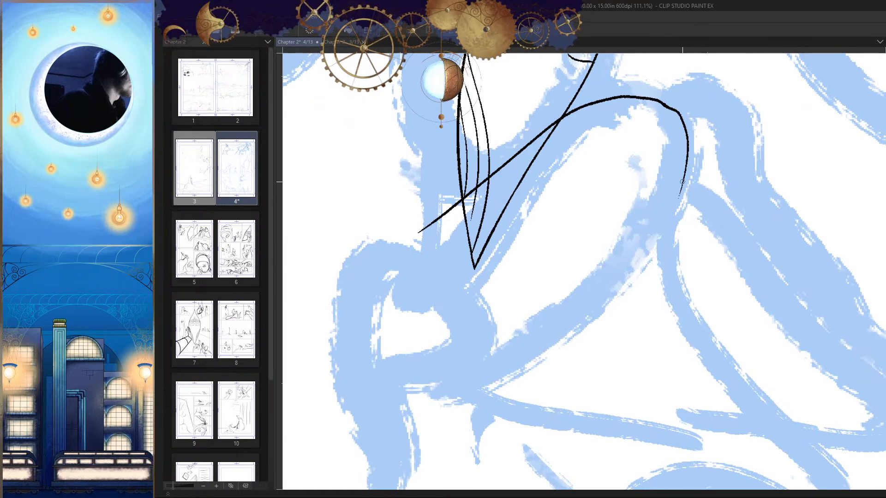
{"action": "mouse_move", "coordinate": [682, 181]}
{"action": "left_mouse_down"}
{"action": "mouse_move", "coordinate": [494, 297]}
{"action": "mouse_move", "coordinate": [553, 275]}
{"action": "left_mouse_up"}
{"action": "key", "text": "ctrl+z"}
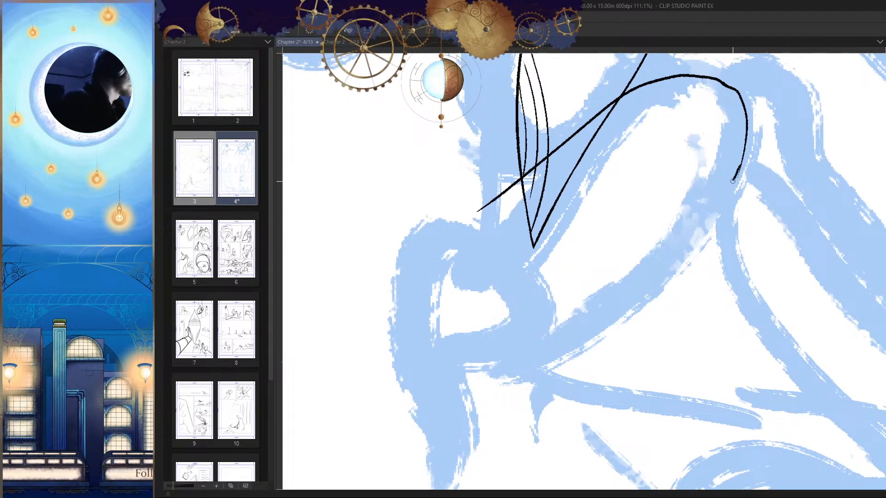
{"action": "left_click_drag", "start_coordinate": [732, 181], "coordinate": [505, 302]}
{"action": "left_click_drag", "start_coordinate": [571, 315], "coordinate": [521, 317]}
{"action": "key", "text": "h"}
{"action": "left_click_drag", "start_coordinate": [732, 353], "coordinate": [737, 350]}
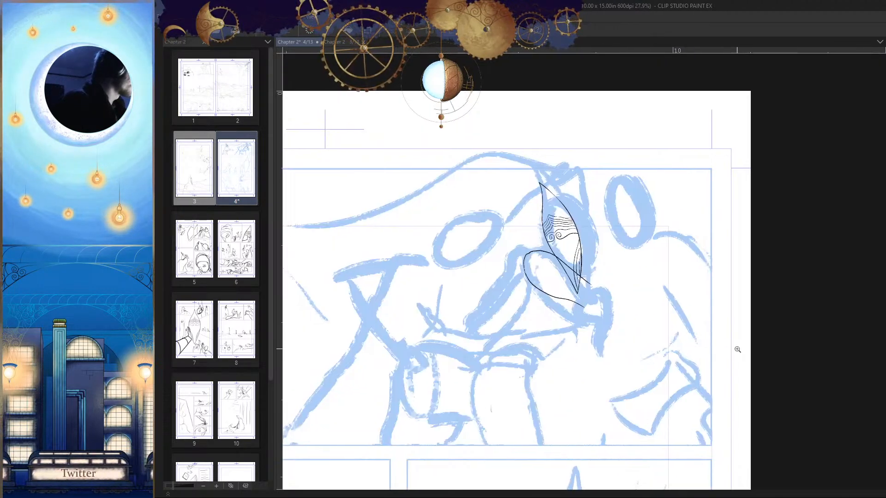
{"action": "left_click_drag", "start_coordinate": [620, 323], "coordinate": [631, 326]}
{"action": "left_click_drag", "start_coordinate": [582, 279], "coordinate": [657, 295]}
{"action": "key", "text": "h"}
Step: Erase the head's edges and inner lines just below where the shoulder's upper contour crosses them, undoing inaccurate strokes
{"action": "left_click_drag", "start_coordinate": [620, 242], "coordinate": [640, 225]}
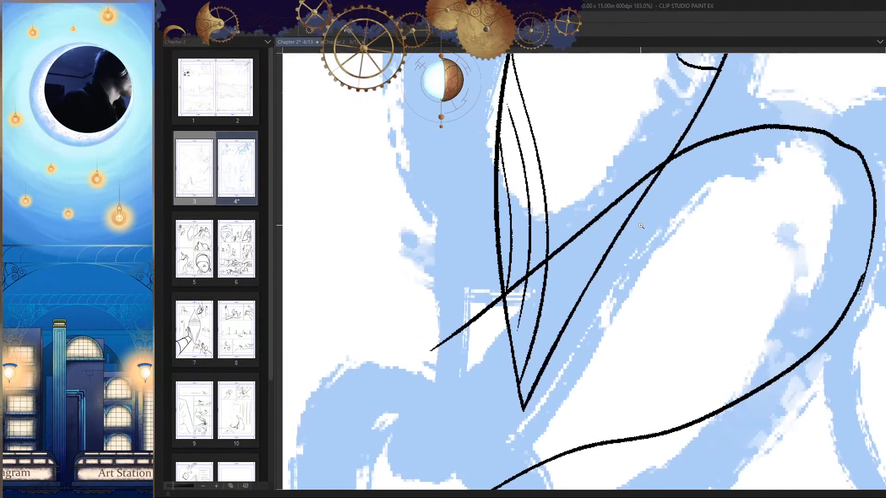
{"action": "mouse_move", "coordinate": [673, 167]}
{"action": "left_mouse_down"}
{"action": "mouse_move", "coordinate": [641, 202]}
{"action": "mouse_move", "coordinate": [636, 194]}
{"action": "mouse_move", "coordinate": [549, 342]}
{"action": "left_mouse_up"}
{"action": "key", "text": "ctrl+z"}
{"action": "mouse_move", "coordinate": [576, 276]}
{"action": "left_mouse_down"}
{"action": "mouse_move", "coordinate": [617, 205]}
{"action": "mouse_move", "coordinate": [545, 239]}
{"action": "mouse_move", "coordinate": [608, 180]}
{"action": "mouse_move", "coordinate": [555, 213]}
{"action": "left_mouse_up"}
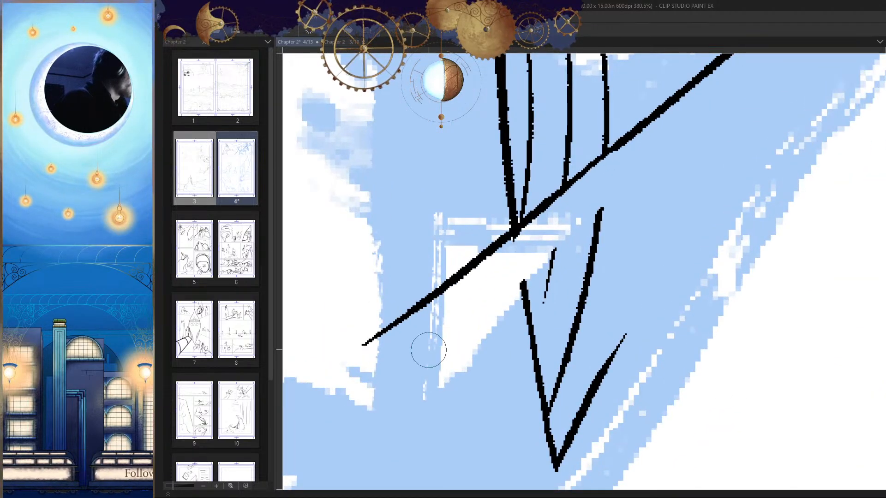
{"action": "key", "text": "ctrl+z"}
{"action": "left_click_drag", "start_coordinate": [632, 157], "coordinate": [502, 247]}
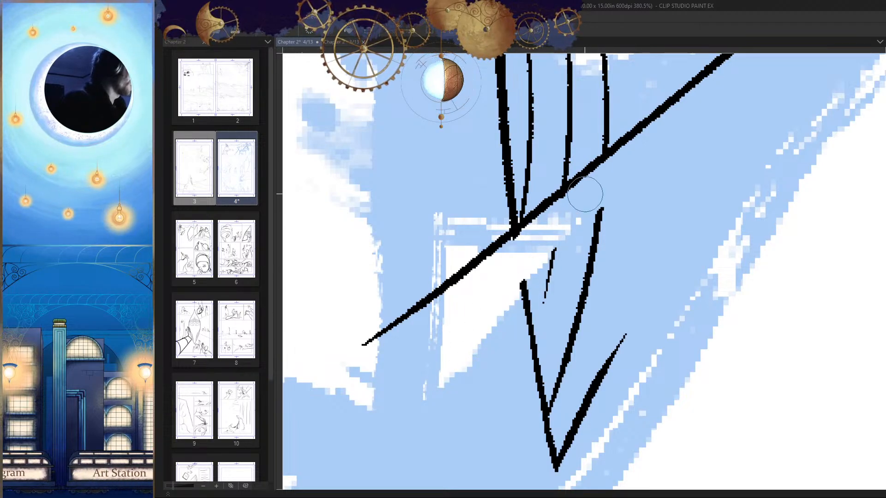
Step: Erase the remaining lower tip of the head beneath the shoulder's upper contour and smooth the thinned contour line
{"action": "left_click_drag", "start_coordinate": [584, 196], "coordinate": [523, 246]}
{"action": "left_click_drag", "start_coordinate": [600, 208], "coordinate": [538, 411]}
{"action": "left_click_drag", "start_coordinate": [527, 282], "coordinate": [526, 323]}
{"action": "left_click_drag", "start_coordinate": [526, 372], "coordinate": [527, 328]}
{"action": "mouse_move", "coordinate": [590, 195]}
{"action": "left_mouse_down"}
{"action": "mouse_move", "coordinate": [579, 245]}
{"action": "mouse_move", "coordinate": [606, 320]}
{"action": "mouse_move", "coordinate": [583, 391]}
{"action": "left_mouse_up"}
{"action": "left_click", "coordinate": [580, 226]}
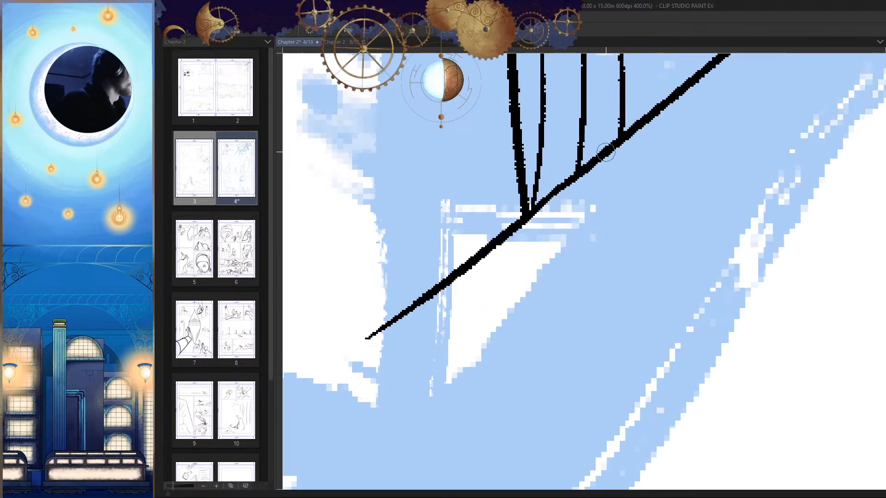
{"action": "left_click_drag", "start_coordinate": [582, 172], "coordinate": [452, 282]}
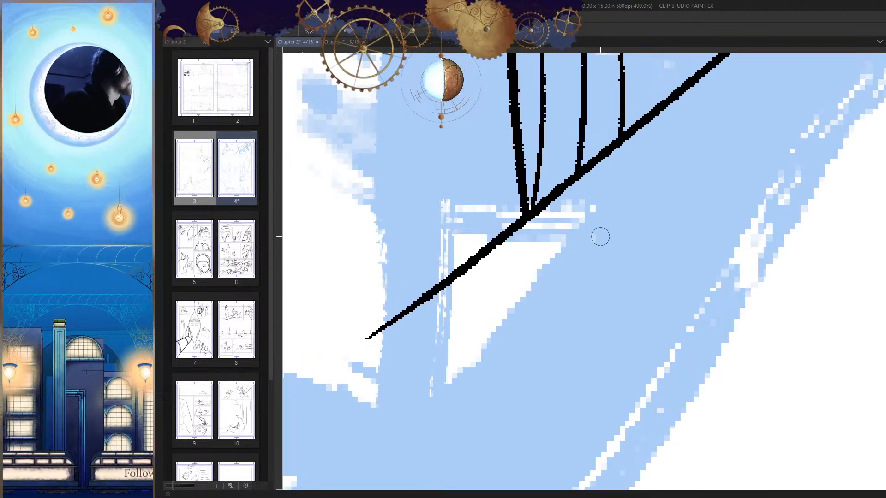
Step: Clean up and thin the ink line along the rounded outer side of the shoulder loop, checking the panel flipped
{"action": "left_click_drag", "start_coordinate": [604, 248], "coordinate": [689, 336]}
{"action": "key", "text": "h"}
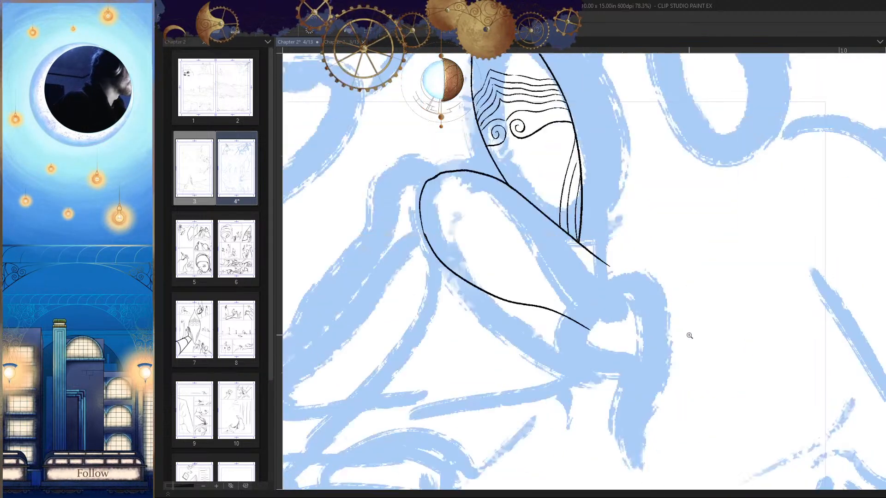
{"action": "left_click", "coordinate": [489, 287]}
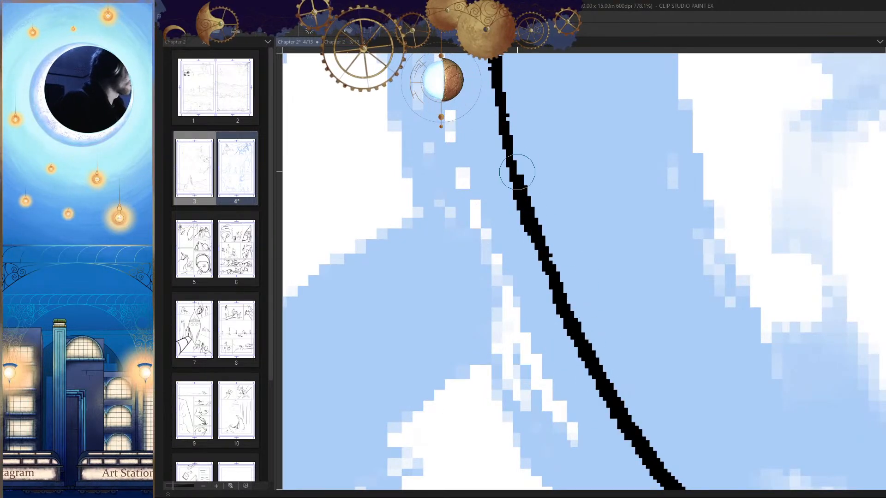
{"action": "mouse_move", "coordinate": [509, 144]}
{"action": "left_mouse_down"}
{"action": "mouse_move", "coordinate": [527, 203]}
{"action": "mouse_move", "coordinate": [524, 158]}
{"action": "mouse_move", "coordinate": [534, 213]}
{"action": "left_mouse_up"}
{"action": "left_click_drag", "start_coordinate": [523, 198], "coordinate": [532, 240]}
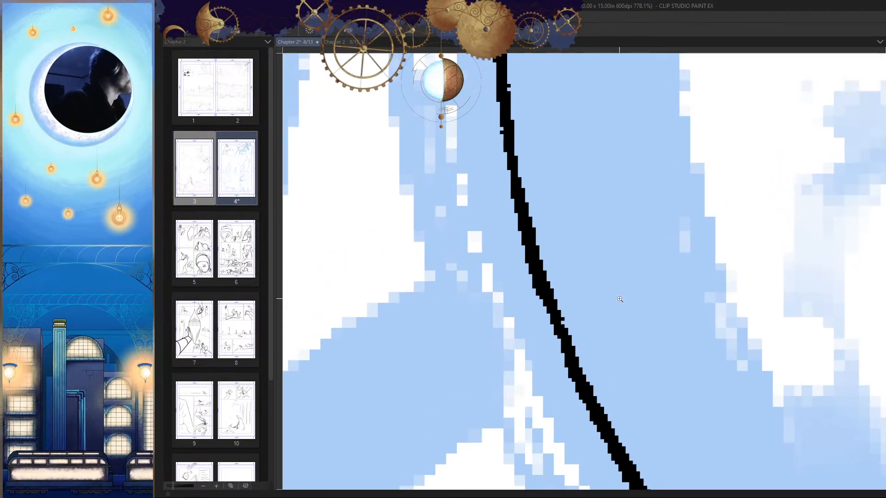
{"action": "scroll", "coordinate": [620, 299], "scroll_direction": "down", "scroll_amount": 10}
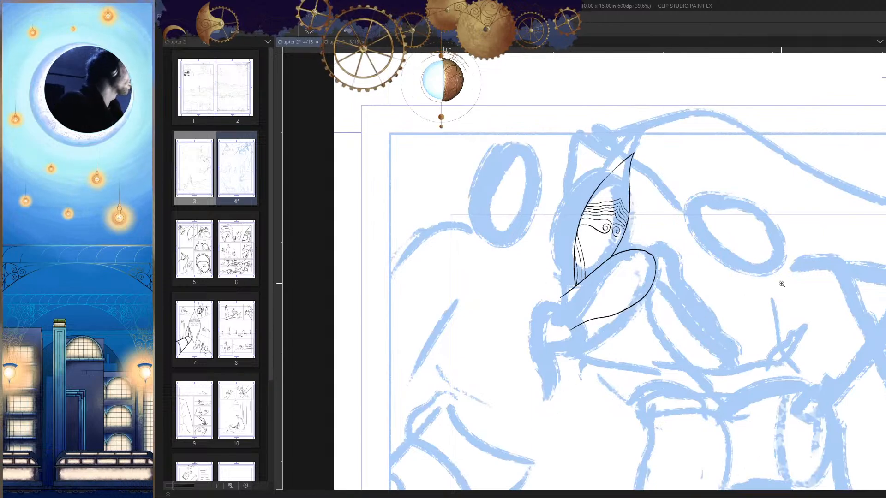
Step: Draw a bulging curve branching off the shoulder's lower contour and hooking up below its open end, and check it flipped
{"action": "scroll", "coordinate": [690, 320], "scroll_direction": "up", "scroll_amount": 4}
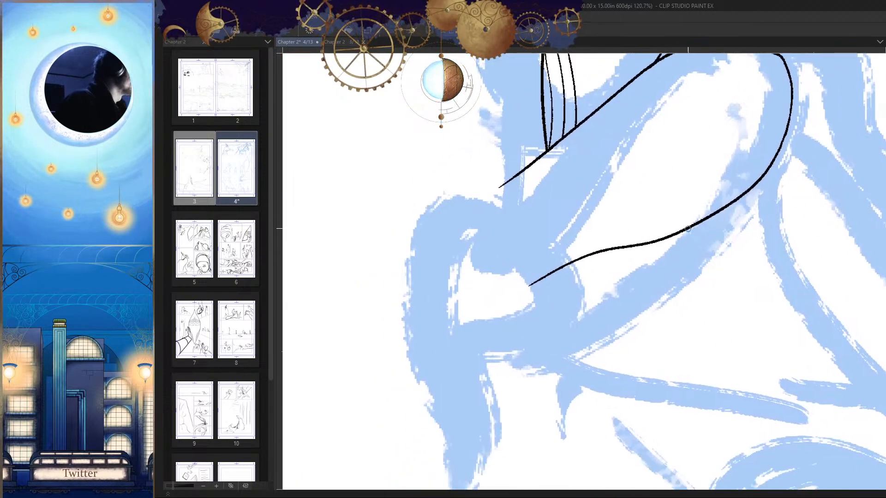
{"action": "left_click_drag", "start_coordinate": [629, 271], "coordinate": [573, 320]}
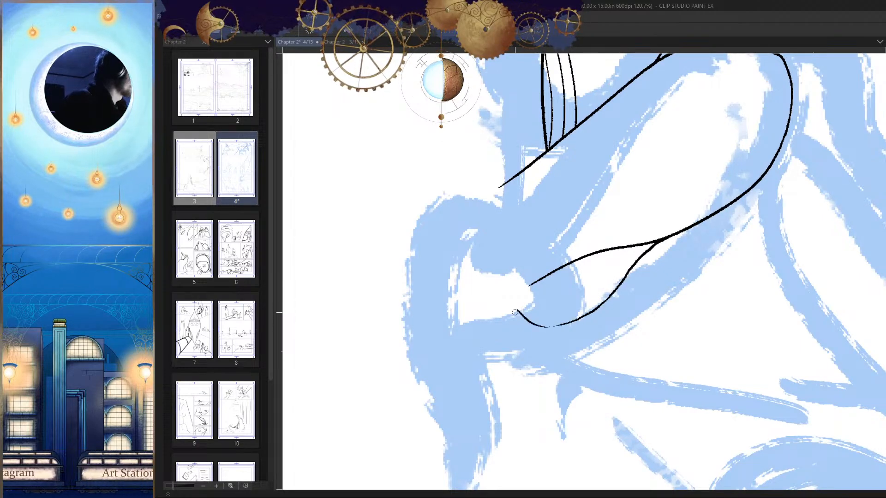
{"action": "key", "text": "h"}
{"action": "key", "text": "h"}
Step: Erase the end of the shoulder's old lower contour, leaving a short tapered crease line where the new curve branches off
{"action": "key", "text": "e"}
{"action": "left_click_drag", "start_coordinate": [539, 275], "coordinate": [655, 254]}
{"action": "mouse_move", "coordinate": [576, 277]}
{"action": "left_mouse_down"}
{"action": "mouse_move", "coordinate": [818, 199]}
{"action": "mouse_move", "coordinate": [638, 255]}
{"action": "left_mouse_up"}
Step: Add short broken crease dashes and small dots beside the branching point inside the shoulder, and check the panel flipped
{"action": "scroll", "coordinate": [651, 254], "scroll_direction": "up", "scroll_amount": 5}
{"action": "key", "text": "p"}
{"action": "left_click_drag", "start_coordinate": [611, 268], "coordinate": [585, 281]}
{"action": "left_click_drag", "start_coordinate": [736, 234], "coordinate": [671, 265]}
{"action": "left_click_drag", "start_coordinate": [647, 283], "coordinate": [627, 297]}
{"action": "left_click", "coordinate": [589, 332]}
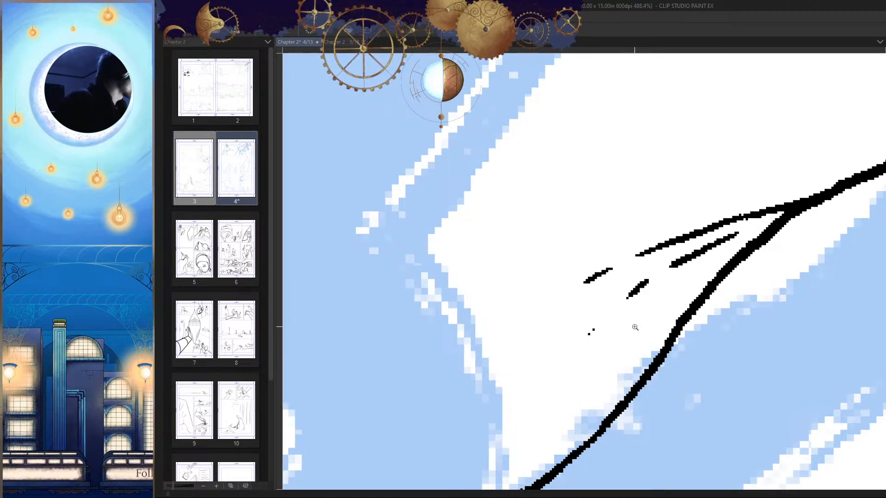
{"action": "scroll", "coordinate": [623, 262], "scroll_direction": "down", "scroll_amount": 5}
{"action": "key", "text": "h"}
{"action": "scroll", "coordinate": [686, 301], "scroll_direction": "down", "scroll_amount": 2}
{"action": "key", "text": "h"}
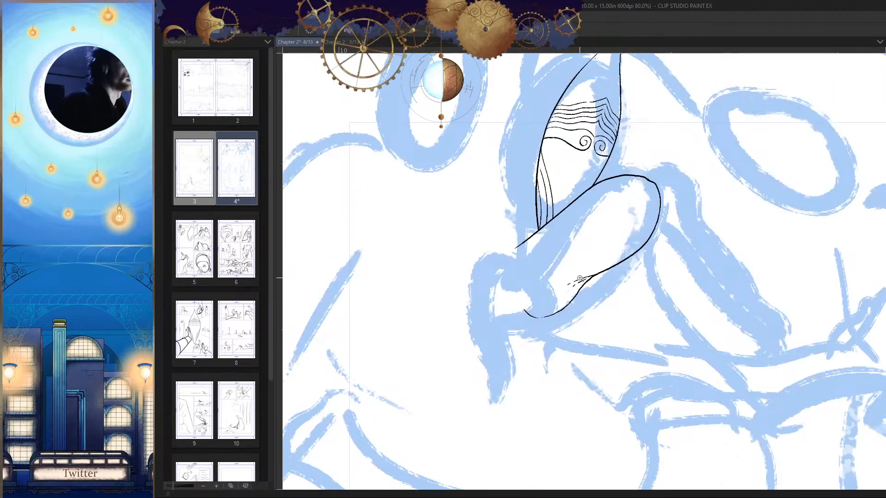
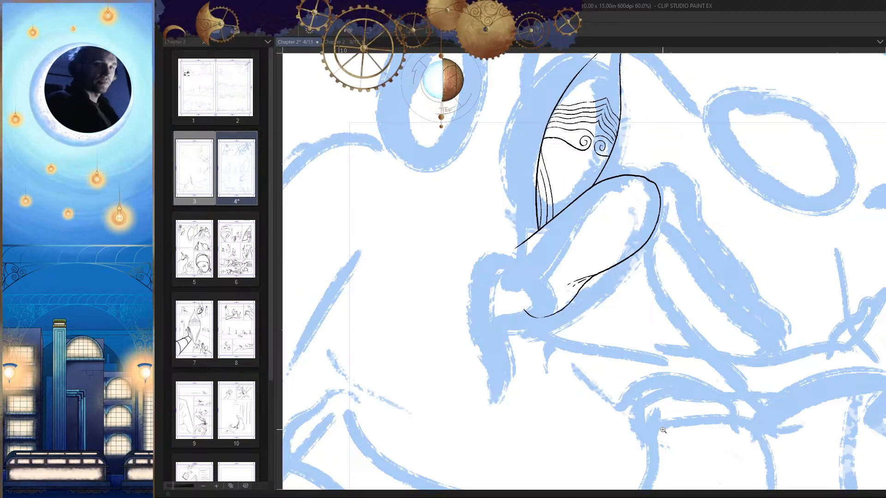
Step: Examine the inked mask and hand in page 4's first panel at several magnifications, both mirrored and unmirrored
{"action": "left_click_drag", "start_coordinate": [722, 279], "coordinate": [664, 328]}
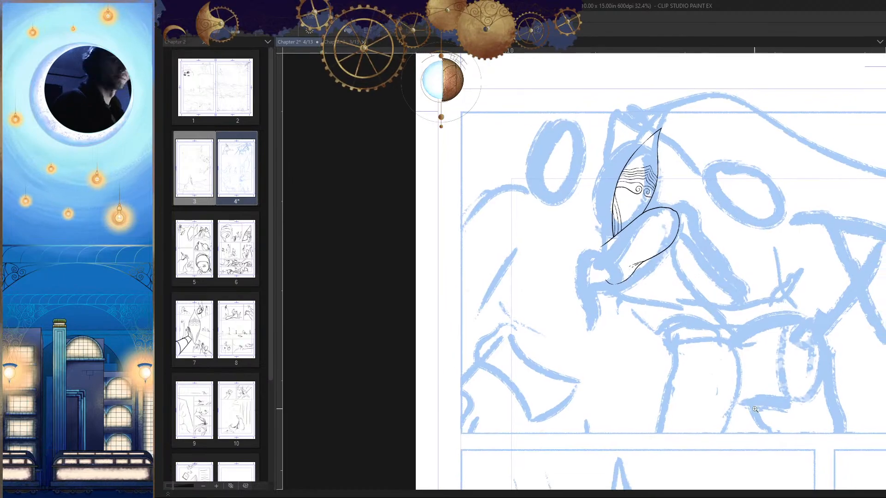
{"action": "left_click_drag", "start_coordinate": [654, 259], "coordinate": [706, 240]}
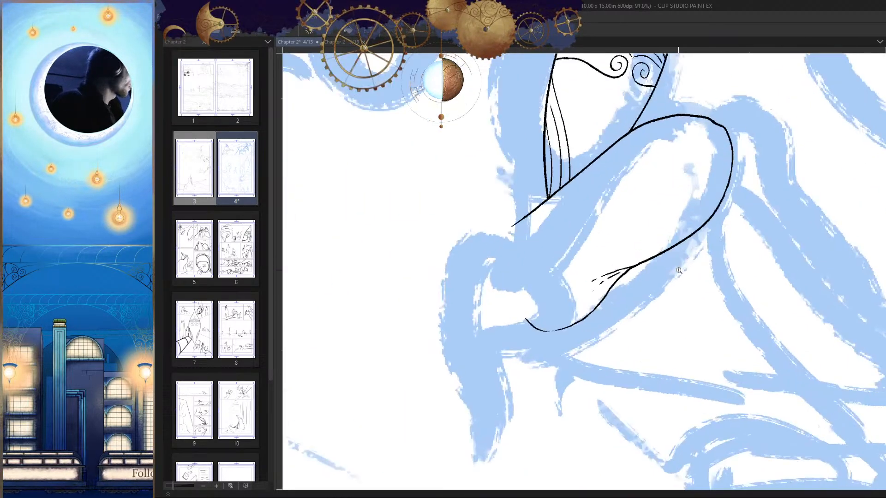
{"action": "left_click_drag", "start_coordinate": [679, 285], "coordinate": [659, 318]}
{"action": "key", "text": "h"}
{"action": "key", "text": "h"}
{"action": "left_click", "coordinate": [657, 267]}
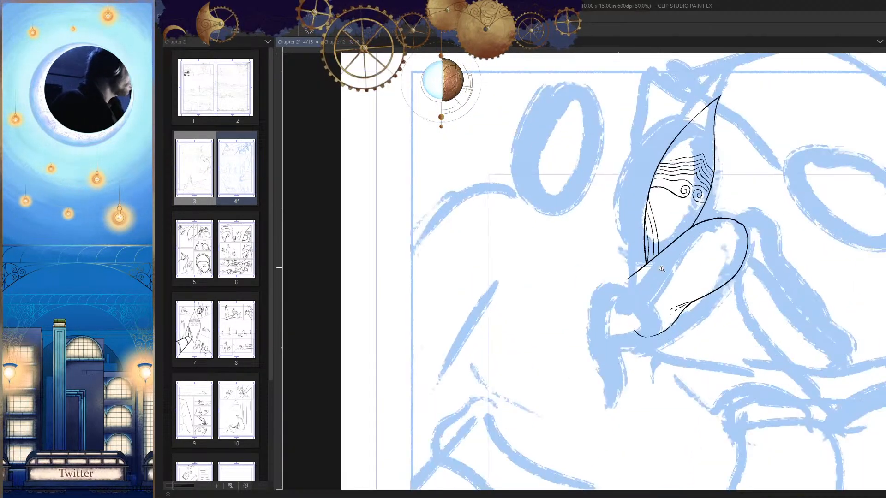
{"action": "left_click_drag", "start_coordinate": [695, 370], "coordinate": [670, 334]}
{"action": "key", "text": "h"}
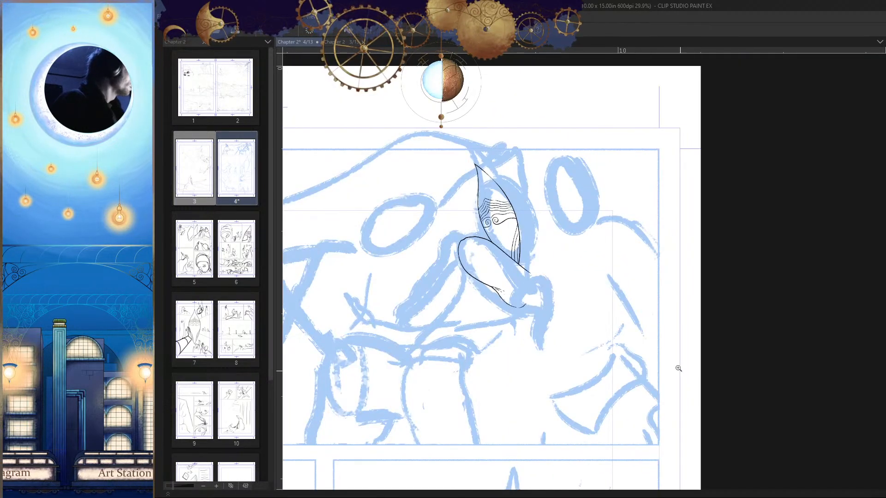
{"action": "left_click_drag", "start_coordinate": [544, 222], "coordinate": [640, 292]}
{"action": "key", "text": "h"}
{"action": "left_click_drag", "start_coordinate": [679, 200], "coordinate": [715, 203]}
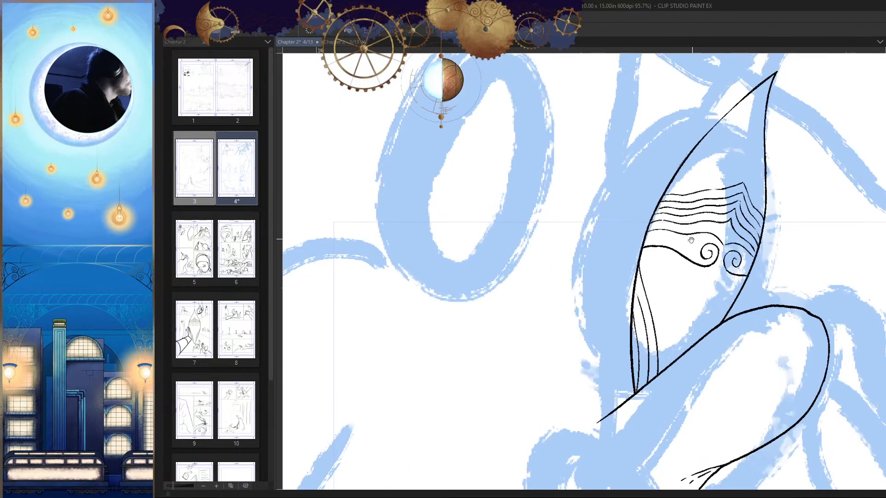
{"action": "left_click_drag", "start_coordinate": [654, 299], "coordinate": [638, 314]}
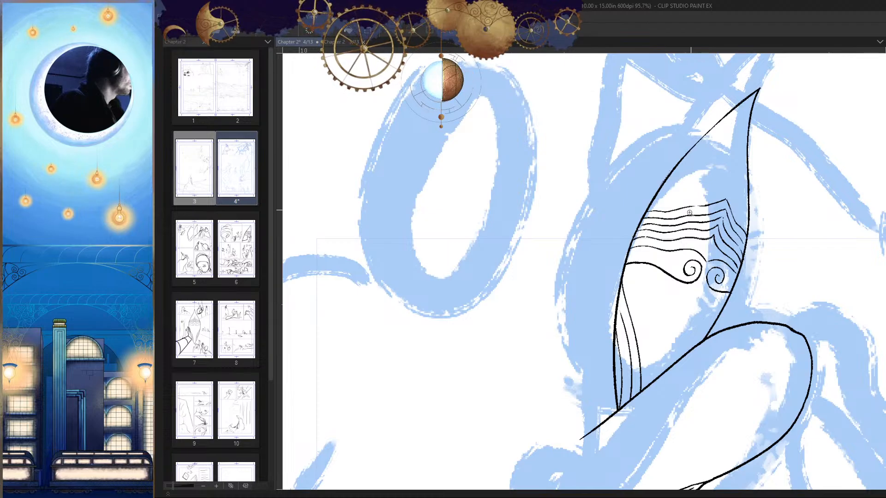
{"action": "left_click_drag", "start_coordinate": [661, 232], "coordinate": [616, 272]}
{"action": "left_click_drag", "start_coordinate": [693, 331], "coordinate": [675, 269]}
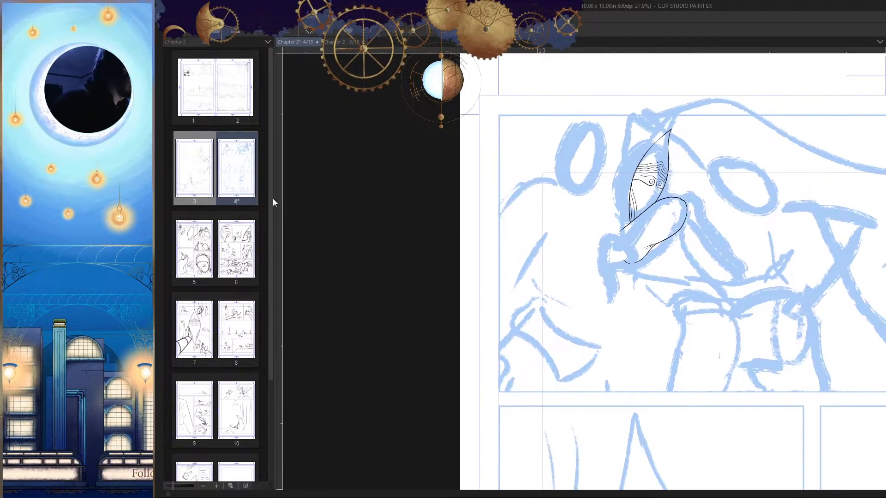
Step: Open page 5 to check its sketch, close it again and return to the inked mask on page 4
{"action": "double_click", "coordinate": [206, 256]}
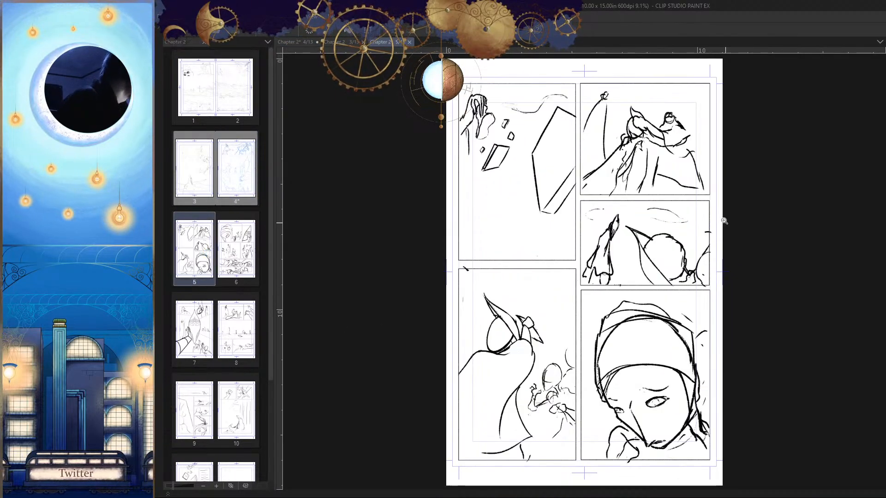
{"action": "left_click", "coordinate": [409, 42]}
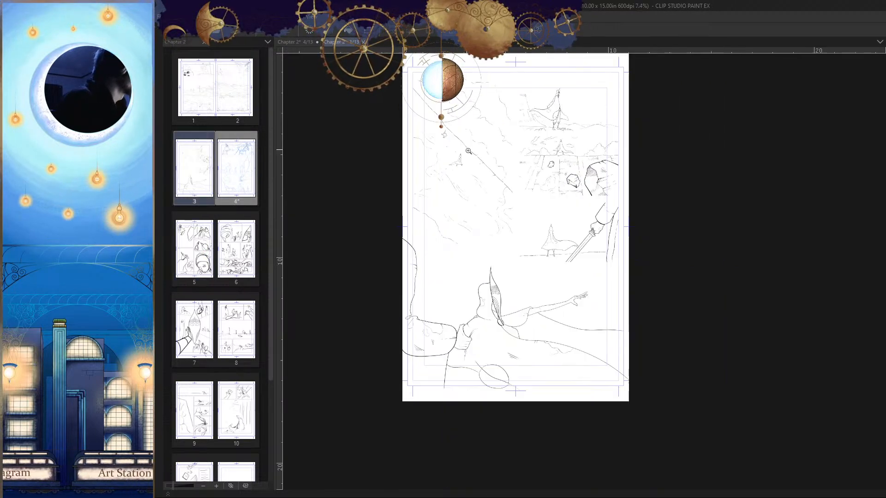
{"action": "key", "text": "ctrl+Tab"}
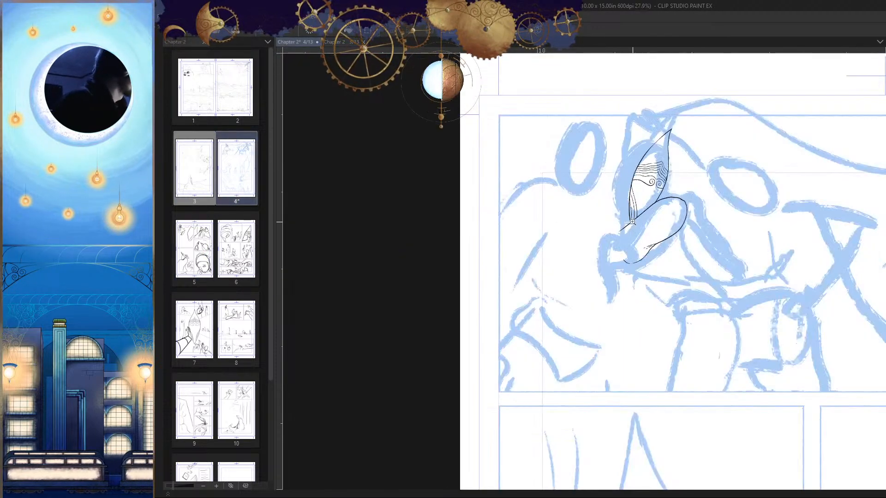
{"action": "left_click", "coordinate": [663, 217]}
{"action": "scroll", "coordinate": [663, 217], "scroll_direction": "up", "scroll_amount": 4}
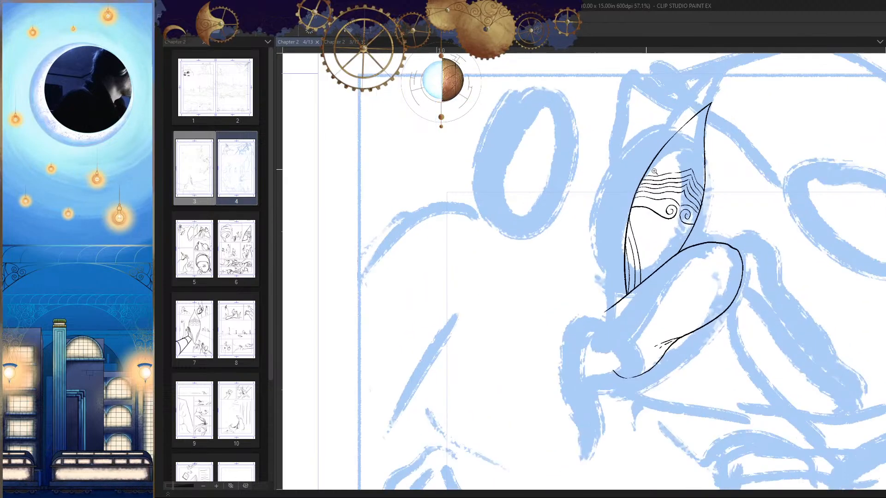
Step: Ink a wavy contour beside the mask's left edge, with a short second strand branching off its outer side
{"action": "left_click_drag", "start_coordinate": [585, 143], "coordinate": [541, 329]}
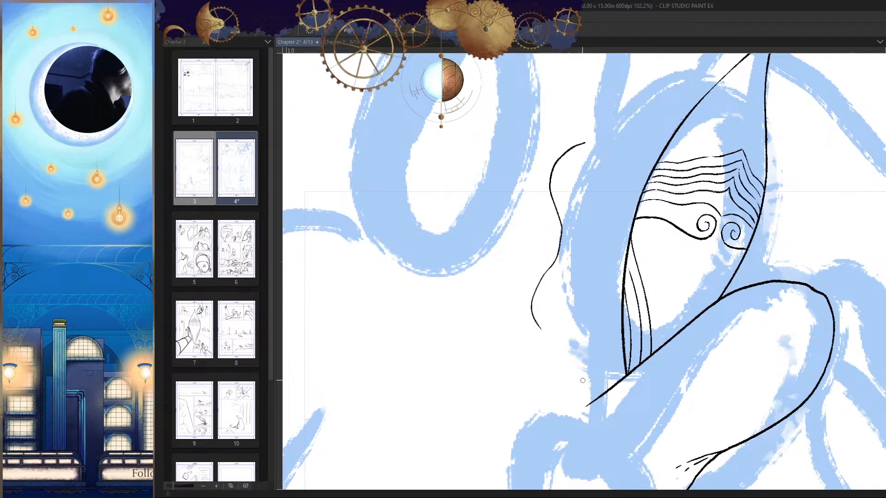
{"action": "mouse_move", "coordinate": [555, 226]}
{"action": "left_mouse_down"}
{"action": "mouse_move", "coordinate": [587, 187]}
{"action": "mouse_move", "coordinate": [595, 201]}
{"action": "left_mouse_up"}
{"action": "left_click_drag", "start_coordinate": [590, 161], "coordinate": [581, 245]}
{"action": "key", "text": "ctrl+z"}
{"action": "left_click_drag", "start_coordinate": [578, 304], "coordinate": [629, 342]}
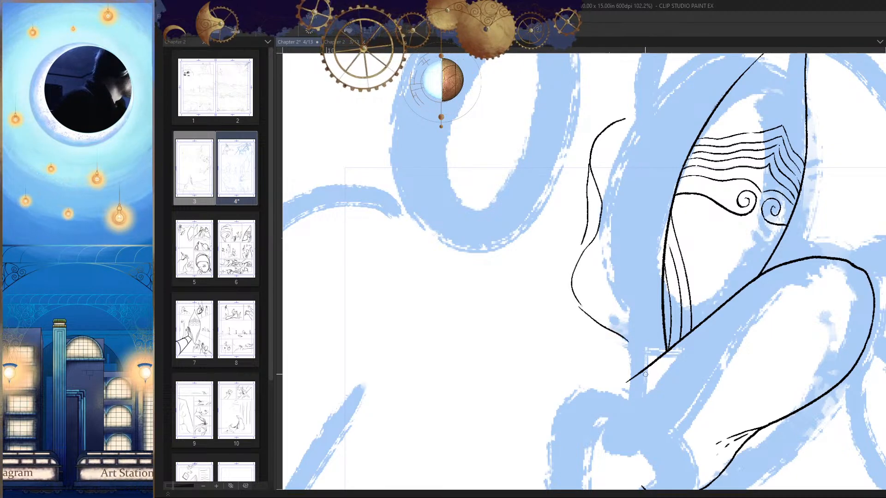
Step: Replace the contour's lower stroke with a wavy line curving down to the diagonal edge below the mask
{"action": "key", "text": "h"}
{"action": "key", "text": "ctrl+z"}
{"action": "left_click", "coordinate": [633, 238]}
{"action": "left_click", "coordinate": [633, 238]}
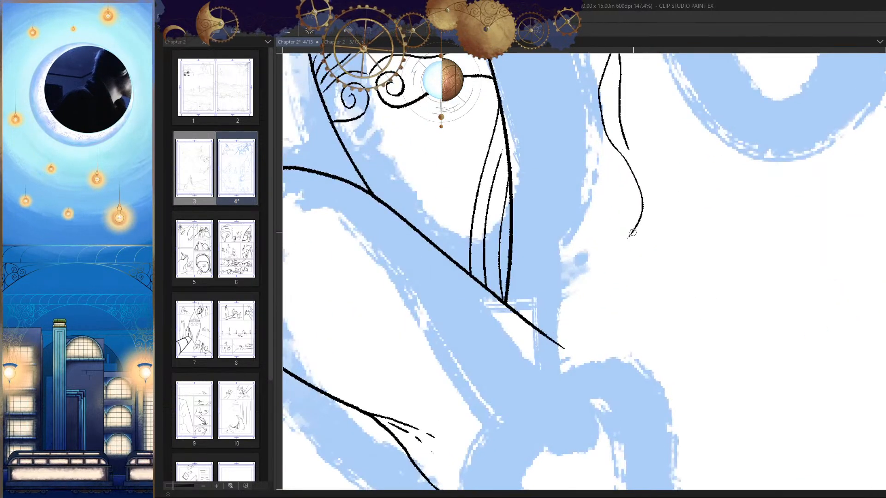
{"action": "left_click_drag", "start_coordinate": [630, 238], "coordinate": [533, 316]}
{"action": "key", "text": "h"}
{"action": "left_click_drag", "start_coordinate": [692, 296], "coordinate": [638, 320]}
{"action": "left_click_drag", "start_coordinate": [648, 277], "coordinate": [697, 273]}
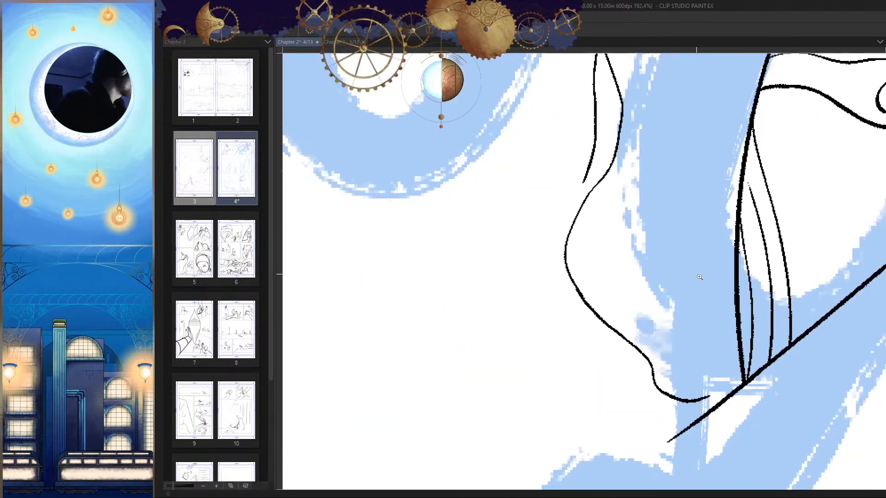
Step: Join the short outer strand to the wavy contour and add a small stroke at the contour's lower end
{"action": "mouse_move", "coordinate": [676, 364]}
{"action": "left_mouse_down"}
{"action": "mouse_move", "coordinate": [673, 318]}
{"action": "mouse_move", "coordinate": [646, 253]}
{"action": "left_mouse_up"}
{"action": "key", "text": "h"}
{"action": "left_click_drag", "start_coordinate": [543, 271], "coordinate": [529, 320]}
{"action": "key", "text": "ctrl+z"}
{"action": "key", "text": "h"}
{"action": "mouse_move", "coordinate": [598, 332]}
{"action": "left_mouse_down"}
{"action": "mouse_move", "coordinate": [553, 369]}
{"action": "mouse_move", "coordinate": [589, 310]}
{"action": "left_mouse_up"}
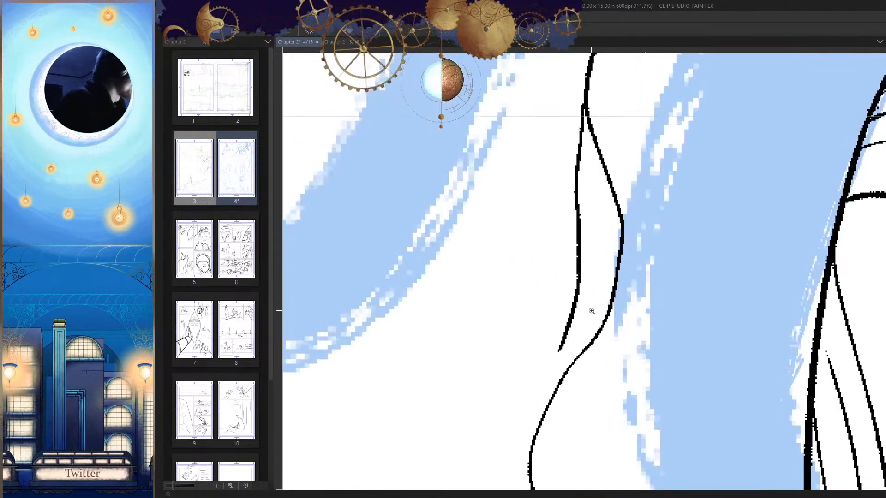
{"action": "mouse_move", "coordinate": [565, 347]}
{"action": "left_mouse_down"}
{"action": "mouse_move", "coordinate": [583, 405]}
{"action": "mouse_move", "coordinate": [583, 340]}
{"action": "mouse_move", "coordinate": [645, 327]}
{"action": "left_mouse_up"}
{"action": "key", "text": "h"}
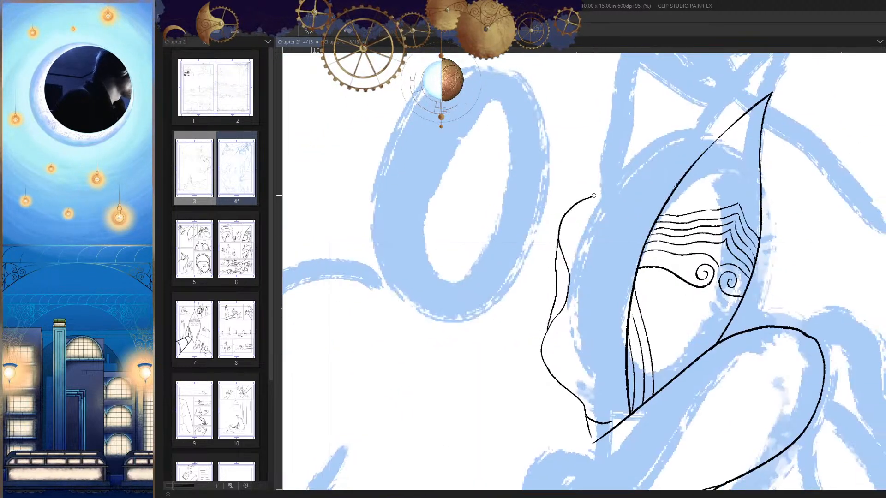
Step: Try to connect the contour's upper end to the mask's edge with a curved stroke
{"action": "key", "text": "h"}
{"action": "scroll", "coordinate": [618, 184], "scroll_direction": "up", "scroll_amount": 2}
{"action": "left_click_drag", "start_coordinate": [618, 183], "coordinate": [533, 231]}
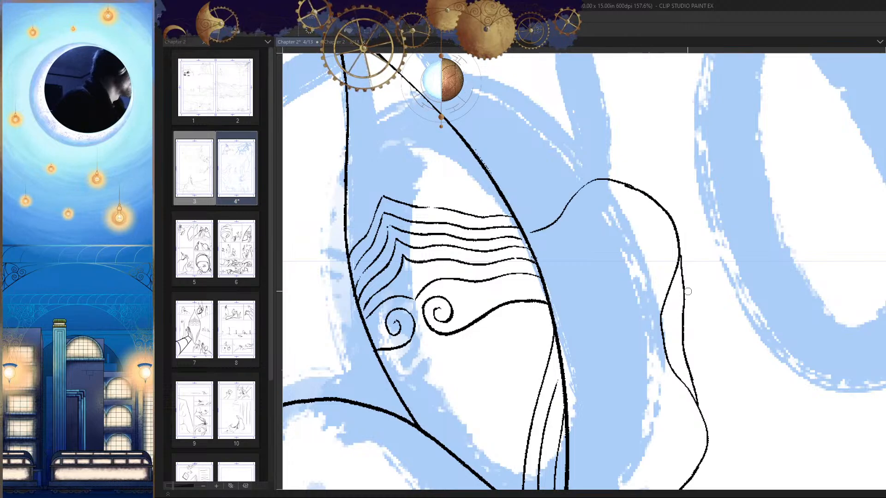
{"action": "key", "text": "ctrl+z"}
Step: Examine the new wavy contour beside the mask, from the whole figure down to the point where its strands split
{"action": "key", "text": "h"}
{"action": "scroll", "coordinate": [687, 292], "scroll_direction": "down", "scroll_amount": 3}
{"action": "scroll", "coordinate": [584, 208], "scroll_direction": "up", "scroll_amount": 2}
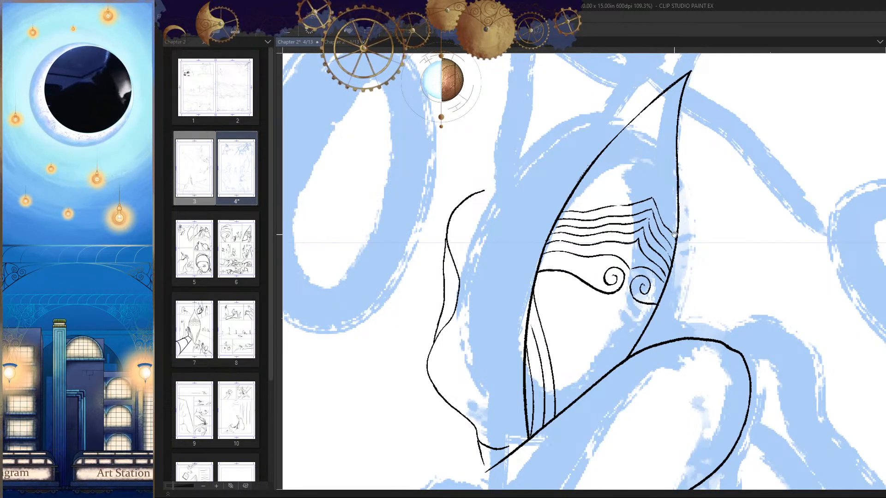
{"action": "scroll", "coordinate": [674, 235], "scroll_direction": "down", "scroll_amount": 3}
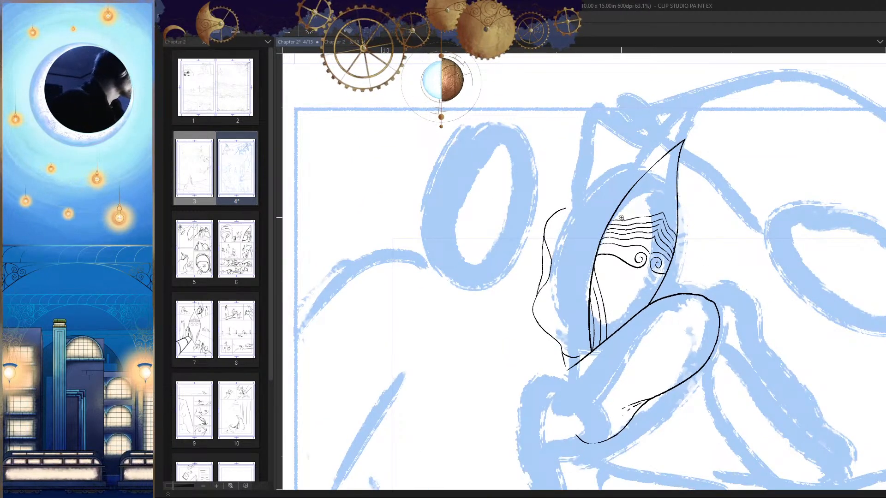
{"action": "scroll", "coordinate": [622, 218], "scroll_direction": "up", "scroll_amount": 3}
{"action": "left_click_drag", "start_coordinate": [681, 308], "coordinate": [697, 327]}
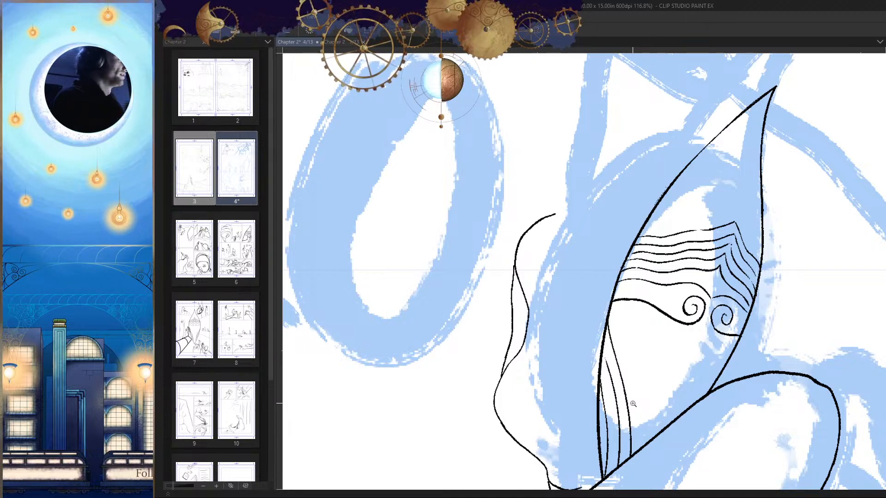
{"action": "scroll", "coordinate": [656, 254], "scroll_direction": "down", "scroll_amount": 1}
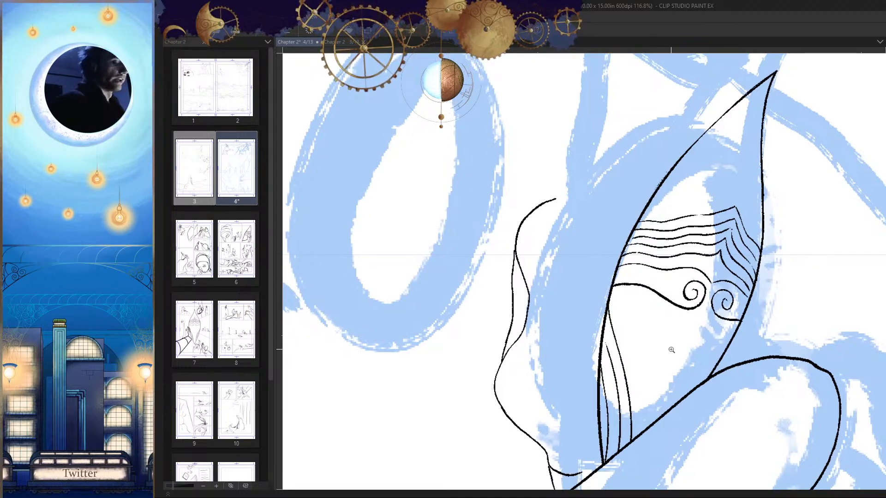
{"action": "scroll", "coordinate": [667, 270], "scroll_direction": "down", "scroll_amount": 4}
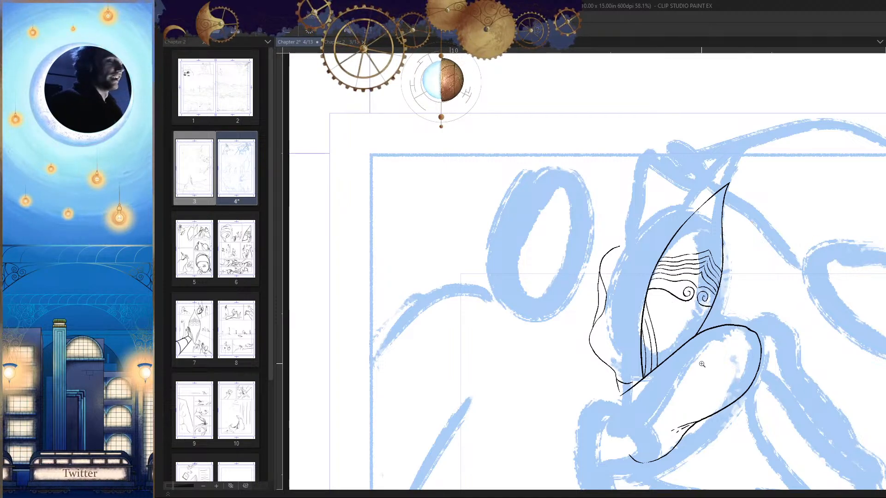
{"action": "scroll", "coordinate": [746, 295], "scroll_direction": "up", "scroll_amount": 3}
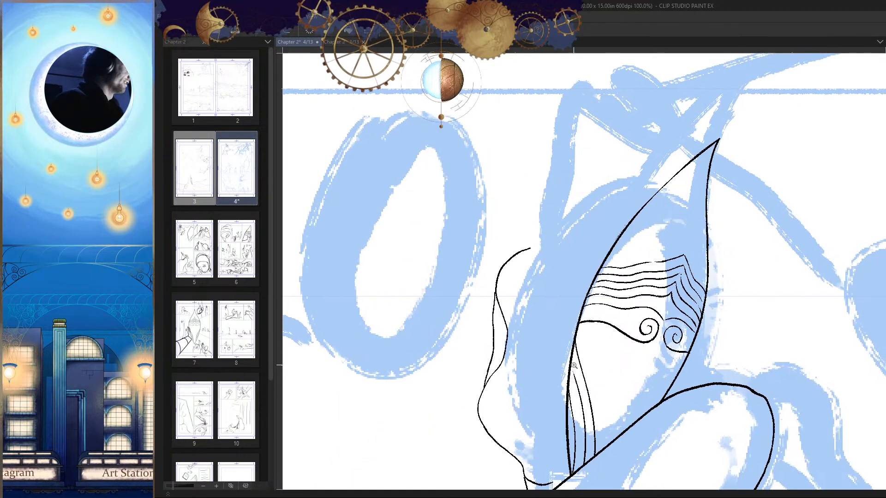
{"action": "scroll", "coordinate": [667, 342], "scroll_direction": "up", "scroll_amount": 8}
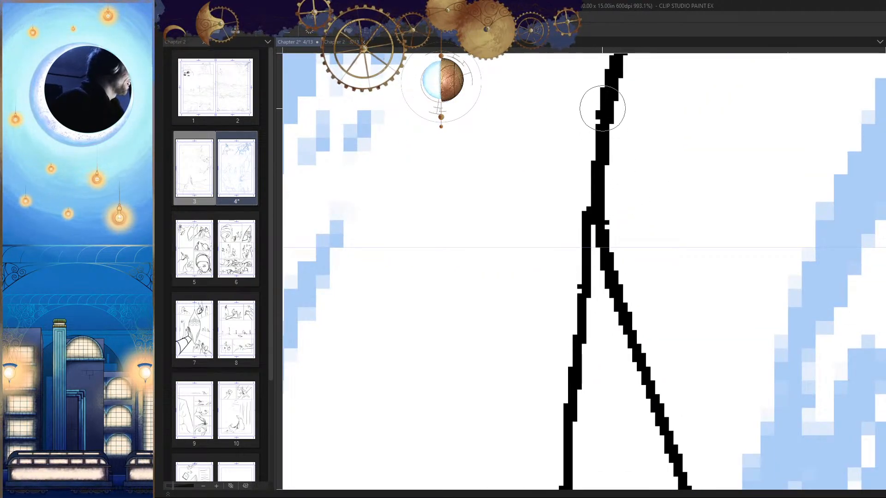
{"action": "scroll", "coordinate": [650, 275], "scroll_direction": "down", "scroll_amount": 8}
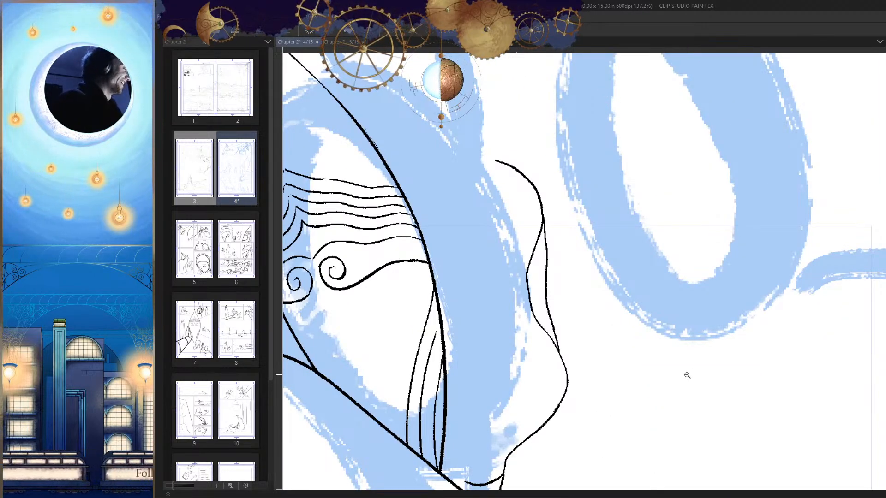
Step: Work on the outer strand's line weight near the lower fork where it meets the wavy contour
{"action": "key", "text": "h"}
{"action": "left_click_drag", "start_coordinate": [733, 297], "coordinate": [714, 348]}
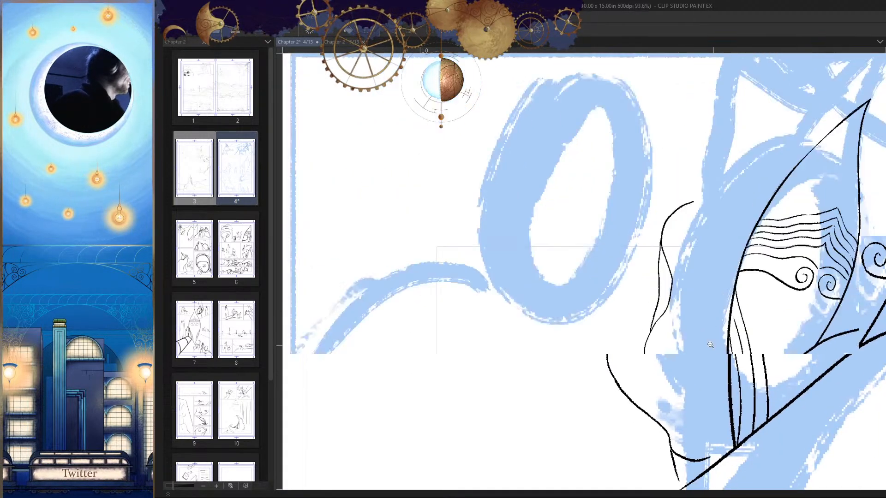
{"action": "left_click_drag", "start_coordinate": [653, 343], "coordinate": [672, 296]}
{"action": "left_click_drag", "start_coordinate": [625, 231], "coordinate": [599, 300]}
{"action": "mouse_move", "coordinate": [632, 246]}
{"action": "left_mouse_down"}
{"action": "mouse_move", "coordinate": [573, 355]}
{"action": "mouse_move", "coordinate": [512, 353]}
{"action": "left_mouse_up"}
{"action": "left_click_drag", "start_coordinate": [565, 258], "coordinate": [601, 274]}
{"action": "left_click_drag", "start_coordinate": [578, 161], "coordinate": [513, 356]}
{"action": "key", "text": "ctrl+z"}
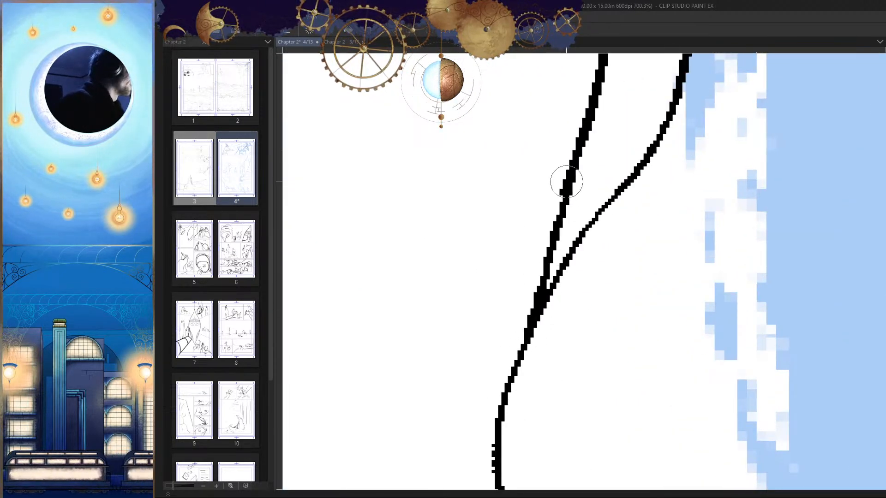
Step: Try several thickening strokes along the outer strand just above the lower fork
{"action": "left_click_drag", "start_coordinate": [565, 182], "coordinate": [528, 318]}
{"action": "key", "text": "ctrl+z"}
{"action": "left_click_drag", "start_coordinate": [565, 181], "coordinate": [547, 251]}
{"action": "left_click_drag", "start_coordinate": [567, 327], "coordinate": [588, 276]}
{"action": "key", "text": "ctrl+z"}
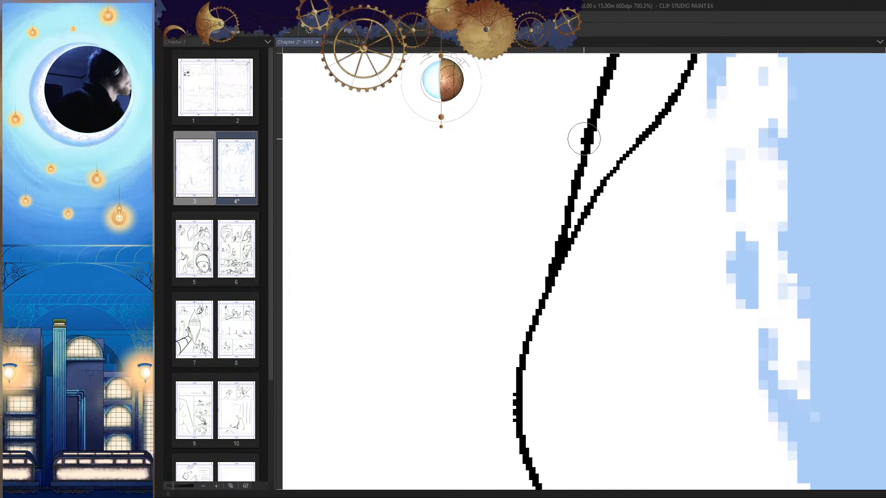
{"action": "left_click_drag", "start_coordinate": [584, 139], "coordinate": [563, 235]}
{"action": "key", "text": "ctrl+z"}
{"action": "left_click_drag", "start_coordinate": [587, 126], "coordinate": [580, 241]}
{"action": "key", "text": "ctrl+z"}
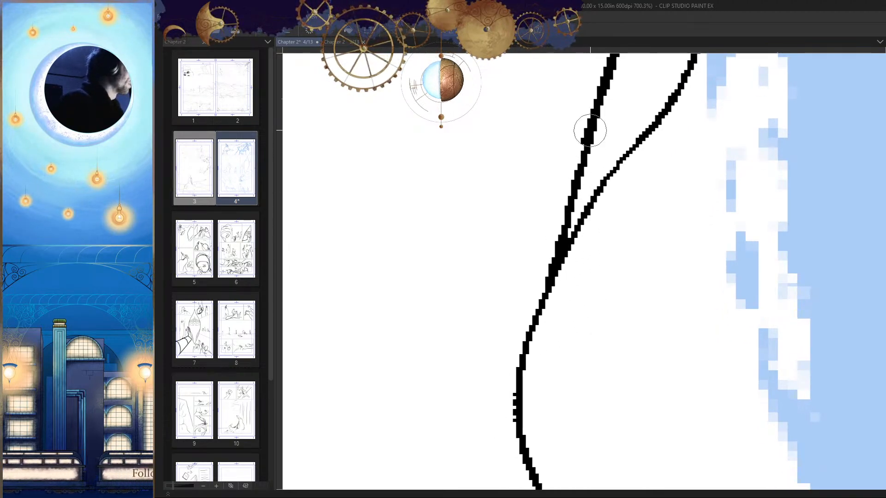
Step: Thicken the outer strand above the lower fork and the line where the two strands merge
{"action": "mouse_move", "coordinate": [580, 132]}
{"action": "left_mouse_down"}
{"action": "mouse_move", "coordinate": [572, 195]}
{"action": "mouse_move", "coordinate": [573, 247]}
{"action": "left_mouse_up"}
{"action": "left_click_drag", "start_coordinate": [568, 198], "coordinate": [546, 307]}
{"action": "key", "text": "ctrl+z"}
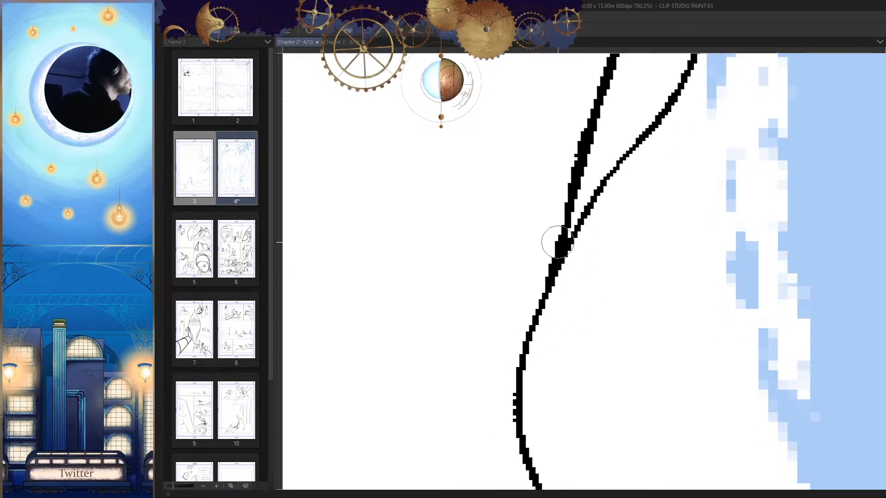
{"action": "left_click_drag", "start_coordinate": [556, 237], "coordinate": [538, 314]}
{"action": "scroll", "coordinate": [553, 342], "scroll_direction": "down", "scroll_amount": 4}
{"action": "scroll", "coordinate": [560, 185], "scroll_direction": "up", "scroll_amount": 5}
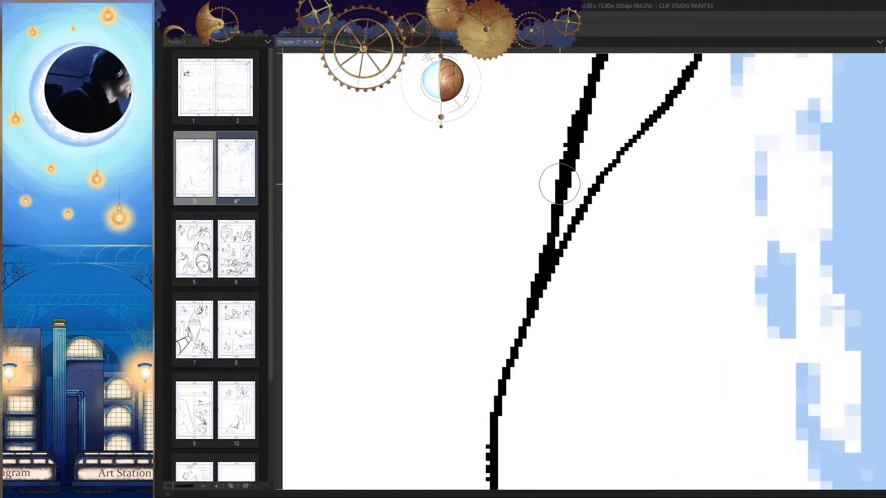
Step: Thicken the merged line below the fork so its weight blends into the single wavy contour
{"action": "mouse_move", "coordinate": [560, 181]}
{"action": "left_mouse_down"}
{"action": "mouse_move", "coordinate": [549, 277]}
{"action": "mouse_move", "coordinate": [526, 304]}
{"action": "mouse_move", "coordinate": [511, 351]}
{"action": "left_mouse_up"}
{"action": "key", "text": "ctrl+z"}
{"action": "left_click_drag", "start_coordinate": [526, 311], "coordinate": [487, 410]}
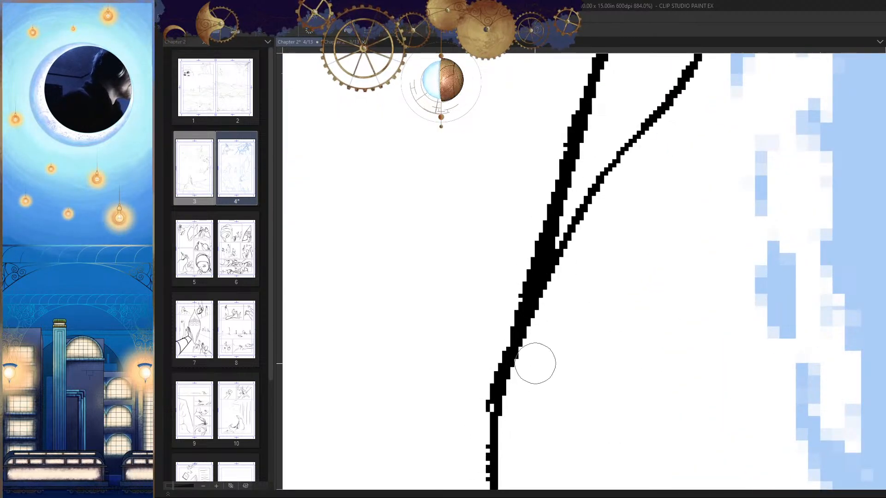
{"action": "key", "text": "ctrl+z"}
{"action": "left_click_drag", "start_coordinate": [524, 312], "coordinate": [495, 387]}
{"action": "scroll", "coordinate": [583, 372], "scroll_direction": "down", "scroll_amount": 5}
{"action": "scroll", "coordinate": [652, 385], "scroll_direction": "up", "scroll_amount": 5}
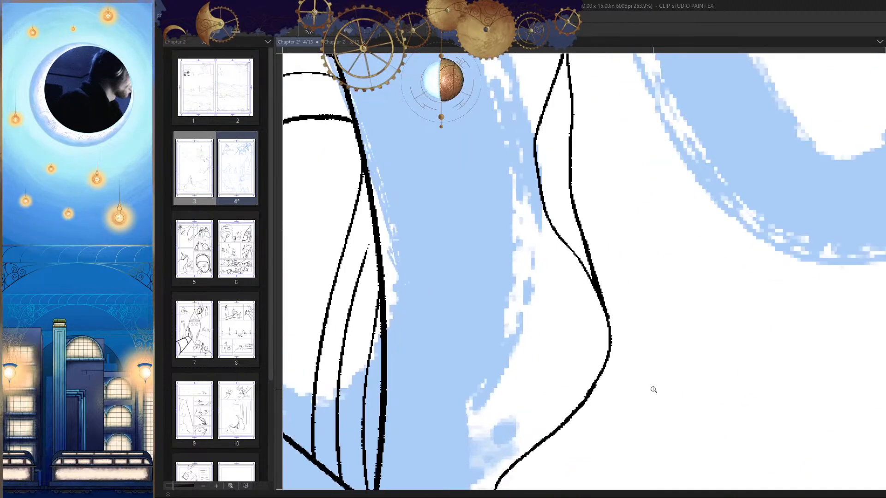
{"action": "scroll", "coordinate": [579, 292], "scroll_direction": "down", "scroll_amount": 1}
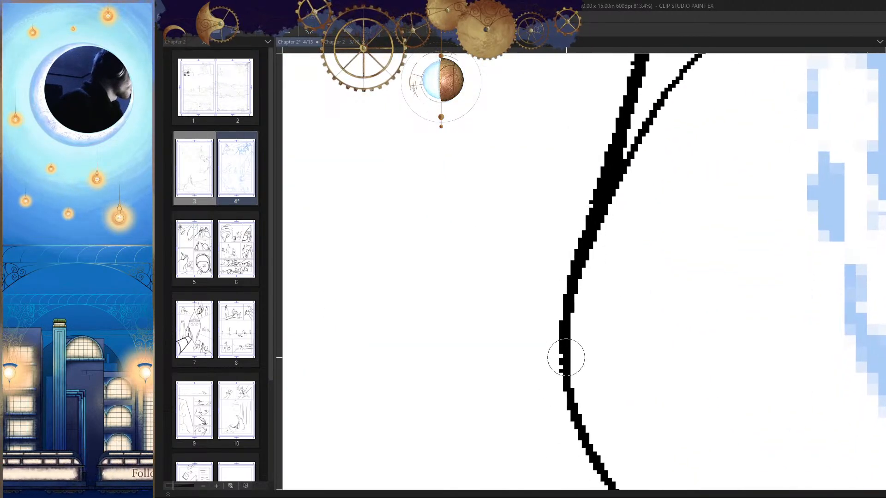
Step: Ink a short slanted line branching outward from the mask's outer edge just above its lower tip
{"action": "scroll", "coordinate": [625, 336], "scroll_direction": "down", "scroll_amount": 6}
{"action": "left_click_drag", "start_coordinate": [626, 335], "coordinate": [628, 379]}
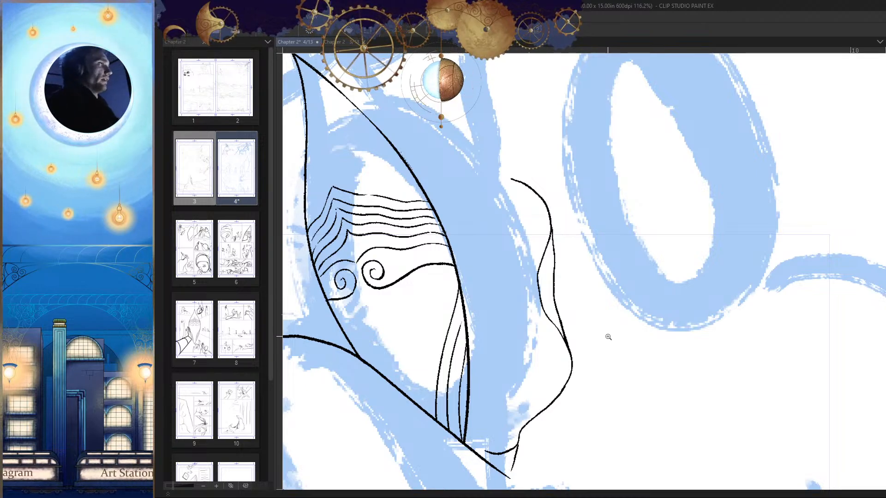
{"action": "scroll", "coordinate": [609, 360], "scroll_direction": "down", "scroll_amount": 5}
{"action": "scroll", "coordinate": [636, 351], "scroll_direction": "up", "scroll_amount": 5}
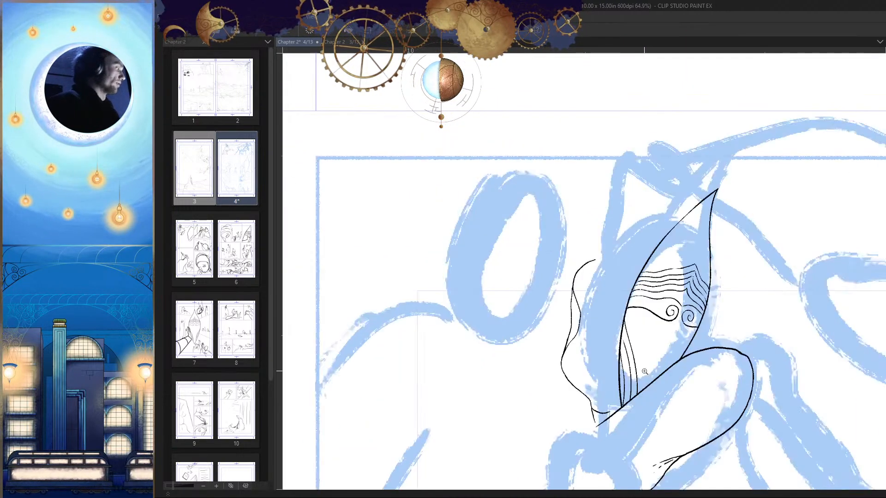
{"action": "left_click_drag", "start_coordinate": [654, 355], "coordinate": [638, 305]}
{"action": "left_click_drag", "start_coordinate": [562, 301], "coordinate": [575, 377]}
{"action": "key", "text": "h"}
{"action": "mouse_move", "coordinate": [607, 339]}
{"action": "left_mouse_down"}
{"action": "mouse_move", "coordinate": [626, 307]}
{"action": "mouse_move", "coordinate": [605, 370]}
{"action": "left_mouse_up"}
{"action": "key", "text": "ctrl+z"}
{"action": "scroll", "coordinate": [628, 307], "scroll_direction": "up", "scroll_amount": 1}
{"action": "key", "text": "h"}
{"action": "scroll", "coordinate": [620, 383], "scroll_direction": "down", "scroll_amount": 3}
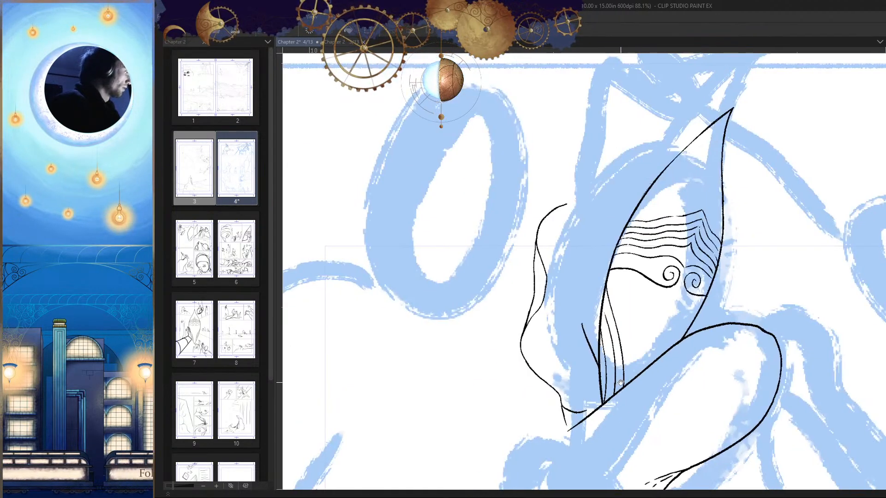
Step: Add a second short slanted line beside the first, between the mask's edge and the wavy contour
{"action": "scroll", "coordinate": [634, 388], "scroll_direction": "down", "scroll_amount": 1}
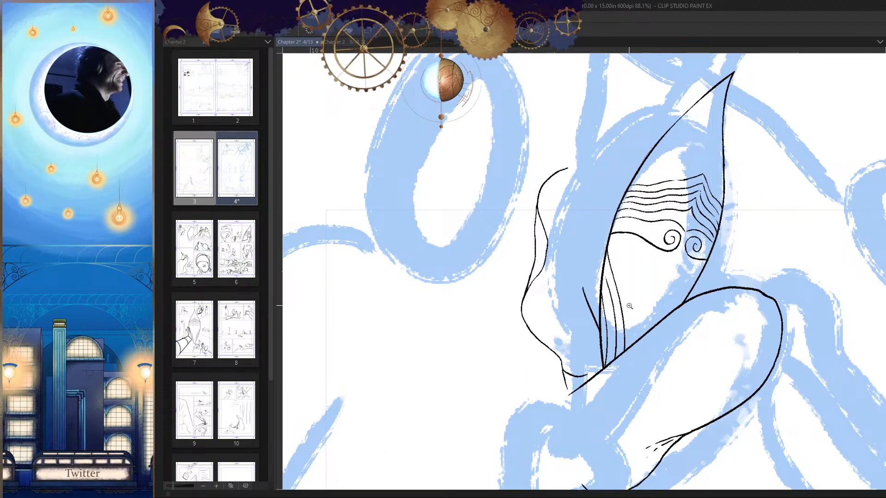
{"action": "scroll", "coordinate": [629, 306], "scroll_direction": "up", "scroll_amount": 3}
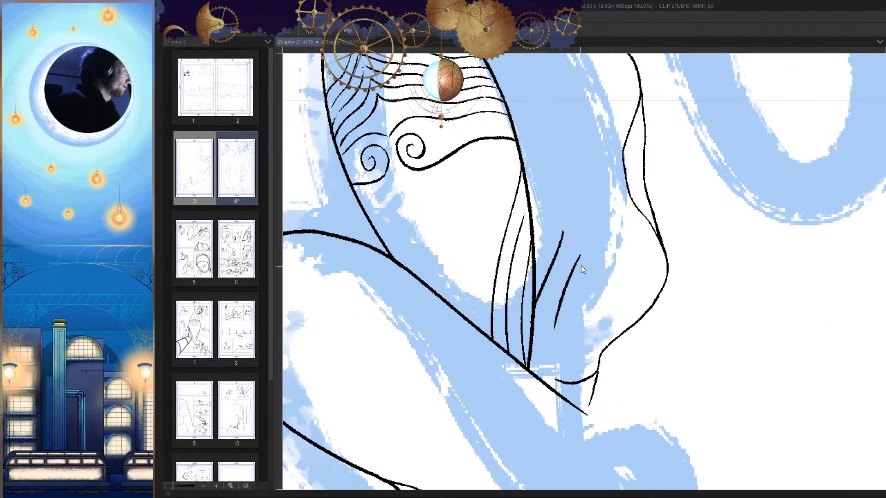
{"action": "key", "text": "h"}
{"action": "scroll", "coordinate": [641, 327], "scroll_direction": "up", "scroll_amount": 2}
{"action": "key", "text": "h"}
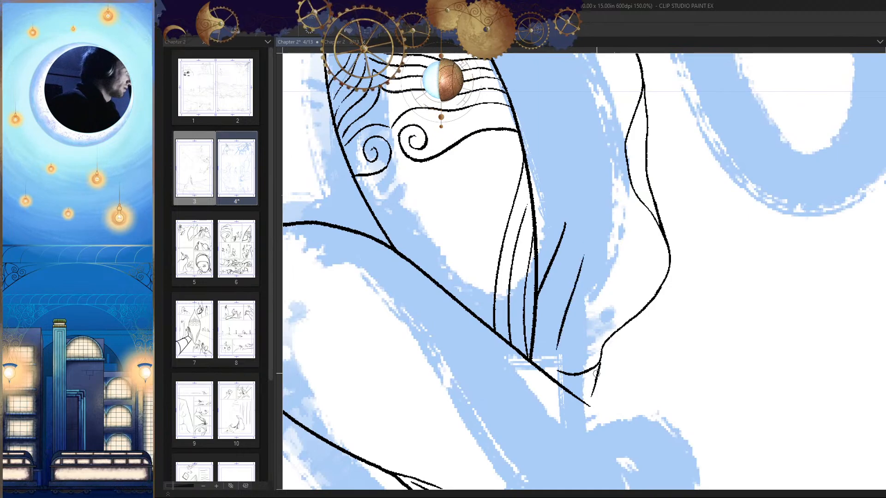
Step: Refine the line weight at the junction where the wavy contour's lower end splits into two short strokes
{"action": "key", "text": "h"}
{"action": "scroll", "coordinate": [642, 339], "scroll_direction": "down", "scroll_amount": 5}
{"action": "key", "text": "h"}
{"action": "left_click_drag", "start_coordinate": [672, 392], "coordinate": [694, 363]}
{"action": "scroll", "coordinate": [672, 374], "scroll_direction": "down", "scroll_amount": 2}
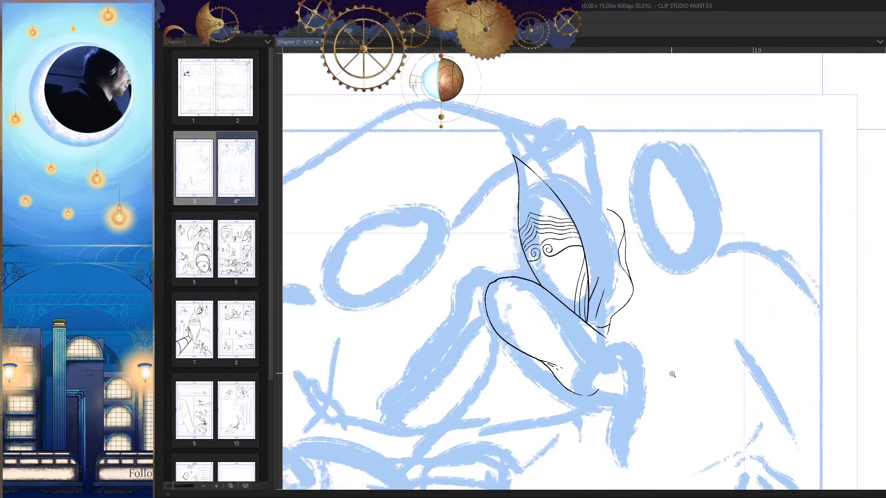
{"action": "scroll", "coordinate": [661, 382], "scroll_direction": "up", "scroll_amount": 12}
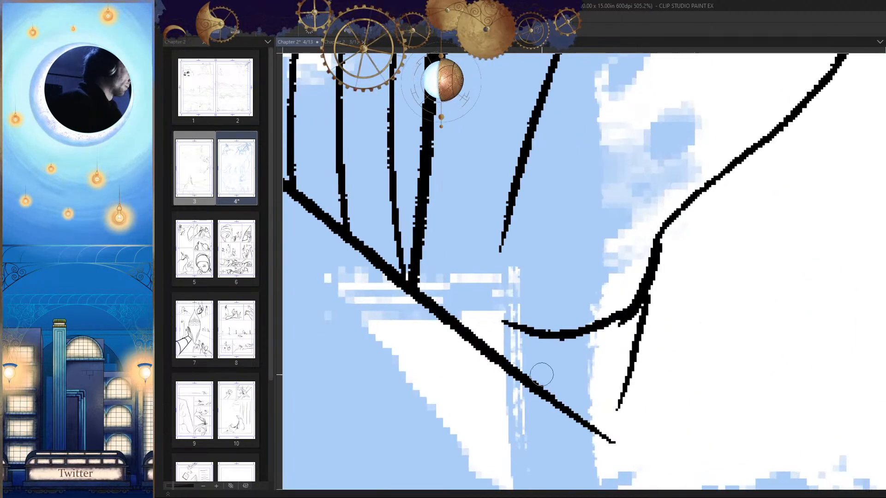
{"action": "scroll", "coordinate": [658, 233], "scroll_direction": "down", "scroll_amount": 10}
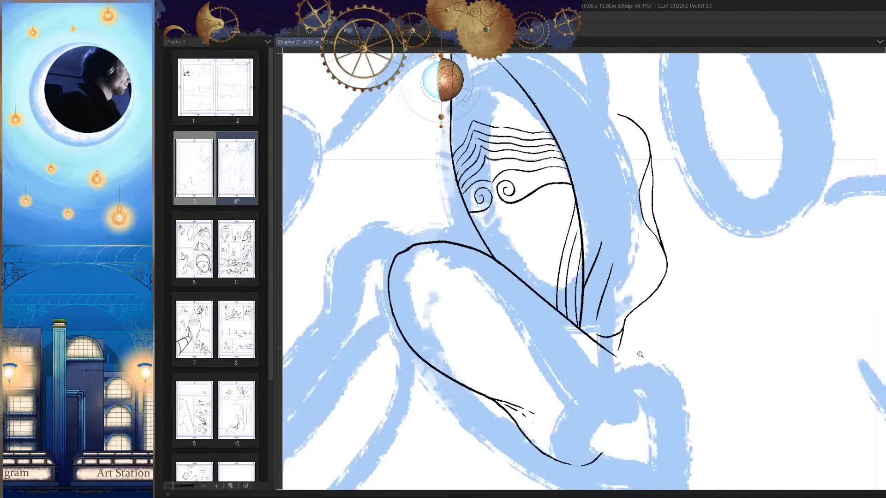
{"action": "scroll", "coordinate": [684, 427], "scroll_direction": "up", "scroll_amount": 8}
{"action": "key", "text": "h"}
{"action": "key", "text": "h"}
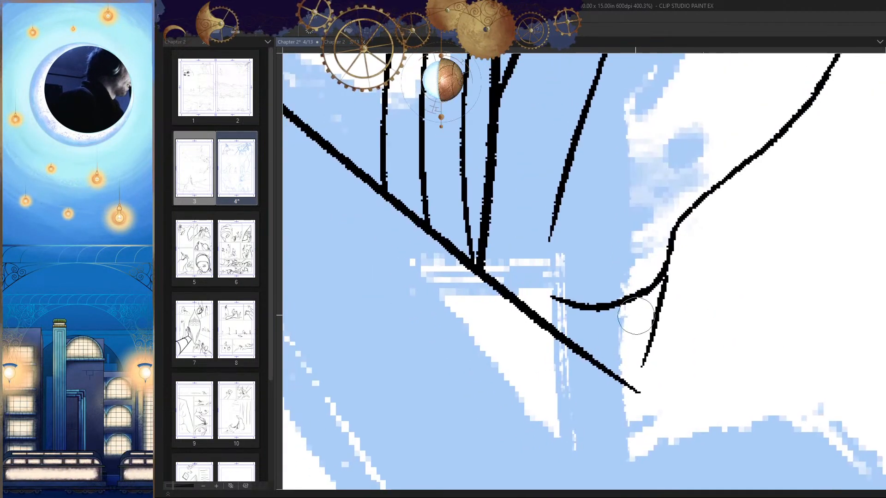
Step: Extend the short curved stroke at the wavy contour's lower end until it meets the diagonal contour below the mask
{"action": "scroll", "coordinate": [579, 269], "scroll_direction": "up", "scroll_amount": 3}
{"action": "left_click_drag", "start_coordinate": [691, 258], "coordinate": [486, 297]}
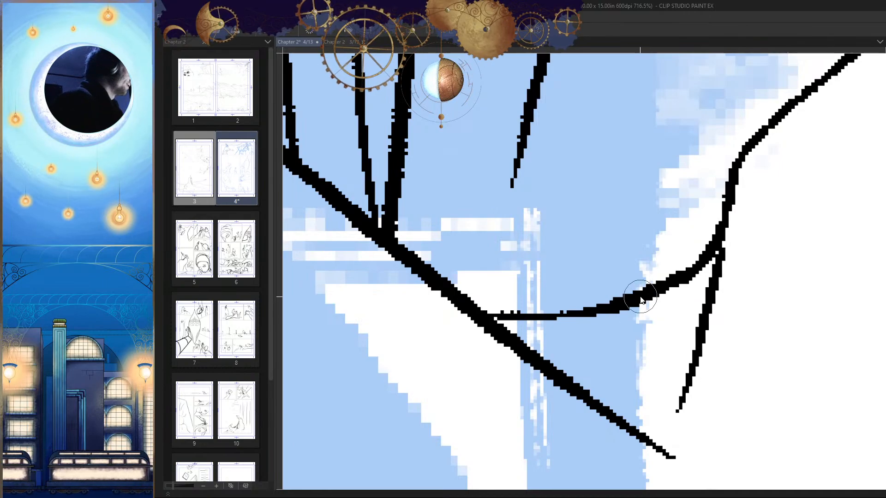
{"action": "key", "text": "ctrl+z"}
{"action": "mouse_move", "coordinate": [638, 299]}
{"action": "left_mouse_down"}
{"action": "mouse_move", "coordinate": [493, 314]}
{"action": "mouse_move", "coordinate": [575, 354]}
{"action": "left_mouse_up"}
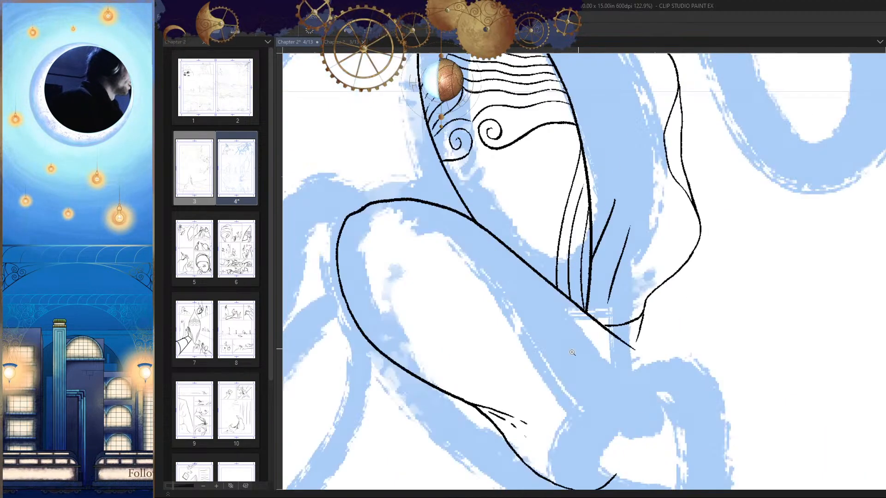
Step: Erase the short tail hanging below the junction at the wavy contour's lower end
{"action": "key", "text": "h"}
{"action": "scroll", "coordinate": [627, 366], "scroll_direction": "down", "scroll_amount": 2}
{"action": "key", "text": "h"}
{"action": "scroll", "coordinate": [605, 312], "scroll_direction": "up", "scroll_amount": 6}
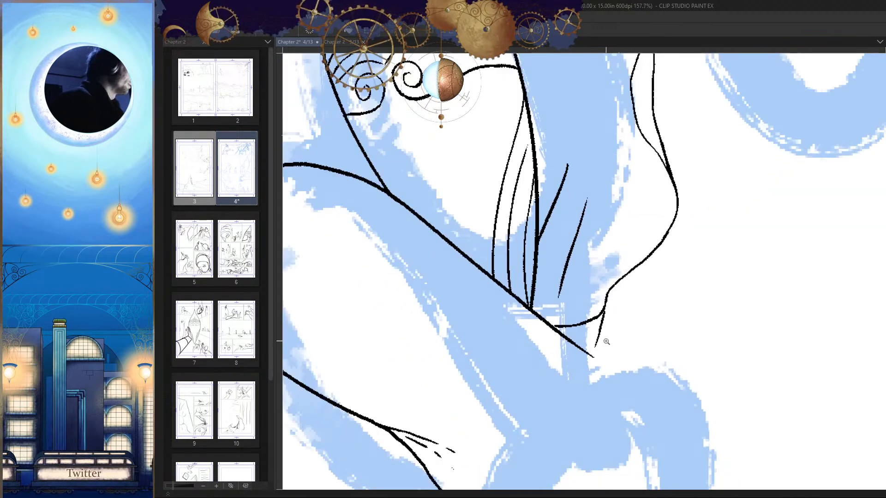
{"action": "left_click_drag", "start_coordinate": [608, 306], "coordinate": [582, 358]}
{"action": "left_click_drag", "start_coordinate": [575, 382], "coordinate": [596, 328]}
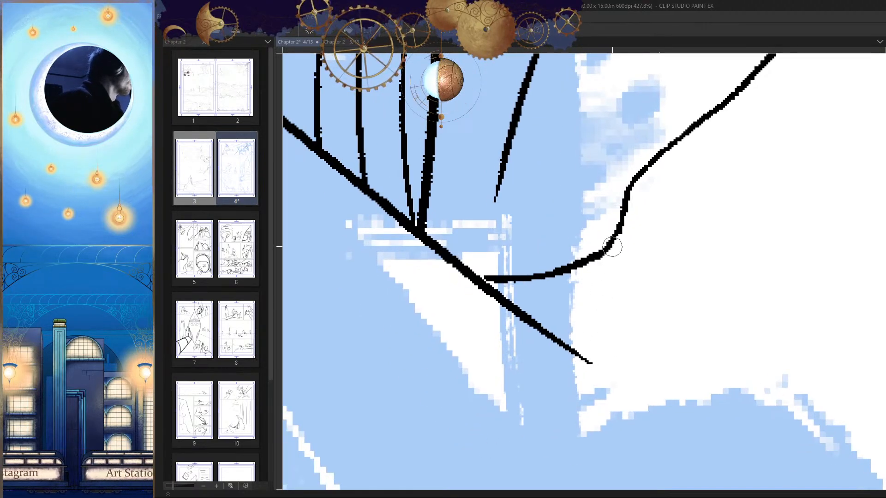
Step: Redraw the lower tail as a slanted stroke from the wavy contour's junction down to the diagonal contour
{"action": "left_click_drag", "start_coordinate": [609, 242], "coordinate": [528, 343]}
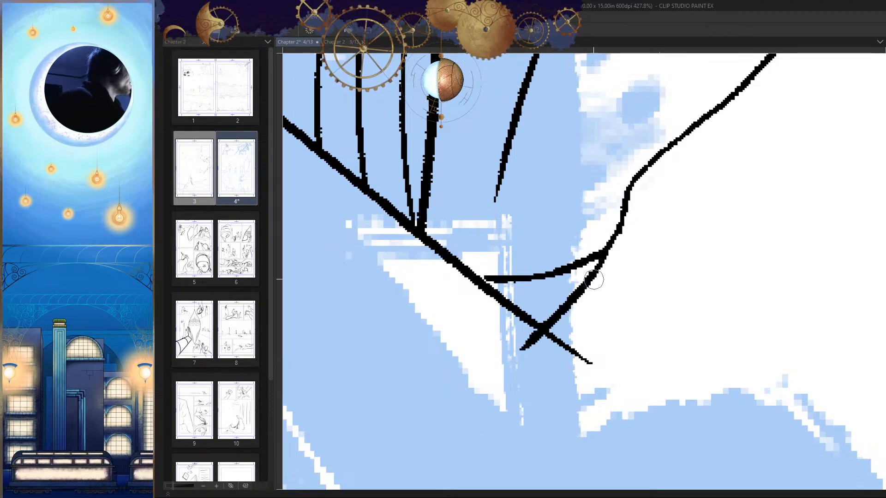
{"action": "key", "text": "ctrl+z"}
{"action": "left_click_drag", "start_coordinate": [613, 243], "coordinate": [546, 318]}
{"action": "key", "text": "ctrl+z"}
{"action": "left_click_drag", "start_coordinate": [599, 265], "coordinate": [546, 317]}
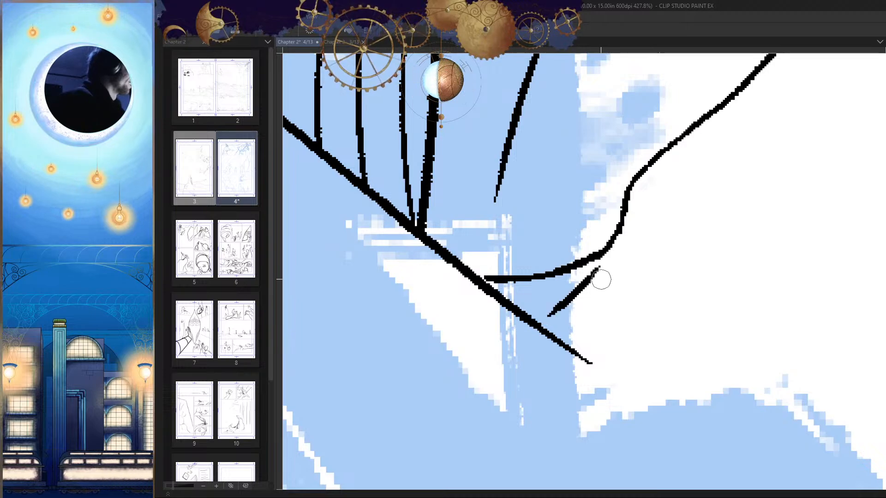
{"action": "key", "text": "ctrl+z"}
{"action": "left_click_drag", "start_coordinate": [600, 265], "coordinate": [536, 325]}
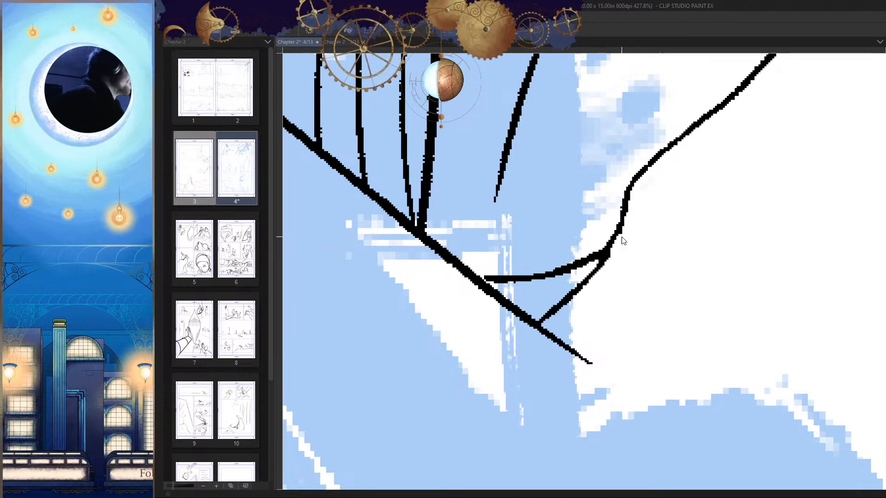
Step: Thicken the corner where the wavy contour splits into the two strokes that reach the diagonal contour
{"action": "left_click_drag", "start_coordinate": [620, 237], "coordinate": [548, 311]}
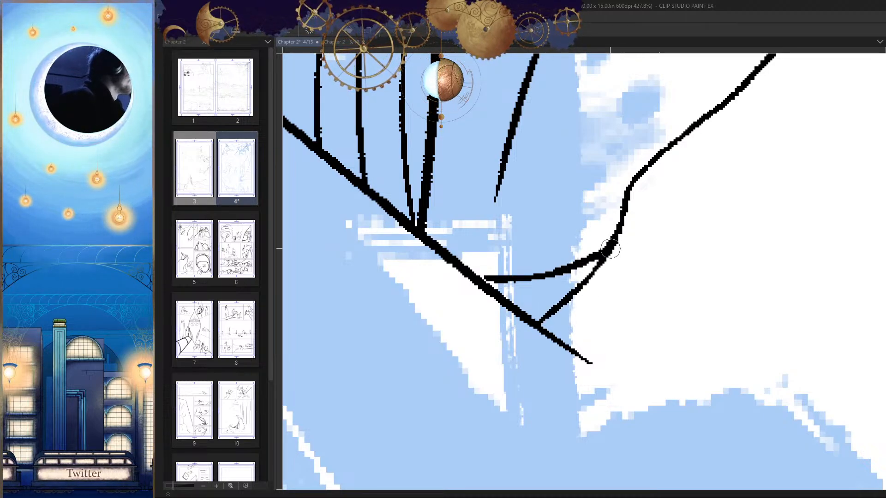
{"action": "left_click_drag", "start_coordinate": [620, 263], "coordinate": [501, 313]}
{"action": "key", "text": "h"}
{"action": "key", "text": "h"}
{"action": "mouse_move", "coordinate": [547, 220]}
{"action": "left_mouse_down"}
{"action": "mouse_move", "coordinate": [624, 251]}
{"action": "mouse_move", "coordinate": [641, 294]}
{"action": "left_mouse_up"}
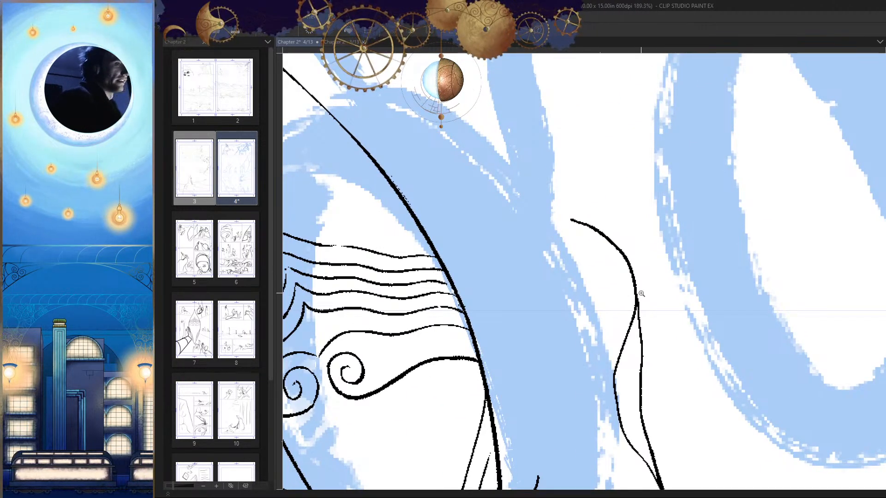
{"action": "key", "text": "h"}
{"action": "left_click_drag", "start_coordinate": [649, 282], "coordinate": [571, 302]}
{"action": "left_click_drag", "start_coordinate": [642, 309], "coordinate": [624, 282]}
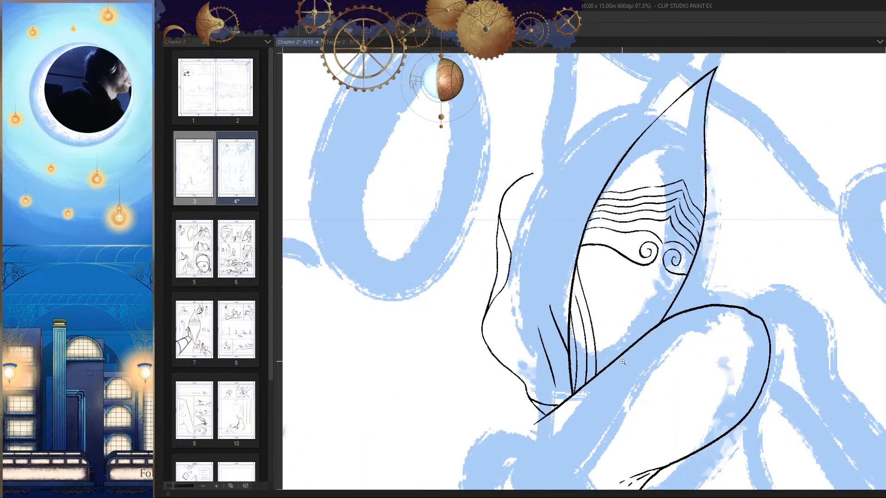
Step: Erase the second short slanted line beside the mask and replace it with a longer, slightly curved one
{"action": "left_click_drag", "start_coordinate": [635, 324], "coordinate": [614, 334]}
{"action": "key", "text": "h"}
{"action": "mouse_move", "coordinate": [585, 325]}
{"action": "left_mouse_down"}
{"action": "mouse_move", "coordinate": [606, 346]}
{"action": "mouse_move", "coordinate": [615, 291]}
{"action": "left_mouse_up"}
{"action": "key", "text": "e"}
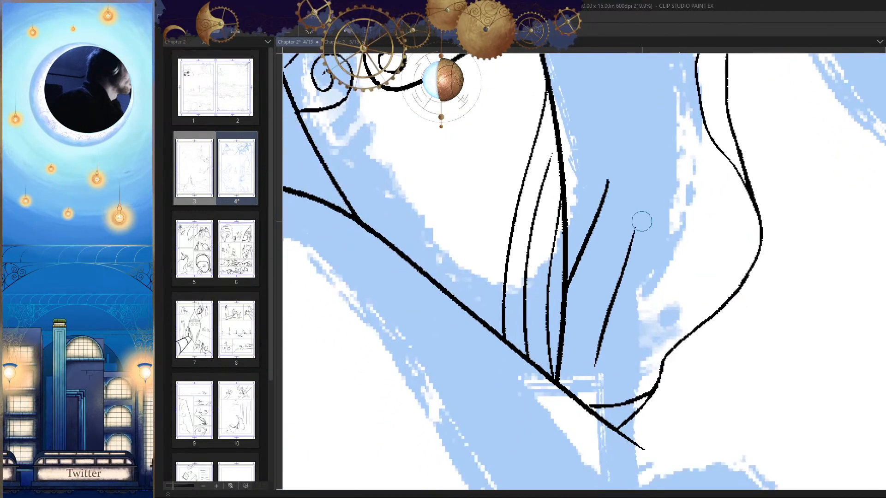
{"action": "left_click_drag", "start_coordinate": [640, 222], "coordinate": [585, 373]}
{"action": "key", "text": "p"}
{"action": "mouse_move", "coordinate": [631, 203]}
{"action": "left_mouse_down"}
{"action": "mouse_move", "coordinate": [584, 360]}
{"action": "mouse_move", "coordinate": [581, 409]}
{"action": "left_mouse_up"}
{"action": "key", "text": "ctrl+z"}
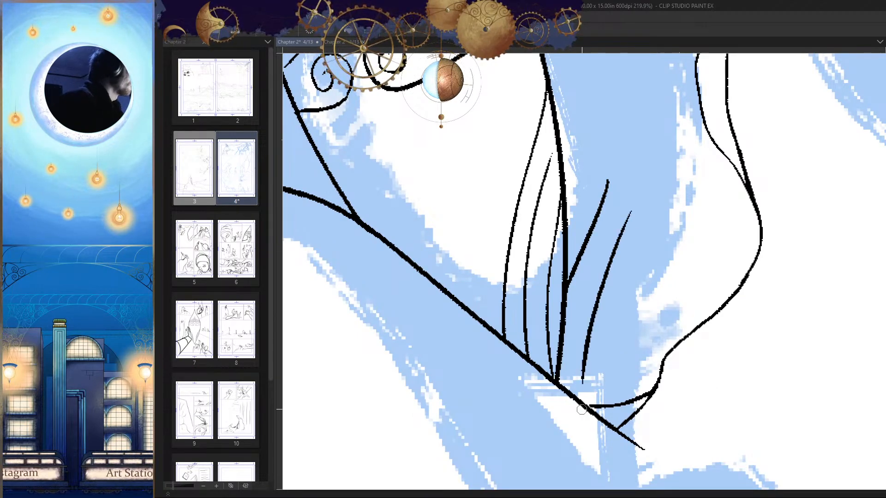
Step: Examine the inked mask and wavy contour against the blue sketch in mirrored, distant and close views
{"action": "key", "text": "h"}
{"action": "left_click_drag", "start_coordinate": [587, 359], "coordinate": [604, 354]}
{"action": "left_click_drag", "start_coordinate": [632, 352], "coordinate": [654, 357]}
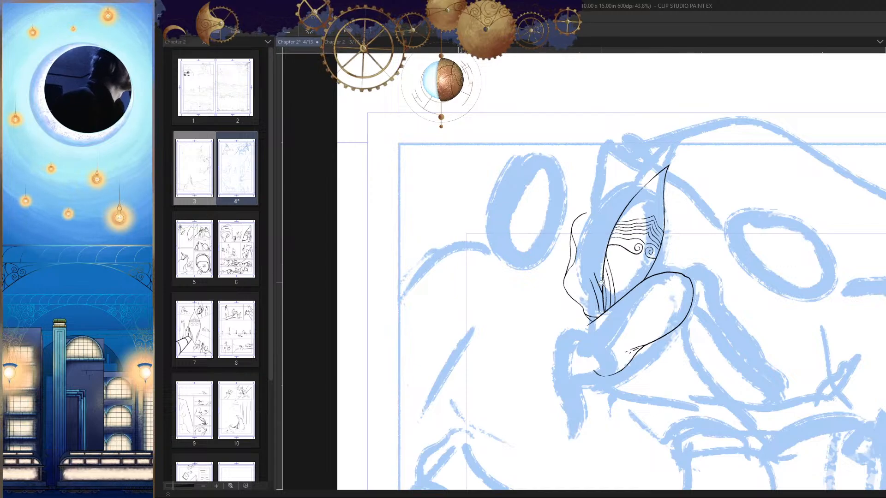
{"action": "left_click_drag", "start_coordinate": [601, 283], "coordinate": [650, 352]}
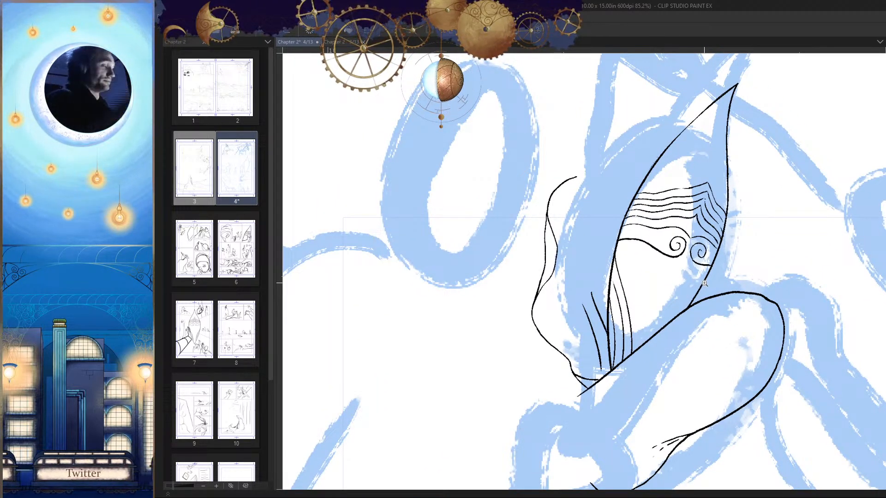
{"action": "mouse_move", "coordinate": [630, 335]}
{"action": "left_mouse_down"}
{"action": "mouse_move", "coordinate": [646, 372]}
{"action": "mouse_move", "coordinate": [663, 301]}
{"action": "left_mouse_up"}
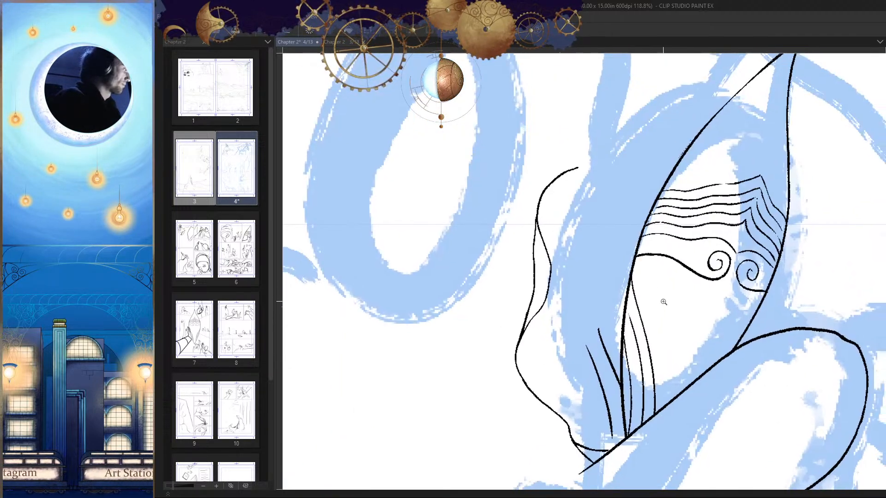
{"action": "left_click_drag", "start_coordinate": [627, 243], "coordinate": [629, 215]}
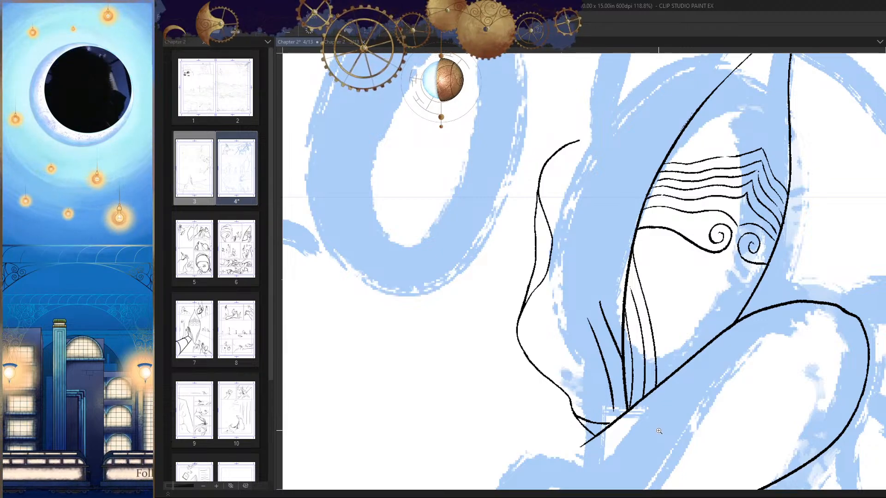
{"action": "left_click_drag", "start_coordinate": [663, 258], "coordinate": [612, 355]}
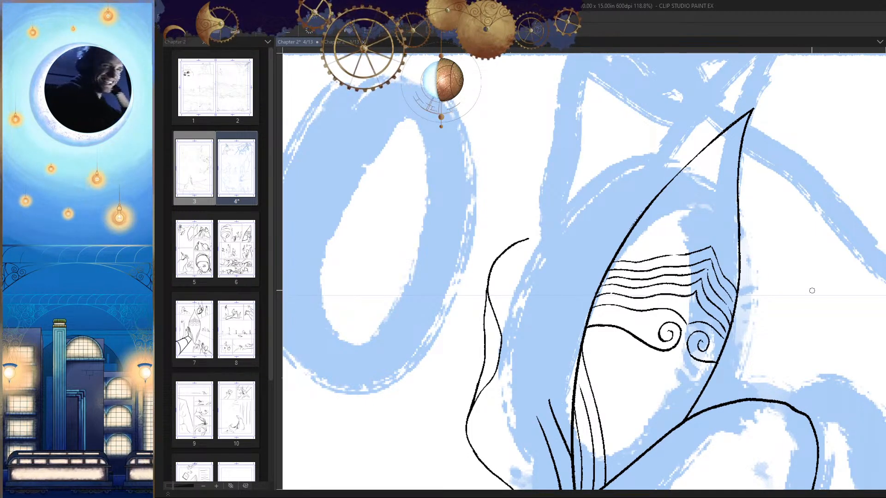
{"action": "scroll", "coordinate": [812, 290], "scroll_direction": "up", "scroll_amount": 5}
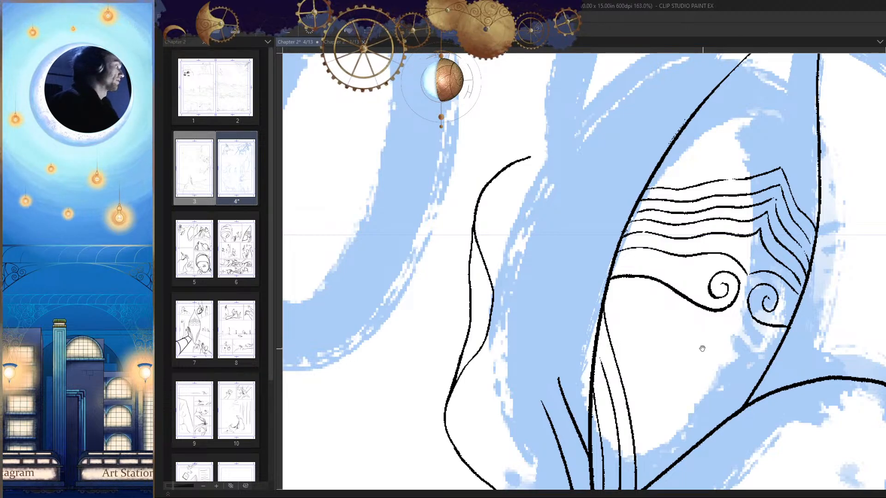
{"action": "mouse_move", "coordinate": [711, 375]}
{"action": "left_mouse_down"}
{"action": "mouse_move", "coordinate": [715, 351]}
{"action": "mouse_move", "coordinate": [707, 359]}
{"action": "mouse_move", "coordinate": [692, 346]}
{"action": "mouse_move", "coordinate": [684, 369]}
{"action": "left_mouse_up"}
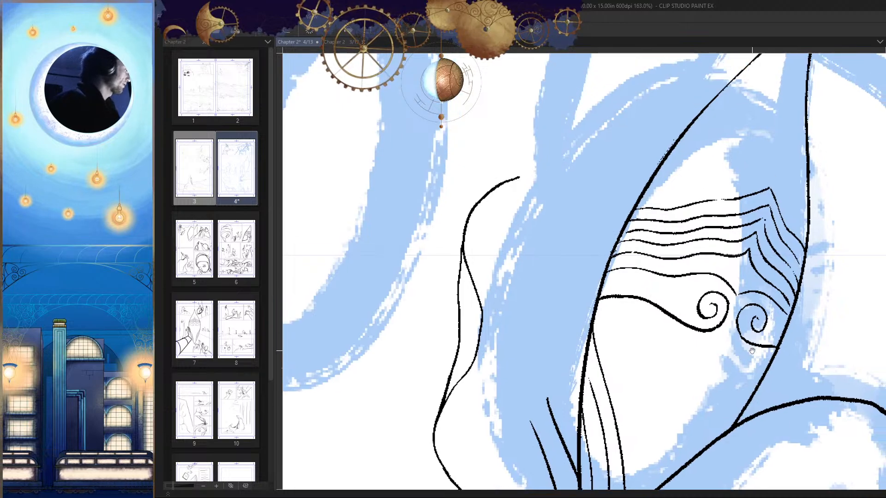
Step: Ink a long curved line outside the mask, from its upper edge down to the first short slanted line
{"action": "left_click_drag", "start_coordinate": [776, 305], "coordinate": [728, 325]}
{"action": "mouse_move", "coordinate": [652, 381]}
{"action": "left_mouse_down"}
{"action": "mouse_move", "coordinate": [744, 343]}
{"action": "mouse_move", "coordinate": [727, 354]}
{"action": "left_mouse_up"}
{"action": "left_click_drag", "start_coordinate": [661, 303], "coordinate": [702, 275]}
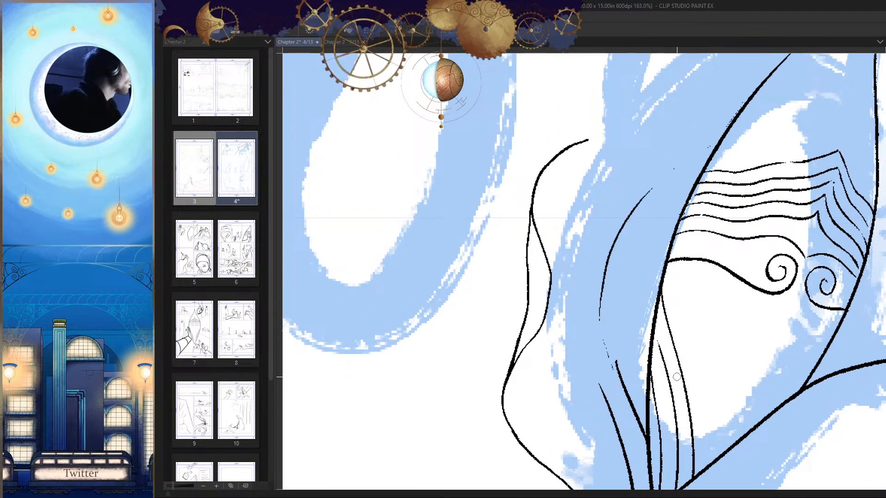
{"action": "left_click_drag", "start_coordinate": [709, 262], "coordinate": [713, 271]}
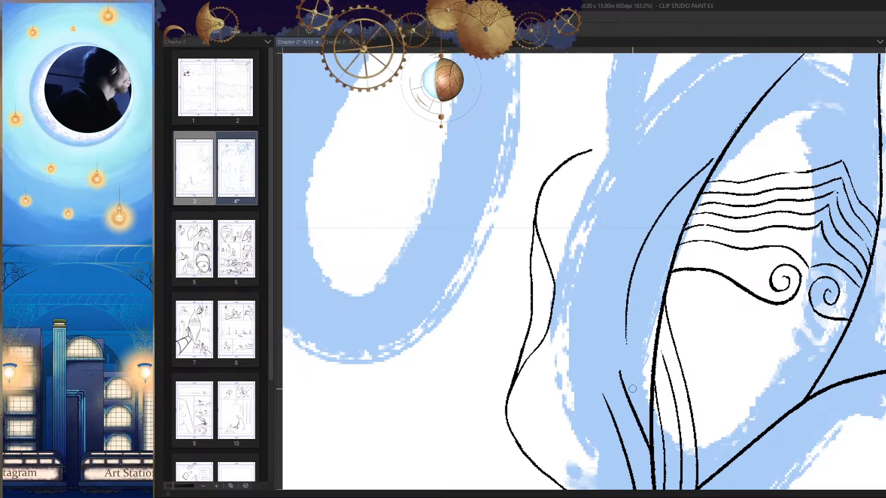
{"action": "key", "text": "h"}
{"action": "left_click_drag", "start_coordinate": [703, 282], "coordinate": [646, 296]}
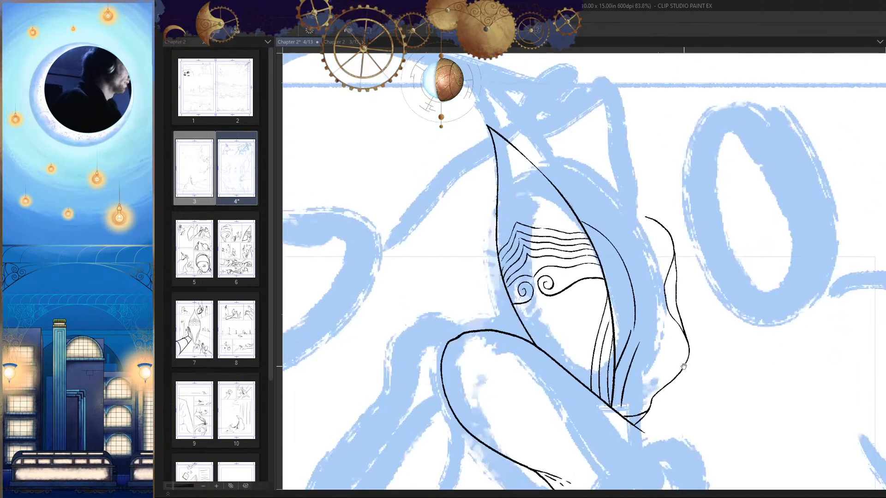
{"action": "key", "text": "h"}
{"action": "left_click_drag", "start_coordinate": [587, 225], "coordinate": [621, 211]}
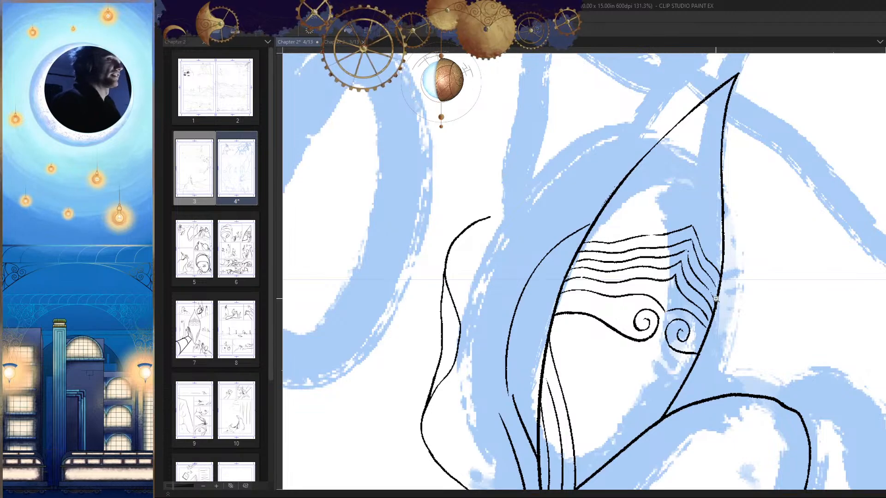
Step: Ink a short curved stroke branching outward where the long curved line meets the first slanted line
{"action": "left_click_drag", "start_coordinate": [606, 350], "coordinate": [655, 265]}
{"action": "left_click_drag", "start_coordinate": [571, 328], "coordinate": [600, 332]}
{"action": "key", "text": "h"}
{"action": "left_click_drag", "start_coordinate": [692, 282], "coordinate": [642, 317]}
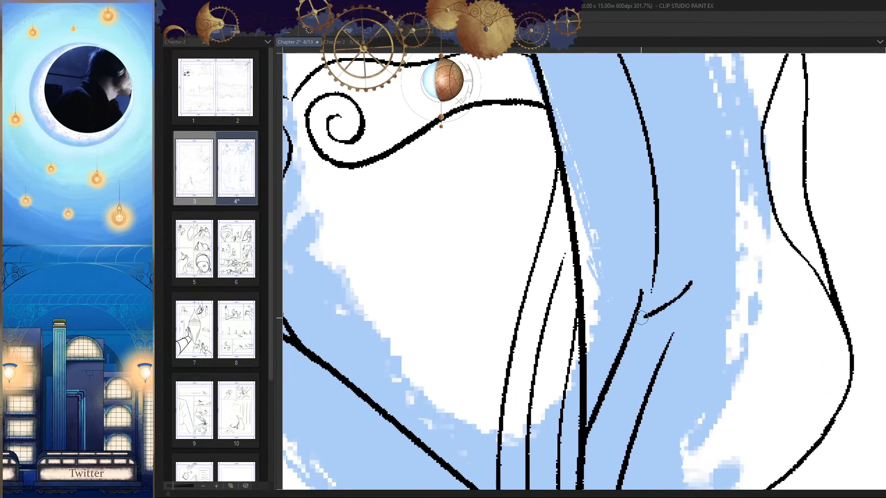
{"action": "mouse_move", "coordinate": [692, 286]}
{"action": "left_mouse_down"}
{"action": "mouse_move", "coordinate": [722, 252]}
{"action": "mouse_move", "coordinate": [715, 212]}
{"action": "mouse_move", "coordinate": [658, 333]}
{"action": "mouse_move", "coordinate": [664, 340]}
{"action": "left_mouse_up"}
{"action": "key", "text": "h"}
{"action": "left_click_drag", "start_coordinate": [502, 298], "coordinate": [563, 298]}
{"action": "key", "text": "ctrl+z"}
{"action": "left_click_drag", "start_coordinate": [631, 359], "coordinate": [590, 359]}
{"action": "key", "text": "h"}
{"action": "left_click_drag", "start_coordinate": [679, 373], "coordinate": [674, 324]}
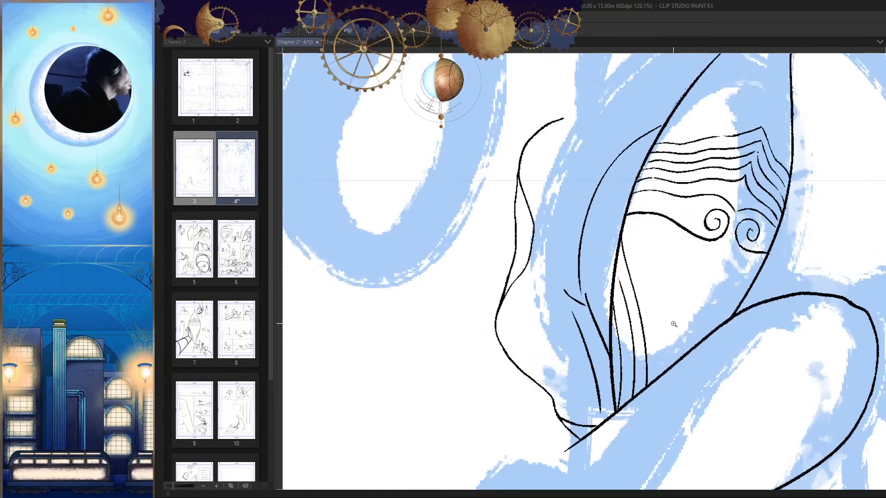
Step: Ink a second curved line outside and roughly parallel to the long curved line beside the mask
{"action": "scroll", "coordinate": [673, 324], "scroll_direction": "up", "scroll_amount": 3}
{"action": "mouse_move", "coordinate": [676, 144]}
{"action": "left_mouse_down"}
{"action": "mouse_move", "coordinate": [626, 166]}
{"action": "mouse_move", "coordinate": [561, 269]}
{"action": "mouse_move", "coordinate": [566, 293]}
{"action": "left_mouse_up"}
{"action": "key", "text": "ctrl+z"}
{"action": "key", "text": "ctrl+z"}
{"action": "left_click_drag", "start_coordinate": [564, 240], "coordinate": [562, 309]}
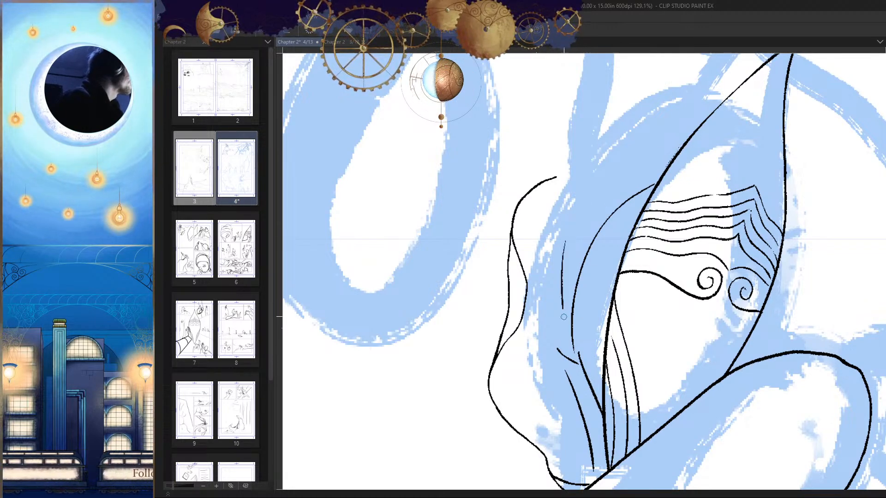
Step: Erase the short branching stroke where the long curved line meets the first slanted line
{"action": "key", "text": "h"}
{"action": "scroll", "coordinate": [605, 379], "scroll_direction": "up", "scroll_amount": 5}
{"action": "key", "text": "e"}
{"action": "left_click_drag", "start_coordinate": [628, 312], "coordinate": [579, 353]}
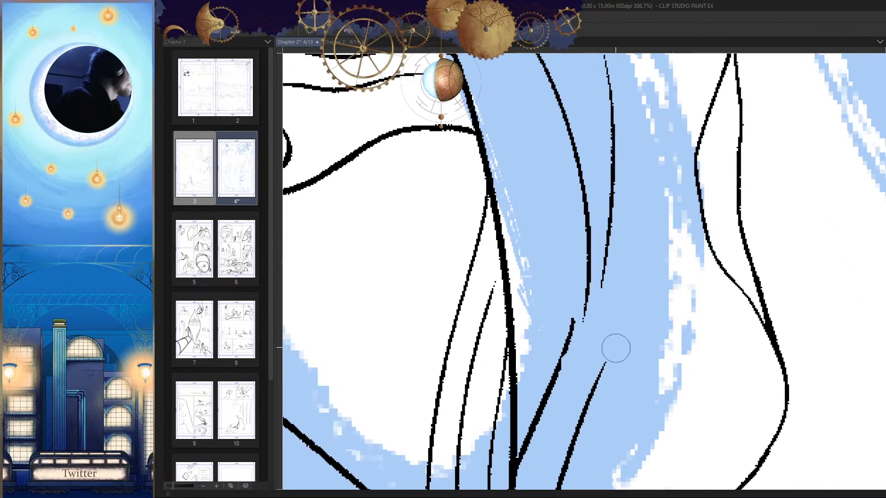
{"action": "key", "text": "ctrl+z"}
{"action": "mouse_move", "coordinate": [623, 317]}
{"action": "left_mouse_down"}
{"action": "mouse_move", "coordinate": [581, 358]}
{"action": "mouse_move", "coordinate": [607, 287]}
{"action": "left_mouse_up"}
{"action": "key", "text": "h"}
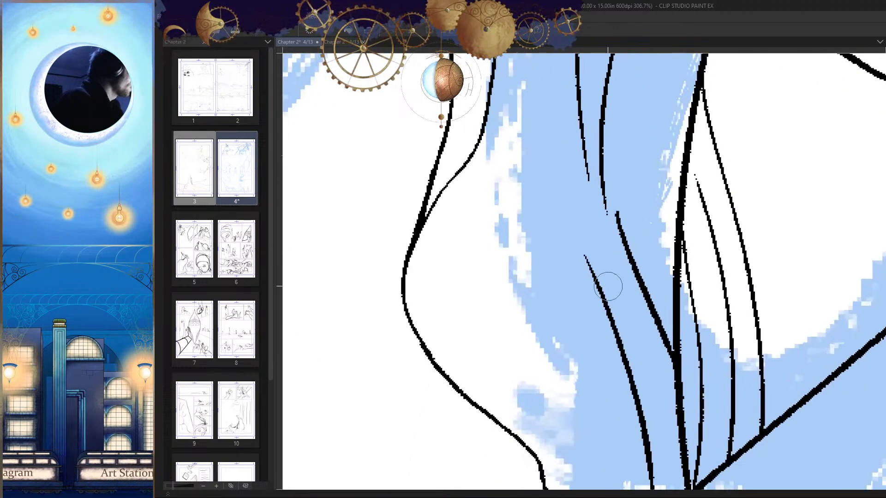
Step: Erase the second, longer slanted line beside the base of the mask
{"action": "key", "text": "h"}
{"action": "left_click_drag", "start_coordinate": [623, 390], "coordinate": [639, 268]}
{"action": "left_click_drag", "start_coordinate": [549, 250], "coordinate": [531, 343]}
{"action": "scroll", "coordinate": [589, 303], "scroll_direction": "down", "scroll_amount": 7}
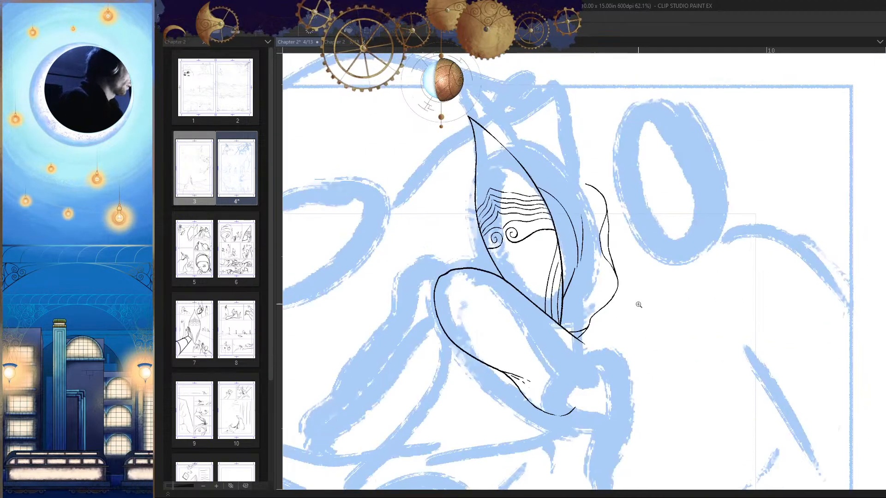
Step: Try a short stroke branching outward from the upper edge of the mask
{"action": "key", "text": "h"}
{"action": "scroll", "coordinate": [614, 201], "scroll_direction": "up", "scroll_amount": 5}
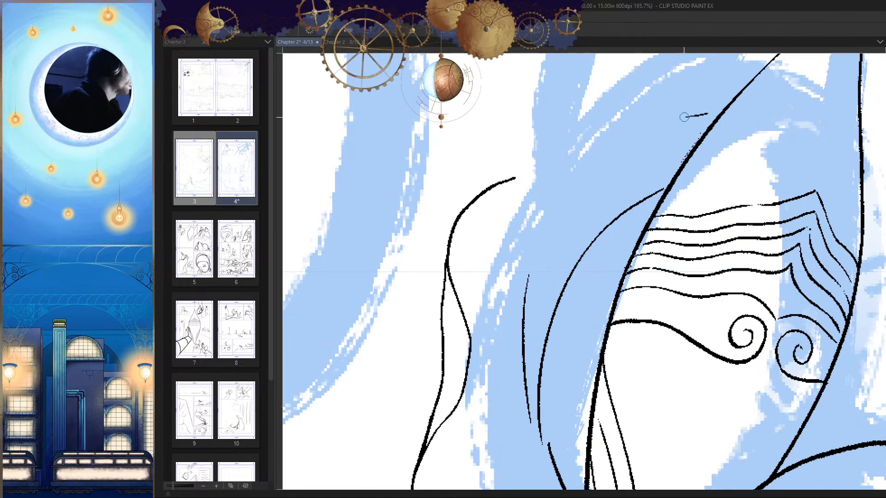
{"action": "key", "text": "h"}
{"action": "left_click_drag", "start_coordinate": [537, 124], "coordinate": [503, 153]}
{"action": "scroll", "coordinate": [599, 235], "scroll_direction": "down", "scroll_amount": 6}
{"action": "key", "text": "h"}
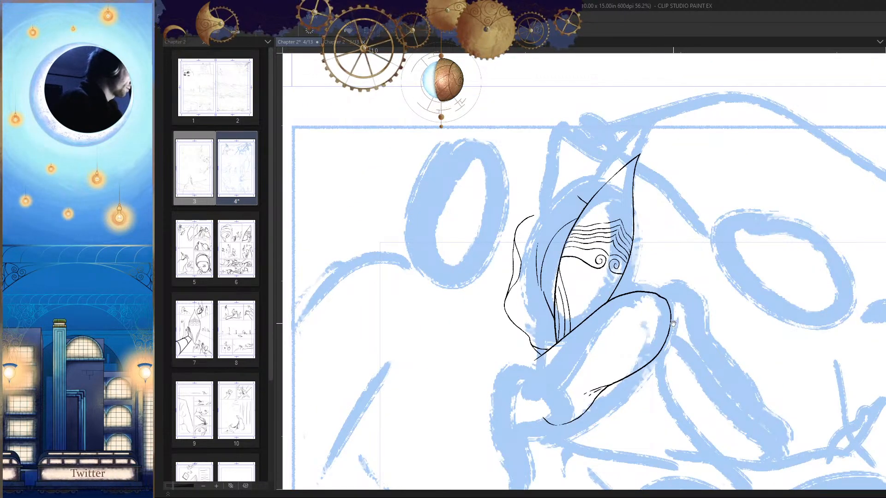
{"action": "left_click_drag", "start_coordinate": [673, 323], "coordinate": [699, 301]}
{"action": "scroll", "coordinate": [604, 197], "scroll_direction": "up", "scroll_amount": 5}
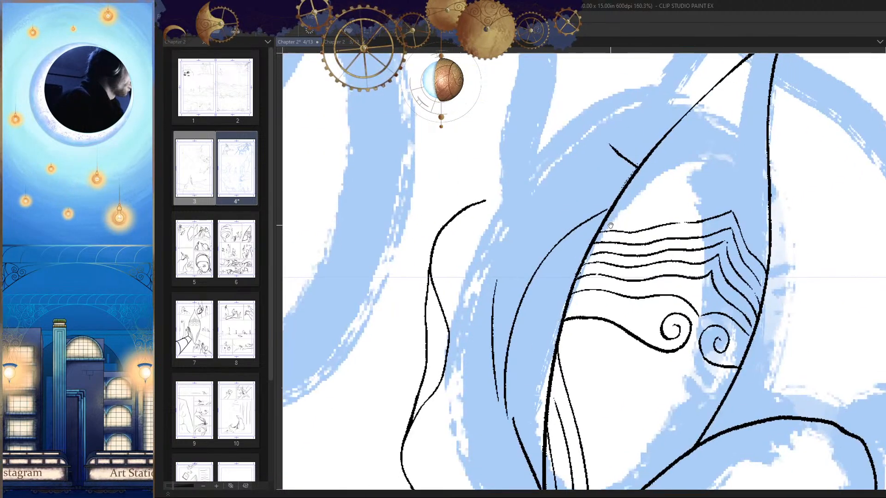
{"action": "key", "text": "h"}
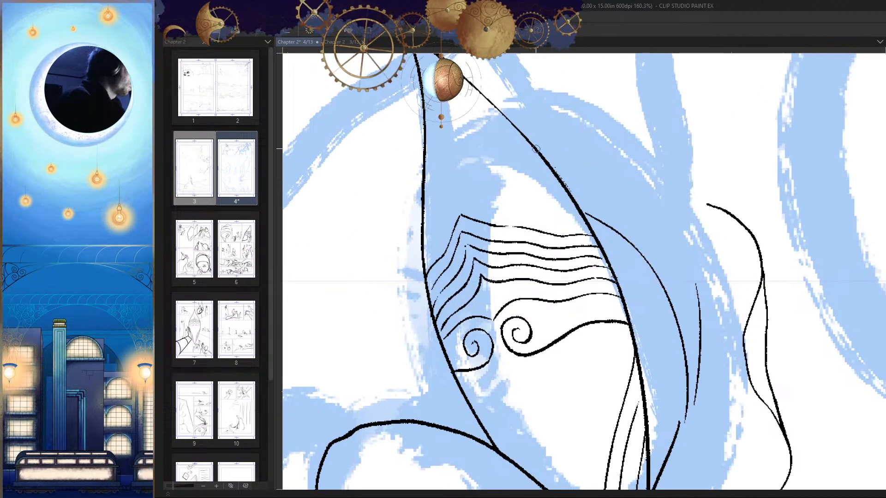
Step: Ink a long curved hood line from the mask's upper edge down towards the top of the outer curved line
{"action": "key", "text": "h"}
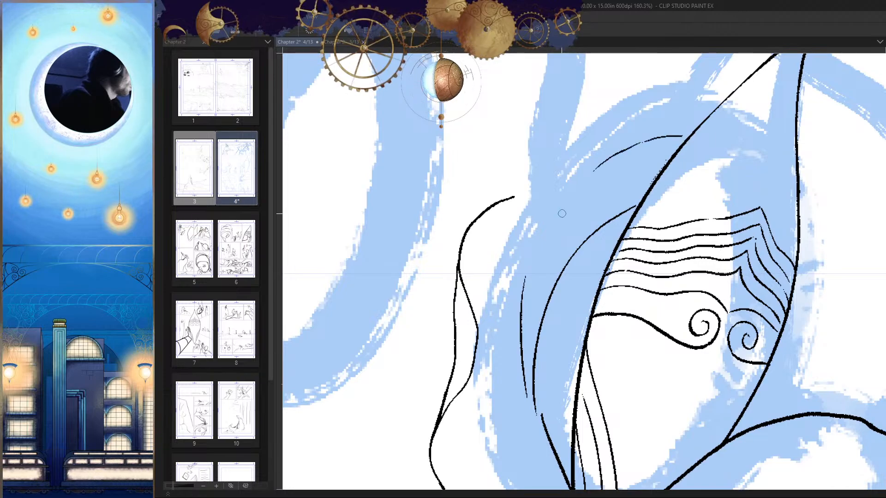
{"action": "left_click_drag", "start_coordinate": [684, 139], "coordinate": [532, 266]}
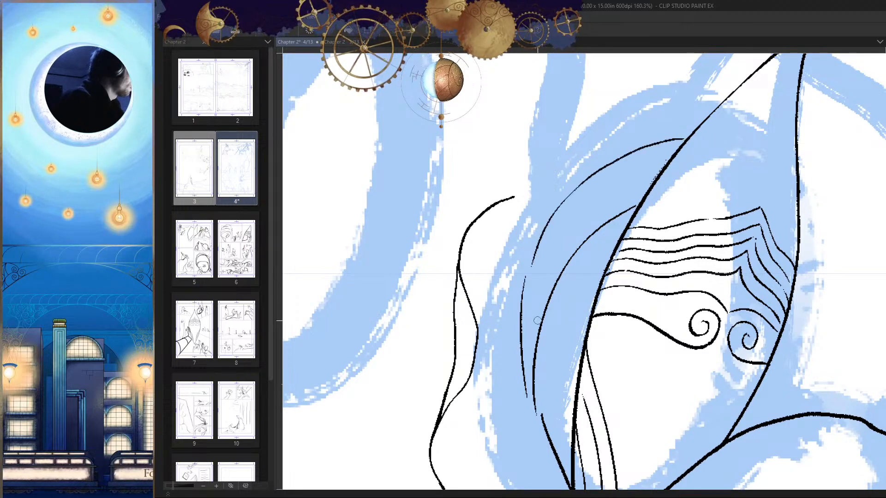
{"action": "mouse_move", "coordinate": [634, 299]}
{"action": "left_mouse_down", "text": "ctrl"}
{"action": "mouse_move", "coordinate": [609, 354]}
{"action": "mouse_move", "coordinate": [688, 274]}
{"action": "mouse_move", "coordinate": [751, 70]}
{"action": "left_mouse_up", "text": "ctrl"}
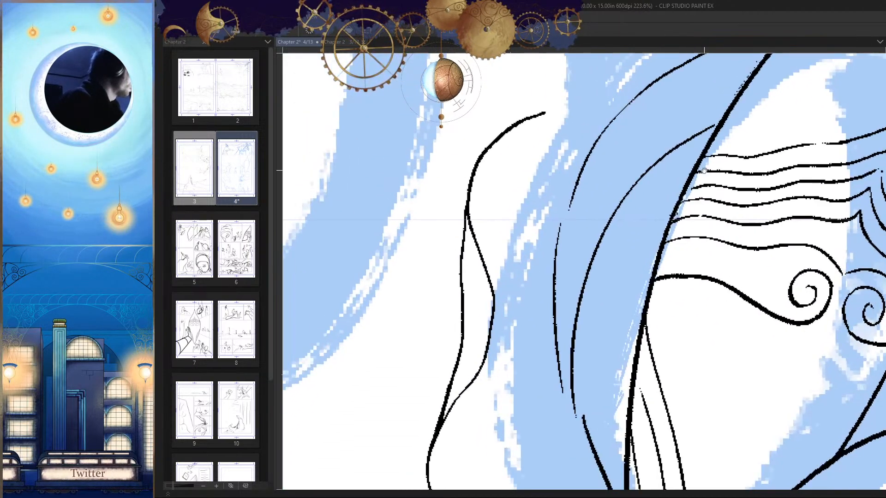
Step: Ink a short curved branch from the mask's edge beside the wavy lines into the inner long curve, and strengthen it
{"action": "mouse_move", "coordinate": [681, 189]}
{"action": "left_mouse_down"}
{"action": "mouse_move", "coordinate": [630, 216]}
{"action": "mouse_move", "coordinate": [603, 248]}
{"action": "left_mouse_up"}
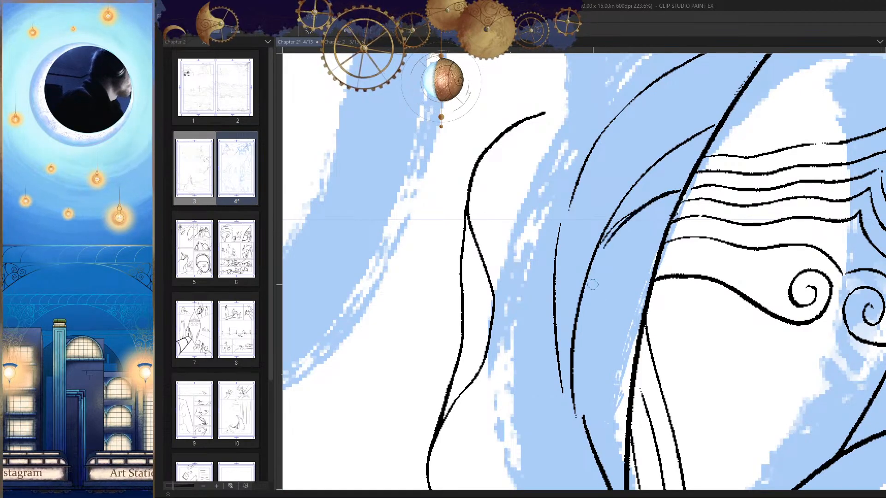
{"action": "key", "text": "ctrl+z"}
{"action": "left_click_drag", "start_coordinate": [669, 193], "coordinate": [608, 236]}
{"action": "left_click_drag", "start_coordinate": [622, 278], "coordinate": [672, 356], "text": "ctrl"}
{"action": "key", "text": "h"}
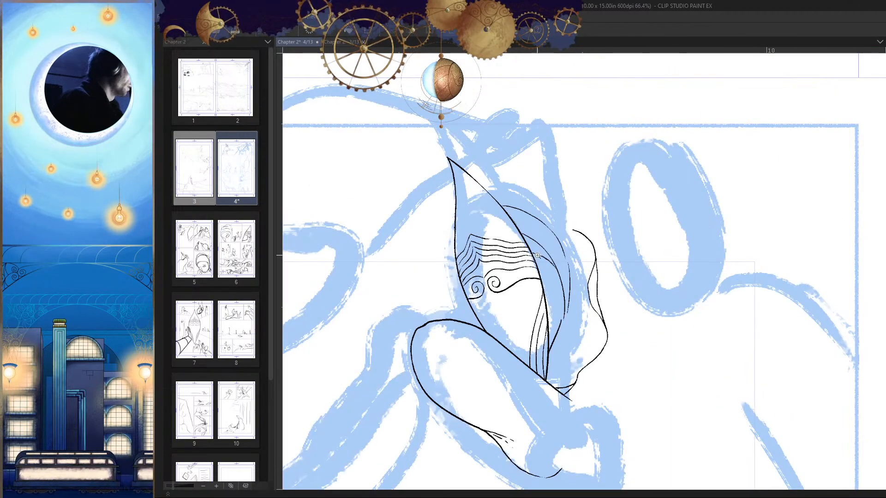
{"action": "key", "text": "h"}
{"action": "scroll", "coordinate": [669, 212], "scroll_direction": "up", "scroll_amount": 8}
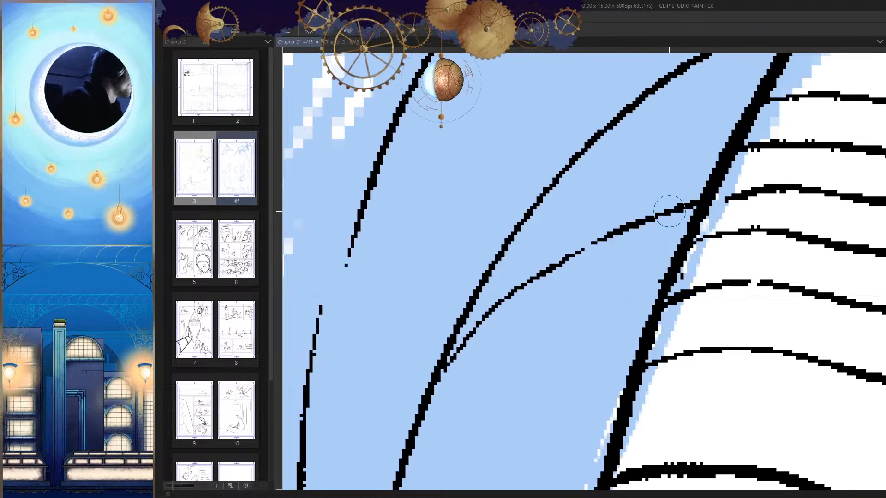
{"action": "mouse_move", "coordinate": [669, 211]}
{"action": "left_mouse_down"}
{"action": "mouse_move", "coordinate": [569, 257]}
{"action": "mouse_move", "coordinate": [450, 352]}
{"action": "mouse_move", "coordinate": [465, 334]}
{"action": "mouse_move", "coordinate": [433, 403]}
{"action": "left_mouse_up"}
{"action": "scroll", "coordinate": [433, 402], "scroll_direction": "down", "scroll_amount": 8}
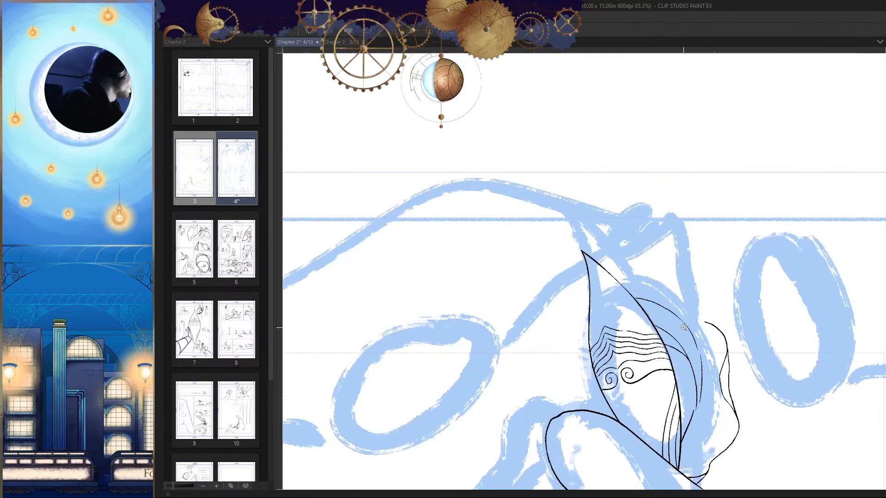
Step: Ink another curved hood contour above the long hood line, starting at the mask's upper edge
{"action": "scroll", "coordinate": [683, 327], "scroll_direction": "up", "scroll_amount": 4}
{"action": "mouse_move", "coordinate": [736, 149]}
{"action": "left_mouse_down"}
{"action": "mouse_move", "coordinate": [651, 133]}
{"action": "mouse_move", "coordinate": [602, 160]}
{"action": "mouse_move", "coordinate": [570, 199]}
{"action": "mouse_move", "coordinate": [543, 273]}
{"action": "left_mouse_up"}
{"action": "scroll", "coordinate": [600, 312], "scroll_direction": "down", "scroll_amount": 5}
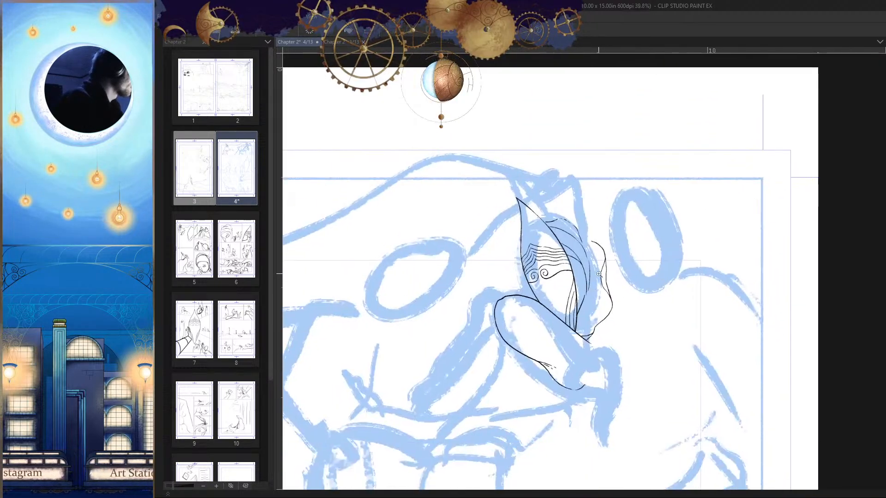
Step: Erase the tapered lower end of the outer curved line beside the mask
{"action": "scroll", "coordinate": [599, 274], "scroll_direction": "up", "scroll_amount": 8}
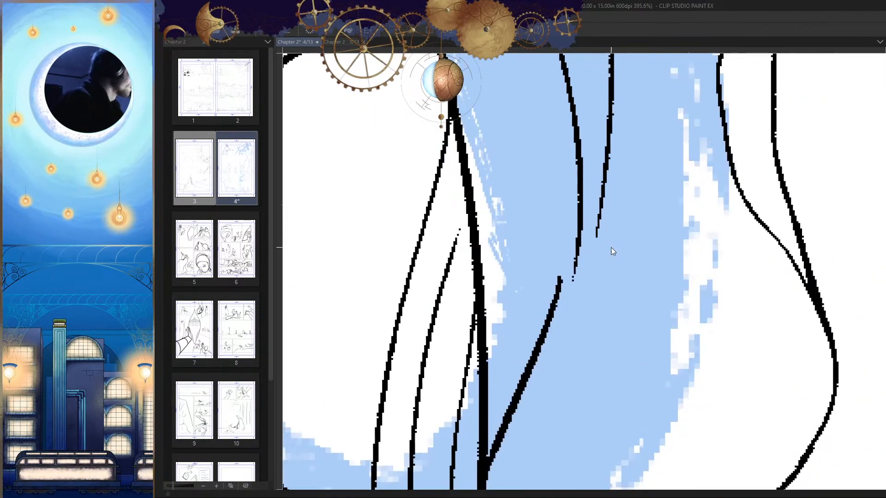
{"action": "left_click_drag", "start_coordinate": [598, 216], "coordinate": [584, 272]}
{"action": "key", "text": "ctrl+z"}
{"action": "key", "text": "e"}
{"action": "left_click_drag", "start_coordinate": [604, 171], "coordinate": [596, 268]}
{"action": "left_click_drag", "start_coordinate": [603, 264], "coordinate": [605, 278]}
Step: Redraw the lower end of the outer curved line so it bends inward and joins the slanted line
{"action": "key", "text": "p"}
{"action": "left_click_drag", "start_coordinate": [610, 167], "coordinate": [593, 283]}
{"action": "key", "text": "ctrl+z"}
{"action": "mouse_move", "coordinate": [611, 150]}
{"action": "left_mouse_down"}
{"action": "mouse_move", "coordinate": [609, 252]}
{"action": "mouse_move", "coordinate": [620, 212]}
{"action": "mouse_move", "coordinate": [603, 260]}
{"action": "left_mouse_up"}
{"action": "key", "text": "ctrl+z"}
{"action": "key", "text": "ctrl+z"}
{"action": "mouse_move", "coordinate": [611, 156]}
{"action": "left_mouse_down"}
{"action": "mouse_move", "coordinate": [596, 289]}
{"action": "mouse_move", "coordinate": [555, 323]}
{"action": "left_mouse_up"}
{"action": "scroll", "coordinate": [600, 268], "scroll_direction": "down", "scroll_amount": 4}
{"action": "scroll", "coordinate": [616, 236], "scroll_direction": "up", "scroll_amount": 3}
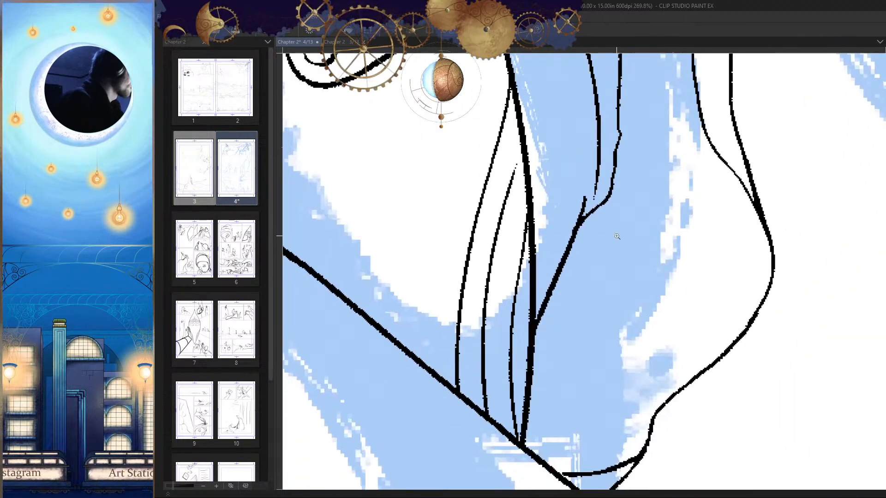
Step: Try several fold lines running down from the junction of the outer curved line and the slanted line
{"action": "key", "text": "h"}
{"action": "mouse_move", "coordinate": [585, 204]}
{"action": "left_mouse_down"}
{"action": "mouse_move", "coordinate": [599, 164]}
{"action": "mouse_move", "coordinate": [588, 316]}
{"action": "mouse_move", "coordinate": [624, 301]}
{"action": "left_mouse_up"}
{"action": "key", "text": "ctrl+z"}
{"action": "scroll", "coordinate": [598, 236], "scroll_direction": "up", "scroll_amount": 3}
{"action": "scroll", "coordinate": [589, 316], "scroll_direction": "down", "scroll_amount": 5}
{"action": "left_click_drag", "start_coordinate": [556, 241], "coordinate": [559, 328]}
{"action": "left_click_drag", "start_coordinate": [561, 266], "coordinate": [560, 324]}
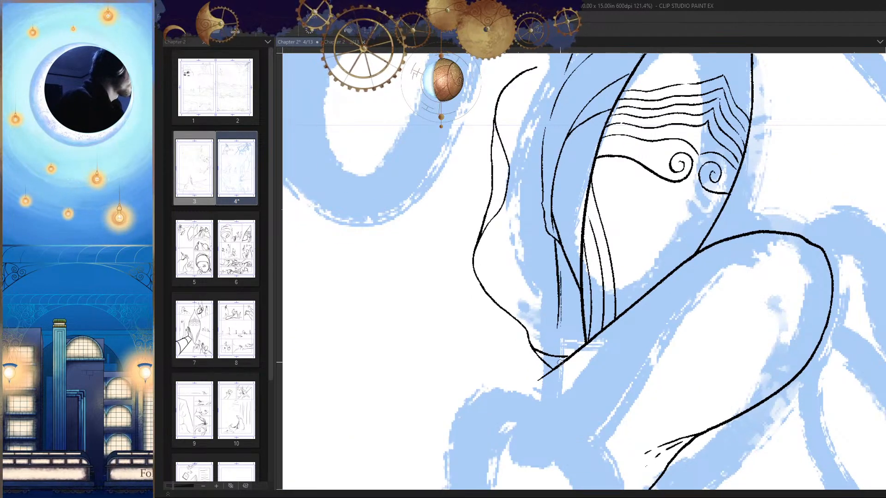
{"action": "left_click_drag", "start_coordinate": [557, 248], "coordinate": [576, 347]}
{"action": "key", "text": "h"}
{"action": "key", "text": "ctrl+z"}
{"action": "left_click_drag", "start_coordinate": [623, 231], "coordinate": [594, 332]}
{"action": "key", "text": "ctrl+z"}
Step: Ink a fold line from the slanted line down to the base of the mask, redrawing it until it fits
{"action": "key", "text": "ctrl+z"}
{"action": "scroll", "coordinate": [626, 301], "scroll_direction": "down", "scroll_amount": 5}
{"action": "scroll", "coordinate": [627, 299], "scroll_direction": "up", "scroll_amount": 6}
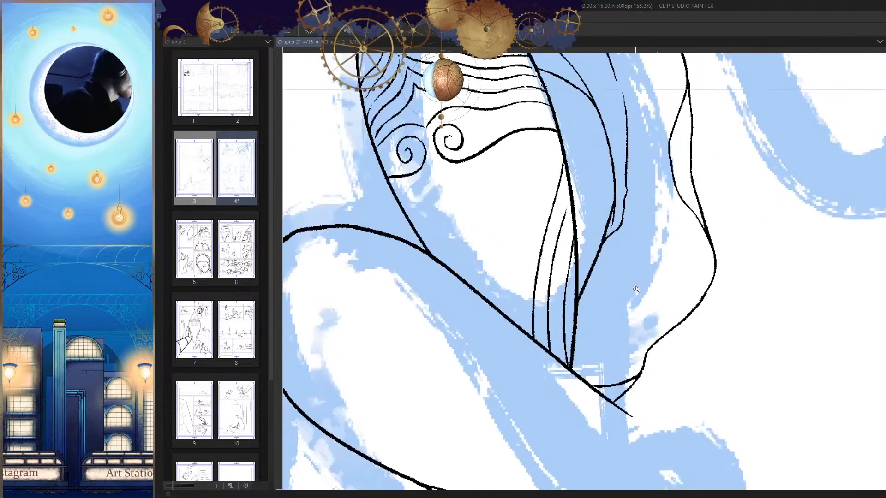
{"action": "left_click_drag", "start_coordinate": [600, 255], "coordinate": [574, 375]}
{"action": "key", "text": "ctrl+z"}
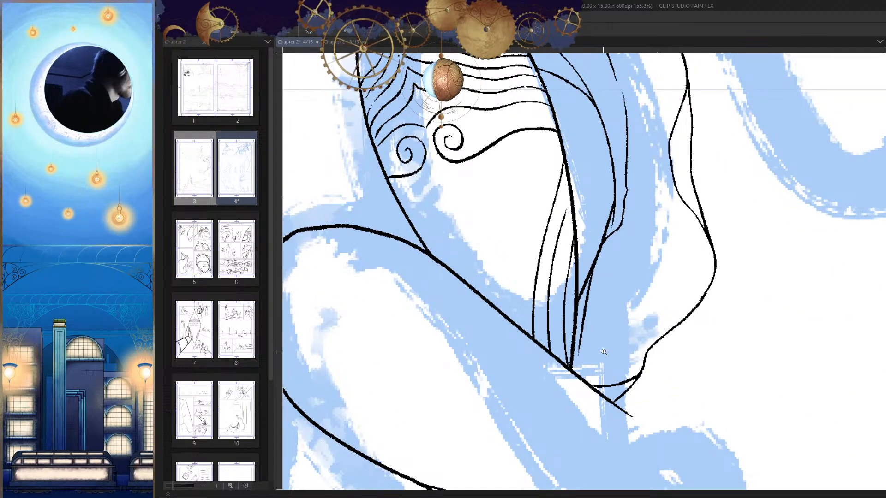
{"action": "scroll", "coordinate": [604, 352], "scroll_direction": "down", "scroll_amount": 5}
{"action": "scroll", "coordinate": [634, 392], "scroll_direction": "down", "scroll_amount": 3}
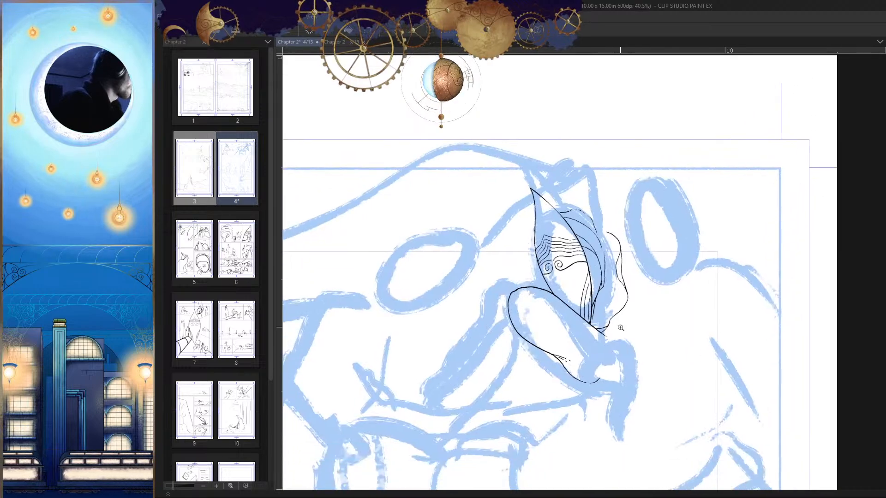
{"action": "scroll", "coordinate": [599, 332], "scroll_direction": "up", "scroll_amount": 6}
{"action": "key", "text": "ctrl+z"}
{"action": "left_click_drag", "start_coordinate": [600, 259], "coordinate": [582, 362]}
{"action": "key", "text": "ctrl+z"}
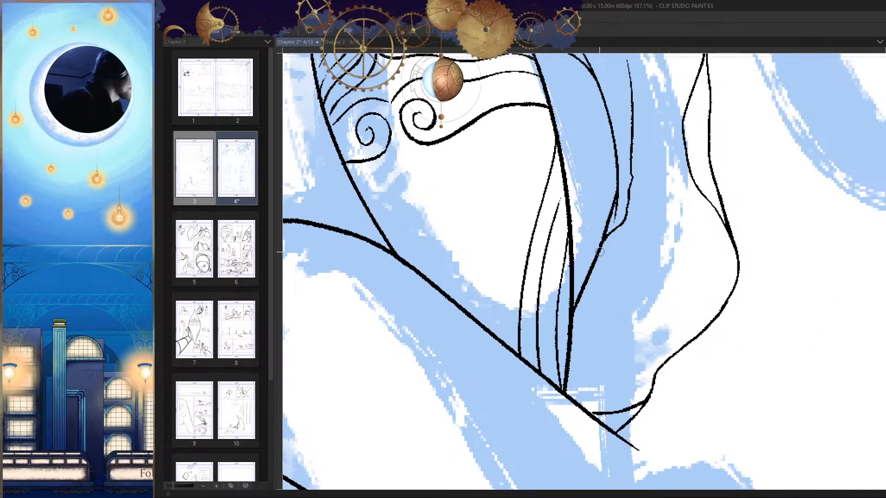
{"action": "left_click_drag", "start_coordinate": [599, 256], "coordinate": [582, 387]}
{"action": "scroll", "coordinate": [628, 393], "scroll_direction": "down", "scroll_amount": 5}
{"action": "scroll", "coordinate": [627, 393], "scroll_direction": "up", "scroll_amount": 8}
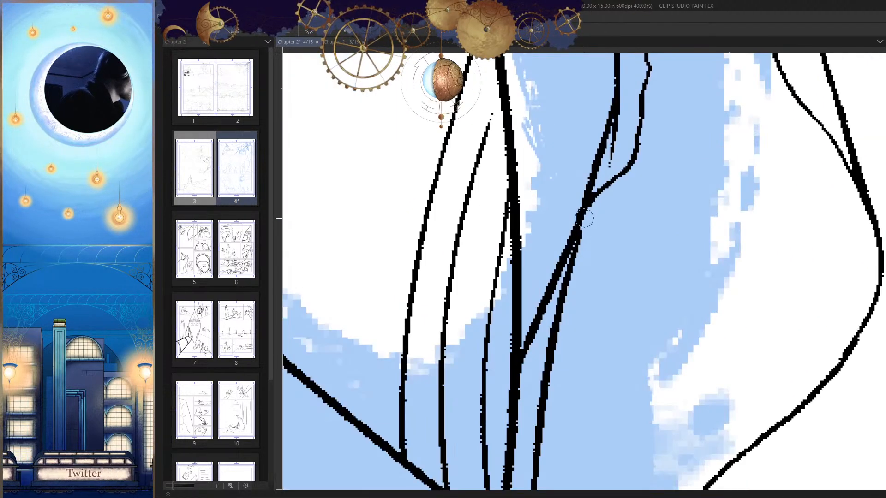
{"action": "scroll", "coordinate": [639, 308], "scroll_direction": "down", "scroll_amount": 10}
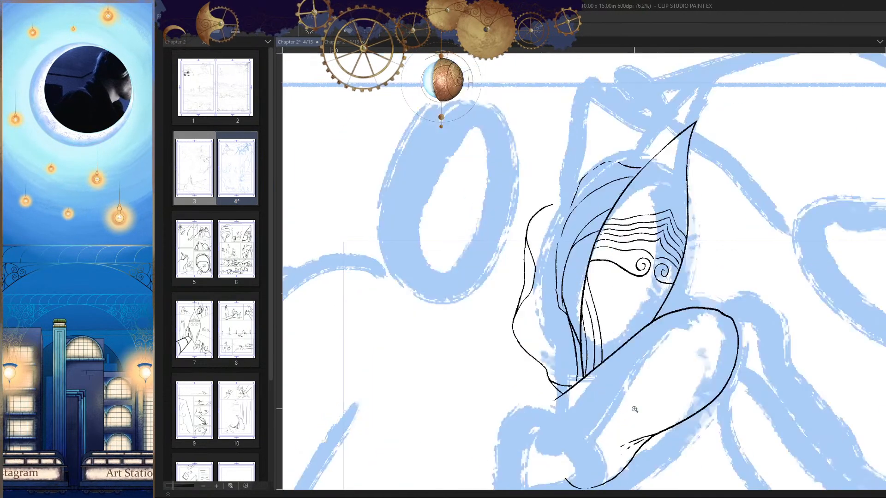
Step: Extend the upper end of the wavy outer contour in a curve up to the hood outline
{"action": "scroll", "coordinate": [640, 308], "scroll_direction": "up", "scroll_amount": 9}
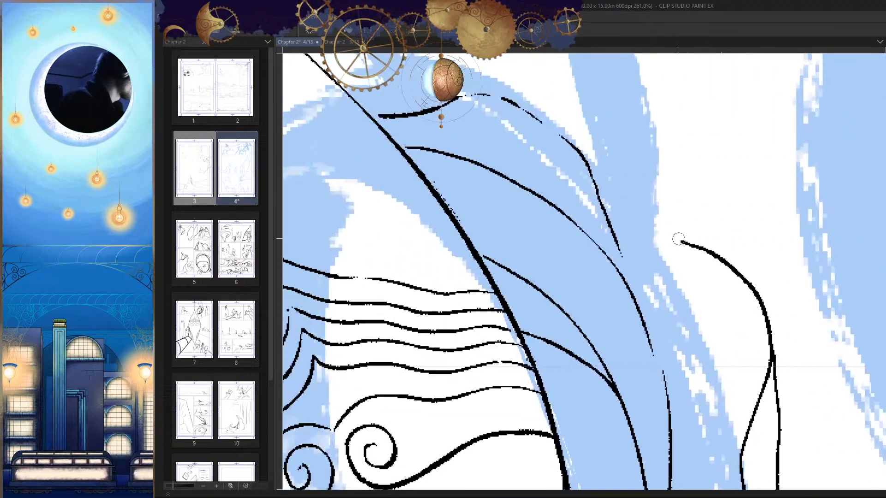
{"action": "left_click_drag", "start_coordinate": [634, 221], "coordinate": [678, 239]}
{"action": "scroll", "coordinate": [738, 267], "scroll_direction": "down", "scroll_amount": 2}
{"action": "key", "text": "ctrl+z"}
{"action": "left_click_drag", "start_coordinate": [537, 253], "coordinate": [621, 196]}
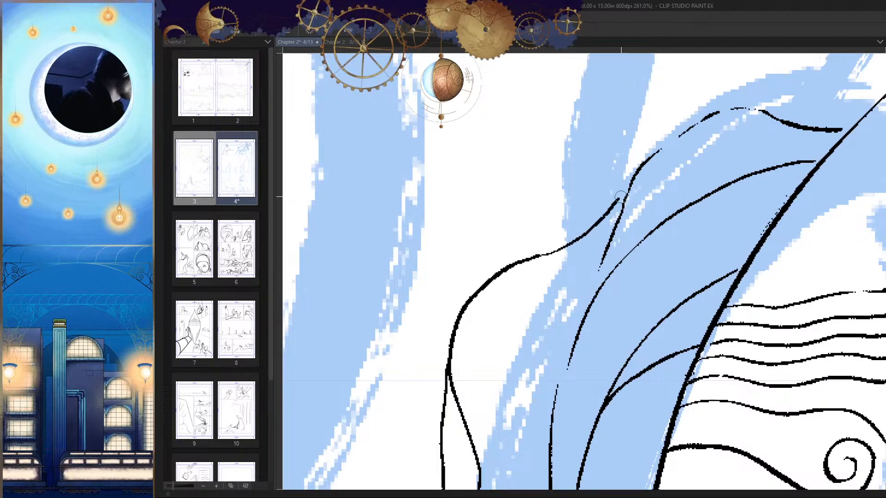
{"action": "key", "text": "ctrl+z"}
{"action": "left_click_drag", "start_coordinate": [542, 254], "coordinate": [616, 201]}
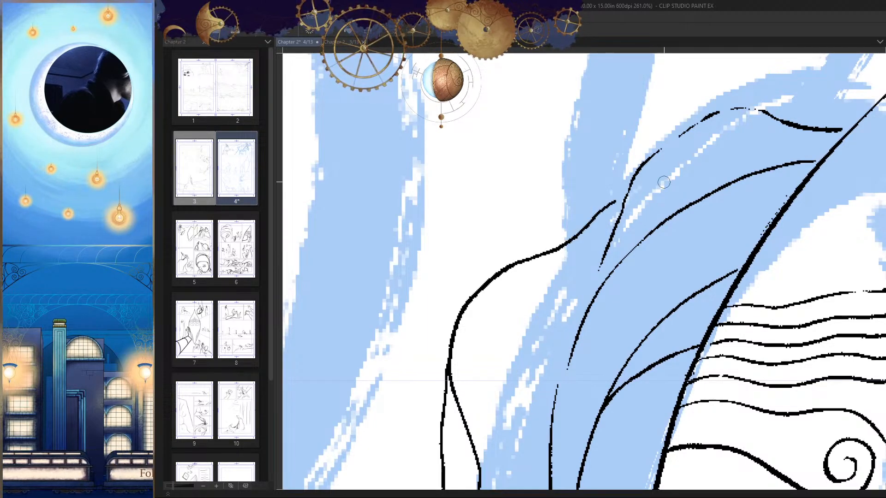
Step: Close the gaps in the broken upper hood contour to make one continuous line
{"action": "left_click_drag", "start_coordinate": [701, 124], "coordinate": [647, 159]}
{"action": "scroll", "coordinate": [670, 192], "scroll_direction": "up", "scroll_amount": 4}
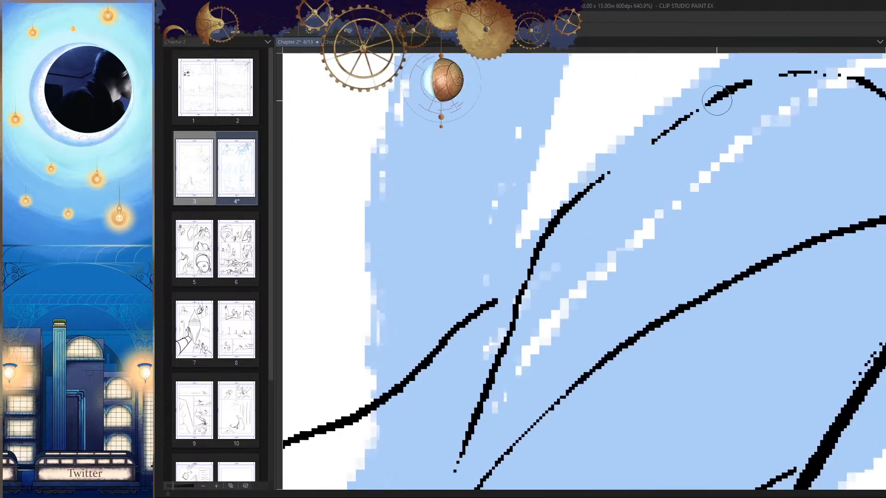
{"action": "scroll", "coordinate": [669, 176], "scroll_direction": "down", "scroll_amount": 3}
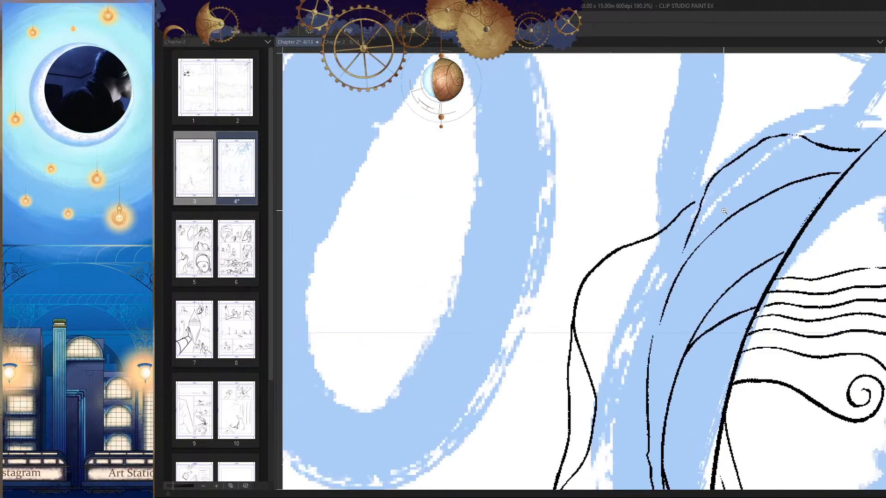
Step: Join the upper hood contour to the long hood line and close the gap to the outer curved line below
{"action": "left_click_drag", "start_coordinate": [666, 181], "coordinate": [653, 232]}
{"action": "left_click_drag", "start_coordinate": [646, 263], "coordinate": [667, 179]}
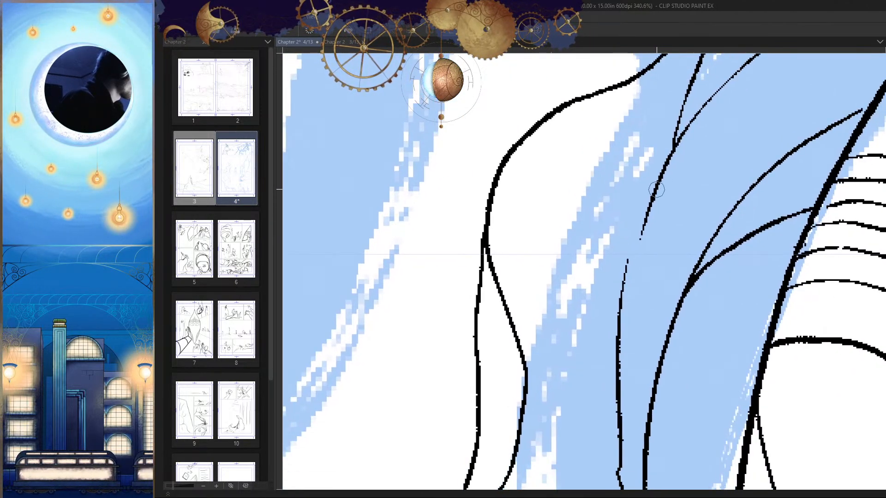
{"action": "mouse_move", "coordinate": [648, 216]}
{"action": "left_mouse_down"}
{"action": "mouse_move", "coordinate": [625, 283]}
{"action": "mouse_move", "coordinate": [620, 392]}
{"action": "mouse_move", "coordinate": [612, 332]}
{"action": "mouse_move", "coordinate": [573, 290]}
{"action": "left_mouse_up"}
{"action": "scroll", "coordinate": [621, 392], "scroll_direction": "down", "scroll_amount": 6}
{"action": "key", "text": "h"}
{"action": "scroll", "coordinate": [571, 326], "scroll_direction": "up", "scroll_amount": 4}
Step: Thicken the outer curved hood line along its length beside the mask
{"action": "left_click_drag", "start_coordinate": [556, 220], "coordinate": [564, 337]}
{"action": "key", "text": "h"}
{"action": "left_click_drag", "start_coordinate": [600, 276], "coordinate": [592, 252]}
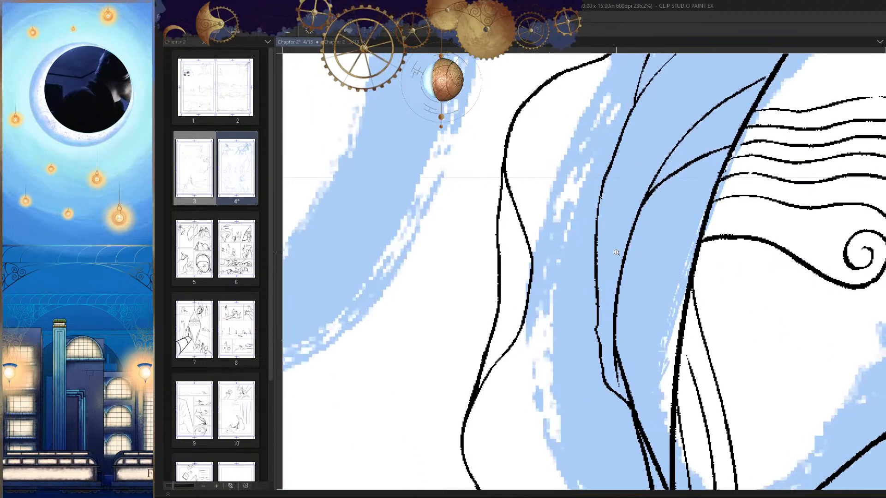
{"action": "scroll", "coordinate": [599, 194], "scroll_direction": "up", "scroll_amount": 2}
{"action": "left_click_drag", "start_coordinate": [599, 147], "coordinate": [592, 420]}
{"action": "left_click_drag", "start_coordinate": [594, 174], "coordinate": [588, 224]}
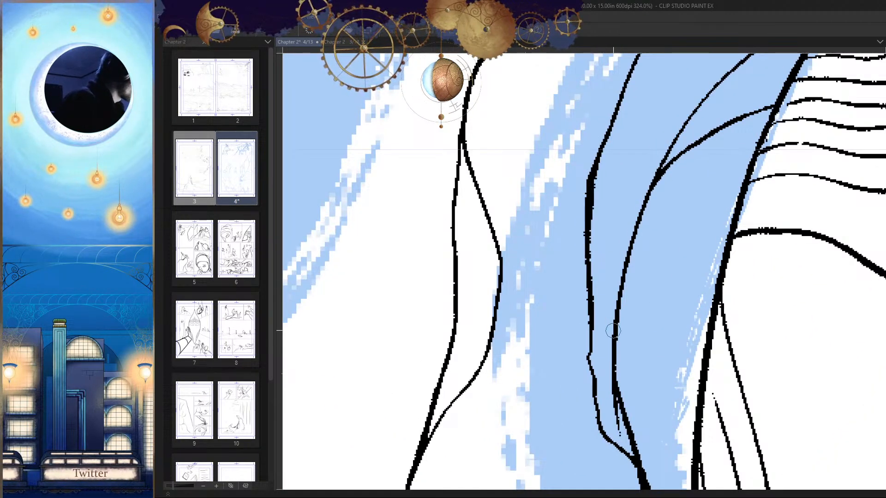
{"action": "left_click_drag", "start_coordinate": [609, 320], "coordinate": [563, 417]}
{"action": "key", "text": "h"}
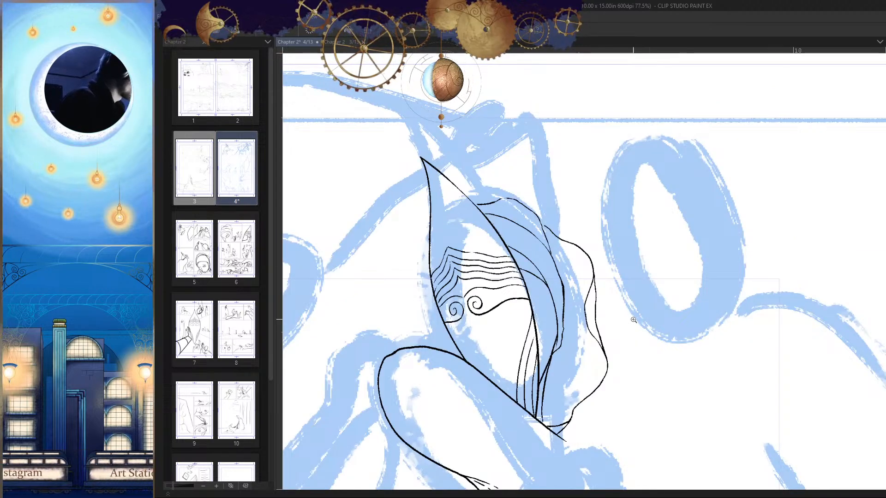
{"action": "scroll", "coordinate": [484, 251], "scroll_direction": "up", "scroll_amount": 5}
{"action": "scroll", "coordinate": [475, 258], "scroll_direction": "down", "scroll_amount": 7}
{"action": "key", "text": "h"}
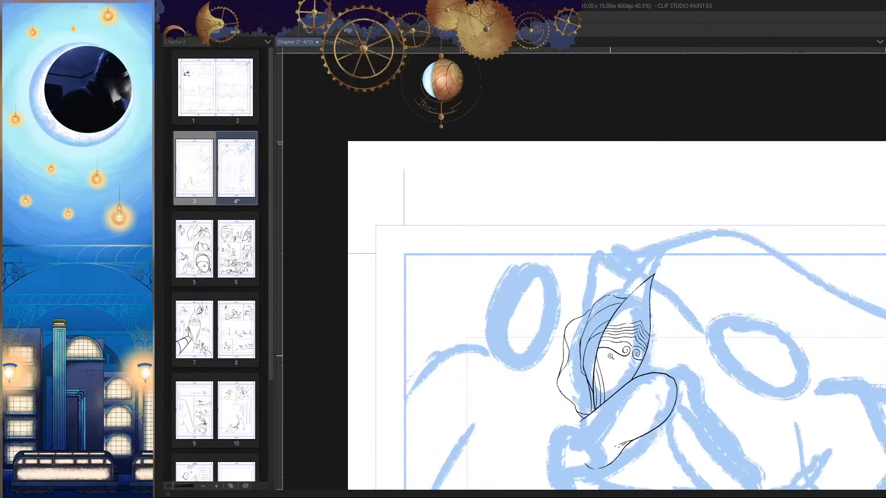
Step: Join the upper hood fold to the long hood edge and close the gap at the crest of the upper hood contour
{"action": "scroll", "coordinate": [610, 356], "scroll_direction": "up", "scroll_amount": 6}
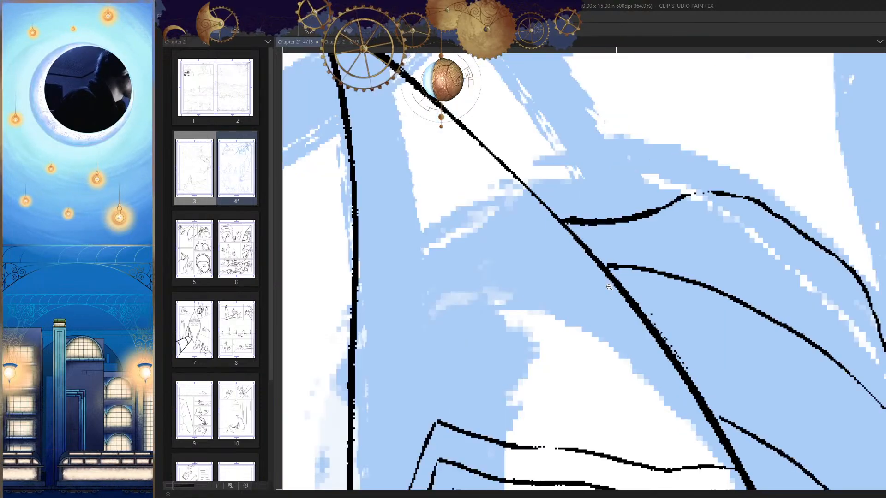
{"action": "scroll", "coordinate": [609, 287], "scroll_direction": "down", "scroll_amount": 3}
{"action": "scroll", "coordinate": [599, 304], "scroll_direction": "up", "scroll_amount": 7}
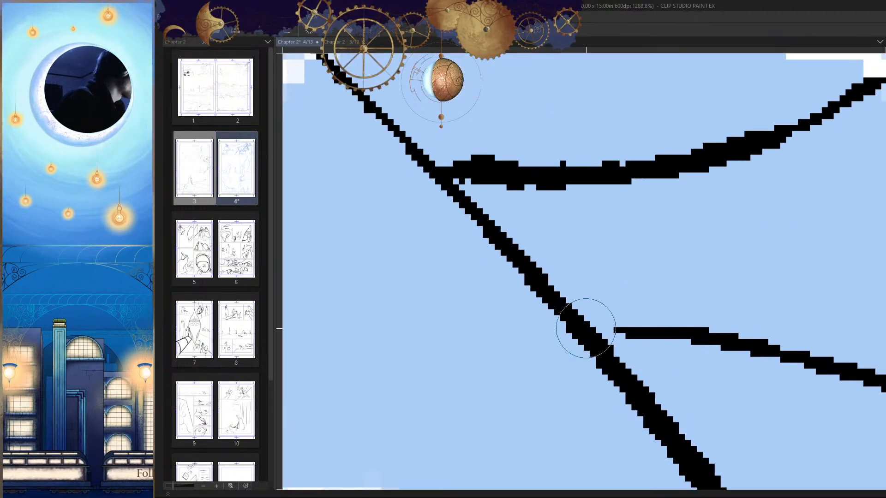
{"action": "scroll", "coordinate": [692, 351], "scroll_direction": "down", "scroll_amount": 10}
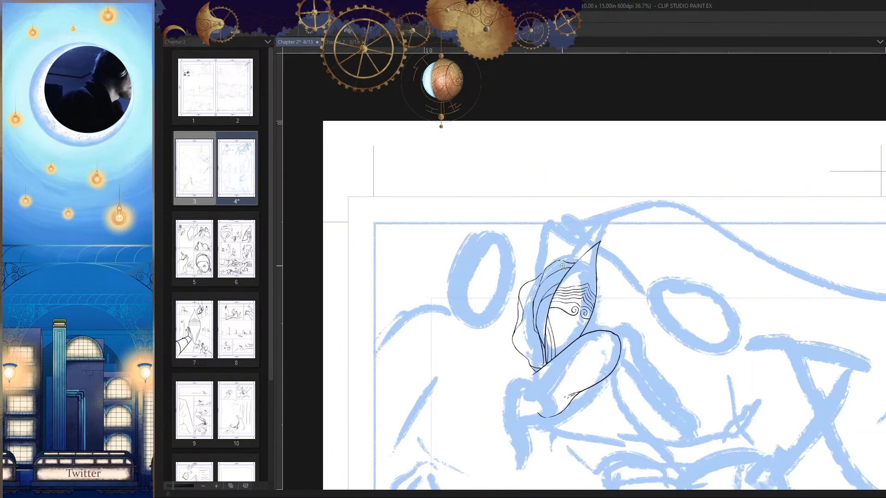
{"action": "scroll", "coordinate": [562, 266], "scroll_direction": "up", "scroll_amount": 7}
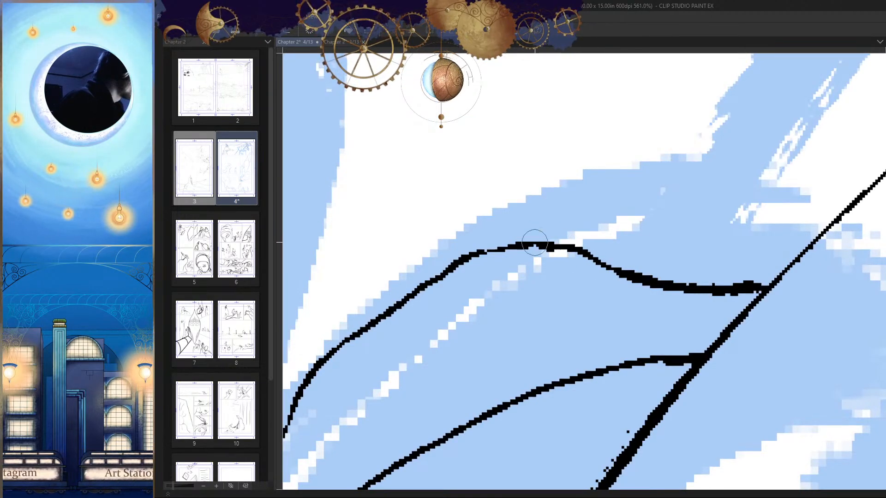
{"action": "scroll", "coordinate": [534, 242], "scroll_direction": "down", "scroll_amount": 5}
{"action": "scroll", "coordinate": [587, 229], "scroll_direction": "up", "scroll_amount": 2}
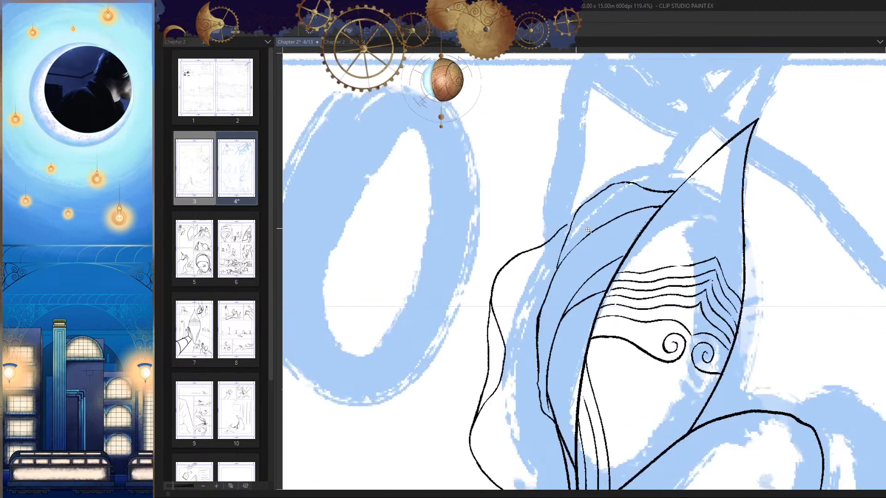
Step: Examine the inked head and sleeve against the blue sketch of the whole first panel
{"action": "scroll", "coordinate": [588, 230], "scroll_direction": "up", "scroll_amount": 1}
{"action": "scroll", "coordinate": [587, 229], "scroll_direction": "down", "scroll_amount": 5}
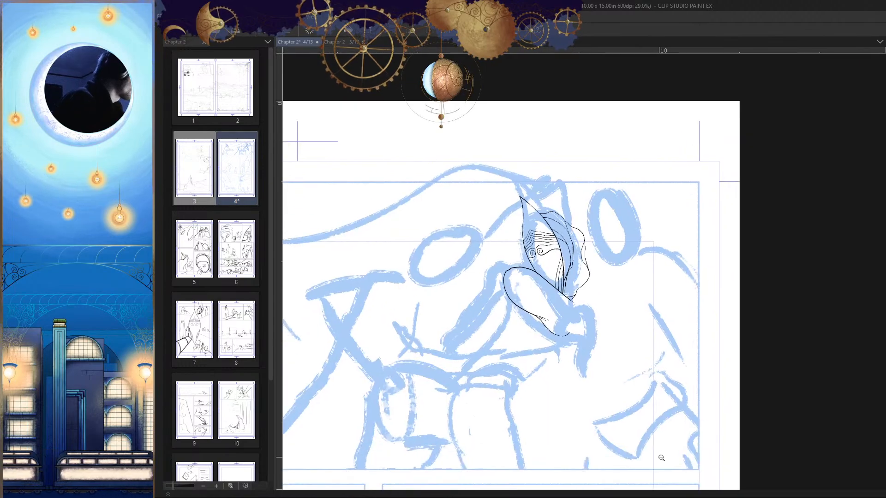
{"action": "scroll", "coordinate": [653, 435], "scroll_direction": "down", "scroll_amount": 2}
{"action": "scroll", "coordinate": [646, 312], "scroll_direction": "up", "scroll_amount": 2}
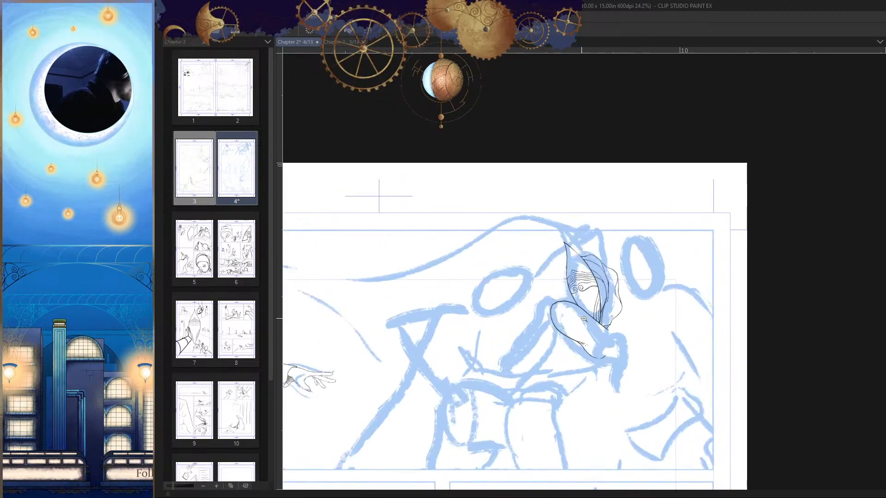
{"action": "scroll", "coordinate": [675, 409], "scroll_direction": "down", "scroll_amount": 2}
{"action": "scroll", "coordinate": [676, 295], "scroll_direction": "up", "scroll_amount": 2}
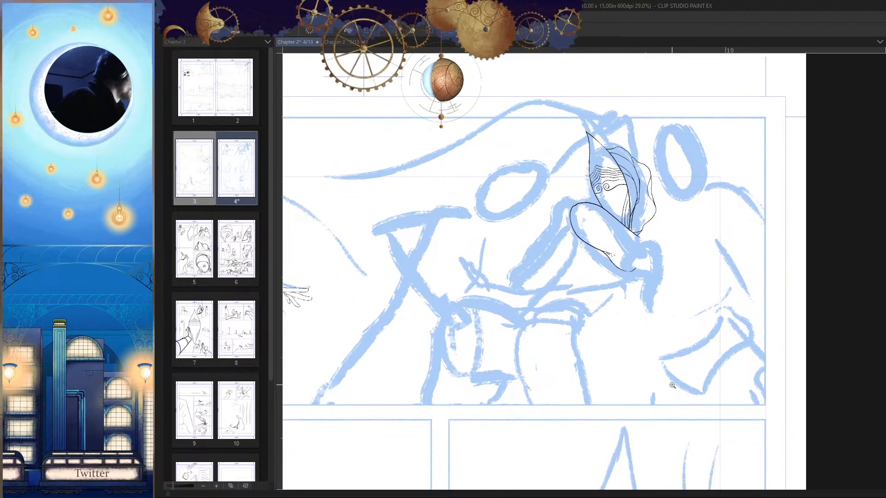
{"action": "scroll", "coordinate": [672, 385], "scroll_direction": "down", "scroll_amount": 2}
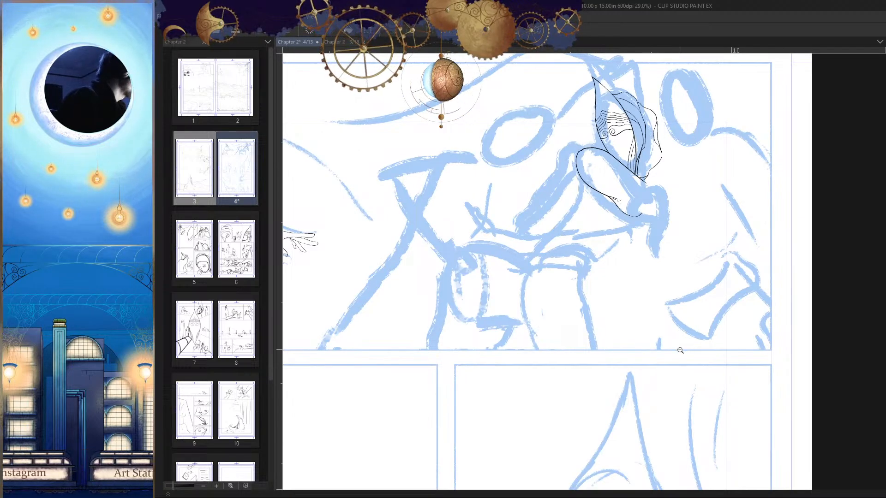
{"action": "scroll", "coordinate": [680, 350], "scroll_direction": "up", "scroll_amount": 1}
{"action": "scroll", "coordinate": [678, 299], "scroll_direction": "up", "scroll_amount": 5}
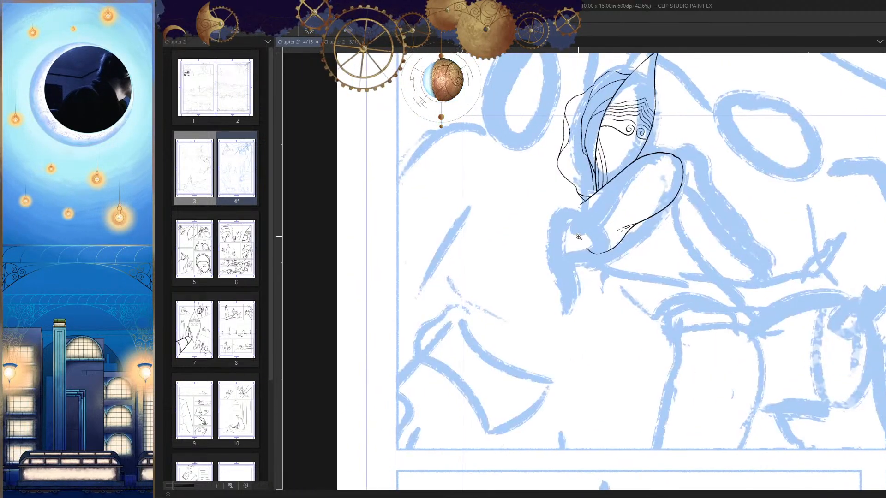
Step: Extend the lower end of the sleeve's long upper edge in a curve bending down toward the wrist
{"action": "left_click_drag", "start_coordinate": [639, 331], "coordinate": [630, 324]}
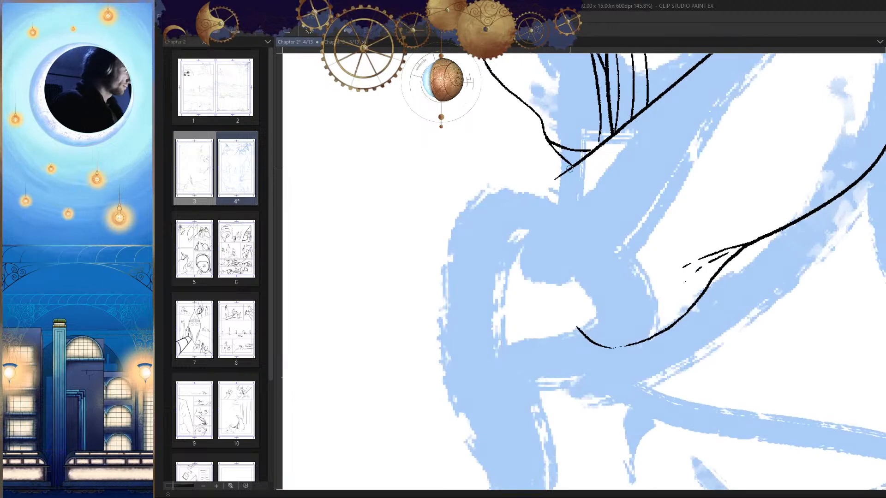
{"action": "mouse_move", "coordinate": [570, 169]}
{"action": "left_mouse_down"}
{"action": "mouse_move", "coordinate": [549, 182]}
{"action": "mouse_move", "coordinate": [541, 242]}
{"action": "left_mouse_up"}
{"action": "key", "text": "ctrl+z"}
{"action": "scroll", "coordinate": [557, 197], "scroll_direction": "up", "scroll_amount": 3}
{"action": "mouse_move", "coordinate": [574, 150]}
{"action": "left_mouse_down"}
{"action": "mouse_move", "coordinate": [546, 174]}
{"action": "mouse_move", "coordinate": [530, 238]}
{"action": "left_mouse_up"}
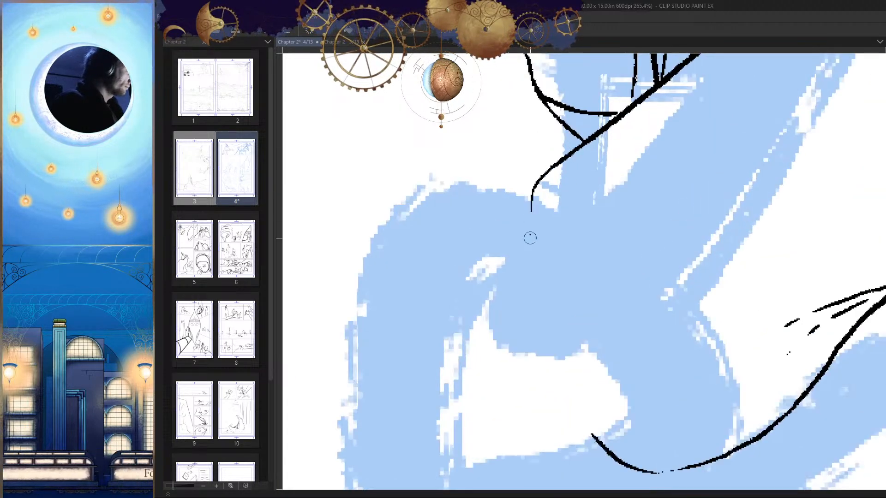
{"action": "scroll", "coordinate": [563, 339], "scroll_direction": "down", "scroll_amount": 6}
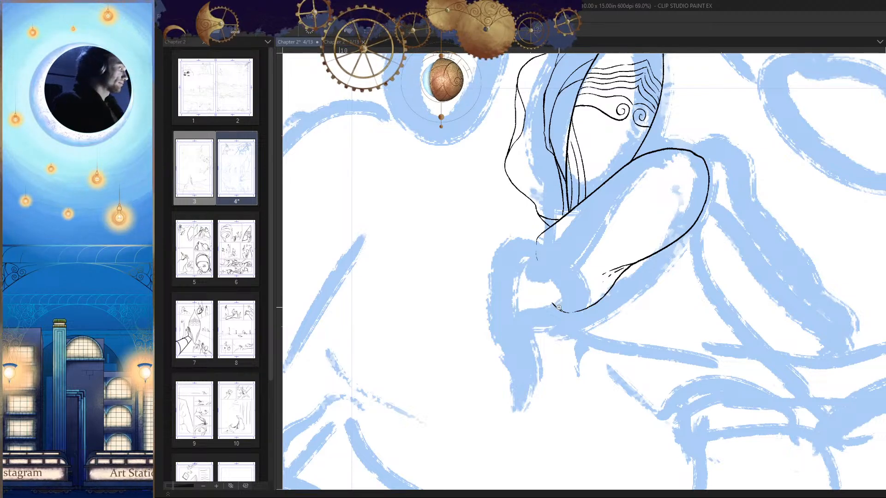
Step: Erase the tail of the short wrist curve and redraw it bending down into the blue sketch
{"action": "mouse_move", "coordinate": [564, 295]}
{"action": "left_mouse_down"}
{"action": "mouse_move", "coordinate": [589, 263]}
{"action": "mouse_move", "coordinate": [574, 258]}
{"action": "mouse_move", "coordinate": [572, 268]}
{"action": "mouse_move", "coordinate": [609, 276]}
{"action": "mouse_move", "coordinate": [574, 270]}
{"action": "left_mouse_up"}
{"action": "key", "text": "h"}
{"action": "key", "text": "h"}
{"action": "key", "text": "e"}
{"action": "left_click_drag", "start_coordinate": [532, 228], "coordinate": [535, 265]}
{"action": "key", "text": "p"}
{"action": "left_click_drag", "start_coordinate": [529, 179], "coordinate": [532, 255]}
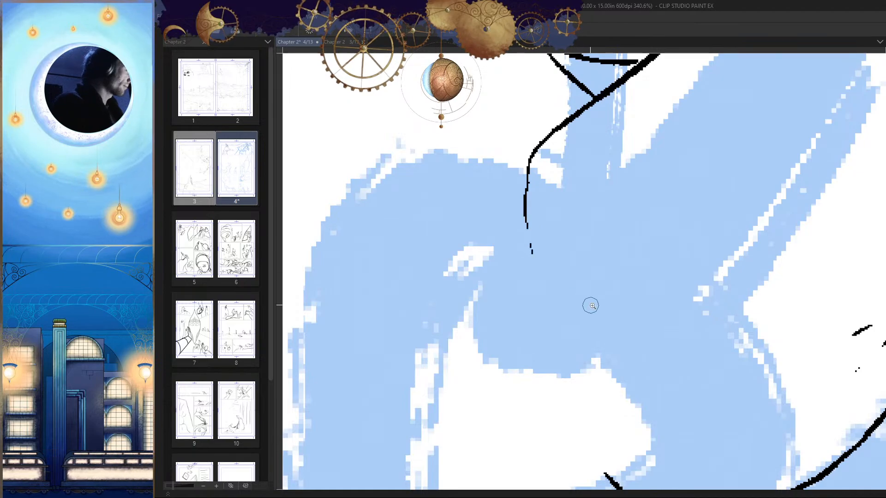
Step: Ink a bowed line across the sleeve's open end, linking the short wrist curve to the tip of the lower contour
{"action": "left_click_drag", "start_coordinate": [591, 305], "coordinate": [564, 305]}
{"action": "key", "text": "h"}
{"action": "left_click_drag", "start_coordinate": [646, 337], "coordinate": [638, 352]}
{"action": "mouse_move", "coordinate": [610, 316]}
{"action": "left_mouse_down"}
{"action": "mouse_move", "coordinate": [636, 327]}
{"action": "mouse_move", "coordinate": [626, 355]}
{"action": "left_mouse_up"}
{"action": "key", "text": "e"}
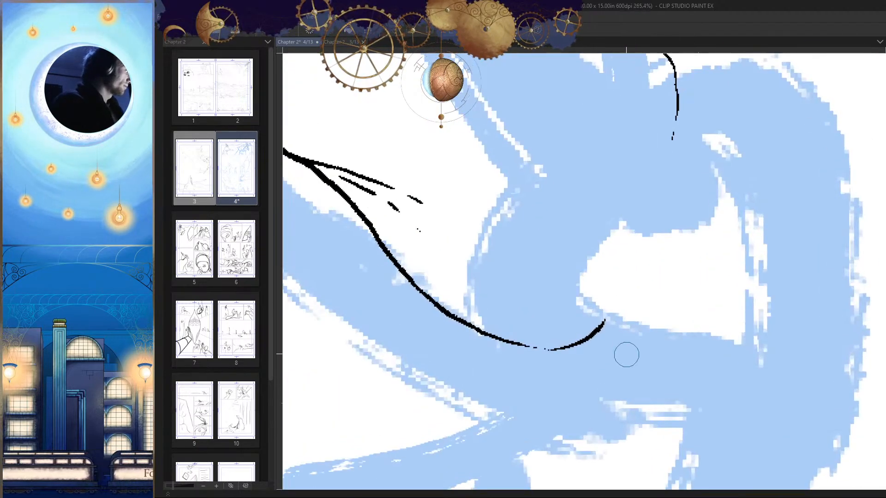
{"action": "key", "text": "p"}
{"action": "key", "text": "h"}
{"action": "left_click_drag", "start_coordinate": [632, 305], "coordinate": [609, 364]}
{"action": "left_click_drag", "start_coordinate": [603, 263], "coordinate": [627, 289]}
{"action": "key", "text": "h"}
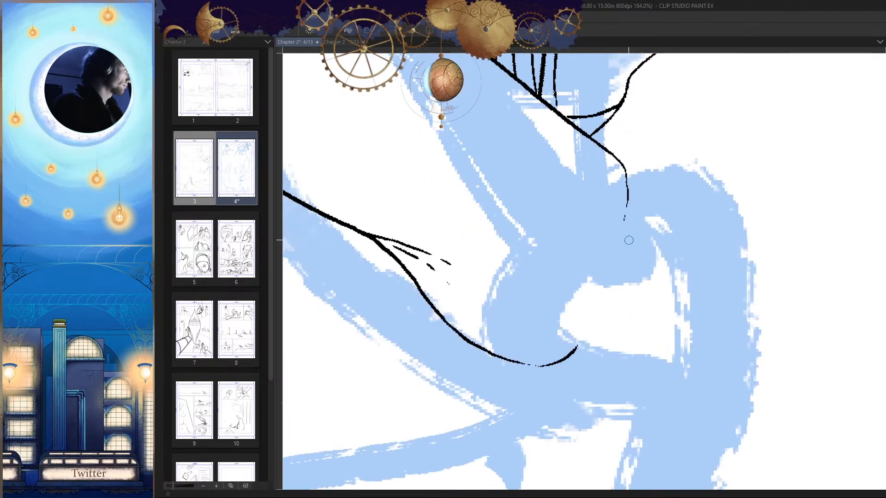
{"action": "left_click_drag", "start_coordinate": [624, 221], "coordinate": [577, 344]}
{"action": "key", "text": "ctrl+z"}
{"action": "left_click_drag", "start_coordinate": [615, 285], "coordinate": [623, 275]}
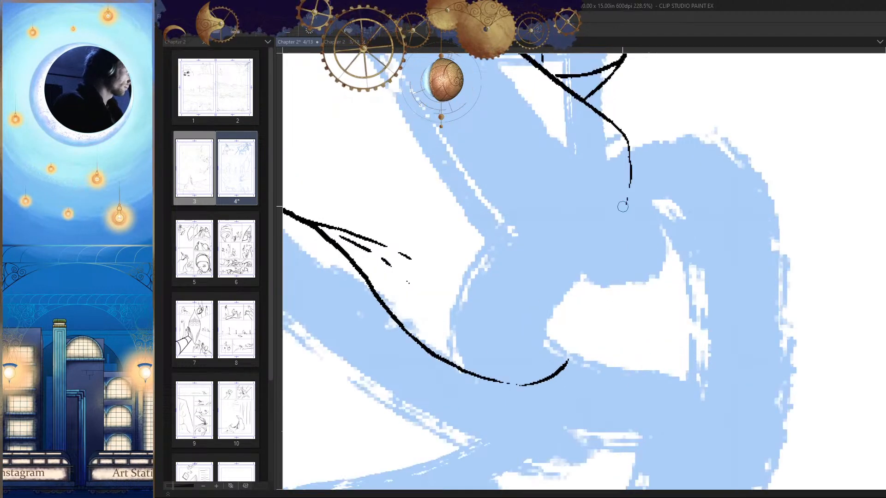
{"action": "mouse_move", "coordinate": [623, 206]}
{"action": "left_mouse_down"}
{"action": "mouse_move", "coordinate": [596, 229]}
{"action": "mouse_move", "coordinate": [566, 282]}
{"action": "mouse_move", "coordinate": [560, 337]}
{"action": "mouse_move", "coordinate": [567, 361]}
{"action": "left_mouse_up"}
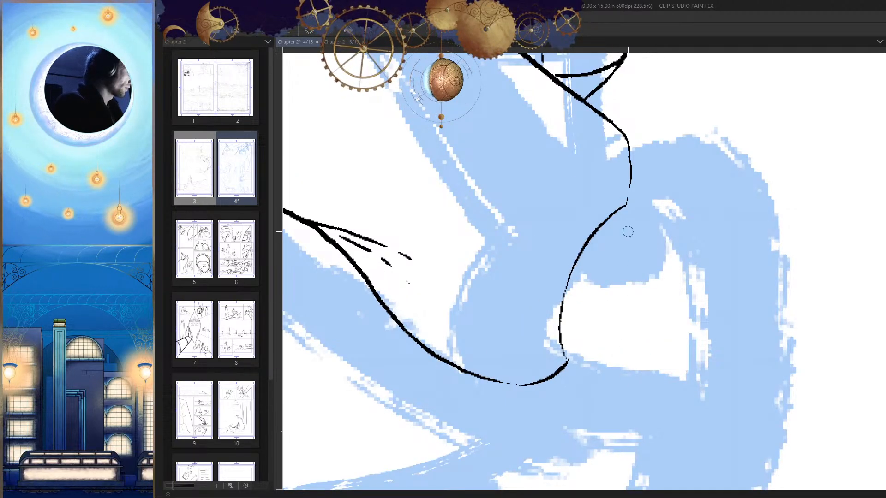
Step: Add two more curved cuff lines beside the bowed line at the sleeve's end
{"action": "left_click_drag", "start_coordinate": [623, 233], "coordinate": [640, 238]}
{"action": "mouse_move", "coordinate": [625, 197]}
{"action": "left_mouse_down"}
{"action": "mouse_move", "coordinate": [549, 410]}
{"action": "mouse_move", "coordinate": [551, 346]}
{"action": "mouse_move", "coordinate": [551, 412]}
{"action": "left_mouse_up"}
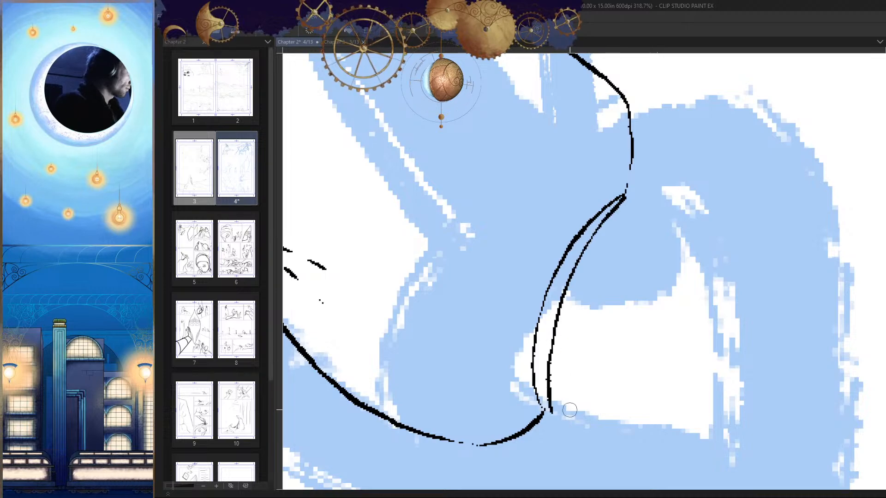
{"action": "key", "text": "h"}
{"action": "left_click_drag", "start_coordinate": [604, 317], "coordinate": [613, 289]}
{"action": "key", "text": "h"}
{"action": "left_click_drag", "start_coordinate": [611, 215], "coordinate": [627, 169]}
{"action": "left_click_drag", "start_coordinate": [641, 136], "coordinate": [561, 307]}
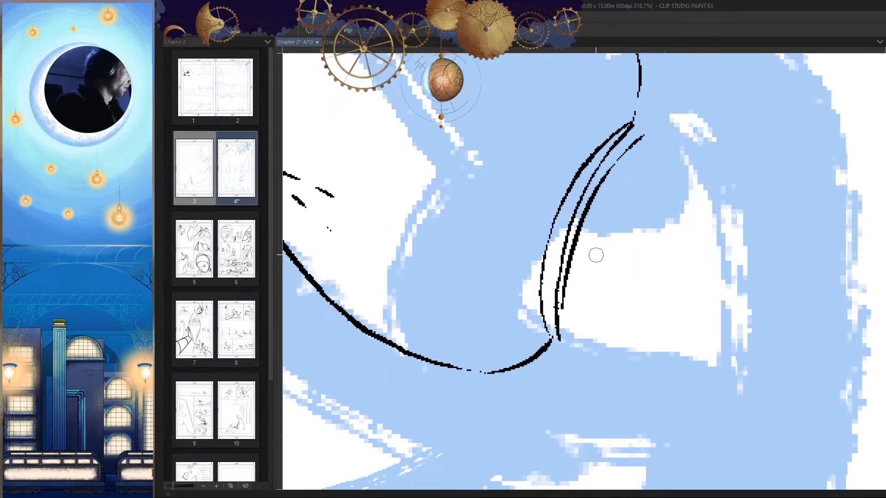
{"action": "left_click_drag", "start_coordinate": [653, 164], "coordinate": [569, 341]}
{"action": "key", "text": "ctrl+z"}
{"action": "left_click_drag", "start_coordinate": [629, 182], "coordinate": [571, 346]}
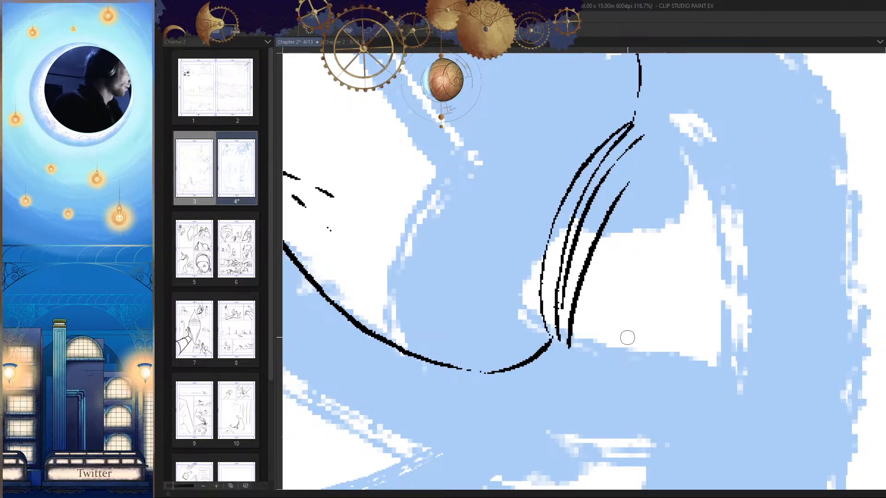
{"action": "left_click_drag", "start_coordinate": [621, 321], "coordinate": [579, 314]}
{"action": "key", "text": "ctrl+z"}
Step: Ink the outermost curved line of the cuff, converging with the other cuff lines at the lower corner
{"action": "left_click_drag", "start_coordinate": [633, 274], "coordinate": [682, 263]}
{"action": "mouse_move", "coordinate": [633, 219]}
{"action": "left_mouse_down"}
{"action": "mouse_move", "coordinate": [541, 396]}
{"action": "mouse_move", "coordinate": [581, 340]}
{"action": "left_mouse_up"}
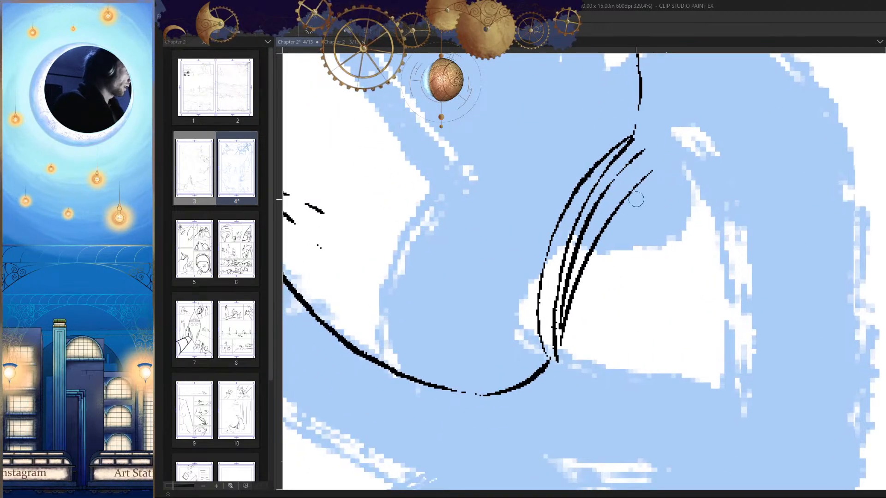
{"action": "left_click_drag", "start_coordinate": [637, 256], "coordinate": [582, 326]}
{"action": "key", "text": "h"}
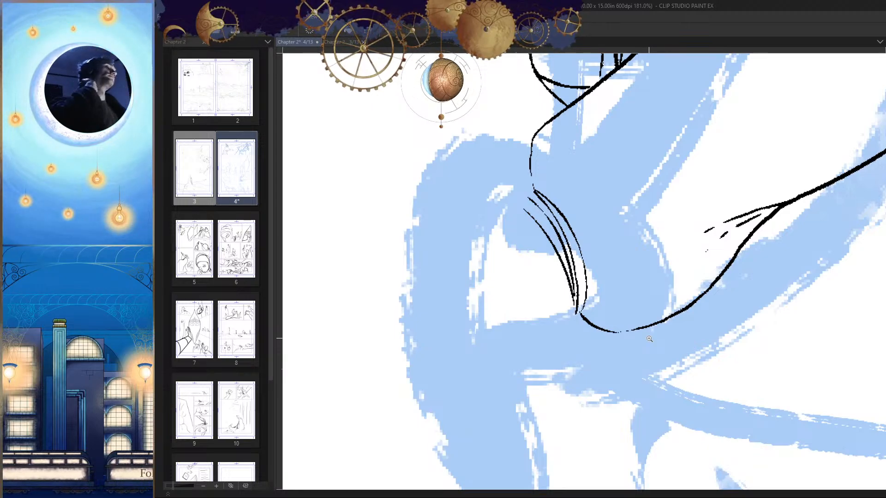
Step: Close the cuff's upper end with short strokes between its lines and join the lines at its lower corner
{"action": "scroll", "coordinate": [533, 206], "scroll_direction": "up", "scroll_amount": 4}
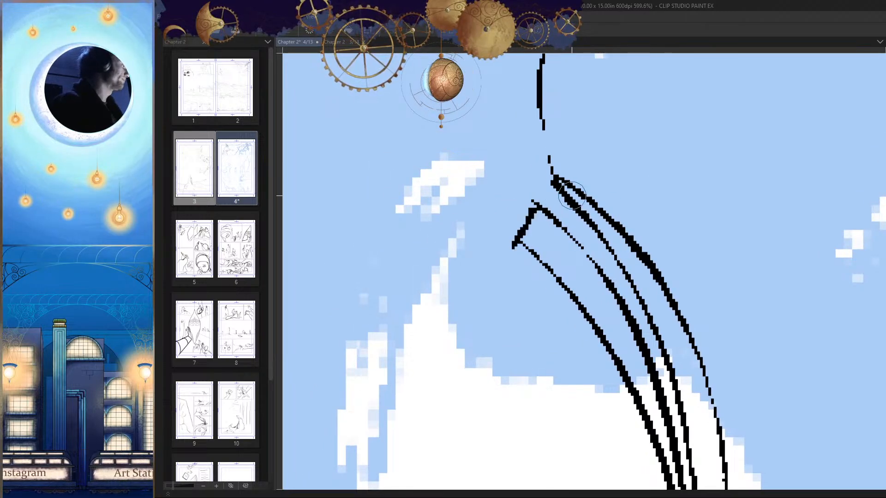
{"action": "scroll", "coordinate": [672, 233], "scroll_direction": "down", "scroll_amount": 6}
{"action": "scroll", "coordinate": [686, 294], "scroll_direction": "up", "scroll_amount": 5}
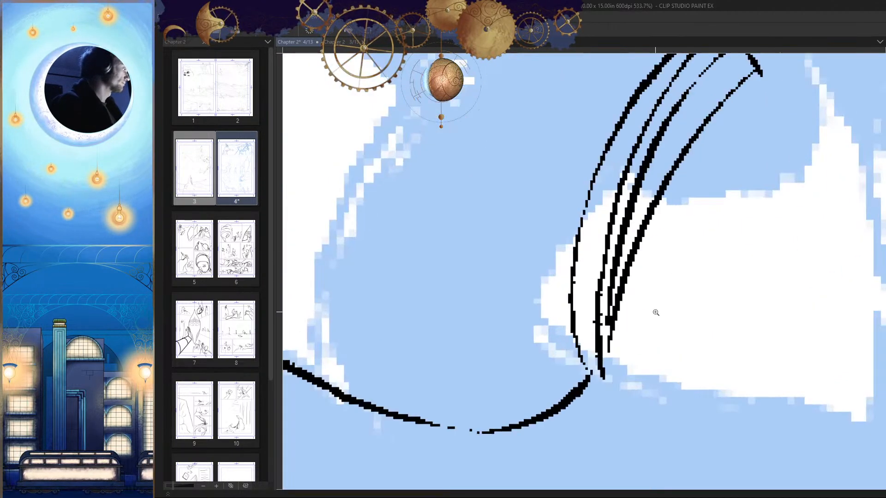
{"action": "scroll", "coordinate": [618, 340], "scroll_direction": "down", "scroll_amount": 4}
{"action": "scroll", "coordinate": [603, 367], "scroll_direction": "down", "scroll_amount": 5}
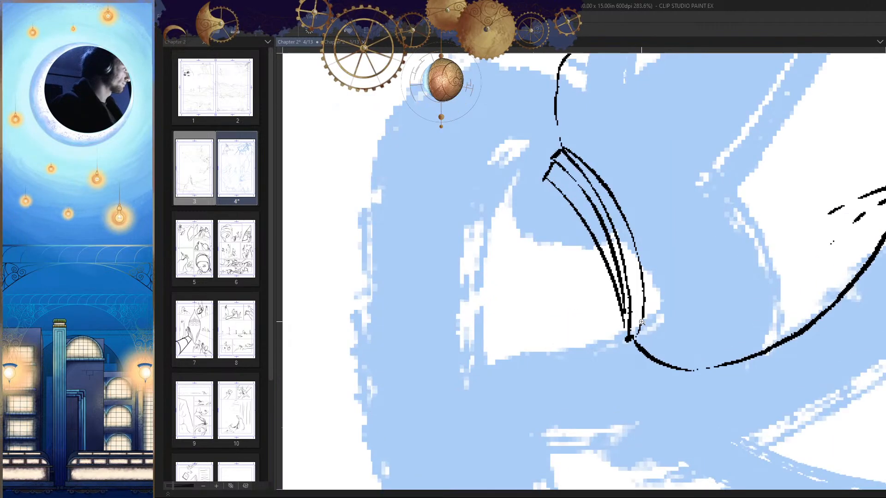
{"action": "left_click_drag", "start_coordinate": [691, 338], "coordinate": [596, 372]}
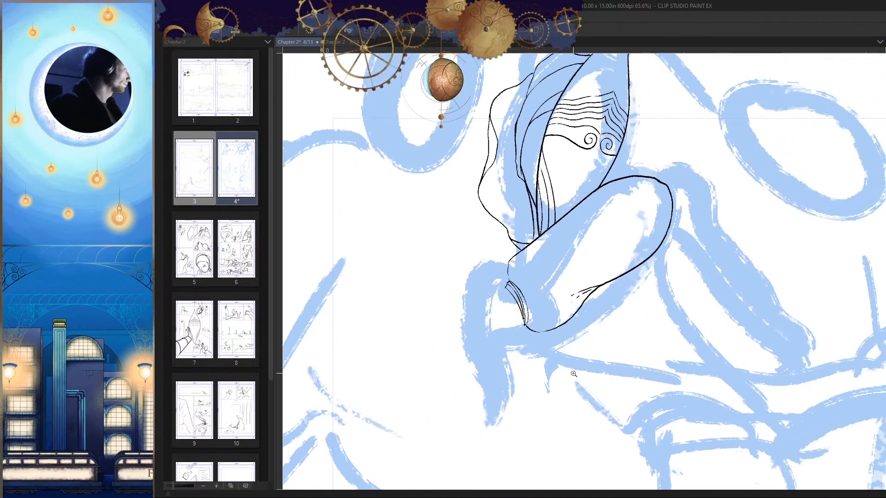
{"action": "mouse_move", "coordinate": [651, 345]}
{"action": "left_mouse_down"}
{"action": "mouse_move", "coordinate": [644, 370]}
{"action": "mouse_move", "coordinate": [618, 348]}
{"action": "mouse_move", "coordinate": [650, 342]}
{"action": "left_mouse_up"}
{"action": "scroll", "coordinate": [650, 341], "scroll_direction": "up", "scroll_amount": 4}
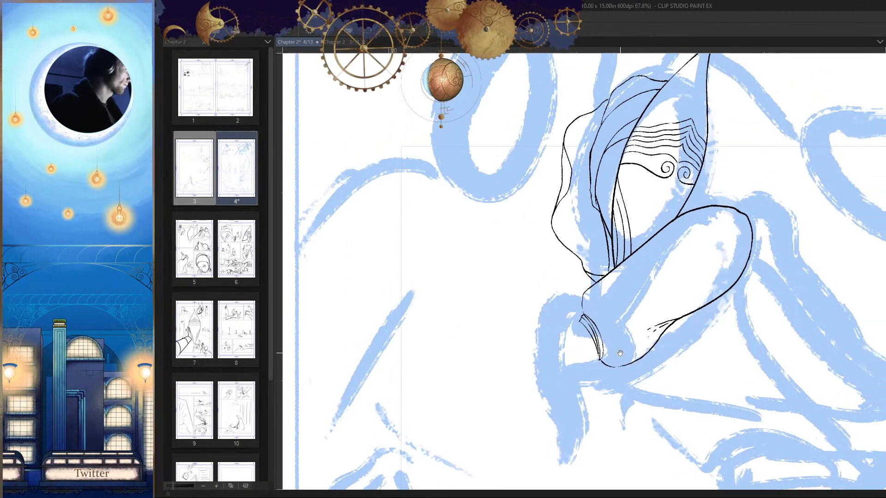
Step: Extend the sleeve's rounded upper contour to the mask's edge, leaving the tapered line below it as a fold
{"action": "left_click_drag", "start_coordinate": [779, 199], "coordinate": [651, 184]}
{"action": "key", "text": "h"}
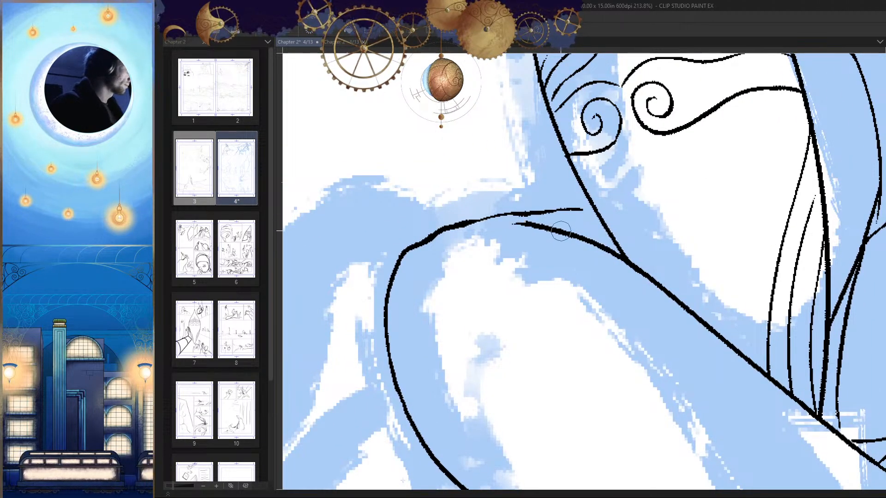
{"action": "scroll", "coordinate": [523, 226], "scroll_direction": "up", "scroll_amount": 3}
{"action": "mouse_move", "coordinate": [570, 228]}
{"action": "left_mouse_down"}
{"action": "mouse_move", "coordinate": [527, 212]}
{"action": "mouse_move", "coordinate": [385, 258]}
{"action": "left_mouse_up"}
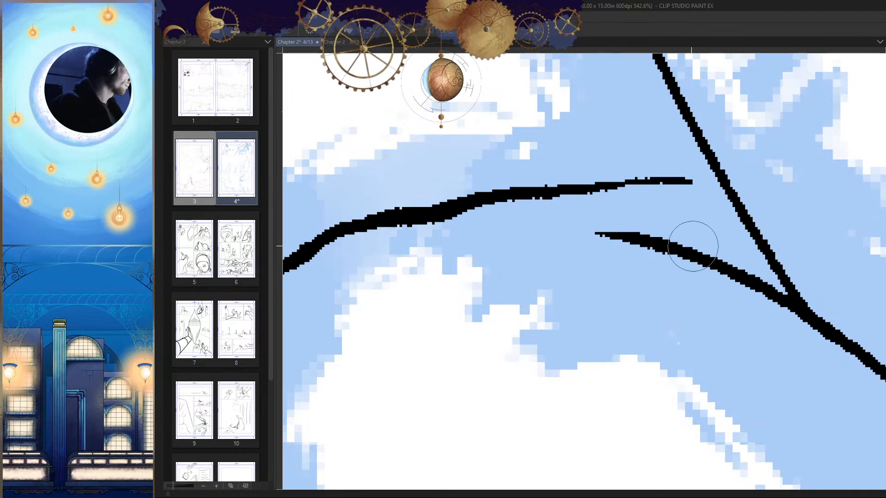
{"action": "scroll", "coordinate": [701, 185], "scroll_direction": "down", "scroll_amount": 8}
{"action": "scroll", "coordinate": [730, 305], "scroll_direction": "down", "scroll_amount": 2}
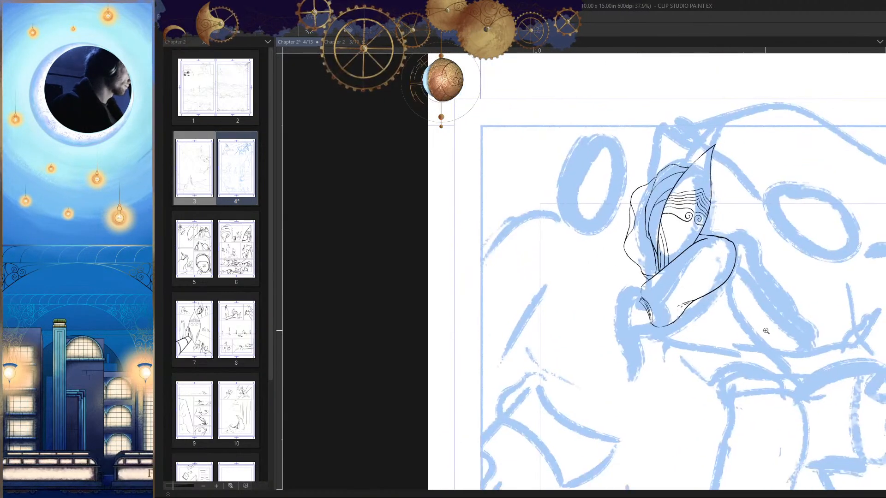
Step: Ink an outer contour from the cuff's upper corner, curving outward and down over the blue sketch
{"action": "scroll", "coordinate": [754, 359], "scroll_direction": "up", "scroll_amount": 2}
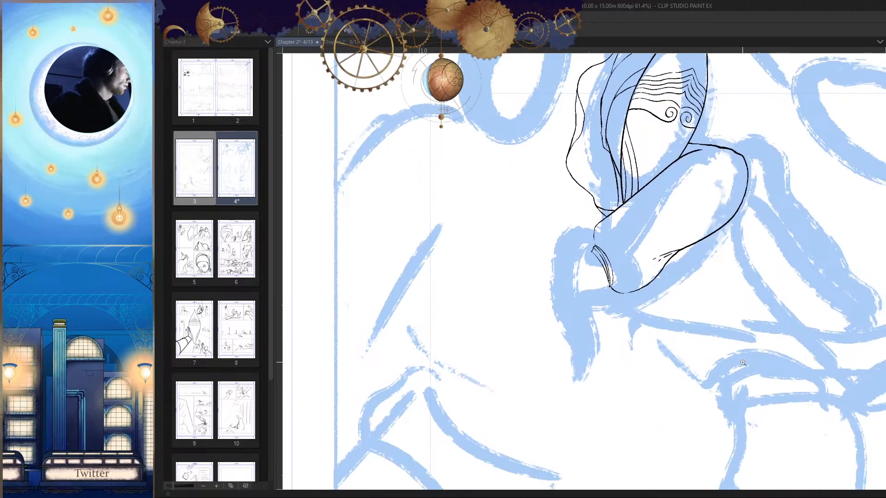
{"action": "scroll", "coordinate": [749, 350], "scroll_direction": "down", "scroll_amount": 2}
{"action": "scroll", "coordinate": [692, 286], "scroll_direction": "up", "scroll_amount": 2}
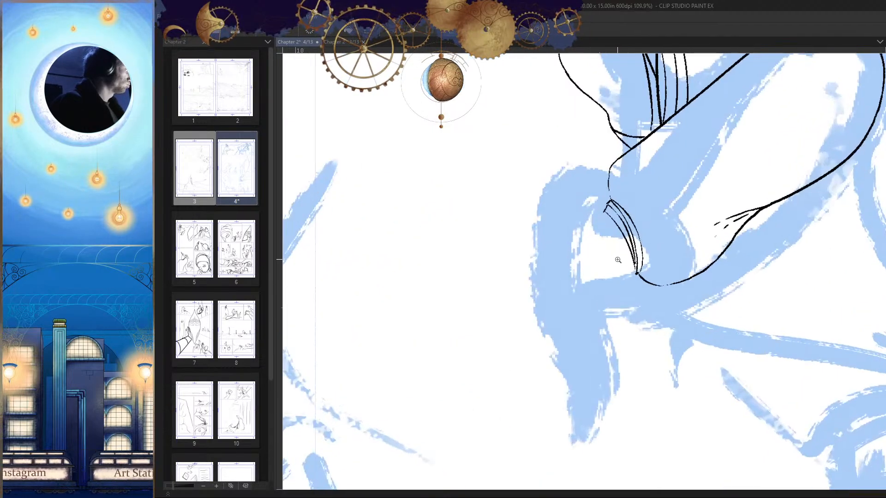
{"action": "scroll", "coordinate": [664, 263], "scroll_direction": "down", "scroll_amount": 2}
{"action": "scroll", "coordinate": [639, 241], "scroll_direction": "up", "scroll_amount": 1}
{"action": "scroll", "coordinate": [639, 240], "scroll_direction": "up", "scroll_amount": 1}
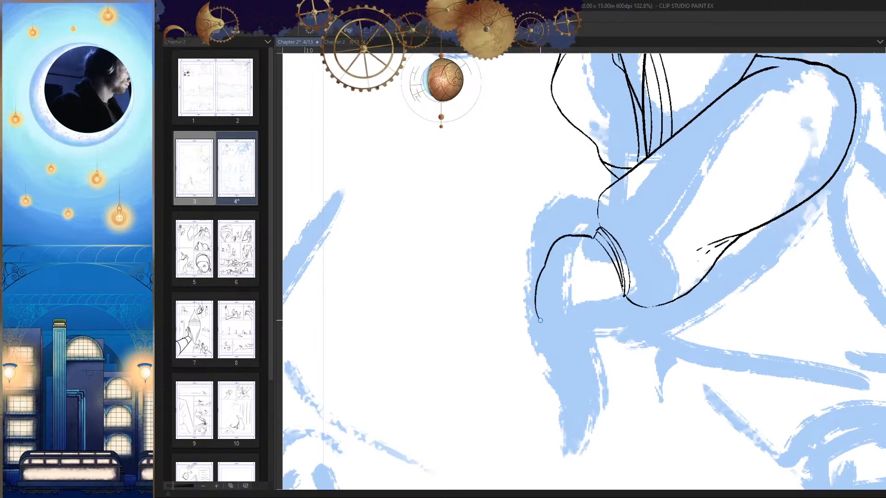
{"action": "left_click_drag", "start_coordinate": [567, 255], "coordinate": [535, 336]}
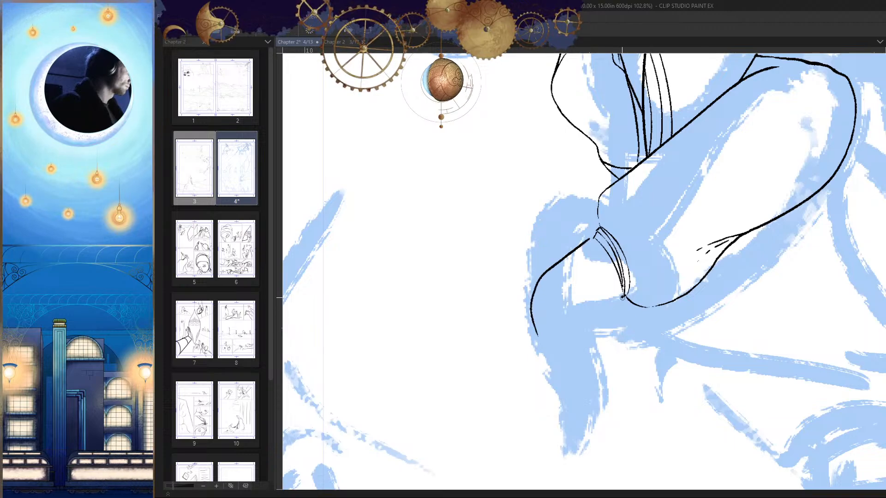
Step: Redraw the lower part of the hand's outer contour so it curves inward beneath the hand
{"action": "scroll", "coordinate": [622, 297], "scroll_direction": "down", "scroll_amount": 6}
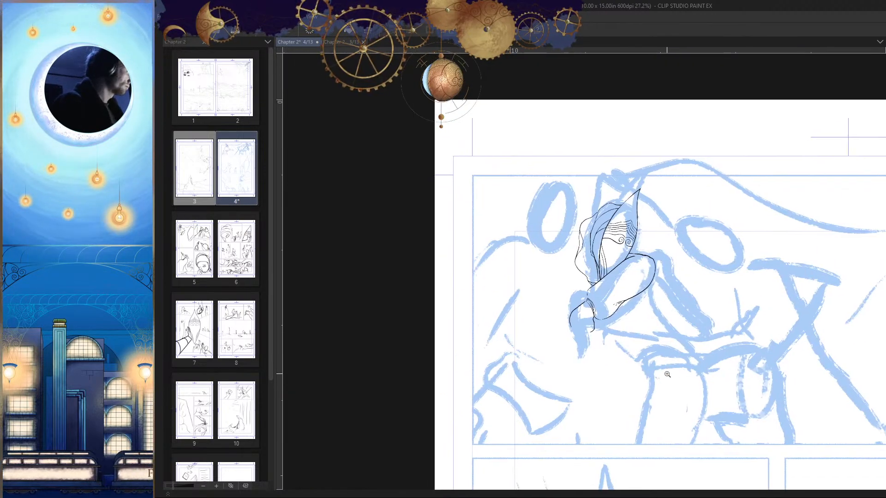
{"action": "scroll", "coordinate": [669, 373], "scroll_direction": "up", "scroll_amount": 7}
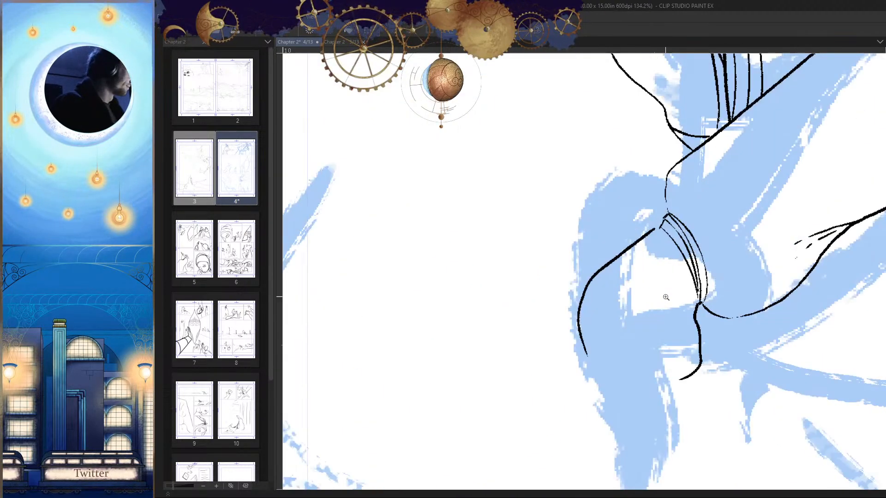
{"action": "mouse_move", "coordinate": [578, 276]}
{"action": "left_mouse_down"}
{"action": "mouse_move", "coordinate": [568, 252]}
{"action": "mouse_move", "coordinate": [585, 245]}
{"action": "left_mouse_up"}
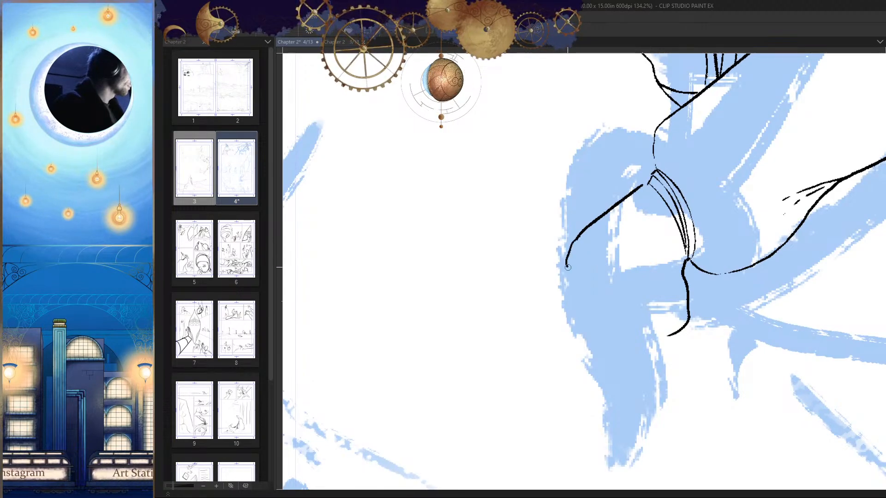
{"action": "key", "text": "h"}
{"action": "key", "text": "h"}
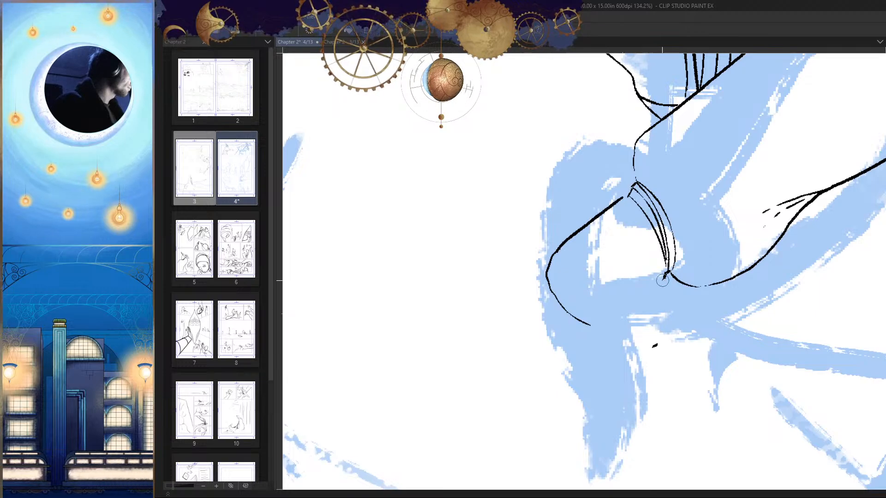
Step: Ink the palm's edge from the cuff's lower corner, curving down and inward toward the outer contour's end
{"action": "left_click_drag", "start_coordinate": [668, 273], "coordinate": [636, 314]}
{"action": "key", "text": "ctrl+z"}
{"action": "mouse_move", "coordinate": [668, 271]}
{"action": "left_mouse_down"}
{"action": "mouse_move", "coordinate": [652, 314]}
{"action": "mouse_move", "coordinate": [619, 337]}
{"action": "left_mouse_up"}
{"action": "key", "text": "h"}
{"action": "scroll", "coordinate": [669, 346], "scroll_direction": "down", "scroll_amount": 8}
{"action": "key", "text": "h"}
{"action": "scroll", "coordinate": [611, 276], "scroll_direction": "up", "scroll_amount": 10}
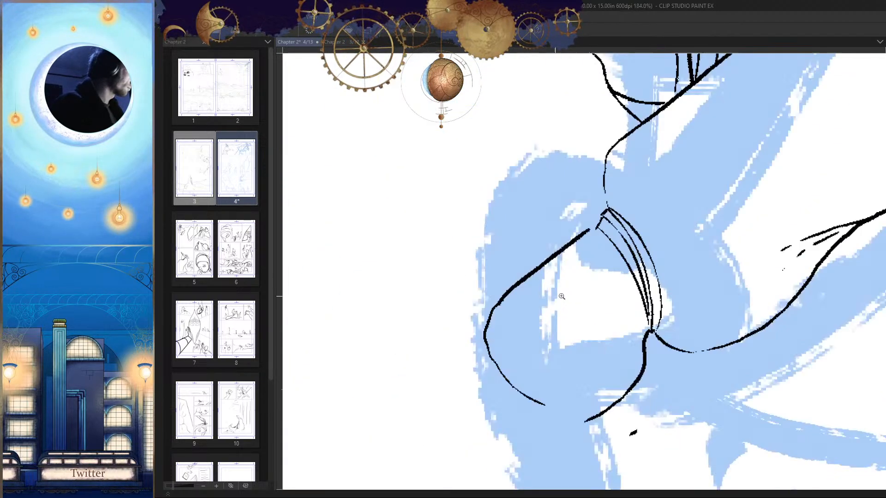
Step: Ink a raised contour for the back of the hand and erase its overlap with the old outer line
{"action": "mouse_move", "coordinate": [603, 213]}
{"action": "left_mouse_down"}
{"action": "mouse_move", "coordinate": [491, 313]}
{"action": "mouse_move", "coordinate": [490, 328]}
{"action": "left_mouse_up"}
{"action": "key", "text": "ctrl+z"}
{"action": "left_click_drag", "start_coordinate": [570, 241], "coordinate": [509, 287]}
{"action": "key", "text": "ctrl+z"}
{"action": "mouse_move", "coordinate": [602, 215]}
{"action": "left_mouse_down"}
{"action": "mouse_move", "coordinate": [516, 265]}
{"action": "mouse_move", "coordinate": [503, 293]}
{"action": "left_mouse_up"}
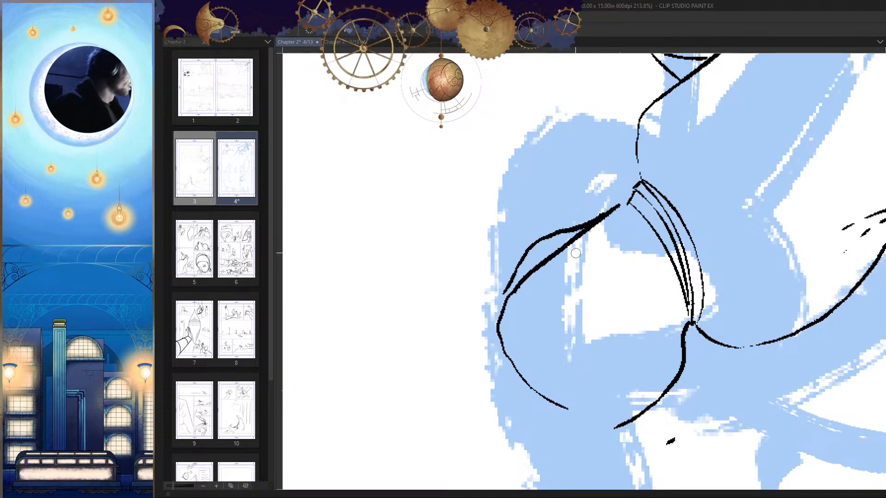
{"action": "key", "text": "e"}
{"action": "mouse_move", "coordinate": [584, 234]}
{"action": "left_mouse_down"}
{"action": "mouse_move", "coordinate": [541, 272]}
{"action": "mouse_move", "coordinate": [530, 356]}
{"action": "mouse_move", "coordinate": [646, 332]}
{"action": "mouse_move", "coordinate": [613, 228]}
{"action": "left_mouse_up"}
{"action": "key", "text": "h"}
{"action": "key", "text": "h"}
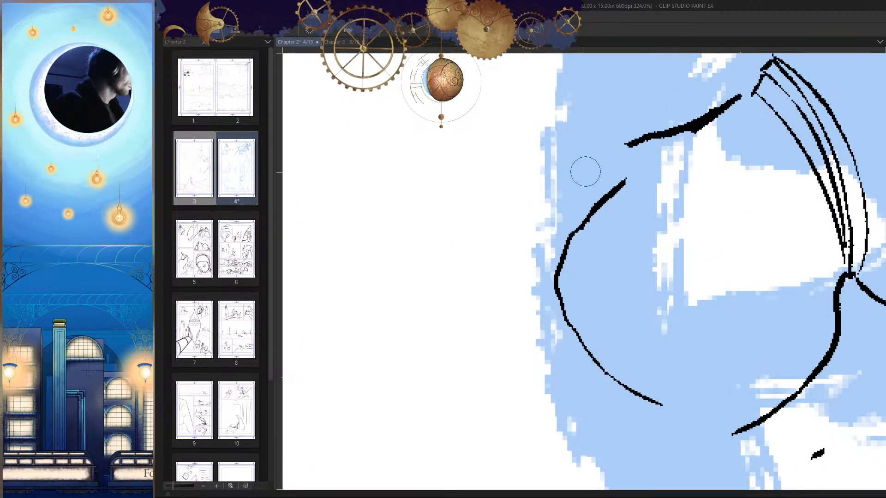
{"action": "mouse_move", "coordinate": [670, 132]}
{"action": "left_mouse_down"}
{"action": "mouse_move", "coordinate": [523, 238]}
{"action": "mouse_move", "coordinate": [545, 299]}
{"action": "left_mouse_up"}
{"action": "key", "text": "h"}
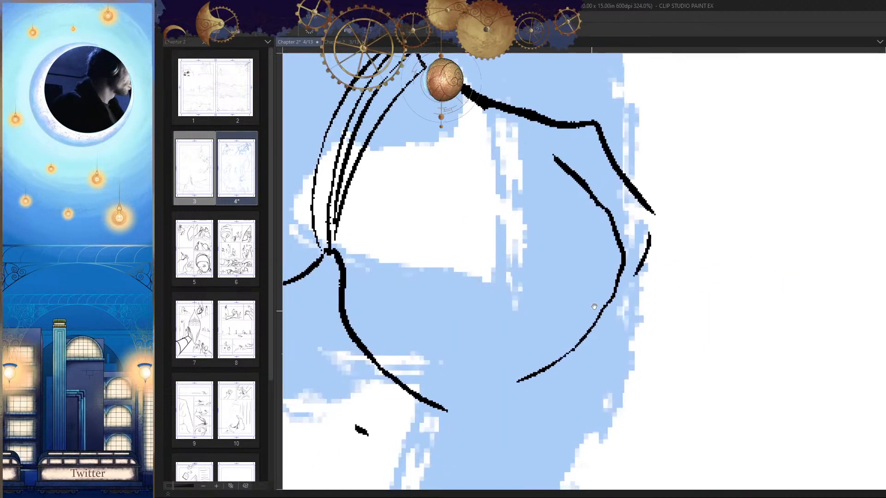
{"action": "left_click_drag", "start_coordinate": [663, 300], "coordinate": [584, 300]}
{"action": "key", "text": "h"}
{"action": "left_click_drag", "start_coordinate": [638, 369], "coordinate": [641, 353]}
{"action": "key", "text": "ctrl+z"}
{"action": "key", "text": "ctrl+z"}
Step: Extend the back of the hand into the first finger's upper edge, sloping outward past the blue sketch
{"action": "left_click_drag", "start_coordinate": [512, 286], "coordinate": [581, 274]}
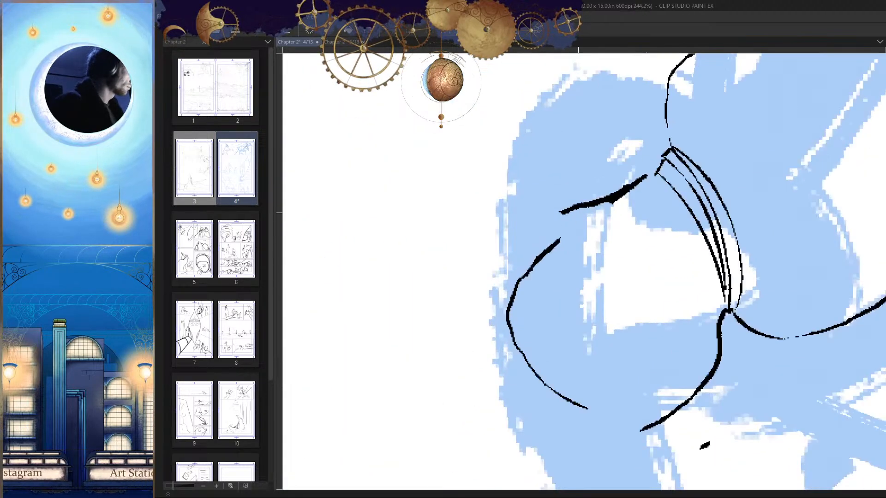
{"action": "mouse_move", "coordinate": [579, 203]}
{"action": "left_mouse_down"}
{"action": "mouse_move", "coordinate": [546, 210]}
{"action": "mouse_move", "coordinate": [518, 233]}
{"action": "mouse_move", "coordinate": [487, 274]}
{"action": "mouse_move", "coordinate": [487, 305]}
{"action": "left_mouse_up"}
{"action": "key", "text": "h"}
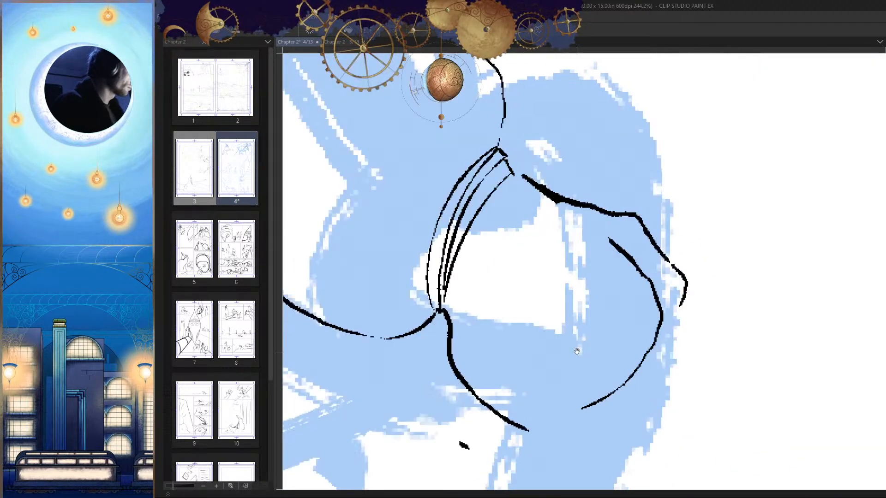
{"action": "left_click_drag", "start_coordinate": [576, 348], "coordinate": [599, 327]}
{"action": "left_click_drag", "start_coordinate": [659, 325], "coordinate": [553, 324]}
{"action": "key", "text": "h"}
Step: Close the first finger's tip with a small end mark and curved underside, and ink the next finger's outer edge below it
{"action": "left_click_drag", "start_coordinate": [646, 372], "coordinate": [660, 334]}
{"action": "left_click_drag", "start_coordinate": [601, 347], "coordinate": [677, 328]}
{"action": "left_click_drag", "start_coordinate": [634, 275], "coordinate": [635, 282]}
{"action": "left_click_drag", "start_coordinate": [543, 213], "coordinate": [540, 259]}
{"action": "mouse_move", "coordinate": [598, 159]}
{"action": "left_mouse_down"}
{"action": "mouse_move", "coordinate": [575, 196]}
{"action": "mouse_move", "coordinate": [527, 235]}
{"action": "left_mouse_up"}
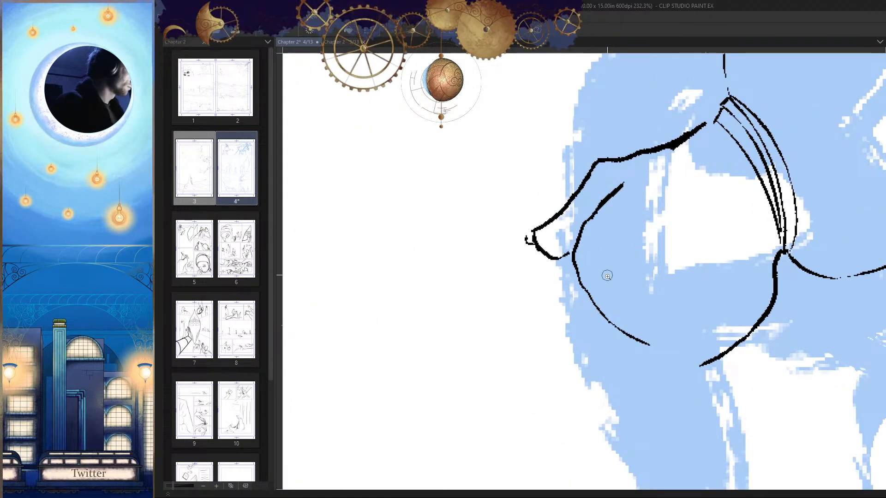
{"action": "scroll", "coordinate": [599, 286], "scroll_direction": "down", "scroll_amount": 8}
{"action": "scroll", "coordinate": [588, 300], "scroll_direction": "up", "scroll_amount": 5}
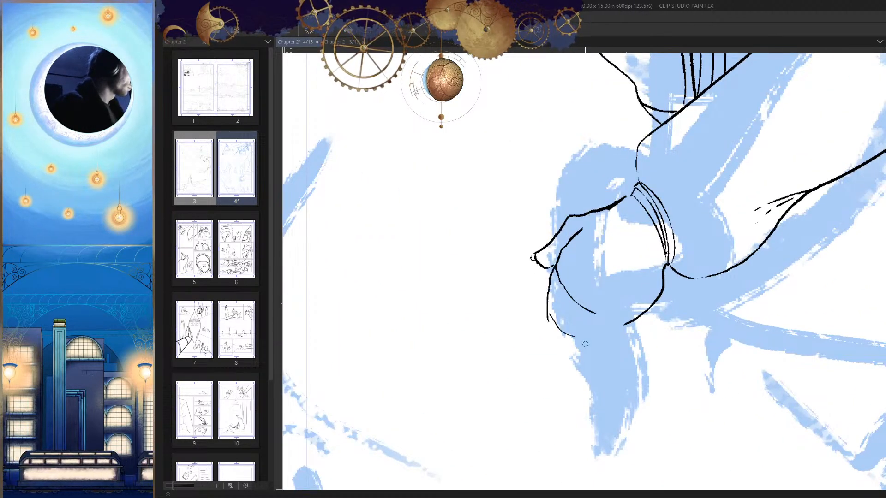
{"action": "left_click_drag", "start_coordinate": [592, 340], "coordinate": [624, 329]}
{"action": "key", "text": "h"}
{"action": "scroll", "coordinate": [666, 326], "scroll_direction": "down", "scroll_amount": 5}
{"action": "key", "text": "h"}
{"action": "scroll", "coordinate": [544, 336], "scroll_direction": "up", "scroll_amount": 5}
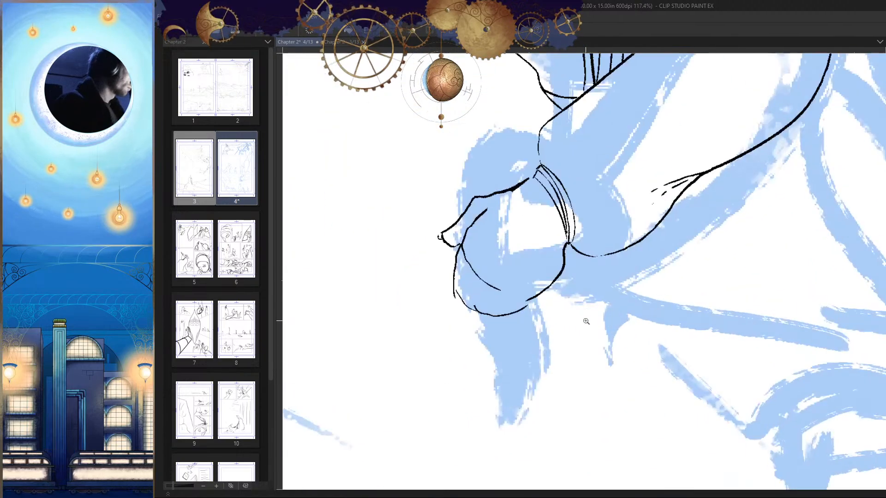
{"action": "key", "text": "ctrl+z"}
Step: Extend the palm's lower edge inward and ink the little finger's two sides descending from it
{"action": "scroll", "coordinate": [525, 319], "scroll_direction": "up", "scroll_amount": 3}
{"action": "mouse_move", "coordinate": [540, 283]}
{"action": "left_mouse_down"}
{"action": "mouse_move", "coordinate": [506, 272]}
{"action": "mouse_move", "coordinate": [494, 279]}
{"action": "mouse_move", "coordinate": [524, 324]}
{"action": "left_mouse_up"}
{"action": "key", "text": "ctrl+z"}
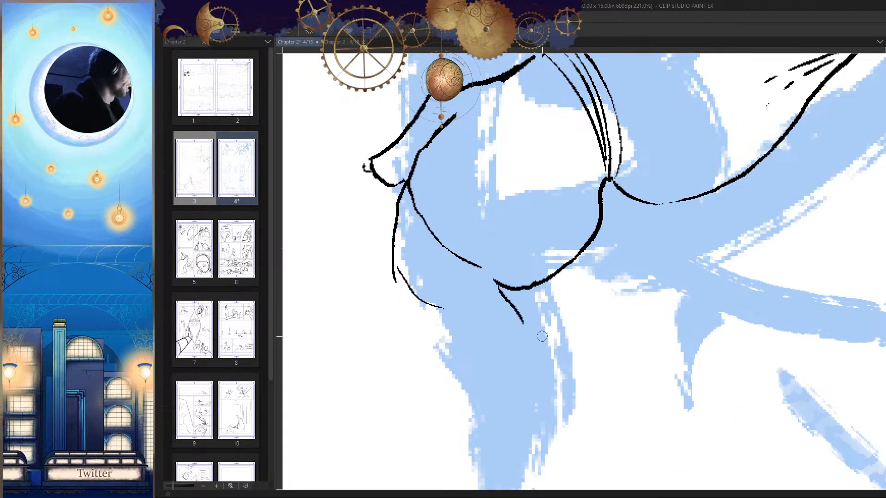
{"action": "key", "text": "ctrl+z"}
{"action": "left_click_drag", "start_coordinate": [501, 287], "coordinate": [541, 327]}
{"action": "key", "text": "ctrl+z"}
{"action": "key", "text": "h"}
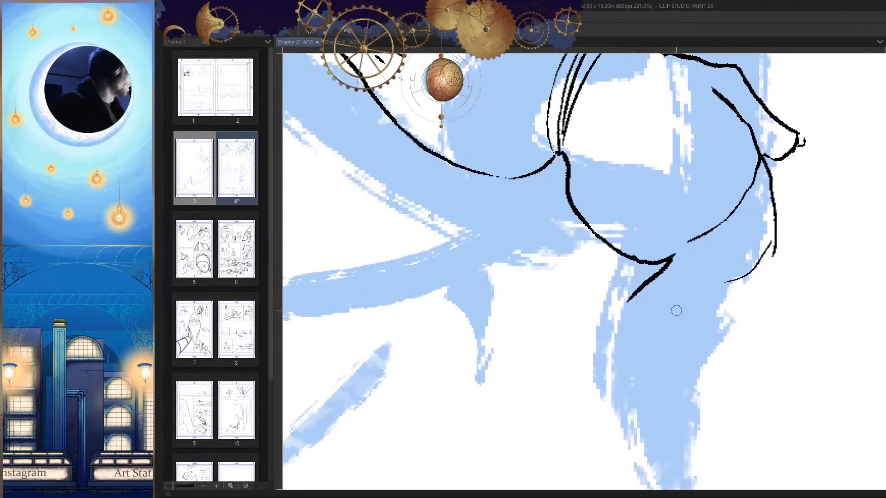
{"action": "key", "text": "h"}
{"action": "scroll", "coordinate": [614, 328], "scroll_direction": "up", "scroll_amount": 3}
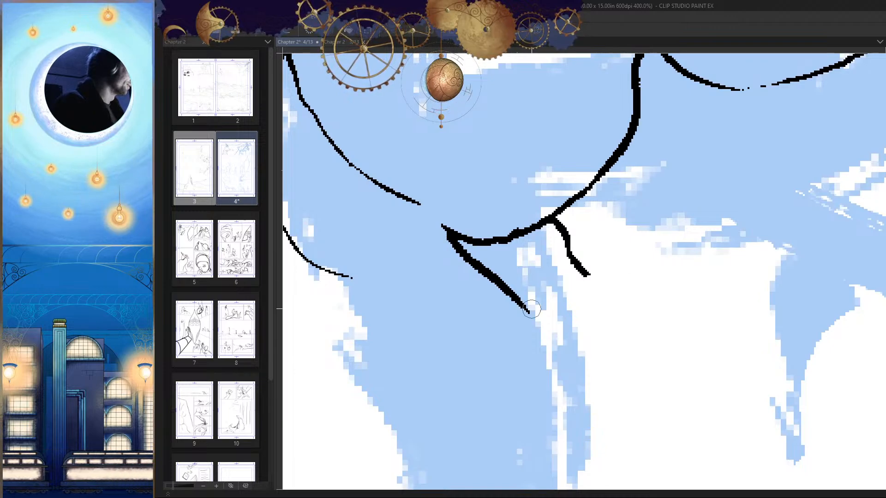
Step: Ink the little finger's rounded tip with a thin lower stroke and an outer curve
{"action": "left_click_drag", "start_coordinate": [519, 312], "coordinate": [571, 317]}
{"action": "key", "text": "ctrl+z"}
{"action": "left_click_drag", "start_coordinate": [578, 299], "coordinate": [589, 312]}
{"action": "key", "text": "h"}
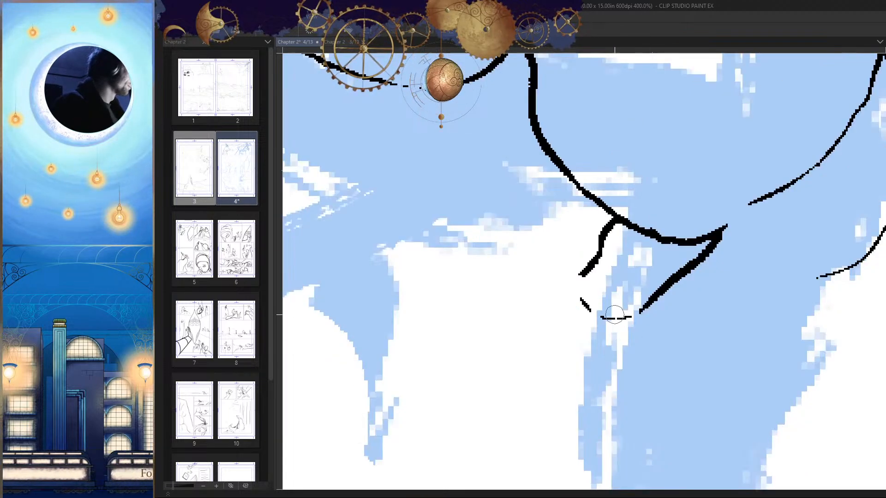
{"action": "left_click_drag", "start_coordinate": [538, 254], "coordinate": [573, 326]}
{"action": "key", "text": "h"}
{"action": "key", "text": "ctrl+z"}
{"action": "left_click_drag", "start_coordinate": [615, 257], "coordinate": [568, 323]}
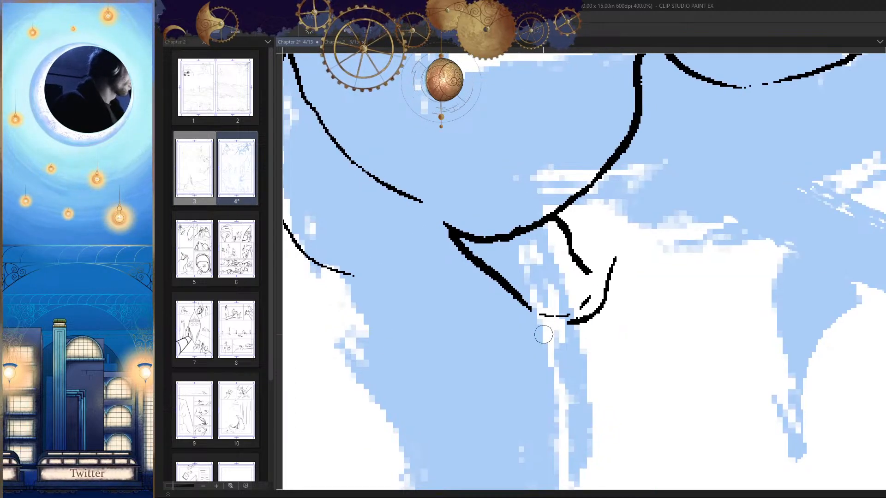
Step: Erase the stretch of palm edge crossing the top of the little finger, leaving its two sides separate
{"action": "left_click_drag", "start_coordinate": [631, 345], "coordinate": [688, 361]}
{"action": "key", "text": "h"}
{"action": "key", "text": "h"}
{"action": "scroll", "coordinate": [611, 288], "scroll_direction": "up", "scroll_amount": 5}
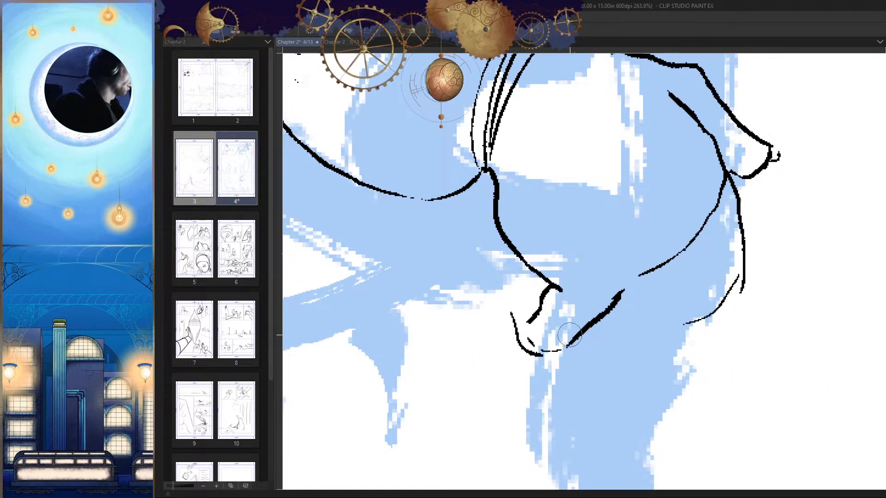
{"action": "key", "text": "h"}
{"action": "scroll", "coordinate": [625, 286], "scroll_direction": "up", "scroll_amount": 2}
{"action": "scroll", "coordinate": [627, 285], "scroll_direction": "up", "scroll_amount": 1}
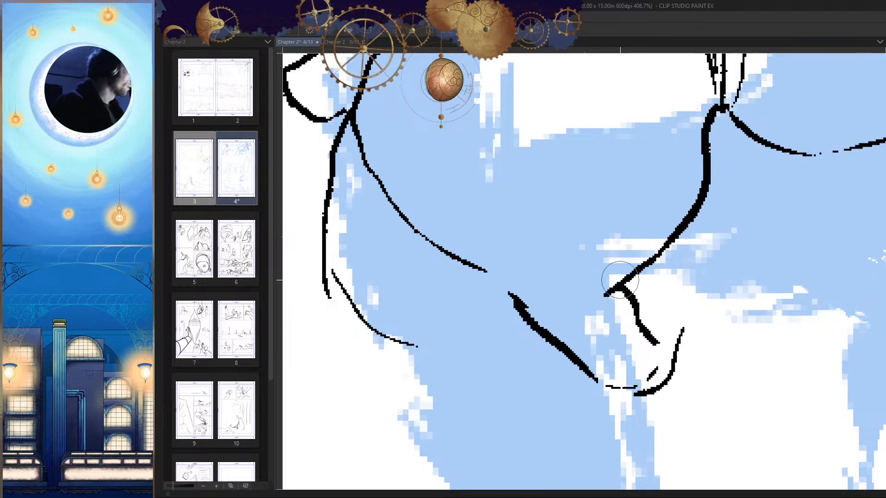
{"action": "scroll", "coordinate": [590, 296], "scroll_direction": "up", "scroll_amount": 3}
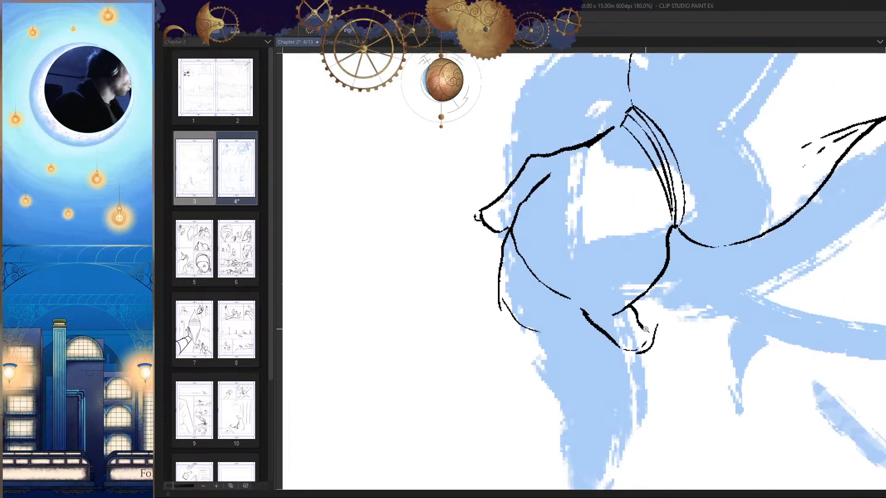
Step: Taper off the inner end of the palm's edge with a short dash
{"action": "key", "text": "h"}
{"action": "scroll", "coordinate": [658, 298], "scroll_direction": "down", "scroll_amount": 5}
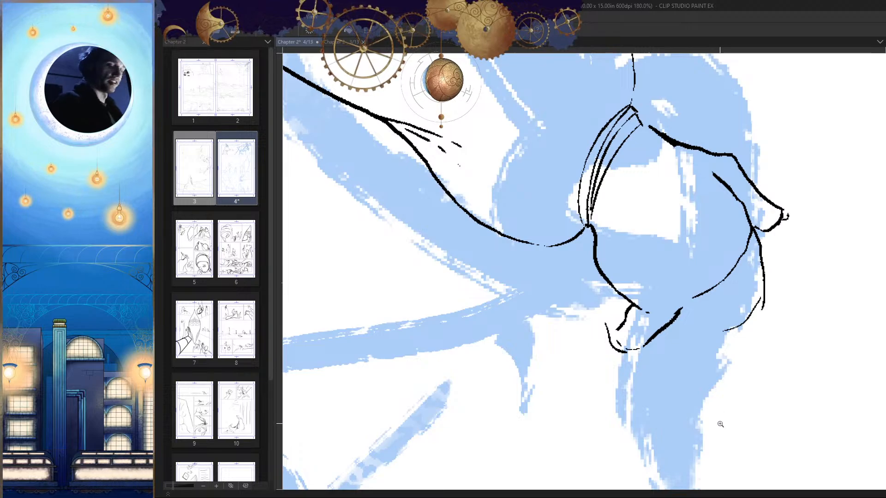
{"action": "scroll", "coordinate": [699, 345], "scroll_direction": "up", "scroll_amount": 2}
{"action": "key", "text": "h"}
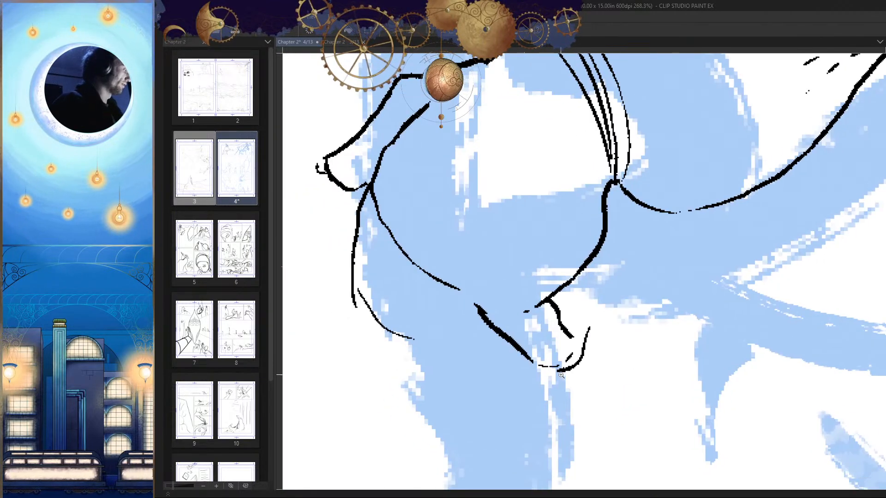
{"action": "key", "text": "h"}
{"action": "scroll", "coordinate": [561, 375], "scroll_direction": "up", "scroll_amount": 2}
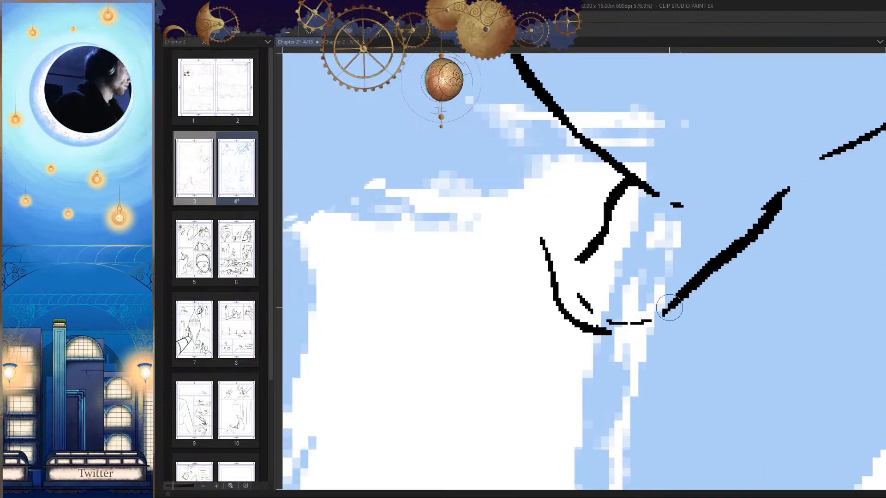
Step: Join the little finger's thick diagonal side to its rounded tip with one smooth stroke
{"action": "left_click_drag", "start_coordinate": [660, 315], "coordinate": [626, 337]}
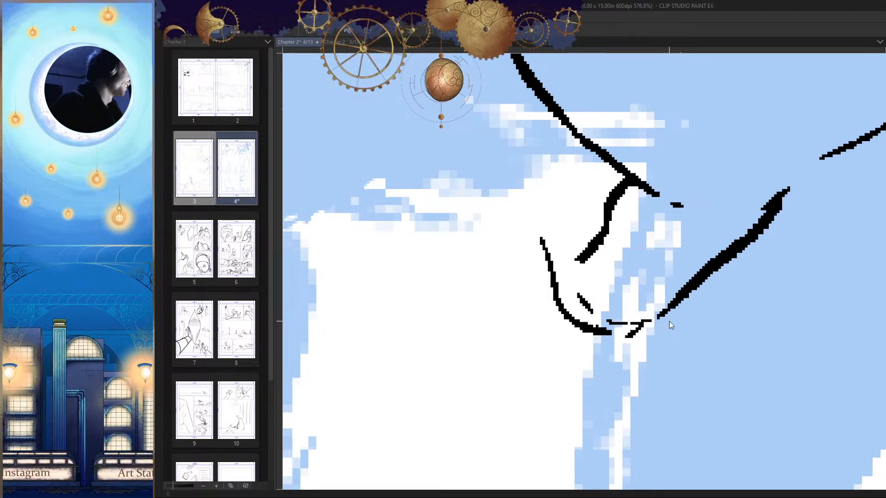
{"action": "key", "text": "ctrl+z"}
{"action": "left_click_drag", "start_coordinate": [667, 313], "coordinate": [621, 335]}
{"action": "key", "text": "ctrl+z"}
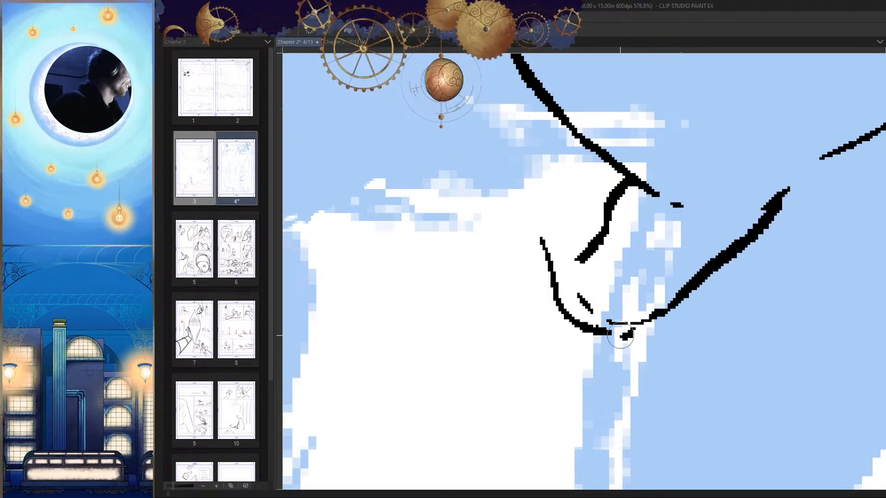
{"action": "key", "text": "ctrl+z"}
{"action": "left_click_drag", "start_coordinate": [656, 313], "coordinate": [608, 325]}
{"action": "scroll", "coordinate": [689, 326], "scroll_direction": "down", "scroll_amount": 3}
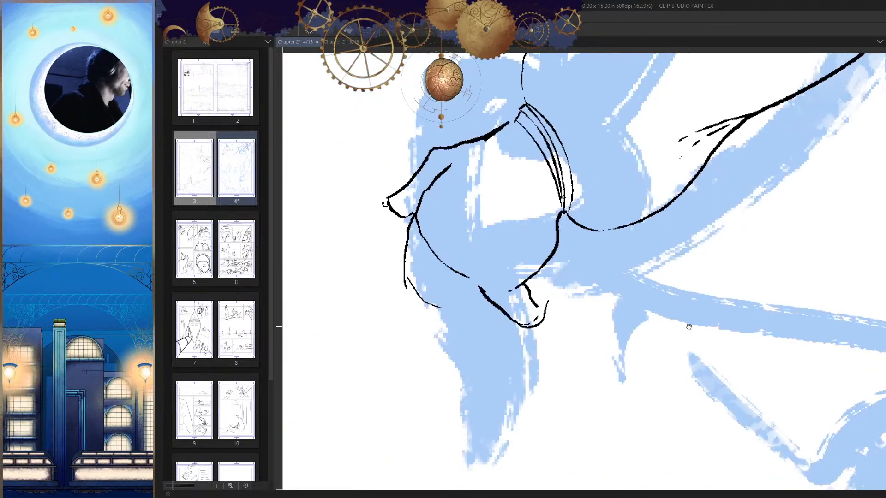
{"action": "scroll", "coordinate": [688, 326], "scroll_direction": "down", "scroll_amount": 1}
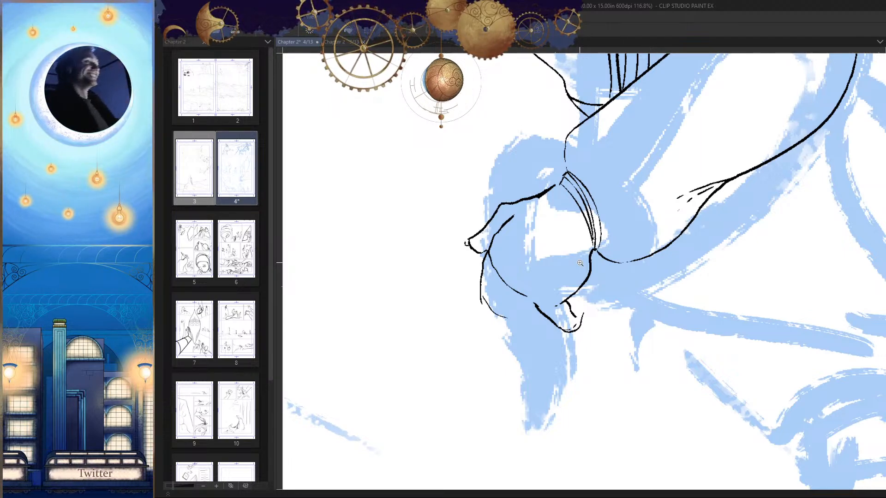
Step: Close the little finger's outer curve with a rounded stroke curling back toward its short inner line
{"action": "left_click_drag", "start_coordinate": [619, 332], "coordinate": [641, 304]}
{"action": "mouse_move", "coordinate": [572, 333]}
{"action": "left_mouse_down"}
{"action": "mouse_move", "coordinate": [572, 279]}
{"action": "mouse_move", "coordinate": [535, 281]}
{"action": "mouse_move", "coordinate": [523, 303]}
{"action": "left_mouse_up"}
{"action": "key", "text": "ctrl+z"}
{"action": "key", "text": "h"}
{"action": "left_click_drag", "start_coordinate": [613, 338], "coordinate": [630, 325]}
{"action": "scroll", "coordinate": [629, 324], "scroll_direction": "down", "scroll_amount": 5}
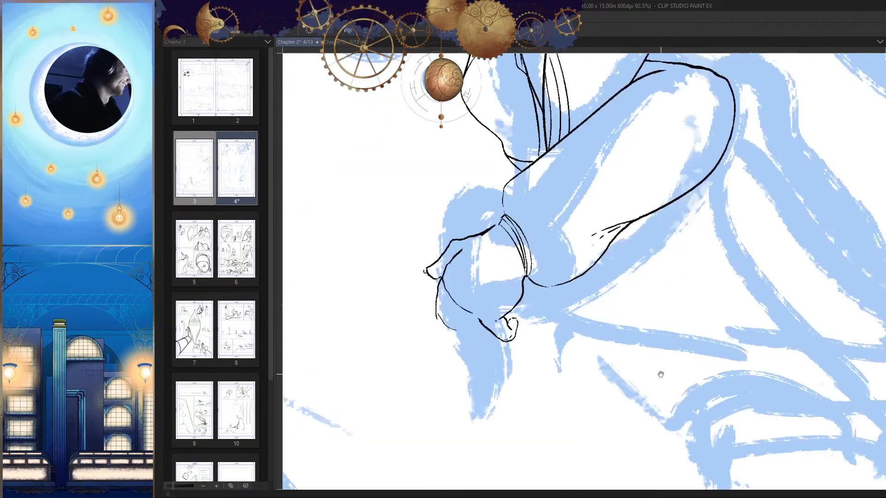
{"action": "scroll", "coordinate": [640, 342], "scroll_direction": "up", "scroll_amount": 2}
{"action": "key", "text": "h"}
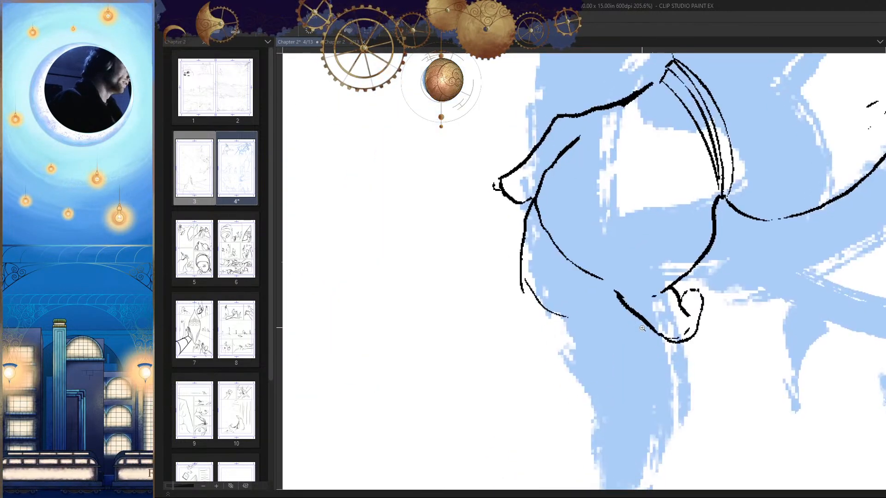
Step: Ink the finger beside the little finger, running down from the knuckle curve into a rounded tip
{"action": "key", "text": "h"}
{"action": "scroll", "coordinate": [640, 341], "scroll_direction": "up", "scroll_amount": 1}
{"action": "mouse_move", "coordinate": [612, 236]}
{"action": "left_mouse_down"}
{"action": "mouse_move", "coordinate": [570, 334]}
{"action": "mouse_move", "coordinate": [591, 258]}
{"action": "mouse_move", "coordinate": [572, 318]}
{"action": "mouse_move", "coordinate": [597, 267]}
{"action": "mouse_move", "coordinate": [588, 298]}
{"action": "mouse_move", "coordinate": [557, 331]}
{"action": "mouse_move", "coordinate": [513, 350]}
{"action": "left_mouse_up"}
{"action": "key", "text": "ctrl+z"}
{"action": "key", "text": "ctrl+z"}
{"action": "key", "text": "ctrl+z"}
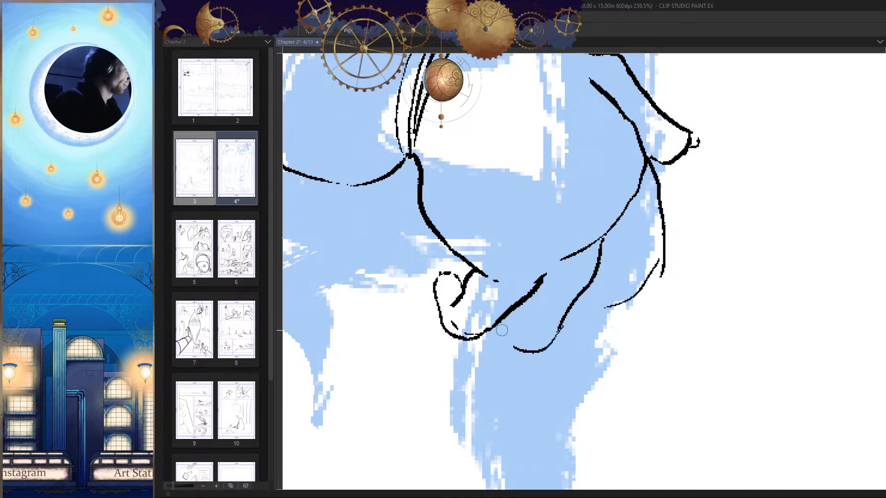
Step: Refine that finger's rounded tip and curve it back up toward the little finger's diagonal side
{"action": "key", "text": "h"}
{"action": "left_click_drag", "start_coordinate": [647, 354], "coordinate": [648, 335]}
{"action": "key", "text": "ctrl+z"}
{"action": "scroll", "coordinate": [616, 323], "scroll_direction": "up", "scroll_amount": 2}
{"action": "left_click_drag", "start_coordinate": [608, 296], "coordinate": [665, 311]}
{"action": "scroll", "coordinate": [683, 291], "scroll_direction": "down", "scroll_amount": 2}
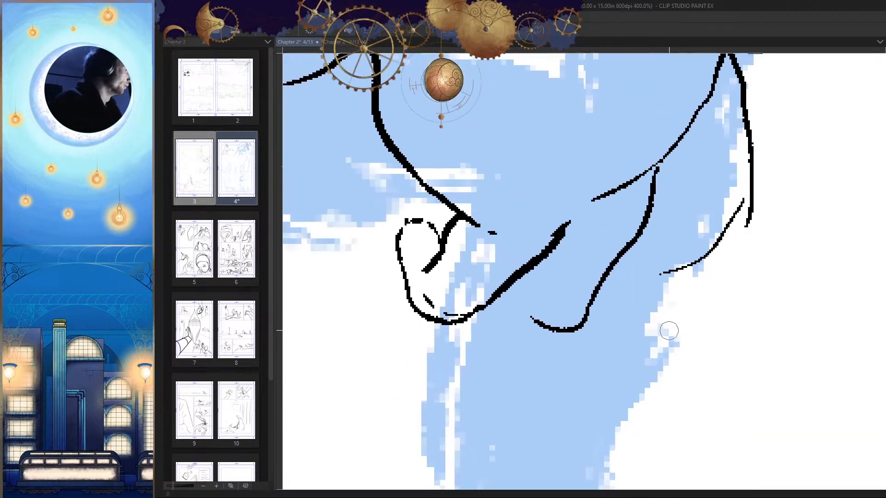
{"action": "scroll", "coordinate": [645, 329], "scroll_direction": "down", "scroll_amount": 3}
{"action": "scroll", "coordinate": [645, 329], "scroll_direction": "up", "scroll_amount": 1}
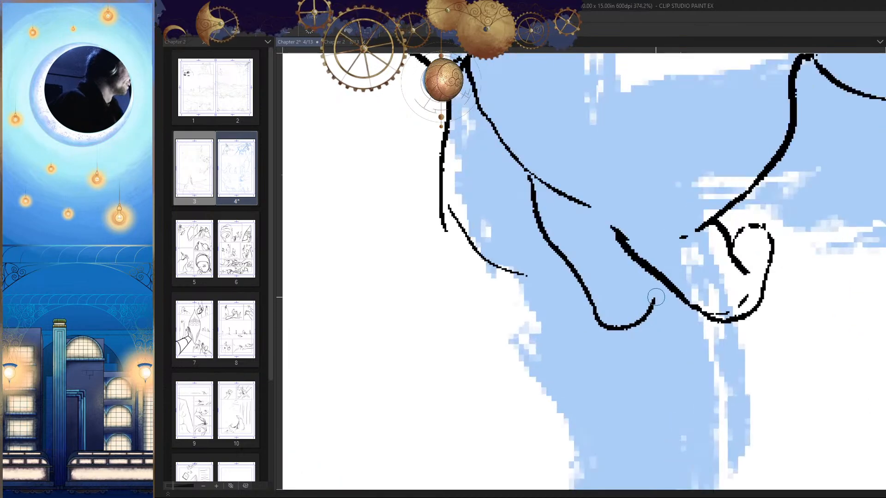
Step: Ink the next finger down from the knuckle curve into a rounded tip that joins the neighbouring finger's side
{"action": "scroll", "coordinate": [632, 341], "scroll_direction": "down", "scroll_amount": 6}
{"action": "scroll", "coordinate": [549, 295], "scroll_direction": "up", "scroll_amount": 5}
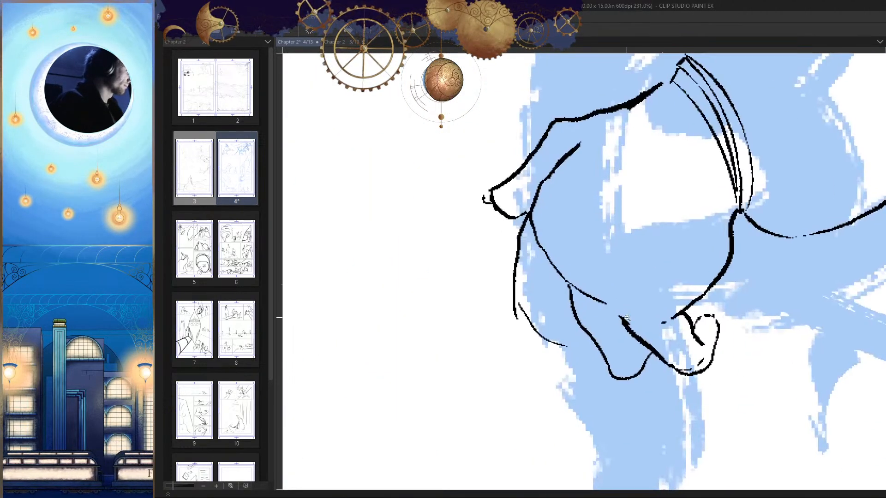
{"action": "mouse_move", "coordinate": [551, 216]}
{"action": "left_mouse_down"}
{"action": "mouse_move", "coordinate": [538, 232]}
{"action": "mouse_move", "coordinate": [526, 310]}
{"action": "mouse_move", "coordinate": [546, 271]}
{"action": "mouse_move", "coordinate": [540, 339]}
{"action": "mouse_move", "coordinate": [595, 353]}
{"action": "left_mouse_up"}
{"action": "key", "text": "ctrl+z"}
{"action": "key", "text": "h"}
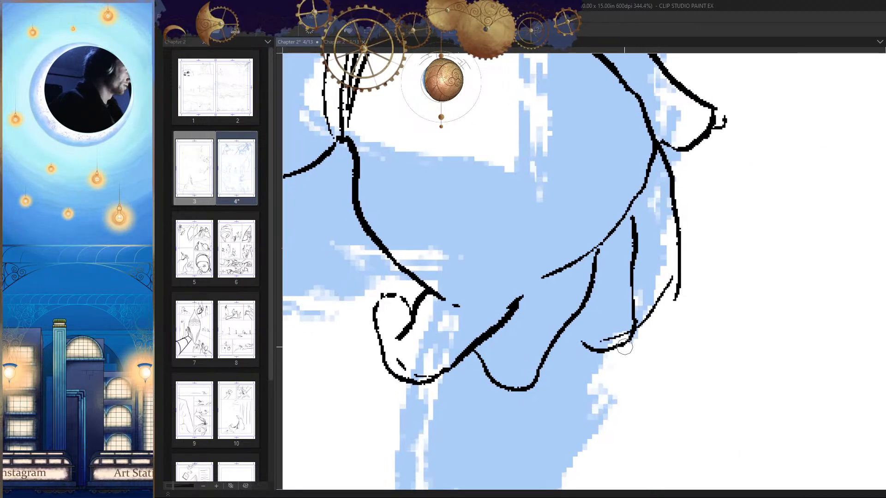
{"action": "key", "text": "h"}
{"action": "scroll", "coordinate": [587, 330], "scroll_direction": "up", "scroll_amount": 1}
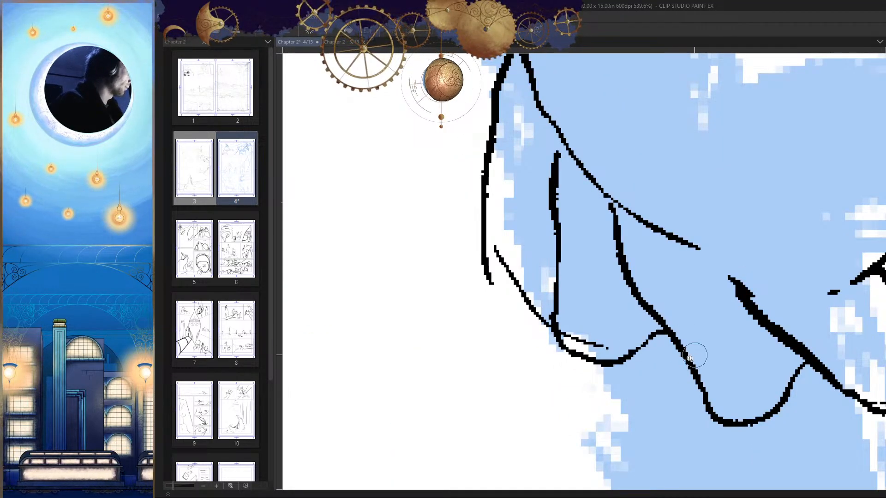
Step: Close the outermost finger by curving its outer side into a rounded tip beside the adjacent finger
{"action": "scroll", "coordinate": [689, 358], "scroll_direction": "down", "scroll_amount": 8}
{"action": "key", "text": "h"}
{"action": "mouse_move", "coordinate": [595, 337]}
{"action": "left_mouse_down"}
{"action": "mouse_move", "coordinate": [631, 334]}
{"action": "mouse_move", "coordinate": [648, 315]}
{"action": "left_mouse_up"}
{"action": "left_click_drag", "start_coordinate": [668, 282], "coordinate": [648, 313]}
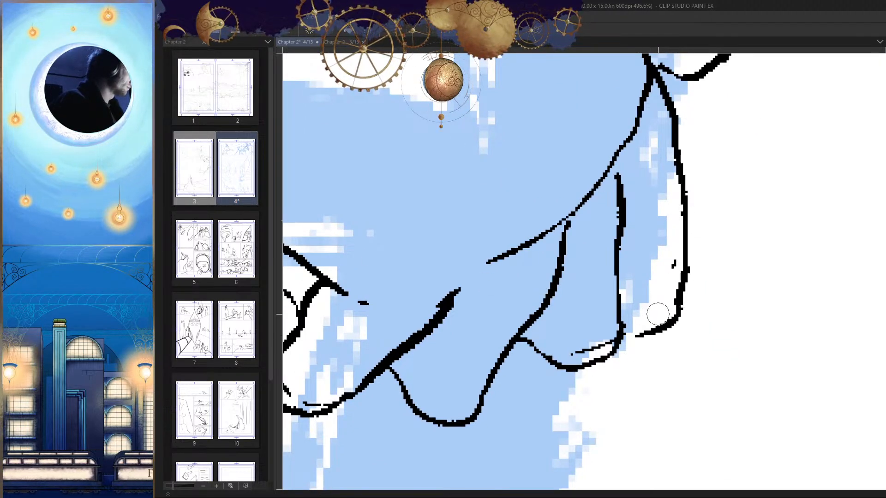
Step: Examine the inked hand, sleeve and mask against the rest of the first panel's sketch, in normal and mirrored view
{"action": "scroll", "coordinate": [657, 313], "scroll_direction": "down", "scroll_amount": 10}
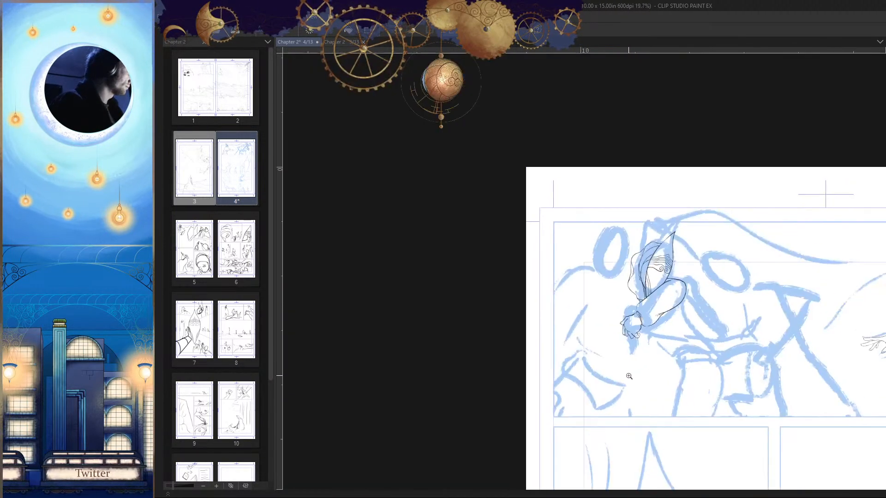
{"action": "left_click_drag", "start_coordinate": [629, 376], "coordinate": [623, 373]}
{"action": "scroll", "coordinate": [647, 320], "scroll_direction": "up", "scroll_amount": 5}
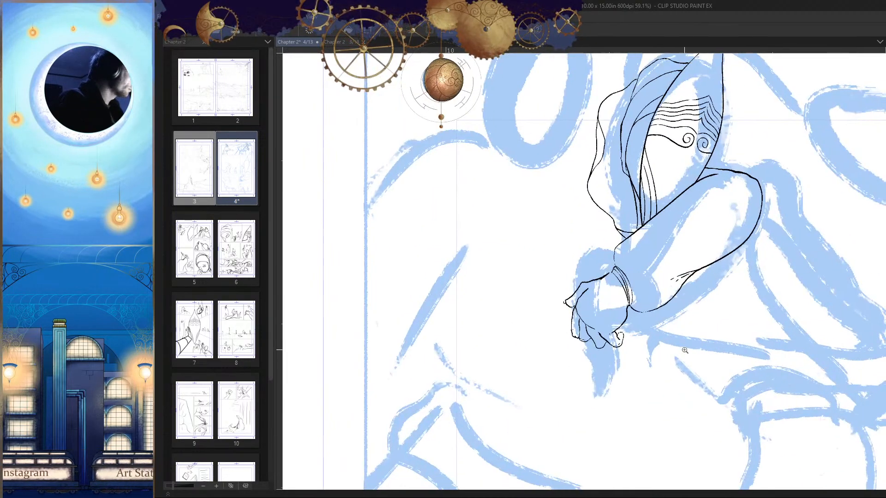
{"action": "scroll", "coordinate": [677, 365], "scroll_direction": "down", "scroll_amount": 2}
{"action": "scroll", "coordinate": [699, 393], "scroll_direction": "down", "scroll_amount": 3}
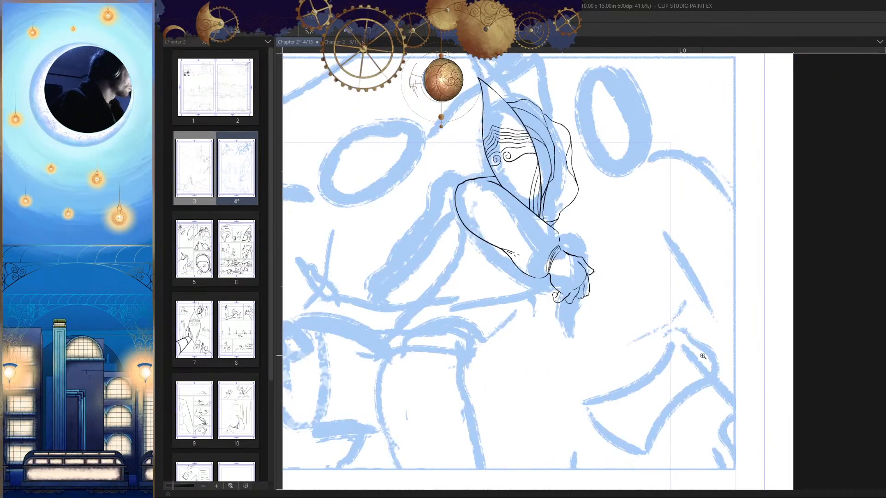
{"action": "left_click_drag", "start_coordinate": [646, 340], "coordinate": [619, 367]}
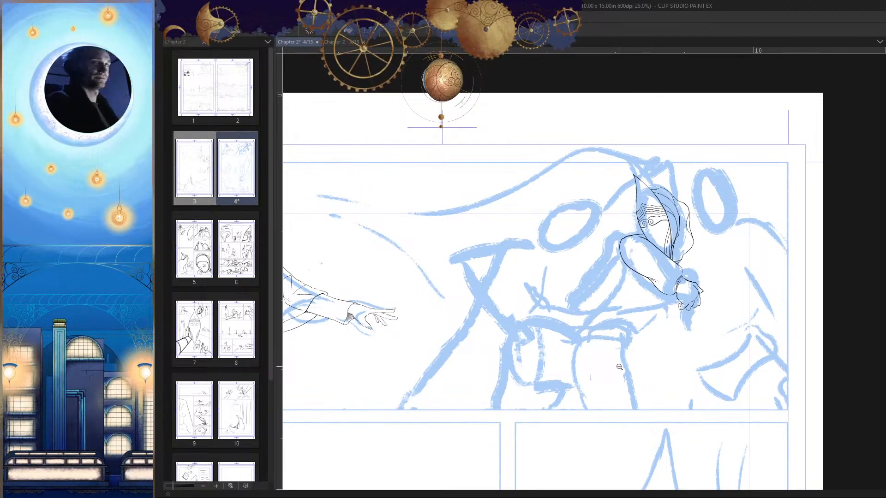
{"action": "scroll", "coordinate": [619, 367], "scroll_direction": "up", "scroll_amount": 2}
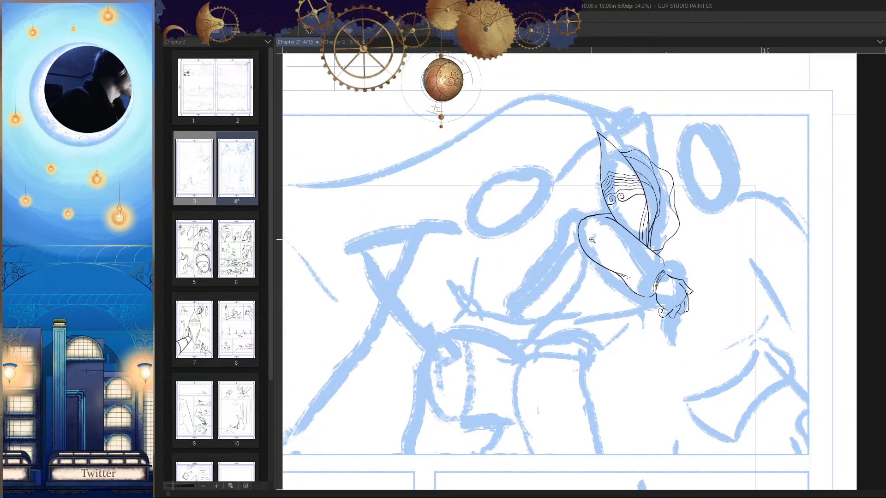
{"action": "scroll", "coordinate": [651, 259], "scroll_direction": "up", "scroll_amount": 5}
{"action": "scroll", "coordinate": [641, 277], "scroll_direction": "down", "scroll_amount": 3}
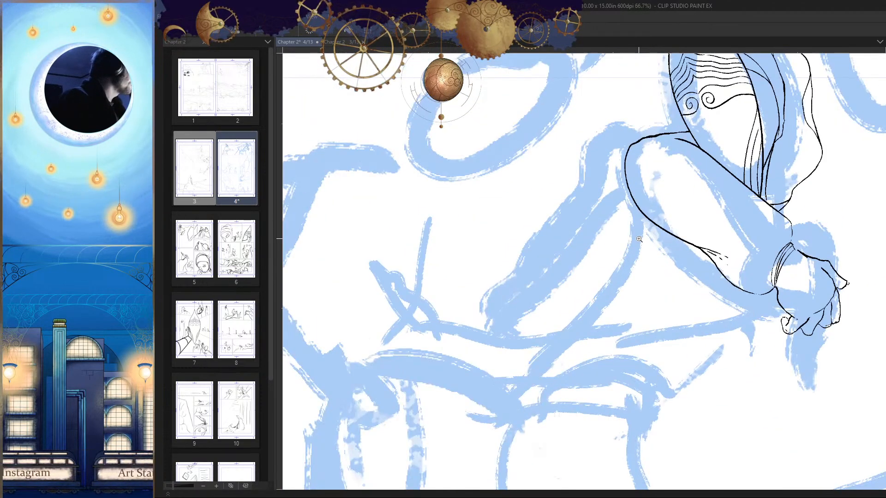
{"action": "scroll", "coordinate": [641, 277], "scroll_direction": "down", "scroll_amount": 3}
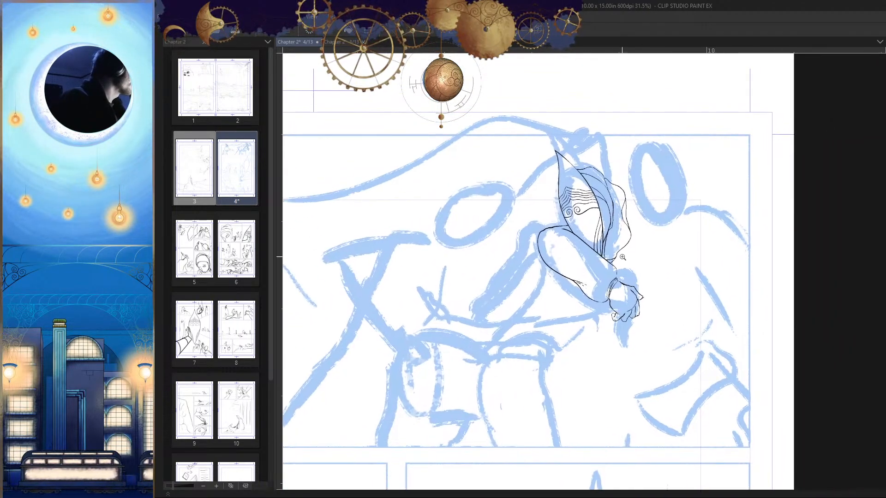
{"action": "scroll", "coordinate": [622, 257], "scroll_direction": "up", "scroll_amount": 2}
{"action": "scroll", "coordinate": [666, 281], "scroll_direction": "up", "scroll_amount": 2}
{"action": "scroll", "coordinate": [679, 314], "scroll_direction": "down", "scroll_amount": 3}
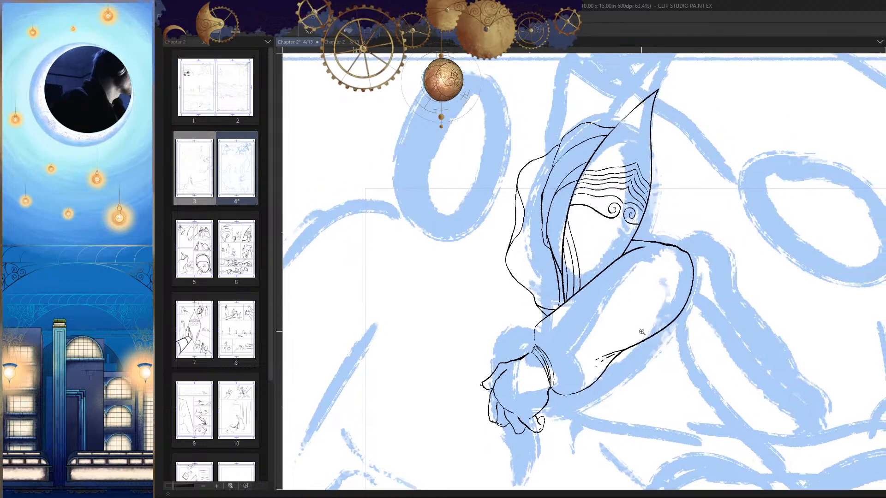
{"action": "left_click_drag", "start_coordinate": [673, 352], "coordinate": [686, 314]}
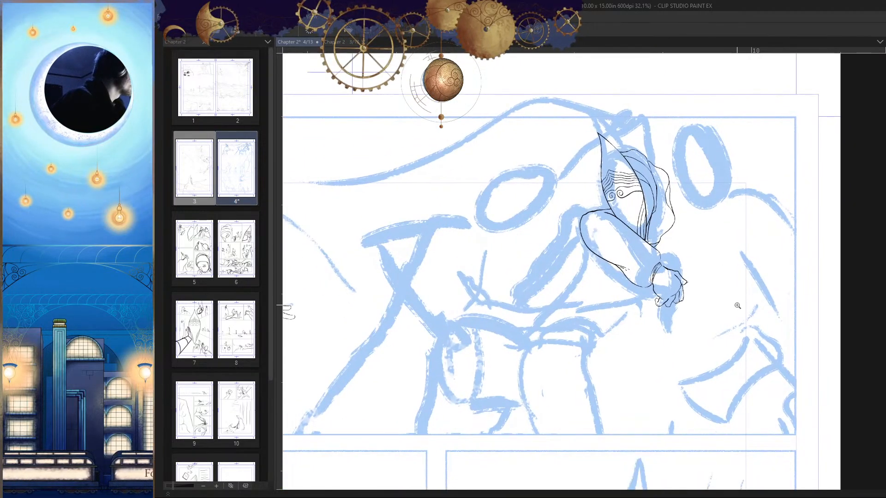
{"action": "scroll", "coordinate": [646, 290], "scroll_direction": "up", "scroll_amount": 2}
{"action": "left_click_drag", "start_coordinate": [646, 290], "coordinate": [584, 254]}
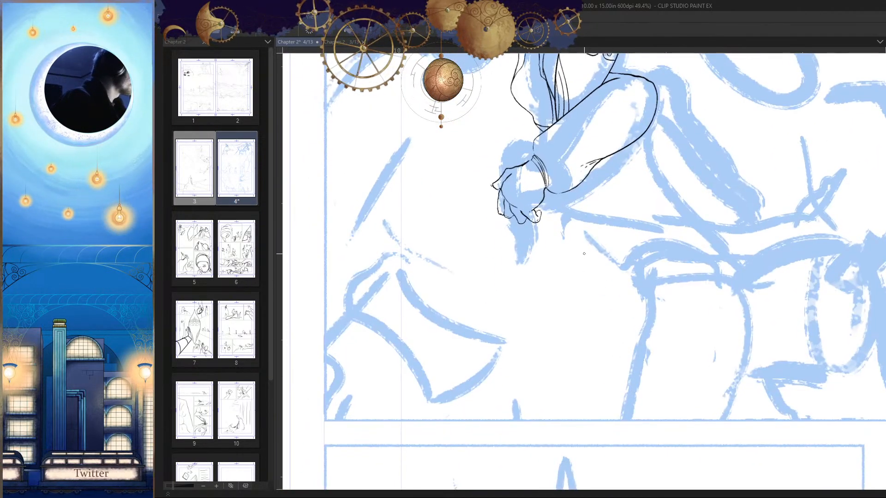
{"action": "scroll", "coordinate": [569, 326], "scroll_direction": "down", "scroll_amount": 3}
{"action": "scroll", "coordinate": [684, 305], "scroll_direction": "up", "scroll_amount": 4}
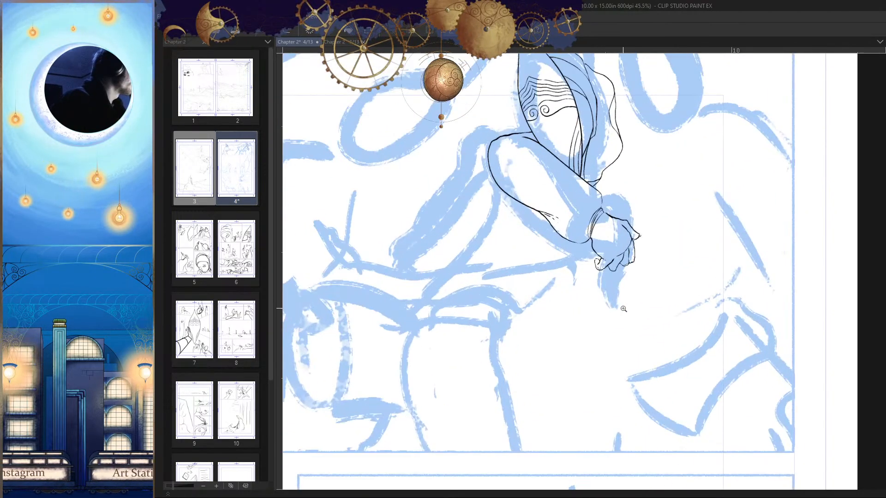
{"action": "scroll", "coordinate": [684, 305], "scroll_direction": "up", "scroll_amount": 2}
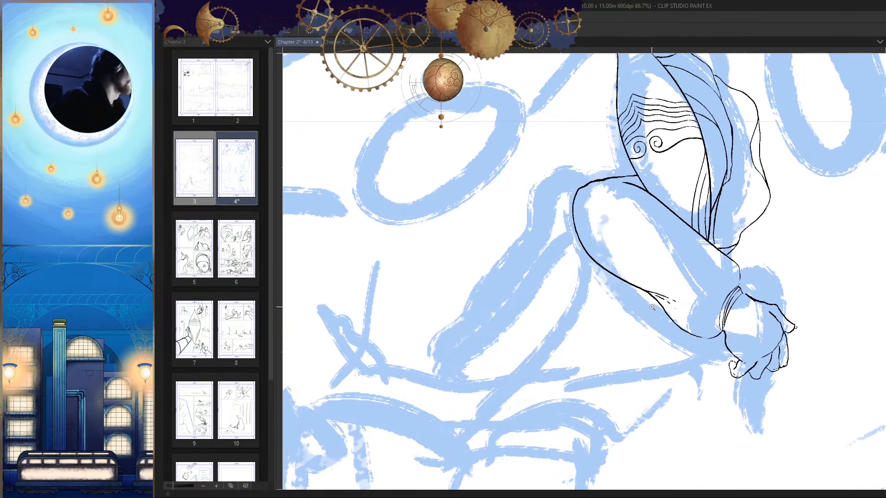
Step: Try a short stroke across the lower outline of the masked figure's sleeve
{"action": "left_click_drag", "start_coordinate": [618, 246], "coordinate": [618, 291]}
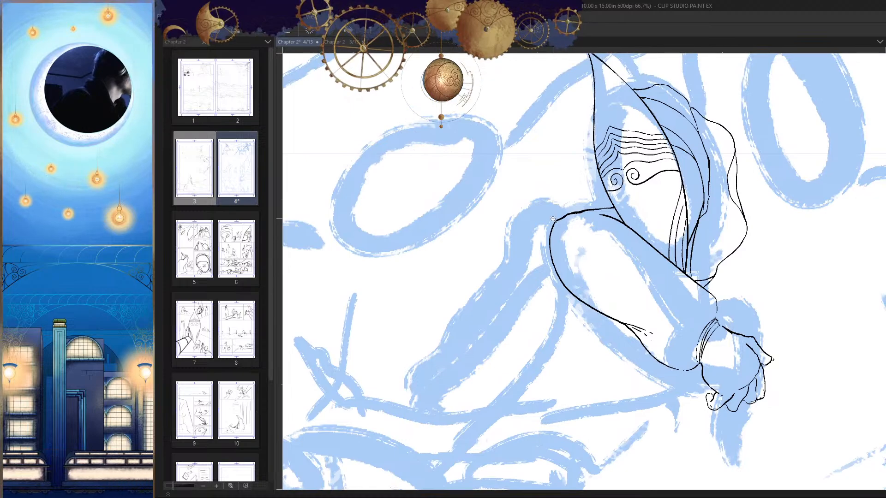
{"action": "left_click_drag", "start_coordinate": [552, 218], "coordinate": [601, 250]}
{"action": "left_click_drag", "start_coordinate": [661, 240], "coordinate": [648, 228]}
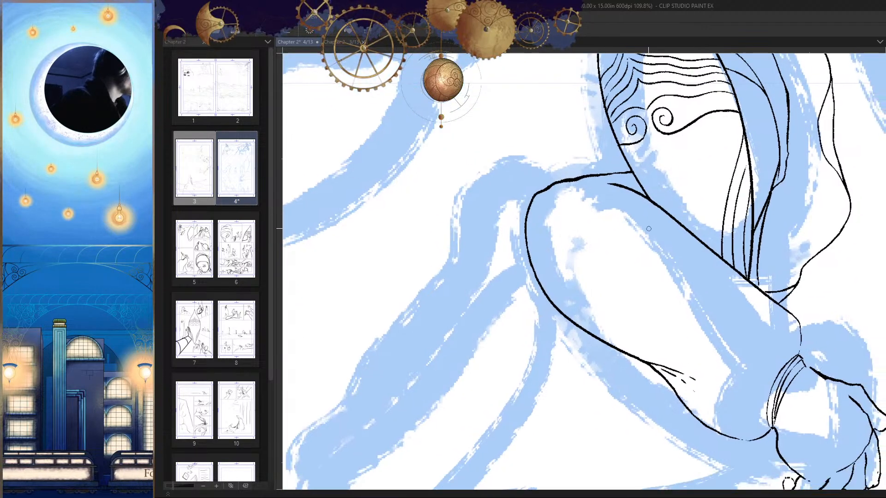
{"action": "scroll", "coordinate": [643, 257], "scroll_direction": "down", "scroll_amount": 3}
{"action": "left_click_drag", "start_coordinate": [614, 275], "coordinate": [597, 286]}
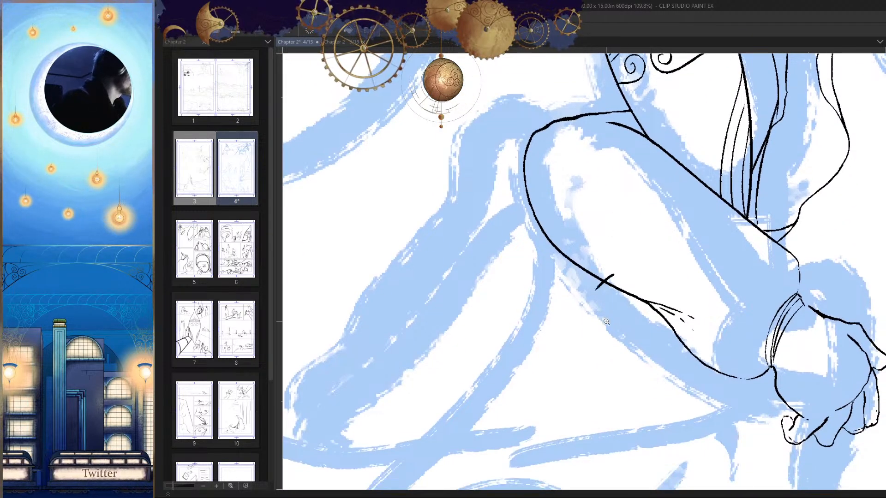
{"action": "left_click_drag", "start_coordinate": [606, 322], "coordinate": [526, 314]}
{"action": "left_click_drag", "start_coordinate": [597, 296], "coordinate": [610, 227]}
{"action": "left_click_drag", "start_coordinate": [542, 341], "coordinate": [651, 215]}
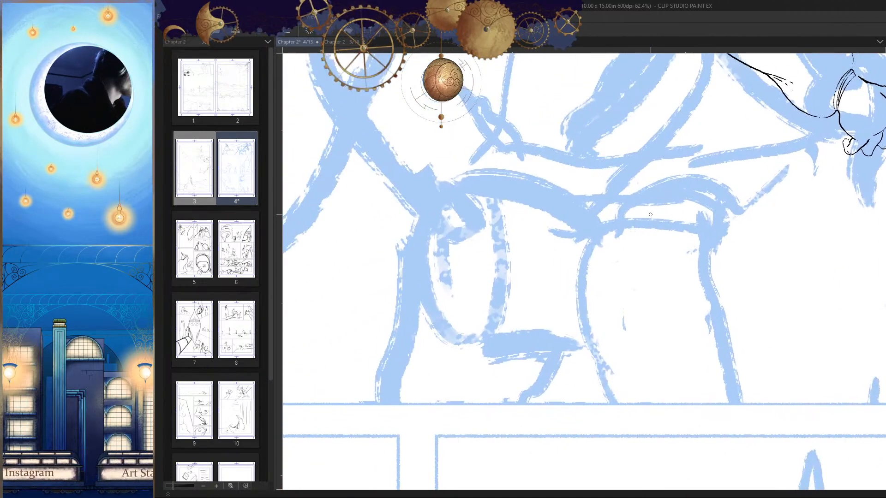
{"action": "mouse_move", "coordinate": [577, 249]}
{"action": "left_mouse_down"}
{"action": "mouse_move", "coordinate": [645, 301]}
{"action": "mouse_move", "coordinate": [572, 324]}
{"action": "left_mouse_up"}
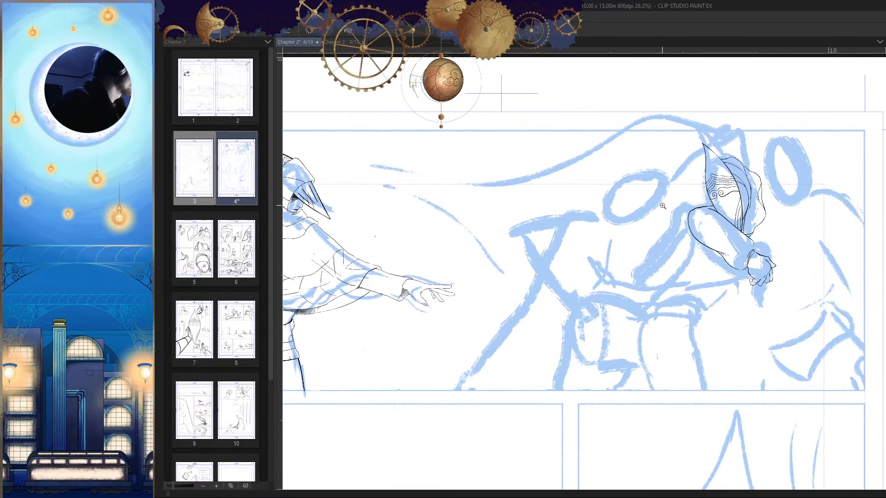
Step: Ink a curved line across the sketched head oval of the figure beside the masked one
{"action": "scroll", "coordinate": [663, 206], "scroll_direction": "up", "scroll_amount": 5}
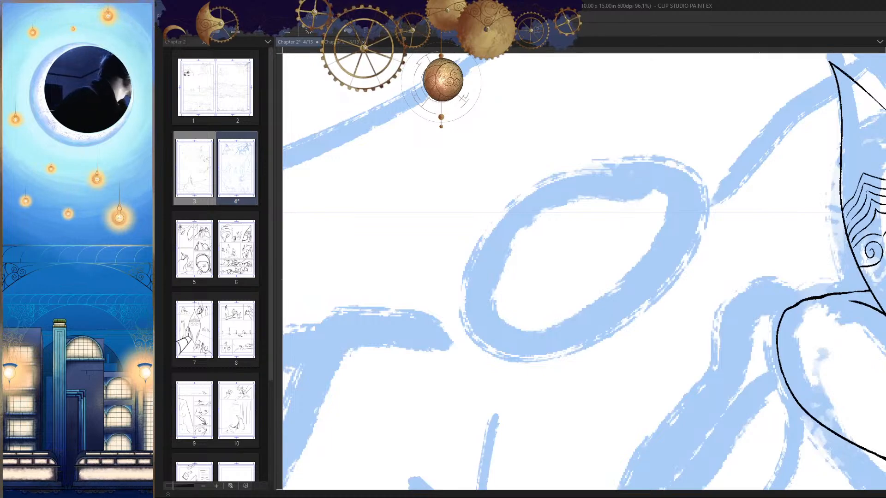
{"action": "left_click_drag", "start_coordinate": [671, 270], "coordinate": [687, 253]}
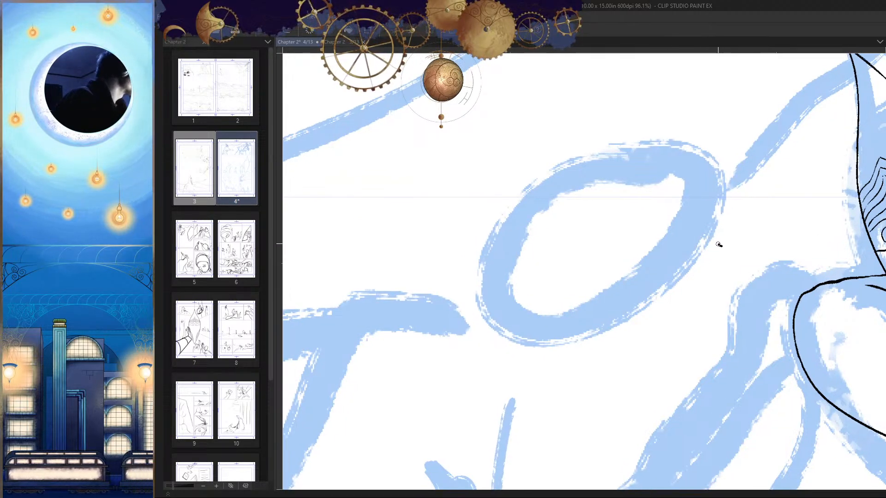
{"action": "left_click_drag", "start_coordinate": [669, 298], "coordinate": [651, 288]}
{"action": "key", "text": "ctrl+z"}
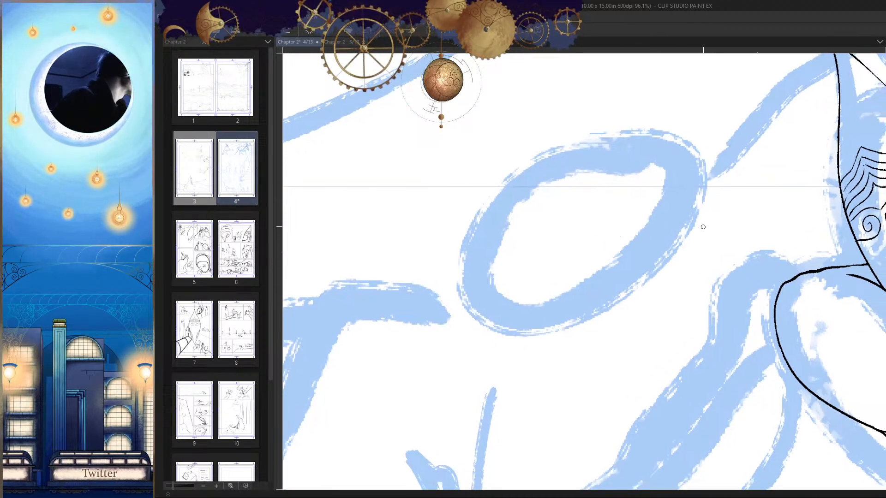
{"action": "mouse_move", "coordinate": [660, 214]}
{"action": "left_mouse_down"}
{"action": "mouse_move", "coordinate": [607, 230]}
{"action": "mouse_move", "coordinate": [576, 264]}
{"action": "left_mouse_up"}
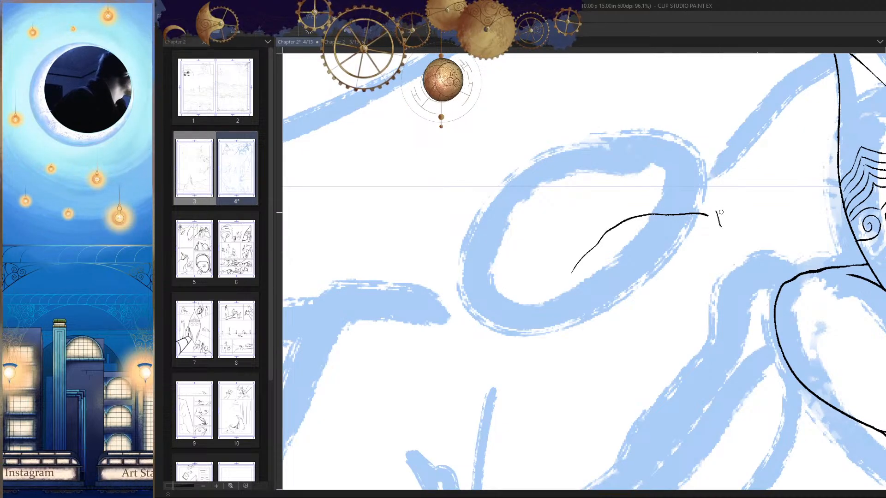
Step: Ink the head's angled front line and a long tapering lower contour sweeping back along the oval's underside
{"action": "left_click_drag", "start_coordinate": [717, 175], "coordinate": [719, 243]}
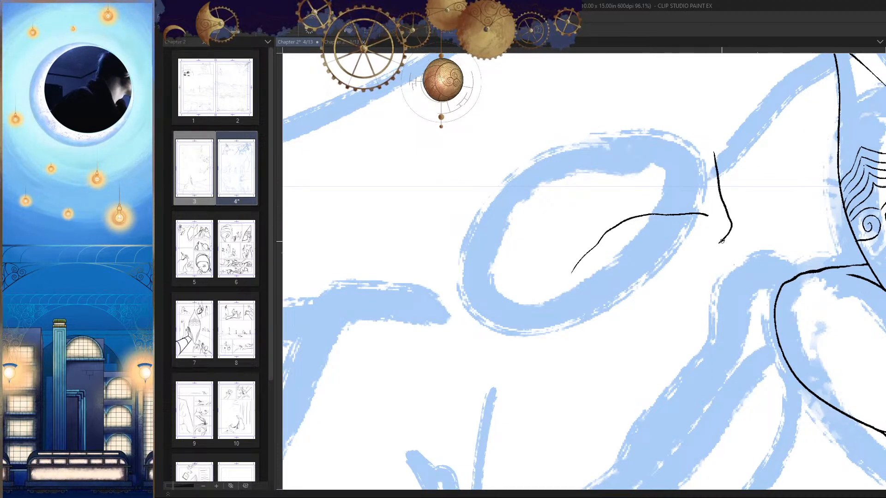
{"action": "left_click_drag", "start_coordinate": [608, 286], "coordinate": [450, 293]}
{"action": "key", "text": "h"}
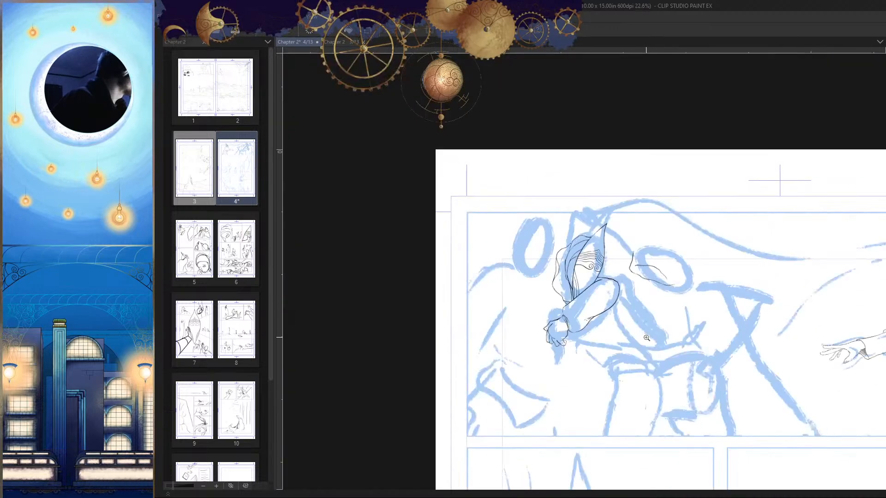
{"action": "key", "text": "h"}
Step: Ink a tapering inner line branching from the front of the curved line and running back beneath it
{"action": "mouse_move", "coordinate": [501, 273]}
{"action": "left_mouse_down"}
{"action": "mouse_move", "coordinate": [542, 234]}
{"action": "mouse_move", "coordinate": [603, 247]}
{"action": "left_mouse_up"}
{"action": "left_click_drag", "start_coordinate": [668, 165], "coordinate": [536, 221]}
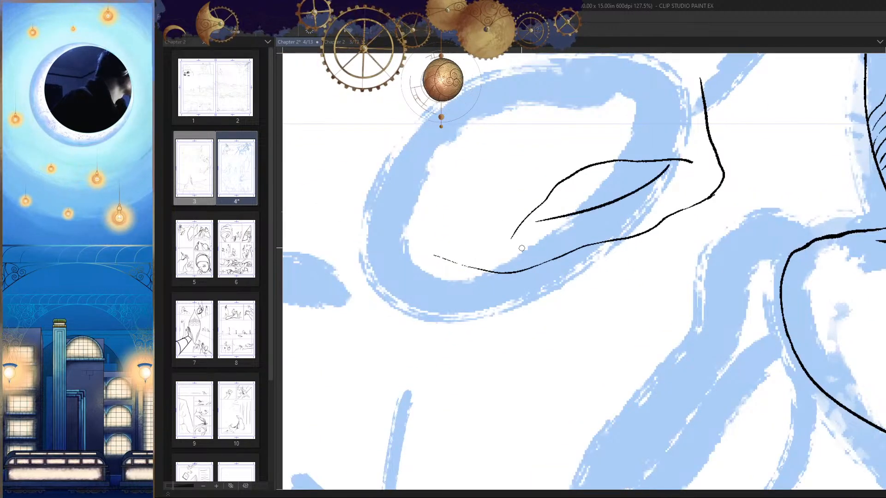
{"action": "key", "text": "ctrl+z"}
{"action": "left_click_drag", "start_coordinate": [661, 163], "coordinate": [507, 237]}
{"action": "key", "text": "ctrl+z"}
{"action": "mouse_move", "coordinate": [669, 160]}
{"action": "left_mouse_down"}
{"action": "mouse_move", "coordinate": [530, 226]}
{"action": "mouse_move", "coordinate": [574, 228]}
{"action": "left_mouse_up"}
Step: Extend the back end of the curved line inside the head with short hooked strokes toward the lower contour
{"action": "left_click_drag", "start_coordinate": [517, 204], "coordinate": [483, 295]}
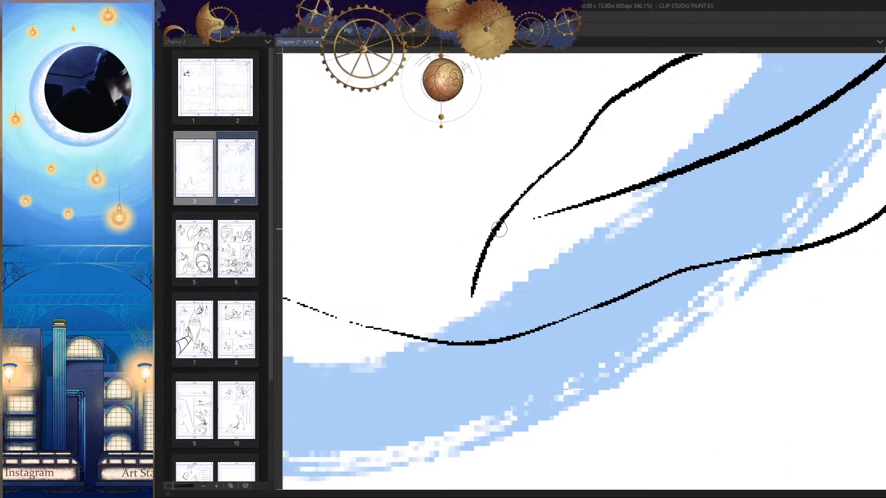
{"action": "key", "text": "ctrl+z"}
{"action": "mouse_move", "coordinate": [494, 233]}
{"action": "left_mouse_down"}
{"action": "mouse_move", "coordinate": [501, 303]}
{"action": "mouse_move", "coordinate": [497, 294]}
{"action": "left_mouse_up"}
{"action": "left_click_drag", "start_coordinate": [540, 294], "coordinate": [463, 296]}
{"action": "key", "text": "h"}
{"action": "key", "text": "h"}
{"action": "left_click_drag", "start_coordinate": [621, 256], "coordinate": [660, 268]}
{"action": "left_click", "coordinate": [642, 253]}
Step: Extend the head's front line upward and round it over the top in a long arc above the sketched oval
{"action": "key", "text": "h"}
{"action": "left_click_drag", "start_coordinate": [671, 227], "coordinate": [664, 288]}
{"action": "left_click_drag", "start_coordinate": [483, 211], "coordinate": [498, 159]}
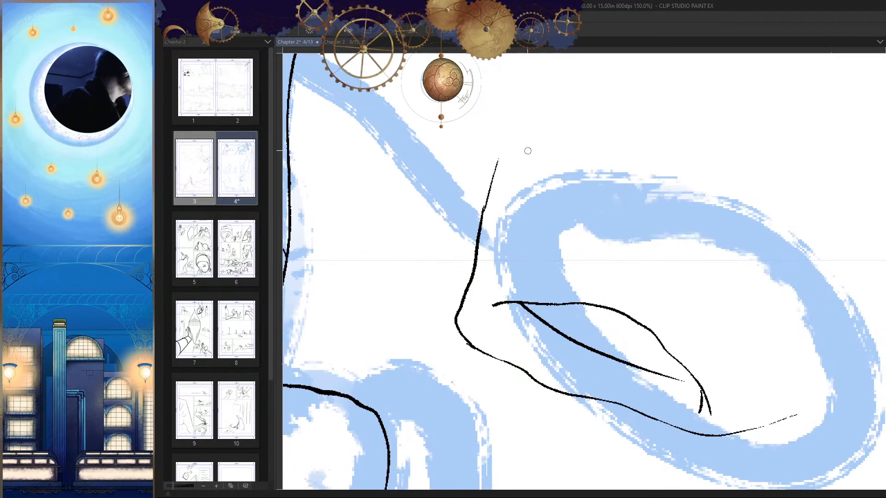
{"action": "key", "text": "h"}
{"action": "mouse_move", "coordinate": [734, 245]}
{"action": "left_mouse_down"}
{"action": "mouse_move", "coordinate": [710, 247]}
{"action": "mouse_move", "coordinate": [728, 240]}
{"action": "left_mouse_up"}
{"action": "key", "text": "ctrl+z"}
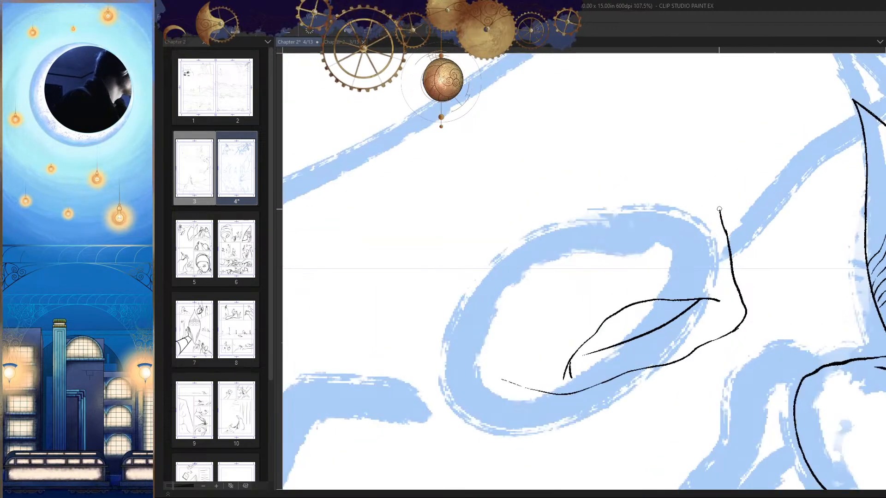
{"action": "key", "text": "ctrl+z"}
{"action": "mouse_move", "coordinate": [719, 208]}
{"action": "left_mouse_down"}
{"action": "mouse_move", "coordinate": [714, 185]}
{"action": "mouse_move", "coordinate": [740, 149]}
{"action": "left_mouse_up"}
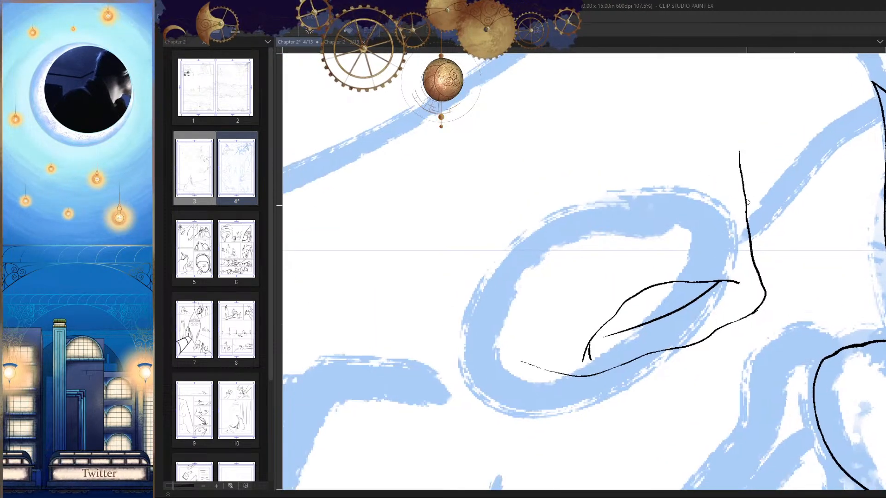
{"action": "key", "text": "ctrl+z"}
{"action": "left_click_drag", "start_coordinate": [744, 213], "coordinate": [713, 142]}
{"action": "left_click_drag", "start_coordinate": [749, 178], "coordinate": [772, 157]}
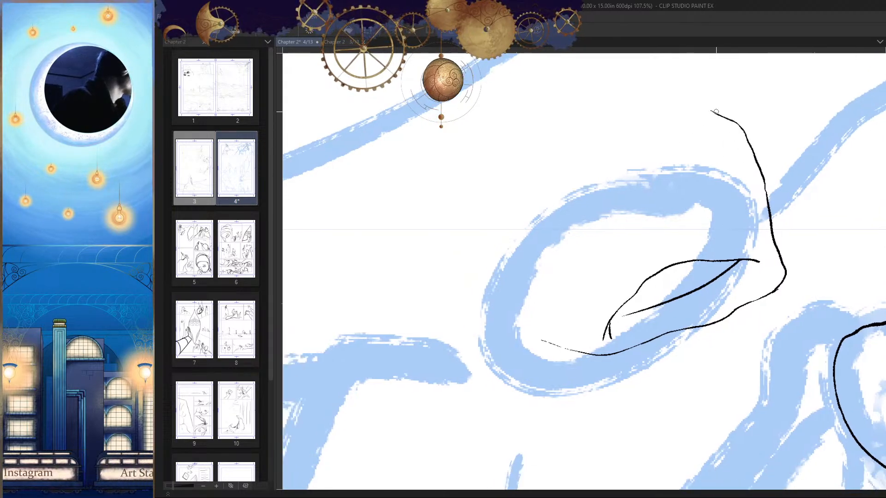
{"action": "mouse_move", "coordinate": [717, 111]}
{"action": "left_mouse_down"}
{"action": "mouse_move", "coordinate": [611, 144]}
{"action": "mouse_move", "coordinate": [569, 185]}
{"action": "left_mouse_up"}
Step: Remove the short hooked strokes at the back end of the curved line inside the head
{"action": "mouse_move", "coordinate": [611, 342]}
{"action": "left_mouse_down"}
{"action": "mouse_move", "coordinate": [619, 306]}
{"action": "mouse_move", "coordinate": [599, 289]}
{"action": "left_mouse_up"}
{"action": "key", "text": "h"}
{"action": "key", "text": "h"}
{"action": "left_click_drag", "start_coordinate": [653, 301], "coordinate": [665, 310]}
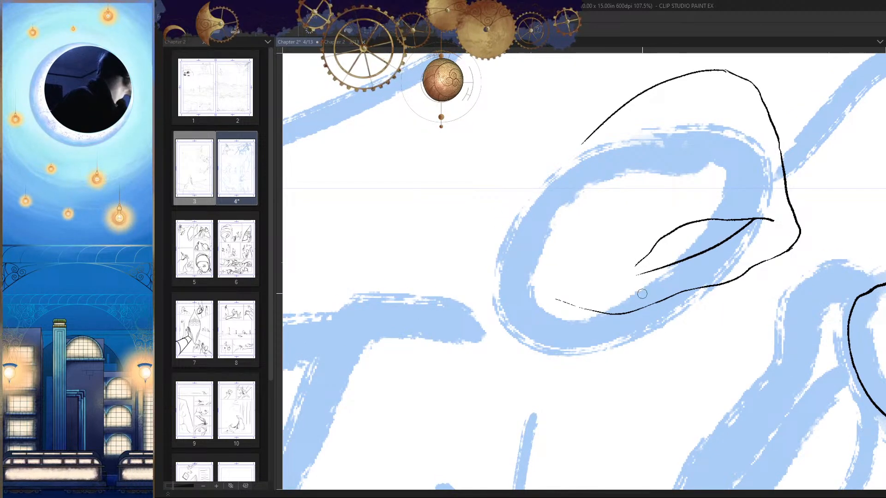
{"action": "mouse_move", "coordinate": [657, 274]}
{"action": "left_mouse_down"}
{"action": "mouse_move", "coordinate": [660, 260]}
{"action": "mouse_move", "coordinate": [665, 274]}
{"action": "left_mouse_up"}
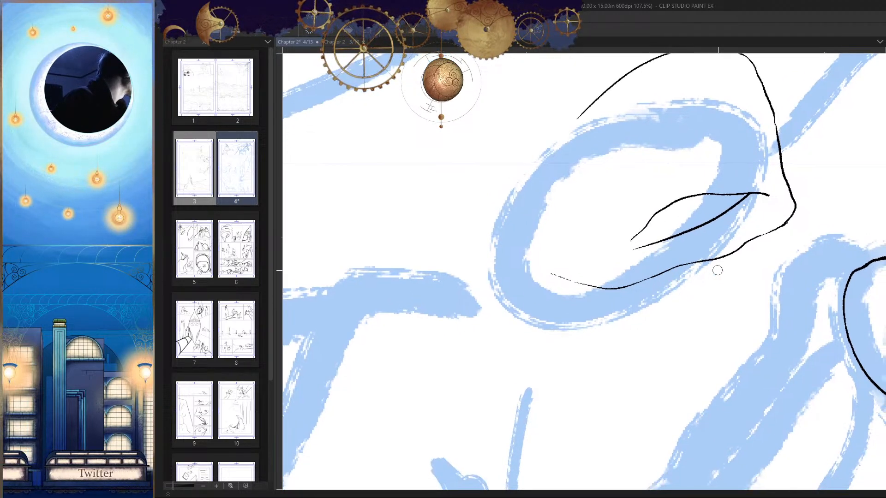
Step: Ink a curved line rising backward inside the head from the lower contour, and cut the old contour behind where they meet
{"action": "key", "text": "h"}
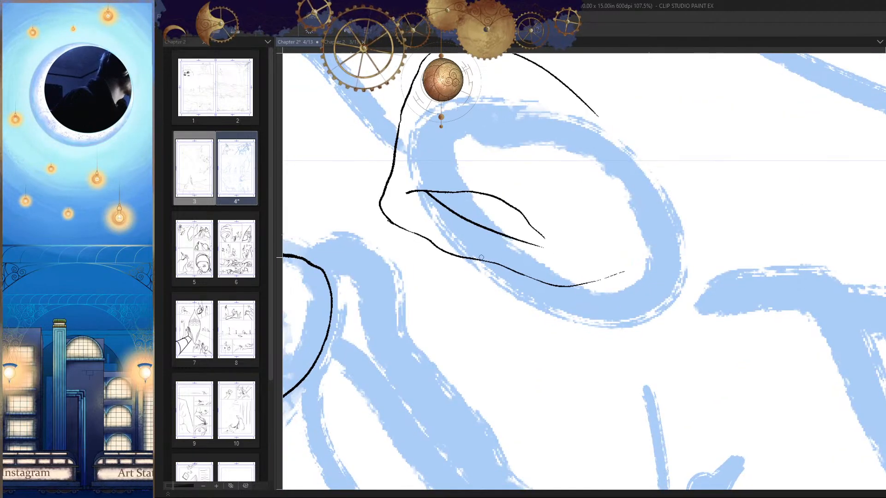
{"action": "key", "text": "h"}
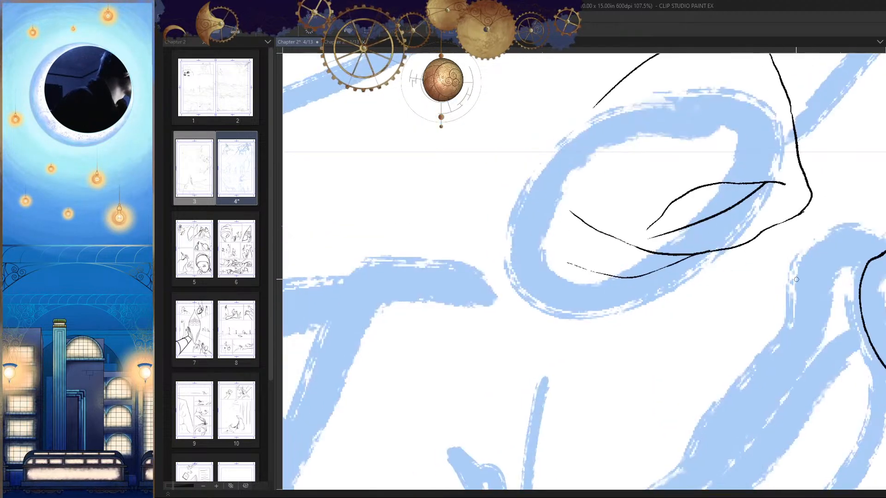
{"action": "mouse_move", "coordinate": [705, 259]}
{"action": "left_mouse_down"}
{"action": "mouse_move", "coordinate": [734, 259]}
{"action": "mouse_move", "coordinate": [564, 291]}
{"action": "left_mouse_up"}
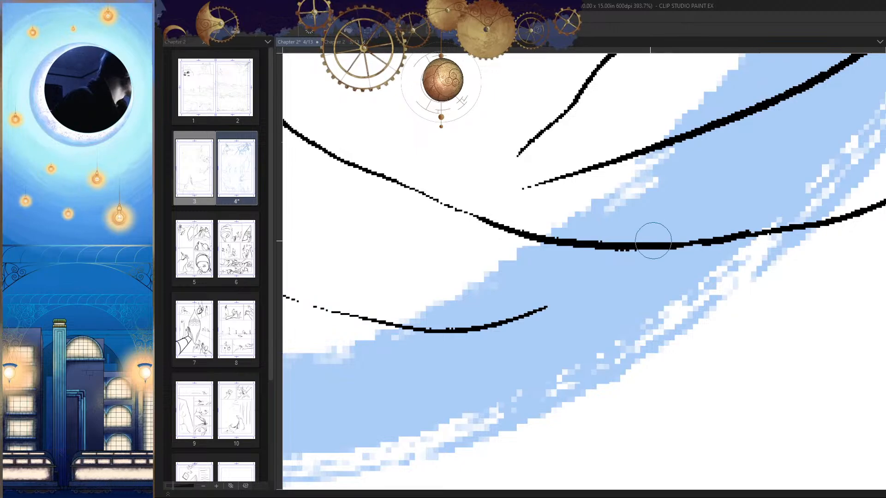
Step: Redraw the head's lower contour in a wavy stroke branching beneath the new curved line, and clean up its back end
{"action": "key", "text": "p"}
{"action": "mouse_move", "coordinate": [786, 241]}
{"action": "left_mouse_down"}
{"action": "mouse_move", "coordinate": [789, 193]}
{"action": "mouse_move", "coordinate": [701, 207]}
{"action": "mouse_move", "coordinate": [452, 304]}
{"action": "left_mouse_up"}
{"action": "key", "text": "h"}
{"action": "mouse_move", "coordinate": [581, 237]}
{"action": "left_mouse_down"}
{"action": "mouse_move", "coordinate": [799, 237]}
{"action": "mouse_move", "coordinate": [746, 284]}
{"action": "left_mouse_up"}
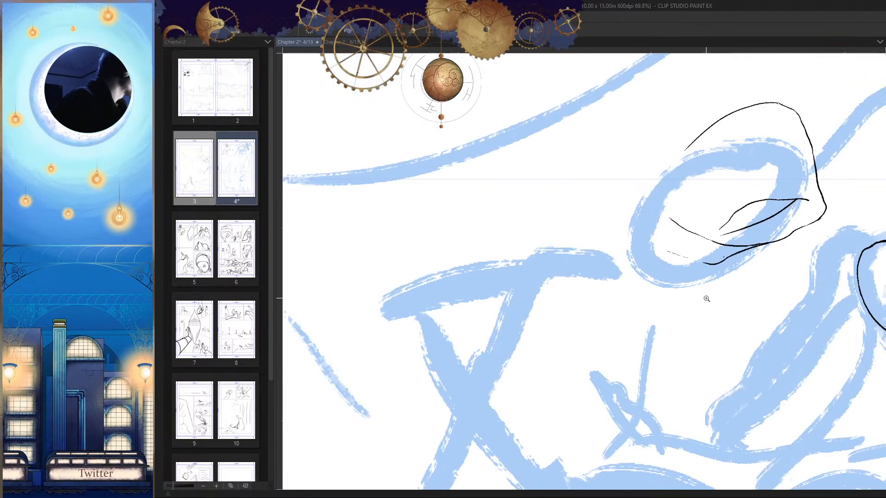
{"action": "key", "text": "h"}
{"action": "left_click_drag", "start_coordinate": [457, 254], "coordinate": [562, 245]}
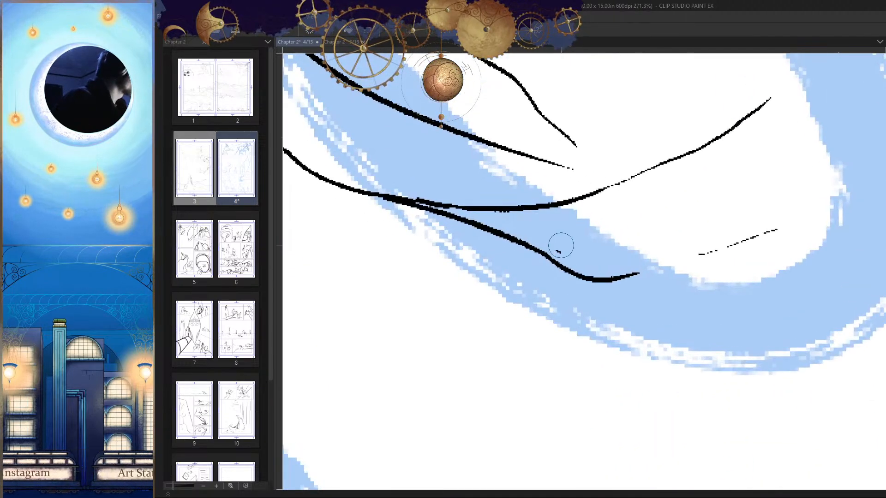
{"action": "key", "text": "h"}
{"action": "scroll", "coordinate": [676, 254], "scroll_direction": "up", "scroll_amount": 2}
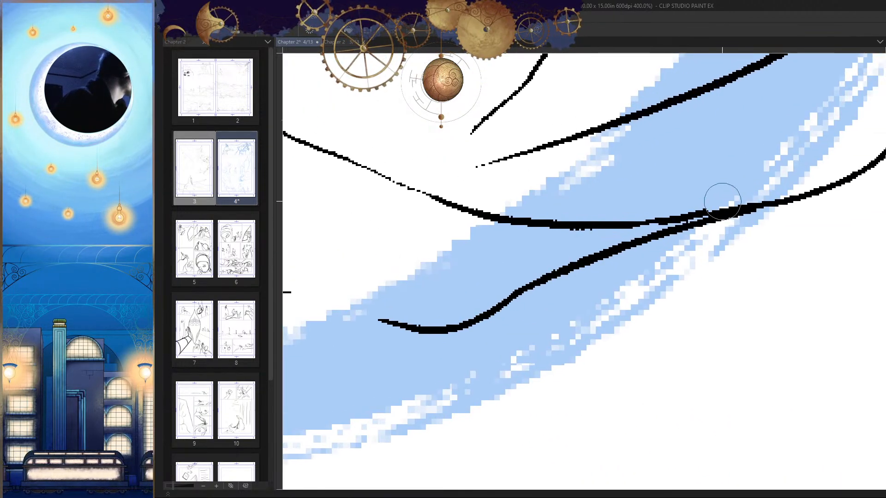
Step: Extend the head's lower contour along the bottom of the sketched oval to its rear edge
{"action": "key", "text": "p"}
{"action": "mouse_move", "coordinate": [723, 209]}
{"action": "left_mouse_down"}
{"action": "mouse_move", "coordinate": [707, 221]}
{"action": "mouse_move", "coordinate": [715, 328]}
{"action": "left_mouse_up"}
{"action": "left_click_drag", "start_coordinate": [499, 257], "coordinate": [549, 232]}
{"action": "key", "text": "h"}
{"action": "mouse_move", "coordinate": [668, 257]}
{"action": "left_mouse_down"}
{"action": "mouse_move", "coordinate": [701, 247]}
{"action": "mouse_move", "coordinate": [706, 236]}
{"action": "left_mouse_up"}
{"action": "mouse_move", "coordinate": [688, 224]}
{"action": "left_mouse_down"}
{"action": "mouse_move", "coordinate": [673, 225]}
{"action": "mouse_move", "coordinate": [679, 236]}
{"action": "mouse_move", "coordinate": [599, 252]}
{"action": "mouse_move", "coordinate": [494, 214]}
{"action": "left_mouse_up"}
{"action": "key", "text": "h"}
{"action": "mouse_move", "coordinate": [650, 263]}
{"action": "left_mouse_down"}
{"action": "mouse_move", "coordinate": [668, 253]}
{"action": "mouse_move", "coordinate": [684, 342]}
{"action": "left_mouse_up"}
{"action": "key", "text": "h"}
{"action": "mouse_move", "coordinate": [582, 264]}
{"action": "left_mouse_down"}
{"action": "mouse_move", "coordinate": [632, 258]}
{"action": "mouse_move", "coordinate": [658, 239]}
{"action": "mouse_move", "coordinate": [693, 279]}
{"action": "left_mouse_up"}
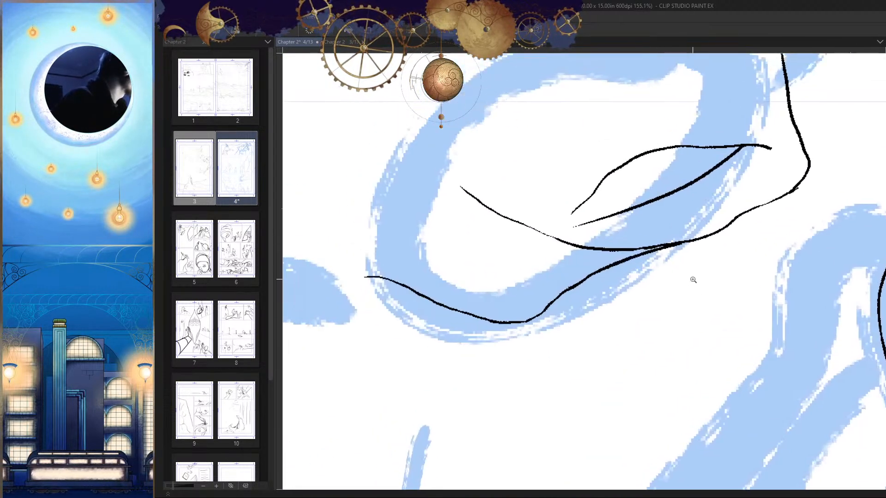
Step: Thicken and clean the junction where the lower contour and the inner curved line meet
{"action": "left_click_drag", "start_coordinate": [659, 246], "coordinate": [685, 229]}
{"action": "left_click_drag", "start_coordinate": [591, 257], "coordinate": [665, 253]}
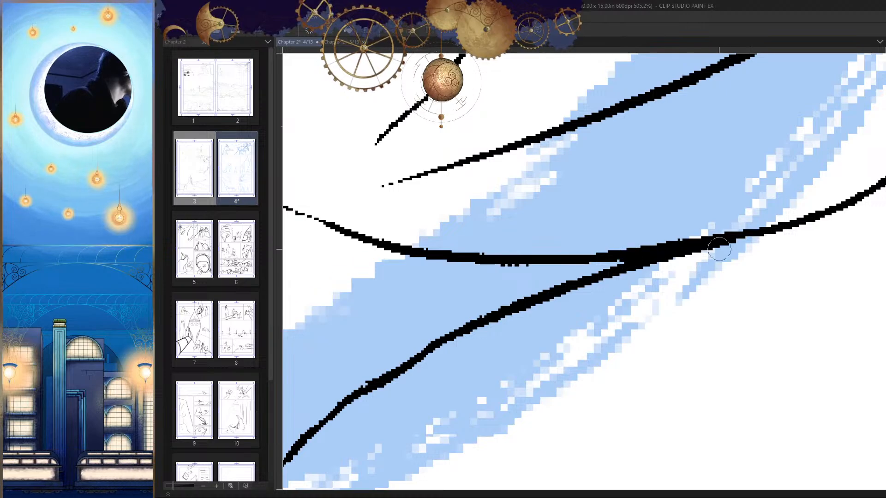
{"action": "left_click_drag", "start_coordinate": [725, 245], "coordinate": [639, 305]}
{"action": "left_click_drag", "start_coordinate": [730, 315], "coordinate": [727, 310]}
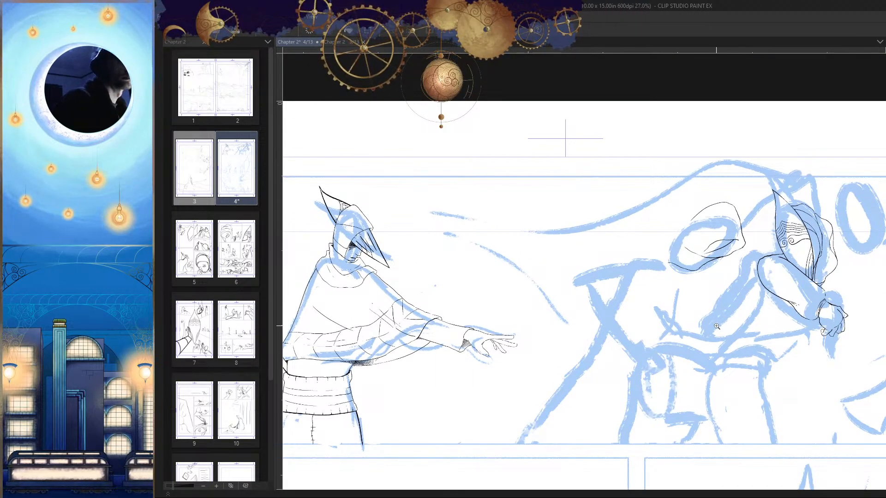
Step: Extend the back end of the upper curved line inside the head down toward the line beneath it
{"action": "left_click_drag", "start_coordinate": [694, 274], "coordinate": [716, 270]}
{"action": "left_click_drag", "start_coordinate": [625, 268], "coordinate": [552, 273]}
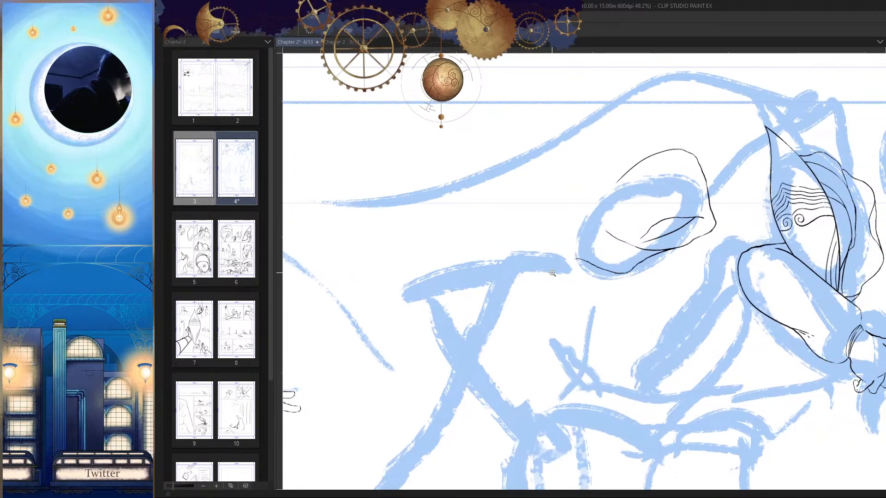
{"action": "left_click_drag", "start_coordinate": [648, 237], "coordinate": [672, 237]}
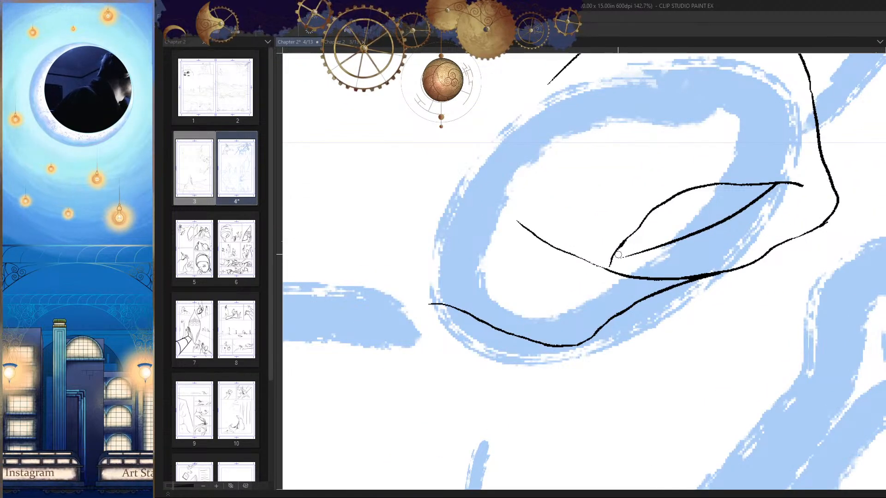
{"action": "left_click_drag", "start_coordinate": [616, 278], "coordinate": [589, 332]}
{"action": "left_click_drag", "start_coordinate": [554, 304], "coordinate": [586, 272]}
{"action": "left_click_drag", "start_coordinate": [580, 301], "coordinate": [562, 297]}
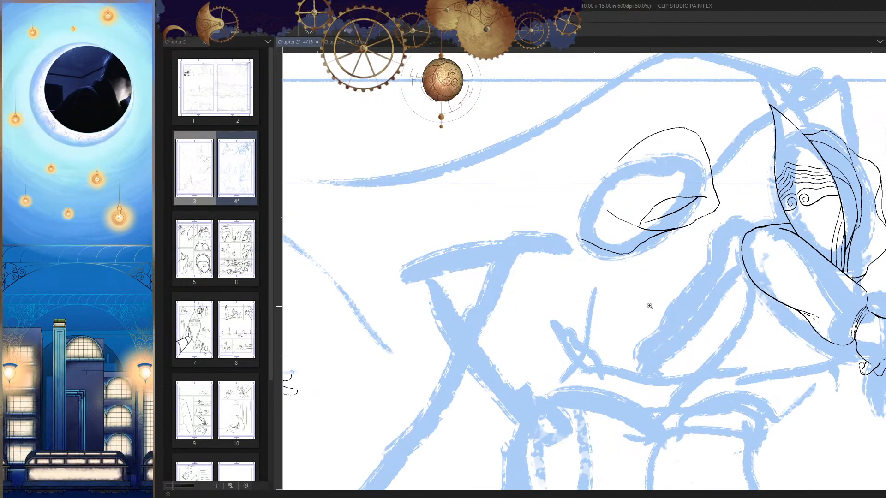
{"action": "left_click_drag", "start_coordinate": [633, 303], "coordinate": [665, 182]}
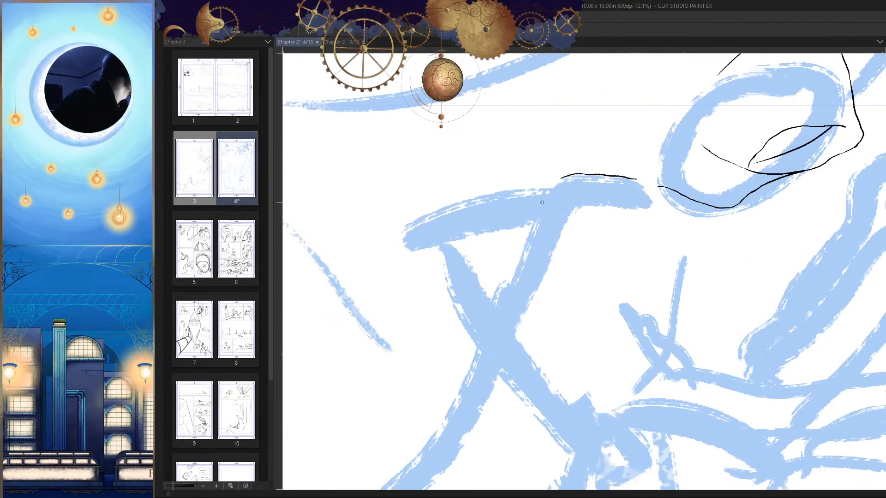
{"action": "key", "text": "h"}
{"action": "mouse_move", "coordinate": [682, 248]}
{"action": "left_mouse_down"}
{"action": "mouse_move", "coordinate": [718, 273]}
{"action": "mouse_move", "coordinate": [703, 273]}
{"action": "left_mouse_up"}
{"action": "key", "text": "h"}
{"action": "key", "text": "ctrl+z"}
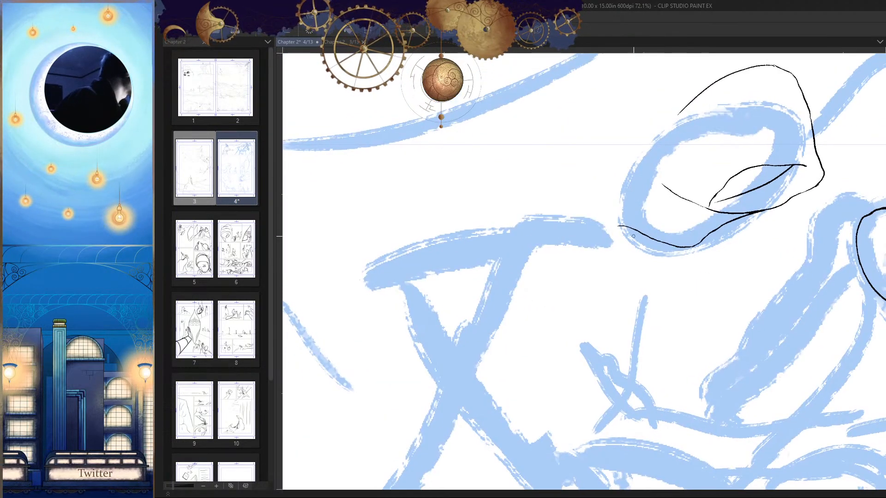
Step: Ink a gently curved line from the rear of the lower contour back along the top of the sketched shoulder
{"action": "mouse_move", "coordinate": [628, 225]}
{"action": "left_mouse_down"}
{"action": "mouse_move", "coordinate": [560, 203]}
{"action": "mouse_move", "coordinate": [408, 198]}
{"action": "left_mouse_up"}
{"action": "key", "text": "ctrl+z"}
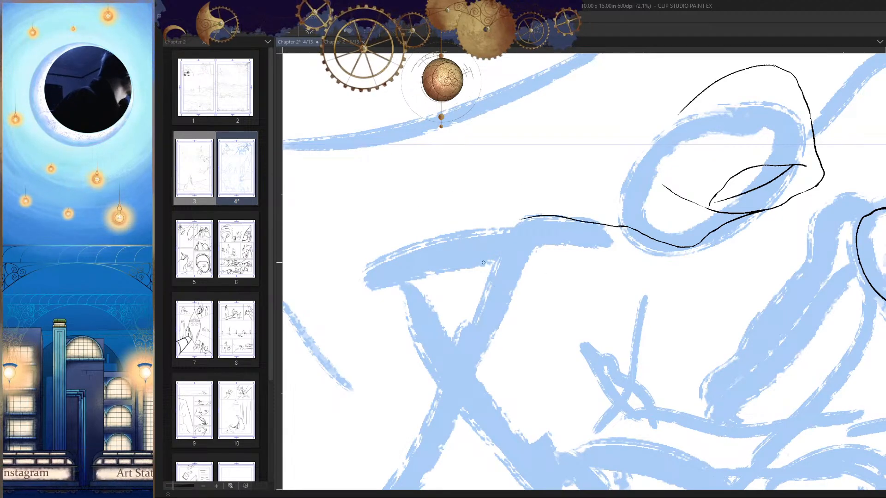
{"action": "key", "text": "h"}
{"action": "left_click_drag", "start_coordinate": [618, 257], "coordinate": [676, 263]}
{"action": "key", "text": "h"}
{"action": "left_click_drag", "start_coordinate": [628, 227], "coordinate": [674, 232]}
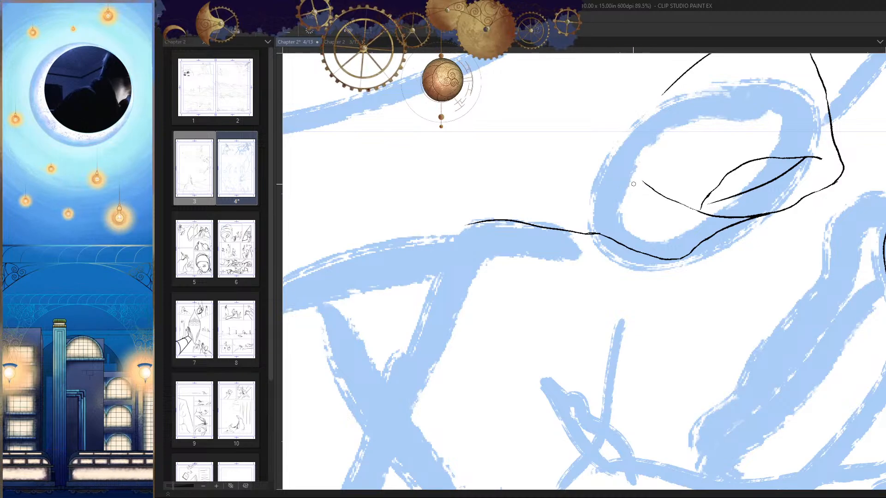
Step: Continue the inner curved line over a small hump and back in a fold that meets the shoulder line's tip
{"action": "scroll", "coordinate": [639, 182], "scroll_direction": "up", "scroll_amount": 2}
{"action": "mouse_move", "coordinate": [655, 183]}
{"action": "left_mouse_down"}
{"action": "mouse_move", "coordinate": [641, 174]}
{"action": "mouse_move", "coordinate": [479, 206]}
{"action": "left_mouse_up"}
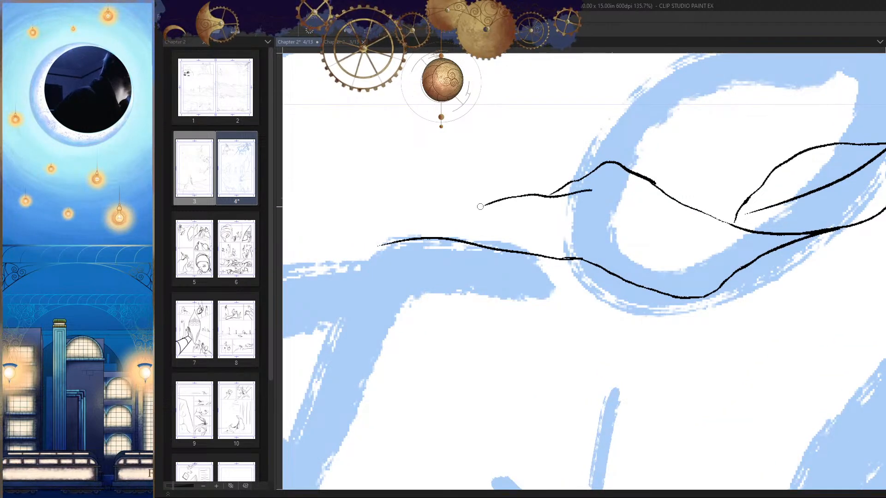
{"action": "left_click_drag", "start_coordinate": [592, 234], "coordinate": [615, 229]}
{"action": "left_click_drag", "start_coordinate": [551, 190], "coordinate": [408, 233]}
{"action": "scroll", "coordinate": [659, 335], "scroll_direction": "down", "scroll_amount": 8}
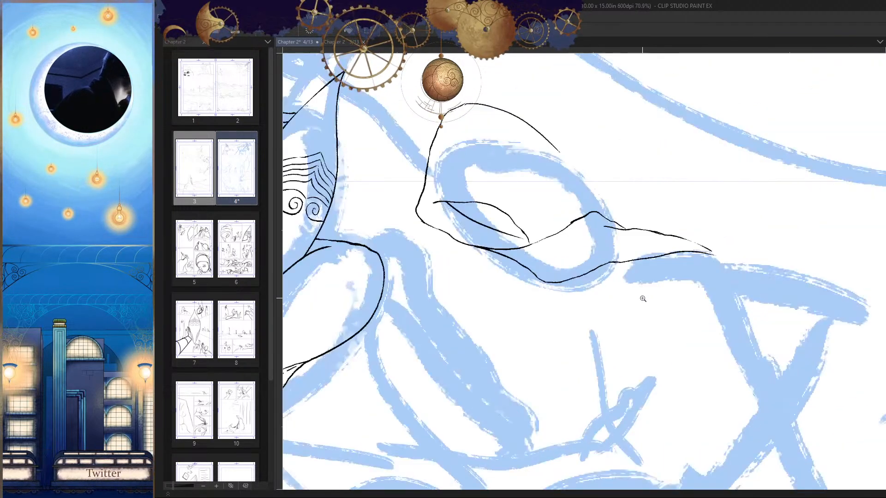
{"action": "scroll", "coordinate": [589, 255], "scroll_direction": "up", "scroll_amount": 4}
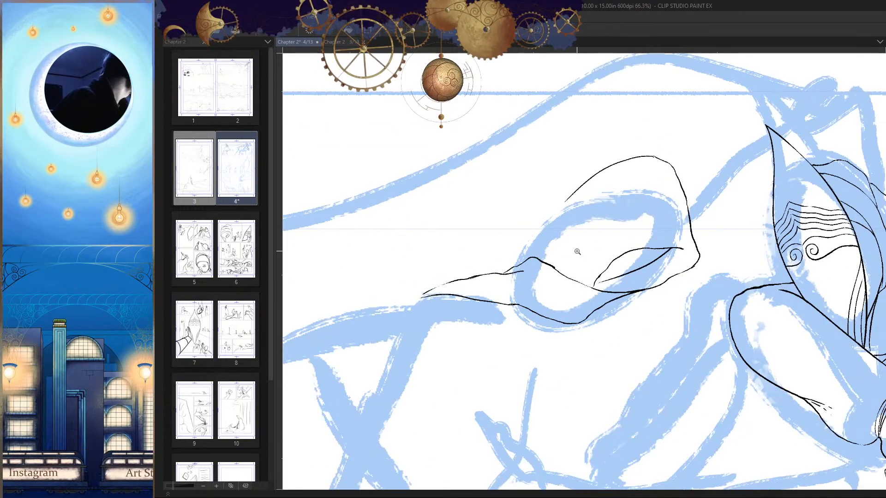
Step: Ink the back of the head from the top arc down to the hump in the fold line
{"action": "scroll", "coordinate": [484, 336], "scroll_direction": "down", "scroll_amount": 8}
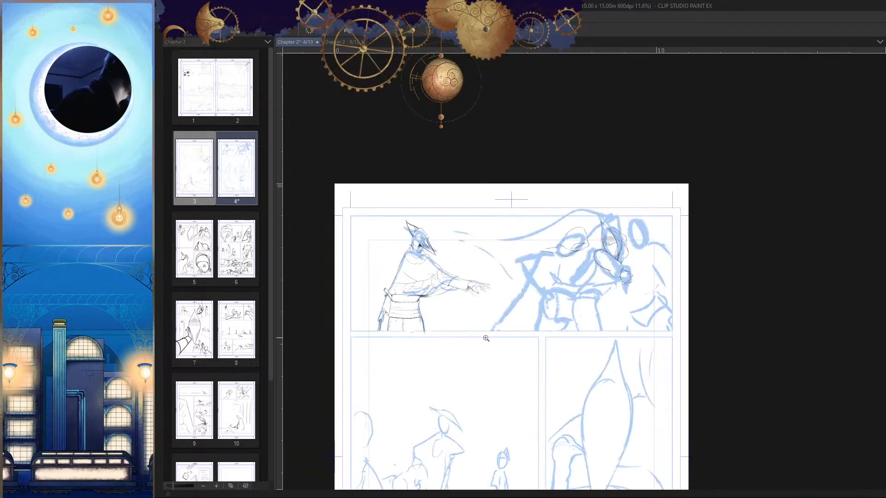
{"action": "scroll", "coordinate": [606, 248], "scroll_direction": "up", "scroll_amount": 8}
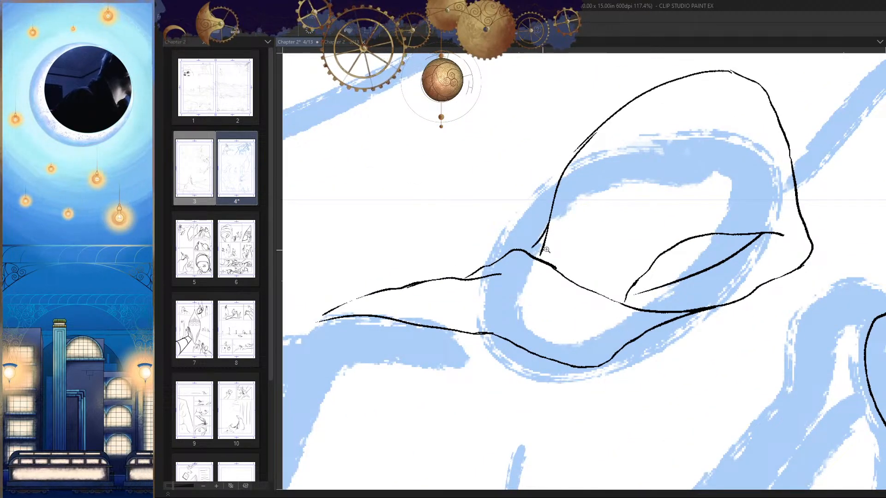
{"action": "scroll", "coordinate": [542, 250], "scroll_direction": "up", "scroll_amount": 3}
{"action": "scroll", "coordinate": [549, 281], "scroll_direction": "down", "scroll_amount": 4}
{"action": "key", "text": "h"}
{"action": "scroll", "coordinate": [482, 282], "scroll_direction": "down", "scroll_amount": 2}
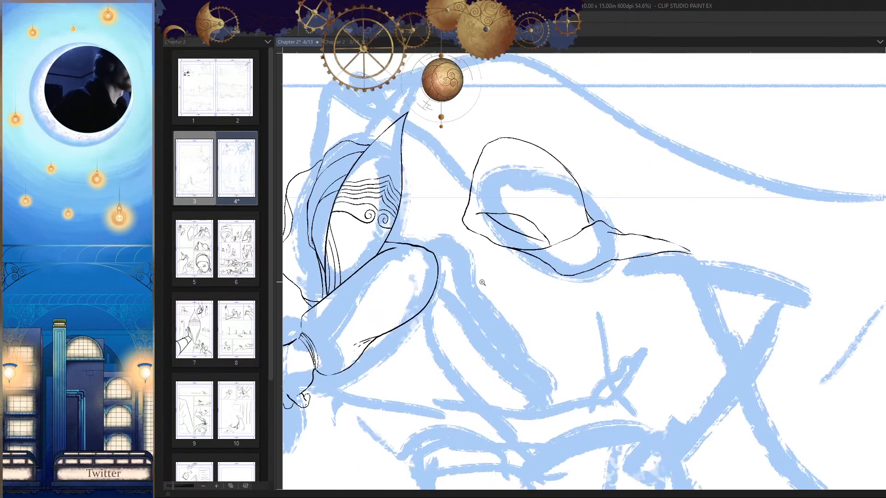
Step: Erase the front stretch of the head's lower contour behind the junction, and try a short line dropping from it
{"action": "scroll", "coordinate": [612, 267], "scroll_direction": "up", "scroll_amount": 7}
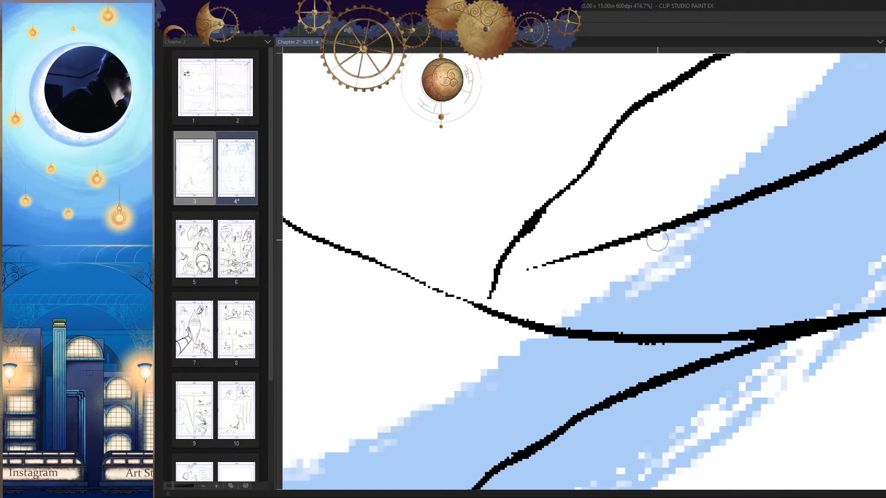
{"action": "scroll", "coordinate": [637, 255], "scroll_direction": "down", "scroll_amount": 10}
{"action": "scroll", "coordinate": [629, 281], "scroll_direction": "up", "scroll_amount": 3}
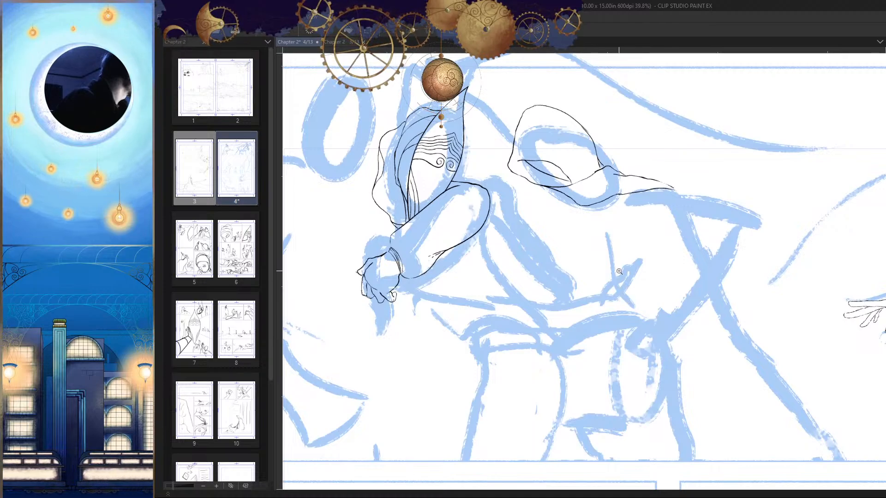
{"action": "scroll", "coordinate": [614, 258], "scroll_direction": "up", "scroll_amount": 4}
{"action": "mouse_move", "coordinate": [627, 164]}
{"action": "left_mouse_down"}
{"action": "mouse_move", "coordinate": [647, 164]}
{"action": "mouse_move", "coordinate": [636, 219]}
{"action": "left_mouse_up"}
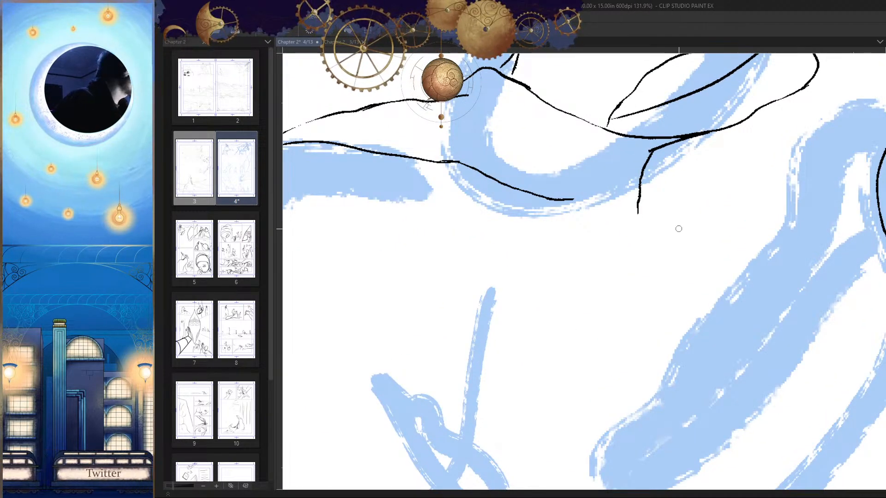
{"action": "mouse_move", "coordinate": [644, 186]}
{"action": "left_mouse_down"}
{"action": "mouse_move", "coordinate": [648, 221]}
{"action": "mouse_move", "coordinate": [608, 297]}
{"action": "left_mouse_up"}
{"action": "key", "text": "h"}
{"action": "key", "text": "h"}
{"action": "left_click_drag", "start_coordinate": [675, 313], "coordinate": [649, 332]}
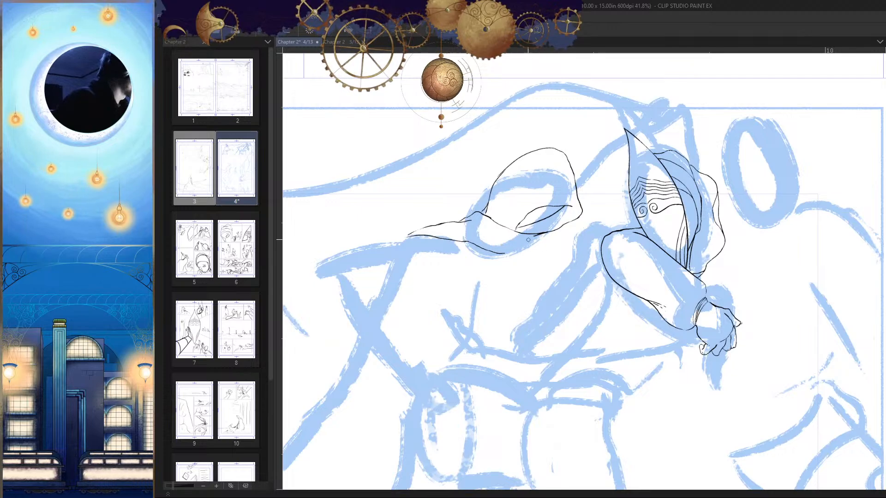
Step: Ink a long curved line from below the head down across the torso to the sketched waist, replacing the first attempt
{"action": "mouse_move", "coordinate": [515, 282]}
{"action": "left_mouse_down"}
{"action": "mouse_move", "coordinate": [637, 220]}
{"action": "mouse_move", "coordinate": [629, 210]}
{"action": "left_mouse_up"}
{"action": "key", "text": "h"}
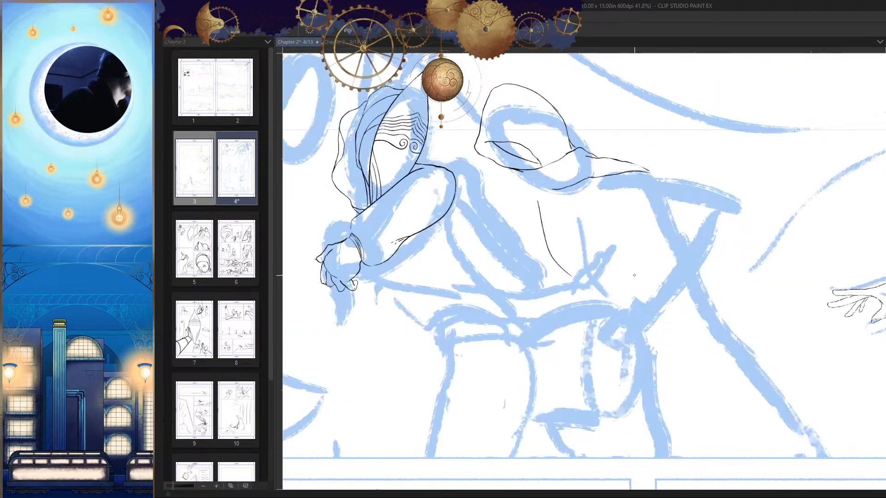
{"action": "key", "text": "h"}
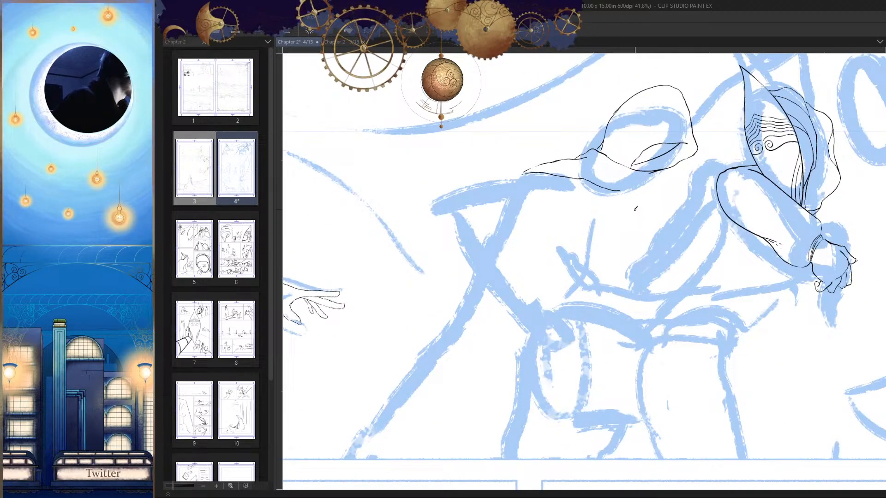
{"action": "left_click_drag", "start_coordinate": [636, 208], "coordinate": [587, 272]}
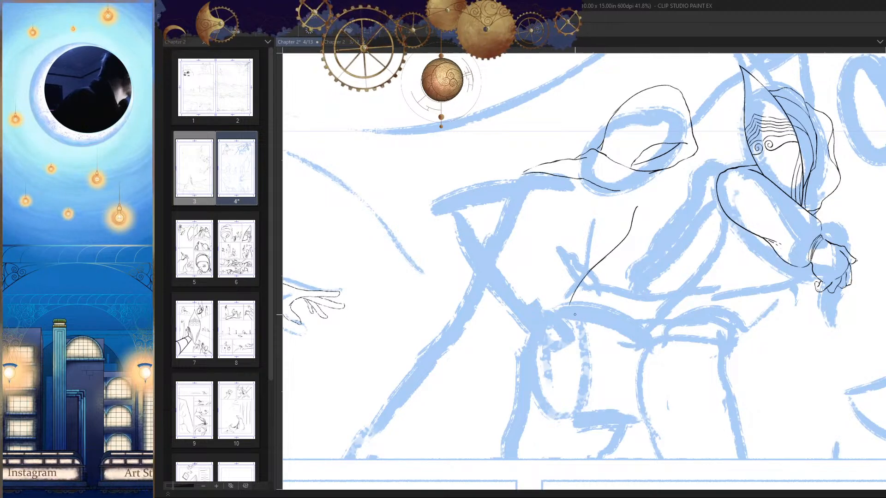
{"action": "scroll", "coordinate": [595, 300], "scroll_direction": "down", "scroll_amount": 2}
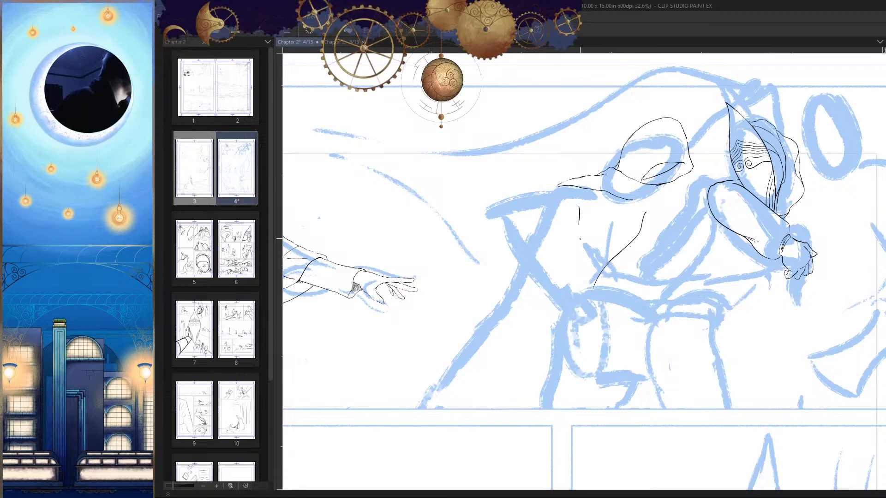
Step: Ink a second curved line from below the shoulder, sweeping down and back across the crossing of the sketched cloak lines
{"action": "left_click_drag", "start_coordinate": [580, 239], "coordinate": [495, 299]}
{"action": "scroll", "coordinate": [584, 297], "scroll_direction": "down", "scroll_amount": 3}
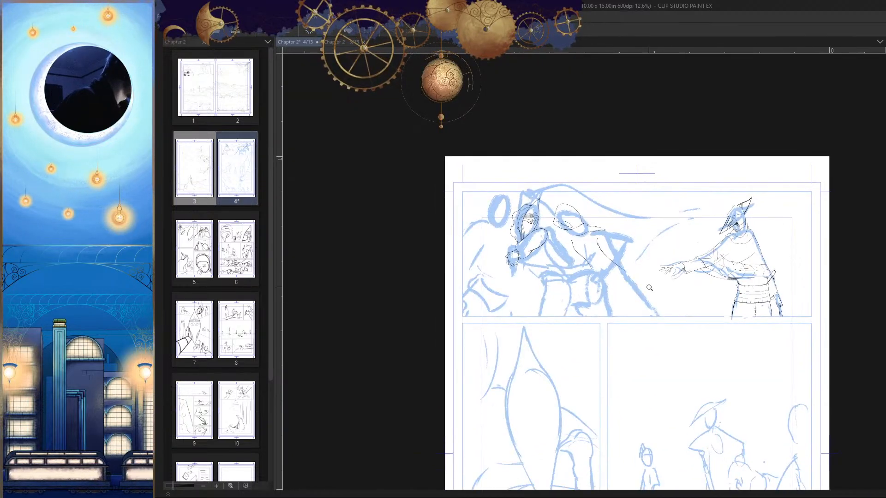
{"action": "scroll", "coordinate": [589, 295], "scroll_direction": "up", "scroll_amount": 4}
{"action": "scroll", "coordinate": [589, 294], "scroll_direction": "up", "scroll_amount": 2}
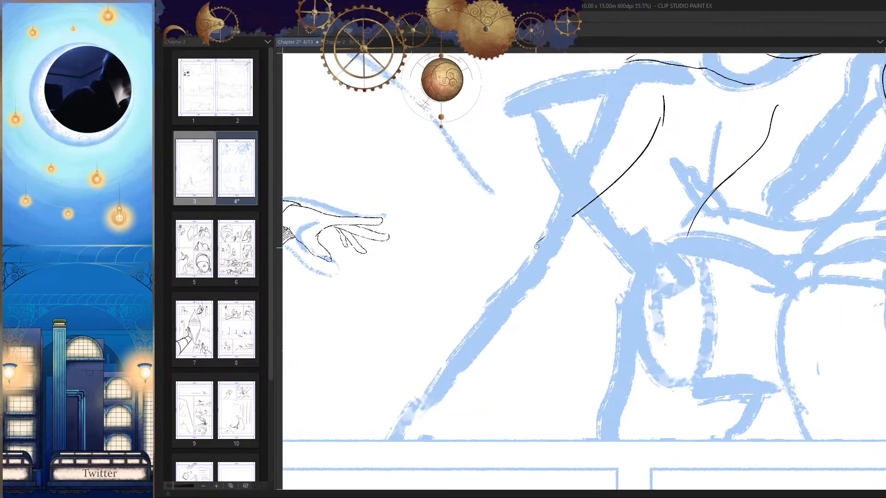
Step: Erase the doubled upper end of the line below the shoulder and redraw it as one continuous curve
{"action": "scroll", "coordinate": [599, 249], "scroll_direction": "up", "scroll_amount": 8}
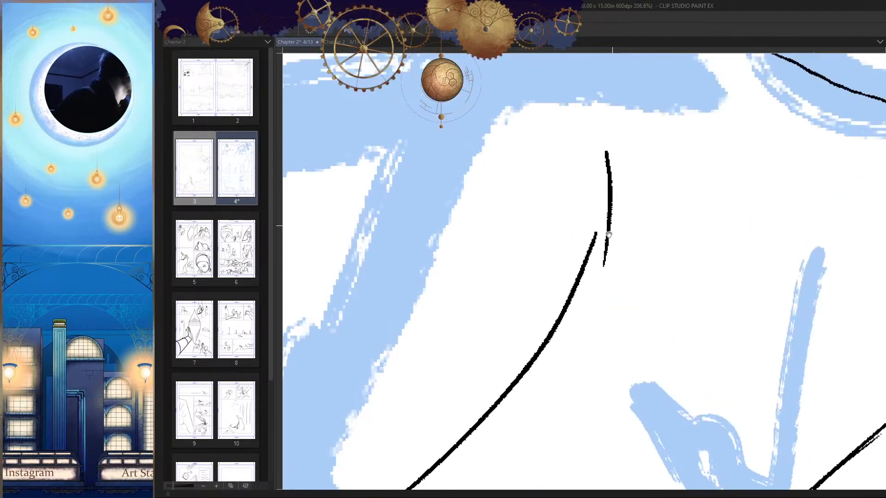
{"action": "left_click_drag", "start_coordinate": [590, 324], "coordinate": [599, 257]}
{"action": "left_click_drag", "start_coordinate": [600, 196], "coordinate": [589, 278]}
{"action": "left_click_drag", "start_coordinate": [592, 161], "coordinate": [597, 233]}
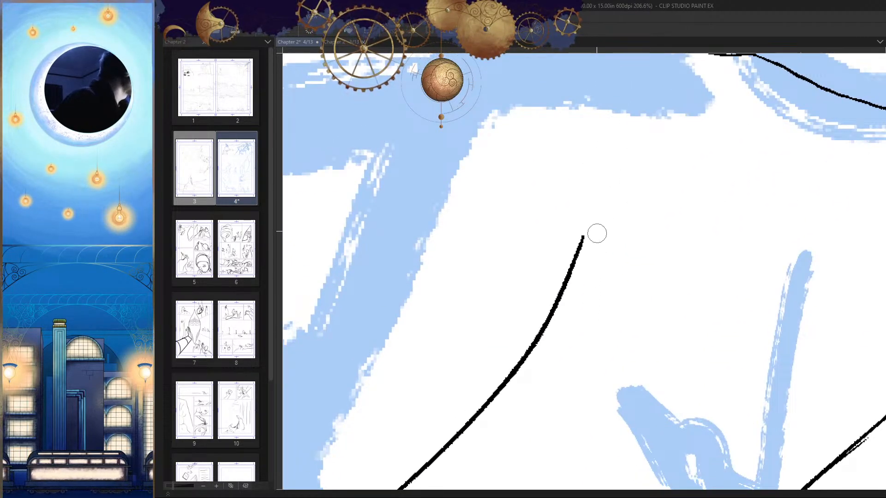
{"action": "key", "text": "p"}
{"action": "mouse_move", "coordinate": [577, 146]}
{"action": "left_mouse_down"}
{"action": "mouse_move", "coordinate": [577, 306]}
{"action": "mouse_move", "coordinate": [597, 203]}
{"action": "mouse_move", "coordinate": [590, 298]}
{"action": "left_mouse_up"}
{"action": "key", "text": "h"}
{"action": "scroll", "coordinate": [594, 338], "scroll_direction": "down", "scroll_amount": 10}
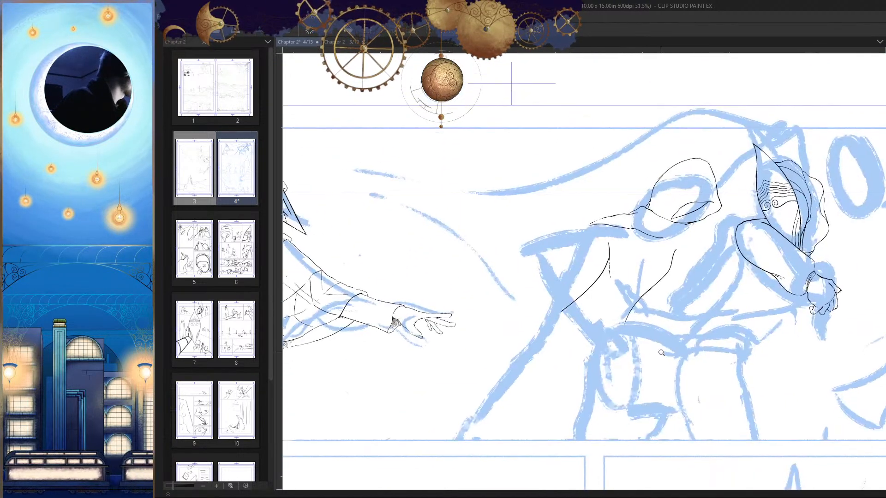
Step: Ink a broken line continuing down from the vertical line below the shoulder, and a short horizontal crease between the two torso lines
{"action": "key", "text": "h"}
{"action": "scroll", "coordinate": [660, 332], "scroll_direction": "up", "scroll_amount": 5}
{"action": "key", "text": "h"}
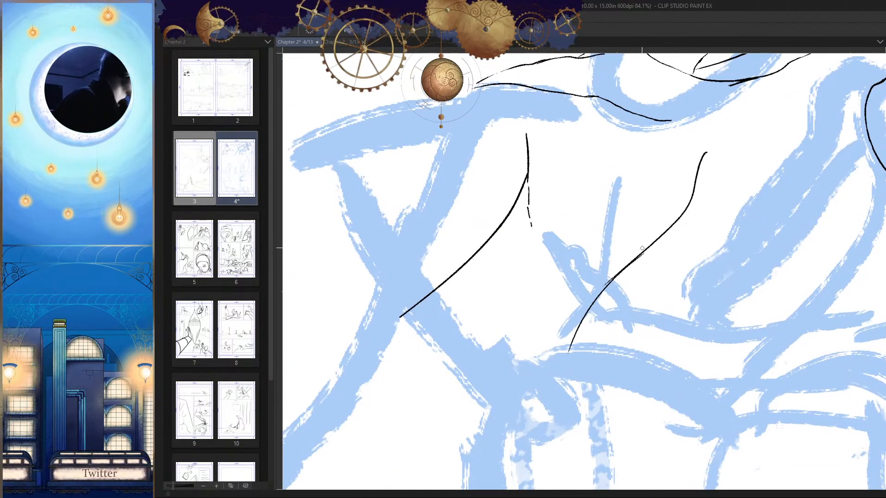
{"action": "key", "text": "h"}
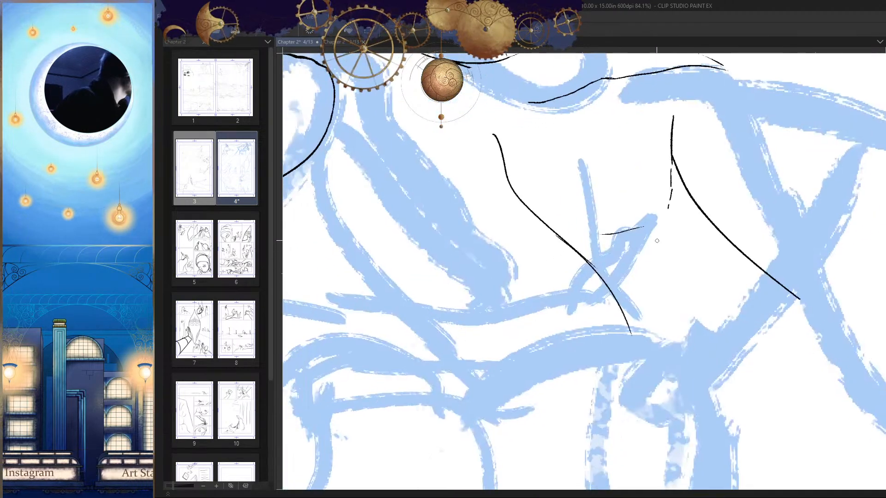
{"action": "scroll", "coordinate": [614, 250], "scroll_direction": "down", "scroll_amount": 8}
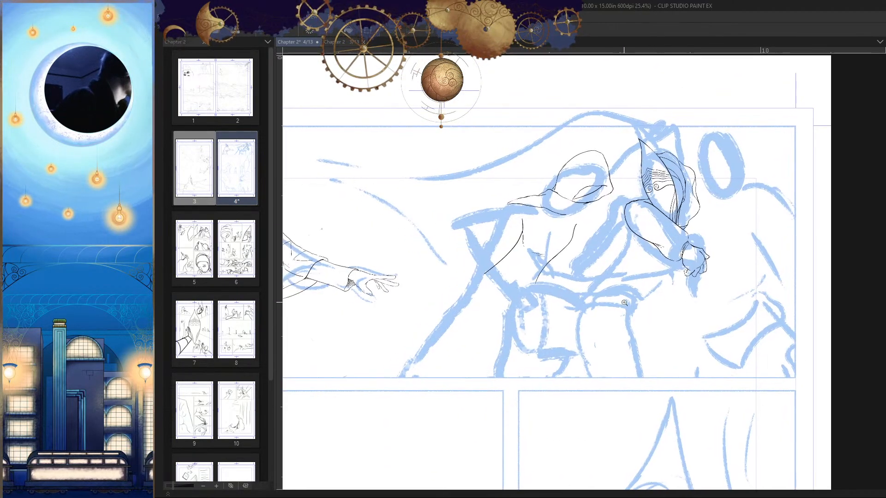
{"action": "scroll", "coordinate": [622, 273], "scroll_direction": "up", "scroll_amount": 7}
{"action": "key", "text": "h"}
{"action": "key", "text": "h"}
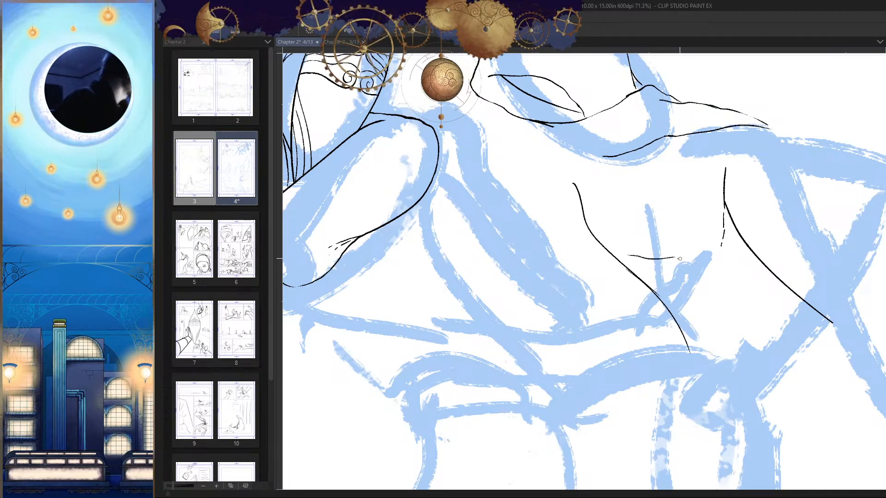
Step: Extend the chest crease with more light segments and add a short parallel stroke beneath its middle
{"action": "left_click_drag", "start_coordinate": [680, 259], "coordinate": [695, 256]}
{"action": "key", "text": "h"}
{"action": "left_click_drag", "start_coordinate": [688, 273], "coordinate": [772, 253]}
{"action": "mouse_move", "coordinate": [595, 249]}
{"action": "left_mouse_down"}
{"action": "mouse_move", "coordinate": [618, 243]}
{"action": "mouse_move", "coordinate": [556, 247]}
{"action": "left_mouse_up"}
{"action": "left_click_drag", "start_coordinate": [604, 285], "coordinate": [683, 332]}
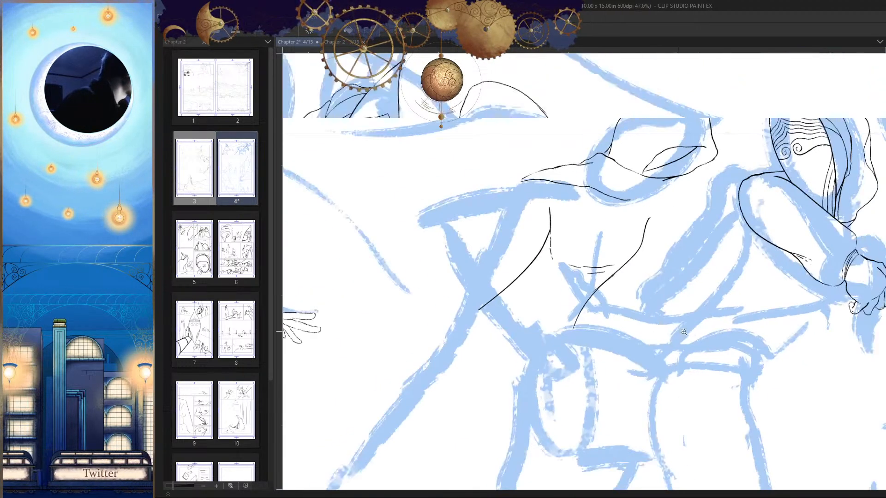
{"action": "key", "text": "h"}
{"action": "key", "text": "h"}
{"action": "key", "text": "ctrl+z"}
{"action": "mouse_move", "coordinate": [594, 291]}
{"action": "left_mouse_down"}
{"action": "mouse_move", "coordinate": [591, 274]}
{"action": "mouse_move", "coordinate": [644, 264]}
{"action": "left_mouse_up"}
{"action": "left_click_drag", "start_coordinate": [595, 243], "coordinate": [539, 245]}
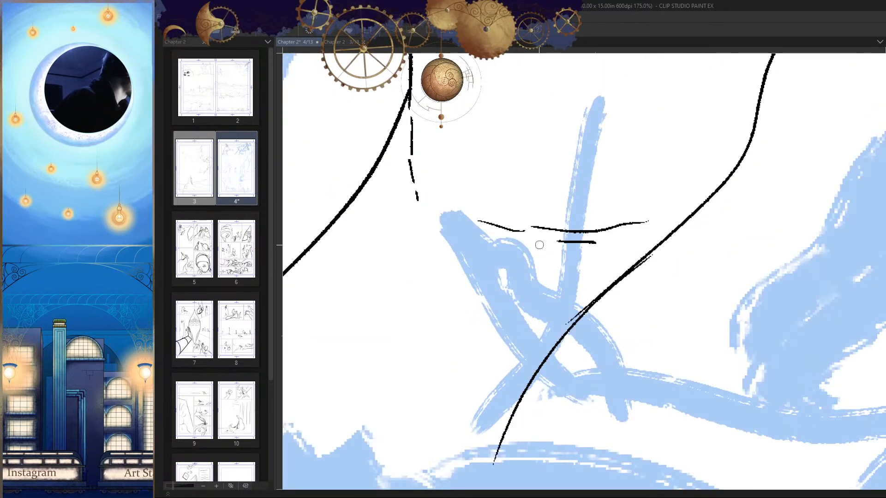
{"action": "left_click_drag", "start_coordinate": [585, 334], "coordinate": [594, 290]}
Step: Erase the doubled strokes along the middle of the torso curve beside the crease, and save the page
{"action": "left_click_drag", "start_coordinate": [660, 233], "coordinate": [674, 221]}
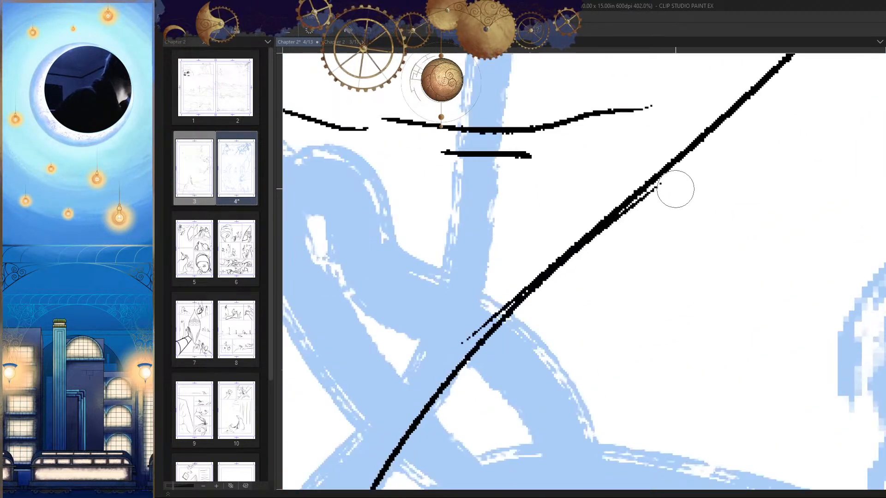
{"action": "left_click_drag", "start_coordinate": [499, 362], "coordinate": [510, 349]}
{"action": "mouse_move", "coordinate": [685, 167]}
{"action": "left_mouse_down"}
{"action": "mouse_move", "coordinate": [615, 229]}
{"action": "mouse_move", "coordinate": [629, 195]}
{"action": "mouse_move", "coordinate": [590, 236]}
{"action": "mouse_move", "coordinate": [679, 185]}
{"action": "mouse_move", "coordinate": [601, 202]}
{"action": "mouse_move", "coordinate": [479, 304]}
{"action": "left_mouse_up"}
{"action": "key", "text": "p"}
{"action": "key", "text": "e"}
{"action": "key", "text": "p"}
{"action": "left_click_drag", "start_coordinate": [680, 150], "coordinate": [592, 237]}
{"action": "left_click_drag", "start_coordinate": [666, 210], "coordinate": [573, 298]}
{"action": "key", "text": "h"}
{"action": "left_click_drag", "start_coordinate": [632, 257], "coordinate": [640, 294]}
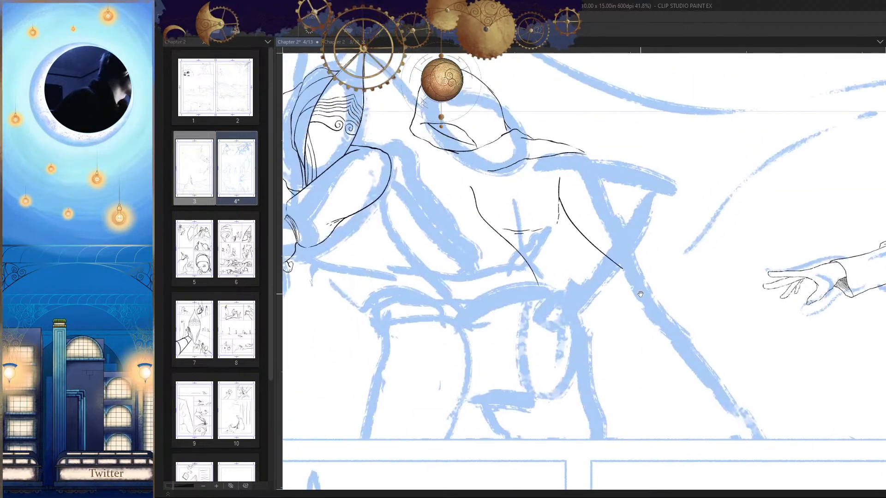
{"action": "key", "text": "ctrl+s"}
{"action": "key", "text": "h"}
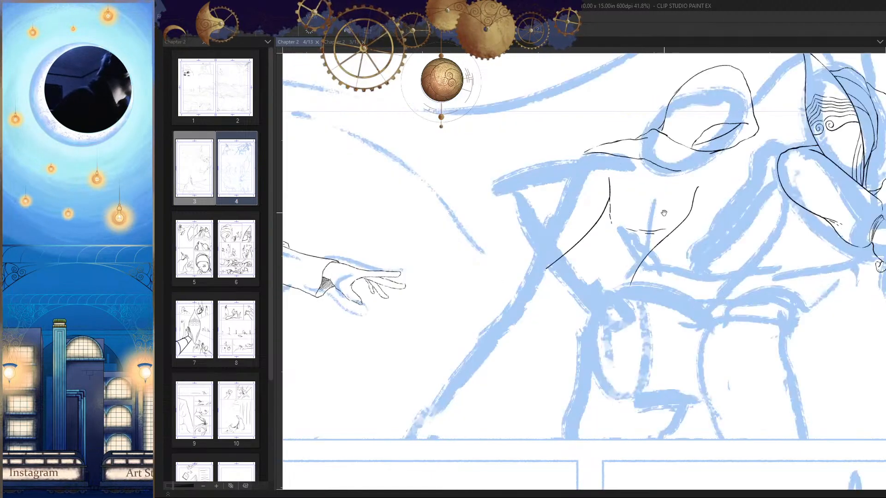
Step: Try a straight line rising from the upper end of the torso curve toward the head
{"action": "left_click_drag", "start_coordinate": [699, 212], "coordinate": [672, 240]}
{"action": "left_click_drag", "start_coordinate": [706, 290], "coordinate": [692, 258]}
{"action": "left_click_drag", "start_coordinate": [647, 227], "coordinate": [654, 274]}
{"action": "key", "text": "h"}
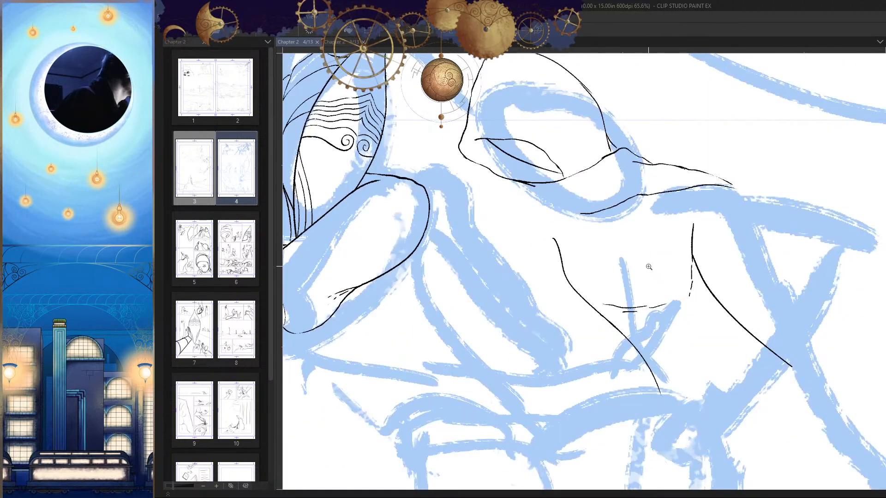
{"action": "key", "text": "h"}
{"action": "left_click_drag", "start_coordinate": [684, 241], "coordinate": [657, 262]}
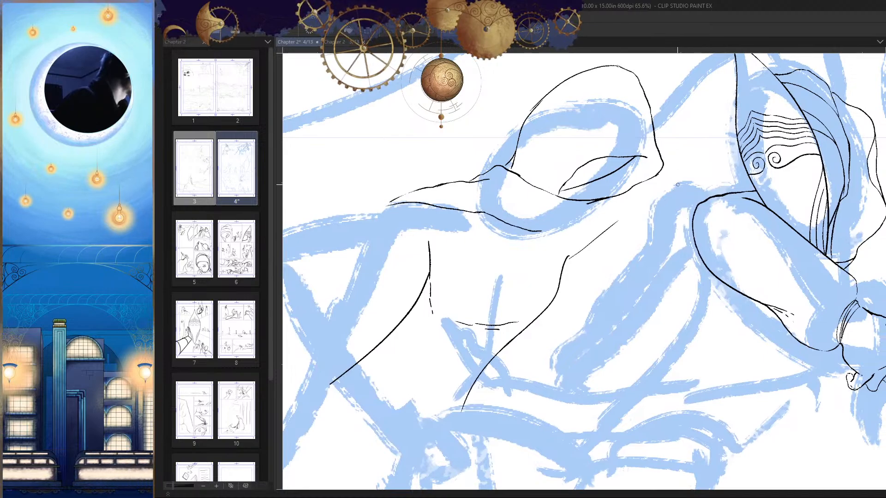
{"action": "left_click_drag", "start_coordinate": [677, 184], "coordinate": [671, 193]}
{"action": "key", "text": "ctrl+z"}
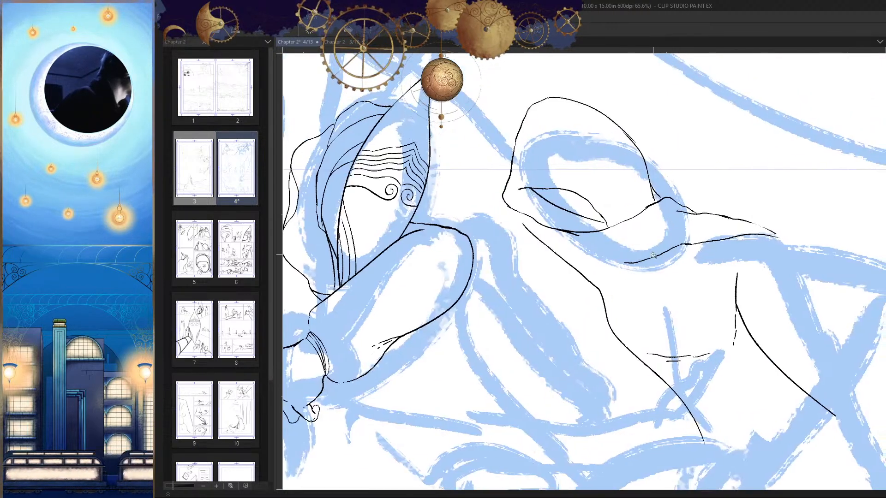
{"action": "scroll", "coordinate": [669, 266], "scroll_direction": "down", "scroll_amount": 2}
{"action": "left_click_drag", "start_coordinate": [644, 287], "coordinate": [663, 241]}
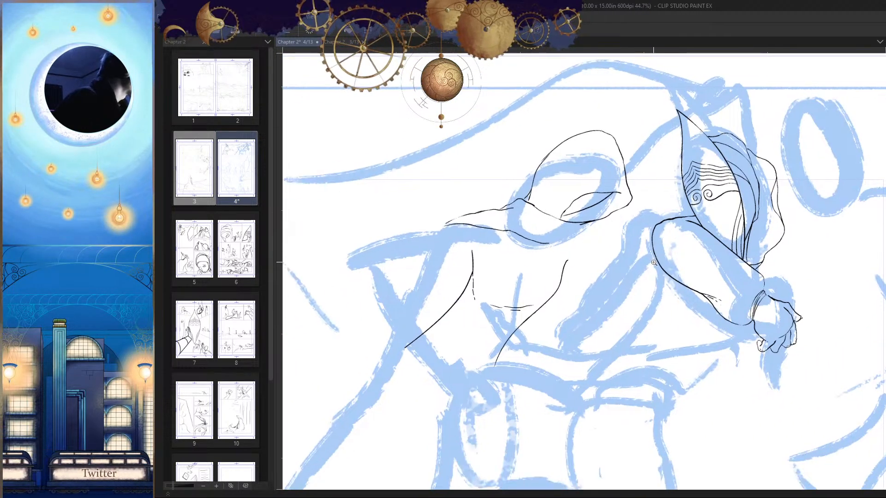
Step: Ink the upper contour and thumb of a small raised hand over the sketch above the mask's point
{"action": "scroll", "coordinate": [653, 262], "scroll_direction": "up", "scroll_amount": 2}
{"action": "scroll", "coordinate": [678, 129], "scroll_direction": "up", "scroll_amount": 2}
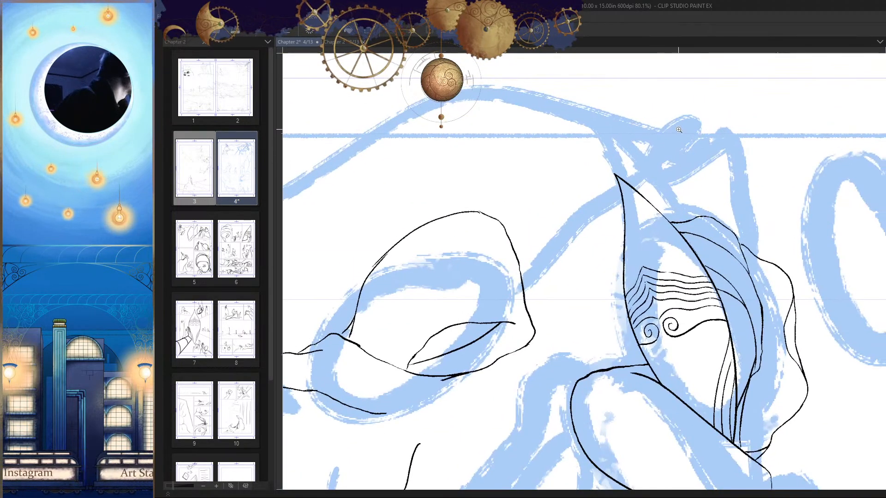
{"action": "scroll", "coordinate": [705, 159], "scroll_direction": "up", "scroll_amount": 2}
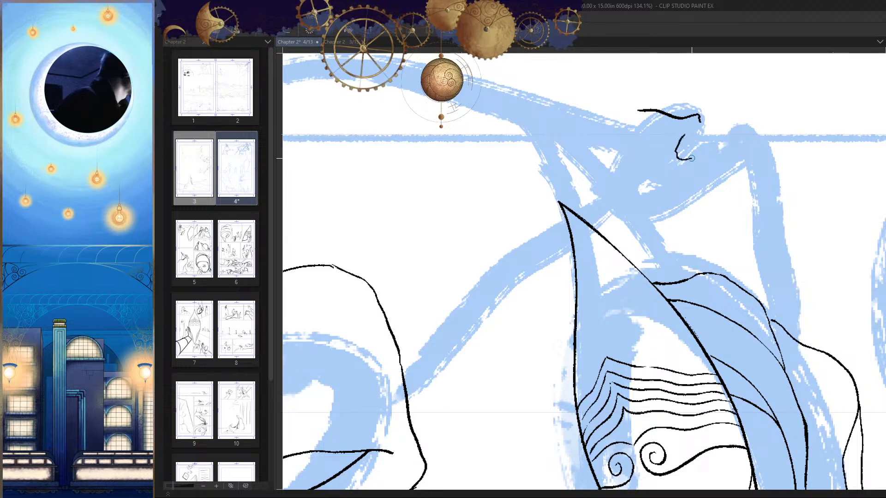
{"action": "scroll", "coordinate": [691, 158], "scroll_direction": "up", "scroll_amount": 2}
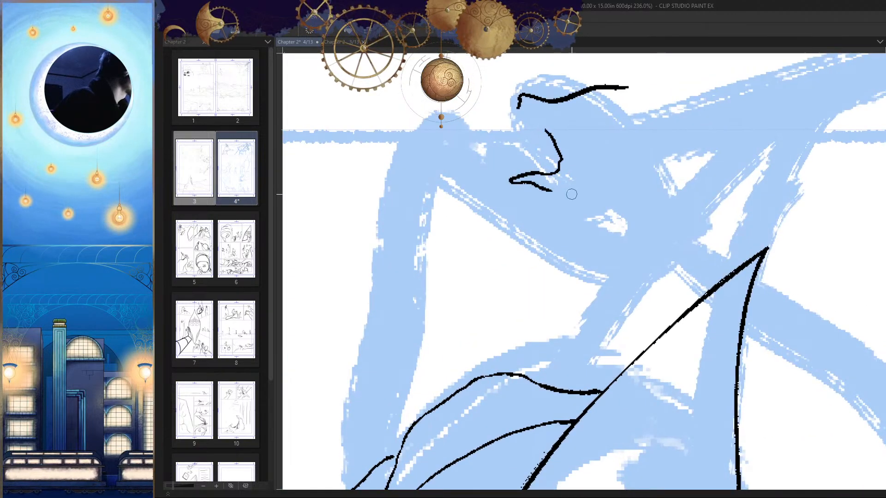
{"action": "mouse_move", "coordinate": [571, 194]}
{"action": "left_mouse_down"}
{"action": "mouse_move", "coordinate": [527, 170]}
{"action": "mouse_move", "coordinate": [513, 194]}
{"action": "mouse_move", "coordinate": [562, 191]}
{"action": "left_mouse_up"}
{"action": "key", "text": "ctrl+z"}
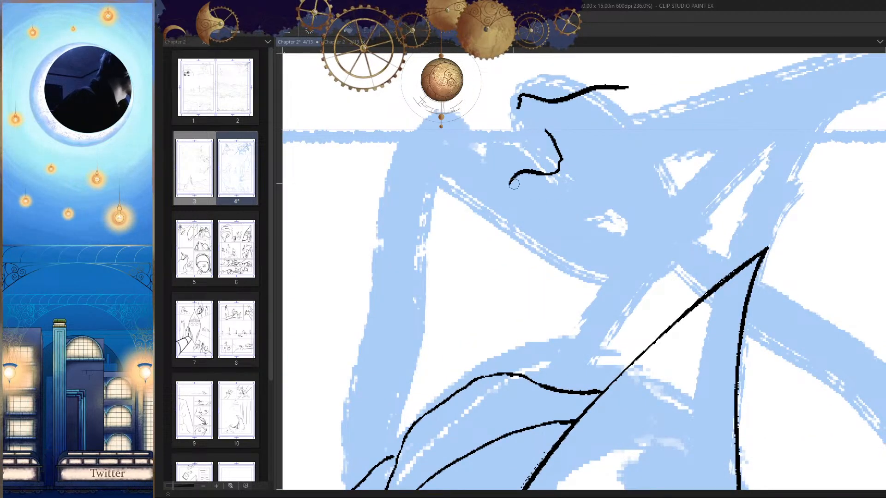
{"action": "scroll", "coordinate": [599, 218], "scroll_direction": "down", "scroll_amount": 2}
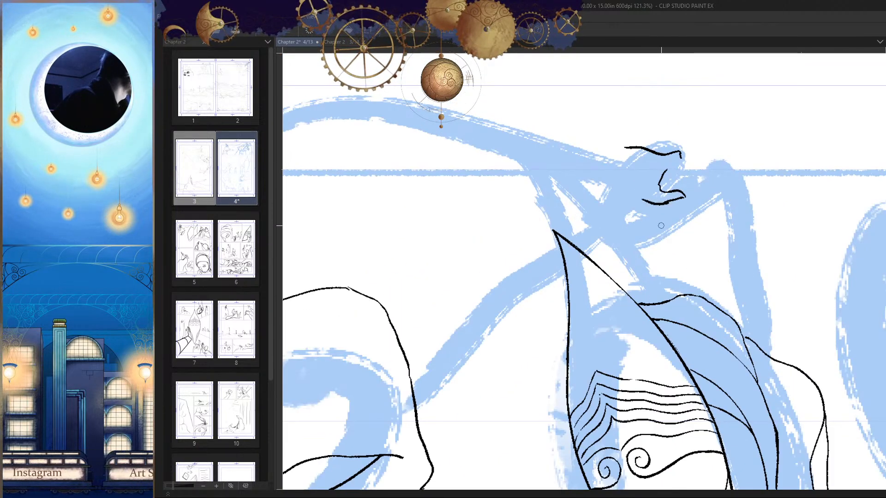
Step: Ink a straight wrist line from the base of the thumb toward the mask, and curve the hand's upper contour down at the back
{"action": "left_click_drag", "start_coordinate": [661, 226], "coordinate": [702, 242]}
{"action": "left_click_drag", "start_coordinate": [596, 296], "coordinate": [666, 212]}
{"action": "left_click_drag", "start_coordinate": [761, 144], "coordinate": [726, 185]}
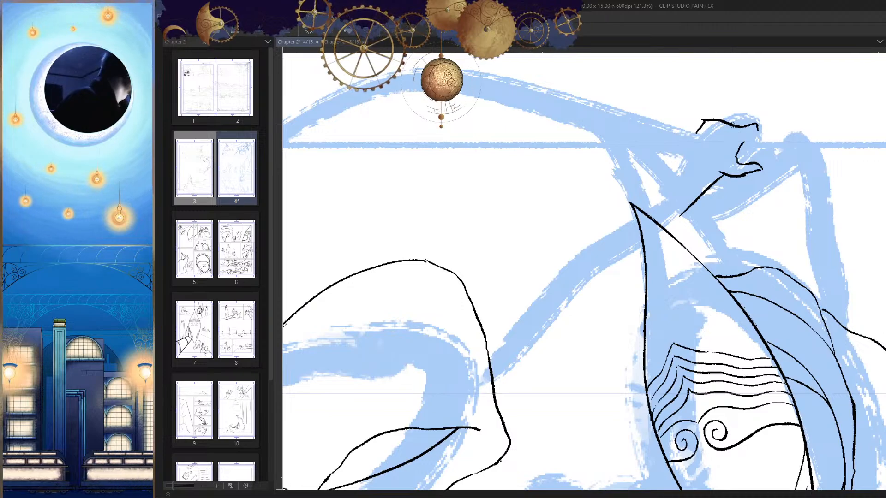
{"action": "left_click_drag", "start_coordinate": [725, 129], "coordinate": [756, 129]}
{"action": "mouse_move", "coordinate": [701, 116]}
{"action": "left_mouse_down"}
{"action": "mouse_move", "coordinate": [684, 118]}
{"action": "mouse_move", "coordinate": [691, 110]}
{"action": "mouse_move", "coordinate": [682, 147]}
{"action": "left_mouse_up"}
Step: Redraw the line of the back of the raised hand so it runs further down toward the wrist
{"action": "left_click_drag", "start_coordinate": [752, 203], "coordinate": [680, 212]}
{"action": "left_click_drag", "start_coordinate": [756, 286], "coordinate": [686, 288]}
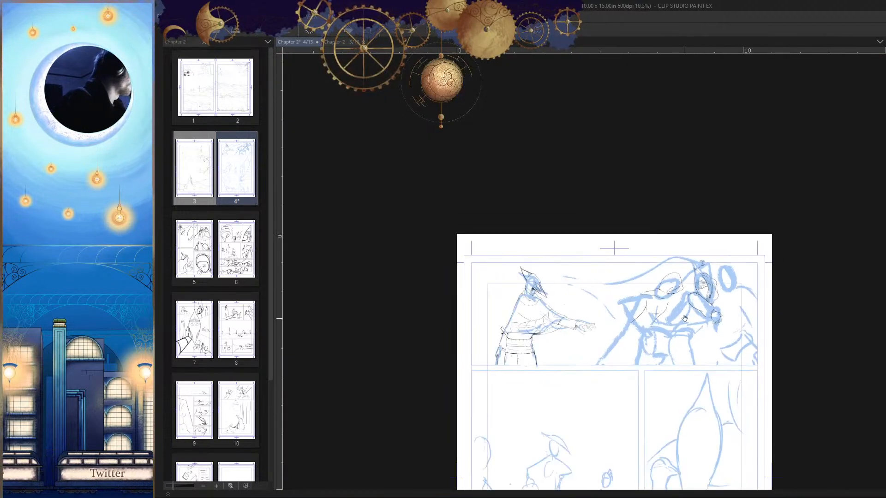
{"action": "left_click_drag", "start_coordinate": [822, 342], "coordinate": [786, 280]}
{"action": "left_click_drag", "start_coordinate": [732, 340], "coordinate": [721, 251]}
{"action": "left_click_drag", "start_coordinate": [737, 322], "coordinate": [729, 237]}
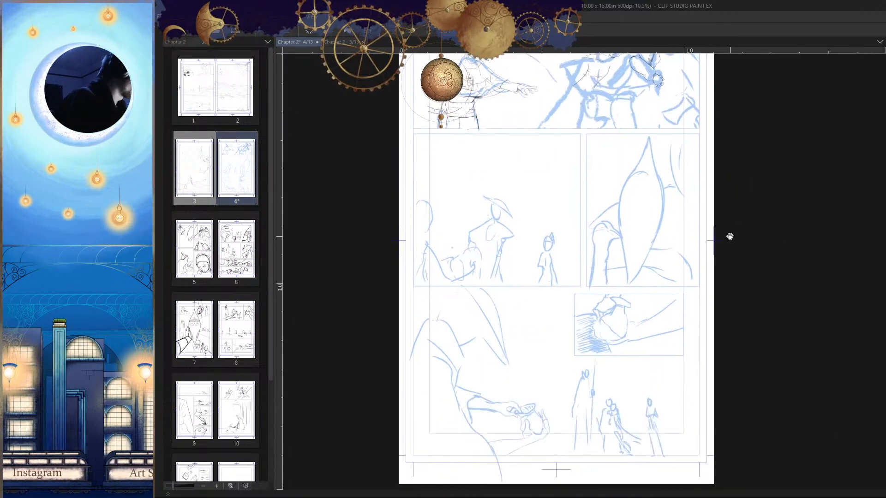
{"action": "left_click_drag", "start_coordinate": [717, 117], "coordinate": [713, 296]}
{"action": "left_click_drag", "start_coordinate": [642, 217], "coordinate": [693, 239]}
{"action": "left_click_drag", "start_coordinate": [595, 198], "coordinate": [667, 175]}
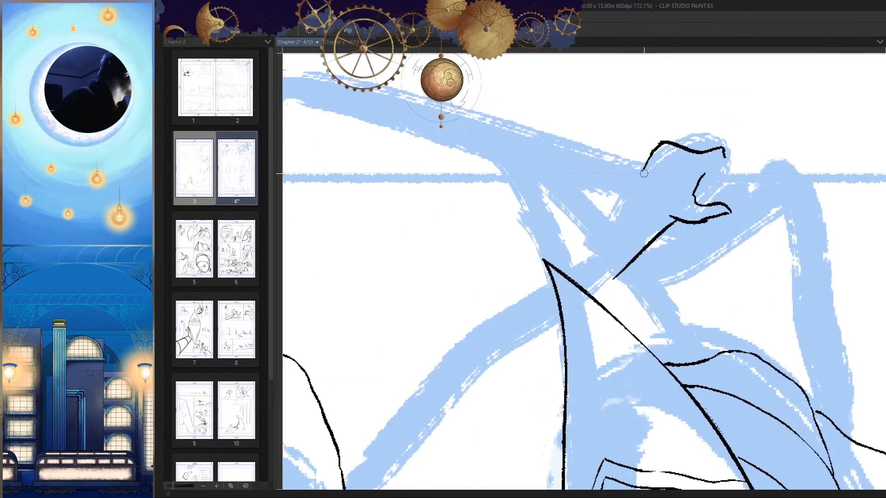
{"action": "key", "text": "ctrl+z"}
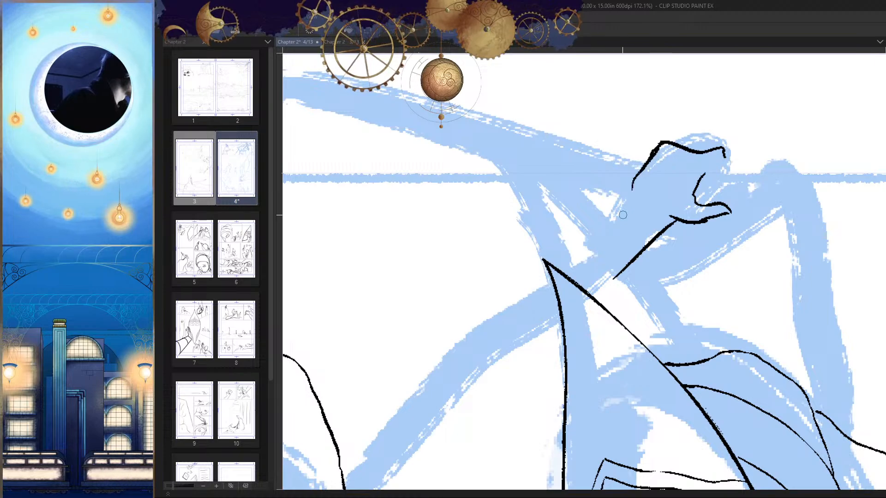
{"action": "left_click_drag", "start_coordinate": [660, 239], "coordinate": [663, 248]}
{"action": "key", "text": "h"}
{"action": "left_click_drag", "start_coordinate": [692, 187], "coordinate": [766, 203]}
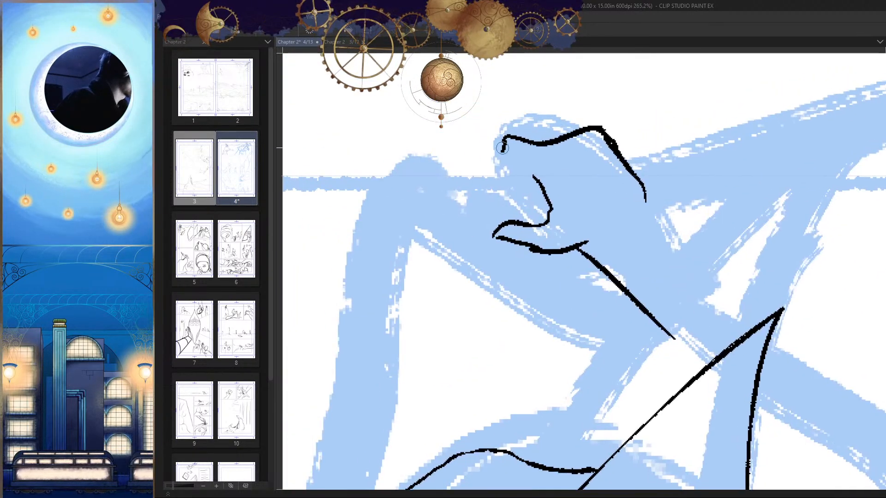
Step: Try a short stroke dropping from the front end of the raised hand's upper contour
{"action": "key", "text": "h"}
{"action": "mouse_move", "coordinate": [675, 188]}
{"action": "left_mouse_down"}
{"action": "mouse_move", "coordinate": [649, 190]}
{"action": "mouse_move", "coordinate": [650, 280]}
{"action": "mouse_move", "coordinate": [732, 364]}
{"action": "mouse_move", "coordinate": [665, 266]}
{"action": "left_mouse_up"}
{"action": "key", "text": "h"}
{"action": "left_click_drag", "start_coordinate": [662, 202], "coordinate": [554, 196]}
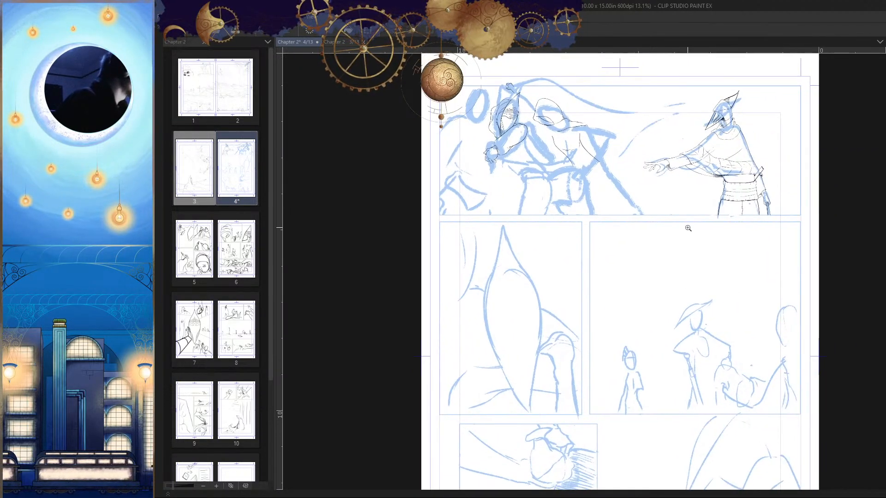
{"action": "left_click_drag", "start_coordinate": [514, 89], "coordinate": [572, 119]}
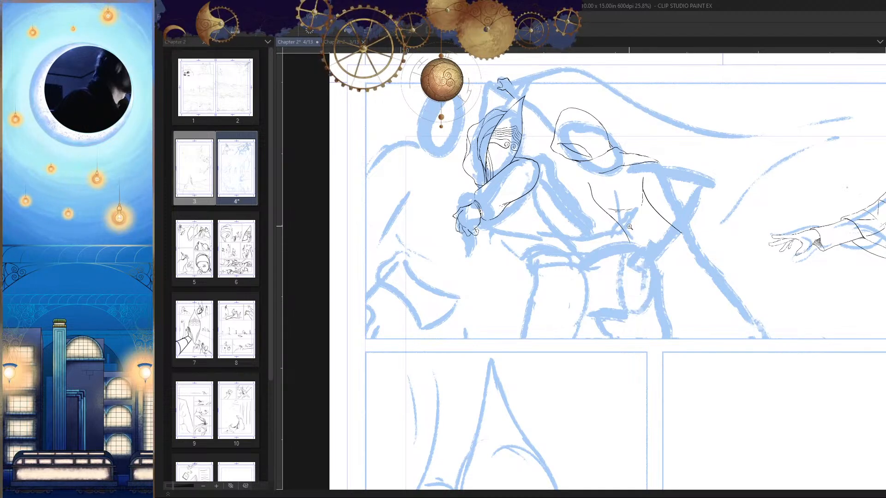
{"action": "left_click_drag", "start_coordinate": [629, 227], "coordinate": [629, 250]}
{"action": "key", "text": "h"}
{"action": "left_click_drag", "start_coordinate": [669, 97], "coordinate": [830, 106]}
{"action": "key", "text": "h"}
{"action": "left_click_drag", "start_coordinate": [560, 156], "coordinate": [636, 156]}
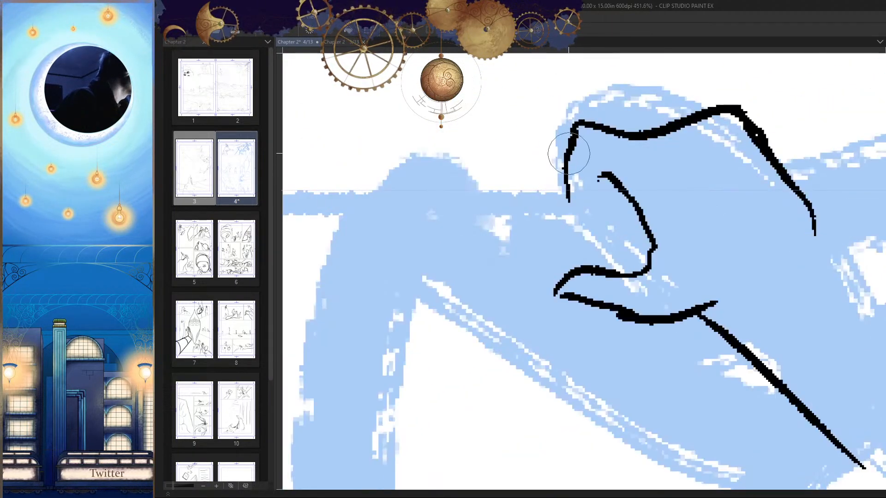
{"action": "key", "text": "ctrl+z"}
Step: Ink a short finger line slanting forward and down from the front end of the raised hand's upper contour
{"action": "mouse_move", "coordinate": [597, 123]}
{"action": "left_mouse_down"}
{"action": "mouse_move", "coordinate": [579, 154]}
{"action": "mouse_move", "coordinate": [539, 187]}
{"action": "left_mouse_up"}
{"action": "key", "text": "h"}
{"action": "left_click_drag", "start_coordinate": [673, 211], "coordinate": [609, 259]}
{"action": "key", "text": "h"}
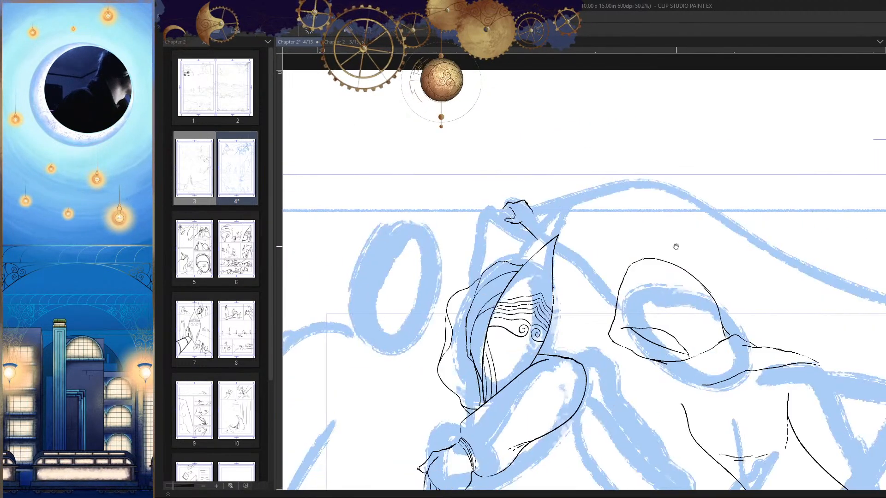
{"action": "left_click_drag", "start_coordinate": [511, 208], "coordinate": [641, 199]}
{"action": "key", "text": "h"}
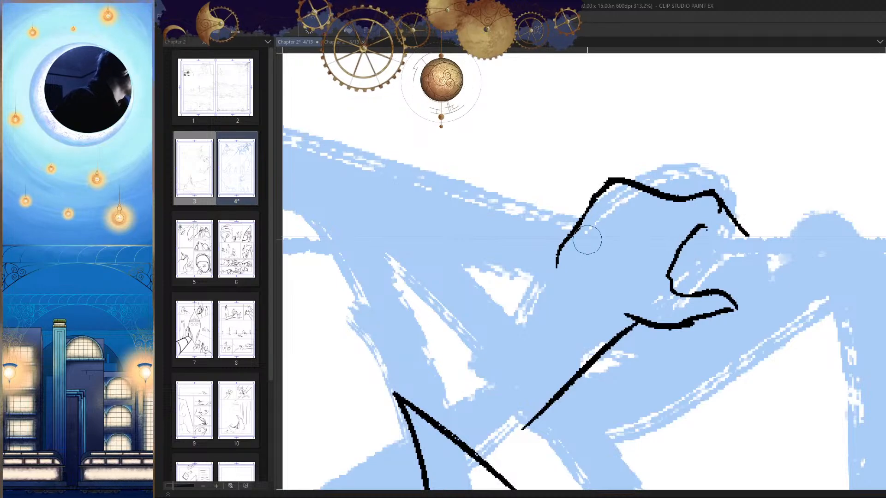
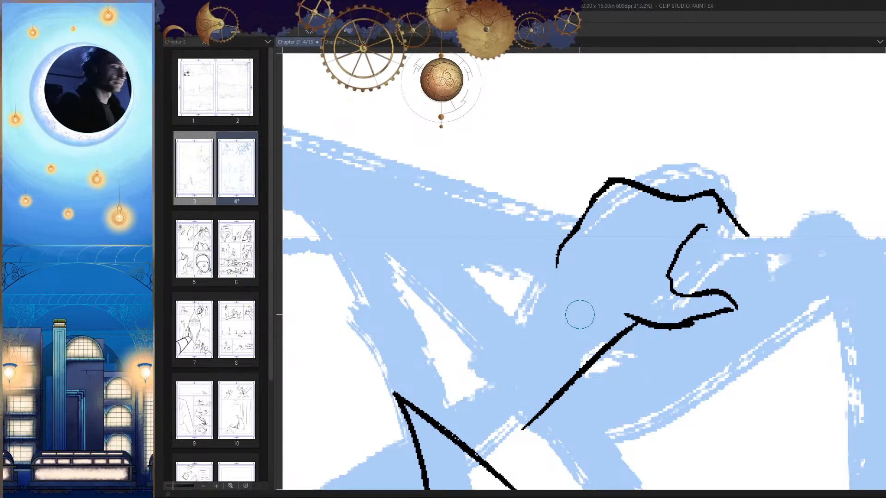
Step: Try to bend the wrist line from the base of the thumb down to the mask's edge
{"action": "mouse_move", "coordinate": [633, 263]}
{"action": "left_mouse_down"}
{"action": "mouse_move", "coordinate": [635, 273]}
{"action": "mouse_move", "coordinate": [646, 244]}
{"action": "mouse_move", "coordinate": [672, 265]}
{"action": "mouse_move", "coordinate": [645, 227]}
{"action": "left_mouse_up"}
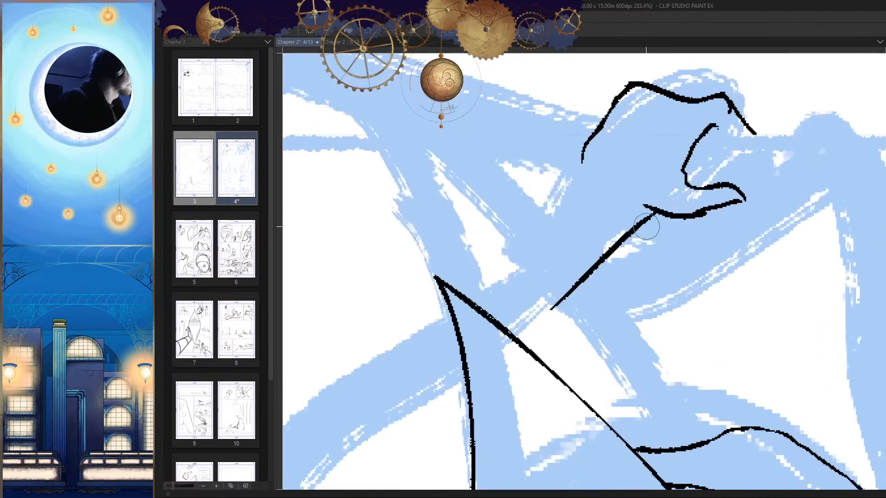
{"action": "key", "text": "ctrl+z"}
{"action": "left_click_drag", "start_coordinate": [574, 311], "coordinate": [584, 285]}
{"action": "mouse_move", "coordinate": [661, 172]}
{"action": "left_mouse_down"}
{"action": "mouse_move", "coordinate": [519, 325]}
{"action": "mouse_move", "coordinate": [557, 286]}
{"action": "left_mouse_up"}
{"action": "key", "text": "ctrl+z"}
{"action": "mouse_move", "coordinate": [694, 138]}
{"action": "left_mouse_down"}
{"action": "mouse_move", "coordinate": [603, 247]}
{"action": "mouse_move", "coordinate": [645, 307]}
{"action": "mouse_move", "coordinate": [641, 266]}
{"action": "mouse_move", "coordinate": [705, 203]}
{"action": "mouse_move", "coordinate": [671, 188]}
{"action": "mouse_move", "coordinate": [663, 202]}
{"action": "left_mouse_up"}
{"action": "mouse_move", "coordinate": [683, 172]}
{"action": "left_mouse_down"}
{"action": "mouse_move", "coordinate": [653, 208]}
{"action": "mouse_move", "coordinate": [687, 185]}
{"action": "left_mouse_up"}
{"action": "key", "text": "ctrl+z"}
{"action": "key", "text": "e"}
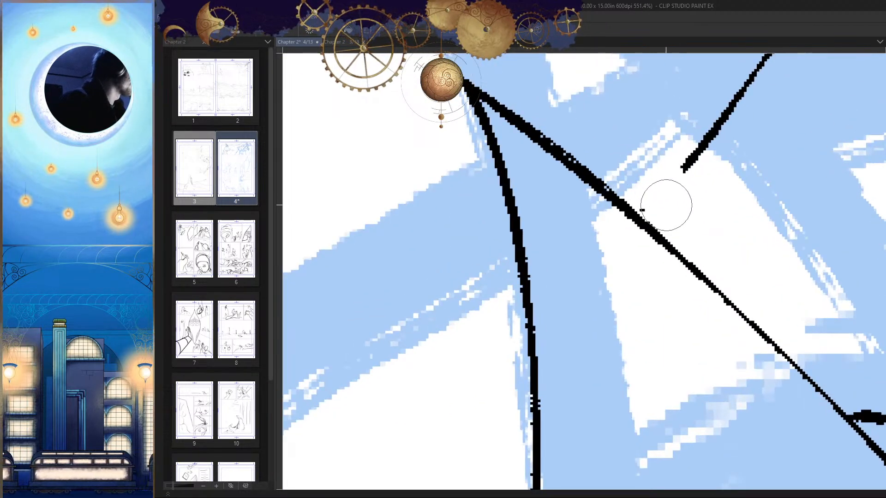
{"action": "key", "text": "p"}
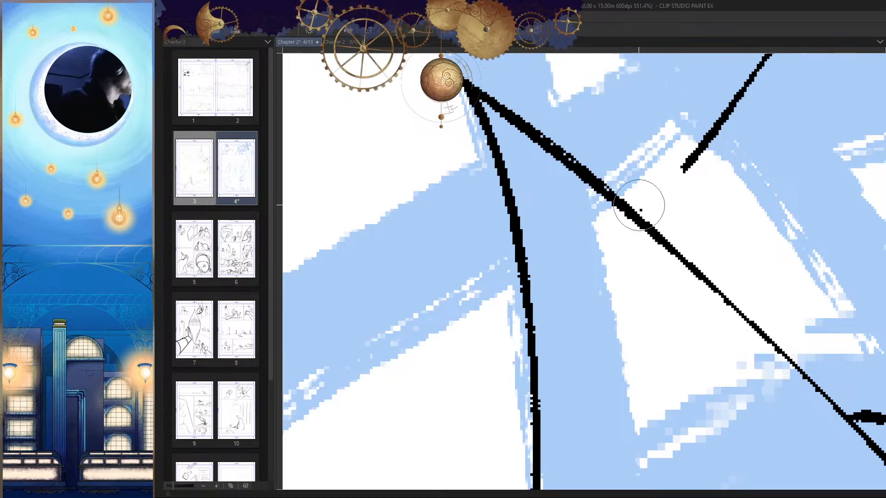
{"action": "mouse_move", "coordinate": [684, 184]}
{"action": "left_mouse_down"}
{"action": "mouse_move", "coordinate": [627, 230]}
{"action": "mouse_move", "coordinate": [618, 252]}
{"action": "left_mouse_up"}
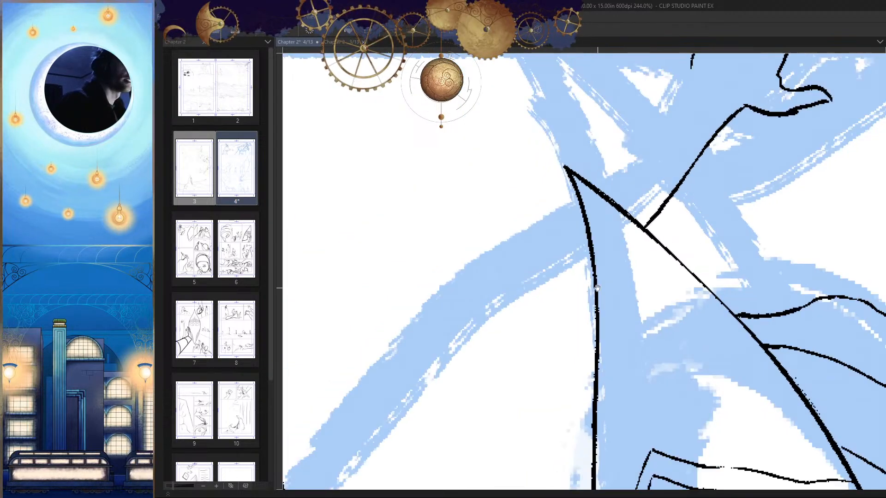
{"action": "left_click_drag", "start_coordinate": [667, 285], "coordinate": [693, 248]}
{"action": "left_click_drag", "start_coordinate": [689, 181], "coordinate": [629, 306]}
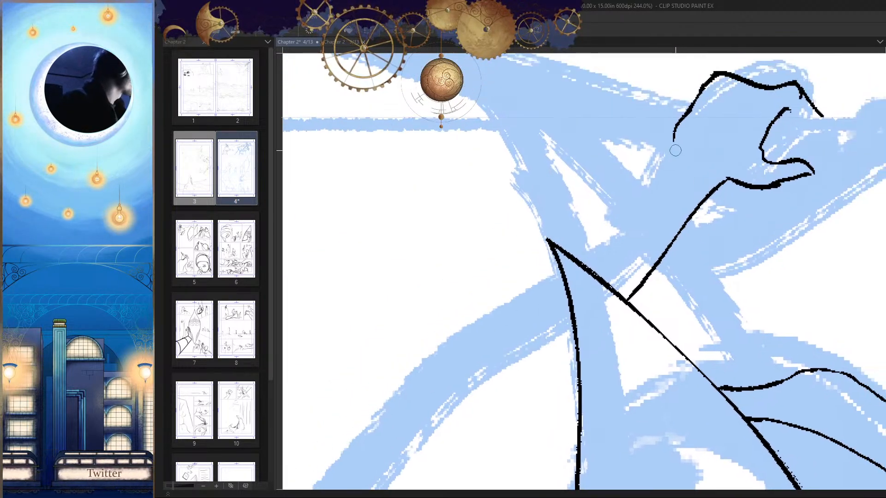
Step: Try the forearm's upper contour running from the back of the raised hand toward the mask's tip
{"action": "left_click_drag", "start_coordinate": [656, 180], "coordinate": [601, 249]}
{"action": "left_click_drag", "start_coordinate": [666, 200], "coordinate": [681, 190]}
{"action": "key", "text": "ctrl+z"}
{"action": "left_click_drag", "start_coordinate": [690, 144], "coordinate": [595, 250]}
{"action": "mouse_move", "coordinate": [648, 282]}
{"action": "left_mouse_down"}
{"action": "mouse_move", "coordinate": [601, 322]}
{"action": "mouse_move", "coordinate": [682, 214]}
{"action": "mouse_move", "coordinate": [576, 277]}
{"action": "left_mouse_up"}
{"action": "key", "text": "ctrl+z"}
{"action": "mouse_move", "coordinate": [705, 275]}
{"action": "left_mouse_down"}
{"action": "mouse_move", "coordinate": [731, 243]}
{"action": "mouse_move", "coordinate": [662, 285]}
{"action": "left_mouse_up"}
{"action": "key", "text": "e"}
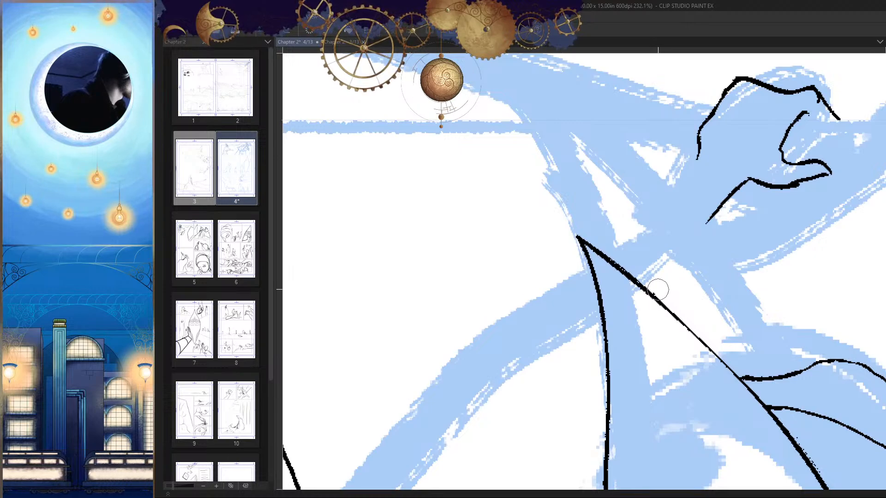
Step: Erase the wrist line below the thumb and redraw it as the forearm's lower contour down to the mask's edge
{"action": "left_click_drag", "start_coordinate": [741, 196], "coordinate": [712, 222]}
{"action": "key", "text": "p"}
{"action": "left_click_drag", "start_coordinate": [751, 178], "coordinate": [637, 274]}
{"action": "left_click_drag", "start_coordinate": [735, 210], "coordinate": [751, 191]}
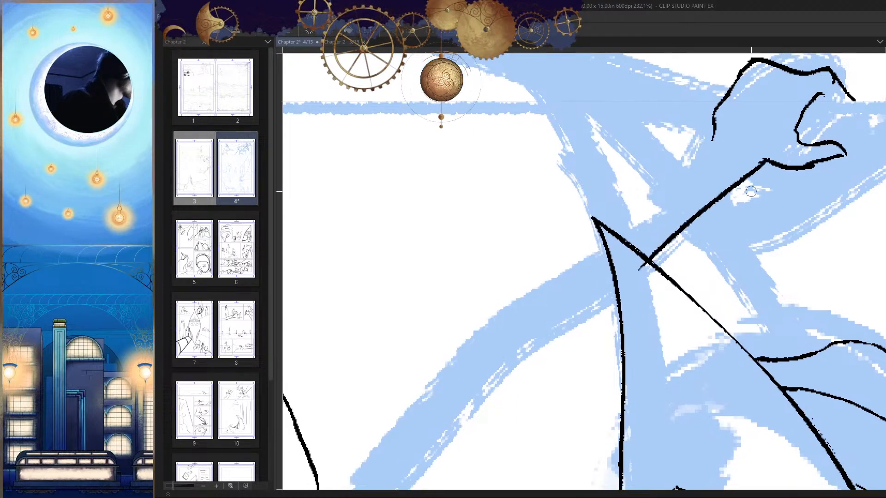
{"action": "key", "text": "ctrl+z"}
{"action": "left_click_drag", "start_coordinate": [763, 161], "coordinate": [664, 265]}
Step: Ink the forearm's upper contour down from the wrist, and the arm's upper line continuing from the mask's other edge toward the hood
{"action": "left_click_drag", "start_coordinate": [715, 136], "coordinate": [630, 213]}
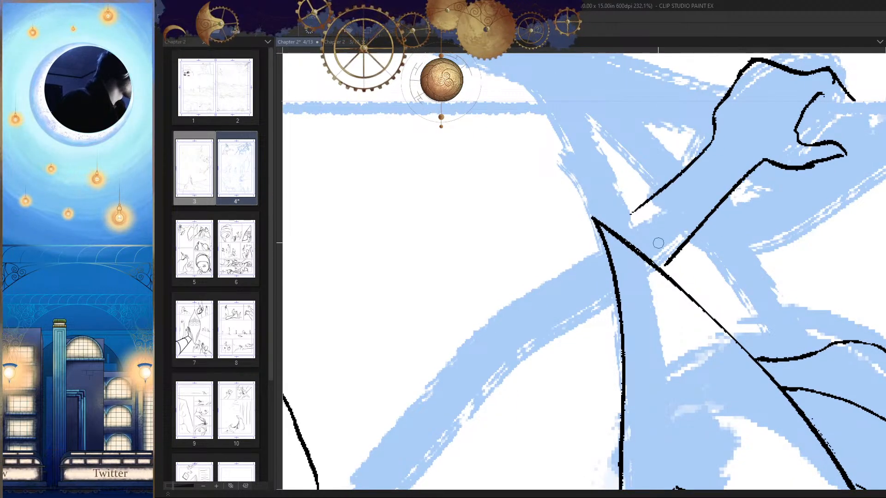
{"action": "left_click_drag", "start_coordinate": [658, 243], "coordinate": [730, 181]}
{"action": "left_click_drag", "start_coordinate": [673, 184], "coordinate": [569, 252]}
{"action": "key", "text": "ctrl+z"}
{"action": "left_click_drag", "start_coordinate": [672, 172], "coordinate": [568, 248]}
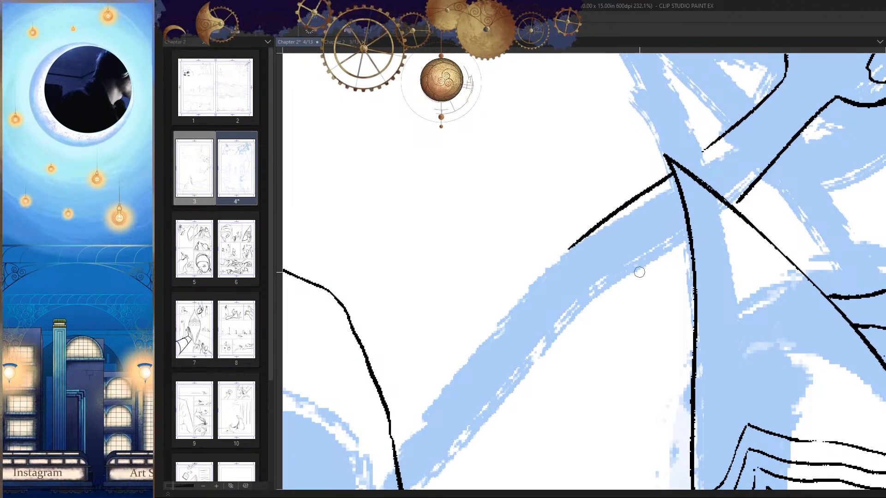
Step: Extend the forearm's upper contour so it meets the mask's edge just below its tip
{"action": "left_click_drag", "start_coordinate": [638, 281], "coordinate": [586, 335]}
{"action": "key", "text": "h"}
{"action": "key", "text": "h"}
{"action": "left_click_drag", "start_coordinate": [642, 262], "coordinate": [658, 274]}
{"action": "left_click_drag", "start_coordinate": [749, 279], "coordinate": [655, 257]}
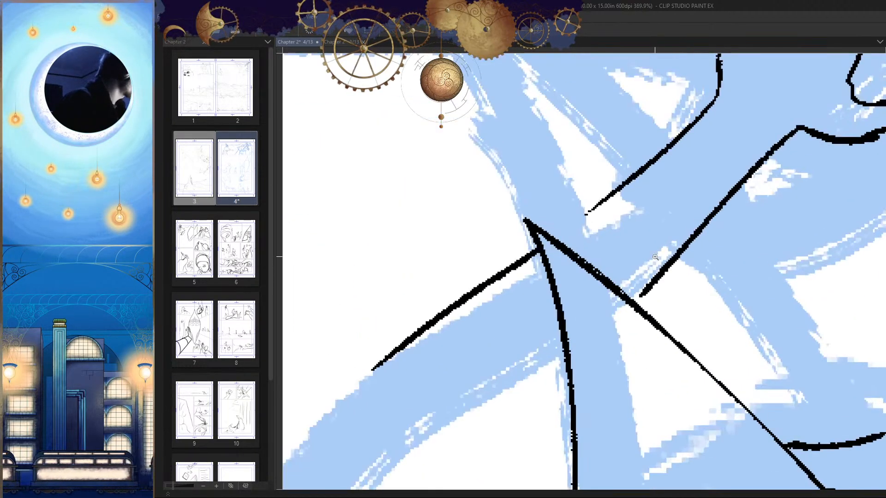
{"action": "left_click_drag", "start_coordinate": [618, 192], "coordinate": [575, 225]}
{"action": "key", "text": "ctrl+z"}
{"action": "left_click_drag", "start_coordinate": [609, 194], "coordinate": [555, 238]}
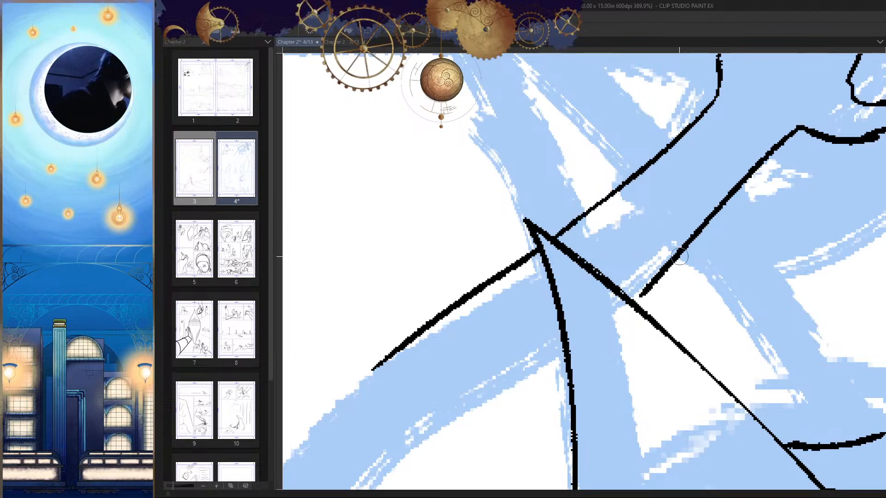
Step: Ink the lower contour of the raised arm from the mask's edge back to the hood
{"action": "mouse_move", "coordinate": [641, 334]}
{"action": "left_mouse_down"}
{"action": "mouse_move", "coordinate": [685, 244]}
{"action": "mouse_move", "coordinate": [644, 271]}
{"action": "mouse_move", "coordinate": [443, 341]}
{"action": "left_mouse_up"}
{"action": "mouse_move", "coordinate": [443, 342]}
{"action": "left_mouse_down"}
{"action": "mouse_move", "coordinate": [733, 364]}
{"action": "mouse_move", "coordinate": [457, 319]}
{"action": "left_mouse_up"}
{"action": "left_click_drag", "start_coordinate": [652, 262], "coordinate": [686, 208]}
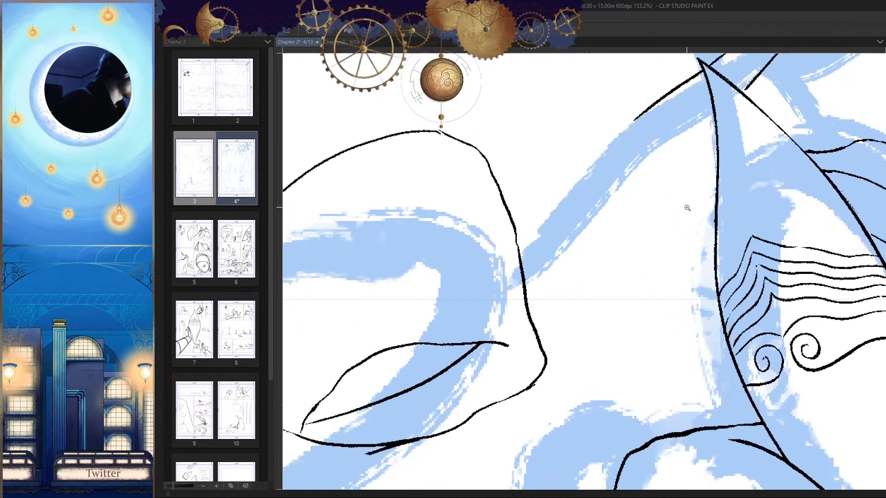
{"action": "left_click_drag", "start_coordinate": [713, 125], "coordinate": [627, 201]}
{"action": "key", "text": "ctrl+z"}
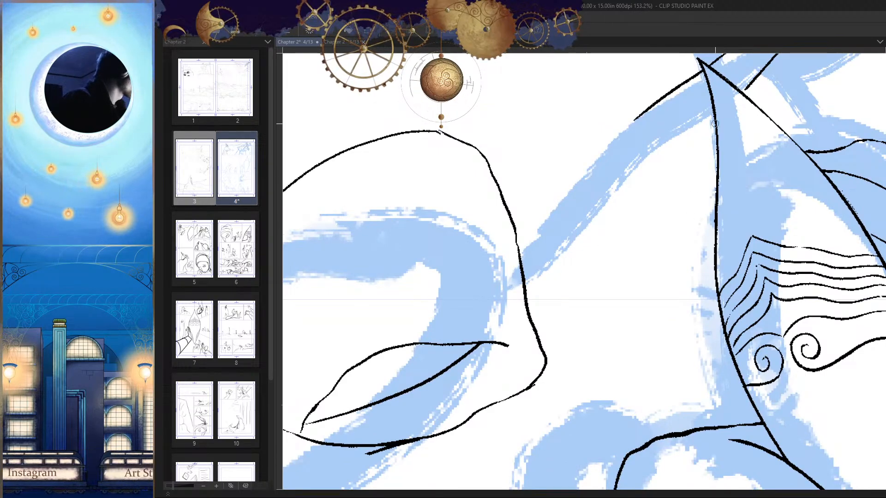
{"action": "mouse_move", "coordinate": [715, 121]}
{"action": "left_mouse_down"}
{"action": "mouse_move", "coordinate": [623, 202]}
{"action": "mouse_move", "coordinate": [531, 310]}
{"action": "left_mouse_up"}
{"action": "scroll", "coordinate": [662, 223], "scroll_direction": "down", "scroll_amount": 5}
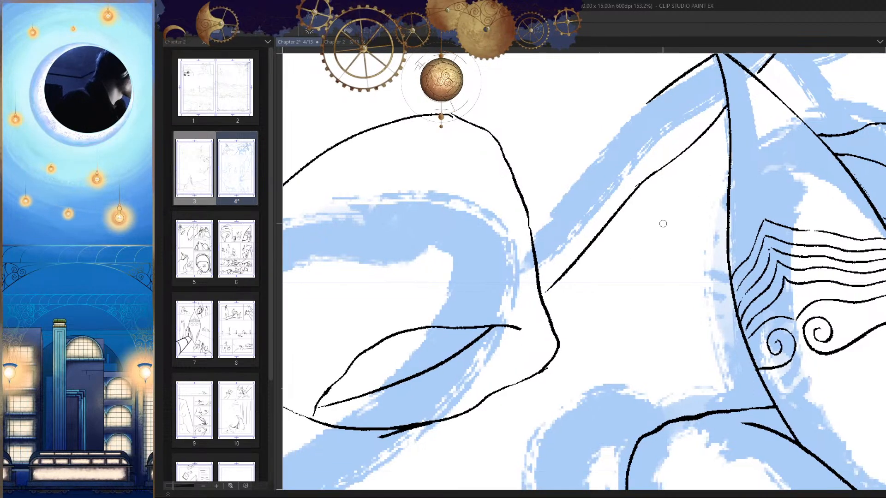
Step: Ink a sleeve opening line across the raised arm, running down below it between the hood and the mask
{"action": "scroll", "coordinate": [696, 297], "scroll_direction": "up", "scroll_amount": 5}
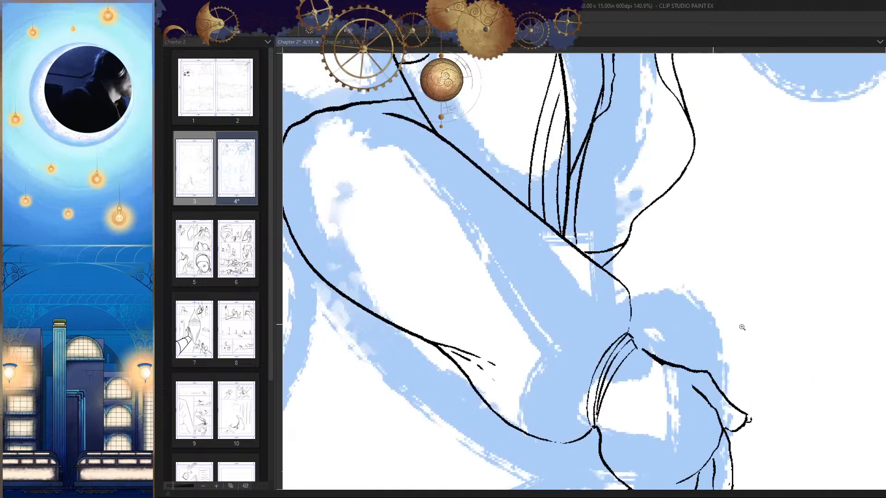
{"action": "left_click_drag", "start_coordinate": [692, 323], "coordinate": [632, 381]}
{"action": "scroll", "coordinate": [681, 347], "scroll_direction": "down", "scroll_amount": 4}
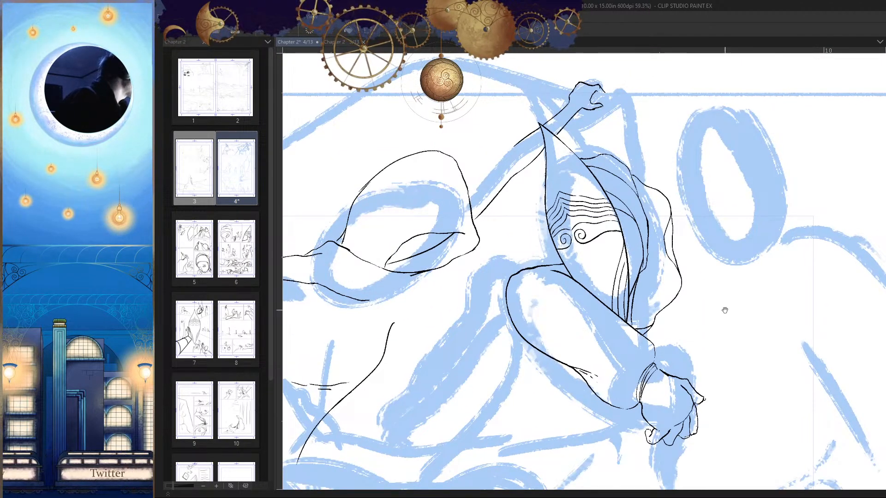
{"action": "left_click_drag", "start_coordinate": [725, 310], "coordinate": [725, 331]}
{"action": "scroll", "coordinate": [613, 234], "scroll_direction": "up", "scroll_amount": 1}
{"action": "left_click_drag", "start_coordinate": [613, 233], "coordinate": [652, 249]}
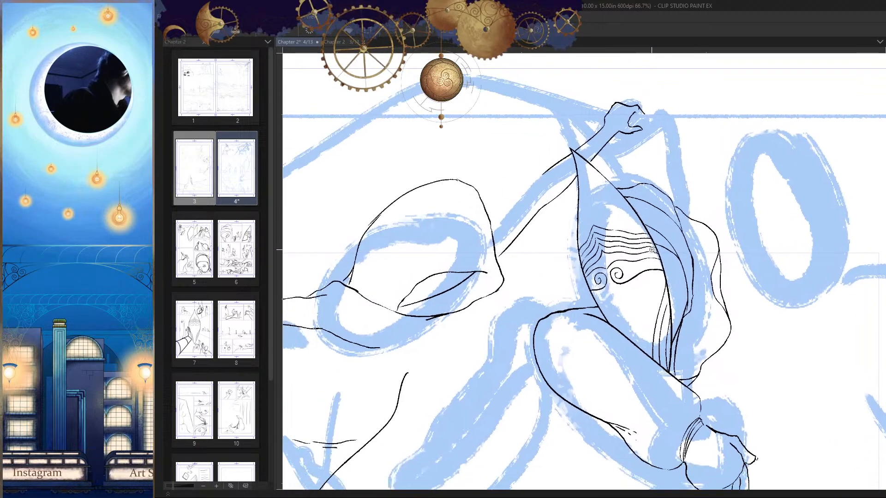
{"action": "scroll", "coordinate": [538, 196], "scroll_direction": "up", "scroll_amount": 2}
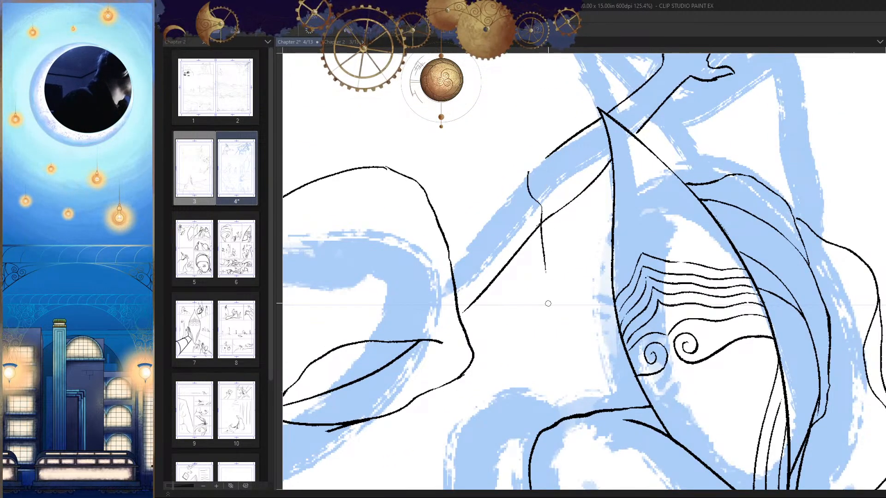
Step: Ink the sleeve's upper and lower edges back toward the hood, and remove the arm's lower contour inside the sleeve
{"action": "key", "text": "h"}
{"action": "left_click_drag", "start_coordinate": [597, 320], "coordinate": [550, 298]}
{"action": "key", "text": "h"}
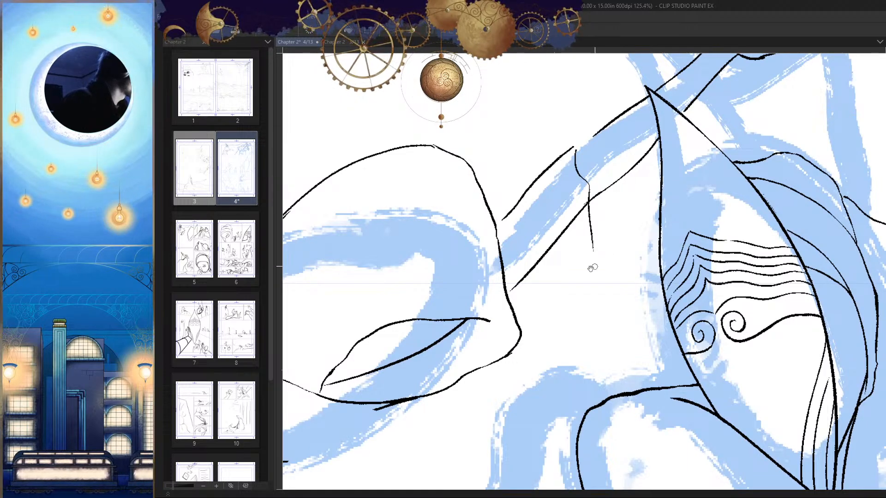
{"action": "left_click_drag", "start_coordinate": [592, 267], "coordinate": [629, 217]}
{"action": "scroll", "coordinate": [688, 320], "scroll_direction": "down", "scroll_amount": 6}
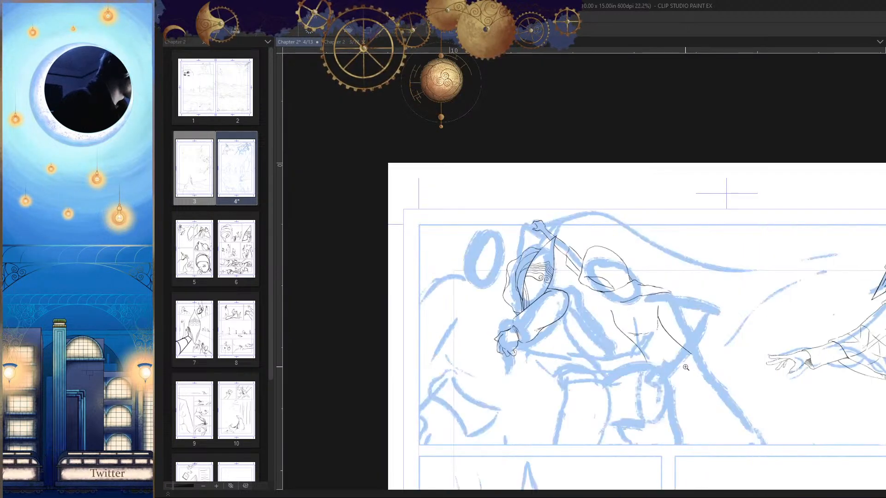
{"action": "scroll", "coordinate": [489, 275], "scroll_direction": "up", "scroll_amount": 6}
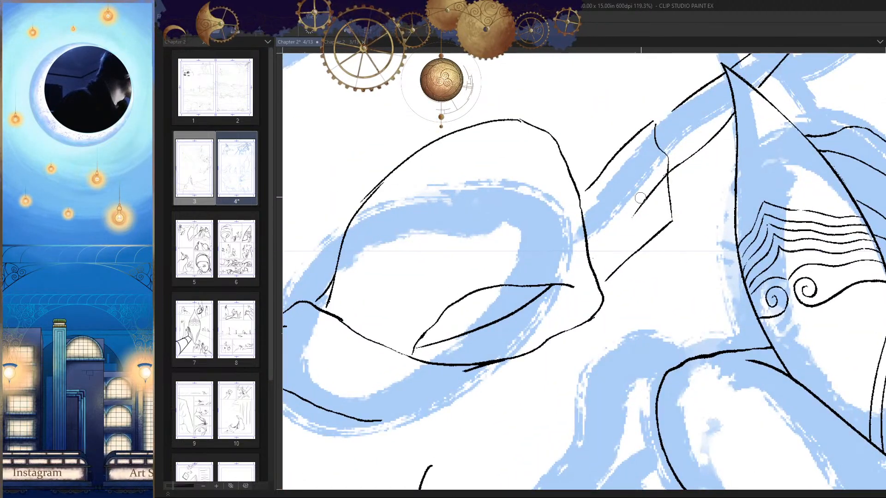
{"action": "scroll", "coordinate": [619, 237], "scroll_direction": "up", "scroll_amount": 4}
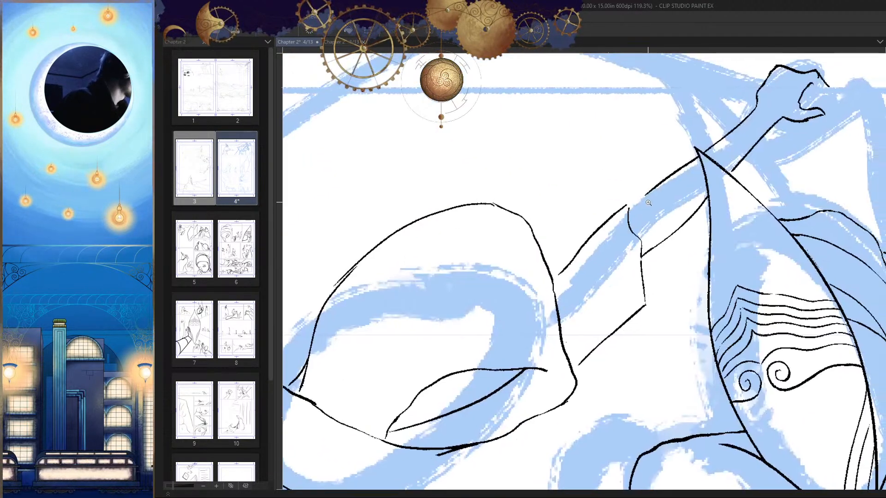
Step: Ink a curved hem line across the hooded figure's waist, joining the two side lines of the torso
{"action": "scroll", "coordinate": [605, 215], "scroll_direction": "down", "scroll_amount": 8}
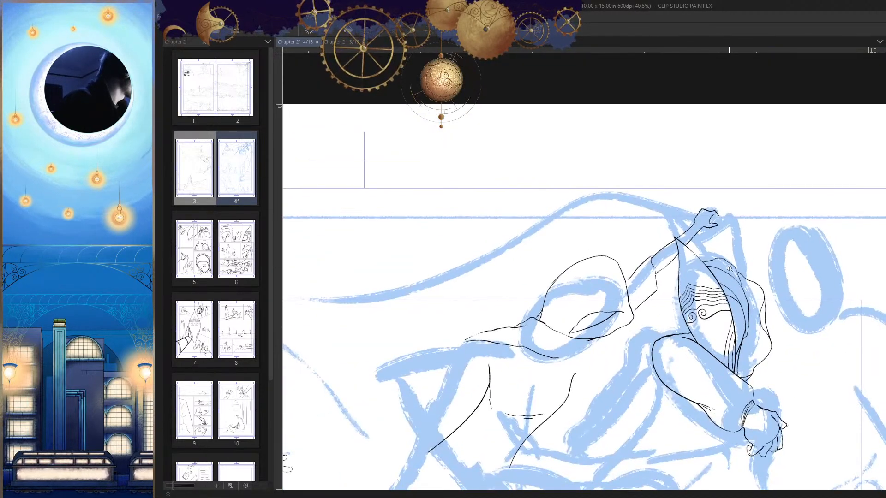
{"action": "scroll", "coordinate": [729, 269], "scroll_direction": "down", "scroll_amount": 3}
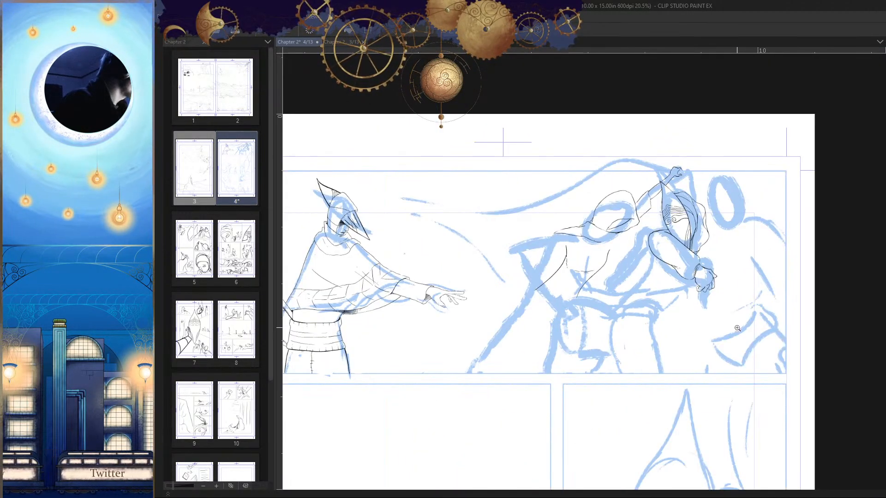
{"action": "scroll", "coordinate": [735, 327], "scroll_direction": "up", "scroll_amount": 3}
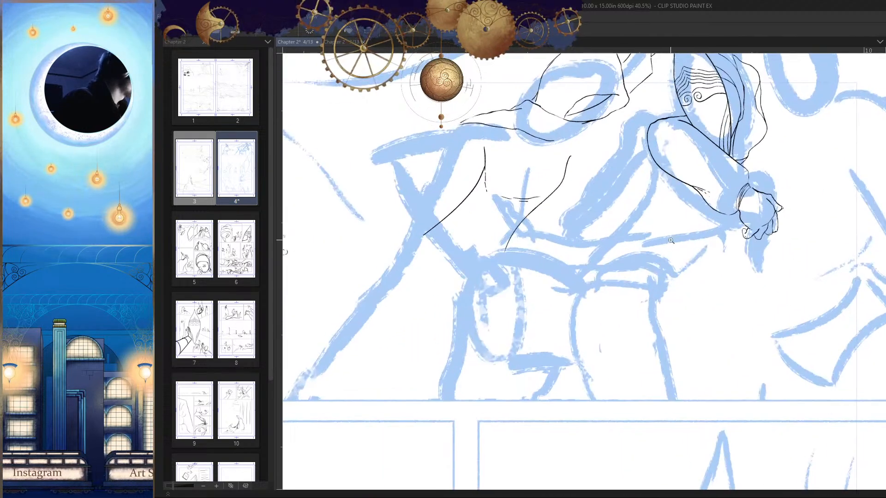
{"action": "left_click_drag", "start_coordinate": [671, 241], "coordinate": [649, 280]}
{"action": "left_click_drag", "start_coordinate": [647, 323], "coordinate": [679, 305]}
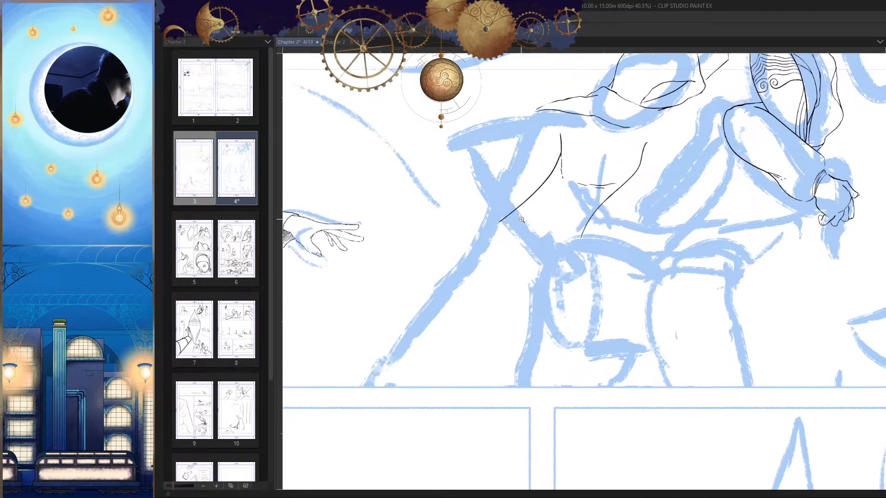
{"action": "scroll", "coordinate": [530, 212], "scroll_direction": "up", "scroll_amount": 4}
{"action": "left_click_drag", "start_coordinate": [509, 190], "coordinate": [615, 253]}
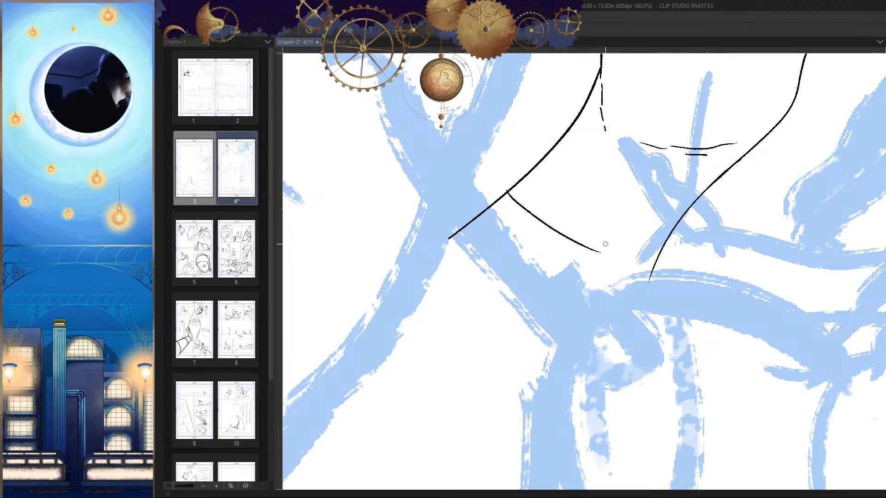
{"action": "key", "text": "ctrl+z"}
{"action": "left_click_drag", "start_coordinate": [684, 250], "coordinate": [731, 256]}
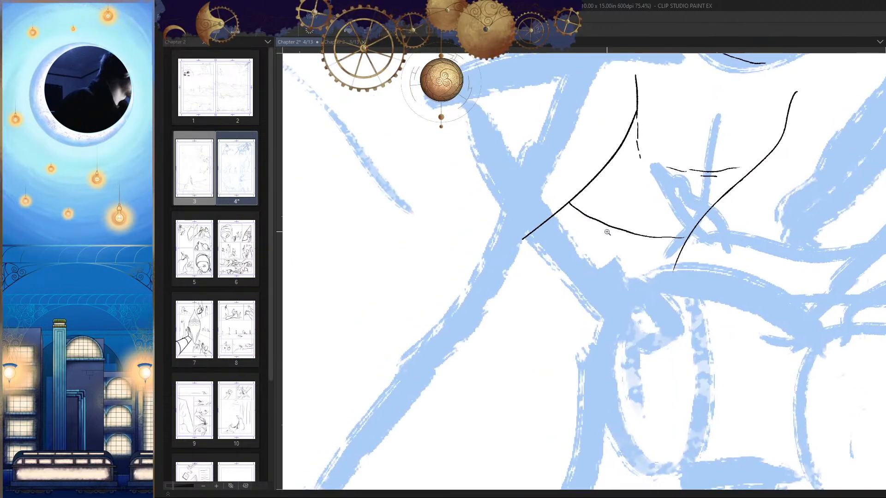
Step: Trim the torso's left side line at the hem corner and redraw the short piece below it slightly offset
{"action": "scroll", "coordinate": [534, 218], "scroll_direction": "up", "scroll_amount": 1}
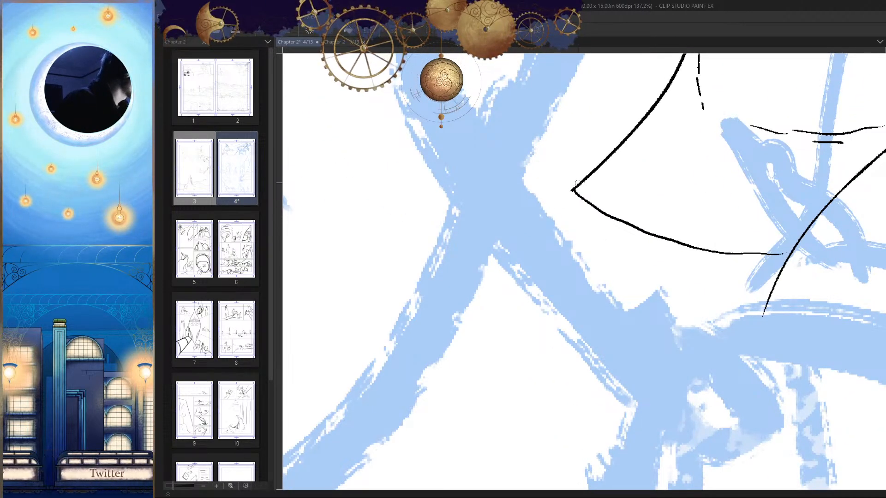
{"action": "key", "text": "ctrl+z"}
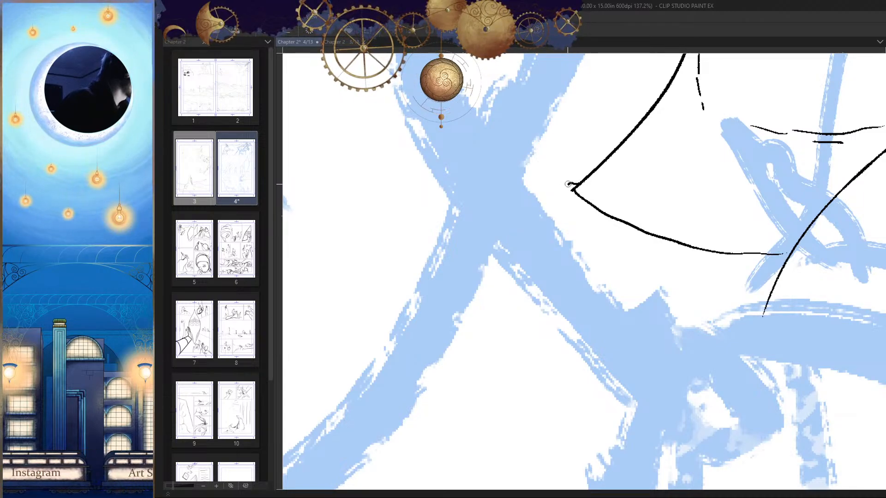
{"action": "key", "text": "h"}
{"action": "scroll", "coordinate": [621, 265], "scroll_direction": "down", "scroll_amount": 3}
{"action": "key", "text": "h"}
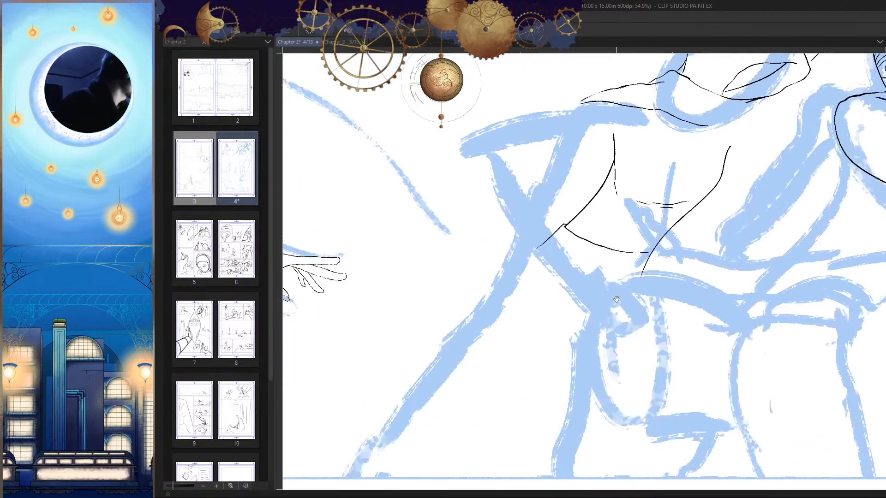
Step: Rework the torso's right side line at the hem so the part below it steps outward and runs down to the hip
{"action": "scroll", "coordinate": [646, 258], "scroll_direction": "up", "scroll_amount": 5}
{"action": "left_click_drag", "start_coordinate": [614, 213], "coordinate": [586, 293]}
{"action": "left_click_drag", "start_coordinate": [589, 296], "coordinate": [623, 203]}
{"action": "left_click_drag", "start_coordinate": [637, 169], "coordinate": [591, 314]}
{"action": "key", "text": "ctrl+z"}
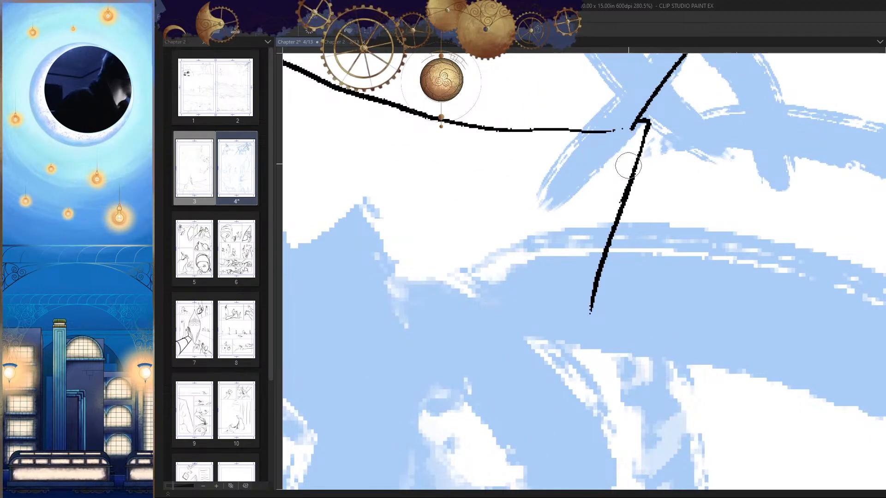
Step: Examine the inked arm and torso of the hooded figure within the whole first panel
{"action": "scroll", "coordinate": [649, 196], "scroll_direction": "down", "scroll_amount": 6}
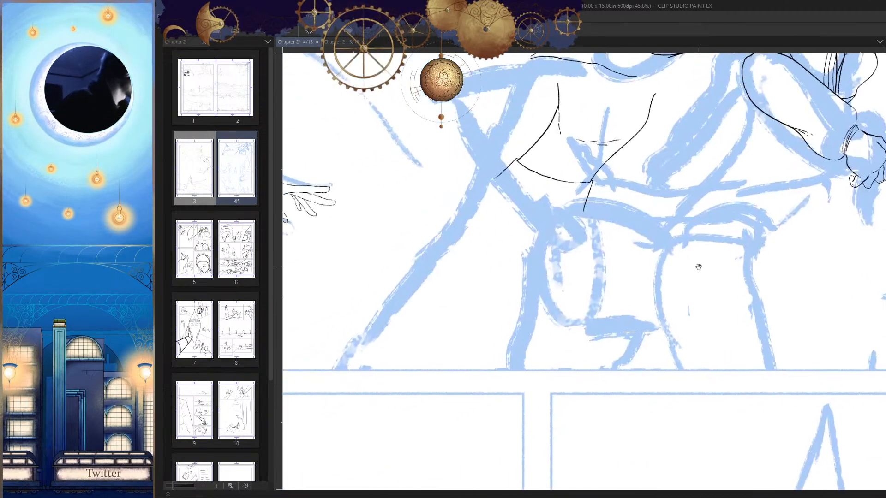
{"action": "scroll", "coordinate": [607, 270], "scroll_direction": "up", "scroll_amount": 2}
{"action": "left_click_drag", "start_coordinate": [607, 270], "coordinate": [645, 245]}
{"action": "scroll", "coordinate": [645, 245], "scroll_direction": "down", "scroll_amount": 3}
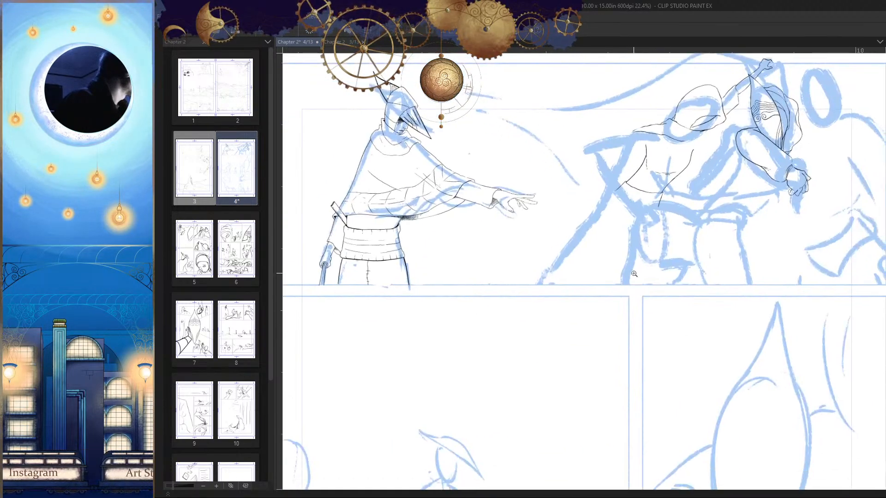
{"action": "left_click_drag", "start_coordinate": [327, 293], "coordinate": [682, 293]}
{"action": "scroll", "coordinate": [554, 209], "scroll_direction": "up", "scroll_amount": 2}
{"action": "key", "text": "h"}
{"action": "left_click_drag", "start_coordinate": [724, 231], "coordinate": [659, 252]}
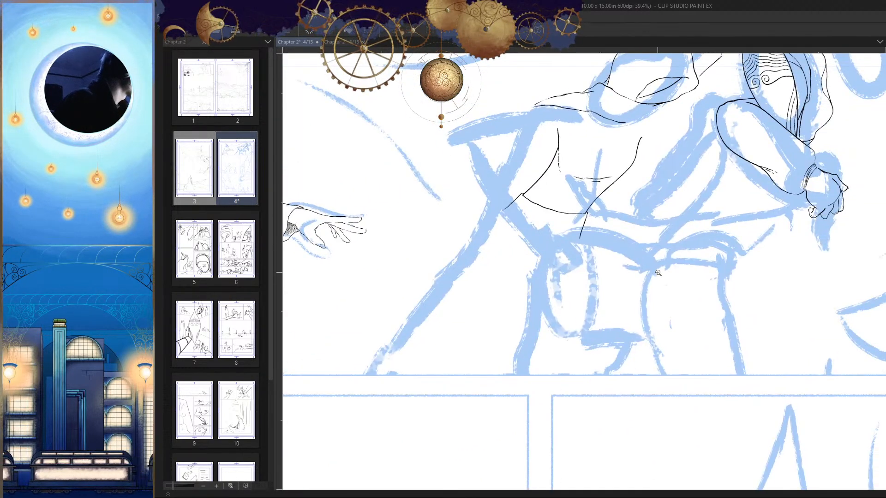
Step: Ink a slanted, slightly curved line across the third figure's blue oval head as the top edge of an eye band
{"action": "scroll", "coordinate": [657, 273], "scroll_direction": "down", "scroll_amount": 2}
{"action": "scroll", "coordinate": [717, 366], "scroll_direction": "down", "scroll_amount": 2}
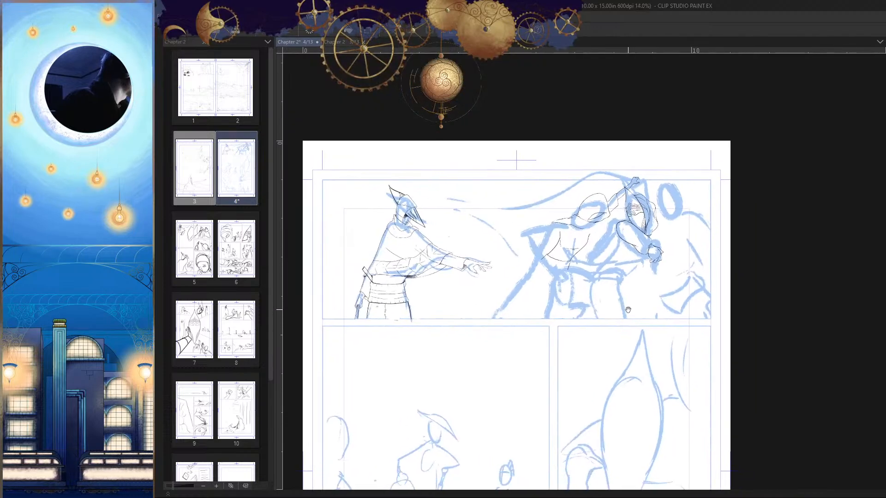
{"action": "scroll", "coordinate": [686, 224], "scroll_direction": "up", "scroll_amount": 3}
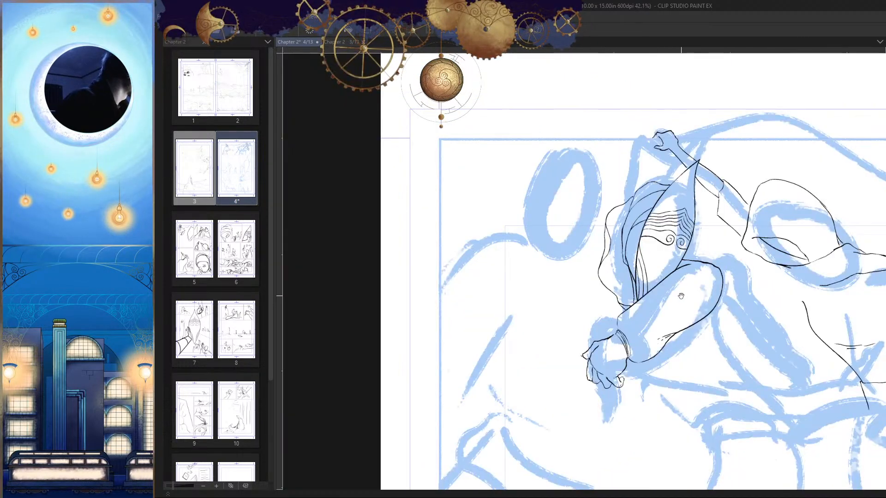
{"action": "scroll", "coordinate": [590, 241], "scroll_direction": "up", "scroll_amount": 1}
{"action": "scroll", "coordinate": [573, 217], "scroll_direction": "up", "scroll_amount": 2}
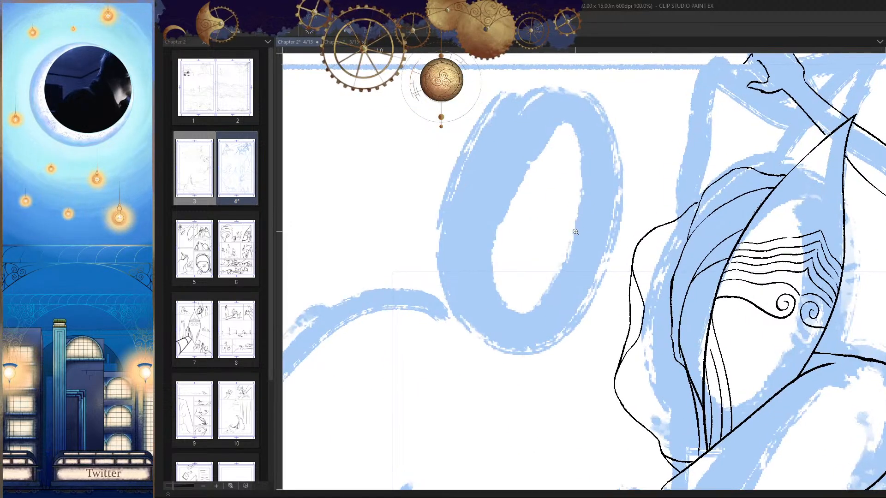
{"action": "left_click_drag", "start_coordinate": [548, 211], "coordinate": [602, 214]}
{"action": "key", "text": "ctrl+z"}
{"action": "scroll", "coordinate": [570, 207], "scroll_direction": "up", "scroll_amount": 1}
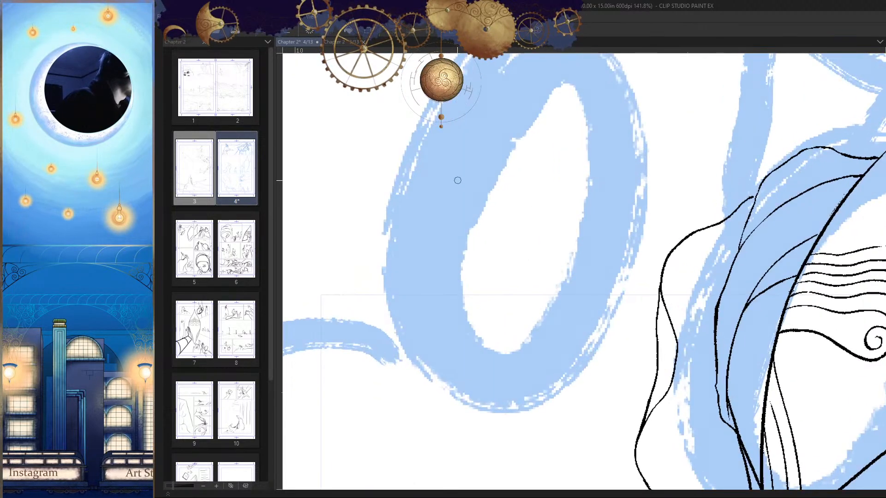
{"action": "left_click_drag", "start_coordinate": [424, 172], "coordinate": [651, 206]}
{"action": "left_click_drag", "start_coordinate": [461, 233], "coordinate": [497, 244]}
{"action": "key", "text": "h"}
{"action": "key", "text": "ctrl+z"}
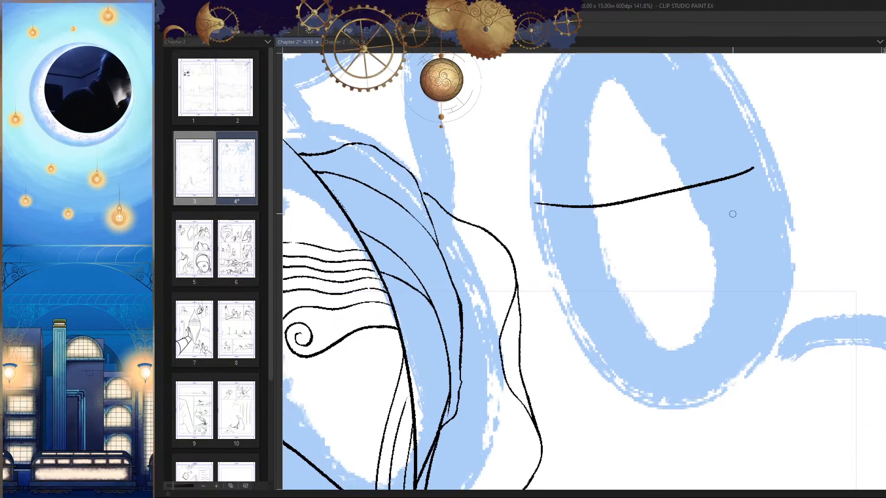
Step: Ink the eye band's short inner side and its lower edge with a small notch for the nose
{"action": "scroll", "coordinate": [694, 229], "scroll_direction": "up", "scroll_amount": 1}
{"action": "key", "text": "ctrl+z"}
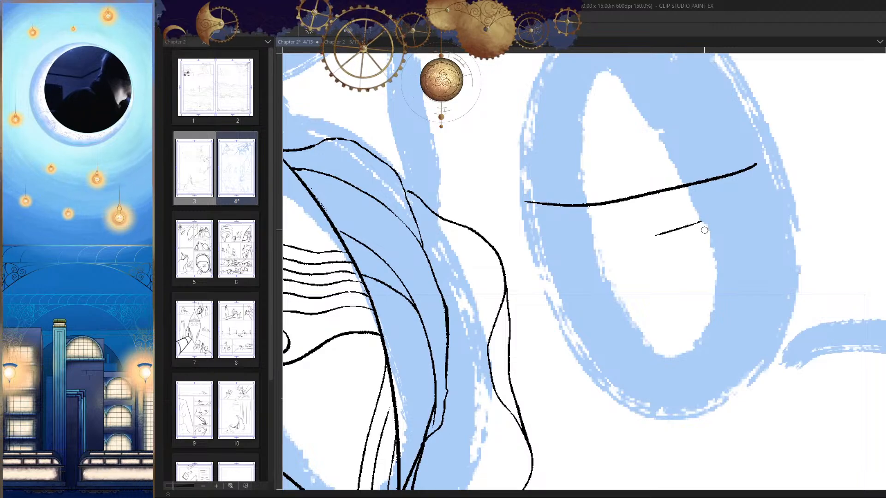
{"action": "key", "text": "ctrl+z"}
{"action": "key", "text": "ctrl+z"}
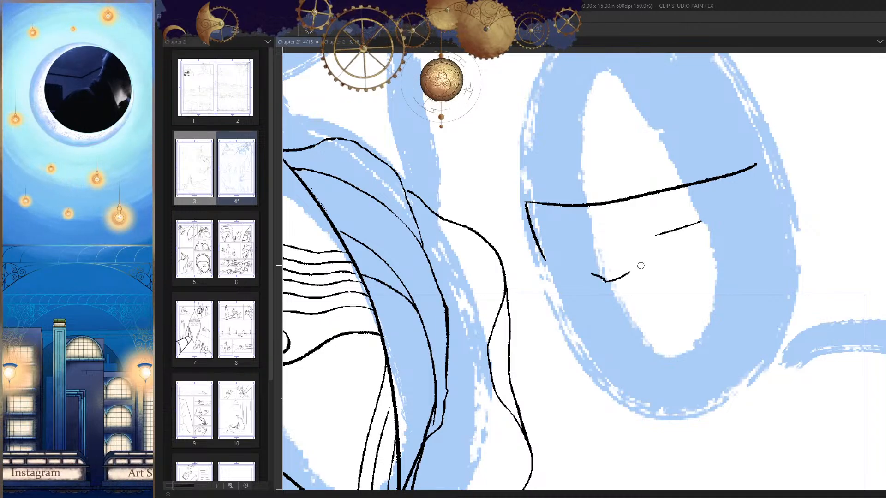
{"action": "left_click_drag", "start_coordinate": [679, 265], "coordinate": [773, 233]}
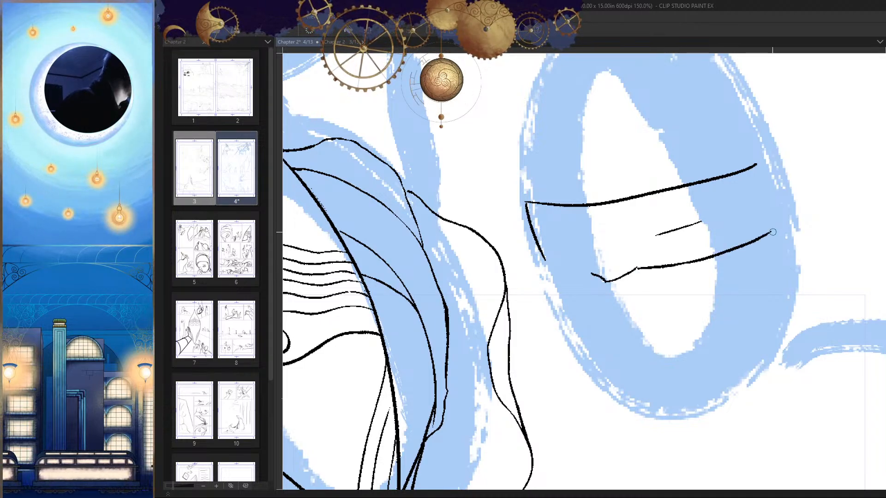
{"action": "mouse_move", "coordinate": [754, 272]}
{"action": "left_mouse_down", "text": "ctrl"}
{"action": "mouse_move", "coordinate": [650, 316]}
{"action": "mouse_move", "coordinate": [771, 290]}
{"action": "left_mouse_up", "text": "ctrl"}
Step: Close the eye band's outer end with a straight line joining its top and lower edges
{"action": "key", "text": "h"}
{"action": "scroll", "coordinate": [568, 240], "scroll_direction": "up", "scroll_amount": 10}
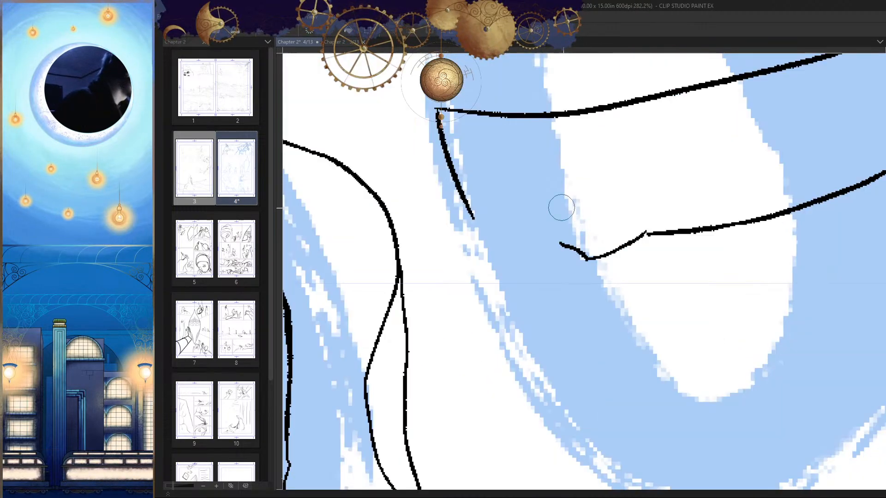
{"action": "left_click_drag", "start_coordinate": [561, 207], "coordinate": [328, 299]}
{"action": "mouse_move", "coordinate": [638, 130]}
{"action": "left_mouse_down"}
{"action": "mouse_move", "coordinate": [672, 248]}
{"action": "mouse_move", "coordinate": [658, 238]}
{"action": "mouse_move", "coordinate": [664, 257]}
{"action": "left_mouse_up"}
{"action": "key", "text": "ctrl+z"}
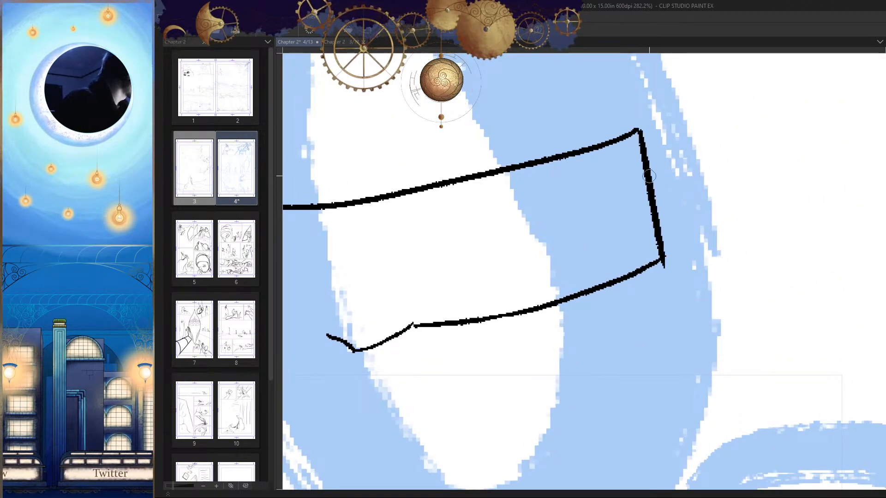
Step: Ink a long curved line across the head just below the eye band, roughly following its lower edge
{"action": "scroll", "coordinate": [546, 267], "scroll_direction": "down", "scroll_amount": 8}
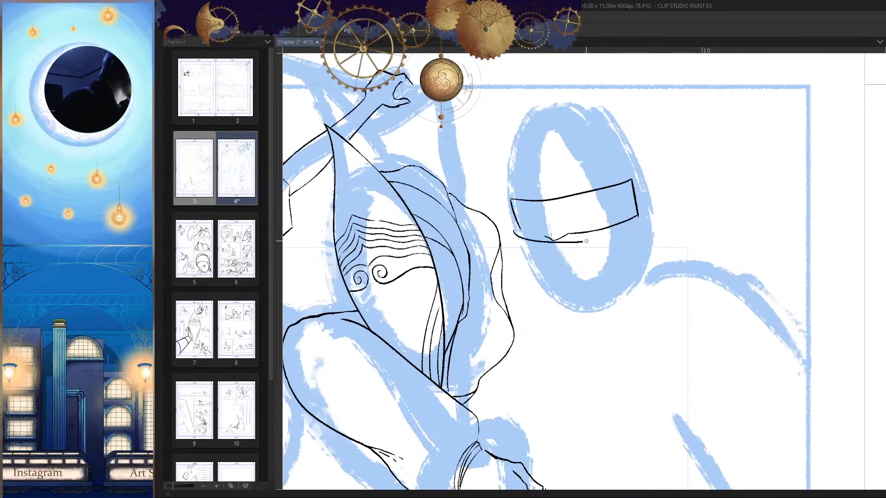
{"action": "key", "text": "ctrl+z"}
{"action": "left_click_drag", "start_coordinate": [508, 239], "coordinate": [650, 229]}
{"action": "key", "text": "ctrl+z"}
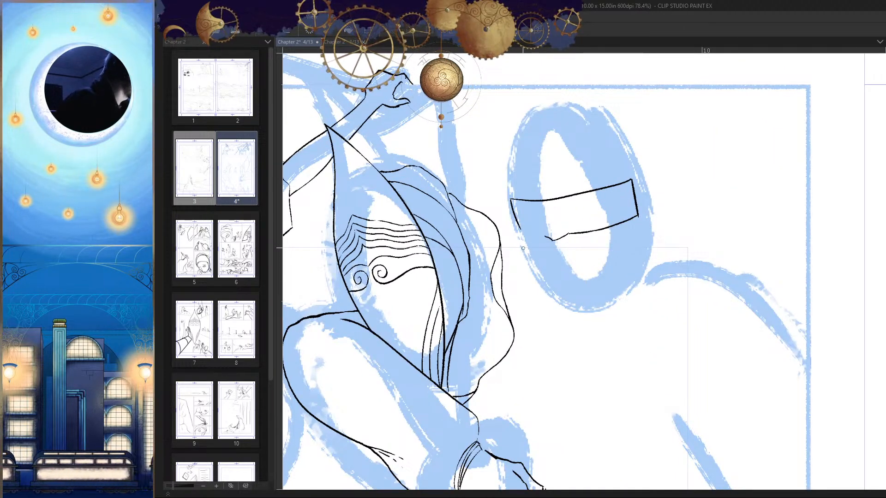
{"action": "key", "text": "h"}
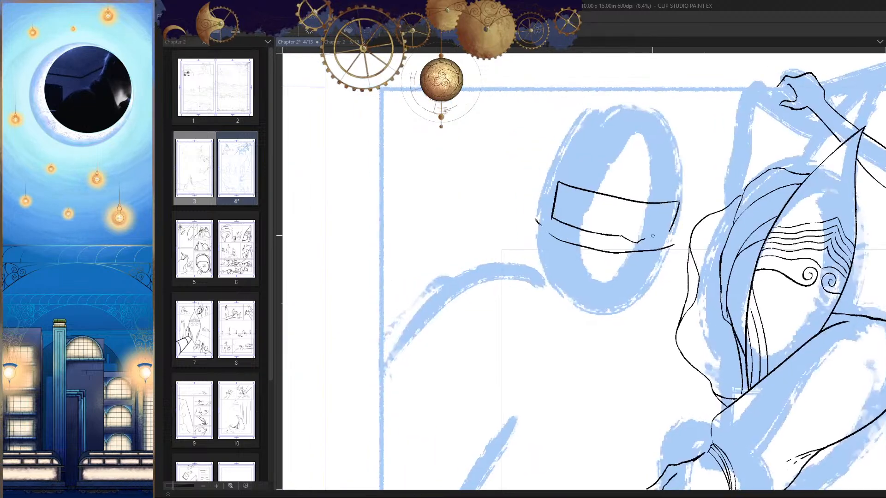
Step: Ink the angular outline at the side of the head, stepping out from the band's outer corner and running down towards the shoulder
{"action": "scroll", "coordinate": [560, 207], "scroll_direction": "up", "scroll_amount": 4}
{"action": "mouse_move", "coordinate": [545, 199]}
{"action": "left_mouse_down"}
{"action": "mouse_move", "coordinate": [524, 219]}
{"action": "mouse_move", "coordinate": [533, 296]}
{"action": "left_mouse_up"}
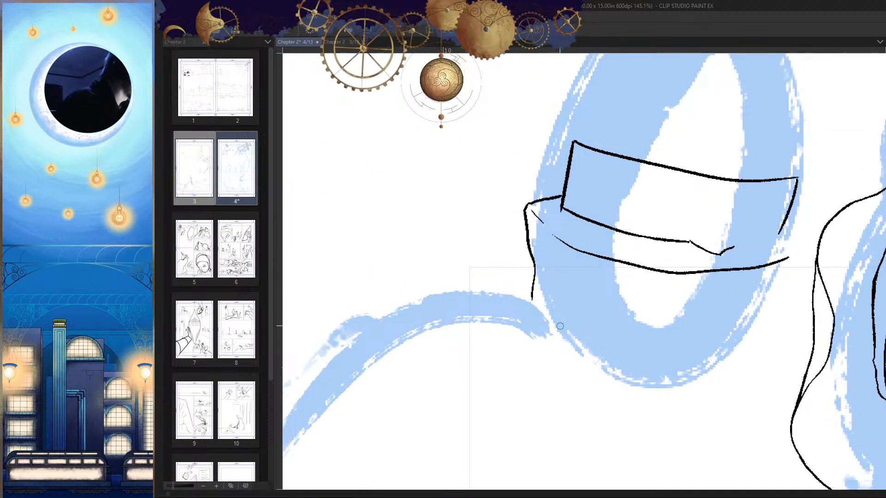
{"action": "scroll", "coordinate": [669, 325], "scroll_direction": "down", "scroll_amount": 10}
{"action": "left_click_drag", "start_coordinate": [641, 290], "coordinate": [682, 278]}
{"action": "key", "text": "h"}
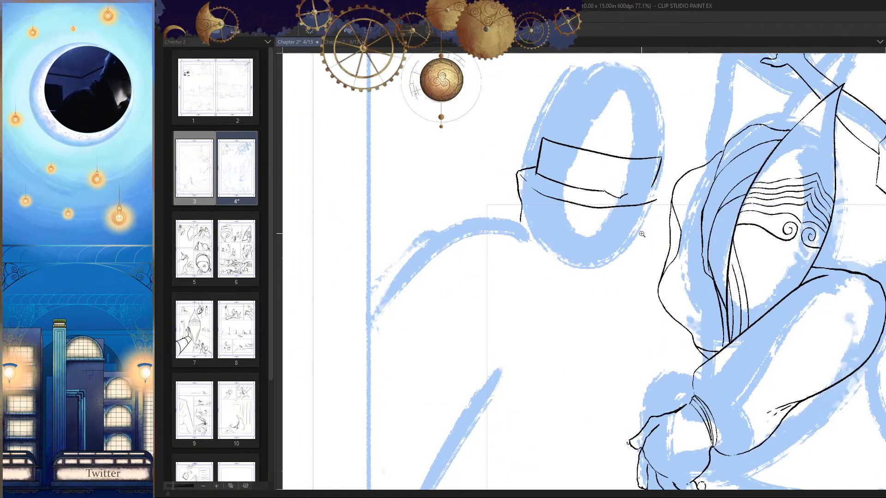
{"action": "left_click_drag", "start_coordinate": [639, 234], "coordinate": [652, 234]}
{"action": "left_click_drag", "start_coordinate": [645, 210], "coordinate": [636, 234]}
{"action": "key", "text": "h"}
{"action": "mouse_move", "coordinate": [632, 191]}
{"action": "left_mouse_down"}
{"action": "mouse_move", "coordinate": [629, 267]}
{"action": "mouse_move", "coordinate": [583, 295]}
{"action": "left_mouse_up"}
Step: Ink a thin second line just above the eye band's top edge to give the band thickness
{"action": "scroll", "coordinate": [480, 260], "scroll_direction": "up", "scroll_amount": 3}
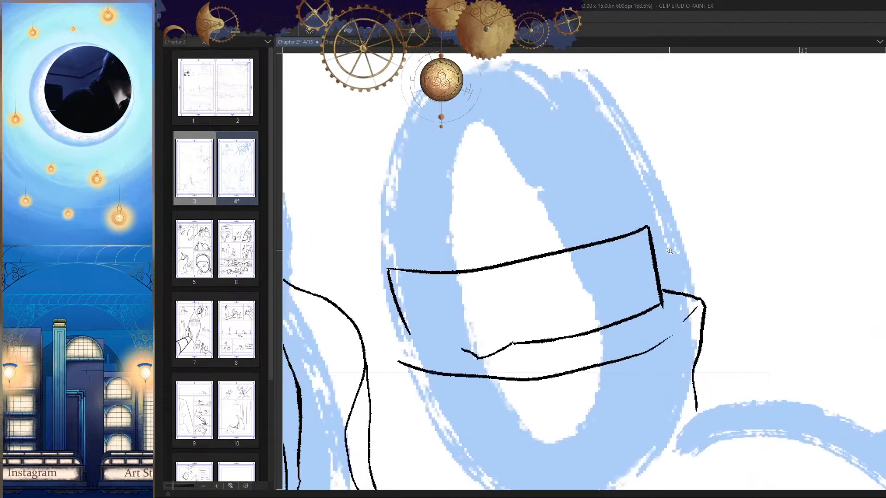
{"action": "scroll", "coordinate": [480, 261], "scroll_direction": "up", "scroll_amount": 3}
{"action": "mouse_move", "coordinate": [436, 249]}
{"action": "left_mouse_down"}
{"action": "mouse_move", "coordinate": [647, 225]}
{"action": "mouse_move", "coordinate": [818, 177]}
{"action": "left_mouse_up"}
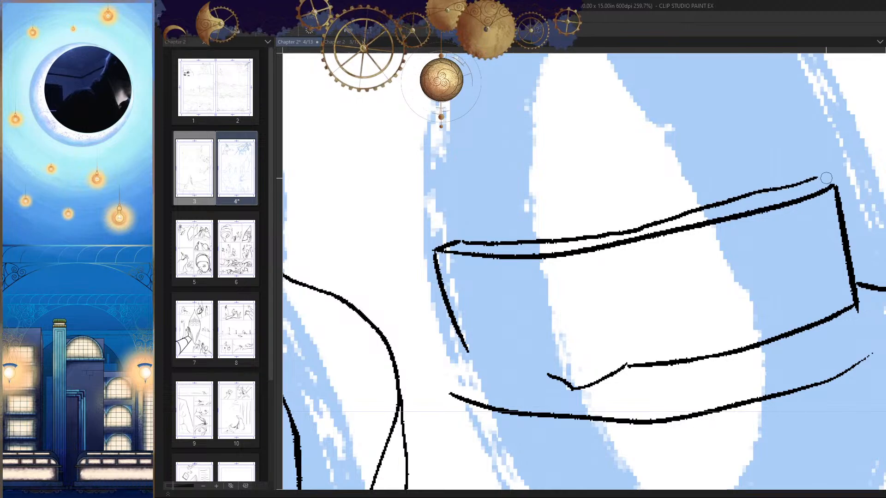
{"action": "key", "text": "ctrl+z"}
{"action": "mouse_move", "coordinate": [438, 247]}
{"action": "left_mouse_down"}
{"action": "mouse_move", "coordinate": [671, 216]}
{"action": "mouse_move", "coordinate": [827, 178]}
{"action": "mouse_move", "coordinate": [833, 184]}
{"action": "left_mouse_up"}
{"action": "scroll", "coordinate": [805, 212], "scroll_direction": "down", "scroll_amount": 5}
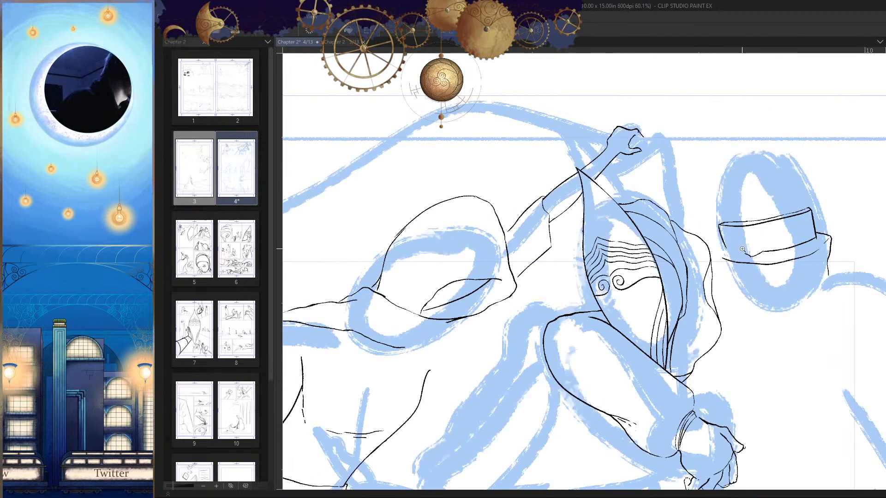
Step: Clean up the eye band's outline and ink the missing lower edge between its inner side and the nose notch
{"action": "key", "text": "h"}
{"action": "scroll", "coordinate": [353, 209], "scroll_direction": "up", "scroll_amount": 6}
{"action": "key", "text": "e"}
{"action": "left_click_drag", "start_coordinate": [379, 190], "coordinate": [353, 205]}
{"action": "key", "text": "p"}
{"action": "key", "text": "h"}
{"action": "mouse_move", "coordinate": [707, 281]}
{"action": "left_mouse_down"}
{"action": "mouse_move", "coordinate": [506, 339]}
{"action": "mouse_move", "coordinate": [369, 358]}
{"action": "left_mouse_up"}
{"action": "left_click_drag", "start_coordinate": [660, 268], "coordinate": [794, 266]}
{"action": "left_click_drag", "start_coordinate": [505, 254], "coordinate": [526, 260]}
{"action": "left_click_drag", "start_coordinate": [668, 293], "coordinate": [667, 286]}
{"action": "key", "text": "ctrl+z"}
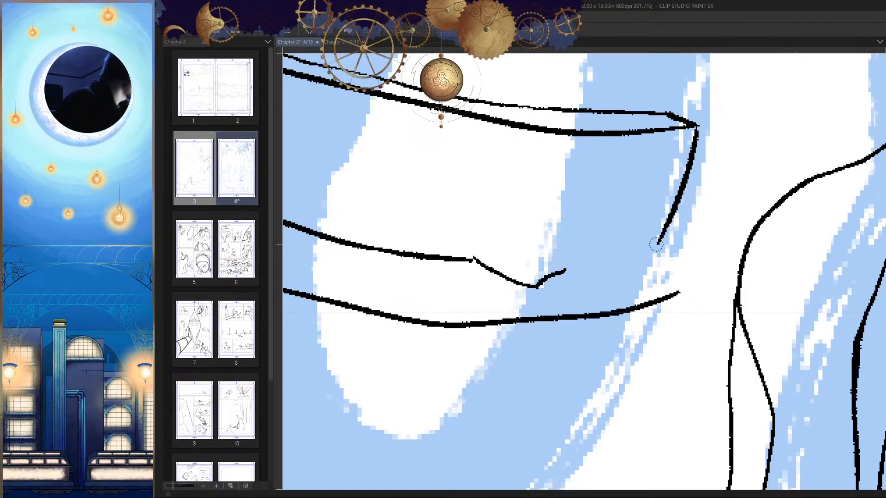
{"action": "left_click_drag", "start_coordinate": [660, 247], "coordinate": [562, 273]}
{"action": "key", "text": "h"}
{"action": "left_click_drag", "start_coordinate": [716, 285], "coordinate": [630, 302]}
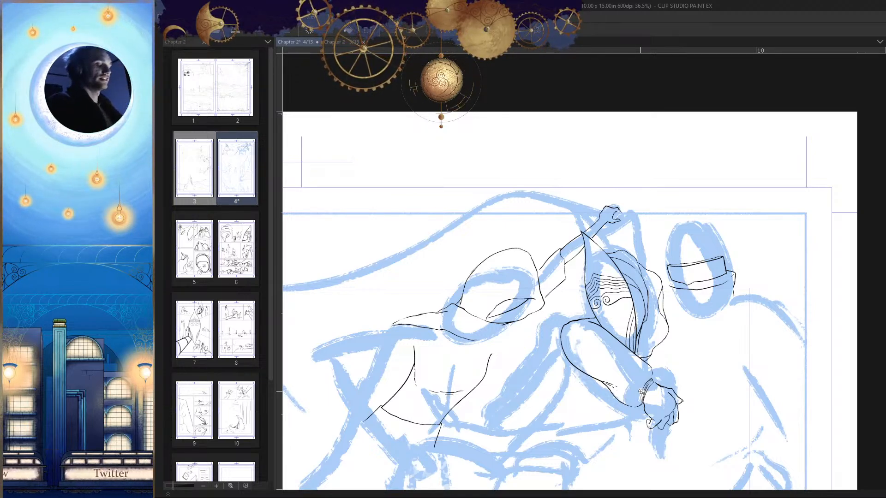
Step: Erase the middle of the eye band's front top edge and redraw it as a smooth, thinner line
{"action": "scroll", "coordinate": [755, 367], "scroll_direction": "up", "scroll_amount": 3}
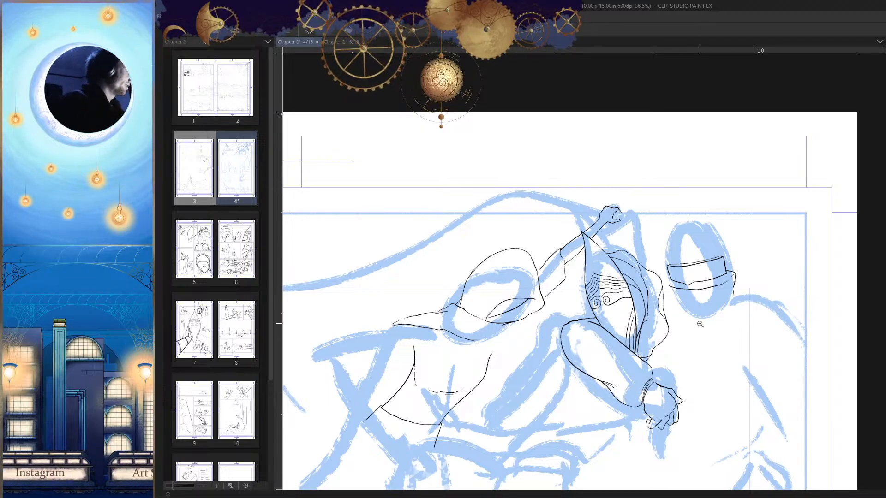
{"action": "scroll", "coordinate": [735, 375], "scroll_direction": "up", "scroll_amount": 3}
{"action": "scroll", "coordinate": [581, 198], "scroll_direction": "up", "scroll_amount": 3}
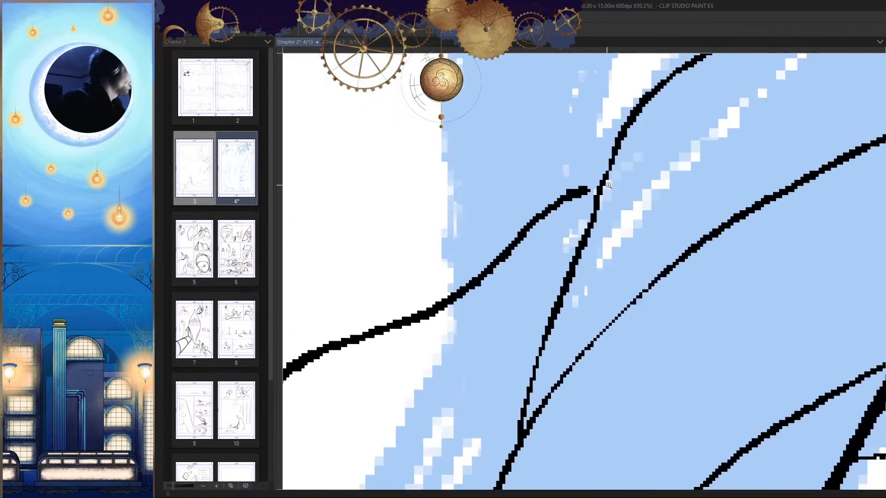
{"action": "scroll", "coordinate": [615, 208], "scroll_direction": "down", "scroll_amount": 10}
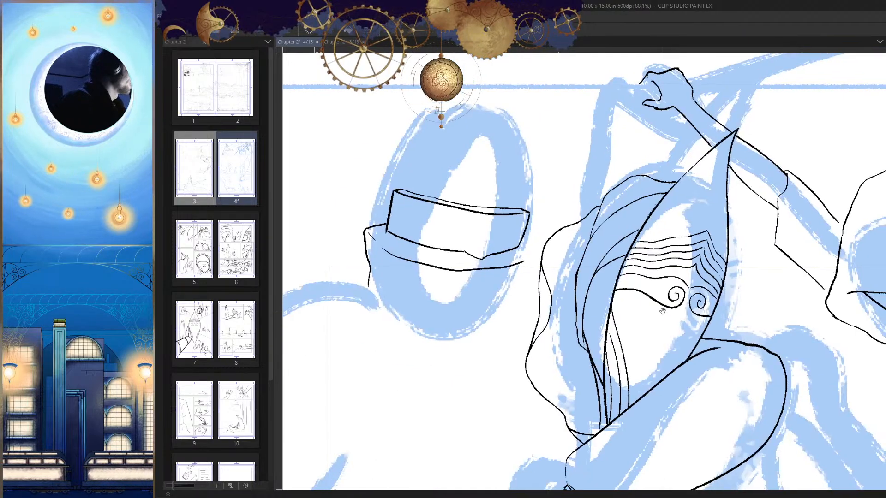
{"action": "scroll", "coordinate": [567, 267], "scroll_direction": "up", "scroll_amount": 8}
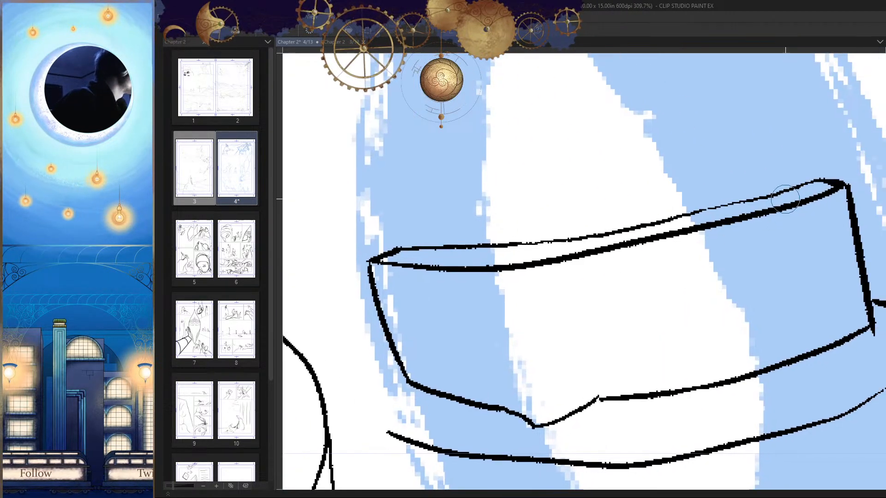
{"action": "left_click_drag", "start_coordinate": [784, 202], "coordinate": [538, 259]}
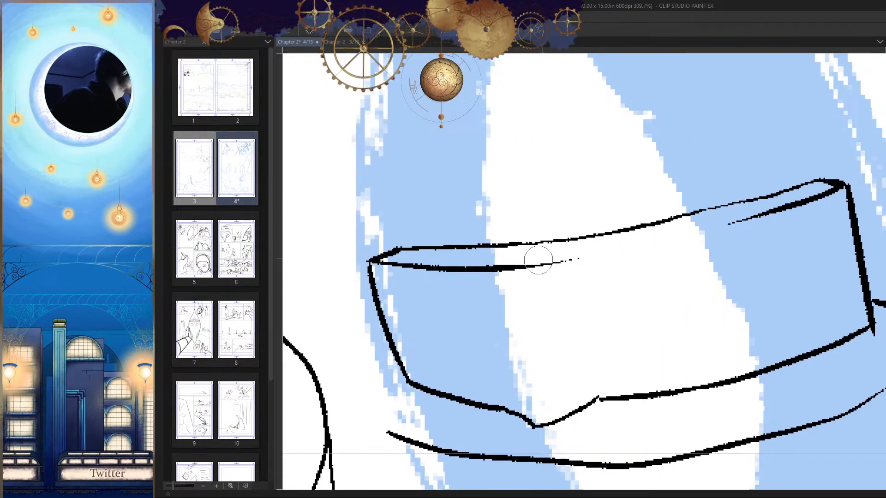
{"action": "key", "text": "p"}
{"action": "left_click_drag", "start_coordinate": [783, 207], "coordinate": [555, 271]}
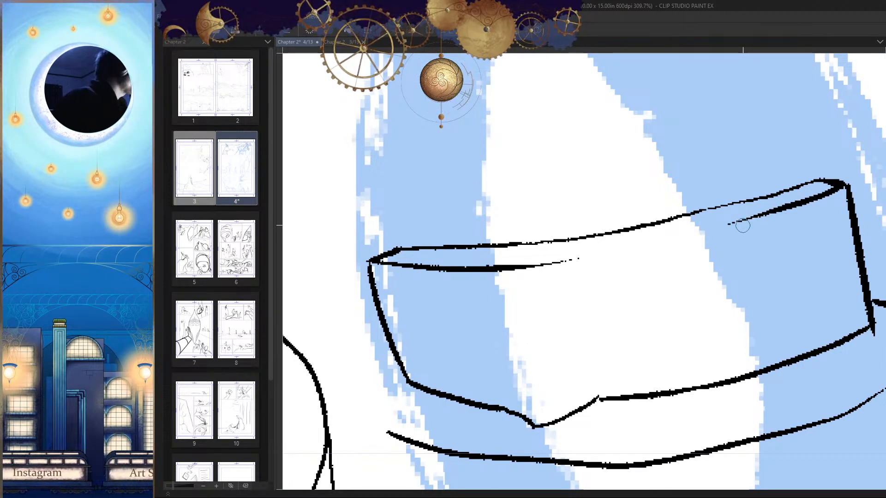
{"action": "scroll", "coordinate": [655, 289], "scroll_direction": "up", "scroll_amount": 1}
{"action": "left_click_drag", "start_coordinate": [805, 186], "coordinate": [378, 276]}
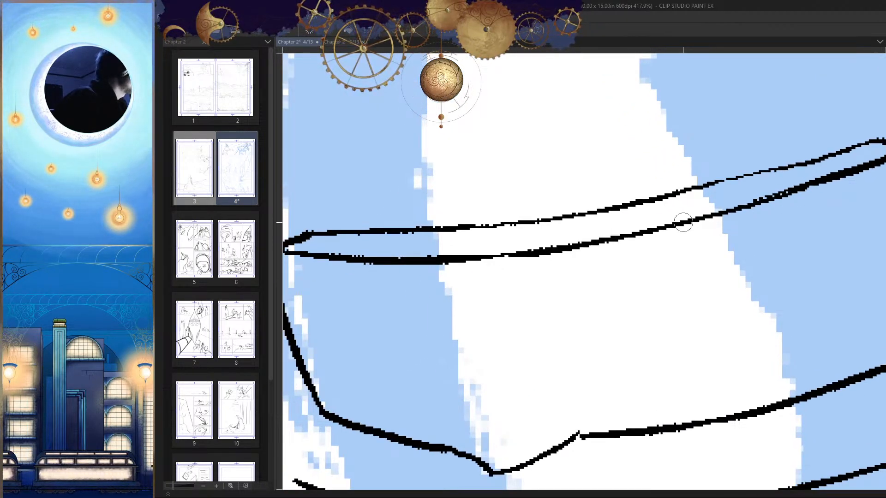
{"action": "mouse_move", "coordinate": [513, 255]}
{"action": "left_mouse_down"}
{"action": "mouse_move", "coordinate": [533, 251]}
{"action": "mouse_move", "coordinate": [438, 267]}
{"action": "mouse_move", "coordinate": [514, 253]}
{"action": "left_mouse_up"}
{"action": "key", "text": "ctrl+z"}
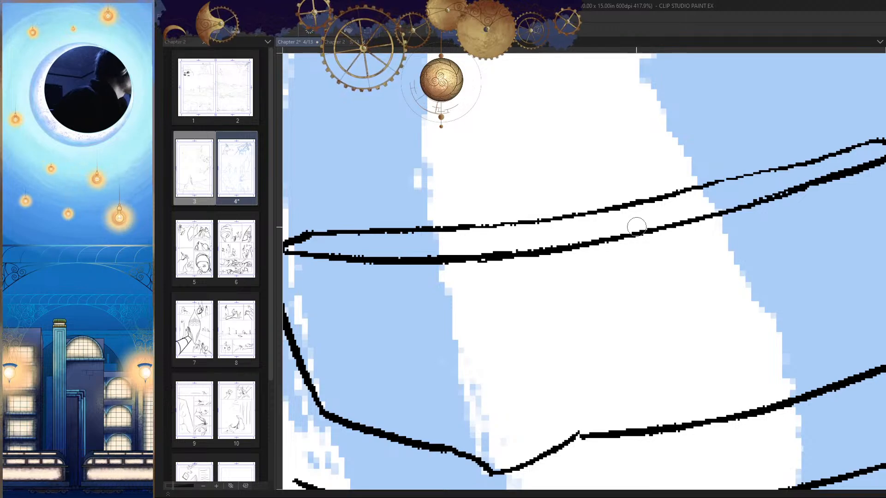
{"action": "scroll", "coordinate": [682, 239], "scroll_direction": "down", "scroll_amount": 2}
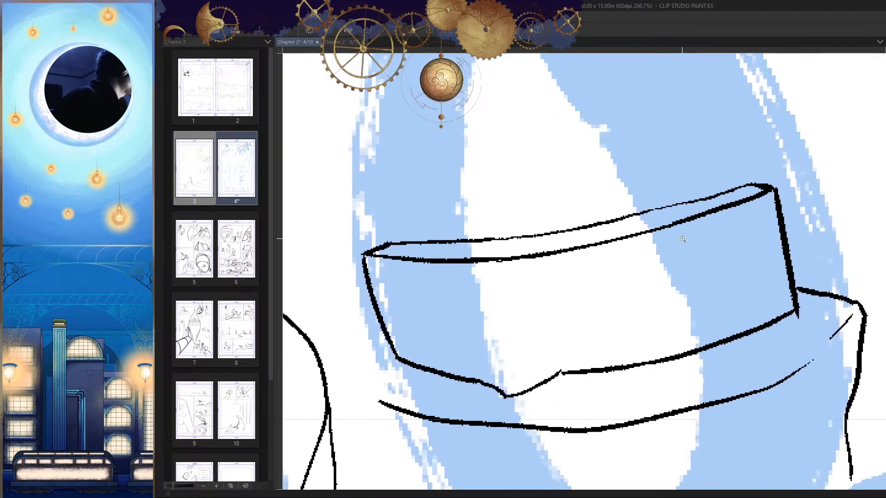
Step: Erase the middle of the eye band's rear top edge and redraw it parallel to the front edge
{"action": "scroll", "coordinate": [682, 239], "scroll_direction": "up", "scroll_amount": 2}
{"action": "left_click_drag", "start_coordinate": [820, 158], "coordinate": [584, 230]}
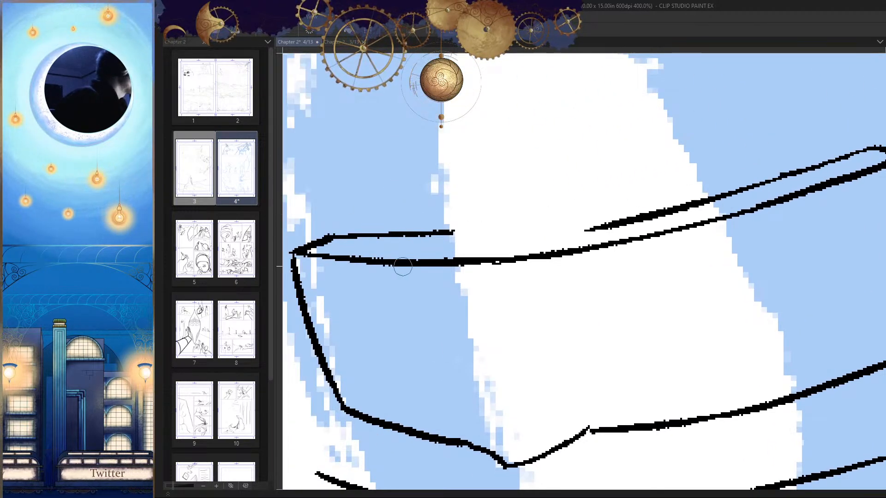
{"action": "key", "text": "ctrl+z"}
{"action": "left_click_drag", "start_coordinate": [808, 166], "coordinate": [466, 243]}
{"action": "mouse_move", "coordinate": [554, 248]}
{"action": "left_mouse_down"}
{"action": "mouse_move", "coordinate": [695, 212]}
{"action": "mouse_move", "coordinate": [541, 200]}
{"action": "mouse_move", "coordinate": [814, 185]}
{"action": "left_mouse_up"}
{"action": "key", "text": "h"}
{"action": "key", "text": "ctrl+z"}
{"action": "scroll", "coordinate": [599, 207], "scroll_direction": "up", "scroll_amount": 3}
{"action": "key", "text": "ctrl+z"}
{"action": "left_click_drag", "start_coordinate": [552, 189], "coordinate": [814, 184]}
{"action": "key", "text": "ctrl+z"}
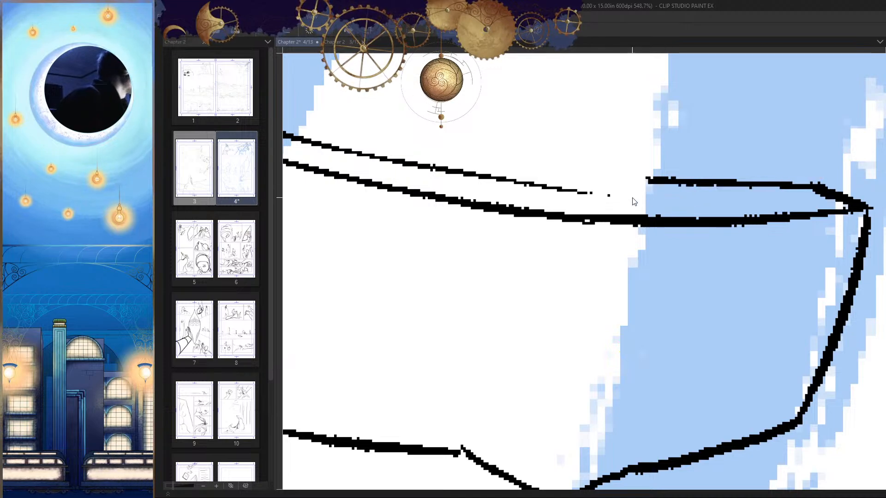
{"action": "mouse_move", "coordinate": [551, 186]}
{"action": "left_mouse_down"}
{"action": "mouse_move", "coordinate": [624, 195]}
{"action": "mouse_move", "coordinate": [844, 183]}
{"action": "left_mouse_up"}
Step: Thin the rear top edge near the band's inner corner by erasing along its upper side
{"action": "key", "text": "e"}
{"action": "left_click_drag", "start_coordinate": [652, 179], "coordinate": [820, 168]}
{"action": "key", "text": "h"}
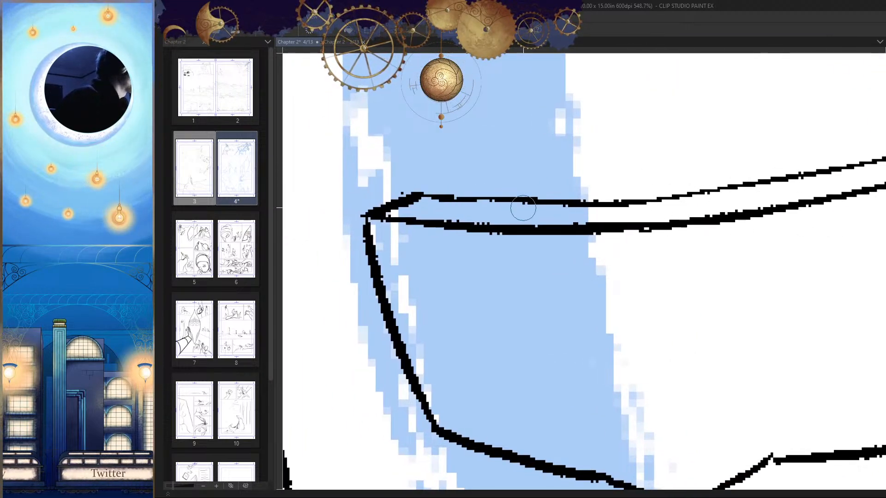
{"action": "scroll", "coordinate": [430, 201], "scroll_direction": "up", "scroll_amount": 1}
{"action": "key", "text": "h"}
{"action": "scroll", "coordinate": [664, 259], "scroll_direction": "down", "scroll_amount": 6}
{"action": "left_click_drag", "start_coordinate": [664, 283], "coordinate": [692, 269]}
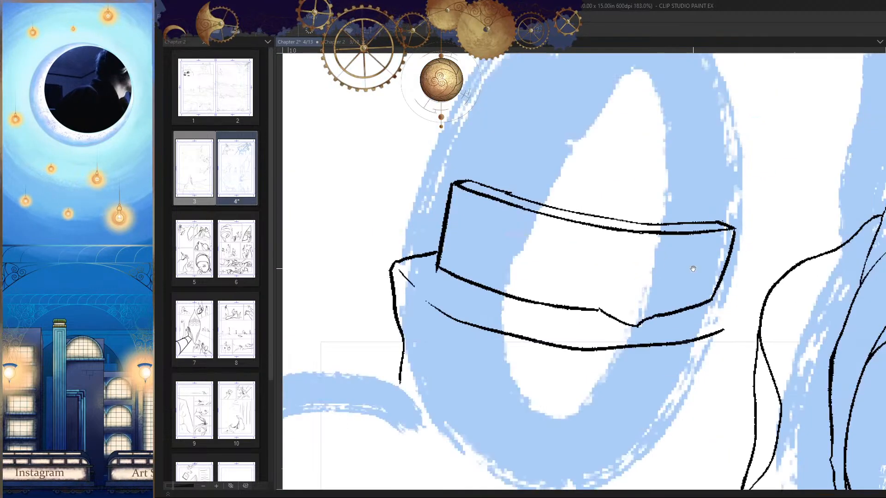
Step: Redraw the missing stretch of the eye band's rear top edge with one smooth stroke running to its upper corner
{"action": "key", "text": "h"}
{"action": "scroll", "coordinate": [692, 159], "scroll_direction": "up", "scroll_amount": 3}
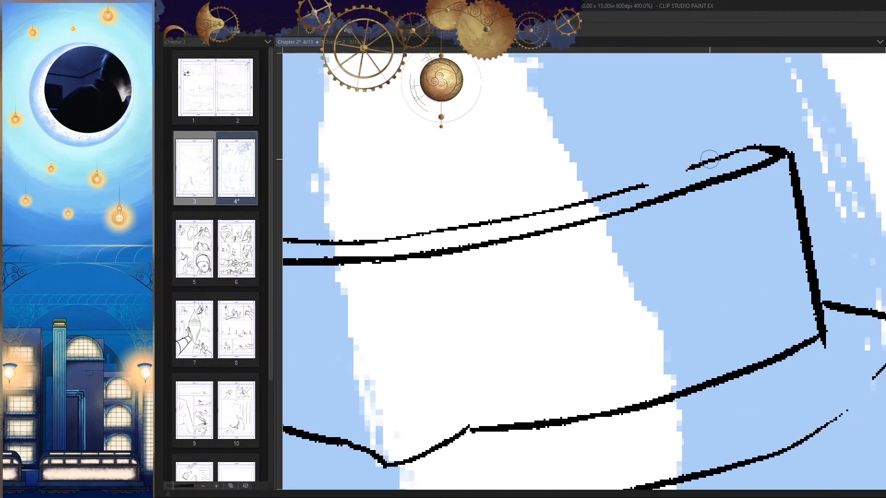
{"action": "scroll", "coordinate": [701, 157], "scroll_direction": "up", "scroll_amount": 2}
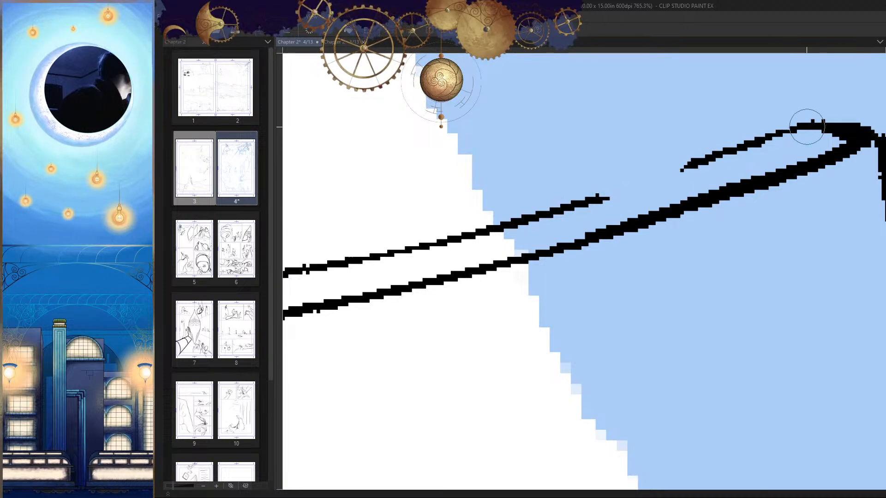
{"action": "left_click_drag", "start_coordinate": [807, 127], "coordinate": [586, 196]}
{"action": "key", "text": "ctrl+z"}
{"action": "left_click_drag", "start_coordinate": [807, 119], "coordinate": [599, 194]}
{"action": "key", "text": "ctrl+z"}
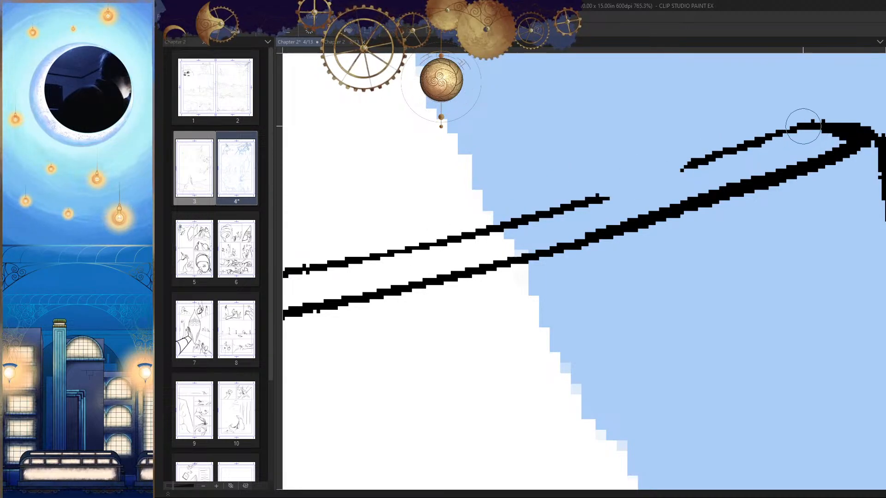
{"action": "left_click_drag", "start_coordinate": [803, 127], "coordinate": [463, 217]}
{"action": "scroll", "coordinate": [695, 254], "scroll_direction": "down", "scroll_amount": 4}
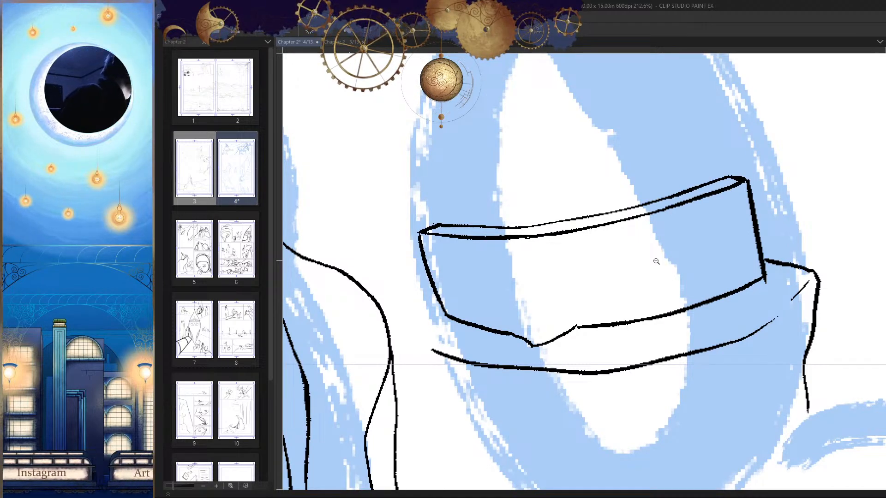
Step: Examine the eye band's corners, lower edge and nose notch, and how the head reads within the whole panel
{"action": "scroll", "coordinate": [656, 261], "scroll_direction": "down", "scroll_amount": 2}
{"action": "scroll", "coordinate": [543, 303], "scroll_direction": "up", "scroll_amount": 6}
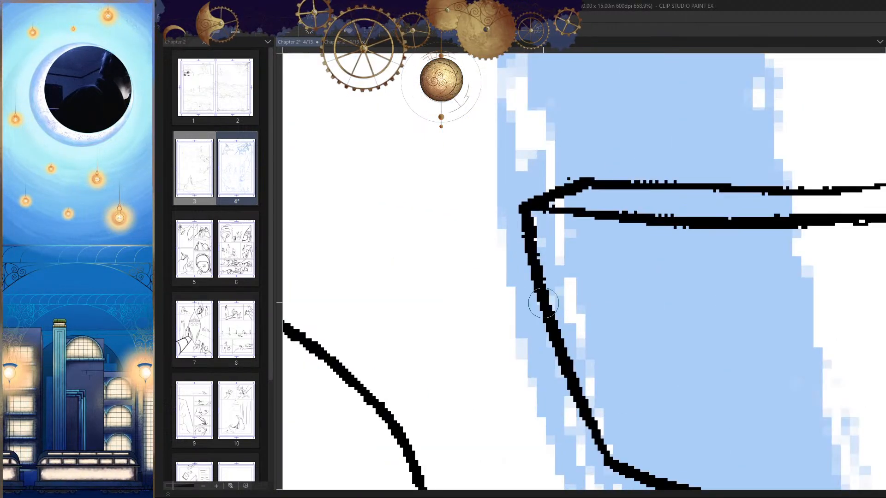
{"action": "scroll", "coordinate": [543, 303], "scroll_direction": "down", "scroll_amount": 8}
{"action": "key", "text": "h"}
{"action": "left_click_drag", "start_coordinate": [613, 362], "coordinate": [634, 269]}
{"action": "key", "text": "h"}
{"action": "scroll", "coordinate": [645, 244], "scroll_direction": "up", "scroll_amount": 2}
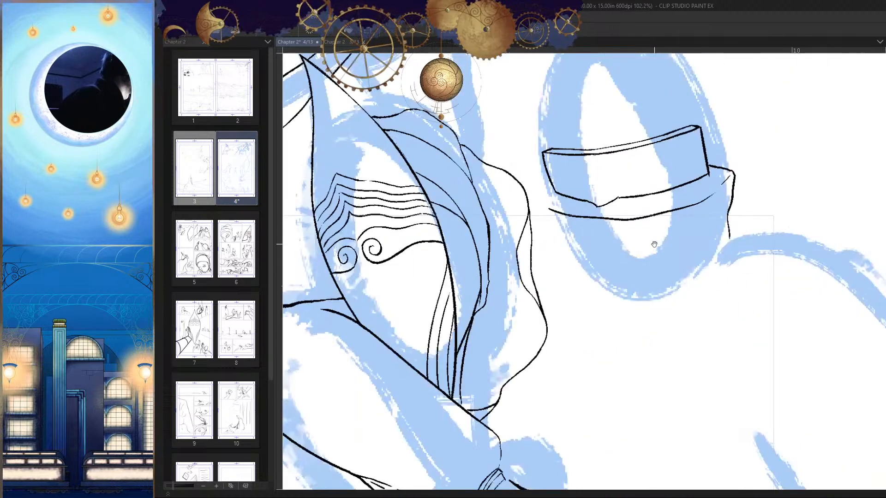
{"action": "scroll", "coordinate": [600, 212], "scroll_direction": "up", "scroll_amount": 6}
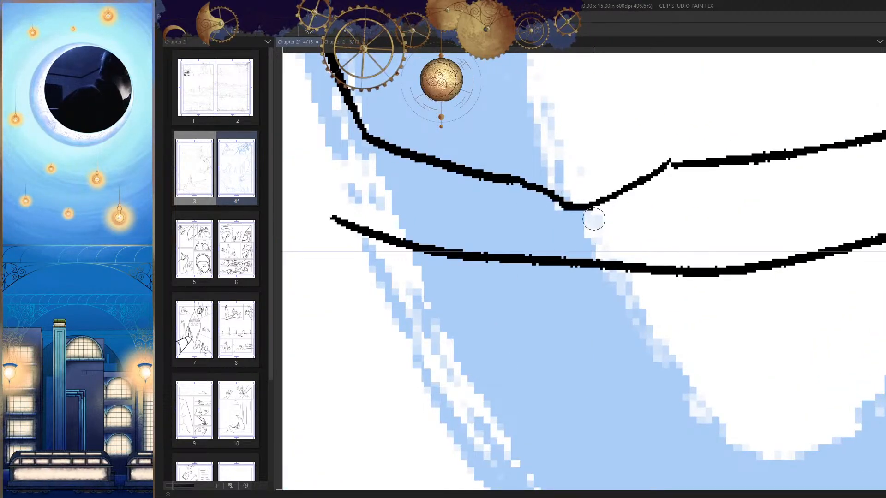
{"action": "scroll", "coordinate": [676, 307], "scroll_direction": "down", "scroll_amount": 10}
{"action": "scroll", "coordinate": [609, 232], "scroll_direction": "up", "scroll_amount": 5}
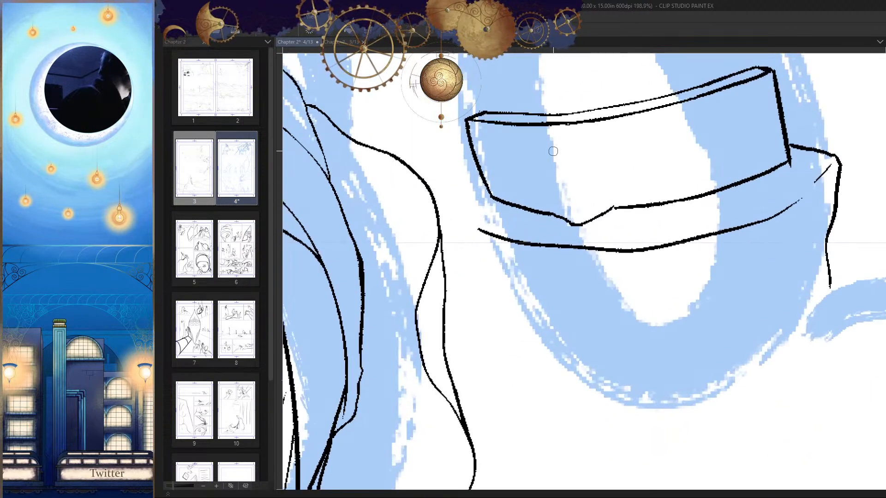
{"action": "left_click_drag", "start_coordinate": [556, 163], "coordinate": [565, 220]}
{"action": "key", "text": "h"}
{"action": "scroll", "coordinate": [608, 165], "scroll_direction": "down", "scroll_amount": 10}
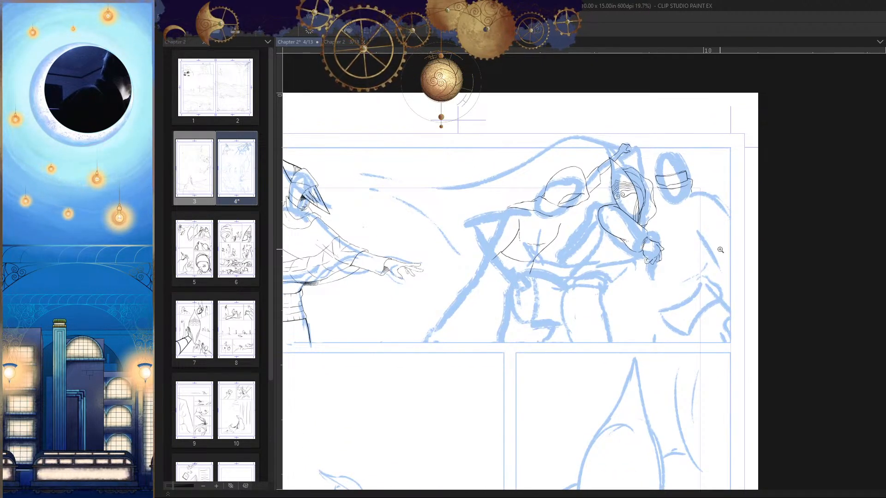
{"action": "key", "text": "h"}
Step: Extend the hooded figure's shoulder line outward over the blue sketch and round it down into the arm's outer edge
{"action": "scroll", "coordinate": [559, 264], "scroll_direction": "up", "scroll_amount": 2}
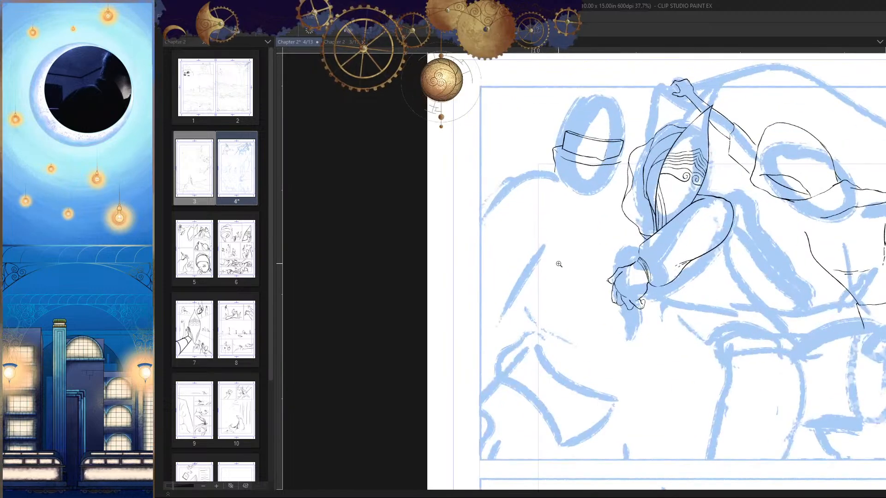
{"action": "left_click_drag", "start_coordinate": [678, 261], "coordinate": [649, 255]}
{"action": "left_click_drag", "start_coordinate": [784, 266], "coordinate": [689, 212]}
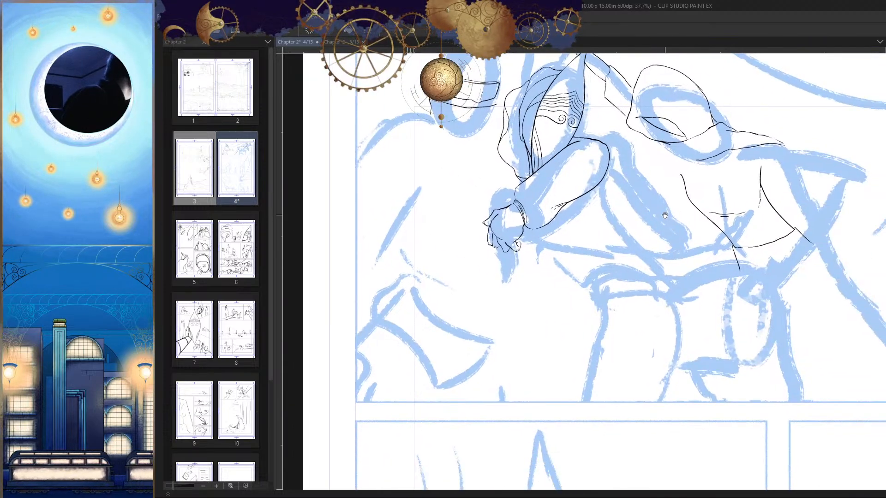
{"action": "key", "text": "h"}
{"action": "left_click_drag", "start_coordinate": [802, 196], "coordinate": [734, 253]}
{"action": "left_click_drag", "start_coordinate": [521, 270], "coordinate": [610, 172]}
{"action": "mouse_move", "coordinate": [564, 256]}
{"action": "left_mouse_down"}
{"action": "mouse_move", "coordinate": [618, 216]}
{"action": "mouse_move", "coordinate": [605, 230]}
{"action": "left_mouse_up"}
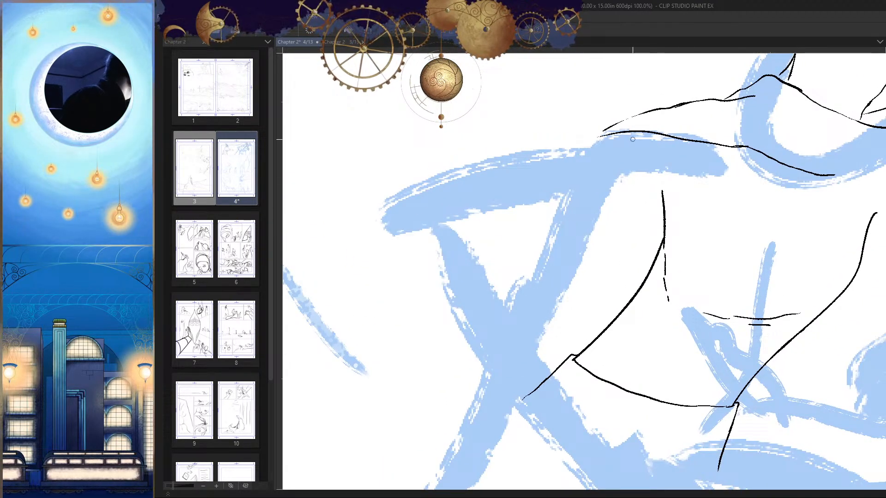
{"action": "mouse_move", "coordinate": [632, 139]}
{"action": "left_mouse_down"}
{"action": "mouse_move", "coordinate": [553, 145]}
{"action": "mouse_move", "coordinate": [420, 181]}
{"action": "left_mouse_up"}
{"action": "key", "text": "h"}
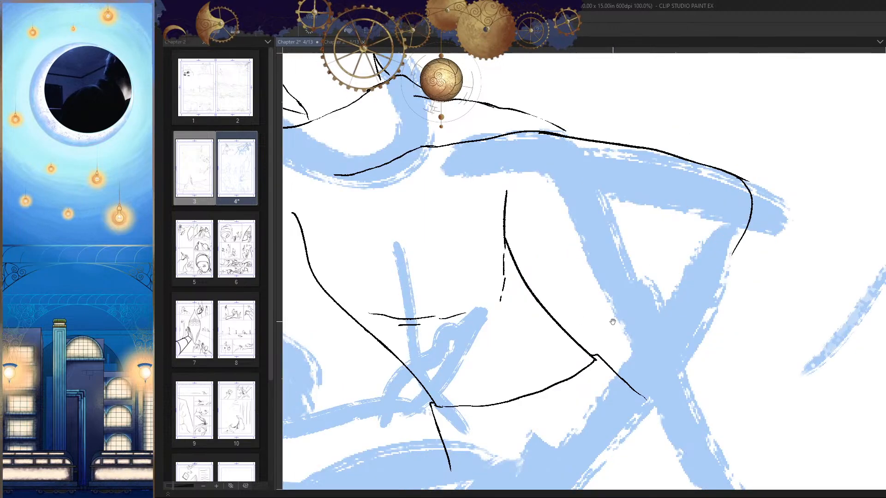
{"action": "mouse_move", "coordinate": [638, 116]}
{"action": "left_mouse_down"}
{"action": "mouse_move", "coordinate": [648, 135]}
{"action": "mouse_move", "coordinate": [591, 272]}
{"action": "mouse_move", "coordinate": [540, 300]}
{"action": "left_mouse_up"}
{"action": "key", "text": "h"}
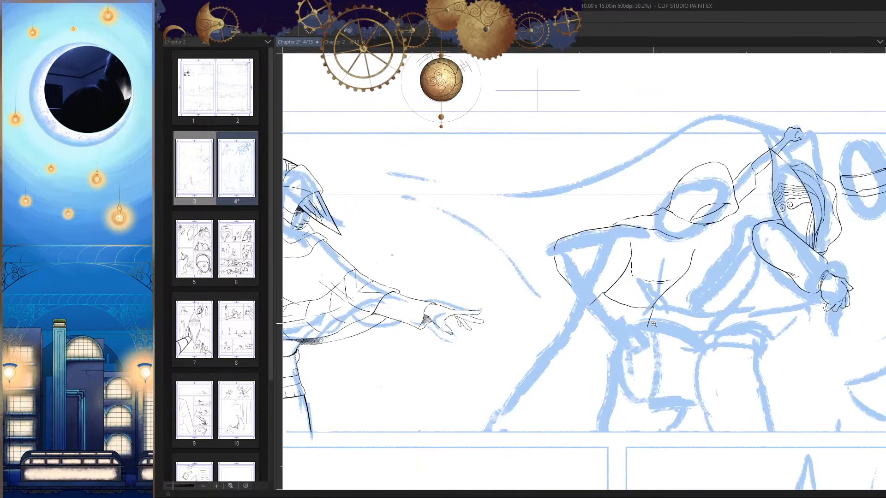
Step: Ink the top edge of the shape hanging below the hooded figure's waist, turning down into a notched side contour
{"action": "key", "text": "h"}
{"action": "left_click_drag", "start_coordinate": [653, 338], "coordinate": [683, 273]}
{"action": "left_click_drag", "start_coordinate": [574, 273], "coordinate": [605, 274]}
{"action": "left_click_drag", "start_coordinate": [535, 299], "coordinate": [563, 281]}
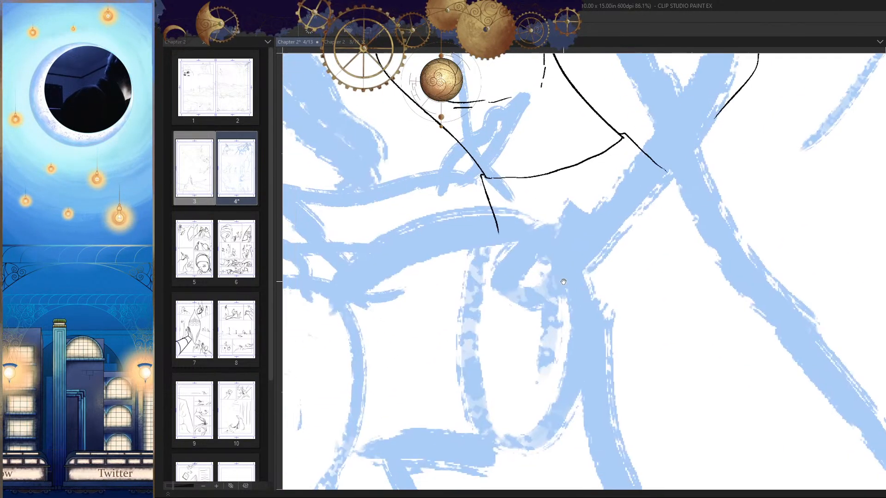
{"action": "left_click_drag", "start_coordinate": [564, 320], "coordinate": [576, 315]}
{"action": "left_click_drag", "start_coordinate": [571, 255], "coordinate": [582, 249]}
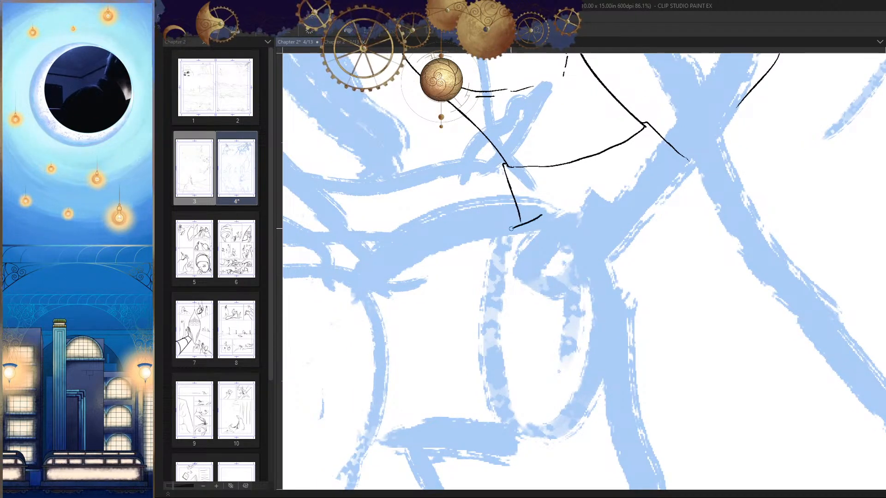
{"action": "scroll", "coordinate": [487, 279], "scroll_direction": "up", "scroll_amount": 5}
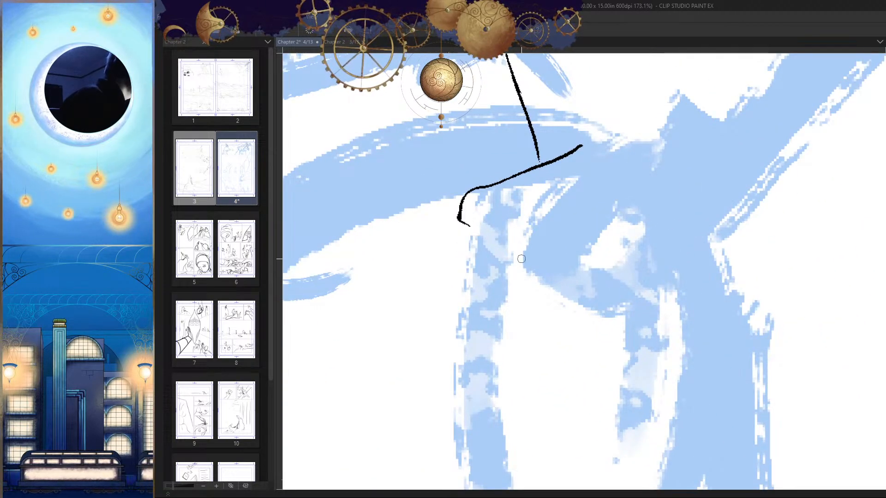
{"action": "mouse_move", "coordinate": [495, 207]}
{"action": "left_mouse_down"}
{"action": "mouse_move", "coordinate": [461, 254]}
{"action": "mouse_move", "coordinate": [462, 284]}
{"action": "left_mouse_up"}
{"action": "key", "text": "h"}
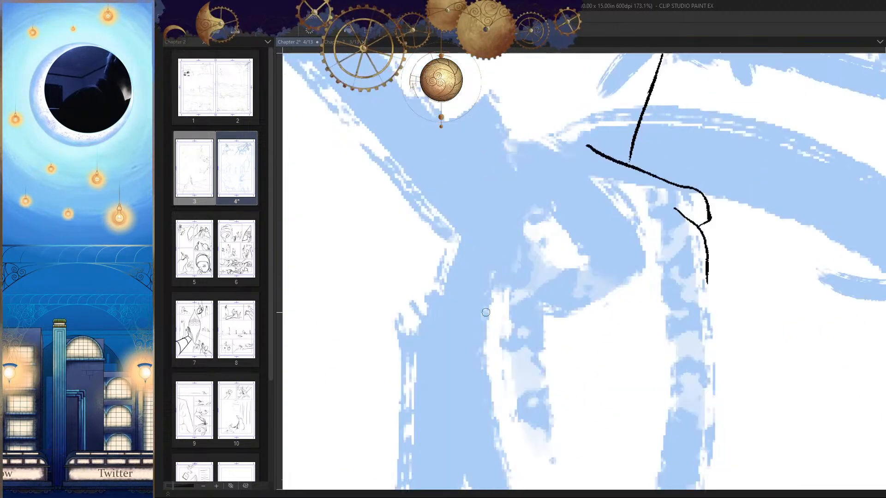
Step: Refine the small notch where the hanging shape's first two side strokes meet
{"action": "scroll", "coordinate": [618, 286], "scroll_direction": "down", "scroll_amount": 8}
{"action": "key", "text": "h"}
{"action": "scroll", "coordinate": [518, 241], "scroll_direction": "up", "scroll_amount": 7}
{"action": "scroll", "coordinate": [519, 242], "scroll_direction": "up", "scroll_amount": 4}
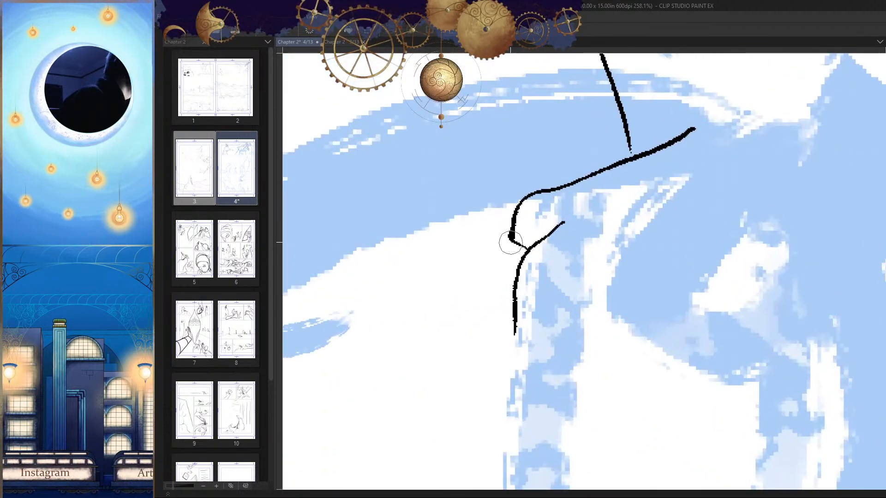
{"action": "key", "text": "h"}
{"action": "scroll", "coordinate": [631, 255], "scroll_direction": "down", "scroll_amount": 6}
{"action": "key", "text": "h"}
{"action": "mouse_move", "coordinate": [636, 234]}
{"action": "left_mouse_down"}
{"action": "mouse_move", "coordinate": [629, 256]}
{"action": "mouse_move", "coordinate": [649, 245]}
{"action": "mouse_move", "coordinate": [607, 225]}
{"action": "left_mouse_up"}
{"action": "scroll", "coordinate": [633, 238], "scroll_direction": "down", "scroll_amount": 5}
{"action": "scroll", "coordinate": [628, 239], "scroll_direction": "up", "scroll_amount": 7}
Step: Extend the hanging shape's top edge across the waist toward the hip
{"action": "key", "text": "e"}
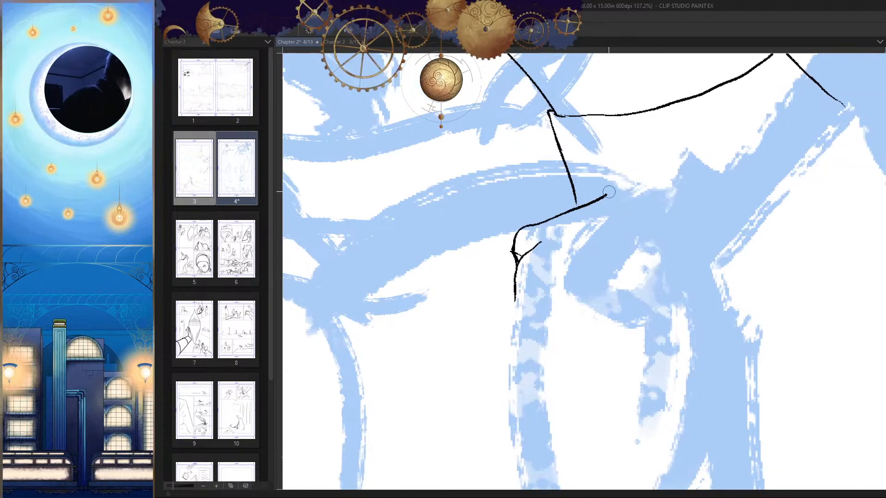
{"action": "key", "text": "p"}
{"action": "mouse_move", "coordinate": [609, 193]}
{"action": "left_mouse_down"}
{"action": "mouse_move", "coordinate": [575, 208]}
{"action": "mouse_move", "coordinate": [627, 202]}
{"action": "left_mouse_up"}
{"action": "left_click_drag", "start_coordinate": [650, 234], "coordinate": [660, 163]}
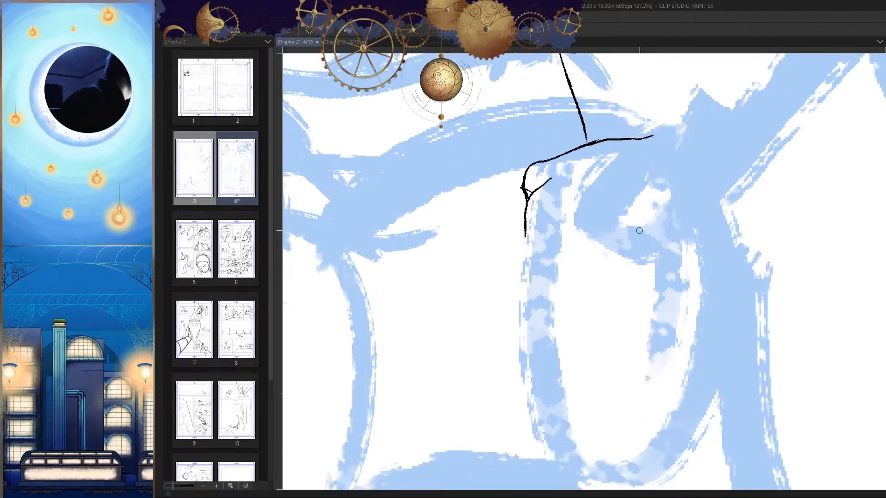
Step: Ink a second curved stroke down the hanging shape's notched side, erasing and redrawing its lower part
{"action": "mouse_move", "coordinate": [553, 194]}
{"action": "left_mouse_down"}
{"action": "mouse_move", "coordinate": [516, 257]}
{"action": "mouse_move", "coordinate": [528, 249]}
{"action": "mouse_move", "coordinate": [524, 267]}
{"action": "left_mouse_up"}
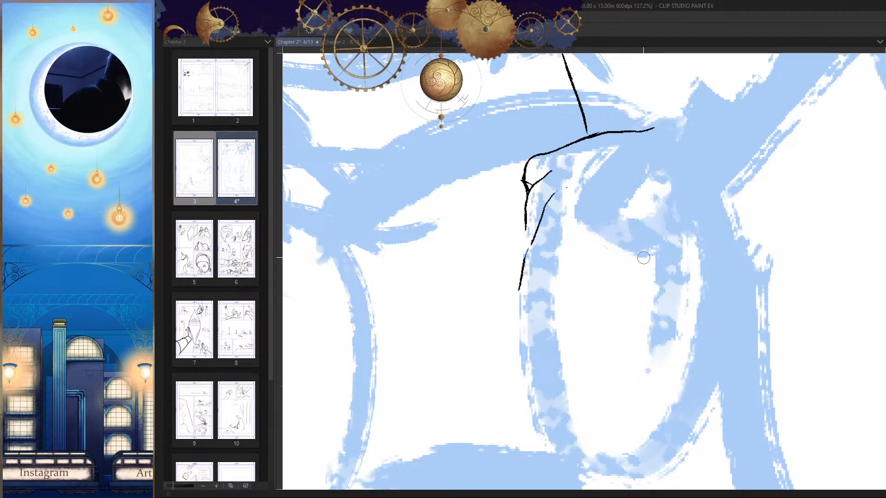
{"action": "left_click_drag", "start_coordinate": [633, 257], "coordinate": [652, 220]}
{"action": "mouse_move", "coordinate": [538, 253]}
{"action": "left_mouse_down"}
{"action": "mouse_move", "coordinate": [541, 274]}
{"action": "mouse_move", "coordinate": [590, 271]}
{"action": "mouse_move", "coordinate": [593, 280]}
{"action": "left_mouse_up"}
{"action": "key", "text": "h"}
{"action": "key", "text": "h"}
{"action": "key", "text": "e"}
{"action": "left_click_drag", "start_coordinate": [533, 233], "coordinate": [523, 292]}
{"action": "key", "text": "p"}
{"action": "left_click_drag", "start_coordinate": [536, 212], "coordinate": [529, 267]}
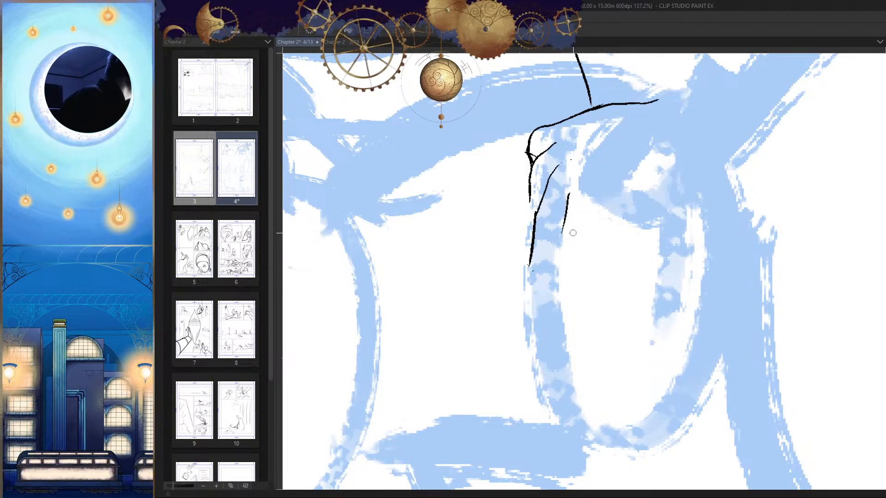
{"action": "key", "text": "ctrl+z"}
{"action": "left_click_drag", "start_coordinate": [568, 195], "coordinate": [559, 272]}
{"action": "key", "text": "h"}
Step: Ink the side opposite the notch in two strokes and join the notched side's upper and lower segments
{"action": "key", "text": "h"}
{"action": "key", "text": "ctrl+z"}
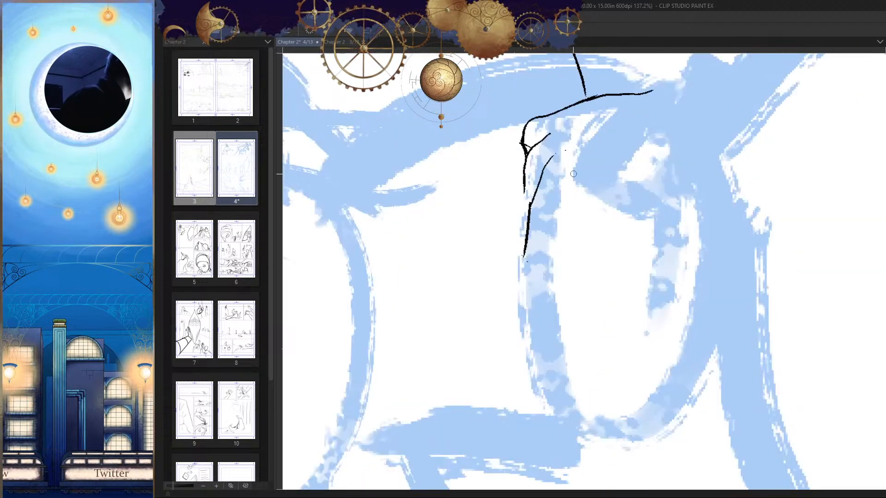
{"action": "mouse_move", "coordinate": [562, 229]}
{"action": "left_mouse_down"}
{"action": "mouse_move", "coordinate": [578, 250]}
{"action": "mouse_move", "coordinate": [598, 243]}
{"action": "left_mouse_up"}
{"action": "key", "text": "h"}
{"action": "left_click_drag", "start_coordinate": [636, 283], "coordinate": [595, 284]}
{"action": "key", "text": "h"}
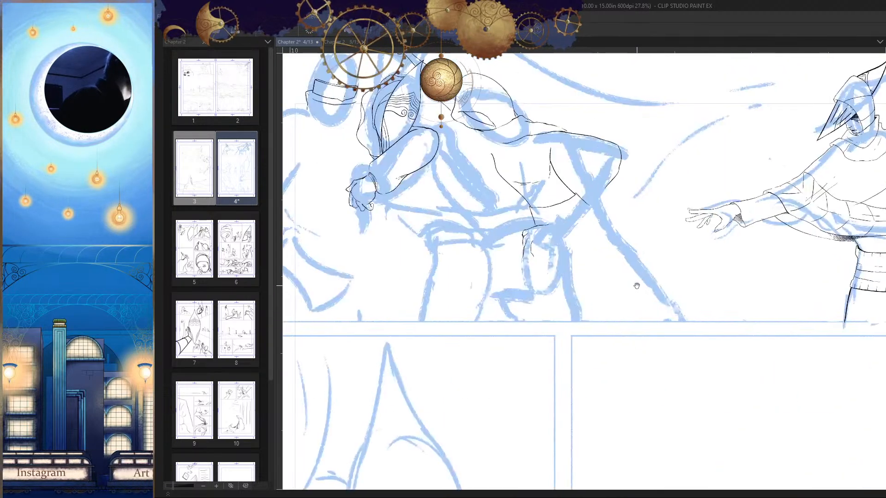
{"action": "left_click_drag", "start_coordinate": [521, 243], "coordinate": [589, 220]}
{"action": "key", "text": "h"}
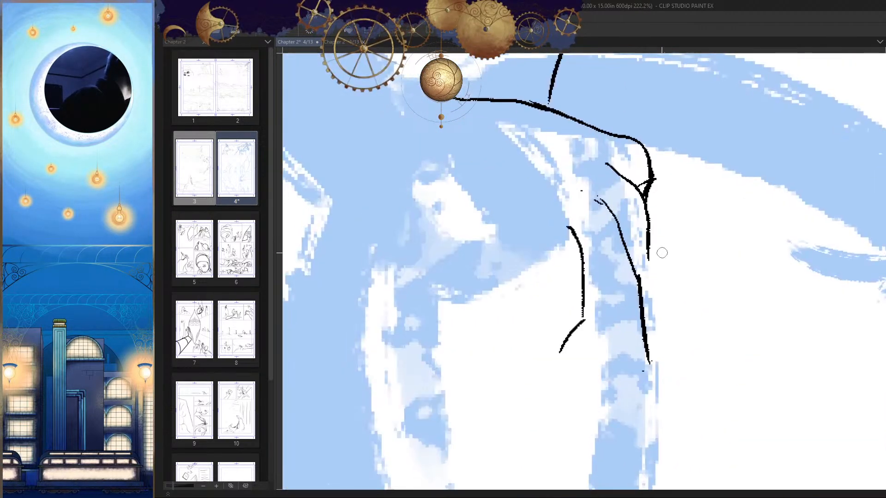
{"action": "key", "text": "h"}
{"action": "scroll", "coordinate": [649, 250], "scroll_direction": "down", "scroll_amount": 2}
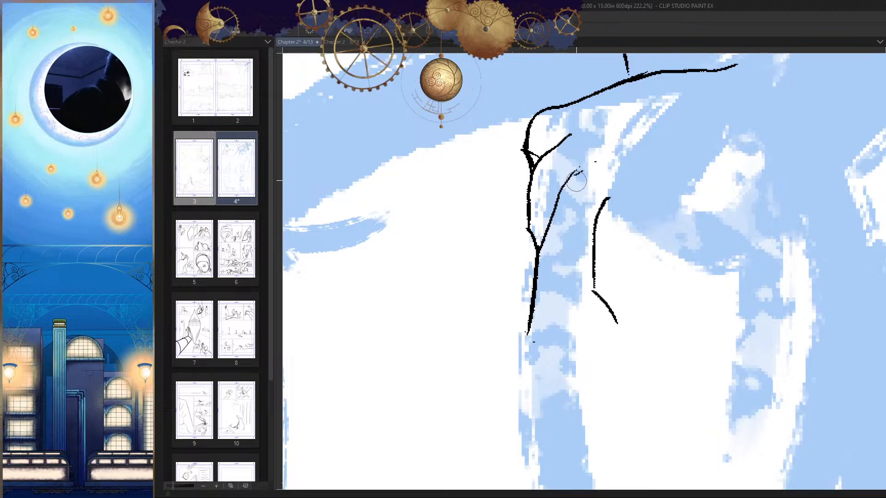
Step: Erase the upper part of the branching stroke on the notched side and redraw it as one clean curve
{"action": "left_click_drag", "start_coordinate": [576, 181], "coordinate": [554, 219]}
{"action": "key", "text": "p"}
{"action": "left_click_drag", "start_coordinate": [575, 162], "coordinate": [545, 223]}
{"action": "key", "text": "ctrl+z"}
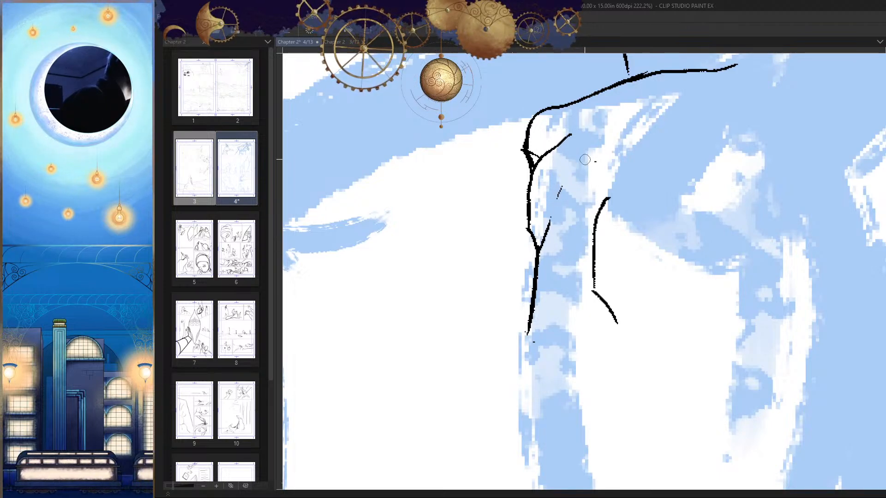
{"action": "left_click_drag", "start_coordinate": [584, 160], "coordinate": [540, 243]}
{"action": "key", "text": "h"}
{"action": "key", "text": "h"}
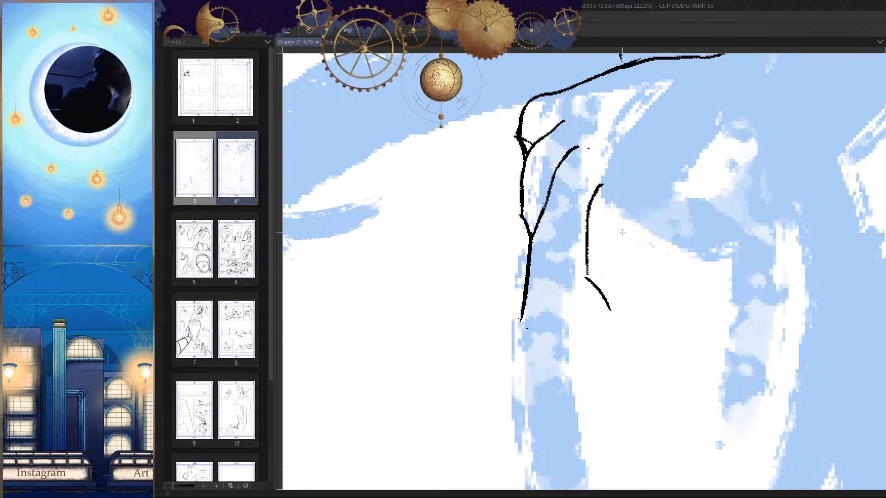
Step: Lasso the two strokes opposite the notched side and move them slightly up and closer to it
{"action": "left_click", "coordinate": [629, 178]}
{"action": "left_click", "coordinate": [595, 167]}
{"action": "left_click", "coordinate": [571, 183]}
{"action": "left_click", "coordinate": [559, 218]}
{"action": "left_click", "coordinate": [566, 276]}
{"action": "double_click", "coordinate": [647, 249]}
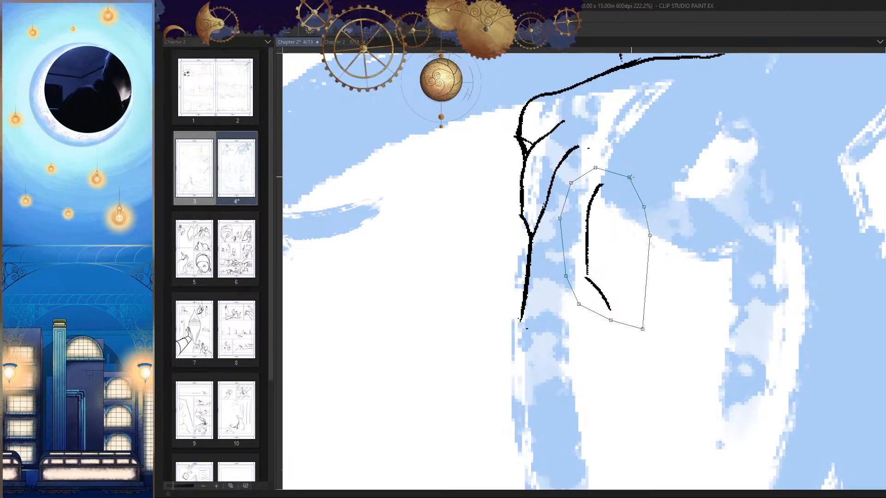
{"action": "key", "text": "ctrl+t"}
{"action": "left_click_drag", "start_coordinate": [622, 249], "coordinate": [616, 242]}
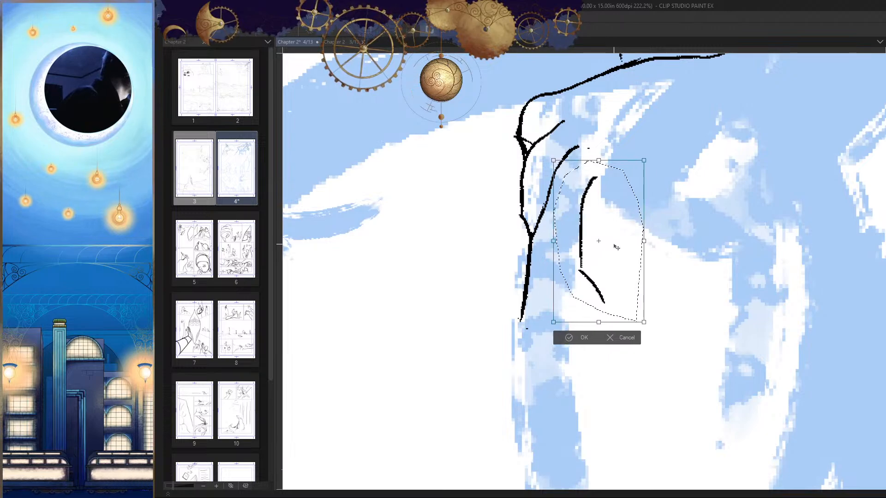
{"action": "key", "text": "Return"}
{"action": "key", "text": "ctrl+d"}
Step: Ink a short curved stroke beside the lower tip of the strokes opposite the notched side
{"action": "key", "text": "h"}
{"action": "key", "text": "h"}
{"action": "left_click_drag", "start_coordinate": [523, 236], "coordinate": [475, 244]}
{"action": "left_click_drag", "start_coordinate": [563, 259], "coordinate": [607, 265]}
{"action": "mouse_move", "coordinate": [613, 258]}
{"action": "left_mouse_down"}
{"action": "mouse_move", "coordinate": [535, 305]}
{"action": "mouse_move", "coordinate": [583, 303]}
{"action": "left_mouse_up"}
{"action": "key", "text": "ctrl+z"}
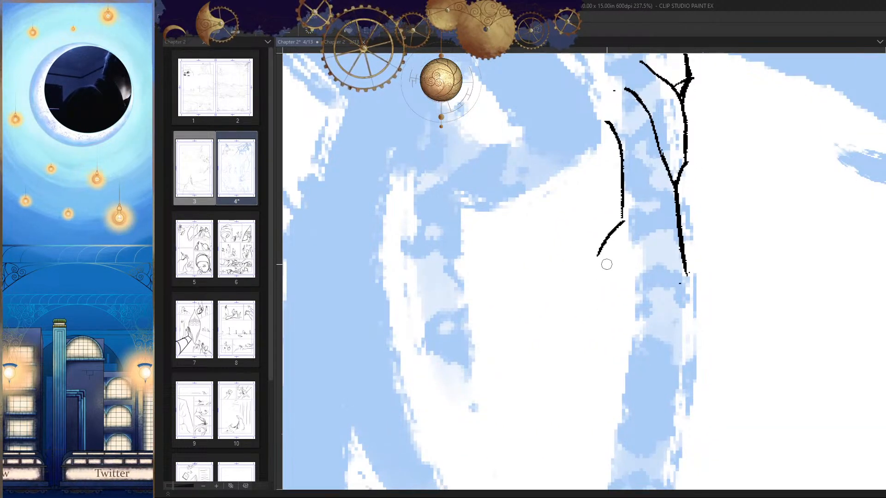
{"action": "left_click_drag", "start_coordinate": [579, 234], "coordinate": [596, 297]}
{"action": "key", "text": "h"}
{"action": "left_click_drag", "start_coordinate": [626, 285], "coordinate": [630, 275]}
{"action": "left_click_drag", "start_coordinate": [575, 246], "coordinate": [579, 255]}
{"action": "key", "text": "h"}
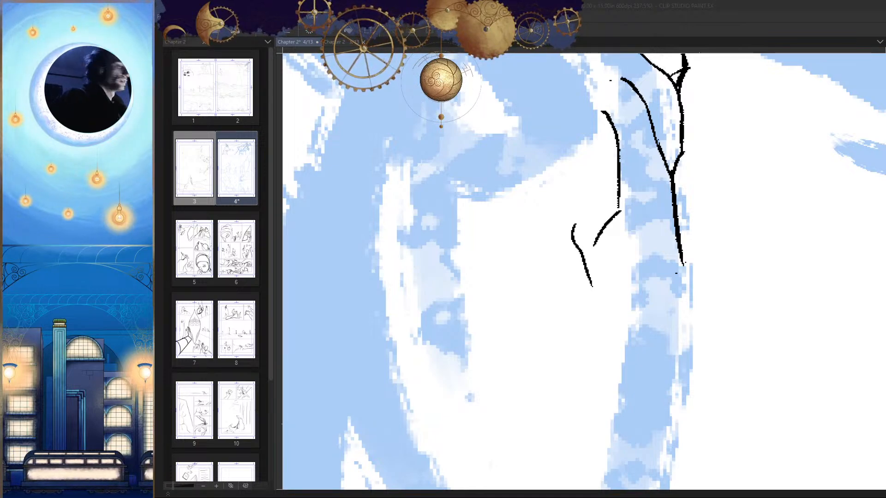
Step: Join the short strokes opposite the notched side into a fork and ink branching strokes at the notched side's lower end
{"action": "key", "text": "h"}
{"action": "mouse_move", "coordinate": [597, 205]}
{"action": "left_mouse_down"}
{"action": "mouse_move", "coordinate": [604, 236]}
{"action": "mouse_move", "coordinate": [589, 233]}
{"action": "mouse_move", "coordinate": [505, 289]}
{"action": "left_mouse_up"}
{"action": "key", "text": "h"}
{"action": "left_click", "coordinate": [596, 234], "text": "ctrl"}
{"action": "left_click_drag", "start_coordinate": [575, 279], "coordinate": [498, 279]}
{"action": "key", "text": "h"}
{"action": "left_click_drag", "start_coordinate": [584, 232], "coordinate": [664, 295]}
{"action": "mouse_move", "coordinate": [610, 333]}
{"action": "left_mouse_down"}
{"action": "mouse_move", "coordinate": [573, 272]}
{"action": "mouse_move", "coordinate": [495, 293]}
{"action": "left_mouse_up"}
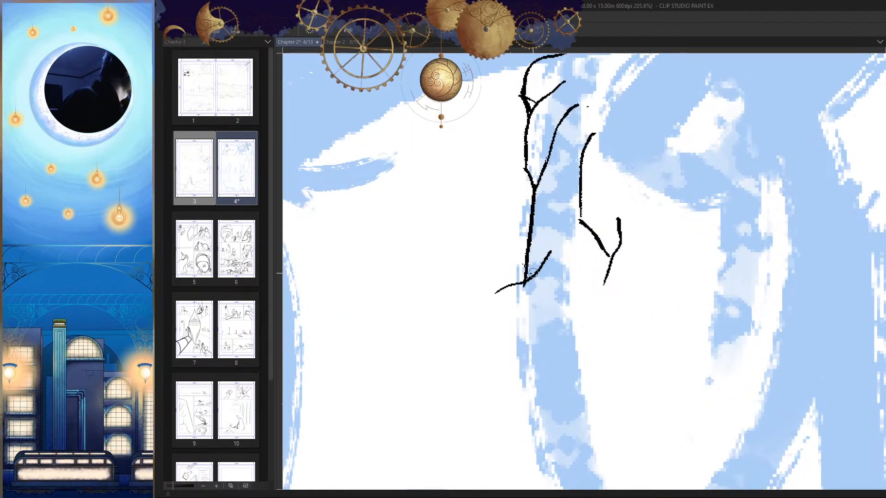
{"action": "left_click_drag", "start_coordinate": [580, 155], "coordinate": [555, 249]}
{"action": "key", "text": "h"}
{"action": "left_click_drag", "start_coordinate": [630, 244], "coordinate": [617, 299]}
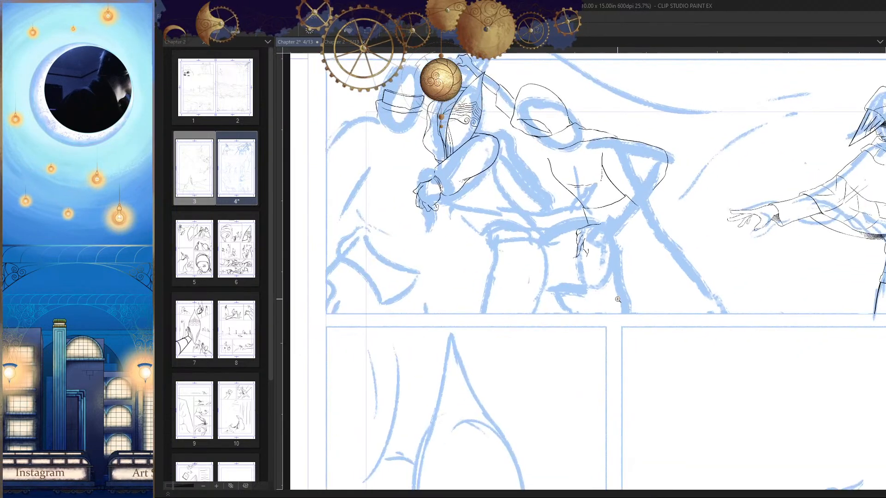
Step: Ink a short curved stroke above the forked fingertip on the hooded figure's hanging hand
{"action": "left_click_drag", "start_coordinate": [595, 249], "coordinate": [630, 261]}
{"action": "key", "text": "h"}
{"action": "key", "text": "h"}
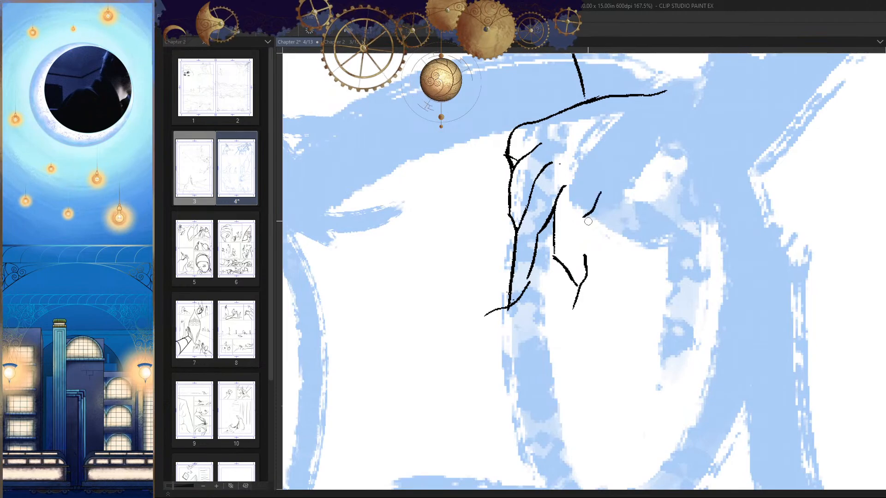
{"action": "key", "text": "h"}
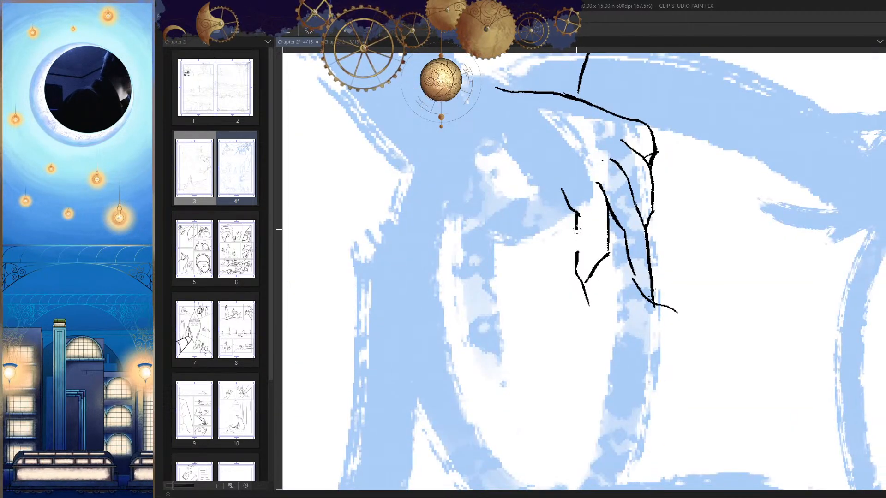
{"action": "key", "text": "h"}
{"action": "key", "text": "h"}
{"action": "mouse_move", "coordinate": [605, 267]}
{"action": "left_mouse_down"}
{"action": "mouse_move", "coordinate": [585, 272]}
{"action": "mouse_move", "coordinate": [611, 253]}
{"action": "left_mouse_up"}
{"action": "key", "text": "h"}
{"action": "left_click_drag", "start_coordinate": [599, 220], "coordinate": [595, 261]}
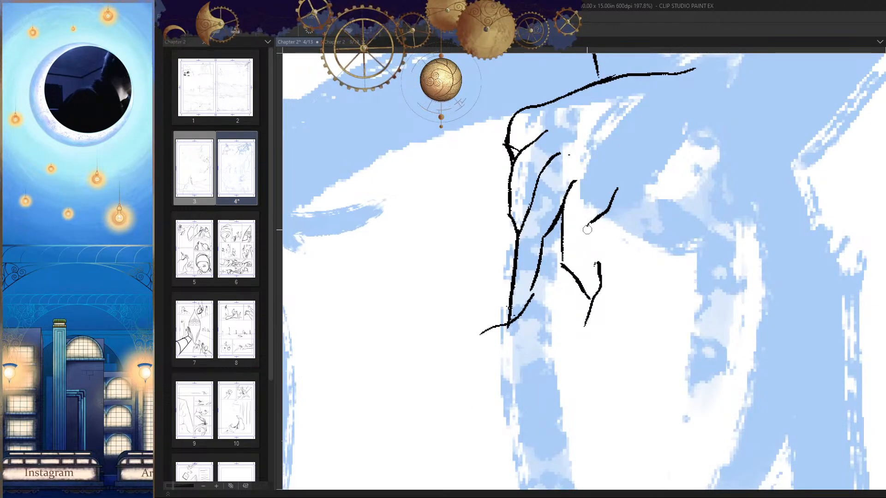
{"action": "key", "text": "h"}
Step: Connect the short stroke down to the forked fingertip and extend its upper end towards the wrist of the hanging hand
{"action": "mouse_move", "coordinate": [593, 222]}
{"action": "left_mouse_down"}
{"action": "mouse_move", "coordinate": [594, 259]}
{"action": "mouse_move", "coordinate": [578, 223]}
{"action": "mouse_move", "coordinate": [563, 245]}
{"action": "left_mouse_up"}
{"action": "key", "text": "ctrl+z"}
{"action": "left_click_drag", "start_coordinate": [582, 268], "coordinate": [565, 272]}
{"action": "key", "text": "h"}
{"action": "left_click_drag", "start_coordinate": [636, 258], "coordinate": [626, 285]}
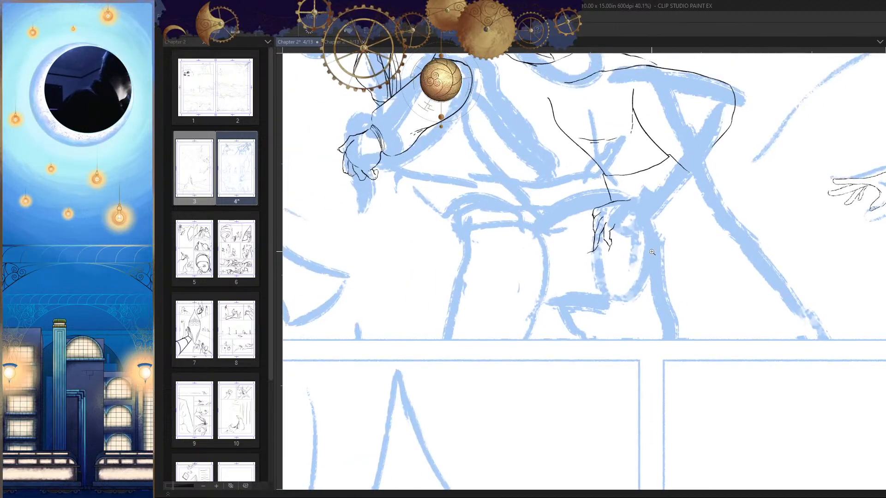
{"action": "mouse_move", "coordinate": [614, 221]}
{"action": "left_mouse_down"}
{"action": "mouse_move", "coordinate": [648, 219]}
{"action": "mouse_move", "coordinate": [608, 222]}
{"action": "left_mouse_up"}
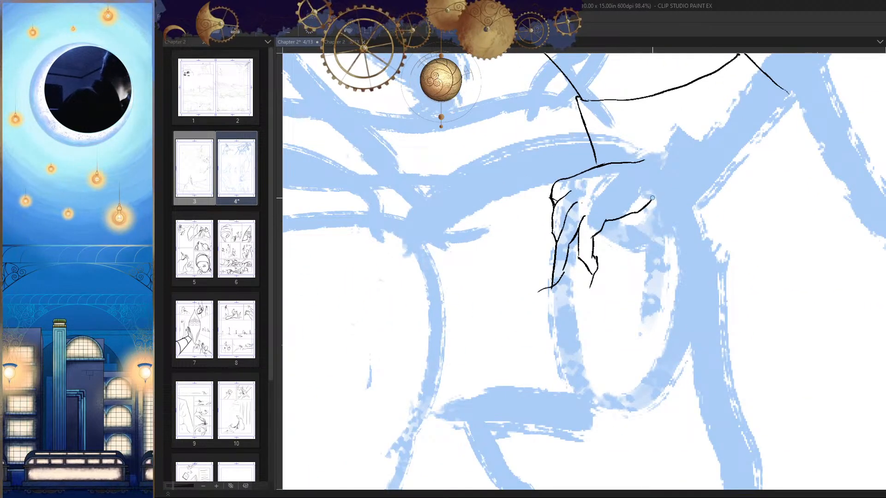
Step: Erase the hooded figure's old shoulder and outer arm line above the hanging hand
{"action": "key", "text": "h"}
{"action": "key", "text": "h"}
{"action": "left_click_drag", "start_coordinate": [692, 205], "coordinate": [655, 249]}
{"action": "key", "text": "h"}
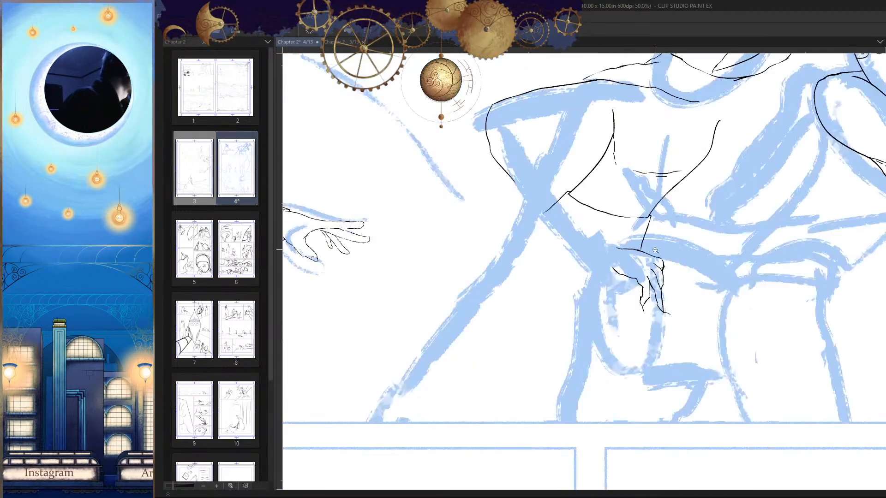
{"action": "key", "text": "h"}
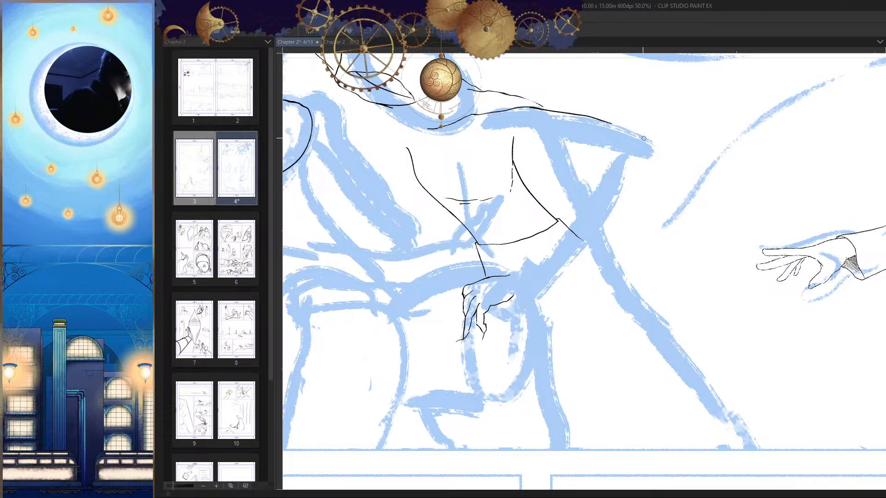
{"action": "scroll", "coordinate": [559, 139], "scroll_direction": "down", "scroll_amount": 2}
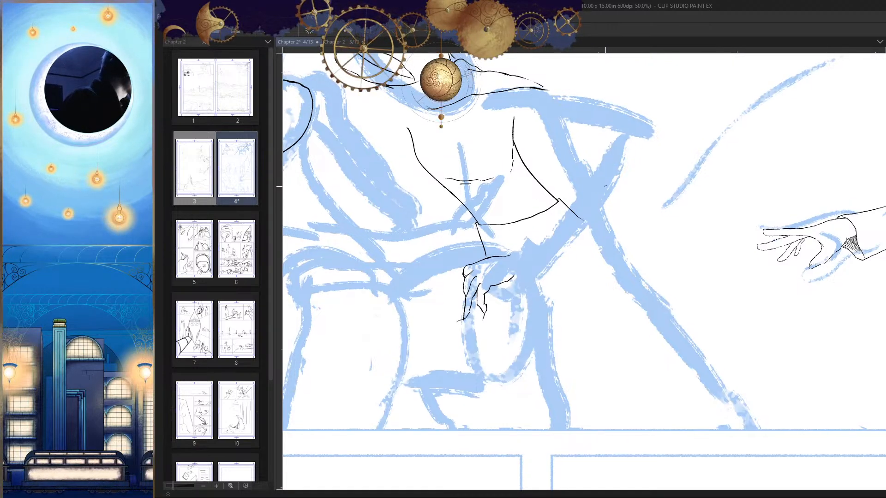
Step: Ink both edges of the hooded figure's bent forearm, from the elbow down to the hanging hand
{"action": "left_click_drag", "start_coordinate": [593, 149], "coordinate": [526, 229]}
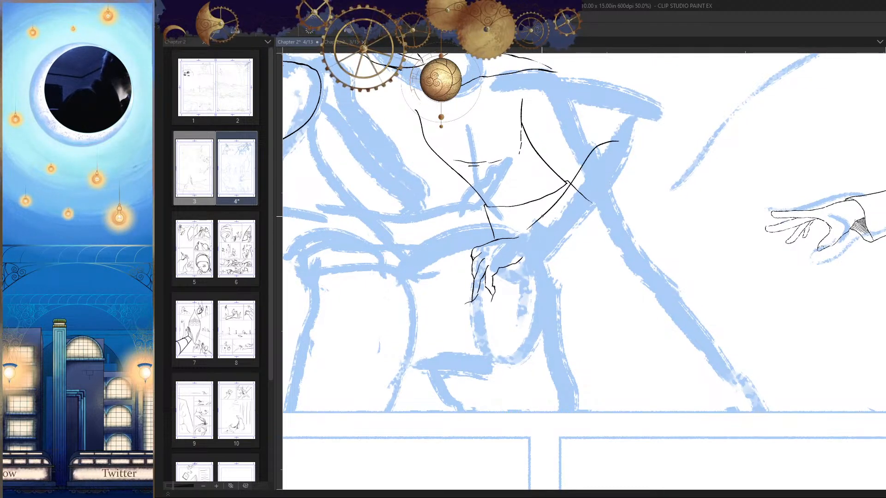
{"action": "left_click_drag", "start_coordinate": [626, 150], "coordinate": [537, 251]}
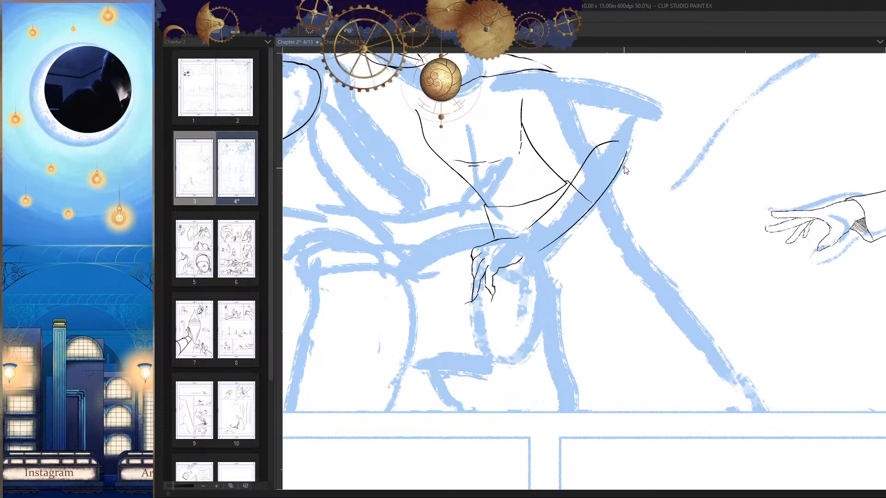
{"action": "key", "text": "ctrl+z"}
{"action": "left_click_drag", "start_coordinate": [623, 160], "coordinate": [524, 255]}
Step: Ink the outer edge of the hooded figure's upper arm in one curve from the shoulder to the elbow
{"action": "left_click_drag", "start_coordinate": [583, 259], "coordinate": [585, 295]}
{"action": "key", "text": "h"}
{"action": "left_click_drag", "start_coordinate": [664, 260], "coordinate": [666, 281]}
{"action": "key", "text": "h"}
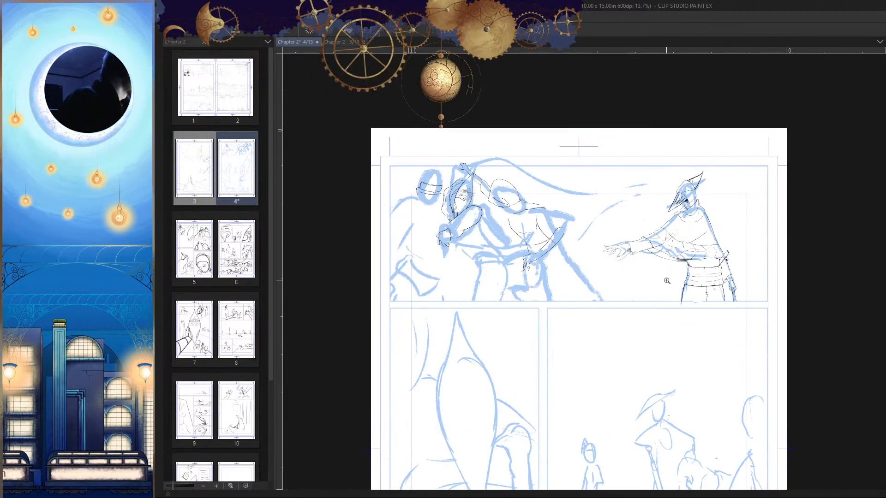
{"action": "key", "text": "h"}
{"action": "left_click_drag", "start_coordinate": [601, 222], "coordinate": [610, 185]}
{"action": "left_click_drag", "start_coordinate": [685, 190], "coordinate": [639, 184]}
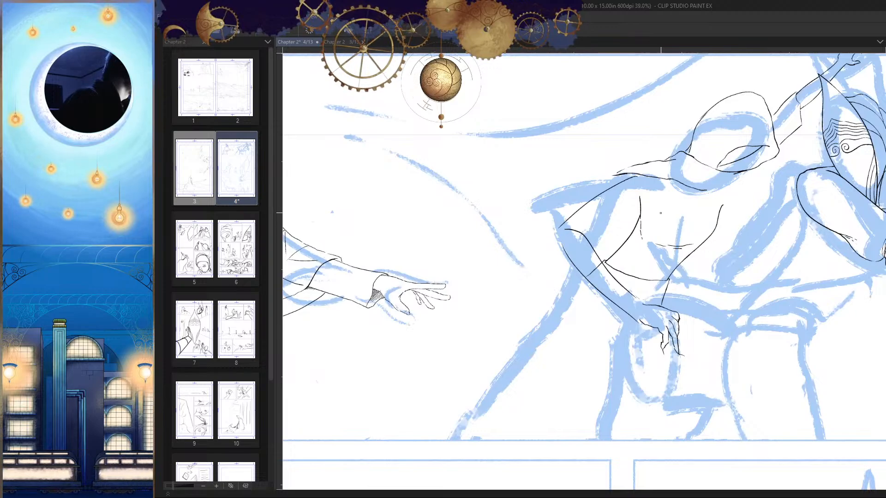
{"action": "key", "text": "ctrl+z"}
{"action": "scroll", "coordinate": [629, 195], "scroll_direction": "up", "scroll_amount": 2}
{"action": "left_click_drag", "start_coordinate": [651, 171], "coordinate": [532, 246]}
Step: Clean up the overlapping line ends at the elbow, round off its outline and erase the torso line crossing the forearm
{"action": "scroll", "coordinate": [673, 249], "scroll_direction": "down", "scroll_amount": 6}
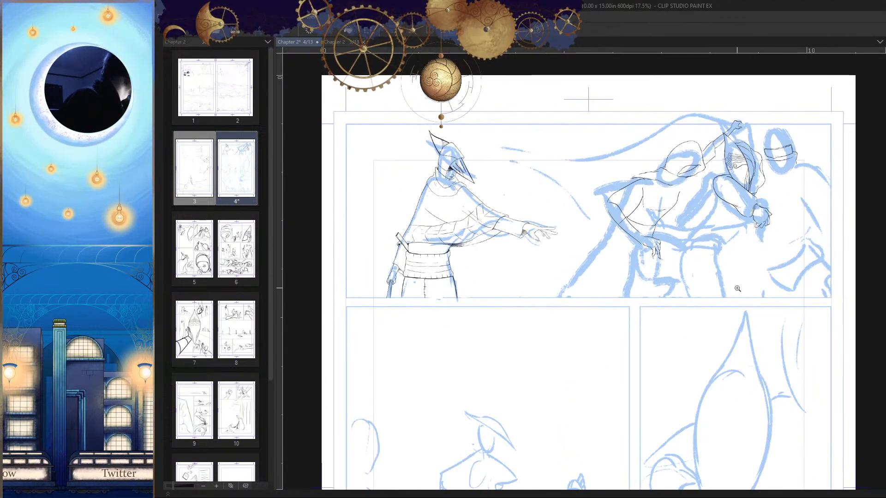
{"action": "left_click_drag", "start_coordinate": [735, 293], "coordinate": [708, 291]}
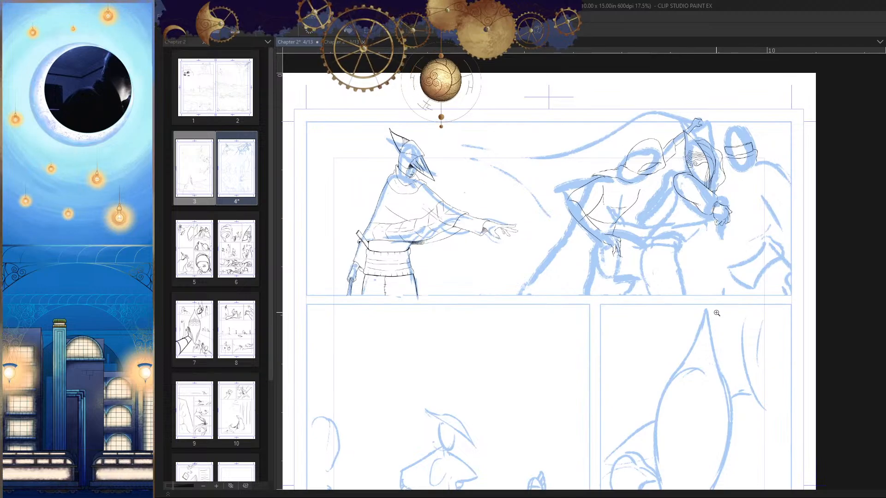
{"action": "scroll", "coordinate": [616, 215], "scroll_direction": "up", "scroll_amount": 10}
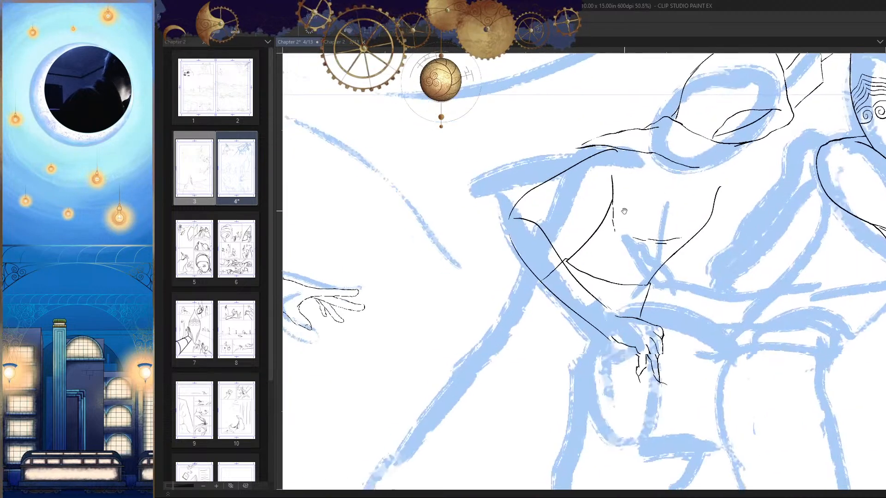
{"action": "left_click_drag", "start_coordinate": [583, 193], "coordinate": [571, 192]}
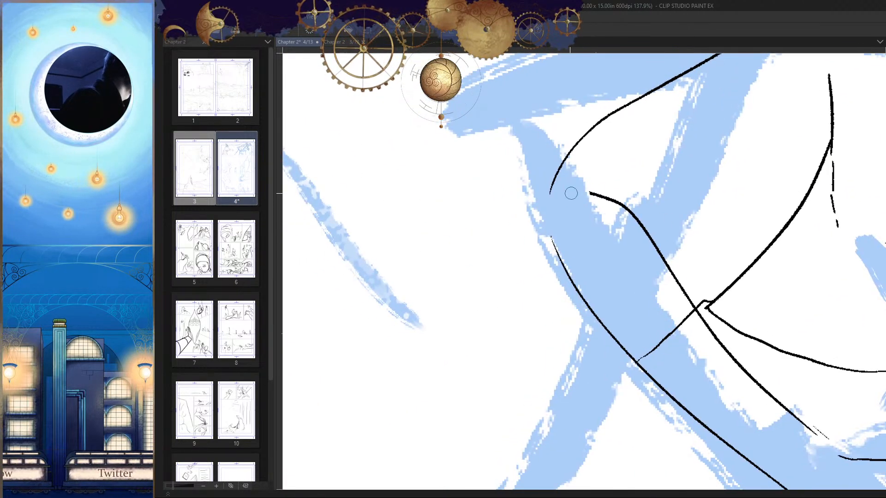
{"action": "scroll", "coordinate": [608, 240], "scroll_direction": "down", "scroll_amount": 4}
{"action": "key", "text": "h"}
{"action": "scroll", "coordinate": [503, 295], "scroll_direction": "up", "scroll_amount": 4}
{"action": "left_click_drag", "start_coordinate": [590, 246], "coordinate": [539, 196]}
{"action": "scroll", "coordinate": [602, 334], "scroll_direction": "down", "scroll_amount": 4}
{"action": "left_click_drag", "start_coordinate": [603, 335], "coordinate": [620, 297]}
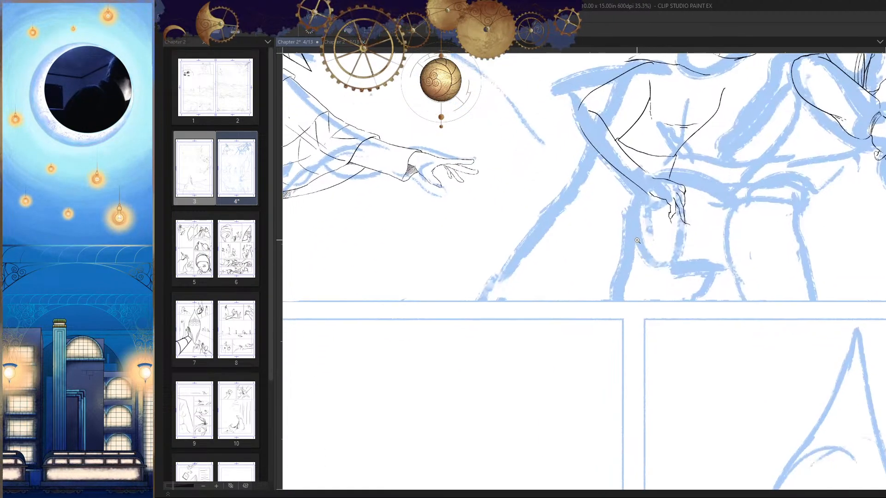
{"action": "left_click_drag", "start_coordinate": [568, 181], "coordinate": [516, 254]}
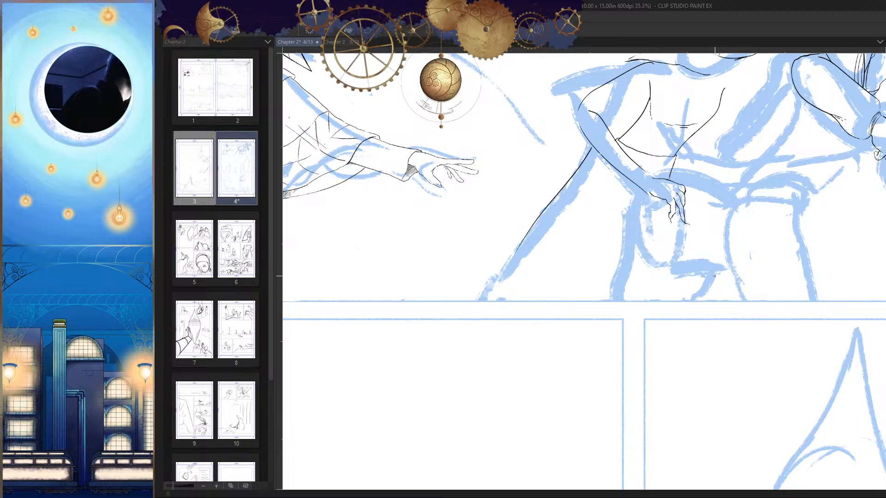
{"action": "scroll", "coordinate": [580, 158], "scroll_direction": "up", "scroll_amount": 2}
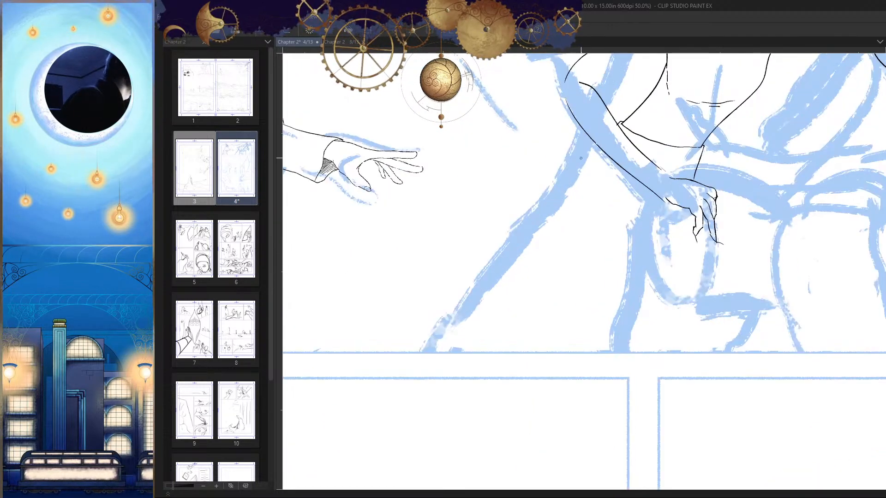
{"action": "left_click_drag", "start_coordinate": [586, 135], "coordinate": [475, 277]}
{"action": "mouse_move", "coordinate": [475, 277]}
{"action": "left_mouse_down"}
{"action": "mouse_move", "coordinate": [533, 266]}
{"action": "mouse_move", "coordinate": [637, 276]}
{"action": "left_mouse_up"}
{"action": "key", "text": "h"}
{"action": "key", "text": "h"}
{"action": "scroll", "coordinate": [696, 291], "scroll_direction": "down", "scroll_amount": 5}
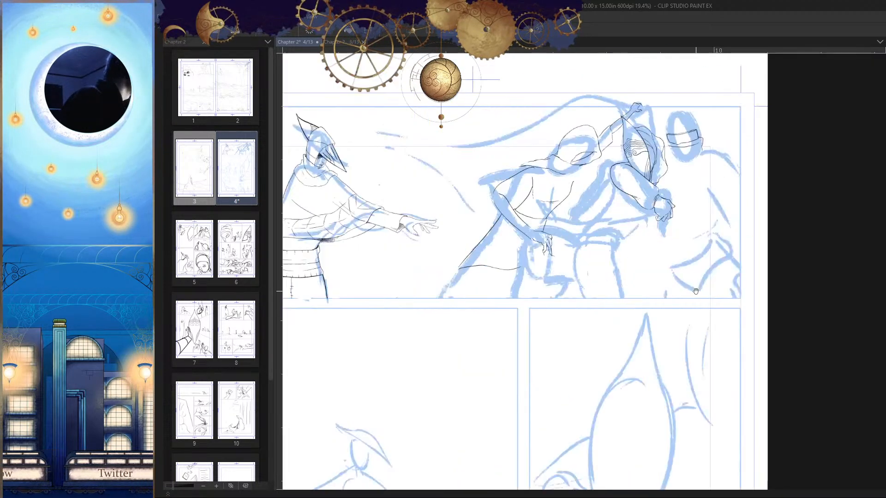
{"action": "scroll", "coordinate": [581, 227], "scroll_direction": "up", "scroll_amount": 2}
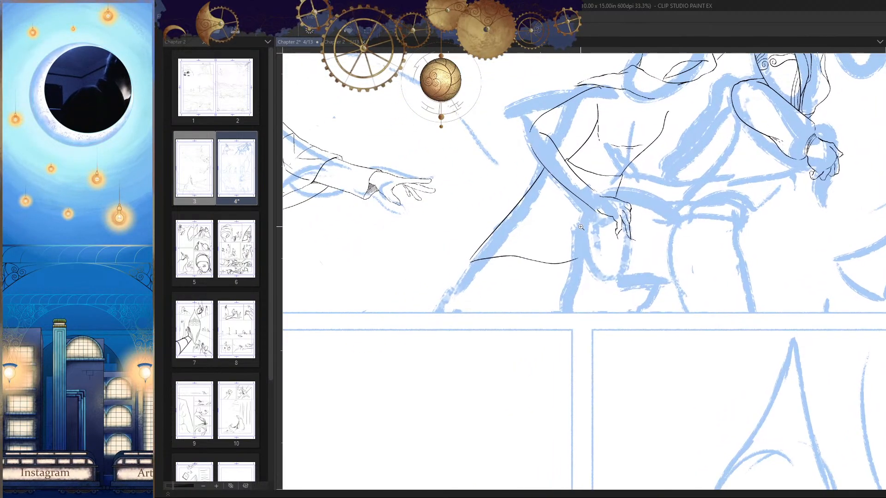
{"action": "key", "text": "ctrl+z"}
{"action": "scroll", "coordinate": [580, 227], "scroll_direction": "up", "scroll_amount": 2}
{"action": "key", "text": "ctrl+z"}
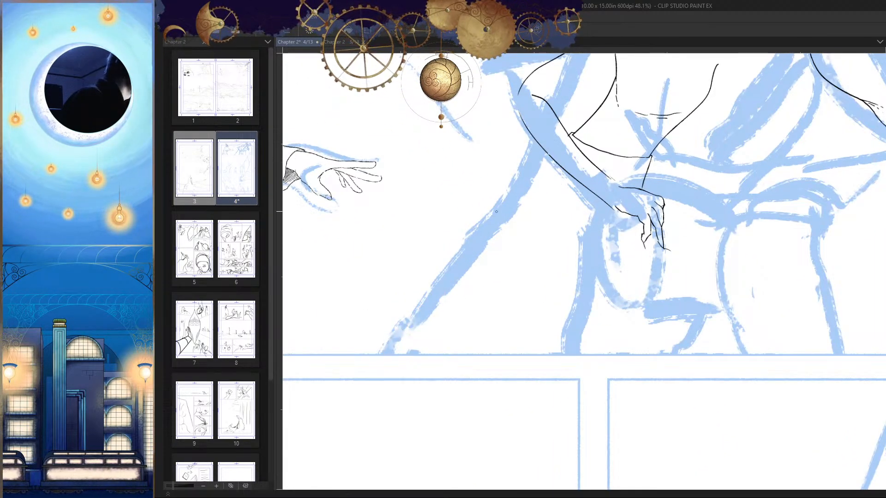
{"action": "scroll", "coordinate": [549, 169], "scroll_direction": "up", "scroll_amount": 2}
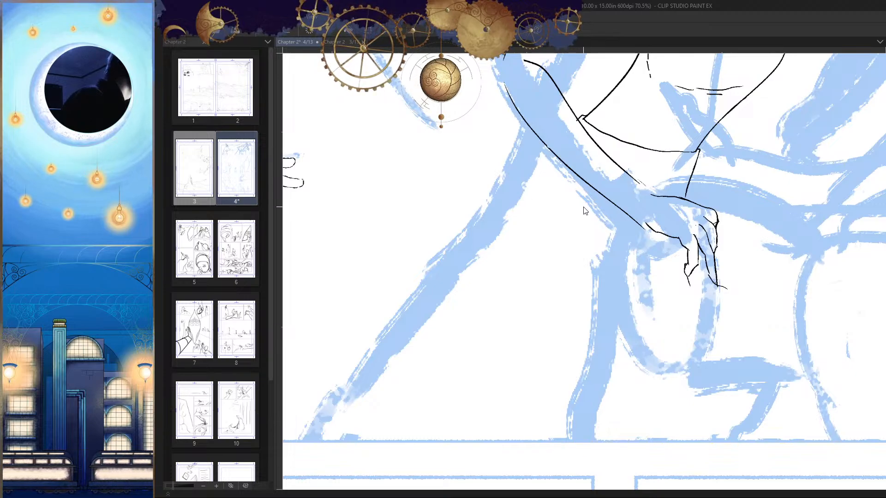
{"action": "scroll", "coordinate": [570, 196], "scroll_direction": "down", "scroll_amount": 2}
{"action": "left_click_drag", "start_coordinate": [546, 179], "coordinate": [430, 284]}
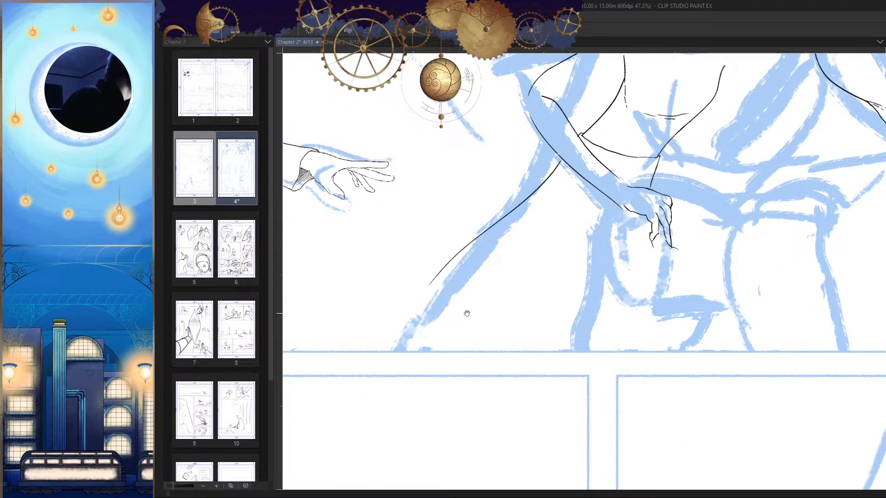
{"action": "left_click_drag", "start_coordinate": [467, 313], "coordinate": [475, 302]}
{"action": "key", "text": "ctrl+z"}
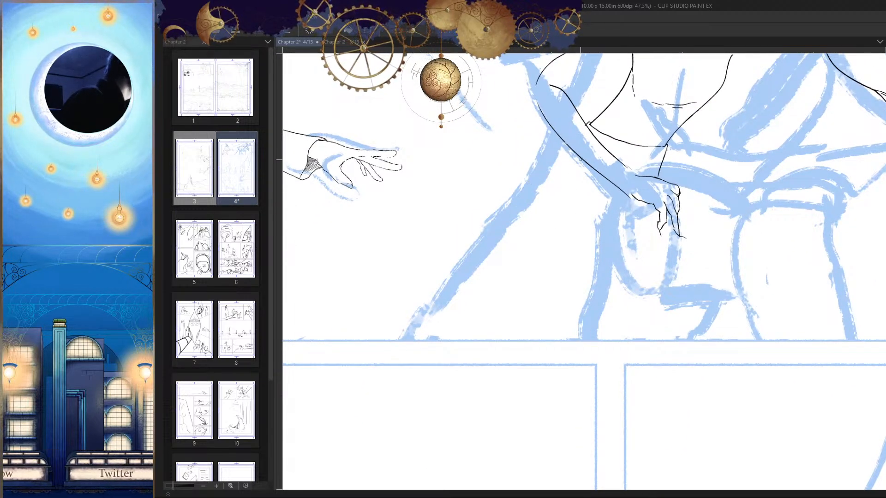
Step: Ink a small angled fold of cloth projecting from beneath the hooded figure's forearm
{"action": "scroll", "coordinate": [580, 159], "scroll_direction": "up", "scroll_amount": 3}
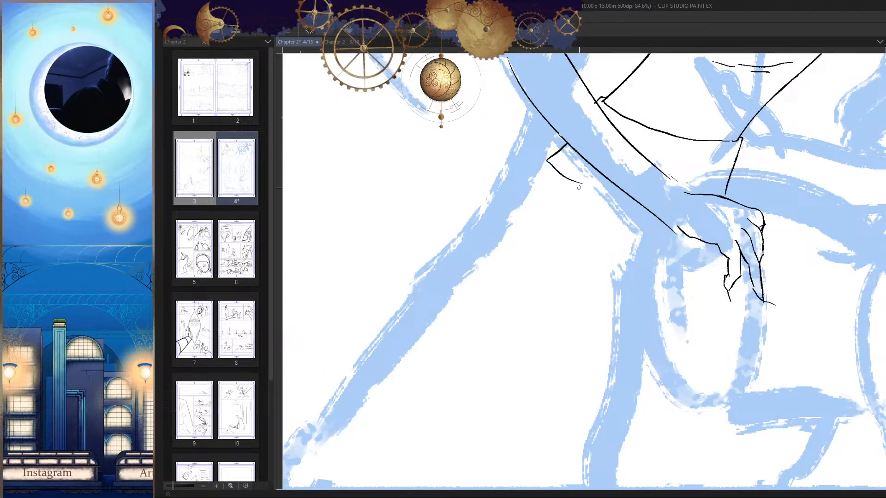
{"action": "left_click_drag", "start_coordinate": [578, 188], "coordinate": [610, 192]}
{"action": "key", "text": "h"}
{"action": "scroll", "coordinate": [668, 259], "scroll_direction": "down", "scroll_amount": 4}
{"action": "left_click_drag", "start_coordinate": [668, 259], "coordinate": [595, 226]}
{"action": "key", "text": "h"}
{"action": "scroll", "coordinate": [580, 189], "scroll_direction": "up", "scroll_amount": 2}
{"action": "left_click_drag", "start_coordinate": [580, 190], "coordinate": [614, 165]}
Step: Ink a straight diagonal edge down from the cloth fold and a wavy hem from its lower end towards the hand
{"action": "left_click_drag", "start_coordinate": [613, 113], "coordinate": [480, 242]}
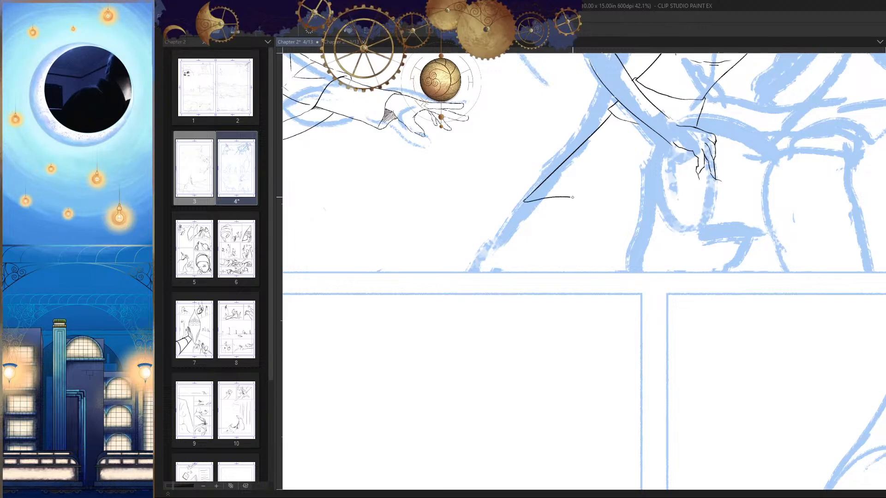
{"action": "left_click_drag", "start_coordinate": [572, 198], "coordinate": [687, 232]}
{"action": "key", "text": "ctrl+z"}
{"action": "left_click_drag", "start_coordinate": [524, 201], "coordinate": [677, 178]}
{"action": "key", "text": "h"}
{"action": "left_click_drag", "start_coordinate": [704, 215], "coordinate": [720, 199]}
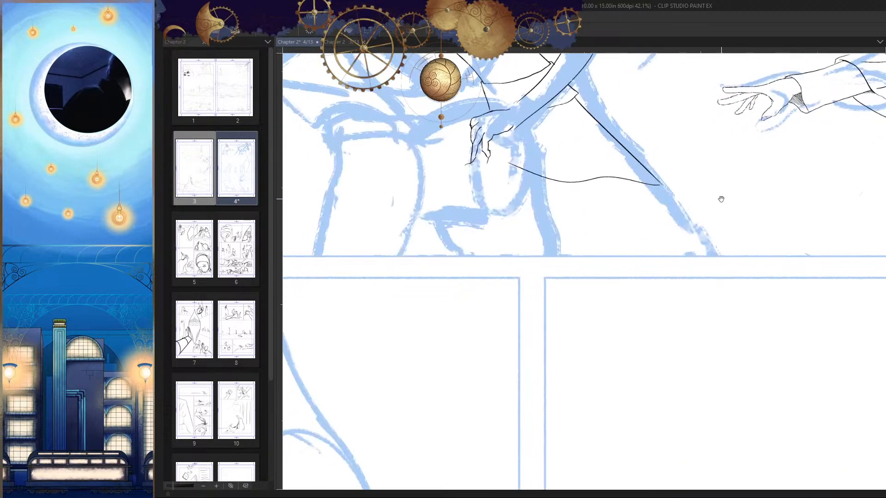
{"action": "scroll", "coordinate": [721, 199], "scroll_direction": "down", "scroll_amount": 4}
{"action": "key", "text": "h"}
{"action": "left_click_drag", "start_coordinate": [698, 229], "coordinate": [766, 233]}
{"action": "scroll", "coordinate": [665, 175], "scroll_direction": "up", "scroll_amount": 2}
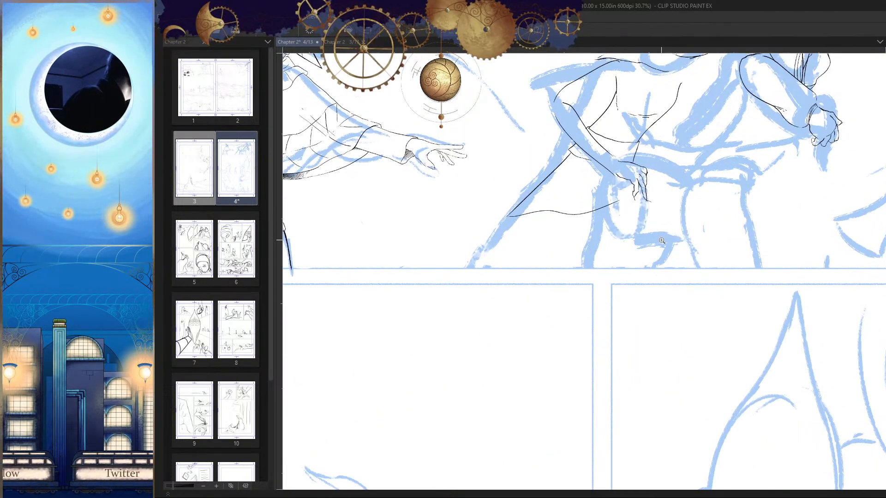
Step: Ink the leg's outer edge from the corner of the hem down to the panel's lower border
{"action": "scroll", "coordinate": [662, 240], "scroll_direction": "up", "scroll_amount": 4}
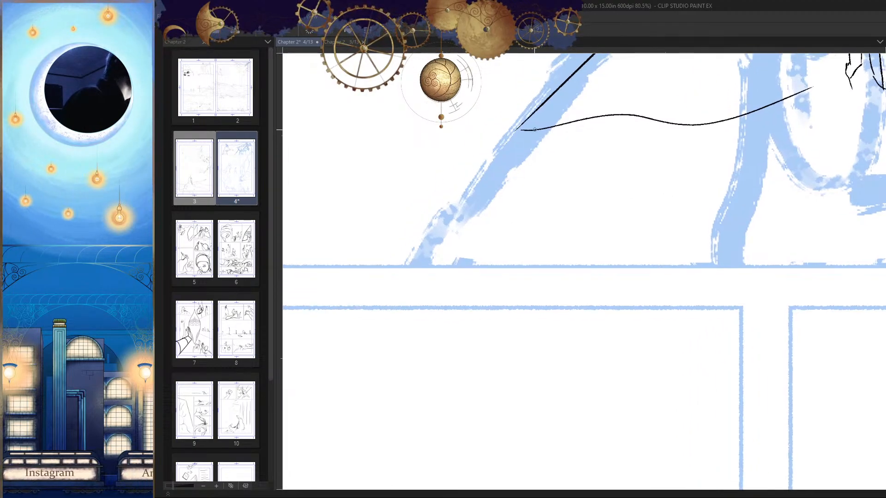
{"action": "left_click_drag", "start_coordinate": [524, 129], "coordinate": [438, 248]}
{"action": "key", "text": "ctrl+z"}
{"action": "left_click_drag", "start_coordinate": [524, 129], "coordinate": [431, 261]}
{"action": "scroll", "coordinate": [620, 279], "scroll_direction": "down", "scroll_amount": 5}
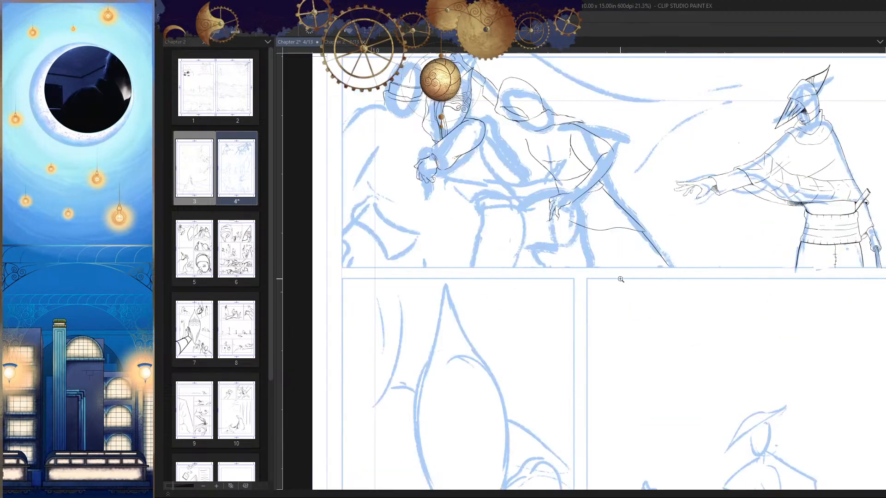
Step: Lower the opacity of the blue sketch so the black line art stands out in the first panel
{"action": "scroll", "coordinate": [624, 275], "scroll_direction": "down", "scroll_amount": 2}
{"action": "key", "text": "h"}
{"action": "scroll", "coordinate": [612, 196], "scroll_direction": "up", "scroll_amount": 2}
{"action": "left_click_drag", "start_coordinate": [841, 354], "coordinate": [800, 358]}
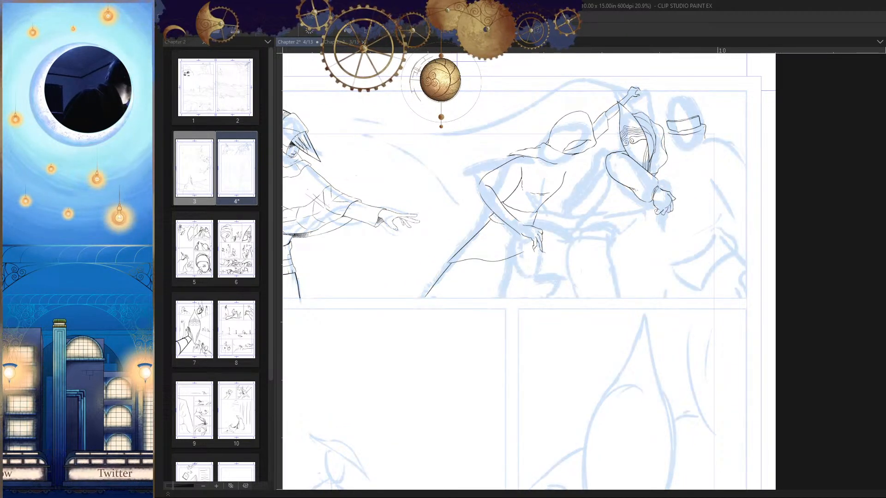
{"action": "scroll", "coordinate": [630, 287], "scroll_direction": "up", "scroll_amount": 4}
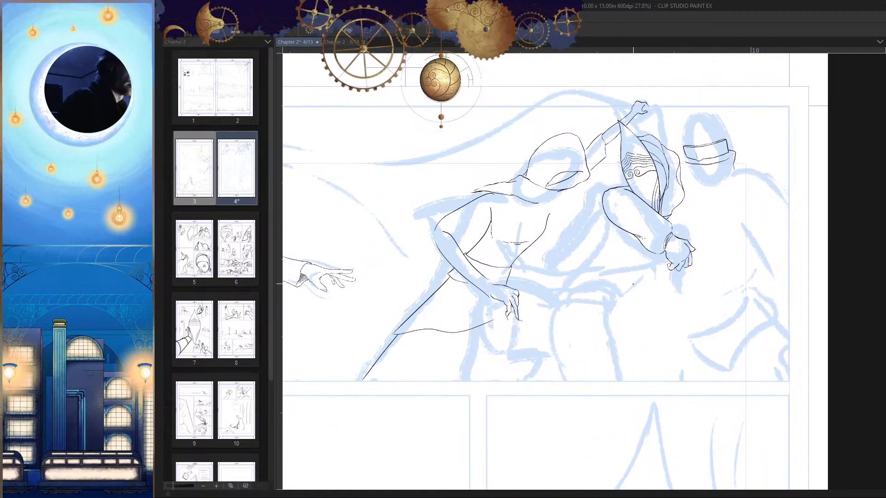
{"action": "scroll", "coordinate": [635, 289], "scroll_direction": "down", "scroll_amount": 3}
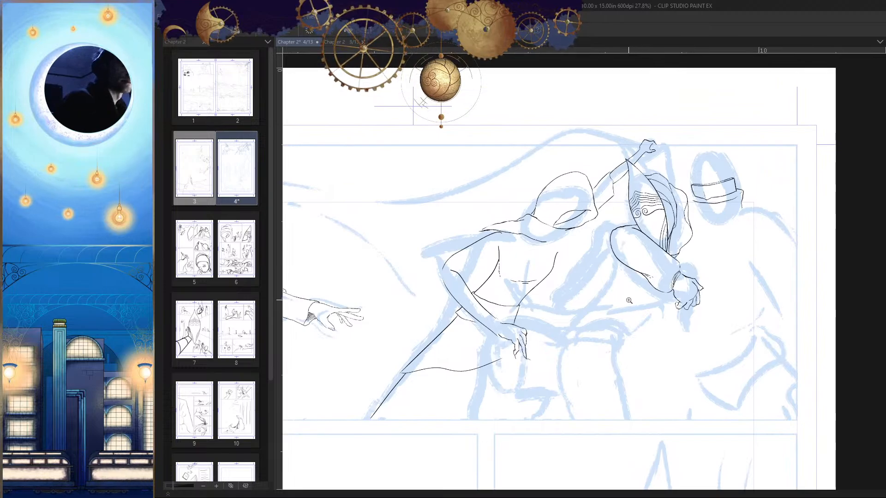
{"action": "scroll", "coordinate": [597, 255], "scroll_direction": "up", "scroll_amount": 5}
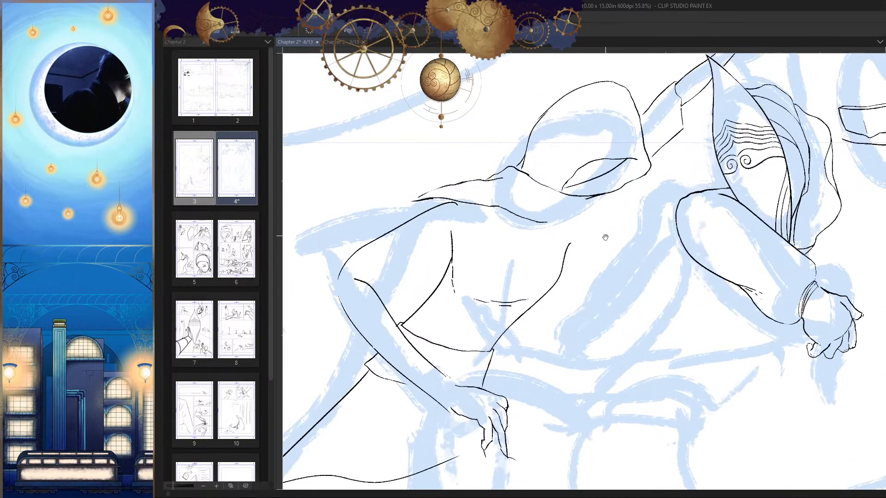
{"action": "scroll", "coordinate": [590, 246], "scroll_direction": "up", "scroll_amount": 3}
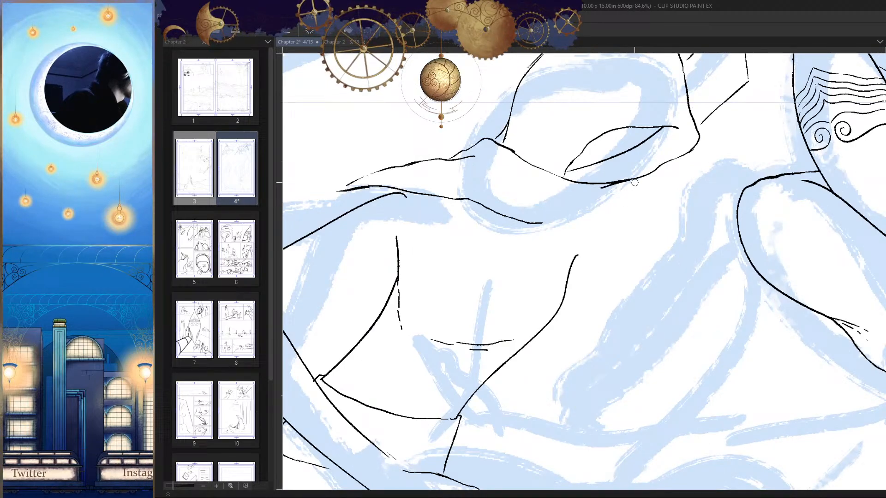
{"action": "left_click_drag", "start_coordinate": [635, 183], "coordinate": [584, 241]}
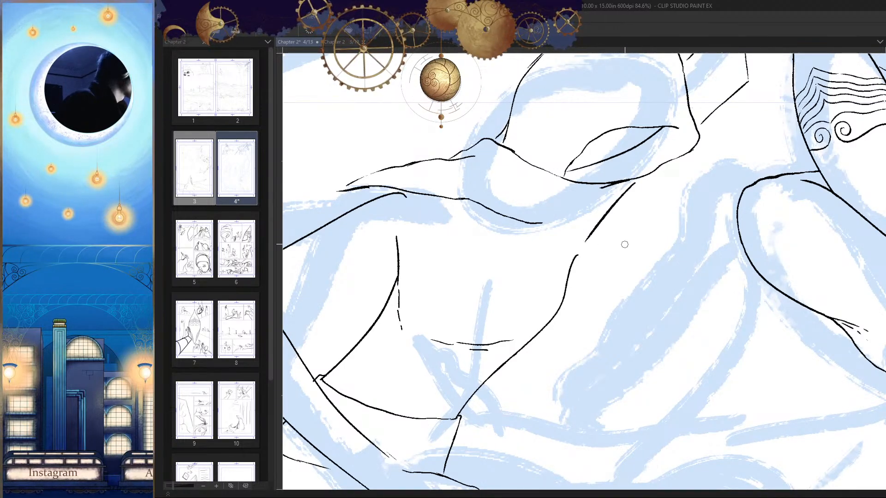
{"action": "key", "text": "ctrl+z"}
{"action": "left_click_drag", "start_coordinate": [630, 184], "coordinate": [575, 255]}
{"action": "scroll", "coordinate": [601, 257], "scroll_direction": "down", "scroll_amount": 5}
{"action": "key", "text": "h"}
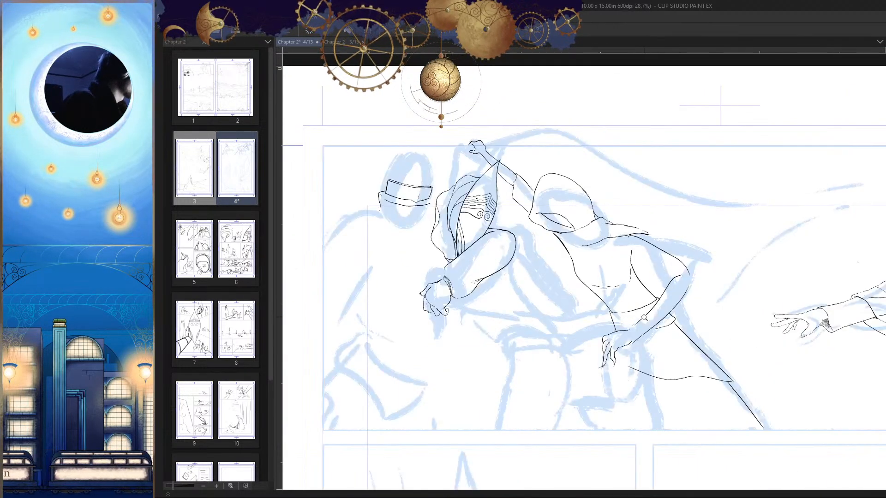
{"action": "key", "text": "h"}
{"action": "scroll", "coordinate": [609, 256], "scroll_direction": "up", "scroll_amount": 5}
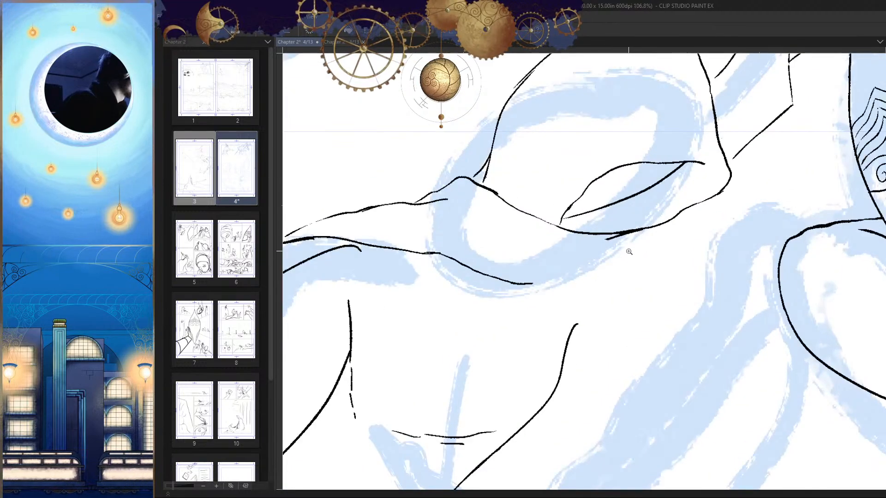
Step: Ink the cowl's front edge from beneath the hood down to the collar line and join the torso's side line to it
{"action": "left_click_drag", "start_coordinate": [624, 234], "coordinate": [531, 291]}
{"action": "key", "text": "ctrl+z"}
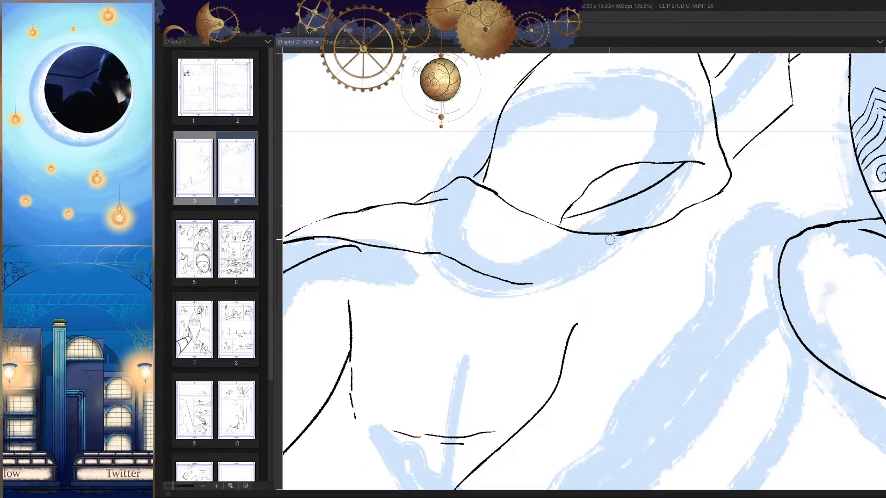
{"action": "mouse_move", "coordinate": [646, 230]}
{"action": "left_mouse_down"}
{"action": "mouse_move", "coordinate": [614, 273]}
{"action": "mouse_move", "coordinate": [536, 288]}
{"action": "mouse_move", "coordinate": [581, 286]}
{"action": "mouse_move", "coordinate": [521, 287]}
{"action": "left_mouse_up"}
{"action": "scroll", "coordinate": [663, 329], "scroll_direction": "down", "scroll_amount": 5}
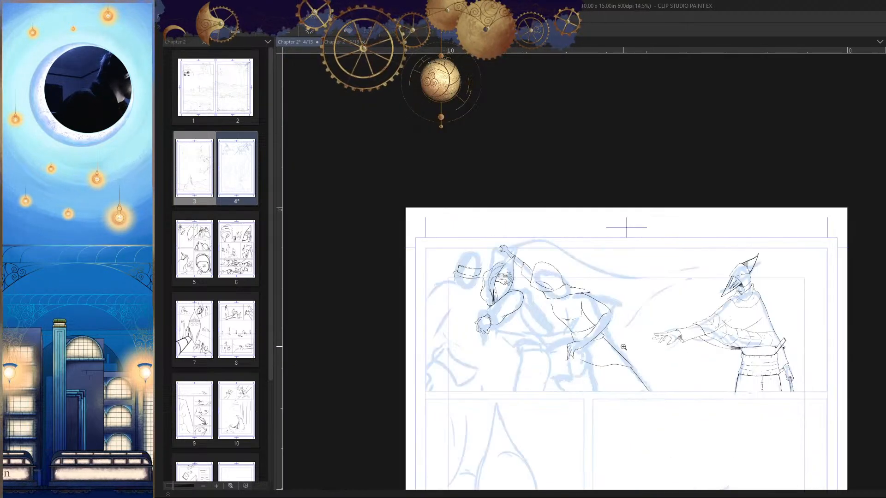
{"action": "scroll", "coordinate": [623, 347], "scroll_direction": "up", "scroll_amount": 5}
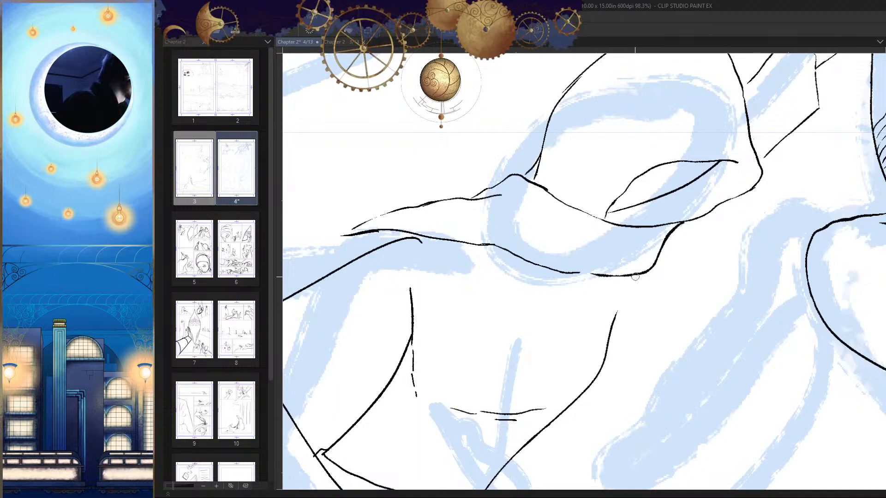
{"action": "scroll", "coordinate": [645, 348], "scroll_direction": "down", "scroll_amount": 3}
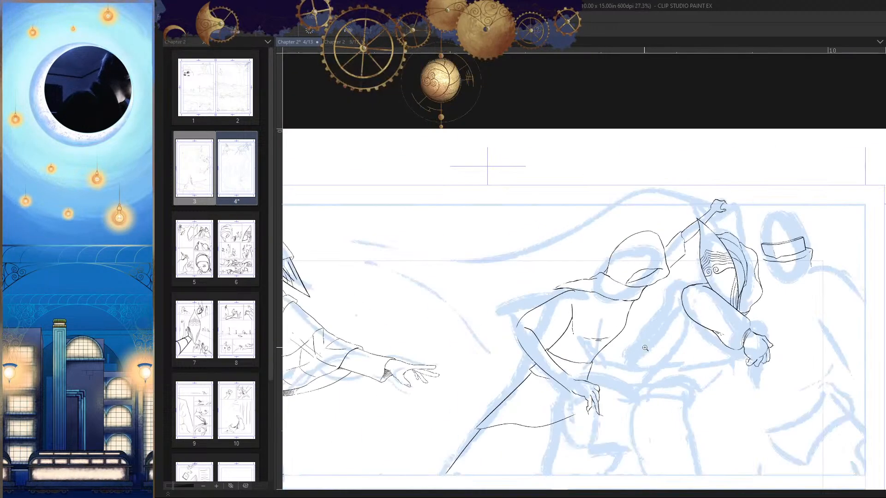
{"action": "key", "text": "h"}
{"action": "key", "text": "h"}
{"action": "left_click_drag", "start_coordinate": [655, 340], "coordinate": [666, 316]}
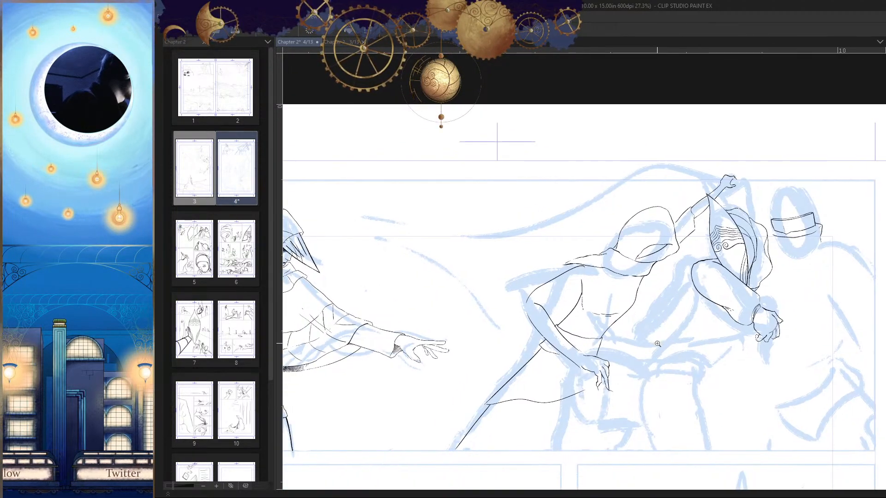
{"action": "key", "text": "h"}
Step: Replace the short vertical line above the hooded figure's armpit with a curved shoulder line running down to the armpit
{"action": "key", "text": "h"}
{"action": "left_click_drag", "start_coordinate": [656, 353], "coordinate": [665, 344]}
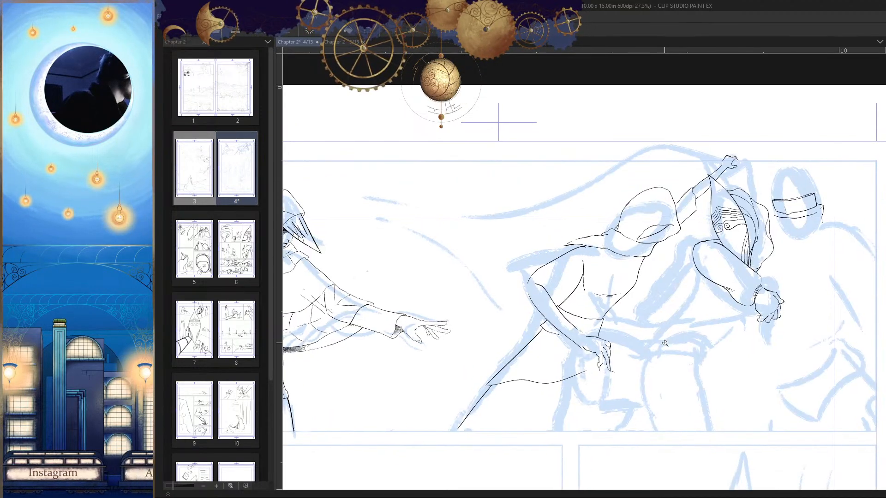
{"action": "mouse_move", "coordinate": [570, 291]}
{"action": "left_mouse_down"}
{"action": "mouse_move", "coordinate": [647, 238]}
{"action": "mouse_move", "coordinate": [559, 261]}
{"action": "left_mouse_up"}
{"action": "key", "text": "ctrl+z"}
{"action": "key", "text": "h"}
{"action": "key", "text": "h"}
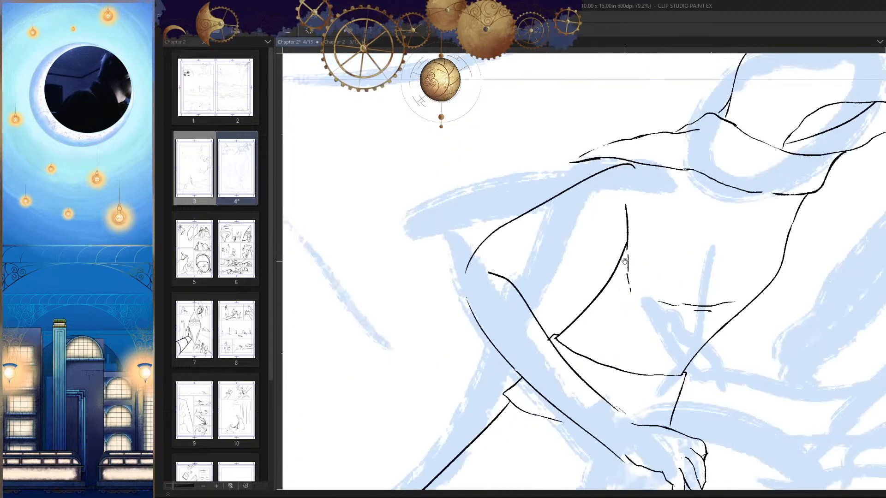
{"action": "key", "text": "ctrl+z"}
{"action": "key", "text": "h"}
{"action": "left_click_drag", "start_coordinate": [638, 239], "coordinate": [652, 250]}
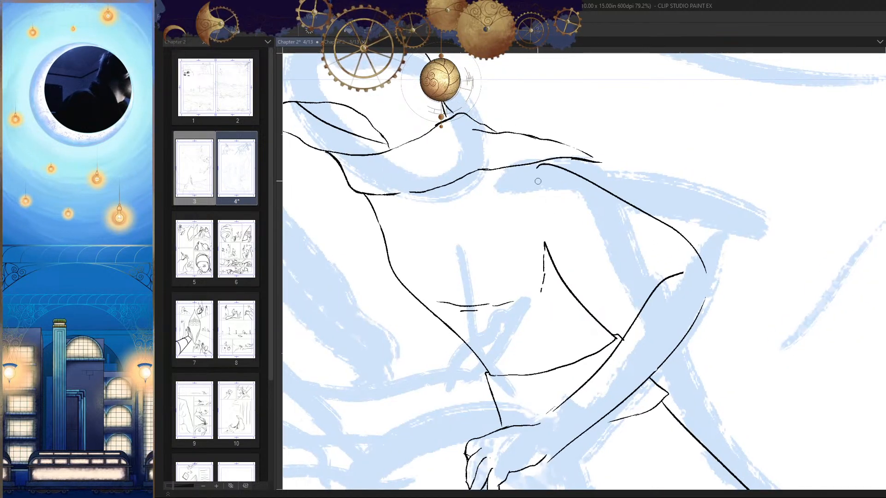
{"action": "mouse_move", "coordinate": [531, 179]}
{"action": "left_mouse_down"}
{"action": "mouse_move", "coordinate": [522, 201]}
{"action": "mouse_move", "coordinate": [534, 234]}
{"action": "left_mouse_up"}
{"action": "key", "text": "h"}
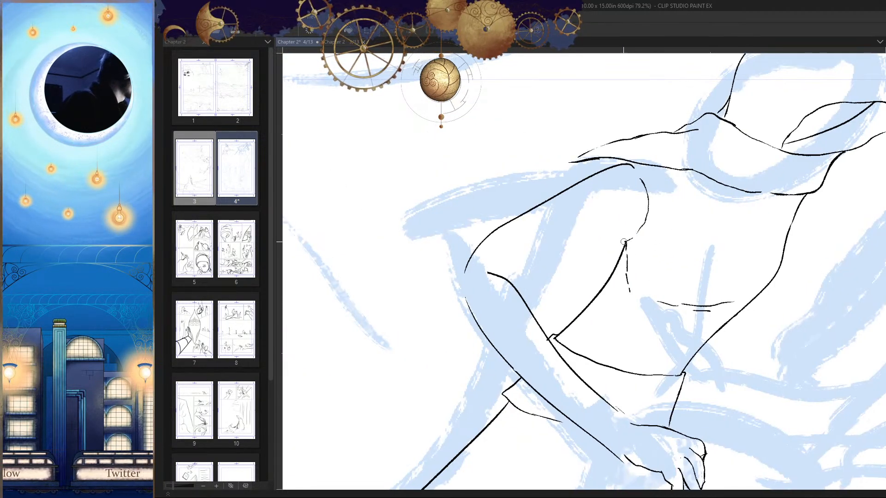
Step: Ink the underside of the hooded figure's upper arm from the armpit to the inner elbow
{"action": "left_click_drag", "start_coordinate": [605, 275], "coordinate": [627, 266]}
{"action": "scroll", "coordinate": [619, 302], "scroll_direction": "down", "scroll_amount": 5}
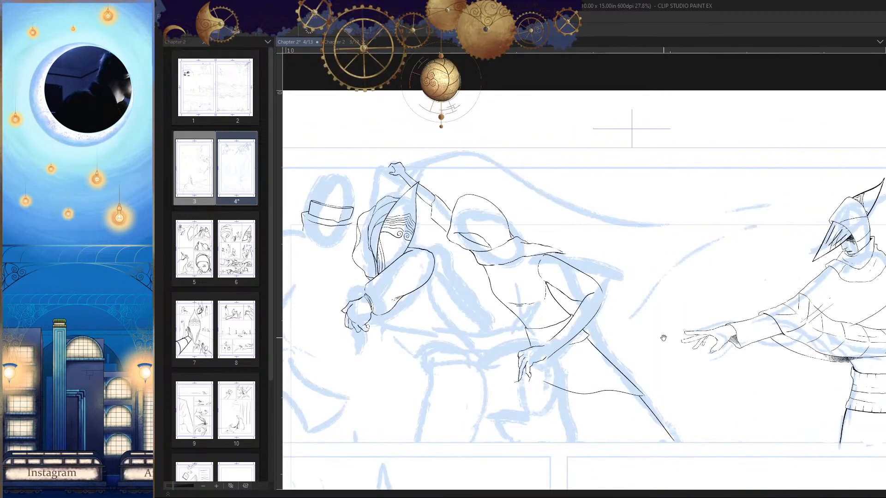
{"action": "key", "text": "h"}
{"action": "scroll", "coordinate": [648, 281], "scroll_direction": "up", "scroll_amount": 5}
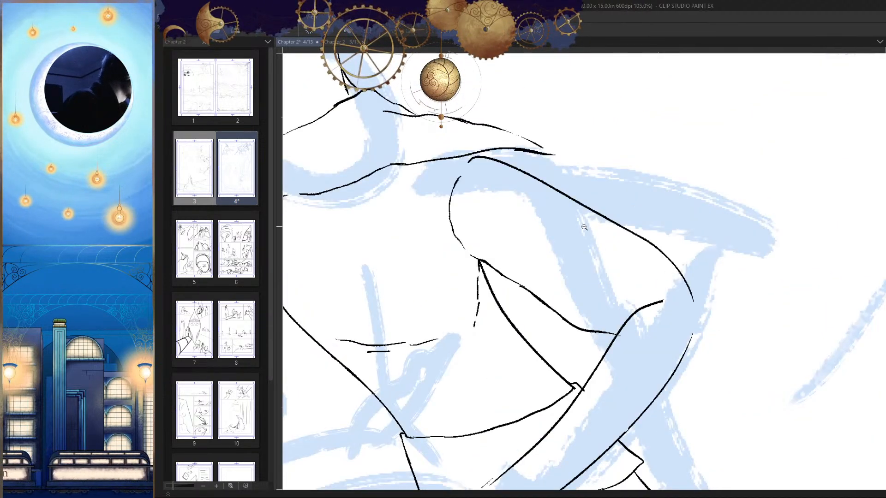
{"action": "scroll", "coordinate": [584, 227], "scroll_direction": "down", "scroll_amount": 5}
{"action": "key", "text": "h"}
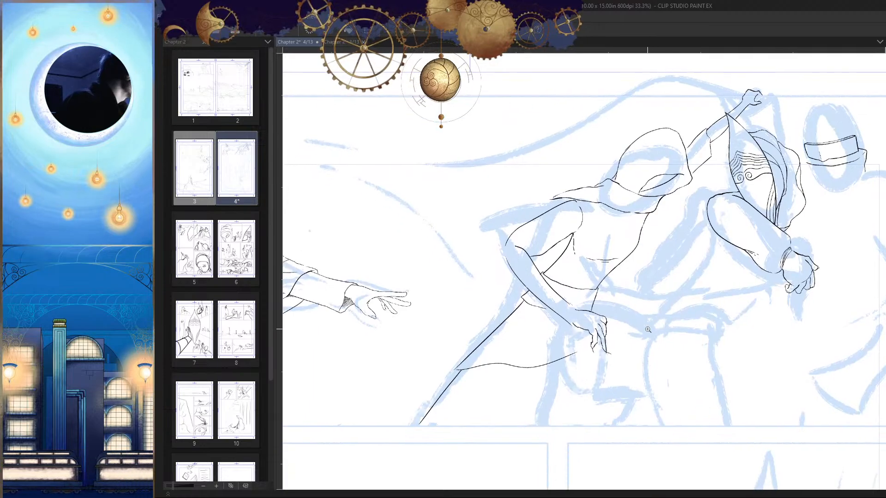
{"action": "key", "text": "h"}
{"action": "scroll", "coordinate": [648, 329], "scroll_direction": "up", "scroll_amount": 3}
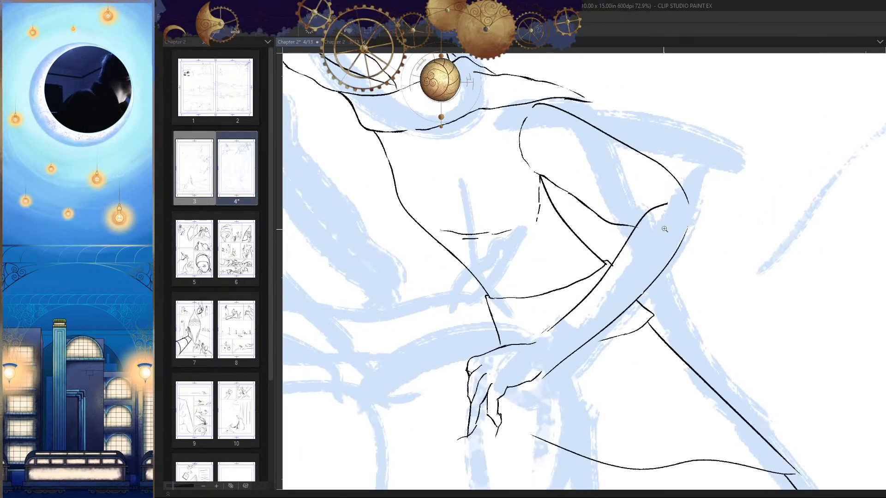
{"action": "left_click_drag", "start_coordinate": [679, 211], "coordinate": [537, 345]}
{"action": "scroll", "coordinate": [521, 379], "scroll_direction": "up", "scroll_amount": 2}
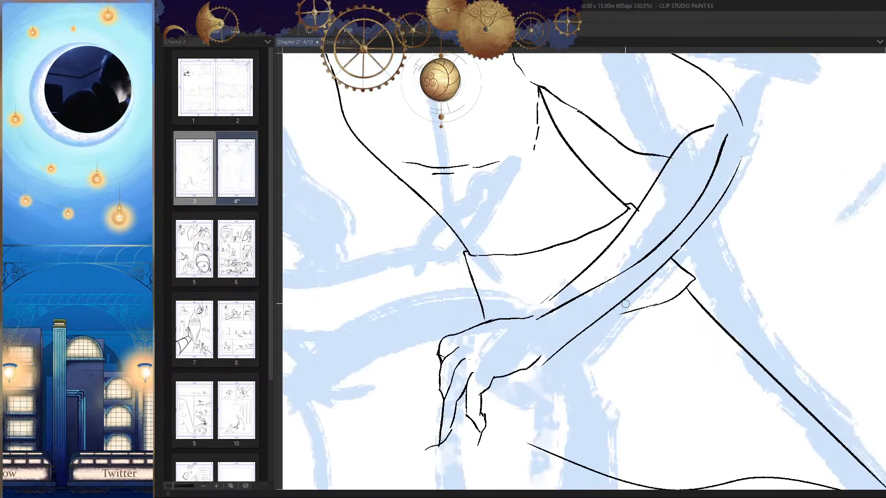
{"action": "key", "text": "ctrl+z"}
Step: Ink a thick curved wrist line between the back of the hand and the lower edge of the forearm
{"action": "scroll", "coordinate": [620, 311], "scroll_direction": "up", "scroll_amount": 2}
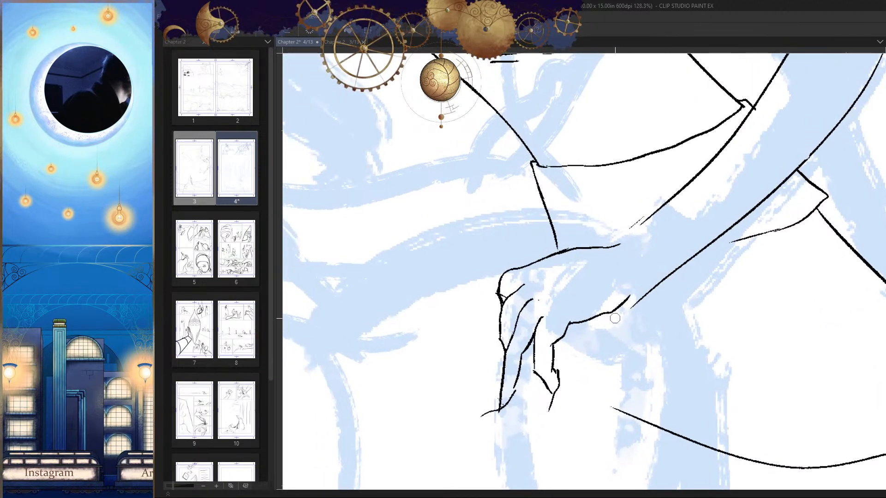
{"action": "left_click_drag", "start_coordinate": [615, 318], "coordinate": [601, 340]}
{"action": "left_click_drag", "start_coordinate": [599, 267], "coordinate": [626, 297]}
{"action": "key", "text": "ctrl+z"}
{"action": "mouse_move", "coordinate": [601, 266]}
{"action": "left_mouse_down"}
{"action": "mouse_move", "coordinate": [622, 279]}
{"action": "mouse_move", "coordinate": [626, 307]}
{"action": "left_mouse_up"}
{"action": "scroll", "coordinate": [633, 335], "scroll_direction": "up", "scroll_amount": 4}
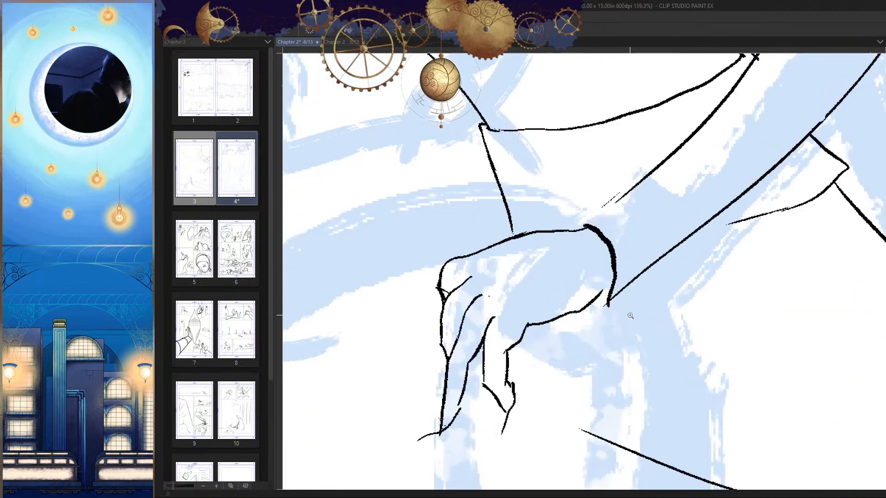
{"action": "scroll", "coordinate": [601, 291], "scroll_direction": "down", "scroll_amount": 6}
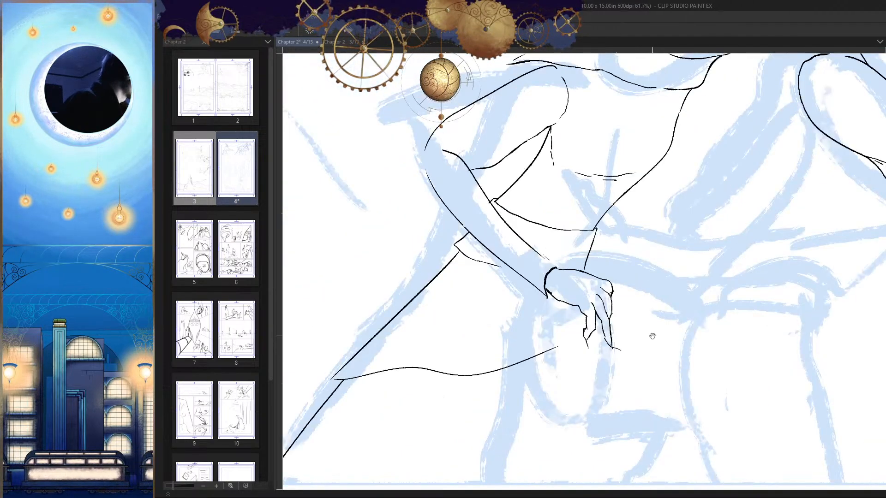
{"action": "mouse_move", "coordinate": [627, 276]}
{"action": "left_mouse_down"}
{"action": "mouse_move", "coordinate": [551, 318]}
{"action": "mouse_move", "coordinate": [598, 307]}
{"action": "left_mouse_up"}
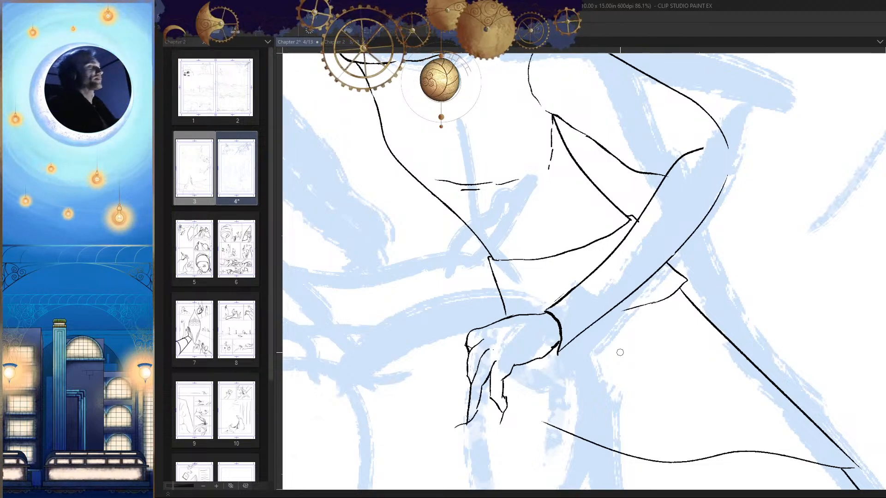
Step: Clean up the forearm's upper line where it meets the wrist, removing the stray pixels beside it
{"action": "left_click_drag", "start_coordinate": [753, 281], "coordinate": [724, 299]}
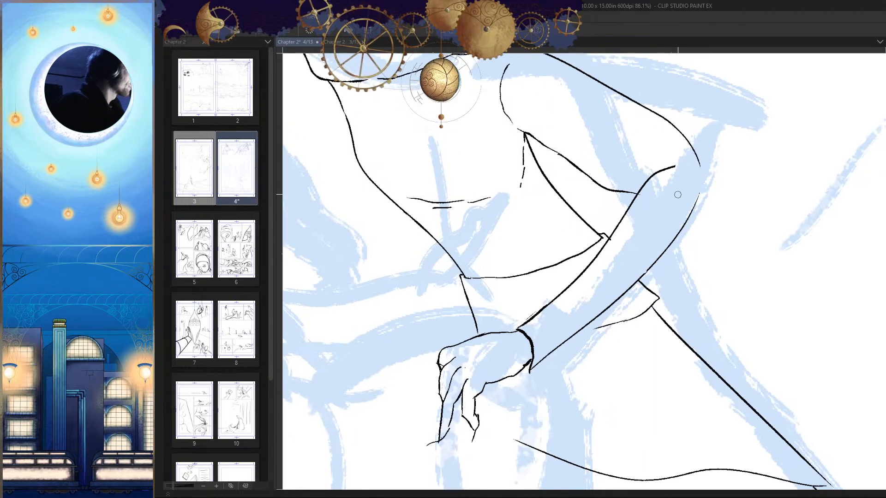
{"action": "left_click_drag", "start_coordinate": [678, 193], "coordinate": [692, 188]}
{"action": "left_click_drag", "start_coordinate": [716, 271], "coordinate": [720, 264]}
{"action": "scroll", "coordinate": [696, 276], "scroll_direction": "up", "scroll_amount": 6}
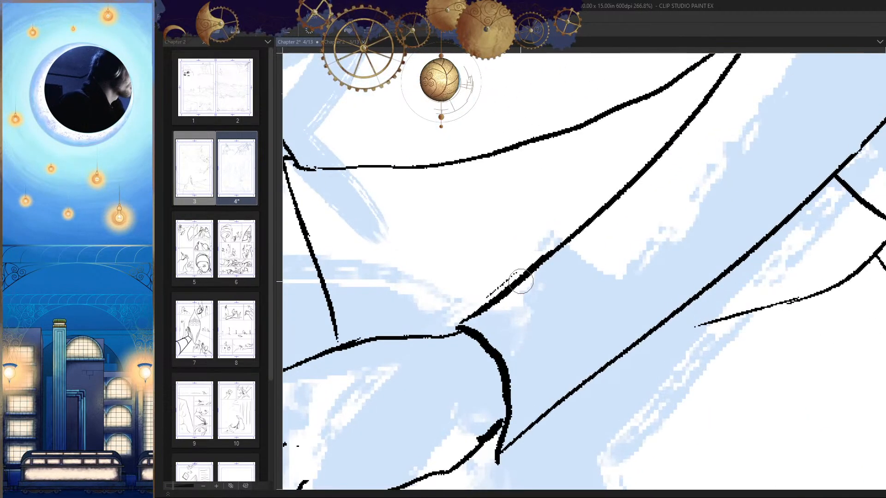
{"action": "scroll", "coordinate": [499, 282], "scroll_direction": "down", "scroll_amount": 3}
{"action": "scroll", "coordinate": [512, 286], "scroll_direction": "up", "scroll_amount": 5}
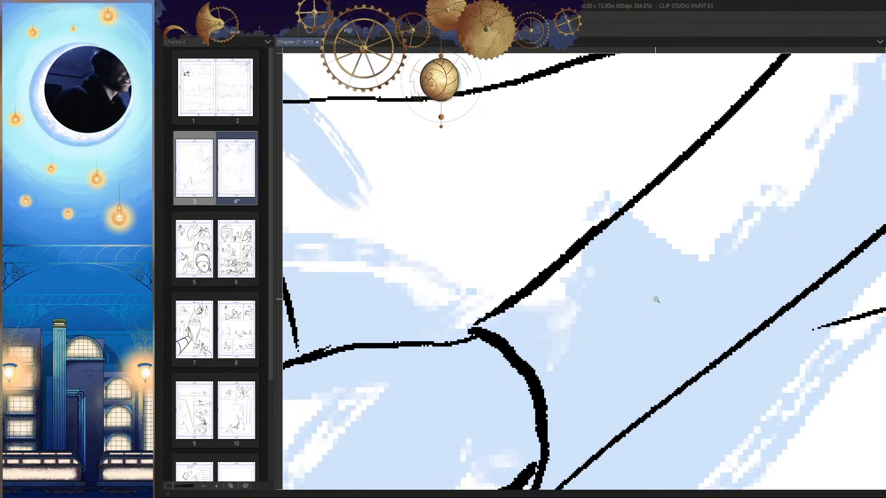
{"action": "scroll", "coordinate": [654, 296], "scroll_direction": "down", "scroll_amount": 6}
{"action": "scroll", "coordinate": [586, 299], "scroll_direction": "up", "scroll_amount": 2}
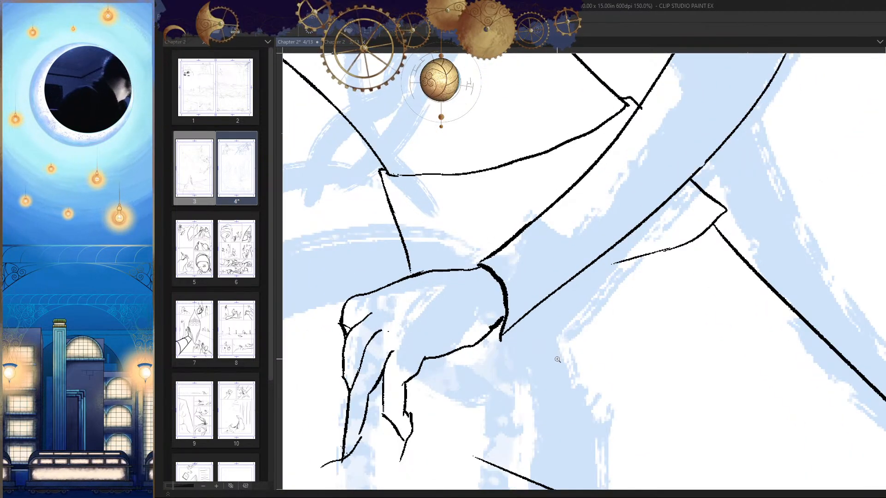
Step: Ink a long inner contour along the forearm, from near the elbow down to the wrist line, beside its lower edge
{"action": "mouse_move", "coordinate": [517, 294]}
{"action": "left_mouse_down"}
{"action": "mouse_move", "coordinate": [615, 223]}
{"action": "mouse_move", "coordinate": [663, 171]}
{"action": "mouse_move", "coordinate": [732, 59]}
{"action": "left_mouse_up"}
{"action": "scroll", "coordinate": [652, 258], "scroll_direction": "down", "scroll_amount": 4}
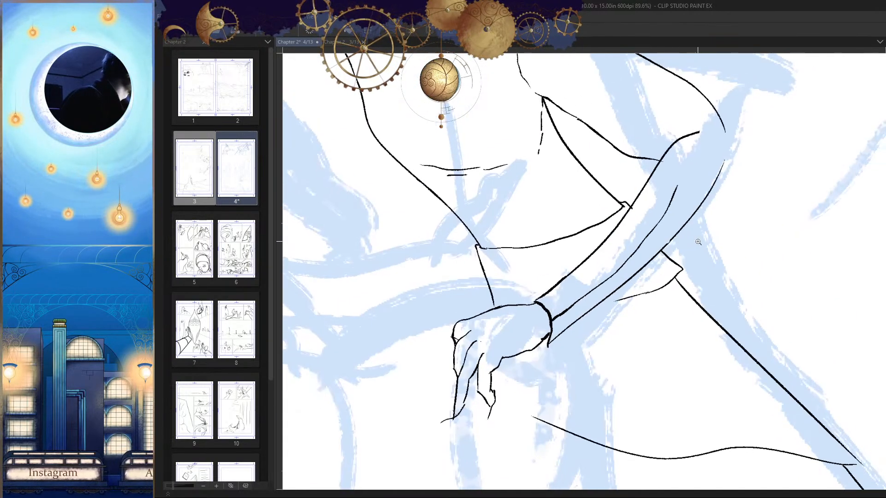
{"action": "scroll", "coordinate": [652, 258], "scroll_direction": "up", "scroll_amount": 3}
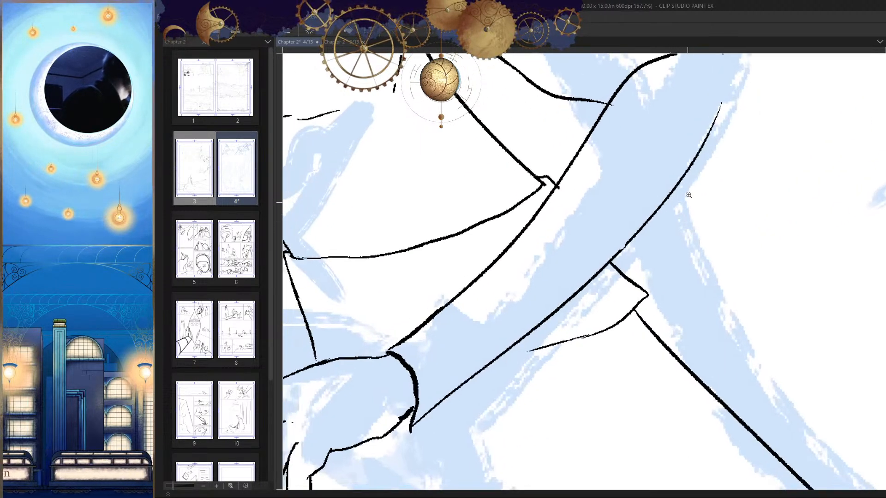
{"action": "left_click_drag", "start_coordinate": [618, 259], "coordinate": [706, 167]}
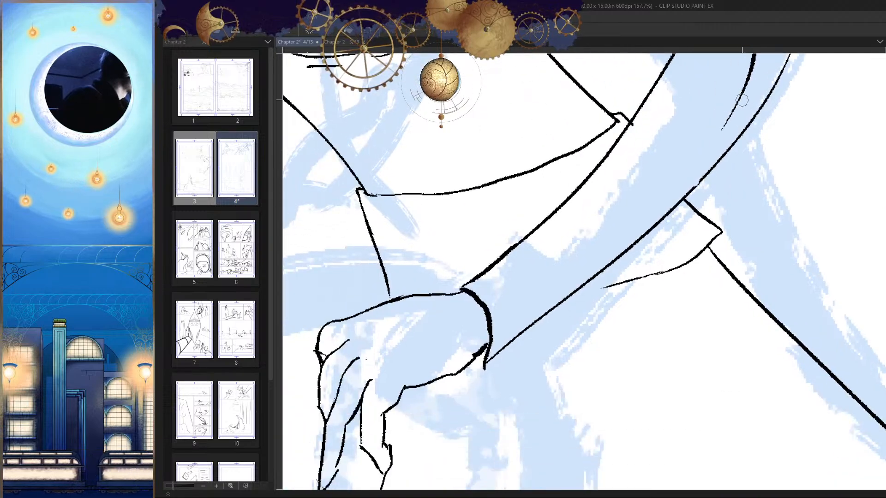
{"action": "left_click_drag", "start_coordinate": [738, 106], "coordinate": [516, 305]}
{"action": "mouse_move", "coordinate": [588, 272]}
{"action": "left_mouse_down"}
{"action": "mouse_move", "coordinate": [626, 233]}
{"action": "mouse_move", "coordinate": [613, 245]}
{"action": "left_mouse_up"}
{"action": "key", "text": "ctrl+z"}
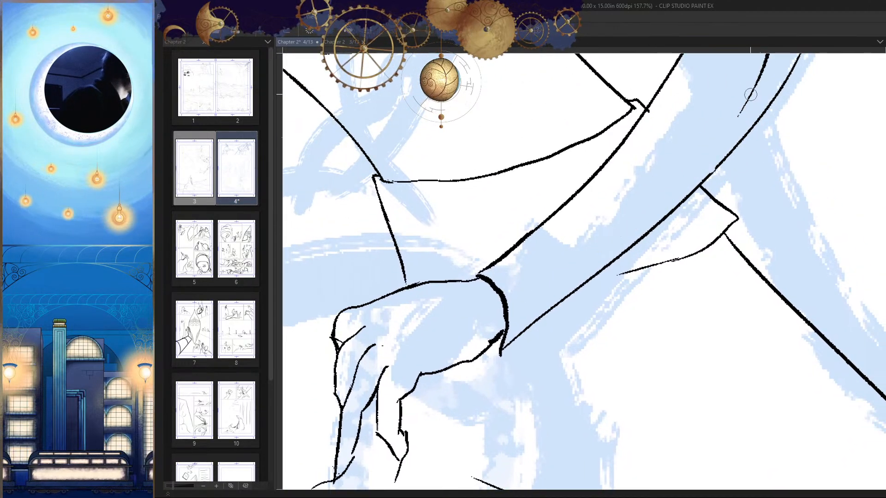
{"action": "mouse_move", "coordinate": [751, 96]}
{"action": "left_mouse_down"}
{"action": "mouse_move", "coordinate": [507, 305]}
{"action": "mouse_move", "coordinate": [593, 247]}
{"action": "left_mouse_up"}
Step: Erase the lower half of the wrist line, below the point where the inner forearm contour meets it
{"action": "scroll", "coordinate": [586, 238], "scroll_direction": "up", "scroll_amount": 4}
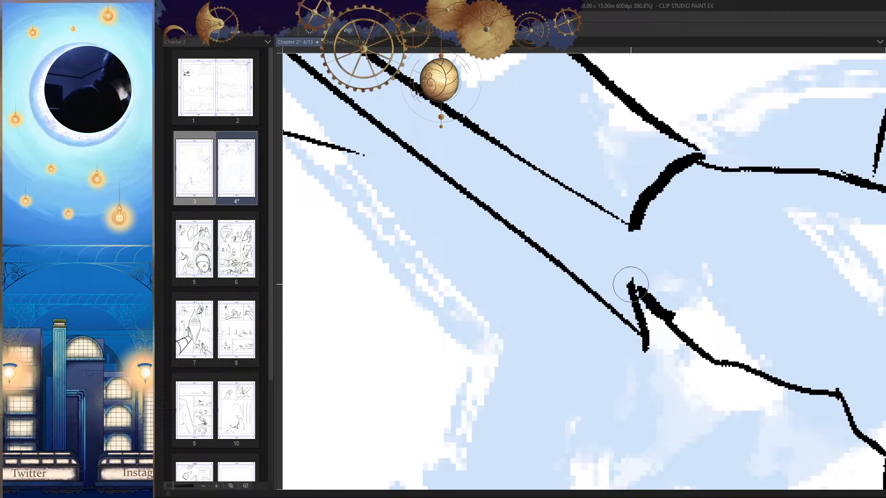
{"action": "key", "text": "h"}
{"action": "left_click_drag", "start_coordinate": [549, 269], "coordinate": [521, 337]}
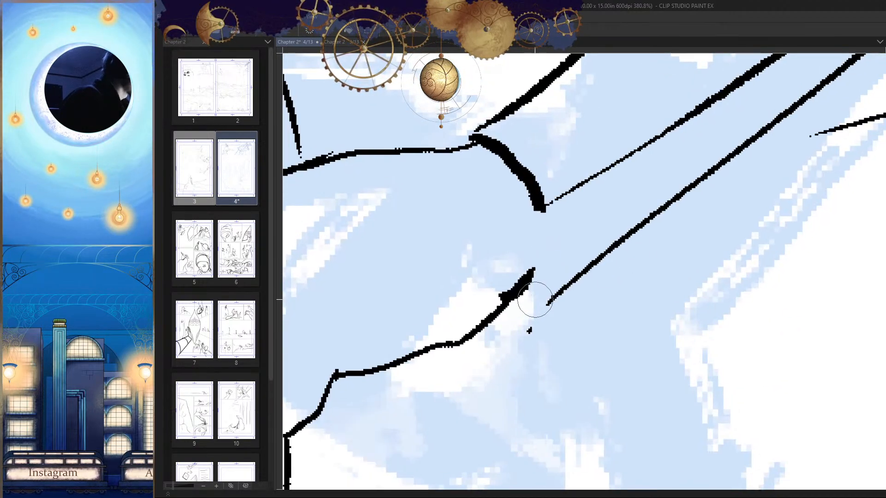
{"action": "left_click_drag", "start_coordinate": [540, 298], "coordinate": [525, 343]}
Step: Re-ink the lower half of the wrist line from the inner forearm contour to the forearm's lower edge
{"action": "key", "text": "p"}
{"action": "left_click_drag", "start_coordinate": [553, 203], "coordinate": [561, 239]}
{"action": "key", "text": "h"}
{"action": "left_click_drag", "start_coordinate": [614, 199], "coordinate": [608, 300]}
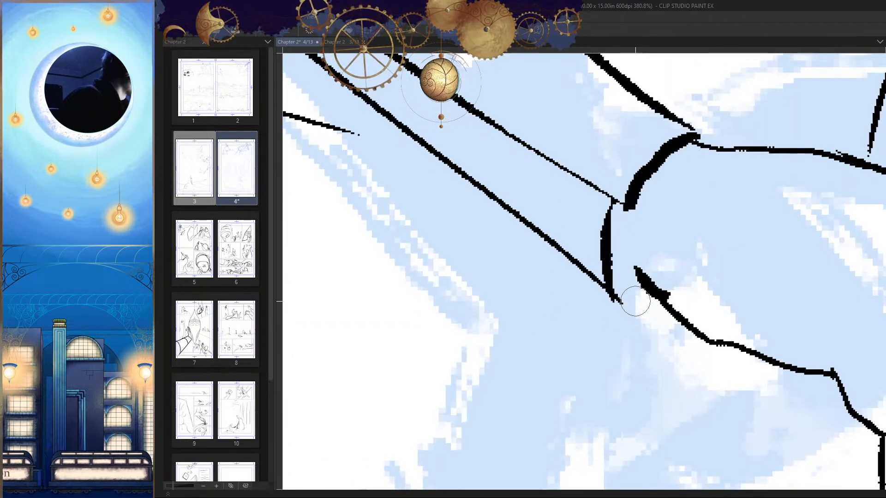
{"action": "left_click_drag", "start_coordinate": [609, 197], "coordinate": [621, 311]}
{"action": "key", "text": "h"}
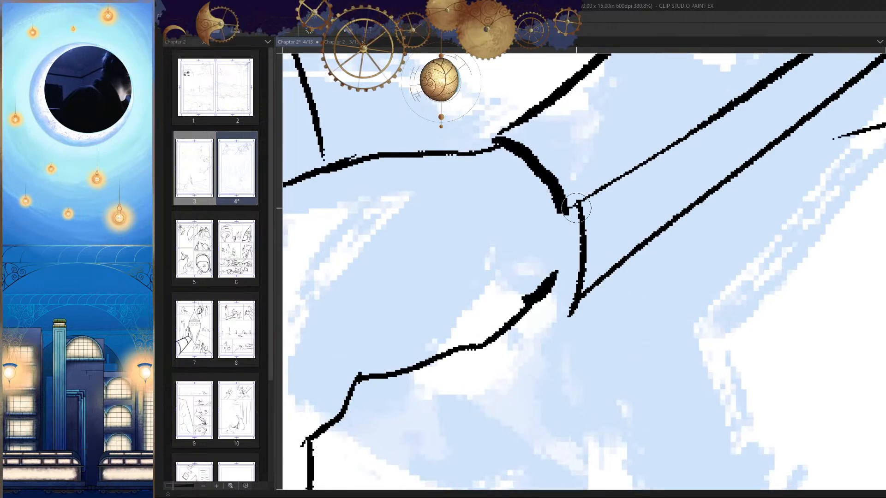
Step: Join the two halves of the wrist line at the inner forearm contour and extend the hand's lower edge up to it
{"action": "left_click_drag", "start_coordinate": [576, 208], "coordinate": [629, 191]}
{"action": "scroll", "coordinate": [583, 250], "scroll_direction": "down", "scroll_amount": 5}
{"action": "mouse_move", "coordinate": [575, 252]}
{"action": "left_mouse_down"}
{"action": "mouse_move", "coordinate": [583, 249]}
{"action": "mouse_move", "coordinate": [584, 263]}
{"action": "left_mouse_up"}
{"action": "key", "text": "h"}
{"action": "key", "text": "h"}
{"action": "scroll", "coordinate": [598, 272], "scroll_direction": "up", "scroll_amount": 4}
{"action": "key", "text": "h"}
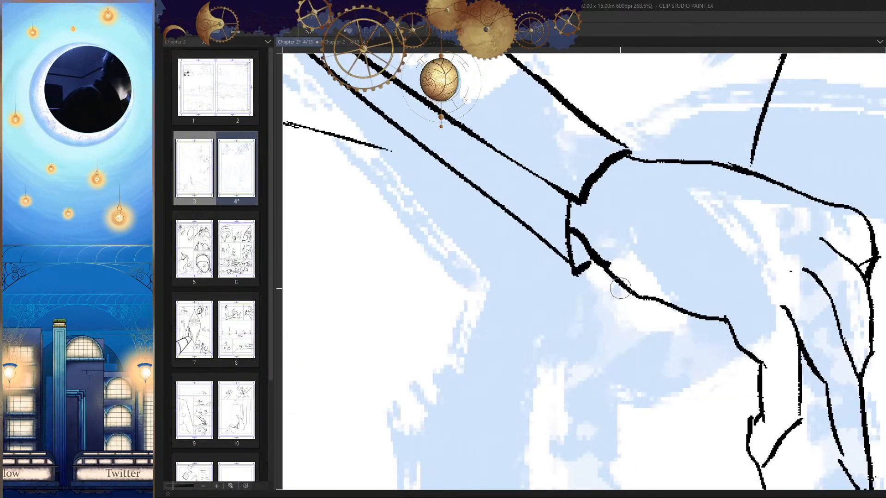
Step: Ink a short curved fold at the hooded figure's elbow, from the inner forearm contour to the forearm's outer edge
{"action": "scroll", "coordinate": [572, 277], "scroll_direction": "up", "scroll_amount": 2}
{"action": "scroll", "coordinate": [600, 276], "scroll_direction": "down", "scroll_amount": 10}
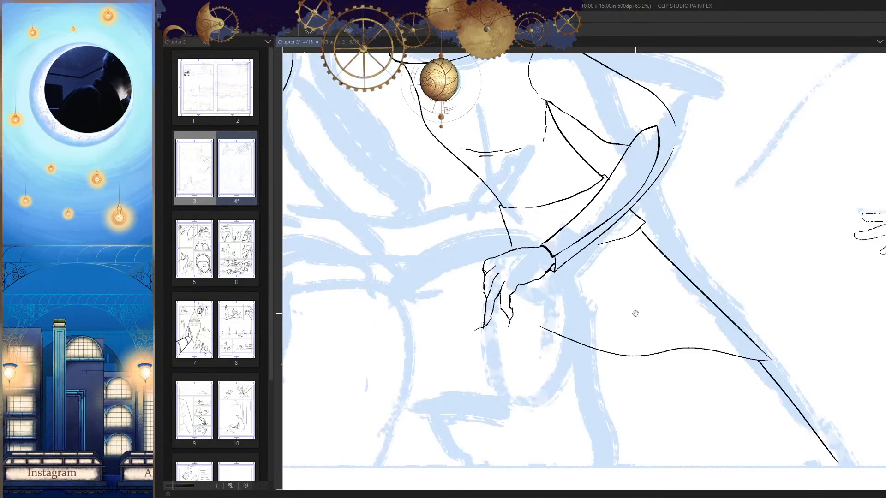
{"action": "scroll", "coordinate": [676, 178], "scroll_direction": "up", "scroll_amount": 5}
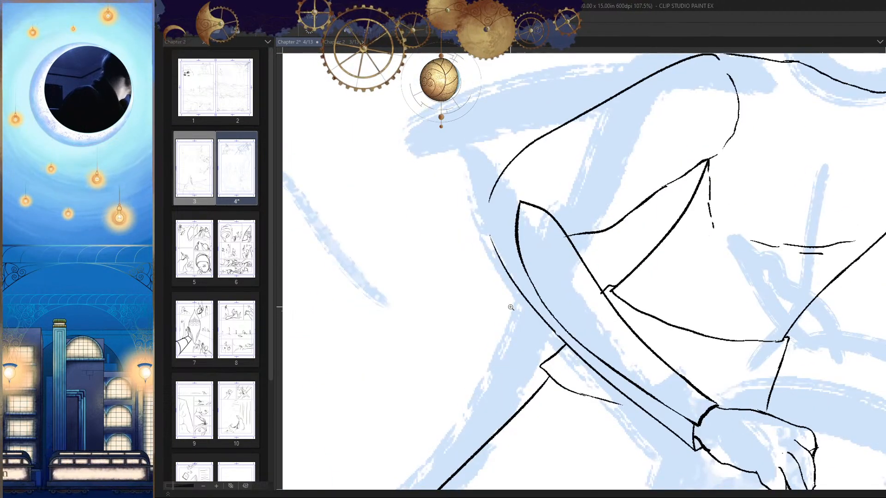
{"action": "left_click_drag", "start_coordinate": [510, 307], "coordinate": [630, 269]}
{"action": "mouse_move", "coordinate": [522, 221]}
{"action": "left_mouse_down"}
{"action": "mouse_move", "coordinate": [572, 205]}
{"action": "mouse_move", "coordinate": [548, 264]}
{"action": "left_mouse_up"}
{"action": "key", "text": "ctrl+z"}
{"action": "mouse_move", "coordinate": [591, 186]}
{"action": "left_mouse_down"}
{"action": "mouse_move", "coordinate": [567, 193]}
{"action": "mouse_move", "coordinate": [548, 251]}
{"action": "left_mouse_up"}
{"action": "left_click_drag", "start_coordinate": [594, 286], "coordinate": [540, 331]}
{"action": "key", "text": "h"}
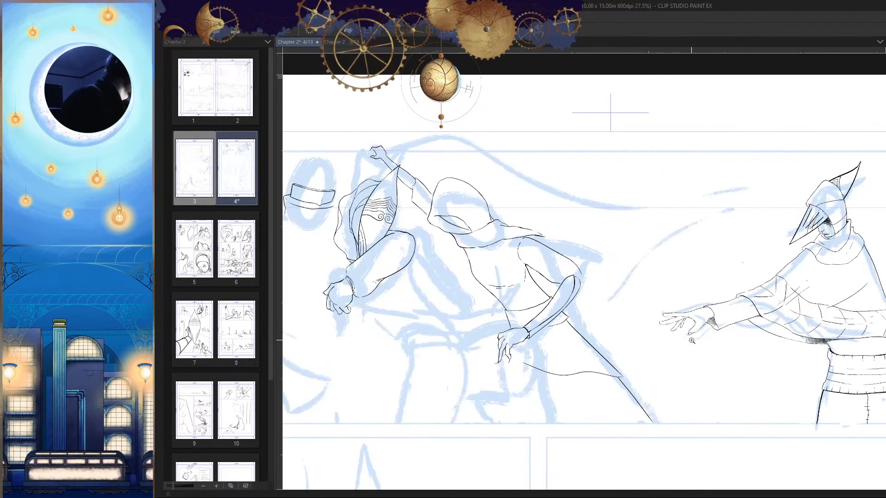
{"action": "left_click_drag", "start_coordinate": [578, 283], "coordinate": [668, 275]}
{"action": "key", "text": "h"}
{"action": "mouse_move", "coordinate": [613, 250]}
{"action": "left_mouse_down"}
{"action": "mouse_move", "coordinate": [659, 251]}
{"action": "mouse_move", "coordinate": [585, 290]}
{"action": "mouse_move", "coordinate": [583, 303]}
{"action": "left_mouse_up"}
{"action": "key", "text": "ctrl+z"}
{"action": "key", "text": "h"}
{"action": "left_click_drag", "start_coordinate": [624, 273], "coordinate": [584, 277]}
{"action": "key", "text": "h"}
{"action": "mouse_move", "coordinate": [659, 323]}
{"action": "left_mouse_down"}
{"action": "mouse_move", "coordinate": [672, 333]}
{"action": "mouse_move", "coordinate": [674, 314]}
{"action": "left_mouse_up"}
{"action": "key", "text": "h"}
{"action": "left_click_drag", "start_coordinate": [566, 219], "coordinate": [580, 215]}
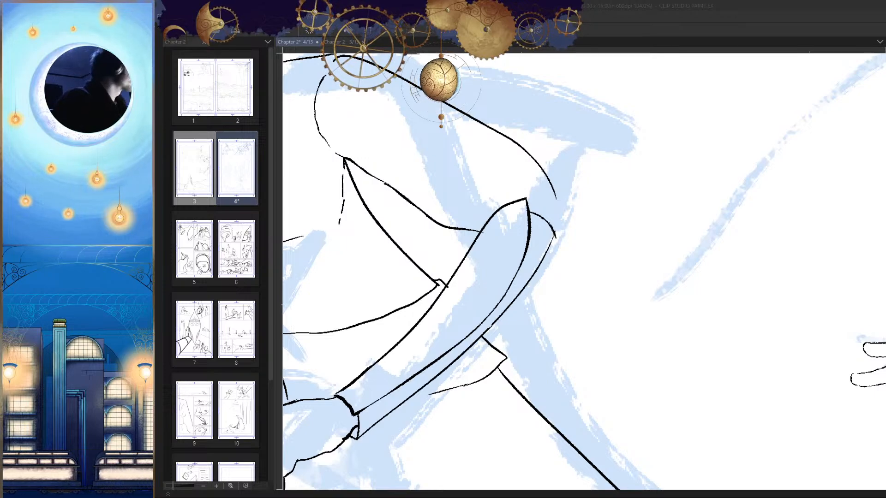
Step: Extend the outer contour of the hooded figure's upper arm down to the elbow point, closing the gap there
{"action": "left_click_drag", "start_coordinate": [665, 217], "coordinate": [662, 273]}
{"action": "key", "text": "h"}
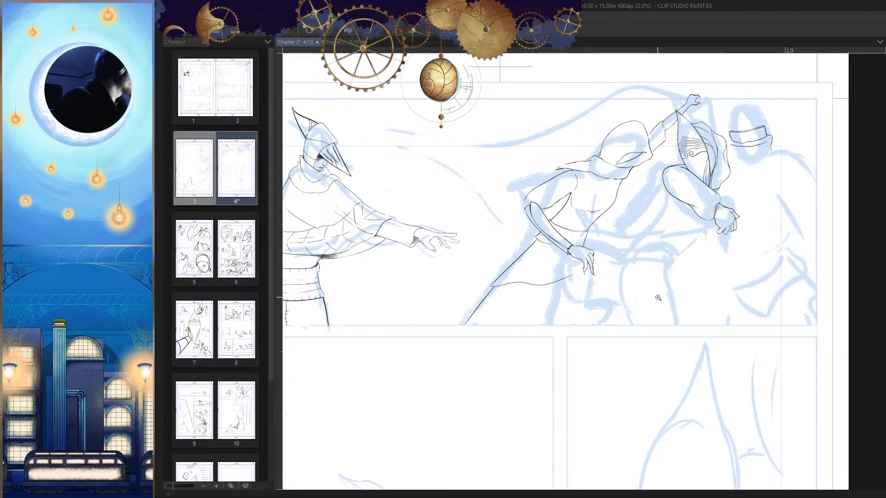
{"action": "mouse_move", "coordinate": [544, 227]}
{"action": "left_mouse_down"}
{"action": "mouse_move", "coordinate": [556, 223]}
{"action": "mouse_move", "coordinate": [531, 202]}
{"action": "left_mouse_up"}
{"action": "mouse_move", "coordinate": [520, 165]}
{"action": "left_mouse_down"}
{"action": "mouse_move", "coordinate": [508, 208]}
{"action": "mouse_move", "coordinate": [516, 236]}
{"action": "left_mouse_up"}
{"action": "key", "text": "h"}
{"action": "left_click_drag", "start_coordinate": [601, 264], "coordinate": [584, 247]}
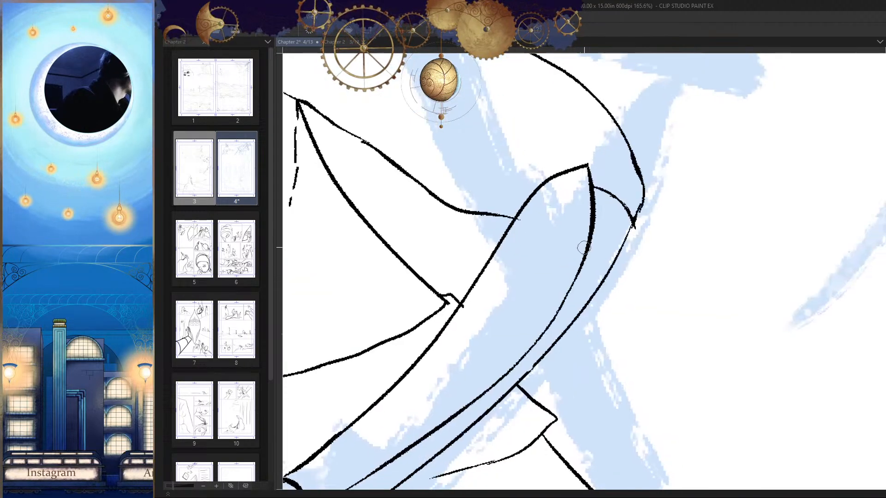
Step: Ink two short crease dashes just inside the elbow, above the curved fold
{"action": "key", "text": "h"}
{"action": "scroll", "coordinate": [548, 196], "scroll_direction": "up", "scroll_amount": 1}
{"action": "left_click_drag", "start_coordinate": [549, 193], "coordinate": [535, 227]}
{"action": "key", "text": "h"}
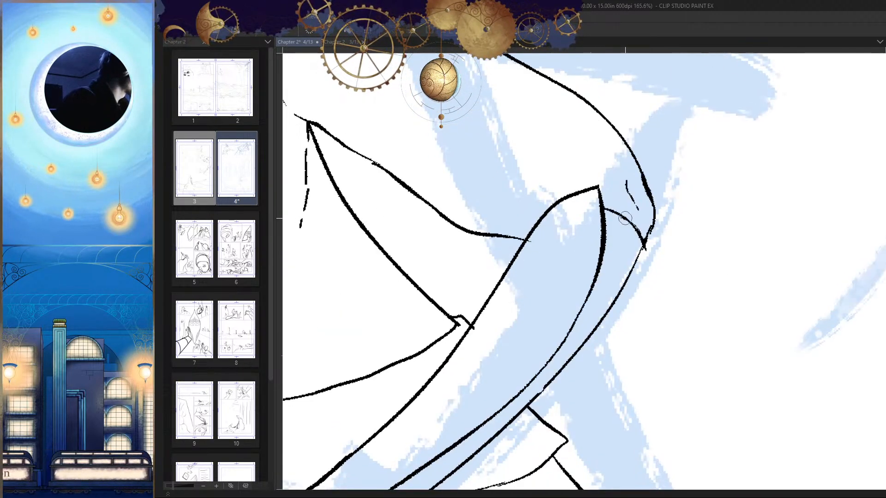
Step: Ink a thin diagonal crease along the middle of the hooded figure's upper sleeve
{"action": "key", "text": "h"}
{"action": "left_click_drag", "start_coordinate": [631, 228], "coordinate": [590, 245]}
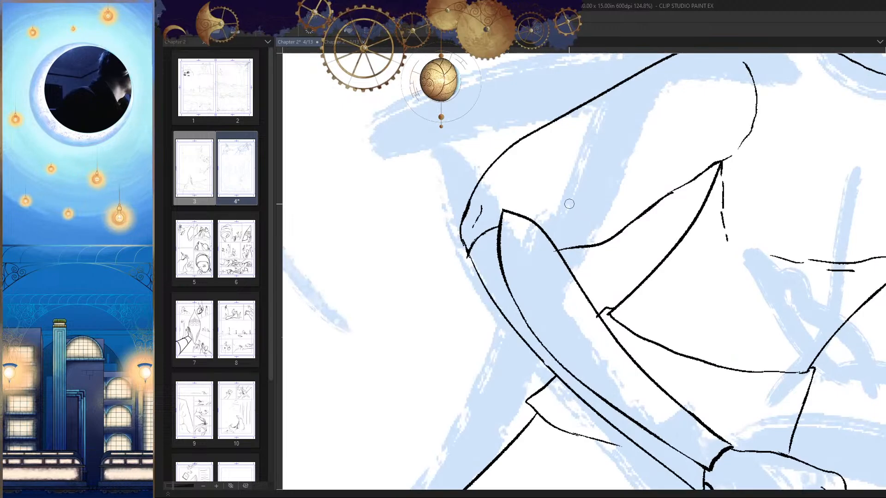
{"action": "left_click_drag", "start_coordinate": [633, 132], "coordinate": [577, 208]}
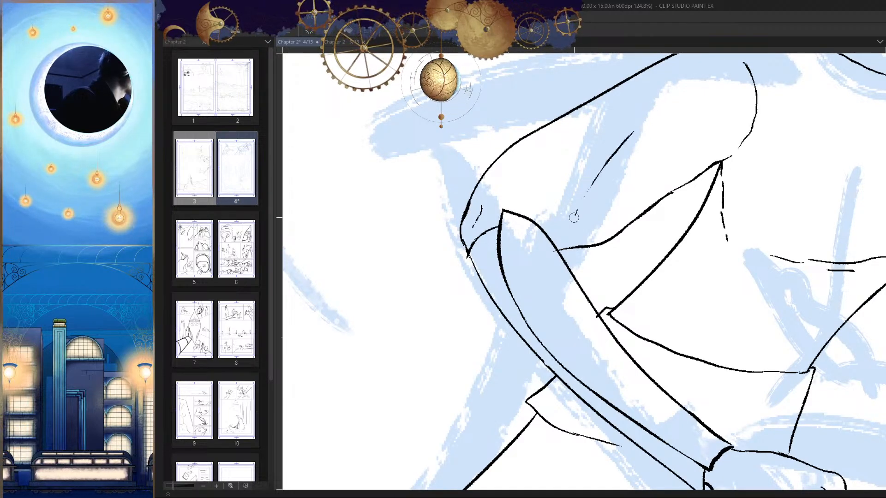
{"action": "left_click_drag", "start_coordinate": [630, 196], "coordinate": [604, 203]}
{"action": "key", "text": "h"}
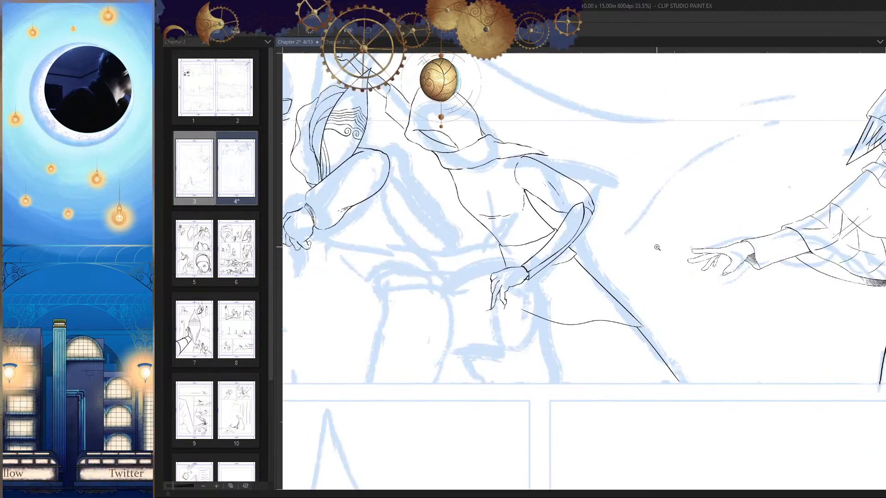
{"action": "left_click_drag", "start_coordinate": [659, 248], "coordinate": [651, 229]}
{"action": "key", "text": "h"}
{"action": "key", "text": "h"}
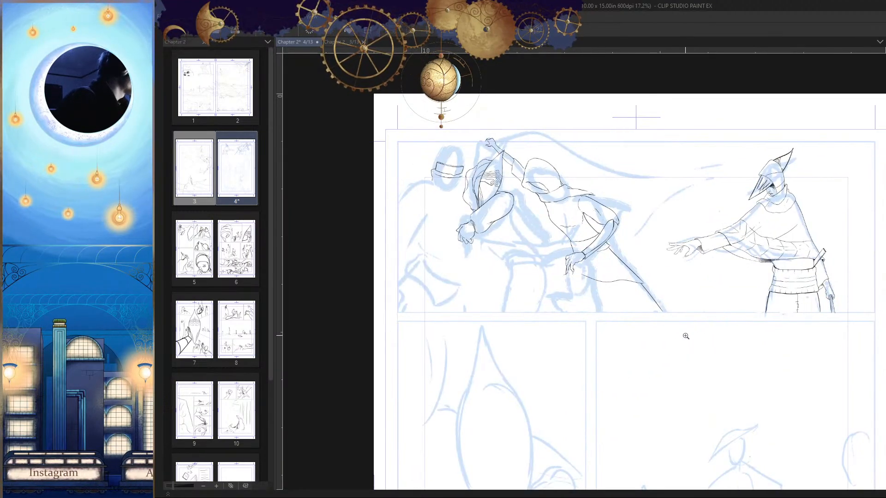
{"action": "left_click_drag", "start_coordinate": [582, 278], "coordinate": [601, 317]}
{"action": "key", "text": "h"}
{"action": "key", "text": "h"}
{"action": "mouse_move", "coordinate": [632, 282]}
{"action": "left_mouse_down"}
{"action": "mouse_move", "coordinate": [636, 260]}
{"action": "mouse_move", "coordinate": [621, 263]}
{"action": "mouse_move", "coordinate": [639, 267]}
{"action": "mouse_move", "coordinate": [640, 242]}
{"action": "mouse_move", "coordinate": [617, 258]}
{"action": "mouse_move", "coordinate": [635, 339]}
{"action": "left_mouse_up"}
{"action": "key", "text": "h"}
{"action": "key", "text": "h"}
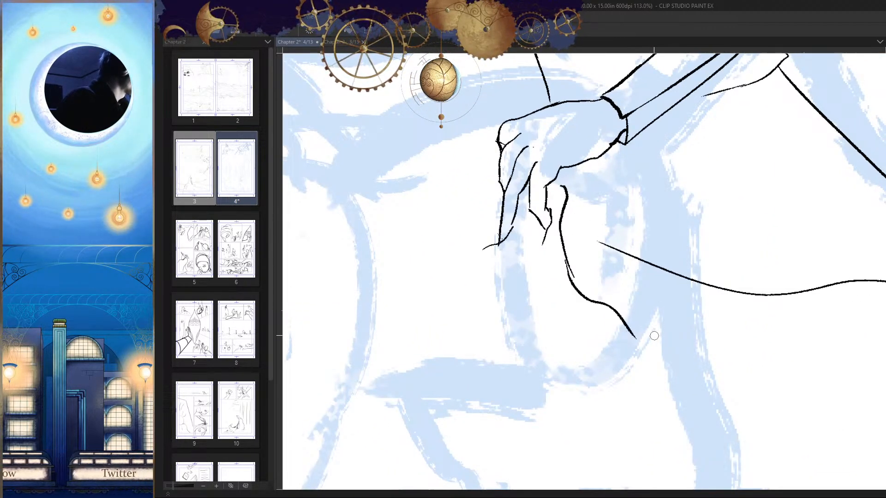
{"action": "key", "text": "h"}
{"action": "key", "text": "h"}
{"action": "left_click_drag", "start_coordinate": [640, 308], "coordinate": [643, 314]}
{"action": "key", "text": "ctrl+z"}
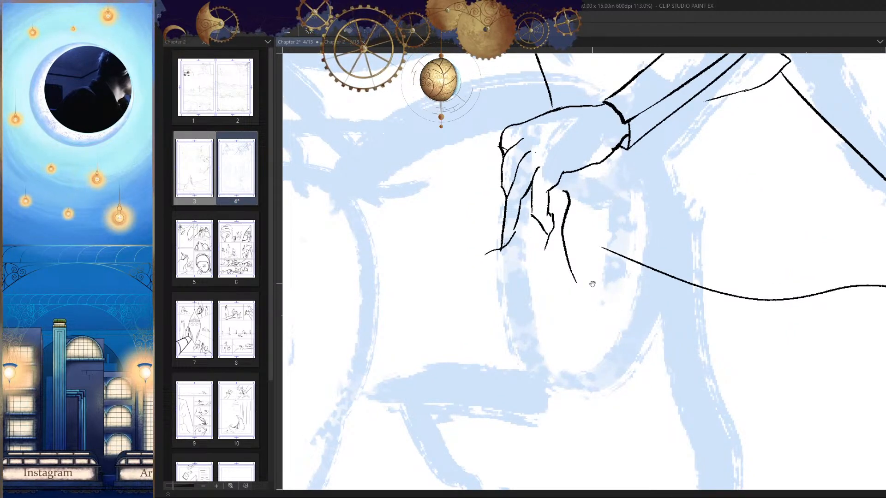
{"action": "left_click_drag", "start_coordinate": [592, 284], "coordinate": [590, 287]}
{"action": "key", "text": "ctrl+z"}
Step: Ink a slanted, slightly bent contour running down from the hooded figure's fingers, with a thin broken line beside it
{"action": "mouse_move", "coordinate": [530, 220]}
{"action": "left_mouse_down"}
{"action": "mouse_move", "coordinate": [524, 256]}
{"action": "mouse_move", "coordinate": [545, 307]}
{"action": "left_mouse_up"}
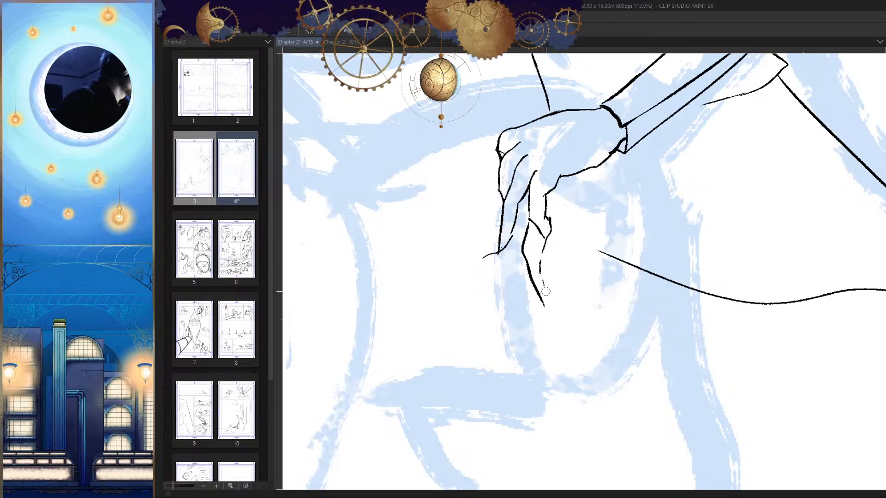
{"action": "key", "text": "h"}
{"action": "key", "text": "h"}
{"action": "left_click_drag", "start_coordinate": [634, 262], "coordinate": [629, 286]}
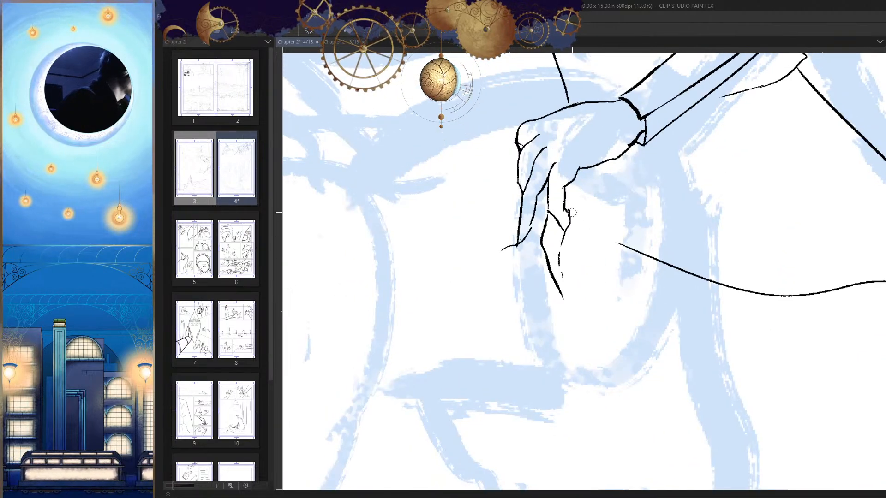
{"action": "scroll", "coordinate": [541, 265], "scroll_direction": "down", "scroll_amount": 6}
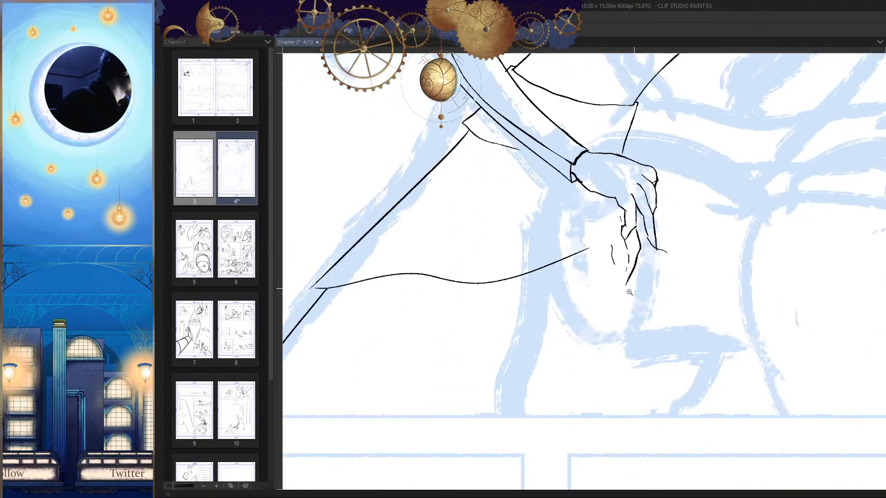
{"action": "scroll", "coordinate": [542, 265], "scroll_direction": "up", "scroll_amount": 5}
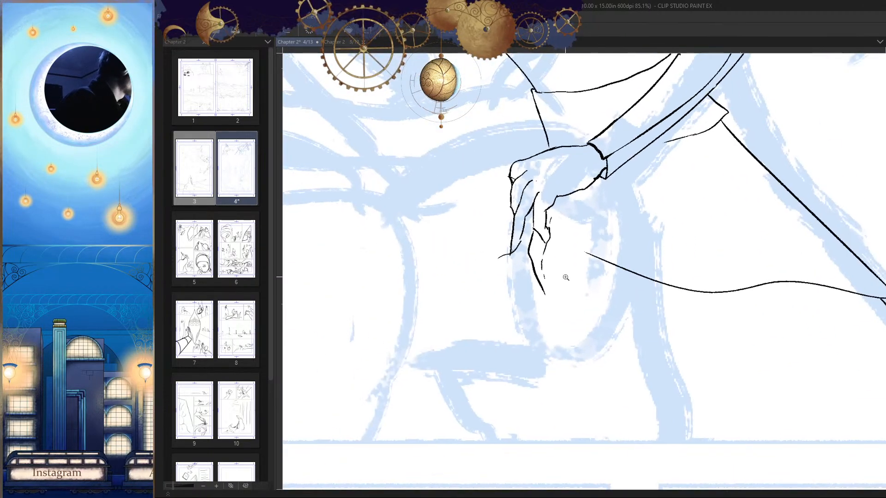
Step: Ink a few short horizontal dashes extending outward from the hooded figure's outermost fingertip
{"action": "left_click_drag", "start_coordinate": [582, 295], "coordinate": [571, 300]}
{"action": "mouse_move", "coordinate": [527, 261]}
{"action": "left_mouse_down"}
{"action": "mouse_move", "coordinate": [546, 244]}
{"action": "mouse_move", "coordinate": [546, 265]}
{"action": "mouse_move", "coordinate": [568, 256]}
{"action": "left_mouse_up"}
{"action": "mouse_move", "coordinate": [563, 222]}
{"action": "left_mouse_down"}
{"action": "mouse_move", "coordinate": [530, 224]}
{"action": "mouse_move", "coordinate": [571, 224]}
{"action": "mouse_move", "coordinate": [507, 219]}
{"action": "left_mouse_up"}
{"action": "key", "text": "ctrl+z"}
{"action": "key", "text": "h"}
{"action": "mouse_move", "coordinate": [603, 249]}
{"action": "left_mouse_down"}
{"action": "mouse_move", "coordinate": [612, 279]}
{"action": "mouse_move", "coordinate": [644, 258]}
{"action": "mouse_move", "coordinate": [589, 229]}
{"action": "left_mouse_up"}
{"action": "key", "text": "h"}
{"action": "key", "text": "ctrl+z"}
{"action": "left_click_drag", "start_coordinate": [553, 205], "coordinate": [539, 205]}
{"action": "left_click_drag", "start_coordinate": [530, 203], "coordinate": [516, 206]}
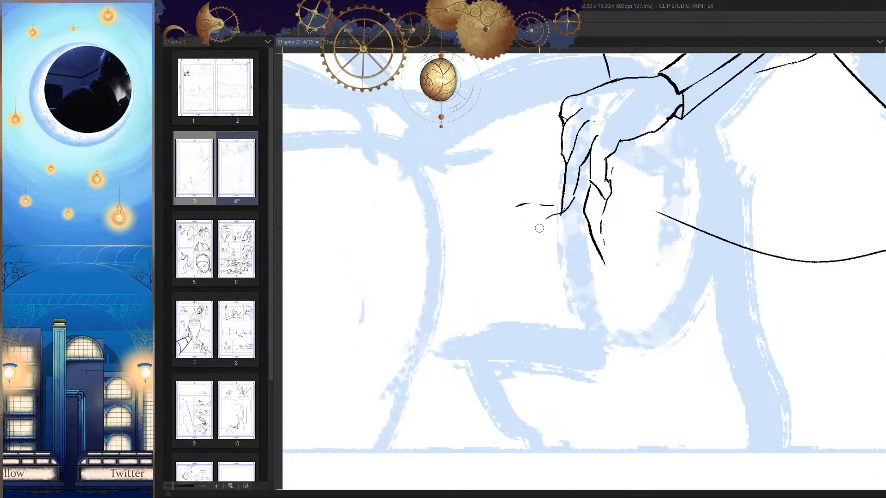
Step: Ink a long rounded outline from the wrist down over the sketched oval and join it to the contour below the fingers
{"action": "key", "text": "h"}
{"action": "left_click_drag", "start_coordinate": [595, 247], "coordinate": [525, 296]}
{"action": "left_click_drag", "start_coordinate": [619, 267], "coordinate": [650, 267]}
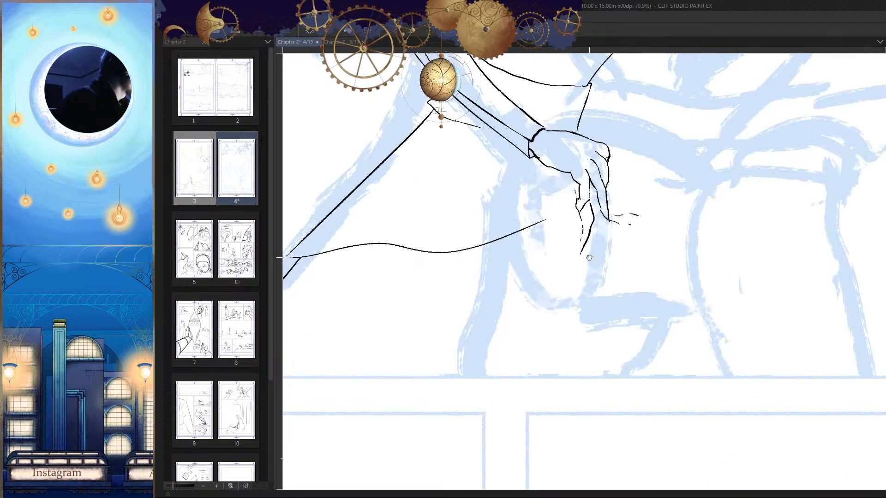
{"action": "mouse_move", "coordinate": [515, 183]}
{"action": "left_mouse_down"}
{"action": "mouse_move", "coordinate": [509, 246]}
{"action": "mouse_move", "coordinate": [521, 291]}
{"action": "mouse_move", "coordinate": [563, 305]}
{"action": "mouse_move", "coordinate": [547, 306]}
{"action": "mouse_move", "coordinate": [562, 302]}
{"action": "mouse_move", "coordinate": [583, 249]}
{"action": "left_mouse_up"}
{"action": "key", "text": "h"}
{"action": "mouse_move", "coordinate": [616, 279]}
{"action": "left_mouse_down"}
{"action": "mouse_move", "coordinate": [622, 256]}
{"action": "mouse_move", "coordinate": [603, 294]}
{"action": "mouse_move", "coordinate": [631, 275]}
{"action": "left_mouse_up"}
{"action": "key", "text": "ctrl+z"}
{"action": "key", "text": "h"}
{"action": "mouse_move", "coordinate": [575, 239]}
{"action": "left_mouse_down"}
{"action": "mouse_move", "coordinate": [585, 218]}
{"action": "mouse_move", "coordinate": [613, 213]}
{"action": "mouse_move", "coordinate": [550, 280]}
{"action": "left_mouse_up"}
{"action": "key", "text": "ctrl+z"}
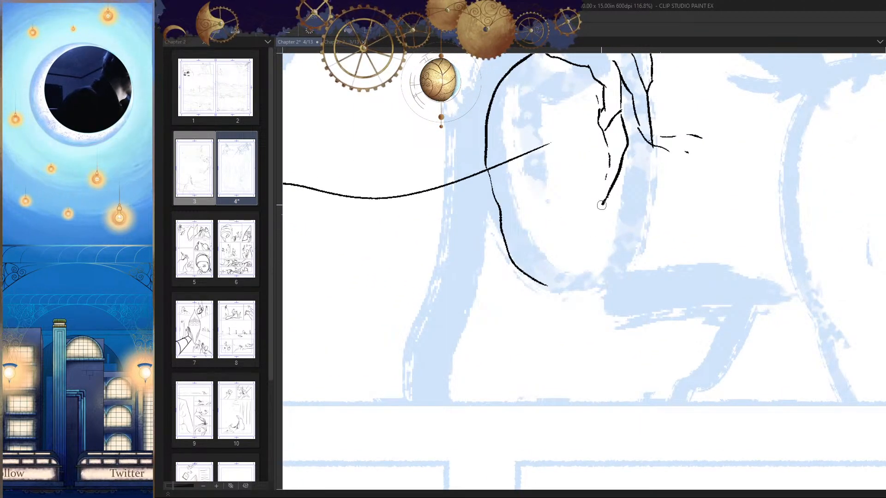
{"action": "mouse_move", "coordinate": [601, 205]}
{"action": "left_mouse_down"}
{"action": "mouse_move", "coordinate": [548, 285]}
{"action": "mouse_move", "coordinate": [502, 294]}
{"action": "left_mouse_up"}
Step: Ink the masked figure's torso contour from beneath the bent arm toward the waist, and a short arc inside the sleeve
{"action": "key", "text": "h"}
{"action": "key", "text": "h"}
{"action": "left_click", "coordinate": [614, 244]}
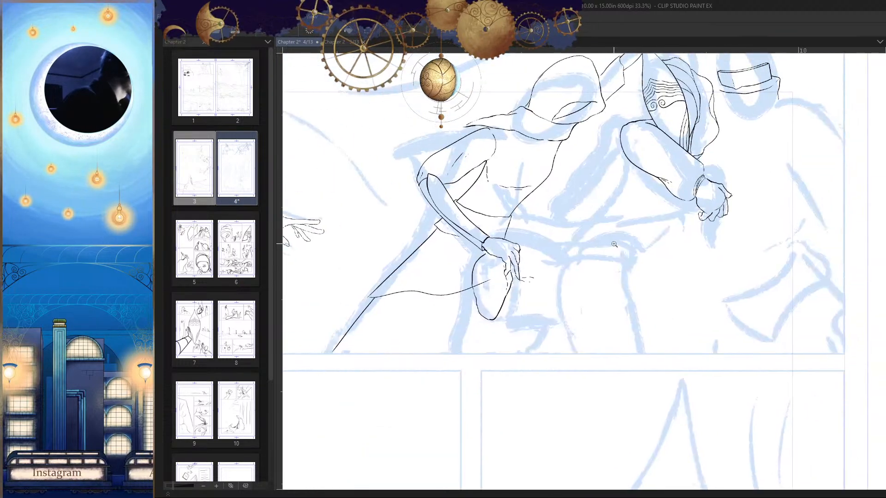
{"action": "left_click", "coordinate": [616, 233]}
{"action": "left_click_drag", "start_coordinate": [649, 199], "coordinate": [641, 197]}
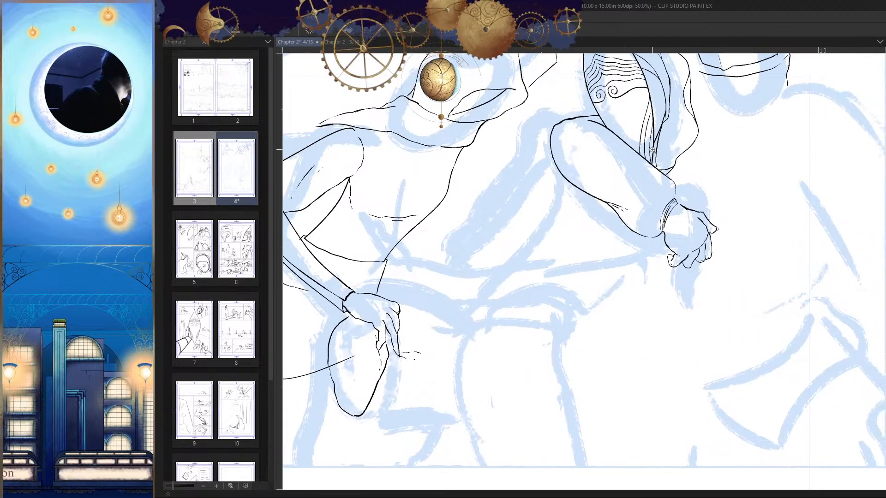
{"action": "mouse_move", "coordinate": [613, 145]}
{"action": "left_mouse_down"}
{"action": "mouse_move", "coordinate": [594, 152]}
{"action": "mouse_move", "coordinate": [594, 171]}
{"action": "mouse_move", "coordinate": [598, 162]}
{"action": "mouse_move", "coordinate": [515, 239]}
{"action": "left_mouse_up"}
{"action": "key", "text": "ctrl+z"}
{"action": "mouse_move", "coordinate": [591, 154]}
{"action": "left_mouse_down"}
{"action": "mouse_move", "coordinate": [513, 252]}
{"action": "mouse_move", "coordinate": [685, 248]}
{"action": "mouse_move", "coordinate": [639, 248]}
{"action": "left_mouse_up"}
{"action": "key", "text": "h"}
Step: Ink the masked figure's wide waistband with a curved upper edge, two slanted sides and a curved lower edge
{"action": "key", "text": "h"}
{"action": "key", "text": "ctrl+z"}
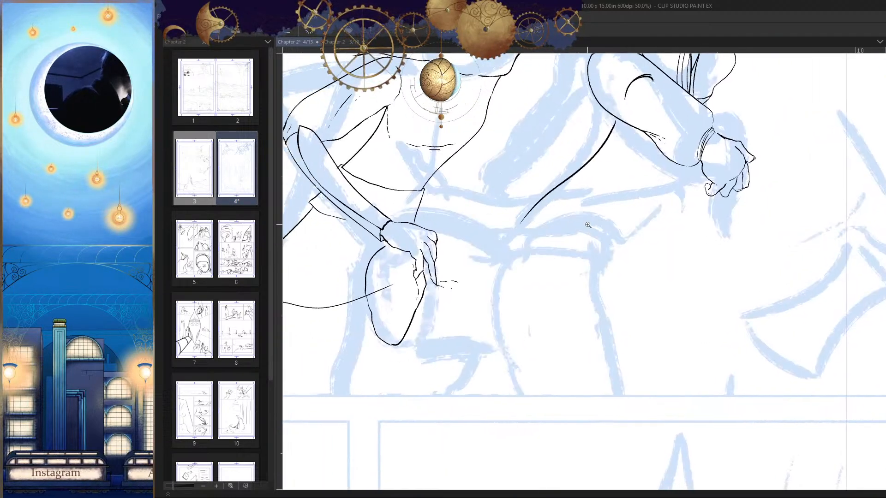
{"action": "scroll", "coordinate": [576, 227], "scroll_direction": "up", "scroll_amount": 1}
{"action": "left_click_drag", "start_coordinate": [522, 190], "coordinate": [599, 181]}
{"action": "key", "text": "h"}
{"action": "left_click_drag", "start_coordinate": [667, 217], "coordinate": [680, 218]}
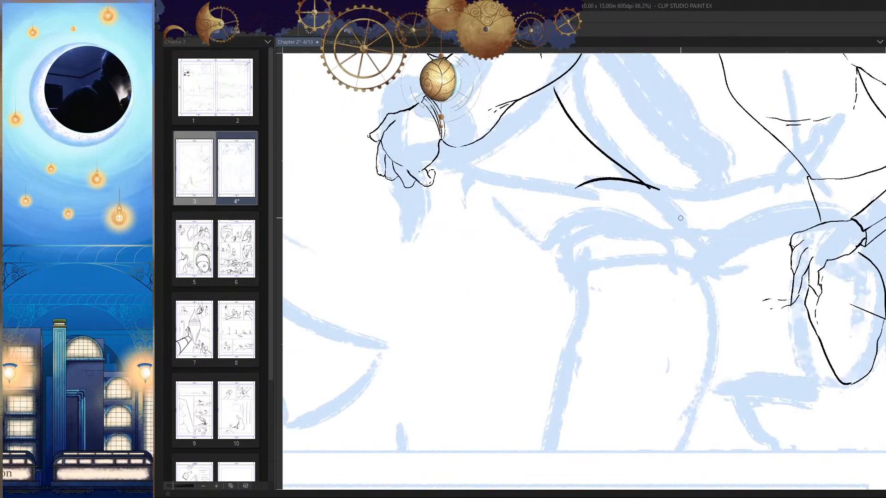
{"action": "key", "text": "ctrl+z"}
{"action": "scroll", "coordinate": [657, 194], "scroll_direction": "up", "scroll_amount": 1}
{"action": "mouse_move", "coordinate": [662, 190]}
{"action": "left_mouse_down"}
{"action": "mouse_move", "coordinate": [628, 182]}
{"action": "mouse_move", "coordinate": [540, 191]}
{"action": "mouse_move", "coordinate": [510, 226]}
{"action": "mouse_move", "coordinate": [535, 266]}
{"action": "left_mouse_up"}
{"action": "key", "text": "h"}
{"action": "mouse_move", "coordinate": [670, 259]}
{"action": "left_mouse_down"}
{"action": "mouse_move", "coordinate": [671, 210]}
{"action": "mouse_move", "coordinate": [624, 264]}
{"action": "mouse_move", "coordinate": [663, 289]}
{"action": "left_mouse_up"}
{"action": "mouse_move", "coordinate": [545, 136]}
{"action": "left_mouse_down"}
{"action": "mouse_move", "coordinate": [490, 218]}
{"action": "mouse_move", "coordinate": [481, 249]}
{"action": "left_mouse_up"}
{"action": "key", "text": "h"}
{"action": "mouse_move", "coordinate": [540, 244]}
{"action": "left_mouse_down"}
{"action": "mouse_move", "coordinate": [678, 250]}
{"action": "mouse_move", "coordinate": [745, 239]}
{"action": "mouse_move", "coordinate": [713, 221]}
{"action": "mouse_move", "coordinate": [618, 215]}
{"action": "mouse_move", "coordinate": [573, 235]}
{"action": "left_mouse_up"}
{"action": "key", "text": "ctrl+z"}
Step: Ink the masked figure's opposite torso contour from beneath the forearm down to the waistband's outer corner
{"action": "left_click_drag", "start_coordinate": [607, 266], "coordinate": [581, 304]}
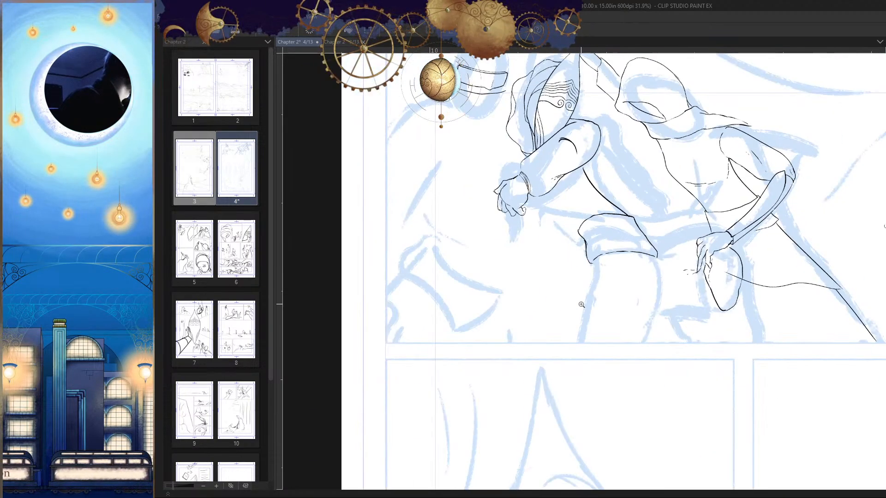
{"action": "key", "text": "h"}
{"action": "left_click_drag", "start_coordinate": [674, 200], "coordinate": [641, 284]}
{"action": "mouse_move", "coordinate": [637, 225]}
{"action": "left_mouse_down"}
{"action": "mouse_move", "coordinate": [668, 161]}
{"action": "mouse_move", "coordinate": [624, 216]}
{"action": "left_mouse_up"}
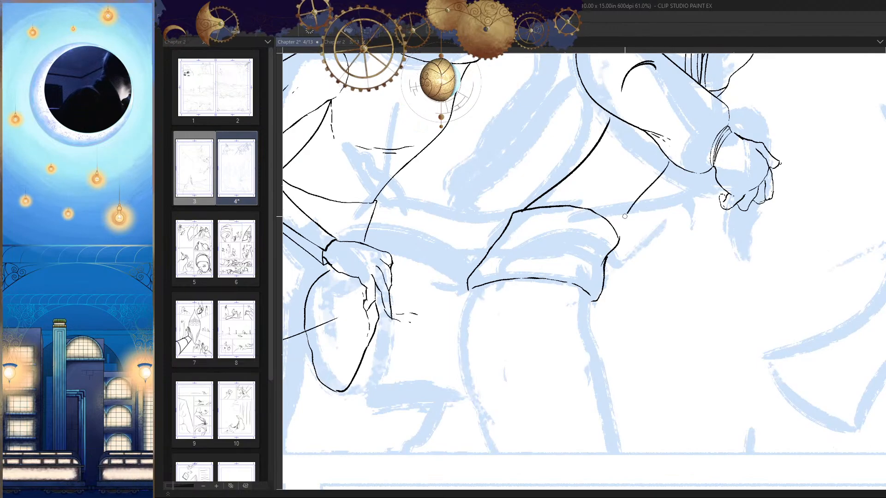
{"action": "key", "text": "ctrl+z"}
{"action": "mouse_move", "coordinate": [671, 170]}
{"action": "left_mouse_down"}
{"action": "mouse_move", "coordinate": [602, 277]}
{"action": "mouse_move", "coordinate": [667, 269]}
{"action": "mouse_move", "coordinate": [648, 255]}
{"action": "mouse_move", "coordinate": [657, 275]}
{"action": "left_mouse_up"}
{"action": "key", "text": "h"}
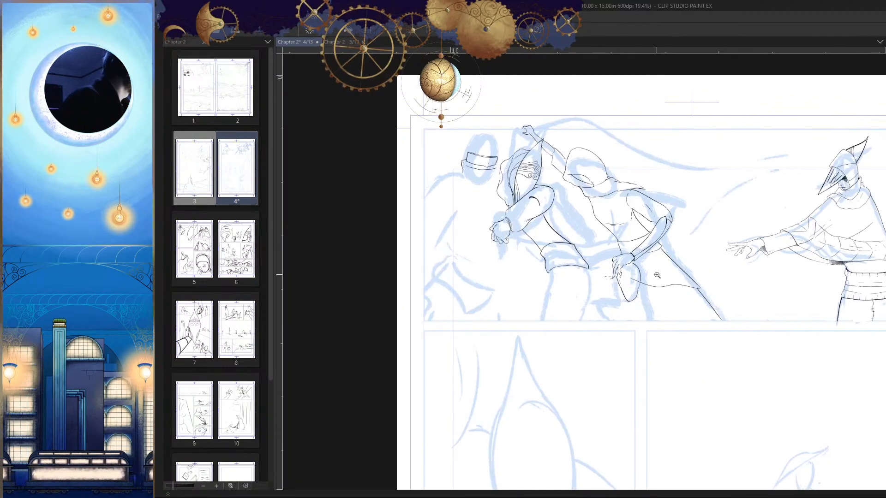
Step: Erase the short arc inside the masked figure's sleeve
{"action": "key", "text": "h"}
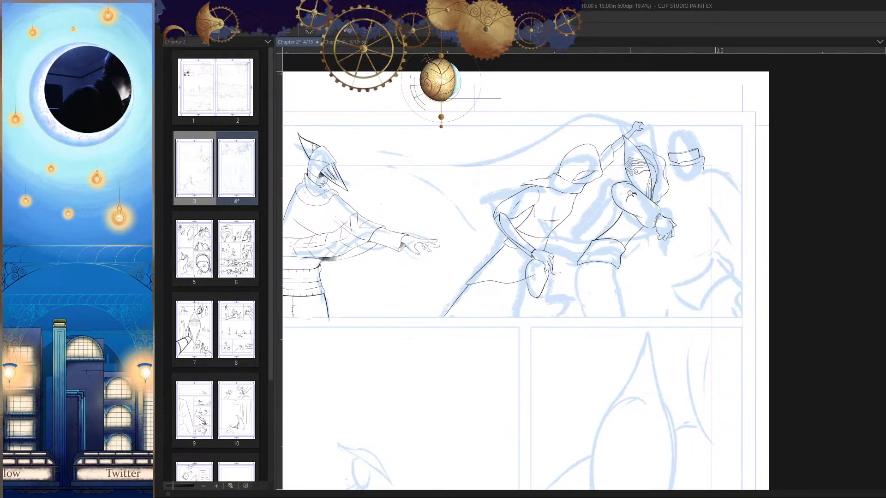
{"action": "left_click_drag", "start_coordinate": [632, 193], "coordinate": [691, 193]}
{"action": "mouse_move", "coordinate": [656, 200]}
{"action": "left_mouse_down"}
{"action": "mouse_move", "coordinate": [637, 192]}
{"action": "mouse_move", "coordinate": [617, 227]}
{"action": "left_mouse_up"}
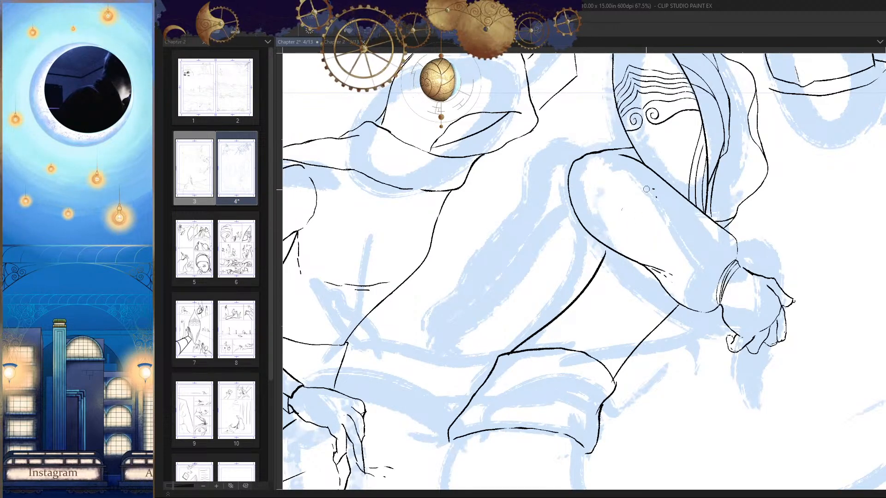
{"action": "scroll", "coordinate": [649, 233], "scroll_direction": "down", "scroll_amount": 3}
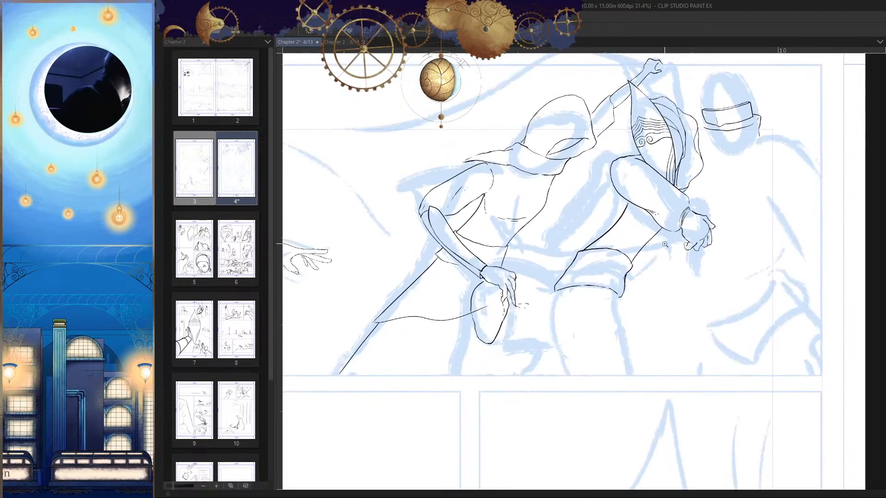
{"action": "scroll", "coordinate": [646, 244], "scroll_direction": "down", "scroll_amount": 5}
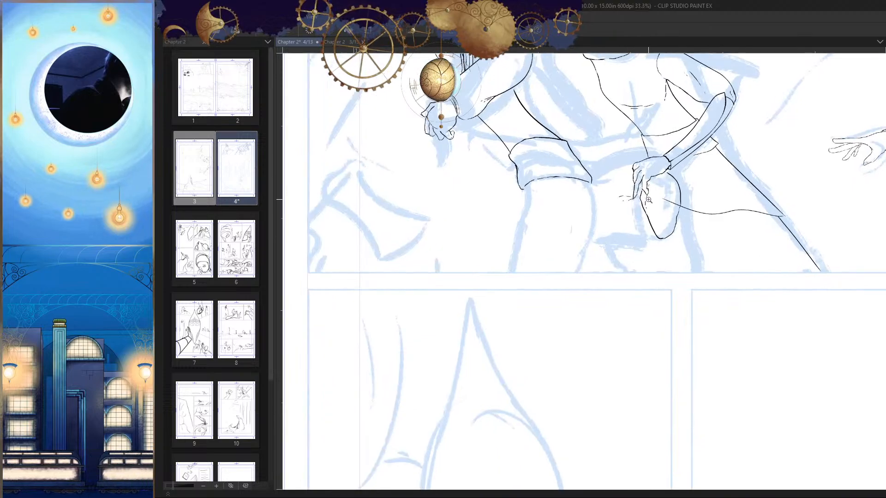
Step: Erase the middle stretch of the hooded figure's front torso contour, between the cowl and the waist
{"action": "left_click_drag", "start_coordinate": [638, 191], "coordinate": [668, 194]}
{"action": "left_click_drag", "start_coordinate": [635, 236], "coordinate": [638, 295]}
{"action": "left_click_drag", "start_coordinate": [638, 321], "coordinate": [648, 281]}
{"action": "mouse_move", "coordinate": [660, 251]}
{"action": "left_mouse_down"}
{"action": "mouse_move", "coordinate": [632, 271]}
{"action": "mouse_move", "coordinate": [623, 251]}
{"action": "mouse_move", "coordinate": [621, 304]}
{"action": "mouse_move", "coordinate": [608, 297]}
{"action": "mouse_move", "coordinate": [600, 315]}
{"action": "mouse_move", "coordinate": [626, 277]}
{"action": "mouse_move", "coordinate": [626, 191]}
{"action": "mouse_move", "coordinate": [561, 140]}
{"action": "mouse_move", "coordinate": [573, 182]}
{"action": "mouse_move", "coordinate": [615, 128]}
{"action": "left_mouse_up"}
{"action": "key", "text": "h"}
{"action": "left_click_drag", "start_coordinate": [583, 184], "coordinate": [524, 242]}
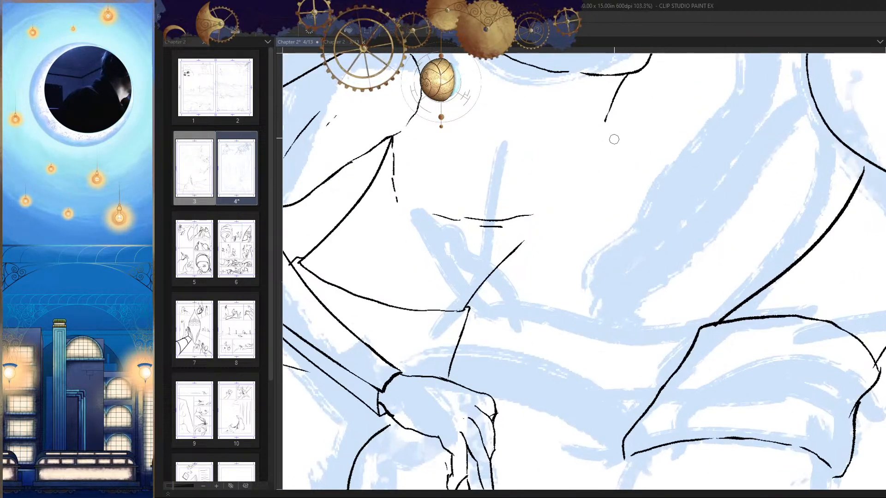
Step: Re-ink the hooded figure's front torso contour as a thicker, fuller curve from below the cowl toward the waist
{"action": "mouse_move", "coordinate": [609, 113]}
{"action": "left_mouse_down"}
{"action": "mouse_move", "coordinate": [591, 199]}
{"action": "mouse_move", "coordinate": [524, 246]}
{"action": "mouse_move", "coordinate": [599, 136]}
{"action": "mouse_move", "coordinate": [524, 247]}
{"action": "mouse_move", "coordinate": [528, 445]}
{"action": "left_mouse_up"}
{"action": "key", "text": "ctrl+z"}
{"action": "key", "text": "ctrl+z"}
{"action": "key", "text": "h"}
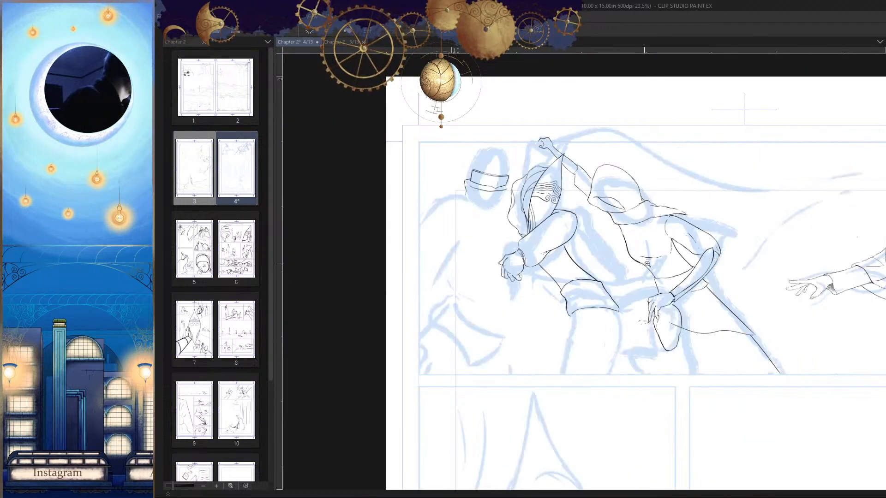
{"action": "scroll", "coordinate": [648, 263], "scroll_direction": "up", "scroll_amount": 6}
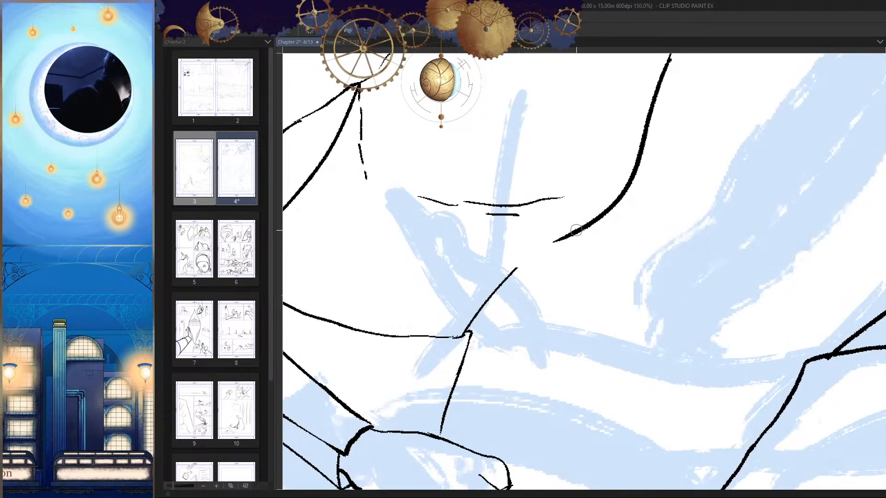
{"action": "mouse_move", "coordinate": [560, 239]}
{"action": "left_mouse_down"}
{"action": "mouse_move", "coordinate": [554, 267]}
{"action": "mouse_move", "coordinate": [496, 329]}
{"action": "mouse_move", "coordinate": [653, 304]}
{"action": "left_mouse_up"}
{"action": "key", "text": "h"}
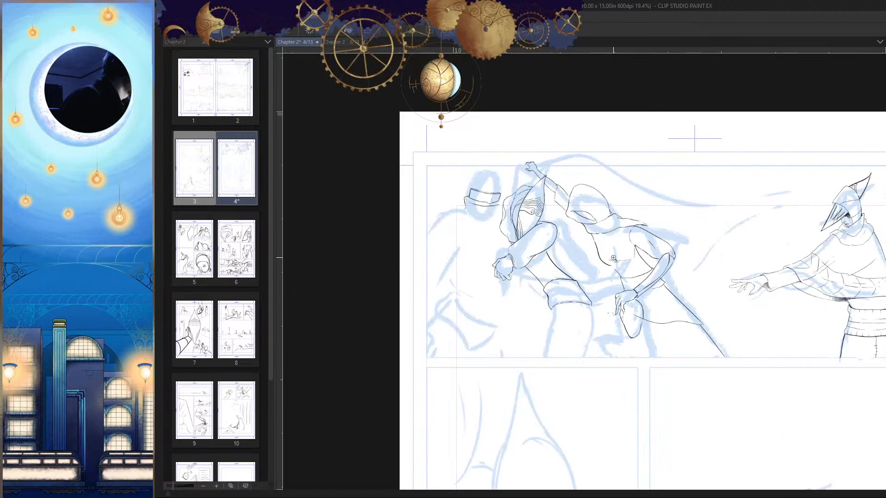
Step: Ink two short fold lines on the hooded figure's lower torso and connect its front contour to the waist
{"action": "key", "text": "h"}
{"action": "scroll", "coordinate": [613, 258], "scroll_direction": "up", "scroll_amount": 5}
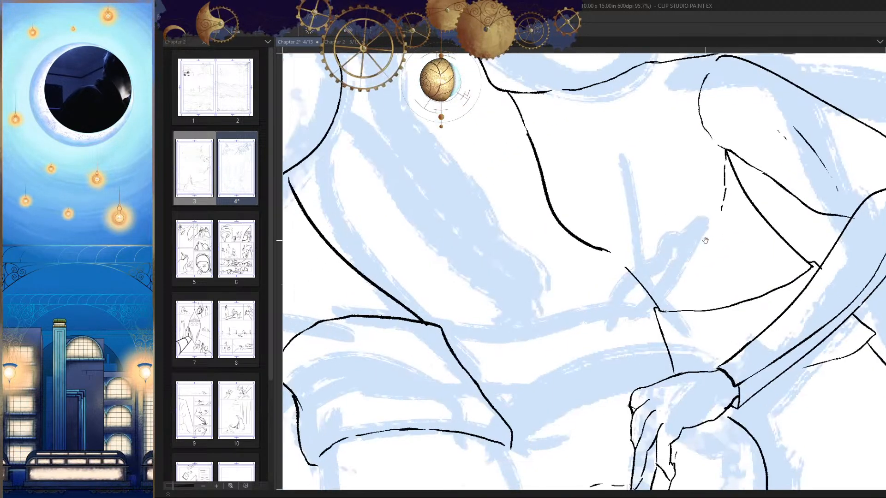
{"action": "key", "text": "h"}
{"action": "key", "text": "h"}
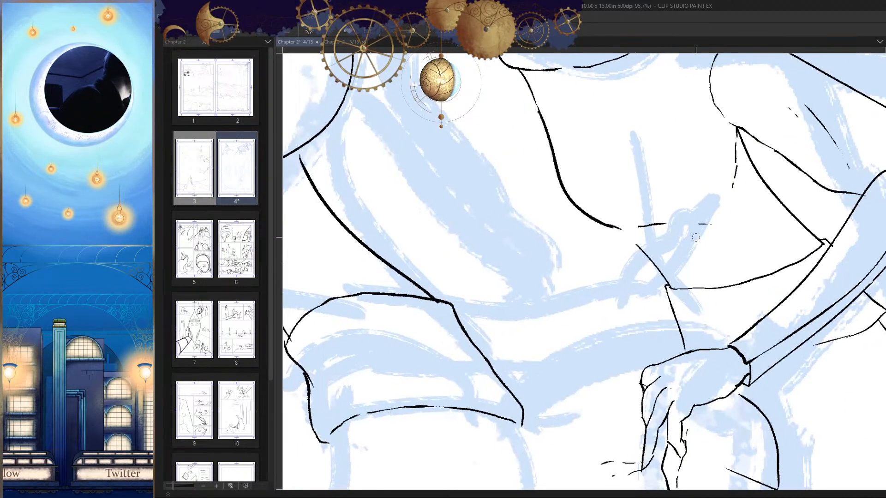
{"action": "key", "text": "h"}
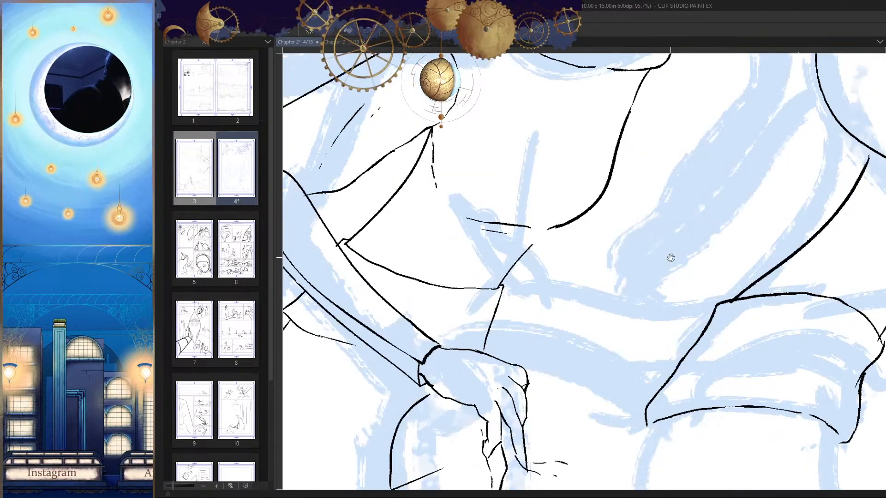
{"action": "scroll", "coordinate": [626, 207], "scroll_direction": "up", "scroll_amount": 2}
{"action": "scroll", "coordinate": [590, 226], "scroll_direction": "down", "scroll_amount": 8}
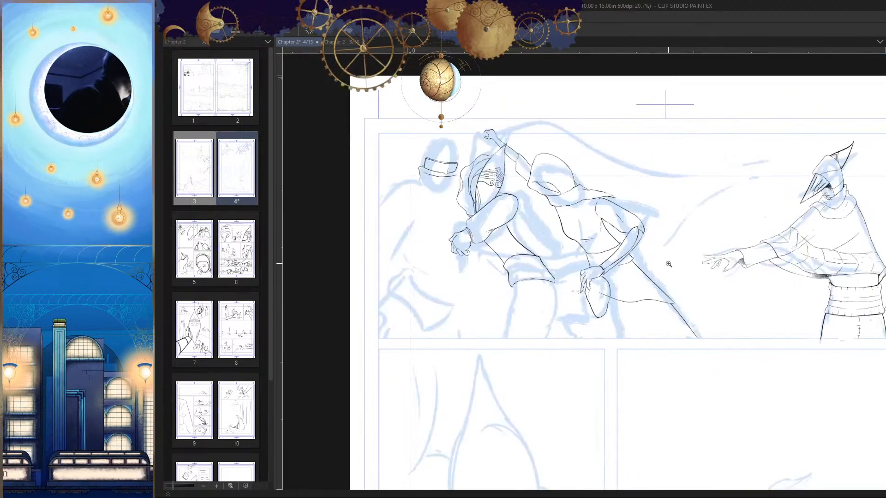
Step: Try to ink both contours of the masked figure's leg from the waistband down to the panel's lower border
{"action": "scroll", "coordinate": [687, 319], "scroll_direction": "up", "scroll_amount": 3}
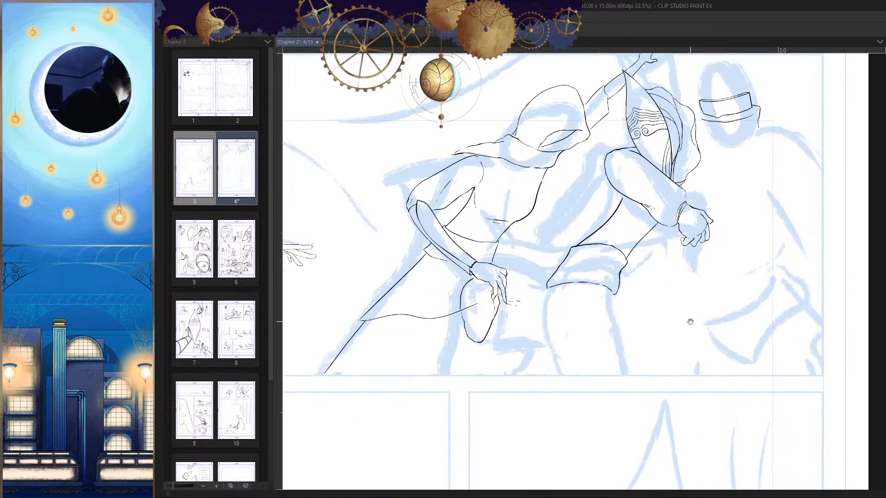
{"action": "scroll", "coordinate": [660, 281], "scroll_direction": "up", "scroll_amount": 4}
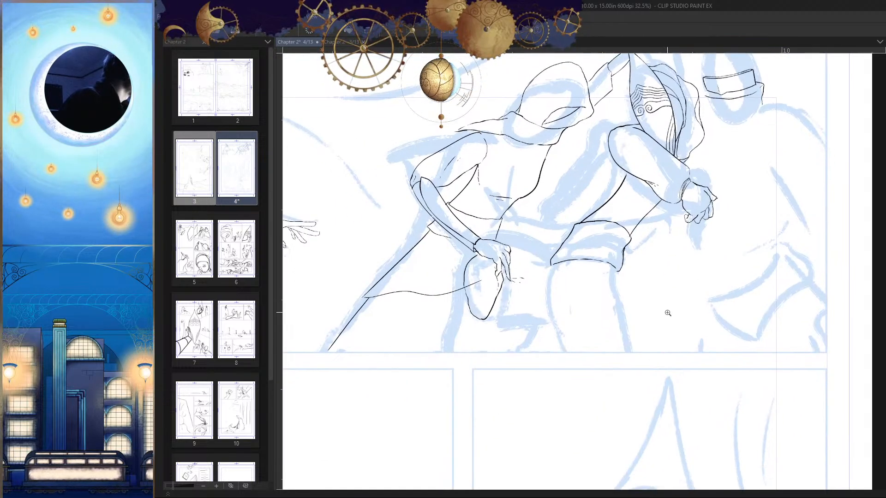
{"action": "left_click_drag", "start_coordinate": [622, 341], "coordinate": [587, 315]}
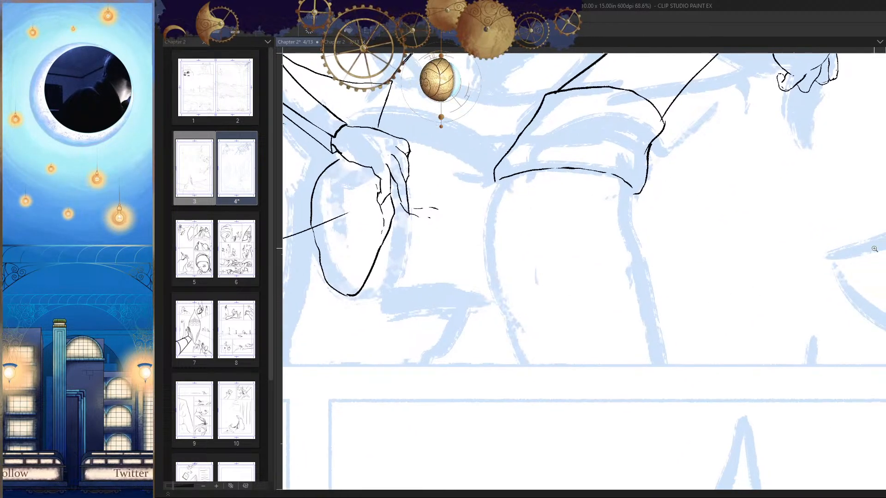
{"action": "left_click_drag", "start_coordinate": [585, 273], "coordinate": [602, 246]}
{"action": "left_click_drag", "start_coordinate": [520, 158], "coordinate": [529, 332]}
{"action": "key", "text": "ctrl+z"}
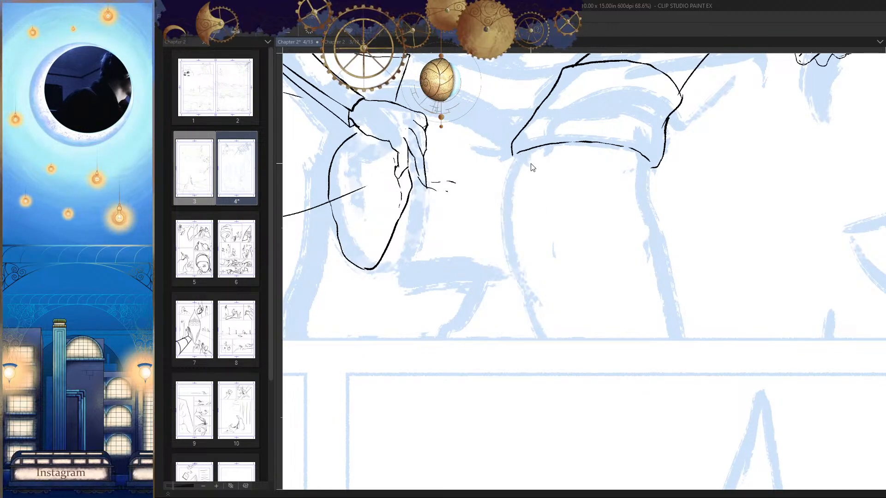
{"action": "mouse_move", "coordinate": [521, 151]}
{"action": "left_mouse_down"}
{"action": "mouse_move", "coordinate": [531, 302]}
{"action": "mouse_move", "coordinate": [550, 340]}
{"action": "left_mouse_up"}
{"action": "key", "text": "h"}
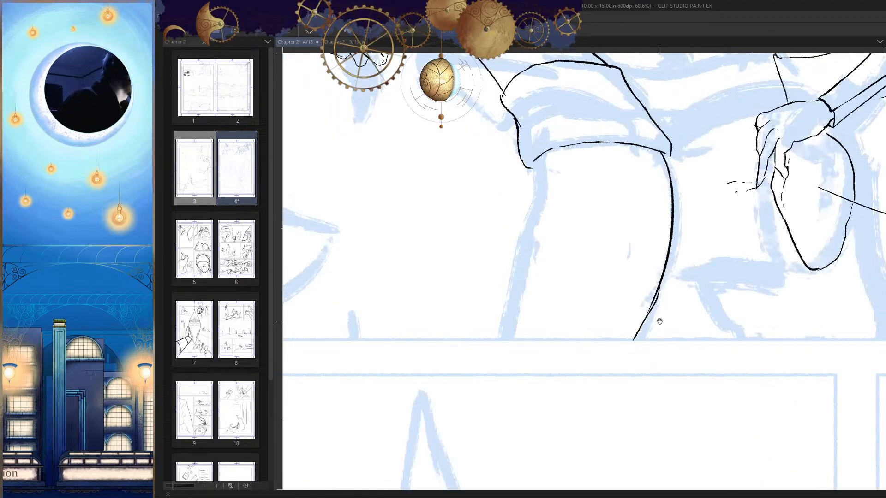
{"action": "left_click_drag", "start_coordinate": [544, 155], "coordinate": [507, 344]}
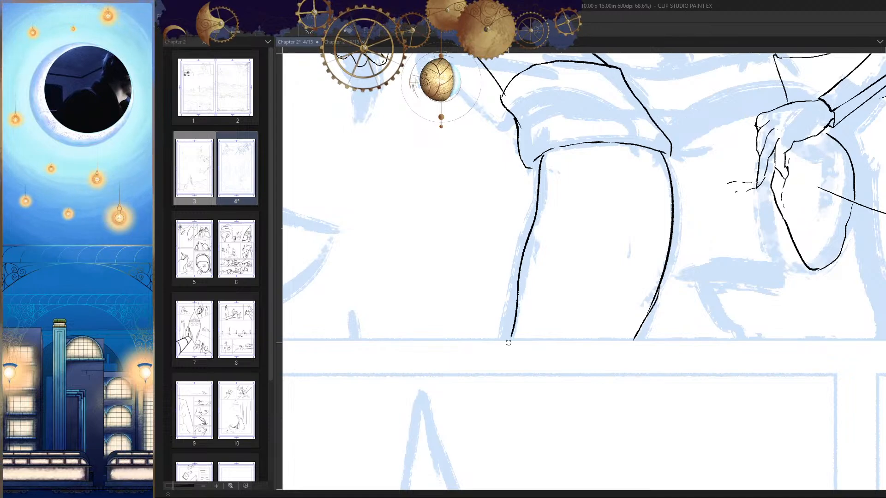
{"action": "scroll", "coordinate": [631, 303], "scroll_direction": "down", "scroll_amount": 3}
{"action": "scroll", "coordinate": [630, 303], "scroll_direction": "down", "scroll_amount": 2}
{"action": "key", "text": "h"}
Step: Re-ink both contours of the masked figure's leg from below the waistband to the panel's lower border
{"action": "scroll", "coordinate": [595, 288], "scroll_direction": "up", "scroll_amount": 3}
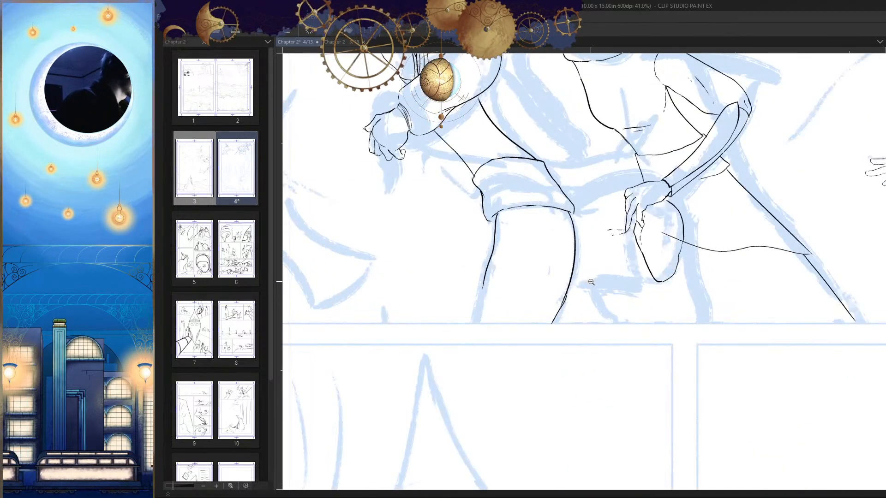
{"action": "scroll", "coordinate": [589, 285], "scroll_direction": "up", "scroll_amount": 3}
{"action": "left_click_drag", "start_coordinate": [590, 181], "coordinate": [593, 281]}
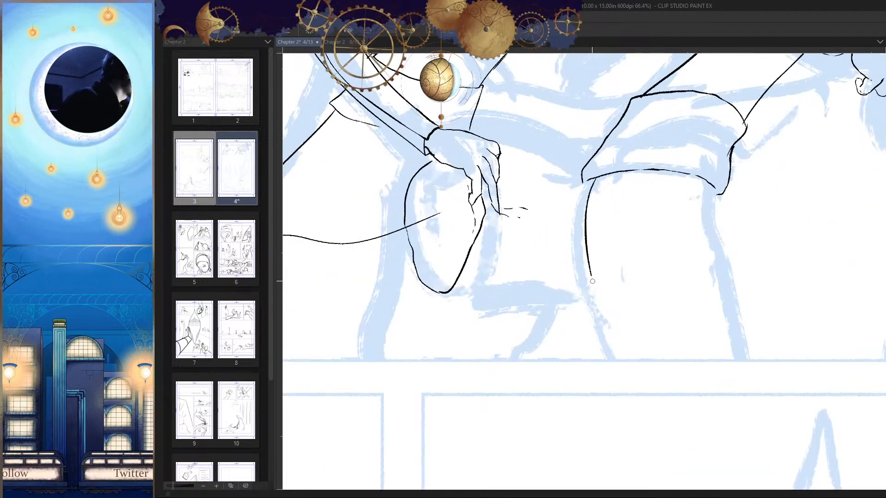
{"action": "key", "text": "ctrl+z"}
{"action": "mouse_move", "coordinate": [582, 179]}
{"action": "left_mouse_down"}
{"action": "mouse_move", "coordinate": [579, 244]}
{"action": "mouse_move", "coordinate": [594, 303]}
{"action": "left_mouse_up"}
{"action": "key", "text": "ctrl+z"}
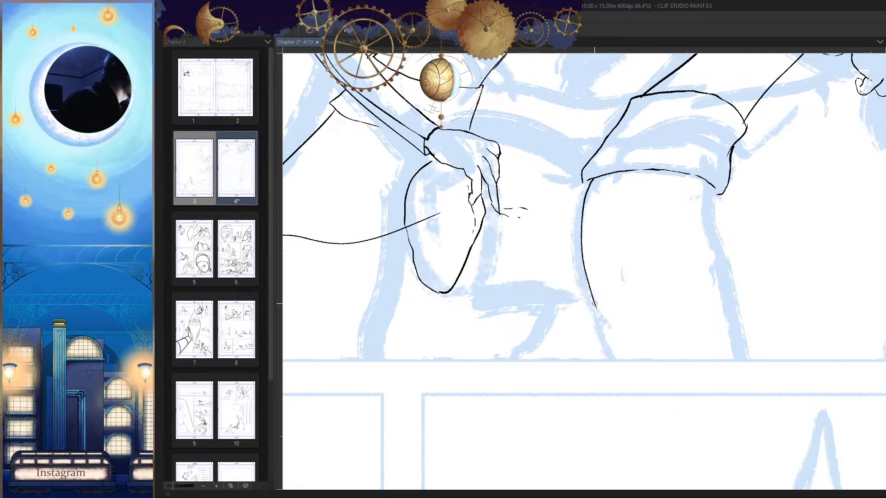
{"action": "scroll", "coordinate": [586, 259], "scroll_direction": "up", "scroll_amount": 2}
{"action": "left_click_drag", "start_coordinate": [576, 215], "coordinate": [545, 296]}
{"action": "scroll", "coordinate": [546, 295], "scroll_direction": "down", "scroll_amount": 3}
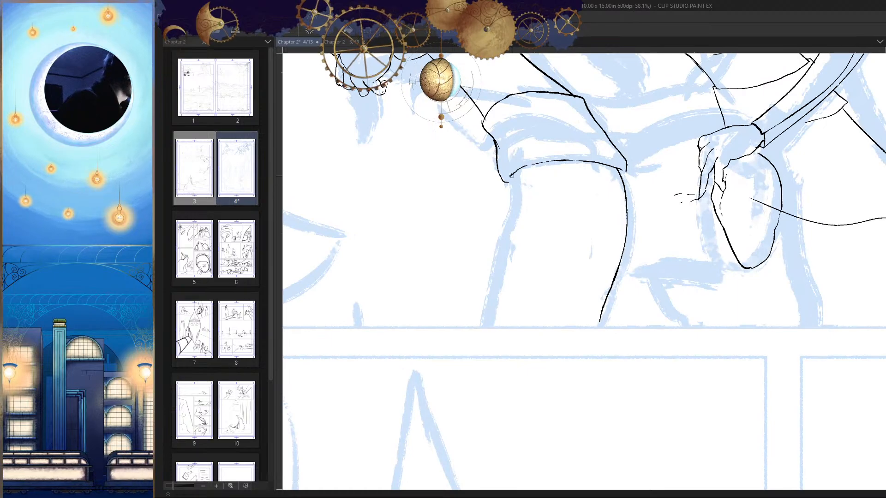
{"action": "left_click_drag", "start_coordinate": [510, 227], "coordinate": [493, 316]}
{"action": "left_click_drag", "start_coordinate": [518, 328], "coordinate": [485, 360]}
{"action": "key", "text": "h"}
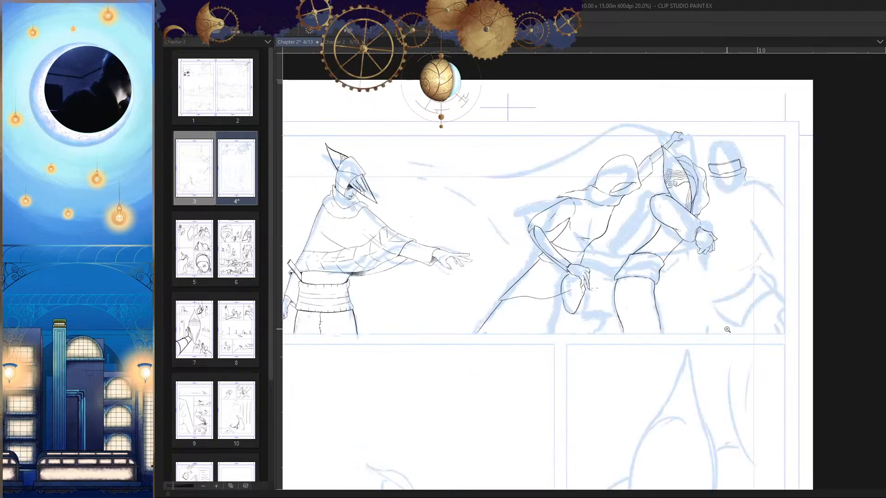
Step: Ink a short stroke branching off the masked figure's rear leg contour just above the panel's lower border
{"action": "mouse_move", "coordinate": [675, 288]}
{"action": "left_mouse_down"}
{"action": "mouse_move", "coordinate": [672, 321]}
{"action": "mouse_move", "coordinate": [691, 257]}
{"action": "left_mouse_up"}
{"action": "key", "text": "shift+h"}
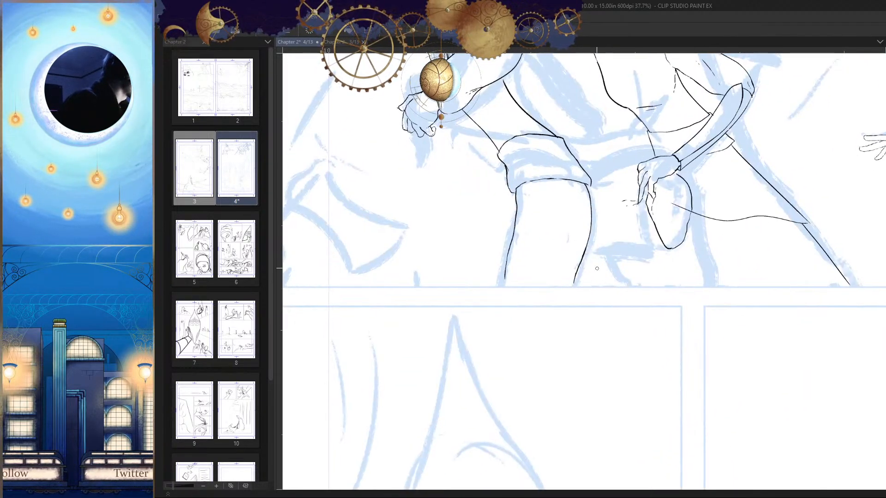
{"action": "scroll", "coordinate": [578, 253], "scroll_direction": "up", "scroll_amount": 3}
{"action": "left_click_drag", "start_coordinate": [587, 312], "coordinate": [615, 284]}
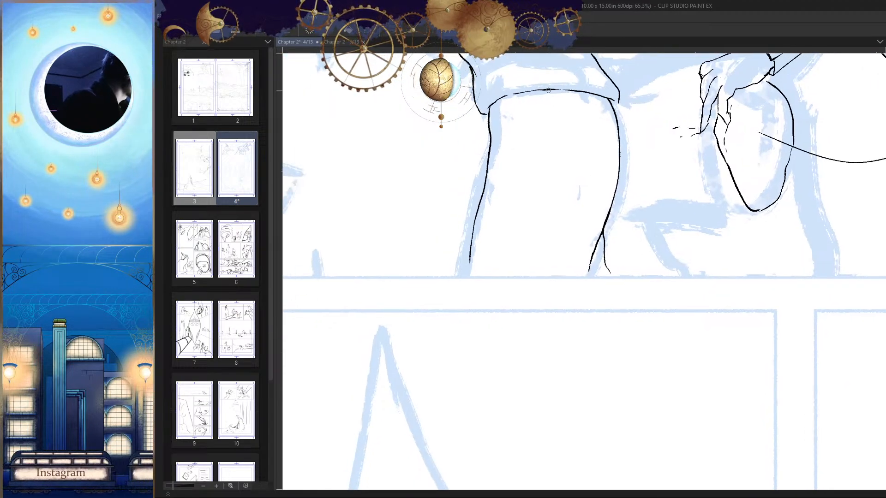
{"action": "key", "text": "ctrl+0"}
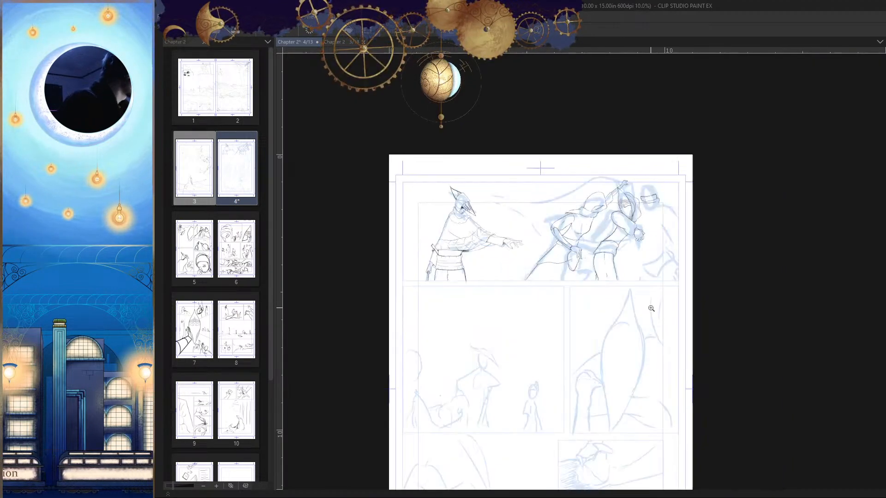
Step: Ink a thin broken crease line down the middle of the masked figure's trouser leg
{"action": "left_click", "coordinate": [642, 265]}
{"action": "left_click_drag", "start_coordinate": [630, 235], "coordinate": [656, 284]}
{"action": "key", "text": "shift+h"}
{"action": "left_click_drag", "start_coordinate": [659, 320], "coordinate": [706, 234]}
{"action": "left_click_drag", "start_coordinate": [630, 210], "coordinate": [643, 204]}
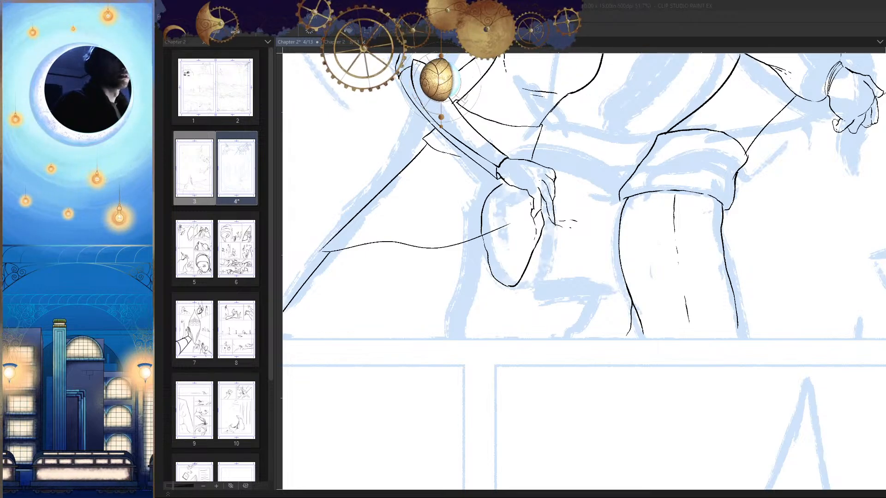
Step: Ink a long diagonal line from beneath the masked figure's upper sleeve toward the waist, outside the torso contour
{"action": "key", "text": "ctrl+0"}
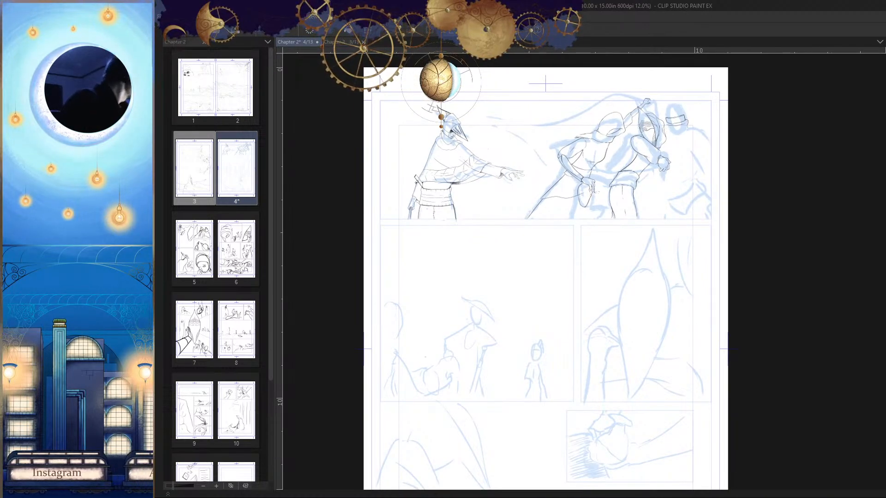
{"action": "scroll", "coordinate": [674, 217], "scroll_direction": "up", "scroll_amount": 5}
{"action": "scroll", "coordinate": [628, 263], "scroll_direction": "down", "scroll_amount": 4}
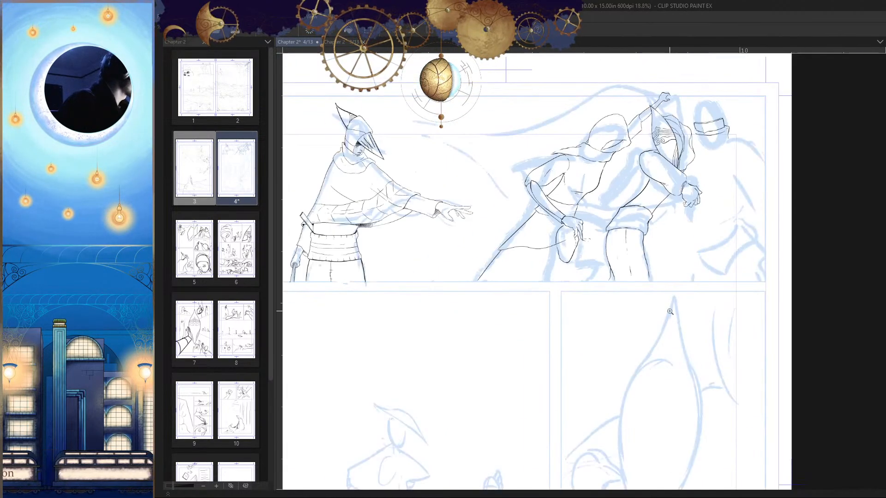
{"action": "scroll", "coordinate": [630, 226], "scroll_direction": "up", "scroll_amount": 4}
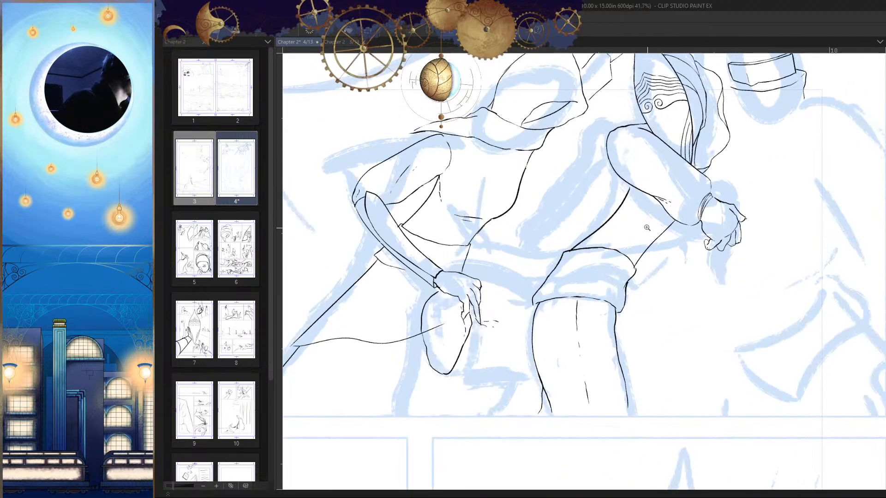
{"action": "scroll", "coordinate": [640, 200], "scroll_direction": "down", "scroll_amount": 1}
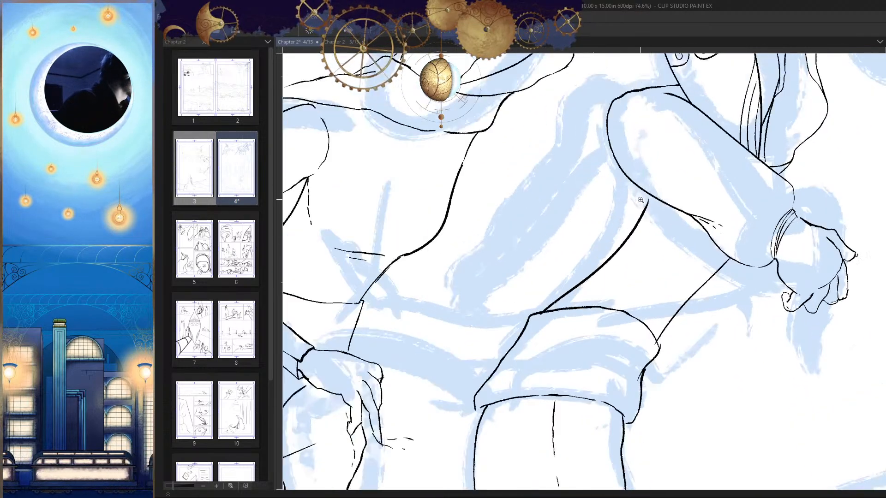
{"action": "left_click_drag", "start_coordinate": [621, 170], "coordinate": [524, 247]}
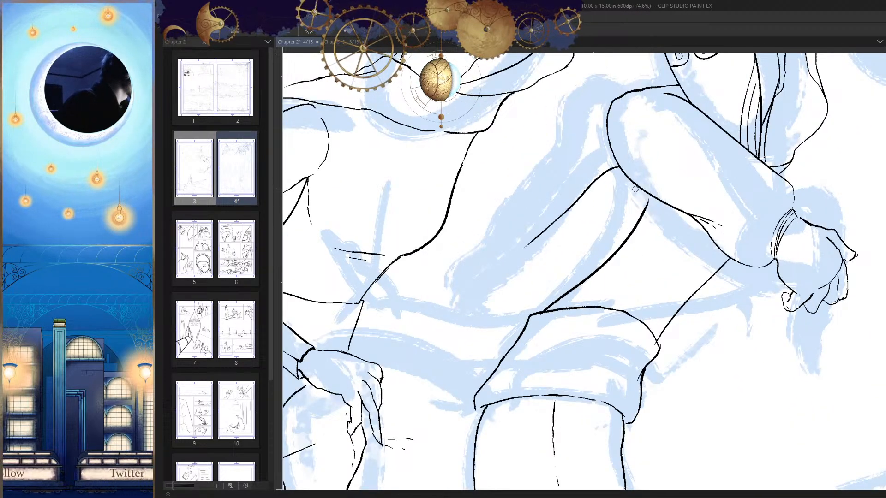
{"action": "key", "text": "ctrl+z"}
{"action": "left_click_drag", "start_coordinate": [621, 170], "coordinate": [515, 254]}
Step: Try to ink a second diagonal line between the long diagonal and the masked figure's torso contour
{"action": "left_click_drag", "start_coordinate": [627, 205], "coordinate": [537, 259]}
{"action": "key", "text": "ctrl+z"}
{"action": "key", "text": "h"}
{"action": "left_click_drag", "start_coordinate": [779, 267], "coordinate": [714, 272]}
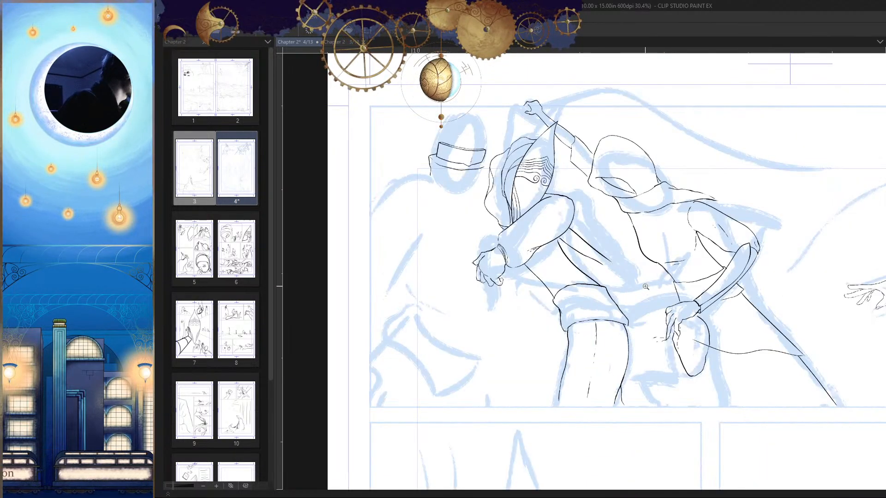
{"action": "key", "text": "h"}
{"action": "left_click_drag", "start_coordinate": [620, 227], "coordinate": [653, 218]}
{"action": "left_click_drag", "start_coordinate": [624, 266], "coordinate": [635, 262]}
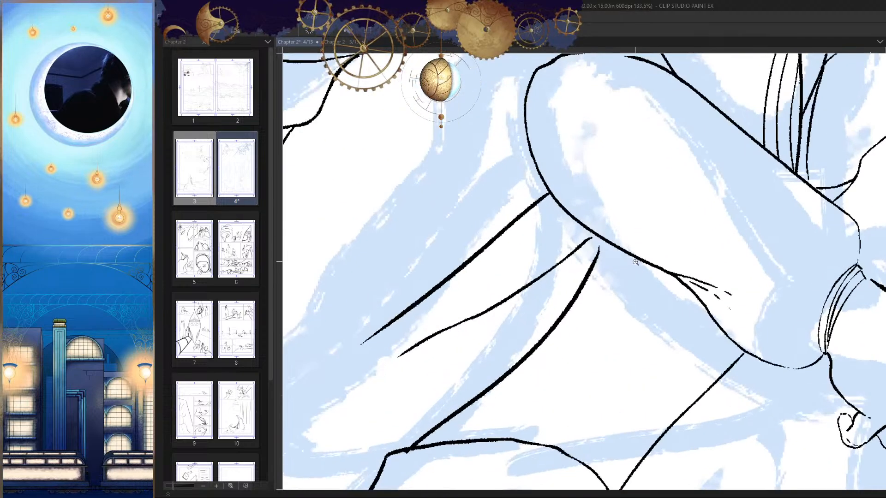
Step: Remove the second diagonal beside the masked figure's torso contour and ink a thin broken crease inside the torso
{"action": "mouse_move", "coordinate": [601, 238]}
{"action": "left_mouse_down"}
{"action": "mouse_move", "coordinate": [594, 329]}
{"action": "mouse_move", "coordinate": [626, 276]}
{"action": "mouse_move", "coordinate": [611, 230]}
{"action": "mouse_move", "coordinate": [624, 233]}
{"action": "mouse_move", "coordinate": [560, 272]}
{"action": "mouse_move", "coordinate": [573, 288]}
{"action": "left_mouse_up"}
{"action": "key", "text": "h"}
{"action": "key", "text": "h"}
{"action": "key", "text": "h"}
{"action": "key", "text": "h"}
{"action": "left_click_drag", "start_coordinate": [667, 304], "coordinate": [669, 326]}
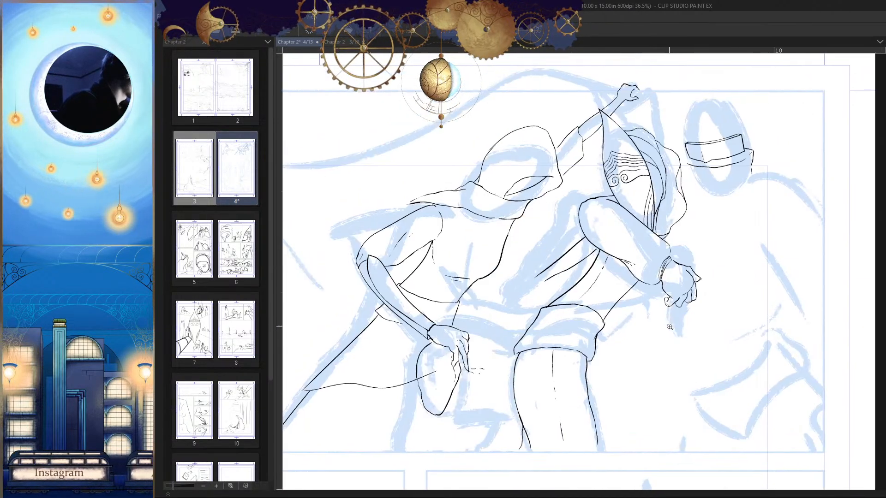
{"action": "left_click_drag", "start_coordinate": [583, 268], "coordinate": [612, 268]}
{"action": "left_click_drag", "start_coordinate": [609, 230], "coordinate": [606, 234]}
{"action": "left_click_drag", "start_coordinate": [506, 294], "coordinate": [591, 247]}
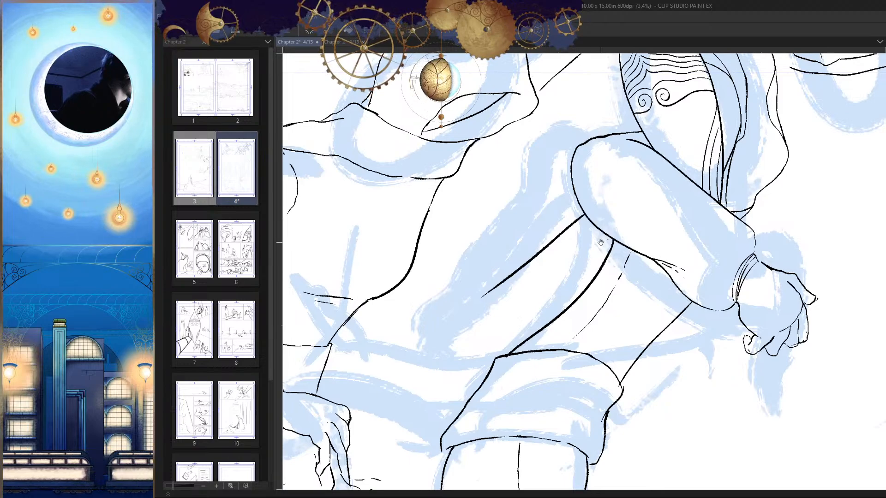
Step: Ink a short line above the masked figure's shoulder and curled fold lines inside the top of the sleeve
{"action": "left_click_drag", "start_coordinate": [601, 242], "coordinate": [587, 259]}
{"action": "left_click_drag", "start_coordinate": [579, 205], "coordinate": [562, 190]}
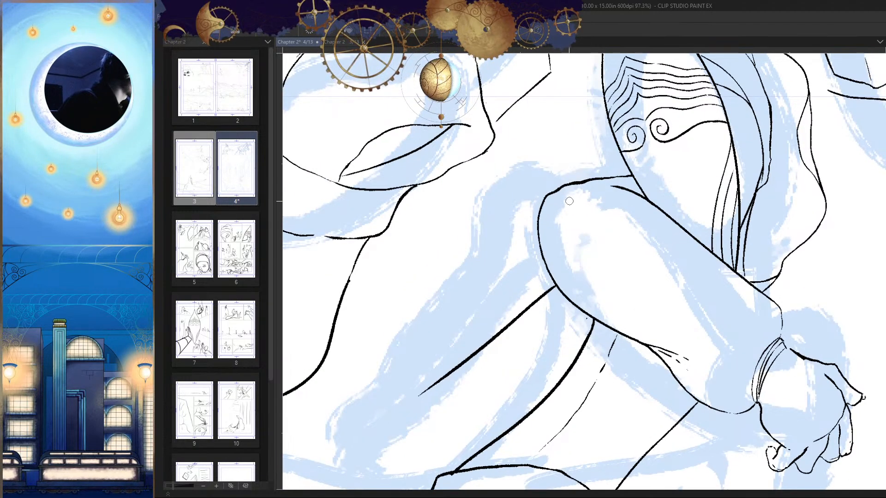
{"action": "left_click_drag", "start_coordinate": [549, 157], "coordinate": [573, 166]}
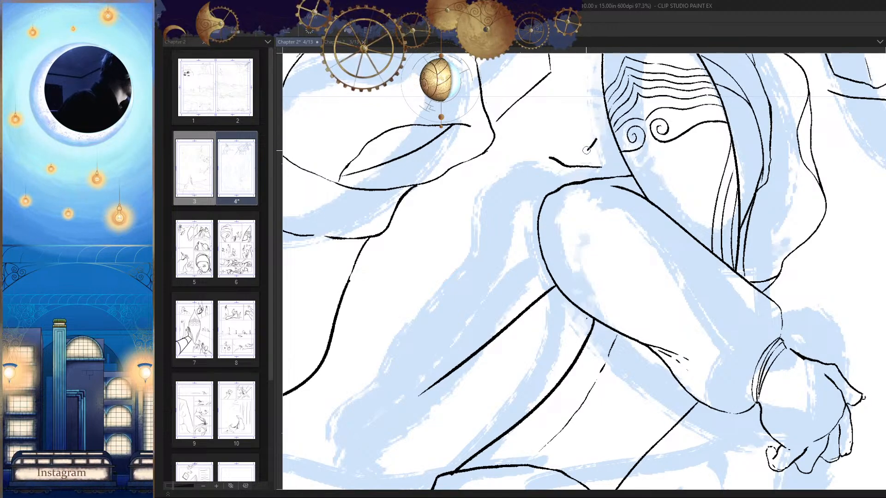
{"action": "key", "text": "ctrl+z"}
{"action": "mouse_move", "coordinate": [618, 158]}
{"action": "left_mouse_down"}
{"action": "mouse_move", "coordinate": [576, 157]}
{"action": "mouse_move", "coordinate": [558, 197]}
{"action": "mouse_move", "coordinate": [583, 201]}
{"action": "mouse_move", "coordinate": [569, 205]}
{"action": "mouse_move", "coordinate": [609, 191]}
{"action": "mouse_move", "coordinate": [633, 196]}
{"action": "mouse_move", "coordinate": [582, 232]}
{"action": "left_mouse_up"}
{"action": "scroll", "coordinate": [583, 233], "scroll_direction": "down", "scroll_amount": 6}
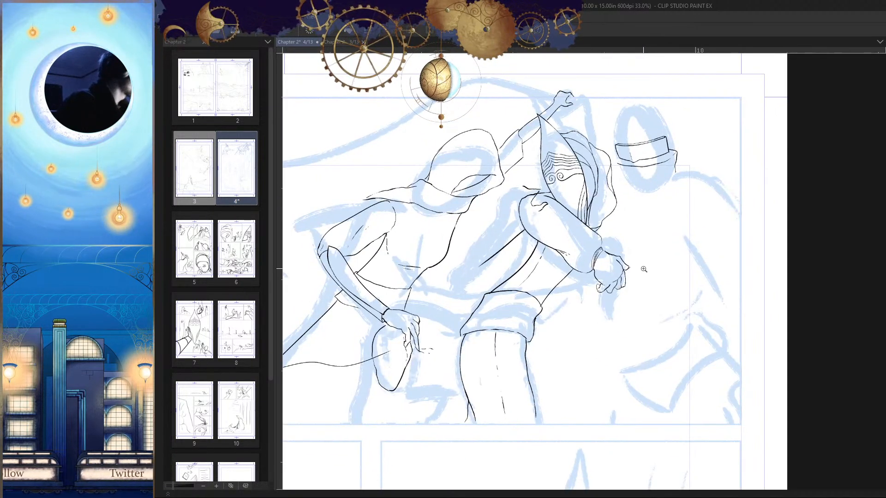
{"action": "left_click_drag", "start_coordinate": [636, 279], "coordinate": [648, 279]}
{"action": "scroll", "coordinate": [547, 190], "scroll_direction": "up", "scroll_amount": 4}
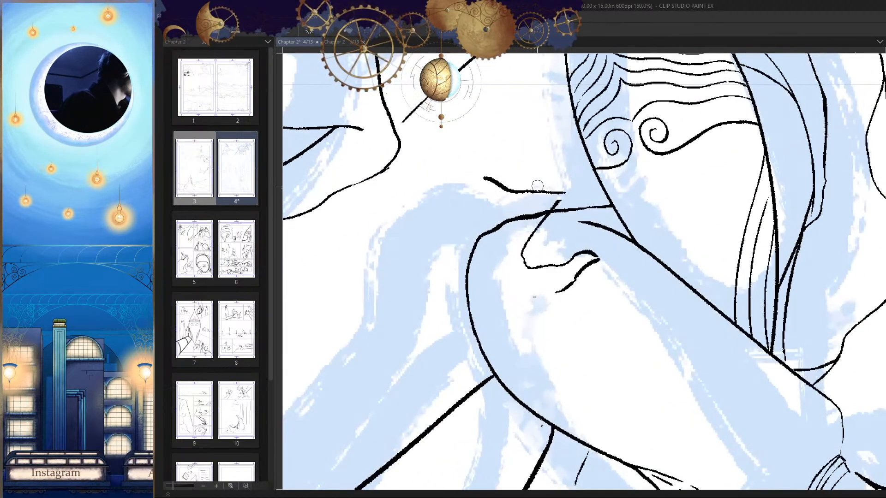
Step: Extend the line above the masked figure's shoulder toward the mask and redraw its outer end curving downward
{"action": "left_click_drag", "start_coordinate": [536, 187], "coordinate": [590, 179]}
{"action": "key", "text": "ctrl+z"}
{"action": "left_click_drag", "start_coordinate": [541, 191], "coordinate": [593, 183]}
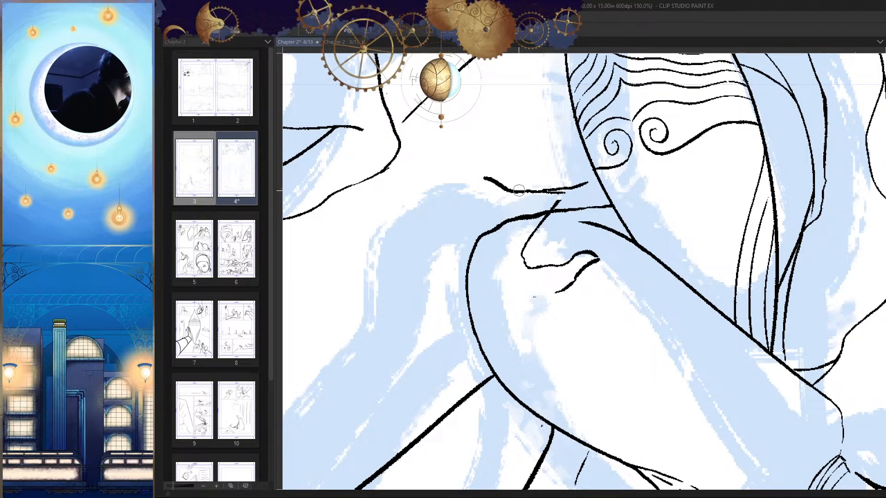
{"action": "mouse_move", "coordinate": [491, 183]}
{"action": "left_mouse_down"}
{"action": "mouse_move", "coordinate": [506, 186]}
{"action": "mouse_move", "coordinate": [468, 213]}
{"action": "left_mouse_up"}
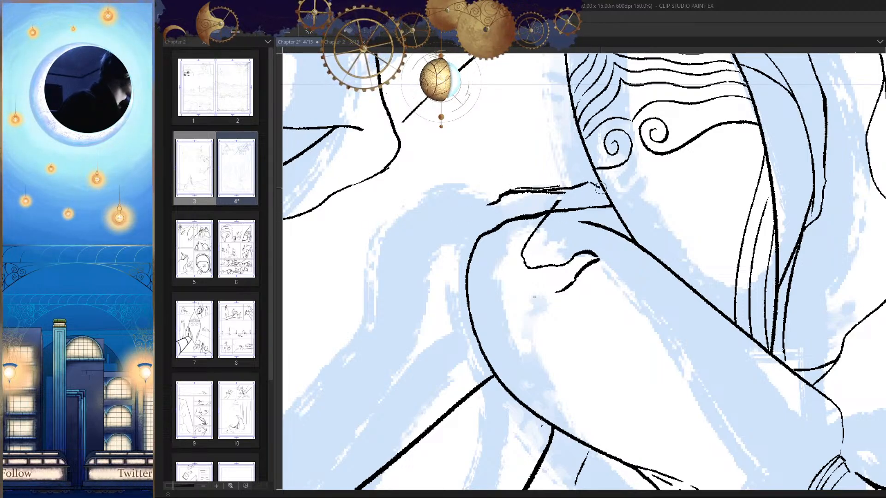
Step: Erase the rounded upper contour of the masked figure's sleeve beneath the new shoulder lines
{"action": "scroll", "coordinate": [550, 209], "scroll_direction": "down", "scroll_amount": 5}
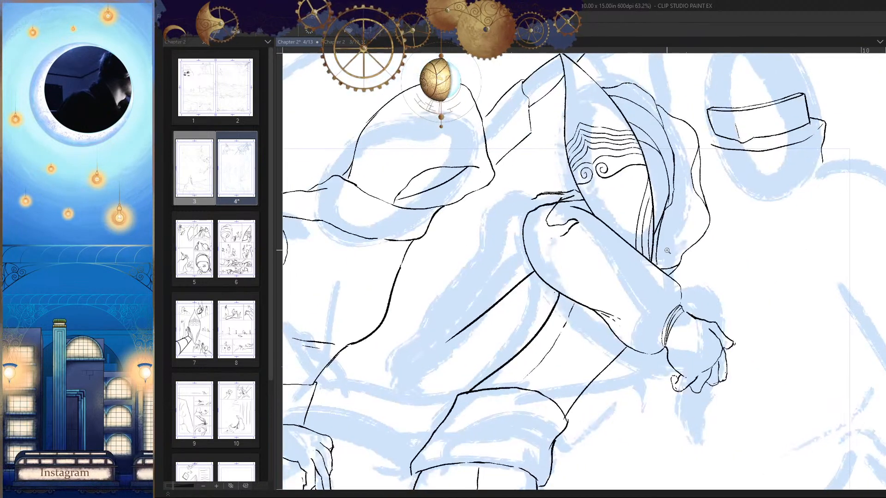
{"action": "scroll", "coordinate": [615, 225], "scroll_direction": "up", "scroll_amount": 6}
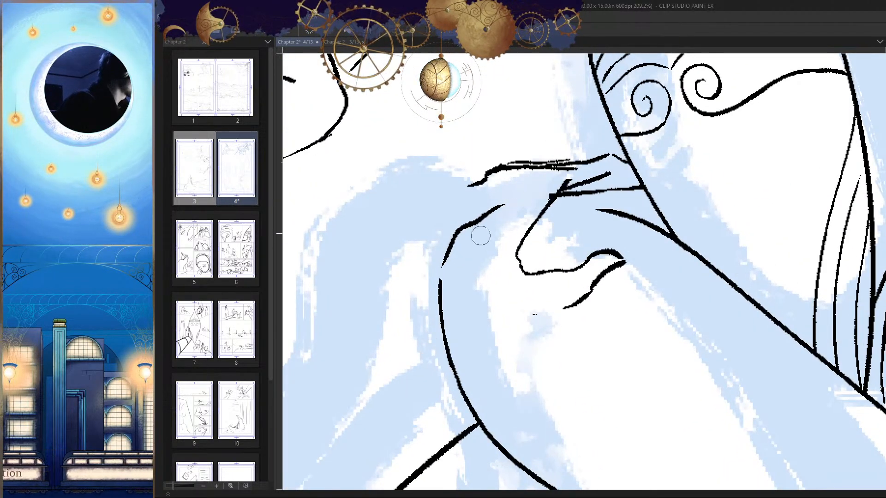
{"action": "scroll", "coordinate": [597, 251], "scroll_direction": "down", "scroll_amount": 4}
{"action": "scroll", "coordinate": [524, 227], "scroll_direction": "up", "scroll_amount": 2}
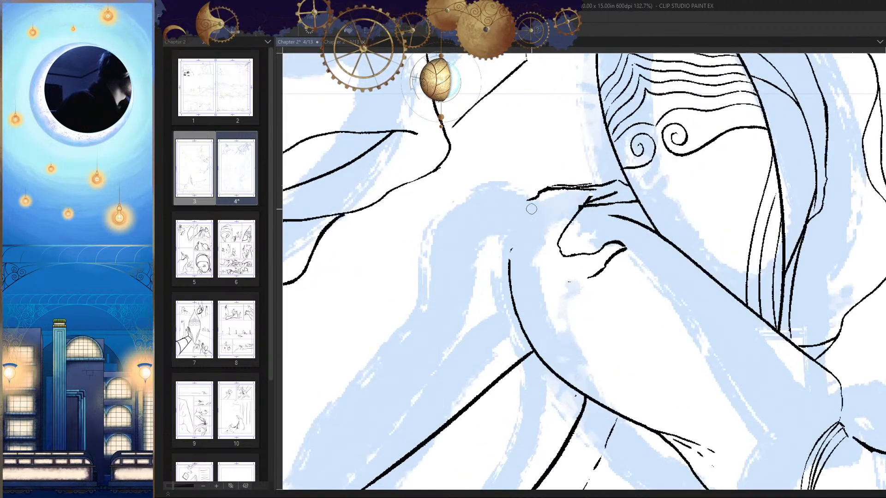
Step: Ink a new shoulder contour joining the upper line to the sleeve's rear edge, and redraw the lower fold stroke
{"action": "left_click_drag", "start_coordinate": [530, 201], "coordinate": [501, 245]}
{"action": "mouse_move", "coordinate": [582, 279]}
{"action": "left_mouse_down"}
{"action": "mouse_move", "coordinate": [605, 232]}
{"action": "mouse_move", "coordinate": [568, 239]}
{"action": "mouse_move", "coordinate": [632, 258]}
{"action": "left_mouse_up"}
{"action": "key", "text": "h"}
{"action": "key", "text": "h"}
{"action": "key", "text": "h"}
{"action": "mouse_move", "coordinate": [551, 219]}
{"action": "left_mouse_down"}
{"action": "mouse_move", "coordinate": [597, 221]}
{"action": "mouse_move", "coordinate": [557, 231]}
{"action": "left_mouse_up"}
{"action": "key", "text": "h"}
{"action": "mouse_move", "coordinate": [584, 168]}
{"action": "left_mouse_down"}
{"action": "mouse_move", "coordinate": [579, 191]}
{"action": "mouse_move", "coordinate": [596, 217]}
{"action": "mouse_move", "coordinate": [630, 230]}
{"action": "mouse_move", "coordinate": [596, 222]}
{"action": "left_mouse_up"}
{"action": "key", "text": "h"}
{"action": "mouse_move", "coordinate": [644, 237]}
{"action": "left_mouse_down"}
{"action": "mouse_move", "coordinate": [650, 229]}
{"action": "mouse_move", "coordinate": [664, 239]}
{"action": "left_mouse_up"}
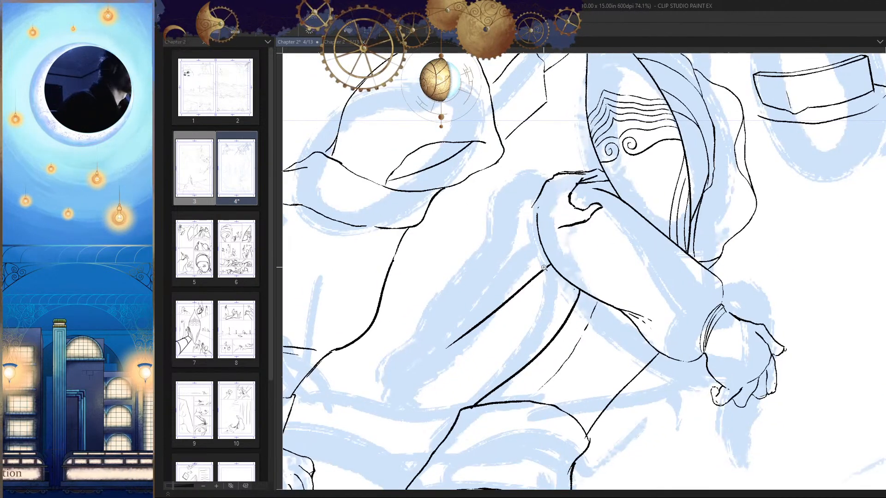
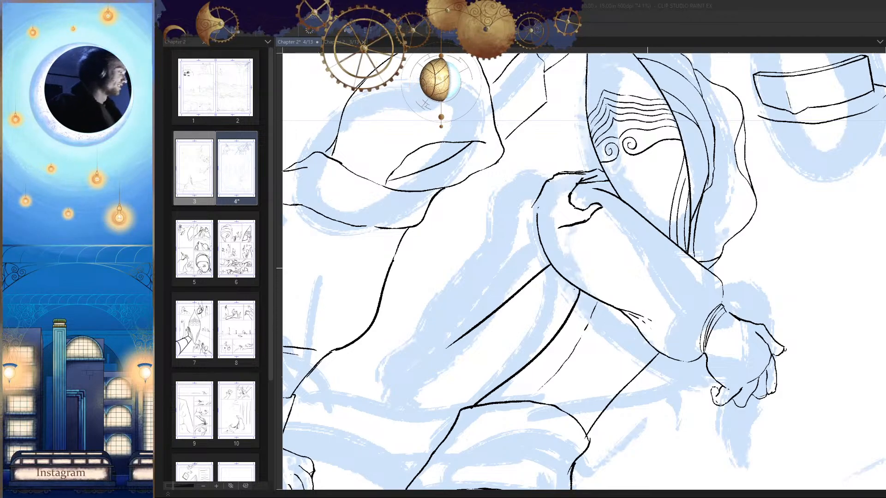
Step: Erase the stretch of line joining the masked figure's shoulder contour to the rear edge of the near sleeve
{"action": "left_click_drag", "start_coordinate": [647, 268], "coordinate": [652, 288]}
{"action": "mouse_move", "coordinate": [618, 256]}
{"action": "left_mouse_down"}
{"action": "mouse_move", "coordinate": [687, 266]}
{"action": "mouse_move", "coordinate": [648, 259]}
{"action": "mouse_move", "coordinate": [713, 229]}
{"action": "left_mouse_up"}
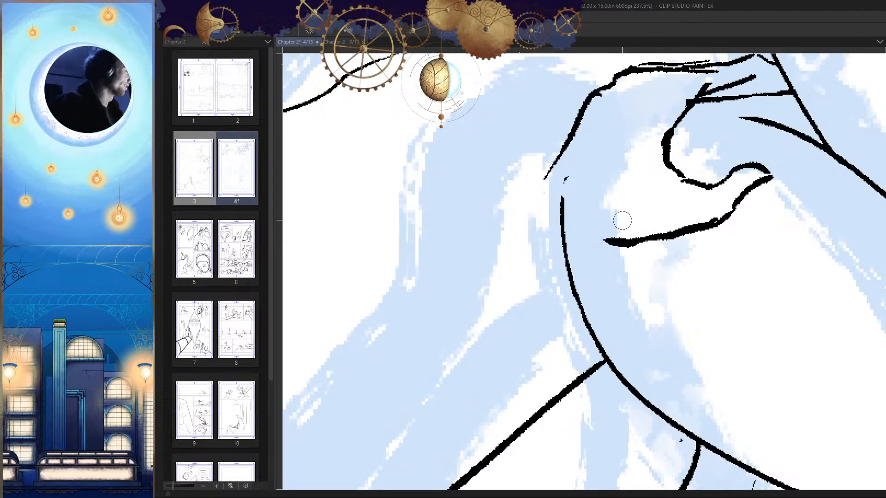
{"action": "left_click_drag", "start_coordinate": [613, 186], "coordinate": [693, 201]}
{"action": "left_click_drag", "start_coordinate": [647, 219], "coordinate": [636, 220]}
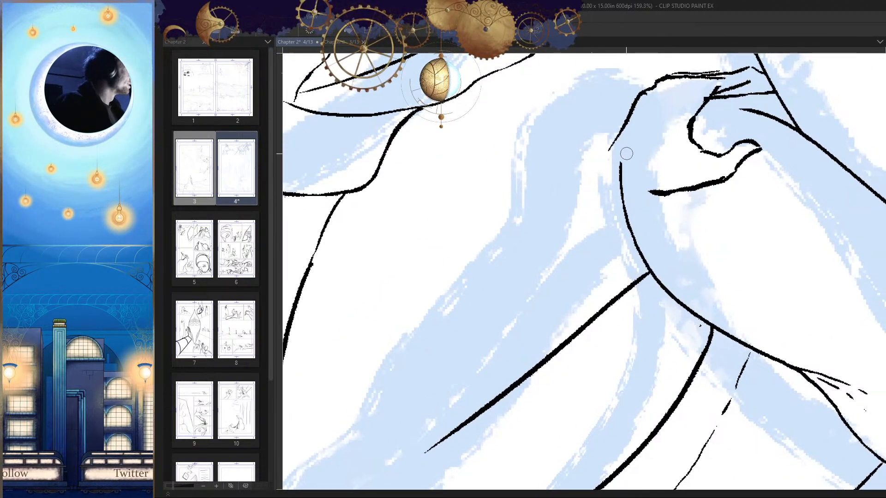
Step: Ink the outer edge of the masked figure's far arm, running from the shoulder contour diagonally down along the sketch
{"action": "left_click_drag", "start_coordinate": [618, 134], "coordinate": [605, 168]}
{"action": "left_click_drag", "start_coordinate": [585, 233], "coordinate": [624, 177]}
{"action": "key", "text": "ctrl+z"}
{"action": "mouse_move", "coordinate": [656, 81]}
{"action": "left_mouse_down"}
{"action": "mouse_move", "coordinate": [645, 115]}
{"action": "mouse_move", "coordinate": [436, 357]}
{"action": "left_mouse_up"}
{"action": "mouse_move", "coordinate": [625, 282]}
{"action": "left_mouse_down"}
{"action": "mouse_move", "coordinate": [628, 274]}
{"action": "mouse_move", "coordinate": [702, 360]}
{"action": "left_mouse_up"}
{"action": "key", "text": "h"}
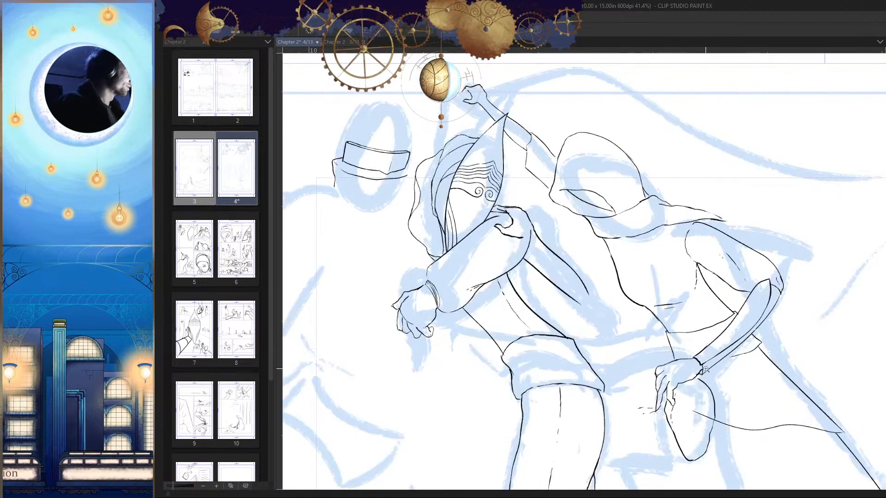
{"action": "key", "text": "h"}
{"action": "left_click_drag", "start_coordinate": [667, 263], "coordinate": [689, 248]}
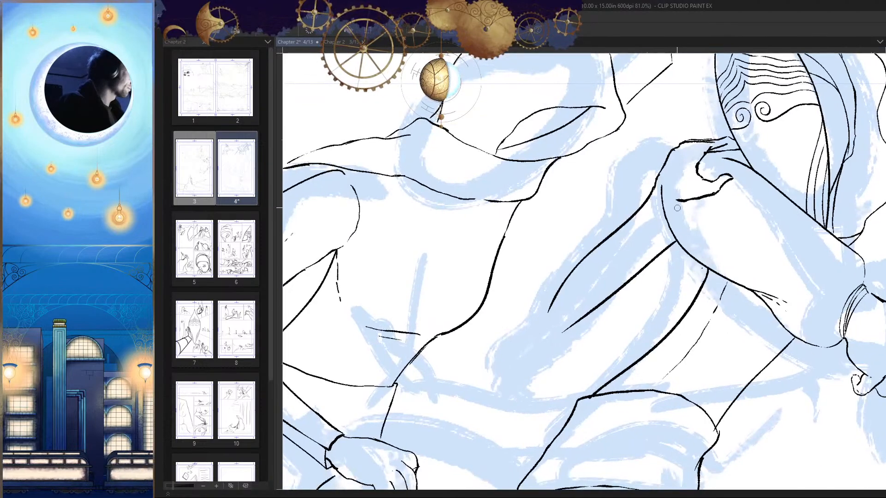
Step: Ink the inner edge of the far arm from the end of the sleeve's fold stroke down to the torso line
{"action": "left_click_drag", "start_coordinate": [676, 208], "coordinate": [600, 321]}
{"action": "key", "text": "ctrl+z"}
{"action": "mouse_move", "coordinate": [677, 199]}
{"action": "left_mouse_down"}
{"action": "mouse_move", "coordinate": [618, 288]}
{"action": "mouse_move", "coordinate": [564, 344]}
{"action": "left_mouse_up"}
{"action": "key", "text": "h"}
{"action": "key", "text": "h"}
Step: Erase the loose end of the torso line and ink a rounded lower end joining both edges of the far arm
{"action": "left_click_drag", "start_coordinate": [669, 349], "coordinate": [663, 324]}
{"action": "left_click_drag", "start_coordinate": [614, 300], "coordinate": [668, 318]}
{"action": "mouse_move", "coordinate": [607, 322]}
{"action": "left_mouse_down"}
{"action": "mouse_move", "coordinate": [628, 278]}
{"action": "mouse_move", "coordinate": [533, 324]}
{"action": "left_mouse_up"}
{"action": "left_click_drag", "start_coordinate": [618, 257], "coordinate": [550, 300]}
{"action": "key", "text": "ctrl+z"}
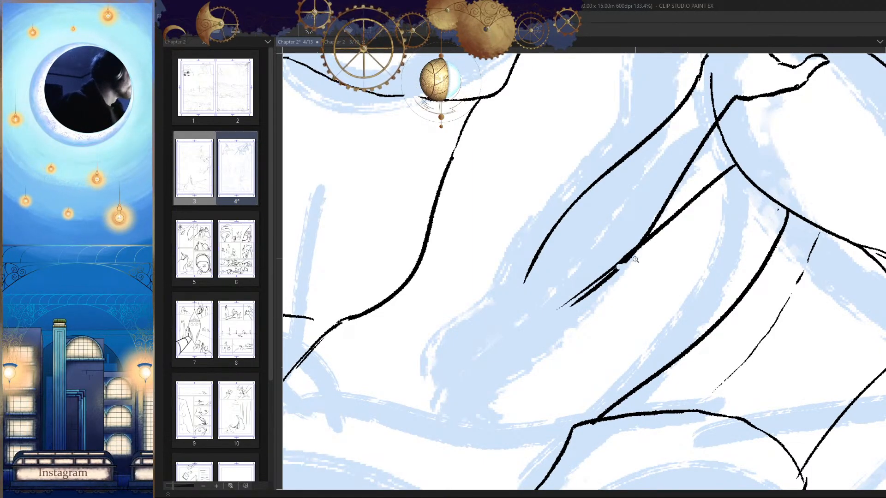
{"action": "left_click", "coordinate": [635, 259]}
{"action": "left_click_drag", "start_coordinate": [639, 233], "coordinate": [535, 323]}
{"action": "scroll", "coordinate": [484, 302], "scroll_direction": "down", "scroll_amount": 10}
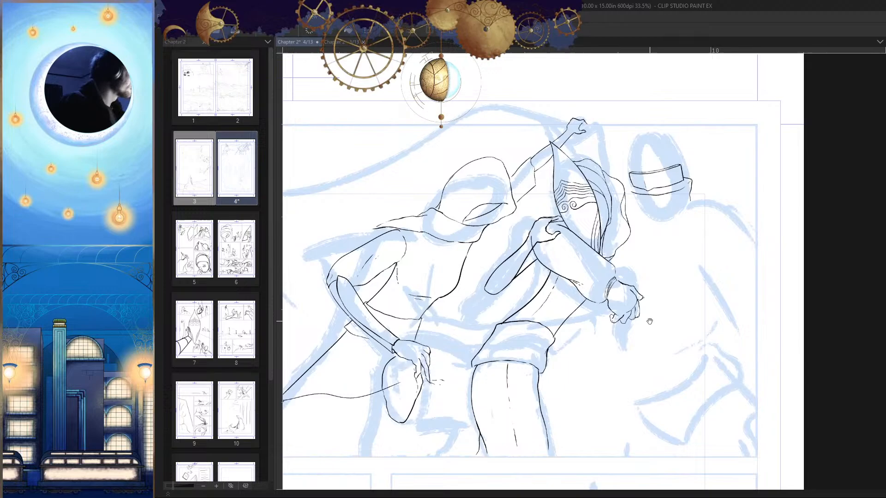
Step: Clean up the junction where the far arm's inner edge meets the line beneath the near sleeve
{"action": "left_click_drag", "start_coordinate": [649, 321], "coordinate": [657, 310]}
{"action": "left_click_drag", "start_coordinate": [537, 233], "coordinate": [610, 226]}
{"action": "left_click_drag", "start_coordinate": [572, 258], "coordinate": [505, 259]}
{"action": "key", "text": "h"}
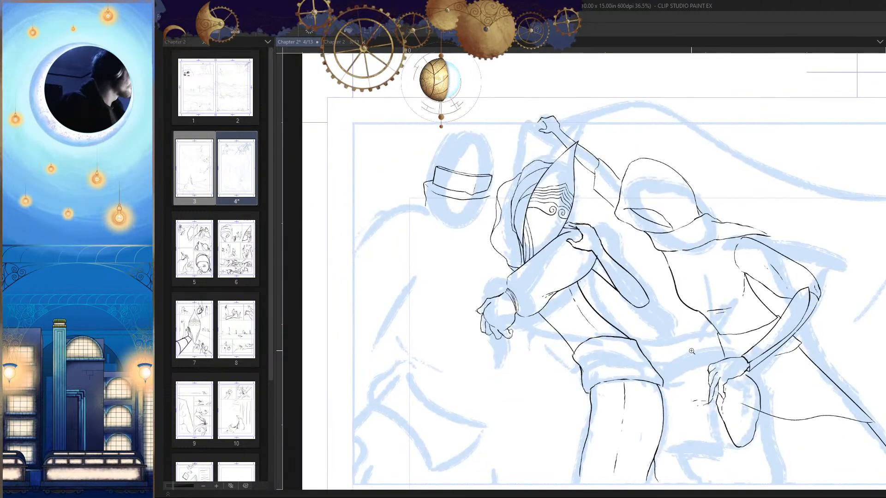
{"action": "left_click_drag", "start_coordinate": [691, 351], "coordinate": [688, 320]}
{"action": "key", "text": "h"}
{"action": "mouse_move", "coordinate": [561, 254]}
{"action": "left_mouse_down"}
{"action": "mouse_move", "coordinate": [606, 245]}
{"action": "mouse_move", "coordinate": [523, 272]}
{"action": "left_mouse_up"}
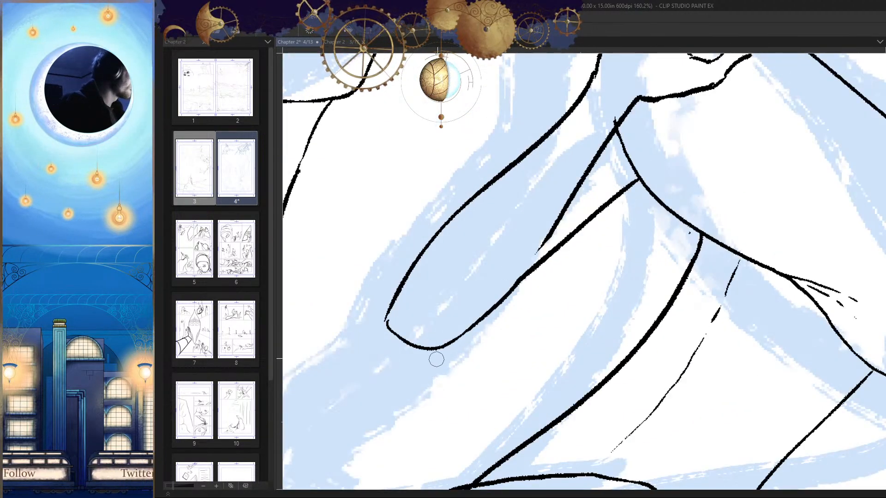
{"action": "scroll", "coordinate": [674, 317], "scroll_direction": "down", "scroll_amount": 10}
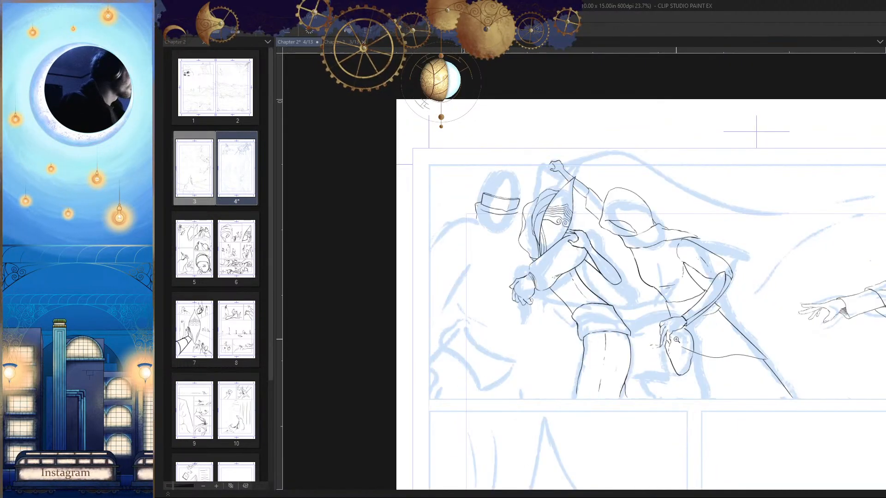
Step: Erase the shoulder line's end beside the mask and redraw it curving down to the lower shoulder line
{"action": "key", "text": "h"}
{"action": "mouse_move", "coordinate": [588, 241]}
{"action": "left_mouse_down"}
{"action": "mouse_move", "coordinate": [627, 249]}
{"action": "mouse_move", "coordinate": [665, 219]}
{"action": "mouse_move", "coordinate": [647, 255]}
{"action": "mouse_move", "coordinate": [664, 249]}
{"action": "mouse_move", "coordinate": [574, 248]}
{"action": "mouse_move", "coordinate": [614, 241]}
{"action": "left_mouse_up"}
{"action": "key", "text": "h"}
{"action": "key", "text": "h"}
{"action": "key", "text": "h"}
{"action": "key", "text": "h"}
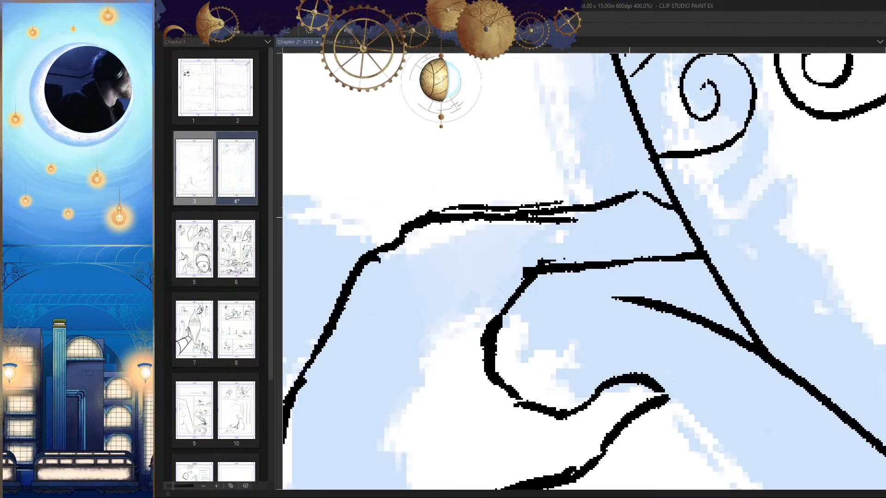
{"action": "left_click_drag", "start_coordinate": [596, 211], "coordinate": [651, 197]}
{"action": "key", "text": "h"}
{"action": "left_click_drag", "start_coordinate": [654, 235], "coordinate": [697, 239]}
{"action": "left_click_drag", "start_coordinate": [622, 210], "coordinate": [538, 255]}
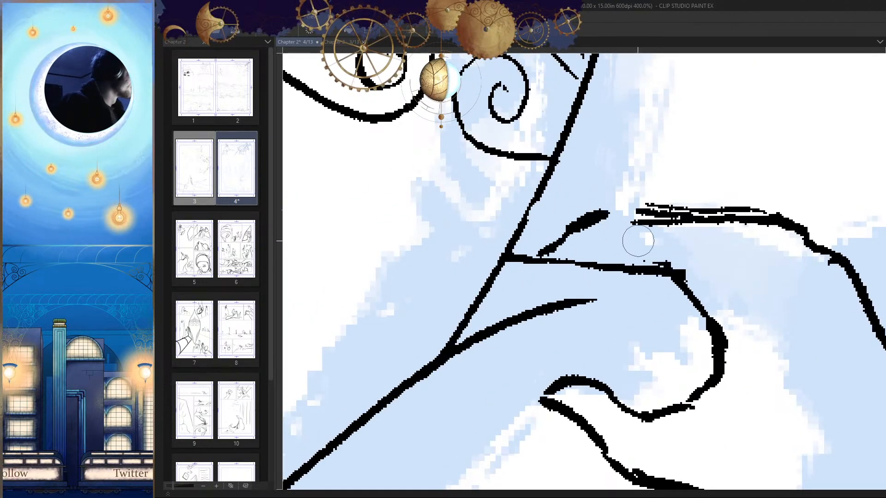
{"action": "left_click_drag", "start_coordinate": [595, 216], "coordinate": [646, 220]}
{"action": "key", "text": "h"}
{"action": "mouse_move", "coordinate": [708, 253]}
{"action": "left_mouse_down"}
{"action": "mouse_move", "coordinate": [718, 245]}
{"action": "mouse_move", "coordinate": [693, 304]}
{"action": "left_mouse_up"}
{"action": "left_click_drag", "start_coordinate": [678, 272], "coordinate": [716, 262]}
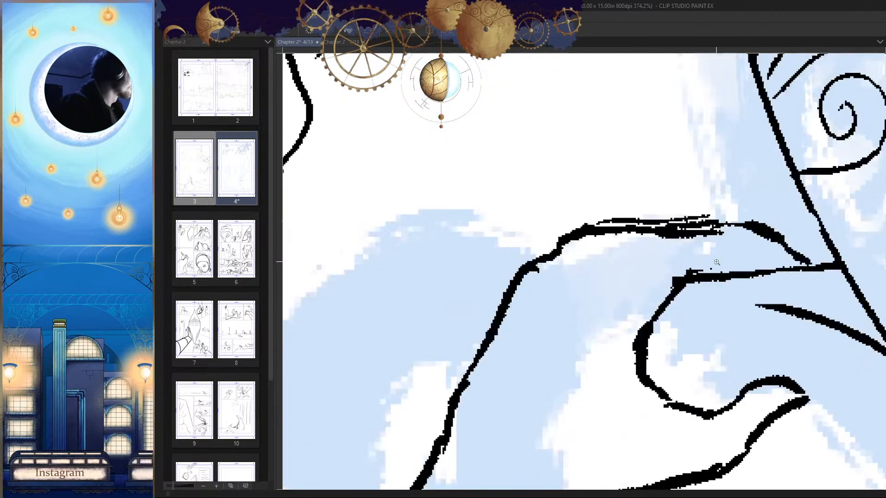
Step: Merge the doubled strokes along the top of the masked figure's shoulder into one clean contour
{"action": "left_click_drag", "start_coordinate": [716, 220], "coordinate": [593, 211]}
{"action": "left_click_drag", "start_coordinate": [705, 278], "coordinate": [697, 318]}
{"action": "key", "text": "h"}
{"action": "mouse_move", "coordinate": [704, 318]}
{"action": "left_mouse_down"}
{"action": "mouse_move", "coordinate": [712, 289]}
{"action": "mouse_move", "coordinate": [706, 309]}
{"action": "mouse_move", "coordinate": [697, 307]}
{"action": "left_mouse_up"}
{"action": "key", "text": "h"}
{"action": "scroll", "coordinate": [709, 354], "scroll_direction": "down", "scroll_amount": 1}
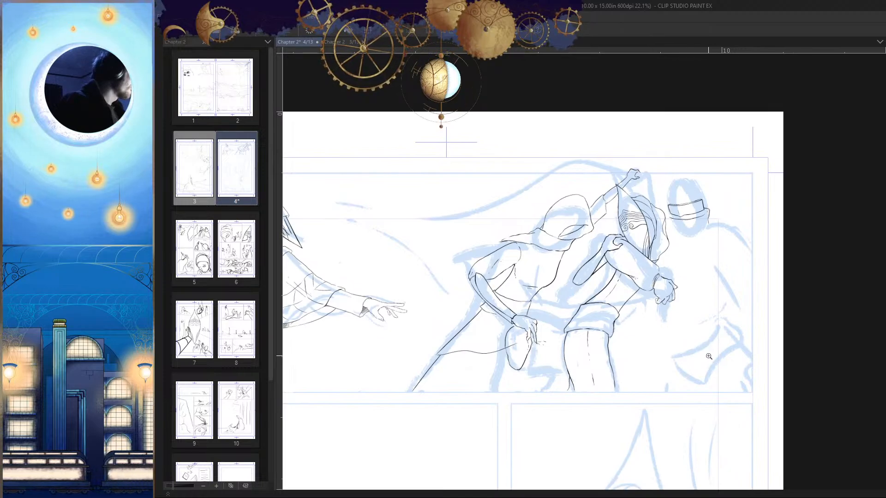
{"action": "scroll", "coordinate": [615, 269], "scroll_direction": "up", "scroll_amount": 6}
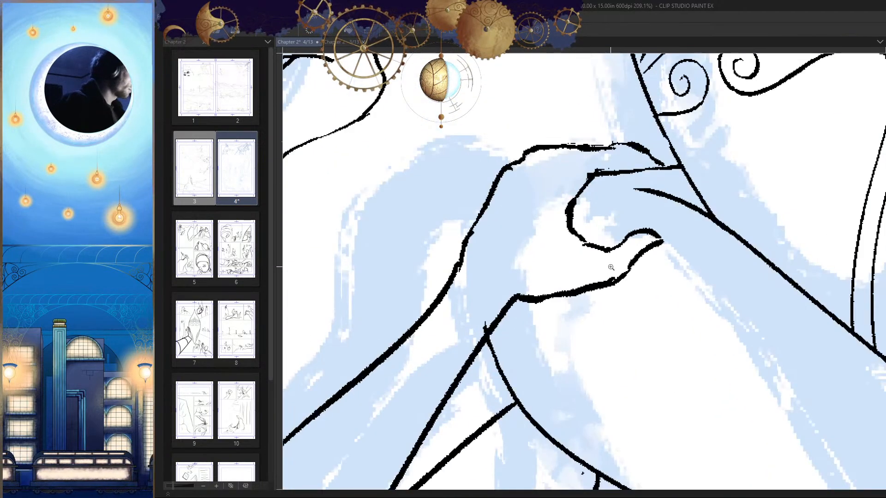
Step: Erase the hooked folds inside the shoulder and ink a continuous line from the lower shoulder line to the far arm's inner edge
{"action": "key", "text": "e"}
{"action": "mouse_move", "coordinate": [577, 257]}
{"action": "left_mouse_down"}
{"action": "mouse_move", "coordinate": [591, 208]}
{"action": "mouse_move", "coordinate": [589, 232]}
{"action": "mouse_move", "coordinate": [548, 287]}
{"action": "mouse_move", "coordinate": [550, 308]}
{"action": "mouse_move", "coordinate": [585, 273]}
{"action": "mouse_move", "coordinate": [606, 232]}
{"action": "mouse_move", "coordinate": [612, 294]}
{"action": "mouse_move", "coordinate": [595, 277]}
{"action": "mouse_move", "coordinate": [685, 232]}
{"action": "left_mouse_up"}
{"action": "mouse_move", "coordinate": [586, 204]}
{"action": "left_mouse_down"}
{"action": "mouse_move", "coordinate": [528, 307]}
{"action": "mouse_move", "coordinate": [499, 316]}
{"action": "left_mouse_up"}
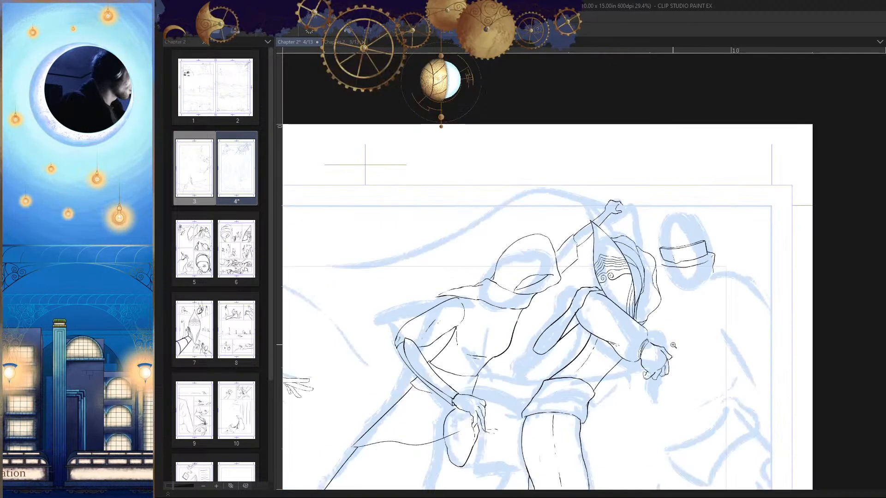
{"action": "key", "text": "h"}
Step: Trim the near sleeve line where it crosses the far arm's inner edge and smooth the joins along the arm contours
{"action": "key", "text": "h"}
{"action": "left_click_drag", "start_coordinate": [584, 291], "coordinate": [618, 284]}
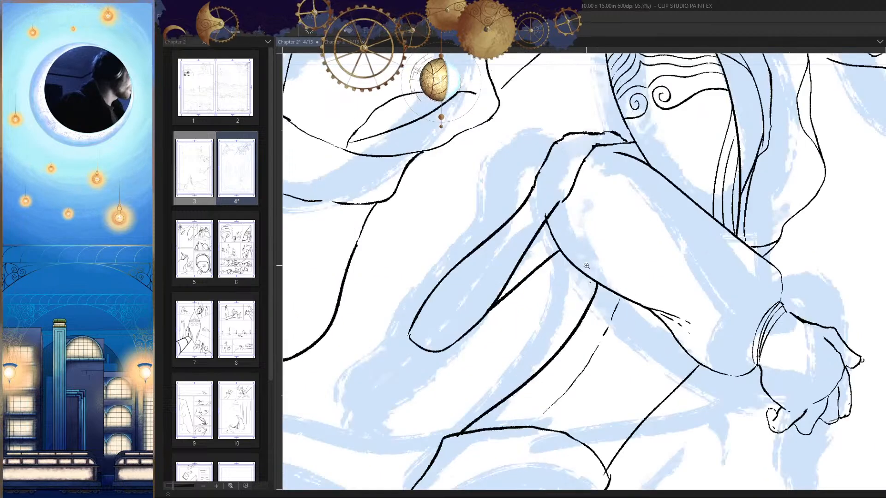
{"action": "mouse_move", "coordinate": [544, 205]}
{"action": "left_mouse_down"}
{"action": "mouse_move", "coordinate": [576, 203]}
{"action": "mouse_move", "coordinate": [544, 210]}
{"action": "left_mouse_up"}
{"action": "left_click_drag", "start_coordinate": [617, 171], "coordinate": [598, 173]}
{"action": "left_click_drag", "start_coordinate": [645, 195], "coordinate": [630, 295]}
{"action": "key", "text": "h"}
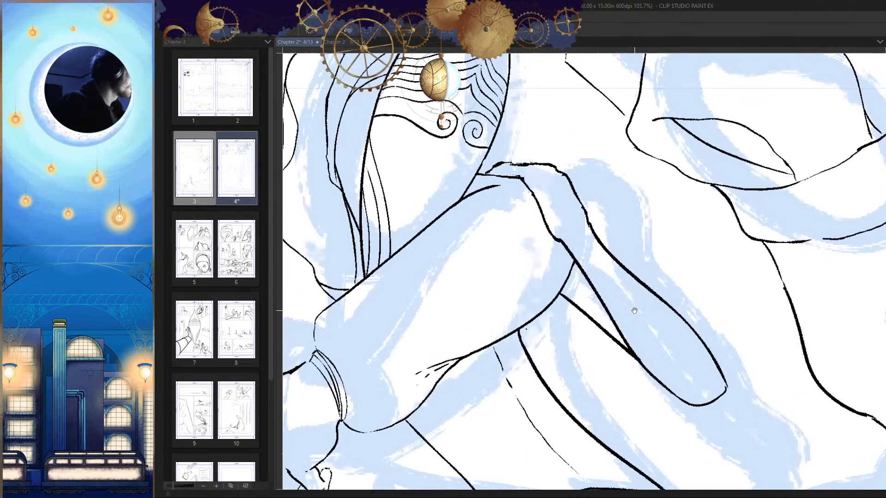
{"action": "key", "text": "h"}
{"action": "mouse_move", "coordinate": [599, 244]}
{"action": "left_mouse_down"}
{"action": "mouse_move", "coordinate": [598, 222]}
{"action": "mouse_move", "coordinate": [584, 222]}
{"action": "left_mouse_up"}
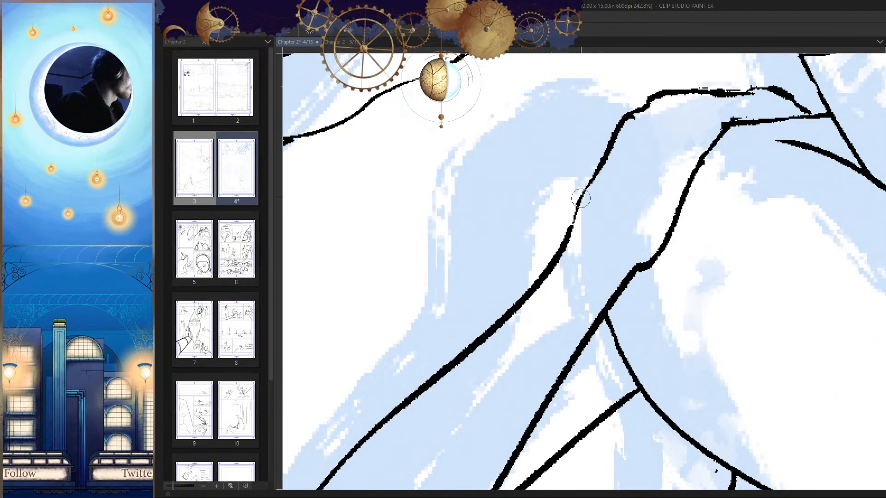
{"action": "left_click_drag", "start_coordinate": [632, 209], "coordinate": [668, 306]}
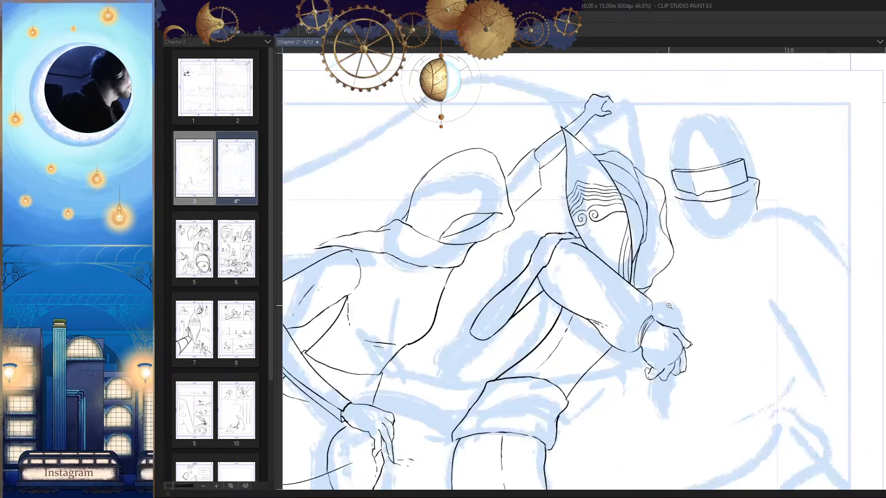
Step: Touch up the shoulder's upper contour beside the mask and at the bend into the far arm
{"action": "mouse_move", "coordinate": [559, 235]}
{"action": "left_mouse_down"}
{"action": "mouse_move", "coordinate": [612, 201]}
{"action": "mouse_move", "coordinate": [563, 184]}
{"action": "left_mouse_up"}
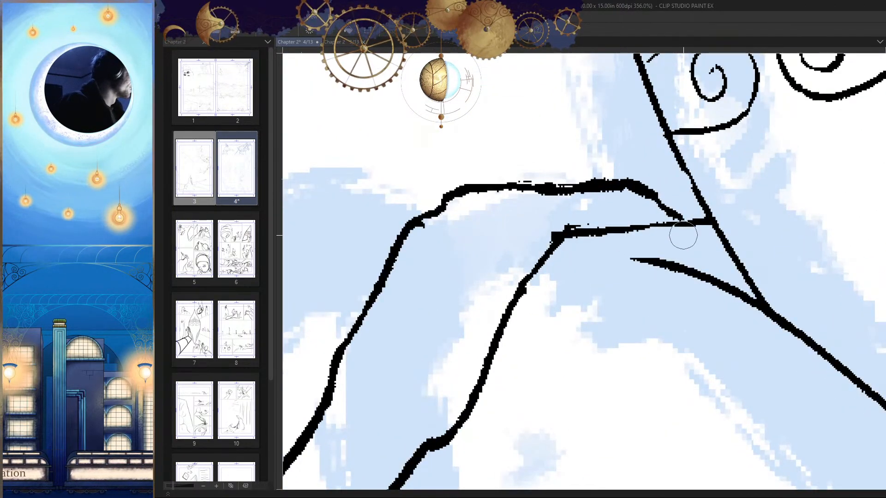
{"action": "left_click_drag", "start_coordinate": [654, 250], "coordinate": [643, 302]}
{"action": "key", "text": "h"}
{"action": "mouse_move", "coordinate": [571, 239]}
{"action": "left_mouse_down"}
{"action": "mouse_move", "coordinate": [618, 199]}
{"action": "mouse_move", "coordinate": [590, 208]}
{"action": "left_mouse_up"}
{"action": "key", "text": "h"}
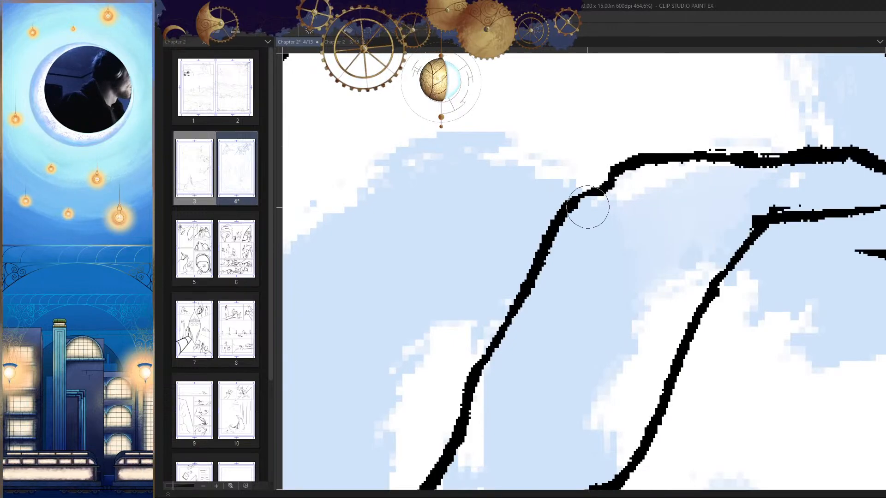
{"action": "left_click_drag", "start_coordinate": [645, 254], "coordinate": [645, 357]}
{"action": "scroll", "coordinate": [645, 357], "scroll_direction": "down", "scroll_amount": 4}
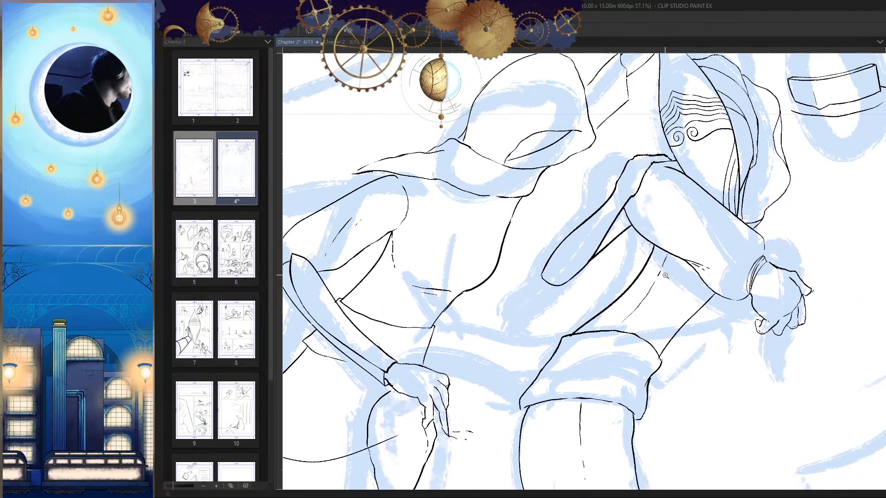
Step: Examine the inked figures in the first panel in both mirrored and normal orientation
{"action": "key", "text": "h"}
{"action": "key", "text": "h"}
{"action": "scroll", "coordinate": [711, 308], "scroll_direction": "up", "scroll_amount": 3}
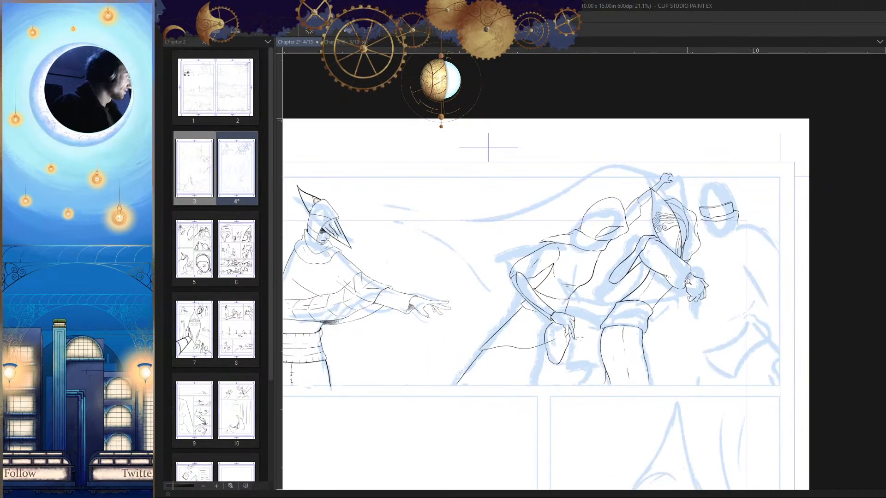
{"action": "left_click_drag", "start_coordinate": [727, 338], "coordinate": [681, 296]}
{"action": "key", "text": "h"}
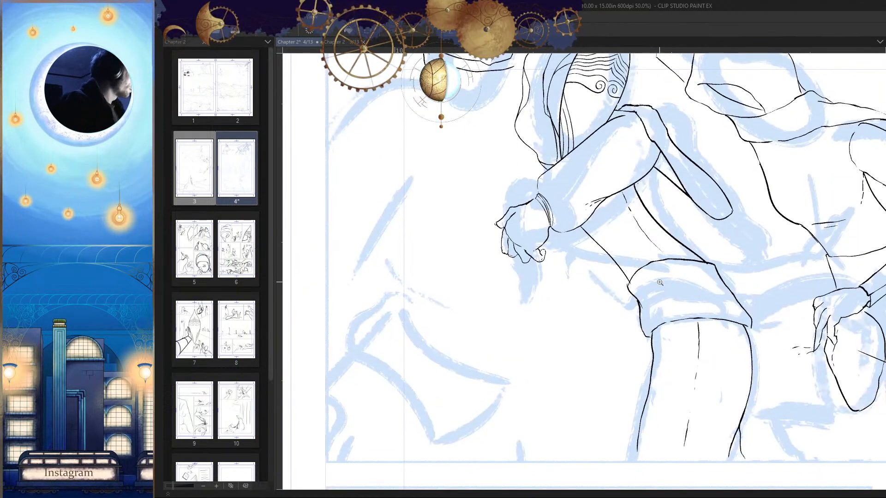
{"action": "left_click_drag", "start_coordinate": [589, 248], "coordinate": [585, 273]}
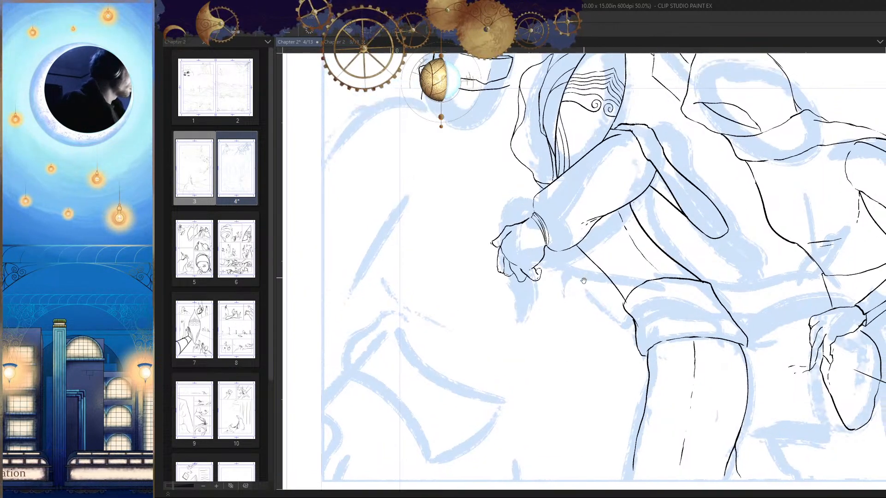
{"action": "scroll", "coordinate": [584, 273], "scroll_direction": "down", "scroll_amount": 2}
{"action": "key", "text": "h"}
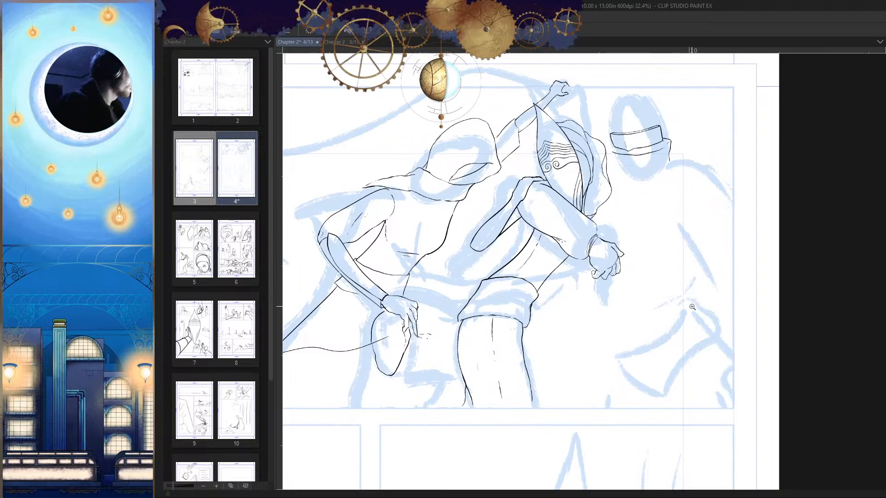
{"action": "scroll", "coordinate": [689, 314], "scroll_direction": "down", "scroll_amount": 4}
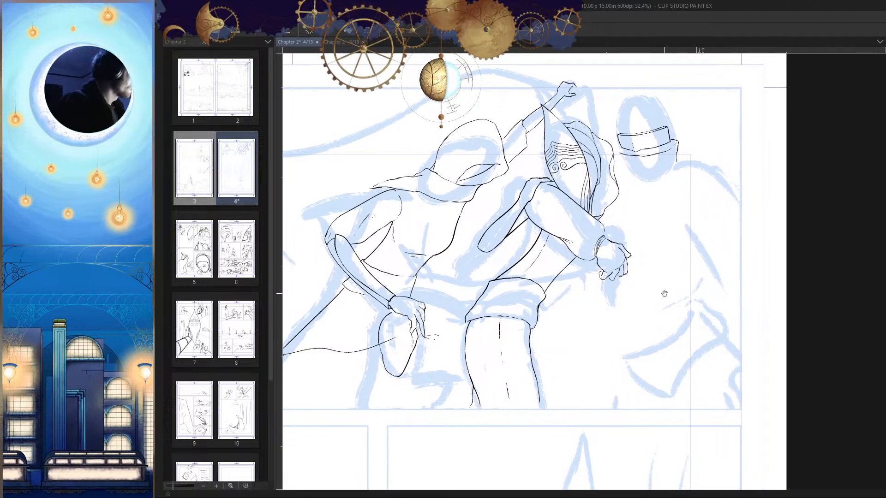
Step: Ink a thin vertical crease and a narrow slanted eye slit on the visor of the figure behind the masked one
{"action": "left_click_drag", "start_coordinate": [675, 223], "coordinate": [711, 231]}
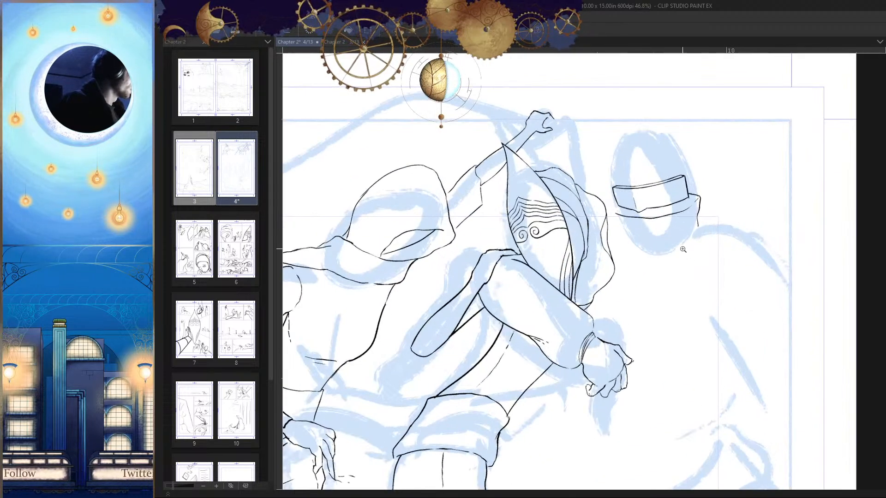
{"action": "scroll", "coordinate": [682, 249], "scroll_direction": "up", "scroll_amount": 5}
{"action": "mouse_move", "coordinate": [699, 189]}
{"action": "left_mouse_down"}
{"action": "mouse_move", "coordinate": [658, 198]}
{"action": "mouse_move", "coordinate": [763, 174]}
{"action": "mouse_move", "coordinate": [747, 159]}
{"action": "mouse_move", "coordinate": [694, 170]}
{"action": "left_mouse_up"}
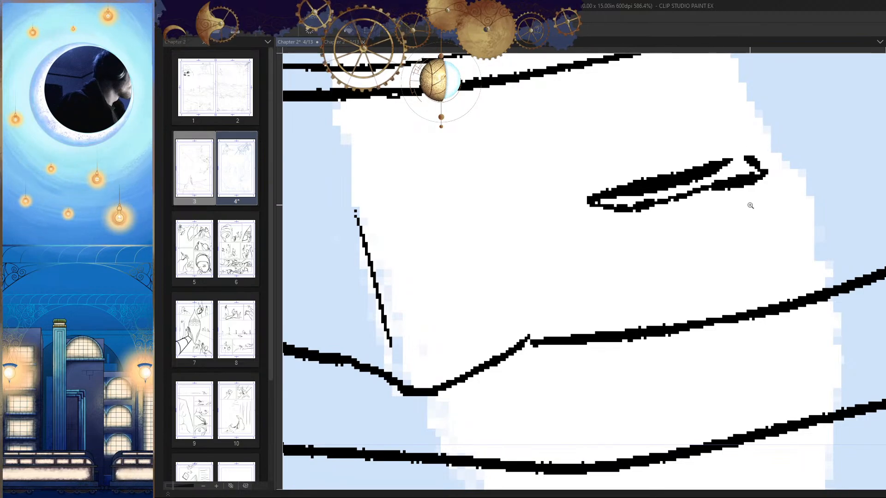
{"action": "scroll", "coordinate": [750, 205], "scroll_direction": "down", "scroll_amount": 3}
{"action": "scroll", "coordinate": [559, 212], "scroll_direction": "up", "scroll_amount": 2}
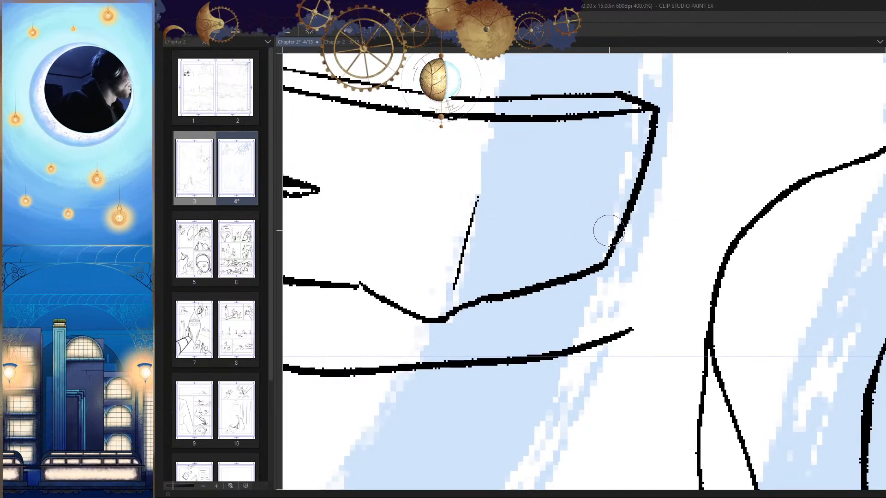
Step: Undo the last slit strokes on the visor and redraw the eye slit with thinner, nearly parallel edges
{"action": "key", "text": "h"}
{"action": "left_click_drag", "start_coordinate": [658, 251], "coordinate": [585, 272]}
{"action": "key", "text": "ctrl+z"}
{"action": "key", "text": "ctrl+z"}
{"action": "key", "text": "ctrl+z"}
{"action": "mouse_move", "coordinate": [683, 269]}
{"action": "left_mouse_down"}
{"action": "mouse_move", "coordinate": [691, 266]}
{"action": "mouse_move", "coordinate": [666, 250]}
{"action": "mouse_move", "coordinate": [694, 230]}
{"action": "left_mouse_up"}
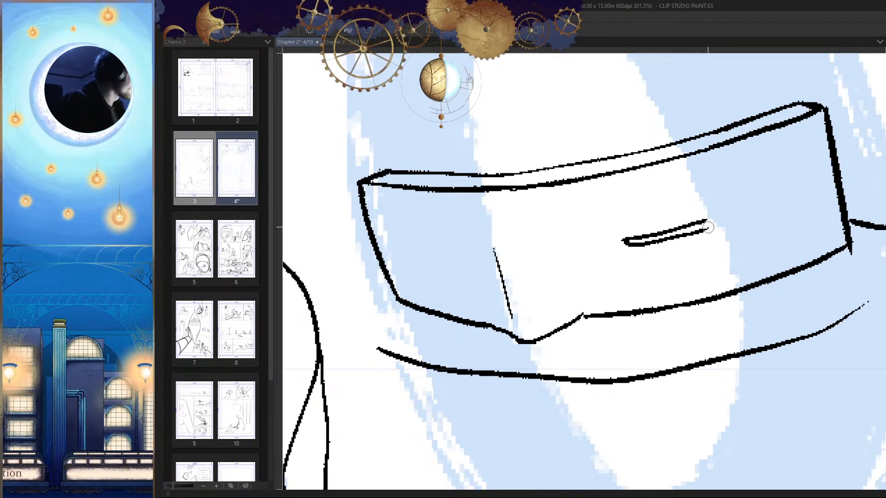
Step: Rework the lower edge of the visor's first eye slit and close its open end with a short stroke
{"action": "mouse_move", "coordinate": [623, 239]}
{"action": "left_mouse_down"}
{"action": "mouse_move", "coordinate": [640, 247]}
{"action": "mouse_move", "coordinate": [705, 232]}
{"action": "left_mouse_up"}
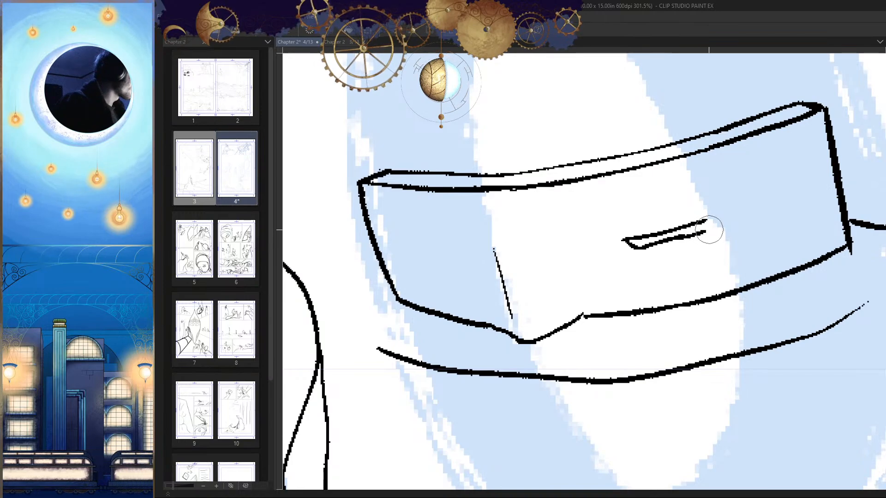
{"action": "key", "text": "ctrl+z"}
{"action": "key", "text": "ctrl+z"}
{"action": "mouse_move", "coordinate": [640, 248]}
{"action": "left_mouse_down"}
{"action": "mouse_move", "coordinate": [695, 238]}
{"action": "mouse_move", "coordinate": [710, 220]}
{"action": "mouse_move", "coordinate": [645, 240]}
{"action": "left_mouse_up"}
{"action": "key", "text": "ctrl+z"}
{"action": "key", "text": "ctrl+z"}
{"action": "key", "text": "h"}
{"action": "left_click_drag", "start_coordinate": [485, 251], "coordinate": [535, 251]}
{"action": "key", "text": "h"}
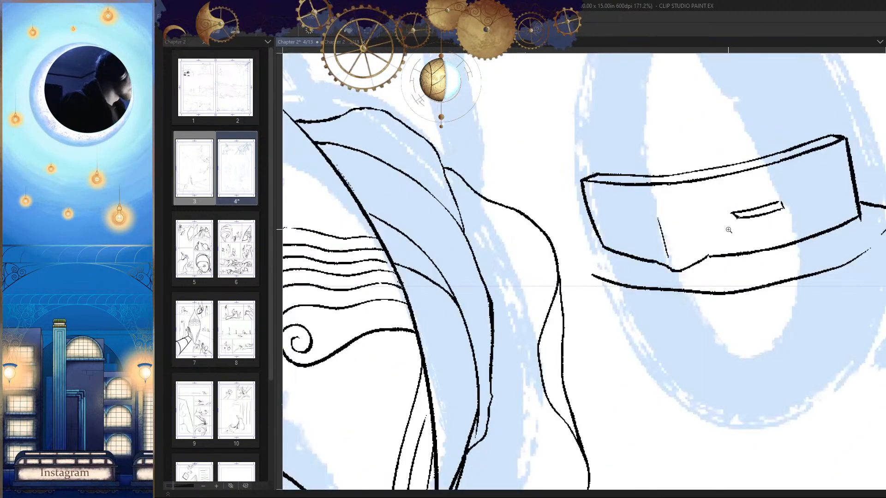
Step: Ink a matching narrow eye slit on the other side of the visor's crease and close its outline
{"action": "key", "text": "h"}
{"action": "mouse_move", "coordinate": [508, 223]}
{"action": "left_mouse_down"}
{"action": "mouse_move", "coordinate": [614, 215]}
{"action": "mouse_move", "coordinate": [593, 230]}
{"action": "mouse_move", "coordinate": [551, 228]}
{"action": "left_mouse_up"}
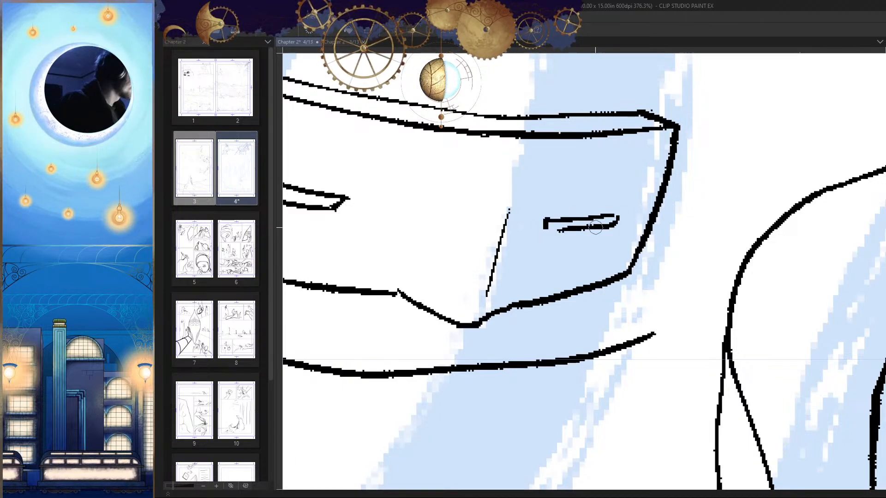
{"action": "scroll", "coordinate": [686, 293], "scroll_direction": "down", "scroll_amount": 5}
{"action": "key", "text": "h"}
{"action": "scroll", "coordinate": [657, 256], "scroll_direction": "up", "scroll_amount": 6}
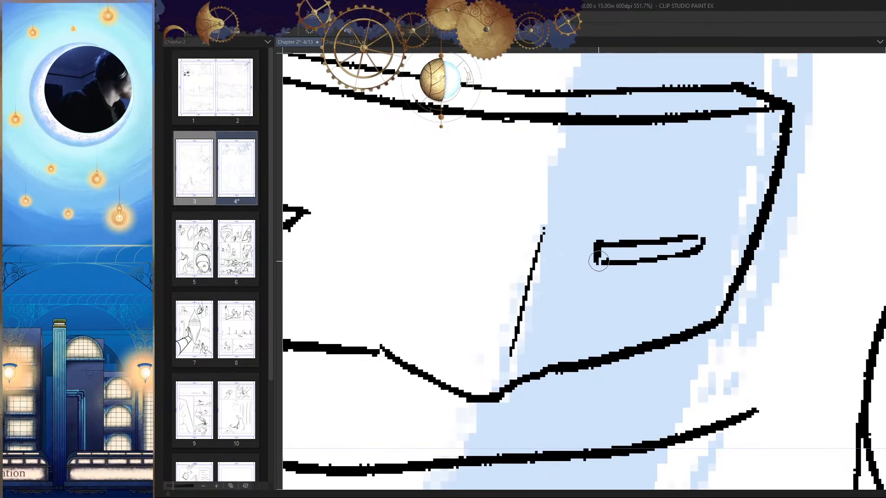
Step: Select the visor's wider eye slit with a polyline selection and transform it to sit closer to the center crease
{"action": "scroll", "coordinate": [650, 256], "scroll_direction": "down", "scroll_amount": 5}
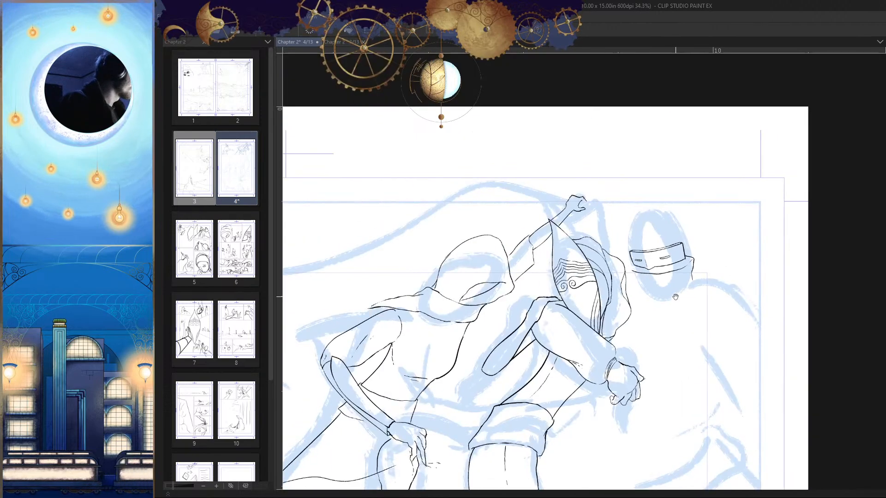
{"action": "scroll", "coordinate": [676, 296], "scroll_direction": "up", "scroll_amount": 2}
{"action": "scroll", "coordinate": [724, 261], "scroll_direction": "up", "scroll_amount": 2}
{"action": "left_click", "coordinate": [716, 203]}
{"action": "left_click", "coordinate": [637, 179]}
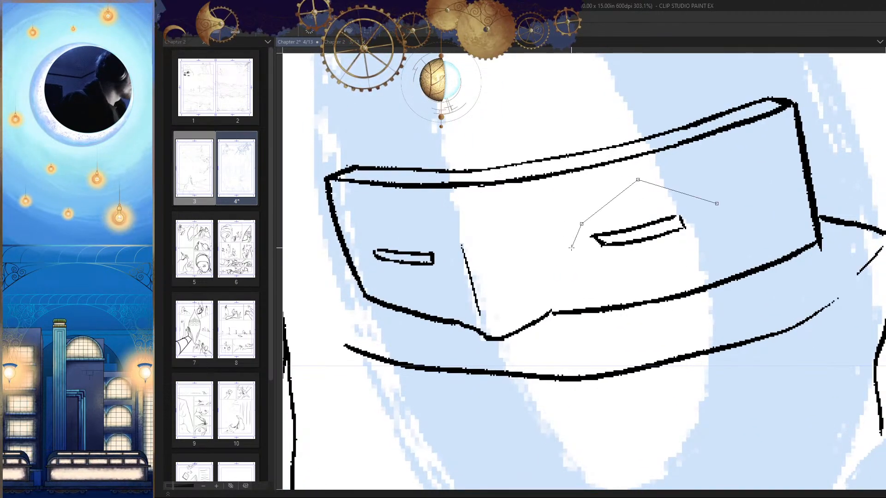
{"action": "left_click", "coordinate": [581, 224]}
{"action": "left_click", "coordinate": [575, 276]}
{"action": "left_click", "coordinate": [626, 275]}
{"action": "left_click", "coordinate": [713, 231]}
{"action": "double_click", "coordinate": [714, 225]}
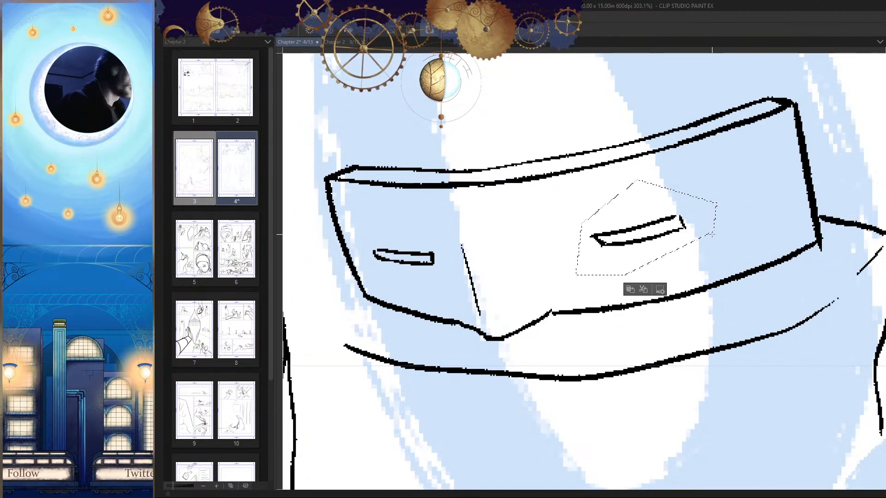
{"action": "key", "text": "ctrl+t"}
{"action": "left_click_drag", "start_coordinate": [684, 245], "coordinate": [688, 300]}
{"action": "key", "text": "Return"}
{"action": "key", "text": "h"}
{"action": "key", "text": "h"}
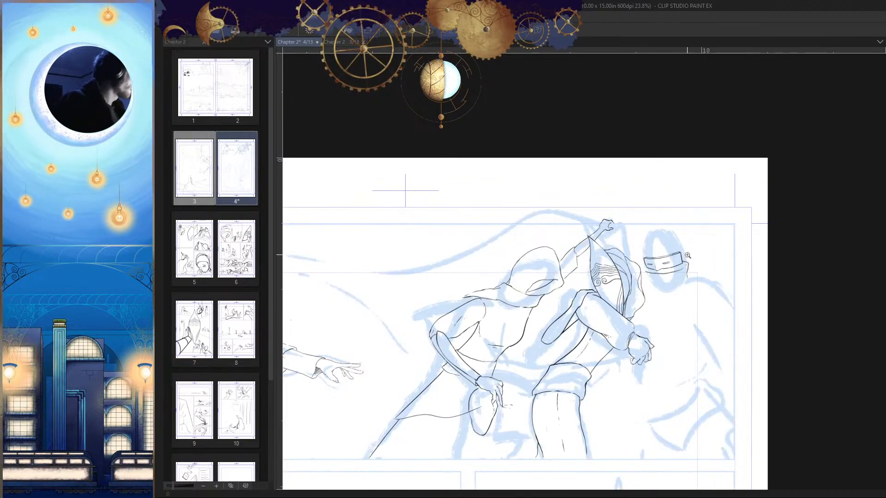
Step: Fill the visor's wider eye slit with dense black ink strokes
{"action": "left_click_drag", "start_coordinate": [707, 339], "coordinate": [704, 277]}
{"action": "left_click_drag", "start_coordinate": [585, 301], "coordinate": [598, 271]}
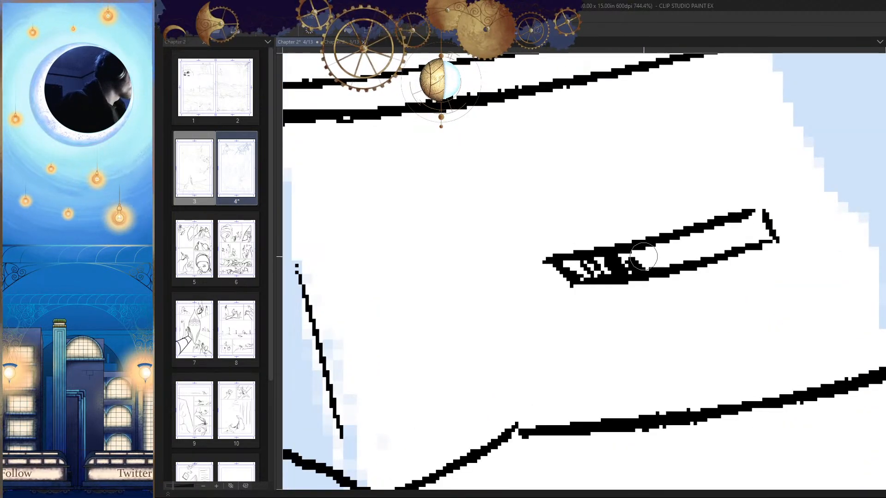
{"action": "mouse_move", "coordinate": [693, 237]}
{"action": "left_mouse_down"}
{"action": "mouse_move", "coordinate": [752, 217]}
{"action": "mouse_move", "coordinate": [729, 252]}
{"action": "mouse_move", "coordinate": [748, 241]}
{"action": "left_mouse_up"}
{"action": "left_click_drag", "start_coordinate": [647, 296], "coordinate": [609, 348]}
{"action": "key", "text": "h"}
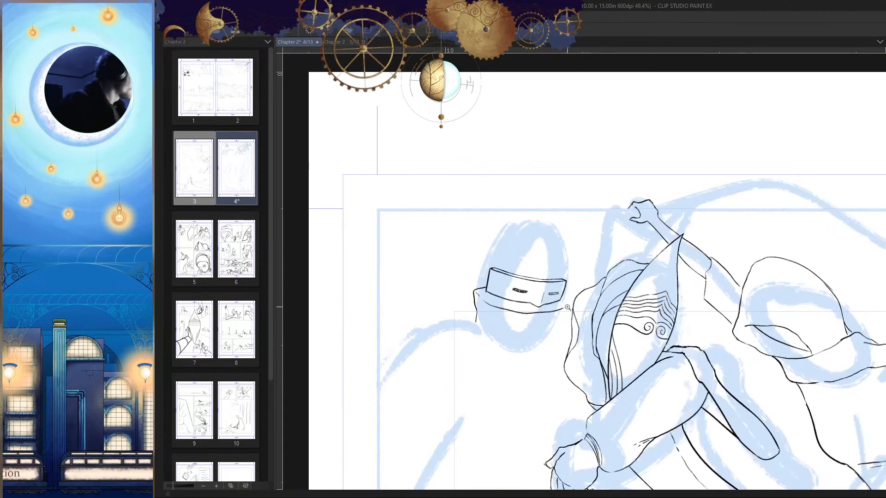
Step: Fill the visor's narrower eye slit on the other side of the crease with black ink
{"action": "left_click_drag", "start_coordinate": [543, 297], "coordinate": [556, 266]}
{"action": "left_click_drag", "start_coordinate": [443, 270], "coordinate": [447, 266]}
{"action": "mouse_move", "coordinate": [413, 261]}
{"action": "left_mouse_down"}
{"action": "mouse_move", "coordinate": [428, 268]}
{"action": "mouse_move", "coordinate": [429, 280]}
{"action": "left_mouse_up"}
{"action": "left_click_drag", "start_coordinate": [683, 272], "coordinate": [535, 233]}
{"action": "mouse_move", "coordinate": [658, 266]}
{"action": "left_mouse_down"}
{"action": "mouse_move", "coordinate": [741, 272]}
{"action": "mouse_move", "coordinate": [733, 260]}
{"action": "mouse_move", "coordinate": [751, 263]}
{"action": "left_mouse_up"}
{"action": "scroll", "coordinate": [748, 277], "scroll_direction": "down", "scroll_amount": 5}
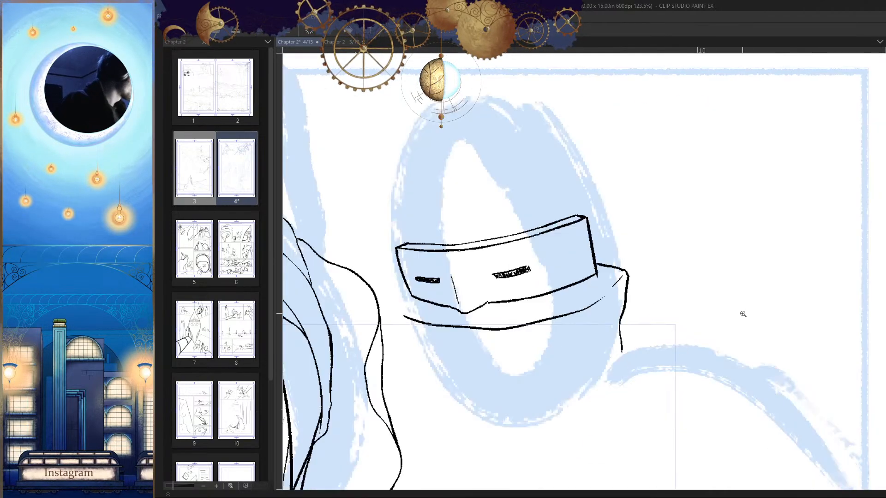
Step: Touch up the black fill at the end of the wider eye slit and save the page
{"action": "scroll", "coordinate": [505, 240], "scroll_direction": "up", "scroll_amount": 5}
{"action": "scroll", "coordinate": [490, 237], "scroll_direction": "down", "scroll_amount": 5}
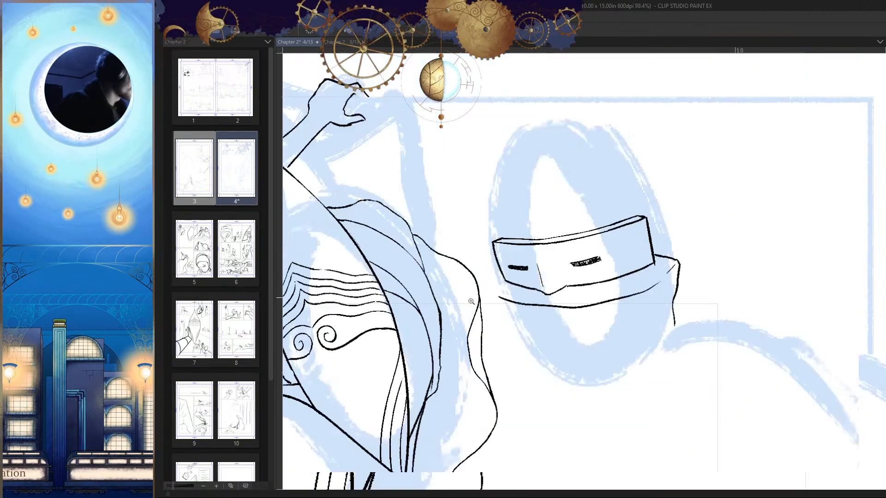
{"action": "scroll", "coordinate": [558, 267], "scroll_direction": "up", "scroll_amount": 5}
{"action": "mouse_move", "coordinate": [519, 293]}
{"action": "left_mouse_down"}
{"action": "mouse_move", "coordinate": [593, 282]}
{"action": "mouse_move", "coordinate": [526, 292]}
{"action": "mouse_move", "coordinate": [551, 295]}
{"action": "left_mouse_up"}
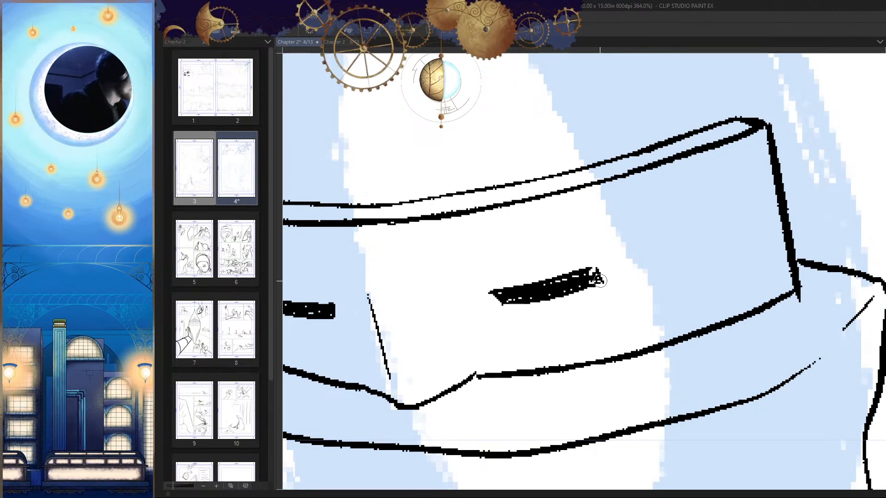
{"action": "scroll", "coordinate": [625, 277], "scroll_direction": "down", "scroll_amount": 6}
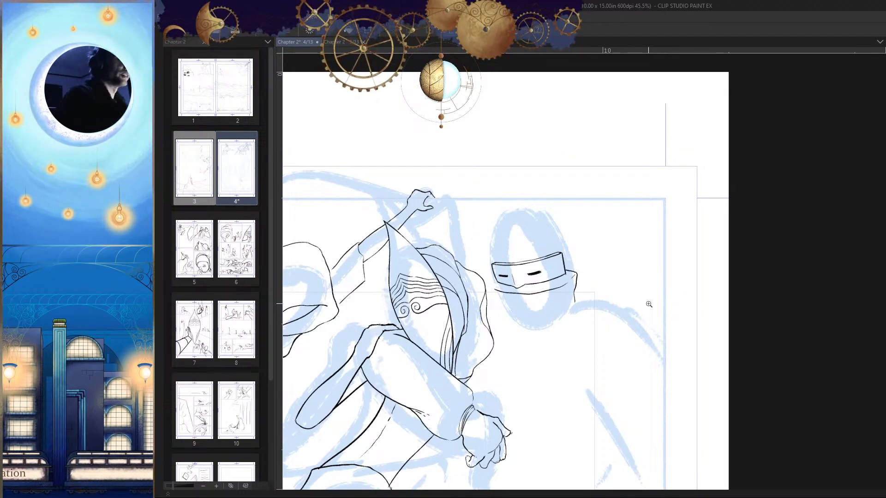
{"action": "scroll", "coordinate": [590, 272], "scroll_direction": "down", "scroll_amount": 2}
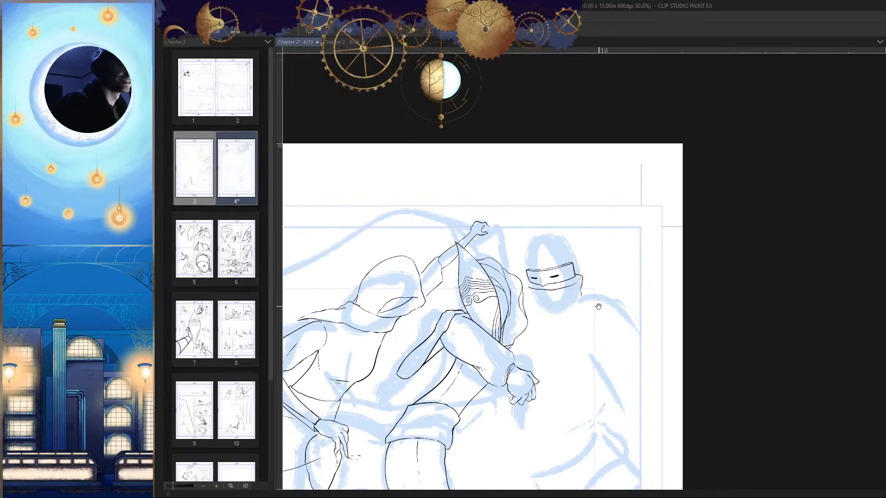
{"action": "key", "text": "ctrl+s"}
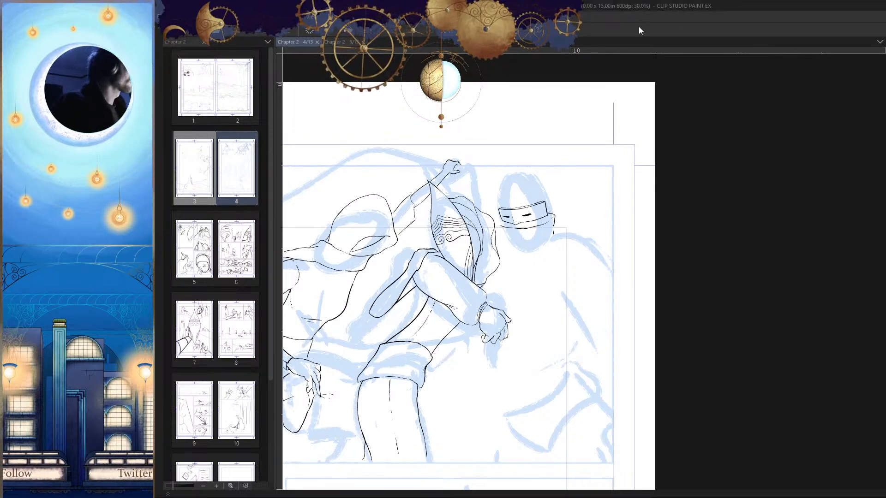
Step: Touch up the short crease at the collar's corner and ink the collar's open end up to the visor's lower edge
{"action": "left_click_drag", "start_coordinate": [544, 220], "coordinate": [615, 218]}
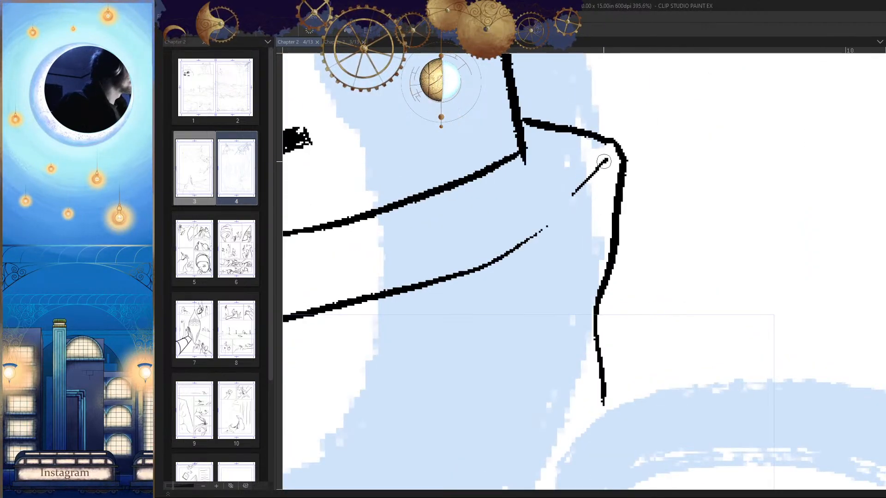
{"action": "left_click_drag", "start_coordinate": [604, 162], "coordinate": [506, 254]}
{"action": "left_click_drag", "start_coordinate": [584, 235], "coordinate": [553, 242]}
{"action": "key", "text": "ctrl+z"}
{"action": "left_click_drag", "start_coordinate": [623, 262], "coordinate": [606, 272]}
{"action": "mouse_move", "coordinate": [493, 249]}
{"action": "left_mouse_down"}
{"action": "mouse_move", "coordinate": [509, 241]}
{"action": "mouse_move", "coordinate": [484, 240]}
{"action": "left_mouse_up"}
{"action": "left_click_drag", "start_coordinate": [445, 212], "coordinate": [484, 244]}
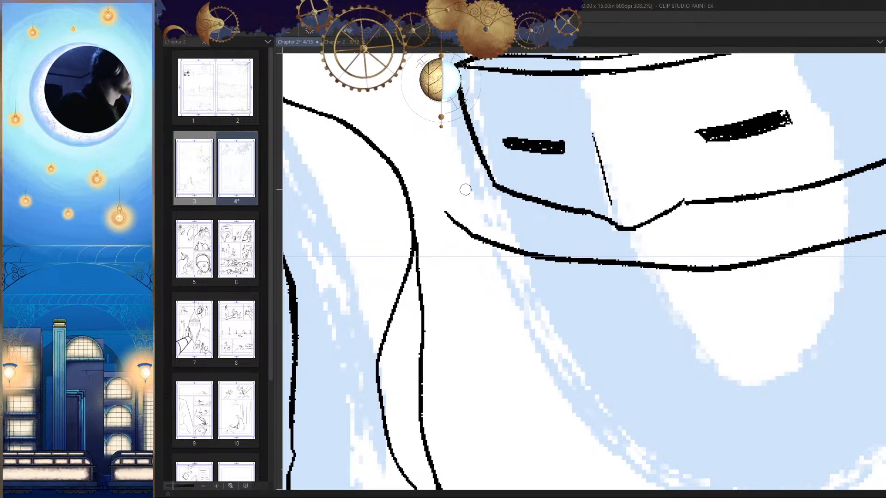
{"action": "left_click_drag", "start_coordinate": [448, 217], "coordinate": [637, 289]}
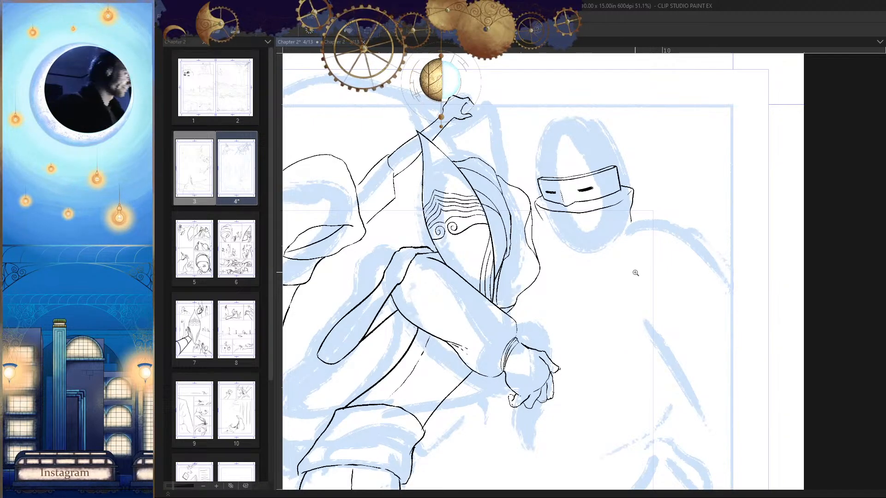
Step: Ink a slanted line running down from the collar's closed end, replacing the first attempt with a cleaner stroke
{"action": "left_click_drag", "start_coordinate": [545, 216], "coordinate": [595, 212]}
{"action": "key", "text": "h"}
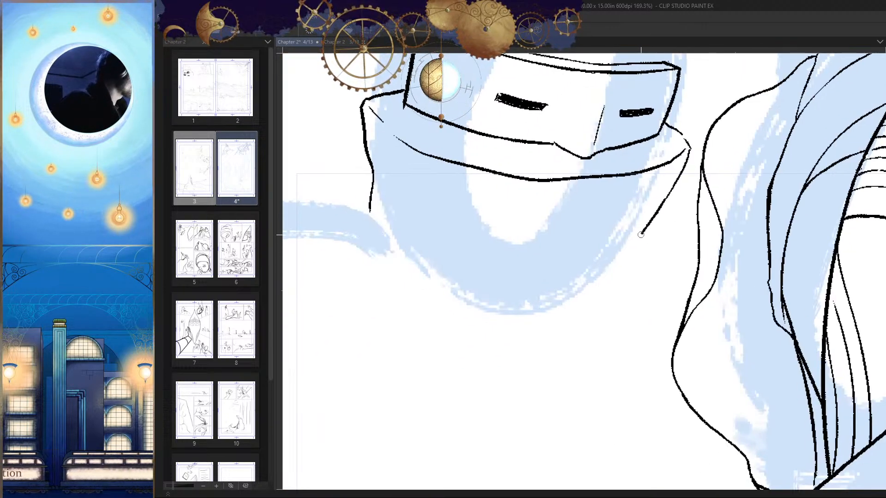
{"action": "key", "text": "ctrl+z"}
{"action": "mouse_move", "coordinate": [672, 190]}
{"action": "left_mouse_down"}
{"action": "mouse_move", "coordinate": [618, 287]}
{"action": "mouse_move", "coordinate": [694, 259]}
{"action": "mouse_move", "coordinate": [647, 289]}
{"action": "mouse_move", "coordinate": [609, 257]}
{"action": "mouse_move", "coordinate": [630, 311]}
{"action": "left_mouse_up"}
{"action": "key", "text": "h"}
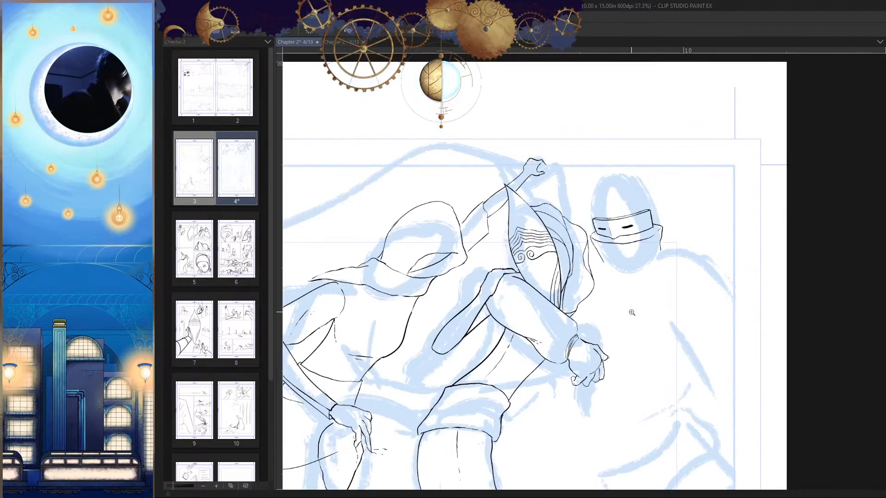
{"action": "key", "text": "h"}
{"action": "left_click_drag", "start_coordinate": [553, 215], "coordinate": [591, 255]}
{"action": "key", "text": "h"}
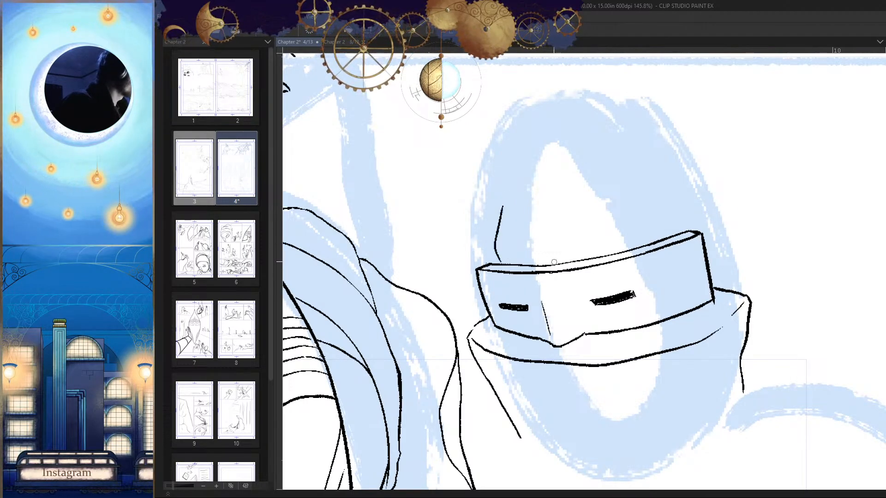
{"action": "key", "text": "h"}
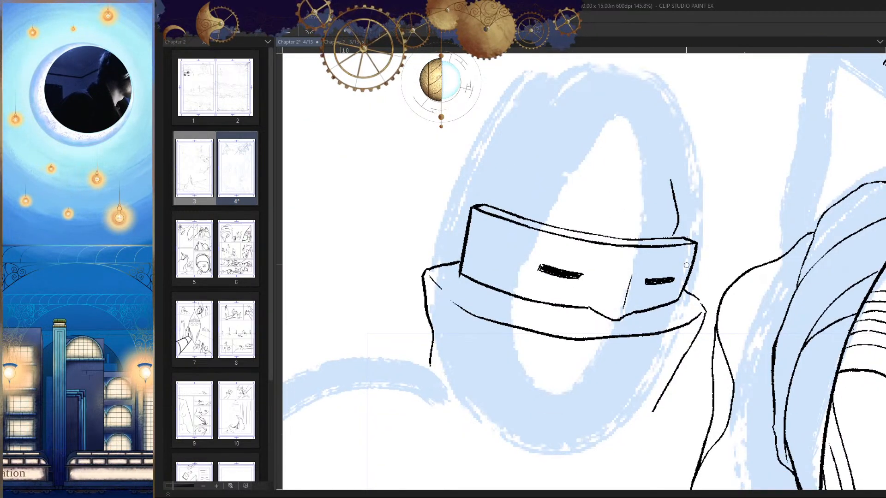
{"action": "key", "text": "h"}
{"action": "key", "text": "ctrl+z"}
Step: Ink a thin tapering contour rising from the visor's top edge along the narrower slit's side of the head
{"action": "left_click_drag", "start_coordinate": [490, 220], "coordinate": [503, 208]}
{"action": "mouse_move", "coordinate": [495, 195]}
{"action": "left_mouse_down"}
{"action": "mouse_move", "coordinate": [492, 222]}
{"action": "mouse_move", "coordinate": [502, 175]}
{"action": "mouse_move", "coordinate": [521, 147]}
{"action": "left_mouse_up"}
{"action": "key", "text": "h"}
{"action": "left_click_drag", "start_coordinate": [668, 158], "coordinate": [680, 152]}
{"action": "key", "text": "h"}
{"action": "left_click_drag", "start_coordinate": [702, 197], "coordinate": [656, 246]}
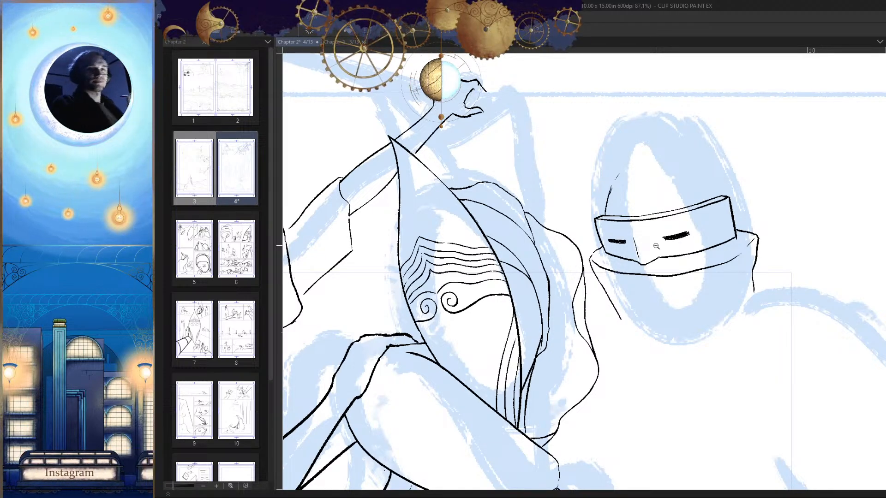
{"action": "scroll", "coordinate": [656, 246], "scroll_direction": "up", "scroll_amount": 4}
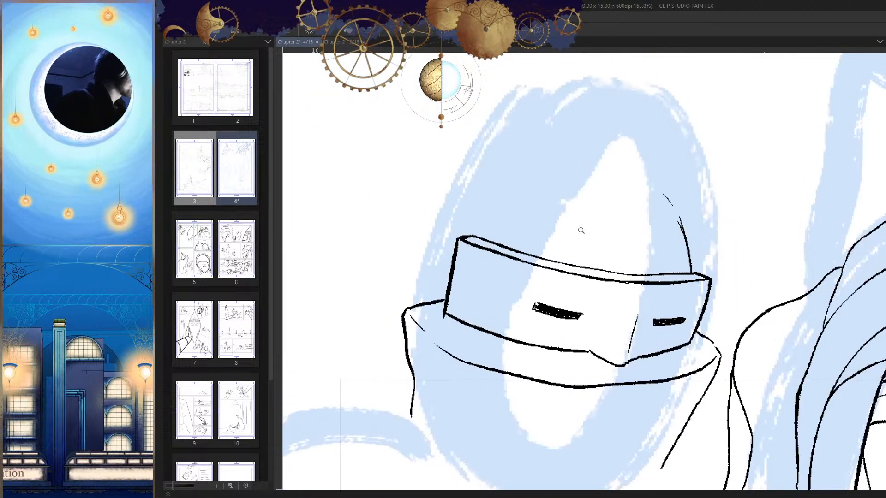
{"action": "key", "text": "h"}
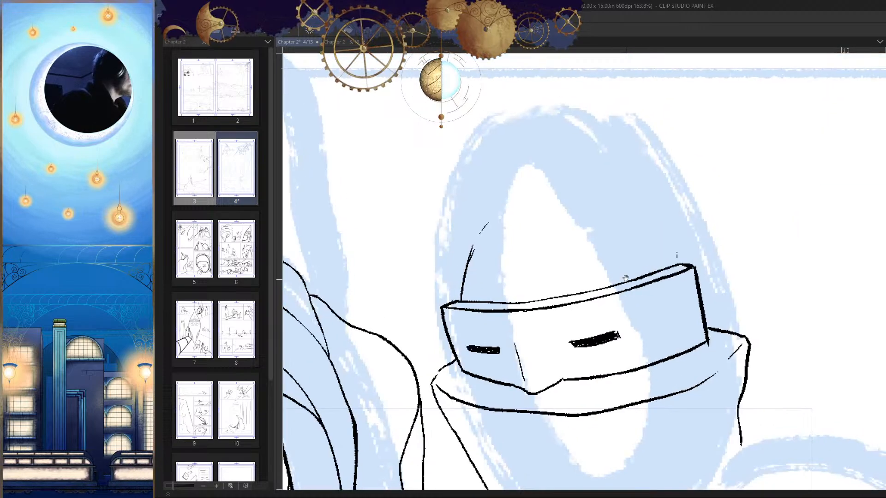
{"action": "left_click_drag", "start_coordinate": [483, 224], "coordinate": [563, 133]}
{"action": "key", "text": "ctrl+z"}
{"action": "left_click_drag", "start_coordinate": [468, 243], "coordinate": [560, 104]}
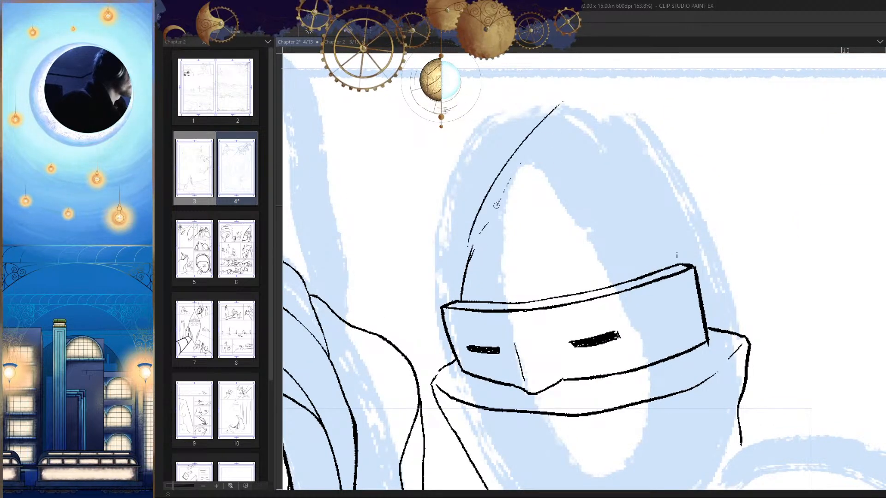
{"action": "left_click_drag", "start_coordinate": [498, 202], "coordinate": [579, 113]}
{"action": "left_click_drag", "start_coordinate": [533, 180], "coordinate": [569, 129]}
{"action": "left_click_drag", "start_coordinate": [546, 197], "coordinate": [571, 146]}
{"action": "left_click_drag", "start_coordinate": [576, 164], "coordinate": [603, 166]}
{"action": "scroll", "coordinate": [657, 233], "scroll_direction": "down", "scroll_amount": 4}
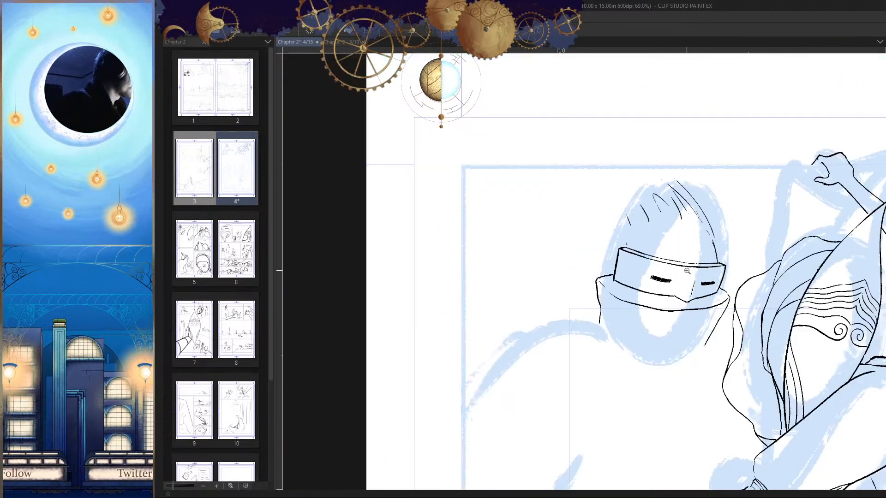
{"action": "key", "text": "h"}
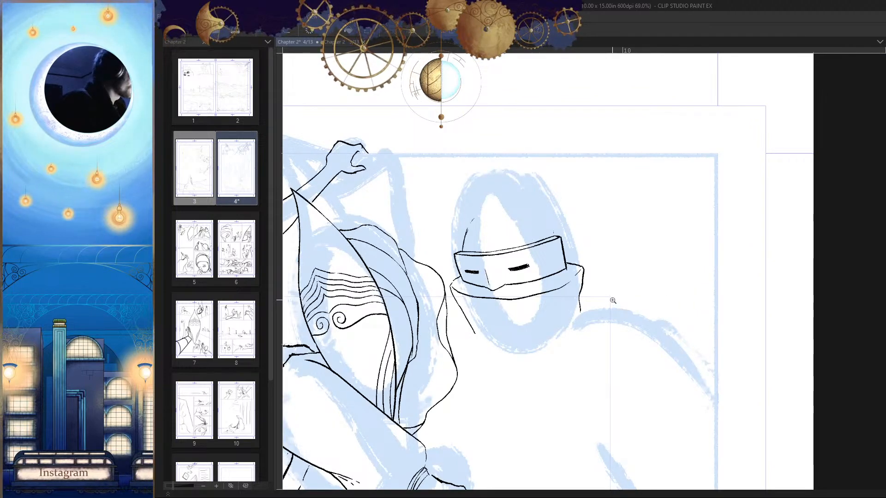
Step: Extend the head's side contour upward above the visor with thin, broken ink strokes
{"action": "scroll", "coordinate": [508, 216], "scroll_direction": "up", "scroll_amount": 5}
{"action": "scroll", "coordinate": [488, 200], "scroll_direction": "up", "scroll_amount": 2}
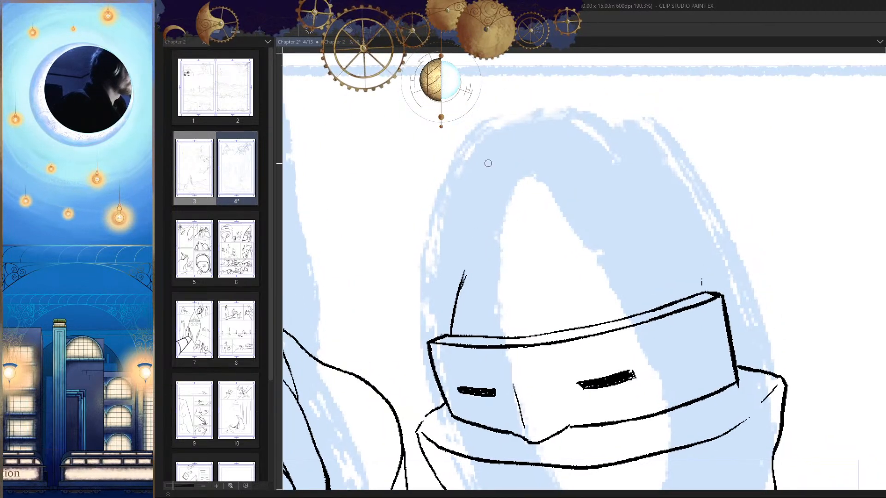
{"action": "left_click_drag", "start_coordinate": [475, 184], "coordinate": [454, 283]}
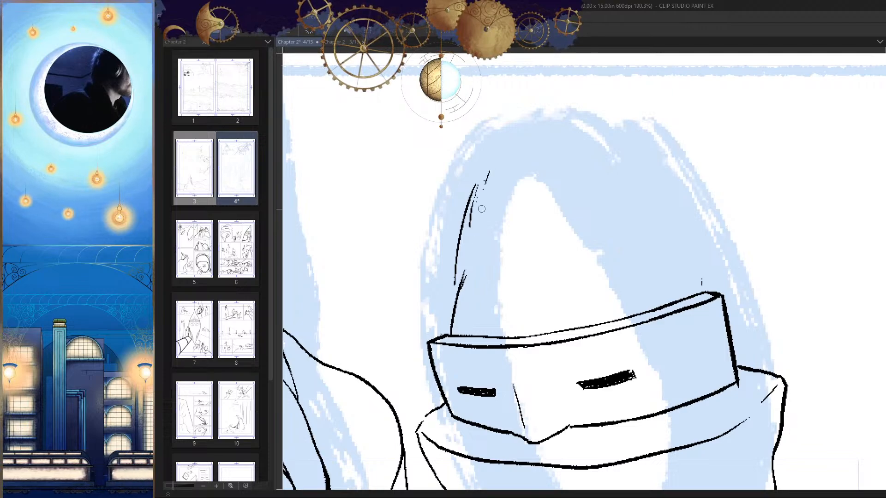
Step: Ink a thin, broken wavy line across the forehead above the visor, with small hatch marks at its start
{"action": "left_click_drag", "start_coordinate": [507, 285], "coordinate": [561, 284]}
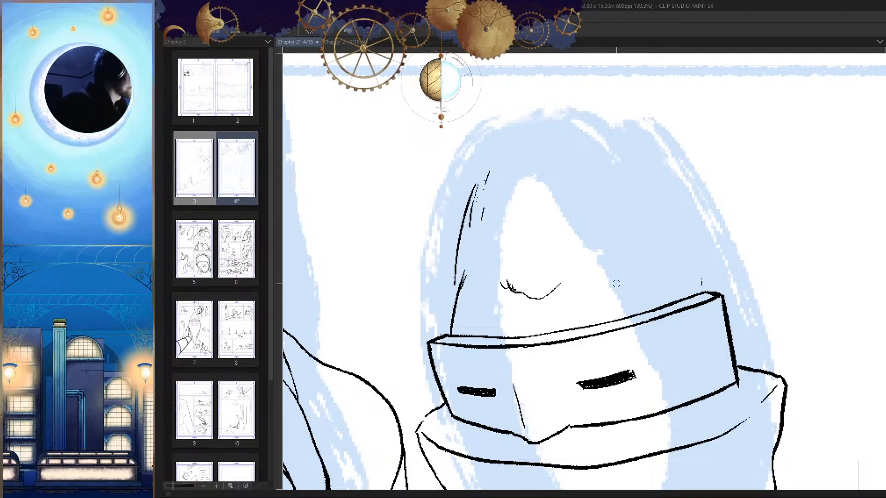
{"action": "left_click_drag", "start_coordinate": [687, 289], "coordinate": [688, 247]}
{"action": "scroll", "coordinate": [688, 247], "scroll_direction": "up", "scroll_amount": 1}
{"action": "left_click_drag", "start_coordinate": [559, 243], "coordinate": [524, 274]}
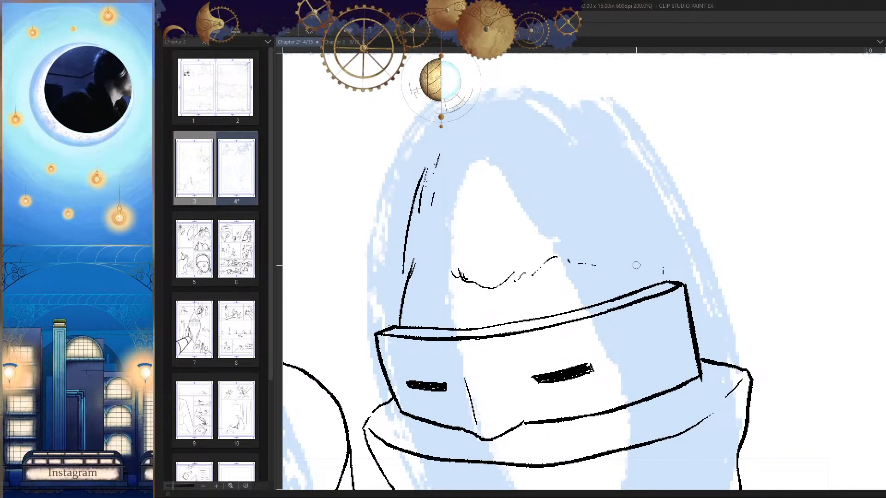
Step: Extend the wavy forehead line down toward the visor's far corner and back to the head's side contour
{"action": "scroll", "coordinate": [636, 266], "scroll_direction": "up", "scroll_amount": 3}
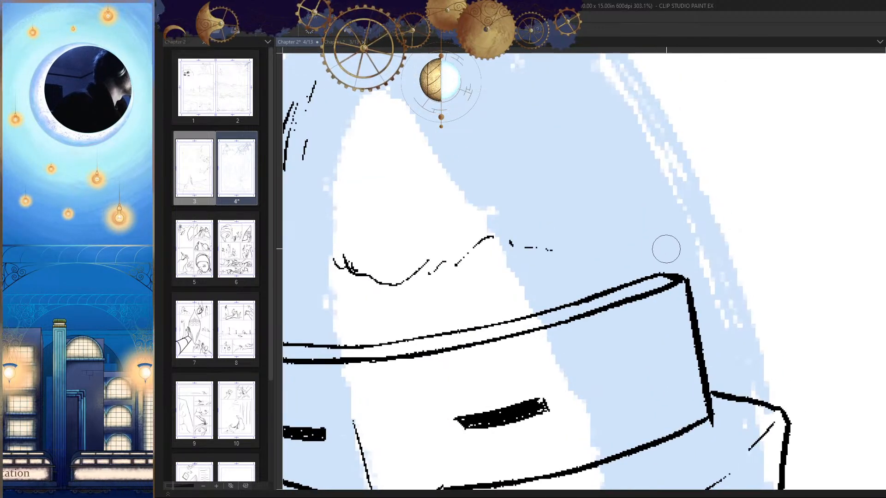
{"action": "left_click_drag", "start_coordinate": [666, 249], "coordinate": [675, 250]}
{"action": "key", "text": "h"}
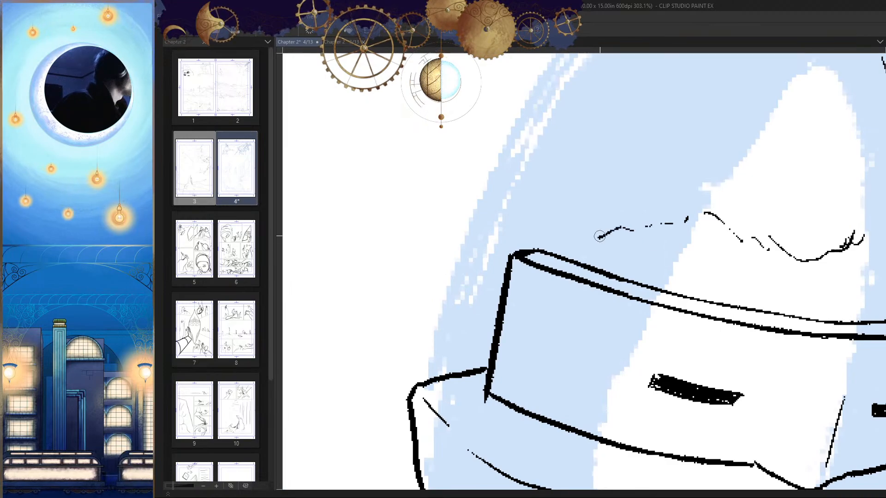
{"action": "key", "text": "h"}
{"action": "scroll", "coordinate": [598, 316], "scroll_direction": "down", "scroll_amount": 5}
{"action": "scroll", "coordinate": [459, 270], "scroll_direction": "up", "scroll_amount": 5}
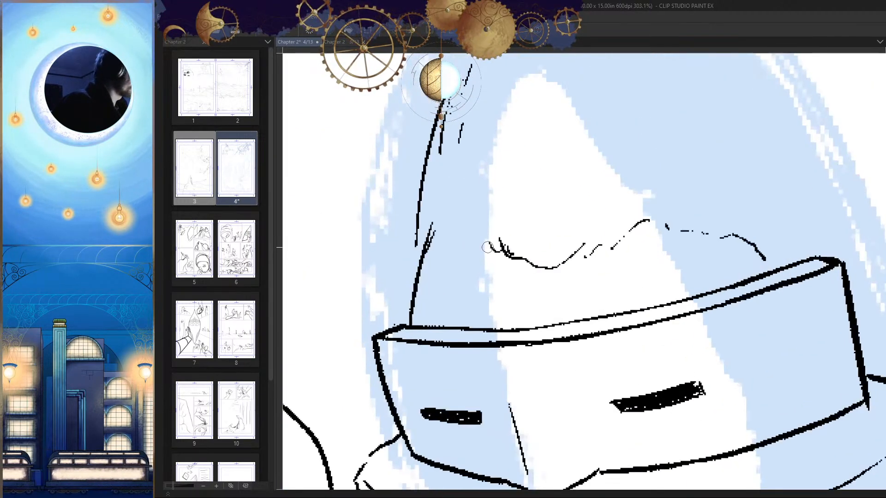
{"action": "scroll", "coordinate": [424, 278], "scroll_direction": "down", "scroll_amount": 5}
{"action": "key", "text": "h"}
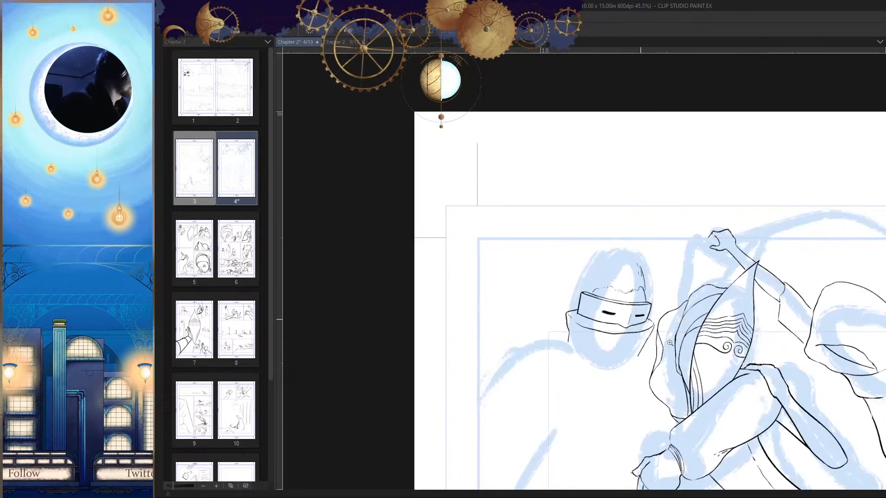
{"action": "key", "text": "h"}
{"action": "scroll", "coordinate": [504, 282], "scroll_direction": "up", "scroll_amount": 3}
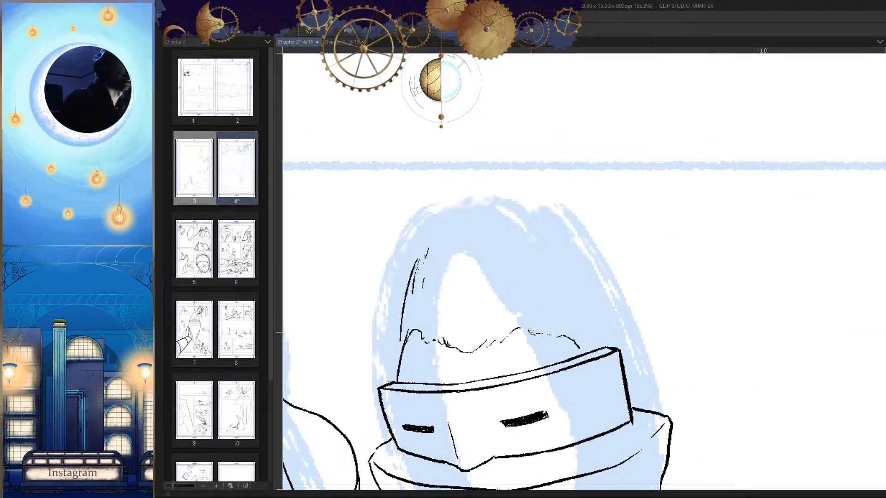
{"action": "scroll", "coordinate": [626, 252], "scroll_direction": "up", "scroll_amount": 2}
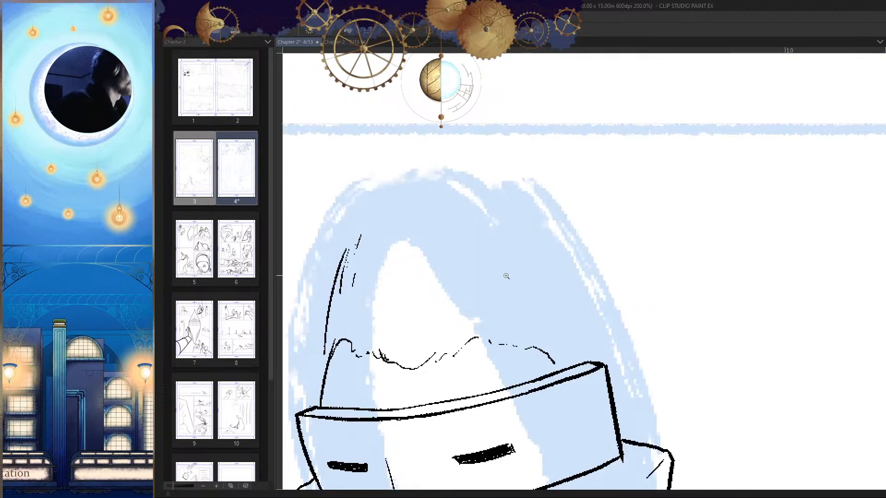
{"action": "scroll", "coordinate": [378, 238], "scroll_direction": "up", "scroll_amount": 1}
{"action": "left_click_drag", "start_coordinate": [388, 213], "coordinate": [359, 289]}
{"action": "left_click_drag", "start_coordinate": [414, 199], "coordinate": [378, 282]}
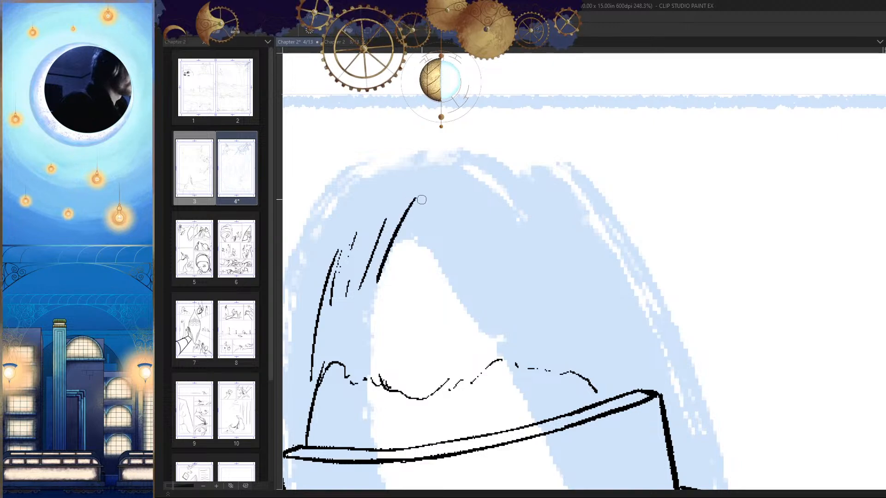
{"action": "key", "text": "ctrl+z"}
{"action": "key", "text": "ctrl+z"}
Step: Ink short slanted hair strokes from the head's side contour up over the near part of the crown
{"action": "left_click_drag", "start_coordinate": [380, 229], "coordinate": [349, 288]}
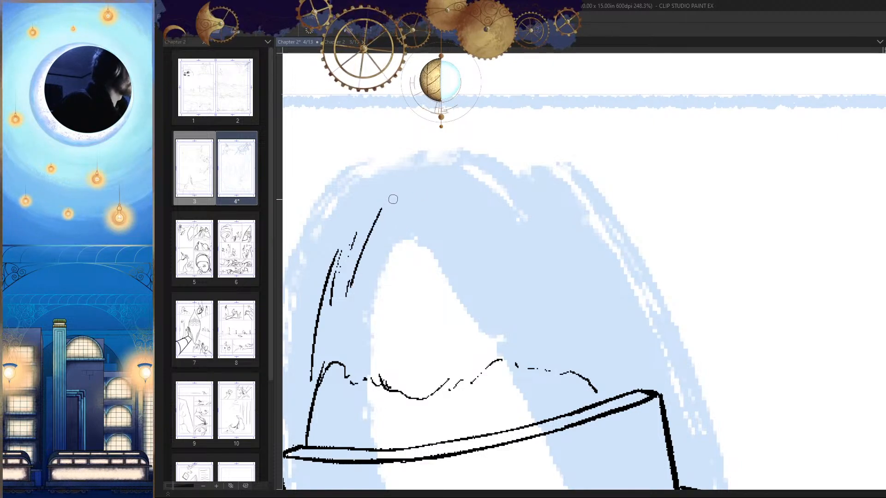
{"action": "left_click_drag", "start_coordinate": [392, 212], "coordinate": [369, 258]}
{"action": "left_click_drag", "start_coordinate": [410, 191], "coordinate": [392, 237]}
{"action": "left_click_drag", "start_coordinate": [412, 213], "coordinate": [405, 232]}
{"action": "left_click_drag", "start_coordinate": [438, 190], "coordinate": [435, 195]}
{"action": "left_click_drag", "start_coordinate": [447, 196], "coordinate": [434, 225]}
{"action": "left_click_drag", "start_coordinate": [467, 209], "coordinate": [445, 251]}
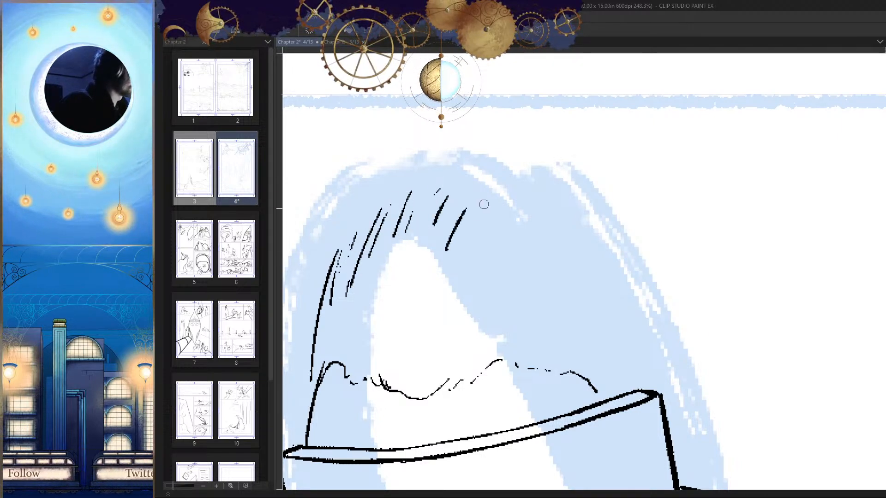
Step: Continue across the crown with longer slanted hair strokes toward the head's far side
{"action": "left_click_drag", "start_coordinate": [508, 194], "coordinate": [454, 279]}
{"action": "left_click_drag", "start_coordinate": [507, 221], "coordinate": [482, 267]}
{"action": "left_click_drag", "start_coordinate": [532, 203], "coordinate": [507, 249]}
{"action": "left_click_drag", "start_coordinate": [536, 217], "coordinate": [519, 253]}
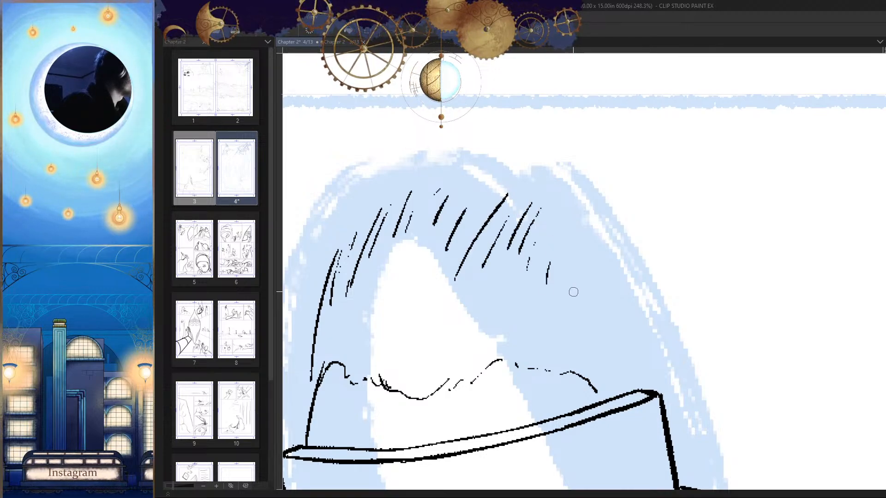
Step: Ink sparse hair strokes down the far side of the head to the visor's upper corner, checking the mirrored view
{"action": "key", "text": "h"}
{"action": "left_click_drag", "start_coordinate": [724, 193], "coordinate": [678, 259]}
{"action": "key", "text": "h"}
{"action": "left_click_drag", "start_coordinate": [692, 319], "coordinate": [672, 322]}
{"action": "left_click_drag", "start_coordinate": [514, 206], "coordinate": [560, 206]}
{"action": "mouse_move", "coordinate": [487, 182]}
{"action": "left_mouse_down"}
{"action": "mouse_move", "coordinate": [549, 202]}
{"action": "mouse_move", "coordinate": [593, 176]}
{"action": "left_mouse_up"}
{"action": "left_click_drag", "start_coordinate": [574, 214], "coordinate": [572, 235]}
{"action": "mouse_move", "coordinate": [627, 223]}
{"action": "left_mouse_down"}
{"action": "mouse_move", "coordinate": [605, 277]}
{"action": "mouse_move", "coordinate": [616, 295]}
{"action": "left_mouse_up"}
{"action": "key", "text": "h"}
{"action": "left_click_drag", "start_coordinate": [705, 221], "coordinate": [683, 307]}
{"action": "key", "text": "h"}
Step: Thicken the hair on the head's far side with more short slanted strokes between the crown and the visor's corner
{"action": "scroll", "coordinate": [501, 232], "scroll_direction": "up", "scroll_amount": 8}
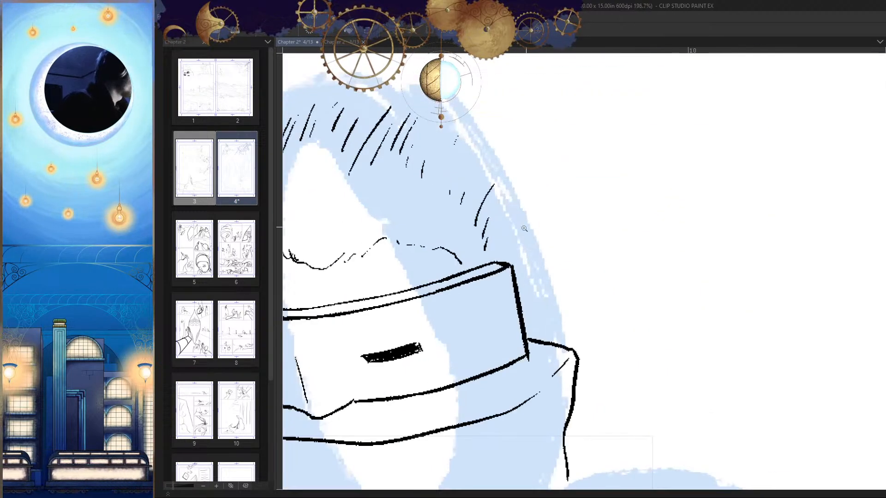
{"action": "left_click_drag", "start_coordinate": [506, 268], "coordinate": [504, 274]}
{"action": "left_click_drag", "start_coordinate": [507, 196], "coordinate": [496, 267]}
{"action": "left_click_drag", "start_coordinate": [451, 205], "coordinate": [448, 216]}
{"action": "left_click_drag", "start_coordinate": [467, 172], "coordinate": [447, 216]}
{"action": "left_click_drag", "start_coordinate": [477, 186], "coordinate": [453, 252]}
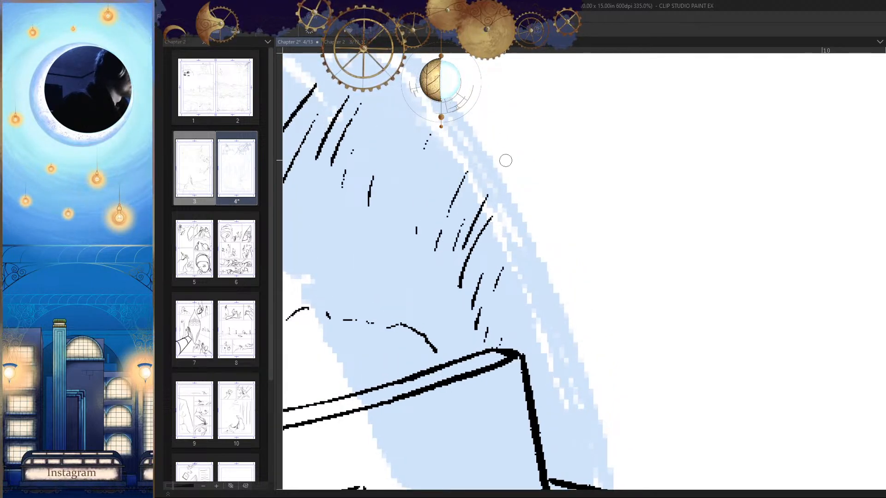
{"action": "mouse_move", "coordinate": [460, 176]}
{"action": "left_mouse_down"}
{"action": "mouse_move", "coordinate": [440, 230]}
{"action": "mouse_move", "coordinate": [430, 216]}
{"action": "left_mouse_up"}
{"action": "left_click_drag", "start_coordinate": [421, 177], "coordinate": [404, 215]}
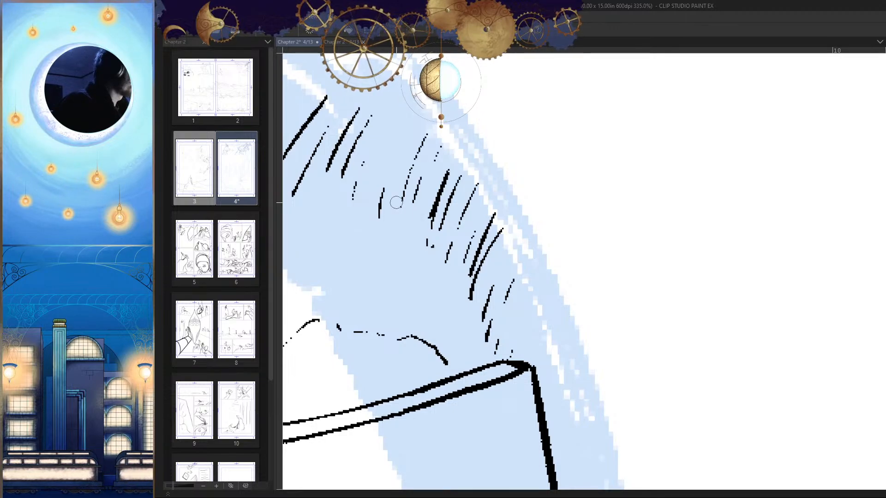
{"action": "mouse_move", "coordinate": [397, 134]}
{"action": "left_mouse_down"}
{"action": "mouse_move", "coordinate": [384, 186]}
{"action": "mouse_move", "coordinate": [371, 188]}
{"action": "left_mouse_up"}
{"action": "key", "text": "ctrl+z"}
Step: Trim the heavy hair strokes above the visor's far corner with the eraser and re-ink them with the pen
{"action": "scroll", "coordinate": [408, 108], "scroll_direction": "down", "scroll_amount": 3}
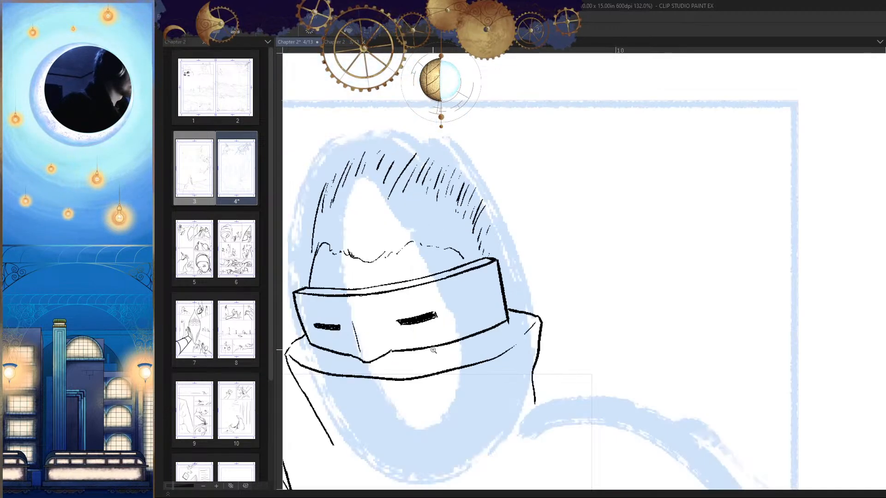
{"action": "key", "text": "h"}
{"action": "key", "text": "h"}
{"action": "scroll", "coordinate": [518, 155], "scroll_direction": "up", "scroll_amount": 2}
{"action": "scroll", "coordinate": [517, 155], "scroll_direction": "up", "scroll_amount": 2}
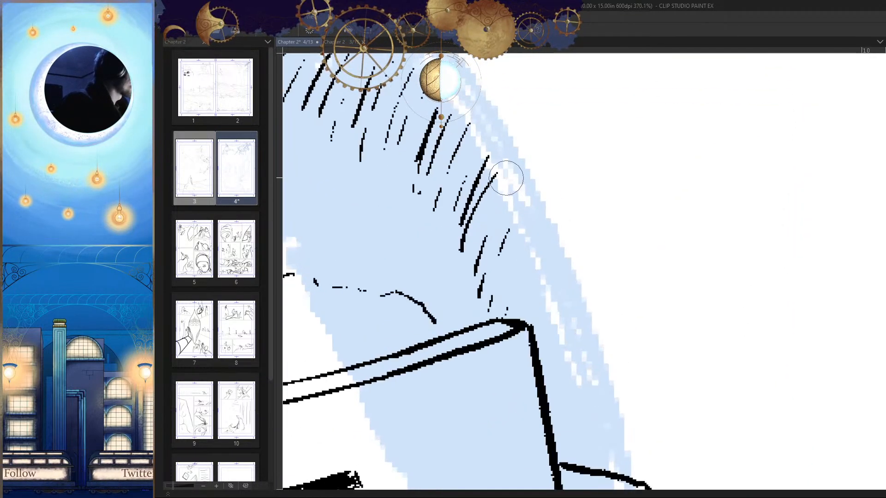
{"action": "scroll", "coordinate": [504, 155], "scroll_direction": "up", "scroll_amount": 1}
{"action": "mouse_move", "coordinate": [504, 155]}
{"action": "left_mouse_down"}
{"action": "mouse_move", "coordinate": [451, 273]}
{"action": "mouse_move", "coordinate": [464, 281]}
{"action": "left_mouse_up"}
{"action": "key", "text": "p"}
{"action": "left_click_drag", "start_coordinate": [489, 178], "coordinate": [454, 271]}
Step: Erase the dipping, hatched section of the wavy forehead line on the narrower slit's side
{"action": "scroll", "coordinate": [517, 287], "scroll_direction": "down", "scroll_amount": 5}
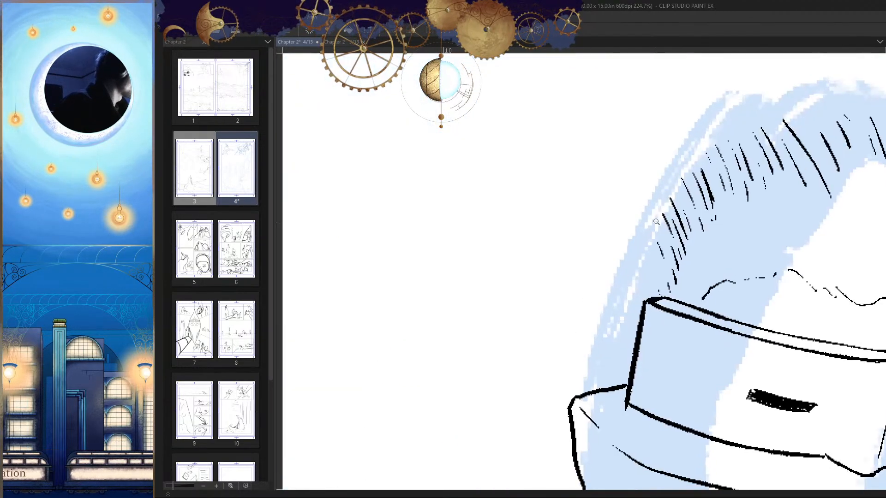
{"action": "scroll", "coordinate": [624, 316], "scroll_direction": "down", "scroll_amount": 2}
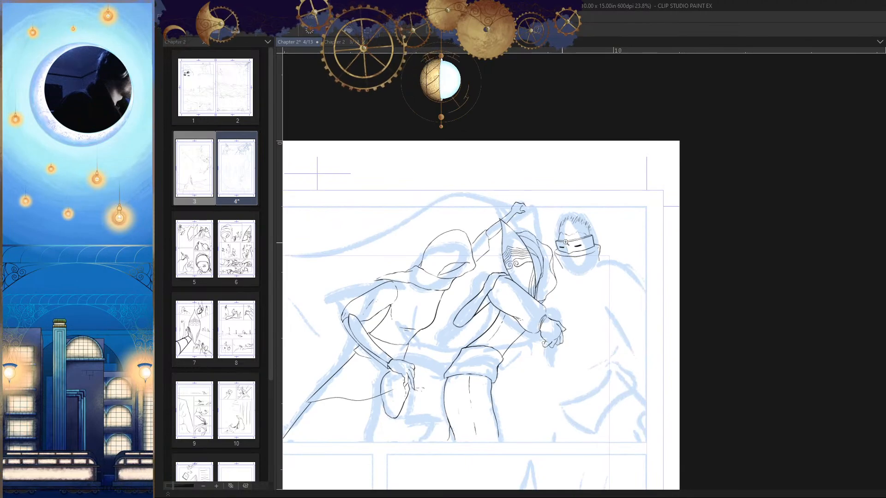
{"action": "scroll", "coordinate": [565, 242], "scroll_direction": "up", "scroll_amount": 3}
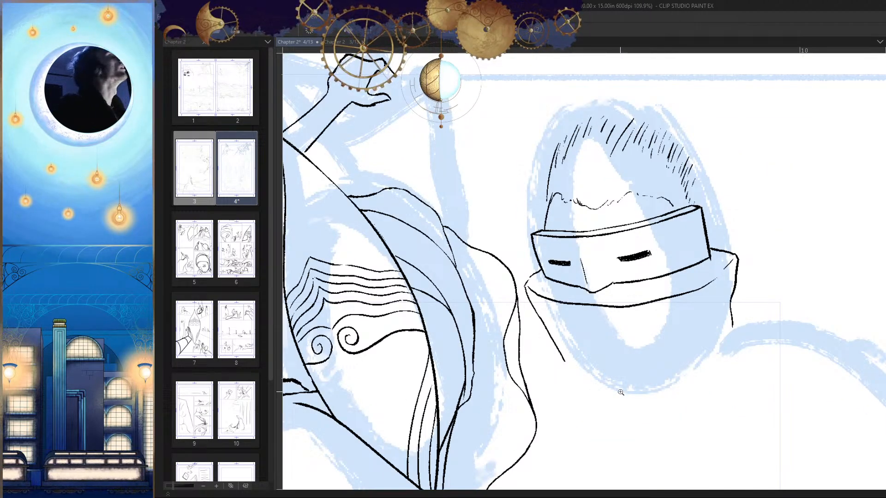
{"action": "scroll", "coordinate": [599, 277], "scroll_direction": "up", "scroll_amount": 4}
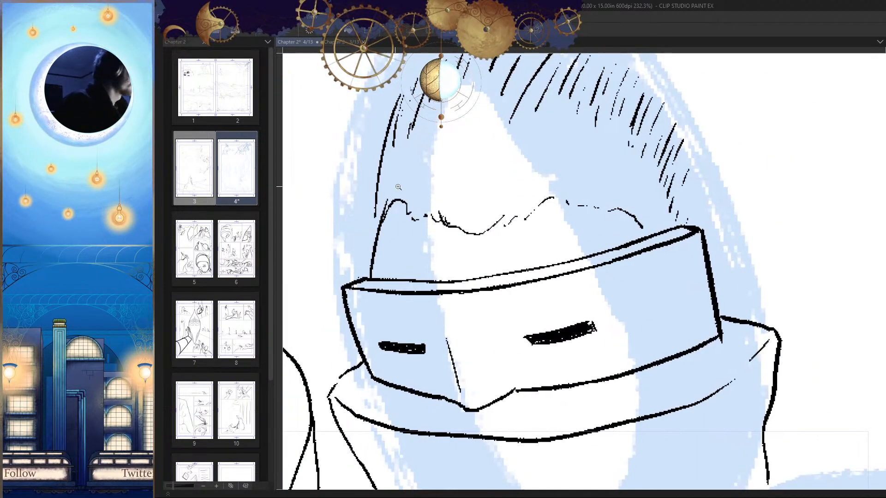
{"action": "scroll", "coordinate": [398, 187], "scroll_direction": "up", "scroll_amount": 3}
{"action": "scroll", "coordinate": [600, 277], "scroll_direction": "down", "scroll_amount": 4}
{"action": "scroll", "coordinate": [613, 288], "scroll_direction": "up", "scroll_amount": 1}
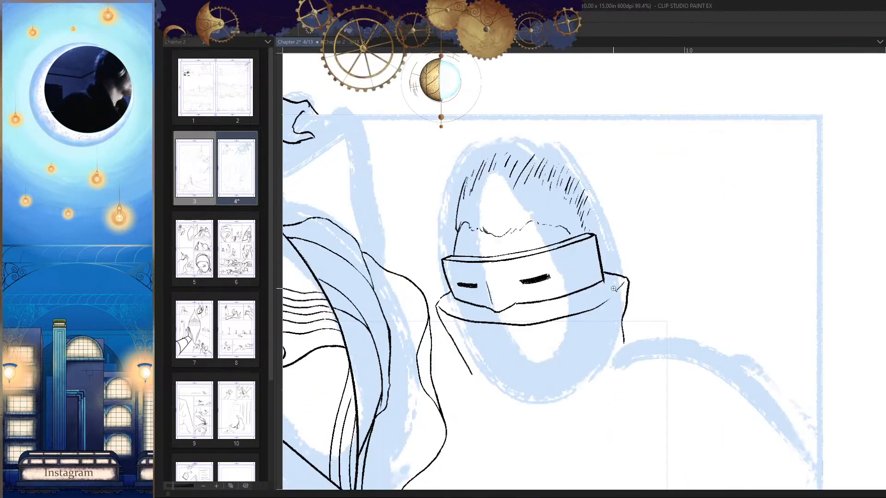
{"action": "scroll", "coordinate": [613, 288], "scroll_direction": "up", "scroll_amount": 3}
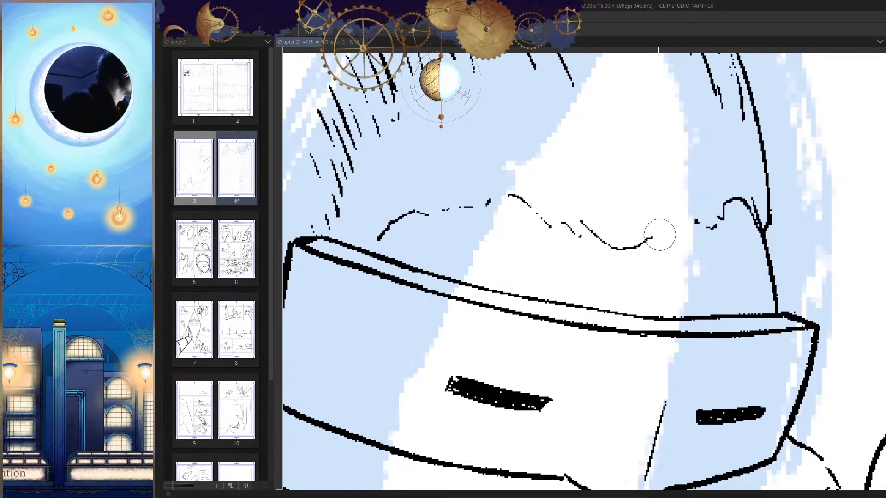
{"action": "key", "text": "ctrl+z"}
{"action": "key", "text": "h"}
{"action": "scroll", "coordinate": [470, 221], "scroll_direction": "up", "scroll_amount": 1}
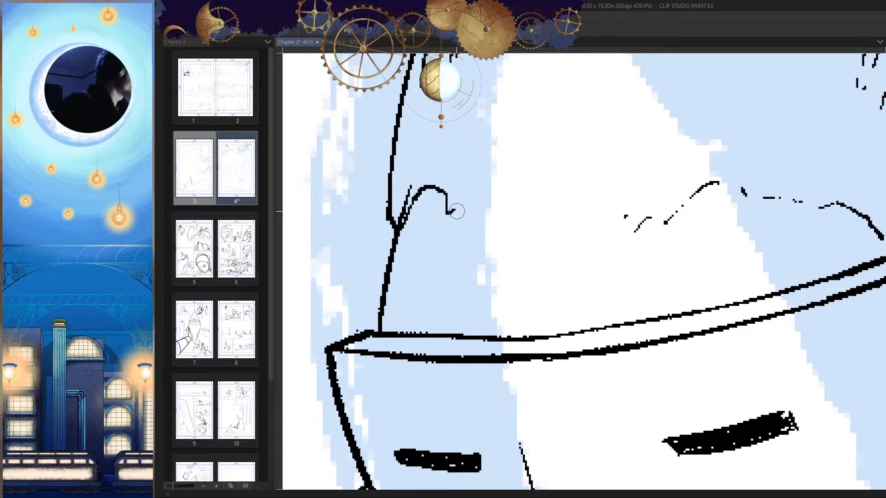
Step: Re-ink the erased forehead section as a jagged hairline made of short slanted strokes
{"action": "mouse_move", "coordinate": [457, 211]}
{"action": "left_mouse_down"}
{"action": "mouse_move", "coordinate": [466, 244]}
{"action": "mouse_move", "coordinate": [491, 259]}
{"action": "mouse_move", "coordinate": [544, 240]}
{"action": "mouse_move", "coordinate": [558, 269]}
{"action": "mouse_move", "coordinate": [593, 265]}
{"action": "mouse_move", "coordinate": [648, 233]}
{"action": "left_mouse_up"}
{"action": "scroll", "coordinate": [648, 233], "scroll_direction": "down", "scroll_amount": 6}
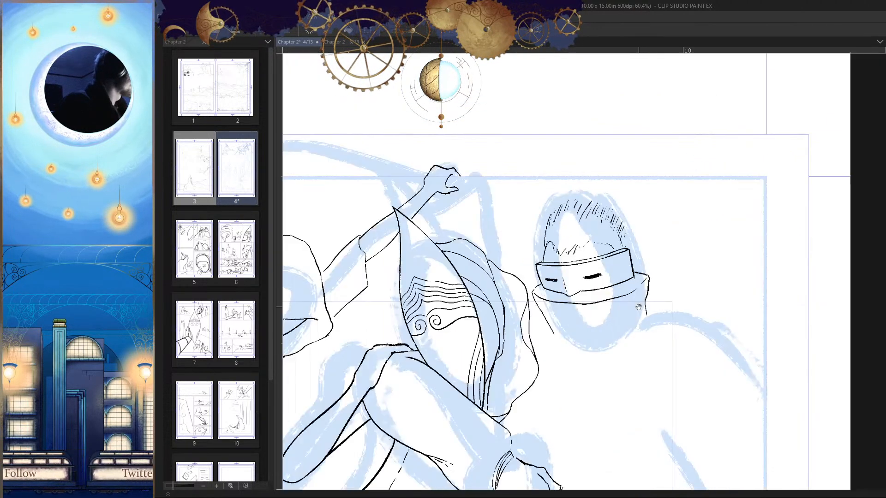
{"action": "scroll", "coordinate": [638, 307], "scroll_direction": "up", "scroll_amount": 5}
{"action": "scroll", "coordinate": [530, 221], "scroll_direction": "up", "scroll_amount": 2}
{"action": "mouse_move", "coordinate": [530, 222]}
{"action": "left_mouse_down"}
{"action": "mouse_move", "coordinate": [523, 262]}
{"action": "mouse_move", "coordinate": [554, 241]}
{"action": "mouse_move", "coordinate": [584, 259]}
{"action": "mouse_move", "coordinate": [656, 188]}
{"action": "mouse_move", "coordinate": [668, 225]}
{"action": "mouse_move", "coordinate": [588, 281]}
{"action": "mouse_move", "coordinate": [682, 207]}
{"action": "left_mouse_up"}
Step: Examine the visored head's hairline mirrored, close up and against the rest of the panel
{"action": "scroll", "coordinate": [596, 306], "scroll_direction": "down", "scroll_amount": 7}
{"action": "key", "text": "h"}
{"action": "key", "text": "h"}
{"action": "scroll", "coordinate": [672, 287], "scroll_direction": "up", "scroll_amount": 8}
{"action": "scroll", "coordinate": [603, 351], "scroll_direction": "down", "scroll_amount": 6}
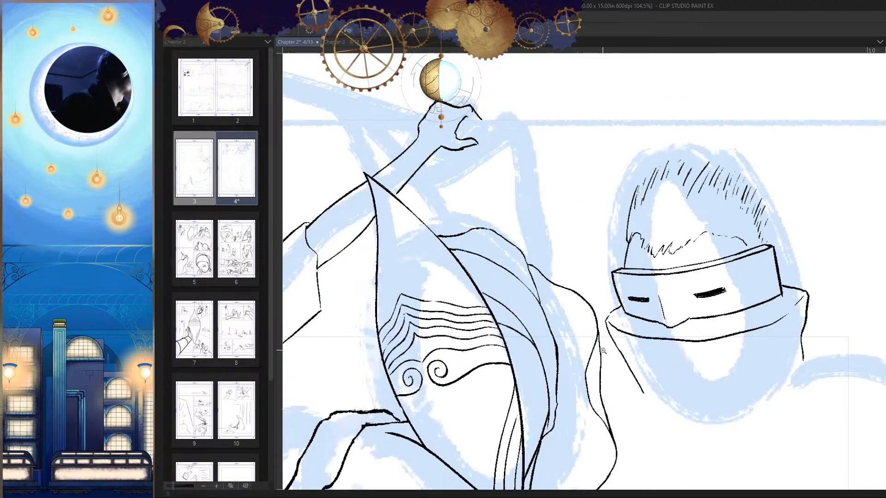
{"action": "scroll", "coordinate": [603, 351], "scroll_direction": "down", "scroll_amount": 4}
{"action": "scroll", "coordinate": [679, 277], "scroll_direction": "up", "scroll_amount": 1}
{"action": "scroll", "coordinate": [680, 344], "scroll_direction": "down", "scroll_amount": 2}
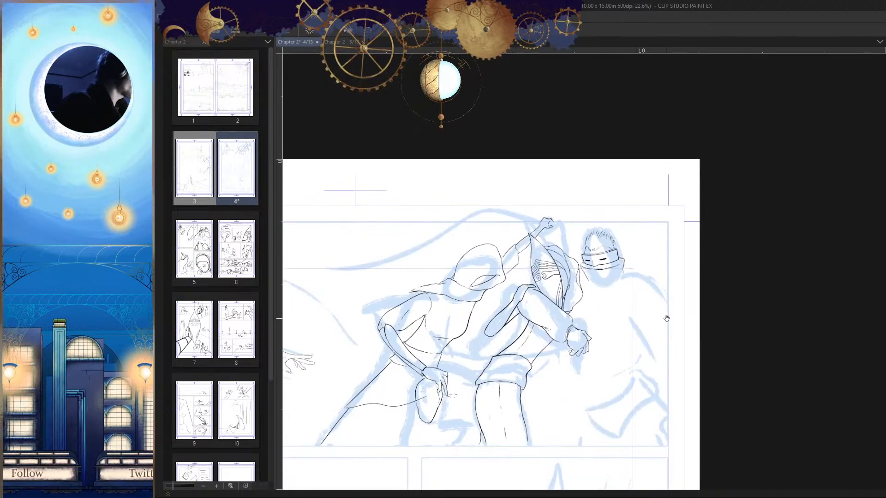
Step: Add slanted hair strokes at the crown that reach higher than the existing hair
{"action": "scroll", "coordinate": [601, 228], "scroll_direction": "up", "scroll_amount": 10}
{"action": "left_click_drag", "start_coordinate": [608, 136], "coordinate": [542, 239]}
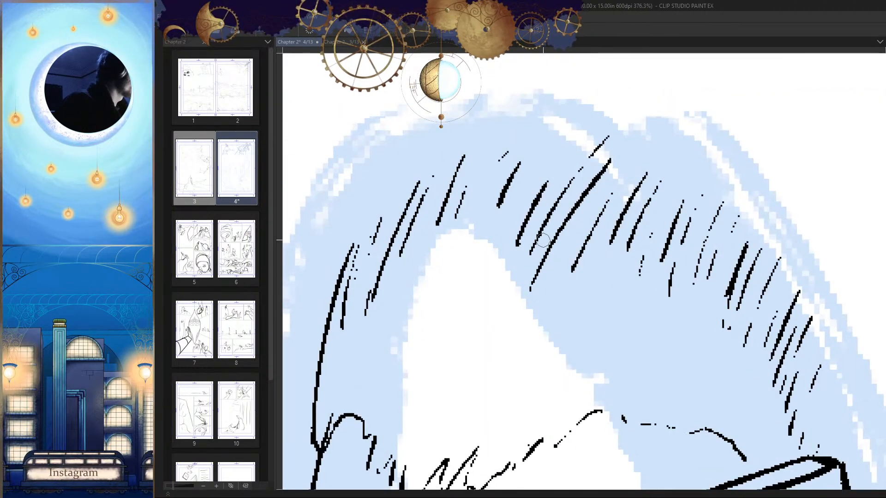
{"action": "left_click_drag", "start_coordinate": [566, 129], "coordinate": [530, 180]}
{"action": "scroll", "coordinate": [484, 272], "scroll_direction": "down", "scroll_amount": 9}
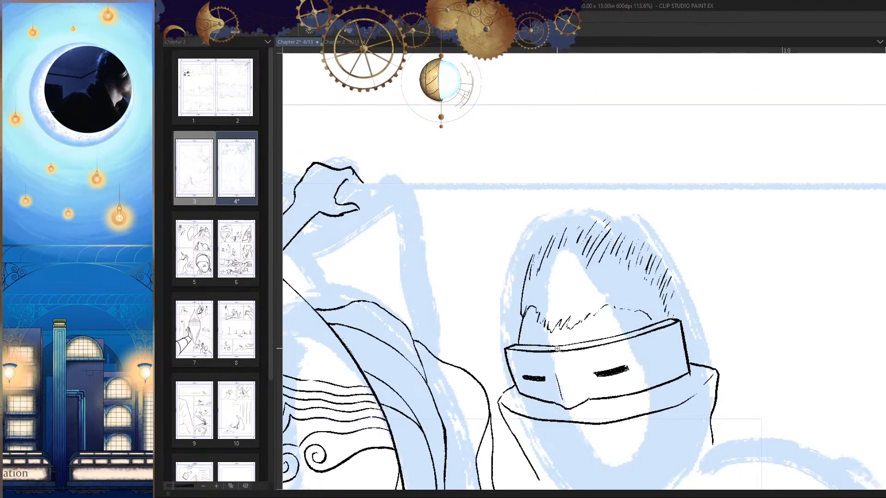
Step: Hatch the collar's inner band with close diagonal strokes from the narrower slit's side to the visor's nose notch
{"action": "scroll", "coordinate": [686, 270], "scroll_direction": "up", "scroll_amount": 3}
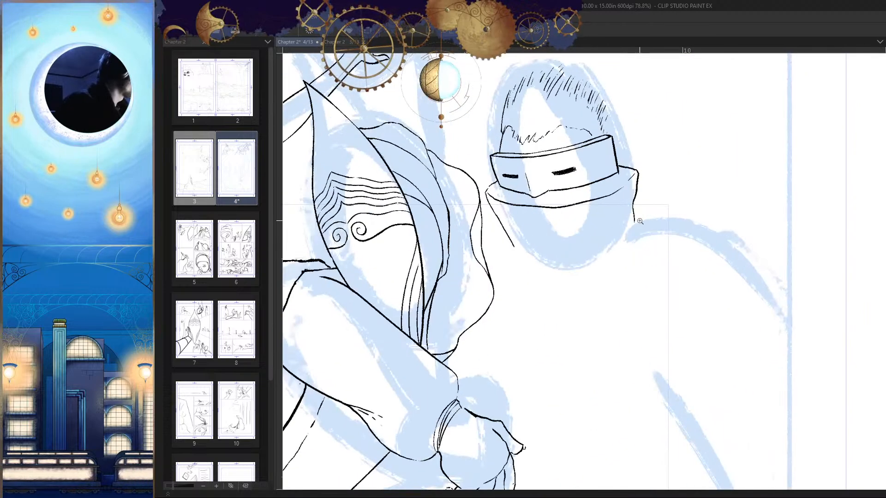
{"action": "scroll", "coordinate": [666, 292], "scroll_direction": "up", "scroll_amount": 3}
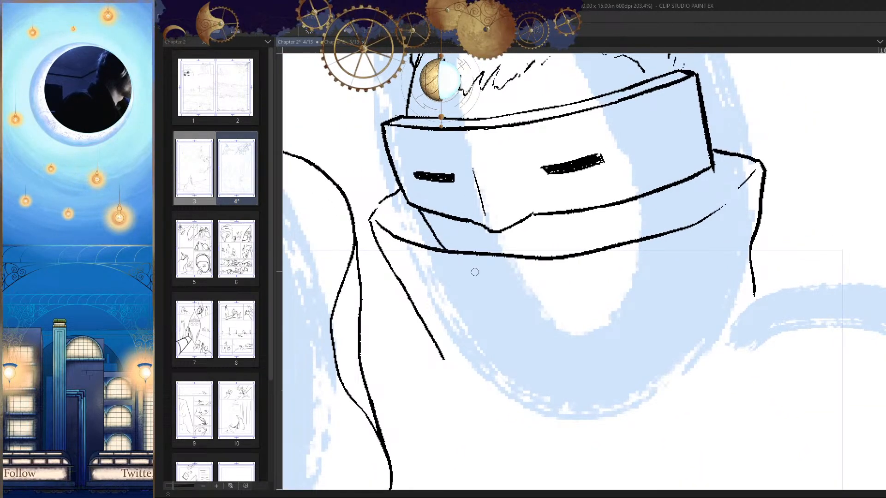
{"action": "scroll", "coordinate": [434, 224], "scroll_direction": "up", "scroll_amount": 1}
{"action": "left_click_drag", "start_coordinate": [412, 205], "coordinate": [386, 229]}
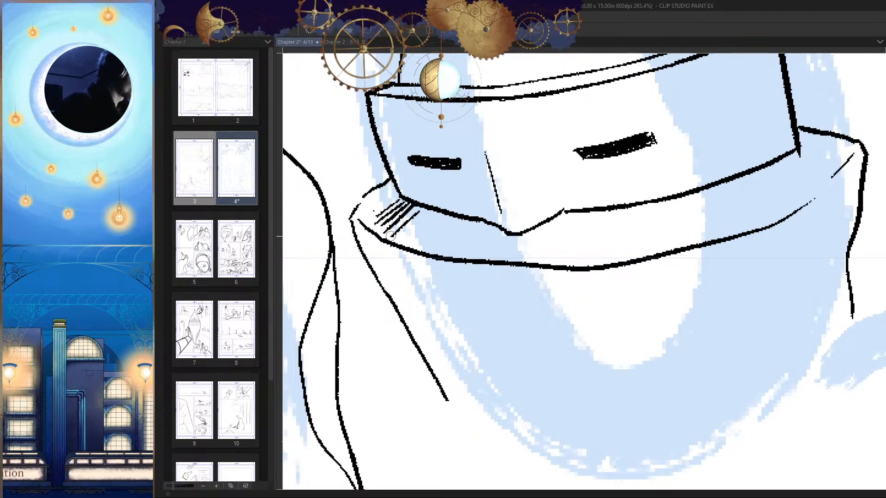
{"action": "mouse_move", "coordinate": [436, 207]}
{"action": "left_mouse_down"}
{"action": "mouse_move", "coordinate": [404, 236]}
{"action": "mouse_move", "coordinate": [413, 254]}
{"action": "left_mouse_up"}
{"action": "mouse_move", "coordinate": [464, 219]}
{"action": "left_mouse_down"}
{"action": "mouse_move", "coordinate": [427, 251]}
{"action": "mouse_move", "coordinate": [443, 256]}
{"action": "left_mouse_up"}
{"action": "left_click_drag", "start_coordinate": [489, 224], "coordinate": [453, 256]}
{"action": "mouse_move", "coordinate": [497, 224]}
{"action": "left_mouse_down"}
{"action": "mouse_move", "coordinate": [456, 264]}
{"action": "mouse_move", "coordinate": [471, 259]}
{"action": "mouse_move", "coordinate": [439, 267]}
{"action": "left_mouse_up"}
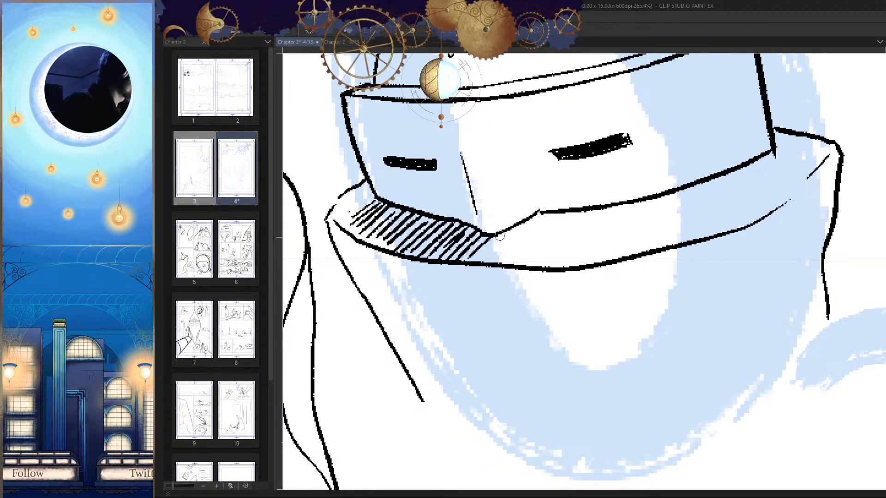
Step: Continue the diagonal hatching of the collar's inner band past the nose notch, below the wider eye slit
{"action": "left_click_drag", "start_coordinate": [504, 231], "coordinate": [469, 265]}
{"action": "mouse_move", "coordinate": [537, 217]}
{"action": "left_mouse_down"}
{"action": "mouse_move", "coordinate": [493, 261]}
{"action": "mouse_move", "coordinate": [511, 261]}
{"action": "mouse_move", "coordinate": [491, 222]}
{"action": "mouse_move", "coordinate": [475, 261]}
{"action": "left_mouse_up"}
{"action": "mouse_move", "coordinate": [537, 214]}
{"action": "left_mouse_down"}
{"action": "mouse_move", "coordinate": [489, 274]}
{"action": "mouse_move", "coordinate": [509, 262]}
{"action": "mouse_move", "coordinate": [516, 269]}
{"action": "left_mouse_up"}
{"action": "mouse_move", "coordinate": [572, 213]}
{"action": "left_mouse_down"}
{"action": "mouse_move", "coordinate": [525, 272]}
{"action": "mouse_move", "coordinate": [553, 268]}
{"action": "left_mouse_up"}
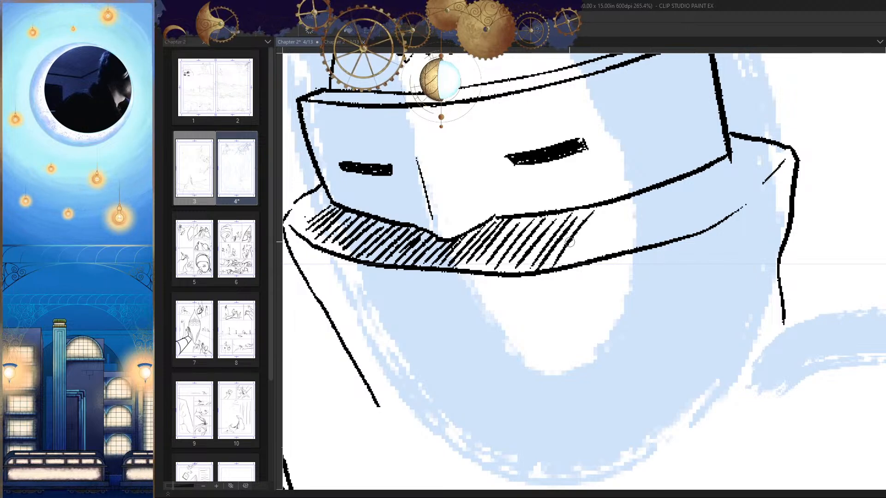
Step: Extend the collar's diagonal hatching along the rising part of the band, adding denser strokes toward the far side
{"action": "mouse_move", "coordinate": [604, 207]}
{"action": "left_mouse_down"}
{"action": "mouse_move", "coordinate": [565, 265]}
{"action": "mouse_move", "coordinate": [586, 268]}
{"action": "left_mouse_up"}
{"action": "mouse_move", "coordinate": [637, 194]}
{"action": "left_mouse_down"}
{"action": "mouse_move", "coordinate": [604, 256]}
{"action": "mouse_move", "coordinate": [621, 252]}
{"action": "left_mouse_up"}
{"action": "left_click_drag", "start_coordinate": [663, 194], "coordinate": [603, 266]}
{"action": "left_click_drag", "start_coordinate": [645, 215], "coordinate": [632, 247]}
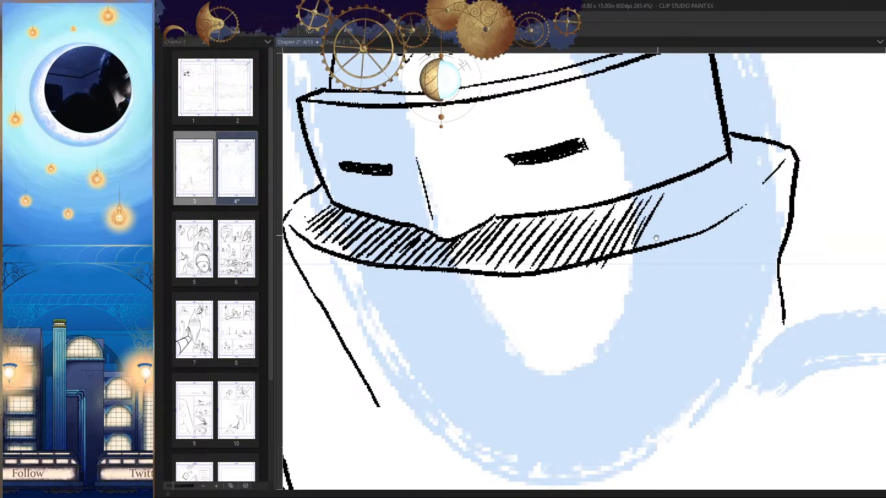
{"action": "mouse_move", "coordinate": [685, 199]}
{"action": "left_mouse_down"}
{"action": "mouse_move", "coordinate": [614, 237]}
{"action": "mouse_move", "coordinate": [579, 281]}
{"action": "left_mouse_up"}
{"action": "left_click_drag", "start_coordinate": [592, 242], "coordinate": [572, 283]}
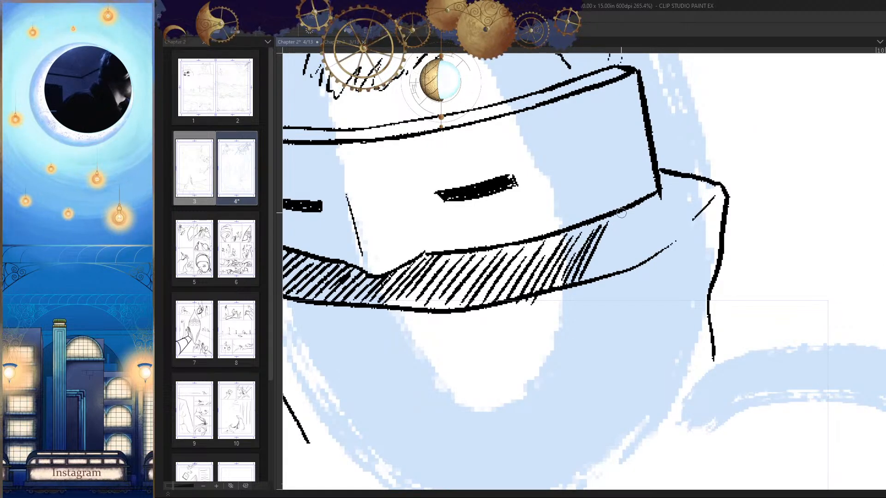
Step: Finish hatching the collar's inner band up to and just beyond the visor's lower far corner
{"action": "left_click_drag", "start_coordinate": [625, 209], "coordinate": [586, 279]}
{"action": "mouse_move", "coordinate": [621, 229]}
{"action": "left_mouse_down"}
{"action": "mouse_move", "coordinate": [593, 283]}
{"action": "mouse_move", "coordinate": [609, 267]}
{"action": "left_mouse_up"}
{"action": "mouse_move", "coordinate": [642, 204]}
{"action": "left_mouse_down"}
{"action": "mouse_move", "coordinate": [617, 270]}
{"action": "mouse_move", "coordinate": [627, 264]}
{"action": "left_mouse_up"}
{"action": "left_click_drag", "start_coordinate": [665, 239], "coordinate": [668, 222]}
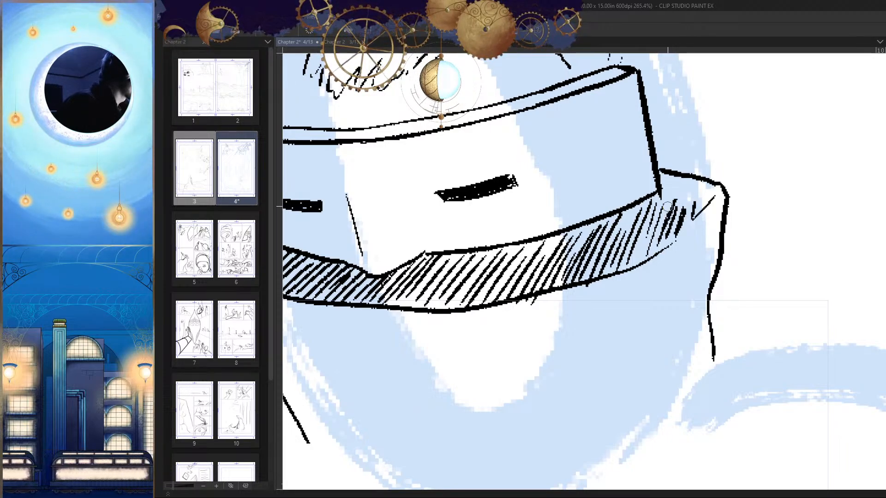
{"action": "left_click_drag", "start_coordinate": [646, 259], "coordinate": [663, 204]}
{"action": "left_click_drag", "start_coordinate": [638, 254], "coordinate": [664, 195]}
{"action": "left_click_drag", "start_coordinate": [629, 268], "coordinate": [655, 197]}
Step: Erase the stray hatch ends that stick out below the collar's front edge
{"action": "mouse_move", "coordinate": [636, 243]}
{"action": "left_mouse_down"}
{"action": "mouse_move", "coordinate": [650, 212]}
{"action": "mouse_move", "coordinate": [621, 243]}
{"action": "left_mouse_up"}
{"action": "mouse_move", "coordinate": [631, 210]}
{"action": "left_mouse_down"}
{"action": "mouse_move", "coordinate": [619, 264]}
{"action": "mouse_move", "coordinate": [651, 313]}
{"action": "left_mouse_up"}
{"action": "key", "text": "h"}
{"action": "left_click_drag", "start_coordinate": [662, 244], "coordinate": [633, 308]}
{"action": "key", "text": "h"}
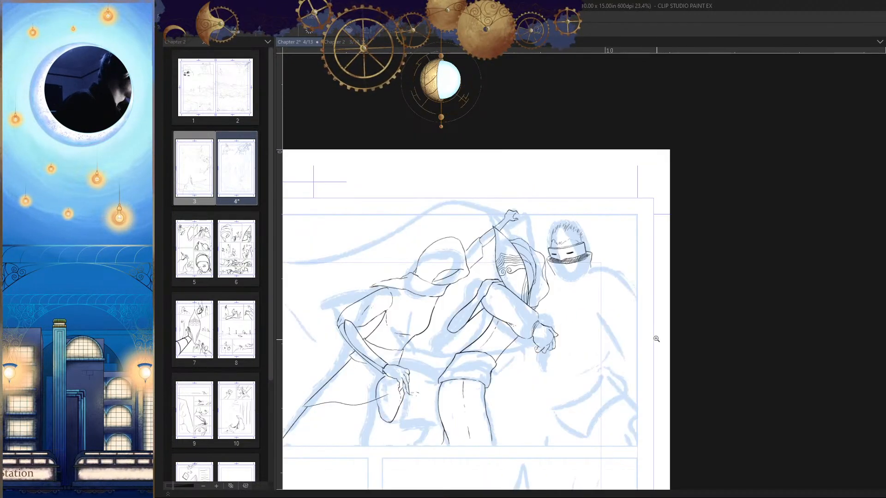
{"action": "left_click_drag", "start_coordinate": [575, 260], "coordinate": [642, 272]}
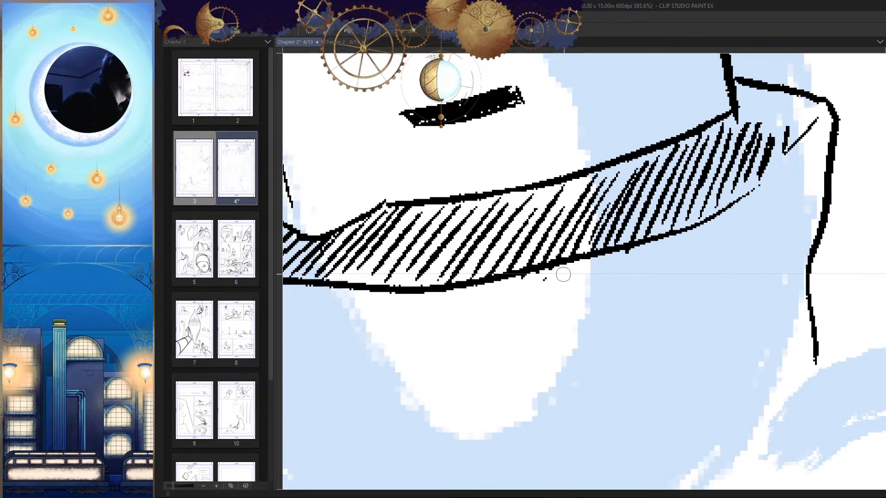
{"action": "left_click_drag", "start_coordinate": [568, 275], "coordinate": [502, 299]}
{"action": "left_click_drag", "start_coordinate": [644, 275], "coordinate": [616, 276]}
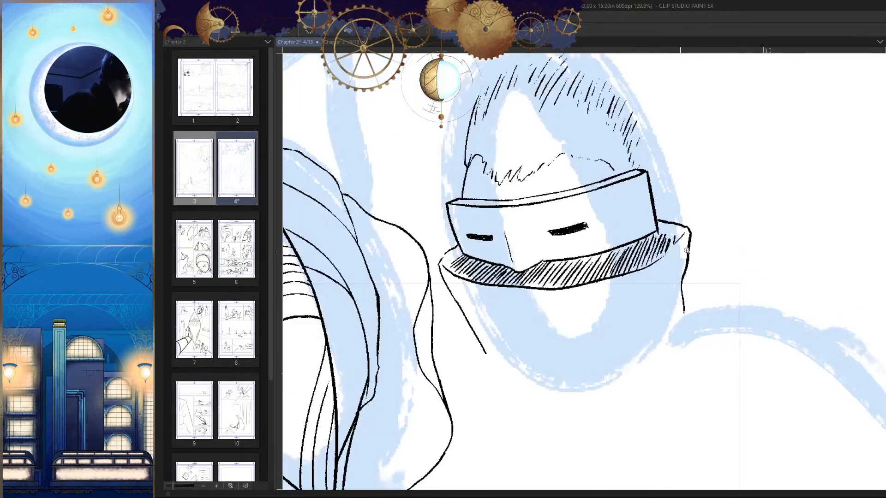
Step: Ink the collar's front edge as one continuous curve rising past the hatching to the collar's far corner
{"action": "left_click_drag", "start_coordinate": [679, 256], "coordinate": [707, 254]}
{"action": "left_click_drag", "start_coordinate": [696, 197], "coordinate": [618, 271]}
{"action": "key", "text": "ctrl+z"}
{"action": "left_click_drag", "start_coordinate": [685, 225], "coordinate": [696, 205]}
{"action": "left_click_drag", "start_coordinate": [720, 161], "coordinate": [616, 259]}
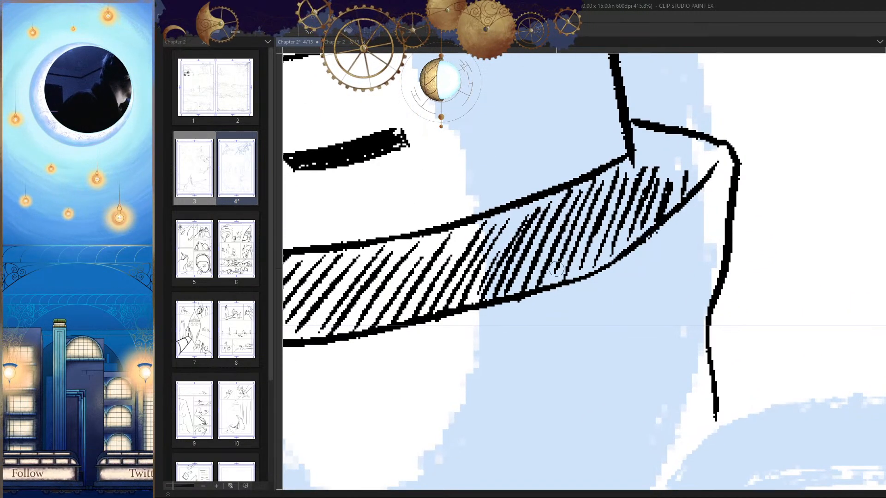
{"action": "key", "text": "ctrl+z"}
{"action": "left_click_drag", "start_coordinate": [711, 164], "coordinate": [616, 259]}
Step: Ink a short line through the collar's hatching beneath the visor's rear lower corner
{"action": "left_click_drag", "start_coordinate": [707, 235], "coordinate": [643, 240]}
{"action": "key", "text": "h"}
{"action": "mouse_move", "coordinate": [694, 358]}
{"action": "left_mouse_down"}
{"action": "mouse_move", "coordinate": [701, 326]}
{"action": "mouse_move", "coordinate": [687, 280]}
{"action": "mouse_move", "coordinate": [652, 273]}
{"action": "mouse_move", "coordinate": [654, 262]}
{"action": "left_mouse_up"}
{"action": "key", "text": "h"}
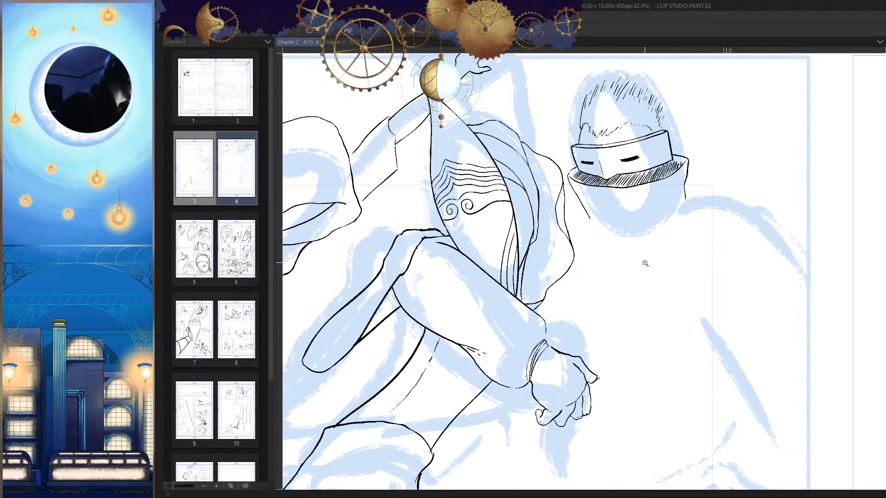
{"action": "left_click", "coordinate": [600, 163]}
{"action": "key", "text": "h"}
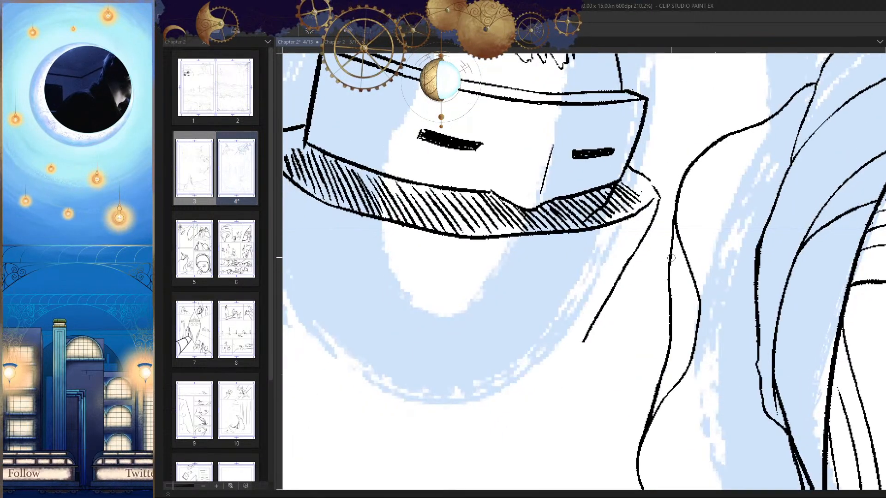
{"action": "left_click_drag", "start_coordinate": [614, 183], "coordinate": [591, 213]}
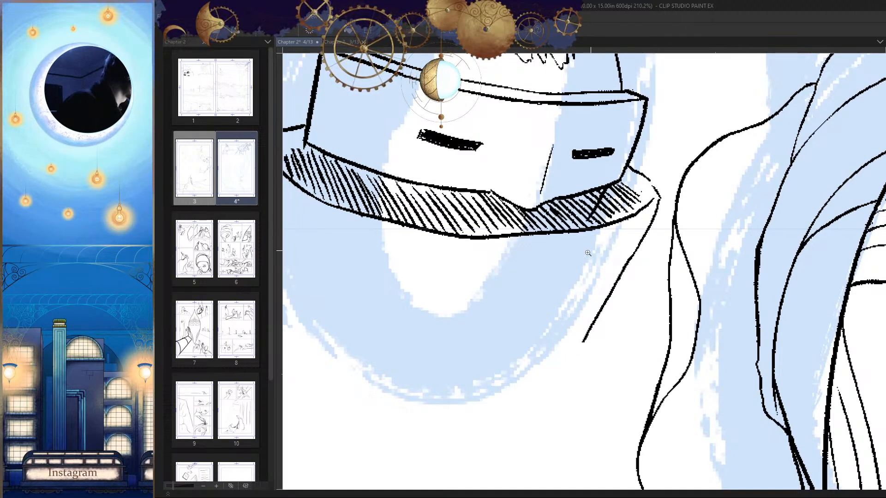
Step: Extend the line from the lower tip of the hooded figure's pouch across to the neighbouring figure's thigh
{"action": "scroll", "coordinate": [587, 253], "scroll_direction": "down", "scroll_amount": 8}
{"action": "scroll", "coordinate": [630, 256], "scroll_direction": "up", "scroll_amount": 6}
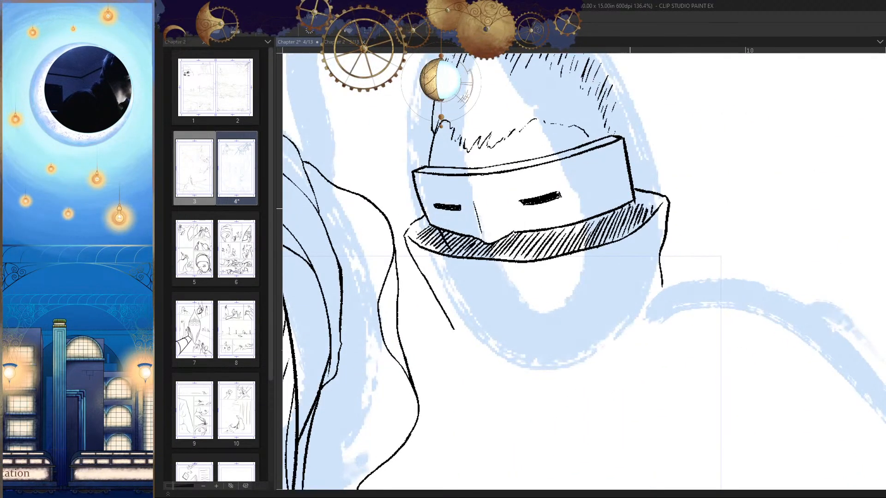
{"action": "scroll", "coordinate": [624, 243], "scroll_direction": "down", "scroll_amount": 7}
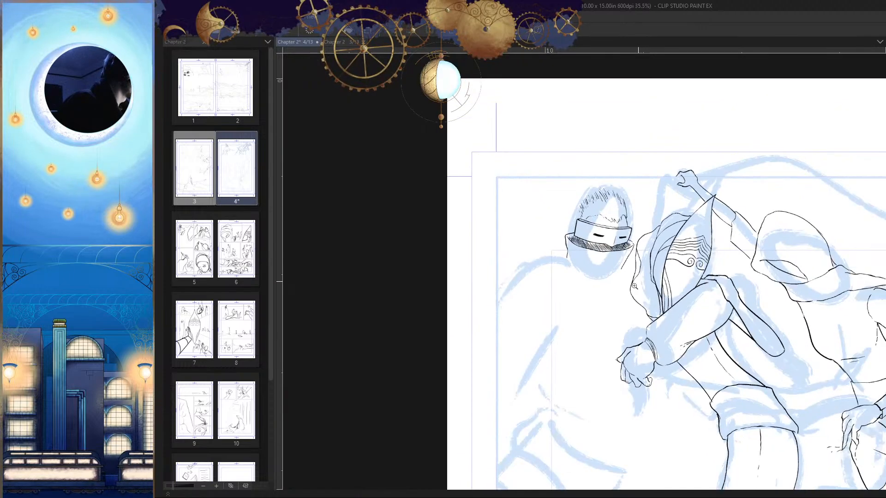
{"action": "scroll", "coordinate": [645, 333], "scroll_direction": "down", "scroll_amount": 1}
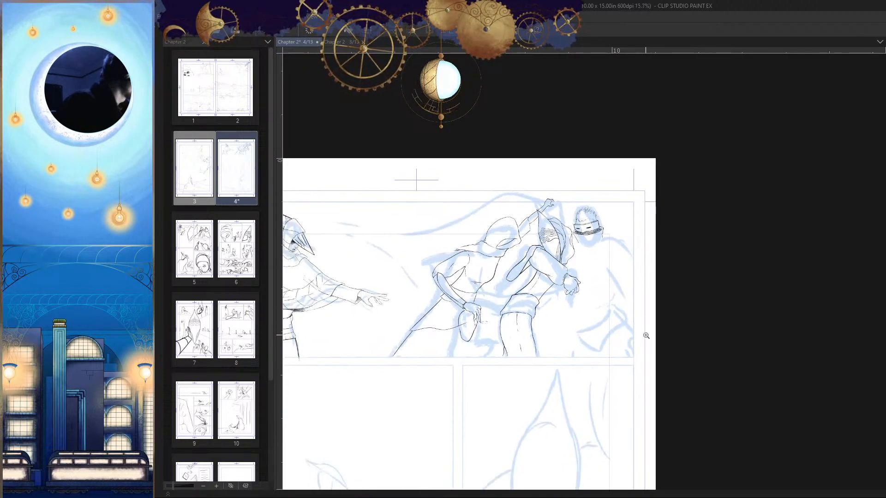
{"action": "scroll", "coordinate": [572, 289], "scroll_direction": "up", "scroll_amount": 4}
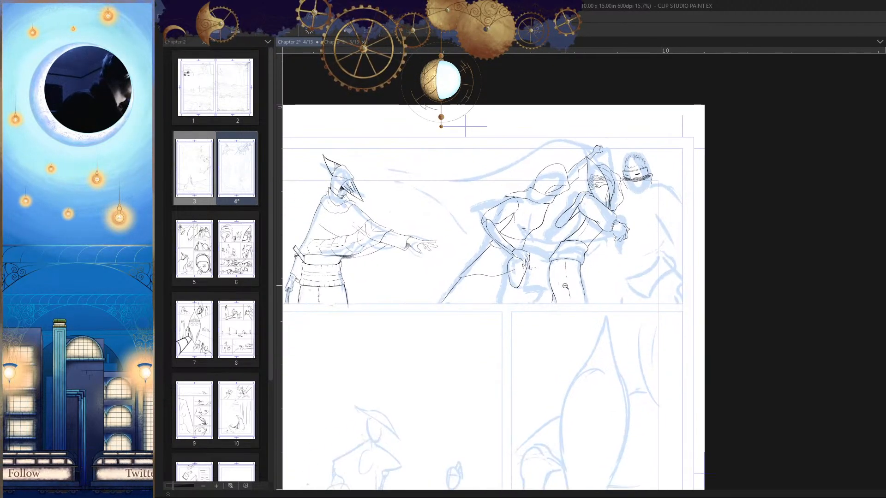
{"action": "left_click_drag", "start_coordinate": [725, 248], "coordinate": [611, 251]}
{"action": "key", "text": "h"}
{"action": "scroll", "coordinate": [689, 231], "scroll_direction": "up", "scroll_amount": 2}
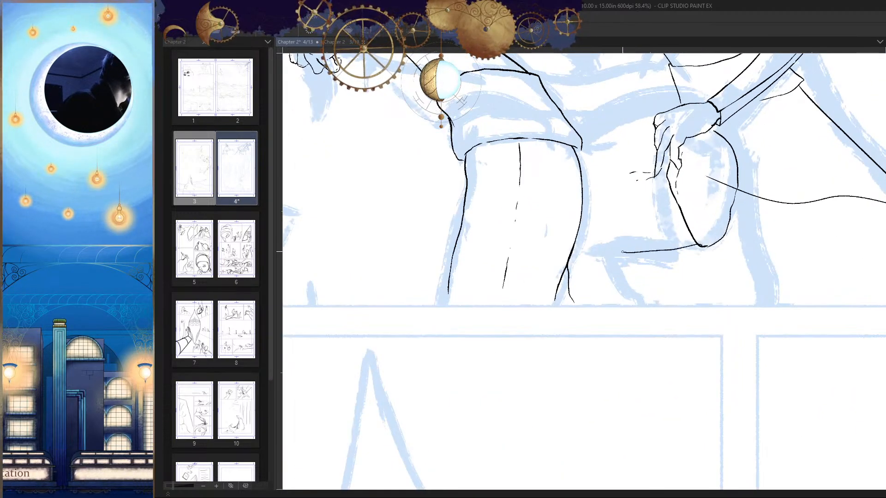
{"action": "key", "text": "h"}
{"action": "scroll", "coordinate": [535, 251], "scroll_direction": "up", "scroll_amount": 1}
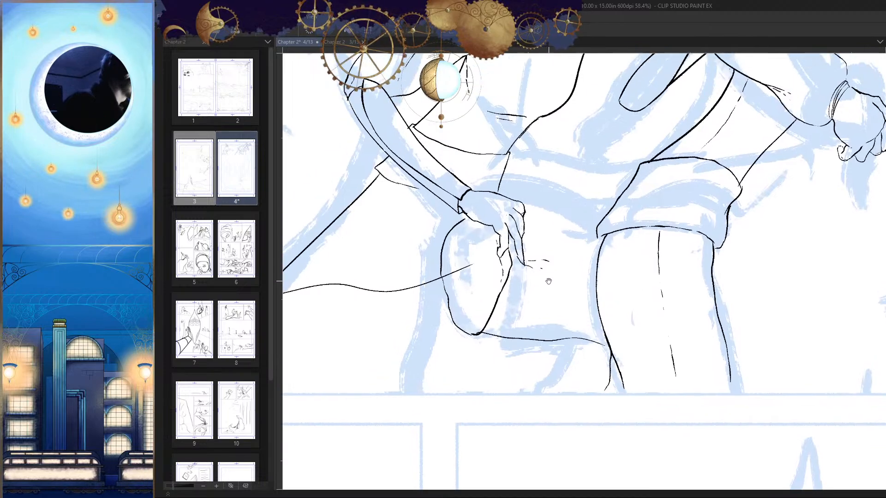
{"action": "left_click_drag", "start_coordinate": [582, 249], "coordinate": [579, 225]}
{"action": "left_click_drag", "start_coordinate": [526, 184], "coordinate": [572, 297]}
{"action": "left_click_drag", "start_coordinate": [570, 321], "coordinate": [570, 311]}
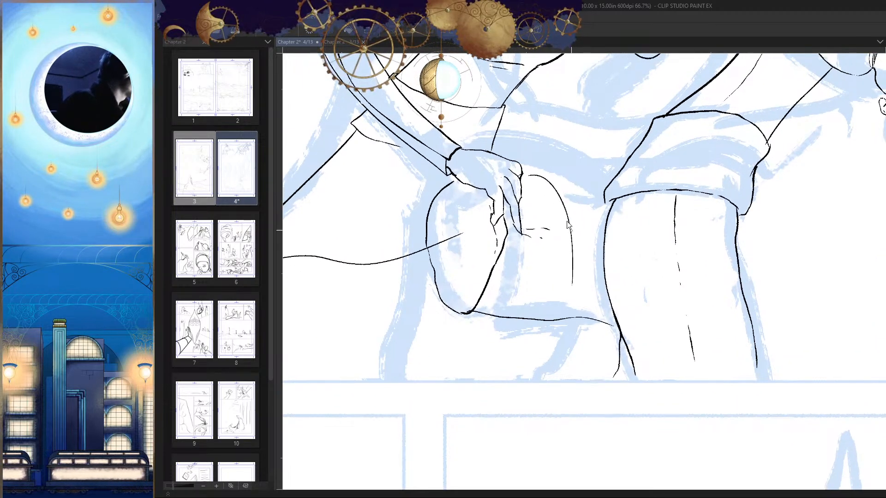
{"action": "key", "text": "ctrl+z"}
{"action": "key", "text": "ctrl+z"}
Step: Ink the strap's lower edge as one long curve from the hooded figure's hand onto the neighbouring figure's thigh
{"action": "mouse_move", "coordinate": [525, 167]}
{"action": "left_mouse_down"}
{"action": "mouse_move", "coordinate": [545, 175]}
{"action": "mouse_move", "coordinate": [647, 270]}
{"action": "mouse_move", "coordinate": [674, 274]}
{"action": "left_mouse_up"}
{"action": "key", "text": "h"}
{"action": "key", "text": "h"}
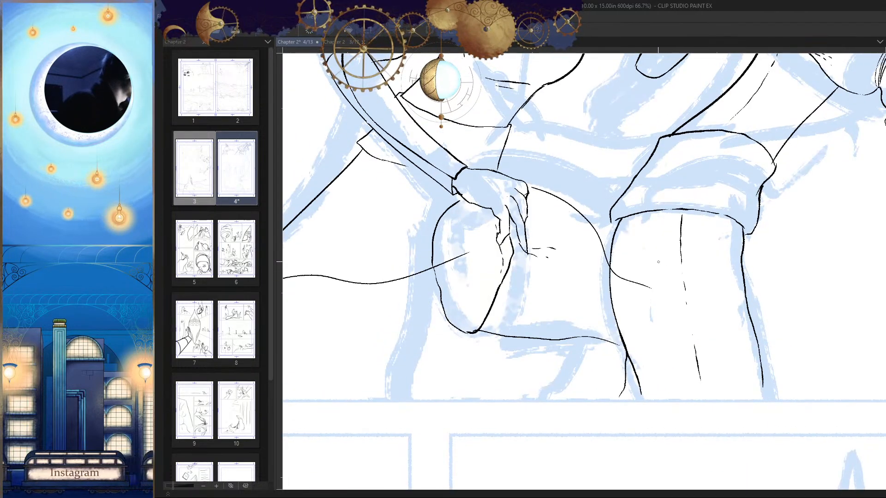
{"action": "key", "text": "h"}
{"action": "scroll", "coordinate": [644, 209], "scroll_direction": "up", "scroll_amount": 2}
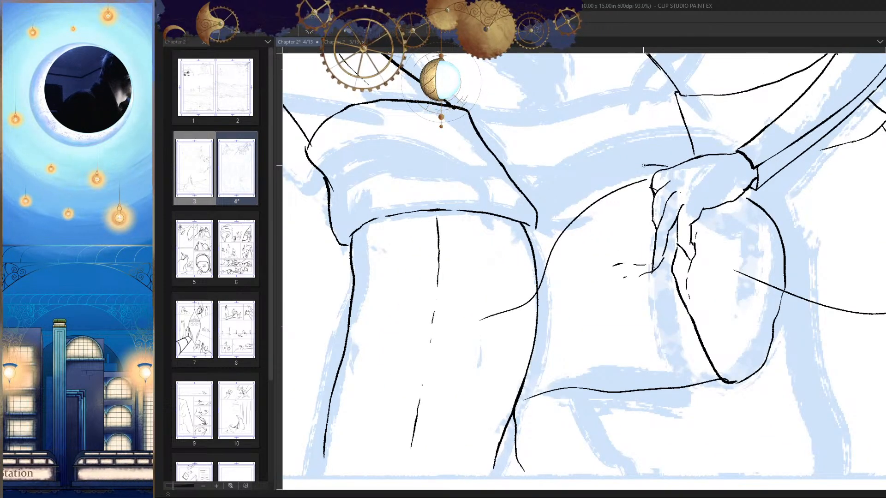
Step: Ink the strap's upper edge alongside the lower one and extend its end farther over the thigh
{"action": "mouse_move", "coordinate": [644, 165]}
{"action": "left_mouse_down"}
{"action": "mouse_move", "coordinate": [555, 215]}
{"action": "mouse_move", "coordinate": [510, 277]}
{"action": "mouse_move", "coordinate": [588, 270]}
{"action": "left_mouse_up"}
{"action": "key", "text": "ctrl+z"}
{"action": "mouse_move", "coordinate": [597, 109]}
{"action": "left_mouse_down"}
{"action": "mouse_move", "coordinate": [514, 279]}
{"action": "mouse_move", "coordinate": [445, 326]}
{"action": "left_mouse_up"}
{"action": "left_click_drag", "start_coordinate": [524, 305], "coordinate": [569, 249]}
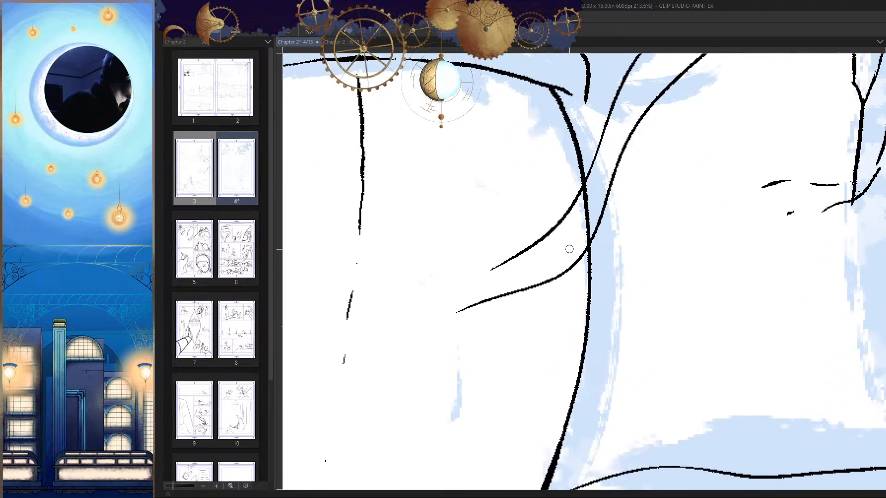
{"action": "left_click_drag", "start_coordinate": [513, 254], "coordinate": [433, 295]}
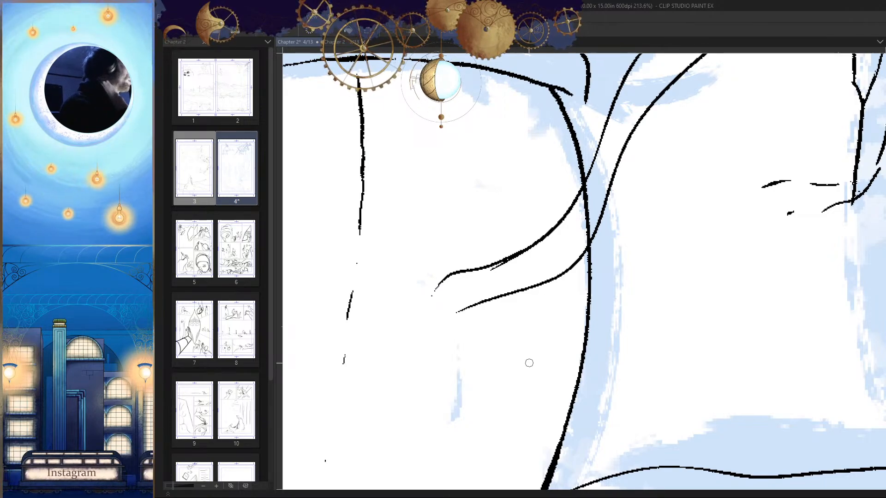
Step: Erase the thigh's outline where it crosses the inside of the strap
{"action": "left_click_drag", "start_coordinate": [617, 257], "coordinate": [616, 280]}
{"action": "scroll", "coordinate": [605, 276], "scroll_direction": "up", "scroll_amount": 3}
{"action": "key", "text": "e"}
{"action": "mouse_move", "coordinate": [583, 218]}
{"action": "left_mouse_down"}
{"action": "mouse_move", "coordinate": [585, 188]}
{"action": "mouse_move", "coordinate": [560, 265]}
{"action": "mouse_move", "coordinate": [581, 247]}
{"action": "mouse_move", "coordinate": [560, 282]}
{"action": "left_mouse_up"}
Step: Clean up the strap's loose end and close it with a rounded tip joining both edges
{"action": "mouse_move", "coordinate": [505, 287]}
{"action": "left_mouse_down"}
{"action": "mouse_move", "coordinate": [522, 268]}
{"action": "mouse_move", "coordinate": [425, 296]}
{"action": "left_mouse_up"}
{"action": "scroll", "coordinate": [521, 269], "scroll_direction": "up", "scroll_amount": 2}
{"action": "scroll", "coordinate": [424, 296], "scroll_direction": "down", "scroll_amount": 2}
{"action": "scroll", "coordinate": [485, 277], "scroll_direction": "up", "scroll_amount": 4}
{"action": "scroll", "coordinate": [485, 276], "scroll_direction": "down", "scroll_amount": 2}
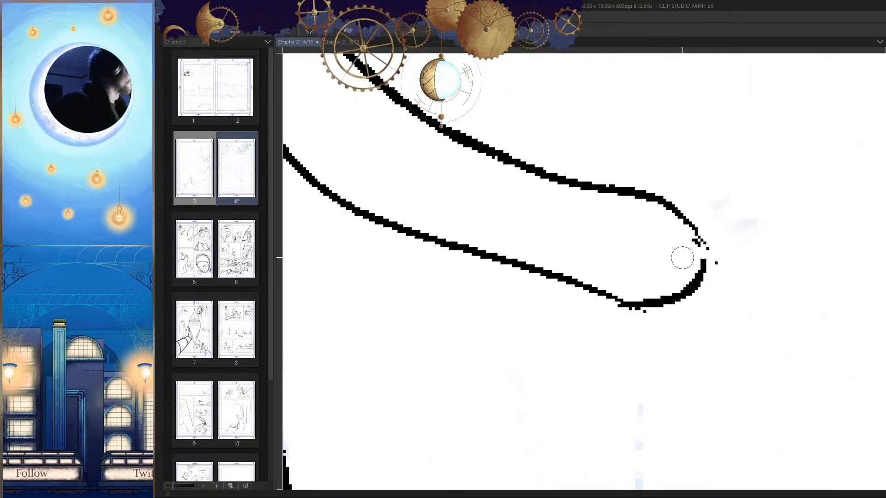
{"action": "left_click_drag", "start_coordinate": [682, 257], "coordinate": [712, 249]}
{"action": "scroll", "coordinate": [656, 312], "scroll_direction": "up", "scroll_amount": 2}
{"action": "left_click_drag", "start_coordinate": [487, 241], "coordinate": [535, 326]}
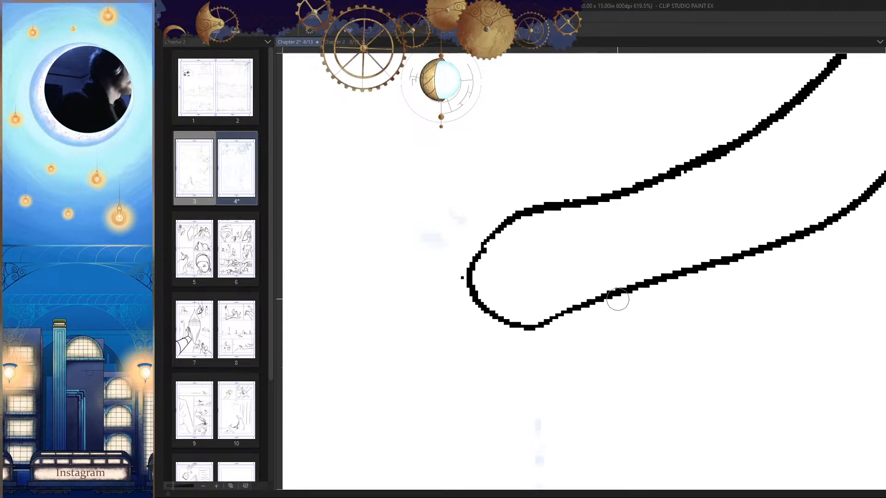
Step: Extend the strap's upper and lower edges until both meet the outline of the hooded figure's hand
{"action": "scroll", "coordinate": [618, 300], "scroll_direction": "down", "scroll_amount": 5}
{"action": "scroll", "coordinate": [620, 340], "scroll_direction": "up", "scroll_amount": 2}
{"action": "scroll", "coordinate": [620, 340], "scroll_direction": "up", "scroll_amount": 4}
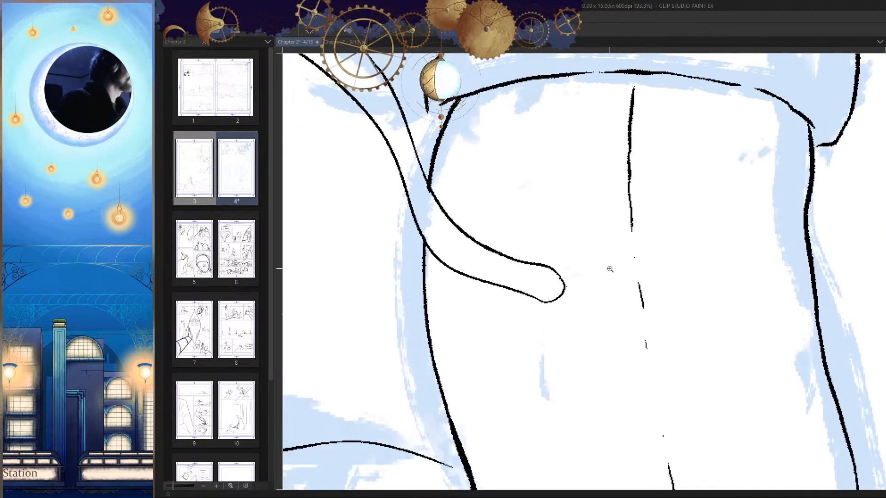
{"action": "scroll", "coordinate": [636, 188], "scroll_direction": "up", "scroll_amount": 1}
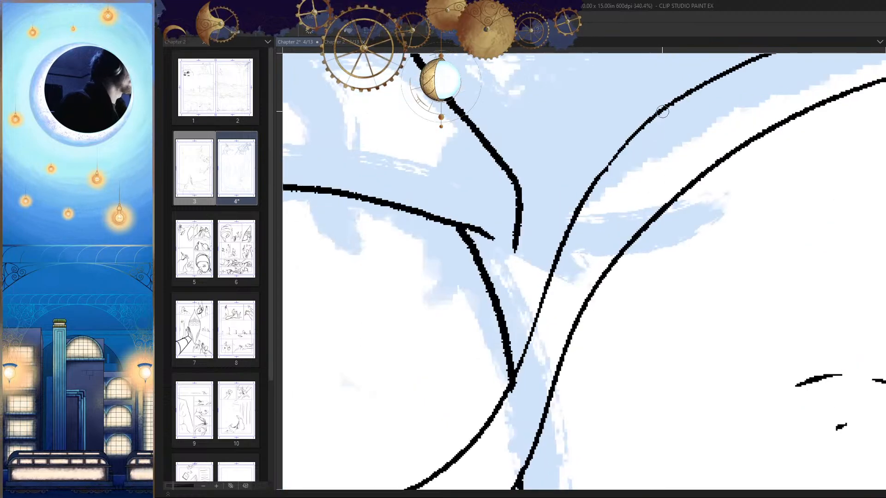
{"action": "scroll", "coordinate": [676, 282], "scroll_direction": "down", "scroll_amount": 2}
{"action": "scroll", "coordinate": [677, 281], "scroll_direction": "up", "scroll_amount": 6}
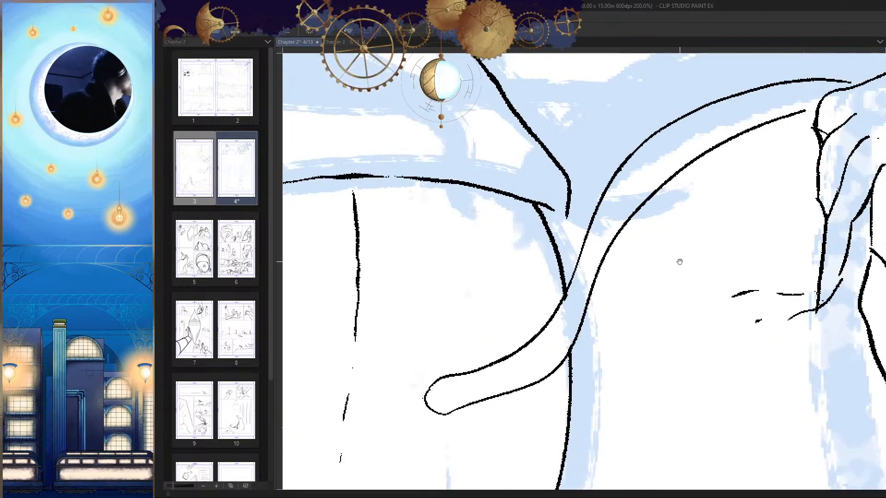
{"action": "scroll", "coordinate": [580, 250], "scroll_direction": "down", "scroll_amount": 1}
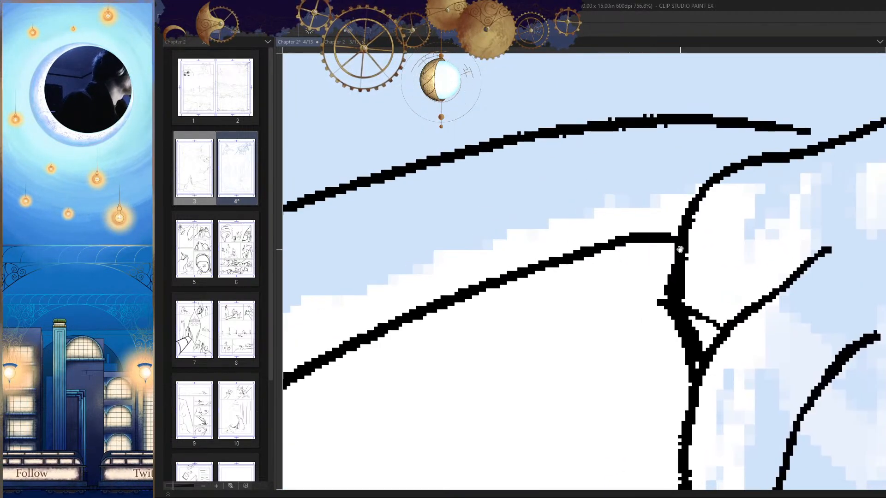
{"action": "scroll", "coordinate": [585, 186], "scroll_direction": "up", "scroll_amount": 1}
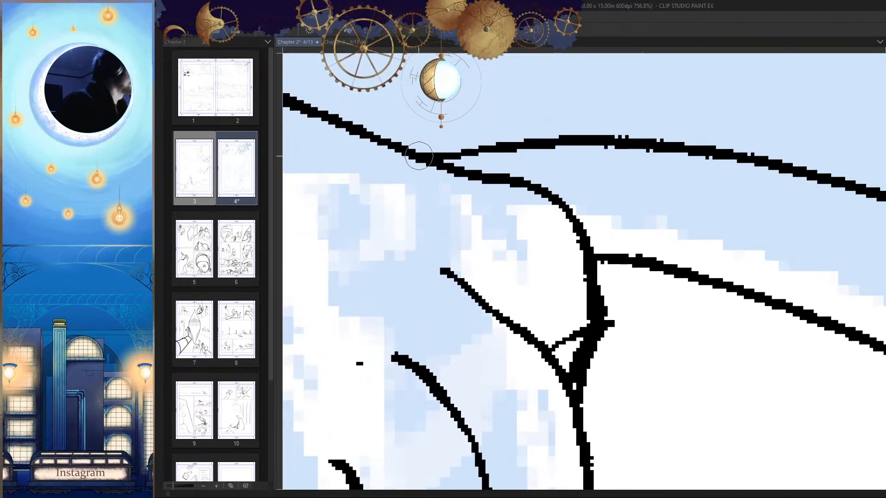
{"action": "left_click", "coordinate": [415, 260]}
{"action": "scroll", "coordinate": [416, 260], "scroll_direction": "down", "scroll_amount": 10}
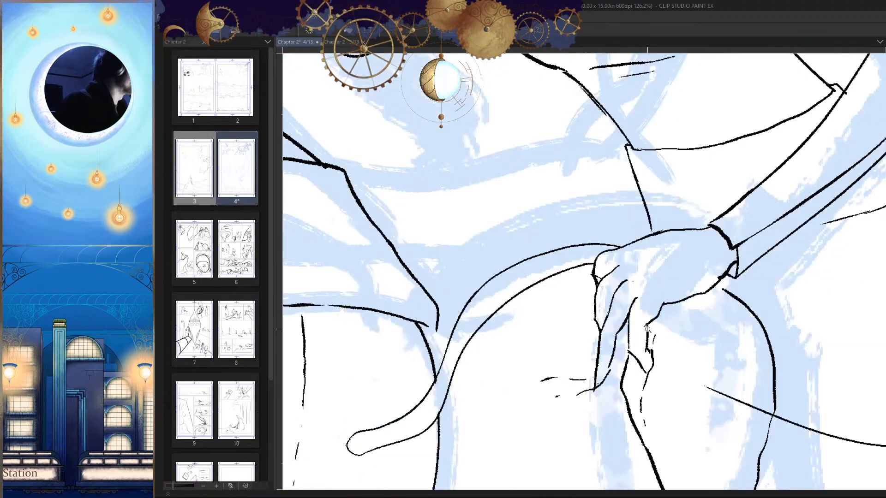
Step: Erase the long hem line's overlap inside the pouch and ink short crease marks on the pouch near the fingers
{"action": "scroll", "coordinate": [583, 251], "scroll_direction": "up", "scroll_amount": 5}
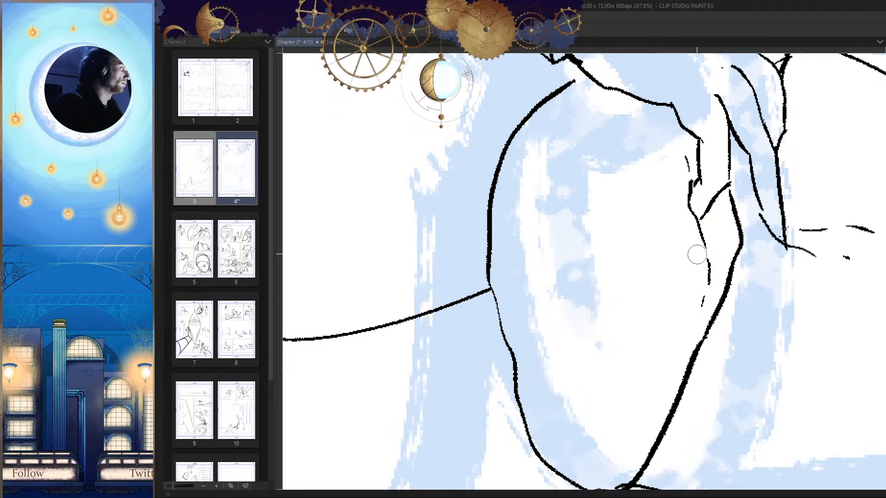
{"action": "left_click_drag", "start_coordinate": [692, 253], "coordinate": [649, 331]}
{"action": "left_click_drag", "start_coordinate": [594, 285], "coordinate": [593, 330]}
{"action": "key", "text": "ctrl+z"}
{"action": "mouse_move", "coordinate": [605, 252]}
{"action": "left_mouse_down"}
{"action": "mouse_move", "coordinate": [598, 275]}
{"action": "mouse_move", "coordinate": [609, 374]}
{"action": "mouse_move", "coordinate": [650, 307]}
{"action": "left_mouse_up"}
{"action": "key", "text": "h"}
{"action": "scroll", "coordinate": [651, 307], "scroll_direction": "down", "scroll_amount": 5}
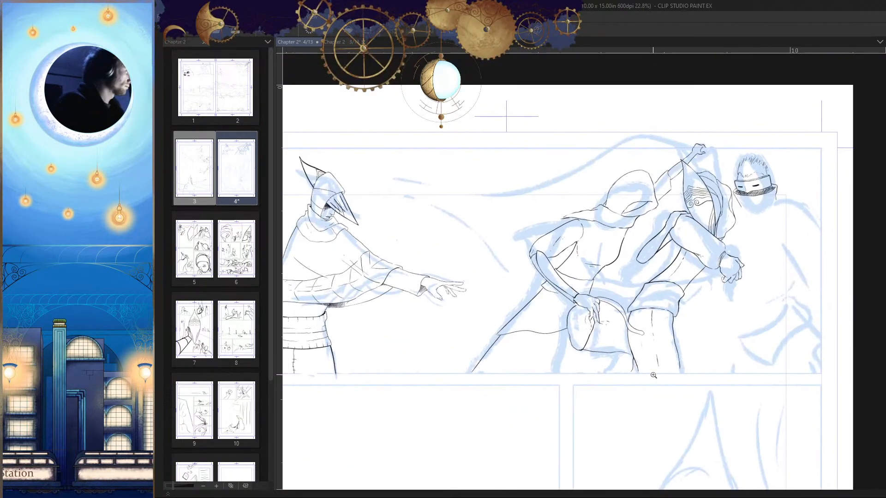
Step: Ink a line across the strap near its rounded end to mark off a tip cap
{"action": "scroll", "coordinate": [573, 293], "scroll_direction": "up", "scroll_amount": 4}
{"action": "left_click_drag", "start_coordinate": [573, 293], "coordinate": [634, 293]}
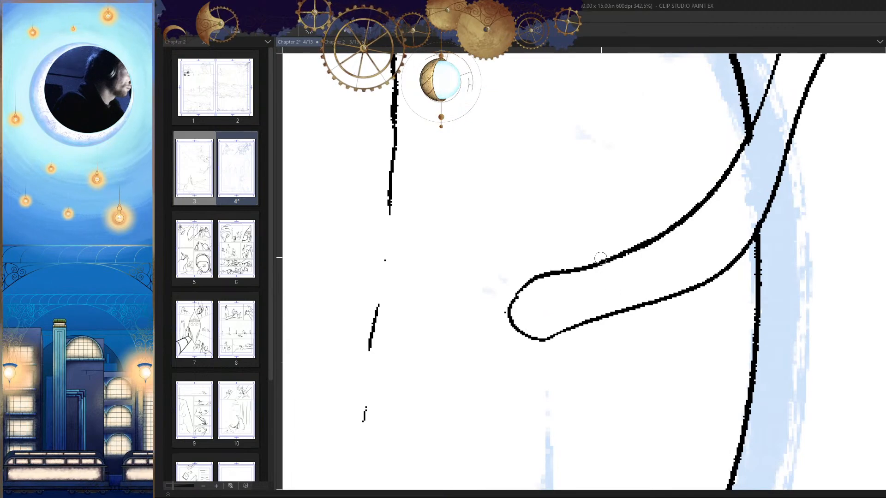
{"action": "left_click_drag", "start_coordinate": [600, 258], "coordinate": [604, 319]}
{"action": "key", "text": "h"}
Step: Ink a raised upper edge and rounded end for the strap's cap, erasing the old edge beneath it
{"action": "key", "text": "h"}
{"action": "scroll", "coordinate": [643, 231], "scroll_direction": "up", "scroll_amount": 2}
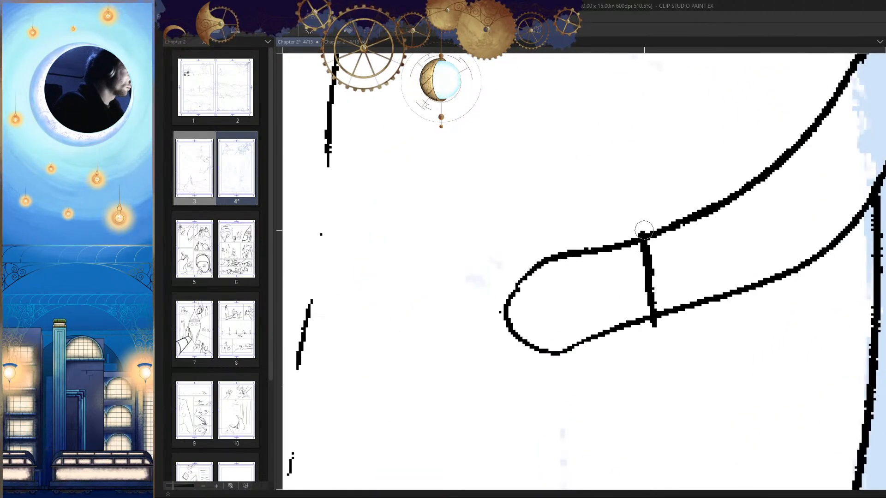
{"action": "mouse_move", "coordinate": [643, 229]}
{"action": "left_mouse_down"}
{"action": "mouse_move", "coordinate": [546, 254]}
{"action": "mouse_move", "coordinate": [503, 282]}
{"action": "mouse_move", "coordinate": [503, 315]}
{"action": "mouse_move", "coordinate": [532, 339]}
{"action": "mouse_move", "coordinate": [568, 232]}
{"action": "mouse_move", "coordinate": [657, 230]}
{"action": "mouse_move", "coordinate": [659, 197]}
{"action": "mouse_move", "coordinate": [640, 197]}
{"action": "mouse_move", "coordinate": [530, 238]}
{"action": "mouse_move", "coordinate": [541, 318]}
{"action": "mouse_move", "coordinate": [667, 298]}
{"action": "mouse_move", "coordinate": [548, 304]}
{"action": "mouse_move", "coordinate": [492, 265]}
{"action": "mouse_move", "coordinate": [508, 301]}
{"action": "left_mouse_up"}
{"action": "key", "text": "e"}
{"action": "key", "text": "p"}
{"action": "key", "text": "h"}
{"action": "key", "text": "h"}
{"action": "key", "text": "e"}
{"action": "key", "text": "p"}
Step: Add a broken inner line just below the strap cap's upper edge
{"action": "key", "text": "h"}
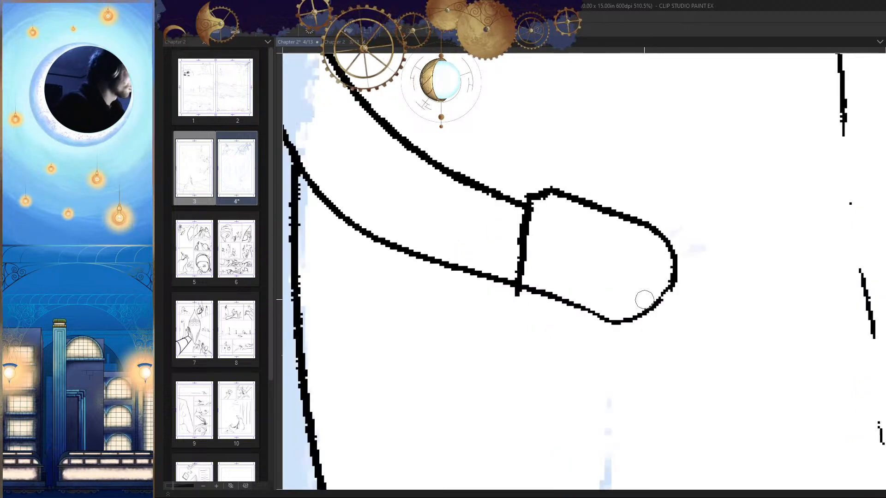
{"action": "key", "text": "h"}
{"action": "left_click_drag", "start_coordinate": [626, 206], "coordinate": [541, 234]}
{"action": "left_click", "coordinate": [526, 241]}
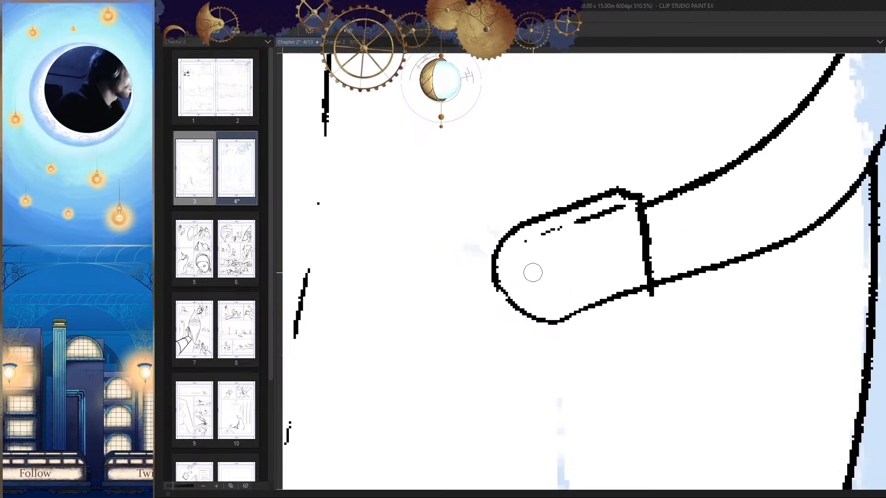
{"action": "key", "text": "h"}
Step: Redraw the strap cap's lower edge slightly outside the strap, with a small corner at the crossing line
{"action": "key", "text": "h"}
{"action": "mouse_move", "coordinate": [646, 276]}
{"action": "left_mouse_down"}
{"action": "mouse_move", "coordinate": [594, 277]}
{"action": "mouse_move", "coordinate": [530, 302]}
{"action": "left_mouse_up"}
{"action": "left_click_drag", "start_coordinate": [639, 276], "coordinate": [523, 305]}
{"action": "key", "text": "h"}
{"action": "left_click_drag", "start_coordinate": [612, 304], "coordinate": [652, 328]}
{"action": "key", "text": "h"}
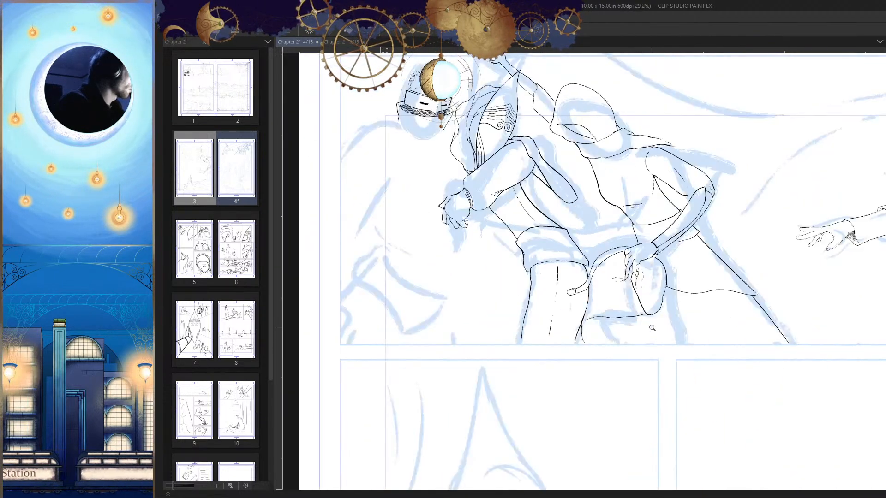
Step: Ink an inner border and a short centre mark inside the strap's cap
{"action": "left_click_drag", "start_coordinate": [578, 291], "coordinate": [631, 280]}
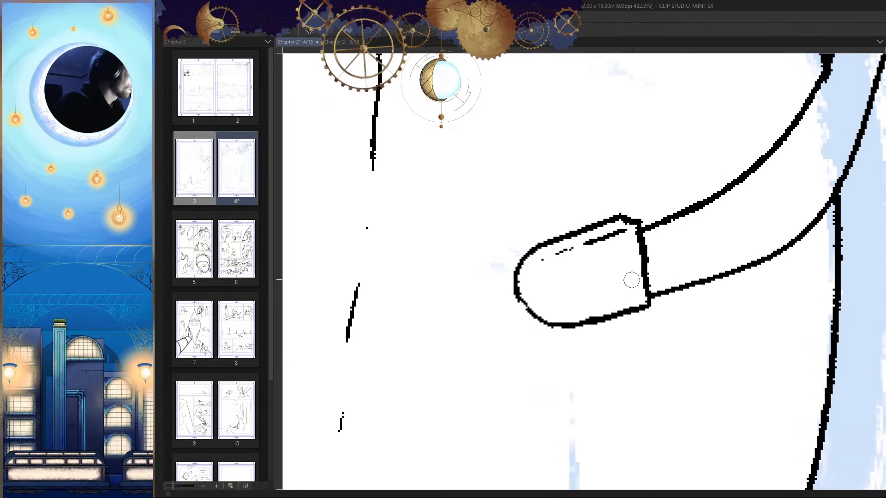
{"action": "left_click_drag", "start_coordinate": [619, 229], "coordinate": [631, 307]}
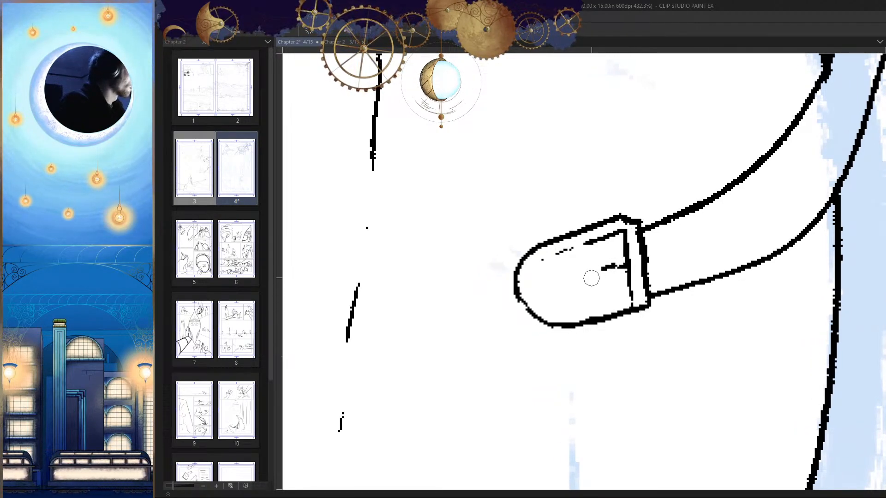
{"action": "mouse_move", "coordinate": [624, 267]}
{"action": "left_mouse_down"}
{"action": "mouse_move", "coordinate": [547, 309]}
{"action": "mouse_move", "coordinate": [628, 273]}
{"action": "mouse_move", "coordinate": [571, 296]}
{"action": "left_mouse_up"}
{"action": "left_click_drag", "start_coordinate": [639, 303], "coordinate": [641, 356]}
{"action": "left_click_drag", "start_coordinate": [592, 273], "coordinate": [653, 326]}
Step: Extend the tunic's side edge down to the thigh and ink a fold line from the hand behind the strap
{"action": "key", "text": "h"}
{"action": "left_click_drag", "start_coordinate": [583, 299], "coordinate": [599, 290]}
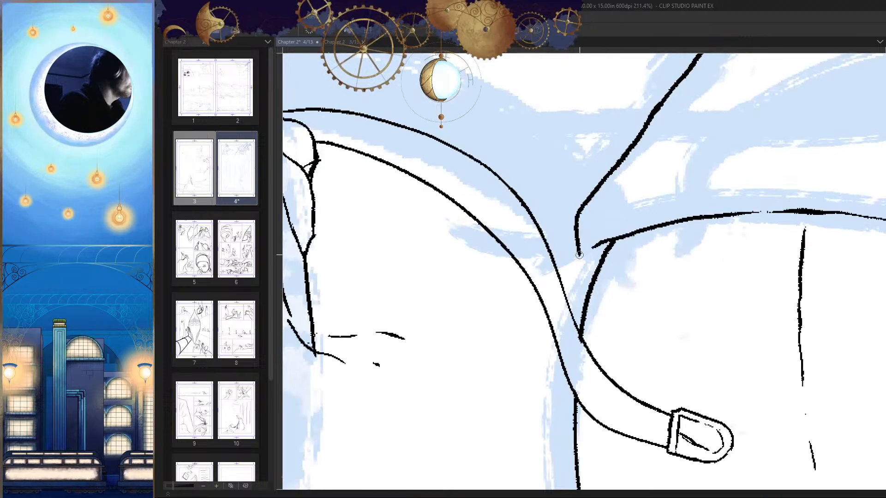
{"action": "left_click_drag", "start_coordinate": [579, 254], "coordinate": [616, 314]}
{"action": "key", "text": "h"}
{"action": "left_click_drag", "start_coordinate": [650, 350], "coordinate": [672, 286]}
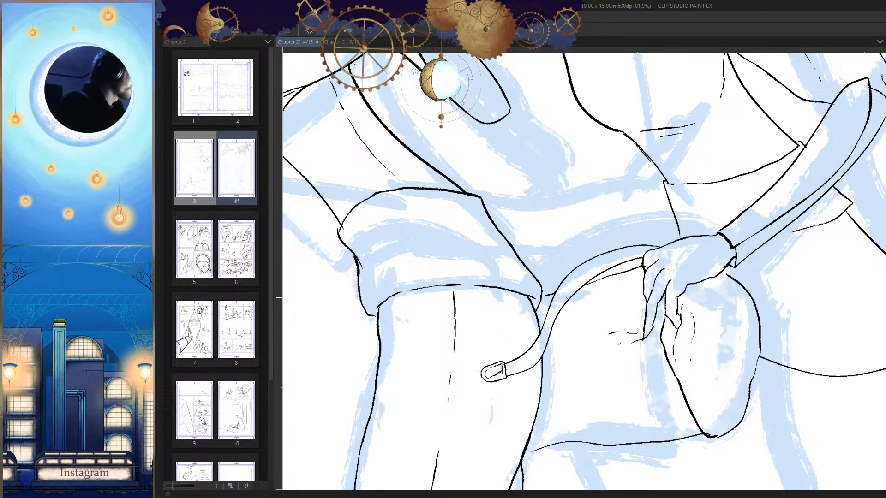
Step: Erase the part of the new fold line that runs across the inside of the strap
{"action": "key", "text": "h"}
{"action": "left_click_drag", "start_coordinate": [595, 319], "coordinate": [674, 377]}
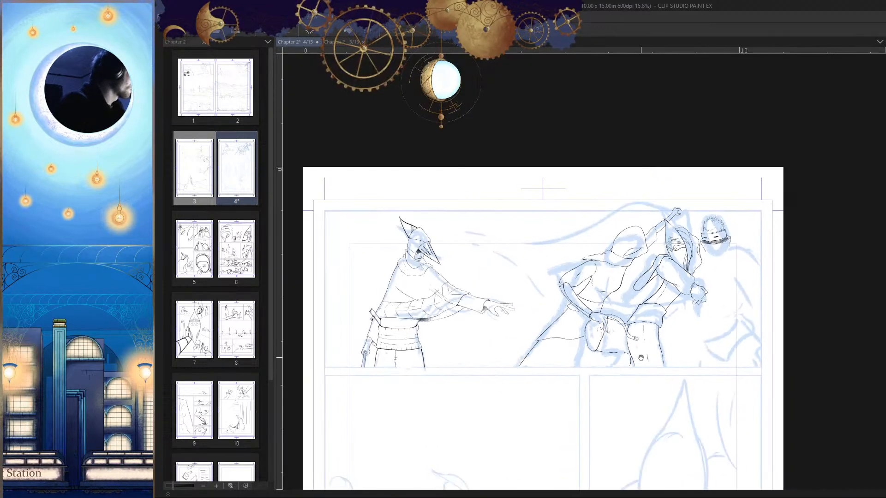
{"action": "key", "text": "h"}
{"action": "mouse_move", "coordinate": [550, 326]}
{"action": "left_mouse_down"}
{"action": "mouse_move", "coordinate": [654, 277]}
{"action": "mouse_move", "coordinate": [640, 246]}
{"action": "left_mouse_up"}
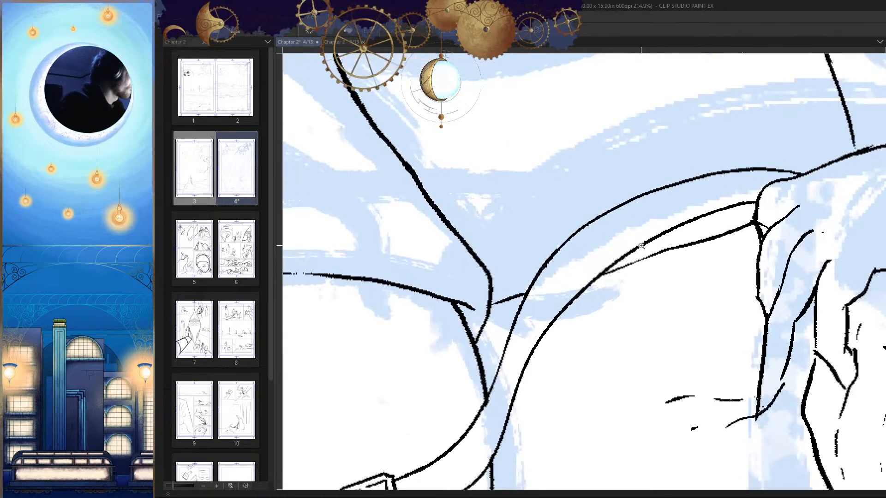
Step: Erase the upper edge of the strap's arc between the hand and the tunic and redraw it as one smooth curve
{"action": "mouse_move", "coordinate": [614, 310]}
{"action": "left_mouse_down"}
{"action": "mouse_move", "coordinate": [638, 229]}
{"action": "mouse_move", "coordinate": [605, 291]}
{"action": "left_mouse_up"}
{"action": "left_click_drag", "start_coordinate": [653, 183], "coordinate": [573, 261]}
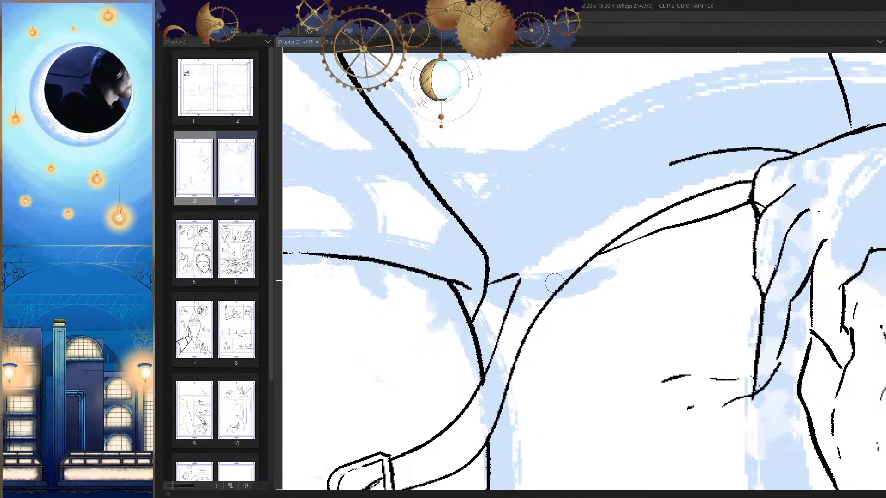
{"action": "mouse_move", "coordinate": [691, 160]}
{"action": "left_mouse_down"}
{"action": "mouse_move", "coordinate": [671, 162]}
{"action": "mouse_move", "coordinate": [526, 277]}
{"action": "left_mouse_up"}
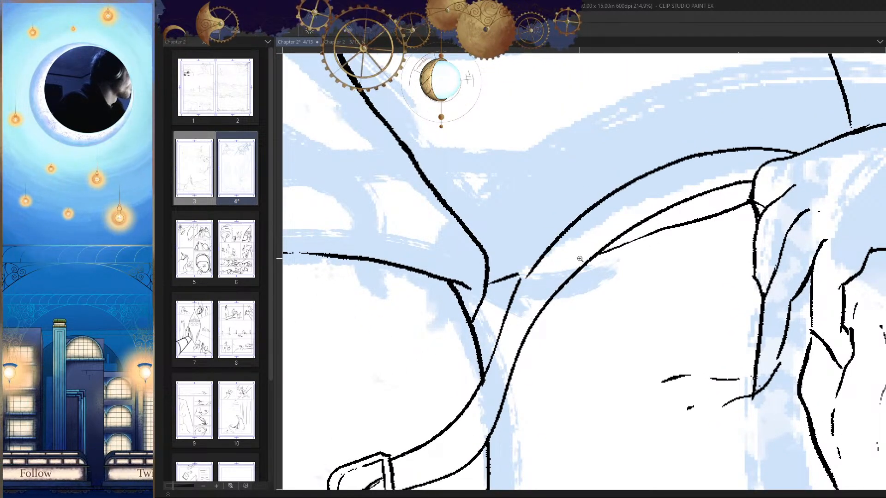
Step: Join the redrawn arc to the strap's lower stretch and thicken the thin line at the join
{"action": "left_click_drag", "start_coordinate": [580, 259], "coordinate": [599, 256]}
{"action": "left_click_drag", "start_coordinate": [506, 272], "coordinate": [479, 322]}
{"action": "left_click_drag", "start_coordinate": [474, 375], "coordinate": [509, 301]}
{"action": "left_click_drag", "start_coordinate": [523, 214], "coordinate": [508, 249]}
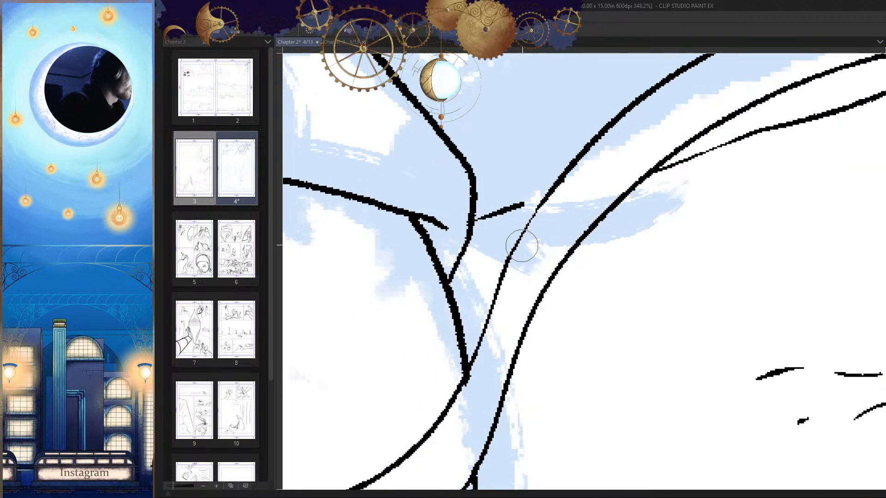
{"action": "left_click_drag", "start_coordinate": [549, 191], "coordinate": [498, 302]}
{"action": "key", "text": "ctrl+z"}
{"action": "left_click_drag", "start_coordinate": [546, 202], "coordinate": [502, 286]}
{"action": "key", "text": "ctrl+z"}
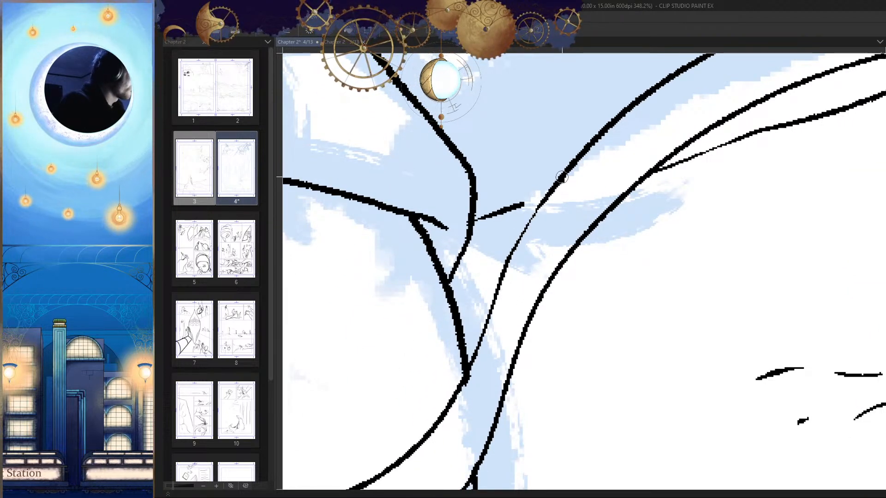
{"action": "left_click_drag", "start_coordinate": [563, 175], "coordinate": [507, 270]}
{"action": "left_click_drag", "start_coordinate": [547, 321], "coordinate": [490, 323]}
{"action": "key", "text": "h"}
{"action": "key", "text": "h"}
{"action": "left_click_drag", "start_coordinate": [665, 355], "coordinate": [675, 318]}
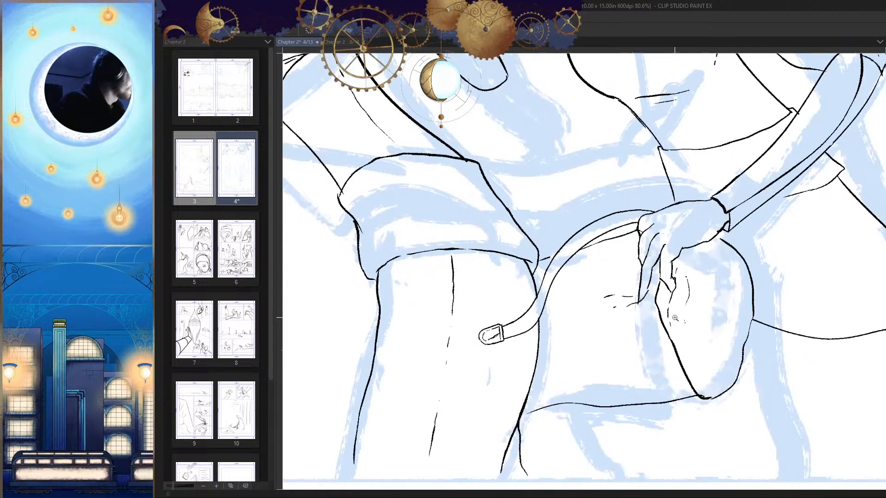
Step: Clean up the junction where the strap's upper edge meets the thigh outline
{"action": "left_click_drag", "start_coordinate": [540, 294], "coordinate": [588, 292]}
{"action": "mouse_move", "coordinate": [535, 317]}
{"action": "left_mouse_down"}
{"action": "mouse_move", "coordinate": [553, 314]}
{"action": "mouse_move", "coordinate": [524, 337]}
{"action": "left_mouse_up"}
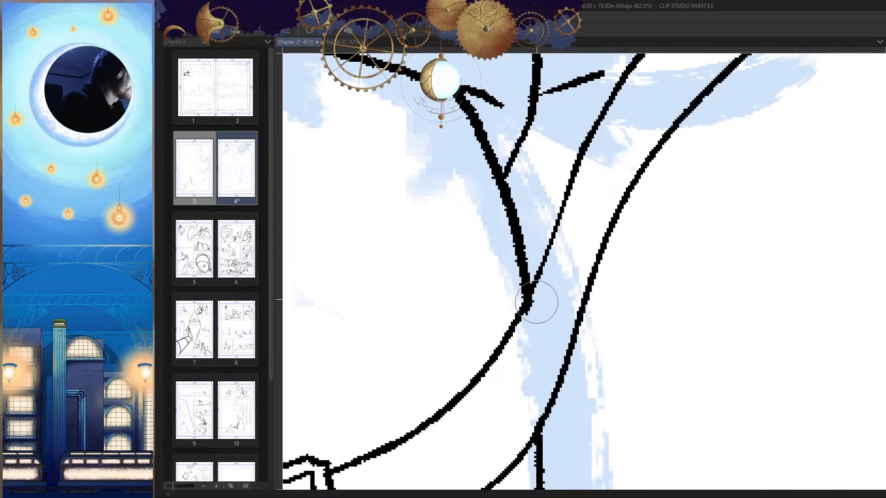
{"action": "left_click_drag", "start_coordinate": [538, 301], "coordinate": [490, 417]}
{"action": "key", "text": "p"}
{"action": "key", "text": "h"}
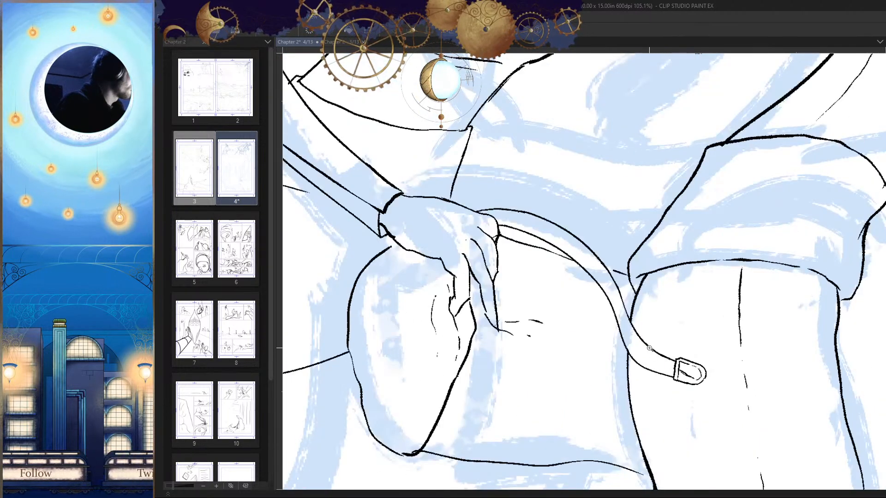
{"action": "key", "text": "h"}
Step: Thicken the short line beside the strap and extend it to meet the strap's edge and the tunic's side edge
{"action": "left_click_drag", "start_coordinate": [650, 349], "coordinate": [667, 309]}
{"action": "left_click_drag", "start_coordinate": [552, 304], "coordinate": [601, 299]}
{"action": "left_click_drag", "start_coordinate": [512, 257], "coordinate": [595, 229]}
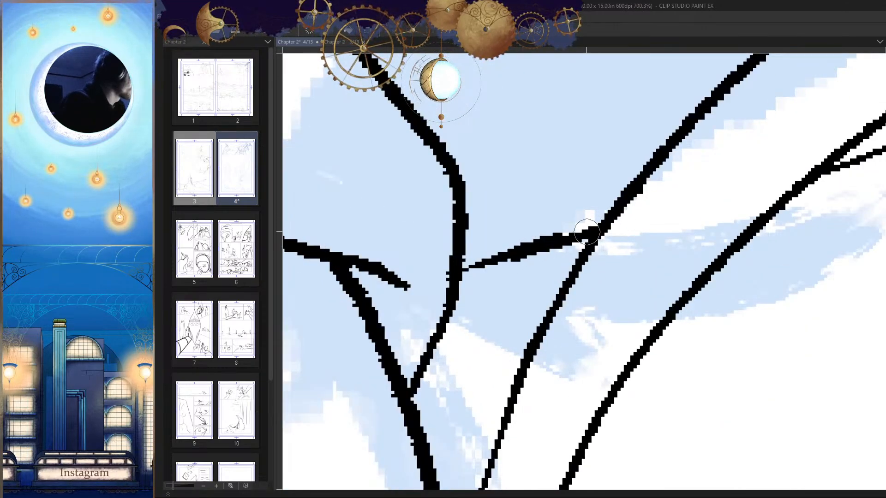
{"action": "left_click_drag", "start_coordinate": [450, 278], "coordinate": [472, 265]}
{"action": "left_click_drag", "start_coordinate": [572, 276], "coordinate": [512, 343]}
{"action": "key", "text": "h"}
{"action": "left_click_drag", "start_coordinate": [641, 258], "coordinate": [630, 272]}
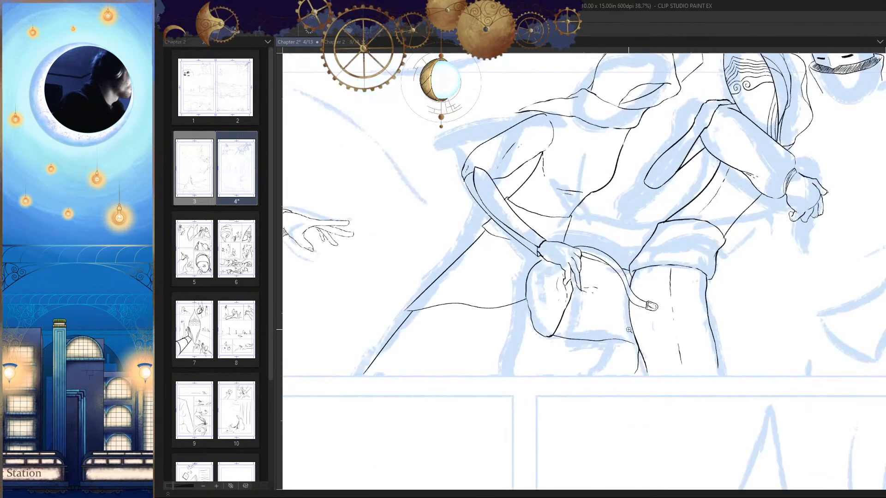
{"action": "key", "text": "h"}
Step: Erase the pouch's old bottom edge and ink a new, straighter one from the pouch's lower corner to the leg outline
{"action": "mouse_move", "coordinate": [603, 362]}
{"action": "left_mouse_down"}
{"action": "mouse_move", "coordinate": [655, 319]}
{"action": "mouse_move", "coordinate": [683, 267]}
{"action": "mouse_move", "coordinate": [734, 251]}
{"action": "mouse_move", "coordinate": [638, 259]}
{"action": "mouse_move", "coordinate": [731, 246]}
{"action": "left_mouse_up"}
{"action": "left_click_drag", "start_coordinate": [690, 236], "coordinate": [439, 251]}
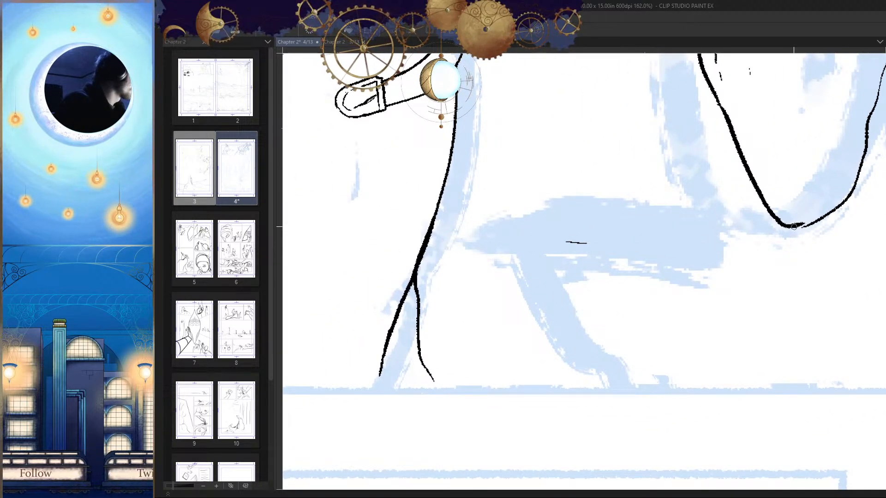
{"action": "left_click_drag", "start_coordinate": [793, 227], "coordinate": [453, 264]}
{"action": "left_click_drag", "start_coordinate": [595, 239], "coordinate": [564, 242]}
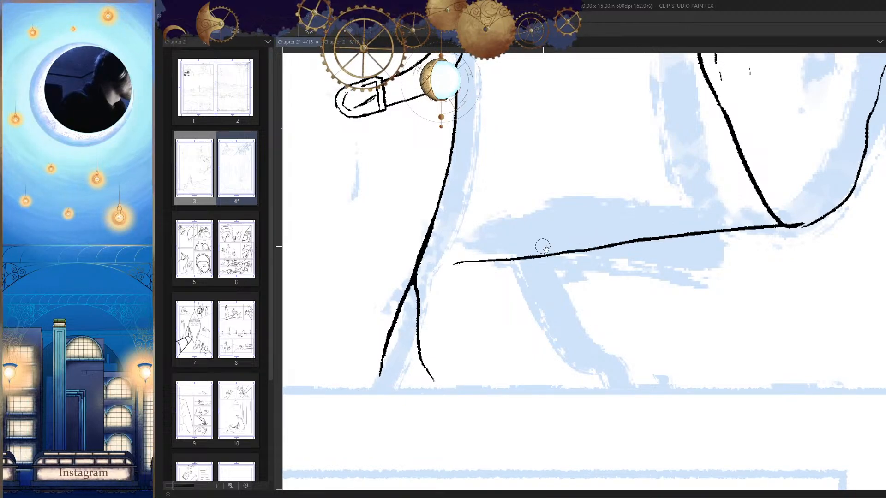
{"action": "left_click", "coordinate": [580, 258], "text": "ctrl"}
{"action": "mouse_move", "coordinate": [488, 259]}
{"action": "left_mouse_down"}
{"action": "mouse_move", "coordinate": [587, 257]}
{"action": "mouse_move", "coordinate": [499, 271]}
{"action": "left_mouse_up"}
{"action": "mouse_move", "coordinate": [608, 282]}
{"action": "left_mouse_down"}
{"action": "mouse_move", "coordinate": [572, 284]}
{"action": "mouse_move", "coordinate": [626, 284]}
{"action": "left_mouse_up"}
{"action": "key", "text": "h"}
{"action": "key", "text": "h"}
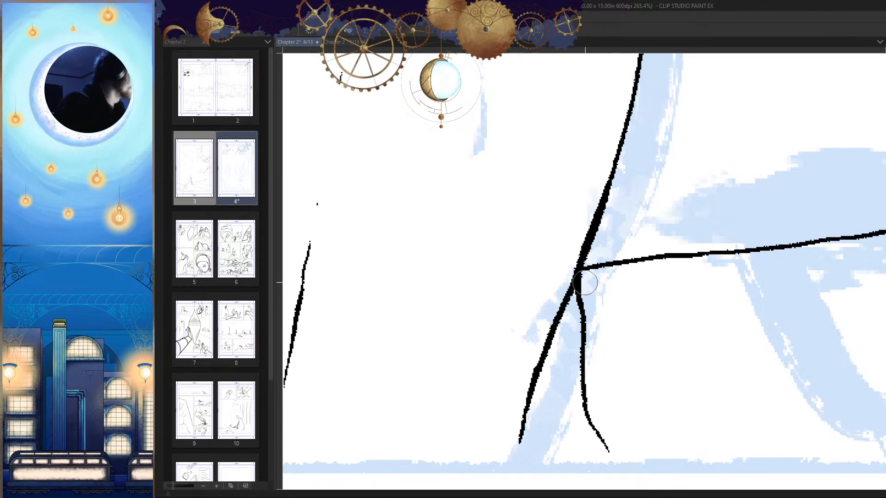
Step: Erase the upper part of the short line branching off the leg below the pouch and redraw it heavier
{"action": "left_click_drag", "start_coordinate": [582, 302], "coordinate": [589, 378]}
{"action": "key", "text": "h"}
{"action": "key", "text": "p"}
{"action": "left_click_drag", "start_coordinate": [607, 233], "coordinate": [598, 291]}
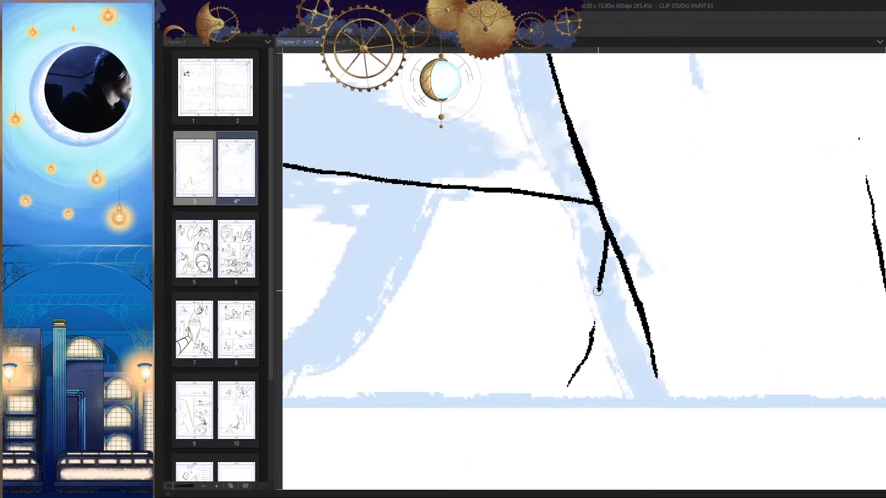
{"action": "left_click_drag", "start_coordinate": [603, 222], "coordinate": [587, 317]}
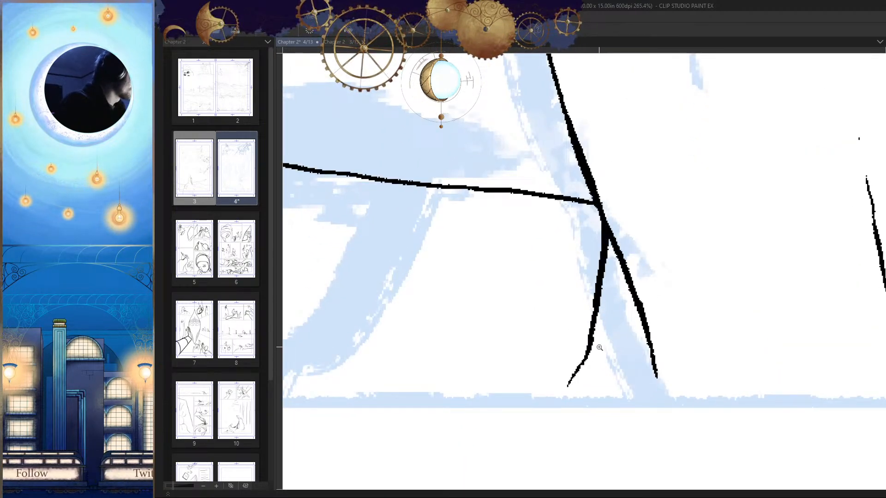
{"action": "left_click_drag", "start_coordinate": [599, 347], "coordinate": [598, 370]}
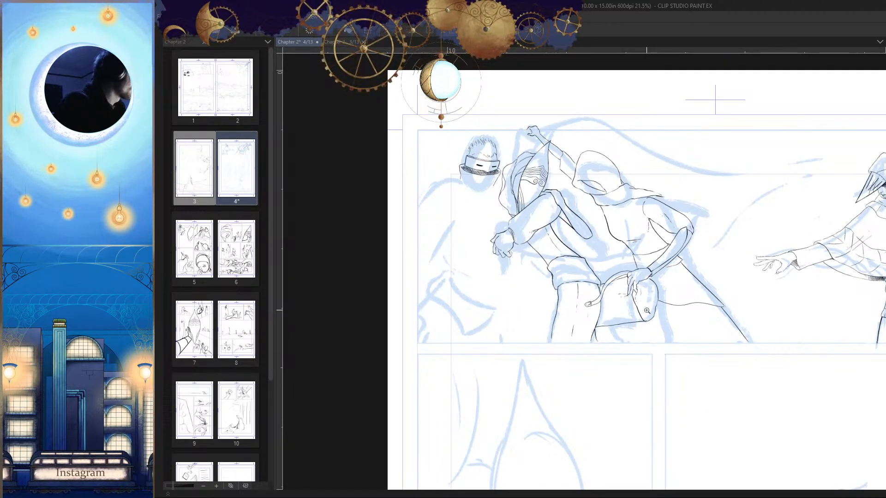
Step: Refine the strap's outer edge where it runs from the pouch down to the thigh
{"action": "left_click_drag", "start_coordinate": [617, 280], "coordinate": [655, 309]}
{"action": "left_click_drag", "start_coordinate": [579, 337], "coordinate": [601, 323]}
{"action": "mouse_move", "coordinate": [535, 320]}
{"action": "left_mouse_down"}
{"action": "mouse_move", "coordinate": [599, 275]}
{"action": "mouse_move", "coordinate": [610, 257]}
{"action": "left_mouse_up"}
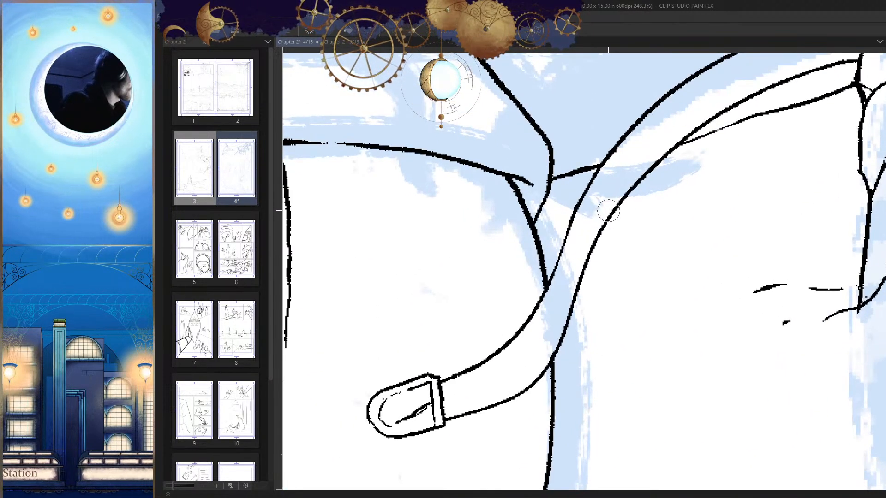
{"action": "left_click_drag", "start_coordinate": [608, 211], "coordinate": [578, 334]}
{"action": "left_click_drag", "start_coordinate": [622, 198], "coordinate": [578, 322]}
{"action": "left_click_drag", "start_coordinate": [570, 348], "coordinate": [582, 311]}
{"action": "left_click_drag", "start_coordinate": [600, 248], "coordinate": [549, 329]}
{"action": "mouse_move", "coordinate": [586, 315]}
{"action": "left_mouse_down"}
{"action": "mouse_move", "coordinate": [586, 331]}
{"action": "mouse_move", "coordinate": [626, 334]}
{"action": "mouse_move", "coordinate": [612, 314]}
{"action": "mouse_move", "coordinate": [621, 317]}
{"action": "left_mouse_up"}
{"action": "key", "text": "h"}
{"action": "key", "text": "h"}
Step: Erase the strap's upper edge between the thigh outline and the cap and redraw it with a heavier line
{"action": "key", "text": "h"}
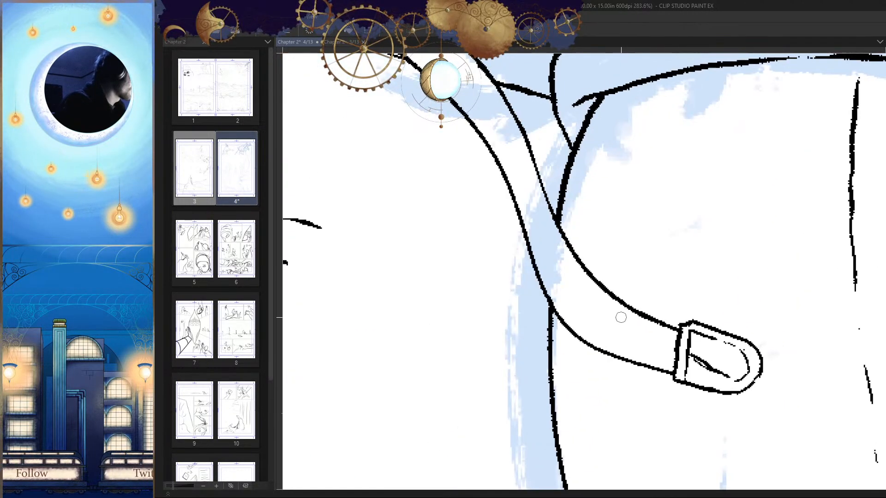
{"action": "key", "text": "h"}
{"action": "key", "text": "e"}
{"action": "left_click_drag", "start_coordinate": [602, 246], "coordinate": [528, 314]}
{"action": "key", "text": "p"}
{"action": "left_click_drag", "start_coordinate": [615, 219], "coordinate": [561, 302]}
{"action": "left_click_drag", "start_coordinate": [574, 318], "coordinate": [602, 282]}
{"action": "left_click_drag", "start_coordinate": [630, 230], "coordinate": [634, 229]}
{"action": "key", "text": "ctrl+z"}
{"action": "mouse_move", "coordinate": [642, 174]}
{"action": "left_mouse_down"}
{"action": "mouse_move", "coordinate": [625, 218]}
{"action": "mouse_move", "coordinate": [509, 299]}
{"action": "left_mouse_up"}
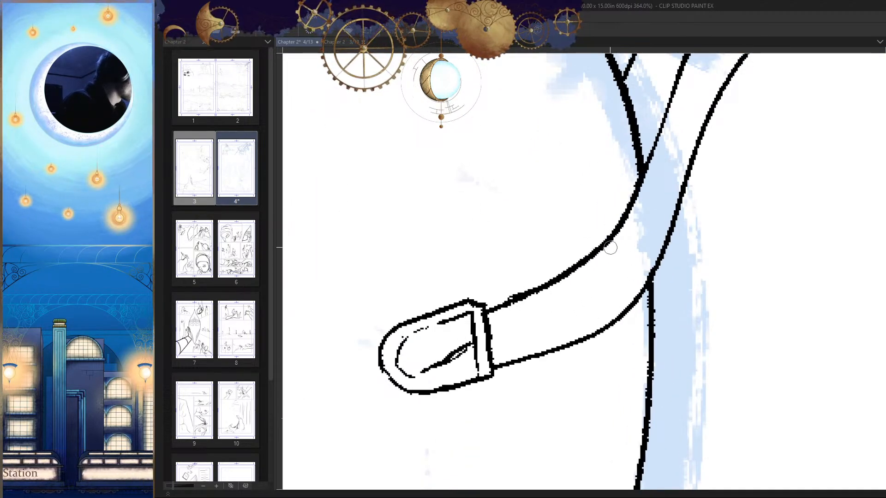
Step: Ink a short curved fold mark from the upper edge of the strap between the thigh outline and the cap
{"action": "key", "text": "h"}
{"action": "left_click_drag", "start_coordinate": [566, 240], "coordinate": [563, 298]}
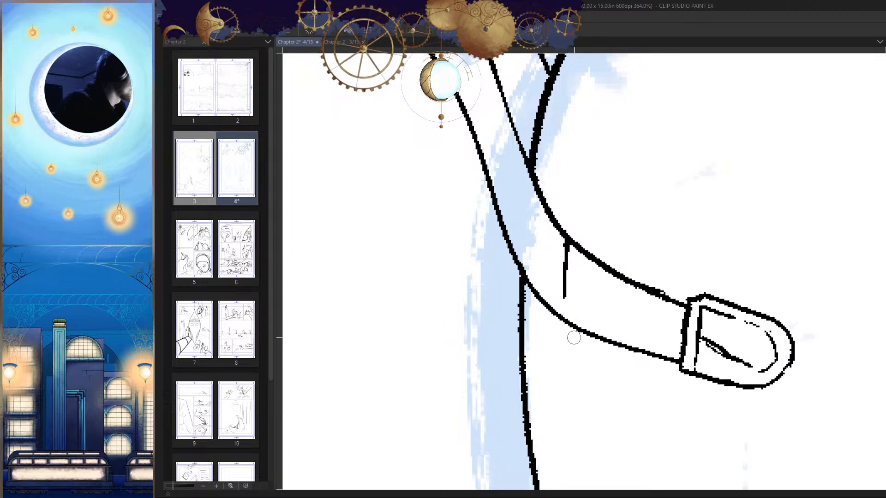
{"action": "key", "text": "ctrl+z"}
{"action": "left_click_drag", "start_coordinate": [568, 241], "coordinate": [552, 280]}
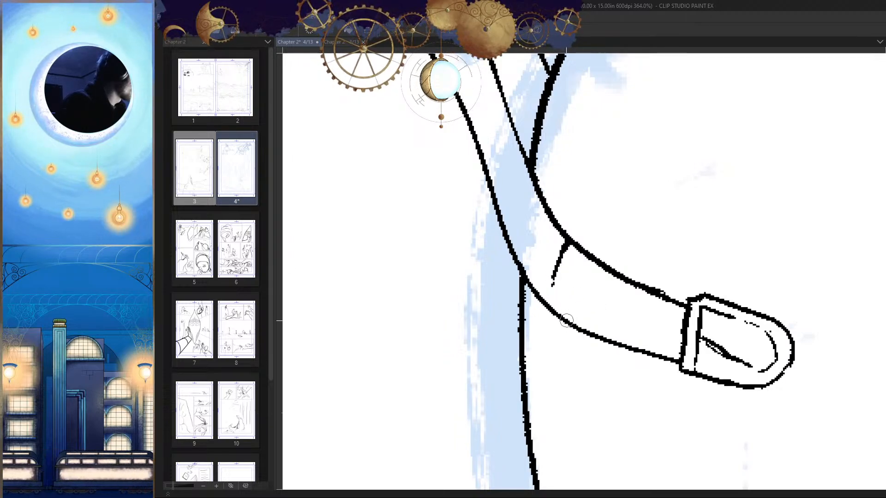
{"action": "scroll", "coordinate": [621, 295], "scroll_direction": "down", "scroll_amount": 12}
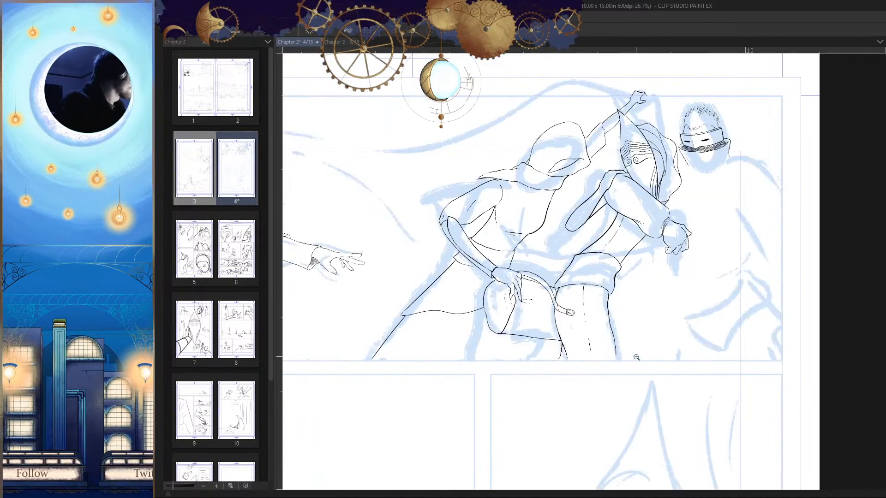
Step: Extend the upper end of the pouch's rounded outline so it meets the underside of the hand
{"action": "scroll", "coordinate": [482, 286], "scroll_direction": "up", "scroll_amount": 10}
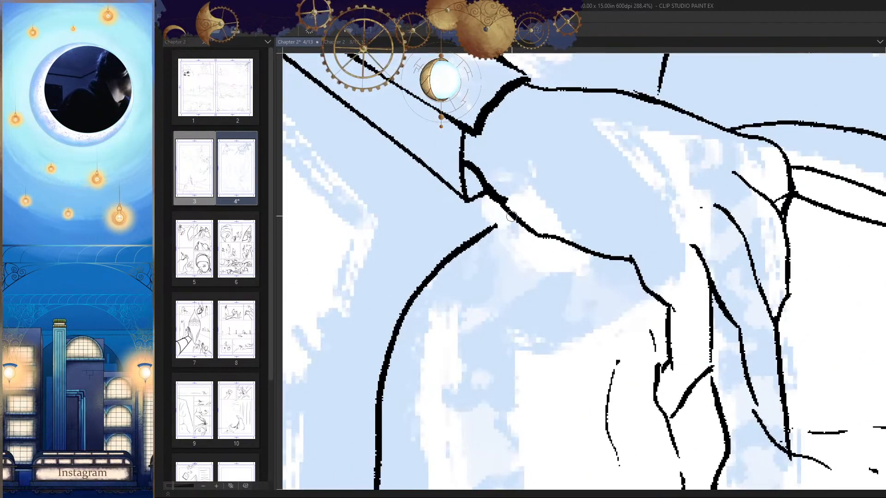
{"action": "left_click_drag", "start_coordinate": [512, 217], "coordinate": [478, 233]}
{"action": "left_click_drag", "start_coordinate": [492, 267], "coordinate": [500, 247]}
{"action": "key", "text": "ctrl+z"}
{"action": "left_click_drag", "start_coordinate": [522, 198], "coordinate": [500, 210]}
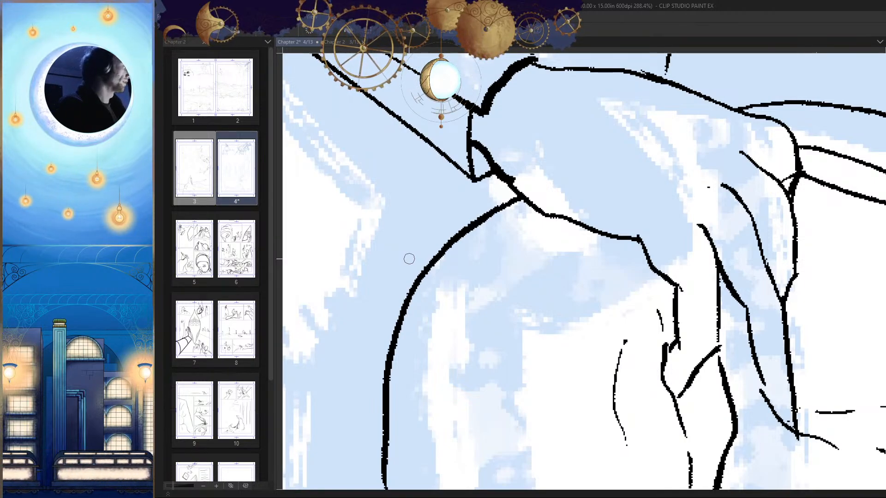
{"action": "left_click_drag", "start_coordinate": [409, 259], "coordinate": [414, 225]}
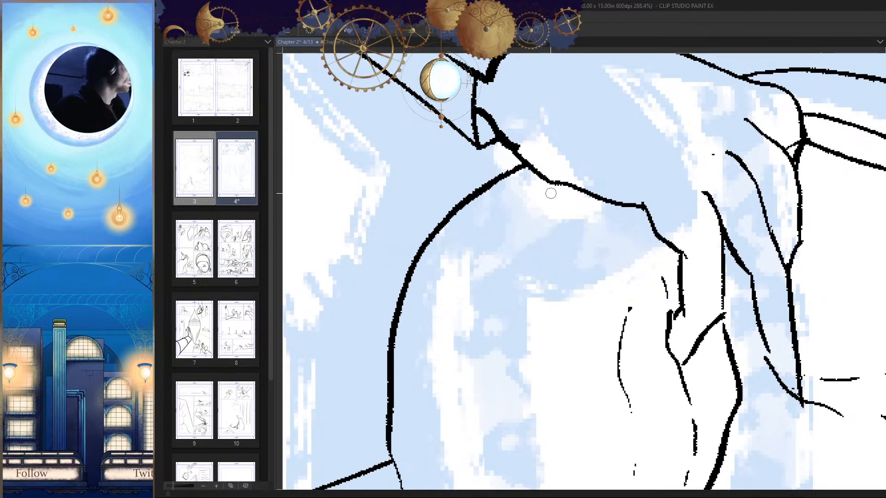
Step: Ink a narrow curved band with a cross line and short stitch marks on the pouch's side below the hand
{"action": "mouse_move", "coordinate": [548, 183]}
{"action": "left_mouse_down"}
{"action": "mouse_move", "coordinate": [519, 224]}
{"action": "mouse_move", "coordinate": [521, 270]}
{"action": "mouse_move", "coordinate": [561, 278]}
{"action": "mouse_move", "coordinate": [604, 210]}
{"action": "mouse_move", "coordinate": [555, 275]}
{"action": "mouse_move", "coordinate": [630, 243]}
{"action": "left_mouse_up"}
{"action": "key", "text": "ctrl+z"}
{"action": "mouse_move", "coordinate": [538, 211]}
{"action": "left_mouse_down"}
{"action": "mouse_move", "coordinate": [496, 350]}
{"action": "mouse_move", "coordinate": [496, 335]}
{"action": "mouse_move", "coordinate": [558, 351]}
{"action": "mouse_move", "coordinate": [592, 259]}
{"action": "left_mouse_up"}
{"action": "scroll", "coordinate": [595, 268], "scroll_direction": "down", "scroll_amount": 5}
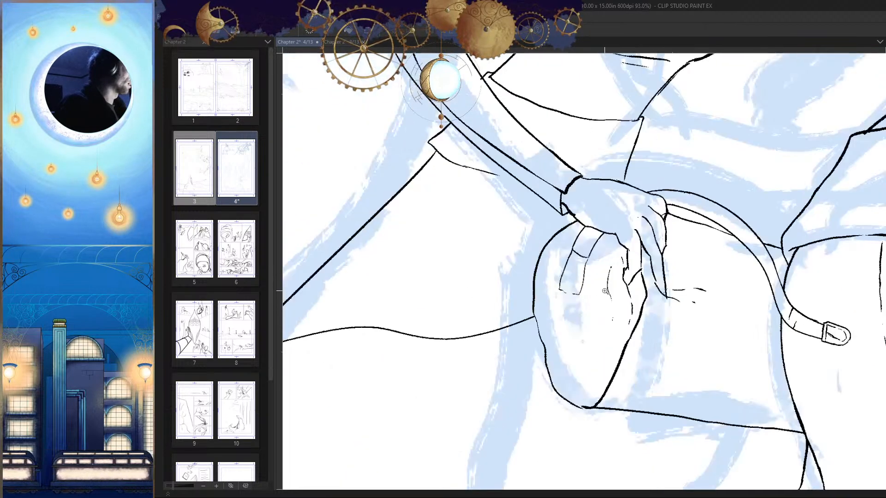
{"action": "scroll", "coordinate": [604, 291], "scroll_direction": "up", "scroll_amount": 6}
{"action": "left_click_drag", "start_coordinate": [506, 233], "coordinate": [500, 277]}
{"action": "mouse_move", "coordinate": [526, 249]}
{"action": "left_mouse_down"}
{"action": "mouse_move", "coordinate": [520, 275]}
{"action": "mouse_move", "coordinate": [546, 284]}
{"action": "left_mouse_up"}
{"action": "scroll", "coordinate": [559, 295], "scroll_direction": "down", "scroll_amount": 10}
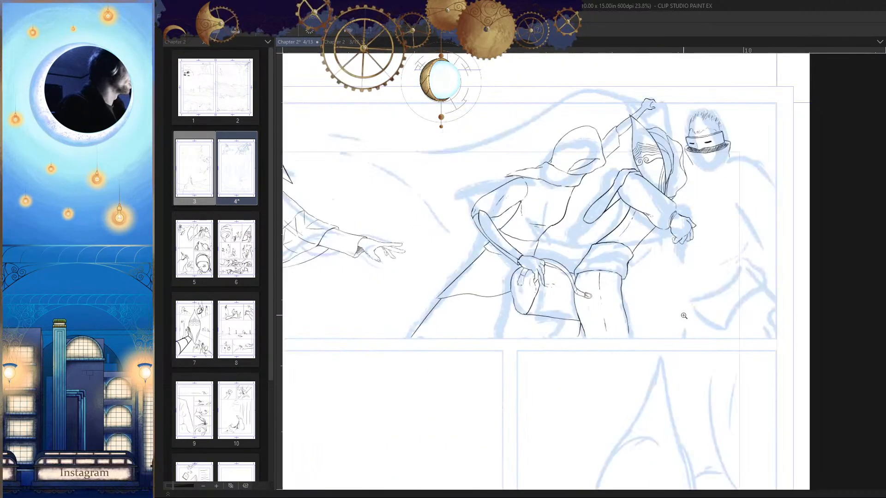
Step: Ink a short line across the strap's arc near the hand and save the page
{"action": "scroll", "coordinate": [684, 316], "scroll_direction": "up", "scroll_amount": 10}
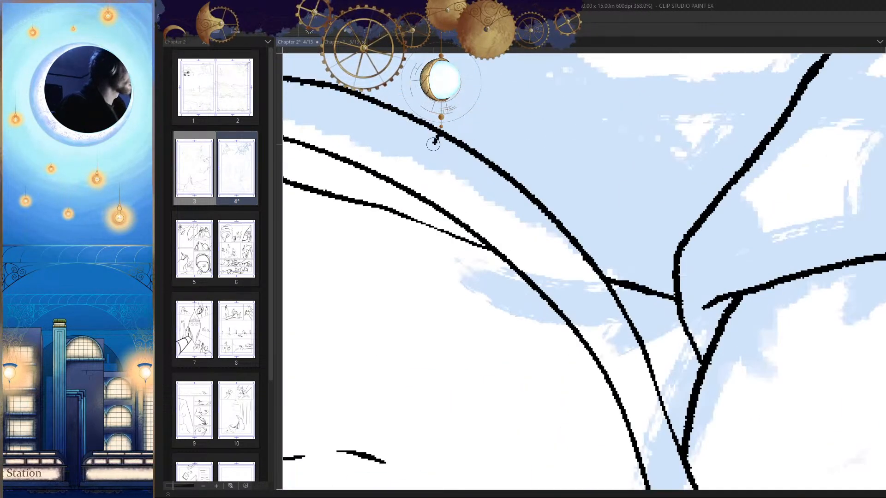
{"action": "left_click_drag", "start_coordinate": [433, 143], "coordinate": [422, 194]}
{"action": "scroll", "coordinate": [710, 306], "scroll_direction": "down", "scroll_amount": 9}
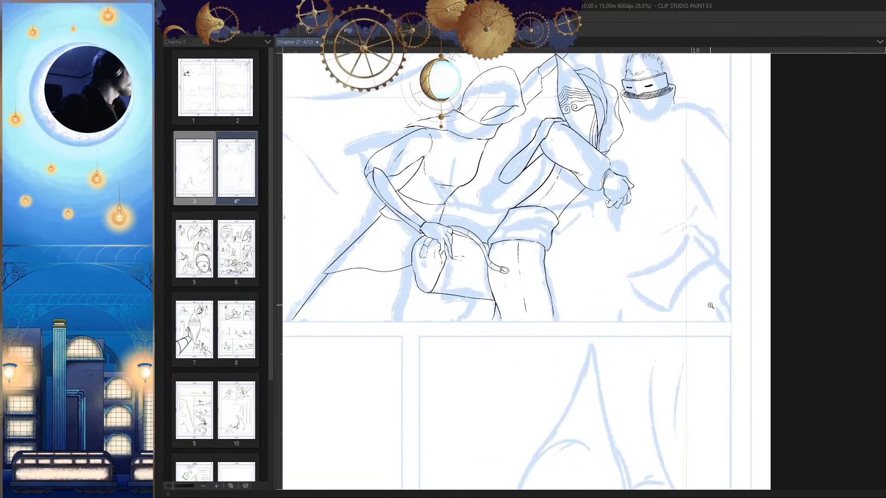
{"action": "key", "text": "ctrl+s"}
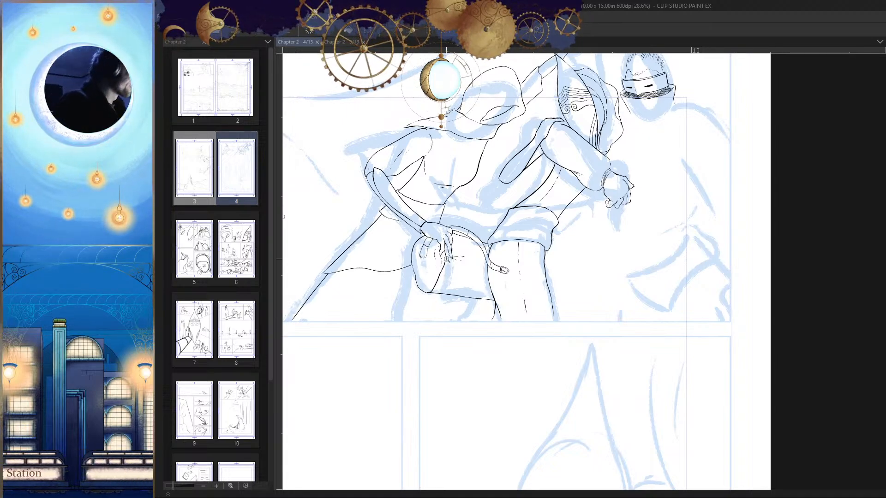
Step: Try inking a gently sloping seam line across the pouch's front from its side edge toward the leg
{"action": "left_click_drag", "start_coordinate": [446, 258], "coordinate": [595, 320]}
{"action": "scroll", "coordinate": [595, 321], "scroll_direction": "down", "scroll_amount": 5}
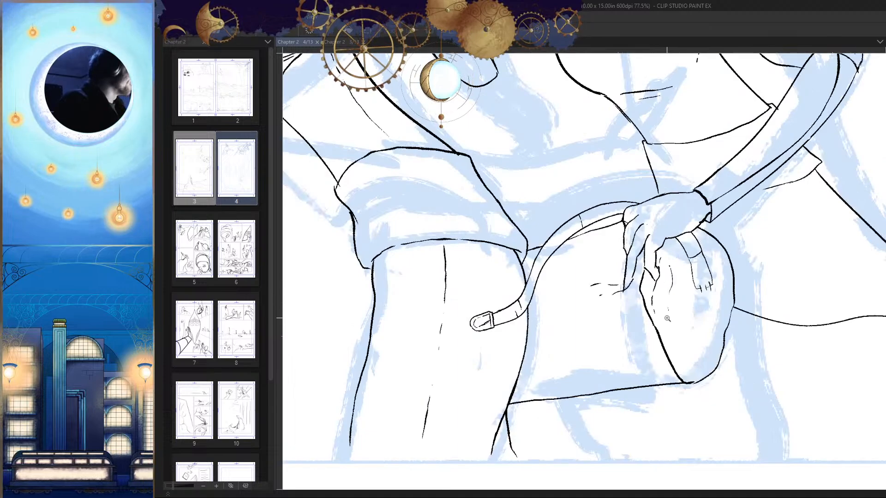
{"action": "scroll", "coordinate": [667, 319], "scroll_direction": "down", "scroll_amount": 4}
{"action": "scroll", "coordinate": [679, 271], "scroll_direction": "up", "scroll_amount": 6}
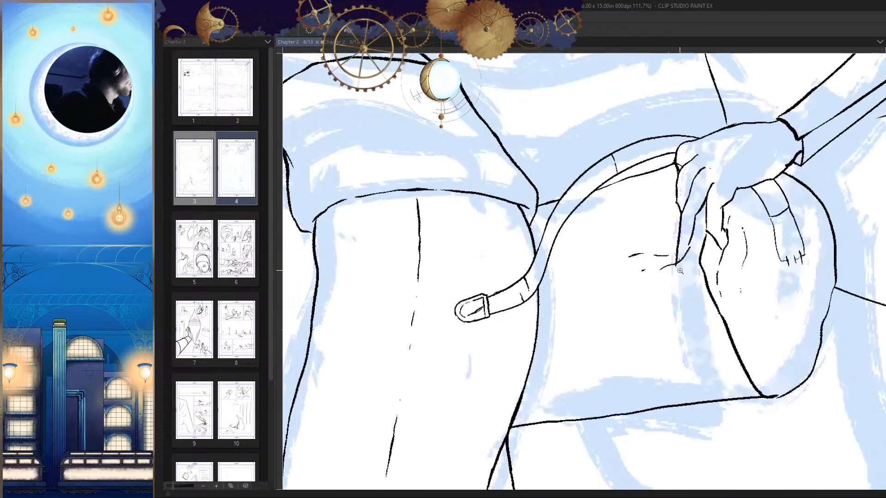
{"action": "scroll", "coordinate": [713, 258], "scroll_direction": "down", "scroll_amount": 2}
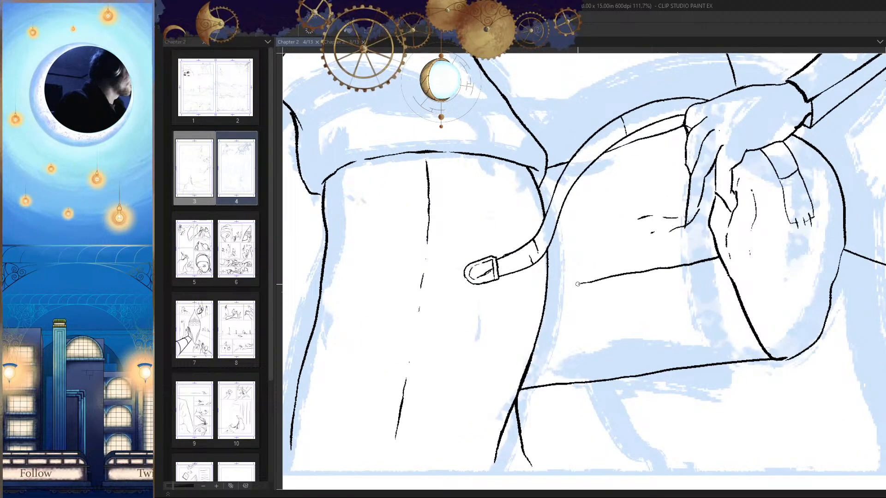
{"action": "left_click_drag", "start_coordinate": [577, 285], "coordinate": [556, 290]}
{"action": "left_click_drag", "start_coordinate": [696, 290], "coordinate": [604, 300]}
{"action": "key", "text": "h"}
{"action": "key", "text": "h"}
{"action": "mouse_move", "coordinate": [517, 295]}
{"action": "left_mouse_down"}
{"action": "mouse_move", "coordinate": [604, 326]}
{"action": "mouse_move", "coordinate": [594, 328]}
{"action": "left_mouse_up"}
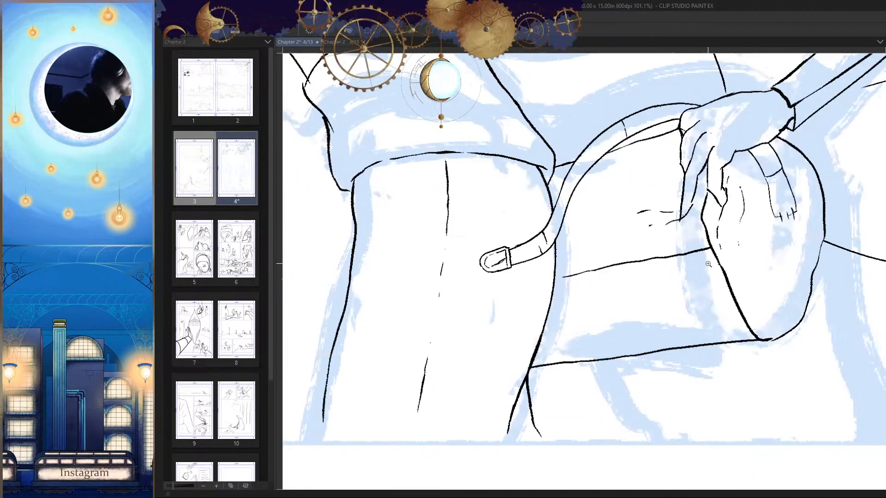
{"action": "scroll", "coordinate": [708, 264], "scroll_direction": "up", "scroll_amount": 2}
{"action": "scroll", "coordinate": [709, 246], "scroll_direction": "up", "scroll_amount": 2}
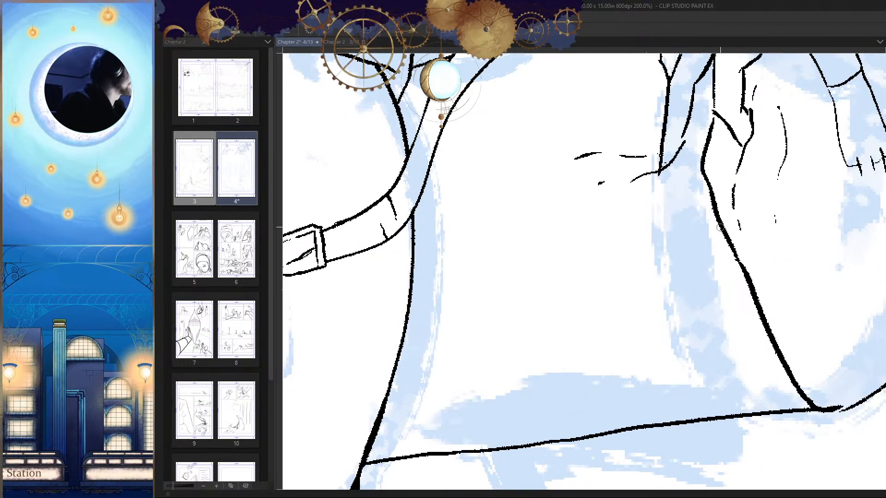
Step: Redraw the seam line across the pouch's front from its side edge to just beside the leg outline
{"action": "scroll", "coordinate": [719, 227], "scroll_direction": "down", "scroll_amount": 4}
{"action": "left_click_drag", "start_coordinate": [722, 225], "coordinate": [418, 297]}
{"action": "scroll", "coordinate": [652, 326], "scroll_direction": "down", "scroll_amount": 3}
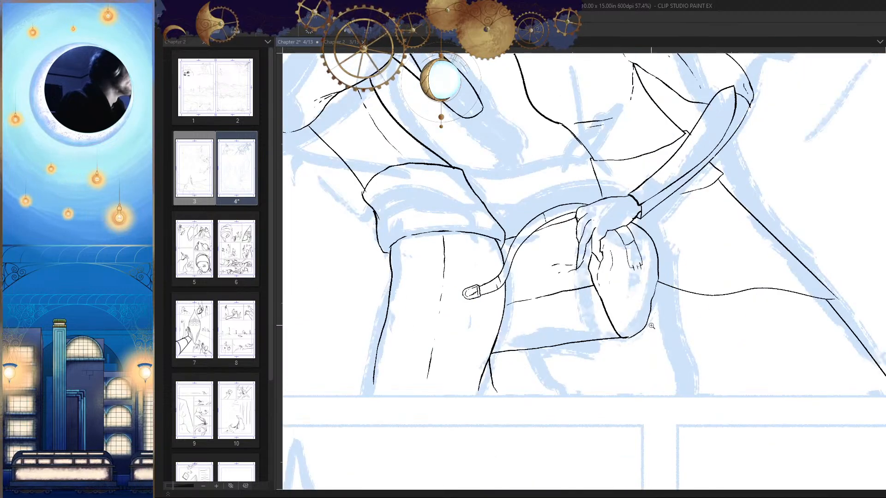
Step: Thicken the pouch's front seam line where it meets the leg outline
{"action": "scroll", "coordinate": [652, 326], "scroll_direction": "up", "scroll_amount": 7}
{"action": "scroll", "coordinate": [494, 273], "scroll_direction": "up", "scroll_amount": 5}
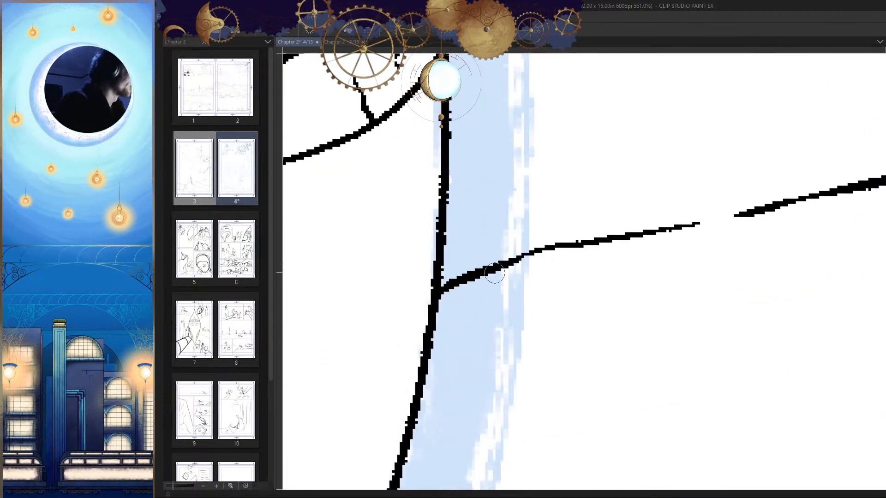
{"action": "left_click_drag", "start_coordinate": [438, 282], "coordinate": [490, 264]}
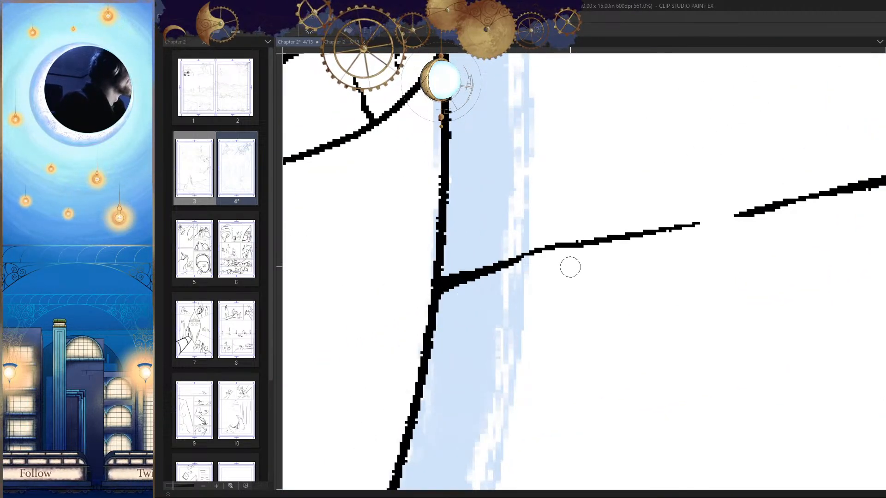
{"action": "scroll", "coordinate": [570, 267], "scroll_direction": "down", "scroll_amount": 12}
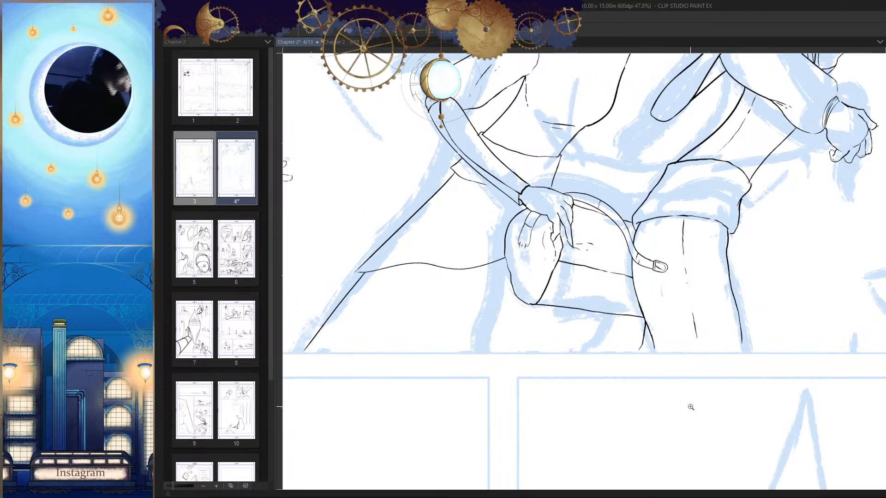
Step: Examine the pouch, hand and capped strap in normal and mirrored views at several zoom levels
{"action": "left_click_drag", "start_coordinate": [663, 301], "coordinate": [672, 315]}
{"action": "left_click_drag", "start_coordinate": [592, 296], "coordinate": [729, 314]}
{"action": "key", "text": "h"}
{"action": "left_click_drag", "start_coordinate": [599, 240], "coordinate": [624, 337]}
{"action": "mouse_move", "coordinate": [586, 295]}
{"action": "left_mouse_down"}
{"action": "mouse_move", "coordinate": [635, 363]}
{"action": "mouse_move", "coordinate": [635, 400]}
{"action": "mouse_move", "coordinate": [568, 282]}
{"action": "mouse_move", "coordinate": [565, 206]}
{"action": "mouse_move", "coordinate": [664, 340]}
{"action": "left_mouse_up"}
{"action": "key", "text": "ctrl+z"}
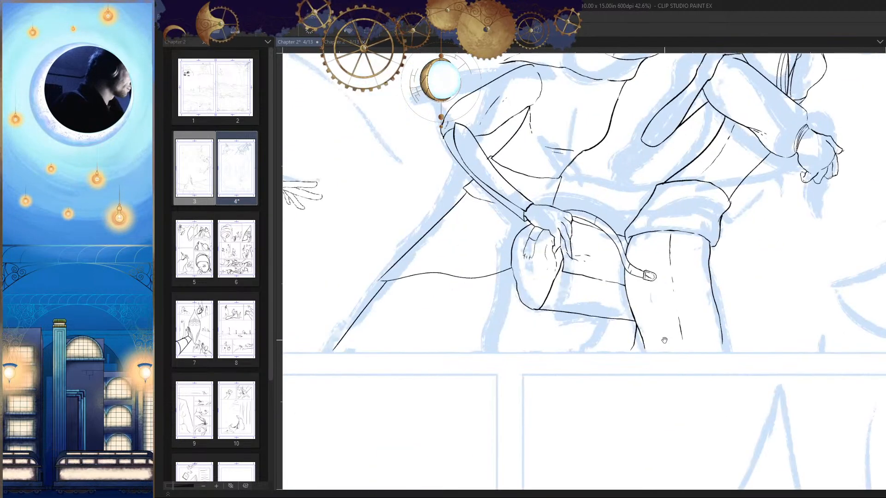
{"action": "key", "text": "h"}
{"action": "scroll", "coordinate": [649, 300], "scroll_direction": "up", "scroll_amount": 2}
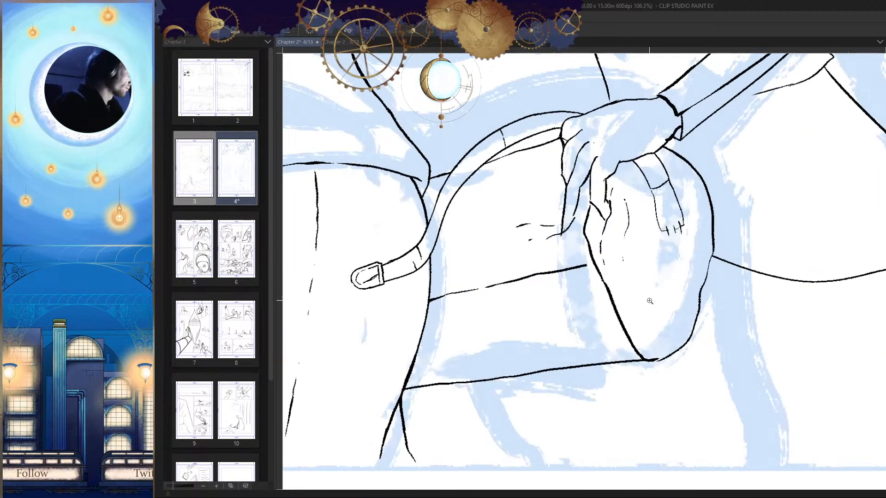
{"action": "scroll", "coordinate": [649, 300], "scroll_direction": "down", "scroll_amount": 1}
{"action": "scroll", "coordinate": [645, 300], "scroll_direction": "up", "scroll_amount": 2}
{"action": "scroll", "coordinate": [645, 300], "scroll_direction": "up", "scroll_amount": 3}
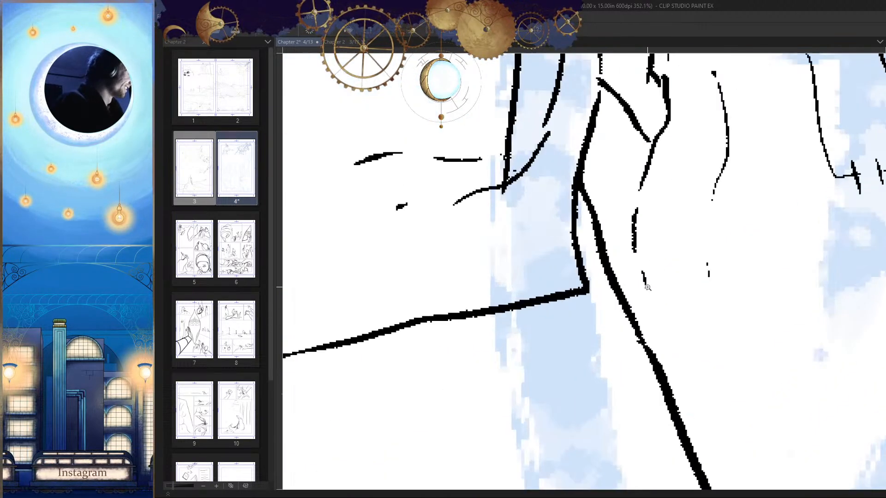
{"action": "scroll", "coordinate": [599, 293], "scroll_direction": "down", "scroll_amount": 5}
{"action": "key", "text": "h"}
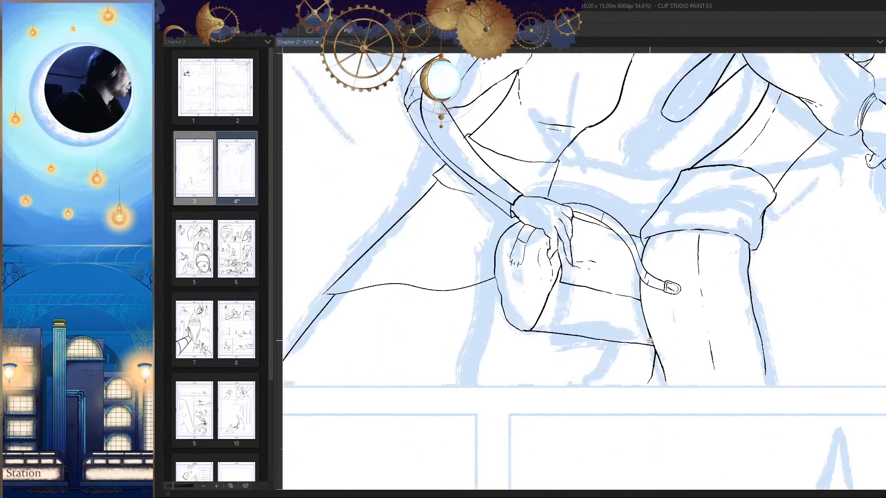
Step: Try inking a short upright mark on the pouch's front above the seam line
{"action": "key", "text": "h"}
{"action": "scroll", "coordinate": [597, 305], "scroll_direction": "up", "scroll_amount": 3}
{"action": "left_click_drag", "start_coordinate": [597, 310], "coordinate": [601, 297]}
{"action": "scroll", "coordinate": [601, 297], "scroll_direction": "up", "scroll_amount": 1}
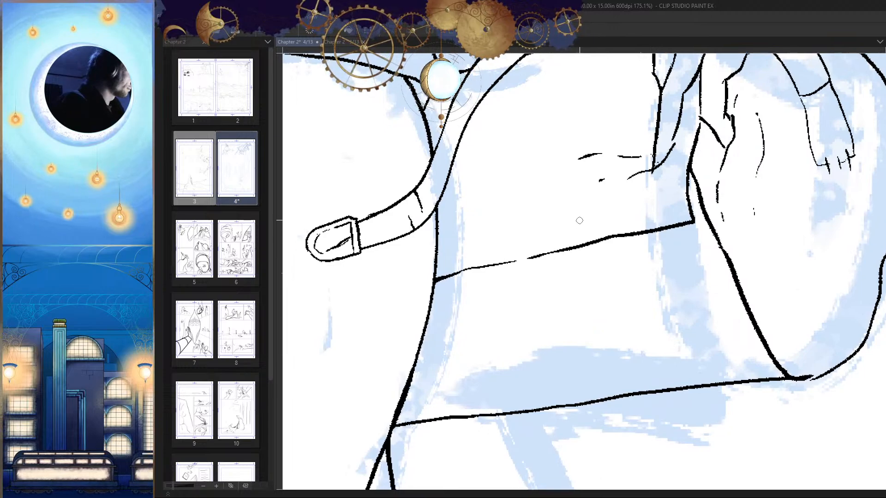
{"action": "left_click_drag", "start_coordinate": [554, 206], "coordinate": [554, 224]}
{"action": "left_click_drag", "start_coordinate": [580, 282], "coordinate": [585, 238]}
{"action": "key", "text": "ctrl+z"}
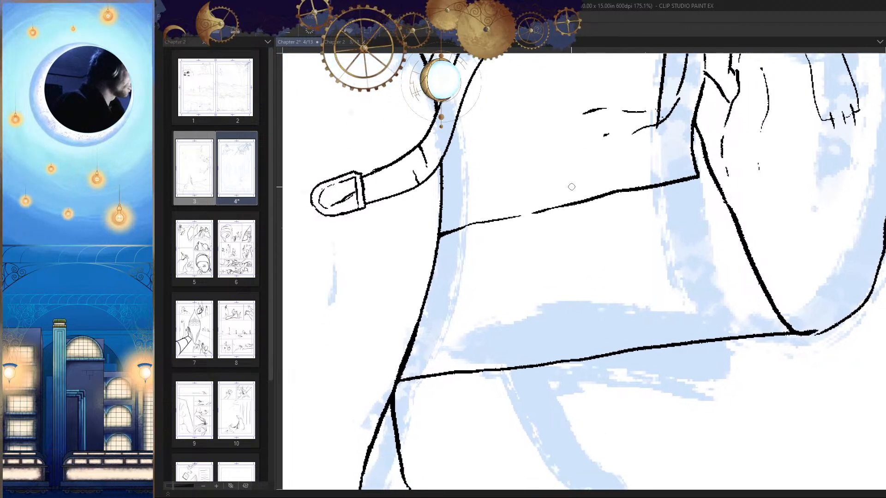
Step: Ink a closure strap's side edge down to the pouch's front seam, with a small broken-line box at its upper end
{"action": "scroll", "coordinate": [563, 169], "scroll_direction": "up", "scroll_amount": 1}
{"action": "mouse_move", "coordinate": [553, 135]}
{"action": "left_mouse_down"}
{"action": "mouse_move", "coordinate": [554, 155]}
{"action": "mouse_move", "coordinate": [566, 213]}
{"action": "left_mouse_up"}
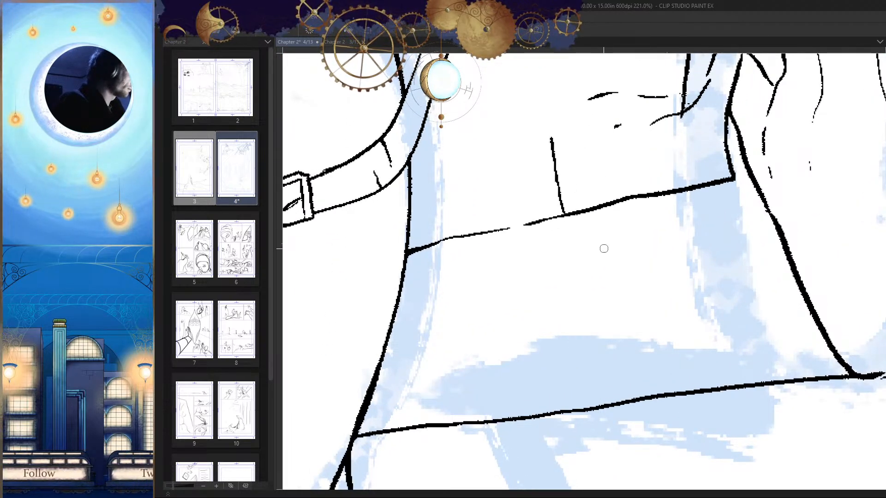
{"action": "left_click_drag", "start_coordinate": [553, 135], "coordinate": [519, 145]}
{"action": "scroll", "coordinate": [519, 145], "scroll_direction": "up", "scroll_amount": 2}
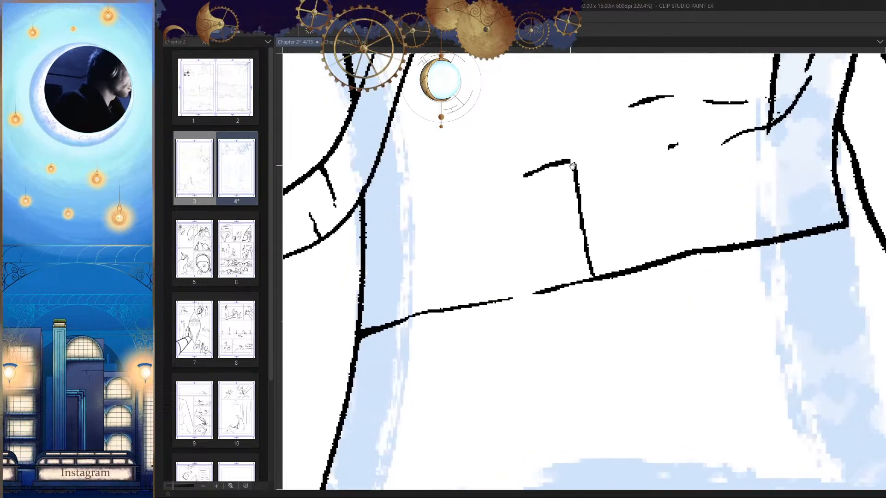
{"action": "left_click_drag", "start_coordinate": [525, 176], "coordinate": [509, 184]}
{"action": "mouse_move", "coordinate": [576, 162]}
{"action": "left_mouse_down"}
{"action": "mouse_move", "coordinate": [569, 87]}
{"action": "mouse_move", "coordinate": [547, 88]}
{"action": "mouse_move", "coordinate": [504, 106]}
{"action": "mouse_move", "coordinate": [508, 176]}
{"action": "left_mouse_up"}
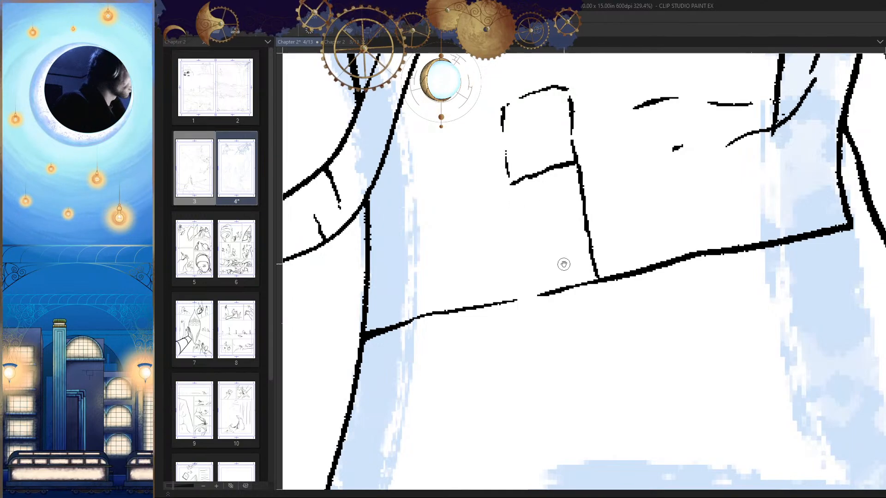
Step: Try extending the closure strap below the seam with two curved side edges and a straight slanted end
{"action": "mouse_move", "coordinate": [563, 261]}
{"action": "left_mouse_down"}
{"action": "mouse_move", "coordinate": [560, 175]}
{"action": "mouse_move", "coordinate": [599, 223]}
{"action": "mouse_move", "coordinate": [637, 312]}
{"action": "left_mouse_up"}
{"action": "left_click_drag", "start_coordinate": [637, 313], "coordinate": [607, 236]}
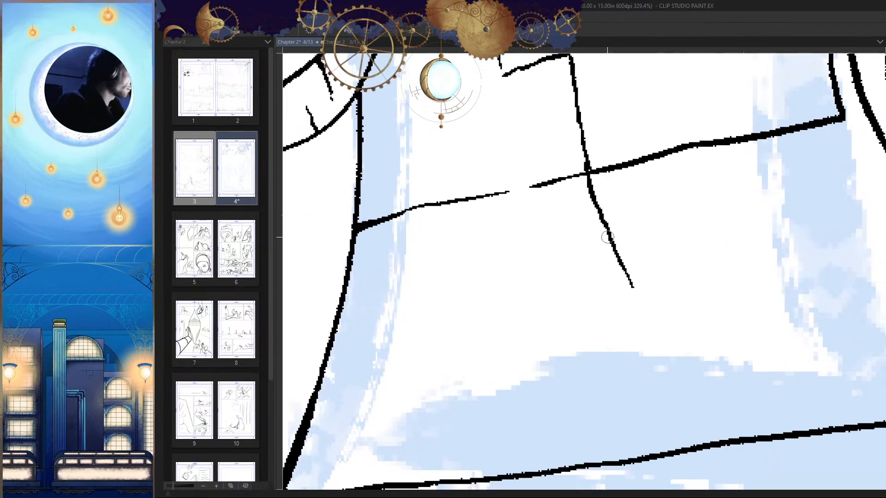
{"action": "mouse_move", "coordinate": [505, 76]}
{"action": "left_mouse_down"}
{"action": "mouse_move", "coordinate": [510, 162]}
{"action": "mouse_move", "coordinate": [526, 196]}
{"action": "left_mouse_up"}
{"action": "key", "text": "h"}
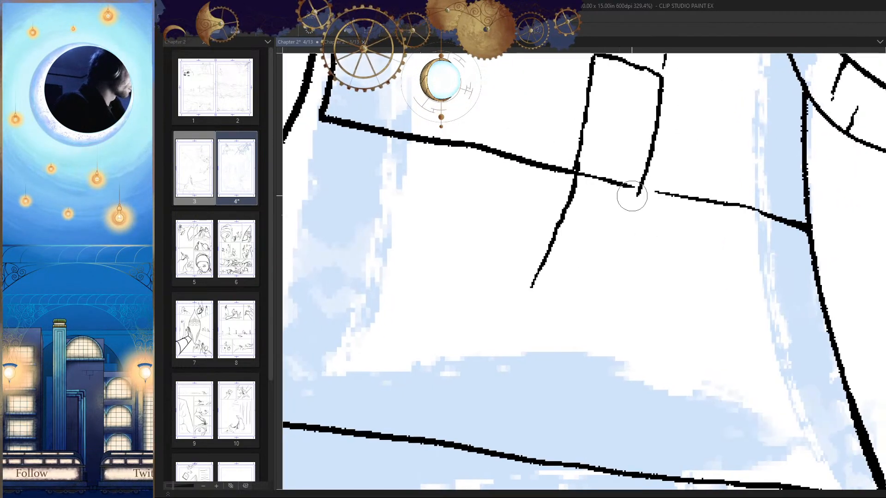
{"action": "mouse_move", "coordinate": [643, 191]}
{"action": "left_mouse_down"}
{"action": "mouse_move", "coordinate": [632, 241]}
{"action": "mouse_move", "coordinate": [598, 315]}
{"action": "left_mouse_up"}
{"action": "key", "text": "ctrl+z"}
{"action": "mouse_move", "coordinate": [642, 189]}
{"action": "left_mouse_down"}
{"action": "mouse_move", "coordinate": [592, 316]}
{"action": "mouse_move", "coordinate": [531, 289]}
{"action": "left_mouse_up"}
{"action": "key", "text": "h"}
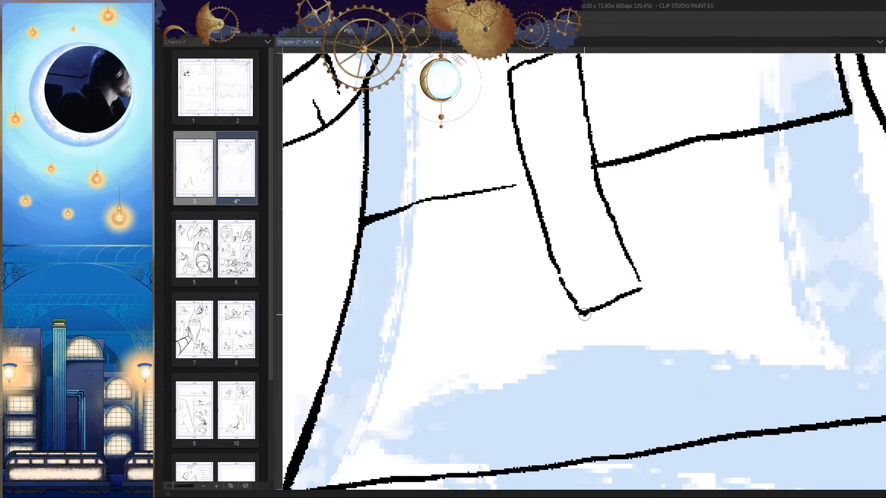
{"action": "mouse_move", "coordinate": [584, 314]}
{"action": "left_mouse_down"}
{"action": "mouse_move", "coordinate": [661, 344]}
{"action": "mouse_move", "coordinate": [645, 290]}
{"action": "left_mouse_up"}
{"action": "scroll", "coordinate": [645, 290], "scroll_direction": "down", "scroll_amount": 10}
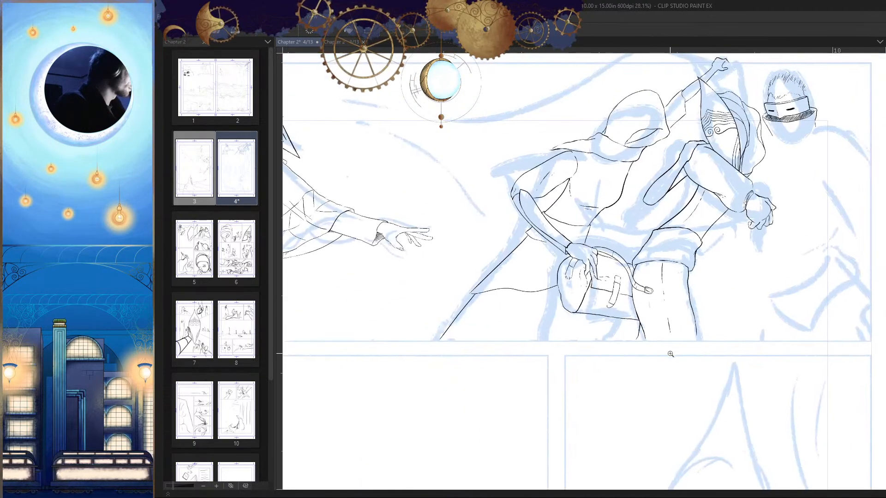
{"action": "scroll", "coordinate": [670, 354], "scroll_direction": "up", "scroll_amount": 8}
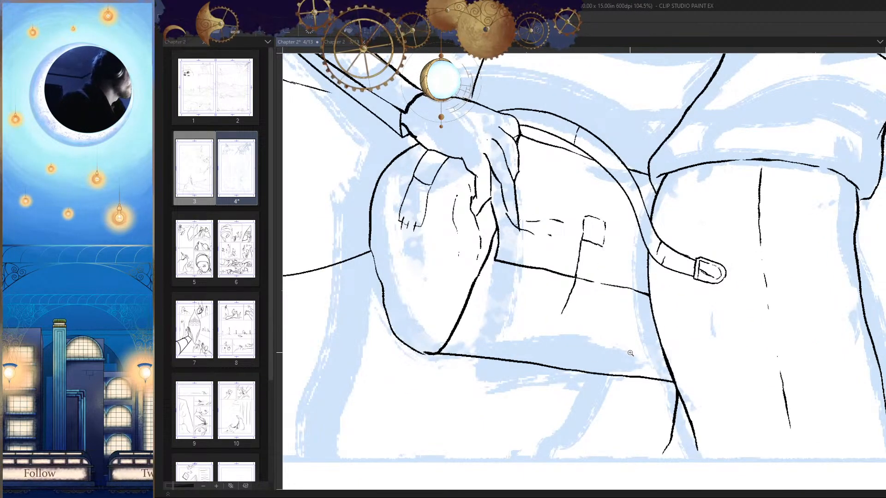
{"action": "key", "text": "ctrl+z"}
Step: Re-ink the closure strap's hand-side edge past the seam and turn it into a curved lower end
{"action": "scroll", "coordinate": [631, 353], "scroll_direction": "up", "scroll_amount": 5}
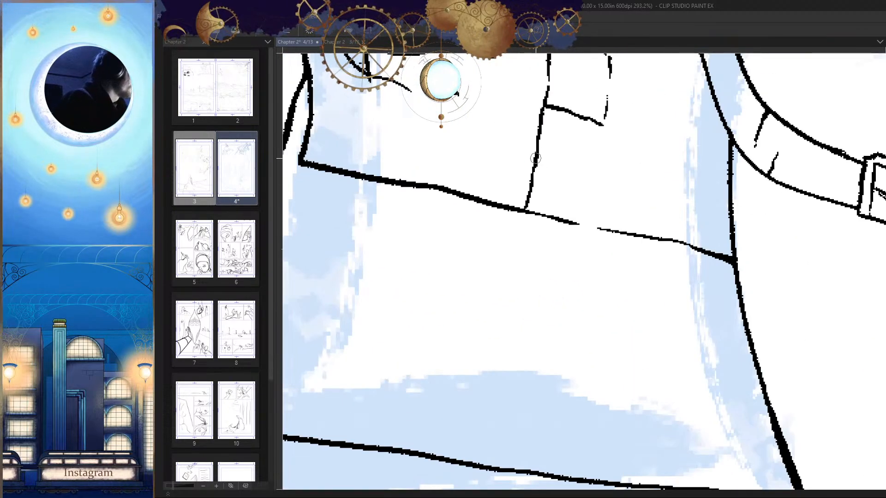
{"action": "mouse_move", "coordinate": [535, 162]}
{"action": "left_mouse_down"}
{"action": "mouse_move", "coordinate": [507, 258]}
{"action": "mouse_move", "coordinate": [565, 280]}
{"action": "mouse_move", "coordinate": [603, 192]}
{"action": "left_mouse_up"}
{"action": "key", "text": "ctrl+z"}
{"action": "key", "text": "h"}
{"action": "left_click_drag", "start_coordinate": [613, 150], "coordinate": [565, 194]}
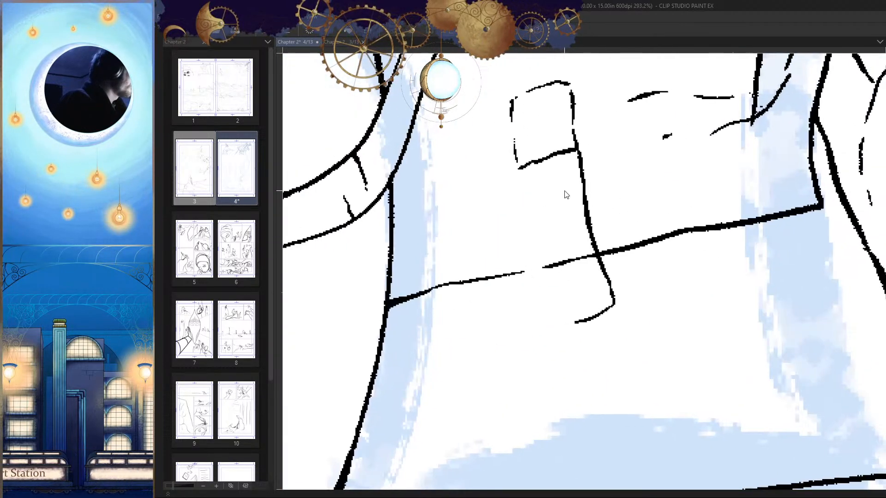
Step: Ink the closure strap's leg-side edge down to its lower end and clear the seam line inside the strap
{"action": "mouse_move", "coordinate": [520, 167]}
{"action": "left_mouse_down"}
{"action": "mouse_move", "coordinate": [537, 266]}
{"action": "mouse_move", "coordinate": [561, 316]}
{"action": "mouse_move", "coordinate": [520, 173]}
{"action": "mouse_move", "coordinate": [546, 287]}
{"action": "mouse_move", "coordinate": [588, 325]}
{"action": "left_mouse_up"}
{"action": "key", "text": "ctrl+z"}
{"action": "key", "text": "h"}
{"action": "scroll", "coordinate": [605, 267], "scroll_direction": "up", "scroll_amount": 2}
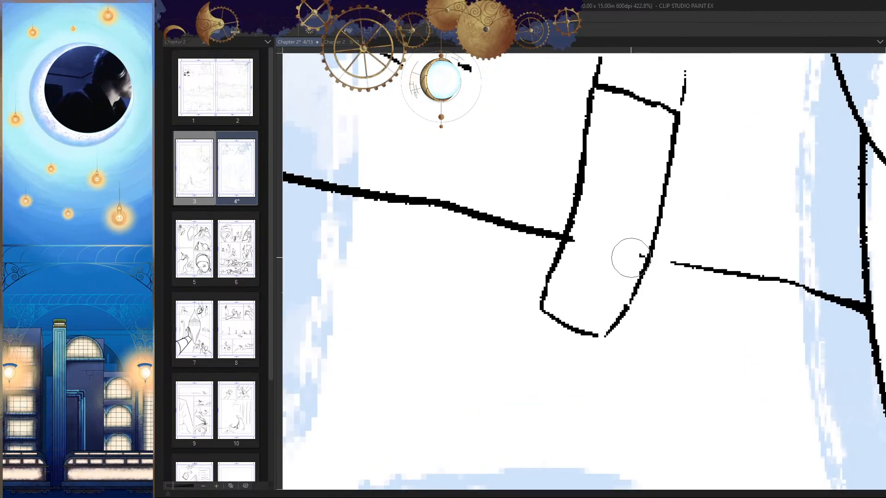
{"action": "key", "text": "h"}
{"action": "scroll", "coordinate": [646, 250], "scroll_direction": "up", "scroll_amount": 2}
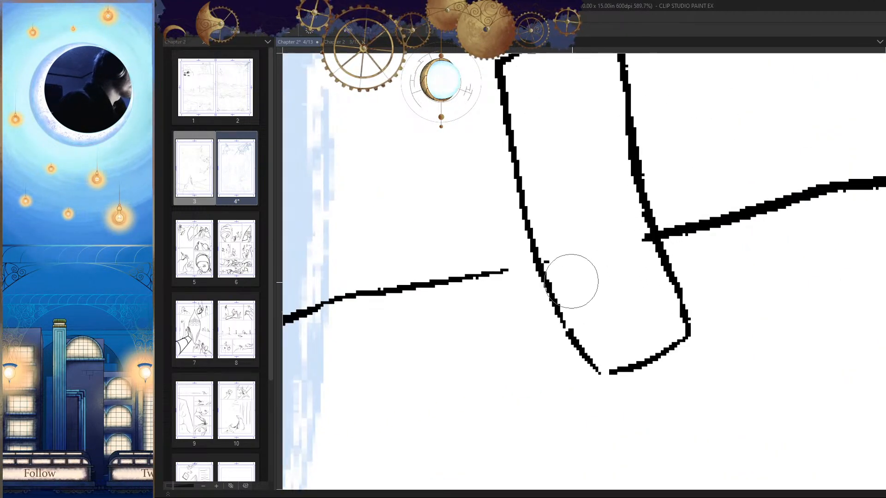
{"action": "scroll", "coordinate": [658, 286], "scroll_direction": "down", "scroll_amount": 6}
{"action": "key", "text": "h"}
{"action": "scroll", "coordinate": [563, 267], "scroll_direction": "up", "scroll_amount": 3}
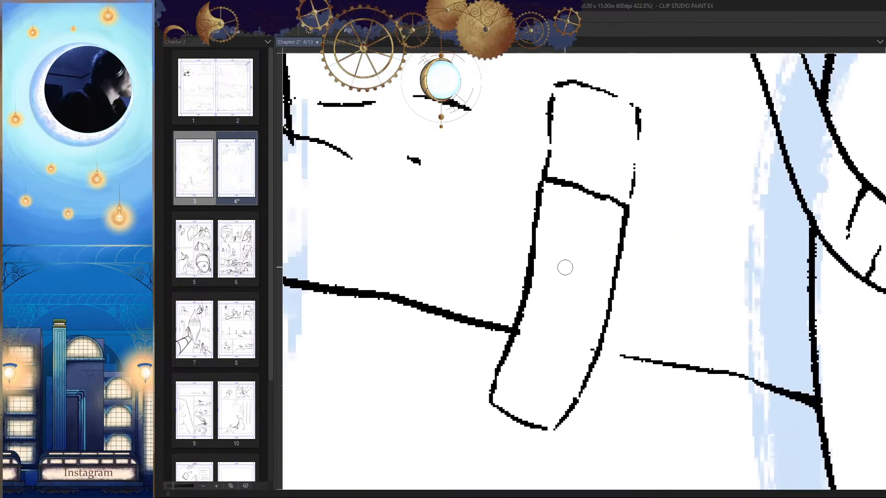
Step: Try inking a thick line across the middle of the closure strap
{"action": "left_click_drag", "start_coordinate": [525, 300], "coordinate": [592, 287]}
{"action": "key", "text": "h"}
{"action": "scroll", "coordinate": [639, 308], "scroll_direction": "down", "scroll_amount": 2}
{"action": "scroll", "coordinate": [639, 309], "scroll_direction": "up", "scroll_amount": 1}
{"action": "left_click_drag", "start_coordinate": [653, 276], "coordinate": [550, 303]}
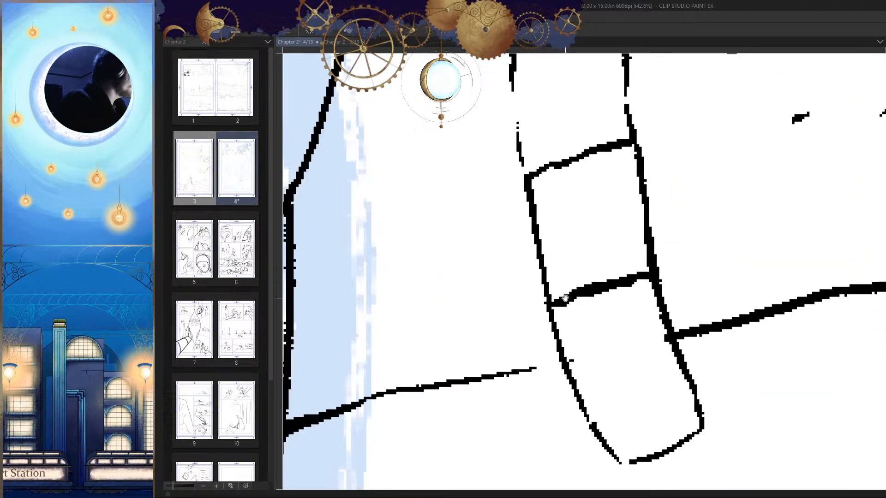
{"action": "mouse_move", "coordinate": [587, 238]}
{"action": "left_mouse_down"}
{"action": "mouse_move", "coordinate": [587, 250]}
{"action": "mouse_move", "coordinate": [577, 171]}
{"action": "mouse_move", "coordinate": [592, 291]}
{"action": "mouse_move", "coordinate": [541, 310]}
{"action": "mouse_move", "coordinate": [605, 262]}
{"action": "left_mouse_up"}
{"action": "key", "text": "ctrl+z"}
{"action": "scroll", "coordinate": [596, 313], "scroll_direction": "down", "scroll_amount": 8}
{"action": "key", "text": "ctrl+z"}
Step: Ink a thinner cross line on the closure strap and a short upright bar hanging from the cross line above it
{"action": "scroll", "coordinate": [603, 302], "scroll_direction": "up", "scroll_amount": 8}
{"action": "key", "text": "e"}
{"action": "key", "text": "p"}
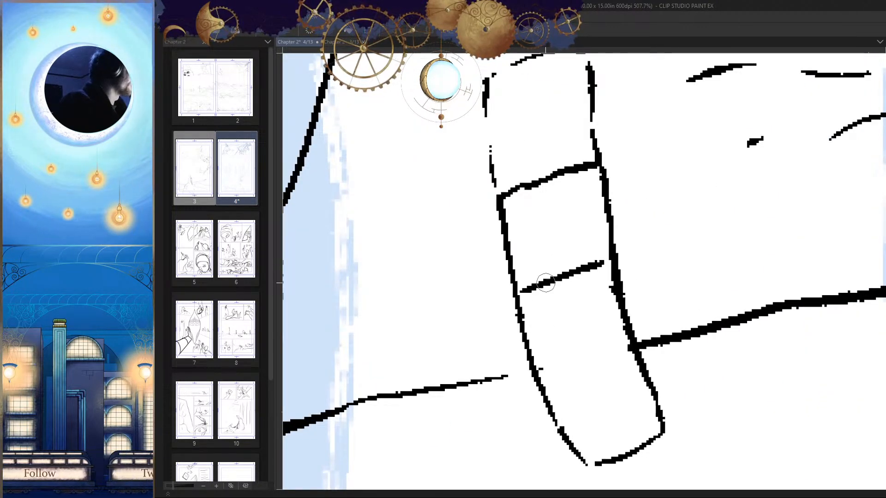
{"action": "left_click_drag", "start_coordinate": [544, 181], "coordinate": [558, 272]}
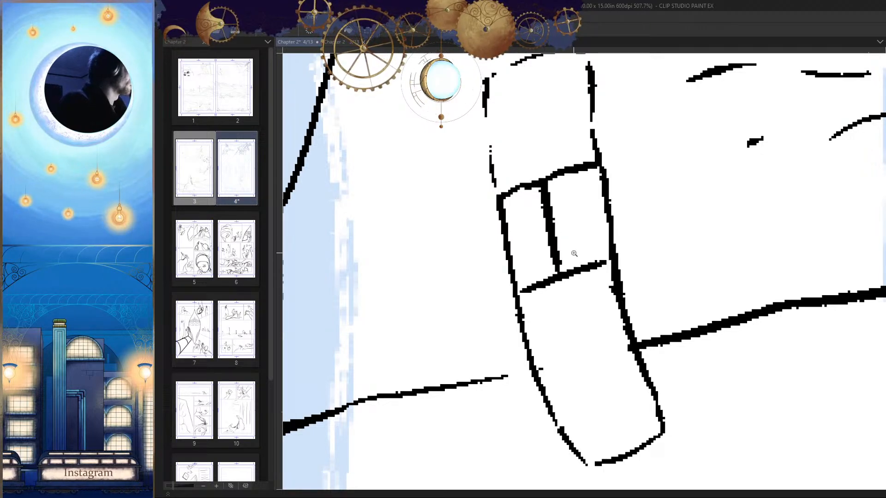
{"action": "scroll", "coordinate": [574, 253], "scroll_direction": "down", "scroll_amount": 5}
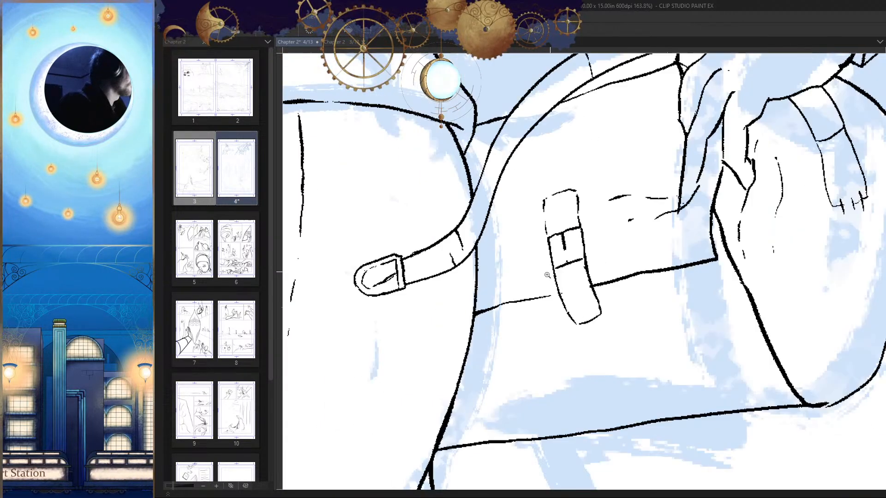
{"action": "scroll", "coordinate": [547, 276], "scroll_direction": "up", "scroll_amount": 2}
{"action": "scroll", "coordinate": [603, 251], "scroll_direction": "down", "scroll_amount": 8}
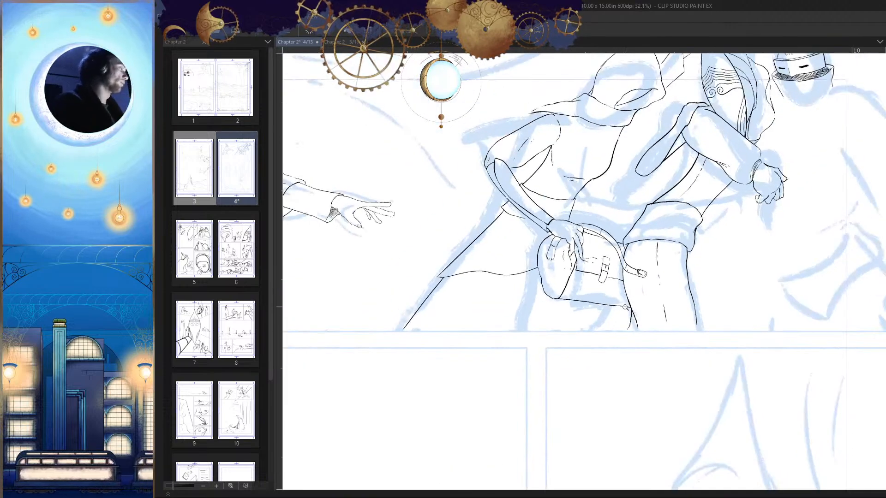
{"action": "scroll", "coordinate": [627, 308], "scroll_direction": "up", "scroll_amount": 6}
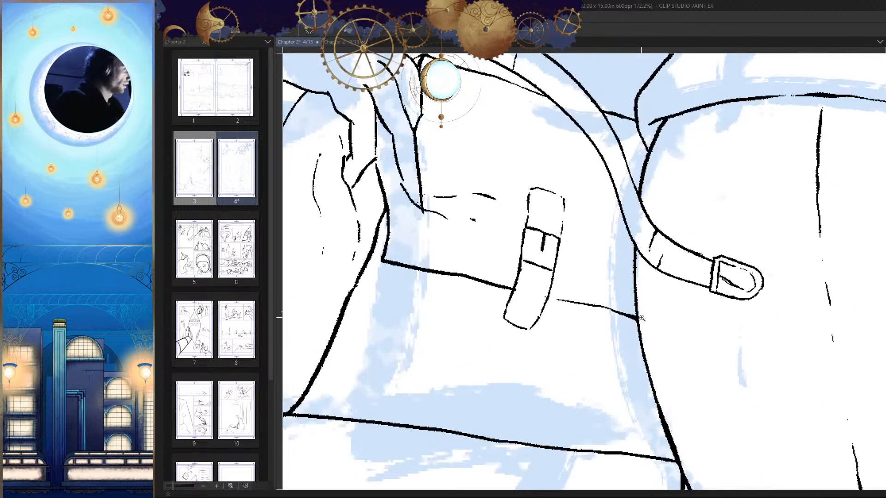
Step: Erase the closure strap's curved lower end and redraw it longer with a straighter, squared edge
{"action": "scroll", "coordinate": [642, 318], "scroll_direction": "up", "scroll_amount": 5}
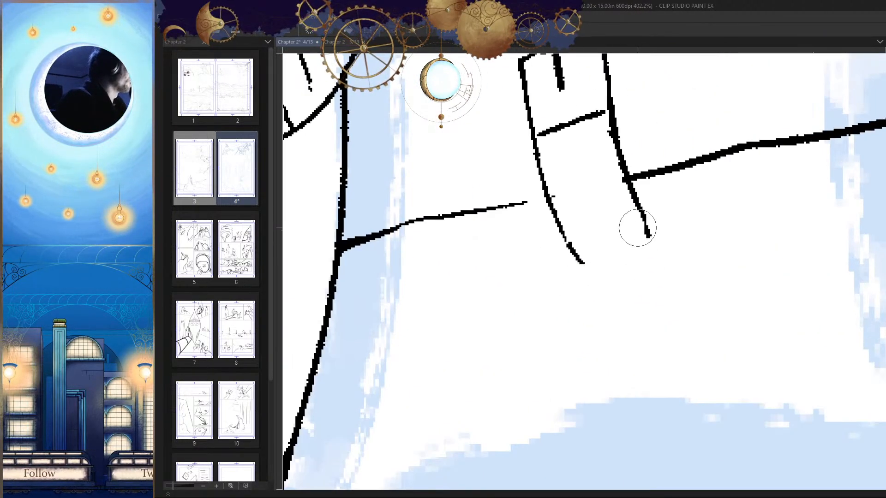
{"action": "mouse_move", "coordinate": [637, 210]}
{"action": "left_mouse_down"}
{"action": "mouse_move", "coordinate": [655, 254]}
{"action": "mouse_move", "coordinate": [589, 266]}
{"action": "left_mouse_up"}
{"action": "key", "text": "ctrl+z"}
{"action": "mouse_move", "coordinate": [655, 257]}
{"action": "left_mouse_down"}
{"action": "mouse_move", "coordinate": [582, 271]}
{"action": "mouse_move", "coordinate": [626, 233]}
{"action": "mouse_move", "coordinate": [609, 266]}
{"action": "left_mouse_up"}
{"action": "key", "text": "h"}
{"action": "scroll", "coordinate": [559, 270], "scroll_direction": "up", "scroll_amount": 3}
{"action": "key", "text": "e"}
{"action": "key", "text": "p"}
{"action": "scroll", "coordinate": [630, 277], "scroll_direction": "down", "scroll_amount": 5}
{"action": "key", "text": "h"}
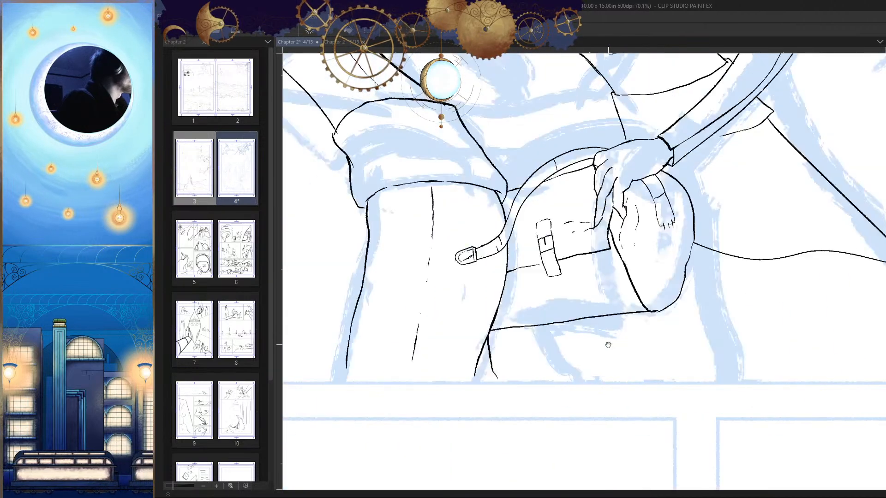
Step: Ink three short stitch marks along the closure strap's lower edge
{"action": "scroll", "coordinate": [608, 344], "scroll_direction": "down", "scroll_amount": 3}
{"action": "left_click_drag", "start_coordinate": [608, 344], "coordinate": [630, 320]}
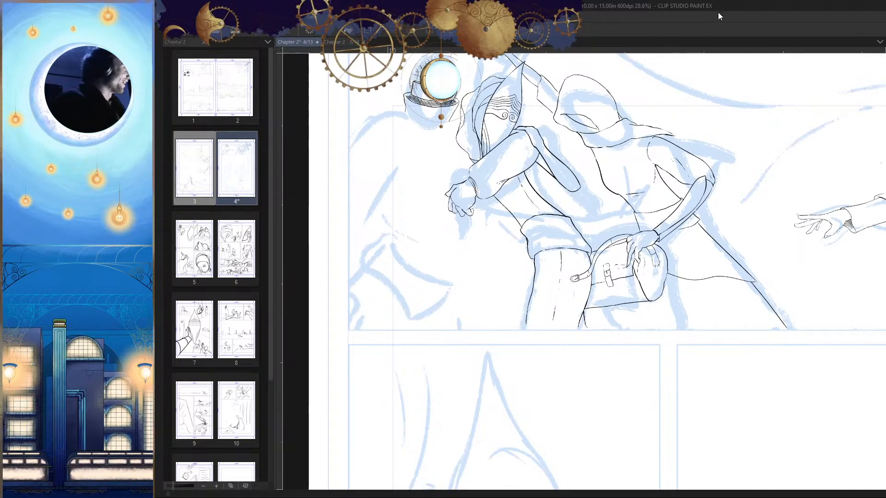
{"action": "left_click_drag", "start_coordinate": [619, 245], "coordinate": [634, 313]}
{"action": "left_click_drag", "start_coordinate": [756, 355], "coordinate": [734, 319]}
{"action": "left_click_drag", "start_coordinate": [616, 296], "coordinate": [720, 314]}
{"action": "left_click_drag", "start_coordinate": [532, 290], "coordinate": [565, 354]}
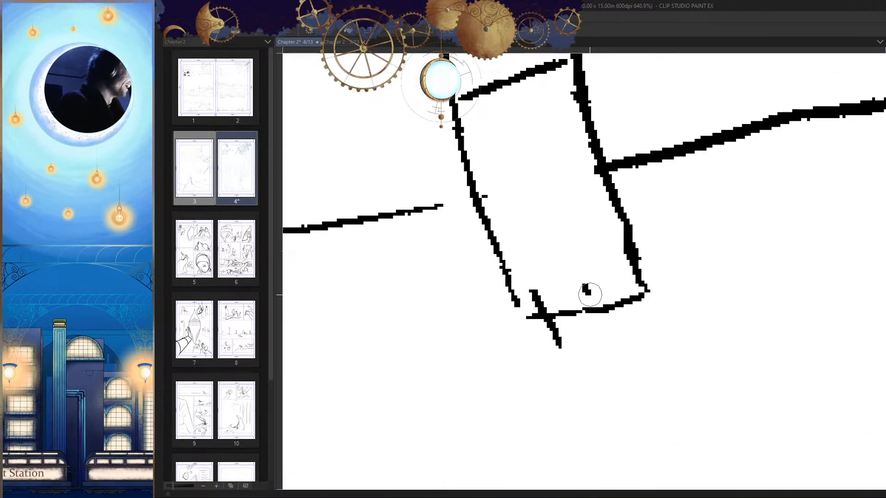
{"action": "left_click_drag", "start_coordinate": [568, 288], "coordinate": [581, 325]}
{"action": "left_click_drag", "start_coordinate": [610, 287], "coordinate": [617, 301]}
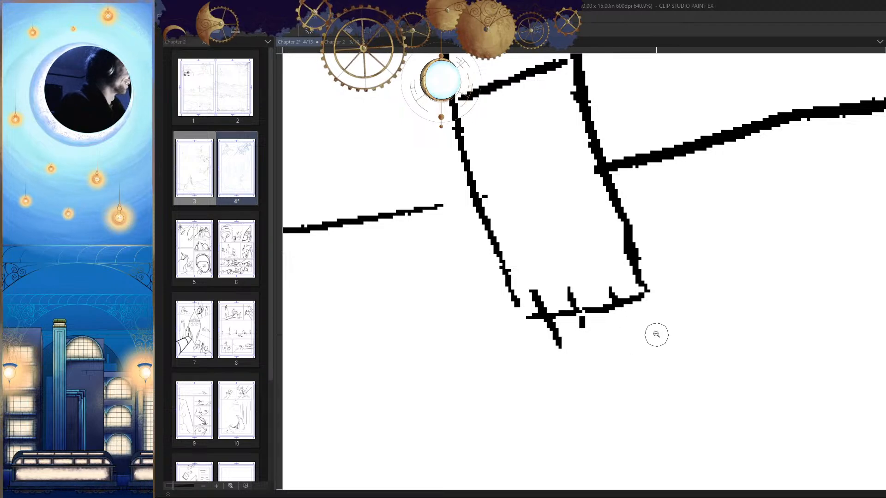
Step: Ink short stitch marks across the upper edge of the closure strap's box
{"action": "left_click_drag", "start_coordinate": [656, 334], "coordinate": [611, 318]}
{"action": "left_click_drag", "start_coordinate": [594, 169], "coordinate": [620, 175]}
{"action": "left_click_drag", "start_coordinate": [559, 167], "coordinate": [563, 204]}
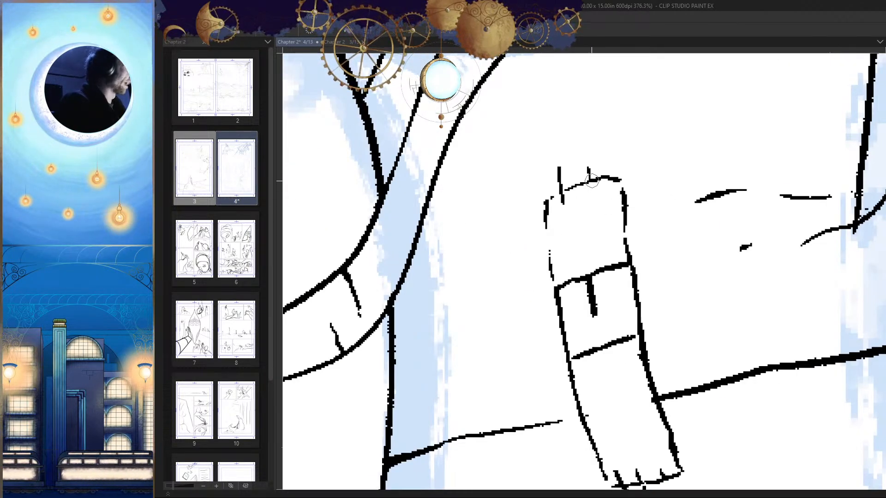
{"action": "mouse_move", "coordinate": [588, 169]}
{"action": "left_mouse_down"}
{"action": "mouse_move", "coordinate": [592, 191]}
{"action": "mouse_move", "coordinate": [578, 184]}
{"action": "left_mouse_up"}
{"action": "key", "text": "ctrl+z"}
{"action": "mouse_move", "coordinate": [658, 261]}
{"action": "left_mouse_down"}
{"action": "mouse_move", "coordinate": [682, 279]}
{"action": "mouse_move", "coordinate": [669, 301]}
{"action": "left_mouse_up"}
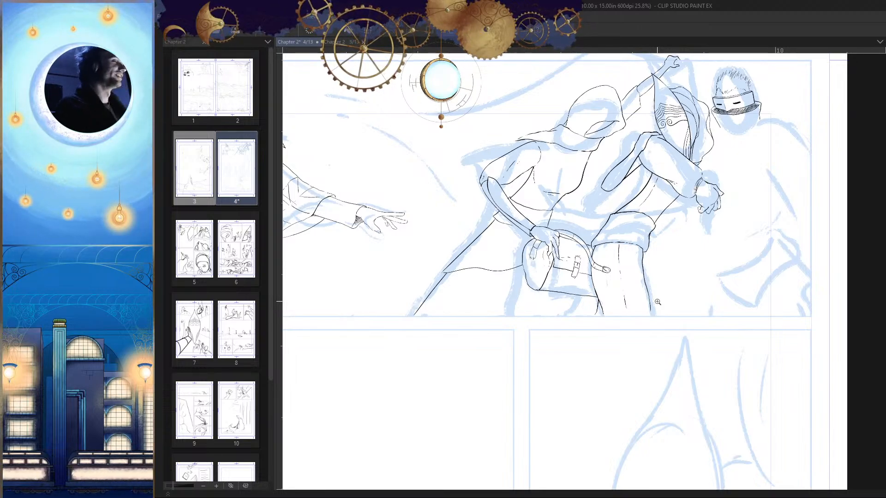
Step: Touch up the stitch marks and seam line at the lower end of the pouch strap nearest the hooded figure's fingers
{"action": "left_click_drag", "start_coordinate": [591, 269], "coordinate": [548, 318]}
{"action": "key", "text": "h"}
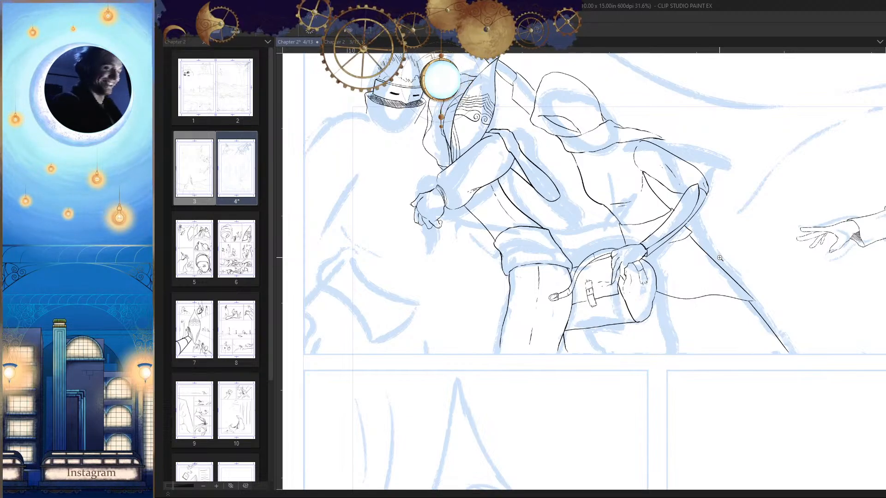
{"action": "left_click_drag", "start_coordinate": [549, 282], "coordinate": [587, 286]}
{"action": "left_click_drag", "start_coordinate": [650, 356], "coordinate": [619, 352]}
{"action": "key", "text": "h"}
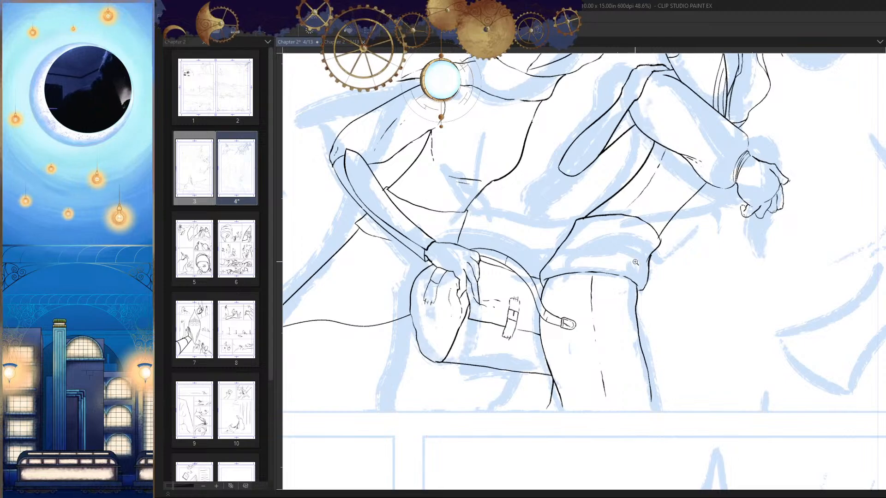
{"action": "left_click_drag", "start_coordinate": [635, 262], "coordinate": [479, 314]}
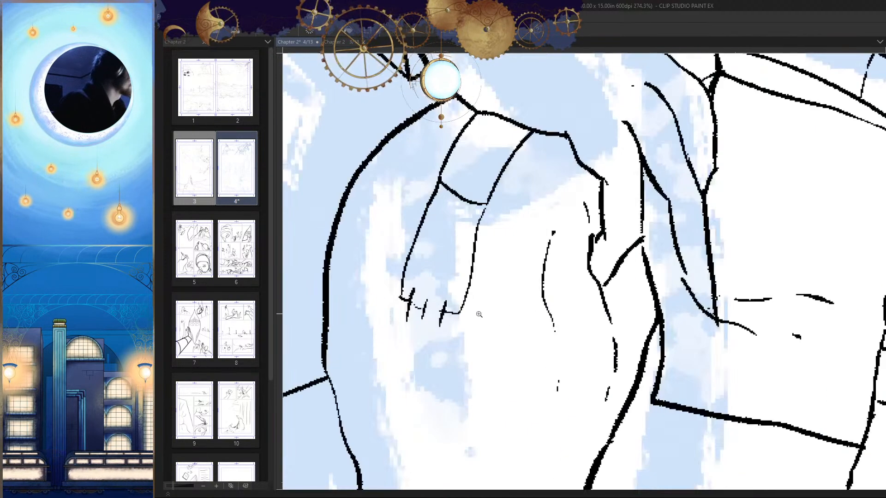
{"action": "left_click", "coordinate": [479, 314]}
{"action": "key", "text": "h"}
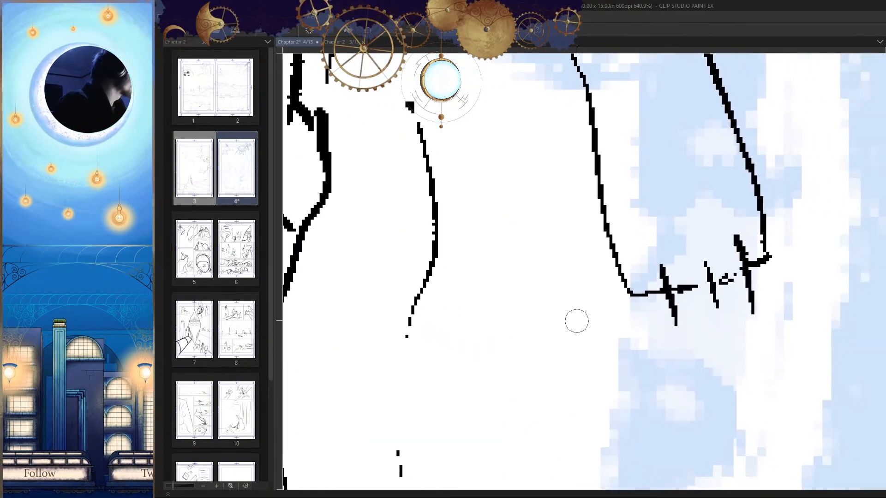
{"action": "key", "text": "ctrl+z"}
{"action": "left_click_drag", "start_coordinate": [722, 294], "coordinate": [752, 292]}
{"action": "left_click_drag", "start_coordinate": [638, 282], "coordinate": [755, 254]}
{"action": "mouse_move", "coordinate": [754, 290]}
{"action": "left_mouse_down"}
{"action": "mouse_move", "coordinate": [630, 394]}
{"action": "mouse_move", "coordinate": [412, 392]}
{"action": "left_mouse_up"}
{"action": "key", "text": "h"}
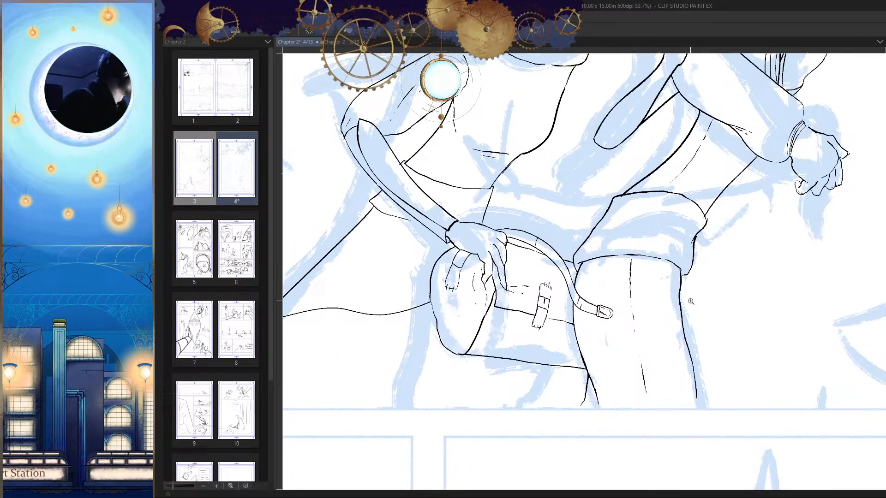
Step: Examine the inked figures across the first panel with the blue sketch hidden
{"action": "left_click_drag", "start_coordinate": [691, 301], "coordinate": [644, 302]}
{"action": "key", "text": "h"}
{"action": "left_click_drag", "start_coordinate": [582, 275], "coordinate": [560, 318]}
{"action": "left_click_drag", "start_coordinate": [628, 350], "coordinate": [614, 345]}
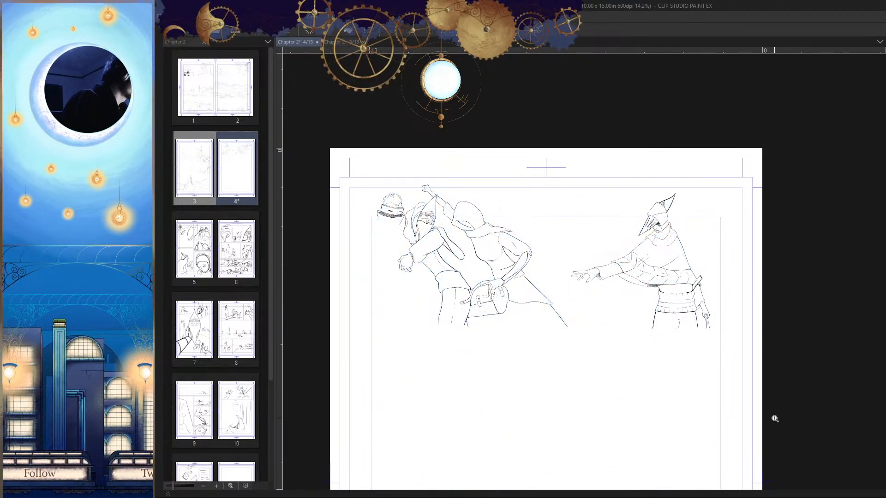
{"action": "left_click_drag", "start_coordinate": [775, 419], "coordinate": [777, 404]}
{"action": "key", "text": "h"}
{"action": "left_click_drag", "start_coordinate": [764, 345], "coordinate": [736, 349]}
{"action": "left_click_drag", "start_coordinate": [664, 279], "coordinate": [711, 347]}
{"action": "key", "text": "h"}
Step: Redraw the outer contour of the hooded figure's bent forearm just below the elbow as one continuous line
{"action": "left_click_drag", "start_coordinate": [671, 202], "coordinate": [735, 217]}
{"action": "key", "text": "h"}
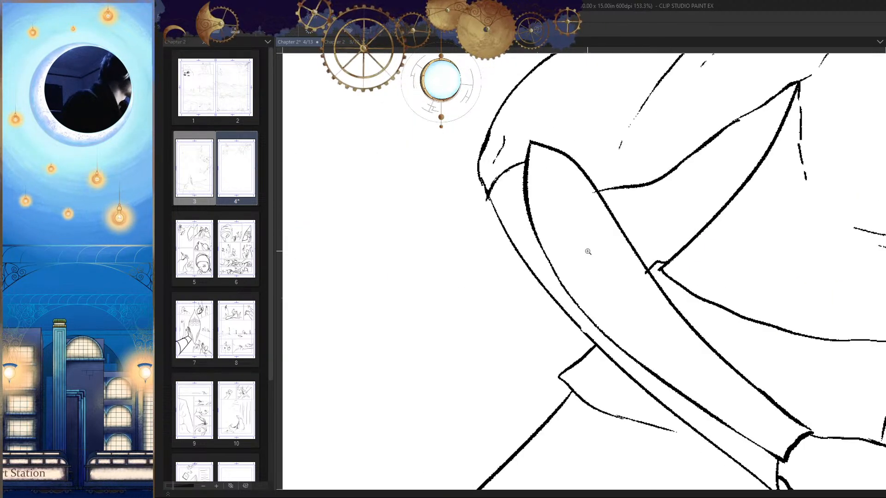
{"action": "left_click_drag", "start_coordinate": [588, 251], "coordinate": [614, 242]}
{"action": "key", "text": "h"}
{"action": "mouse_move", "coordinate": [606, 235]}
{"action": "left_mouse_down"}
{"action": "mouse_move", "coordinate": [658, 255]}
{"action": "mouse_move", "coordinate": [618, 150]}
{"action": "mouse_move", "coordinate": [530, 296]}
{"action": "left_mouse_up"}
{"action": "scroll", "coordinate": [614, 146], "scroll_direction": "up", "scroll_amount": 2}
{"action": "key", "text": "ctrl+z"}
{"action": "key", "text": "ctrl+z"}
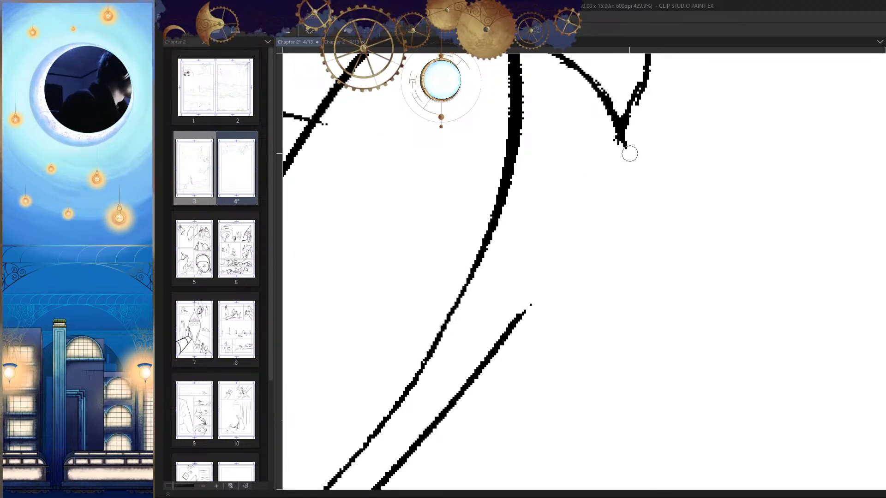
{"action": "mouse_move", "coordinate": [622, 132]}
{"action": "left_mouse_down"}
{"action": "mouse_move", "coordinate": [574, 247]}
{"action": "mouse_move", "coordinate": [518, 337]}
{"action": "mouse_move", "coordinate": [500, 338]}
{"action": "mouse_move", "coordinate": [486, 354]}
{"action": "mouse_move", "coordinate": [618, 153]}
{"action": "mouse_move", "coordinate": [487, 345]}
{"action": "left_mouse_up"}
{"action": "key", "text": "ctrl+z"}
{"action": "key", "text": "ctrl+z"}
{"action": "key", "text": "ctrl+z"}
{"action": "left_click_drag", "start_coordinate": [623, 142], "coordinate": [492, 347]}
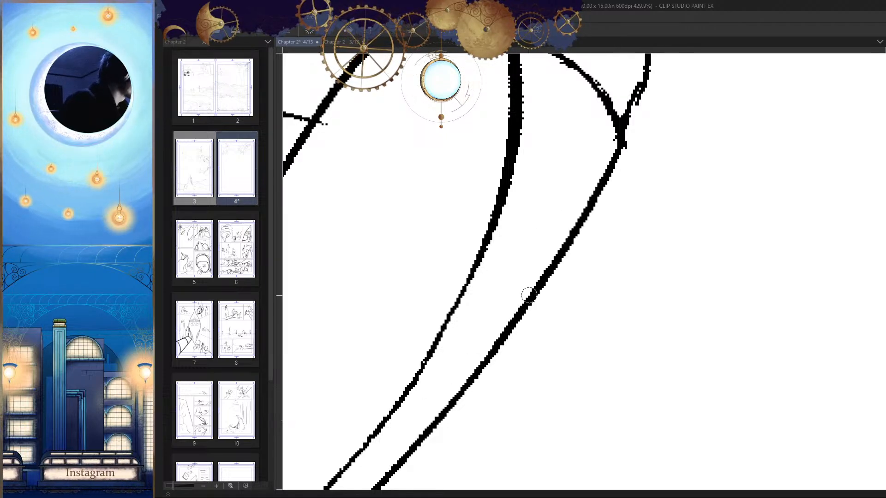
{"action": "left_click_drag", "start_coordinate": [627, 240], "coordinate": [527, 352]}
Step: Compare the first panel's inked figures in normal and mirrored orientation with the blue sketch hidden
{"action": "key", "text": "h"}
{"action": "left_click_drag", "start_coordinate": [544, 239], "coordinate": [618, 344]}
{"action": "key", "text": "h"}
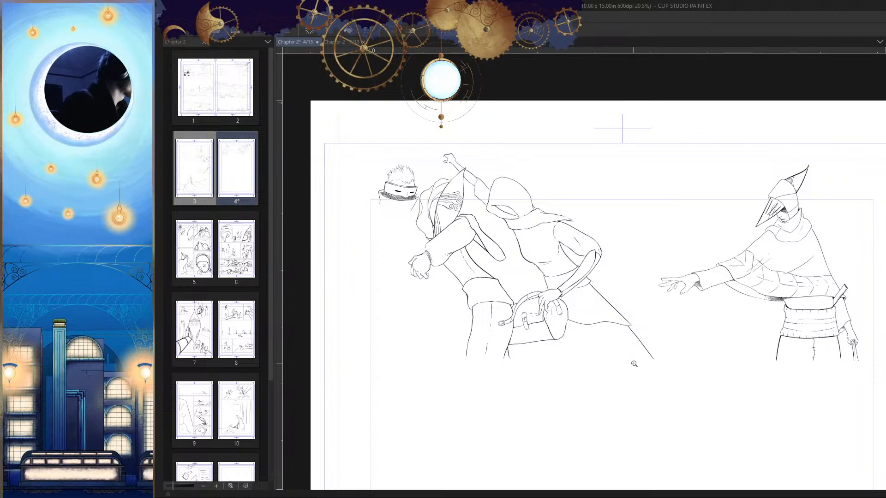
{"action": "key", "text": "h"}
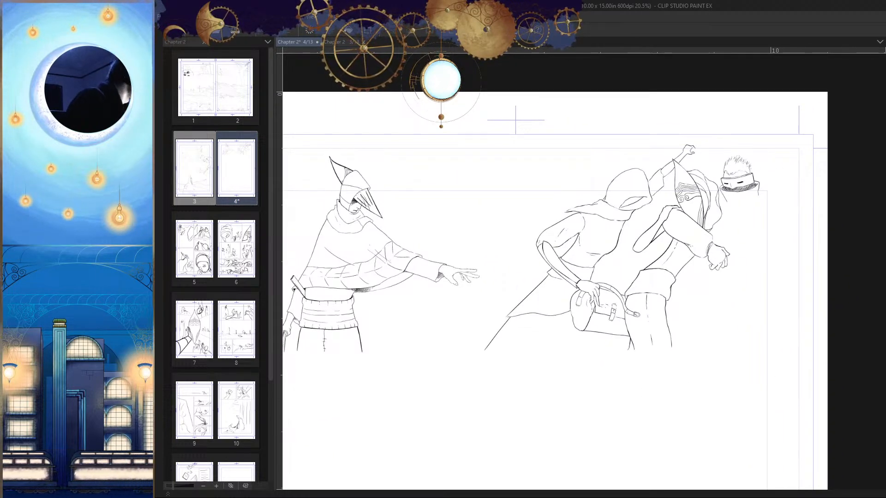
{"action": "left_click_drag", "start_coordinate": [618, 344], "coordinate": [614, 337]}
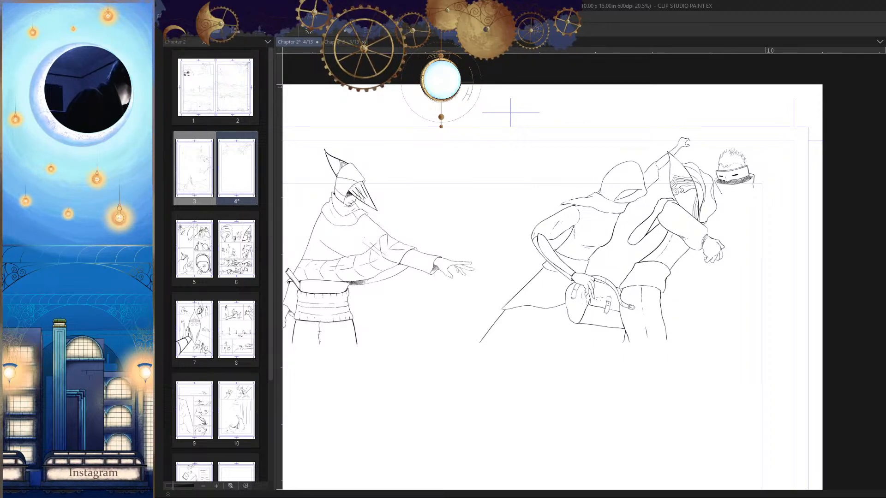
{"action": "left_click_drag", "start_coordinate": [757, 297], "coordinate": [751, 222]}
{"action": "key", "text": "h"}
Step: Ink the masked figure's shoulder as a curved line from the collar down to the panel border
{"action": "left_click_drag", "start_coordinate": [452, 166], "coordinate": [637, 272]}
{"action": "mouse_move", "coordinate": [636, 272]}
{"action": "left_mouse_down"}
{"action": "mouse_move", "coordinate": [635, 194]}
{"action": "mouse_move", "coordinate": [658, 212]}
{"action": "left_mouse_up"}
{"action": "left_click", "coordinate": [576, 174]}
{"action": "left_click_drag", "start_coordinate": [688, 215], "coordinate": [714, 197]}
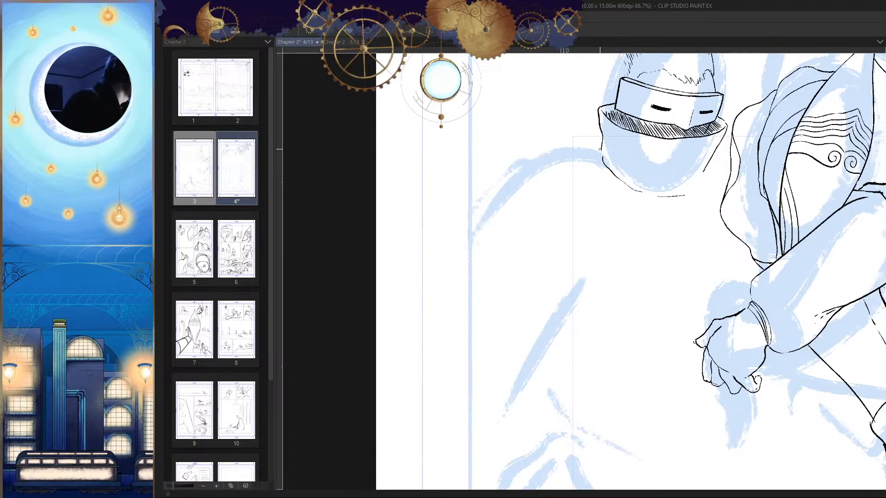
{"action": "mouse_move", "coordinate": [600, 149]}
{"action": "left_mouse_down"}
{"action": "mouse_move", "coordinate": [572, 150]}
{"action": "mouse_move", "coordinate": [481, 215]}
{"action": "mouse_move", "coordinate": [468, 242]}
{"action": "left_mouse_up"}
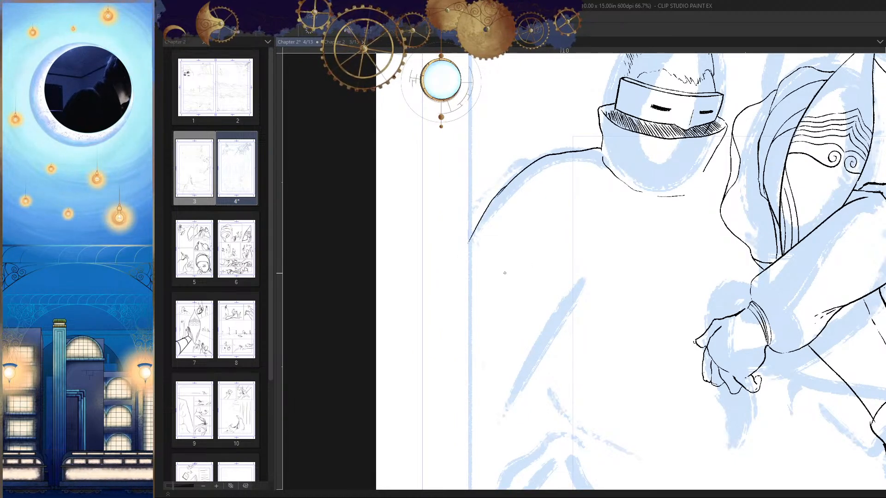
{"action": "key", "text": "ctrl+z"}
{"action": "mouse_move", "coordinate": [492, 198]}
{"action": "left_mouse_down"}
{"action": "mouse_move", "coordinate": [524, 188]}
{"action": "mouse_move", "coordinate": [510, 190]}
{"action": "mouse_move", "coordinate": [441, 270]}
{"action": "left_mouse_up"}
{"action": "left_click_drag", "start_coordinate": [506, 283], "coordinate": [474, 285]}
Step: Ink the rounded outline of the masked figure's hand against the panel border near the panel's lower corner
{"action": "key", "text": "h"}
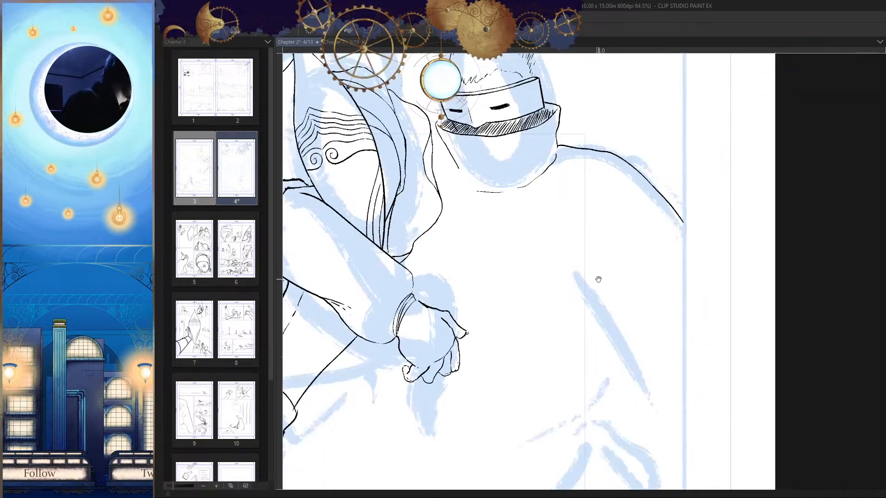
{"action": "left_click_drag", "start_coordinate": [634, 402], "coordinate": [625, 138]}
{"action": "mouse_move", "coordinate": [623, 300]}
{"action": "left_mouse_down"}
{"action": "mouse_move", "coordinate": [606, 303]}
{"action": "mouse_move", "coordinate": [653, 303]}
{"action": "mouse_move", "coordinate": [642, 327]}
{"action": "left_mouse_up"}
{"action": "key", "text": "h"}
{"action": "key", "text": "ctrl+z"}
{"action": "left_click_drag", "start_coordinate": [549, 277], "coordinate": [575, 280]}
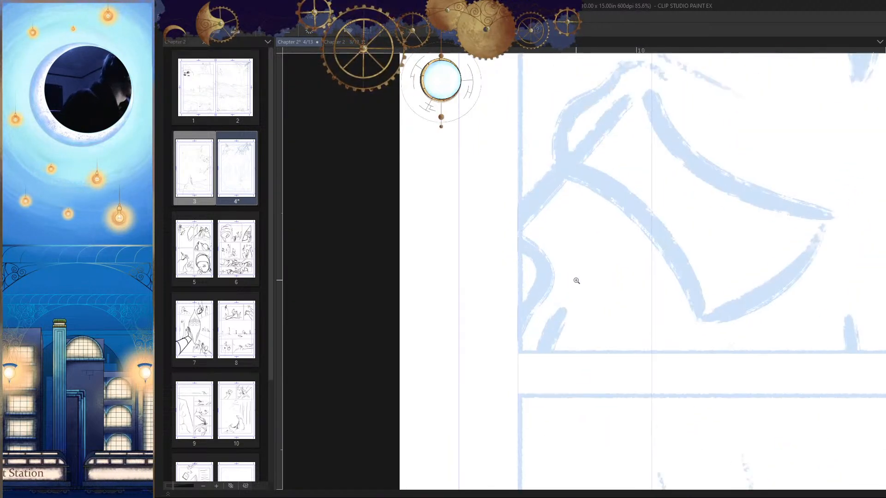
{"action": "key", "text": "h"}
{"action": "left_click_drag", "start_coordinate": [640, 260], "coordinate": [673, 257]}
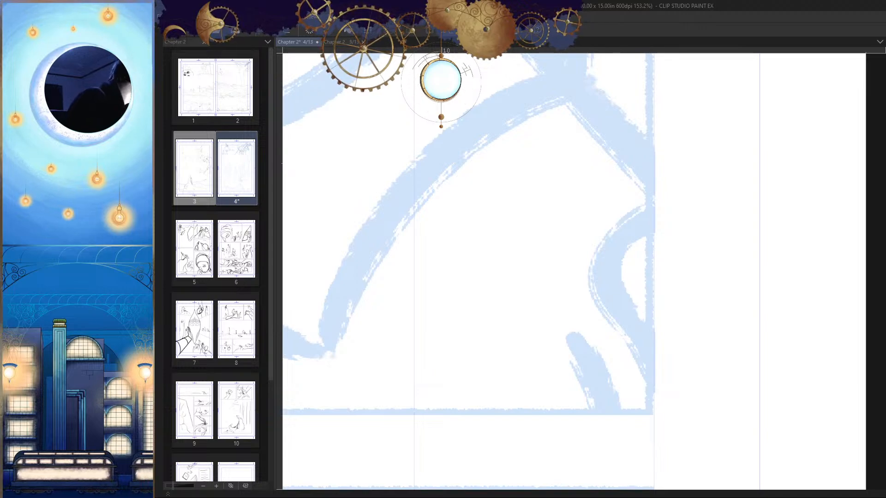
{"action": "left_click_drag", "start_coordinate": [688, 304], "coordinate": [720, 287]}
{"action": "mouse_move", "coordinate": [679, 199]}
{"action": "left_mouse_down"}
{"action": "mouse_move", "coordinate": [637, 235]}
{"action": "mouse_move", "coordinate": [651, 306]}
{"action": "left_mouse_up"}
{"action": "key", "text": "h"}
{"action": "left_click_drag", "start_coordinate": [545, 264], "coordinate": [518, 296]}
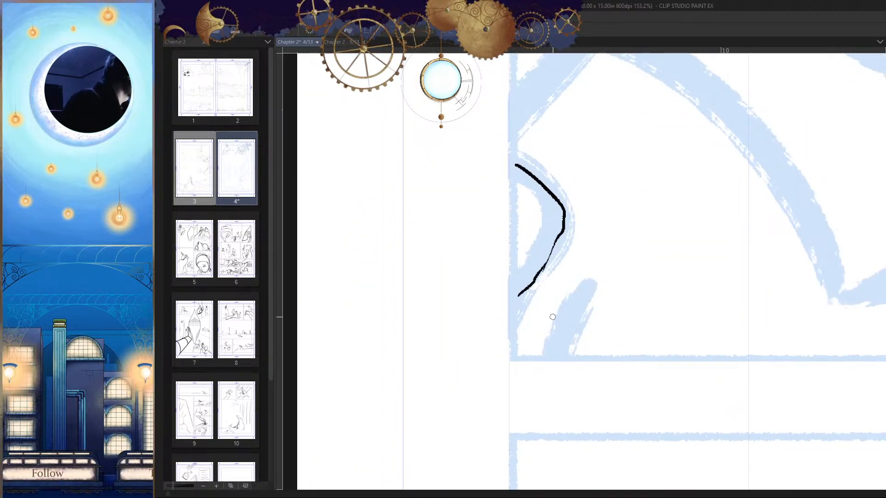
Step: Ink a short broken contour line inside the masked figure's hand at the panel border
{"action": "key", "text": "h"}
{"action": "left_click_drag", "start_coordinate": [634, 275], "coordinate": [598, 291]}
{"action": "left_click_drag", "start_coordinate": [640, 255], "coordinate": [662, 238]}
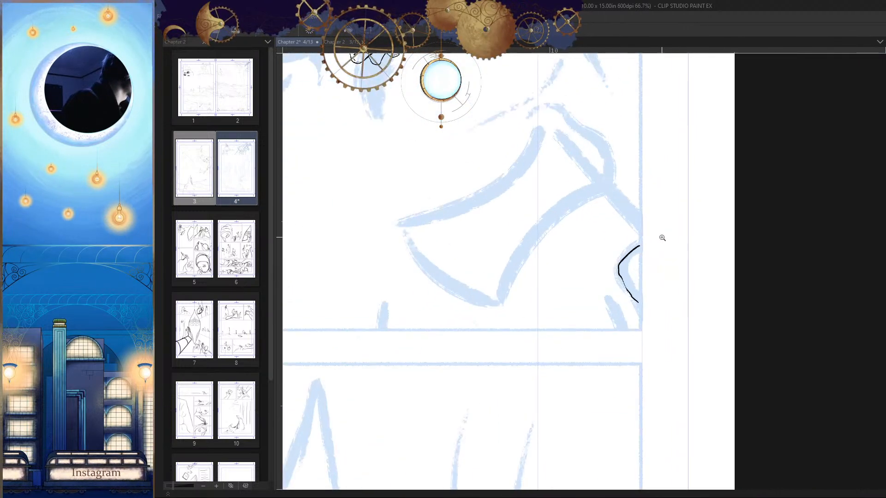
{"action": "key", "text": "h"}
{"action": "left_click_drag", "start_coordinate": [574, 240], "coordinate": [596, 245]}
{"action": "key", "text": "h"}
{"action": "left_click_drag", "start_coordinate": [563, 276], "coordinate": [633, 248]}
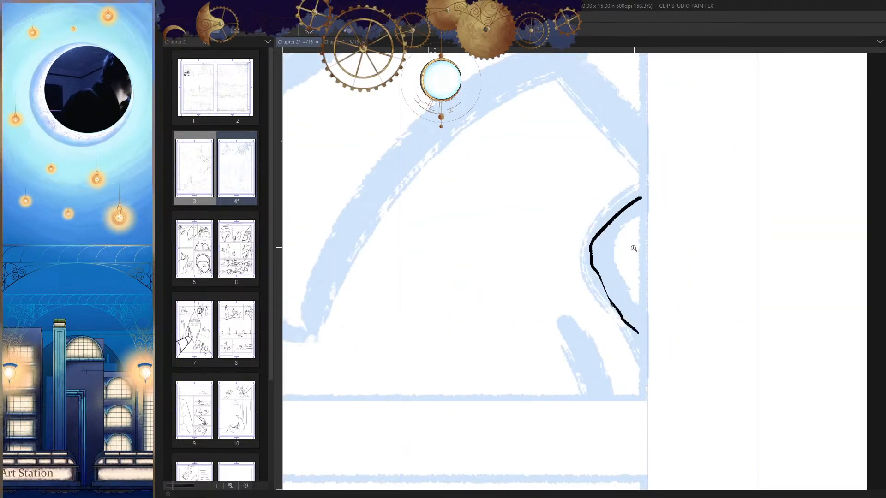
{"action": "left_click_drag", "start_coordinate": [635, 287], "coordinate": [585, 340]}
{"action": "left_click_drag", "start_coordinate": [636, 261], "coordinate": [653, 255]}
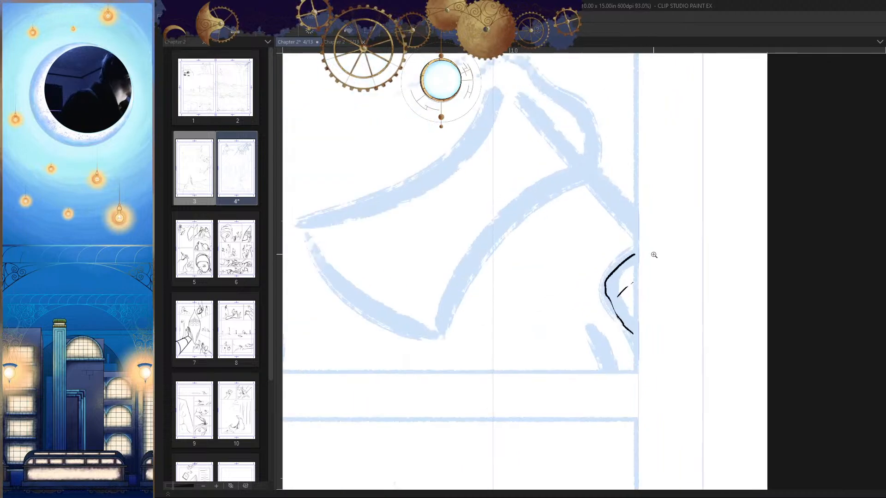
{"action": "key", "text": "h"}
{"action": "left_click", "coordinate": [591, 206]}
{"action": "left_click_drag", "start_coordinate": [596, 188], "coordinate": [535, 272]}
{"action": "key", "text": "ctrl+z"}
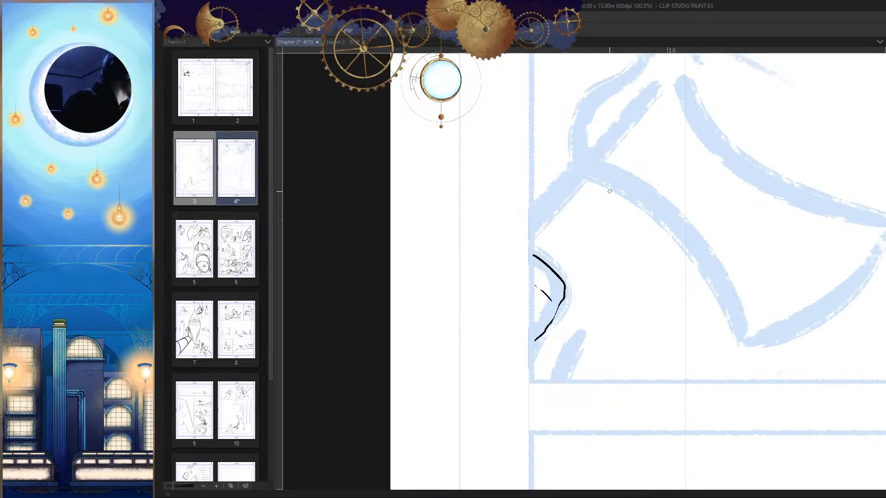
{"action": "left_click_drag", "start_coordinate": [609, 191], "coordinate": [549, 263]}
{"action": "left_click_drag", "start_coordinate": [588, 179], "coordinate": [530, 249]}
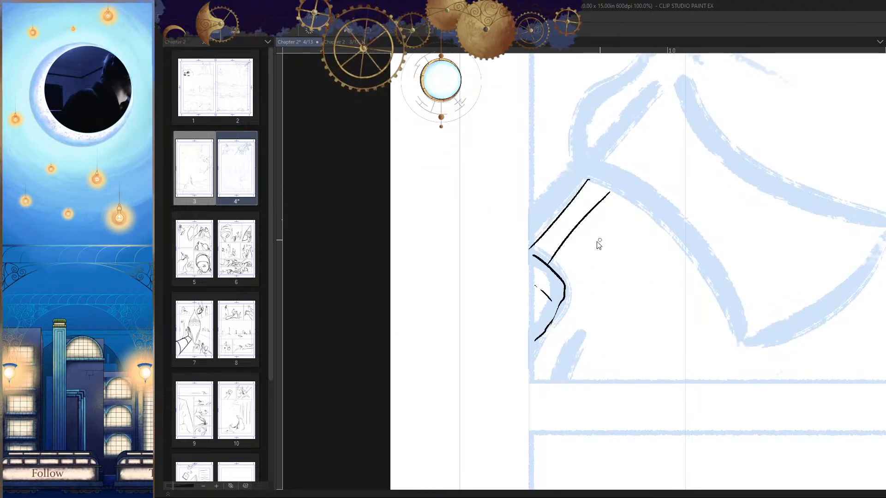
{"action": "key", "text": "ctrl+z"}
{"action": "key", "text": "h"}
{"action": "scroll", "coordinate": [599, 245], "scroll_direction": "up", "scroll_amount": 5}
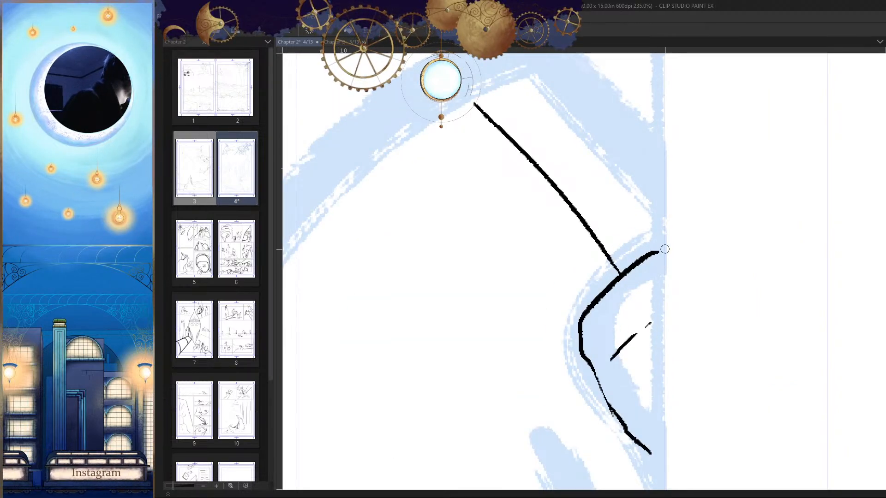
{"action": "key", "text": "h"}
{"action": "left_click_drag", "start_coordinate": [632, 109], "coordinate": [514, 253]}
{"action": "key", "text": "ctrl+z"}
{"action": "left_click_drag", "start_coordinate": [635, 111], "coordinate": [500, 265]}
{"action": "mouse_move", "coordinate": [621, 261]}
{"action": "left_mouse_down", "text": "ctrl"}
{"action": "mouse_move", "coordinate": [575, 303]}
{"action": "mouse_move", "coordinate": [643, 255]}
{"action": "mouse_move", "coordinate": [651, 258]}
{"action": "mouse_move", "coordinate": [632, 277]}
{"action": "left_mouse_up", "text": "ctrl"}
{"action": "key", "text": "ctrl+z"}
Step: Ink the lower edge of the weapon's handle as a straight diagonal line rising from the masked figure's hand
{"action": "key", "text": "ctrl+z"}
{"action": "left_click_drag", "start_coordinate": [660, 120], "coordinate": [553, 251]}
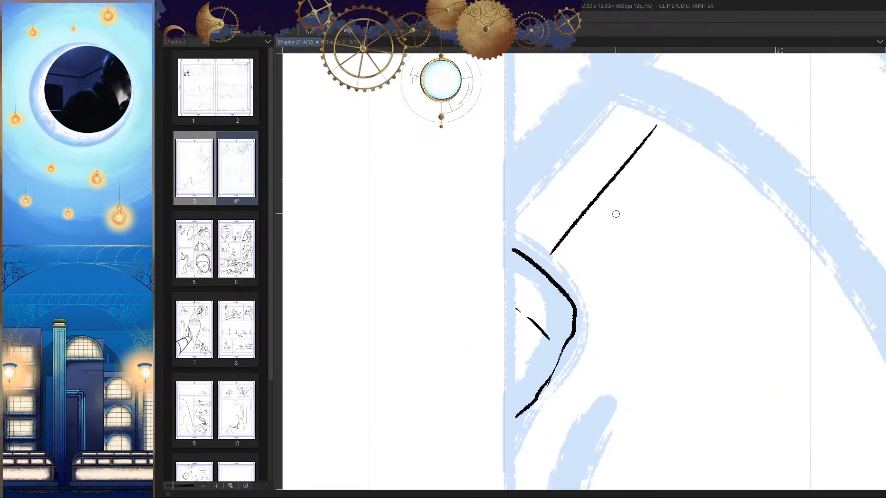
{"action": "key", "text": "ctrl+z"}
{"action": "left_click_drag", "start_coordinate": [662, 135], "coordinate": [548, 271]}
Step: Ink the handle's upper edge as a diagonal line parallel to the lower edge, starting at the panel border
{"action": "key", "text": "ctrl+z"}
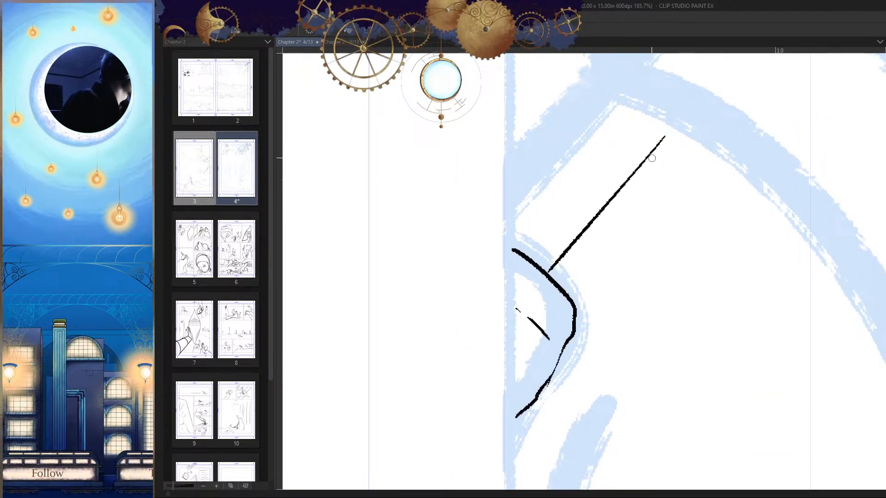
{"action": "mouse_move", "coordinate": [635, 112]}
{"action": "left_mouse_down"}
{"action": "mouse_move", "coordinate": [504, 258]}
{"action": "mouse_move", "coordinate": [515, 246]}
{"action": "left_mouse_up"}
{"action": "key", "text": "ctrl+z"}
{"action": "key", "text": "ctrl+z"}
{"action": "left_click_drag", "start_coordinate": [641, 223], "coordinate": [579, 240], "text": "ctrl"}
{"action": "key", "text": "h"}
{"action": "key", "text": "h"}
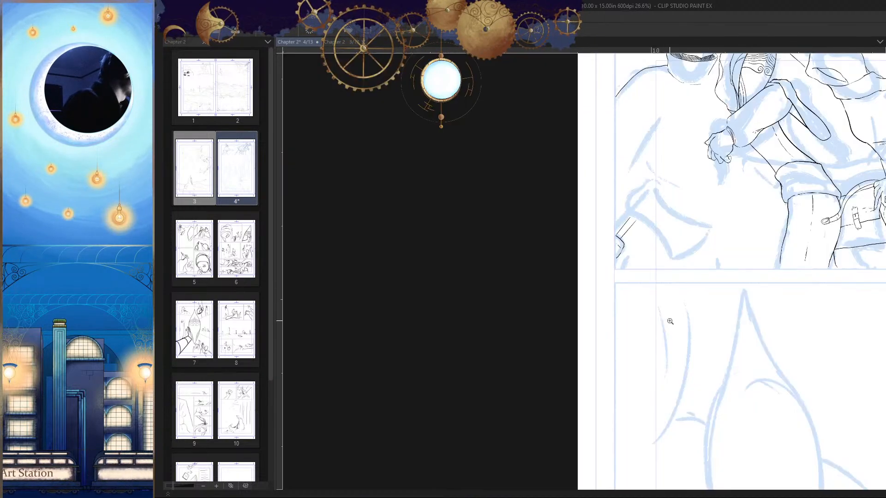
{"action": "mouse_move", "coordinate": [629, 223]}
{"action": "left_mouse_down", "text": "ctrl"}
{"action": "mouse_move", "coordinate": [658, 217]}
{"action": "mouse_move", "coordinate": [639, 234]}
{"action": "left_mouse_up", "text": "ctrl"}
{"action": "key", "text": "ctrl+z"}
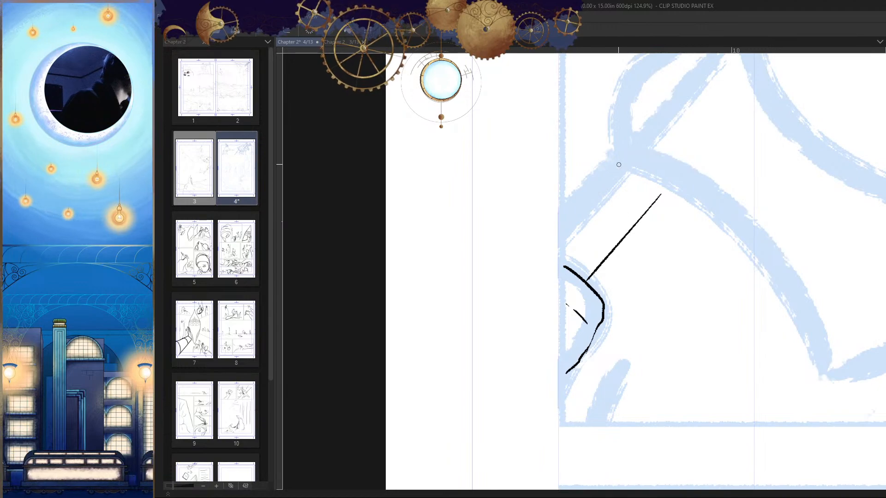
{"action": "left_click_drag", "start_coordinate": [621, 158], "coordinate": [559, 231]}
Step: Close the handle's free end with several nested curved lines and a short segment forming a rounded cap
{"action": "key", "text": "h"}
{"action": "mouse_move", "coordinate": [681, 224]}
{"action": "left_mouse_down", "text": "ctrl"}
{"action": "mouse_move", "coordinate": [651, 241]}
{"action": "mouse_move", "coordinate": [644, 221]}
{"action": "mouse_move", "coordinate": [587, 249]}
{"action": "mouse_move", "coordinate": [644, 206]}
{"action": "mouse_move", "coordinate": [639, 199]}
{"action": "left_mouse_up", "text": "ctrl"}
{"action": "key", "text": "ctrl+z"}
{"action": "key", "text": "e"}
{"action": "left_click_drag", "start_coordinate": [582, 234], "coordinate": [590, 251]}
{"action": "mouse_move", "coordinate": [671, 145]}
{"action": "left_mouse_down"}
{"action": "mouse_move", "coordinate": [599, 216]}
{"action": "mouse_move", "coordinate": [587, 262]}
{"action": "mouse_move", "coordinate": [628, 171]}
{"action": "mouse_move", "coordinate": [584, 243]}
{"action": "left_mouse_up"}
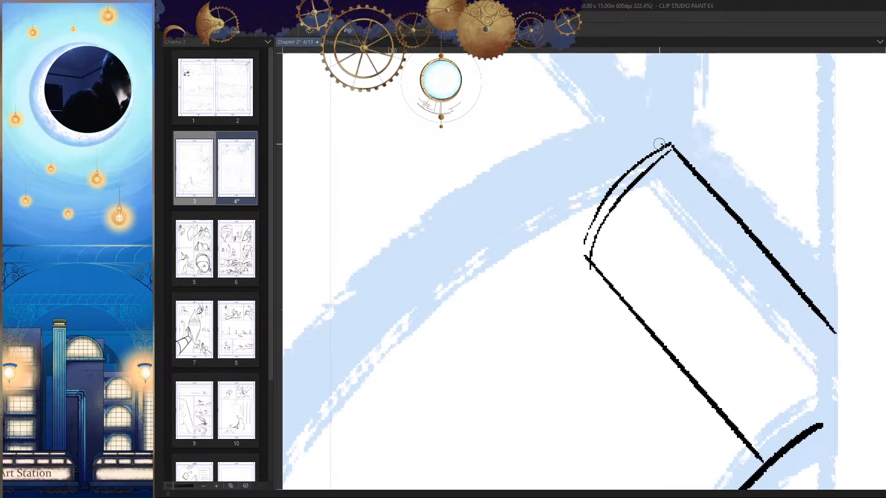
{"action": "mouse_move", "coordinate": [659, 145]}
{"action": "left_mouse_down"}
{"action": "mouse_move", "coordinate": [600, 183]}
{"action": "mouse_move", "coordinate": [570, 233]}
{"action": "mouse_move", "coordinate": [581, 239]}
{"action": "left_mouse_up"}
{"action": "key", "text": "h"}
{"action": "left_click_drag", "start_coordinate": [640, 264], "coordinate": [640, 237]}
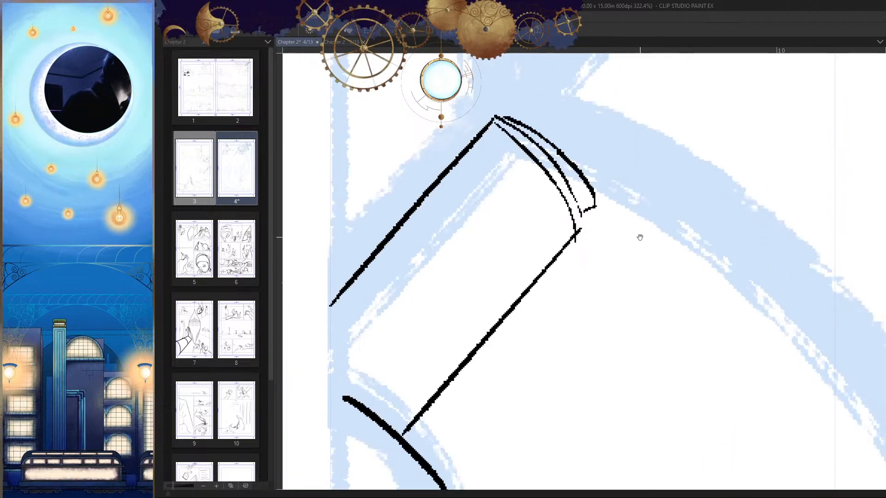
{"action": "left_click_drag", "start_coordinate": [587, 213], "coordinate": [577, 230]}
Step: Add another curved band line across the handle just below its rounded cap
{"action": "key", "text": "h"}
{"action": "left_click_drag", "start_coordinate": [675, 231], "coordinate": [613, 289]}
{"action": "key", "text": "h"}
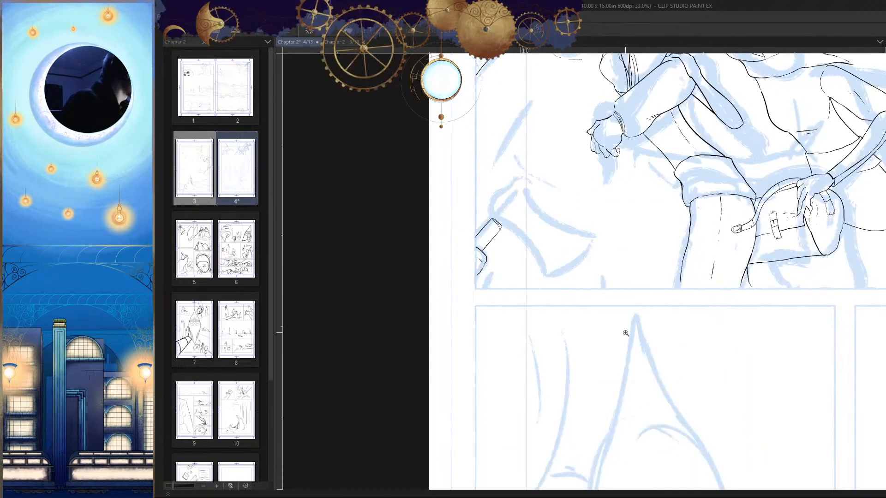
{"action": "key", "text": "h"}
{"action": "left_click_drag", "start_coordinate": [674, 242], "coordinate": [722, 230]}
{"action": "mouse_move", "coordinate": [690, 156]}
{"action": "left_mouse_down"}
{"action": "mouse_move", "coordinate": [662, 183]}
{"action": "mouse_move", "coordinate": [619, 280]}
{"action": "mouse_move", "coordinate": [619, 252]}
{"action": "mouse_move", "coordinate": [660, 174]}
{"action": "mouse_move", "coordinate": [620, 207]}
{"action": "left_mouse_up"}
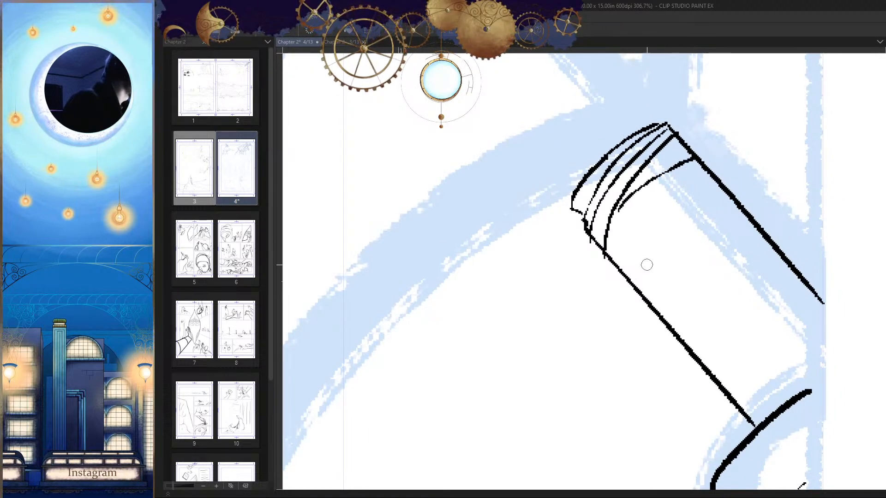
Step: Ink a straight diagonal line above the handle's capped end, beside the sketched loop
{"action": "key", "text": "h"}
{"action": "left_click_drag", "start_coordinate": [676, 266], "coordinate": [602, 363]}
{"action": "key", "text": "h"}
{"action": "left_click_drag", "start_coordinate": [620, 312], "coordinate": [620, 257]}
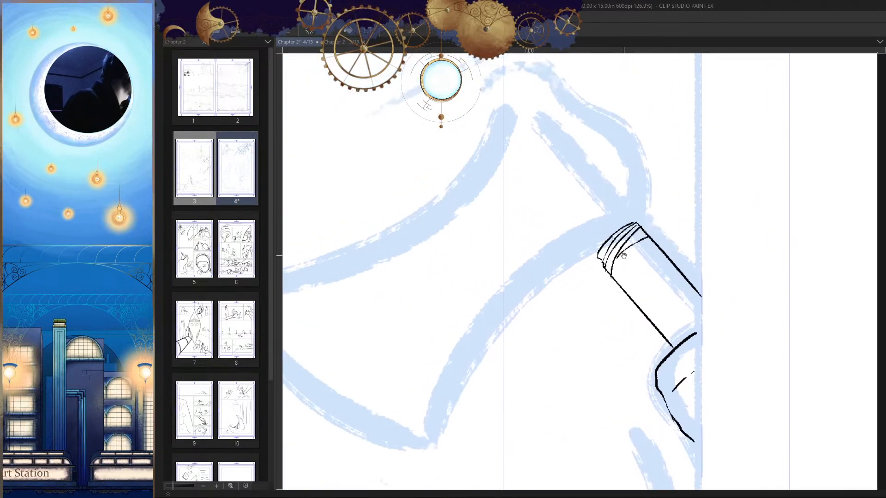
{"action": "key", "text": "h"}
{"action": "left_click_drag", "start_coordinate": [630, 195], "coordinate": [623, 267]}
{"action": "left_click_drag", "start_coordinate": [593, 133], "coordinate": [479, 274]}
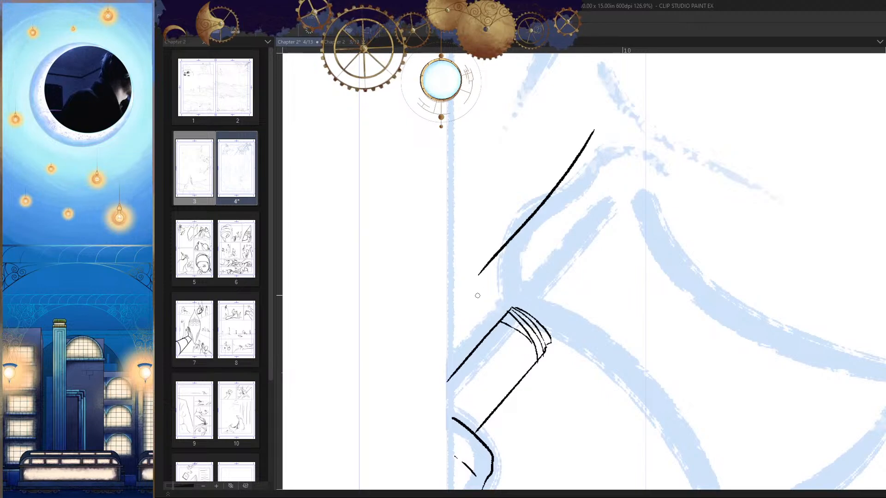
{"action": "key", "text": "ctrl+z"}
{"action": "left_click_drag", "start_coordinate": [585, 137], "coordinate": [490, 266]}
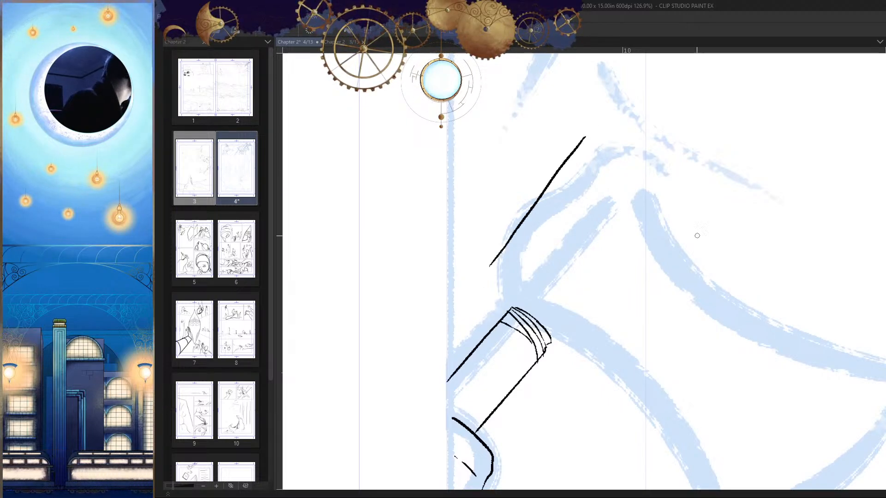
Step: Ink the axe head's top corner with a short rounded cap and begin a slope down its far side
{"action": "left_click_drag", "start_coordinate": [638, 269], "coordinate": [657, 252]}
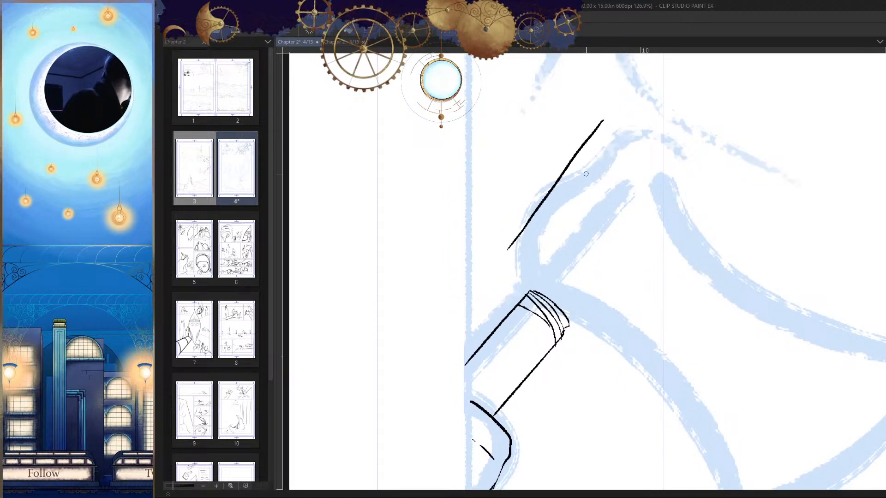
{"action": "left_click_drag", "start_coordinate": [604, 122], "coordinate": [621, 121]}
{"action": "key", "text": "h"}
{"action": "left_click_drag", "start_coordinate": [632, 89], "coordinate": [469, 287]}
{"action": "left_click_drag", "start_coordinate": [384, 327], "coordinate": [414, 311]}
{"action": "key", "text": "ctrl+z"}
{"action": "scroll", "coordinate": [628, 243], "scroll_direction": "down", "scroll_amount": 2}
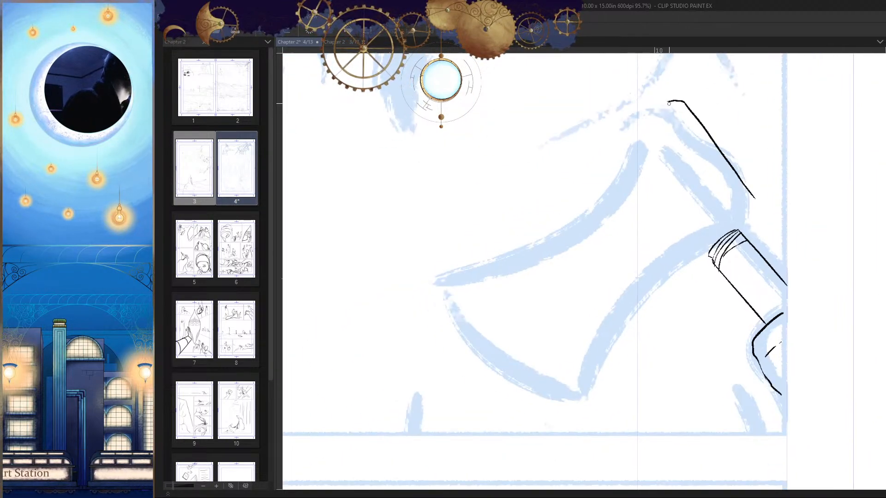
{"action": "left_click_drag", "start_coordinate": [639, 131], "coordinate": [623, 143]}
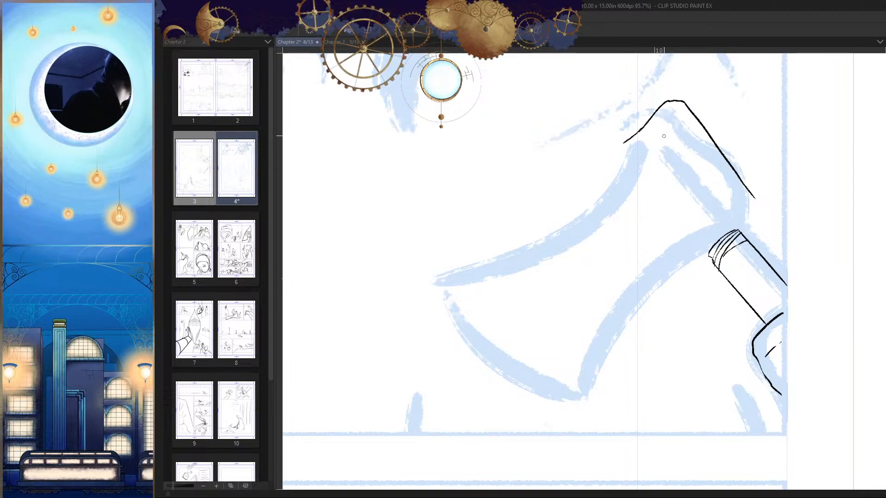
{"action": "left_click_drag", "start_coordinate": [674, 104], "coordinate": [621, 141]}
{"action": "scroll", "coordinate": [640, 168], "scroll_direction": "up", "scroll_amount": 10}
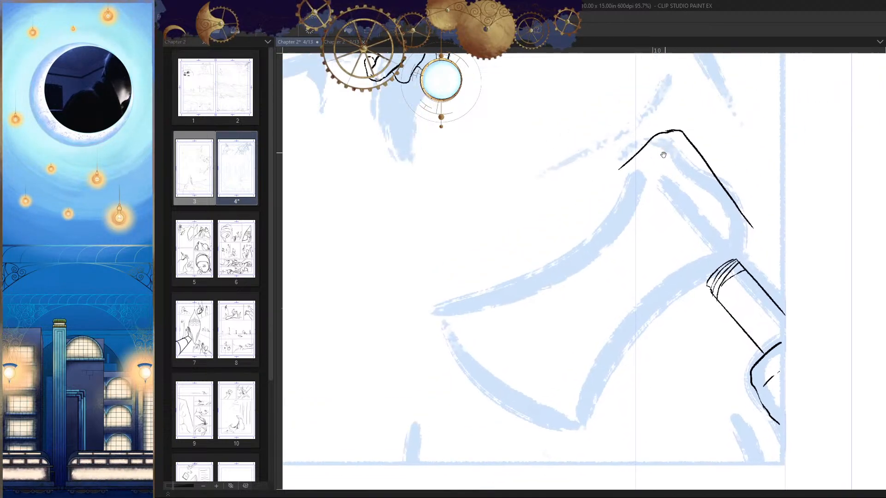
{"action": "key", "text": "ctrl+z"}
{"action": "left_click_drag", "start_coordinate": [682, 184], "coordinate": [652, 188]}
{"action": "scroll", "coordinate": [652, 188], "scroll_direction": "down", "scroll_amount": 10}
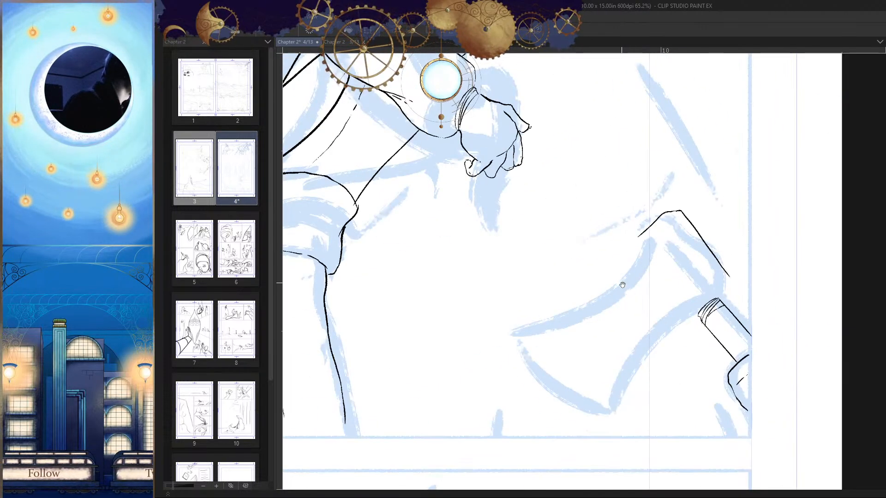
{"action": "left_click_drag", "start_coordinate": [710, 122], "coordinate": [558, 210]}
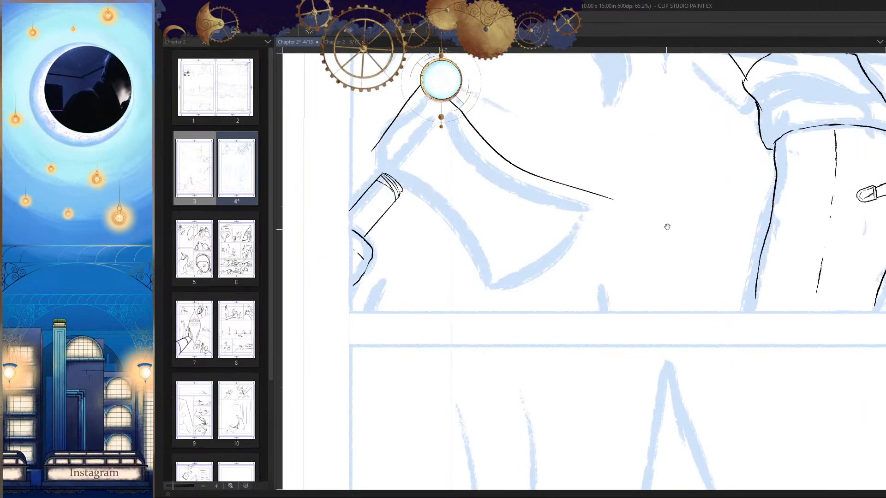
{"action": "left_click_drag", "start_coordinate": [654, 260], "coordinate": [633, 253]}
{"action": "key", "text": "ctrl+z"}
{"action": "scroll", "coordinate": [685, 104], "scroll_direction": "up", "scroll_amount": 3}
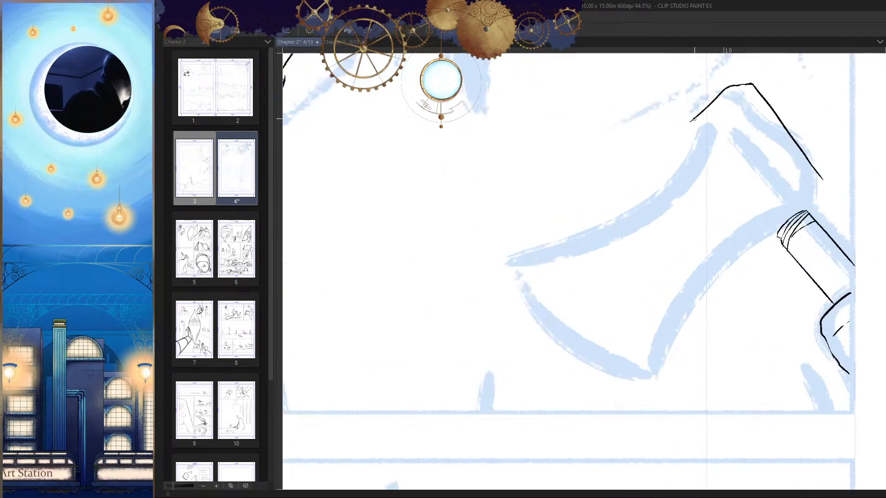
{"action": "left_click_drag", "start_coordinate": [689, 124], "coordinate": [527, 228]}
{"action": "key", "text": "ctrl+z"}
Step: Extend the slope from the axe head's top and continue it as a long concave curve along the blade's upper edge
{"action": "scroll", "coordinate": [610, 307], "scroll_direction": "down", "scroll_amount": 3}
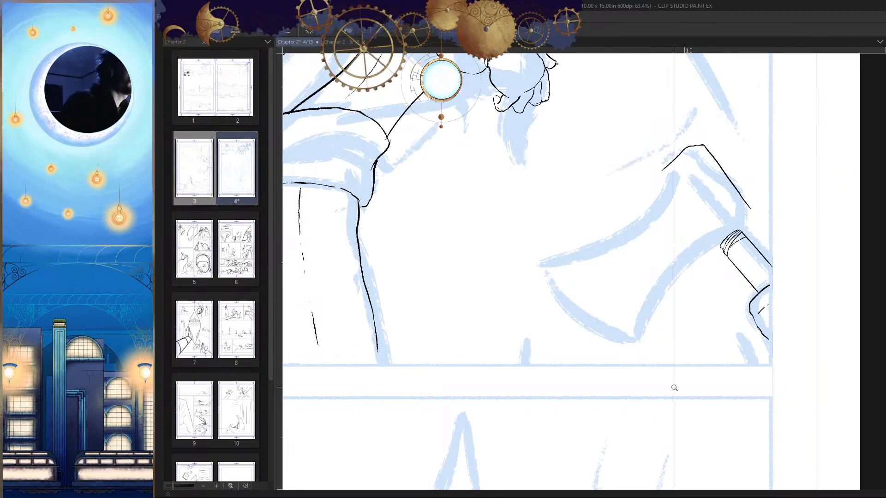
{"action": "scroll", "coordinate": [673, 258], "scroll_direction": "up", "scroll_amount": 4}
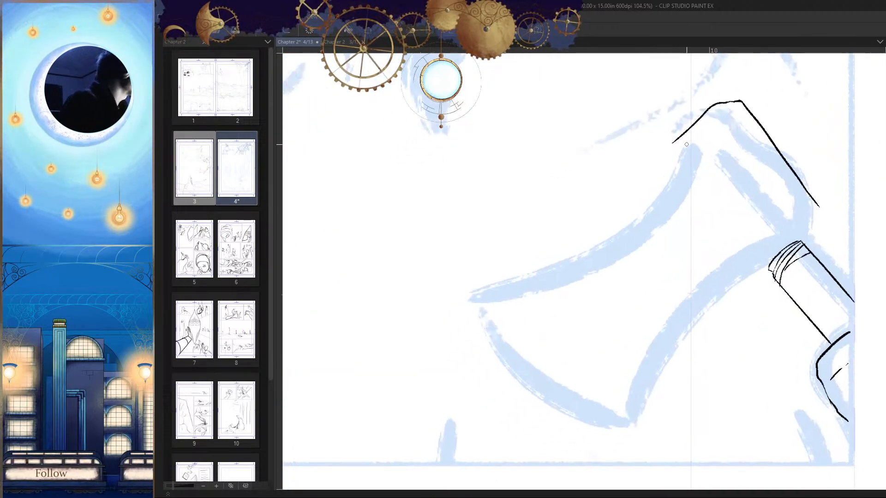
{"action": "left_click_drag", "start_coordinate": [682, 131], "coordinate": [616, 187]}
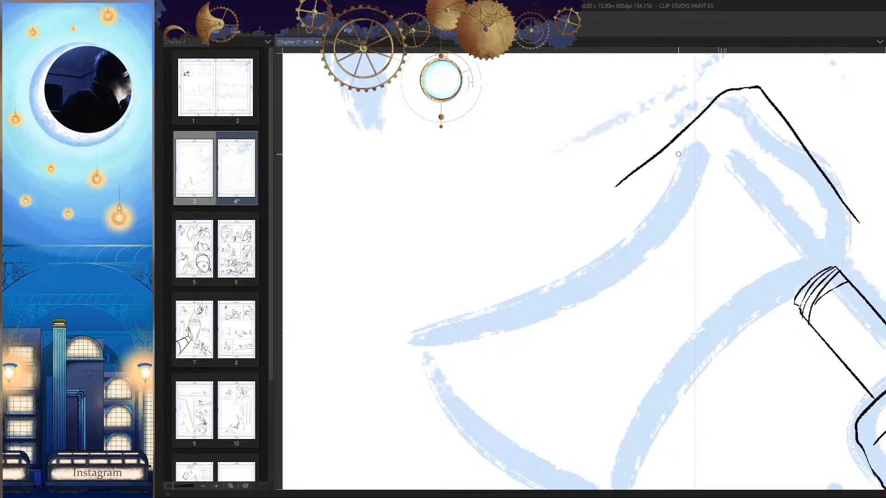
{"action": "key", "text": "ctrl+z"}
{"action": "left_click_drag", "start_coordinate": [682, 131], "coordinate": [641, 165]}
{"action": "left_click_drag", "start_coordinate": [646, 206], "coordinate": [703, 164]}
{"action": "left_click_drag", "start_coordinate": [699, 123], "coordinate": [478, 275]}
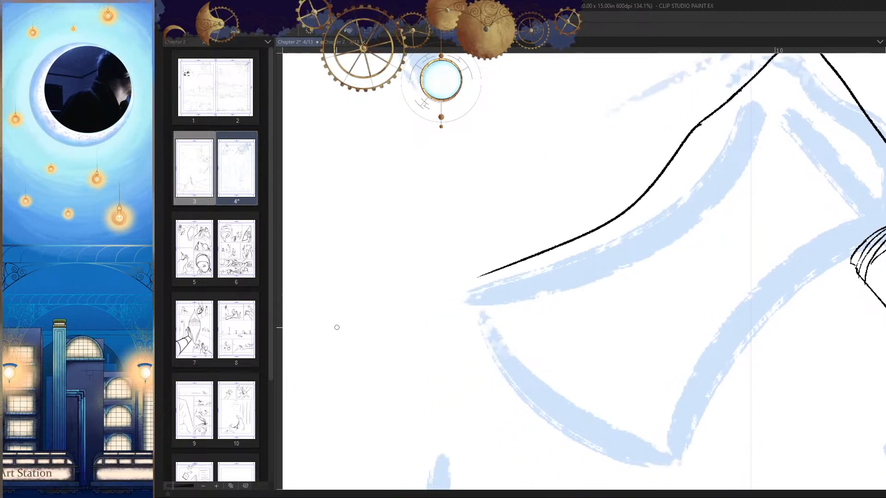
{"action": "key", "text": "ctrl+z"}
{"action": "left_click_drag", "start_coordinate": [697, 125], "coordinate": [696, 128]}
{"action": "left_click_drag", "start_coordinate": [654, 273], "coordinate": [595, 282]}
Step: Ink a short bent line from the diagonal's lower end to the handle's cap, closing the back of the axe head
{"action": "key", "text": "h"}
{"action": "key", "text": "h"}
{"action": "left_click_drag", "start_coordinate": [685, 215], "coordinate": [733, 210]}
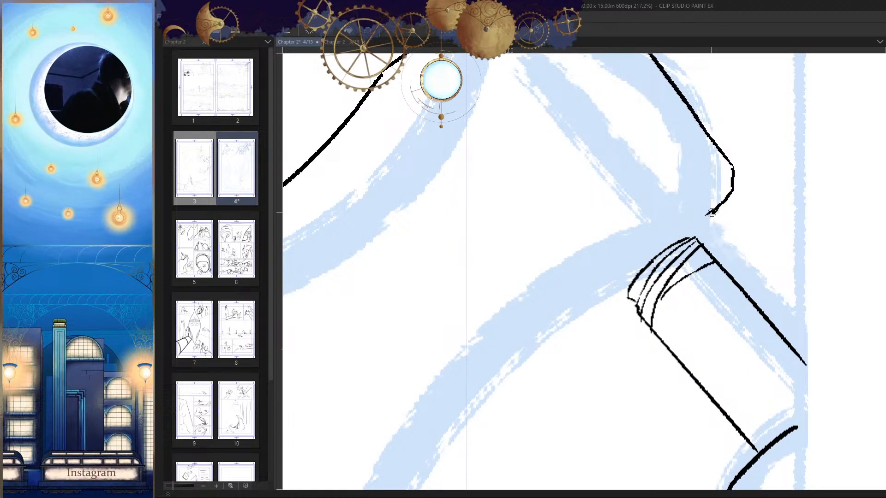
{"action": "key", "text": "h"}
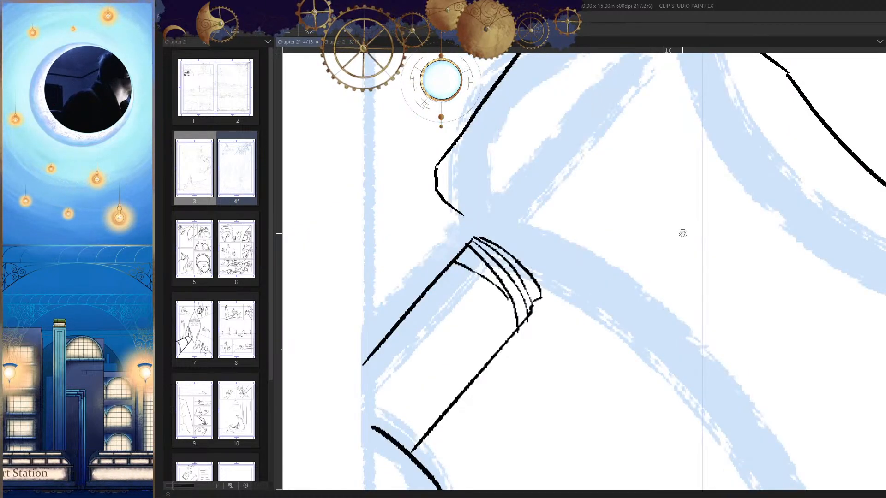
{"action": "key", "text": "h"}
{"action": "mouse_move", "coordinate": [682, 233]}
{"action": "left_mouse_down"}
{"action": "mouse_move", "coordinate": [677, 260]}
{"action": "mouse_move", "coordinate": [697, 219]}
{"action": "left_mouse_up"}
Step: Ink a heavier outer arc over the handle's cap where it meets the axe head
{"action": "key", "text": "e"}
{"action": "mouse_move", "coordinate": [692, 226]}
{"action": "left_mouse_down"}
{"action": "mouse_move", "coordinate": [709, 217]}
{"action": "mouse_move", "coordinate": [712, 197]}
{"action": "mouse_move", "coordinate": [709, 271]}
{"action": "mouse_move", "coordinate": [652, 230]}
{"action": "left_mouse_up"}
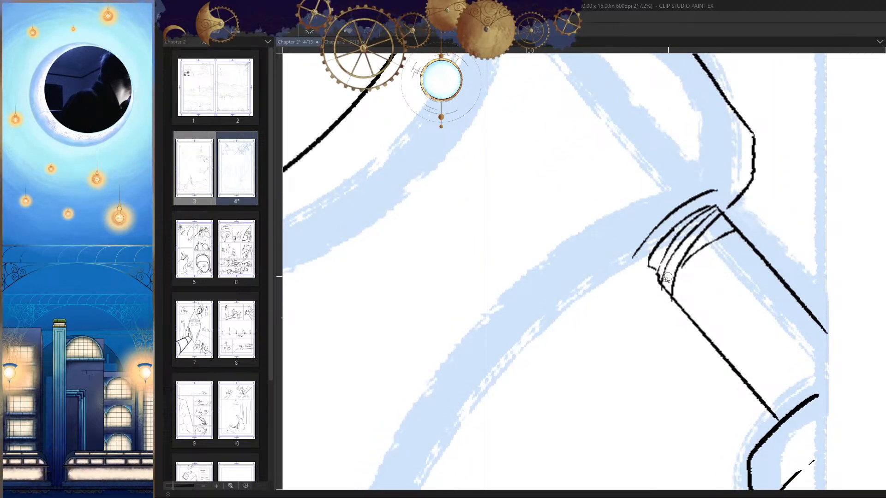
{"action": "scroll", "coordinate": [666, 279], "scroll_direction": "down", "scroll_amount": 6}
{"action": "scroll", "coordinate": [733, 210], "scroll_direction": "up", "scroll_amount": 3}
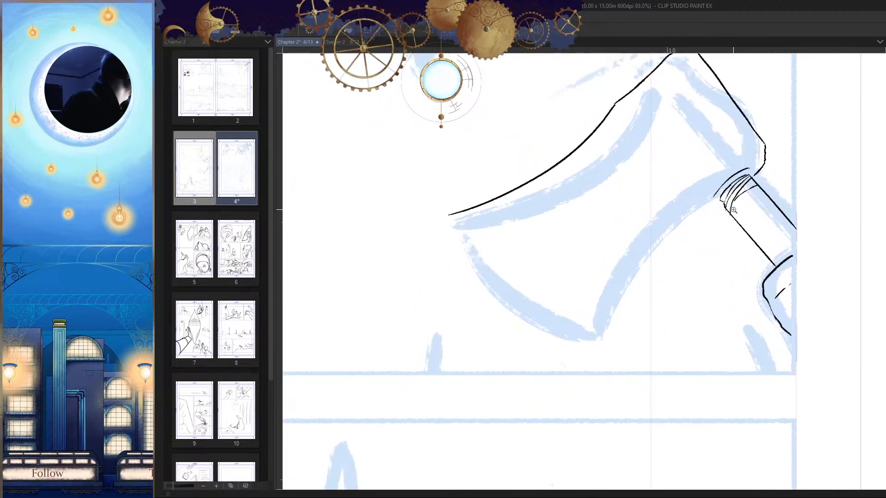
{"action": "scroll", "coordinate": [757, 170], "scroll_direction": "up", "scroll_amount": 3}
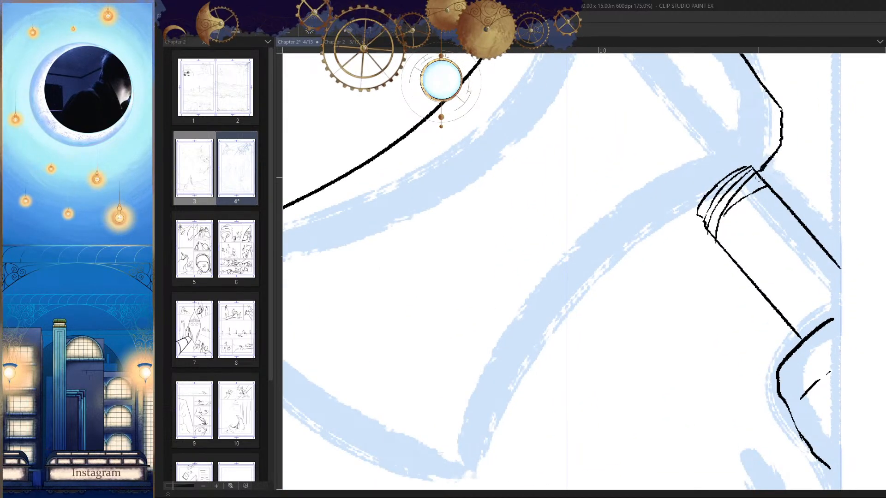
{"action": "left_click_drag", "start_coordinate": [758, 164], "coordinate": [688, 207]}
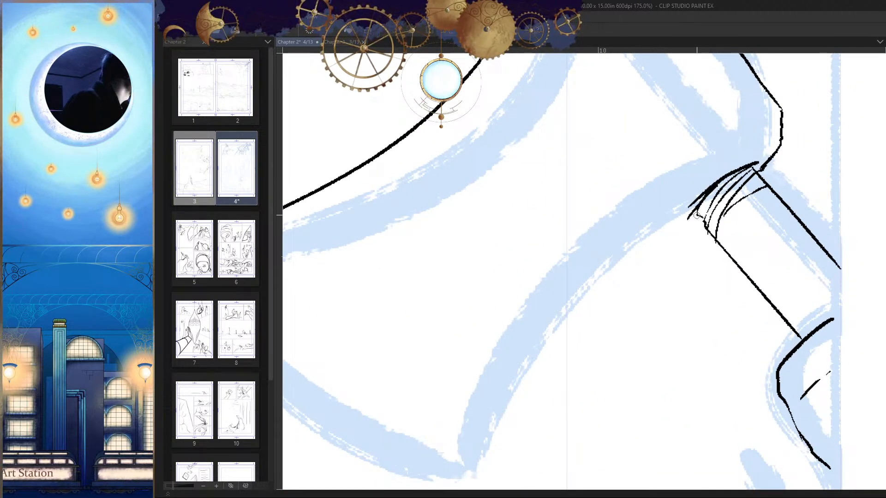
{"action": "scroll", "coordinate": [718, 198], "scroll_direction": "up", "scroll_amount": 3}
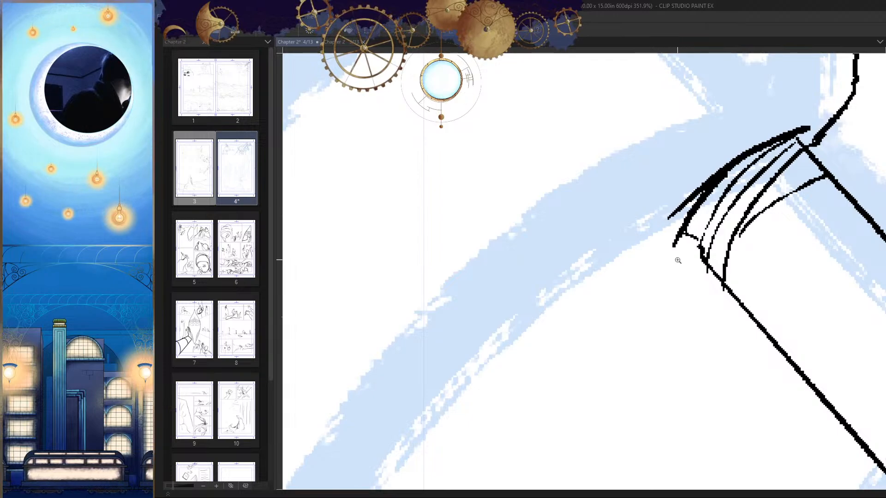
{"action": "scroll", "coordinate": [677, 260], "scroll_direction": "down", "scroll_amount": 5}
Step: Ink the blade's lower concave edge as a curve from the handle's cap down to the sketched bottom tip
{"action": "mouse_move", "coordinate": [715, 205]}
{"action": "left_mouse_down"}
{"action": "mouse_move", "coordinate": [585, 321]}
{"action": "mouse_move", "coordinate": [594, 294]}
{"action": "left_mouse_up"}
{"action": "scroll", "coordinate": [613, 289], "scroll_direction": "up", "scroll_amount": 3}
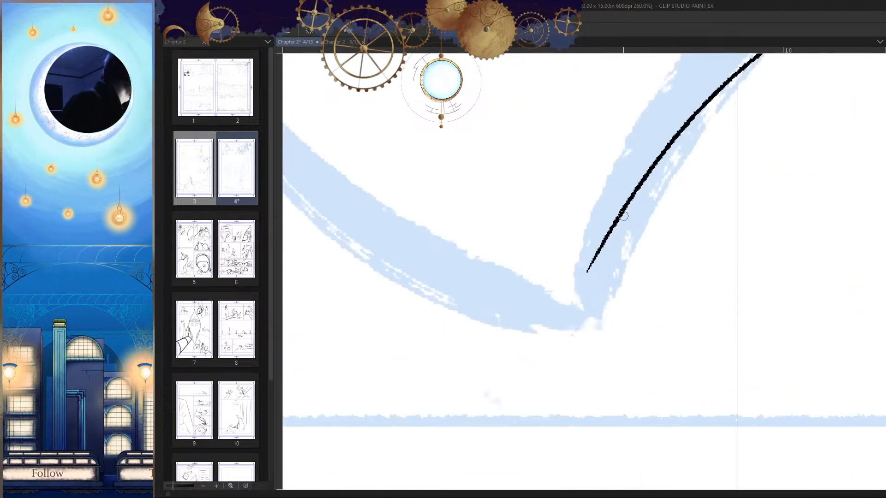
{"action": "key", "text": "ctrl+z"}
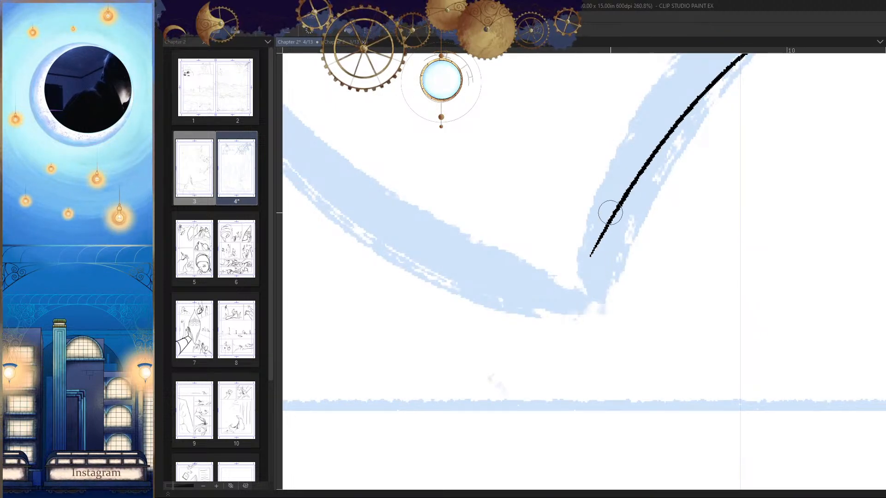
{"action": "key", "text": "ctrl+z"}
{"action": "left_click_drag", "start_coordinate": [625, 198], "coordinate": [579, 317]}
{"action": "key", "text": "ctrl+z"}
{"action": "left_click_drag", "start_coordinate": [625, 196], "coordinate": [579, 318]}
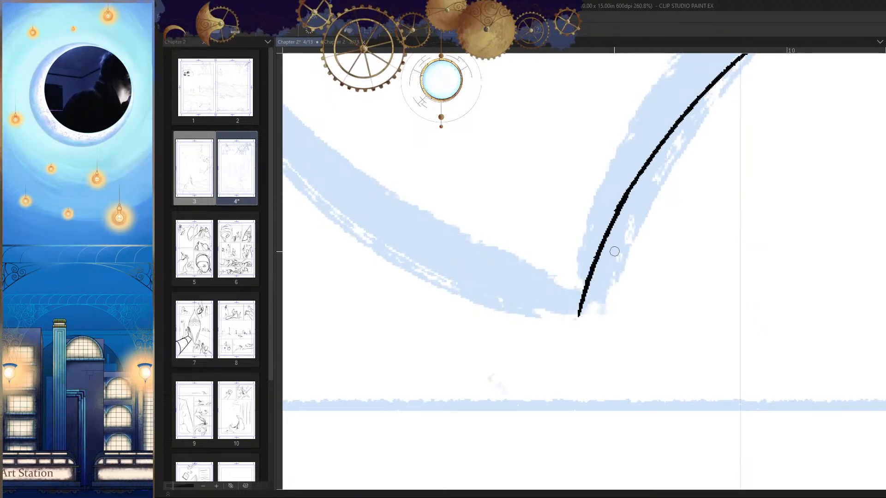
Step: Ink the axe's cutting edge as one bowed curve joining the blade's upper and lower tips
{"action": "left_click_drag", "start_coordinate": [636, 258], "coordinate": [522, 336]}
{"action": "key", "text": "h"}
{"action": "mouse_move", "coordinate": [572, 260]}
{"action": "left_mouse_down"}
{"action": "mouse_move", "coordinate": [606, 259]}
{"action": "mouse_move", "coordinate": [628, 230]}
{"action": "mouse_move", "coordinate": [691, 245]}
{"action": "left_mouse_up"}
{"action": "key", "text": "h"}
{"action": "left_click_drag", "start_coordinate": [637, 251], "coordinate": [620, 318]}
{"action": "mouse_move", "coordinate": [631, 289]}
{"action": "left_mouse_down"}
{"action": "mouse_move", "coordinate": [633, 275]}
{"action": "mouse_move", "coordinate": [649, 278]}
{"action": "mouse_move", "coordinate": [622, 273]}
{"action": "left_mouse_up"}
{"action": "key", "text": "h"}
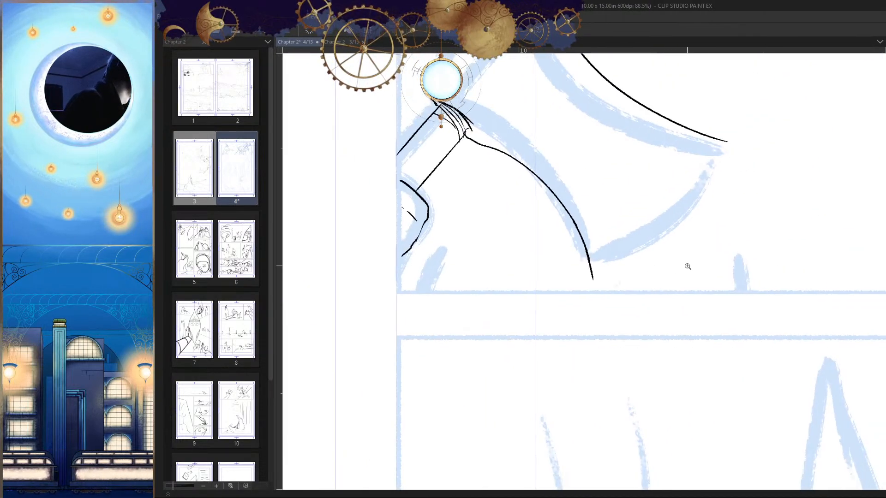
{"action": "key", "text": "h"}
{"action": "left_click_drag", "start_coordinate": [632, 240], "coordinate": [579, 278]}
{"action": "left_click_drag", "start_coordinate": [391, 182], "coordinate": [513, 334]}
{"action": "key", "text": "ctrl+z"}
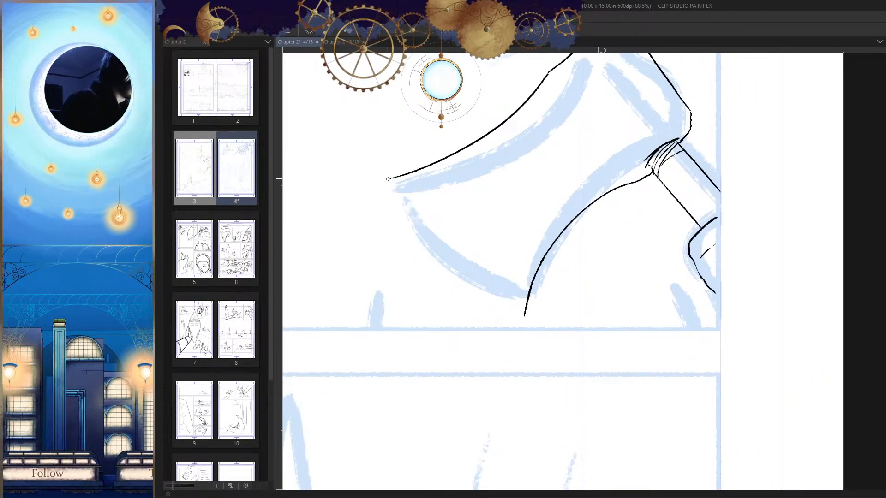
{"action": "left_click_drag", "start_coordinate": [390, 179], "coordinate": [561, 341]}
{"action": "key", "text": "ctrl+z"}
{"action": "mouse_move", "coordinate": [389, 178]}
{"action": "left_mouse_down"}
{"action": "mouse_move", "coordinate": [548, 323]}
{"action": "mouse_move", "coordinate": [557, 322]}
{"action": "mouse_move", "coordinate": [559, 291]}
{"action": "left_mouse_up"}
{"action": "key", "text": "ctrl+z"}
{"action": "mouse_move", "coordinate": [393, 184]}
{"action": "left_mouse_down"}
{"action": "mouse_move", "coordinate": [572, 354]}
{"action": "mouse_move", "coordinate": [607, 334]}
{"action": "left_mouse_up"}
Step: Erase the overshooting line ends at the blade's two tips and tidy the corners into clean joins
{"action": "key", "text": "e"}
{"action": "mouse_move", "coordinate": [538, 315]}
{"action": "left_mouse_down"}
{"action": "mouse_move", "coordinate": [553, 338]}
{"action": "mouse_move", "coordinate": [584, 327]}
{"action": "mouse_move", "coordinate": [557, 363]}
{"action": "mouse_move", "coordinate": [620, 343]}
{"action": "left_mouse_up"}
{"action": "key", "text": "h"}
{"action": "mouse_move", "coordinate": [606, 195]}
{"action": "left_mouse_down"}
{"action": "mouse_move", "coordinate": [617, 182]}
{"action": "mouse_move", "coordinate": [591, 161]}
{"action": "left_mouse_up"}
{"action": "key", "text": "p"}
{"action": "key", "text": "h"}
{"action": "left_click_drag", "start_coordinate": [630, 173], "coordinate": [603, 201]}
{"action": "key", "text": "e"}
{"action": "left_click_drag", "start_coordinate": [526, 174], "coordinate": [520, 180]}
{"action": "mouse_move", "coordinate": [588, 247]}
{"action": "left_mouse_down"}
{"action": "mouse_move", "coordinate": [549, 275]}
{"action": "mouse_move", "coordinate": [630, 236]}
{"action": "mouse_move", "coordinate": [662, 234]}
{"action": "mouse_move", "coordinate": [532, 243]}
{"action": "left_mouse_up"}
{"action": "key", "text": "p"}
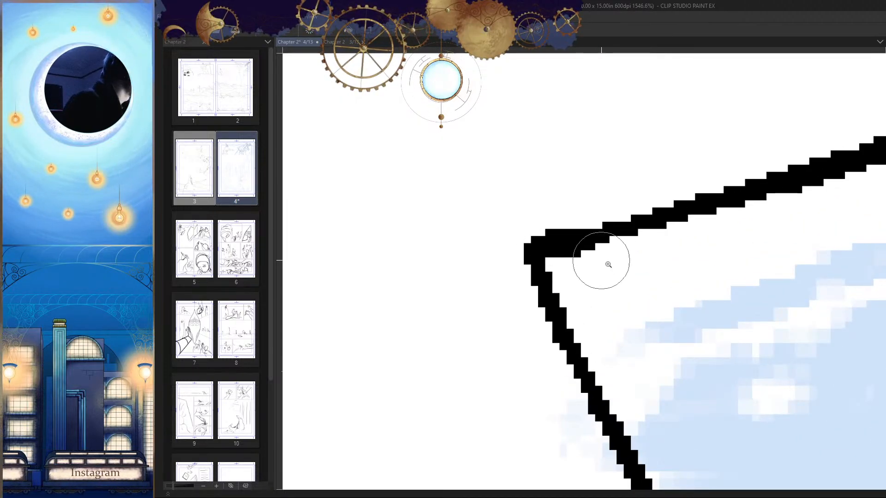
{"action": "left_click_drag", "start_coordinate": [607, 276], "coordinate": [511, 349]}
Step: Erase the blade's long upper edge and redraw it as a smooth concave curve to the front tip
{"action": "key", "text": "h"}
{"action": "left_click_drag", "start_coordinate": [698, 253], "coordinate": [635, 300]}
{"action": "key", "text": "h"}
{"action": "left_click_drag", "start_coordinate": [635, 300], "coordinate": [625, 311]}
{"action": "key", "text": "h"}
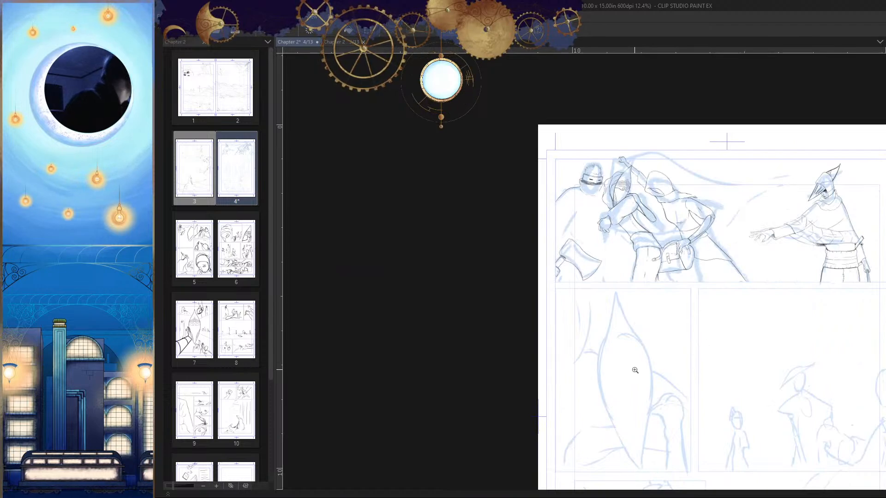
{"action": "left_click_drag", "start_coordinate": [585, 266], "coordinate": [657, 261]}
{"action": "key", "text": "h"}
{"action": "mouse_move", "coordinate": [619, 175]}
{"action": "left_mouse_down"}
{"action": "mouse_move", "coordinate": [615, 195]}
{"action": "mouse_move", "coordinate": [633, 187]}
{"action": "left_mouse_up"}
{"action": "left_click_drag", "start_coordinate": [617, 194], "coordinate": [629, 174]}
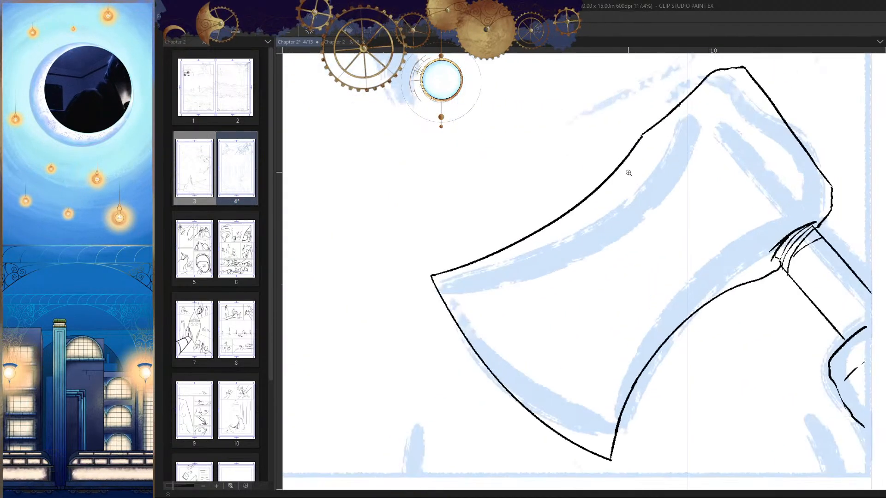
{"action": "key", "text": "e"}
{"action": "mouse_move", "coordinate": [640, 143]}
{"action": "left_mouse_down"}
{"action": "mouse_move", "coordinate": [550, 234]}
{"action": "mouse_move", "coordinate": [572, 210]}
{"action": "mouse_move", "coordinate": [452, 270]}
{"action": "left_mouse_up"}
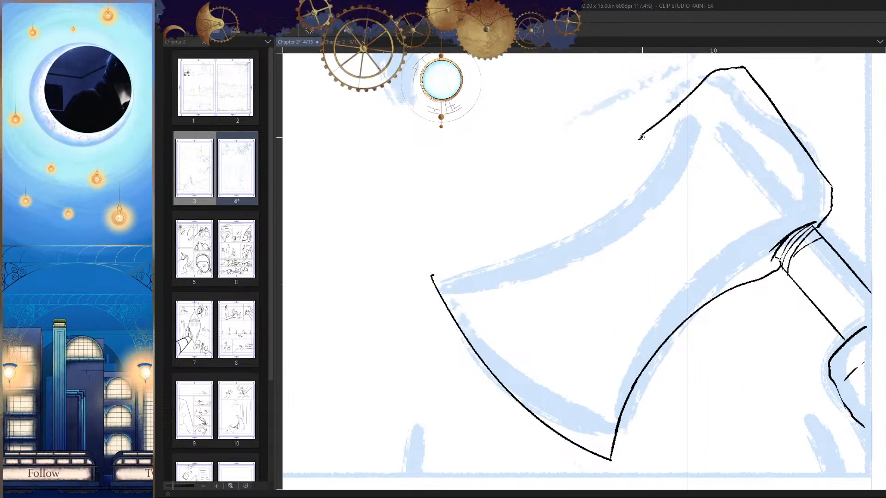
{"action": "left_click_drag", "start_coordinate": [641, 137], "coordinate": [432, 277]}
Step: Touch up the blade's front tip with a short stroke where the upper edge meets the cutting edge
{"action": "left_click_drag", "start_coordinate": [605, 288], "coordinate": [547, 310]}
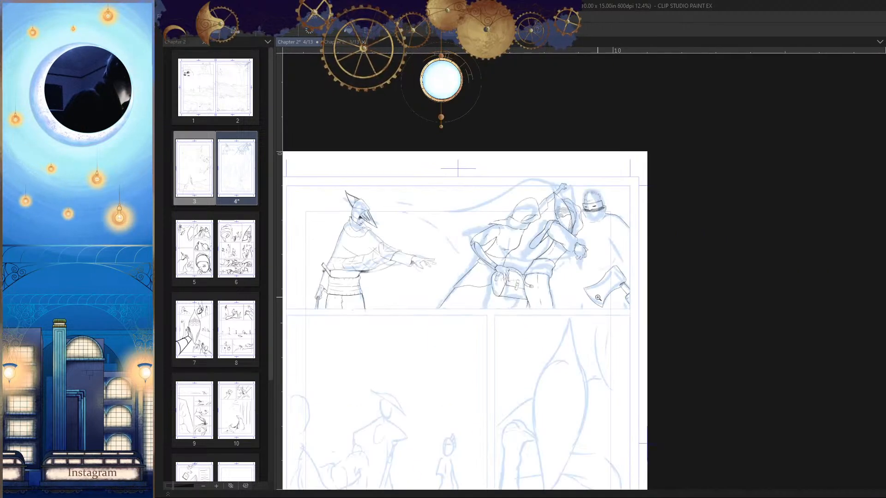
{"action": "left_click_drag", "start_coordinate": [590, 293], "coordinate": [662, 286]}
{"action": "left_click_drag", "start_coordinate": [540, 226], "coordinate": [553, 226]}
{"action": "mouse_move", "coordinate": [499, 215]}
{"action": "left_mouse_down"}
{"action": "mouse_move", "coordinate": [486, 226]}
{"action": "mouse_move", "coordinate": [551, 210]}
{"action": "left_mouse_up"}
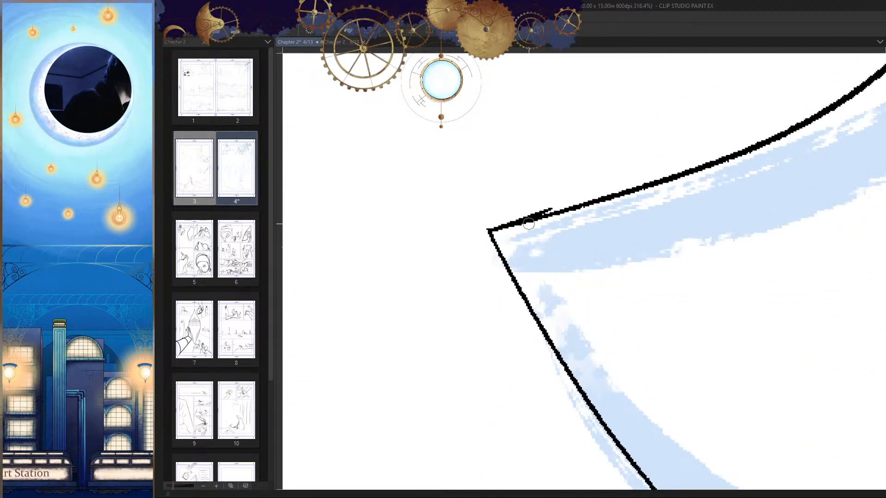
{"action": "key", "text": "ctrl+z"}
{"action": "left_click_drag", "start_coordinate": [488, 230], "coordinate": [501, 227]}
Step: Remove the short crease line inside the hand gripping the axe handle
{"action": "mouse_move", "coordinate": [539, 253]}
{"action": "left_mouse_down"}
{"action": "mouse_move", "coordinate": [561, 322]}
{"action": "mouse_move", "coordinate": [584, 298]}
{"action": "mouse_move", "coordinate": [670, 316]}
{"action": "left_mouse_up"}
{"action": "left_click_drag", "start_coordinate": [736, 267], "coordinate": [731, 221]}
{"action": "key", "text": "h"}
{"action": "left_click_drag", "start_coordinate": [610, 310], "coordinate": [636, 300]}
{"action": "left_click_drag", "start_coordinate": [544, 296], "coordinate": [604, 296]}
{"action": "key", "text": "h"}
{"action": "key", "text": "h"}
{"action": "left_click_drag", "start_coordinate": [665, 276], "coordinate": [677, 261]}
{"action": "left_click_drag", "start_coordinate": [525, 310], "coordinate": [581, 340]}
{"action": "key", "text": "h"}
{"action": "left_click_drag", "start_coordinate": [620, 369], "coordinate": [548, 303]}
{"action": "key", "text": "ctrl+z"}
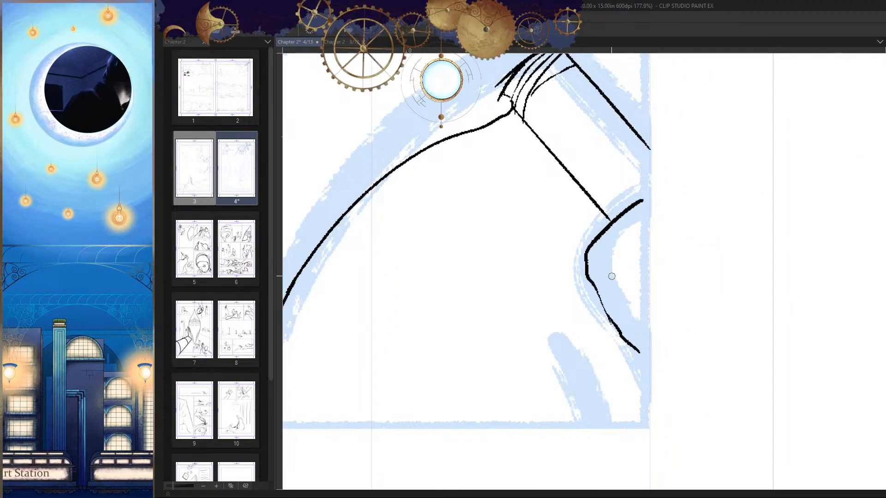
Step: Add small broken marks inside the gripping hand and redraw its upper contour from the panel border to the handle
{"action": "scroll", "coordinate": [621, 298], "scroll_direction": "up", "scroll_amount": 2}
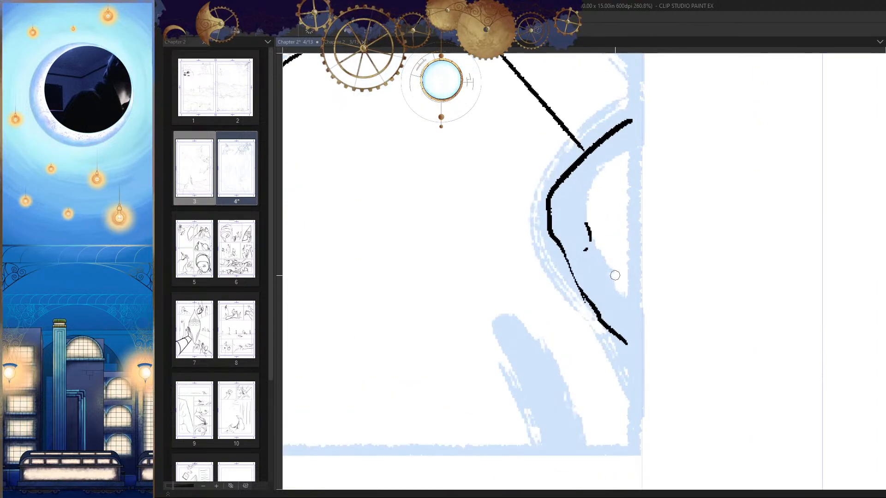
{"action": "scroll", "coordinate": [632, 315], "scroll_direction": "down", "scroll_amount": 3}
{"action": "scroll", "coordinate": [584, 364], "scroll_direction": "up", "scroll_amount": 2}
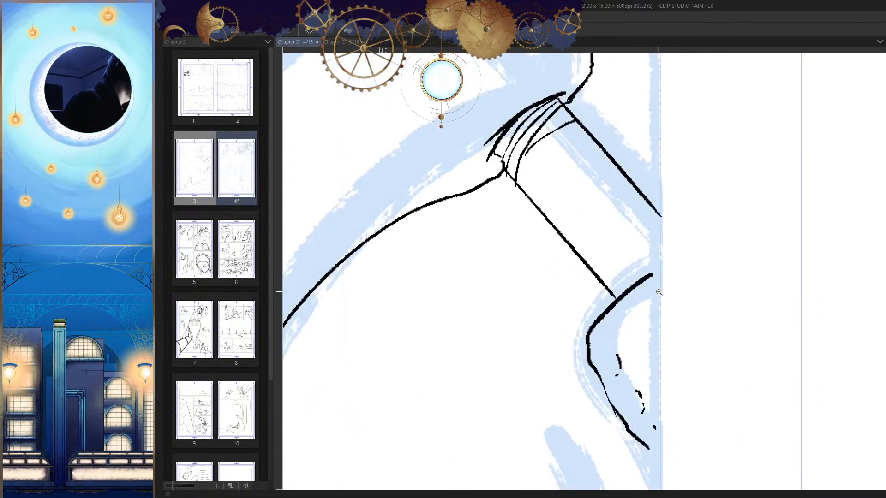
{"action": "left_click_drag", "start_coordinate": [658, 257], "coordinate": [605, 306]}
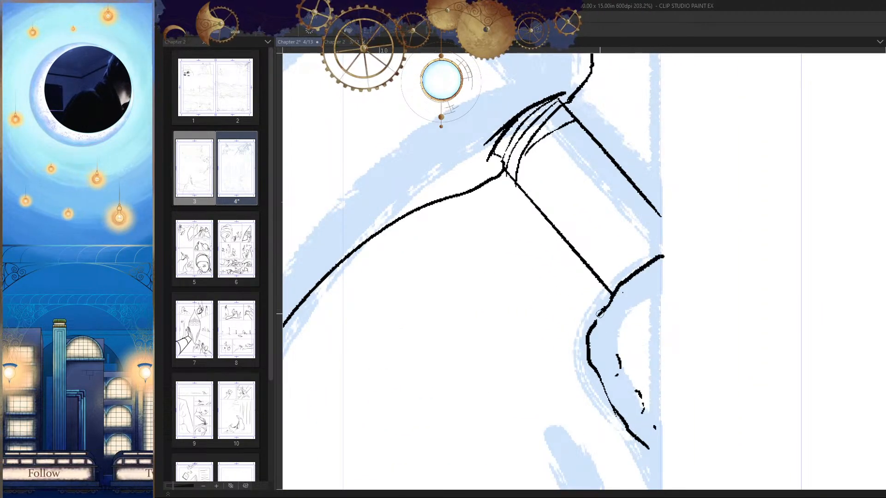
{"action": "scroll", "coordinate": [600, 314], "scroll_direction": "down", "scroll_amount": 8}
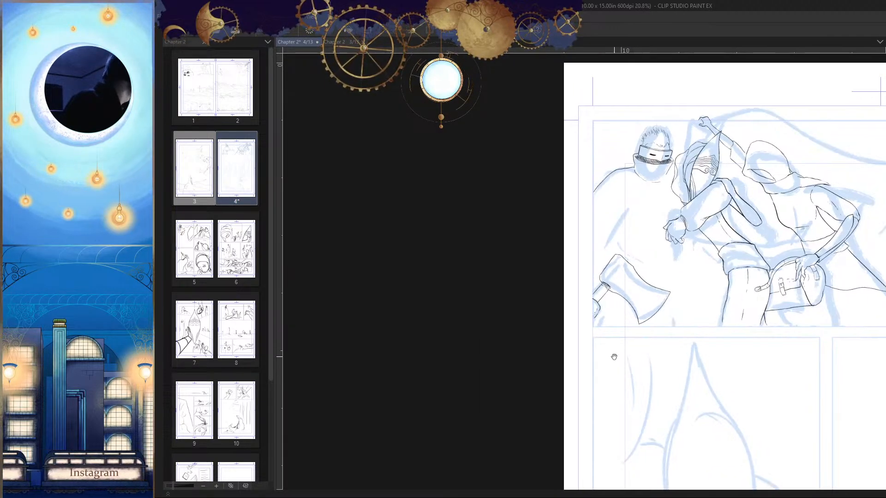
{"action": "left_click_drag", "start_coordinate": [614, 357], "coordinate": [592, 360]}
{"action": "scroll", "coordinate": [591, 291], "scroll_direction": "up", "scroll_amount": 8}
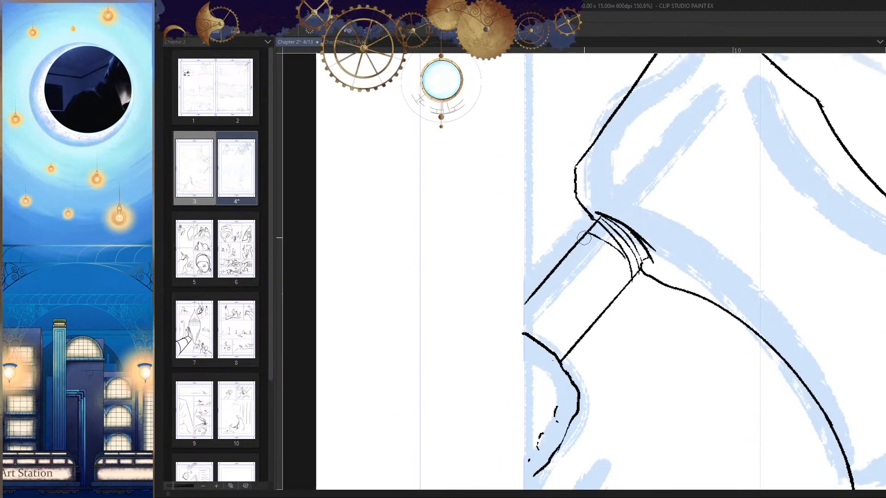
Step: Redraw the axe handle's edge closer in, as a straight line from the collar to the gripping hand, to narrow the handle
{"action": "key", "text": "p"}
{"action": "mouse_move", "coordinate": [584, 238]}
{"action": "left_mouse_down"}
{"action": "mouse_move", "coordinate": [523, 286]}
{"action": "mouse_move", "coordinate": [526, 308]}
{"action": "left_mouse_up"}
{"action": "key", "text": "ctrl+z"}
{"action": "left_click_drag", "start_coordinate": [592, 235], "coordinate": [519, 332]}
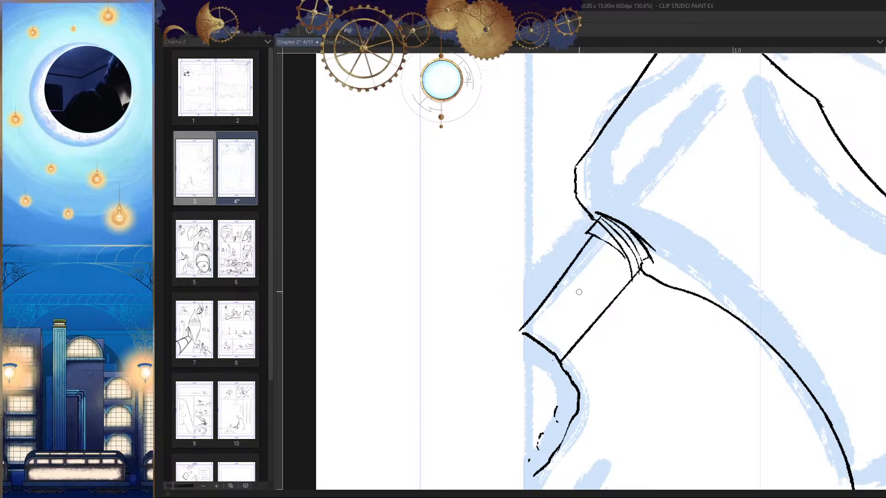
Step: Ink a lower contour for the axe head, from the short top edge down in a concave curve to the cutting edge
{"action": "scroll", "coordinate": [579, 296], "scroll_direction": "down", "scroll_amount": 10}
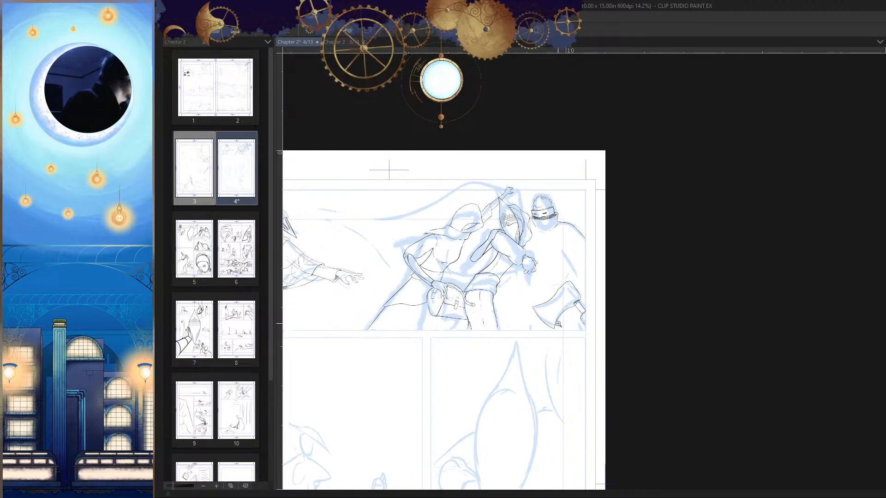
{"action": "scroll", "coordinate": [566, 311], "scroll_direction": "up", "scroll_amount": 6}
{"action": "scroll", "coordinate": [620, 308], "scroll_direction": "up", "scroll_amount": 1}
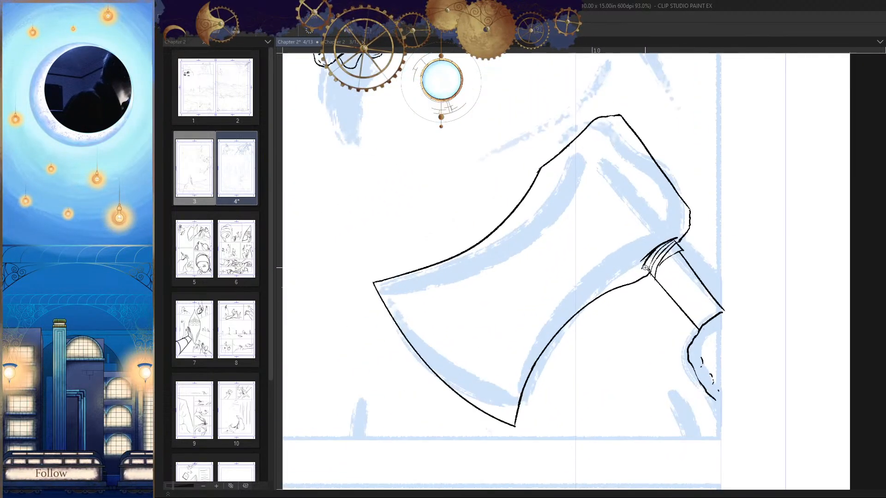
{"action": "left_click_drag", "start_coordinate": [615, 176], "coordinate": [651, 163]}
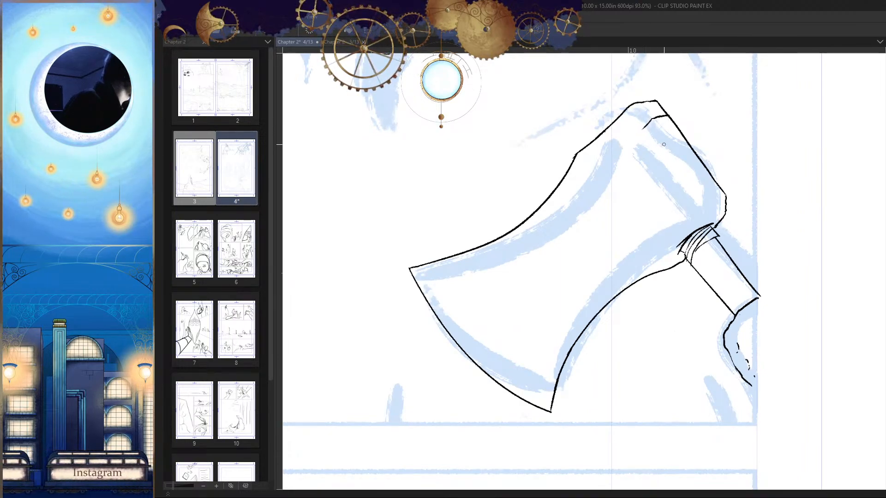
{"action": "left_click_drag", "start_coordinate": [644, 128], "coordinate": [662, 113]}
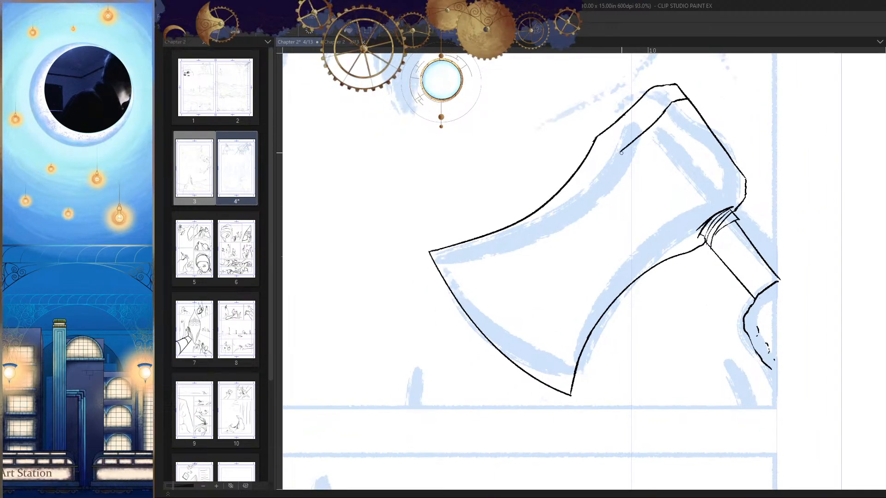
{"action": "left_click_drag", "start_coordinate": [586, 199], "coordinate": [461, 276]}
{"action": "scroll", "coordinate": [502, 303], "scroll_direction": "up", "scroll_amount": 4}
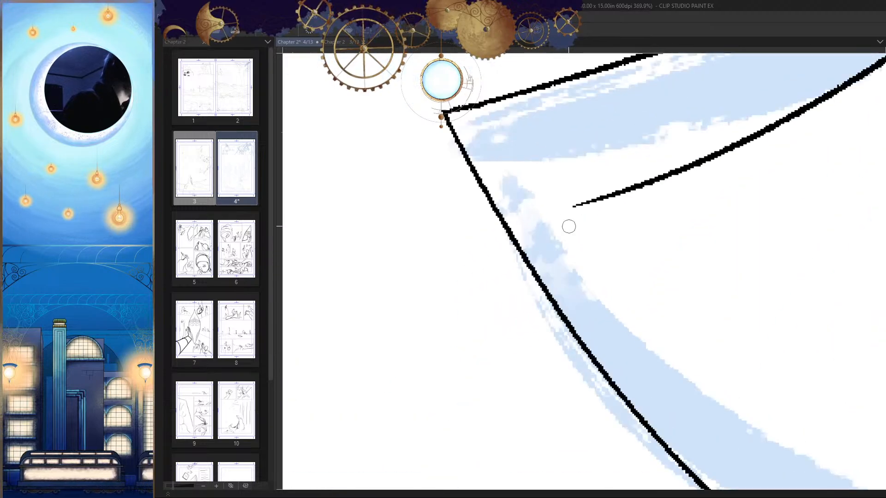
{"action": "left_click_drag", "start_coordinate": [598, 197], "coordinate": [488, 227]}
{"action": "left_click", "coordinate": [488, 227]}
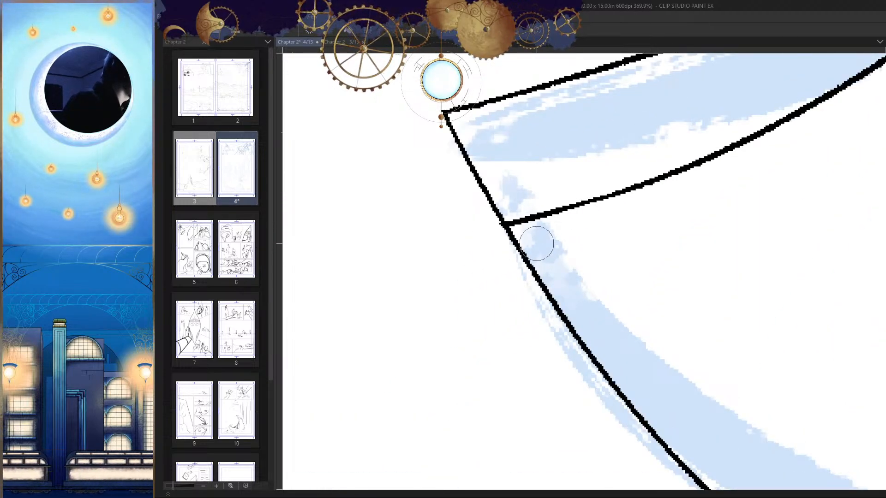
Step: Erase the old upper contour of the axe head and the leftover blade tip outside the new curve
{"action": "scroll", "coordinate": [538, 242], "scroll_direction": "down", "scroll_amount": 3}
{"action": "left_click_drag", "start_coordinate": [580, 245], "coordinate": [550, 281]}
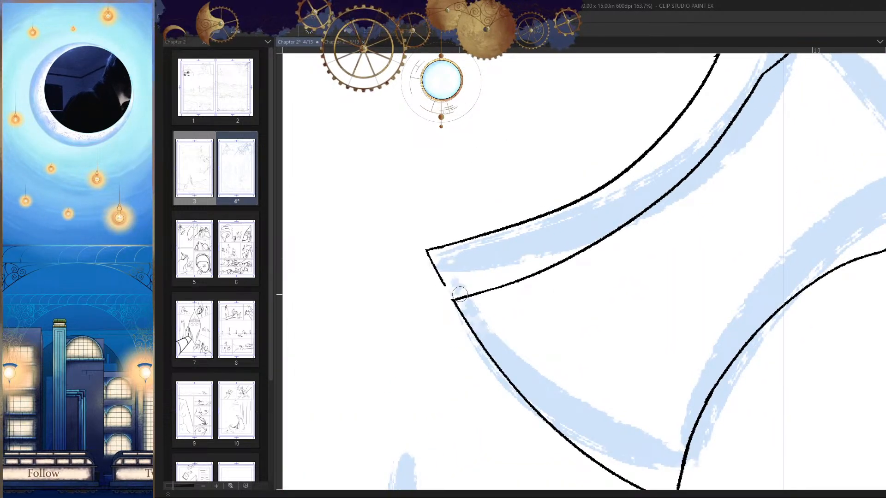
{"action": "mouse_move", "coordinate": [460, 294]}
{"action": "left_mouse_down"}
{"action": "mouse_move", "coordinate": [427, 253]}
{"action": "mouse_move", "coordinate": [501, 226]}
{"action": "mouse_move", "coordinate": [706, 109]}
{"action": "left_mouse_up"}
{"action": "scroll", "coordinate": [715, 163], "scroll_direction": "down", "scroll_amount": 3}
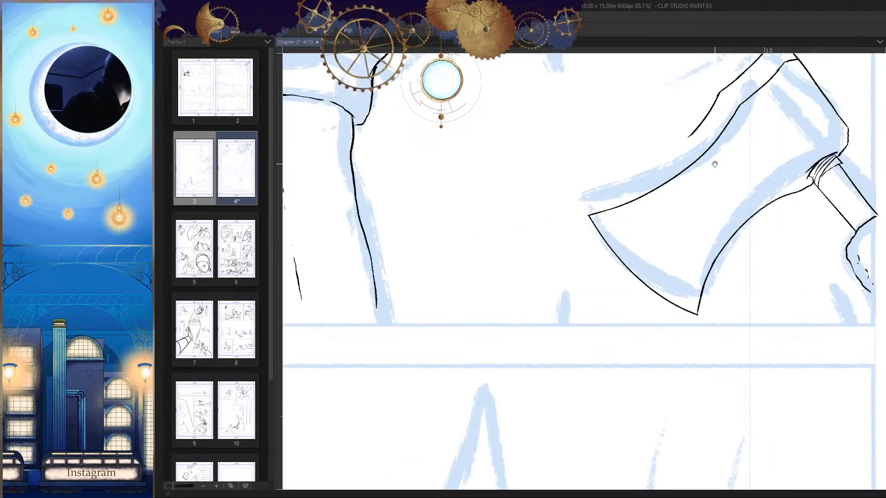
{"action": "left_click_drag", "start_coordinate": [715, 163], "coordinate": [586, 261]}
{"action": "scroll", "coordinate": [700, 128], "scroll_direction": "up", "scroll_amount": 3}
{"action": "mouse_move", "coordinate": [687, 113]}
{"action": "left_mouse_down"}
{"action": "mouse_move", "coordinate": [616, 133]}
{"action": "mouse_move", "coordinate": [480, 289]}
{"action": "left_mouse_up"}
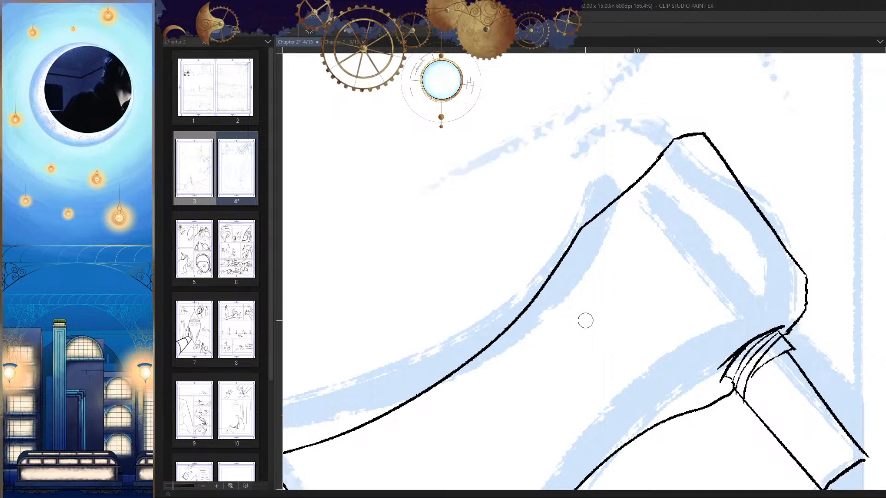
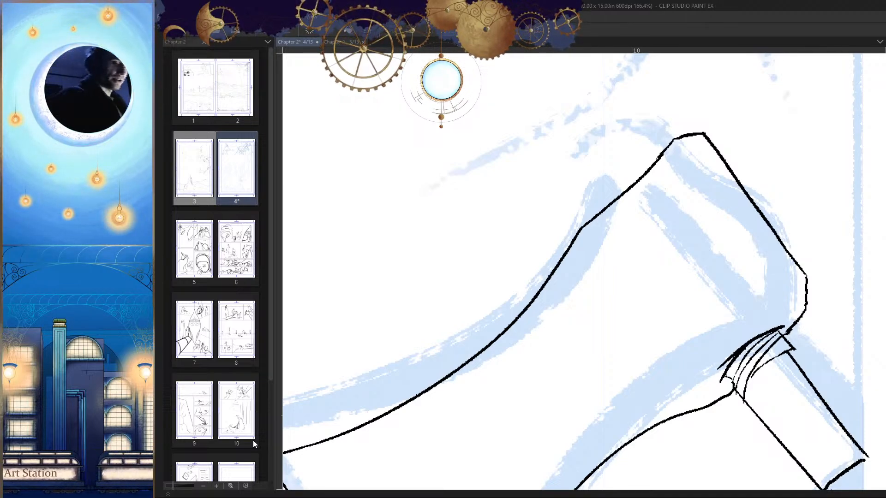
Step: Round the upper corner of the axe head and erase the old edge line beside it
{"action": "scroll", "coordinate": [713, 249], "scroll_direction": "down", "scroll_amount": 8}
{"action": "left_click_drag", "start_coordinate": [705, 279], "coordinate": [694, 267]}
{"action": "key", "text": "h"}
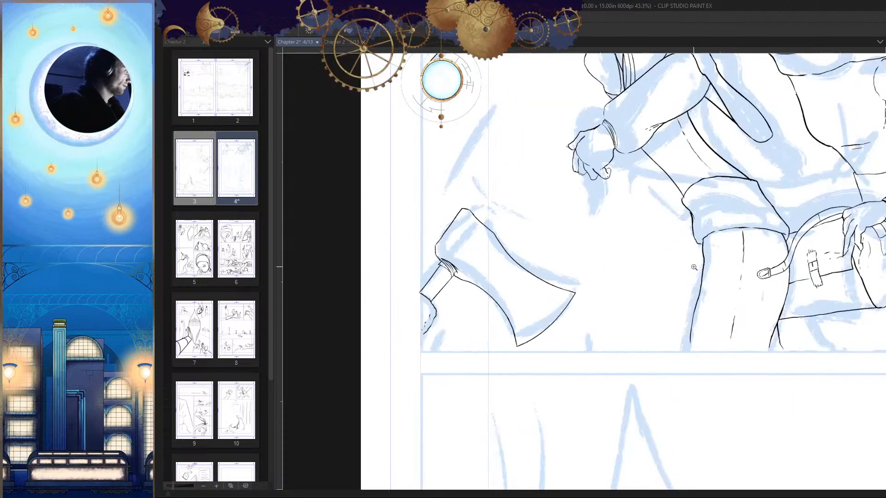
{"action": "scroll", "coordinate": [514, 221], "scroll_direction": "up", "scroll_amount": 1}
{"action": "key", "text": "h"}
{"action": "scroll", "coordinate": [706, 208], "scroll_direction": "up", "scroll_amount": 8}
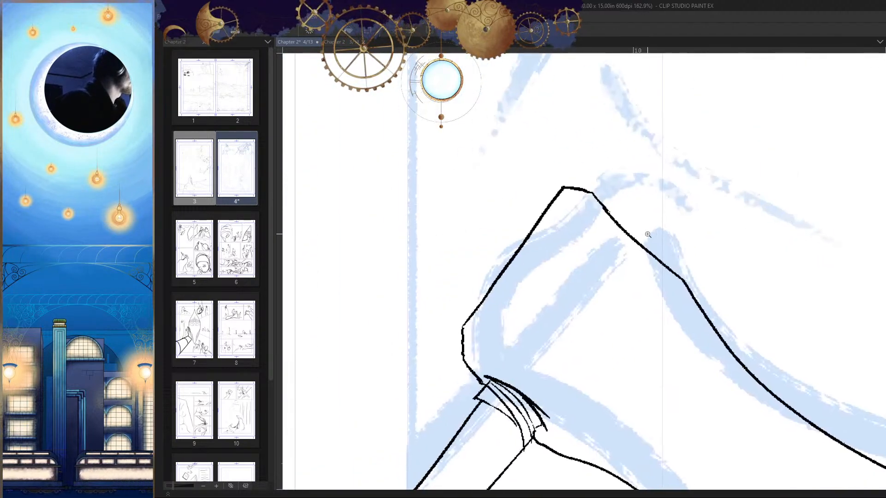
{"action": "mouse_move", "coordinate": [612, 175]}
{"action": "left_mouse_down"}
{"action": "mouse_move", "coordinate": [639, 187]}
{"action": "mouse_move", "coordinate": [560, 206]}
{"action": "left_mouse_up"}
{"action": "left_click_drag", "start_coordinate": [476, 259], "coordinate": [547, 216]}
{"action": "left_click_drag", "start_coordinate": [657, 144], "coordinate": [540, 237]}
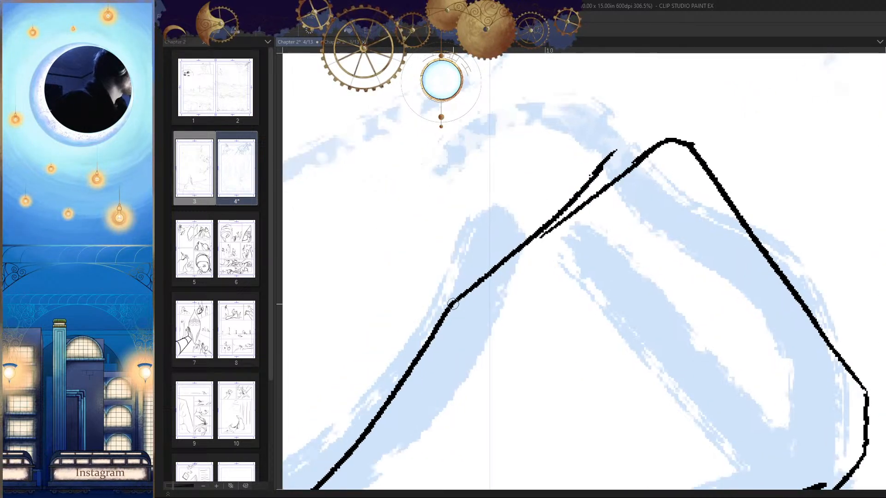
{"action": "key", "text": "ctrl+z"}
{"action": "left_click_drag", "start_coordinate": [652, 147], "coordinate": [477, 276]}
{"action": "key", "text": "ctrl+z"}
{"action": "left_click_drag", "start_coordinate": [648, 150], "coordinate": [494, 273]}
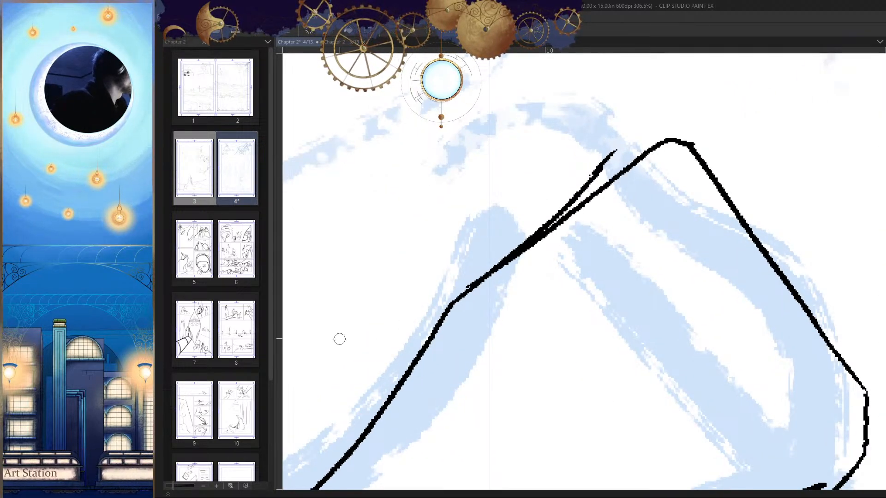
{"action": "key", "text": "ctrl+z"}
{"action": "left_click_drag", "start_coordinate": [660, 150], "coordinate": [479, 283]}
{"action": "key", "text": "ctrl+z"}
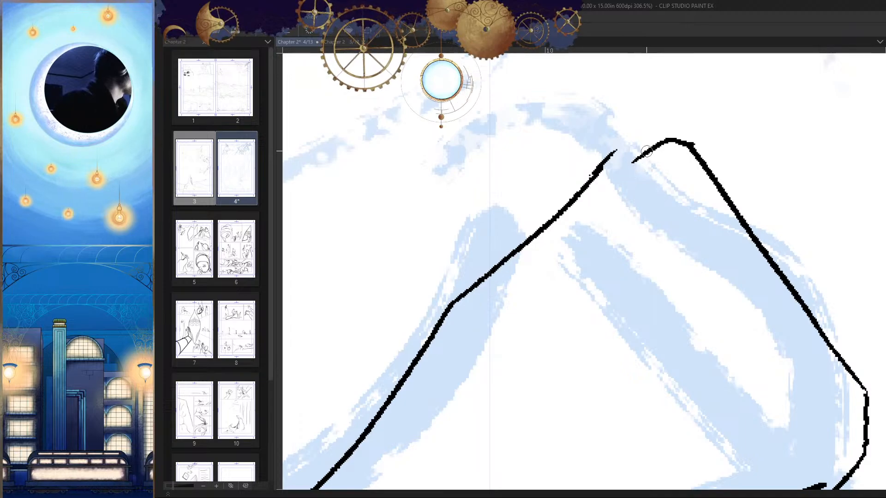
Step: Redraw the axe head's upper edge as a straight line from the rounded corner to the bend and clean away the old line
{"action": "left_click_drag", "start_coordinate": [655, 145], "coordinate": [479, 279]}
{"action": "left_click_drag", "start_coordinate": [624, 189], "coordinate": [664, 160]}
{"action": "left_click", "coordinate": [653, 123]}
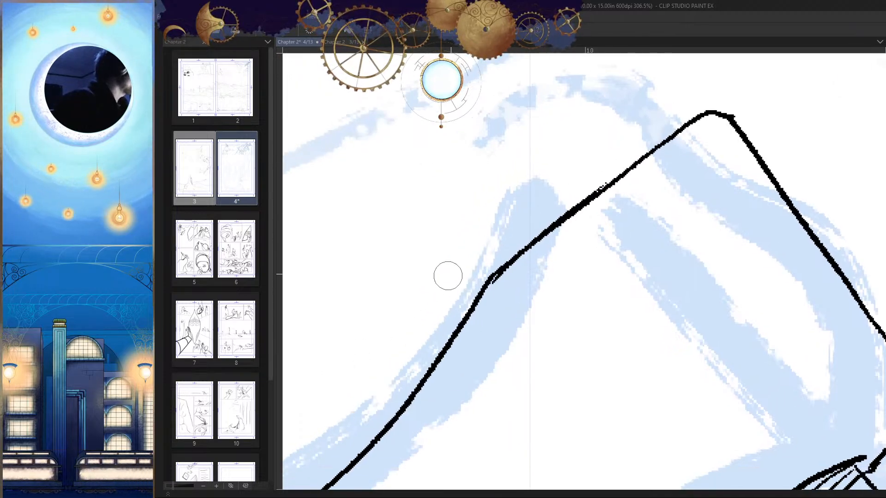
{"action": "left_click_drag", "start_coordinate": [615, 198], "coordinate": [504, 289]}
Step: Draw a small raised block with a slanted top on the upper edge of the axe head, near the rounded corner
{"action": "mouse_move", "coordinate": [605, 268]}
{"action": "left_mouse_down"}
{"action": "mouse_move", "coordinate": [622, 362]}
{"action": "mouse_move", "coordinate": [600, 318]}
{"action": "left_mouse_up"}
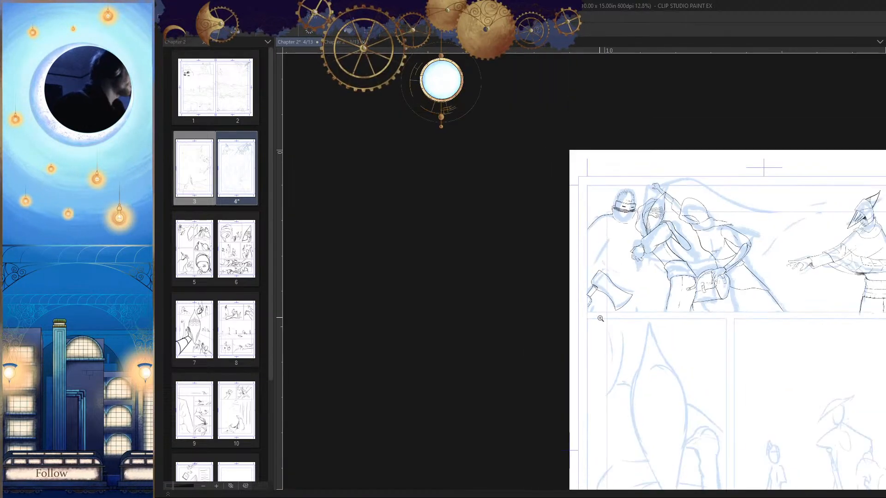
{"action": "left_click_drag", "start_coordinate": [600, 283], "coordinate": [669, 276]}
{"action": "key", "text": "h"}
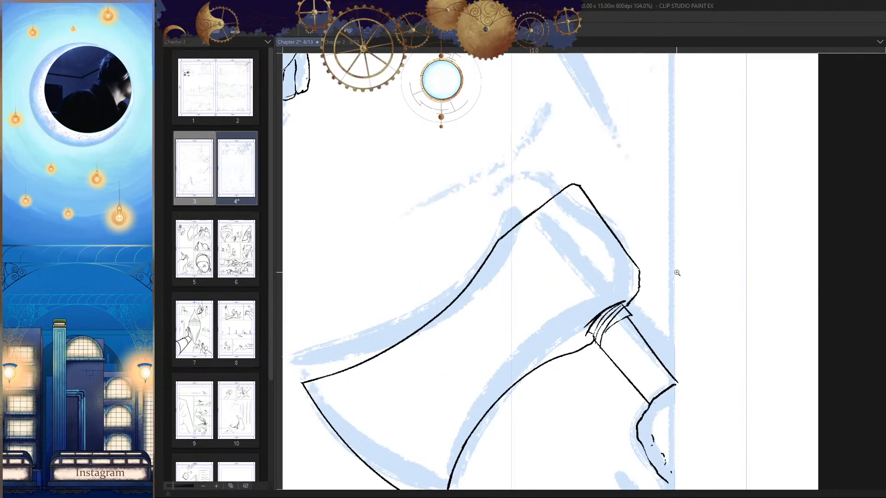
{"action": "left_click", "coordinate": [564, 179]}
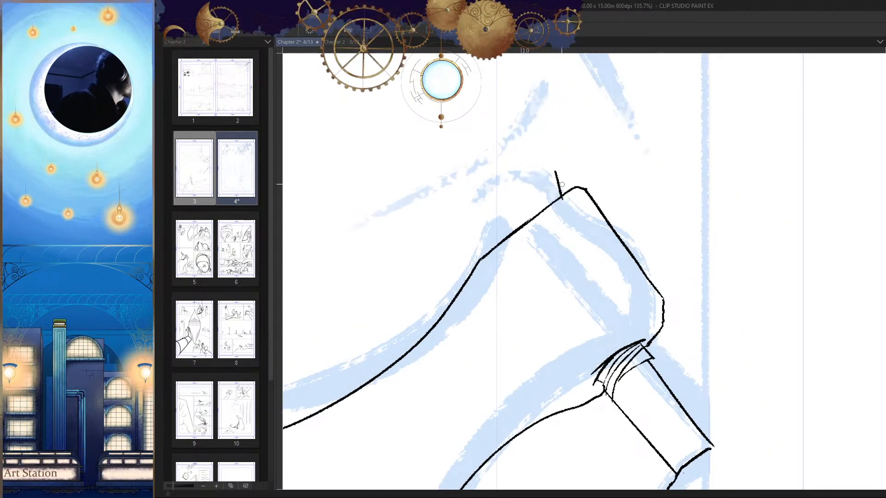
{"action": "mouse_move", "coordinate": [561, 189]}
{"action": "left_mouse_down"}
{"action": "mouse_move", "coordinate": [573, 188]}
{"action": "mouse_move", "coordinate": [525, 192]}
{"action": "left_mouse_up"}
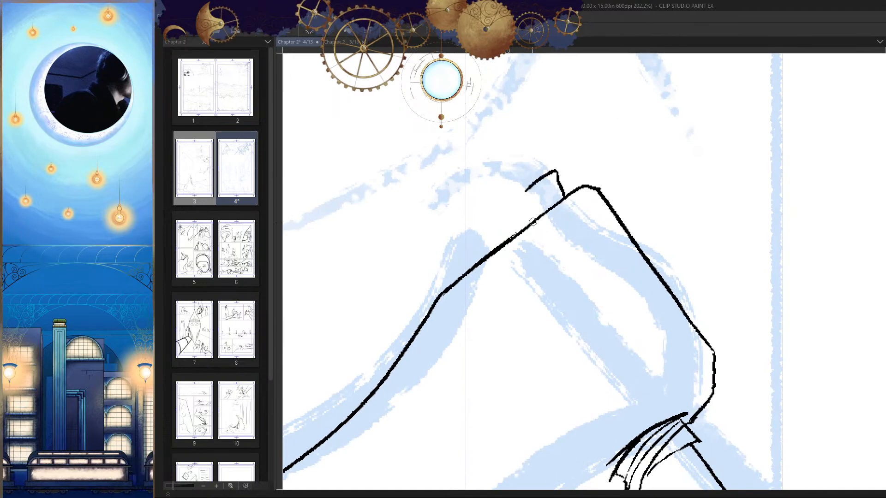
{"action": "left_click_drag", "start_coordinate": [533, 222], "coordinate": [573, 194]}
{"action": "left_click_drag", "start_coordinate": [562, 164], "coordinate": [566, 187]}
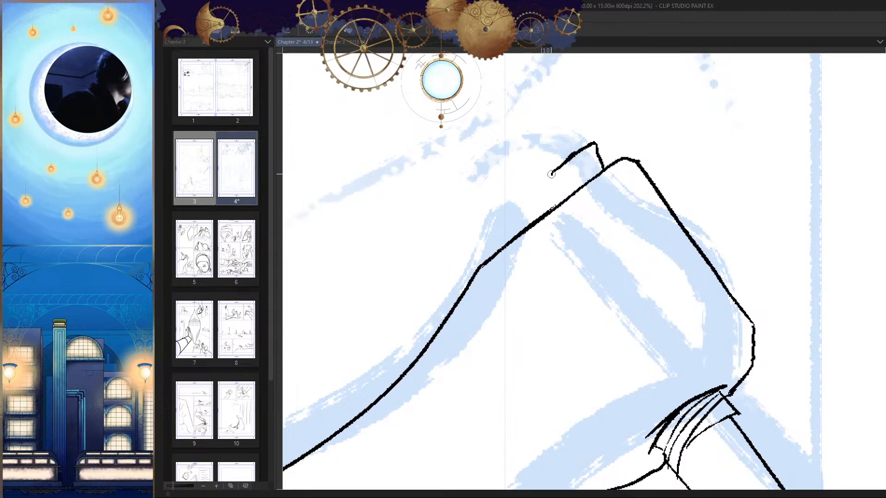
{"action": "key", "text": "ctrl+z"}
{"action": "key", "text": "h"}
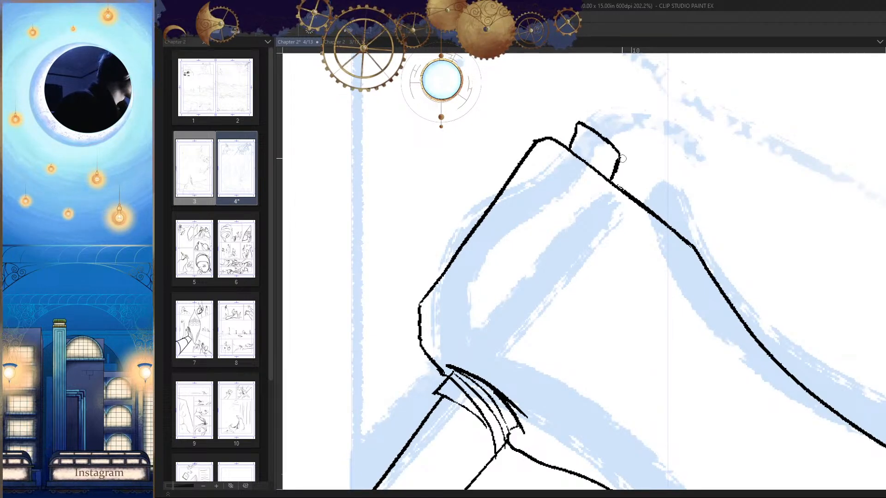
Step: Draw a second rounded block beside the first on the axe head's upper edge and thicken its outer side
{"action": "mouse_move", "coordinate": [645, 170]}
{"action": "left_mouse_down"}
{"action": "mouse_move", "coordinate": [655, 178]}
{"action": "mouse_move", "coordinate": [640, 197]}
{"action": "mouse_move", "coordinate": [663, 309]}
{"action": "left_mouse_up"}
{"action": "key", "text": "h"}
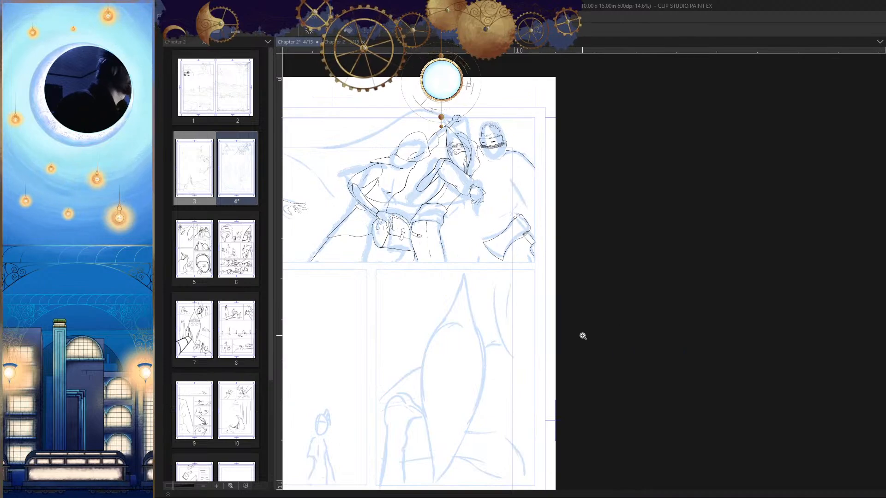
{"action": "mouse_move", "coordinate": [609, 301]}
{"action": "left_mouse_down"}
{"action": "mouse_move", "coordinate": [648, 322]}
{"action": "mouse_move", "coordinate": [686, 244]}
{"action": "mouse_move", "coordinate": [613, 259]}
{"action": "left_mouse_up"}
{"action": "mouse_move", "coordinate": [642, 246]}
{"action": "left_mouse_down"}
{"action": "mouse_move", "coordinate": [645, 228]}
{"action": "mouse_move", "coordinate": [605, 193]}
{"action": "mouse_move", "coordinate": [649, 212]}
{"action": "left_mouse_up"}
{"action": "key", "text": "h"}
{"action": "mouse_move", "coordinate": [611, 170]}
{"action": "left_mouse_down"}
{"action": "mouse_move", "coordinate": [544, 217]}
{"action": "mouse_move", "coordinate": [537, 267]}
{"action": "left_mouse_up"}
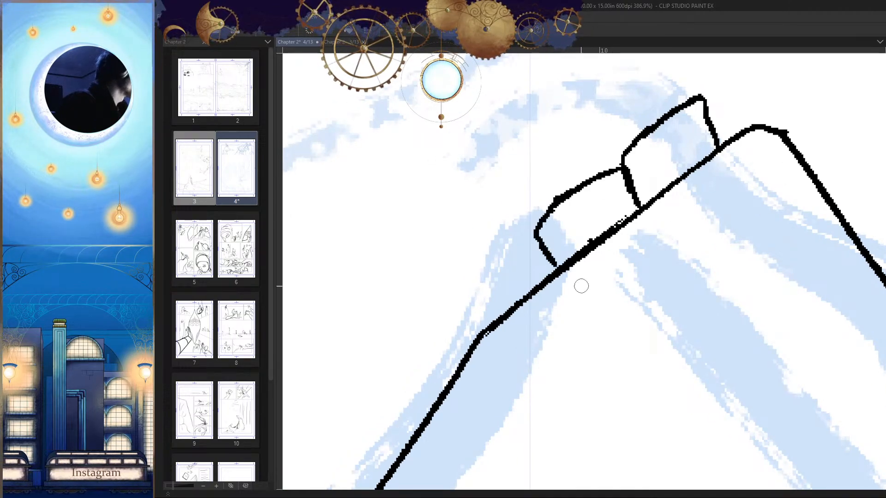
{"action": "key", "text": "h"}
{"action": "left_click_drag", "start_coordinate": [650, 265], "coordinate": [656, 229]}
{"action": "left_click_drag", "start_coordinate": [652, 196], "coordinate": [639, 223]}
{"action": "key", "text": "e"}
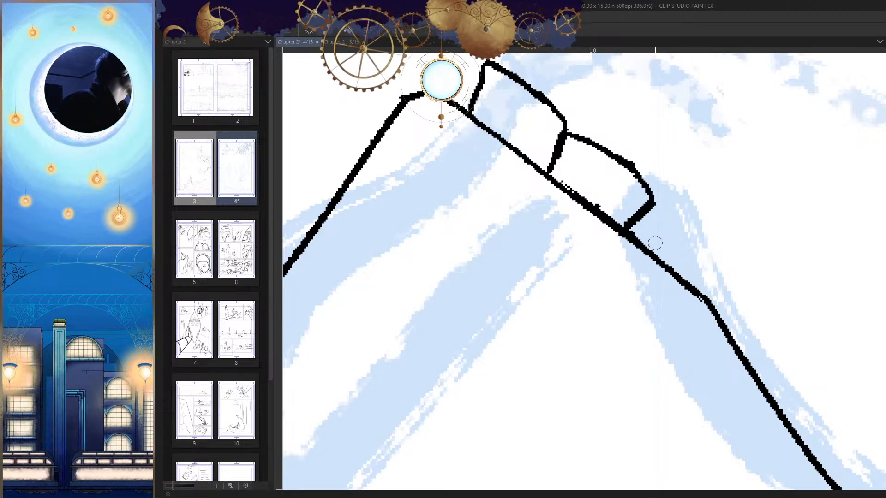
{"action": "scroll", "coordinate": [655, 243], "scroll_direction": "down", "scroll_amount": 12}
{"action": "key", "text": "h"}
{"action": "key", "text": "h"}
{"action": "scroll", "coordinate": [638, 251], "scroll_direction": "up", "scroll_amount": 13}
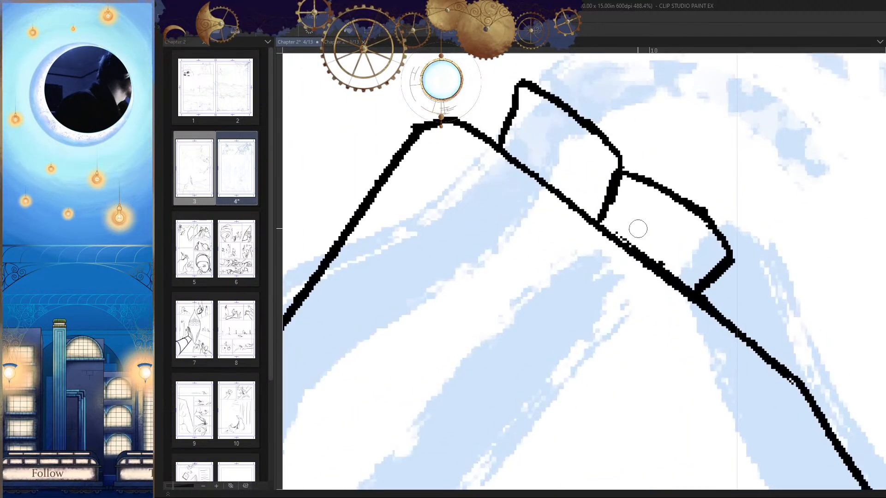
{"action": "left_click_drag", "start_coordinate": [602, 231], "coordinate": [645, 191]}
{"action": "key", "text": "ctrl+z"}
{"action": "left_click_drag", "start_coordinate": [598, 232], "coordinate": [658, 193]}
{"action": "scroll", "coordinate": [689, 177], "scroll_direction": "down", "scroll_amount": 9}
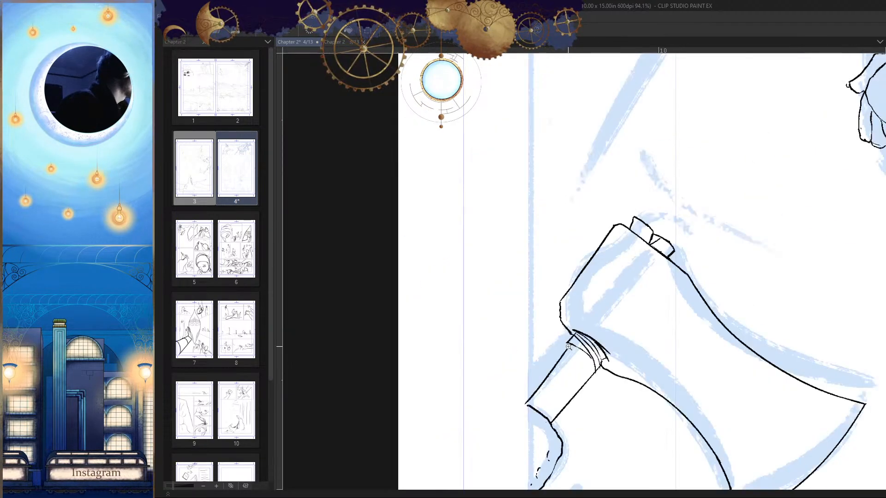
{"action": "scroll", "coordinate": [664, 305], "scroll_direction": "down", "scroll_amount": 4}
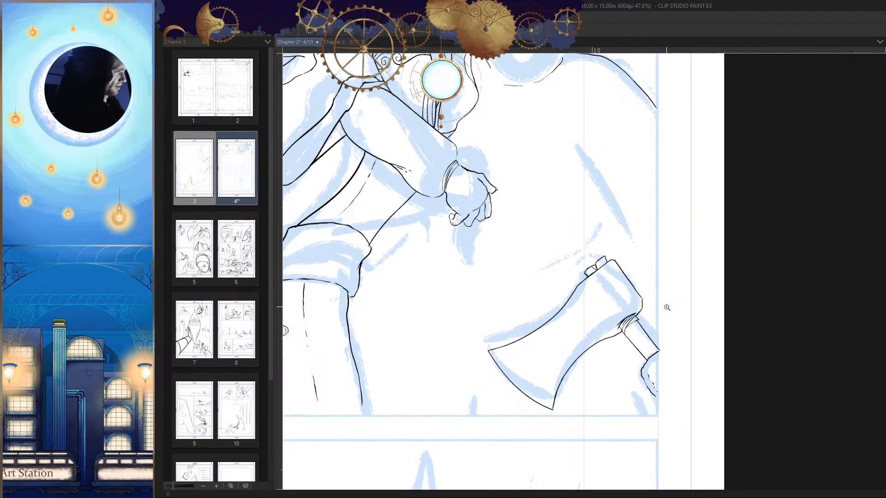
{"action": "scroll", "coordinate": [667, 307], "scroll_direction": "up", "scroll_amount": 8}
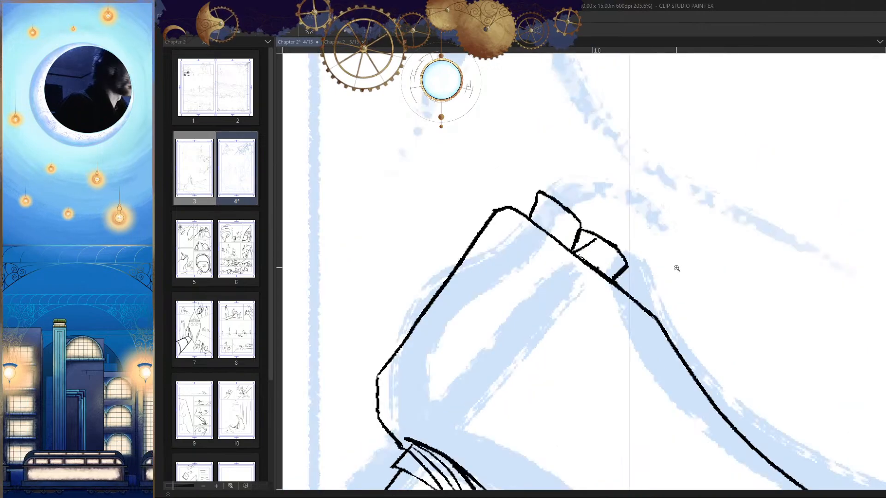
{"action": "scroll", "coordinate": [645, 252], "scroll_direction": "up", "scroll_amount": 5}
{"action": "key", "text": "ctrl+z"}
Step: Draw a diagonal line across the second block and fill the part next to the first block with parallel hatching
{"action": "left_click_drag", "start_coordinate": [613, 231], "coordinate": [536, 298]}
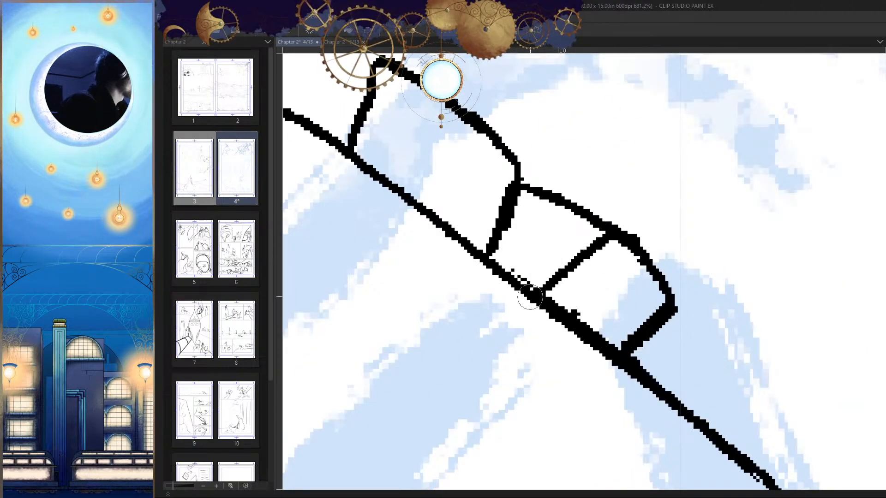
{"action": "left_click_drag", "start_coordinate": [602, 211], "coordinate": [525, 283]}
{"action": "mouse_move", "coordinate": [593, 210]}
{"action": "left_mouse_down"}
{"action": "mouse_move", "coordinate": [510, 276]}
{"action": "mouse_move", "coordinate": [510, 264]}
{"action": "left_mouse_up"}
{"action": "left_click_drag", "start_coordinate": [557, 205], "coordinate": [493, 263]}
{"action": "left_click_drag", "start_coordinate": [540, 206], "coordinate": [504, 235]}
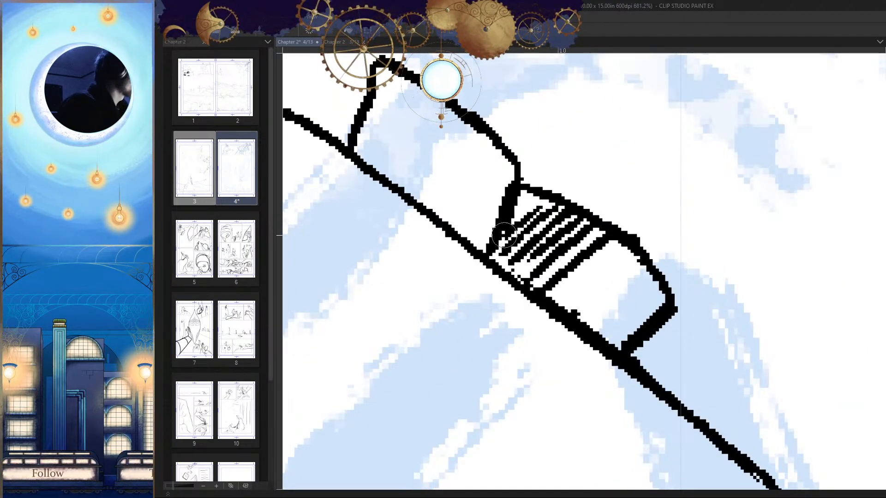
{"action": "left_click_drag", "start_coordinate": [588, 265], "coordinate": [483, 361]}
Step: Save the comic page with the inked axe
{"action": "key", "text": "h"}
{"action": "left_click_drag", "start_coordinate": [648, 315], "coordinate": [655, 277]}
{"action": "key", "text": "h"}
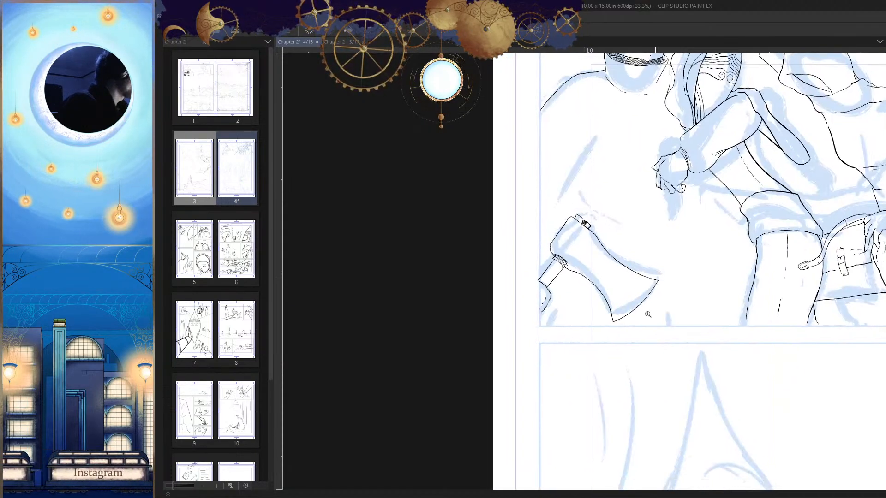
{"action": "key", "text": "ctrl+s"}
{"action": "mouse_move", "coordinate": [692, 350]}
{"action": "left_mouse_down"}
{"action": "mouse_move", "coordinate": [680, 361]}
{"action": "mouse_move", "coordinate": [688, 360]}
{"action": "left_mouse_up"}
{"action": "key", "text": "h"}
{"action": "left_click_drag", "start_coordinate": [601, 346], "coordinate": [675, 346]}
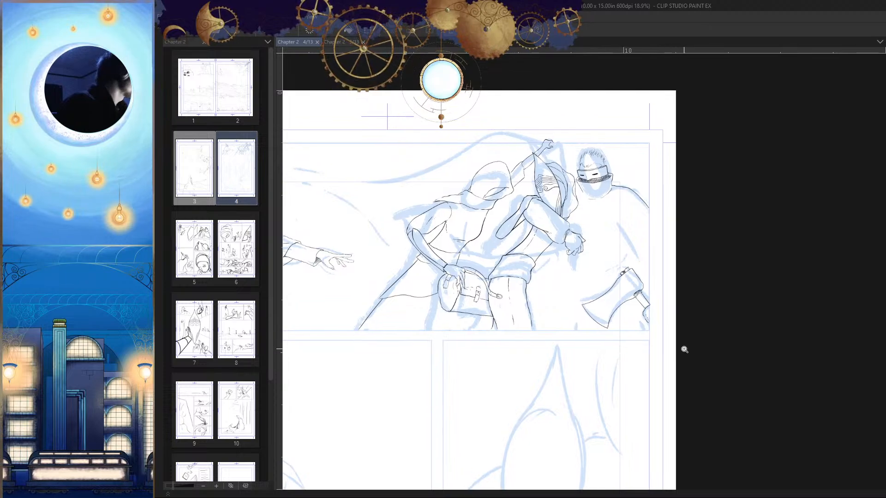
{"action": "scroll", "coordinate": [597, 294], "scroll_direction": "up", "scroll_amount": 3}
{"action": "left_click_drag", "start_coordinate": [559, 249], "coordinate": [604, 263]}
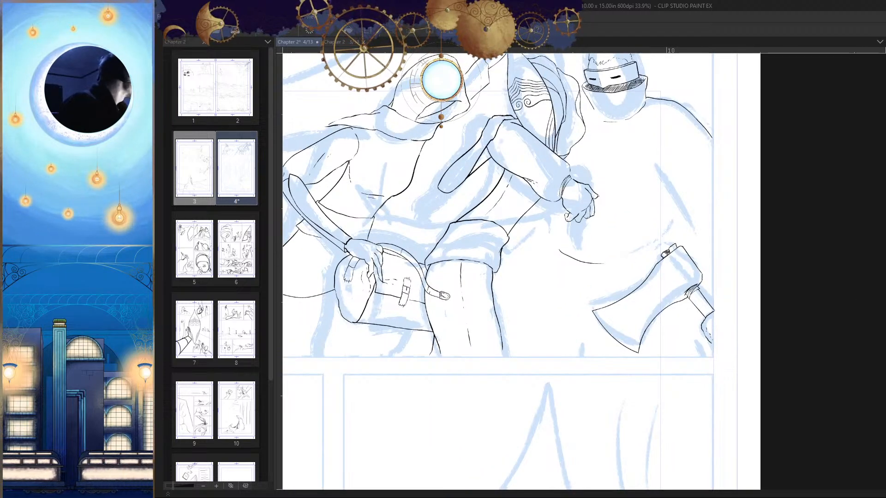
{"action": "left_click_drag", "start_coordinate": [681, 332], "coordinate": [692, 329]}
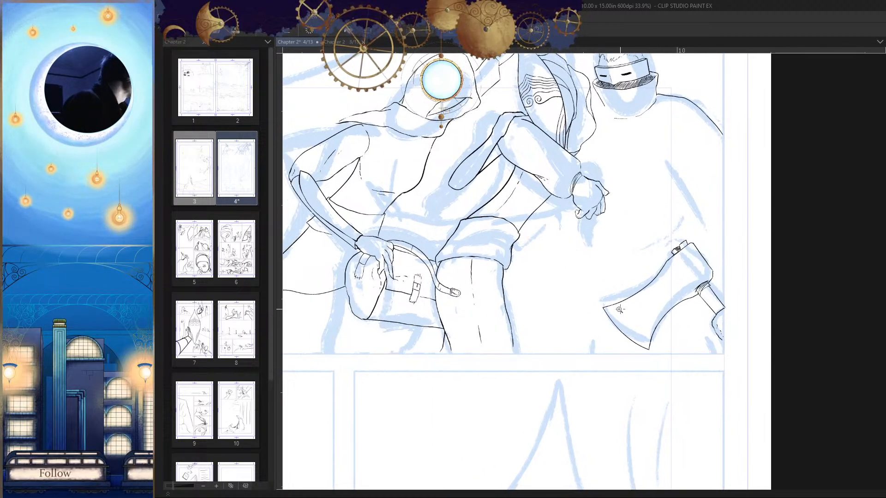
Step: Ink a curve below the hooded figure's forearm and a long contour passing above the axe to the panel border
{"action": "scroll", "coordinate": [622, 258], "scroll_direction": "up", "scroll_amount": 2}
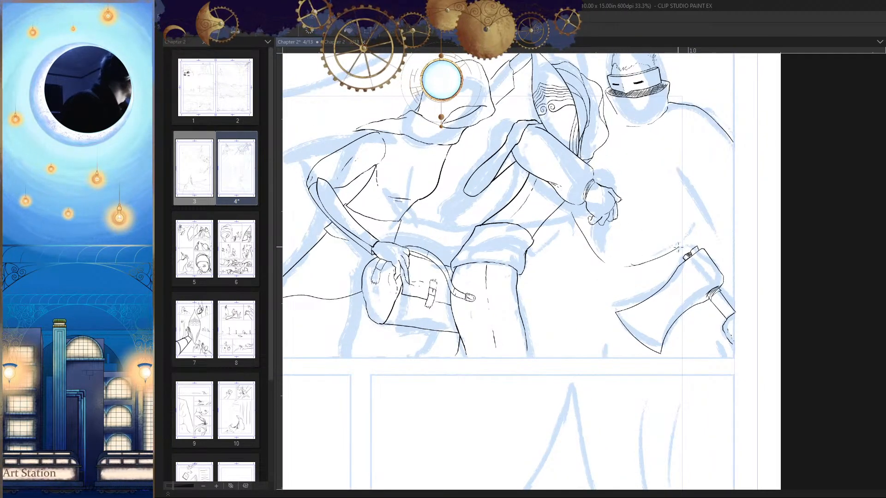
{"action": "key", "text": "h"}
{"action": "key", "text": "h"}
{"action": "scroll", "coordinate": [716, 296], "scroll_direction": "up", "scroll_amount": 2}
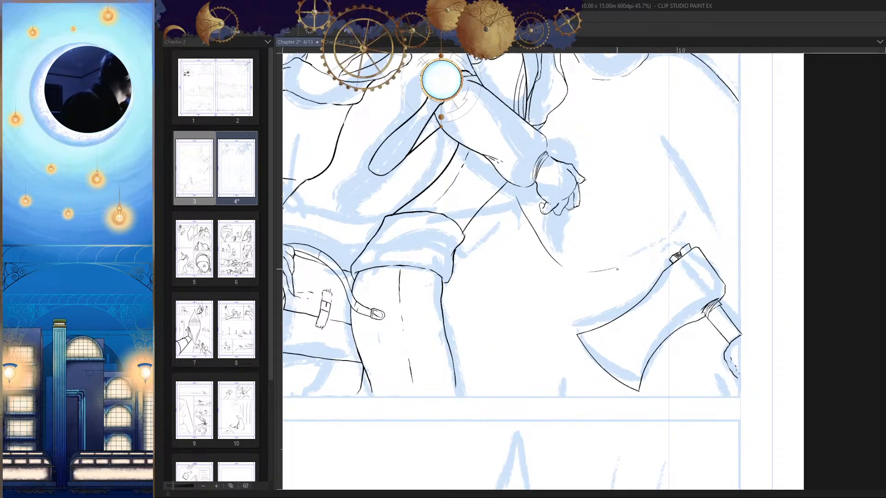
{"action": "scroll", "coordinate": [738, 239], "scroll_direction": "down", "scroll_amount": 3}
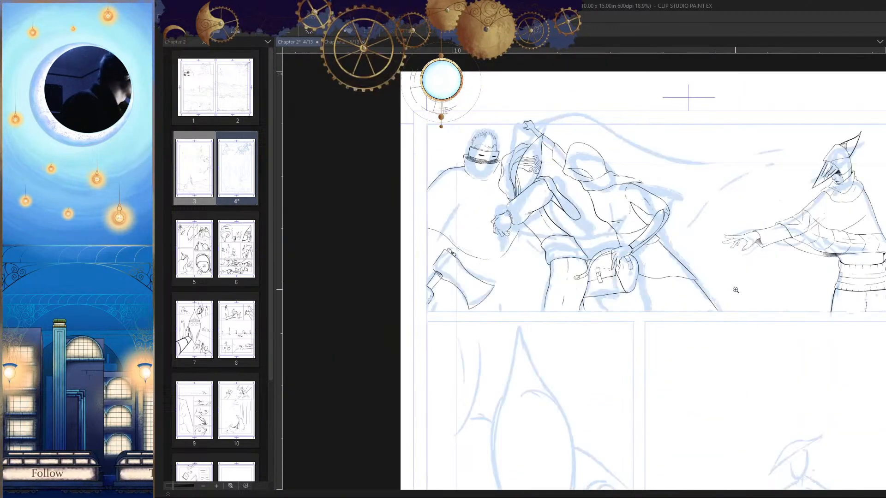
{"action": "key", "text": "h"}
Step: Ink a long slanted line with broken hem marks between the rolled trouser leg and the axe, plus a contour line behind the axe head
{"action": "key", "text": "h"}
{"action": "scroll", "coordinate": [689, 228], "scroll_direction": "up", "scroll_amount": 2}
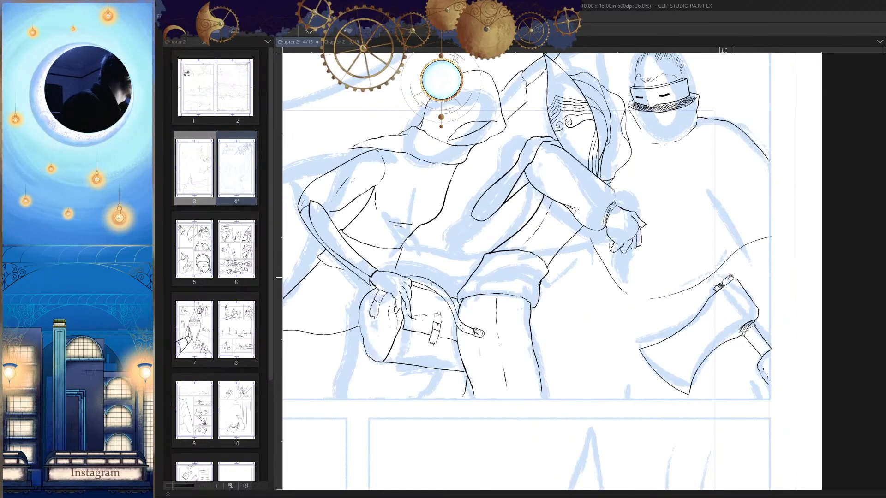
{"action": "left_click_drag", "start_coordinate": [779, 268], "coordinate": [706, 252]}
{"action": "key", "text": "h"}
{"action": "key", "text": "h"}
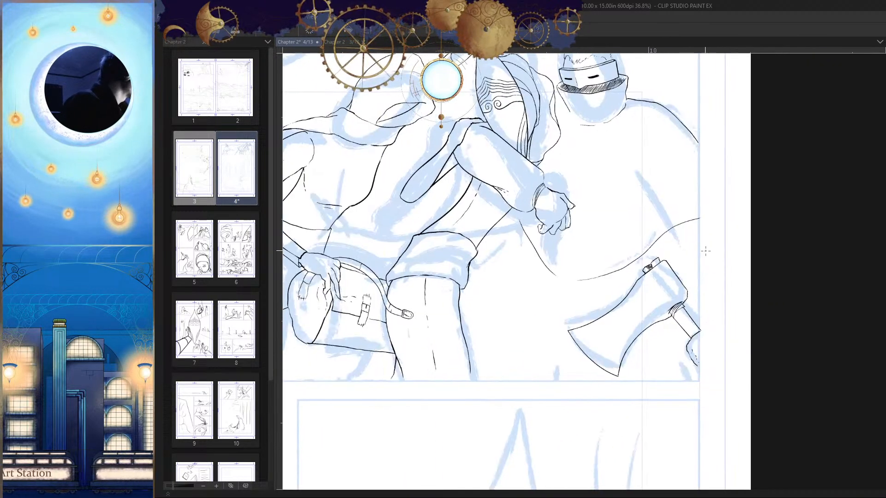
{"action": "key", "text": "h"}
{"action": "scroll", "coordinate": [512, 216], "scroll_direction": "up", "scroll_amount": 2}
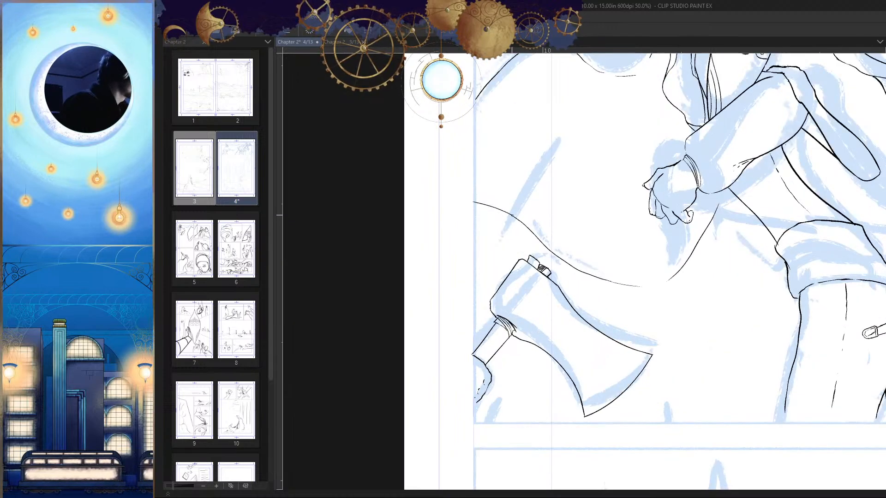
{"action": "scroll", "coordinate": [515, 362], "scroll_direction": "down", "scroll_amount": 4}
{"action": "key", "text": "h"}
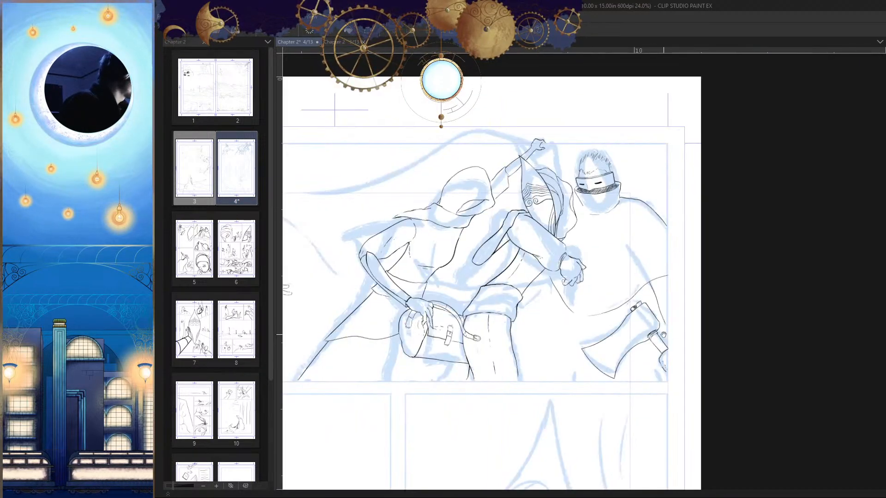
{"action": "scroll", "coordinate": [692, 344], "scroll_direction": "up", "scroll_amount": 4}
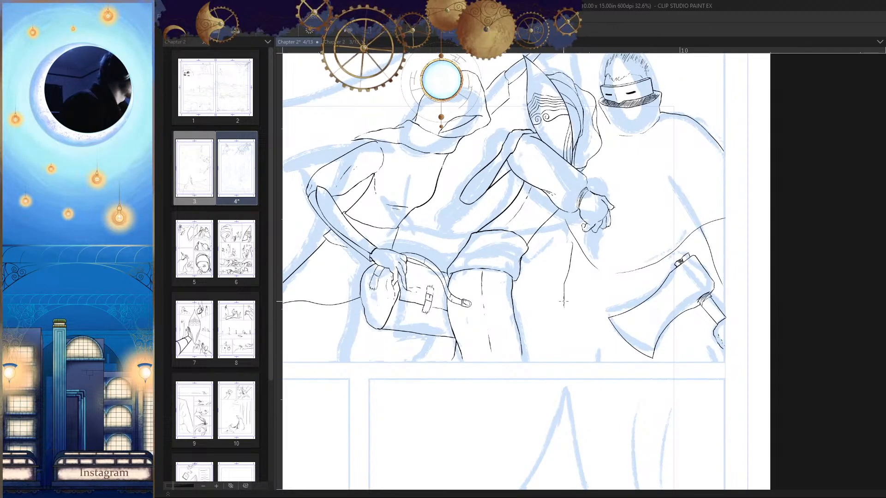
{"action": "scroll", "coordinate": [575, 328], "scroll_direction": "up", "scroll_amount": 3}
{"action": "left_click_drag", "start_coordinate": [564, 307], "coordinate": [565, 269]}
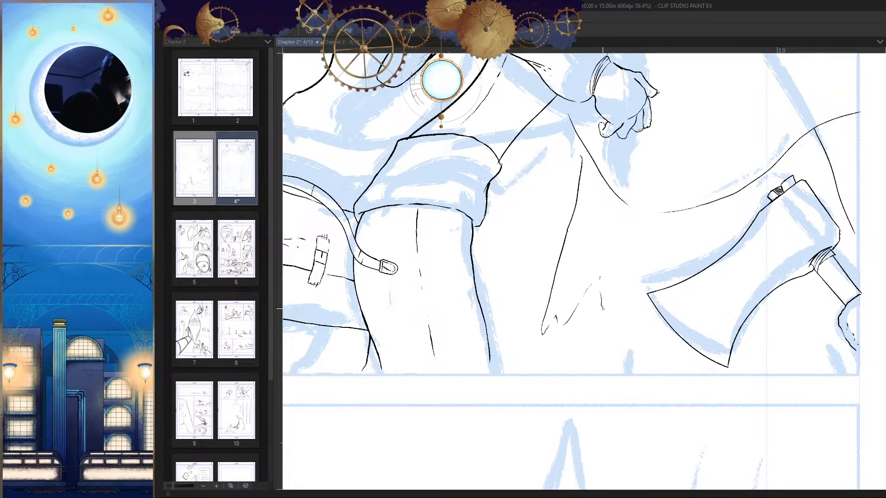
{"action": "left_click_drag", "start_coordinate": [621, 315], "coordinate": [605, 352]}
{"action": "left_click_drag", "start_coordinate": [661, 357], "coordinate": [692, 389]}
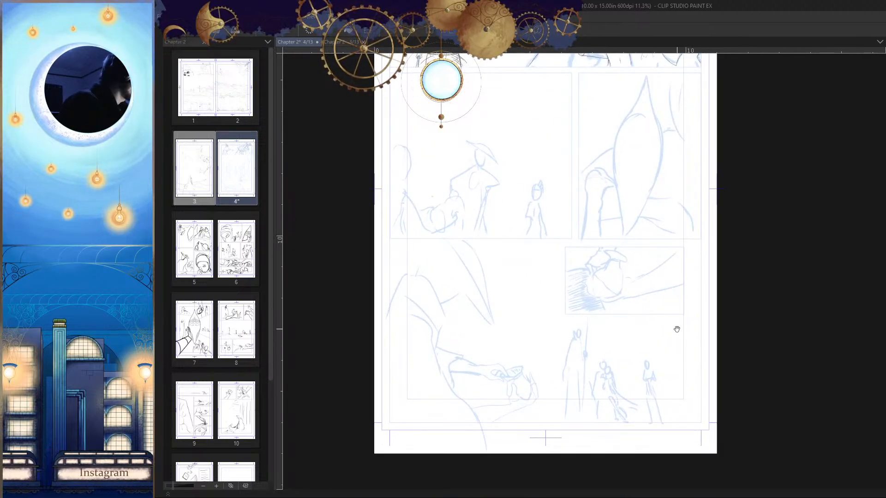
Step: Ink a short vertical line below the broken hem marks and extend the ragged hem contour to the axe blade
{"action": "left_click_drag", "start_coordinate": [679, 272], "coordinate": [658, 413]}
{"action": "left_click_drag", "start_coordinate": [662, 294], "coordinate": [650, 327]}
{"action": "left_click_drag", "start_coordinate": [626, 223], "coordinate": [691, 235]}
{"action": "left_click_drag", "start_coordinate": [622, 269], "coordinate": [627, 255]}
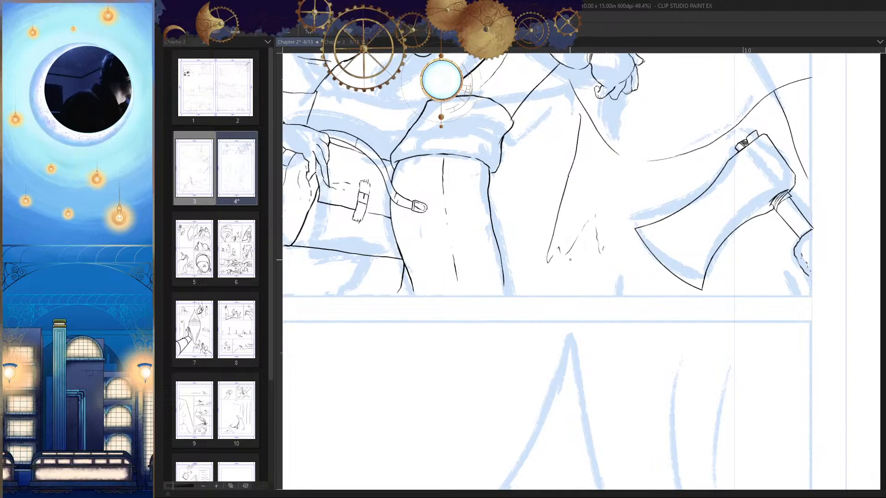
{"action": "scroll", "coordinate": [570, 260], "scroll_direction": "up", "scroll_amount": 2}
{"action": "left_click_drag", "start_coordinate": [568, 272], "coordinate": [568, 301]}
{"action": "left_click_drag", "start_coordinate": [606, 311], "coordinate": [569, 353]}
{"action": "key", "text": "h"}
{"action": "mouse_move", "coordinate": [646, 342]}
{"action": "left_mouse_down"}
{"action": "mouse_move", "coordinate": [648, 350]}
{"action": "mouse_move", "coordinate": [630, 355]}
{"action": "left_mouse_up"}
{"action": "key", "text": "h"}
{"action": "left_click_drag", "start_coordinate": [611, 313], "coordinate": [703, 278]}
{"action": "scroll", "coordinate": [627, 309], "scroll_direction": "up", "scroll_amount": 3}
{"action": "key", "text": "h"}
{"action": "key", "text": "h"}
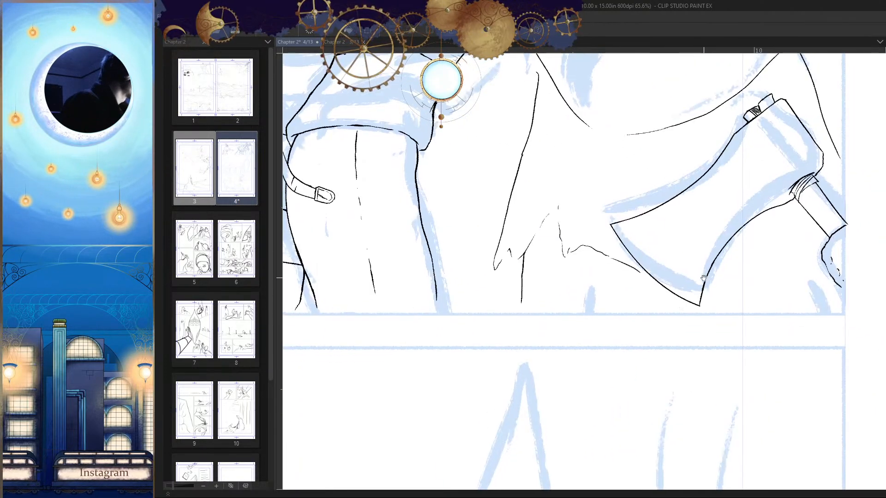
Step: Ink a pointed strip of cloth hanging from the axe's collar next to the gripping hand, with a second line along its hand side
{"action": "left_click_drag", "start_coordinate": [771, 296], "coordinate": [703, 330]}
{"action": "scroll", "coordinate": [669, 333], "scroll_direction": "down", "scroll_amount": 6}
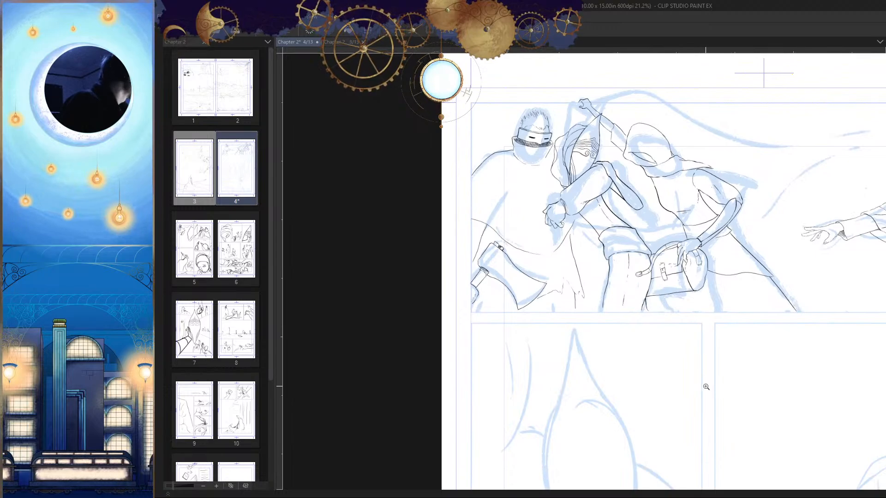
{"action": "left_click_drag", "start_coordinate": [484, 303], "coordinate": [526, 199]}
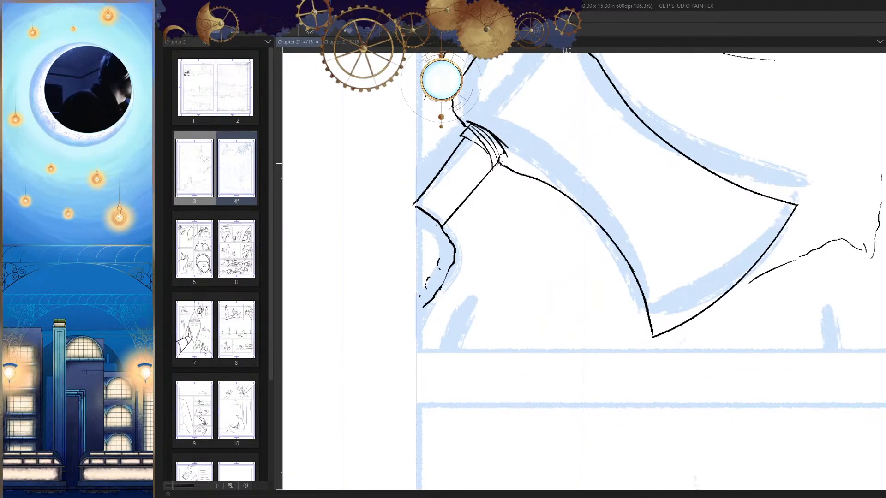
{"action": "mouse_move", "coordinate": [500, 163]}
{"action": "left_mouse_down"}
{"action": "mouse_move", "coordinate": [499, 255]}
{"action": "mouse_move", "coordinate": [470, 339]}
{"action": "left_mouse_up"}
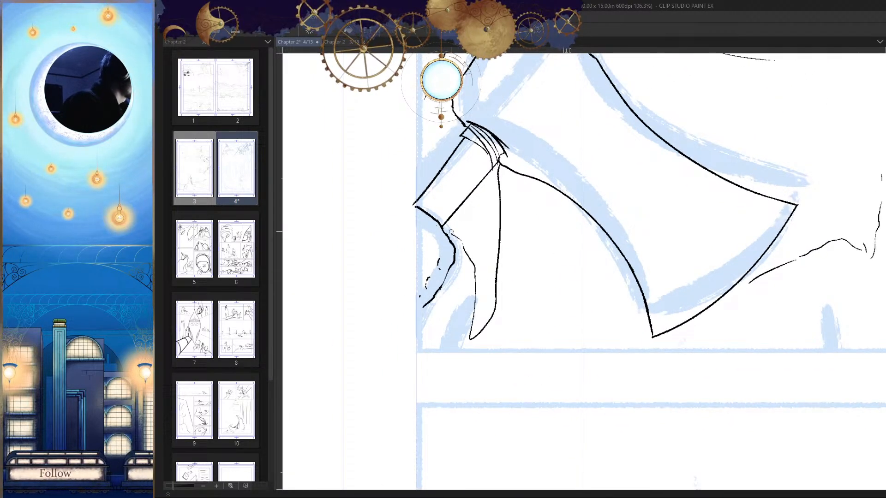
{"action": "key", "text": "h"}
{"action": "left_click_drag", "start_coordinate": [699, 284], "coordinate": [587, 280]}
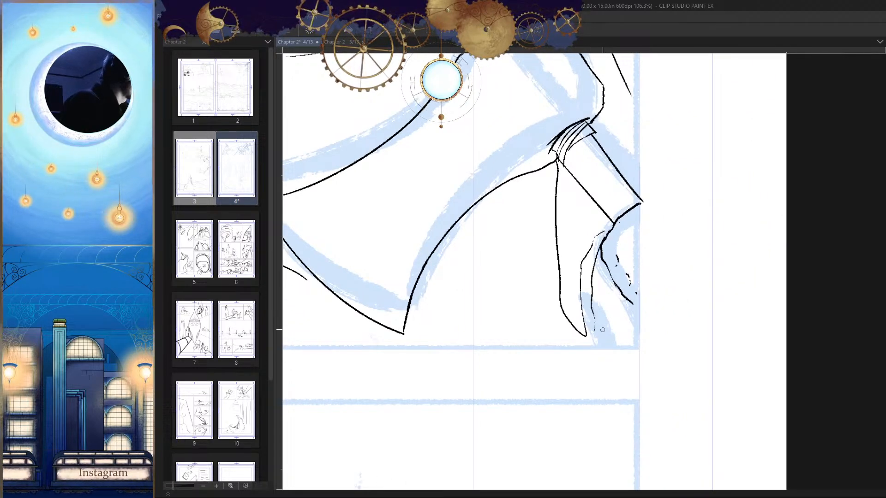
{"action": "key", "text": "h"}
Step: Ink a thin inner contour inside the hanging strip, running from the axe collar down to its tip
{"action": "left_click_drag", "start_coordinate": [596, 179], "coordinate": [590, 260]}
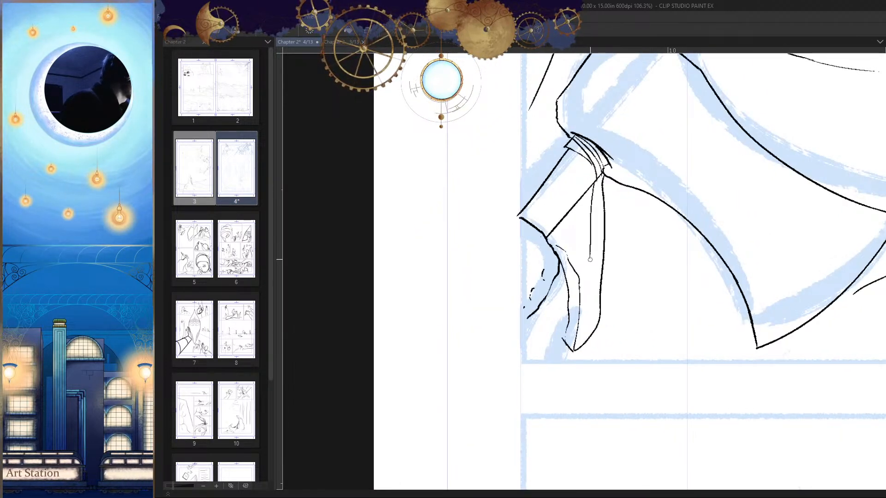
{"action": "key", "text": "ctrl+z"}
{"action": "scroll", "coordinate": [594, 328], "scroll_direction": "up", "scroll_amount": 2}
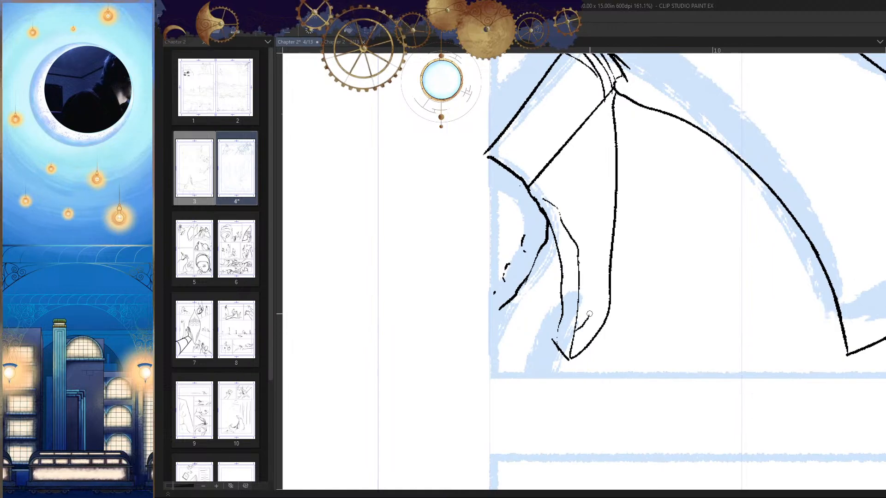
{"action": "left_click_drag", "start_coordinate": [600, 204], "coordinate": [608, 99]}
{"action": "key", "text": "h"}
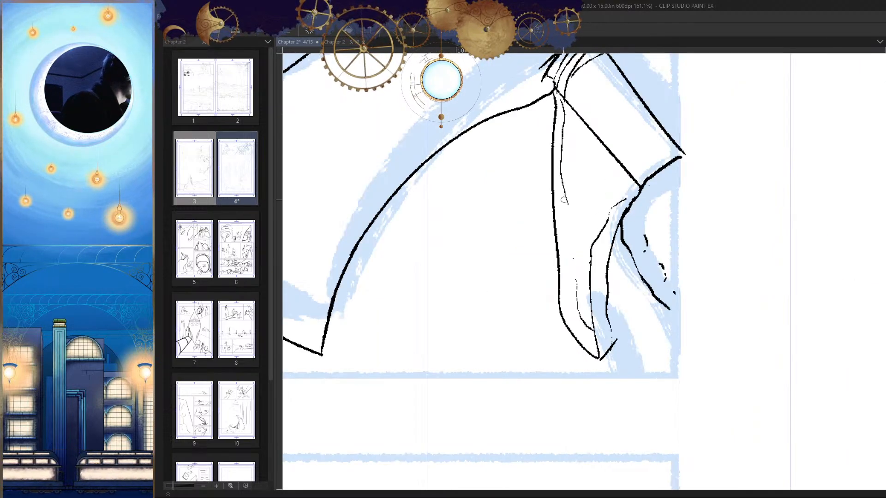
{"action": "left_click_drag", "start_coordinate": [564, 200], "coordinate": [575, 281]}
{"action": "key", "text": "h"}
{"action": "mouse_move", "coordinate": [562, 320]}
{"action": "left_mouse_down"}
{"action": "mouse_move", "coordinate": [519, 323]}
{"action": "mouse_move", "coordinate": [605, 306]}
{"action": "mouse_move", "coordinate": [601, 332]}
{"action": "left_mouse_up"}
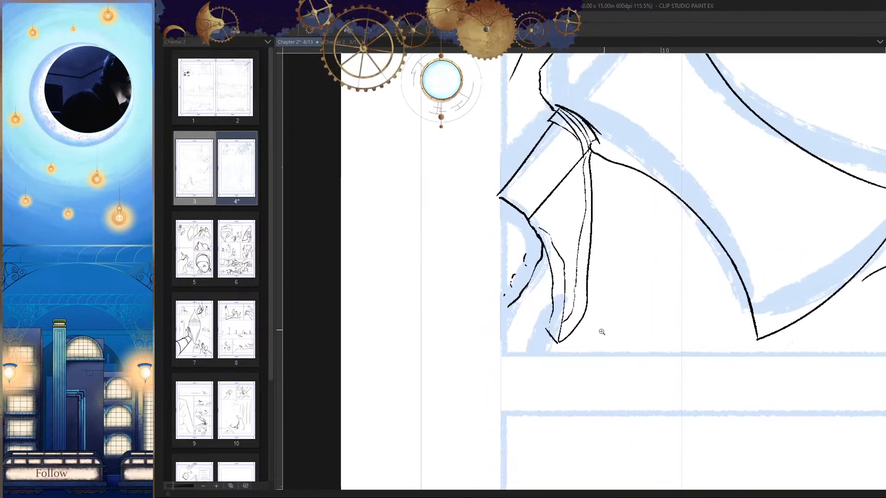
{"action": "scroll", "coordinate": [618, 337], "scroll_direction": "down", "scroll_amount": 3}
{"action": "scroll", "coordinate": [636, 355], "scroll_direction": "down", "scroll_amount": 2}
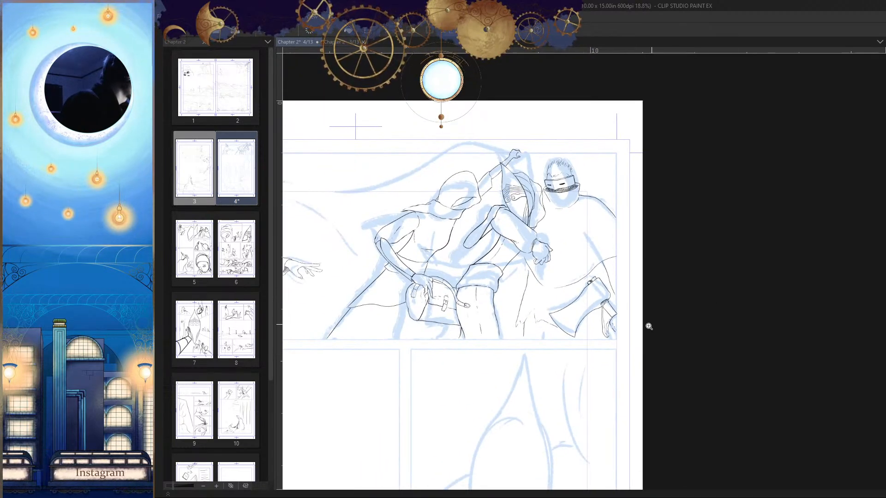
{"action": "scroll", "coordinate": [689, 326], "scroll_direction": "up", "scroll_amount": 3}
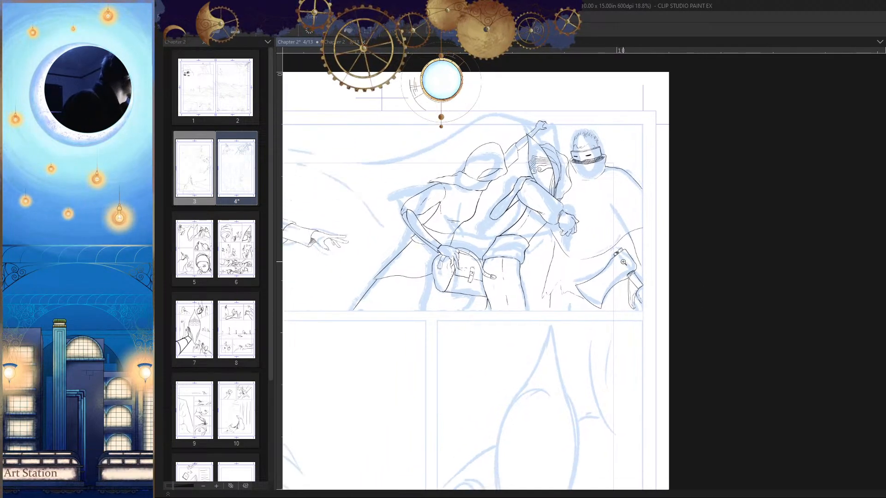
{"action": "scroll", "coordinate": [640, 347], "scroll_direction": "up", "scroll_amount": 4}
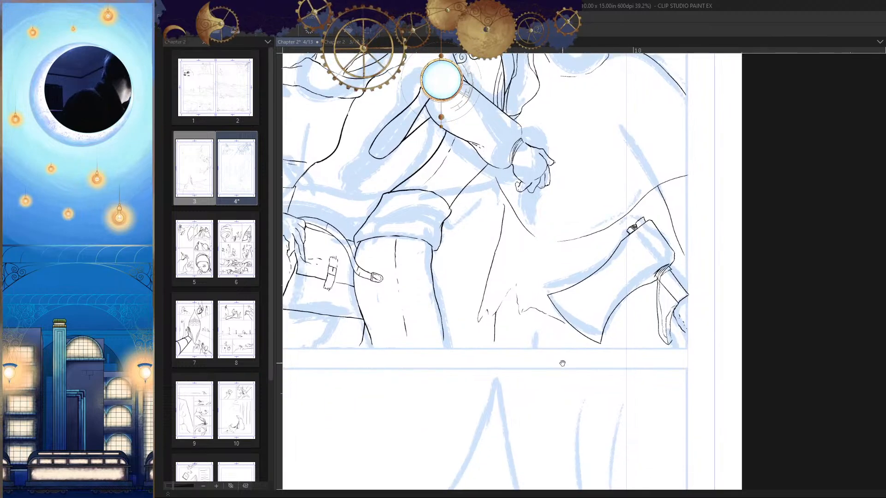
{"action": "left_click_drag", "start_coordinate": [443, 268], "coordinate": [442, 284]}
{"action": "left_click_drag", "start_coordinate": [487, 304], "coordinate": [447, 342]}
{"action": "left_click_drag", "start_coordinate": [556, 316], "coordinate": [629, 307]}
{"action": "mouse_move", "coordinate": [515, 282]}
{"action": "left_mouse_down"}
{"action": "mouse_move", "coordinate": [556, 284]}
{"action": "mouse_move", "coordinate": [549, 319]}
{"action": "mouse_move", "coordinate": [535, 314]}
{"action": "left_mouse_up"}
{"action": "left_click_drag", "start_coordinate": [595, 303], "coordinate": [588, 321]}
{"action": "mouse_move", "coordinate": [595, 217]}
{"action": "left_mouse_down"}
{"action": "mouse_move", "coordinate": [619, 214]}
{"action": "mouse_move", "coordinate": [625, 262]}
{"action": "left_mouse_up"}
{"action": "key", "text": "h"}
Step: Ink curved fold lines across the rolled trouser cuff, following its upper and lower edges
{"action": "left_click_drag", "start_coordinate": [658, 286], "coordinate": [736, 248]}
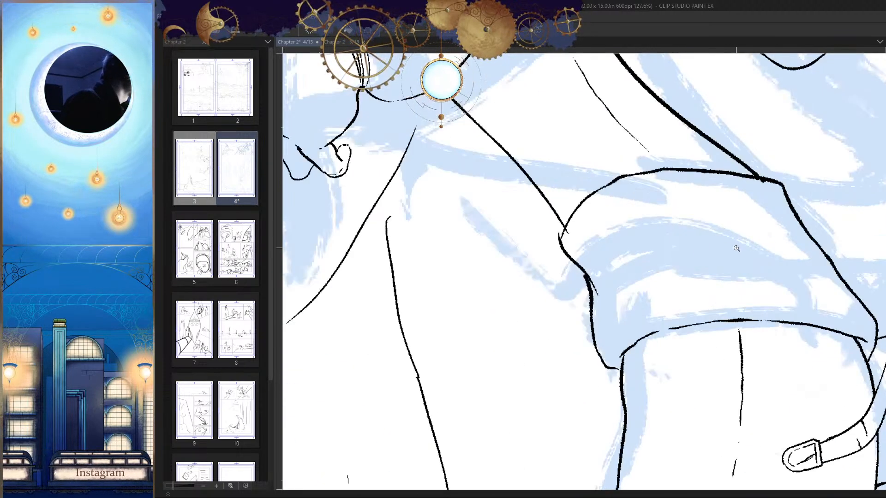
{"action": "mouse_move", "coordinate": [780, 215]}
{"action": "left_mouse_down"}
{"action": "mouse_move", "coordinate": [686, 203]}
{"action": "mouse_move", "coordinate": [638, 210]}
{"action": "mouse_move", "coordinate": [606, 228]}
{"action": "left_mouse_up"}
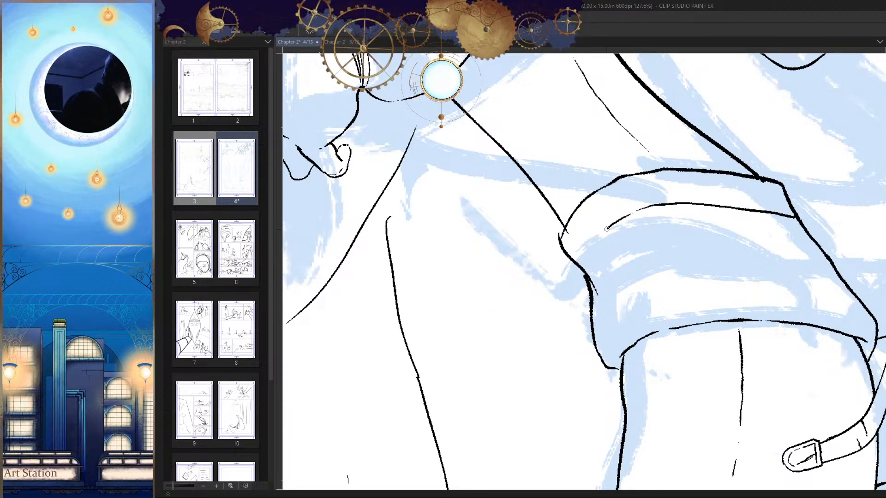
{"action": "key", "text": "h"}
{"action": "left_click_drag", "start_coordinate": [700, 284], "coordinate": [735, 239]}
{"action": "key", "text": "h"}
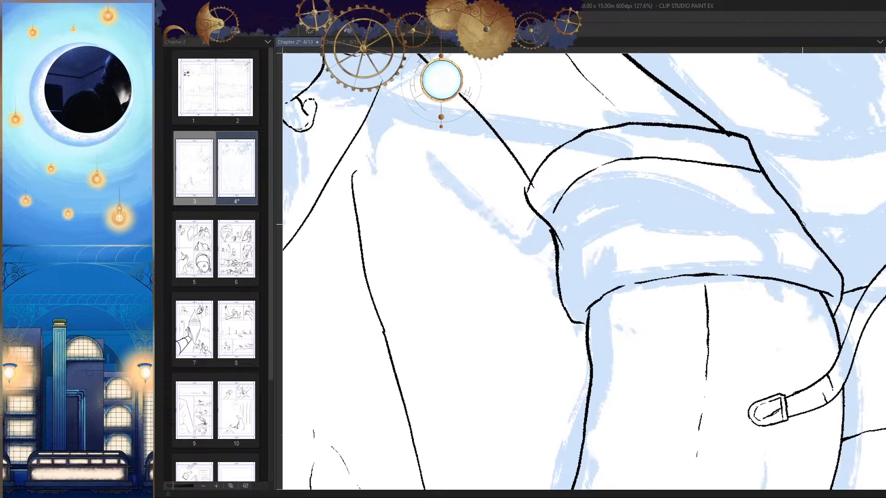
{"action": "mouse_move", "coordinate": [803, 225]}
{"action": "left_mouse_down"}
{"action": "mouse_move", "coordinate": [701, 199]}
{"action": "mouse_move", "coordinate": [634, 208]}
{"action": "mouse_move", "coordinate": [574, 237]}
{"action": "left_mouse_up"}
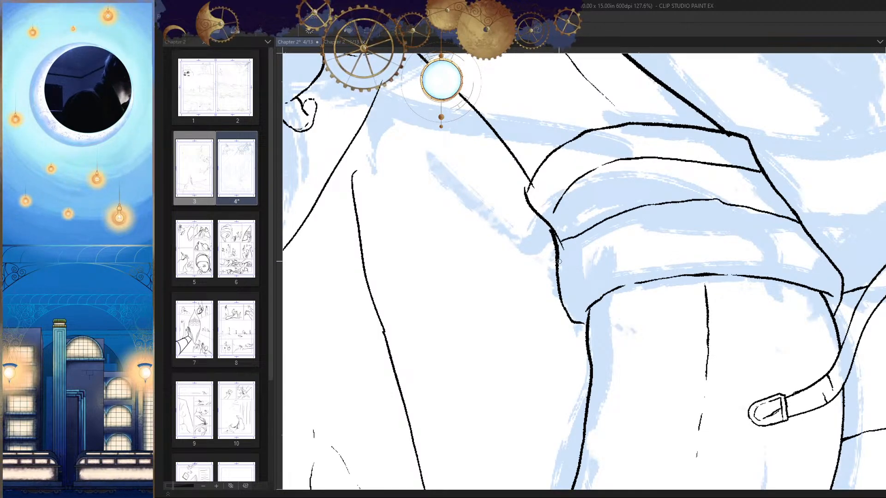
{"action": "left_click_drag", "start_coordinate": [738, 279], "coordinate": [735, 245]}
{"action": "mouse_move", "coordinate": [821, 224]}
{"action": "left_mouse_down"}
{"action": "mouse_move", "coordinate": [696, 205]}
{"action": "mouse_move", "coordinate": [595, 224]}
{"action": "mouse_move", "coordinate": [574, 240]}
{"action": "left_mouse_up"}
{"action": "left_click_drag", "start_coordinate": [659, 266], "coordinate": [551, 294]}
{"action": "key", "text": "h"}
{"action": "left_click_drag", "start_coordinate": [496, 266], "coordinate": [560, 277]}
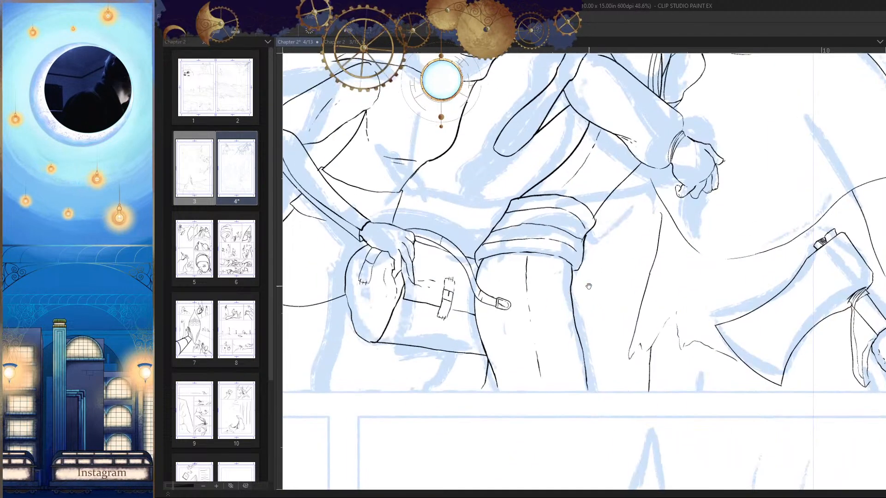
{"action": "left_click_drag", "start_coordinate": [562, 343], "coordinate": [570, 363]}
{"action": "mouse_move", "coordinate": [626, 294]}
{"action": "left_mouse_down"}
{"action": "mouse_move", "coordinate": [627, 317]}
{"action": "mouse_move", "coordinate": [642, 296]}
{"action": "mouse_move", "coordinate": [629, 295]}
{"action": "left_mouse_up"}
{"action": "left_click_drag", "start_coordinate": [634, 291], "coordinate": [644, 298]}
{"action": "left_click_drag", "start_coordinate": [543, 342], "coordinate": [557, 358]}
Step: Ink the first half of a parallel line above the wavy line beside the bag, starting at the slanted cloak edge
{"action": "left_click_drag", "start_coordinate": [654, 320], "coordinate": [793, 247]}
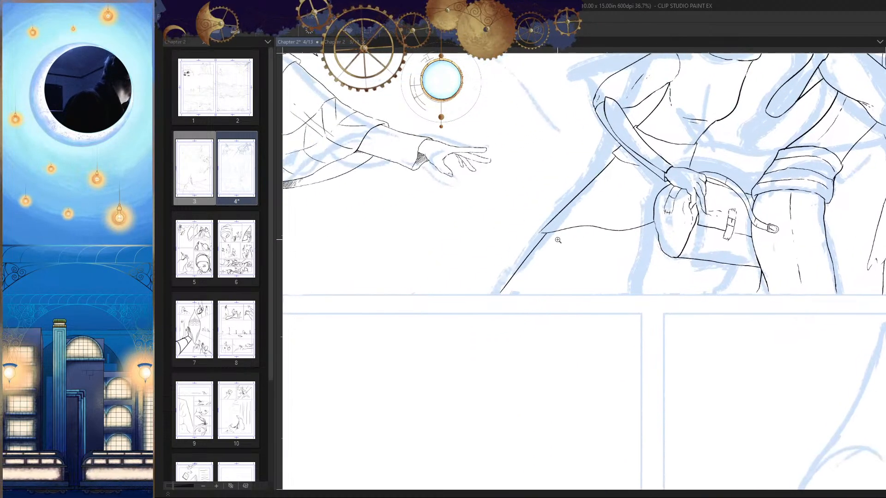
{"action": "key", "text": "h"}
{"action": "left_click_drag", "start_coordinate": [623, 226], "coordinate": [789, 220]}
{"action": "mouse_move", "coordinate": [723, 216]}
{"action": "left_mouse_down"}
{"action": "mouse_move", "coordinate": [804, 214]}
{"action": "mouse_move", "coordinate": [779, 199]}
{"action": "mouse_move", "coordinate": [635, 174]}
{"action": "mouse_move", "coordinate": [581, 183]}
{"action": "left_mouse_up"}
{"action": "left_click_drag", "start_coordinate": [513, 235], "coordinate": [628, 233]}
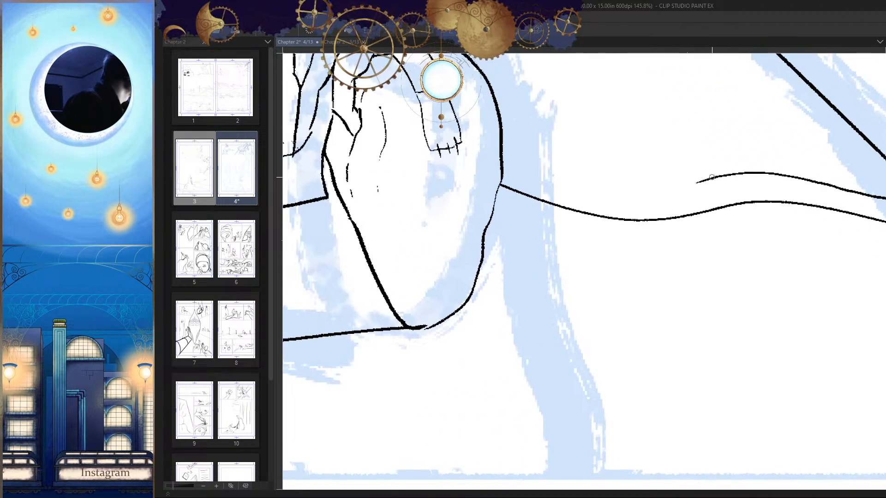
{"action": "mouse_move", "coordinate": [711, 177]}
{"action": "left_mouse_down"}
{"action": "mouse_move", "coordinate": [595, 181]}
{"action": "mouse_move", "coordinate": [505, 152]}
{"action": "left_mouse_up"}
{"action": "key", "text": "h"}
{"action": "key", "text": "ctrl+z"}
{"action": "mouse_move", "coordinate": [497, 191]}
{"action": "left_mouse_down"}
{"action": "mouse_move", "coordinate": [692, 174]}
{"action": "mouse_move", "coordinate": [509, 180]}
{"action": "left_mouse_up"}
{"action": "key", "text": "ctrl+z"}
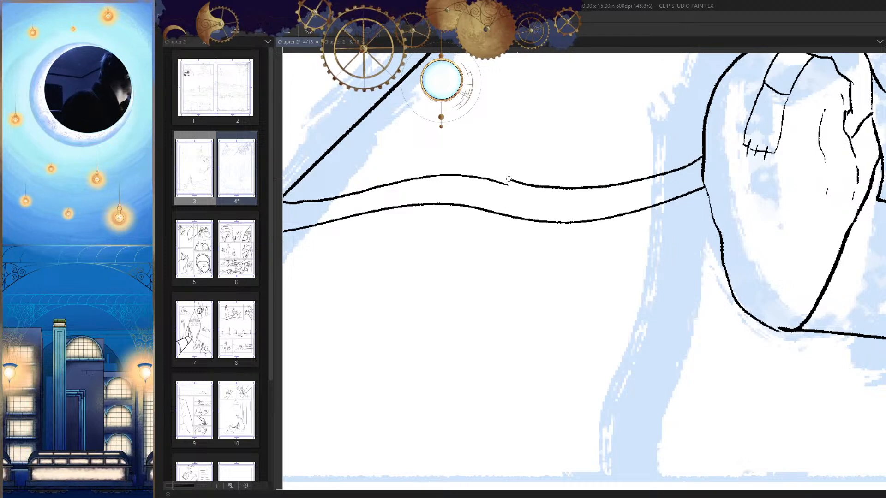
{"action": "key", "text": "ctrl+z"}
{"action": "scroll", "coordinate": [595, 178], "scroll_direction": "up", "scroll_amount": 2}
{"action": "mouse_move", "coordinate": [778, 146]}
{"action": "left_mouse_down"}
{"action": "mouse_move", "coordinate": [692, 171]}
{"action": "mouse_move", "coordinate": [523, 188]}
{"action": "mouse_move", "coordinate": [468, 177]}
{"action": "left_mouse_up"}
{"action": "key", "text": "h"}
{"action": "key", "text": "ctrl+z"}
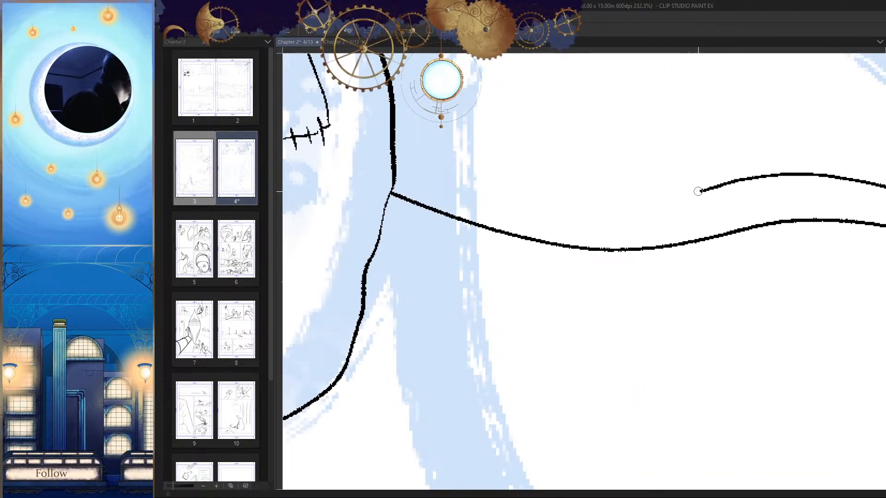
Step: Continue the upper parallel line as a smooth curve until it meets the bag's outline
{"action": "left_click_drag", "start_coordinate": [702, 186], "coordinate": [411, 160]}
{"action": "key", "text": "h"}
{"action": "left_click_drag", "start_coordinate": [700, 160], "coordinate": [719, 153]}
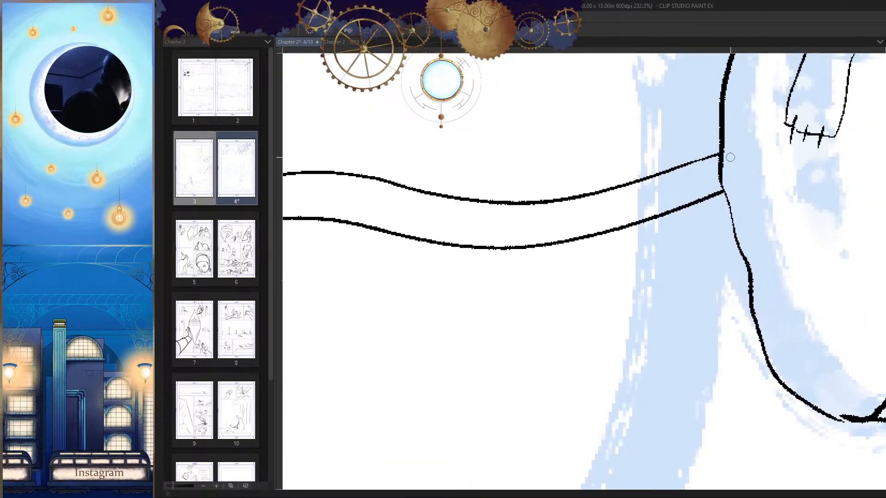
Step: Divide the wavy band with spaced short cross strokes from the slanted cloak edge to the bag
{"action": "left_click_drag", "start_coordinate": [721, 202], "coordinate": [636, 267]}
{"action": "mouse_move", "coordinate": [538, 209]}
{"action": "left_mouse_down"}
{"action": "mouse_move", "coordinate": [562, 187]}
{"action": "mouse_move", "coordinate": [503, 234]}
{"action": "left_mouse_up"}
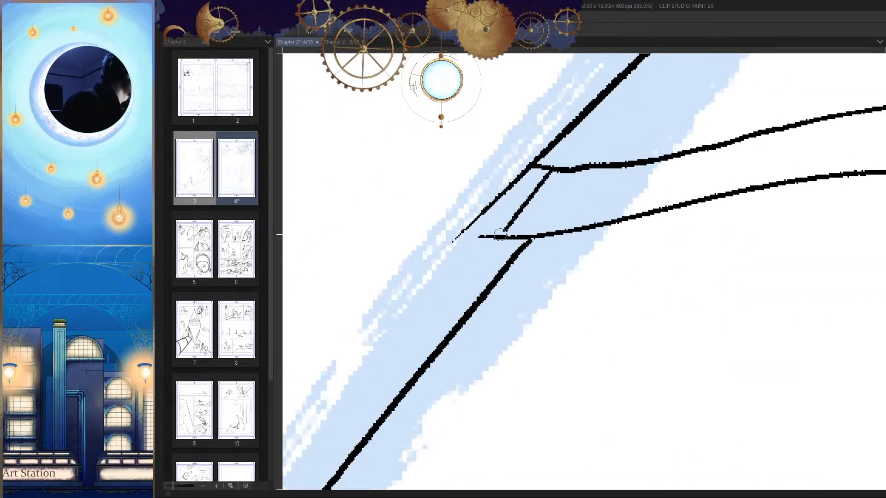
{"action": "left_click_drag", "start_coordinate": [581, 177], "coordinate": [543, 232]}
{"action": "left_click_drag", "start_coordinate": [622, 171], "coordinate": [589, 219]}
{"action": "mouse_move", "coordinate": [715, 162]}
{"action": "left_mouse_down"}
{"action": "mouse_move", "coordinate": [642, 186]}
{"action": "mouse_move", "coordinate": [577, 225]}
{"action": "left_mouse_up"}
{"action": "left_click_drag", "start_coordinate": [645, 171], "coordinate": [623, 223]}
{"action": "left_click_drag", "start_coordinate": [666, 199], "coordinate": [582, 212]}
{"action": "left_click_drag", "start_coordinate": [607, 170], "coordinate": [592, 218]}
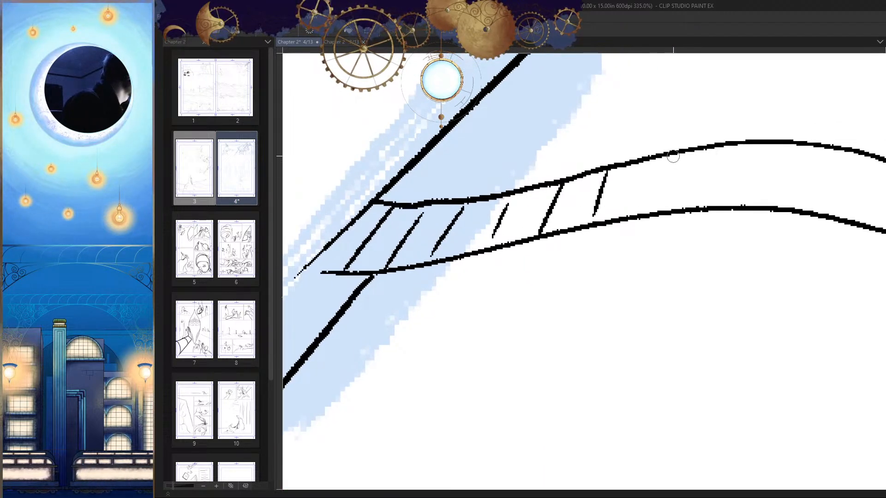
{"action": "left_click_drag", "start_coordinate": [676, 152], "coordinate": [663, 203]}
{"action": "left_click_drag", "start_coordinate": [720, 182], "coordinate": [644, 200]}
{"action": "left_click_drag", "start_coordinate": [672, 167], "coordinate": [654, 217]}
{"action": "mouse_move", "coordinate": [732, 176]}
{"action": "left_mouse_down"}
{"action": "mouse_move", "coordinate": [647, 180]}
{"action": "mouse_move", "coordinate": [620, 230]}
{"action": "mouse_move", "coordinate": [686, 243]}
{"action": "left_mouse_up"}
{"action": "mouse_move", "coordinate": [782, 218]}
{"action": "left_mouse_down"}
{"action": "mouse_move", "coordinate": [680, 182]}
{"action": "mouse_move", "coordinate": [661, 225]}
{"action": "left_mouse_up"}
{"action": "left_click_drag", "start_coordinate": [740, 167], "coordinate": [728, 233]}
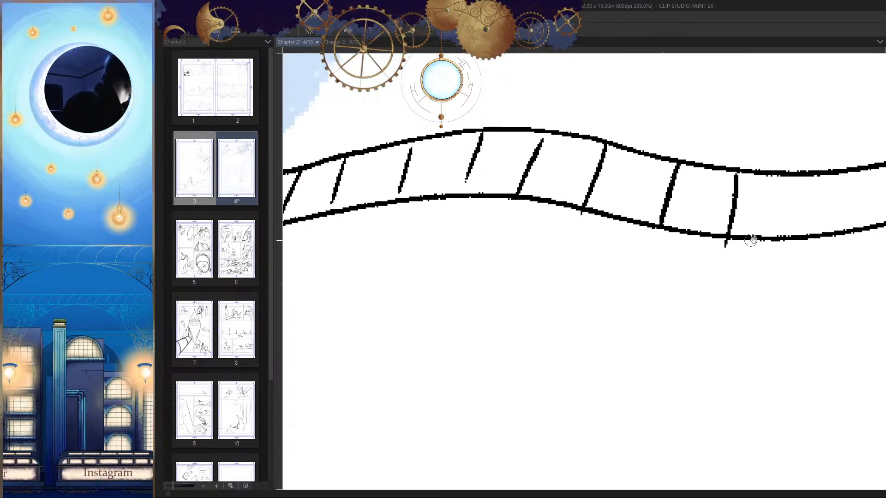
{"action": "mouse_move", "coordinate": [825, 194]}
{"action": "left_mouse_down"}
{"action": "mouse_move", "coordinate": [628, 187]}
{"action": "mouse_move", "coordinate": [610, 234]}
{"action": "left_mouse_up"}
{"action": "left_click_drag", "start_coordinate": [707, 175], "coordinate": [706, 235]}
{"action": "left_click_drag", "start_coordinate": [780, 164], "coordinate": [772, 225]}
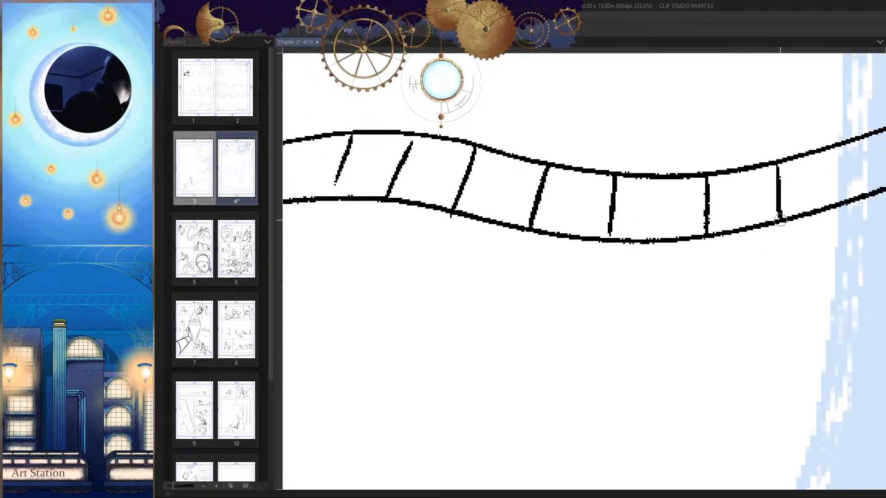
{"action": "mouse_move", "coordinate": [845, 199]}
{"action": "left_mouse_down"}
{"action": "mouse_move", "coordinate": [854, 143]}
{"action": "mouse_move", "coordinate": [664, 183]}
{"action": "left_mouse_up"}
{"action": "left_click_drag", "start_coordinate": [734, 152], "coordinate": [748, 203]}
Step: Open a gap in the lower line of the hooded figure's face opening and connect both ends to its upper edge with short lines
{"action": "key", "text": "ctrl+0"}
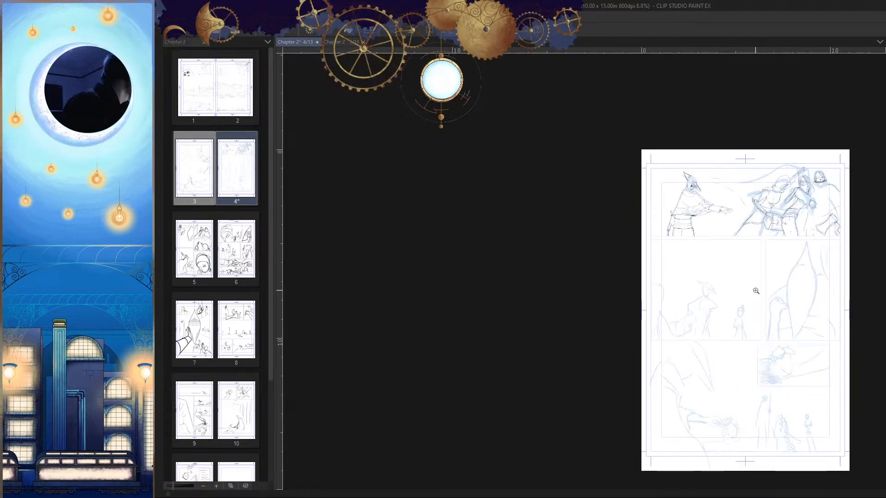
{"action": "scroll", "coordinate": [762, 210], "scroll_direction": "up", "scroll_amount": 8}
{"action": "key", "text": "h"}
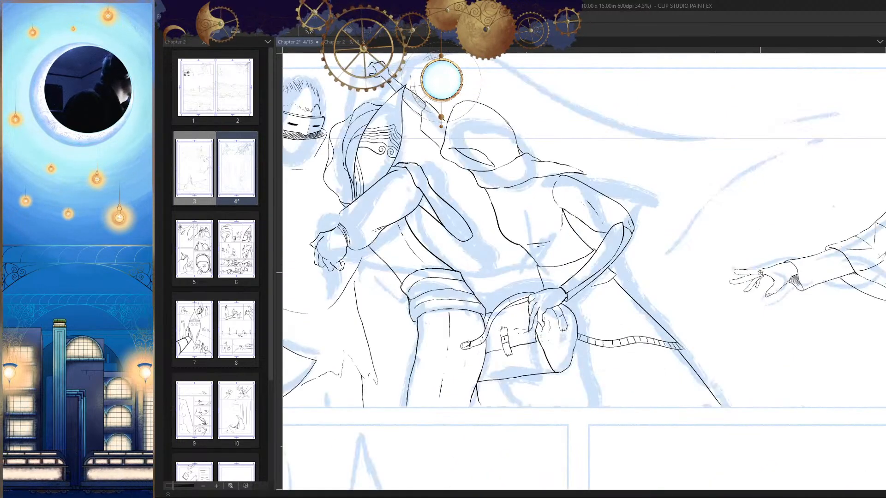
{"action": "key", "text": "h"}
{"action": "scroll", "coordinate": [646, 213], "scroll_direction": "up", "scroll_amount": 4}
{"action": "scroll", "coordinate": [645, 212], "scroll_direction": "up", "scroll_amount": 5}
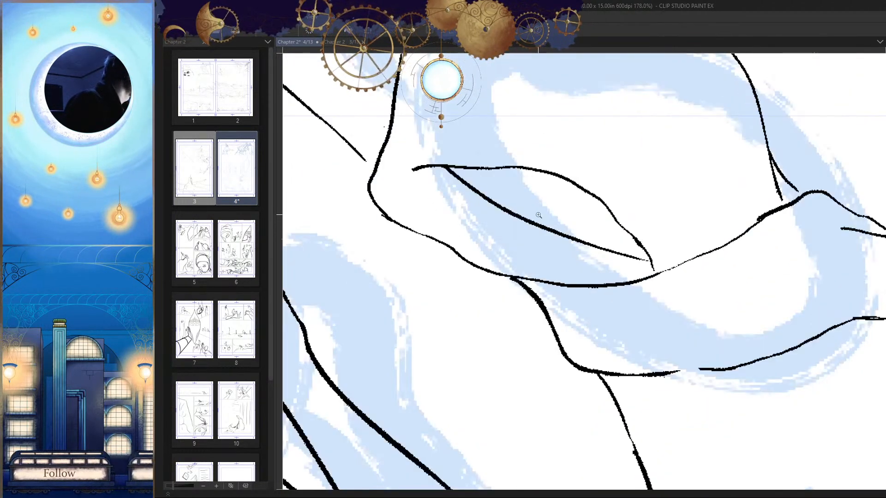
{"action": "mouse_move", "coordinate": [516, 216]}
{"action": "left_mouse_down"}
{"action": "mouse_move", "coordinate": [508, 214]}
{"action": "mouse_move", "coordinate": [520, 182]}
{"action": "mouse_move", "coordinate": [599, 128]}
{"action": "left_mouse_up"}
{"action": "scroll", "coordinate": [518, 213], "scroll_direction": "up", "scroll_amount": 3}
{"action": "key", "text": "ctrl+z"}
{"action": "left_click_drag", "start_coordinate": [476, 198], "coordinate": [577, 121]}
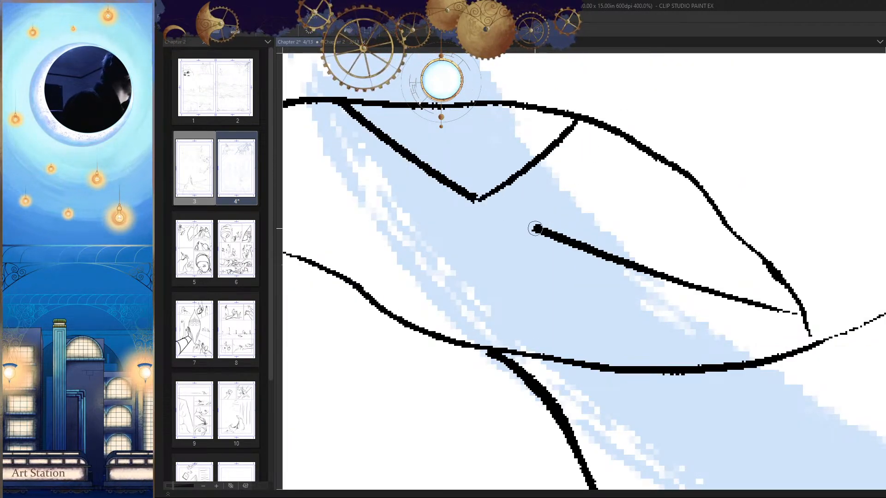
{"action": "left_click_drag", "start_coordinate": [534, 228], "coordinate": [625, 119]}
{"action": "key", "text": "ctrl+z"}
{"action": "left_click_drag", "start_coordinate": [533, 229], "coordinate": [617, 150]}
{"action": "key", "text": "h"}
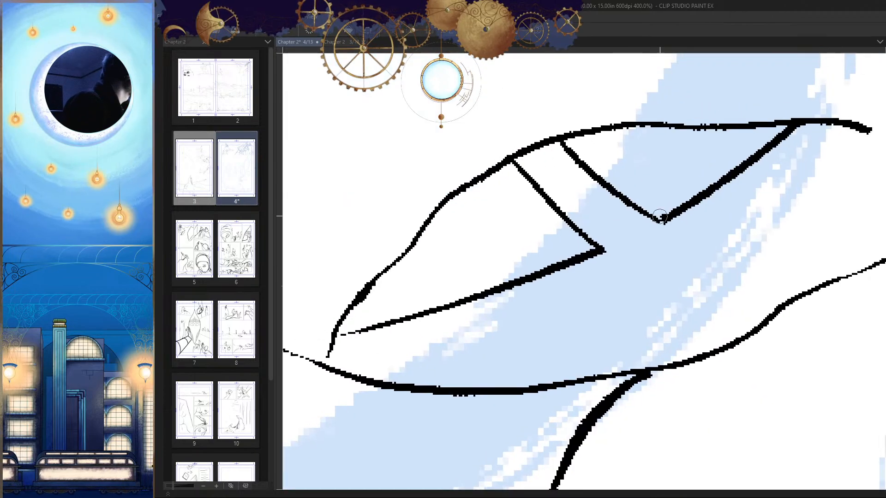
Step: Fill the narrow band between the two short lines in the hood's face opening with dense zigzag hatching
{"action": "mouse_move", "coordinate": [626, 203]}
{"action": "left_mouse_down"}
{"action": "mouse_move", "coordinate": [599, 210]}
{"action": "mouse_move", "coordinate": [613, 203]}
{"action": "mouse_move", "coordinate": [566, 193]}
{"action": "mouse_move", "coordinate": [554, 155]}
{"action": "mouse_move", "coordinate": [521, 147]}
{"action": "left_mouse_up"}
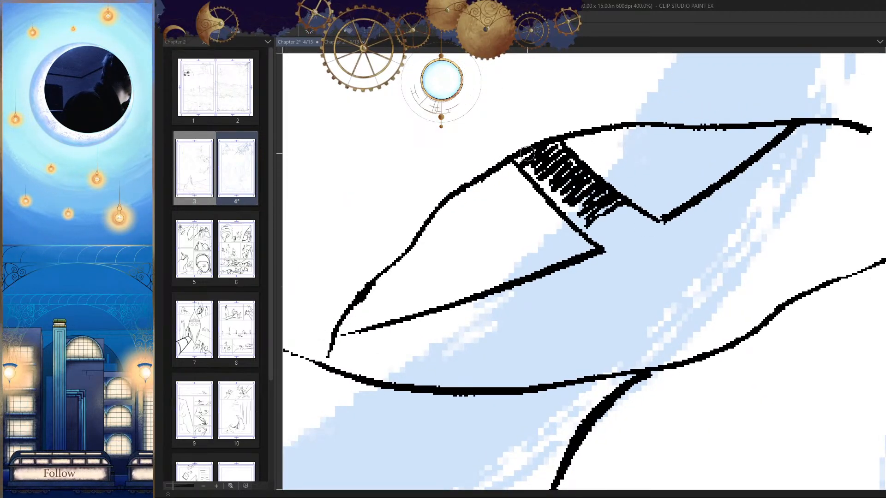
{"action": "scroll", "coordinate": [554, 269], "scroll_direction": "down", "scroll_amount": 8}
{"action": "scroll", "coordinate": [554, 269], "scroll_direction": "down", "scroll_amount": 5}
{"action": "key", "text": "h"}
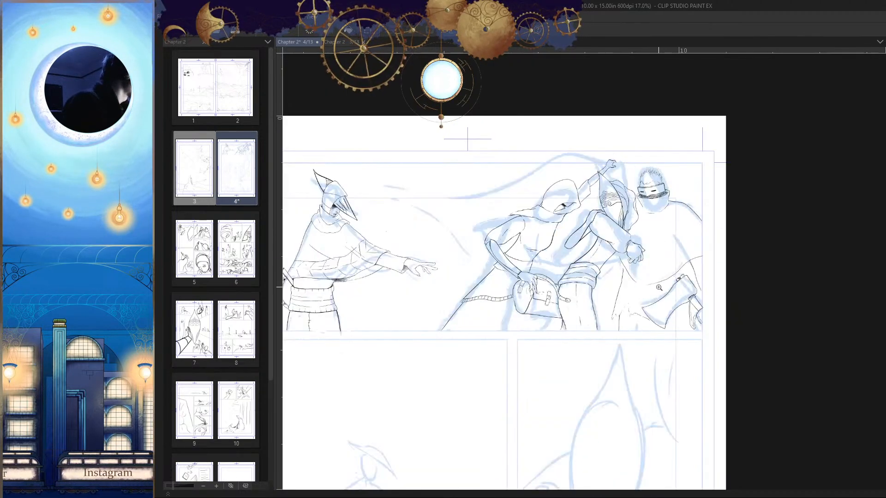
{"action": "left_click_drag", "start_coordinate": [654, 329], "coordinate": [702, 311]}
{"action": "scroll", "coordinate": [701, 312], "scroll_direction": "up", "scroll_amount": 4}
{"action": "scroll", "coordinate": [667, 242], "scroll_direction": "down", "scroll_amount": 3}
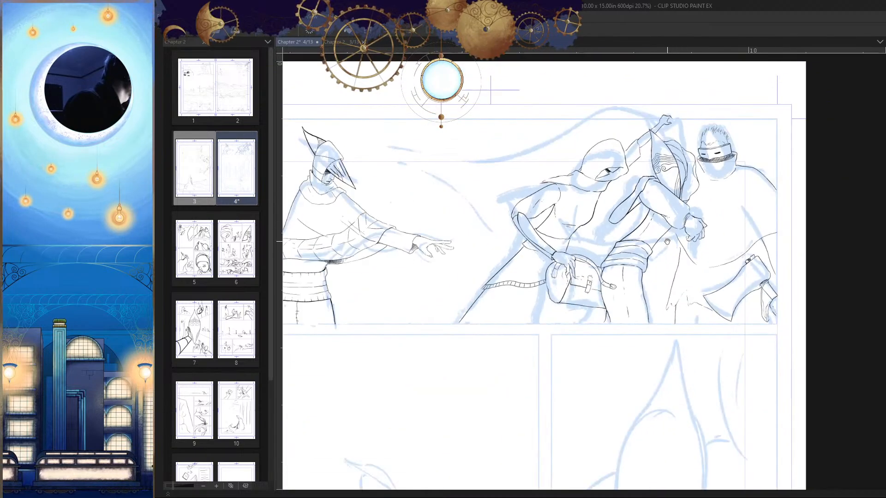
Step: Try to ink a waist line across the hooded figure's torso toward the rolled trouser cuff
{"action": "scroll", "coordinate": [684, 272], "scroll_direction": "up", "scroll_amount": 4}
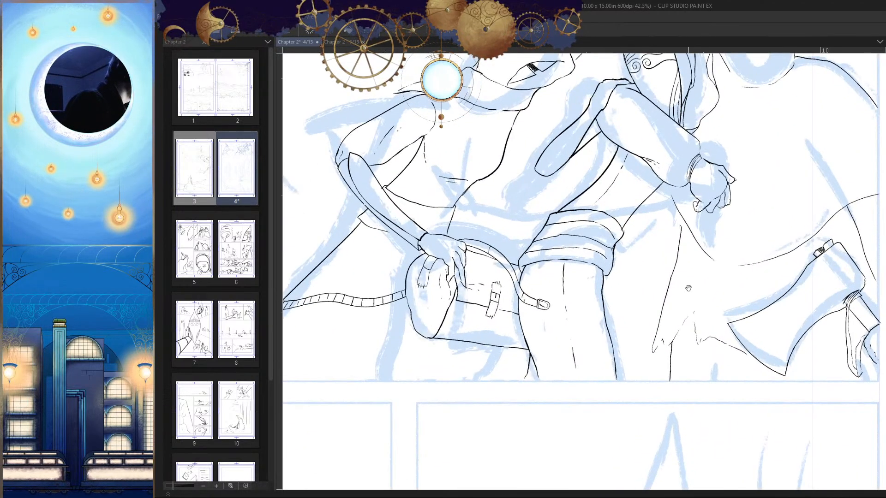
{"action": "scroll", "coordinate": [691, 298], "scroll_direction": "down", "scroll_amount": 2}
{"action": "scroll", "coordinate": [683, 281], "scroll_direction": "up", "scroll_amount": 2}
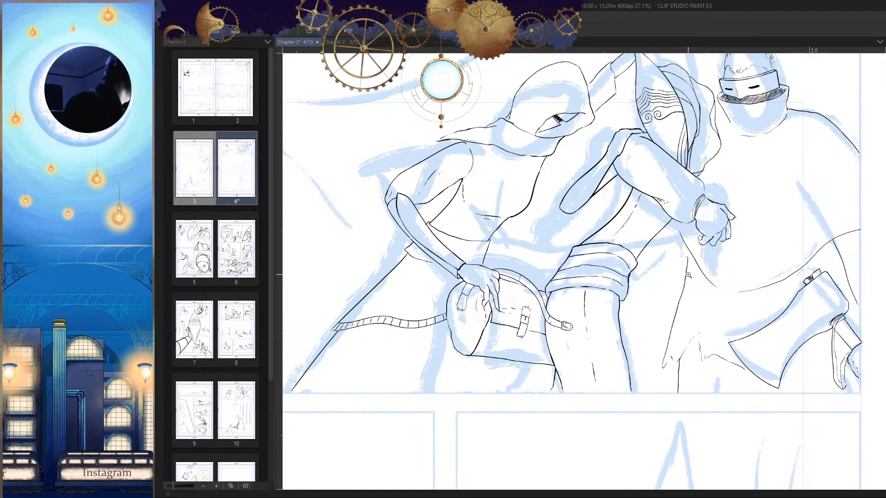
{"action": "scroll", "coordinate": [689, 273], "scroll_direction": "down", "scroll_amount": 1}
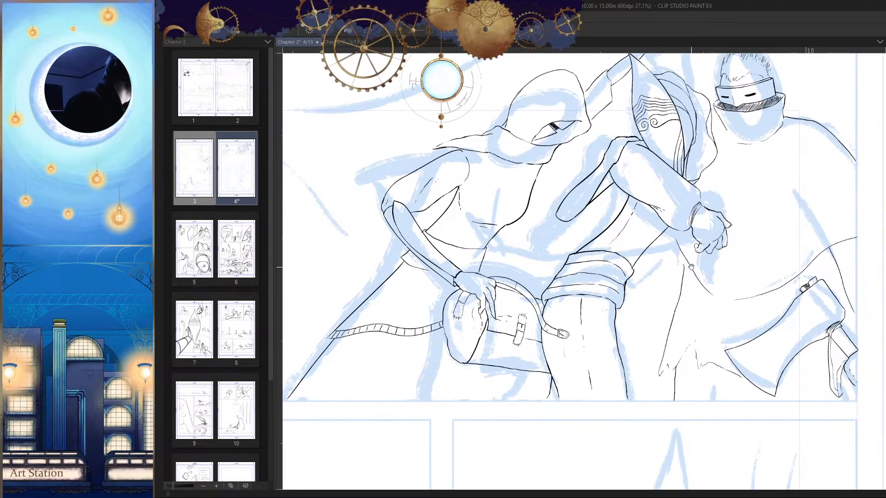
{"action": "scroll", "coordinate": [689, 286], "scroll_direction": "down", "scroll_amount": 2}
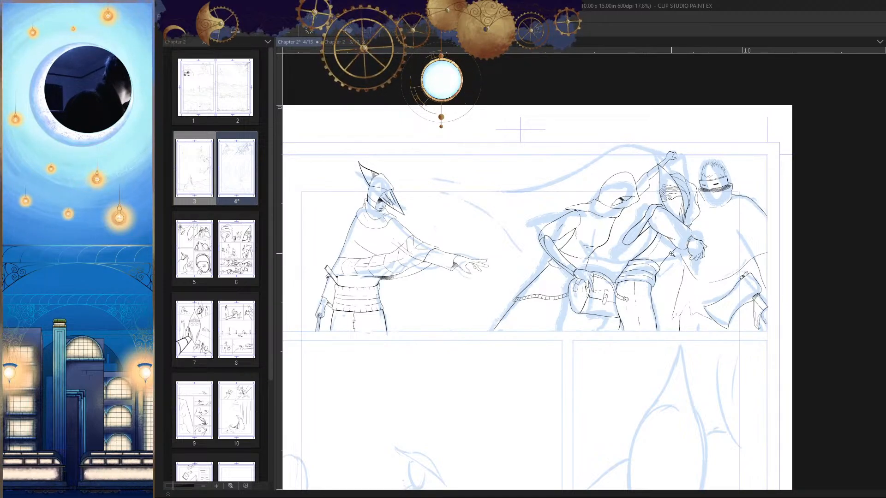
{"action": "scroll", "coordinate": [671, 253], "scroll_direction": "up", "scroll_amount": 3}
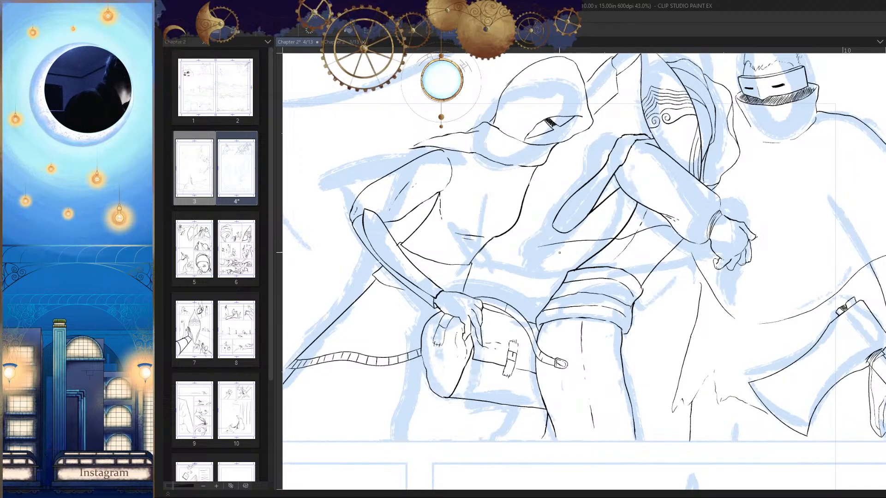
{"action": "left_click_drag", "start_coordinate": [515, 233], "coordinate": [509, 231]}
{"action": "key", "text": "h"}
{"action": "left_click_drag", "start_coordinate": [643, 272], "coordinate": [635, 256]}
{"action": "key", "text": "h"}
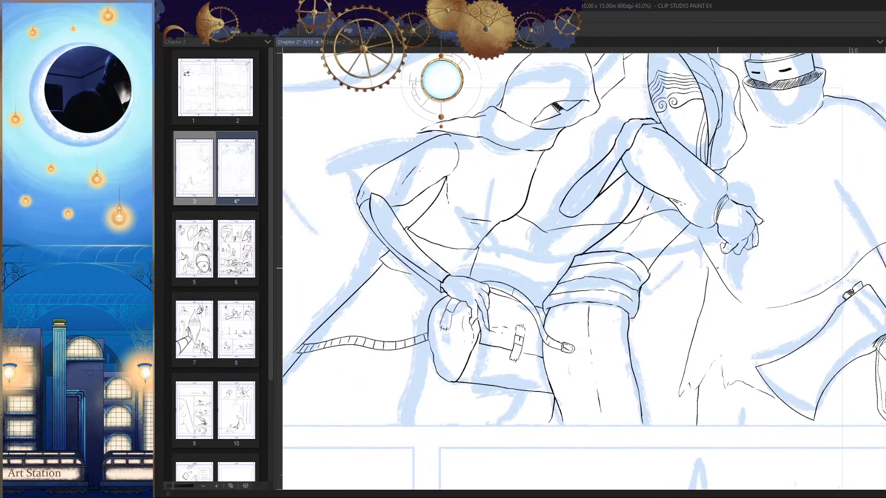
{"action": "scroll", "coordinate": [720, 327], "scroll_direction": "down", "scroll_amount": 3}
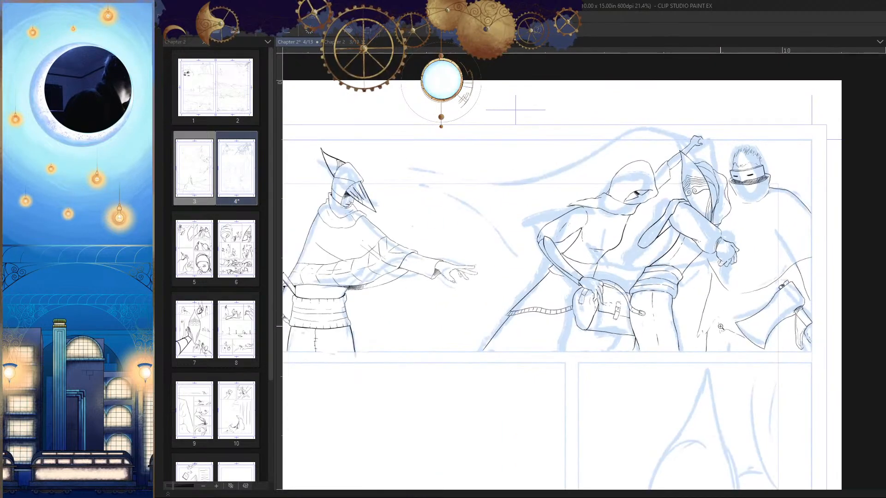
{"action": "scroll", "coordinate": [698, 241], "scroll_direction": "up", "scroll_amount": 4}
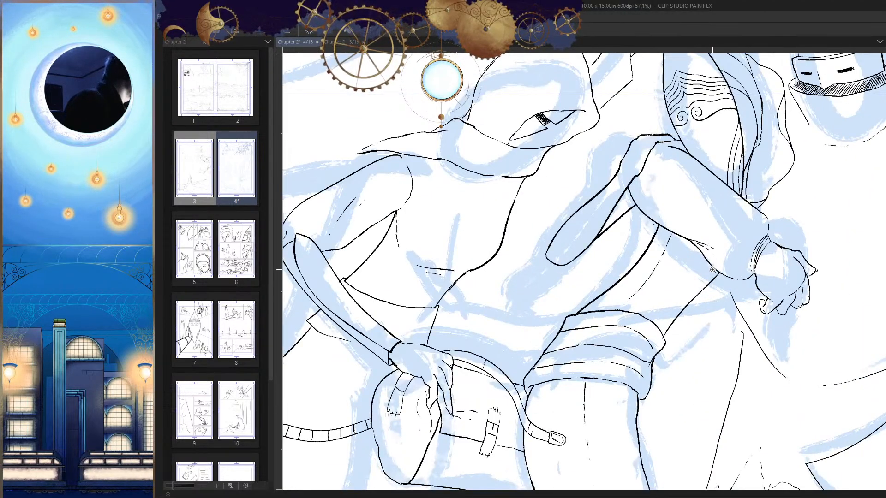
Step: Try to ink a small rounded line inside the upper end of the masked figure's bent arm
{"action": "key", "text": "h"}
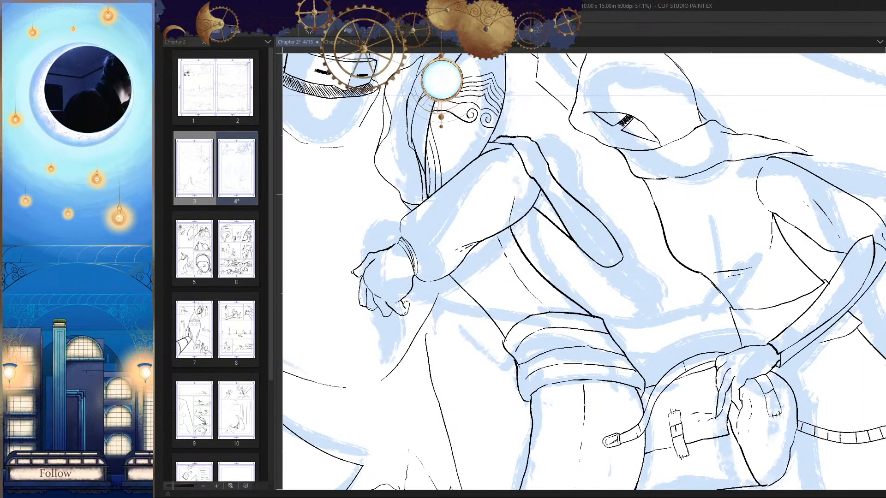
{"action": "key", "text": "h"}
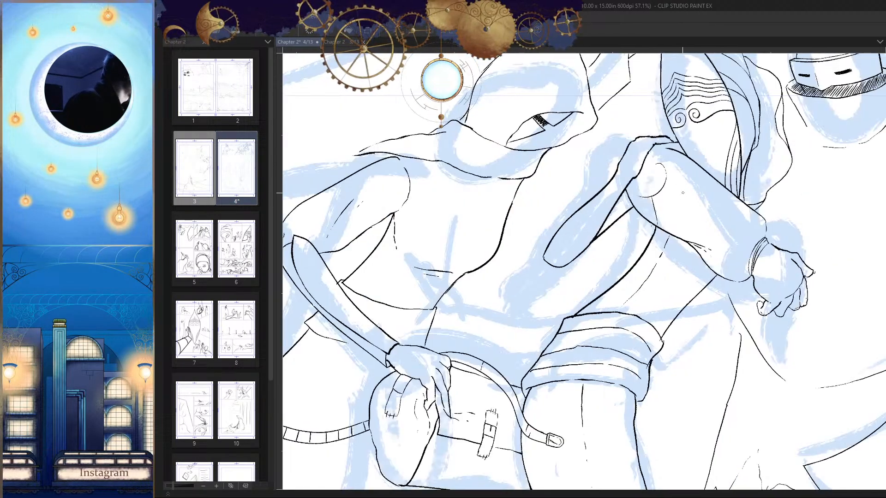
{"action": "scroll", "coordinate": [705, 235], "scroll_direction": "down", "scroll_amount": 3}
{"action": "key", "text": "h"}
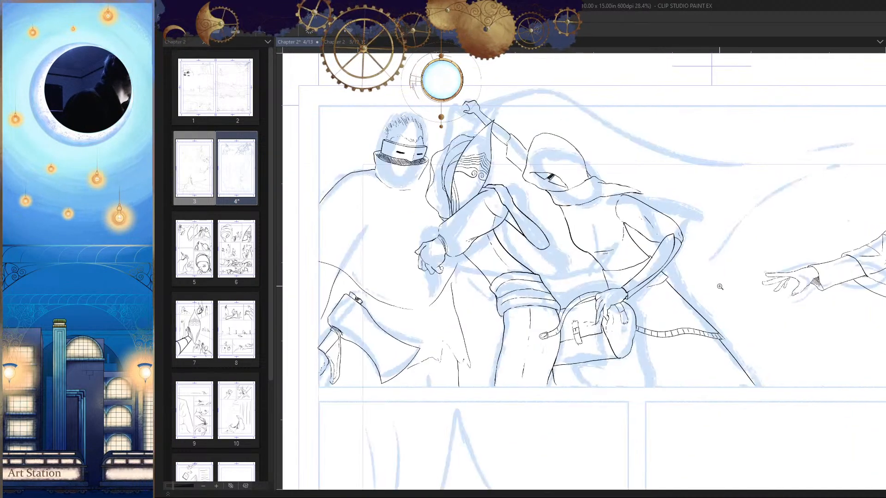
{"action": "key", "text": "h"}
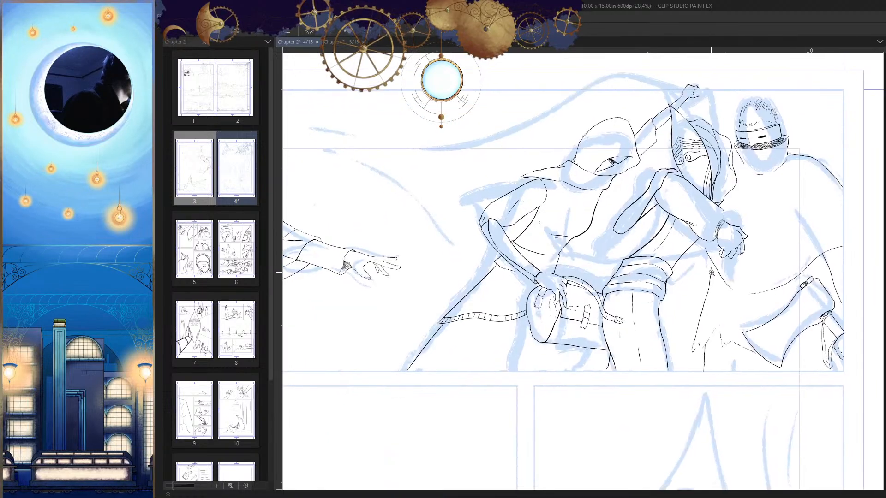
{"action": "scroll", "coordinate": [772, 336], "scroll_direction": "down", "scroll_amount": 1}
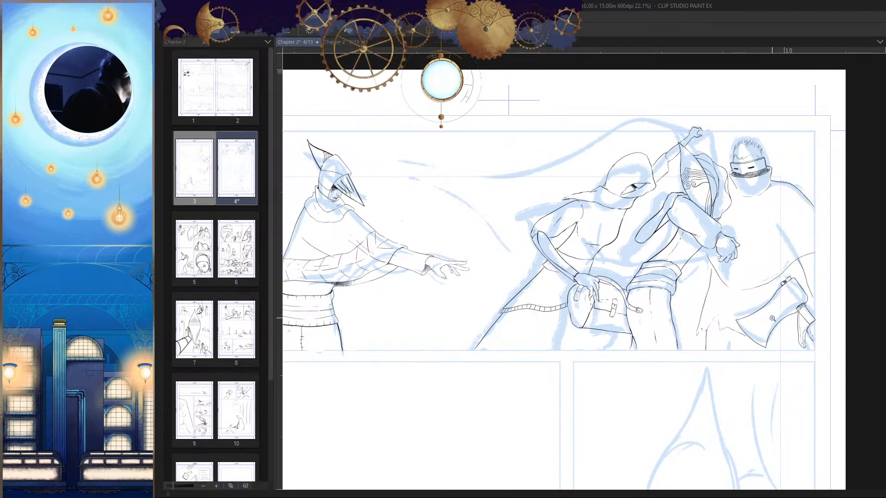
Step: Ink the cloak edge from the raised fist down to the back of the masked figure's hood
{"action": "scroll", "coordinate": [596, 139], "scroll_direction": "up", "scroll_amount": 10}
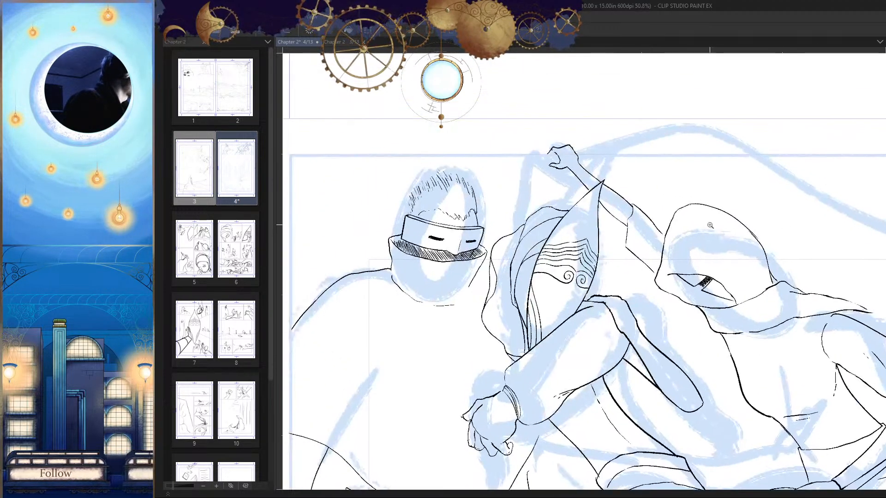
{"action": "mouse_move", "coordinate": [596, 138]}
{"action": "left_mouse_down"}
{"action": "mouse_move", "coordinate": [521, 143]}
{"action": "mouse_move", "coordinate": [477, 194]}
{"action": "mouse_move", "coordinate": [467, 277]}
{"action": "mouse_move", "coordinate": [509, 149]}
{"action": "mouse_move", "coordinate": [488, 312]}
{"action": "left_mouse_up"}
{"action": "scroll", "coordinate": [551, 322], "scroll_direction": "down", "scroll_amount": 6}
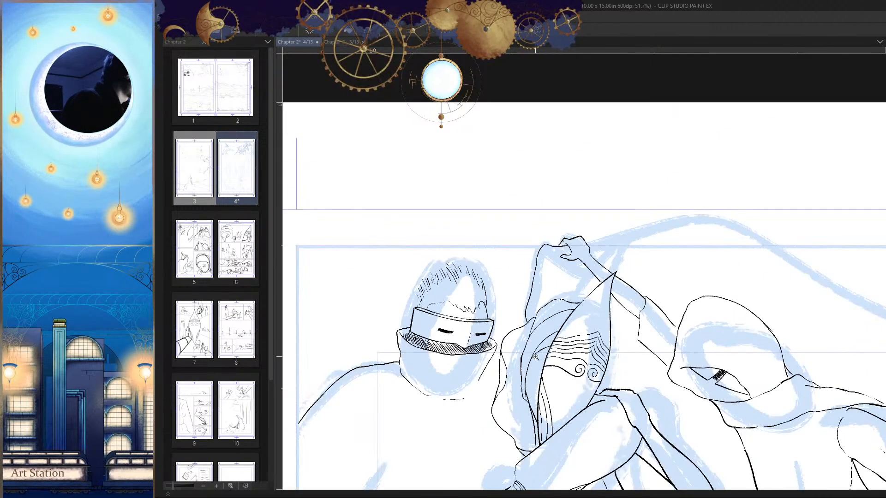
Step: Ink the billowing cloak's upper edge as a long sweeping curve from the raised fist to its pointed far tip
{"action": "key", "text": "h"}
{"action": "scroll", "coordinate": [625, 234], "scroll_direction": "up", "scroll_amount": 1}
{"action": "left_click_drag", "start_coordinate": [611, 229], "coordinate": [780, 221]}
{"action": "mouse_move", "coordinate": [759, 174]}
{"action": "left_mouse_down"}
{"action": "mouse_move", "coordinate": [668, 147]}
{"action": "mouse_move", "coordinate": [530, 166]}
{"action": "mouse_move", "coordinate": [359, 280]}
{"action": "mouse_move", "coordinate": [622, 157]}
{"action": "left_mouse_up"}
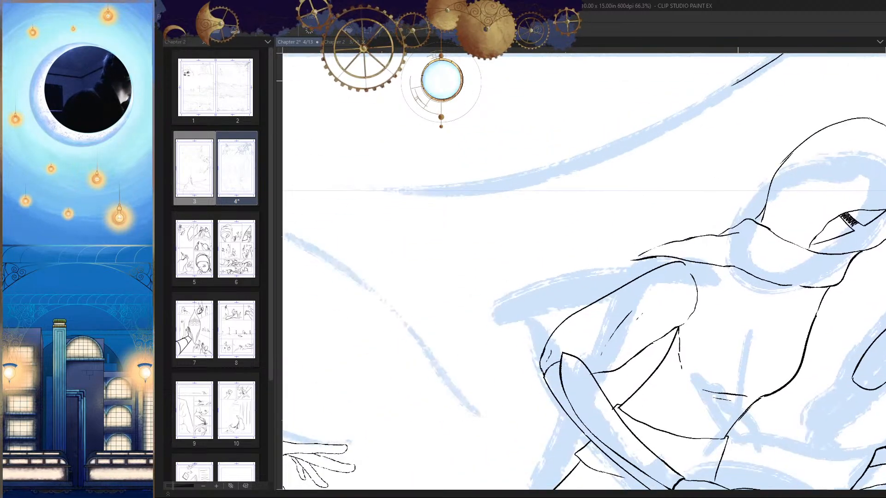
{"action": "left_click_drag", "start_coordinate": [737, 81], "coordinate": [326, 194]}
{"action": "mouse_move", "coordinate": [376, 207]}
{"action": "left_mouse_down"}
{"action": "mouse_move", "coordinate": [622, 195]}
{"action": "mouse_move", "coordinate": [419, 146]}
{"action": "left_mouse_up"}
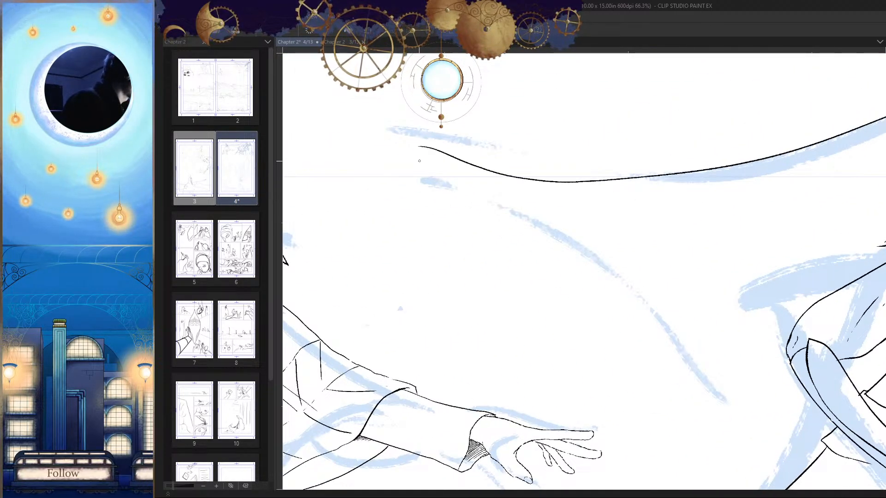
Step: Ink the billowing cloak's lower edge from the pointed tip down to the slanted cloak line behind the hooded figure
{"action": "key", "text": "h"}
{"action": "left_click_drag", "start_coordinate": [687, 216], "coordinate": [670, 173]}
{"action": "left_click_drag", "start_coordinate": [732, 108], "coordinate": [476, 291]}
{"action": "mouse_move", "coordinate": [478, 295]}
{"action": "left_mouse_down"}
{"action": "mouse_move", "coordinate": [599, 141]}
{"action": "mouse_move", "coordinate": [490, 314]}
{"action": "left_mouse_up"}
{"action": "left_click_drag", "start_coordinate": [556, 312], "coordinate": [461, 318]}
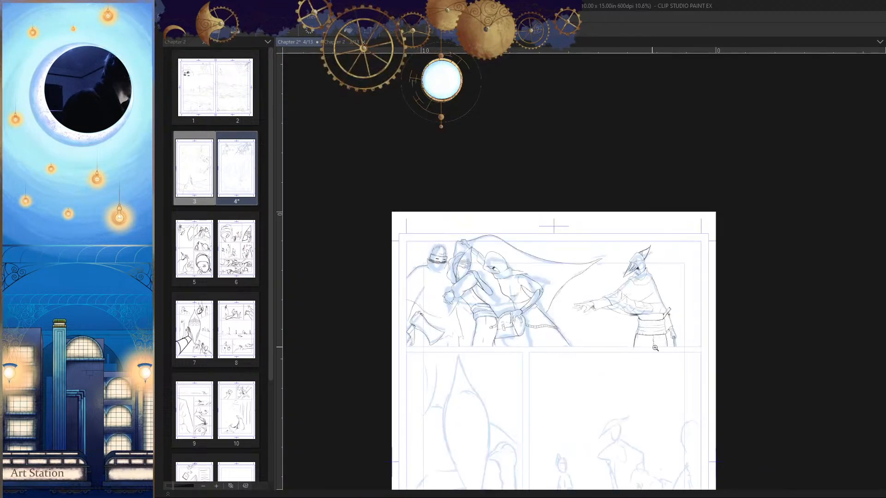
Step: Redraw the cloak edge beside the raised fist as a smoother curve without the bump
{"action": "left_click_drag", "start_coordinate": [629, 323], "coordinate": [643, 289]}
{"action": "key", "text": "h"}
{"action": "key", "text": "h"}
{"action": "left_click_drag", "start_coordinate": [718, 337], "coordinate": [735, 309]}
{"action": "scroll", "coordinate": [526, 244], "scroll_direction": "up", "scroll_amount": 2}
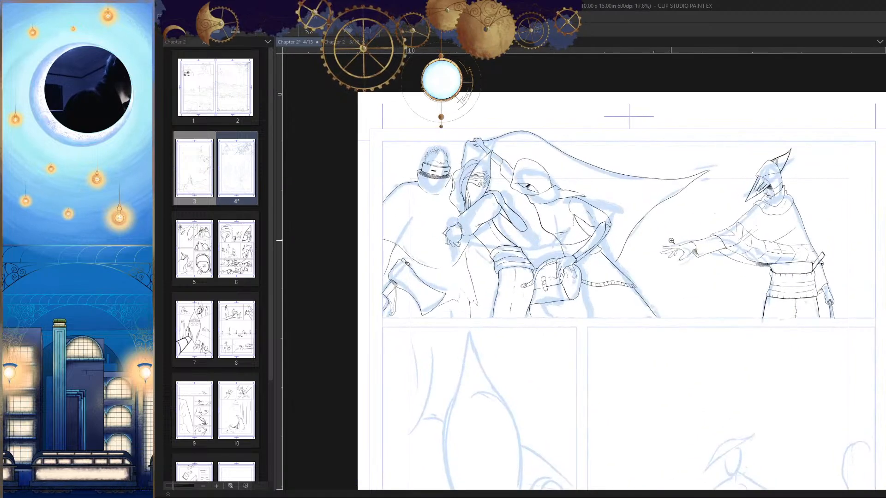
{"action": "key", "text": "h"}
{"action": "scroll", "coordinate": [670, 199], "scroll_direction": "up", "scroll_amount": 4}
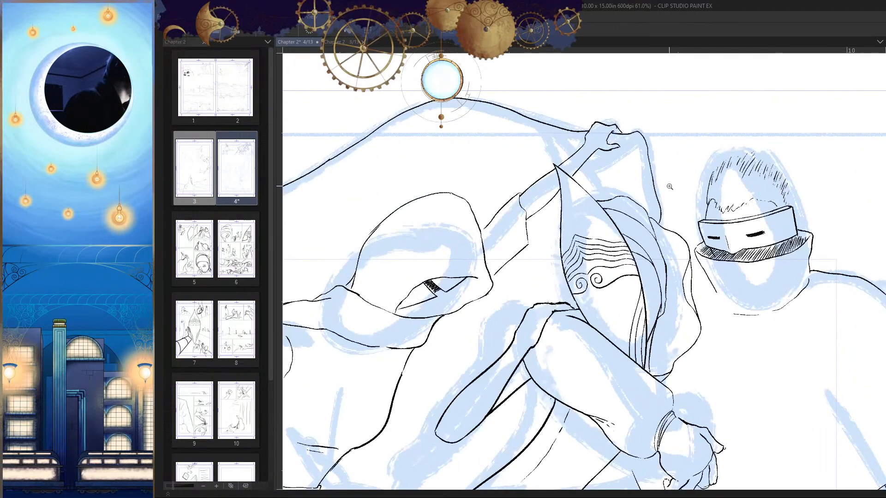
{"action": "key", "text": "h"}
{"action": "scroll", "coordinate": [532, 121], "scroll_direction": "up", "scroll_amount": 5}
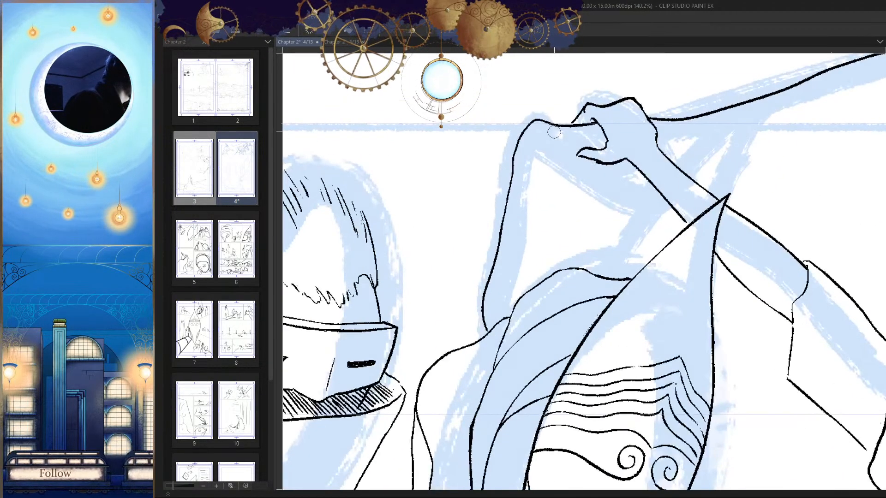
{"action": "mouse_move", "coordinate": [572, 123]}
{"action": "left_mouse_down"}
{"action": "mouse_move", "coordinate": [518, 154]}
{"action": "mouse_move", "coordinate": [510, 193]}
{"action": "left_mouse_up"}
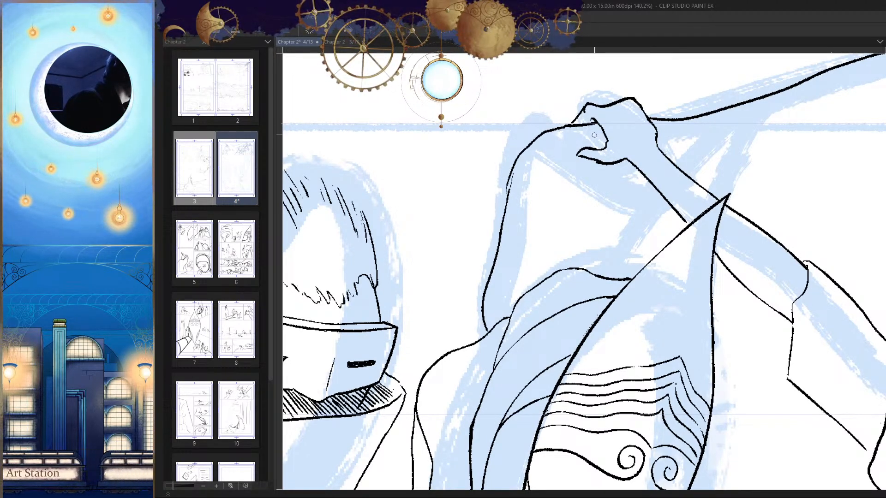
Step: Ink an inner fold line curving from the raised fist down toward the top of the masked figure's hood
{"action": "mouse_move", "coordinate": [580, 126]}
{"action": "left_mouse_down"}
{"action": "mouse_move", "coordinate": [538, 186]}
{"action": "mouse_move", "coordinate": [565, 261]}
{"action": "left_mouse_up"}
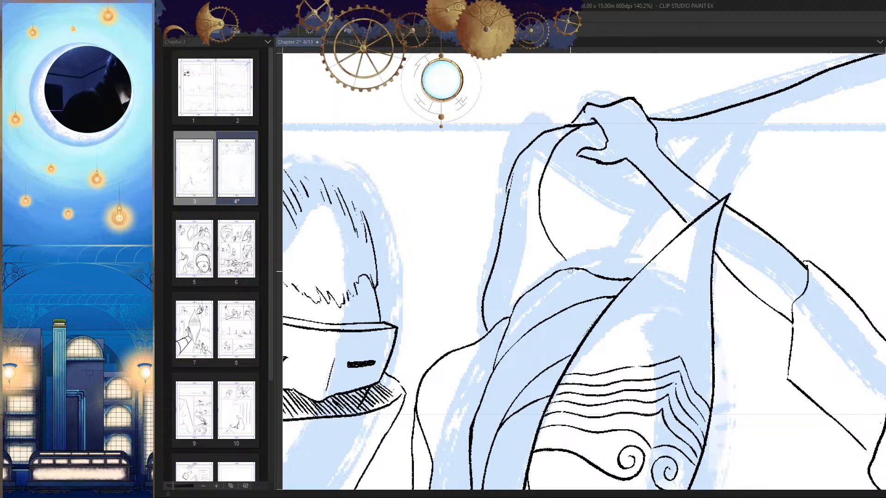
{"action": "key", "text": "h"}
{"action": "scroll", "coordinate": [701, 215], "scroll_direction": "down", "scroll_amount": 7}
{"action": "scroll", "coordinate": [701, 215], "scroll_direction": "down", "scroll_amount": 2}
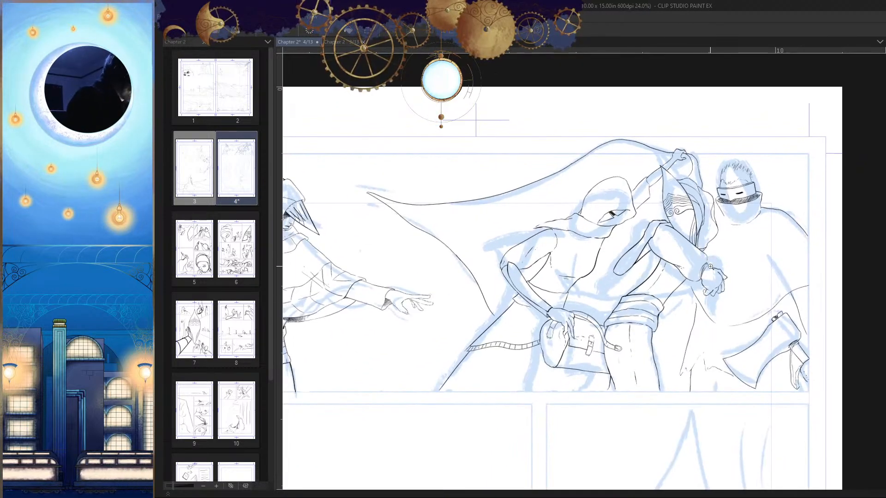
Step: Ink a curved fold line between the hanging cloak tail and the trouser cuff, ending partway down the tail's long edge
{"action": "left_click_drag", "start_coordinate": [701, 344], "coordinate": [705, 291]}
{"action": "scroll", "coordinate": [678, 306], "scroll_direction": "down", "scroll_amount": 2}
{"action": "key", "text": "h"}
{"action": "left_click_drag", "start_coordinate": [511, 232], "coordinate": [527, 231]}
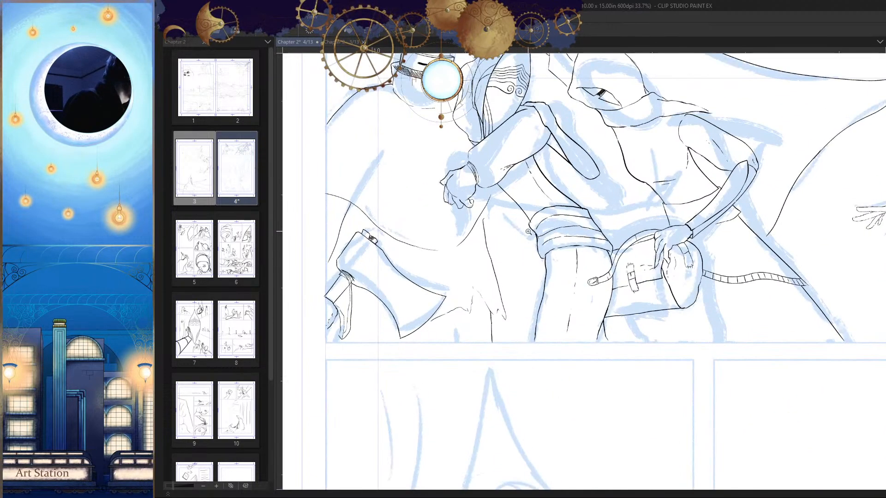
{"action": "key", "text": "h"}
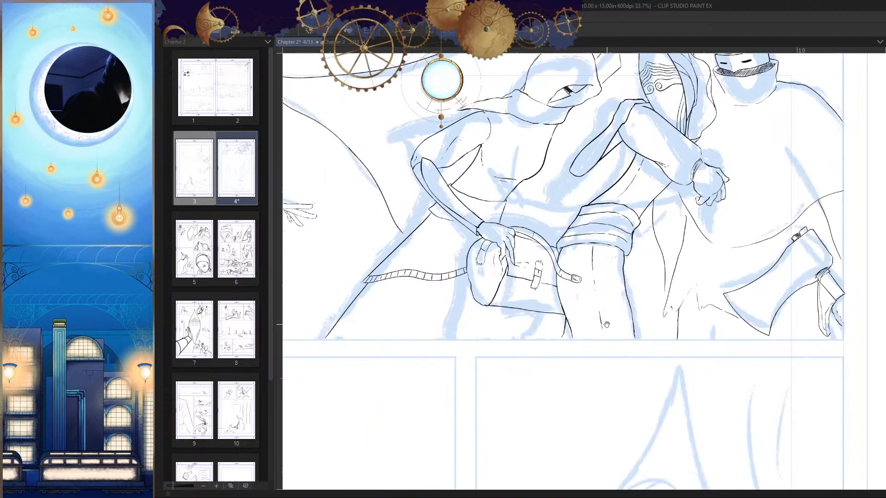
{"action": "scroll", "coordinate": [695, 313], "scroll_direction": "down", "scroll_amount": 2}
{"action": "key", "text": "h"}
{"action": "scroll", "coordinate": [540, 185], "scroll_direction": "up", "scroll_amount": 4}
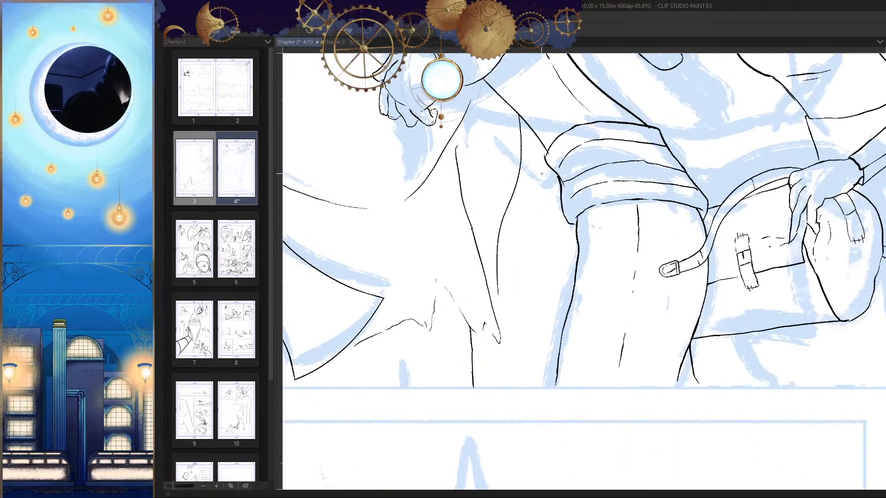
{"action": "key", "text": "ctrl+z"}
{"action": "left_click_drag", "start_coordinate": [516, 116], "coordinate": [483, 253]}
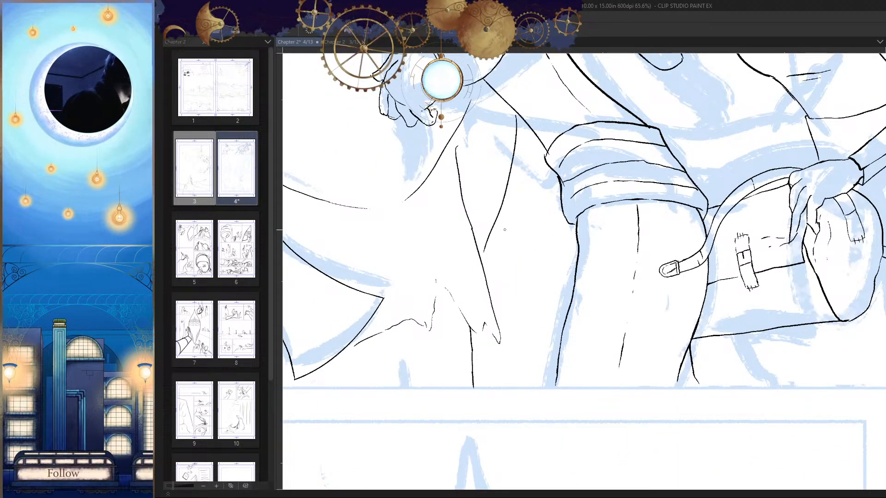
Step: Examine the inked first panel as a whole and around the axe and cloak tail, in normal and mirrored view
{"action": "scroll", "coordinate": [728, 324], "scroll_direction": "down", "scroll_amount": 4}
{"action": "key", "text": "h"}
{"action": "scroll", "coordinate": [728, 325], "scroll_direction": "down", "scroll_amount": 1}
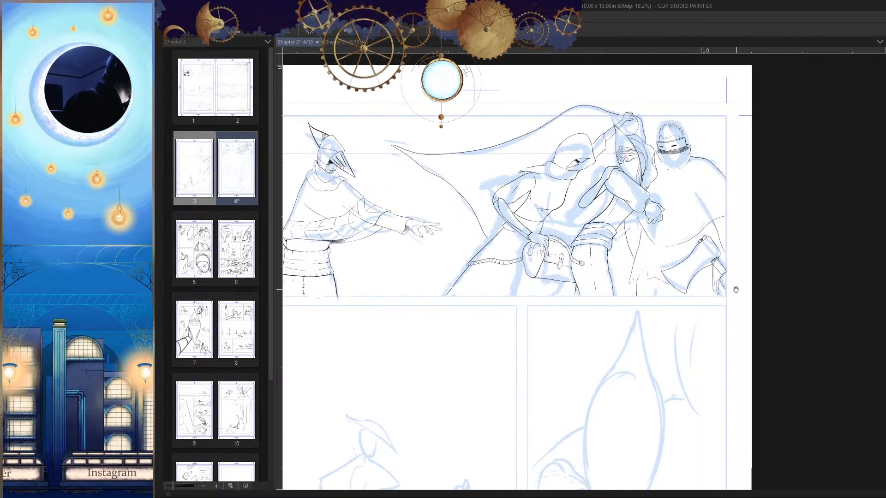
{"action": "left_click_drag", "start_coordinate": [735, 289], "coordinate": [732, 280]}
{"action": "left_click_drag", "start_coordinate": [738, 333], "coordinate": [732, 340]}
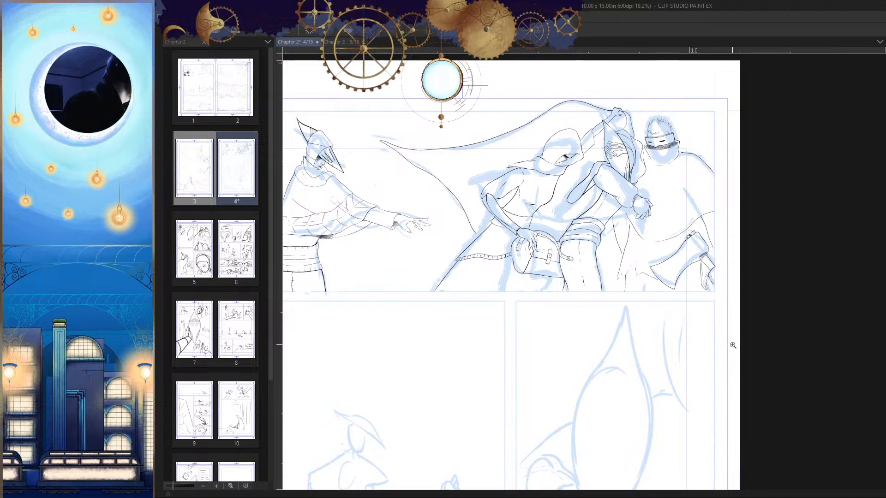
{"action": "mouse_move", "coordinate": [728, 336]}
{"action": "left_mouse_down"}
{"action": "mouse_move", "coordinate": [723, 279]}
{"action": "mouse_move", "coordinate": [734, 333]}
{"action": "left_mouse_up"}
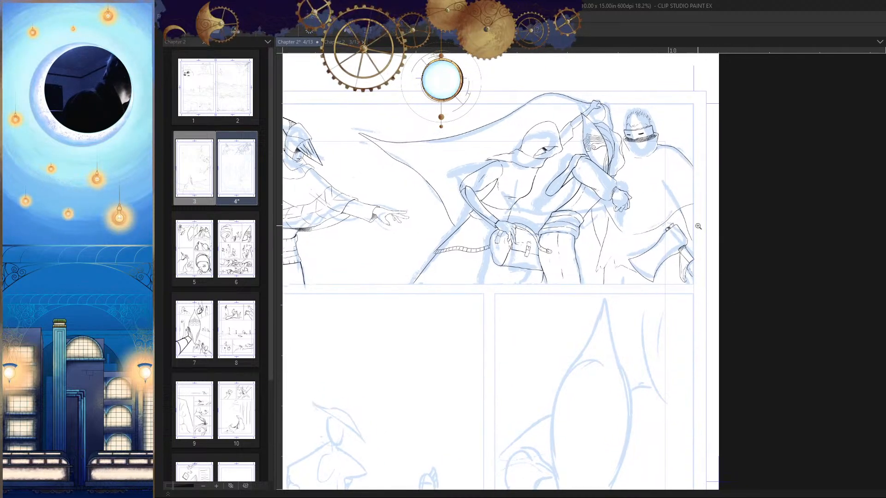
{"action": "left_click_drag", "start_coordinate": [698, 226], "coordinate": [696, 250]}
{"action": "left_click_drag", "start_coordinate": [715, 342], "coordinate": [719, 299]}
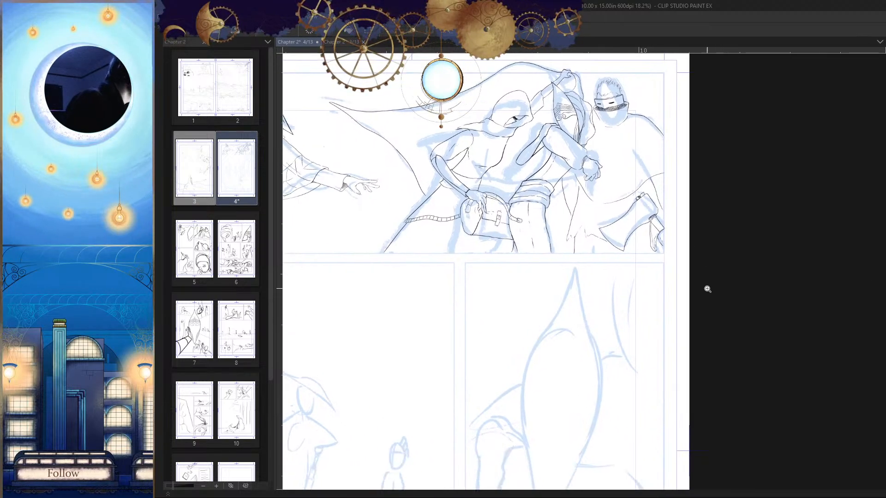
{"action": "left_click_drag", "start_coordinate": [632, 228], "coordinate": [682, 259]}
{"action": "left_click_drag", "start_coordinate": [606, 314], "coordinate": [584, 331]}
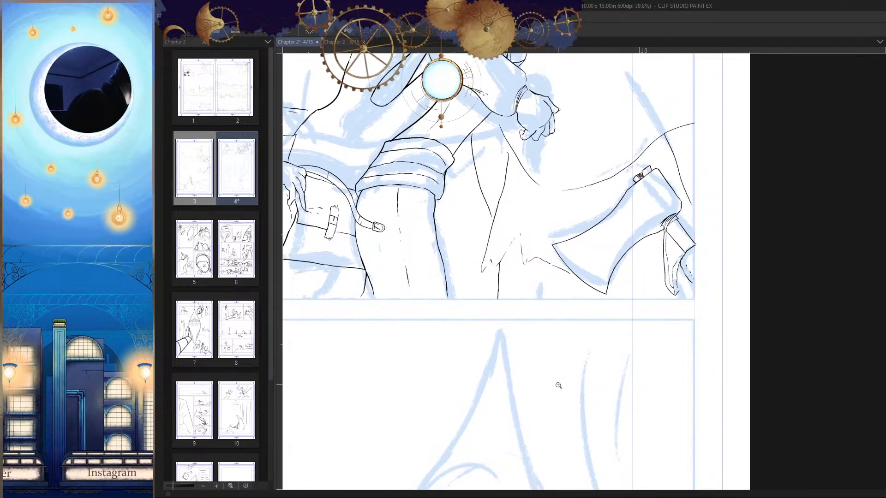
{"action": "left_click_drag", "start_coordinate": [560, 386], "coordinate": [664, 272]}
{"action": "key", "text": "Tab"}
{"action": "key", "text": "h"}
{"action": "left_click_drag", "start_coordinate": [537, 259], "coordinate": [546, 255]}
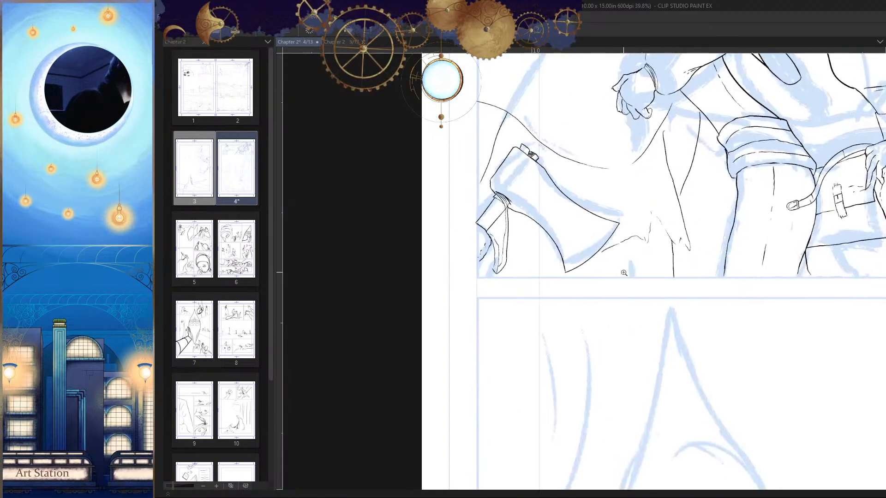
{"action": "left_click", "coordinate": [547, 255]}
{"action": "key", "text": "h"}
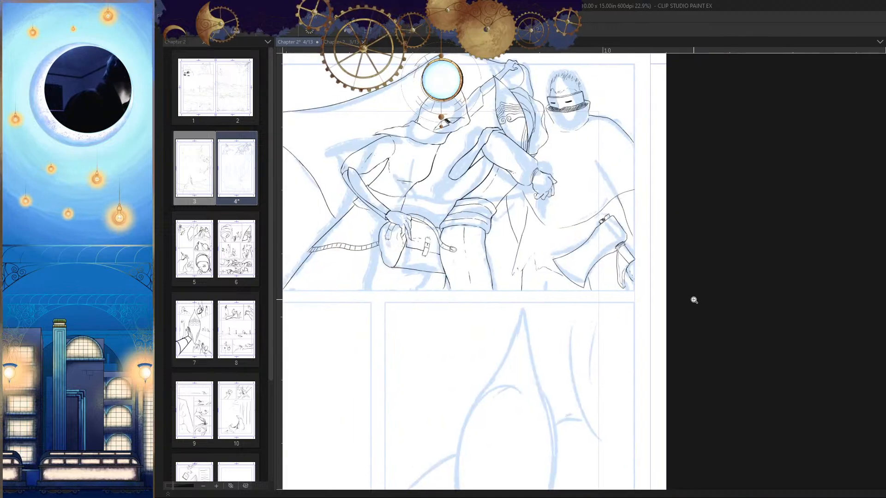
Step: Outline the axe, its strap and the gripping hand with a polyline selection, move them inward from the panel's edge, and deselect
{"action": "scroll", "coordinate": [694, 305], "scroll_direction": "up", "scroll_amount": 1}
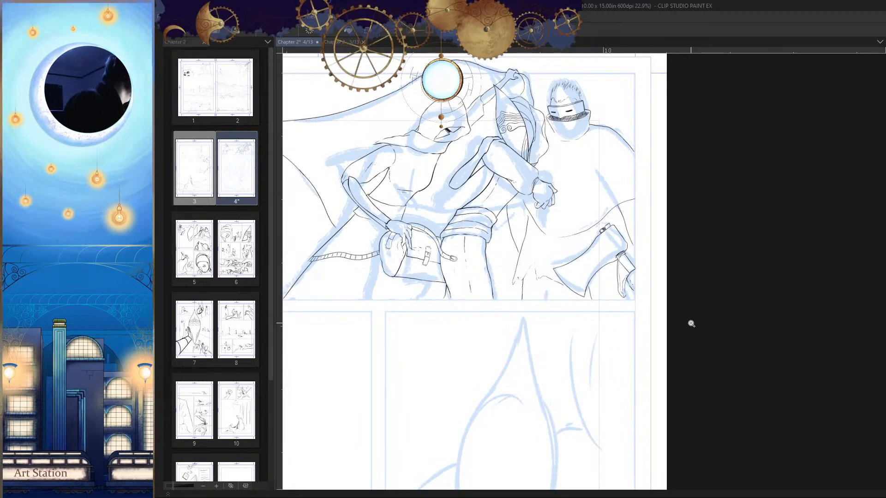
{"action": "scroll", "coordinate": [682, 315], "scroll_direction": "up", "scroll_amount": 4}
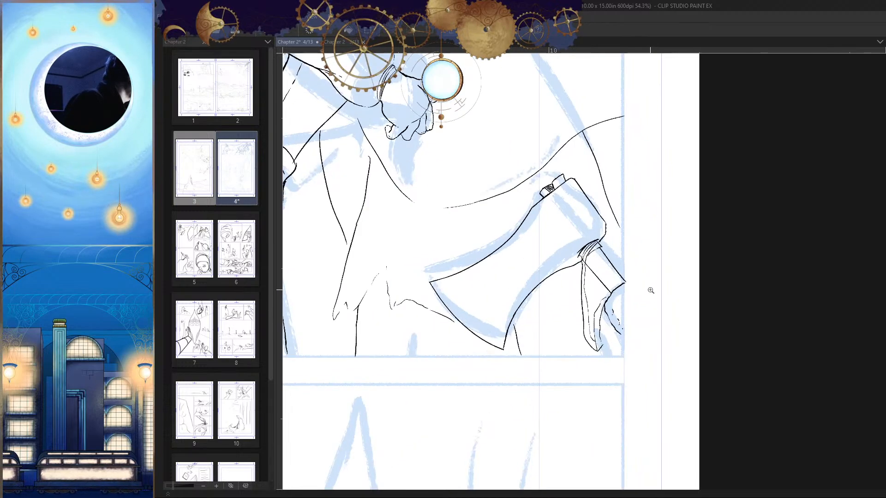
{"action": "left_click", "coordinate": [655, 282]}
{"action": "left_click", "coordinate": [637, 262]}
{"action": "left_click", "coordinate": [625, 234]}
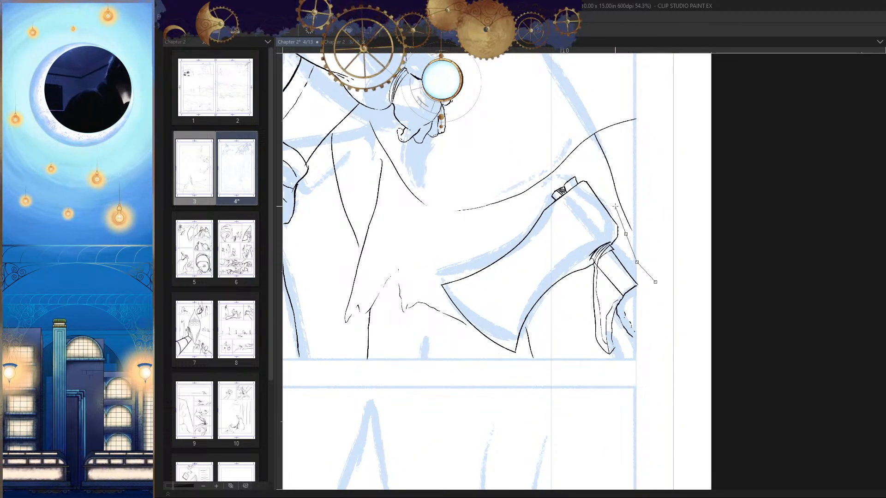
{"action": "left_click", "coordinate": [612, 205]}
{"action": "left_click", "coordinate": [590, 175]}
{"action": "left_click", "coordinate": [570, 167]}
{"action": "left_click", "coordinate": [545, 187]}
{"action": "left_click", "coordinate": [517, 215]}
{"action": "left_click", "coordinate": [480, 244]}
{"action": "left_click", "coordinate": [437, 270]}
{"action": "left_click", "coordinate": [440, 295]}
{"action": "left_click", "coordinate": [450, 310]}
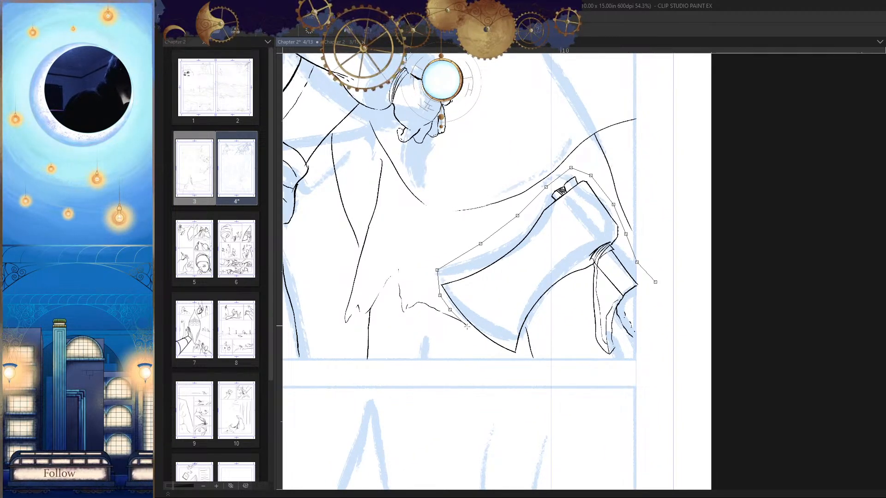
{"action": "left_click", "coordinate": [475, 331]}
{"action": "left_click", "coordinate": [484, 352]}
{"action": "left_click", "coordinate": [522, 363]}
{"action": "left_click", "coordinate": [522, 345]}
{"action": "left_click", "coordinate": [525, 322]}
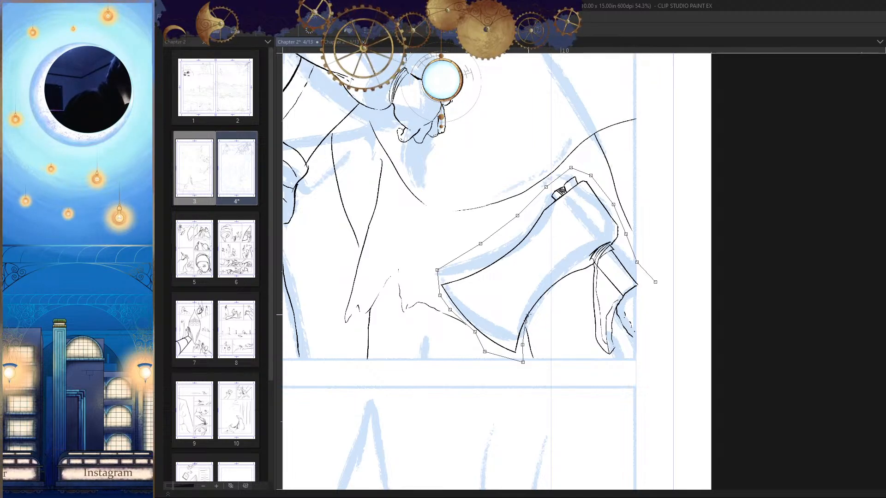
{"action": "left_click", "coordinate": [541, 313]}
{"action": "left_click", "coordinate": [568, 327]}
{"action": "left_click", "coordinate": [655, 282]}
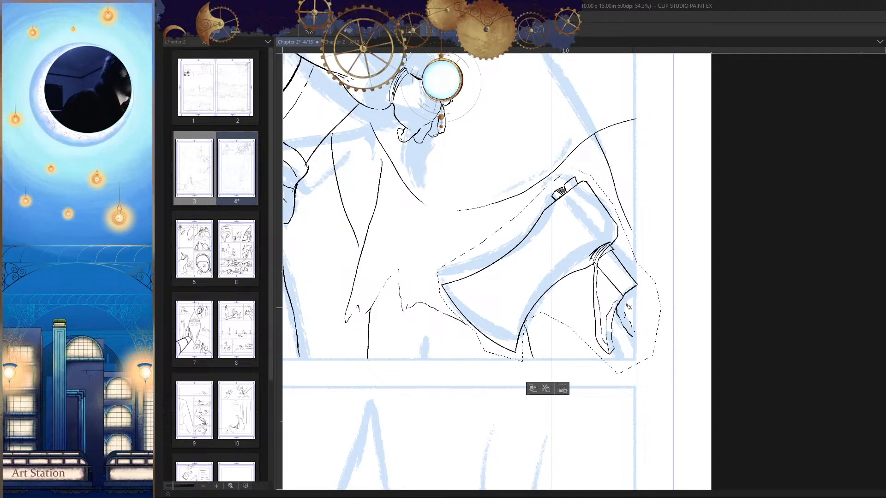
{"action": "key", "text": "ctrl+t"}
{"action": "mouse_move", "coordinate": [637, 325]}
{"action": "left_mouse_down"}
{"action": "mouse_move", "coordinate": [602, 254]}
{"action": "mouse_move", "coordinate": [608, 276]}
{"action": "mouse_move", "coordinate": [599, 291]}
{"action": "mouse_move", "coordinate": [612, 333]}
{"action": "left_mouse_up"}
{"action": "key", "text": "Return"}
{"action": "key", "text": "ctrl+d"}
{"action": "key", "text": "h"}
Step: Try to ink a curved sleeve edge between the panel border and the hand holding the axe
{"action": "key", "text": "h"}
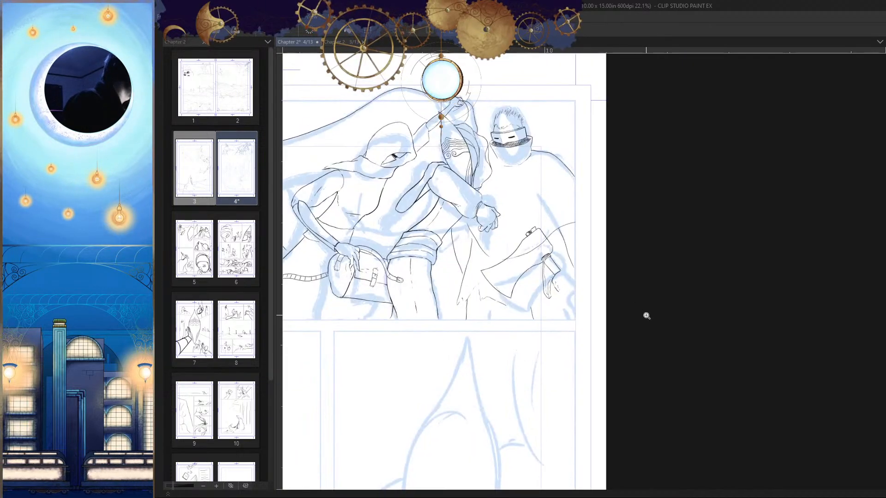
{"action": "key", "text": "h"}
{"action": "left_click_drag", "start_coordinate": [578, 253], "coordinate": [588, 287]}
{"action": "scroll", "coordinate": [620, 256], "scroll_direction": "up", "scroll_amount": 1}
{"action": "left_click_drag", "start_coordinate": [603, 201], "coordinate": [575, 269]}
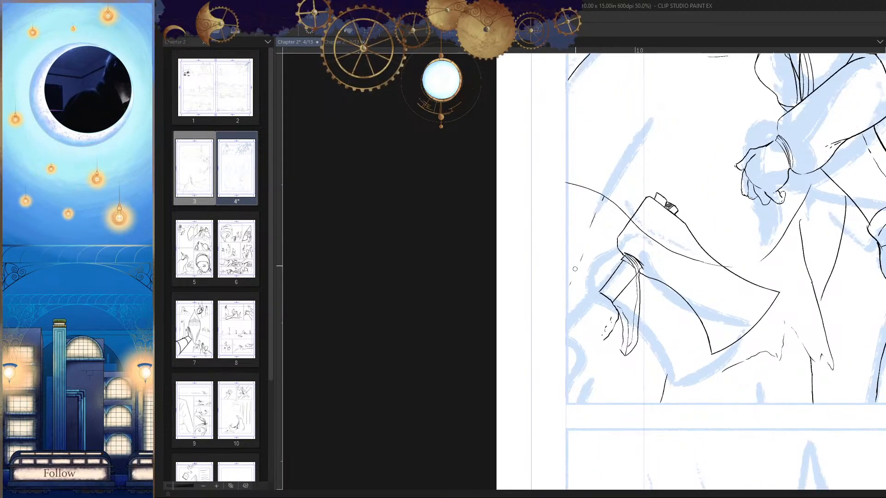
{"action": "key", "text": "h"}
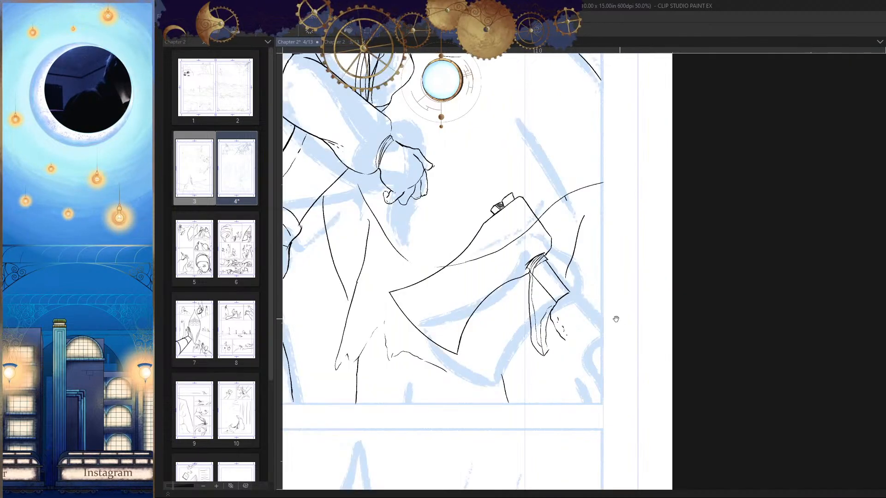
{"action": "left_click_drag", "start_coordinate": [615, 316], "coordinate": [603, 309]}
{"action": "key", "text": "h"}
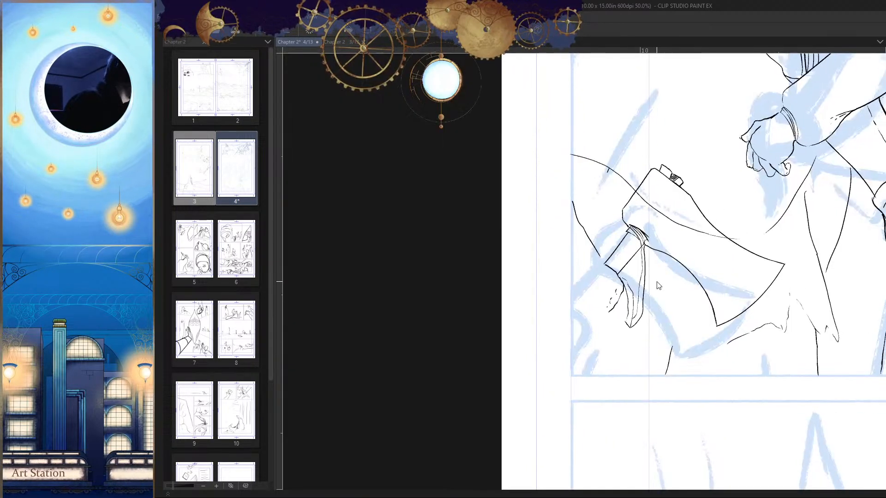
Step: Extend the back of the axe-holding hand toward the panel border and ink short crease lines at the wrist
{"action": "scroll", "coordinate": [605, 264], "scroll_direction": "up", "scroll_amount": 2}
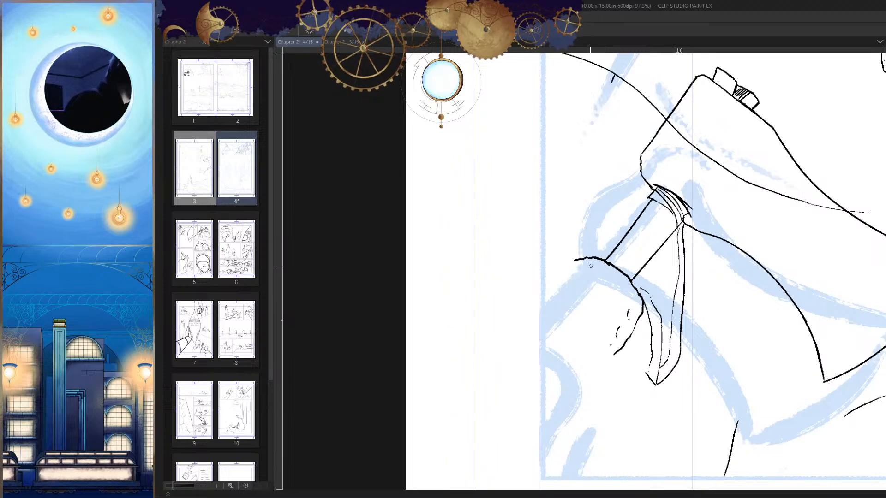
{"action": "left_click_drag", "start_coordinate": [590, 267], "coordinate": [571, 263]}
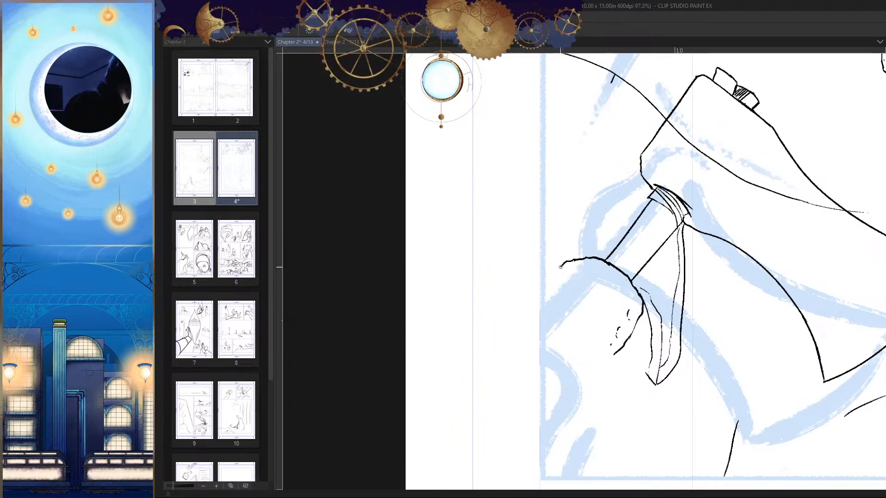
{"action": "scroll", "coordinate": [547, 268], "scroll_direction": "up", "scroll_amount": 4}
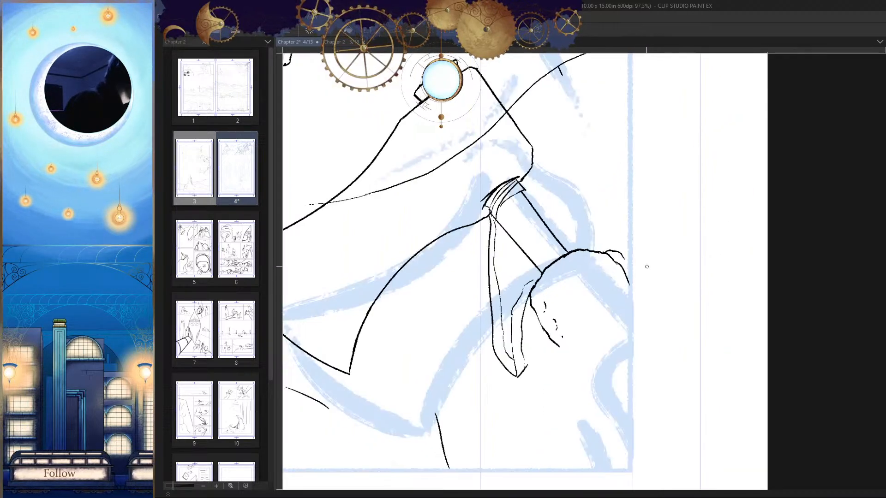
{"action": "mouse_move", "coordinate": [595, 230]}
{"action": "left_mouse_down"}
{"action": "mouse_move", "coordinate": [573, 226]}
{"action": "mouse_move", "coordinate": [546, 243]}
{"action": "mouse_move", "coordinate": [563, 218]}
{"action": "left_mouse_up"}
{"action": "key", "text": "h"}
{"action": "left_click_drag", "start_coordinate": [633, 241], "coordinate": [630, 288]}
{"action": "key", "text": "h"}
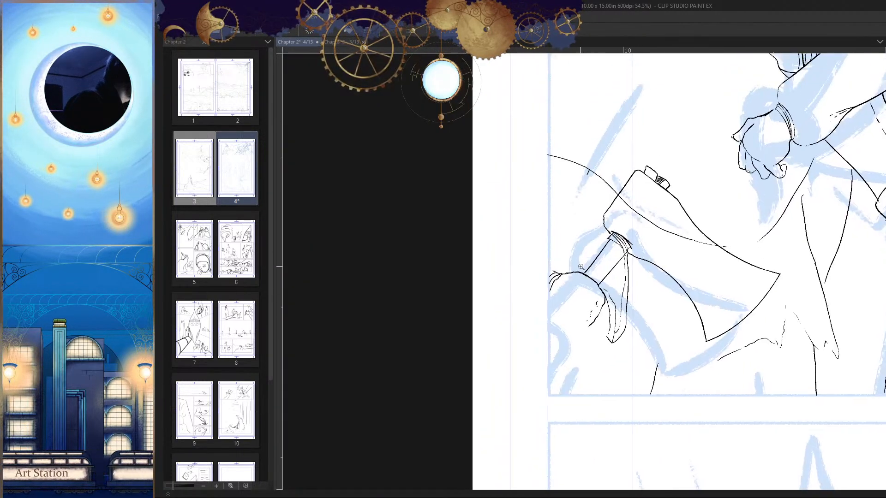
Step: Ink the sleeve edge curving up from the wrist of the axe-holding hand to the panel border
{"action": "left_click_drag", "start_coordinate": [555, 257], "coordinate": [548, 241]}
{"action": "key", "text": "h"}
{"action": "mouse_move", "coordinate": [633, 257]}
{"action": "left_mouse_down"}
{"action": "mouse_move", "coordinate": [630, 282]}
{"action": "mouse_move", "coordinate": [648, 296]}
{"action": "left_mouse_up"}
{"action": "key", "text": "h"}
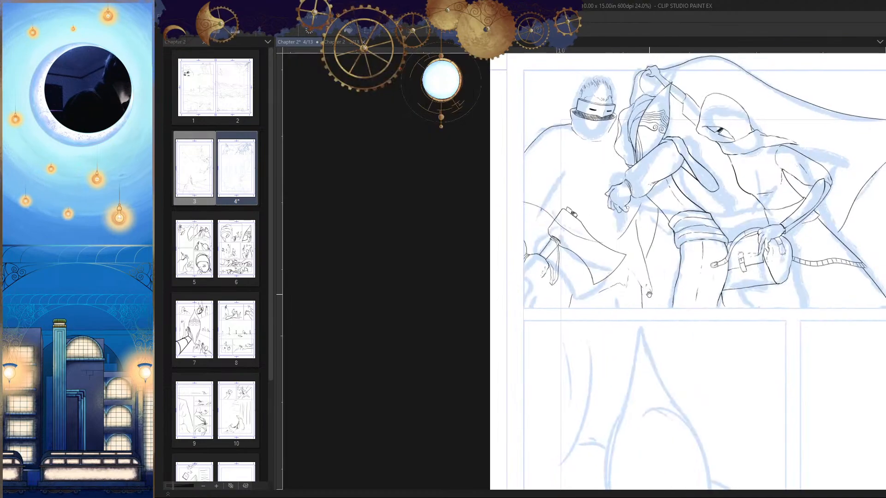
{"action": "left_click_drag", "start_coordinate": [530, 258], "coordinate": [557, 225]}
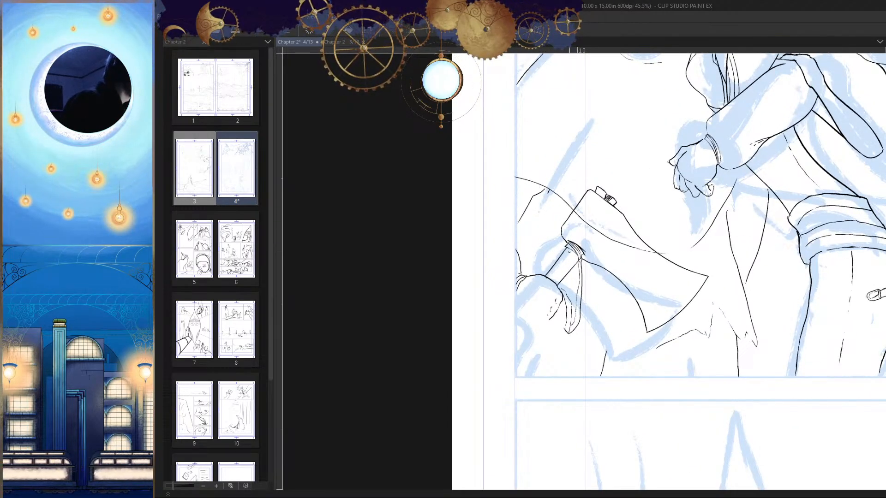
{"action": "key", "text": "h"}
{"action": "left_click_drag", "start_coordinate": [660, 252], "coordinate": [659, 287]}
{"action": "key", "text": "h"}
{"action": "left_click_drag", "start_coordinate": [514, 232], "coordinate": [516, 192]}
{"action": "left_click_drag", "start_coordinate": [532, 248], "coordinate": [518, 283]}
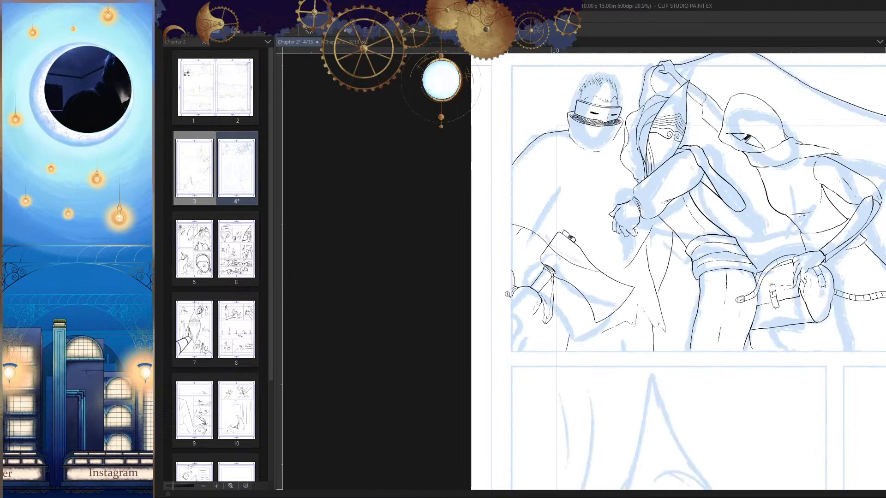
Step: Ink a fold from the cloak's curved edge down to the panel border and erase the stray stub on that curve
{"action": "key", "text": "h"}
Step: Ink a long vertical fold from the cloak's curve down toward the gripping hand, with a short branch toward the axe head
{"action": "key", "text": "h"}
{"action": "left_click_drag", "start_coordinate": [622, 280], "coordinate": [626, 268]}
{"action": "left_click_drag", "start_coordinate": [536, 218], "coordinate": [565, 215]}
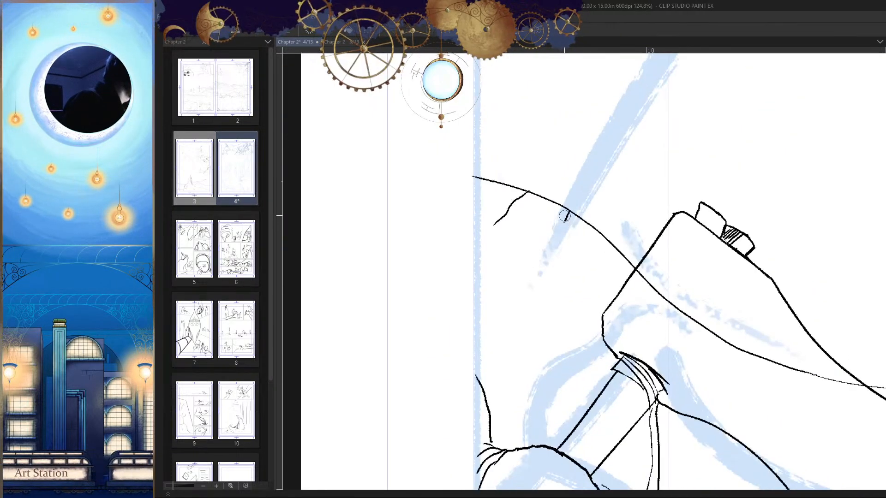
{"action": "left_click_drag", "start_coordinate": [496, 223], "coordinate": [476, 240]}
{"action": "left_click_drag", "start_coordinate": [552, 284], "coordinate": [542, 314]}
{"action": "key", "text": "h"}
{"action": "left_click_drag", "start_coordinate": [620, 316], "coordinate": [628, 291]}
{"action": "left_click_drag", "start_coordinate": [641, 275], "coordinate": [634, 293]}
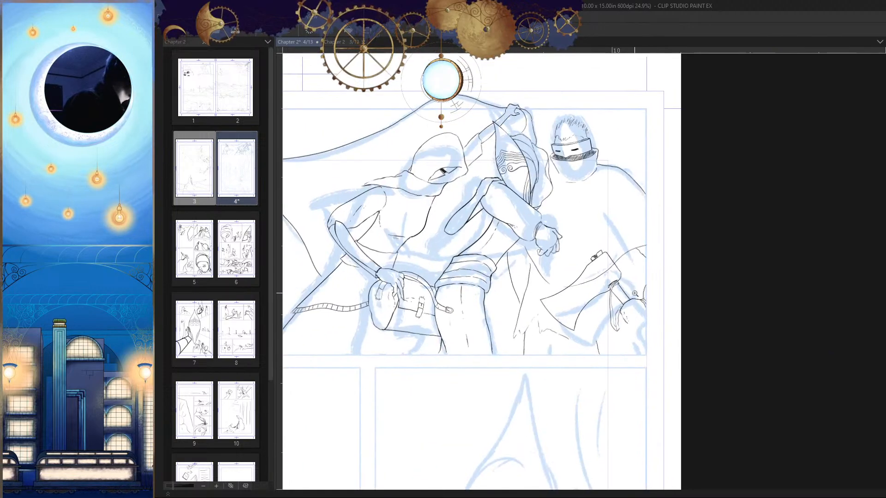
{"action": "left_click_drag", "start_coordinate": [674, 324], "coordinate": [671, 288]}
{"action": "left_click_drag", "start_coordinate": [633, 239], "coordinate": [648, 245]}
{"action": "key", "text": "h"}
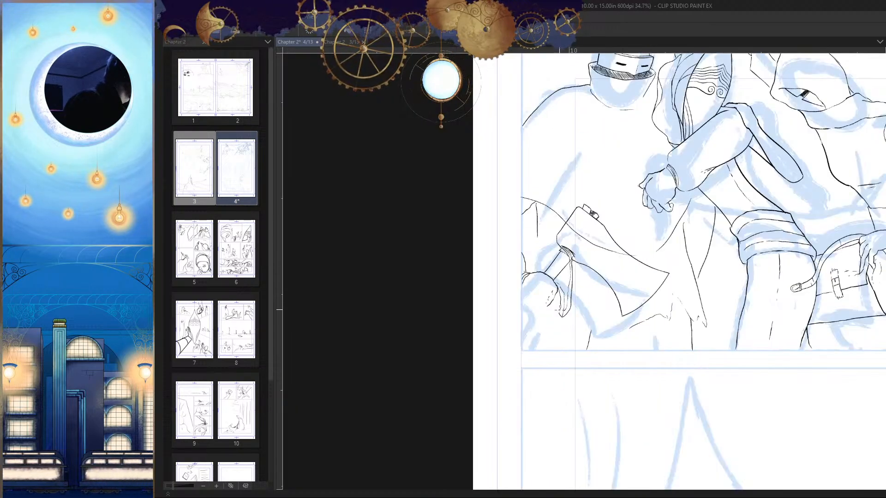
{"action": "key", "text": "h"}
{"action": "left_click_drag", "start_coordinate": [650, 277], "coordinate": [635, 243]}
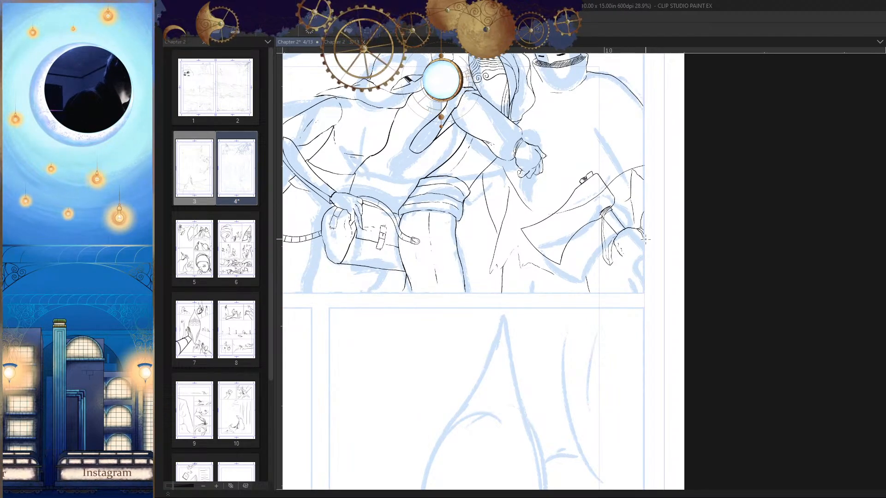
{"action": "key", "text": "h"}
Step: Redraw the short line dropping from the ragged hem below the axe blade toward the panel's bottom edge
{"action": "scroll", "coordinate": [599, 259], "scroll_direction": "up", "scroll_amount": 3}
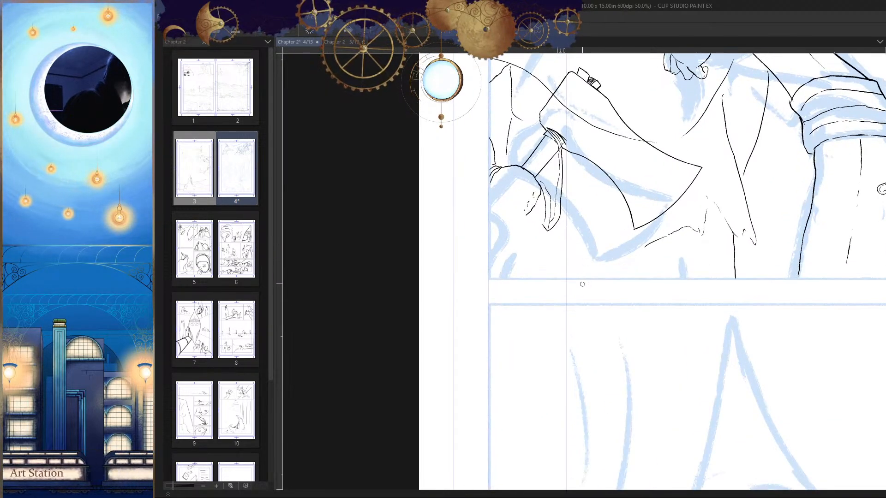
{"action": "left_click_drag", "start_coordinate": [583, 285], "coordinate": [551, 296]}
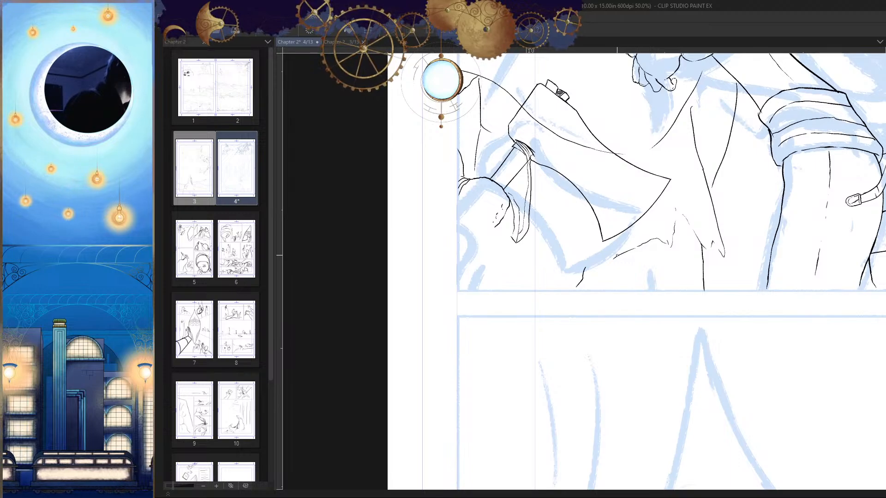
{"action": "key", "text": "h"}
Step: Try to continue the cloak's hem below the axe toward the gripping hand with a jagged notch
{"action": "mouse_move", "coordinate": [574, 263]}
{"action": "left_mouse_down"}
{"action": "mouse_move", "coordinate": [555, 272]}
{"action": "mouse_move", "coordinate": [601, 278]}
{"action": "mouse_move", "coordinate": [654, 261]}
{"action": "mouse_move", "coordinate": [637, 298]}
{"action": "mouse_move", "coordinate": [668, 336]}
{"action": "left_mouse_up"}
{"action": "key", "text": "h"}
{"action": "key", "text": "h"}
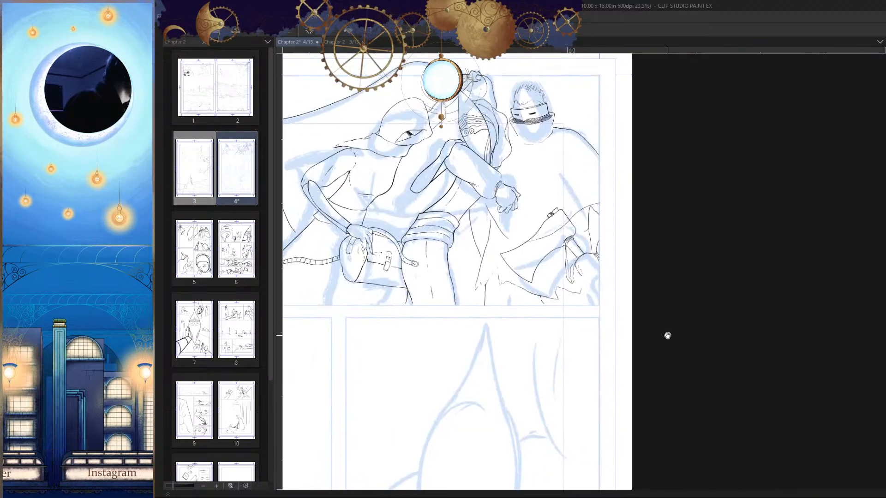
{"action": "scroll", "coordinate": [609, 291], "scroll_direction": "up", "scroll_amount": 3}
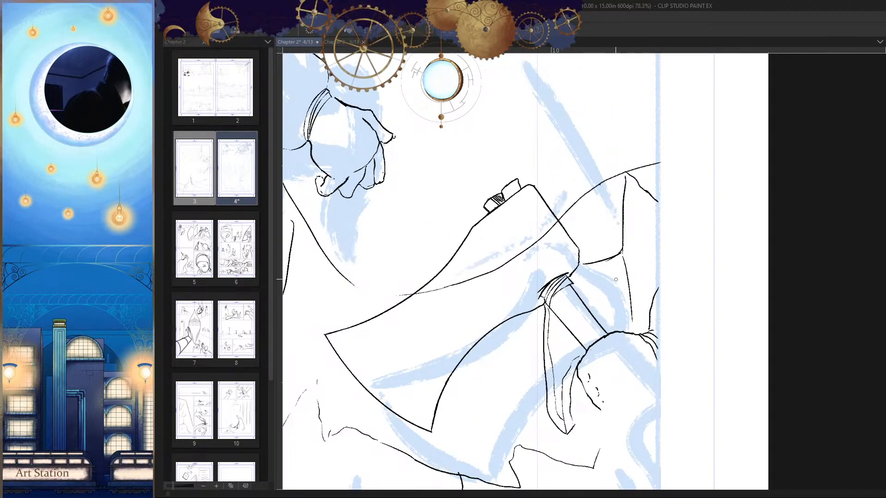
{"action": "scroll", "coordinate": [621, 253], "scroll_direction": "down", "scroll_amount": 3}
{"action": "left_click_drag", "start_coordinate": [502, 332], "coordinate": [689, 249]}
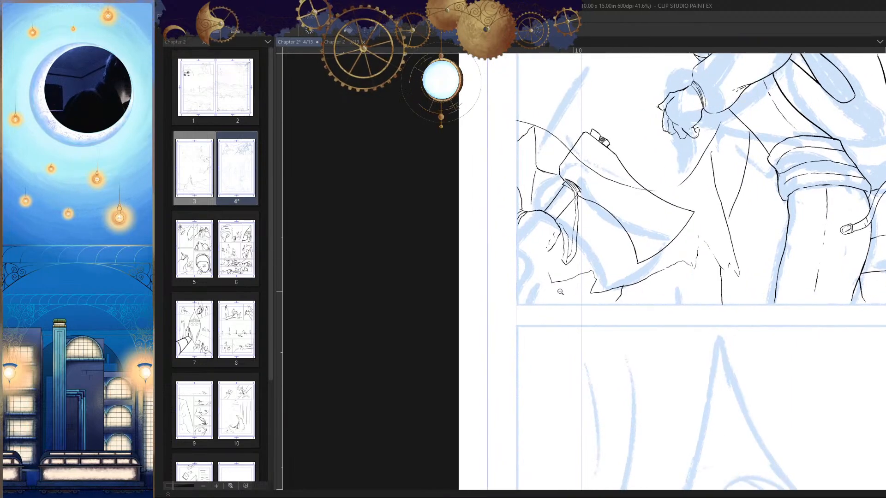
{"action": "key", "text": "h"}
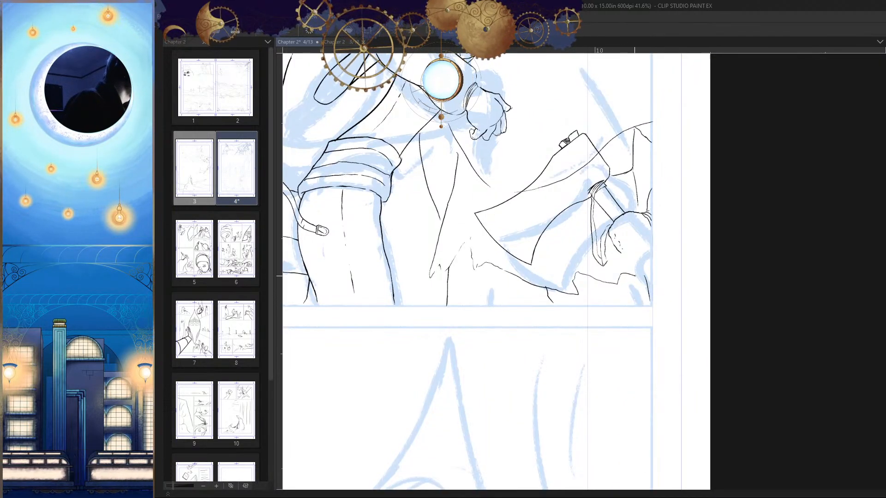
{"action": "left_click_drag", "start_coordinate": [650, 282], "coordinate": [634, 316]}
{"action": "key", "text": "h"}
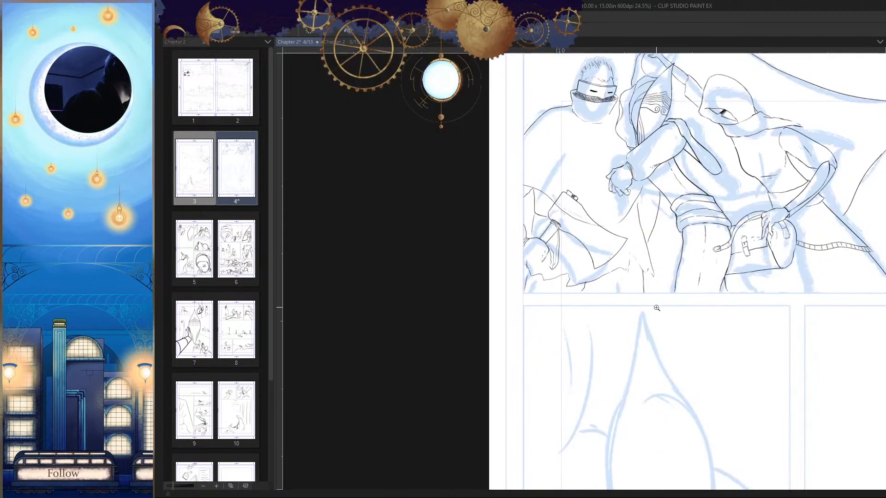
{"action": "left_click_drag", "start_coordinate": [544, 280], "coordinate": [668, 273]}
{"action": "key", "text": "ctrl+z"}
{"action": "key", "text": "ctrl+z"}
Step: Ink the hem as a smooth line sloping from below the axe to the panel's bottom edge, with a second short line beneath it
{"action": "mouse_move", "coordinate": [586, 295]}
{"action": "left_mouse_down"}
{"action": "mouse_move", "coordinate": [603, 279]}
{"action": "mouse_move", "coordinate": [598, 252]}
{"action": "left_mouse_up"}
{"action": "scroll", "coordinate": [602, 279], "scroll_direction": "up", "scroll_amount": 1}
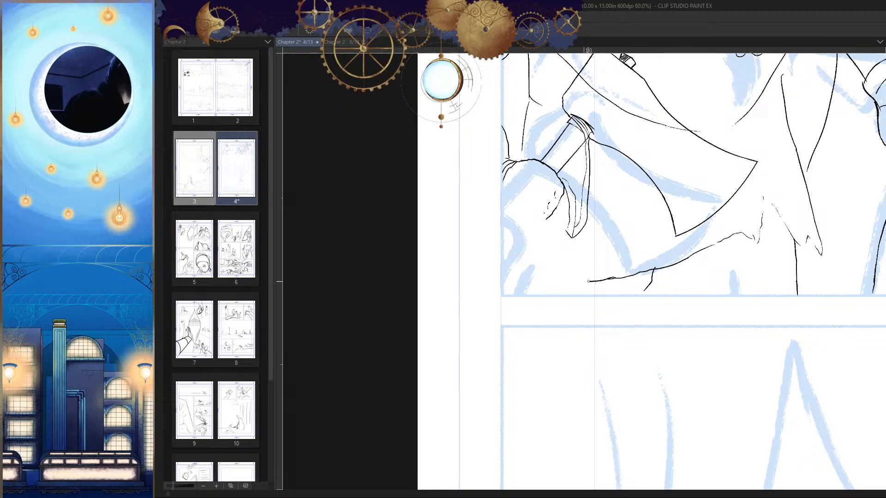
{"action": "scroll", "coordinate": [588, 281], "scroll_direction": "down", "scroll_amount": 4}
{"action": "left_click_drag", "start_coordinate": [625, 320], "coordinate": [624, 332]}
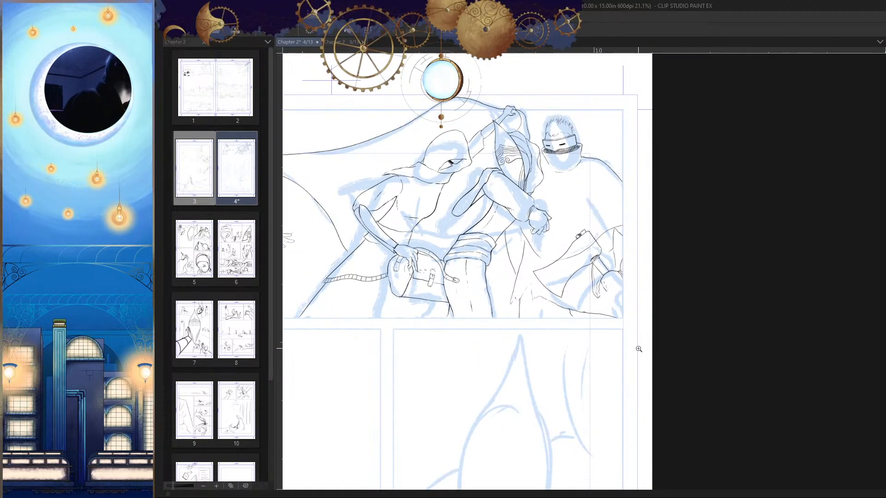
{"action": "key", "text": "h"}
{"action": "scroll", "coordinate": [626, 323], "scroll_direction": "up", "scroll_amount": 5}
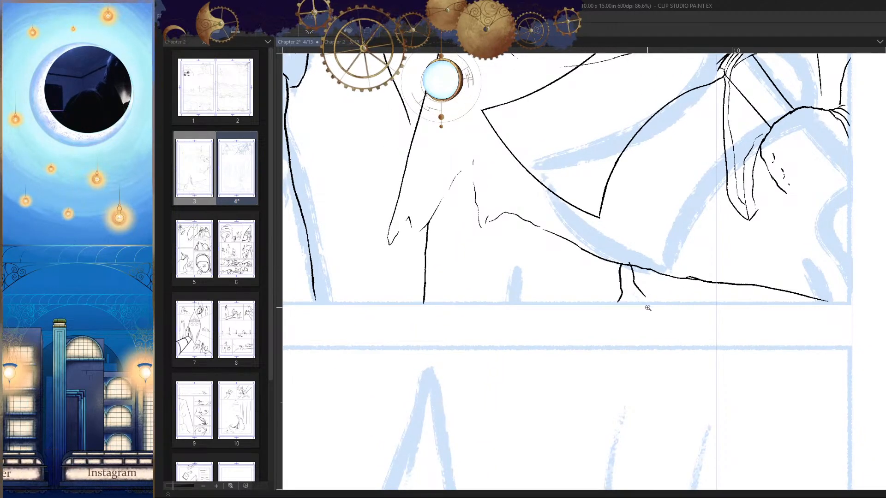
{"action": "scroll", "coordinate": [647, 307], "scroll_direction": "down", "scroll_amount": 4}
{"action": "scroll", "coordinate": [655, 323], "scroll_direction": "up", "scroll_amount": 4}
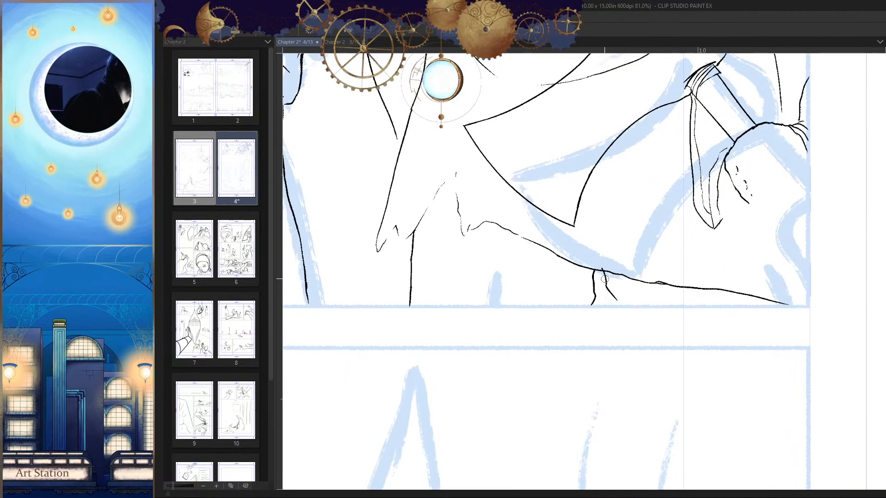
Step: Erase the stray line that crosses the axe head below its upper edge
{"action": "scroll", "coordinate": [687, 364], "scroll_direction": "down", "scroll_amount": 5}
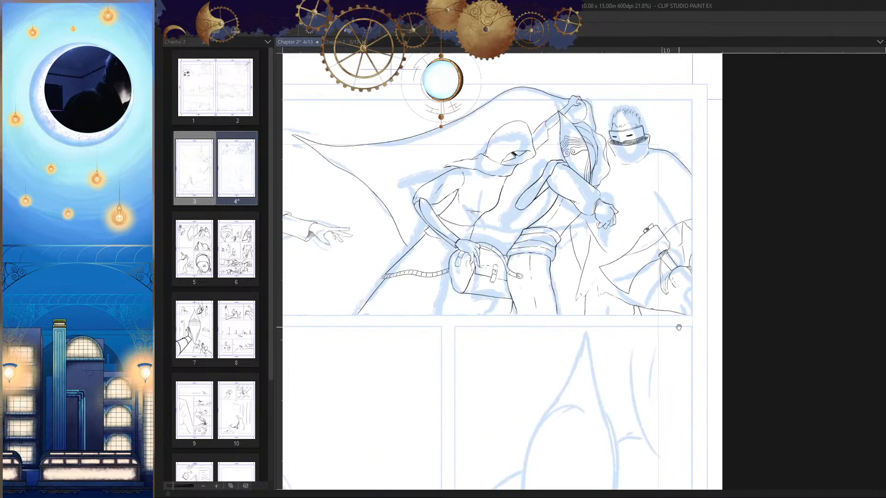
{"action": "scroll", "coordinate": [687, 367], "scroll_direction": "up", "scroll_amount": 1}
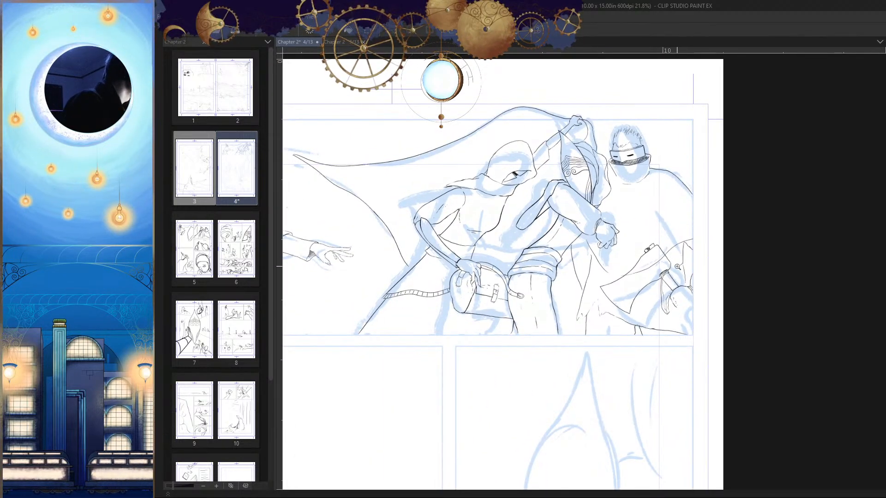
{"action": "scroll", "coordinate": [677, 266], "scroll_direction": "up", "scroll_amount": 8}
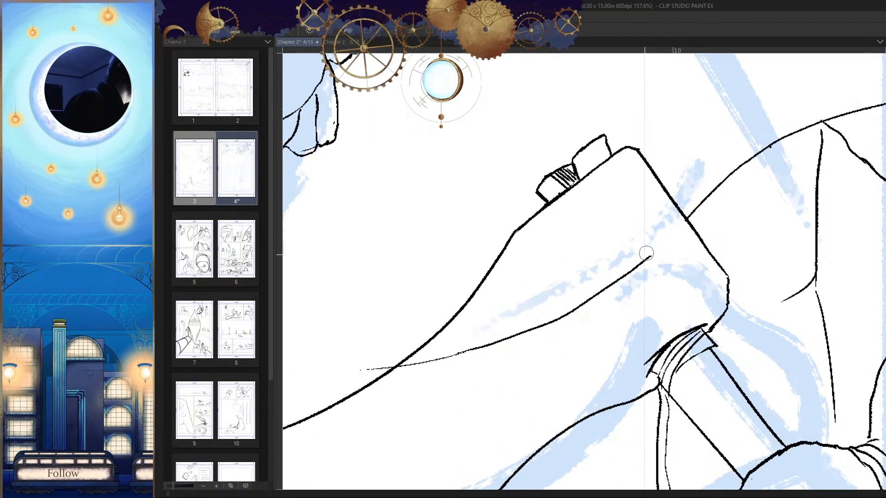
{"action": "left_click_drag", "start_coordinate": [646, 253], "coordinate": [616, 278]}
{"action": "left_click_drag", "start_coordinate": [498, 339], "coordinate": [582, 291]}
{"action": "left_click_drag", "start_coordinate": [708, 225], "coordinate": [483, 319]}
{"action": "key", "text": "h"}
{"action": "left_click_drag", "start_coordinate": [692, 327], "coordinate": [638, 308]}
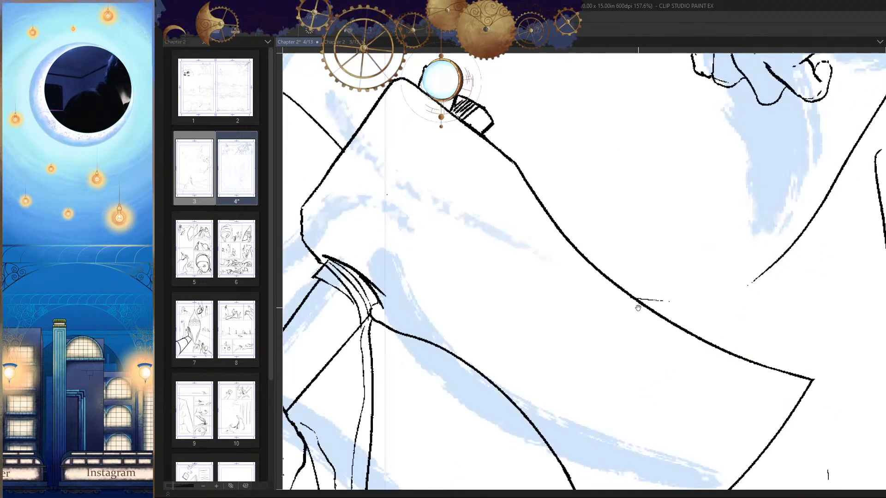
Step: Ink a smooth curve joining the end of the hanging cloak edge to the axe head's upper edge
{"action": "scroll", "coordinate": [637, 308], "scroll_direction": "up", "scroll_amount": 1}
{"action": "mouse_move", "coordinate": [537, 280]}
{"action": "left_mouse_down"}
{"action": "mouse_move", "coordinate": [606, 279]}
{"action": "mouse_move", "coordinate": [692, 249]}
{"action": "left_mouse_up"}
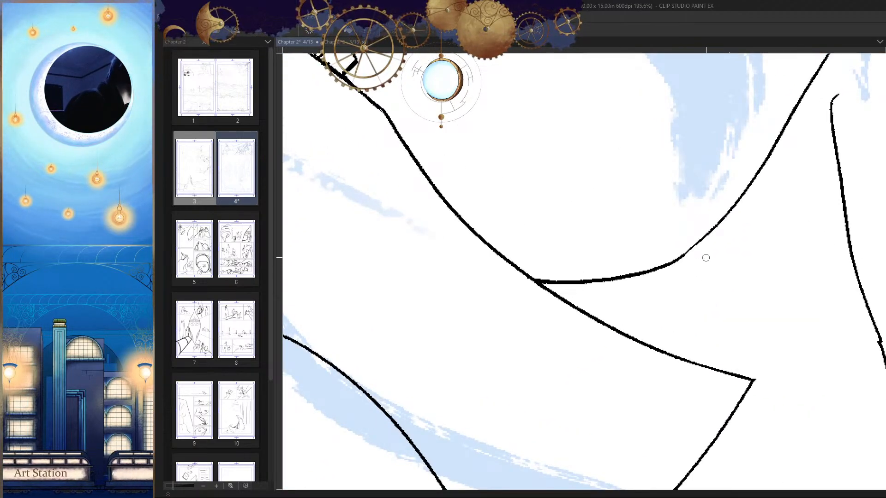
{"action": "scroll", "coordinate": [706, 258], "scroll_direction": "down", "scroll_amount": 6}
{"action": "left_click_drag", "start_coordinate": [620, 279], "coordinate": [629, 309]}
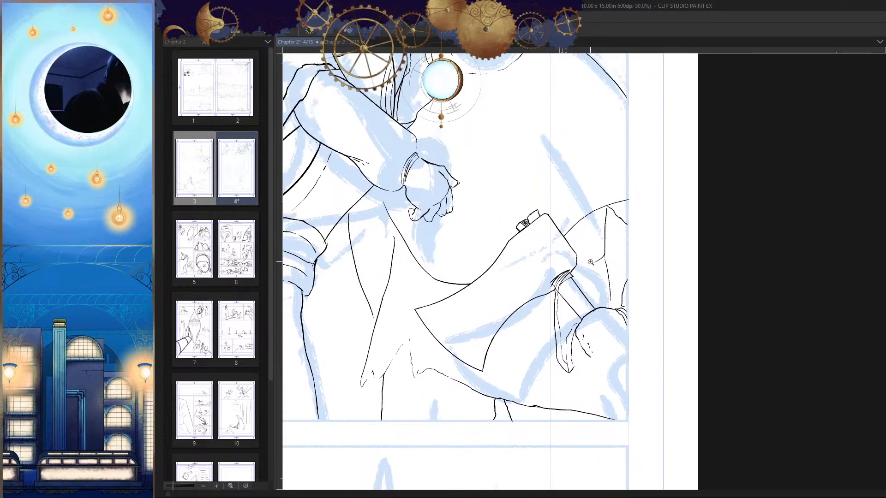
Step: Tidy the upper end of the long fold beneath the resting hand and ink two short parallel lines linking it to the cloak's curve
{"action": "left_click_drag", "start_coordinate": [590, 262], "coordinate": [611, 262]}
{"action": "left_click_drag", "start_coordinate": [571, 286], "coordinate": [676, 271]}
{"action": "left_click_drag", "start_coordinate": [565, 247], "coordinate": [583, 247]}
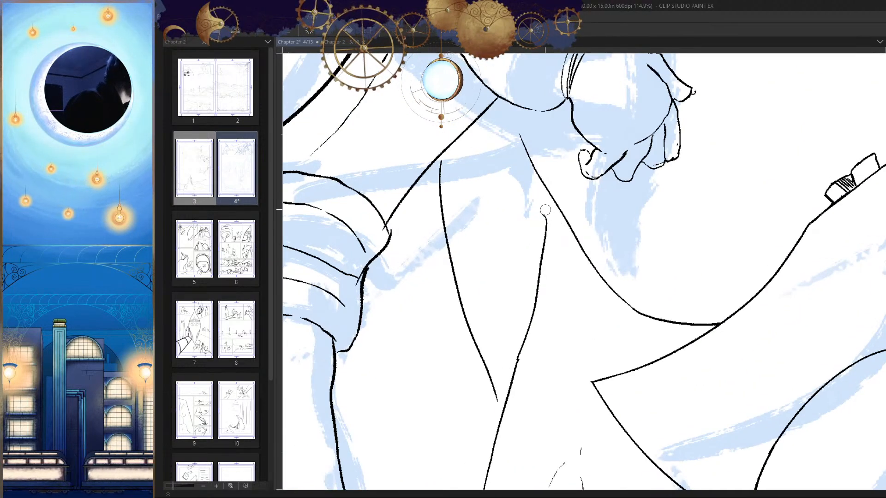
{"action": "key", "text": "ctrl+z"}
{"action": "key", "text": "h"}
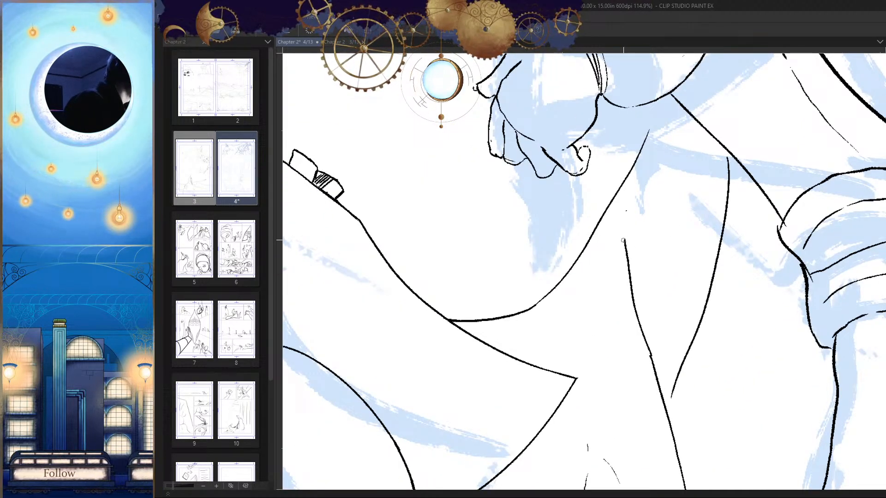
{"action": "left_click", "coordinate": [632, 243]}
{"action": "left_click_drag", "start_coordinate": [629, 234], "coordinate": [544, 276]}
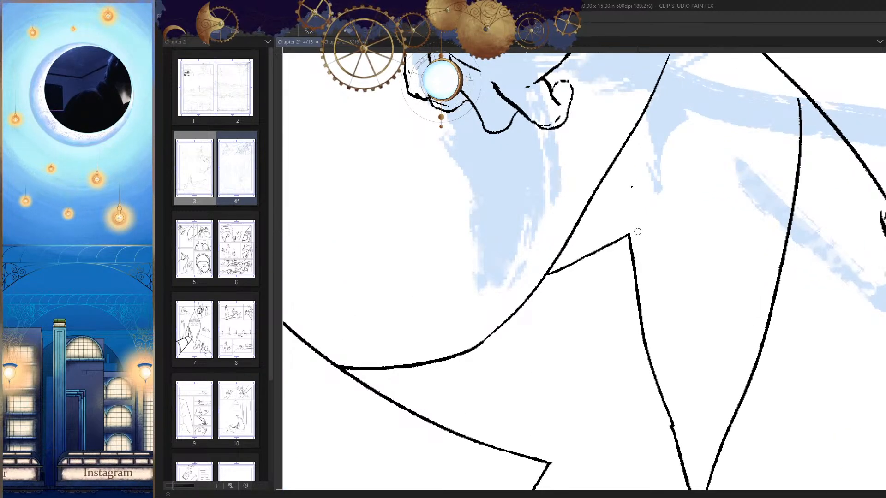
{"action": "left_click_drag", "start_coordinate": [624, 200], "coordinate": [586, 226]}
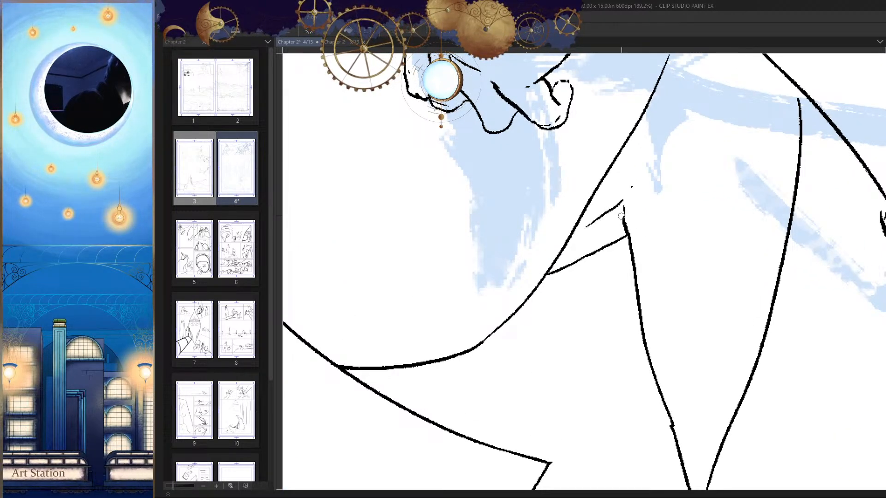
{"action": "left_click_drag", "start_coordinate": [626, 185], "coordinate": [635, 137]}
Step: Extend the long fold upward past the two short linking lines, toward the resting forearm
{"action": "key", "text": "h"}
{"action": "left_click_drag", "start_coordinate": [660, 230], "coordinate": [618, 233]}
{"action": "key", "text": "h"}
{"action": "mouse_move", "coordinate": [554, 219]}
{"action": "left_mouse_down"}
{"action": "mouse_move", "coordinate": [605, 199]}
{"action": "mouse_move", "coordinate": [639, 204]}
{"action": "left_mouse_up"}
{"action": "left_click_drag", "start_coordinate": [621, 209], "coordinate": [561, 245]}
{"action": "key", "text": "ctrl+z"}
{"action": "mouse_move", "coordinate": [603, 222]}
{"action": "left_mouse_down"}
{"action": "mouse_move", "coordinate": [576, 240]}
{"action": "mouse_move", "coordinate": [660, 230]}
{"action": "left_mouse_up"}
{"action": "left_click_drag", "start_coordinate": [629, 229], "coordinate": [628, 224]}
{"action": "key", "text": "h"}
{"action": "left_click_drag", "start_coordinate": [674, 248], "coordinate": [634, 249]}
{"action": "left_click_drag", "start_coordinate": [595, 306], "coordinate": [524, 300]}
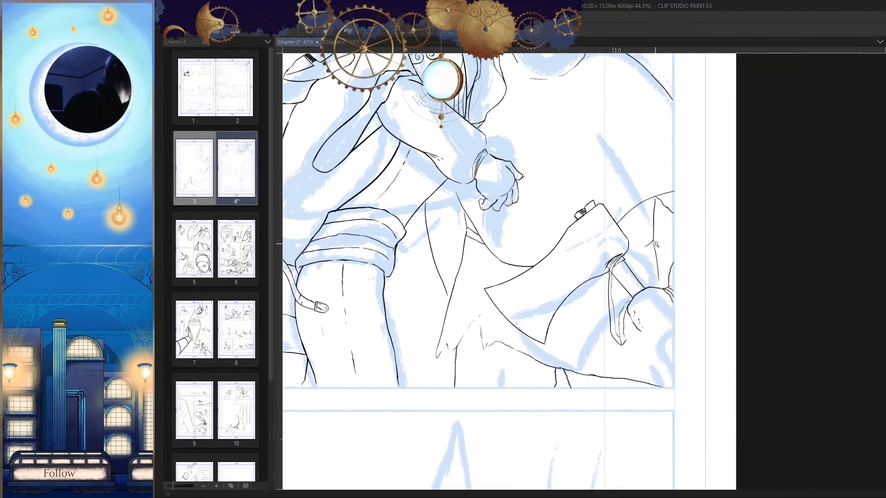
Step: Ink a second line parallel to the branch between the axe head and the cloak's vertical fold, forming a narrow band
{"action": "mouse_move", "coordinate": [636, 249]}
{"action": "left_mouse_down"}
{"action": "mouse_move", "coordinate": [675, 232]}
{"action": "mouse_move", "coordinate": [606, 255]}
{"action": "left_mouse_up"}
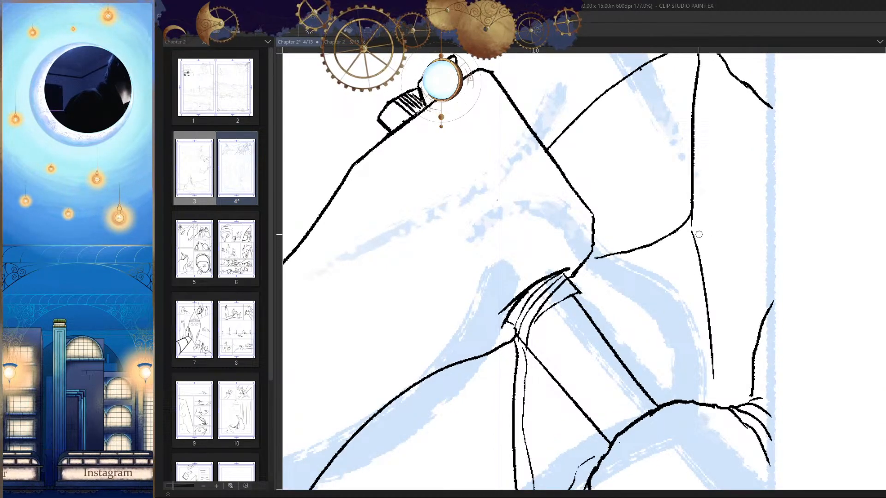
{"action": "left_click_drag", "start_coordinate": [691, 215], "coordinate": [692, 159]}
{"action": "mouse_move", "coordinate": [692, 157]}
{"action": "left_mouse_down"}
{"action": "mouse_move", "coordinate": [682, 185]}
{"action": "mouse_move", "coordinate": [640, 207]}
{"action": "left_mouse_up"}
{"action": "scroll", "coordinate": [686, 296], "scroll_direction": "down", "scroll_amount": 8}
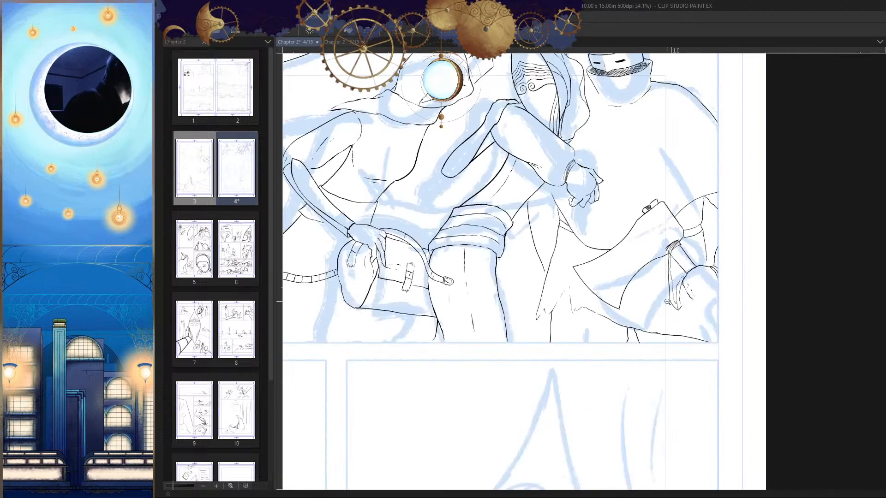
{"action": "key", "text": "h"}
{"action": "scroll", "coordinate": [686, 296], "scroll_direction": "down", "scroll_amount": 1}
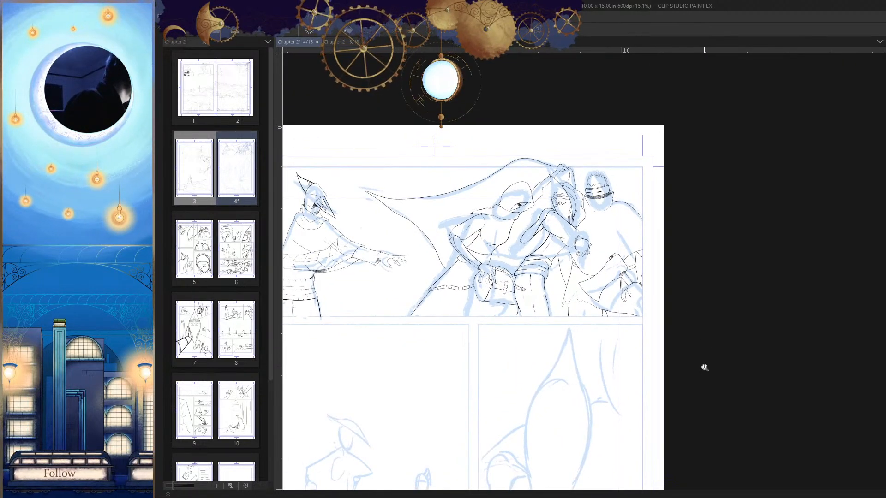
Step: Ink a sweeping curve across the masked figure's chest from the panel's edge to the resting hand, continuing it behind the wrist
{"action": "key", "text": "h"}
{"action": "left_click_drag", "start_coordinate": [605, 241], "coordinate": [646, 329]}
{"action": "key", "text": "h"}
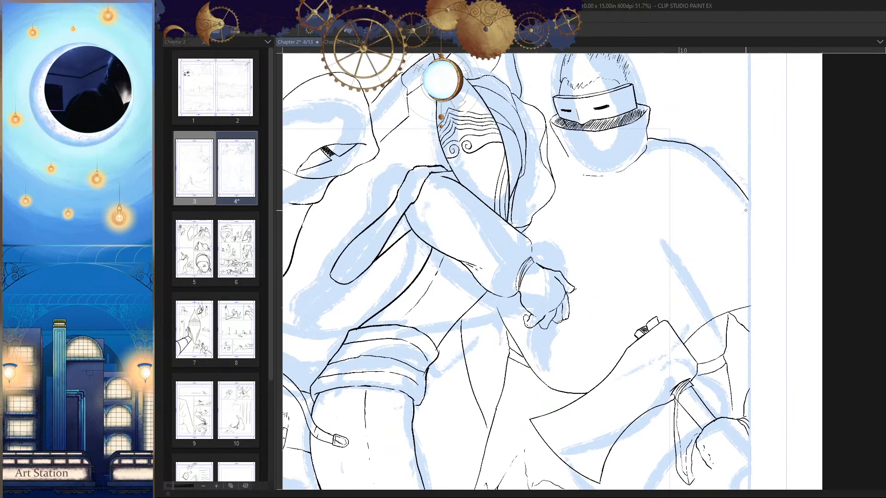
{"action": "mouse_move", "coordinate": [686, 253]}
{"action": "left_mouse_down"}
{"action": "mouse_move", "coordinate": [636, 288]}
{"action": "mouse_move", "coordinate": [575, 270]}
{"action": "left_mouse_up"}
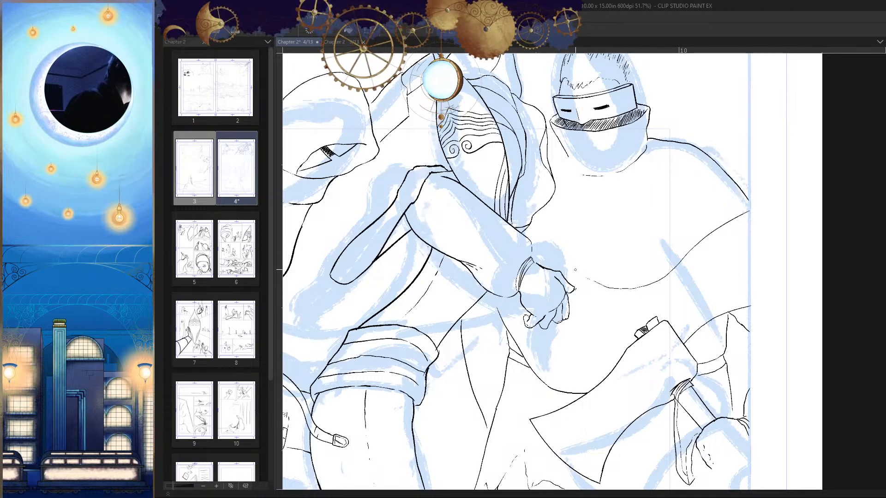
{"action": "key", "text": "h"}
{"action": "left_click_drag", "start_coordinate": [637, 243], "coordinate": [656, 244]}
{"action": "key", "text": "h"}
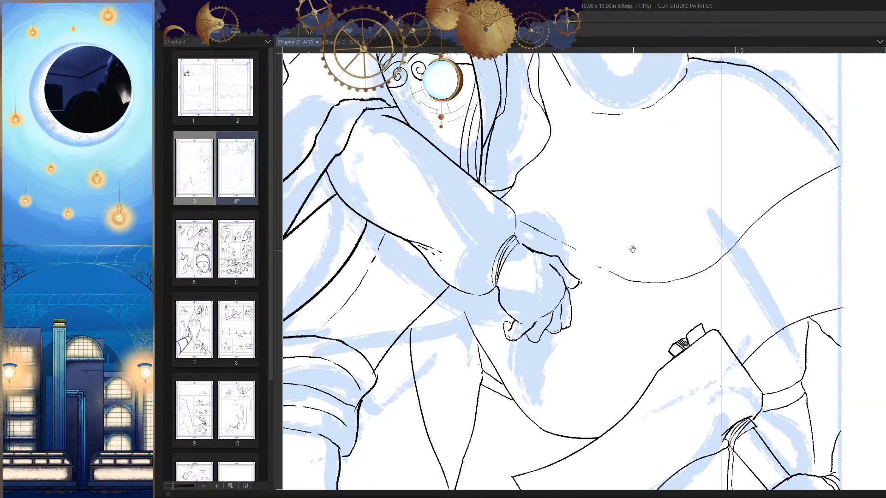
Step: Ink a second, parallel curve beneath the chest line and carry it to the resting hand to form a cloak border
{"action": "left_click_drag", "start_coordinate": [731, 265], "coordinate": [672, 250]}
{"action": "left_click_drag", "start_coordinate": [774, 168], "coordinate": [696, 231]}
{"action": "key", "text": "ctrl+z"}
{"action": "left_click_drag", "start_coordinate": [757, 176], "coordinate": [668, 255]}
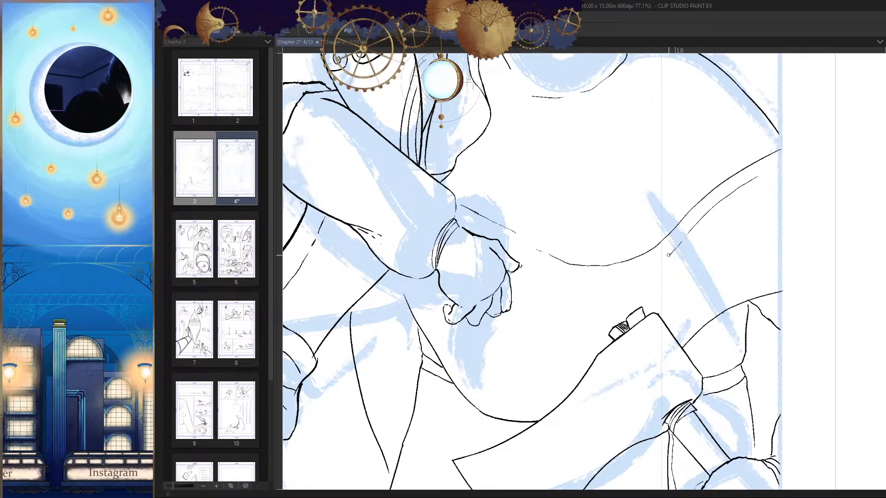
{"action": "left_click_drag", "start_coordinate": [561, 277], "coordinate": [554, 274]}
{"action": "key", "text": "h"}
{"action": "left_click_drag", "start_coordinate": [671, 275], "coordinate": [648, 262]}
{"action": "scroll", "coordinate": [648, 262], "scroll_direction": "up", "scroll_amount": 1}
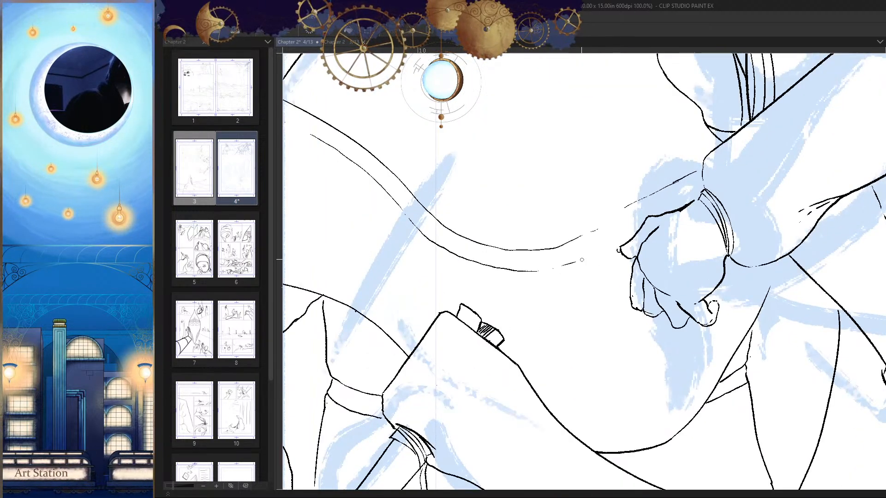
{"action": "scroll", "coordinate": [659, 262], "scroll_direction": "up", "scroll_amount": 2}
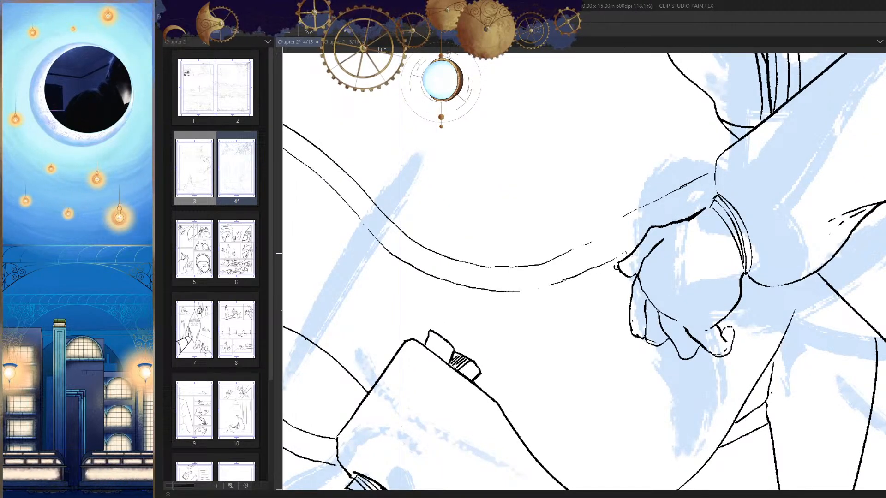
{"action": "scroll", "coordinate": [641, 239], "scroll_direction": "down", "scroll_amount": 8}
{"action": "key", "text": "h"}
{"action": "left_click_drag", "start_coordinate": [690, 263], "coordinate": [674, 288]}
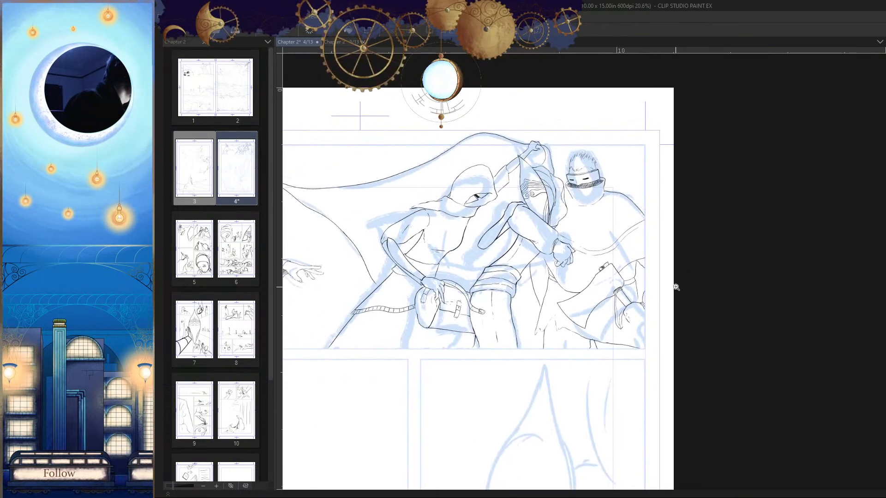
Step: Try to ink a wide curving fold from the banded strap beside the bag down to the panel's bottom edge
{"action": "scroll", "coordinate": [607, 308], "scroll_direction": "up", "scroll_amount": 8}
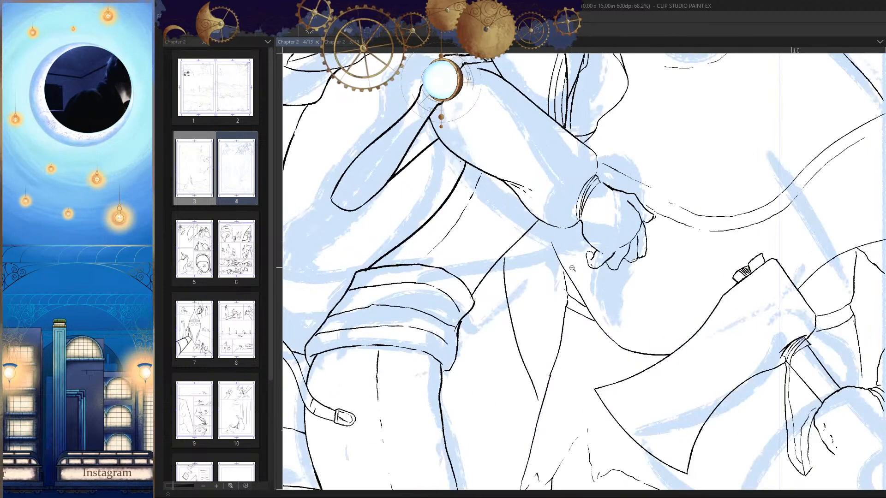
{"action": "key", "text": "h"}
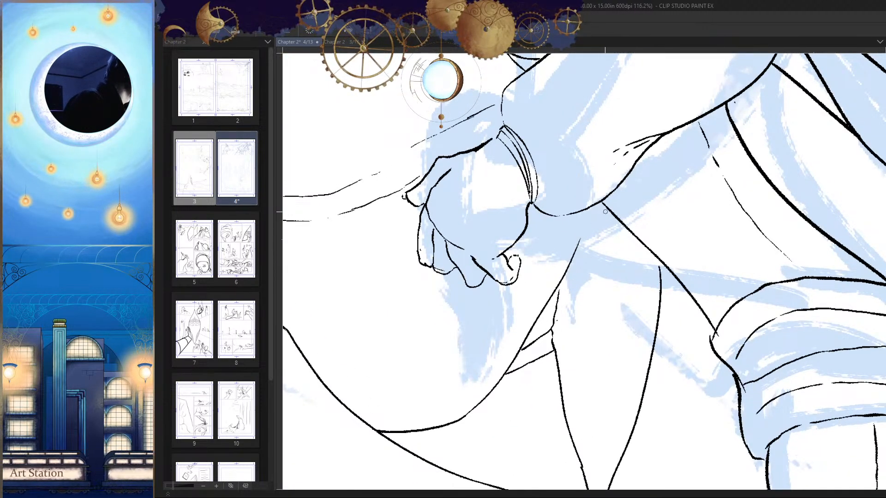
{"action": "key", "text": "h"}
{"action": "scroll", "coordinate": [590, 218], "scroll_direction": "down", "scroll_amount": 8}
{"action": "scroll", "coordinate": [649, 316], "scroll_direction": "up", "scroll_amount": 4}
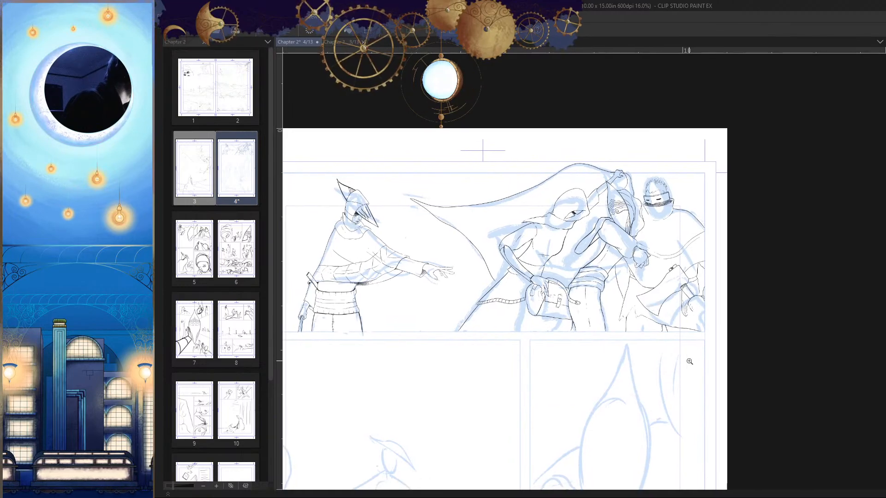
{"action": "scroll", "coordinate": [613, 353], "scroll_direction": "up", "scroll_amount": 2}
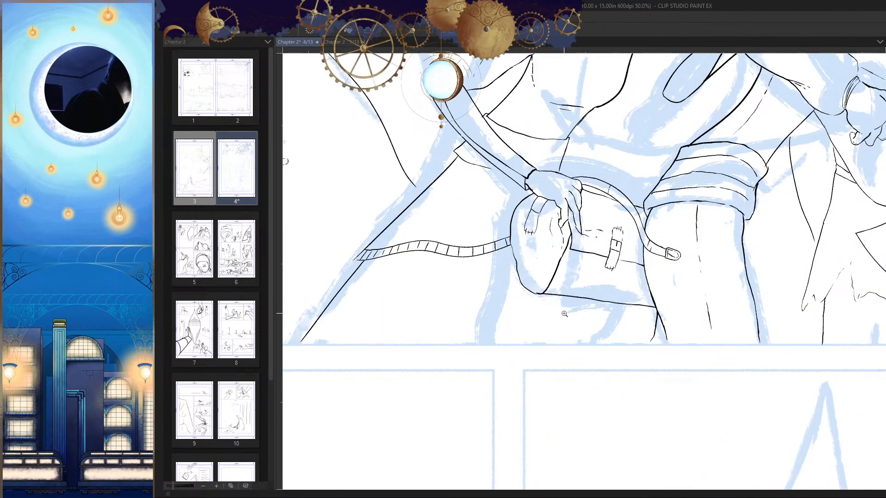
{"action": "left_click_drag", "start_coordinate": [572, 295], "coordinate": [625, 261]}
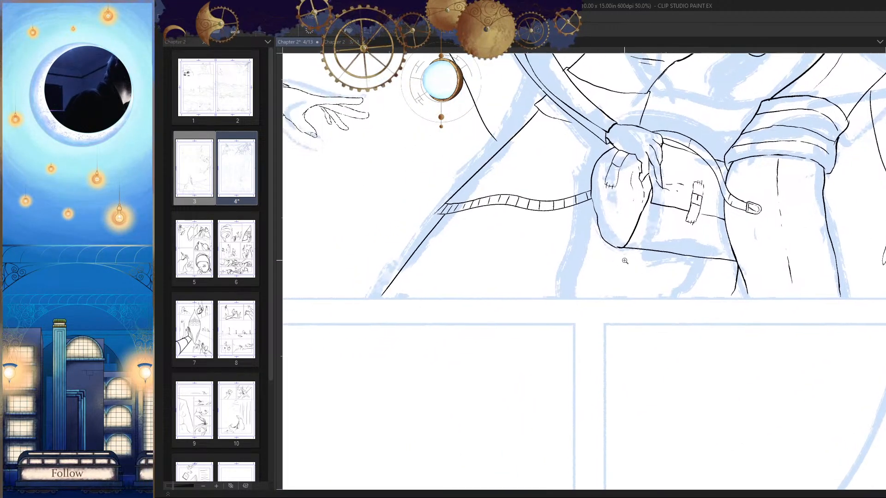
{"action": "left_click_drag", "start_coordinate": [565, 237], "coordinate": [483, 302]}
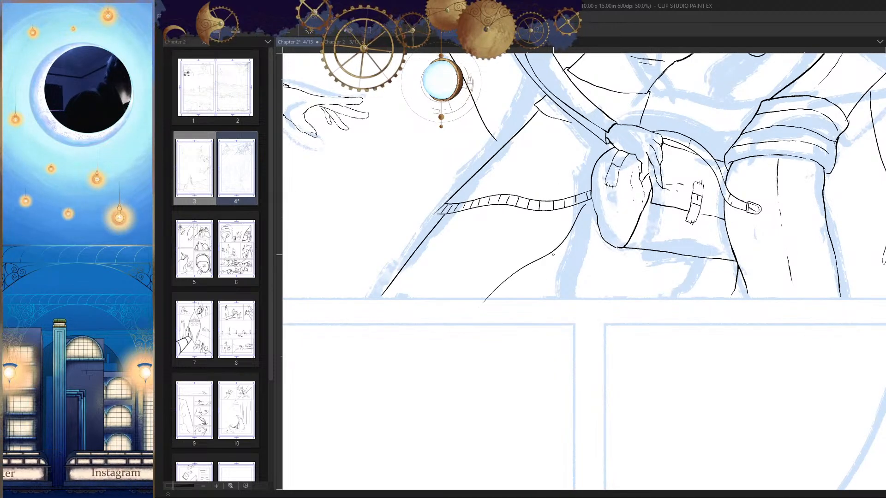
{"action": "key", "text": "ctrl+z"}
{"action": "key", "text": "ctrl+z"}
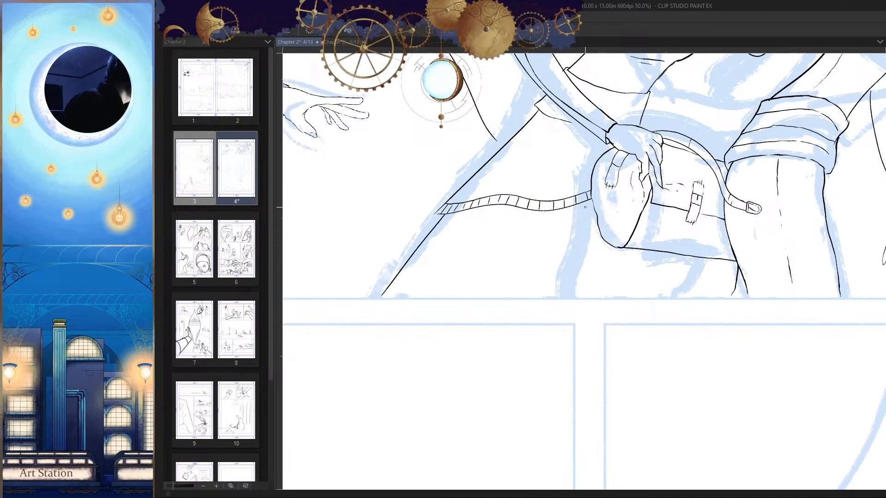
Step: Ink a steeper fold from under the banded strap to the panel's bottom edge and a short fold line beneath the bag
{"action": "left_click_drag", "start_coordinate": [584, 207], "coordinate": [534, 297]}
{"action": "key", "text": "h"}
{"action": "left_click_drag", "start_coordinate": [541, 248], "coordinate": [534, 281]}
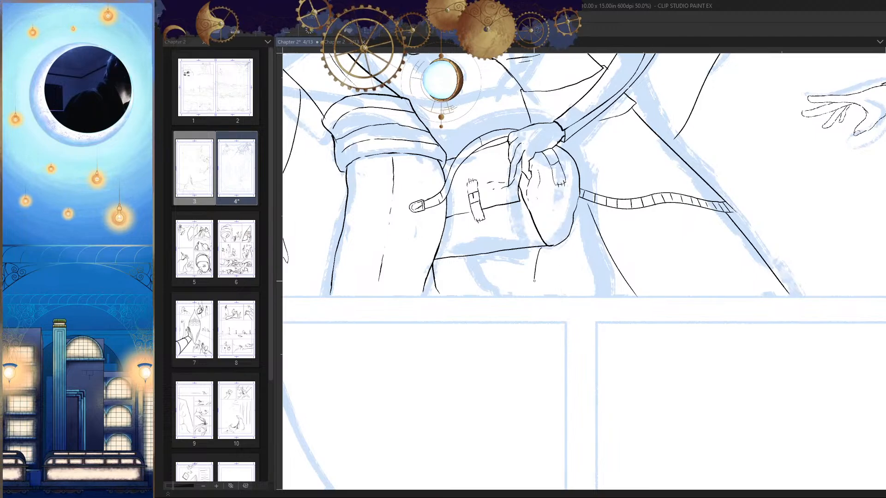
{"action": "scroll", "coordinate": [590, 302], "scroll_direction": "down", "scroll_amount": 3}
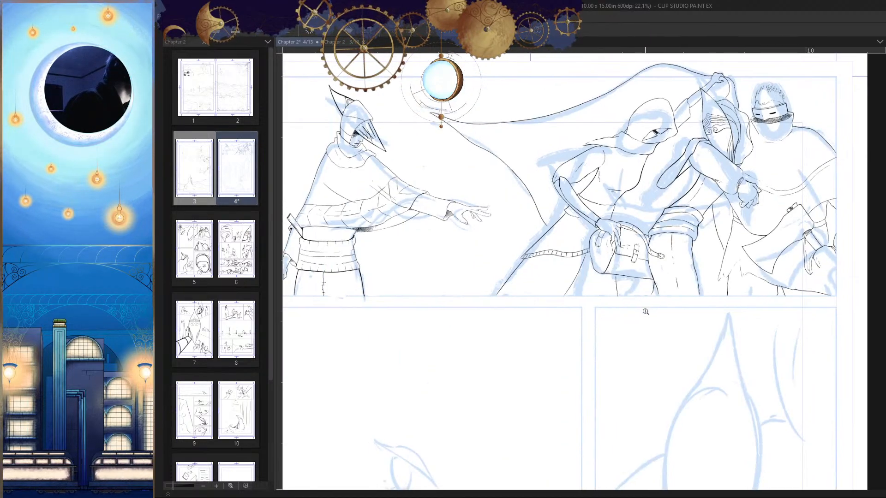
{"action": "key", "text": "h"}
{"action": "scroll", "coordinate": [563, 268], "scroll_direction": "up", "scroll_amount": 5}
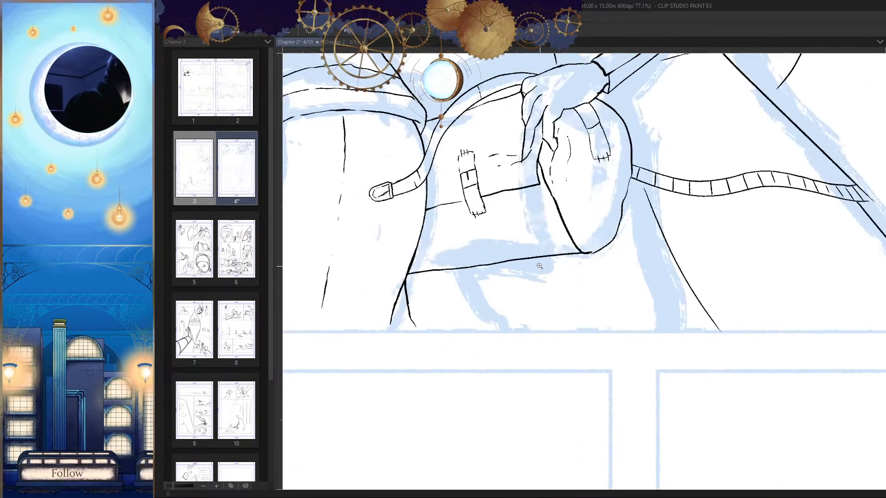
{"action": "left_click_drag", "start_coordinate": [533, 258], "coordinate": [527, 292]}
Step: Try to ink a line in two strokes between the bag and the steep fold, reaching up toward the strap
{"action": "left_click_drag", "start_coordinate": [617, 251], "coordinate": [592, 325]}
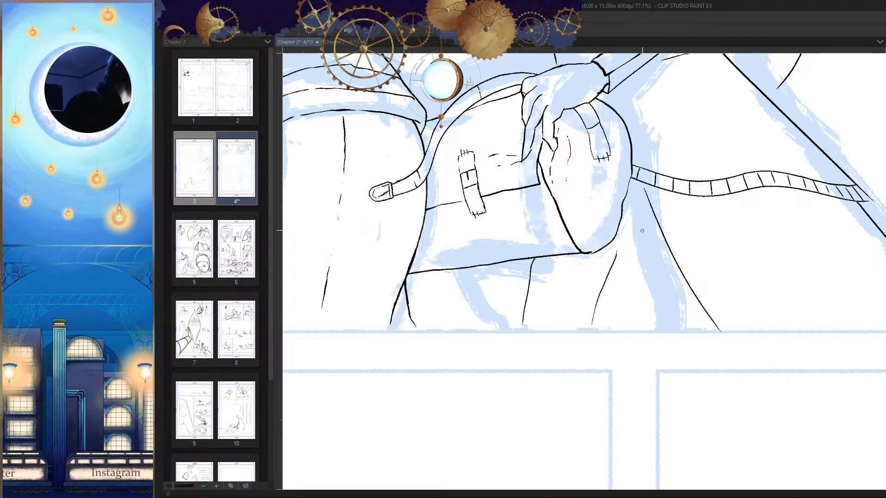
{"action": "left_click_drag", "start_coordinate": [609, 267], "coordinate": [646, 196]}
{"action": "scroll", "coordinate": [635, 243], "scroll_direction": "down", "scroll_amount": 3}
{"action": "key", "text": "h"}
{"action": "key", "text": "h"}
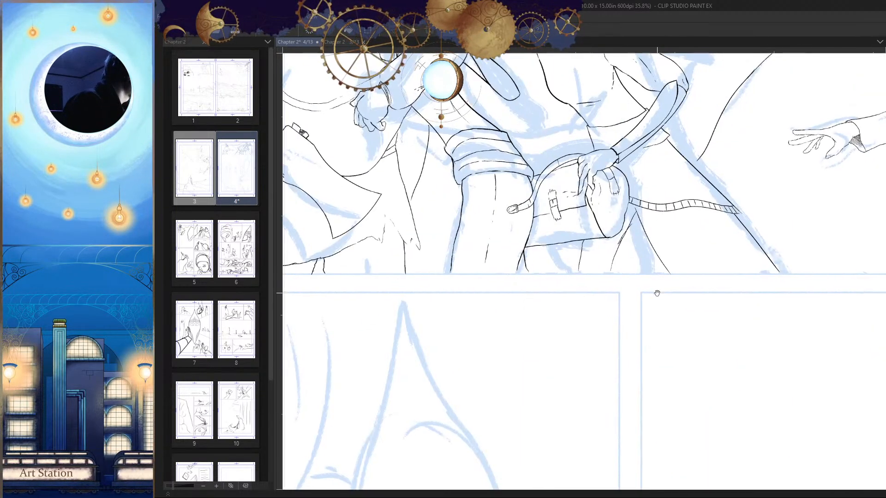
{"action": "key", "text": "ctrl+z"}
{"action": "key", "text": "ctrl+z"}
Step: Ink a single line from the top of the steep fold down to the panel's bottom edge, diverging from the fold
{"action": "scroll", "coordinate": [649, 267], "scroll_direction": "up", "scroll_amount": 2}
{"action": "left_click_drag", "start_coordinate": [636, 198], "coordinate": [591, 305]}
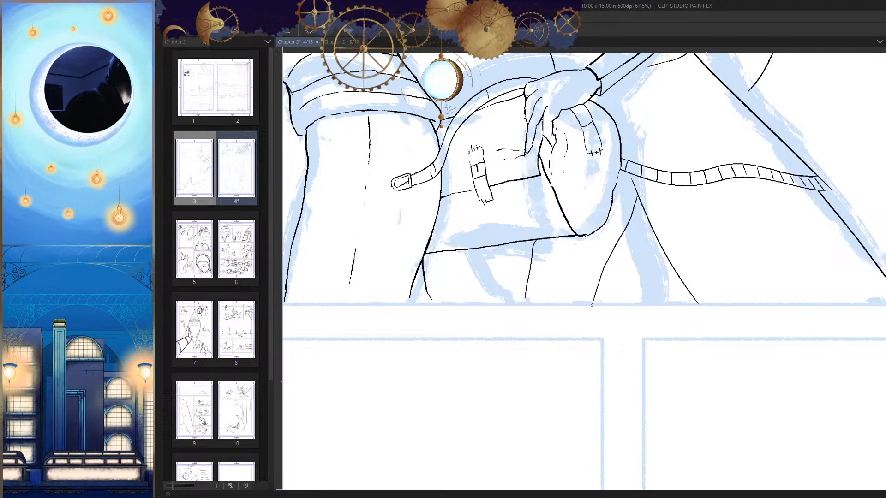
{"action": "scroll", "coordinate": [617, 303], "scroll_direction": "down", "scroll_amount": 3}
{"action": "key", "text": "h"}
{"action": "scroll", "coordinate": [607, 247], "scroll_direction": "up", "scroll_amount": 3}
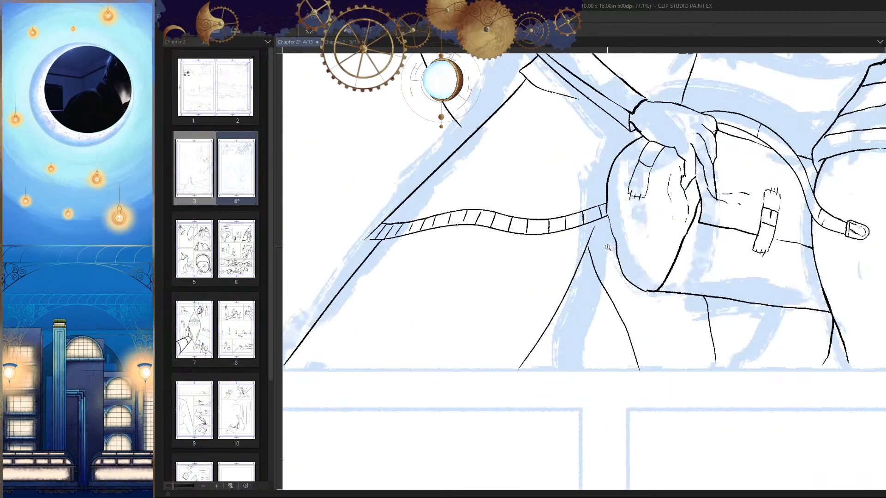
Step: Rework the upper stretch of the left fold line beneath the banded strap beside the bag
{"action": "key", "text": "ctrl+z"}
{"action": "left_click_drag", "start_coordinate": [593, 232], "coordinate": [567, 289]}
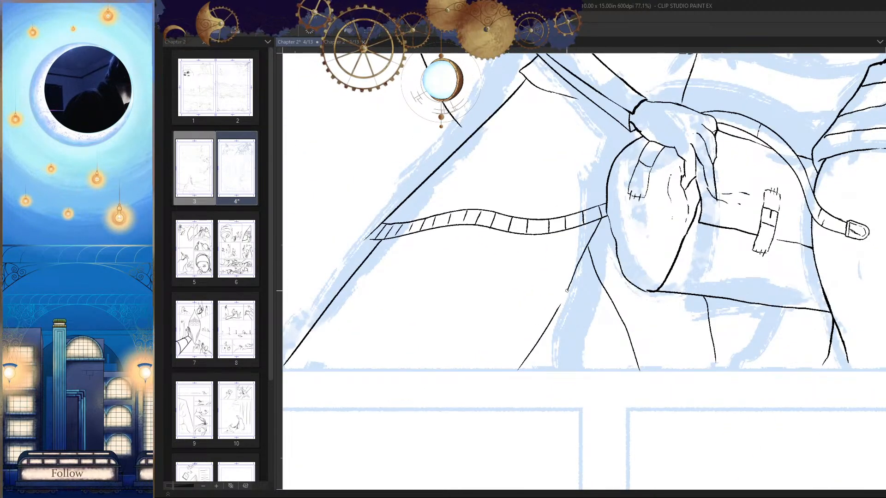
Step: Examine the first panel's inks with the blue sketch hidden, checking the figures in normal and mirrored orientation
{"action": "scroll", "coordinate": [574, 312], "scroll_direction": "down", "scroll_amount": 5}
{"action": "key", "text": "h"}
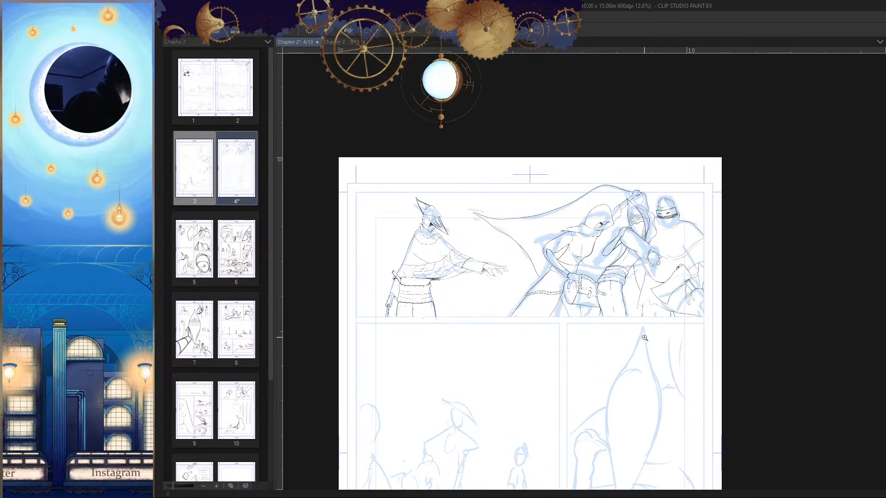
{"action": "scroll", "coordinate": [644, 338], "scroll_direction": "down", "scroll_amount": 1}
{"action": "scroll", "coordinate": [644, 338], "scroll_direction": "up", "scroll_amount": 3}
{"action": "scroll", "coordinate": [645, 337], "scroll_direction": "down", "scroll_amount": 3}
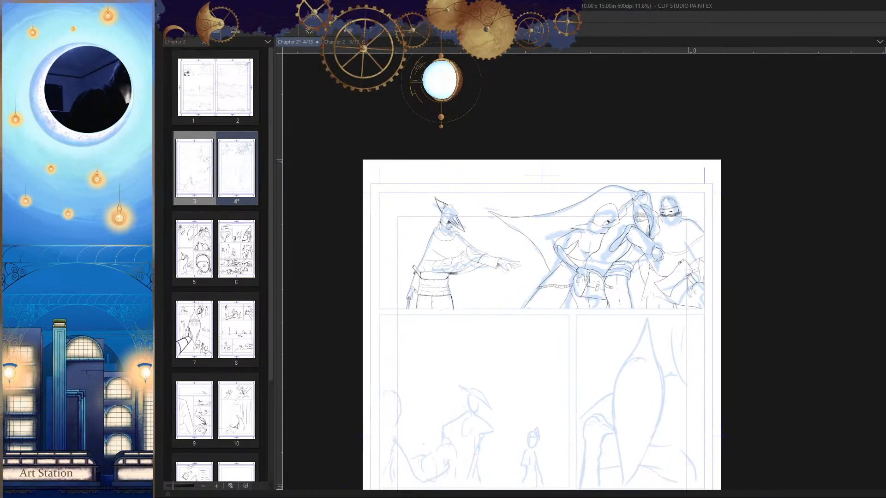
{"action": "scroll", "coordinate": [743, 320], "scroll_direction": "up", "scroll_amount": 3}
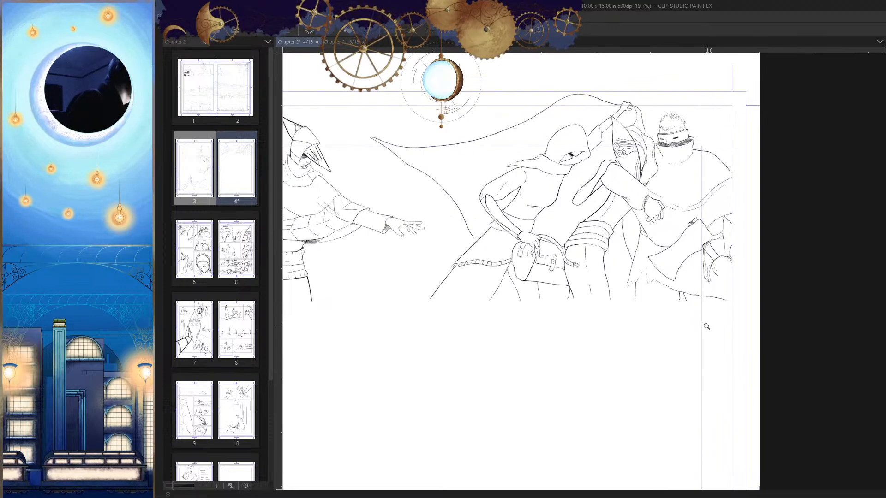
{"action": "scroll", "coordinate": [706, 326], "scroll_direction": "down", "scroll_amount": 2}
{"action": "key", "text": "h"}
{"action": "key", "text": "h"}
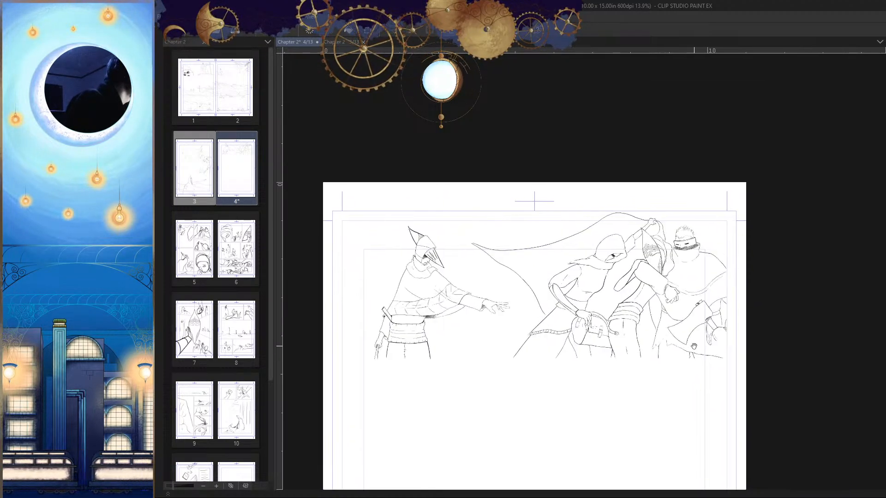
{"action": "left_click_drag", "start_coordinate": [688, 378], "coordinate": [712, 353]}
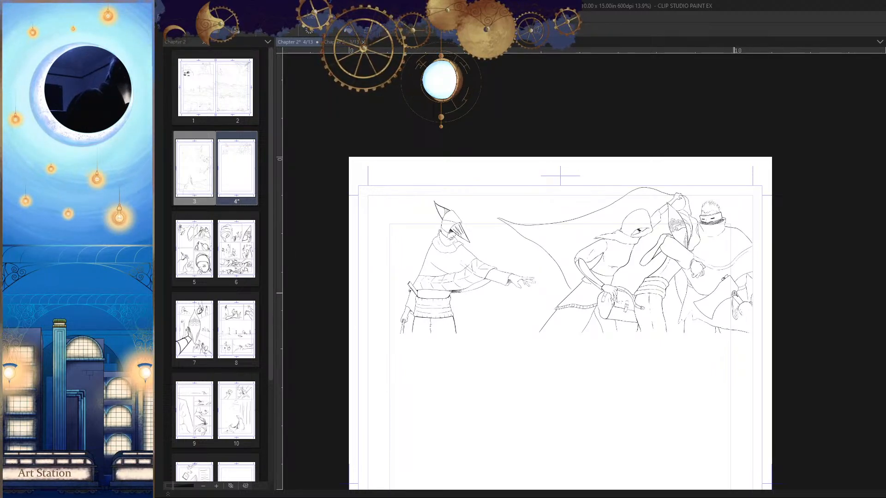
{"action": "scroll", "coordinate": [734, 294], "scroll_direction": "up", "scroll_amount": 4}
{"action": "key", "text": "h"}
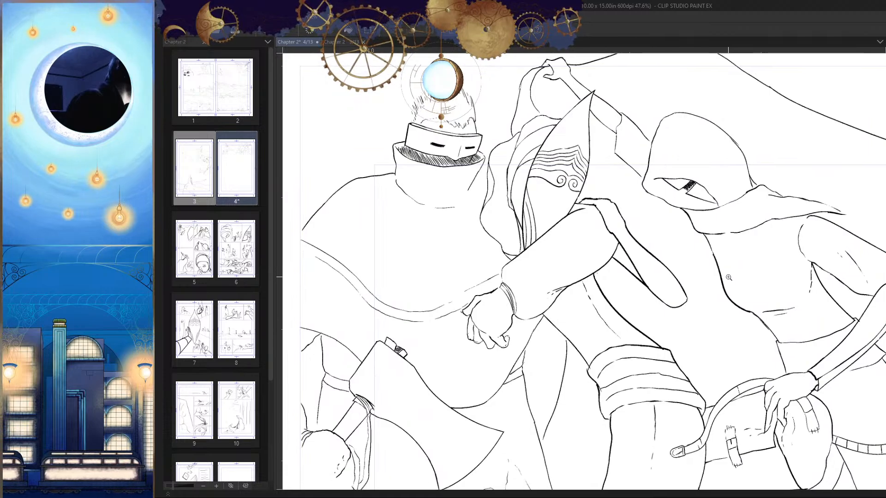
{"action": "key", "text": "h"}
{"action": "scroll", "coordinate": [722, 292], "scroll_direction": "down", "scroll_amount": 1}
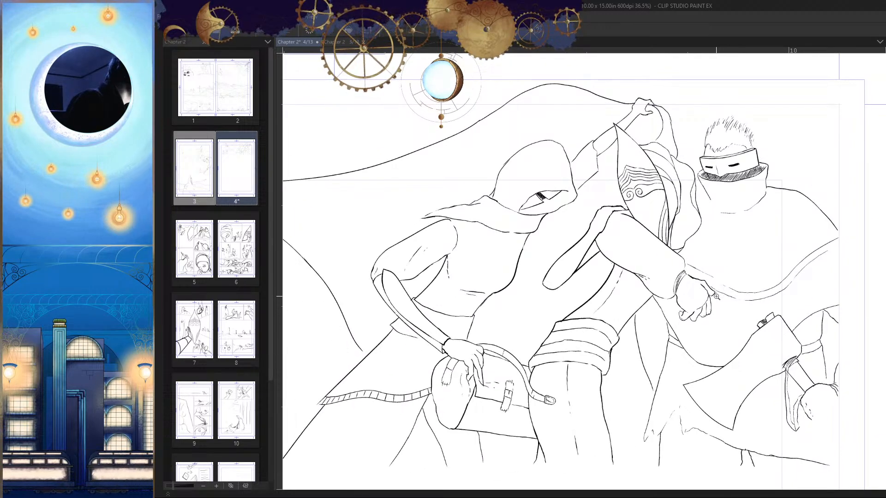
{"action": "scroll", "coordinate": [717, 303], "scroll_direction": "up", "scroll_amount": 1}
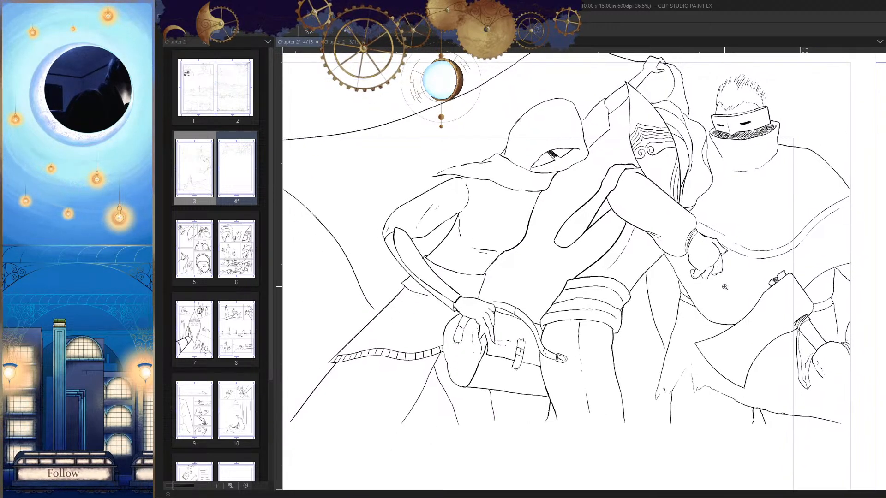
Step: Ink the missing upper stretch of the hanging cloak fold so it reaches the sleeve beside the banded wrist
{"action": "key", "text": "h"}
{"action": "scroll", "coordinate": [477, 314], "scroll_direction": "up", "scroll_amount": 3}
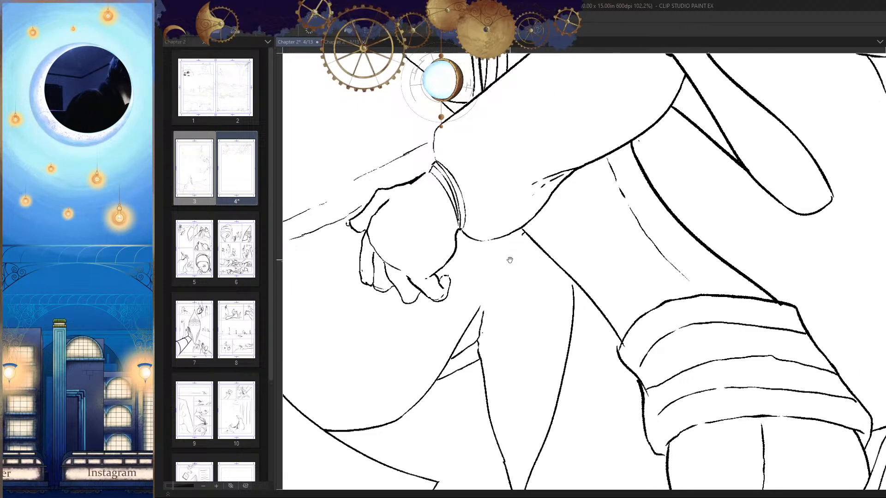
{"action": "mouse_move", "coordinate": [510, 257]}
{"action": "left_mouse_down"}
{"action": "mouse_move", "coordinate": [548, 228]}
{"action": "mouse_move", "coordinate": [504, 289]}
{"action": "left_mouse_up"}
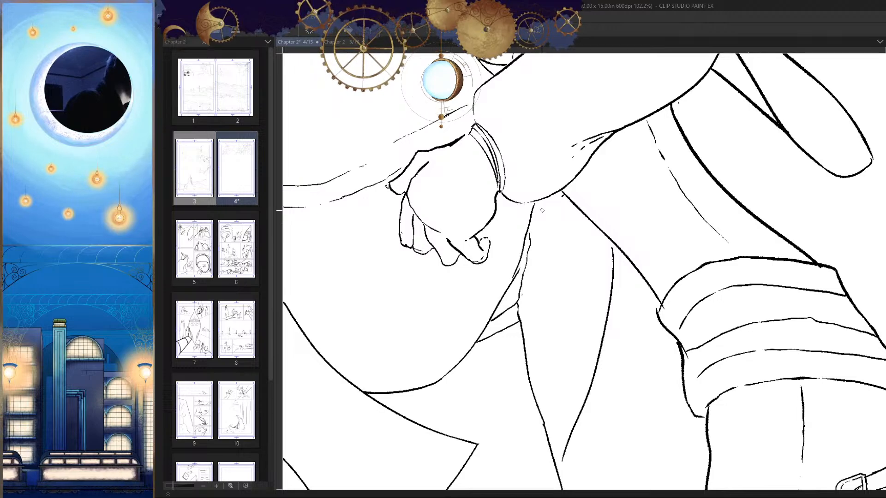
{"action": "scroll", "coordinate": [542, 210], "scroll_direction": "down", "scroll_amount": 6}
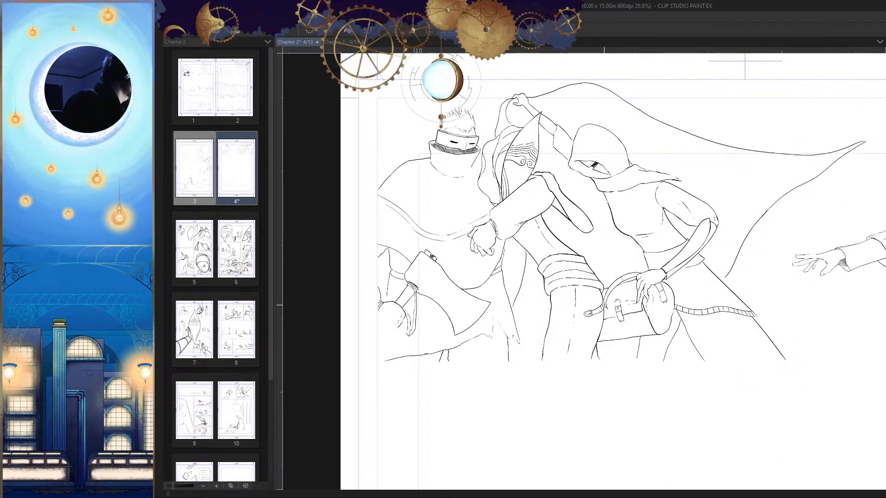
Step: Compare the figures with the blue sketch and check the masked man's head and collar in both orientations
{"action": "scroll", "coordinate": [601, 315], "scroll_direction": "down", "scroll_amount": 2}
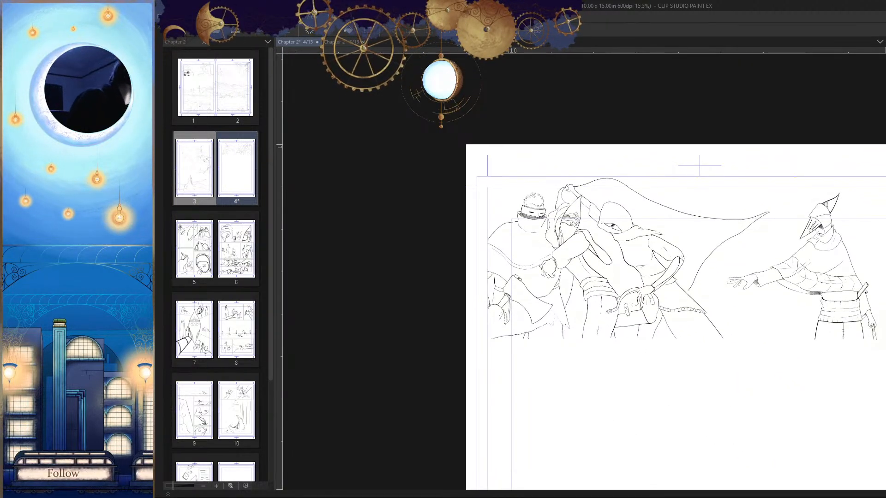
{"action": "key", "text": "h"}
{"action": "scroll", "coordinate": [733, 316], "scroll_direction": "up", "scroll_amount": 2}
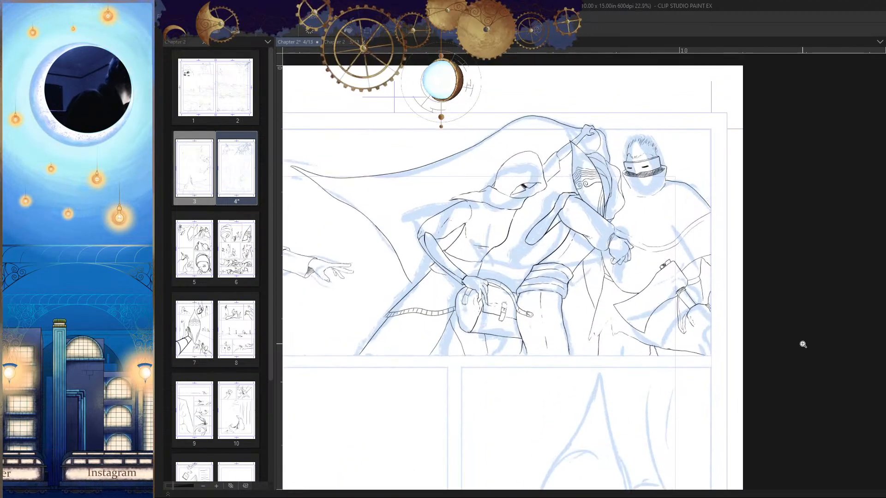
{"action": "scroll", "coordinate": [710, 377], "scroll_direction": "down", "scroll_amount": 2}
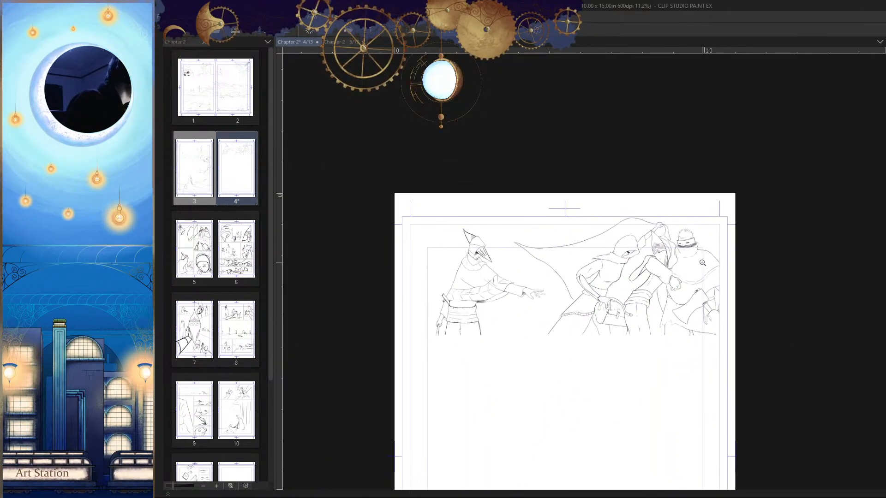
{"action": "scroll", "coordinate": [702, 262], "scroll_direction": "up", "scroll_amount": 3}
{"action": "key", "text": "h"}
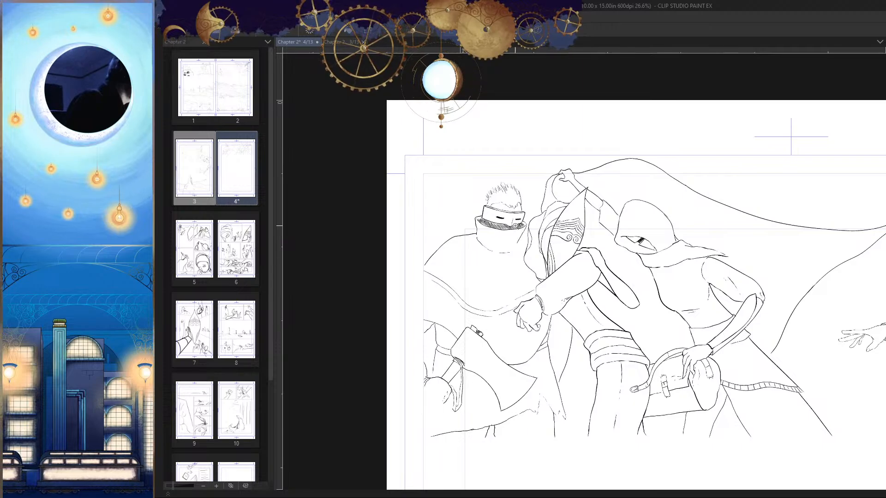
{"action": "scroll", "coordinate": [515, 226], "scroll_direction": "up", "scroll_amount": 6}
{"action": "key", "text": "h"}
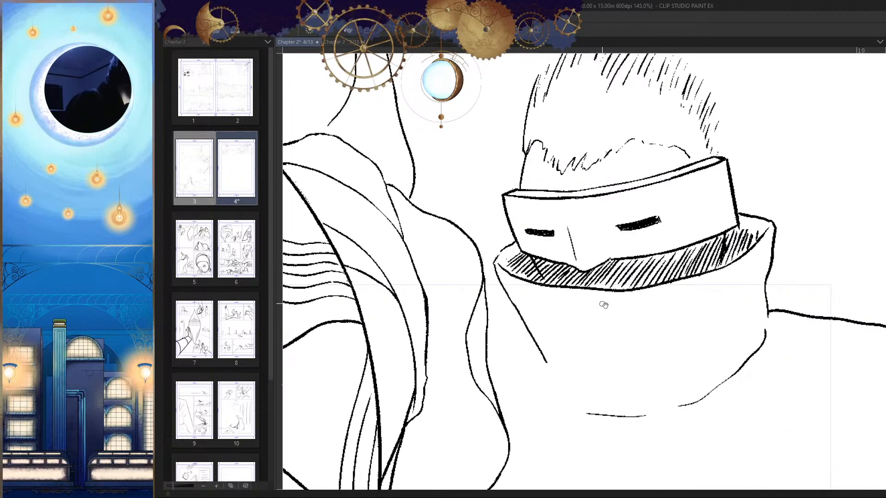
{"action": "scroll", "coordinate": [692, 356], "scroll_direction": "down", "scroll_amount": 7}
{"action": "key", "text": "h"}
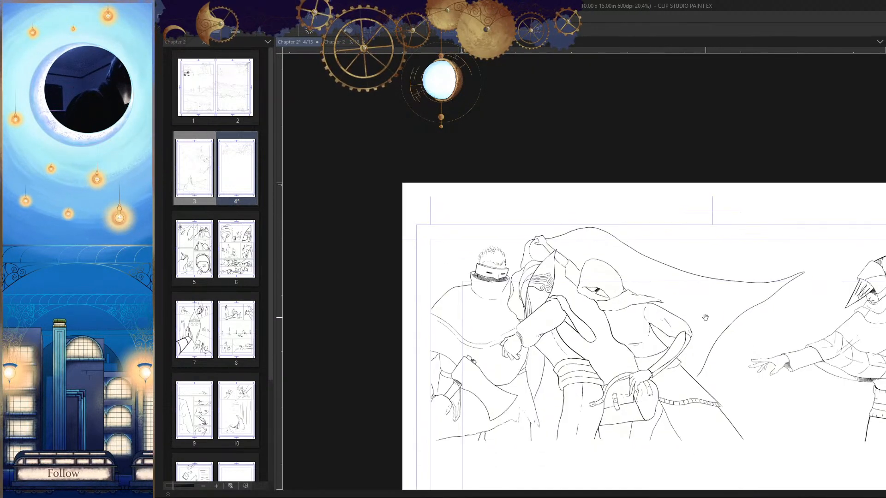
{"action": "left_click_drag", "start_coordinate": [714, 406], "coordinate": [718, 352]}
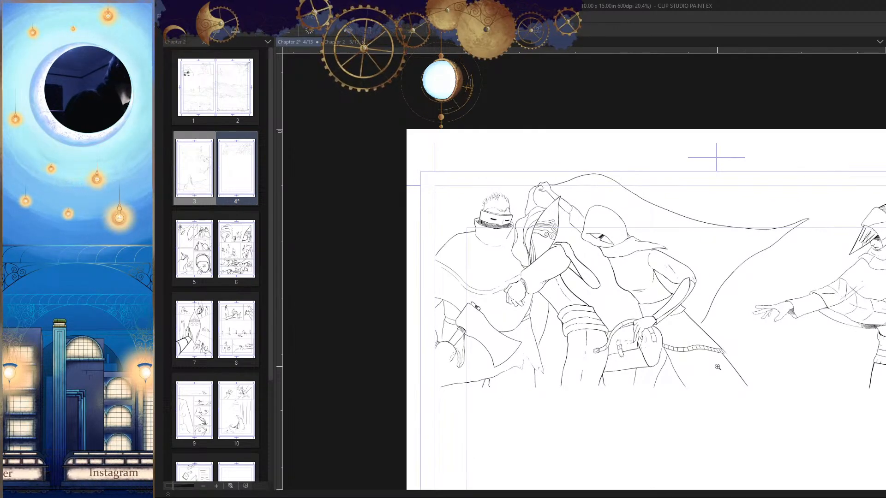
{"action": "key", "text": "h"}
{"action": "left_click_drag", "start_coordinate": [678, 220], "coordinate": [735, 232]}
{"action": "key", "text": "h"}
{"action": "left_click_drag", "start_coordinate": [654, 231], "coordinate": [697, 280]}
{"action": "left_click_drag", "start_coordinate": [698, 280], "coordinate": [662, 312]}
{"action": "left_click_drag", "start_coordinate": [550, 242], "coordinate": [643, 249]}
{"action": "left_click_drag", "start_coordinate": [641, 248], "coordinate": [653, 249]}
{"action": "left_click_drag", "start_coordinate": [654, 205], "coordinate": [631, 220]}
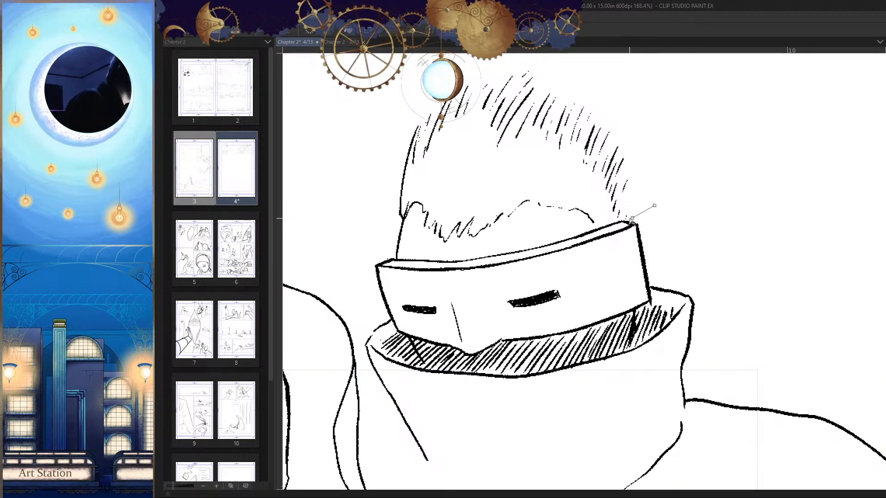
{"action": "left_click", "coordinate": [396, 258]}
{"action": "left_click", "coordinate": [390, 254]}
{"action": "left_click", "coordinate": [373, 214]}
{"action": "left_click", "coordinate": [368, 137]}
{"action": "left_click", "coordinate": [387, 93]}
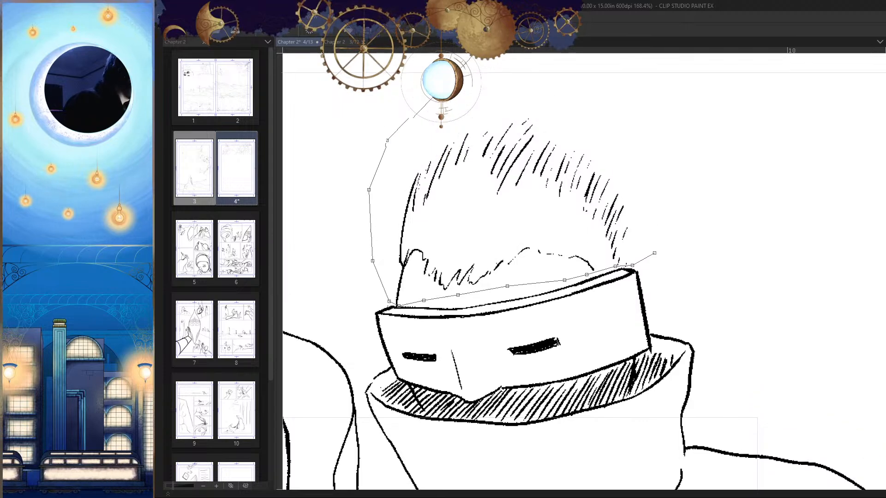
{"action": "key", "text": "Return"}
{"action": "key", "text": "ctrl+d"}
Step: Select the masked man's hair and hairline with a polyline outline, enlarge them, and set them back above the mask
{"action": "left_click_drag", "start_coordinate": [651, 277], "coordinate": [660, 233]}
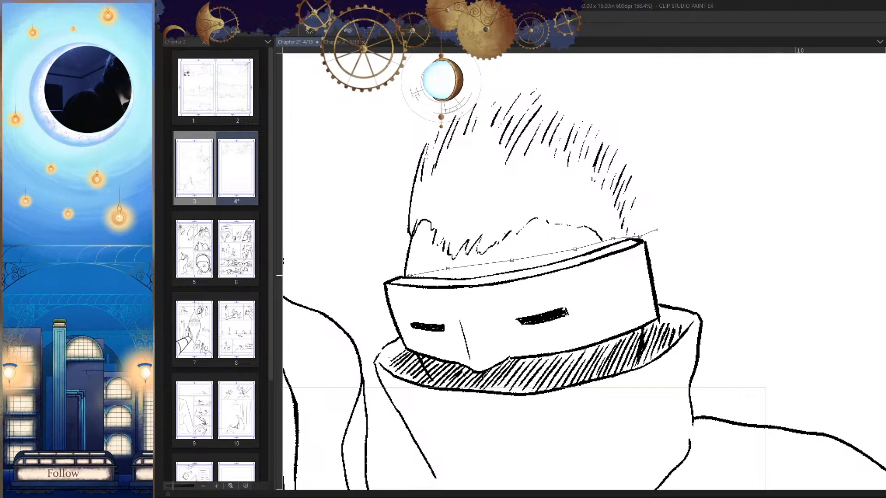
{"action": "left_click", "coordinate": [631, 92]}
{"action": "left_click", "coordinate": [696, 152]}
{"action": "left_click", "coordinate": [696, 186]}
{"action": "left_click", "coordinate": [656, 229]}
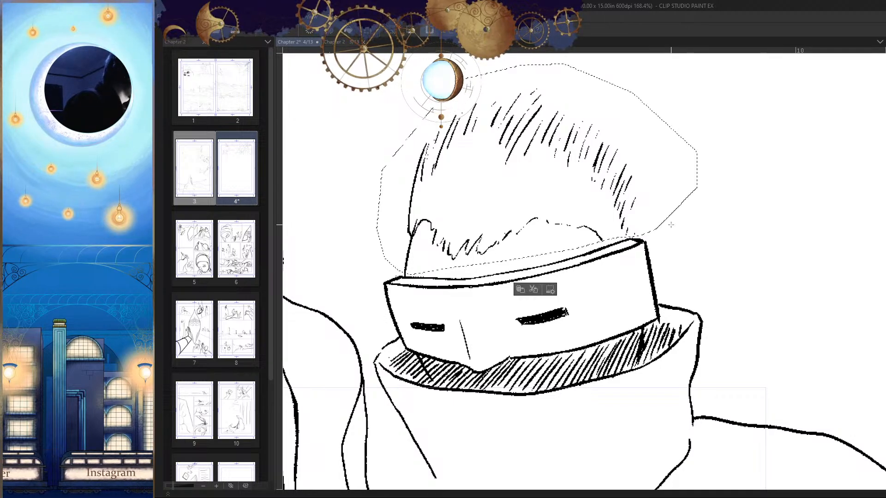
{"action": "left_click_drag", "start_coordinate": [678, 211], "coordinate": [636, 318]}
{"action": "key", "text": "ctrl+t"}
{"action": "left_click_drag", "start_coordinate": [659, 270], "coordinate": [769, 270]}
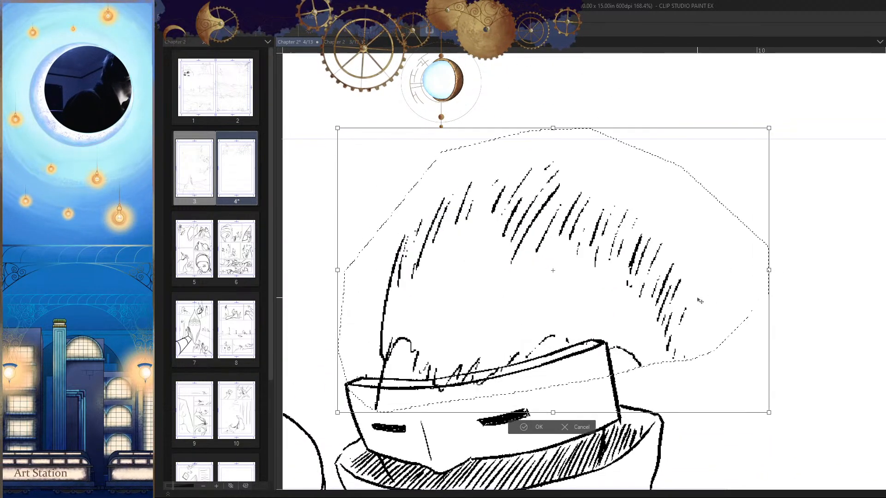
{"action": "left_click_drag", "start_coordinate": [699, 316], "coordinate": [710, 262]}
{"action": "key", "text": "Return"}
{"action": "key", "text": "h"}
{"action": "key", "text": "h"}
{"action": "scroll", "coordinate": [556, 245], "scroll_direction": "up", "scroll_amount": 5}
{"action": "left_click_drag", "start_coordinate": [556, 245], "coordinate": [595, 237]}
{"action": "left_click_drag", "start_coordinate": [594, 272], "coordinate": [607, 267]}
Step: Ink the side of the masked man's head from the hairline down behind the mask toward the collar
{"action": "key", "text": "h"}
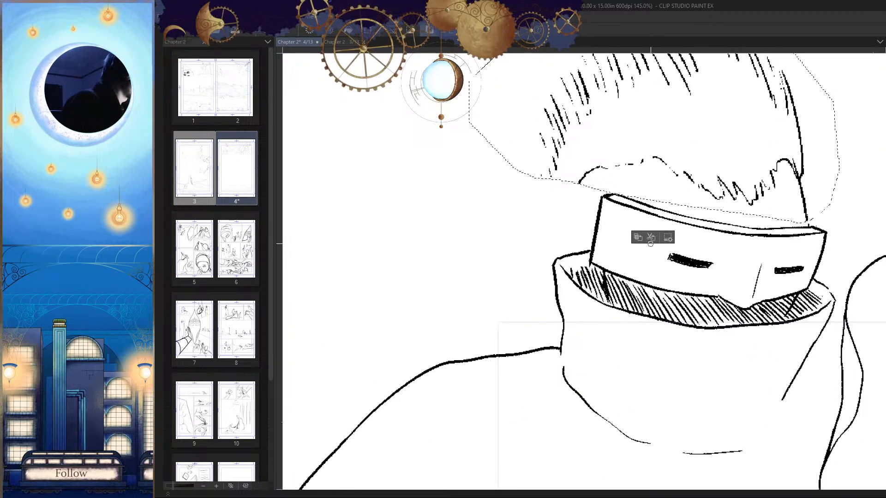
{"action": "key", "text": "ctrl+d"}
{"action": "left_click_drag", "start_coordinate": [644, 245], "coordinate": [643, 253]}
{"action": "left_click_drag", "start_coordinate": [578, 193], "coordinate": [574, 228]}
Step: Erase the outer edge of the masked man's collar behind the mask, down to the shoulder
{"action": "key", "text": "h"}
{"action": "mouse_move", "coordinate": [603, 217]}
{"action": "left_mouse_down"}
{"action": "mouse_move", "coordinate": [590, 179]}
{"action": "mouse_move", "coordinate": [594, 246]}
{"action": "left_mouse_up"}
{"action": "key", "text": "ctrl+z"}
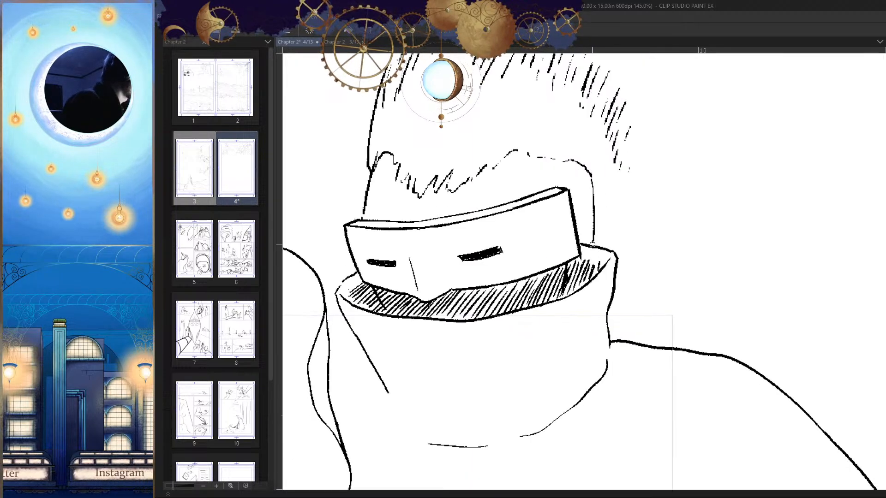
{"action": "key", "text": "h"}
{"action": "left_click_drag", "start_coordinate": [635, 266], "coordinate": [638, 245]}
{"action": "key", "text": "e"}
{"action": "mouse_move", "coordinate": [585, 225]}
{"action": "left_mouse_down"}
{"action": "mouse_move", "coordinate": [567, 227]}
{"action": "mouse_move", "coordinate": [559, 293]}
{"action": "mouse_move", "coordinate": [567, 301]}
{"action": "left_mouse_up"}
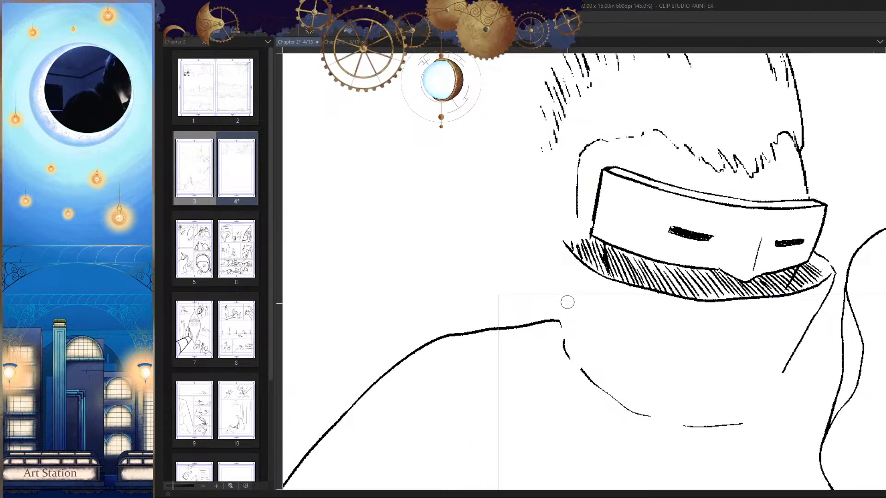
Step: Ink a new collar rim flaring up and outward from the hatched shading behind the mask
{"action": "key", "text": "h"}
{"action": "left_click_drag", "start_coordinate": [609, 204], "coordinate": [631, 167]}
{"action": "key", "text": "ctrl+z"}
{"action": "left_click_drag", "start_coordinate": [579, 243], "coordinate": [633, 166]}
{"action": "key", "text": "ctrl+z"}
{"action": "left_click_drag", "start_coordinate": [583, 237], "coordinate": [640, 174]}
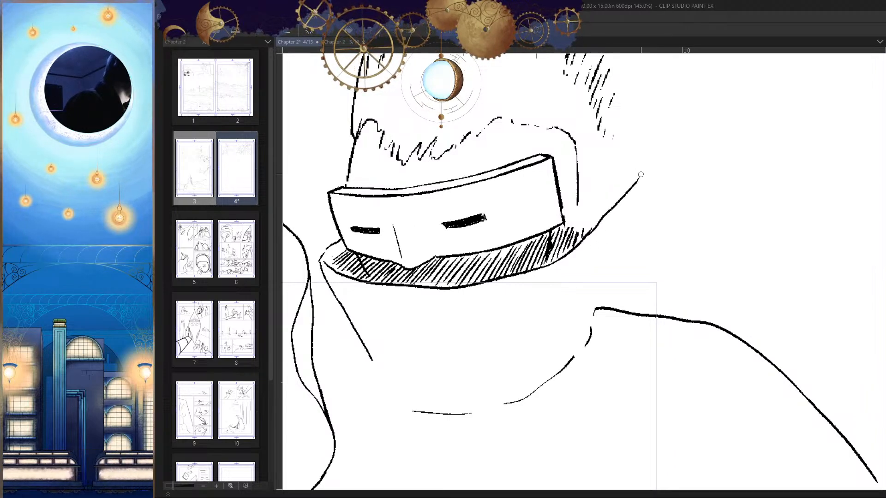
Step: Ink the flared collar's outer edge down toward the shoulder and a short stroke at its tip
{"action": "left_click_drag", "start_coordinate": [633, 213], "coordinate": [622, 308]}
{"action": "key", "text": "h"}
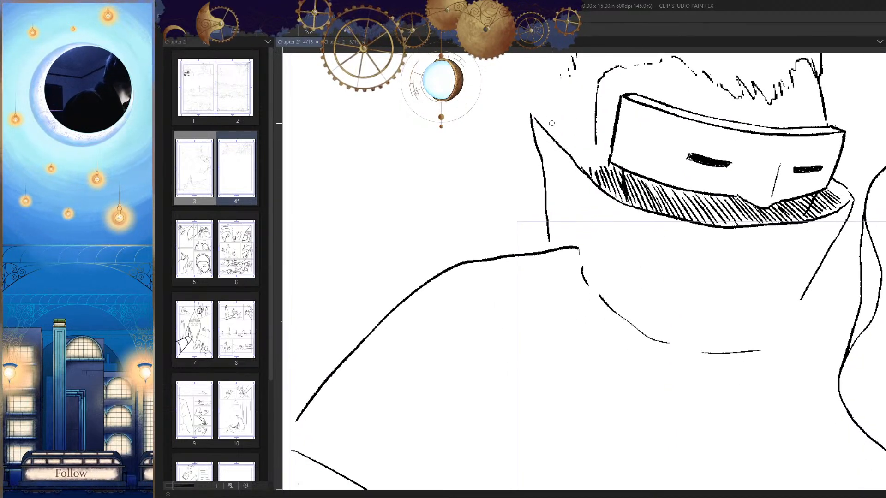
{"action": "left_click_drag", "start_coordinate": [530, 113], "coordinate": [553, 104]}
Step: Erase the old neckline marks beneath the collar and the inner end of the shoulder line
{"action": "key", "text": "h"}
{"action": "left_click_drag", "start_coordinate": [660, 228], "coordinate": [665, 208]}
{"action": "key", "text": "e"}
{"action": "left_click_drag", "start_coordinate": [599, 233], "coordinate": [639, 235]}
{"action": "left_click_drag", "start_coordinate": [622, 253], "coordinate": [638, 246]}
{"action": "mouse_move", "coordinate": [593, 263]}
{"action": "left_mouse_down"}
{"action": "mouse_move", "coordinate": [534, 306]}
{"action": "mouse_move", "coordinate": [458, 326]}
{"action": "mouse_move", "coordinate": [421, 325]}
{"action": "left_mouse_up"}
Step: Ink a short curved line and a small mark for the base of the masked man's collar
{"action": "key", "text": "p"}
{"action": "mouse_move", "coordinate": [633, 225]}
{"action": "left_mouse_down"}
{"action": "mouse_move", "coordinate": [593, 257]}
{"action": "mouse_move", "coordinate": [399, 282]}
{"action": "left_mouse_up"}
{"action": "key", "text": "h"}
{"action": "key", "text": "ctrl+z"}
{"action": "left_click_drag", "start_coordinate": [561, 224], "coordinate": [617, 248]}
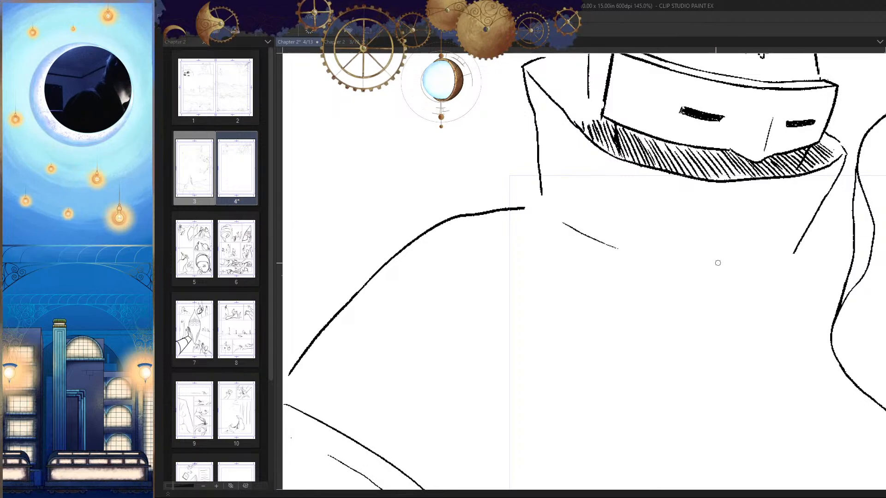
{"action": "left_click_drag", "start_coordinate": [729, 261], "coordinate": [740, 258]}
{"action": "key", "text": "h"}
{"action": "left_click_drag", "start_coordinate": [727, 271], "coordinate": [737, 255]}
{"action": "key", "text": "h"}
{"action": "left_click_drag", "start_coordinate": [678, 219], "coordinate": [726, 238]}
Step: Erase the inner part of the shoulder line and re-ink it up to the base of the collar
{"action": "key", "text": "e"}
{"action": "left_click_drag", "start_coordinate": [565, 211], "coordinate": [476, 225]}
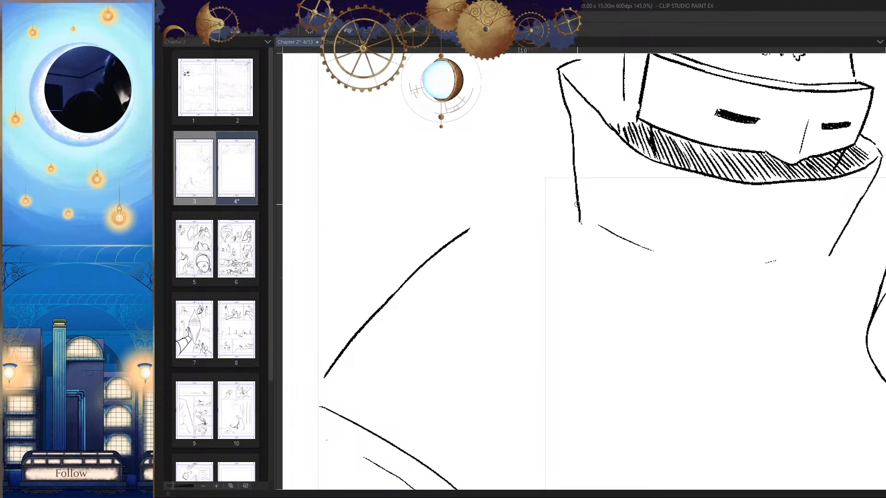
{"action": "left_click_drag", "start_coordinate": [576, 204], "coordinate": [469, 230]}
Step: Erase the old side-of-head line between the masked man's visor and his flared collar
{"action": "scroll", "coordinate": [682, 330], "scroll_direction": "down", "scroll_amount": 8}
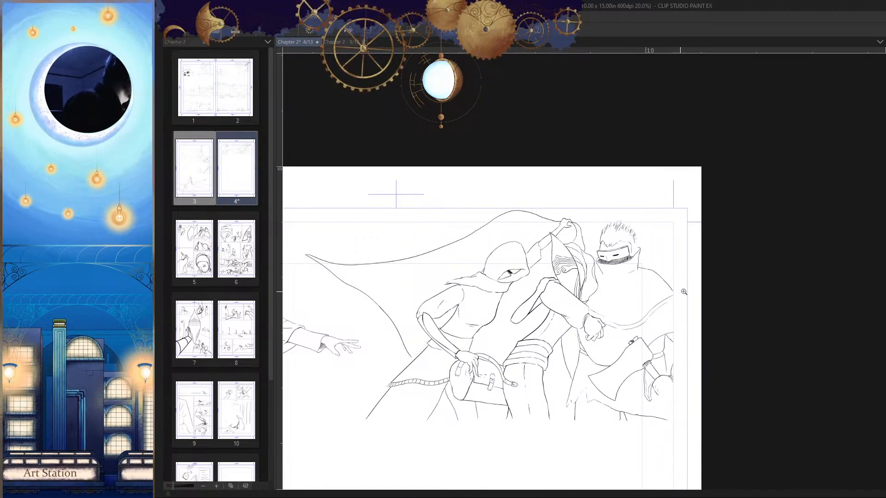
{"action": "scroll", "coordinate": [683, 292], "scroll_direction": "up", "scroll_amount": 10}
{"action": "scroll", "coordinate": [591, 272], "scroll_direction": "down", "scroll_amount": 4}
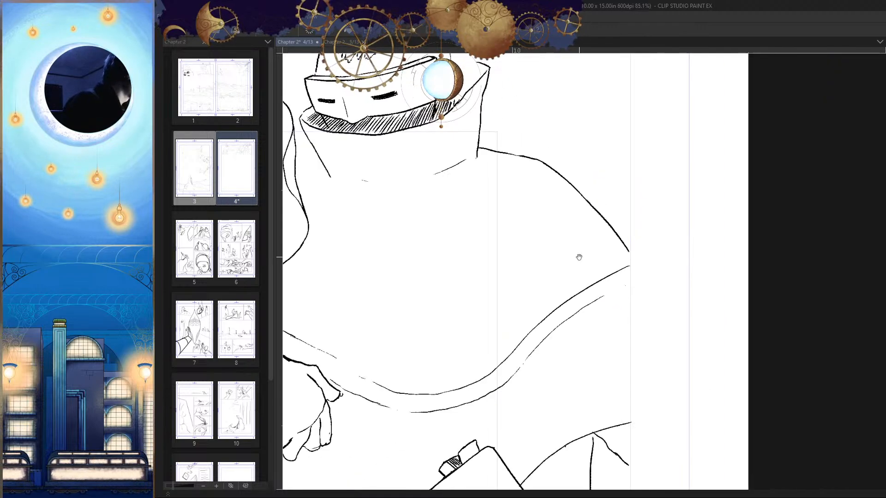
{"action": "key", "text": "h"}
{"action": "key", "text": "h"}
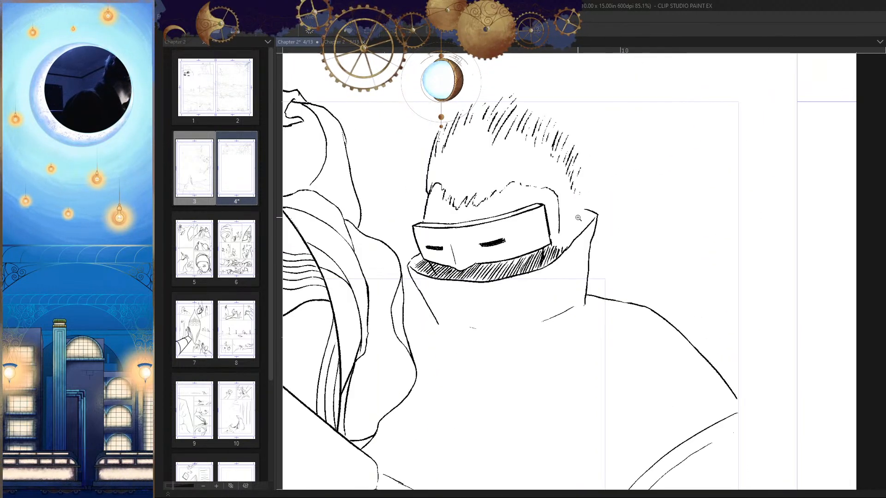
{"action": "left_click_drag", "start_coordinate": [578, 218], "coordinate": [590, 233]}
{"action": "key", "text": "h"}
{"action": "left_click_drag", "start_coordinate": [673, 249], "coordinate": [663, 257]}
Step: Ink the end of the masked man's hairline down into a jagged sideburn, with two strap lines running back from the visor
{"action": "key", "text": "h"}
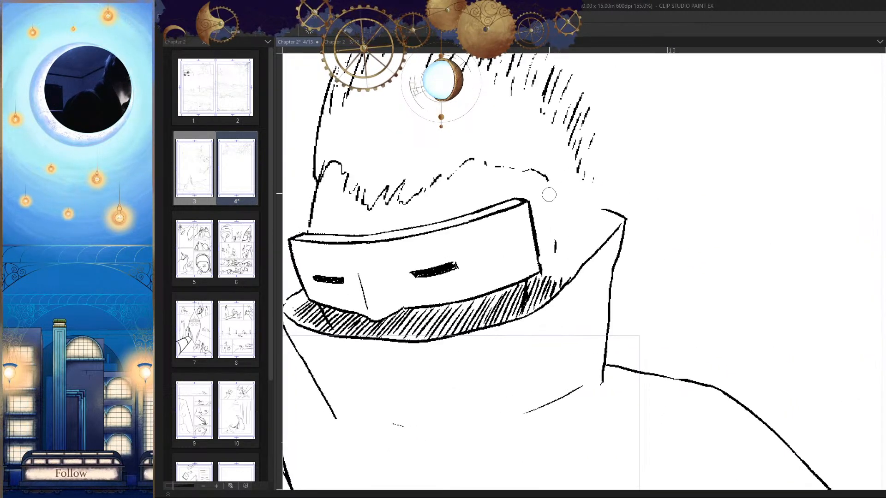
{"action": "key", "text": "h"}
{"action": "scroll", "coordinate": [613, 185], "scroll_direction": "up", "scroll_amount": 1}
{"action": "left_click_drag", "start_coordinate": [656, 169], "coordinate": [618, 217]}
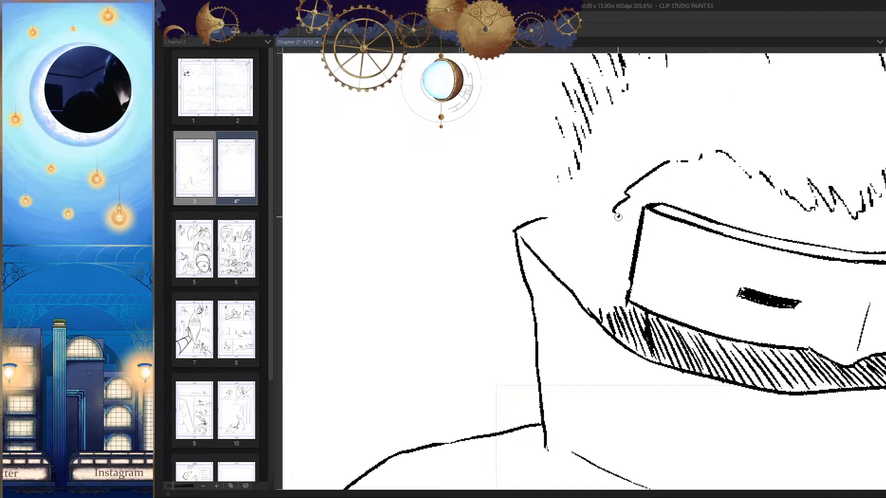
{"action": "left_click_drag", "start_coordinate": [608, 254], "coordinate": [620, 289]}
{"action": "key", "text": "h"}
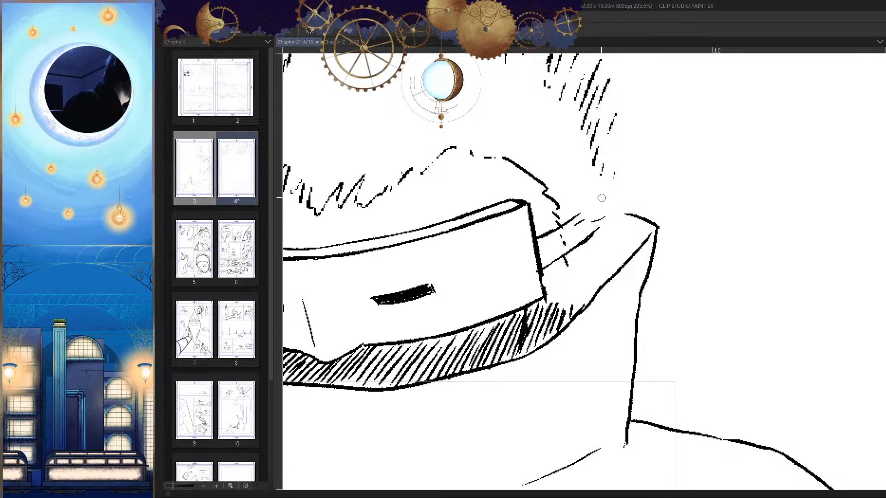
Step: Ink the masked man's pointed ear with its inner fold at the end of the visor strap, tidying the overlapping strap lines
{"action": "left_click_drag", "start_coordinate": [591, 218], "coordinate": [599, 230]}
{"action": "key", "text": "h"}
{"action": "scroll", "coordinate": [664, 239], "scroll_direction": "down", "scroll_amount": 5}
{"action": "key", "text": "h"}
{"action": "scroll", "coordinate": [502, 230], "scroll_direction": "up", "scroll_amount": 5}
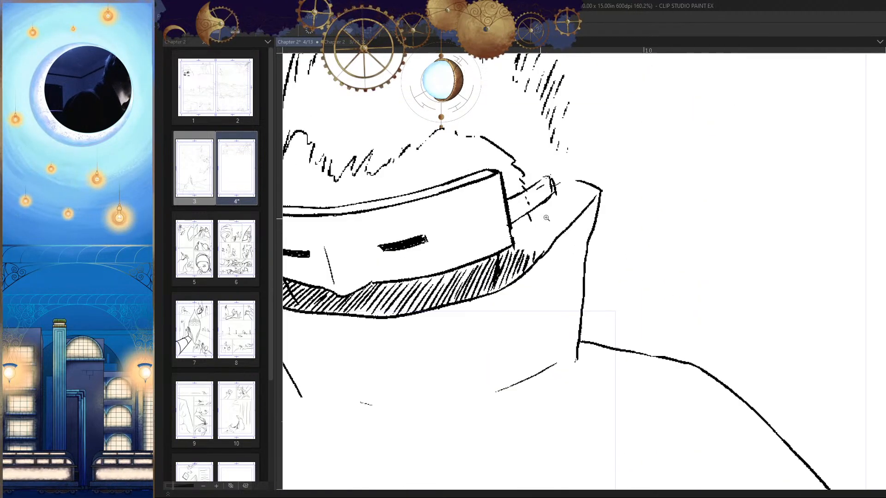
{"action": "mouse_move", "coordinate": [530, 222]}
{"action": "left_mouse_down"}
{"action": "mouse_move", "coordinate": [551, 161]}
{"action": "mouse_move", "coordinate": [581, 174]}
{"action": "mouse_move", "coordinate": [574, 246]}
{"action": "left_mouse_up"}
{"action": "scroll", "coordinate": [574, 247], "scroll_direction": "down", "scroll_amount": 5}
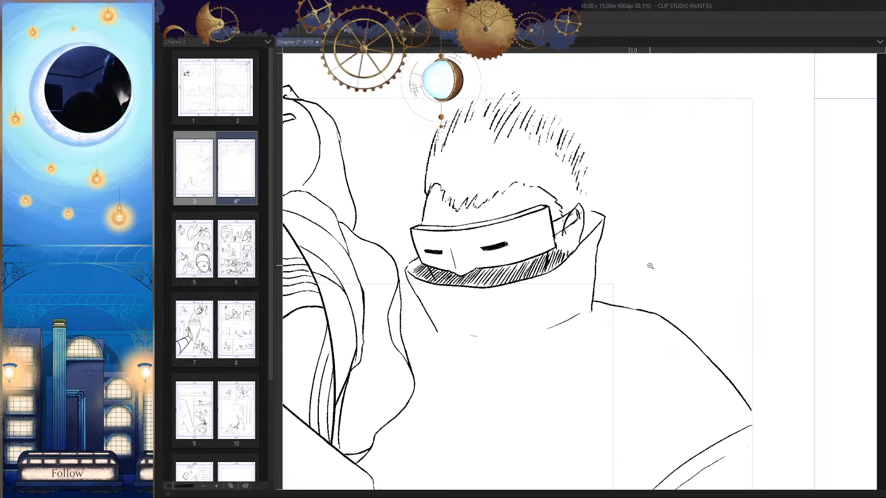
{"action": "scroll", "coordinate": [582, 194], "scroll_direction": "up", "scroll_amount": 5}
{"action": "mouse_move", "coordinate": [581, 194]}
{"action": "left_mouse_down"}
{"action": "mouse_move", "coordinate": [550, 270]}
{"action": "mouse_move", "coordinate": [588, 187]}
{"action": "left_mouse_up"}
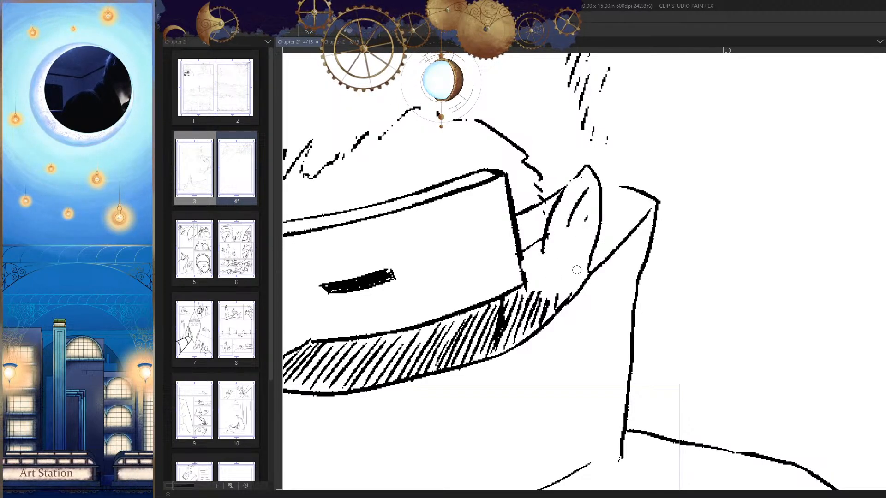
Step: Extend the upper edge of the flared collar inward to meet the back of the ear
{"action": "scroll", "coordinate": [550, 293], "scroll_direction": "down", "scroll_amount": 5}
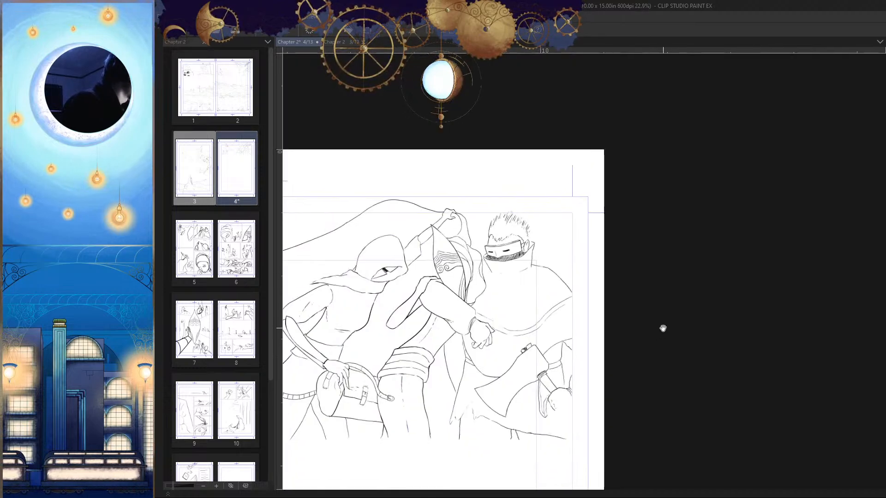
{"action": "scroll", "coordinate": [560, 250], "scroll_direction": "up", "scroll_amount": 5}
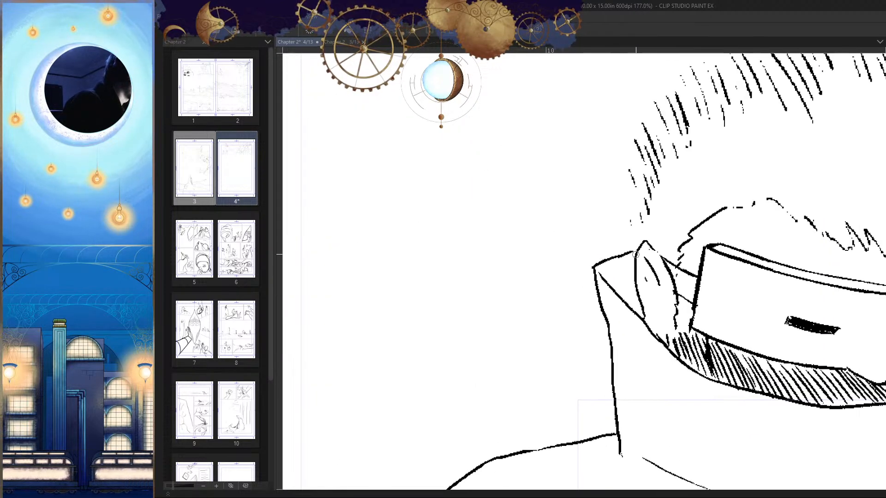
{"action": "scroll", "coordinate": [627, 254], "scroll_direction": "down", "scroll_amount": 5}
{"action": "scroll", "coordinate": [637, 240], "scroll_direction": "up", "scroll_amount": 2}
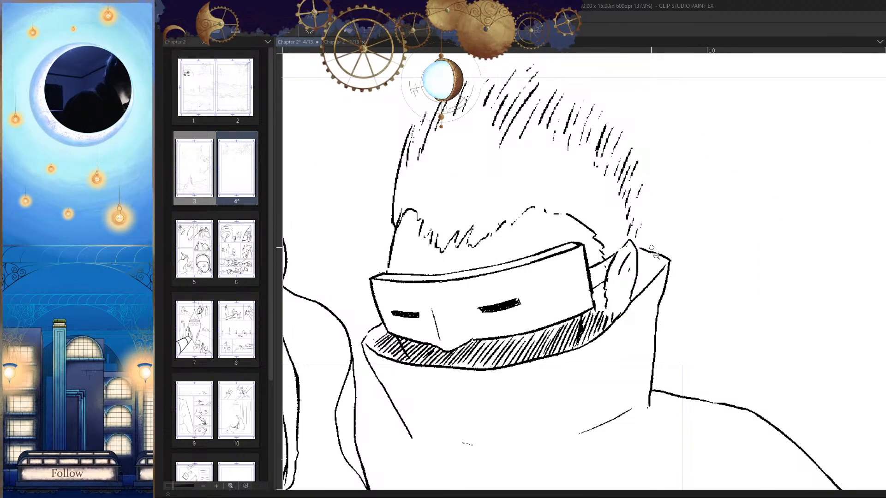
{"action": "scroll", "coordinate": [651, 247], "scroll_direction": "down", "scroll_amount": 10}
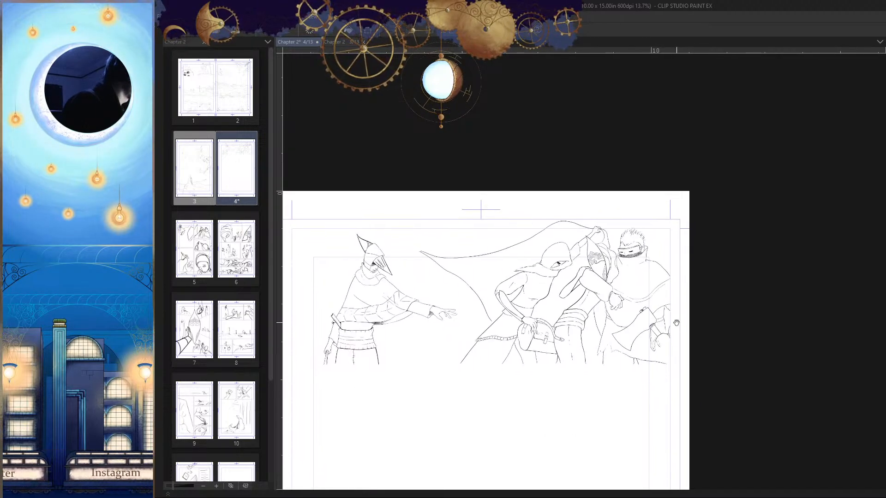
{"action": "key", "text": "h"}
{"action": "key", "text": "h"}
{"action": "scroll", "coordinate": [647, 255], "scroll_direction": "up", "scroll_amount": 5}
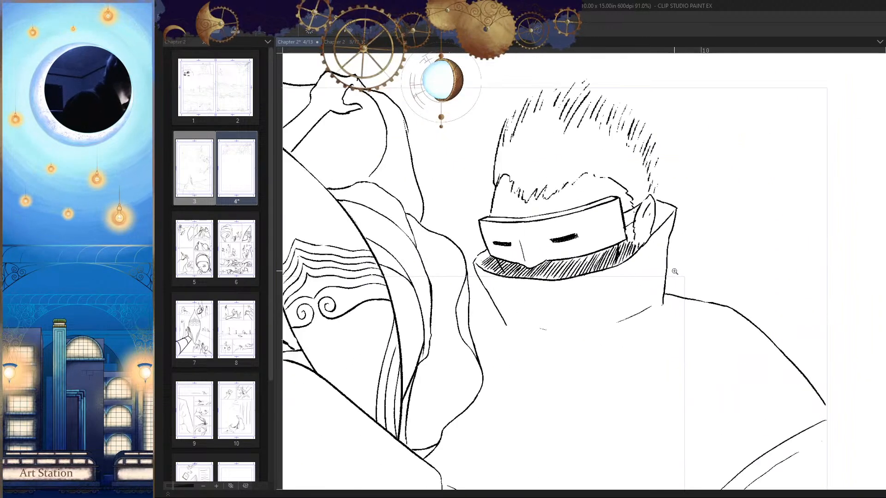
Step: Erase the visor's front edge and re-ink it as a slanting line down to the hatched collar opening
{"action": "scroll", "coordinate": [674, 272], "scroll_direction": "up", "scroll_amount": 2}
{"action": "scroll", "coordinate": [687, 234], "scroll_direction": "down", "scroll_amount": 3}
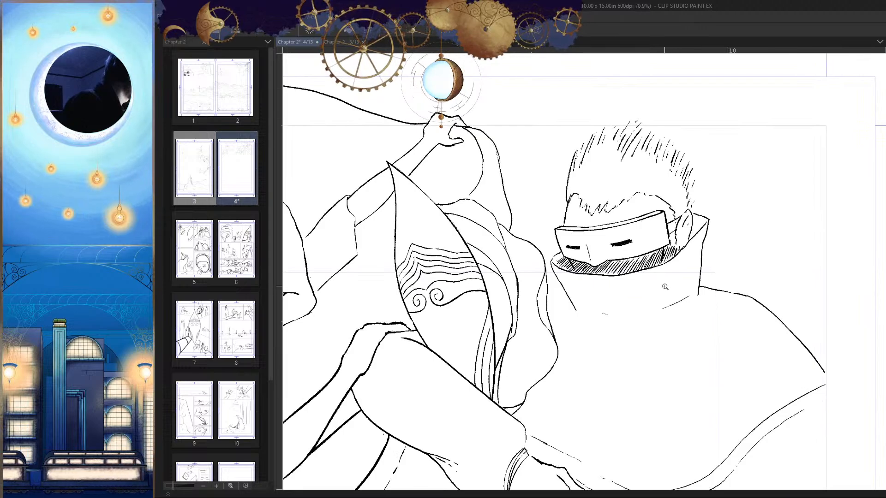
{"action": "scroll", "coordinate": [562, 238], "scroll_direction": "up", "scroll_amount": 3}
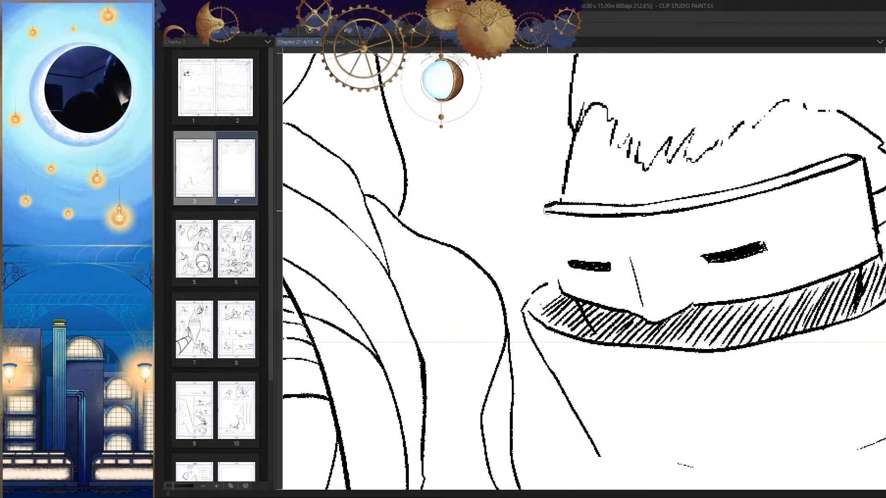
{"action": "left_click_drag", "start_coordinate": [547, 211], "coordinate": [559, 289]}
{"action": "scroll", "coordinate": [567, 245], "scroll_direction": "up", "scroll_amount": 2}
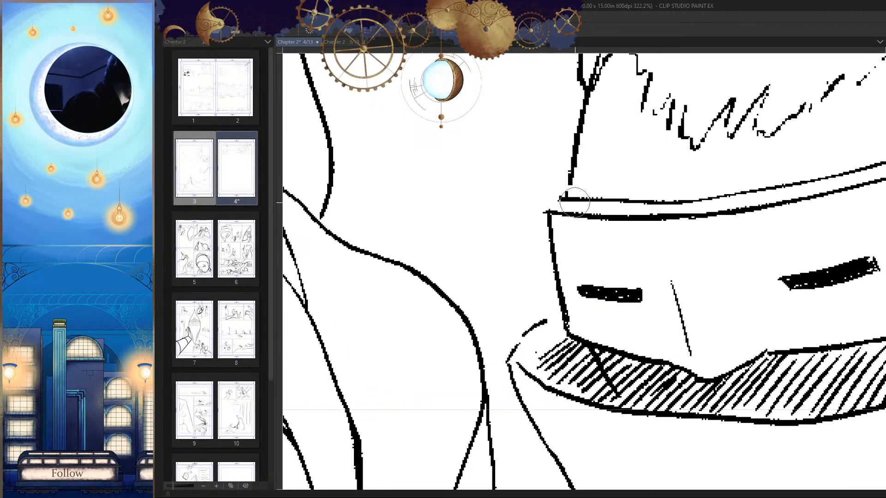
Step: Clean up the front end of the visor's top rim and close its upper front corner
{"action": "key", "text": "h"}
{"action": "left_click_drag", "start_coordinate": [651, 250], "coordinate": [624, 258]}
{"action": "key", "text": "h"}
{"action": "mouse_move", "coordinate": [677, 219]}
{"action": "left_mouse_down"}
{"action": "mouse_move", "coordinate": [710, 236]}
{"action": "mouse_move", "coordinate": [690, 219]}
{"action": "left_mouse_up"}
{"action": "key", "text": "h"}
{"action": "key", "text": "h"}
{"action": "scroll", "coordinate": [691, 218], "scroll_direction": "down", "scroll_amount": 10}
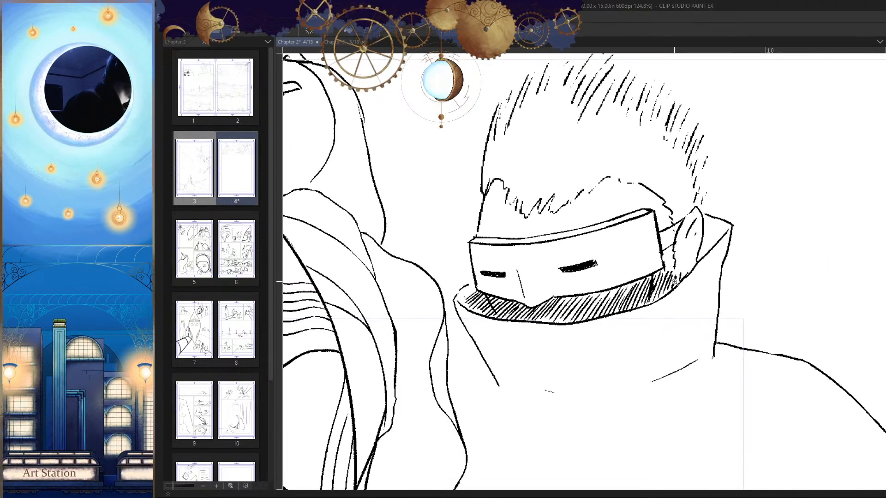
Step: Look over the whole inked first panel on the page
{"action": "scroll", "coordinate": [676, 329], "scroll_direction": "down", "scroll_amount": 3}
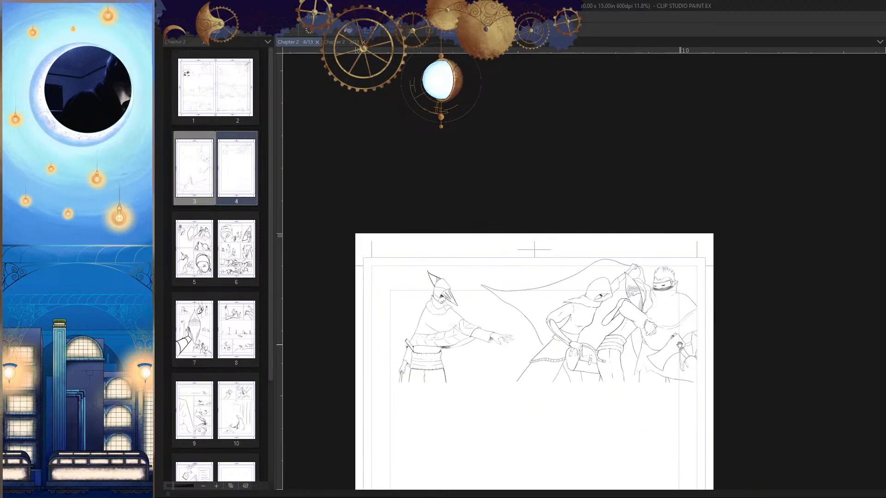
{"action": "left_click_drag", "start_coordinate": [646, 275], "coordinate": [683, 289]}
{"action": "key", "text": "h"}
{"action": "left_click_drag", "start_coordinate": [682, 288], "coordinate": [706, 291]}
{"action": "key", "text": "h"}
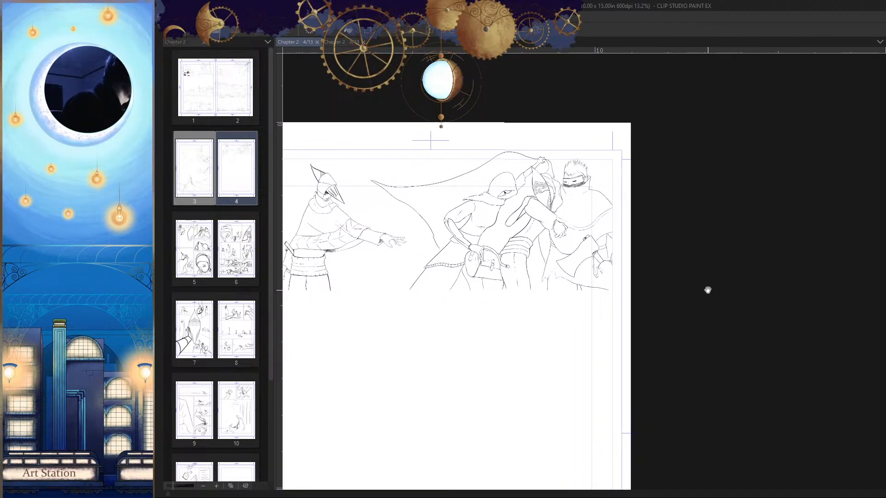
{"action": "mouse_move", "coordinate": [691, 320]}
{"action": "left_mouse_down"}
{"action": "mouse_move", "coordinate": [683, 318]}
{"action": "mouse_move", "coordinate": [704, 298]}
{"action": "mouse_move", "coordinate": [696, 316]}
{"action": "left_mouse_up"}
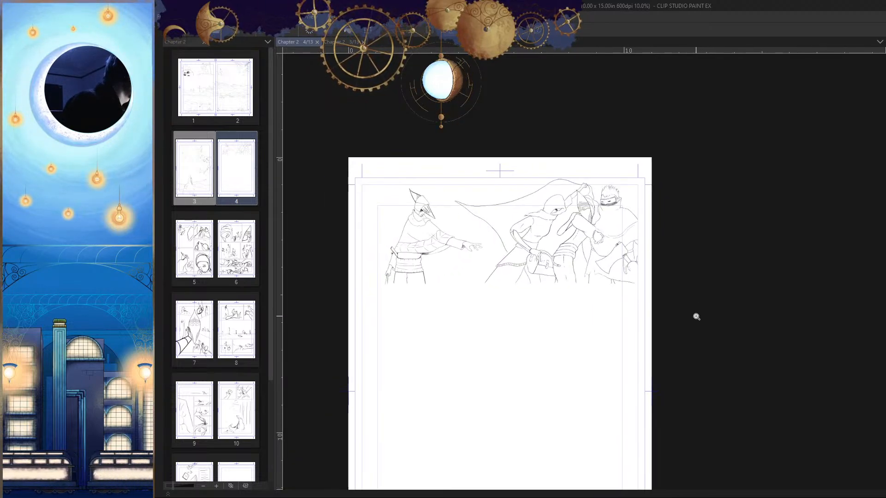
{"action": "left_click_drag", "start_coordinate": [627, 254], "coordinate": [635, 277]}
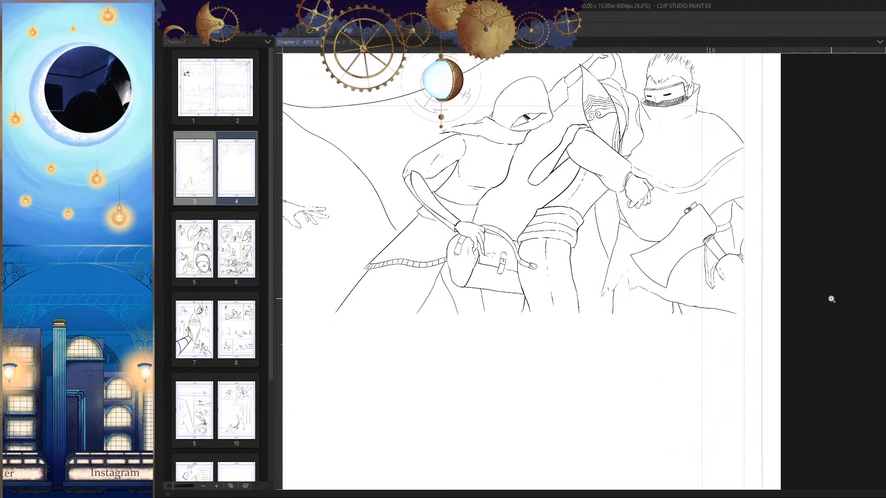
Step: Ink two curved fold lines across the hooded figure's waist sash, beside the forearm
{"action": "mouse_move", "coordinate": [756, 405]}
{"action": "left_mouse_down"}
{"action": "mouse_move", "coordinate": [676, 268]}
{"action": "mouse_move", "coordinate": [642, 277]}
{"action": "mouse_move", "coordinate": [695, 263]}
{"action": "mouse_move", "coordinate": [669, 268]}
{"action": "left_mouse_up"}
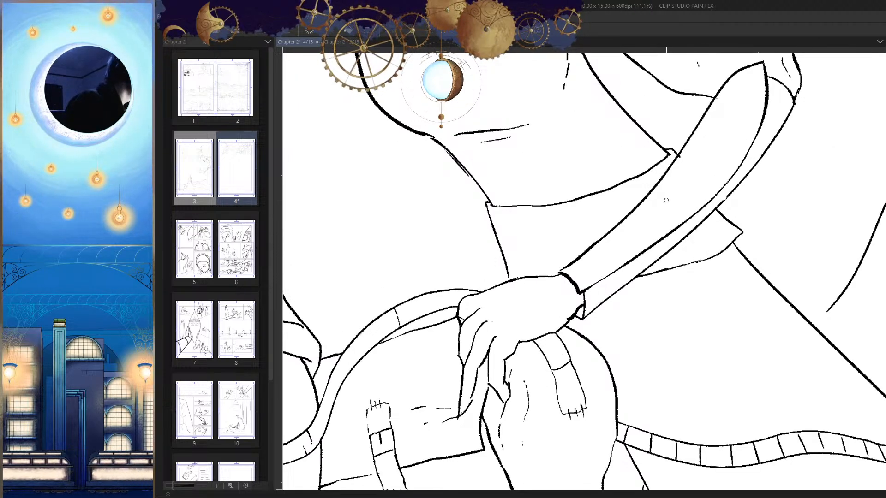
{"action": "left_click_drag", "start_coordinate": [649, 191], "coordinate": [539, 231]}
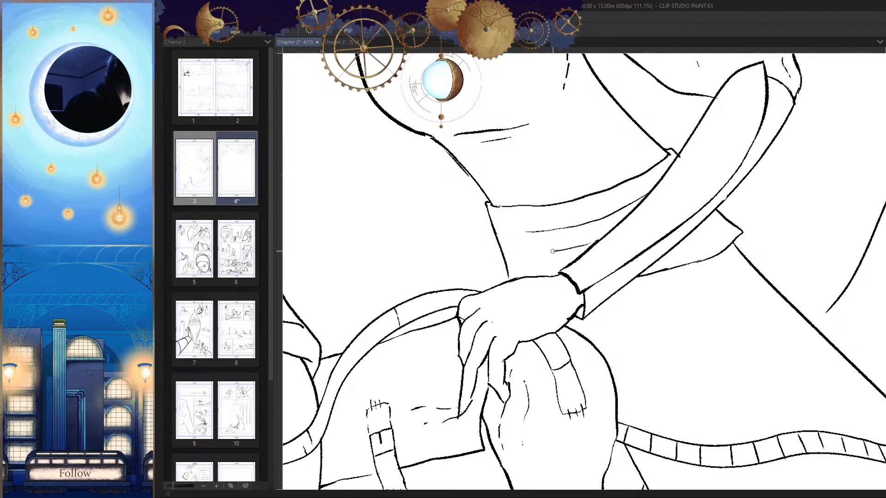
{"action": "left_click_drag", "start_coordinate": [586, 253], "coordinate": [565, 257]}
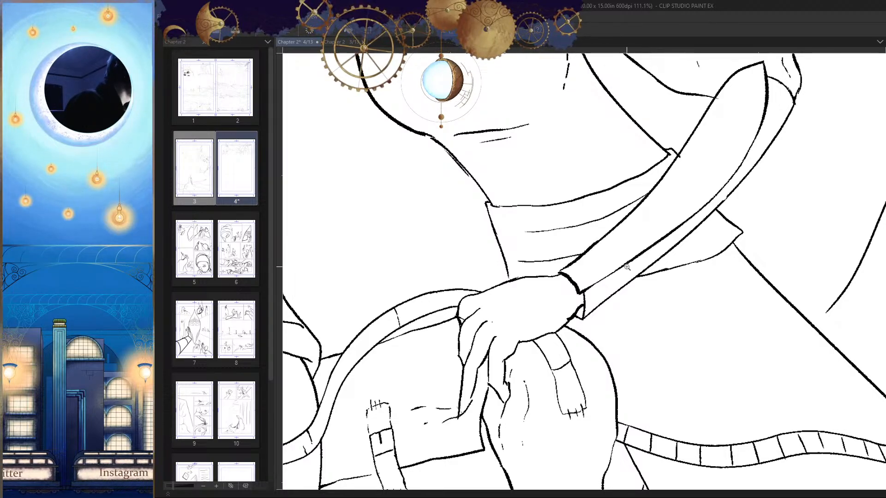
{"action": "key", "text": "h"}
{"action": "left_click_drag", "start_coordinate": [627, 267], "coordinate": [602, 296]}
{"action": "left_click_drag", "start_coordinate": [567, 265], "coordinate": [616, 307]}
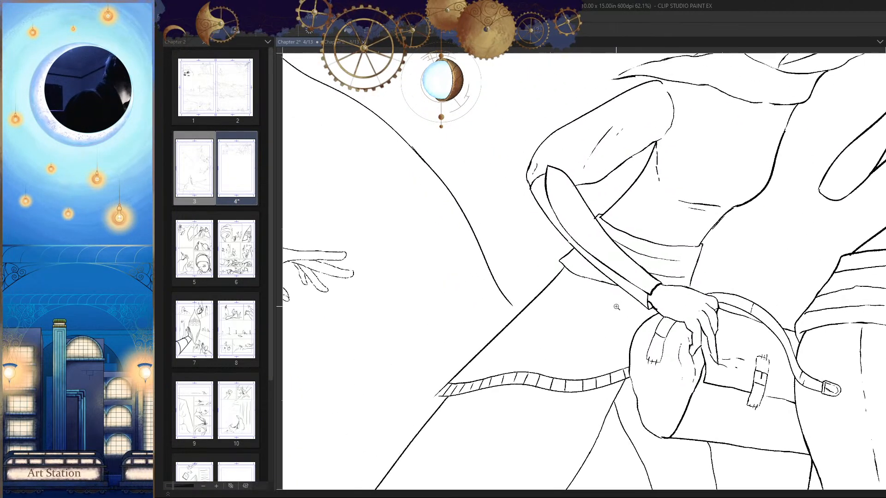
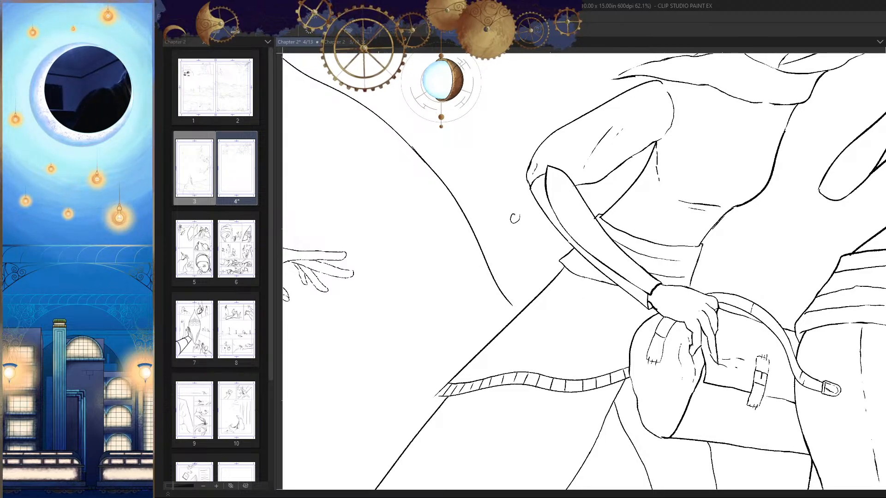
Step: Ink a scabbard beside the hooded figure's sash, with a short curved end line and two straight sides running down to the bag
{"action": "left_click_drag", "start_coordinate": [544, 292], "coordinate": [575, 255]}
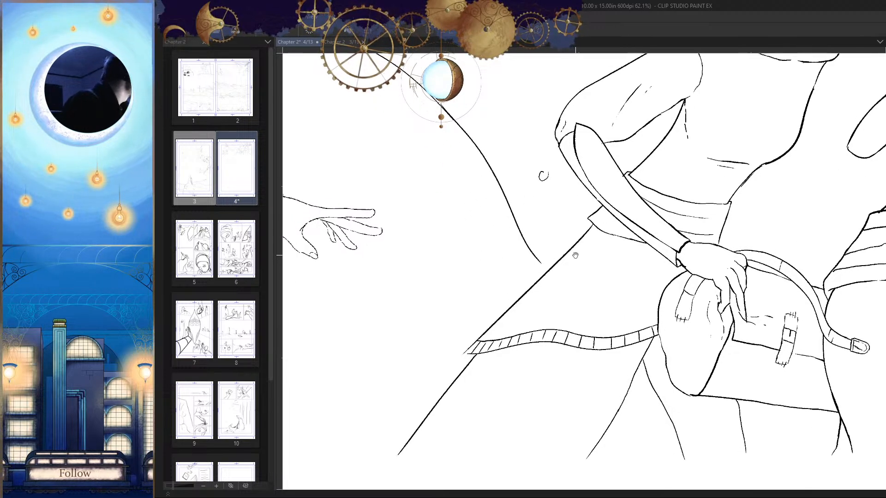
{"action": "scroll", "coordinate": [608, 247], "scroll_direction": "up", "scroll_amount": 3}
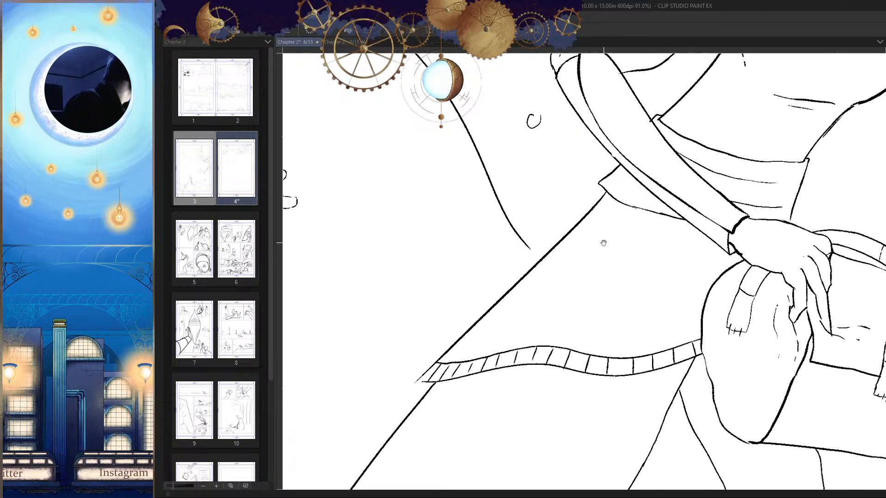
{"action": "key", "text": "h"}
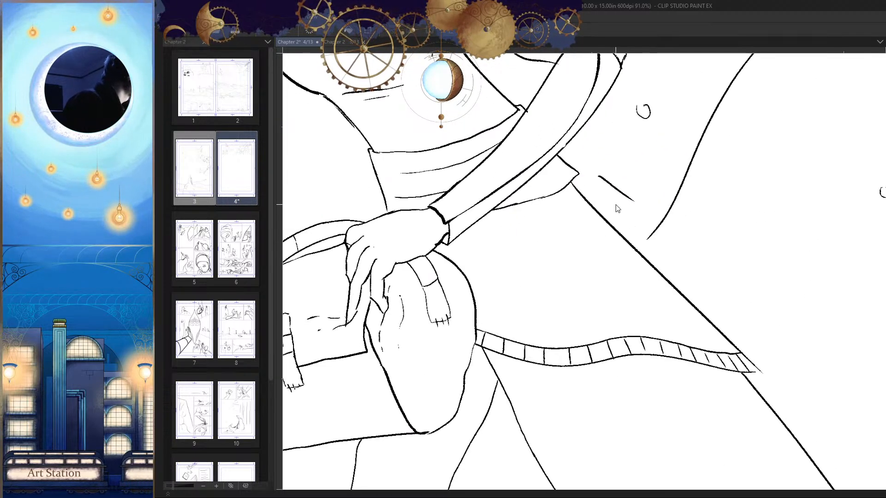
{"action": "left_click_drag", "start_coordinate": [600, 198], "coordinate": [633, 133]}
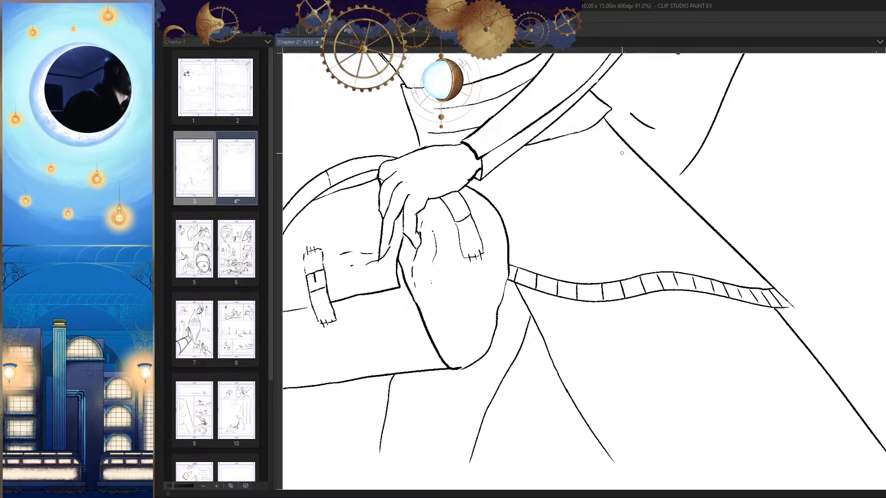
{"action": "left_click_drag", "start_coordinate": [630, 113], "coordinate": [508, 255]}
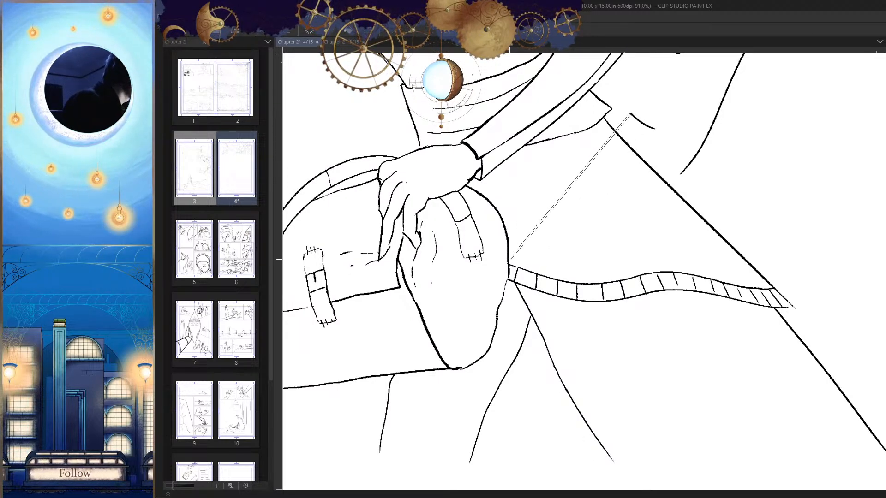
{"action": "left_click_drag", "start_coordinate": [630, 114], "coordinate": [509, 280]}
{"action": "mouse_move", "coordinate": [571, 286]}
{"action": "left_mouse_down"}
{"action": "mouse_move", "coordinate": [520, 336]}
{"action": "mouse_move", "coordinate": [520, 310]}
{"action": "left_mouse_up"}
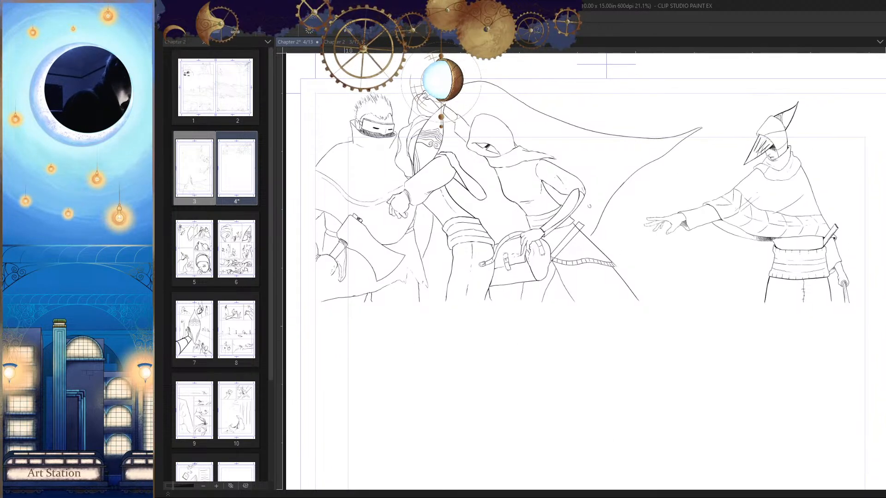
Step: Erase the coat and trim lines inside the scabbard and thicken the bag's outline where the scabbard meets it
{"action": "mouse_move", "coordinate": [554, 396]}
{"action": "left_mouse_down"}
{"action": "mouse_move", "coordinate": [542, 212]}
{"action": "mouse_move", "coordinate": [567, 231]}
{"action": "left_mouse_up"}
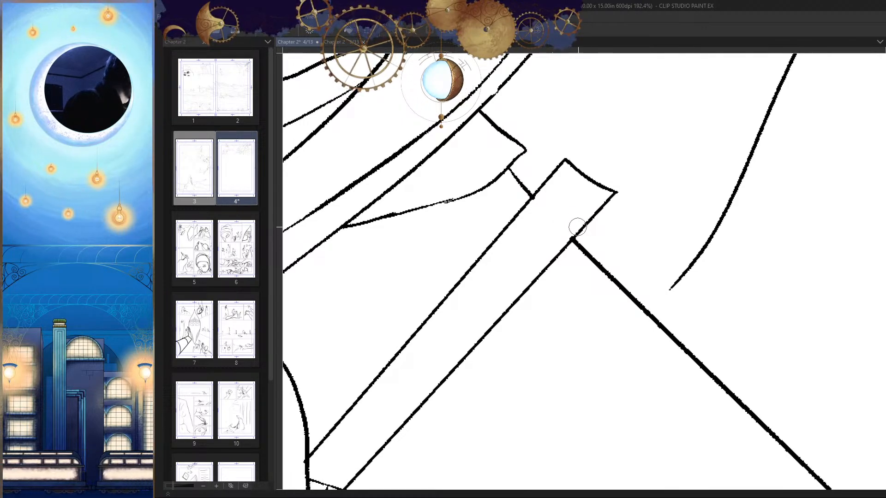
{"action": "scroll", "coordinate": [577, 227], "scroll_direction": "down", "scroll_amount": 5}
{"action": "scroll", "coordinate": [584, 229], "scroll_direction": "up", "scroll_amount": 6}
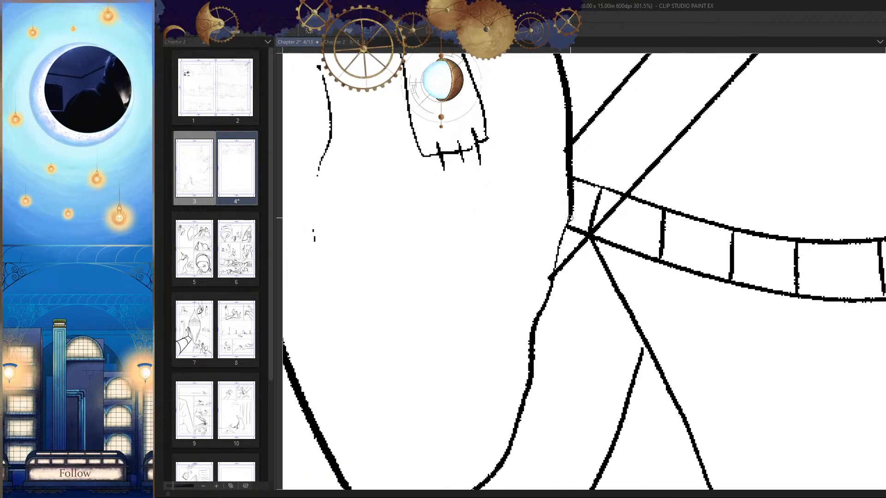
{"action": "mouse_move", "coordinate": [569, 218]}
{"action": "left_mouse_down"}
{"action": "mouse_move", "coordinate": [546, 303]}
{"action": "mouse_move", "coordinate": [551, 277]}
{"action": "left_mouse_up"}
{"action": "key", "text": "ctrl+z"}
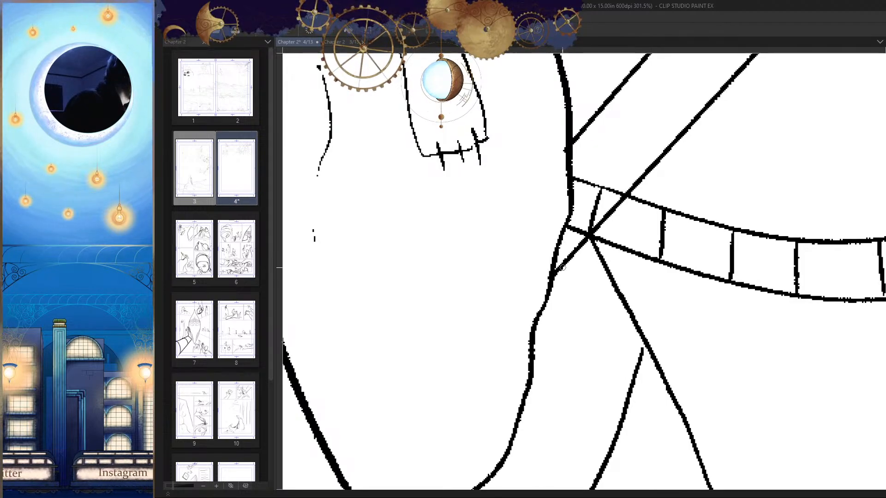
{"action": "scroll", "coordinate": [562, 267], "scroll_direction": "up", "scroll_amount": 3}
{"action": "mouse_move", "coordinate": [567, 179]}
{"action": "left_mouse_down"}
{"action": "mouse_move", "coordinate": [573, 198]}
{"action": "mouse_move", "coordinate": [603, 209]}
{"action": "mouse_move", "coordinate": [586, 245]}
{"action": "left_mouse_up"}
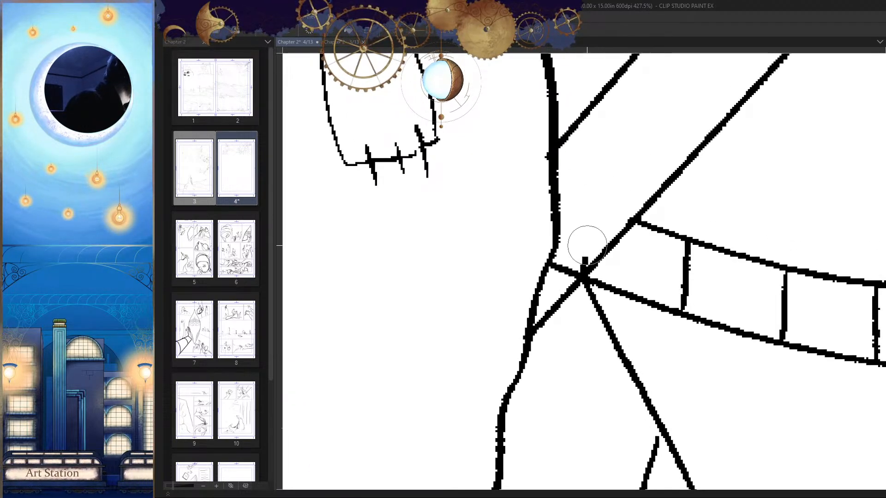
Step: Re-ink the scabbard's open end as a single concave curve between its sides and erase the overshoot at the outer corner
{"action": "scroll", "coordinate": [572, 256], "scroll_direction": "down", "scroll_amount": 10}
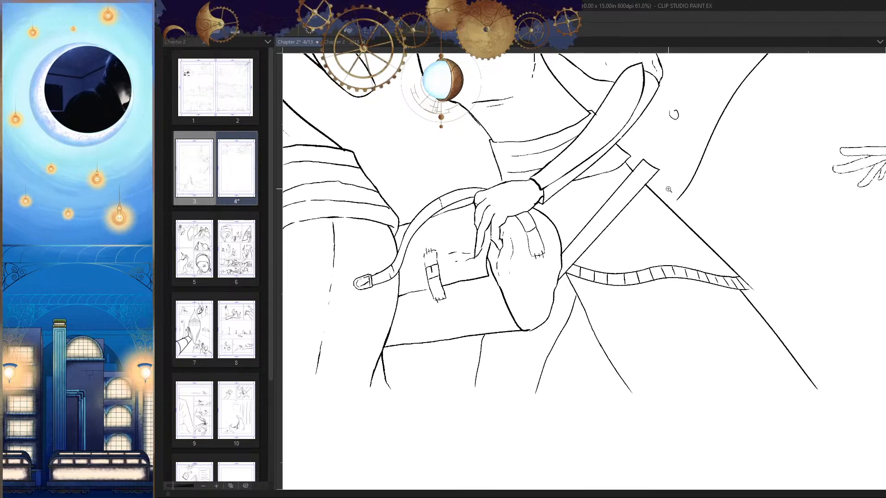
{"action": "scroll", "coordinate": [668, 189], "scroll_direction": "up", "scroll_amount": 9}
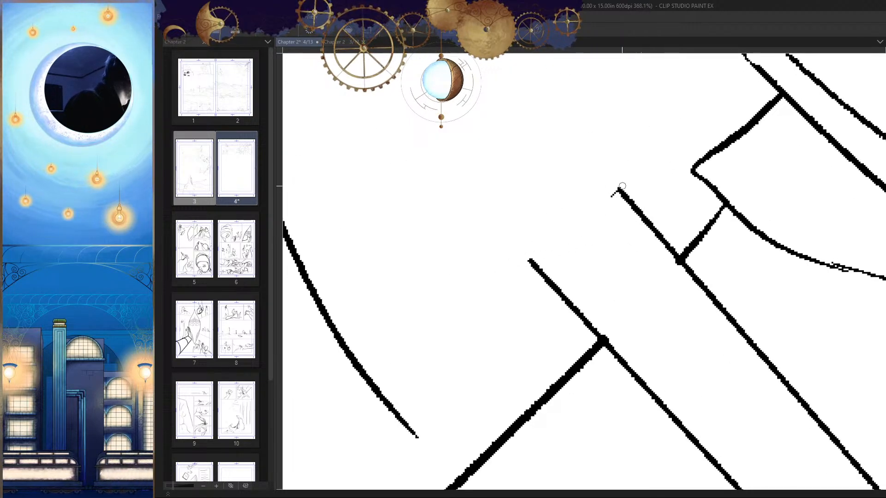
{"action": "left_click_drag", "start_coordinate": [622, 186], "coordinate": [520, 262]}
{"action": "left_click_drag", "start_coordinate": [589, 220], "coordinate": [518, 266]}
{"action": "key", "text": "e"}
{"action": "left_click", "coordinate": [516, 258]}
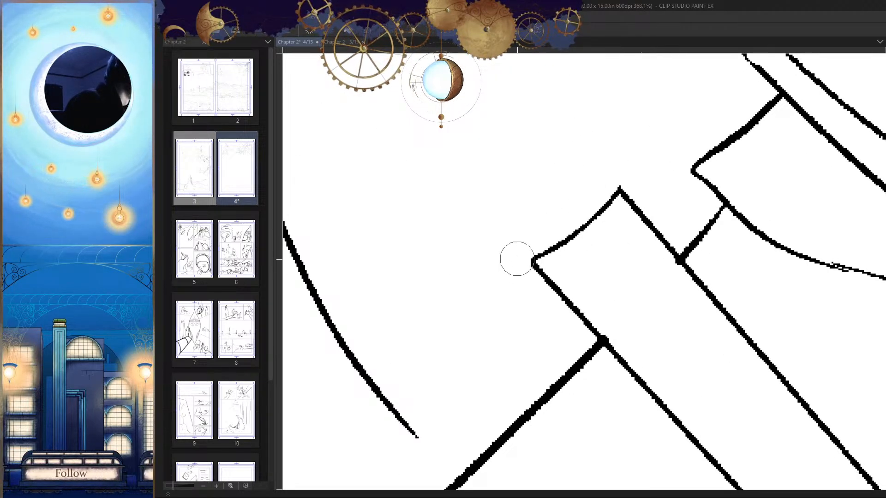
Step: Extend the lower end of the long cape edge until it meets the slanting coat outline beside the scabbard
{"action": "scroll", "coordinate": [541, 294], "scroll_direction": "down", "scroll_amount": 12}
{"action": "left_click_drag", "start_coordinate": [645, 337], "coordinate": [639, 308]}
{"action": "key", "text": "h"}
{"action": "scroll", "coordinate": [696, 332], "scroll_direction": "up", "scroll_amount": 9}
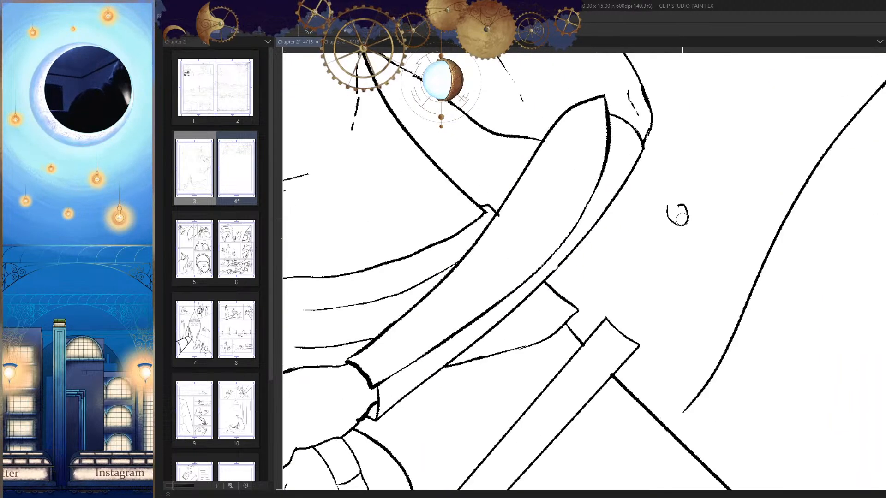
{"action": "scroll", "coordinate": [673, 269], "scroll_direction": "down", "scroll_amount": 4}
{"action": "key", "text": "h"}
{"action": "left_click_drag", "start_coordinate": [645, 295], "coordinate": [665, 282]}
{"action": "key", "text": "h"}
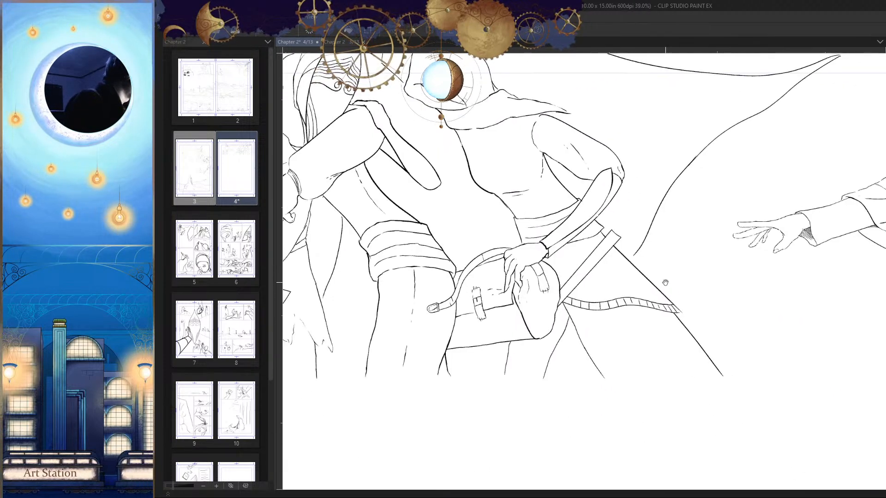
{"action": "scroll", "coordinate": [643, 254], "scroll_direction": "up", "scroll_amount": 8}
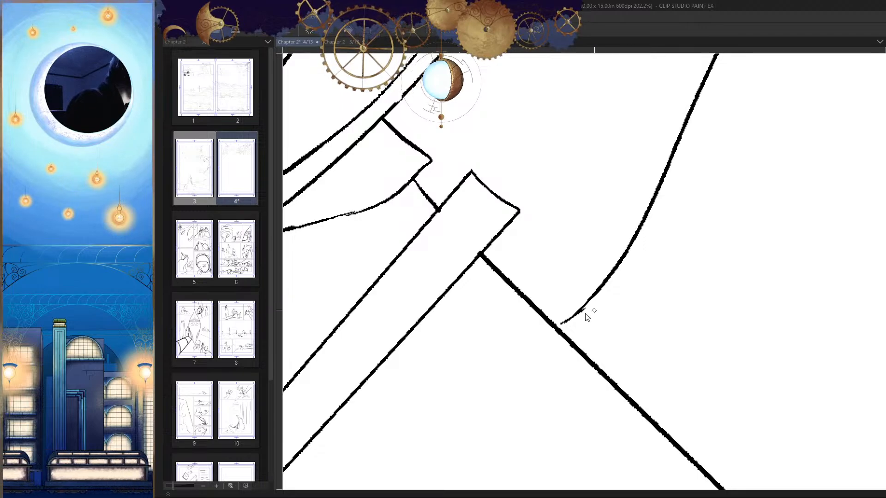
{"action": "scroll", "coordinate": [586, 317], "scroll_direction": "up", "scroll_amount": 3}
{"action": "scroll", "coordinate": [636, 263], "scroll_direction": "down", "scroll_amount": 8}
{"action": "key", "text": "h"}
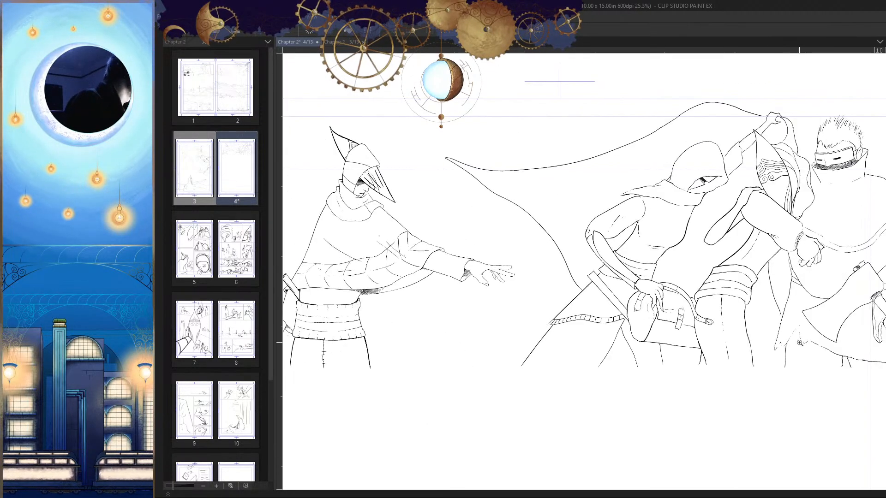
{"action": "scroll", "coordinate": [636, 261], "scroll_direction": "up", "scroll_amount": 4}
{"action": "key", "text": "h"}
{"action": "scroll", "coordinate": [620, 253], "scroll_direction": "up", "scroll_amount": 7}
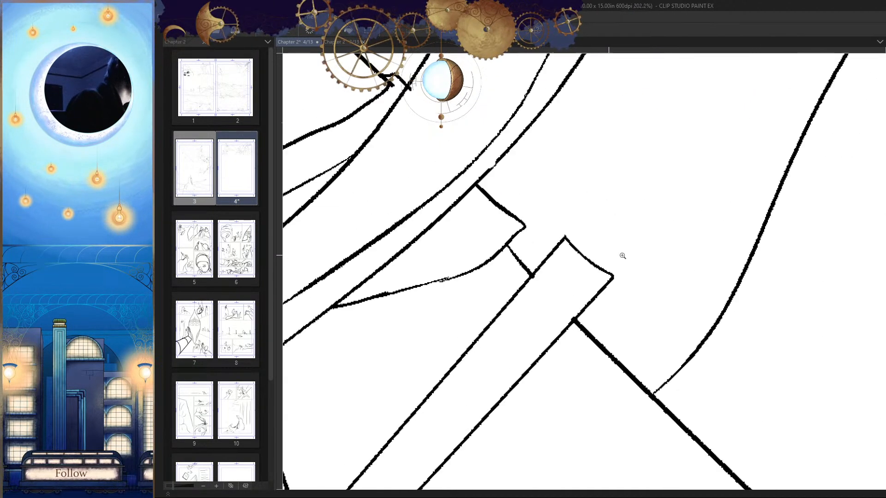
Step: Ink a heavier curved rim line across the scabbard's end, overhanging both of its sides
{"action": "left_click_drag", "start_coordinate": [620, 209], "coordinate": [489, 315]}
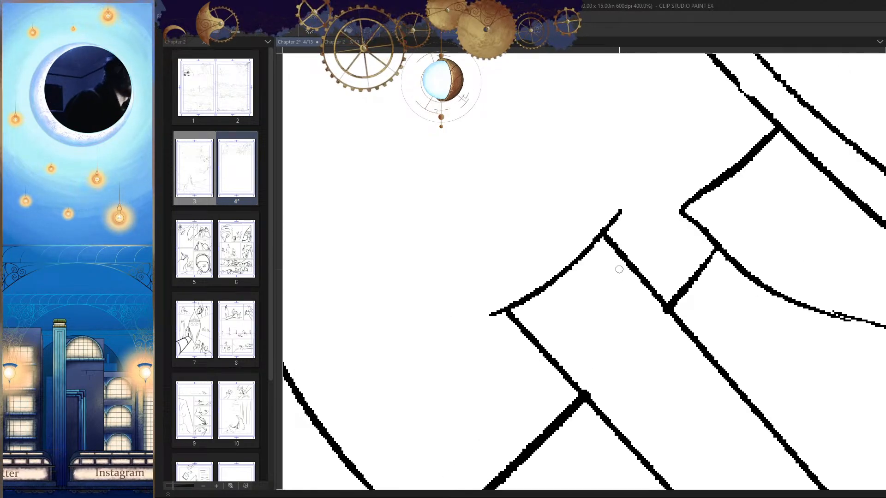
{"action": "left_click_drag", "start_coordinate": [619, 212], "coordinate": [498, 302]}
{"action": "left_click_drag", "start_coordinate": [553, 292], "coordinate": [608, 231]}
{"action": "key", "text": "ctrl+z"}
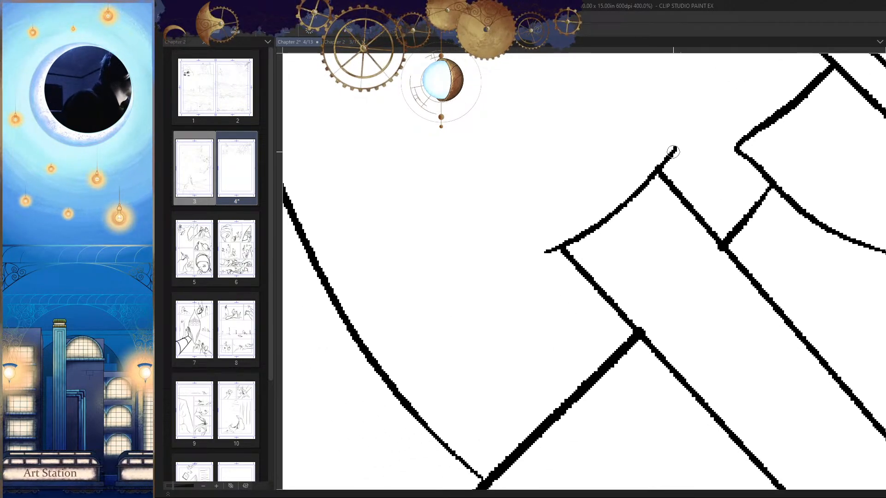
{"action": "left_click_drag", "start_coordinate": [674, 150], "coordinate": [517, 266]}
{"action": "left_click_drag", "start_coordinate": [638, 196], "coordinate": [630, 236]}
{"action": "mouse_move", "coordinate": [666, 191]}
{"action": "left_mouse_down"}
{"action": "mouse_move", "coordinate": [655, 174]}
{"action": "mouse_move", "coordinate": [658, 220]}
{"action": "mouse_move", "coordinate": [684, 171]}
{"action": "mouse_move", "coordinate": [535, 253]}
{"action": "left_mouse_up"}
{"action": "key", "text": "ctrl+z"}
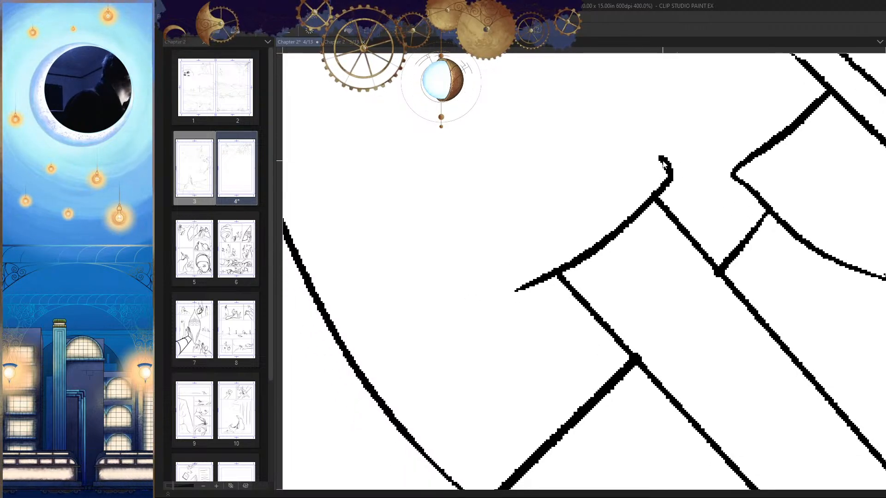
Step: Build the rim into a closed band with rounded ends and ink the outline of a second band above it
{"action": "mouse_move", "coordinate": [659, 156]}
{"action": "left_mouse_down"}
{"action": "mouse_move", "coordinate": [524, 254]}
{"action": "mouse_move", "coordinate": [535, 283]}
{"action": "left_mouse_up"}
{"action": "key", "text": "h"}
{"action": "key", "text": "e"}
{"action": "mouse_move", "coordinate": [647, 269]}
{"action": "left_mouse_down"}
{"action": "mouse_move", "coordinate": [629, 289]}
{"action": "mouse_move", "coordinate": [638, 266]}
{"action": "mouse_move", "coordinate": [621, 268]}
{"action": "mouse_move", "coordinate": [627, 312]}
{"action": "mouse_move", "coordinate": [619, 276]}
{"action": "left_mouse_up"}
{"action": "key", "text": "p"}
{"action": "key", "text": "h"}
{"action": "mouse_move", "coordinate": [652, 212]}
{"action": "left_mouse_down"}
{"action": "mouse_move", "coordinate": [638, 189]}
{"action": "mouse_move", "coordinate": [617, 193]}
{"action": "mouse_move", "coordinate": [535, 264]}
{"action": "left_mouse_up"}
{"action": "left_click_drag", "start_coordinate": [589, 219], "coordinate": [531, 269]}
{"action": "mouse_move", "coordinate": [639, 187]}
{"action": "left_mouse_down"}
{"action": "mouse_move", "coordinate": [530, 272]}
{"action": "mouse_move", "coordinate": [541, 298]}
{"action": "left_mouse_up"}
Step: Close both short ends of the scabbard's upper band and erase the stray ink at its inner corner
{"action": "scroll", "coordinate": [585, 302], "scroll_direction": "down", "scroll_amount": 8}
{"action": "key", "text": "h"}
{"action": "scroll", "coordinate": [592, 264], "scroll_direction": "up", "scroll_amount": 8}
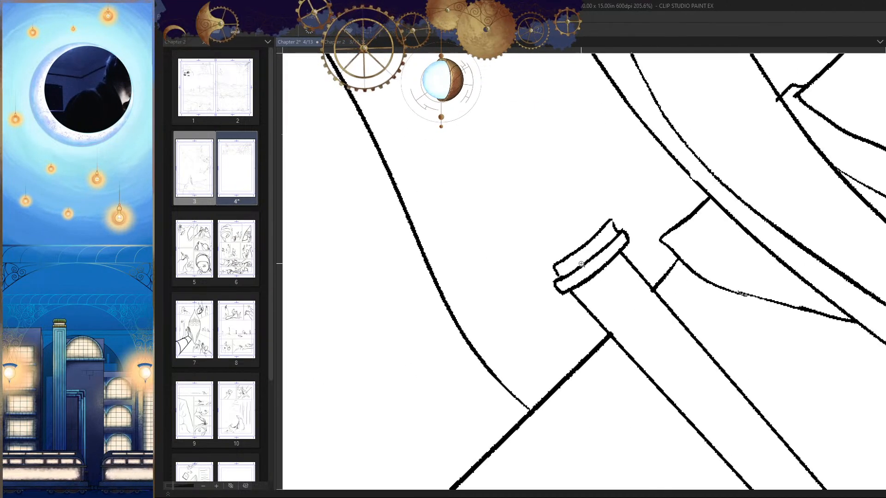
{"action": "mouse_move", "coordinate": [576, 237]}
{"action": "left_mouse_down"}
{"action": "mouse_move", "coordinate": [535, 259]}
{"action": "mouse_move", "coordinate": [542, 280]}
{"action": "left_mouse_up"}
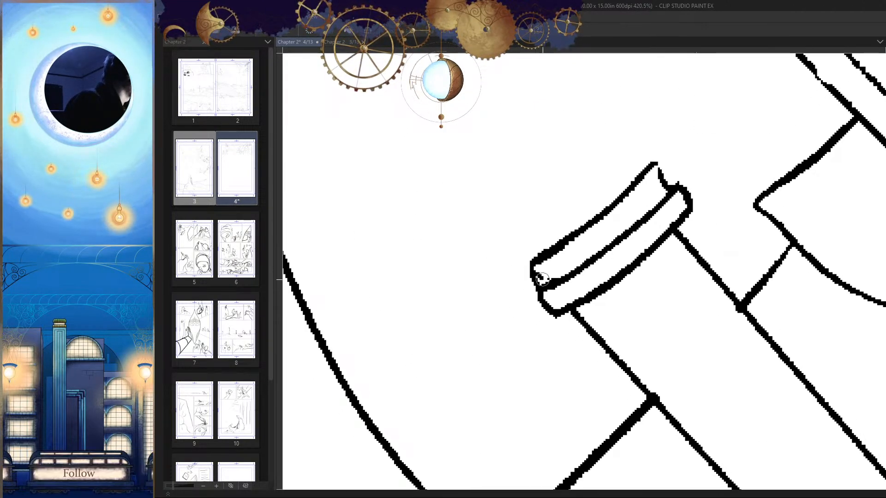
{"action": "key", "text": "h"}
{"action": "left_click_drag", "start_coordinate": [521, 190], "coordinate": [551, 198]}
{"action": "scroll", "coordinate": [551, 199], "scroll_direction": "up", "scroll_amount": 2}
{"action": "key", "text": "e"}
{"action": "left_click", "coordinate": [533, 166]}
{"action": "key", "text": "p"}
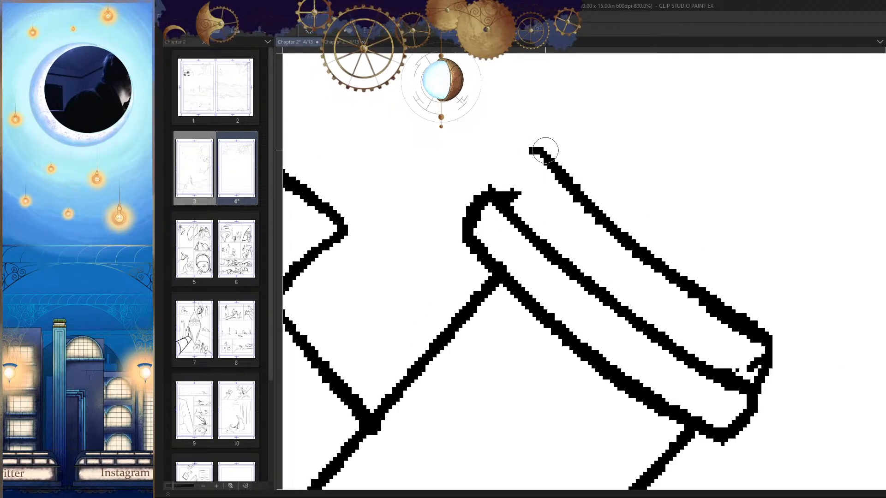
{"action": "left_click_drag", "start_coordinate": [545, 150], "coordinate": [516, 194]}
Step: Ink a short connecting line from the corner of the sash to the scabbard's side just below the rim
{"action": "key", "text": "h"}
{"action": "left_click_drag", "start_coordinate": [664, 200], "coordinate": [568, 276]}
{"action": "key", "text": "h"}
{"action": "left_click_drag", "start_coordinate": [692, 251], "coordinate": [718, 247]}
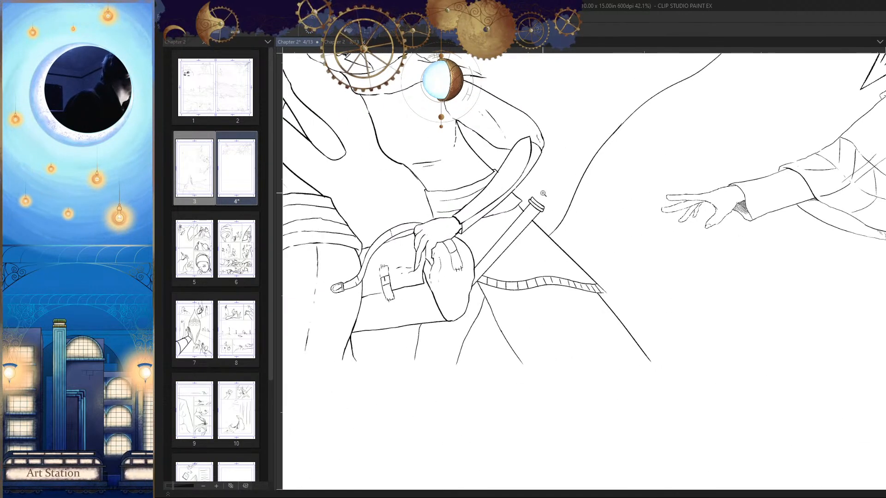
{"action": "left_click_drag", "start_coordinate": [543, 194], "coordinate": [674, 248]}
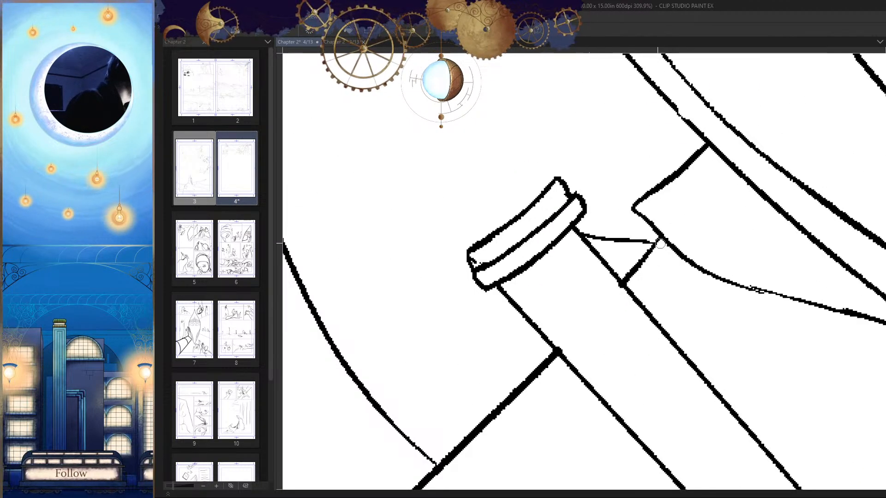
{"action": "key", "text": "ctrl+z"}
{"action": "left_click_drag", "start_coordinate": [582, 233], "coordinate": [658, 246]}
{"action": "key", "text": "ctrl+z"}
{"action": "mouse_move", "coordinate": [627, 232]}
{"action": "left_mouse_down"}
{"action": "mouse_move", "coordinate": [669, 237]}
{"action": "mouse_move", "coordinate": [572, 258]}
{"action": "left_mouse_up"}
Step: Examine how the scabbard sits against the bag, sash and coat in the panel
{"action": "key", "text": "h"}
{"action": "left_click_drag", "start_coordinate": [672, 312], "coordinate": [697, 286]}
{"action": "left_click_drag", "start_coordinate": [617, 325], "coordinate": [681, 311]}
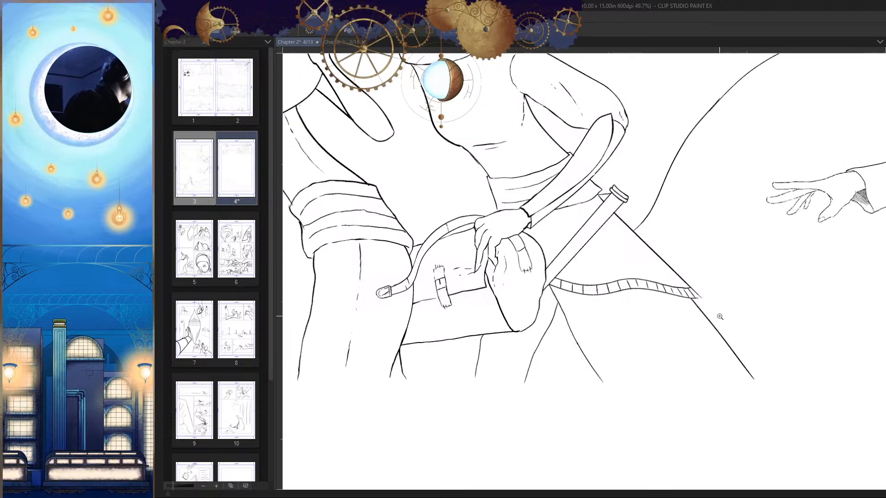
{"action": "left_click", "coordinate": [553, 229], "text": "ctrl"}
{"action": "left_click_drag", "start_coordinate": [586, 227], "coordinate": [605, 273]}
{"action": "left_click_drag", "start_coordinate": [533, 245], "coordinate": [595, 245]}
{"action": "left_click_drag", "start_coordinate": [683, 258], "coordinate": [686, 304]}
{"action": "key", "text": "h"}
{"action": "key", "text": "h"}
Step: Clean up the outer end of the scabbard's upper band and trim its inner top corner into a slant
{"action": "scroll", "coordinate": [691, 279], "scroll_direction": "up", "scroll_amount": 5}
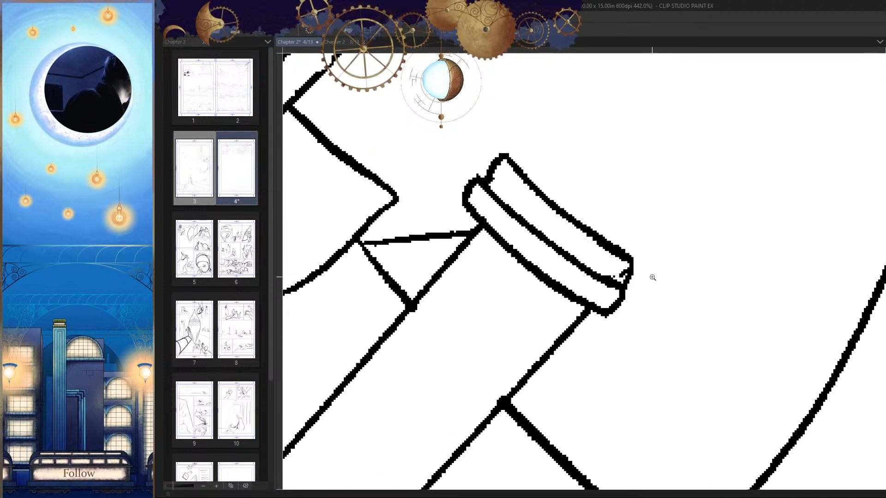
{"action": "key", "text": "p"}
{"action": "mouse_move", "coordinate": [630, 257]}
{"action": "left_mouse_down"}
{"action": "mouse_move", "coordinate": [617, 279]}
{"action": "mouse_move", "coordinate": [648, 267]}
{"action": "left_mouse_up"}
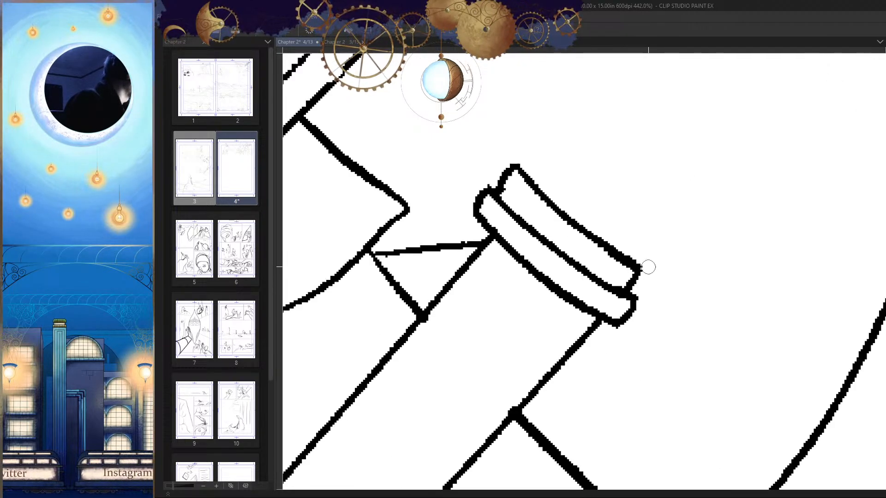
{"action": "key", "text": "e"}
{"action": "left_click_drag", "start_coordinate": [514, 164], "coordinate": [518, 178]}
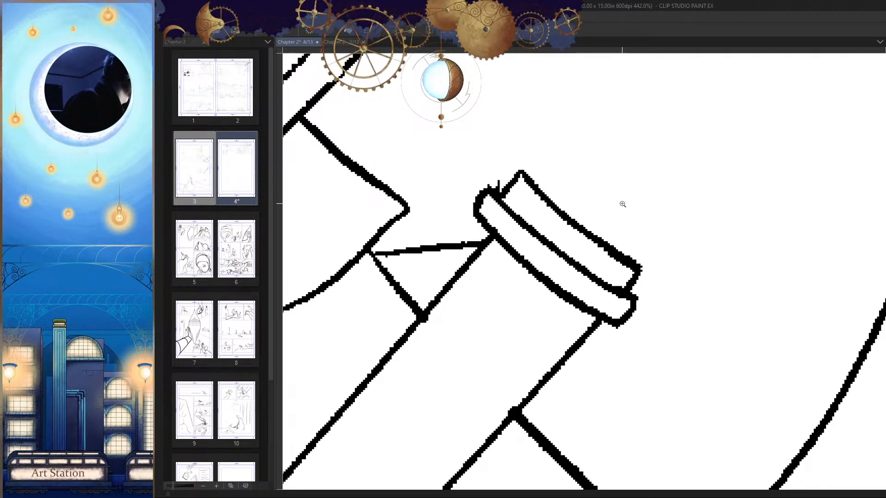
Step: Replace the small open mark between the scabbard and the cape edge with a closed circle for the sword's pommel
{"action": "scroll", "coordinate": [622, 204], "scroll_direction": "down", "scroll_amount": 5}
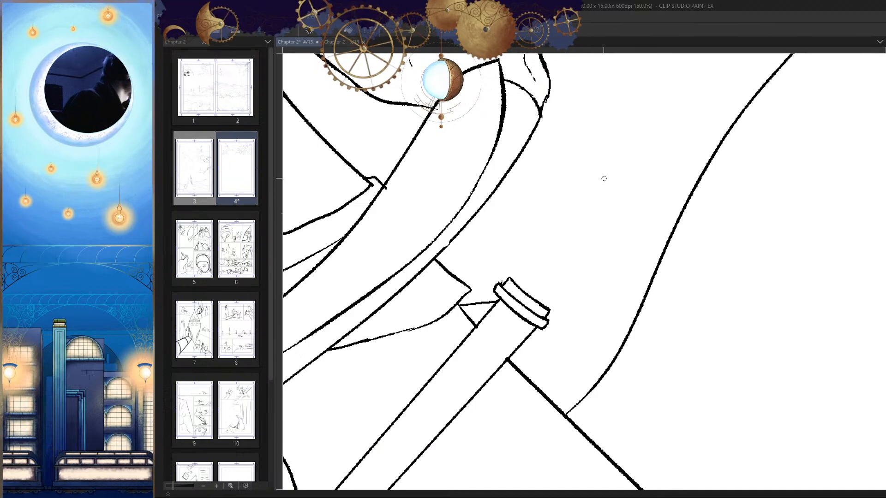
{"action": "key", "text": "ctrl+z"}
{"action": "mouse_move", "coordinate": [605, 156]}
{"action": "left_mouse_down"}
{"action": "mouse_move", "coordinate": [606, 184]}
{"action": "mouse_move", "coordinate": [605, 173]}
{"action": "mouse_move", "coordinate": [621, 197]}
{"action": "left_mouse_up"}
{"action": "key", "text": "h"}
{"action": "key", "text": "ctrl+z"}
{"action": "scroll", "coordinate": [593, 176], "scroll_direction": "up", "scroll_amount": 3}
{"action": "left_click_drag", "start_coordinate": [595, 164], "coordinate": [581, 207]}
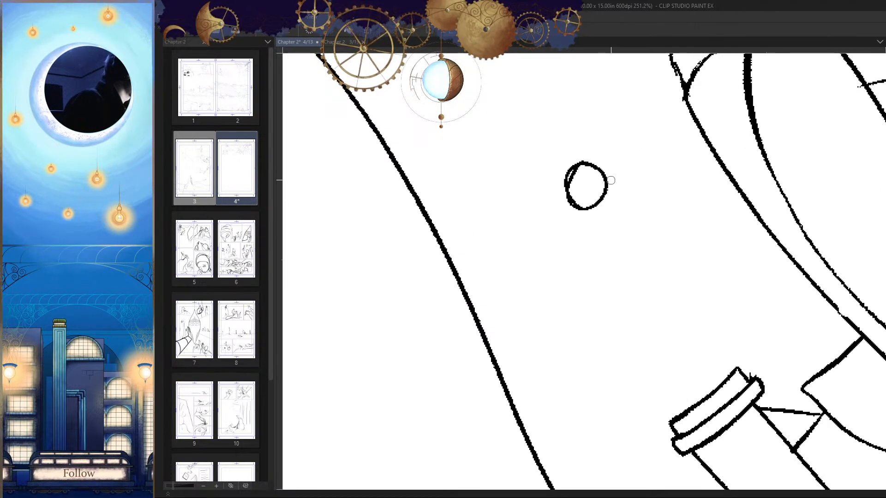
Step: Thicken the pommel circle's outline on one side and erase the doubled line inside it
{"action": "scroll", "coordinate": [599, 182], "scroll_direction": "up", "scroll_amount": 2}
{"action": "key", "text": "e"}
{"action": "left_click_drag", "start_coordinate": [590, 155], "coordinate": [591, 222]}
{"action": "key", "text": "ctrl+z"}
{"action": "key", "text": "p"}
{"action": "left_click_drag", "start_coordinate": [548, 169], "coordinate": [552, 200]}
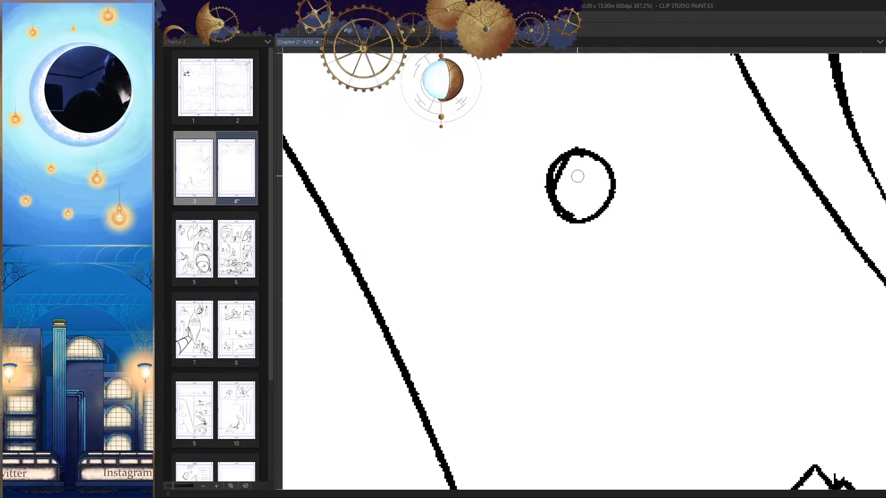
{"action": "key", "text": "e"}
{"action": "mouse_move", "coordinate": [573, 167]}
{"action": "left_mouse_down"}
{"action": "mouse_move", "coordinate": [574, 201]}
{"action": "mouse_move", "coordinate": [553, 173]}
{"action": "left_mouse_up"}
{"action": "key", "text": "p"}
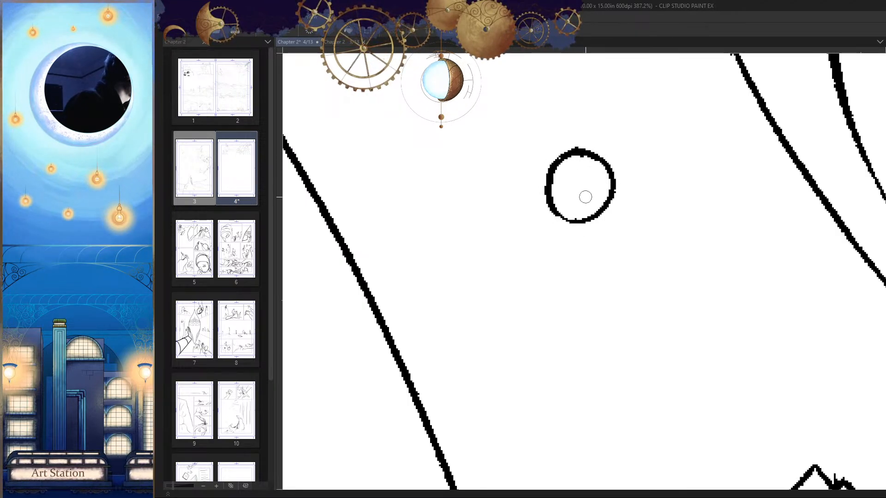
{"action": "left_click_drag", "start_coordinate": [619, 210], "coordinate": [574, 331]}
{"action": "scroll", "coordinate": [611, 224], "scroll_direction": "up", "scroll_amount": 6}
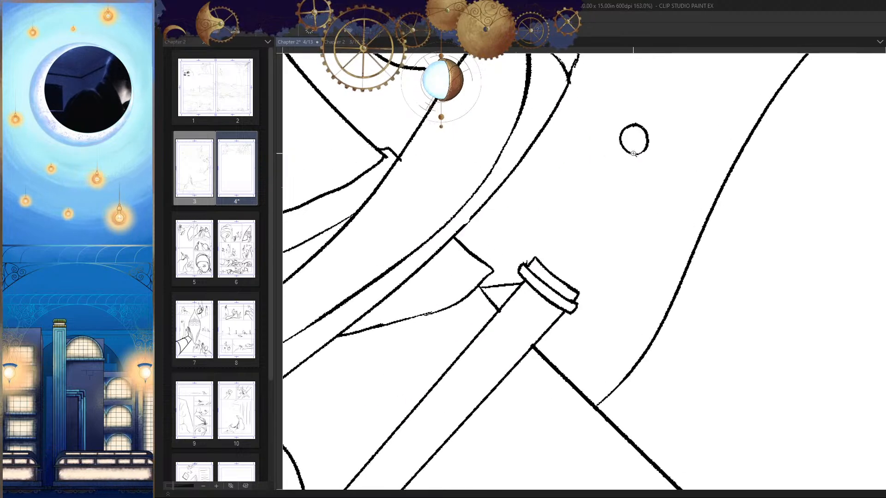
{"action": "mouse_move", "coordinate": [635, 179]}
{"action": "left_mouse_down"}
{"action": "mouse_move", "coordinate": [646, 150]}
{"action": "mouse_move", "coordinate": [611, 209]}
{"action": "mouse_move", "coordinate": [631, 148]}
{"action": "mouse_move", "coordinate": [623, 141]}
{"action": "left_mouse_up"}
{"action": "key", "text": "h"}
{"action": "left_click_drag", "start_coordinate": [575, 174], "coordinate": [590, 173]}
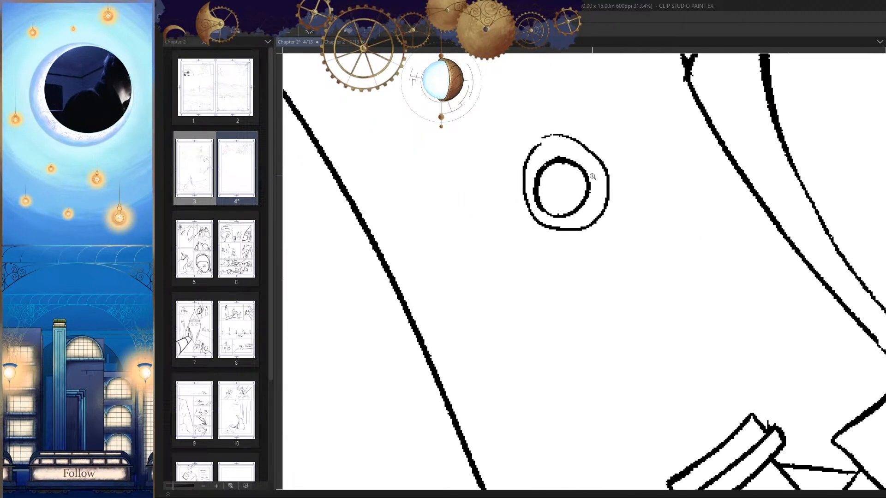
{"action": "key", "text": "ctrl+z"}
Step: Draw a closed outer ring around the small pommel circle so the pommel reads as a double ring
{"action": "scroll", "coordinate": [577, 162], "scroll_direction": "up", "scroll_amount": 1}
{"action": "mouse_move", "coordinate": [520, 140]}
{"action": "left_mouse_down"}
{"action": "mouse_move", "coordinate": [518, 249]}
{"action": "mouse_move", "coordinate": [585, 142]}
{"action": "left_mouse_up"}
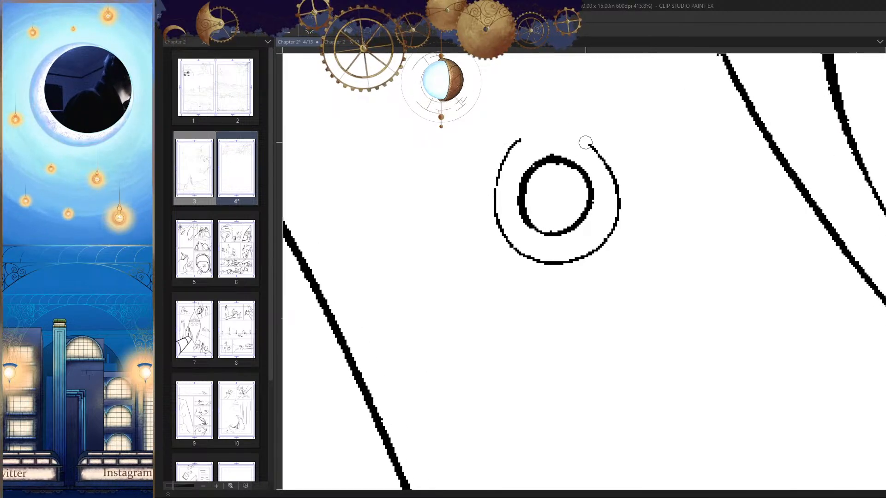
{"action": "key", "text": "h"}
{"action": "left_click_drag", "start_coordinate": [635, 182], "coordinate": [657, 181]}
{"action": "mouse_move", "coordinate": [634, 133]}
{"action": "left_mouse_down"}
{"action": "mouse_move", "coordinate": [664, 139]}
{"action": "mouse_move", "coordinate": [535, 148]}
{"action": "left_mouse_up"}
{"action": "mouse_move", "coordinate": [546, 148]}
{"action": "left_mouse_down"}
{"action": "mouse_move", "coordinate": [489, 286]}
{"action": "mouse_move", "coordinate": [522, 156]}
{"action": "mouse_move", "coordinate": [493, 292]}
{"action": "left_mouse_up"}
{"action": "key", "text": "ctrl+z"}
{"action": "key", "text": "h"}
{"action": "mouse_move", "coordinate": [613, 264]}
{"action": "left_mouse_down"}
{"action": "mouse_move", "coordinate": [620, 234]}
{"action": "mouse_move", "coordinate": [553, 236]}
{"action": "left_mouse_up"}
{"action": "key", "text": "h"}
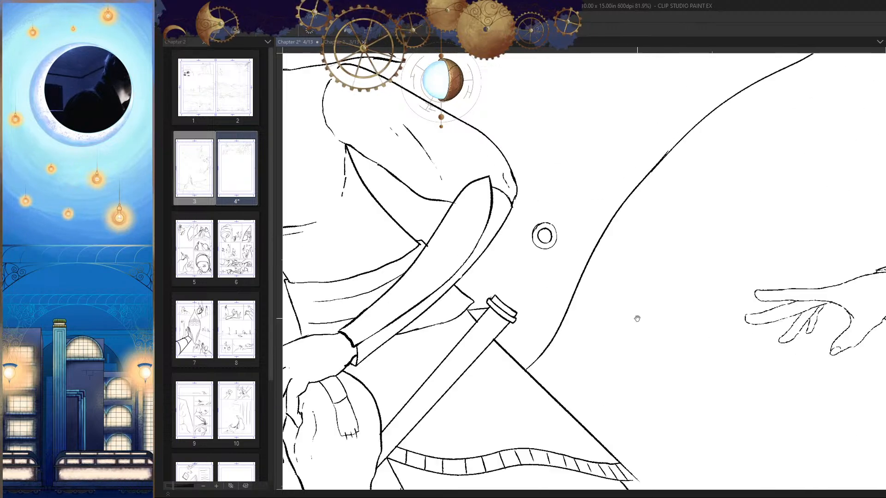
Step: Select the double-ring pommel and shift it slightly toward the cape edge to line it up with the scabbard
{"action": "mouse_move", "coordinate": [573, 201]}
{"action": "left_mouse_down"}
{"action": "mouse_move", "coordinate": [600, 201]}
{"action": "mouse_move", "coordinate": [615, 185]}
{"action": "left_mouse_up"}
{"action": "left_click", "coordinate": [642, 133]}
{"action": "left_click", "coordinate": [628, 88]}
{"action": "left_click", "coordinate": [575, 78]}
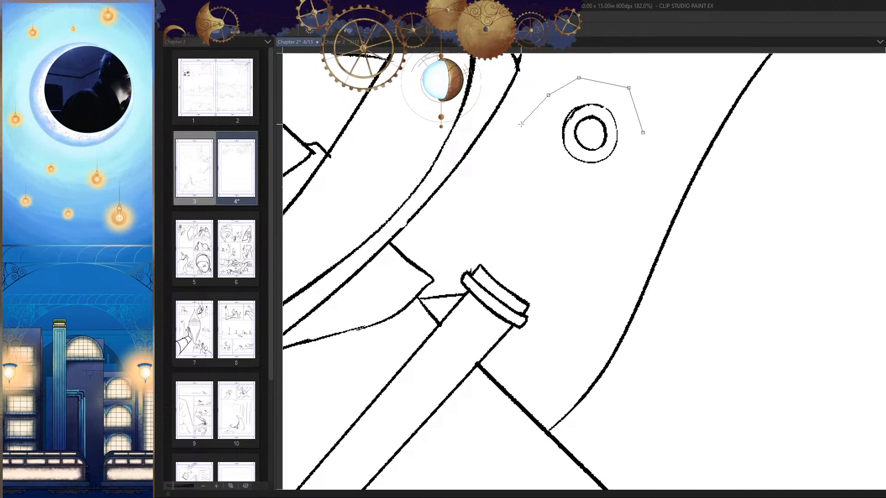
{"action": "left_click", "coordinate": [510, 167]}
{"action": "left_click", "coordinate": [530, 210]}
{"action": "left_click", "coordinate": [614, 214]}
{"action": "left_click", "coordinate": [642, 133]}
{"action": "key", "text": "ctrl+t"}
{"action": "mouse_move", "coordinate": [618, 155]}
{"action": "left_mouse_down"}
{"action": "mouse_move", "coordinate": [632, 163]}
{"action": "mouse_move", "coordinate": [624, 168]}
{"action": "left_mouse_up"}
{"action": "key", "text": "Return"}
{"action": "key", "text": "ctrl+d"}
Step: Draw two straight parallel edges from the scabbard's upper band toward the pommel to form the sword's handle
{"action": "left_click_drag", "start_coordinate": [629, 214], "coordinate": [636, 198]}
{"action": "left_click", "coordinate": [600, 224], "text": "ctrl"}
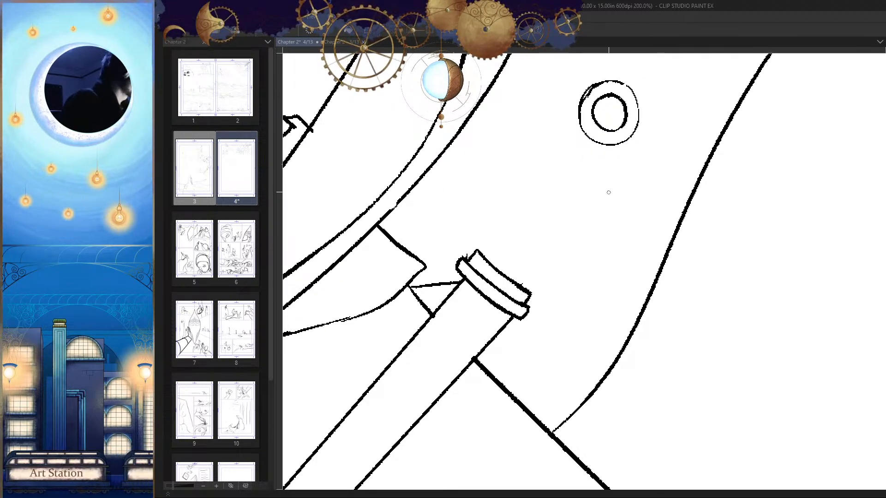
{"action": "left_click", "coordinate": [626, 155], "text": "shift"}
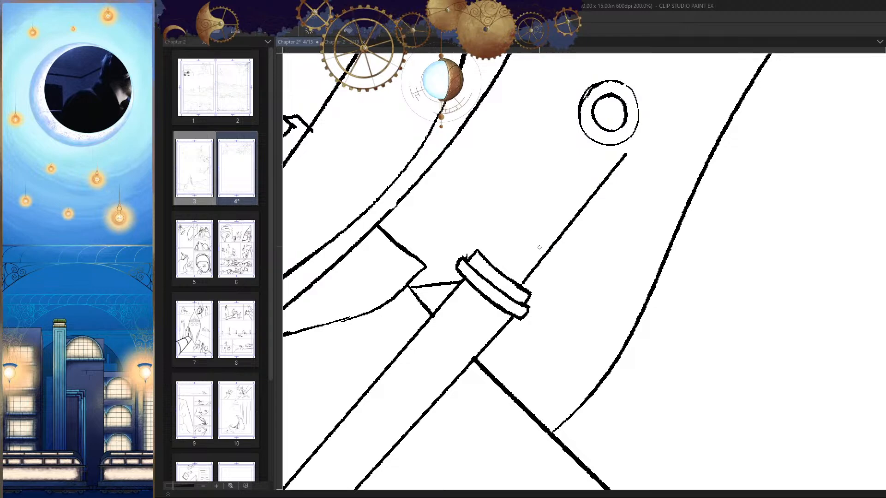
{"action": "left_click", "coordinate": [489, 256]}
{"action": "left_click", "coordinate": [582, 145], "text": "shift"}
Step: Select the pommel again and move it so its ring meets the outer edge of the handle
{"action": "mouse_move", "coordinate": [639, 179]}
{"action": "left_mouse_down"}
{"action": "mouse_move", "coordinate": [593, 235]}
{"action": "mouse_move", "coordinate": [618, 220]}
{"action": "left_mouse_up"}
{"action": "left_click", "coordinate": [621, 128]}
{"action": "left_click", "coordinate": [540, 106]}
{"action": "left_click", "coordinate": [511, 131]}
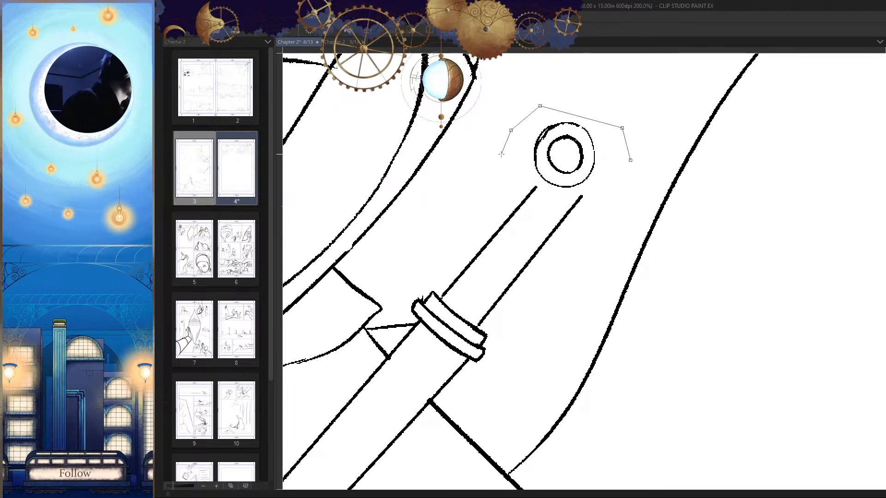
{"action": "left_click", "coordinate": [630, 161]}
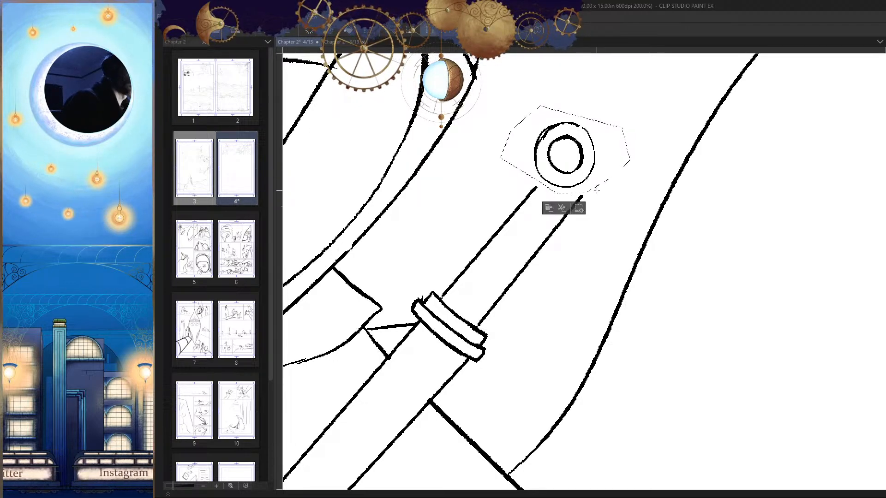
{"action": "key", "text": "ctrl+t"}
{"action": "left_click_drag", "start_coordinate": [589, 168], "coordinate": [602, 177]}
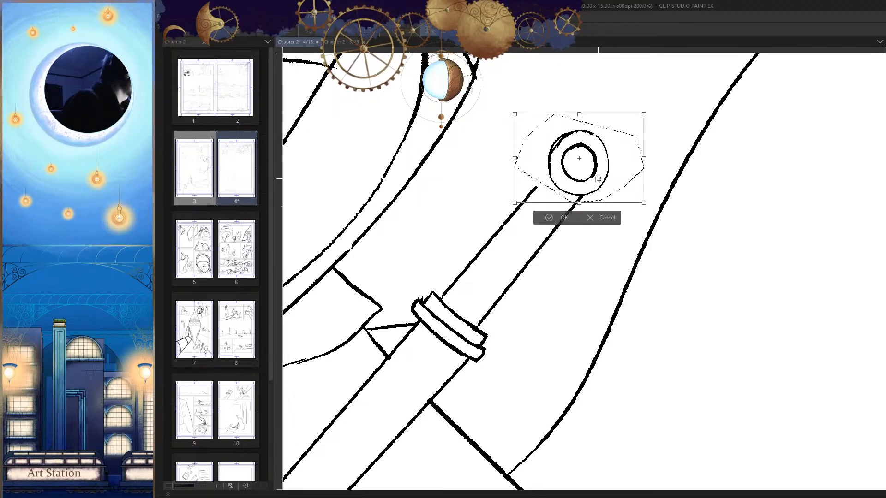
{"action": "key", "text": "Return"}
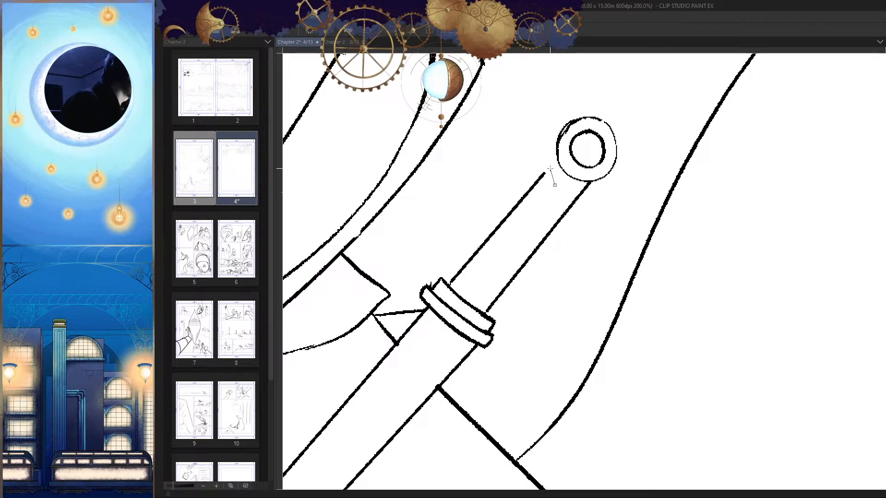
Step: Delete the handle's inner edge and redraw it as a straight line reaching from the pommel ring to the band
{"action": "double_click", "coordinate": [501, 268]}
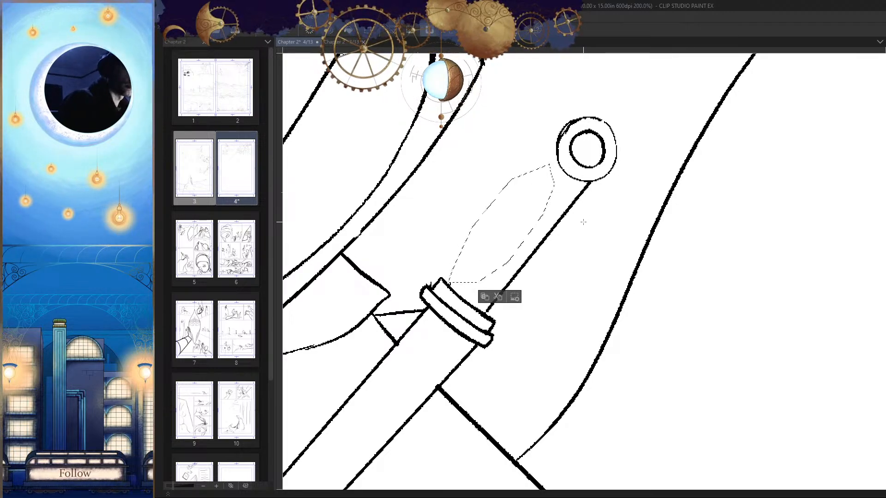
{"action": "key", "text": "ctrl+d"}
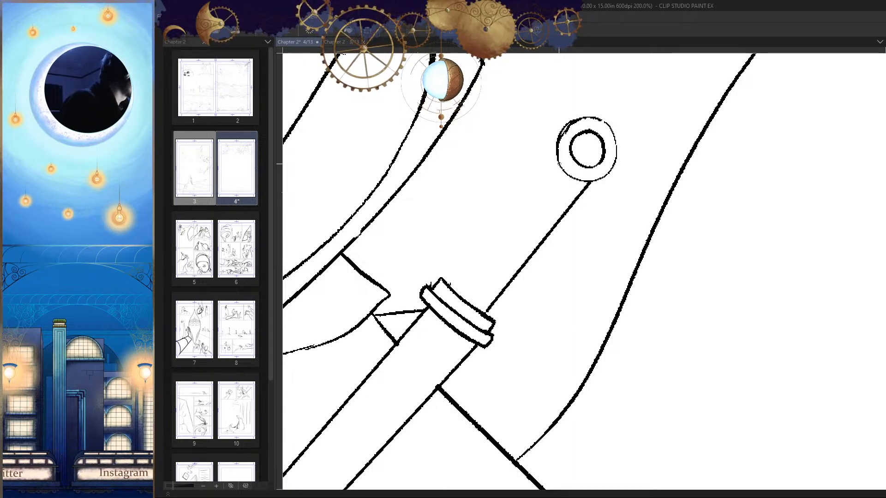
{"action": "left_click_drag", "start_coordinate": [559, 164], "coordinate": [454, 291]}
{"action": "left_click_drag", "start_coordinate": [579, 277], "coordinate": [492, 336]}
{"action": "key", "text": "h"}
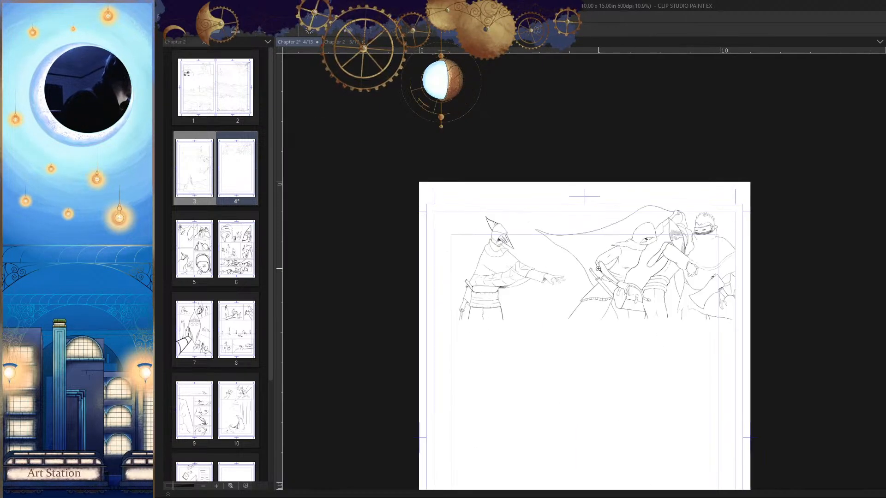
{"action": "scroll", "coordinate": [597, 269], "scroll_direction": "up", "scroll_amount": 4}
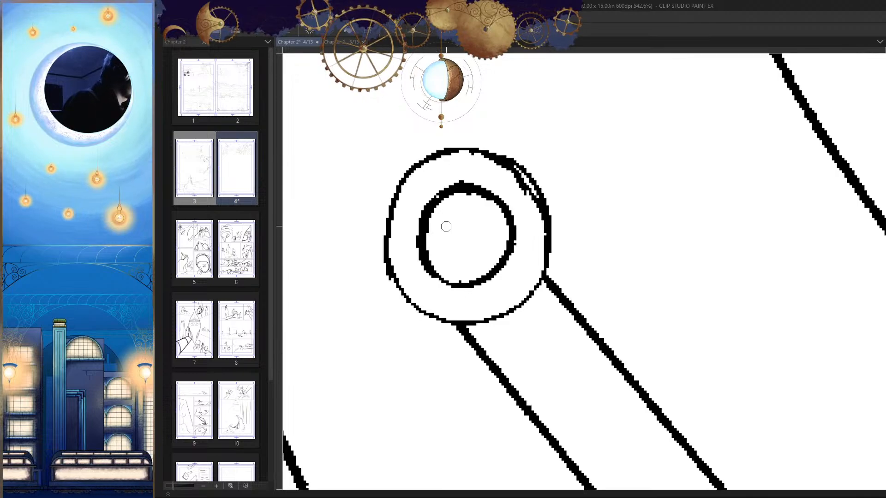
{"action": "mouse_move", "coordinate": [429, 159]}
{"action": "left_mouse_down"}
{"action": "mouse_move", "coordinate": [376, 222]}
{"action": "mouse_move", "coordinate": [399, 295]}
{"action": "left_mouse_up"}
{"action": "key", "text": "ctrl+z"}
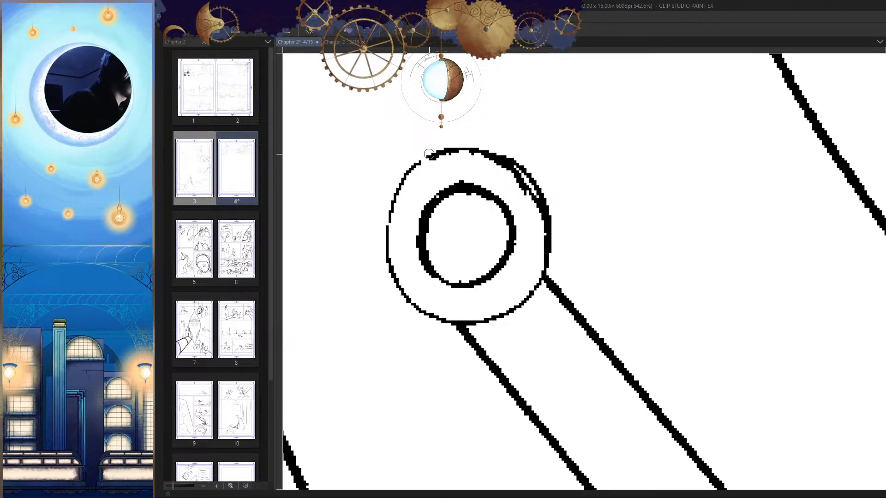
{"action": "left_click_drag", "start_coordinate": [434, 156], "coordinate": [400, 289]}
{"action": "key", "text": "ctrl+z"}
Step: Thicken the thin side of the pommel's outer ring
{"action": "scroll", "coordinate": [420, 205], "scroll_direction": "up", "scroll_amount": 2}
{"action": "left_click_drag", "start_coordinate": [440, 132], "coordinate": [382, 314]}
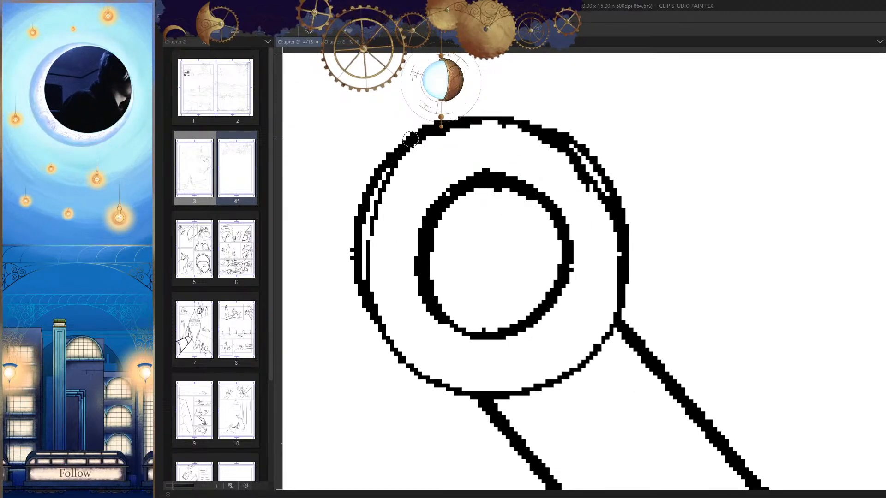
{"action": "left_click_drag", "start_coordinate": [411, 139], "coordinate": [380, 338]}
{"action": "scroll", "coordinate": [501, 316], "scroll_direction": "down", "scroll_amount": 5}
{"action": "key", "text": "h"}
{"action": "left_click_drag", "start_coordinate": [628, 376], "coordinate": [583, 245]}
Step: Draw a series of curved wrapping lines across the sword's handle between the band and the pommel
{"action": "scroll", "coordinate": [600, 253], "scroll_direction": "up", "scroll_amount": 2}
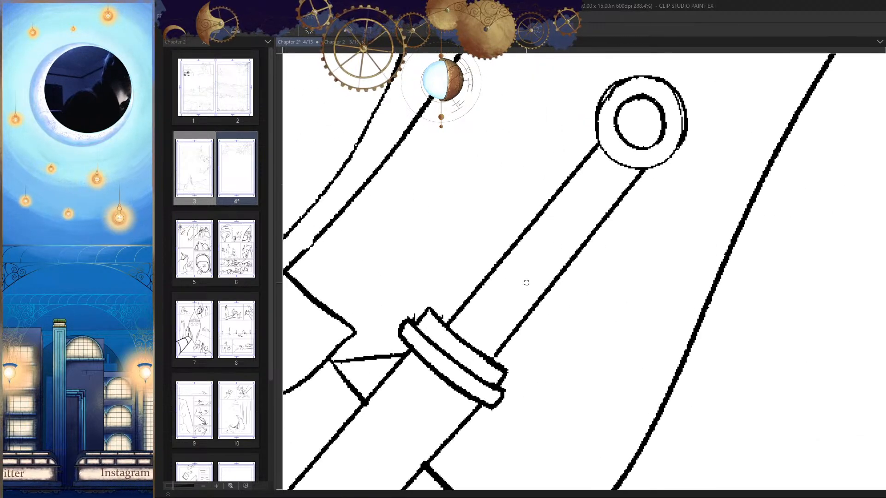
{"action": "left_click_drag", "start_coordinate": [477, 291], "coordinate": [504, 342]}
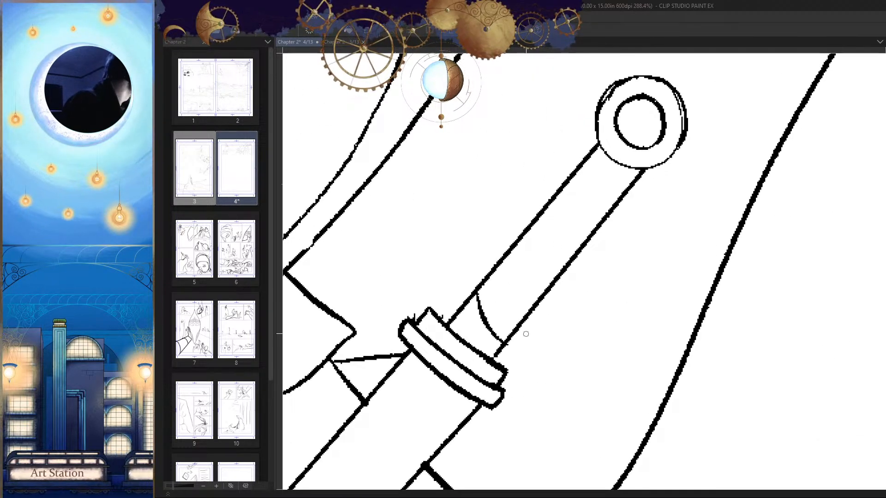
{"action": "scroll", "coordinate": [527, 310], "scroll_direction": "up", "scroll_amount": 1}
{"action": "left_click_drag", "start_coordinate": [506, 230], "coordinate": [533, 306]}
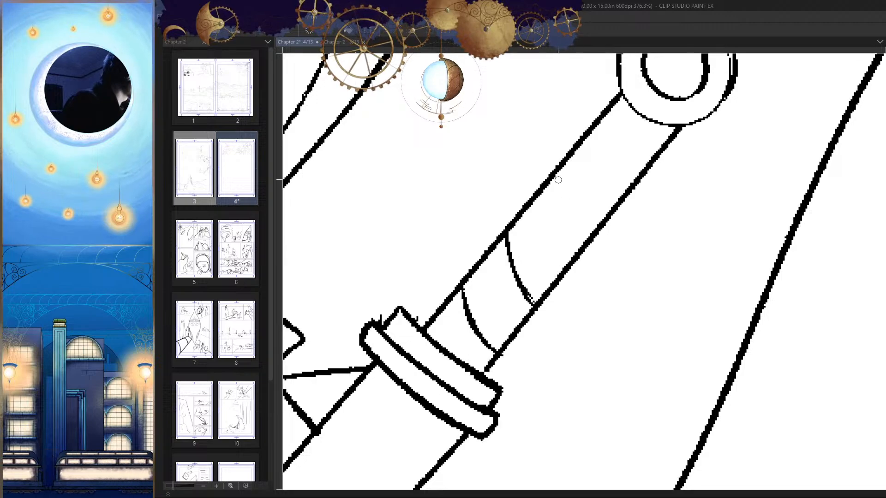
{"action": "left_click_drag", "start_coordinate": [554, 169], "coordinate": [584, 239]}
{"action": "left_click_drag", "start_coordinate": [600, 119], "coordinate": [626, 192]}
{"action": "scroll", "coordinate": [687, 367], "scroll_direction": "down", "scroll_amount": 10}
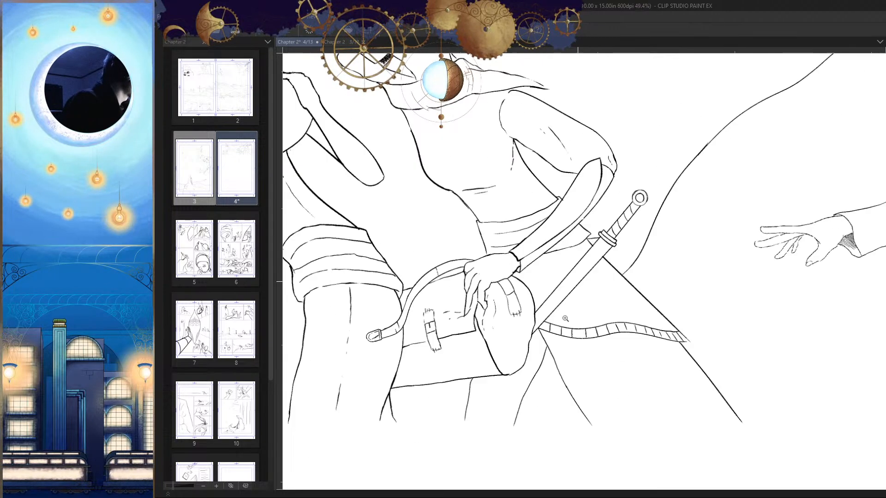
Step: Ink a broken ridge line lengthwise down the middle of the scabbard
{"action": "left_click_drag", "start_coordinate": [548, 291], "coordinate": [610, 302]}
{"action": "key", "text": "h"}
{"action": "left_click_drag", "start_coordinate": [588, 266], "coordinate": [662, 173]}
{"action": "key", "text": "h"}
{"action": "key", "text": "h"}
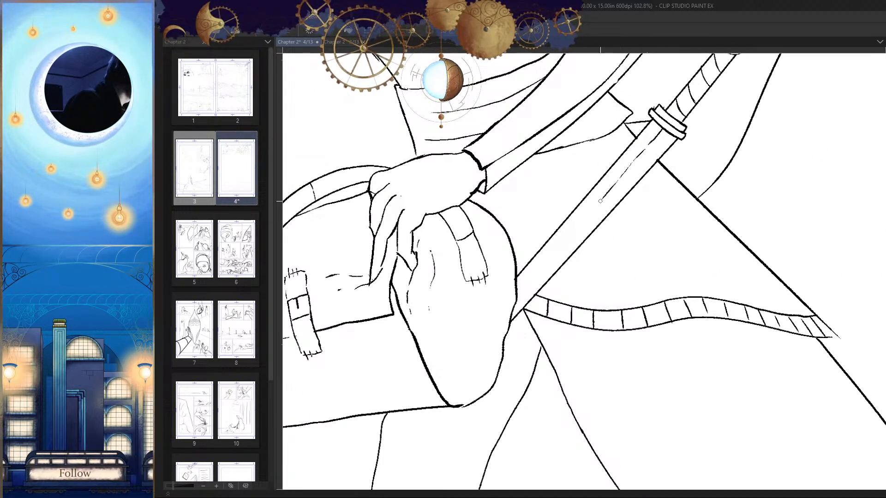
{"action": "left_click_drag", "start_coordinate": [577, 295], "coordinate": [685, 330]}
{"action": "key", "text": "h"}
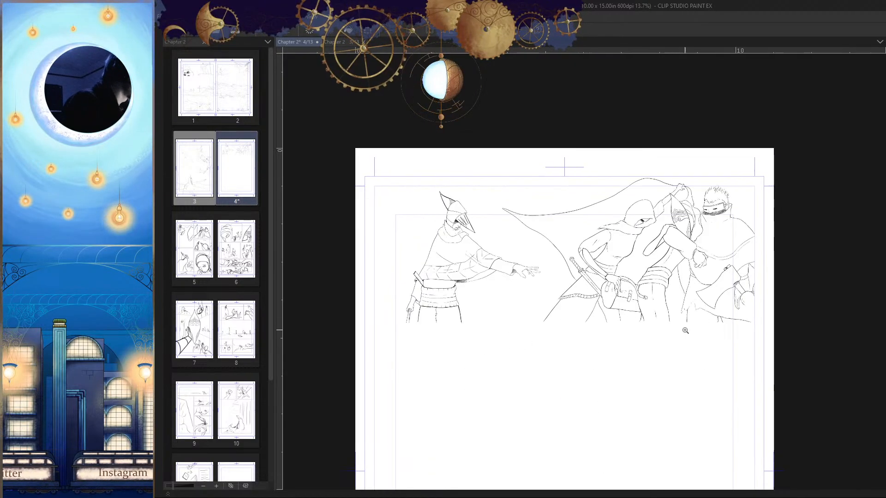
{"action": "mouse_move", "coordinate": [596, 280]}
{"action": "left_mouse_down"}
{"action": "mouse_move", "coordinate": [527, 176]}
{"action": "mouse_move", "coordinate": [533, 209]}
{"action": "mouse_move", "coordinate": [522, 211]}
{"action": "left_mouse_up"}
{"action": "left_click_drag", "start_coordinate": [570, 307], "coordinate": [553, 316]}
{"action": "key", "text": "h"}
{"action": "key", "text": "ctrl+z"}
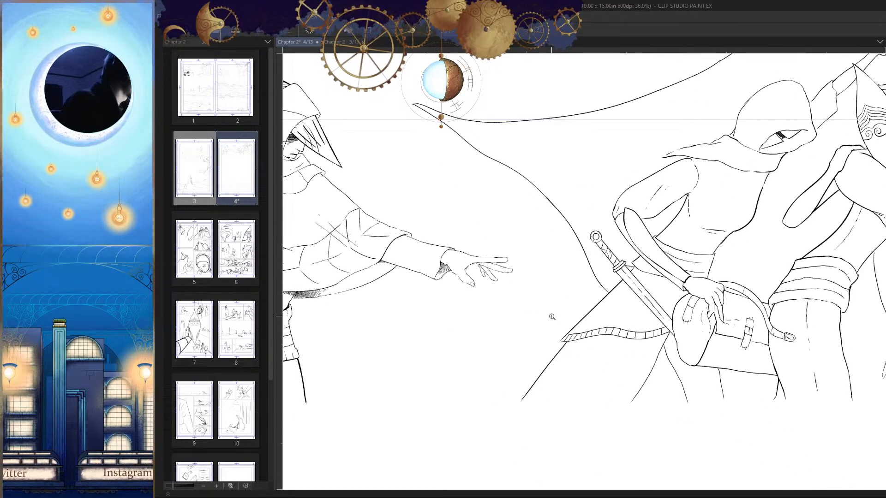
Step: Add small detail marks to the sword's wrapped handle, pommel and scabbard, and save the page
{"action": "key", "text": "h"}
{"action": "left_click_drag", "start_coordinate": [662, 249], "coordinate": [623, 294]}
{"action": "left_click_drag", "start_coordinate": [568, 258], "coordinate": [614, 263]}
{"action": "scroll", "coordinate": [561, 254], "scroll_direction": "up", "scroll_amount": 4}
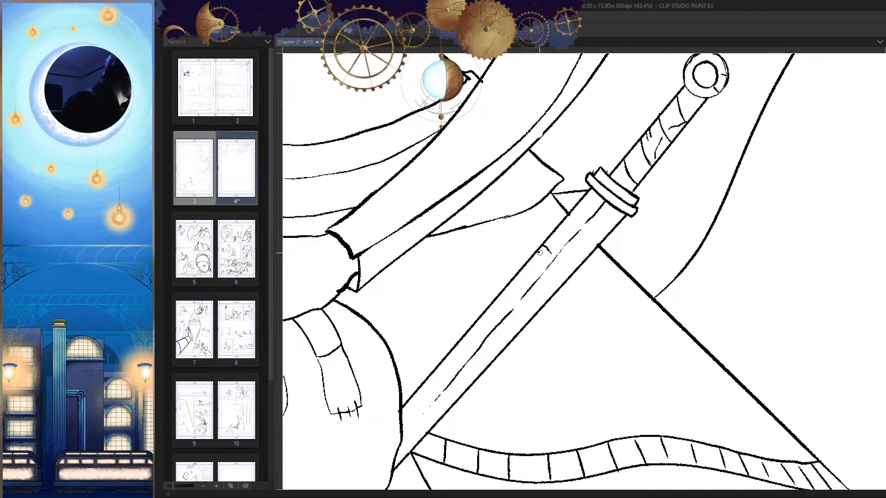
{"action": "left_click_drag", "start_coordinate": [566, 289], "coordinate": [539, 313]}
{"action": "key", "text": "h"}
{"action": "left_click_drag", "start_coordinate": [645, 309], "coordinate": [599, 323]}
{"action": "left_click_drag", "start_coordinate": [719, 337], "coordinate": [713, 300]}
{"action": "key", "text": "h"}
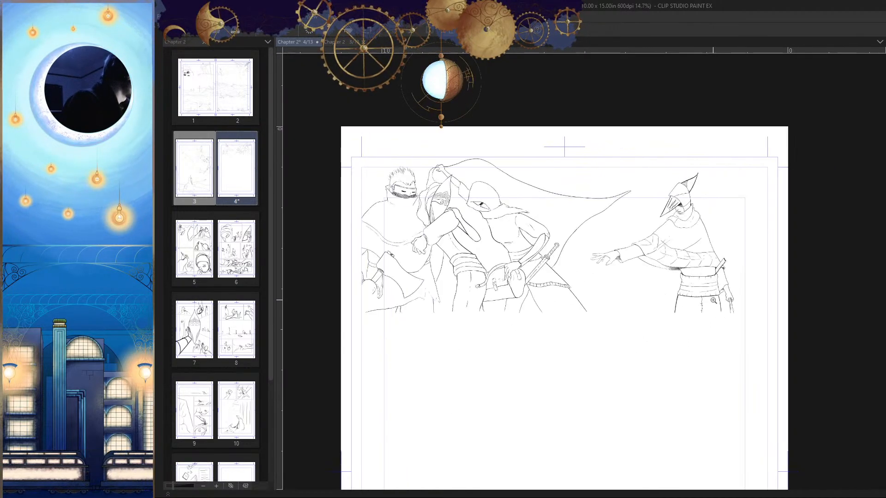
{"action": "key", "text": "ctrl+s"}
Step: Examine the whole inked first panel in both orientations and against the blue sketch
{"action": "left_click_drag", "start_coordinate": [655, 303], "coordinate": [544, 333]}
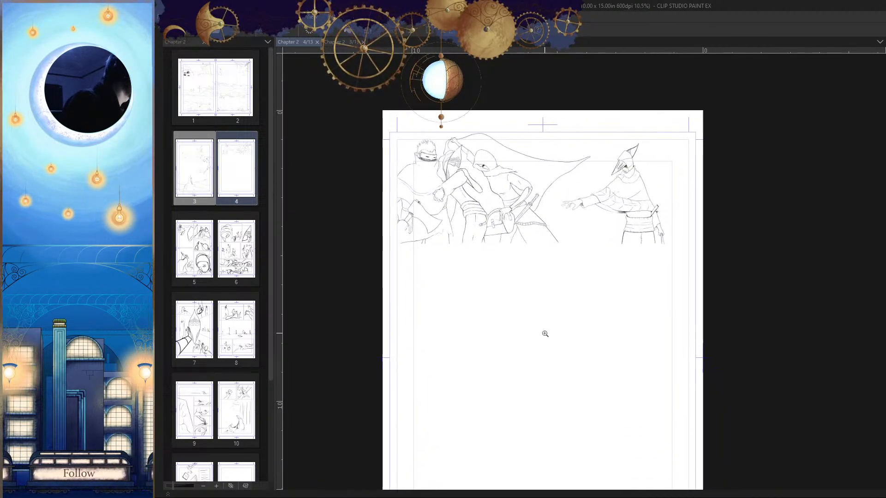
{"action": "key", "text": "h"}
{"action": "mouse_move", "coordinate": [787, 241]}
{"action": "left_mouse_down"}
{"action": "mouse_move", "coordinate": [723, 237]}
{"action": "mouse_move", "coordinate": [769, 277]}
{"action": "mouse_move", "coordinate": [707, 274]}
{"action": "left_mouse_up"}
{"action": "scroll", "coordinate": [706, 291], "scroll_direction": "down", "scroll_amount": 5}
{"action": "mouse_move", "coordinate": [669, 198]}
{"action": "left_mouse_down"}
{"action": "mouse_move", "coordinate": [711, 203]}
{"action": "mouse_move", "coordinate": [711, 248]}
{"action": "left_mouse_up"}
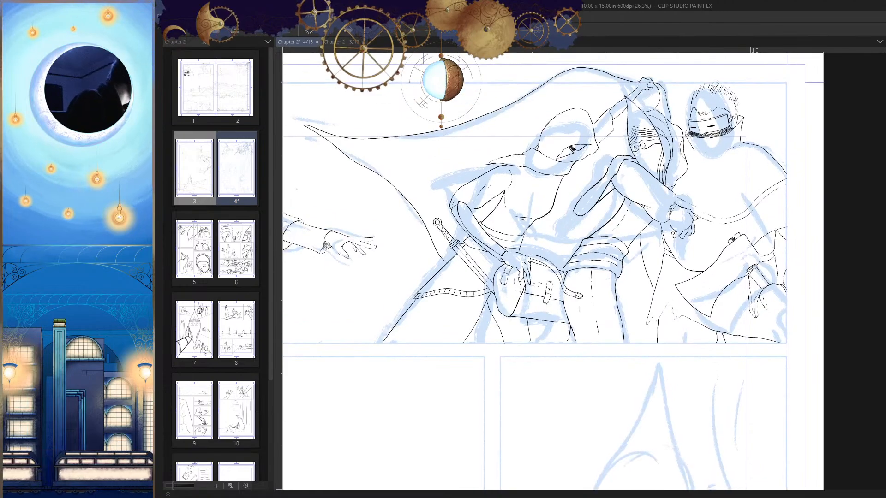
{"action": "left_click_drag", "start_coordinate": [770, 334], "coordinate": [716, 343]}
{"action": "key", "text": "h"}
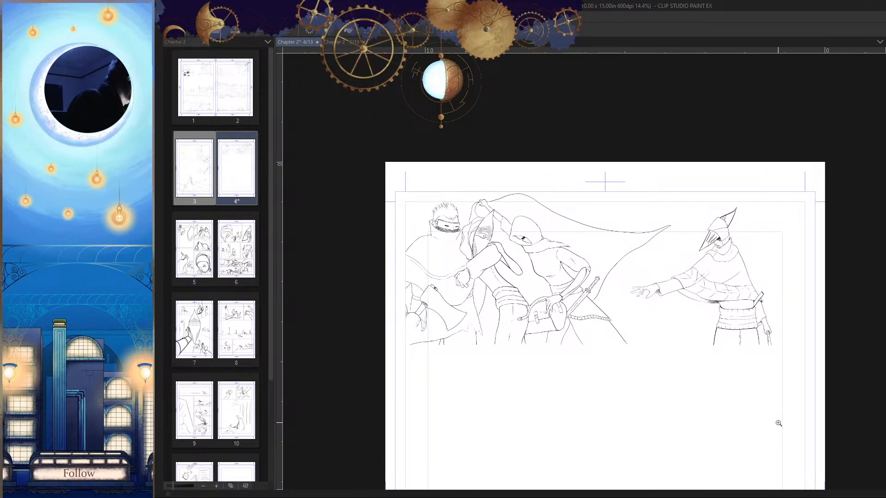
{"action": "key", "text": "h"}
Step: Select the hooded figure's raised hand, enlarge it slightly and reposition it over the wrist
{"action": "left_click_drag", "start_coordinate": [703, 240], "coordinate": [700, 228]}
{"action": "left_click", "coordinate": [724, 184]}
{"action": "left_click", "coordinate": [731, 160]}
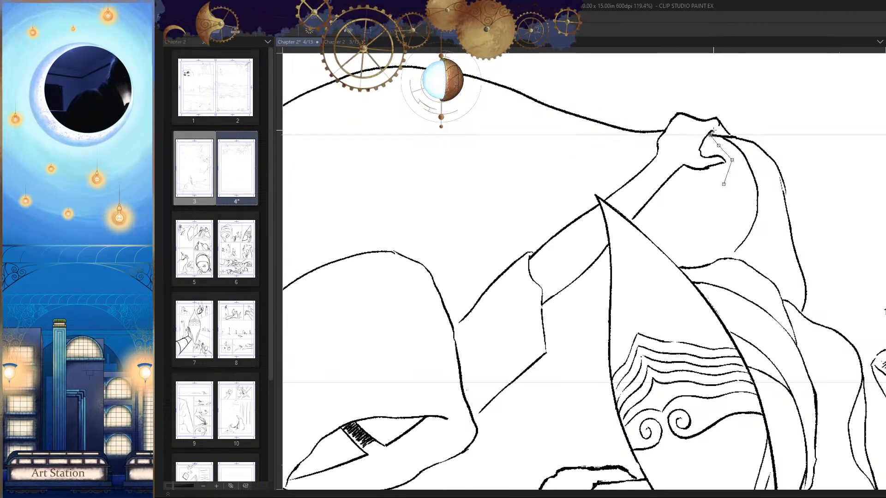
{"action": "left_click", "coordinate": [743, 123]}
{"action": "left_click", "coordinate": [735, 104]}
{"action": "left_click", "coordinate": [687, 95]}
{"action": "left_click", "coordinate": [670, 105]}
{"action": "left_click", "coordinate": [658, 123]}
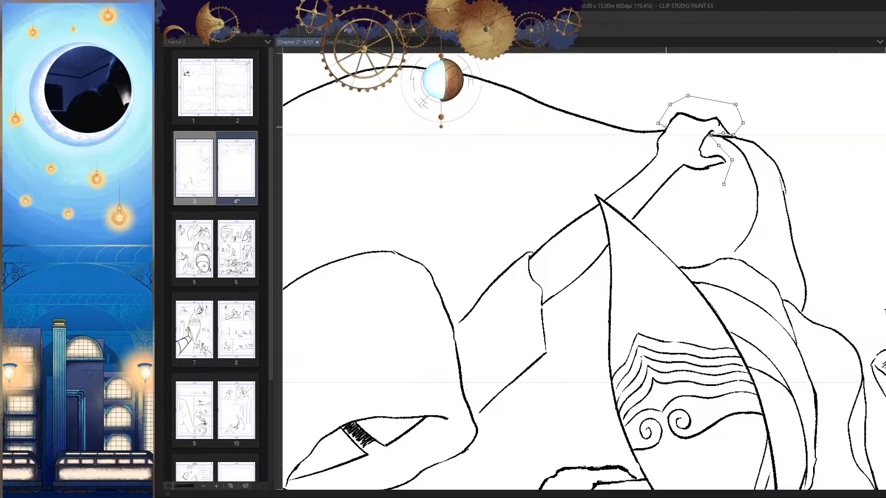
{"action": "left_click", "coordinate": [723, 184]}
{"action": "key", "text": "ctrl+t"}
{"action": "left_click_drag", "start_coordinate": [686, 99], "coordinate": [685, 76]}
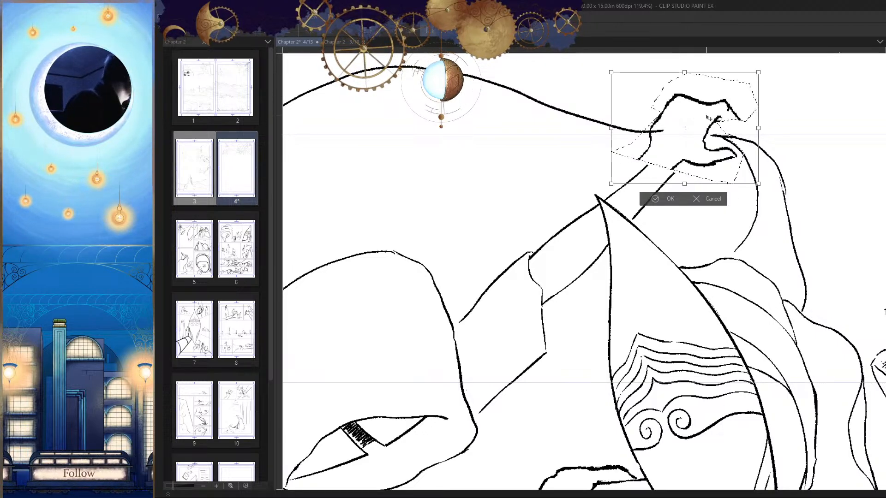
{"action": "left_click_drag", "start_coordinate": [717, 158], "coordinate": [720, 166]}
{"action": "key", "text": "Return"}
{"action": "scroll", "coordinate": [728, 218], "scroll_direction": "down", "scroll_amount": 5}
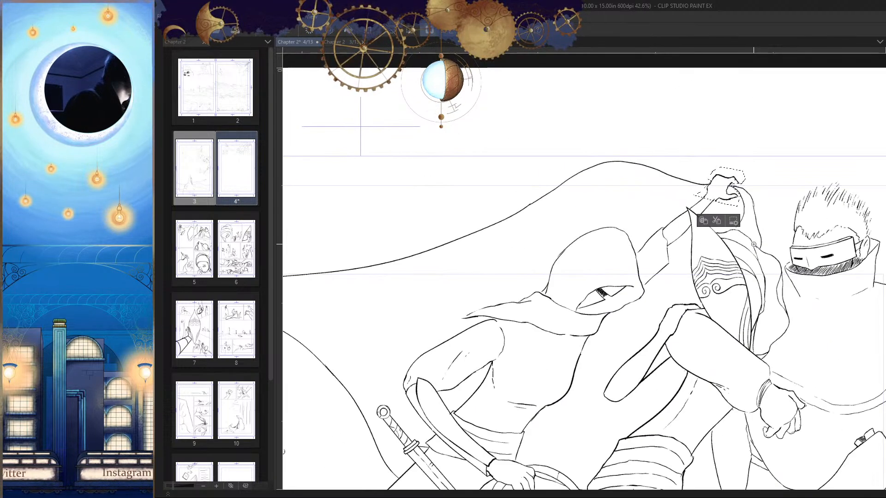
{"action": "key", "text": "ctrl+d"}
Step: Retouch the enlarged raised hand's wrist outline and the finger lines gripping the cloth
{"action": "key", "text": "h"}
{"action": "key", "text": "h"}
{"action": "left_click_drag", "start_coordinate": [738, 210], "coordinate": [730, 186]}
{"action": "scroll", "coordinate": [719, 180], "scroll_direction": "up", "scroll_amount": 5}
{"action": "scroll", "coordinate": [656, 154], "scroll_direction": "up", "scroll_amount": 1}
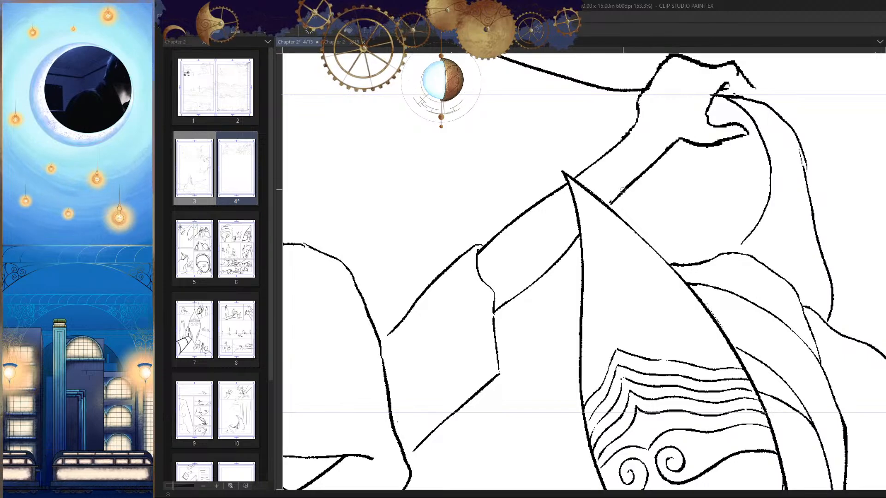
{"action": "scroll", "coordinate": [570, 184], "scroll_direction": "down", "scroll_amount": 6}
{"action": "scroll", "coordinate": [532, 193], "scroll_direction": "up", "scroll_amount": 7}
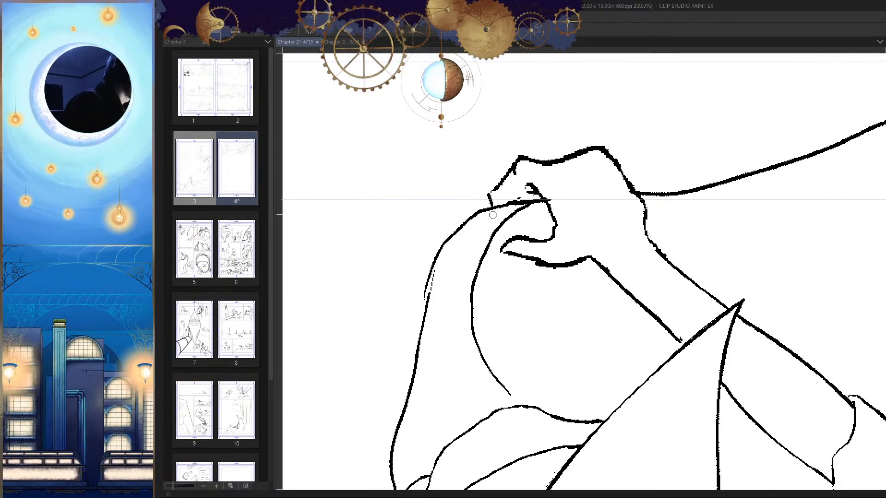
{"action": "scroll", "coordinate": [493, 215], "scroll_direction": "up", "scroll_amount": 2}
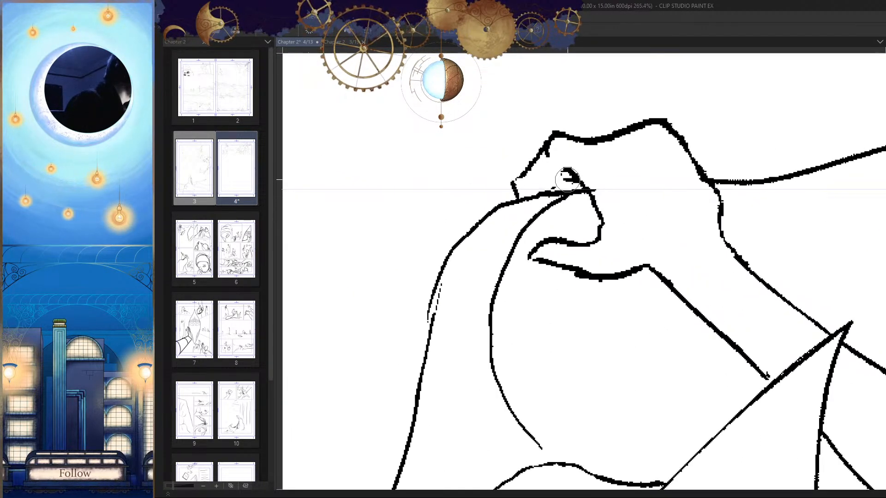
{"action": "left_click_drag", "start_coordinate": [567, 179], "coordinate": [573, 183]}
{"action": "left_click_drag", "start_coordinate": [643, 236], "coordinate": [538, 306]}
Step: Save the page and check the whole inked first panel in both normal and mirrored orientation
{"action": "key", "text": "h"}
{"action": "left_click_drag", "start_coordinate": [668, 313], "coordinate": [666, 282]}
{"action": "left_click_drag", "start_coordinate": [526, 213], "coordinate": [565, 214]}
{"action": "mouse_move", "coordinate": [678, 192]}
{"action": "left_mouse_down"}
{"action": "mouse_move", "coordinate": [663, 241]}
{"action": "mouse_move", "coordinate": [673, 288]}
{"action": "mouse_move", "coordinate": [666, 283]}
{"action": "left_mouse_up"}
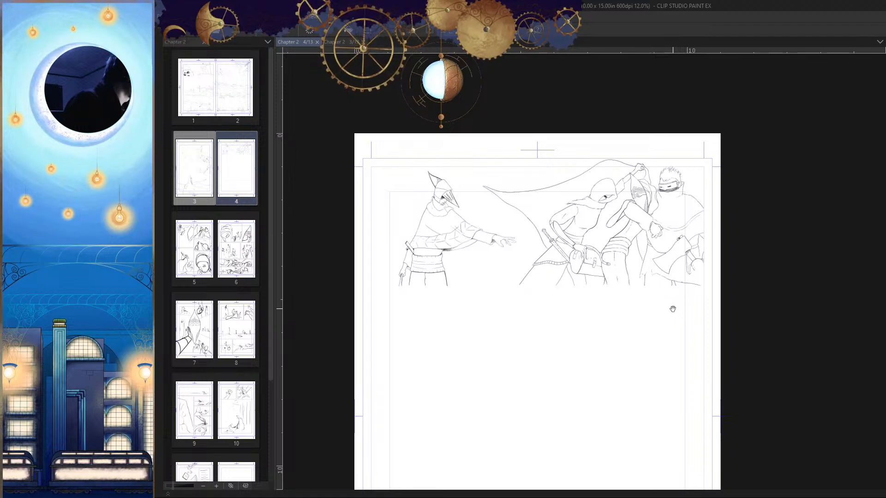
{"action": "key", "text": "h"}
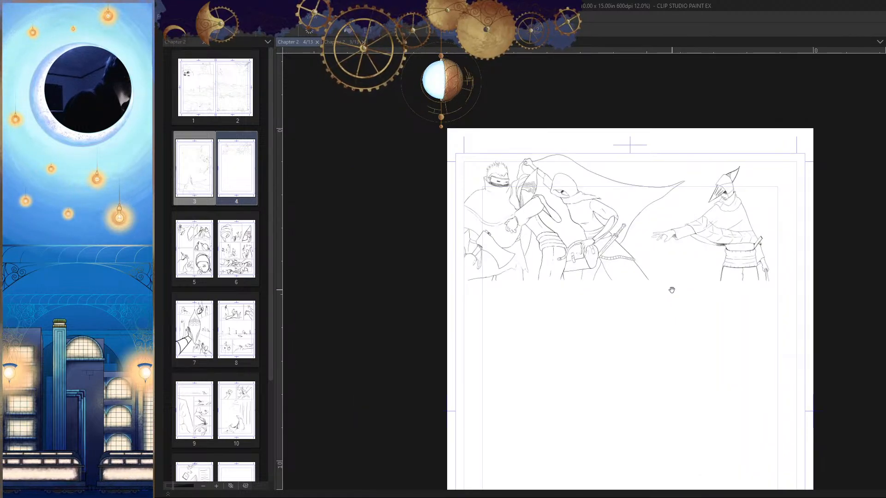
{"action": "key", "text": "h"}
{"action": "left_click_drag", "start_coordinate": [696, 291], "coordinate": [674, 279]}
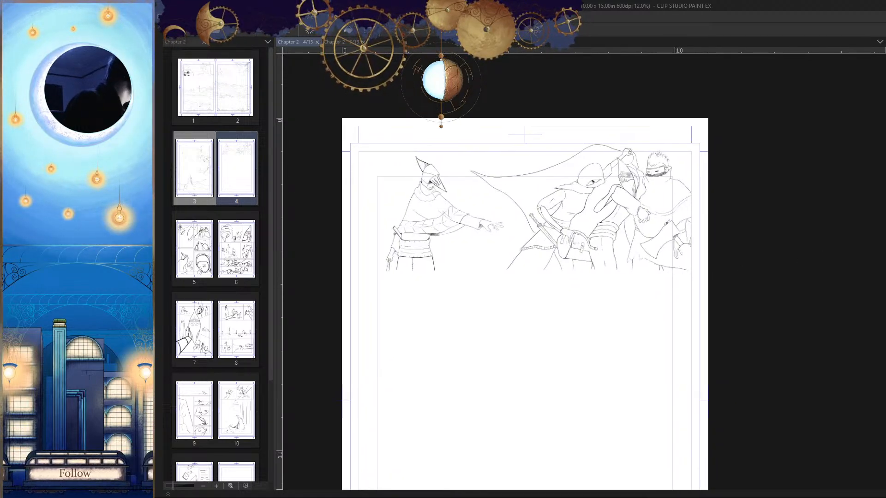
{"action": "left_click_drag", "start_coordinate": [729, 289], "coordinate": [691, 241]}
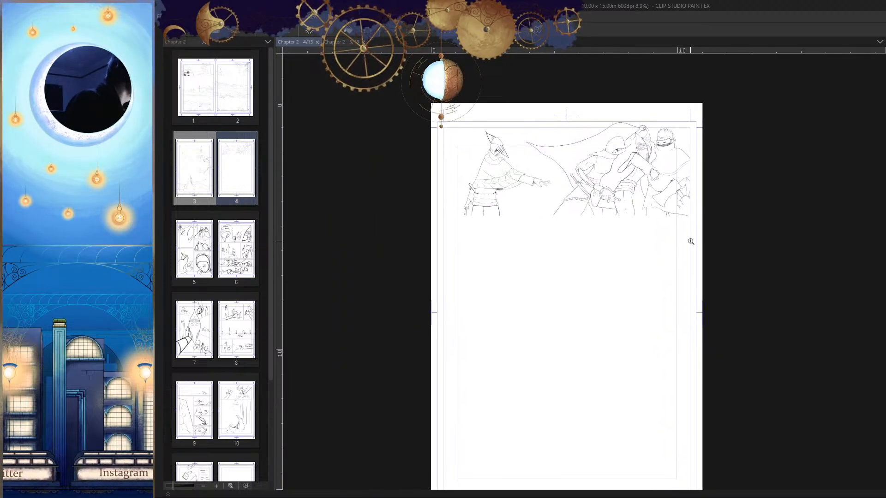
Step: Show the blue sketch to compare it with the inked first panel, hide it again and check the mirrored page
{"action": "left_click", "coordinate": [883, 397]}
{"action": "left_click_drag", "start_coordinate": [818, 375], "coordinate": [828, 365]}
{"action": "left_click", "coordinate": [660, 251]}
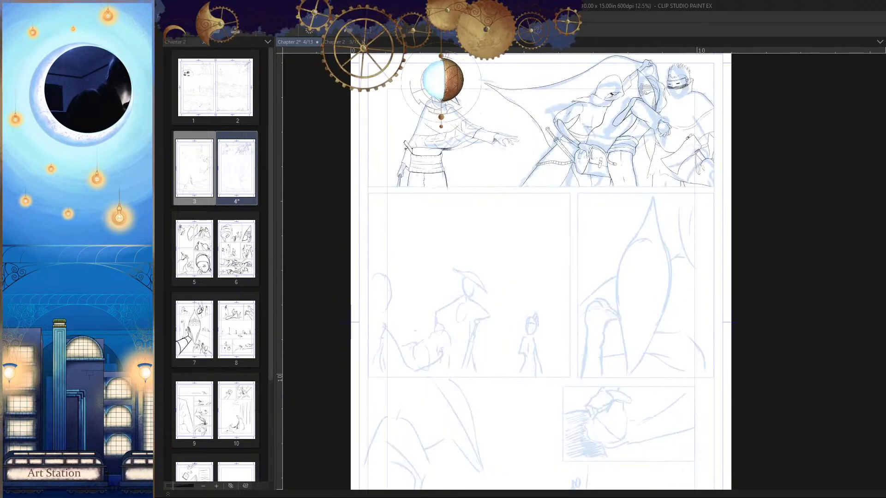
{"action": "left_click", "coordinate": [883, 397]}
{"action": "left_click_drag", "start_coordinate": [881, 398], "coordinate": [784, 383]}
{"action": "key", "text": "h"}
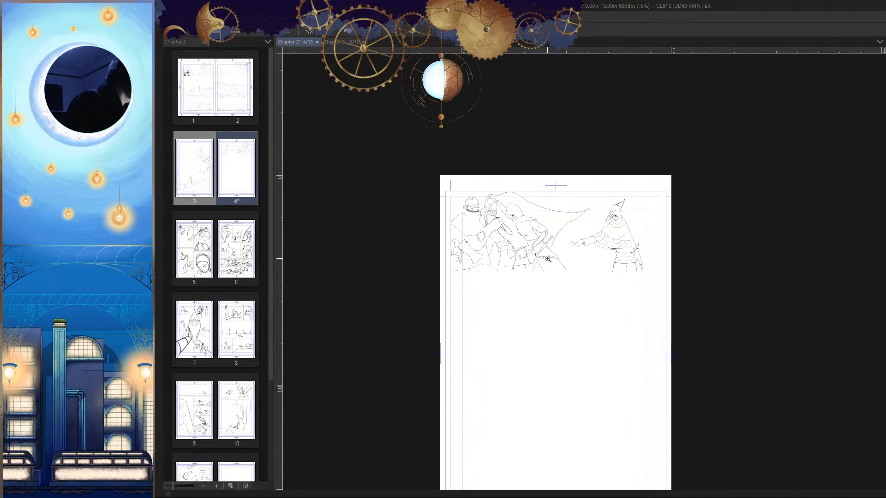
{"action": "mouse_move", "coordinate": [547, 259]}
{"action": "left_mouse_down"}
{"action": "mouse_move", "coordinate": [708, 324]}
{"action": "mouse_move", "coordinate": [696, 334]}
{"action": "mouse_move", "coordinate": [707, 334]}
{"action": "mouse_move", "coordinate": [700, 321]}
{"action": "left_mouse_up"}
Step: Extend the trailing end of the hooded figure's scarf with a short drooping curve above the shoulder
{"action": "key", "text": "h"}
{"action": "left_click_drag", "start_coordinate": [663, 242], "coordinate": [706, 245]}
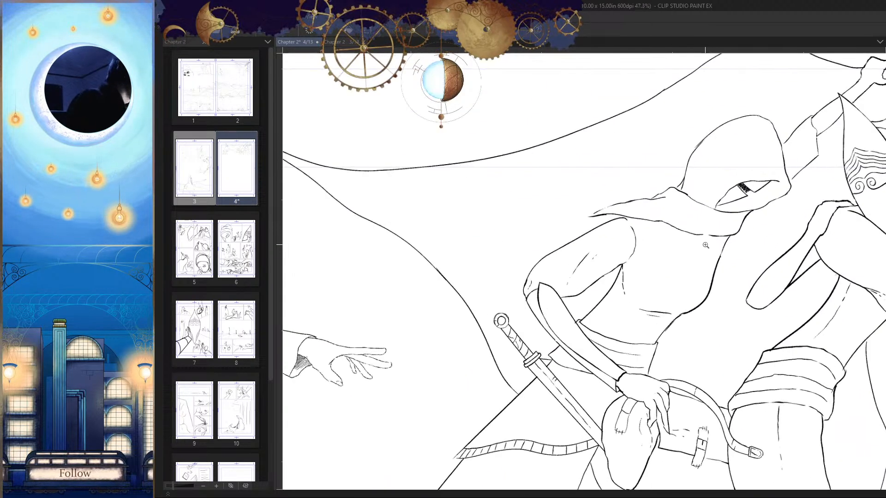
{"action": "mouse_move", "coordinate": [604, 211]}
{"action": "left_mouse_down"}
{"action": "mouse_move", "coordinate": [621, 213]}
{"action": "mouse_move", "coordinate": [559, 241]}
{"action": "left_mouse_up"}
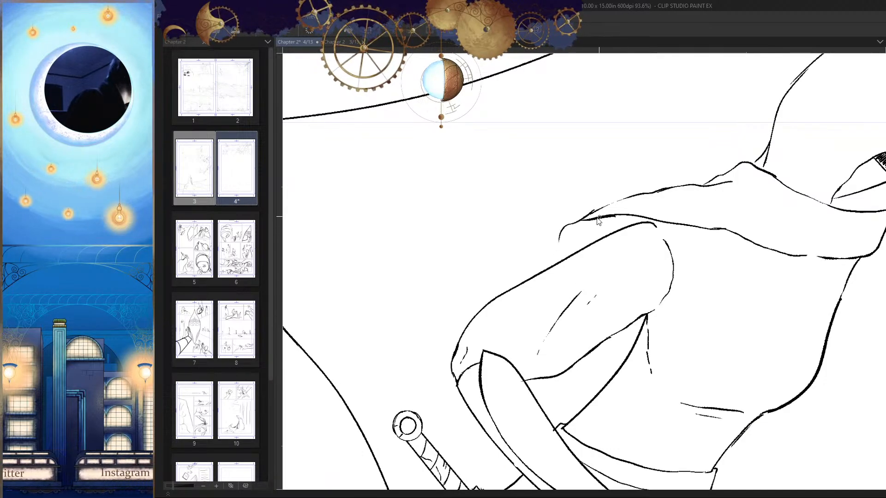
{"action": "scroll", "coordinate": [669, 253], "scroll_direction": "down", "scroll_amount": 5}
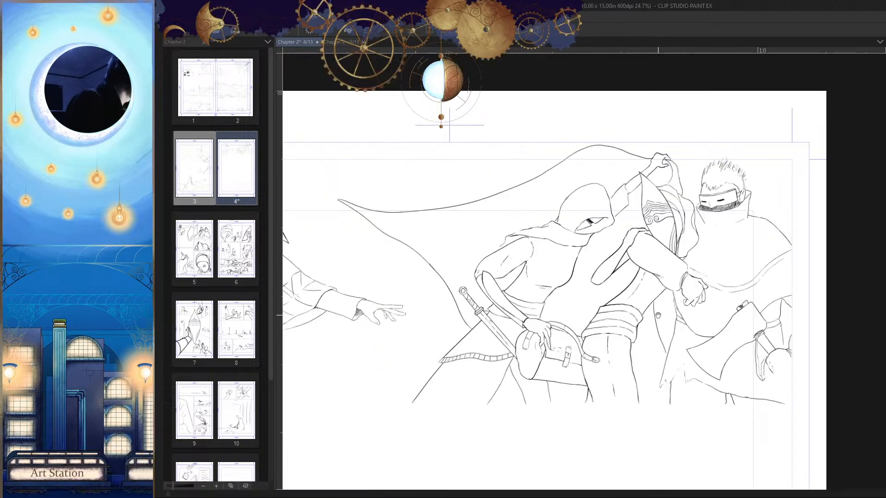
Step: Rework the outline of the hooded figure's eye opening with short strokes toward the hood's front edge
{"action": "left_click_drag", "start_coordinate": [617, 233], "coordinate": [641, 256]}
{"action": "key", "text": "h"}
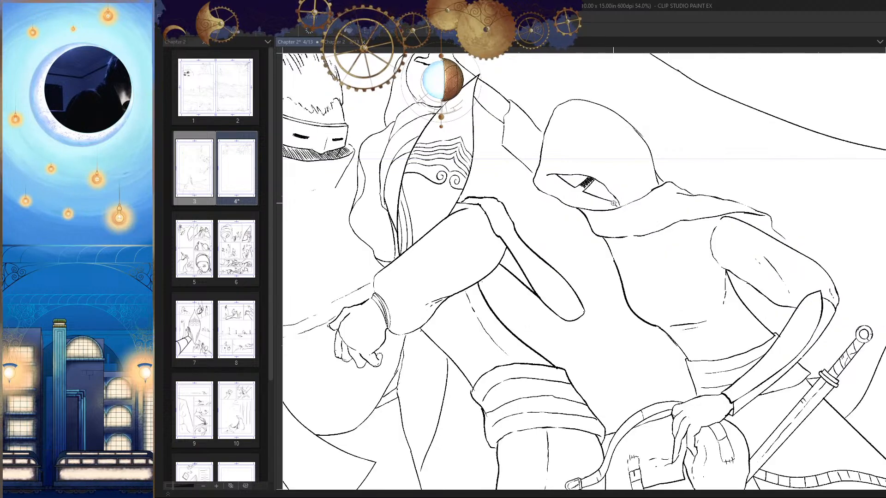
{"action": "mouse_move", "coordinate": [563, 173]}
{"action": "left_mouse_down"}
{"action": "mouse_move", "coordinate": [576, 176]}
{"action": "mouse_move", "coordinate": [532, 187]}
{"action": "left_mouse_up"}
{"action": "left_click_drag", "start_coordinate": [561, 176], "coordinate": [540, 186]}
{"action": "mouse_move", "coordinate": [573, 175]}
{"action": "left_mouse_down"}
{"action": "mouse_move", "coordinate": [555, 186]}
{"action": "mouse_move", "coordinate": [570, 190]}
{"action": "left_mouse_up"}
{"action": "key", "text": "h"}
{"action": "mouse_move", "coordinate": [601, 217]}
{"action": "left_mouse_down"}
{"action": "mouse_move", "coordinate": [674, 246]}
{"action": "mouse_move", "coordinate": [645, 210]}
{"action": "left_mouse_up"}
{"action": "key", "text": "ctrl+z"}
{"action": "key", "text": "h"}
{"action": "left_click_drag", "start_coordinate": [566, 191], "coordinate": [607, 182]}
{"action": "left_click_drag", "start_coordinate": [611, 171], "coordinate": [547, 195]}
{"action": "left_click_drag", "start_coordinate": [619, 173], "coordinate": [558, 198]}
{"action": "mouse_move", "coordinate": [619, 176]}
{"action": "left_mouse_down"}
{"action": "mouse_move", "coordinate": [574, 197]}
{"action": "mouse_move", "coordinate": [618, 194]}
{"action": "left_mouse_up"}
{"action": "left_click_drag", "start_coordinate": [655, 218], "coordinate": [576, 282]}
Step: Examine the hooded figure and the whole first panel in both orientations
{"action": "key", "text": "h"}
{"action": "left_click_drag", "start_coordinate": [639, 283], "coordinate": [677, 243]}
{"action": "key", "text": "h"}
{"action": "key", "text": "h"}
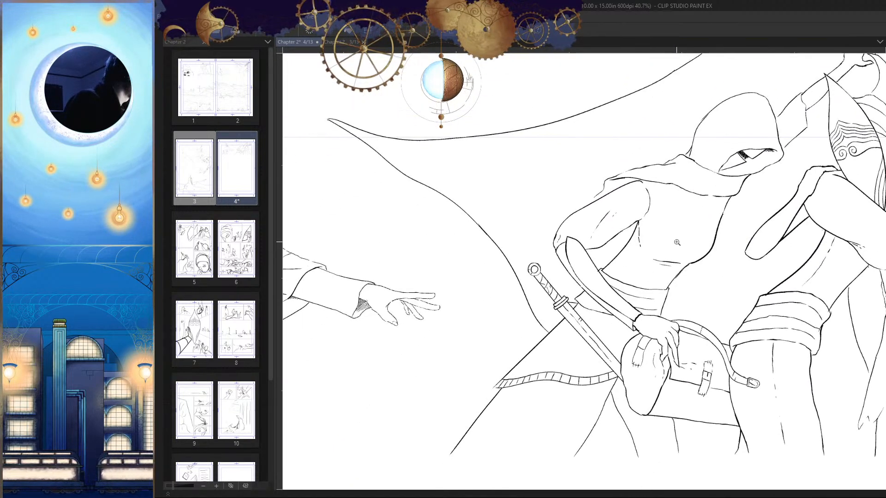
{"action": "mouse_move", "coordinate": [619, 252]}
{"action": "left_mouse_down"}
{"action": "mouse_move", "coordinate": [627, 252]}
{"action": "mouse_move", "coordinate": [613, 279]}
{"action": "mouse_move", "coordinate": [614, 260]}
{"action": "left_mouse_up"}
{"action": "key", "text": "h"}
{"action": "left_click_drag", "start_coordinate": [673, 257], "coordinate": [645, 296]}
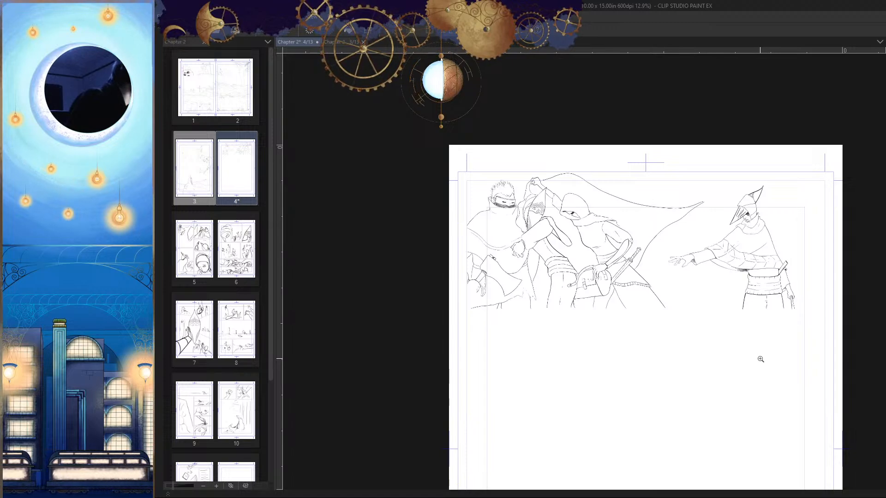
{"action": "left_click_drag", "start_coordinate": [739, 350], "coordinate": [745, 315]}
{"action": "key", "text": "h"}
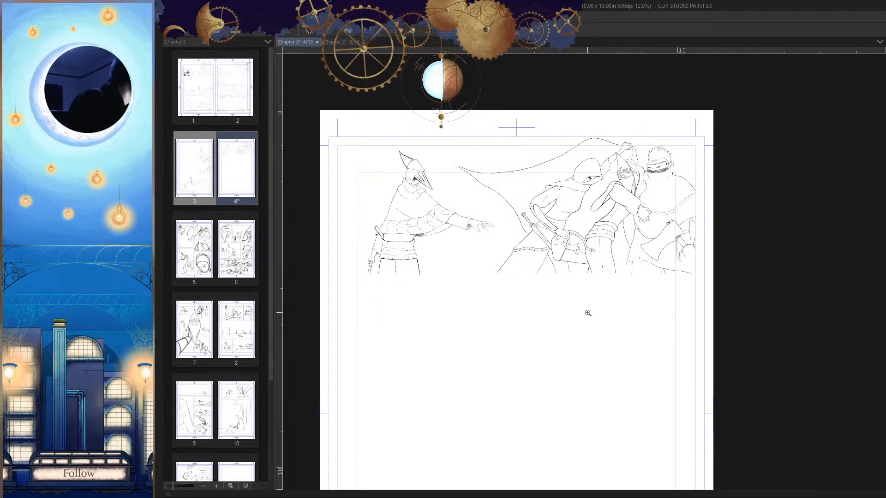
Step: Hatch the narrow gap between the cloak folds beneath the satchel with tight diagonal strokes
{"action": "left_click_drag", "start_coordinate": [588, 312], "coordinate": [570, 228]}
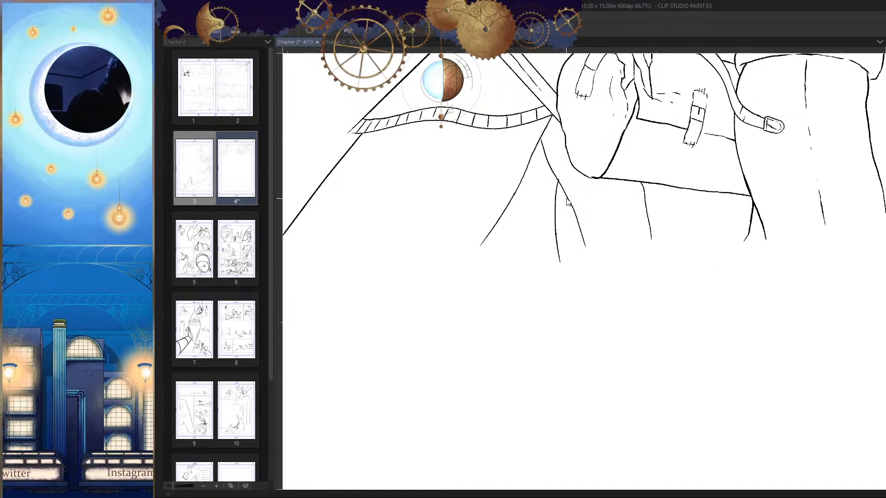
{"action": "mouse_move", "coordinate": [591, 286]}
{"action": "left_mouse_down"}
{"action": "mouse_move", "coordinate": [573, 218]}
{"action": "mouse_move", "coordinate": [601, 208]}
{"action": "mouse_move", "coordinate": [628, 146]}
{"action": "mouse_move", "coordinate": [596, 163]}
{"action": "left_mouse_up"}
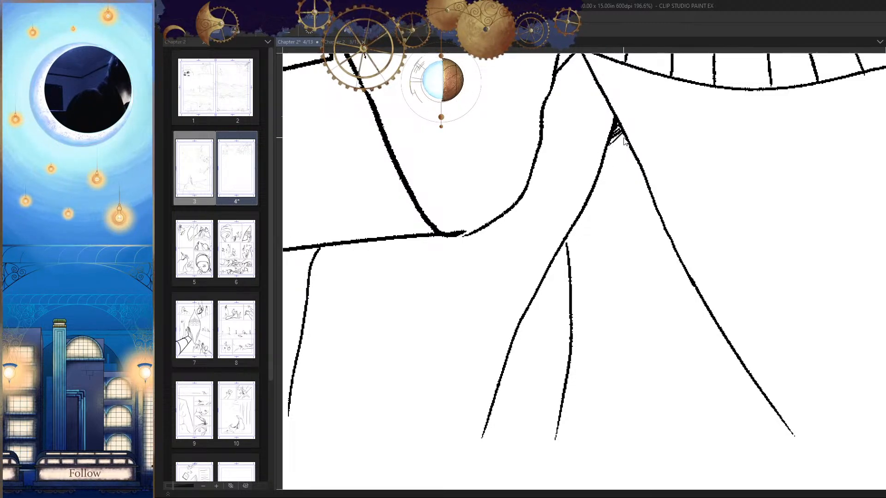
{"action": "scroll", "coordinate": [623, 141], "scroll_direction": "up", "scroll_amount": 5}
{"action": "left_click_drag", "start_coordinate": [626, 131], "coordinate": [598, 148]}
{"action": "mouse_move", "coordinate": [638, 134]}
{"action": "left_mouse_down"}
{"action": "mouse_move", "coordinate": [588, 163]}
{"action": "mouse_move", "coordinate": [587, 173]}
{"action": "left_mouse_up"}
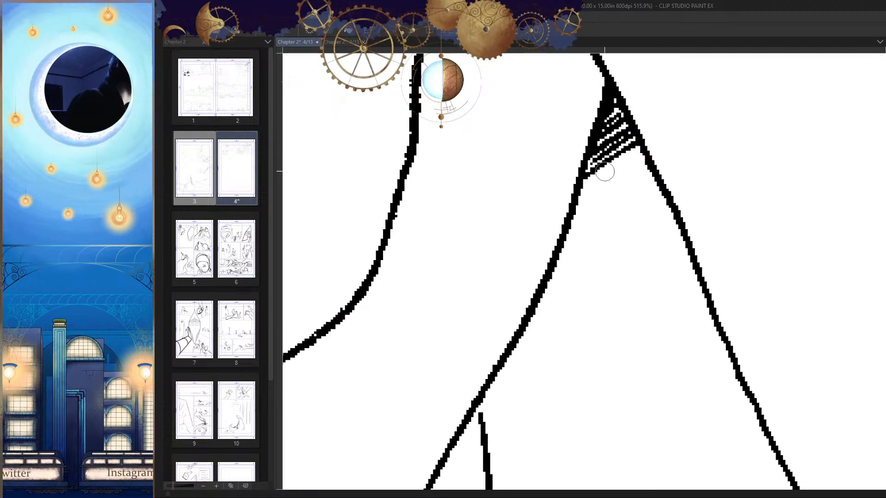
{"action": "left_click_drag", "start_coordinate": [642, 154], "coordinate": [580, 193]}
{"action": "left_click_drag", "start_coordinate": [618, 239], "coordinate": [624, 177]}
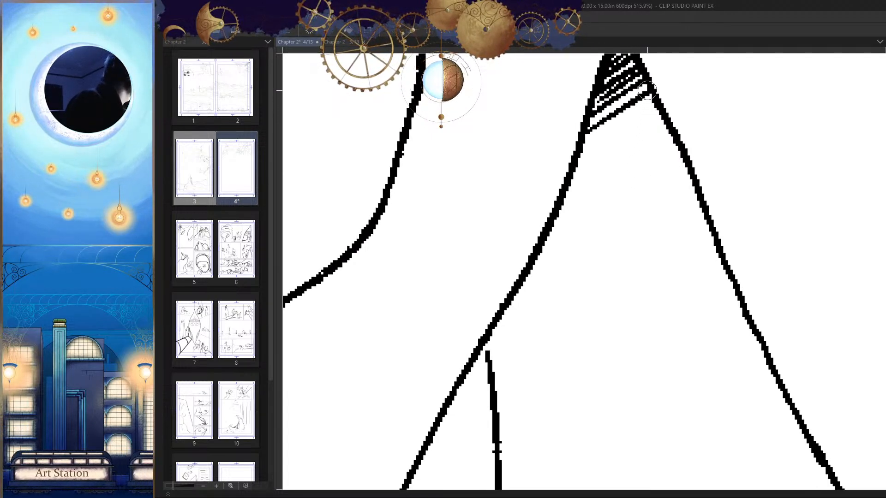
{"action": "mouse_move", "coordinate": [647, 90]}
{"action": "left_mouse_down"}
{"action": "mouse_move", "coordinate": [613, 107]}
{"action": "mouse_move", "coordinate": [637, 117]}
{"action": "mouse_move", "coordinate": [651, 97]}
{"action": "mouse_move", "coordinate": [582, 145]}
{"action": "left_mouse_up"}
{"action": "left_click_drag", "start_coordinate": [659, 107], "coordinate": [557, 175]}
{"action": "key", "text": "ctrl+z"}
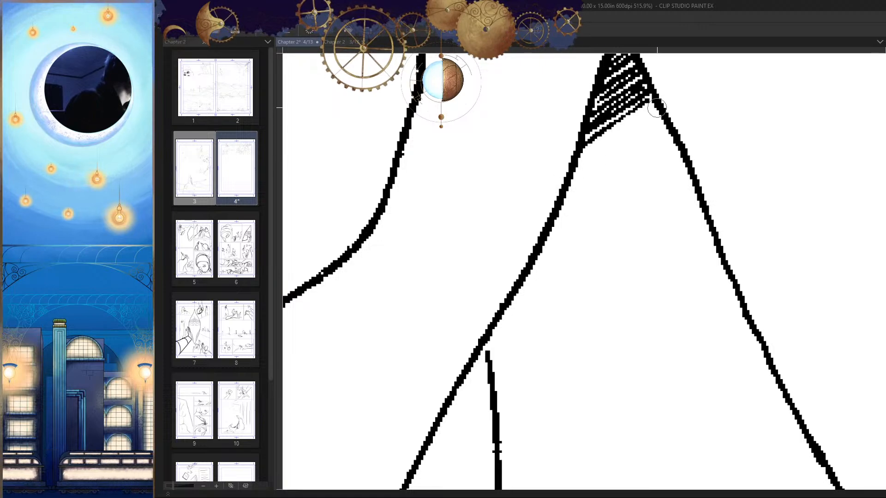
Step: Extend the diagonal hatching further down between the cloak folds, using longer strokes across the widening gap
{"action": "mouse_move", "coordinate": [660, 109]}
{"action": "left_mouse_down"}
{"action": "mouse_move", "coordinate": [611, 137]}
{"action": "mouse_move", "coordinate": [571, 190]}
{"action": "left_mouse_up"}
{"action": "mouse_move", "coordinate": [671, 122]}
{"action": "left_mouse_down"}
{"action": "mouse_move", "coordinate": [565, 201]}
{"action": "mouse_move", "coordinate": [566, 210]}
{"action": "mouse_move", "coordinate": [582, 183]}
{"action": "left_mouse_up"}
{"action": "left_click_drag", "start_coordinate": [647, 146], "coordinate": [572, 202]}
{"action": "mouse_move", "coordinate": [661, 121]}
{"action": "left_mouse_down"}
{"action": "mouse_move", "coordinate": [585, 180]}
{"action": "mouse_move", "coordinate": [606, 207]}
{"action": "left_mouse_up"}
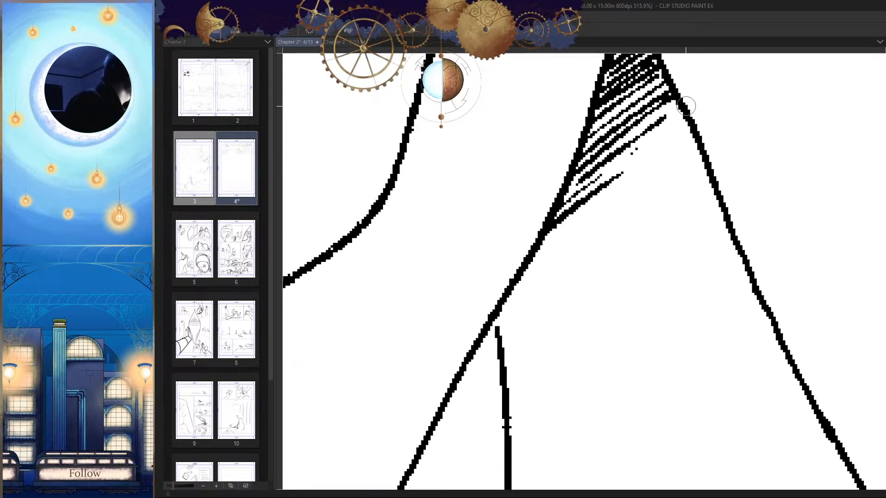
{"action": "mouse_move", "coordinate": [679, 98]}
{"action": "left_mouse_down"}
{"action": "mouse_move", "coordinate": [612, 150]}
{"action": "mouse_move", "coordinate": [690, 112]}
{"action": "mouse_move", "coordinate": [589, 187]}
{"action": "left_mouse_up"}
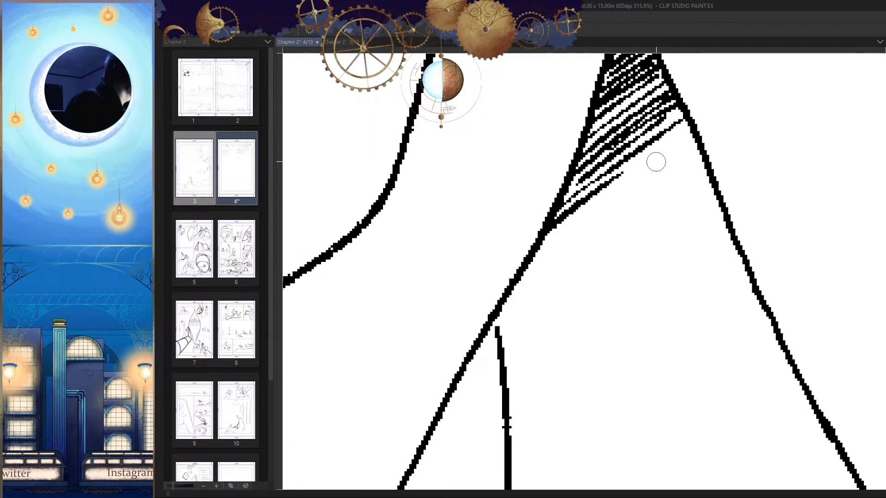
{"action": "left_click_drag", "start_coordinate": [692, 130], "coordinate": [616, 187]}
{"action": "left_click_drag", "start_coordinate": [554, 241], "coordinate": [585, 194]}
{"action": "left_click_drag", "start_coordinate": [679, 138], "coordinate": [573, 214]}
{"action": "key", "text": "ctrl+z"}
{"action": "left_click_drag", "start_coordinate": [727, 98], "coordinate": [565, 212]}
{"action": "left_click_drag", "start_coordinate": [728, 119], "coordinate": [567, 238]}
{"action": "left_click_drag", "start_coordinate": [695, 170], "coordinate": [616, 234]}
{"action": "mouse_move", "coordinate": [707, 198]}
{"action": "left_mouse_down"}
{"action": "mouse_move", "coordinate": [673, 227]}
{"action": "mouse_move", "coordinate": [696, 274]}
{"action": "left_mouse_up"}
Step: Save the page and examine the hatched cloak and the first panel in both orientations
{"action": "scroll", "coordinate": [706, 279], "scroll_direction": "down", "scroll_amount": 10}
{"action": "key", "text": "h"}
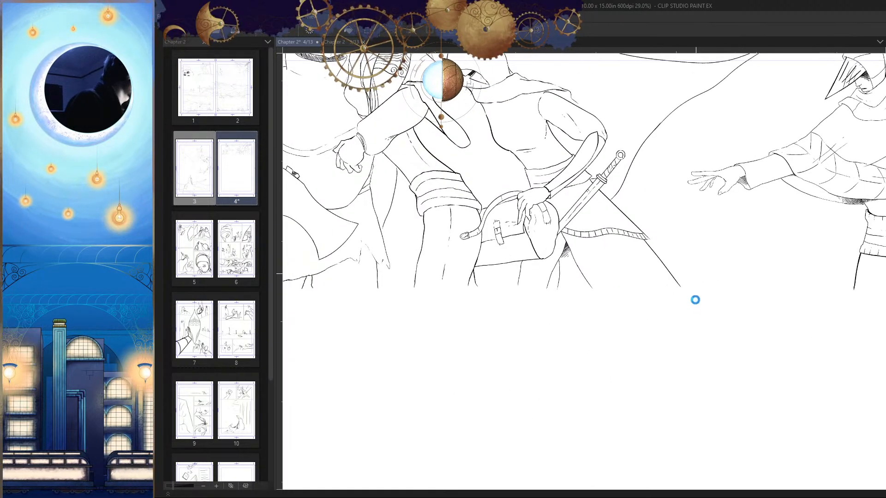
{"action": "scroll", "coordinate": [692, 302], "scroll_direction": "down", "scroll_amount": 4}
{"action": "key", "text": "h"}
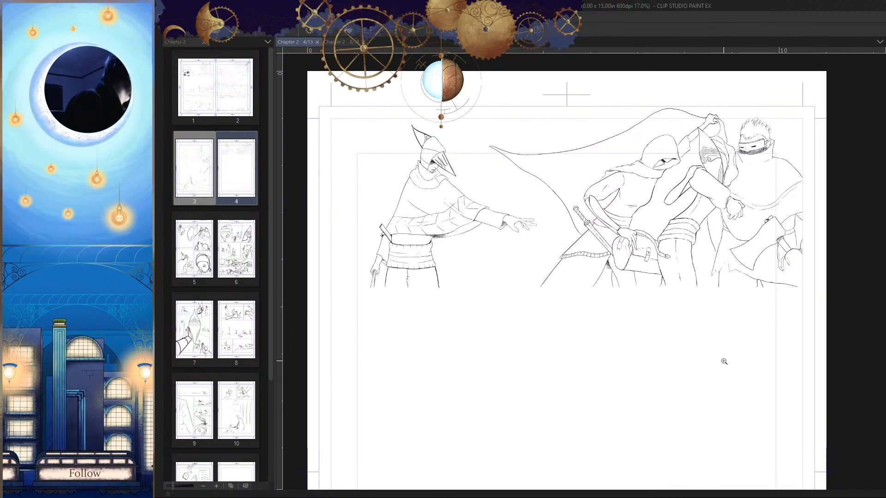
{"action": "scroll", "coordinate": [769, 311], "scroll_direction": "up", "scroll_amount": 7}
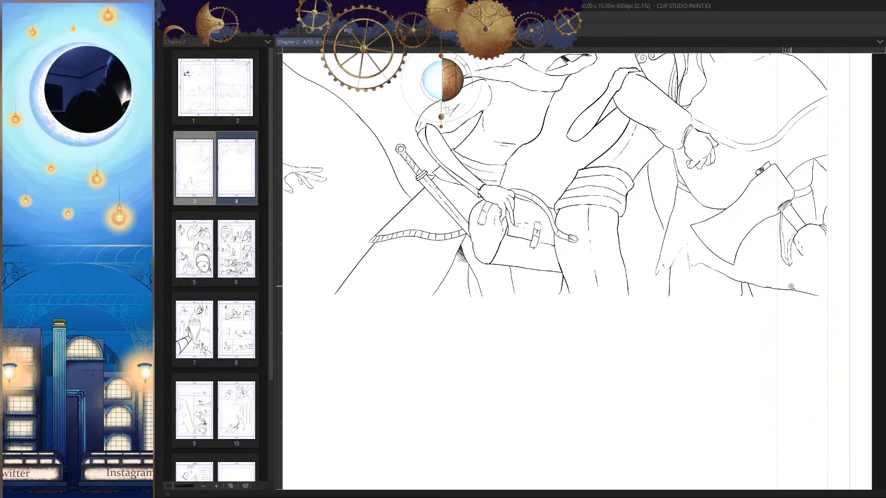
{"action": "scroll", "coordinate": [768, 311], "scroll_direction": "down", "scroll_amount": 3}
{"action": "key", "text": "h"}
{"action": "left_click_drag", "start_coordinate": [751, 317], "coordinate": [786, 288]}
Step: Close the gap at the peak of the ragged cloth edge beside the axe blade
{"action": "scroll", "coordinate": [534, 221], "scroll_direction": "up", "scroll_amount": 6}
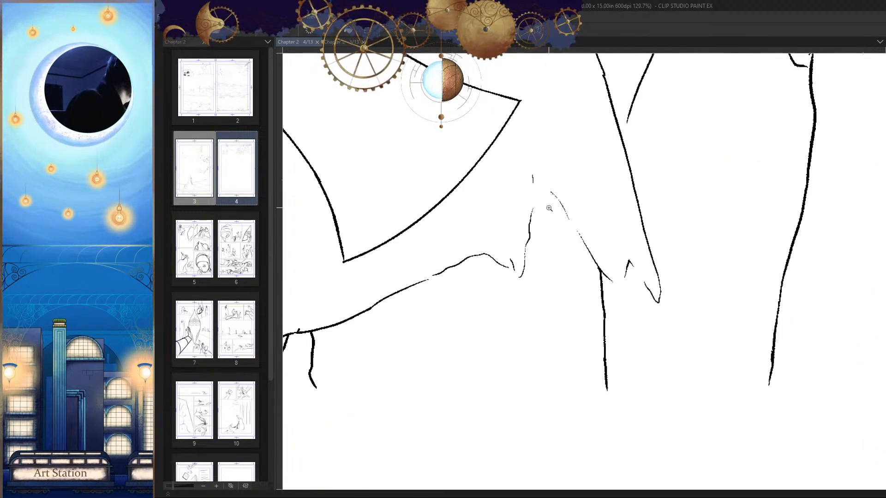
{"action": "left_click_drag", "start_coordinate": [530, 173], "coordinate": [529, 221]}
{"action": "key", "text": "ctrl+z"}
{"action": "scroll", "coordinate": [538, 202], "scroll_direction": "up", "scroll_amount": 3}
{"action": "left_click_drag", "start_coordinate": [530, 160], "coordinate": [529, 222]}
{"action": "key", "text": "h"}
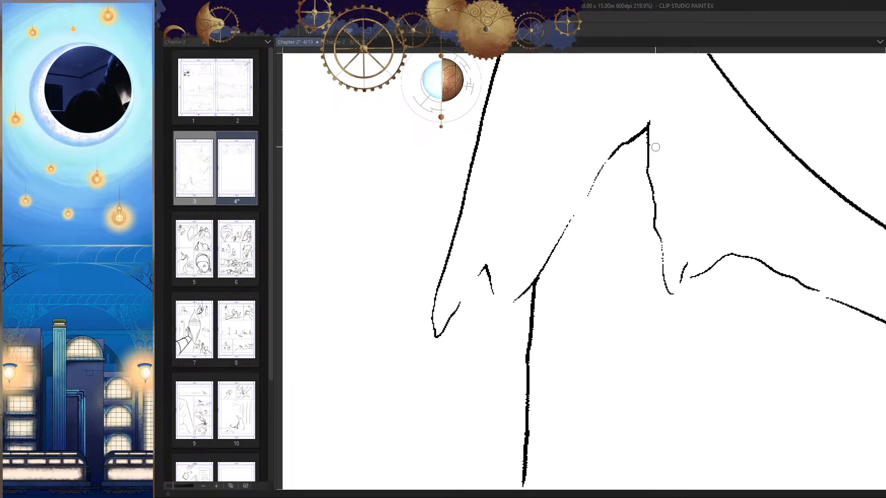
{"action": "key", "text": "h"}
Step: Remove the first hatching at the ragged cloth's peak and shade it with dense diagonal strokes
{"action": "scroll", "coordinate": [582, 166], "scroll_direction": "up", "scroll_amount": 3}
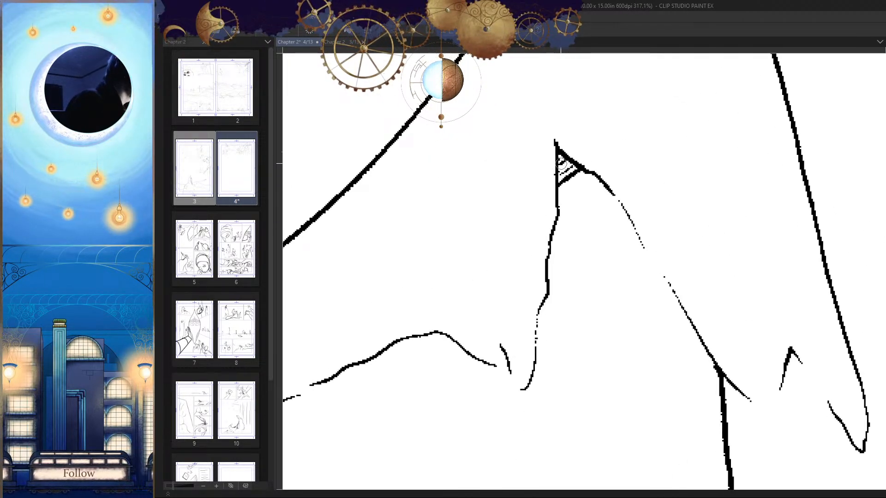
{"action": "scroll", "coordinate": [561, 162], "scroll_direction": "up", "scroll_amount": 3}
{"action": "scroll", "coordinate": [588, 175], "scroll_direction": "up", "scroll_amount": 1}
{"action": "key", "text": "ctrl+z"}
{"action": "mouse_move", "coordinate": [593, 163]}
{"action": "left_mouse_down"}
{"action": "mouse_move", "coordinate": [552, 197]}
{"action": "mouse_move", "coordinate": [550, 174]}
{"action": "left_mouse_up"}
{"action": "left_click_drag", "start_coordinate": [567, 143], "coordinate": [550, 154]}
{"action": "left_click_drag", "start_coordinate": [587, 188], "coordinate": [594, 155]}
{"action": "mouse_move", "coordinate": [605, 141]}
{"action": "left_mouse_down"}
{"action": "mouse_move", "coordinate": [558, 184]}
{"action": "mouse_move", "coordinate": [616, 151]}
{"action": "mouse_move", "coordinate": [563, 208]}
{"action": "left_mouse_up"}
{"action": "left_click_drag", "start_coordinate": [634, 156], "coordinate": [562, 229]}
{"action": "mouse_move", "coordinate": [647, 162]}
{"action": "left_mouse_down"}
{"action": "mouse_move", "coordinate": [558, 249]}
{"action": "mouse_move", "coordinate": [563, 263]}
{"action": "left_mouse_up"}
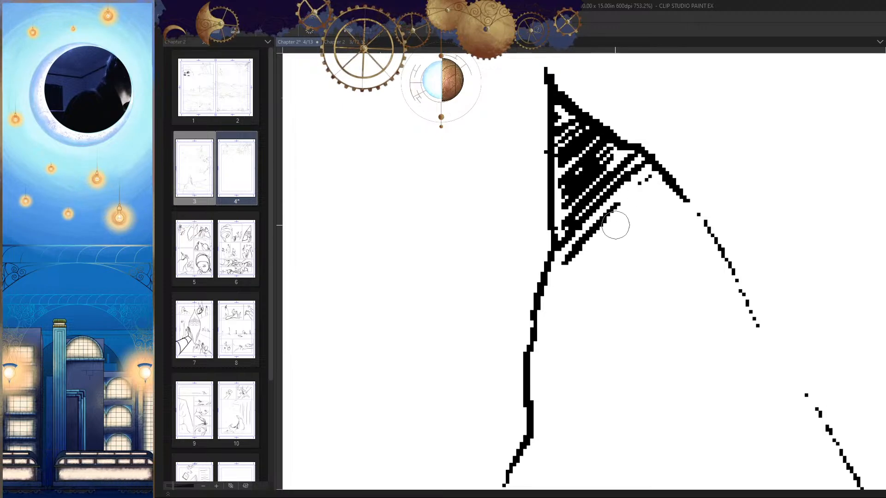
Step: Continue the hatching below the cloth's peak with sparser, shorter diagonal strokes, and save the page
{"action": "left_click_drag", "start_coordinate": [665, 185], "coordinate": [563, 284]}
{"action": "left_click_drag", "start_coordinate": [671, 201], "coordinate": [577, 295]}
{"action": "left_click_drag", "start_coordinate": [680, 222], "coordinate": [617, 287]}
{"action": "mouse_move", "coordinate": [692, 239]}
{"action": "left_mouse_down"}
{"action": "mouse_move", "coordinate": [666, 264]}
{"action": "mouse_move", "coordinate": [660, 307]}
{"action": "left_mouse_up"}
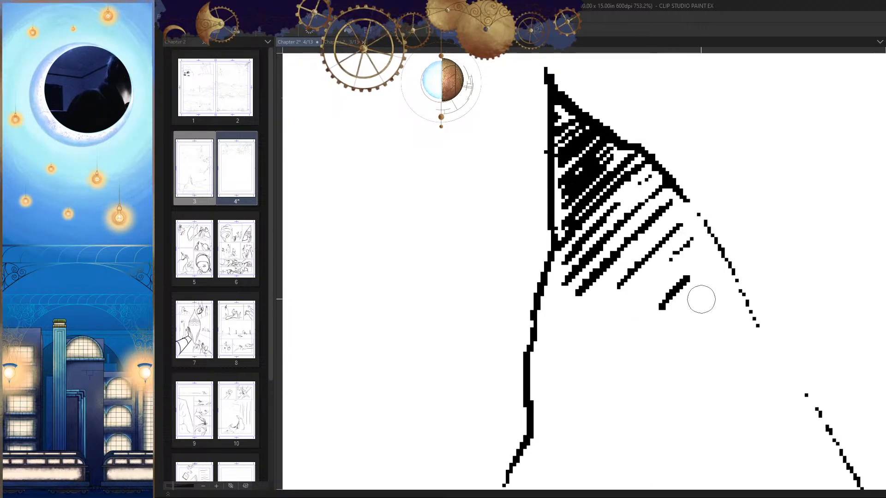
{"action": "left_click_drag", "start_coordinate": [695, 272], "coordinate": [641, 300], "text": "ctrl"}
{"action": "key", "text": "h"}
Step: Ink the lower outline of the rounded form at the end of the axe handle
{"action": "key", "text": "h"}
{"action": "mouse_move", "coordinate": [718, 299]}
{"action": "left_mouse_down", "text": "ctrl"}
{"action": "mouse_move", "coordinate": [687, 332]}
{"action": "mouse_move", "coordinate": [695, 327]}
{"action": "mouse_move", "coordinate": [669, 330]}
{"action": "left_mouse_up", "text": "ctrl"}
{"action": "key", "text": "ctrl+s"}
Step: Erase and redraw part of the cloak's ragged lower hem line beneath the axe
{"action": "left_click_drag", "start_coordinate": [544, 321], "coordinate": [641, 298], "text": "ctrl"}
{"action": "key", "text": "e"}
{"action": "mouse_move", "coordinate": [534, 274]}
{"action": "left_mouse_down"}
{"action": "mouse_move", "coordinate": [395, 325]}
{"action": "mouse_move", "coordinate": [541, 286]}
{"action": "mouse_move", "coordinate": [453, 292]}
{"action": "left_mouse_up"}
{"action": "key", "text": "p"}
{"action": "left_click_drag", "start_coordinate": [603, 277], "coordinate": [502, 333], "text": "ctrl"}
{"action": "key", "text": "h"}
{"action": "mouse_move", "coordinate": [652, 296]}
{"action": "left_mouse_down", "text": "ctrl"}
{"action": "mouse_move", "coordinate": [638, 331]}
{"action": "mouse_move", "coordinate": [635, 241]}
{"action": "left_mouse_up", "text": "ctrl"}
{"action": "left_click_drag", "start_coordinate": [591, 188], "coordinate": [592, 209]}
{"action": "left_click_drag", "start_coordinate": [556, 323], "coordinate": [568, 249]}
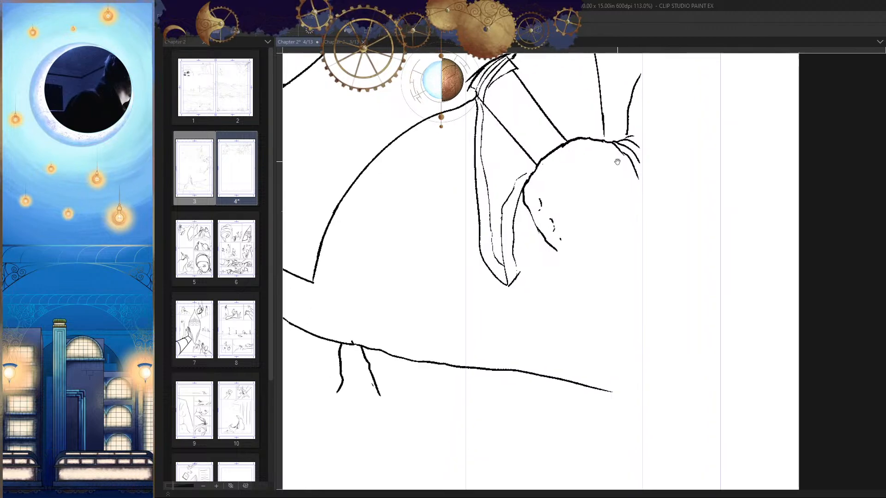
{"action": "key", "text": "h"}
{"action": "mouse_move", "coordinate": [658, 290]}
{"action": "left_mouse_down"}
{"action": "mouse_move", "coordinate": [662, 277]}
{"action": "mouse_move", "coordinate": [683, 274]}
{"action": "mouse_move", "coordinate": [644, 261]}
{"action": "mouse_move", "coordinate": [596, 262]}
{"action": "mouse_move", "coordinate": [627, 236]}
{"action": "left_mouse_up"}
Step: Close the outline of the round fist gripping the axe handle, inking its lower contour out to the panel edge
{"action": "key", "text": "h"}
{"action": "key", "text": "h"}
{"action": "key", "text": "h"}
{"action": "key", "text": "h"}
{"action": "key", "text": "h"}
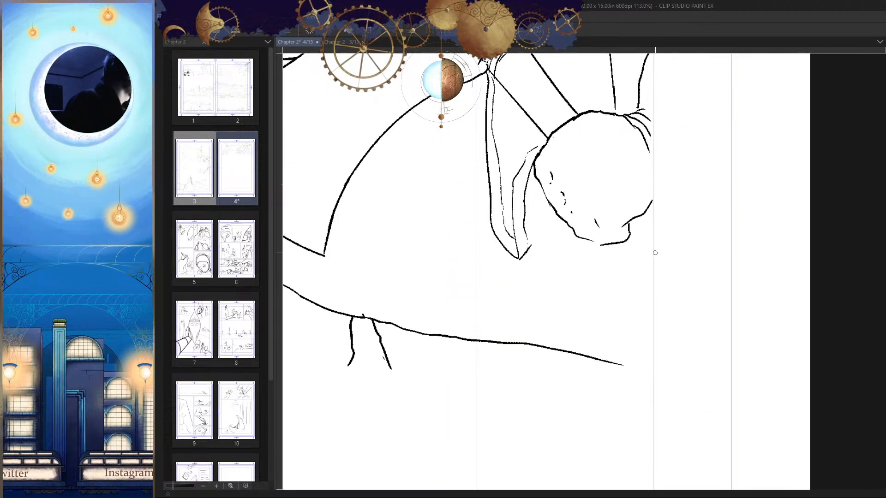
{"action": "key", "text": "h"}
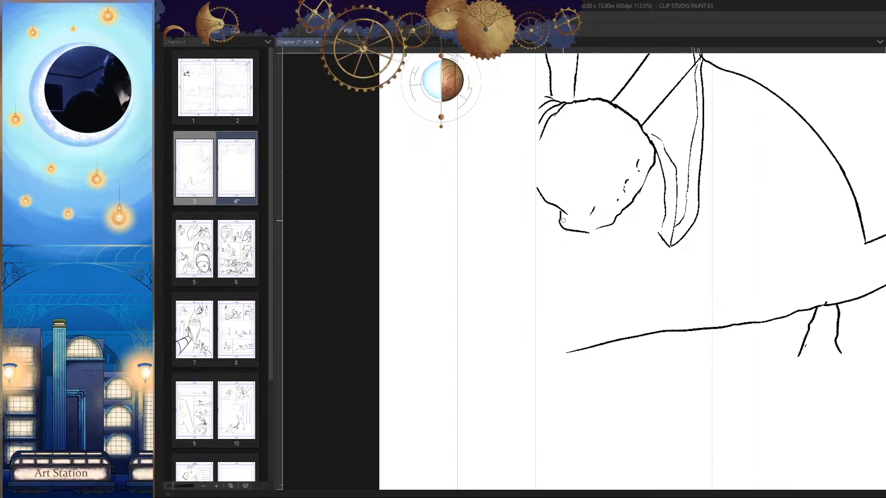
Step: Clear the notch at the fist's base and ink the axe handle's edge running diagonally from below the fist to the panel edge
{"action": "left_click_drag", "start_coordinate": [568, 219], "coordinate": [537, 253]}
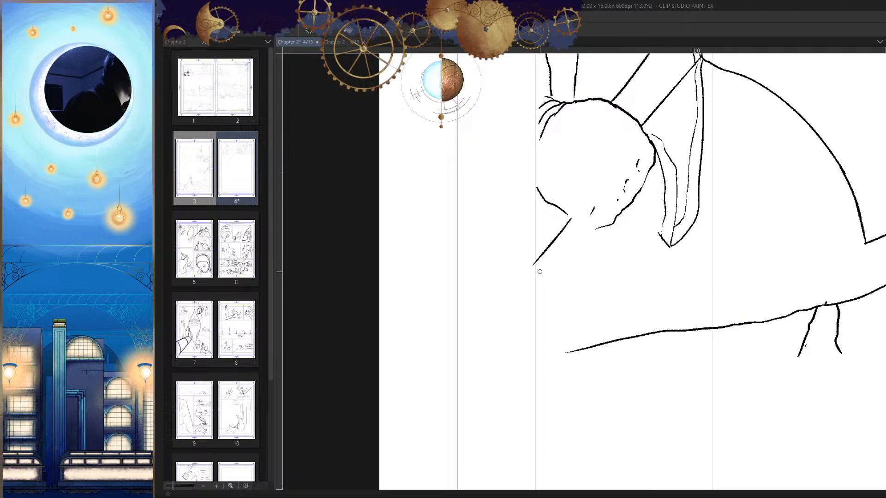
{"action": "left_click_drag", "start_coordinate": [647, 126], "coordinate": [535, 255]}
{"action": "key", "text": "ctrl+z"}
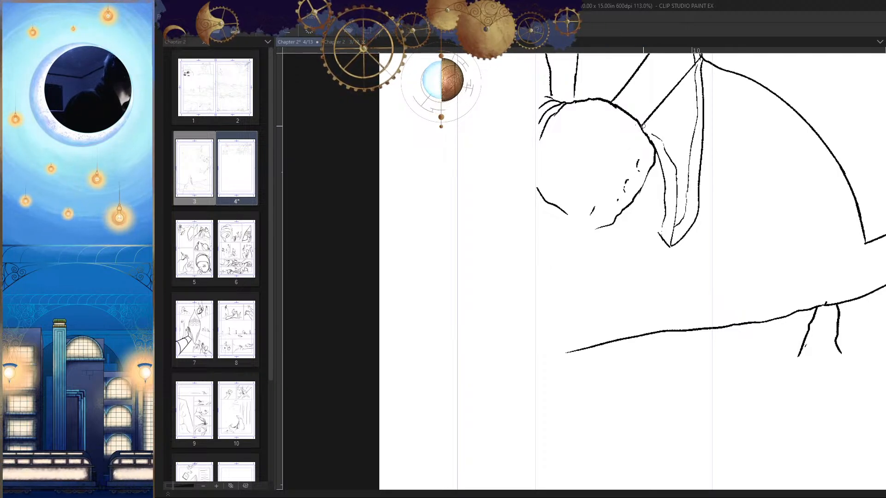
{"action": "left_click_drag", "start_coordinate": [646, 125], "coordinate": [530, 277]}
{"action": "mouse_move", "coordinate": [645, 128]}
{"action": "left_mouse_down"}
{"action": "mouse_move", "coordinate": [660, 136]}
{"action": "mouse_move", "coordinate": [514, 292]}
{"action": "mouse_move", "coordinate": [537, 281]}
{"action": "left_mouse_up"}
{"action": "left_click_drag", "start_coordinate": [587, 233], "coordinate": [574, 236]}
{"action": "key", "text": "h"}
{"action": "left_click_drag", "start_coordinate": [626, 266], "coordinate": [628, 250]}
{"action": "key", "text": "h"}
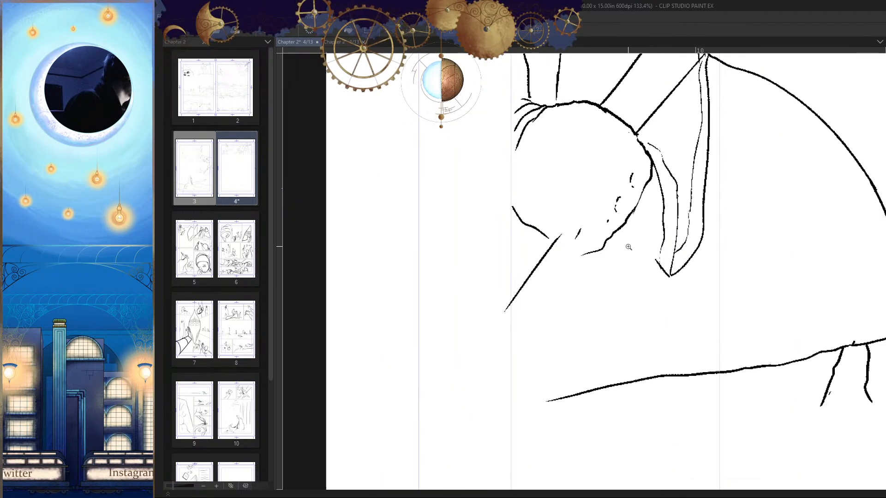
Step: Redraw the fist's lower outline so it meets the axe handle's edge
{"action": "mouse_move", "coordinate": [560, 235]}
{"action": "left_mouse_down"}
{"action": "mouse_move", "coordinate": [590, 230]}
{"action": "mouse_move", "coordinate": [551, 234]}
{"action": "left_mouse_up"}
{"action": "key", "text": "h"}
{"action": "left_click_drag", "start_coordinate": [623, 244], "coordinate": [652, 218]}
{"action": "key", "text": "h"}
{"action": "mouse_move", "coordinate": [592, 238]}
{"action": "left_mouse_down"}
{"action": "mouse_move", "coordinate": [664, 244]}
{"action": "mouse_move", "coordinate": [658, 287]}
{"action": "left_mouse_up"}
{"action": "key", "text": "h"}
{"action": "mouse_move", "coordinate": [652, 218]}
{"action": "left_mouse_down"}
{"action": "mouse_move", "coordinate": [620, 233]}
{"action": "mouse_move", "coordinate": [610, 283]}
{"action": "mouse_move", "coordinate": [596, 295]}
{"action": "left_mouse_up"}
{"action": "key", "text": "h"}
Step: Try a straight line continuing the handle's upper edge across the fist, undo it, and rework the handle's lower edge
{"action": "key", "text": "h"}
{"action": "left_click_drag", "start_coordinate": [641, 303], "coordinate": [647, 297]}
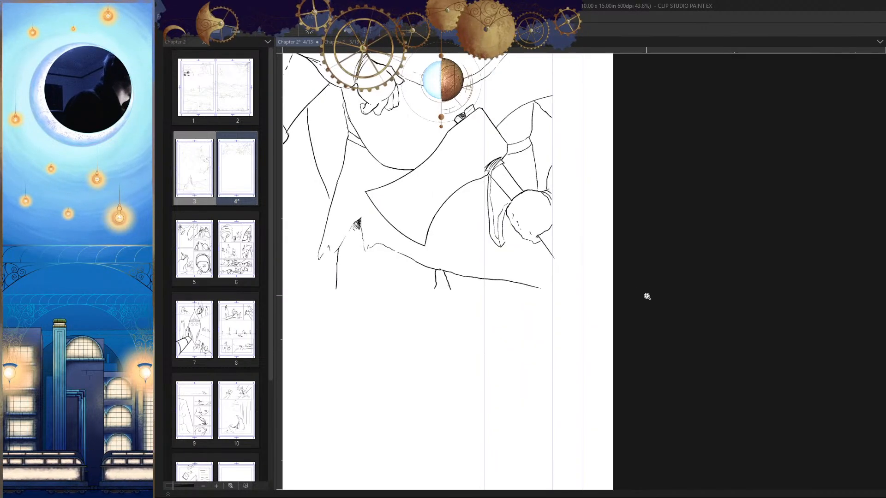
{"action": "key", "text": "h"}
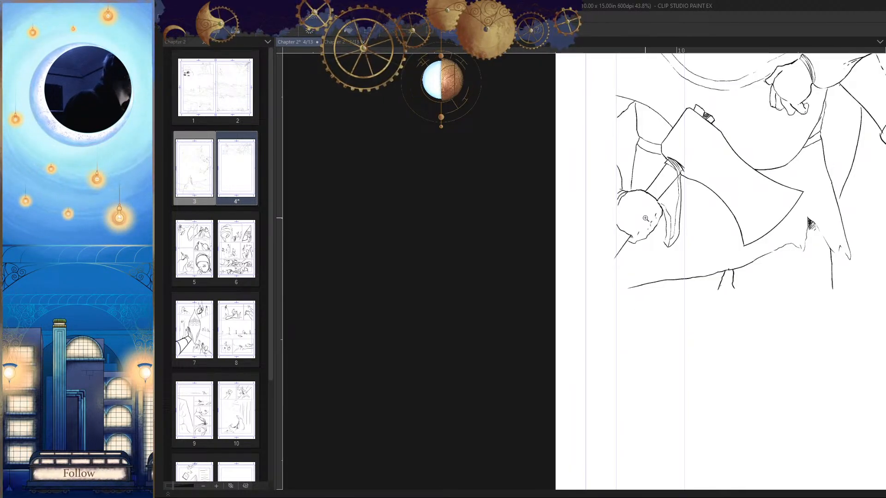
{"action": "left_click_drag", "start_coordinate": [645, 218], "coordinate": [649, 211]}
{"action": "left_click_drag", "start_coordinate": [655, 154], "coordinate": [566, 256]}
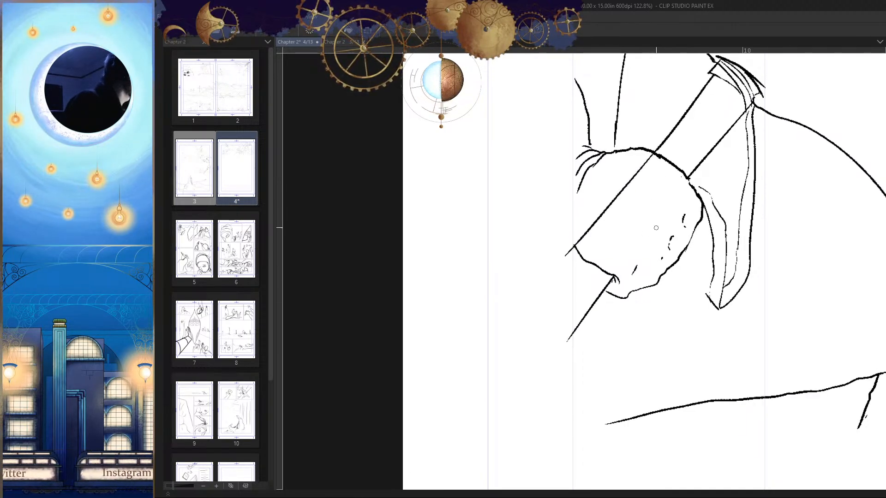
{"action": "key", "text": "ctrl+z"}
{"action": "left_click_drag", "start_coordinate": [648, 245], "coordinate": [565, 336]}
{"action": "key", "text": "h"}
Step: Examine the whole inked first panel in mirrored and normal views for details that need correcting
{"action": "key", "text": "h"}
{"action": "left_click_drag", "start_coordinate": [656, 300], "coordinate": [677, 274]}
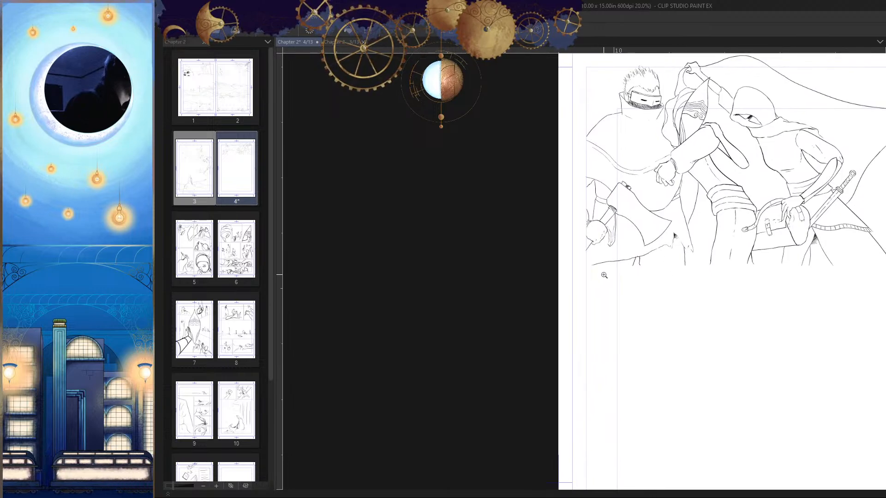
{"action": "mouse_move", "coordinate": [601, 277]}
{"action": "left_mouse_down"}
{"action": "mouse_move", "coordinate": [603, 265]}
{"action": "mouse_move", "coordinate": [602, 290]}
{"action": "left_mouse_up"}
{"action": "mouse_move", "coordinate": [656, 284]}
{"action": "left_mouse_down"}
{"action": "mouse_move", "coordinate": [603, 320]}
{"action": "mouse_move", "coordinate": [651, 309]}
{"action": "mouse_move", "coordinate": [645, 319]}
{"action": "left_mouse_up"}
{"action": "key", "text": "h"}
{"action": "key", "text": "h"}
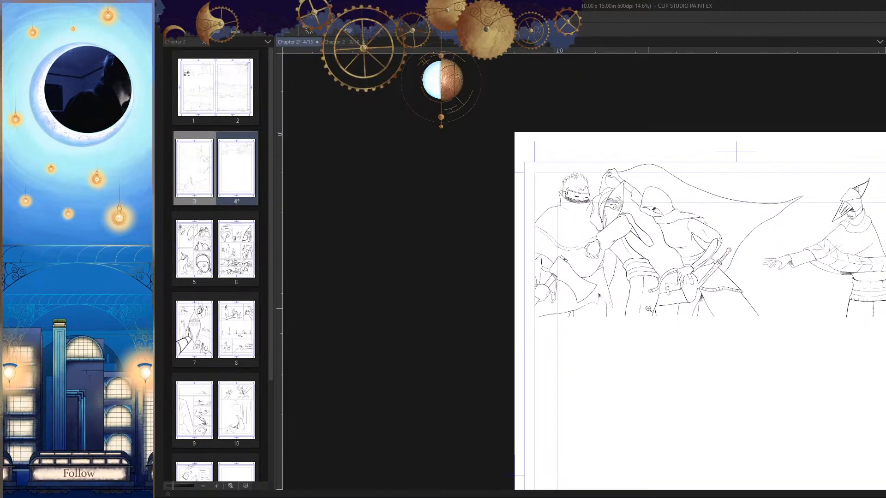
Step: Refine the central figure's lowered hand with knuckle lines and short hatching between the fingers, and save the page
{"action": "key", "text": "h"}
{"action": "mouse_move", "coordinate": [649, 308]}
{"action": "left_mouse_down"}
{"action": "mouse_move", "coordinate": [636, 275]}
{"action": "mouse_move", "coordinate": [574, 347]}
{"action": "mouse_move", "coordinate": [612, 313]}
{"action": "mouse_move", "coordinate": [595, 299]}
{"action": "mouse_move", "coordinate": [627, 299]}
{"action": "mouse_move", "coordinate": [615, 306]}
{"action": "left_mouse_up"}
{"action": "key", "text": "h"}
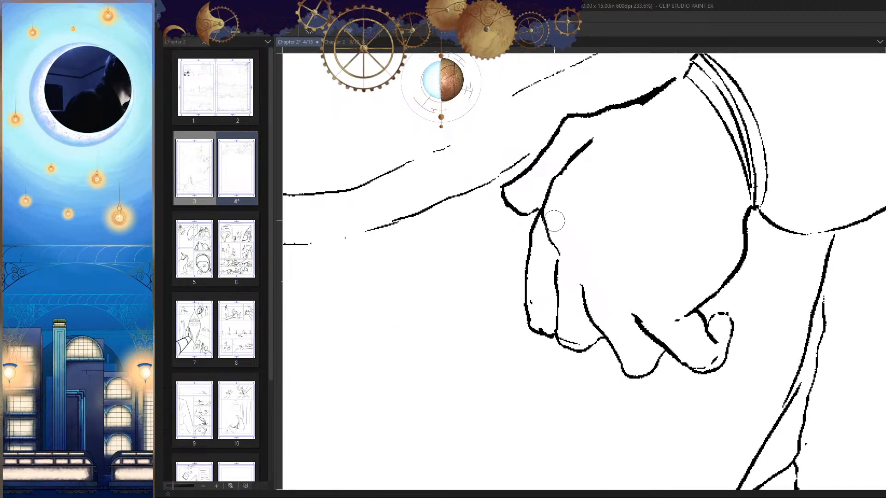
{"action": "key", "text": "h"}
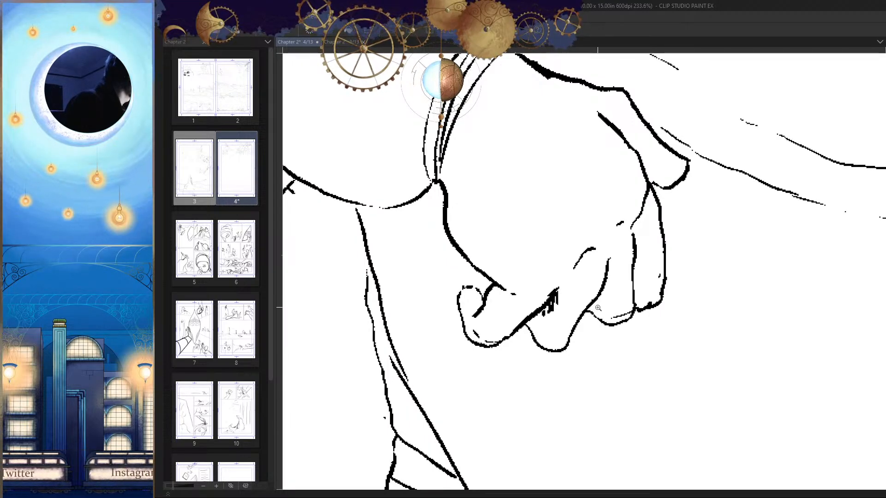
{"action": "key", "text": "h"}
{"action": "mouse_move", "coordinate": [598, 308]}
{"action": "left_mouse_down"}
{"action": "mouse_move", "coordinate": [582, 310]}
{"action": "mouse_move", "coordinate": [591, 287]}
{"action": "left_mouse_up"}
{"action": "left_click_drag", "start_coordinate": [535, 259], "coordinate": [522, 217]}
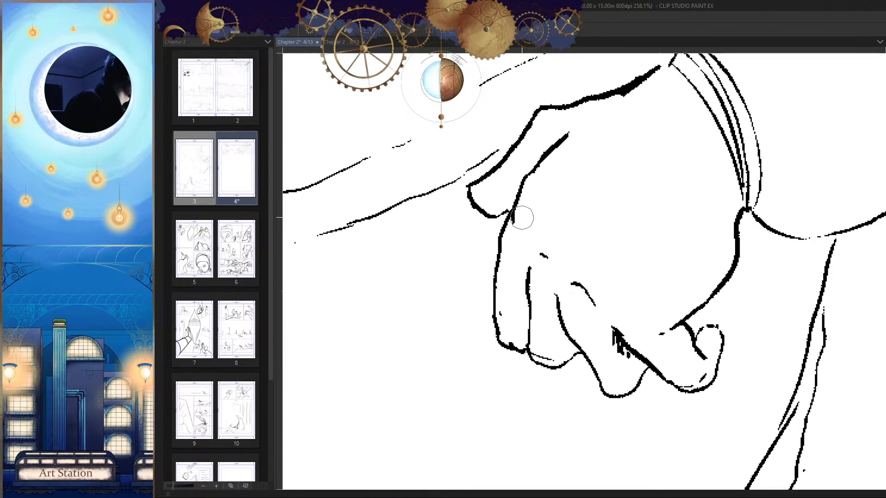
{"action": "left_click_drag", "start_coordinate": [565, 273], "coordinate": [507, 276]}
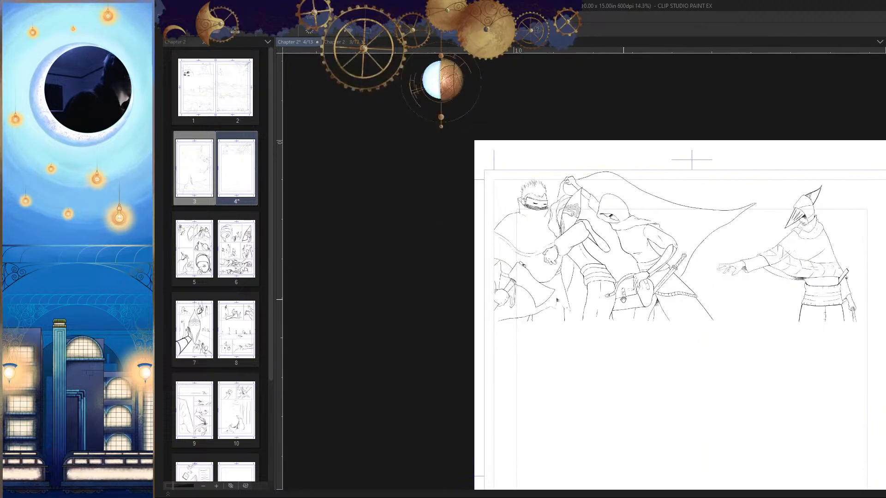
{"action": "left_click_drag", "start_coordinate": [744, 249], "coordinate": [731, 265]}
{"action": "key", "text": "h"}
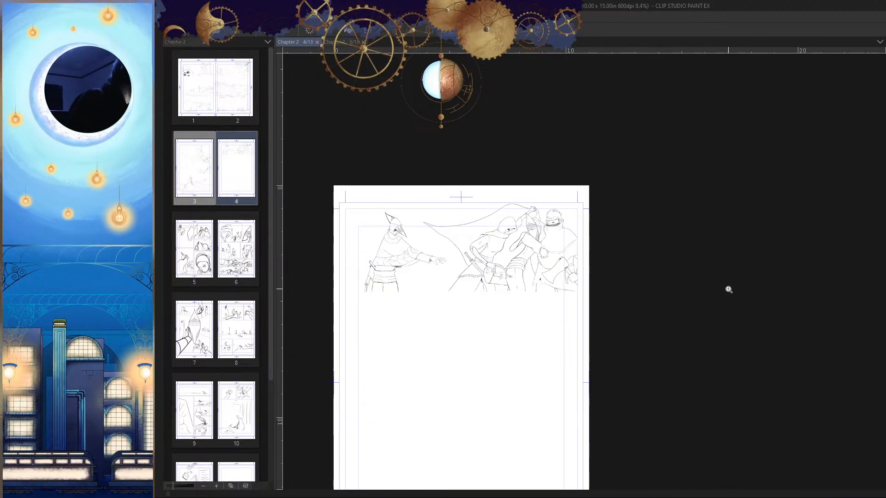
Step: Try redrawing the lower edge of the hooded fighter's raised forearm down to the sleeve cuff, undoing each attempt
{"action": "left_click_drag", "start_coordinate": [516, 294], "coordinate": [730, 311]}
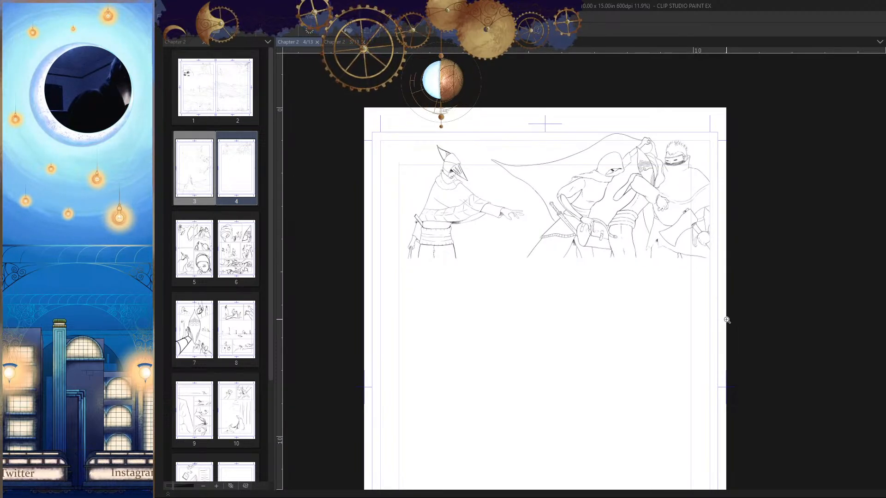
{"action": "left_click_drag", "start_coordinate": [633, 157], "coordinate": [690, 152]}
{"action": "left_click_drag", "start_coordinate": [641, 134], "coordinate": [594, 183]}
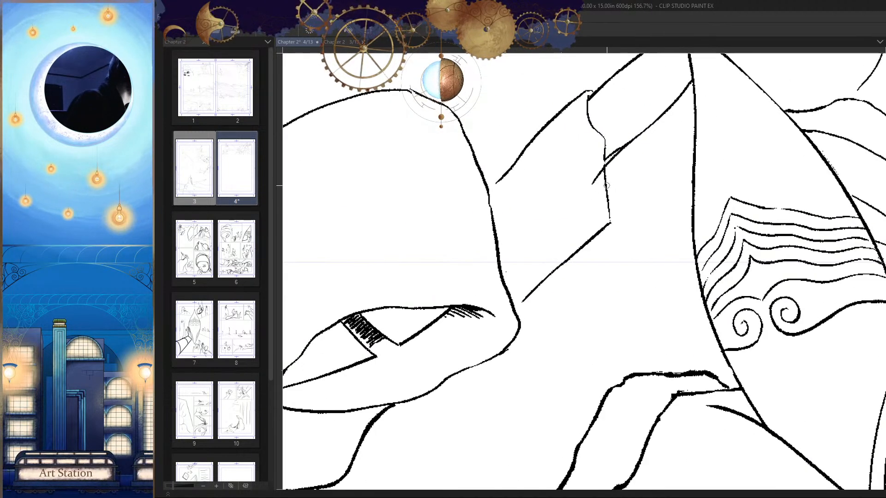
{"action": "key", "text": "ctrl+z"}
{"action": "left_click_drag", "start_coordinate": [670, 108], "coordinate": [592, 196]}
{"action": "key", "text": "ctrl+z"}
{"action": "left_click_drag", "start_coordinate": [652, 124], "coordinate": [604, 181]}
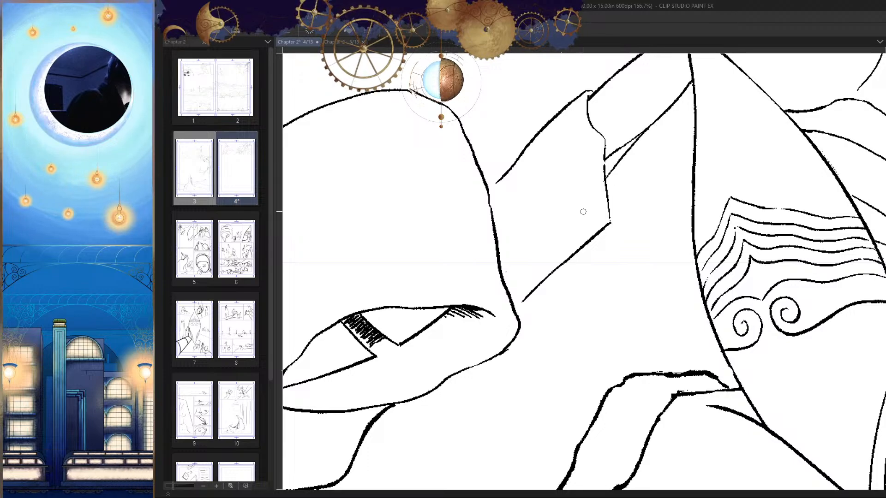
{"action": "key", "text": "ctrl+z"}
{"action": "mouse_move", "coordinate": [642, 131]}
{"action": "left_mouse_down"}
{"action": "mouse_move", "coordinate": [593, 190]}
{"action": "mouse_move", "coordinate": [673, 284]}
{"action": "left_mouse_up"}
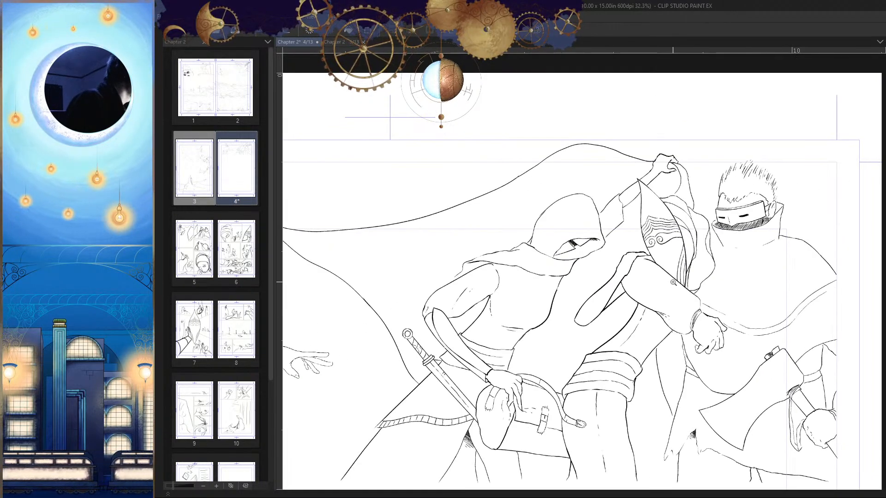
{"action": "mouse_move", "coordinate": [623, 203]}
{"action": "left_mouse_down"}
{"action": "mouse_move", "coordinate": [691, 197]}
{"action": "mouse_move", "coordinate": [607, 269]}
{"action": "left_mouse_up"}
{"action": "key", "text": "ctrl+z"}
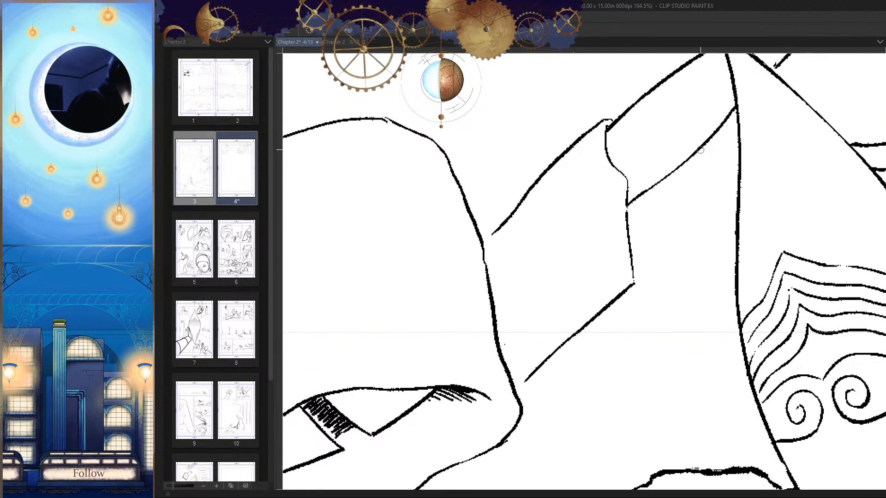
Step: Redraw the raised forearm's lower edge slightly lower against the sleeve cuff, erase the old line, and save the page
{"action": "left_click_drag", "start_coordinate": [699, 150], "coordinate": [610, 229]}
{"action": "mouse_move", "coordinate": [657, 185]}
{"action": "left_mouse_down"}
{"action": "mouse_move", "coordinate": [676, 174]}
{"action": "mouse_move", "coordinate": [622, 205]}
{"action": "mouse_move", "coordinate": [593, 270]}
{"action": "left_mouse_up"}
{"action": "key", "text": "e"}
{"action": "left_click_drag", "start_coordinate": [588, 236], "coordinate": [575, 246]}
{"action": "left_click_drag", "start_coordinate": [627, 259], "coordinate": [584, 334]}
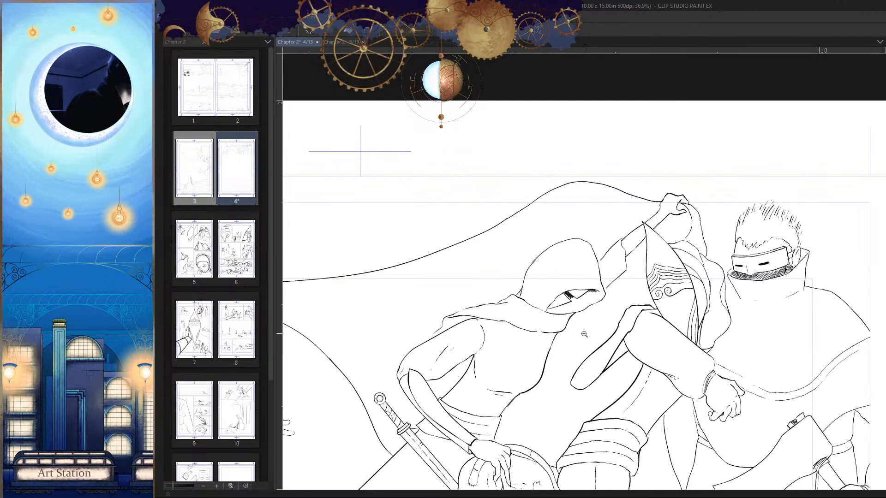
{"action": "scroll", "coordinate": [623, 243], "scroll_direction": "up", "scroll_amount": 6}
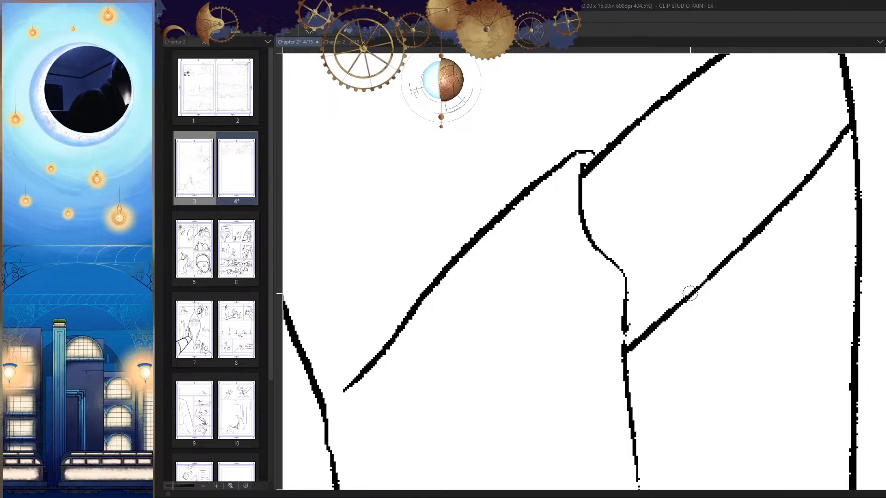
{"action": "scroll", "coordinate": [687, 262], "scroll_direction": "down", "scroll_amount": 10}
{"action": "scroll", "coordinate": [687, 262], "scroll_direction": "up", "scroll_amount": 1}
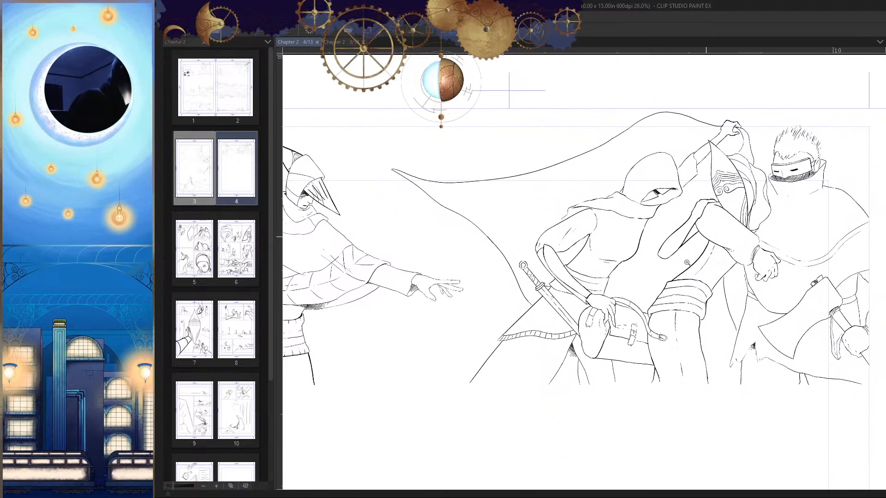
{"action": "scroll", "coordinate": [736, 260], "scroll_direction": "down", "scroll_amount": 2}
Step: Touch up the line work along the hooded fighter's lower forearm beside the sword hilt, and save the page
{"action": "left_click_drag", "start_coordinate": [736, 260], "coordinate": [729, 220]}
{"action": "key", "text": "h"}
{"action": "left_click_drag", "start_coordinate": [722, 324], "coordinate": [725, 307]}
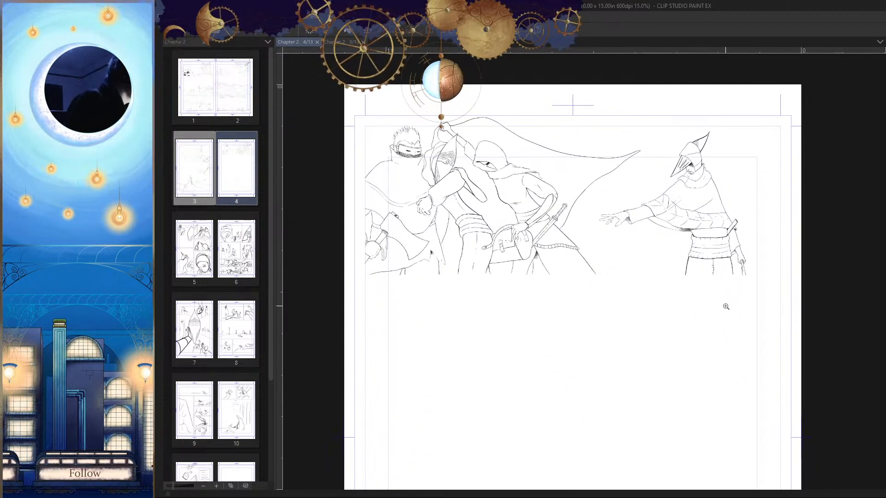
{"action": "key", "text": "h"}
{"action": "scroll", "coordinate": [533, 222], "scroll_direction": "up", "scroll_amount": 6}
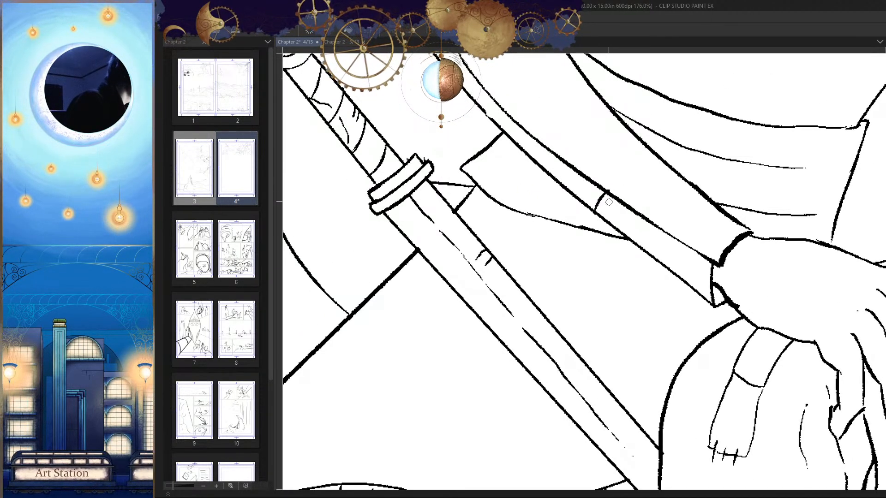
{"action": "left_click_drag", "start_coordinate": [610, 199], "coordinate": [688, 282]}
{"action": "scroll", "coordinate": [544, 230], "scroll_direction": "down", "scroll_amount": 6}
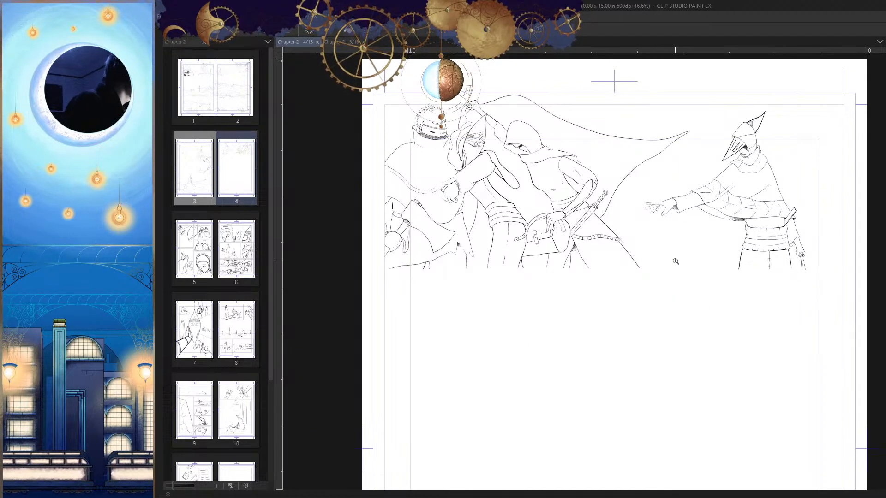
{"action": "scroll", "coordinate": [675, 299], "scroll_direction": "down", "scroll_amount": 2}
Step: Show the blue rough sketch beneath the line art of page 4
{"action": "key", "text": "h"}
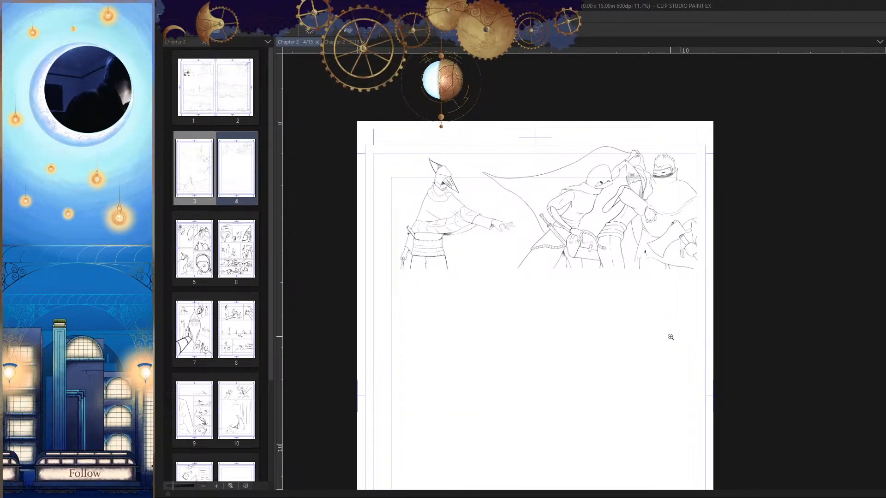
{"action": "left_click", "coordinate": [674, 298]}
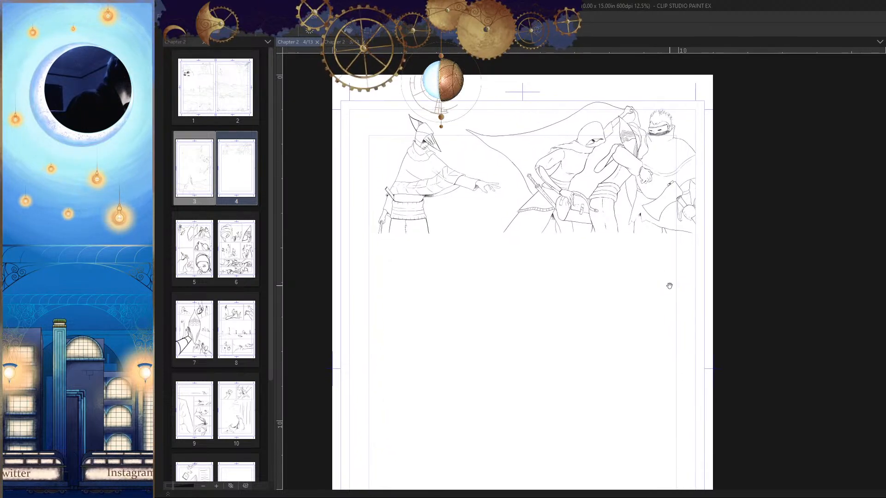
{"action": "left_click_drag", "start_coordinate": [719, 361], "coordinate": [740, 315]}
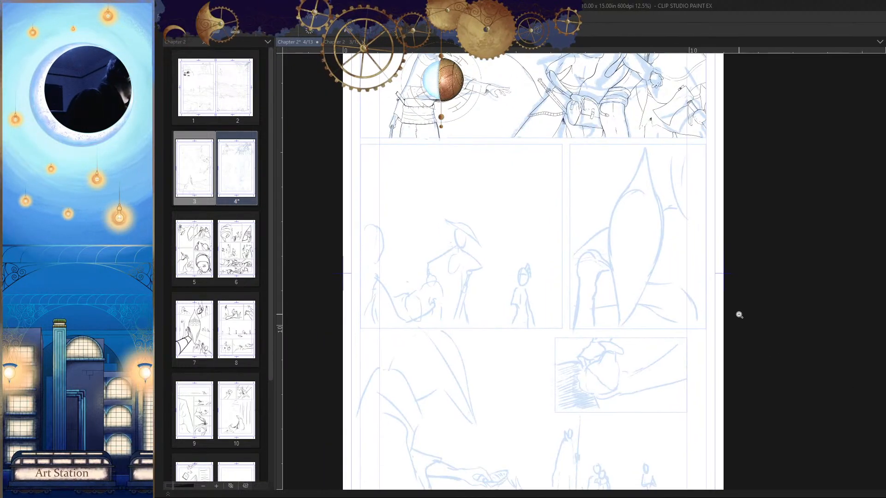
{"action": "mouse_move", "coordinate": [658, 297]}
{"action": "left_mouse_down"}
{"action": "mouse_move", "coordinate": [676, 290]}
{"action": "mouse_move", "coordinate": [660, 321]}
{"action": "left_mouse_up"}
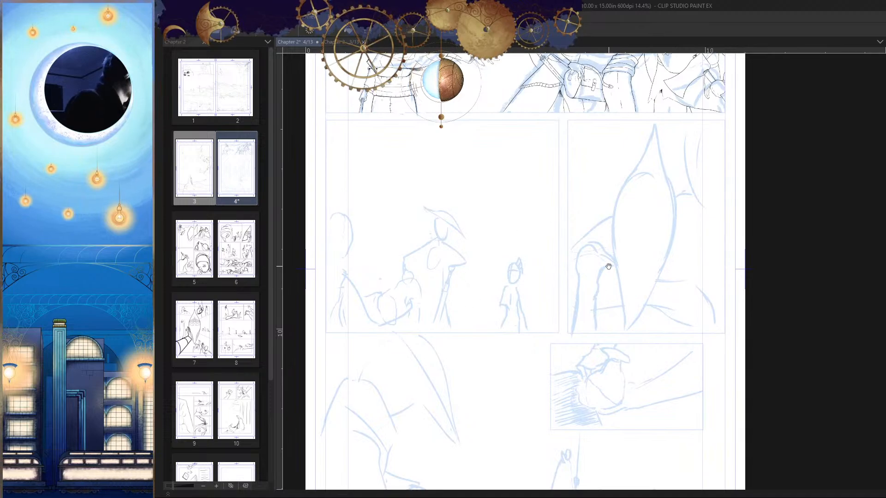
Step: Compare the inked first panel with the blue sketch and examine the rough figures in the panels below it
{"action": "left_click_drag", "start_coordinate": [608, 266], "coordinate": [641, 263]}
{"action": "mouse_move", "coordinate": [679, 239]}
{"action": "left_mouse_down"}
{"action": "mouse_move", "coordinate": [662, 289]}
{"action": "mouse_move", "coordinate": [575, 331]}
{"action": "left_mouse_up"}
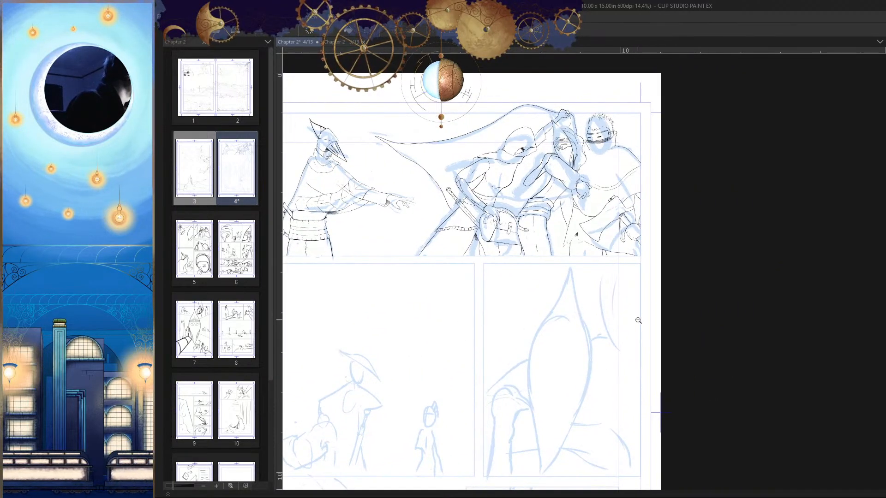
{"action": "left_click_drag", "start_coordinate": [638, 320], "coordinate": [635, 293]}
{"action": "left_click_drag", "start_coordinate": [635, 143], "coordinate": [708, 134]}
{"action": "left_click_drag", "start_coordinate": [672, 176], "coordinate": [590, 184]}
{"action": "left_click_drag", "start_coordinate": [643, 274], "coordinate": [660, 235]}
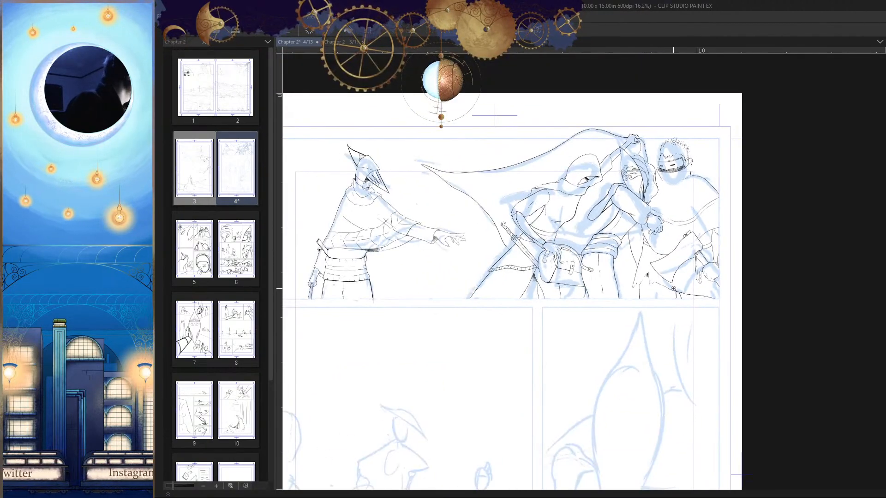
{"action": "left_click_drag", "start_coordinate": [673, 288], "coordinate": [664, 288]}
{"action": "left_click_drag", "start_coordinate": [675, 263], "coordinate": [692, 210]}
{"action": "left_click_drag", "start_coordinate": [642, 334], "coordinate": [701, 226]}
{"action": "left_click_drag", "start_coordinate": [545, 240], "coordinate": [616, 287]}
{"action": "left_click_drag", "start_coordinate": [712, 318], "coordinate": [690, 257]}
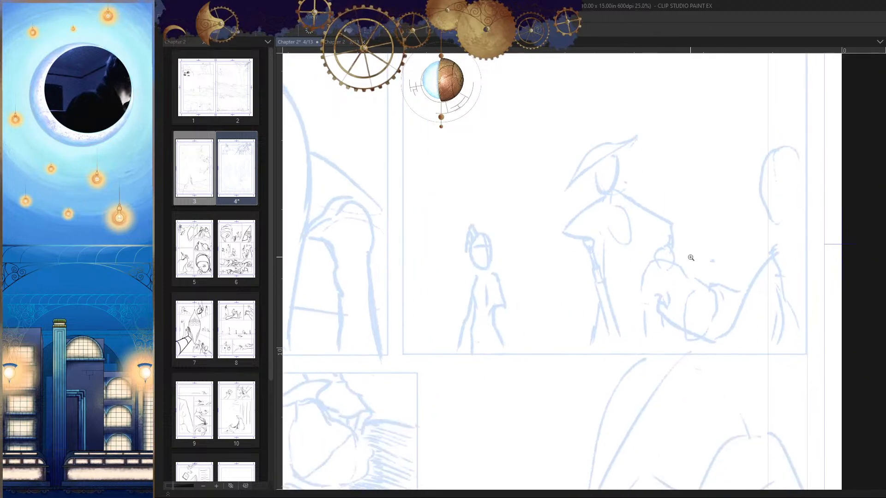
{"action": "left_click", "coordinate": [685, 252]}
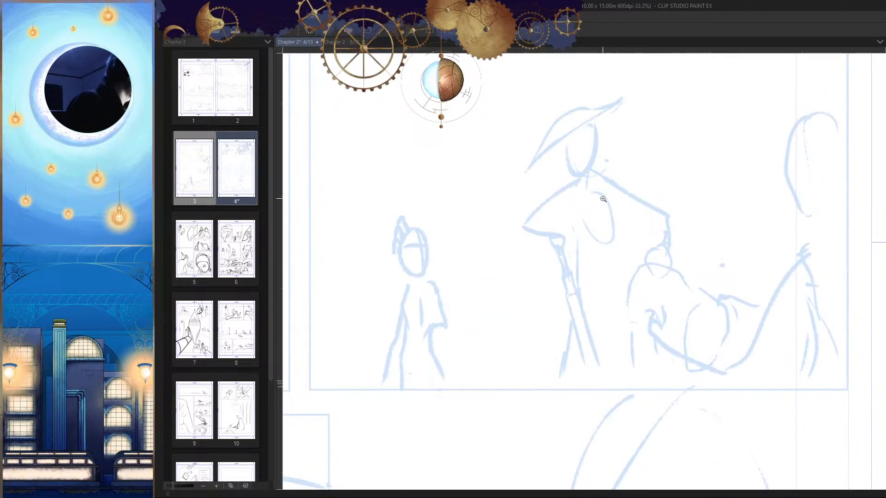
{"action": "left_click_drag", "start_coordinate": [603, 199], "coordinate": [768, 263]}
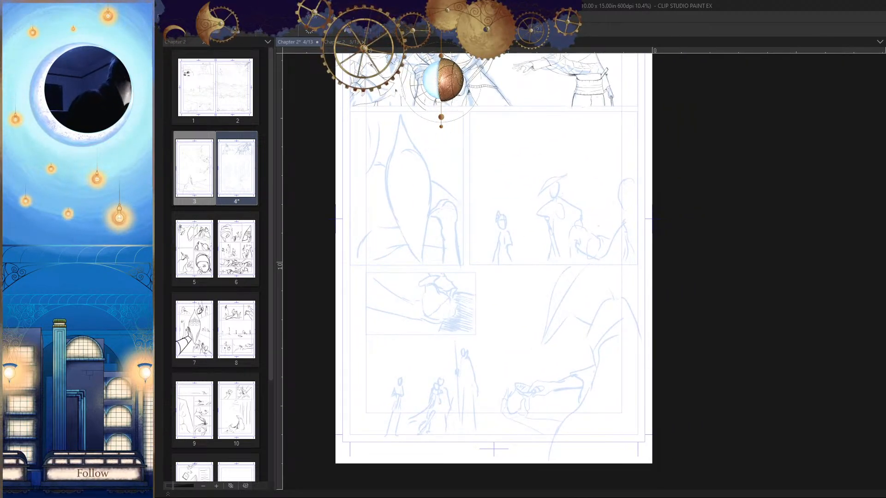
Step: Examine the rough figures in the wide second-row panel, comparing the mirrored and normal page
{"action": "left_click_drag", "start_coordinate": [654, 282], "coordinate": [652, 243]}
{"action": "left_click_drag", "start_coordinate": [604, 163], "coordinate": [672, 358]}
{"action": "left_click_drag", "start_coordinate": [667, 210], "coordinate": [700, 222]}
{"action": "key", "text": "h"}
{"action": "left_click_drag", "start_coordinate": [679, 266], "coordinate": [641, 241]}
{"action": "left_click_drag", "start_coordinate": [671, 309], "coordinate": [702, 286]}
{"action": "left_click_drag", "start_coordinate": [670, 272], "coordinate": [589, 312]}
{"action": "key", "text": "h"}
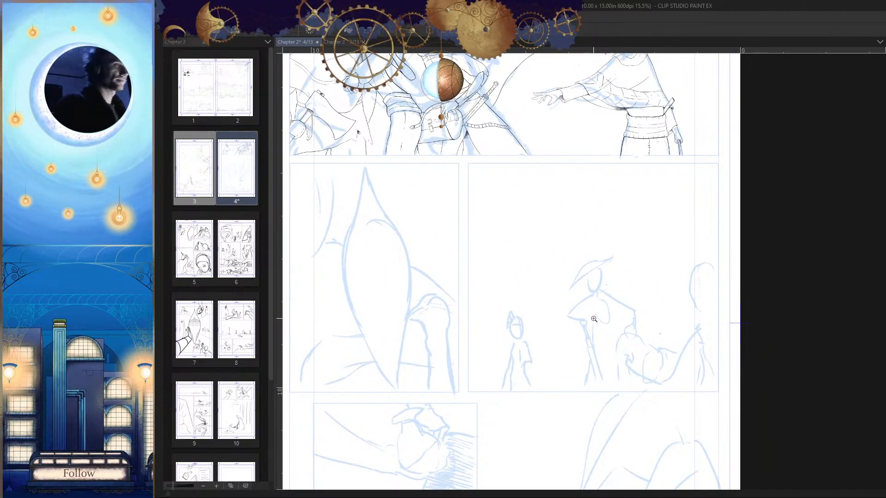
{"action": "mouse_move", "coordinate": [618, 308]}
{"action": "left_mouse_down"}
{"action": "mouse_move", "coordinate": [603, 247]}
{"action": "mouse_move", "coordinate": [611, 216]}
{"action": "mouse_move", "coordinate": [595, 226]}
{"action": "mouse_move", "coordinate": [595, 282]}
{"action": "left_mouse_up"}
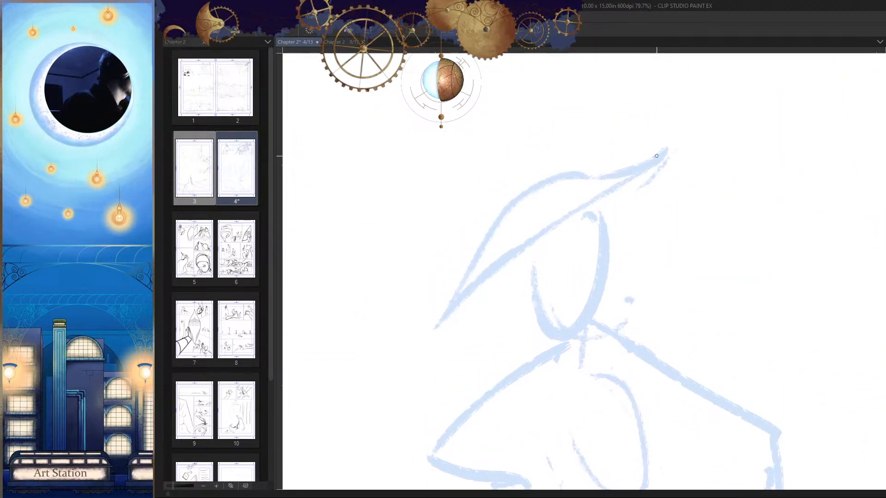
Step: Try to ink the curved upper brim and the face of the hatted figure in the wide panel
{"action": "left_click_drag", "start_coordinate": [658, 154], "coordinate": [529, 201]}
{"action": "key", "text": "ctrl+z"}
{"action": "left_click_drag", "start_coordinate": [624, 183], "coordinate": [670, 169]}
{"action": "left_click_drag", "start_coordinate": [723, 112], "coordinate": [410, 320]}
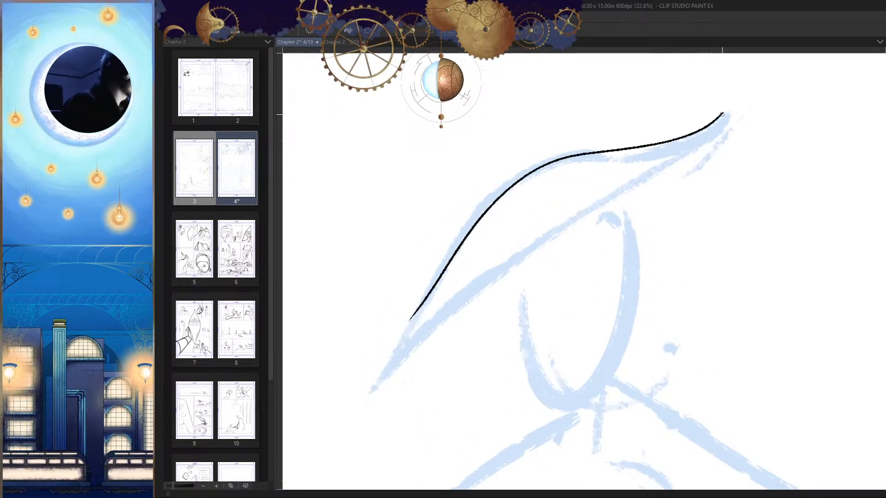
{"action": "key", "text": "ctrl+z"}
{"action": "mouse_move", "coordinate": [686, 176]}
{"action": "left_mouse_down"}
{"action": "mouse_move", "coordinate": [638, 200]}
{"action": "mouse_move", "coordinate": [628, 233]}
{"action": "mouse_move", "coordinate": [641, 289]}
{"action": "mouse_move", "coordinate": [640, 229]}
{"action": "left_mouse_up"}
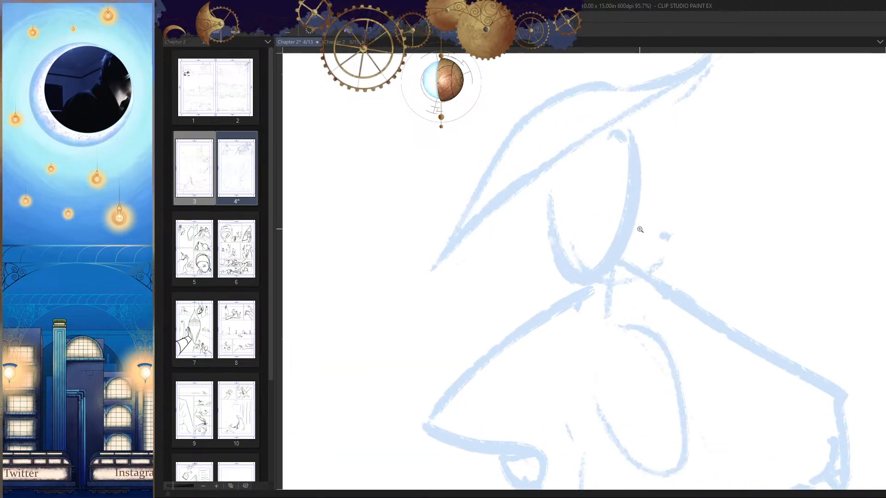
{"action": "mouse_move", "coordinate": [582, 135]}
{"action": "left_mouse_down"}
{"action": "mouse_move", "coordinate": [613, 188]}
{"action": "mouse_move", "coordinate": [615, 169]}
{"action": "left_mouse_up"}
{"action": "key", "text": "ctrl+z"}
{"action": "mouse_move", "coordinate": [543, 168]}
{"action": "left_mouse_down"}
{"action": "mouse_move", "coordinate": [625, 197]}
{"action": "mouse_move", "coordinate": [612, 140]}
{"action": "left_mouse_up"}
{"action": "key", "text": "ctrl+z"}
Step: Ink the top edge and short outer side of a high collar across the hatted figure's lower face
{"action": "left_click_drag", "start_coordinate": [628, 190], "coordinate": [622, 209]}
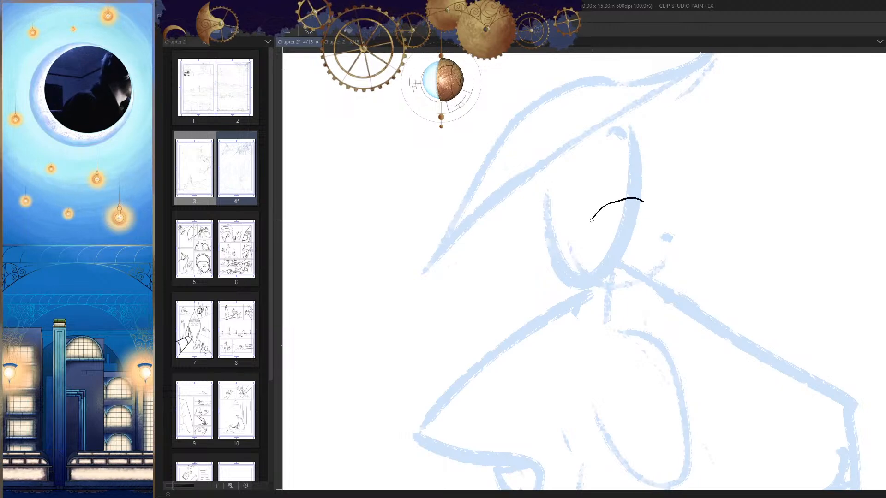
{"action": "key", "text": "h"}
{"action": "left_click_drag", "start_coordinate": [594, 312], "coordinate": [636, 295]}
{"action": "mouse_move", "coordinate": [622, 208]}
{"action": "left_mouse_down"}
{"action": "mouse_move", "coordinate": [632, 201]}
{"action": "mouse_move", "coordinate": [634, 262]}
{"action": "mouse_move", "coordinate": [599, 217]}
{"action": "mouse_move", "coordinate": [606, 234]}
{"action": "left_mouse_up"}
{"action": "key", "text": "h"}
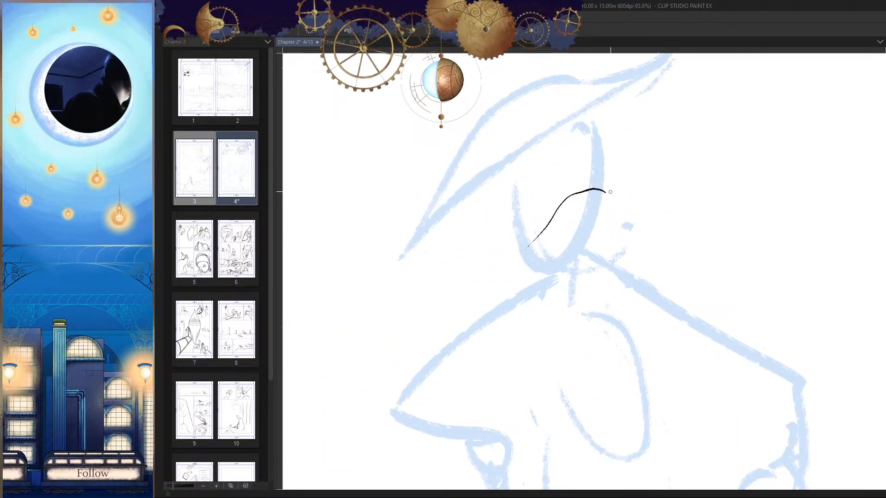
{"action": "left_click_drag", "start_coordinate": [605, 190], "coordinate": [610, 193]}
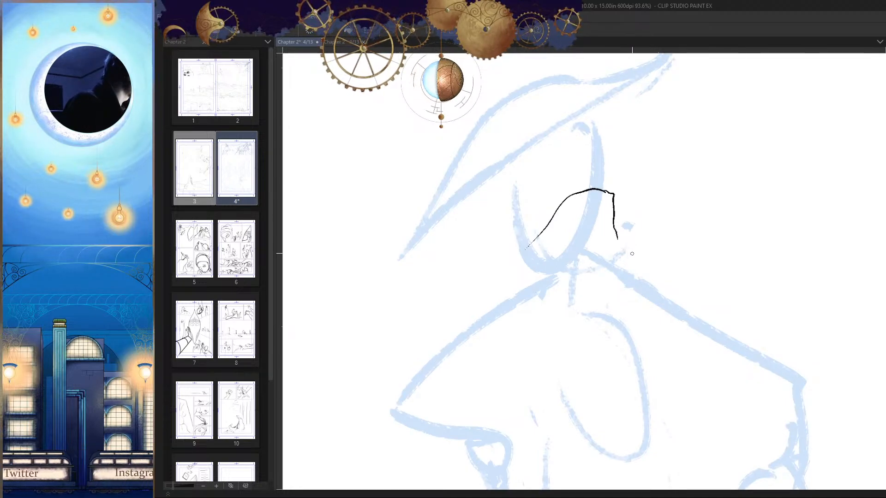
{"action": "key", "text": "h"}
{"action": "mouse_move", "coordinate": [568, 242]}
{"action": "left_mouse_down"}
{"action": "mouse_move", "coordinate": [584, 212]}
{"action": "mouse_move", "coordinate": [554, 208]}
{"action": "mouse_move", "coordinate": [534, 238]}
{"action": "left_mouse_up"}
{"action": "scroll", "coordinate": [585, 212], "scroll_direction": "up", "scroll_amount": 1}
{"action": "key", "text": "h"}
Step: Ink the collar's curved bottom edge at the neck and close its opposite side
{"action": "mouse_move", "coordinate": [616, 207]}
{"action": "left_mouse_down"}
{"action": "mouse_move", "coordinate": [624, 191]}
{"action": "mouse_move", "coordinate": [534, 238]}
{"action": "left_mouse_up"}
{"action": "key", "text": "ctrl+z"}
{"action": "left_click_drag", "start_coordinate": [572, 202], "coordinate": [514, 236]}
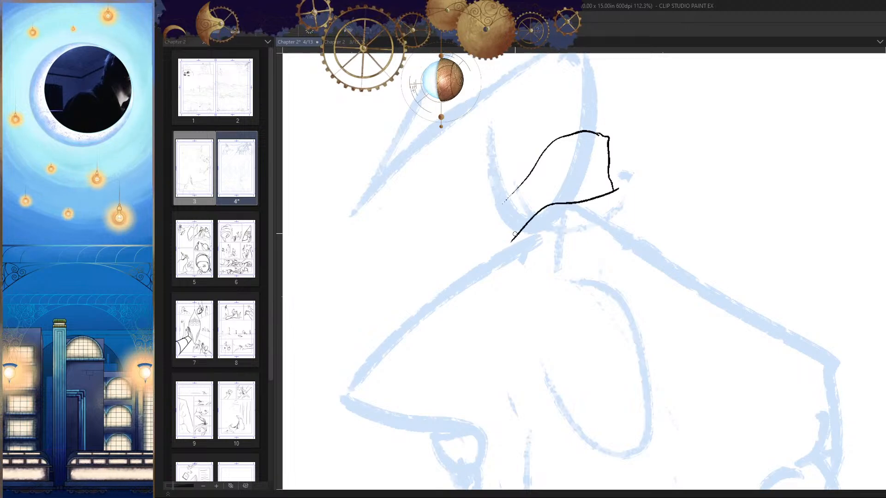
{"action": "left_click_drag", "start_coordinate": [504, 201], "coordinate": [507, 236]}
{"action": "key", "text": "h"}
{"action": "left_click_drag", "start_coordinate": [662, 238], "coordinate": [644, 214]}
{"action": "key", "text": "h"}
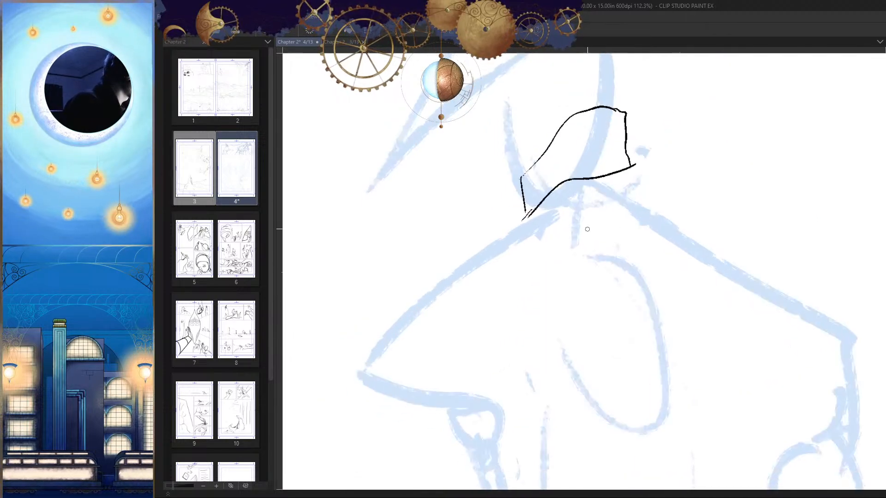
Step: Erase the stray lines at the collar's lower corner and extend its bottom edge down over the shoulder
{"action": "left_click_drag", "start_coordinate": [543, 210], "coordinate": [563, 208]}
{"action": "key", "text": "e"}
{"action": "left_click_drag", "start_coordinate": [535, 202], "coordinate": [513, 225]}
{"action": "key", "text": "p"}
{"action": "mouse_move", "coordinate": [547, 193]}
{"action": "left_mouse_down"}
{"action": "mouse_move", "coordinate": [495, 232]}
{"action": "mouse_move", "coordinate": [485, 251]}
{"action": "left_mouse_up"}
{"action": "left_click_drag", "start_coordinate": [532, 280], "coordinate": [500, 295]}
{"action": "scroll", "coordinate": [692, 240], "scroll_direction": "down", "scroll_amount": 5}
{"action": "key", "text": "h"}
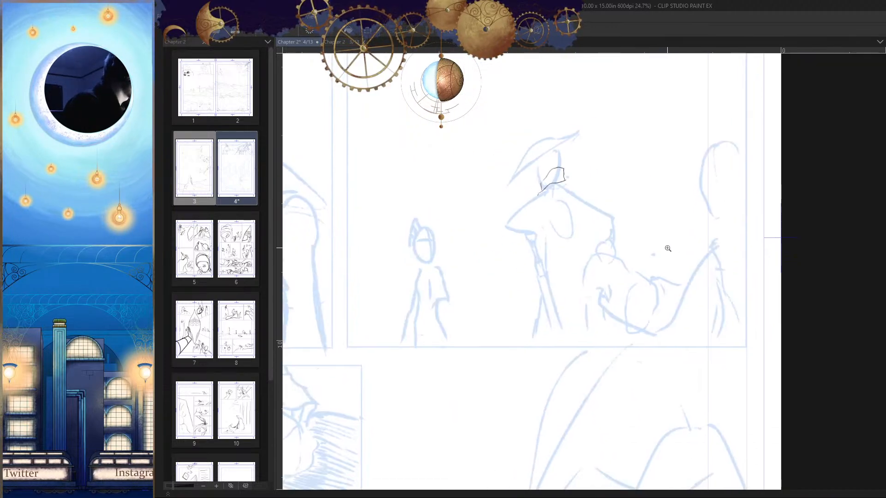
Step: Try to ink a curved line down the hatted figure's torso below the collar
{"action": "left_click_drag", "start_coordinate": [666, 277], "coordinate": [667, 285]}
{"action": "mouse_move", "coordinate": [563, 202]}
{"action": "left_mouse_down"}
{"action": "mouse_move", "coordinate": [601, 274]}
{"action": "mouse_move", "coordinate": [617, 234]}
{"action": "mouse_move", "coordinate": [680, 245]}
{"action": "mouse_move", "coordinate": [671, 215]}
{"action": "left_mouse_up"}
{"action": "left_click_drag", "start_coordinate": [536, 186], "coordinate": [543, 263]}
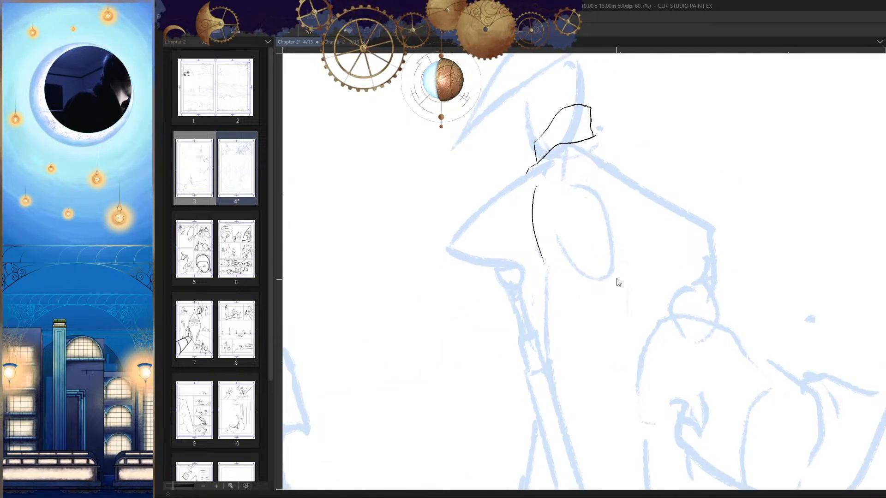
{"action": "key", "text": "ctrl+z"}
{"action": "left_click_drag", "start_coordinate": [618, 283], "coordinate": [618, 264]}
Step: Ink the cape's hem as a broad curve dipping across the hatted figure's chest from shoulder to shoulder
{"action": "mouse_move", "coordinate": [467, 199]}
{"action": "left_mouse_down"}
{"action": "mouse_move", "coordinate": [534, 254]}
{"action": "mouse_move", "coordinate": [668, 227]}
{"action": "mouse_move", "coordinate": [710, 198]}
{"action": "left_mouse_up"}
{"action": "left_click_drag", "start_coordinate": [725, 278], "coordinate": [706, 221]}
{"action": "key", "text": "h"}
{"action": "key", "text": "h"}
{"action": "left_click_drag", "start_coordinate": [697, 264], "coordinate": [696, 245]}
{"action": "key", "text": "h"}
{"action": "scroll", "coordinate": [698, 259], "scroll_direction": "down", "scroll_amount": 3}
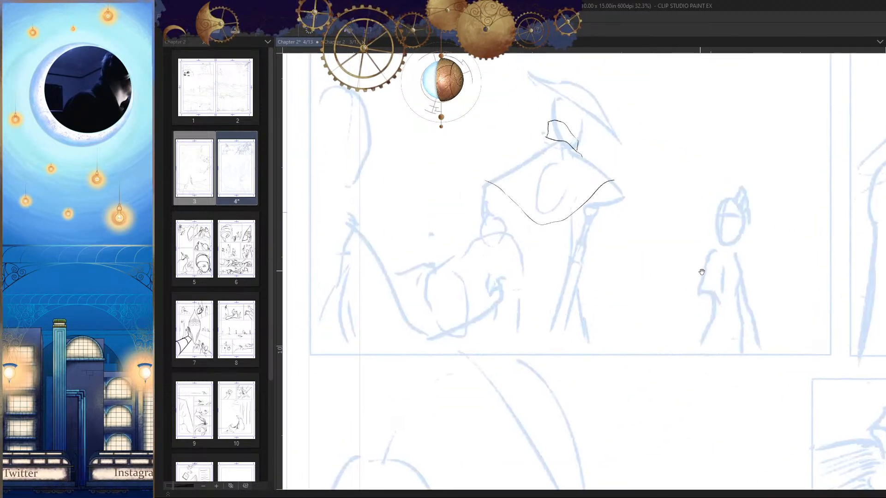
Step: Ink a second collar fold around the hatted figure's neck and a straight shoulder line to the cape's corner
{"action": "left_click_drag", "start_coordinate": [646, 262], "coordinate": [690, 299]}
{"action": "scroll", "coordinate": [581, 185], "scroll_direction": "up", "scroll_amount": 3}
{"action": "mouse_move", "coordinate": [592, 163]}
{"action": "left_mouse_down"}
{"action": "mouse_move", "coordinate": [579, 174]}
{"action": "mouse_move", "coordinate": [652, 207]}
{"action": "mouse_move", "coordinate": [724, 187]}
{"action": "left_mouse_up"}
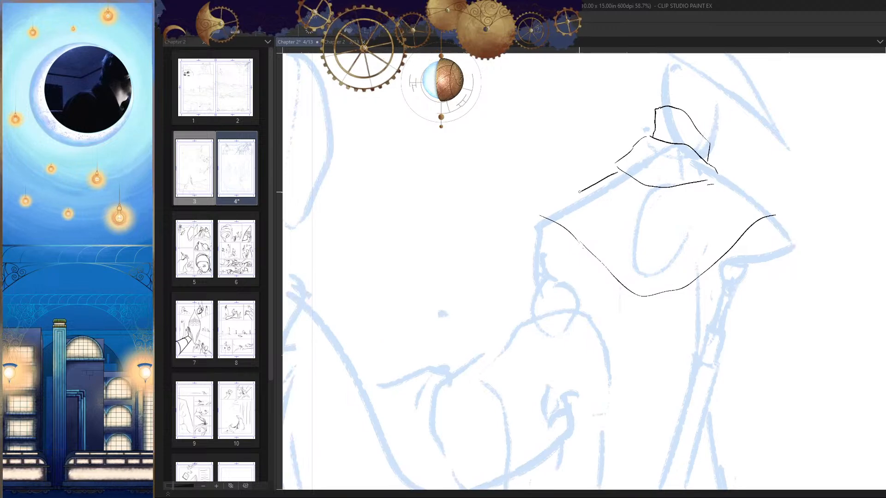
{"action": "mouse_move", "coordinate": [659, 242]}
{"action": "left_mouse_down"}
{"action": "mouse_move", "coordinate": [544, 249]}
{"action": "mouse_move", "coordinate": [591, 261]}
{"action": "left_mouse_up"}
{"action": "key", "text": "h"}
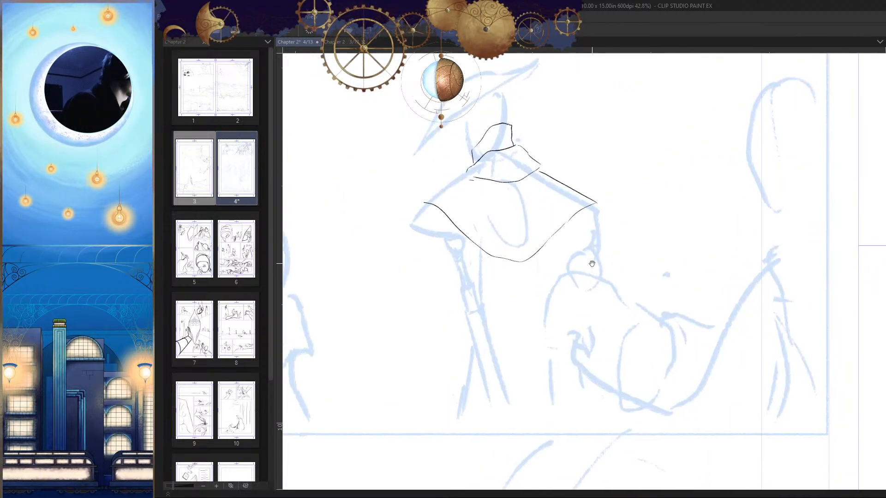
Step: Ink a shallow curved waistline across the hatted figure's torso below the cape
{"action": "left_click_drag", "start_coordinate": [550, 292], "coordinate": [619, 266]}
{"action": "mouse_move", "coordinate": [540, 251]}
{"action": "left_mouse_down"}
{"action": "mouse_move", "coordinate": [585, 294]}
{"action": "mouse_move", "coordinate": [597, 253]}
{"action": "left_mouse_up"}
{"action": "key", "text": "h"}
{"action": "mouse_move", "coordinate": [644, 289]}
{"action": "left_mouse_down"}
{"action": "mouse_move", "coordinate": [621, 281]}
{"action": "mouse_move", "coordinate": [606, 306]}
{"action": "mouse_move", "coordinate": [583, 313]}
{"action": "left_mouse_up"}
{"action": "mouse_move", "coordinate": [617, 326]}
{"action": "left_mouse_down"}
{"action": "mouse_move", "coordinate": [591, 322]}
{"action": "mouse_move", "coordinate": [601, 312]}
{"action": "mouse_move", "coordinate": [652, 318]}
{"action": "left_mouse_up"}
{"action": "mouse_move", "coordinate": [619, 311]}
{"action": "left_mouse_down"}
{"action": "mouse_move", "coordinate": [610, 299]}
{"action": "mouse_move", "coordinate": [616, 271]}
{"action": "left_mouse_up"}
{"action": "left_click_drag", "start_coordinate": [577, 281], "coordinate": [592, 283]}
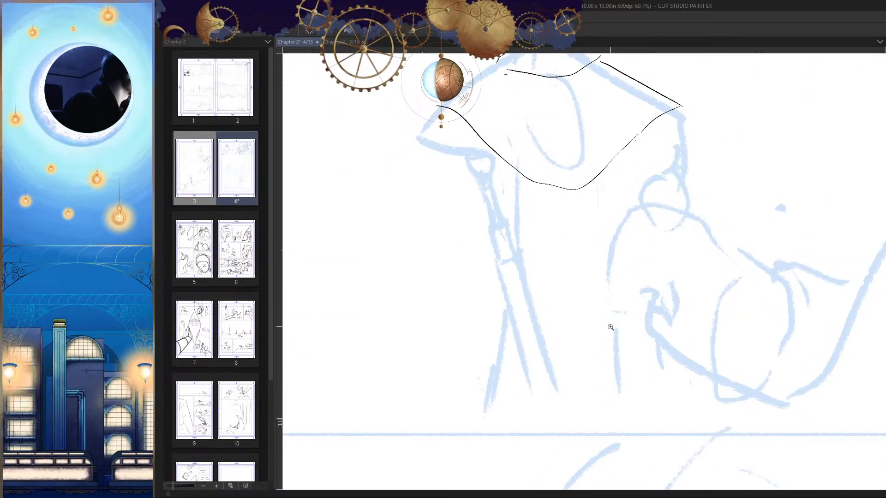
{"action": "left_click_drag", "start_coordinate": [610, 327], "coordinate": [600, 323]}
{"action": "left_click_drag", "start_coordinate": [567, 285], "coordinate": [571, 284]}
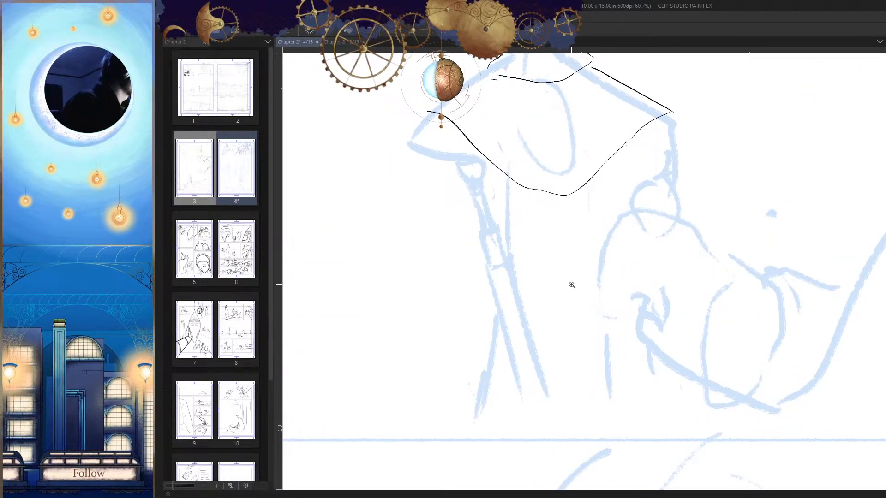
{"action": "mouse_move", "coordinate": [511, 261]}
{"action": "left_mouse_down"}
{"action": "mouse_move", "coordinate": [561, 268]}
{"action": "mouse_move", "coordinate": [629, 257]}
{"action": "left_mouse_up"}
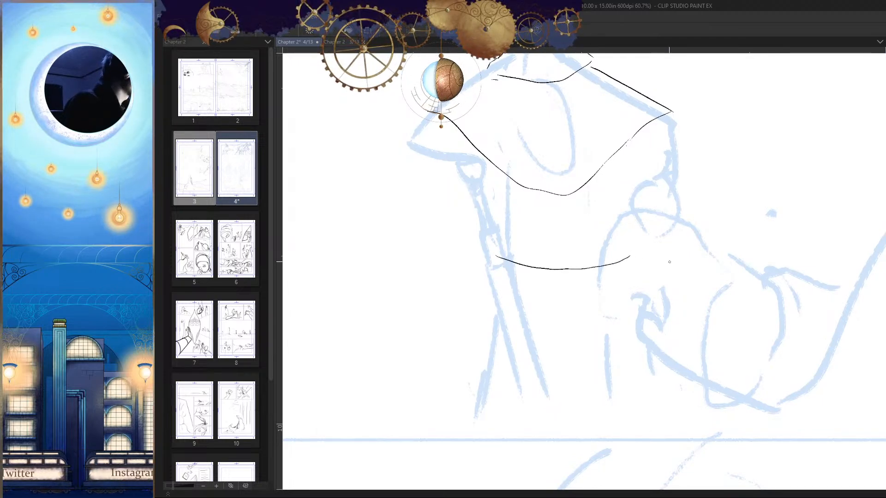
Step: Ink the torso's side line on the staff side, from the cape hem down to the waistline
{"action": "left_click_drag", "start_coordinate": [669, 279], "coordinate": [662, 316]}
{"action": "mouse_move", "coordinate": [642, 274]}
{"action": "left_mouse_down"}
{"action": "mouse_move", "coordinate": [658, 273]}
{"action": "mouse_move", "coordinate": [639, 273]}
{"action": "left_mouse_up"}
{"action": "left_click_drag", "start_coordinate": [640, 298], "coordinate": [667, 270]}
{"action": "left_click_drag", "start_coordinate": [668, 270], "coordinate": [677, 234]}
{"action": "left_click_drag", "start_coordinate": [734, 241], "coordinate": [655, 300]}
{"action": "mouse_move", "coordinate": [698, 259]}
{"action": "left_mouse_down"}
{"action": "mouse_move", "coordinate": [702, 241]}
{"action": "mouse_move", "coordinate": [666, 245]}
{"action": "mouse_move", "coordinate": [600, 280]}
{"action": "mouse_move", "coordinate": [632, 264]}
{"action": "mouse_move", "coordinate": [627, 283]}
{"action": "left_mouse_up"}
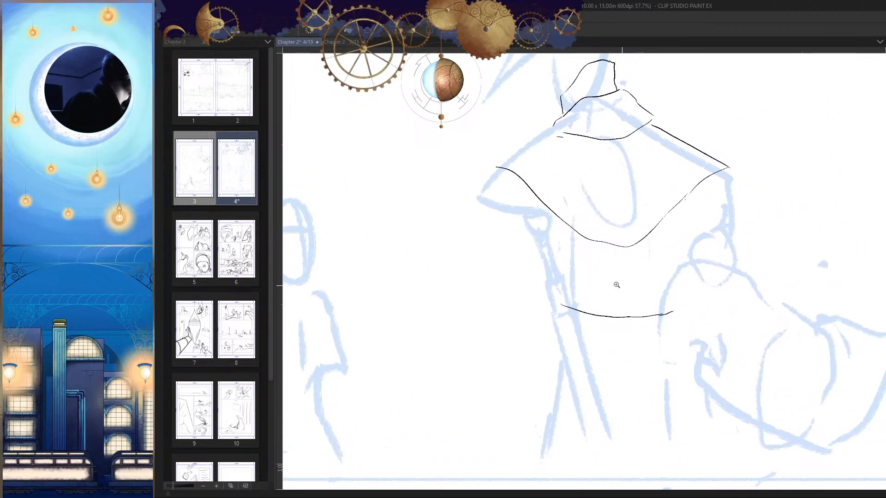
{"action": "left_click_drag", "start_coordinate": [570, 229], "coordinate": [570, 283]}
{"action": "key", "text": "h"}
{"action": "key", "text": "ctrl+z"}
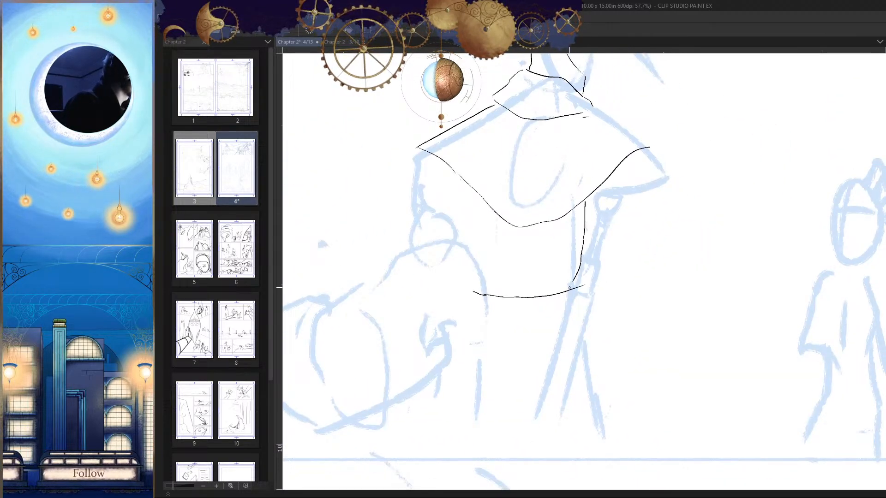
Step: Redraw the torso's staff-side line with a smoother inward curve ending at the waistline
{"action": "left_click_drag", "start_coordinate": [600, 303], "coordinate": [666, 309]}
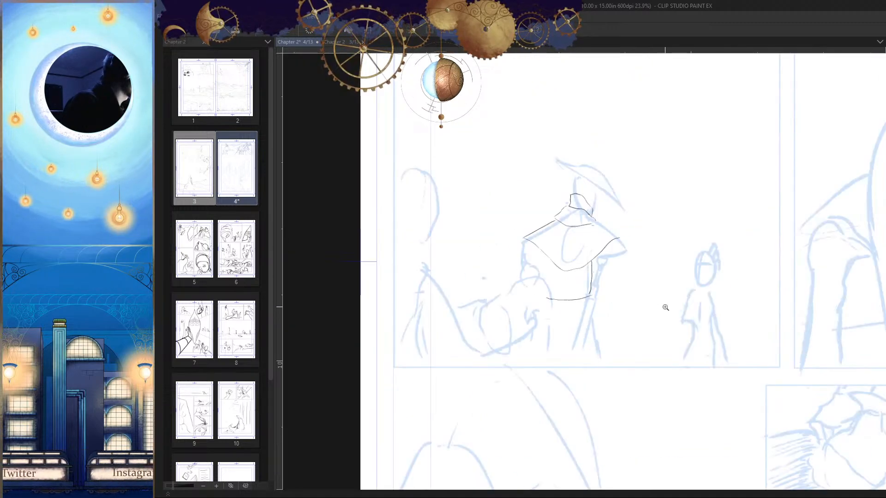
{"action": "key", "text": "h"}
{"action": "mouse_move", "coordinate": [592, 288]}
{"action": "left_mouse_down"}
{"action": "mouse_move", "coordinate": [583, 248]}
{"action": "mouse_move", "coordinate": [563, 261]}
{"action": "left_mouse_up"}
{"action": "key", "text": "ctrl+z"}
{"action": "mouse_move", "coordinate": [526, 171]}
{"action": "left_mouse_down"}
{"action": "mouse_move", "coordinate": [524, 236]}
{"action": "mouse_move", "coordinate": [535, 291]}
{"action": "left_mouse_up"}
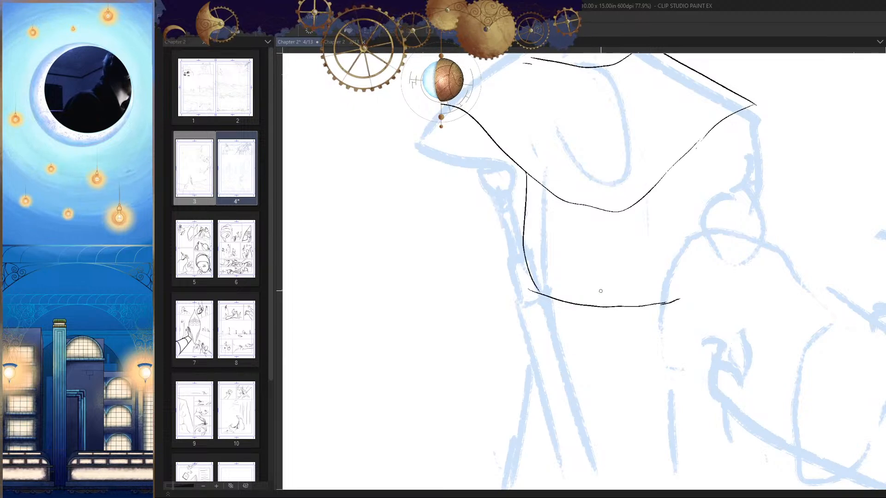
Step: Redraw the staff-side torso line again and ink the opposite side from the cape hem to the waistline
{"action": "left_click_drag", "start_coordinate": [601, 291], "coordinate": [634, 275]}
{"action": "key", "text": "h"}
{"action": "mouse_move", "coordinate": [634, 275]}
{"action": "left_mouse_down"}
{"action": "mouse_move", "coordinate": [621, 256]}
{"action": "mouse_move", "coordinate": [651, 257]}
{"action": "left_mouse_up"}
{"action": "key", "text": "ctrl+z"}
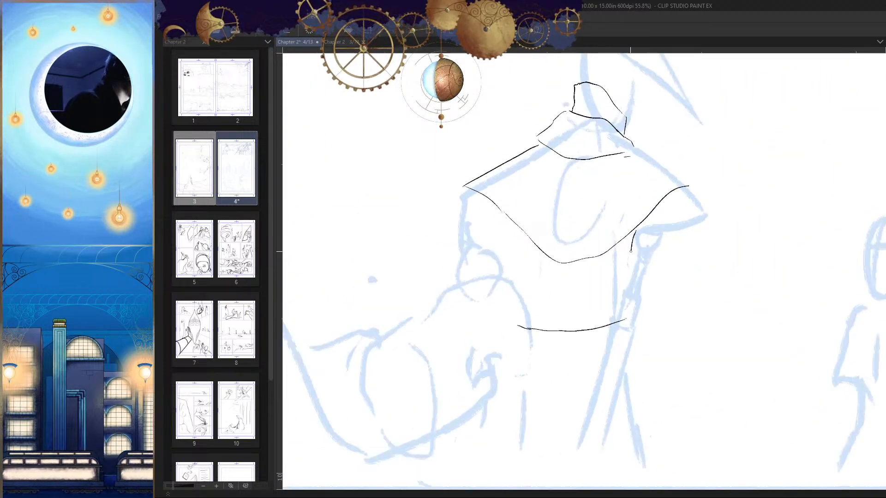
{"action": "left_click_drag", "start_coordinate": [620, 319], "coordinate": [637, 279]}
{"action": "left_click_drag", "start_coordinate": [529, 191], "coordinate": [533, 276]}
{"action": "key", "text": "h"}
{"action": "mouse_move", "coordinate": [618, 281]}
{"action": "left_mouse_down"}
{"action": "mouse_move", "coordinate": [613, 320]}
{"action": "mouse_move", "coordinate": [632, 319]}
{"action": "left_mouse_up"}
{"action": "left_click", "coordinate": [650, 242]}
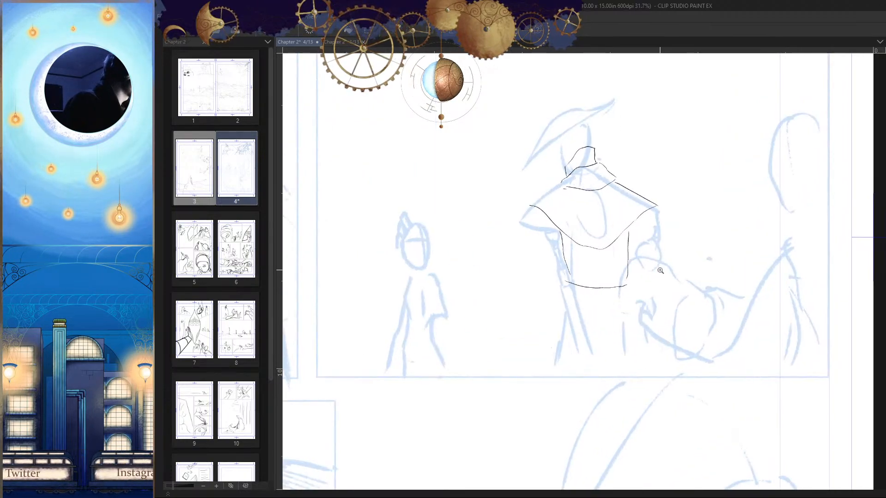
Step: Undo all of the hatted figure's inked torso, cape and collar lines
{"action": "key", "text": "ctrl+z"}
{"action": "key", "text": "ctrl+z"}
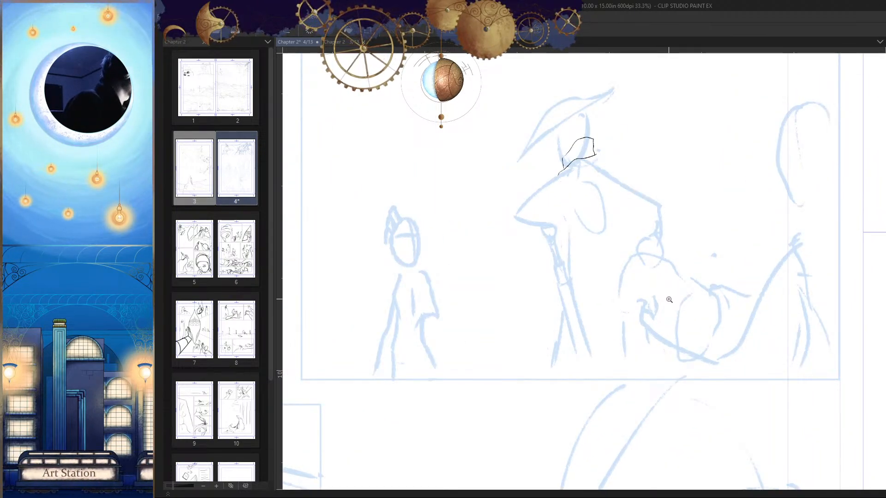
{"action": "key", "text": "ctrl+z"}
Step: Try to ink a long curved line down the hatted figure's chest from the neck
{"action": "left_click_drag", "start_coordinate": [671, 302], "coordinate": [656, 299]}
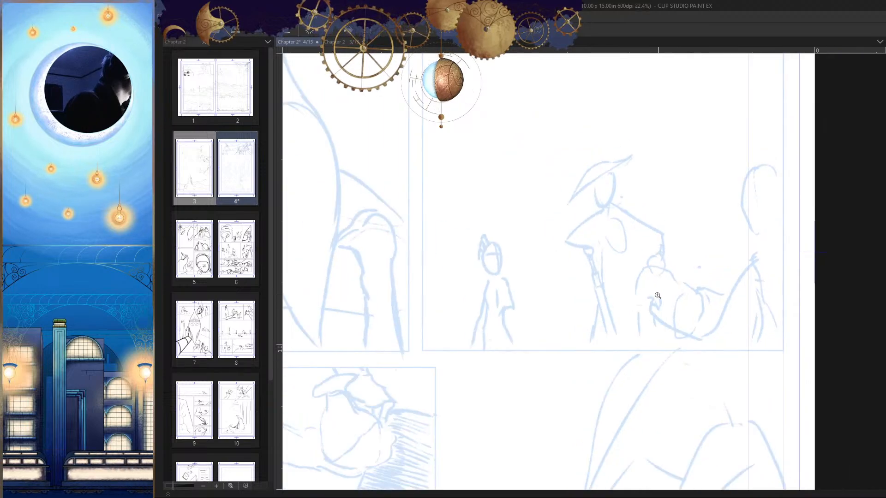
{"action": "left_click_drag", "start_coordinate": [636, 263], "coordinate": [660, 267]}
{"action": "left_click_drag", "start_coordinate": [588, 186], "coordinate": [592, 259]}
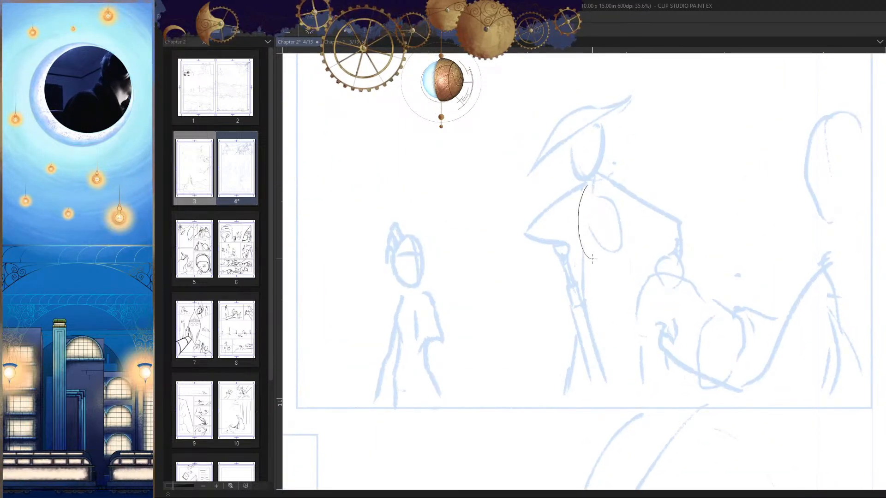
{"action": "key", "text": "ctrl+z"}
{"action": "key", "text": "ctrl+z"}
Step: Ink a tall oval hanging from the hatted figure's neck and a short curve over the adjoining shoulder
{"action": "left_click_drag", "start_coordinate": [600, 212], "coordinate": [618, 211]}
{"action": "mouse_move", "coordinate": [588, 171]}
{"action": "left_mouse_down"}
{"action": "mouse_move", "coordinate": [592, 260]}
{"action": "mouse_move", "coordinate": [587, 172]}
{"action": "left_mouse_up"}
{"action": "left_click_drag", "start_coordinate": [580, 274], "coordinate": [583, 295]}
{"action": "left_click_drag", "start_coordinate": [614, 257], "coordinate": [600, 221]}
{"action": "mouse_move", "coordinate": [622, 291]}
{"action": "left_mouse_down"}
{"action": "mouse_move", "coordinate": [600, 295]}
{"action": "mouse_move", "coordinate": [611, 300]}
{"action": "mouse_move", "coordinate": [588, 281]}
{"action": "mouse_move", "coordinate": [577, 287]}
{"action": "mouse_move", "coordinate": [604, 293]}
{"action": "mouse_move", "coordinate": [573, 271]}
{"action": "mouse_move", "coordinate": [567, 227]}
{"action": "mouse_move", "coordinate": [587, 267]}
{"action": "mouse_move", "coordinate": [610, 240]}
{"action": "mouse_move", "coordinate": [608, 265]}
{"action": "mouse_move", "coordinate": [580, 151]}
{"action": "left_mouse_up"}
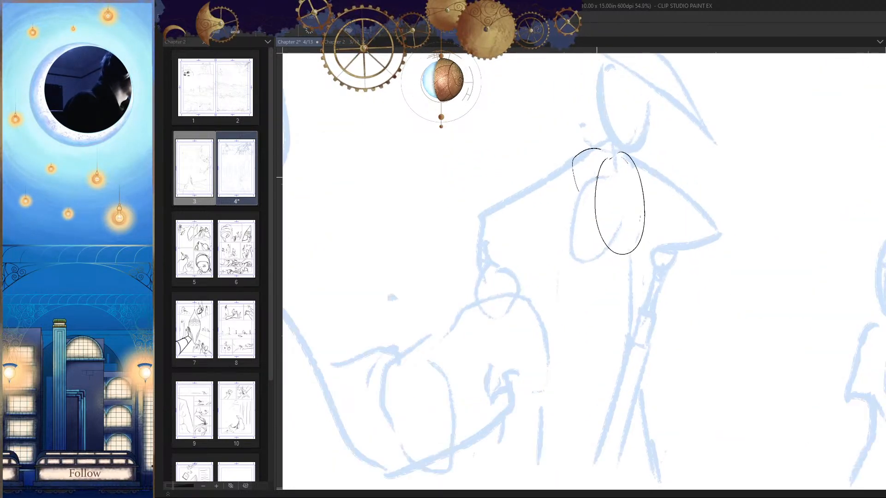
{"action": "key", "text": "ctrl+z"}
{"action": "left_click_drag", "start_coordinate": [567, 209], "coordinate": [572, 204]}
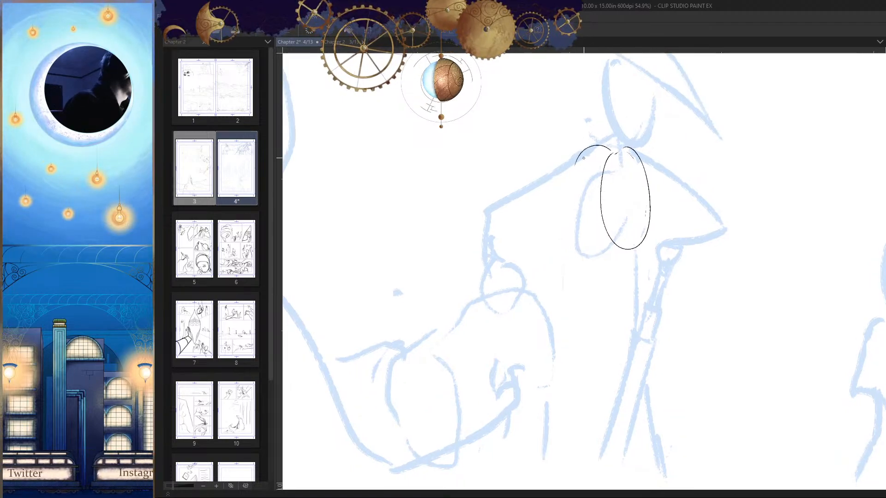
Step: Ink the shoulder slope and the outer edge of the hatted figure's arm down toward the small round shape
{"action": "left_click_drag", "start_coordinate": [577, 155], "coordinate": [490, 232]}
{"action": "key", "text": "ctrl+z"}
{"action": "left_click_drag", "start_coordinate": [572, 160], "coordinate": [554, 172]}
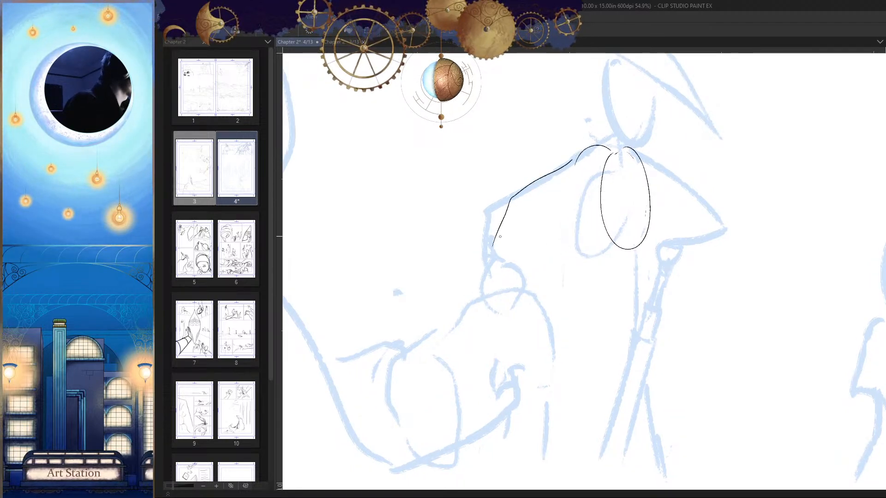
{"action": "left_click_drag", "start_coordinate": [494, 243], "coordinate": [490, 257]}
Step: Ink the outer side and underside of the round shape at the end of the hatted figure's arm, redrawing failed strokes
{"action": "key", "text": "h"}
{"action": "mouse_move", "coordinate": [668, 258]}
{"action": "left_mouse_down"}
{"action": "mouse_move", "coordinate": [642, 294]}
{"action": "mouse_move", "coordinate": [650, 273]}
{"action": "left_mouse_up"}
{"action": "key", "text": "h"}
{"action": "mouse_move", "coordinate": [525, 244]}
{"action": "left_mouse_down"}
{"action": "mouse_move", "coordinate": [546, 234]}
{"action": "mouse_move", "coordinate": [510, 257]}
{"action": "mouse_move", "coordinate": [497, 220]}
{"action": "mouse_move", "coordinate": [468, 276]}
{"action": "left_mouse_up"}
{"action": "key", "text": "ctrl+z"}
{"action": "key", "text": "ctrl+z"}
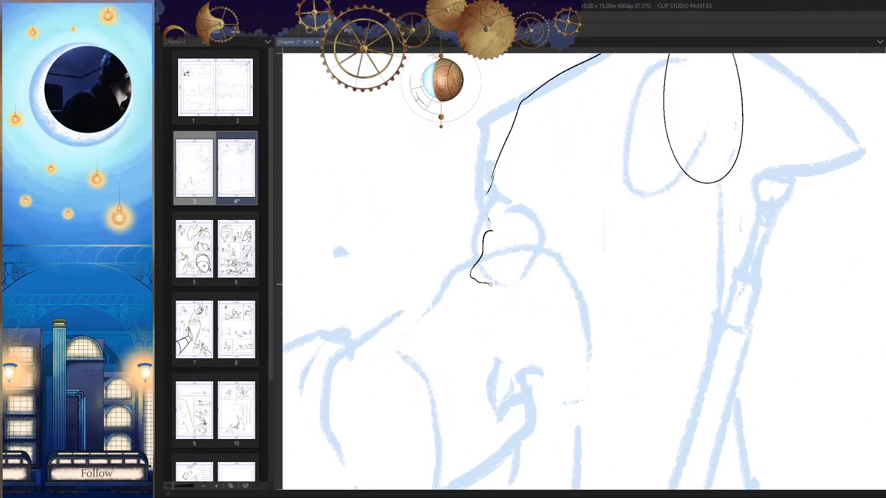
{"action": "key", "text": "ctrl+z"}
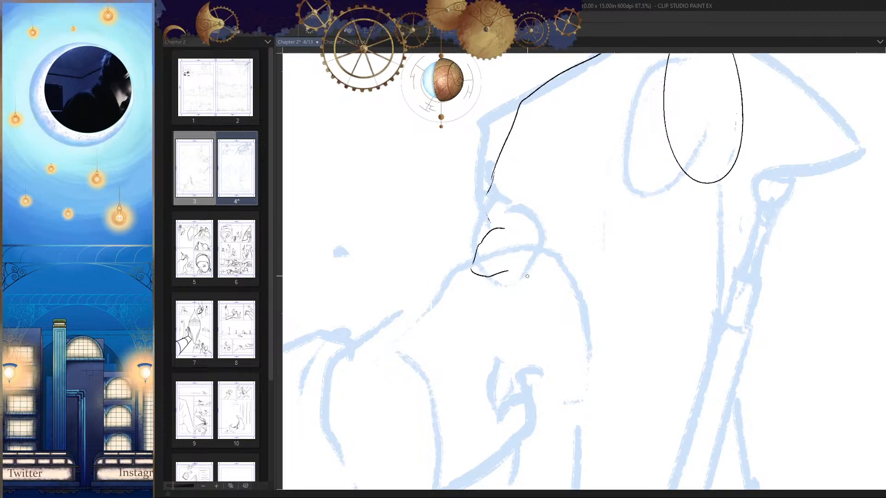
Step: Extend the upper and lower edges of the round shape inward, checking them in the mirrored view
{"action": "key", "text": "h"}
{"action": "left_click_drag", "start_coordinate": [657, 258], "coordinate": [641, 223]}
{"action": "scroll", "coordinate": [649, 244], "scroll_direction": "up", "scroll_amount": 2}
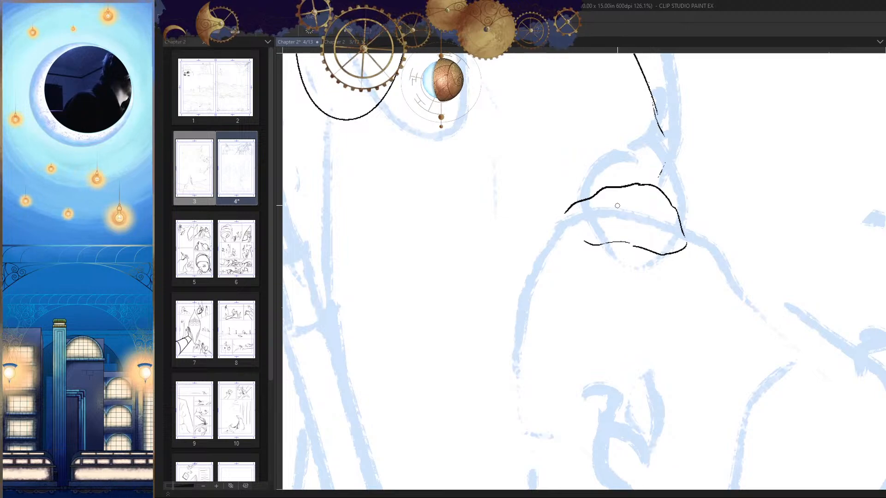
{"action": "key", "text": "h"}
{"action": "left_click_drag", "start_coordinate": [612, 249], "coordinate": [608, 236]}
{"action": "key", "text": "ctrl+z"}
{"action": "scroll", "coordinate": [612, 242], "scroll_direction": "up", "scroll_amount": 2}
{"action": "key", "text": "h"}
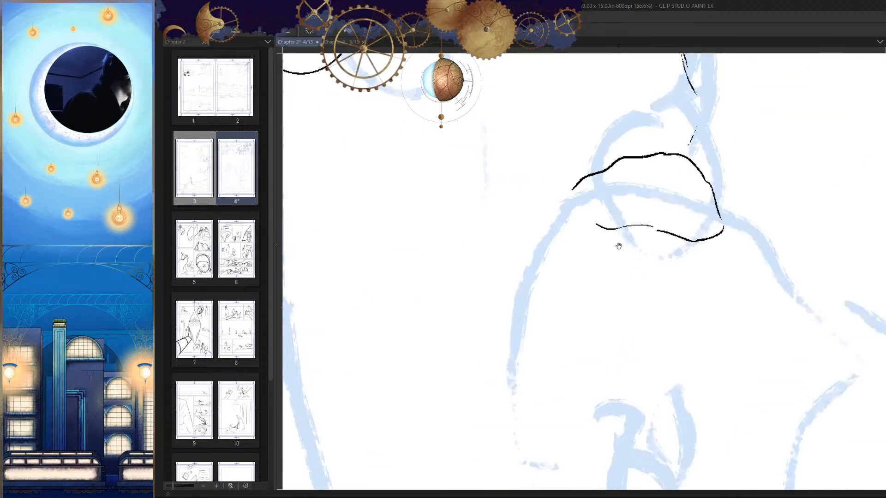
{"action": "key", "text": "h"}
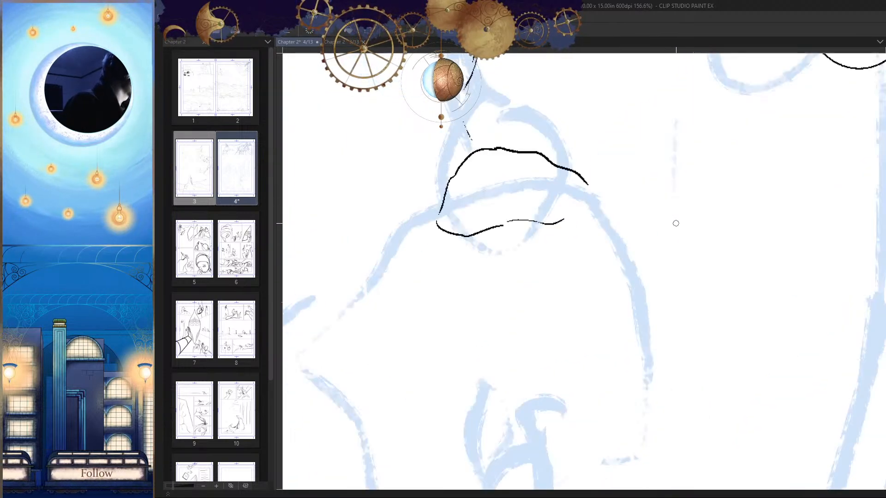
{"action": "scroll", "coordinate": [646, 230], "scroll_direction": "down", "scroll_amount": 5}
{"action": "key", "text": "h"}
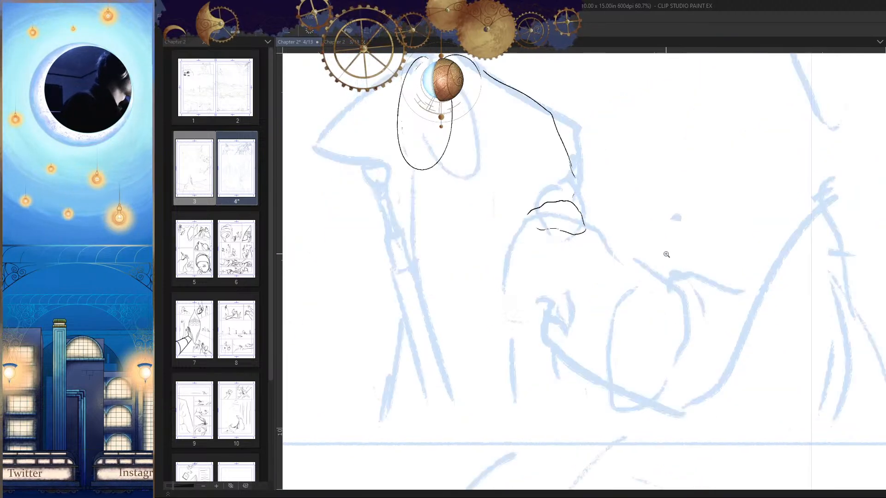
Step: Redraw the outer edge of the hatted figure's arm from the shoulder slope down toward the wrist, checking it in the mirrored view
{"action": "left_click_drag", "start_coordinate": [666, 254], "coordinate": [662, 276]}
{"action": "key", "text": "h"}
{"action": "mouse_move", "coordinate": [626, 214]}
{"action": "left_mouse_down"}
{"action": "mouse_move", "coordinate": [735, 203]}
{"action": "mouse_move", "coordinate": [730, 253]}
{"action": "mouse_move", "coordinate": [664, 208]}
{"action": "left_mouse_up"}
{"action": "mouse_move", "coordinate": [663, 175]}
{"action": "left_mouse_down"}
{"action": "mouse_move", "coordinate": [623, 286]}
{"action": "mouse_move", "coordinate": [582, 242]}
{"action": "left_mouse_up"}
{"action": "left_click_drag", "start_coordinate": [630, 128], "coordinate": [587, 233]}
{"action": "key", "text": "ctrl+z"}
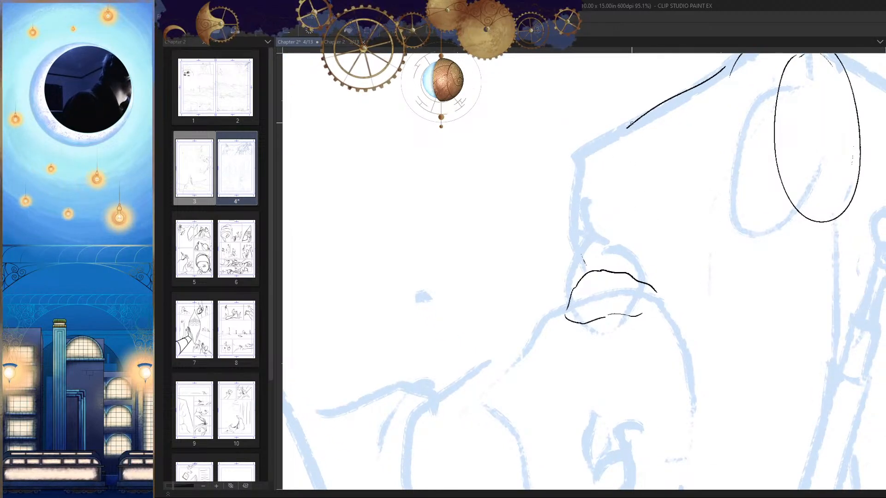
{"action": "left_click_drag", "start_coordinate": [629, 128], "coordinate": [581, 217]}
{"action": "key", "text": "h"}
{"action": "left_click_drag", "start_coordinate": [683, 229], "coordinate": [651, 264]}
{"action": "scroll", "coordinate": [585, 193], "scroll_direction": "up", "scroll_amount": 1}
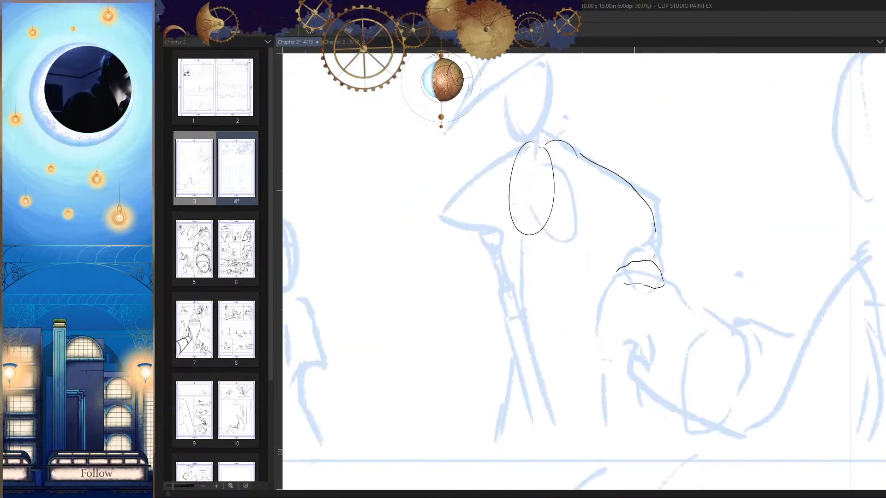
Step: Try to ink a curved cape hem from the hatted figure's arm edge across the body and a short curve at the opposite tip
{"action": "left_click_drag", "start_coordinate": [636, 189], "coordinate": [580, 216]}
{"action": "key", "text": "ctrl+z"}
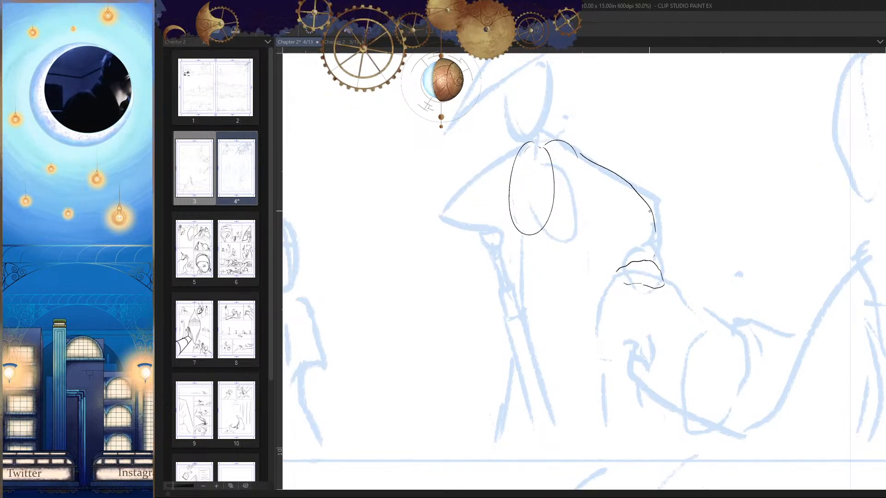
{"action": "mouse_move", "coordinate": [651, 210]}
{"action": "left_mouse_down"}
{"action": "mouse_move", "coordinate": [537, 247]}
{"action": "mouse_move", "coordinate": [459, 212]}
{"action": "left_mouse_up"}
{"action": "key", "text": "h"}
{"action": "left_click_drag", "start_coordinate": [692, 239], "coordinate": [652, 283]}
{"action": "key", "text": "h"}
{"action": "key", "text": "ctrl+z"}
{"action": "left_click_drag", "start_coordinate": [510, 229], "coordinate": [565, 249]}
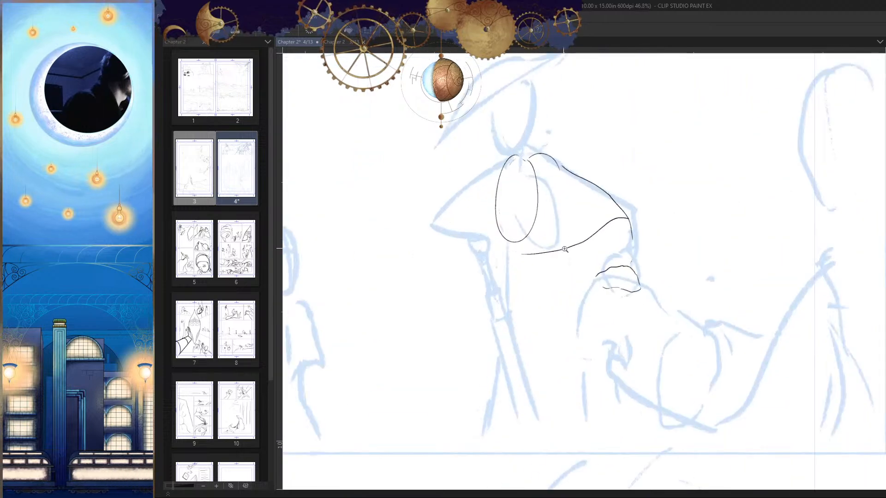
{"action": "key", "text": "h"}
{"action": "scroll", "coordinate": [683, 251], "scroll_direction": "up", "scroll_amount": 4}
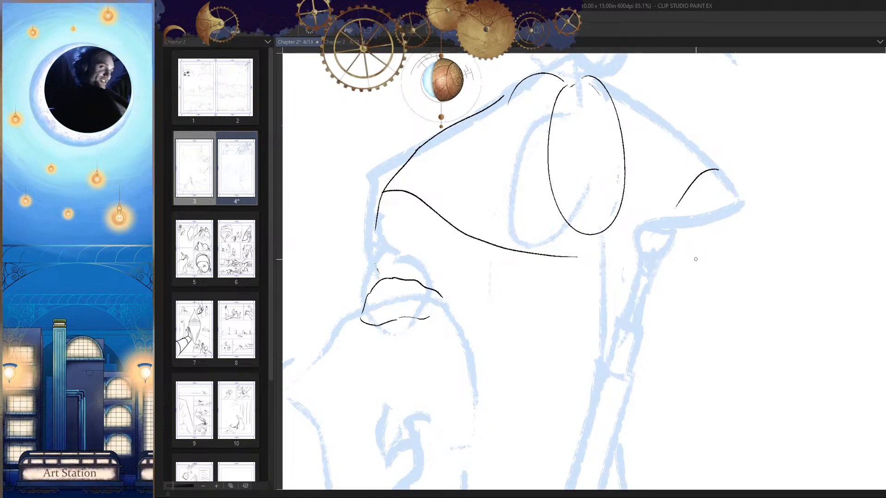
{"action": "left_click_drag", "start_coordinate": [665, 262], "coordinate": [668, 231]}
{"action": "key", "text": "ctrl+z"}
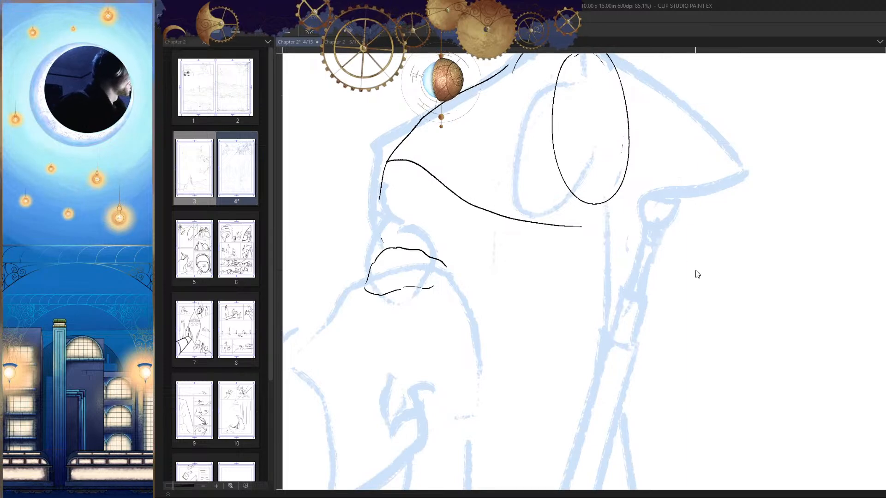
{"action": "left_click_drag", "start_coordinate": [697, 274], "coordinate": [660, 306]}
{"action": "key", "text": "h"}
{"action": "left_click_drag", "start_coordinate": [602, 232], "coordinate": [678, 283]}
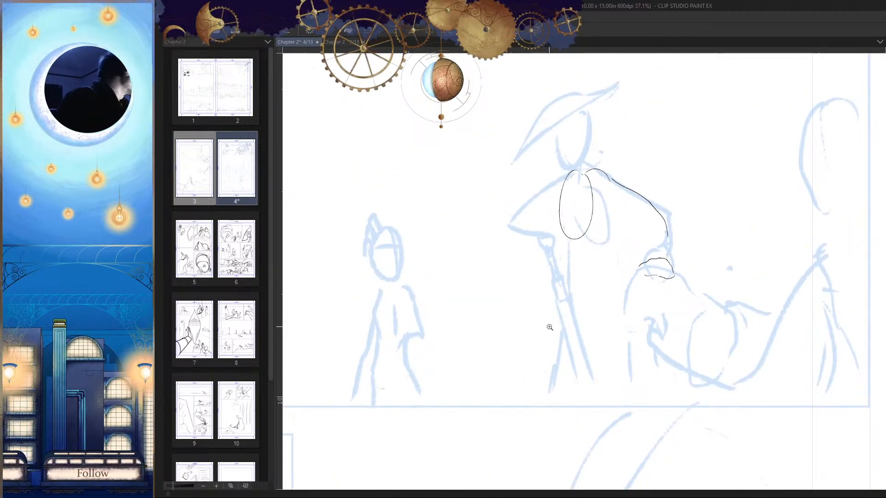
Step: Ink a short diagonal fold line beside the tall oval, inside the hatted figure's shoulder
{"action": "mouse_move", "coordinate": [640, 230]}
{"action": "left_mouse_down"}
{"action": "mouse_move", "coordinate": [669, 265]}
{"action": "mouse_move", "coordinate": [644, 249]}
{"action": "left_mouse_up"}
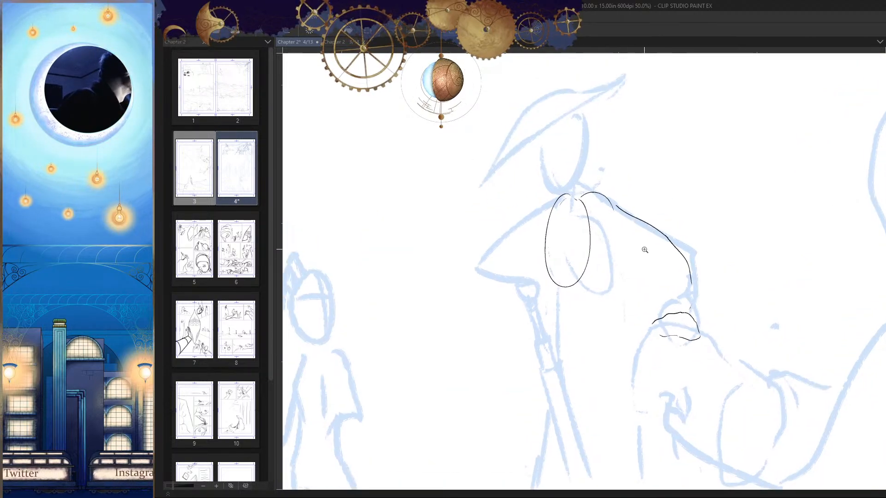
{"action": "left_click_drag", "start_coordinate": [566, 131], "coordinate": [624, 249]}
{"action": "left_click_drag", "start_coordinate": [542, 148], "coordinate": [564, 184]}
{"action": "left_click_drag", "start_coordinate": [525, 308], "coordinate": [525, 333]}
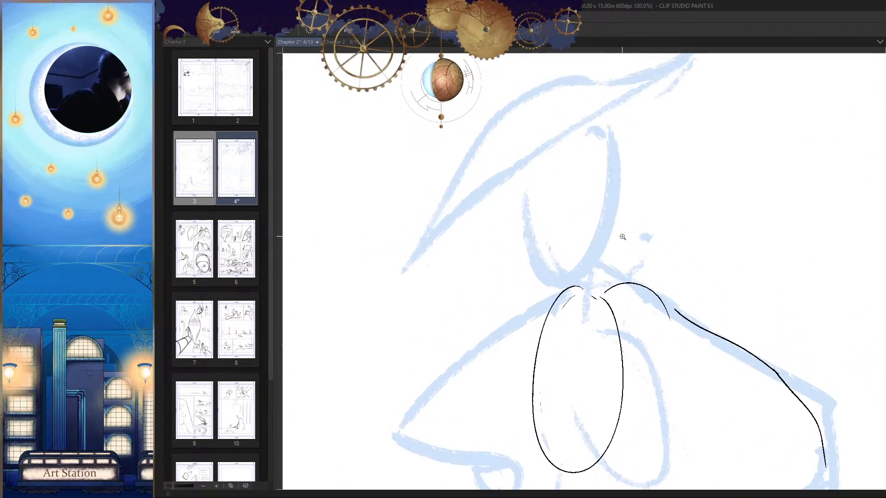
{"action": "mouse_move", "coordinate": [622, 237]}
{"action": "left_mouse_down"}
{"action": "mouse_move", "coordinate": [590, 264]}
{"action": "mouse_move", "coordinate": [629, 227]}
{"action": "left_mouse_up"}
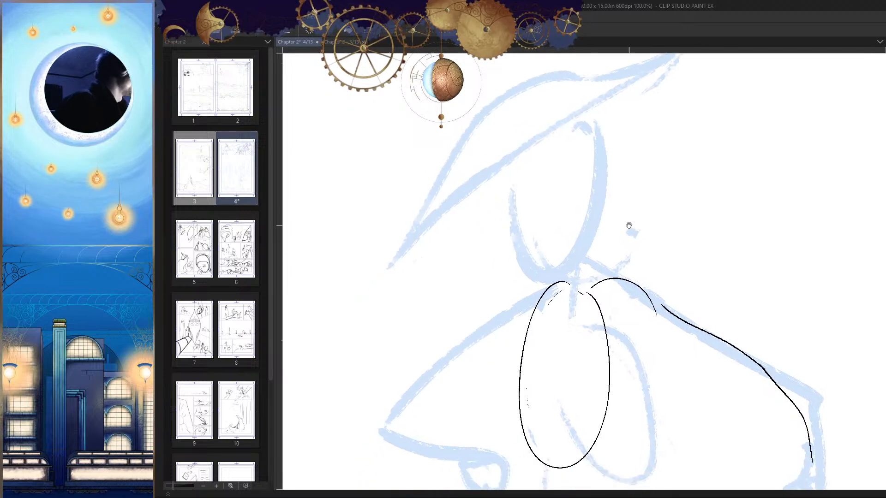
{"action": "left_click_drag", "start_coordinate": [643, 257], "coordinate": [618, 260]}
{"action": "mouse_move", "coordinate": [731, 351]}
{"action": "left_mouse_down"}
{"action": "mouse_move", "coordinate": [716, 283]}
{"action": "mouse_move", "coordinate": [638, 230]}
{"action": "mouse_move", "coordinate": [628, 185]}
{"action": "mouse_move", "coordinate": [622, 227]}
{"action": "left_mouse_up"}
{"action": "key", "text": "h"}
{"action": "key", "text": "ctrl+z"}
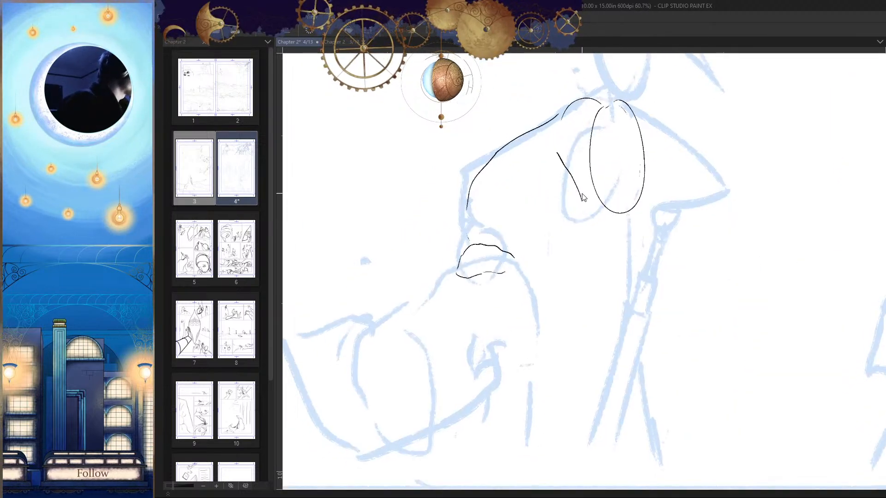
Step: Ink the torso's side as a curve running down from the short diagonal fold line, redrawing failed strokes
{"action": "left_click_drag", "start_coordinate": [571, 180], "coordinate": [556, 252]}
{"action": "key", "text": "ctrl+z"}
{"action": "left_click_drag", "start_coordinate": [575, 192], "coordinate": [583, 189]}
{"action": "left_click_drag", "start_coordinate": [576, 179], "coordinate": [546, 262]}
{"action": "left_click_drag", "start_coordinate": [587, 292], "coordinate": [564, 317]}
{"action": "mouse_move", "coordinate": [630, 299]}
{"action": "left_mouse_down"}
{"action": "mouse_move", "coordinate": [589, 287]}
{"action": "mouse_move", "coordinate": [628, 297]}
{"action": "mouse_move", "coordinate": [629, 263]}
{"action": "mouse_move", "coordinate": [653, 293]}
{"action": "mouse_move", "coordinate": [634, 318]}
{"action": "mouse_move", "coordinate": [584, 175]}
{"action": "mouse_move", "coordinate": [554, 233]}
{"action": "left_mouse_up"}
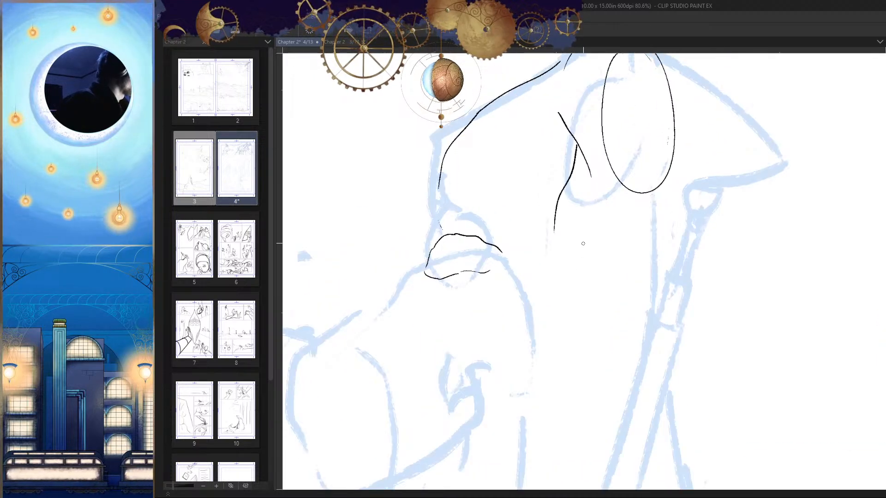
{"action": "key", "text": "ctrl+z"}
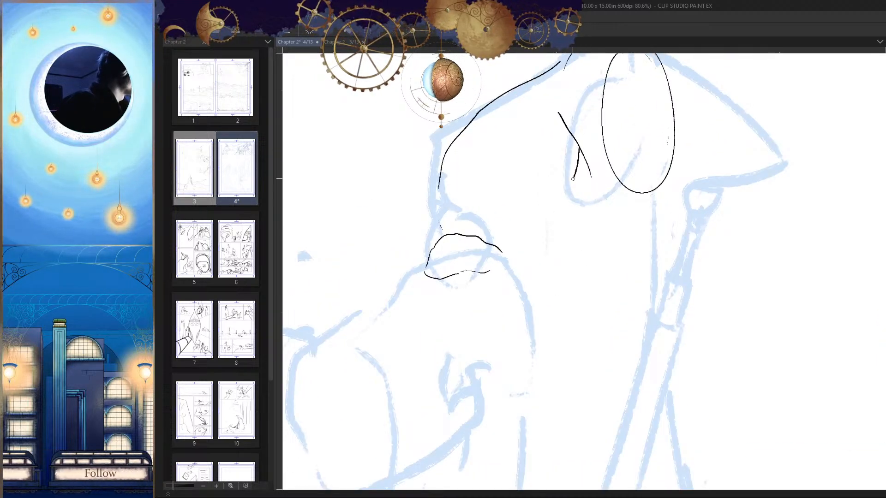
{"action": "left_click_drag", "start_coordinate": [572, 179], "coordinate": [549, 239]}
{"action": "key", "text": "ctrl+z"}
{"action": "left_click_drag", "start_coordinate": [579, 147], "coordinate": [553, 231]}
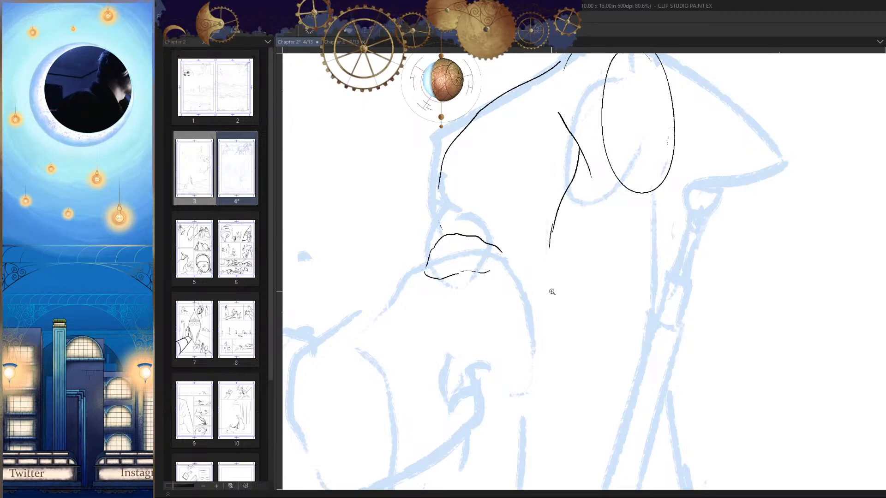
Step: Ink the long lower side of the hatted figure's robe on the side of the round shape
{"action": "left_click_drag", "start_coordinate": [552, 292], "coordinate": [503, 291]}
{"action": "key", "text": "h"}
{"action": "left_click_drag", "start_coordinate": [610, 271], "coordinate": [581, 274]}
{"action": "key", "text": "h"}
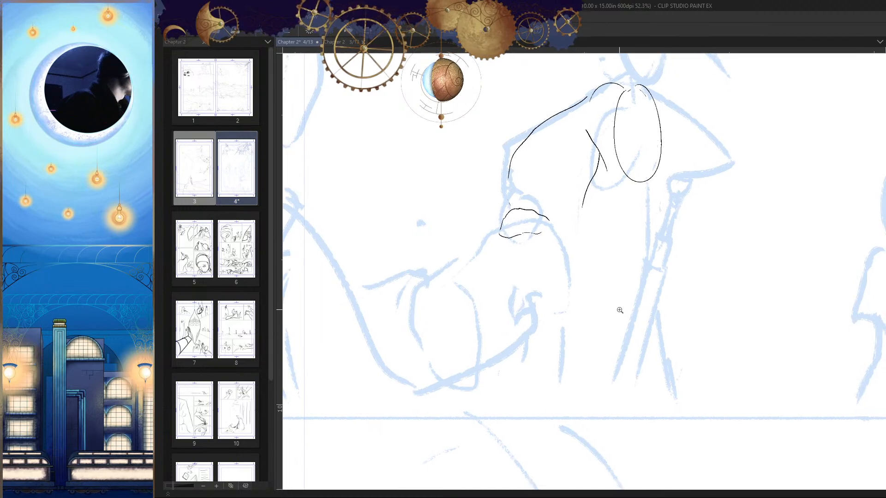
{"action": "left_click_drag", "start_coordinate": [618, 310], "coordinate": [617, 290]}
{"action": "left_click_drag", "start_coordinate": [570, 204], "coordinate": [553, 335]}
{"action": "key", "text": "h"}
Step: Ink the opposite long side of the robe down toward the ground, replacing the failed stroke
{"action": "mouse_move", "coordinate": [603, 309]}
{"action": "left_mouse_down"}
{"action": "mouse_move", "coordinate": [604, 286]}
{"action": "mouse_move", "coordinate": [606, 306]}
{"action": "left_mouse_up"}
{"action": "left_click_drag", "start_coordinate": [606, 306], "coordinate": [591, 342]}
{"action": "mouse_move", "coordinate": [591, 254]}
{"action": "left_mouse_down"}
{"action": "mouse_move", "coordinate": [596, 281]}
{"action": "mouse_move", "coordinate": [600, 269]}
{"action": "left_mouse_up"}
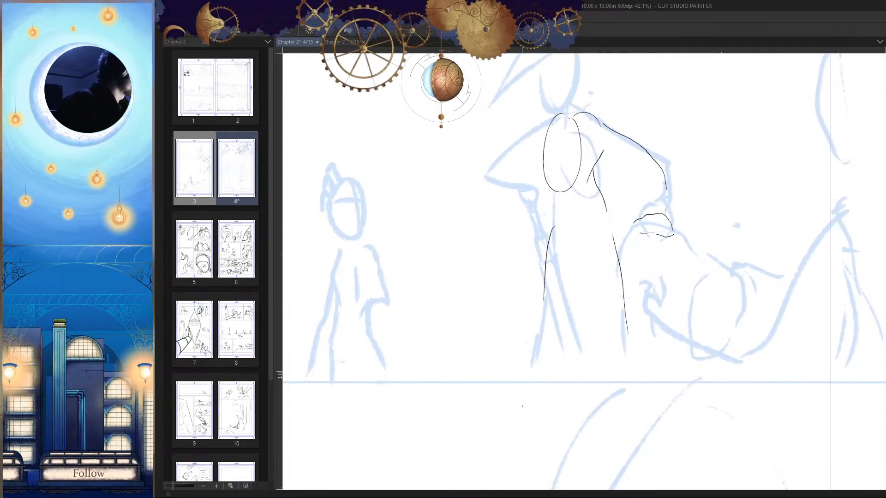
{"action": "key", "text": "ctrl+z"}
{"action": "left_click_drag", "start_coordinate": [549, 233], "coordinate": [525, 368]}
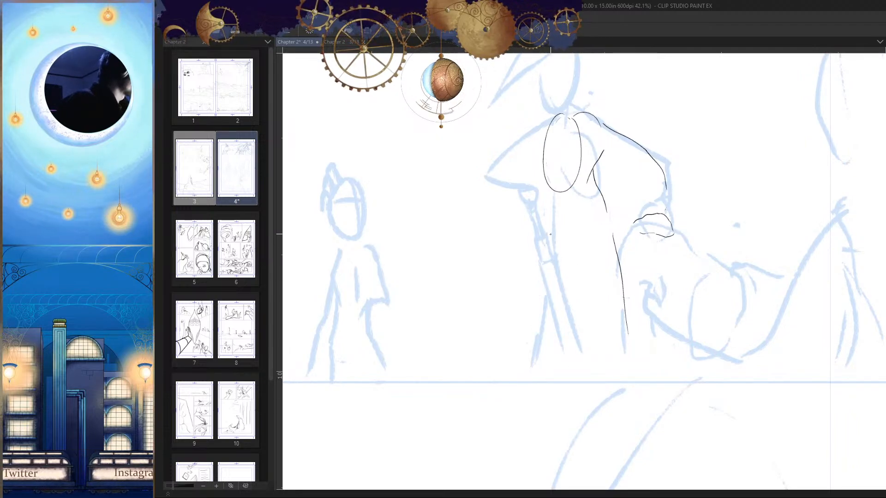
{"action": "left_click_drag", "start_coordinate": [549, 235], "coordinate": [530, 368]}
Step: Extend the robe's side line near the panel's lower border and check the figure against the whole page
{"action": "scroll", "coordinate": [530, 368], "scroll_direction": "down", "scroll_amount": 5}
{"action": "mouse_move", "coordinate": [633, 340]}
{"action": "left_mouse_down"}
{"action": "mouse_move", "coordinate": [629, 364]}
{"action": "mouse_move", "coordinate": [645, 286]}
{"action": "left_mouse_up"}
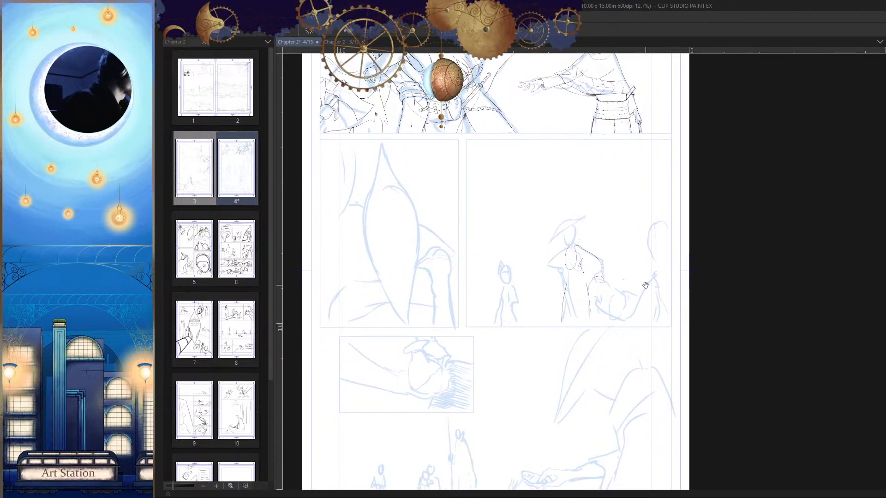
{"action": "scroll", "coordinate": [645, 285], "scroll_direction": "up", "scroll_amount": 7}
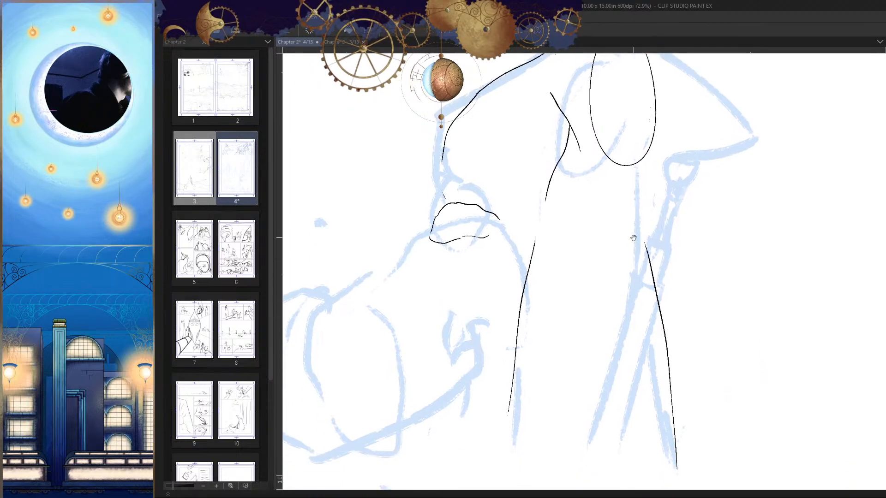
{"action": "scroll", "coordinate": [633, 238], "scroll_direction": "down", "scroll_amount": 3}
{"action": "scroll", "coordinate": [583, 321], "scroll_direction": "up", "scroll_amount": 4}
{"action": "left_click_drag", "start_coordinate": [583, 320], "coordinate": [586, 280]}
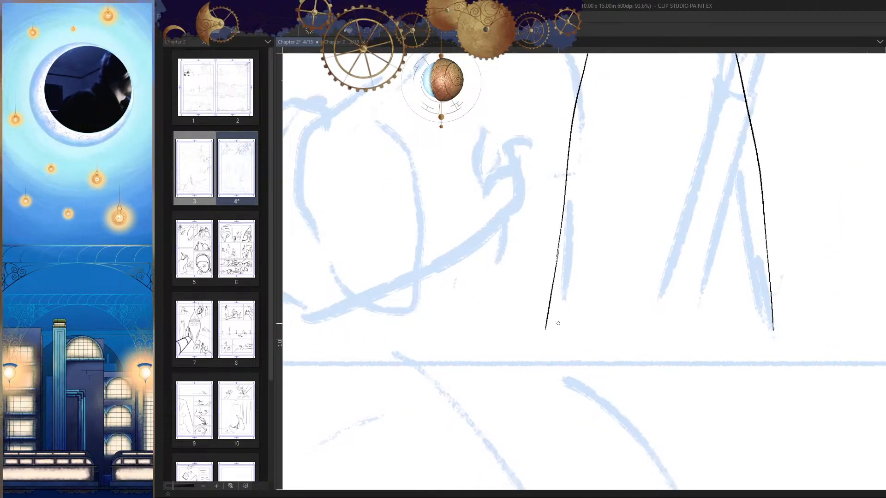
{"action": "key", "text": "ctrl+z"}
{"action": "left_click_drag", "start_coordinate": [558, 245], "coordinate": [545, 336]}
{"action": "scroll", "coordinate": [681, 333], "scroll_direction": "down", "scroll_amount": 5}
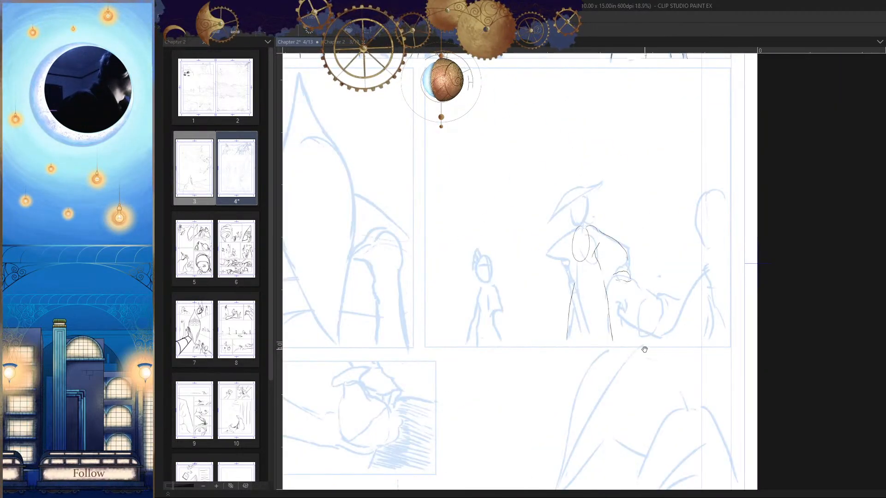
{"action": "scroll", "coordinate": [645, 349], "scroll_direction": "down", "scroll_amount": 4}
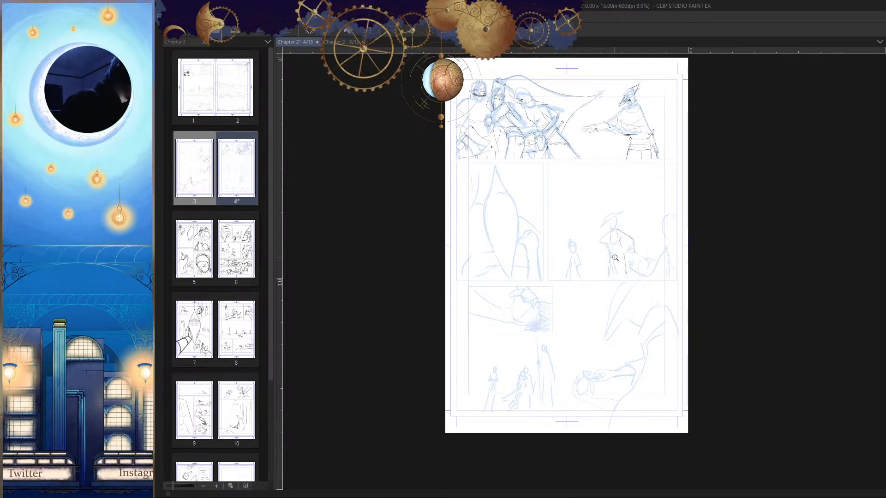
Step: Ink a slanted edge across the hatted figure's face with a short drop at its lower end, retrying the stroke
{"action": "scroll", "coordinate": [615, 257], "scroll_direction": "up", "scroll_amount": 8}
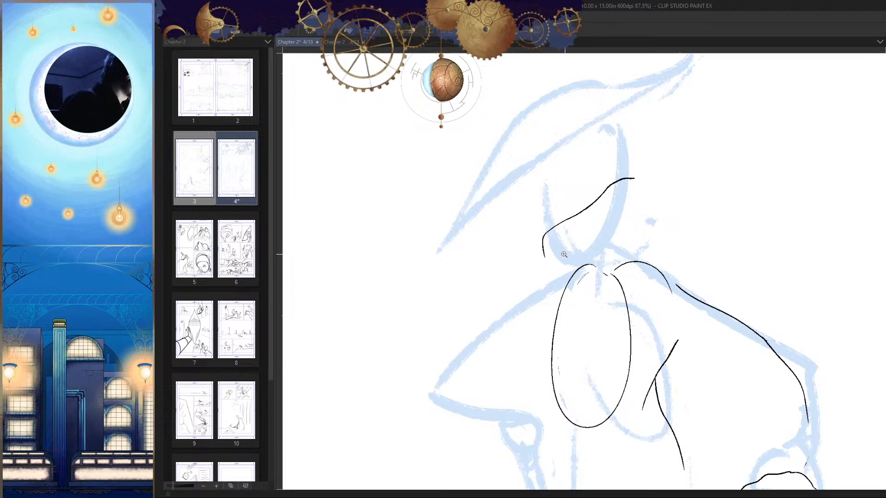
{"action": "scroll", "coordinate": [563, 254], "scroll_direction": "up", "scroll_amount": 2}
{"action": "mouse_move", "coordinate": [618, 160]}
{"action": "left_mouse_down"}
{"action": "mouse_move", "coordinate": [530, 217]}
{"action": "mouse_move", "coordinate": [527, 251]}
{"action": "left_mouse_up"}
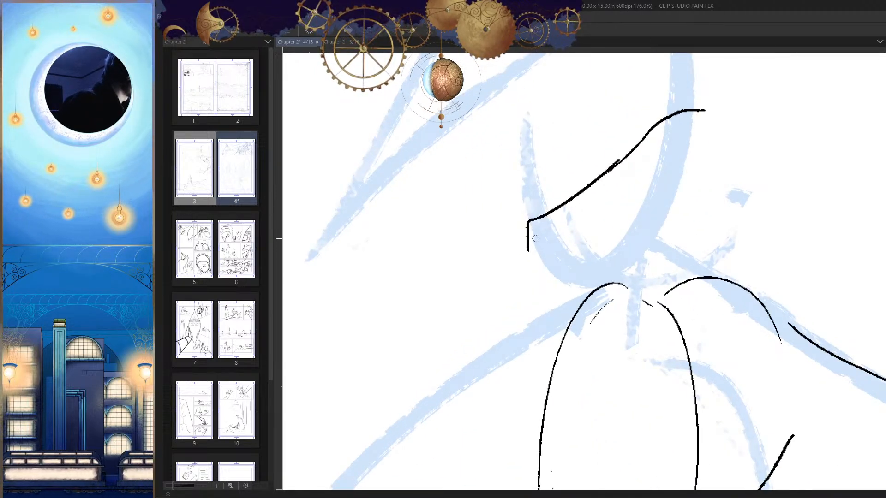
{"action": "key", "text": "ctrl+z"}
{"action": "mouse_move", "coordinate": [618, 160]}
{"action": "left_mouse_down"}
{"action": "mouse_move", "coordinate": [520, 255]}
{"action": "mouse_move", "coordinate": [522, 290]}
{"action": "left_mouse_up"}
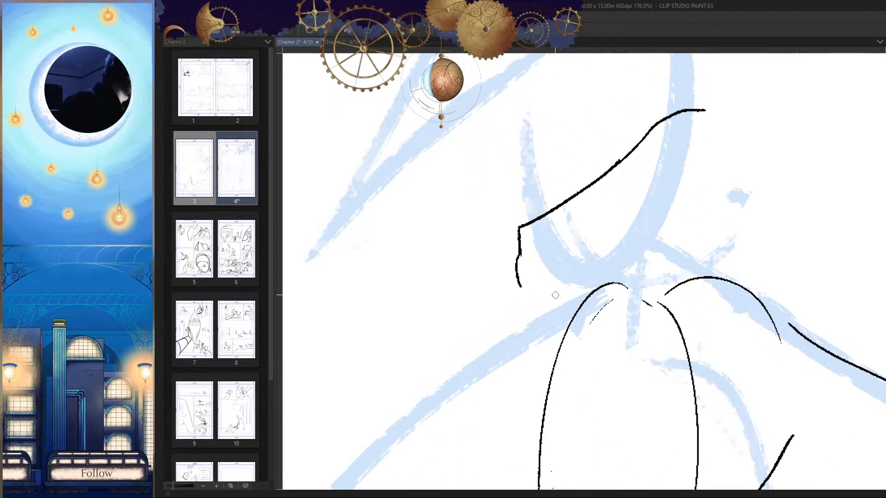
{"action": "key", "text": "ctrl+z"}
Step: Erase the excess at the upper end of the slanted face line and refine the line in both view orientations
{"action": "key", "text": "h"}
{"action": "key", "text": "e"}
{"action": "mouse_move", "coordinate": [506, 130]}
{"action": "left_mouse_down"}
{"action": "mouse_move", "coordinate": [563, 178]}
{"action": "mouse_move", "coordinate": [536, 149]}
{"action": "left_mouse_up"}
{"action": "key", "text": "h"}
{"action": "mouse_move", "coordinate": [637, 153]}
{"action": "left_mouse_down"}
{"action": "mouse_move", "coordinate": [606, 173]}
{"action": "mouse_move", "coordinate": [641, 136]}
{"action": "left_mouse_up"}
{"action": "key", "text": "p"}
{"action": "key", "text": "ctrl+z"}
{"action": "mouse_move", "coordinate": [646, 226]}
{"action": "left_mouse_down"}
{"action": "mouse_move", "coordinate": [610, 235]}
{"action": "mouse_move", "coordinate": [616, 181]}
{"action": "mouse_move", "coordinate": [629, 225]}
{"action": "left_mouse_up"}
{"action": "key", "text": "ctrl+z"}
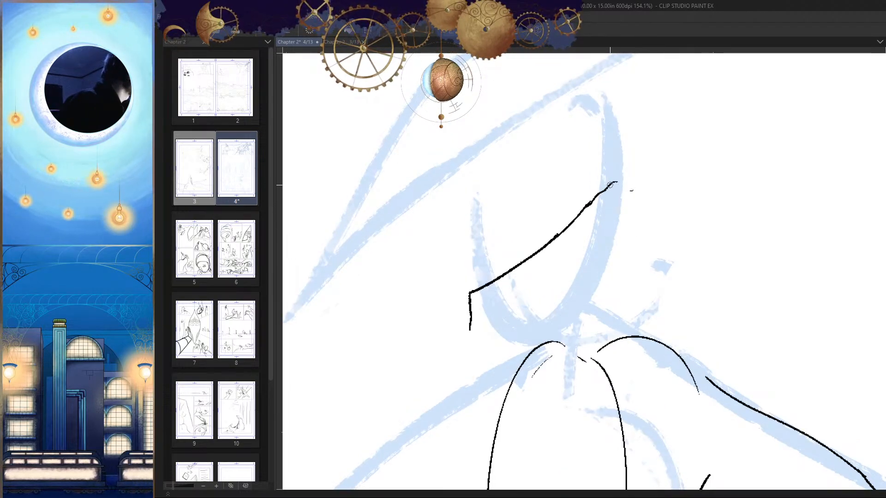
Step: Round off the upper end of the slanted face line and ink a near-vertical edge down from it
{"action": "left_click_drag", "start_coordinate": [626, 189], "coordinate": [623, 273]}
{"action": "key", "text": "h"}
{"action": "mouse_move", "coordinate": [634, 287]}
{"action": "left_mouse_down"}
{"action": "mouse_move", "coordinate": [641, 237]}
{"action": "mouse_move", "coordinate": [673, 310]}
{"action": "mouse_move", "coordinate": [682, 270]}
{"action": "left_mouse_up"}
{"action": "key", "text": "h"}
{"action": "mouse_move", "coordinate": [554, 216]}
{"action": "left_mouse_down"}
{"action": "mouse_move", "coordinate": [576, 199]}
{"action": "mouse_move", "coordinate": [483, 251]}
{"action": "mouse_move", "coordinate": [572, 210]}
{"action": "left_mouse_up"}
{"action": "key", "text": "ctrl+z"}
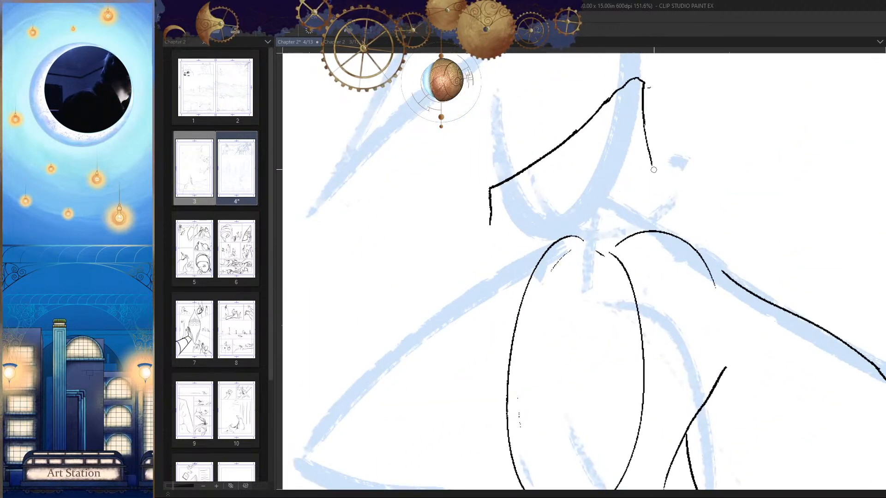
Step: Ink the lower edge of the head shape and a short angled line from its front corner toward the shoulder
{"action": "mouse_move", "coordinate": [656, 165]}
{"action": "left_mouse_down"}
{"action": "mouse_move", "coordinate": [525, 227]}
{"action": "mouse_move", "coordinate": [486, 229]}
{"action": "mouse_move", "coordinate": [435, 300]}
{"action": "left_mouse_up"}
{"action": "key", "text": "h"}
{"action": "mouse_move", "coordinate": [612, 284]}
{"action": "left_mouse_down"}
{"action": "mouse_move", "coordinate": [626, 248]}
{"action": "mouse_move", "coordinate": [644, 302]}
{"action": "mouse_move", "coordinate": [627, 314]}
{"action": "mouse_move", "coordinate": [645, 317]}
{"action": "left_mouse_up"}
{"action": "key", "text": "h"}
{"action": "mouse_move", "coordinate": [591, 272]}
{"action": "left_mouse_down"}
{"action": "mouse_move", "coordinate": [604, 288]}
{"action": "mouse_move", "coordinate": [574, 269]}
{"action": "mouse_move", "coordinate": [577, 248]}
{"action": "left_mouse_up"}
{"action": "left_click_drag", "start_coordinate": [480, 268], "coordinate": [565, 302]}
{"action": "key", "text": "h"}
{"action": "left_click_drag", "start_coordinate": [634, 323], "coordinate": [662, 279]}
{"action": "key", "text": "ctrl+z"}
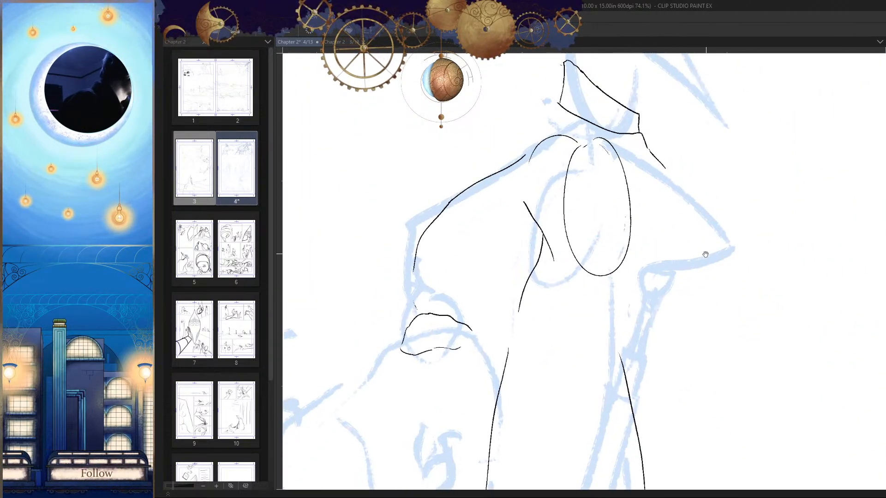
Step: Ink the cape's curved hem from the far shoulder tip down to the body's center and up to the arm edge
{"action": "mouse_move", "coordinate": [705, 253]}
{"action": "left_mouse_down"}
{"action": "mouse_move", "coordinate": [711, 209]}
{"action": "mouse_move", "coordinate": [658, 218]}
{"action": "left_mouse_up"}
{"action": "key", "text": "ctrl+z"}
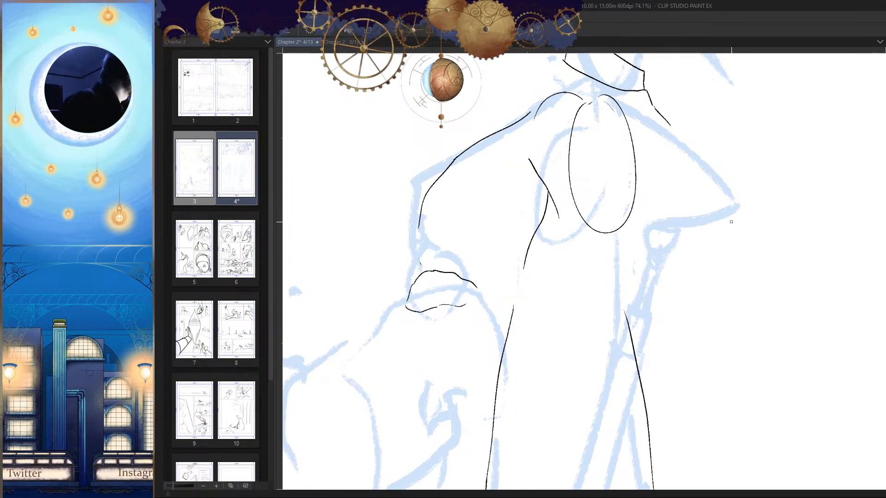
{"action": "mouse_move", "coordinate": [734, 202]}
{"action": "left_mouse_down"}
{"action": "mouse_move", "coordinate": [664, 219]}
{"action": "mouse_move", "coordinate": [577, 295]}
{"action": "left_mouse_up"}
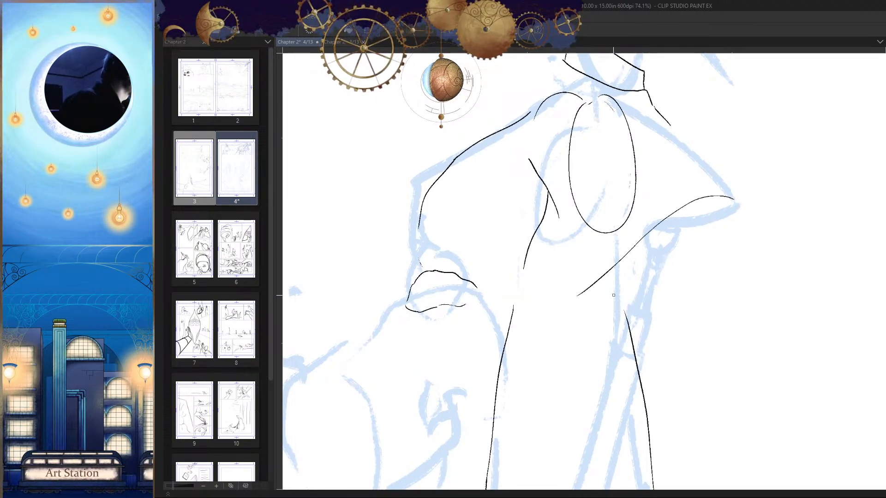
{"action": "left_click_drag", "start_coordinate": [497, 237], "coordinate": [430, 181]}
{"action": "key", "text": "h"}
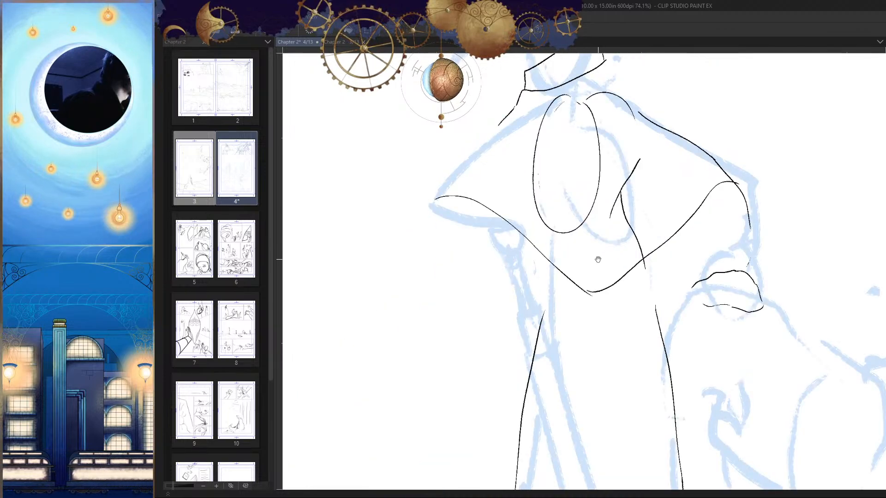
Step: Redraw the half of the cape hem between the body's center and the arm edge, checking it in the mirrored view
{"action": "scroll", "coordinate": [686, 243], "scroll_direction": "down", "scroll_amount": 2}
{"action": "scroll", "coordinate": [660, 259], "scroll_direction": "up", "scroll_amount": 3}
{"action": "key", "text": "ctrl+z"}
{"action": "mouse_move", "coordinate": [585, 279]}
{"action": "left_mouse_down"}
{"action": "mouse_move", "coordinate": [608, 288]}
{"action": "mouse_move", "coordinate": [753, 171]}
{"action": "left_mouse_up"}
{"action": "scroll", "coordinate": [715, 199], "scroll_direction": "down", "scroll_amount": 4}
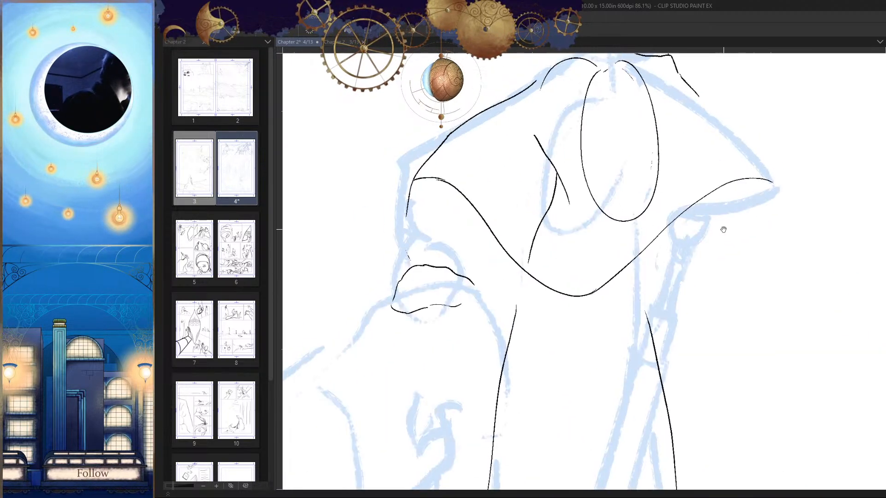
{"action": "scroll", "coordinate": [613, 272], "scroll_direction": "up", "scroll_amount": 3}
{"action": "key", "text": "h"}
{"action": "scroll", "coordinate": [636, 259], "scroll_direction": "down", "scroll_amount": 2}
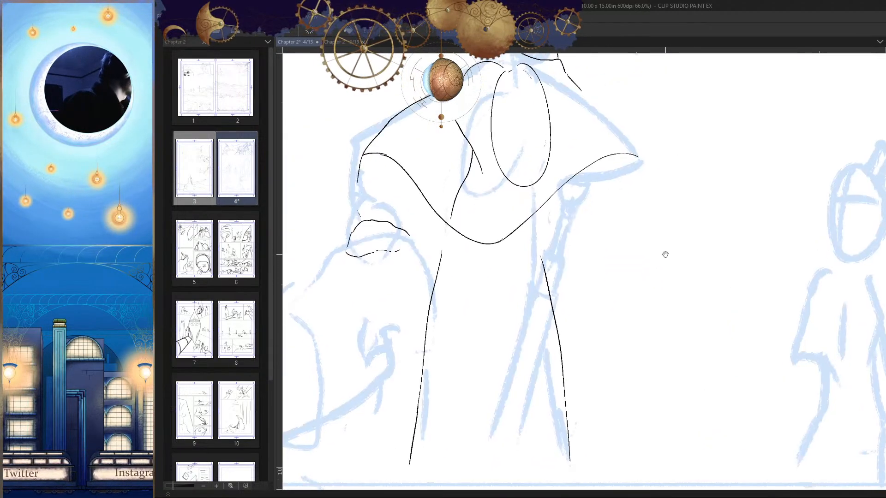
Step: Try to ink an arc over the hem at the cape's far tip, above the sketched forearm
{"action": "scroll", "coordinate": [638, 206], "scroll_direction": "up", "scroll_amount": 3}
{"action": "left_click_drag", "start_coordinate": [567, 137], "coordinate": [537, 205]}
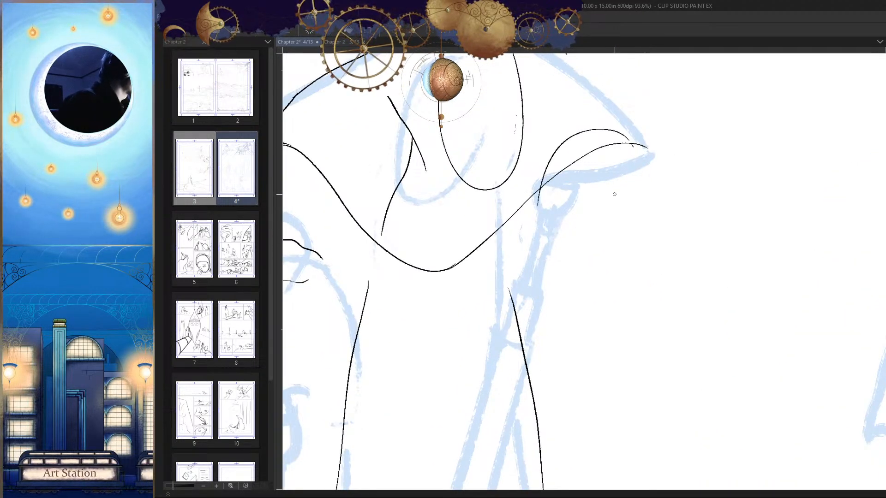
{"action": "scroll", "coordinate": [613, 221], "scroll_direction": "down", "scroll_amount": 3}
{"action": "key", "text": "h"}
{"action": "scroll", "coordinate": [635, 287], "scroll_direction": "up", "scroll_amount": 2}
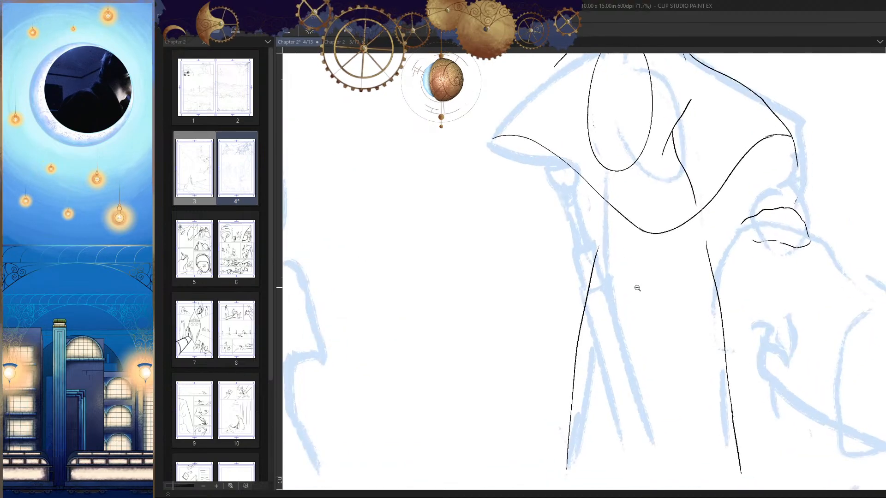
Step: Ink the rounded top arc and the short lower outline at the head of the sketched far forearm, beneath the cape
{"action": "scroll", "coordinate": [630, 271], "scroll_direction": "up", "scroll_amount": 1}
{"action": "scroll", "coordinate": [621, 277], "scroll_direction": "up", "scroll_amount": 3}
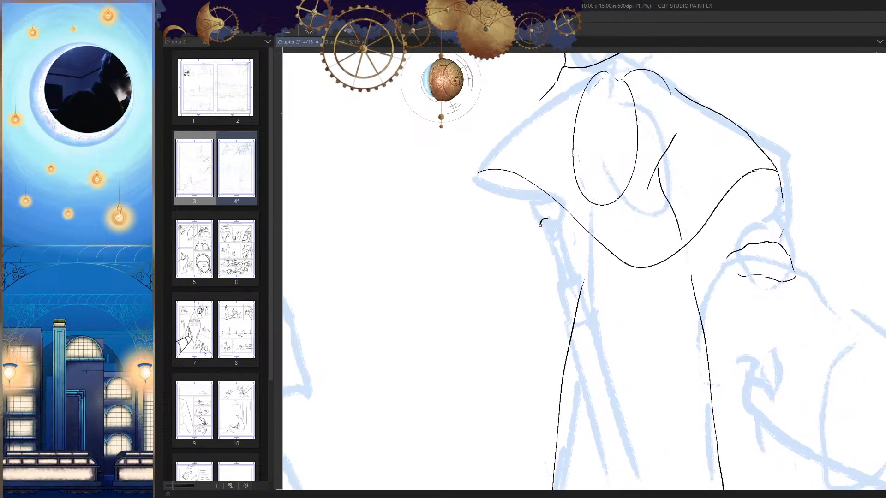
{"action": "scroll", "coordinate": [628, 259], "scroll_direction": "up", "scroll_amount": 4}
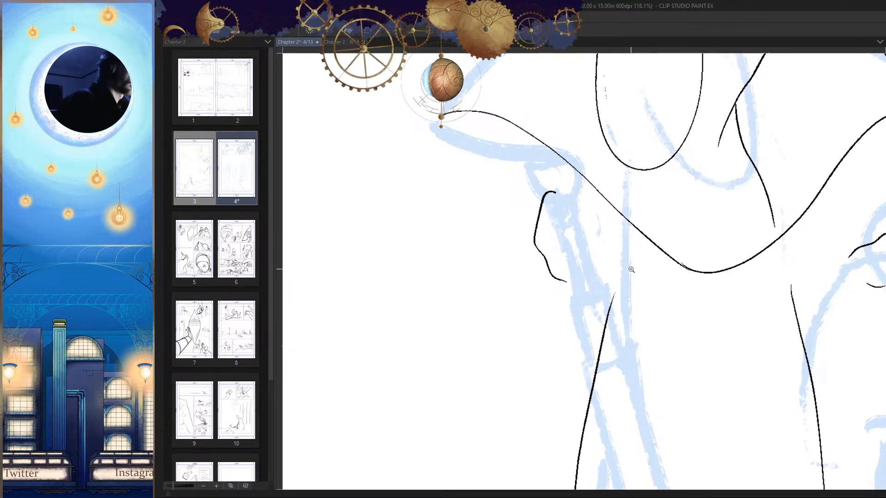
{"action": "scroll", "coordinate": [628, 275], "scroll_direction": "down", "scroll_amount": 3}
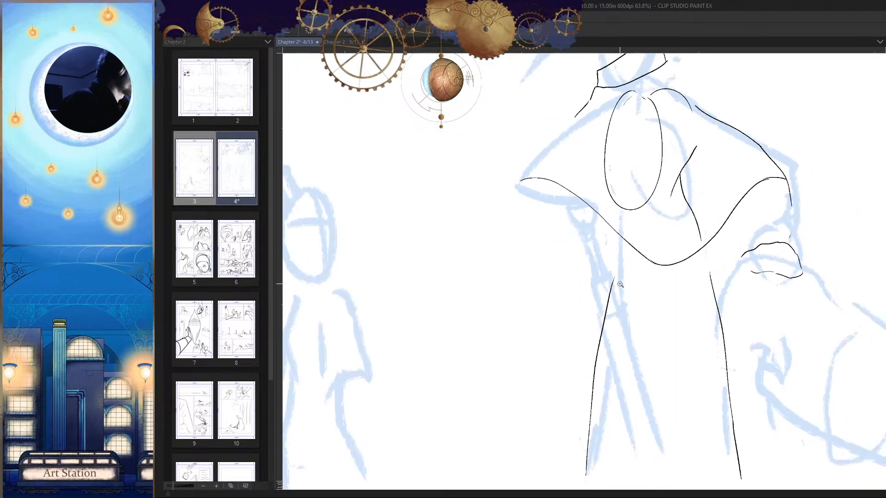
{"action": "scroll", "coordinate": [619, 271], "scroll_direction": "up", "scroll_amount": 4}
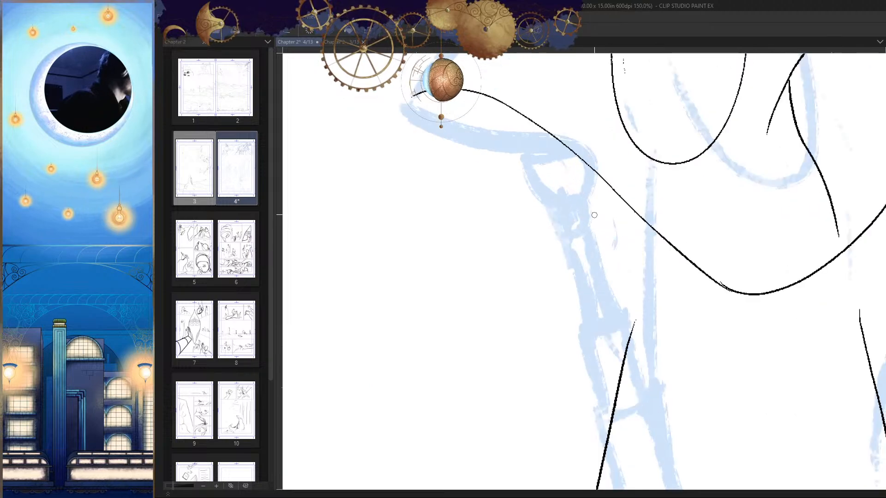
{"action": "left_click_drag", "start_coordinate": [595, 209], "coordinate": [536, 240]}
{"action": "left_click_drag", "start_coordinate": [554, 275], "coordinate": [582, 300]}
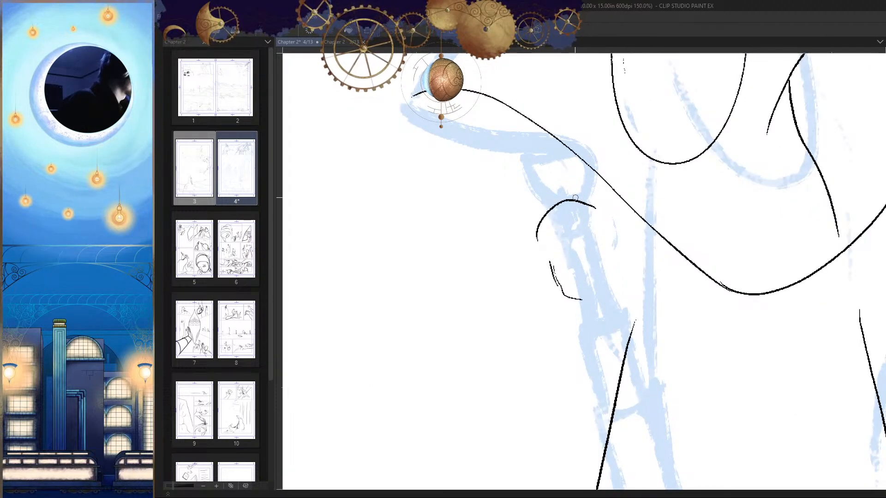
{"action": "key", "text": "ctrl+z"}
{"action": "mouse_move", "coordinate": [599, 197]}
{"action": "left_mouse_down"}
{"action": "mouse_move", "coordinate": [583, 275]}
{"action": "mouse_move", "coordinate": [613, 203]}
{"action": "left_mouse_up"}
{"action": "scroll", "coordinate": [600, 258], "scroll_direction": "down", "scroll_amount": 5}
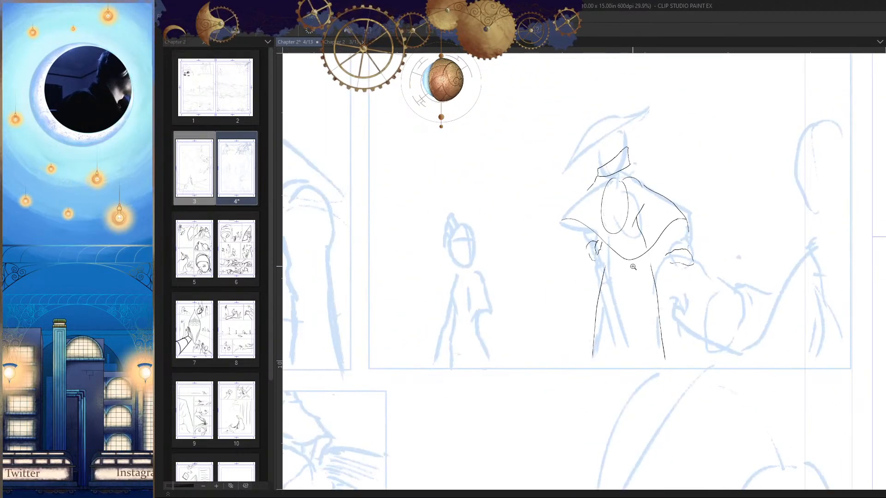
Step: Try to ink the hat's long slanted brim line from the raised back tip to the front point
{"action": "scroll", "coordinate": [633, 267], "scroll_direction": "up", "scroll_amount": 3}
{"action": "left_click_drag", "start_coordinate": [619, 277], "coordinate": [572, 279]}
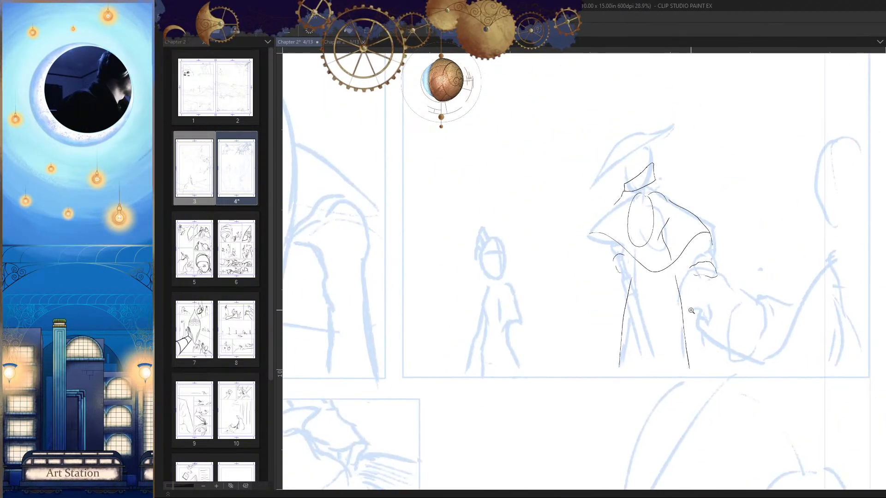
{"action": "key", "text": "h"}
{"action": "key", "text": "h"}
{"action": "left_click_drag", "start_coordinate": [664, 328], "coordinate": [637, 330]}
{"action": "scroll", "coordinate": [620, 174], "scroll_direction": "up", "scroll_amount": 4}
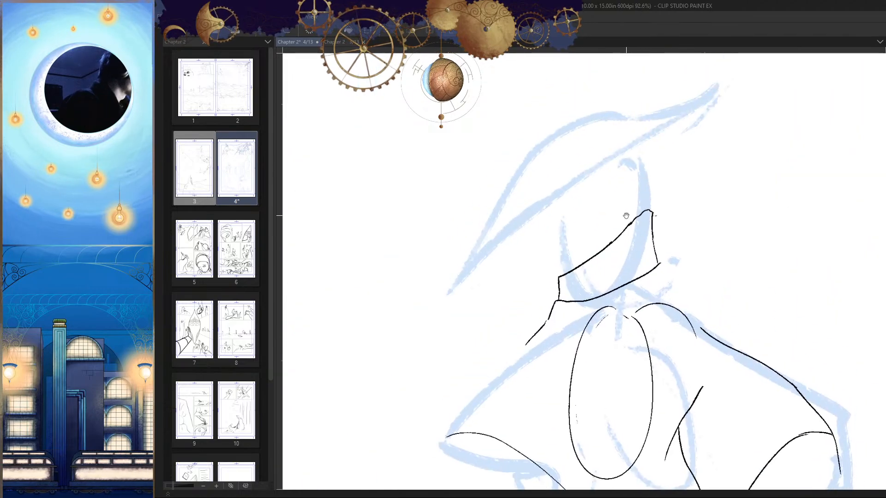
{"action": "left_click_drag", "start_coordinate": [702, 109], "coordinate": [505, 248]}
{"action": "key", "text": "ctrl+z"}
{"action": "left_click_drag", "start_coordinate": [702, 103], "coordinate": [454, 296]}
{"action": "key", "text": "ctrl+z"}
{"action": "left_click_drag", "start_coordinate": [706, 97], "coordinate": [465, 275]}
{"action": "key", "text": "ctrl+z"}
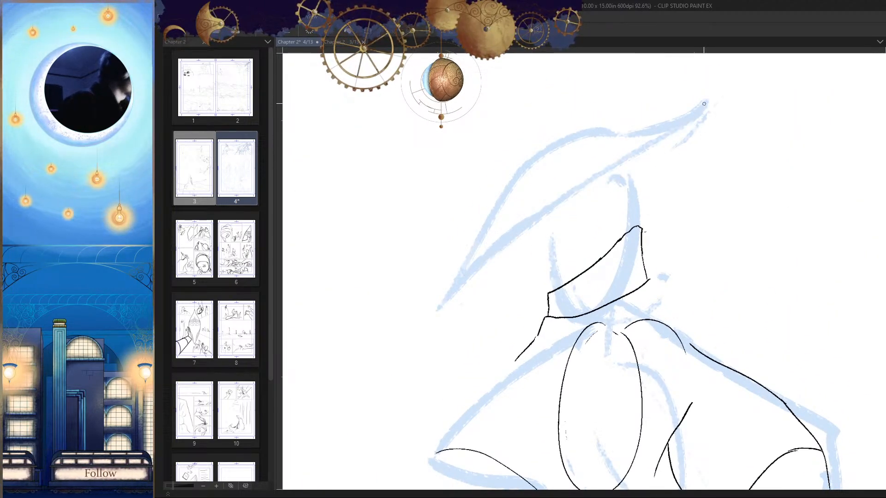
{"action": "left_click_drag", "start_coordinate": [702, 104], "coordinate": [430, 307]}
{"action": "key", "text": "ctrl+z"}
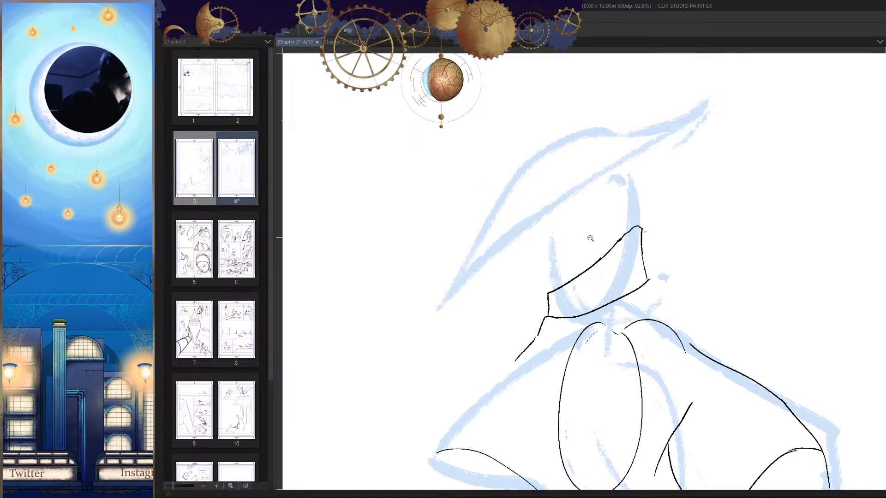
Step: Ink the hat brim's long slanted line between its two tips and the underside line from the front point toward the face
{"action": "scroll", "coordinate": [652, 204], "scroll_direction": "up", "scroll_amount": 2}
{"action": "mouse_move", "coordinate": [732, 68]}
{"action": "left_mouse_down"}
{"action": "mouse_move", "coordinate": [486, 224]}
{"action": "mouse_move", "coordinate": [382, 336]}
{"action": "mouse_move", "coordinate": [489, 302]}
{"action": "left_mouse_up"}
{"action": "key", "text": "h"}
{"action": "key", "text": "h"}
{"action": "mouse_move", "coordinate": [753, 292]}
{"action": "left_mouse_down"}
{"action": "mouse_move", "coordinate": [743, 246]}
{"action": "mouse_move", "coordinate": [784, 208]}
{"action": "left_mouse_up"}
{"action": "key", "text": "ctrl+z"}
{"action": "left_click_drag", "start_coordinate": [436, 252], "coordinate": [605, 173]}
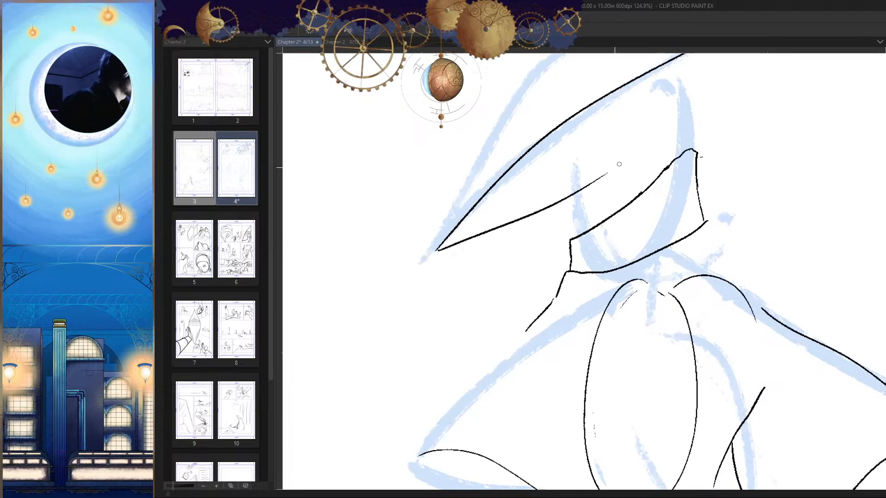
{"action": "key", "text": "ctrl+z"}
{"action": "left_click_drag", "start_coordinate": [437, 247], "coordinate": [582, 169]}
{"action": "scroll", "coordinate": [627, 158], "scroll_direction": "down", "scroll_amount": 3}
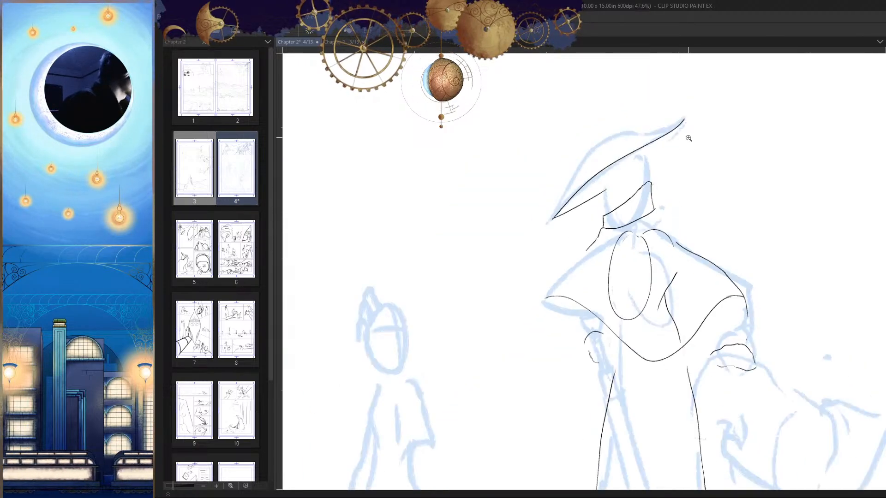
Step: Ink the brim's underside from the raised back tip down toward the back of the head, checking it mirrored
{"action": "scroll", "coordinate": [688, 138], "scroll_direction": "up", "scroll_amount": 2}
{"action": "left_click_drag", "start_coordinate": [684, 107], "coordinate": [609, 192]}
{"action": "key", "text": "h"}
{"action": "mouse_move", "coordinate": [665, 204]}
{"action": "left_mouse_down"}
{"action": "mouse_move", "coordinate": [650, 221]}
{"action": "mouse_move", "coordinate": [678, 231]}
{"action": "mouse_move", "coordinate": [668, 215]}
{"action": "left_mouse_up"}
{"action": "key", "text": "h"}
{"action": "key", "text": "ctrl+z"}
Step: Try to ink the hat's upper curve from the raised back tip over to the front point
{"action": "scroll", "coordinate": [630, 209], "scroll_direction": "up", "scroll_amount": 1}
{"action": "mouse_move", "coordinate": [644, 246]}
{"action": "left_mouse_down"}
{"action": "mouse_move", "coordinate": [658, 217]}
{"action": "mouse_move", "coordinate": [680, 289]}
{"action": "left_mouse_up"}
{"action": "left_click_drag", "start_coordinate": [728, 145], "coordinate": [727, 151]}
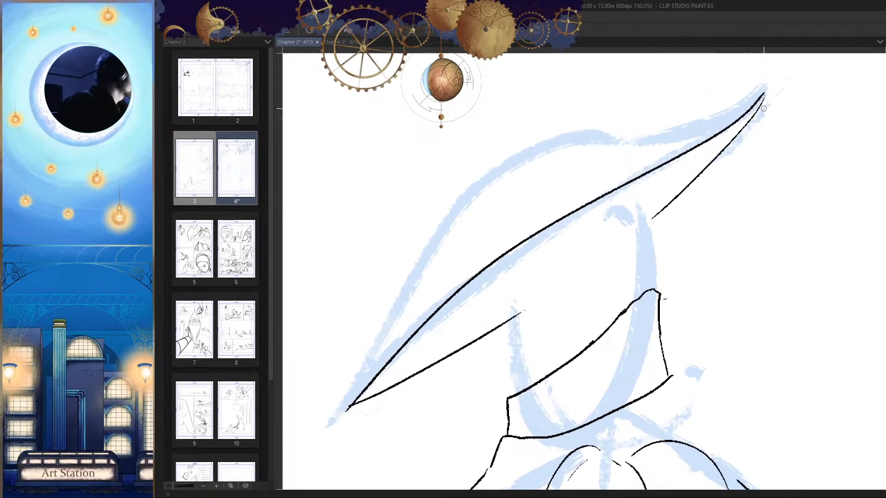
{"action": "mouse_move", "coordinate": [764, 91]}
{"action": "left_mouse_down"}
{"action": "mouse_move", "coordinate": [688, 127]}
{"action": "mouse_move", "coordinate": [407, 308]}
{"action": "left_mouse_up"}
{"action": "mouse_move", "coordinate": [579, 263]}
{"action": "left_mouse_down"}
{"action": "mouse_move", "coordinate": [652, 212]}
{"action": "mouse_move", "coordinate": [633, 240]}
{"action": "left_mouse_up"}
{"action": "key", "text": "ctrl+z"}
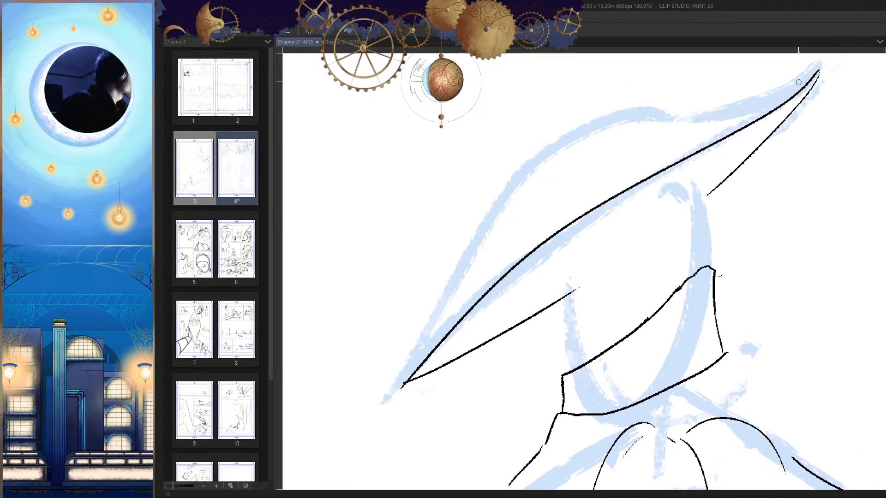
{"action": "left_click_drag", "start_coordinate": [818, 68], "coordinate": [432, 327]}
{"action": "key", "text": "ctrl+z"}
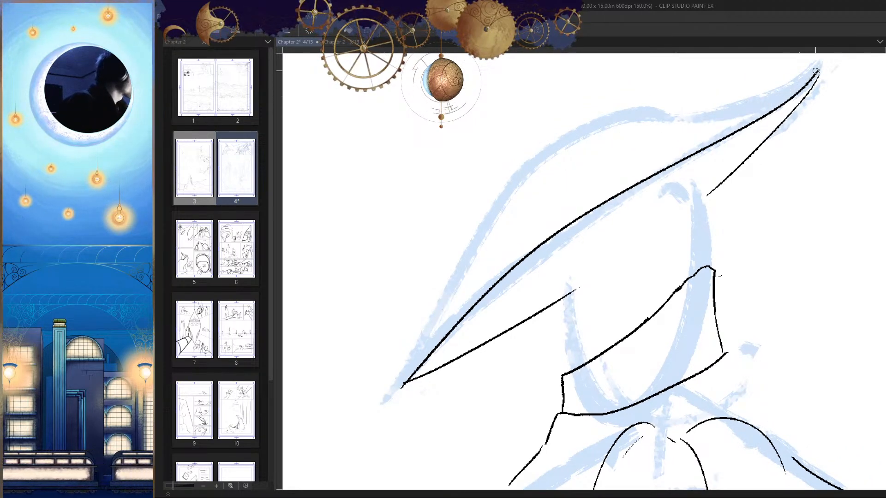
{"action": "mouse_move", "coordinate": [819, 68]}
{"action": "left_mouse_down"}
{"action": "mouse_move", "coordinate": [593, 168]}
{"action": "mouse_move", "coordinate": [403, 372]}
{"action": "left_mouse_up"}
{"action": "left_click_drag", "start_coordinate": [558, 327], "coordinate": [558, 341]}
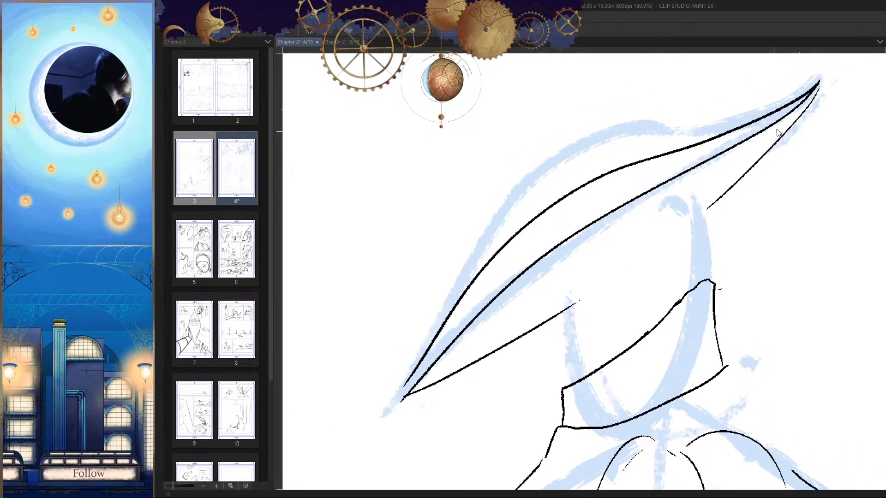
{"action": "key", "text": "ctrl+z"}
{"action": "mouse_move", "coordinate": [819, 81]}
{"action": "left_mouse_down"}
{"action": "mouse_move", "coordinate": [467, 297]}
{"action": "mouse_move", "coordinate": [424, 357]}
{"action": "left_mouse_up"}
{"action": "mouse_move", "coordinate": [486, 336]}
{"action": "left_mouse_down"}
{"action": "mouse_move", "coordinate": [541, 258]}
{"action": "mouse_move", "coordinate": [502, 250]}
{"action": "mouse_move", "coordinate": [411, 362]}
{"action": "left_mouse_up"}
{"action": "left_click_drag", "start_coordinate": [431, 358], "coordinate": [445, 340]}
{"action": "key", "text": "ctrl+z"}
{"action": "left_click_drag", "start_coordinate": [557, 265], "coordinate": [501, 272]}
{"action": "mouse_move", "coordinate": [600, 272]}
{"action": "left_mouse_down"}
{"action": "mouse_move", "coordinate": [554, 292]}
{"action": "mouse_move", "coordinate": [516, 291]}
{"action": "left_mouse_up"}
{"action": "key", "text": "ctrl+z"}
{"action": "left_click_drag", "start_coordinate": [587, 230], "coordinate": [618, 220]}
{"action": "left_click_drag", "start_coordinate": [737, 92], "coordinate": [427, 334]}
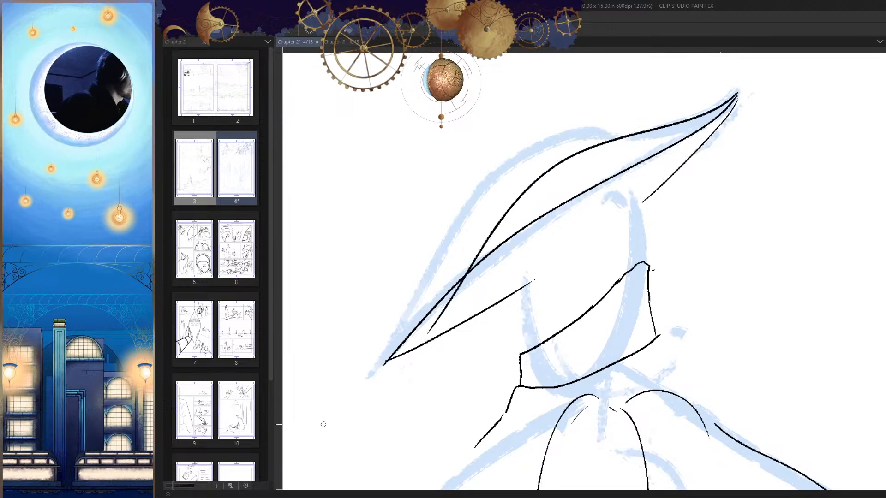
{"action": "key", "text": "ctrl+z"}
Step: Ink the hat's upper curve from the back tip down to the front point and check it in the mirrored view
{"action": "mouse_move", "coordinate": [738, 93]}
{"action": "left_mouse_down"}
{"action": "mouse_move", "coordinate": [472, 255]}
{"action": "mouse_move", "coordinate": [424, 316]}
{"action": "mouse_move", "coordinate": [484, 300]}
{"action": "left_mouse_up"}
{"action": "left_click_drag", "start_coordinate": [448, 264], "coordinate": [374, 354]}
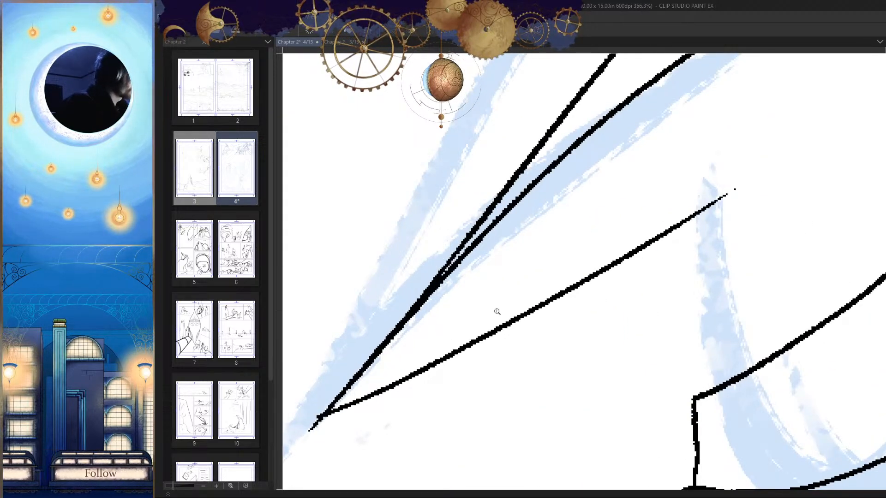
{"action": "left_click_drag", "start_coordinate": [497, 312], "coordinate": [397, 415]}
{"action": "key", "text": "h"}
{"action": "left_click_drag", "start_coordinate": [712, 333], "coordinate": [686, 325]}
{"action": "key", "text": "h"}
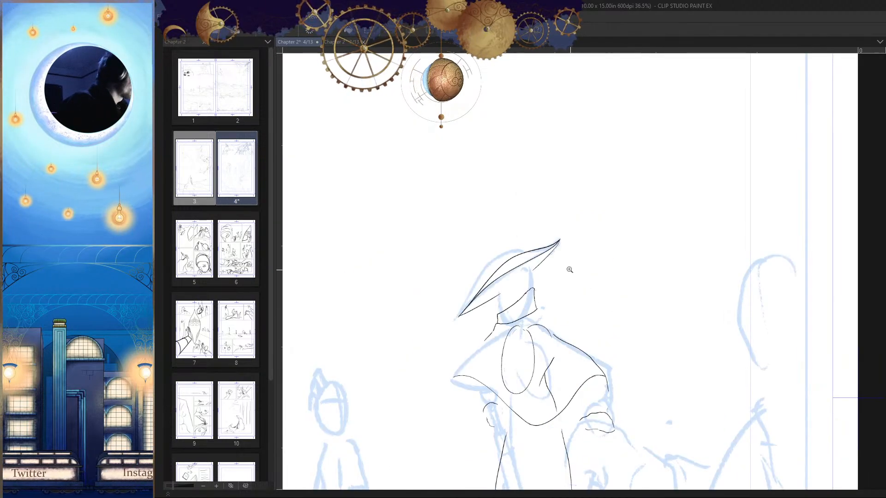
Step: Redraw the upper stretch of the head shape's slanted top edge beneath the hat
{"action": "left_click_drag", "start_coordinate": [569, 269], "coordinate": [616, 184]}
{"action": "left_click_drag", "start_coordinate": [611, 340], "coordinate": [635, 341]}
{"action": "left_click_drag", "start_coordinate": [621, 294], "coordinate": [594, 350]}
{"action": "left_click_drag", "start_coordinate": [612, 322], "coordinate": [636, 305]}
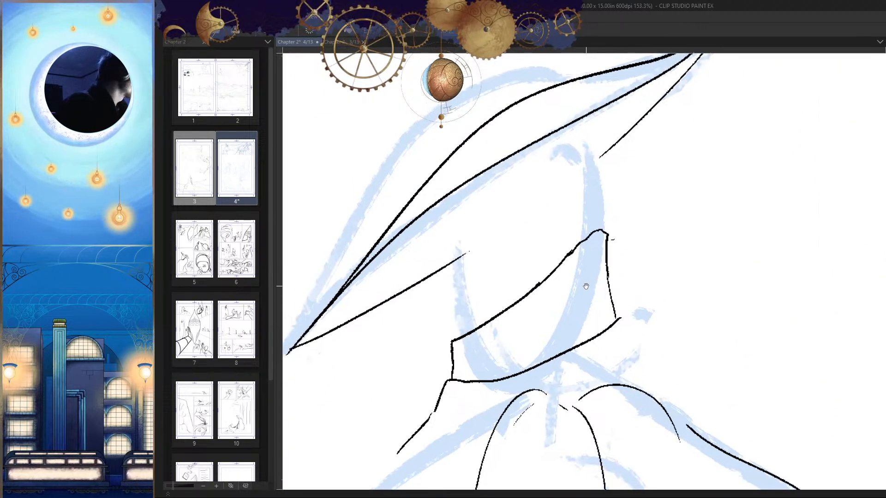
{"action": "left_click_drag", "start_coordinate": [586, 286], "coordinate": [602, 279]}
{"action": "mouse_move", "coordinate": [609, 244]}
{"action": "left_mouse_down"}
{"action": "mouse_move", "coordinate": [630, 218]}
{"action": "mouse_move", "coordinate": [530, 298]}
{"action": "left_mouse_up"}
{"action": "key", "text": "ctrl+z"}
{"action": "left_click_drag", "start_coordinate": [618, 217], "coordinate": [537, 284]}
Step: Erase the crossing fold lines inside the cape and redraw its near shoulder edge down to the outer corner
{"action": "mouse_move", "coordinate": [582, 301]}
{"action": "left_mouse_down"}
{"action": "mouse_move", "coordinate": [536, 321]}
{"action": "mouse_move", "coordinate": [652, 338]}
{"action": "mouse_move", "coordinate": [619, 286]}
{"action": "mouse_move", "coordinate": [614, 295]}
{"action": "mouse_move", "coordinate": [648, 292]}
{"action": "mouse_move", "coordinate": [595, 263]}
{"action": "mouse_move", "coordinate": [574, 226]}
{"action": "mouse_move", "coordinate": [588, 203]}
{"action": "left_mouse_up"}
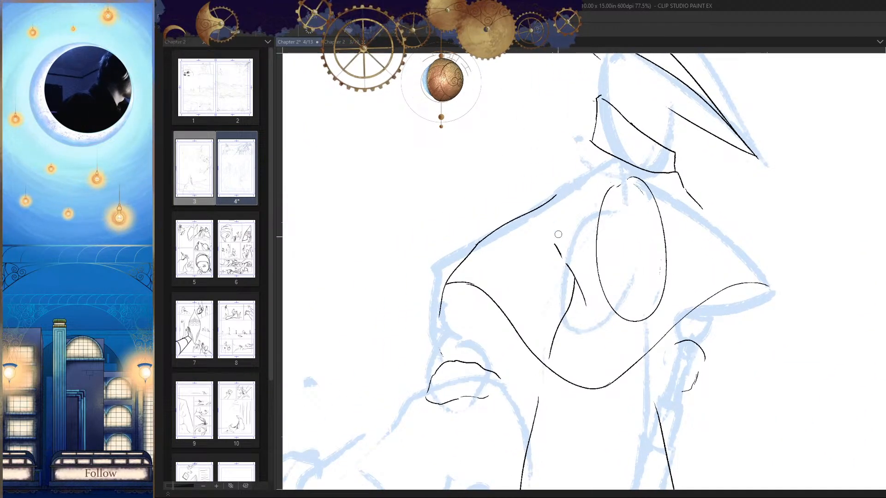
{"action": "mouse_move", "coordinate": [558, 235]}
{"action": "left_mouse_down"}
{"action": "mouse_move", "coordinate": [556, 268]}
{"action": "mouse_move", "coordinate": [576, 290]}
{"action": "mouse_move", "coordinate": [576, 282]}
{"action": "mouse_move", "coordinate": [567, 298]}
{"action": "left_mouse_up"}
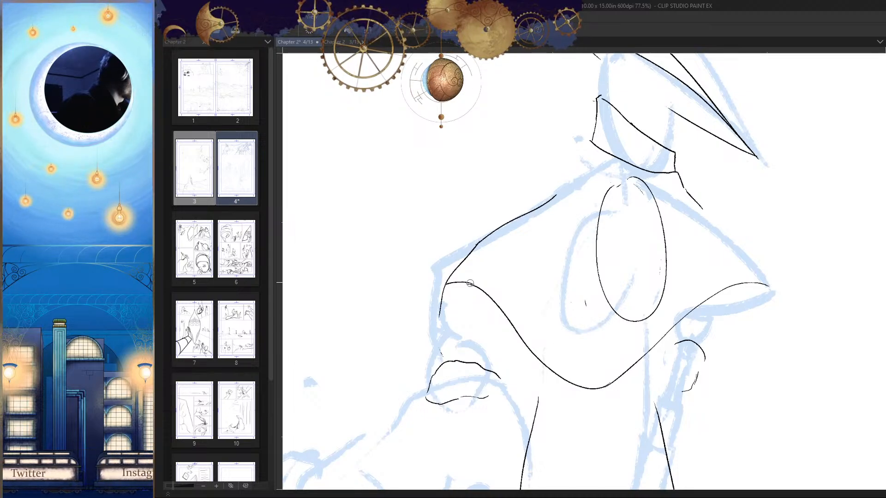
{"action": "scroll", "coordinate": [469, 283], "scroll_direction": "up", "scroll_amount": 5}
{"action": "mouse_move", "coordinate": [504, 234]}
{"action": "left_mouse_down"}
{"action": "mouse_move", "coordinate": [526, 236]}
{"action": "mouse_move", "coordinate": [524, 204]}
{"action": "left_mouse_up"}
{"action": "left_click_drag", "start_coordinate": [586, 140], "coordinate": [429, 306]}
{"action": "scroll", "coordinate": [658, 313], "scroll_direction": "down", "scroll_amount": 8}
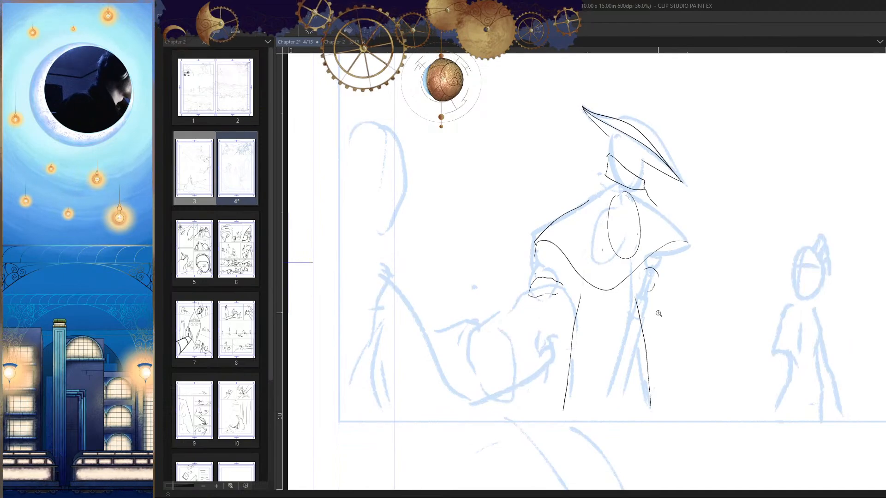
Step: Ink the cape's far shoulder edge from the neck down to the far tip and compare it with the mirrored view
{"action": "key", "text": "h"}
{"action": "mouse_move", "coordinate": [516, 213]}
{"action": "left_mouse_down"}
{"action": "mouse_move", "coordinate": [546, 192]}
{"action": "mouse_move", "coordinate": [446, 283]}
{"action": "left_mouse_up"}
{"action": "left_click_drag", "start_coordinate": [540, 330], "coordinate": [528, 394]}
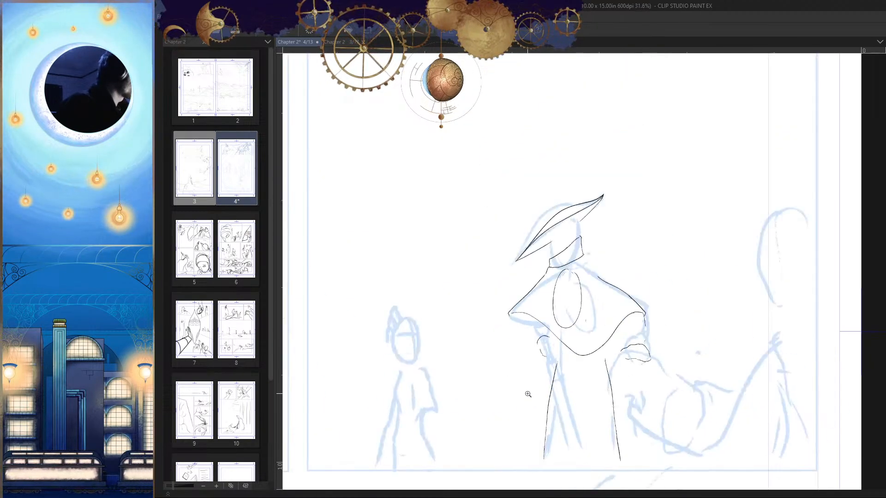
{"action": "key", "text": "h"}
{"action": "key", "text": "h"}
Step: Ink the cape's underside from its far tip down to the rounded outline of the far forearm
{"action": "scroll", "coordinate": [666, 242], "scroll_direction": "up", "scroll_amount": 5}
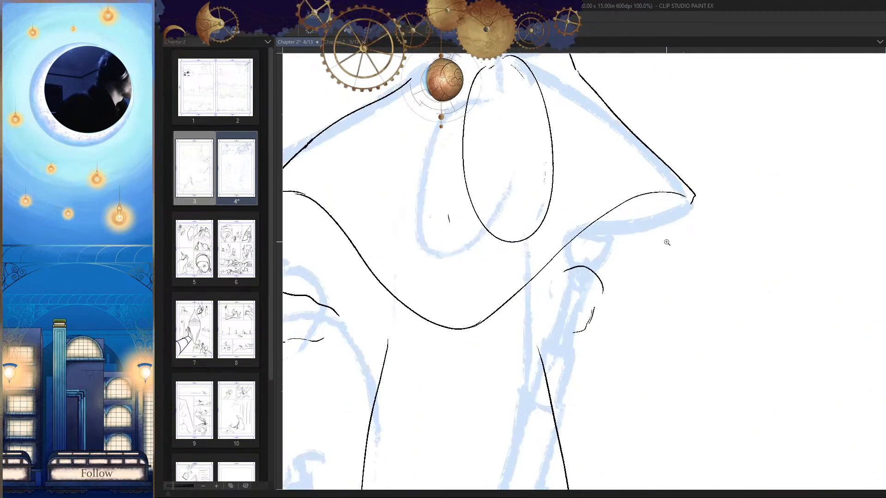
{"action": "left_click_drag", "start_coordinate": [678, 196], "coordinate": [603, 277]}
{"action": "left_click_drag", "start_coordinate": [662, 234], "coordinate": [668, 219]}
{"action": "key", "text": "ctrl+z"}
{"action": "left_click_drag", "start_coordinate": [681, 183], "coordinate": [607, 271]}
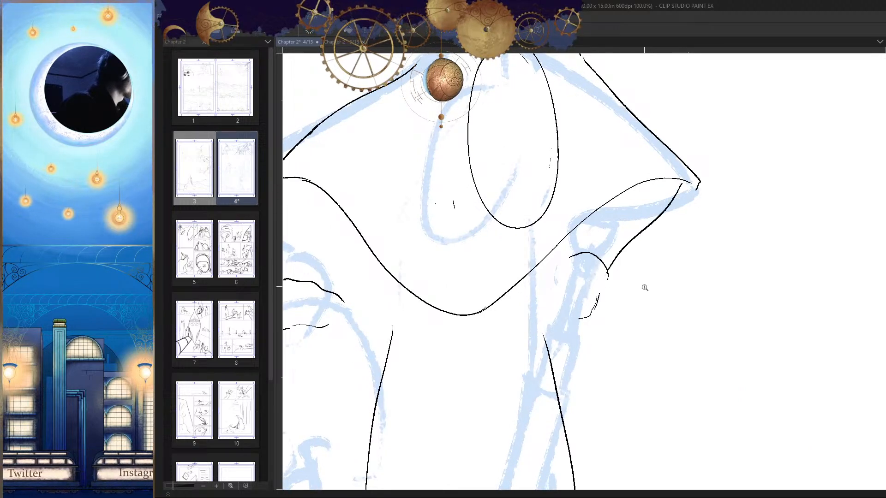
{"action": "scroll", "coordinate": [651, 314], "scroll_direction": "down", "scroll_amount": 5}
{"action": "scroll", "coordinate": [656, 349], "scroll_direction": "down", "scroll_amount": 2}
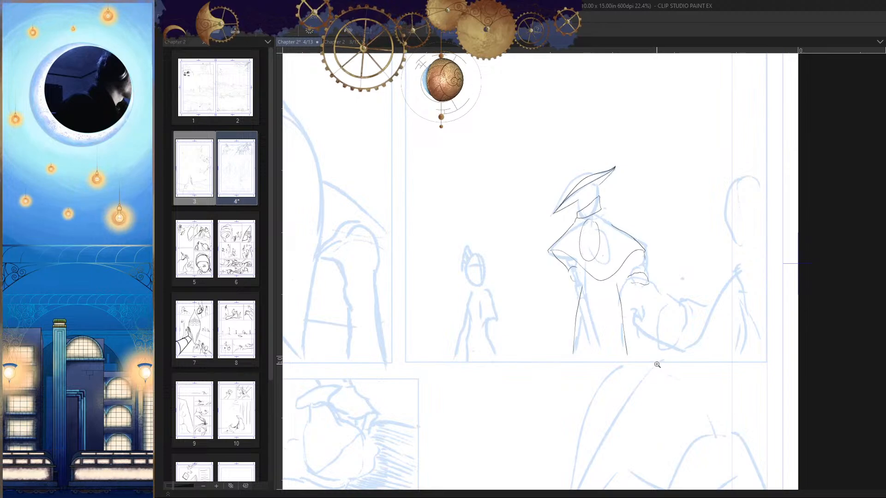
Step: Ink the robe's inner fold from below the cape hem to the lower edge, with a short branching line near the bottom
{"action": "scroll", "coordinate": [607, 284], "scroll_direction": "up", "scroll_amount": 4}
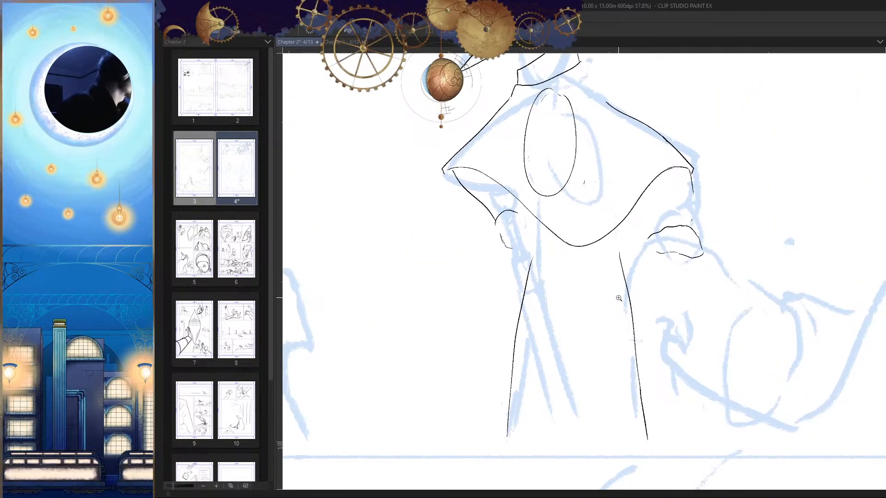
{"action": "scroll", "coordinate": [598, 306], "scroll_direction": "up", "scroll_amount": 1}
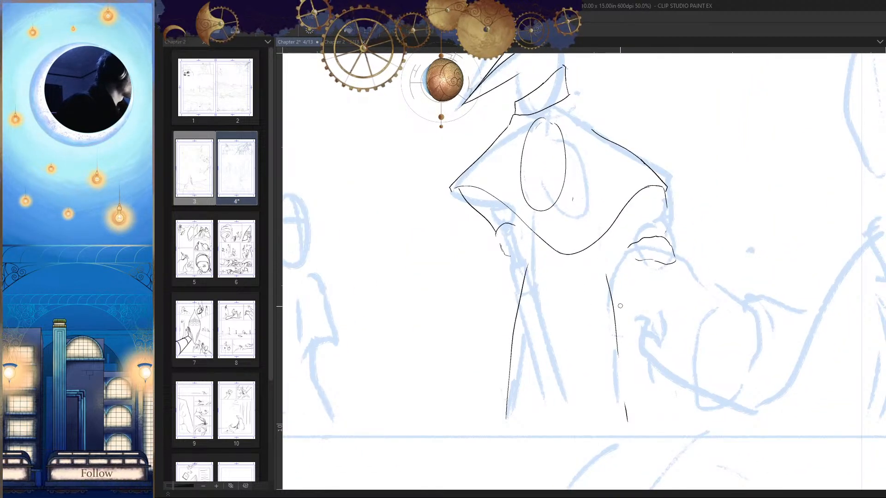
{"action": "key", "text": "h"}
{"action": "key", "text": "h"}
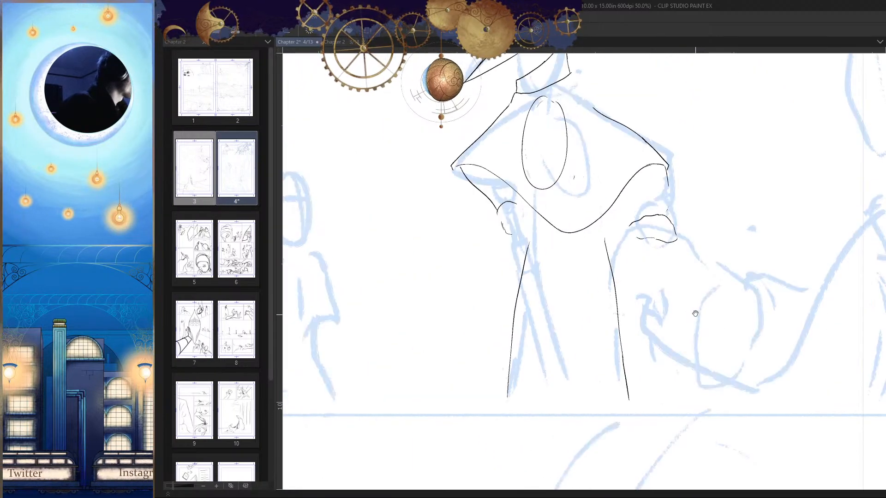
{"action": "key", "text": "h"}
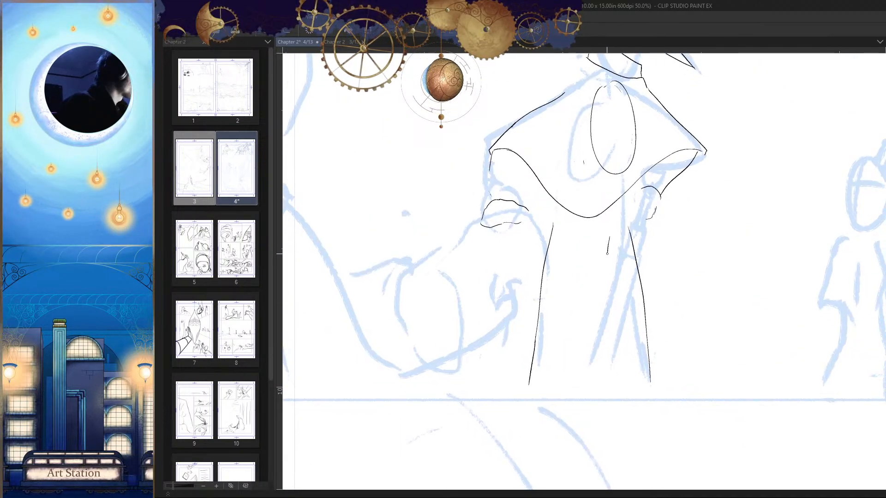
{"action": "scroll", "coordinate": [582, 332], "scroll_direction": "down", "scroll_amount": 3}
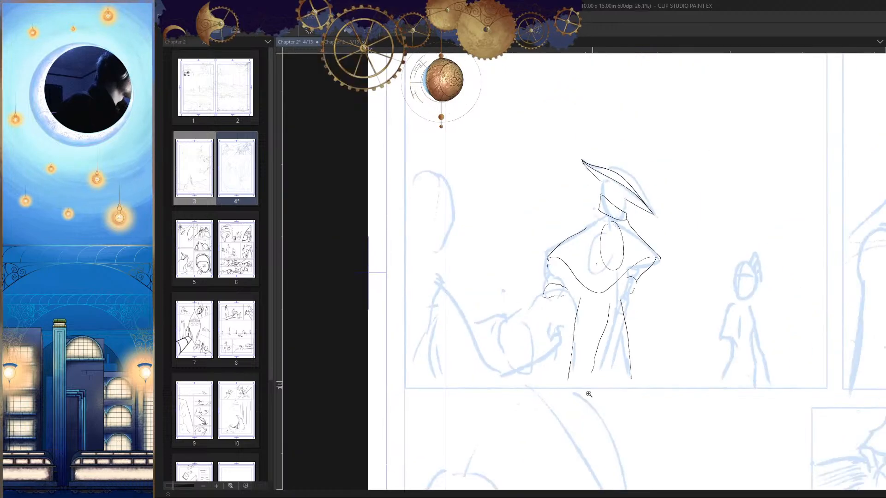
{"action": "key", "text": "h"}
{"action": "scroll", "coordinate": [598, 330], "scroll_direction": "up", "scroll_amount": 3}
{"action": "scroll", "coordinate": [597, 330], "scroll_direction": "up", "scroll_amount": 1}
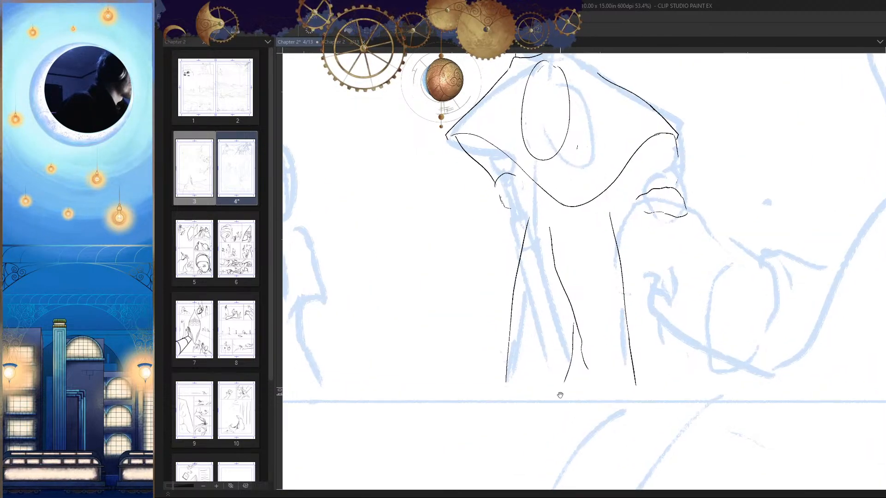
{"action": "left_click_drag", "start_coordinate": [560, 395], "coordinate": [575, 366]}
{"action": "scroll", "coordinate": [569, 353], "scroll_direction": "down", "scroll_amount": 3}
{"action": "key", "text": "h"}
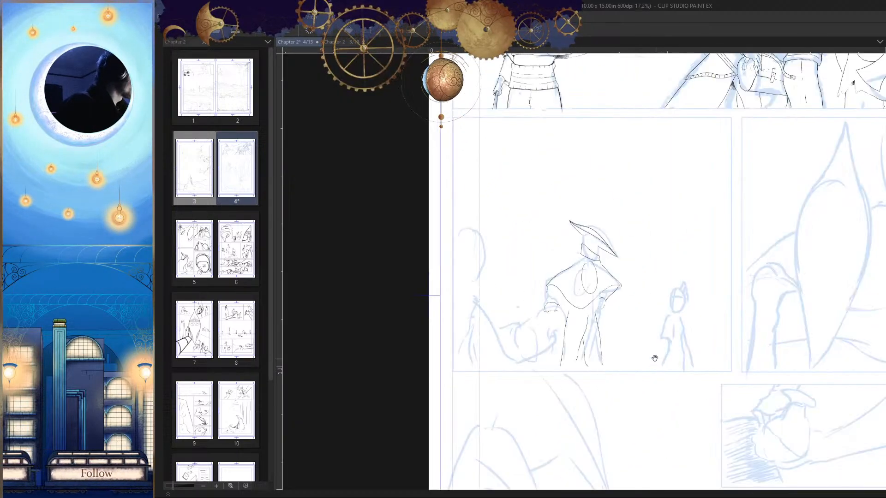
Step: Ink the curved lower edge of a waistband across the top of the hatted figure's robe, below the cape hem
{"action": "scroll", "coordinate": [628, 296], "scroll_direction": "up", "scroll_amount": 4}
{"action": "key", "text": "h"}
{"action": "scroll", "coordinate": [628, 296], "scroll_direction": "up", "scroll_amount": 3}
{"action": "left_click_drag", "start_coordinate": [694, 259], "coordinate": [555, 286]}
{"action": "key", "text": "ctrl+z"}
{"action": "scroll", "coordinate": [598, 298], "scroll_direction": "up", "scroll_amount": 2}
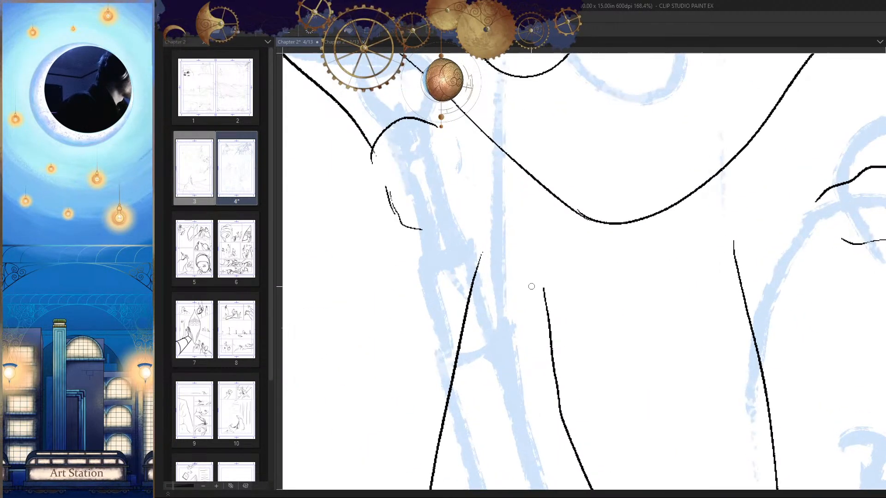
{"action": "mouse_move", "coordinate": [482, 247]}
{"action": "left_mouse_down"}
{"action": "mouse_move", "coordinate": [595, 282]}
{"action": "mouse_move", "coordinate": [721, 253]}
{"action": "left_mouse_up"}
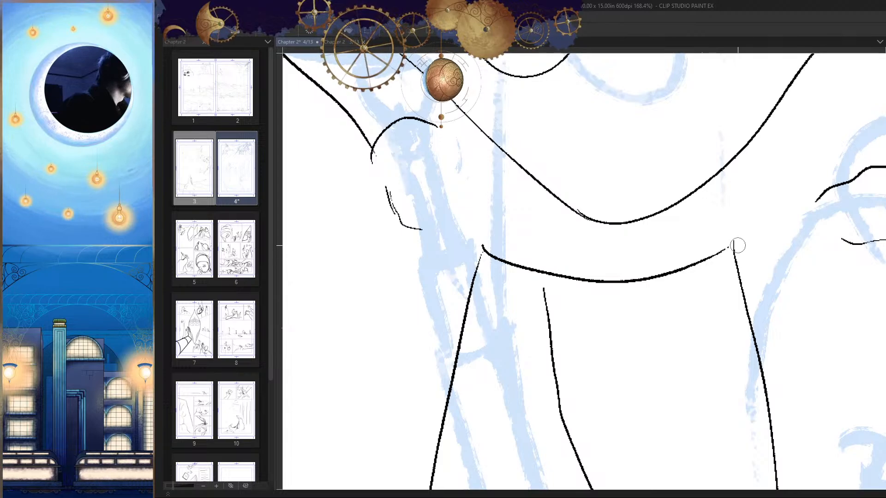
{"action": "key", "text": "h"}
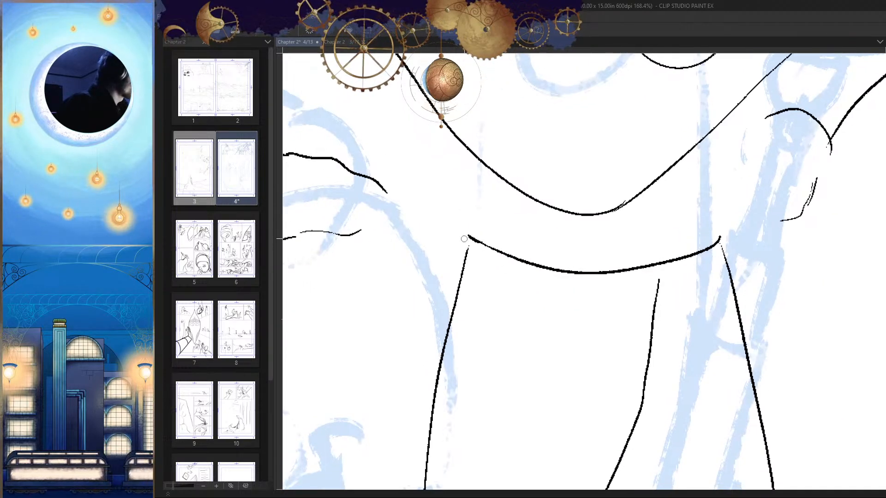
{"action": "key", "text": "h"}
{"action": "scroll", "coordinate": [541, 256], "scroll_direction": "up", "scroll_amount": 1}
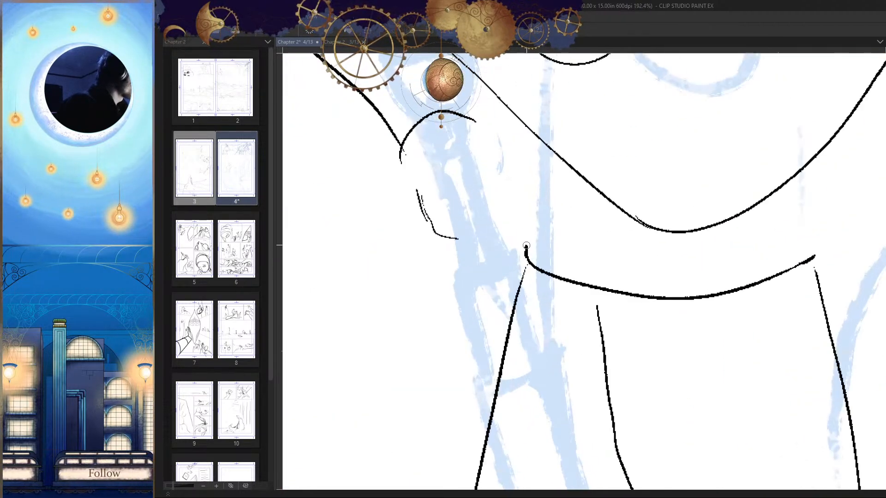
Step: Try inking the waistband's upright end and upper edge on the side facing the small child figure
{"action": "left_click_drag", "start_coordinate": [526, 246], "coordinate": [542, 207]}
{"action": "key", "text": "ctrl+z"}
{"action": "left_click_drag", "start_coordinate": [540, 141], "coordinate": [540, 208]}
{"action": "key", "text": "h"}
{"action": "left_click_drag", "start_coordinate": [658, 217], "coordinate": [689, 241]}
{"action": "key", "text": "h"}
{"action": "left_click_drag", "start_coordinate": [664, 267], "coordinate": [589, 267]}
{"action": "key", "text": "ctrl+z"}
{"action": "key", "text": "ctrl+z"}
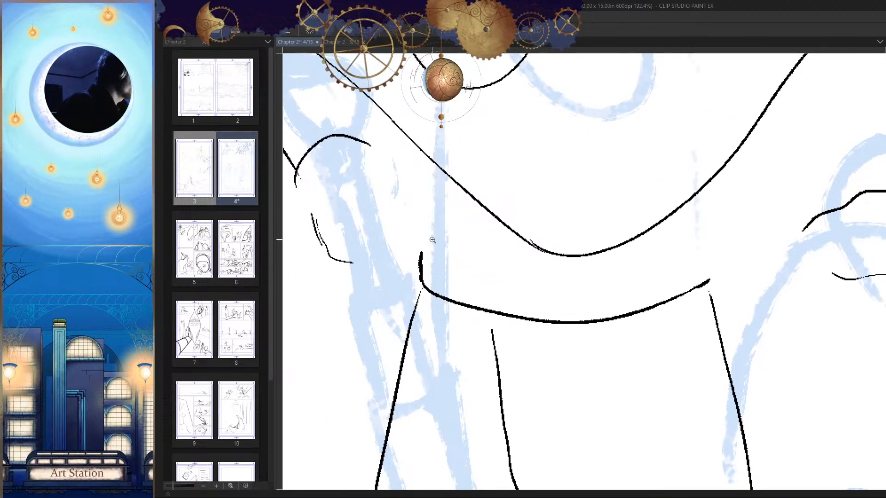
Step: Ink the waistband's notched end on the child's side and the waist line running up to the cape hem
{"action": "scroll", "coordinate": [434, 238], "scroll_direction": "up", "scroll_amount": 4}
{"action": "left_click_drag", "start_coordinate": [436, 245], "coordinate": [411, 265]}
{"action": "left_click_drag", "start_coordinate": [442, 120], "coordinate": [435, 246]}
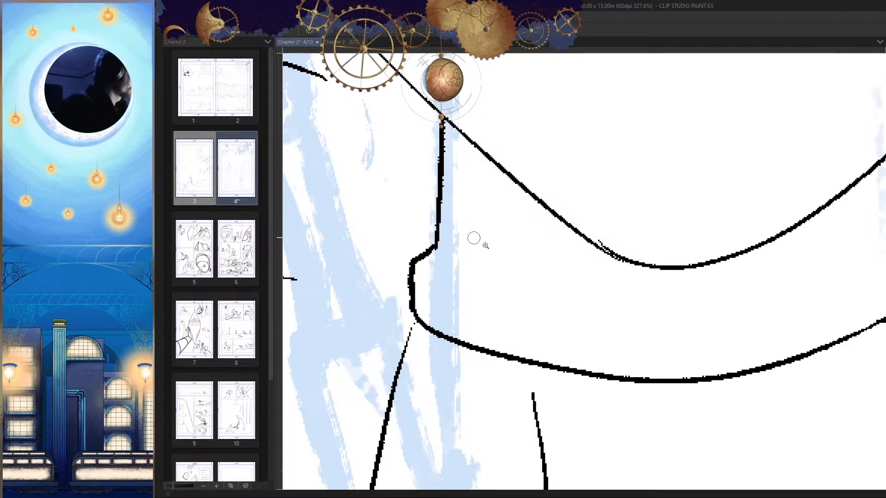
{"action": "scroll", "coordinate": [474, 240], "scroll_direction": "down", "scroll_amount": 15}
{"action": "scroll", "coordinate": [671, 285], "scroll_direction": "up", "scroll_amount": 3}
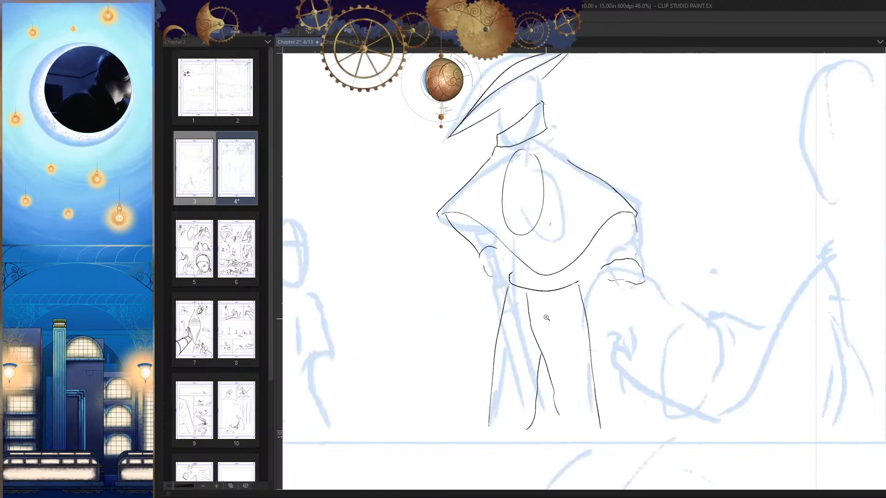
{"action": "scroll", "coordinate": [546, 317], "scroll_direction": "up", "scroll_amount": 5}
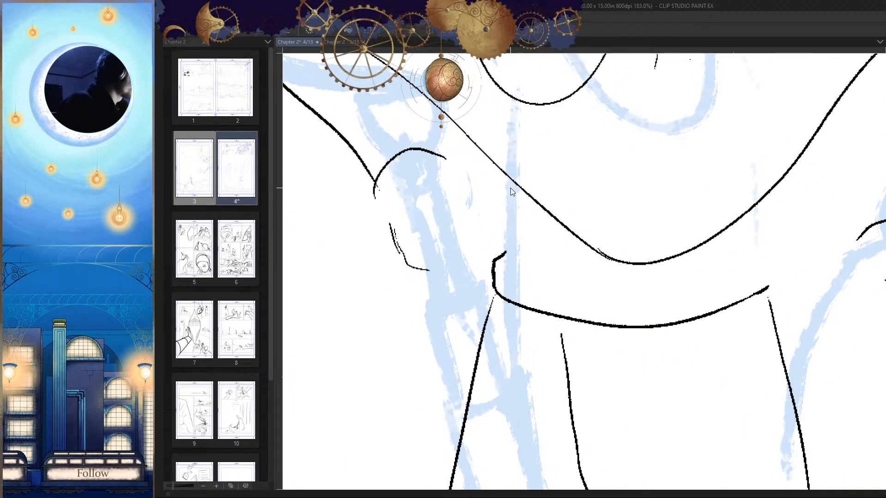
{"action": "left_click_drag", "start_coordinate": [507, 174], "coordinate": [504, 254]}
Step: Ink the matching waist line and notched waistband end on the opposite side, closing it at the lower edge
{"action": "key", "text": "h"}
{"action": "key", "text": "h"}
{"action": "left_click_drag", "start_coordinate": [750, 231], "coordinate": [626, 223]}
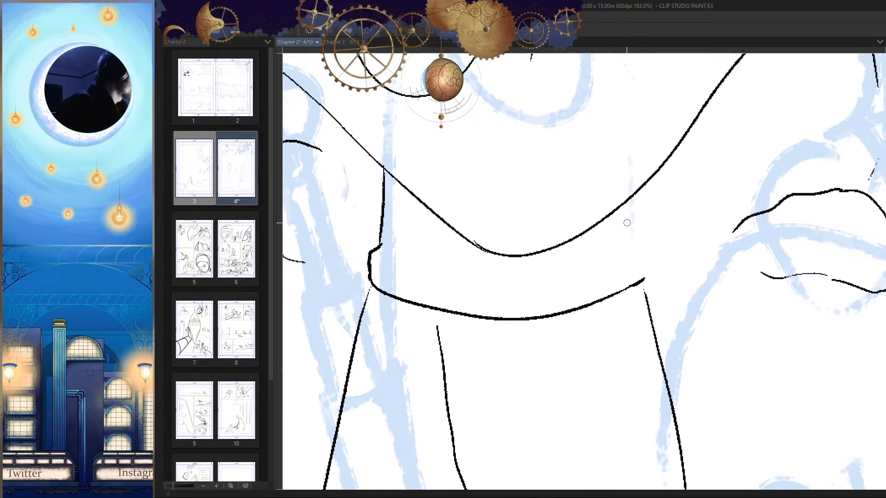
{"action": "scroll", "coordinate": [627, 236], "scroll_direction": "up", "scroll_amount": 3}
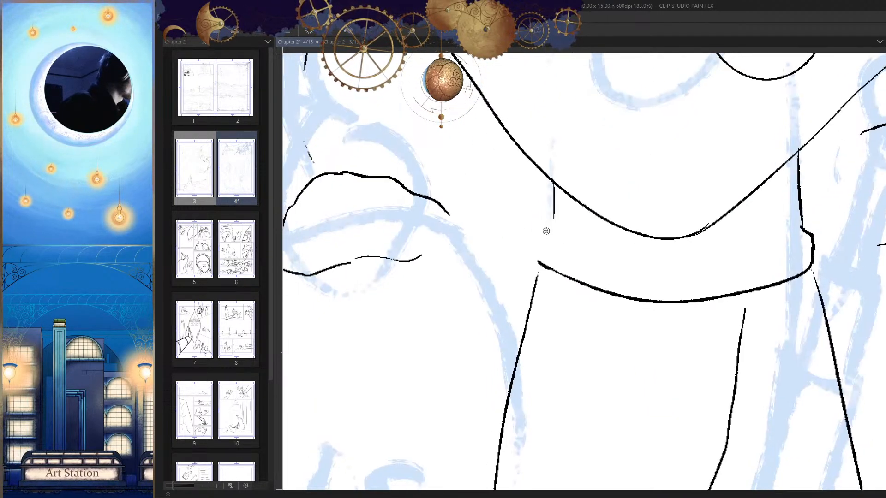
{"action": "mouse_move", "coordinate": [561, 212]}
{"action": "left_mouse_down"}
{"action": "mouse_move", "coordinate": [548, 218]}
{"action": "mouse_move", "coordinate": [530, 269]}
{"action": "mouse_move", "coordinate": [541, 229]}
{"action": "mouse_move", "coordinate": [532, 269]}
{"action": "left_mouse_up"}
{"action": "key", "text": "ctrl+z"}
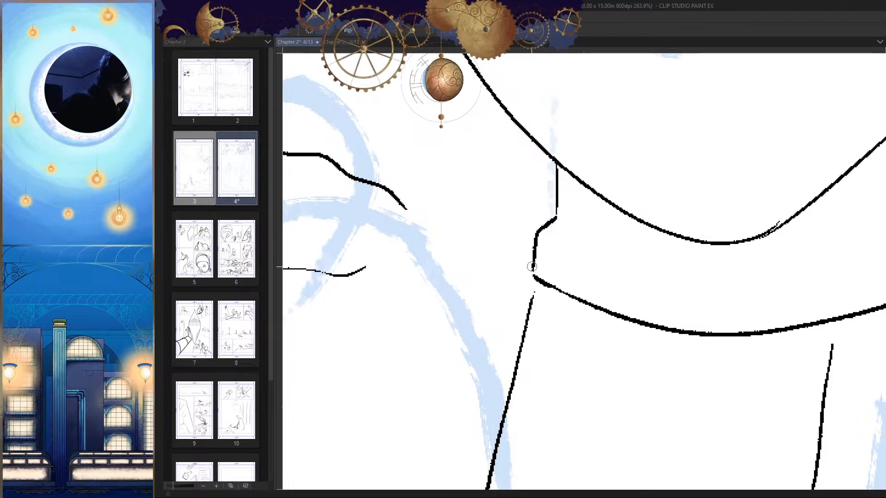
{"action": "left_click_drag", "start_coordinate": [576, 304], "coordinate": [518, 366]}
Step: Redraw the waist line on the child's side at a slant and rework the waistband's lower corner there
{"action": "key", "text": "h"}
{"action": "scroll", "coordinate": [563, 302], "scroll_direction": "up", "scroll_amount": 5}
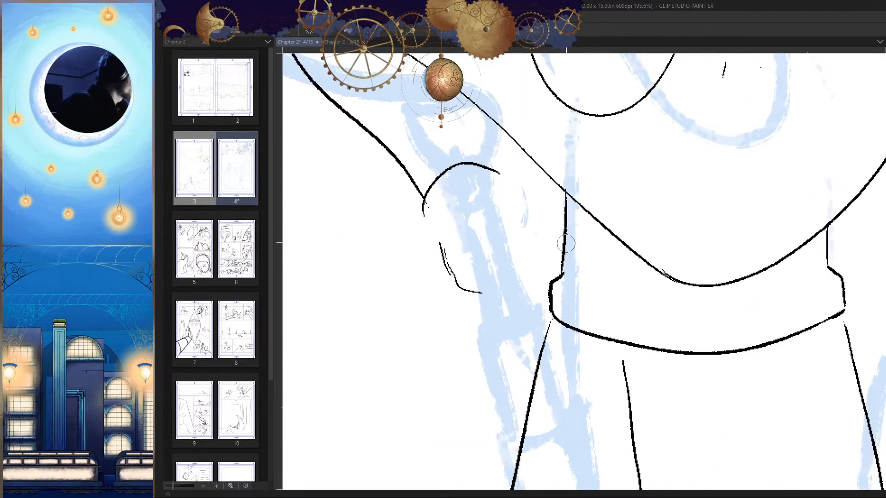
{"action": "mouse_move", "coordinate": [564, 191]}
{"action": "left_mouse_down"}
{"action": "mouse_move", "coordinate": [554, 265]}
{"action": "mouse_move", "coordinate": [538, 302]}
{"action": "left_mouse_up"}
{"action": "key", "text": "h"}
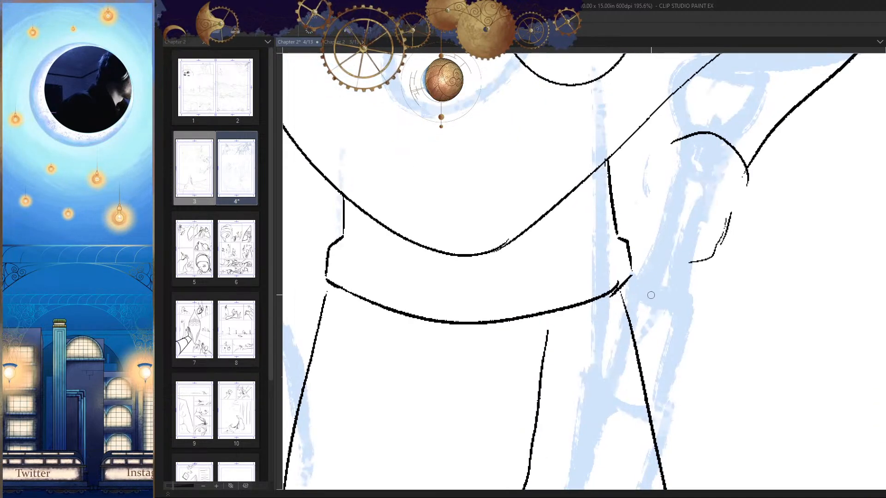
{"action": "scroll", "coordinate": [636, 269], "scroll_direction": "up", "scroll_amount": 1}
{"action": "left_click_drag", "start_coordinate": [634, 266], "coordinate": [613, 289]}
{"action": "key", "text": "h"}
{"action": "key", "text": "ctrl+z"}
{"action": "left_click_drag", "start_coordinate": [517, 291], "coordinate": [561, 337]}
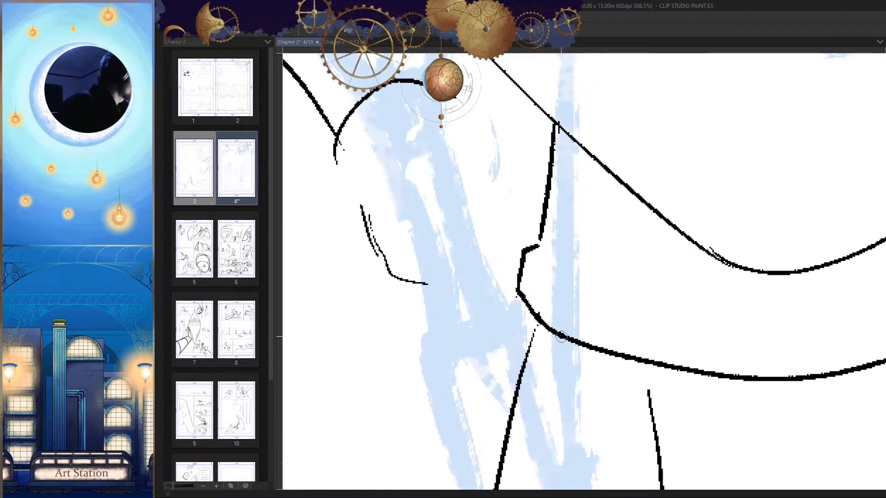
{"action": "left_click_drag", "start_coordinate": [558, 304], "coordinate": [521, 304]}
{"action": "left_click_drag", "start_coordinate": [664, 350], "coordinate": [638, 333]}
{"action": "left_click_drag", "start_coordinate": [640, 269], "coordinate": [670, 276]}
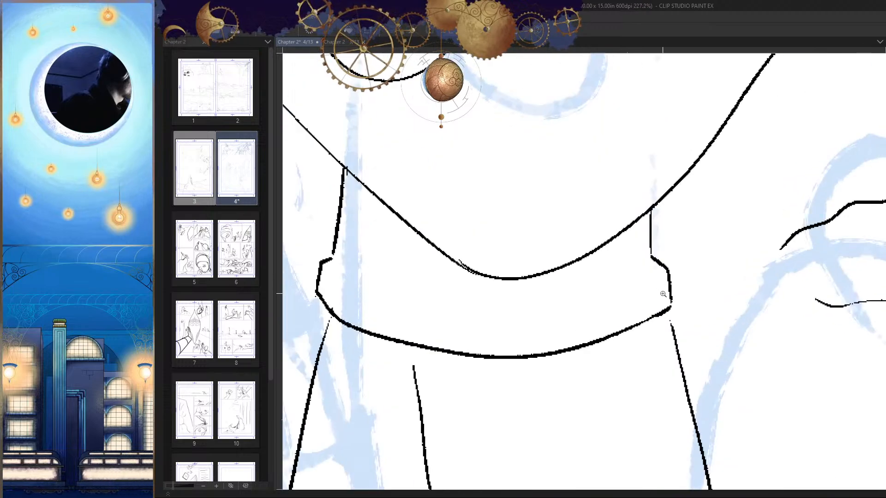
Step: Ink a broken line of short dashes along the inside of the waistband from end to end
{"action": "key", "text": "h"}
{"action": "left_click_drag", "start_coordinate": [488, 252], "coordinate": [506, 259]}
{"action": "left_click_drag", "start_coordinate": [526, 266], "coordinate": [539, 268]}
{"action": "left_click_drag", "start_coordinate": [548, 270], "coordinate": [607, 278]}
{"action": "left_click_drag", "start_coordinate": [653, 273], "coordinate": [745, 251]}
{"action": "key", "text": "h"}
{"action": "mouse_move", "coordinate": [390, 191]}
{"action": "left_mouse_down"}
{"action": "mouse_move", "coordinate": [474, 222]}
{"action": "mouse_move", "coordinate": [427, 203]}
{"action": "mouse_move", "coordinate": [435, 206]}
{"action": "left_mouse_up"}
{"action": "key", "text": "ctrl+z"}
{"action": "left_click_drag", "start_coordinate": [446, 211], "coordinate": [475, 221]}
{"action": "mouse_move", "coordinate": [413, 214]}
{"action": "left_mouse_down"}
{"action": "mouse_move", "coordinate": [509, 256]}
{"action": "mouse_move", "coordinate": [498, 251]}
{"action": "left_mouse_up"}
{"action": "key", "text": "ctrl+z"}
{"action": "left_click_drag", "start_coordinate": [555, 277], "coordinate": [490, 280]}
{"action": "key", "text": "h"}
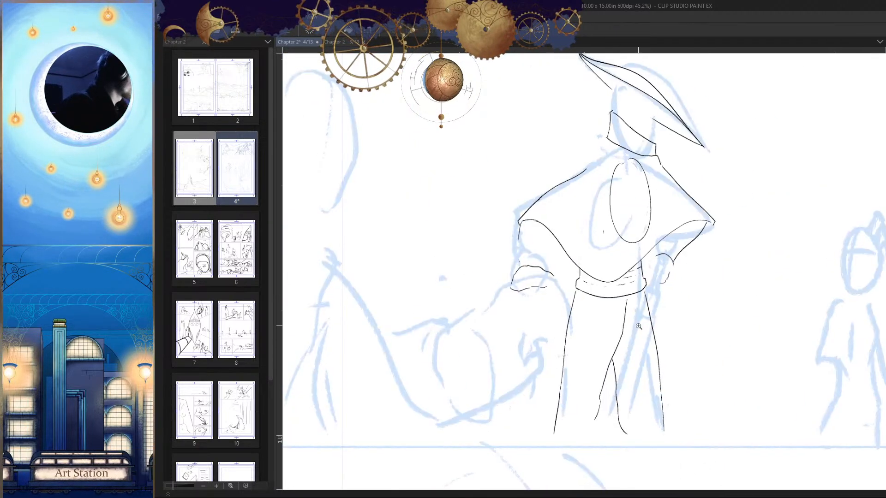
Step: Compare the figure with its mirrored view at panel scale and remove the whole waistband
{"action": "left_click_drag", "start_coordinate": [635, 346], "coordinate": [606, 347]}
{"action": "key", "text": "h"}
{"action": "left_click_drag", "start_coordinate": [658, 367], "coordinate": [643, 362]}
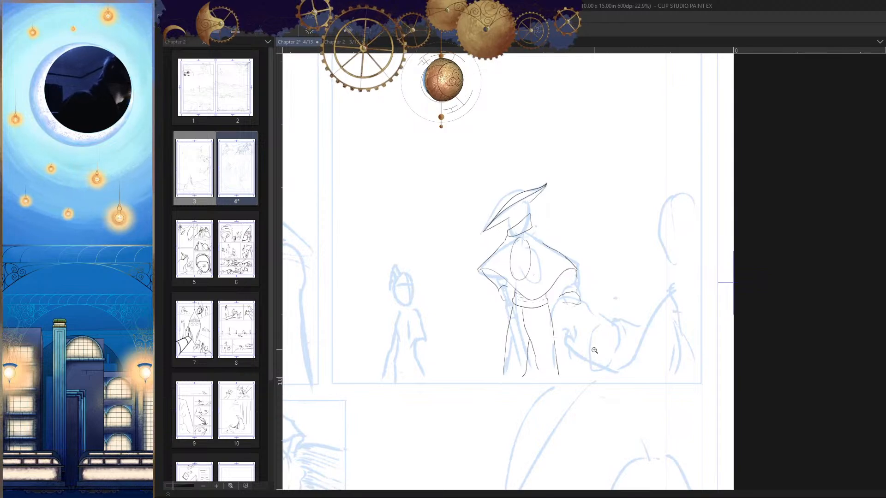
{"action": "left_click_drag", "start_coordinate": [577, 308], "coordinate": [577, 328]}
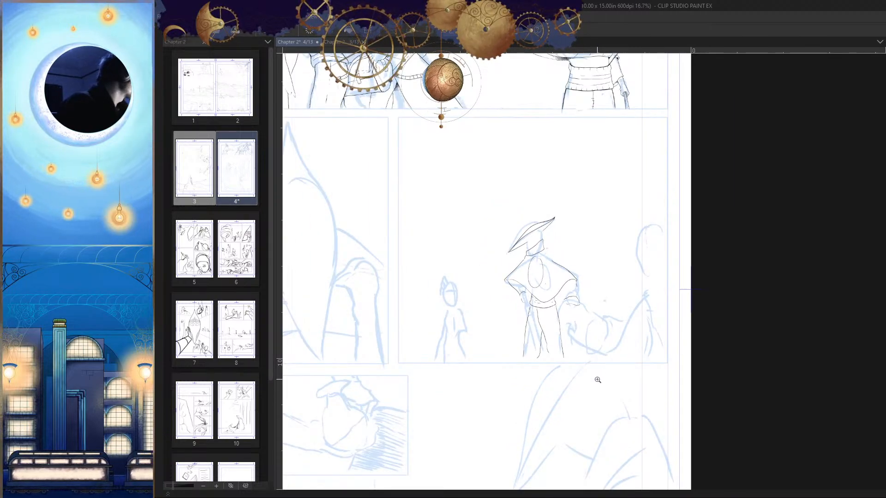
{"action": "left_click_drag", "start_coordinate": [597, 379], "coordinate": [595, 329]}
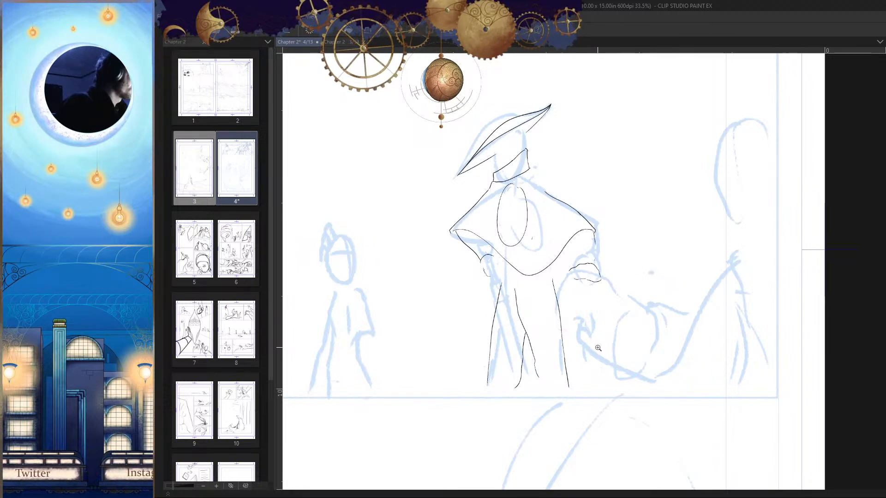
Step: Erase the upper ends of the robe's two side edges and its inner fold to lower the waist
{"action": "left_click_drag", "start_coordinate": [533, 356], "coordinate": [538, 377]}
{"action": "left_click_drag", "start_coordinate": [526, 333], "coordinate": [515, 389]}
{"action": "left_click_drag", "start_coordinate": [532, 312], "coordinate": [528, 289]}
{"action": "left_click_drag", "start_coordinate": [515, 311], "coordinate": [528, 288]}
{"action": "left_click_drag", "start_coordinate": [494, 264], "coordinate": [498, 240]}
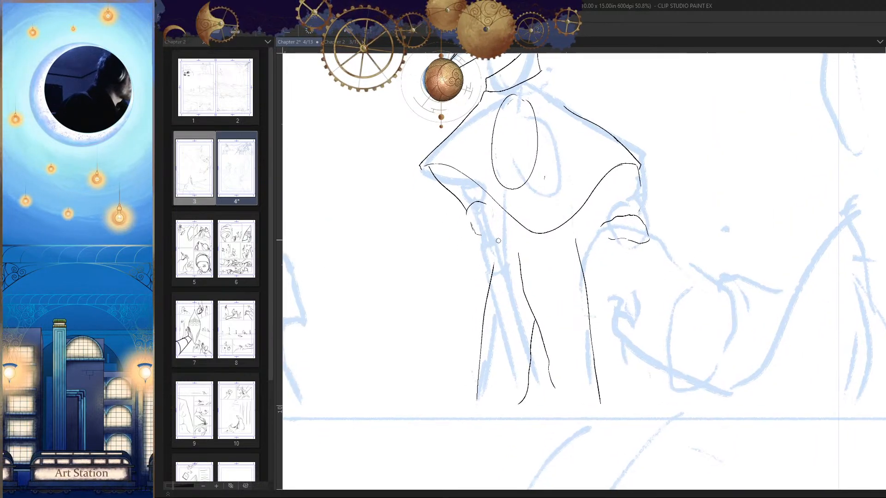
{"action": "left_click_drag", "start_coordinate": [580, 263], "coordinate": [575, 234]}
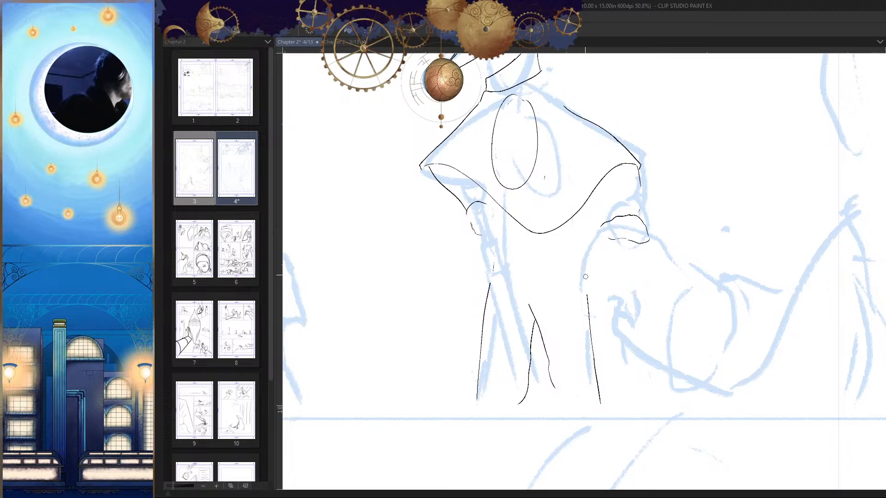
{"action": "left_click_drag", "start_coordinate": [583, 284], "coordinate": [607, 275]}
Step: Ink a shallow curved line across the top of the shortened robe, joining its two side edges
{"action": "mouse_move", "coordinate": [463, 273]}
{"action": "left_mouse_down"}
{"action": "mouse_move", "coordinate": [629, 281]}
{"action": "mouse_move", "coordinate": [608, 295]}
{"action": "left_mouse_up"}
{"action": "key", "text": "ctrl+z"}
{"action": "mouse_move", "coordinate": [410, 255]}
{"action": "left_mouse_down"}
{"action": "mouse_move", "coordinate": [466, 272]}
{"action": "mouse_move", "coordinate": [627, 280]}
{"action": "mouse_move", "coordinate": [771, 187]}
{"action": "mouse_move", "coordinate": [604, 213]}
{"action": "mouse_move", "coordinate": [451, 197]}
{"action": "left_mouse_up"}
{"action": "key", "text": "ctrl+z"}
{"action": "scroll", "coordinate": [659, 252], "scroll_direction": "up", "scroll_amount": 2}
{"action": "scroll", "coordinate": [673, 282], "scroll_direction": "down", "scroll_amount": 6}
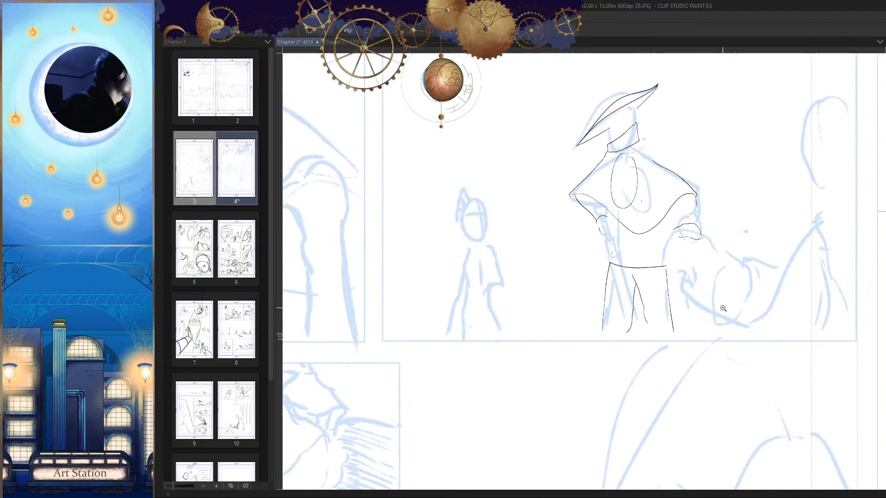
{"action": "scroll", "coordinate": [673, 282], "scroll_direction": "up", "scroll_amount": 4}
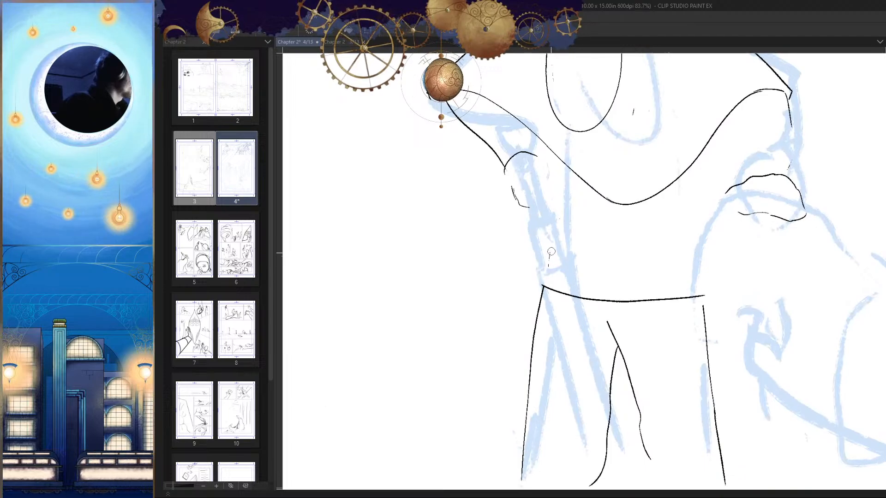
{"action": "scroll", "coordinate": [582, 283], "scroll_direction": "down", "scroll_amount": 5}
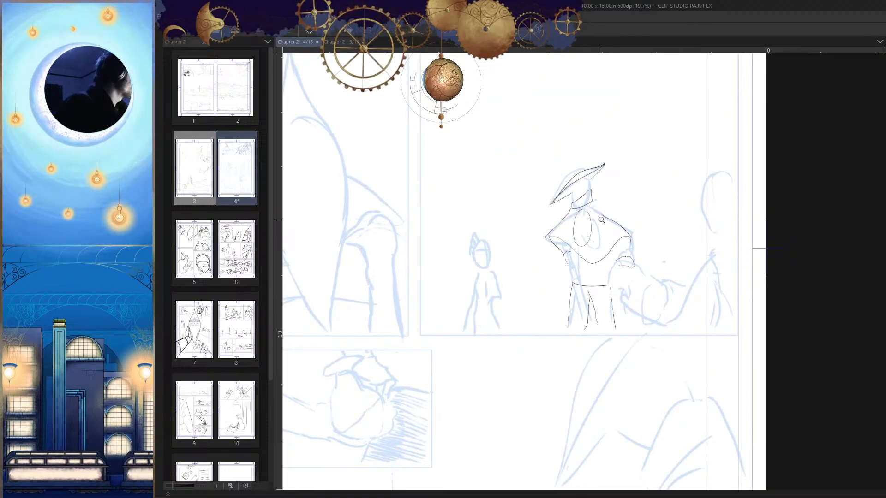
Step: Ink a draped collar's side from the neck to the shoulder facing the child and erase the shoulder line it overlaps
{"action": "scroll", "coordinate": [601, 220], "scroll_direction": "up", "scroll_amount": 6}
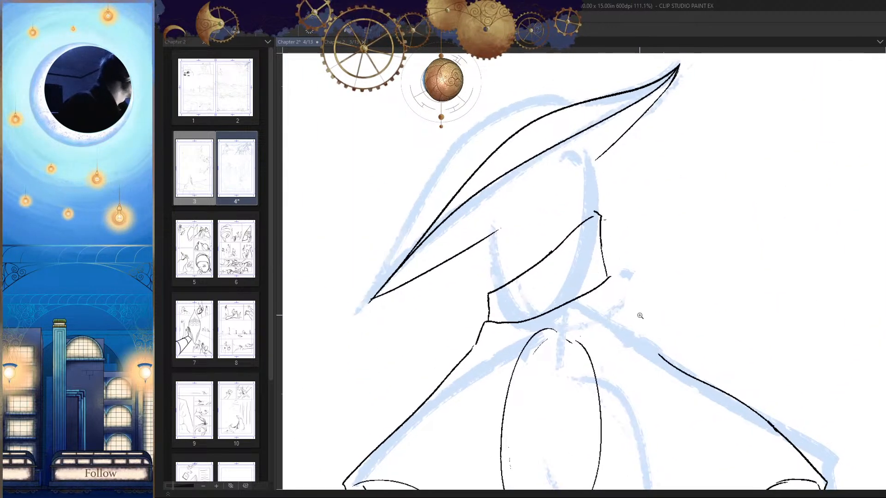
{"action": "mouse_move", "coordinate": [629, 296]}
{"action": "left_mouse_down"}
{"action": "mouse_move", "coordinate": [643, 266]}
{"action": "mouse_move", "coordinate": [659, 259]}
{"action": "left_mouse_up"}
{"action": "key", "text": "h"}
{"action": "key", "text": "h"}
{"action": "left_click_drag", "start_coordinate": [660, 317], "coordinate": [718, 235]}
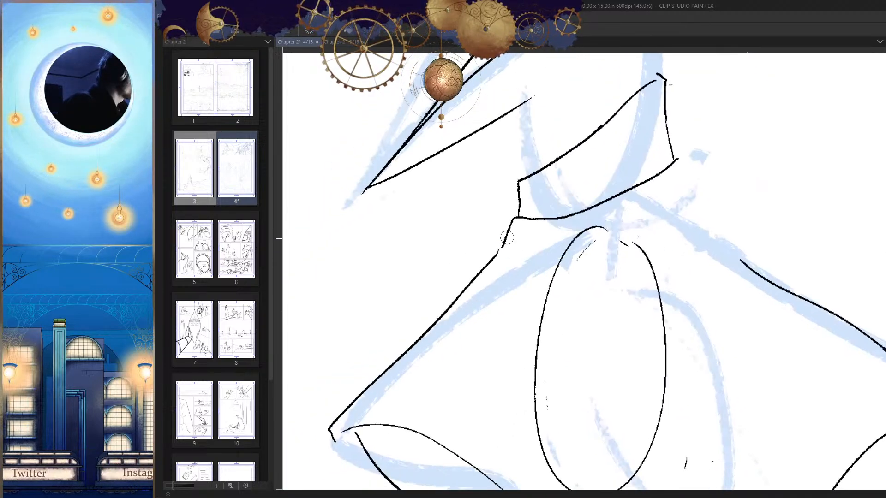
{"action": "mouse_move", "coordinate": [506, 237]}
{"action": "left_mouse_down"}
{"action": "mouse_move", "coordinate": [510, 222]}
{"action": "mouse_move", "coordinate": [530, 230]}
{"action": "mouse_move", "coordinate": [551, 187]}
{"action": "left_mouse_up"}
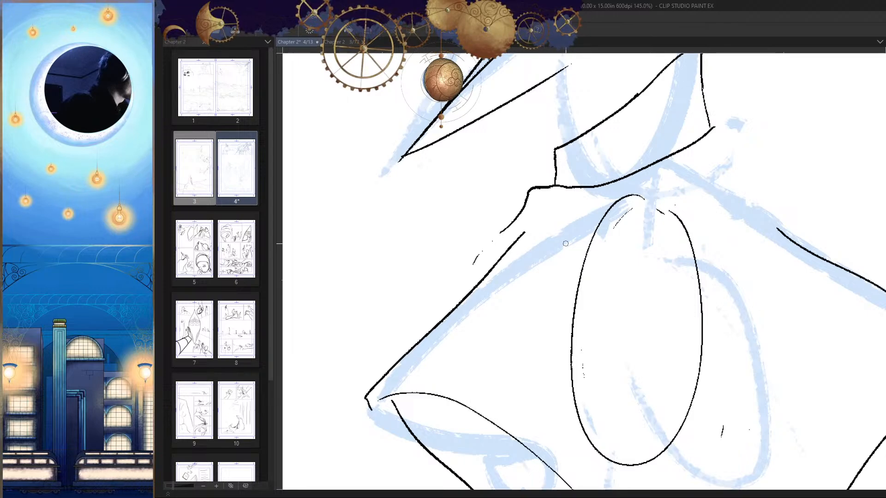
{"action": "mouse_move", "coordinate": [506, 228]}
{"action": "left_mouse_down"}
{"action": "mouse_move", "coordinate": [530, 189]}
{"action": "mouse_move", "coordinate": [555, 185]}
{"action": "left_mouse_up"}
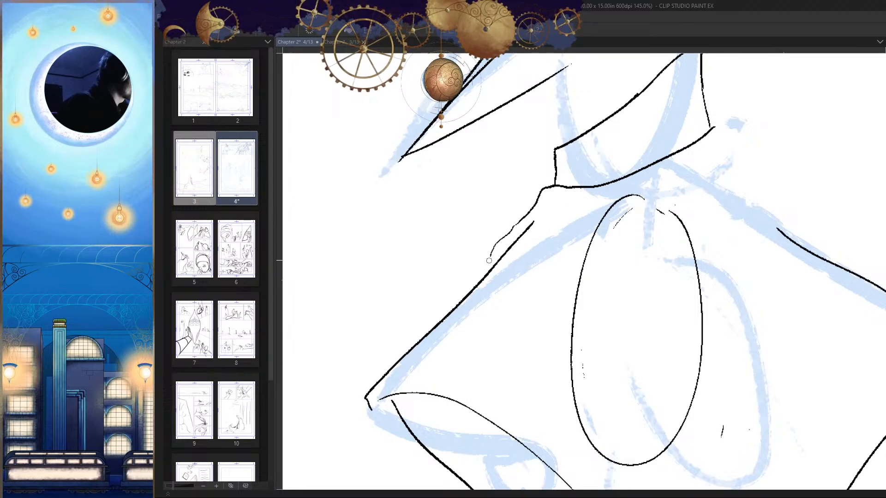
{"action": "key", "text": "h"}
{"action": "mouse_move", "coordinate": [667, 244]}
{"action": "left_mouse_down"}
{"action": "mouse_move", "coordinate": [682, 241]}
{"action": "mouse_move", "coordinate": [668, 265]}
{"action": "left_mouse_up"}
{"action": "key", "text": "h"}
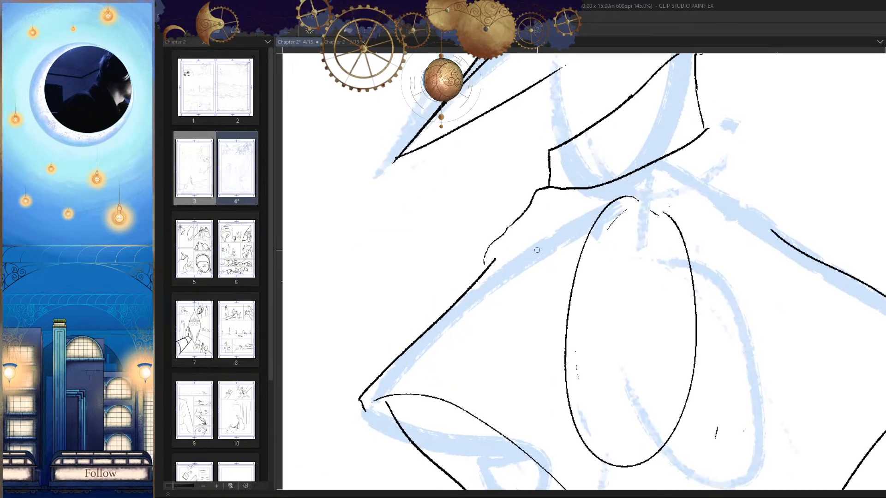
Step: Ink the collar's wavy lower edge across the chest and its other side from the neck to the opposite shoulder
{"action": "mouse_move", "coordinate": [527, 224]}
{"action": "left_mouse_down"}
{"action": "mouse_move", "coordinate": [494, 257]}
{"action": "mouse_move", "coordinate": [597, 253]}
{"action": "mouse_move", "coordinate": [682, 217]}
{"action": "left_mouse_up"}
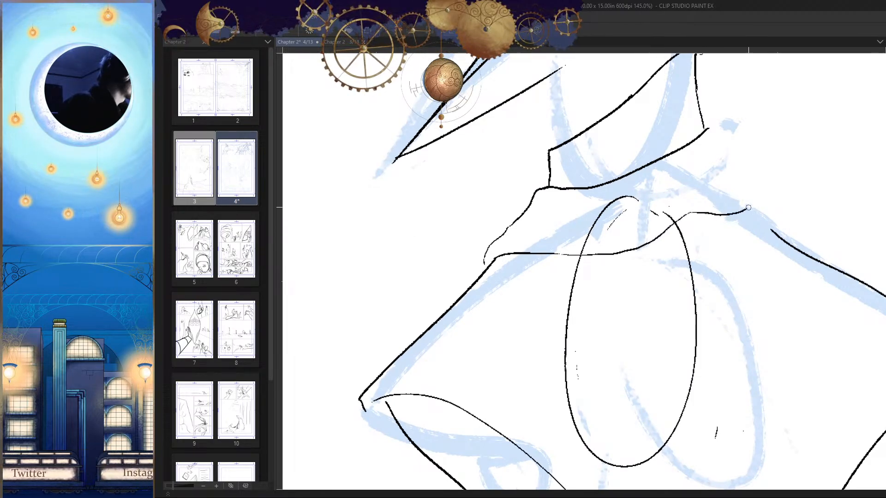
{"action": "left_click_drag", "start_coordinate": [748, 207], "coordinate": [763, 206]}
{"action": "key", "text": "h"}
{"action": "left_click_drag", "start_coordinate": [624, 245], "coordinate": [708, 274]}
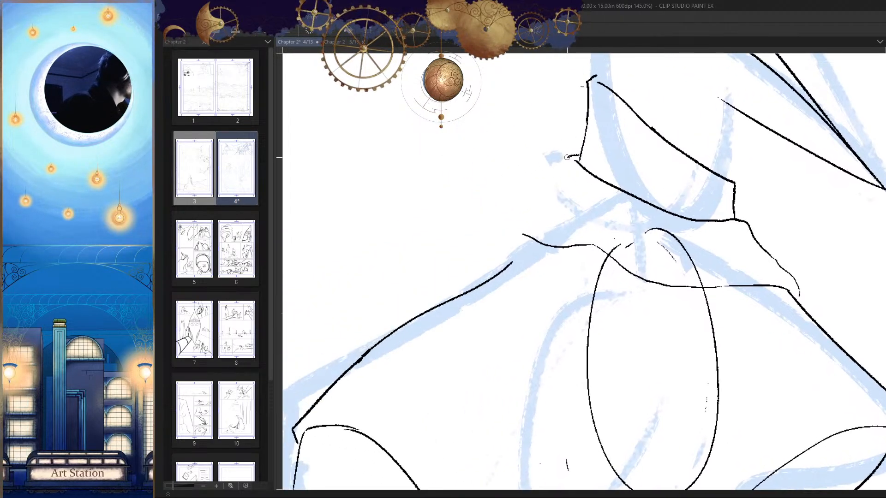
{"action": "key", "text": "h"}
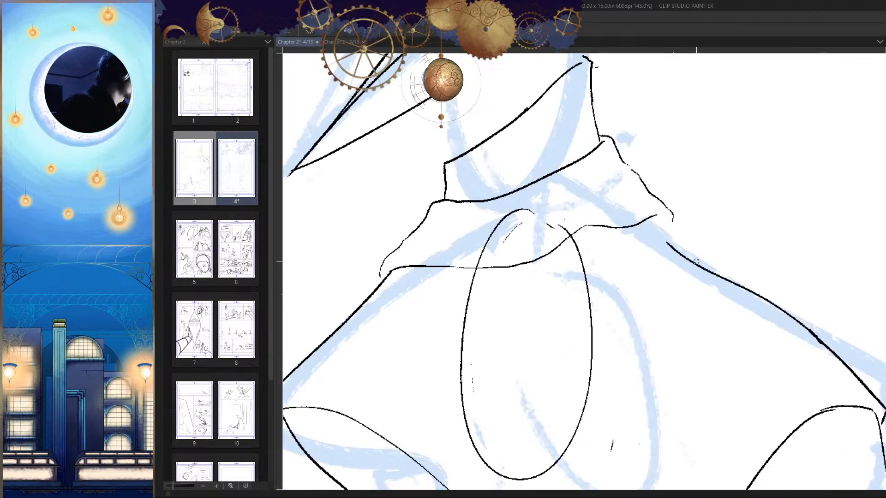
Step: Erase the upper shoulder edge opposite the child, redraw it from the collar to the outer part, and compare the mirrored page
{"action": "key", "text": "h"}
{"action": "left_click_drag", "start_coordinate": [636, 272], "coordinate": [681, 236]}
{"action": "key", "text": "e"}
{"action": "mouse_move", "coordinate": [556, 226]}
{"action": "left_mouse_down"}
{"action": "mouse_move", "coordinate": [481, 278]}
{"action": "mouse_move", "coordinate": [452, 283]}
{"action": "left_mouse_up"}
{"action": "key", "text": "p"}
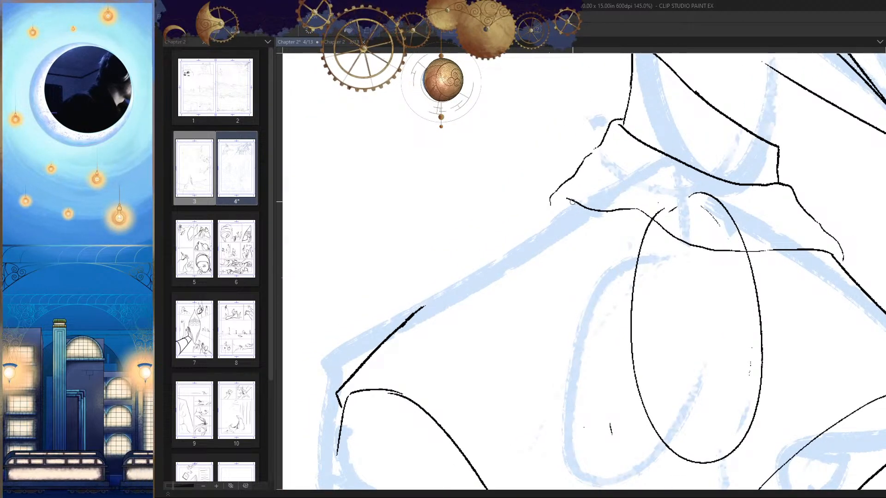
{"action": "left_click_drag", "start_coordinate": [572, 201], "coordinate": [423, 301]}
{"action": "left_click_drag", "start_coordinate": [454, 276], "coordinate": [408, 318]}
{"action": "left_click_drag", "start_coordinate": [448, 332], "coordinate": [429, 350]}
{"action": "key", "text": "h"}
{"action": "left_click_drag", "start_coordinate": [798, 354], "coordinate": [800, 330]}
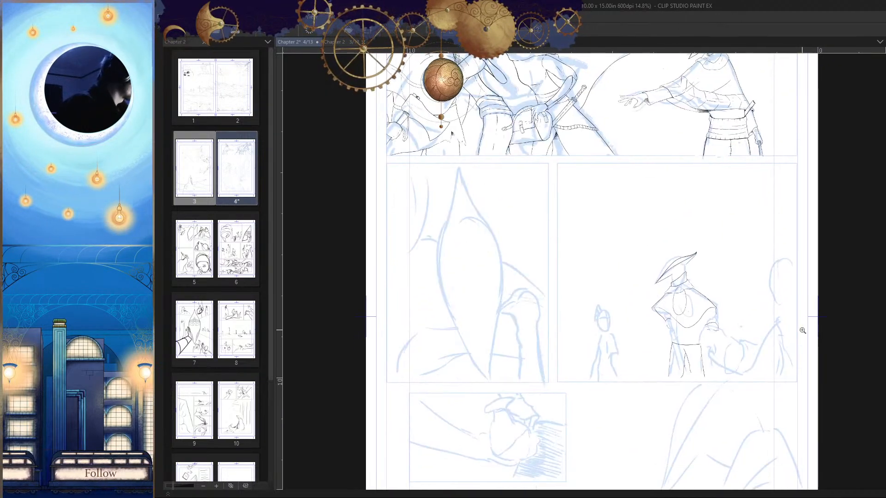
{"action": "mouse_move", "coordinate": [719, 327]}
{"action": "left_mouse_down"}
{"action": "mouse_move", "coordinate": [736, 258]}
{"action": "mouse_move", "coordinate": [735, 285]}
{"action": "mouse_move", "coordinate": [692, 354]}
{"action": "mouse_move", "coordinate": [678, 352]}
{"action": "mouse_move", "coordinate": [723, 364]}
{"action": "left_mouse_up"}
{"action": "key", "text": "h"}
{"action": "left_click_drag", "start_coordinate": [722, 363], "coordinate": [603, 345]}
{"action": "left_click_drag", "start_coordinate": [700, 287], "coordinate": [715, 258]}
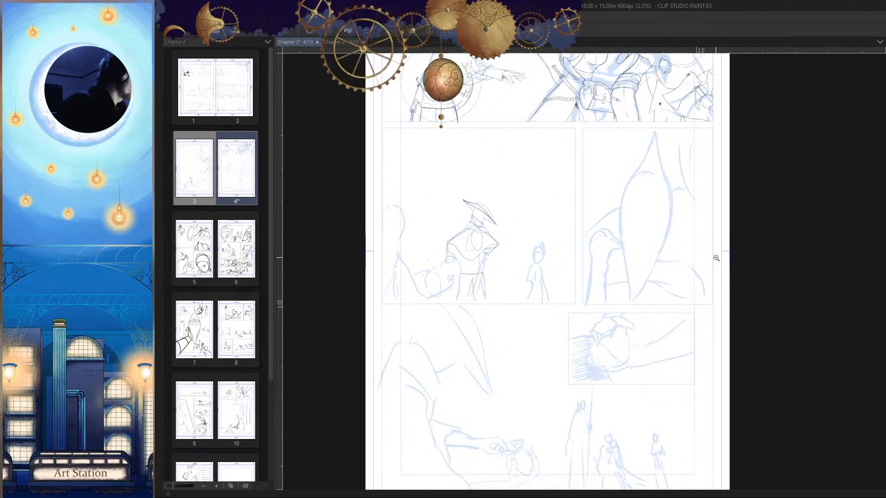
Step: Look over the sketched lower panels, mirror the page and examine the hatted figure's head
{"action": "scroll", "coordinate": [737, 361], "scroll_direction": "down", "scroll_amount": 2}
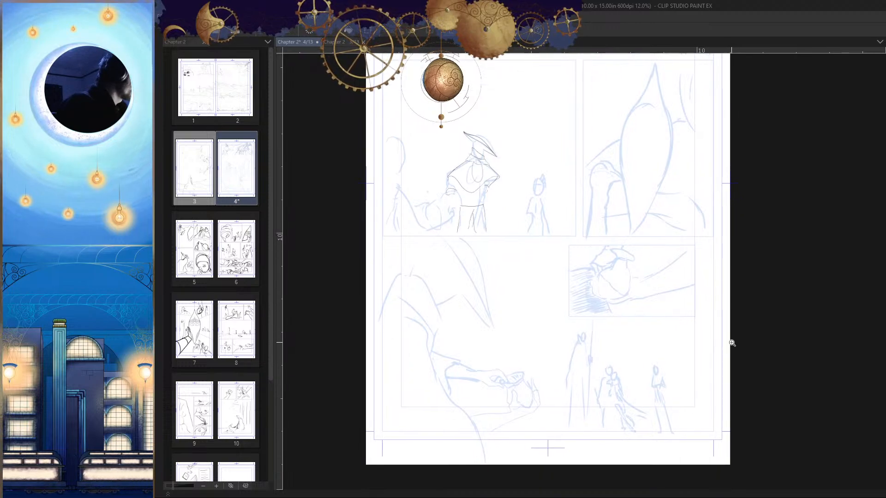
{"action": "left_click_drag", "start_coordinate": [720, 356], "coordinate": [723, 296]}
{"action": "left_click_drag", "start_coordinate": [644, 347], "coordinate": [672, 359]}
{"action": "left_click_drag", "start_coordinate": [680, 226], "coordinate": [680, 370]}
{"action": "left_click_drag", "start_coordinate": [644, 210], "coordinate": [674, 366]}
{"action": "left_click_drag", "start_coordinate": [507, 297], "coordinate": [537, 257]}
{"action": "left_click_drag", "start_coordinate": [538, 257], "coordinate": [593, 258]}
{"action": "key", "text": "h"}
{"action": "left_click_drag", "start_coordinate": [674, 332], "coordinate": [548, 259]}
Step: Ink the hat's rounded crown above the brim and both sides of the head down to the neck wrap, then compare the mirrored page
{"action": "scroll", "coordinate": [643, 182], "scroll_direction": "up", "scroll_amount": 3}
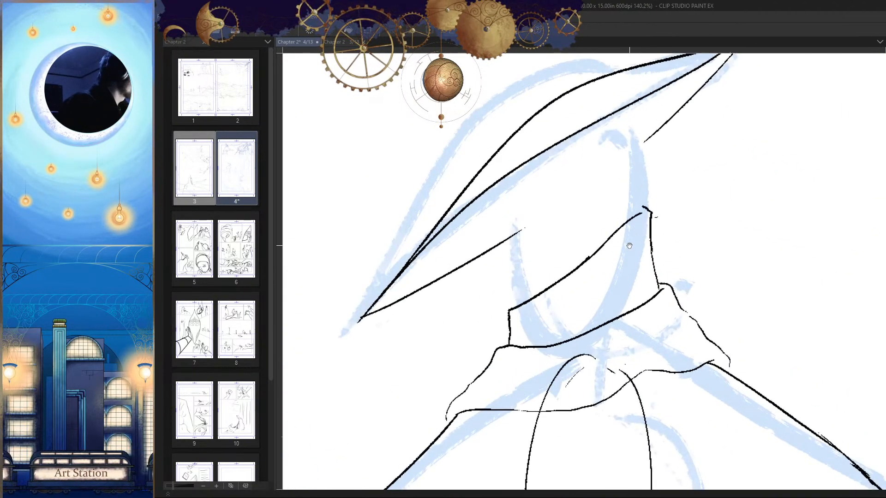
{"action": "mouse_move", "coordinate": [492, 158]}
{"action": "left_mouse_down"}
{"action": "mouse_move", "coordinate": [489, 223]}
{"action": "mouse_move", "coordinate": [523, 325]}
{"action": "left_mouse_up"}
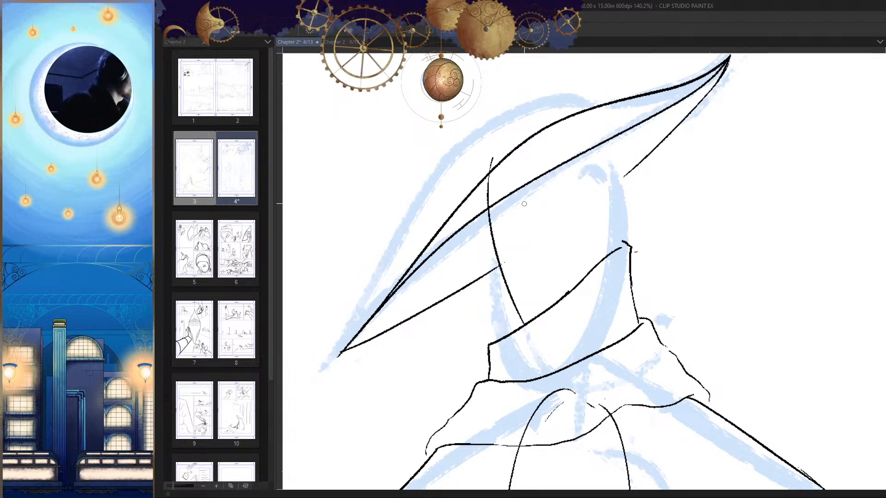
{"action": "key", "text": "ctrl+z"}
{"action": "mouse_move", "coordinate": [565, 101]}
{"action": "left_mouse_down"}
{"action": "mouse_move", "coordinate": [485, 156]}
{"action": "mouse_move", "coordinate": [507, 307]}
{"action": "left_mouse_up"}
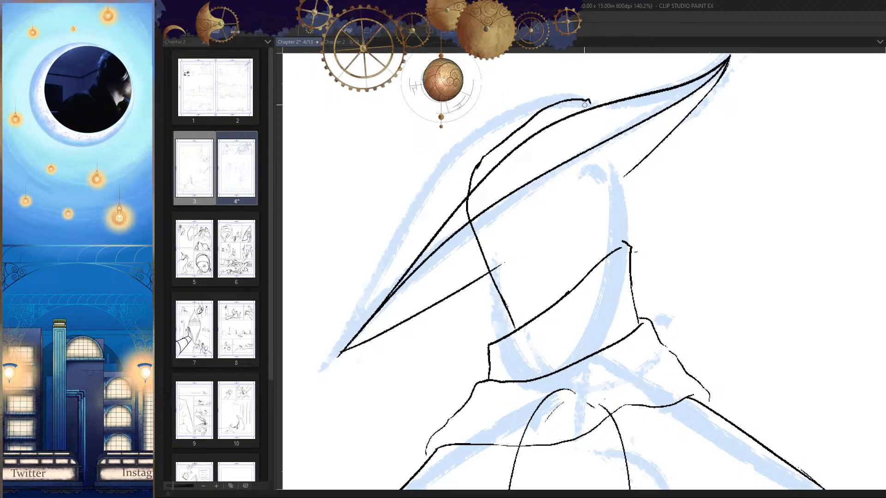
{"action": "mouse_move", "coordinate": [585, 105]}
{"action": "left_mouse_down"}
{"action": "mouse_move", "coordinate": [580, 159]}
{"action": "mouse_move", "coordinate": [613, 253]}
{"action": "left_mouse_up"}
{"action": "key", "text": "h"}
Step: Join the hat crown's end to the brim's upper edge with a short ink stroke
{"action": "key", "text": "h"}
{"action": "left_click_drag", "start_coordinate": [673, 252], "coordinate": [665, 278]}
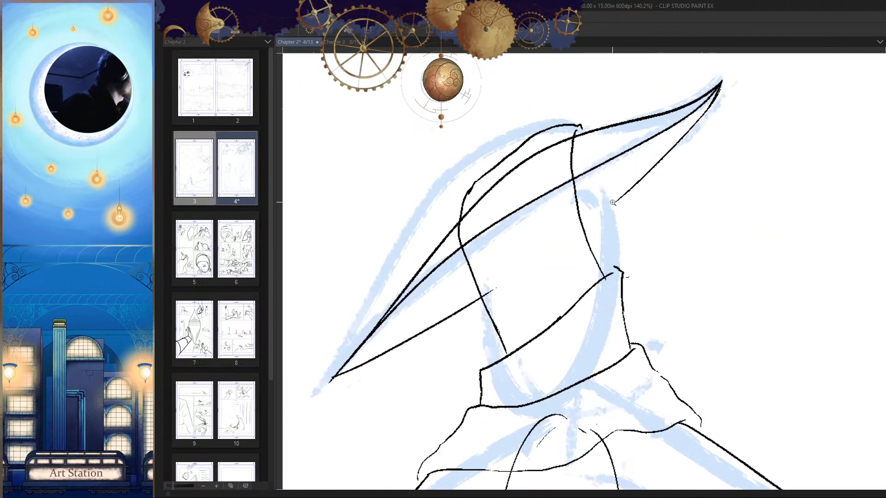
{"action": "left_click_drag", "start_coordinate": [589, 149], "coordinate": [607, 143]}
{"action": "left_click_drag", "start_coordinate": [580, 112], "coordinate": [597, 123]}
{"action": "key", "text": "ctrl+z"}
Step: Ink a bowed curve from the brim to the neck wrap, outside the head line nearest the raised brim tip, and compare the mirrored page
{"action": "key", "text": "h"}
{"action": "left_click_drag", "start_coordinate": [677, 167], "coordinate": [688, 169]}
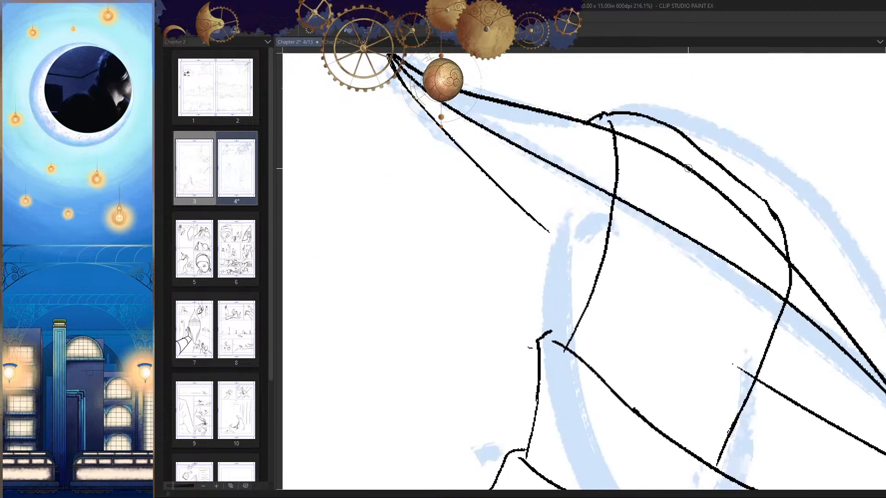
{"action": "key", "text": "h"}
{"action": "left_click_drag", "start_coordinate": [646, 208], "coordinate": [662, 200]}
{"action": "left_click_drag", "start_coordinate": [636, 252], "coordinate": [635, 235]}
{"action": "key", "text": "h"}
{"action": "mouse_move", "coordinate": [628, 280]}
{"action": "left_mouse_down"}
{"action": "mouse_move", "coordinate": [617, 255]}
{"action": "mouse_move", "coordinate": [621, 284]}
{"action": "left_mouse_up"}
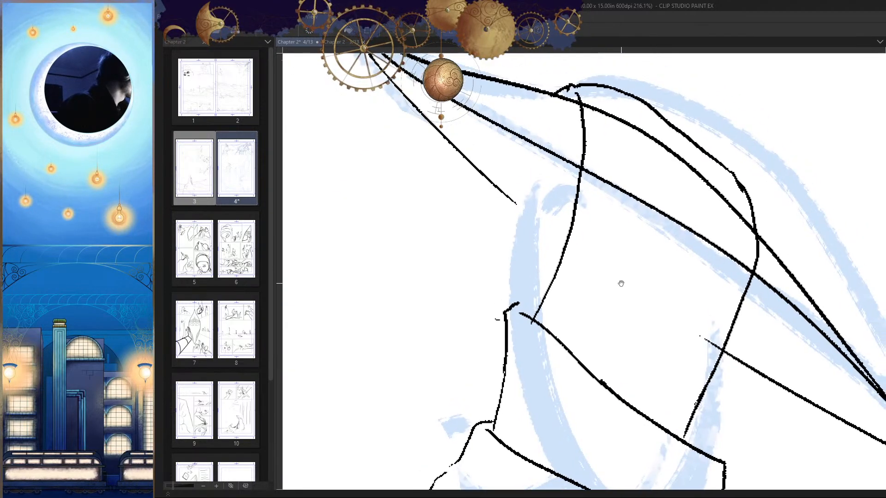
{"action": "mouse_move", "coordinate": [561, 159]}
{"action": "left_mouse_down"}
{"action": "mouse_move", "coordinate": [526, 220]}
{"action": "mouse_move", "coordinate": [528, 284]}
{"action": "left_mouse_up"}
{"action": "key", "text": "ctrl+z"}
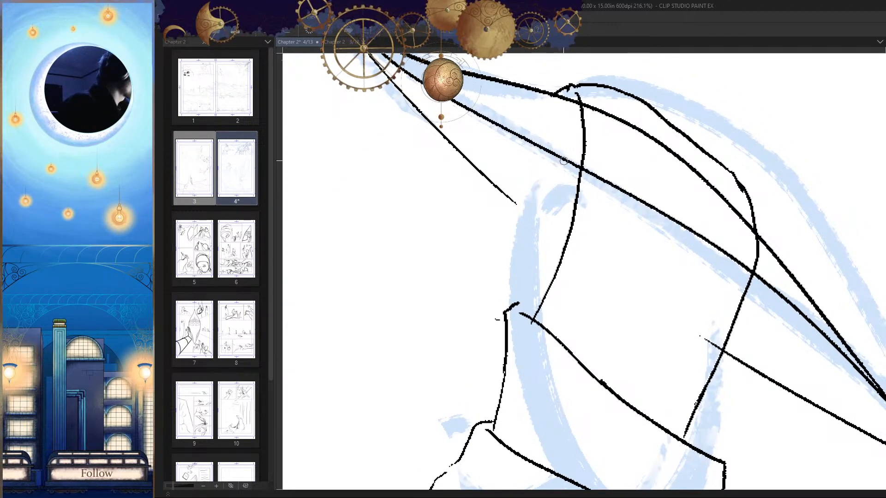
{"action": "mouse_move", "coordinate": [563, 159]}
{"action": "left_mouse_down"}
{"action": "mouse_move", "coordinate": [524, 215]}
{"action": "mouse_move", "coordinate": [521, 302]}
{"action": "left_mouse_up"}
{"action": "mouse_move", "coordinate": [606, 318]}
{"action": "left_mouse_down"}
{"action": "mouse_move", "coordinate": [545, 323]}
{"action": "mouse_move", "coordinate": [618, 327]}
{"action": "mouse_move", "coordinate": [612, 277]}
{"action": "mouse_move", "coordinate": [584, 291]}
{"action": "left_mouse_up"}
{"action": "key", "text": "h"}
Step: Erase the brim lines that cross the hat crown and the head between its two side lines
{"action": "key", "text": "h"}
{"action": "mouse_move", "coordinate": [642, 279]}
{"action": "left_mouse_down"}
{"action": "mouse_move", "coordinate": [654, 256]}
{"action": "mouse_move", "coordinate": [696, 322]}
{"action": "left_mouse_up"}
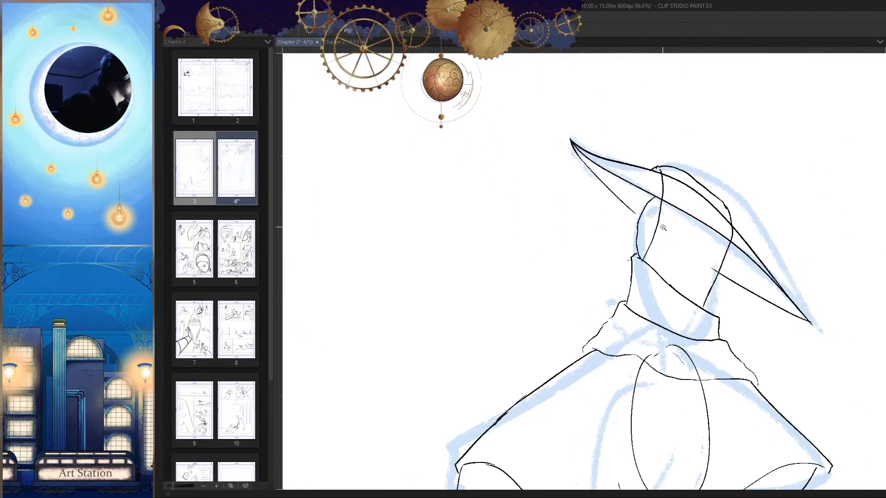
{"action": "left_click_drag", "start_coordinate": [664, 227], "coordinate": [673, 252]}
{"action": "key", "text": "h"}
{"action": "mouse_move", "coordinate": [606, 266]}
{"action": "left_mouse_down"}
{"action": "mouse_move", "coordinate": [690, 263]}
{"action": "mouse_move", "coordinate": [678, 239]}
{"action": "mouse_move", "coordinate": [698, 261]}
{"action": "left_mouse_up"}
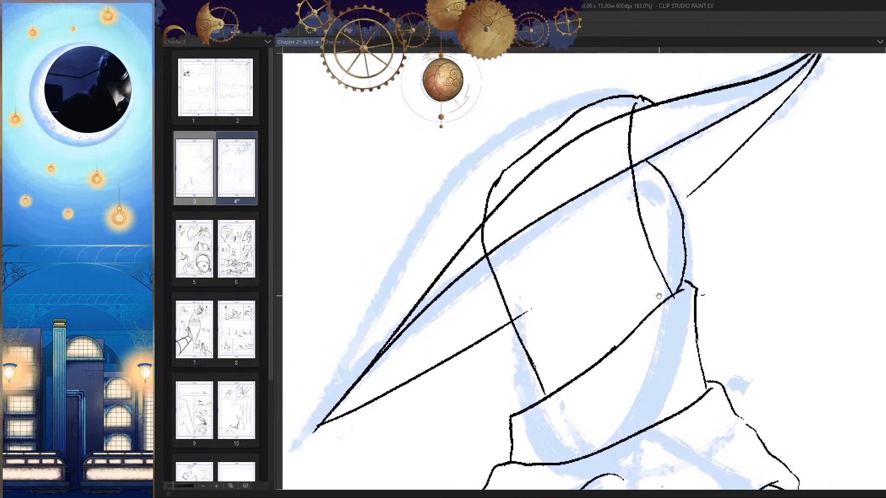
{"action": "mouse_move", "coordinate": [496, 200]}
{"action": "left_mouse_down"}
{"action": "mouse_move", "coordinate": [490, 247]}
{"action": "mouse_move", "coordinate": [521, 239]}
{"action": "mouse_move", "coordinate": [529, 216]}
{"action": "mouse_move", "coordinate": [524, 251]}
{"action": "mouse_move", "coordinate": [565, 168]}
{"action": "mouse_move", "coordinate": [567, 194]}
{"action": "mouse_move", "coordinate": [622, 114]}
{"action": "mouse_move", "coordinate": [602, 194]}
{"action": "mouse_move", "coordinate": [564, 229]}
{"action": "left_mouse_up"}
{"action": "left_click_drag", "start_coordinate": [646, 225], "coordinate": [503, 295]}
Step: Examine the hatted figure's head, cape and robe in both the mirrored and normal views
{"action": "key", "text": "h"}
{"action": "left_click_drag", "start_coordinate": [684, 290], "coordinate": [687, 326]}
{"action": "key", "text": "h"}
{"action": "left_click_drag", "start_coordinate": [579, 278], "coordinate": [624, 292]}
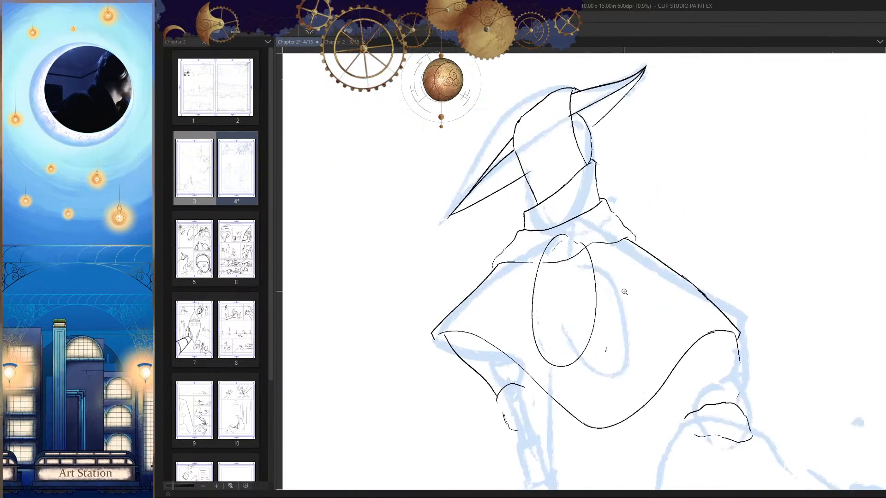
{"action": "left_click_drag", "start_coordinate": [666, 268], "coordinate": [661, 239]}
{"action": "key", "text": "h"}
{"action": "left_click_drag", "start_coordinate": [706, 296], "coordinate": [691, 256]}
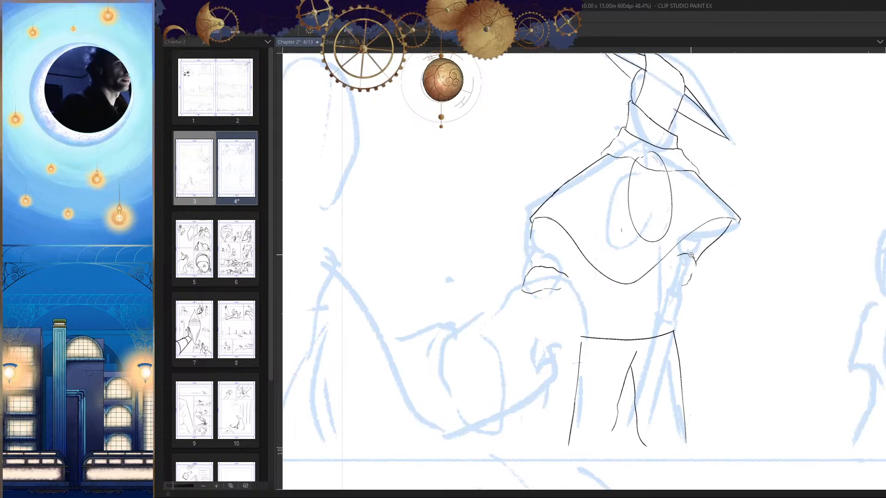
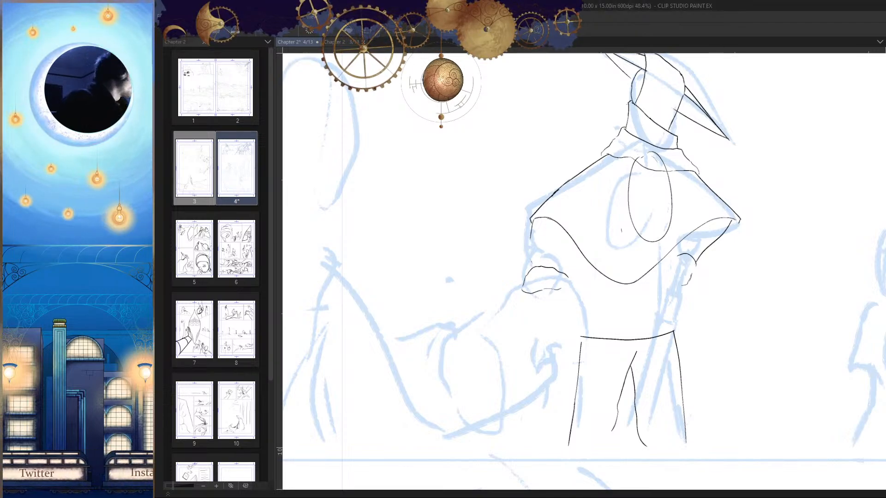
Step: Examine the hatted figure's cape, waist and legs up close and from afar, comparing the mirrored and normal page views
{"action": "left_click_drag", "start_coordinate": [650, 196], "coordinate": [666, 281]}
{"action": "key", "text": "h"}
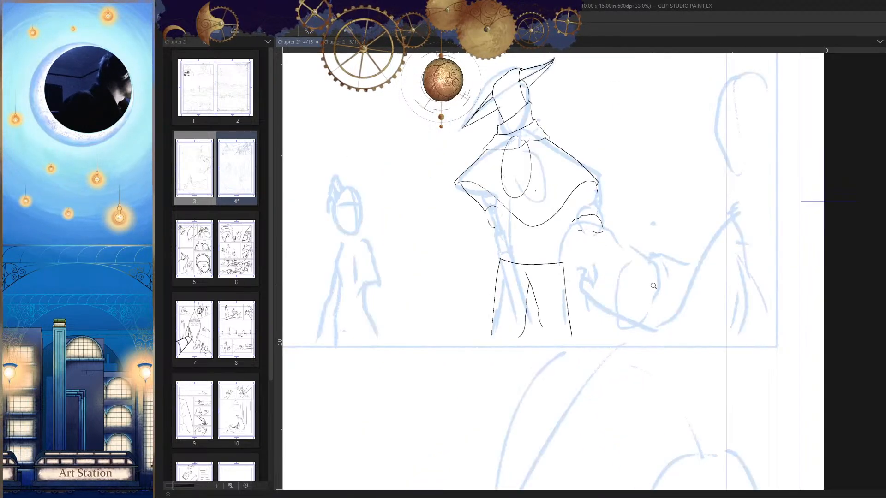
{"action": "left_click_drag", "start_coordinate": [545, 315], "coordinate": [659, 201]}
{"action": "key", "text": "h"}
{"action": "mouse_move", "coordinate": [639, 167]}
{"action": "left_mouse_down"}
{"action": "mouse_move", "coordinate": [604, 257]}
{"action": "mouse_move", "coordinate": [613, 223]}
{"action": "mouse_move", "coordinate": [598, 288]}
{"action": "mouse_move", "coordinate": [625, 216]}
{"action": "mouse_move", "coordinate": [602, 333]}
{"action": "mouse_move", "coordinate": [570, 367]}
{"action": "left_mouse_up"}
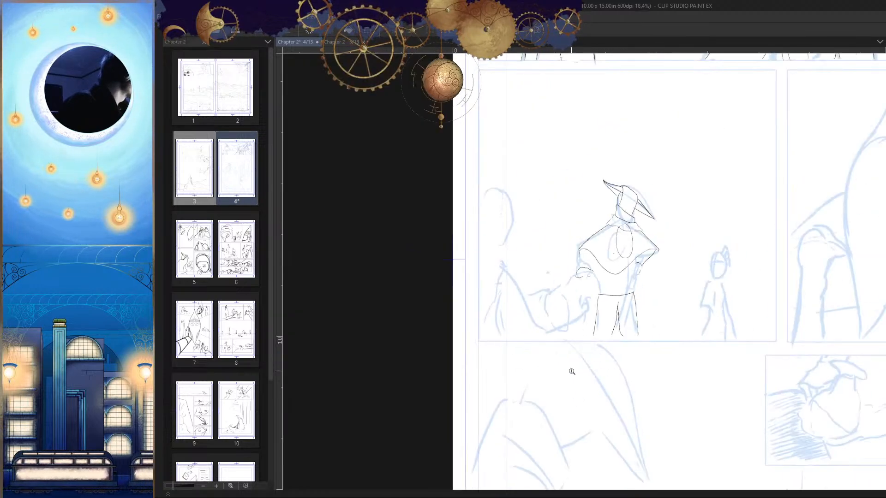
{"action": "key", "text": "h"}
{"action": "mouse_move", "coordinate": [662, 356]}
{"action": "left_mouse_down"}
{"action": "mouse_move", "coordinate": [577, 306]}
{"action": "mouse_move", "coordinate": [542, 273]}
{"action": "mouse_move", "coordinate": [535, 245]}
{"action": "left_mouse_up"}
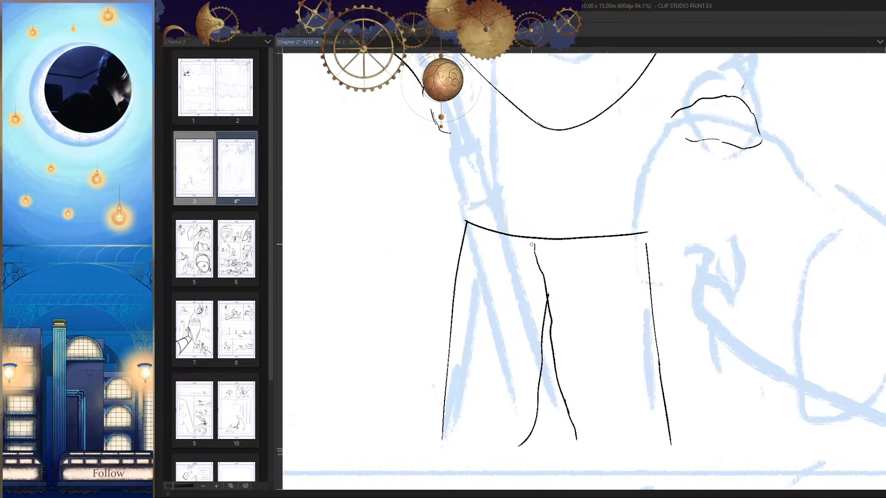
{"action": "key", "text": "h"}
{"action": "mouse_move", "coordinate": [655, 294]}
{"action": "left_mouse_down"}
{"action": "mouse_move", "coordinate": [641, 257]}
{"action": "mouse_move", "coordinate": [623, 288]}
{"action": "left_mouse_up"}
{"action": "key", "text": "h"}
{"action": "mouse_move", "coordinate": [576, 269]}
{"action": "left_mouse_down"}
{"action": "mouse_move", "coordinate": [571, 226]}
{"action": "mouse_move", "coordinate": [555, 276]}
{"action": "mouse_move", "coordinate": [553, 242]}
{"action": "mouse_move", "coordinate": [542, 378]}
{"action": "mouse_move", "coordinate": [652, 365]}
{"action": "mouse_move", "coordinate": [612, 278]}
{"action": "mouse_move", "coordinate": [622, 276]}
{"action": "left_mouse_up"}
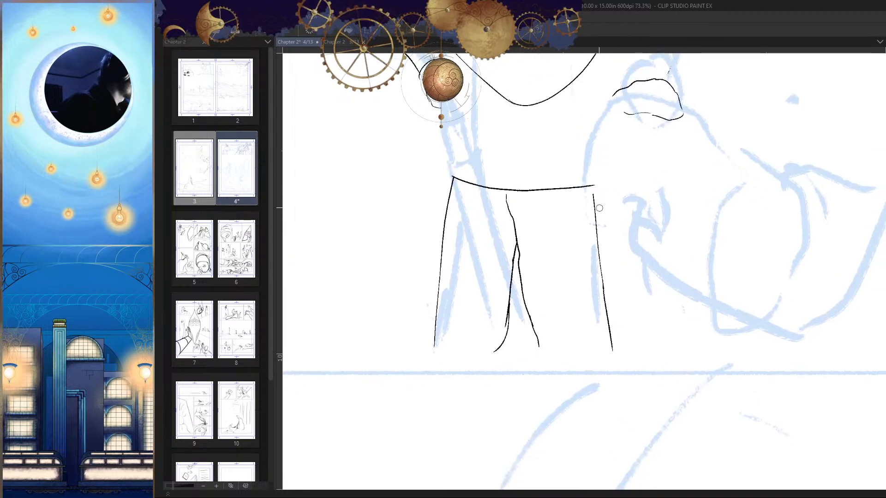
Step: Erase the outer line of the leg farther from the small sketched figure and re-ink it straighter, from waist corner to panel border
{"action": "left_click_drag", "start_coordinate": [594, 196], "coordinate": [607, 323]}
{"action": "left_click_drag", "start_coordinate": [593, 186], "coordinate": [601, 282]}
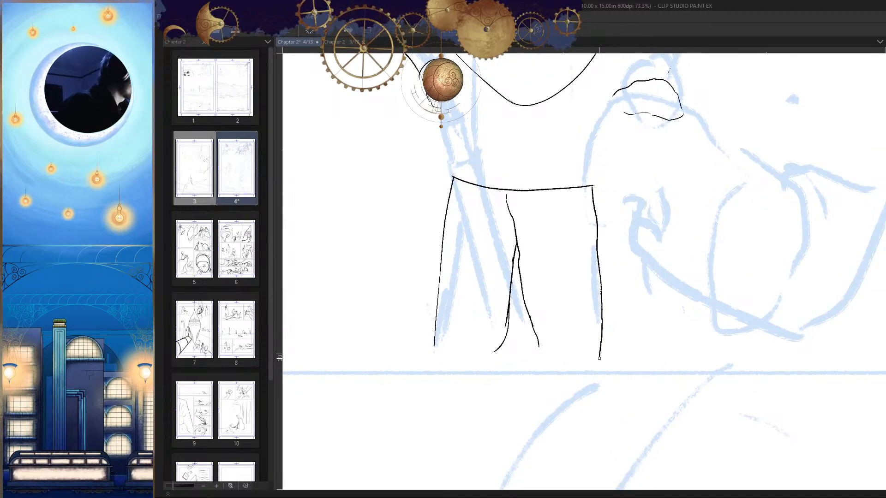
{"action": "left_click_drag", "start_coordinate": [599, 358], "coordinate": [598, 363]}
{"action": "left_click_drag", "start_coordinate": [613, 358], "coordinate": [571, 358]}
{"action": "key", "text": "h"}
{"action": "left_click_drag", "start_coordinate": [671, 356], "coordinate": [650, 294]}
Step: Re-ink that leg's inner line from the crotch down to the panel's lower border, and check the whole figure
{"action": "left_click_drag", "start_coordinate": [555, 291], "coordinate": [597, 282]}
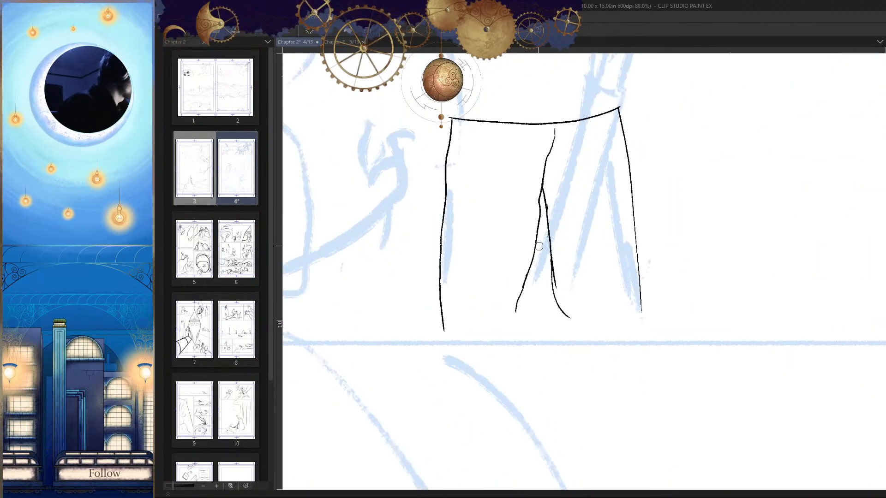
{"action": "left_click_drag", "start_coordinate": [538, 246], "coordinate": [517, 340]}
{"action": "left_click_drag", "start_coordinate": [562, 361], "coordinate": [520, 361]}
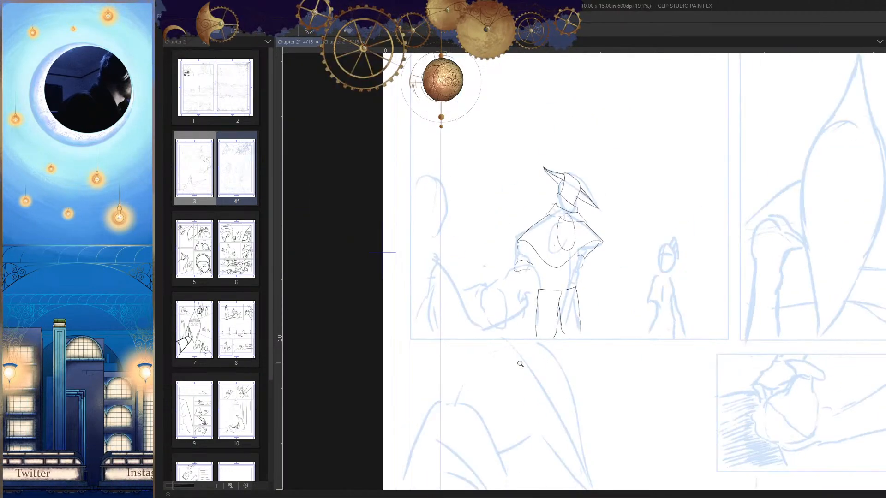
{"action": "key", "text": "h"}
{"action": "mouse_move", "coordinate": [638, 346]}
{"action": "left_mouse_down"}
{"action": "mouse_move", "coordinate": [607, 306]}
{"action": "mouse_move", "coordinate": [623, 310]}
{"action": "left_mouse_up"}
Step: Erase the other leg's flared inner line, re-ink it straighter, and extend that leg's outer line to the panel border
{"action": "key", "text": "ctrl+z"}
{"action": "key", "text": "e"}
{"action": "left_click_drag", "start_coordinate": [580, 235], "coordinate": [558, 307]}
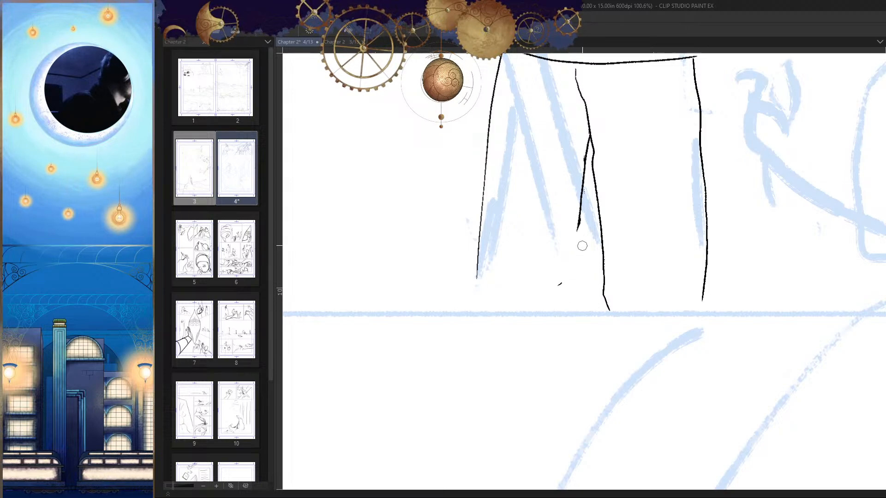
{"action": "mouse_move", "coordinate": [577, 246]}
{"action": "left_mouse_down"}
{"action": "mouse_move", "coordinate": [560, 318]}
{"action": "mouse_move", "coordinate": [454, 313]}
{"action": "left_mouse_up"}
{"action": "key", "text": "h"}
{"action": "left_click_drag", "start_coordinate": [639, 286], "coordinate": [671, 300]}
{"action": "key", "text": "h"}
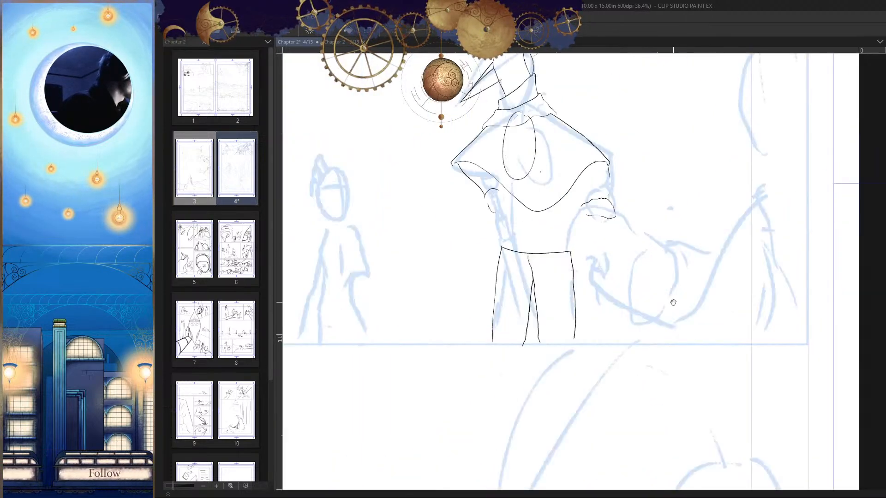
Step: Ink a short torso side line from the cape hem downward, on the side nearest the small sketched figure
{"action": "left_click_drag", "start_coordinate": [558, 266], "coordinate": [619, 313]}
{"action": "left_click_drag", "start_coordinate": [558, 246], "coordinate": [598, 316]}
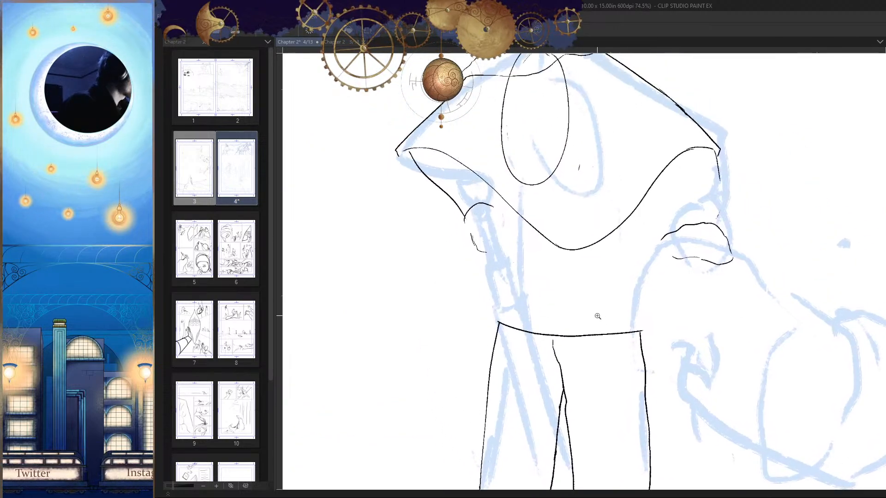
{"action": "left_click_drag", "start_coordinate": [548, 305], "coordinate": [572, 308]}
{"action": "mouse_move", "coordinate": [549, 312]}
{"action": "left_mouse_down"}
{"action": "mouse_move", "coordinate": [557, 332]}
{"action": "mouse_move", "coordinate": [553, 319]}
{"action": "left_mouse_up"}
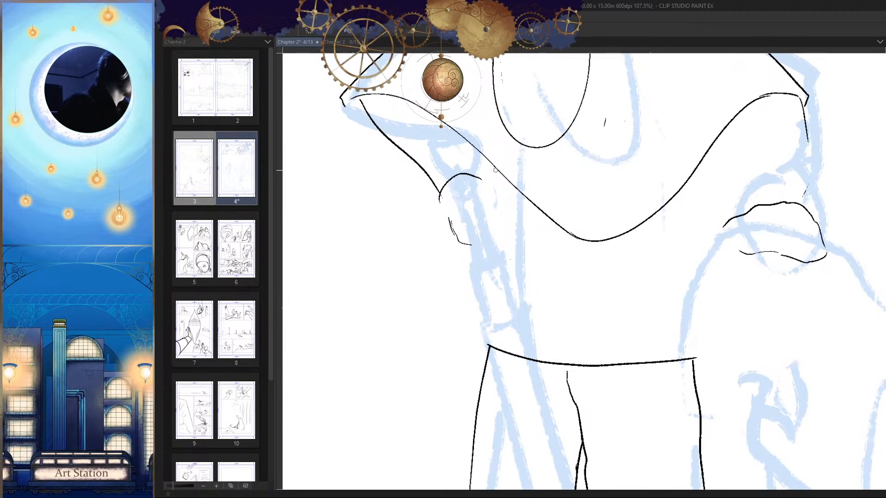
{"action": "mouse_move", "coordinate": [495, 170]}
{"action": "left_mouse_down"}
{"action": "mouse_move", "coordinate": [498, 260]}
{"action": "mouse_move", "coordinate": [513, 226]}
{"action": "left_mouse_up"}
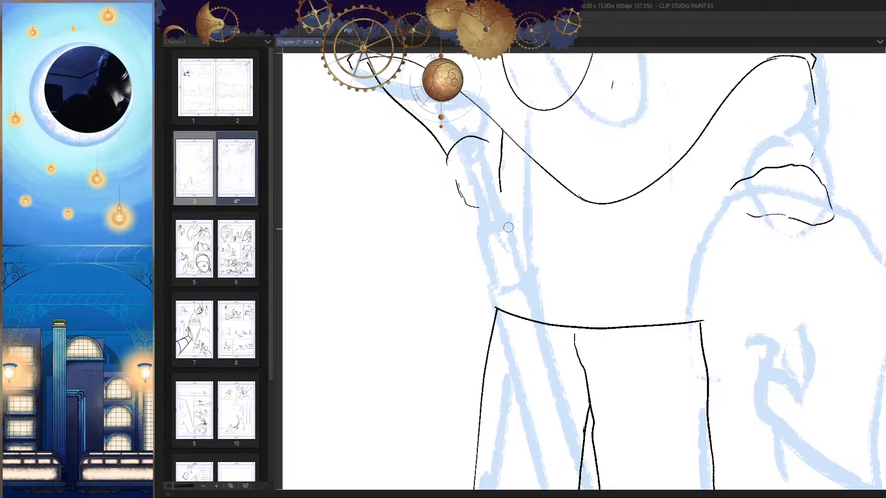
Step: Ink a shallow curve below the cape's lowest point, starting at the torso side line's lower end, as the waistband's upper edge
{"action": "key", "text": "h"}
{"action": "left_click_drag", "start_coordinate": [656, 185], "coordinate": [552, 197]}
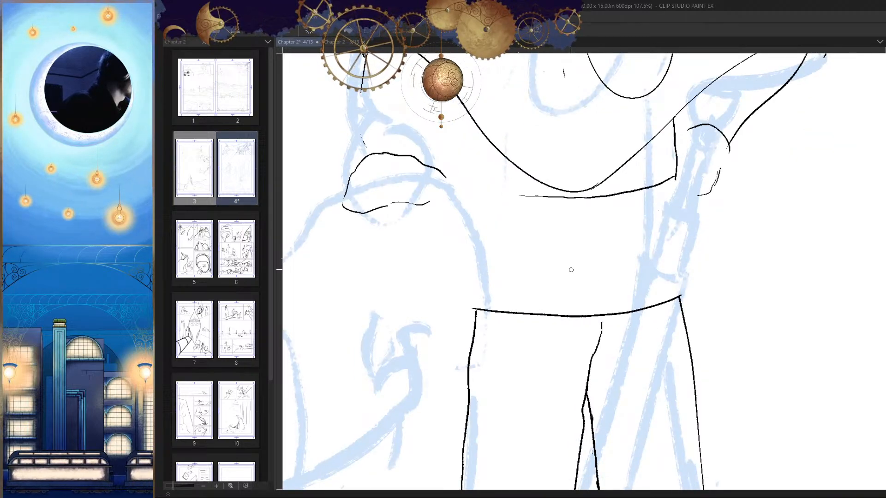
{"action": "key", "text": "h"}
{"action": "left_click_drag", "start_coordinate": [540, 264], "coordinate": [690, 285]}
{"action": "mouse_move", "coordinate": [556, 258]}
{"action": "left_mouse_down"}
{"action": "mouse_move", "coordinate": [599, 255]}
{"action": "mouse_move", "coordinate": [573, 237]}
{"action": "left_mouse_up"}
{"action": "left_click_drag", "start_coordinate": [582, 286], "coordinate": [588, 315]}
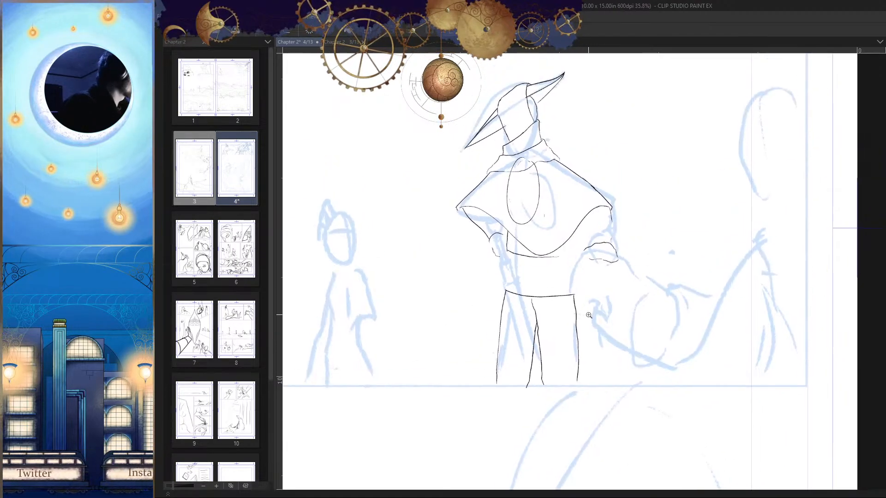
Step: Extend the free end of the waistband's upper edge in a gentle rise toward the opposite sleeve
{"action": "mouse_move", "coordinate": [562, 260]}
{"action": "left_mouse_down"}
{"action": "mouse_move", "coordinate": [580, 263]}
{"action": "mouse_move", "coordinate": [555, 243]}
{"action": "left_mouse_up"}
{"action": "left_click_drag", "start_coordinate": [639, 272], "coordinate": [627, 297]}
{"action": "key", "text": "h"}
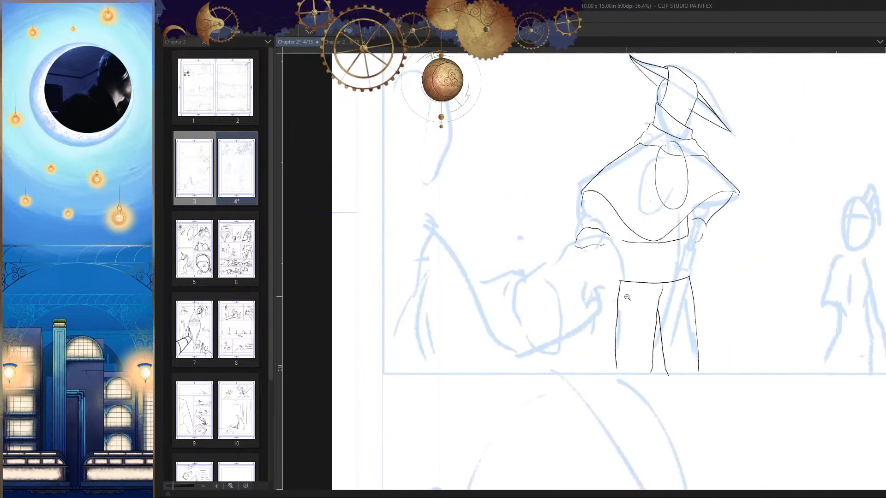
{"action": "key", "text": "h"}
{"action": "left_click_drag", "start_coordinate": [566, 261], "coordinate": [550, 229]}
{"action": "key", "text": "ctrl+z"}
{"action": "left_click_drag", "start_coordinate": [516, 200], "coordinate": [568, 197]}
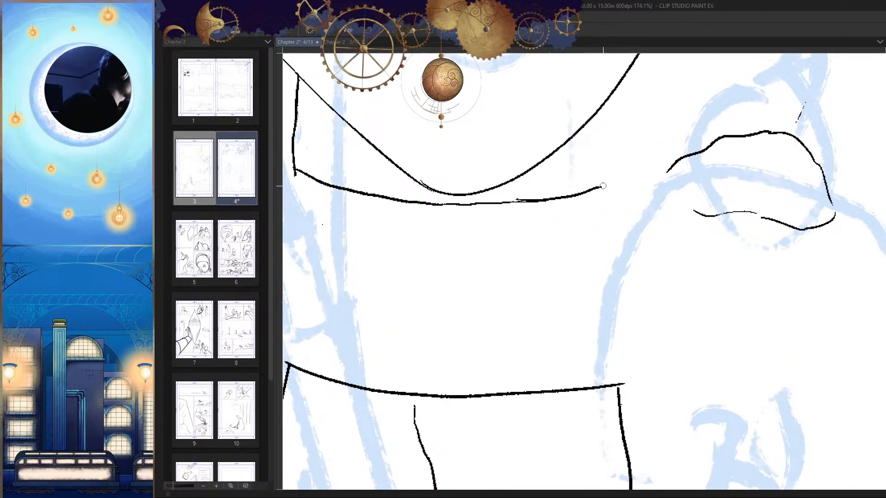
Step: Re-ink the end of the trouser waistline farther from the small sketched figure so it curves up past the leg corner
{"action": "key", "text": "h"}
{"action": "key", "text": "h"}
{"action": "left_click_drag", "start_coordinate": [658, 237], "coordinate": [624, 230]}
{"action": "mouse_move", "coordinate": [598, 178]}
{"action": "left_mouse_down"}
{"action": "mouse_move", "coordinate": [583, 302]}
{"action": "mouse_move", "coordinate": [643, 318]}
{"action": "mouse_move", "coordinate": [651, 310]}
{"action": "mouse_move", "coordinate": [634, 280]}
{"action": "mouse_move", "coordinate": [539, 275]}
{"action": "left_mouse_up"}
{"action": "left_click_drag", "start_coordinate": [560, 318], "coordinate": [650, 299]}
{"action": "key", "text": "h"}
{"action": "left_click_drag", "start_coordinate": [559, 267], "coordinate": [579, 231]}
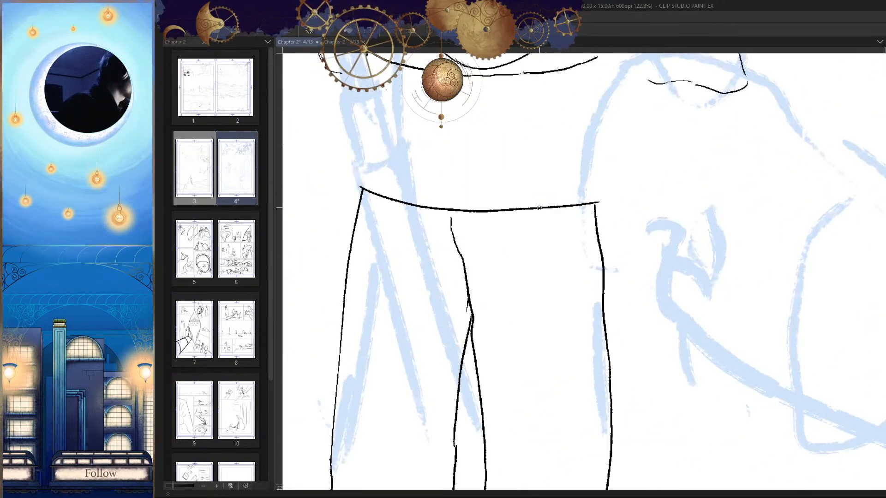
{"action": "left_click_drag", "start_coordinate": [538, 207], "coordinate": [602, 184]}
{"action": "scroll", "coordinate": [604, 225], "scroll_direction": "down", "scroll_amount": 3}
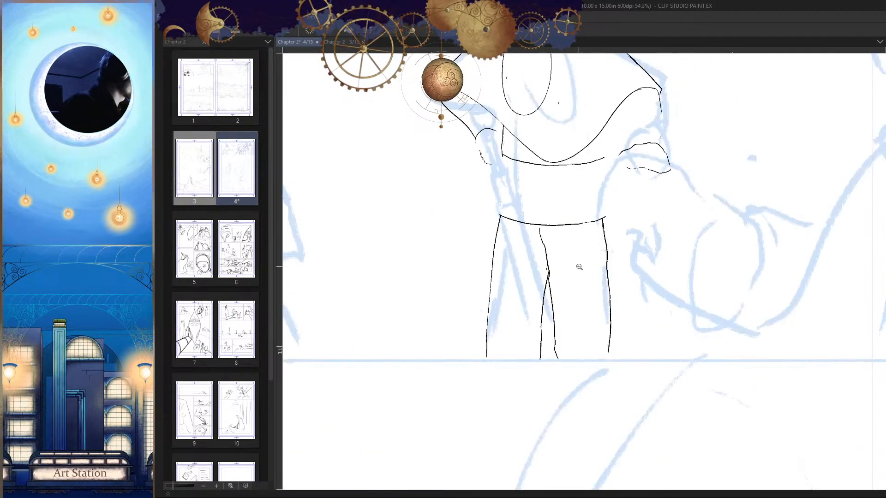
{"action": "scroll", "coordinate": [579, 267], "scroll_direction": "up", "scroll_amount": 2}
Step: Redraw the trousers' wavy front seam between waistline and crotch, and ink short stitches across it
{"action": "key", "text": "h"}
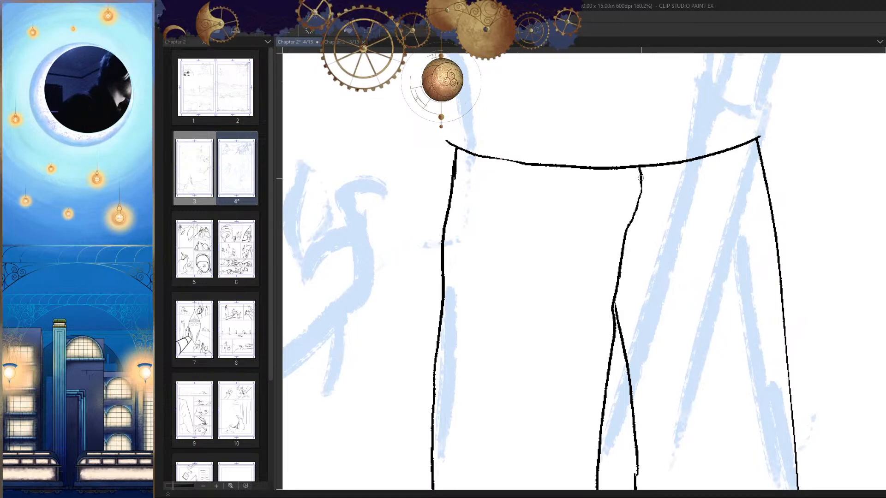
{"action": "left_click_drag", "start_coordinate": [627, 221], "coordinate": [616, 295]}
{"action": "left_click_drag", "start_coordinate": [639, 206], "coordinate": [631, 246]}
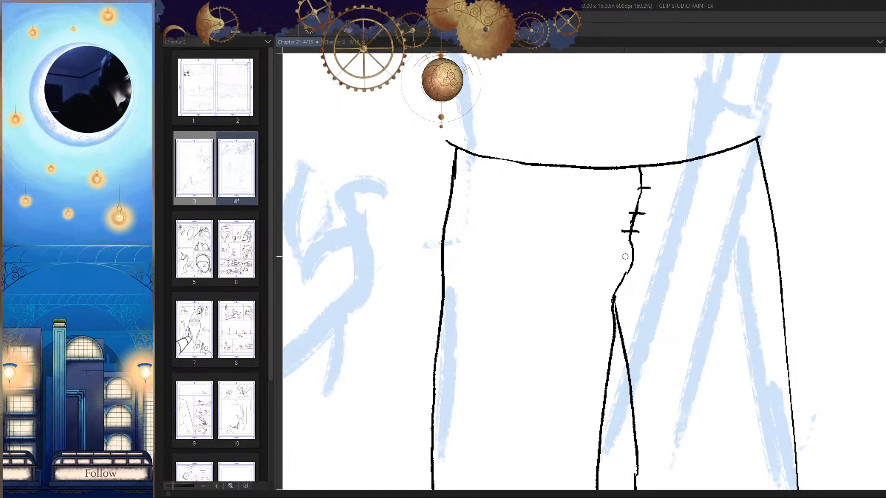
{"action": "scroll", "coordinate": [645, 319], "scroll_direction": "down", "scroll_amount": 5}
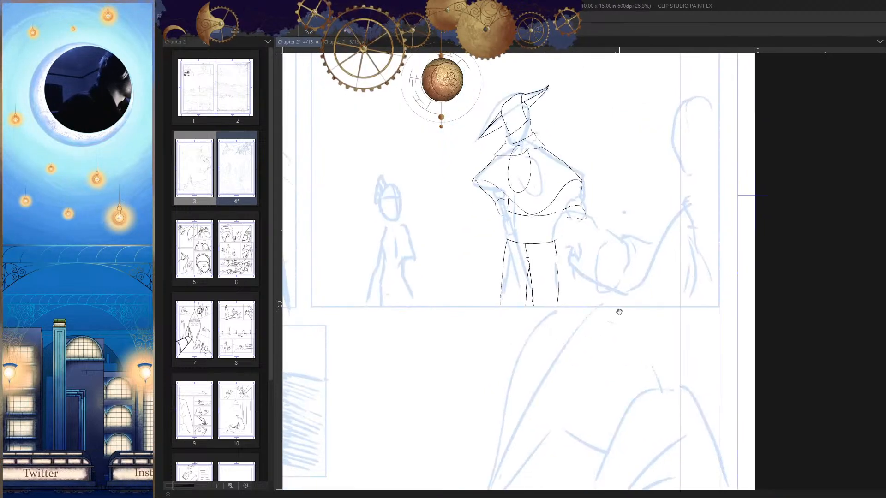
{"action": "scroll", "coordinate": [619, 312], "scroll_direction": "down", "scroll_amount": 2}
{"action": "scroll", "coordinate": [556, 256], "scroll_direction": "up", "scroll_amount": 7}
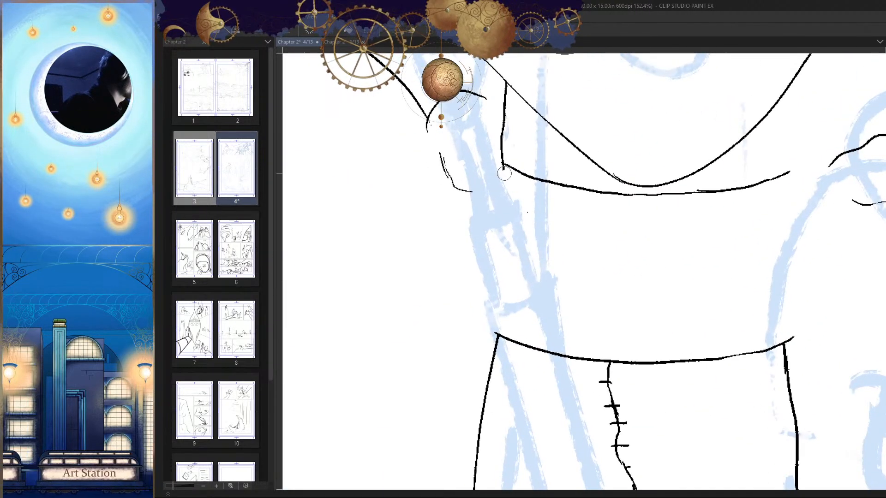
Step: Ink the waistband's side edge nearest the small sketched figure, with a small step at its upper corner and a bulge near the waistline
{"action": "scroll", "coordinate": [500, 177], "scroll_direction": "up", "scroll_amount": 2}
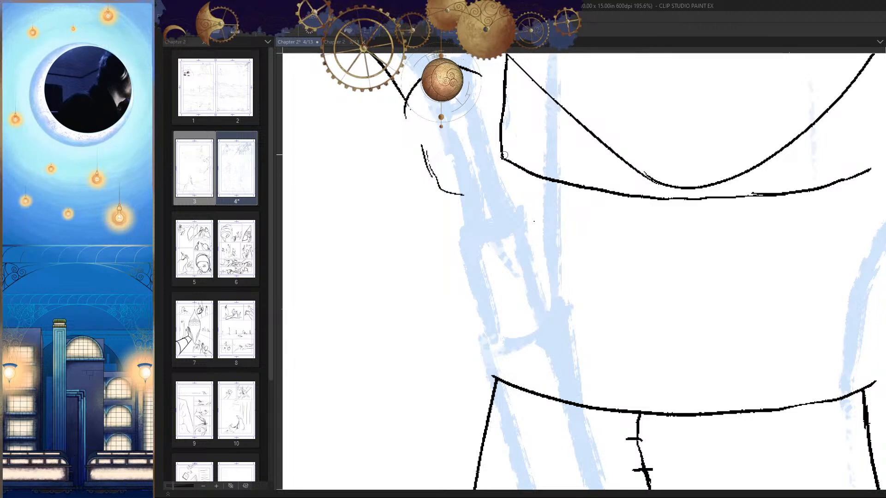
{"action": "left_click_drag", "start_coordinate": [487, 181], "coordinate": [493, 209]}
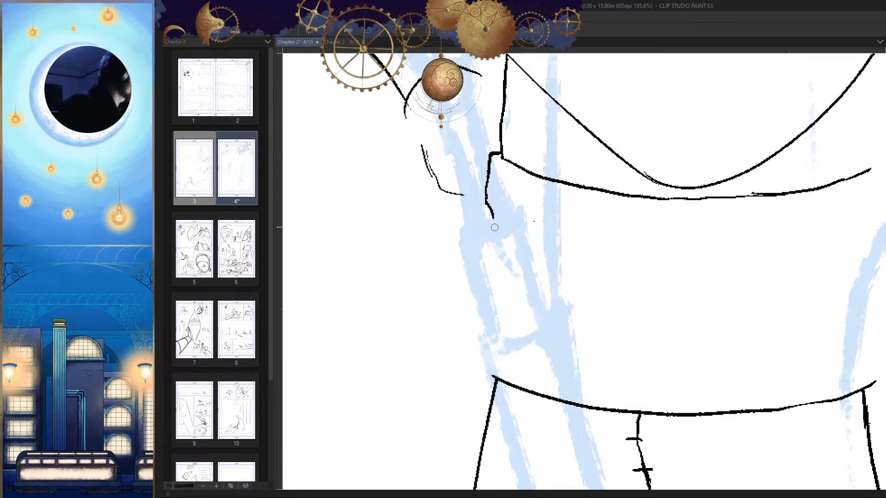
{"action": "scroll", "coordinate": [494, 228], "scroll_direction": "down", "scroll_amount": 3}
{"action": "left_click_drag", "start_coordinate": [497, 161], "coordinate": [487, 256]}
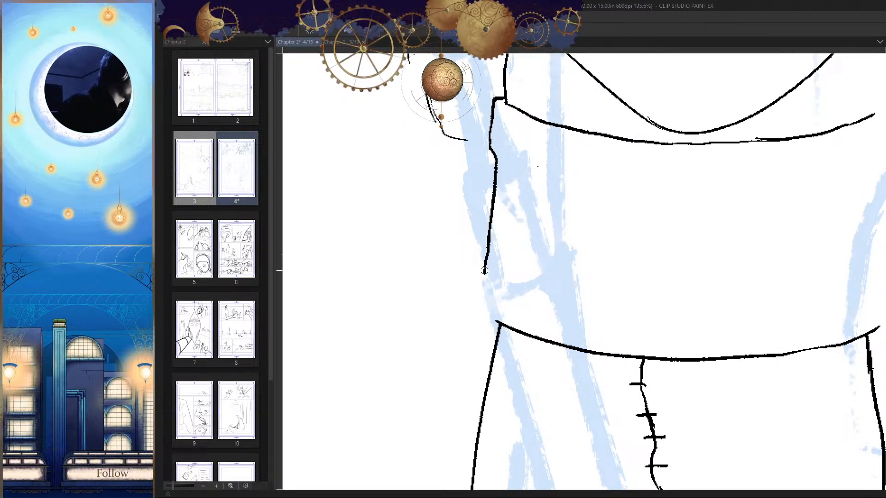
{"action": "left_click_drag", "start_coordinate": [483, 327], "coordinate": [498, 325]}
{"action": "key", "text": "h"}
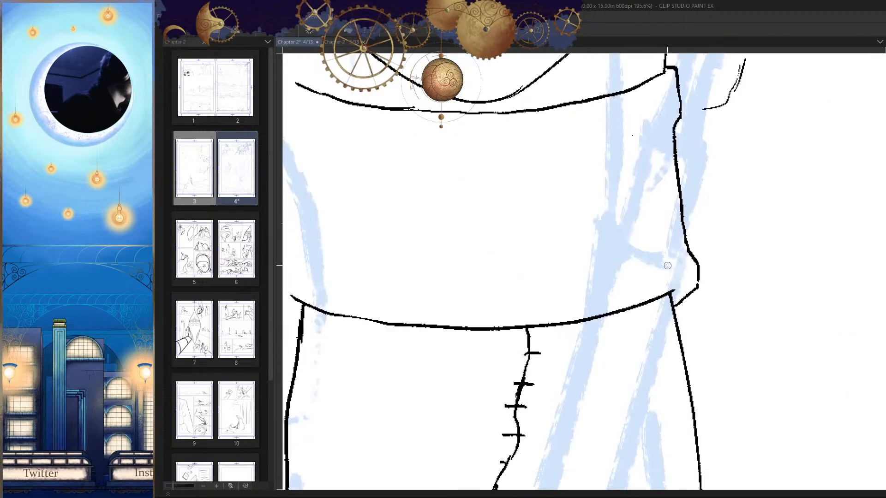
{"action": "scroll", "coordinate": [672, 303], "scroll_direction": "down", "scroll_amount": 8}
Step: Undo and erase the lower part of that waistband side edge, and re-ink it with a small bulge joining the waistline
{"action": "key", "text": "h"}
{"action": "key", "text": "ctrl+z"}
{"action": "scroll", "coordinate": [500, 268], "scroll_direction": "up", "scroll_amount": 8}
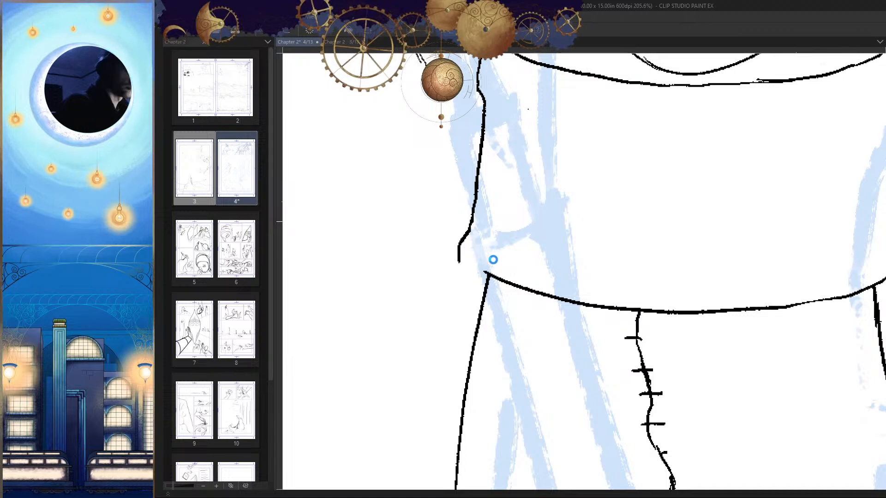
{"action": "scroll", "coordinate": [462, 242], "scroll_direction": "up", "scroll_amount": 2}
{"action": "key", "text": "e"}
{"action": "mouse_move", "coordinate": [475, 214]}
{"action": "left_mouse_down"}
{"action": "mouse_move", "coordinate": [459, 265]}
{"action": "mouse_move", "coordinate": [473, 267]}
{"action": "left_mouse_up"}
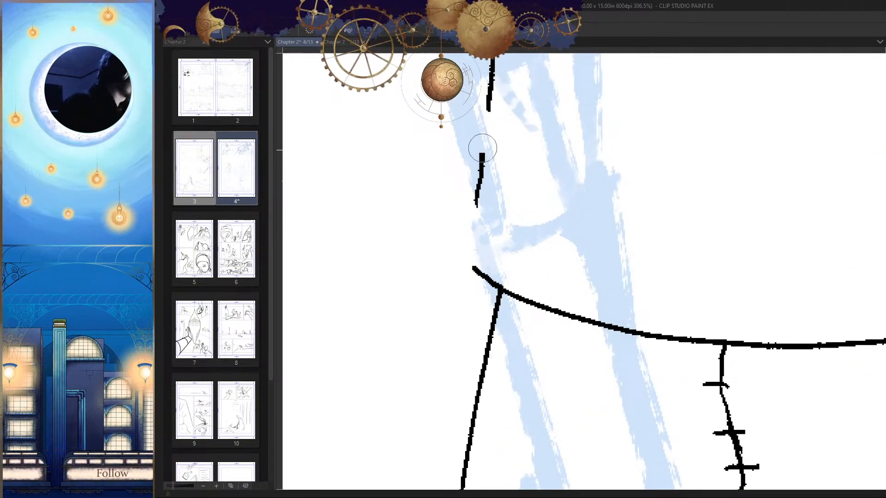
{"action": "key", "text": "ctrl+z"}
{"action": "left_click_drag", "start_coordinate": [489, 111], "coordinate": [482, 199]}
{"action": "key", "text": "ctrl+z"}
{"action": "mouse_move", "coordinate": [490, 111]}
{"action": "left_mouse_down"}
{"action": "mouse_move", "coordinate": [480, 207]}
{"action": "mouse_move", "coordinate": [468, 215]}
{"action": "mouse_move", "coordinate": [474, 267]}
{"action": "left_mouse_up"}
{"action": "key", "text": "h"}
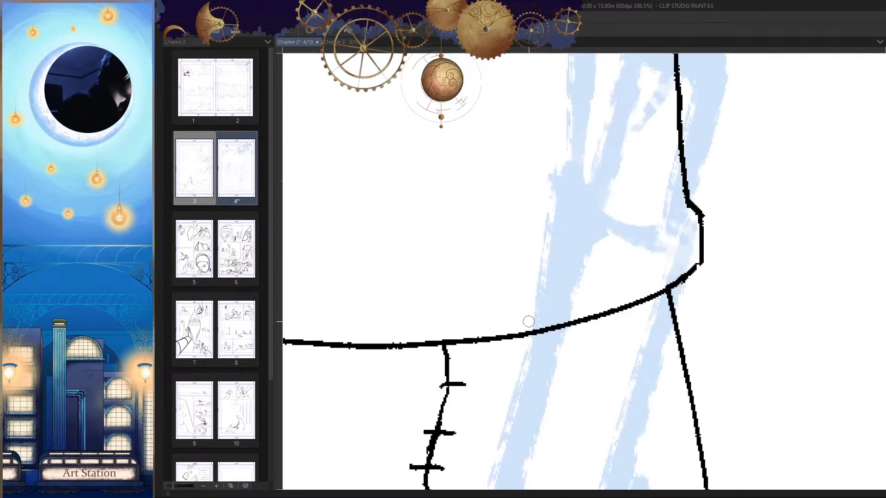
Step: Ink the waistband's opposite side edge from the upper curve's notched end down to the waistline, and clean up the joins
{"action": "left_click_drag", "start_coordinate": [593, 259], "coordinate": [559, 324]}
{"action": "mouse_move", "coordinate": [630, 304]}
{"action": "left_mouse_down"}
{"action": "mouse_move", "coordinate": [632, 273]}
{"action": "mouse_move", "coordinate": [605, 283]}
{"action": "mouse_move", "coordinate": [619, 248]}
{"action": "mouse_move", "coordinate": [594, 247]}
{"action": "mouse_move", "coordinate": [599, 240]}
{"action": "mouse_move", "coordinate": [580, 214]}
{"action": "mouse_move", "coordinate": [611, 244]}
{"action": "mouse_move", "coordinate": [624, 316]}
{"action": "left_mouse_up"}
{"action": "key", "text": "h"}
{"action": "key", "text": "h"}
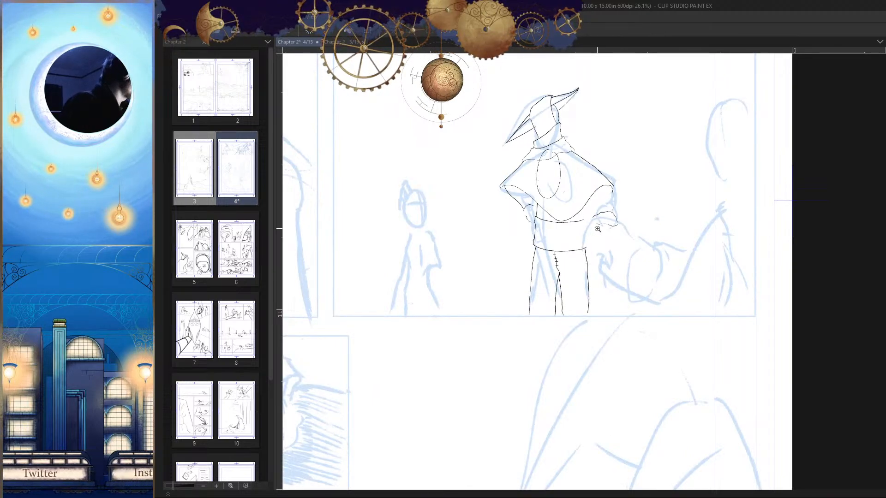
{"action": "left_click_drag", "start_coordinate": [597, 229], "coordinate": [579, 208]}
{"action": "left_click_drag", "start_coordinate": [546, 174], "coordinate": [559, 127]}
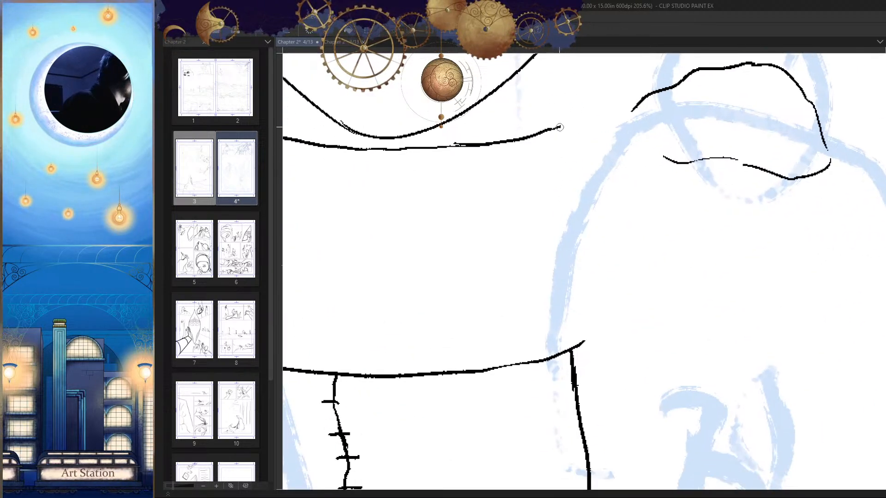
{"action": "mouse_move", "coordinate": [563, 159]}
{"action": "left_mouse_down"}
{"action": "mouse_move", "coordinate": [563, 125]}
{"action": "mouse_move", "coordinate": [568, 173]}
{"action": "mouse_move", "coordinate": [573, 133]}
{"action": "mouse_move", "coordinate": [571, 278]}
{"action": "left_mouse_up"}
{"action": "key", "text": "ctrl+z"}
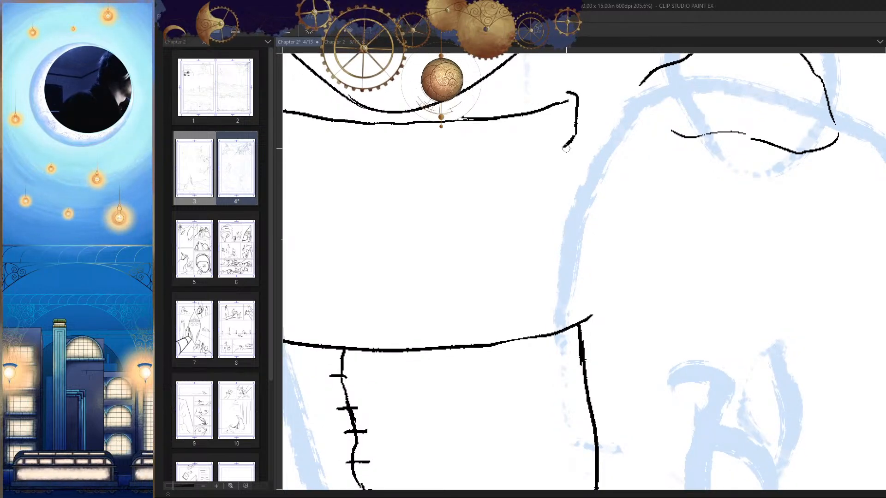
{"action": "left_click_drag", "start_coordinate": [563, 146], "coordinate": [572, 268]}
{"action": "key", "text": "h"}
{"action": "mouse_move", "coordinate": [590, 299]}
{"action": "left_mouse_down"}
{"action": "mouse_move", "coordinate": [601, 192]}
{"action": "mouse_move", "coordinate": [577, 210]}
{"action": "mouse_move", "coordinate": [579, 256]}
{"action": "left_mouse_up"}
{"action": "scroll", "coordinate": [592, 225], "scroll_direction": "up", "scroll_amount": 2}
{"action": "key", "text": "e"}
{"action": "scroll", "coordinate": [605, 307], "scroll_direction": "down", "scroll_amount": 10}
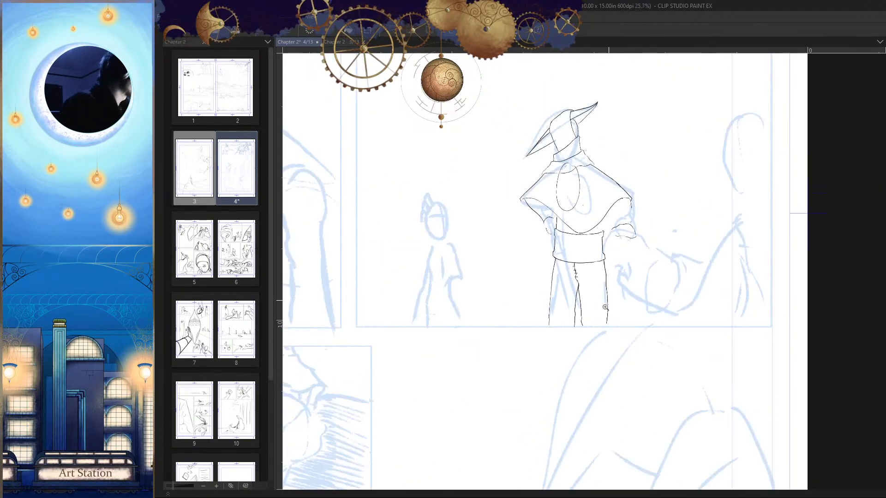
Step: Ink the second torso side line from the cape hem to the waistband's upper corner, and check the whole figure
{"action": "scroll", "coordinate": [631, 255], "scroll_direction": "up", "scroll_amount": 9}
{"action": "mouse_move", "coordinate": [618, 139]}
{"action": "left_mouse_down"}
{"action": "mouse_move", "coordinate": [600, 249]}
{"action": "mouse_move", "coordinate": [605, 279]}
{"action": "left_mouse_up"}
{"action": "scroll", "coordinate": [656, 304], "scroll_direction": "down", "scroll_amount": 10}
{"action": "scroll", "coordinate": [657, 305], "scroll_direction": "up", "scroll_amount": 8}
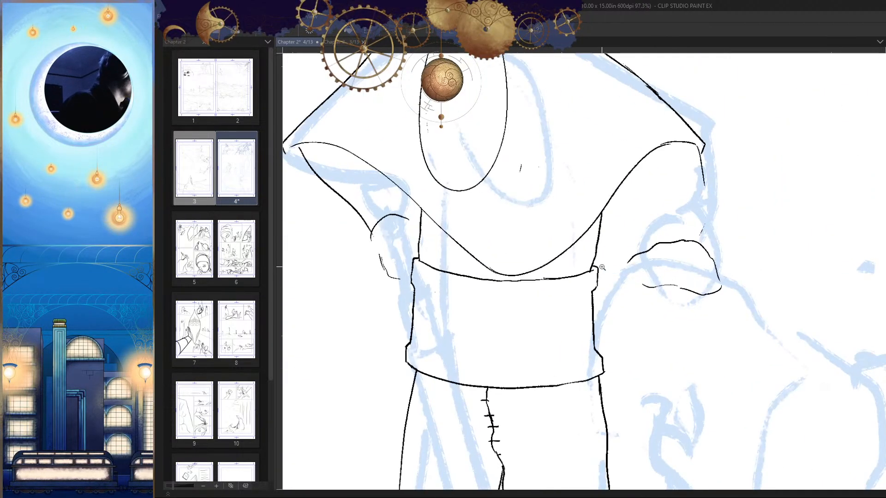
{"action": "scroll", "coordinate": [589, 274], "scroll_direction": "down", "scroll_amount": 7}
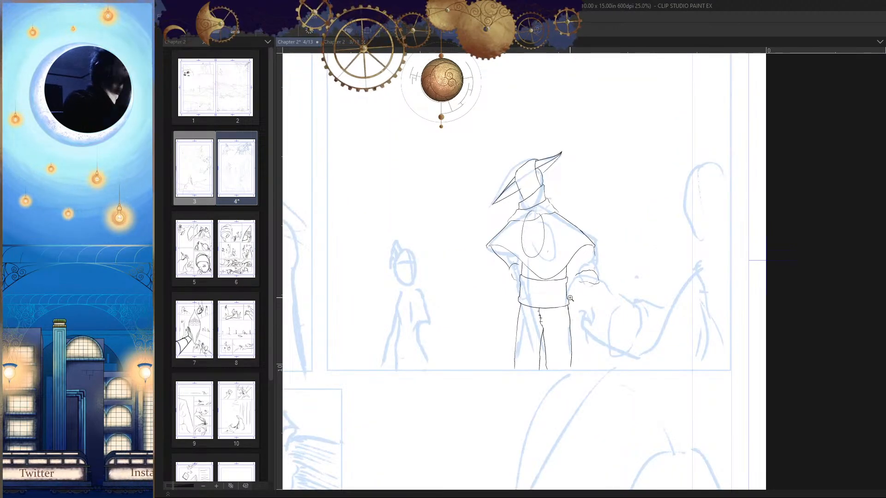
Step: Examine the hatted figure's proportions and pose against the whole page, in both normal and mirrored views
{"action": "scroll", "coordinate": [548, 344], "scroll_direction": "down", "scroll_amount": 5}
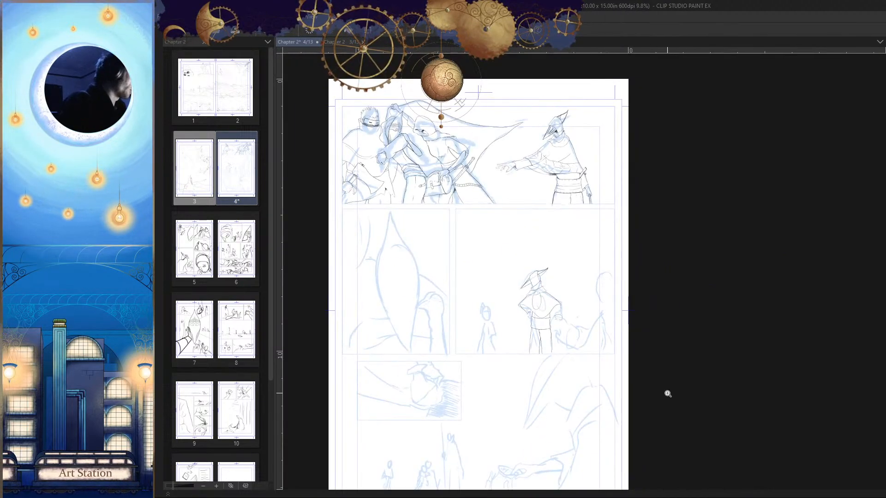
{"action": "scroll", "coordinate": [636, 391], "scroll_direction": "up", "scroll_amount": 2}
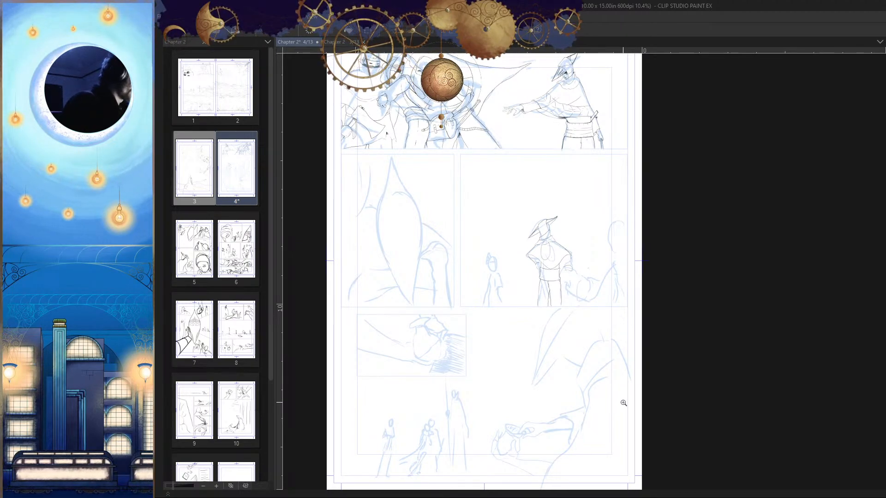
{"action": "scroll", "coordinate": [613, 323], "scroll_direction": "up", "scroll_amount": 3}
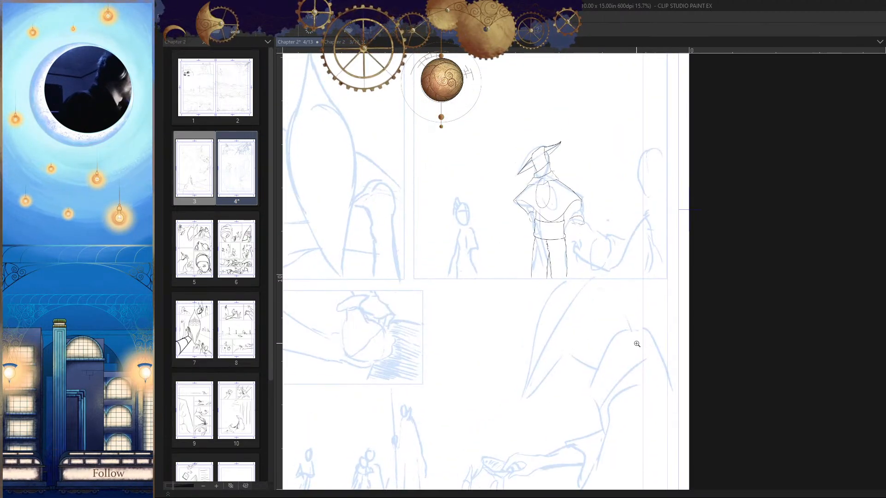
{"action": "left_click_drag", "start_coordinate": [612, 261], "coordinate": [638, 294]}
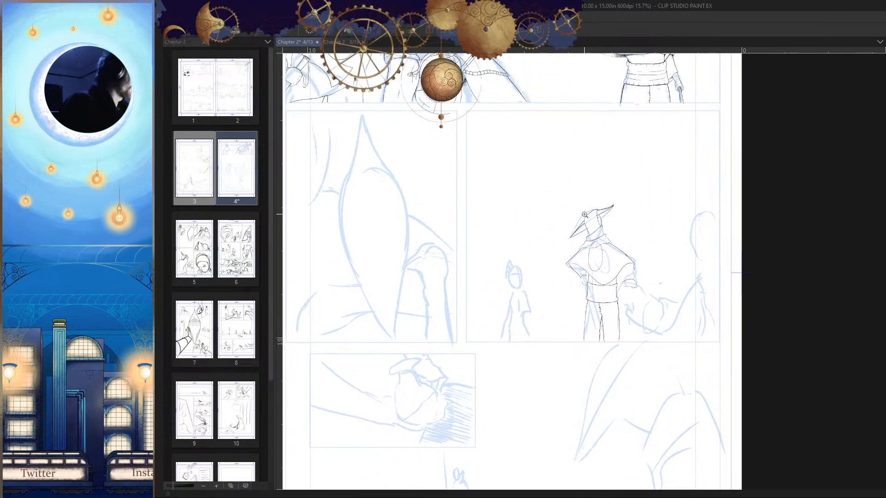
{"action": "scroll", "coordinate": [608, 342], "scroll_direction": "up", "scroll_amount": 5}
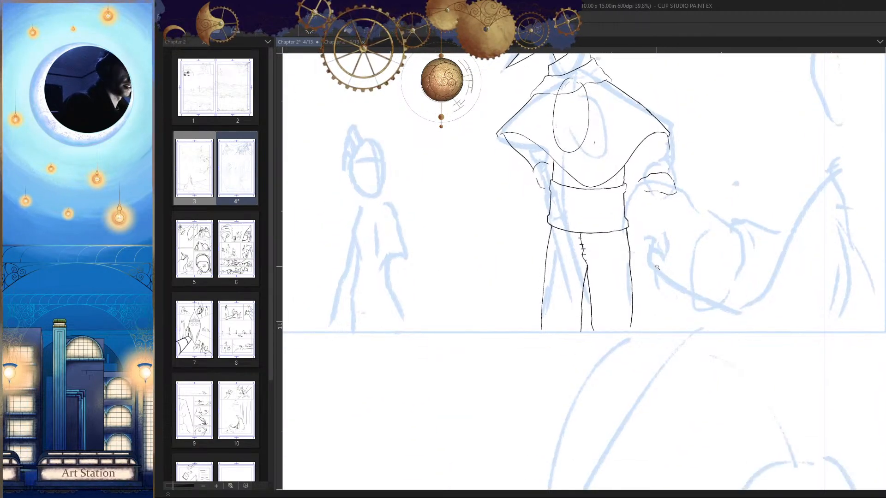
{"action": "key", "text": "h"}
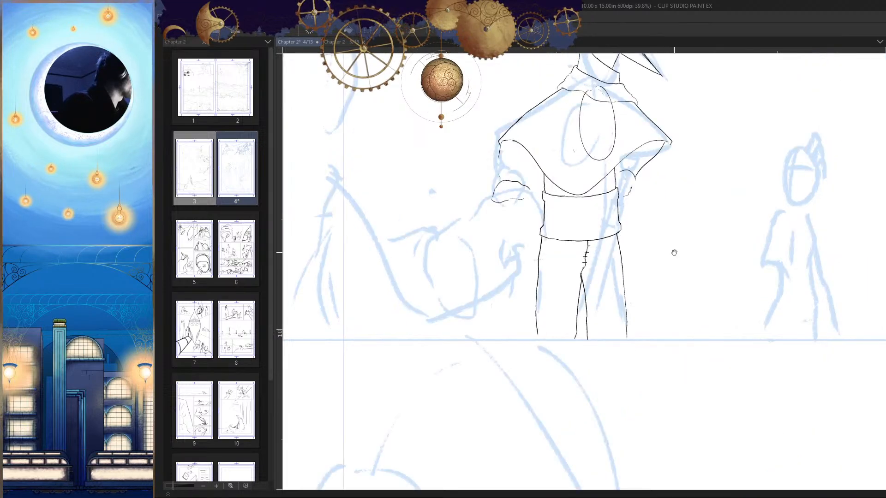
{"action": "scroll", "coordinate": [627, 214], "scroll_direction": "up", "scroll_amount": 5}
{"action": "scroll", "coordinate": [632, 217], "scroll_direction": "down", "scroll_amount": 2}
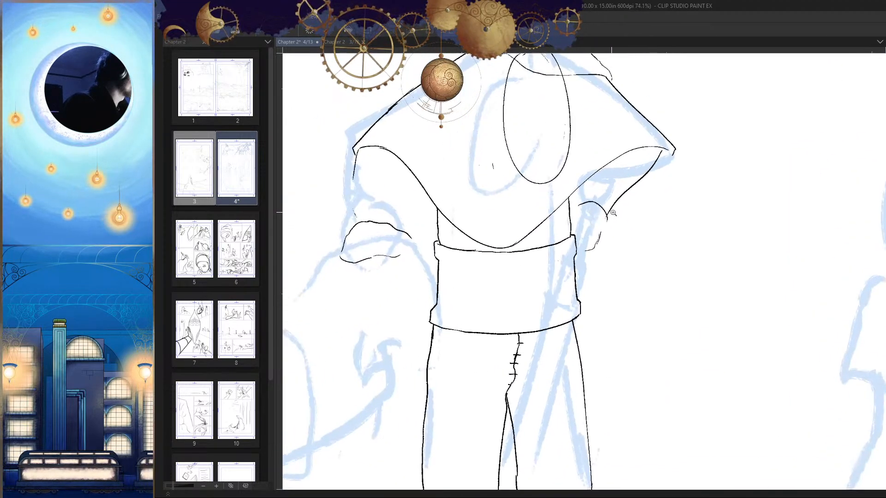
{"action": "scroll", "coordinate": [618, 245], "scroll_direction": "up", "scroll_amount": 3}
{"action": "scroll", "coordinate": [604, 279], "scroll_direction": "down", "scroll_amount": 5}
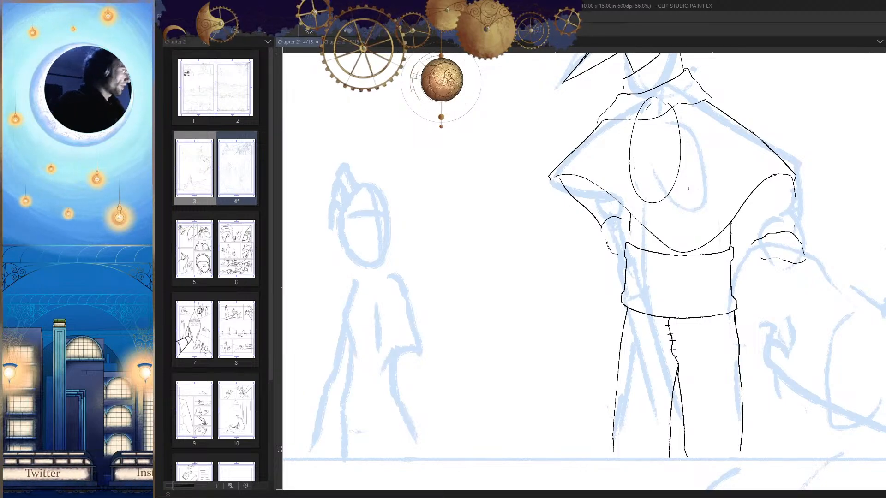
{"action": "scroll", "coordinate": [684, 273], "scroll_direction": "down", "scroll_amount": 5}
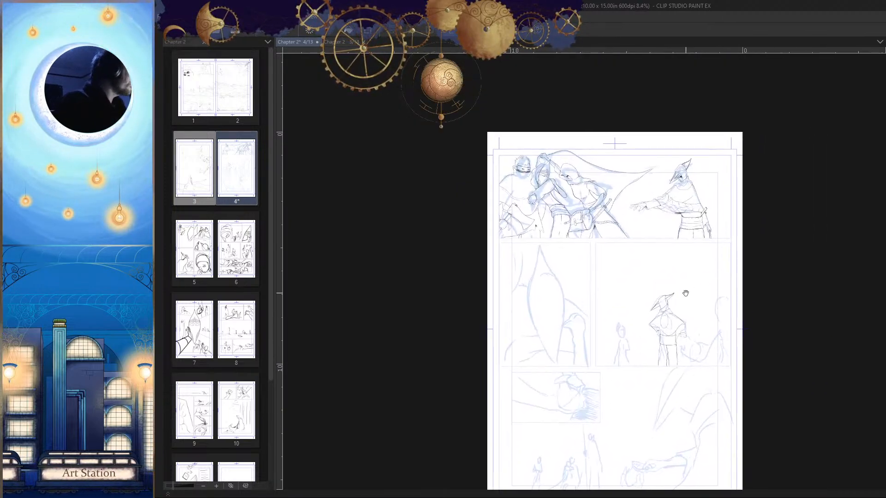
Step: Hide the blue sketch and examine page 4's inked figures on their own, in both normal and mirrored views
{"action": "scroll", "coordinate": [678, 277], "scroll_direction": "up", "scroll_amount": 4}
{"action": "scroll", "coordinate": [692, 323], "scroll_direction": "down", "scroll_amount": 1}
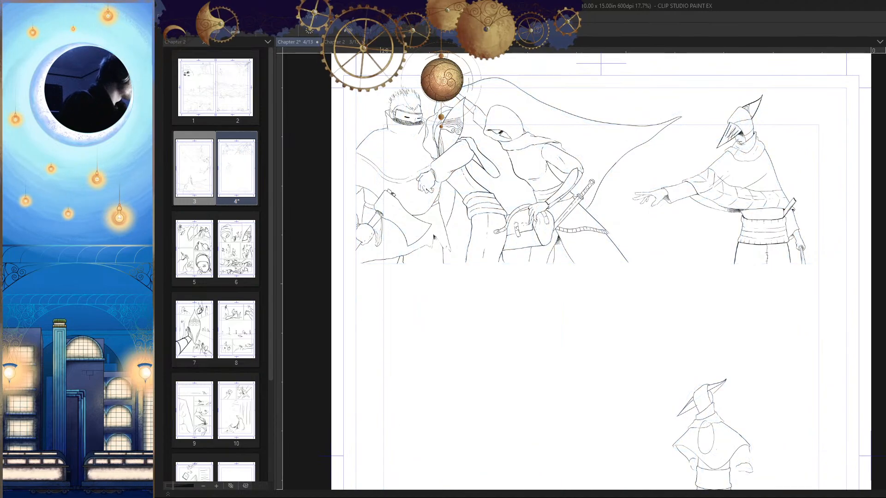
{"action": "left_click_drag", "start_coordinate": [732, 293], "coordinate": [750, 335]}
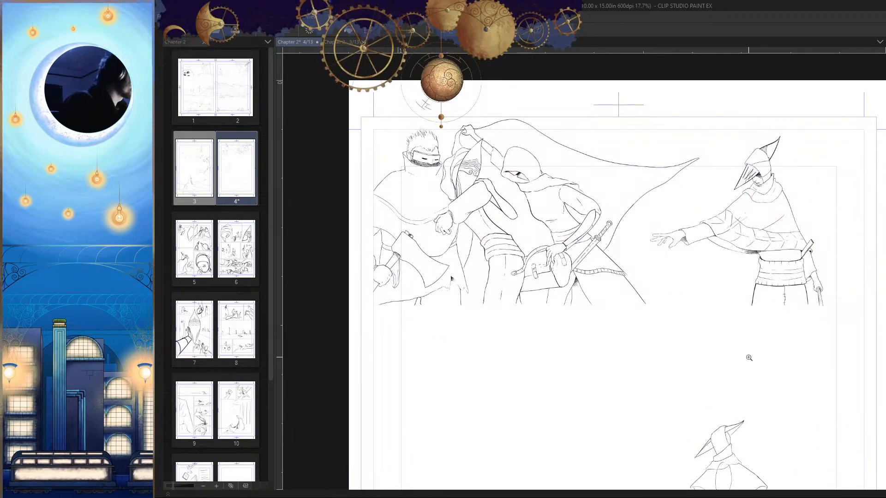
{"action": "key", "text": "h"}
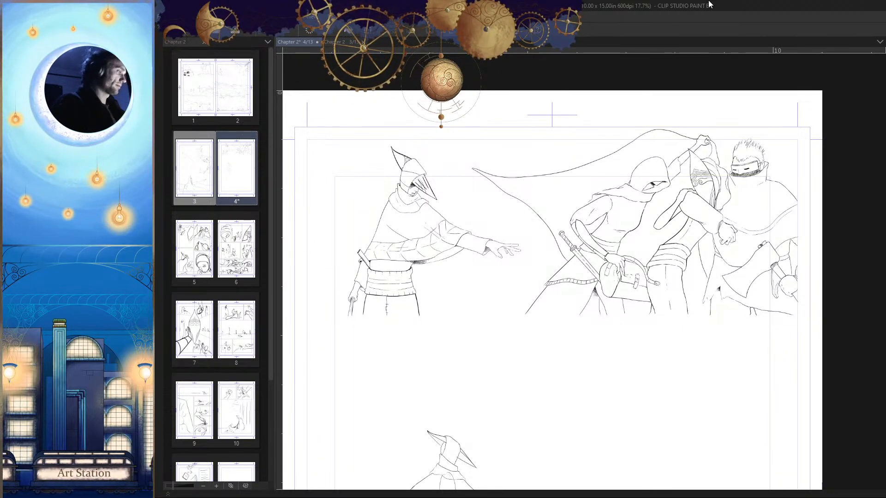
{"action": "scroll", "coordinate": [522, 293], "scroll_direction": "down", "scroll_amount": 1}
{"action": "scroll", "coordinate": [522, 292], "scroll_direction": "up", "scroll_amount": 1}
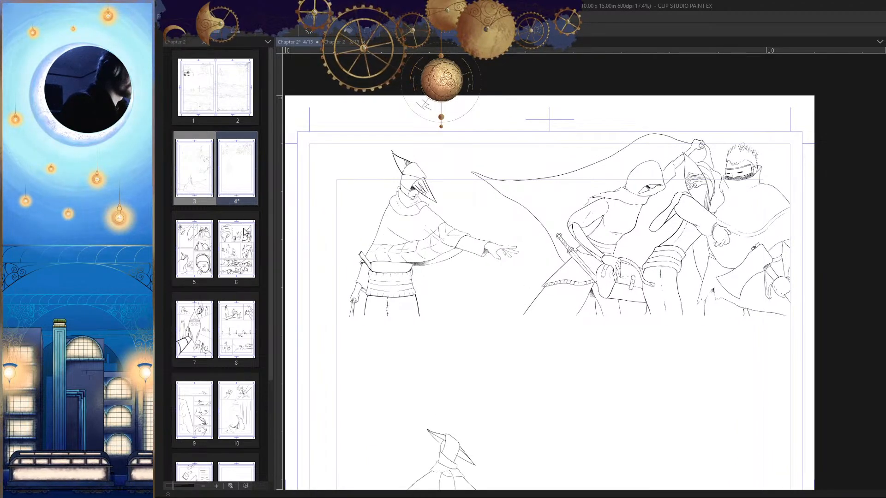
Step: Open pages 5 and 6 of the chapter to examine their rough panel sketches
{"action": "left_click", "coordinate": [198, 256]}
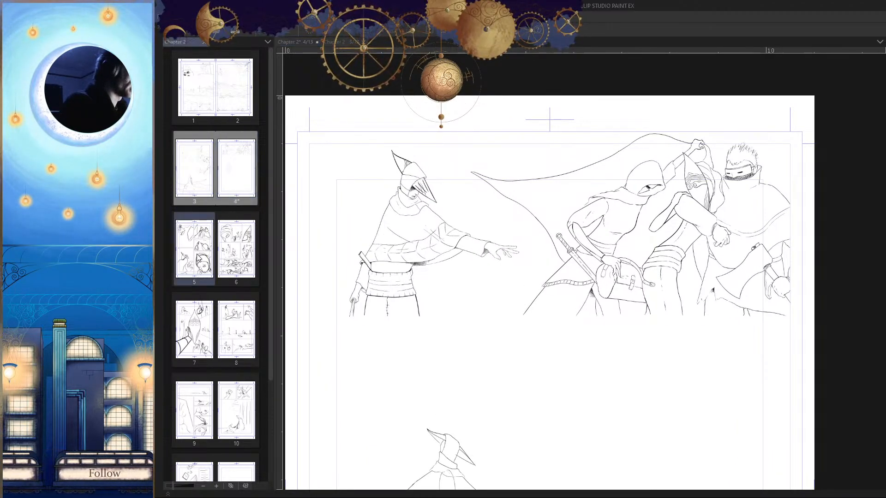
{"action": "double_click", "coordinate": [203, 252]}
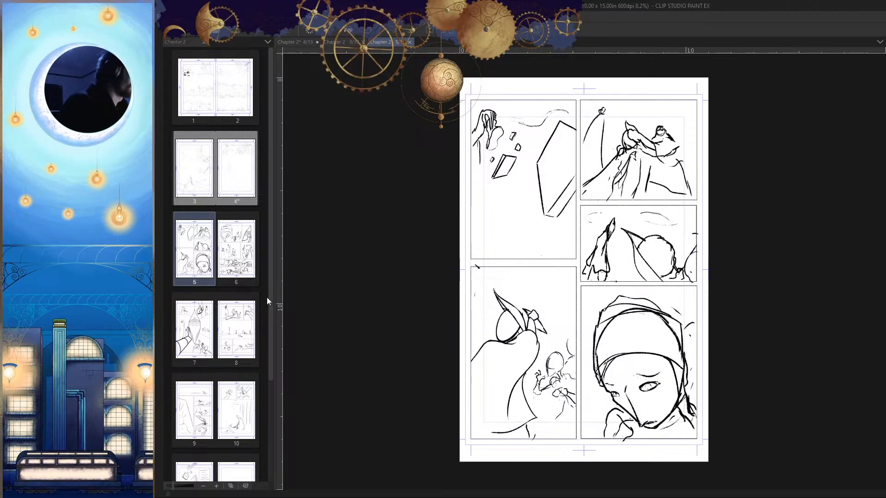
{"action": "double_click", "coordinate": [248, 257]}
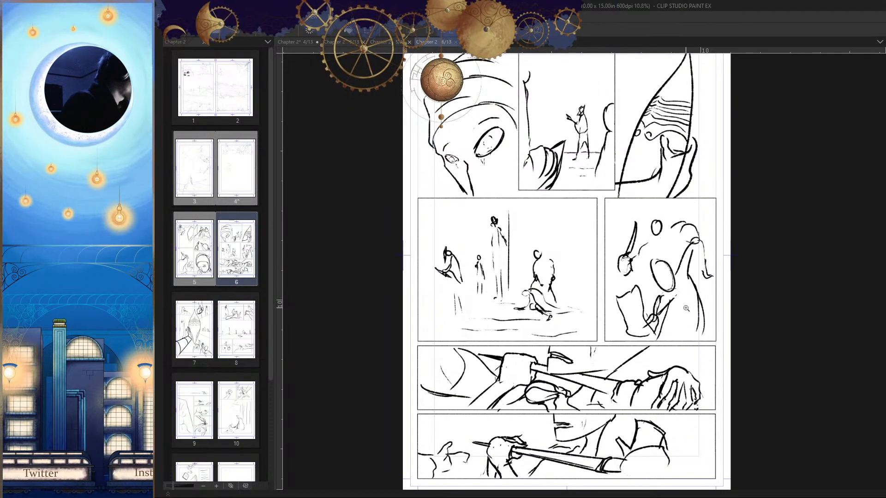
Step: Close pages 5 and 6, look over the inked drawings on page 3, and return to page 4
{"action": "left_click", "coordinate": [454, 42]}
{"action": "left_click", "coordinate": [409, 42]}
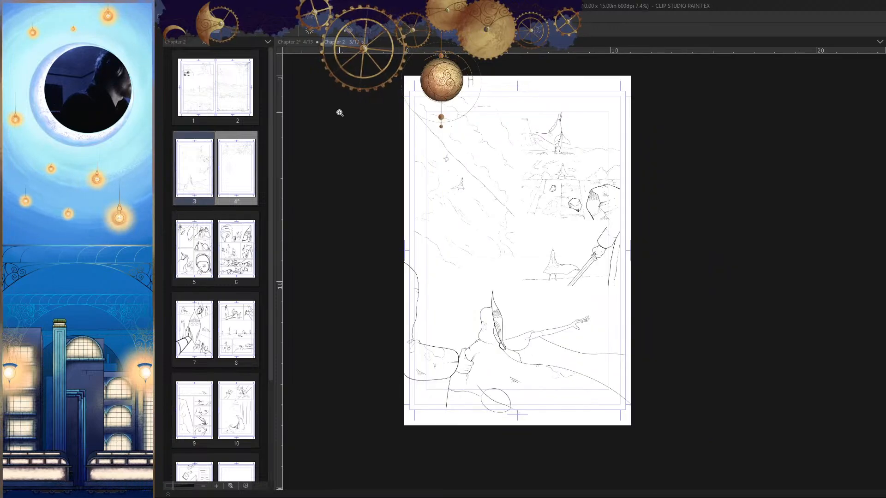
{"action": "scroll", "coordinate": [362, 199], "scroll_direction": "up", "scroll_amount": 1}
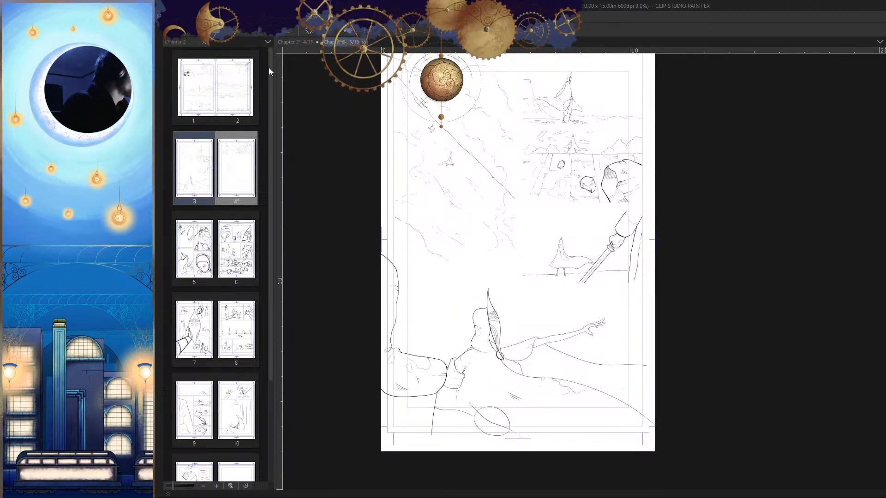
{"action": "left_click", "coordinate": [289, 43]}
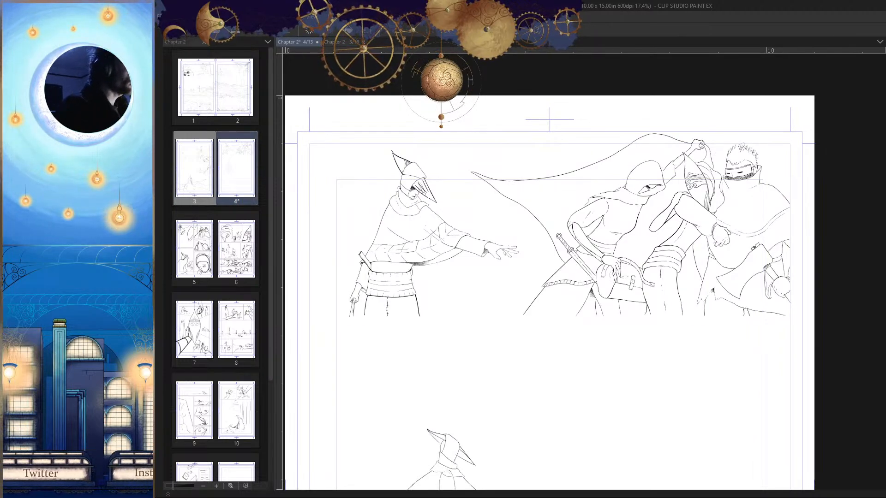